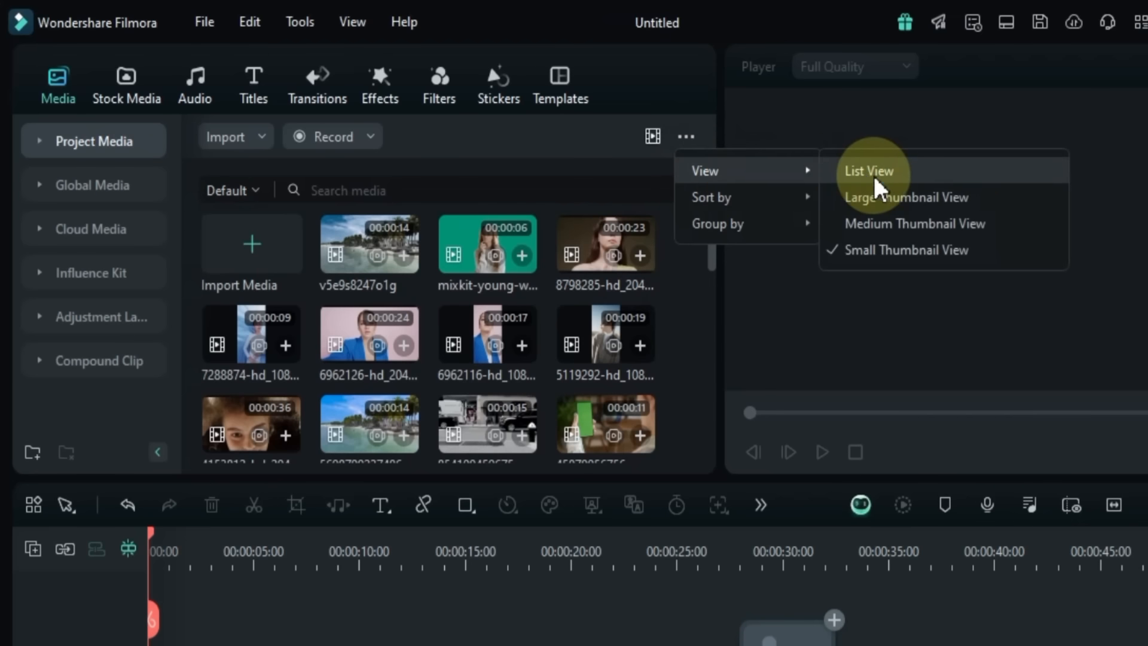
Step: Try the List View for the project media, look through the clips, and return to Small Thumbnail View
click(872, 172)
scroll(598, 289, down, 2)
scroll(597, 289, up, 2)
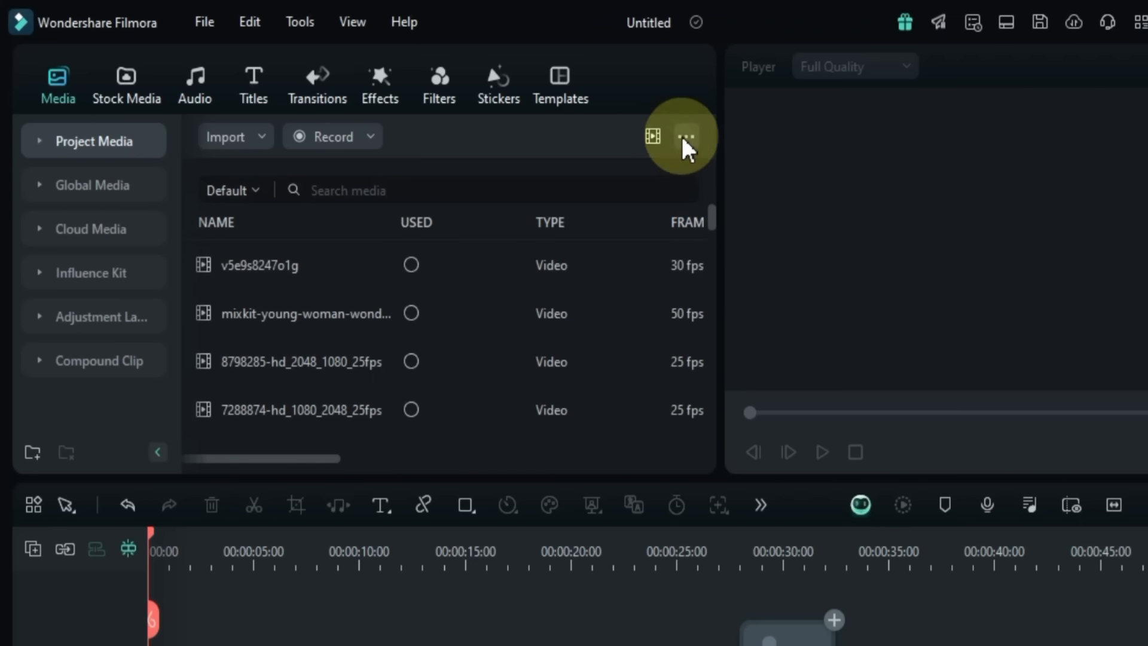
click(686, 137)
mouse_move(718, 172)
click(910, 250)
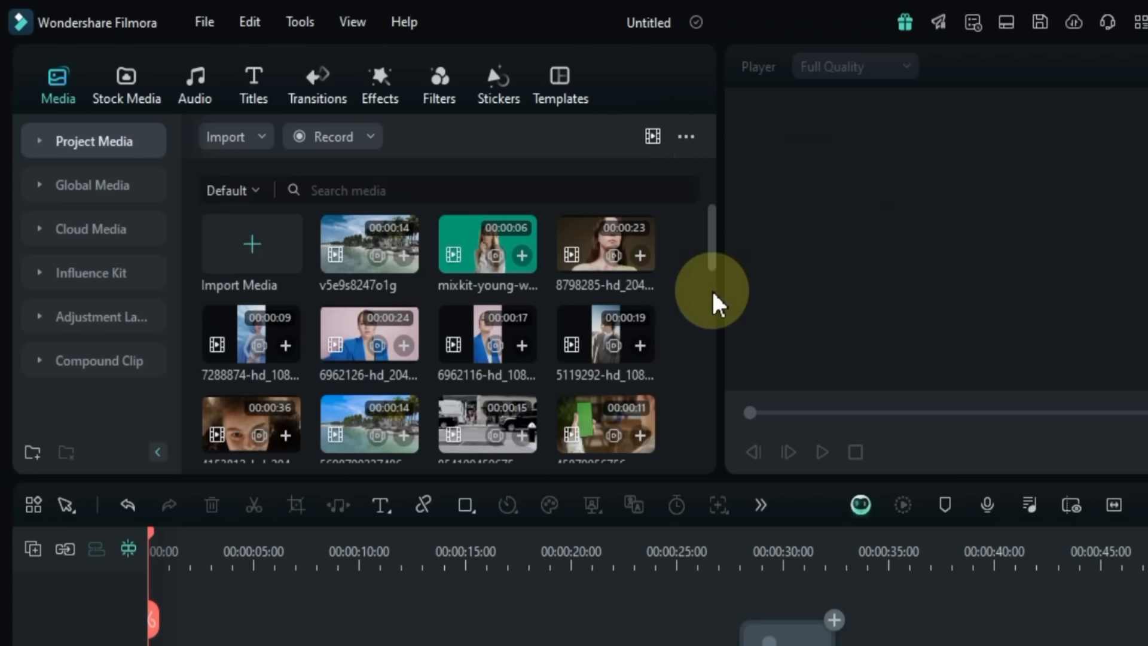
click(686, 137)
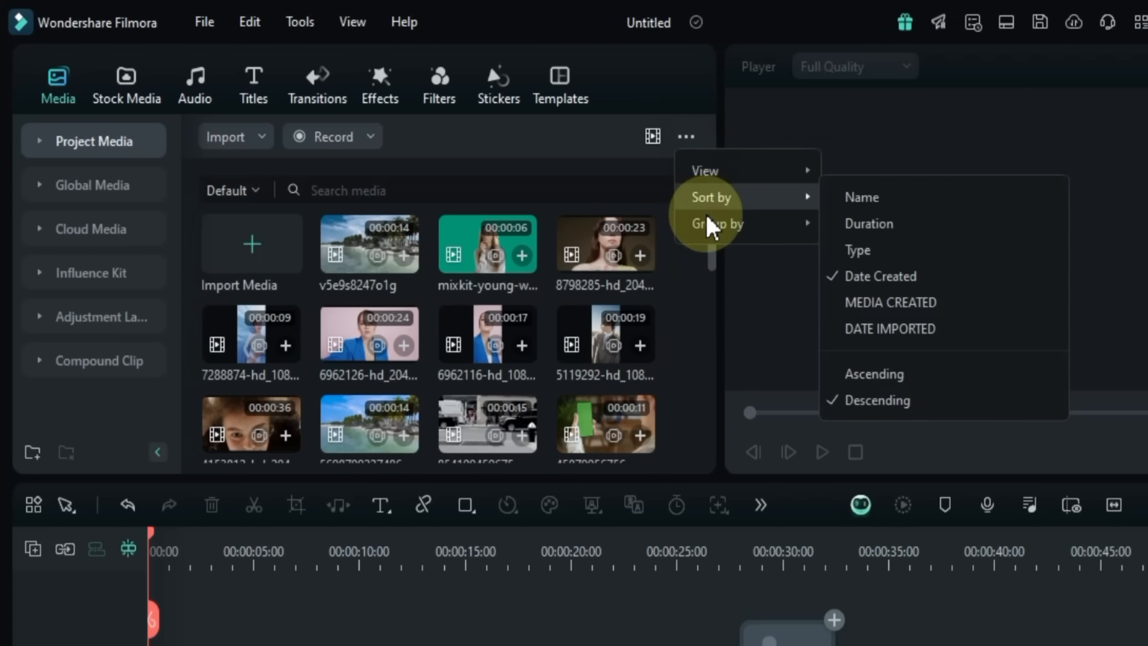
mouse_move(708, 225)
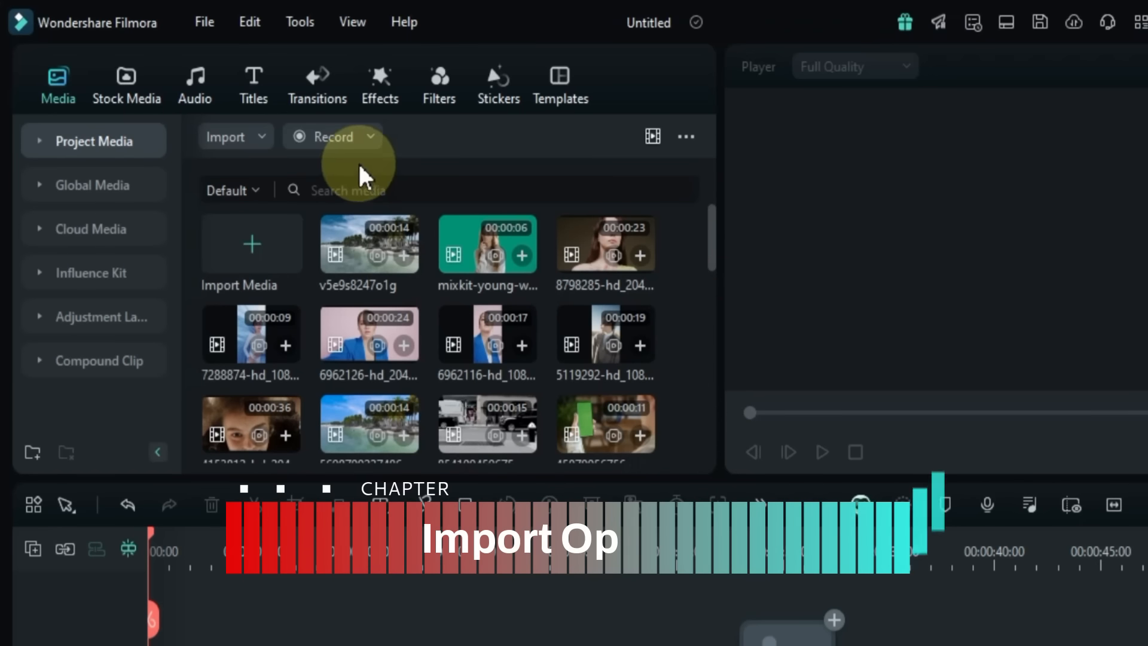
click(265, 137)
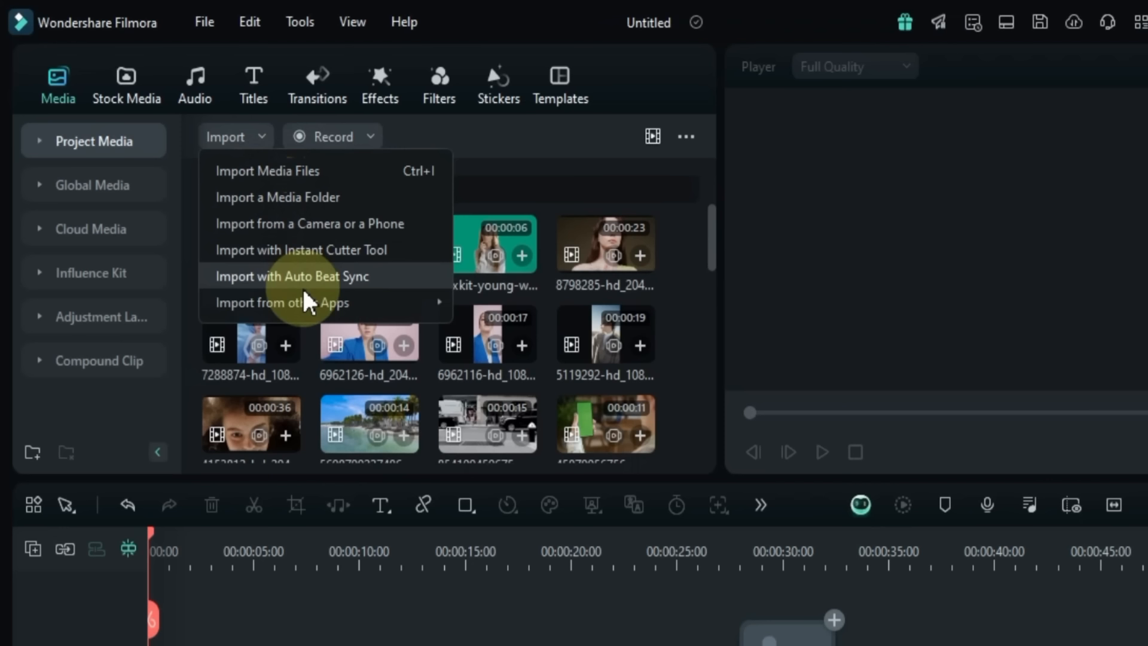
mouse_move(308, 303)
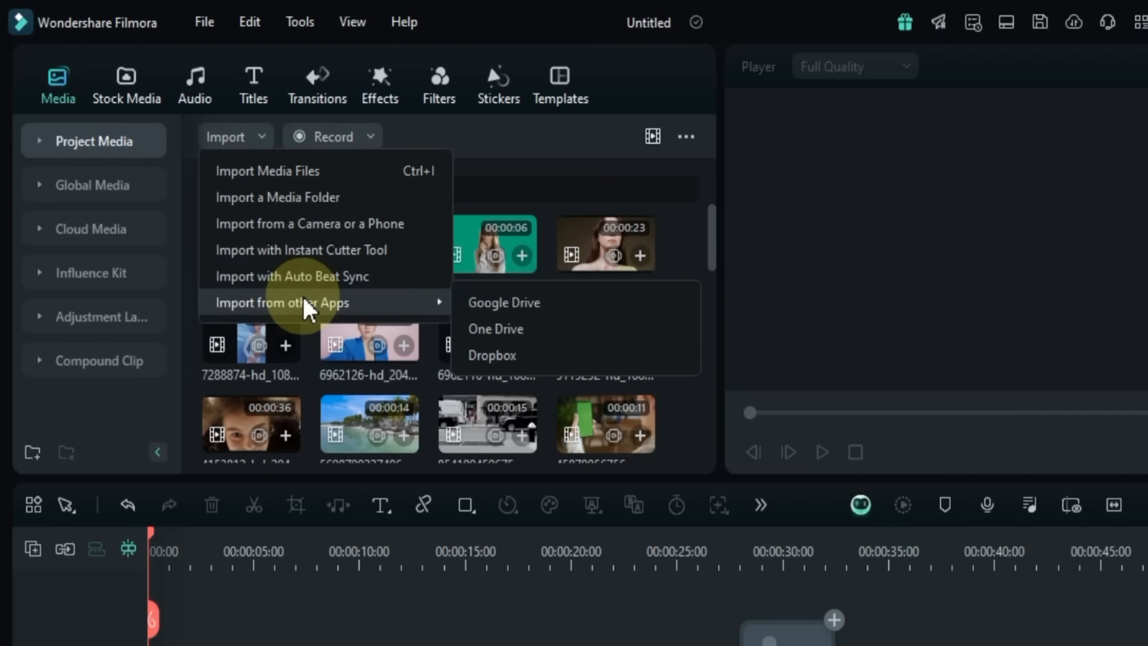
click(371, 136)
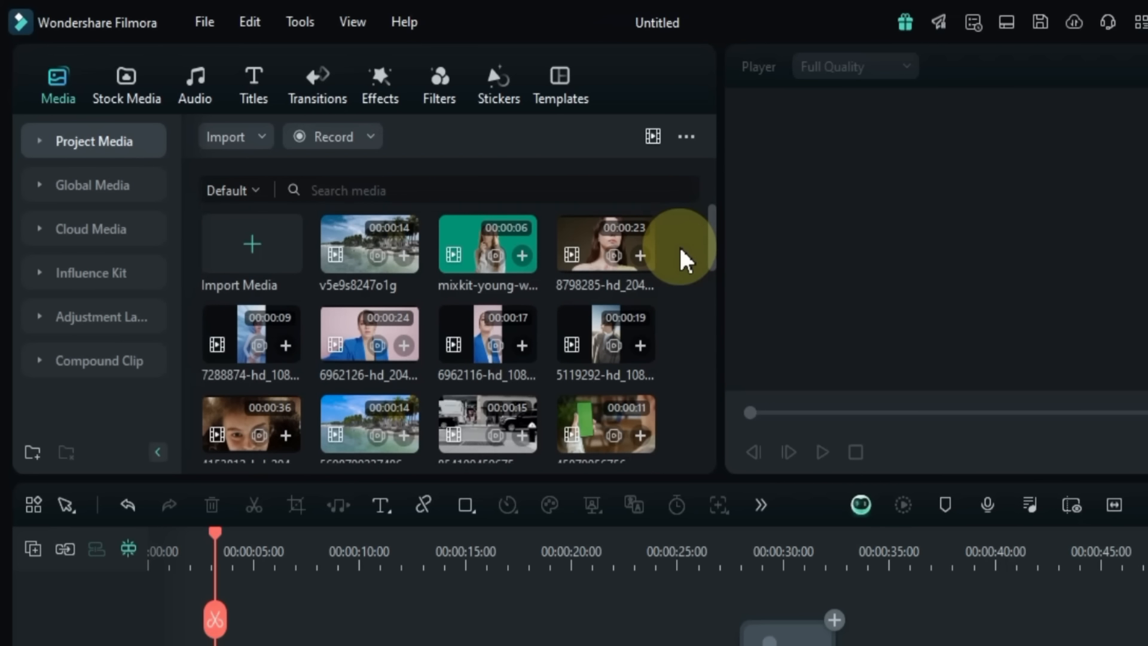
scroll(685, 260, down, 3)
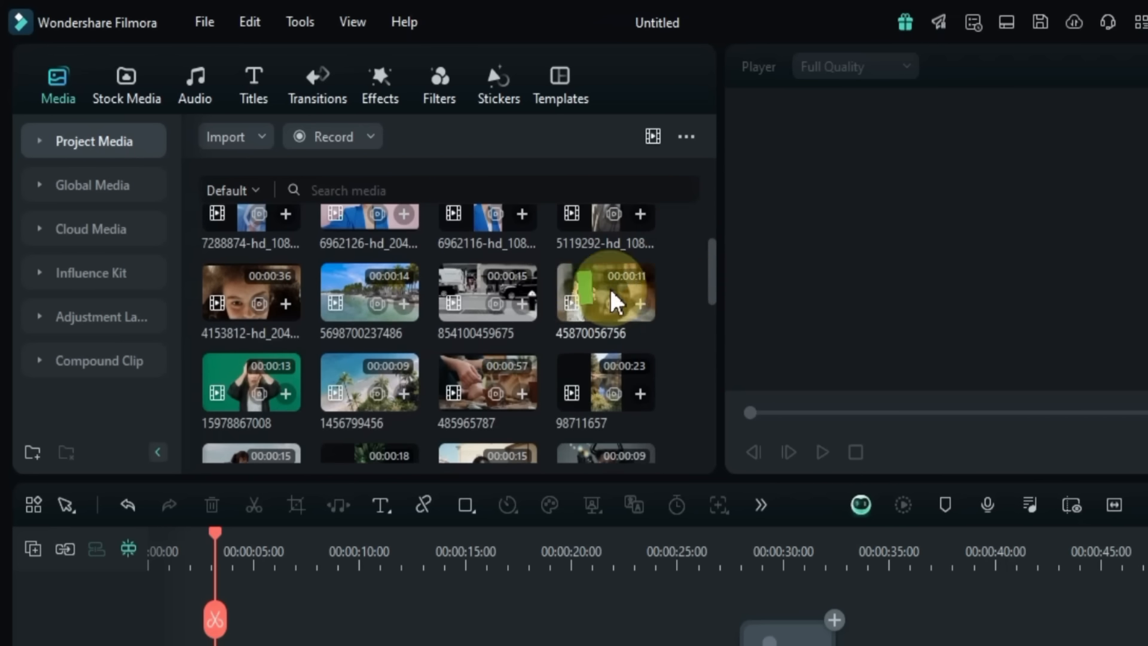
right_click(346, 389)
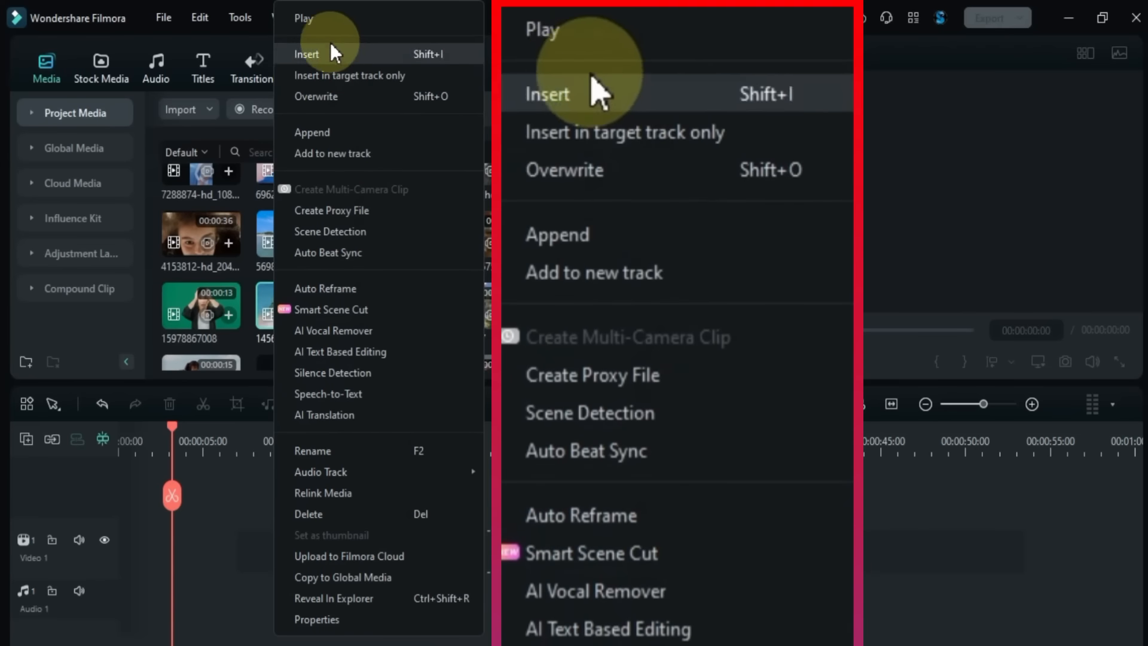
click(310, 22)
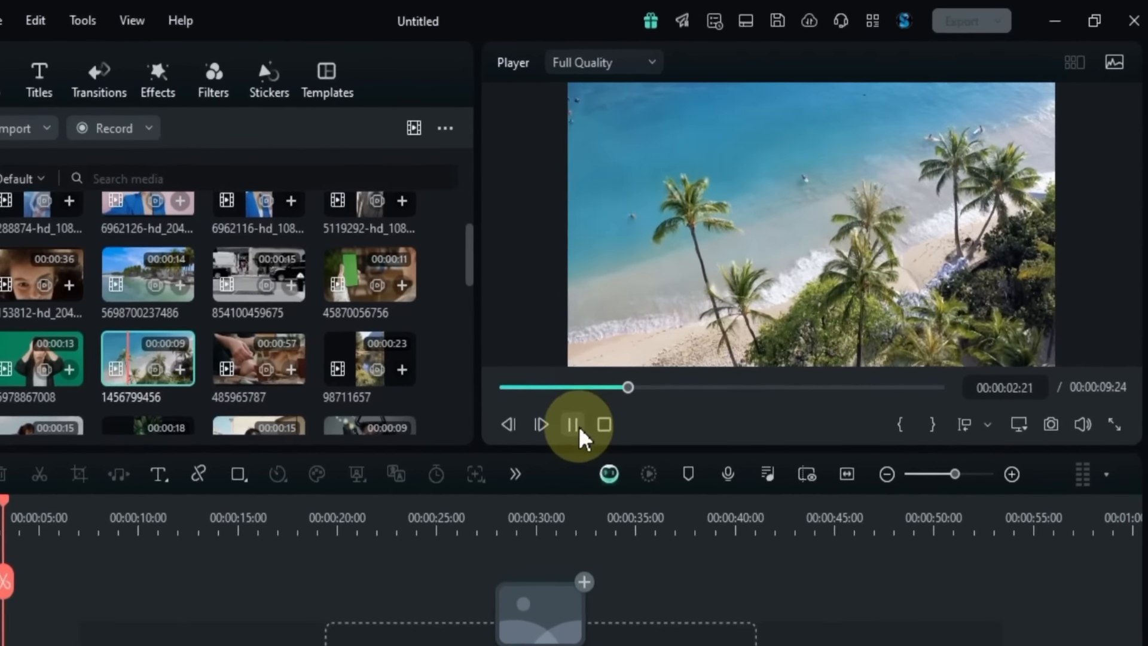
click(579, 436)
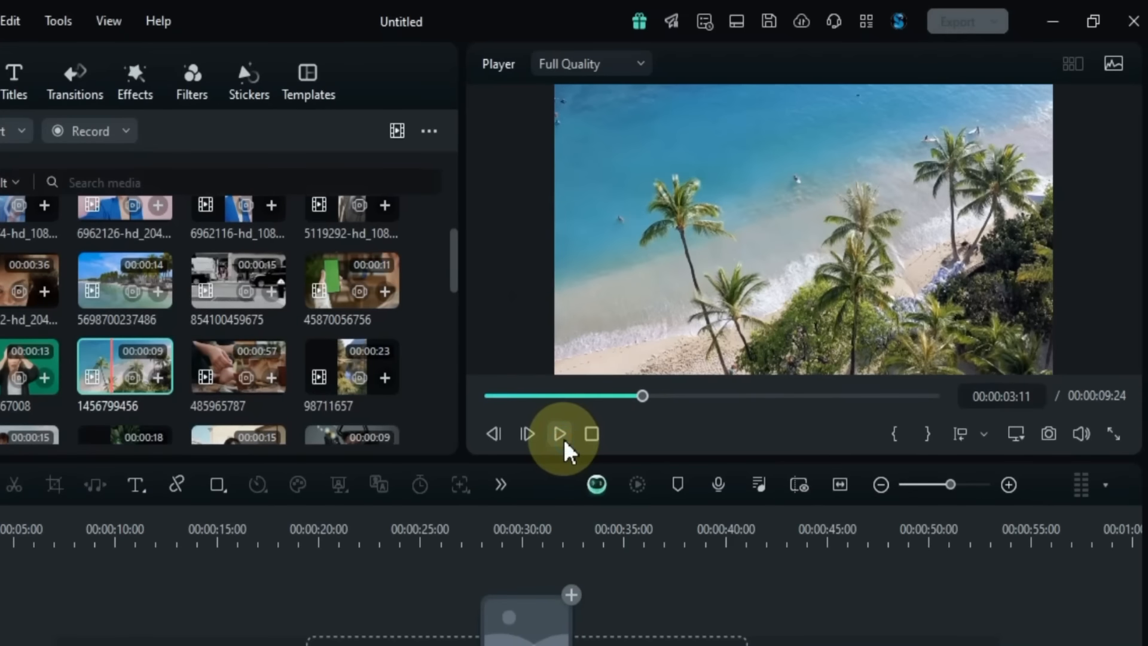
key(Left)
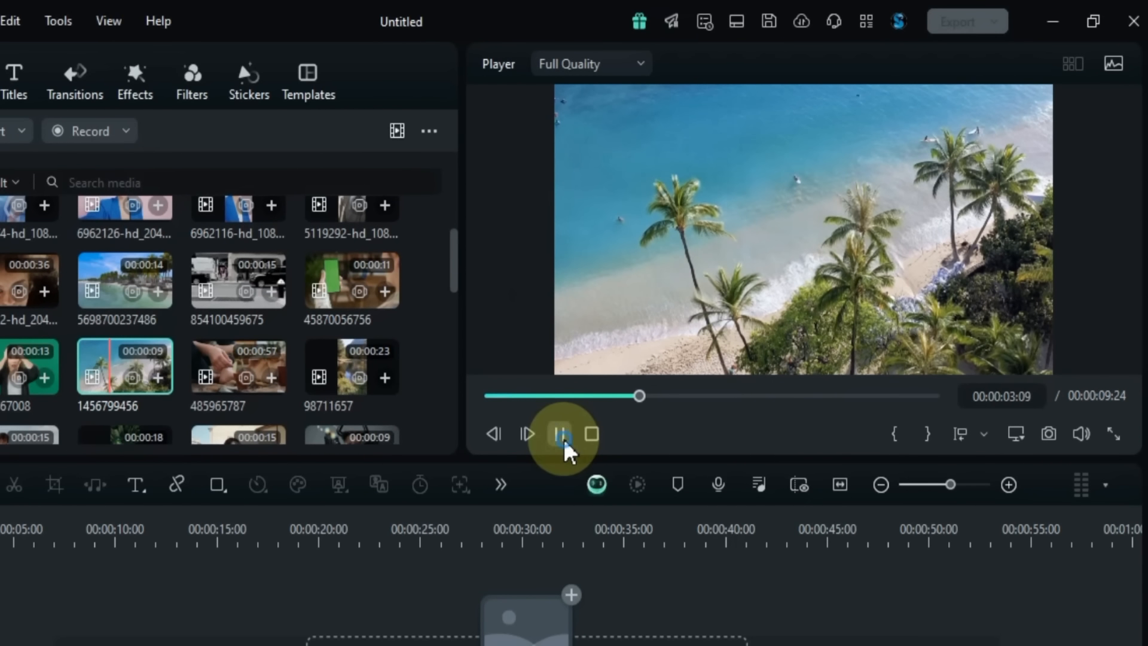
key(Right)
click(580, 441)
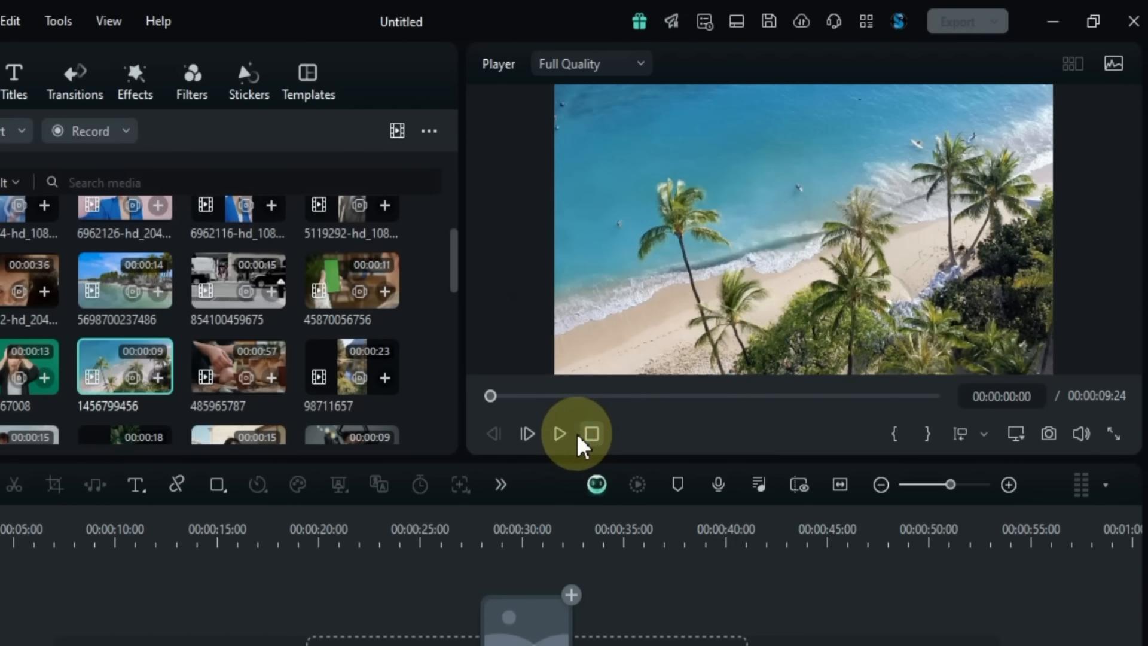
Step: Play the clip again from its start, pause it, and step through it frame by frame forward and backward
click(561, 444)
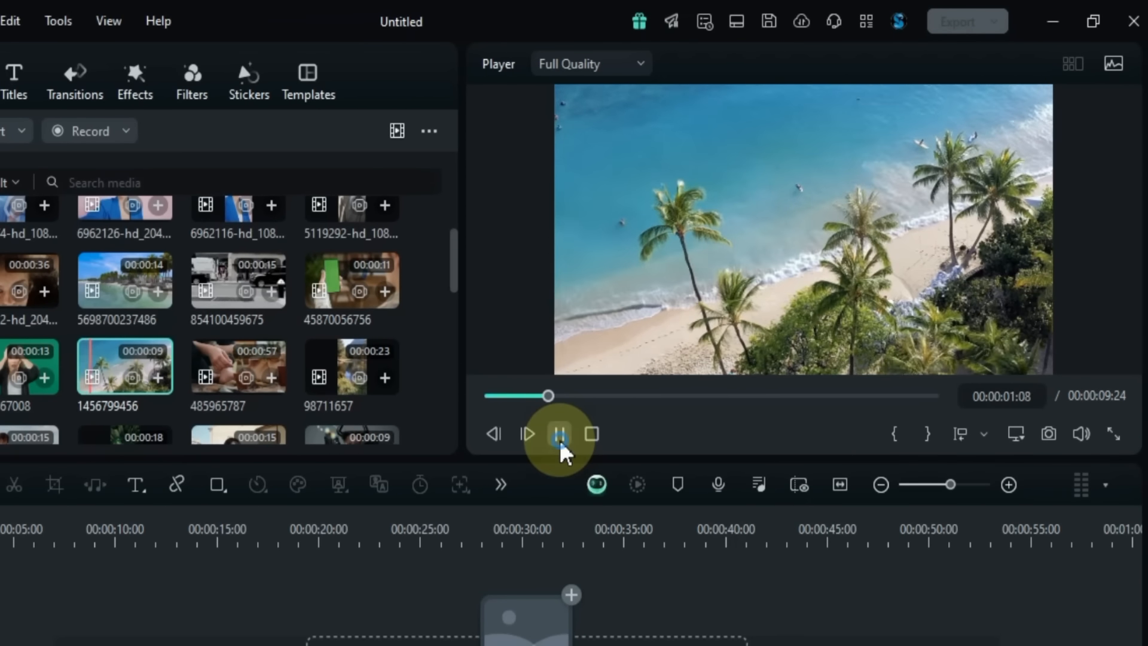
click(522, 442)
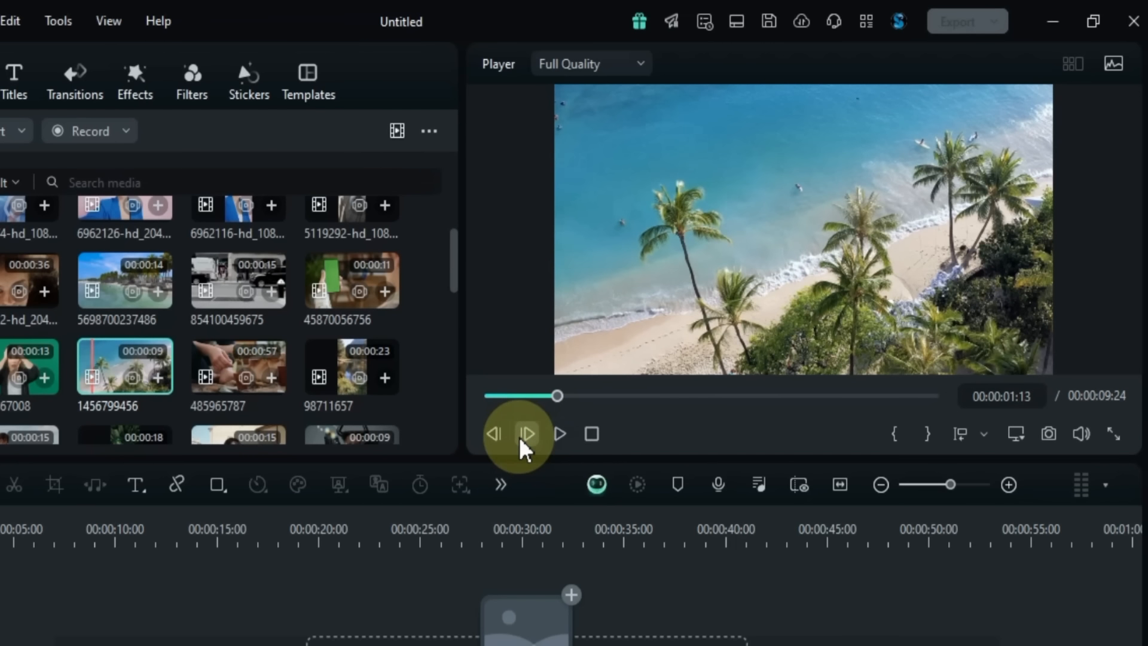
click(520, 441)
click(502, 443)
click(502, 443)
click(501, 443)
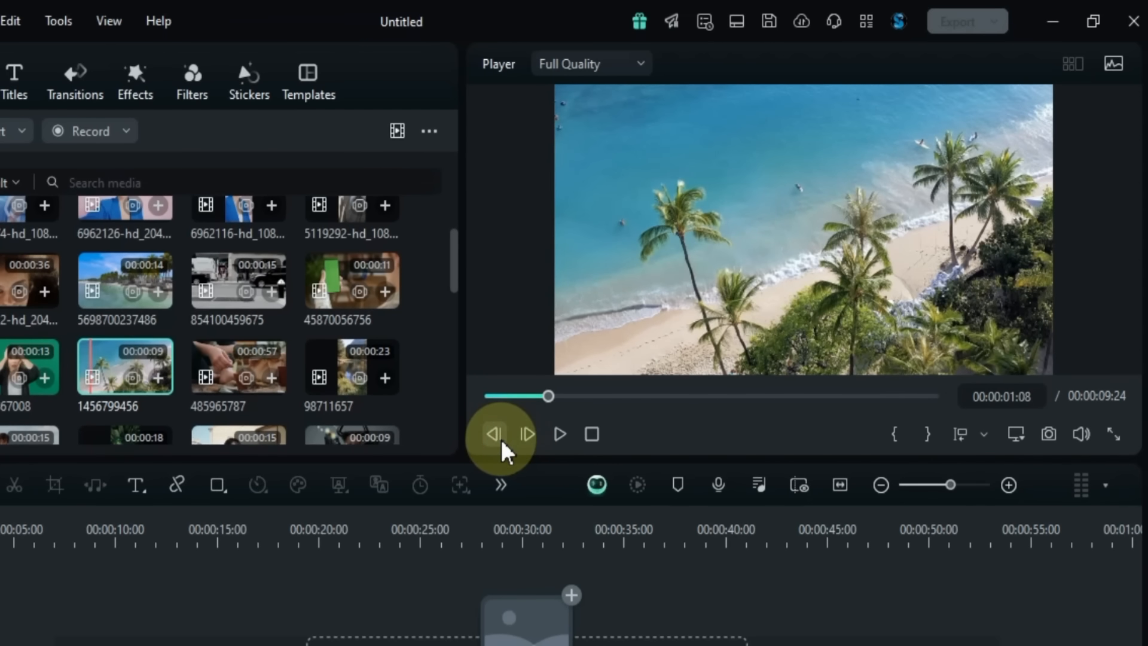
Step: Try 1/2 and 1/4 playback quality while the clip plays, return to Full Quality, and pause playback
click(604, 67)
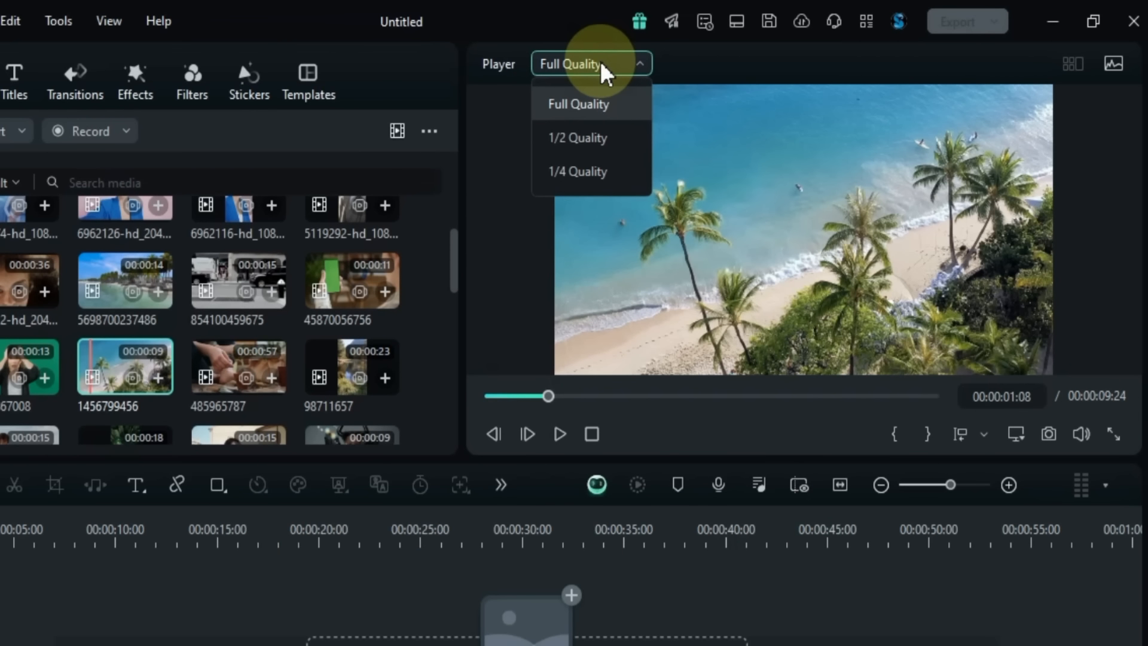
click(598, 139)
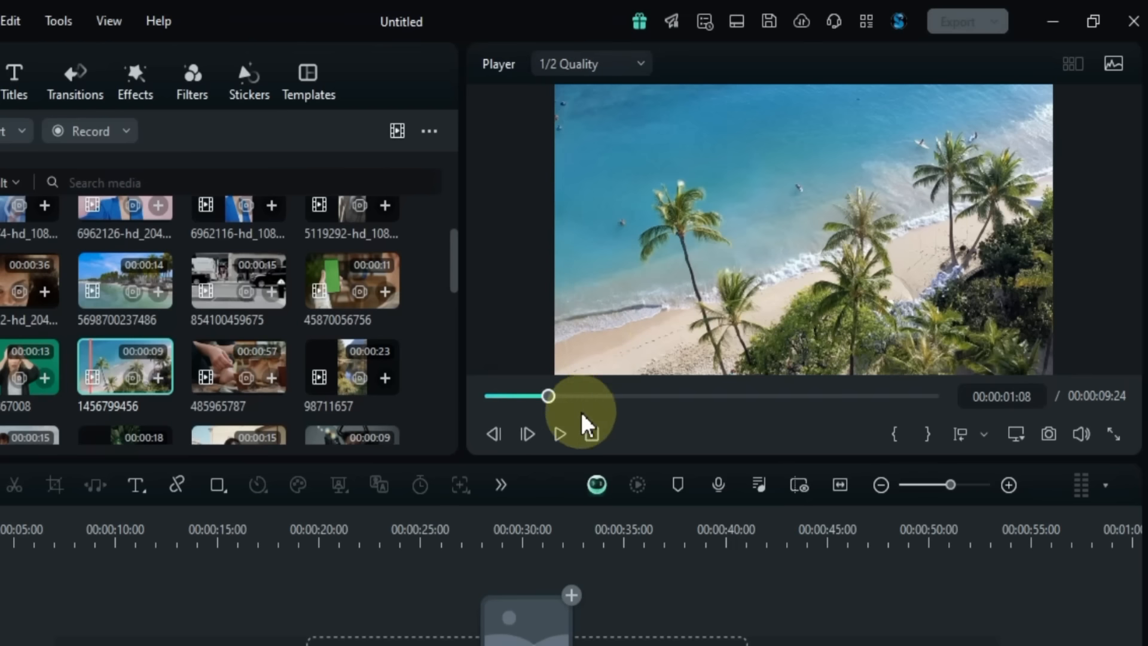
click(561, 434)
click(601, 64)
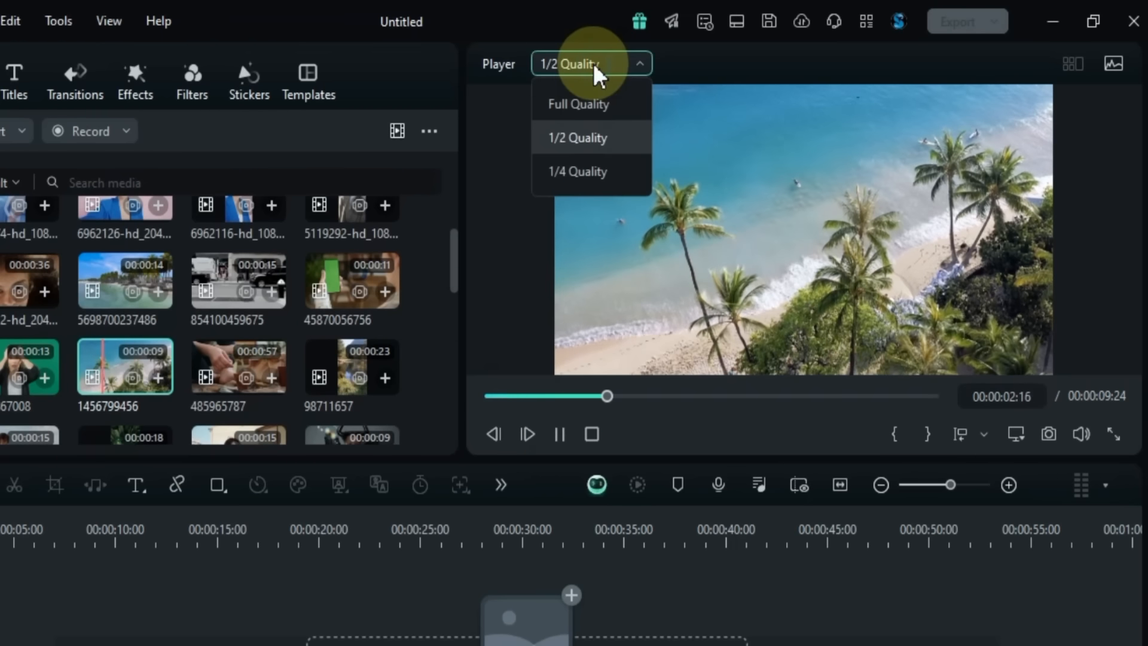
click(583, 172)
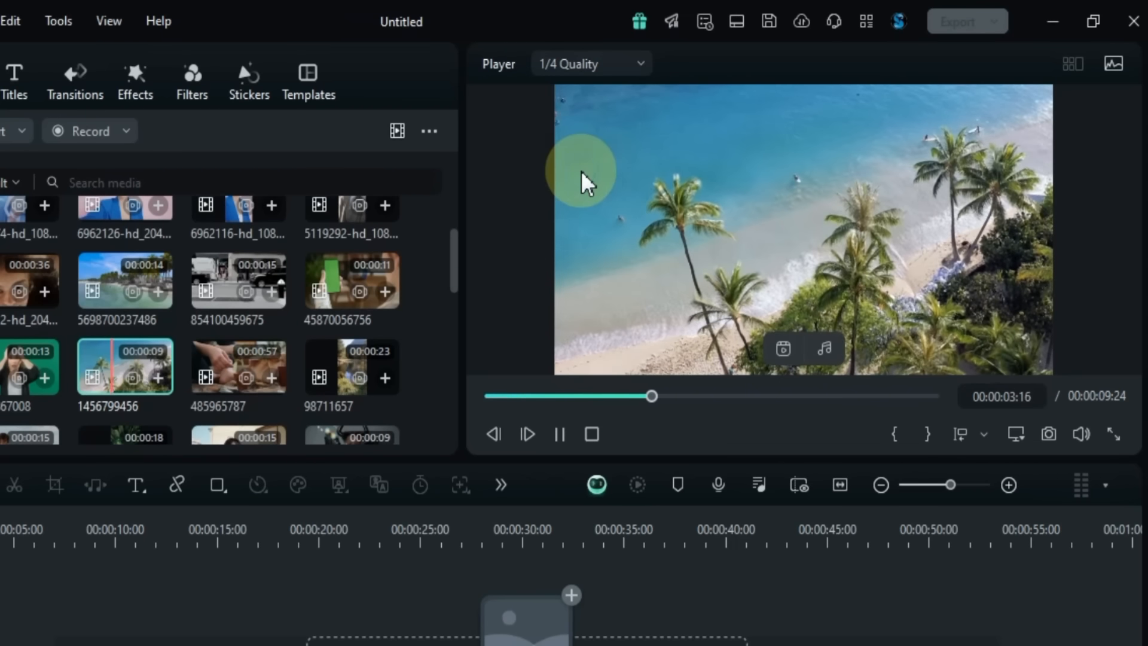
click(591, 66)
click(594, 103)
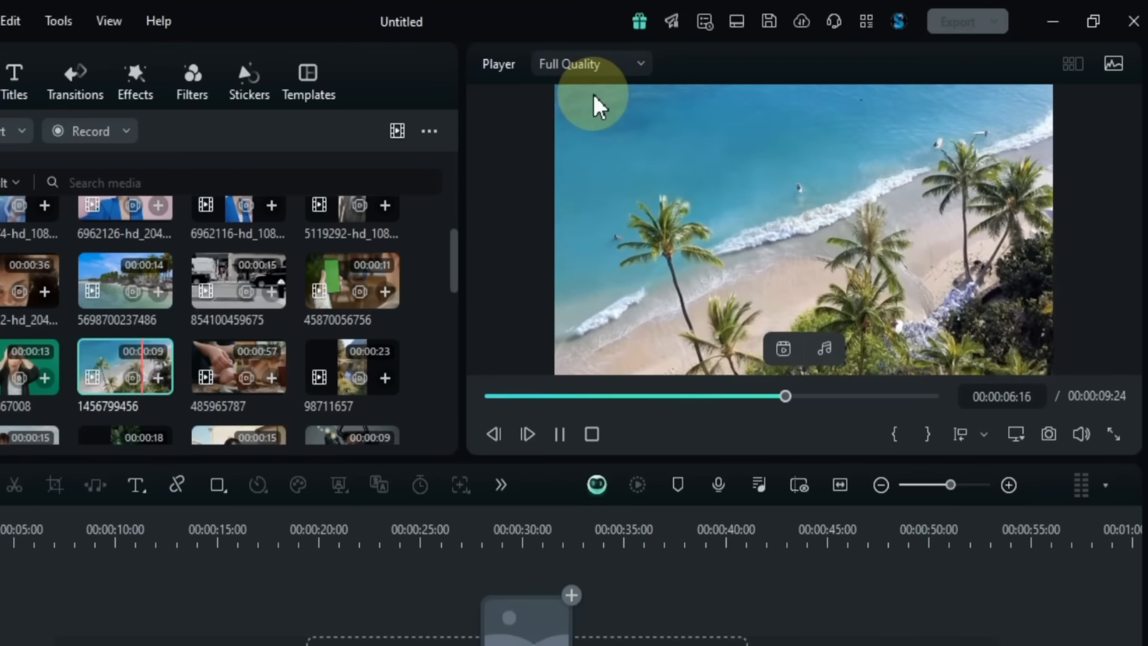
click(561, 435)
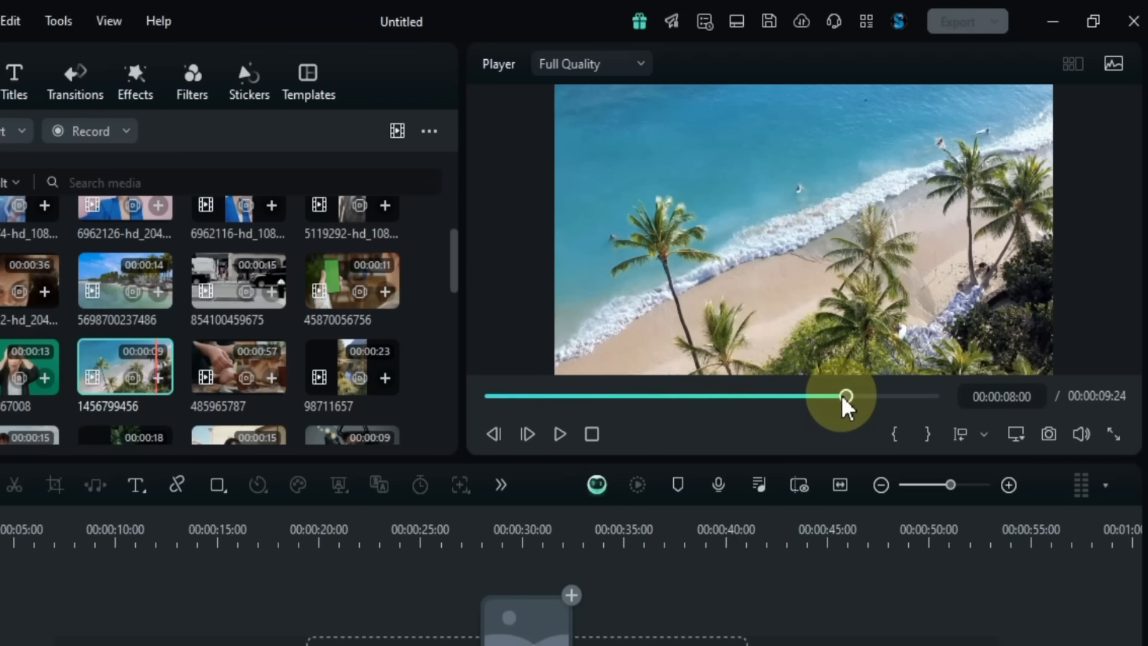
Step: Mark a range in the source clip from 00:00:04:19 to 00:00:06:22
drag(843, 397, 702, 397)
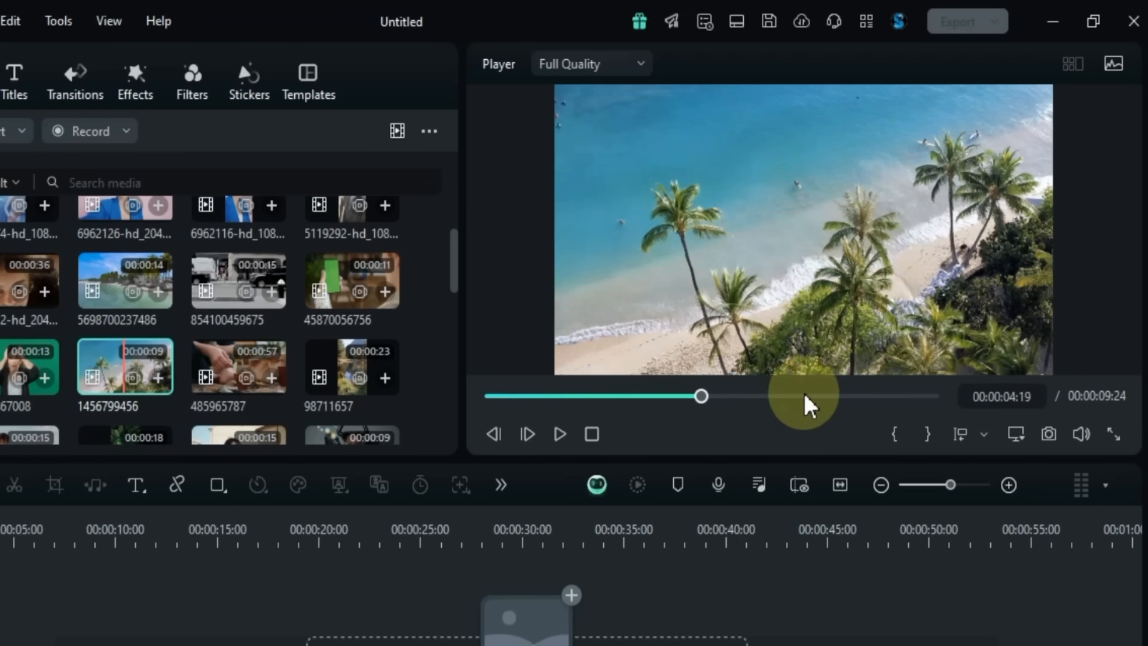
click(899, 441)
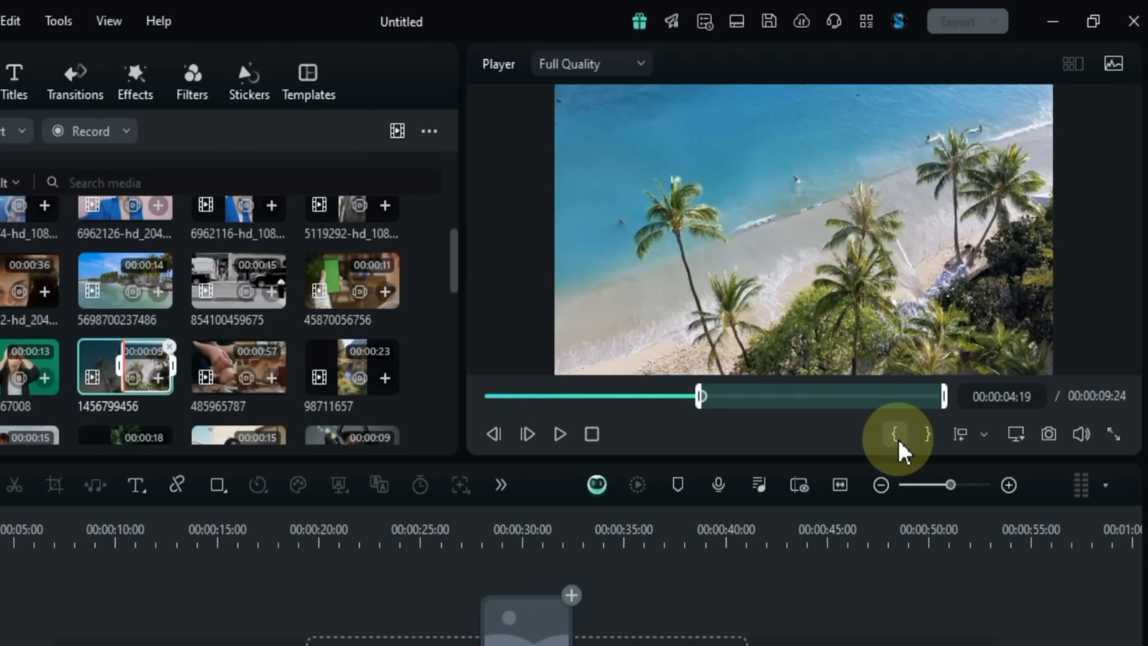
drag(706, 400, 797, 416)
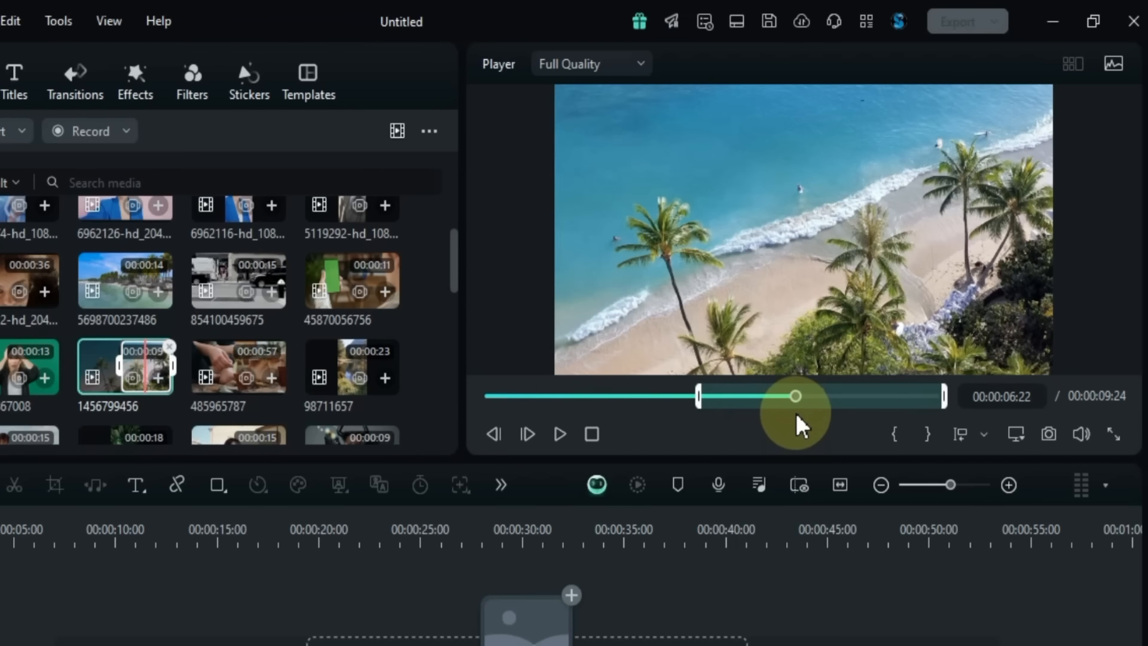
click(928, 434)
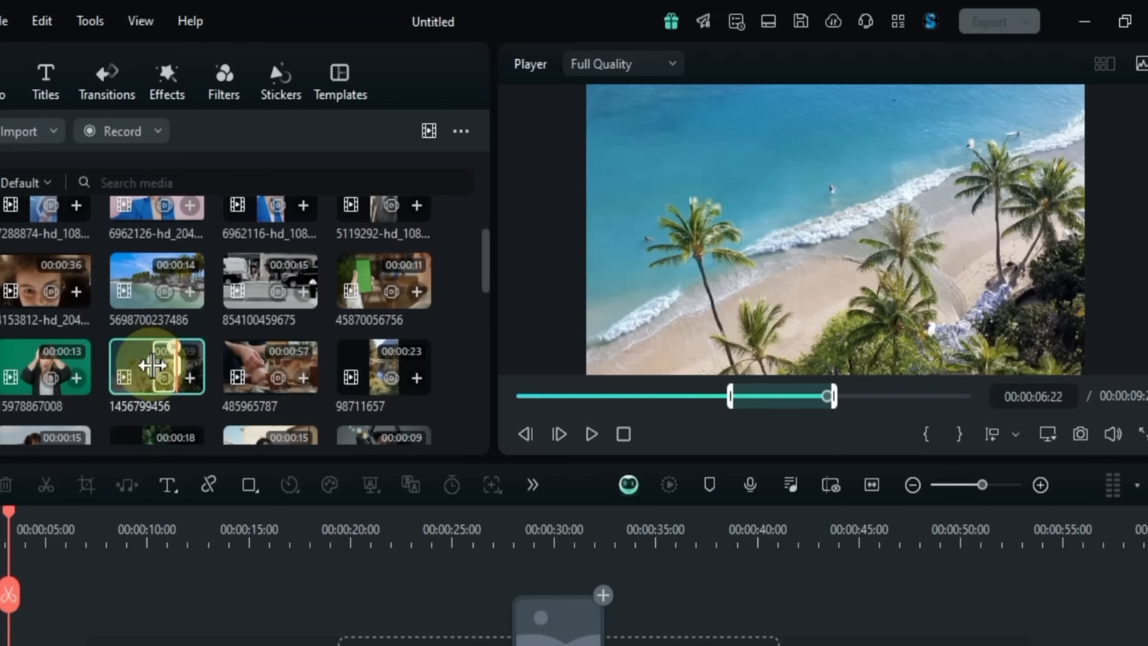
Step: Adjust the marked range on the clip's thumbnail to run from the clip's beginning to about 00:00:05:10
drag(152, 365, 103, 396)
mouse_move(179, 371)
mouse_down()
mouse_move(204, 374)
mouse_move(163, 377)
mouse_up()
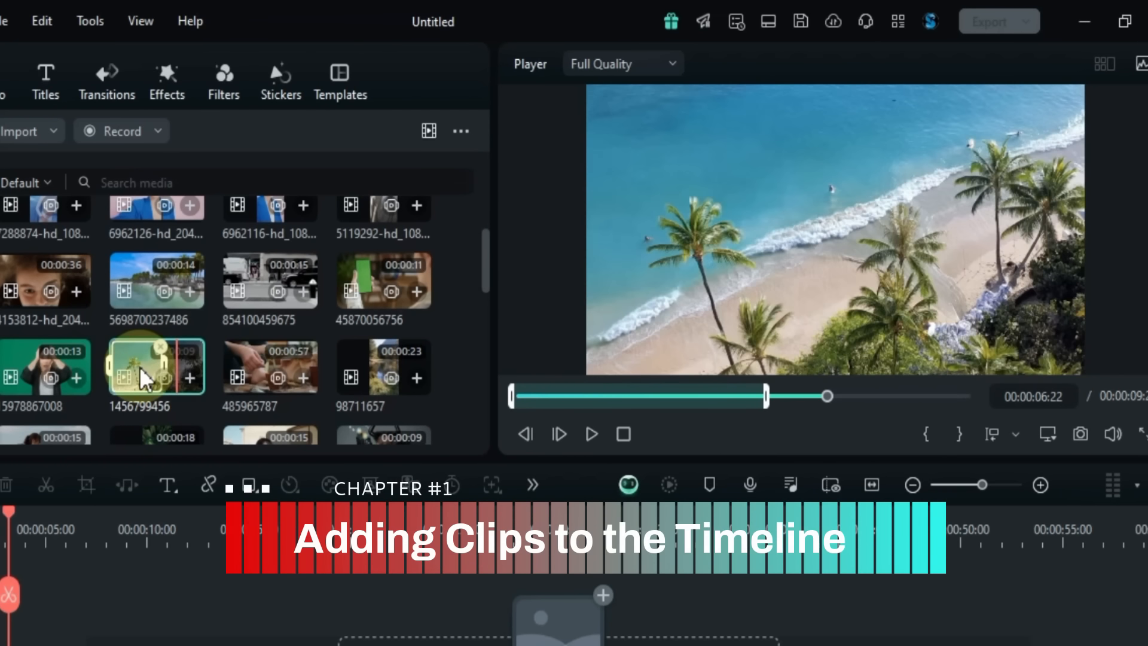
Step: Place only the audio of the marked range on the Audio 1 track, and delete it from the timeline
mouse_move(716, 327)
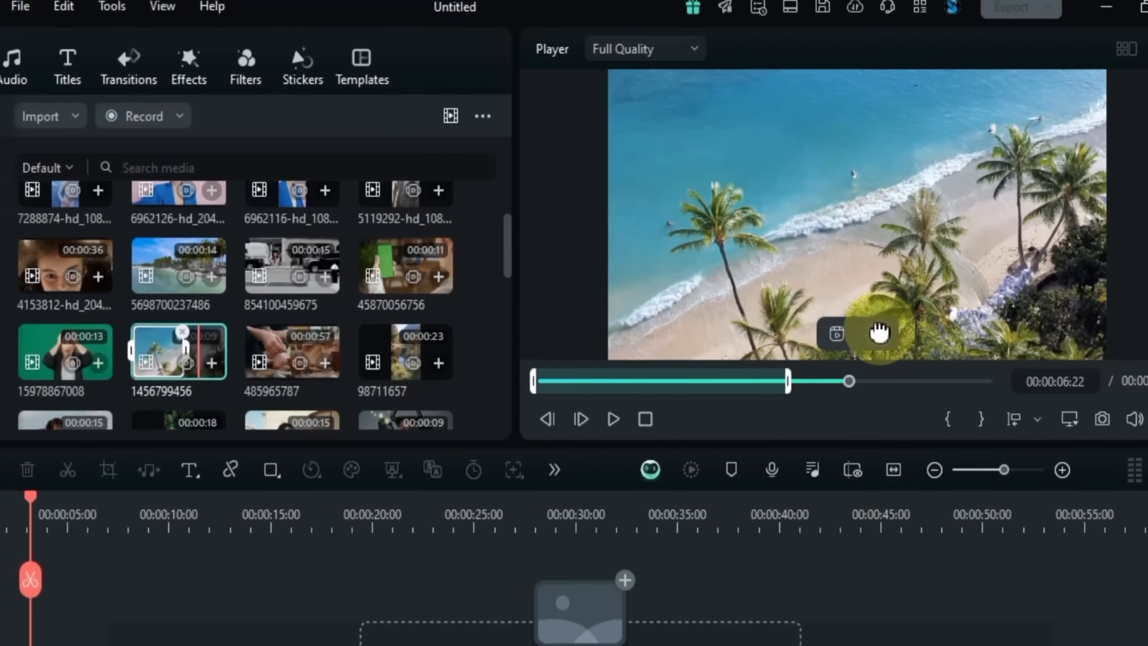
drag(859, 344, 136, 571)
drag(147, 449, 198, 441)
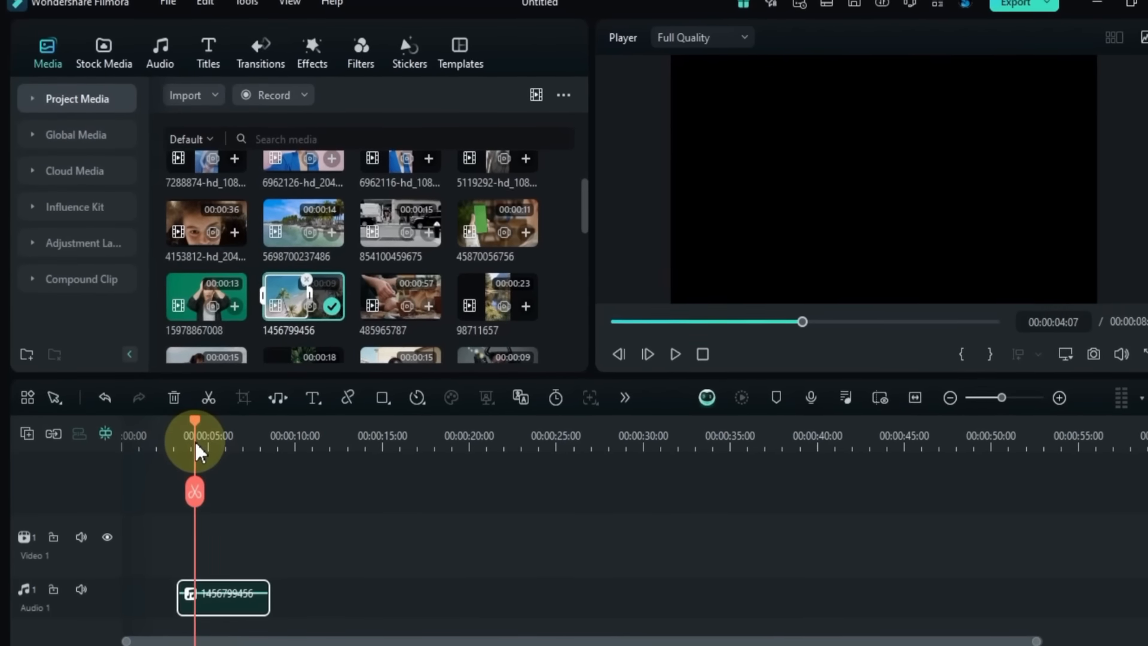
key(Delete)
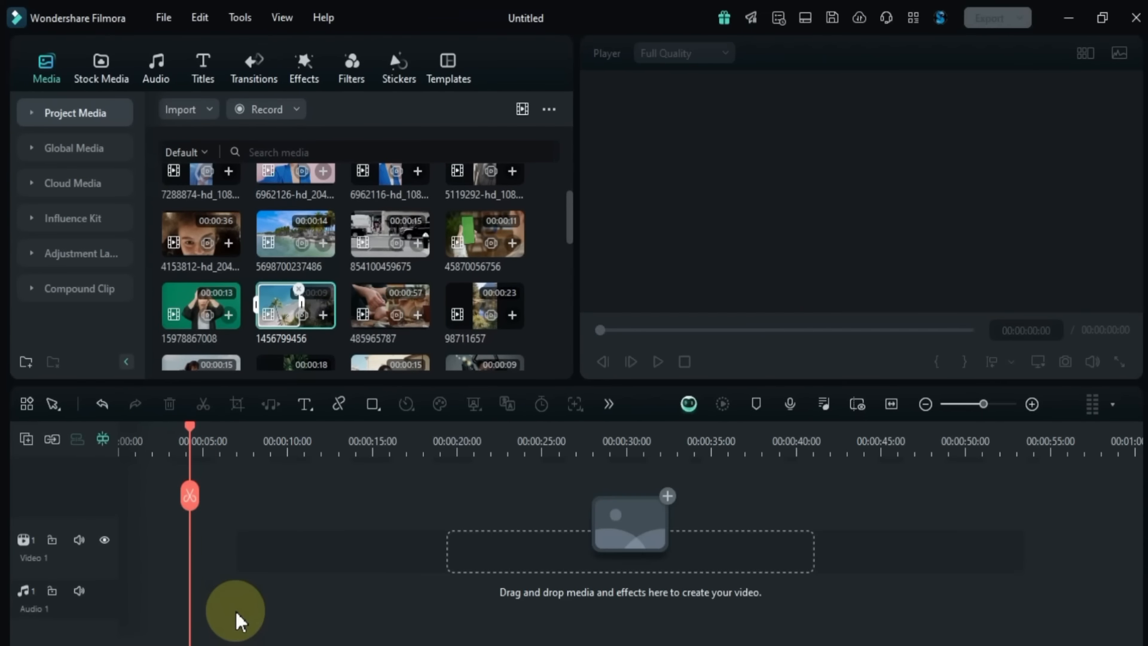
double_click(283, 319)
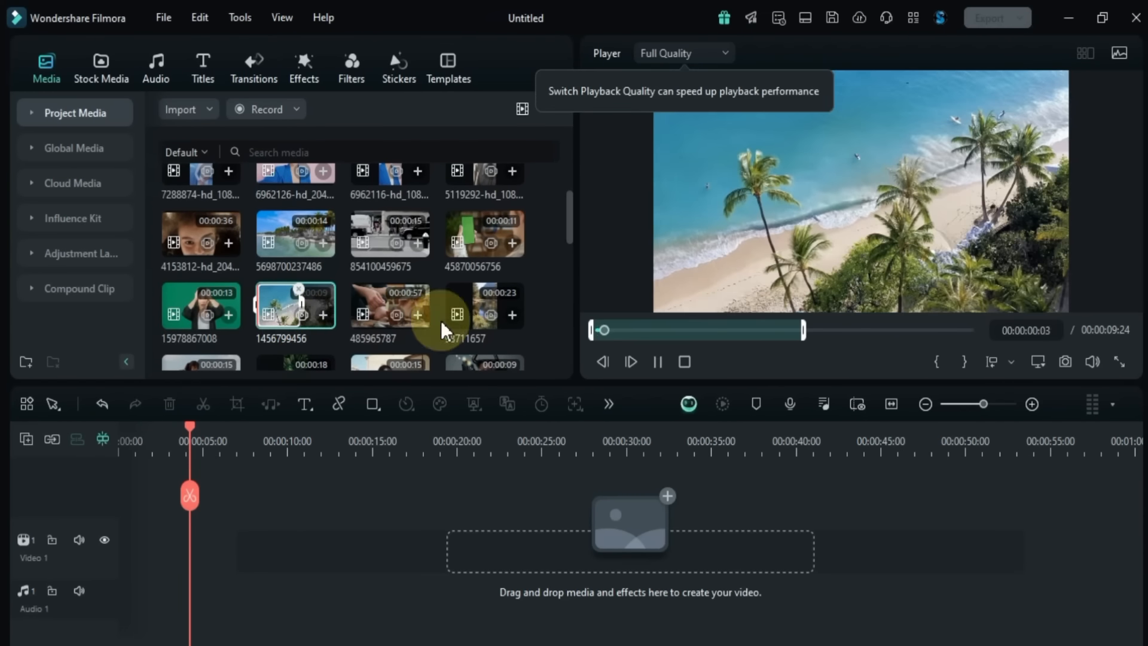
click(658, 362)
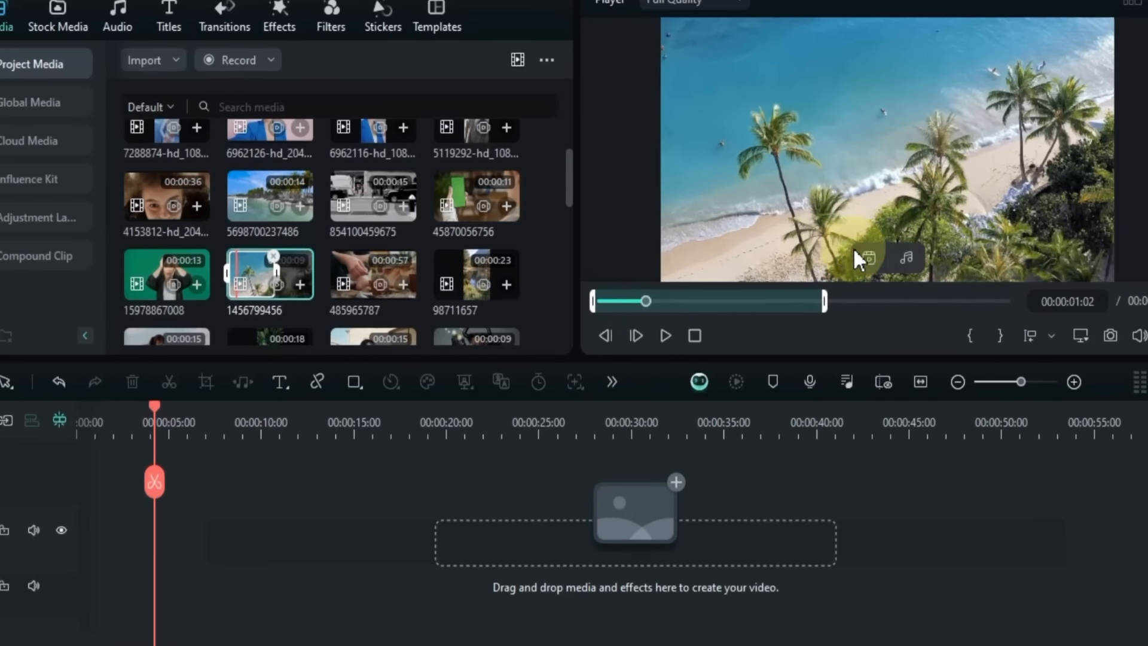
drag(859, 260, 46, 539)
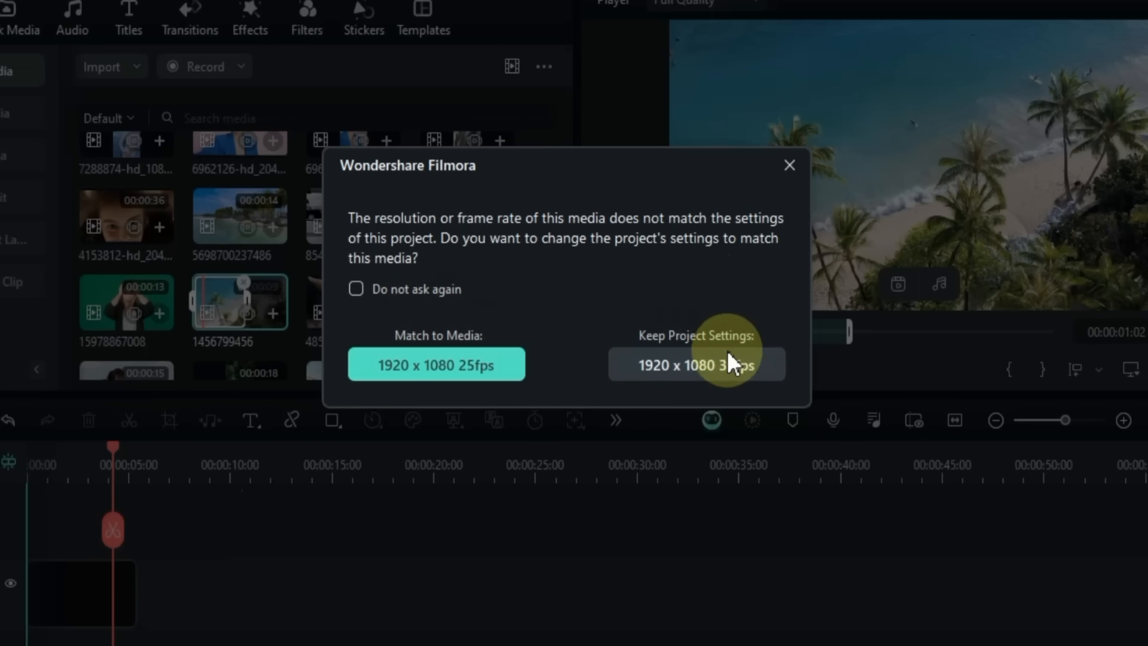
click(451, 367)
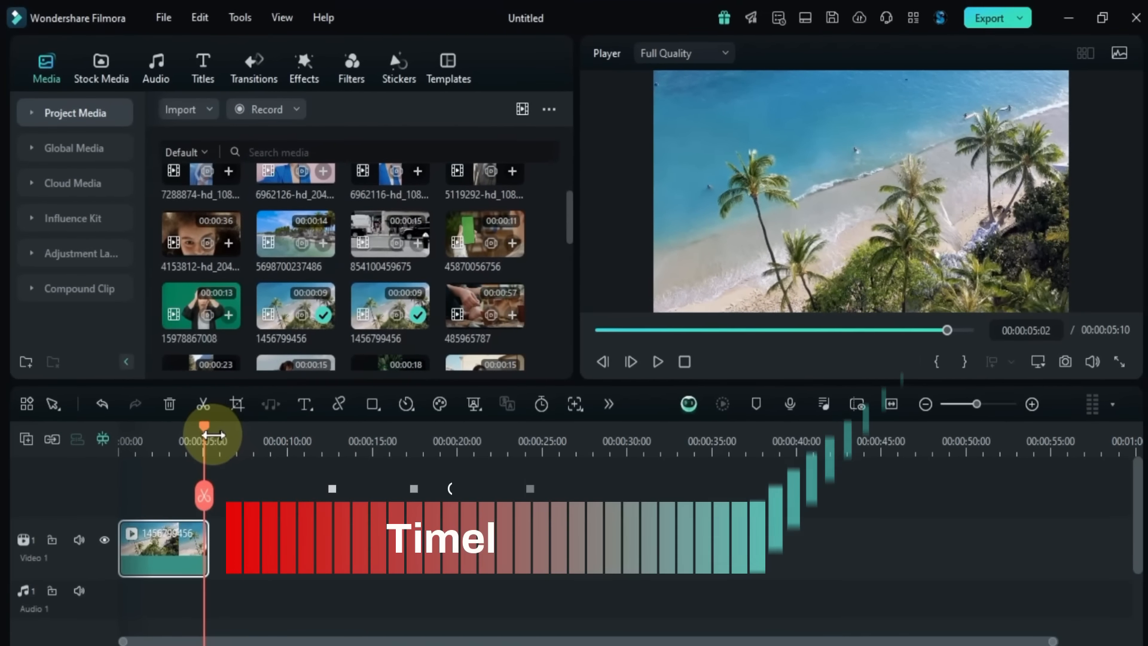
Step: Move the timeline playhead to 00:00:03:12 within the placed clip
drag(208, 443, 177, 439)
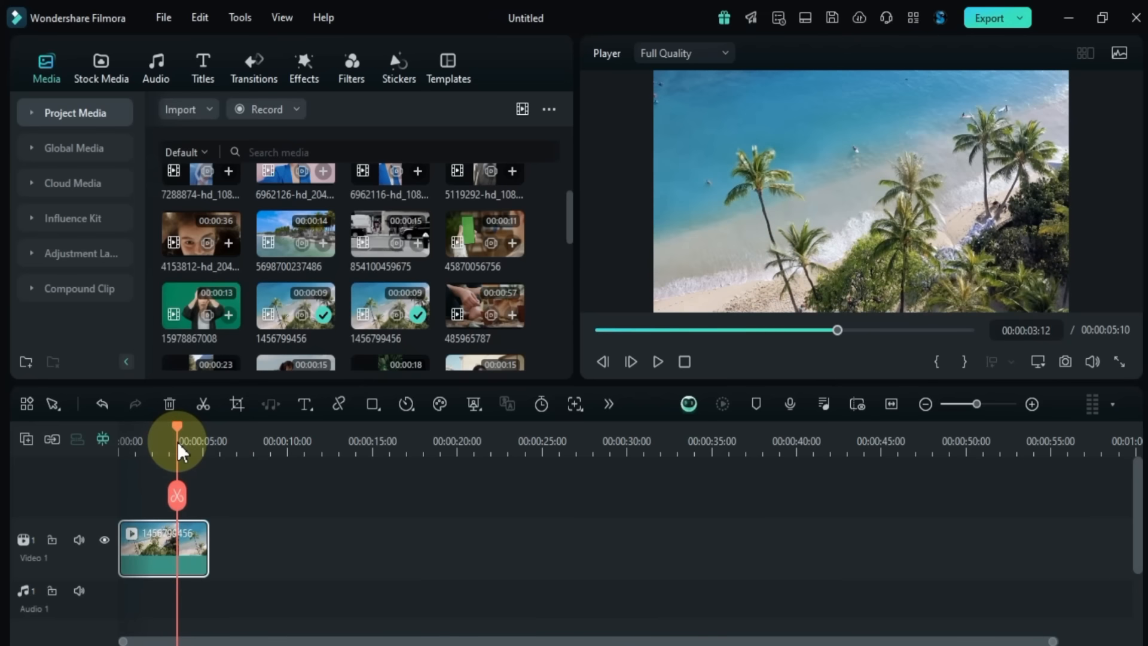
Step: Place clip 8798285-hd_2048_1080_25fps on Video 1 right after the beach clip, keeping the project settings of 1920 x 1080 25fps
click(658, 361)
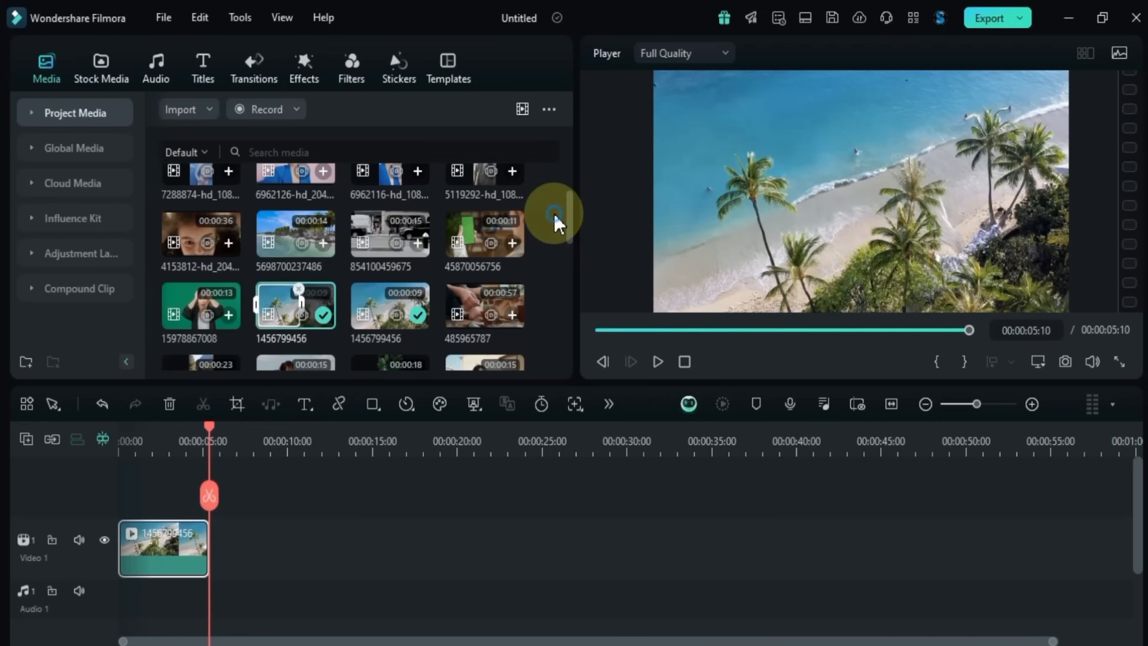
scroll(554, 214, up, 3)
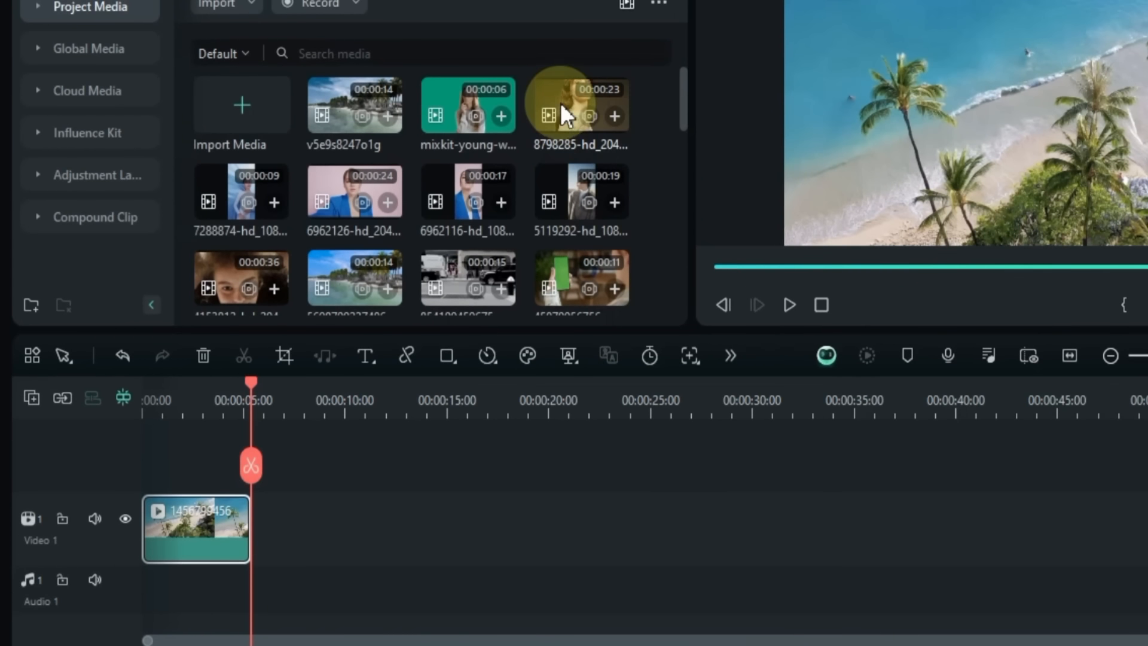
drag(561, 102, 260, 538)
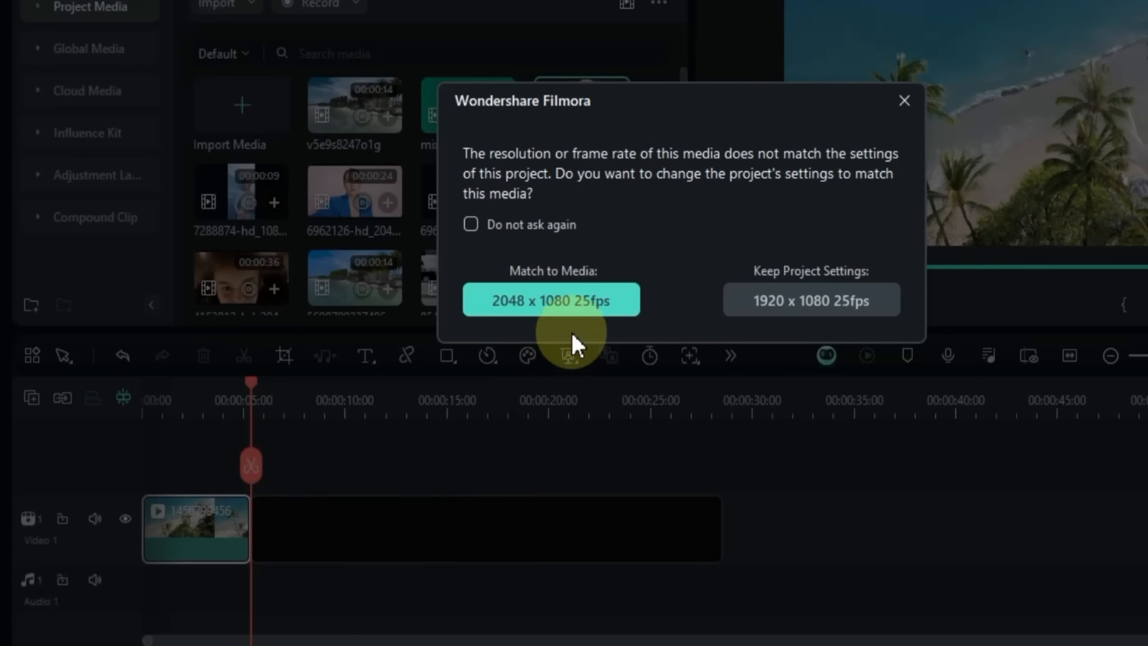
click(788, 296)
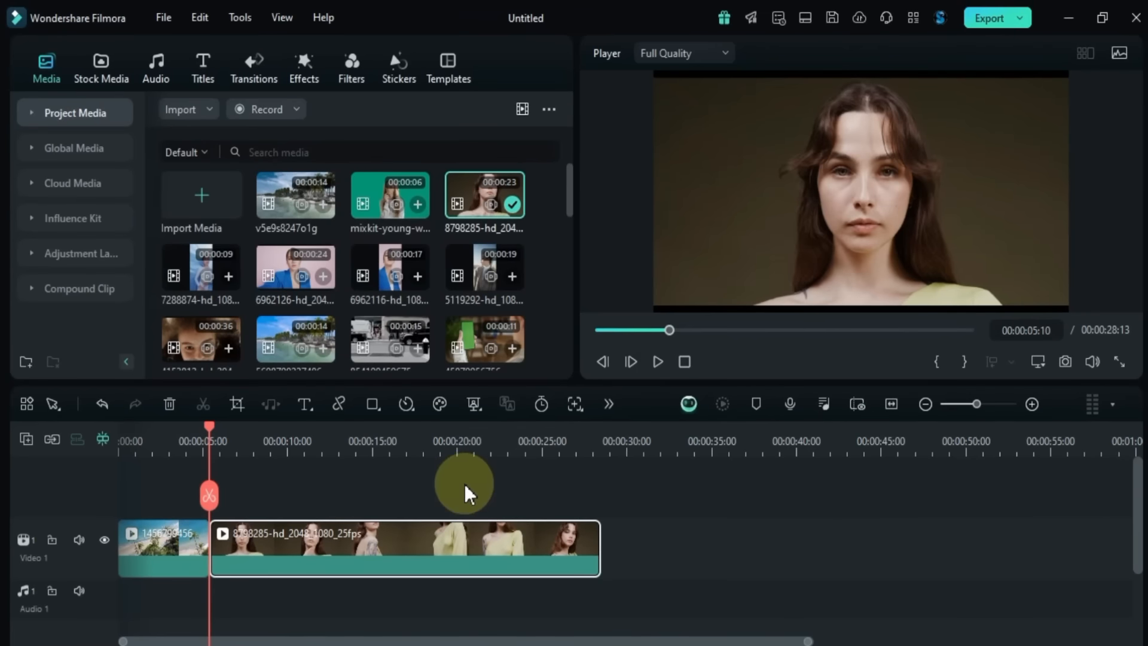
Step: Add clip v5e9s8247o1g to Video 1 at the end of the portrait clip, keeping the project settings of 1920 x 1080 25fps
click(573, 441)
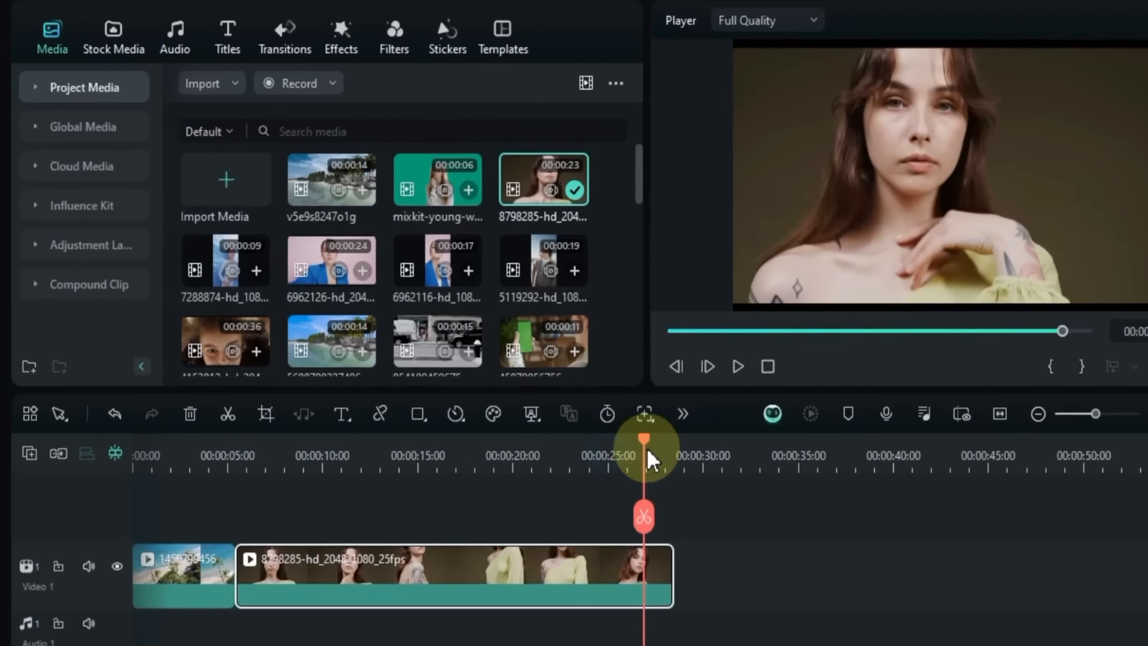
drag(647, 449, 676, 450)
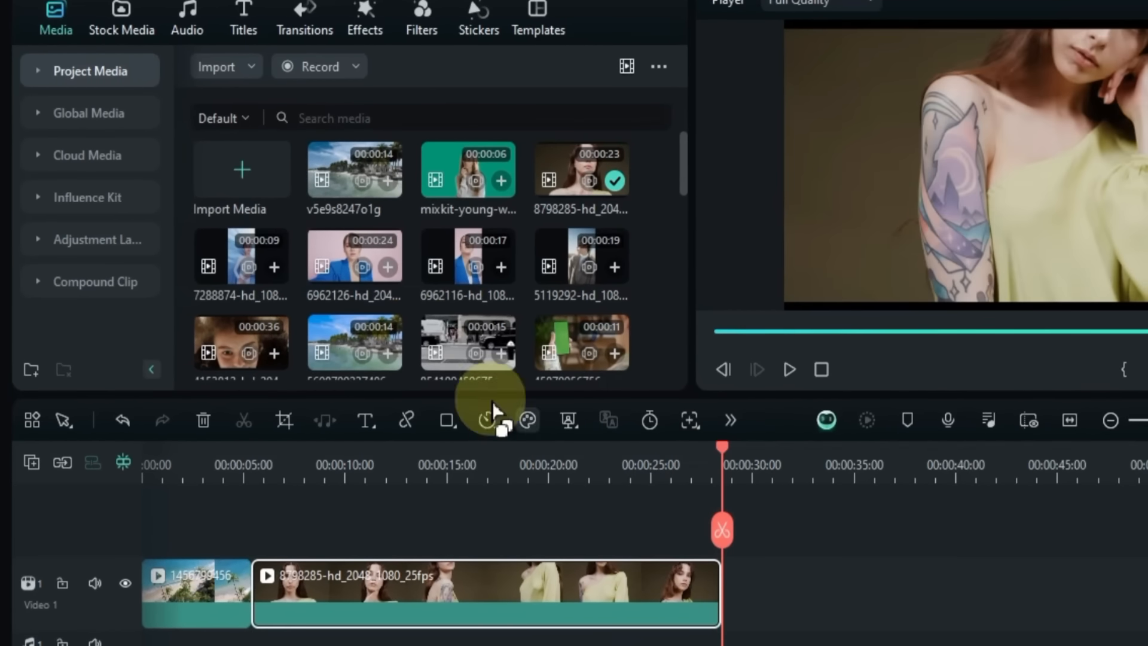
click(389, 179)
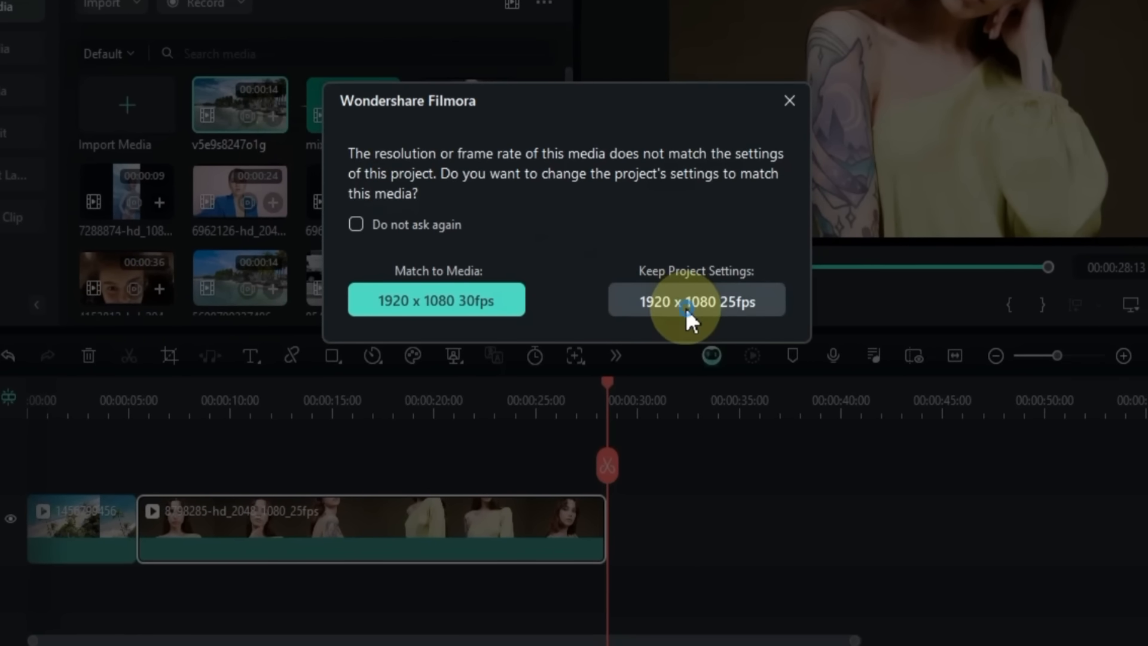
click(652, 301)
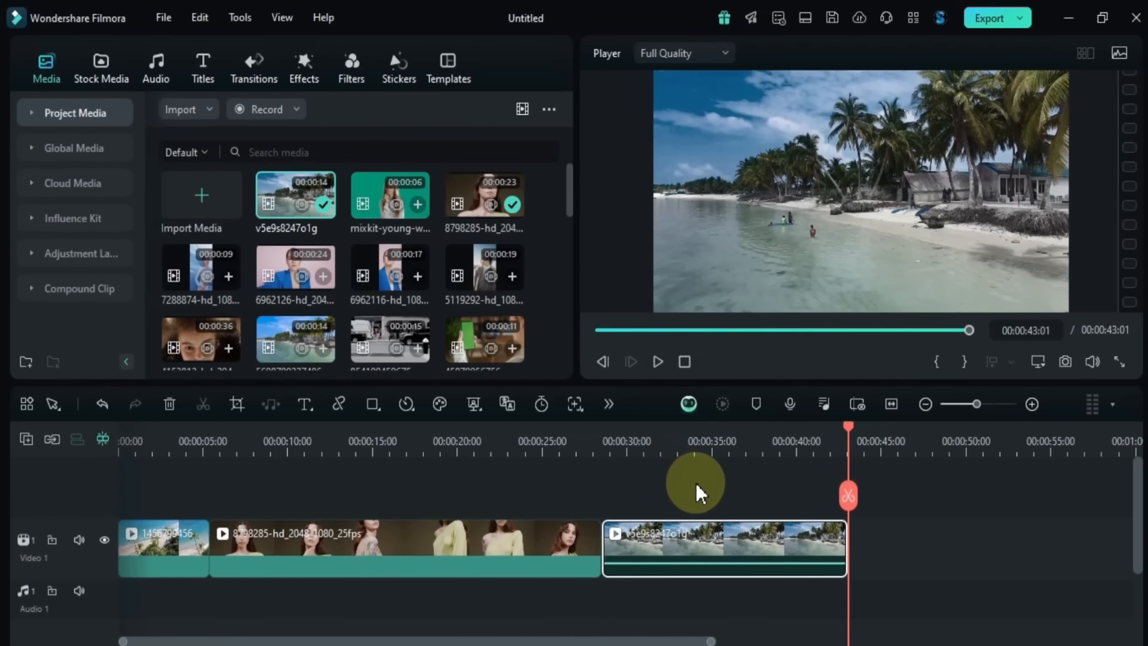
Step: Go to 00:00:20:15 on the timeline and apply Crop to Fit to the portrait clip 8798285-hd_2048_1080_25fps
click(795, 441)
drag(793, 440, 470, 476)
click(471, 540)
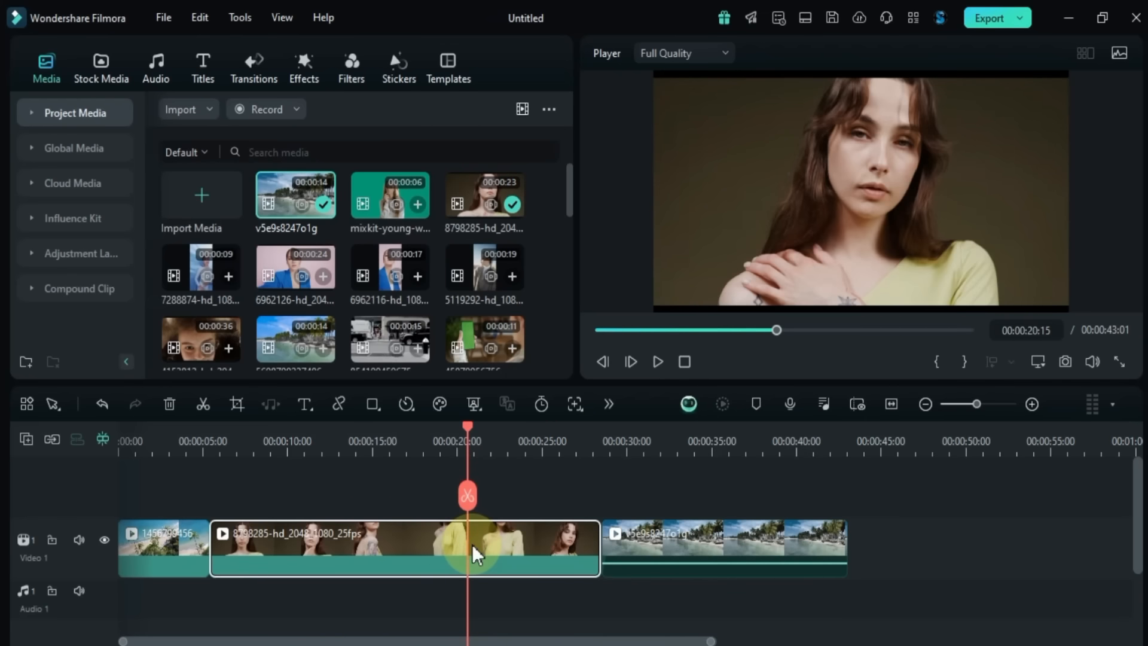
right_click(471, 545)
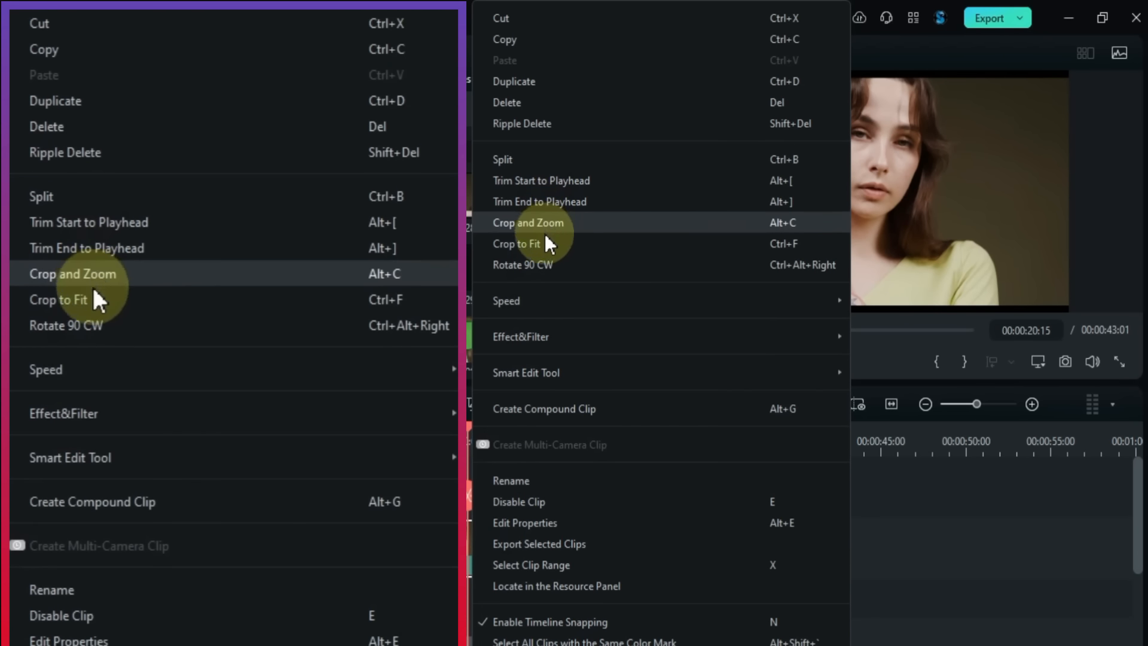
click(575, 244)
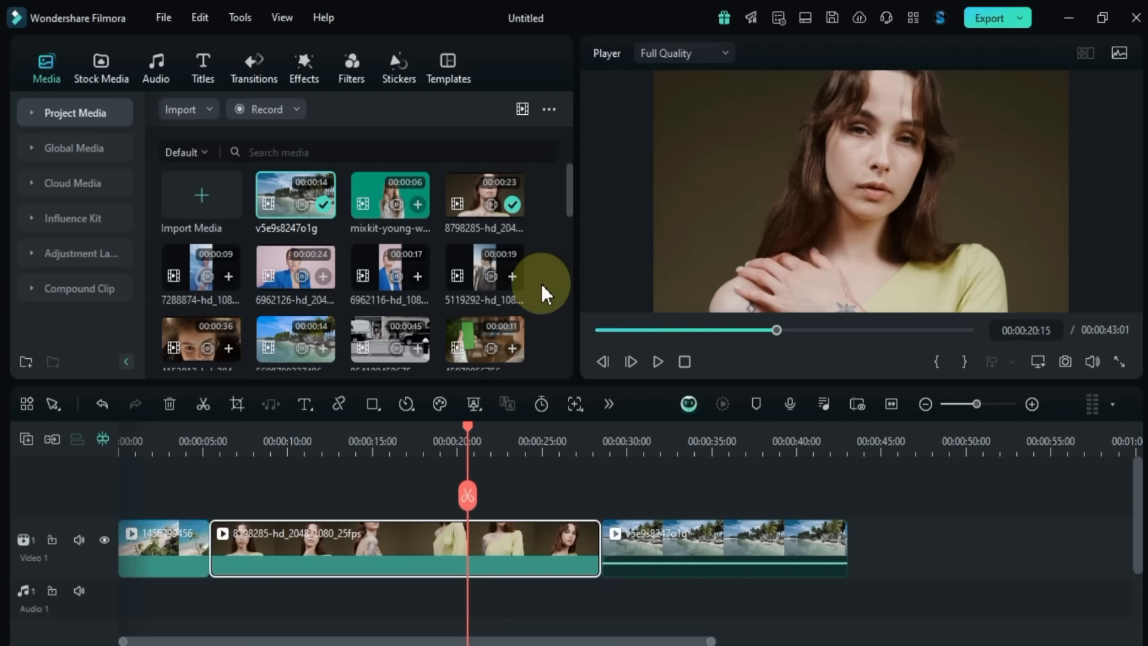
Step: Go to 00:00:14:23, open Crop and Zoom for the portrait clip, and widen its crop frame to 1985 x 1080
drag(469, 418, 372, 451)
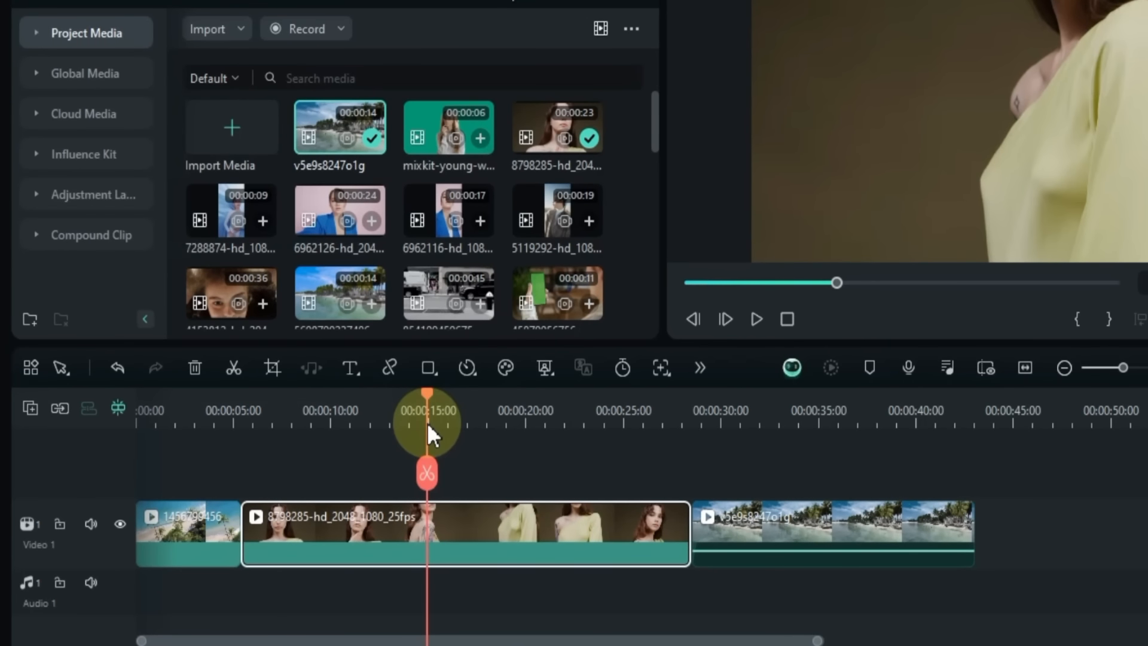
click(271, 369)
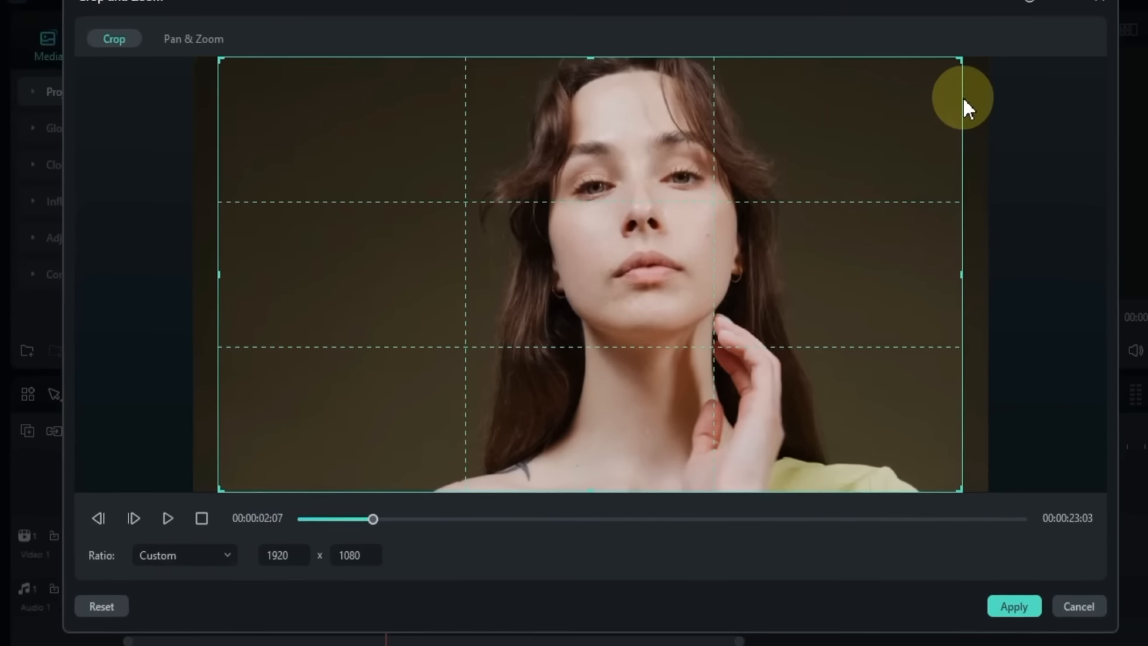
drag(921, 88, 1028, 41)
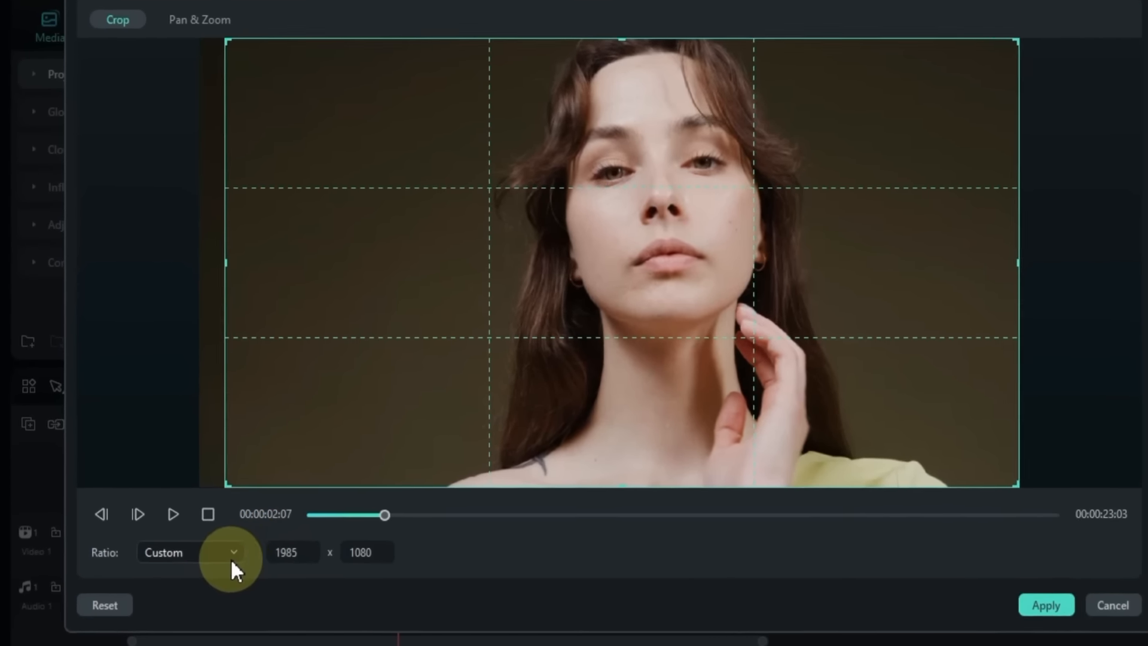
Step: Set the crop ratio to 16:9 at 1920 x 1080, reposition the frame around the woman, and apply the crop
click(203, 559)
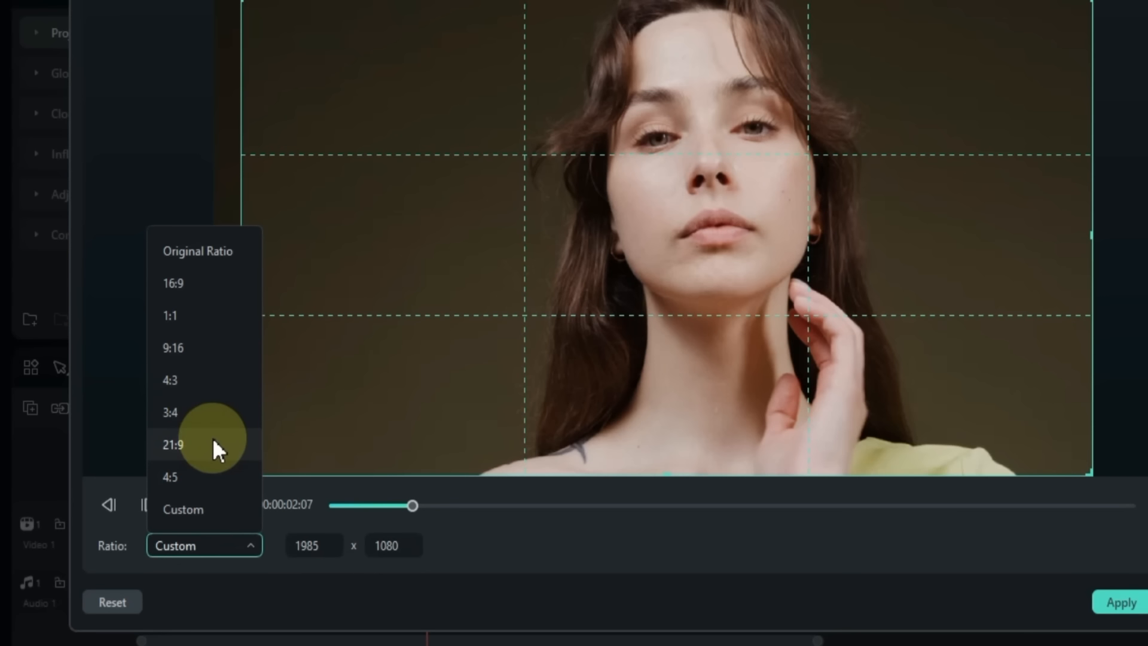
click(228, 285)
drag(598, 307, 686, 284)
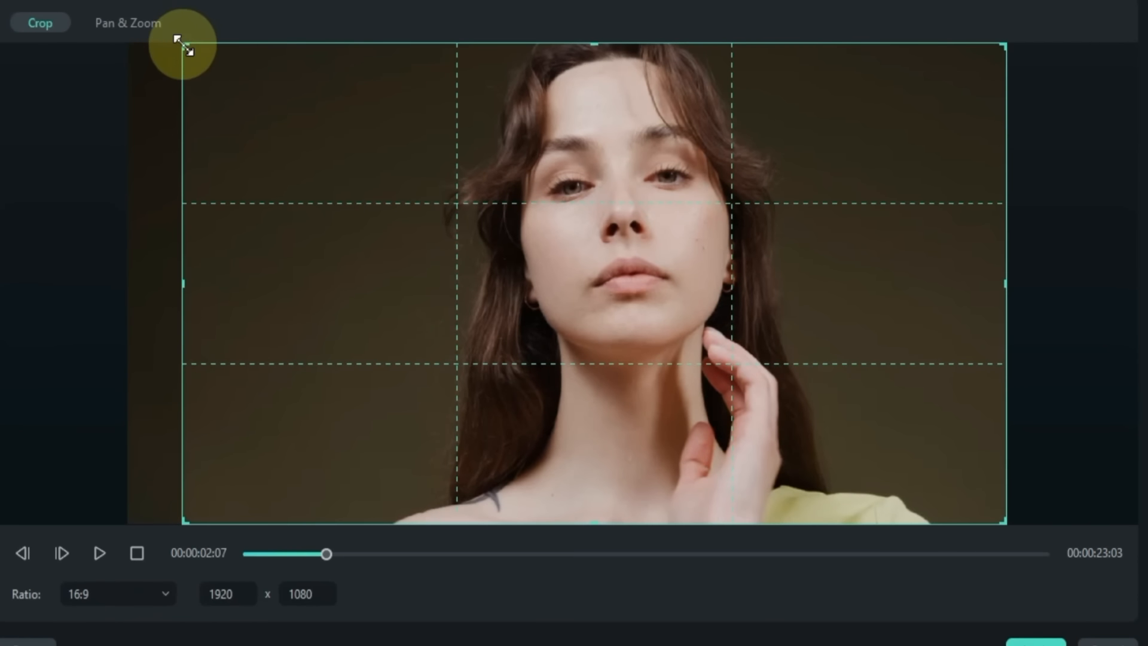
drag(178, 40, 141, 77)
drag(673, 221, 637, 223)
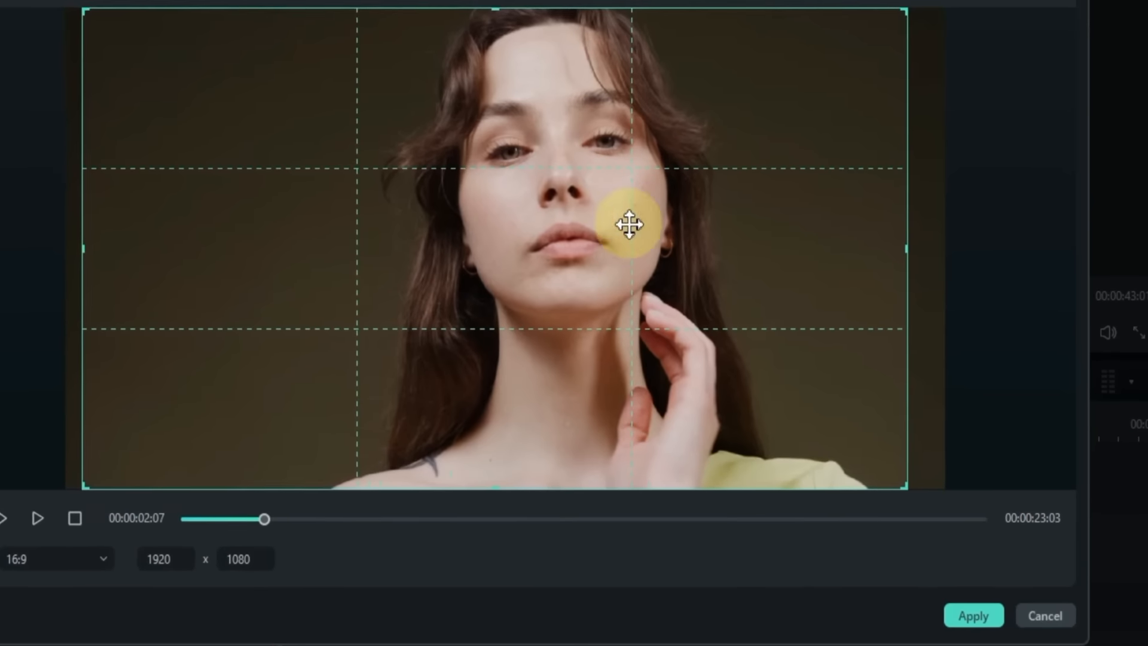
click(974, 616)
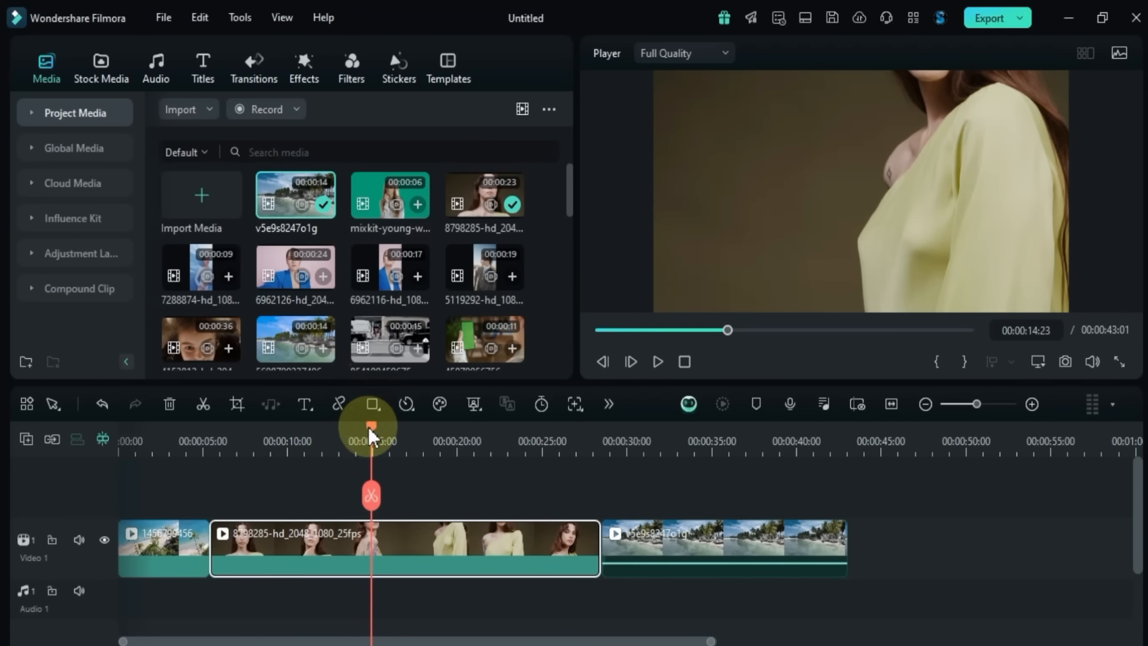
Step: Go to the start of clip v5e9s8247o1g at 00:00:28:13 and open its Pan & Zoom settings
drag(334, 419, 602, 463)
click(641, 556)
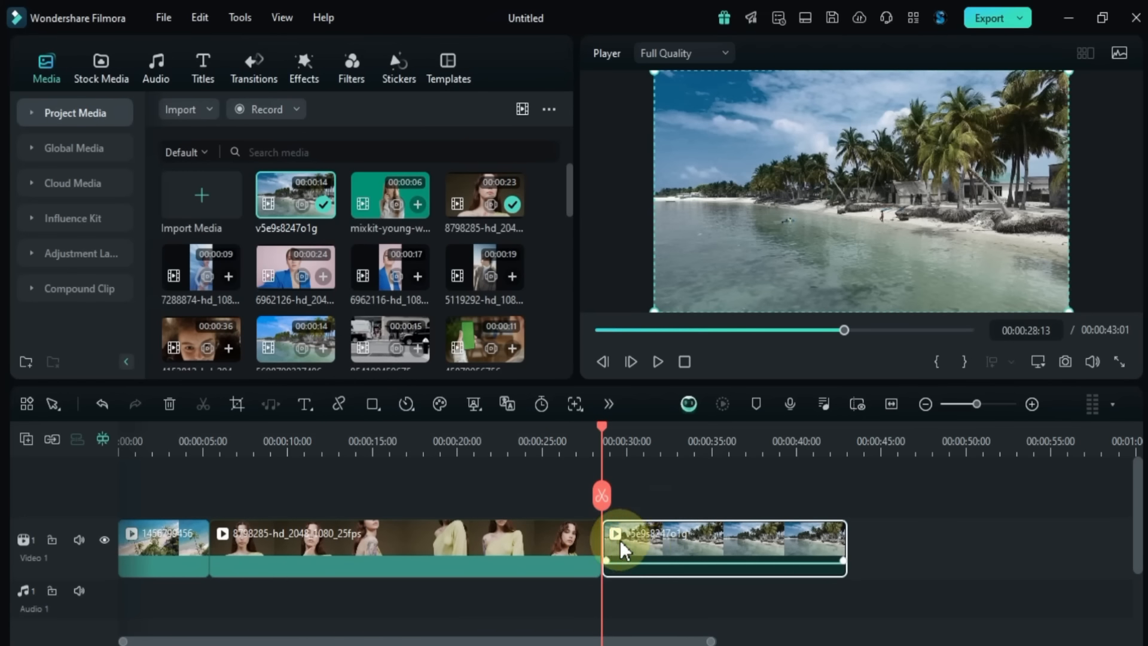
click(237, 404)
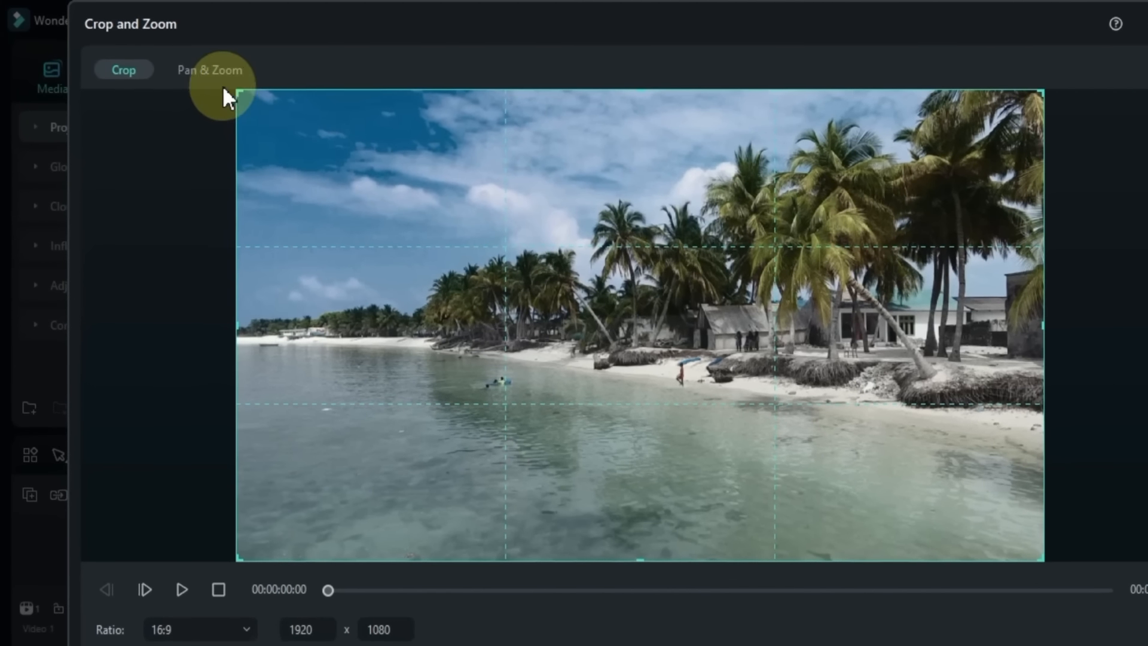
click(210, 65)
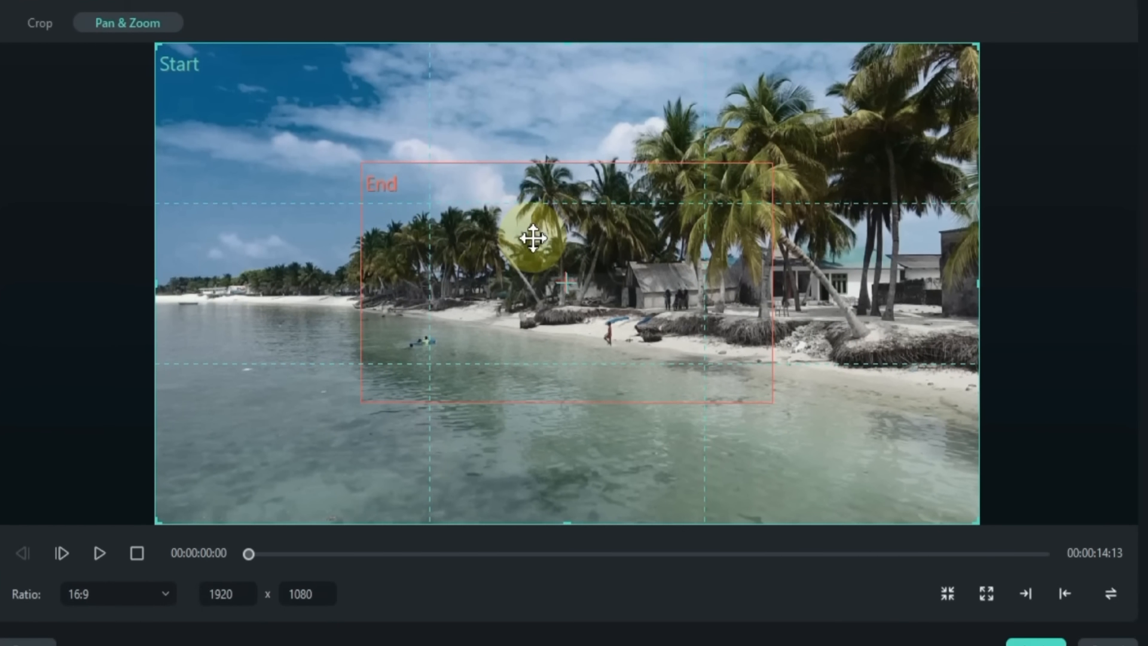
Step: Shrink the End frame to 759 x 427 over the people in the water, and the Start frame to 1775 x 998
drag(598, 266, 539, 301)
drag(741, 193, 656, 257)
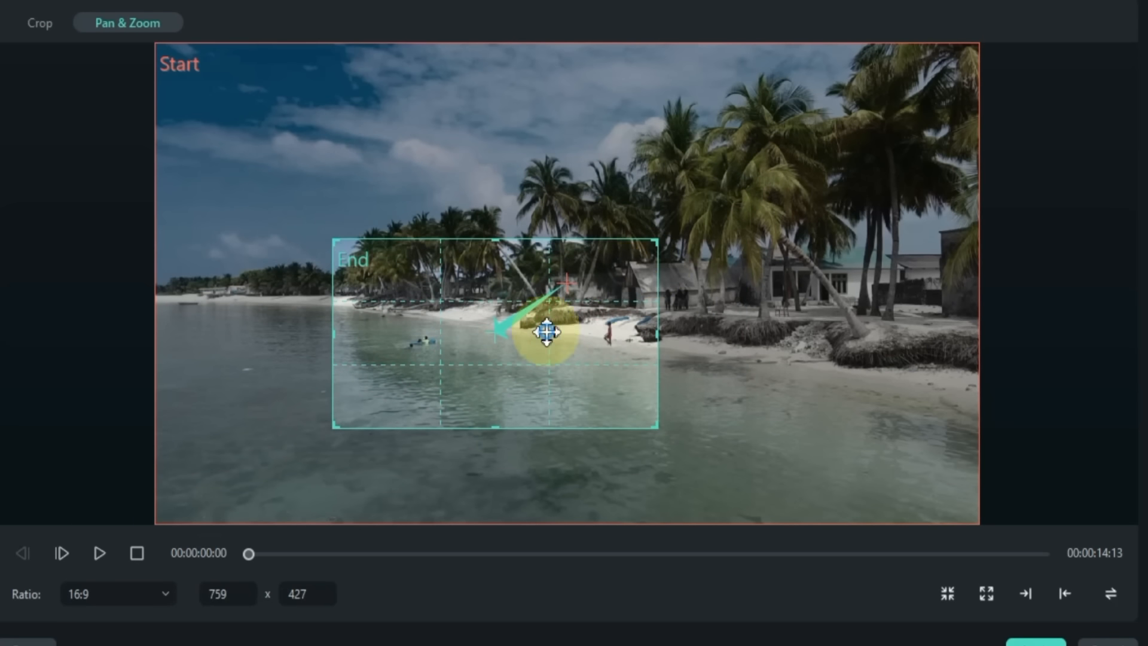
drag(544, 329, 545, 339)
drag(158, 48, 133, 239)
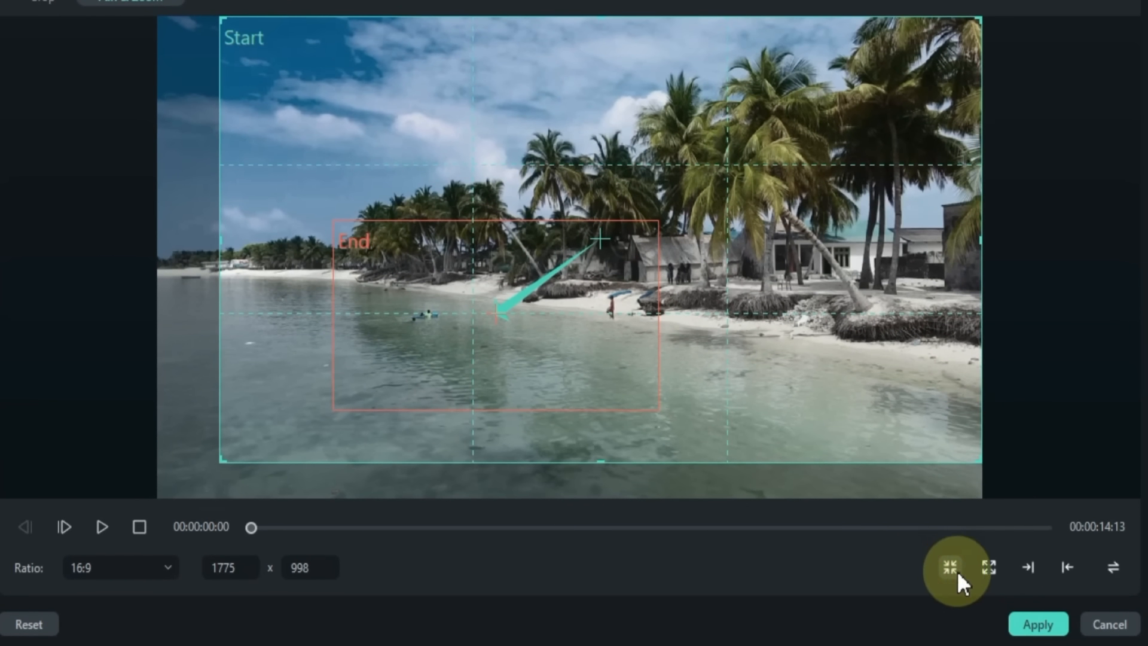
Step: Try the zoom-out, pan-right and pan-left presets in turn, and swap the Start and End frames
click(989, 567)
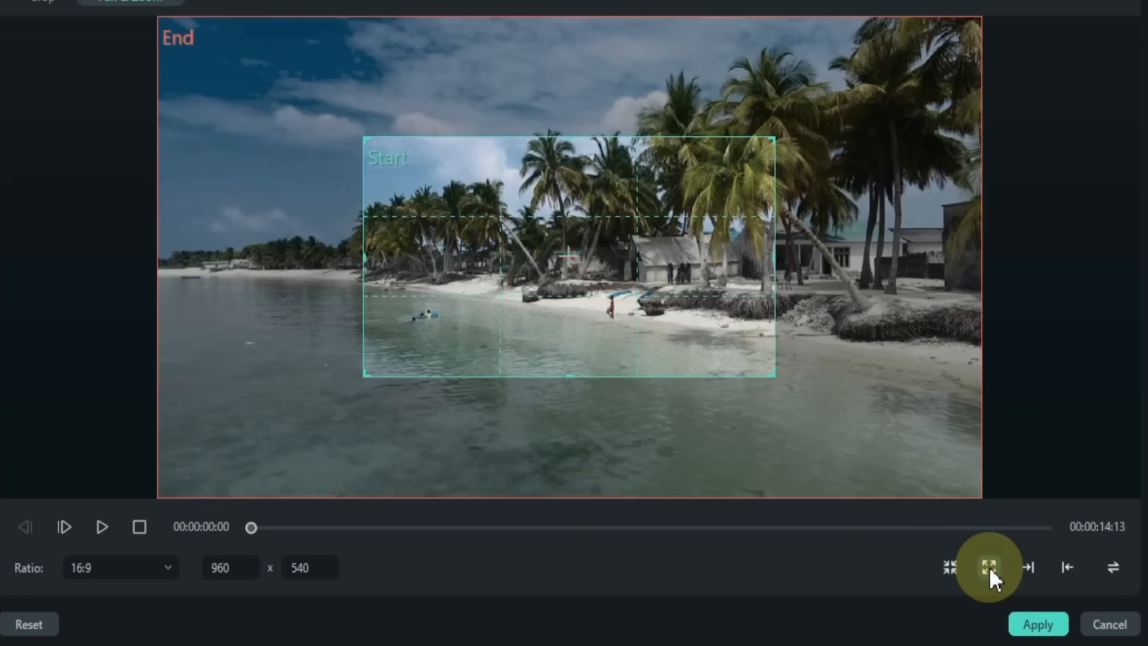
click(1027, 568)
click(1067, 568)
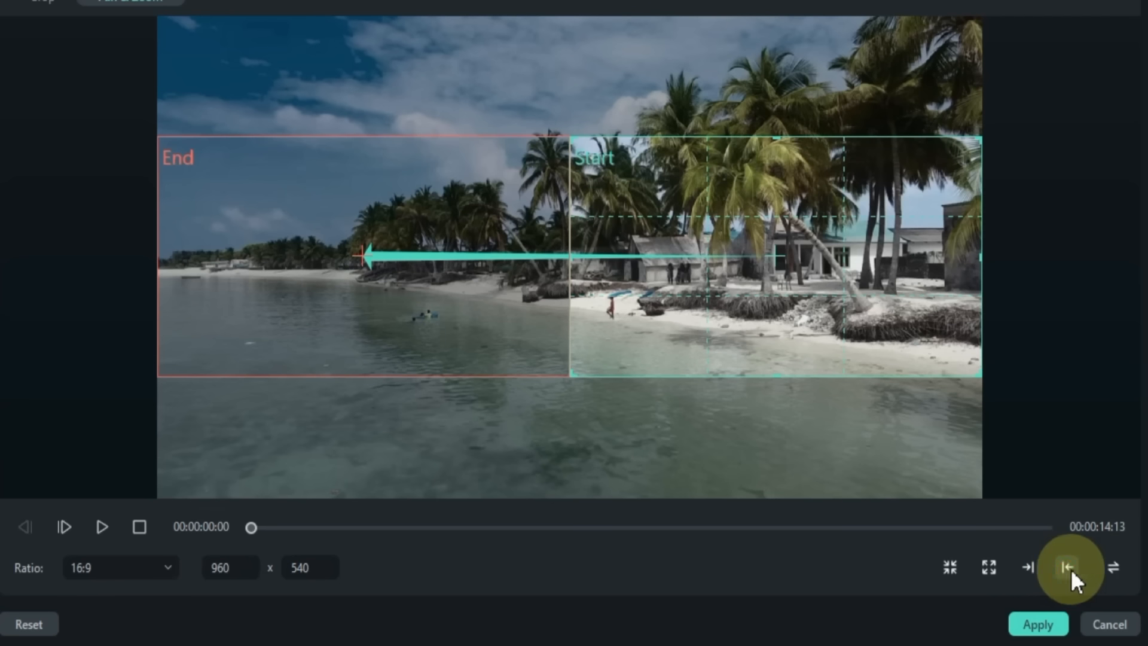
click(1114, 568)
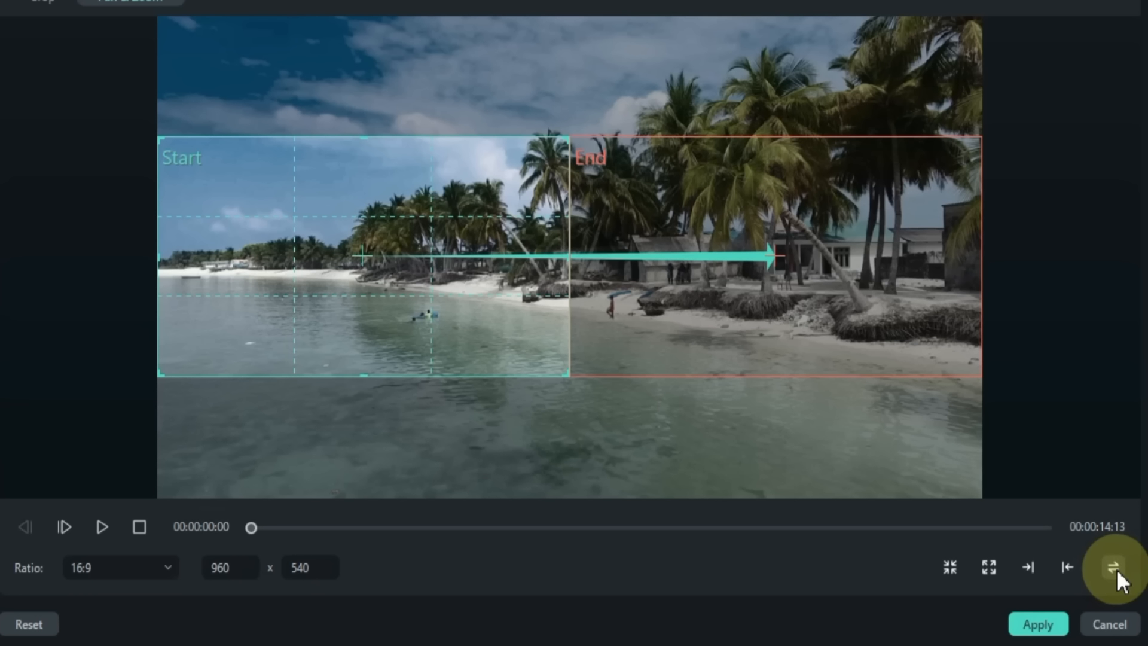
Step: Move the End frame to the middle of the shoreline, enlarge the Start frame to 1751 x 985 at the image's upper right, and apply
click(770, 221)
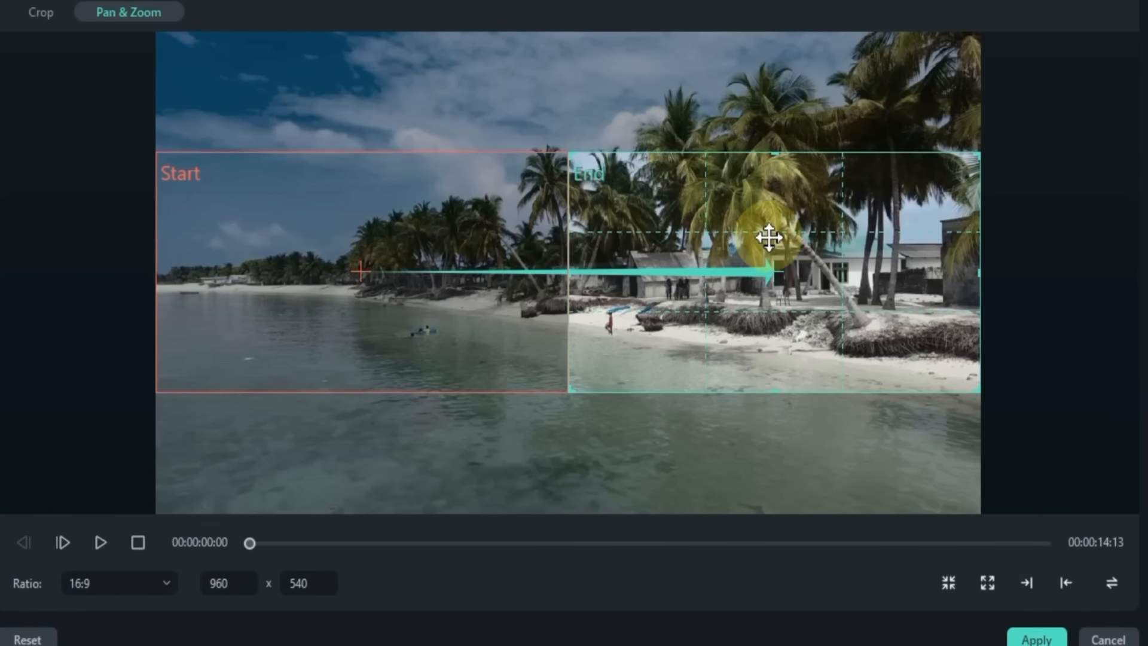
drag(769, 238, 552, 271)
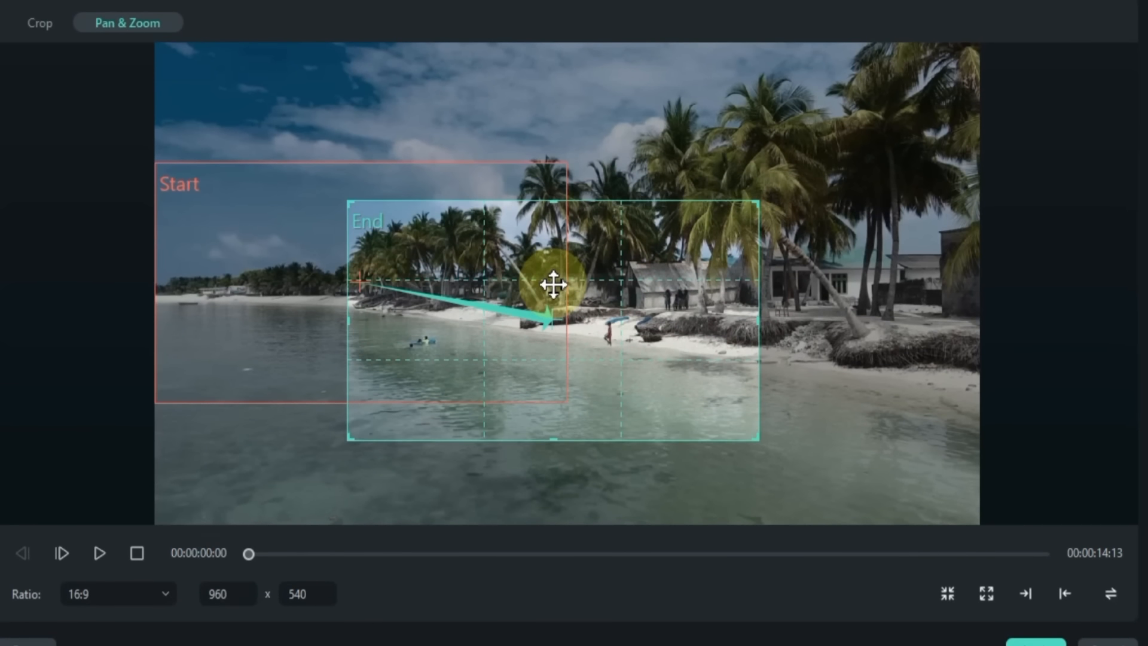
click(241, 285)
drag(565, 164, 846, 95)
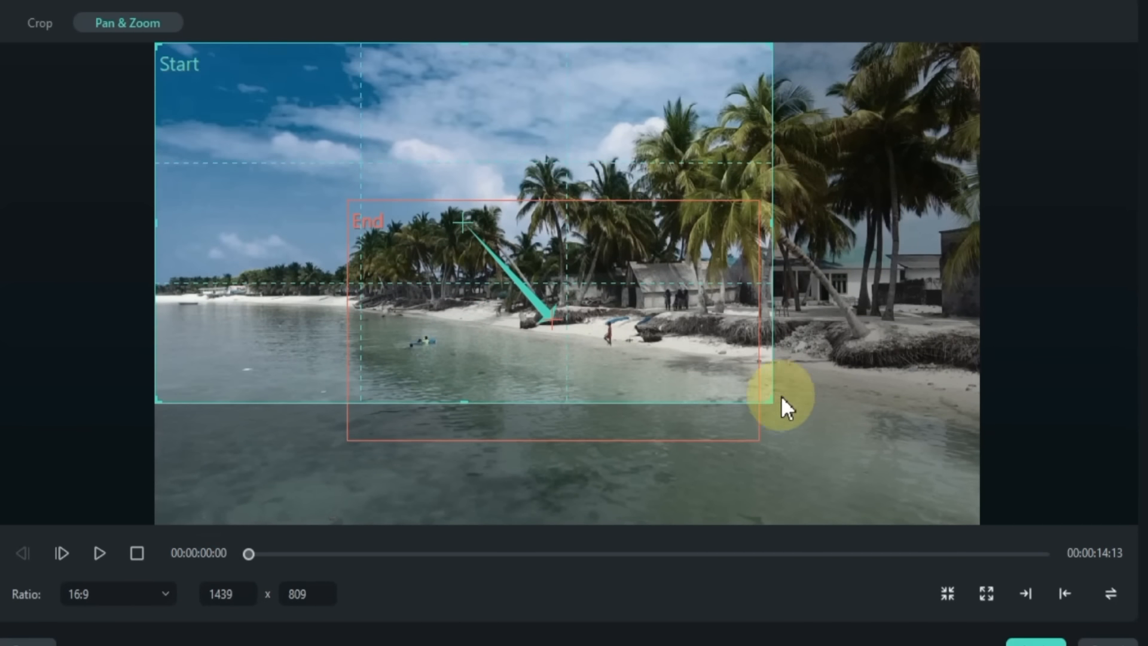
drag(771, 397, 904, 460)
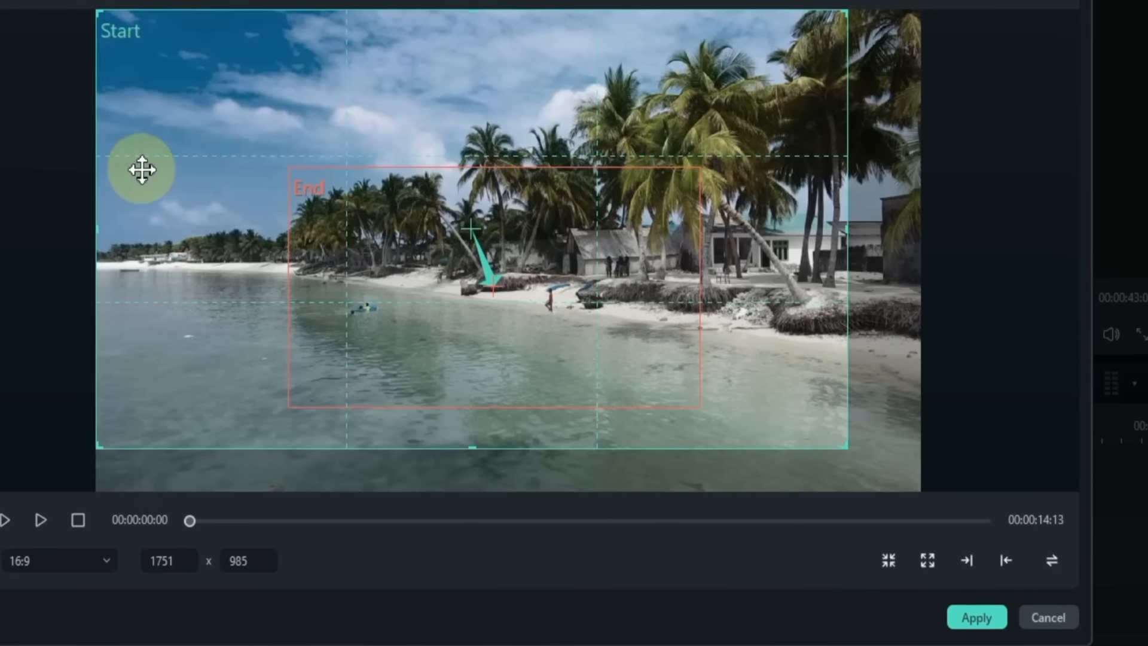
drag(201, 204, 461, 179)
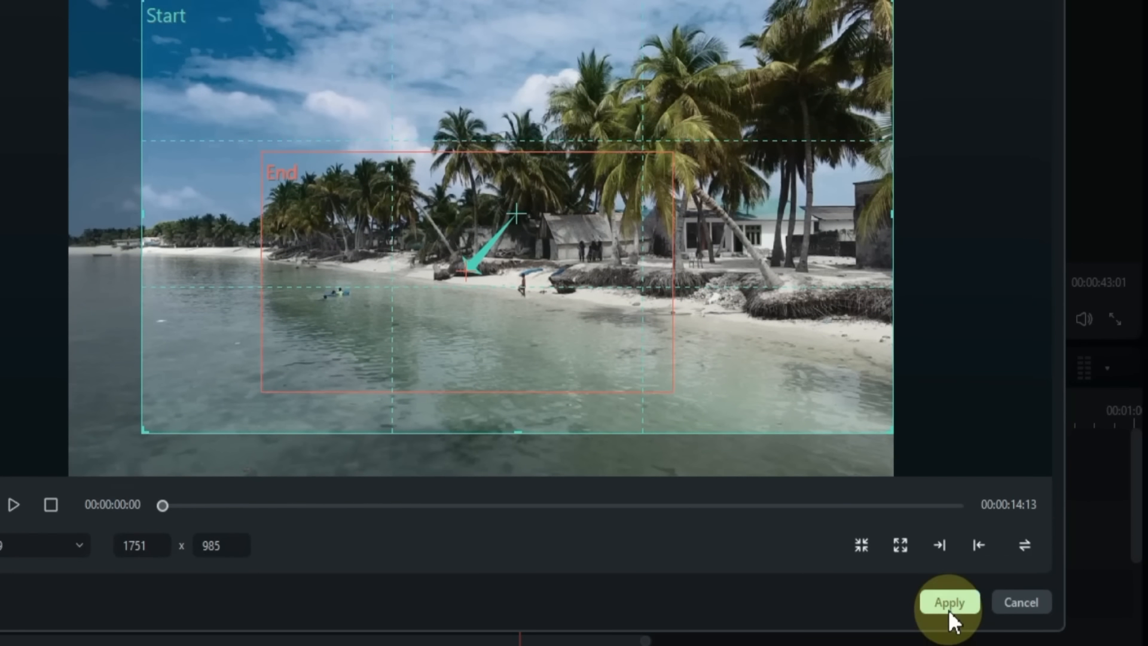
click(949, 609)
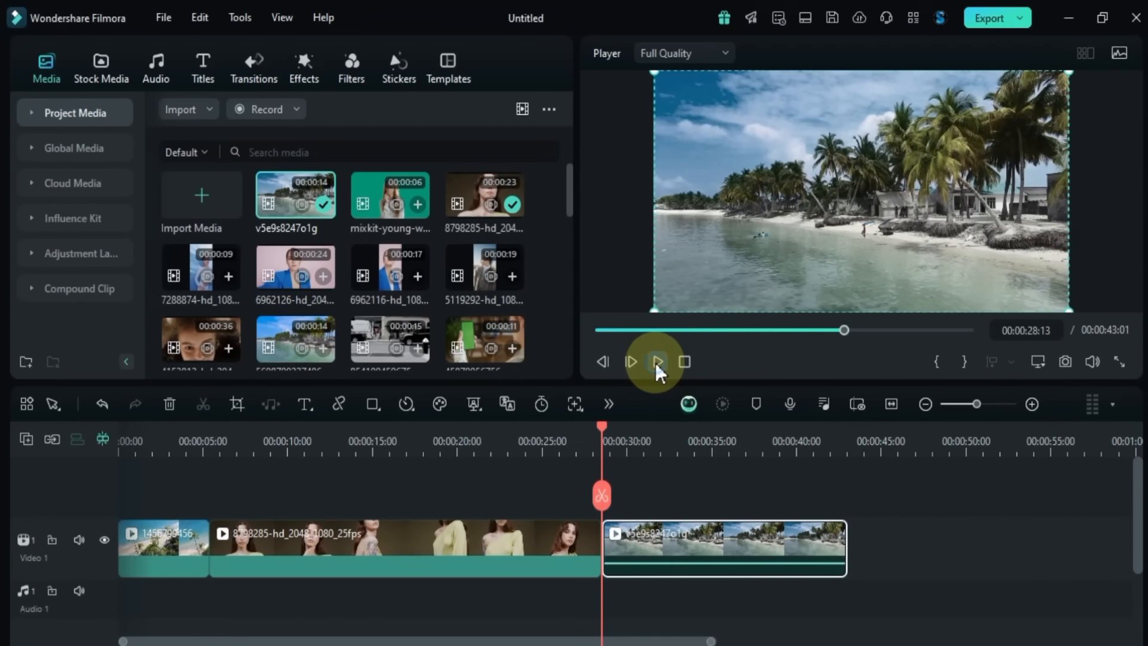
Step: Play back the pan and zoom movement on the last beach clip from 00:00:28:13
click(658, 362)
click(674, 480)
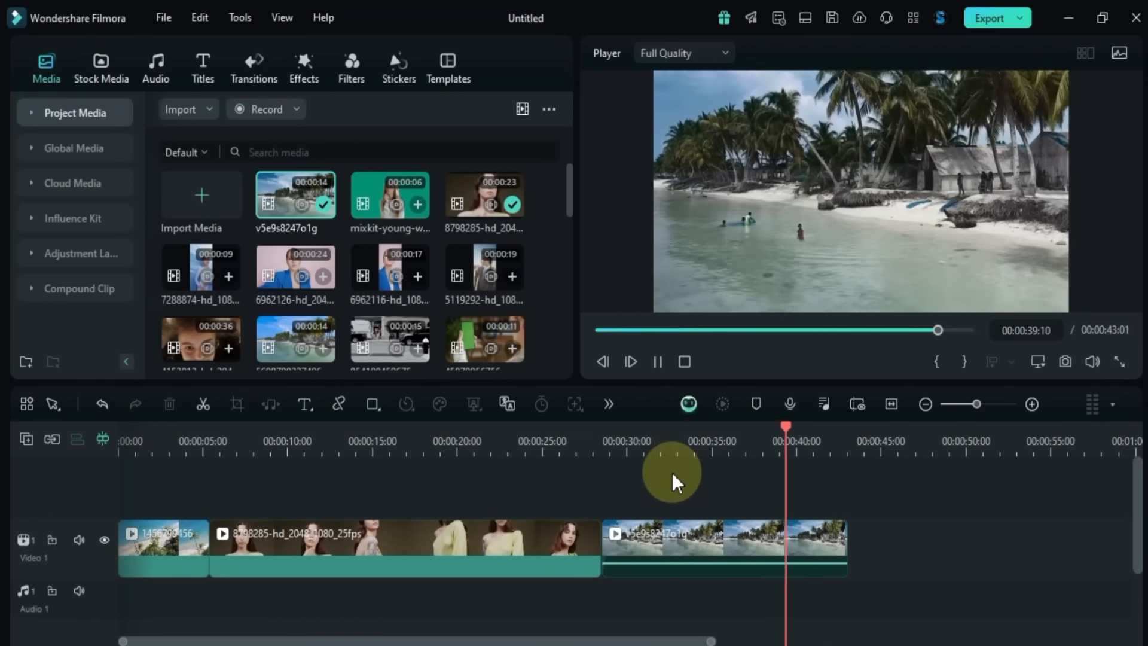
Step: Split the portrait clip 8798285 on Video 1 at 00:00:11:14 and at 00:00:23:21
drag(675, 480, 314, 493)
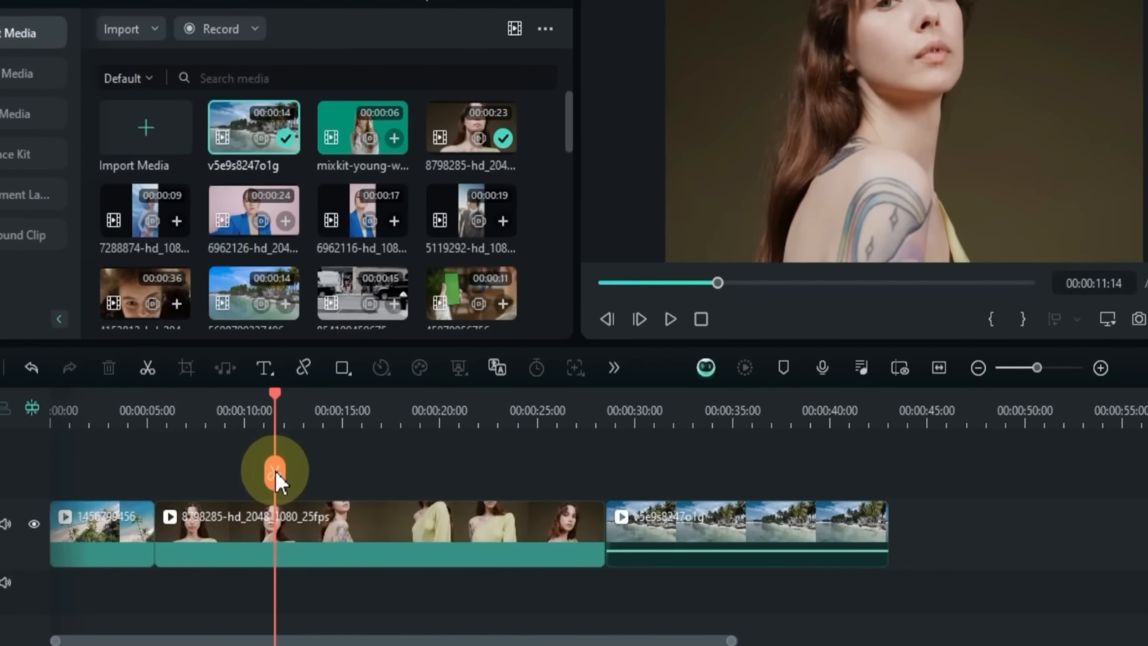
click(295, 521)
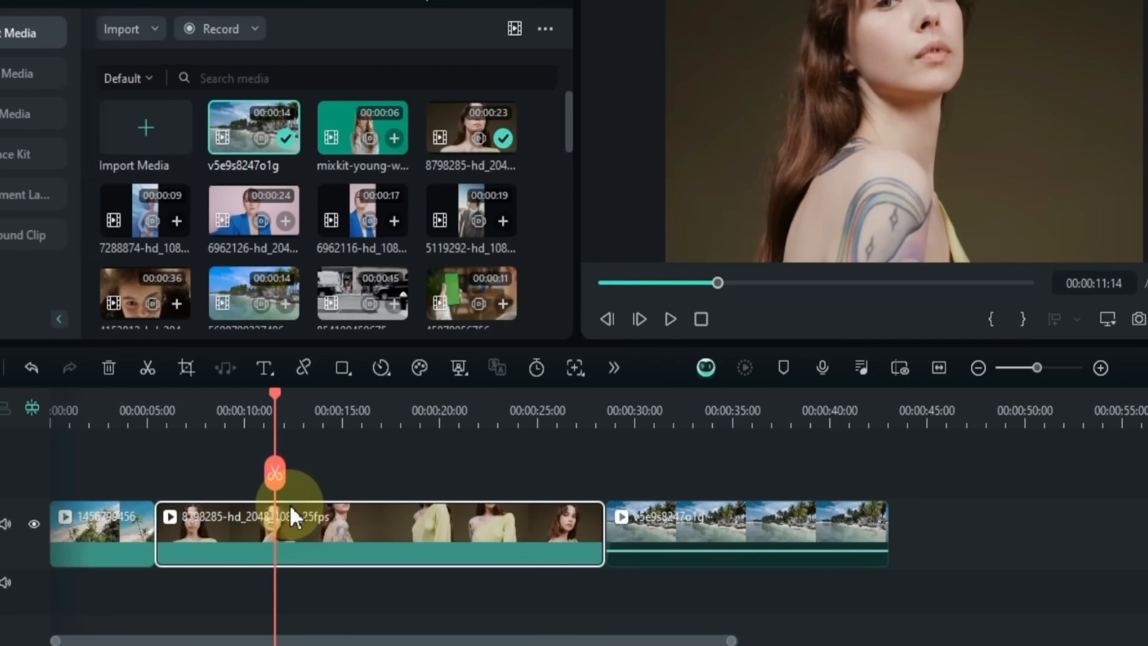
click(282, 474)
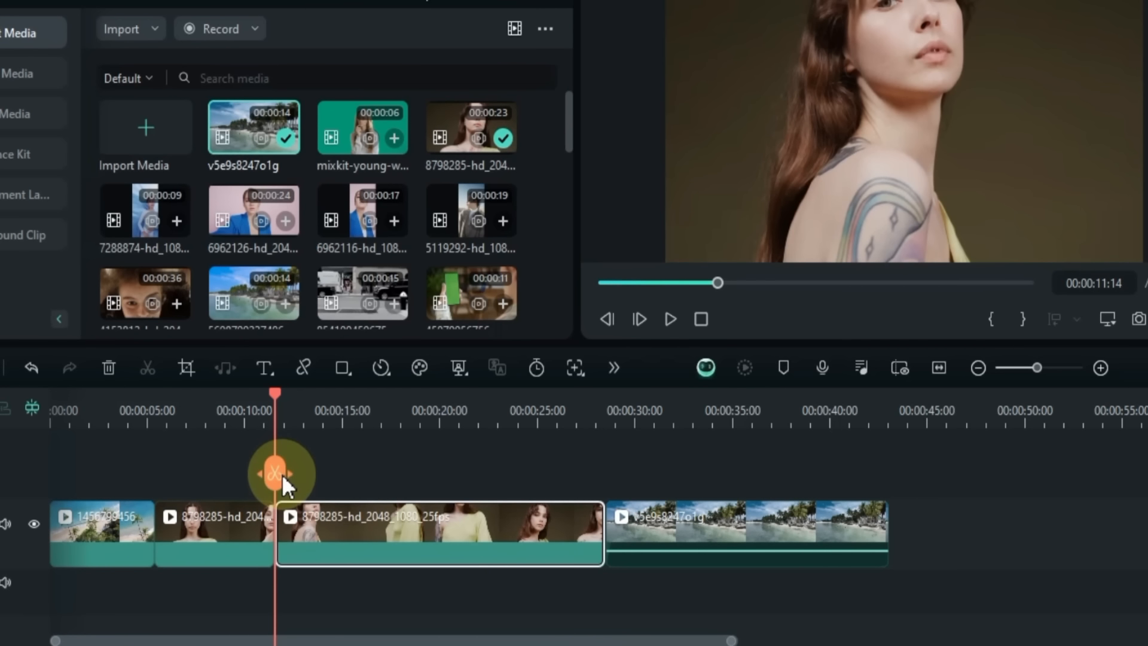
drag(278, 404, 515, 446)
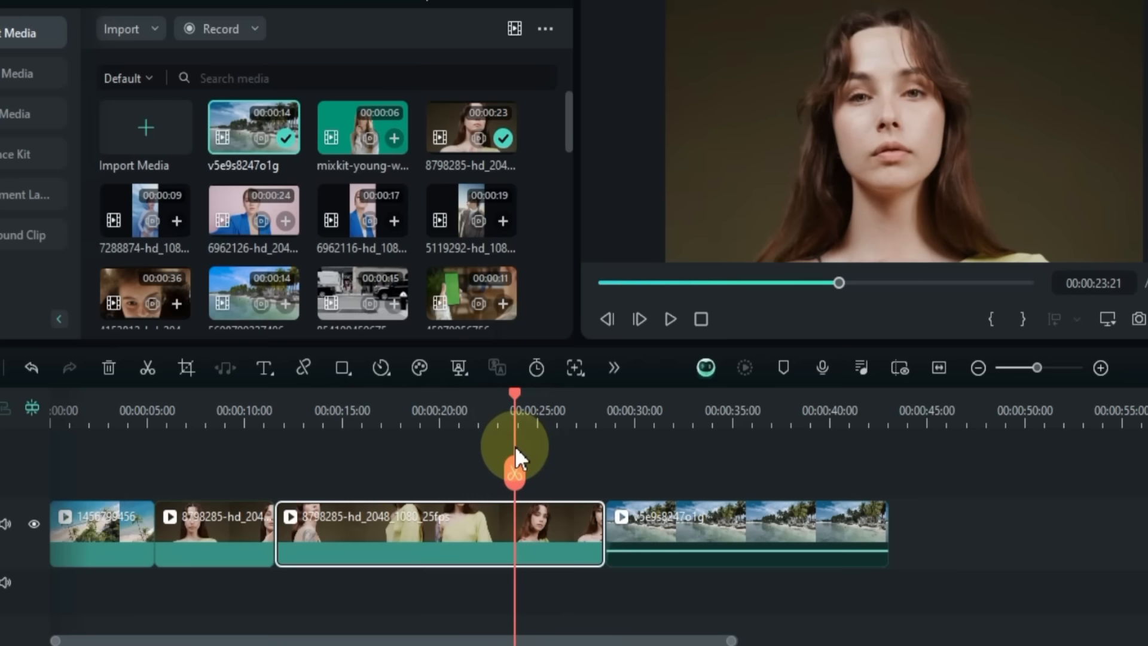
click(147, 368)
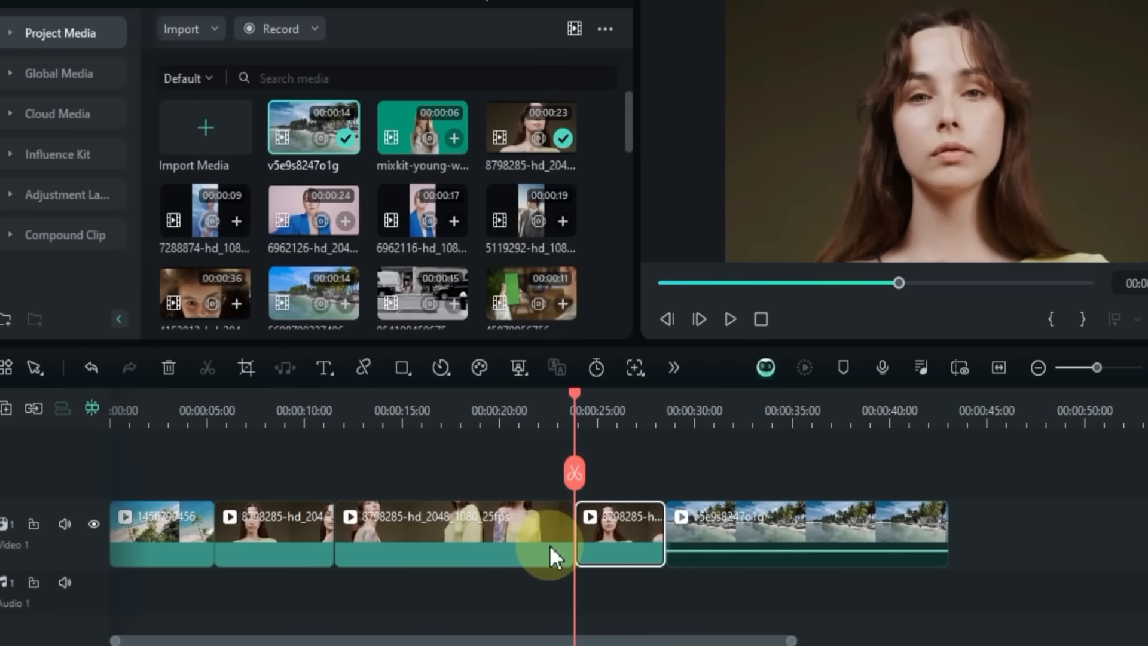
Step: Delete the middle section of the split portrait clip with the magnetic timeline off and undo the deletion, twice
click(546, 547)
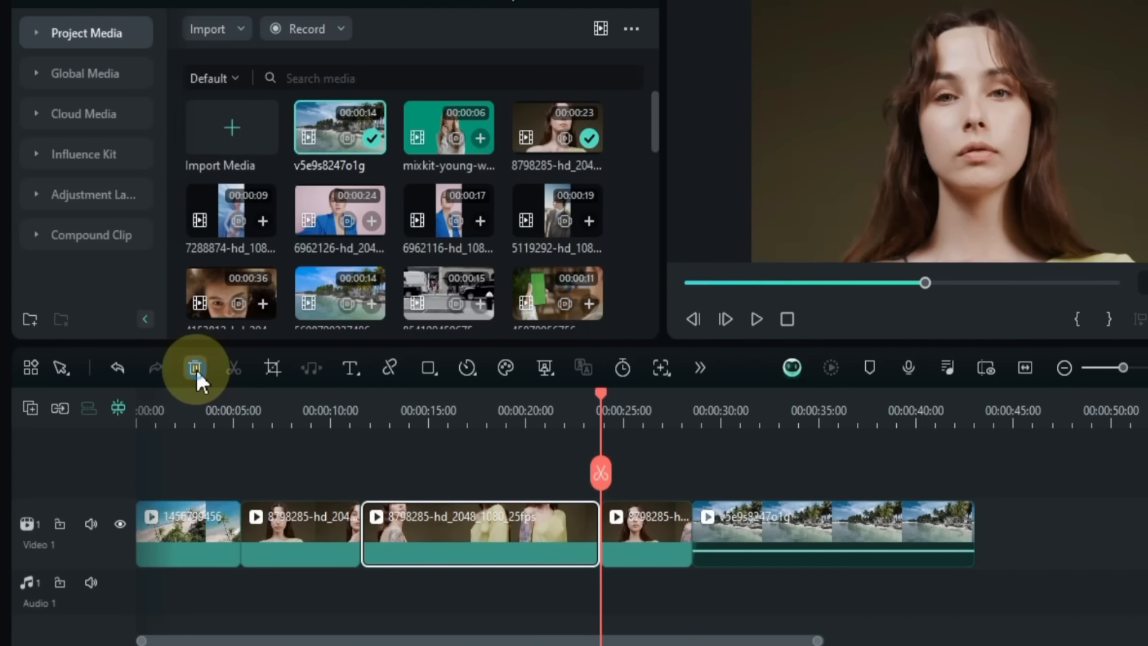
click(196, 369)
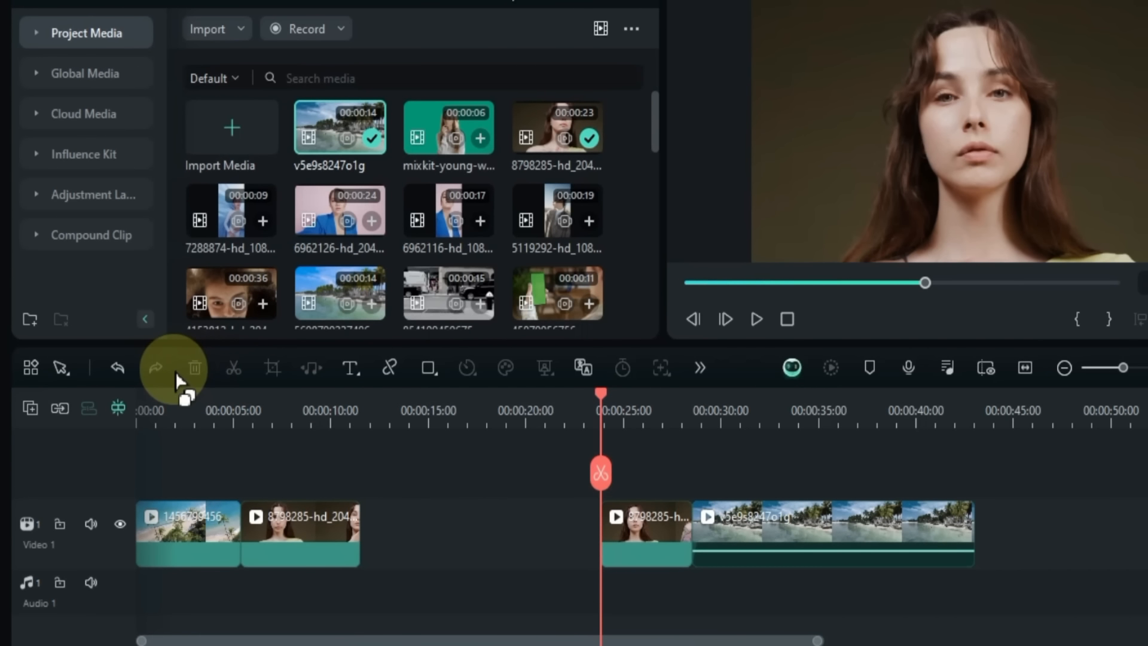
click(119, 373)
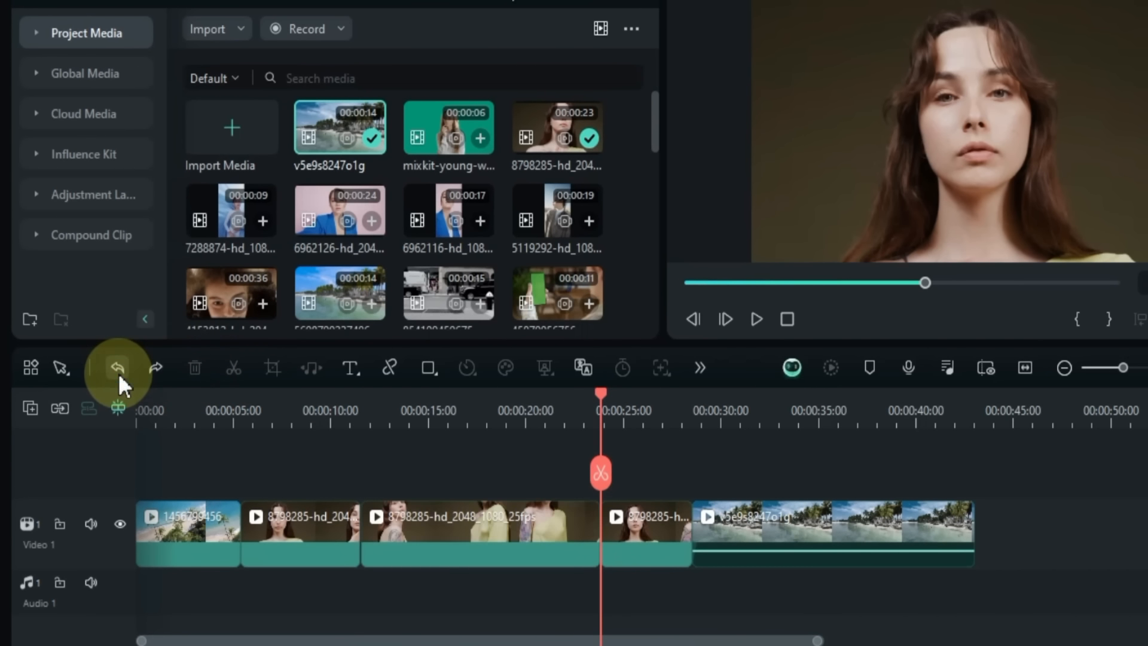
click(550, 551)
key(Delete)
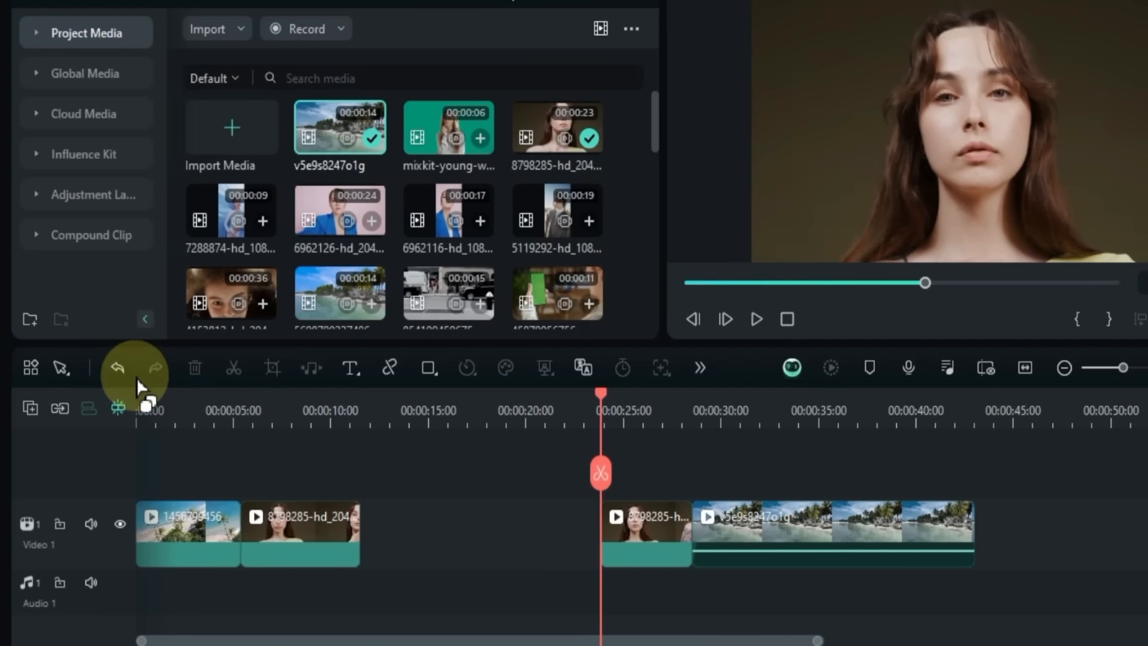
click(117, 367)
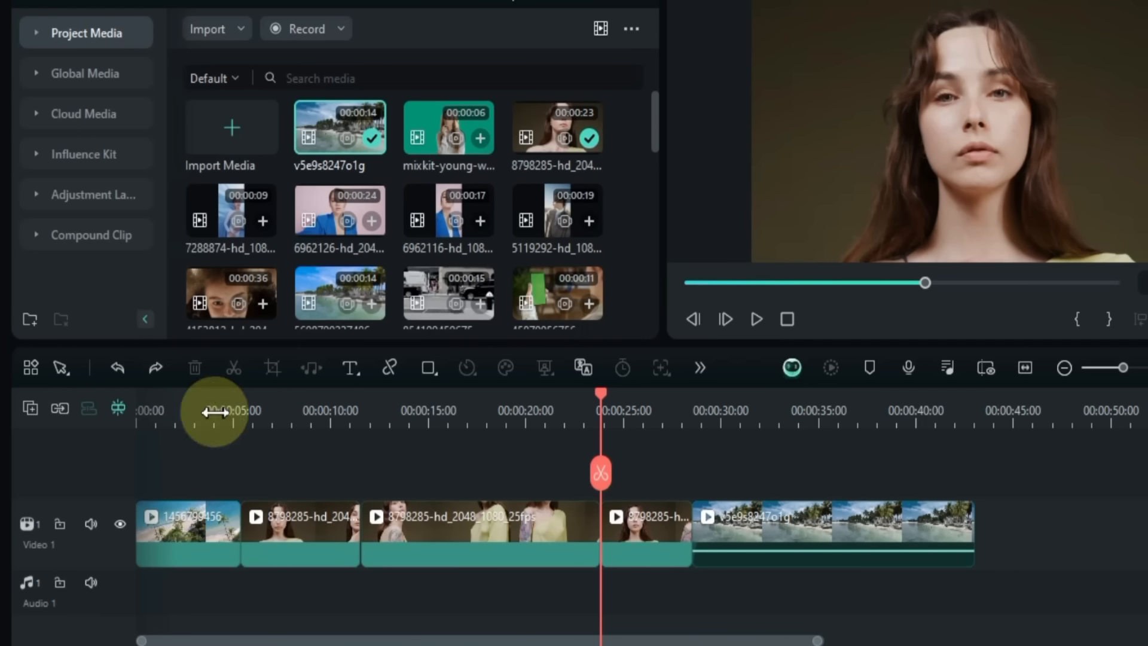
Step: Turn on the magnetic timeline, delete the middle portrait section so the following clips close up, and undo the deletion
click(495, 529)
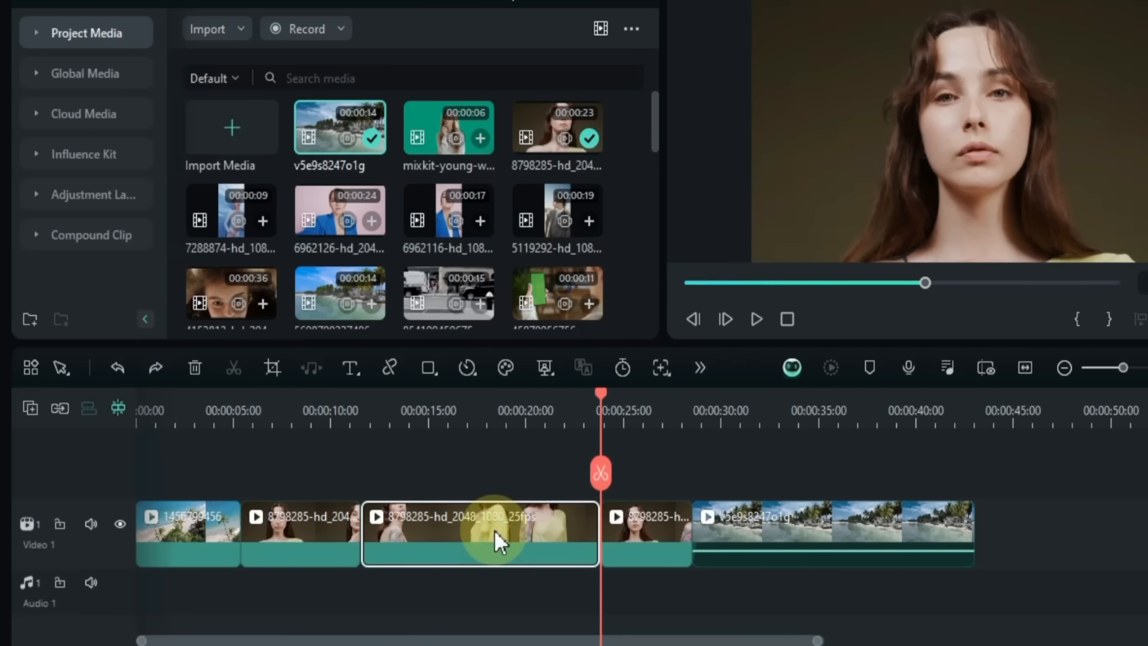
click(55, 407)
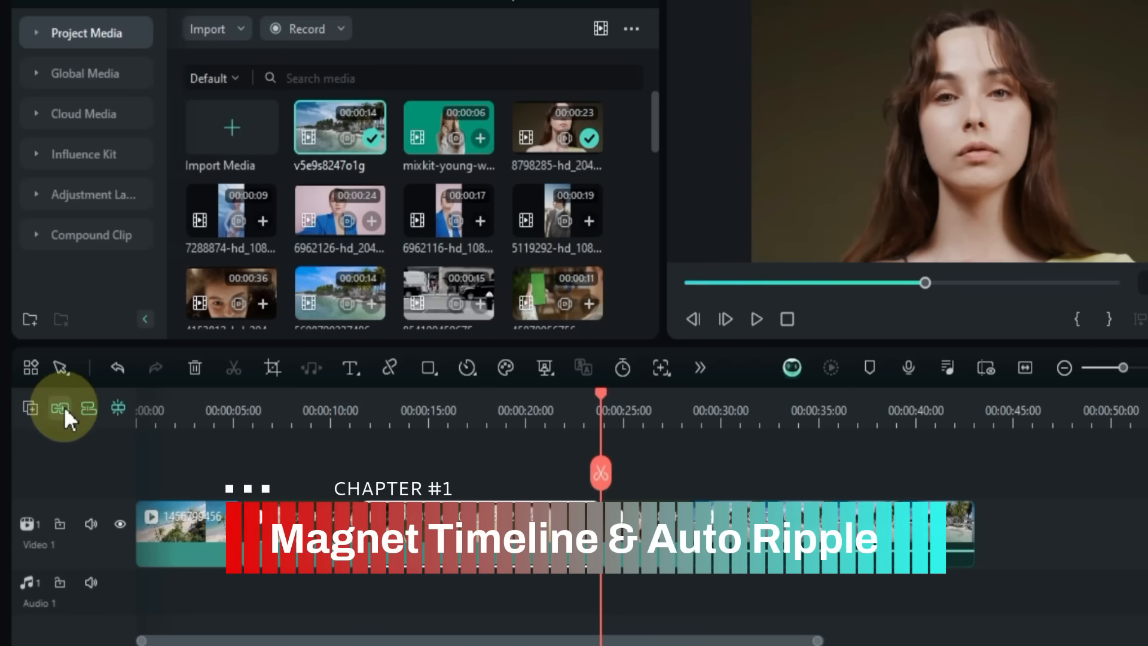
click(194, 369)
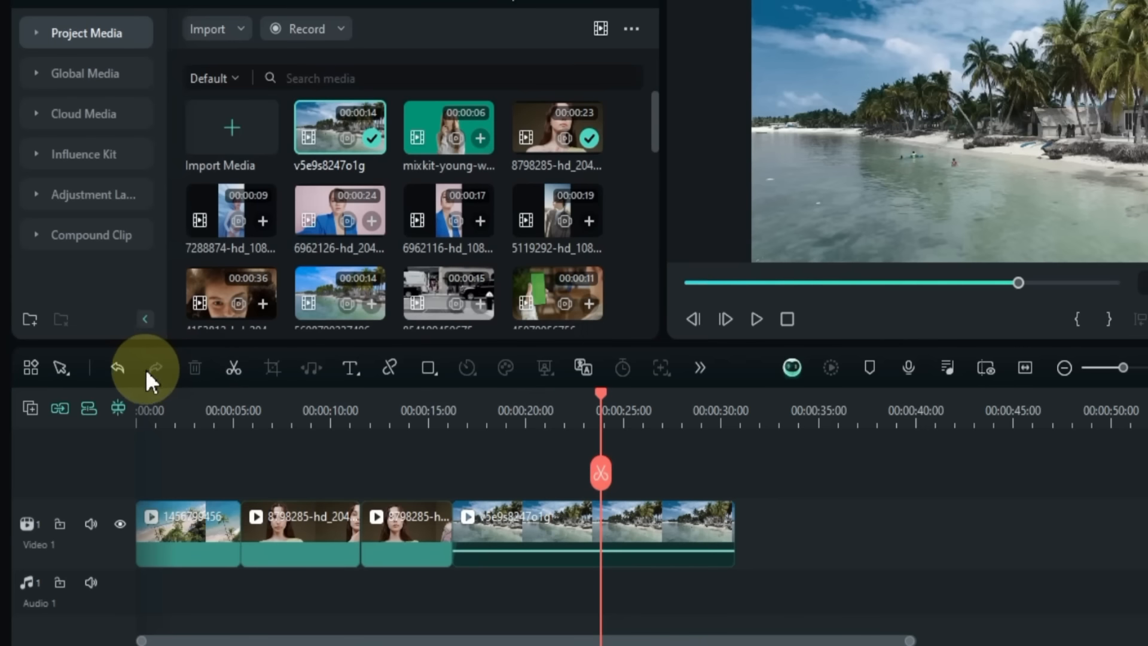
click(123, 376)
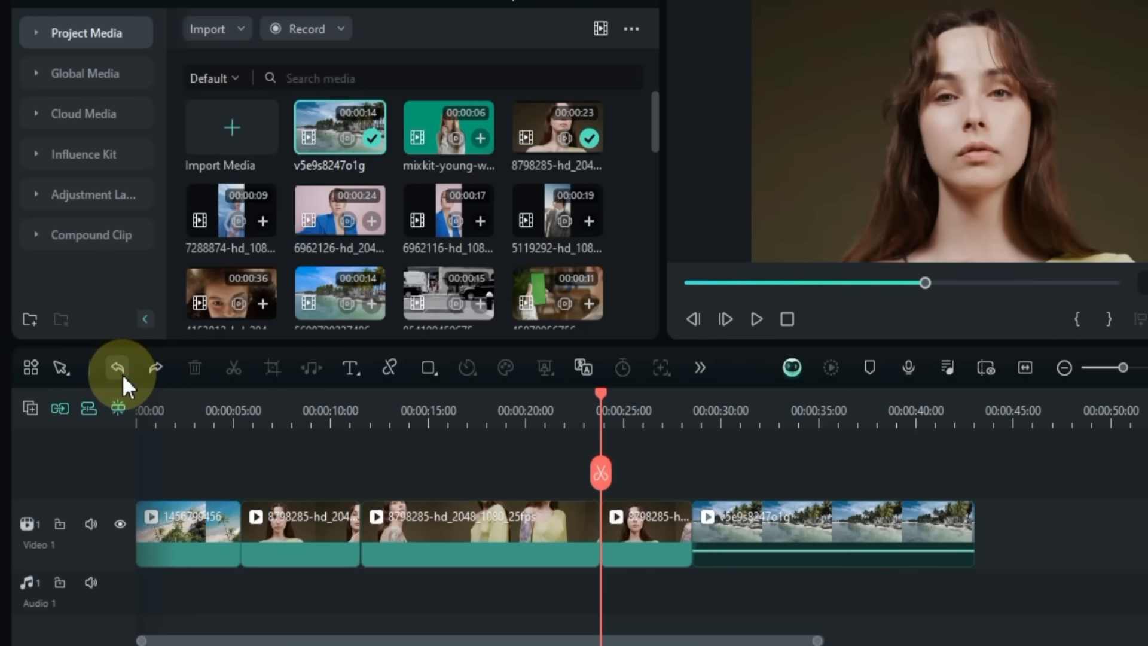
Step: Turn off the magnetic timeline, delete the middle portrait section leaving a gap, and undo the deletion
click(60, 409)
click(517, 521)
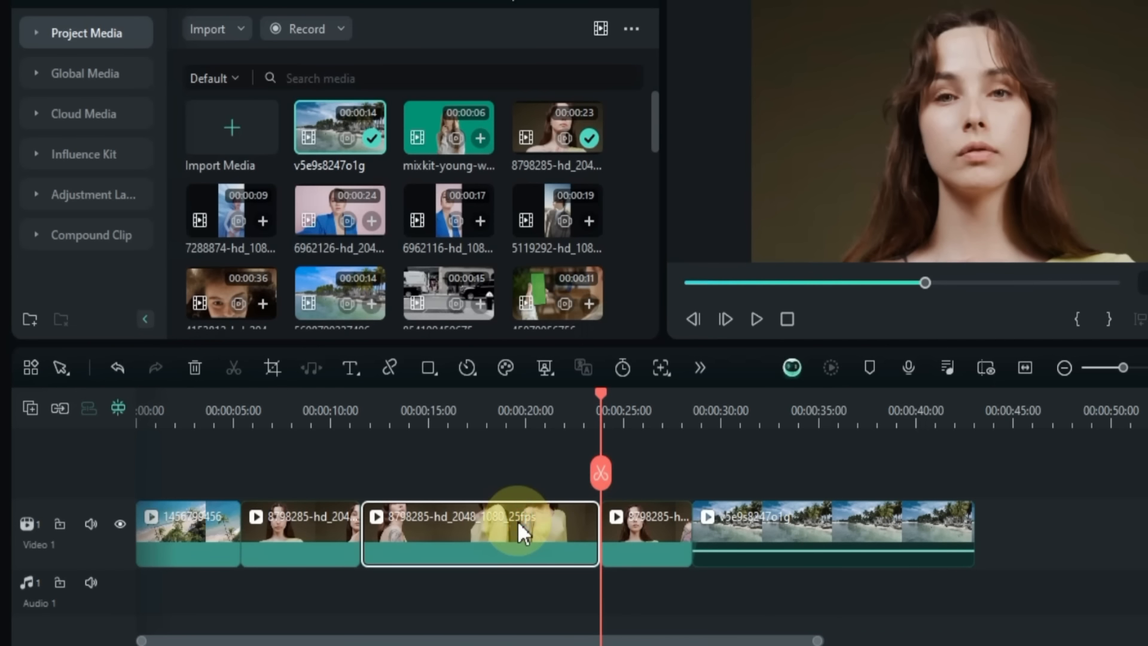
key(Delete)
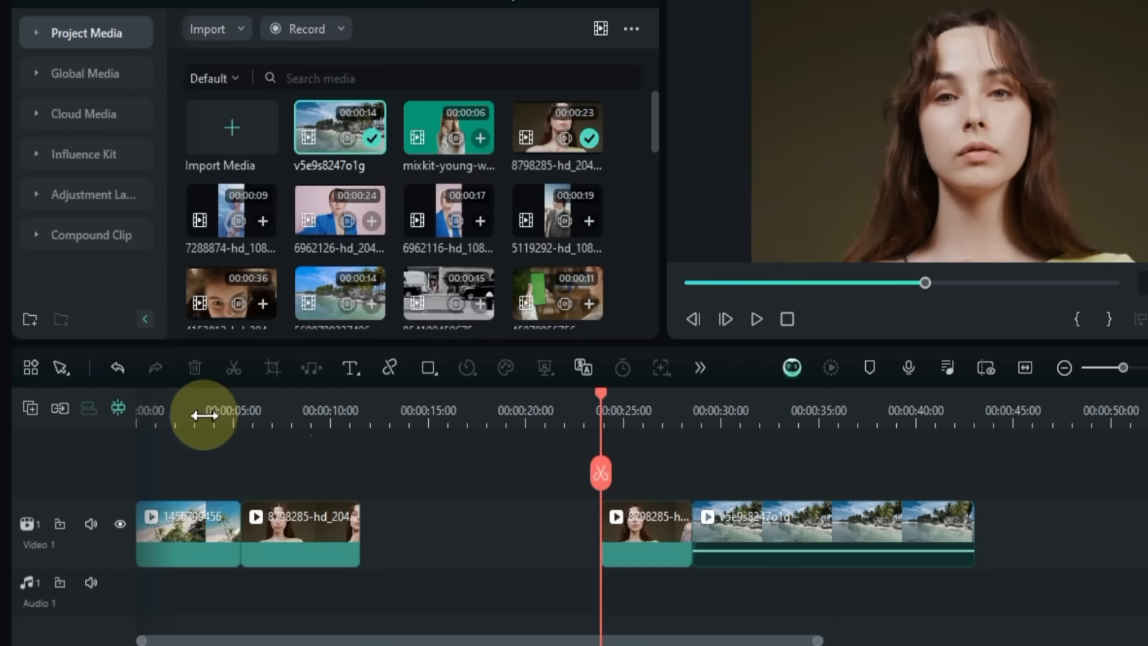
click(116, 368)
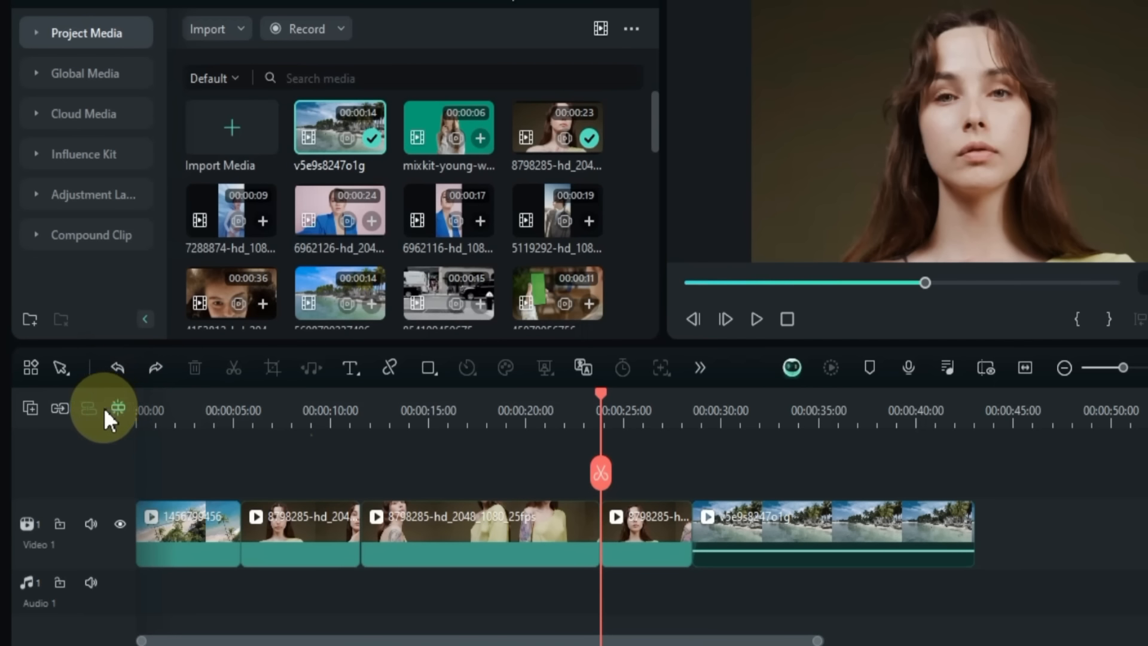
Step: Turn on the magnetic timeline, select the middle portrait section and try trimming its end edge
click(56, 410)
click(584, 534)
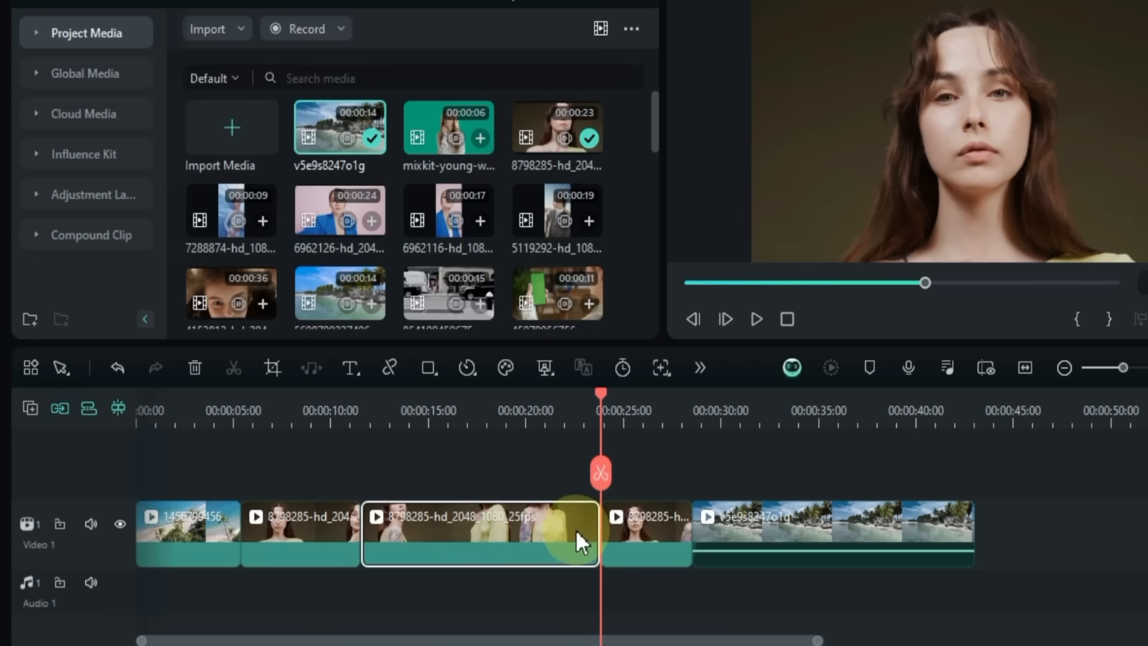
mouse_move(598, 526)
mouse_down()
mouse_move(425, 526)
mouse_move(598, 526)
mouse_up()
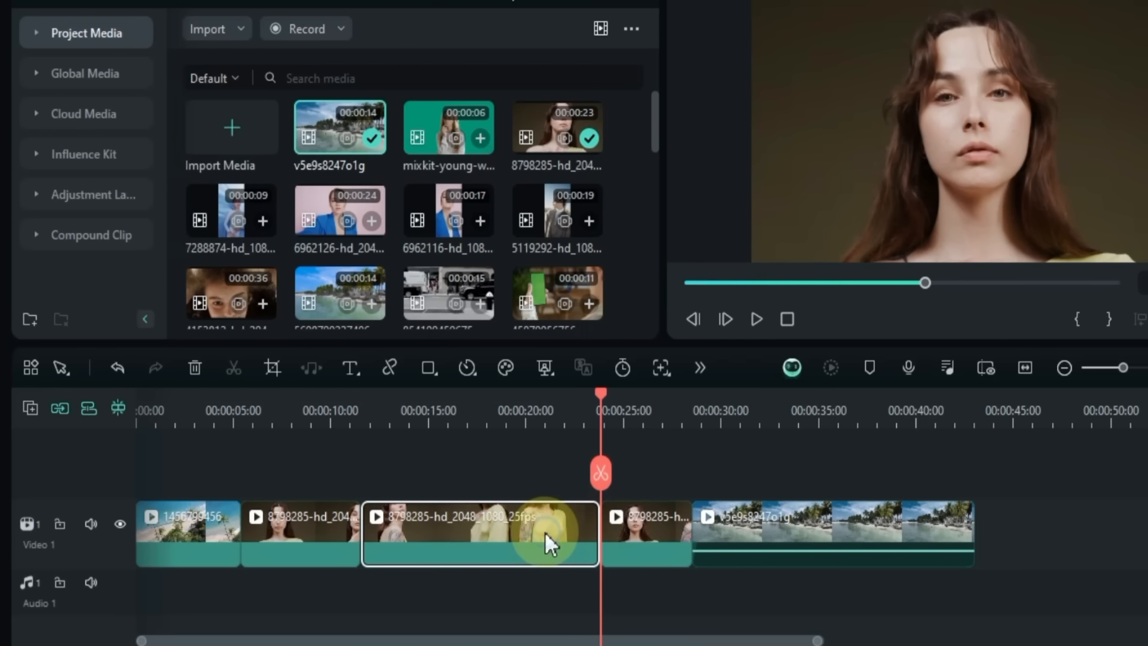
mouse_move(598, 529)
mouse_down()
mouse_move(569, 530)
mouse_move(598, 536)
mouse_up()
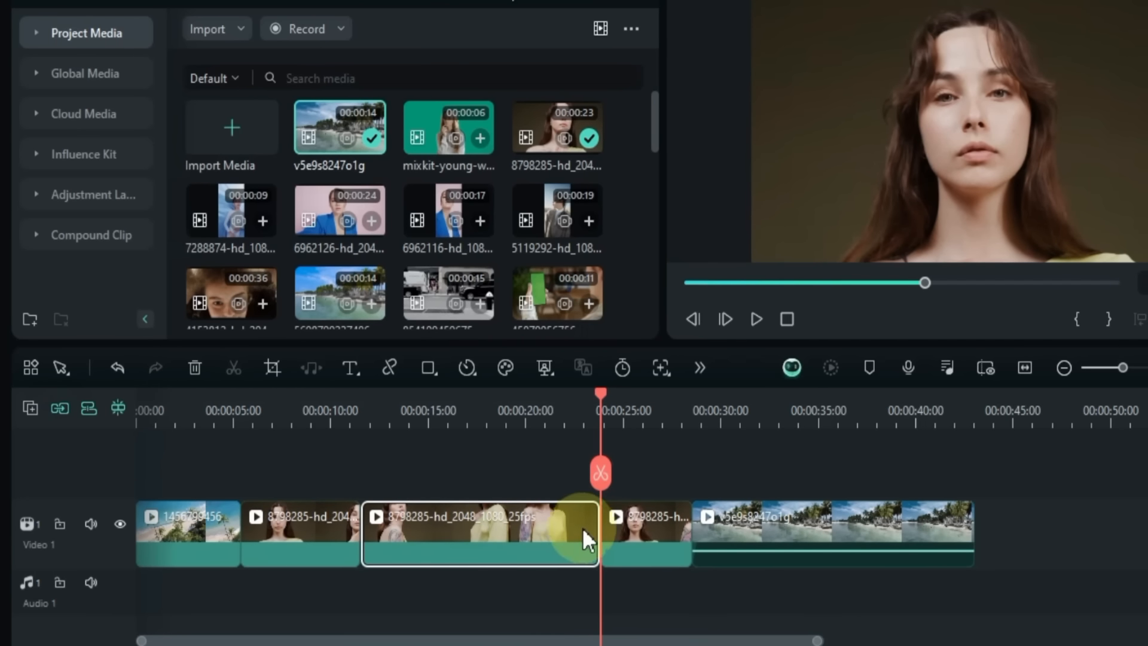
mouse_move(598, 526)
mouse_down()
mouse_move(423, 526)
mouse_move(584, 526)
mouse_move(596, 542)
mouse_move(599, 530)
mouse_move(610, 534)
mouse_move(587, 541)
mouse_move(594, 546)
mouse_up()
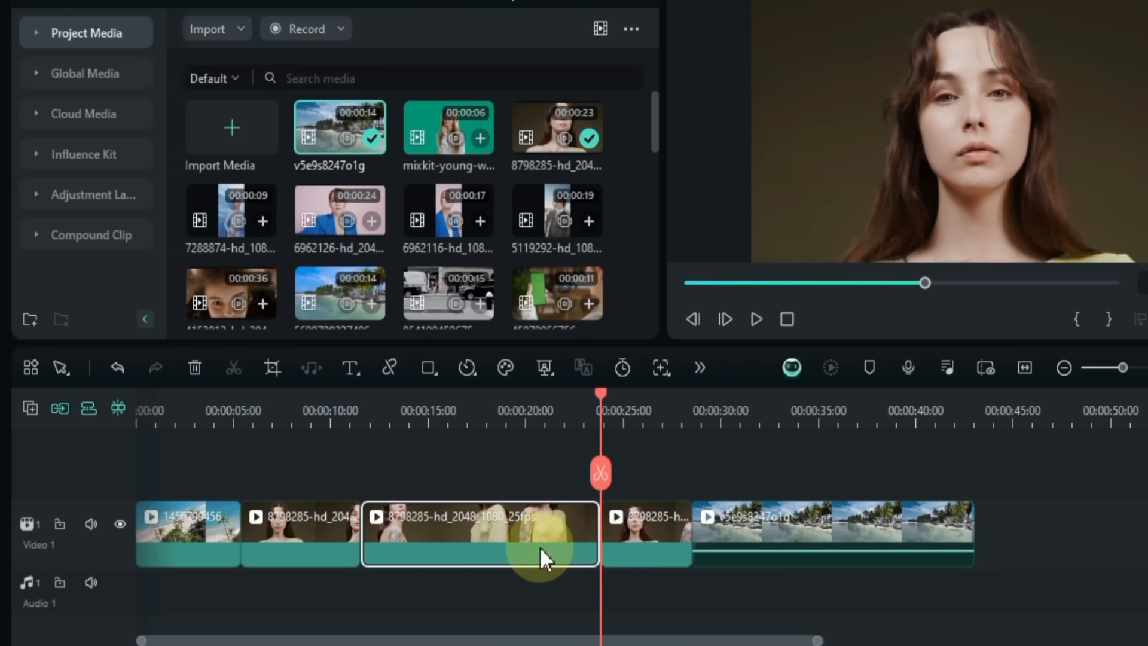
Step: Switch from the magnetic timeline to auto ripple, and delete the middle portrait section and undo the deletion, twice
click(386, 367)
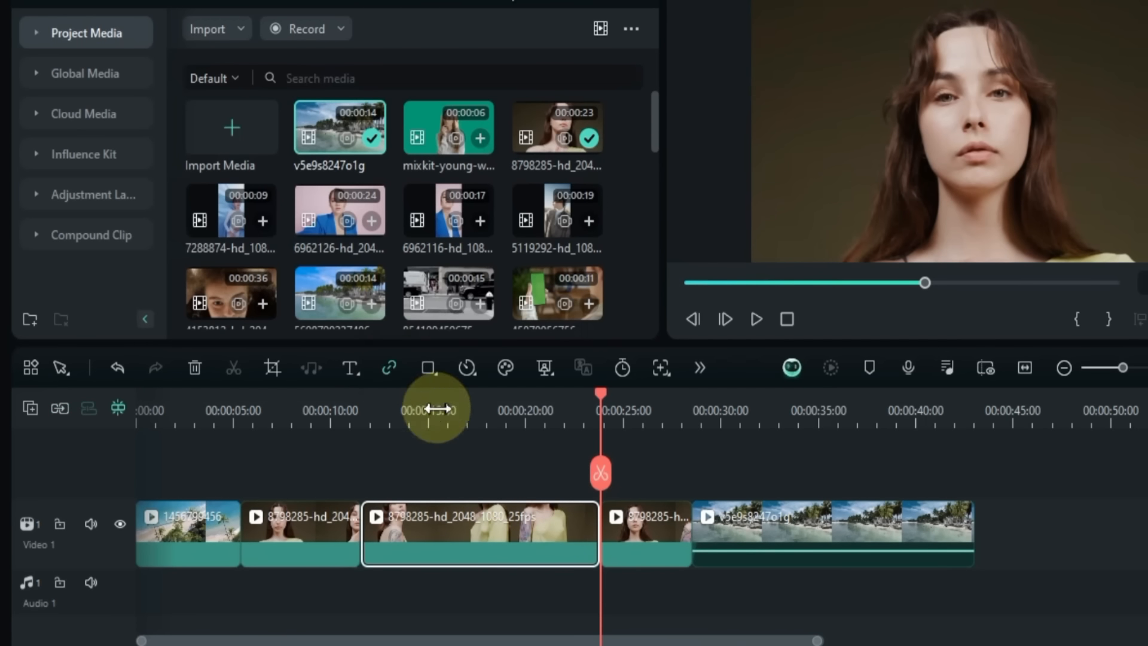
key(Delete)
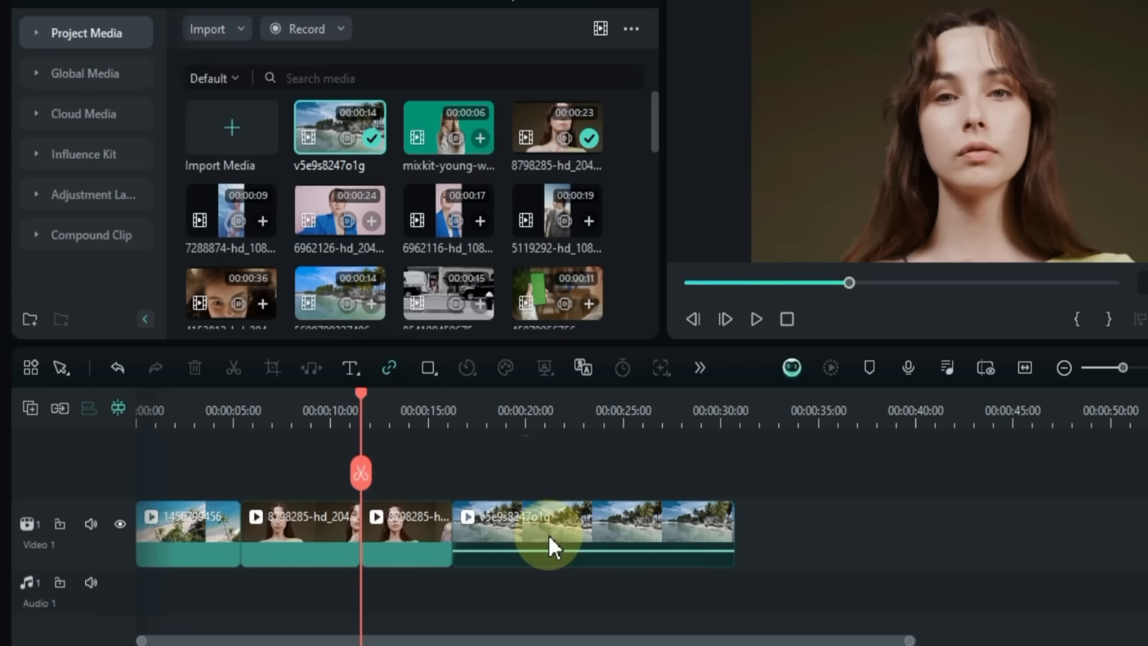
key(ctrl+z)
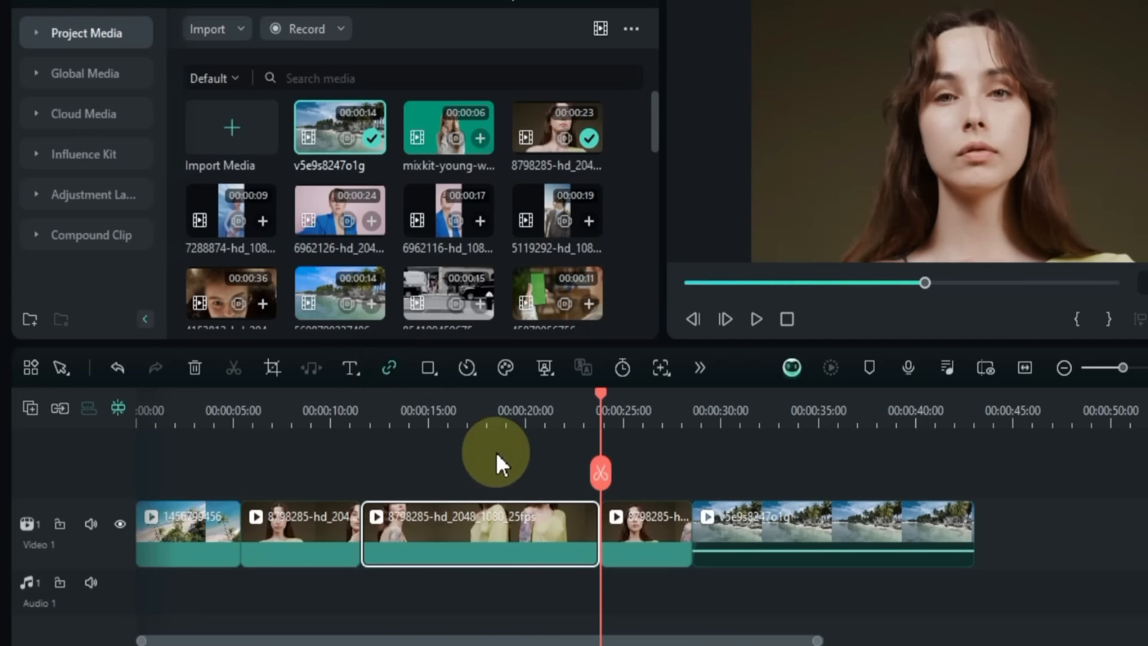
click(385, 367)
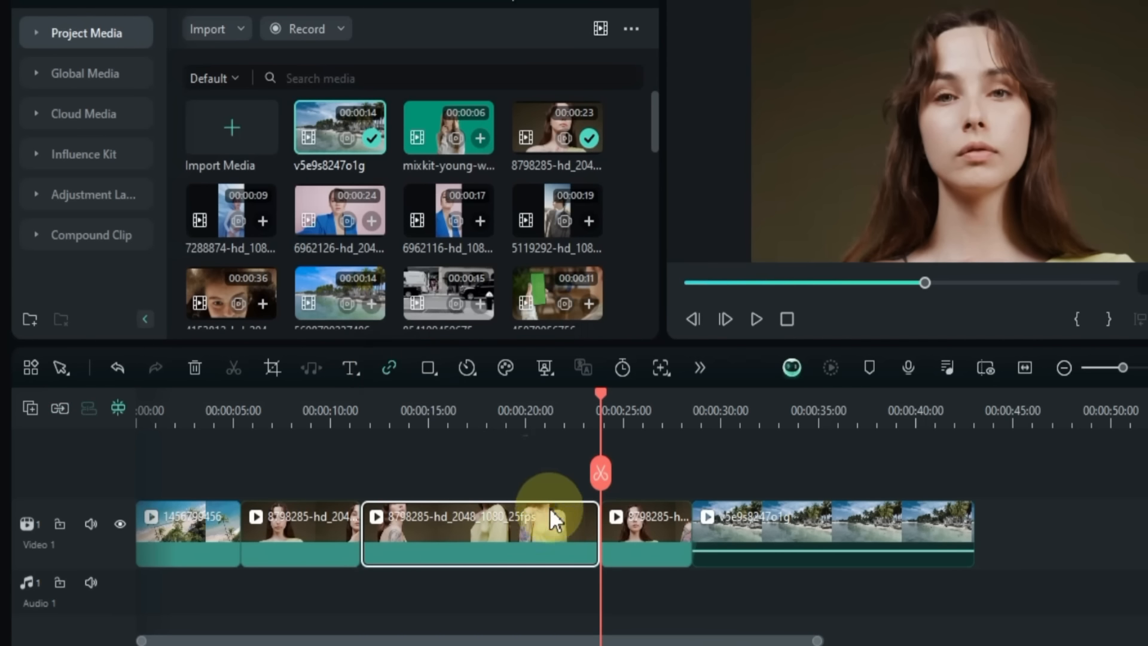
key(Delete)
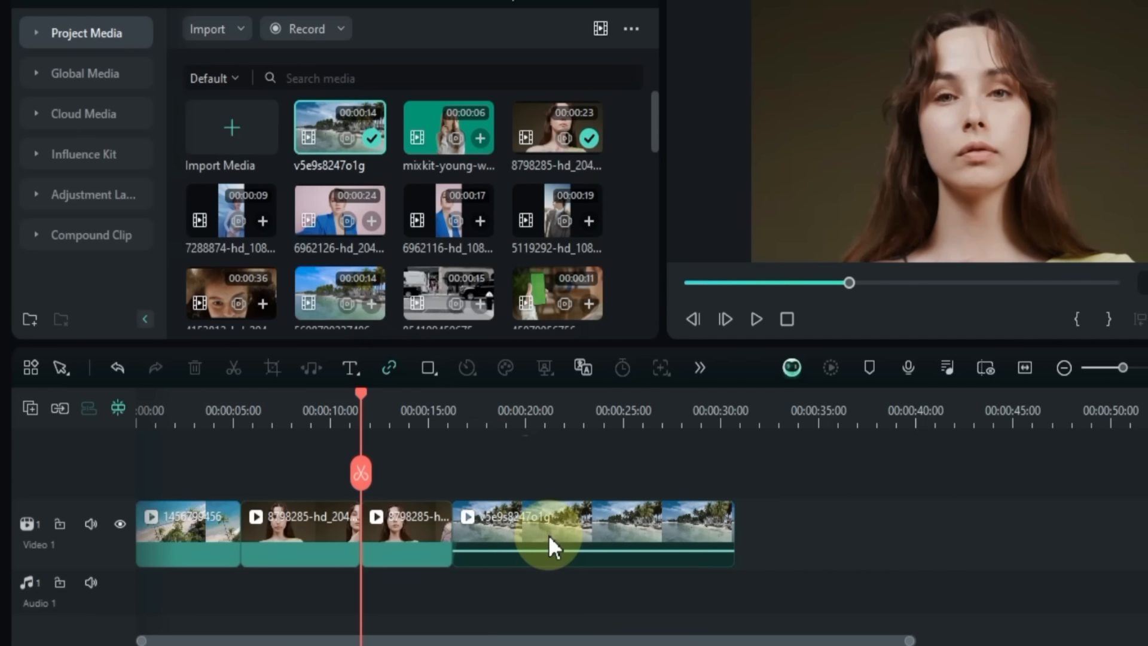
click(118, 371)
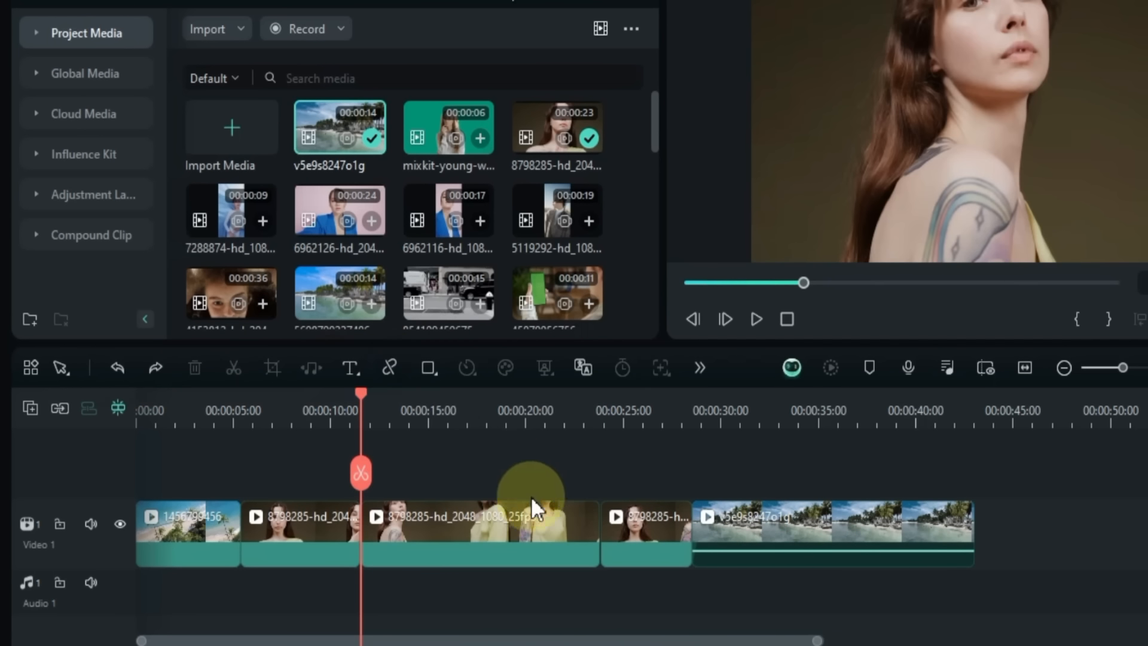
Step: With auto ripple and the magnetic timeline both off, delete the middle portrait section and undo the deletion
click(533, 535)
key(Delete)
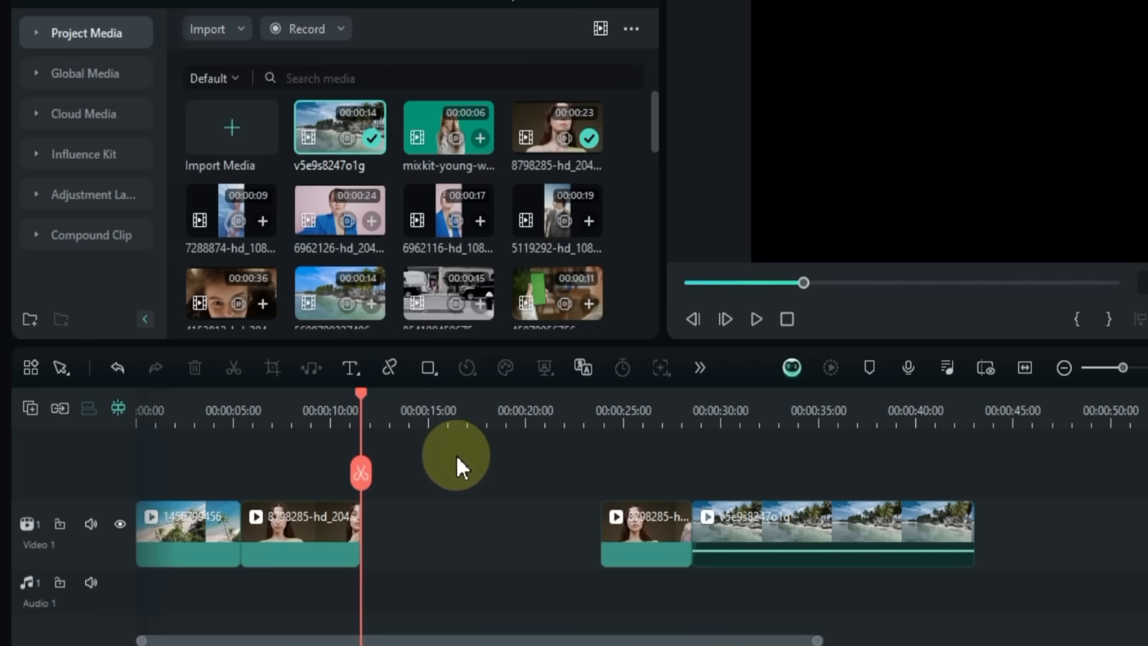
click(118, 371)
Step: Ripple-delete the middle section of the portrait clip, closing the gap, and turn the magnetic timeline on
click(541, 540)
key(shift+Delete)
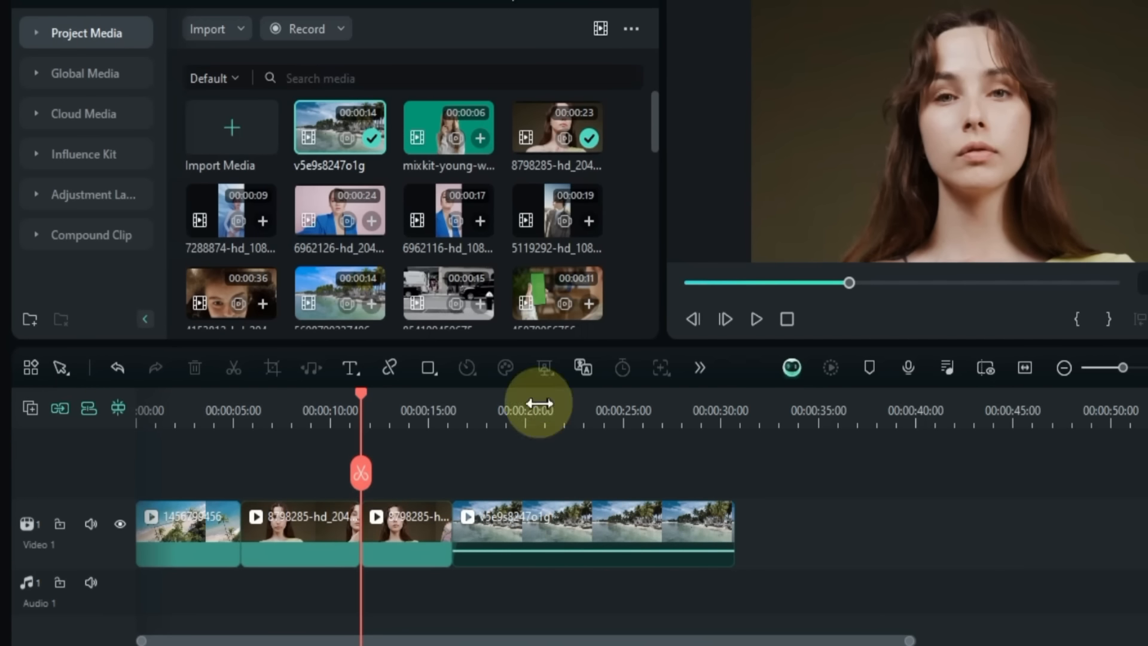
Step: Add the blue-jacket clip 6962126 on Video 2 above the start of the first portrait section, and try shifting it along the timeline
drag(313, 216, 329, 584)
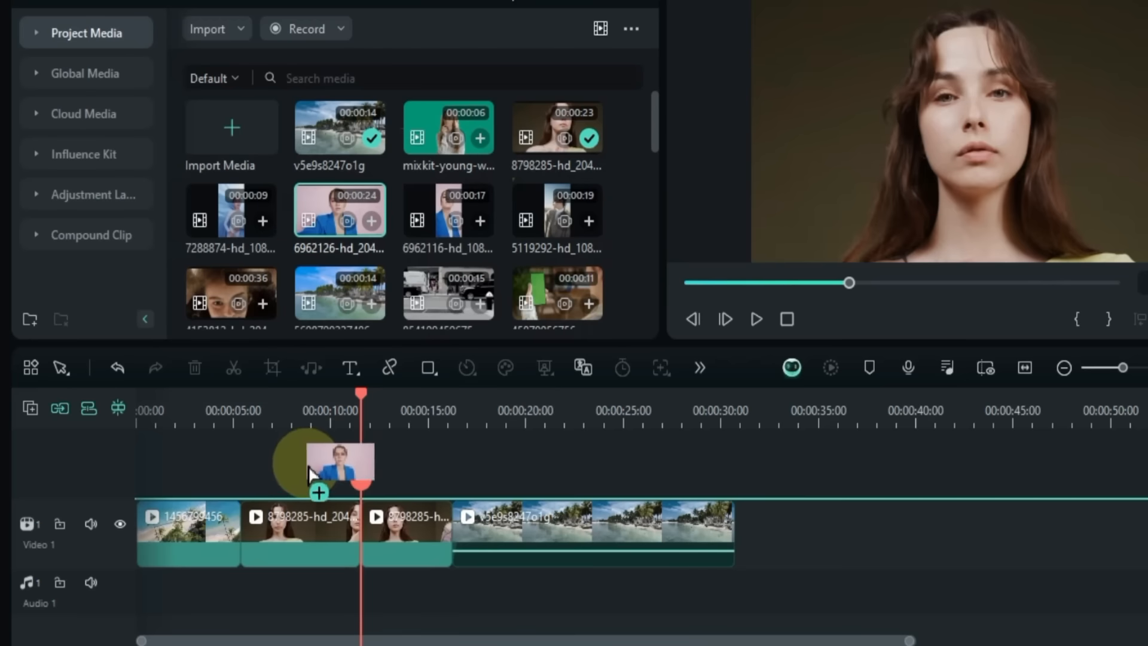
drag(254, 548, 485, 558)
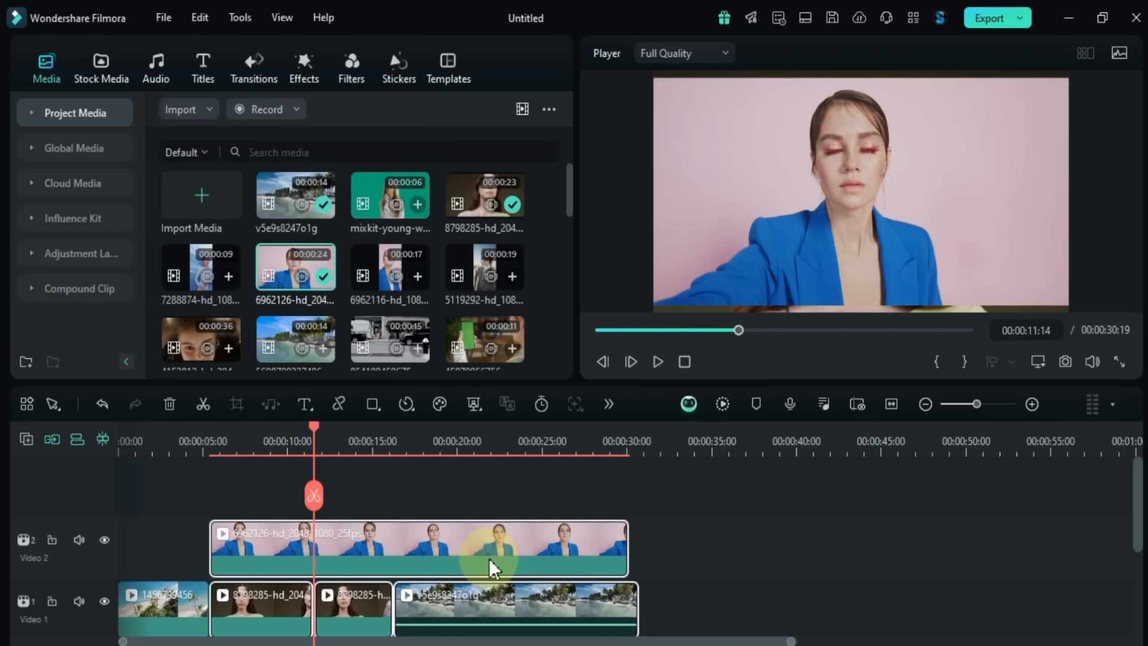
drag(305, 549, 615, 549)
scroll(515, 554, down, 1)
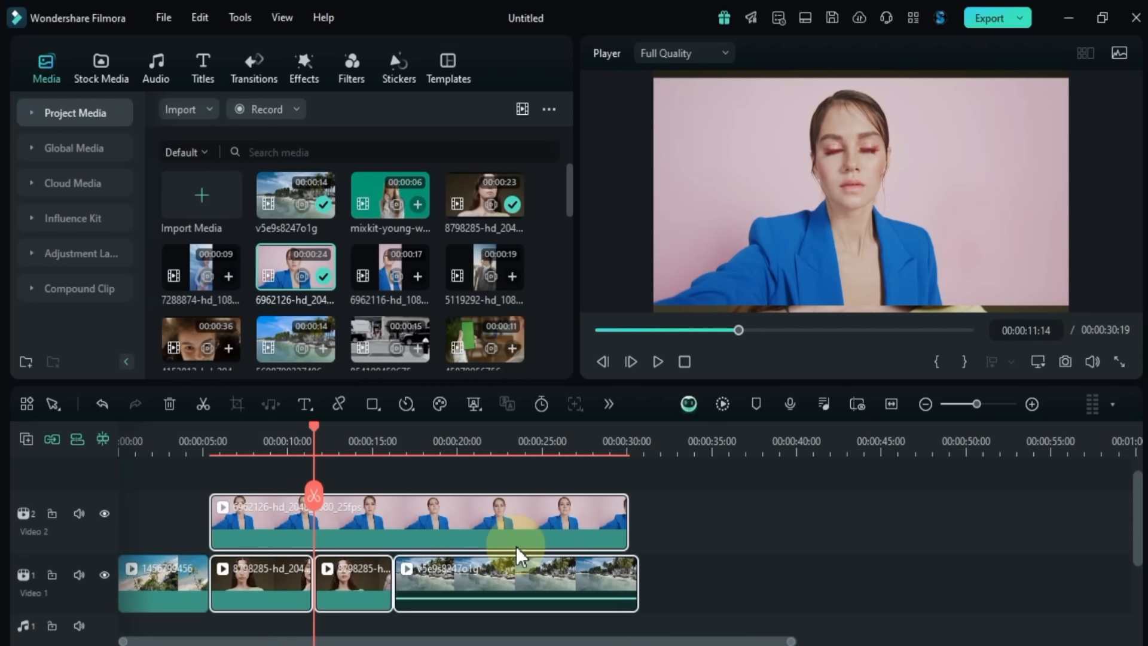
Step: Shift the stacked clips to start at about 00:00:16 with the magnetic timeline off, and turn it back on to close the gap
drag(289, 507, 486, 521)
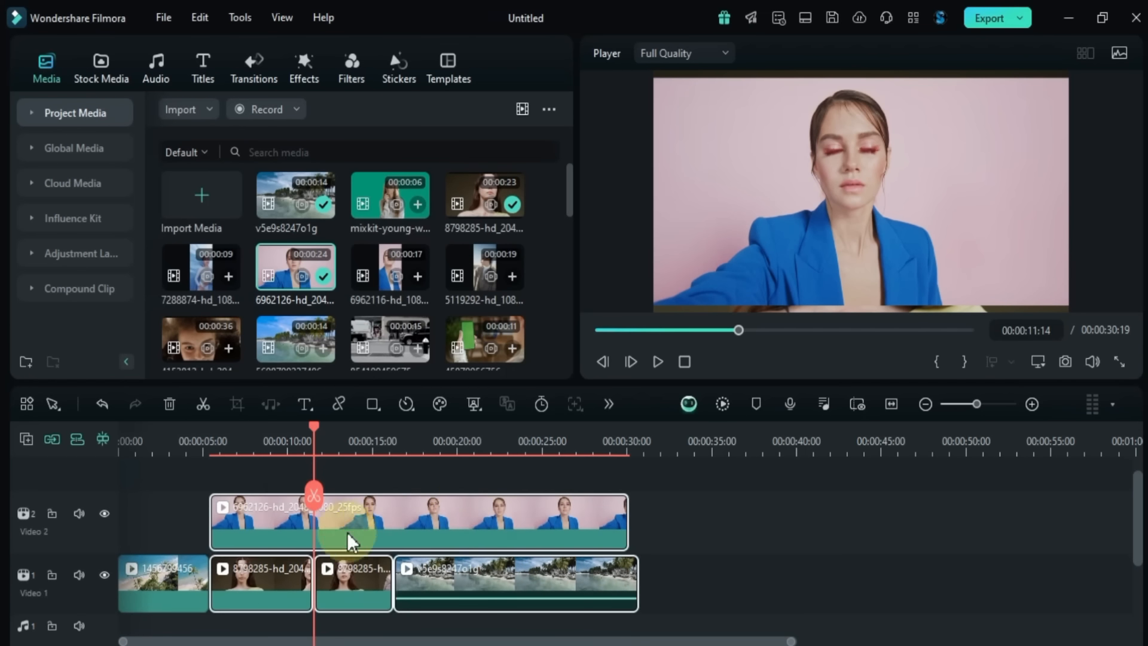
drag(248, 513, 524, 514)
drag(627, 508, 498, 526)
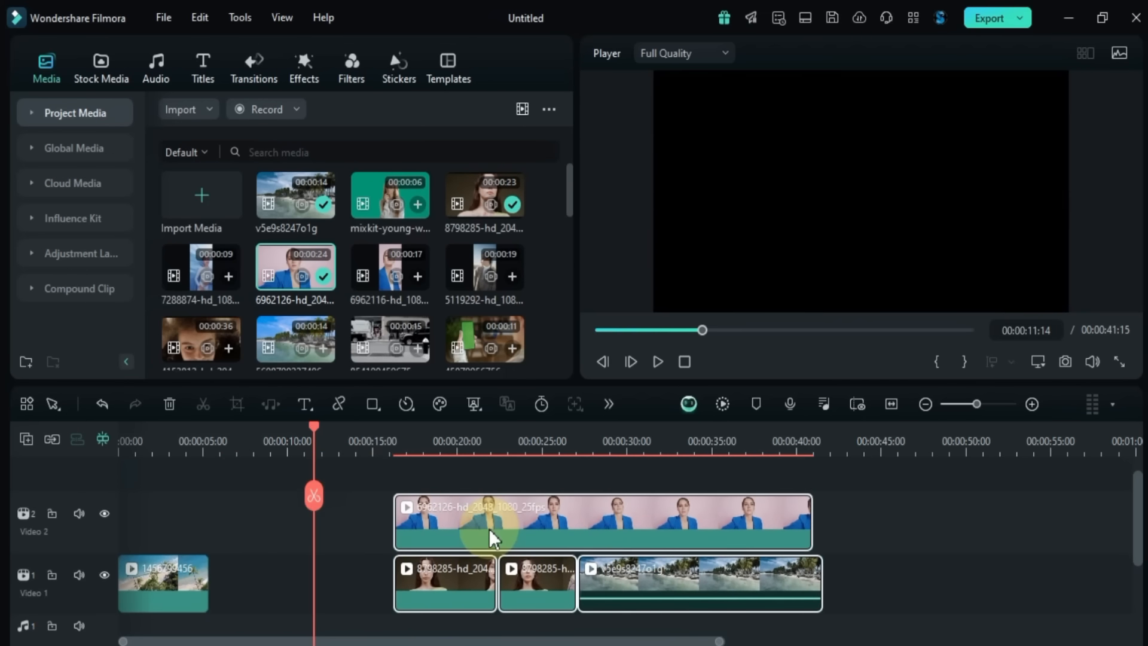
click(58, 443)
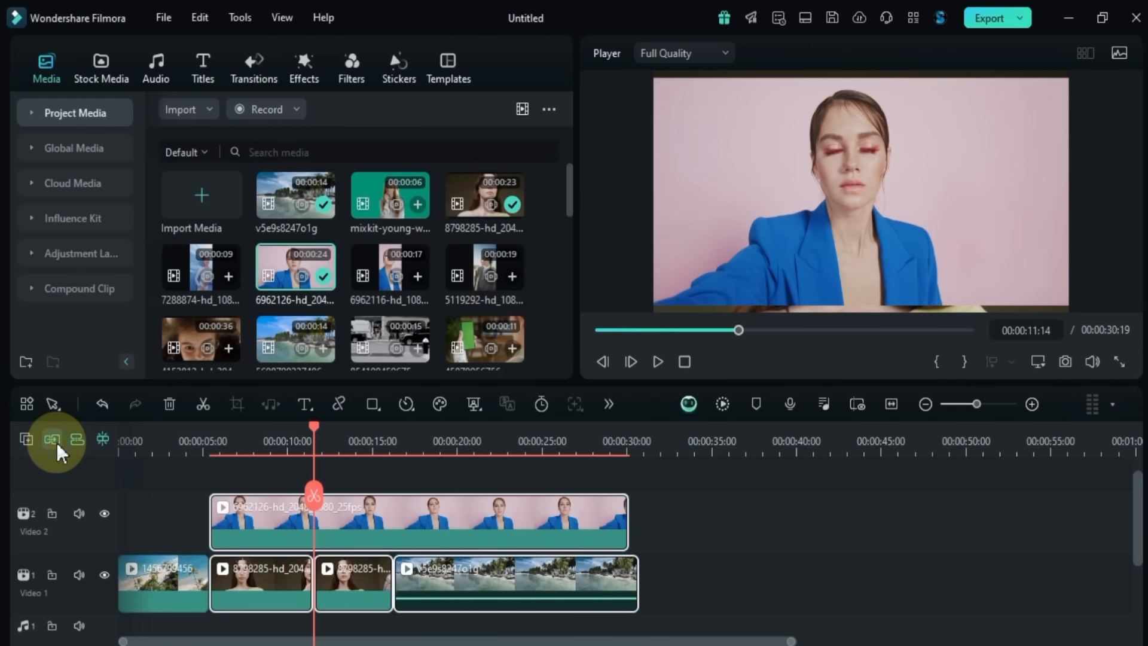
Step: Switch off auto ripple and the magnetic timeline, and delete the blue-jacket clip 6962126 from Video 2
click(78, 441)
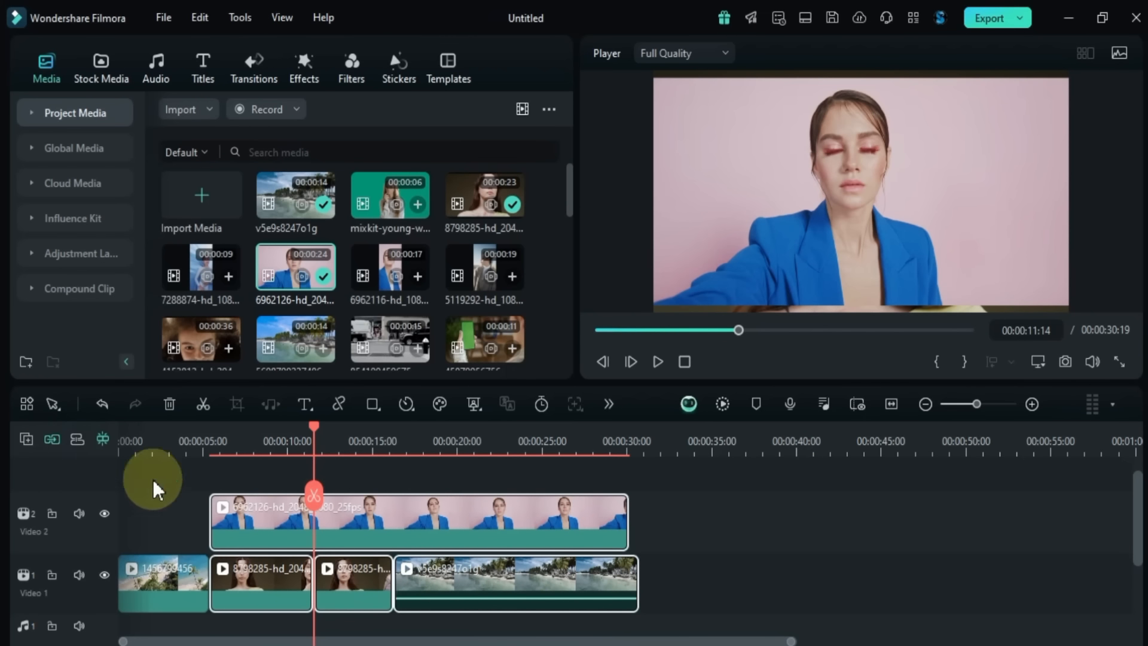
drag(319, 524, 643, 514)
click(77, 443)
click(53, 441)
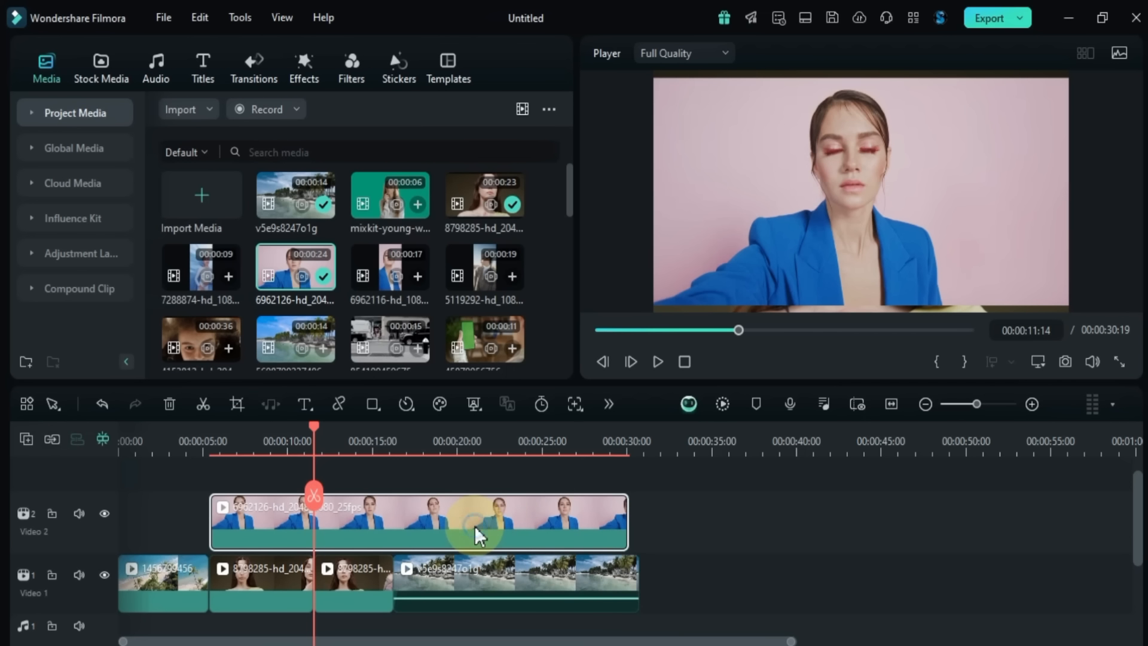
key(Delete)
Step: Open the properties of the second portrait section and switch the workspace to the Default layout
double_click(350, 595)
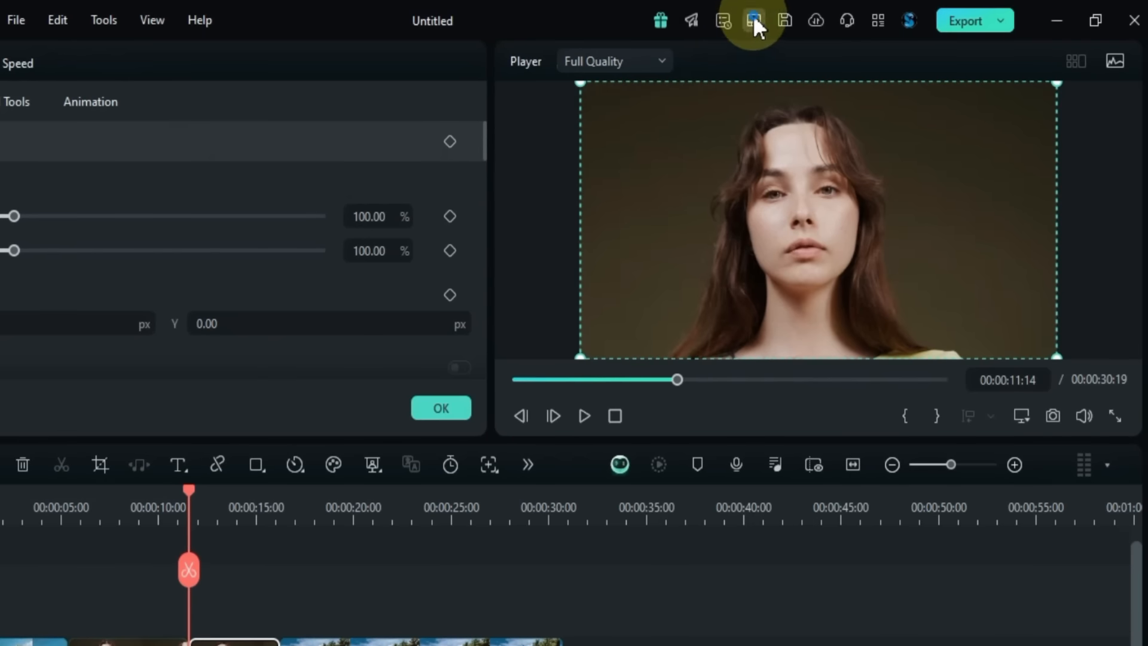
click(755, 20)
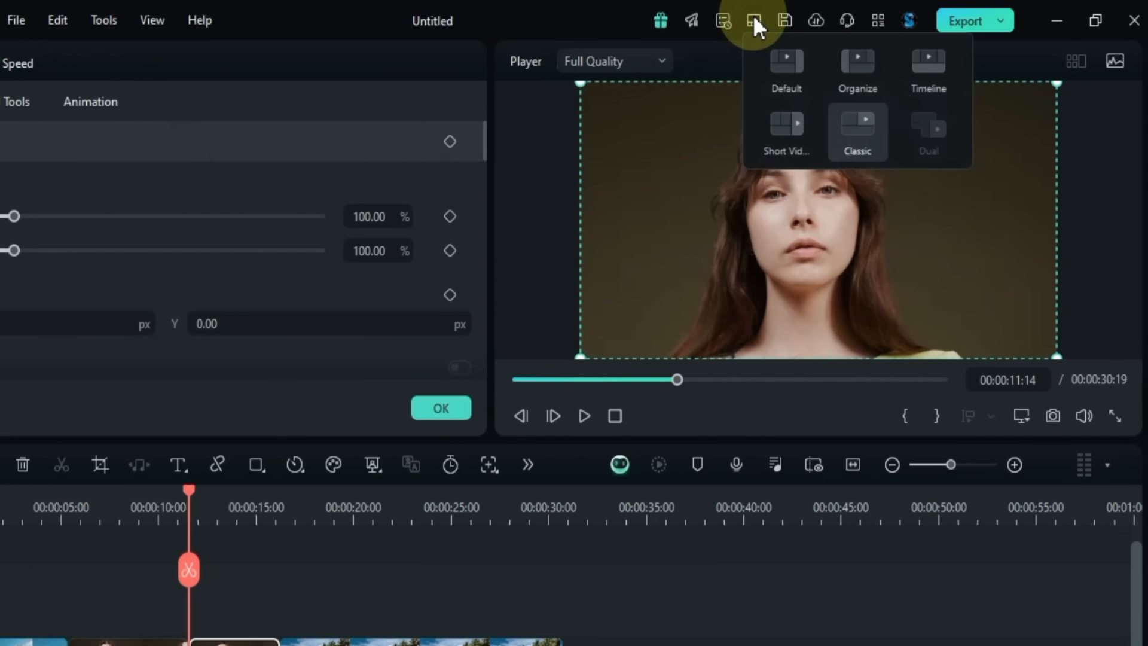
click(788, 65)
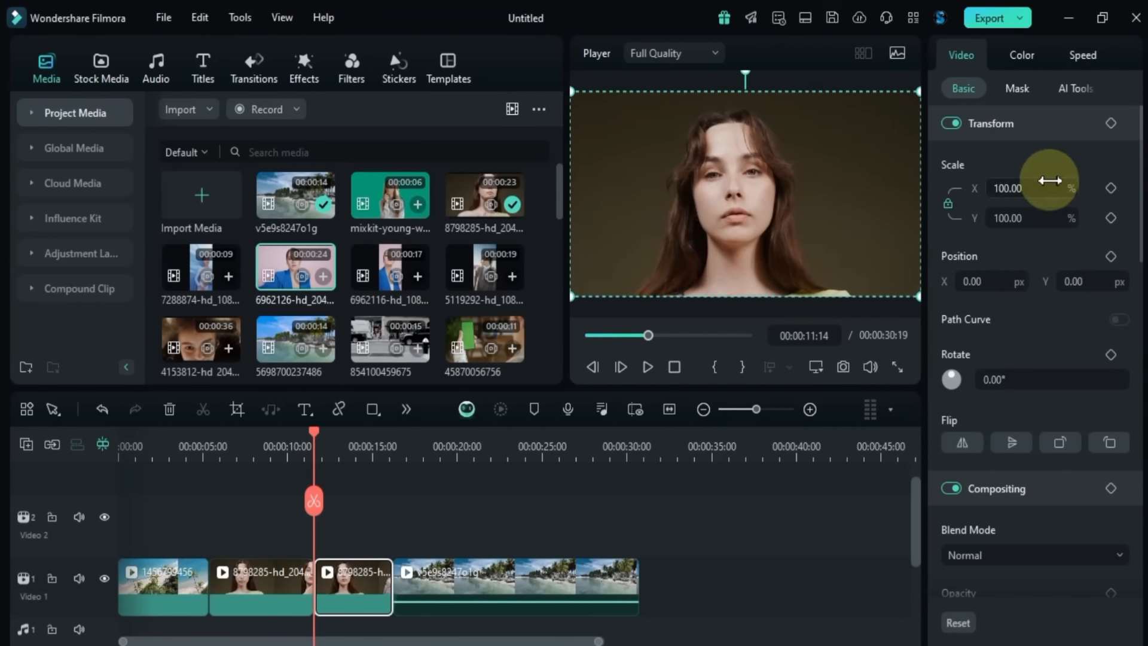
Step: Change the workspace to the Organize layout and look over the timeline tracks in it
click(805, 24)
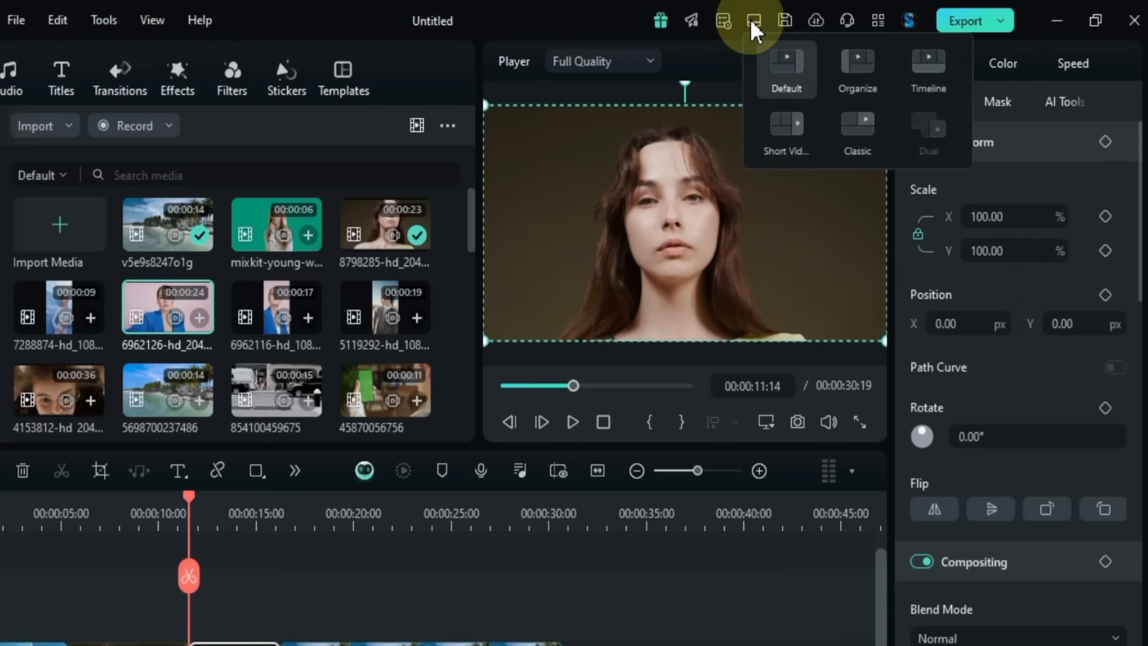
click(867, 79)
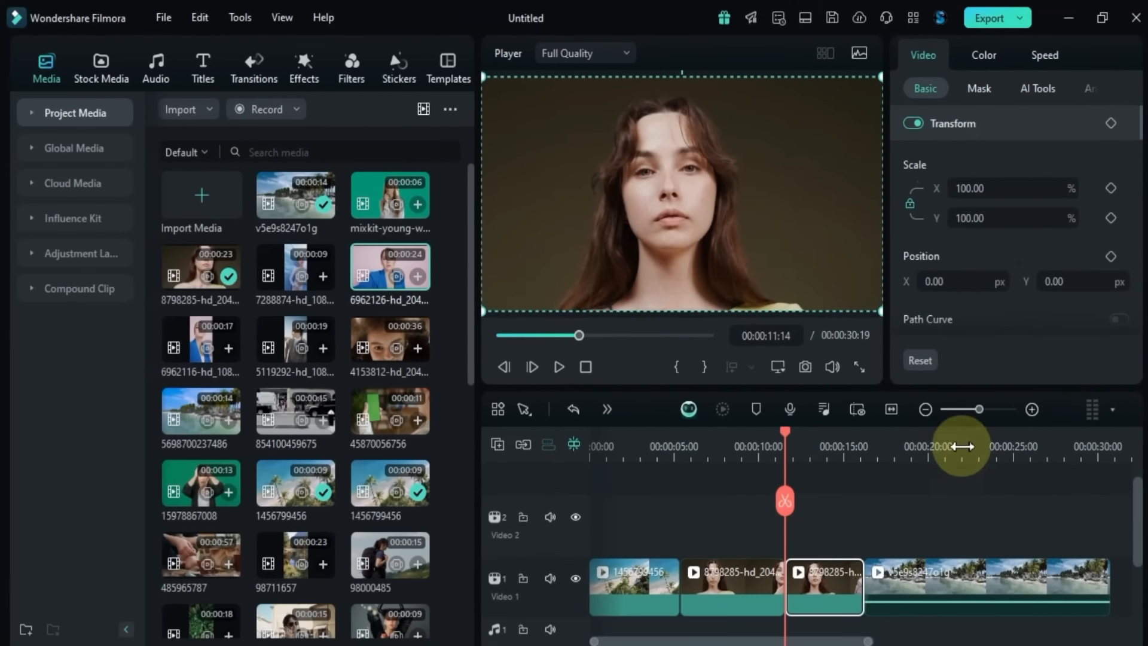
scroll(932, 556, down, 3)
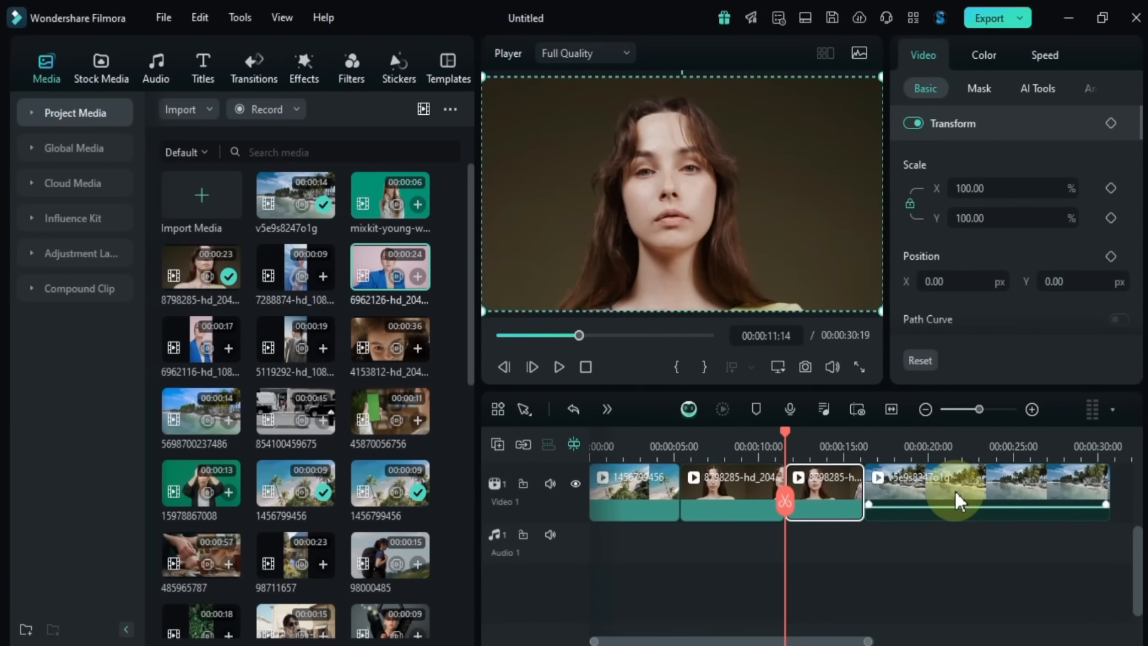
scroll(955, 501, down, 1)
scroll(956, 502, up, 3)
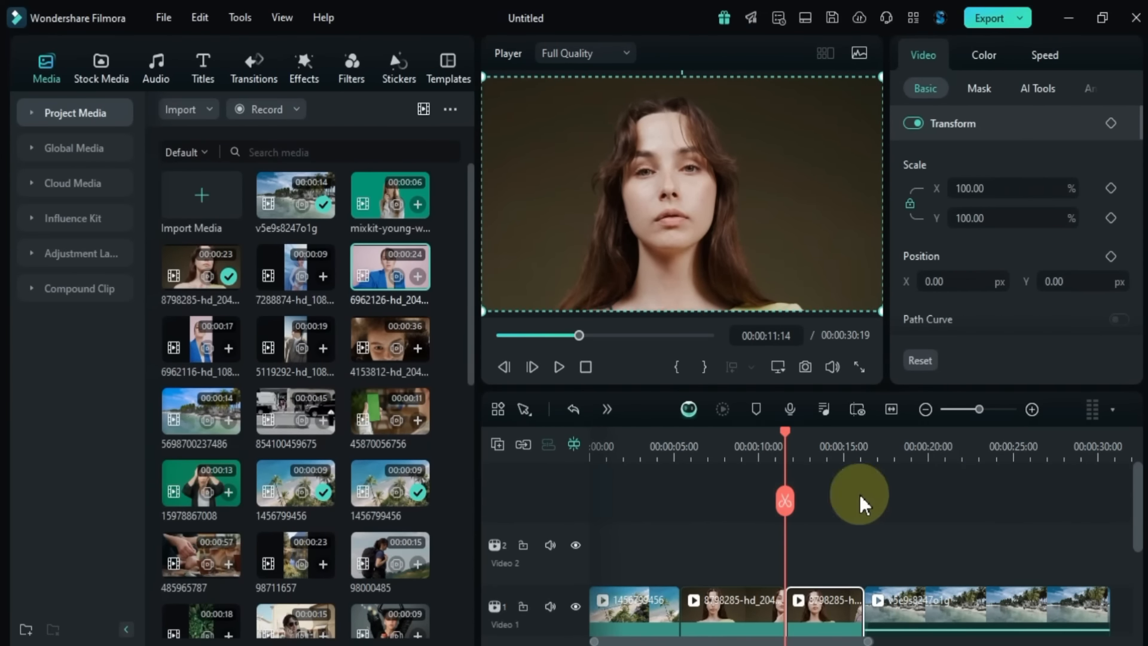
scroll(331, 413, down, 5)
scroll(331, 413, up, 5)
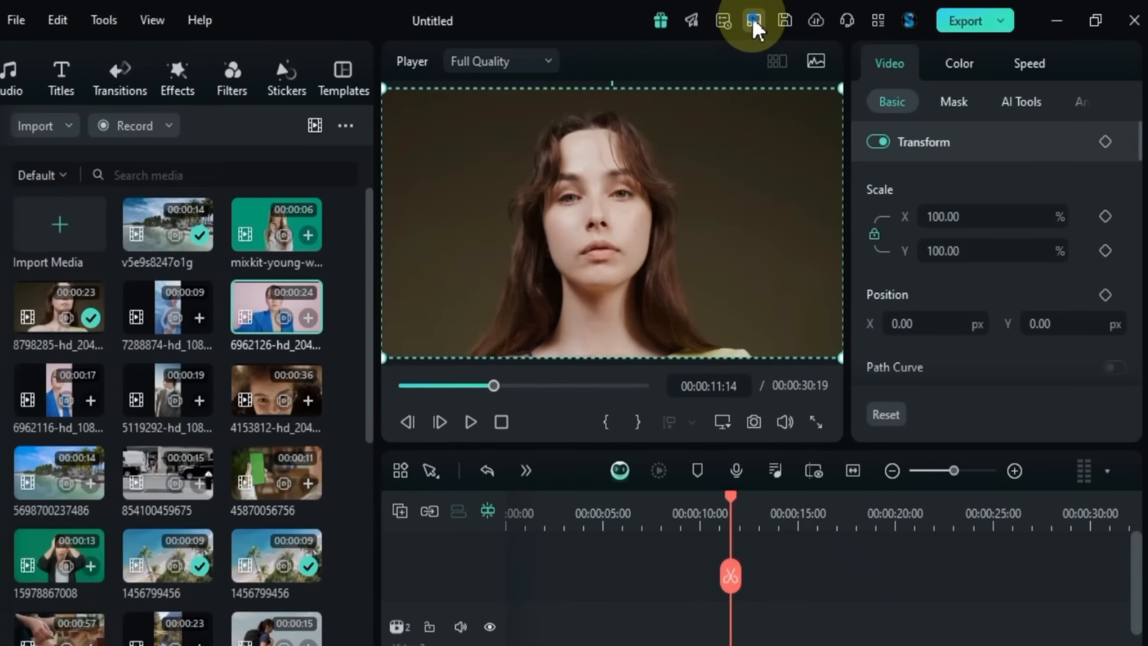
Step: Change the workspace to the Timeline layout and look over the tracks
click(777, 20)
click(936, 78)
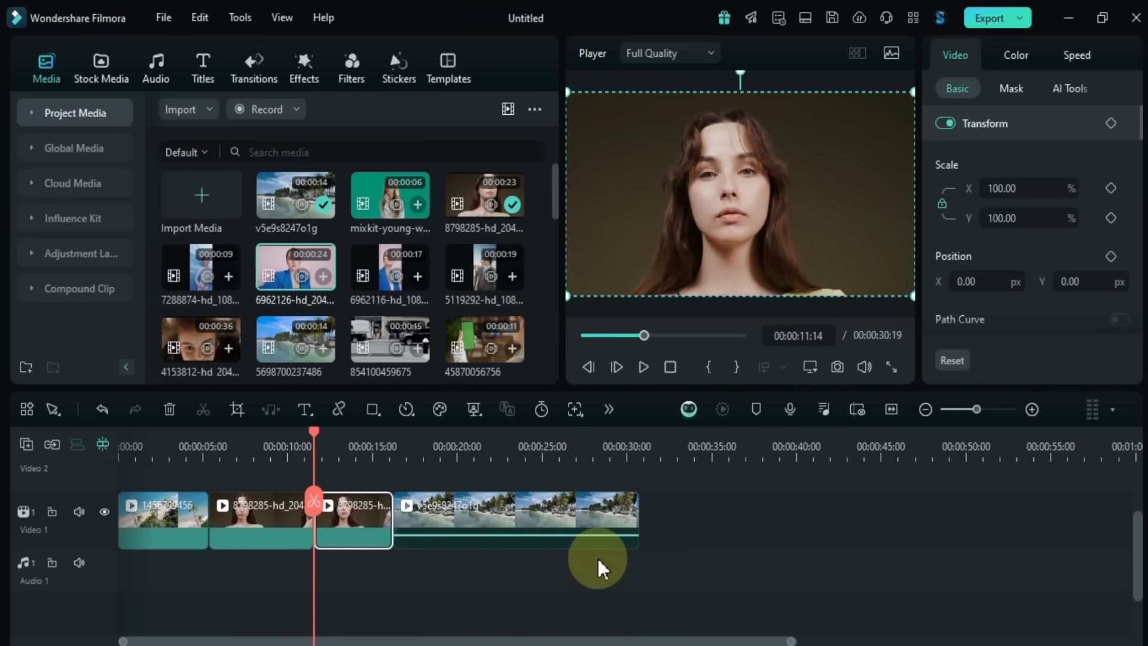
scroll(600, 568, up, 3)
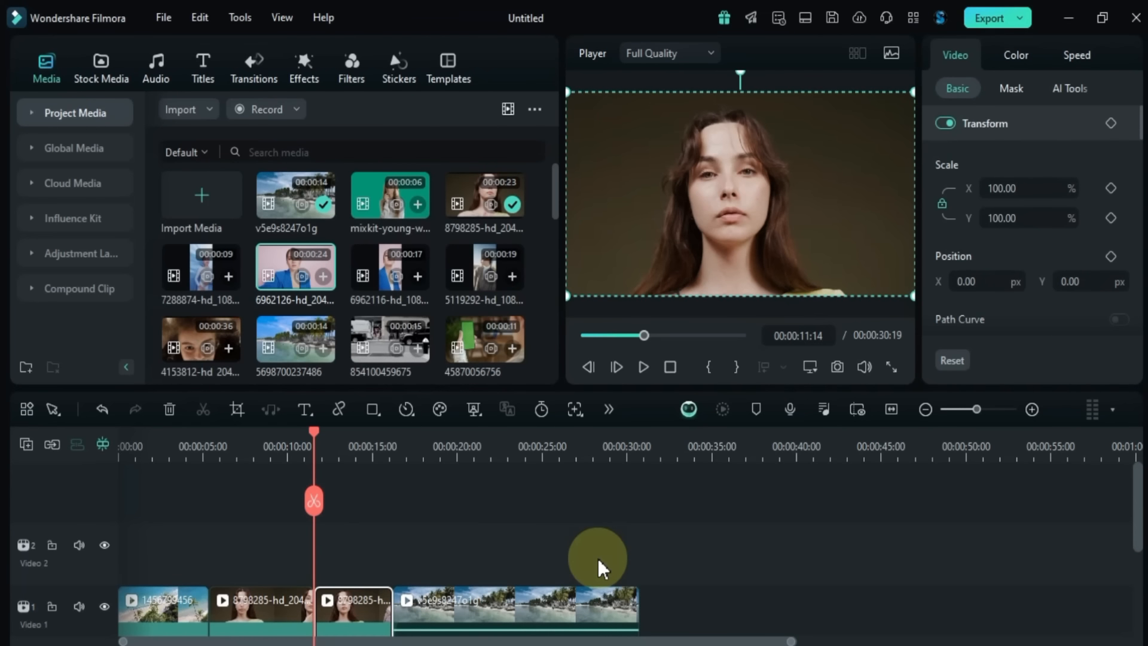
Step: Change the workspace to the Short Video layout and place the playhead just past the last clip
click(807, 19)
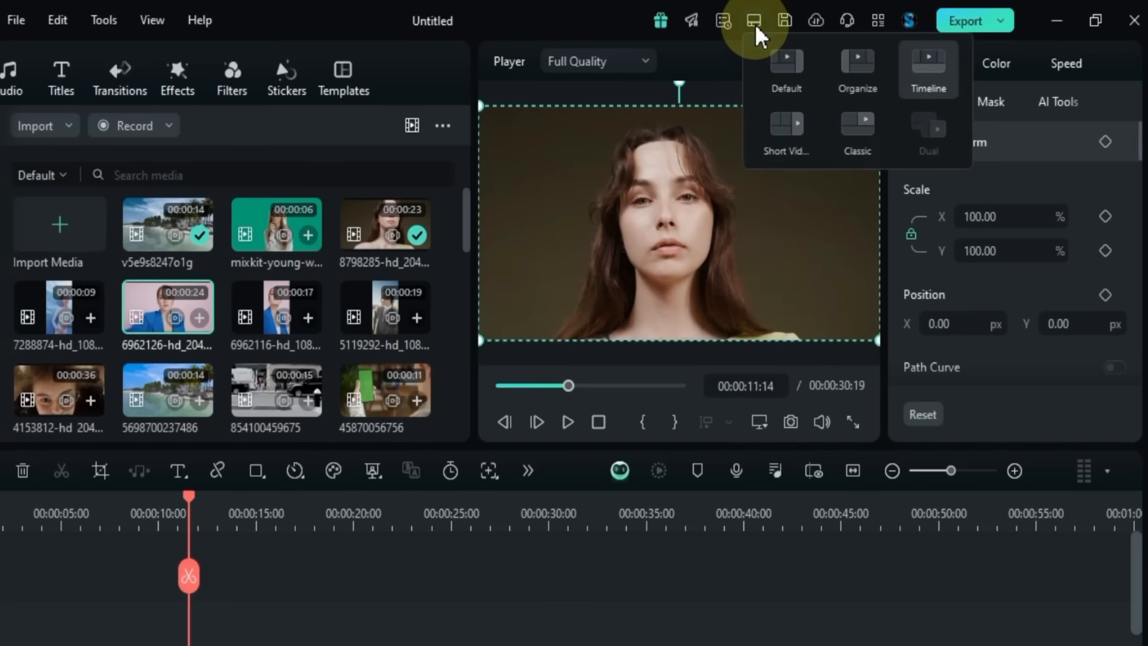
click(789, 133)
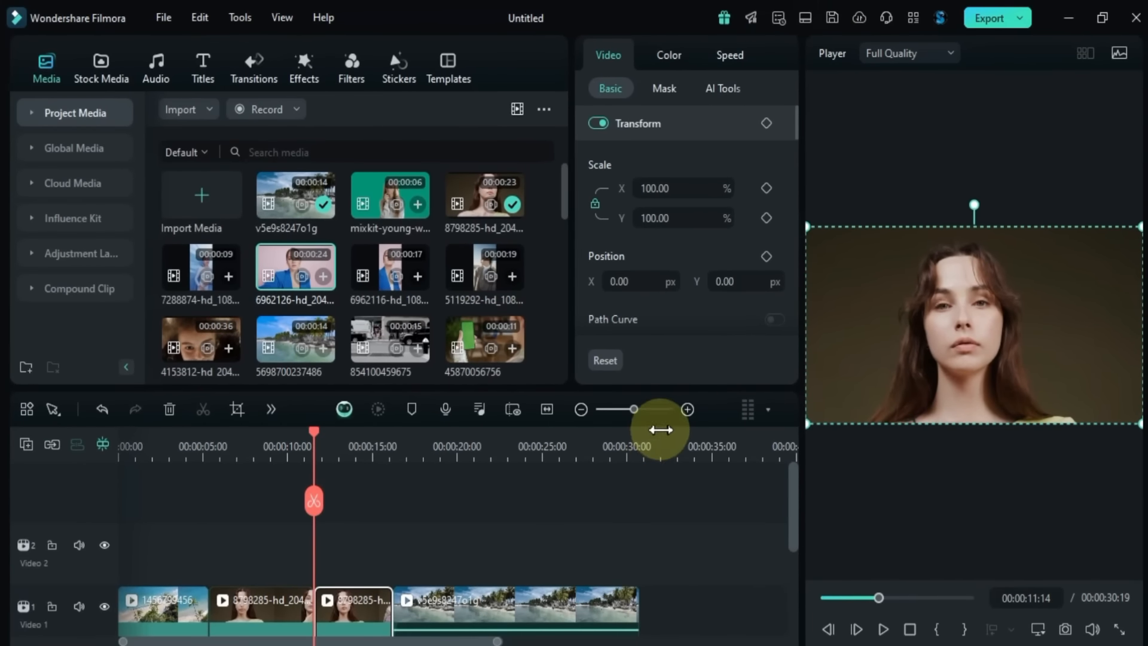
click(635, 455)
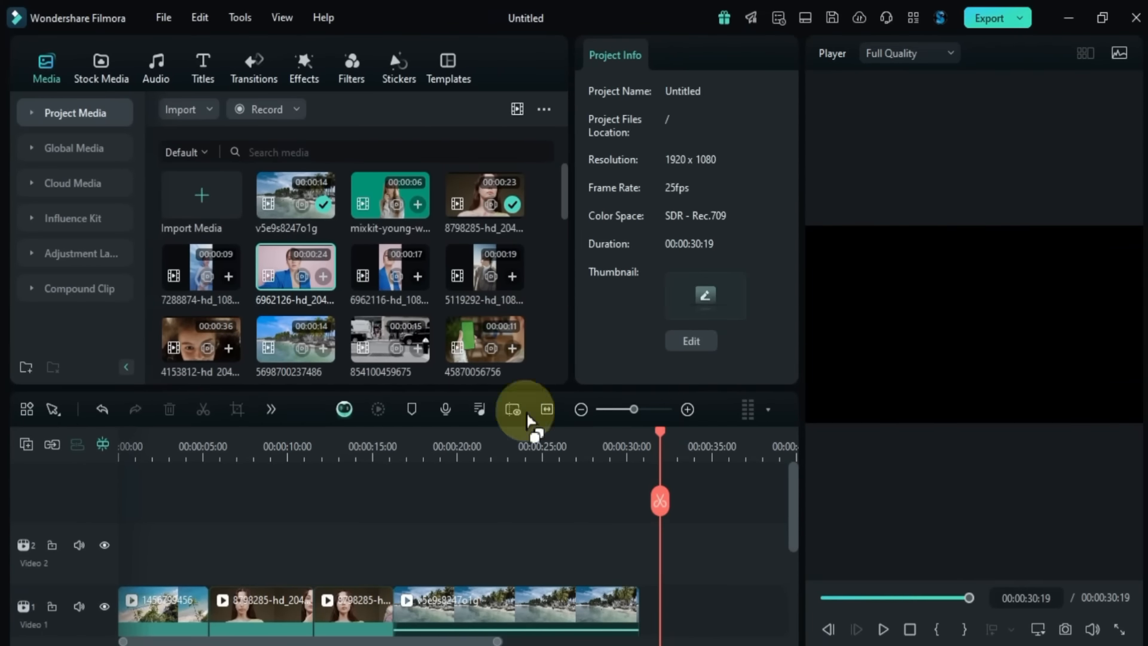
Step: Append the vertical clip 7288874 to the end of Video 1, matching the project to the media at 1080 x 2048 25fps, and preview it
drag(219, 293, 646, 616)
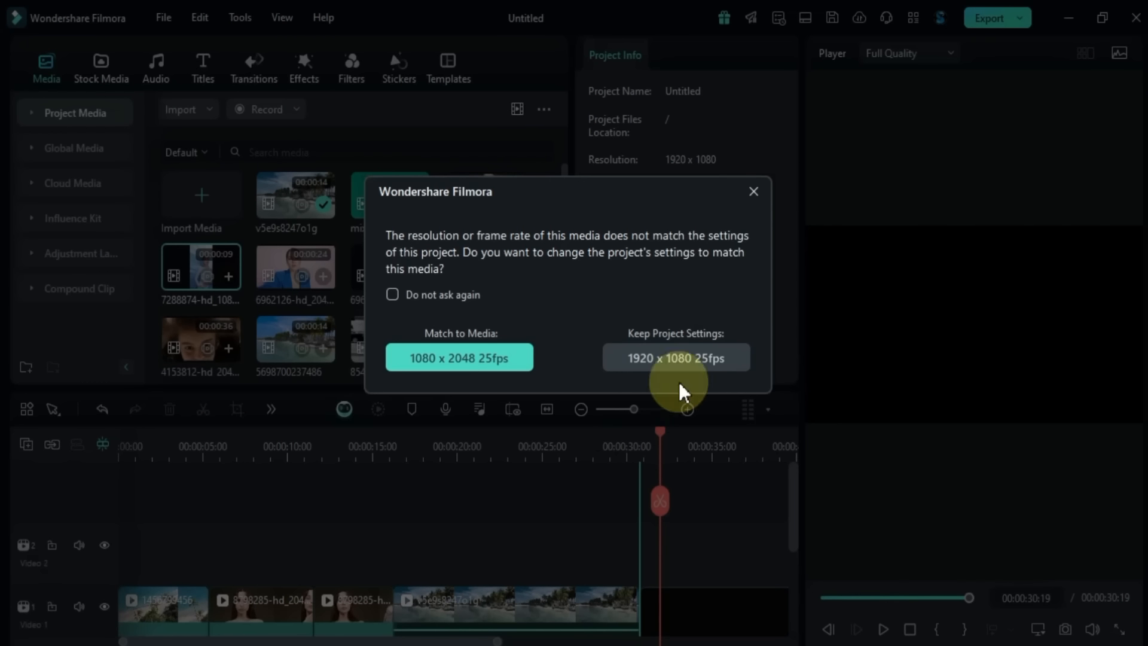
click(455, 365)
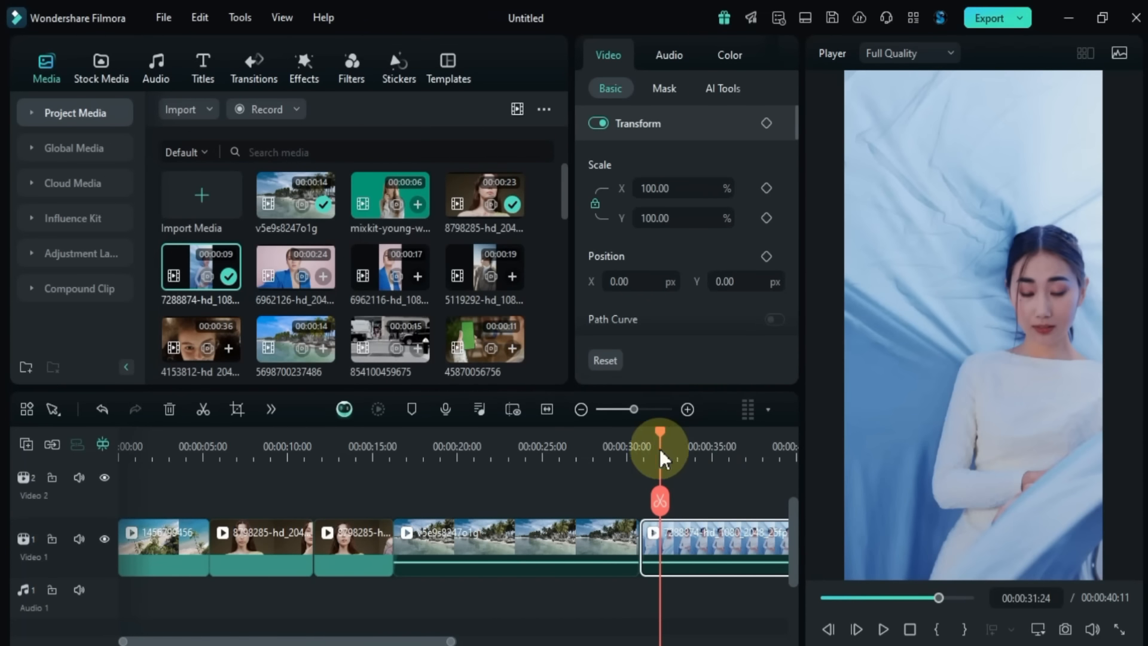
drag(660, 444, 747, 464)
click(633, 500)
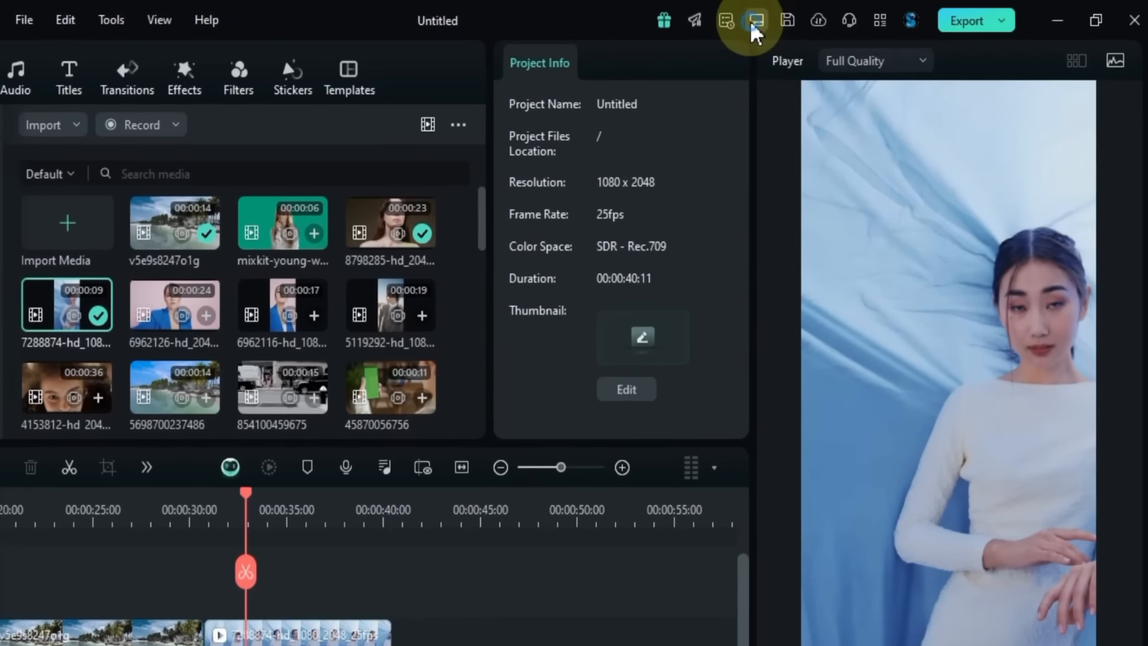
Step: Switch the workspace back to the Classic layout and move the playhead to 00:00:28:01 in the beach clip v5e9s8247o1g
click(785, 19)
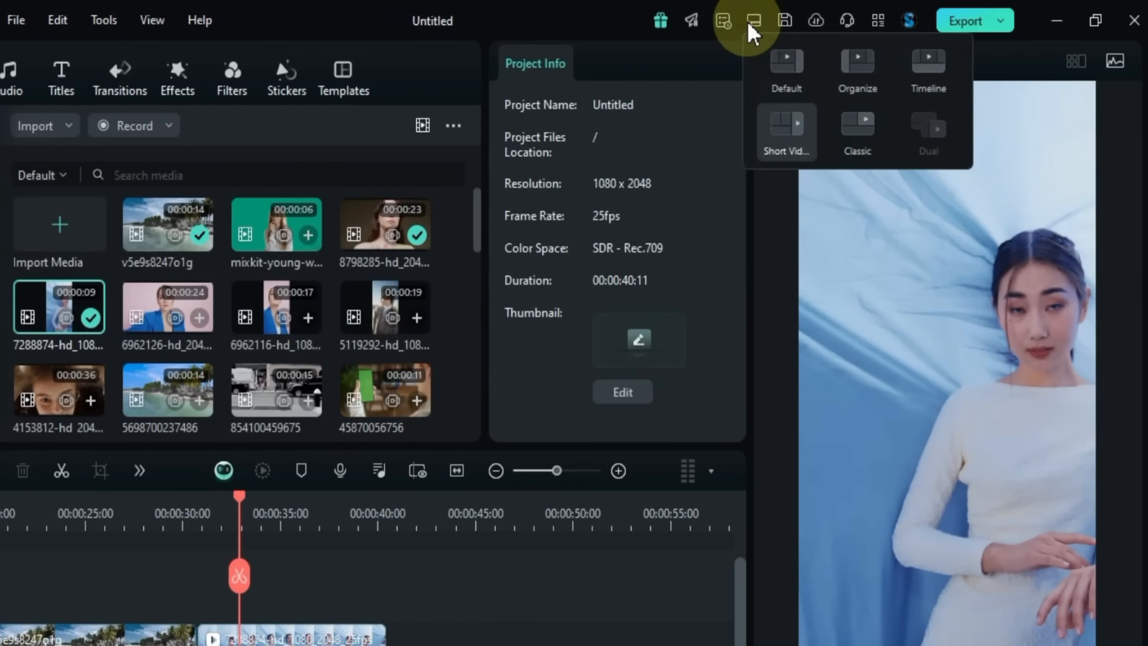
click(867, 134)
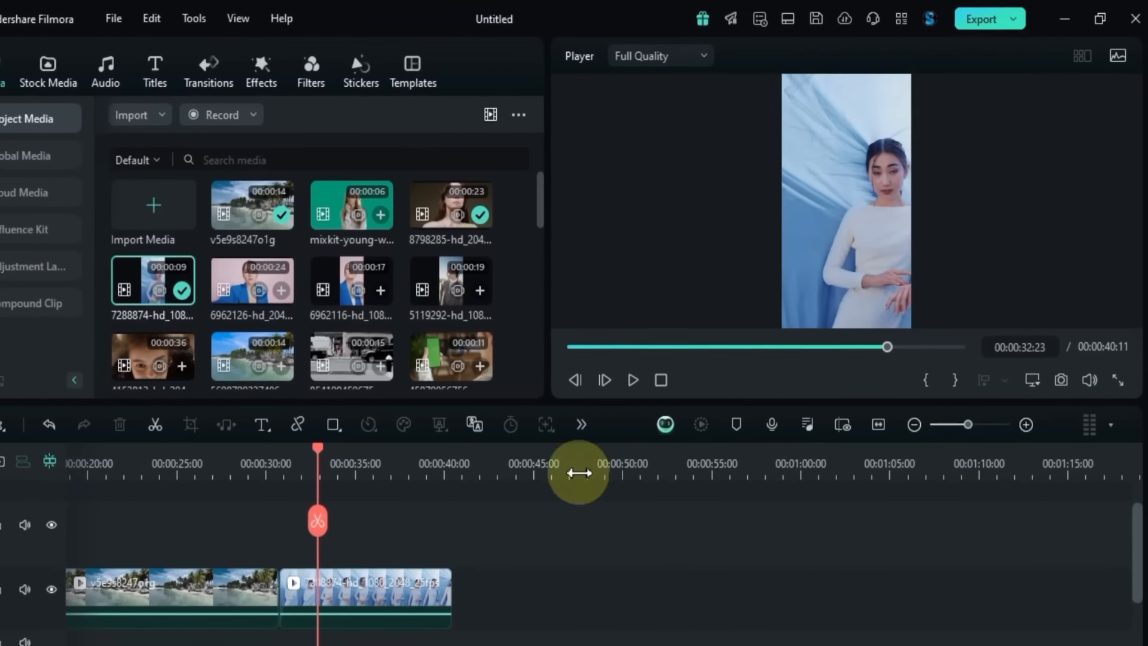
drag(405, 539, 831, 520)
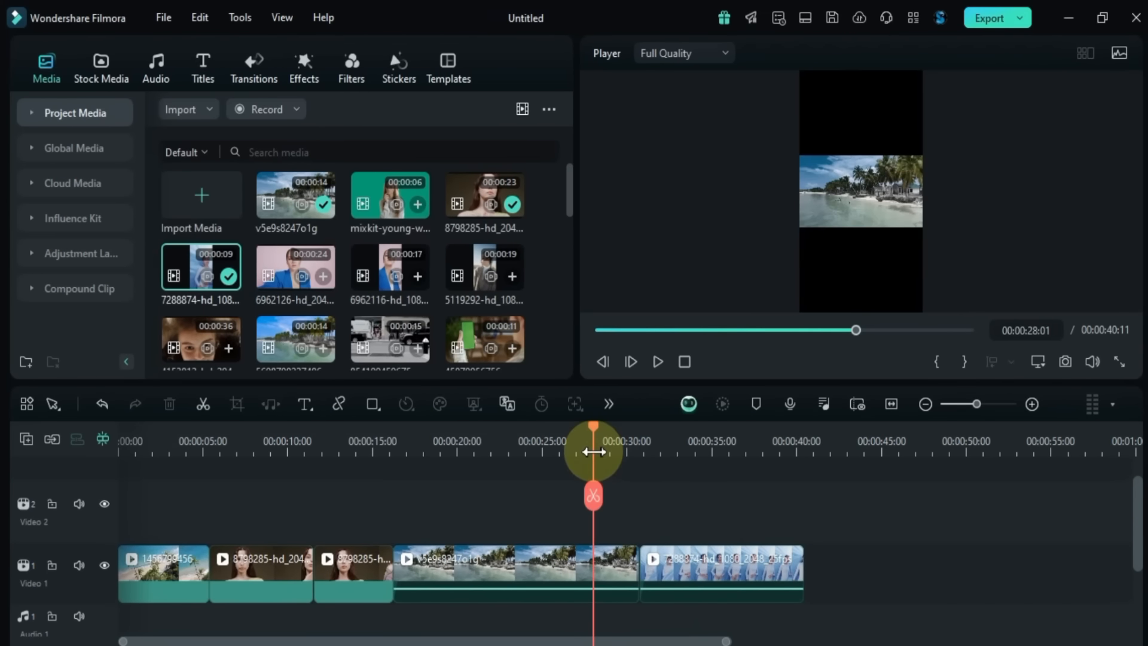
Step: Change the project settings to 16:9 (Widescreen), 1920x1080 (Full HD), 25 fps and the SDR - Rec.709 color space
click(1036, 363)
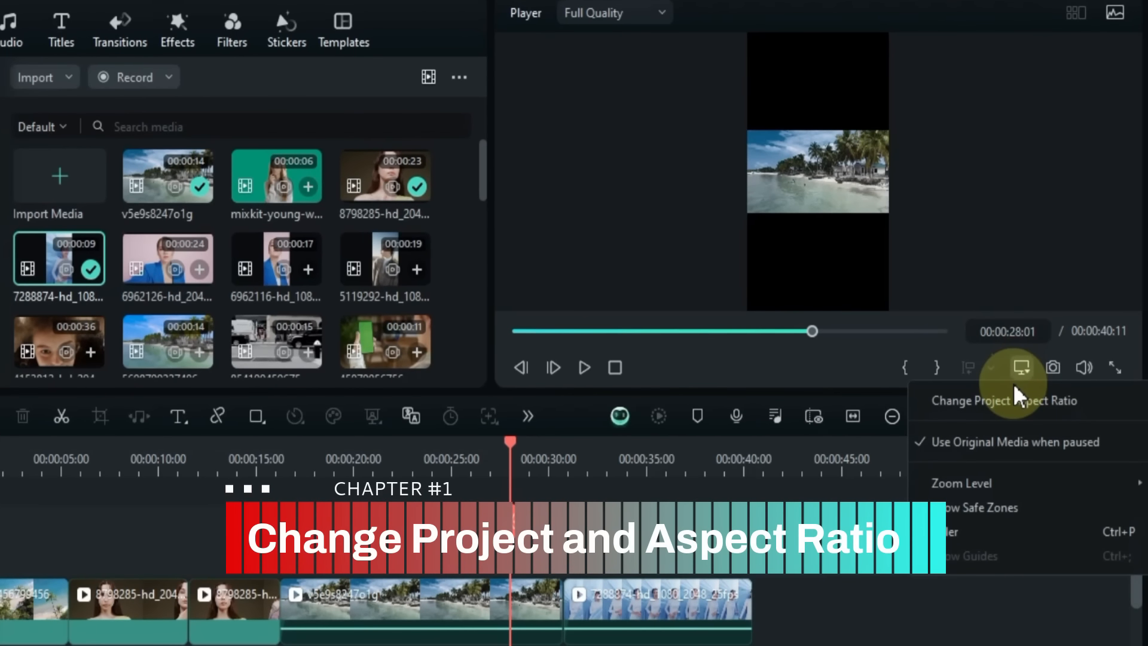
click(1010, 394)
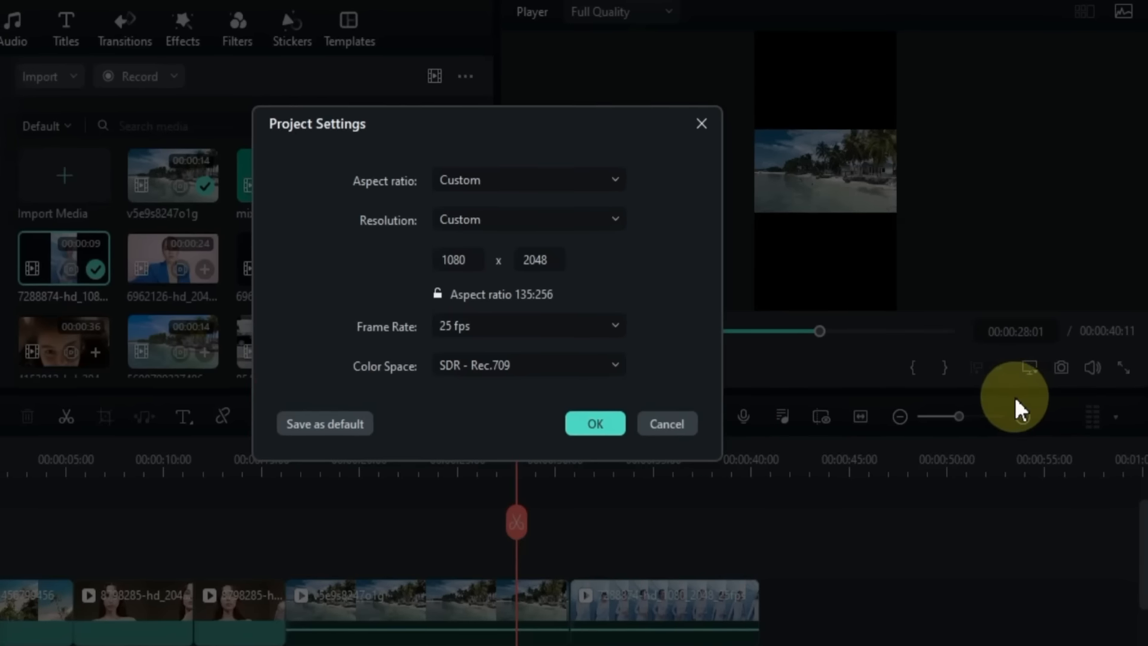
click(558, 178)
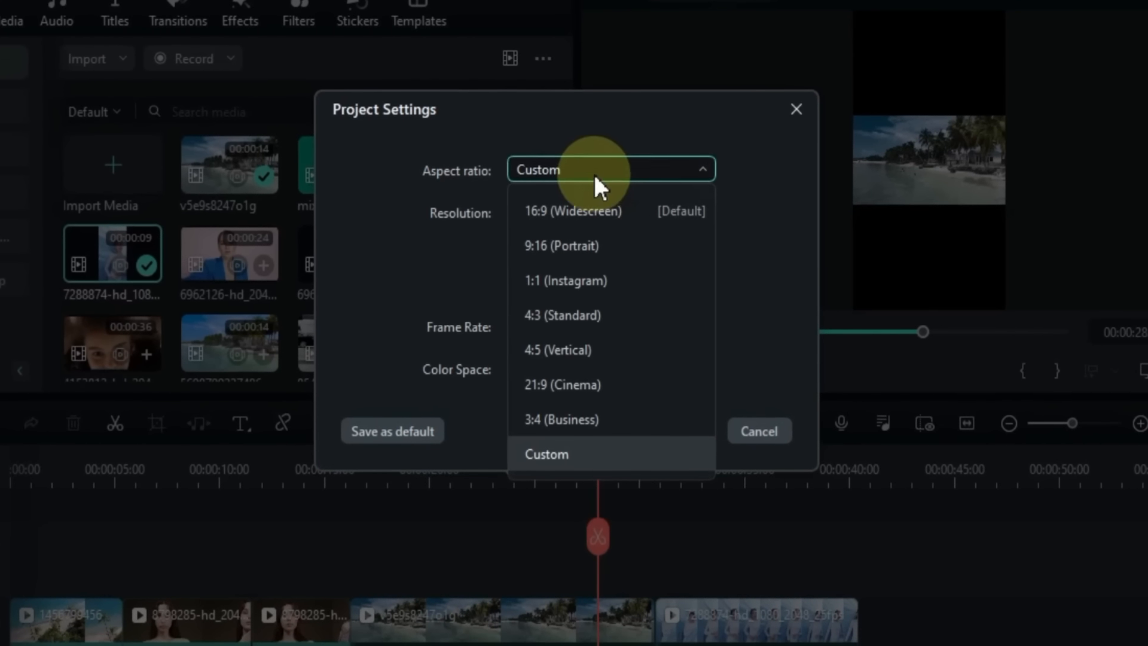
click(580, 214)
click(580, 213)
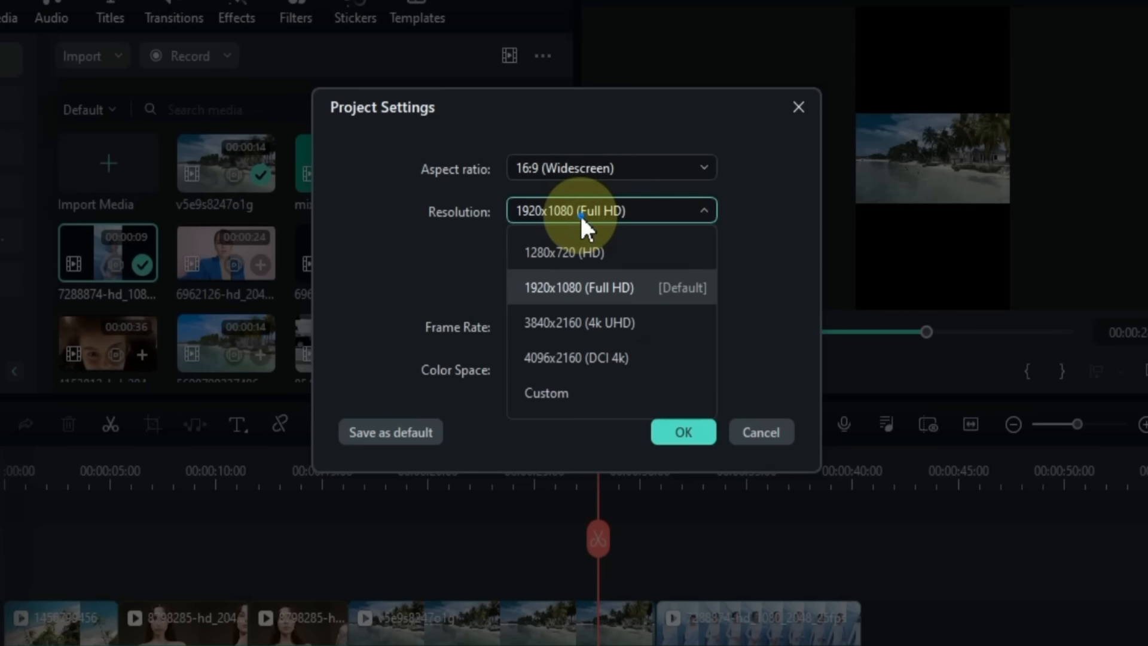
click(610, 291)
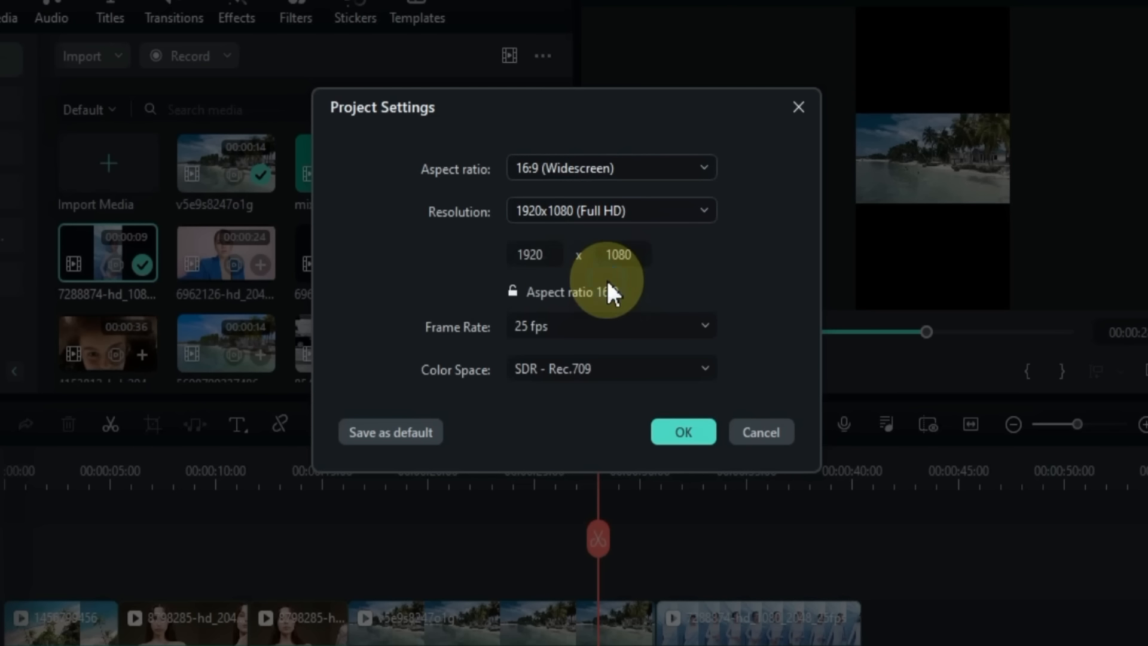
click(598, 330)
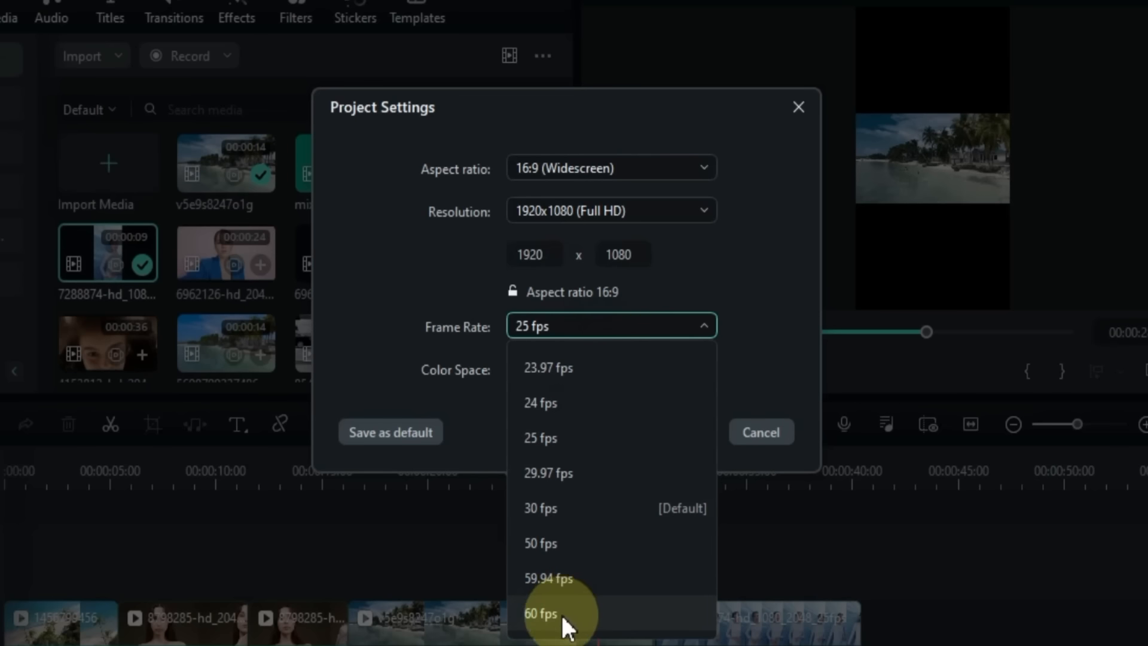
click(576, 437)
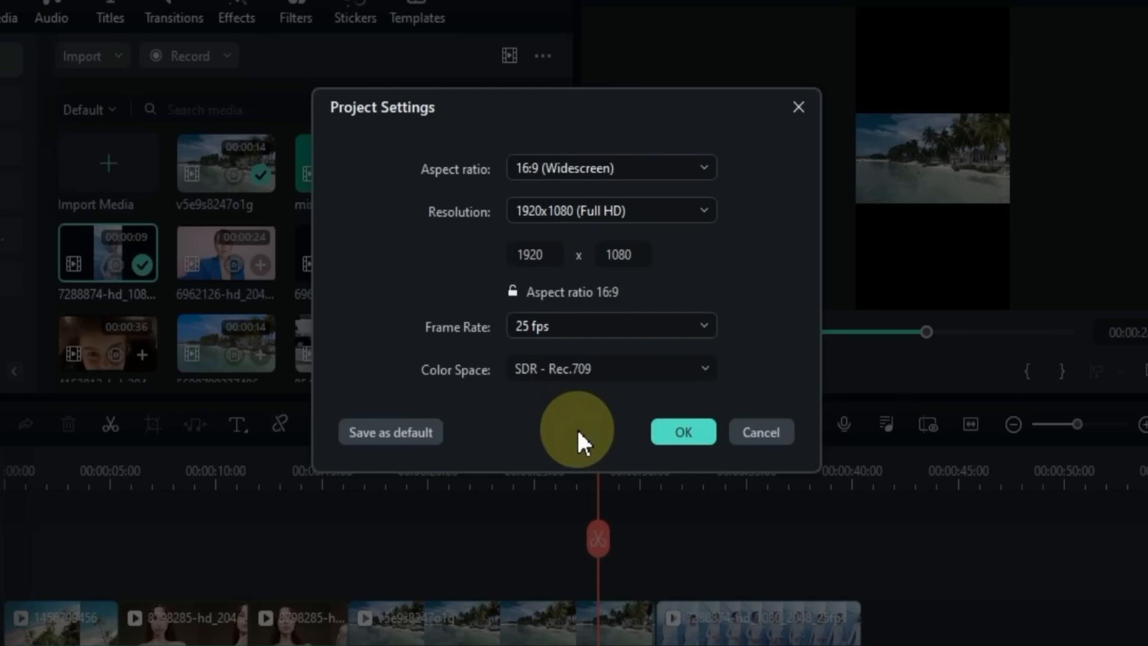
click(576, 374)
click(575, 372)
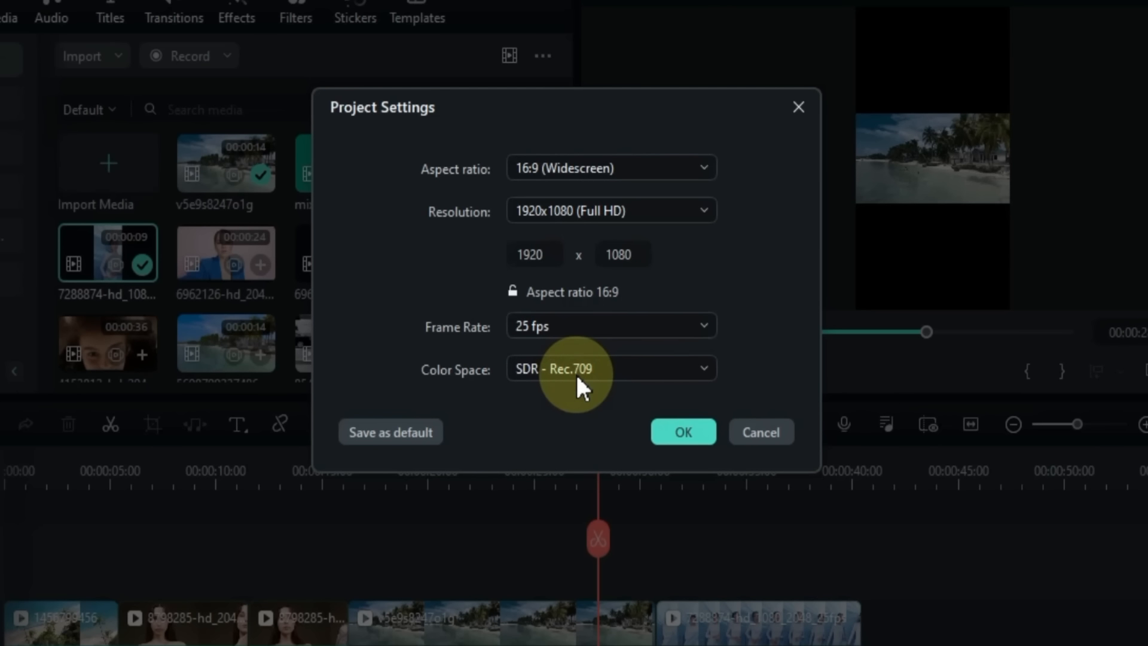
click(687, 431)
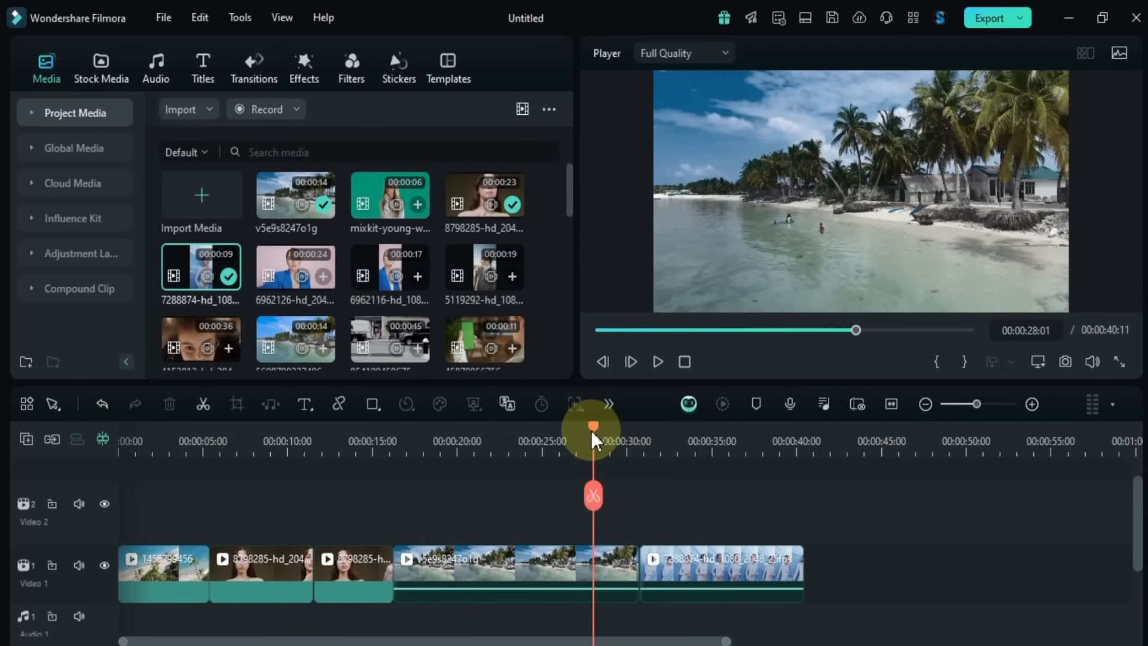
drag(595, 445, 389, 513)
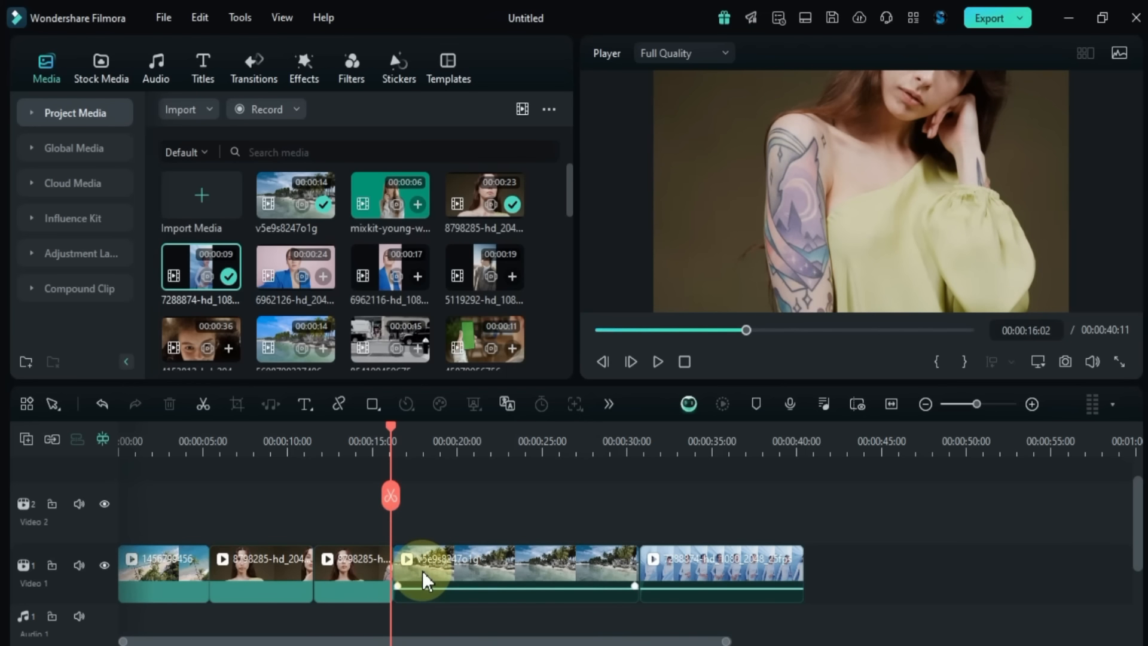
drag(391, 448, 78, 532)
click(148, 582)
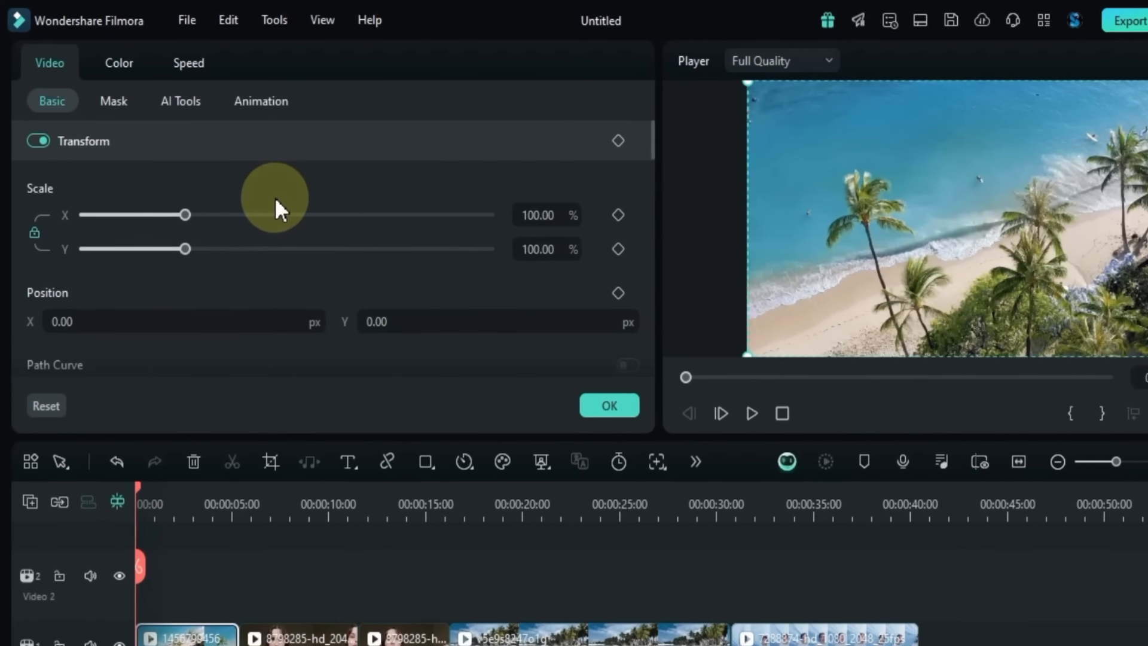
scroll(241, 174, down, 3)
scroll(277, 199, down, 2)
scroll(276, 198, up, 4)
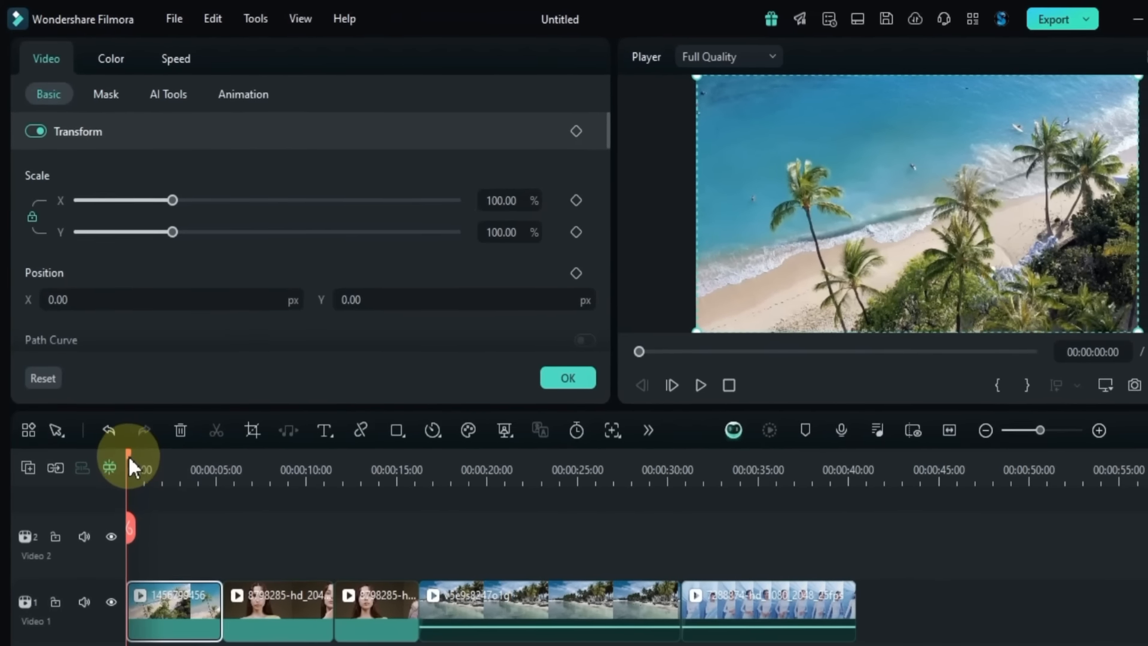
Step: Place the playhead at 00:00:01:00 and set the first clip's scale to 136%
drag(128, 454, 145, 457)
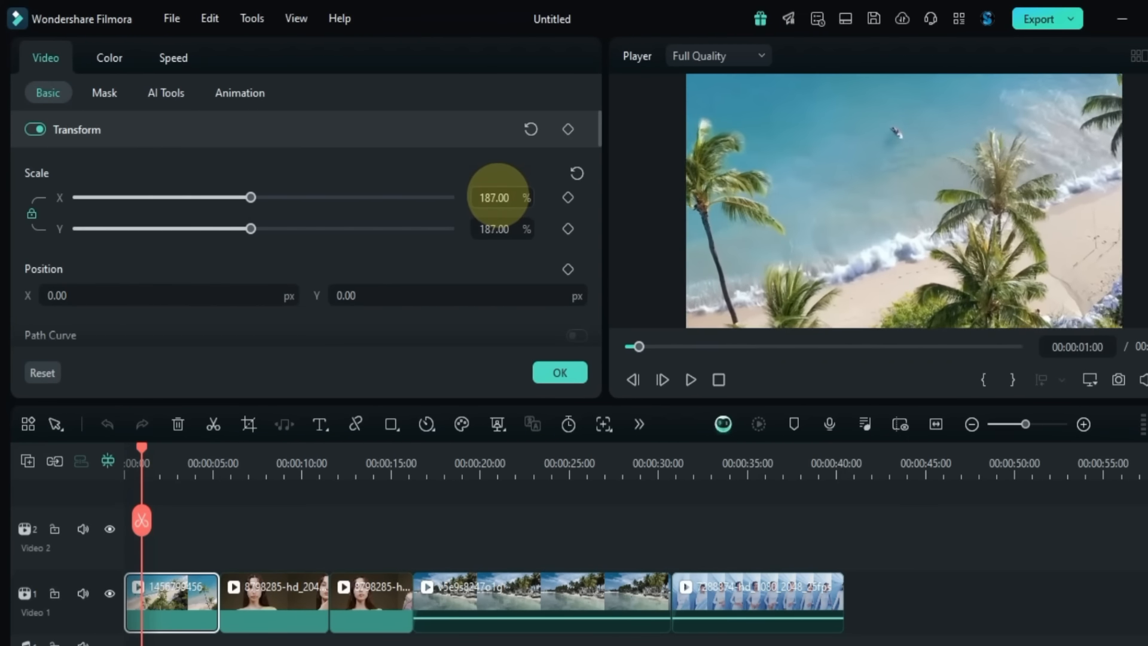
drag(495, 198, 487, 195)
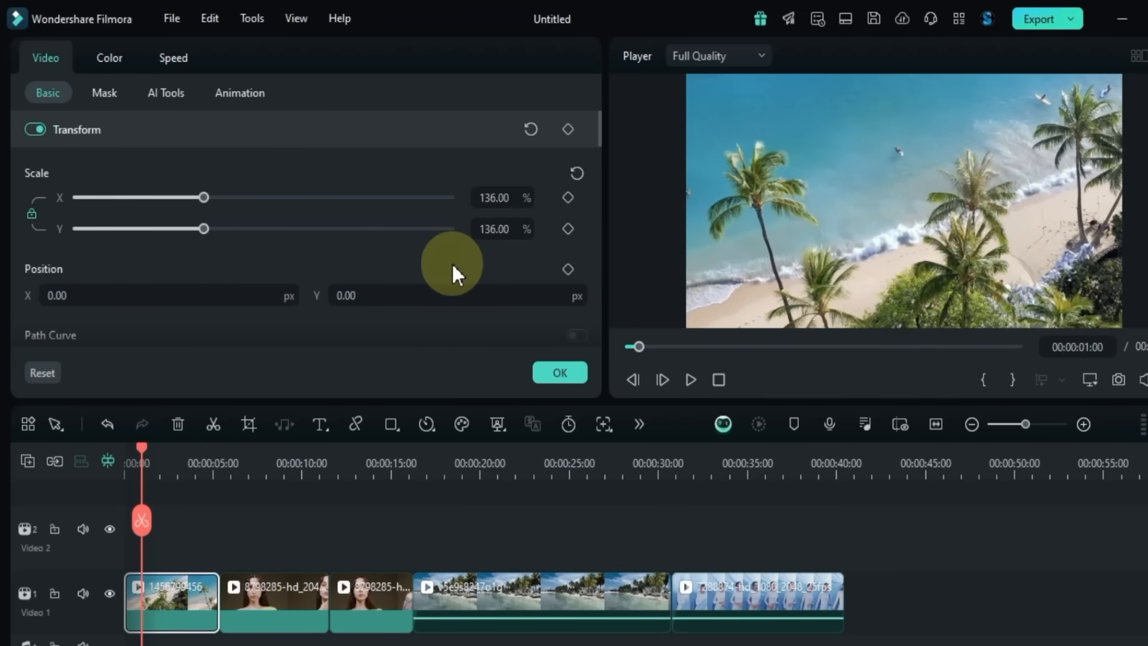
Step: Set the first clip's transform to 187% scale, position X -111 and Y -86, and a rotation of -18°
drag(464, 297, 335, 299)
drag(249, 303, 300, 287)
scroll(358, 231, down, 3)
click(287, 287)
scroll(404, 252, up, 1)
drag(449, 235, 454, 234)
scroll(473, 209, up, 1)
drag(494, 192, 495, 194)
Step: Try the horizontal and vertical flips on the first clip and revert both of them
scroll(370, 216, down, 3)
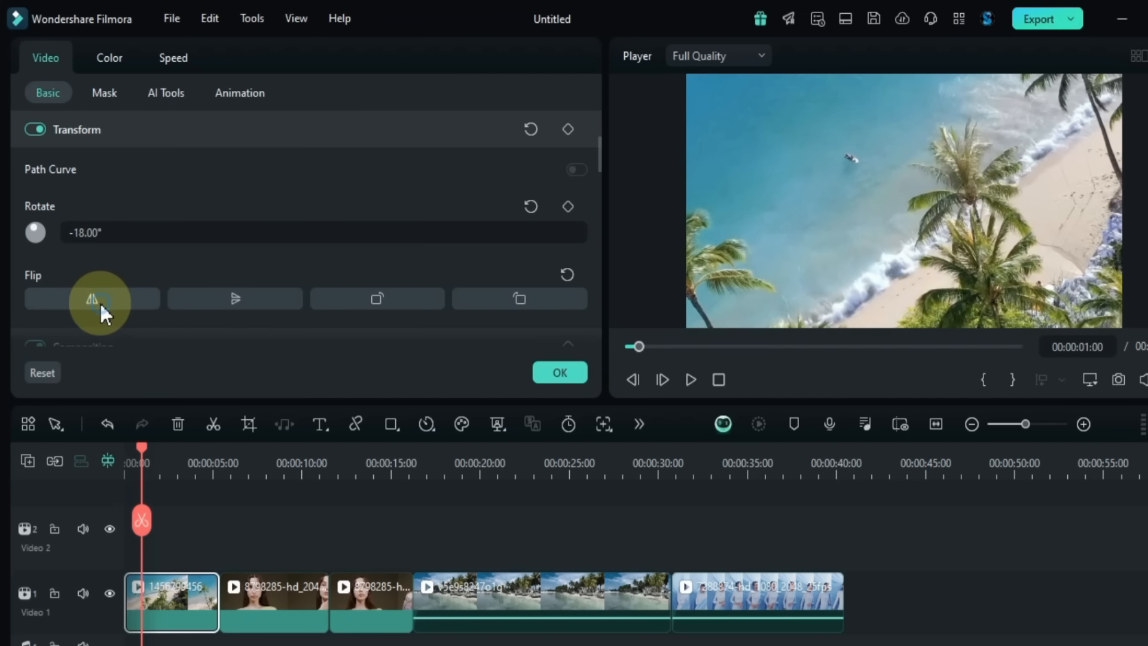
click(95, 300)
click(229, 299)
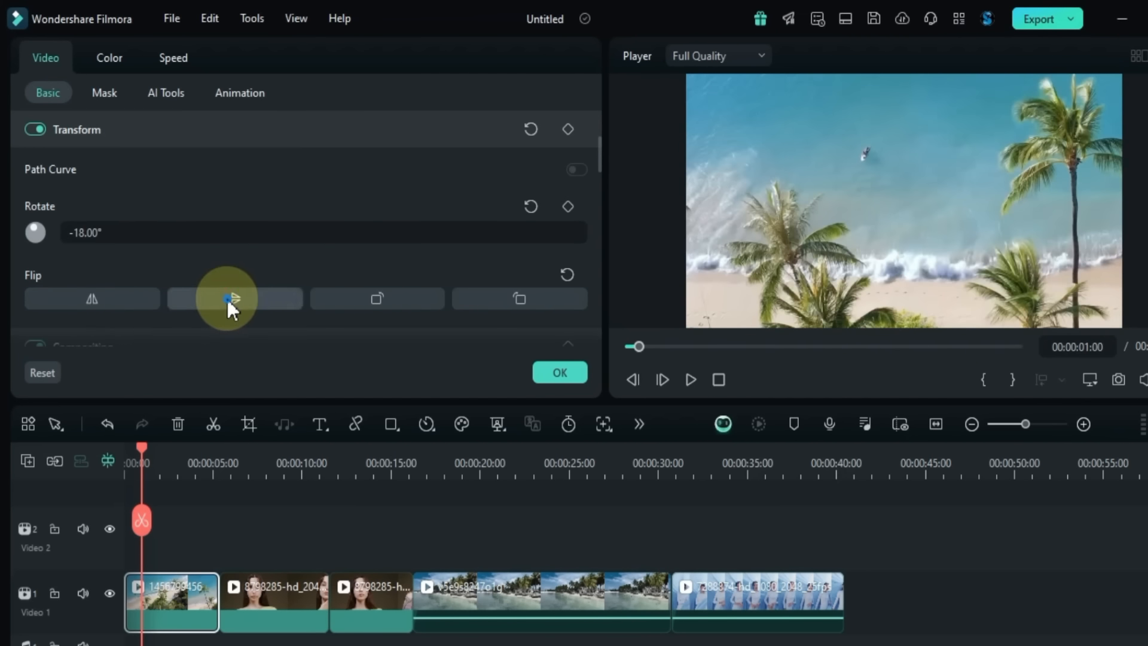
click(227, 297)
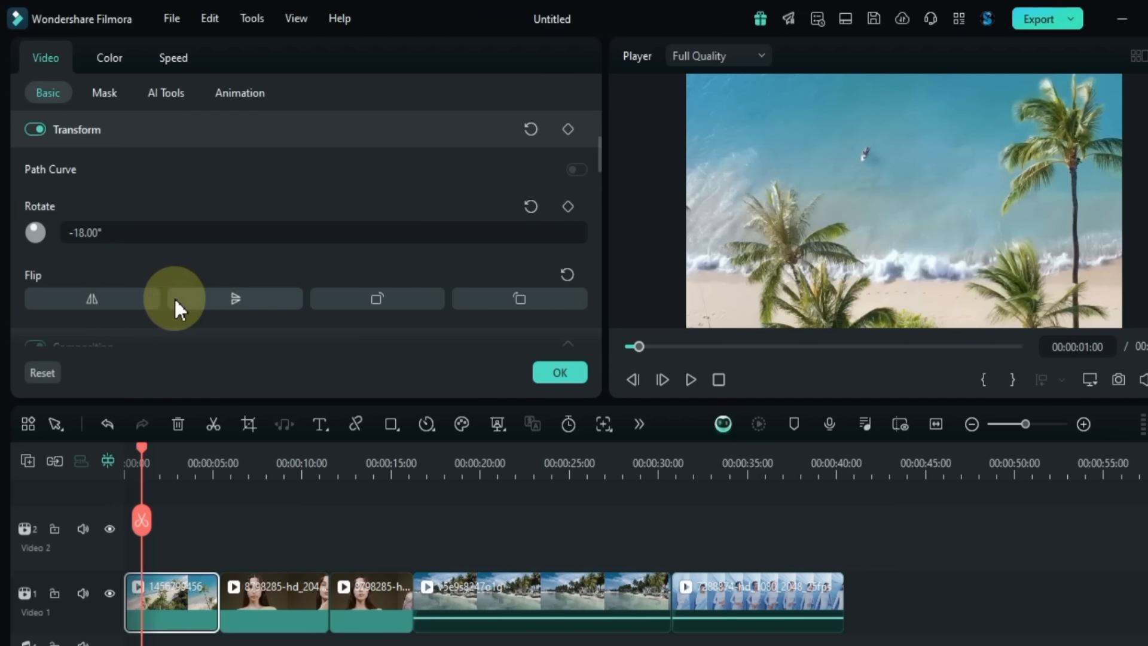
click(131, 297)
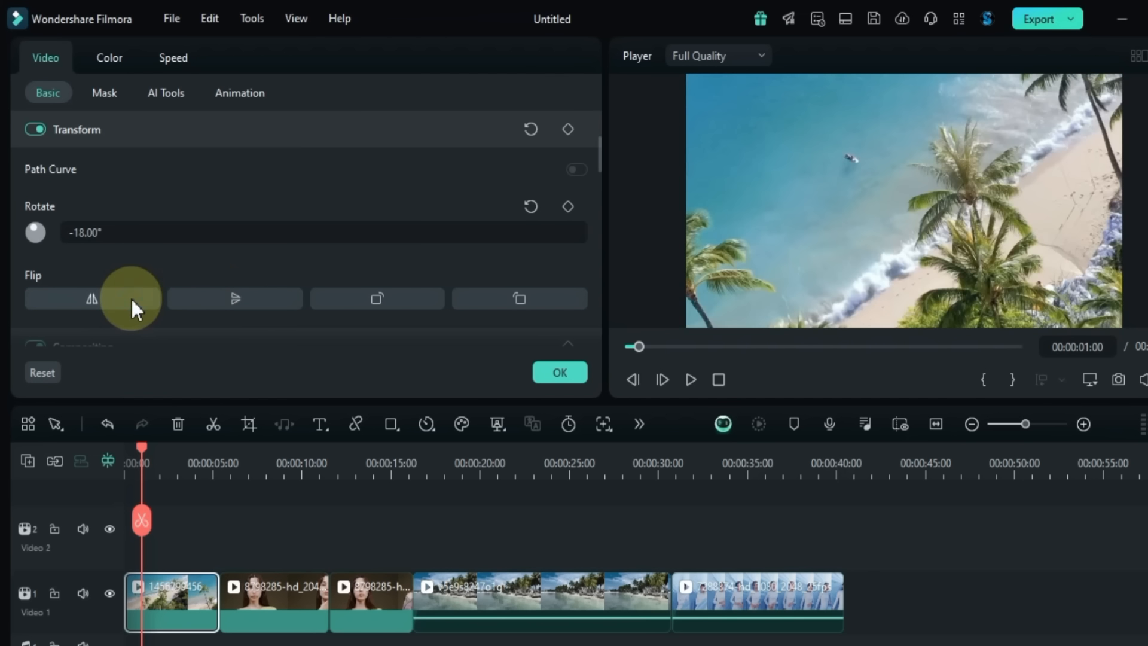
Step: Try the 90° rotations on the first clip in both directions and bring its rotation back to -18°
click(397, 297)
click(396, 297)
click(396, 297)
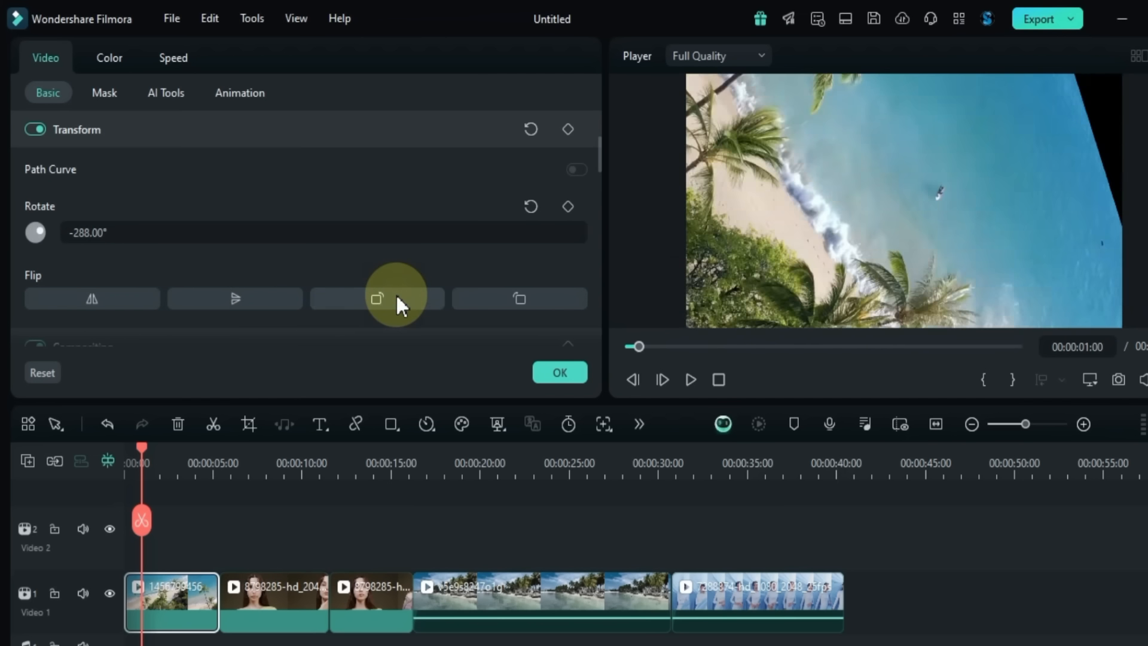
click(497, 296)
click(496, 296)
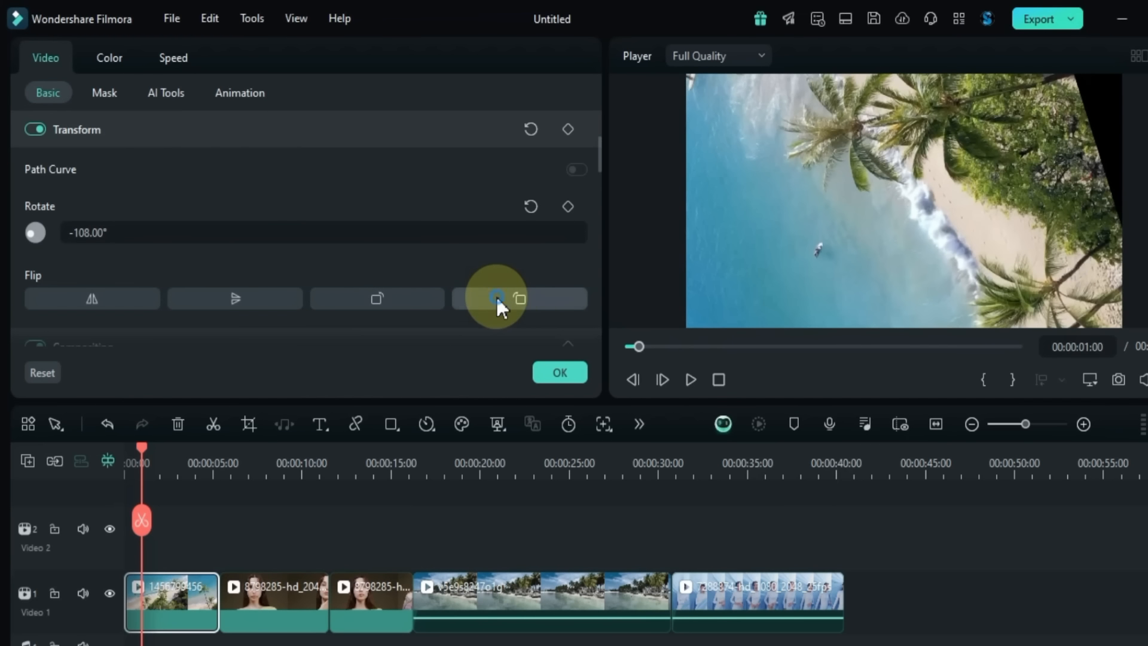
click(496, 296)
Step: Reset the first clip's position, rotation and remaining transform settings, and return the playhead to 00:00:00:00
scroll(410, 250, down, 1)
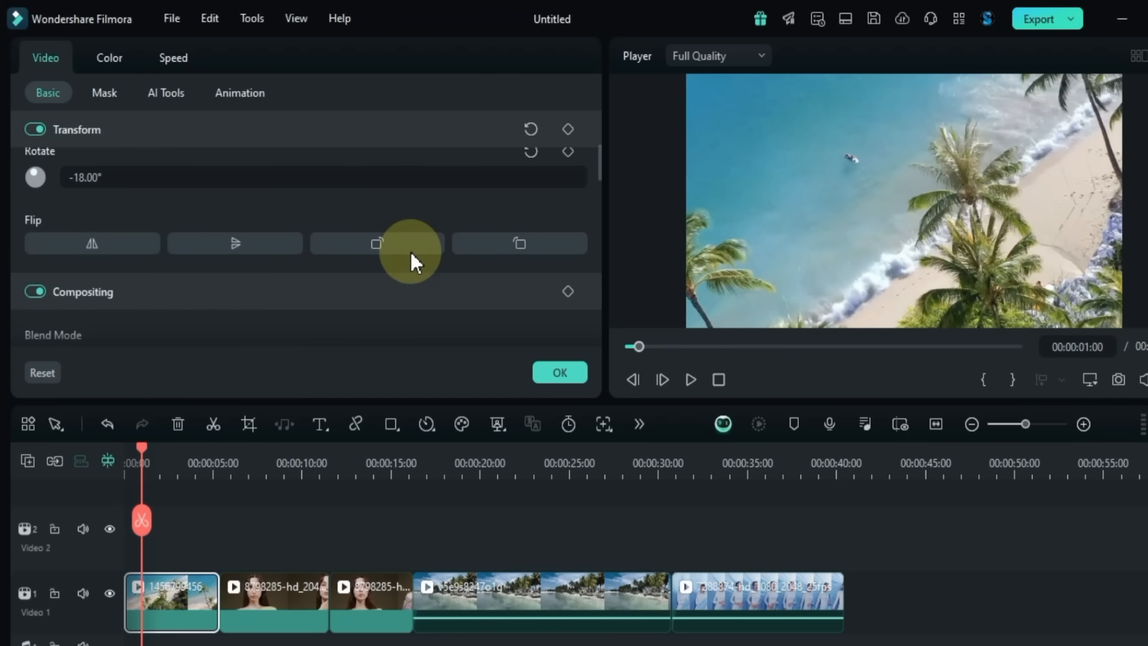
scroll(410, 250, up, 4)
scroll(410, 250, down, 2)
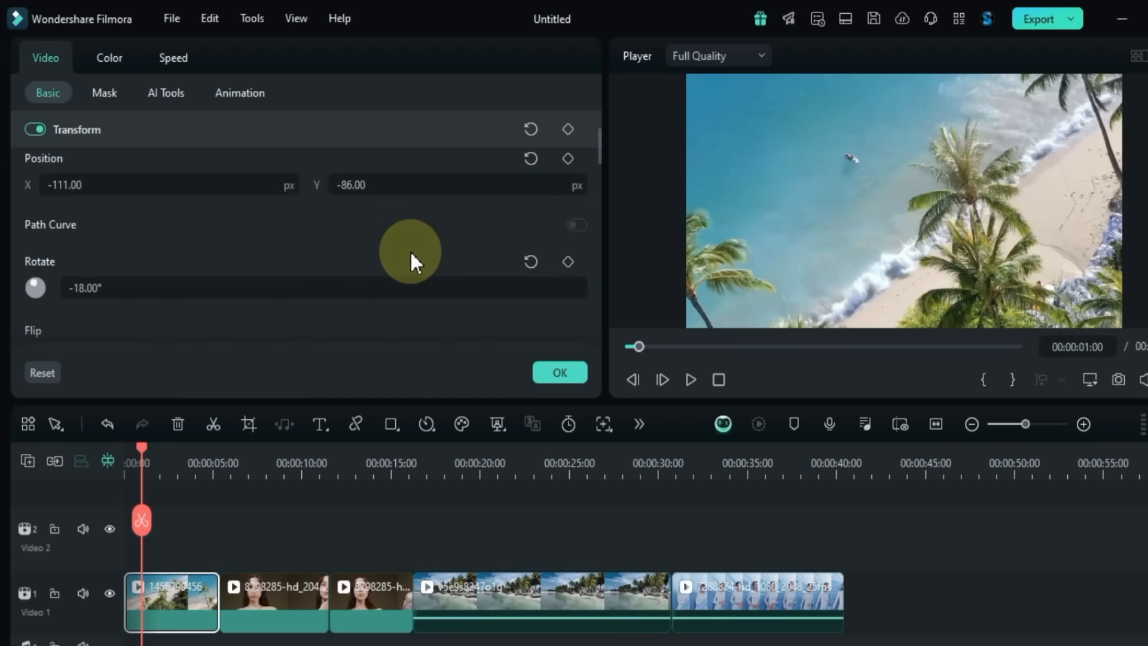
scroll(410, 250, up, 1)
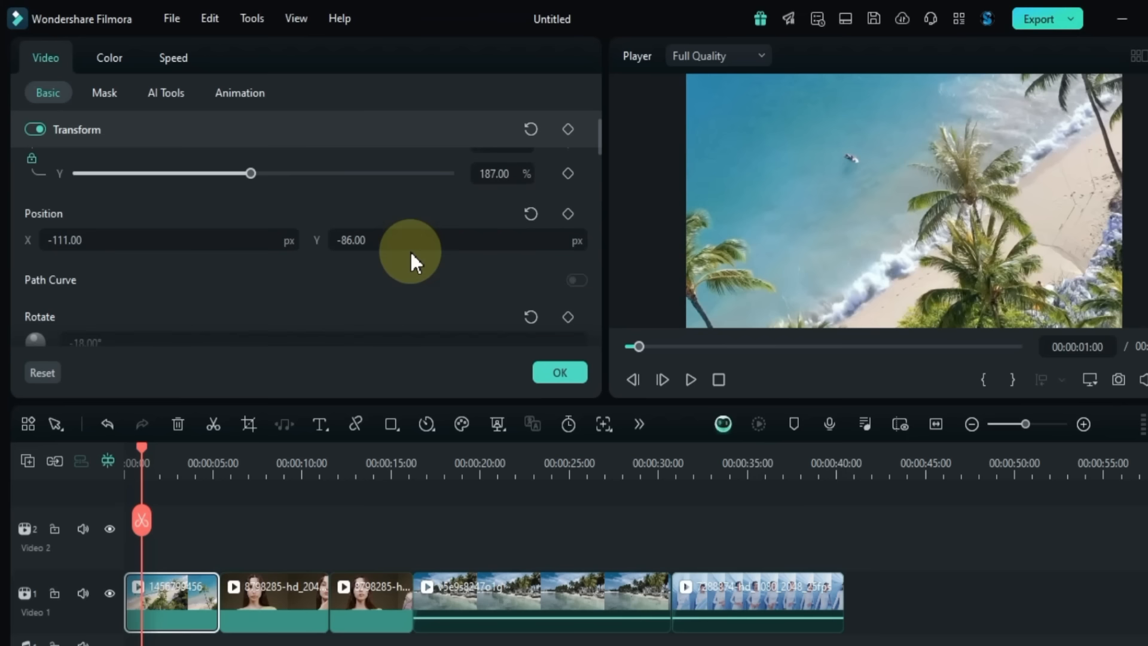
click(532, 216)
scroll(530, 299, down, 1)
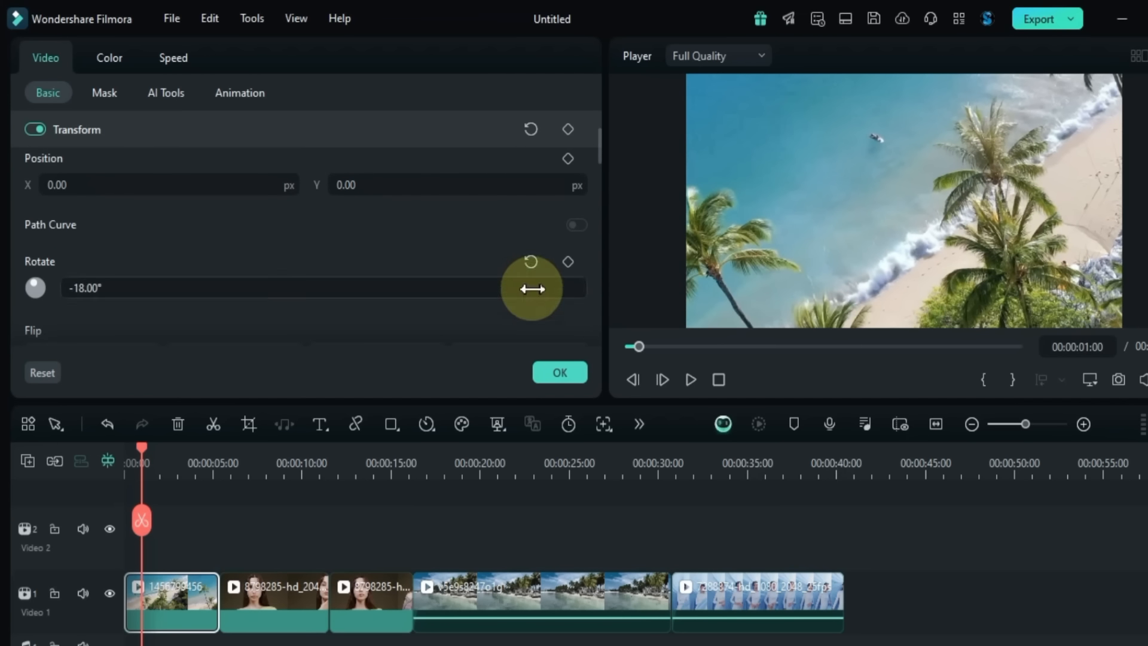
click(532, 264)
scroll(476, 245, up, 2)
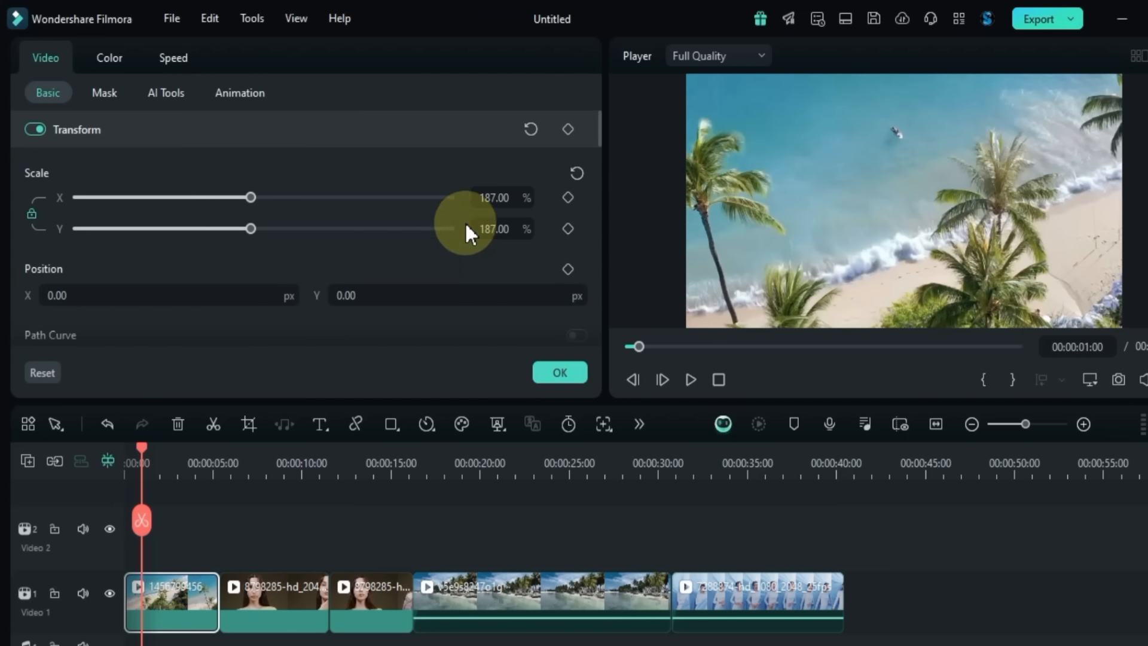
click(531, 129)
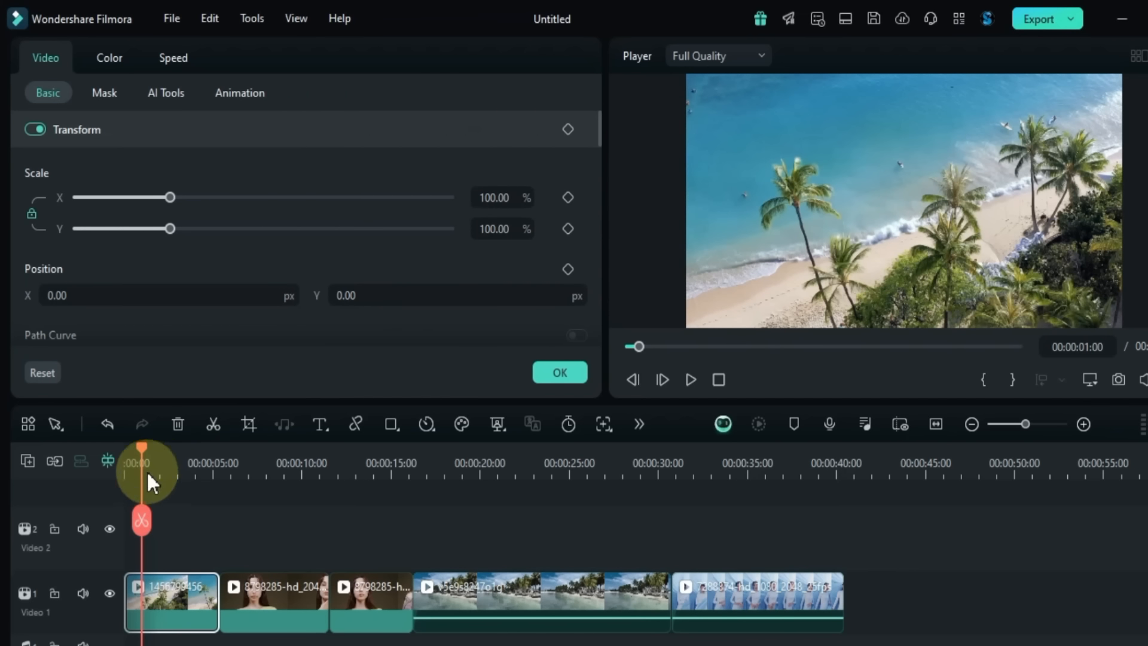
drag(141, 454, 125, 454)
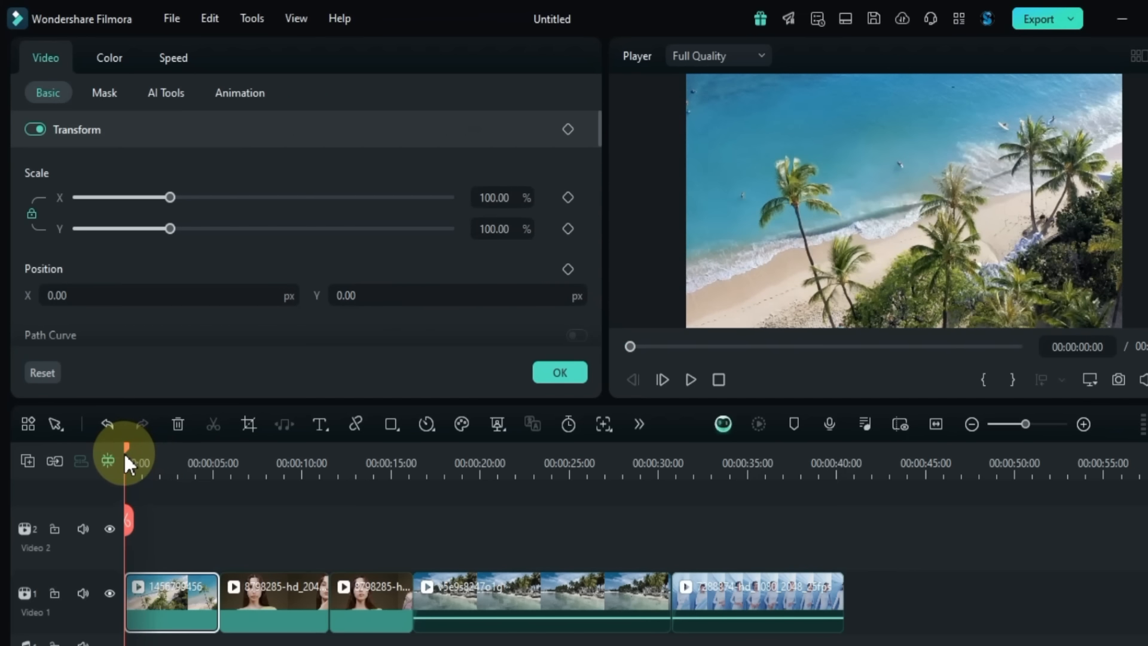
Step: Add a keyframe for the whole Transform group at the clip's start, check which properties it covers, and remove it
click(568, 130)
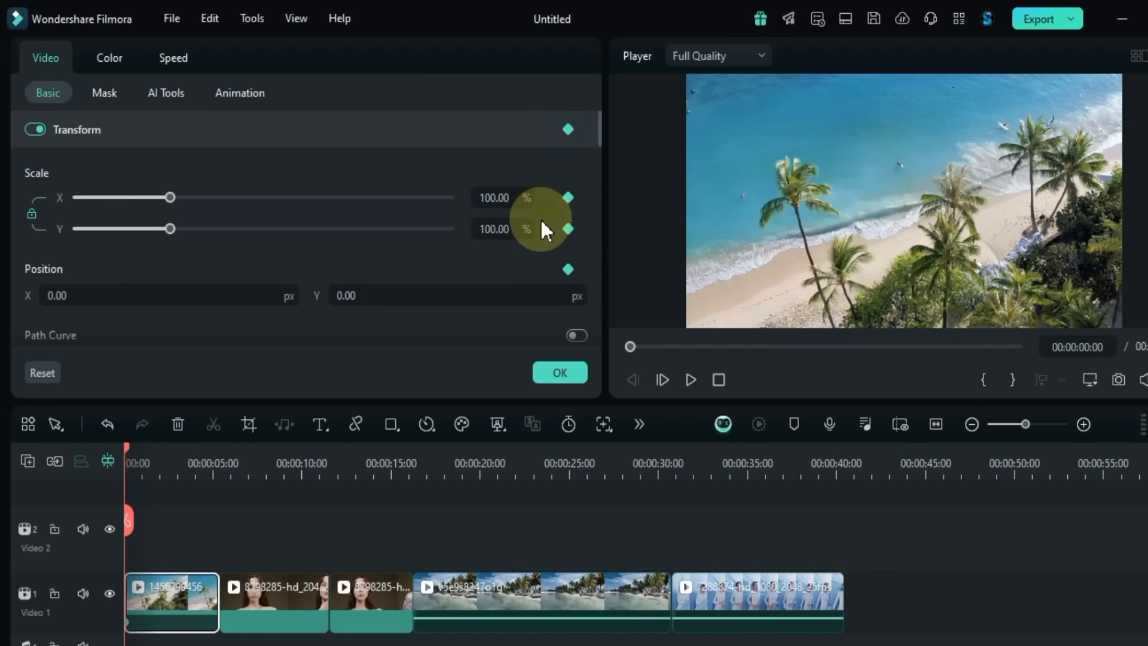
scroll(540, 218, down, 2)
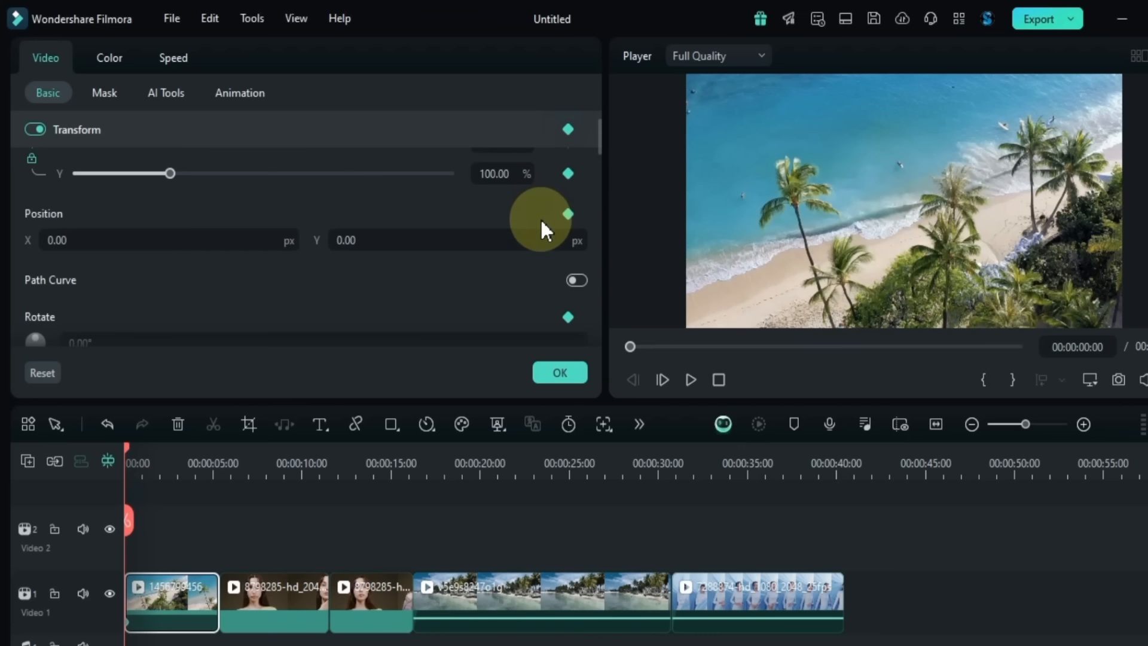
scroll(540, 218, down, 6)
scroll(578, 164, up, 3)
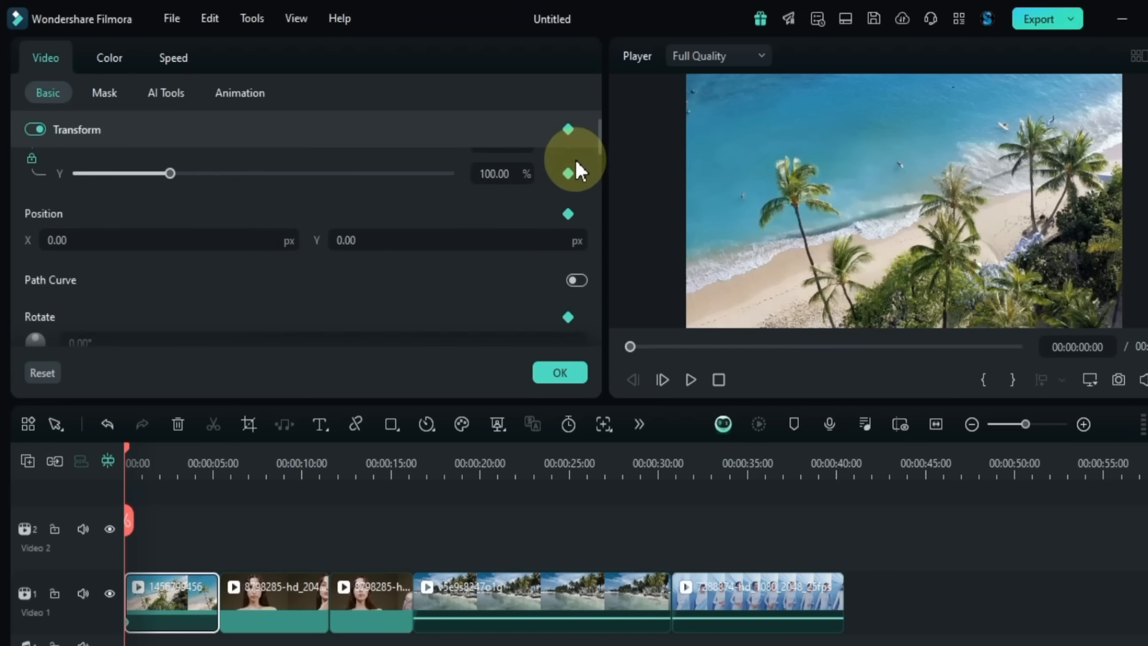
scroll(576, 158, up, 1)
click(571, 132)
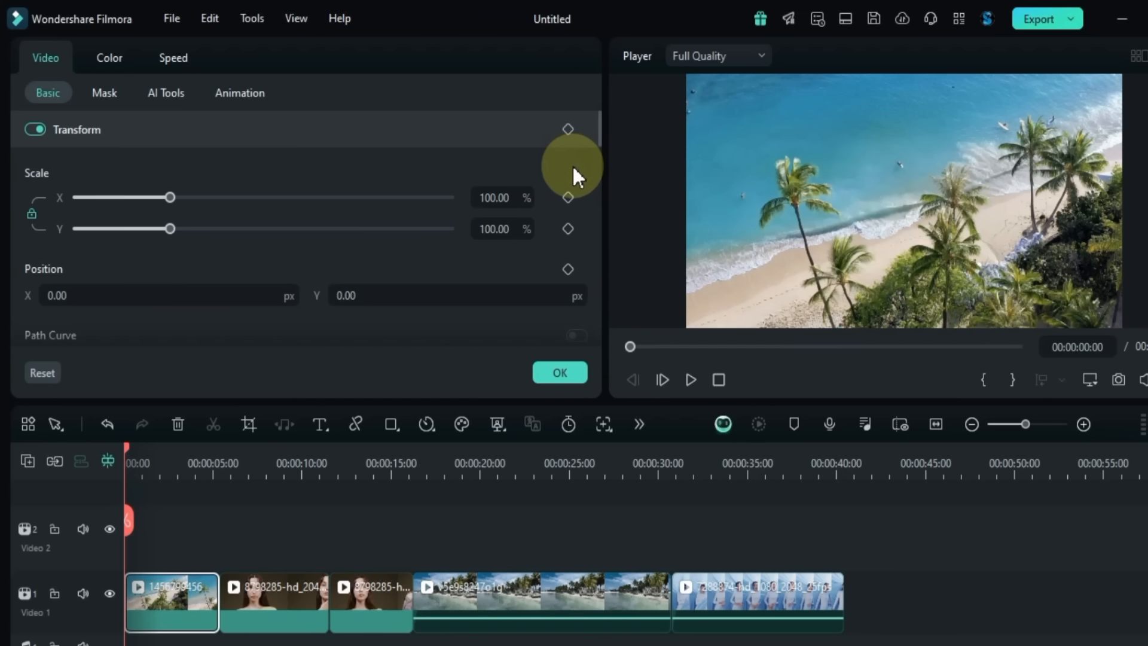
Step: Animate the first clip's scale with keyframes from 100% at 00:00:00:00 to 157% at 00:00:02:04 and preview the zoom
click(569, 198)
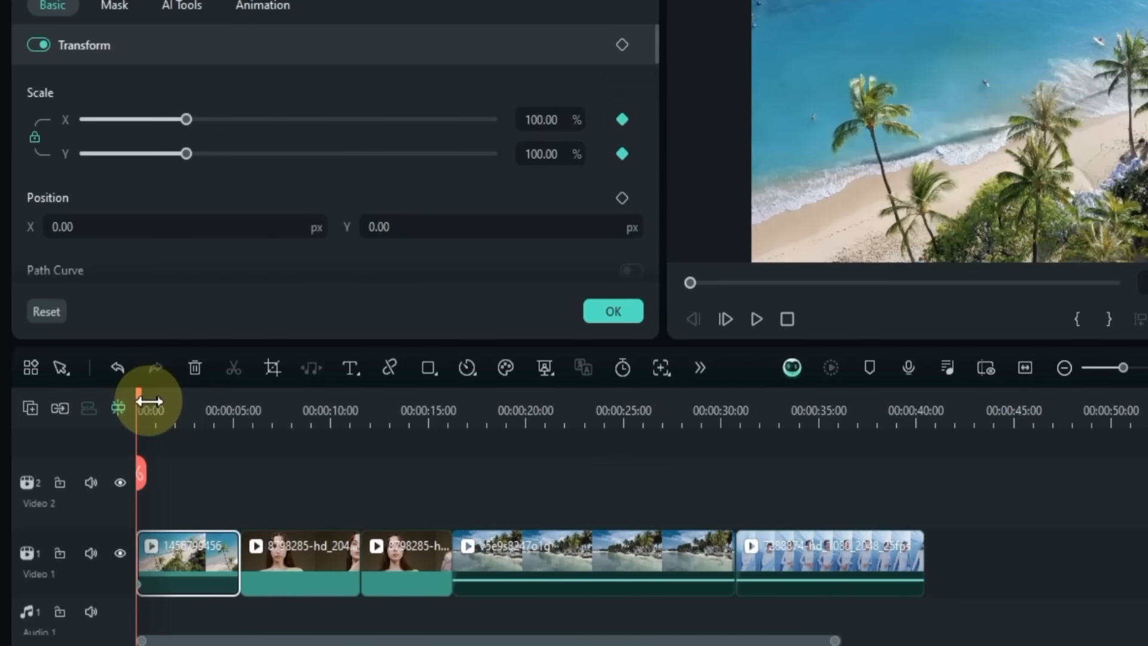
drag(137, 396, 178, 397)
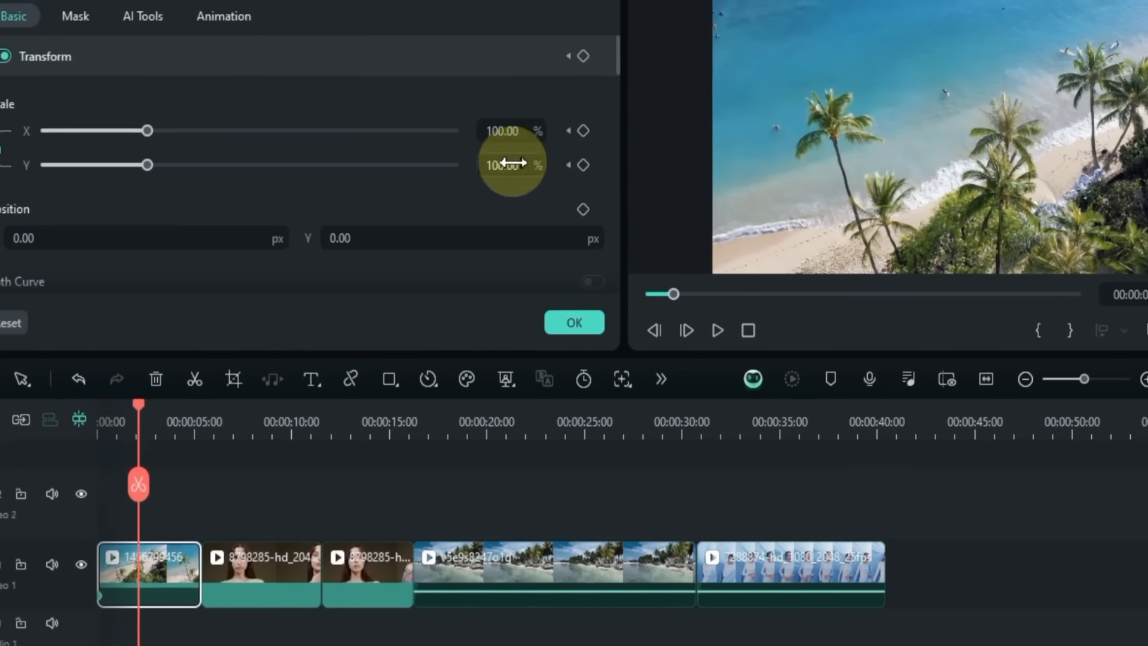
click(583, 131)
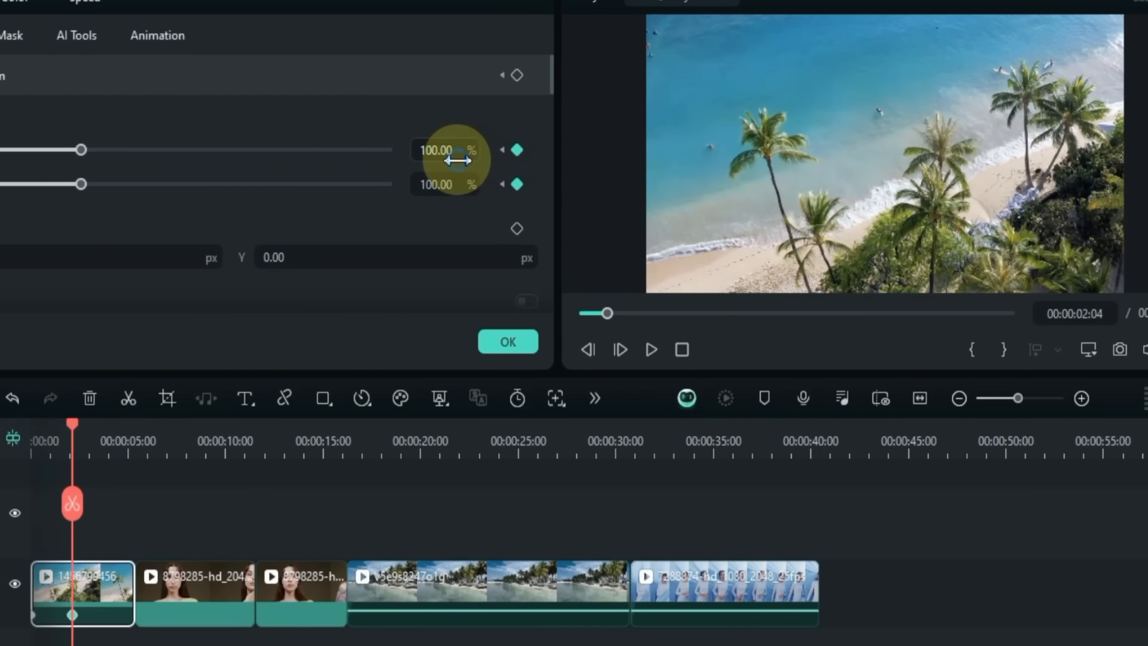
drag(458, 160, 450, 159)
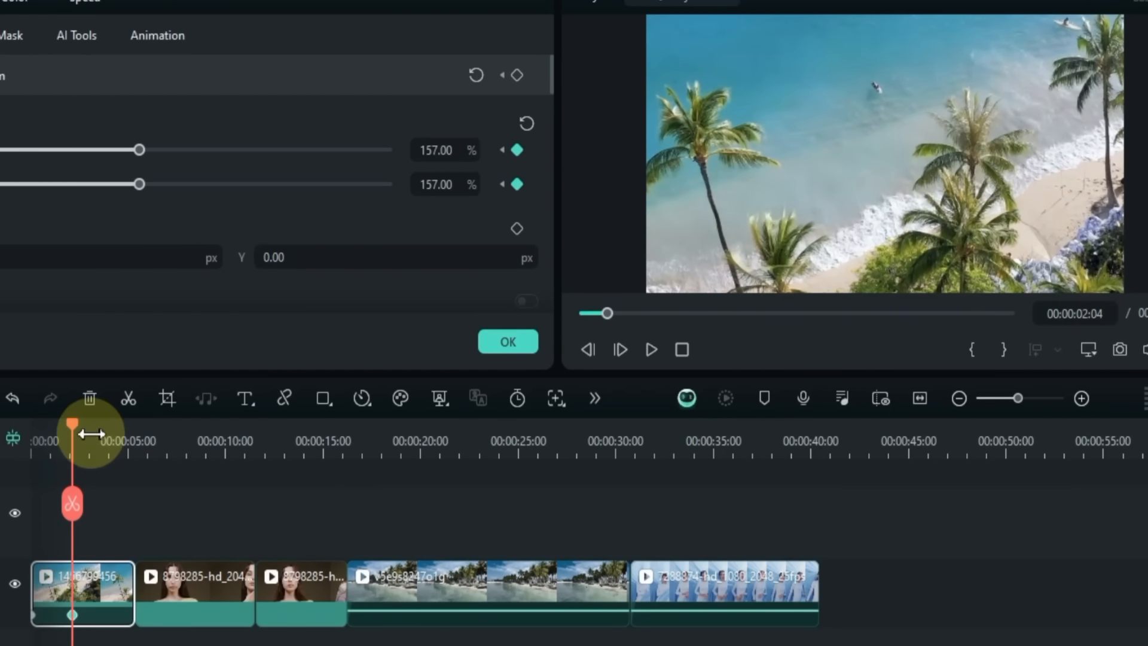
drag(73, 429, 18, 449)
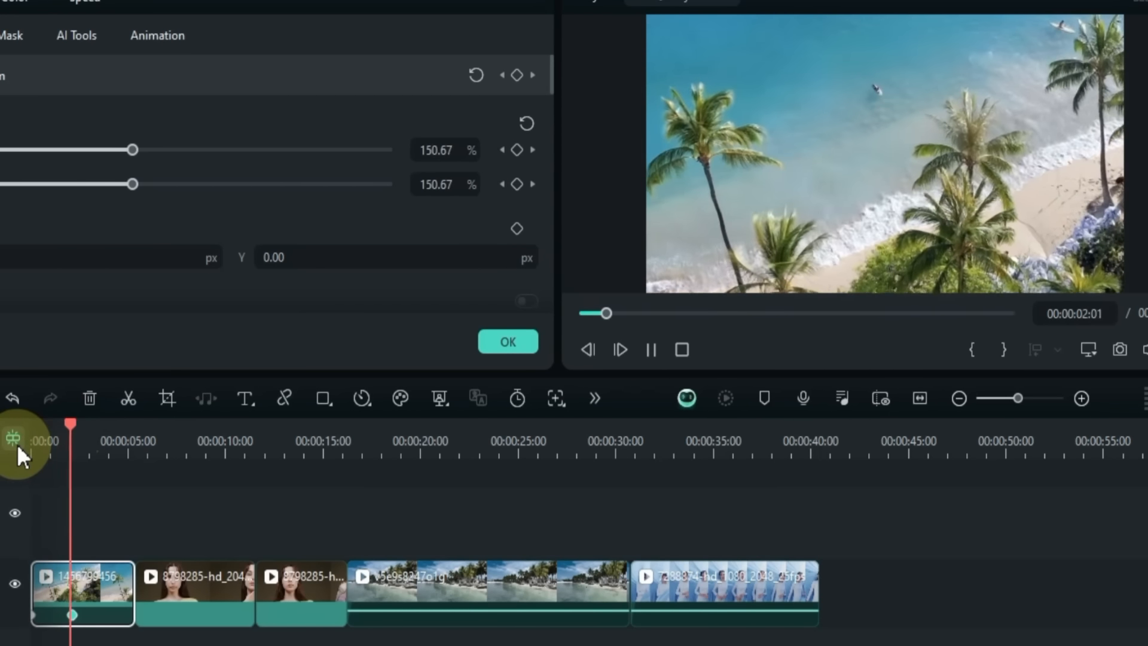
key(space)
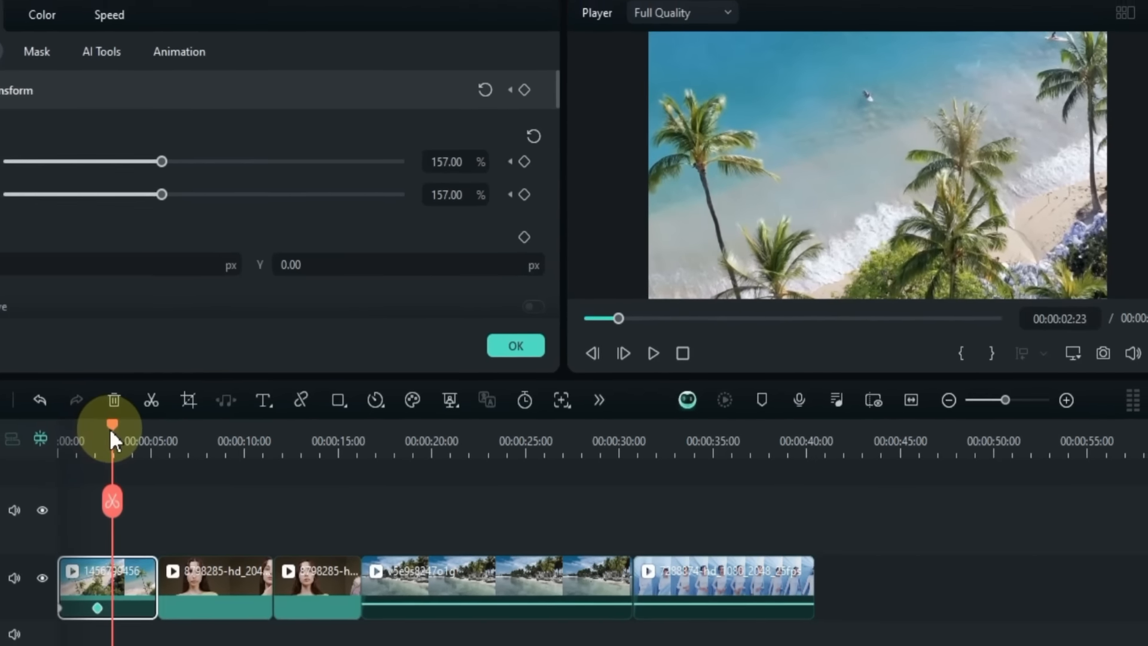
Step: Animate the first clip's position with keyframes from X 0 at 00:00:02:23 to X 131 at 00:00:04:00 and preview the movement
scroll(484, 191, down, 1)
click(525, 180)
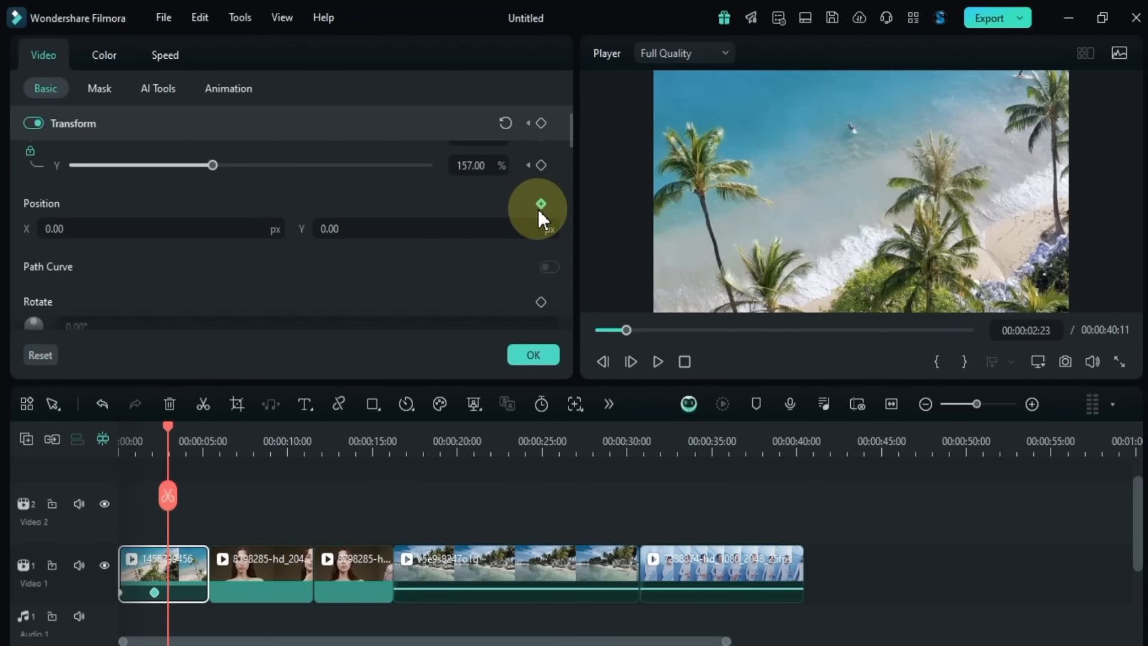
click(173, 434)
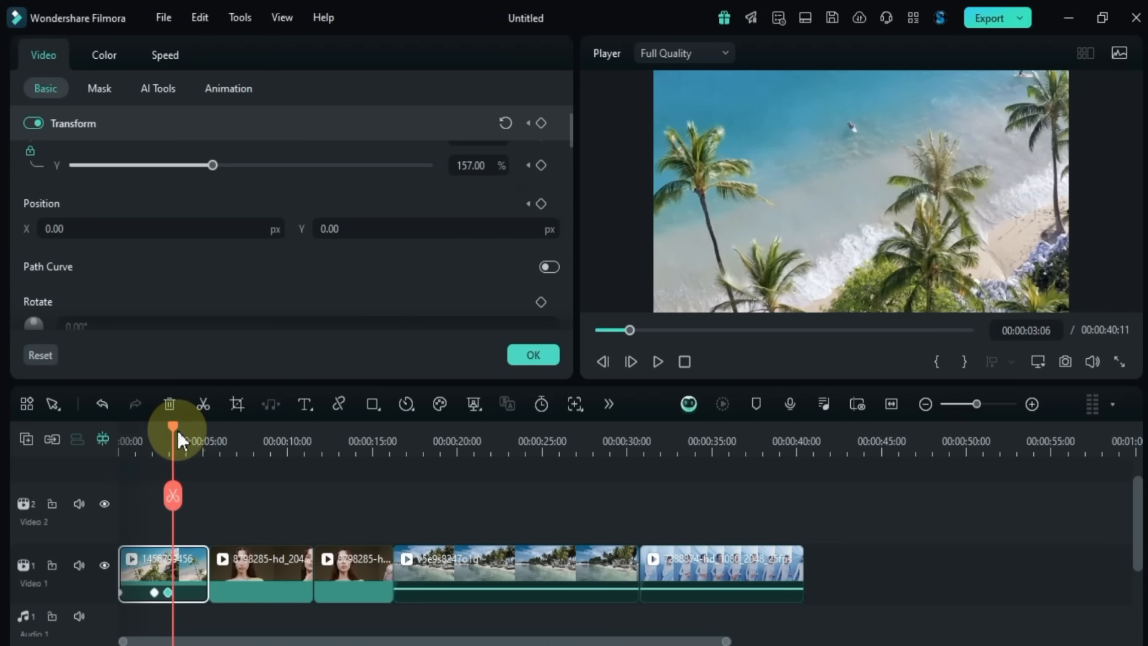
click(185, 441)
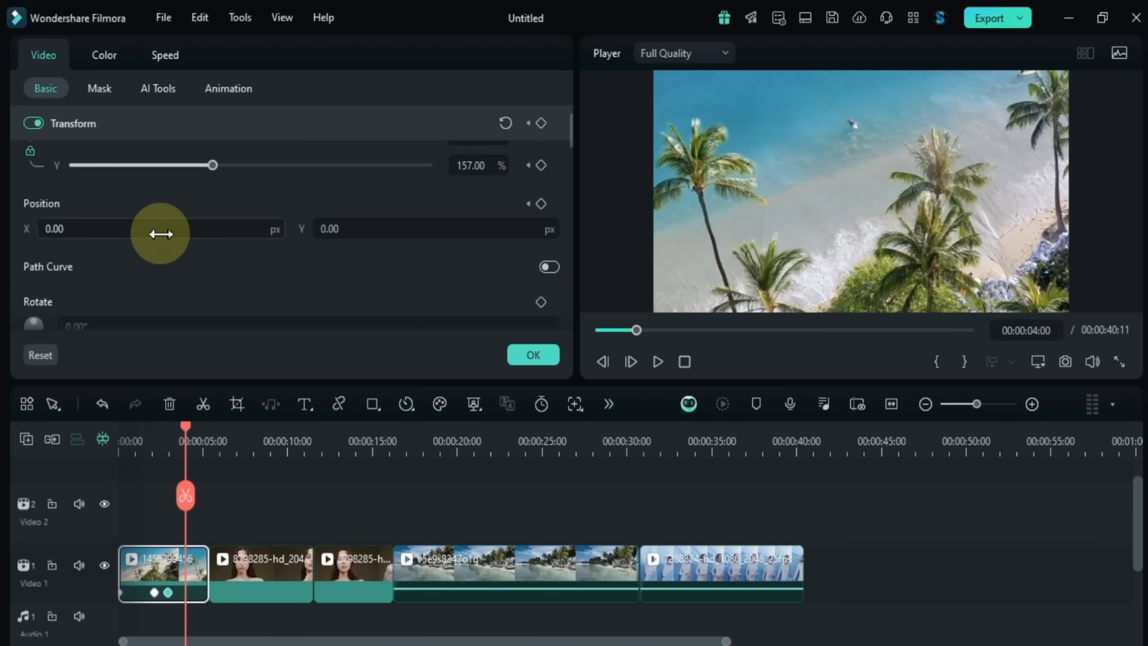
drag(161, 233, 159, 233)
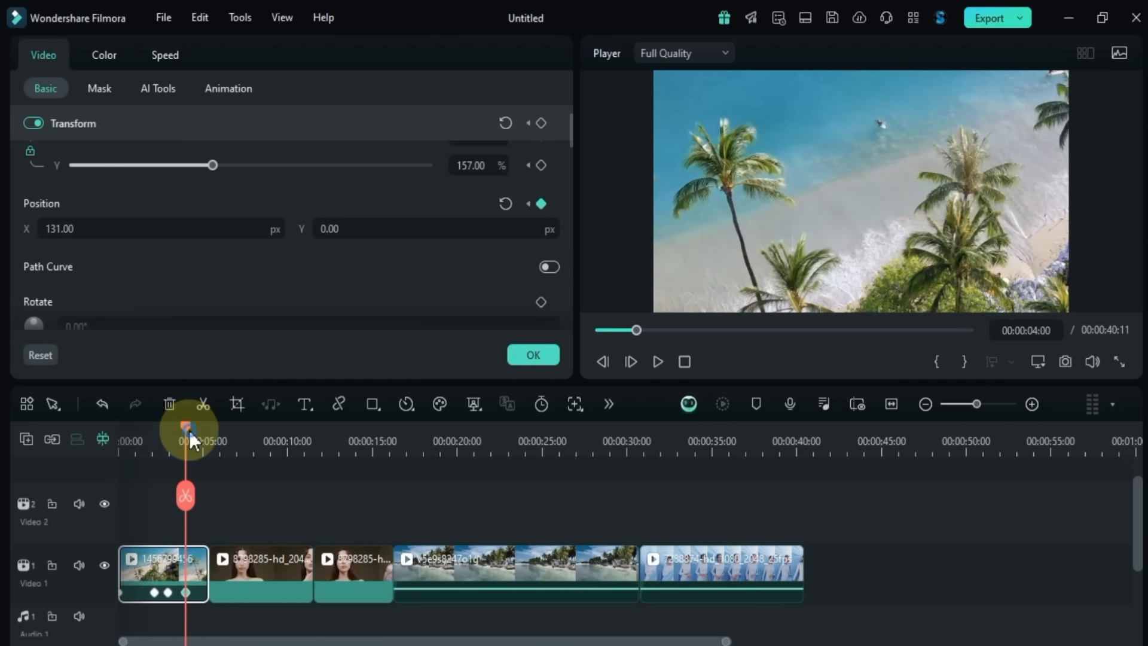
drag(189, 429, 162, 444)
key(space)
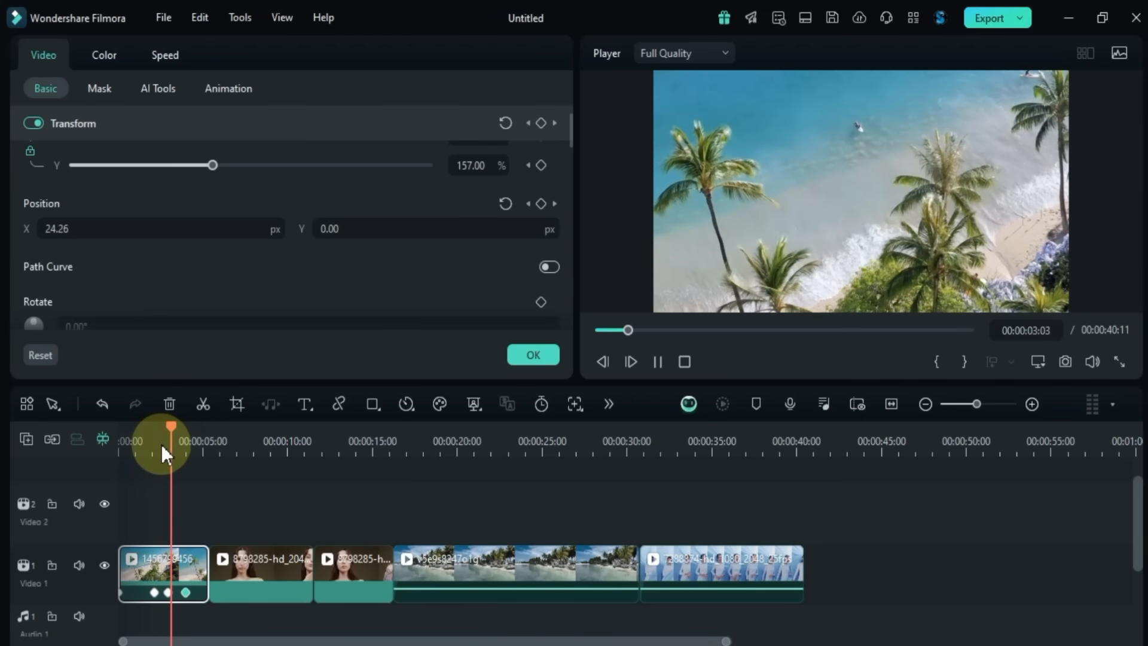
key(space)
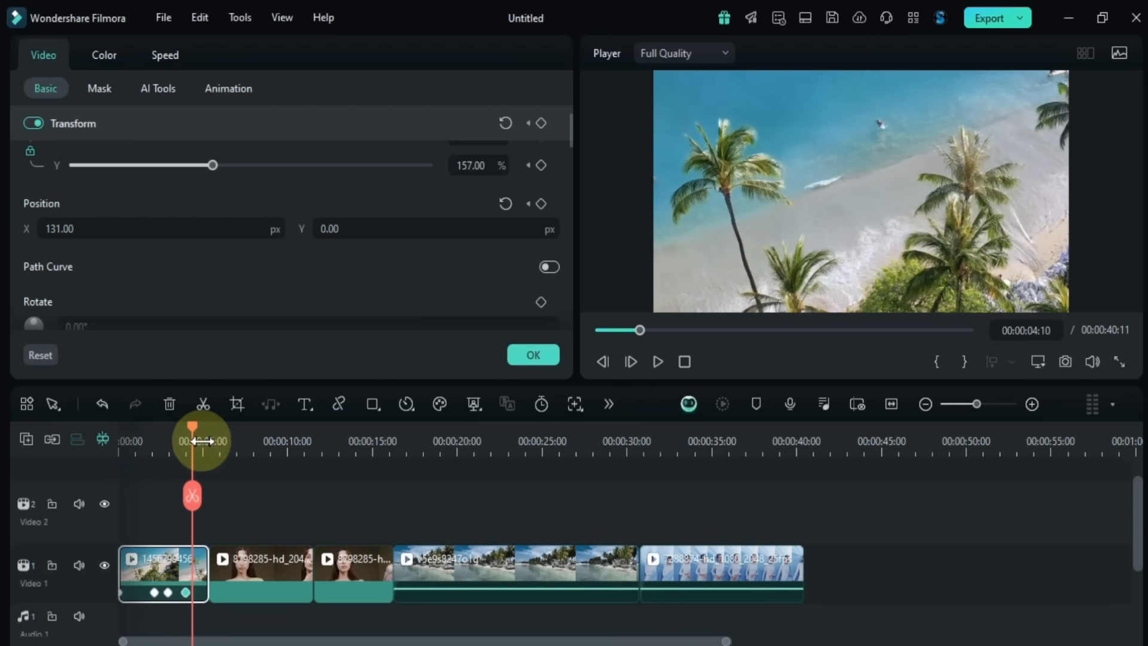
Step: Animate the rotation with keyframes from 0° at 00:00:04:10 to 30° at 00:00:04:24, preview it and return the playhead to the timeline's start
scroll(418, 287, down, 1)
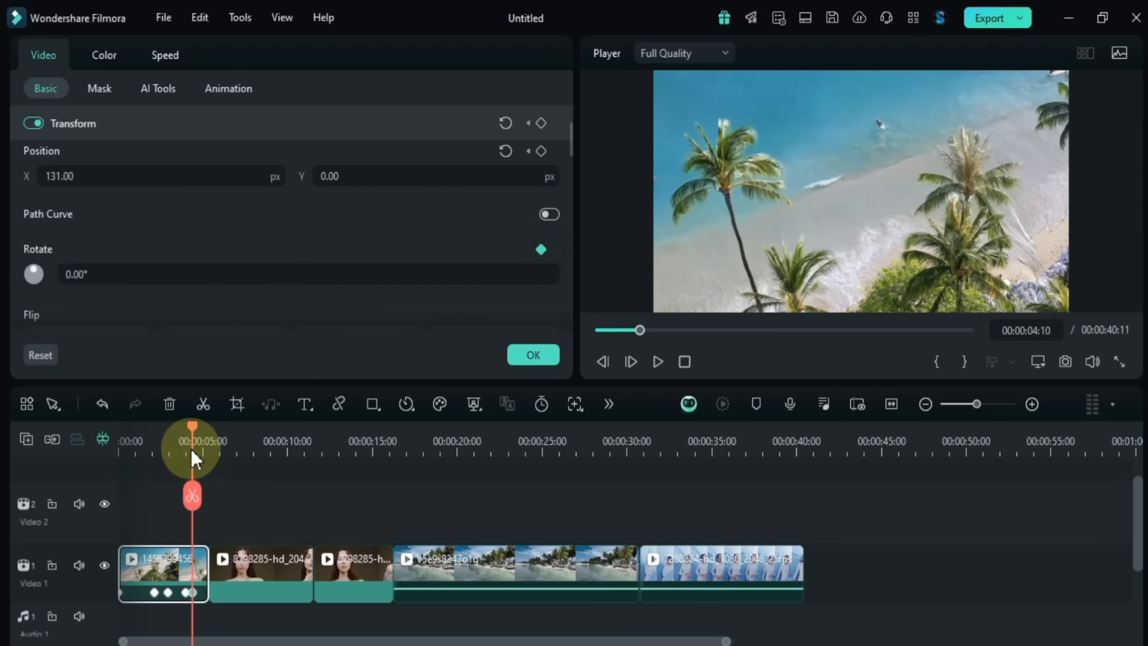
drag(198, 441, 202, 439)
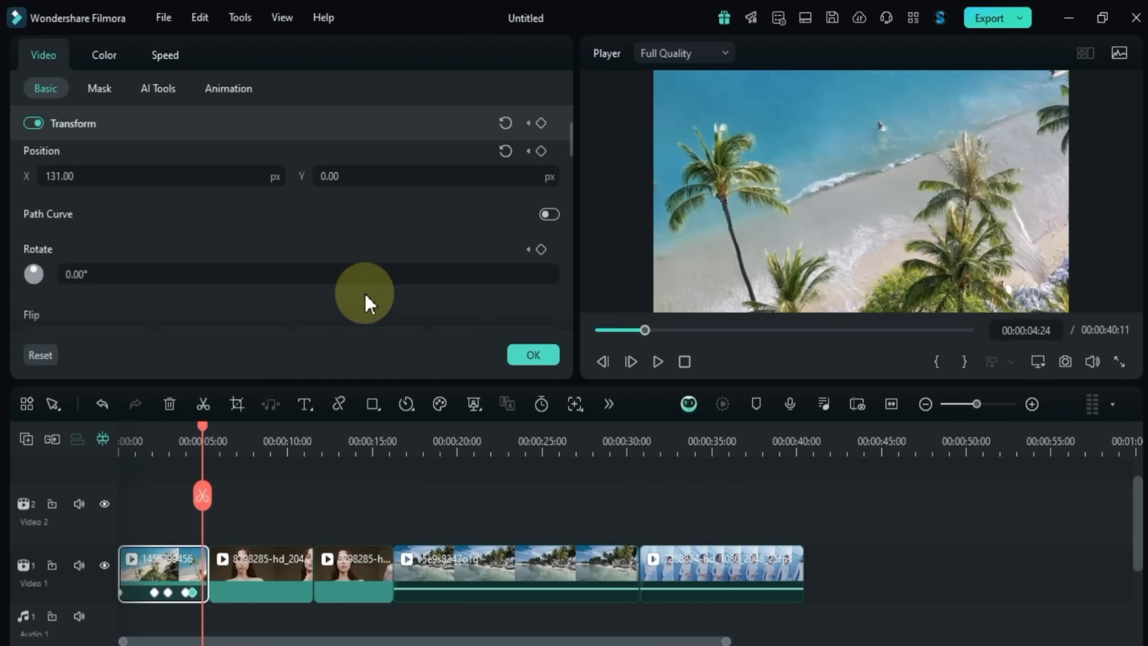
drag(385, 277, 382, 277)
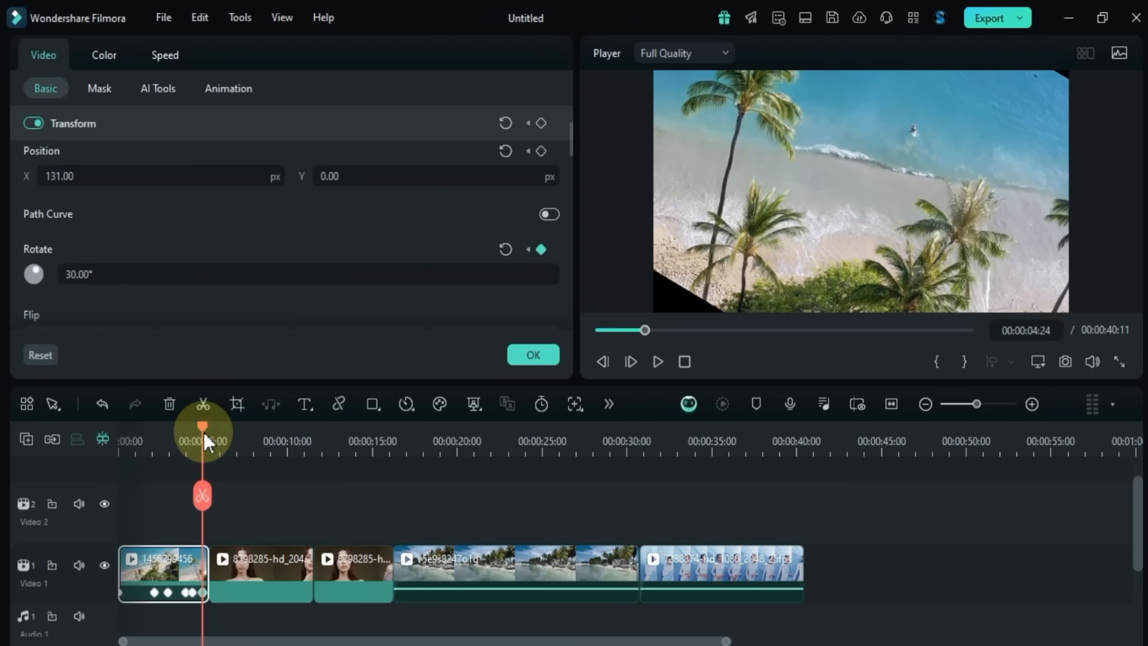
drag(203, 436, 191, 440)
key(space)
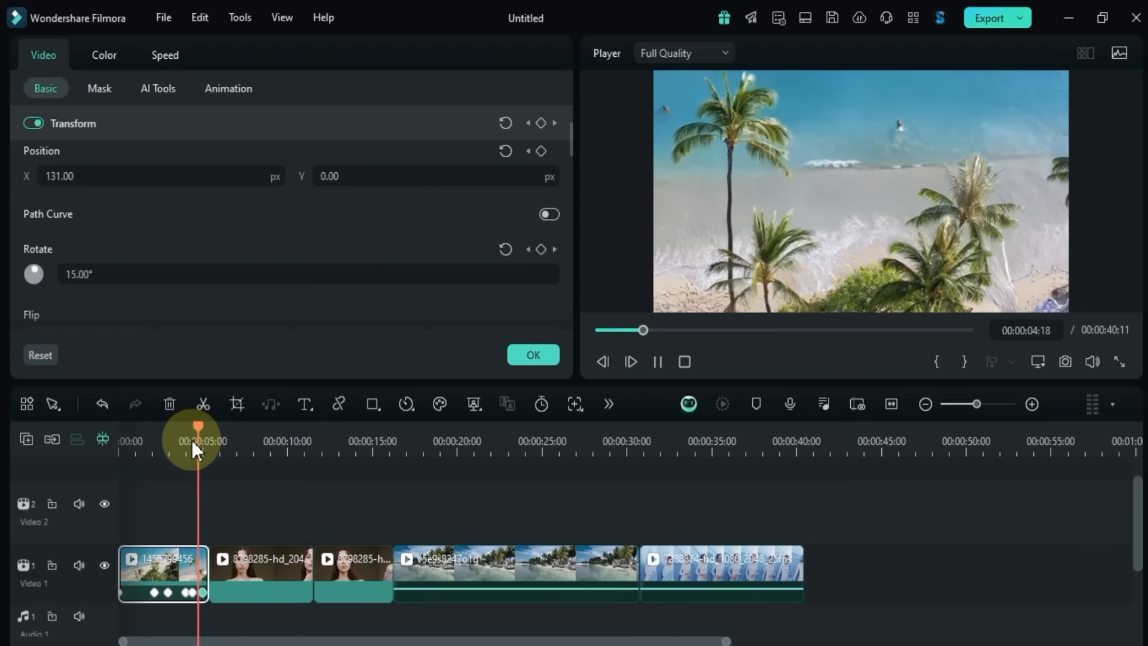
key(space)
mouse_move(218, 429)
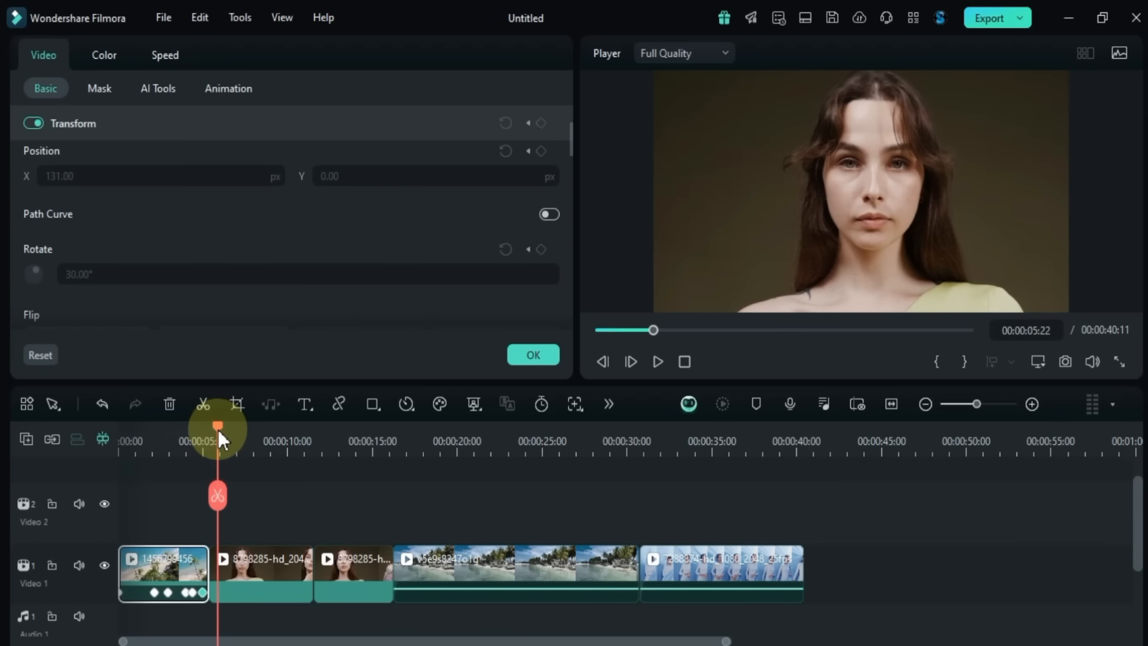
drag(218, 429, 112, 487)
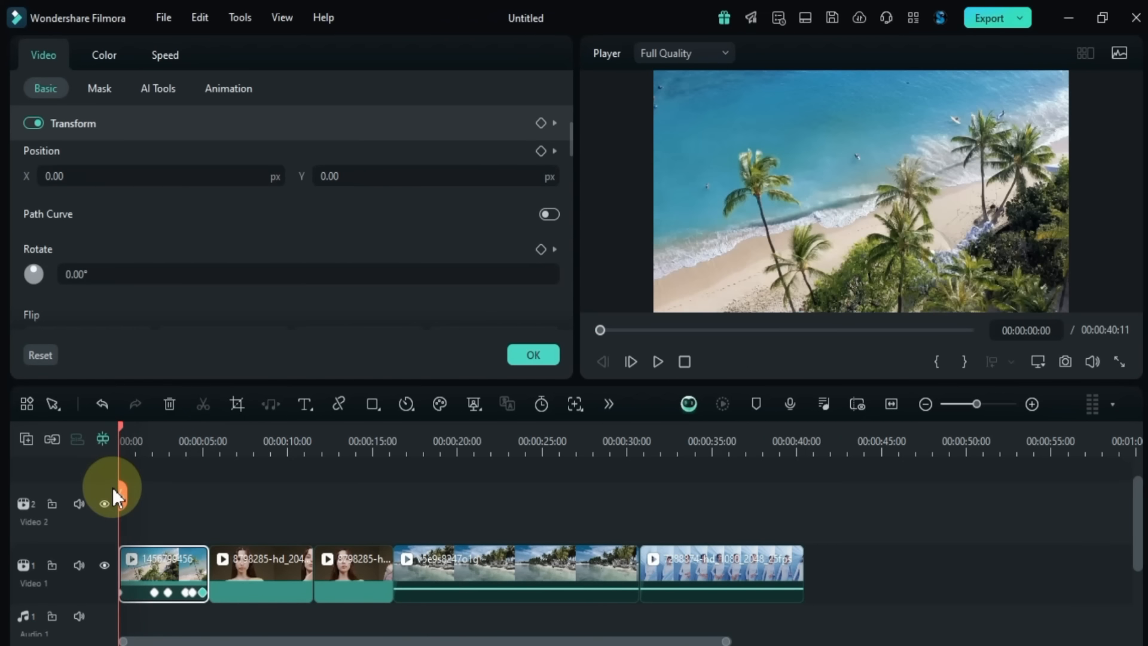
Step: Clear all keyframes from the first clip and add a keyframe for the whole Transform group at its start
right_click(157, 565)
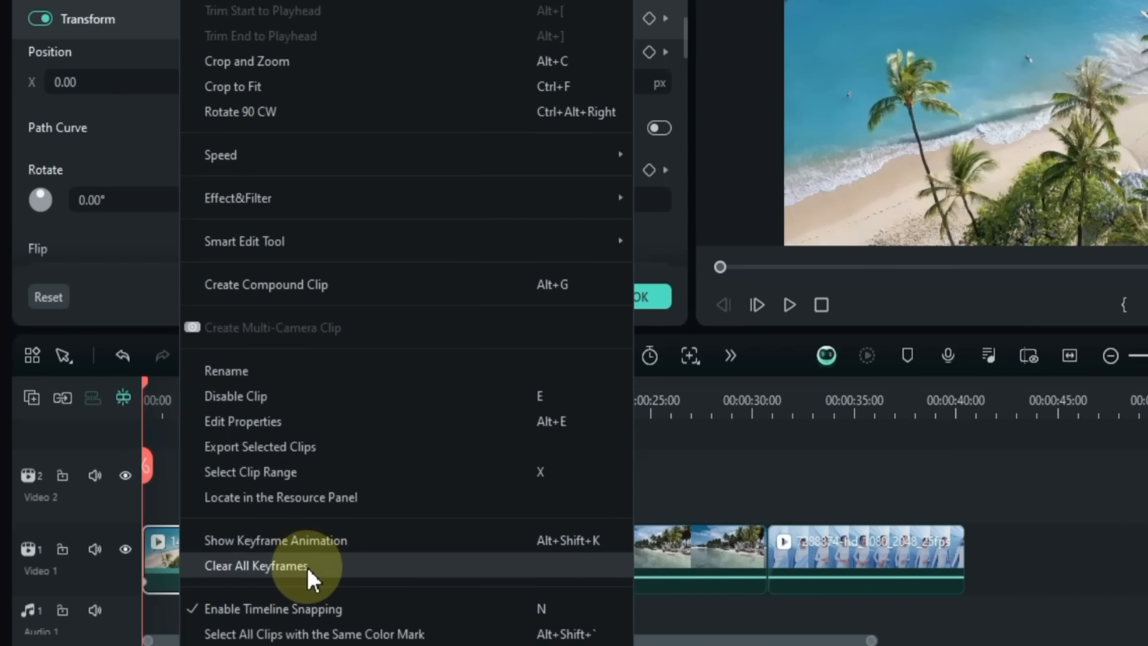
click(307, 567)
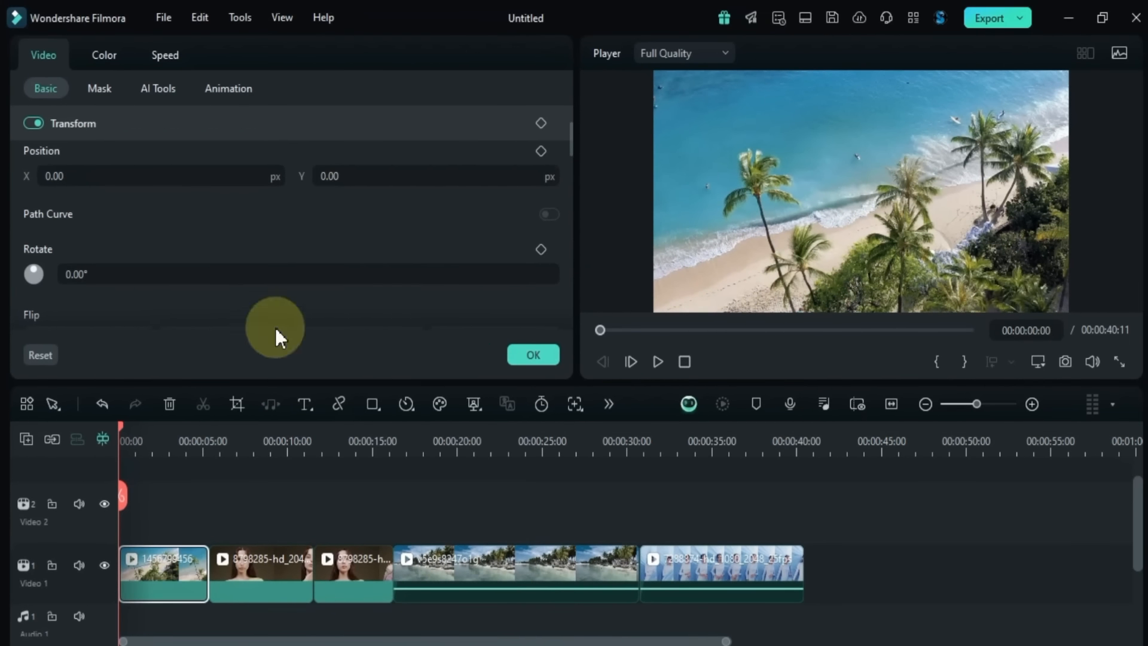
scroll(305, 275, up, 3)
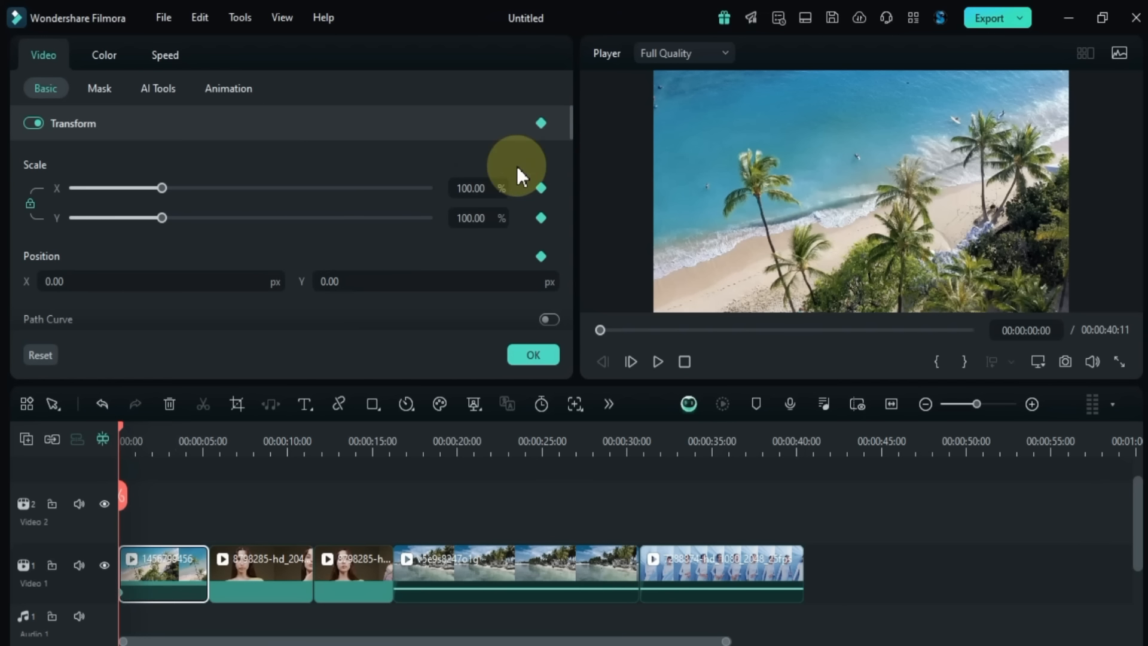
scroll(506, 203, down, 1)
scroll(509, 204, down, 2)
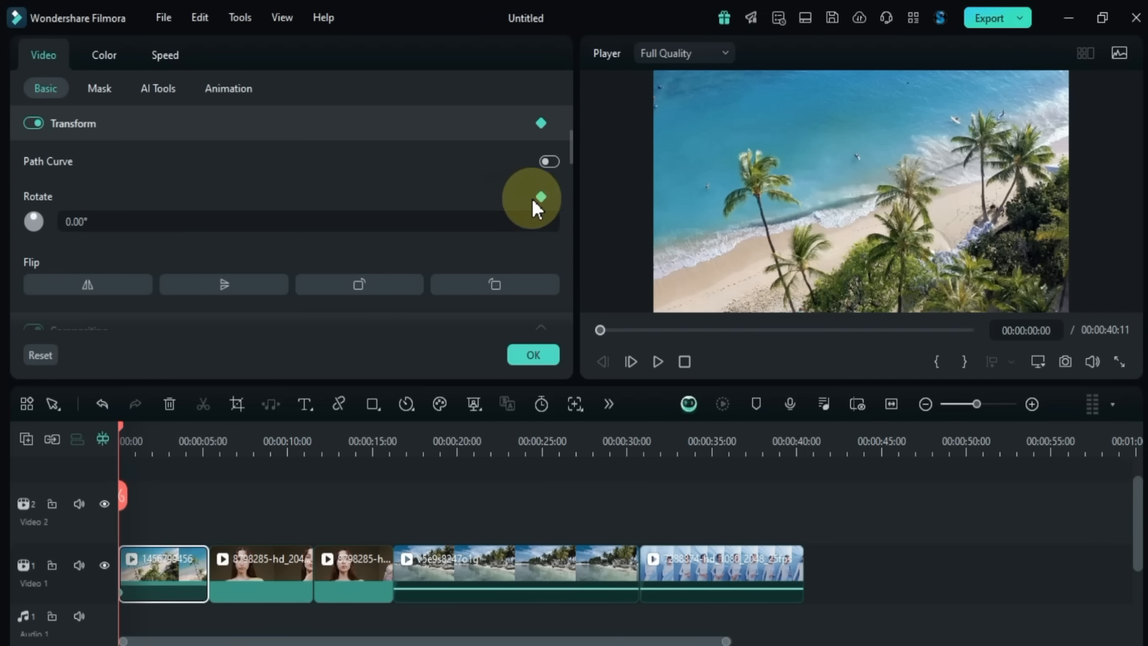
scroll(487, 210, up, 3)
Step: At 00:00:02:22, set the first clip's scale to 328%, position to X 763 and Y 101, and rotation to 126°
drag(122, 431, 167, 430)
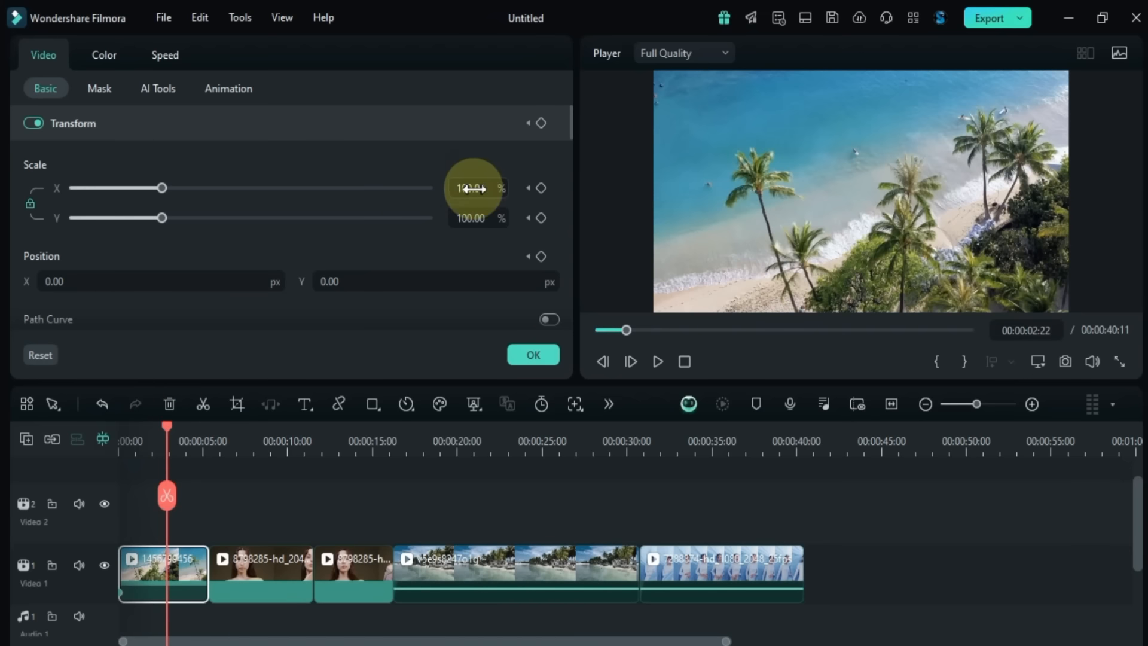
drag(473, 190, 473, 191)
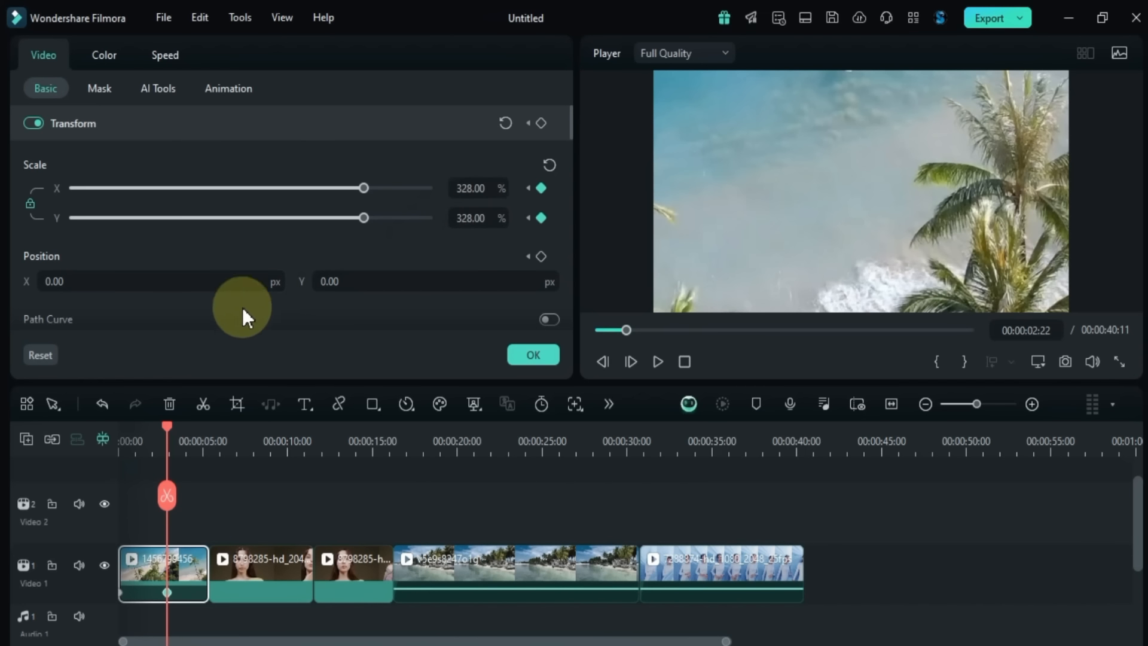
mouse_move(223, 278)
mouse_down()
mouse_move(205, 275)
mouse_move(225, 276)
mouse_up()
scroll(497, 265, down, 2)
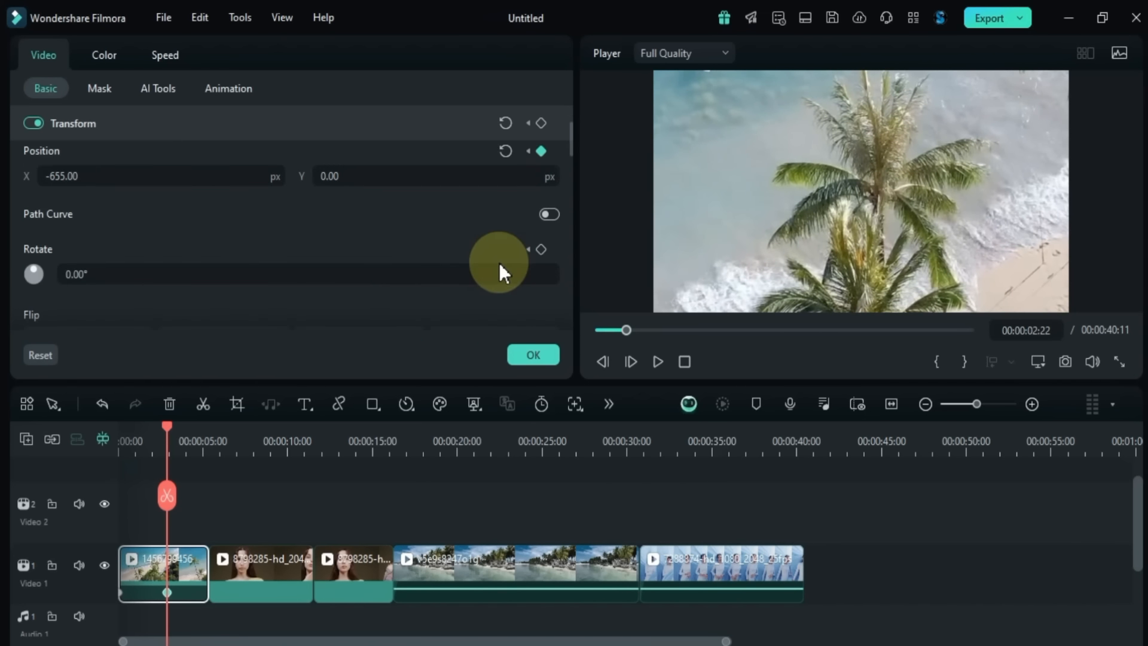
drag(363, 267, 339, 272)
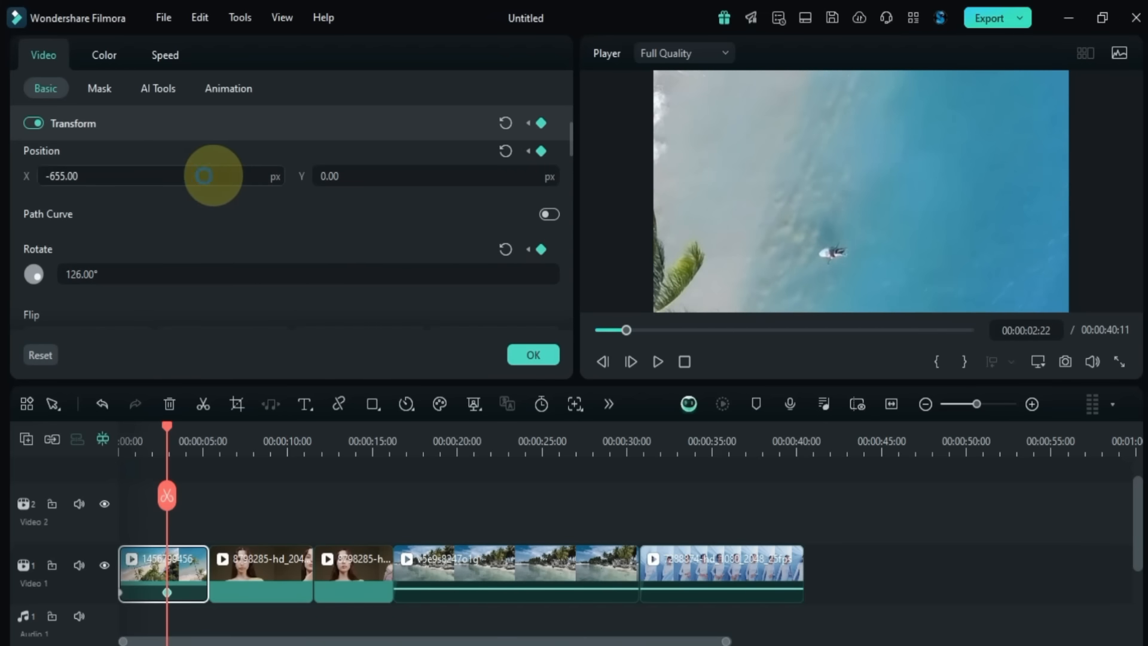
drag(210, 174, 204, 202)
drag(487, 174, 487, 171)
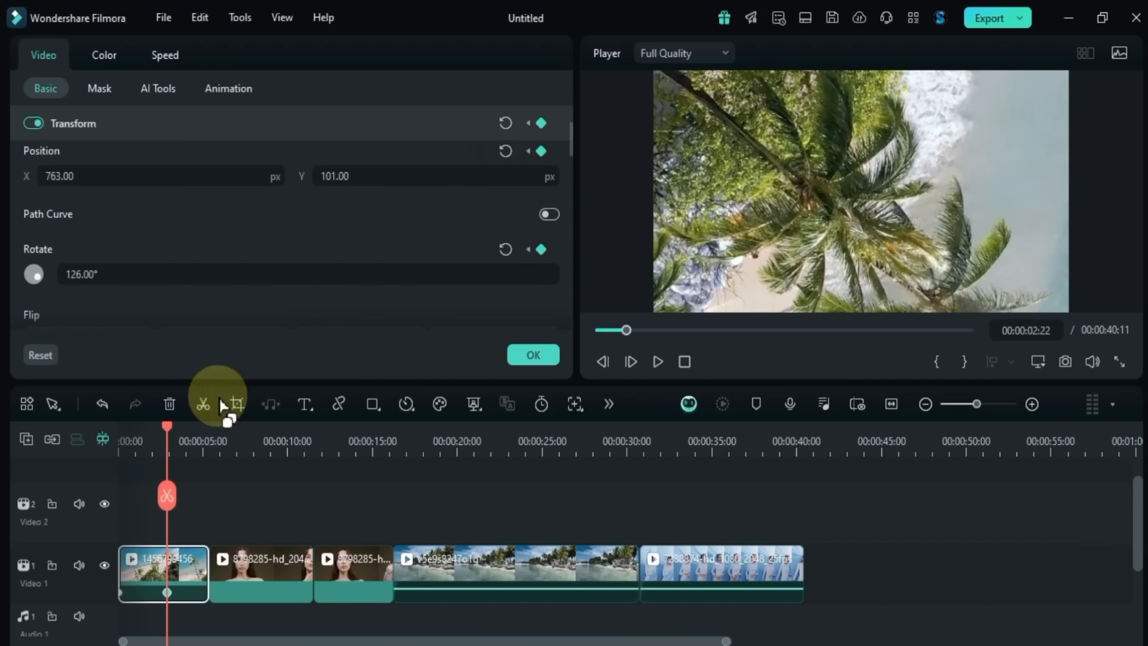
Step: Reset the first clip's Transform properties to their defaults at 00:00:05:04
drag(171, 428, 206, 438)
scroll(535, 251, up, 3)
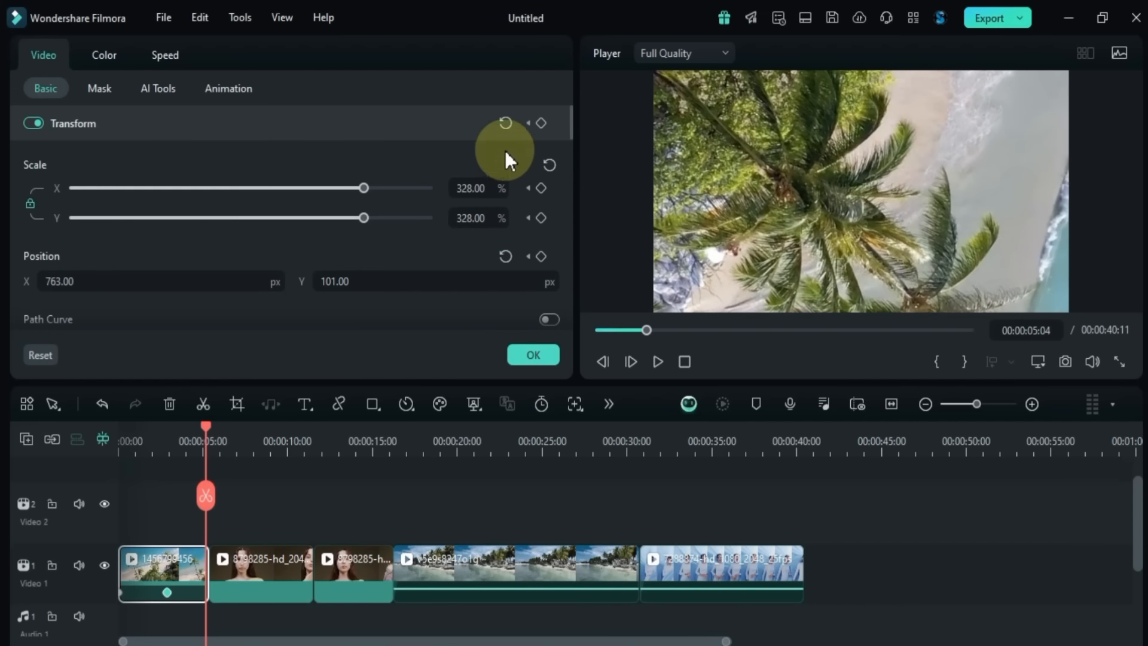
click(506, 123)
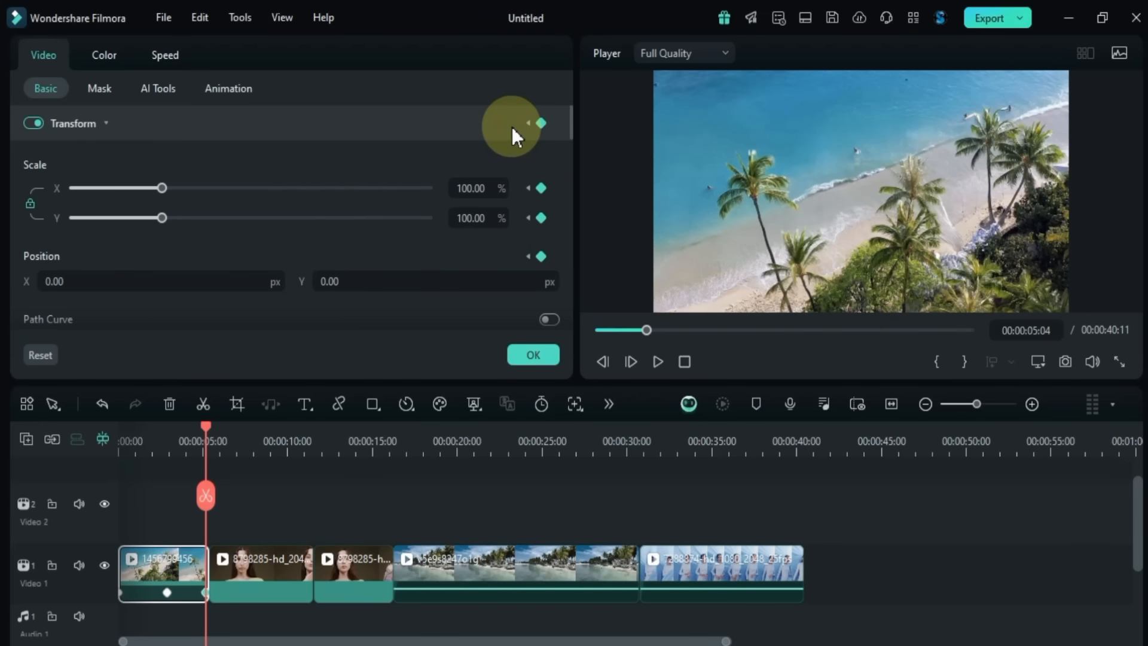
Step: Shift the first clip's last keyframe slightly earlier and its middle keyframe to 00:00:02:06, and preview the animation from the start
click(200, 594)
click(167, 592)
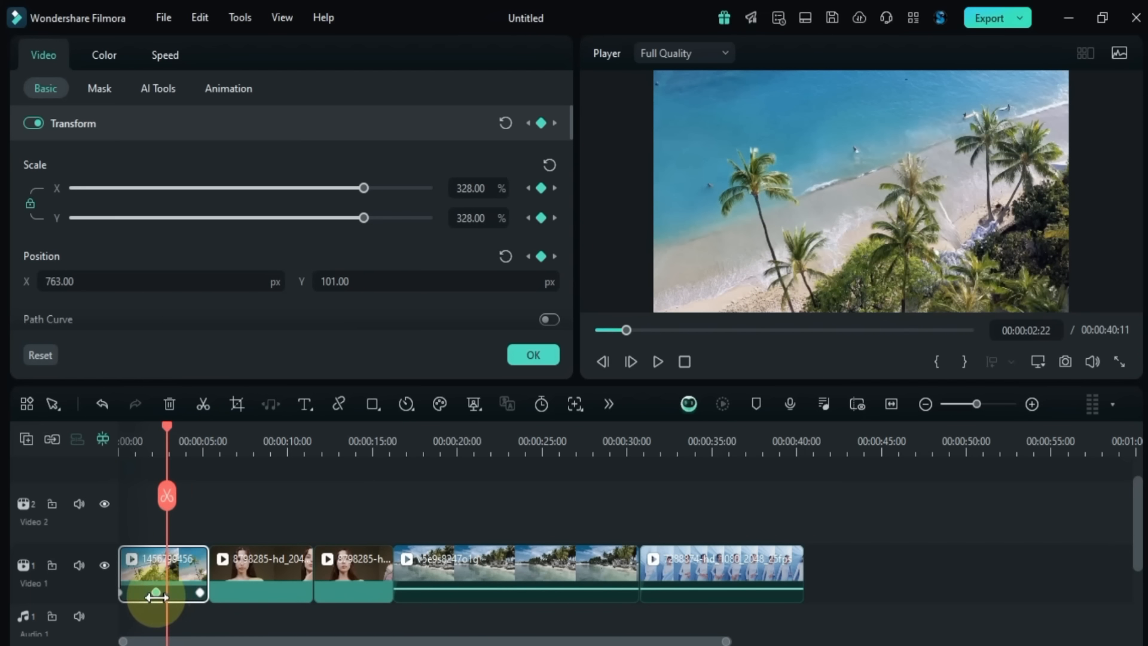
click(158, 430)
drag(158, 429, 100, 455)
click(157, 595)
key(space)
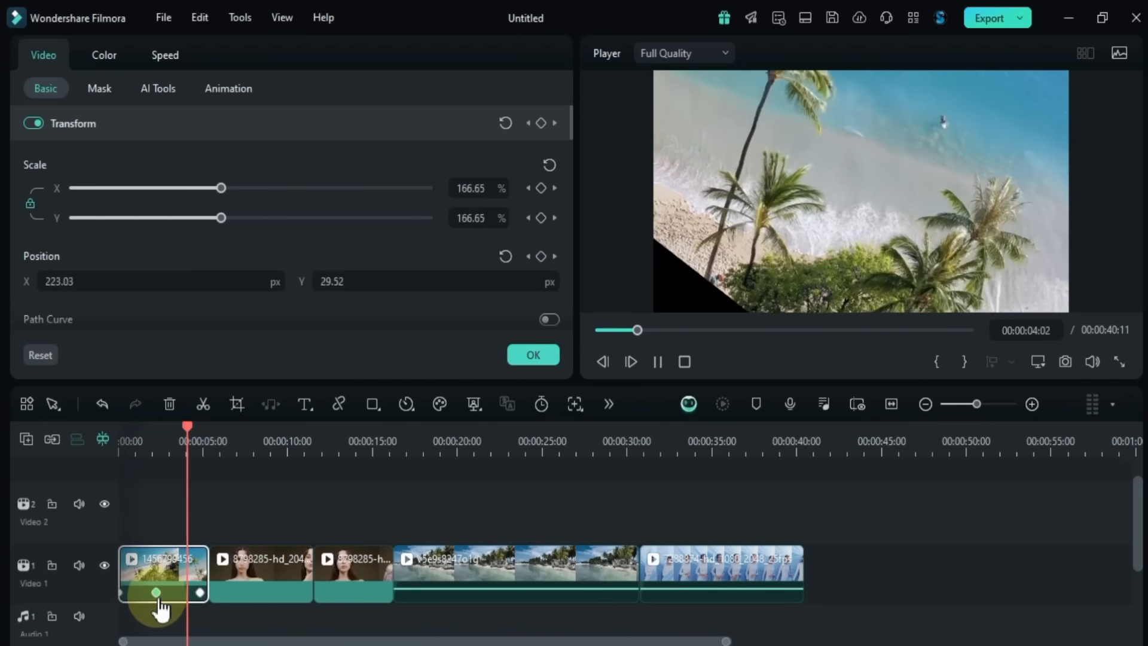
key(space)
click(158, 595)
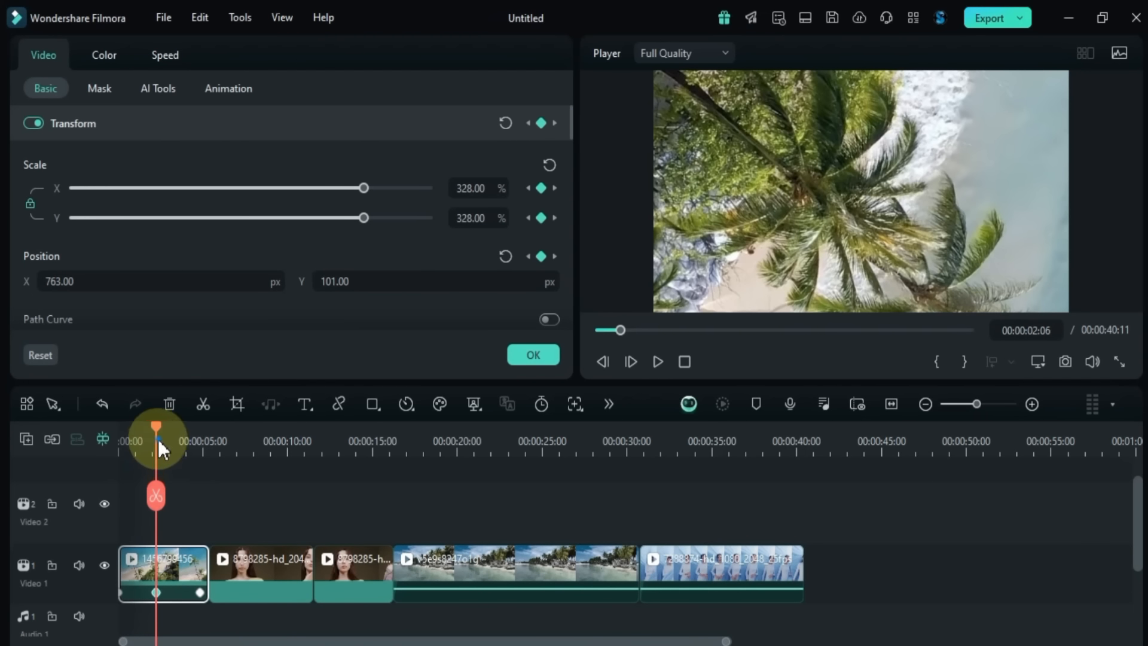
Step: Add a position keyframe of X -25.25, Y 54.11 at 00:00:01:05 and a scale keyframe of 324.93% at 00:00:01:02, and preview them
drag(158, 440, 138, 455)
mouse_move(179, 287)
mouse_down()
mouse_move(159, 269)
mouse_move(187, 273)
mouse_up()
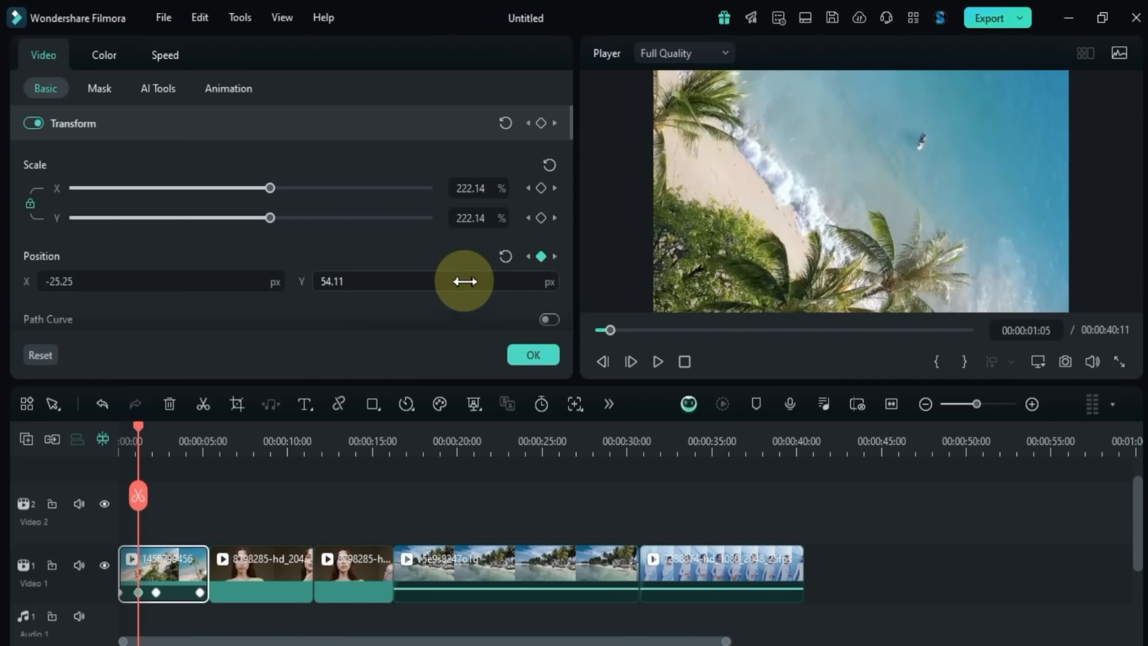
mouse_move(139, 437)
mouse_down()
mouse_move(113, 445)
mouse_move(137, 454)
mouse_up()
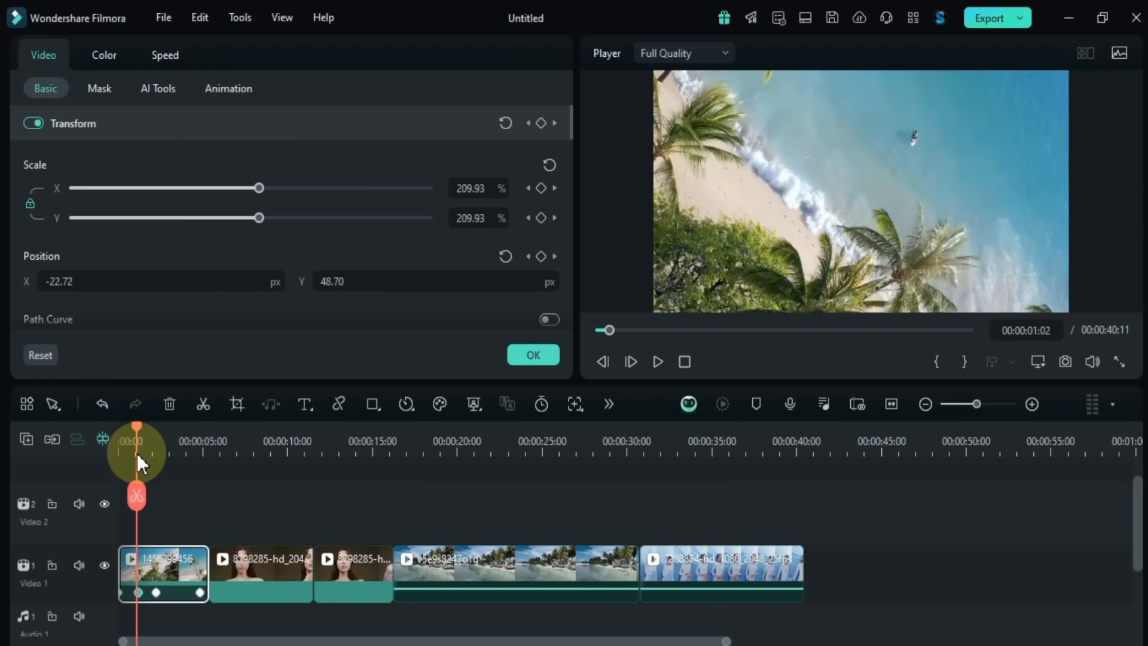
scroll(479, 188, up, 20)
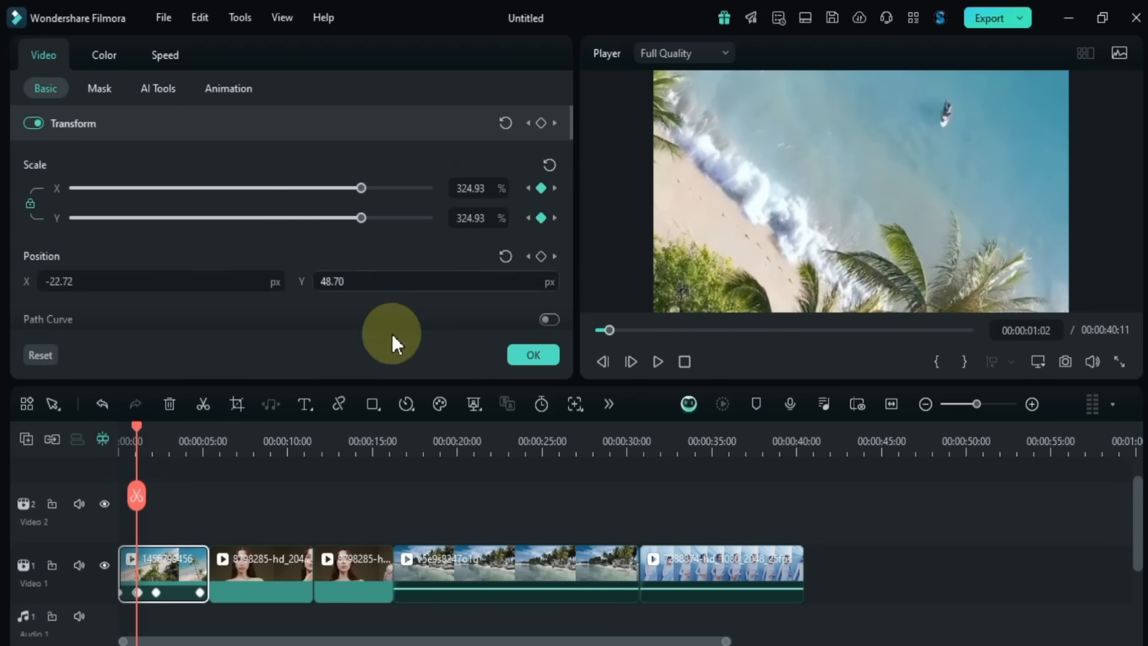
drag(136, 430, 118, 443)
key(space)
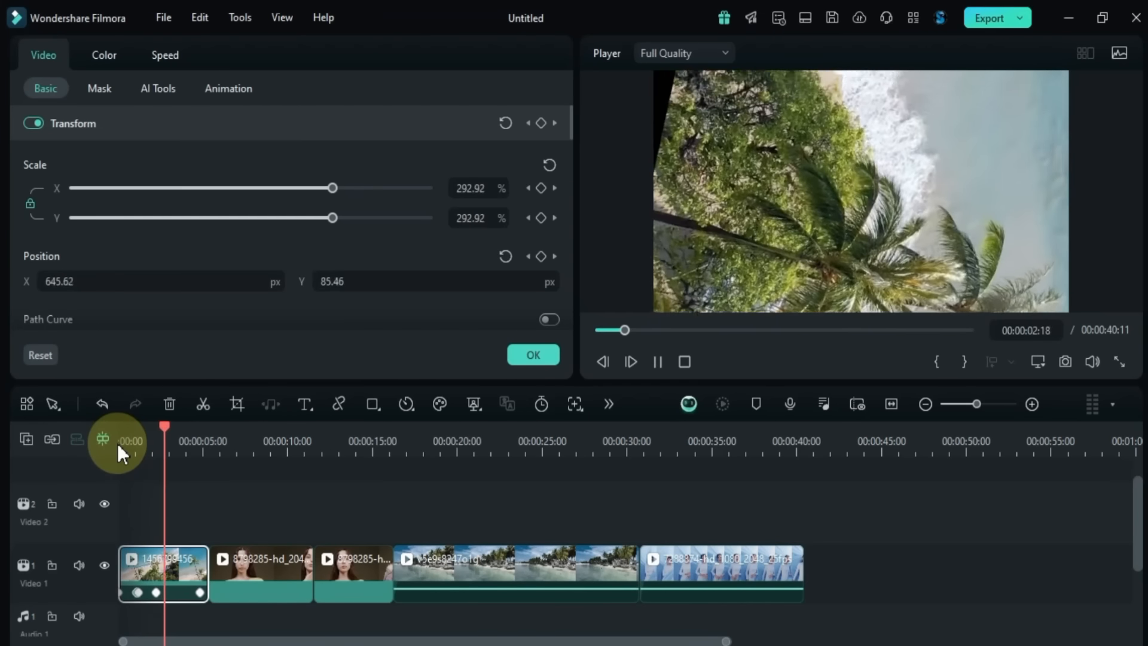
key(space)
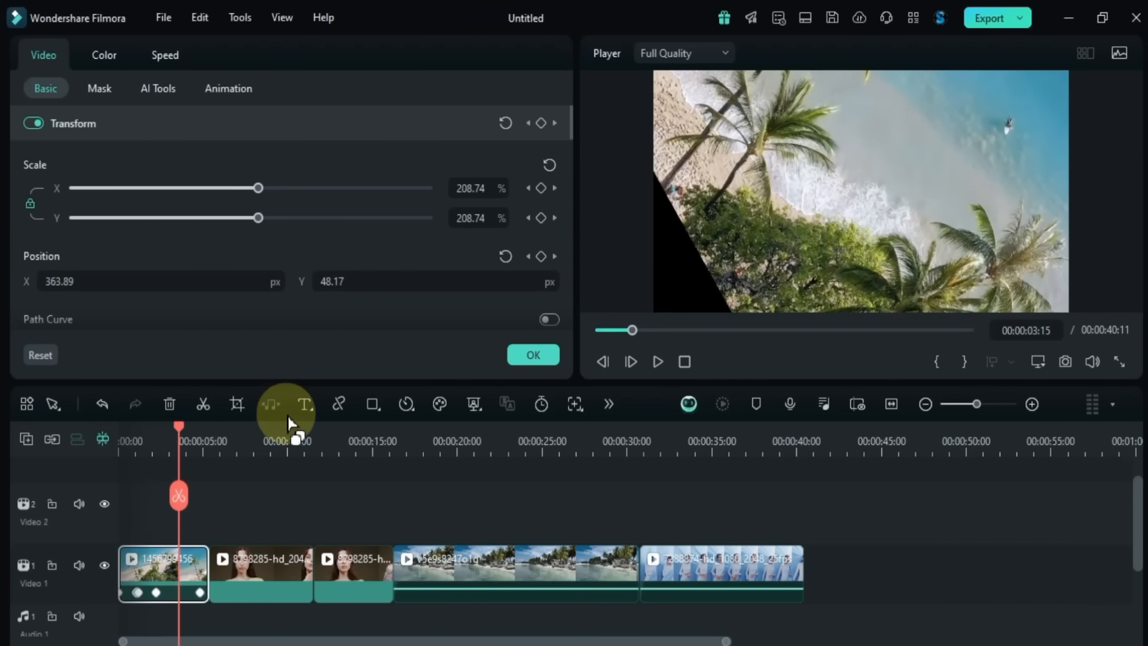
Step: At 00:00:03:15, set the first clip's position to X -109.11 and scale to 417.74%, and preview the whole animation
mouse_move(205, 282)
mouse_down()
mouse_move(171, 276)
mouse_move(194, 276)
mouse_up()
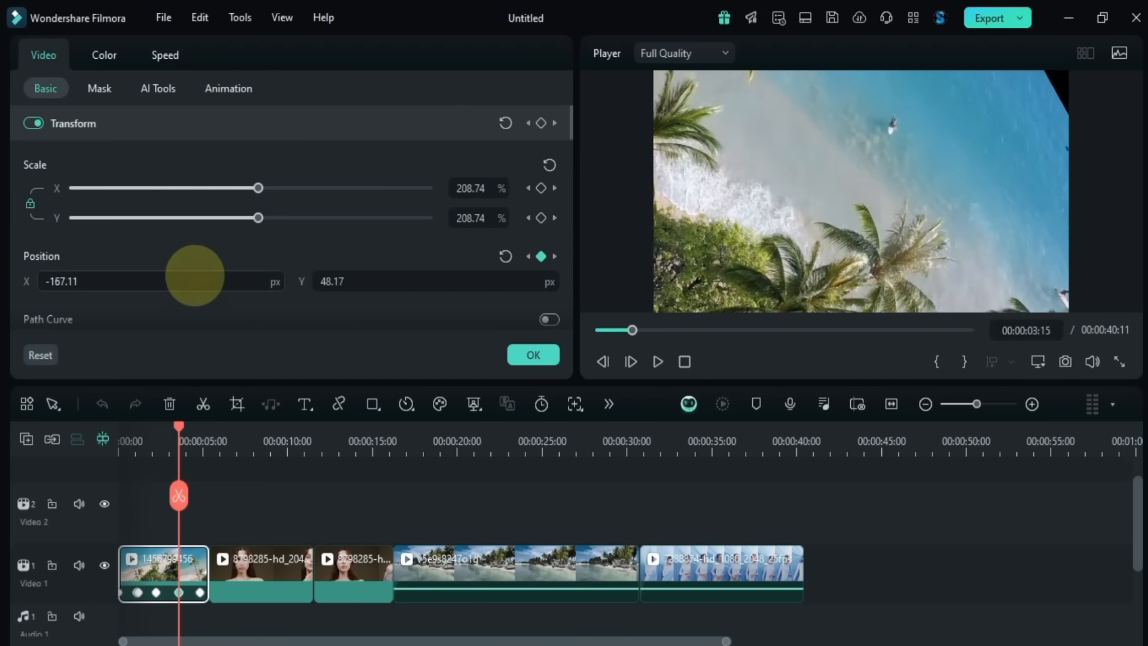
drag(495, 188, 495, 187)
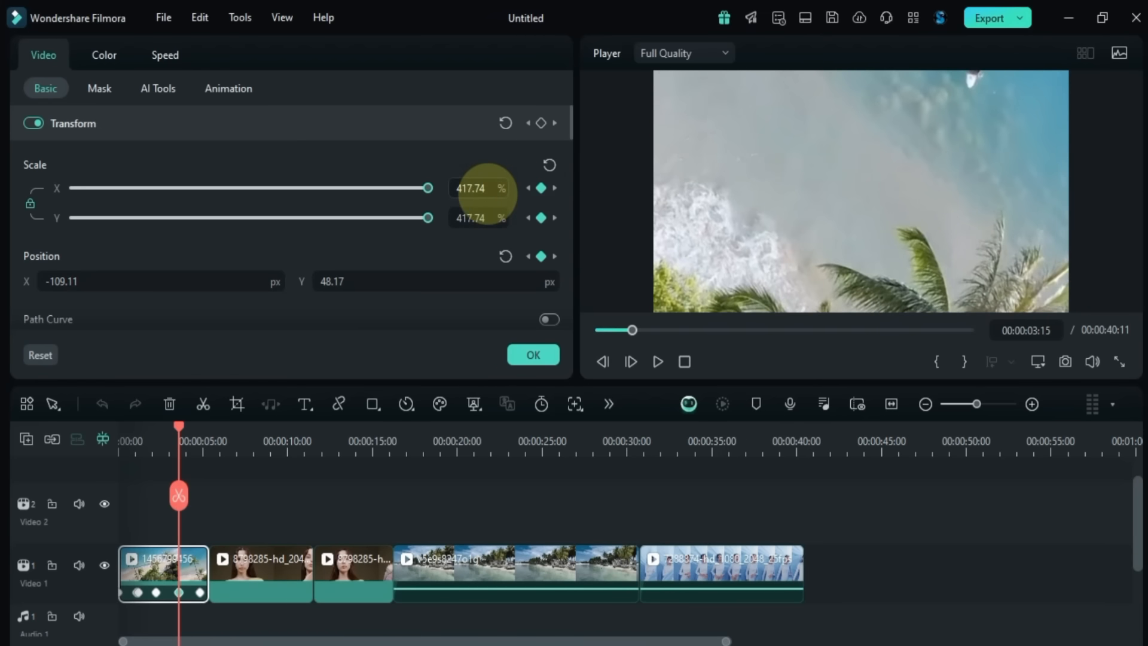
drag(177, 428, 117, 469)
key(space)
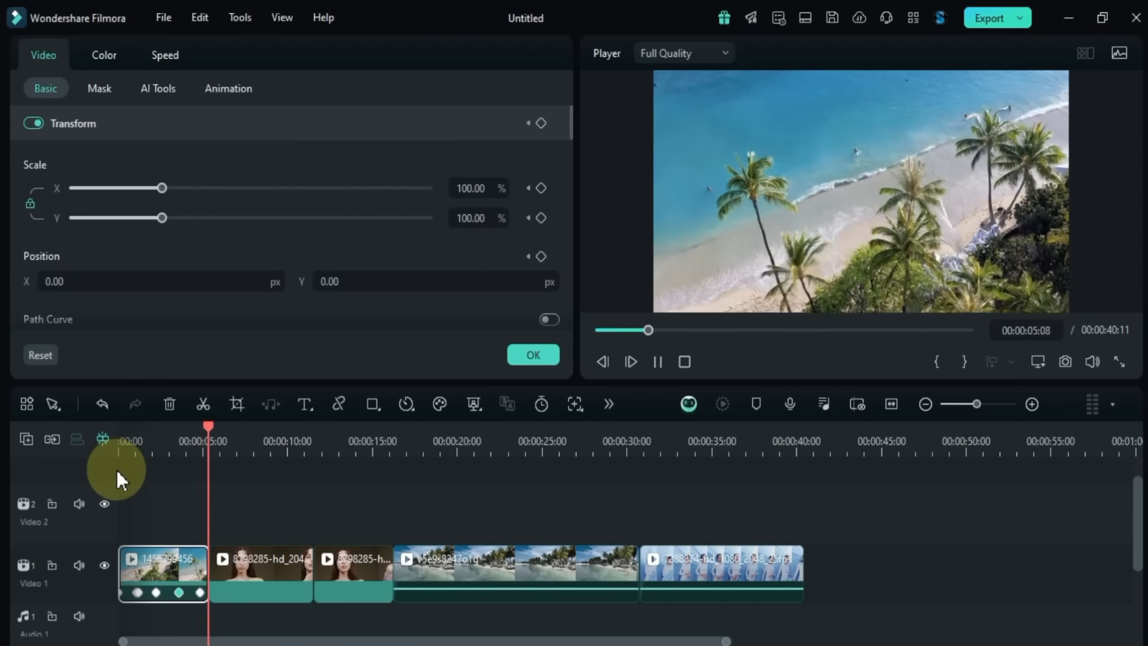
key(space)
drag(218, 433, 130, 487)
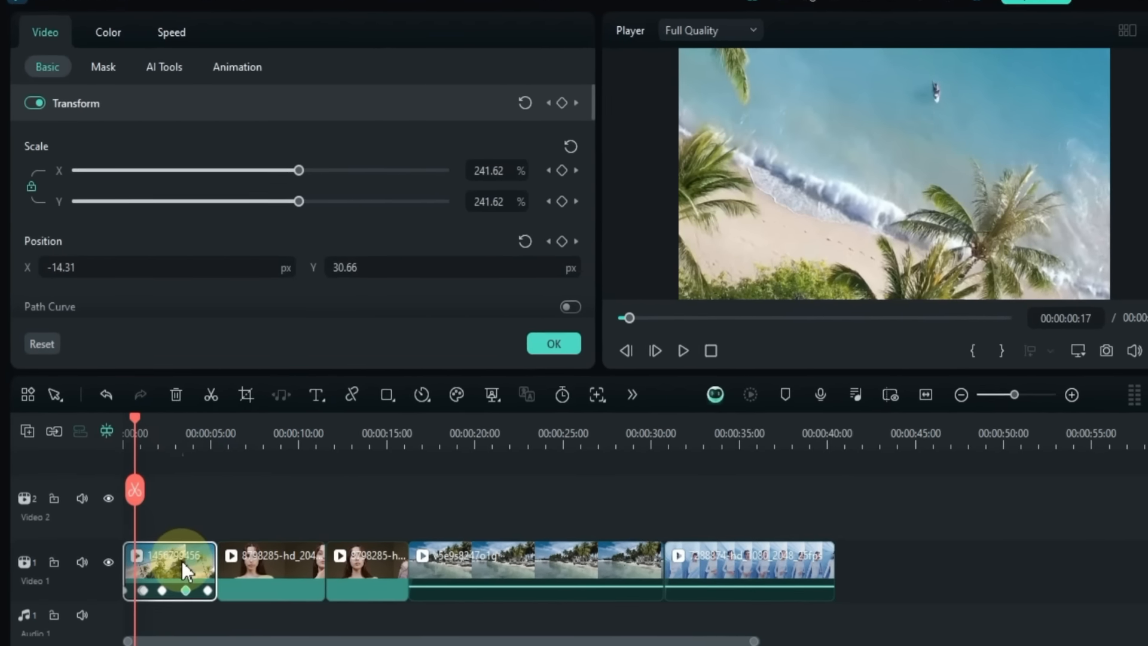
Step: Show the first clip's keyframe animation on the timeline and examine the keyframes of each Transform property at a larger time scale
right_click(182, 561)
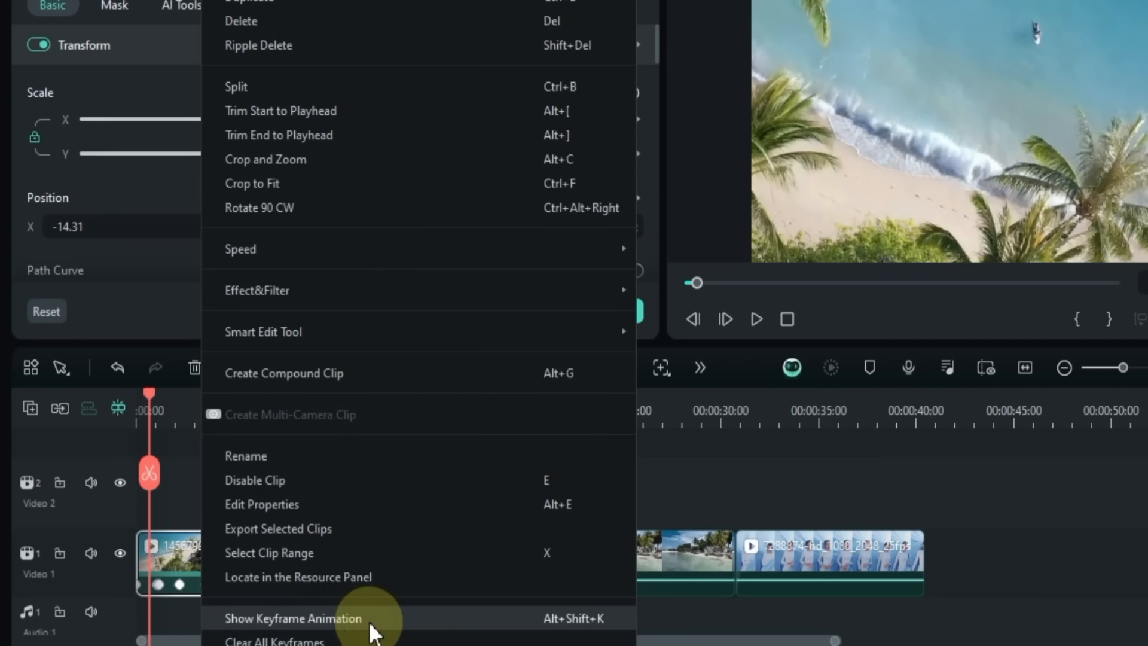
click(383, 622)
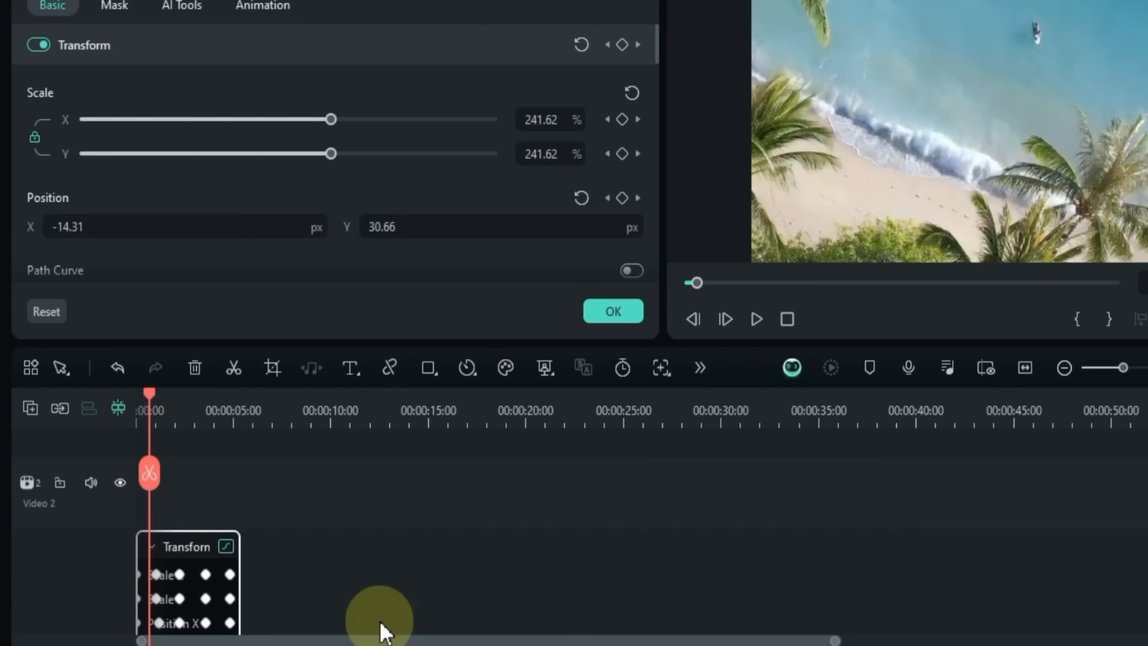
scroll(214, 585, down, 2)
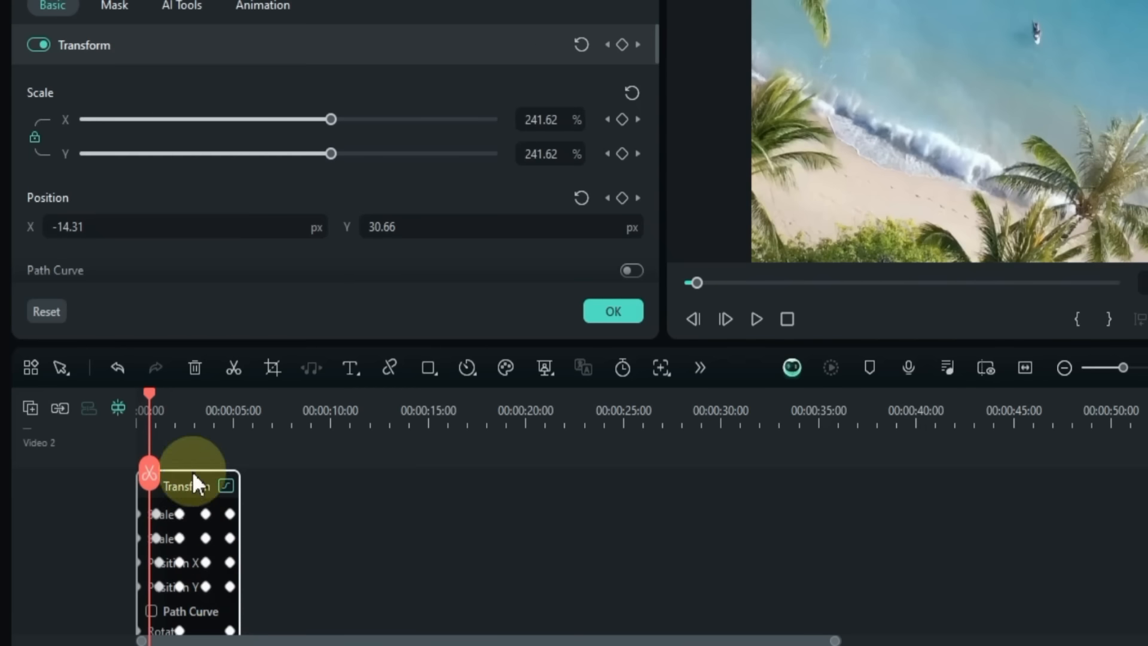
drag(207, 412, 440, 410)
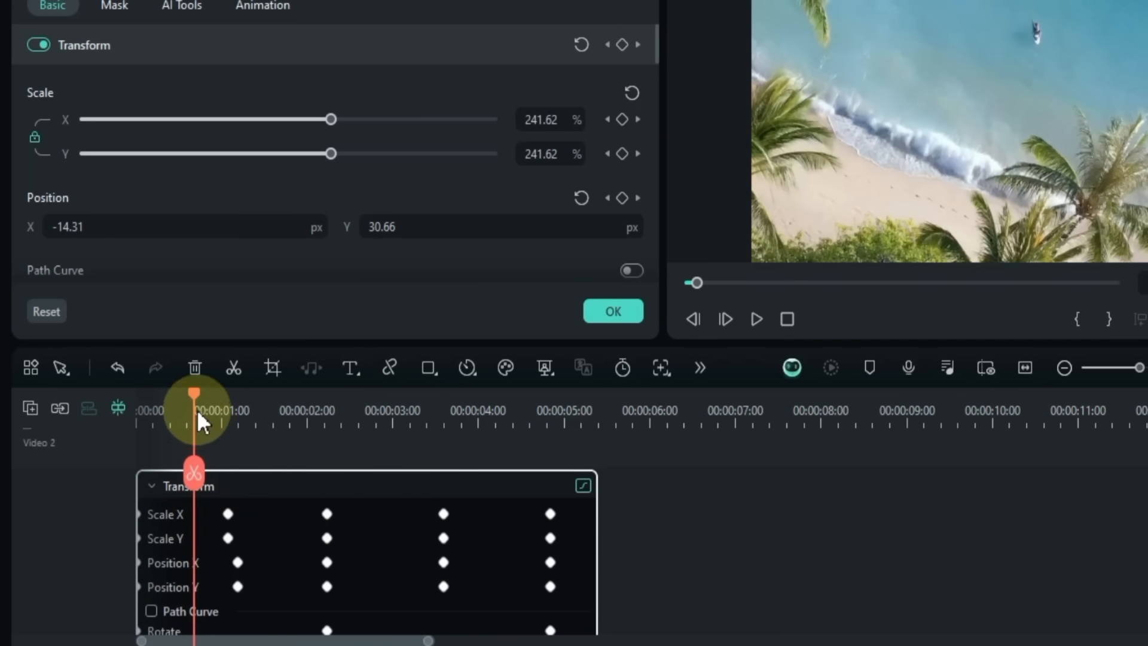
drag(198, 410, 131, 440)
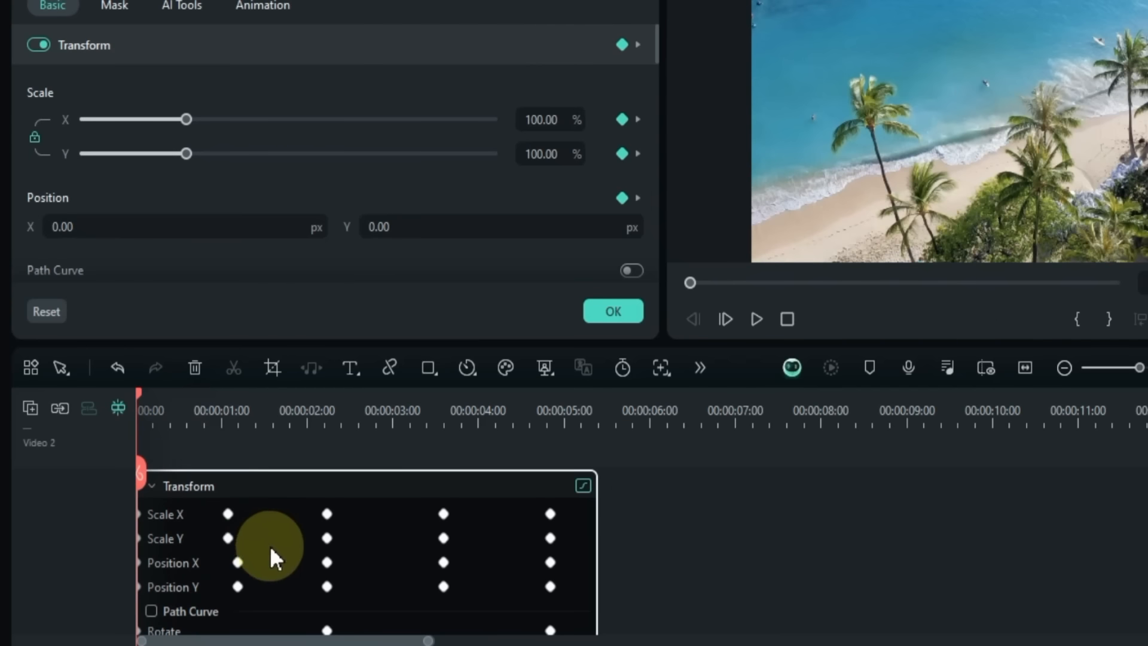
scroll(270, 545, down, 2)
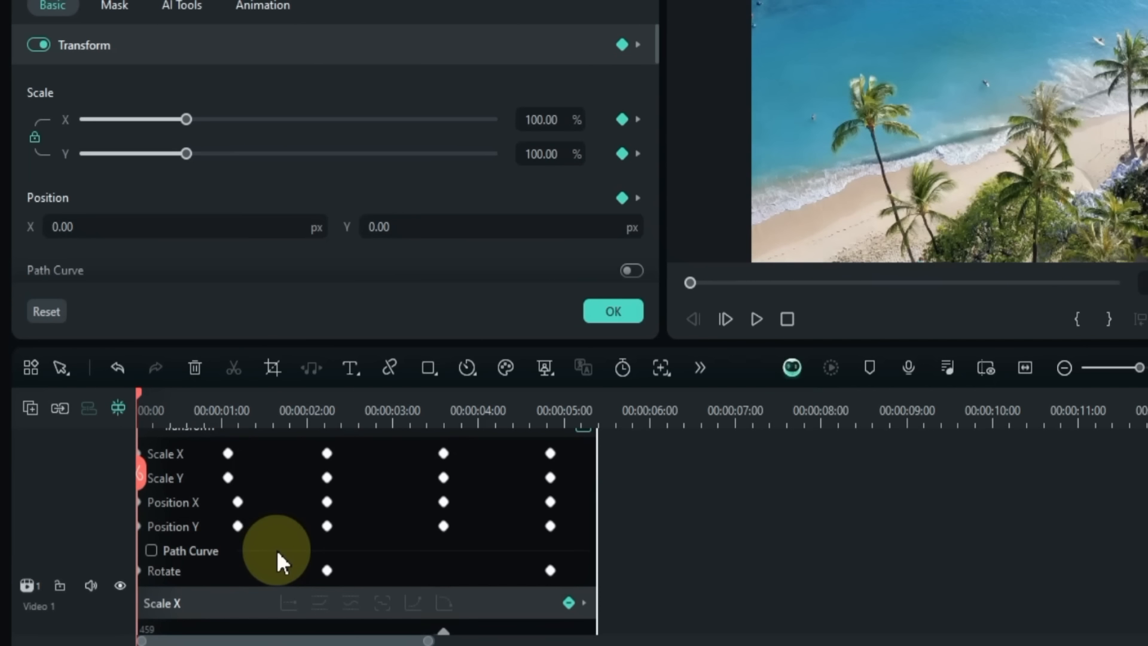
scroll(277, 551, up, 1)
Step: Try moving the scale keyframe at 00:00:03:15 earlier to 00:00:03:07 and preview the change
drag(444, 484, 418, 505)
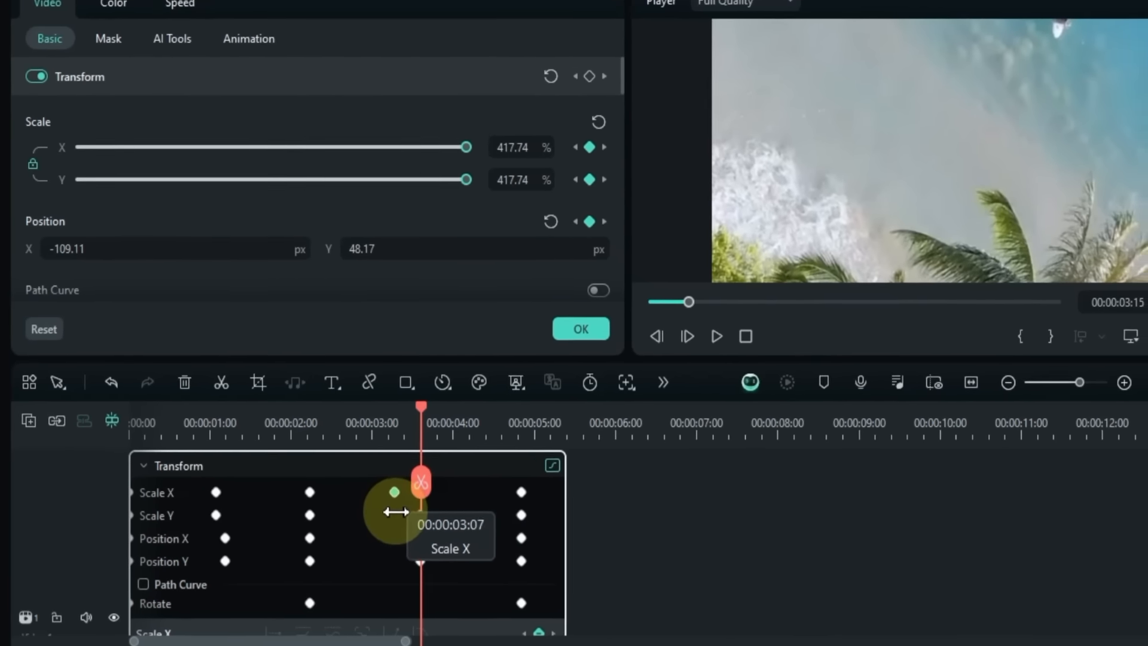
key(space)
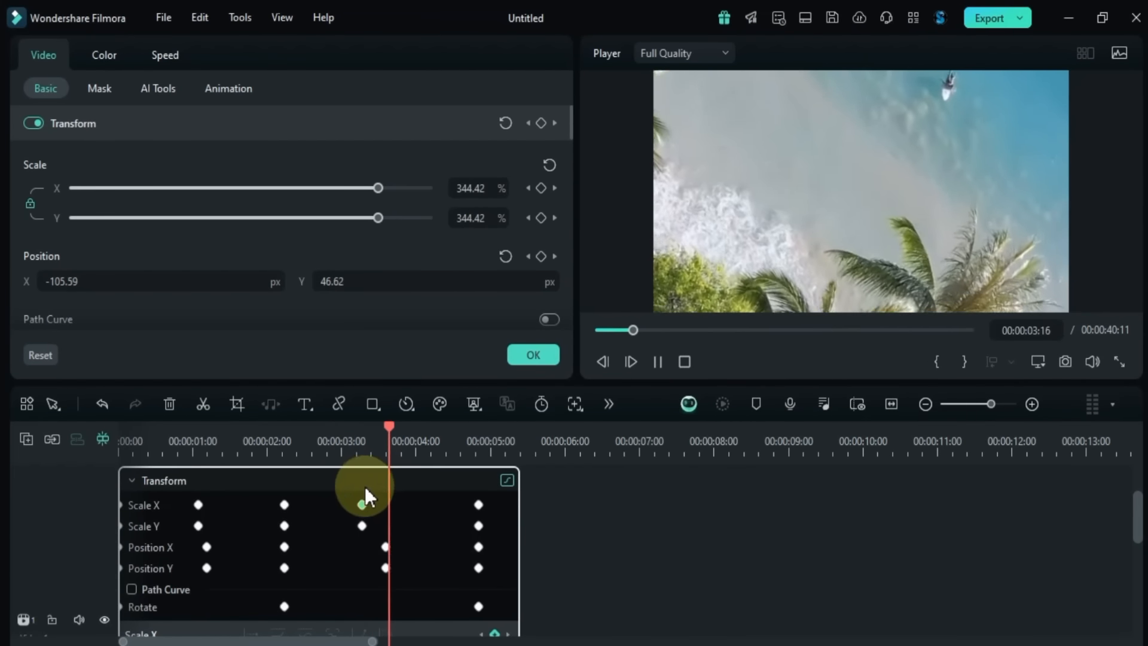
key(space)
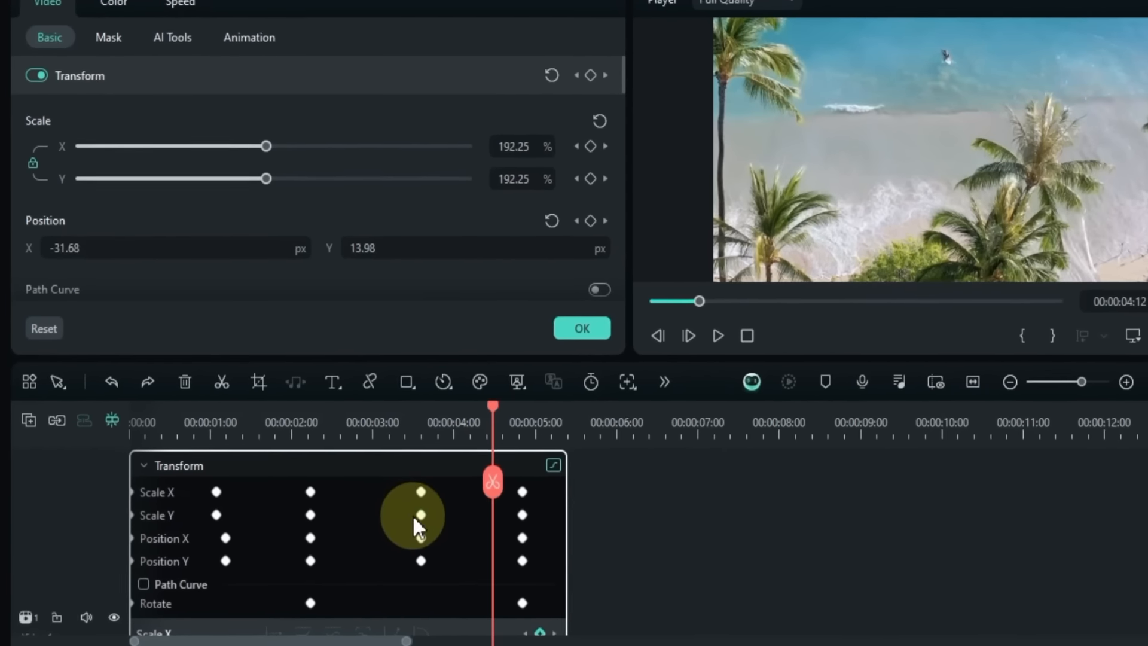
Step: Turn on Path Curve for the first clip's position animation
scroll(451, 489, down, 3)
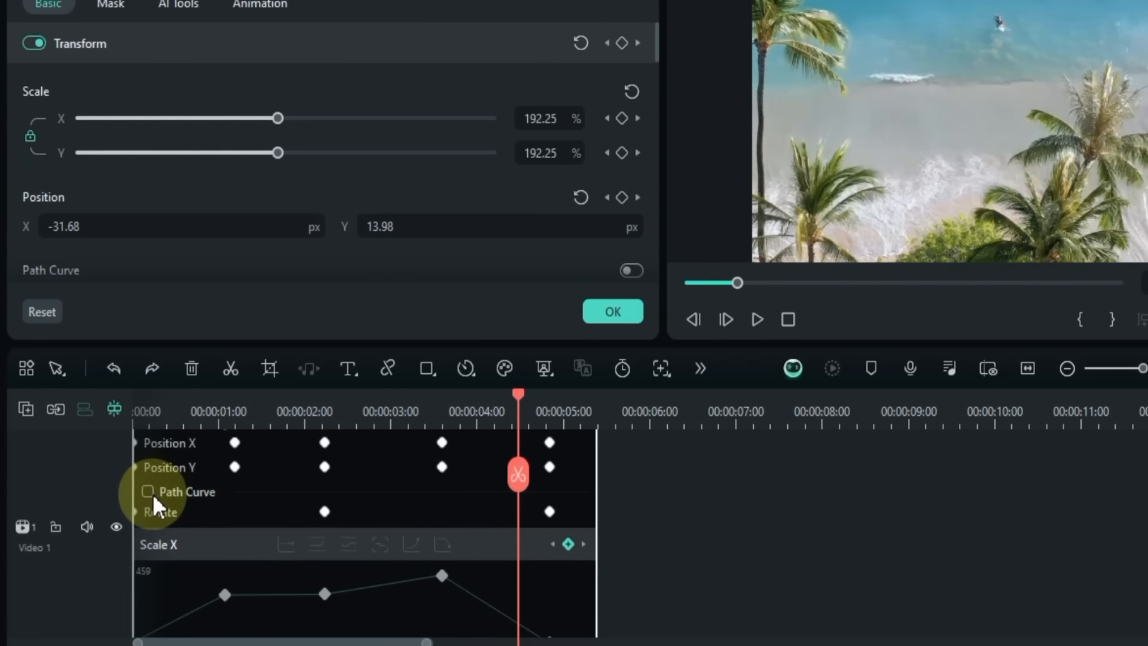
scroll(279, 182, down, 3)
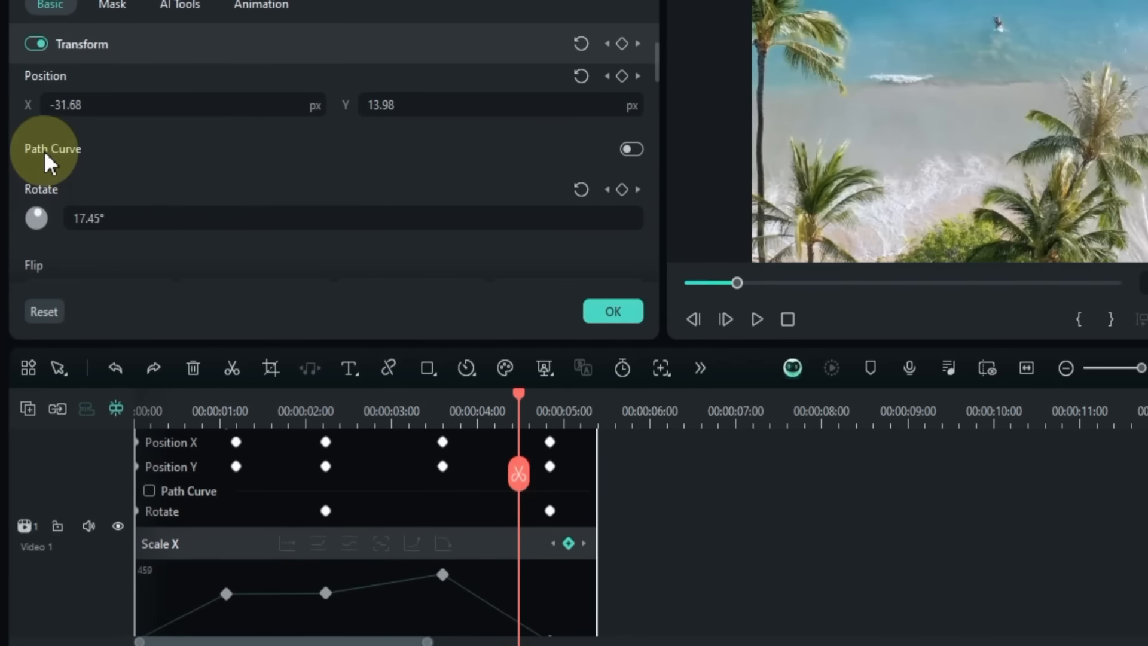
click(632, 149)
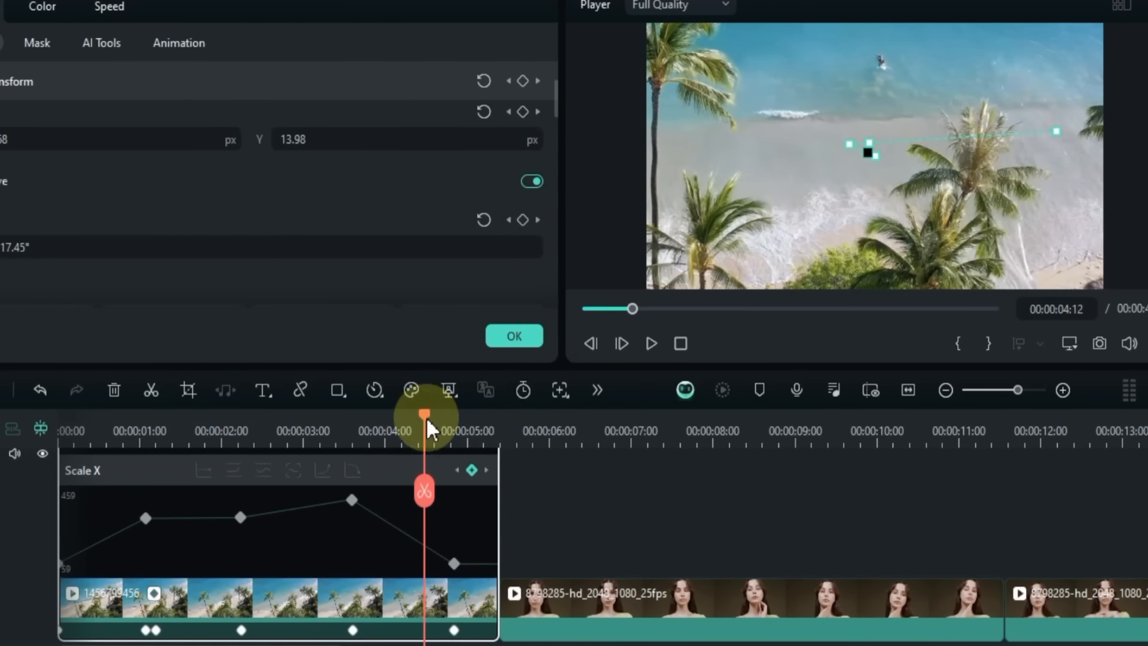
Step: Preview the first clip's motion with Path Curve on, turn Path Curve off, and preview the motion again
drag(425, 427, 174, 496)
drag(157, 502, 439, 547)
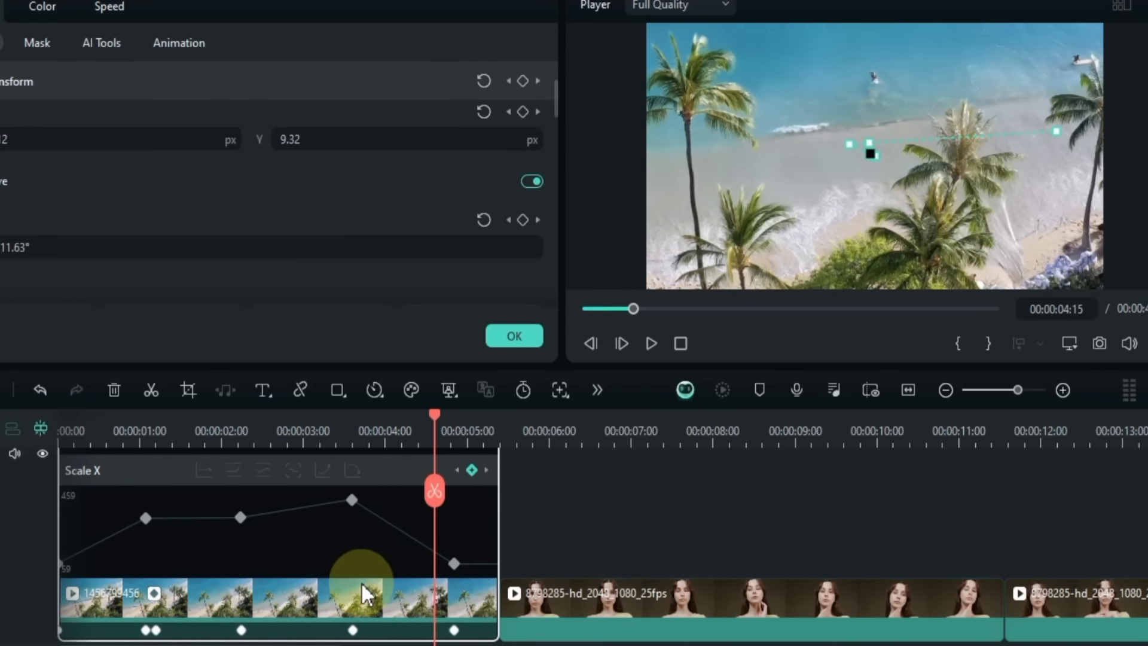
scroll(367, 574, up, 2)
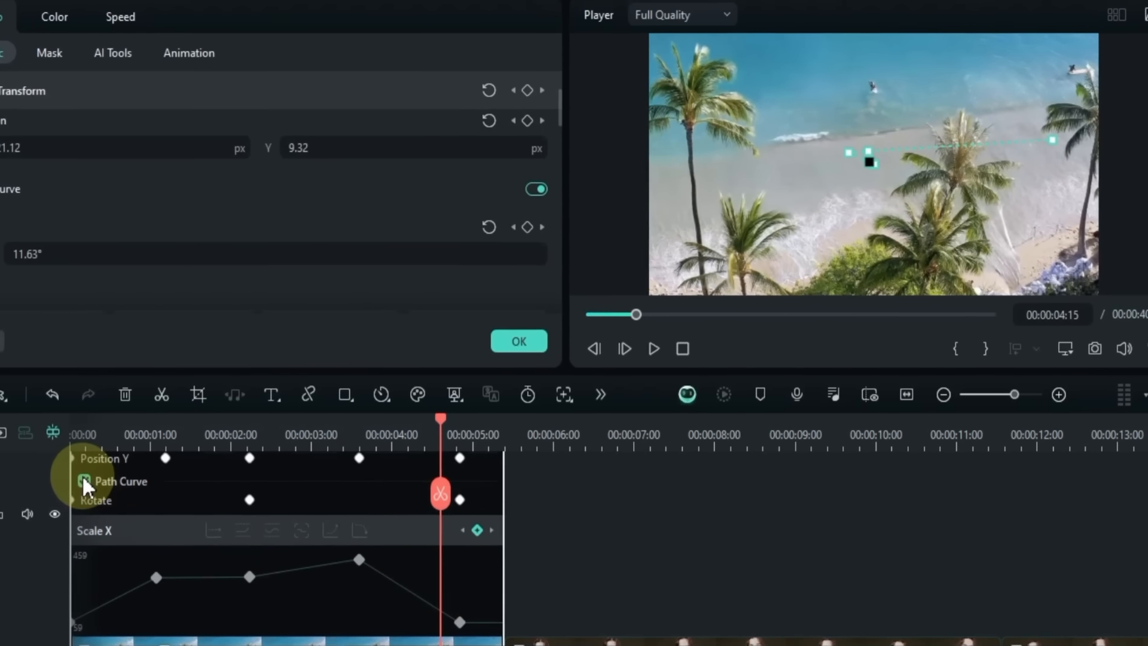
click(75, 479)
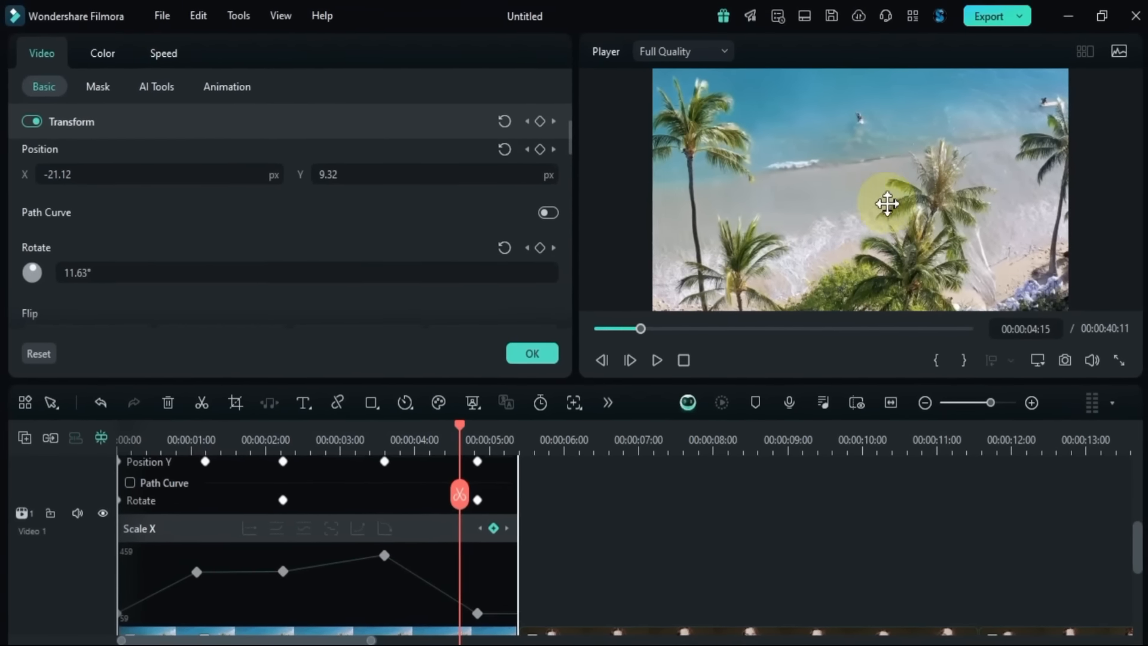
drag(506, 427, 160, 542)
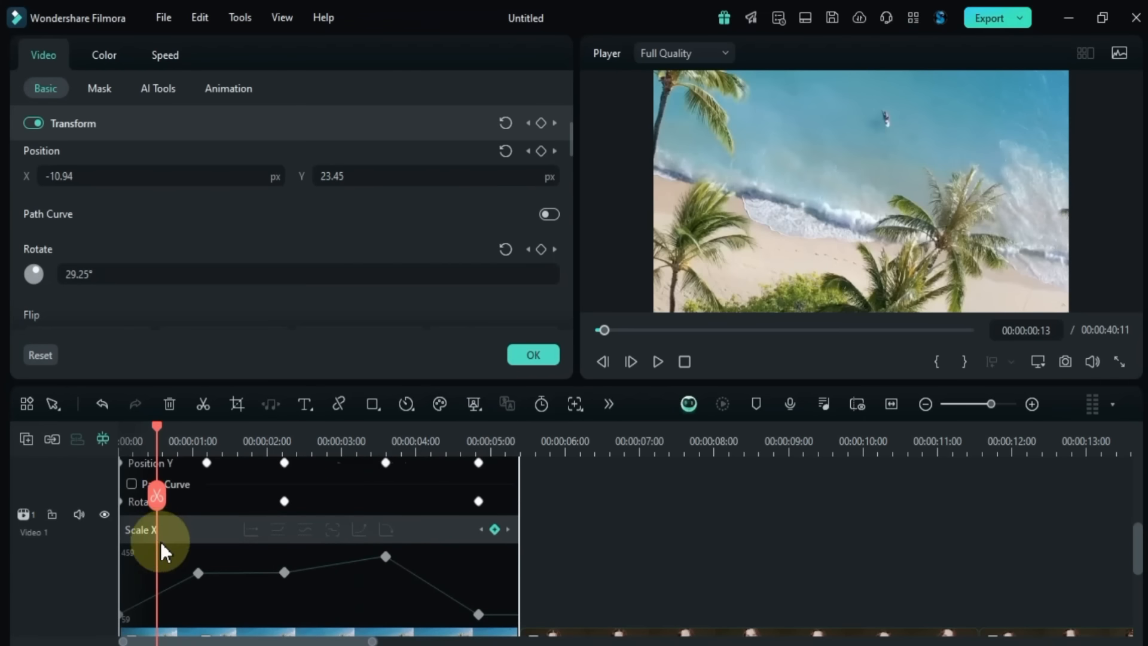
Step: Apply a smooth curve with adjustable handles to the first clip's Scale X keyframes from about one second onward, and play the result
scroll(220, 537, down, 2)
scroll(257, 544, up, 1)
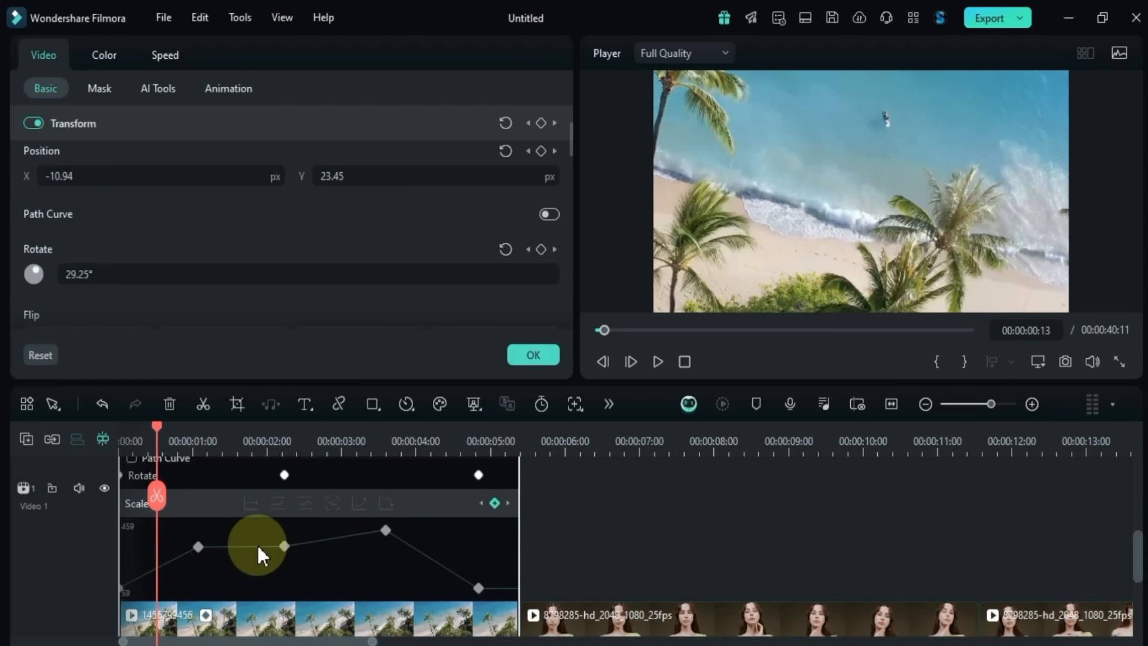
drag(139, 529, 557, 594)
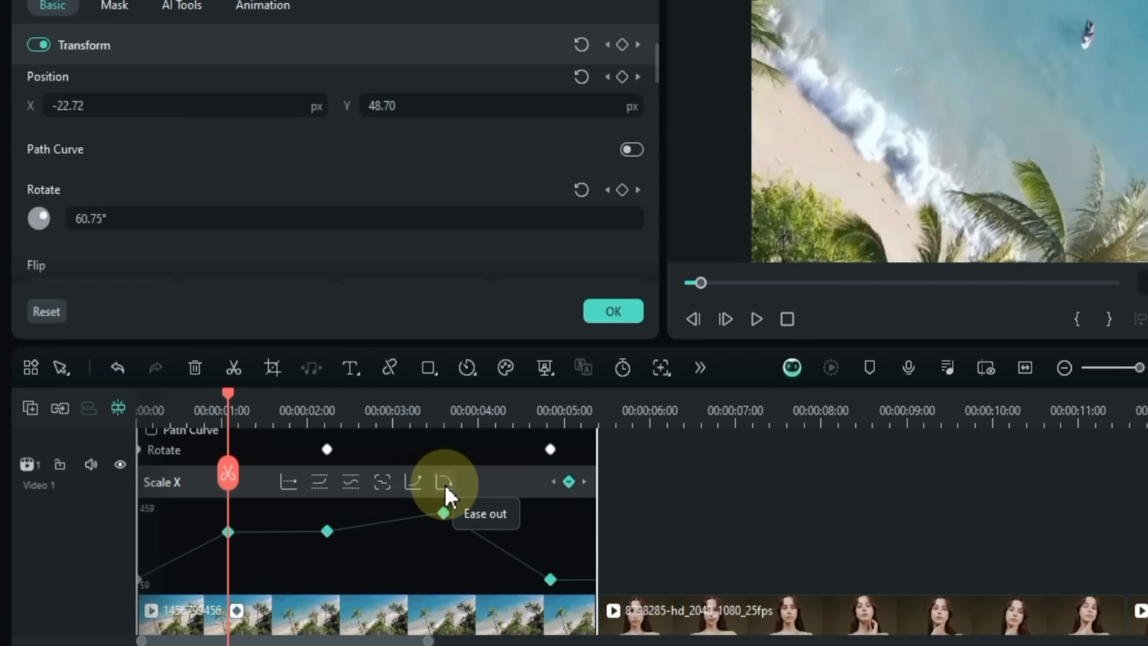
click(351, 483)
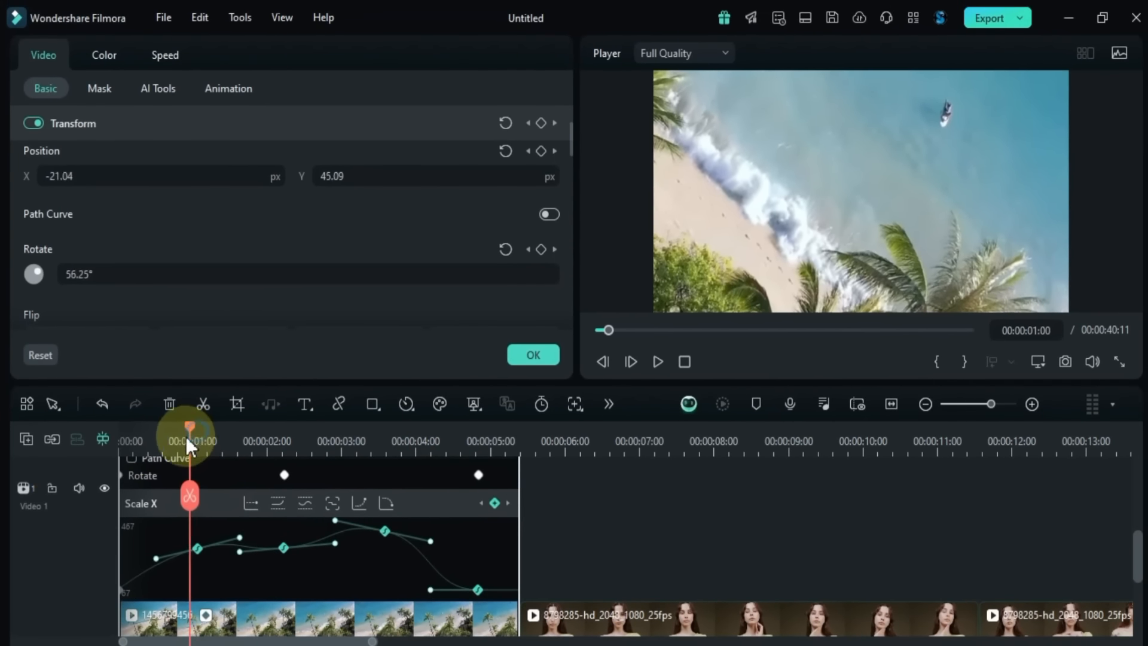
drag(221, 411, 169, 450)
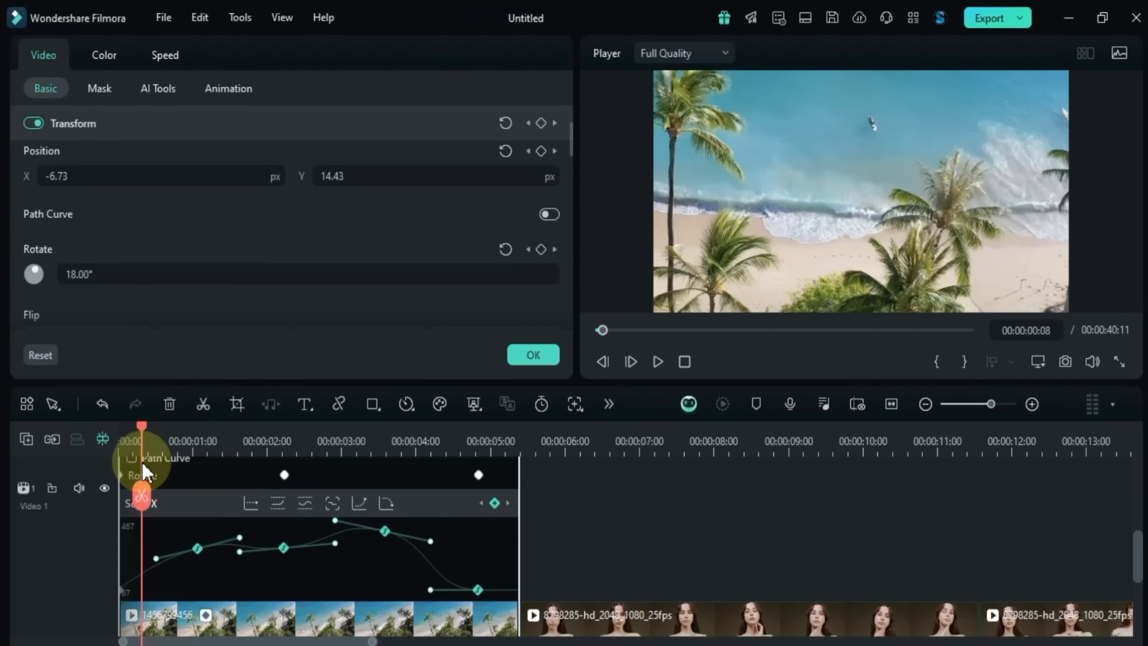
key(space)
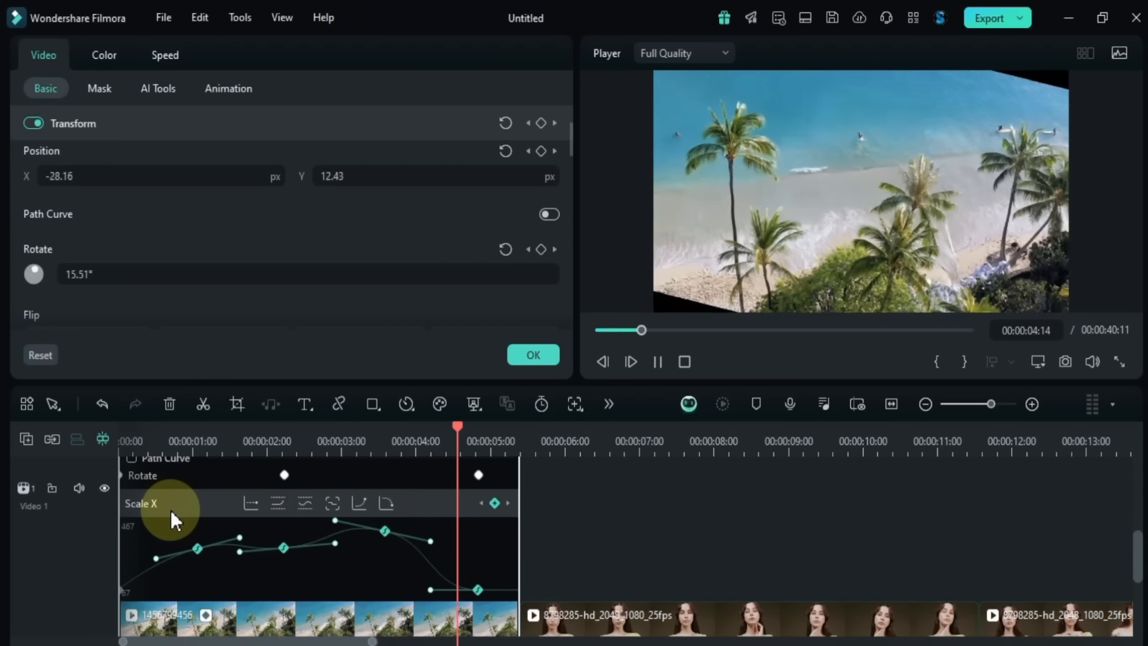
key(space)
Step: Shift the Scale X keyframes slightly earlier, reshape the curve with the first two keyframes' handles, and play the animation
drag(520, 435, 424, 546)
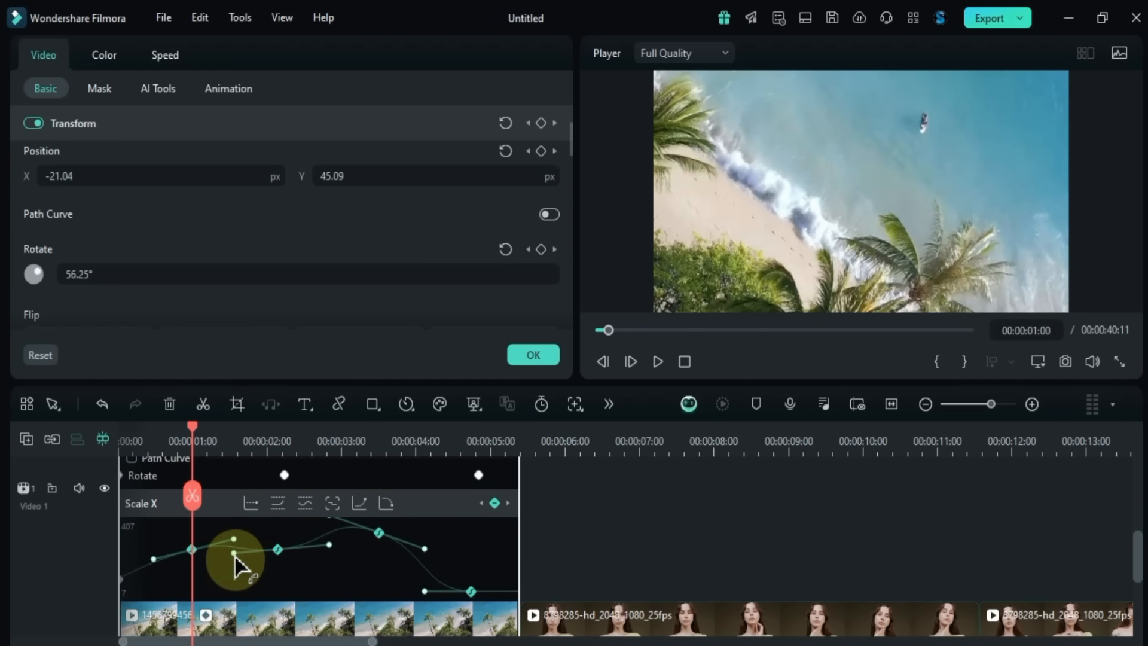
mouse_move(234, 556)
mouse_down()
mouse_move(234, 570)
mouse_move(224, 566)
mouse_up()
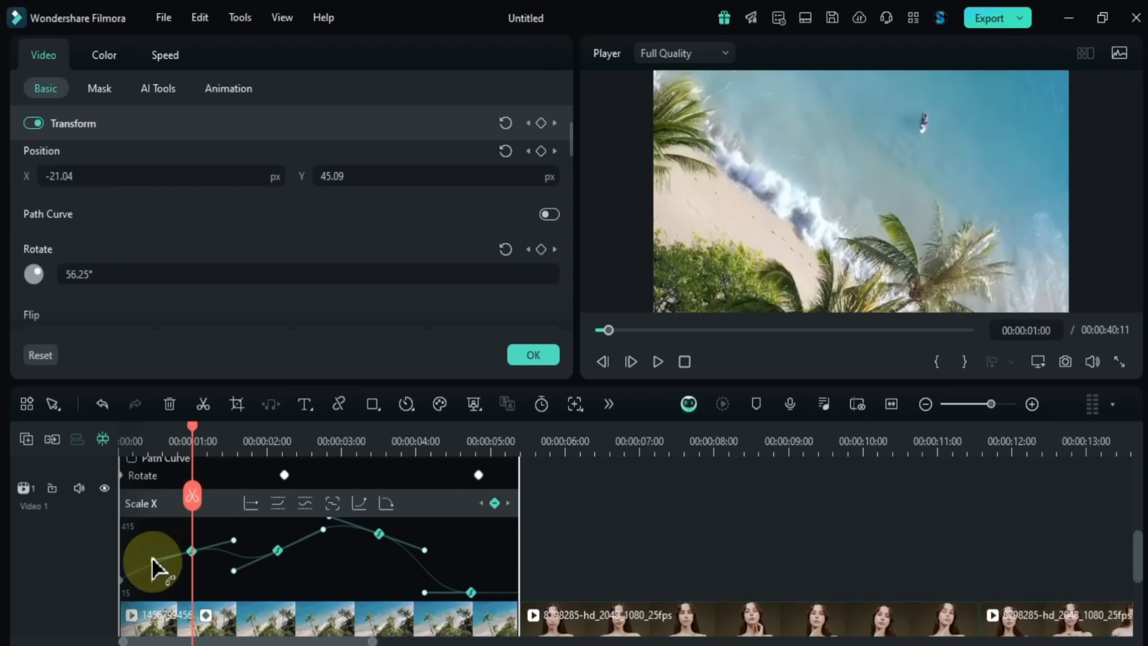
drag(153, 561, 148, 546)
drag(191, 442, 102, 471)
key(space)
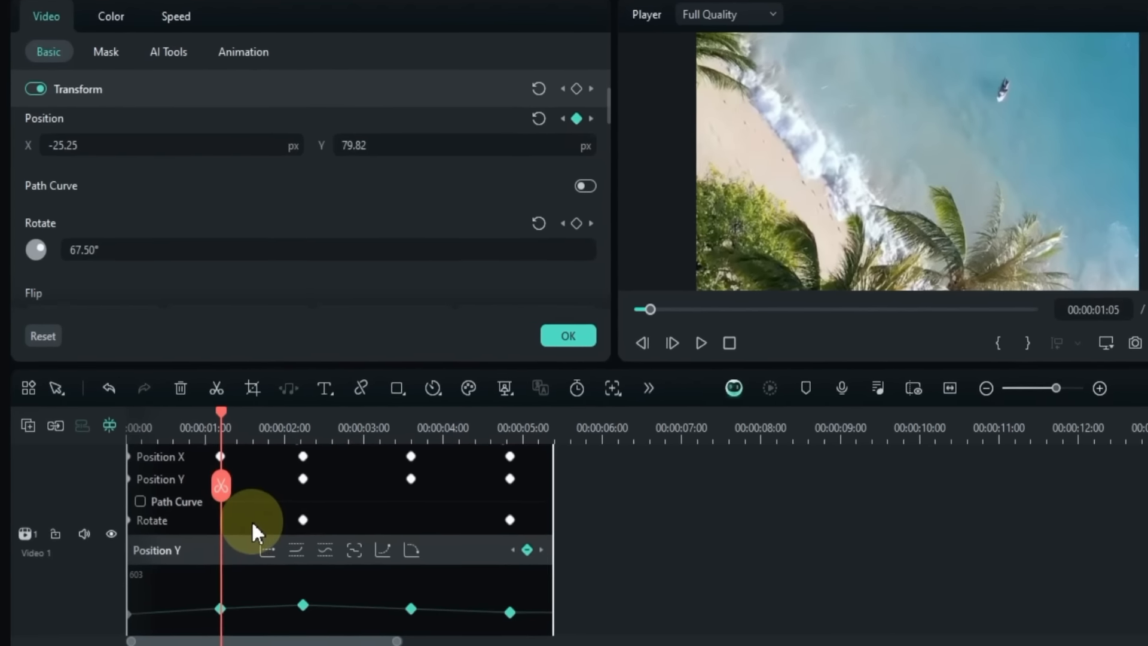
Step: Show the first clip's Rotate graph and apply a smooth curve with adjustable handles to its last two keyframes
click(253, 522)
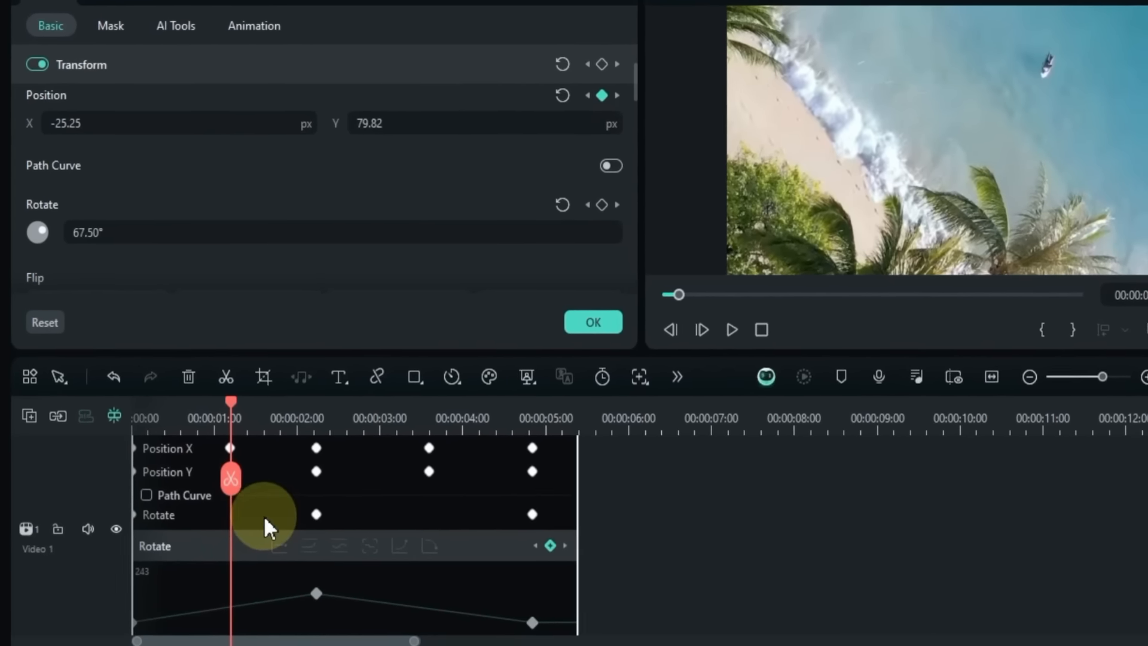
drag(242, 555, 584, 610)
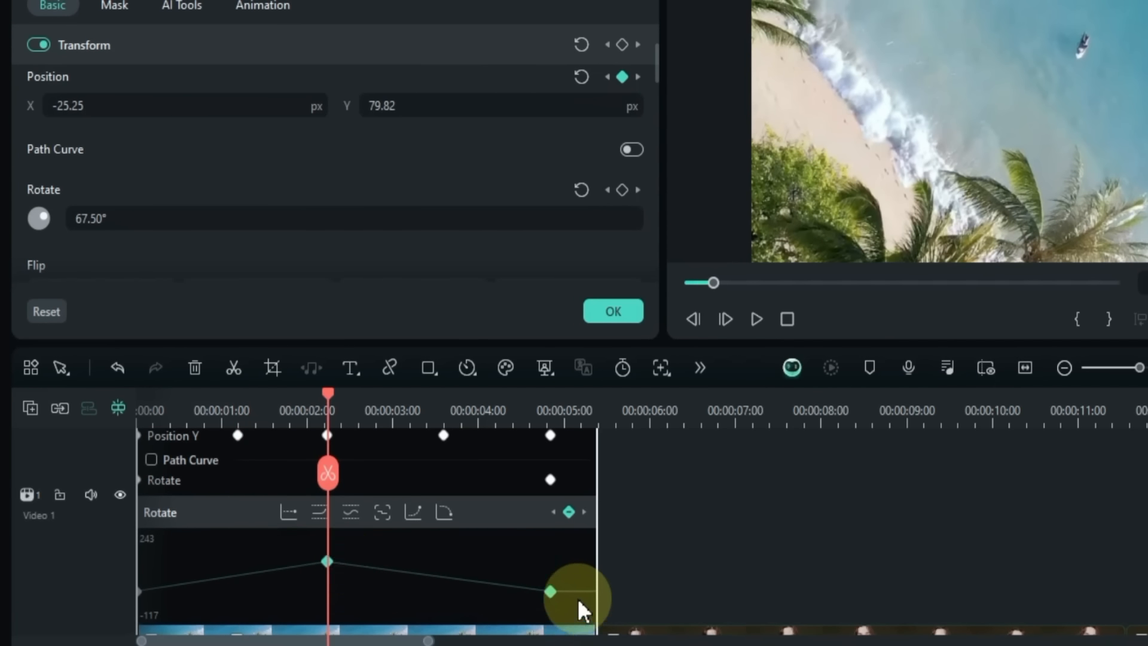
click(331, 564)
click(350, 514)
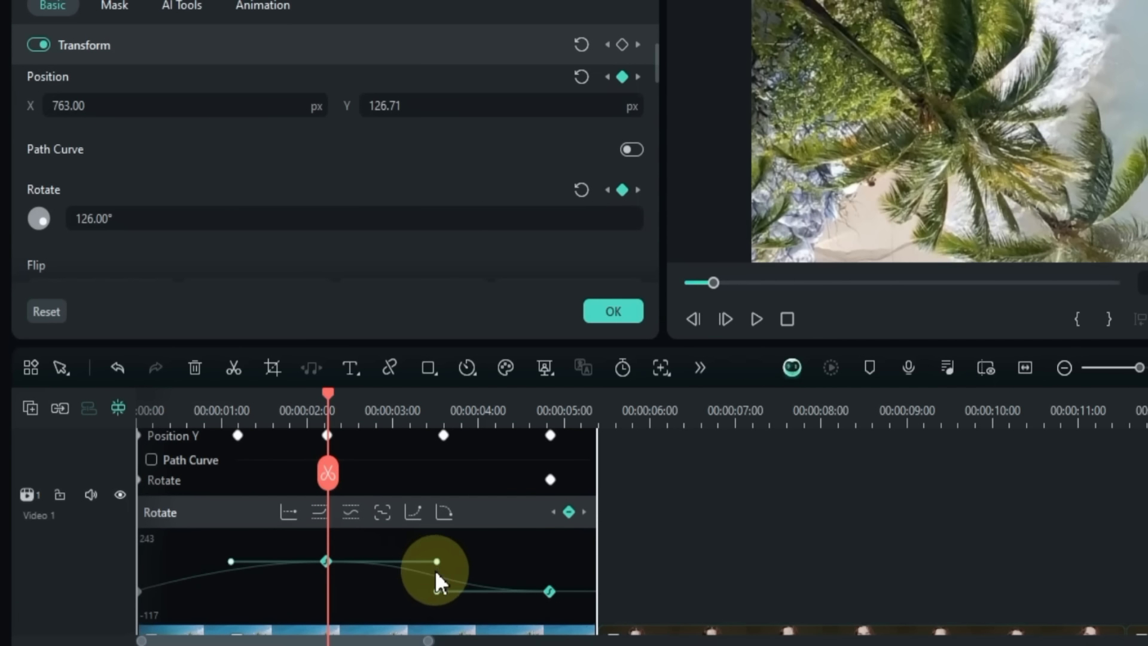
Step: Bend the Rotate curve downward between its last two keyframes using the curve handles, and preview the rotation
drag(437, 562, 434, 611)
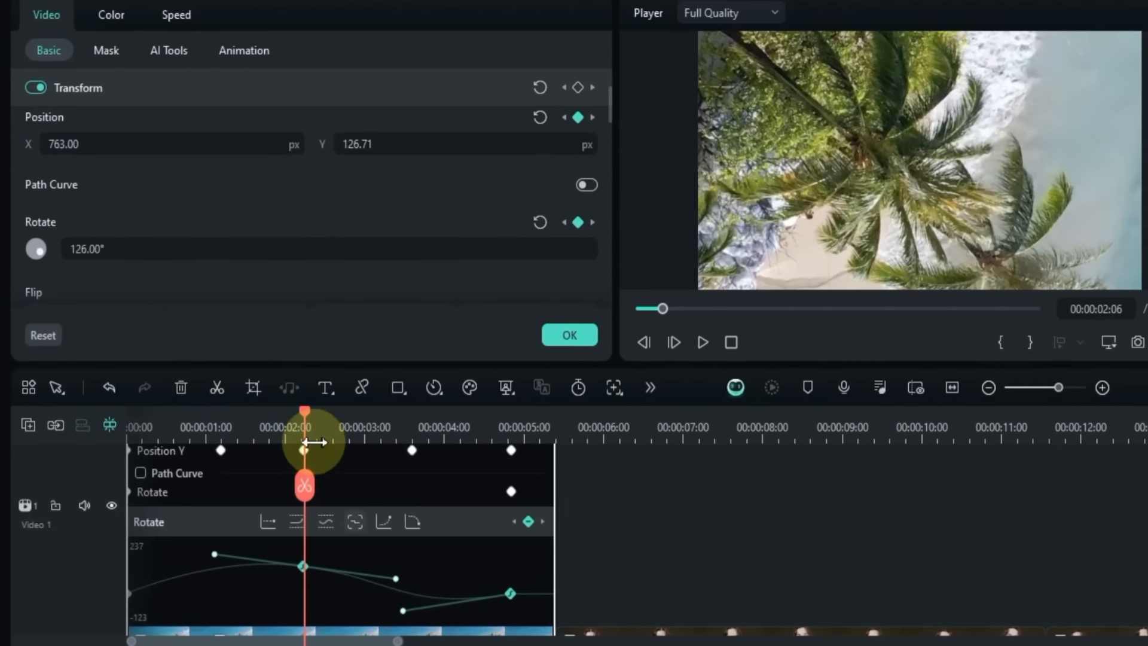
drag(328, 423, 184, 504)
key(space)
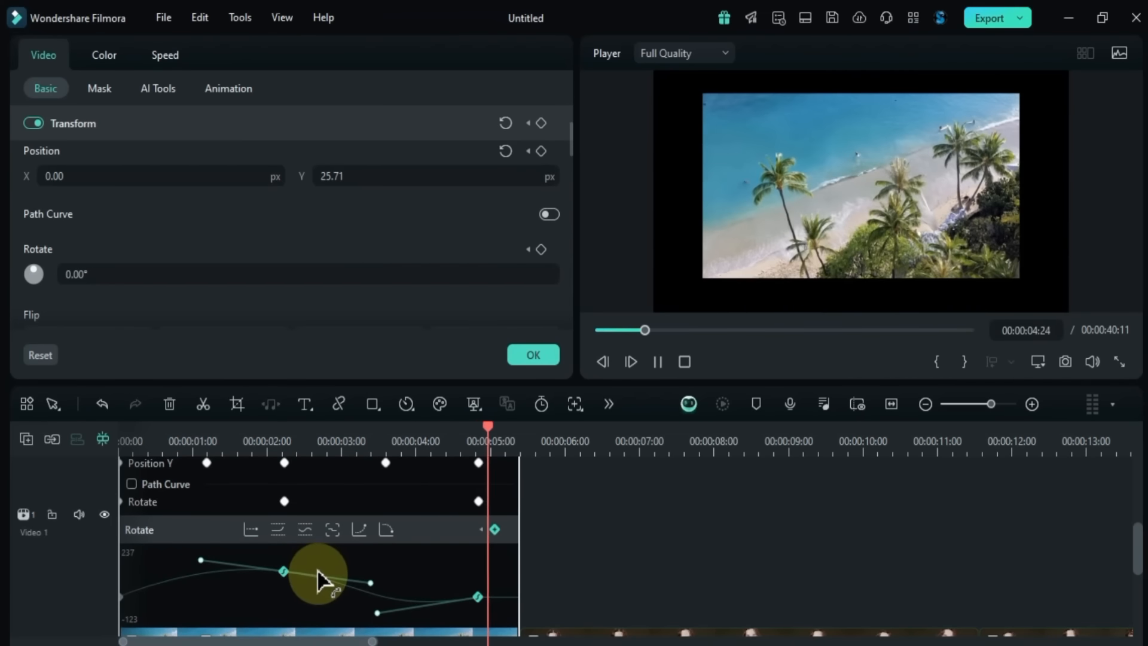
key(space)
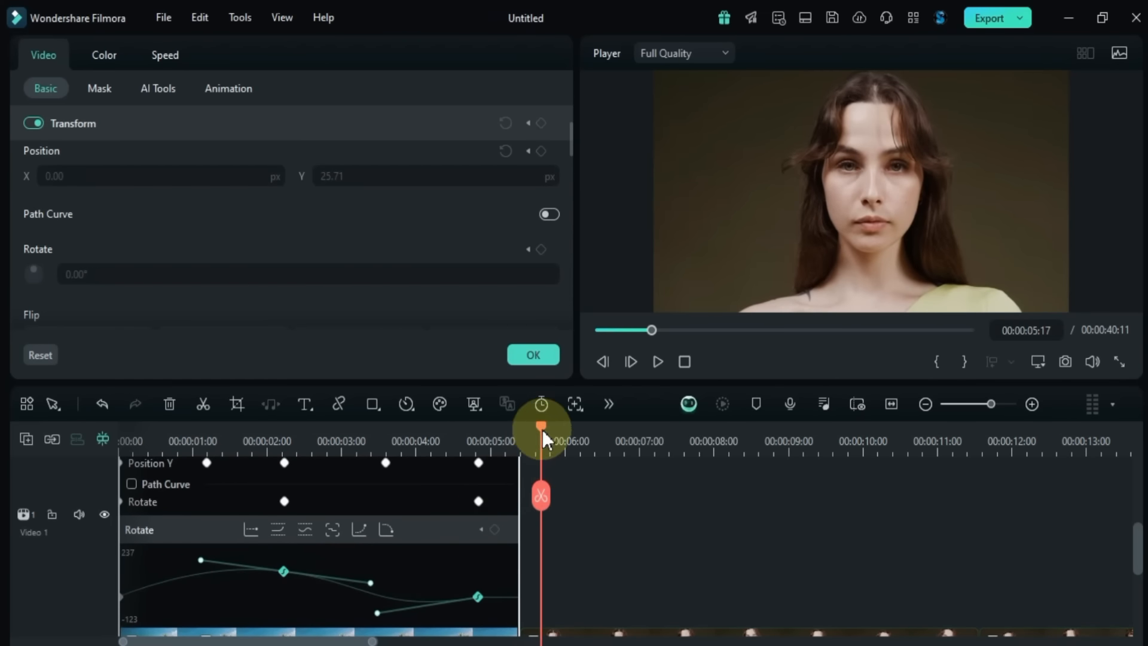
drag(542, 431, 238, 509)
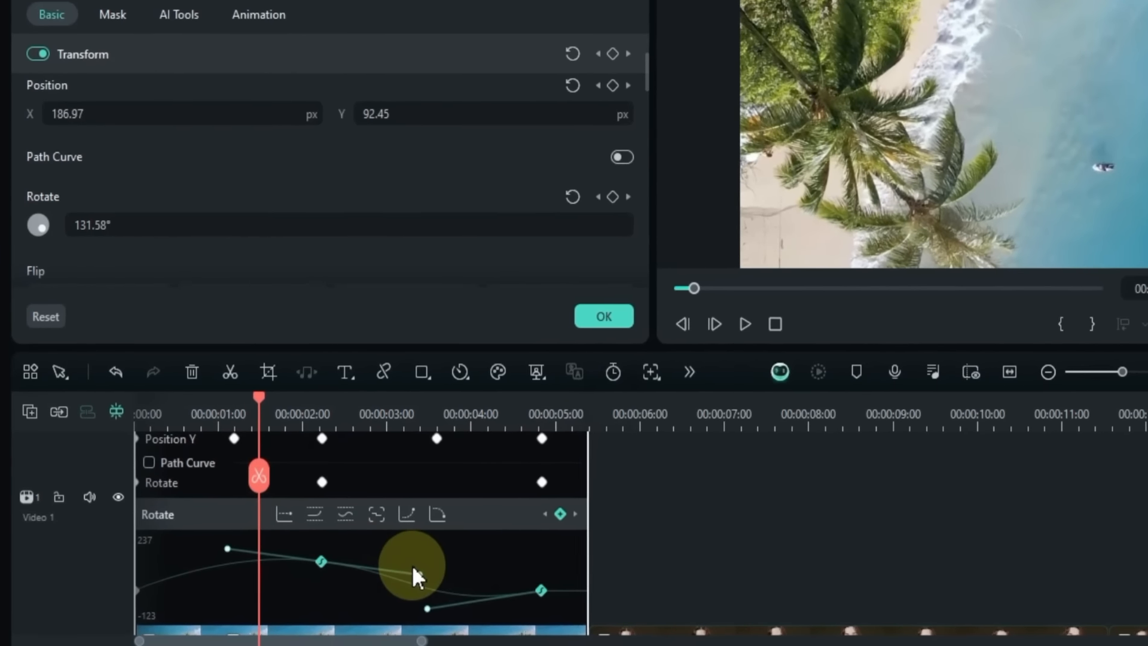
Step: Toggle the first clip's keyframe graph on the timeline and leave it hidden, with only the keyframe markers under the clip
scroll(418, 564, down, 2)
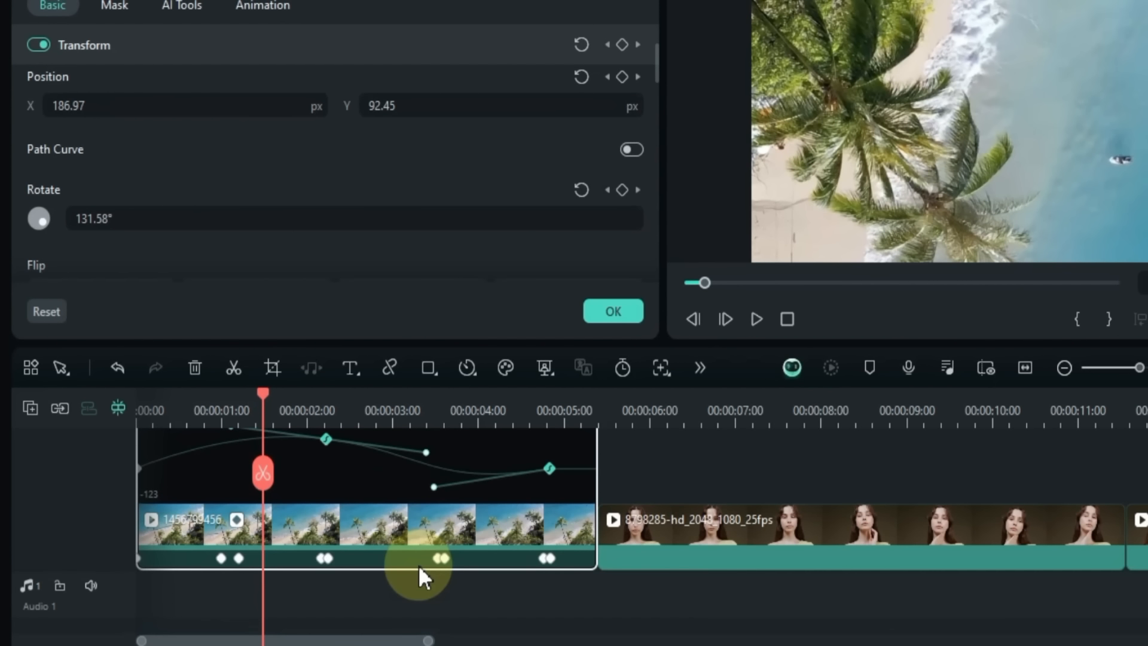
scroll(256, 530, down, 1)
scroll(239, 524, up, 3)
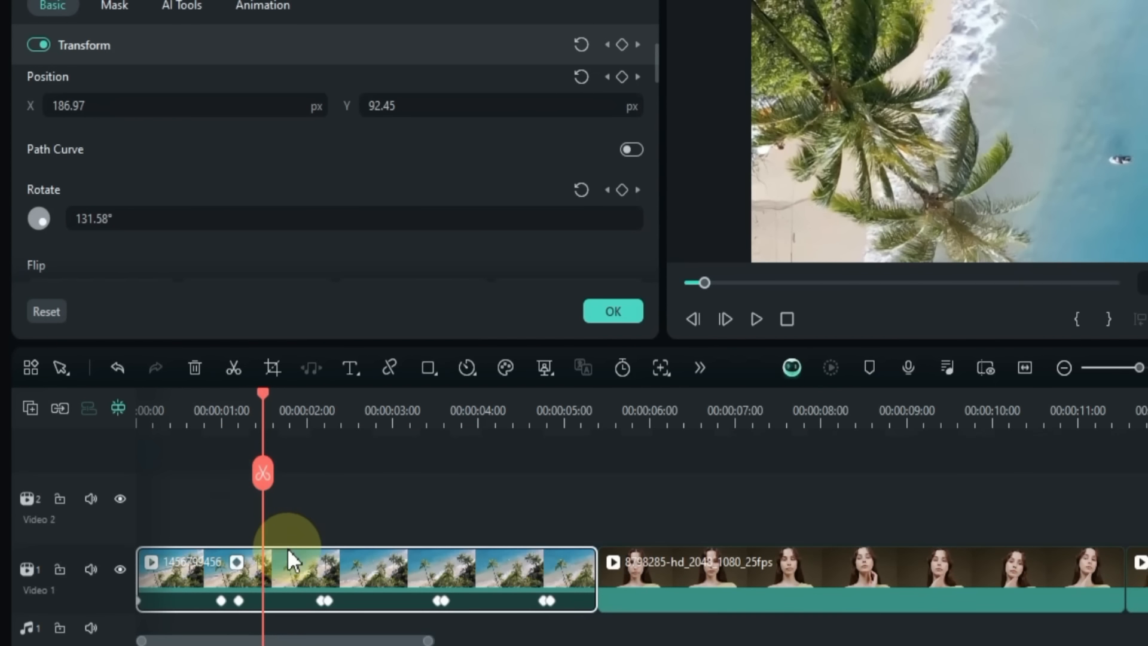
click(239, 566)
scroll(289, 551, down, 4)
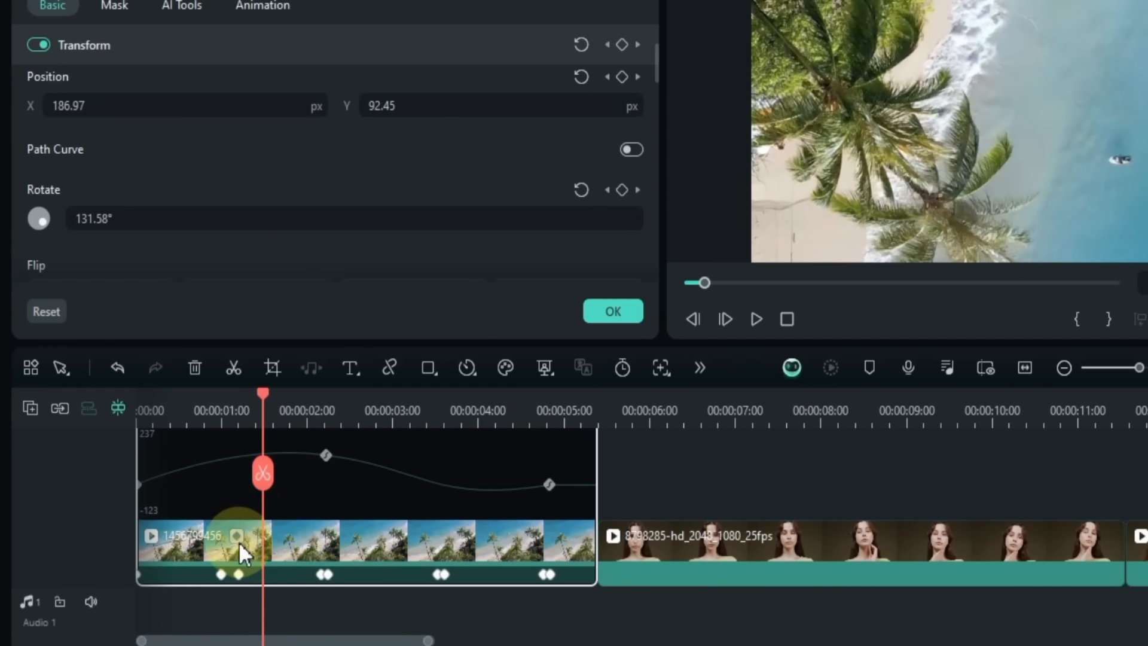
click(237, 538)
scroll(378, 493, up, 2)
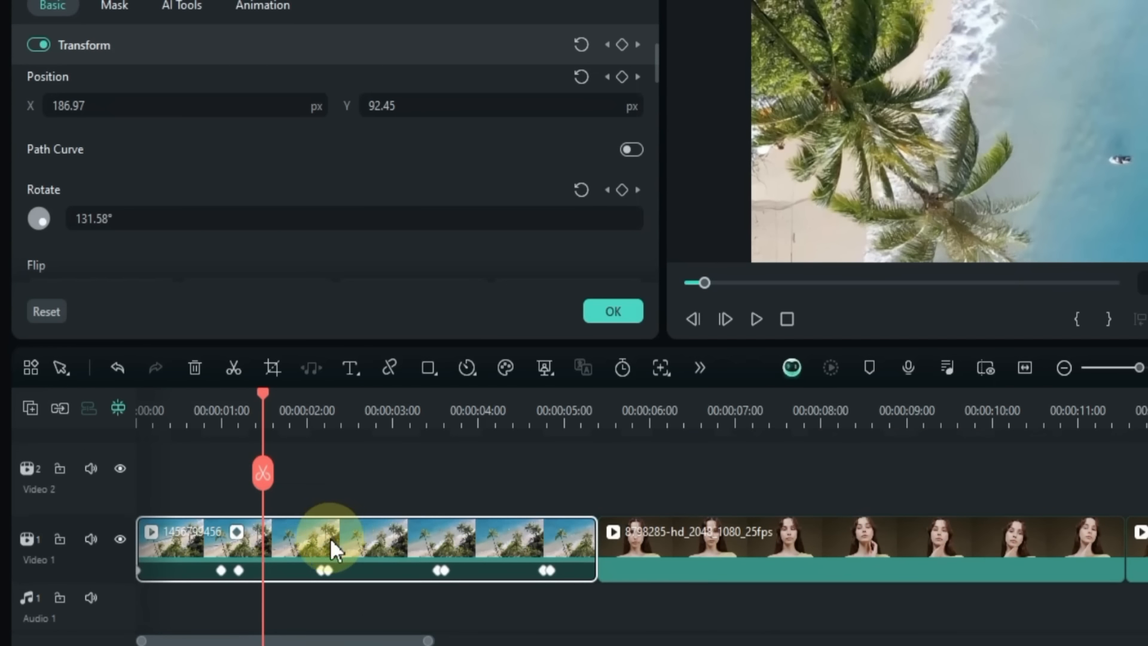
Step: Move the first clip's two keyframes around one second earlier, placing the position keyframe at 00:00:01:00
click(238, 571)
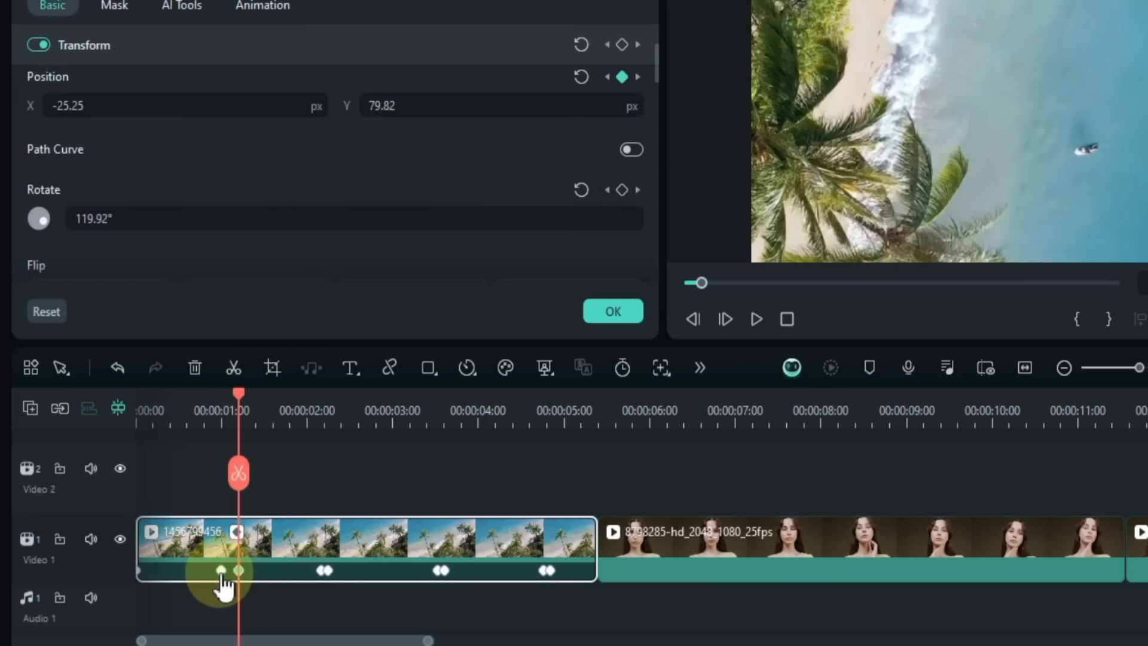
drag(230, 577, 203, 575)
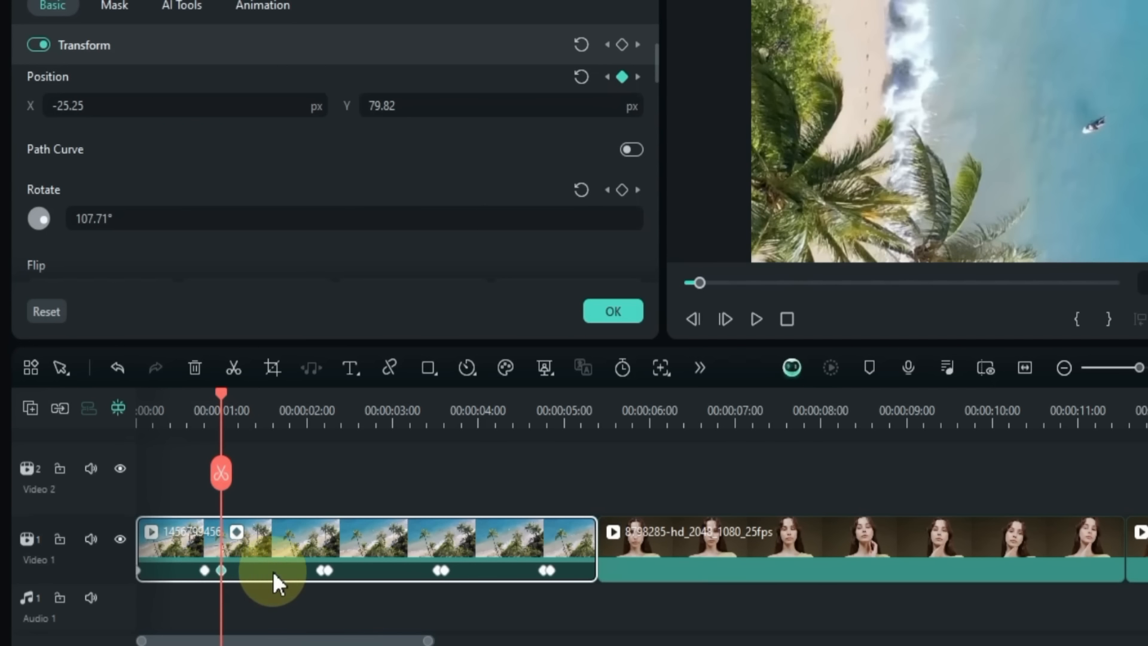
Step: Try selecting all of the first clip's keyframes at once, and clear the selection
click(324, 571)
right_click(321, 573)
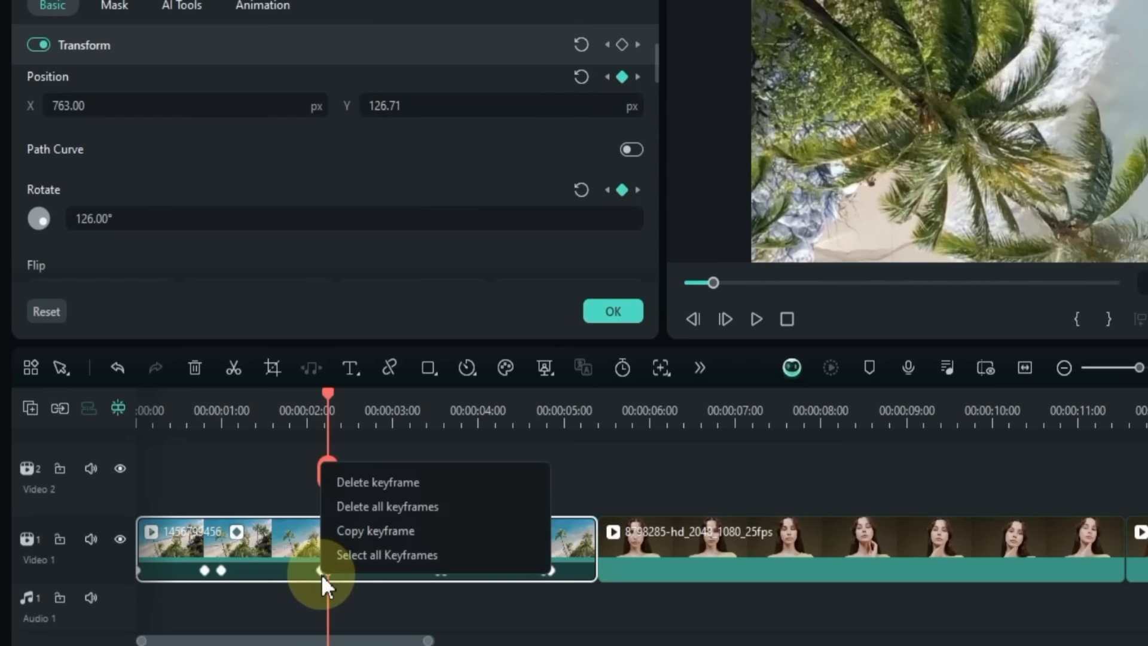
click(396, 550)
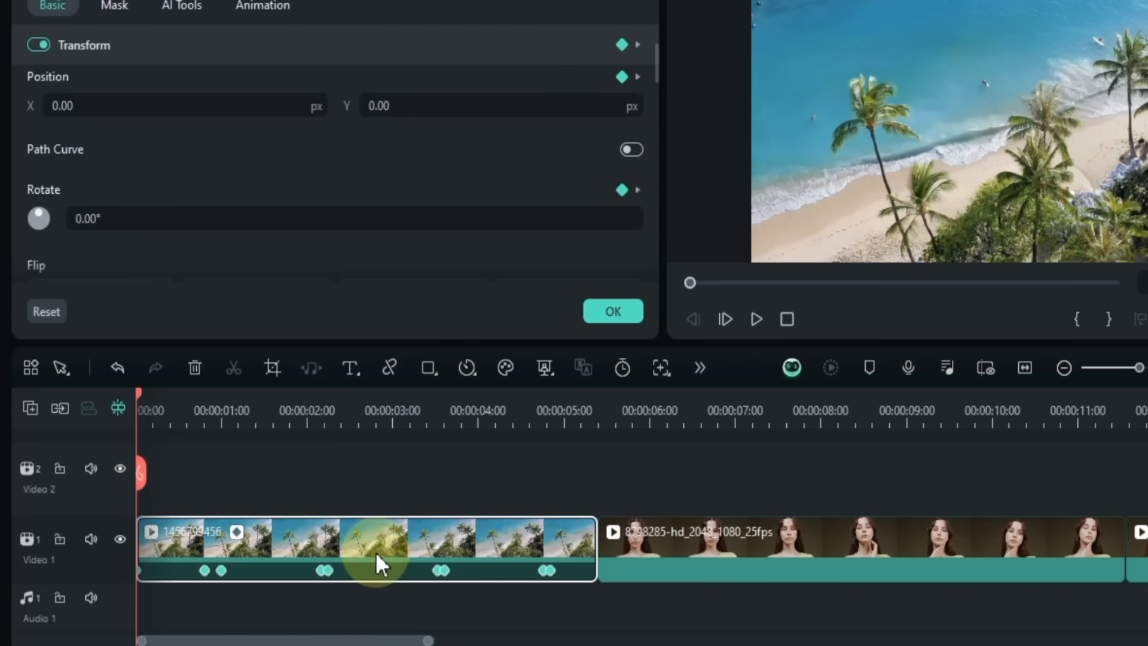
mouse_move(332, 570)
mouse_down()
mouse_move(359, 571)
mouse_move(322, 580)
mouse_up()
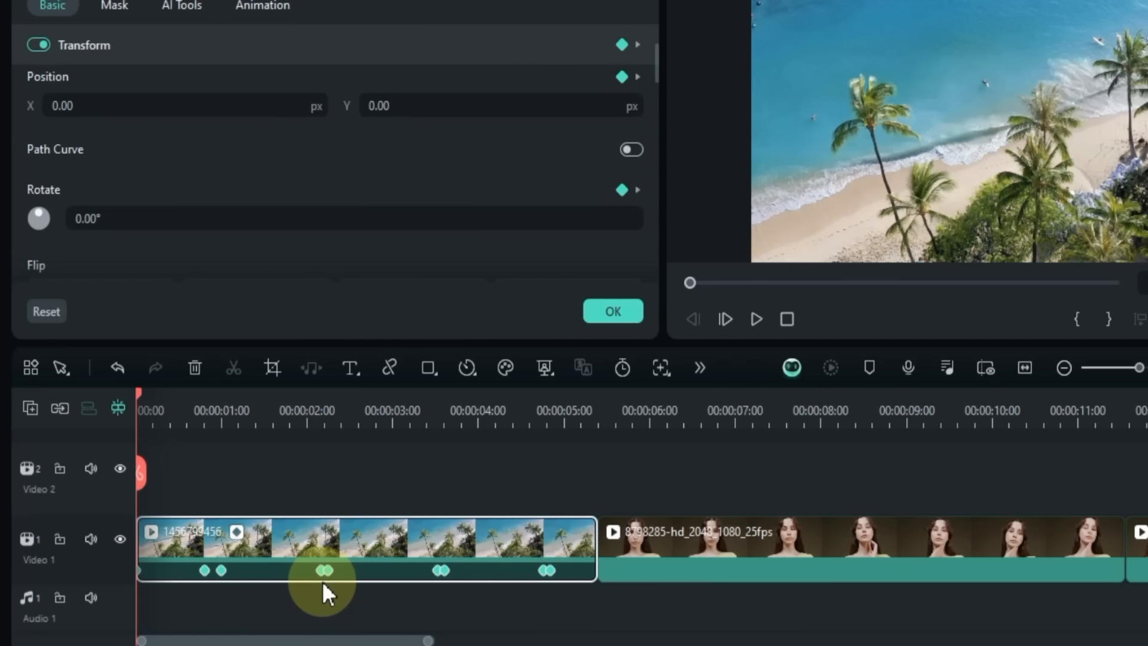
click(336, 558)
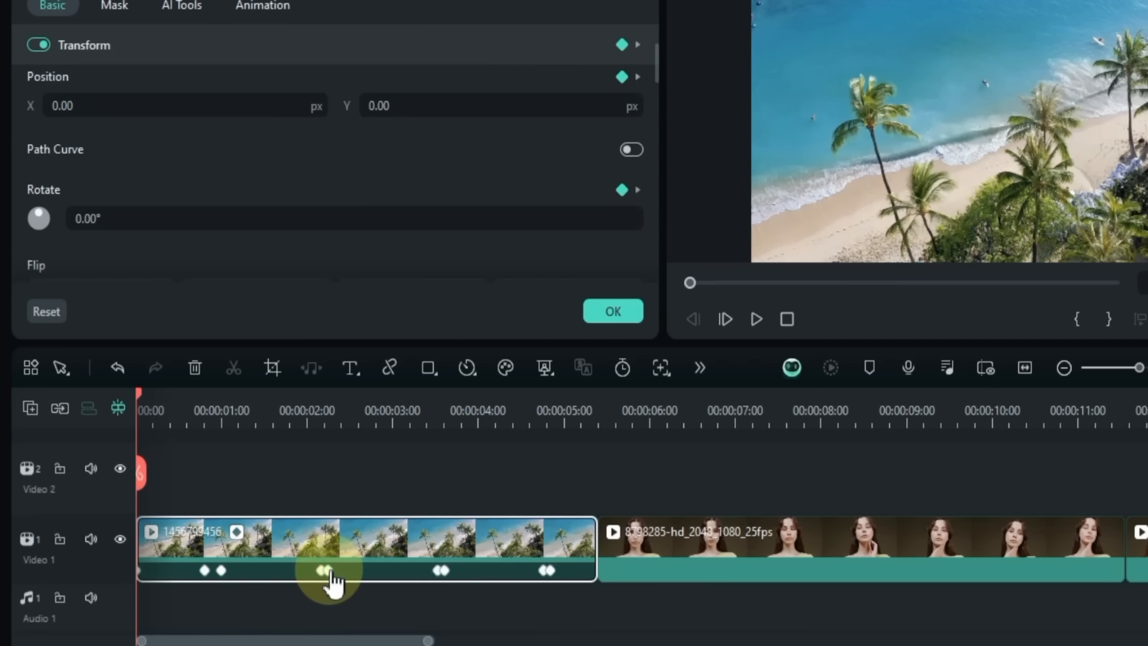
Step: Copy the first clip's keyframe at 00:00:02:06, paste it at 00:00:01:13, and preview the animation around it
click(329, 570)
right_click(329, 569)
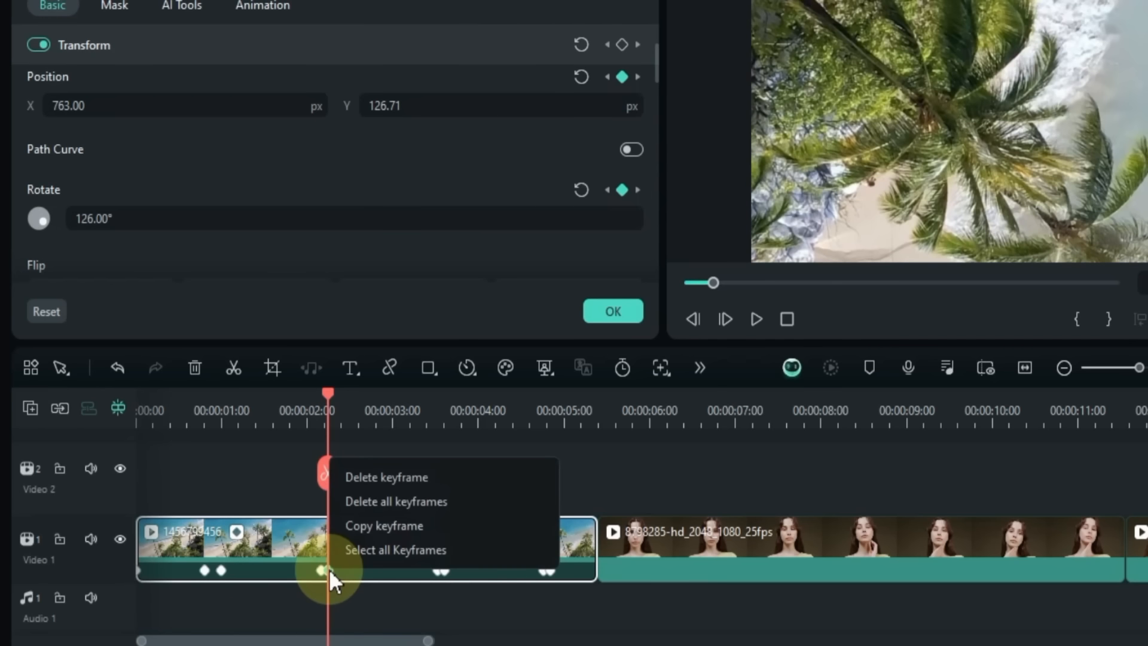
click(386, 535)
drag(328, 413, 268, 450)
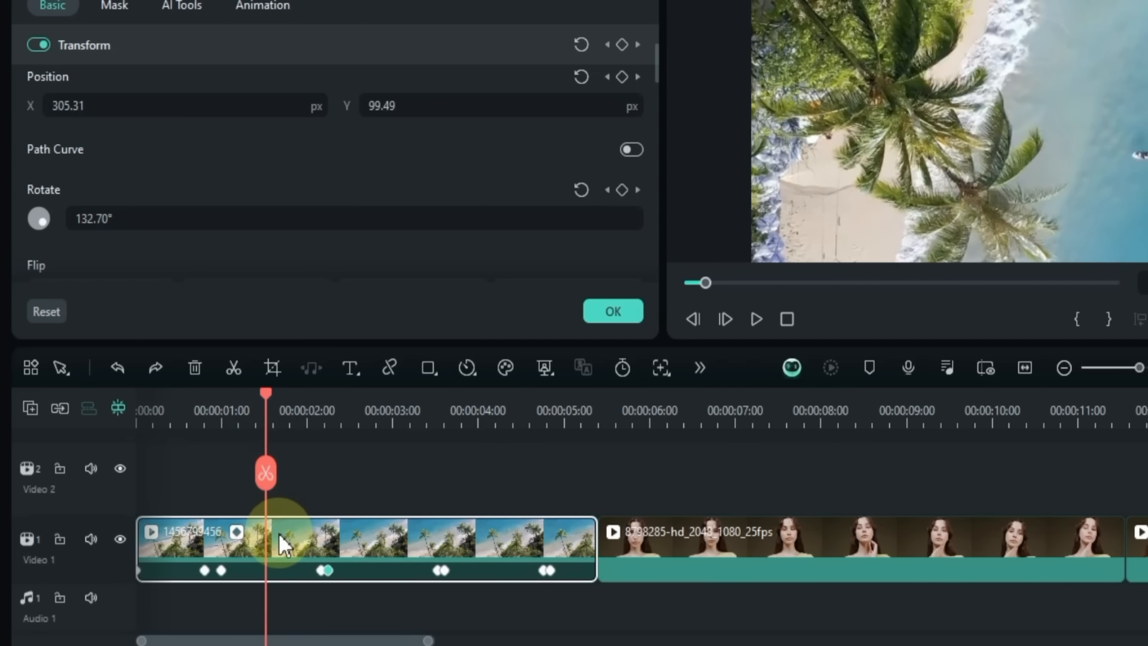
right_click(269, 550)
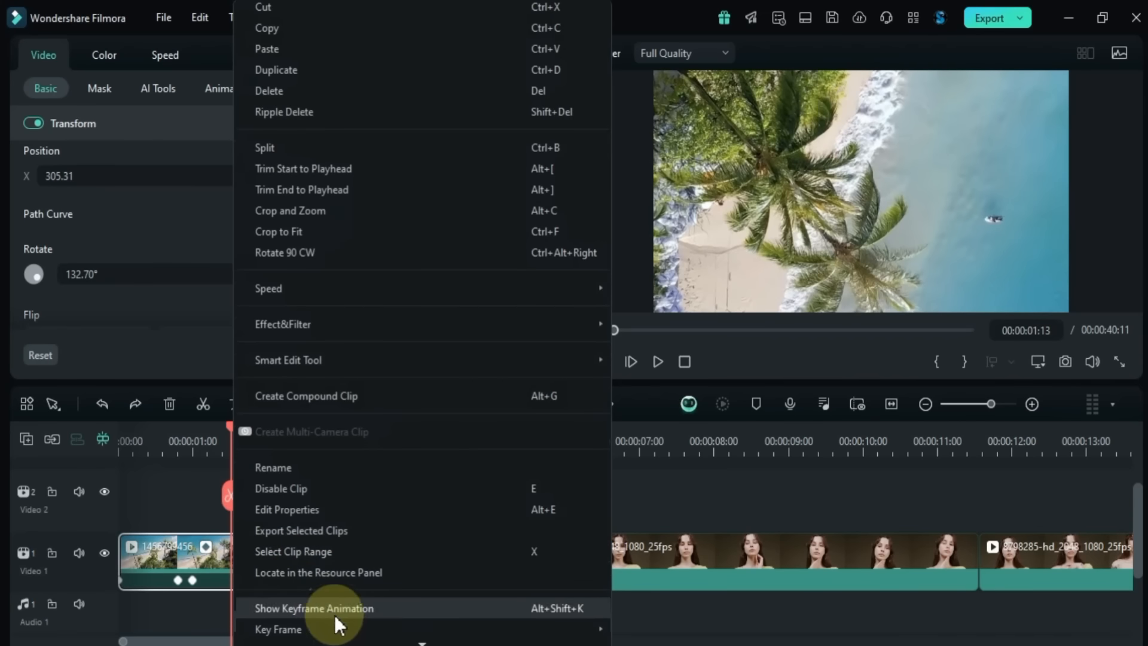
mouse_move(335, 625)
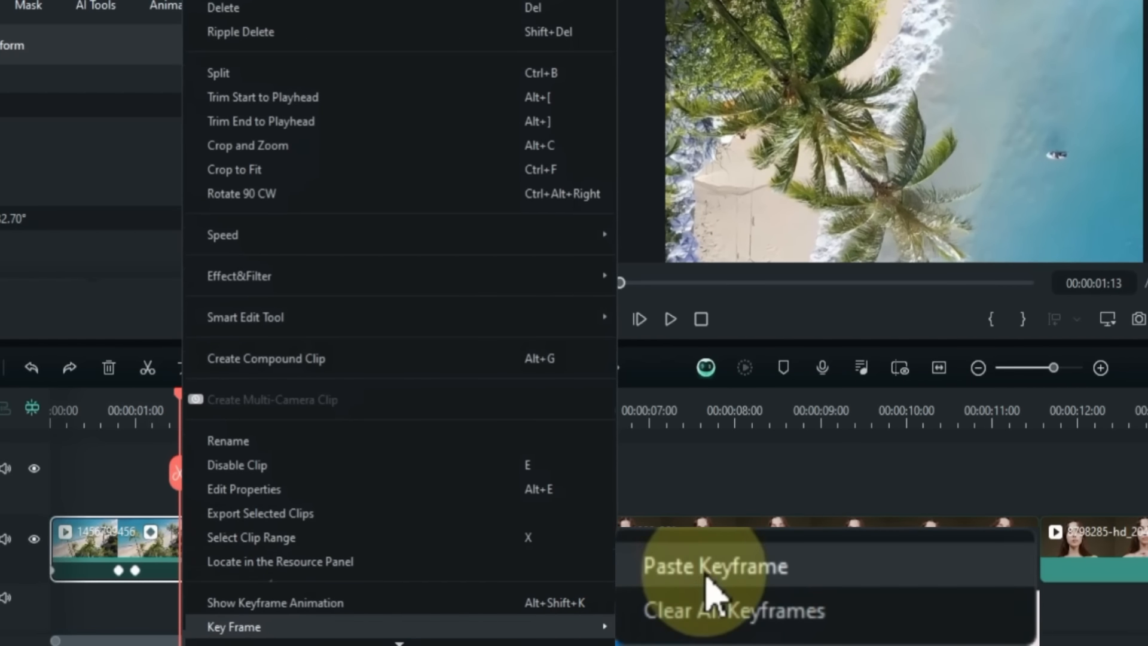
click(640, 583)
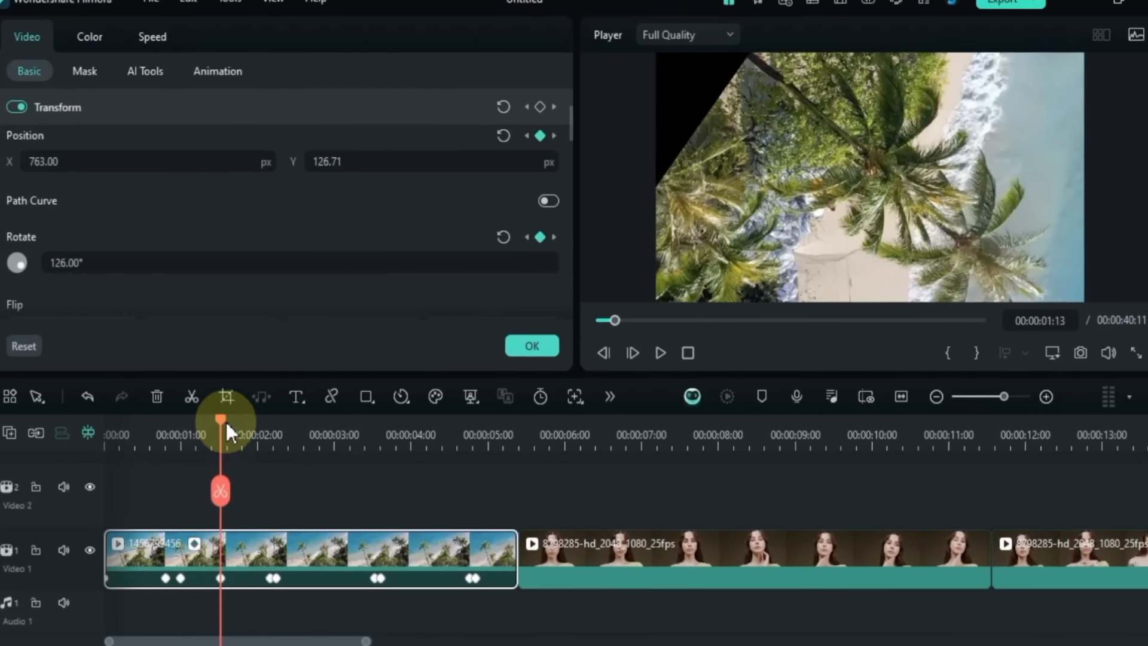
drag(179, 402, 149, 434)
drag(205, 461, 324, 497)
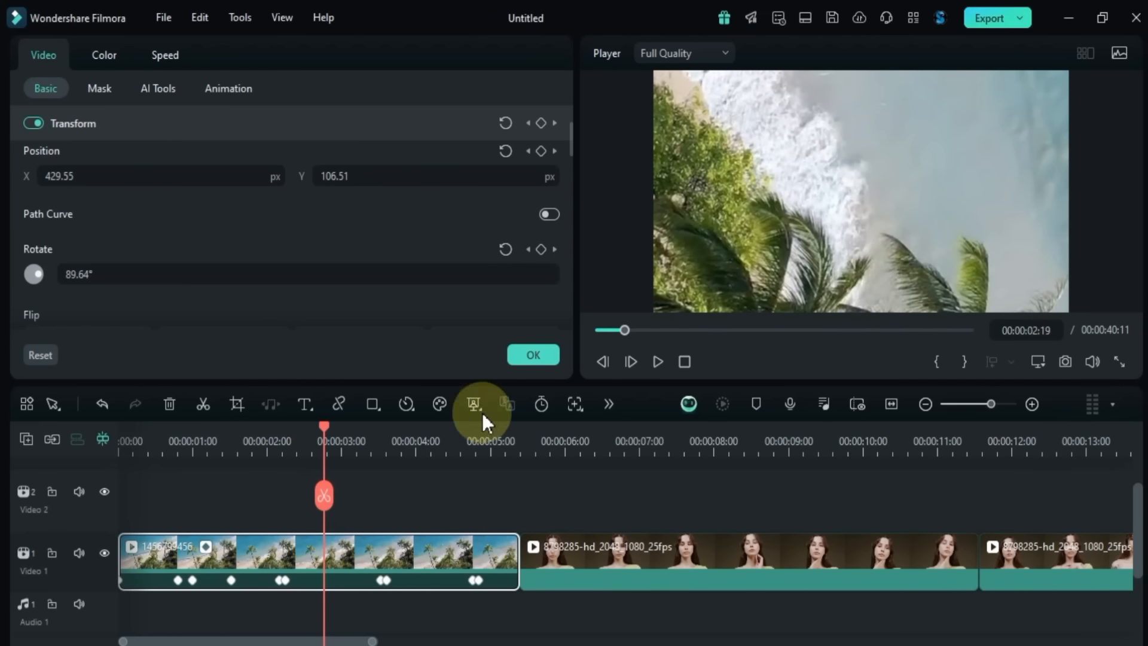
Step: Close the first clip's properties and save the project under the file name "My new project.wfp"
scroll(525, 261, up, 2)
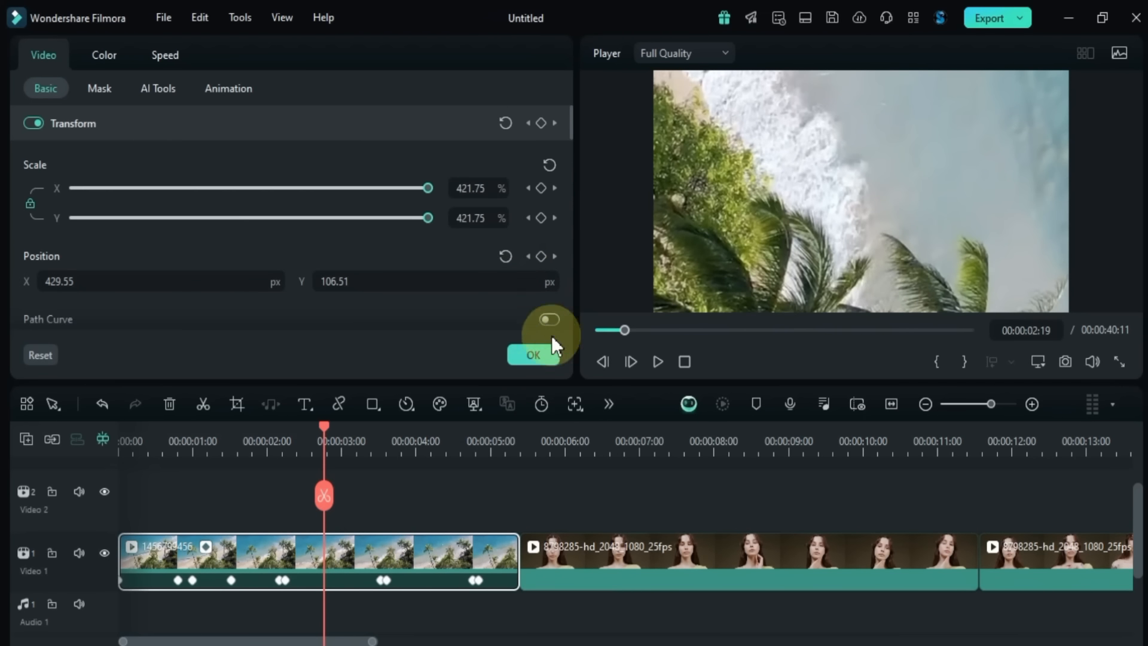
click(557, 354)
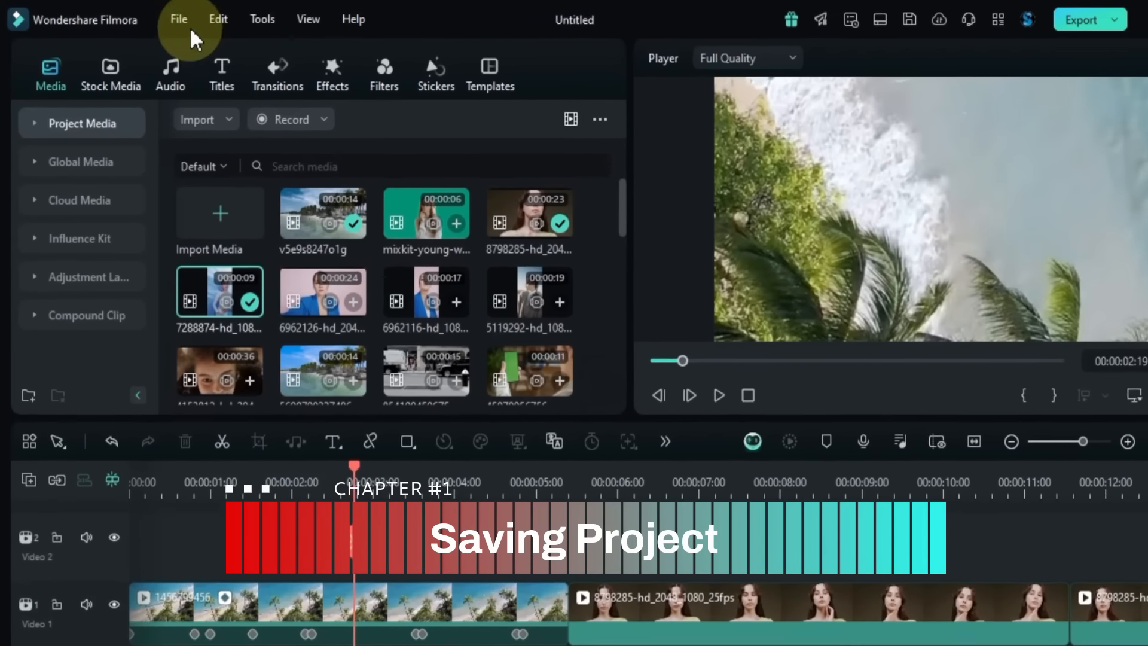
click(167, 19)
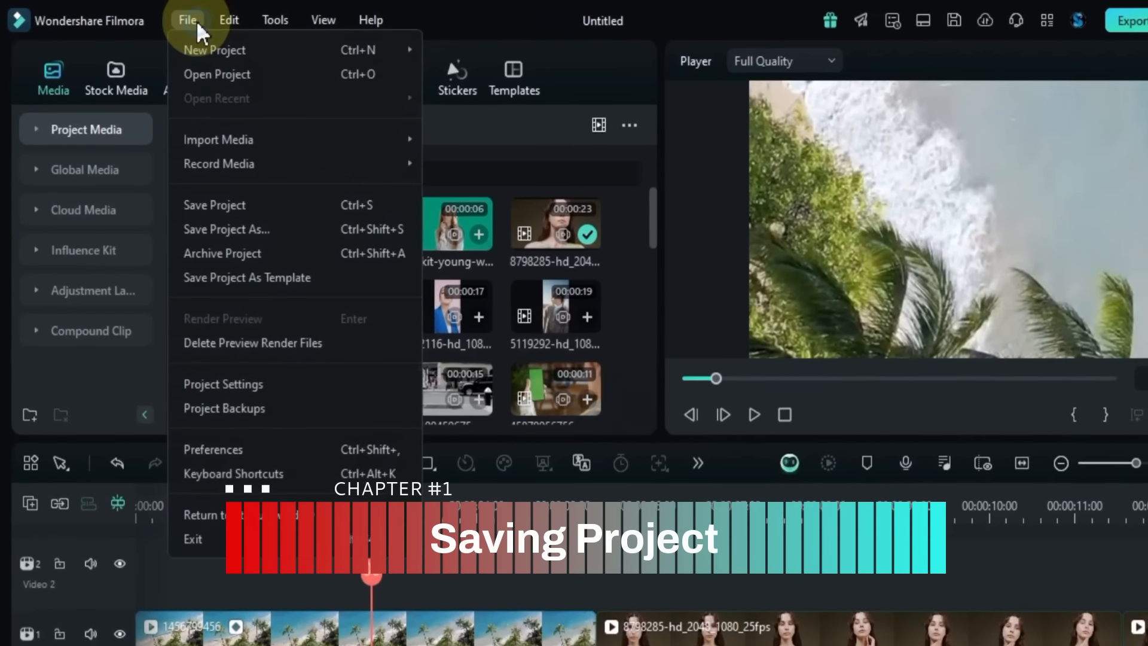
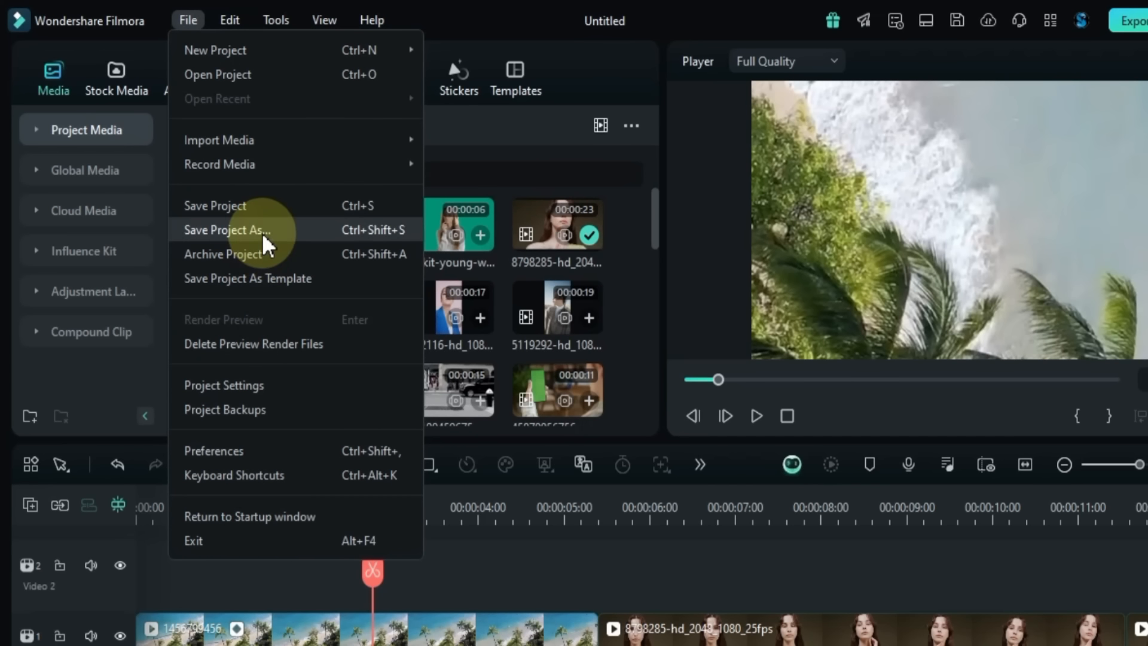
click(263, 234)
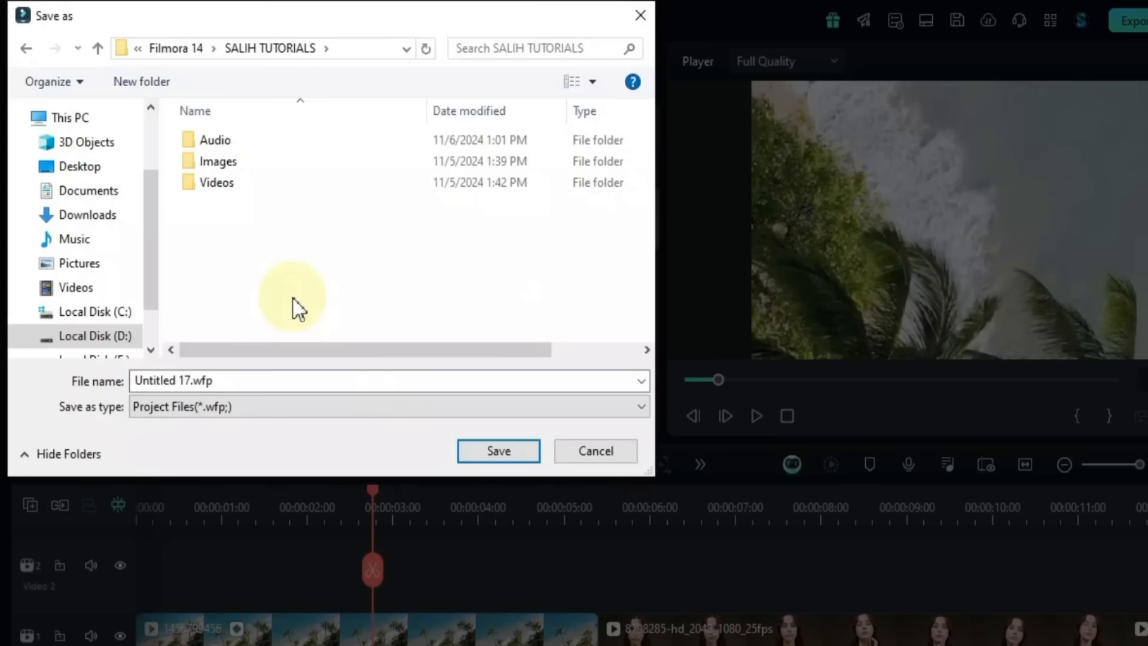
click(192, 386)
click(186, 384)
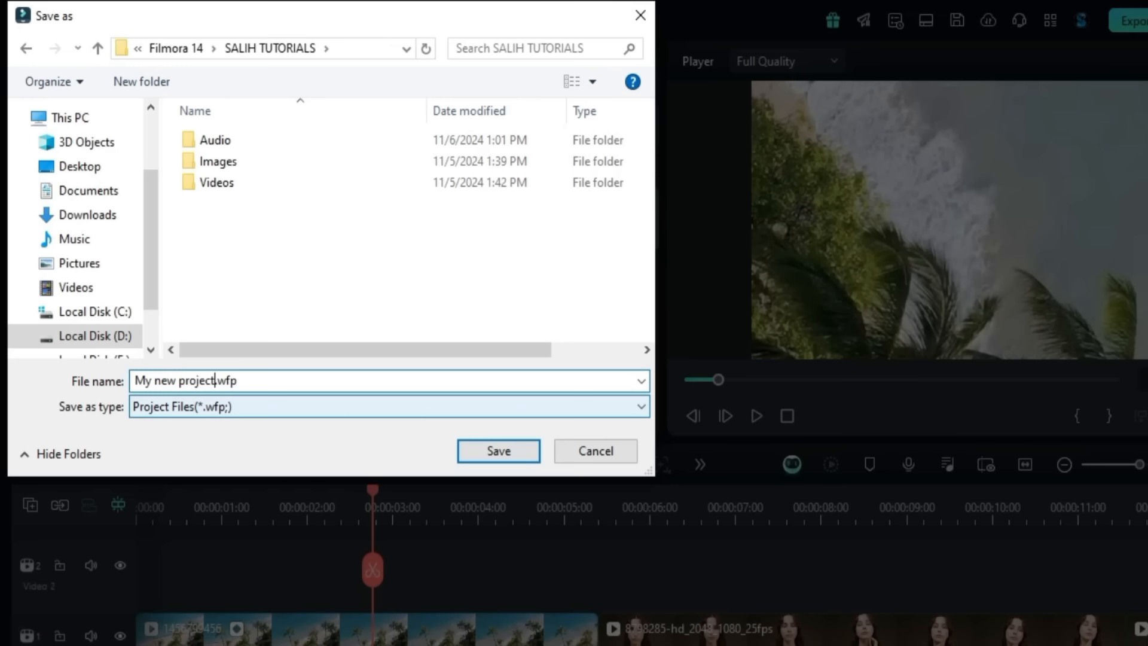
click(488, 461)
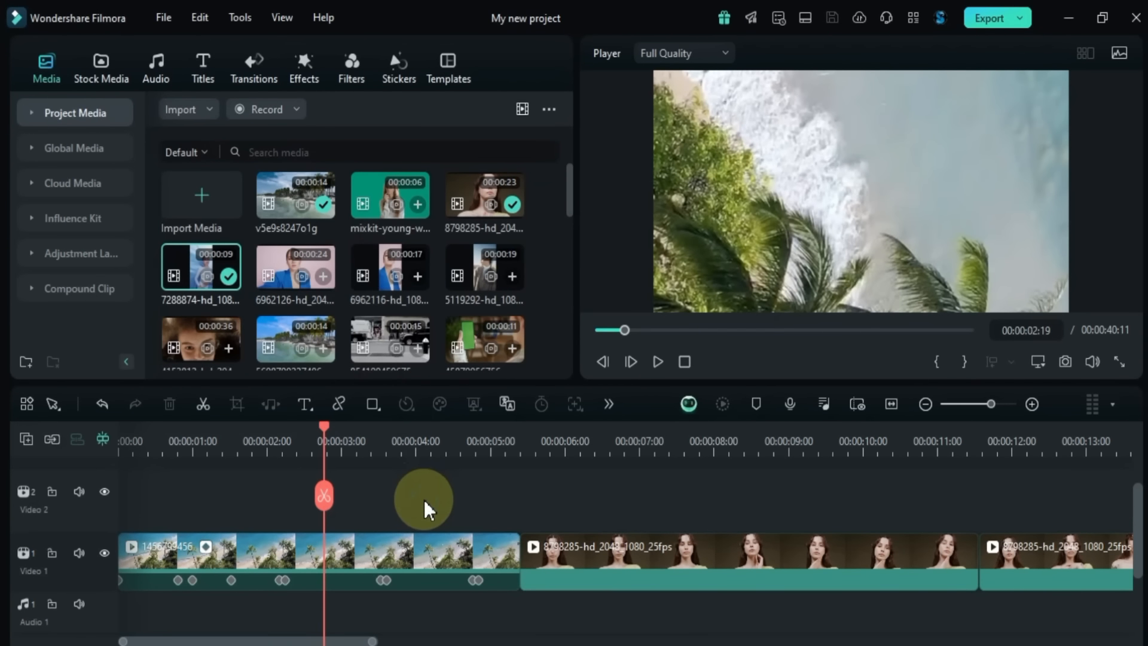
Step: Place the media clip 98000485 at the start of the Video 2 track and dismiss the project-settings prompt
scroll(442, 304, down, 2)
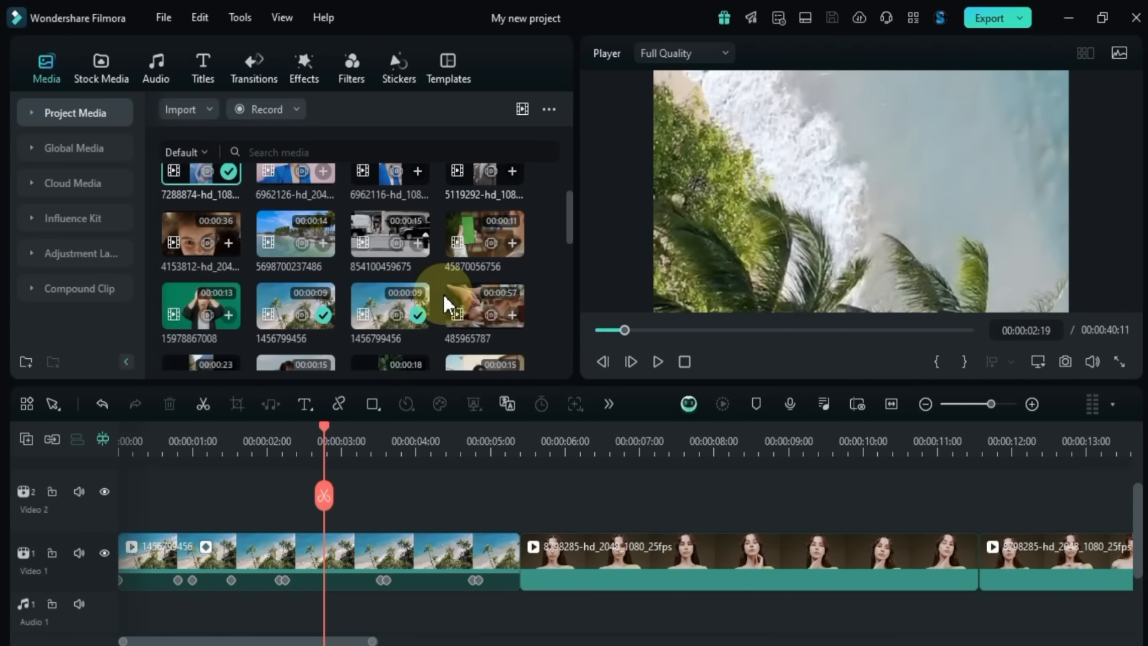
scroll(444, 293, down, 2)
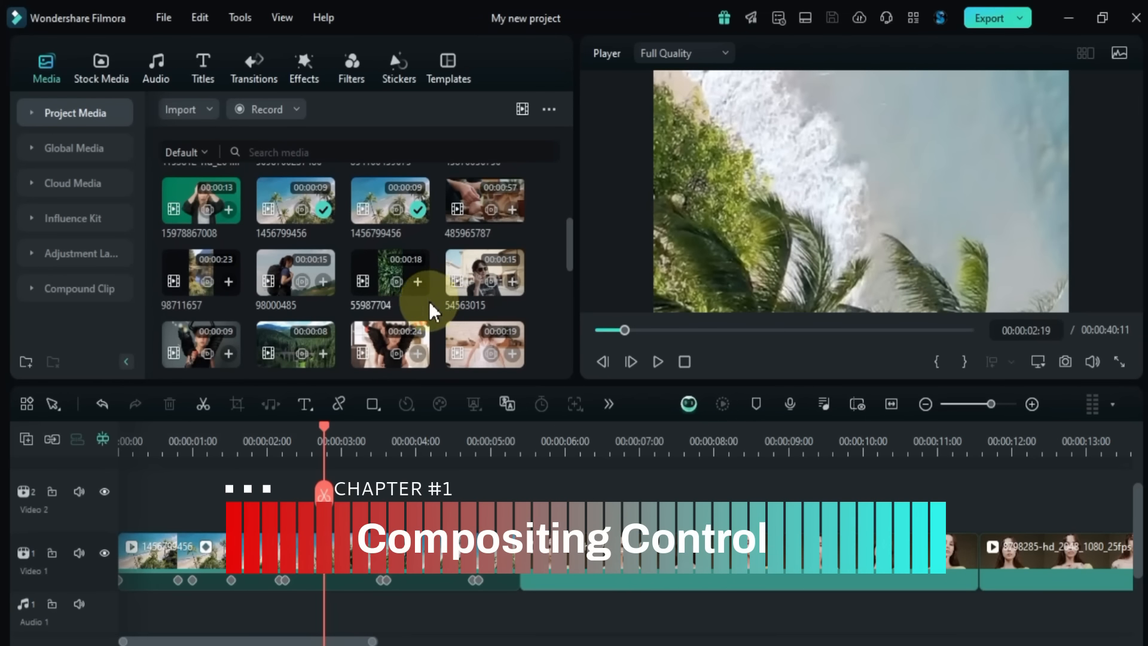
drag(291, 277, 96, 499)
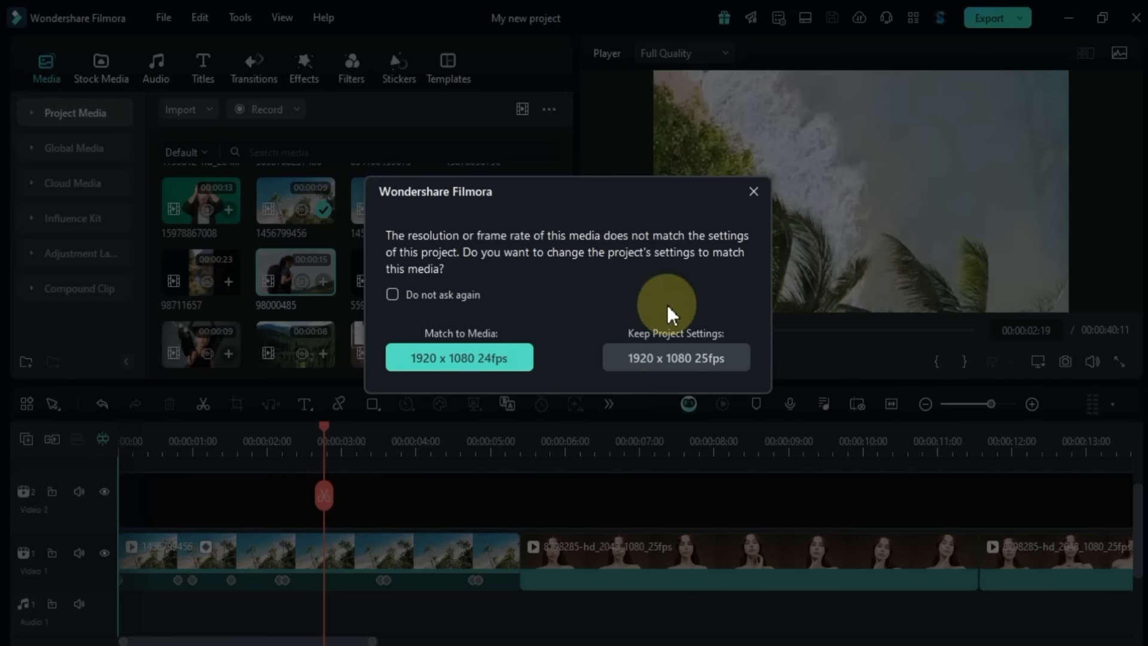
click(752, 191)
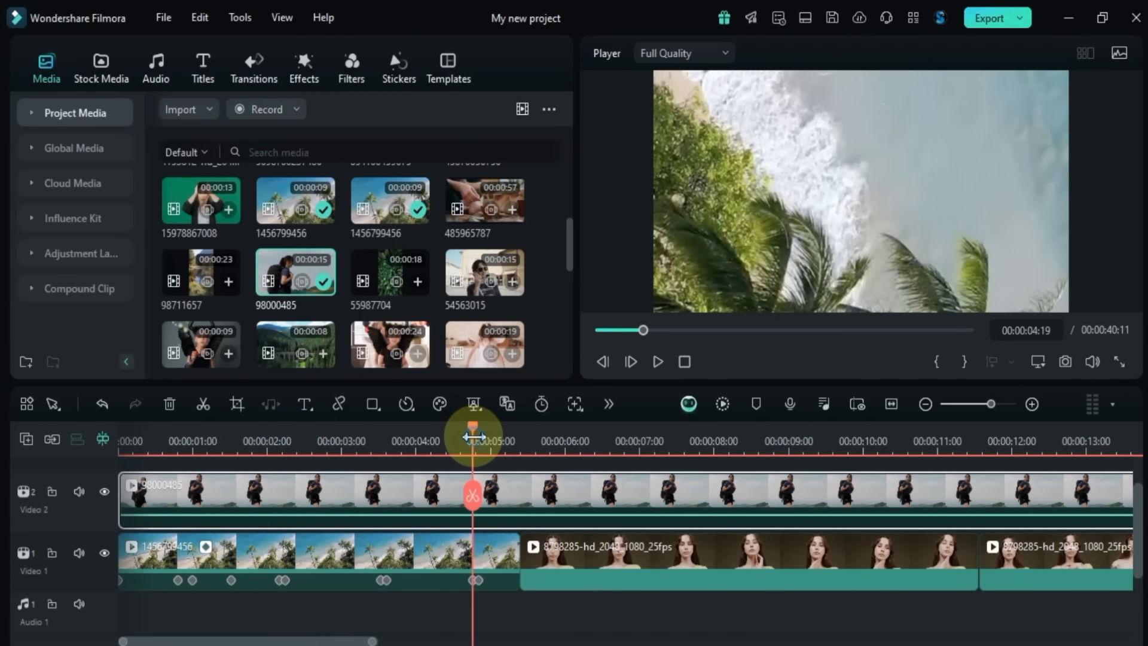
Step: Split the Video 2 clip where the first Video 1 clip ends, and delete the remainder after the cut
click(520, 443)
click(519, 495)
click(574, 498)
key(Delete)
click(398, 453)
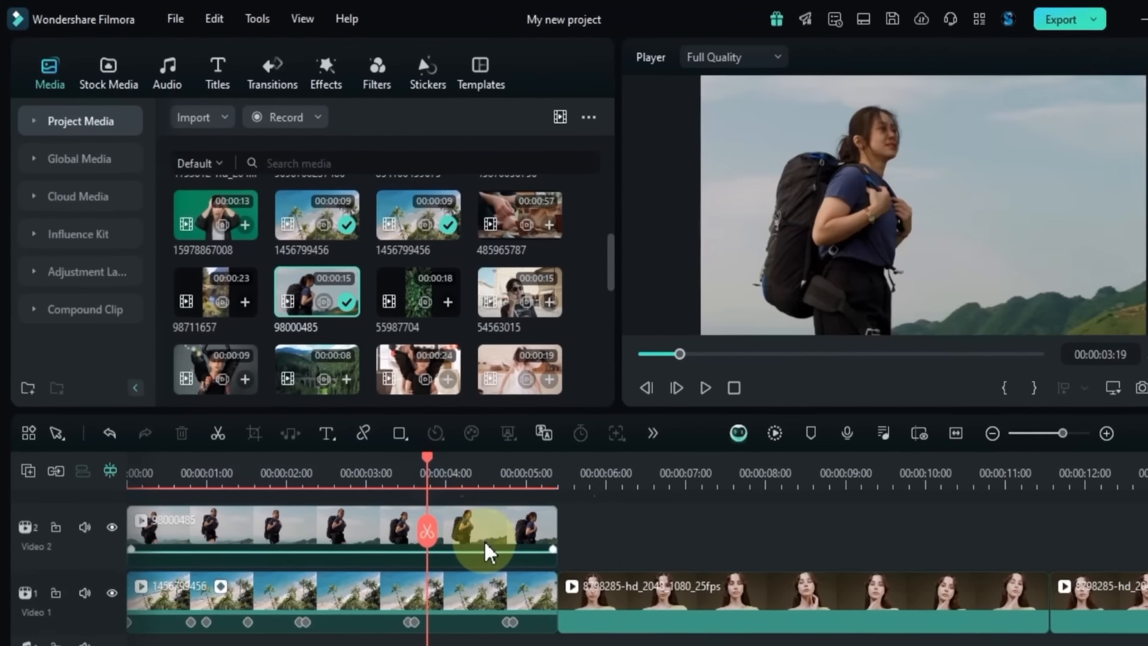
Step: Open the Compositing settings of the Video 2 clip and toggle Compositing off and back on
double_click(452, 503)
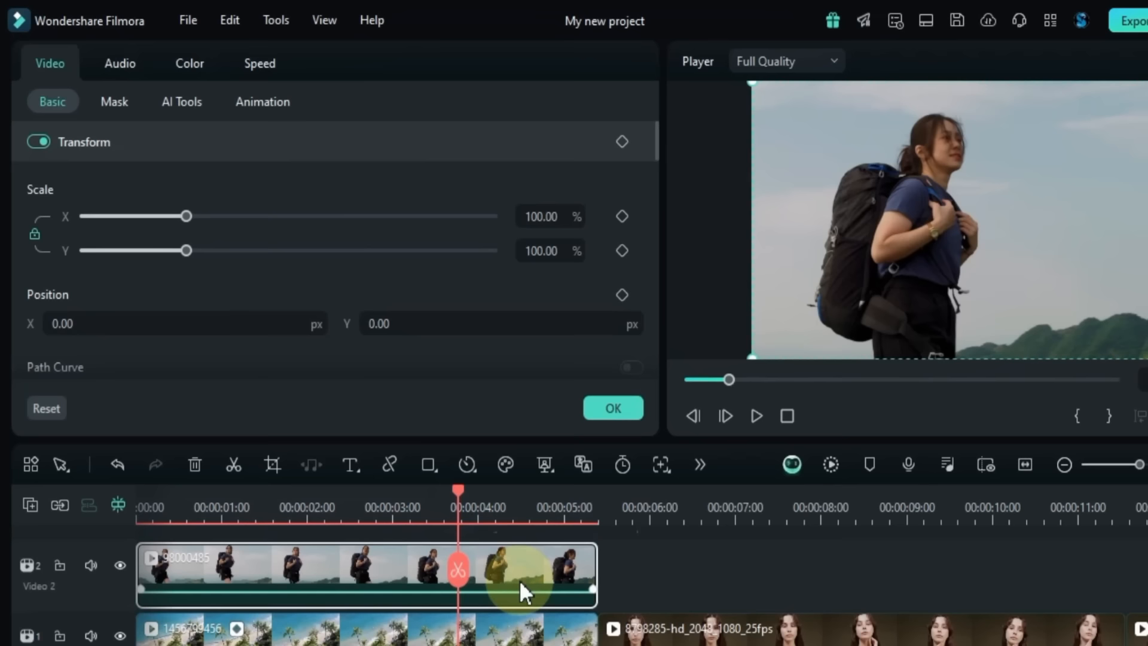
scroll(432, 290, down, 5)
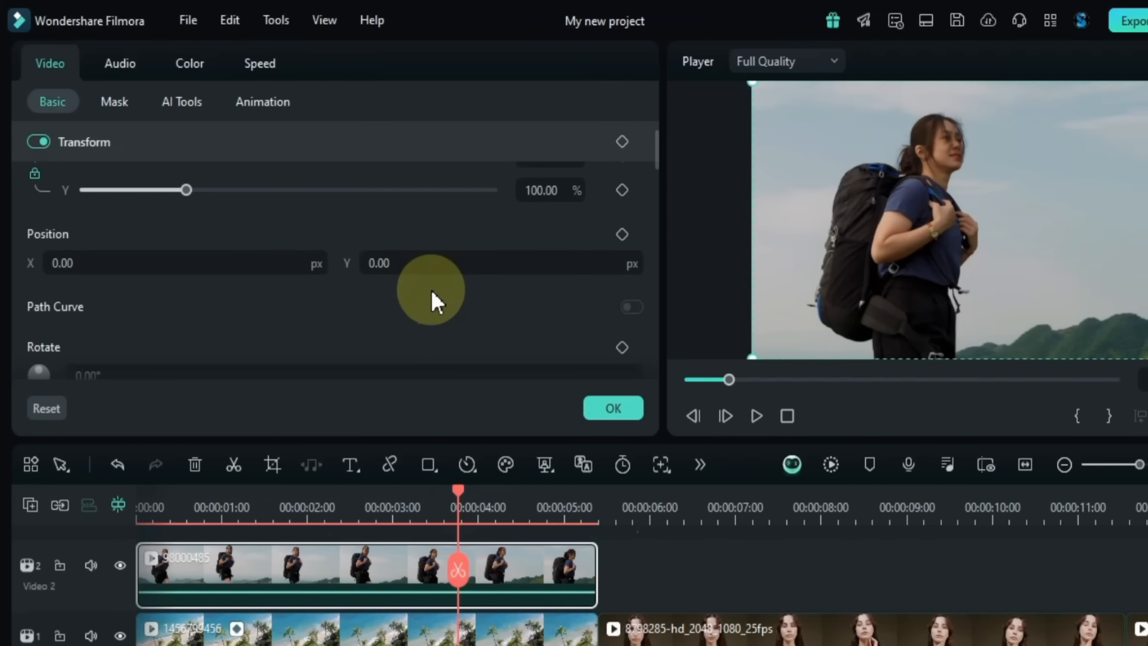
scroll(431, 290, down, 2)
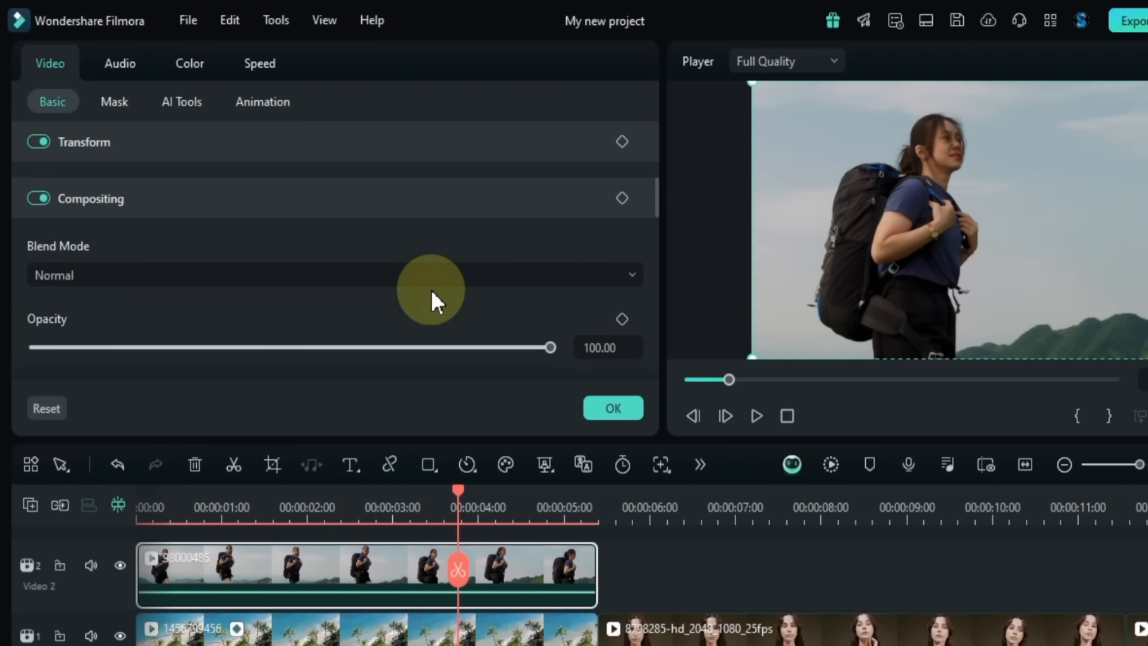
click(41, 204)
click(41, 203)
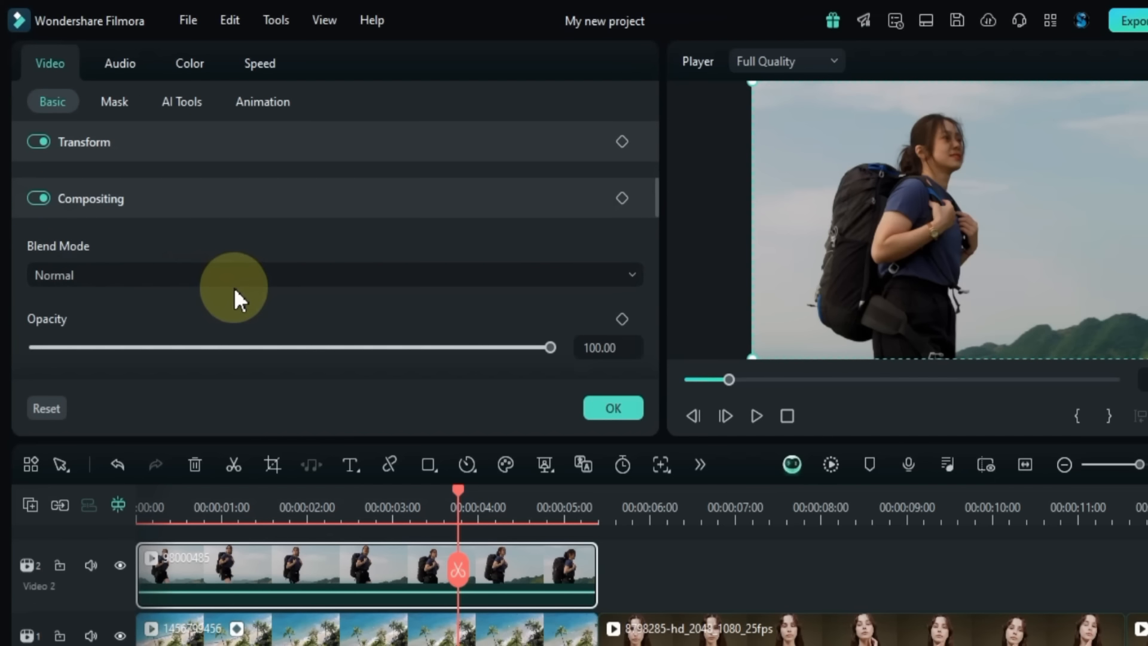
Step: Browse the blend modes for the Video 2 clip and set its blend mode to Hard Light
click(276, 275)
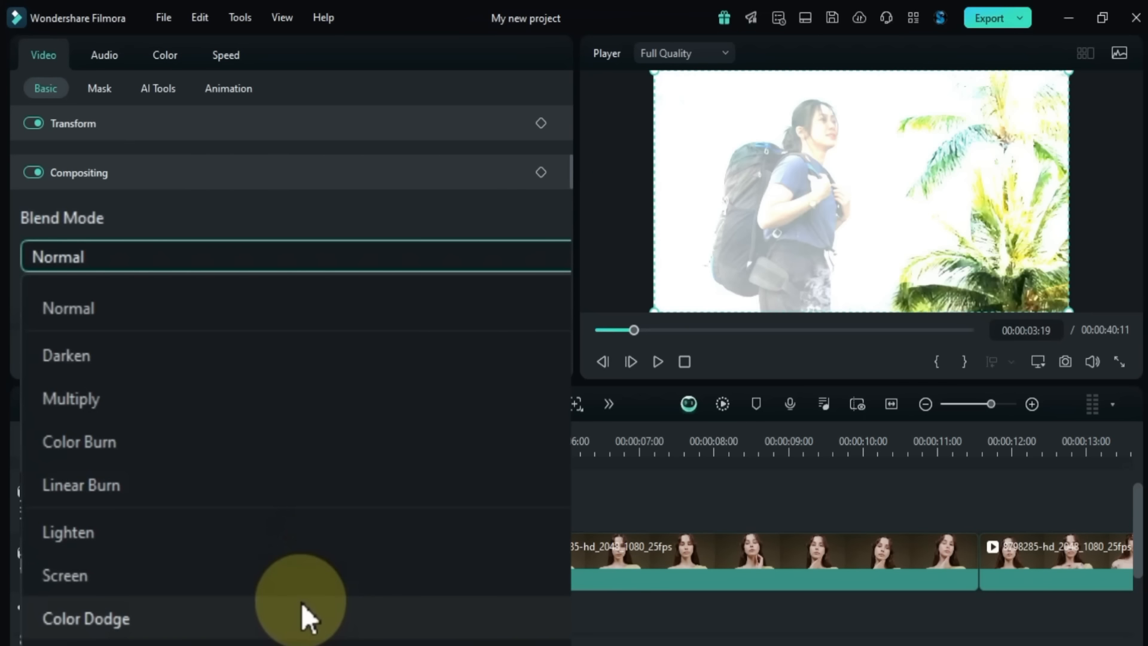
scroll(302, 602, down, 2)
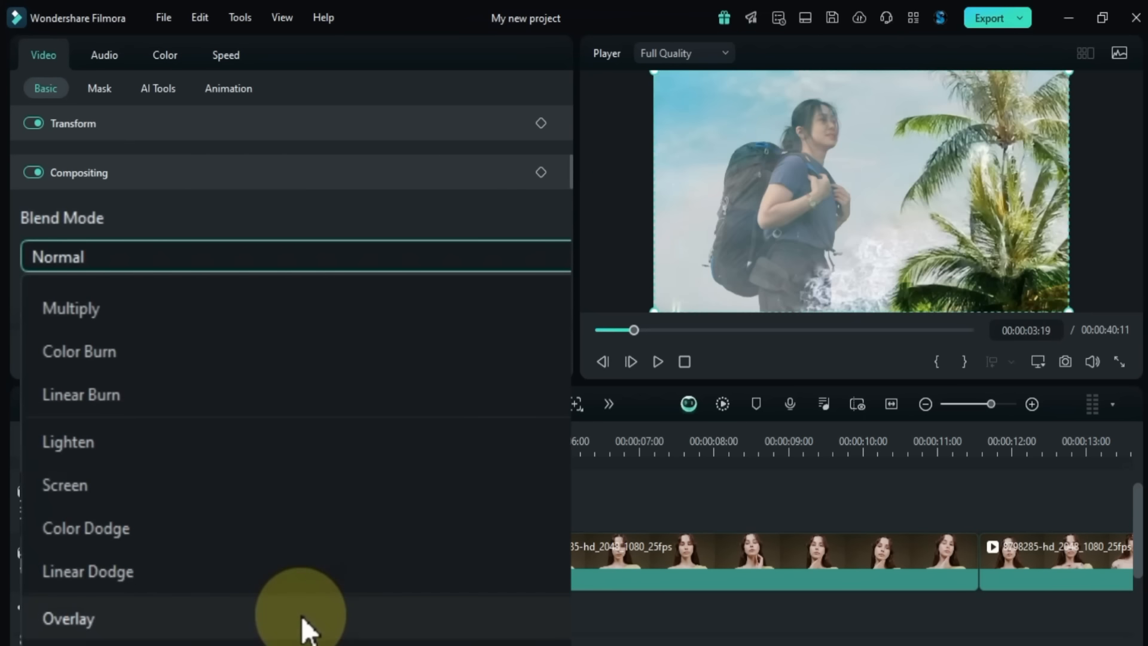
scroll(303, 622, down, 3)
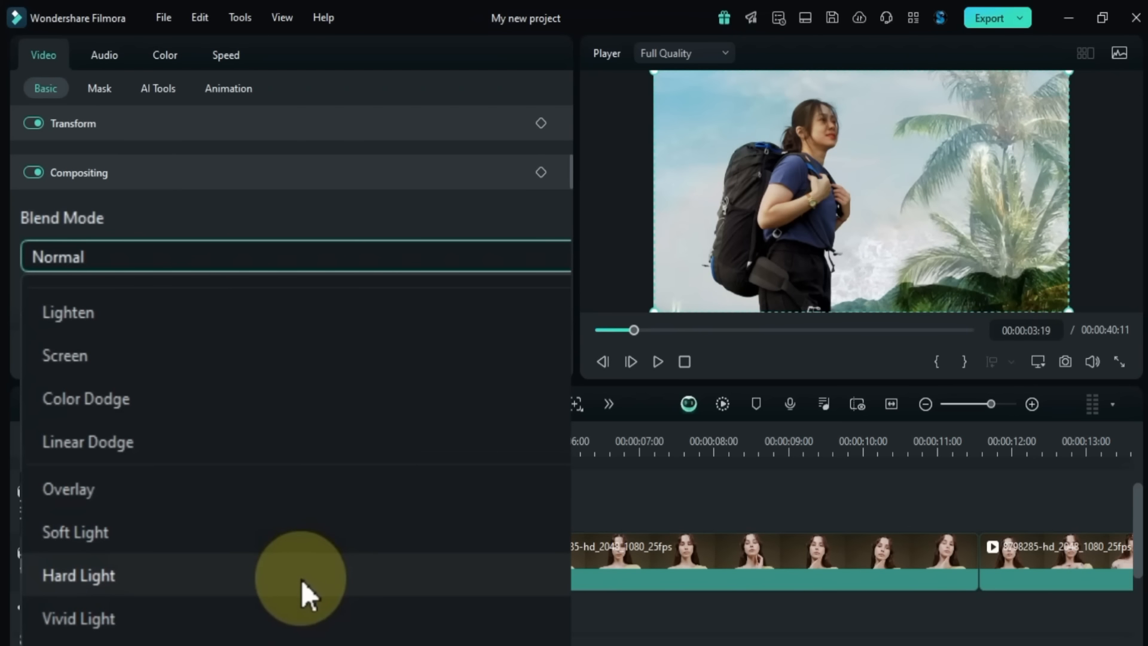
scroll(301, 580, down, 2)
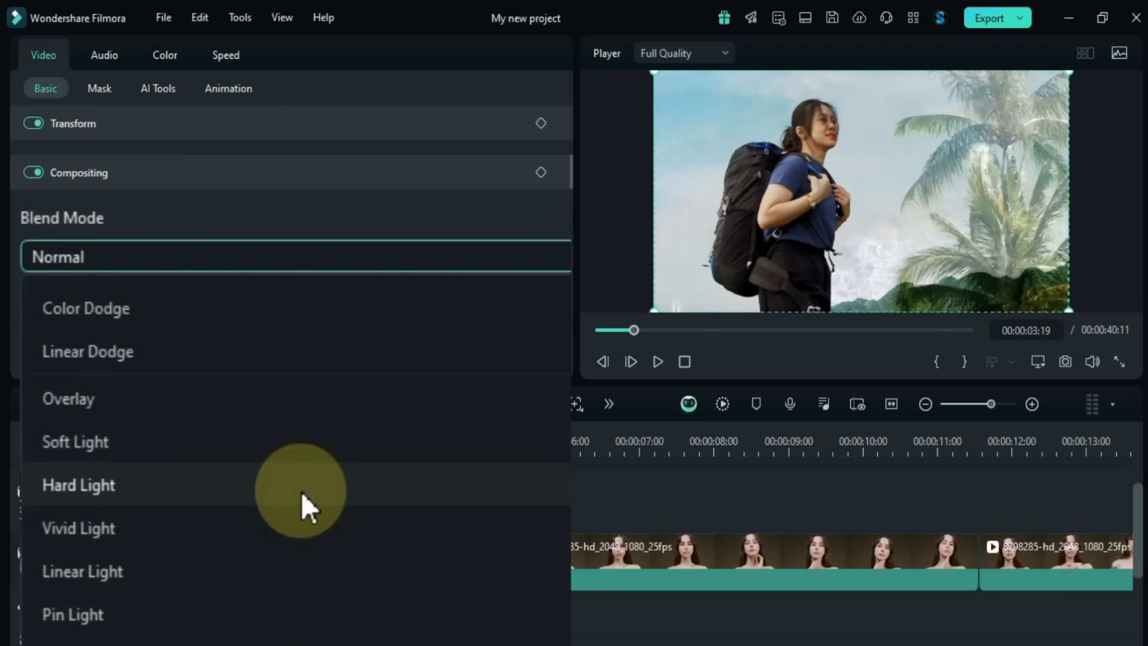
click(301, 493)
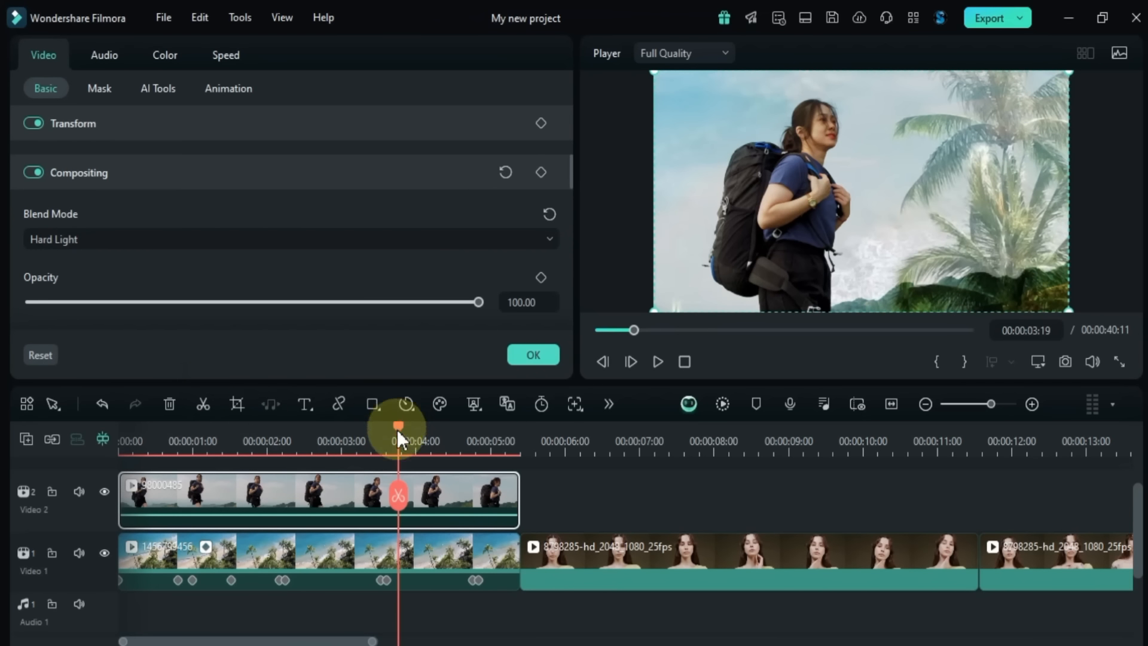
Step: Play the blended clips from the start of the timeline to check the Hard Light effect, and pause
drag(398, 430, 98, 475)
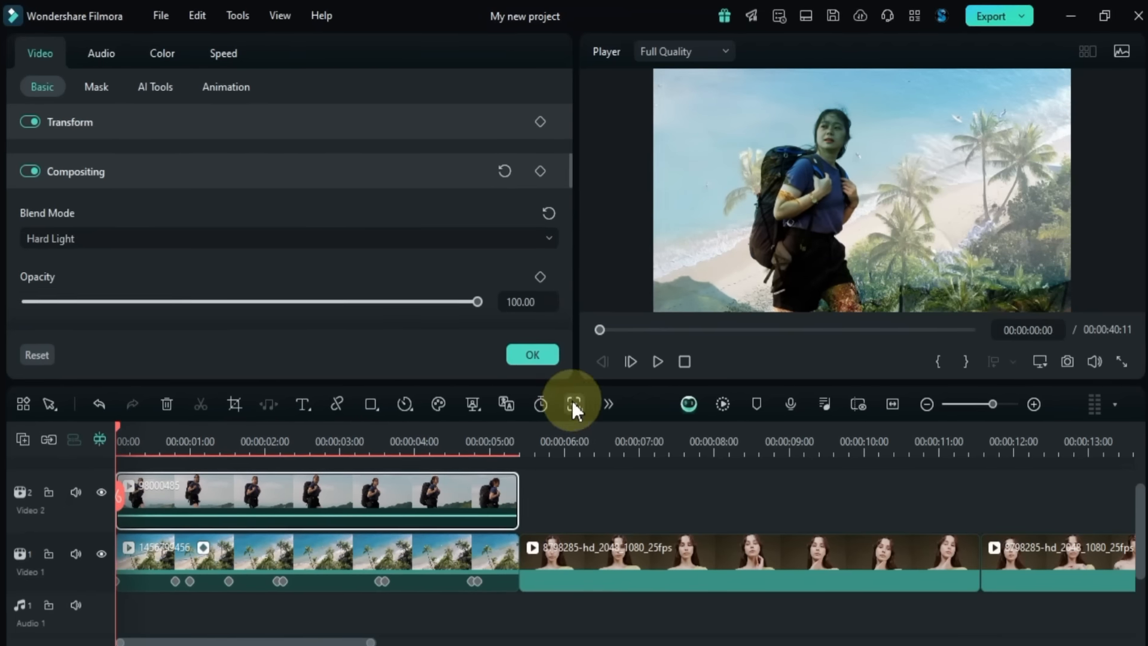
click(658, 361)
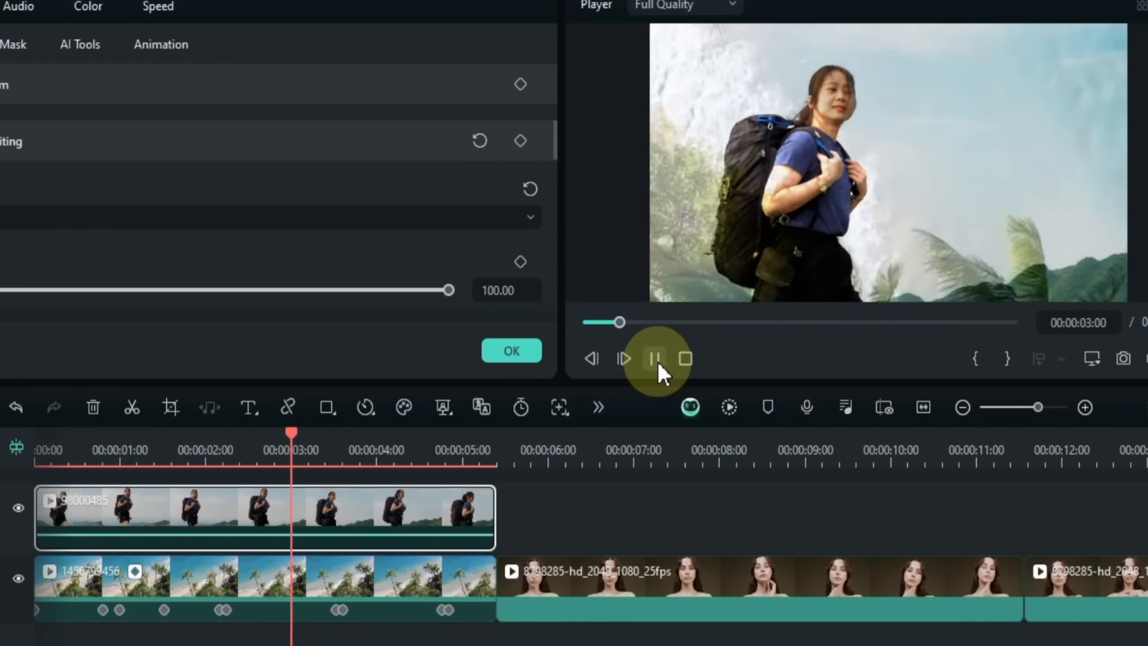
click(659, 359)
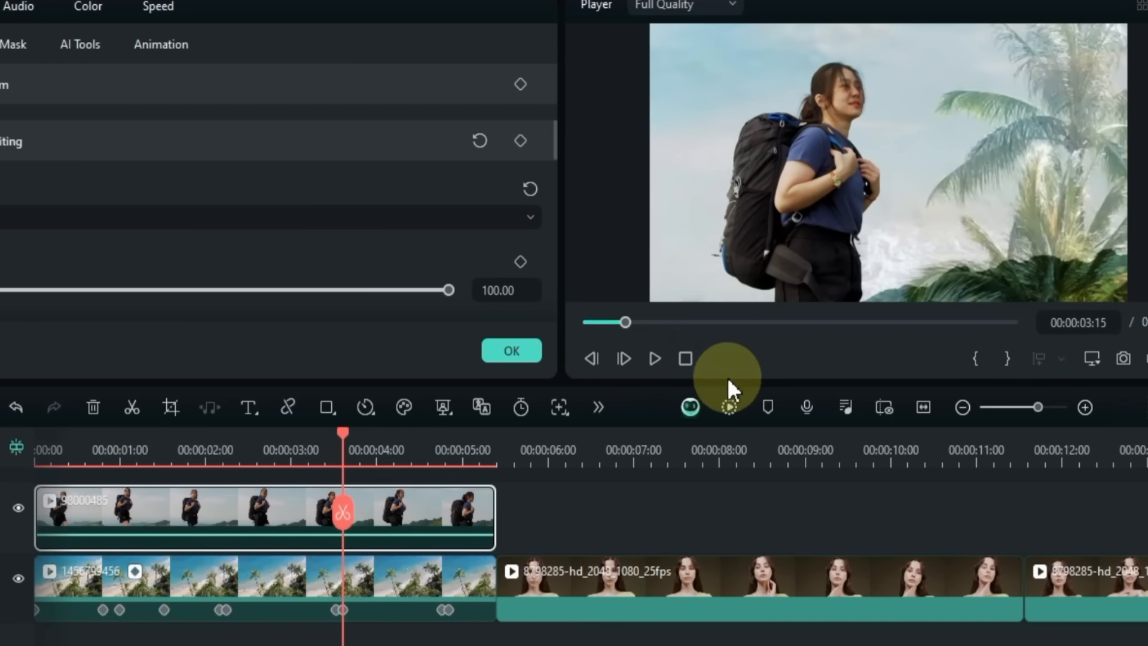
Step: Render the timeline preview and replay the blended section from the start to check for smooth playback
click(728, 407)
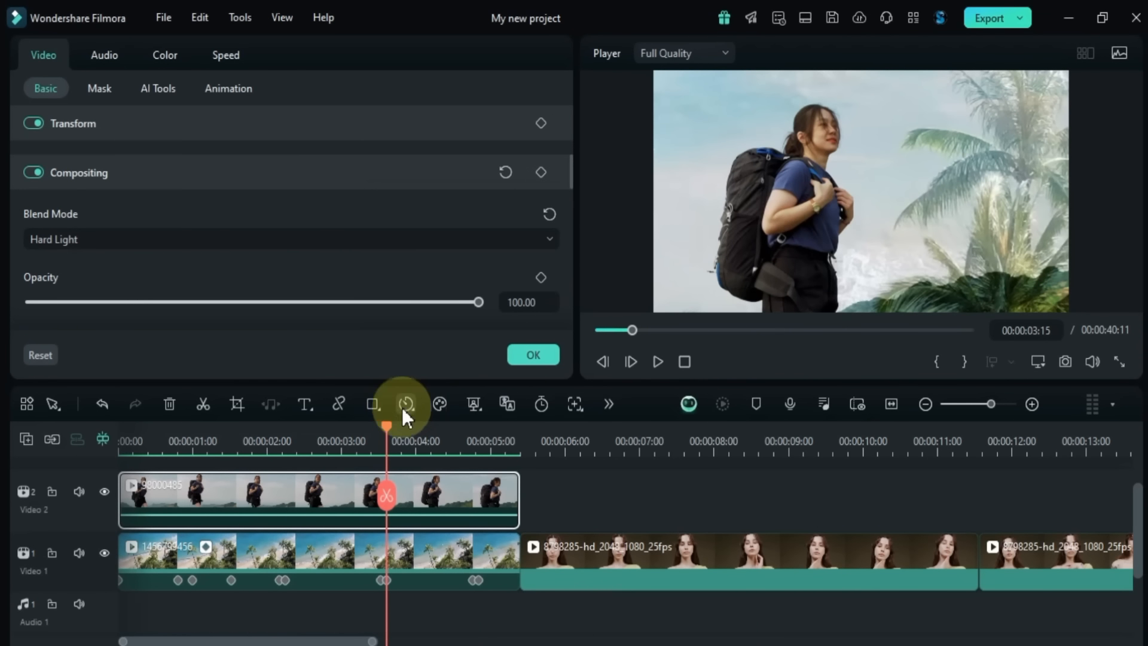
drag(385, 428, 106, 469)
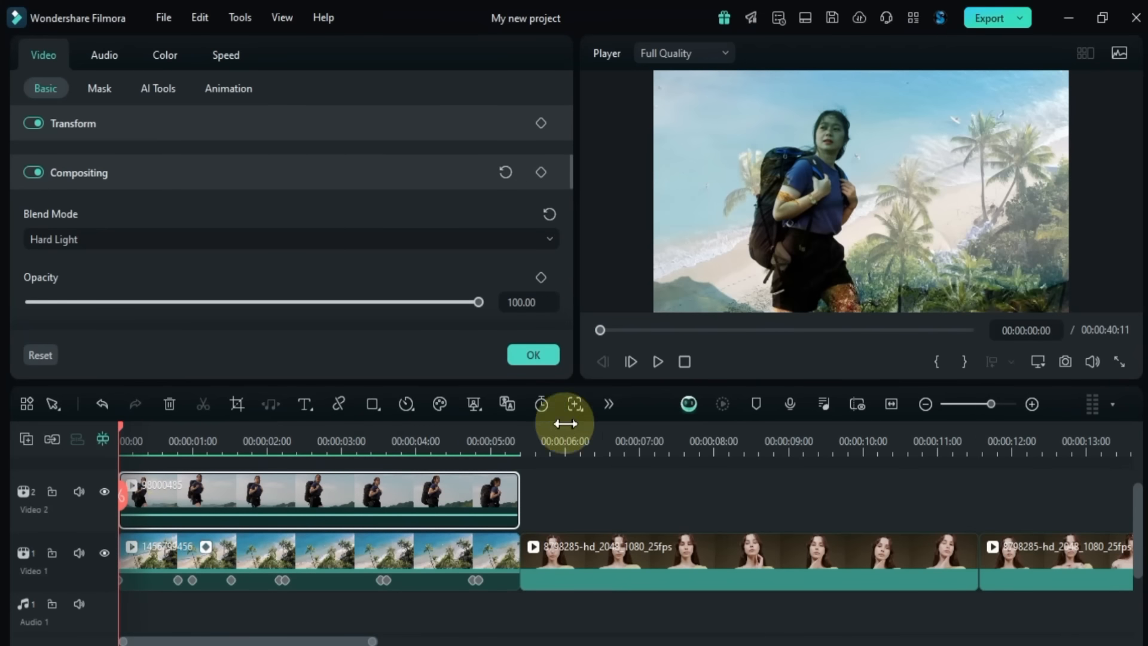
click(660, 363)
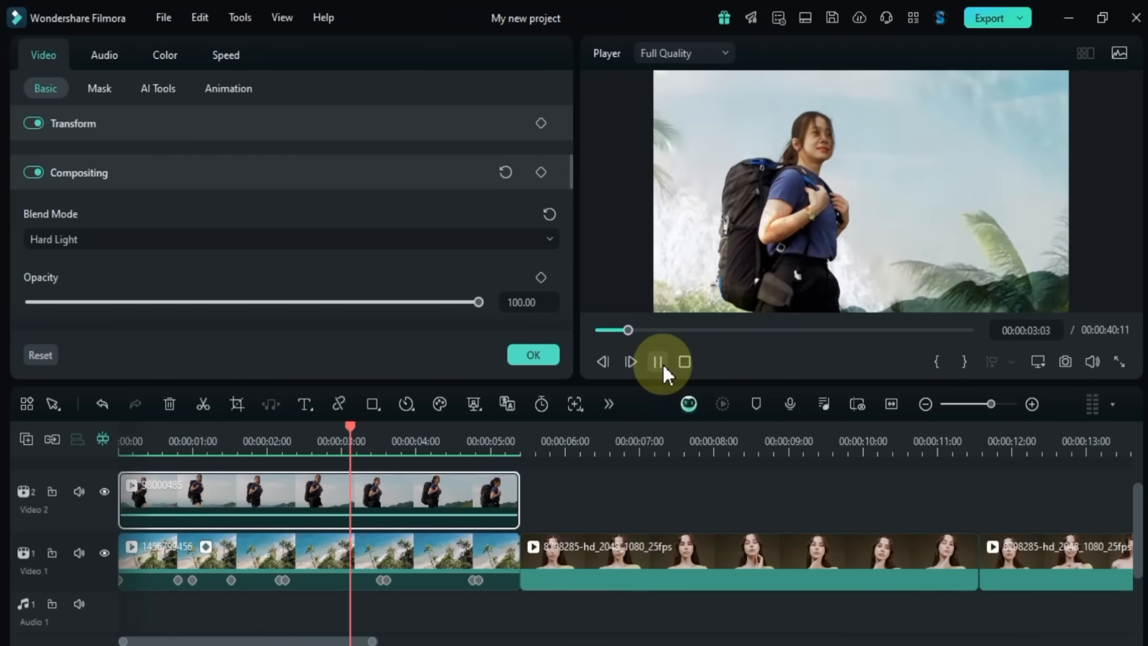
click(660, 363)
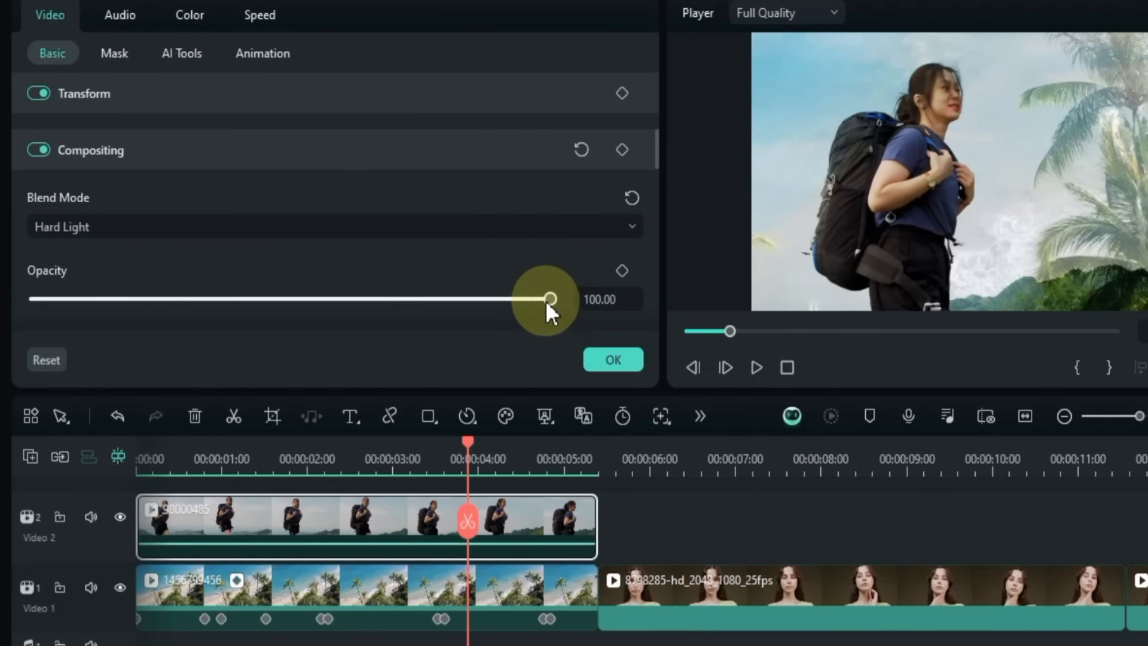
Step: Try the Video 2 clip's opacity control, leaving it at 100, and set the blend mode to Normal
drag(548, 300, 516, 355)
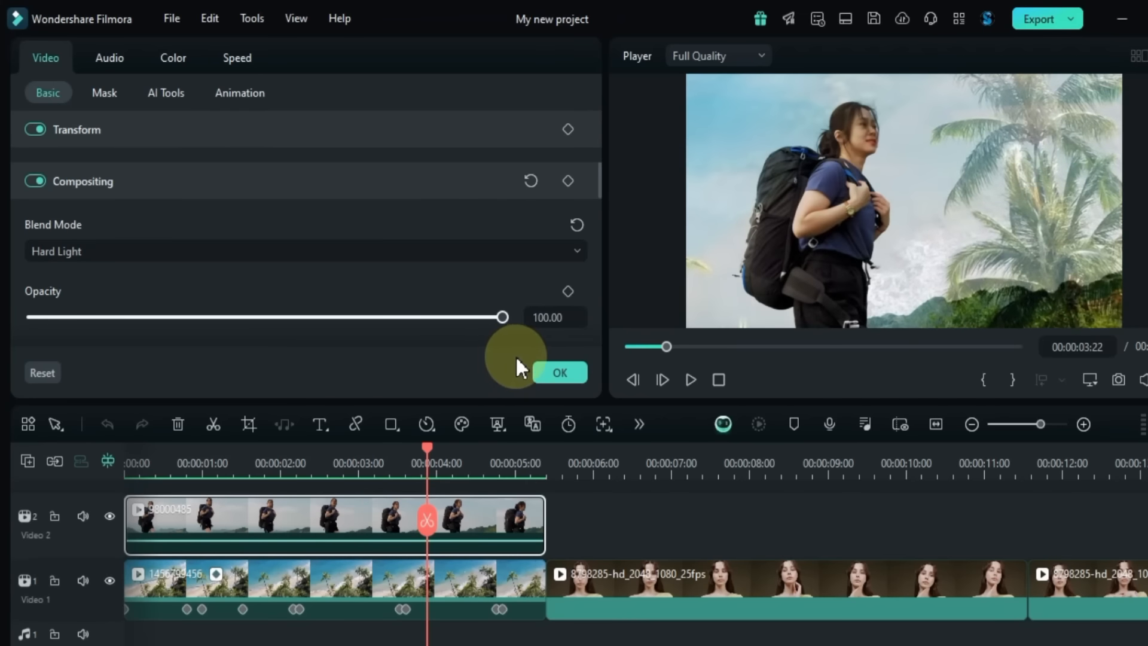
click(420, 253)
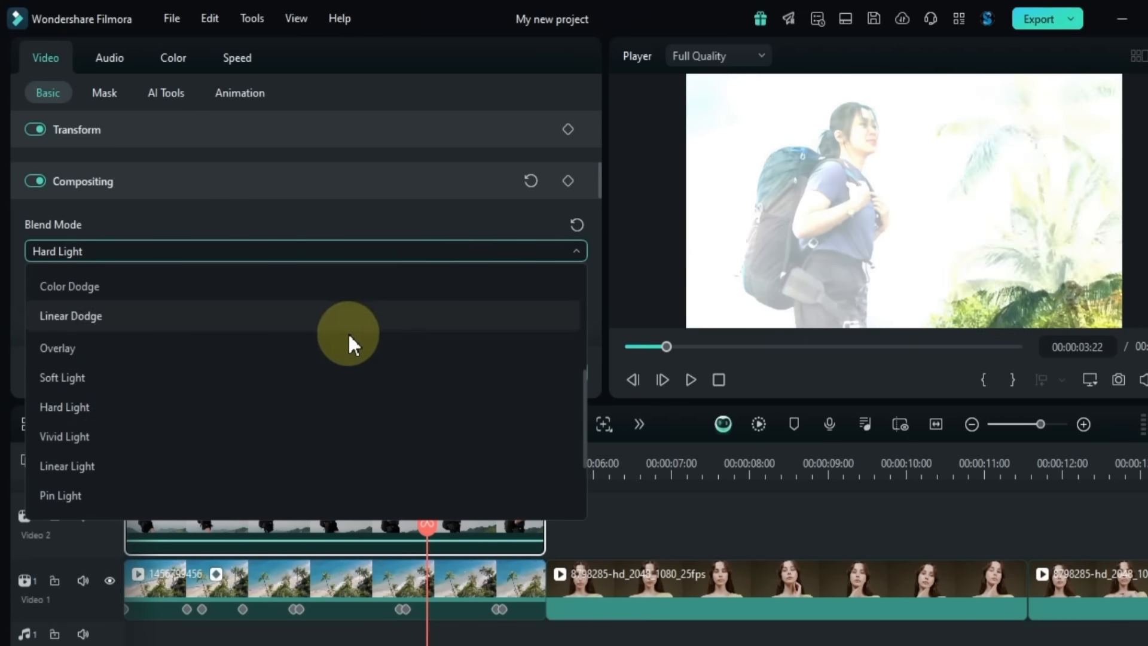
scroll(344, 317, up, 4)
click(338, 289)
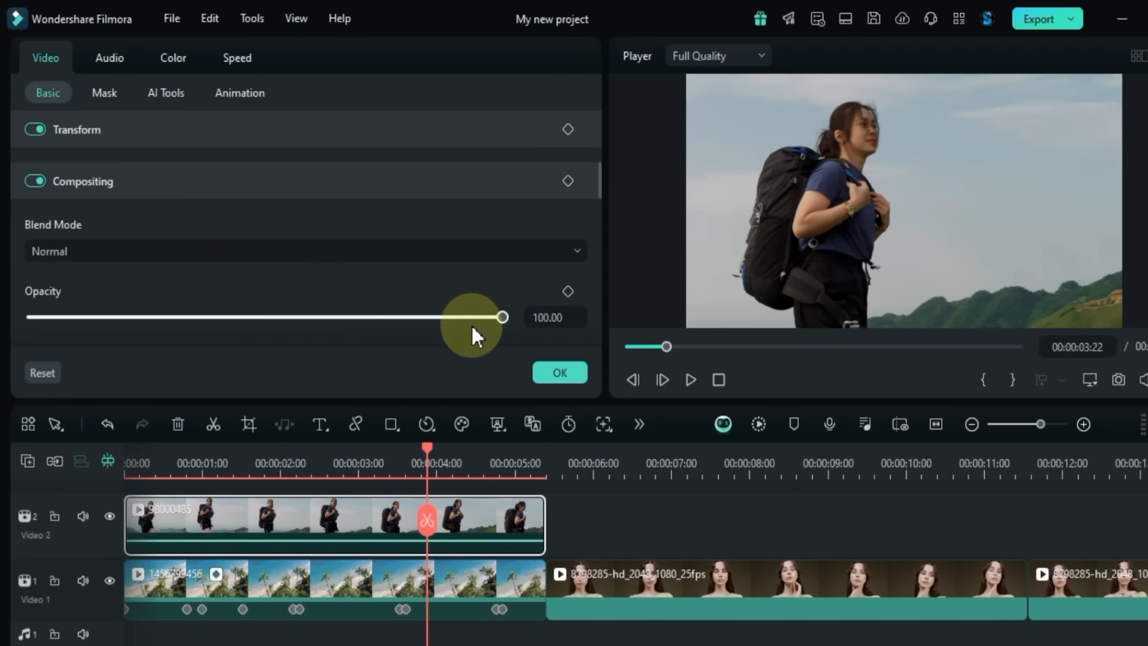
Step: Set the Video 2 clip's opacity to 50 and play the result from the start of the timeline
drag(500, 315, 305, 321)
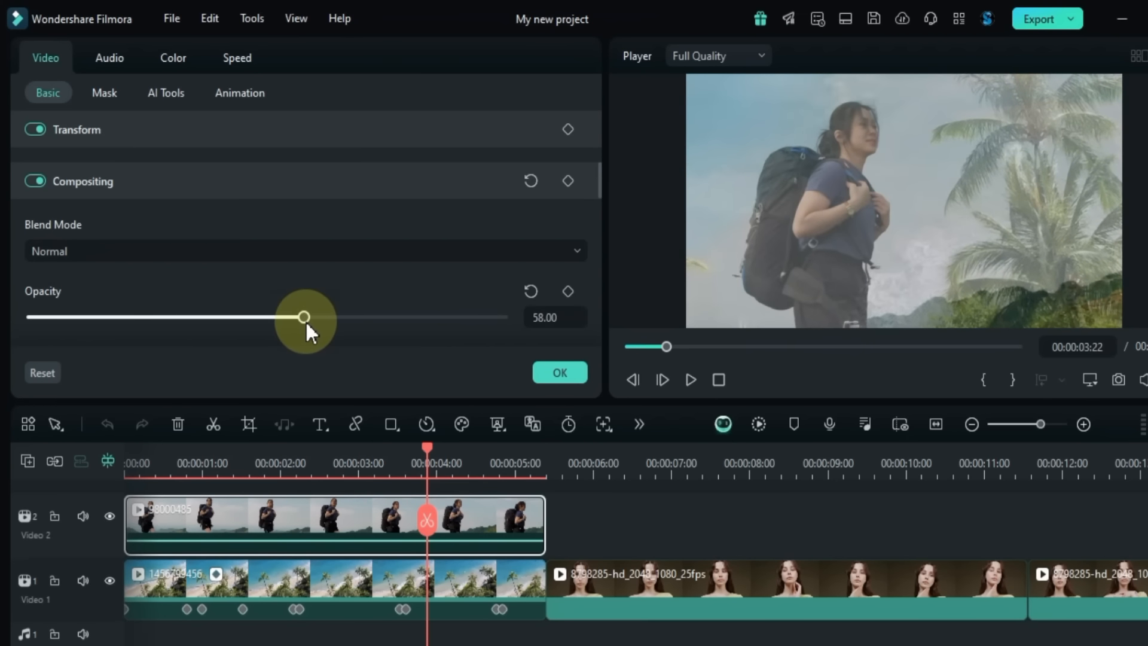
click(535, 318)
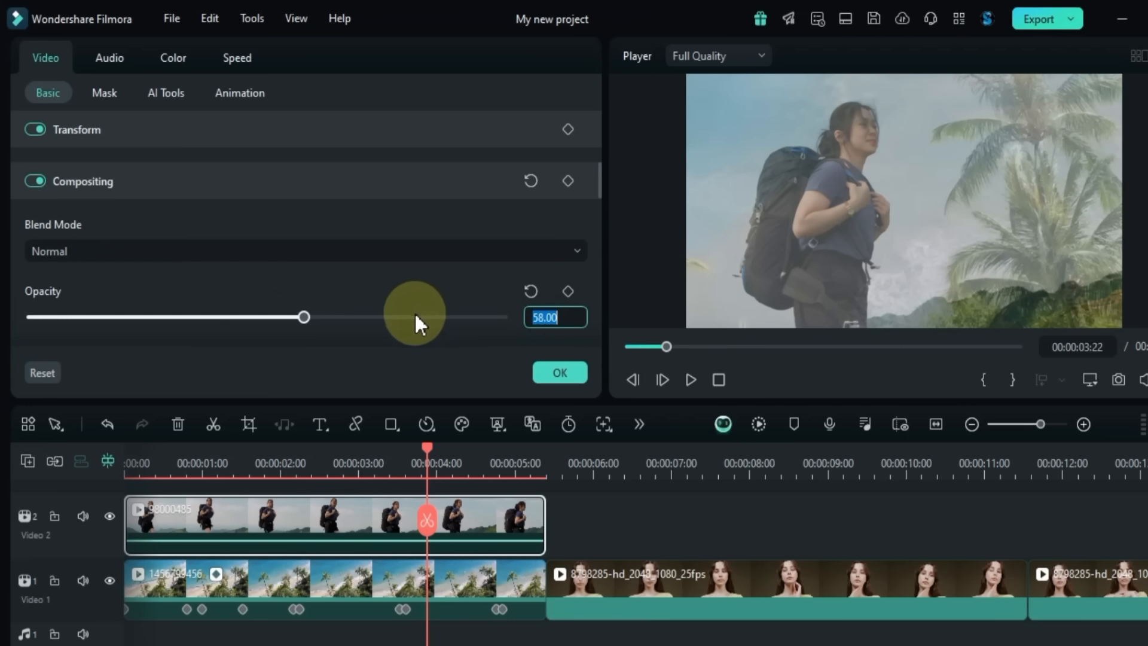
text(50)
key(Return)
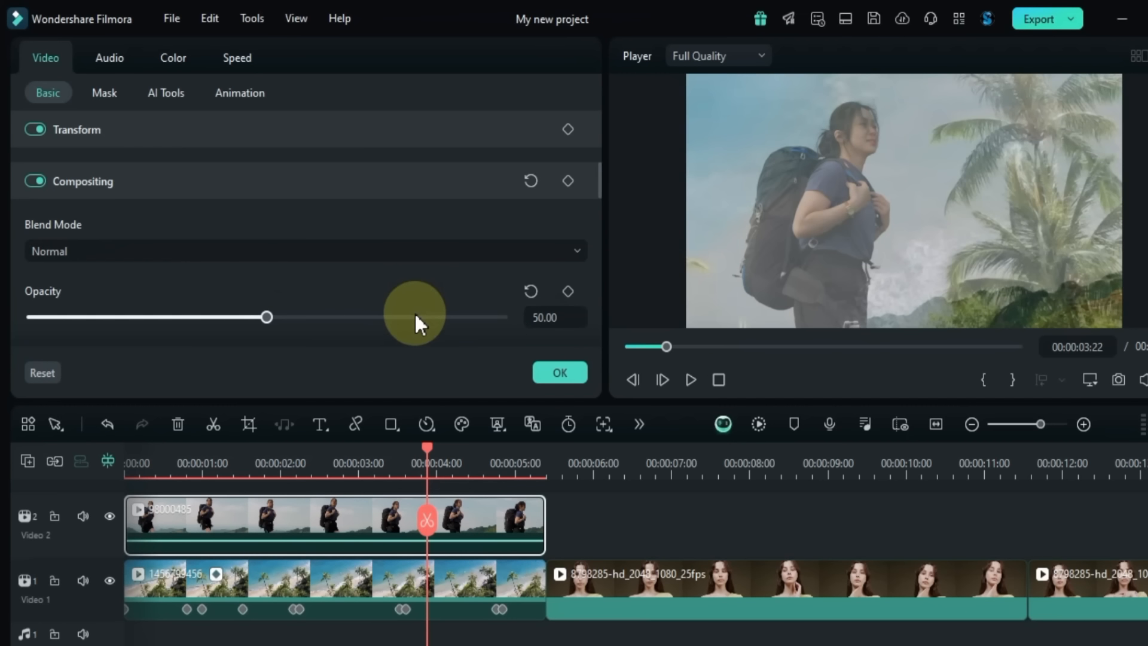
drag(427, 455, 102, 482)
key(space)
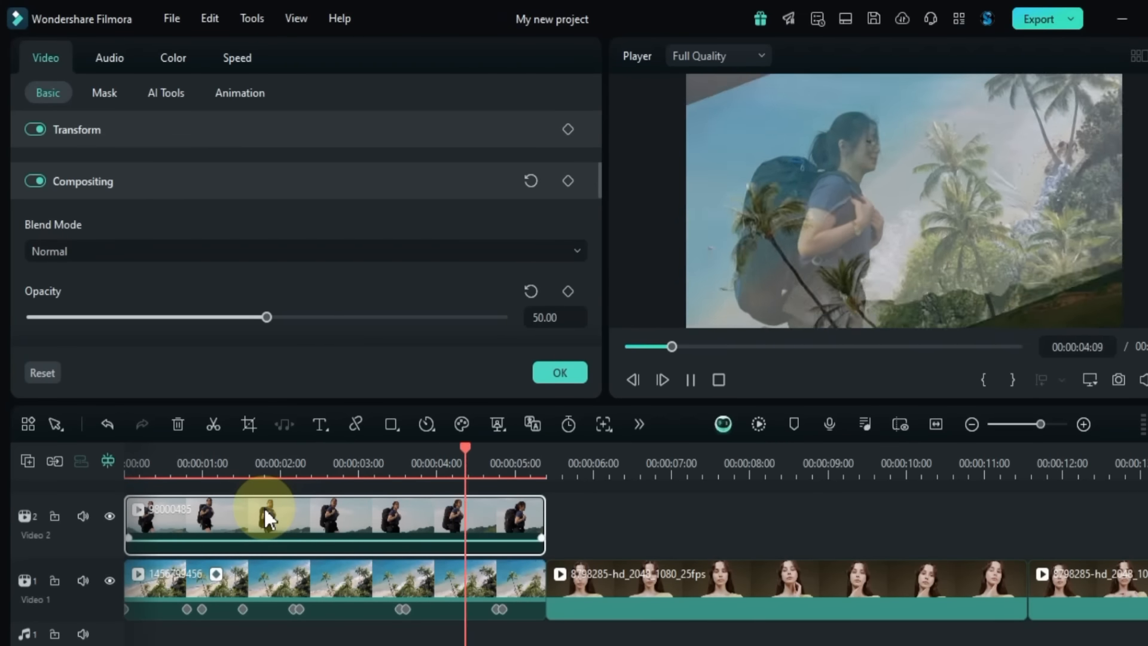
Step: Keyframe the Video 2 clip's opacity from 50 at 00:00:04:04 to 100 at 00:00:05:01
key(space)
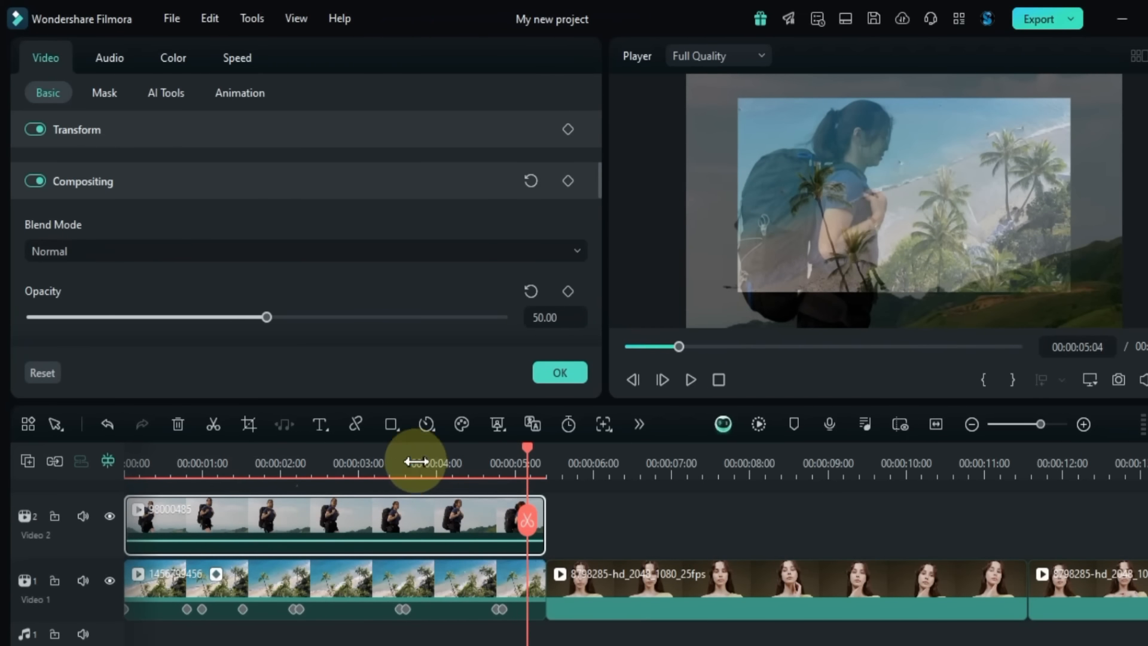
mouse_move(416, 461)
mouse_down()
mouse_move(402, 461)
mouse_move(449, 466)
mouse_up()
click(567, 292)
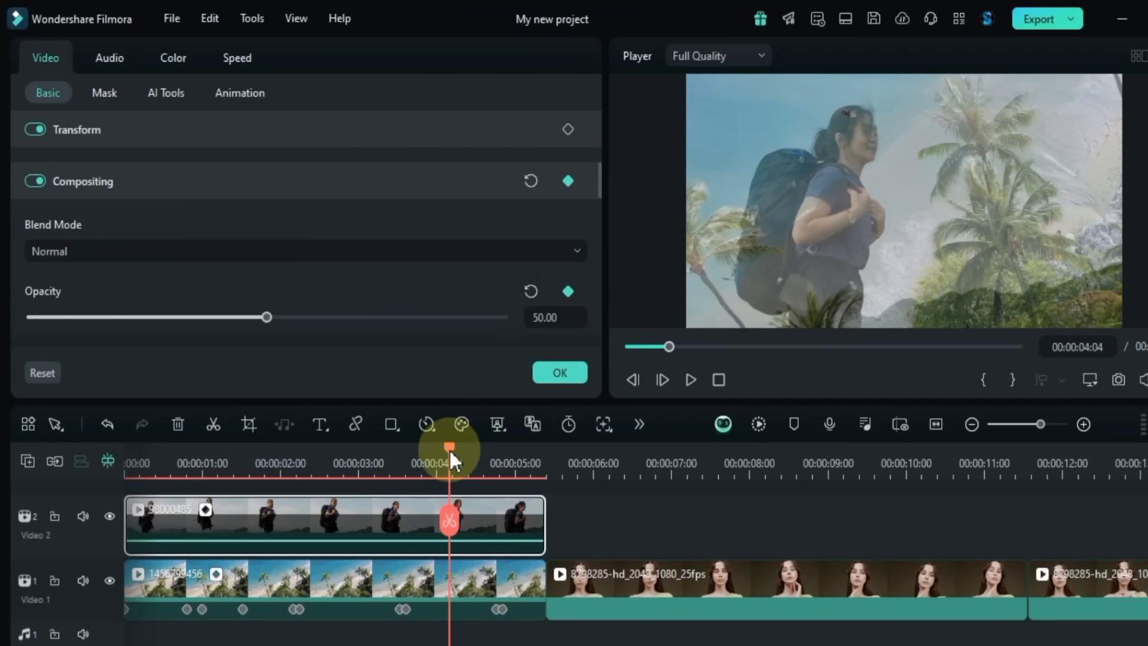
drag(450, 450, 518, 460)
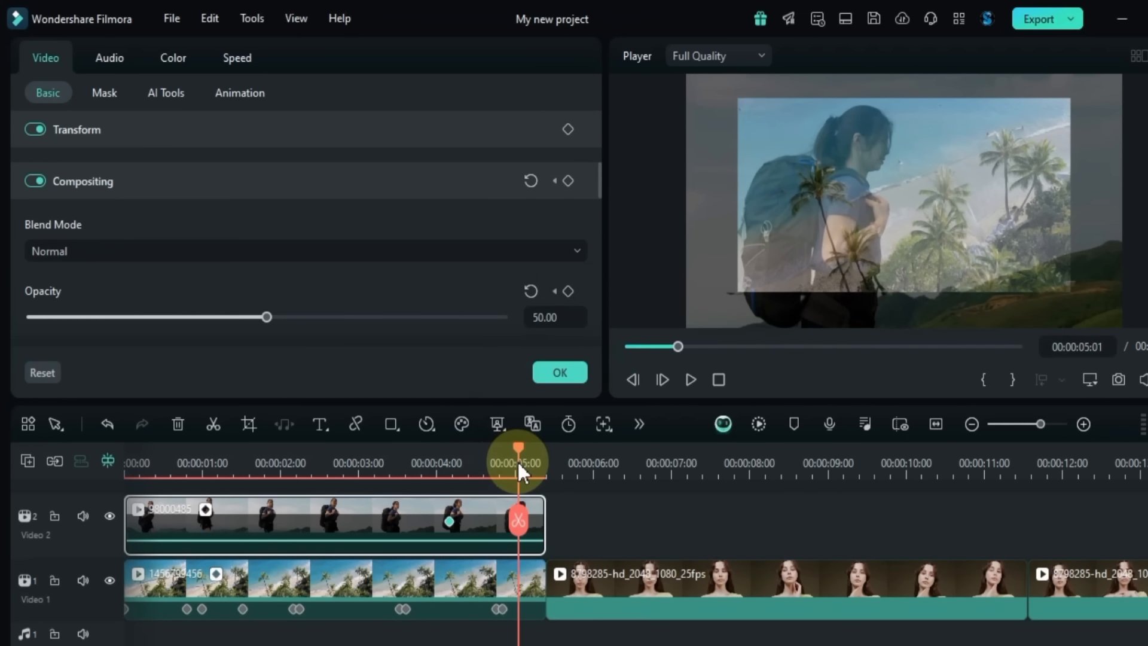
drag(261, 321, 551, 328)
Step: Play the timeline from about 00:00:03:00 to check the Video 2 clip's opacity animation, pause past its end and deselect the clip
drag(518, 450, 359, 457)
key(space)
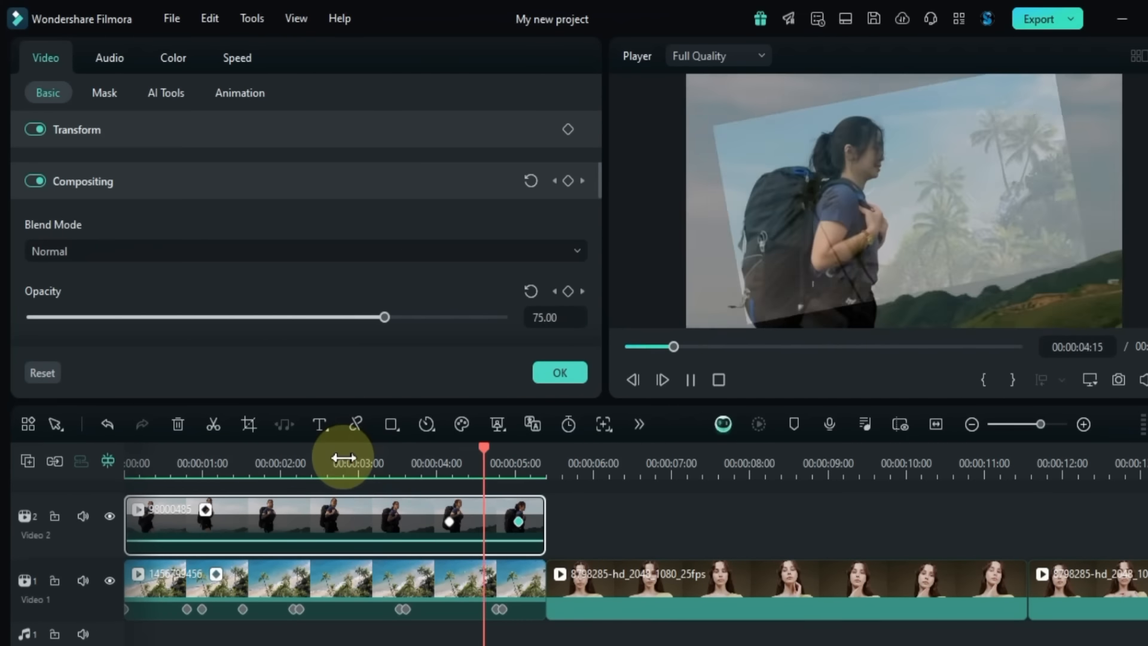
click(334, 450)
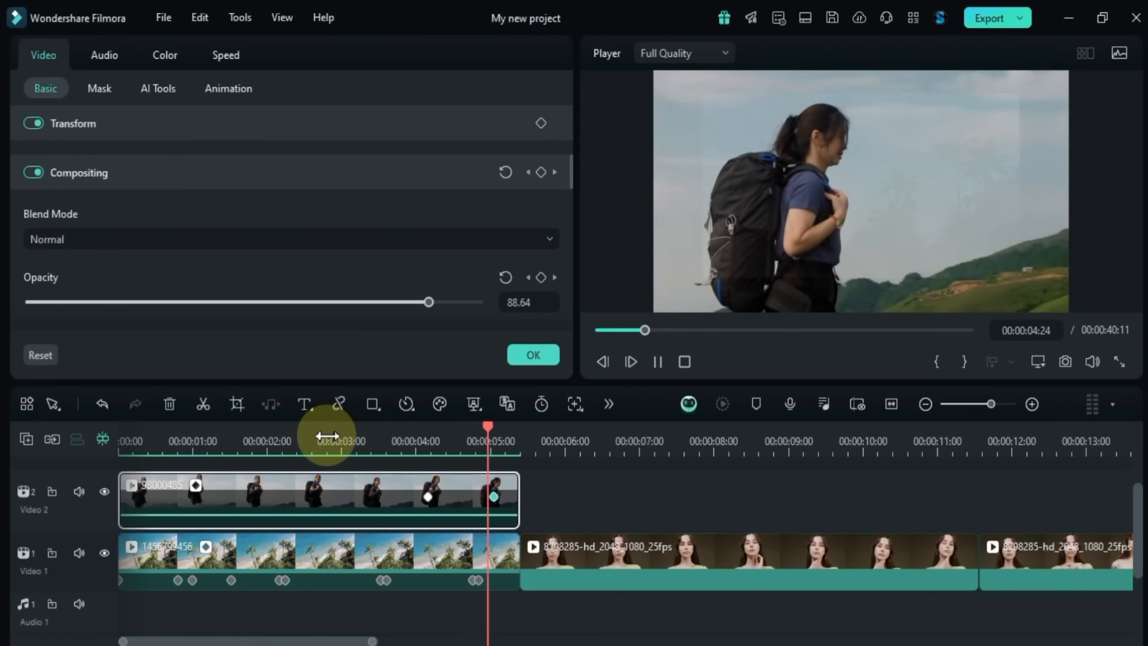
key(space)
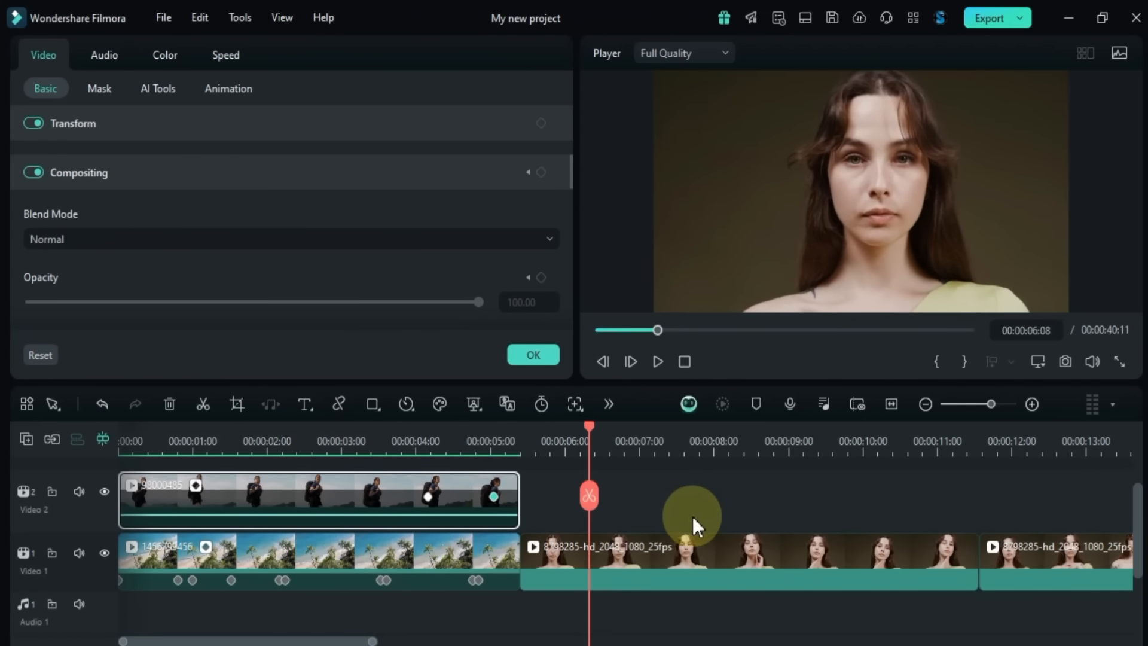
click(778, 505)
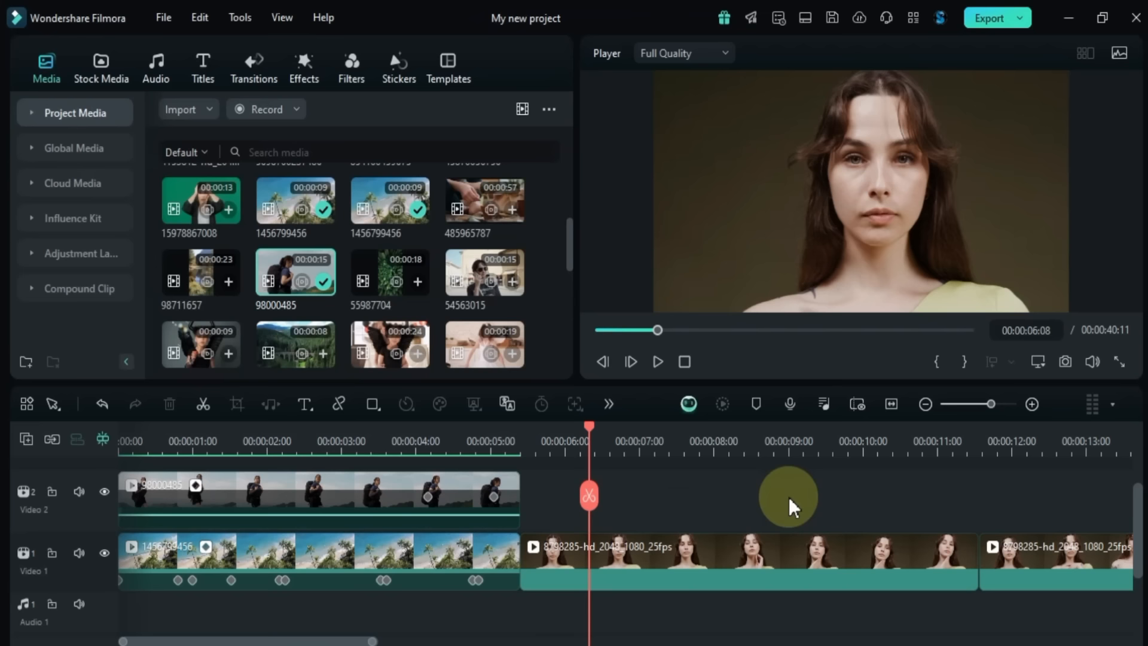
Step: Turn on the Background option for the portrait clip of the woman in white at the end of Video 1
click(927, 404)
click(927, 405)
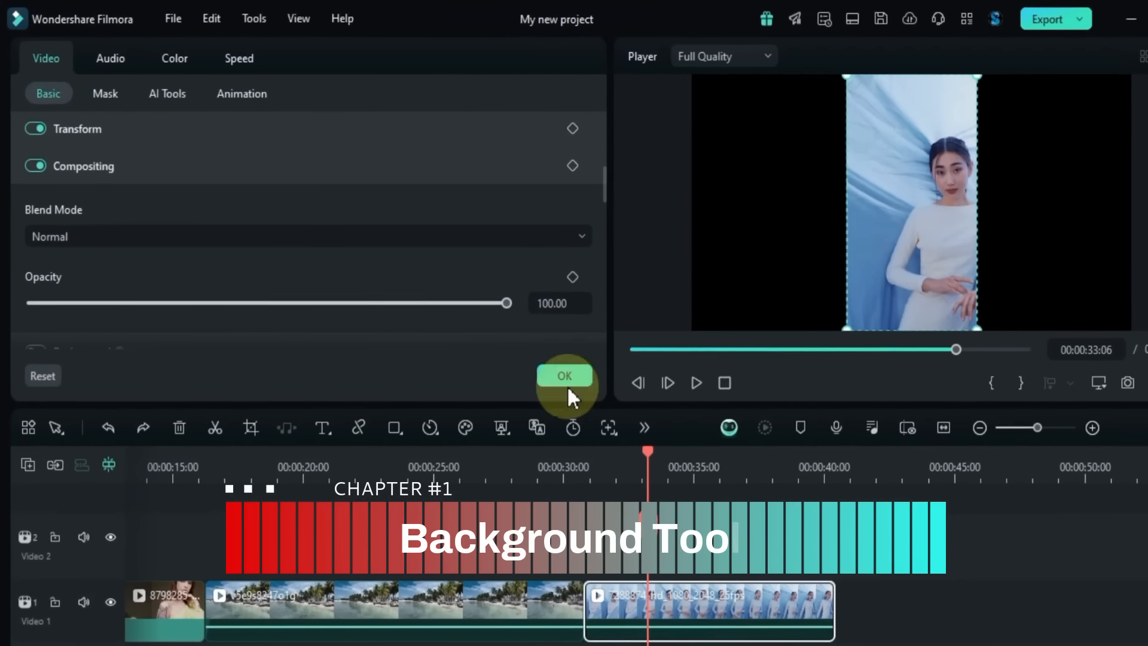
scroll(426, 250, down, 2)
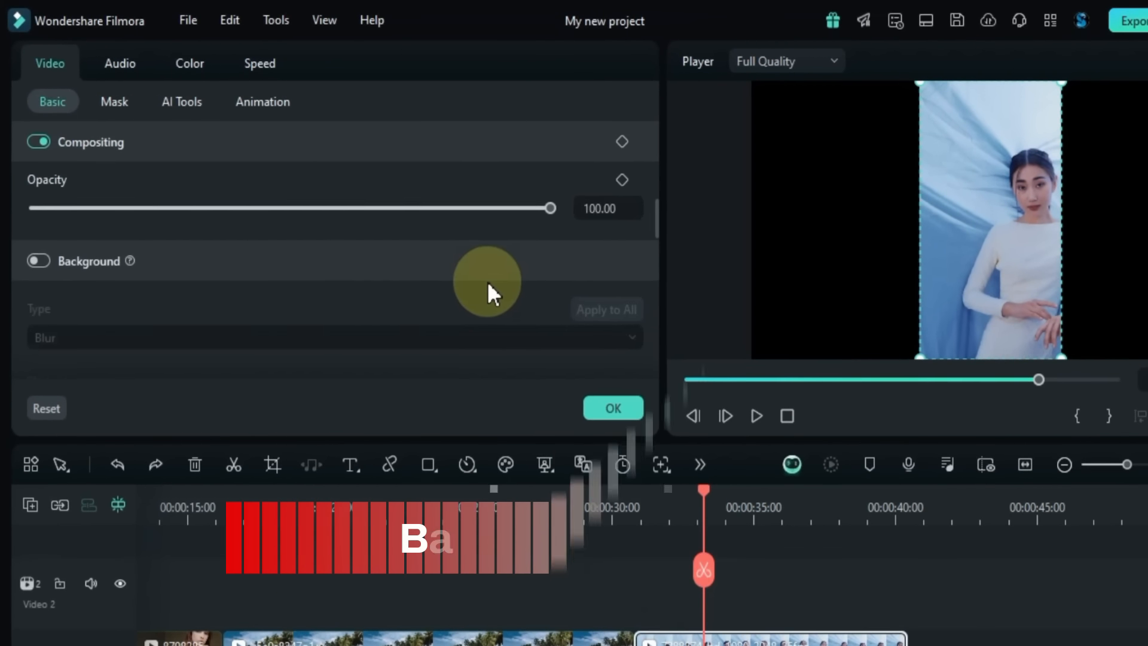
scroll(460, 279, down, 2)
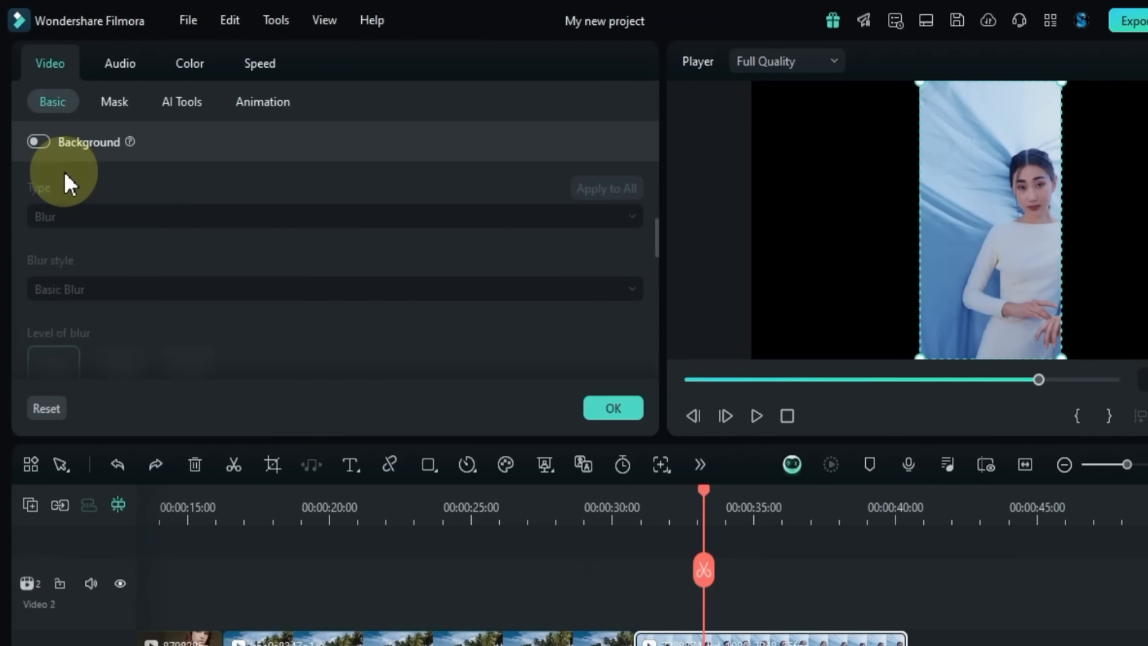
click(38, 142)
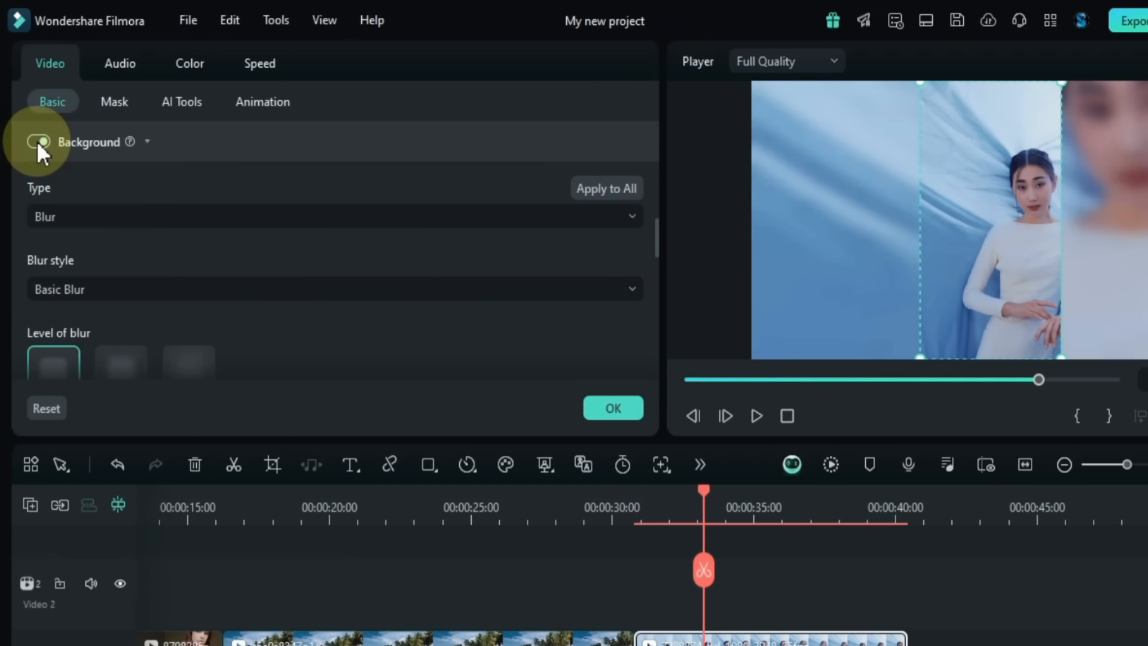
Step: Set the background type to Color and try yellow-green and bright yellow, leaving it yellow-green
click(172, 221)
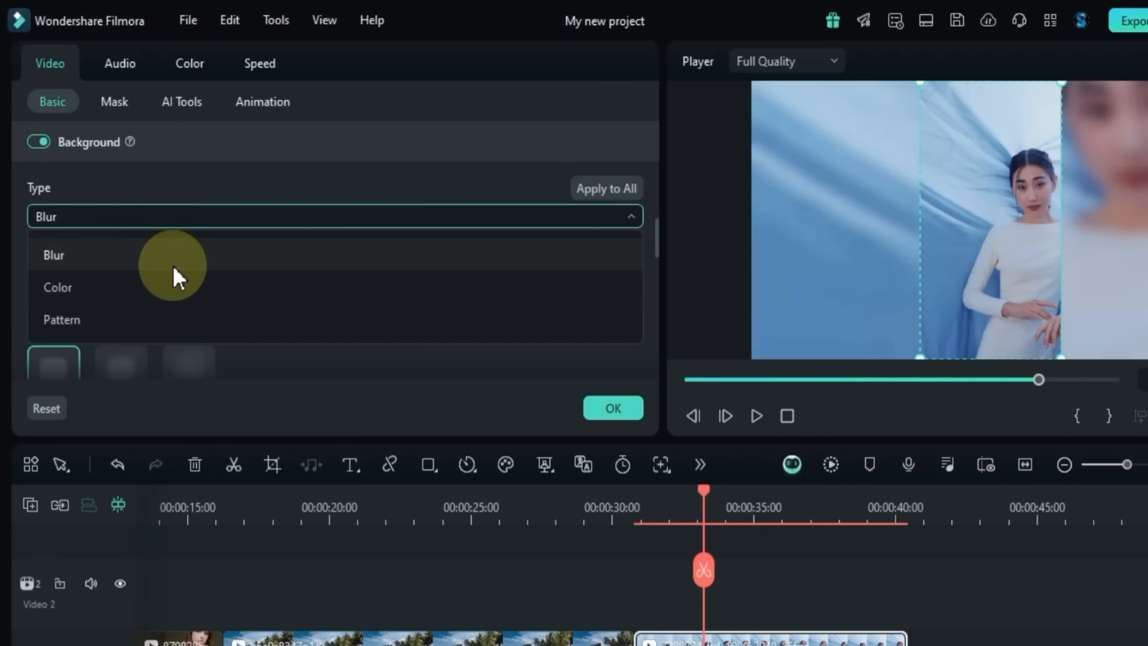
click(173, 288)
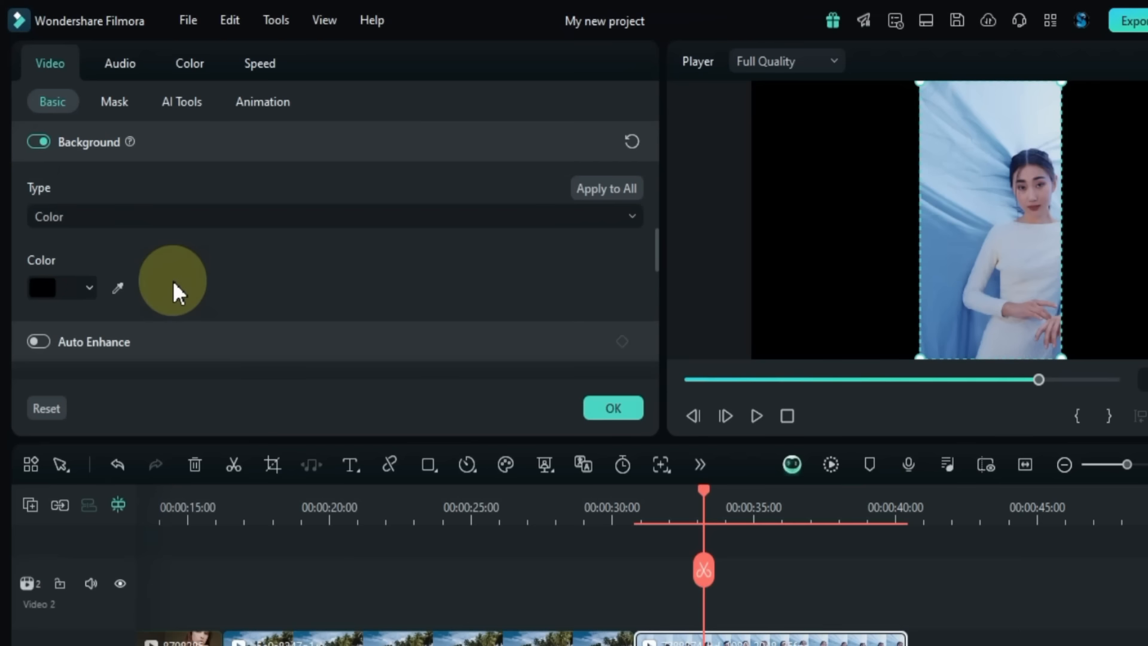
click(43, 289)
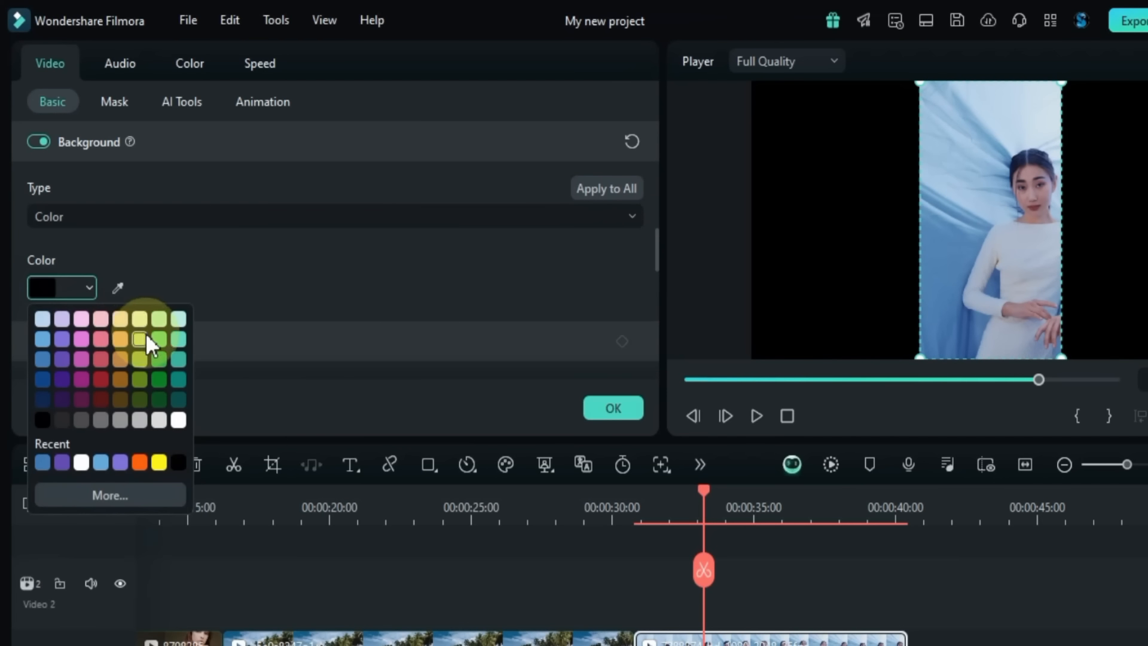
click(145, 333)
click(36, 288)
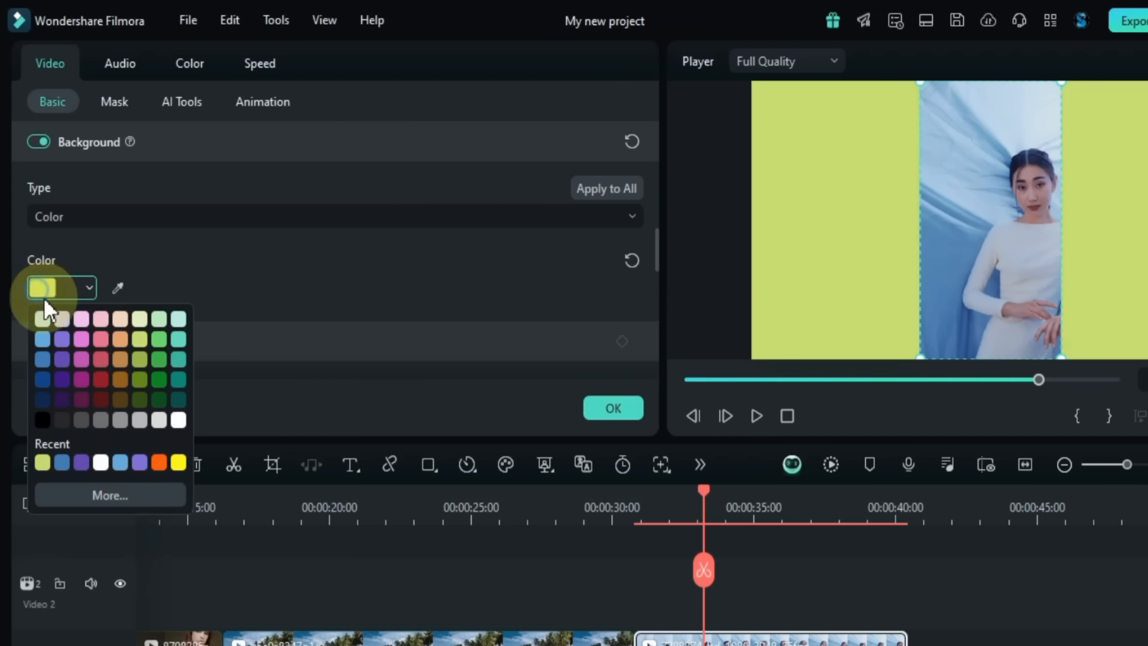
click(183, 462)
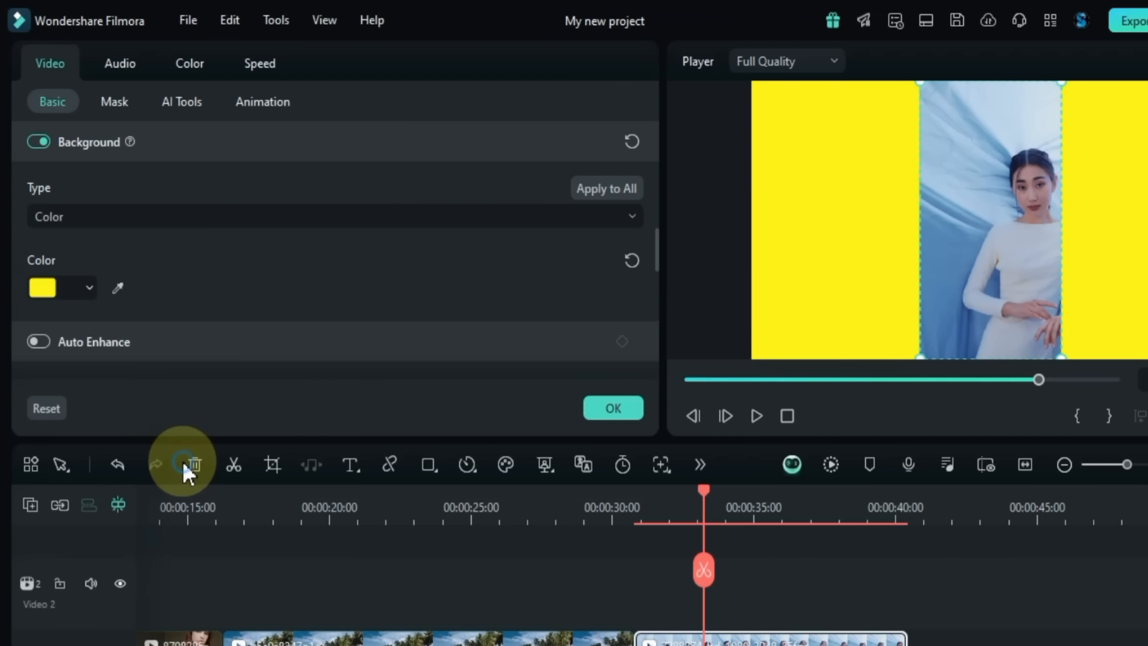
click(37, 292)
click(44, 460)
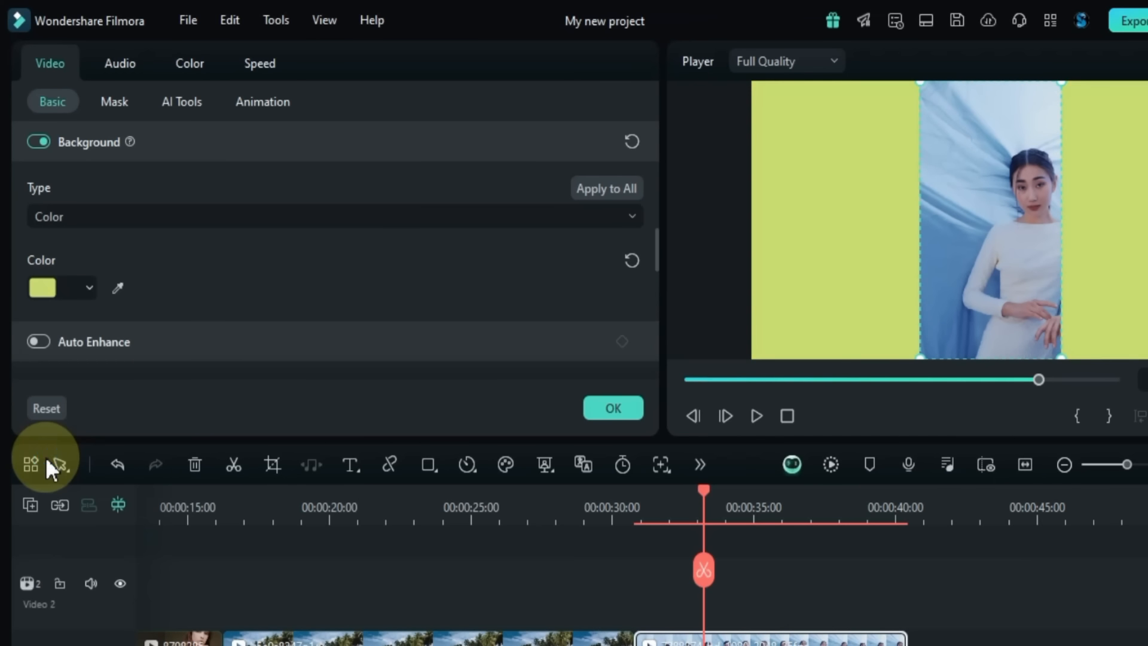
Step: Set the background type to Pattern and try the wavy-line pattern and the dark blue digital pattern
click(122, 217)
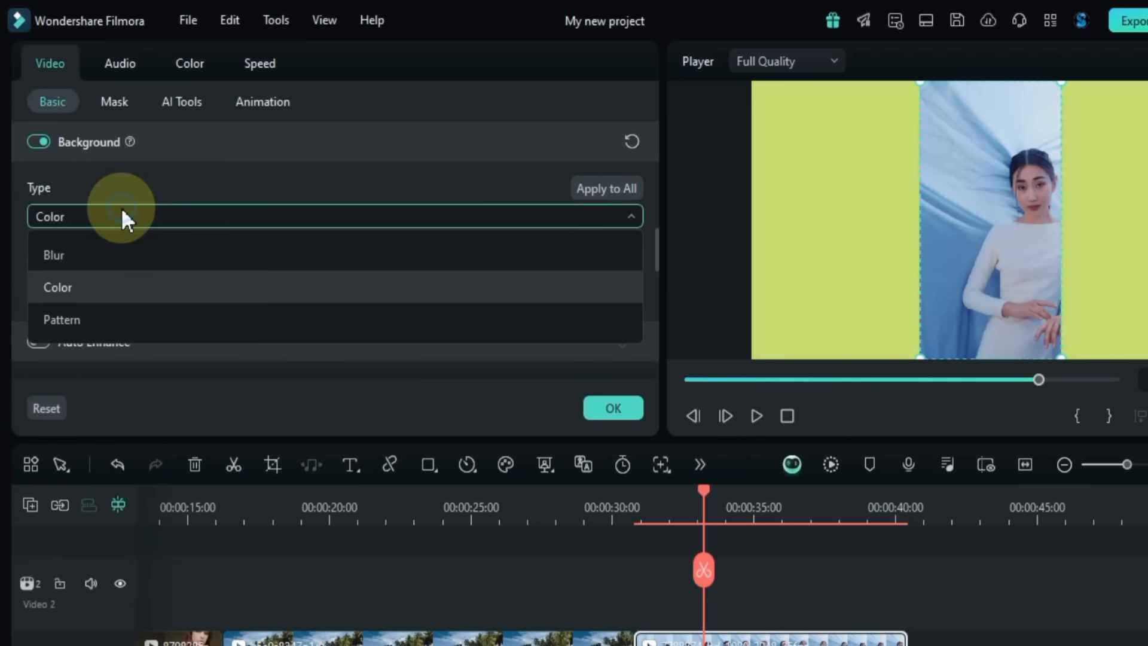
click(107, 316)
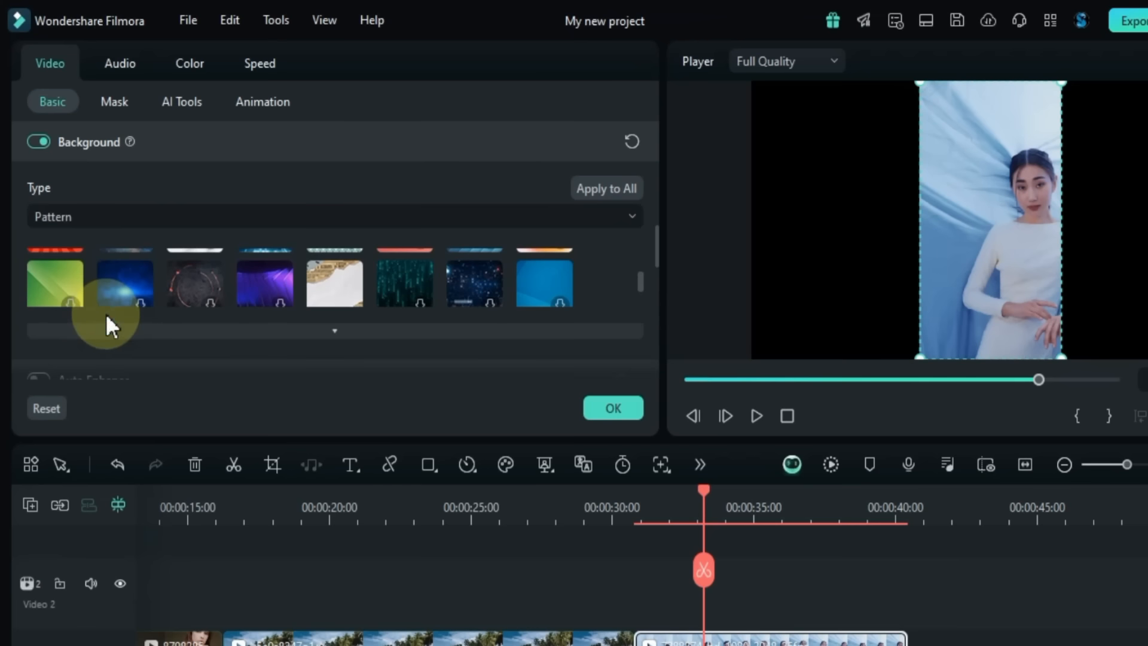
click(351, 339)
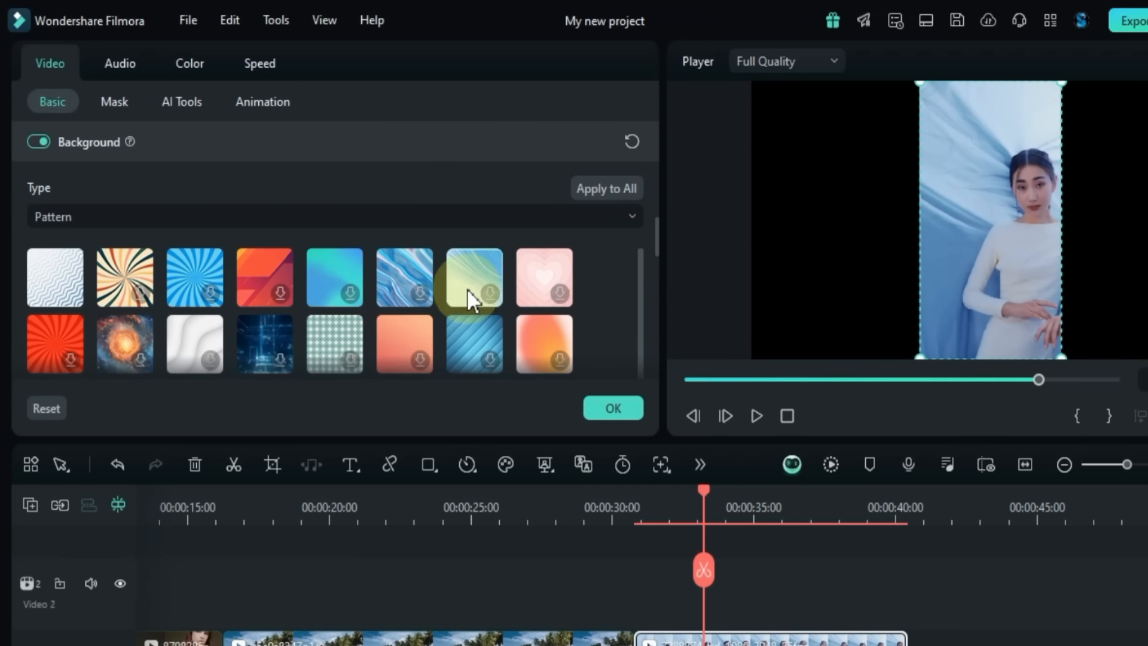
scroll(472, 288, down, 2)
scroll(476, 288, up, 2)
click(51, 270)
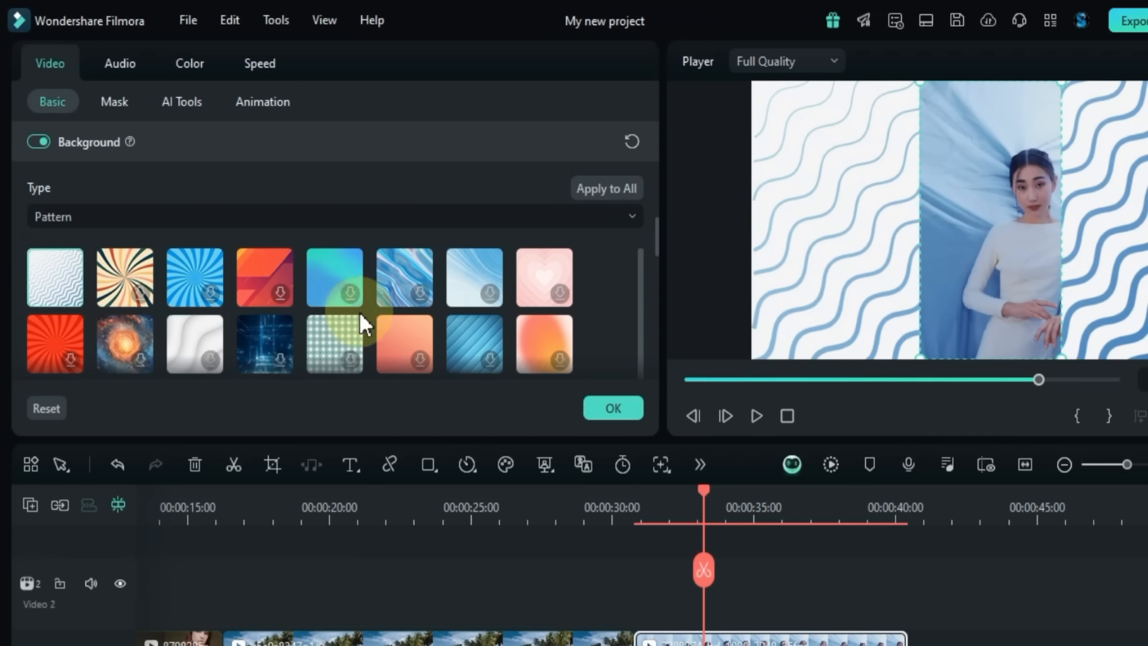
scroll(359, 312, down, 2)
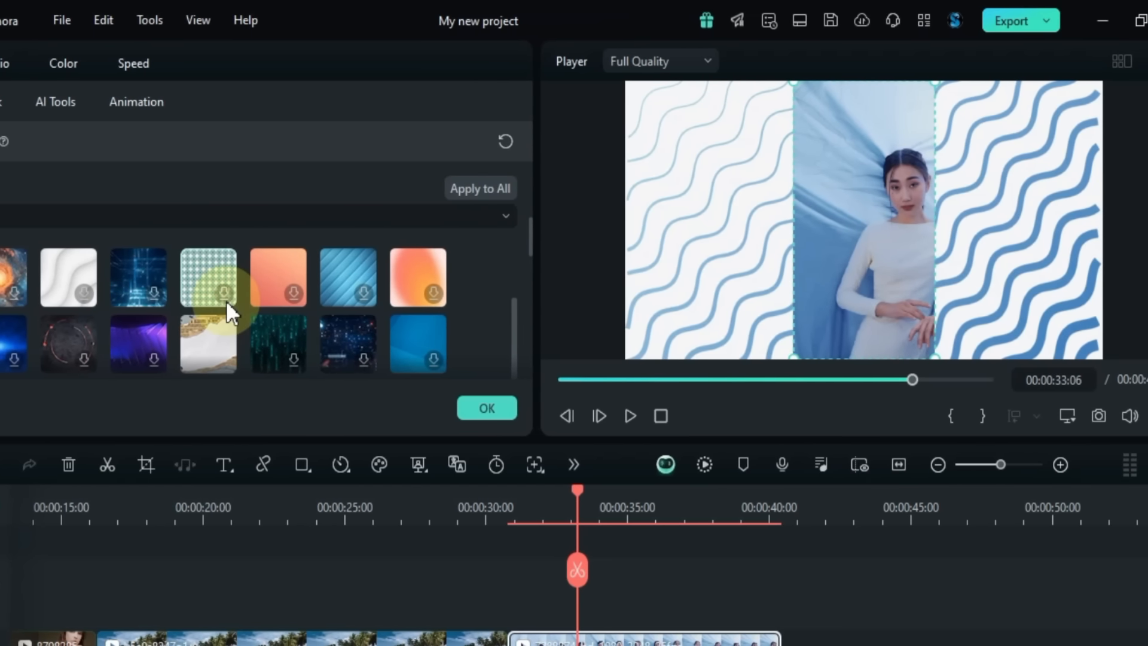
click(178, 299)
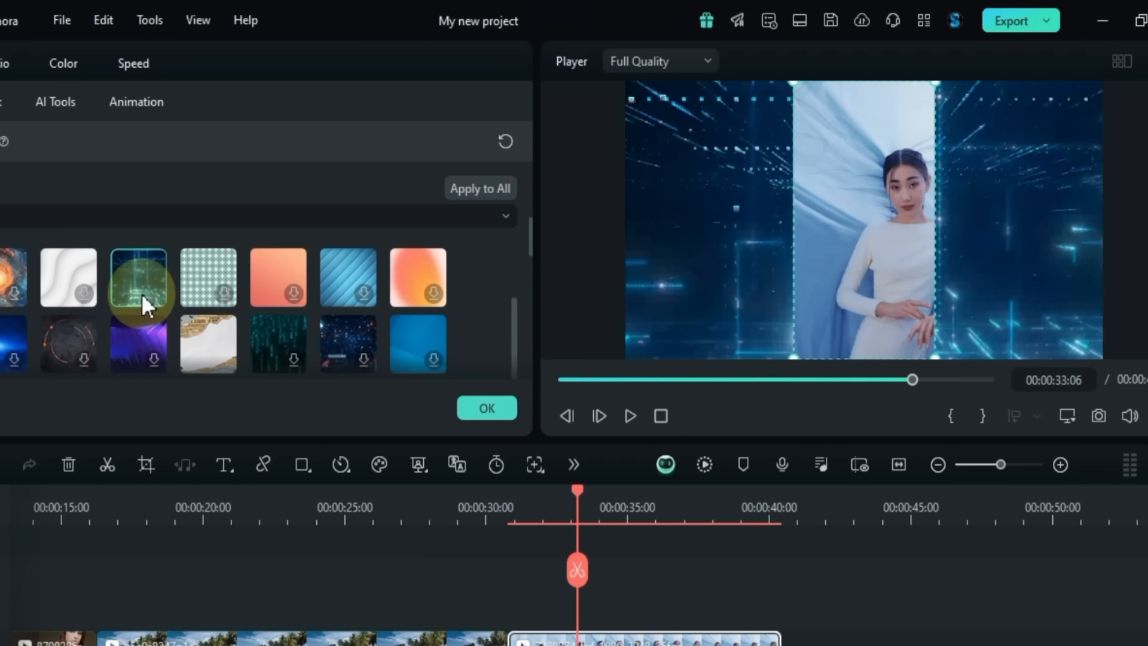
scroll(273, 322, up, 2)
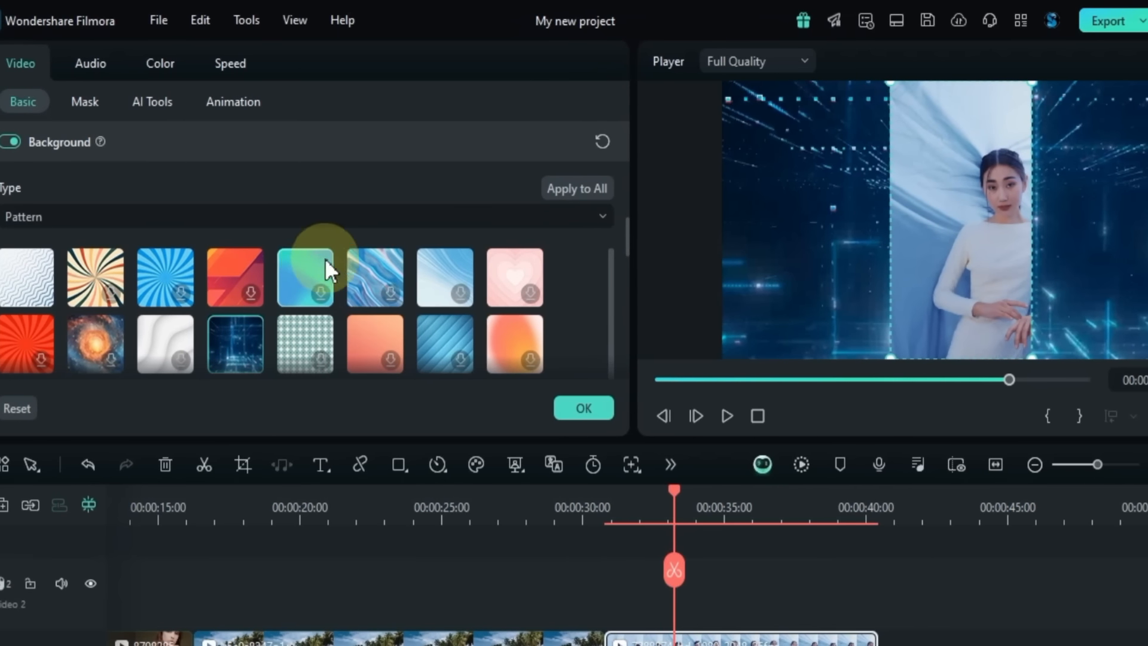
Step: Set the background type to Blur and try the Direction Blur and Graniny Blur styles, leaving it on Color Blur
click(237, 220)
click(185, 256)
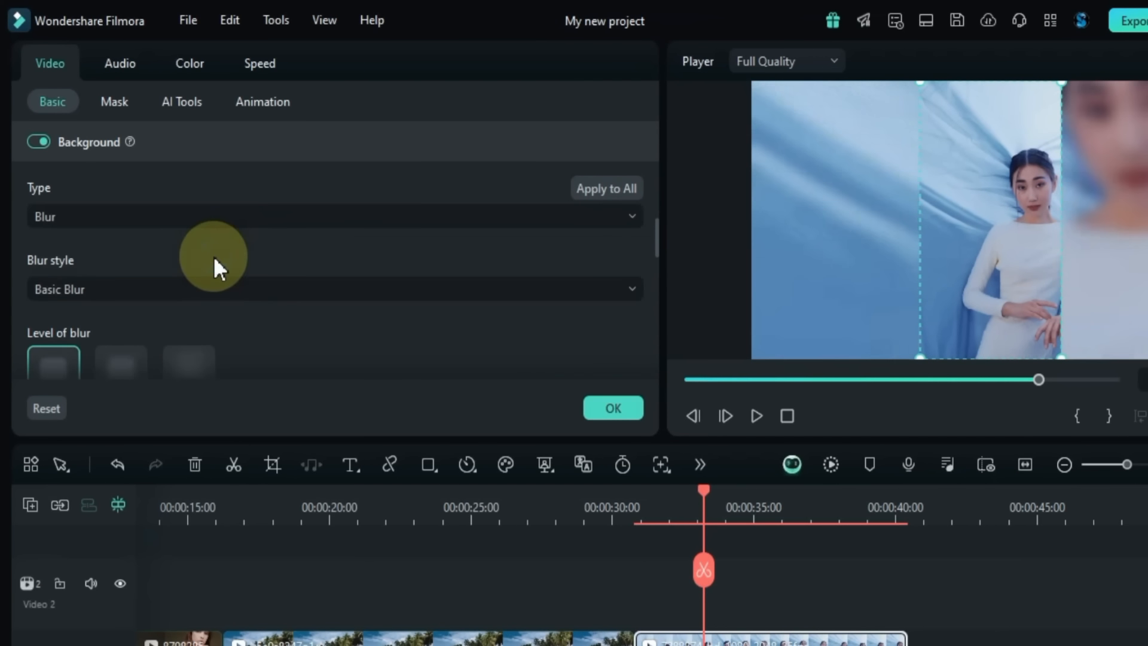
click(199, 286)
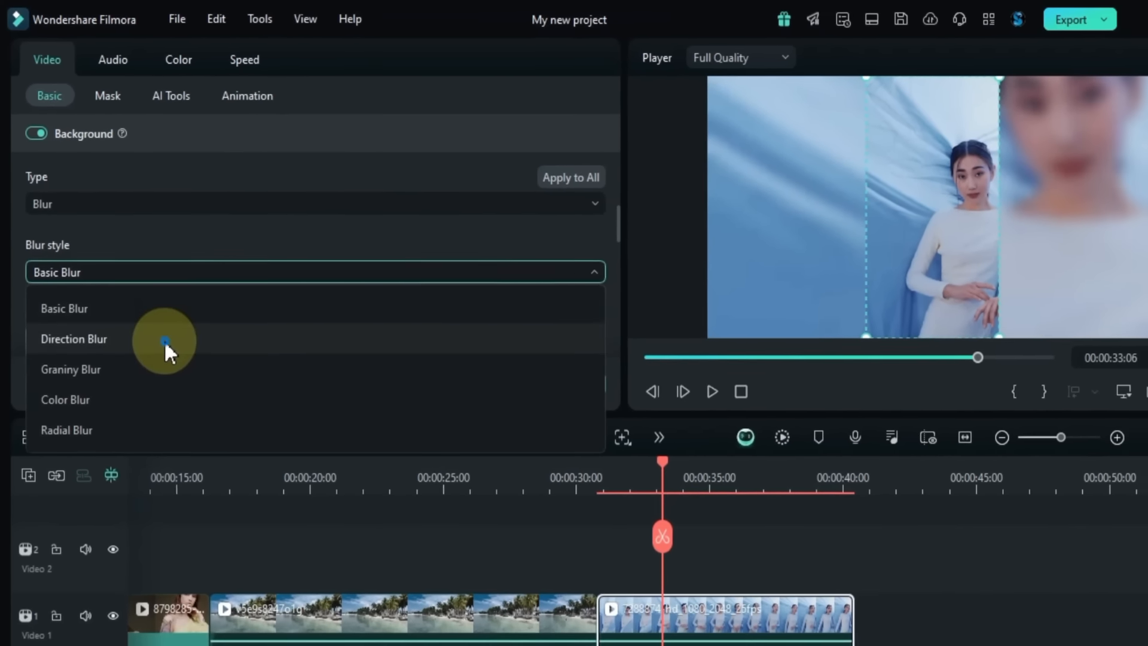
click(164, 339)
click(163, 275)
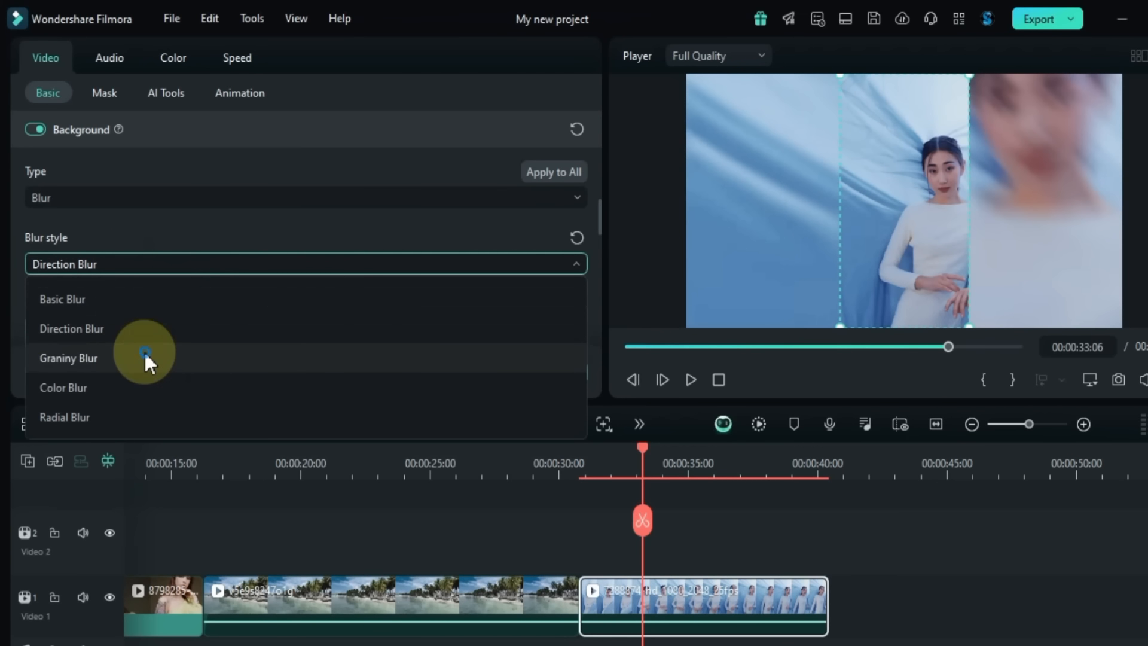
click(145, 357)
click(188, 263)
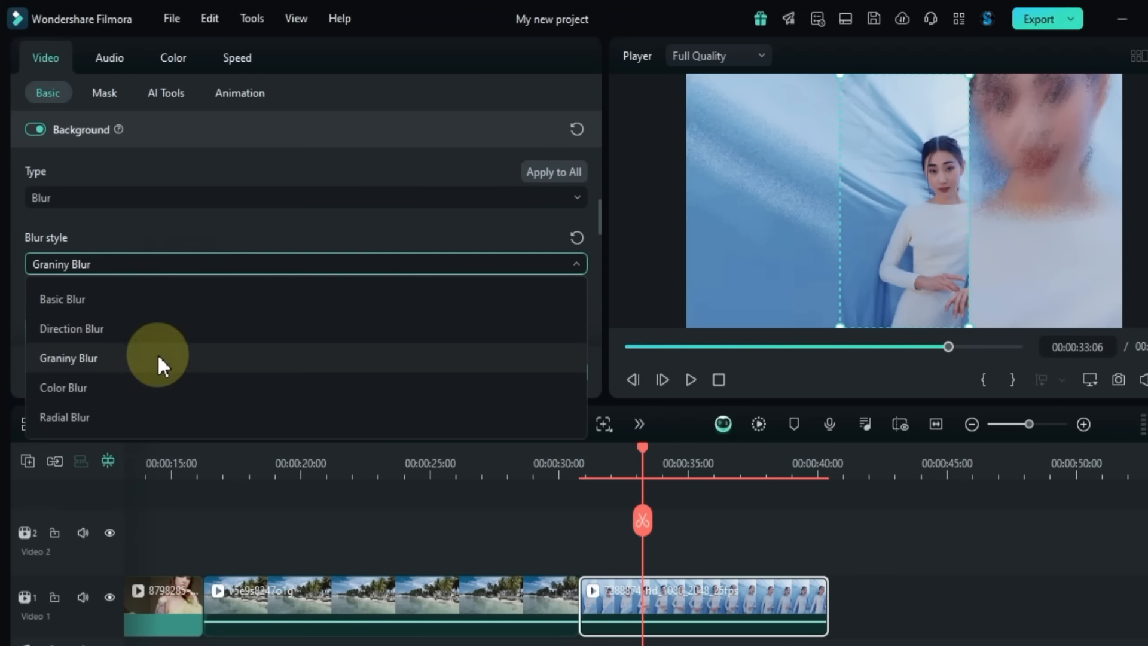
click(154, 380)
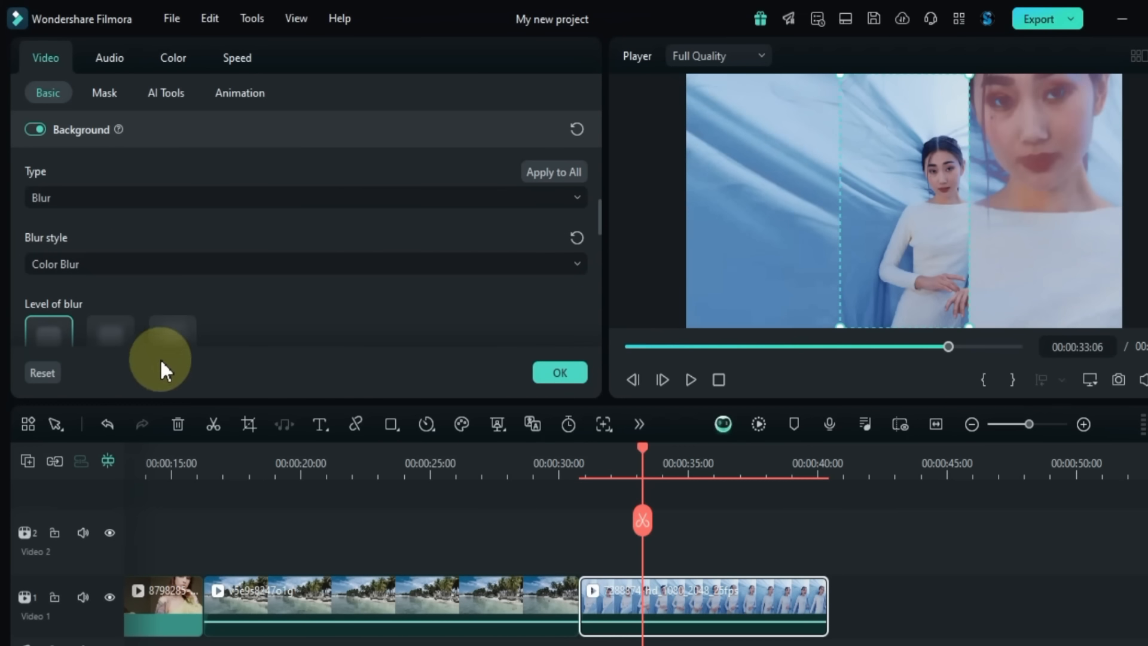
Step: Try the 60%, 40% and 20% blur level presets, then set the level of blur to 37%
scroll(227, 307, down, 2)
click(169, 280)
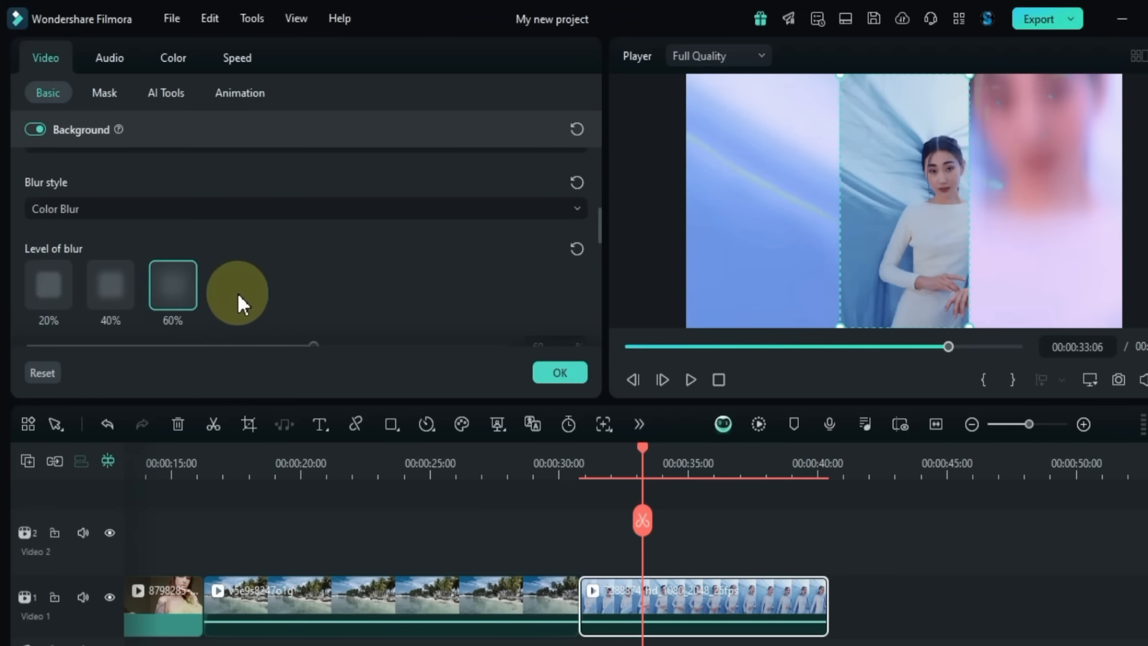
scroll(251, 299, down, 2)
click(88, 245)
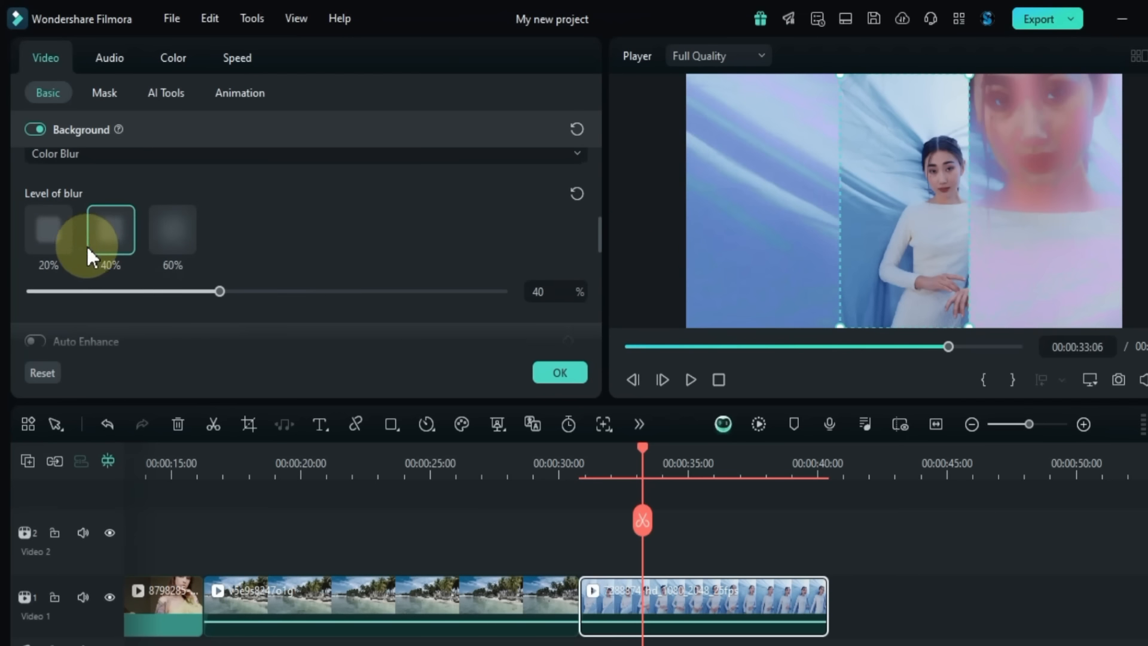
click(51, 241)
drag(123, 292, 224, 287)
Step: Try the Radial Blur style on the background, then set the blur style to Basic Blur
scroll(276, 245, up, 2)
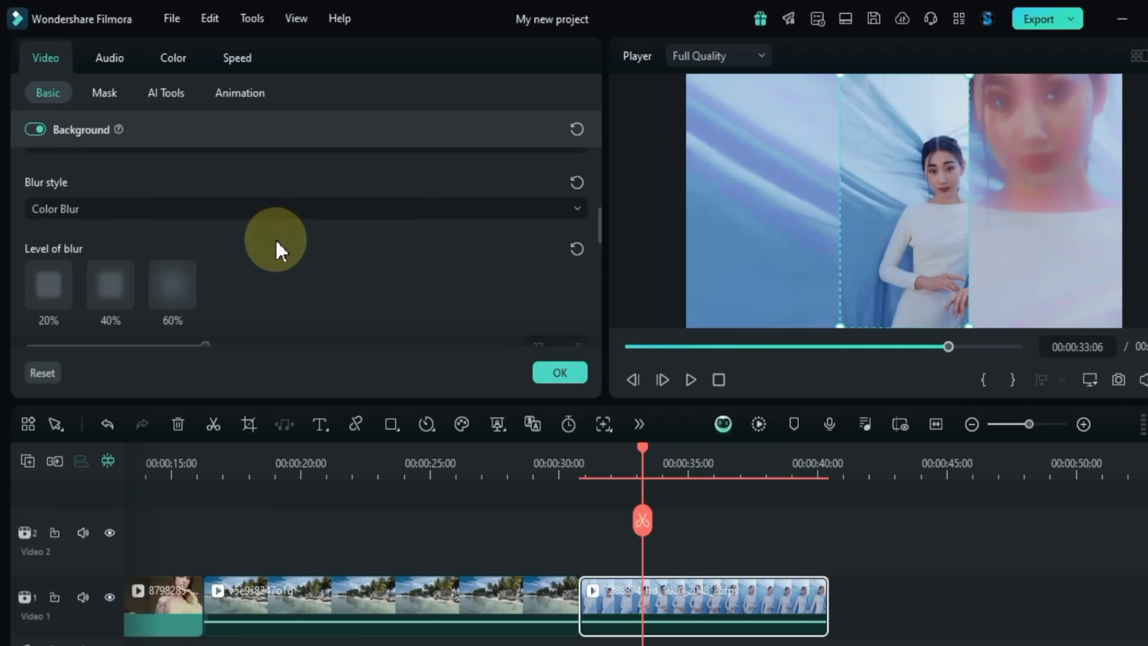
click(271, 210)
click(181, 363)
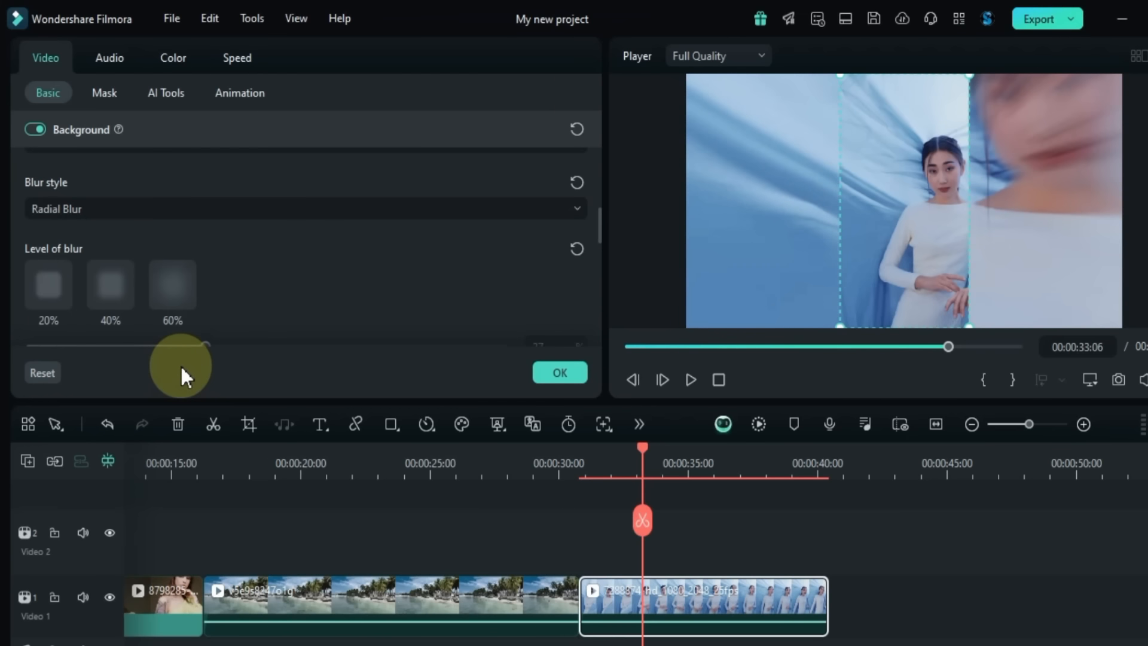
click(138, 210)
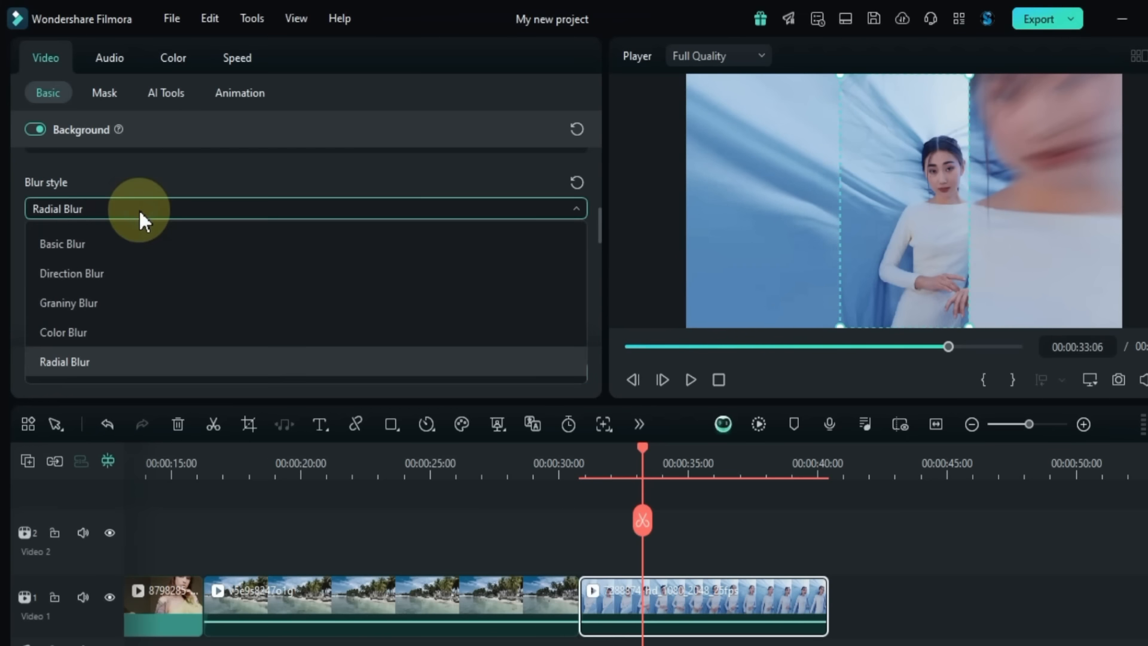
click(122, 242)
scroll(250, 275, down, 1)
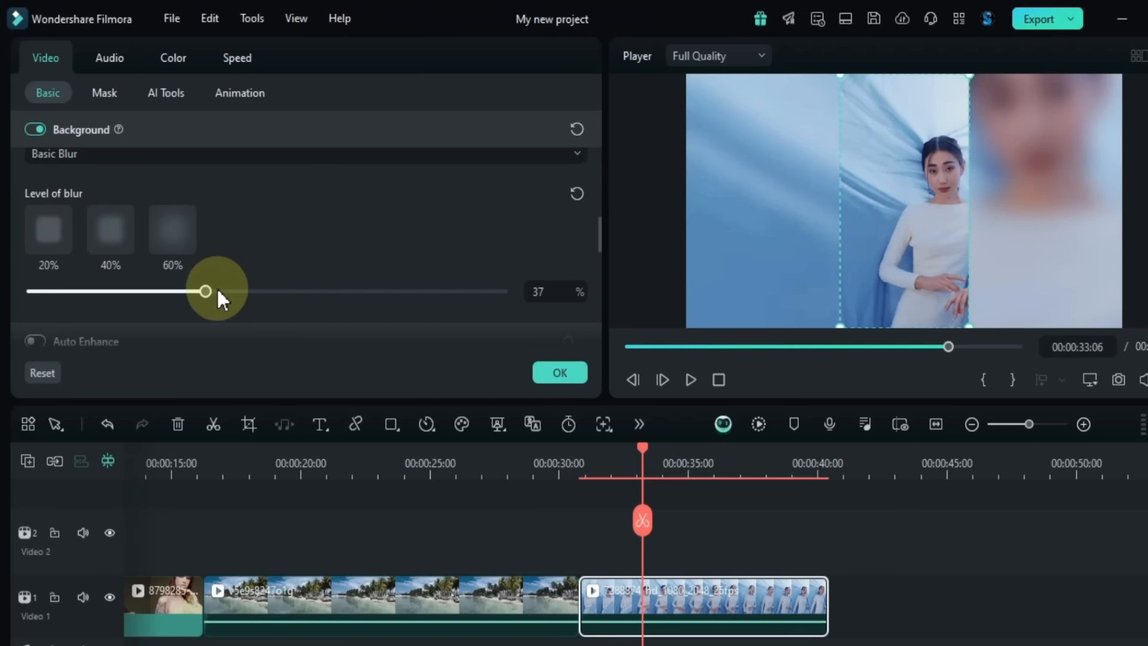
Step: Set the background's level of blur to 22% and play the clip from near its start to preview it
drag(199, 292, 135, 301)
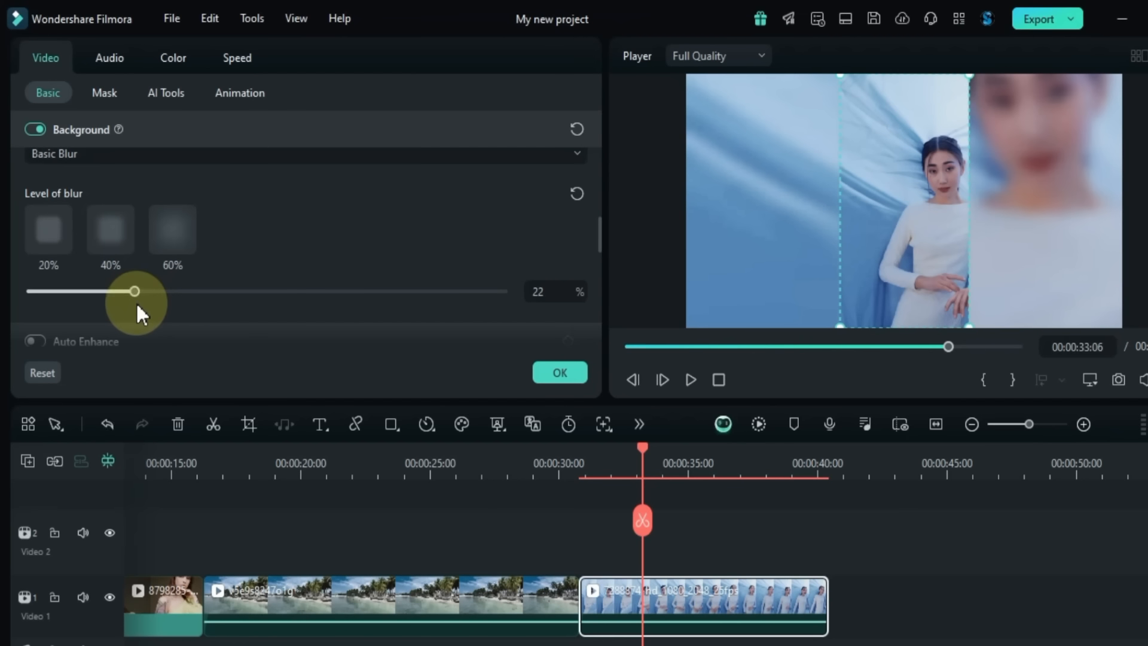
drag(638, 450, 593, 516)
click(676, 563)
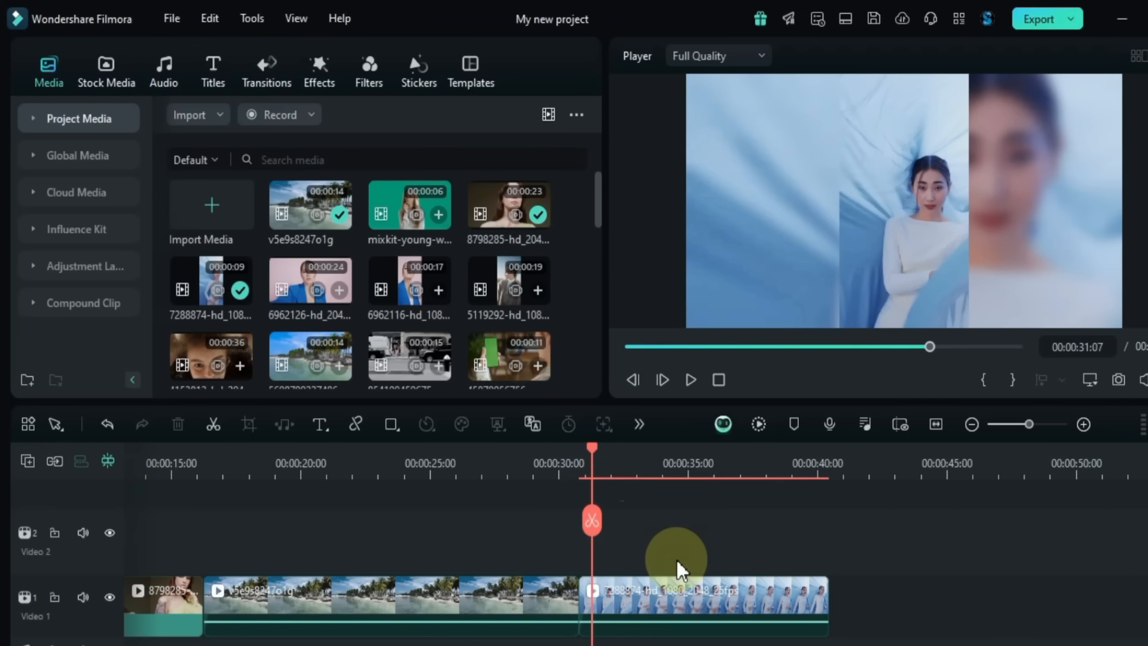
key(space)
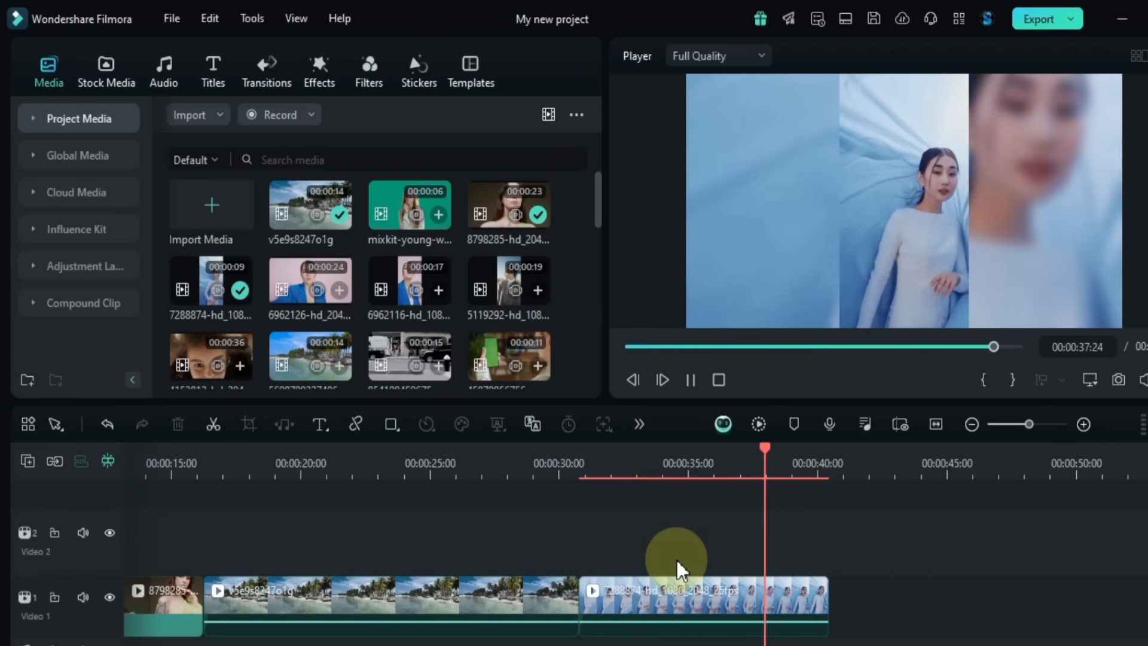
key(space)
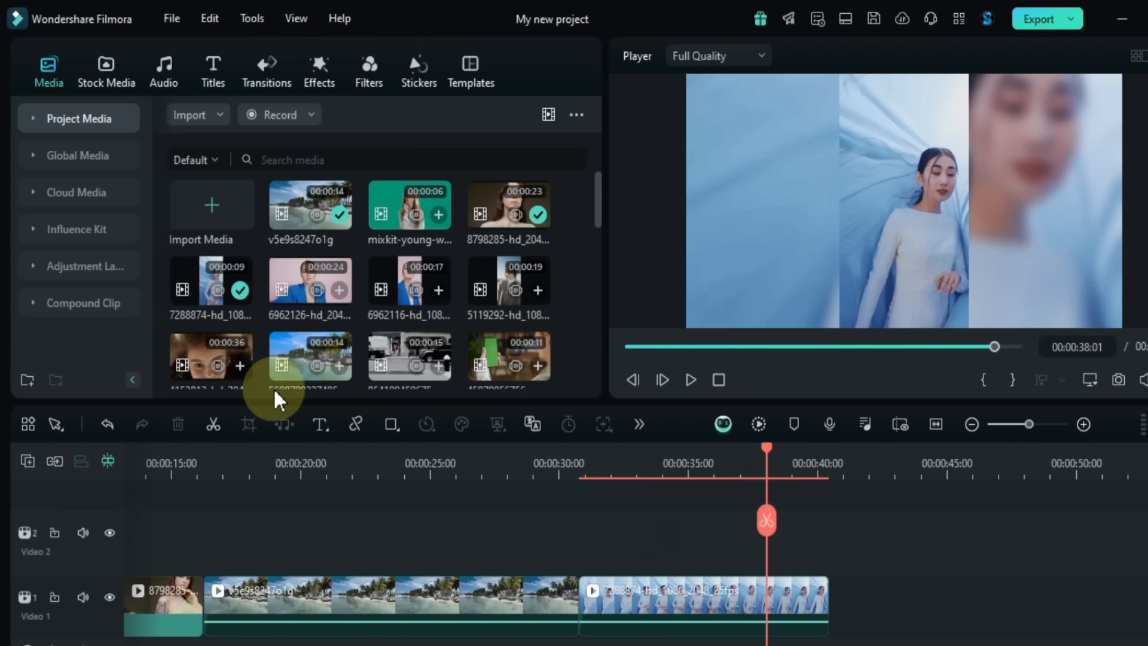
Step: Append the 36-second curly-haired woman clip to the end of Video 1 and open its settings with the playhead at 00:00:44:16
drag(192, 347, 856, 598)
click(396, 473)
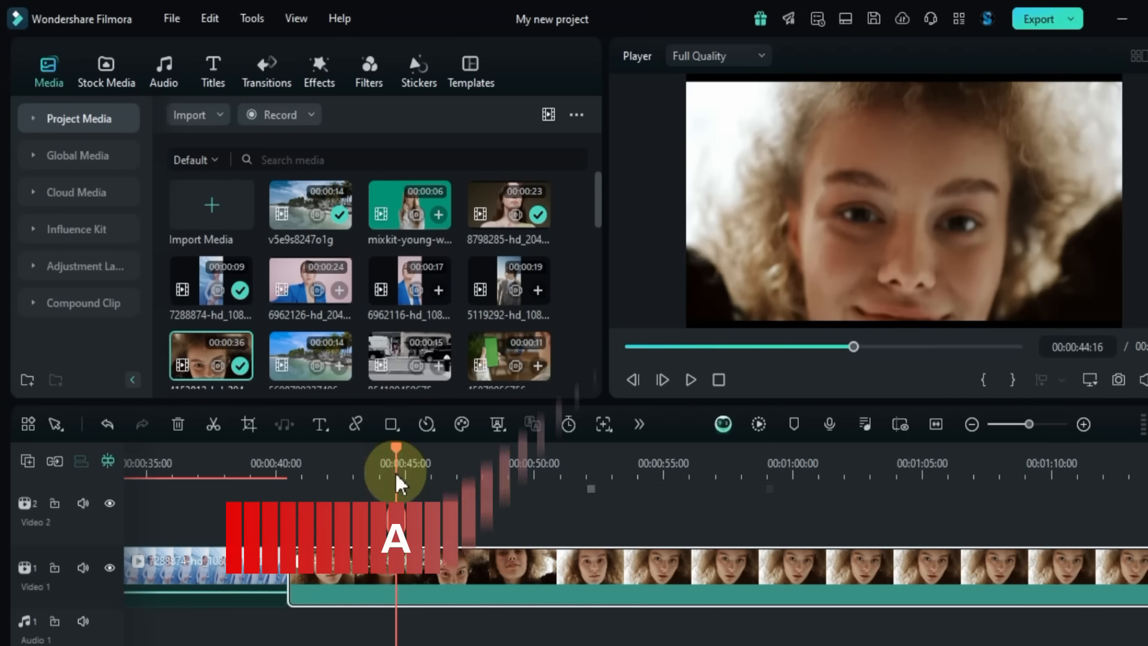
double_click(398, 576)
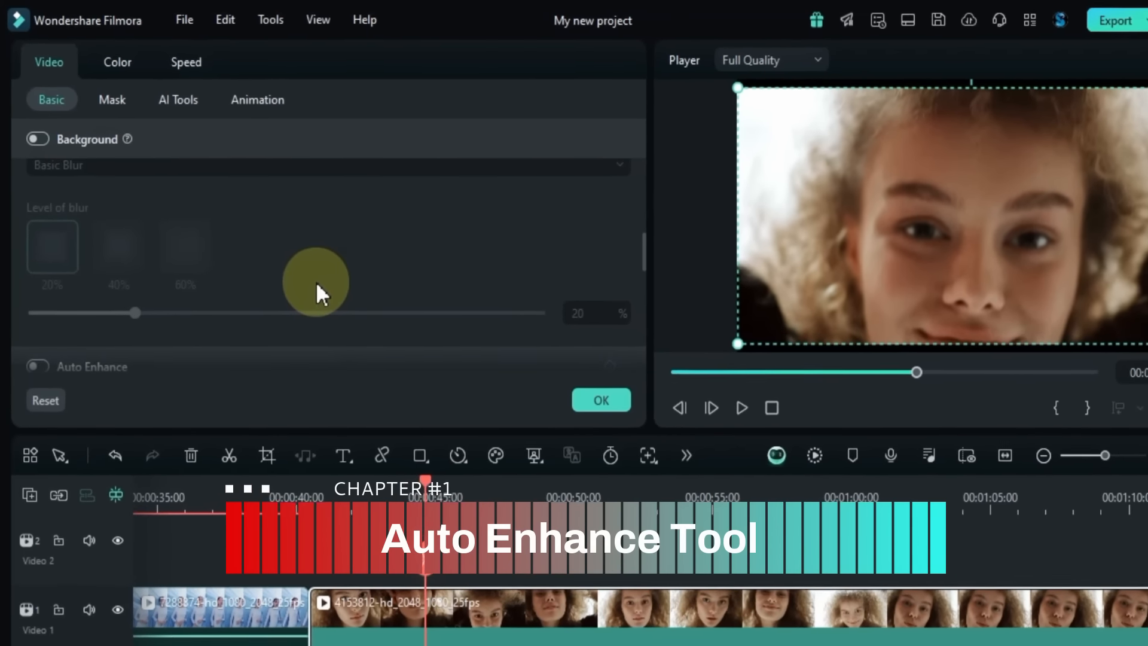
Step: Turn on Auto Enhance for the curly-haired woman clip, try different amounts and set the amount to 80
scroll(306, 272, down, 2)
scroll(321, 286, down, 1)
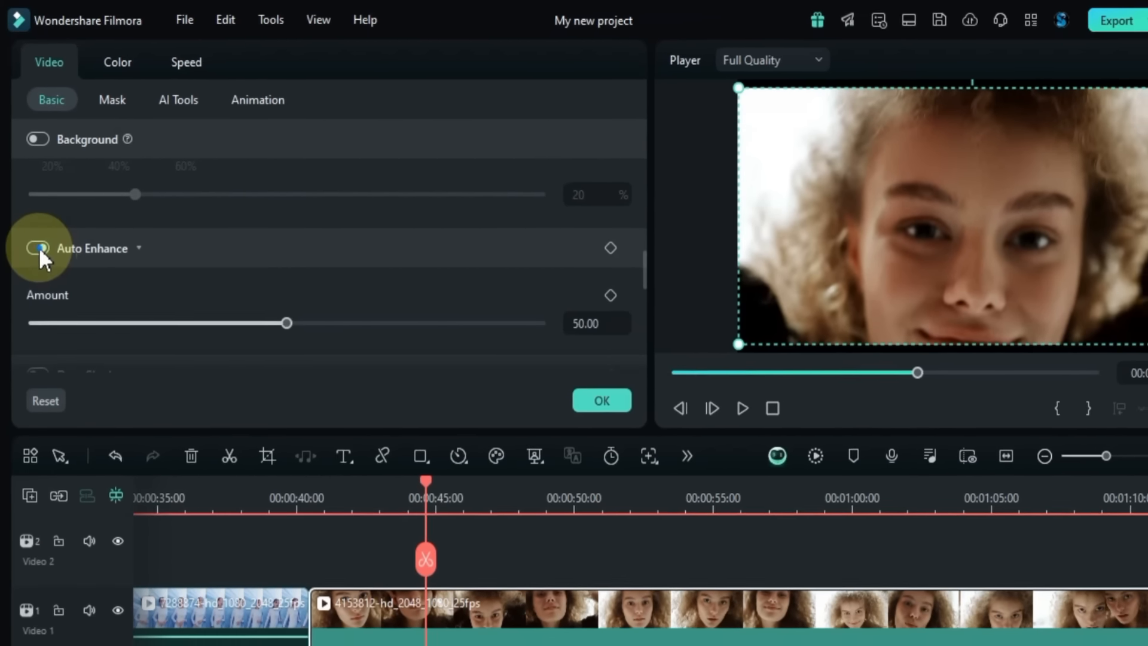
click(39, 253)
click(40, 253)
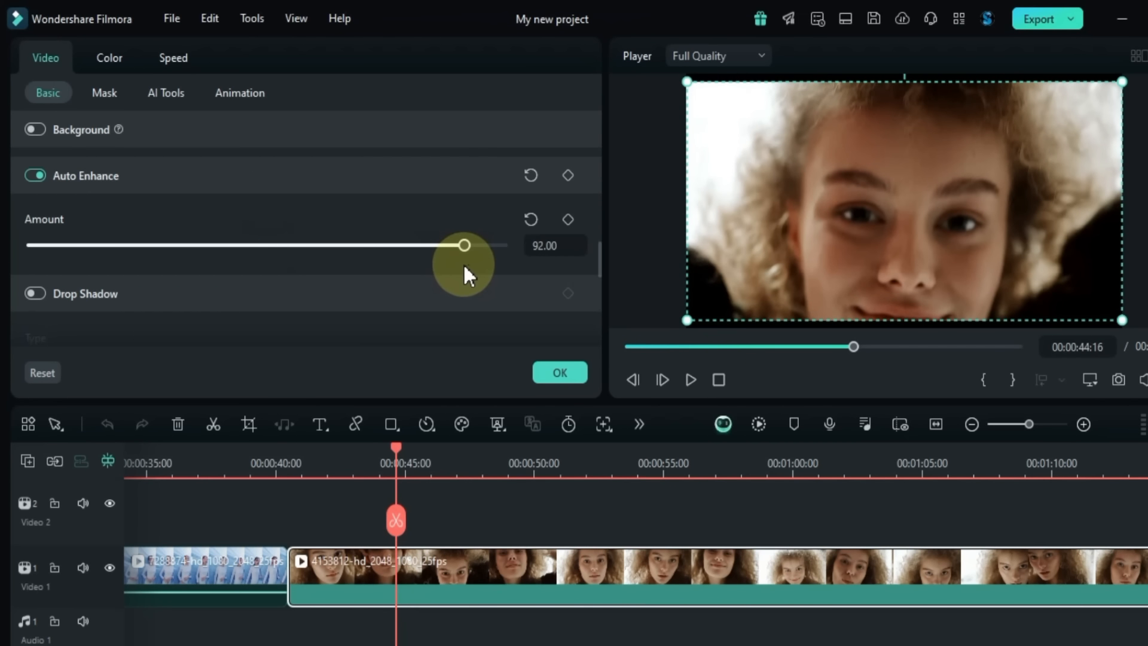
drag(479, 267, 358, 261)
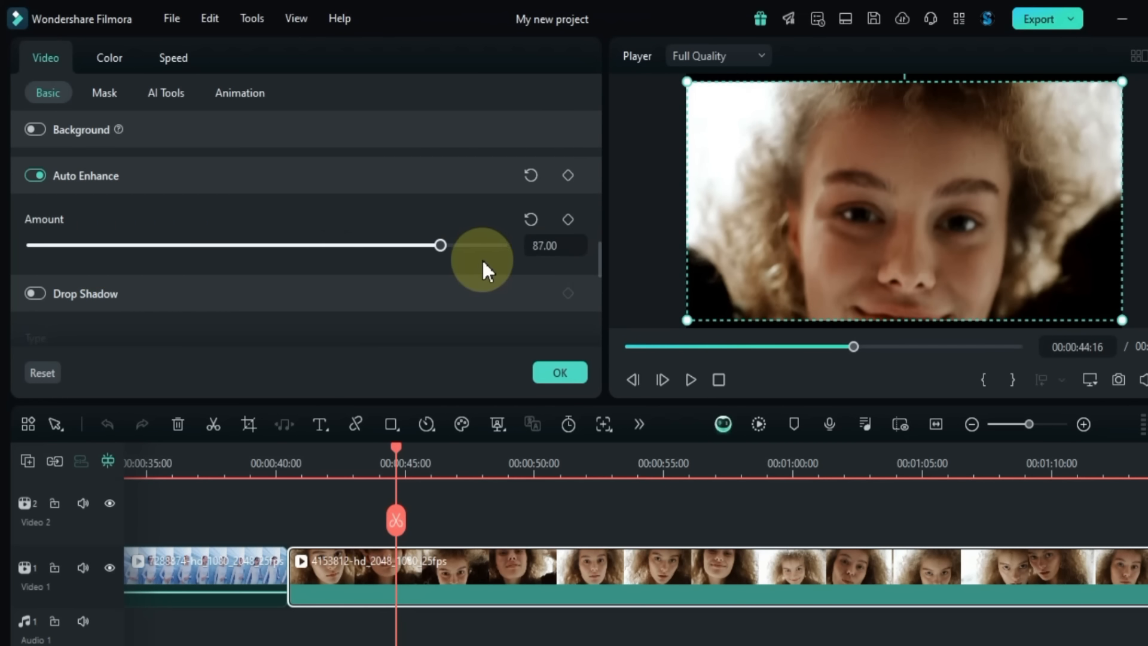
drag(564, 265, 409, 258)
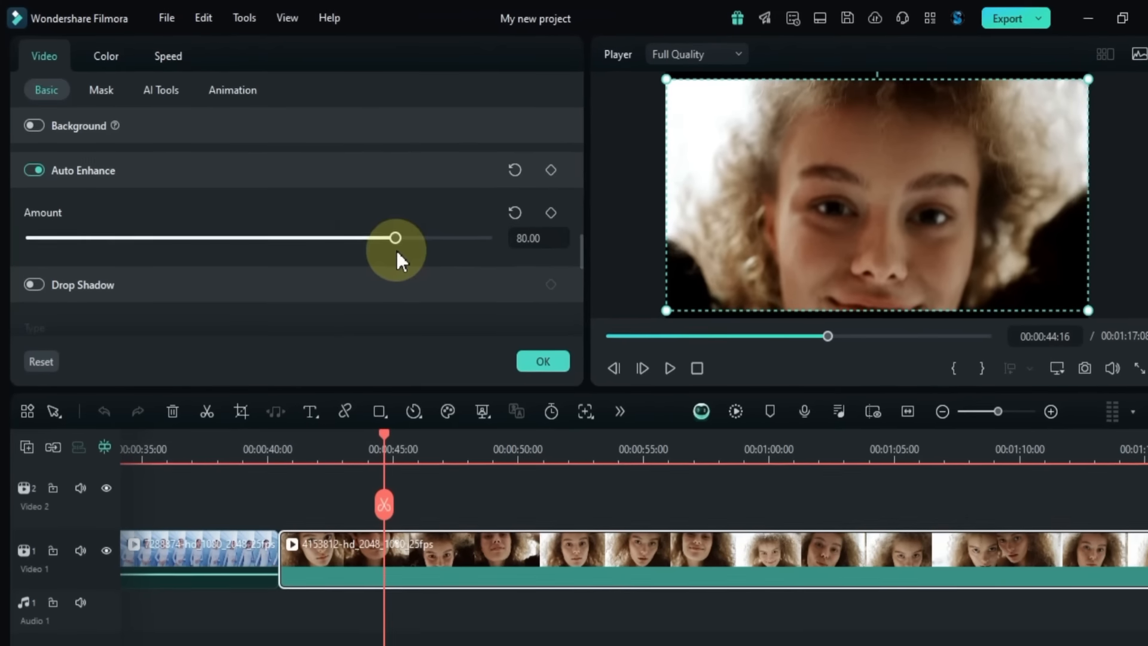
Step: Compare the frame at 00:00:50:15 with Auto Enhance off and on, leaving it switched on
drag(384, 432, 521, 433)
click(29, 166)
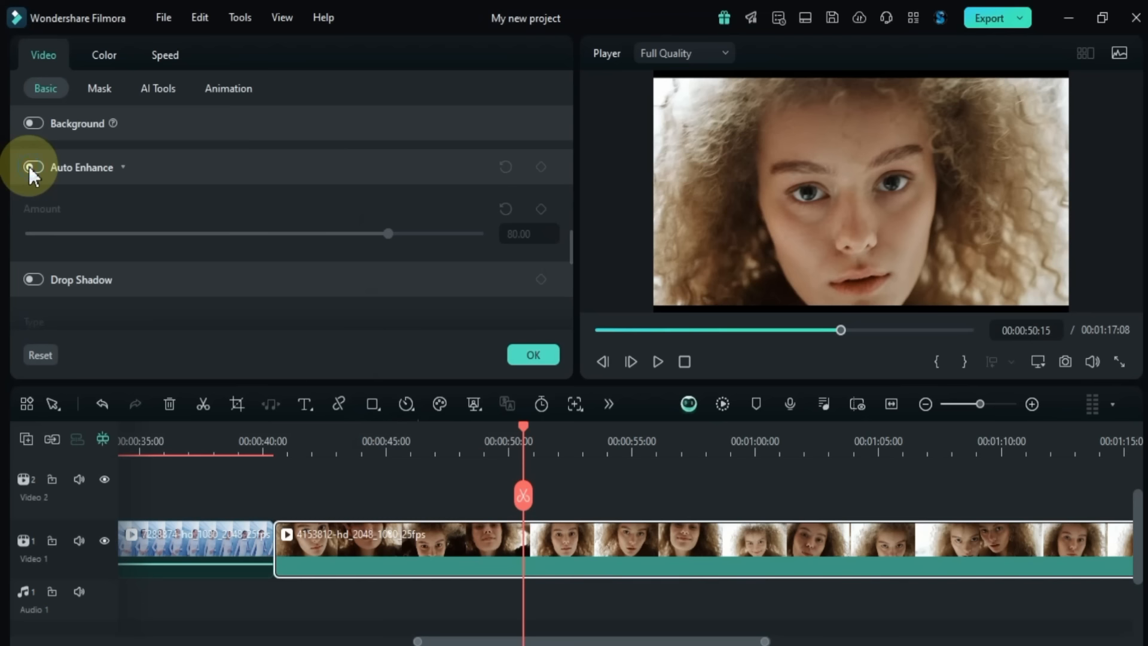
click(29, 166)
click(29, 166)
click(29, 166)
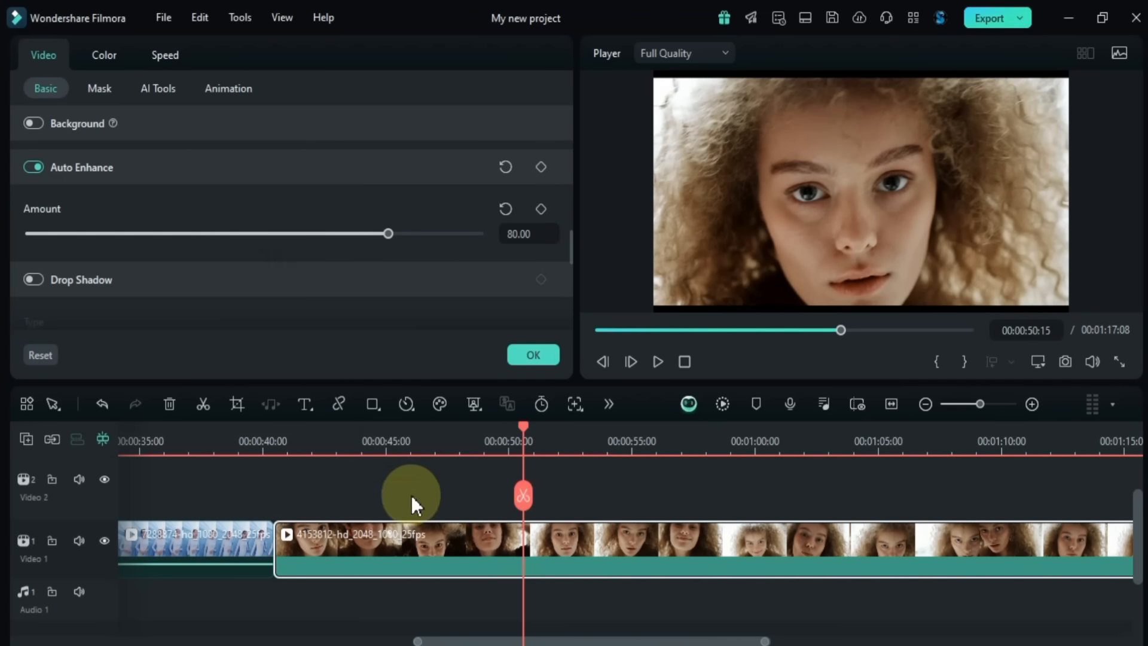
Step: Apply Crop to Fit to the curly-haired woman clip and move the playhead to the end of the timeline
right_click(426, 536)
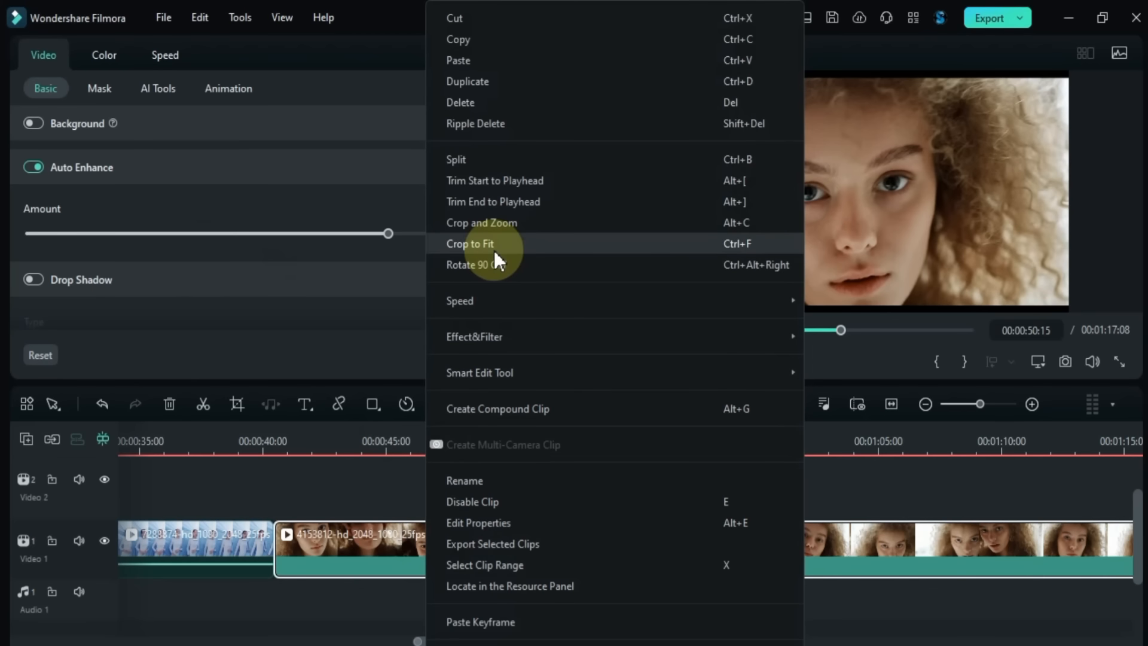
click(494, 250)
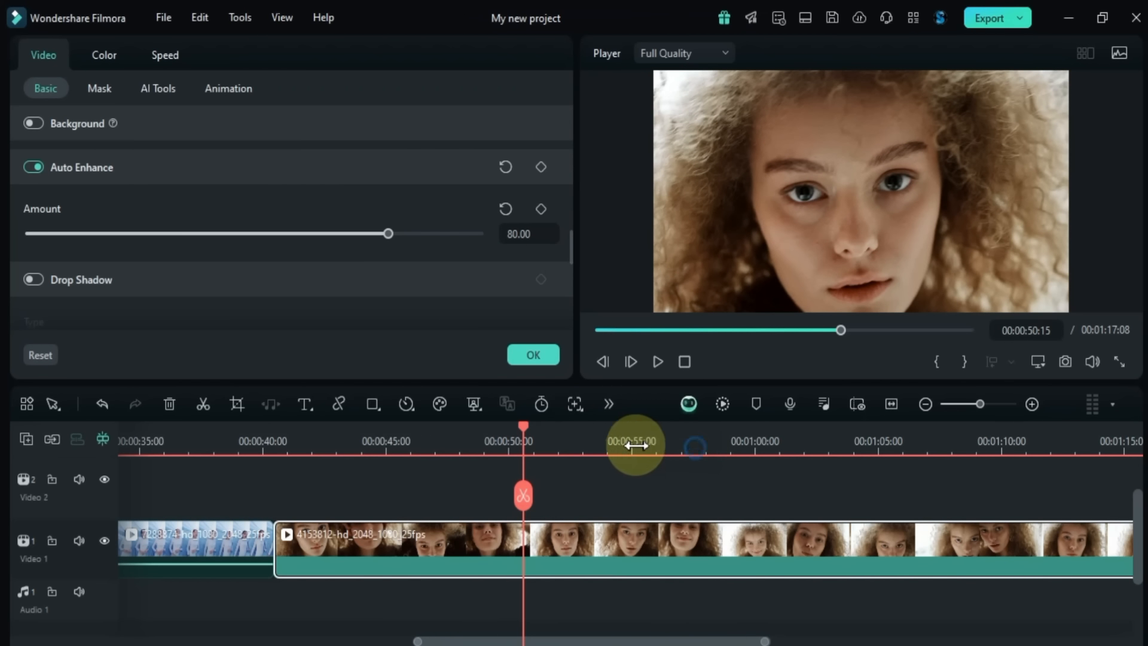
drag(635, 445, 760, 449)
click(875, 507)
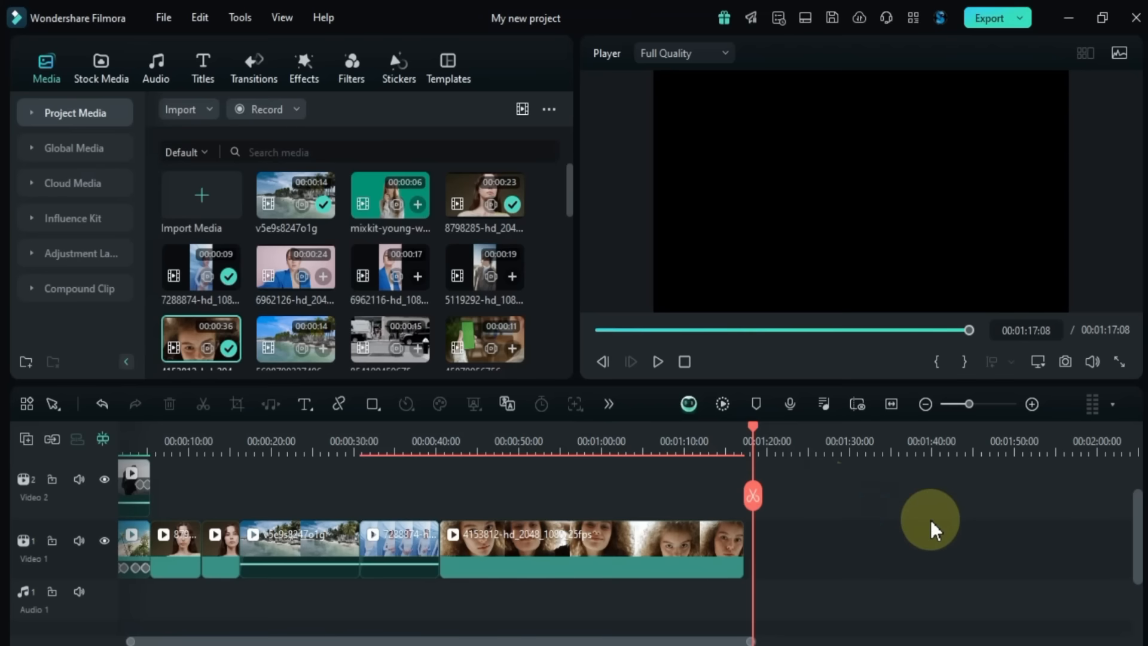
drag(927, 528, 823, 534)
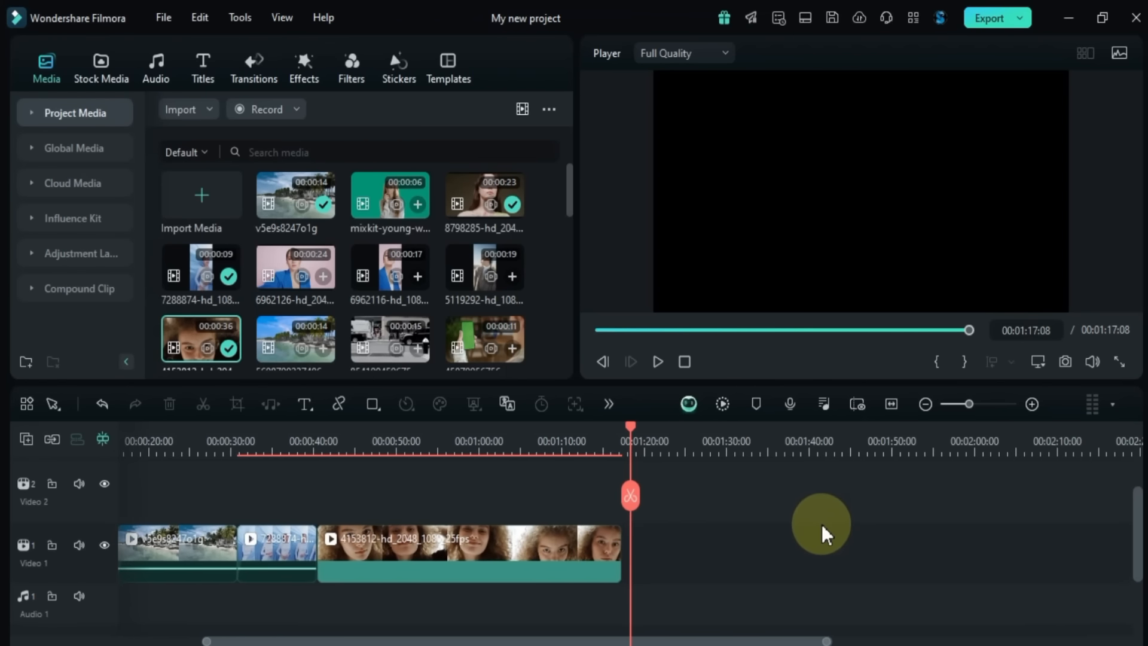
Step: Open the settings of the vertical blue-backdrop clip at 00:00:34:10 and turn on Drop Shadow
click(267, 452)
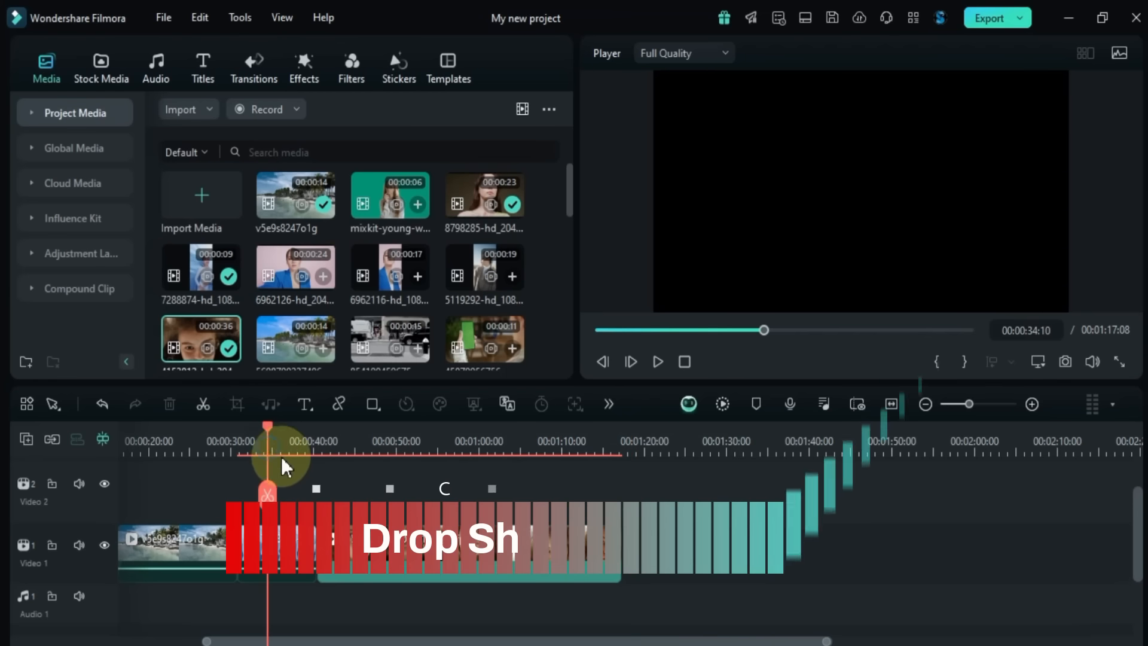
drag(369, 492, 620, 490)
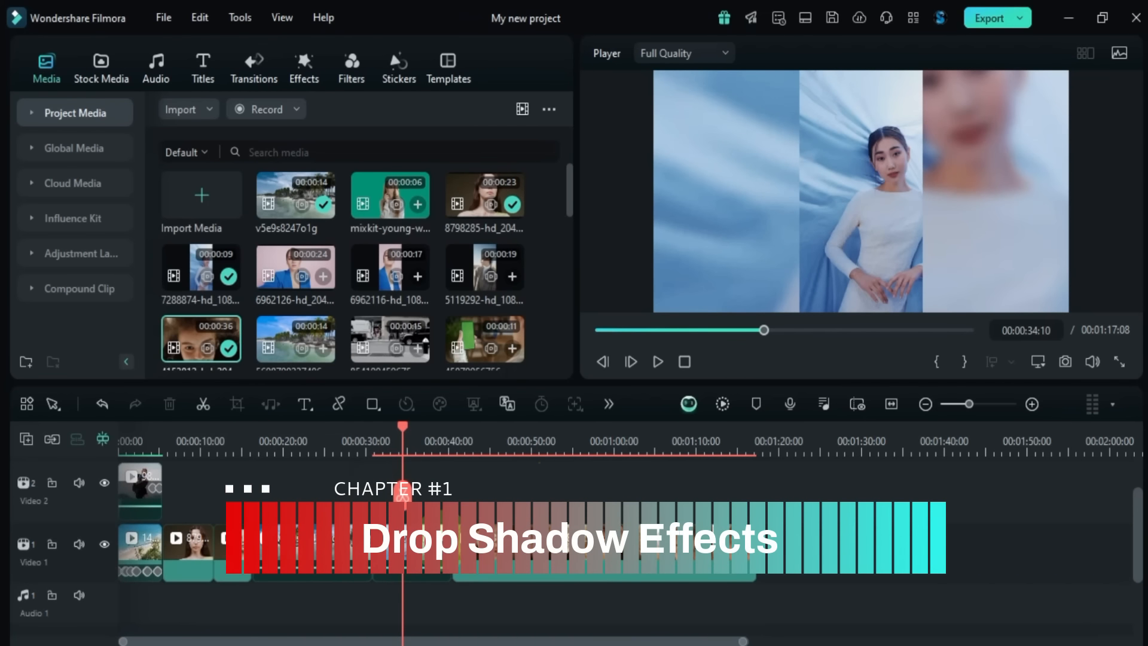
double_click(433, 546)
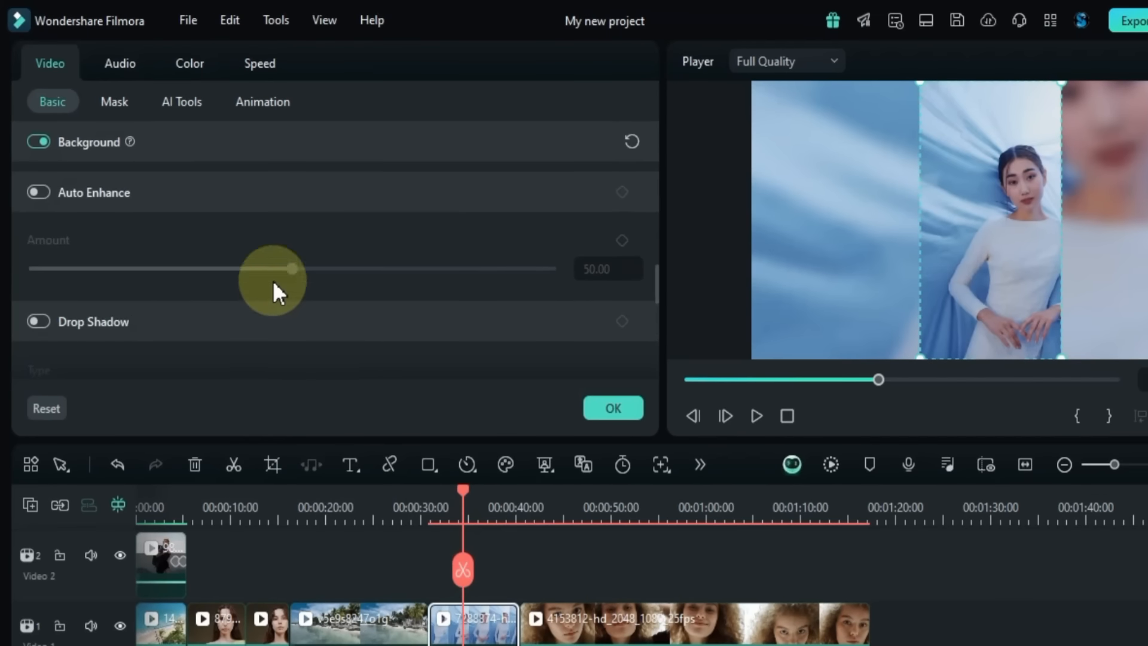
scroll(241, 247, down, 2)
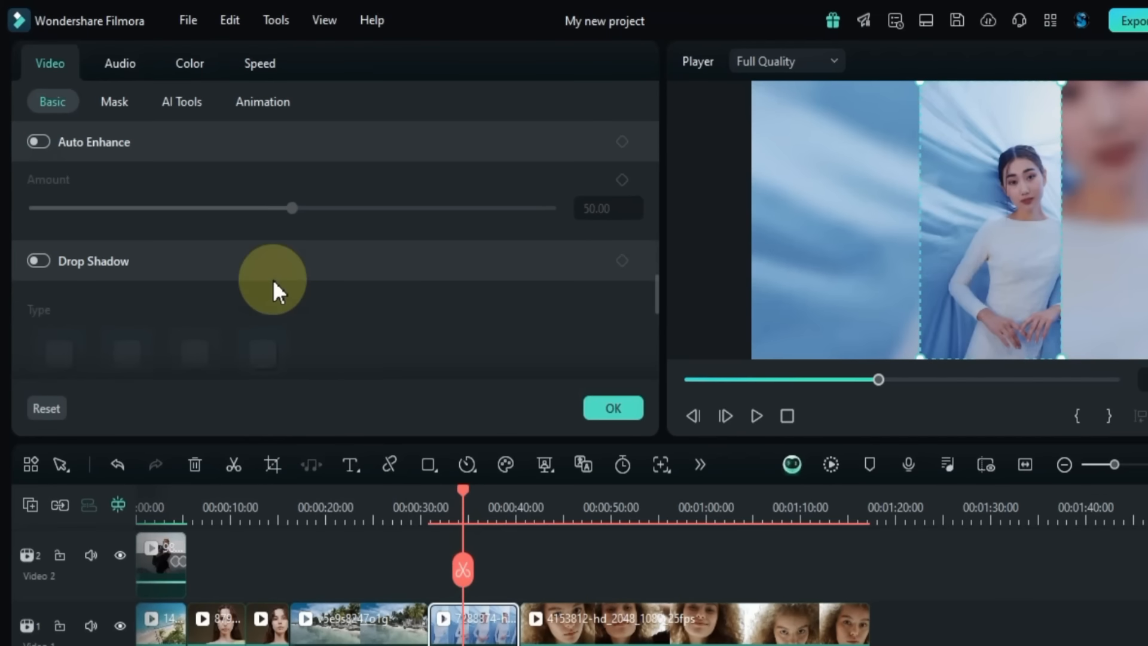
click(38, 263)
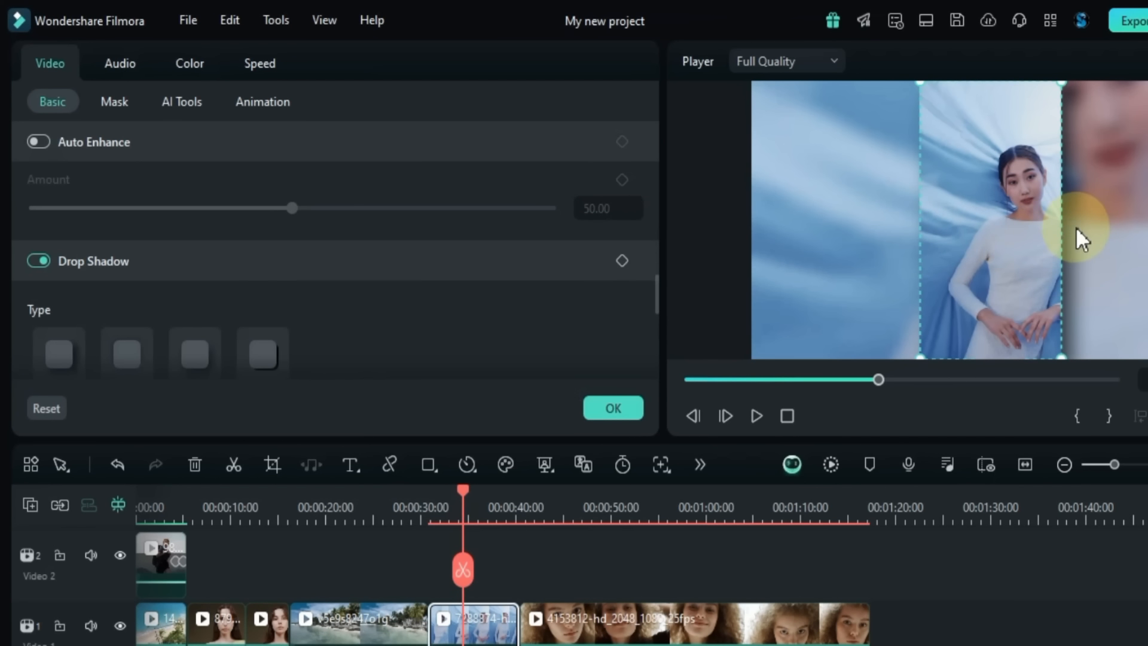
Step: Set the vertical clip's uniform scale to 82% so the drop shadow has room around it
scroll(490, 289, up, 5)
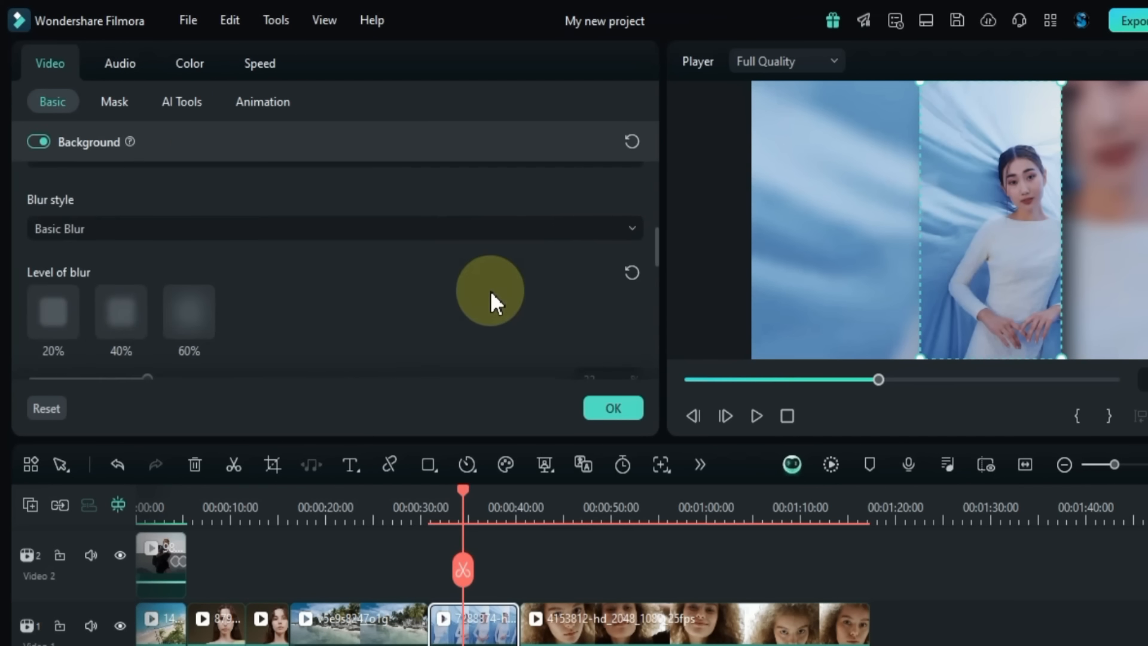
scroll(490, 289, up, 5)
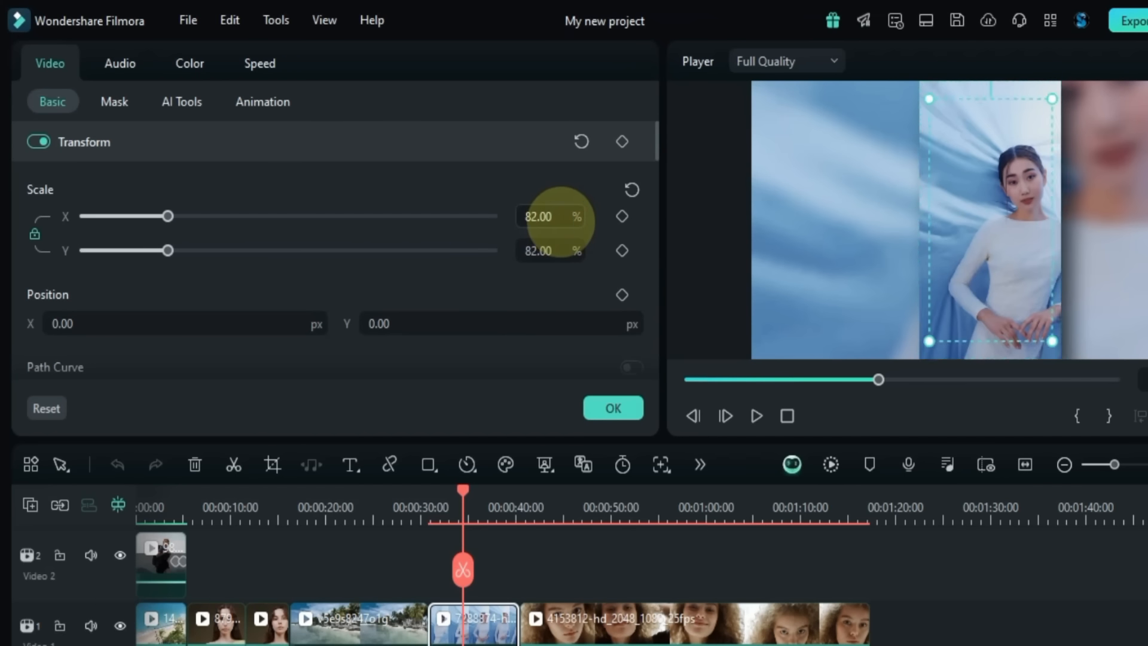
scroll(561, 222, down, 6)
scroll(561, 221, up, 6)
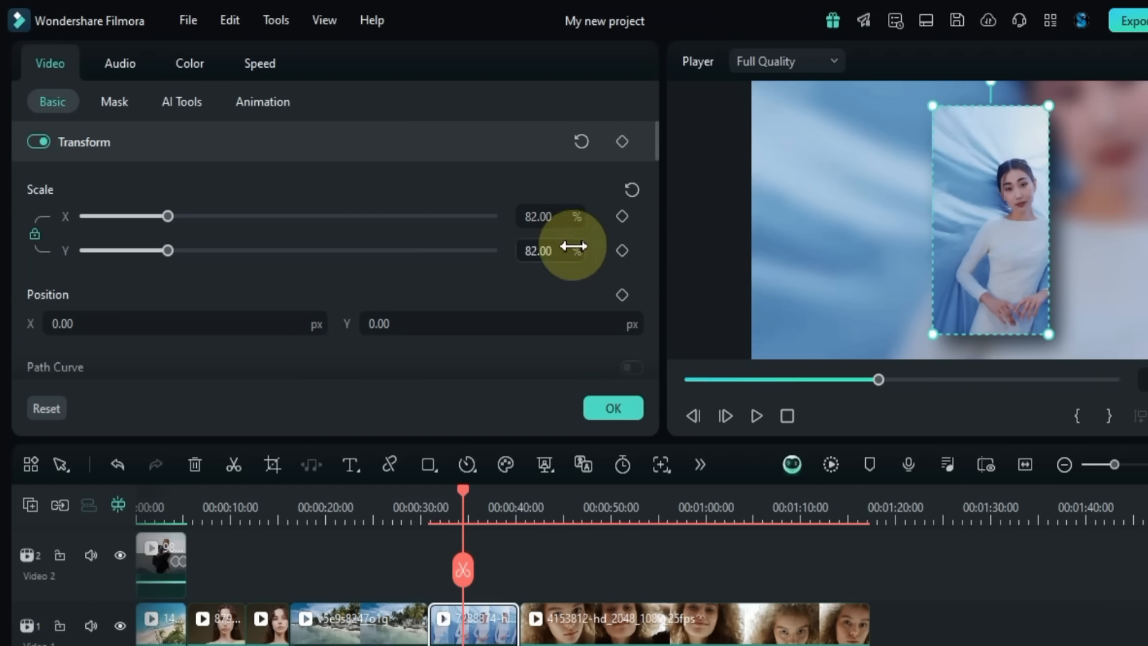
Step: Try the Soft, Tiled and Projection drop shadow types, then set the type to Default
scroll(465, 289, down, 10)
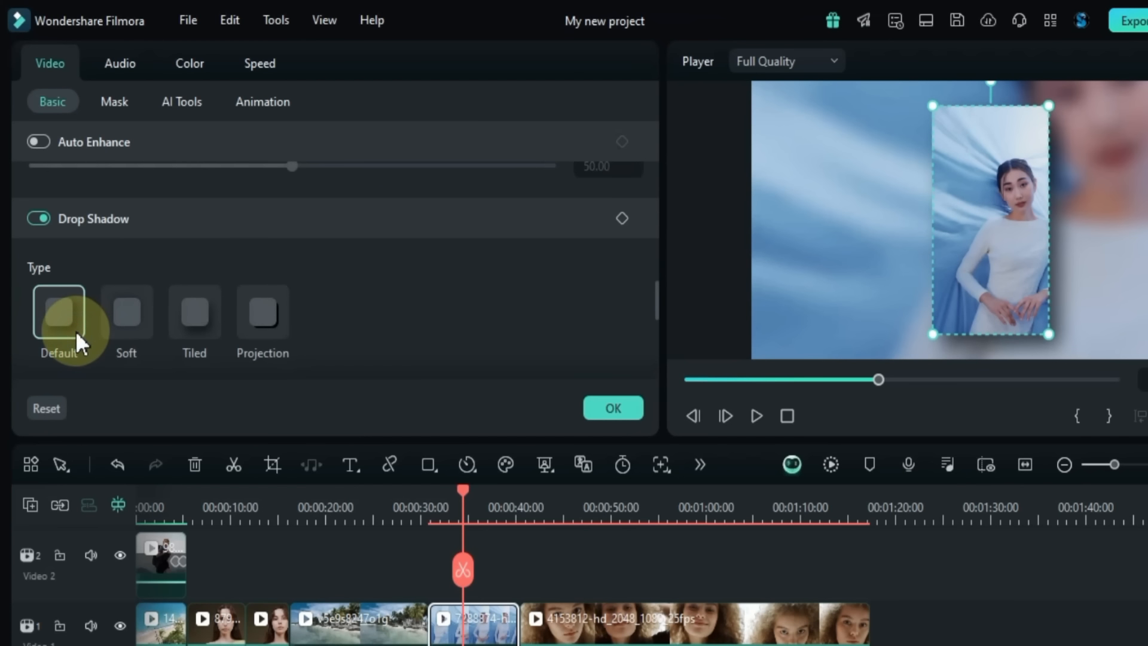
click(152, 321)
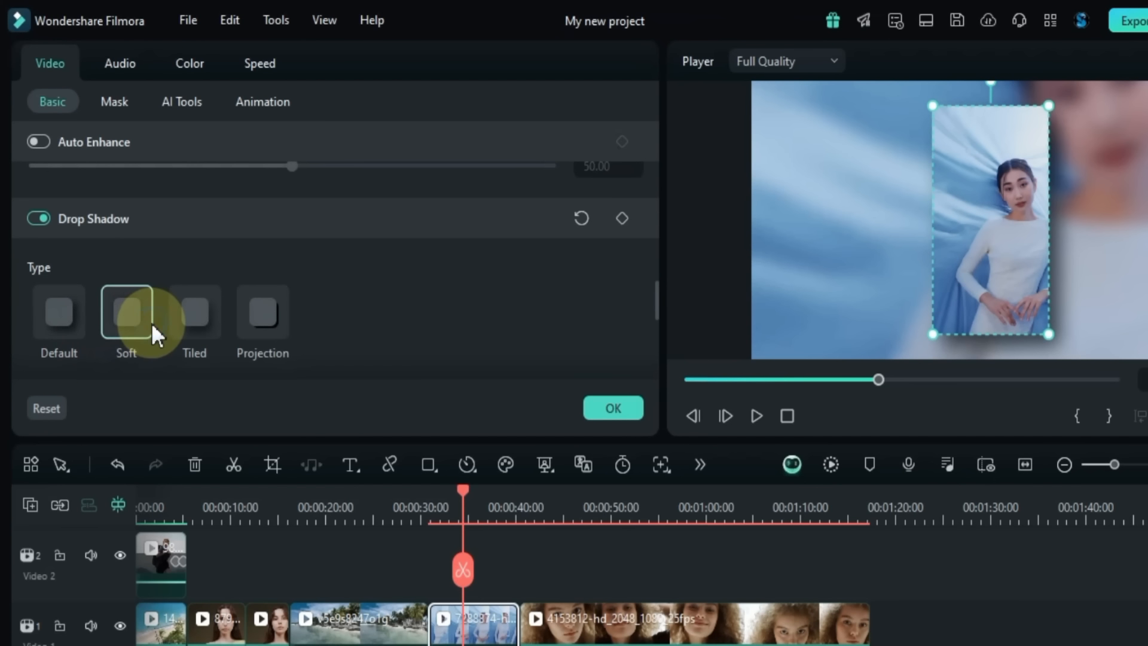
click(196, 322)
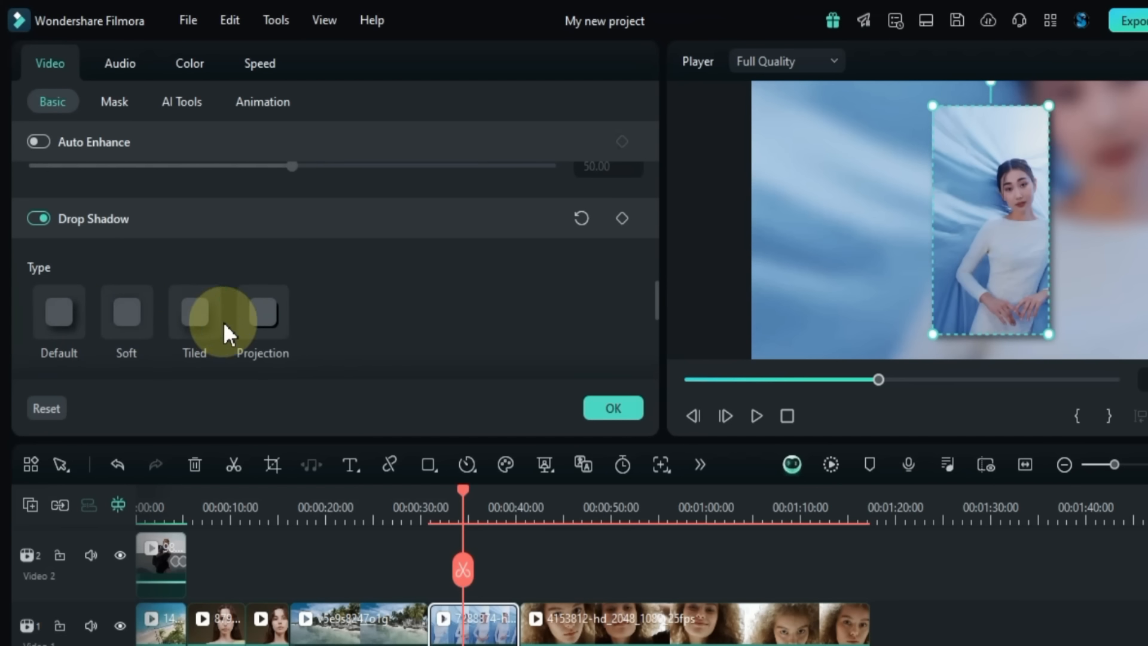
click(250, 321)
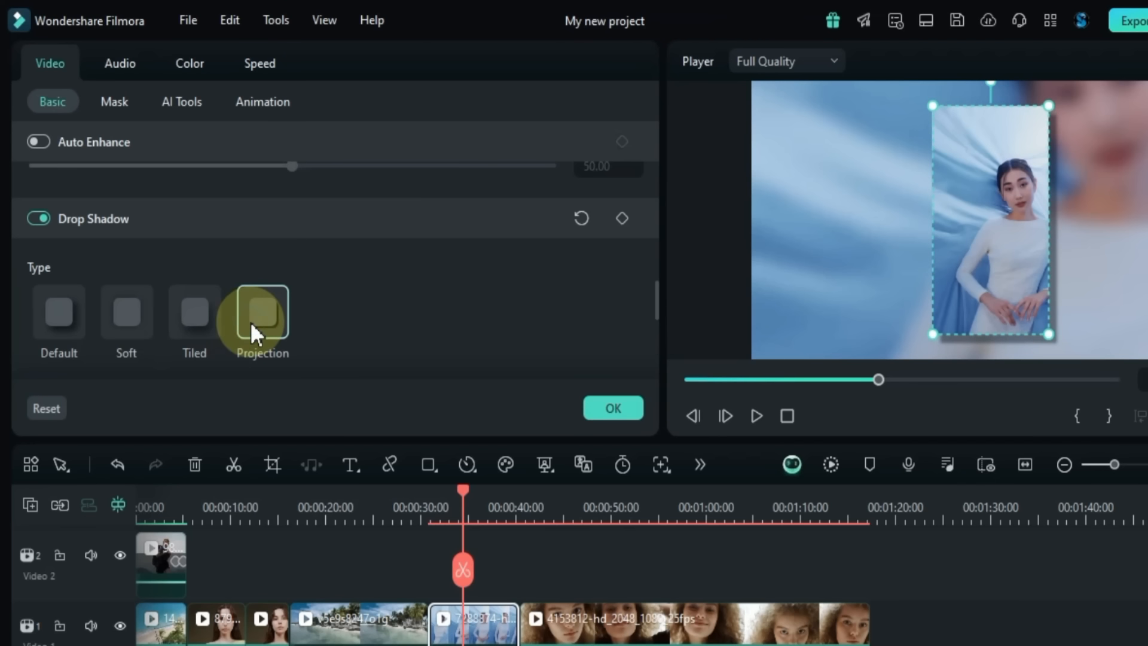
click(109, 322)
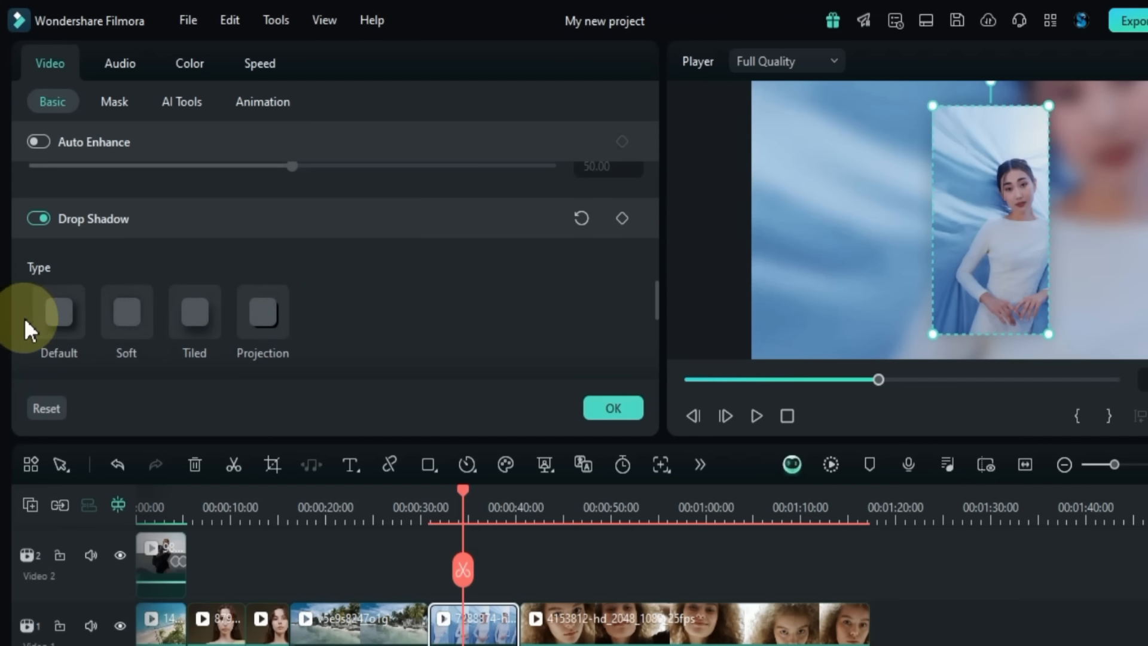
click(69, 310)
scroll(319, 296, down, 2)
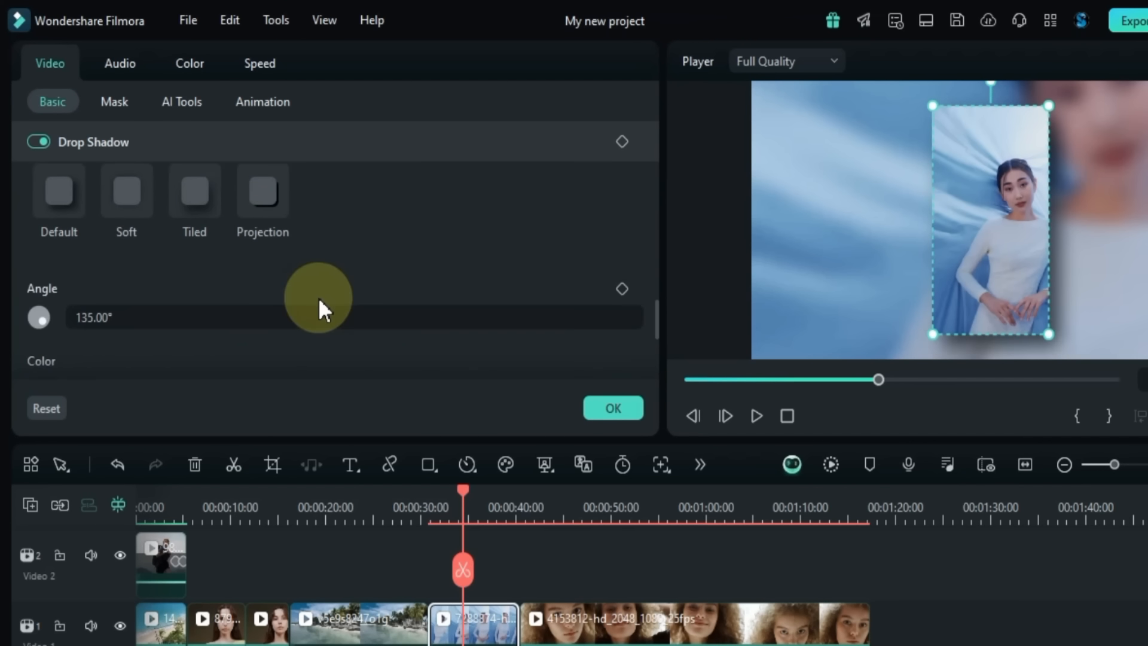
Step: Animate the drop shadow's angle on the selected portrait clip with two keyframes, from 129° at the first to 749° at the second
mouse_move(263, 320)
mouse_down()
mouse_move(312, 318)
mouse_move(268, 320)
mouse_up()
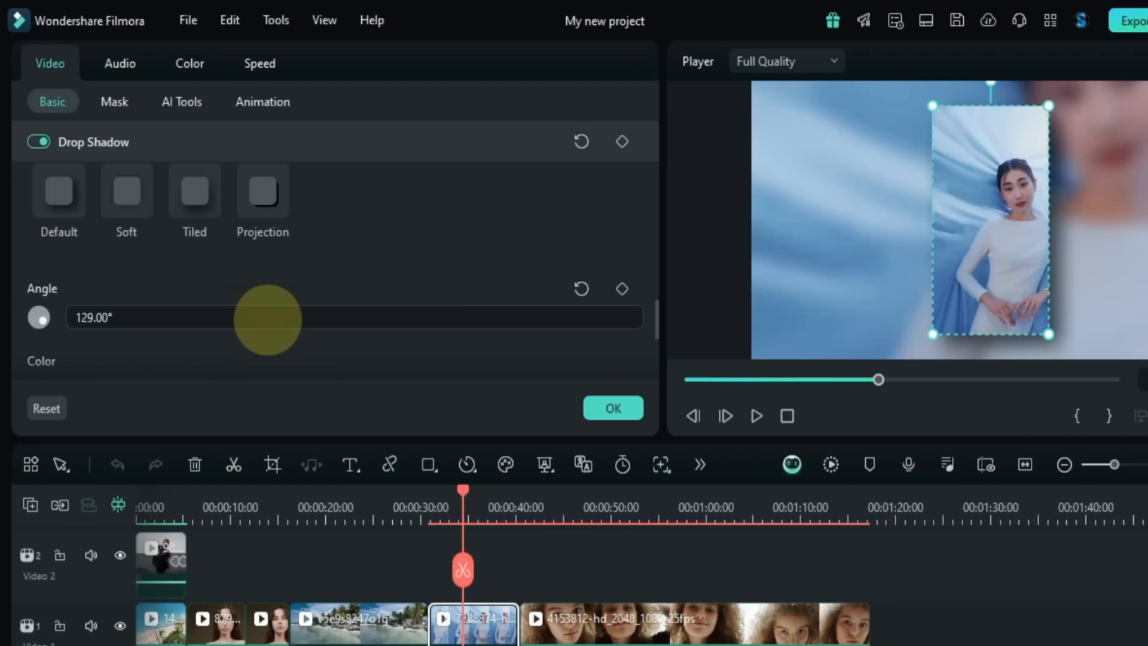
mouse_move(463, 493)
mouse_down()
mouse_move(450, 497)
mouse_move(449, 468)
mouse_move(489, 464)
mouse_up()
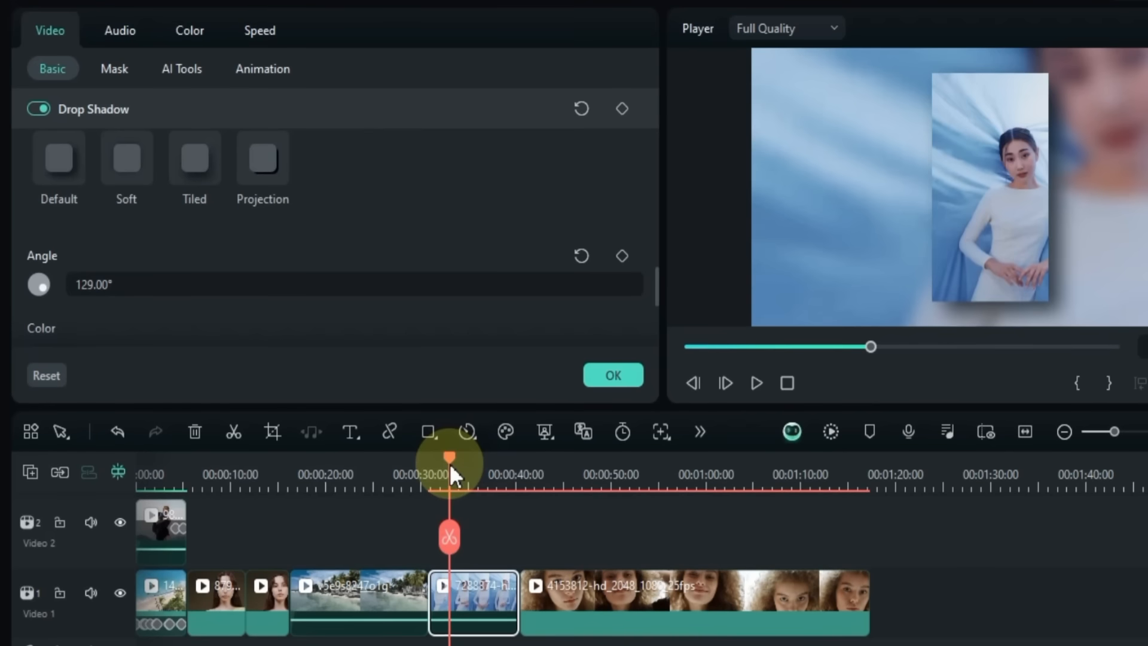
click(623, 257)
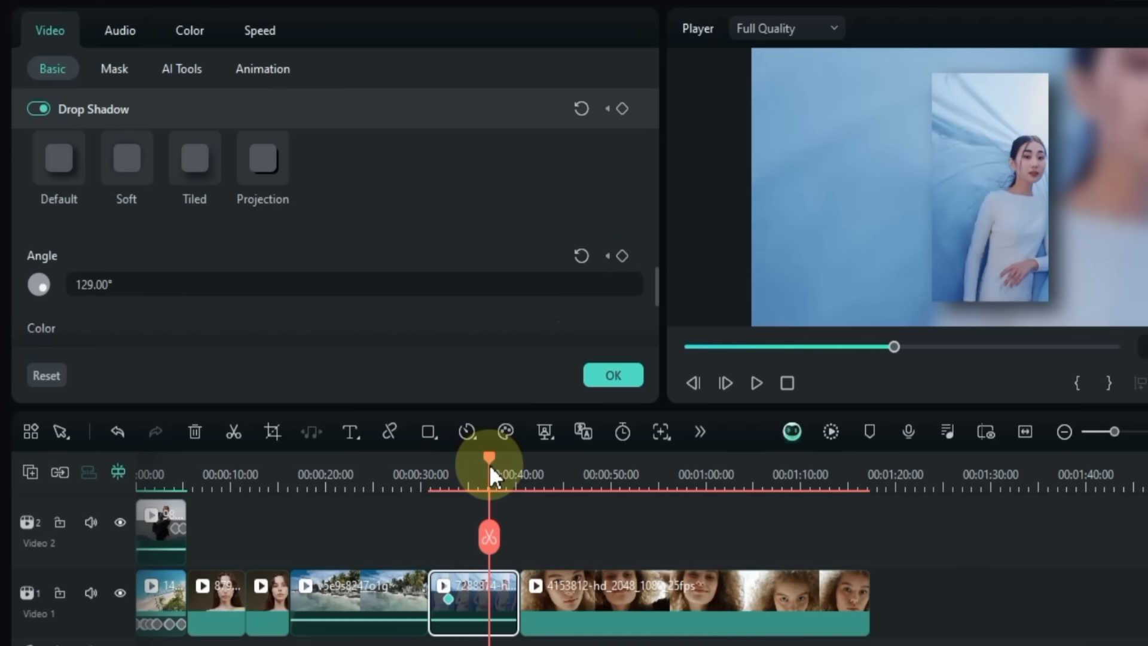
click(622, 257)
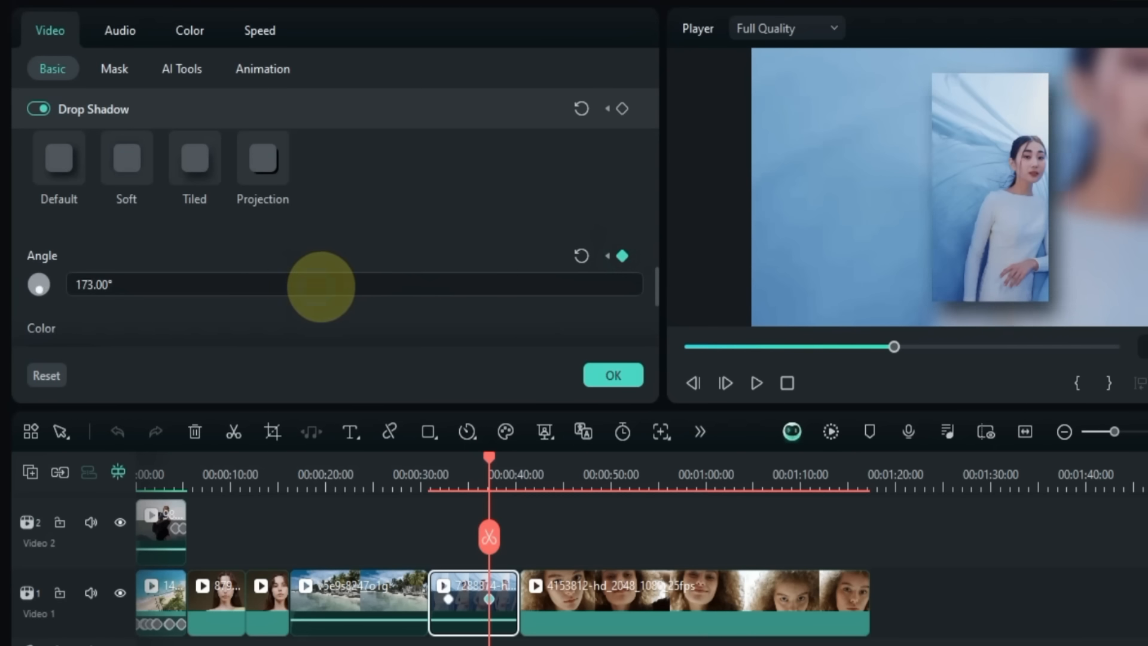
mouse_move(321, 287)
mouse_down()
mouse_move(346, 287)
mouse_move(314, 287)
mouse_up()
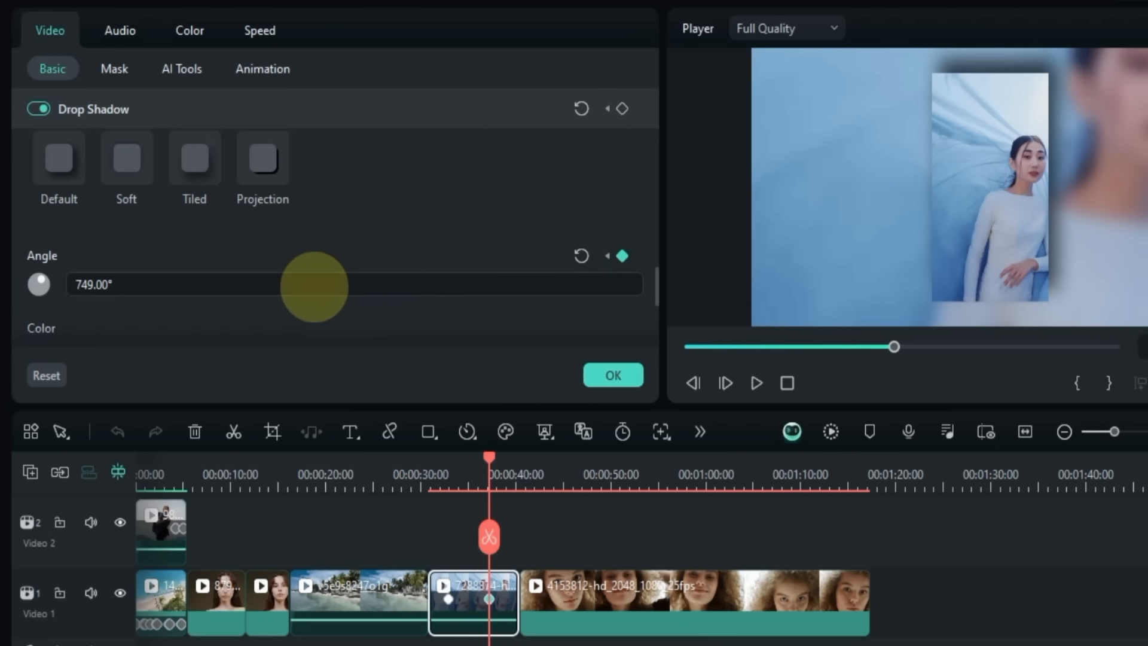
Step: Play back the portrait clip across both keyframes to check the rotating drop shadow
drag(490, 459, 442, 475)
key(space)
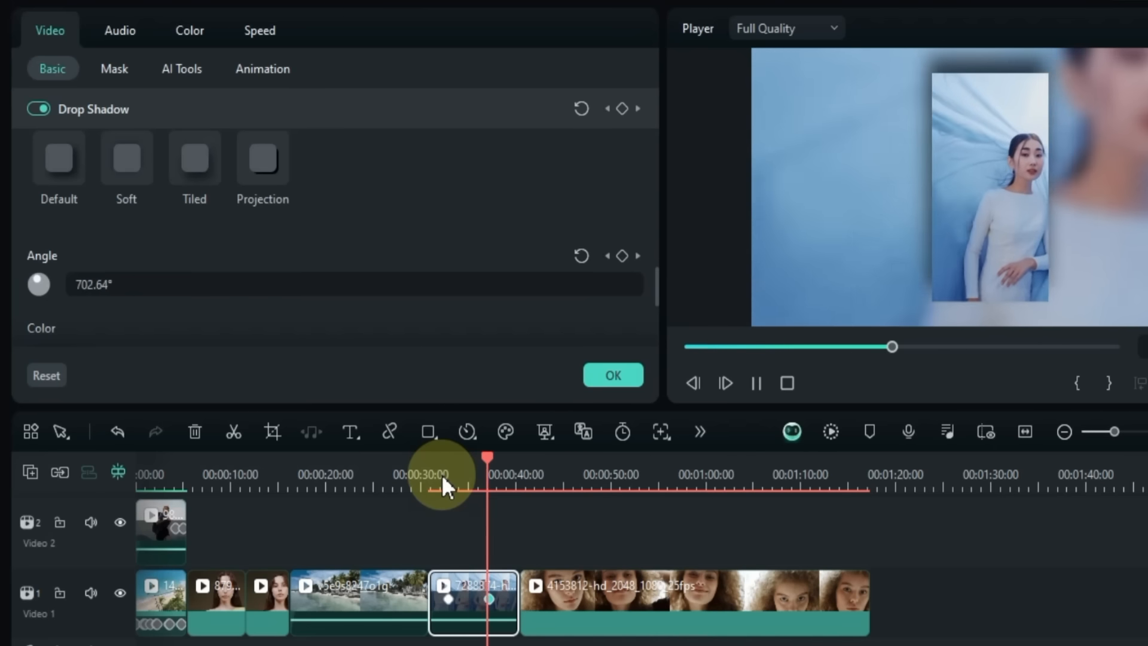
key(space)
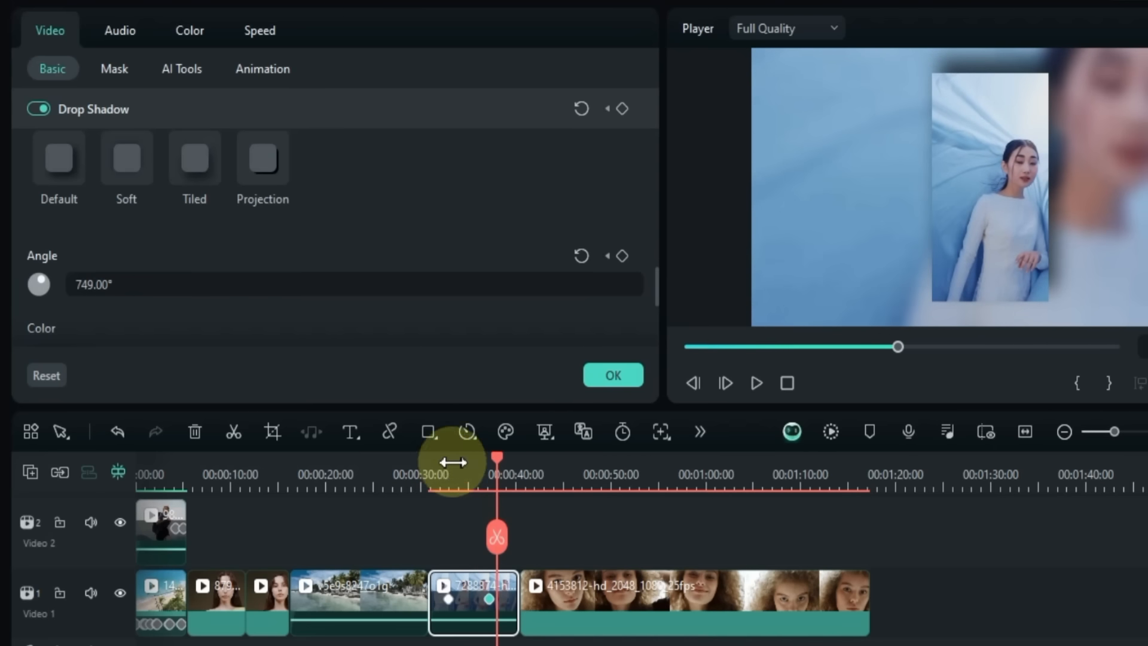
Step: Try yellow and then blue as the drop shadow's colour on the portrait clip
scroll(407, 290, down, 3)
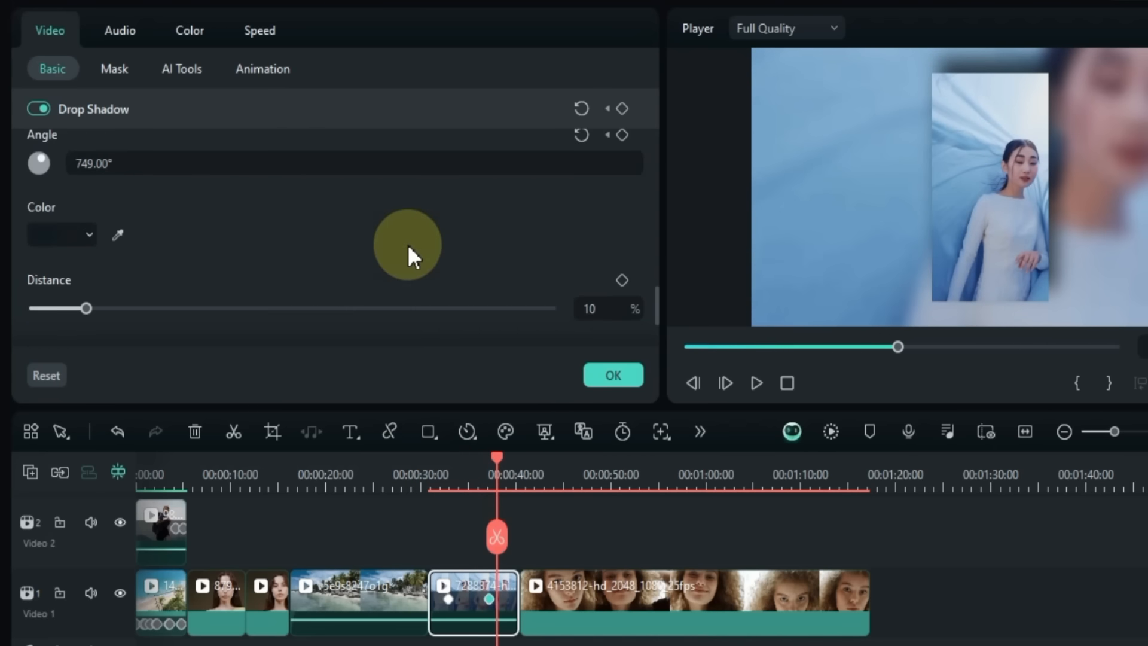
click(48, 236)
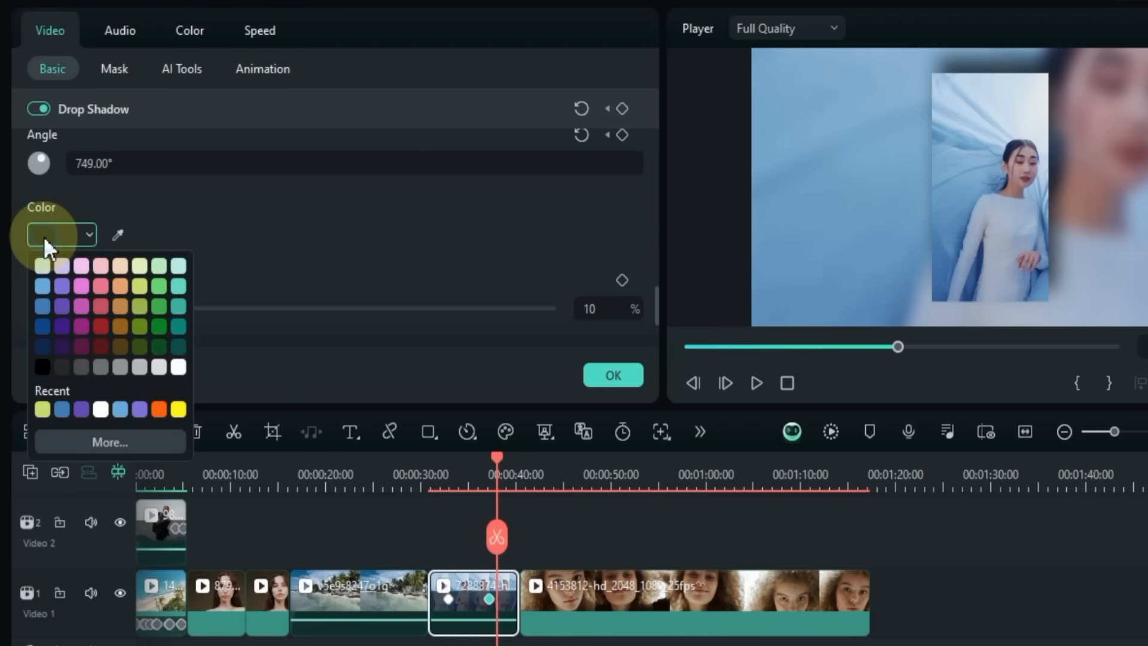
click(178, 410)
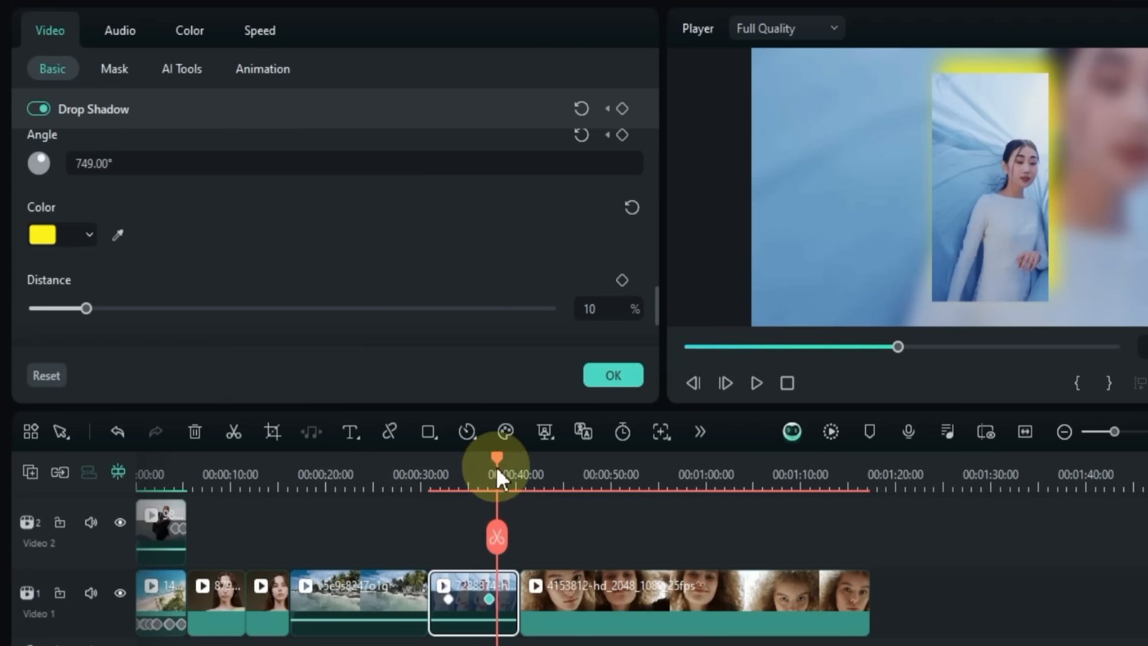
drag(497, 469, 432, 479)
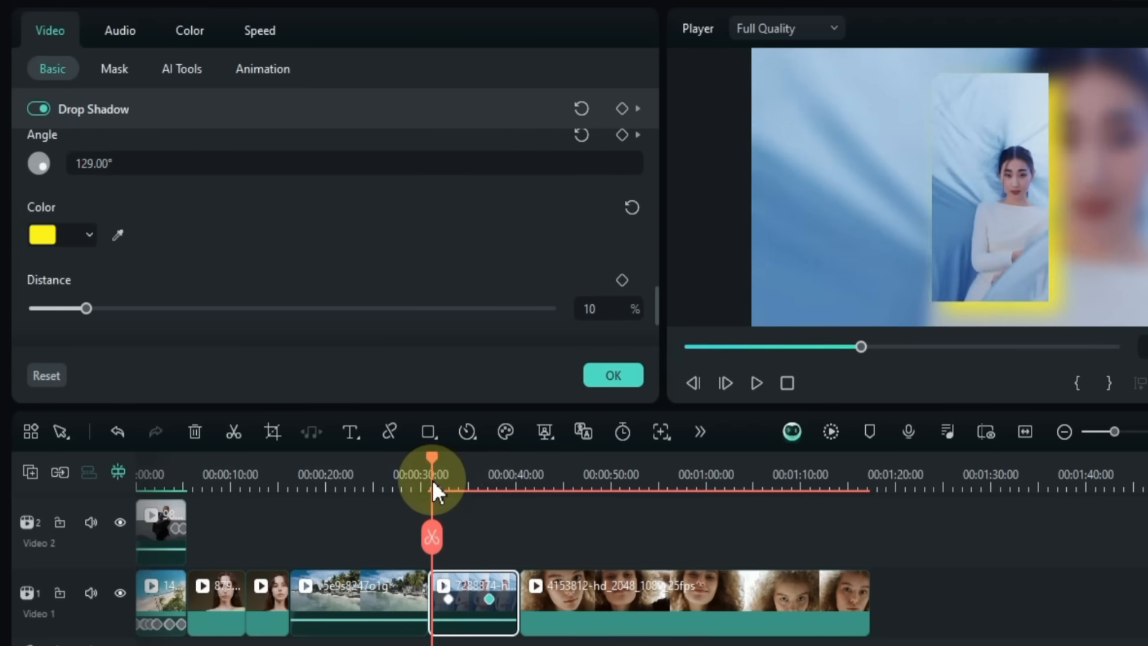
click(44, 239)
click(62, 405)
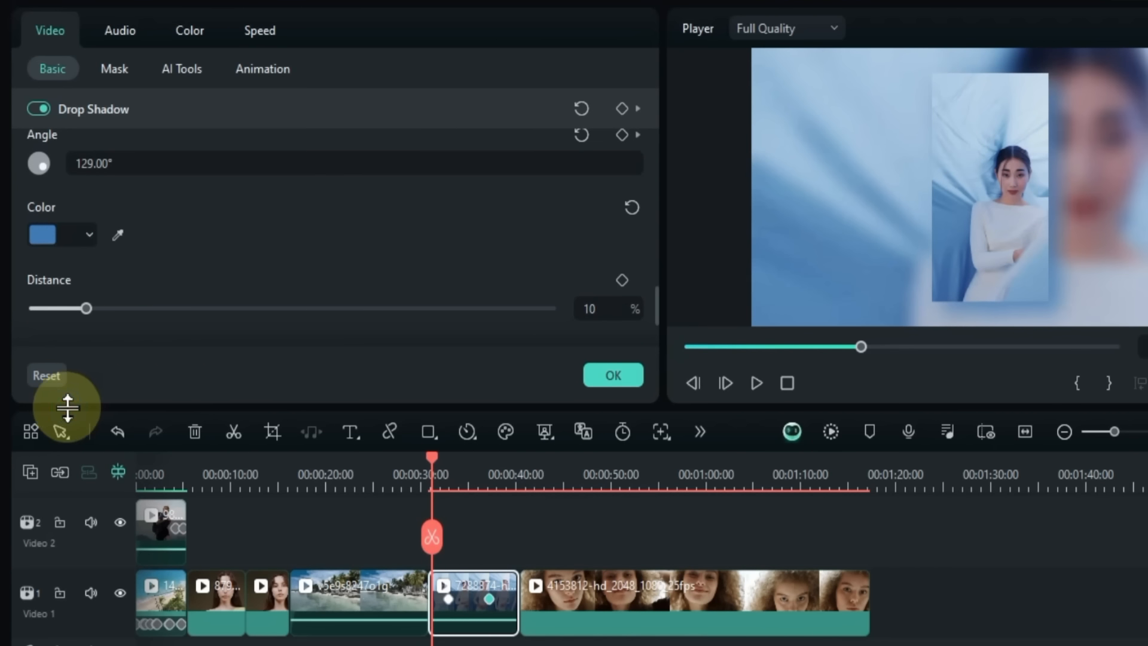
Step: Set the drop shadow's colour to white and check it at several frames of the clip
drag(429, 475, 500, 478)
click(31, 234)
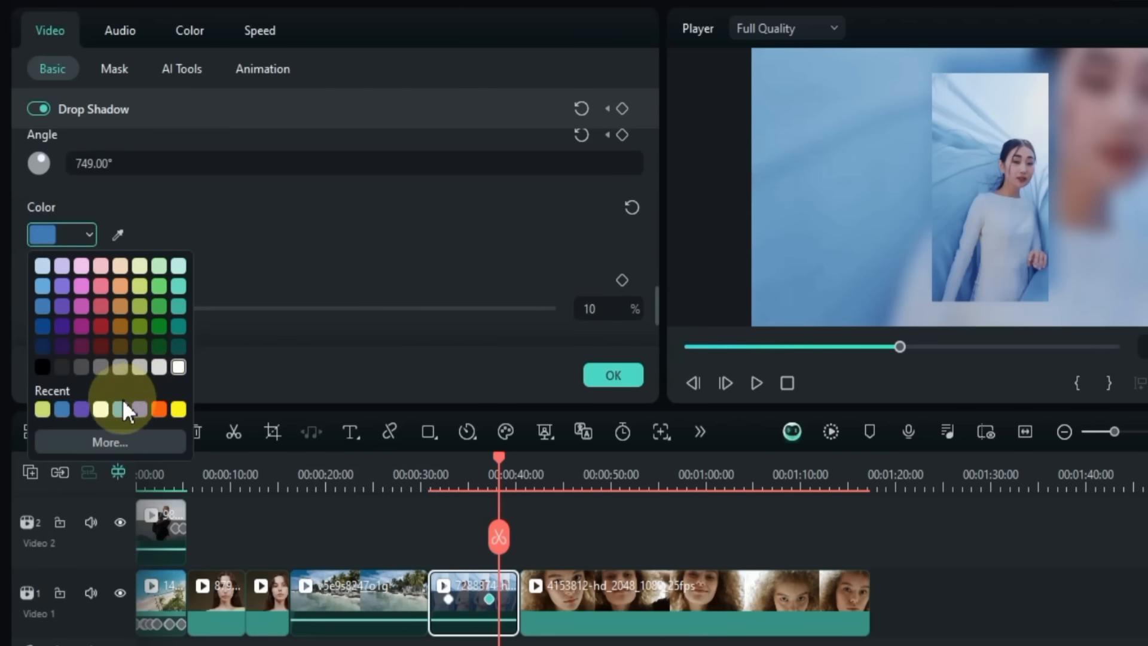
click(100, 410)
click(493, 461)
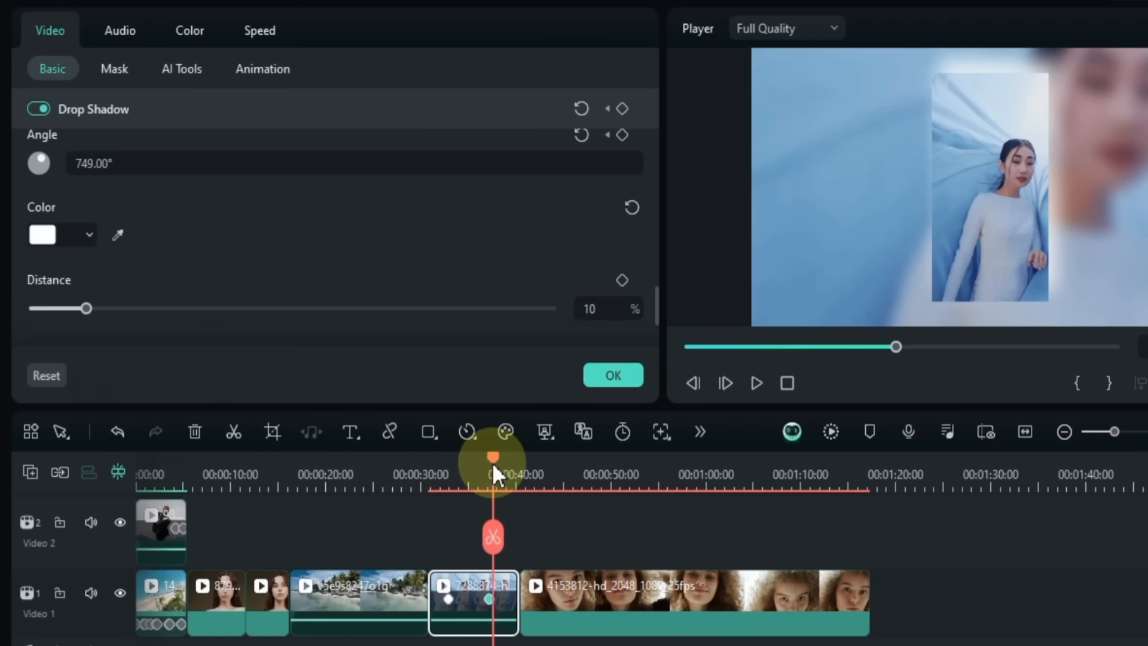
drag(493, 462, 460, 479)
scroll(231, 248, down, 1)
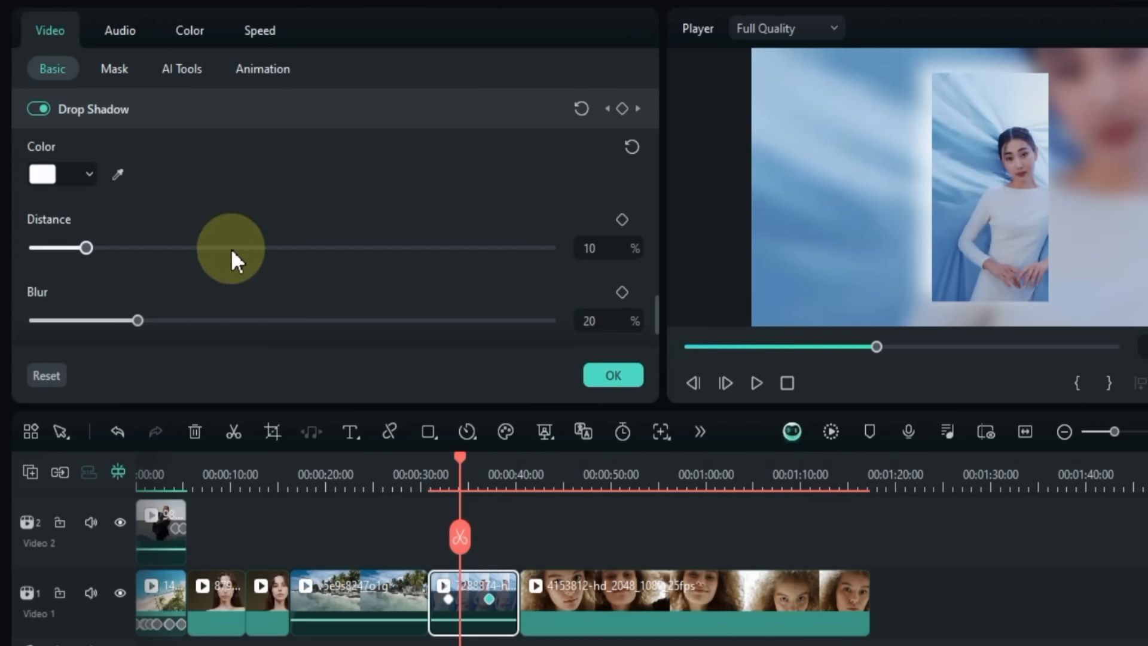
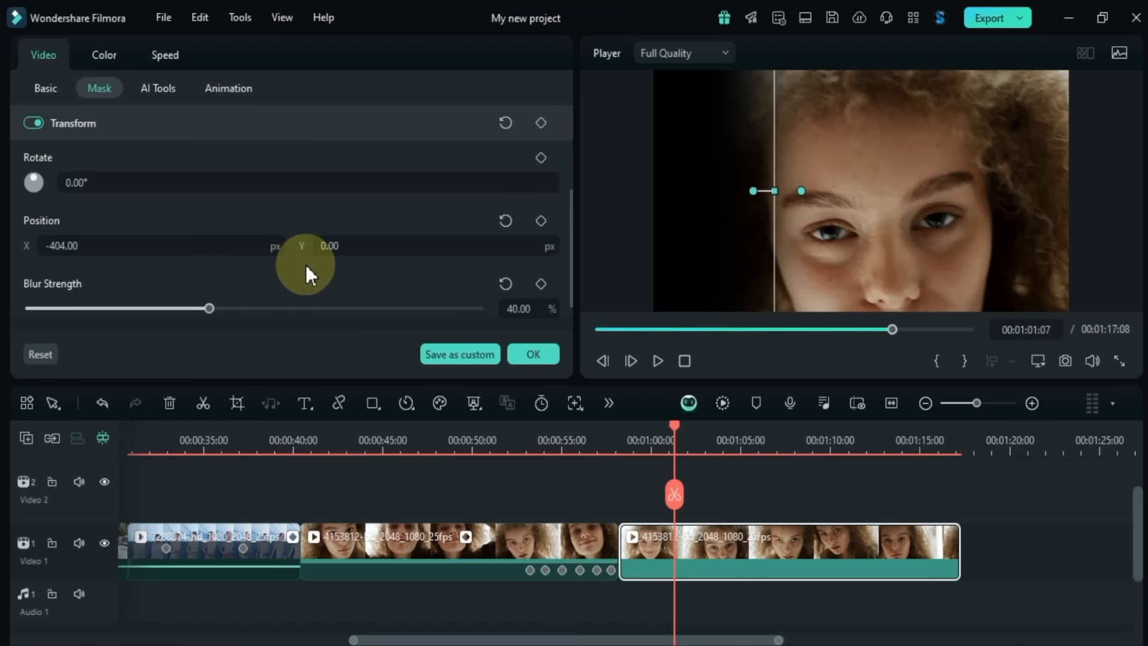
Step: Keyframe the mask's horizontal position on the last clip, with X at -1166 px at 00:01:01:07 and a shifted X at 00:01:05:01
click(541, 221)
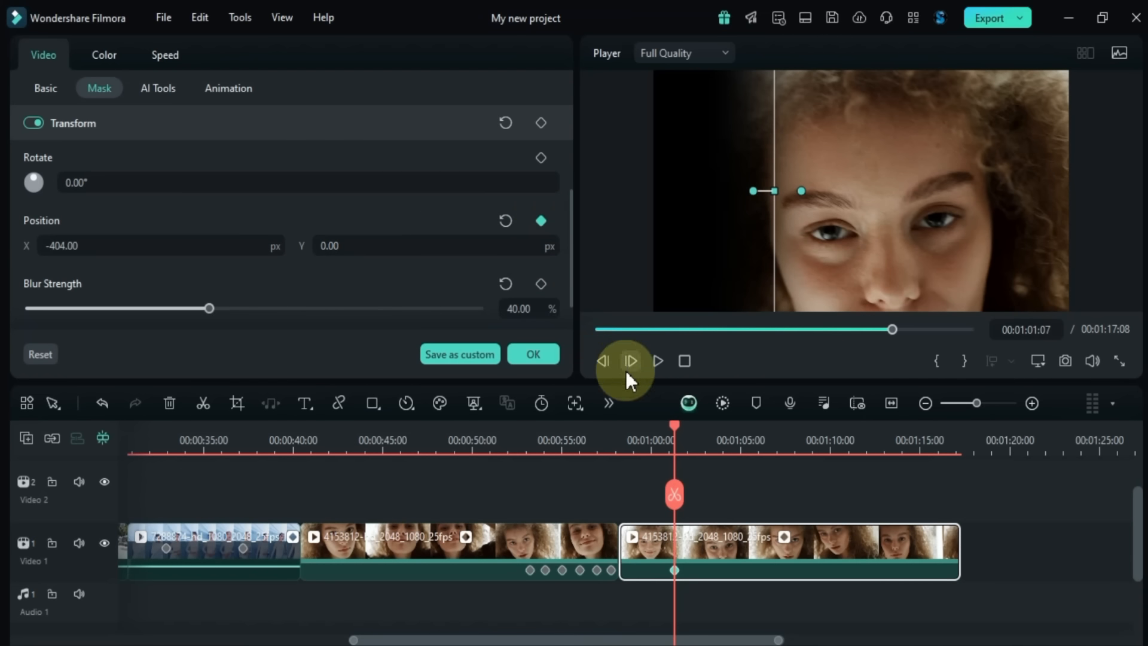
mouse_move(224, 242)
mouse_down()
mouse_move(189, 236)
mouse_move(223, 242)
mouse_up()
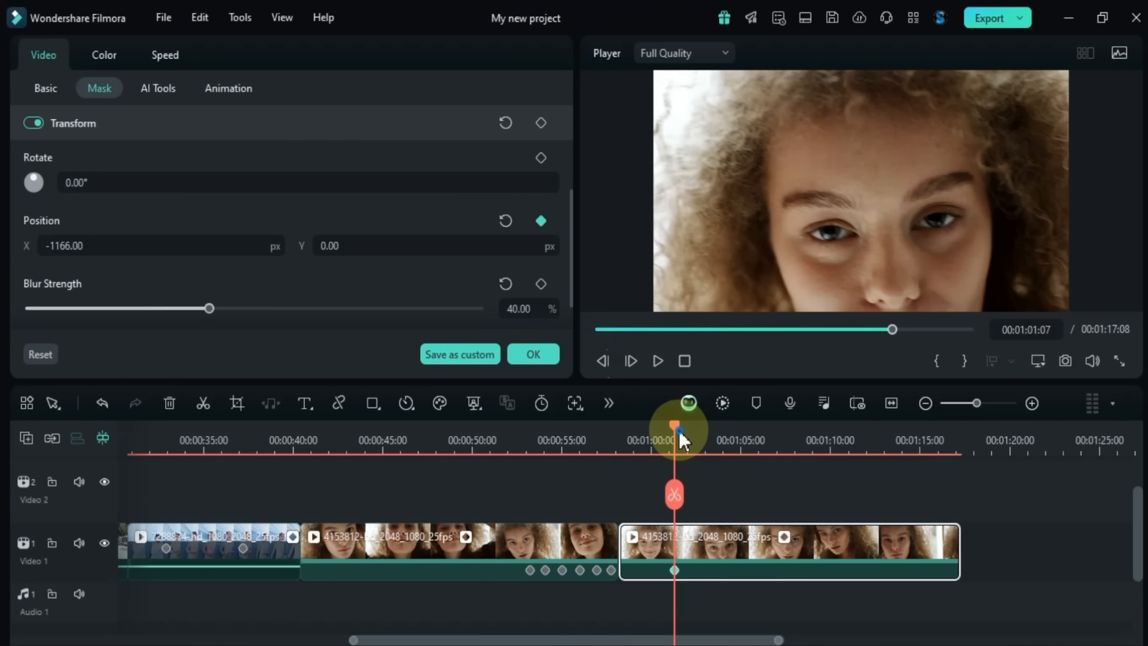
drag(682, 439, 742, 437)
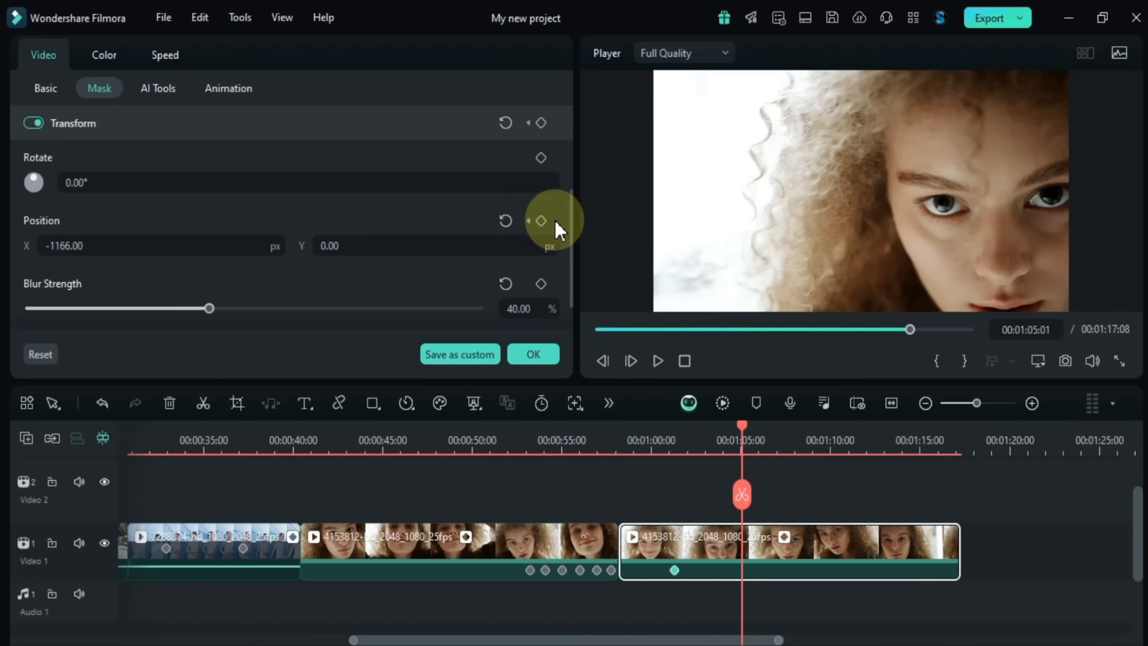
click(542, 220)
mouse_move(177, 244)
mouse_down()
mouse_move(167, 241)
mouse_move(200, 246)
mouse_move(187, 244)
mouse_up()
Step: Move the masked clip onto the Video 2 track and align it with the start of the portrait clip
drag(708, 568, 256, 481)
click(189, 442)
drag(189, 445, 159, 438)
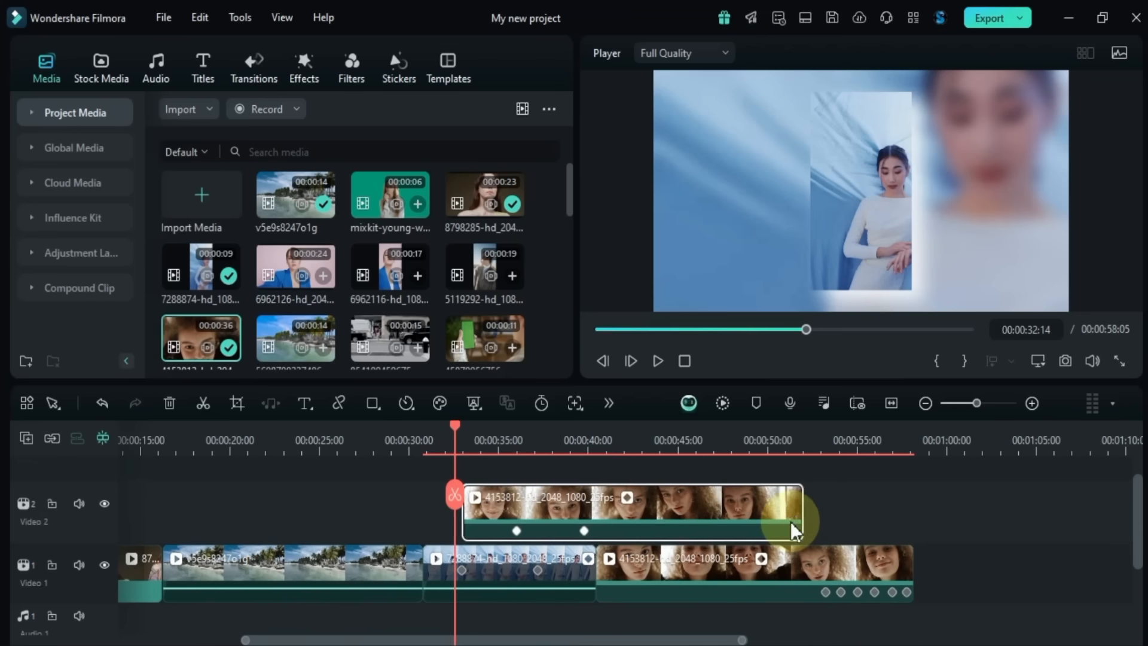
drag(532, 501, 495, 501)
Step: Preview the masked clip over the portrait clip and return it to the end of the Video 1 track
click(413, 441)
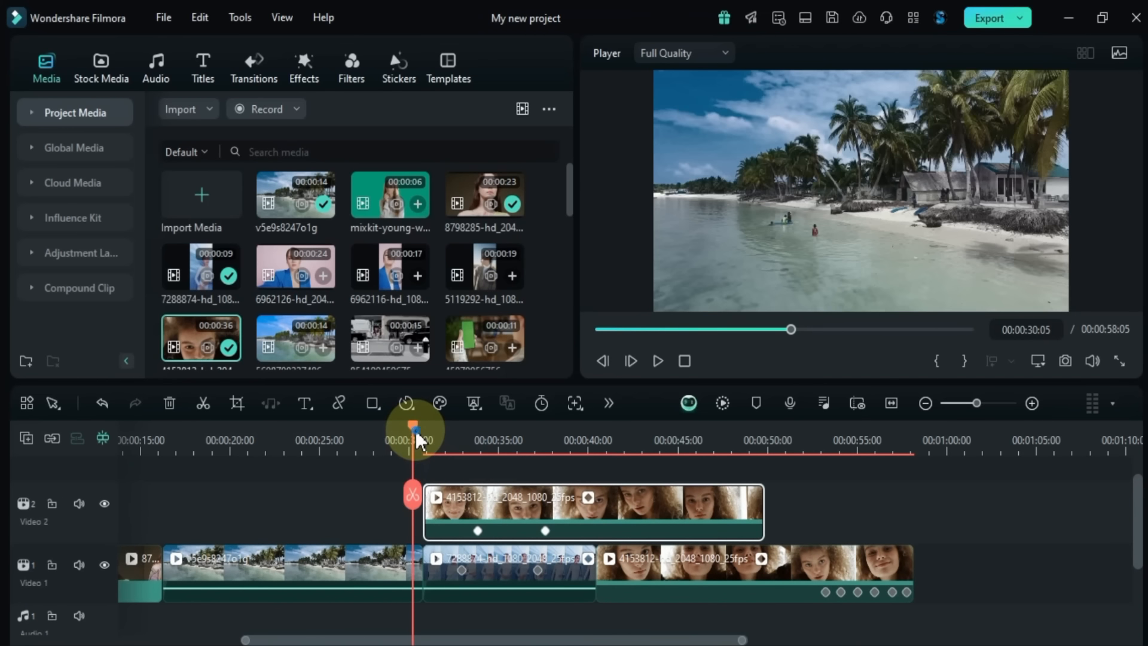
drag(417, 441, 1021, 560)
click(996, 450)
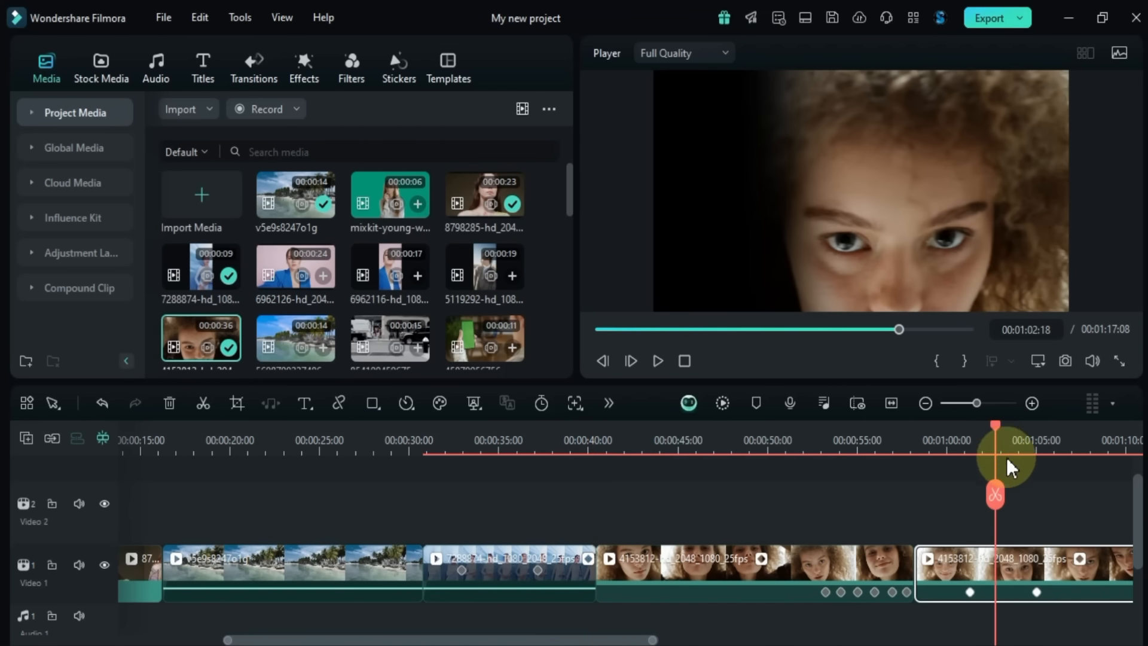
Step: Try the star and heart masks on the last clip, and remove its mask by choosing None
double_click(1030, 581)
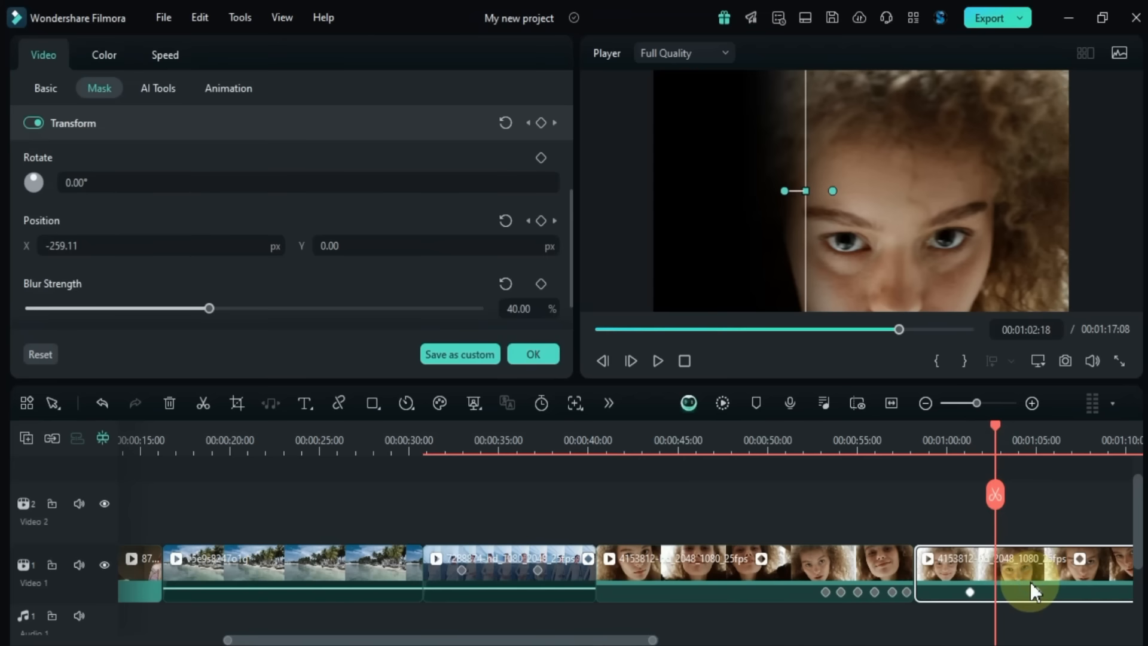
scroll(477, 202, up, 3)
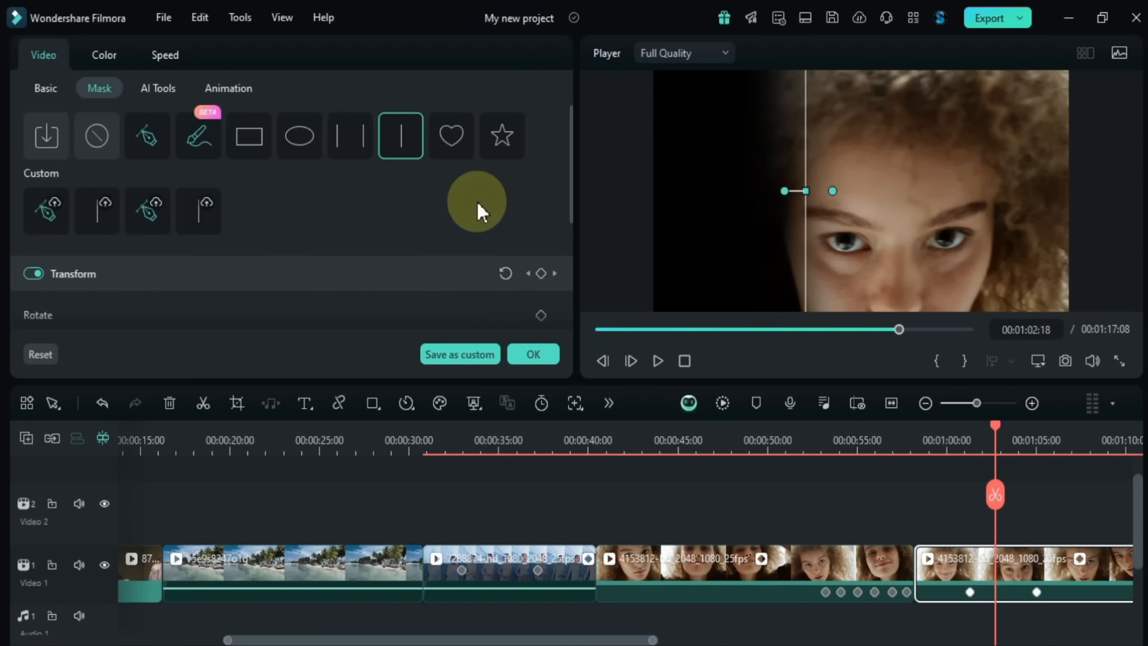
click(502, 135)
click(451, 142)
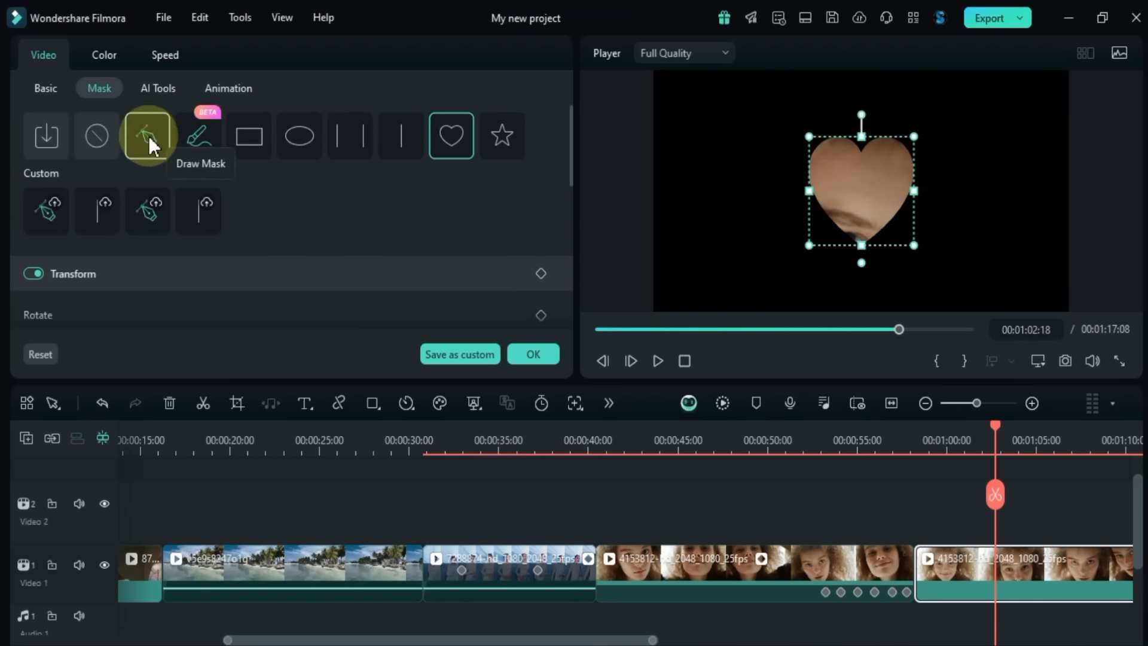
click(95, 134)
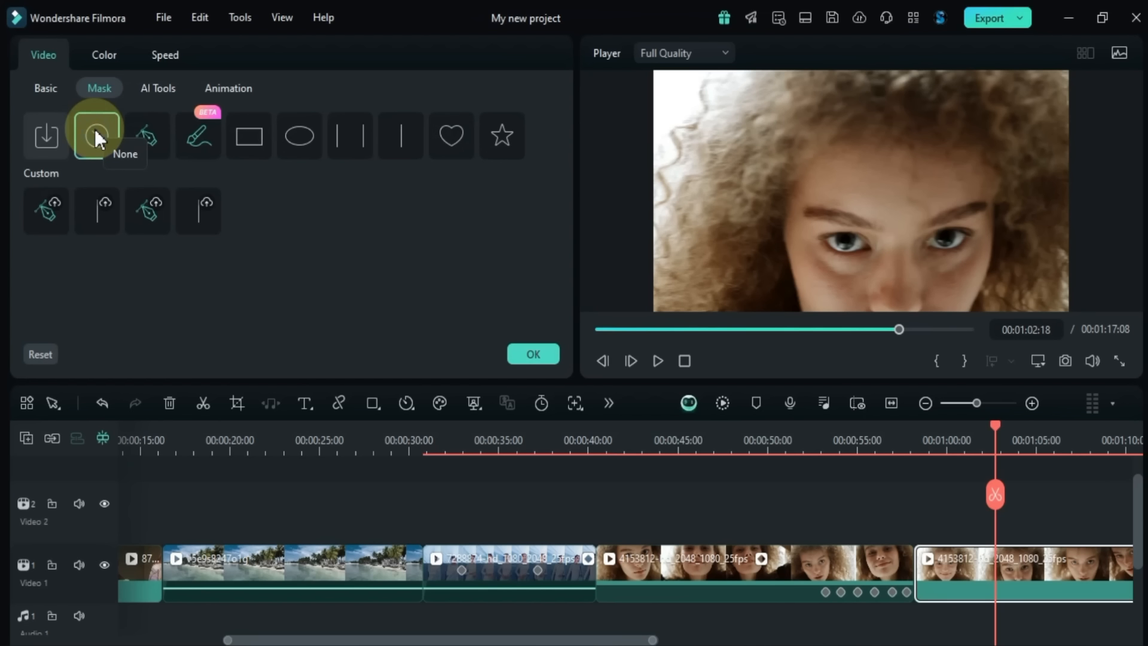
click(39, 149)
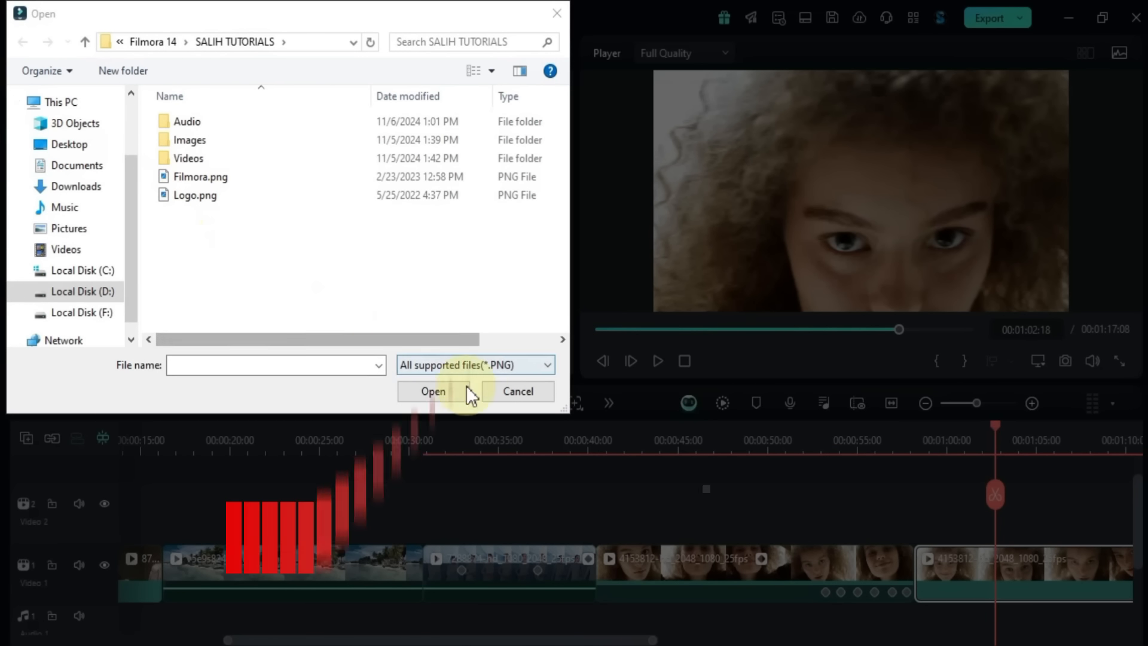
click(508, 392)
scroll(885, 502, right, 4)
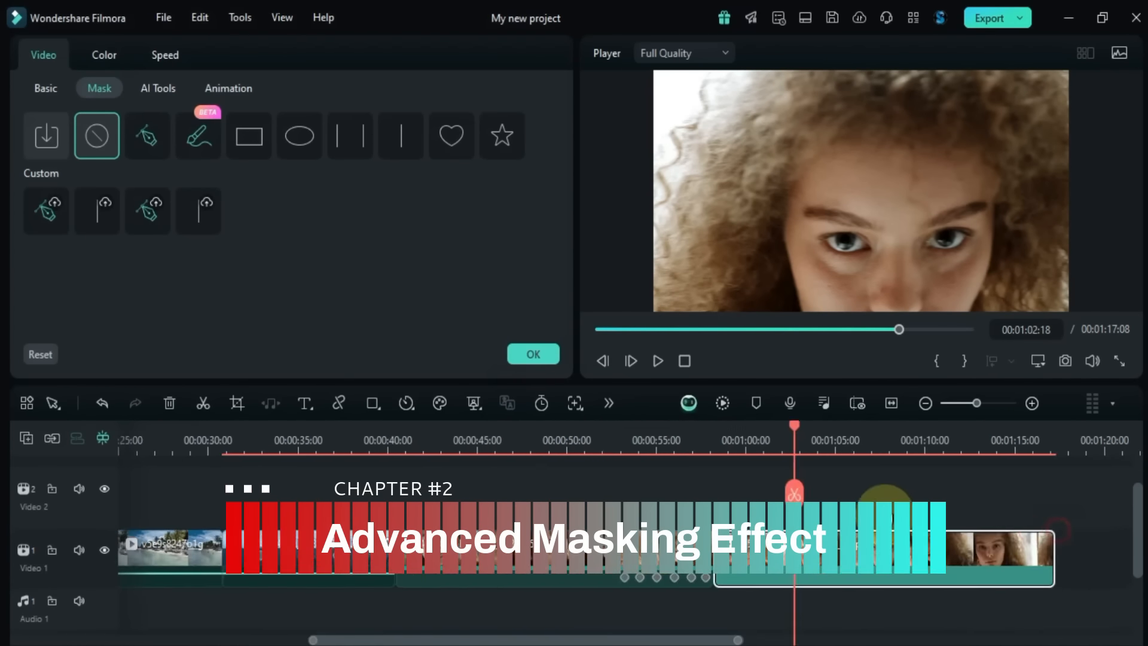
click(684, 521)
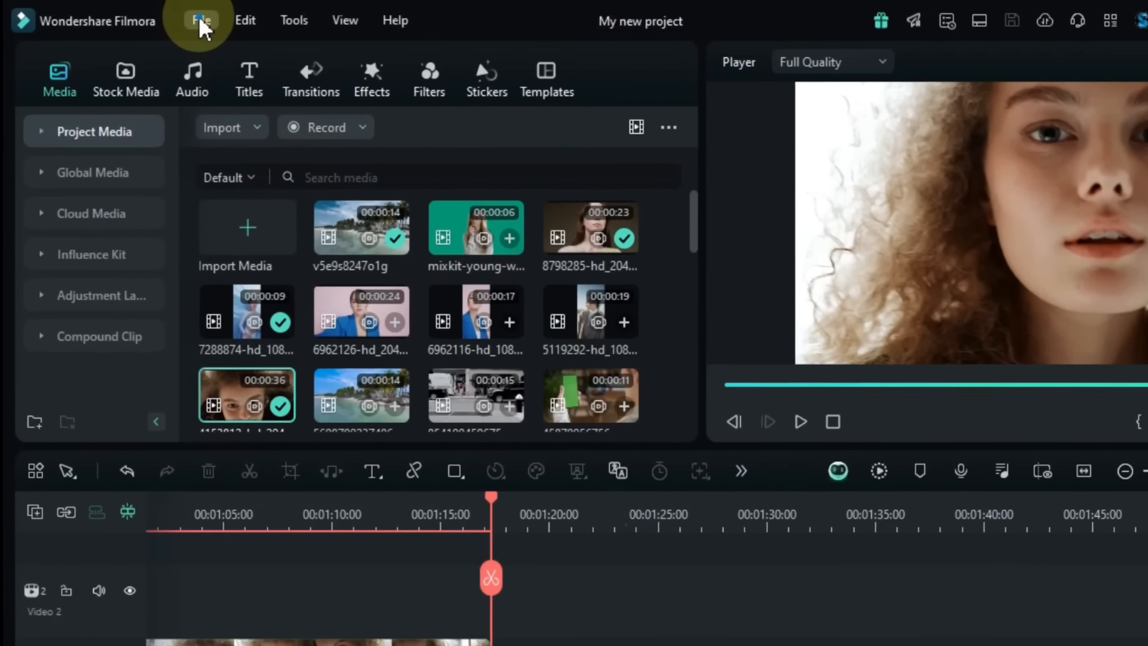
Step: Create a new project with the 16:9 (Widescreen) aspect ratio
click(200, 18)
mouse_move(285, 60)
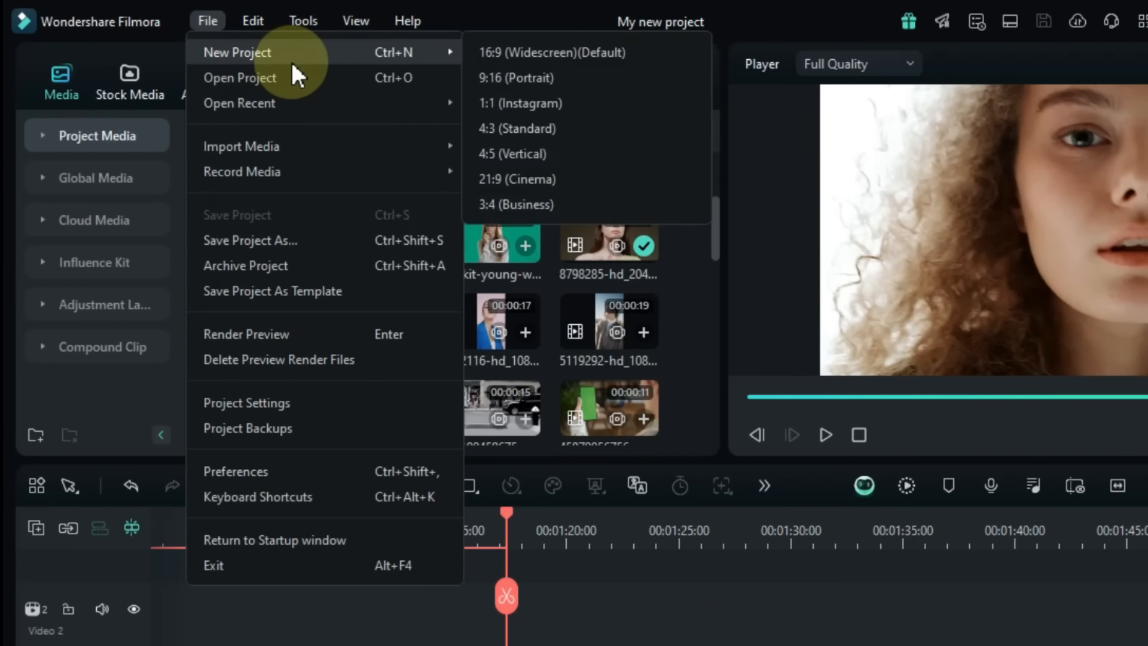
click(566, 54)
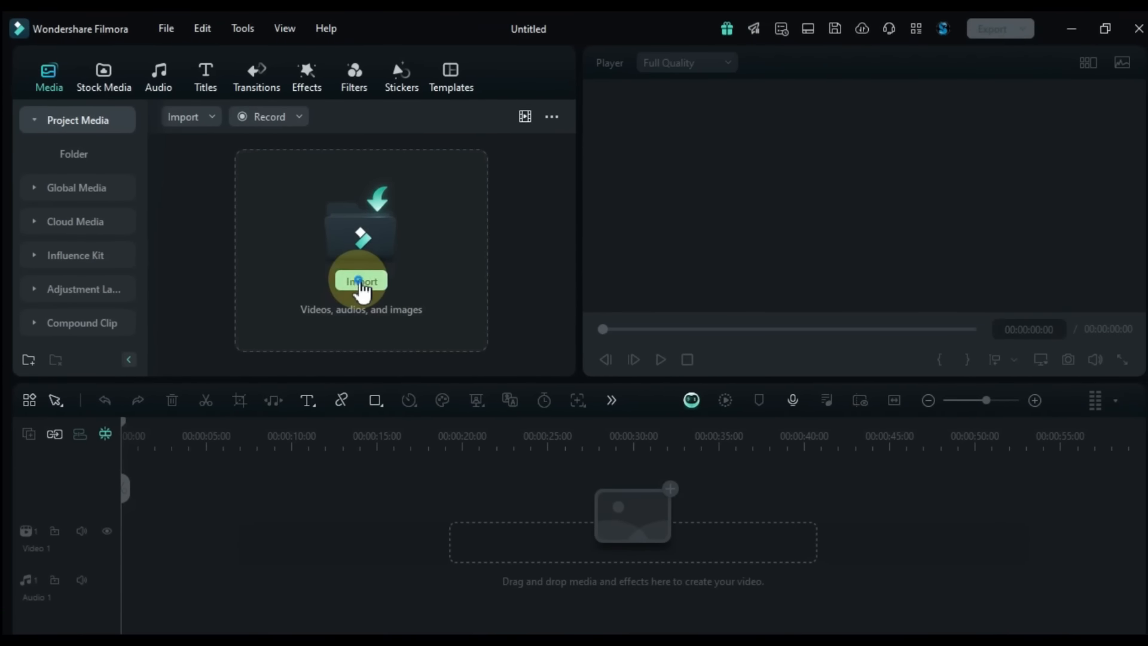
Step: Import 2334654-hd_1920_1080_30fps.mp4 and place it at the start of the Video 1 track, dismissing the project settings prompt
click(415, 314)
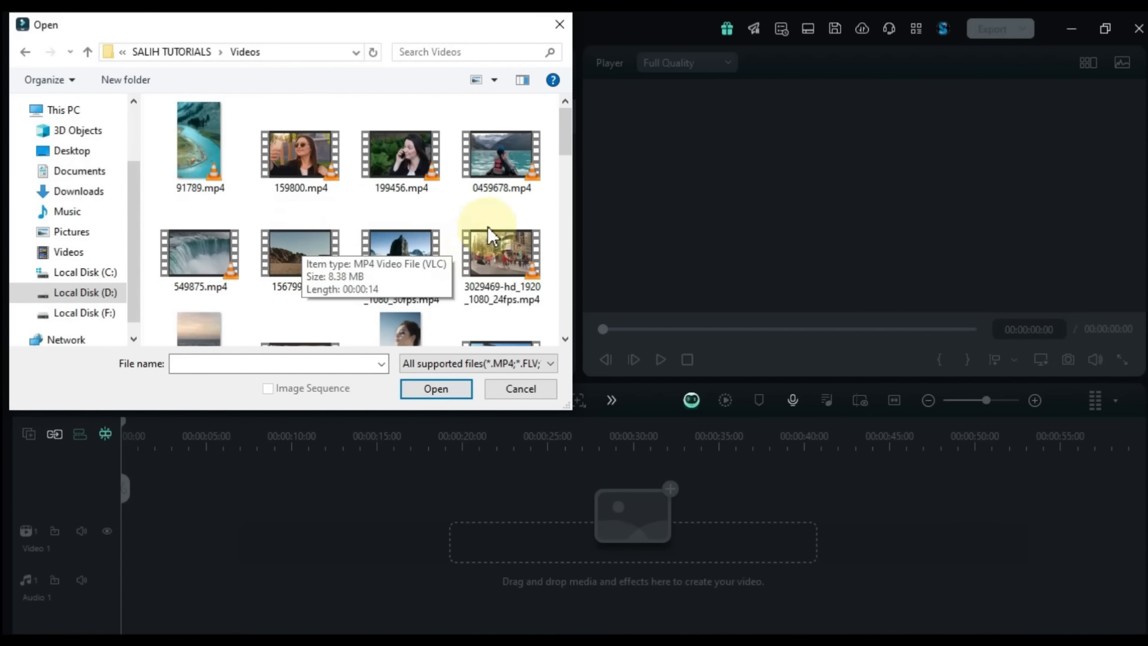
click(412, 268)
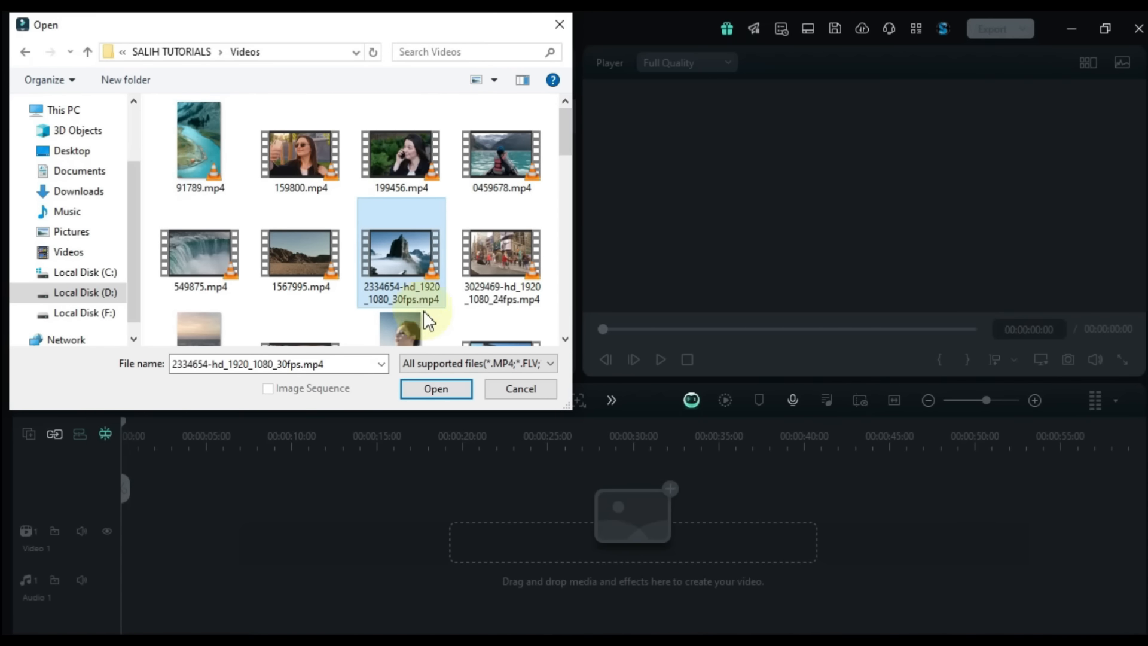
click(432, 393)
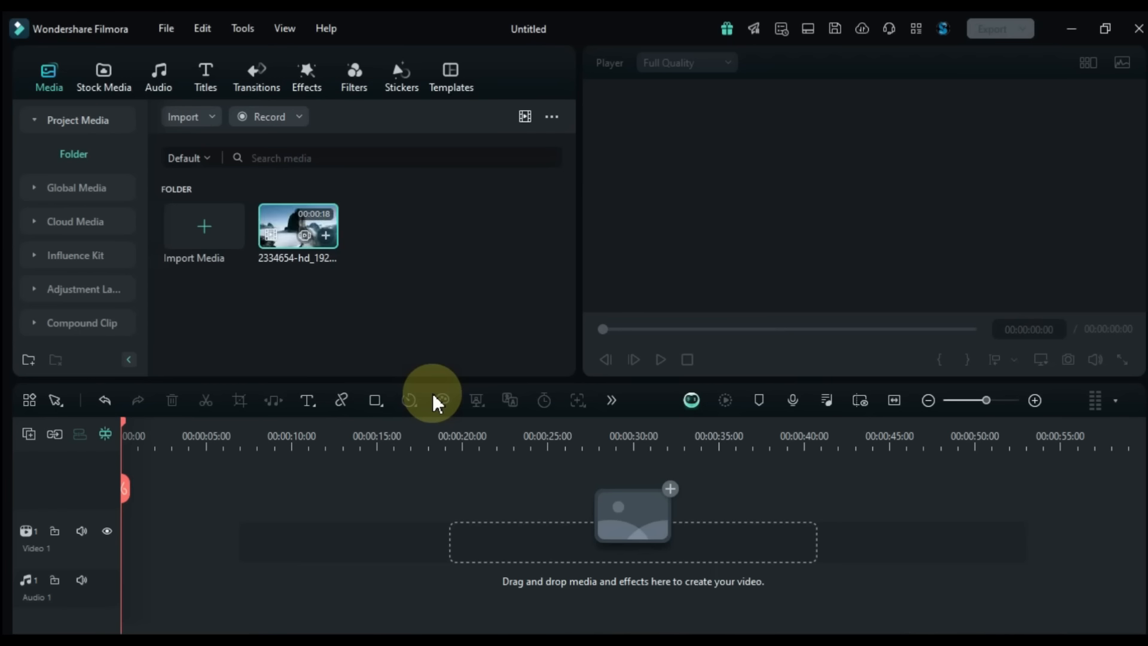
drag(299, 230, 135, 562)
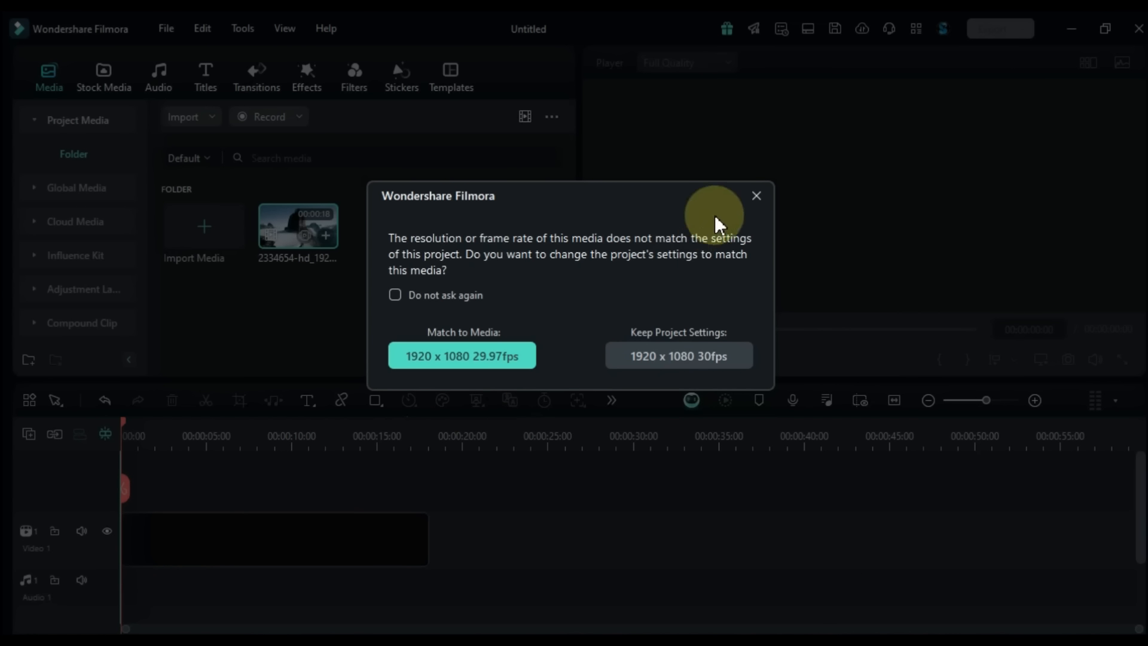
click(757, 195)
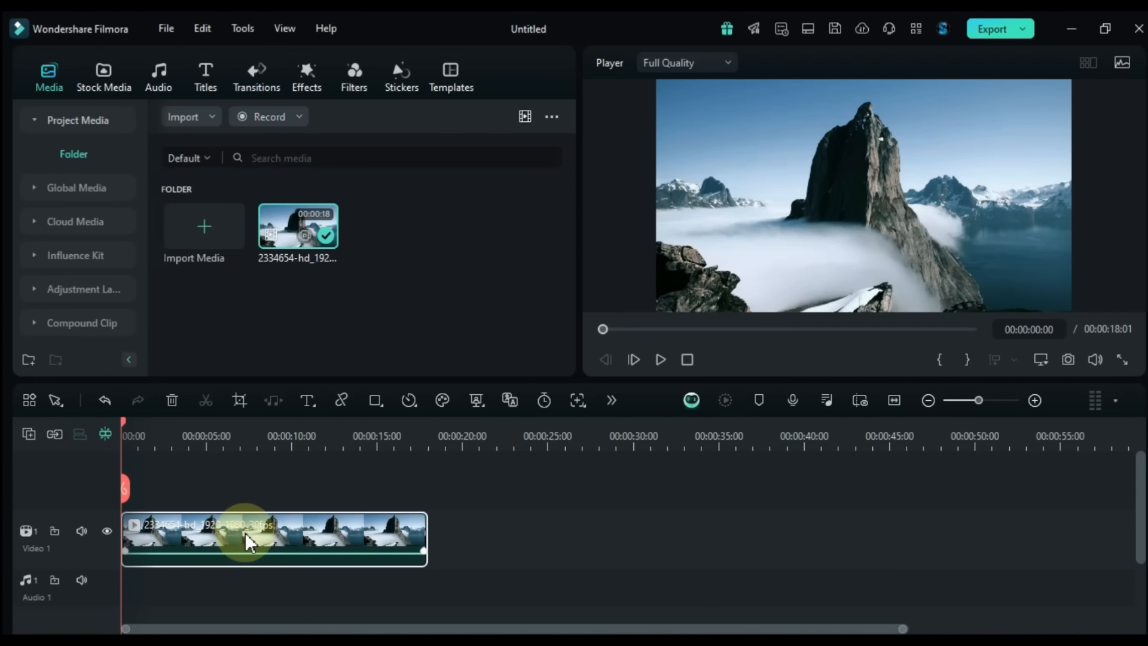
Step: Add a Draw Mask to the mountain clip and place its first points around the left base of the central peak
double_click(247, 537)
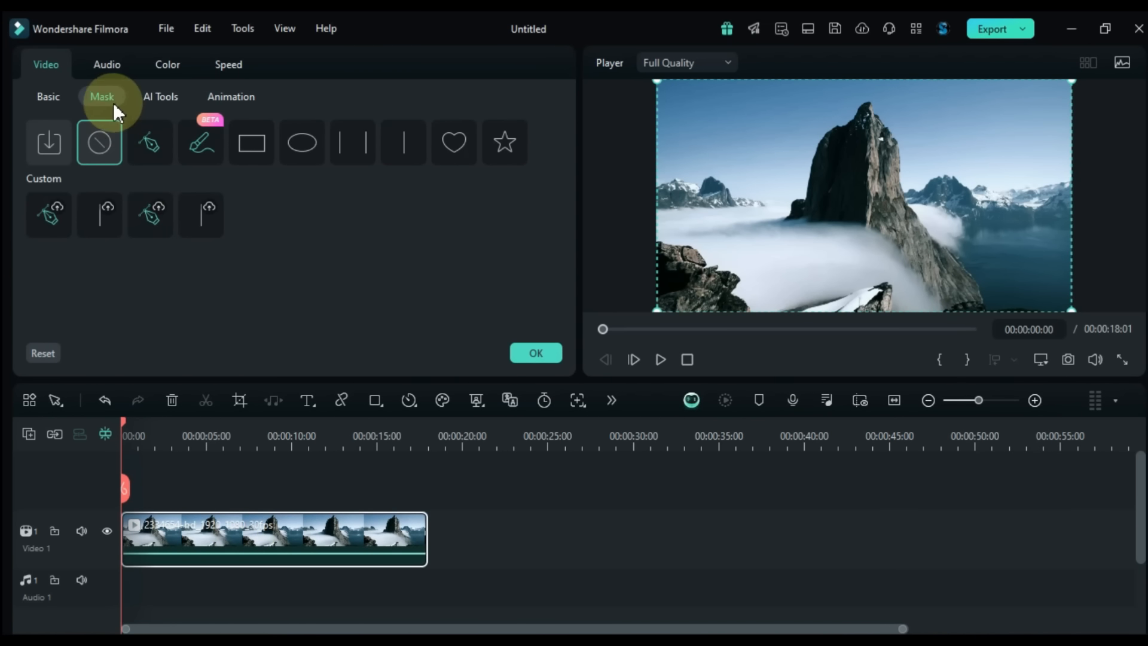
click(152, 158)
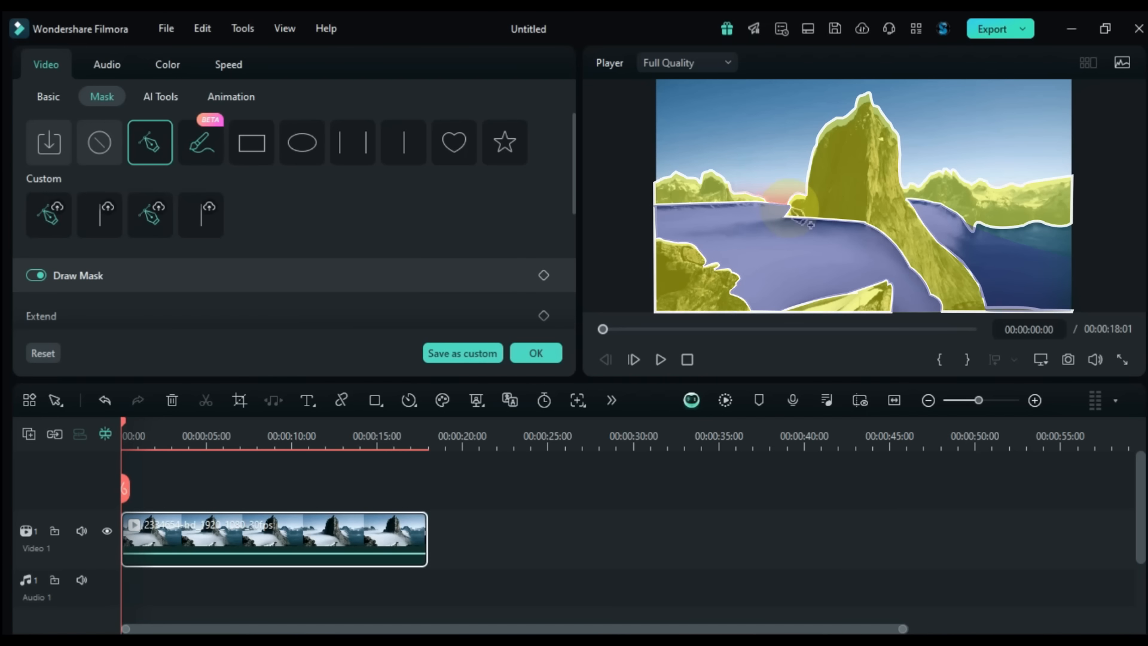
click(800, 222)
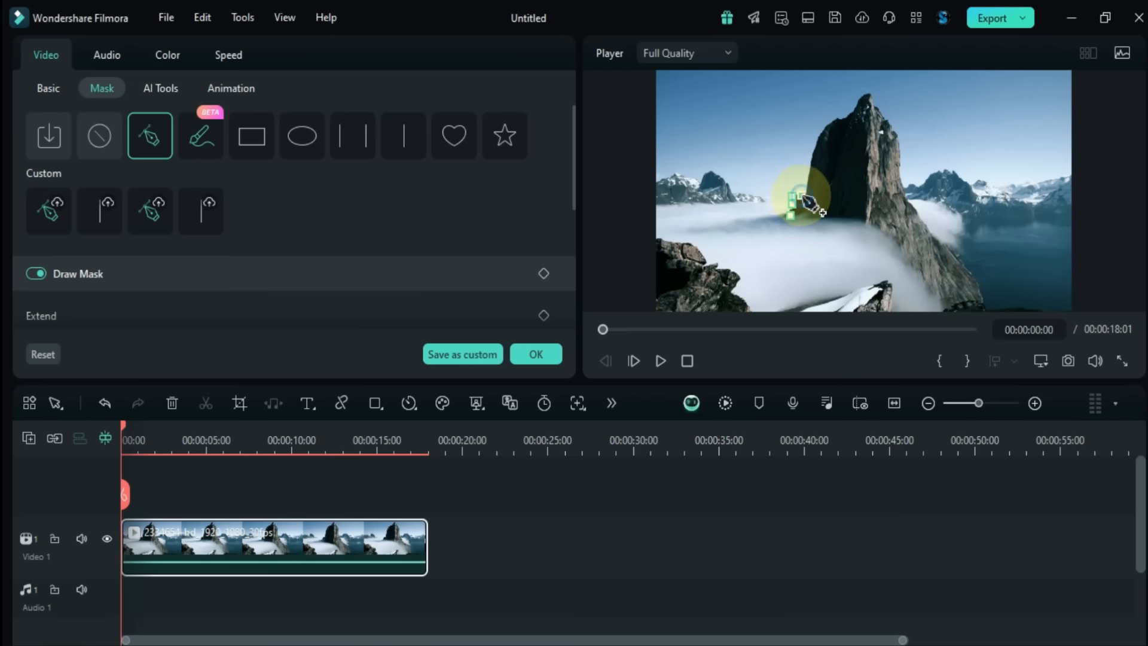
click(812, 158)
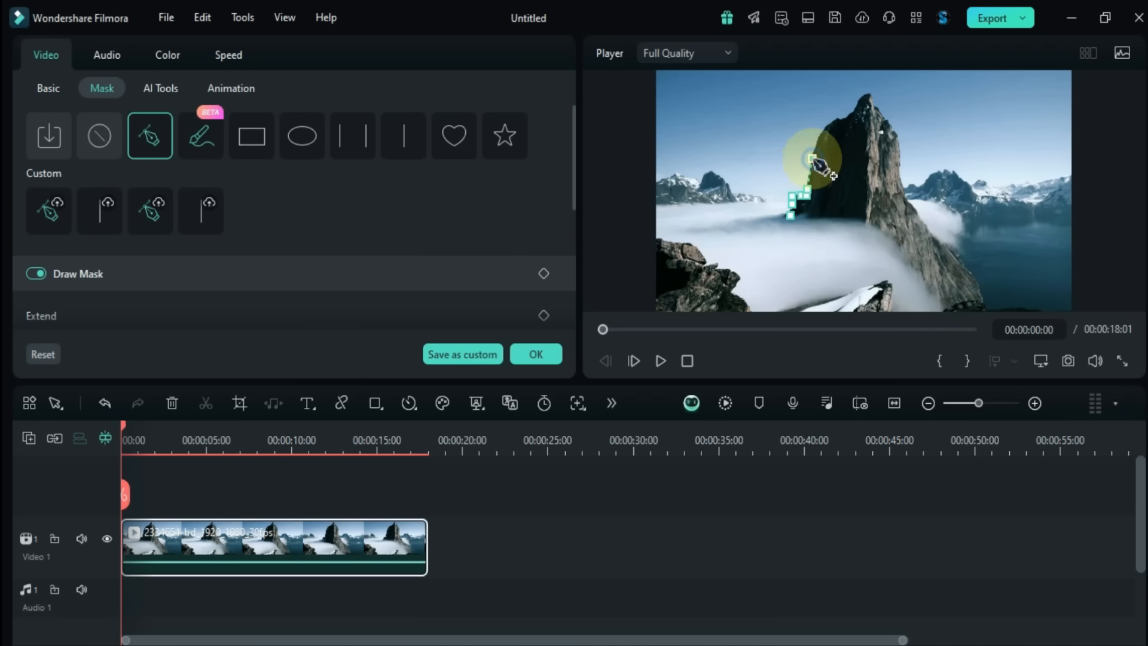
Step: Set the preview zoom level to 50% and trace the mask path up the central peak's left edge toward the summit
click(1040, 359)
click(1011, 464)
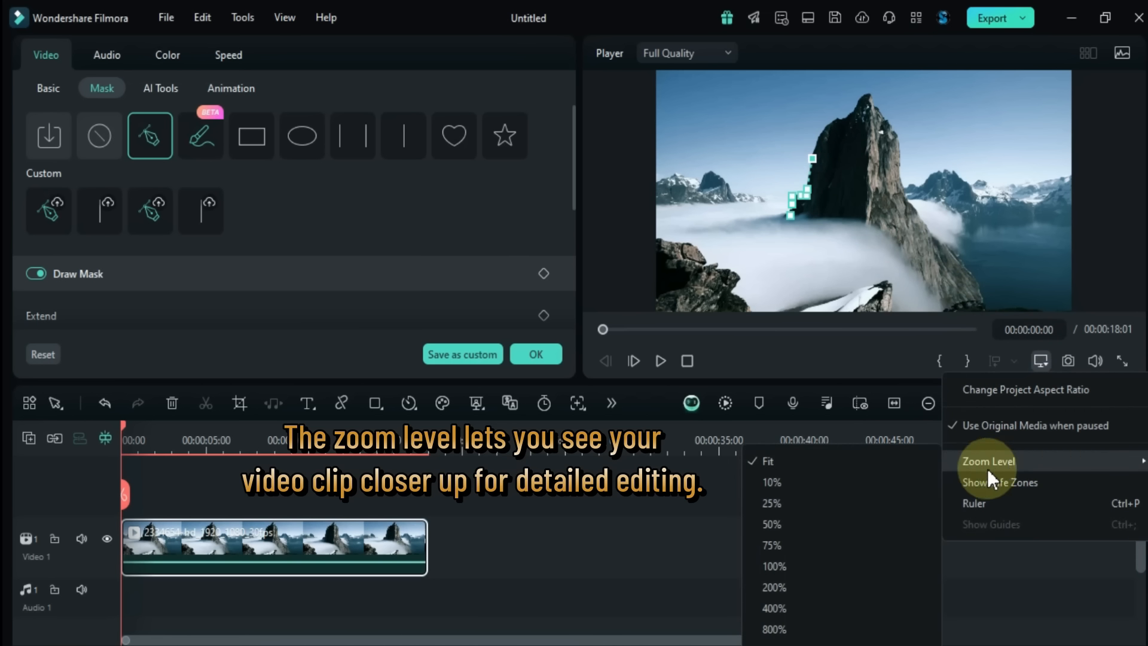
click(802, 526)
drag(666, 261, 666, 245)
click(782, 211)
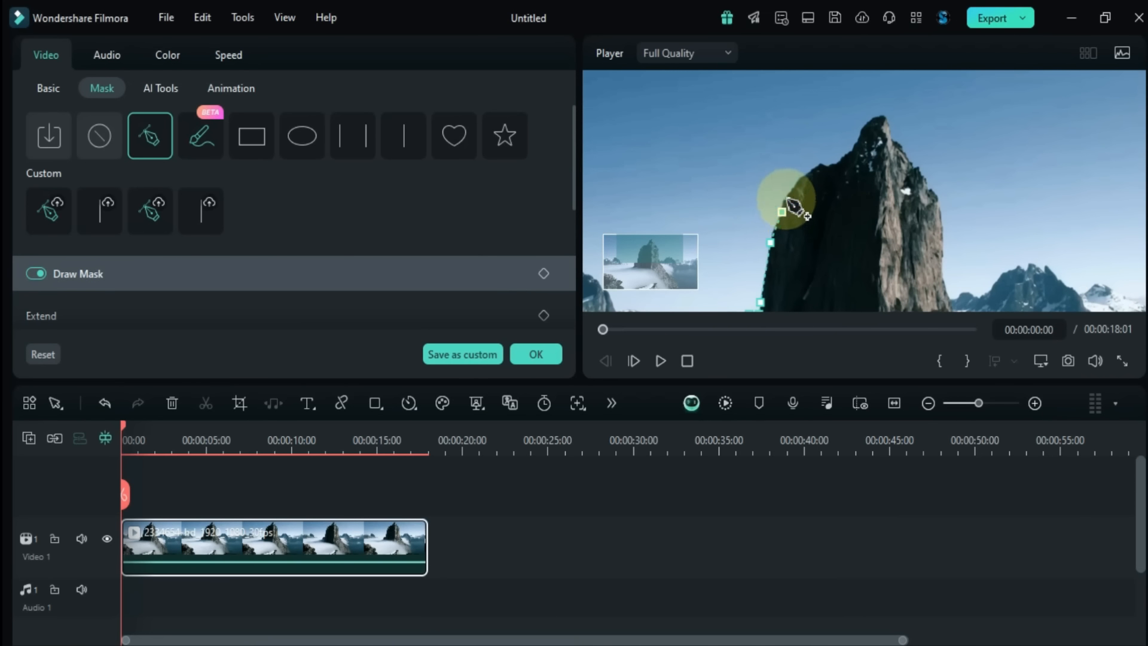
click(786, 199)
click(795, 188)
click(802, 179)
click(810, 172)
click(820, 167)
click(829, 167)
click(839, 164)
click(845, 158)
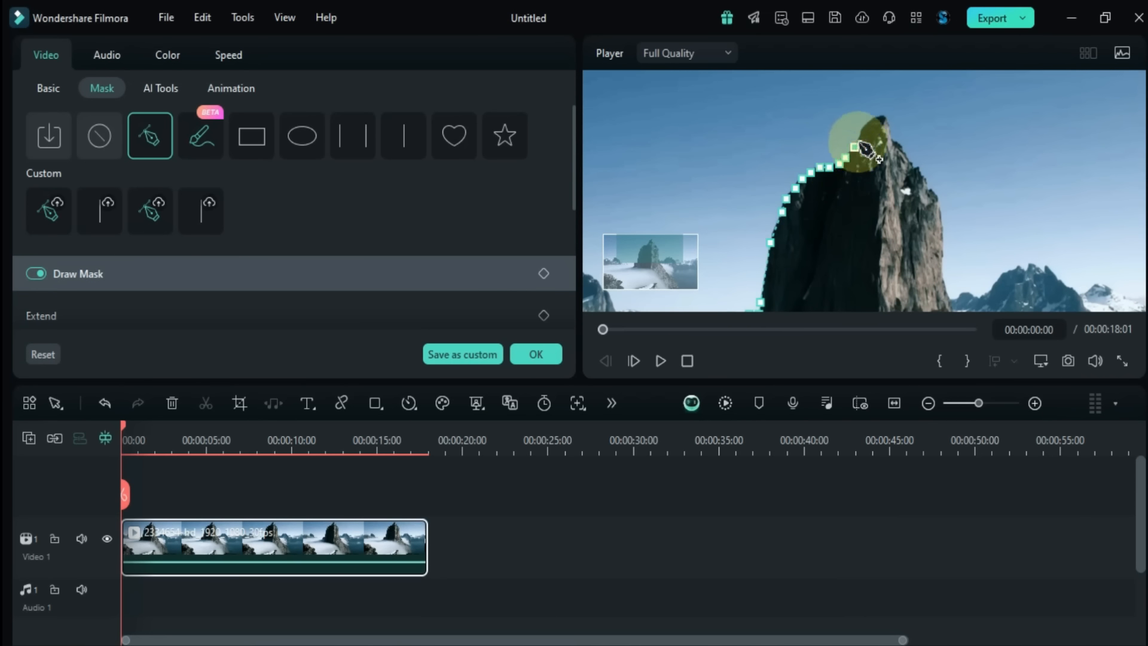
Step: Continue the mask path over the summit and down the right edge of the central peak
click(886, 116)
click(892, 128)
click(896, 143)
click(907, 159)
click(923, 172)
click(930, 189)
click(938, 200)
click(945, 231)
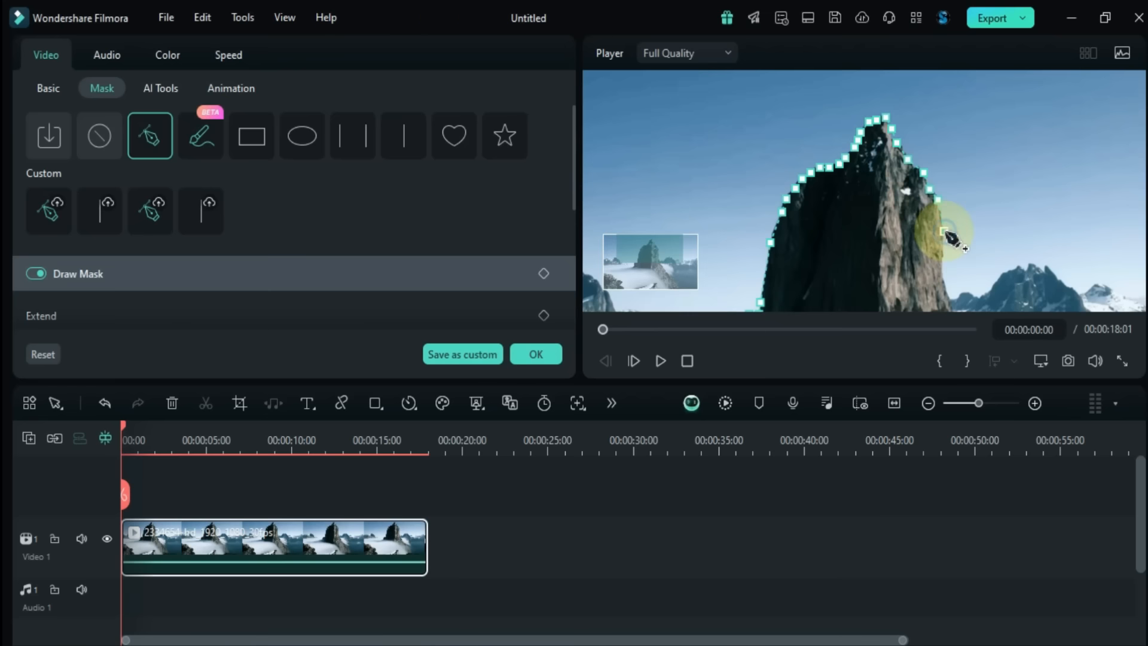
click(945, 269)
Step: Trace the mask path along the ridgeline of the mountains to the right of the central peak
drag(665, 259, 667, 273)
click(939, 183)
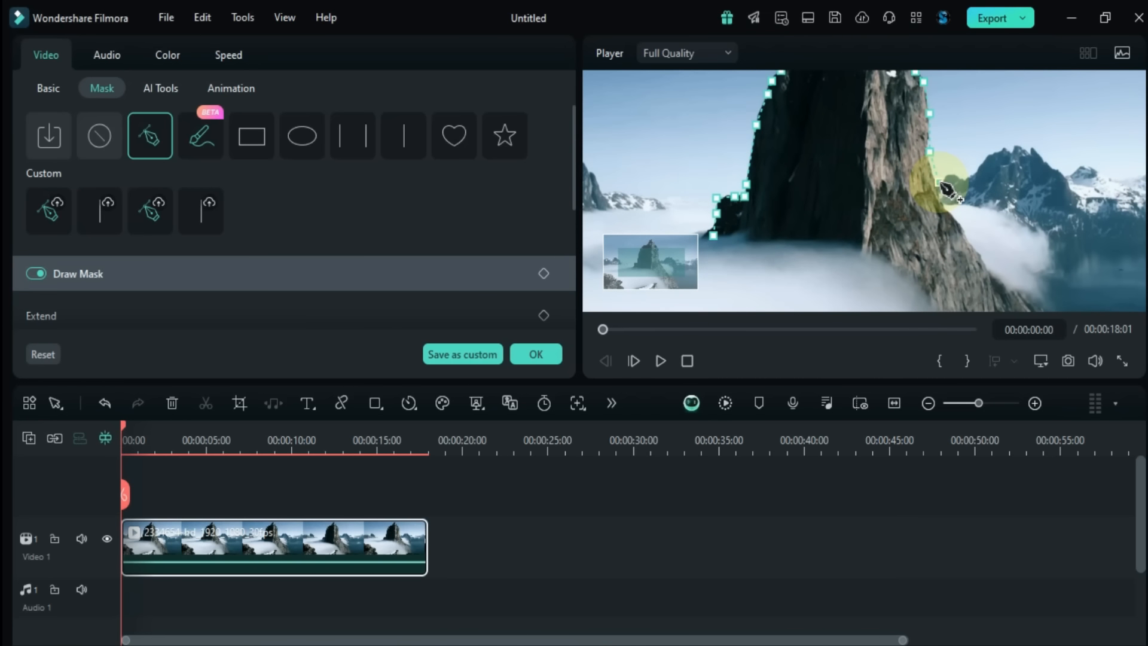
click(949, 178)
click(976, 172)
click(996, 152)
click(1012, 150)
click(1039, 155)
click(1071, 173)
click(1090, 169)
click(1114, 180)
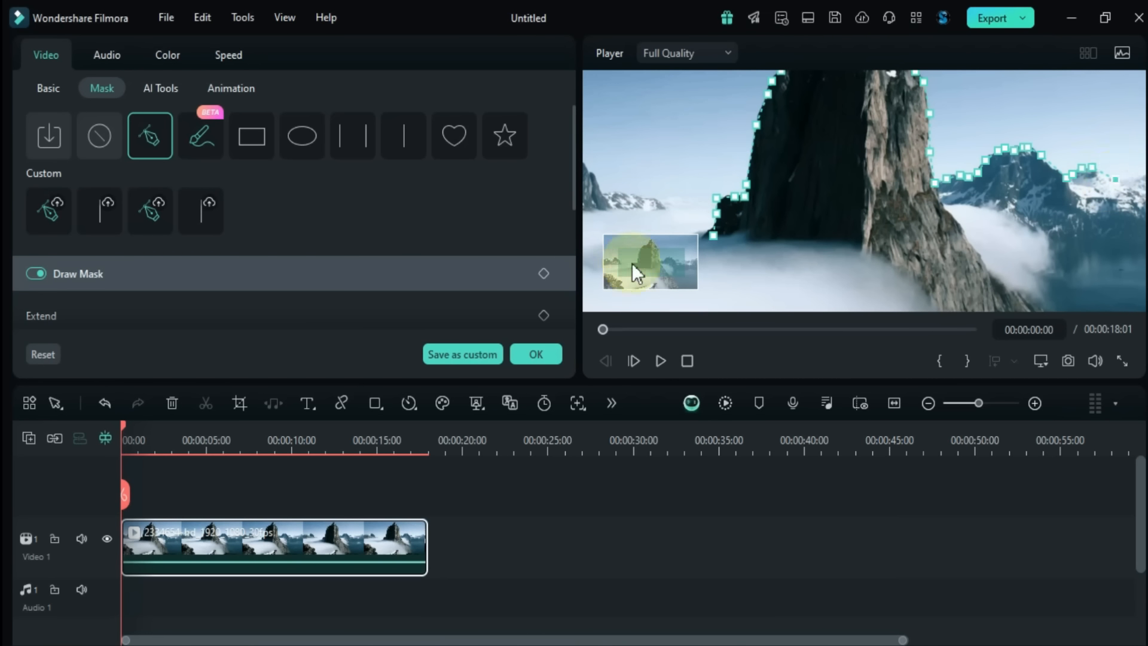
Step: Extend the mask path to the frame's right edge and around its lower corners to the left side
click(1107, 212)
click(1136, 194)
drag(650, 254, 592, 311)
drag(651, 267, 649, 248)
Step: Trace the mask path along the left mountain ridgeline and close it at the starting point
click(585, 211)
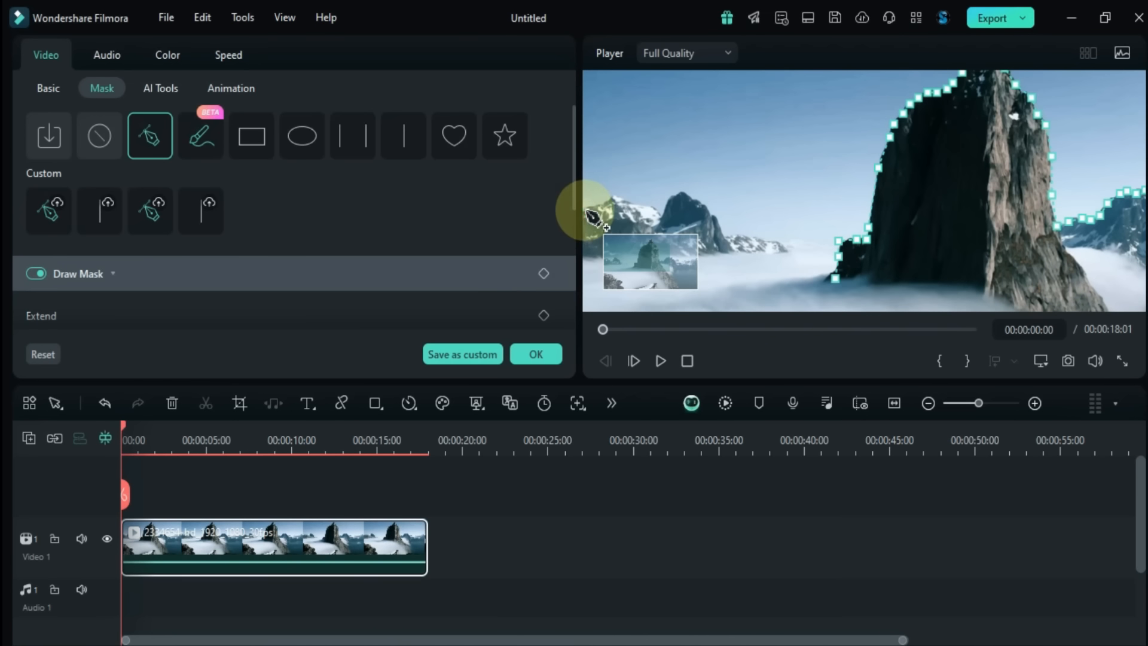
click(590, 206)
click(600, 202)
click(611, 198)
click(621, 195)
click(661, 213)
click(668, 205)
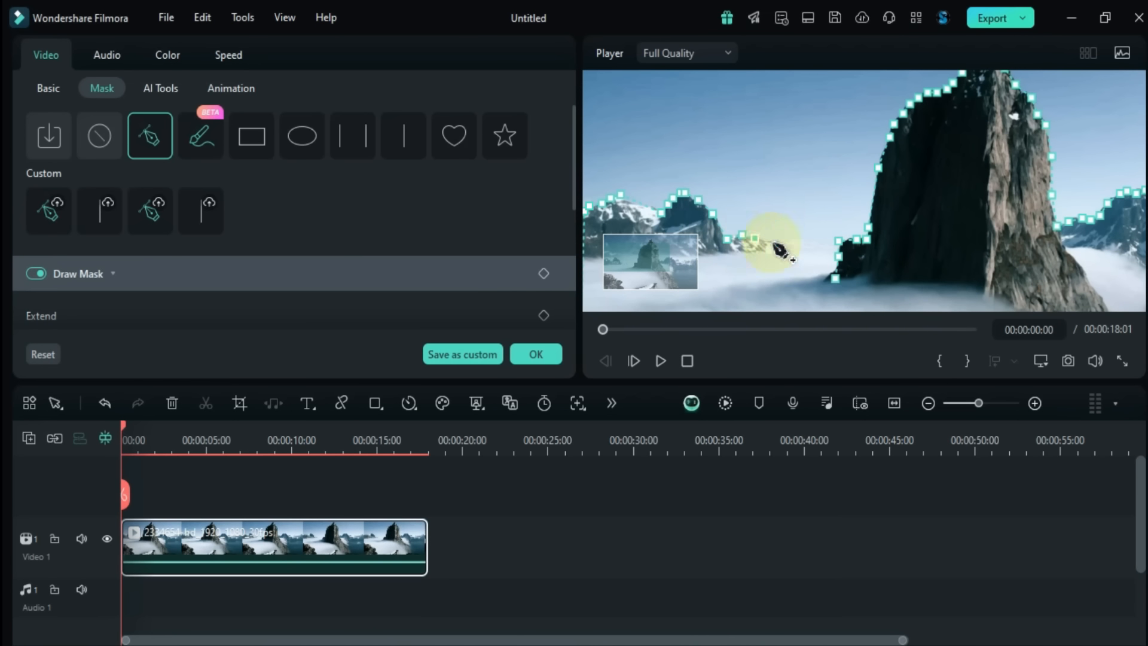
click(837, 274)
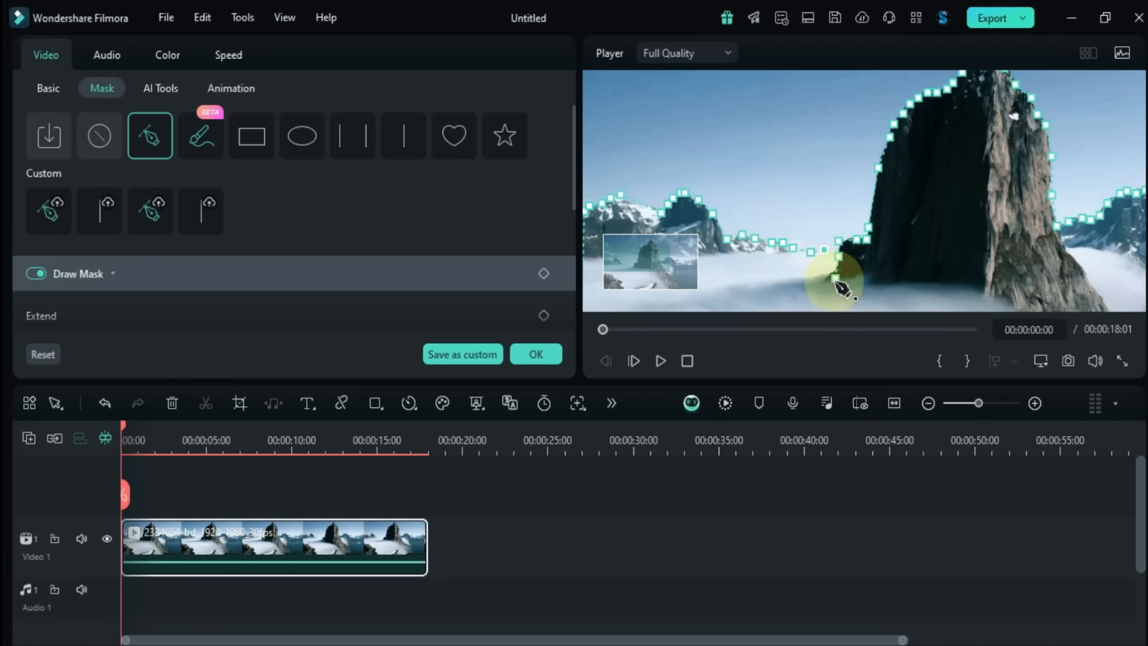
click(836, 276)
click(836, 279)
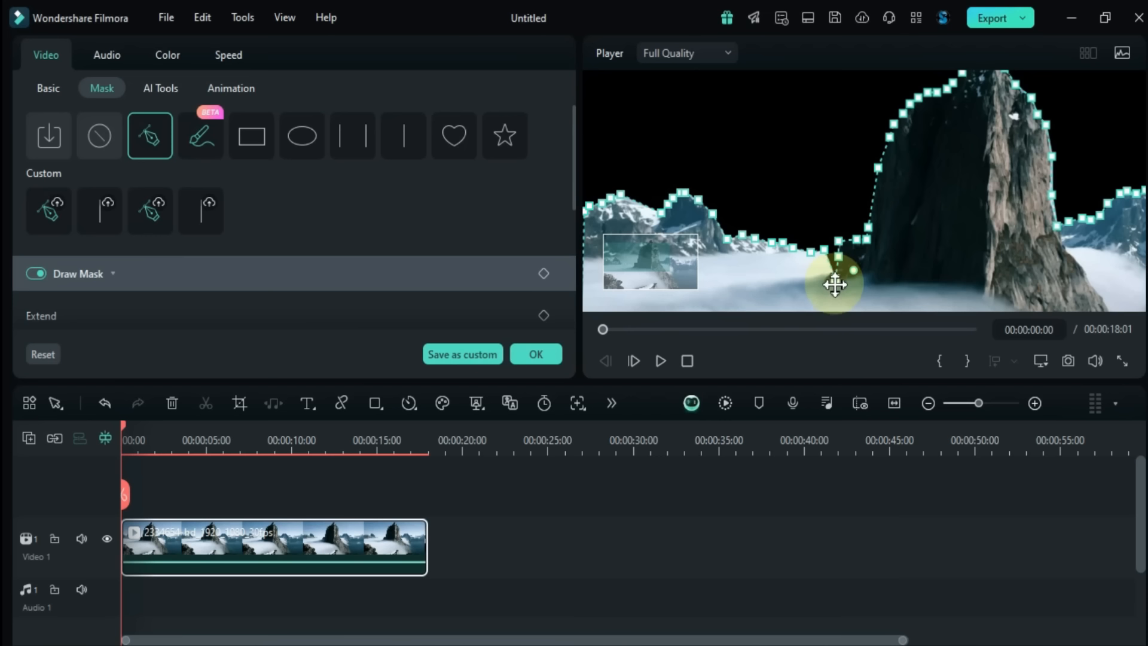
Step: Set the preview zoom level to Fit
click(1039, 360)
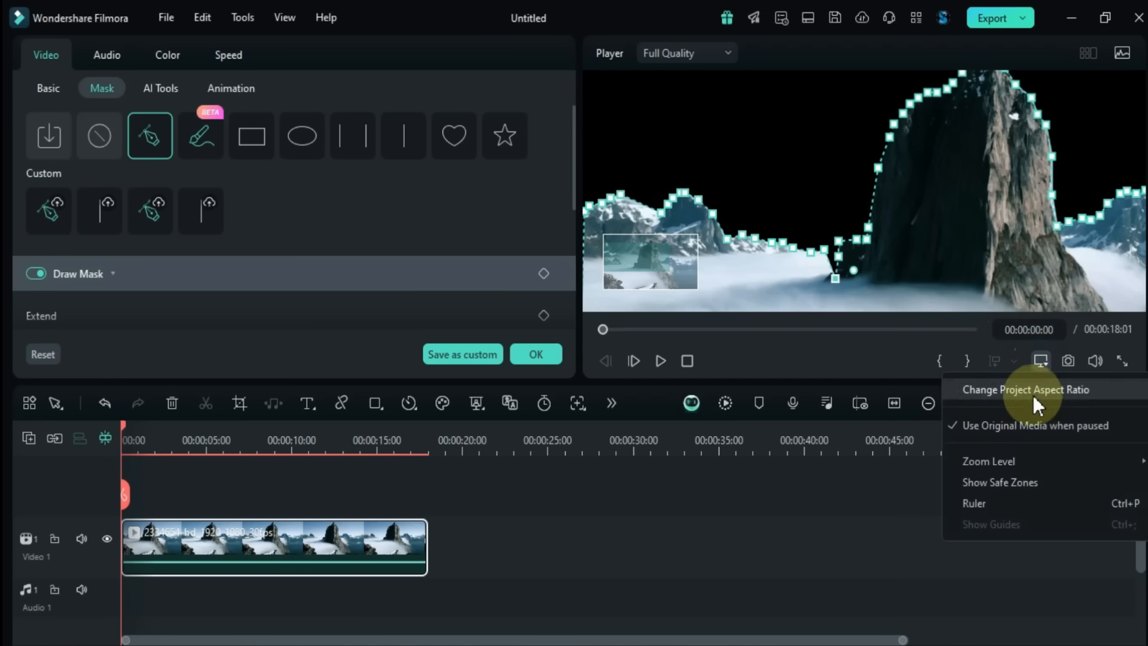
mouse_move(1007, 464)
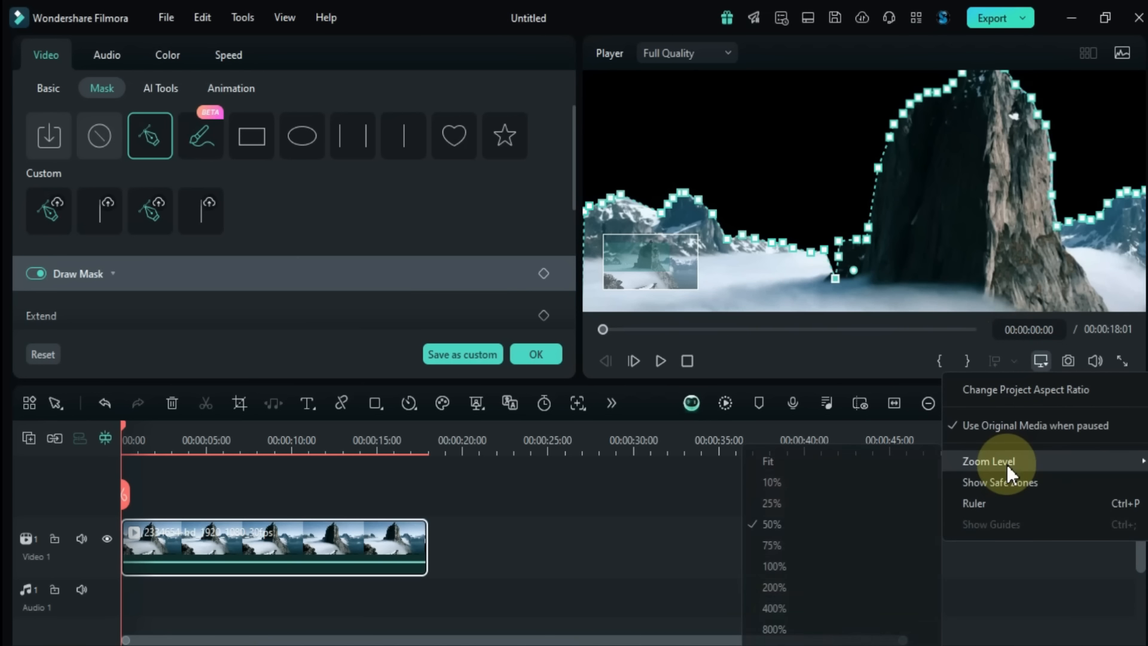
click(827, 465)
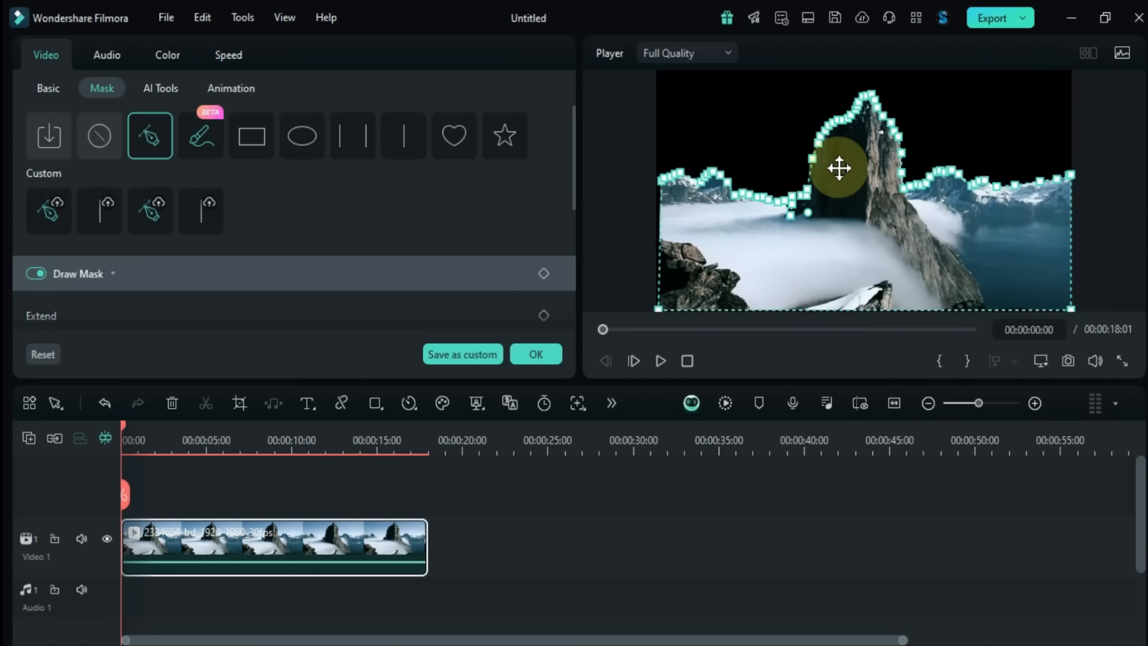
Step: Try inverting the draw mask and lowering its opacity
scroll(350, 238, down, 5)
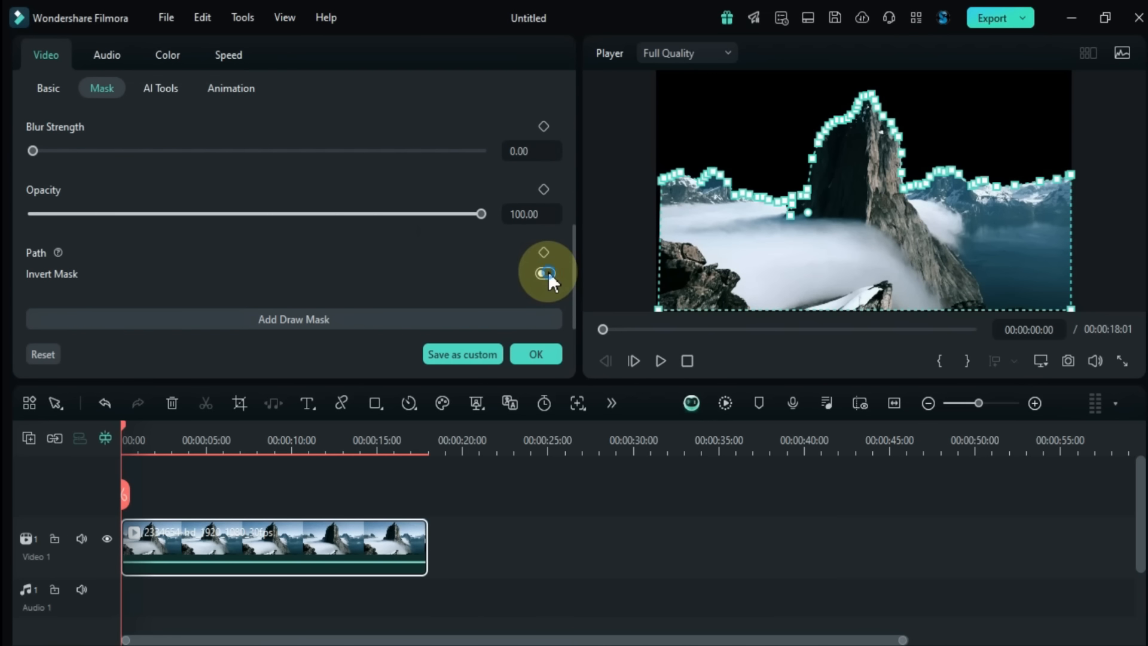
click(547, 274)
click(547, 273)
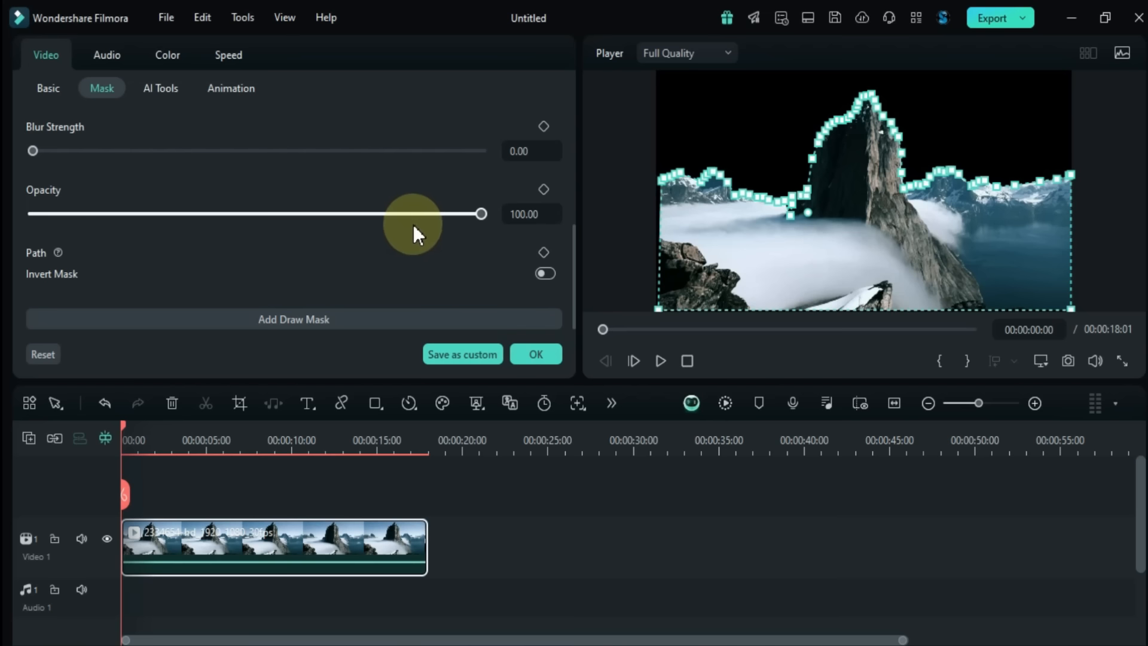
drag(435, 216, 562, 241)
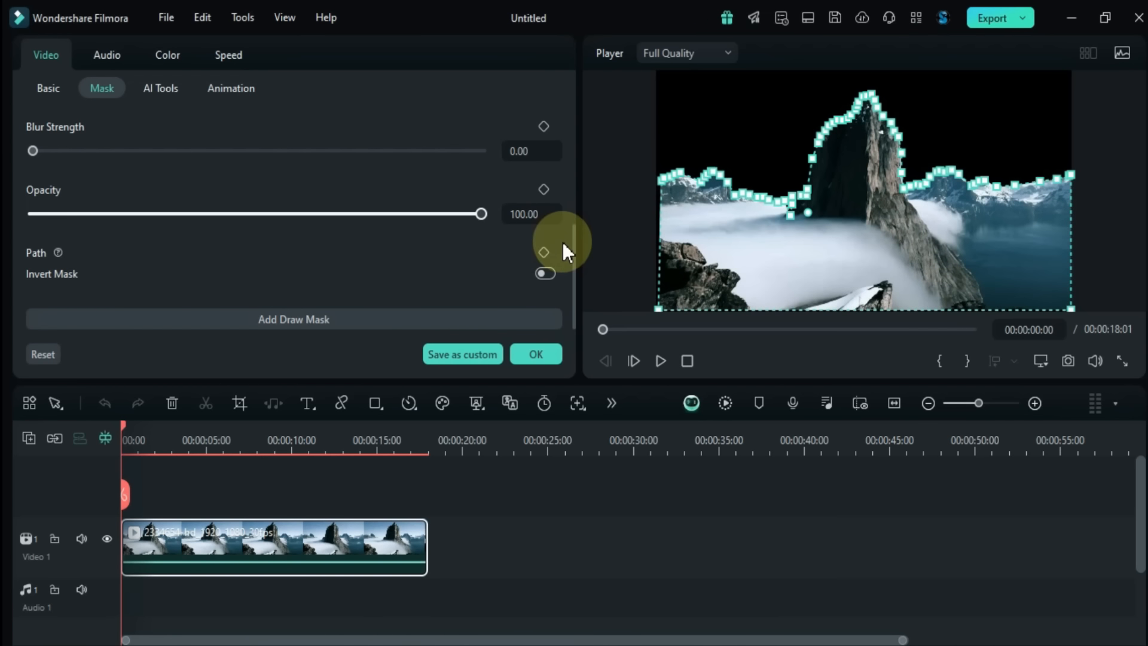
Step: Raise the draw mask's Blur Strength to soften its edges, and deselect the clip
scroll(344, 203, up, 2)
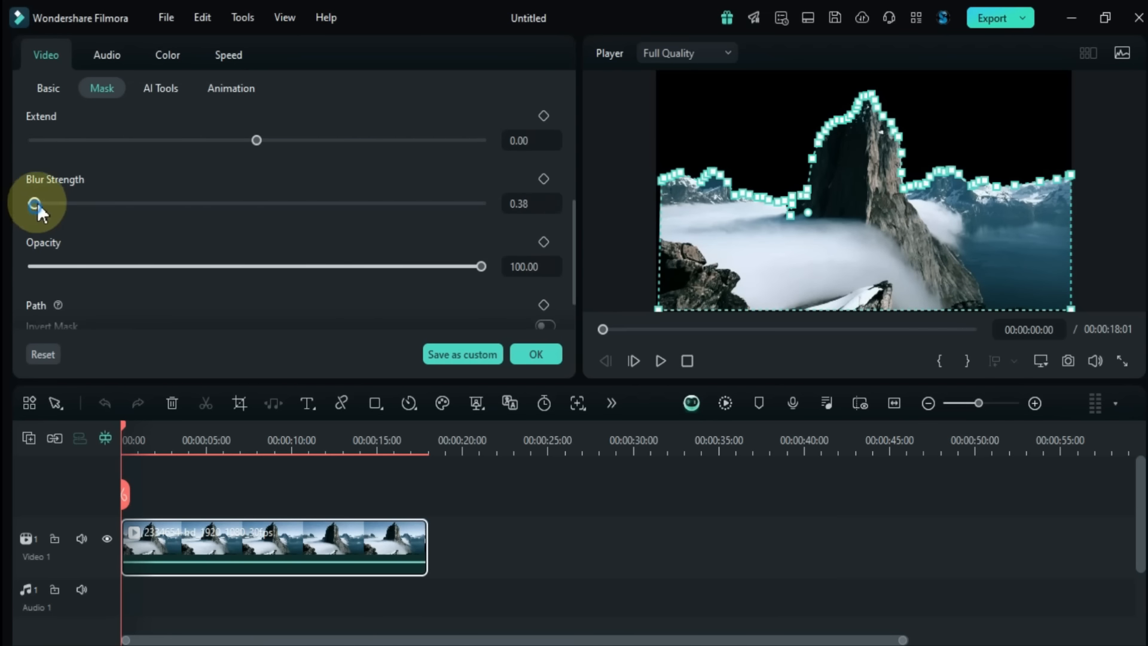
drag(37, 203, 102, 213)
click(196, 504)
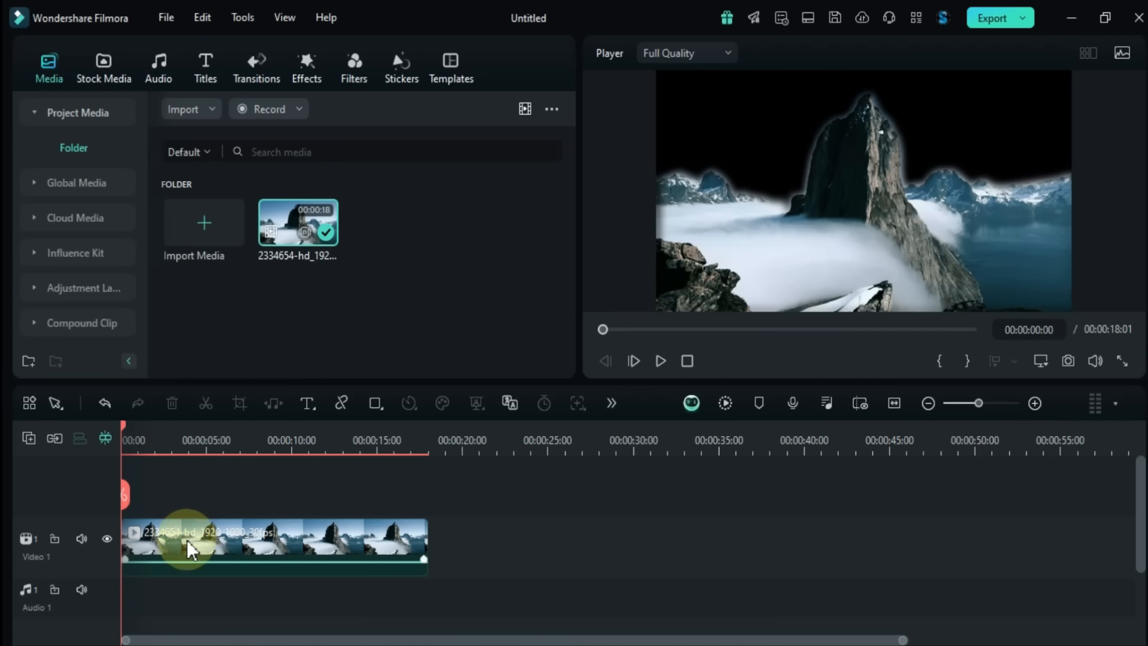
Step: Move the masked mountain clip up to the Video 2 track at the start of the timeline
drag(188, 541, 180, 515)
click(167, 597)
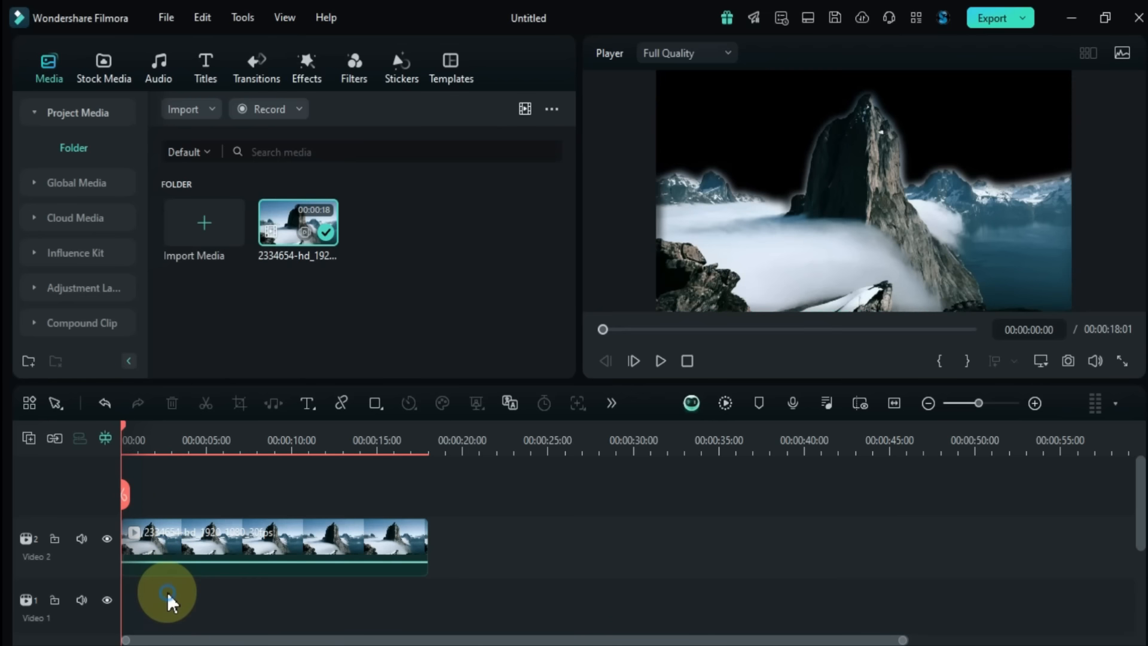
scroll(167, 593, down, 1)
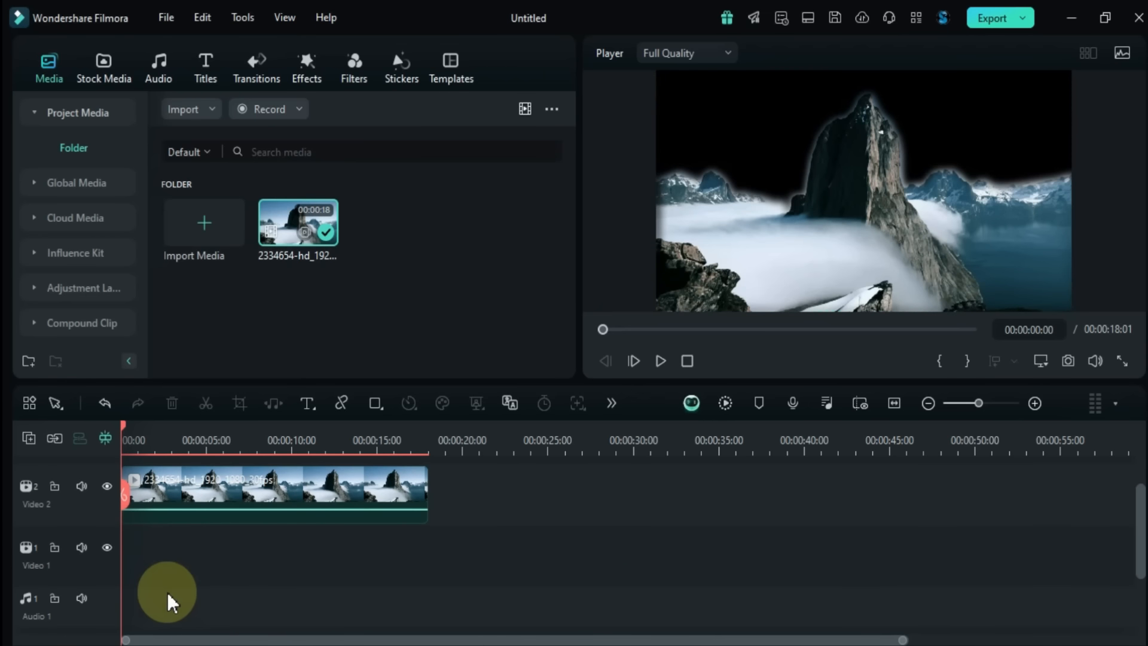
Step: Import 5698700237486.mp4 and place it at the start of the Video 1 track, dismissing the project settings prompt
double_click(416, 285)
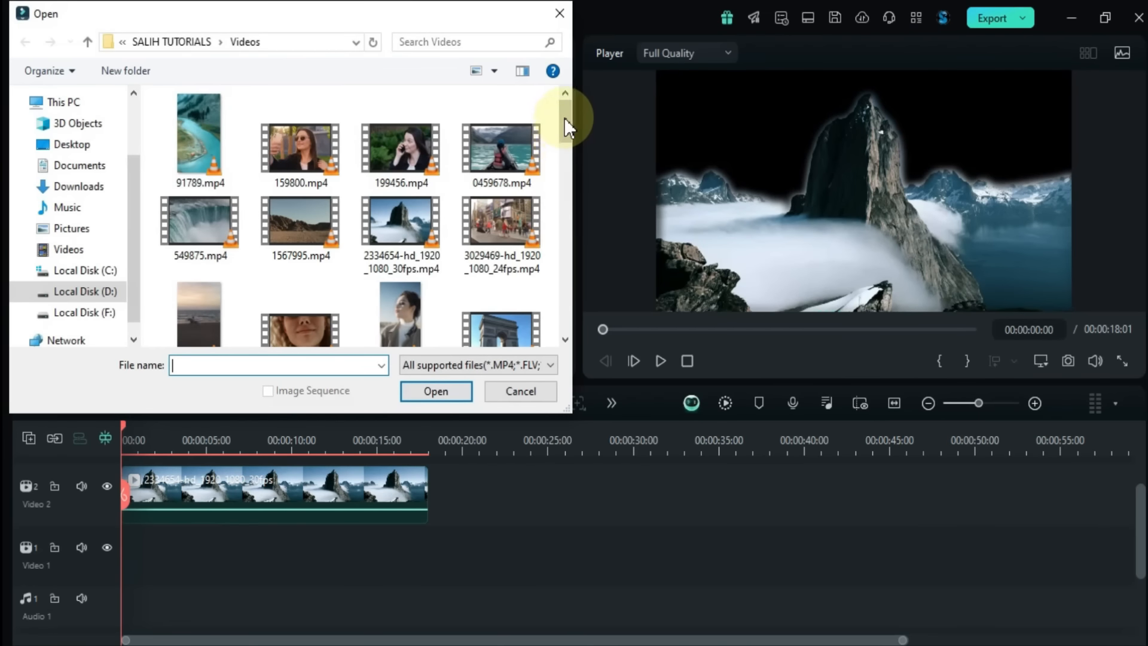
drag(565, 117, 540, 288)
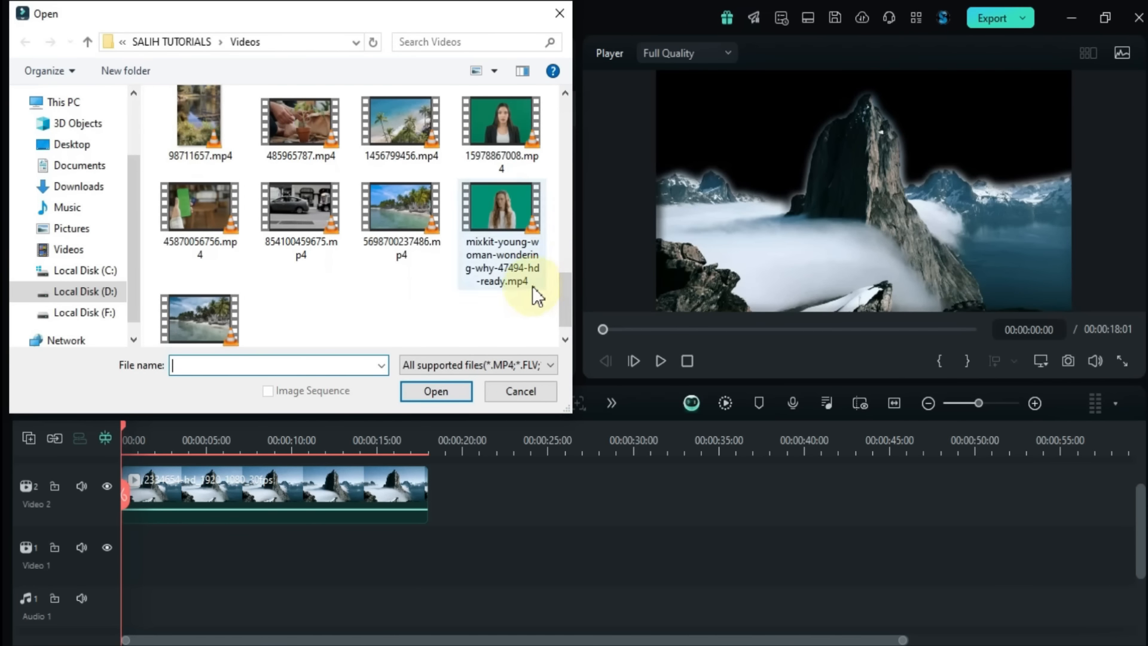
click(412, 245)
click(431, 386)
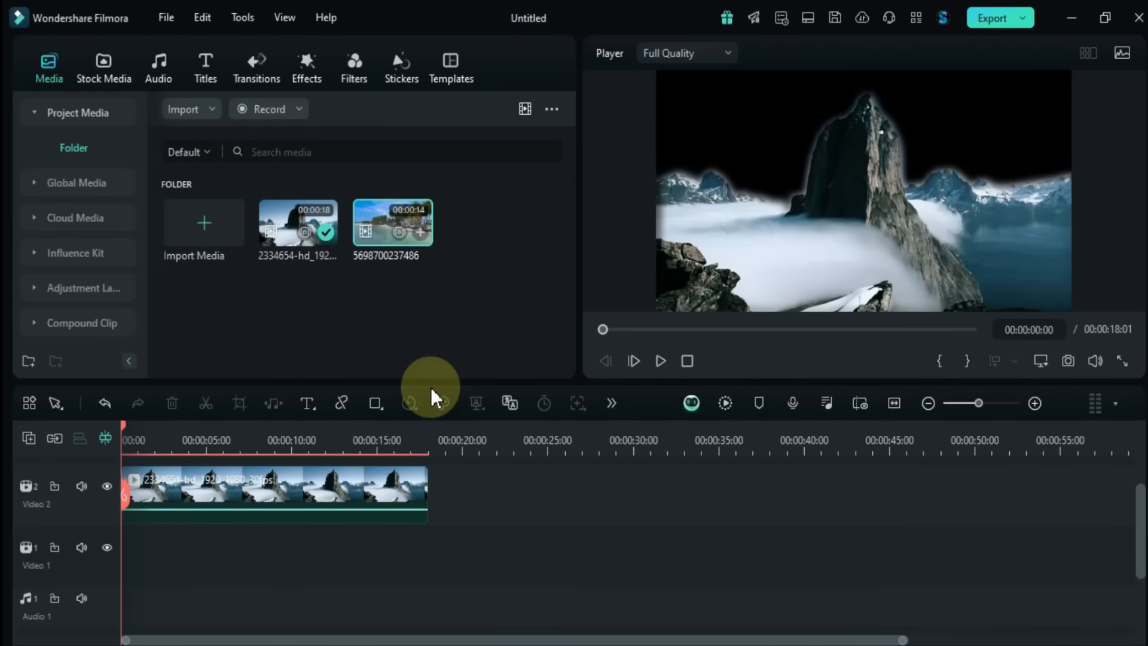
drag(393, 243, 113, 553)
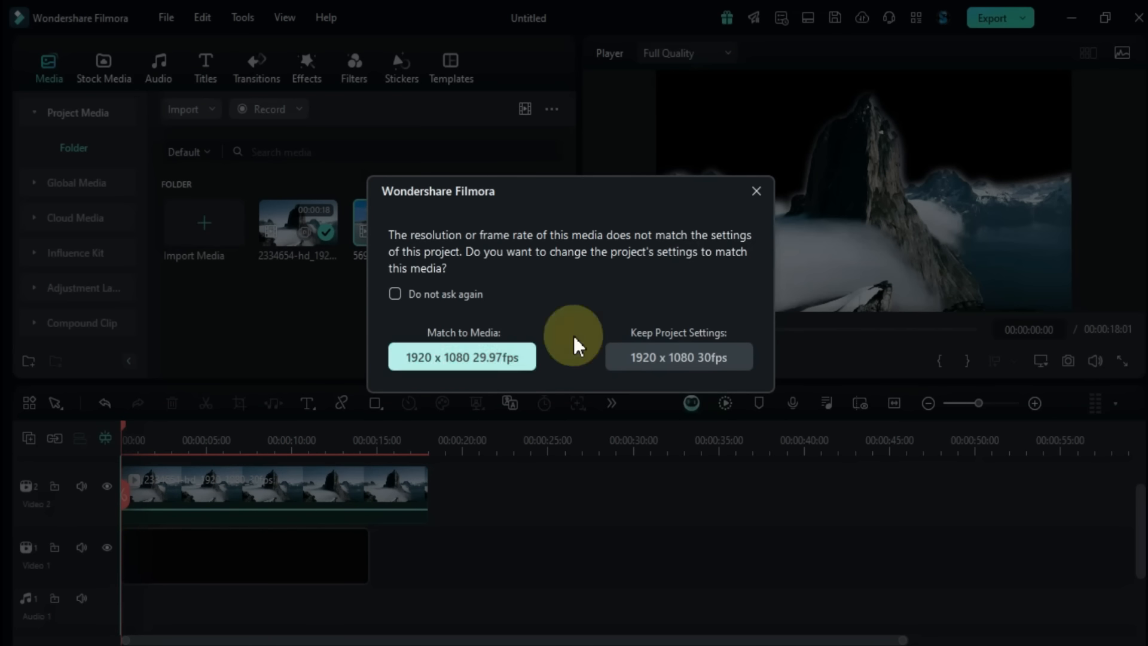
click(756, 192)
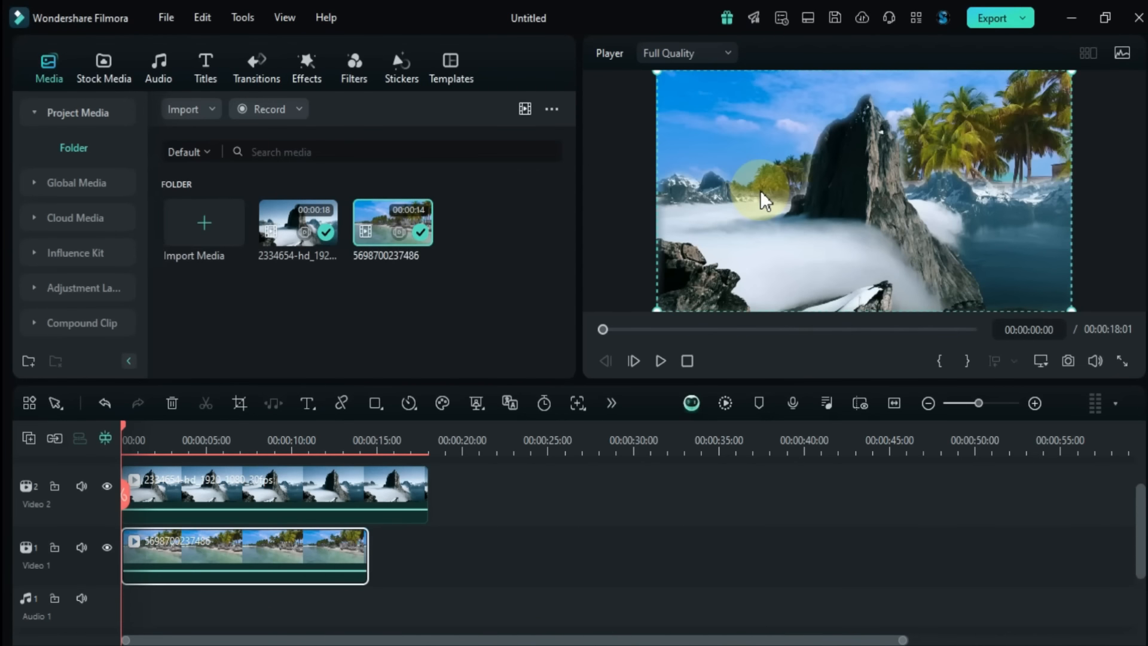
Step: Scale the beach clip on Video 1 to 119% and flip it horizontally
double_click(197, 560)
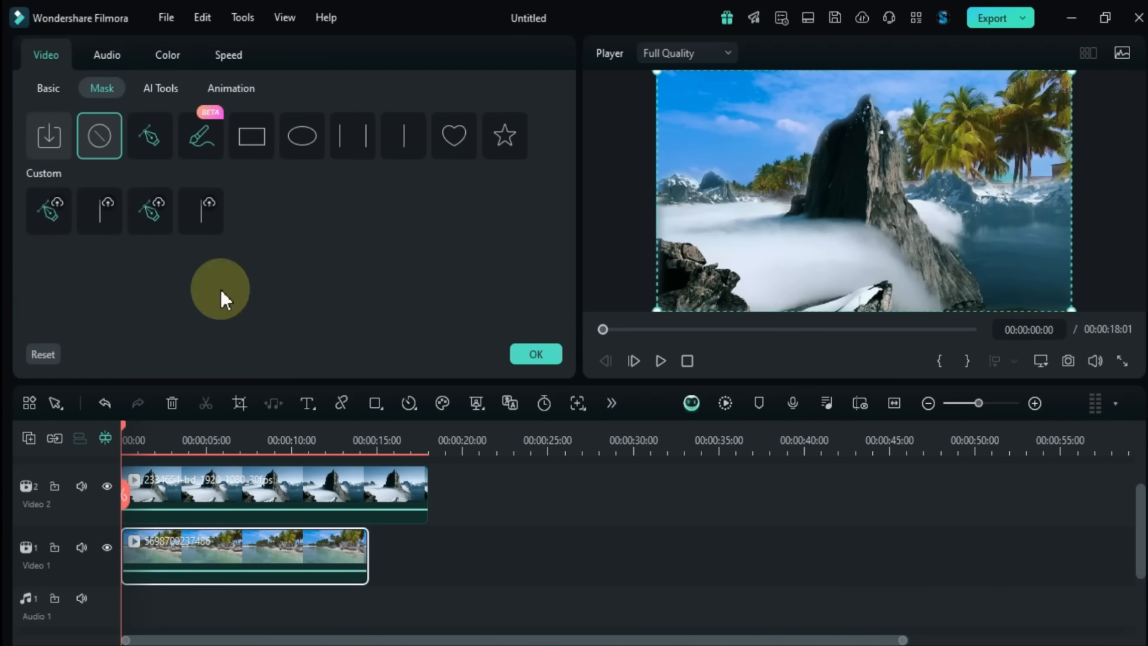
click(47, 88)
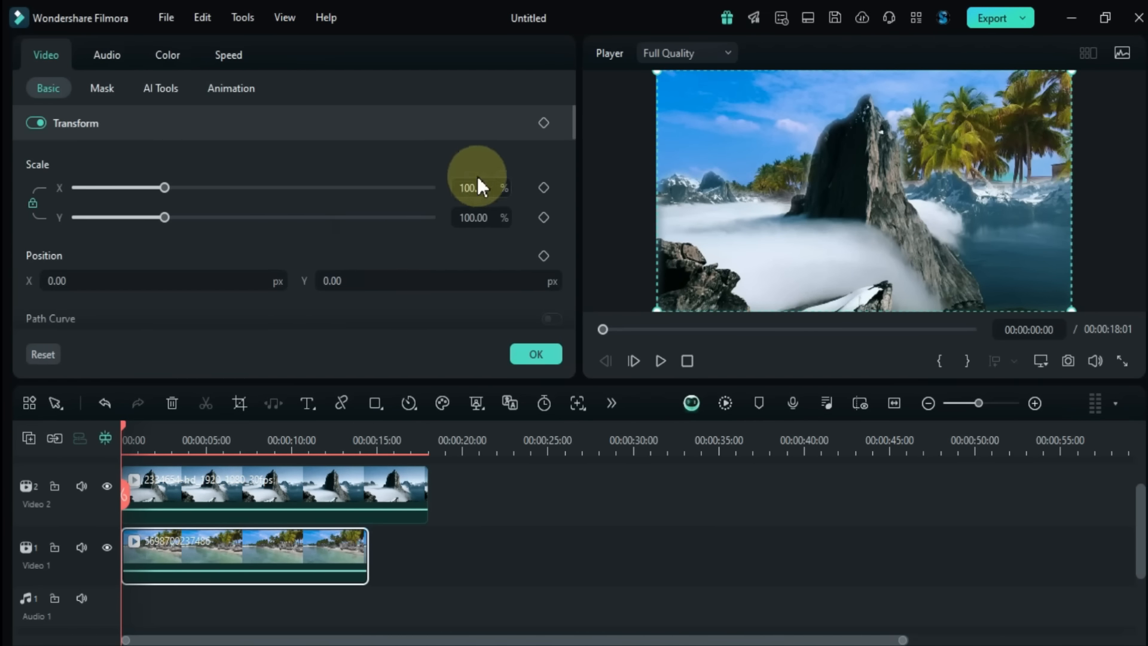
mouse_move(481, 188)
mouse_down()
mouse_move(470, 189)
mouse_move(492, 185)
mouse_move(479, 187)
mouse_up()
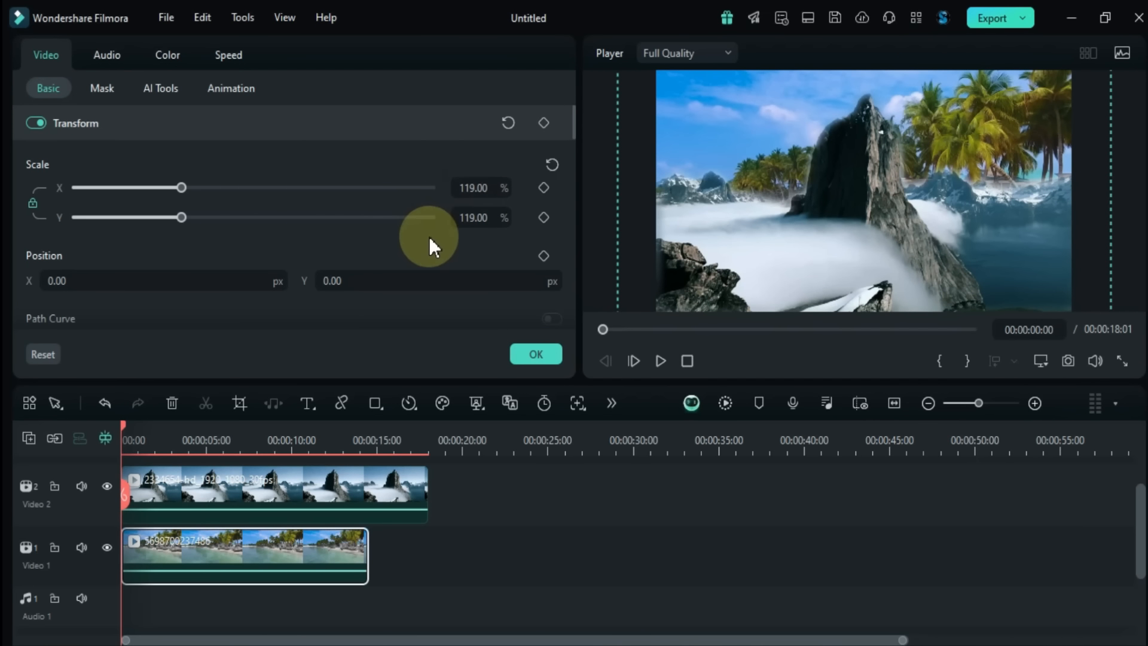
scroll(429, 235, down, 3)
click(120, 289)
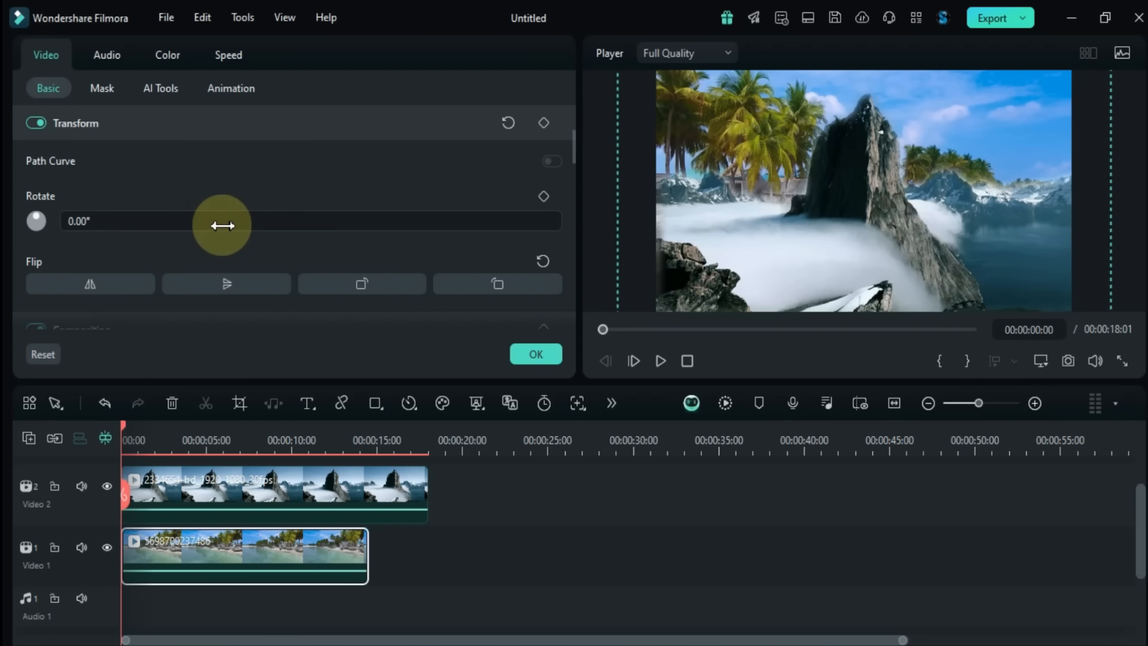
Step: Rotate the beach clip to -9.00° and set its Y position to 109.00 px
drag(222, 225, 226, 226)
scroll(307, 195, up, 3)
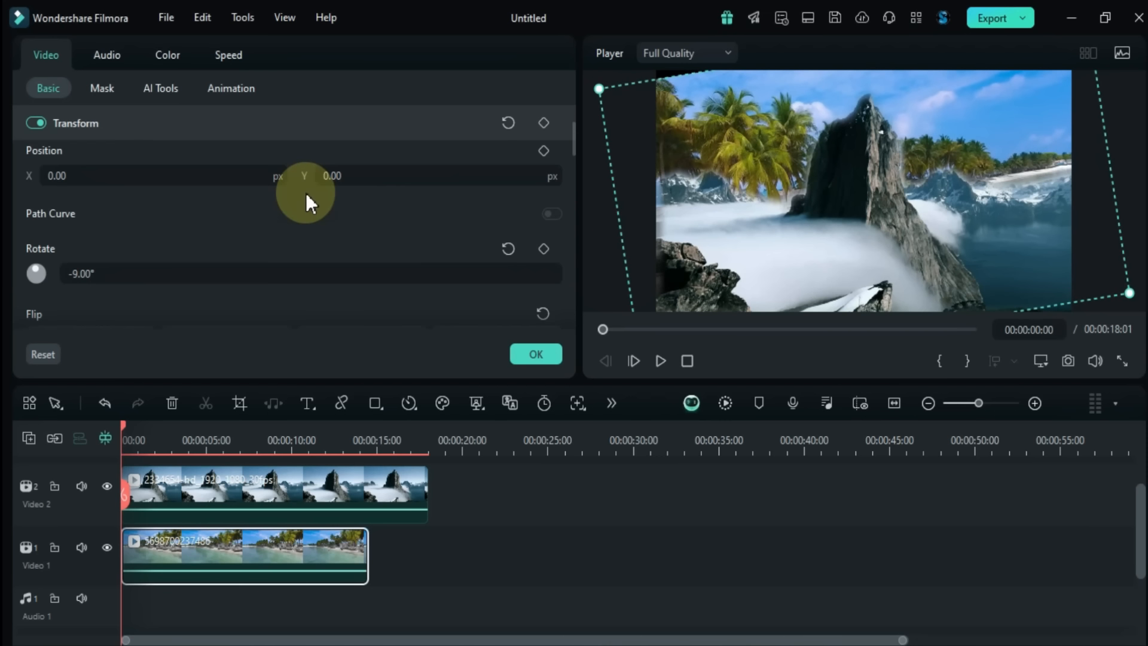
drag(392, 226, 395, 229)
scroll(381, 209, up, 1)
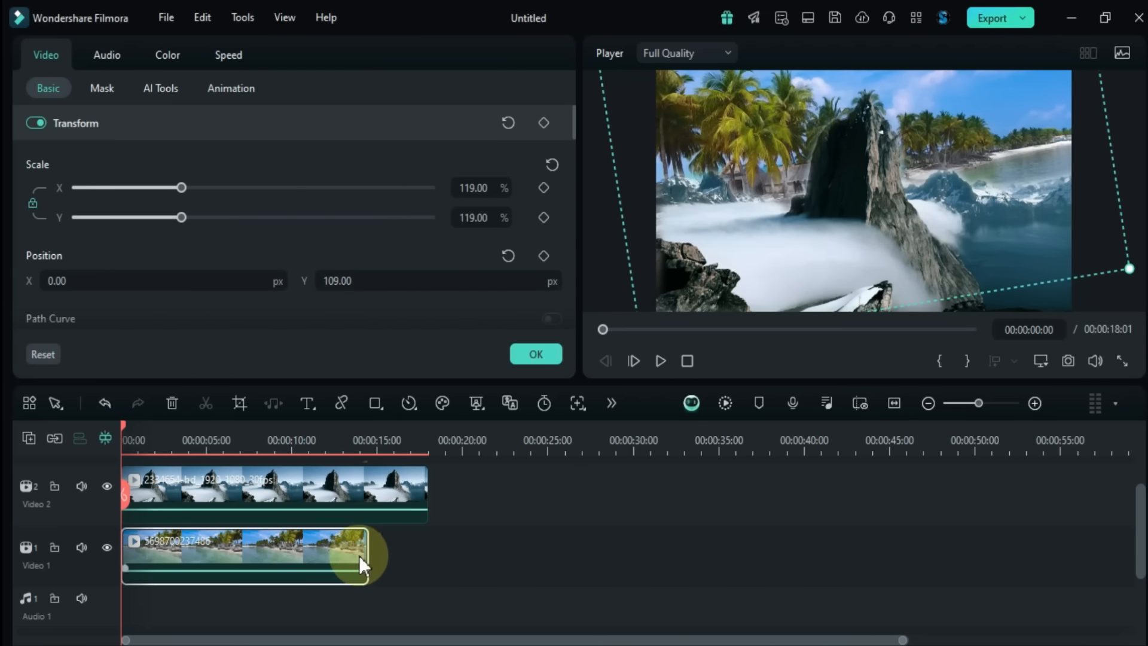
Step: Slow the beach clip to 0.81x by stretching its end to match the mountain clip's end, and deselect it
click(388, 562)
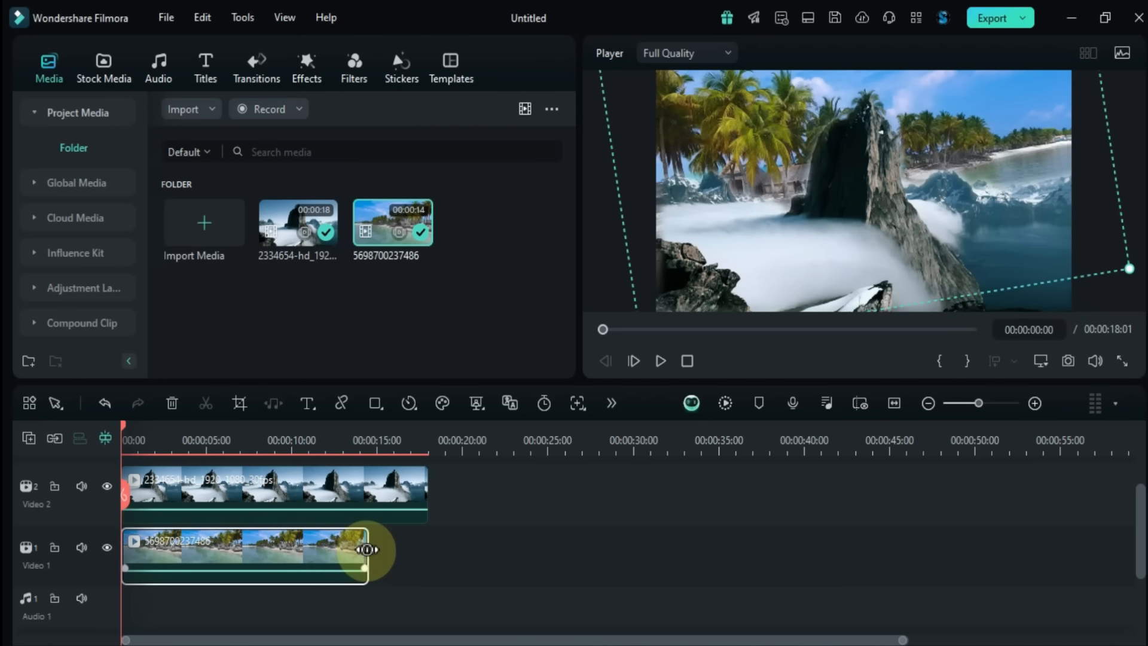
drag(367, 549, 430, 543)
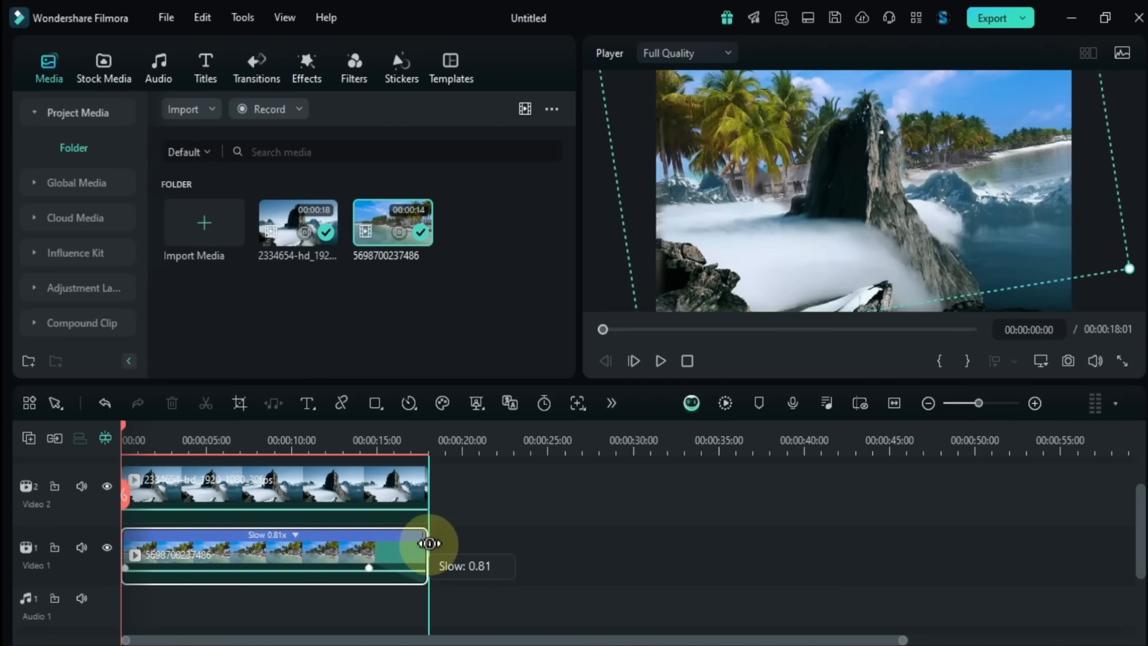
click(488, 550)
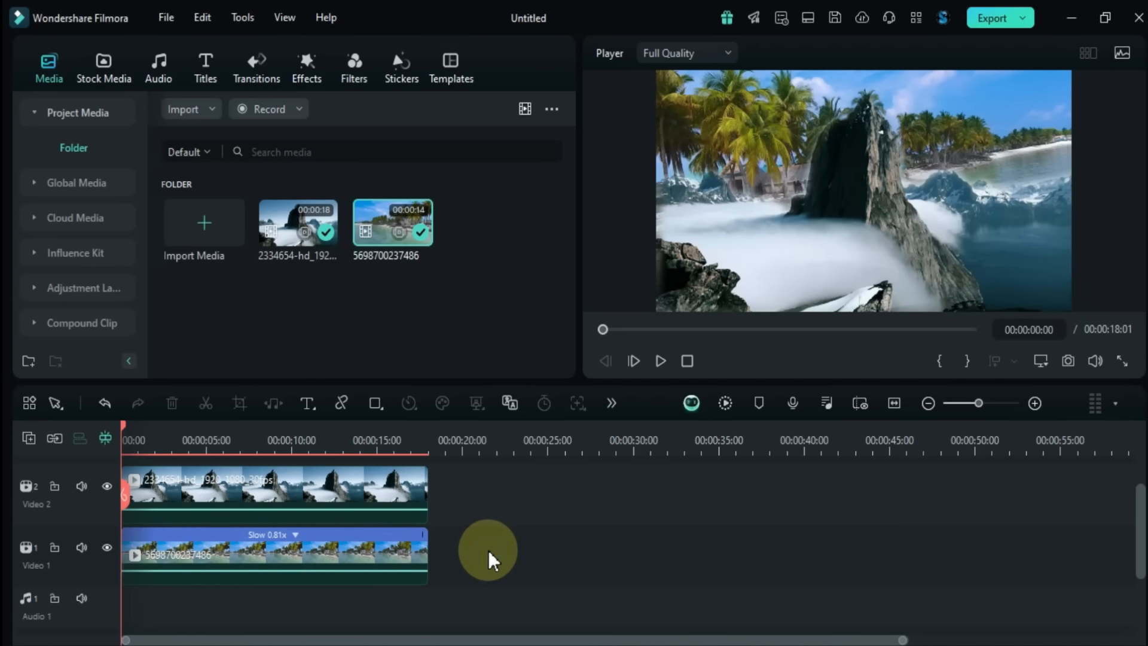
Step: Render the timeline preview and play back the masked composite
click(725, 406)
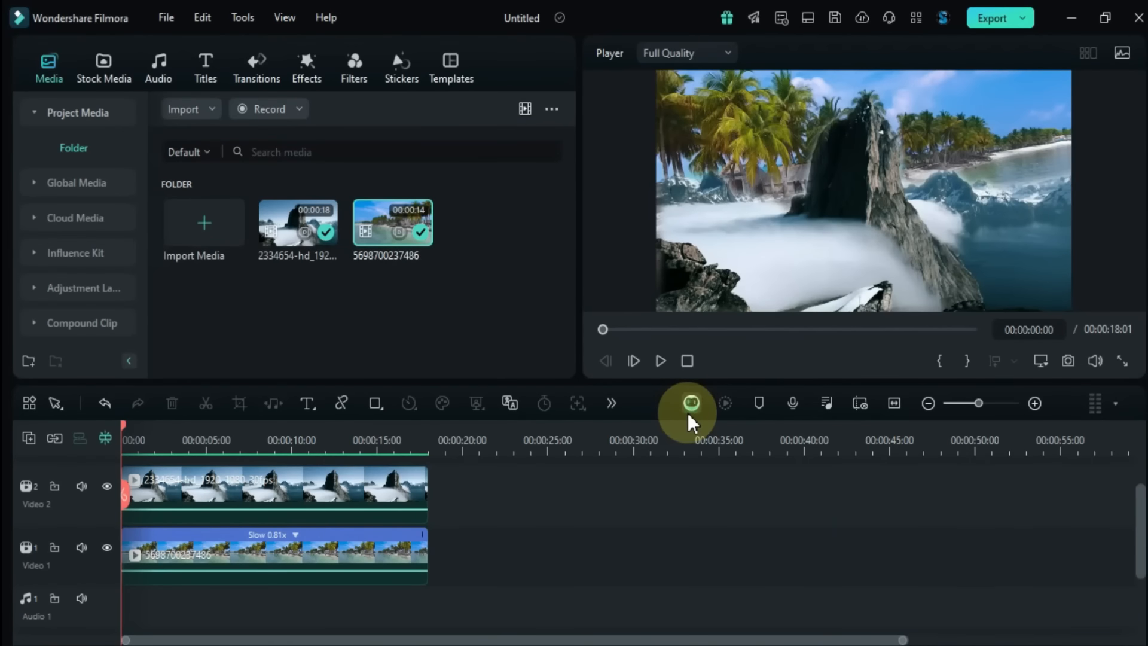
click(661, 361)
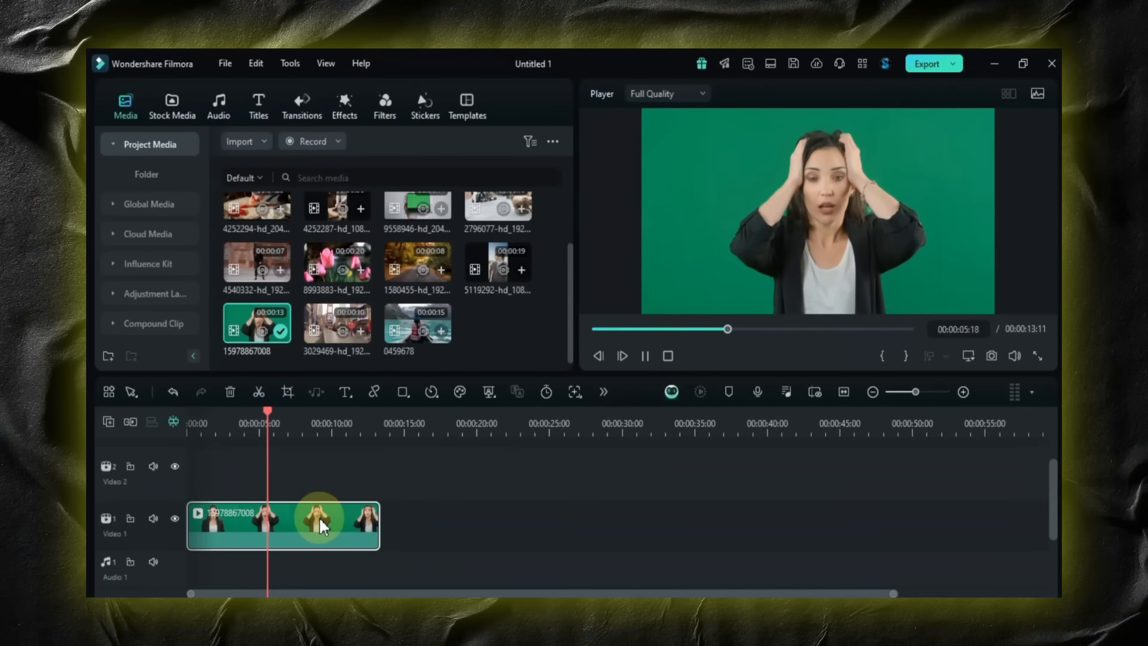
double_click(320, 526)
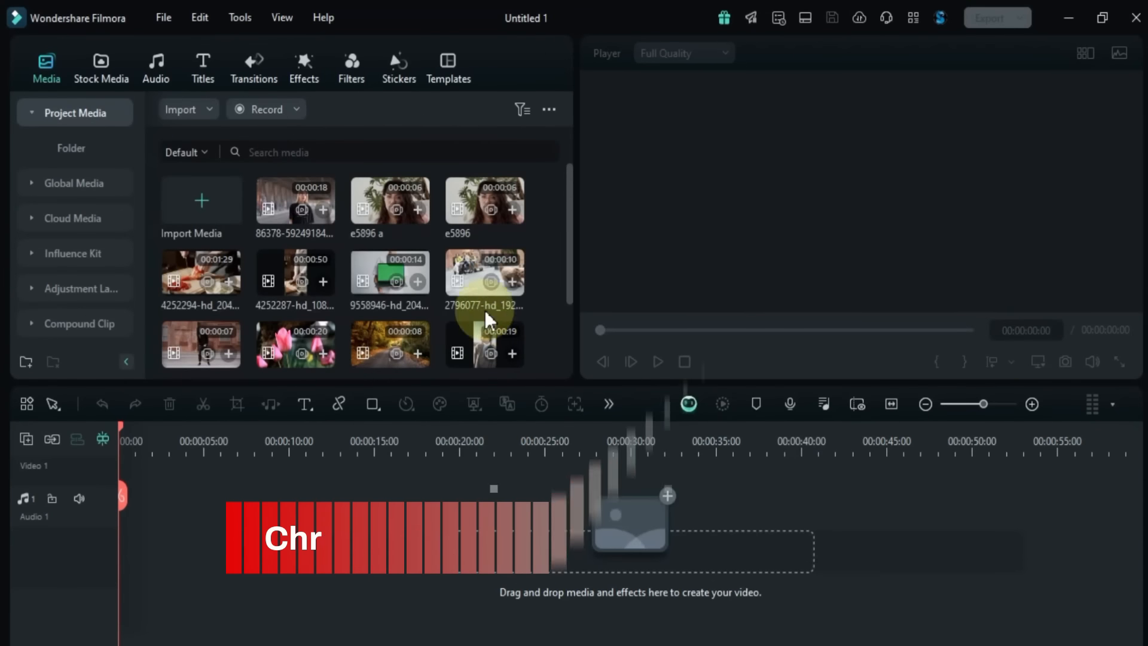
scroll(483, 287, down, 3)
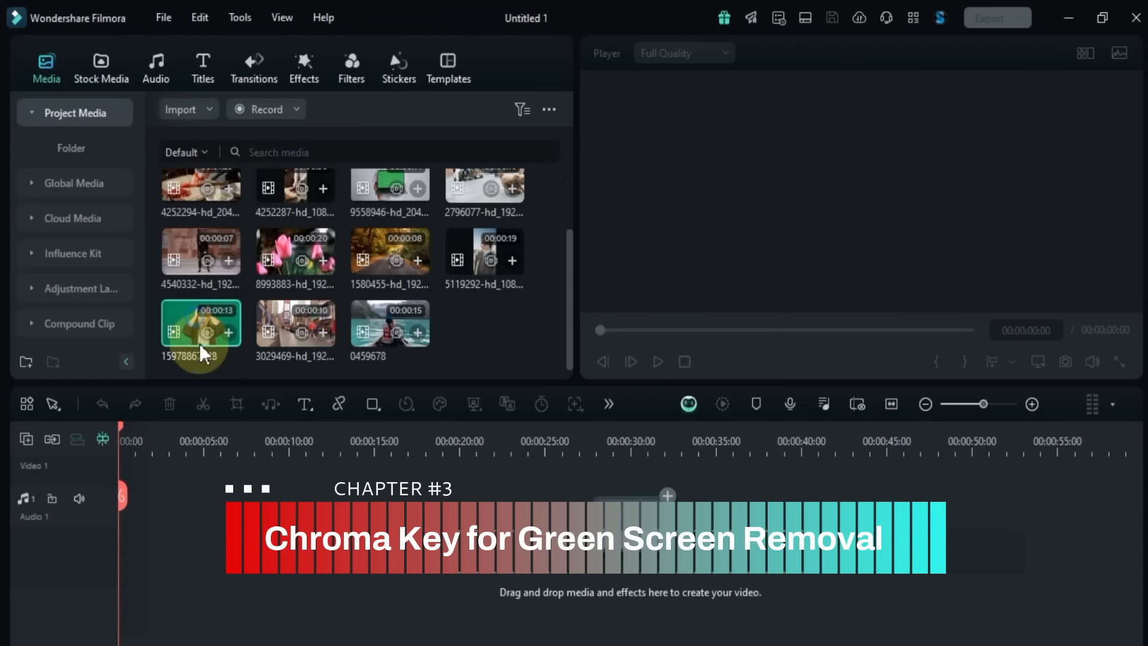
drag(199, 344, 122, 512)
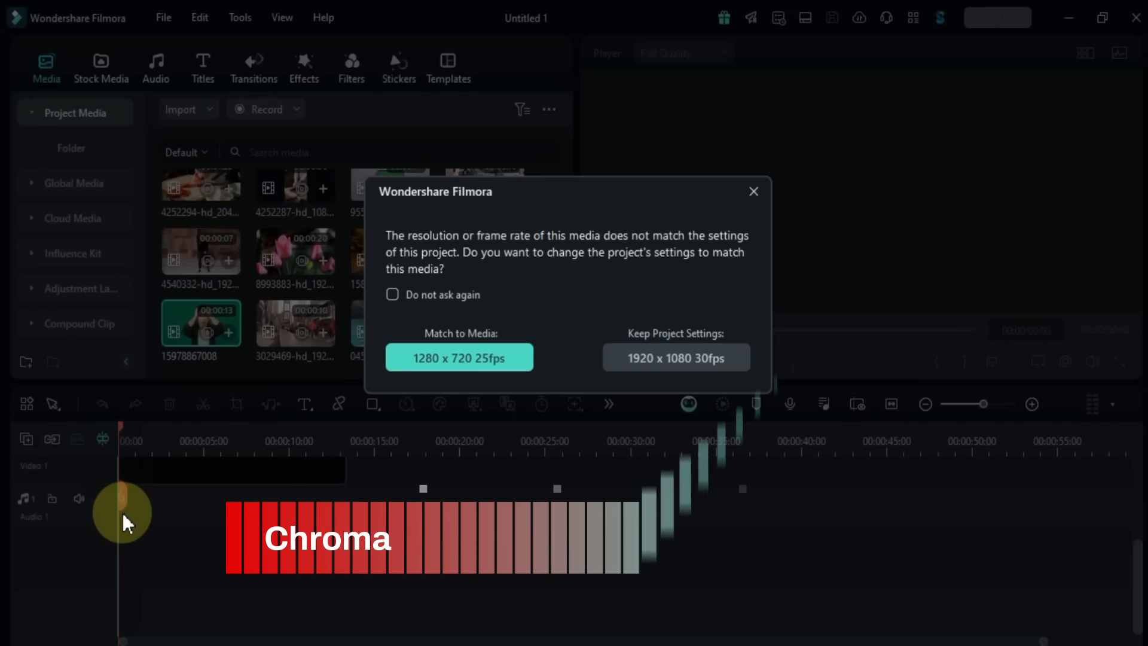
click(637, 367)
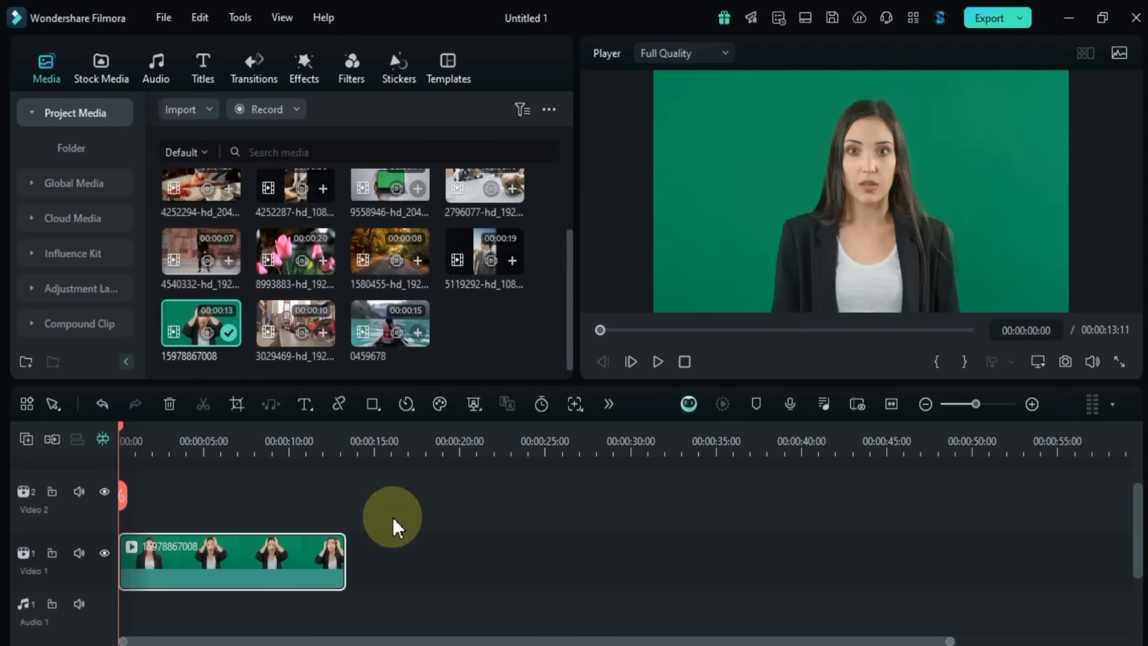
click(658, 361)
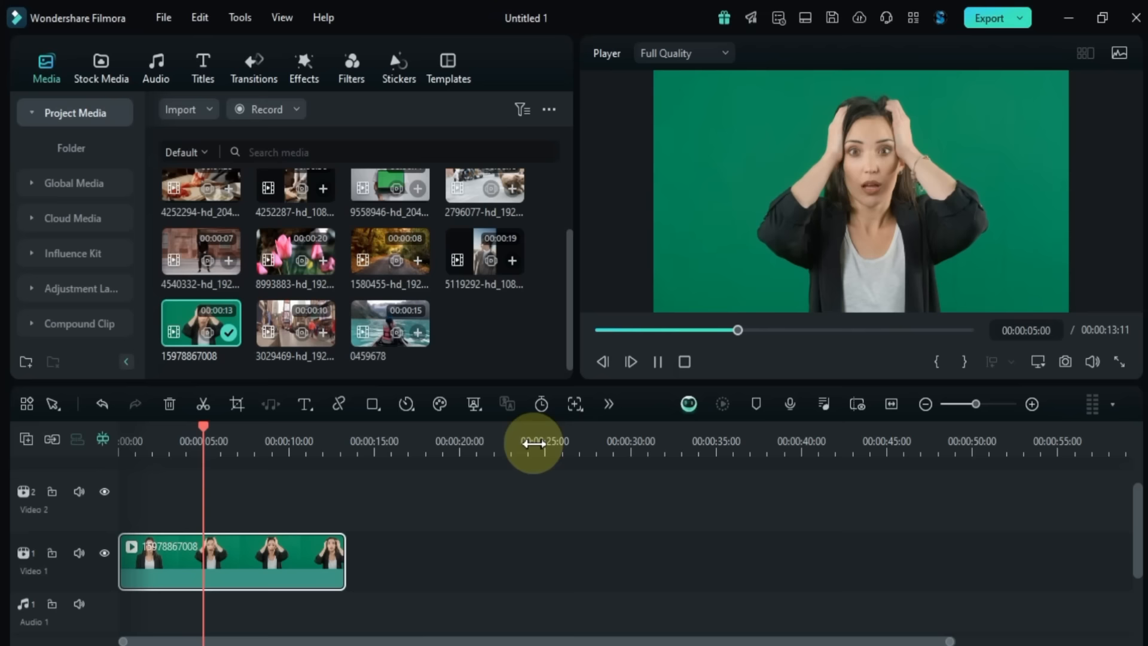
Step: Enable Chroma Key on the green-screen clip
double_click(274, 551)
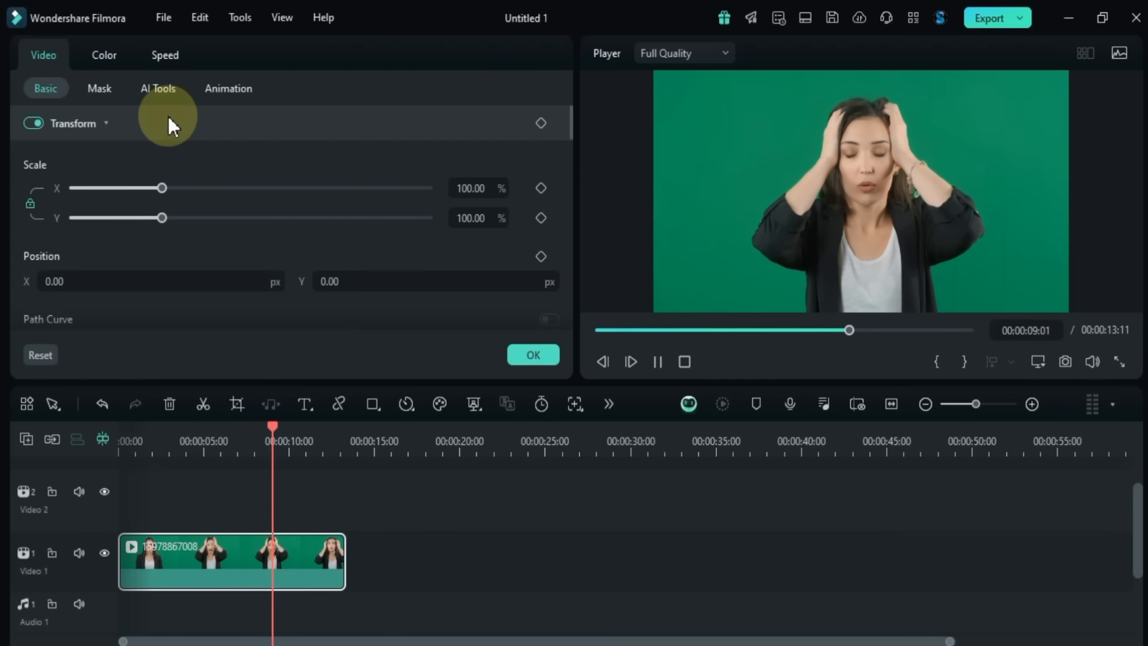
click(158, 88)
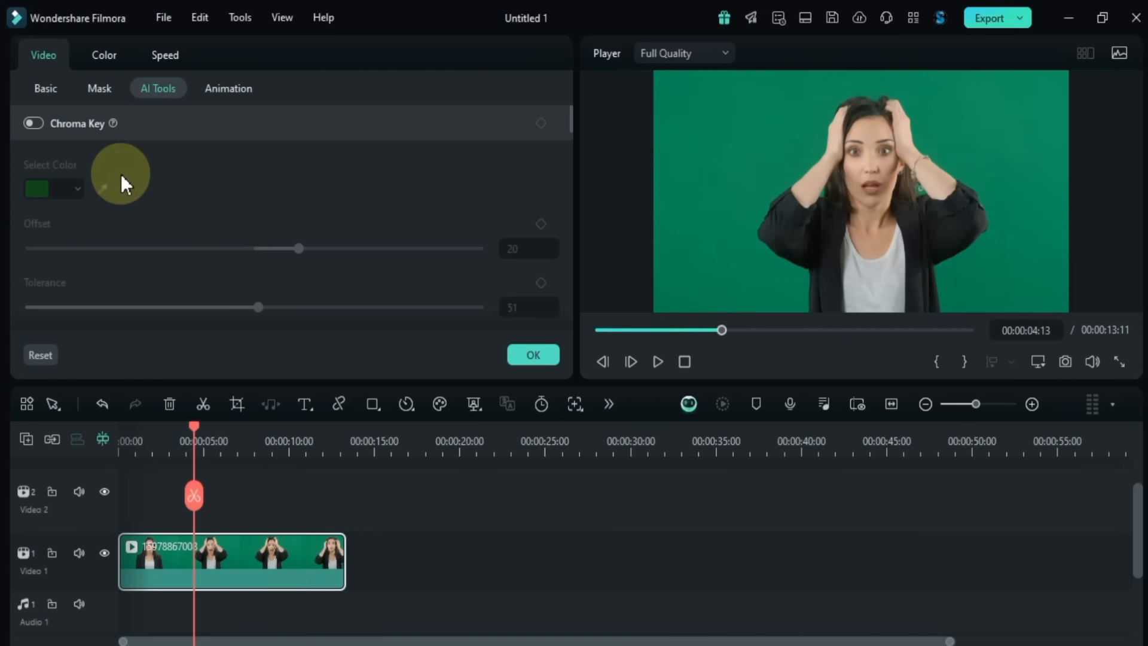
click(30, 123)
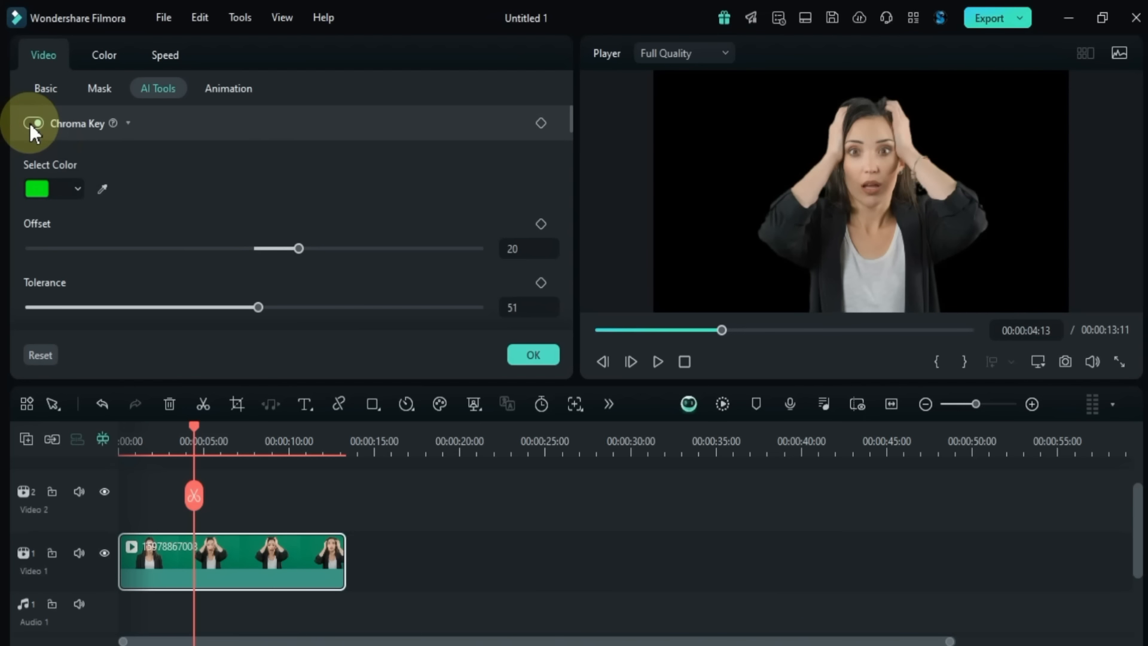
Step: Set the Chroma Key colour by sampling the green background beside the woman in the preview
click(40, 195)
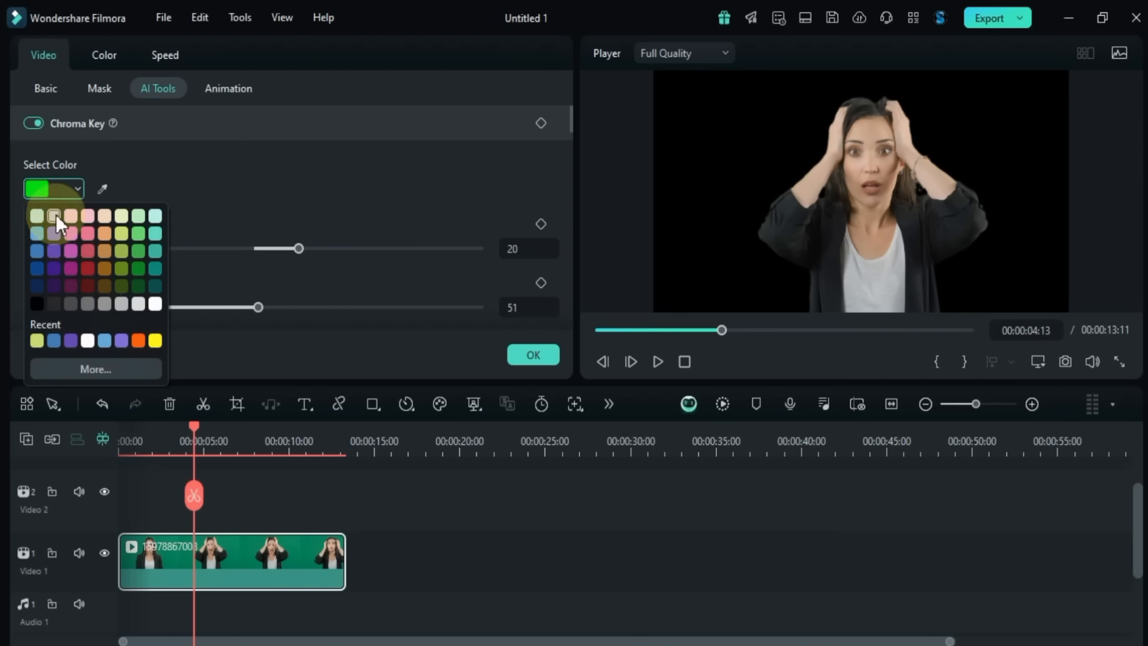
click(103, 189)
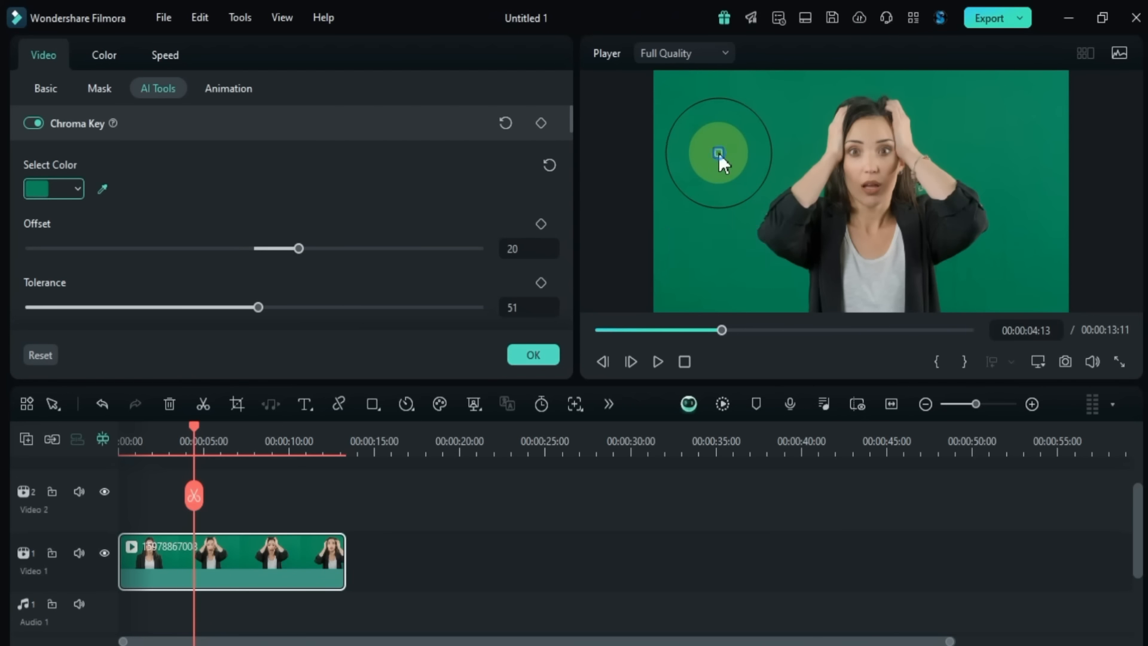
click(719, 153)
click(719, 153)
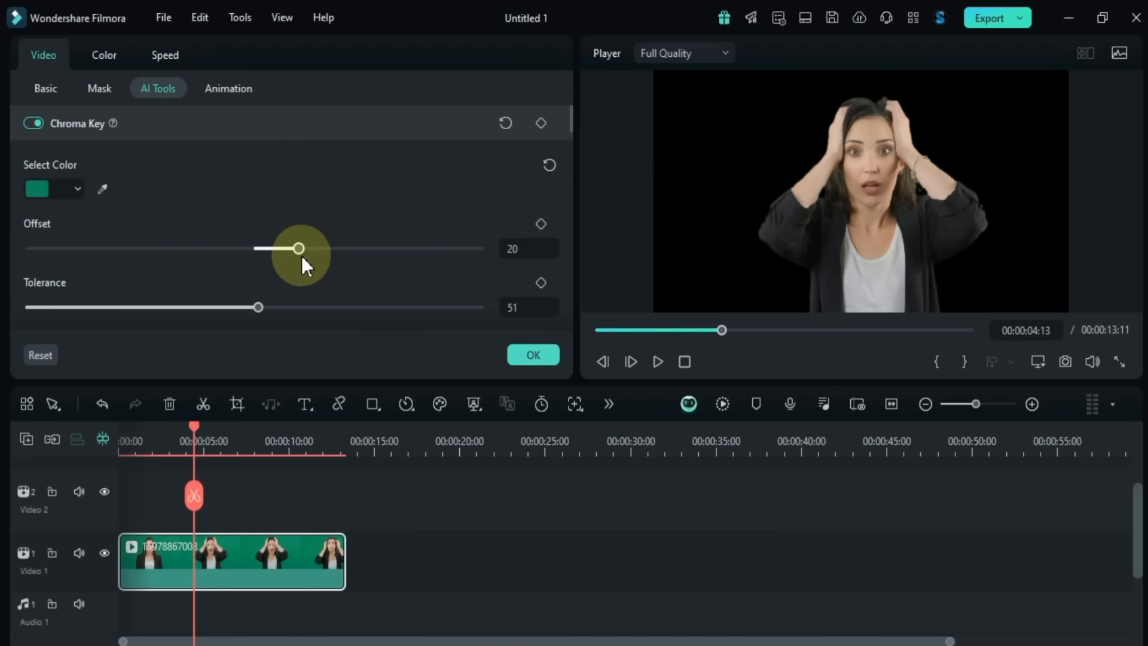
Step: Try different Offset and Tolerance values for the Chroma Key, and reset both to their defaults
drag(297, 253, 335, 252)
click(506, 226)
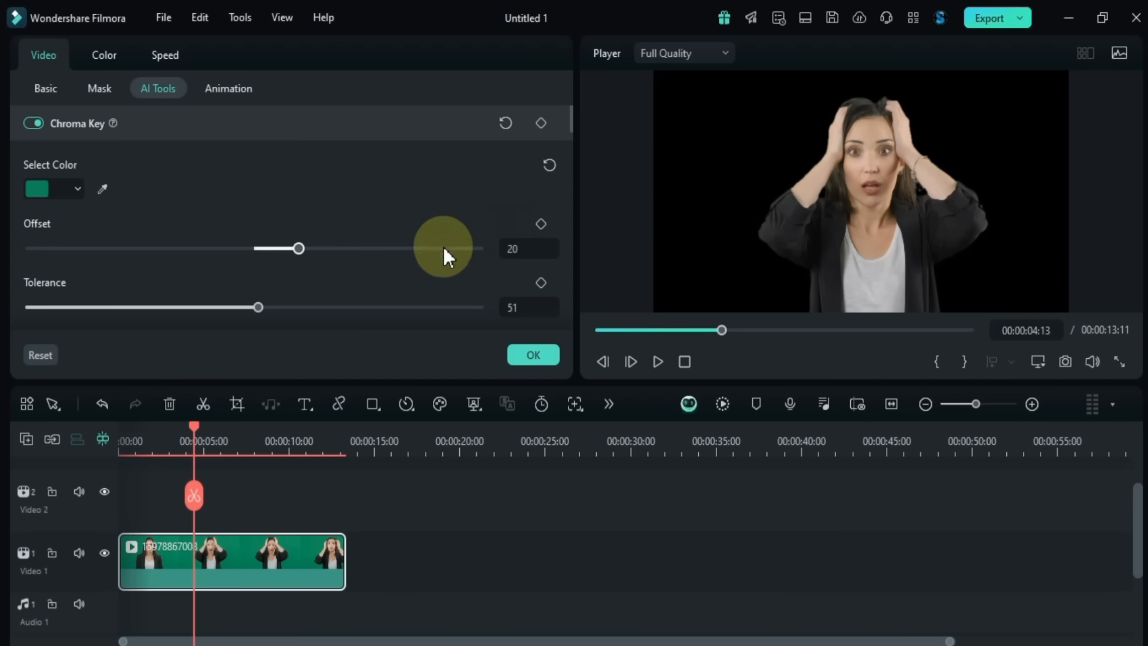
scroll(287, 304, down, 1)
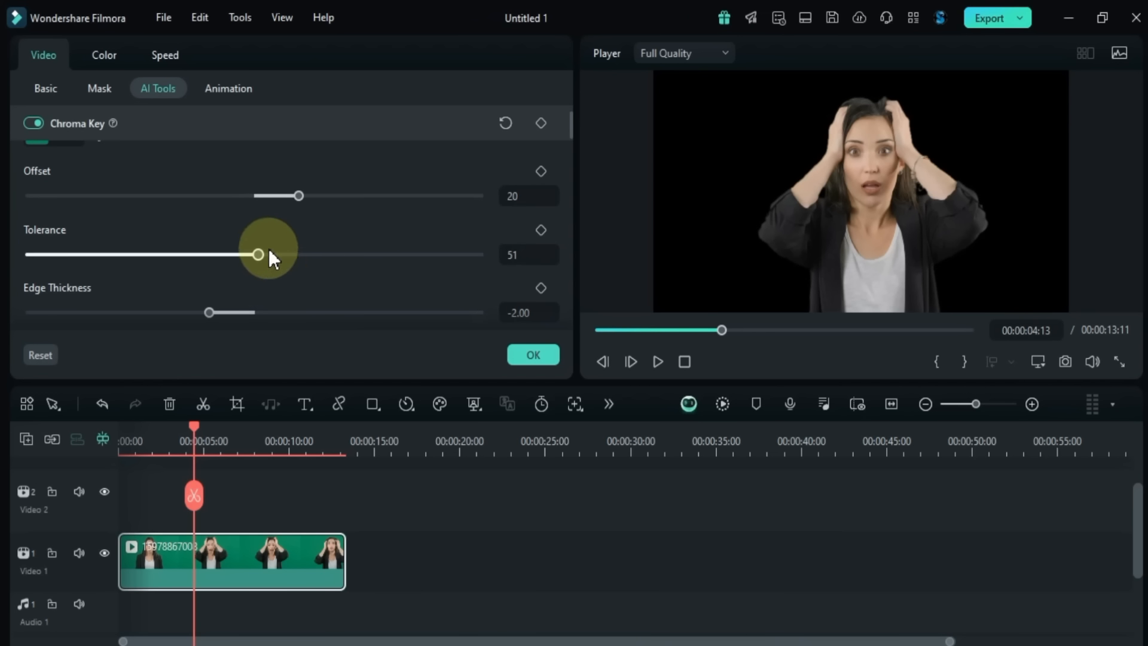
drag(258, 253, 247, 275)
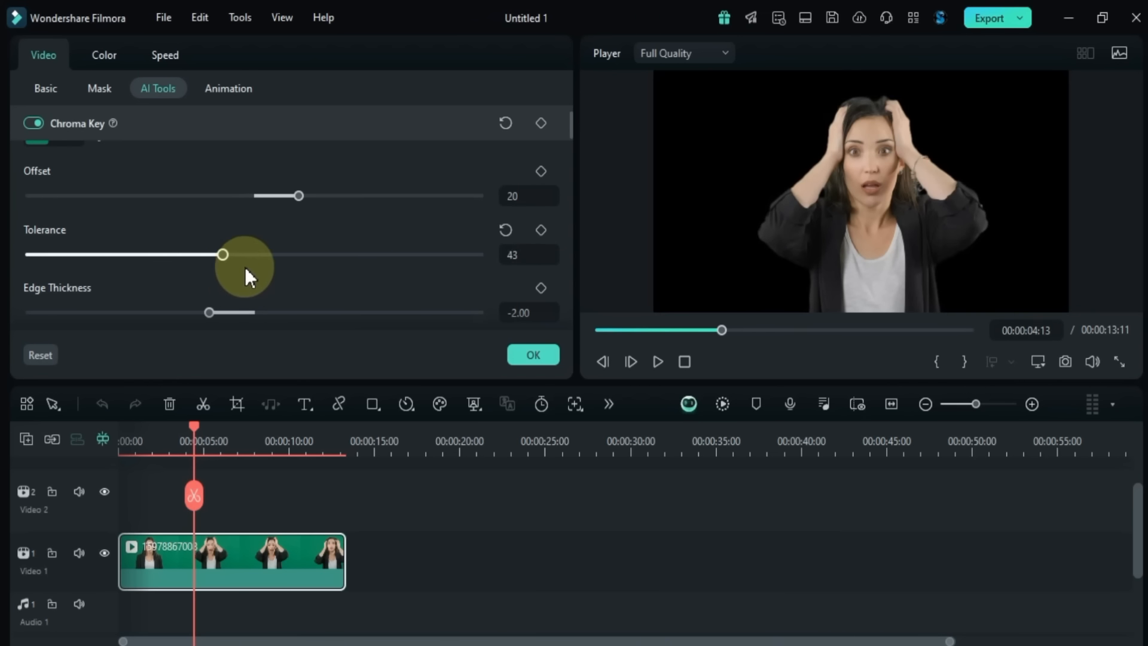
drag(324, 267, 249, 280)
click(498, 228)
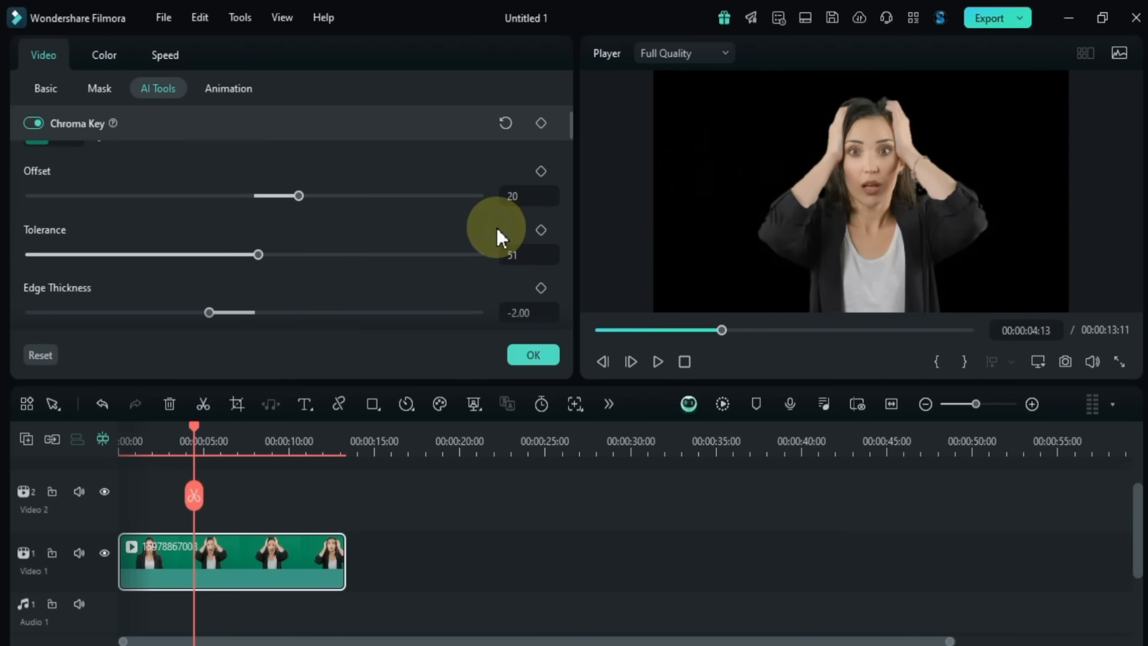
Step: Try an Edge Thickness of 6.00 and several higher Edge Feather values, resetting each to its default
scroll(264, 314, down, 2)
drag(211, 207, 396, 249)
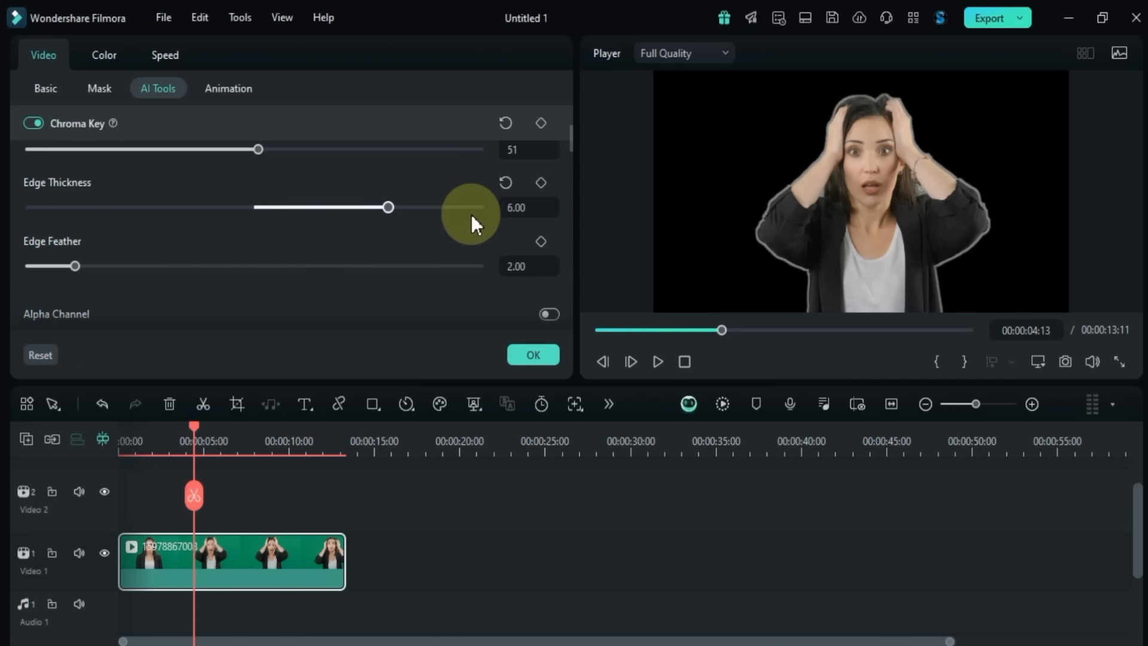
click(507, 182)
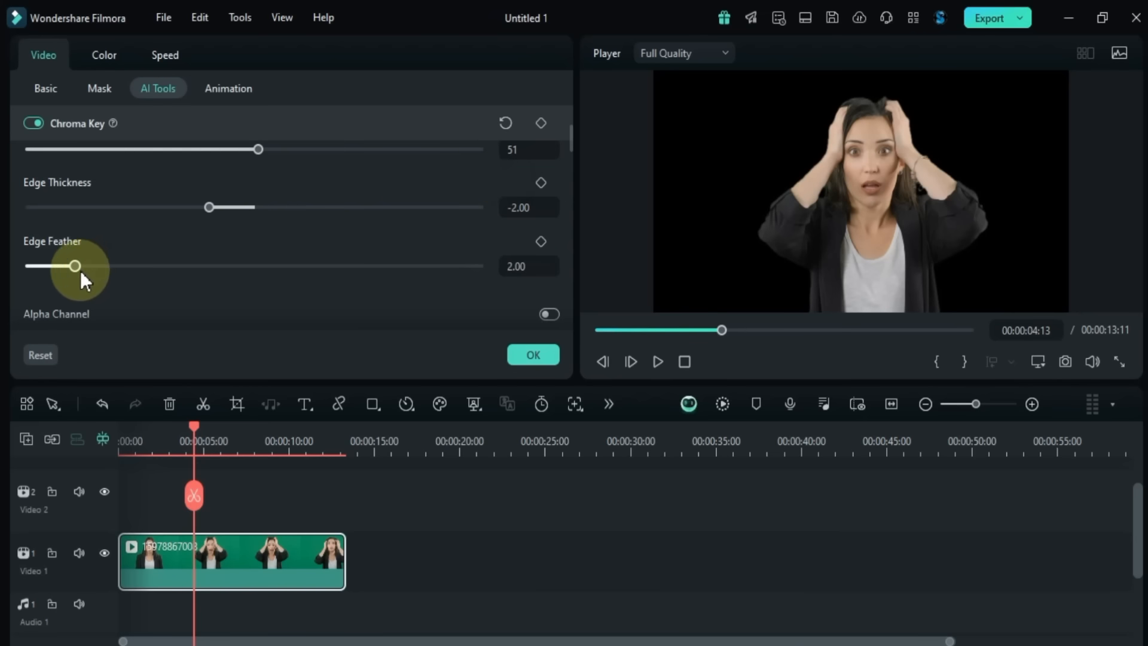
drag(80, 270, 100, 289)
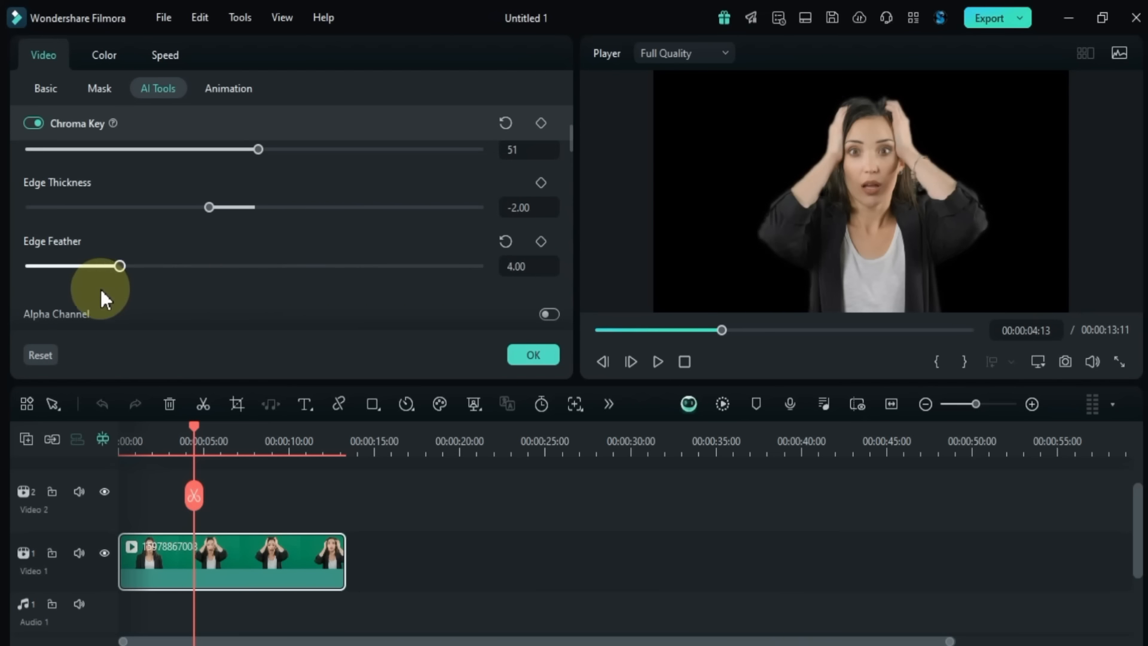
drag(227, 289, 515, 291)
drag(387, 298, 266, 313)
click(506, 242)
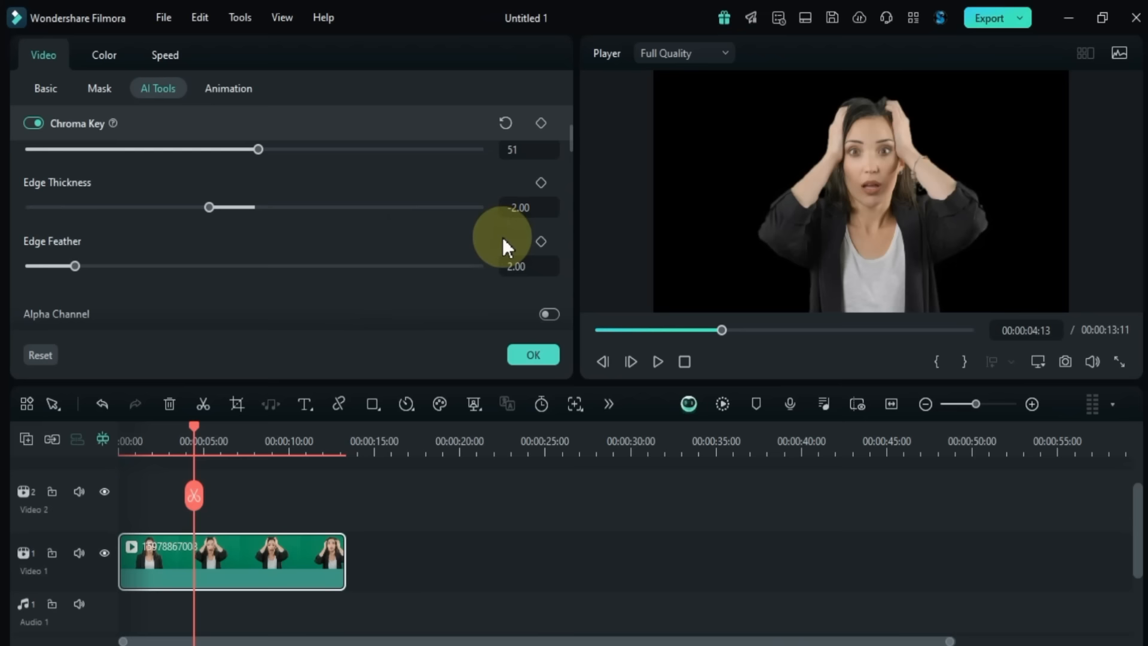
Step: Apply the Chroma Key settings and move the green-screen clip up to the start of the Video 2 track
scroll(278, 237, down, 1)
scroll(277, 237, up, 3)
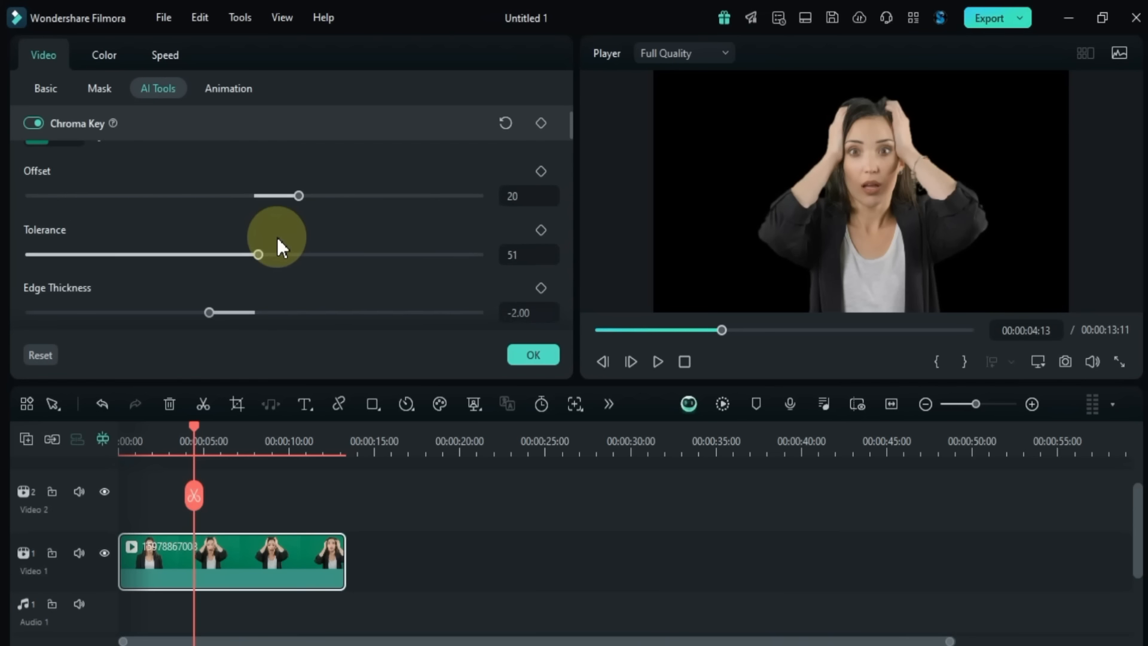
scroll(277, 236, up, 1)
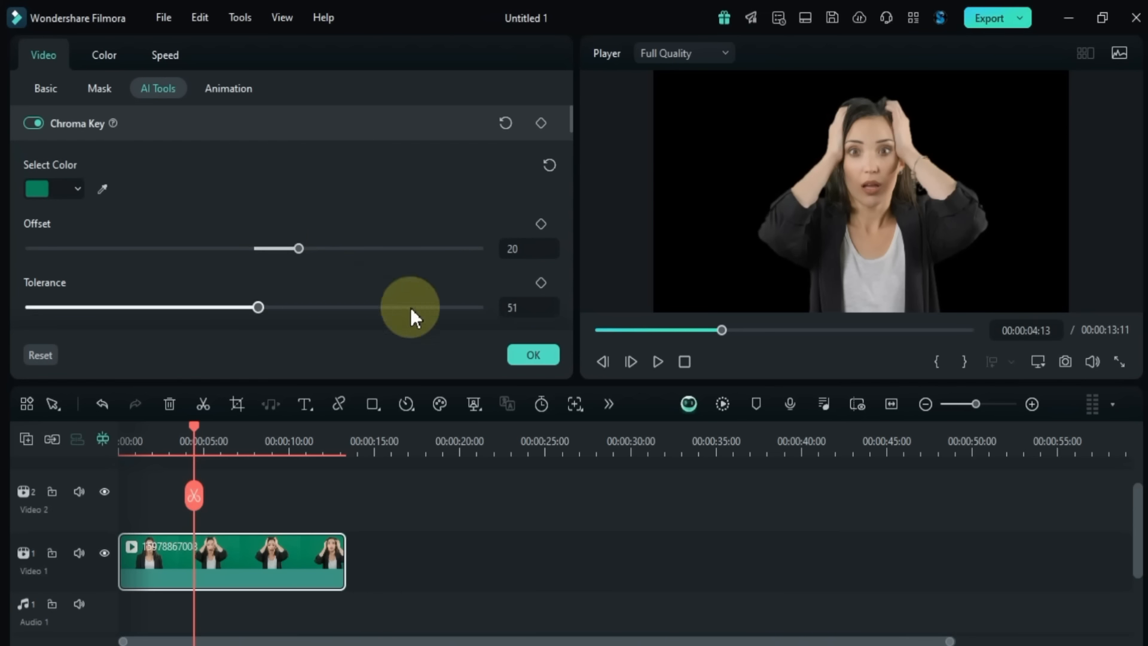
click(519, 358)
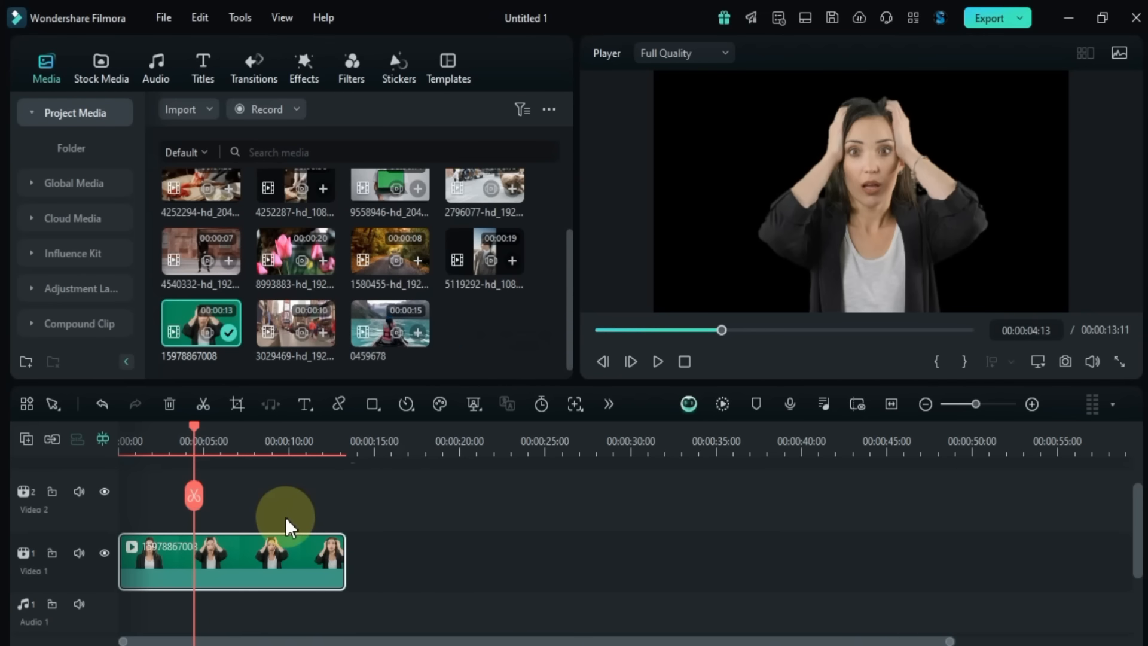
drag(240, 551, 209, 524)
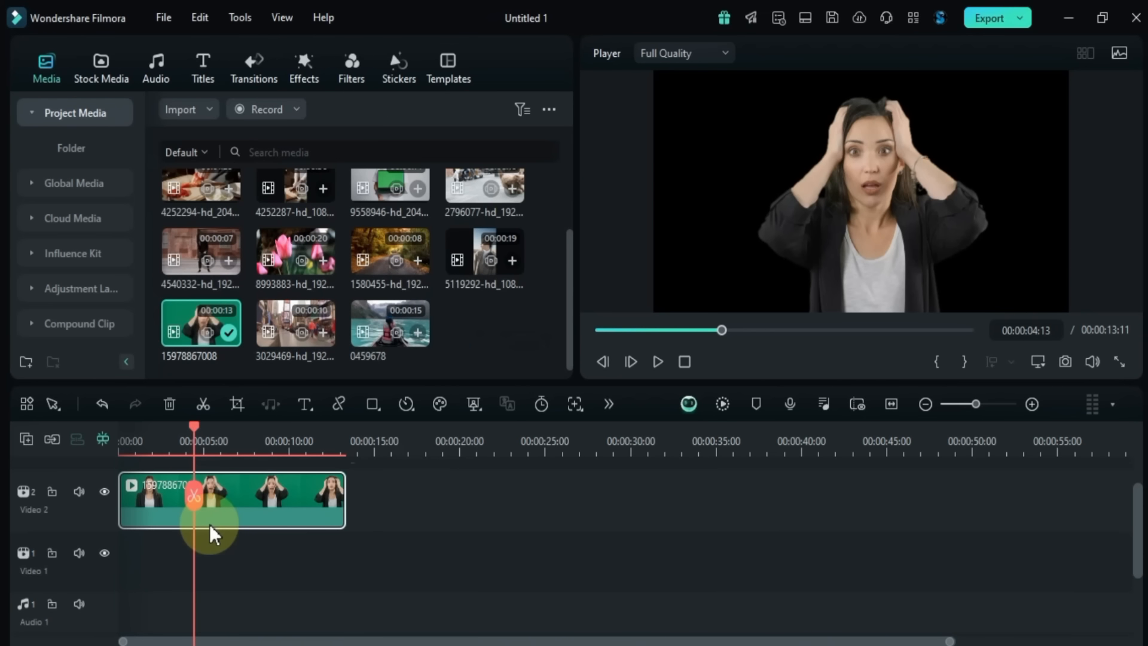
click(162, 568)
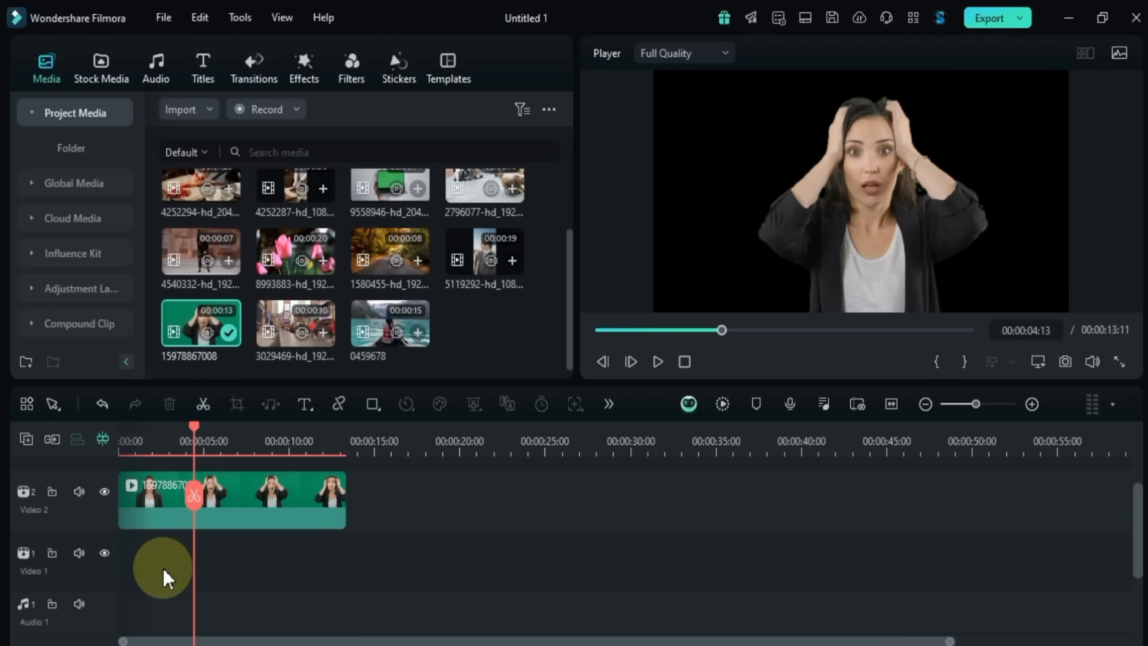
Step: Place the 1580455 autumn road clip at the start of Video 1 beneath the woman's clip, dismissing the offer to match project settings
drag(382, 248, 148, 552)
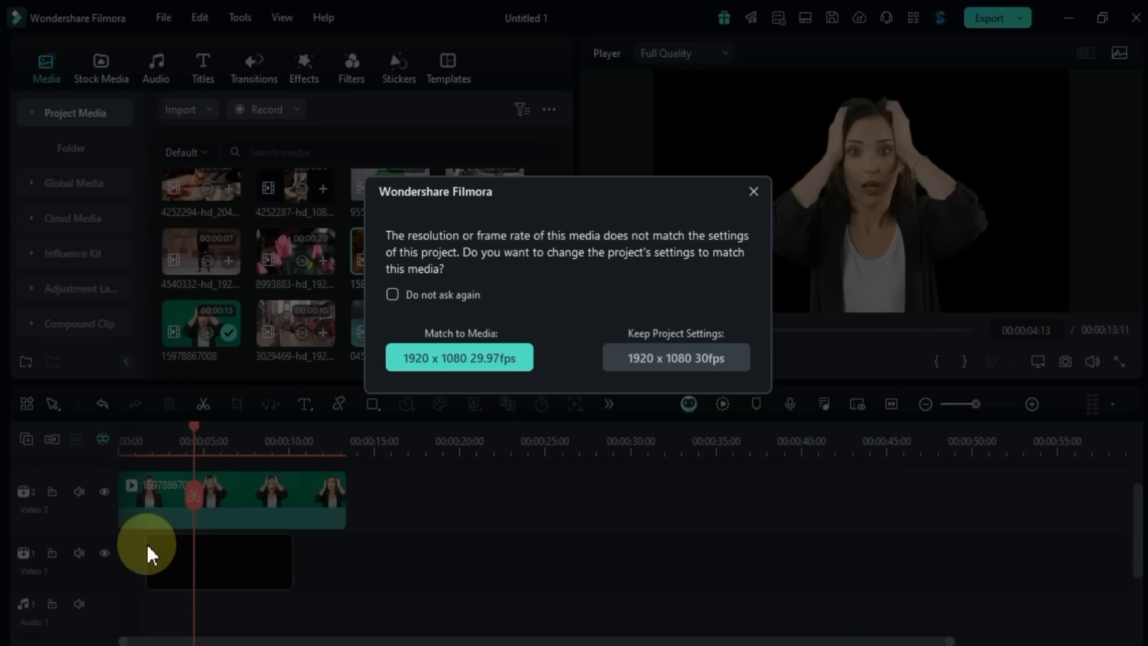
click(753, 193)
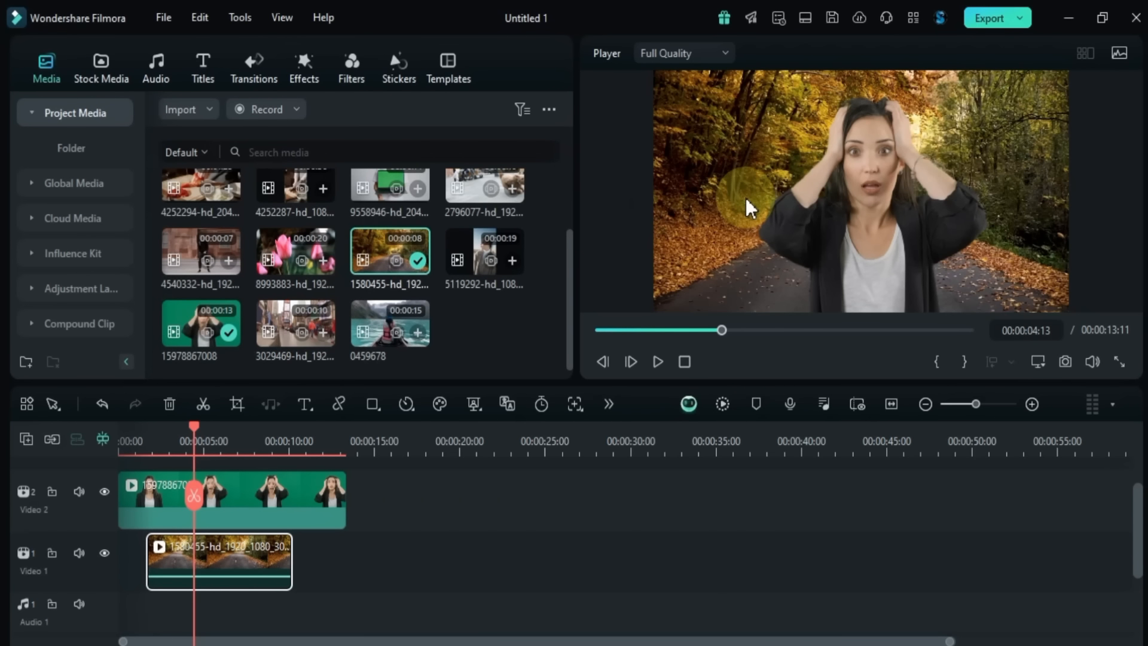
mouse_move(250, 550)
mouse_down()
mouse_move(210, 547)
mouse_move(246, 555)
mouse_up()
Step: Play the woman's composite over the autumn road from the start of the timeline
drag(193, 441, 125, 449)
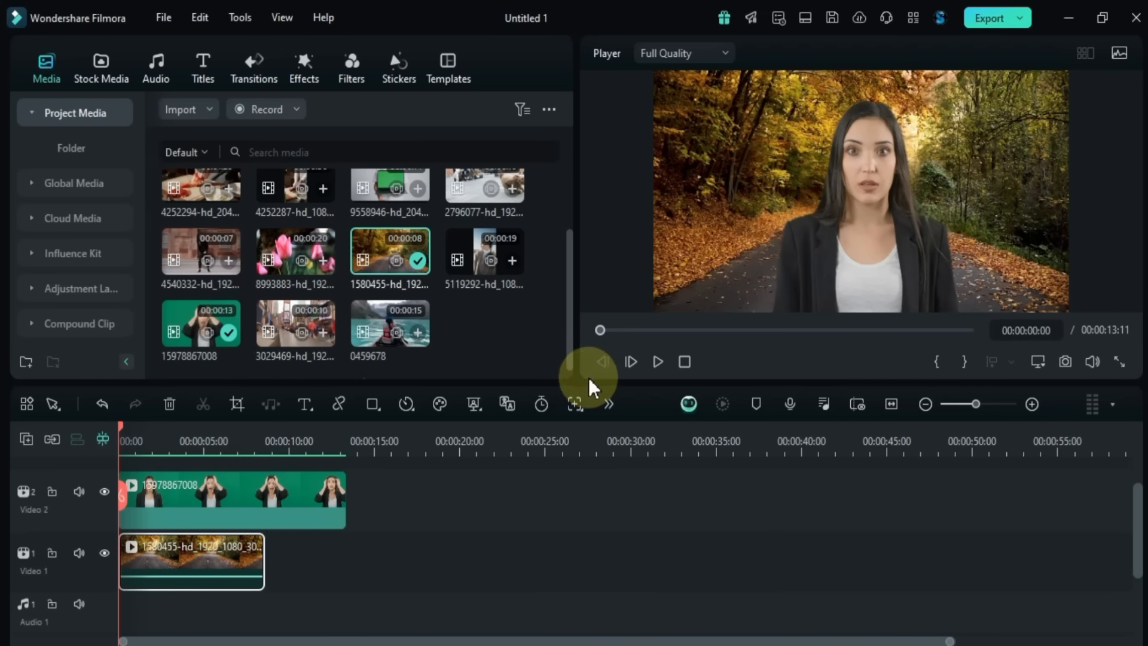
click(659, 366)
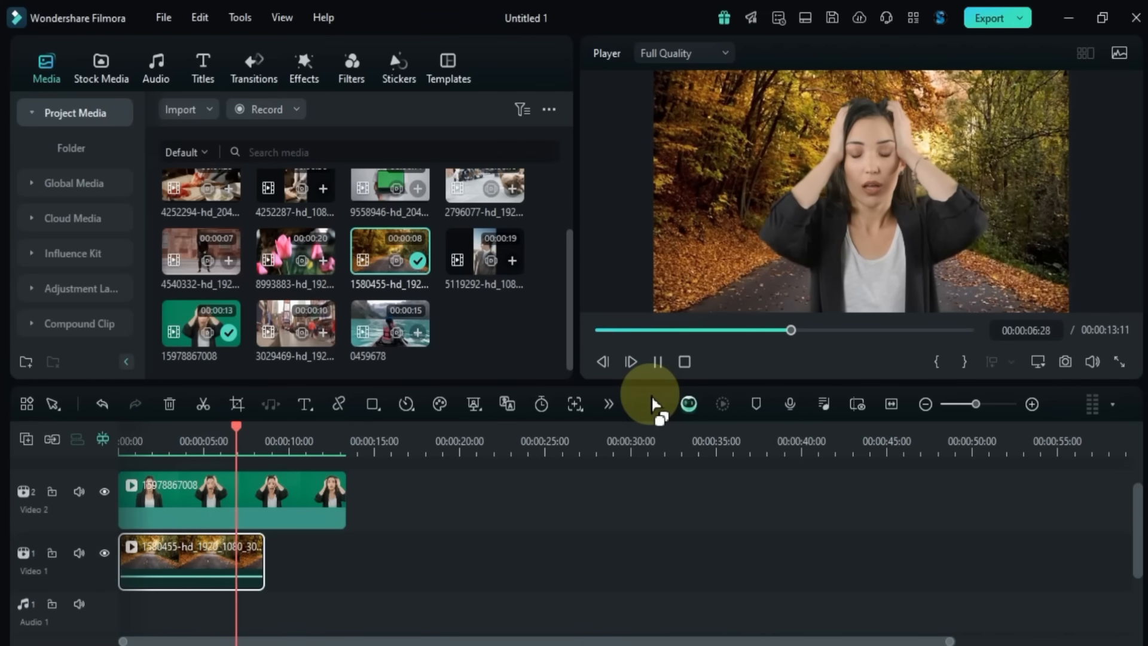
key(space)
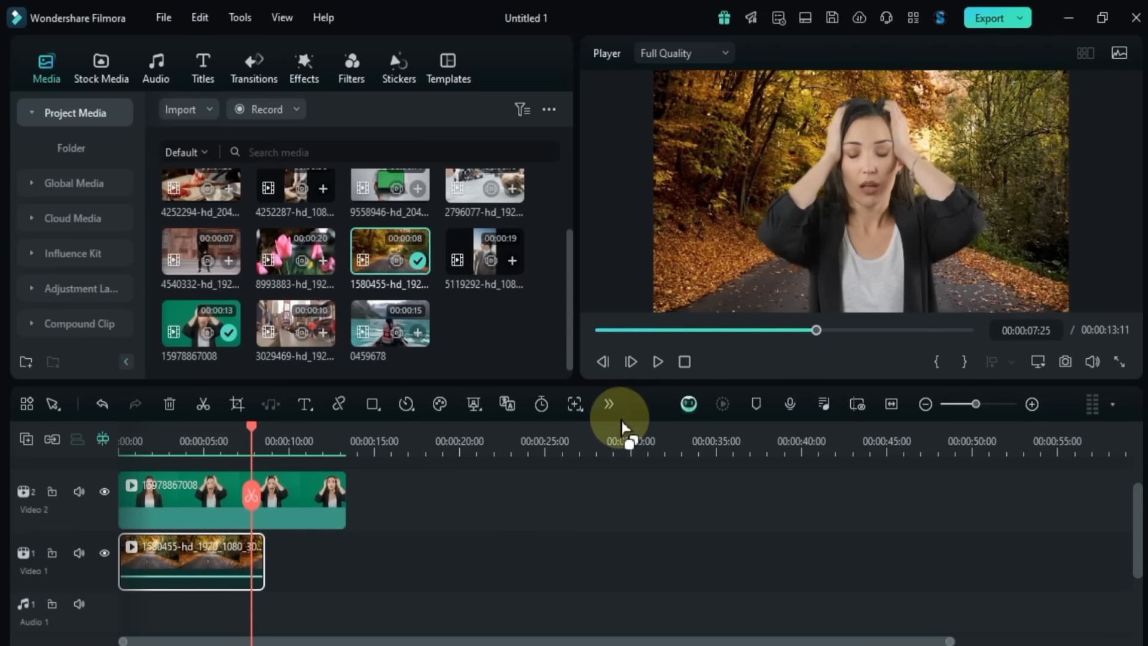
Step: Trim the end of the woman's green-screen clip to line up with the end of the autumn road clip
click(407, 531)
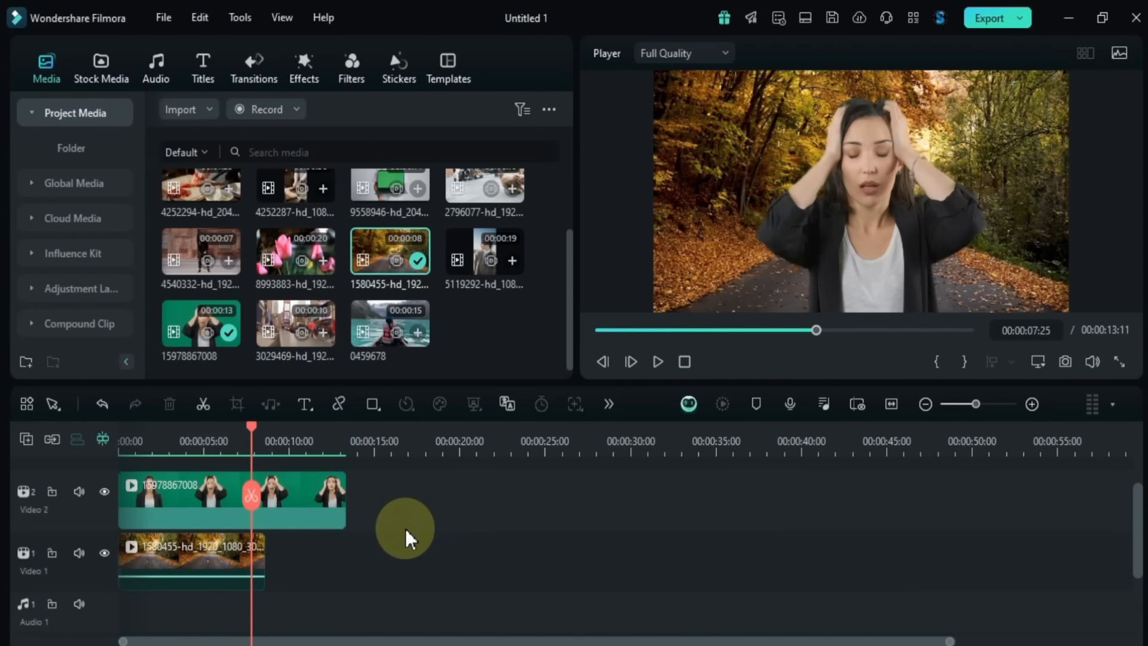
click(308, 501)
drag(341, 492, 264, 493)
click(321, 507)
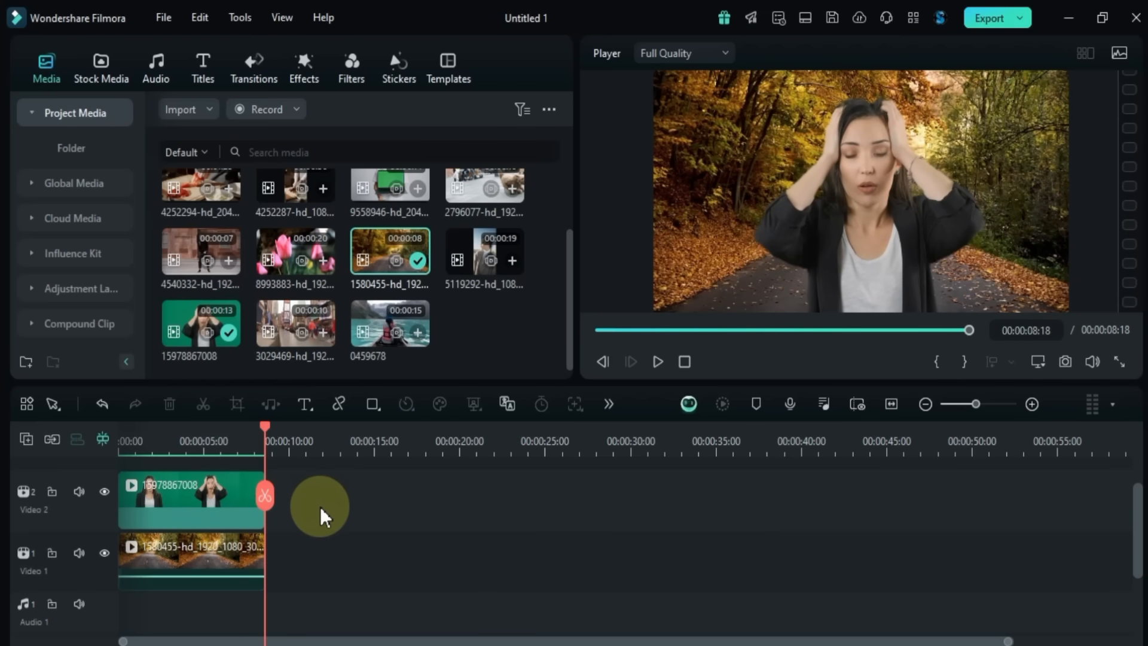
Step: Add the 9558946 laptop green-screen clip directly after the woman's clip on Video 2 and crop it to fit the frame
scroll(406, 266, up, 2)
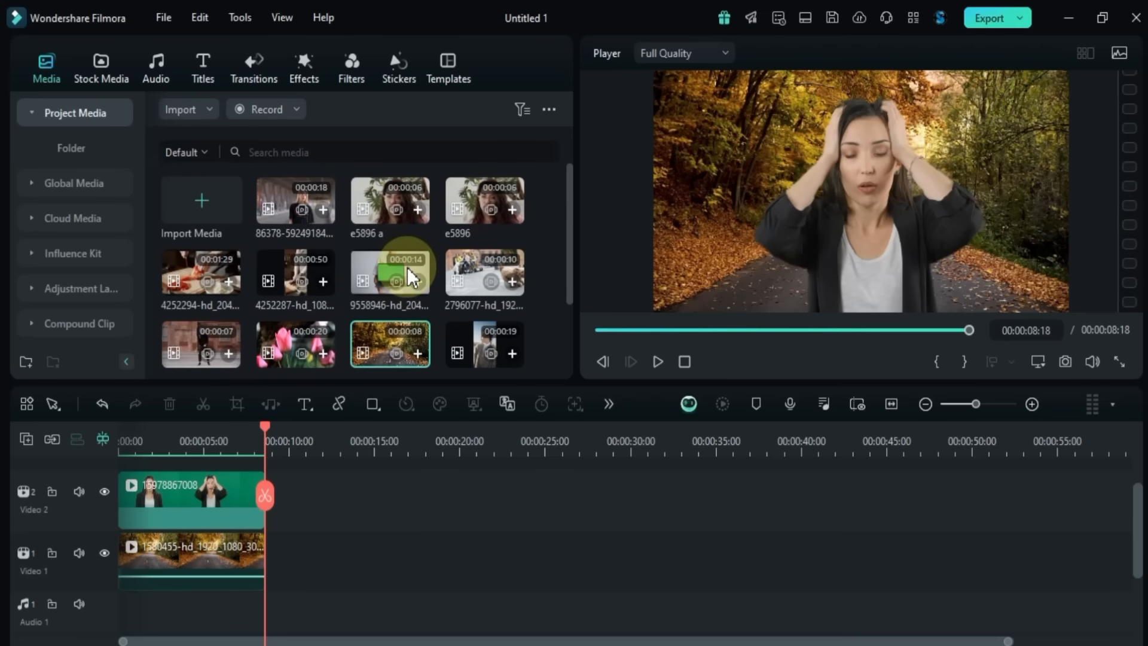
drag(372, 281, 269, 513)
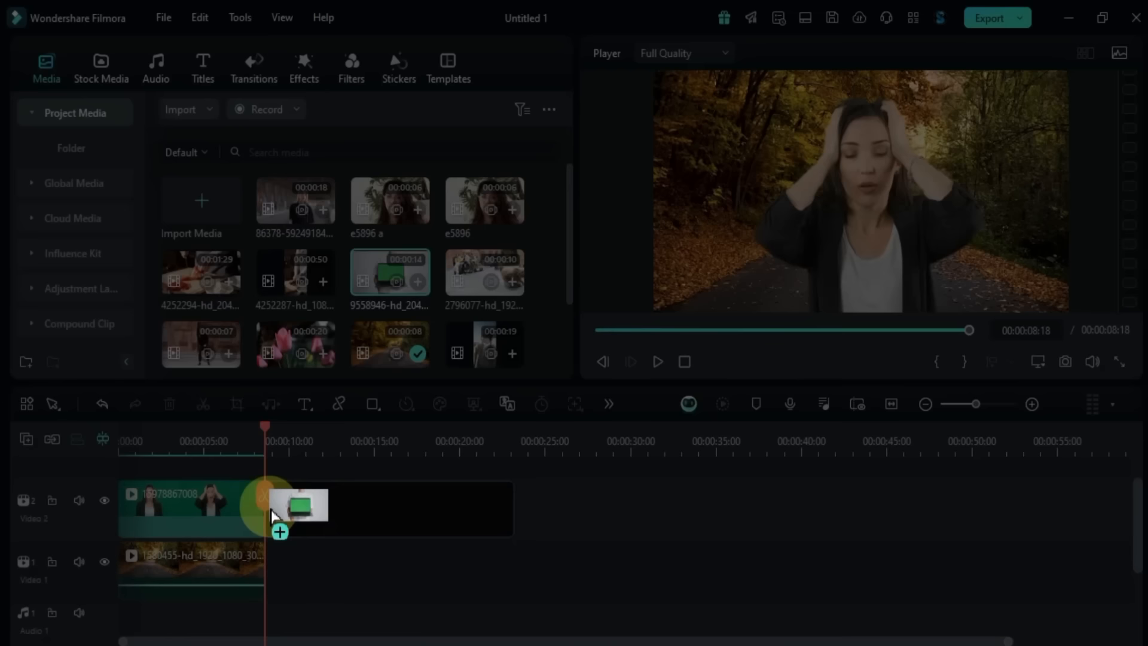
click(752, 191)
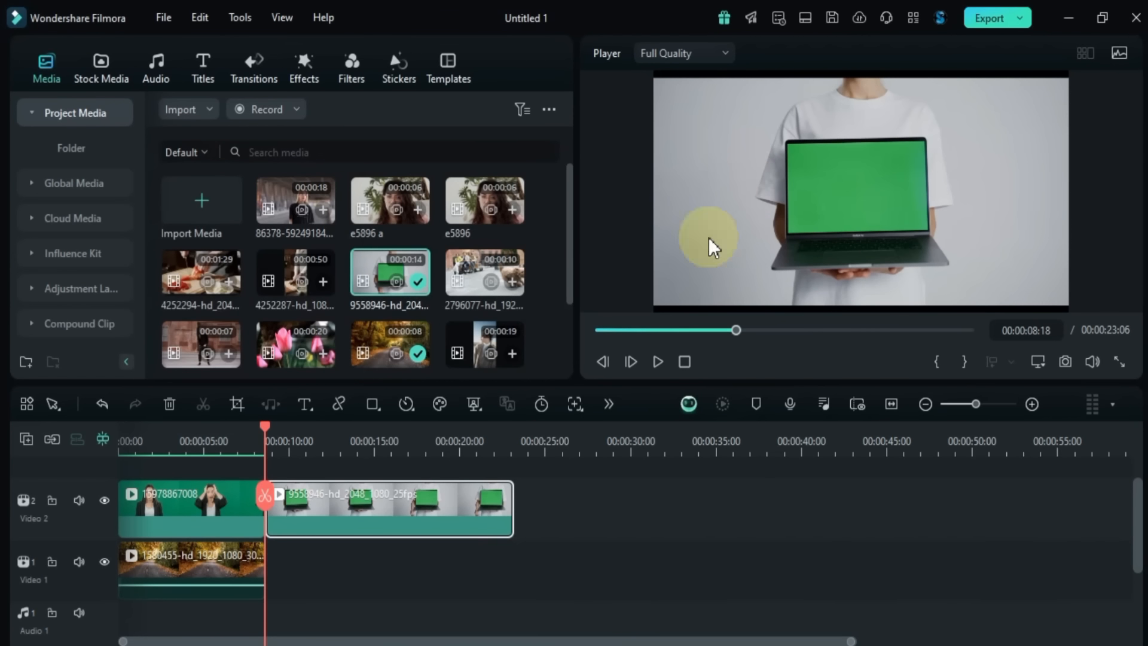
right_click(348, 499)
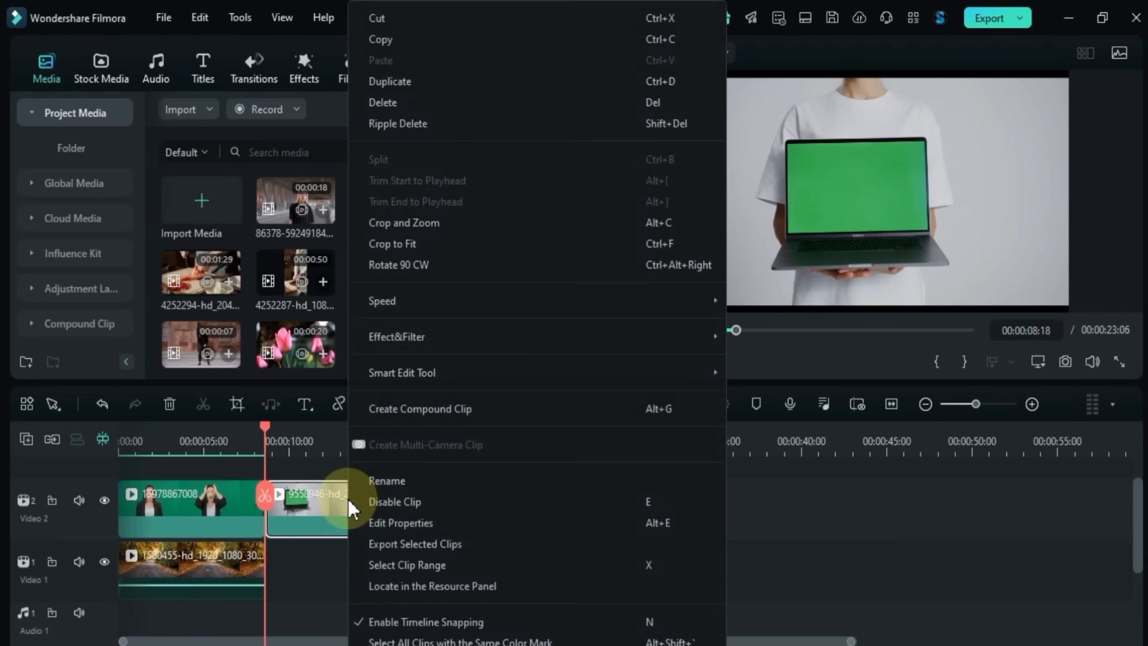
click(425, 248)
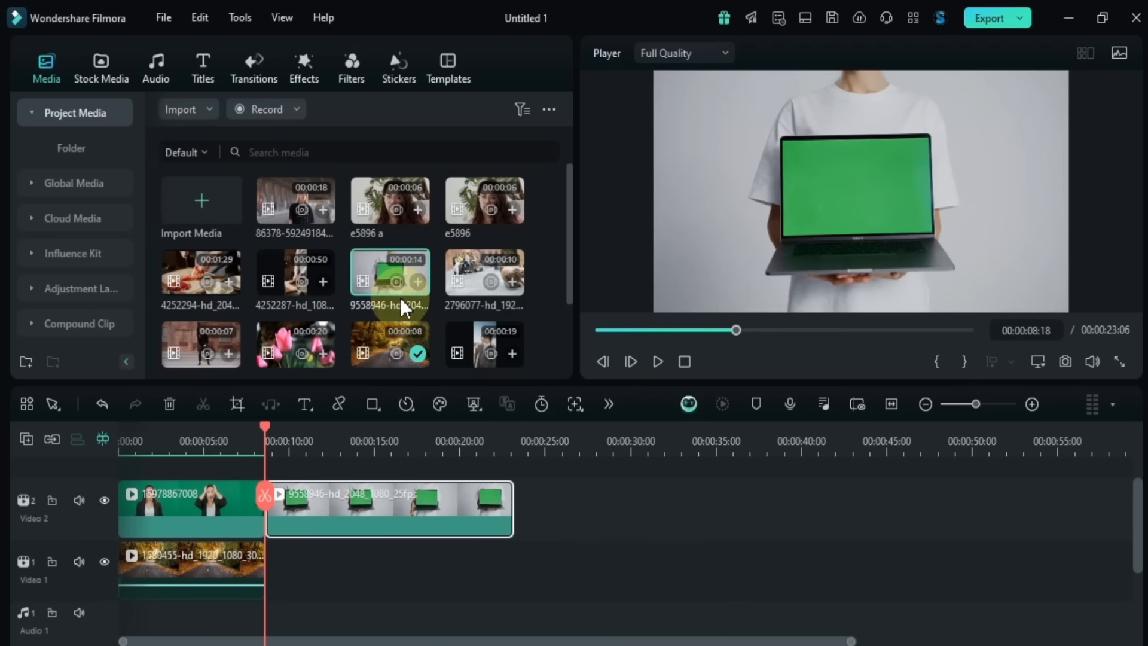
Step: Enable Chroma Key on the laptop clip with the default settings and apply it
click(338, 504)
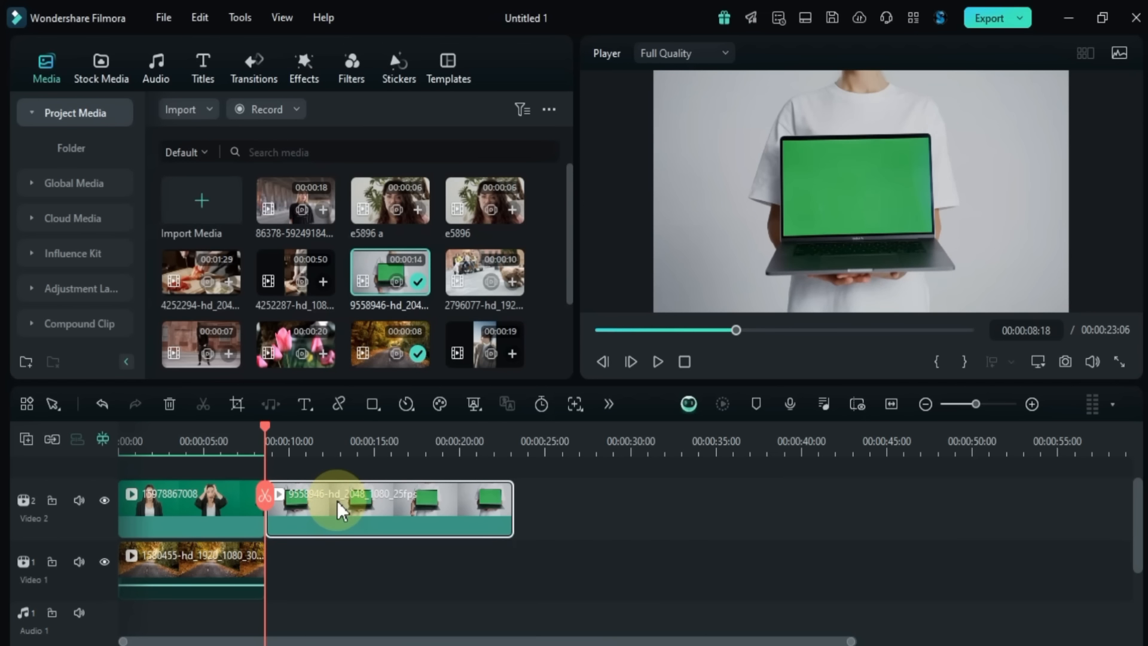
click(476, 403)
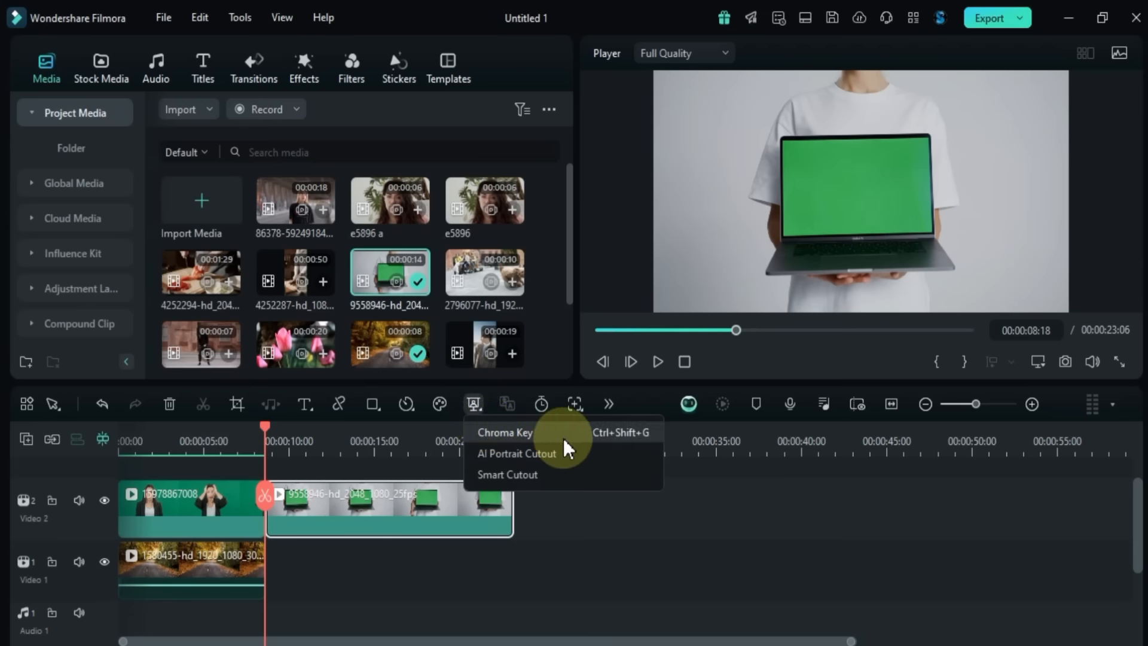
click(570, 432)
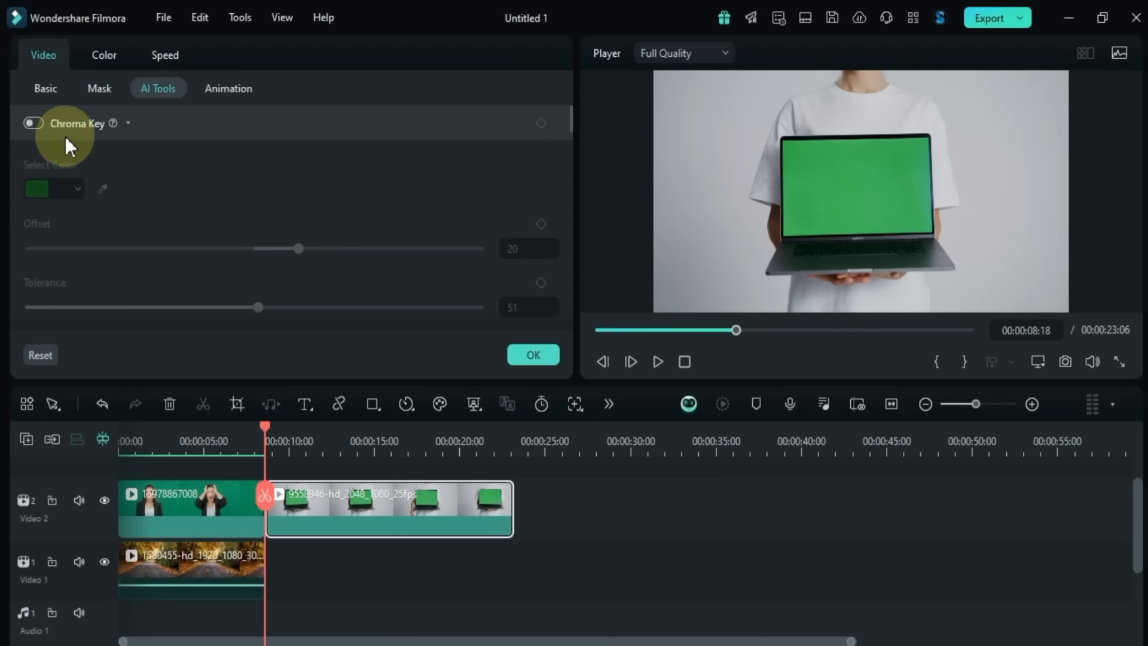
click(38, 124)
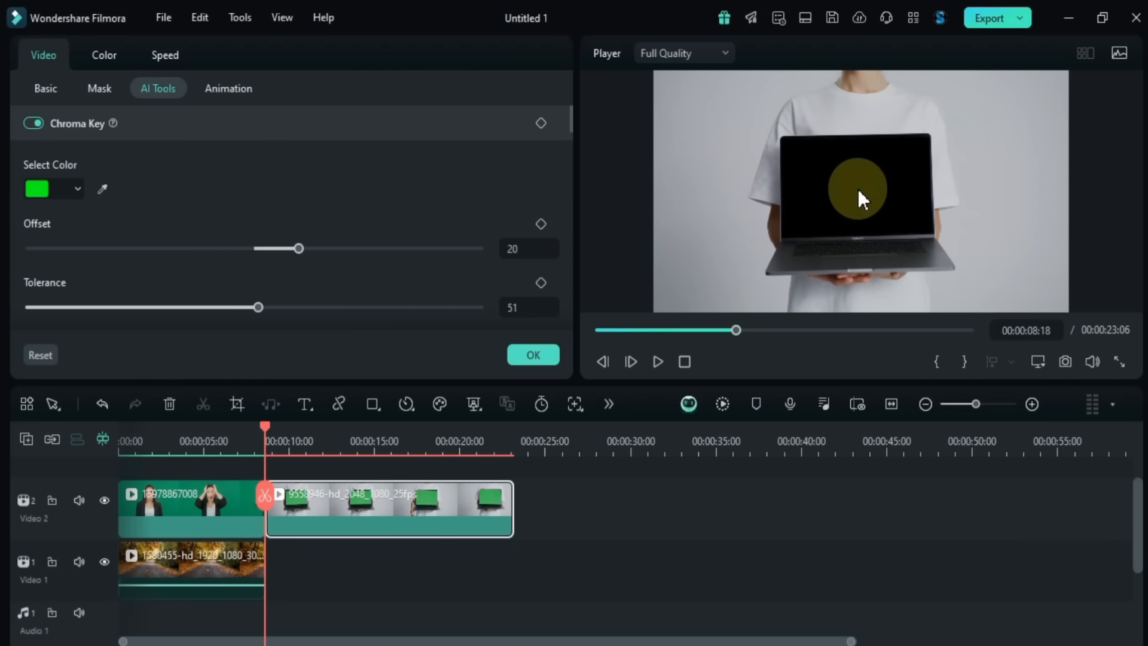
click(543, 354)
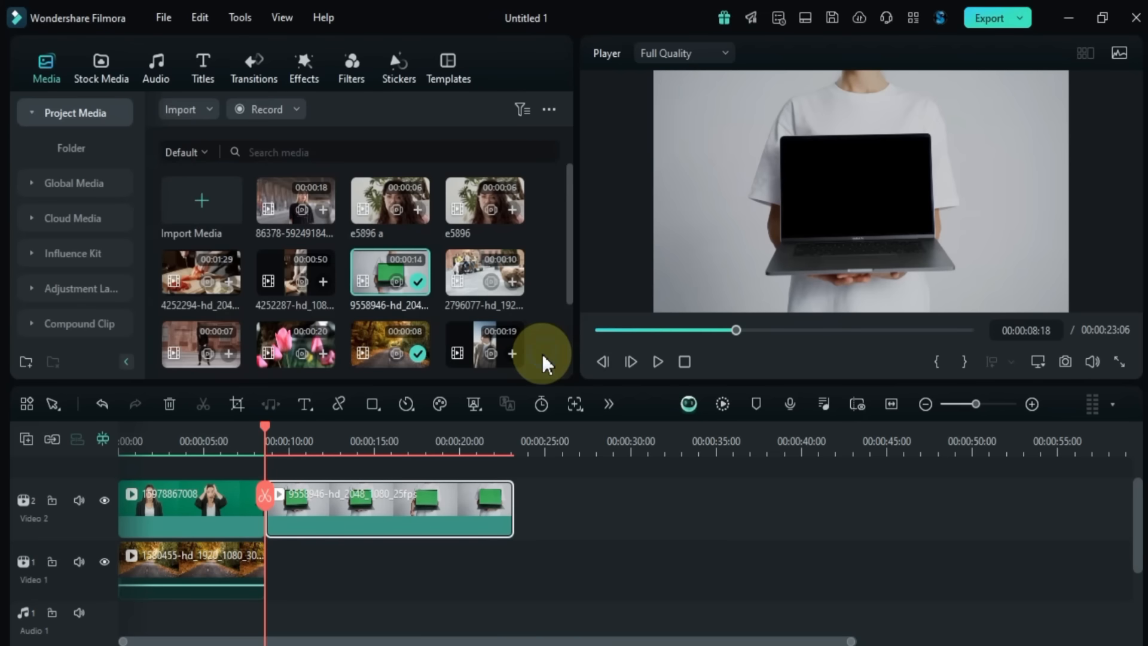
Step: Place the 4153812 face close-up clip on Video 1 directly beneath the laptop clip, dismissing the offer to match project settings
scroll(441, 306, down, 3)
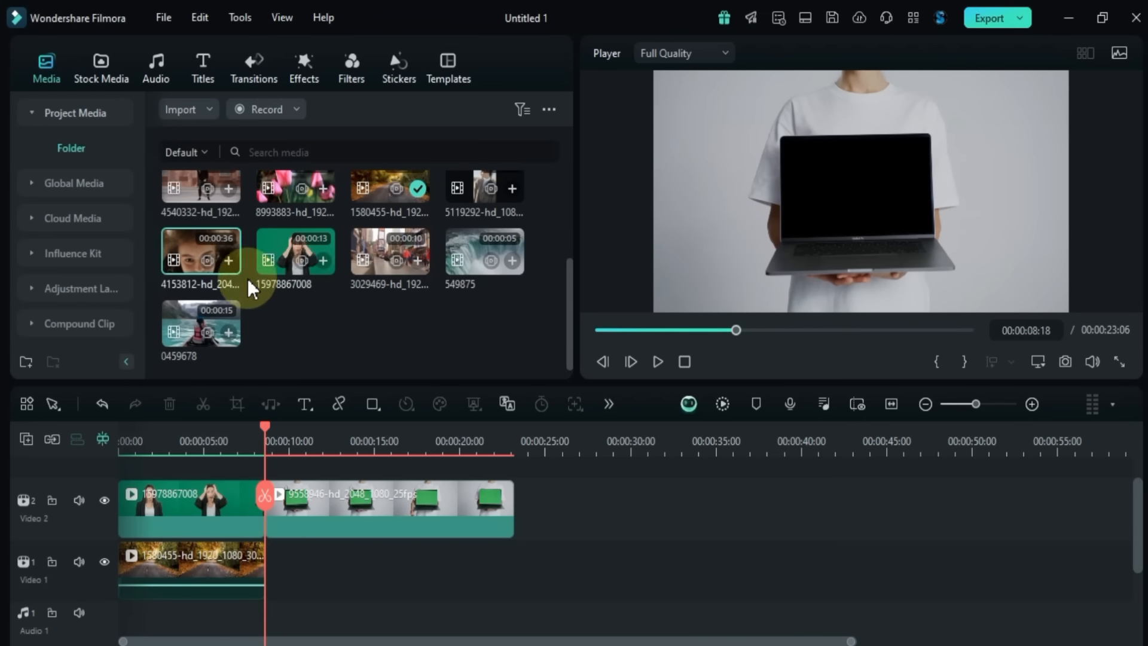
drag(263, 280, 276, 565)
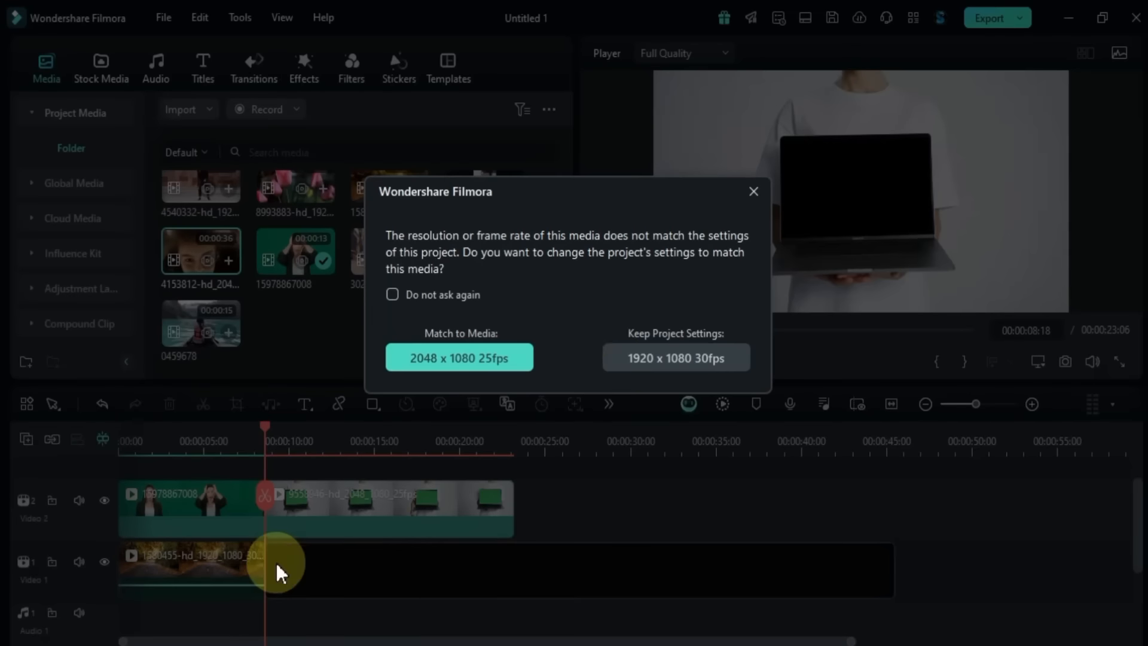
click(753, 191)
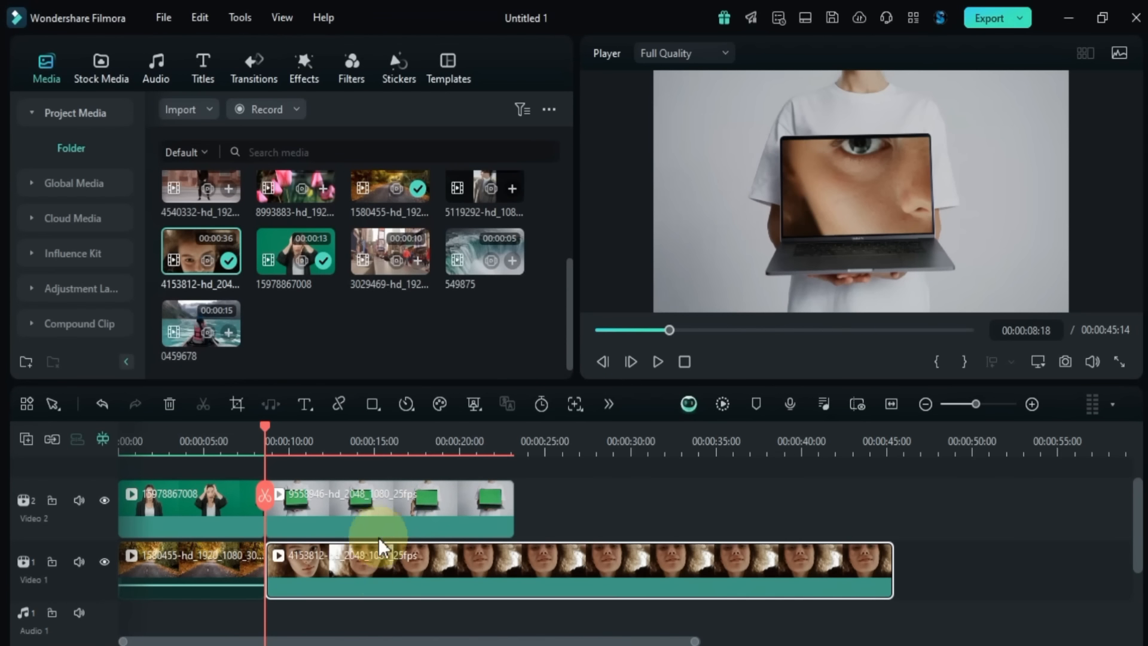
Step: Scale the face clip to 49% and set its position to X -55 and Y 14 px to fit the laptop screen
double_click(364, 568)
drag(486, 187, 491, 188)
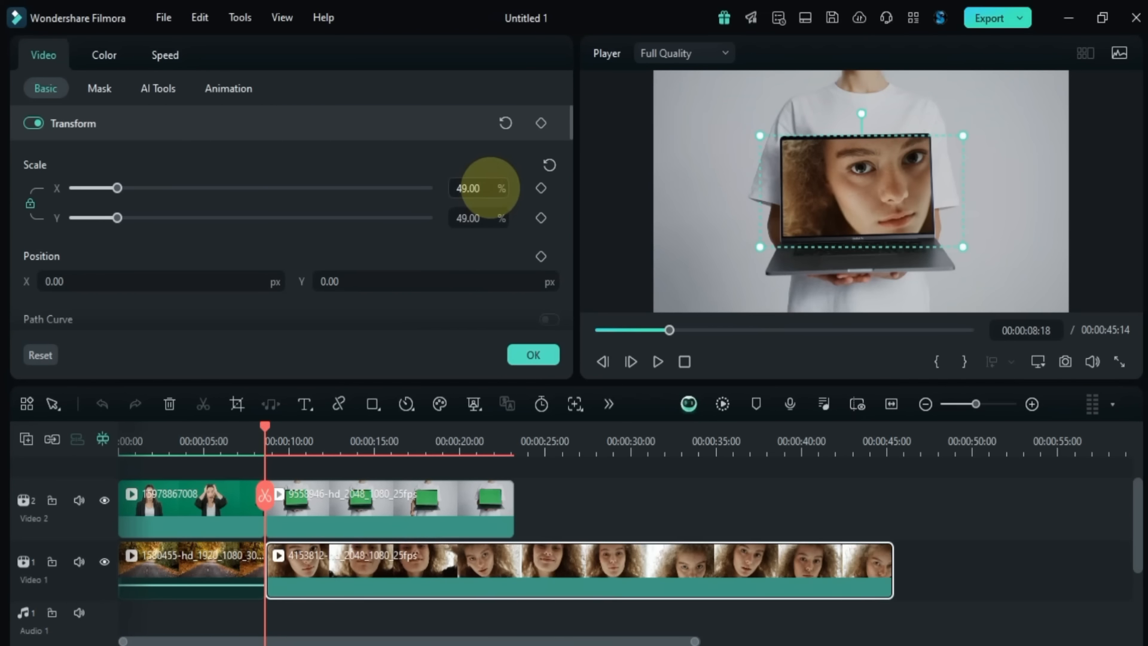
scroll(401, 288, down, 1)
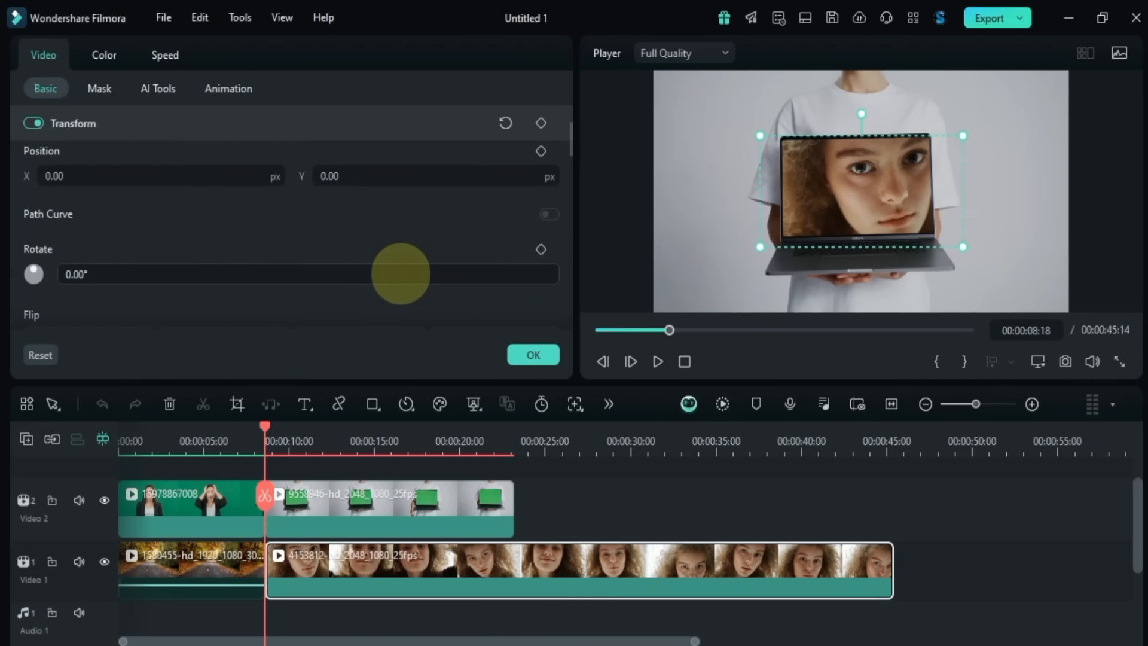
drag(404, 175, 424, 176)
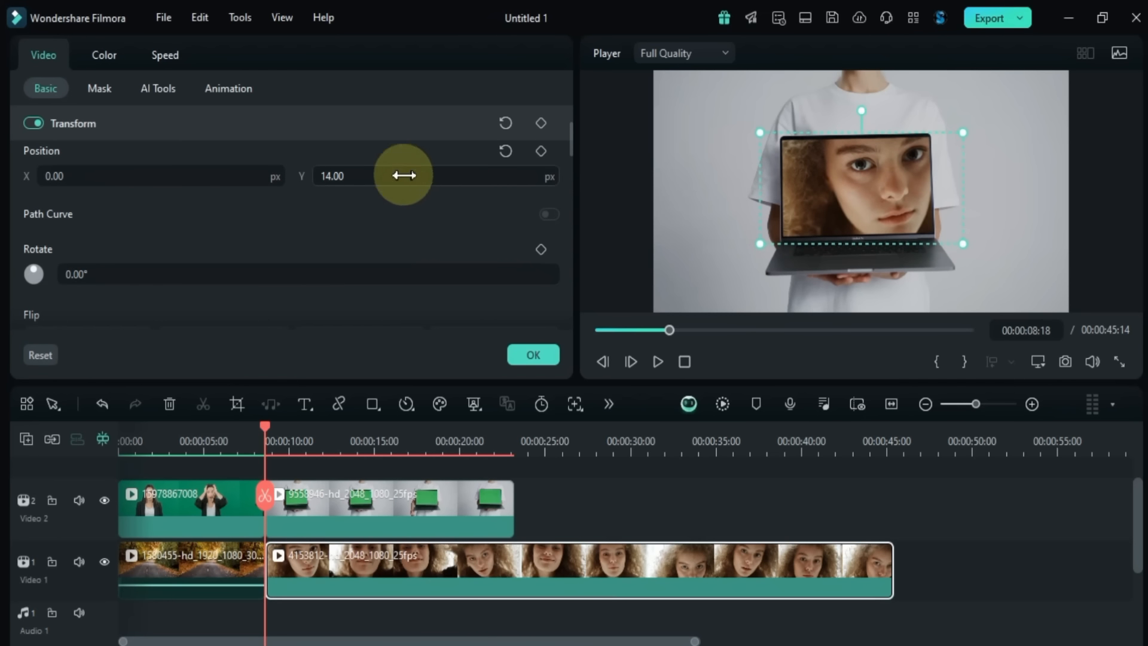
drag(269, 174, 261, 174)
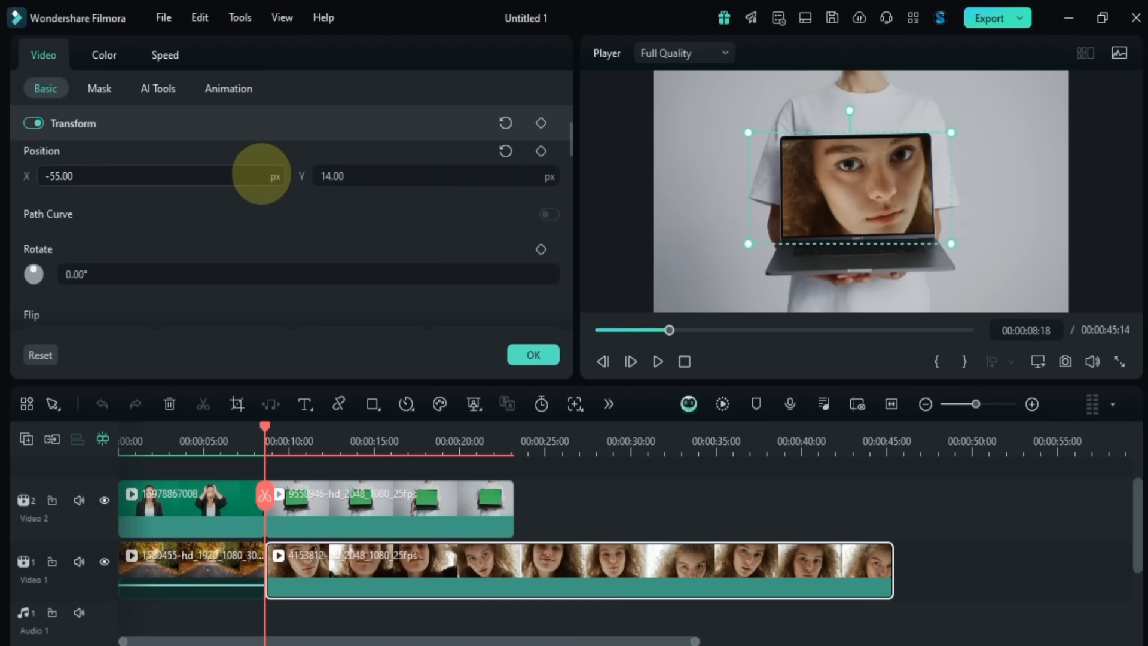
Step: Play the laptop composite to 00:00:15:21, split the laptop and face clips there, and delete the parts after the cut
key(space)
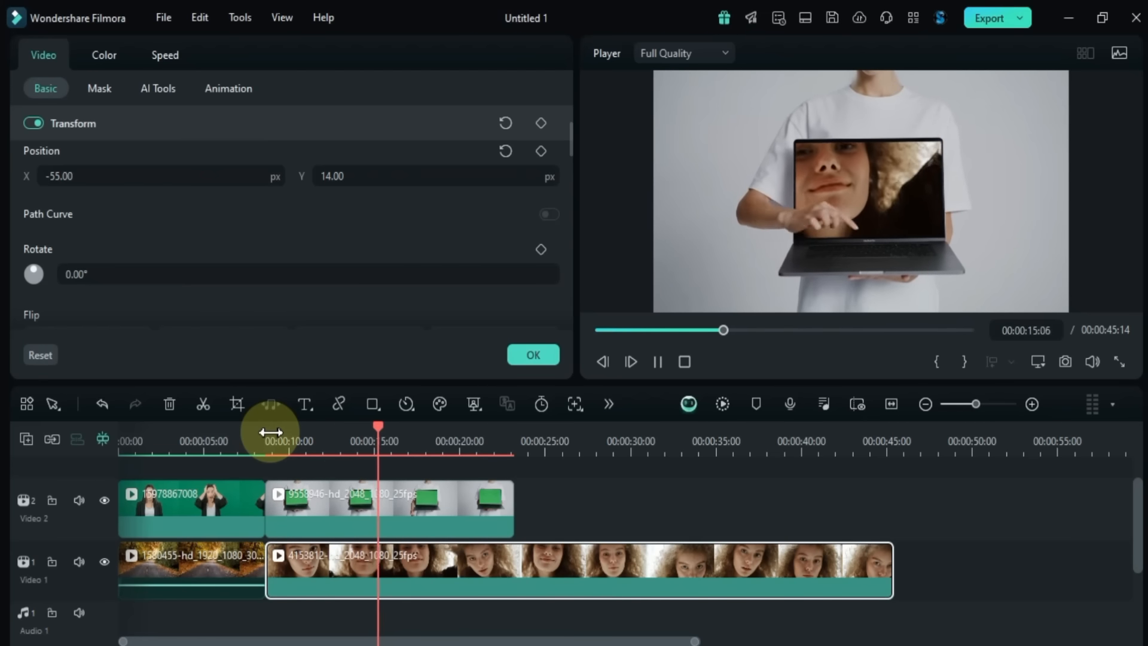
ctrl+click(483, 493)
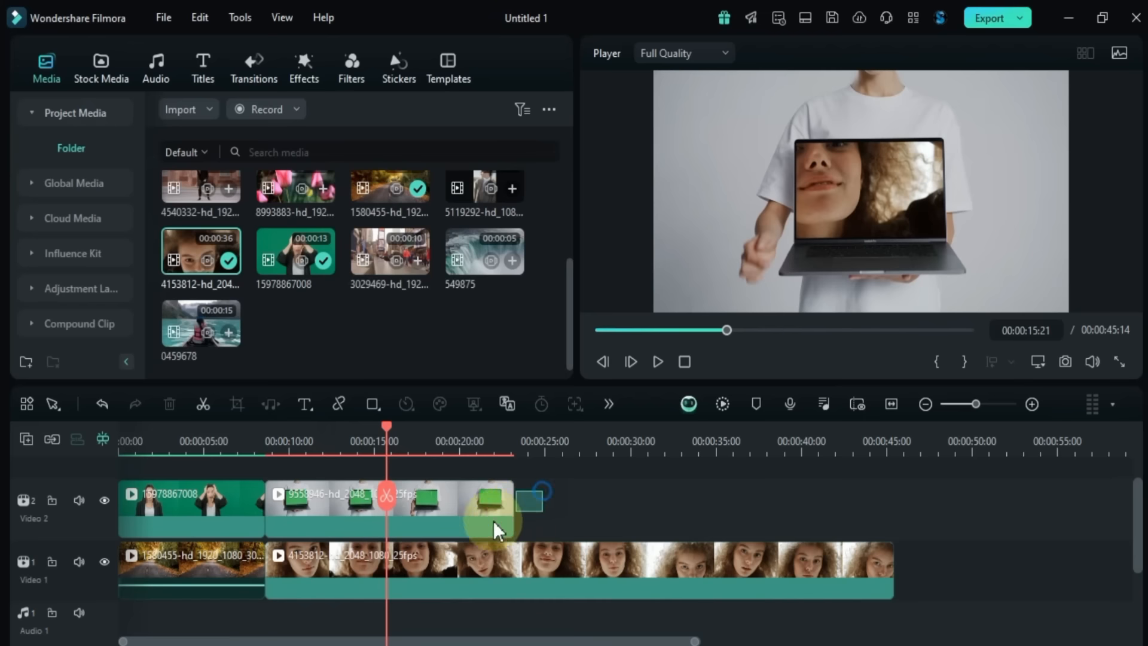
key(ctrl+b)
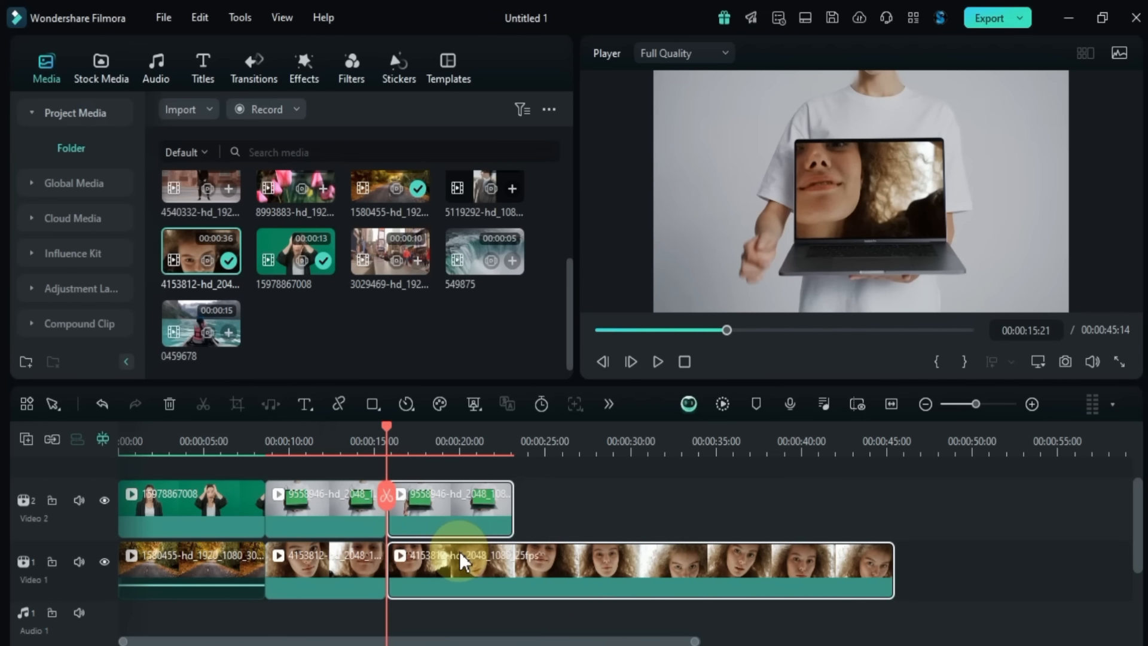
key(Delete)
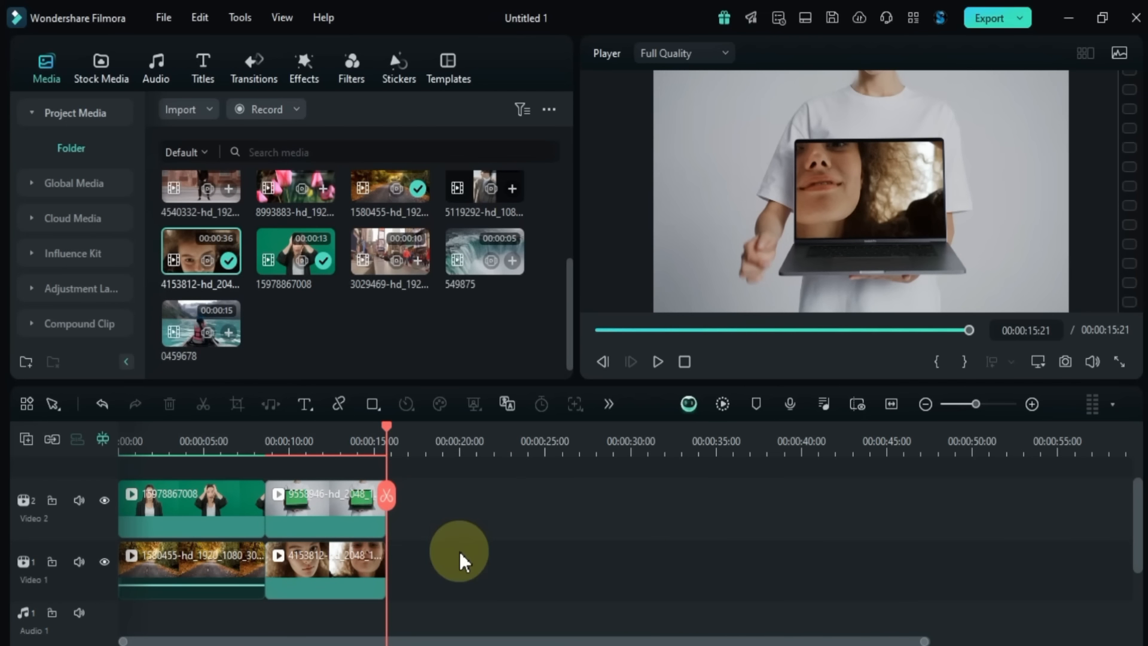
click(458, 548)
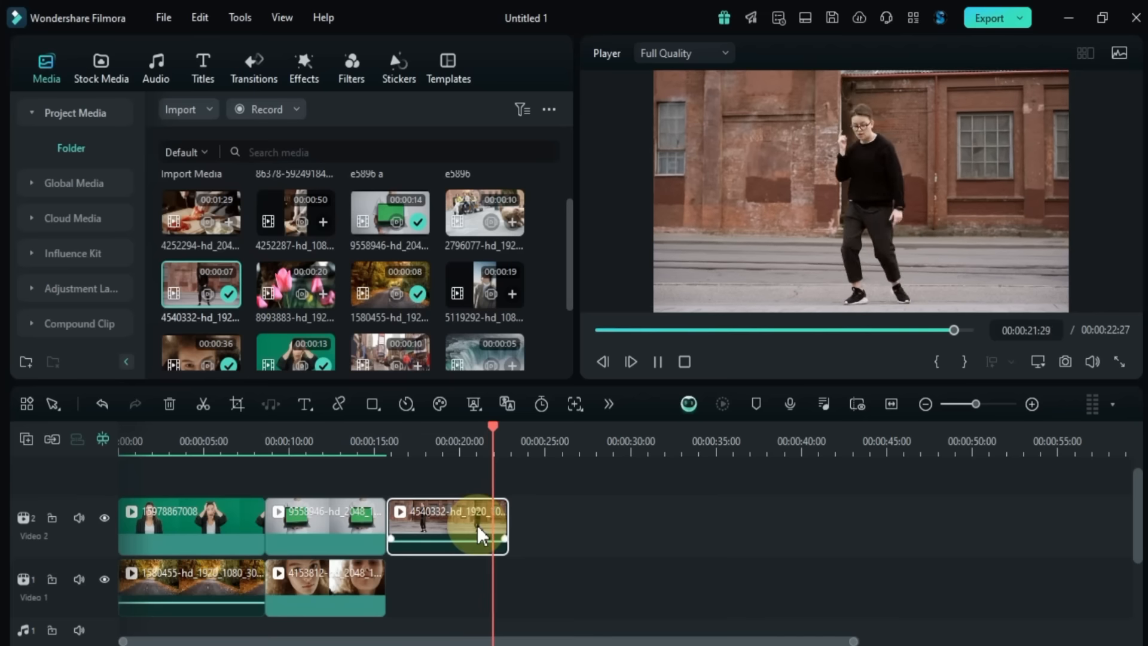
Step: Enable AI Portrait Cutout on the 4540332 dancing person clip and set its model to Quick Cutout Mode
double_click(458, 527)
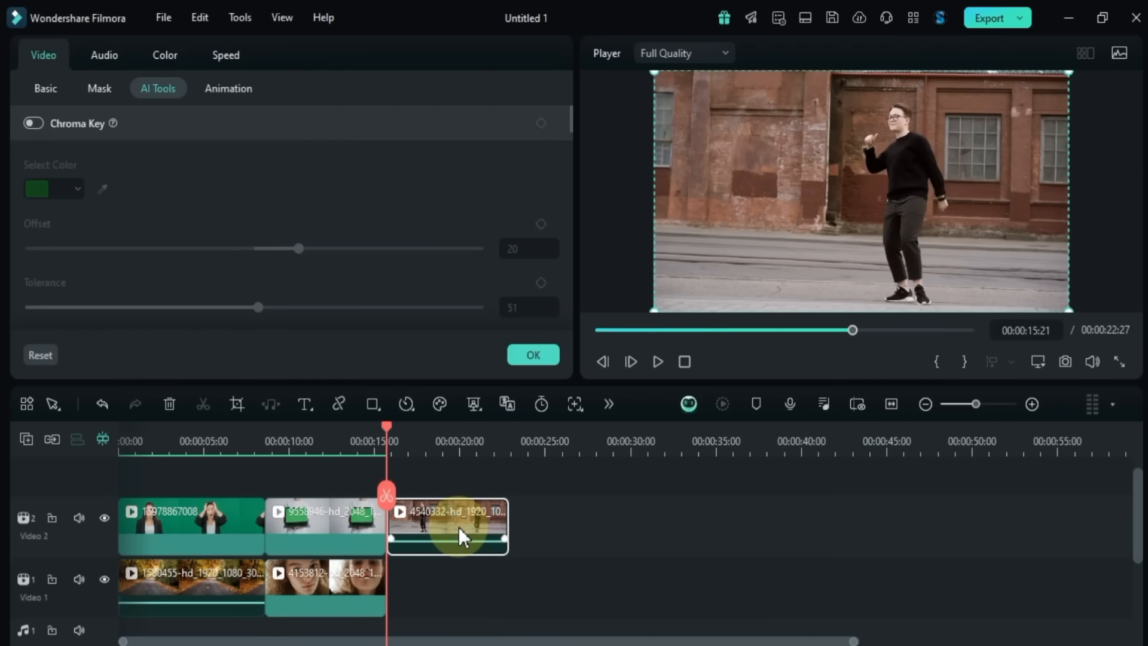
scroll(321, 228, down, 5)
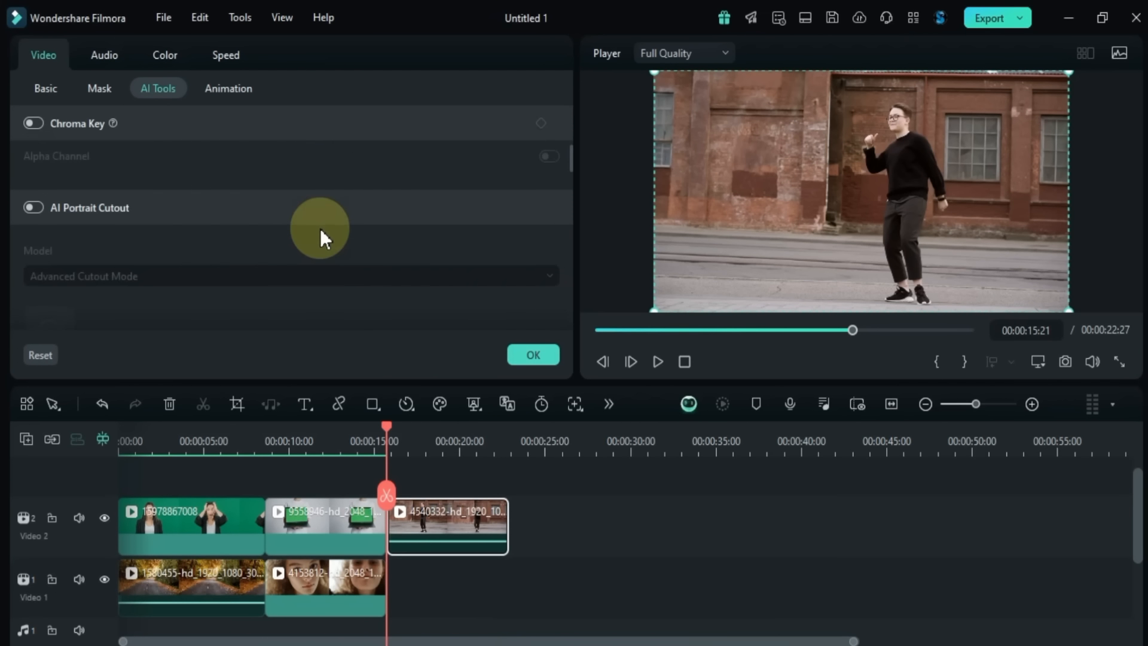
scroll(320, 229, down, 1)
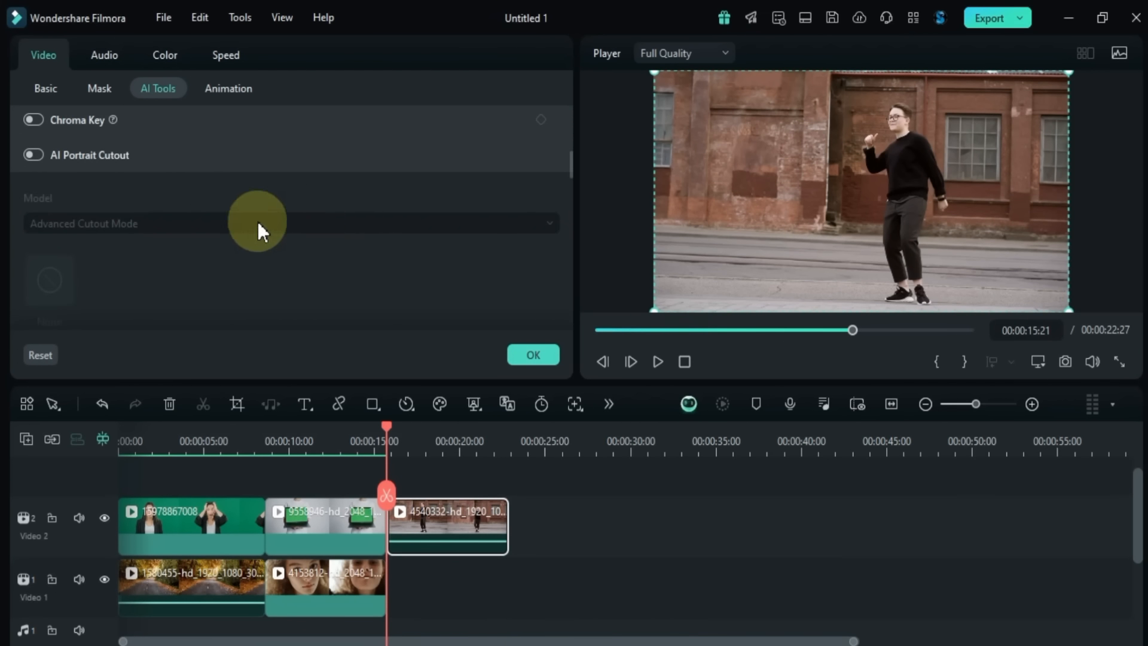
click(33, 156)
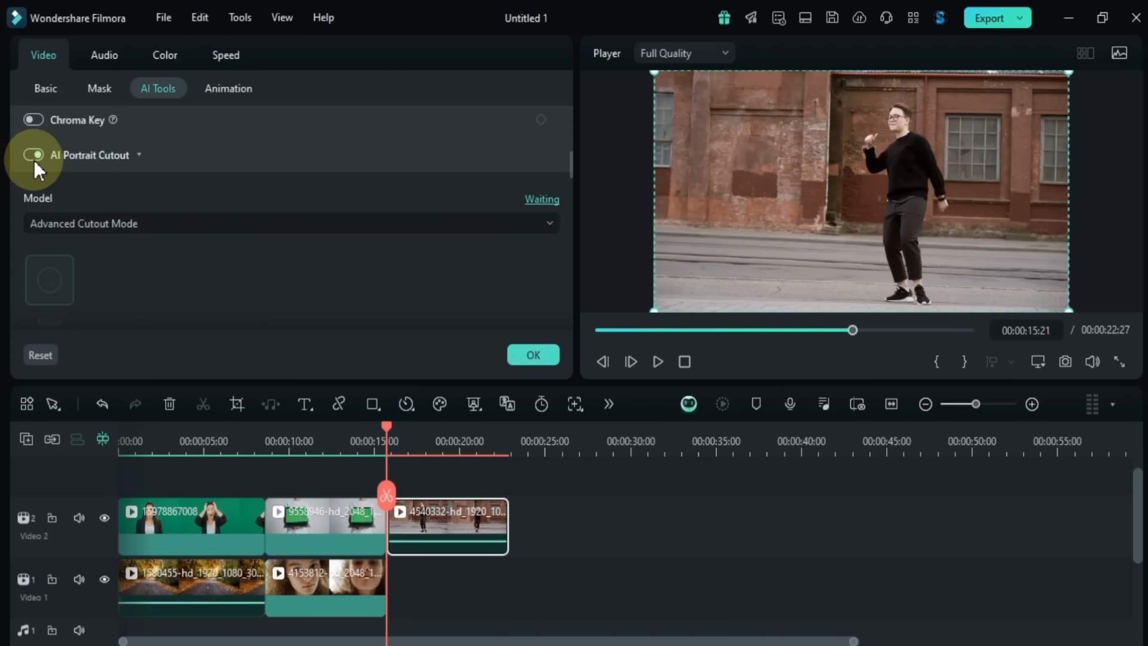
click(236, 225)
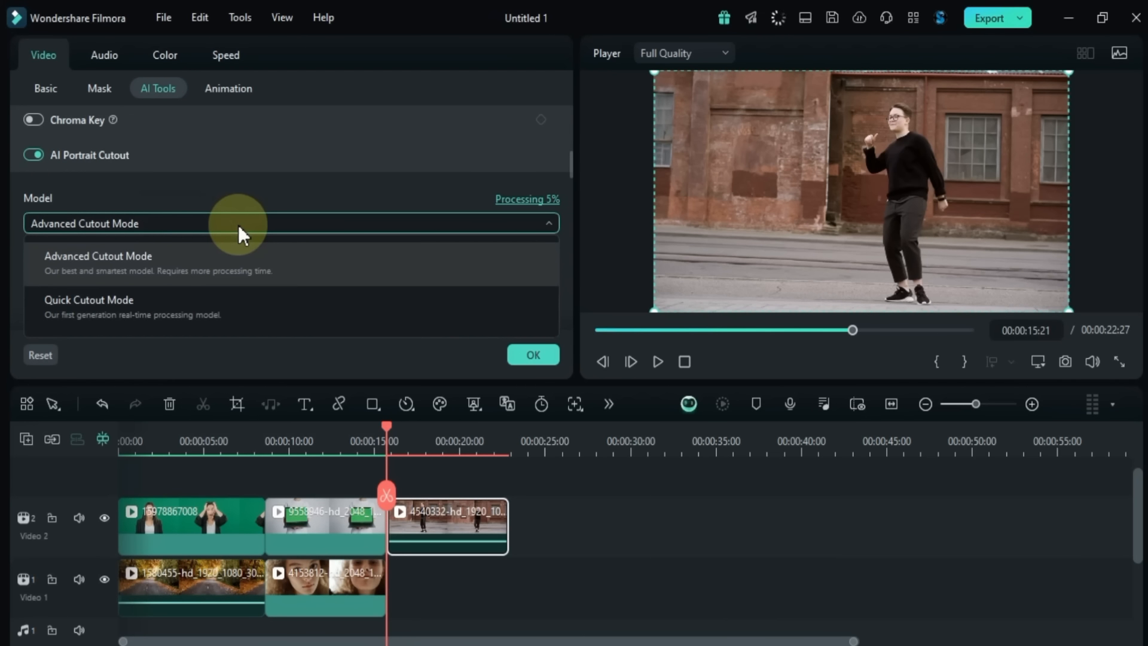
click(218, 311)
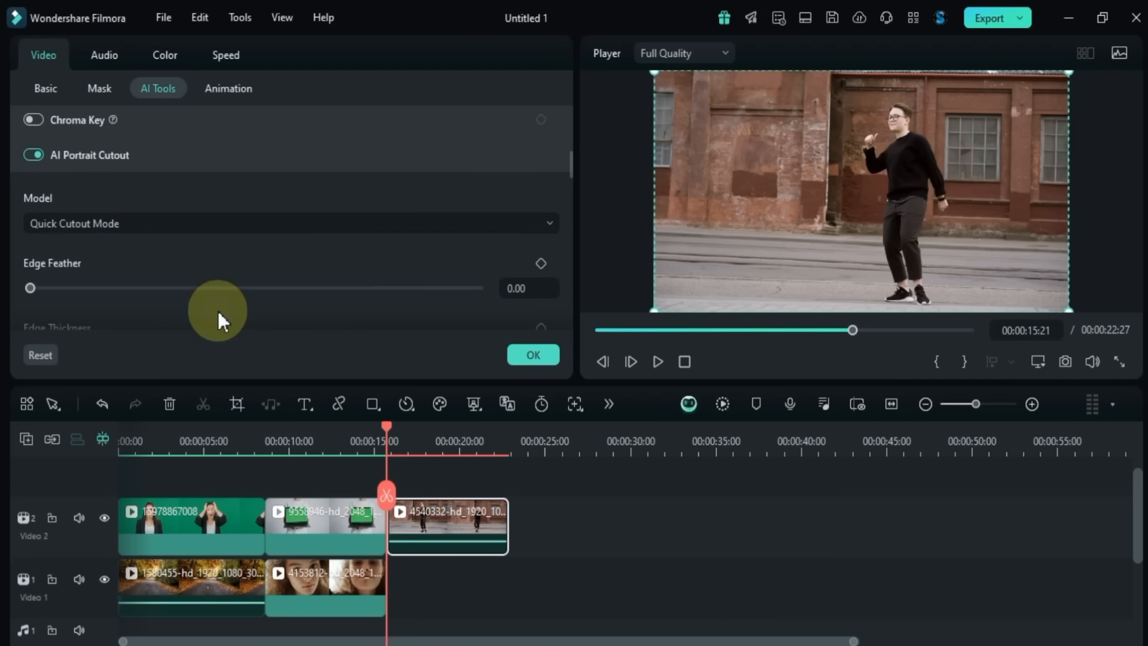
Step: Set the dancer clip's cutout model to Advanced Cutout Mode and preview the first neon outline effect on the dancer
drag(386, 426, 406, 447)
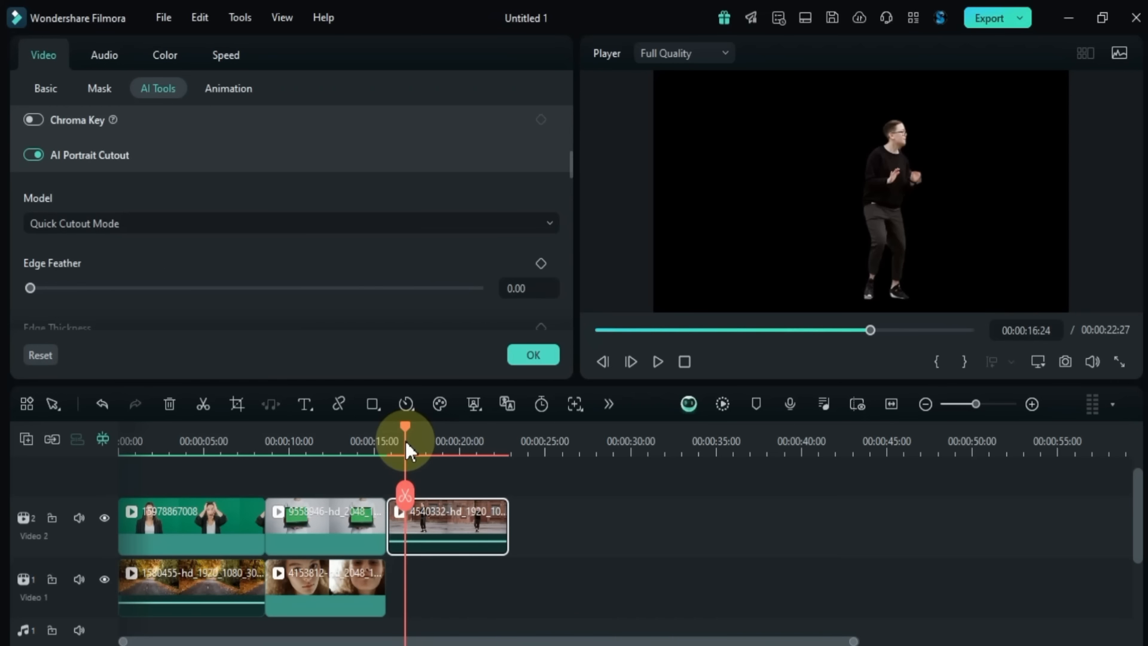
click(170, 219)
click(170, 266)
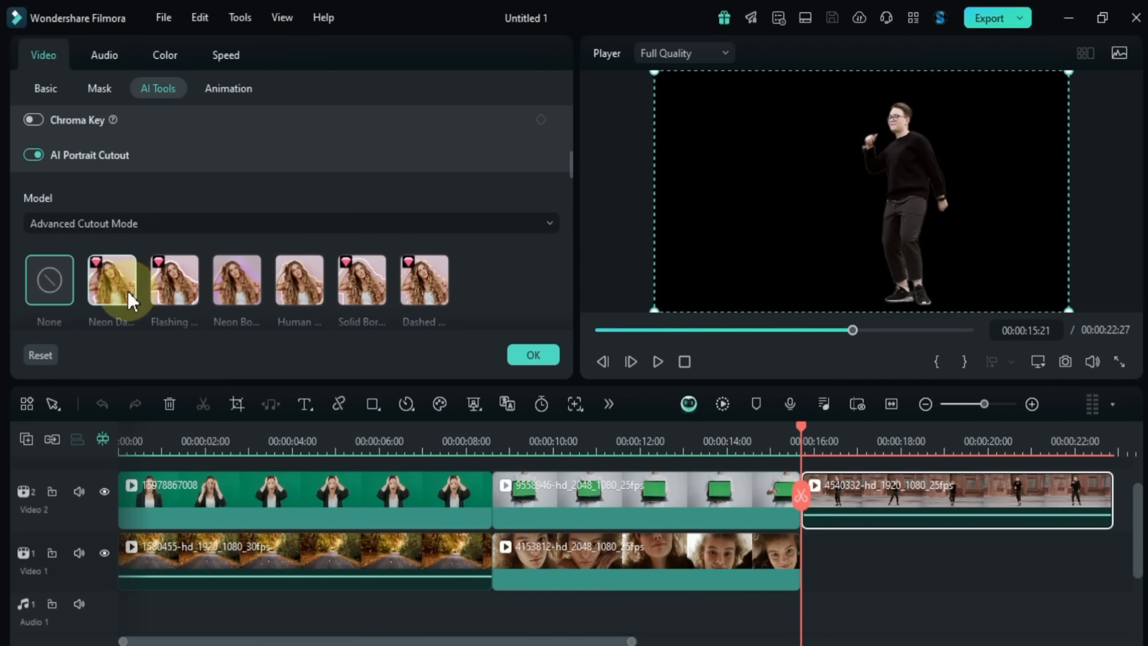
scroll(127, 291, down, 1)
click(105, 241)
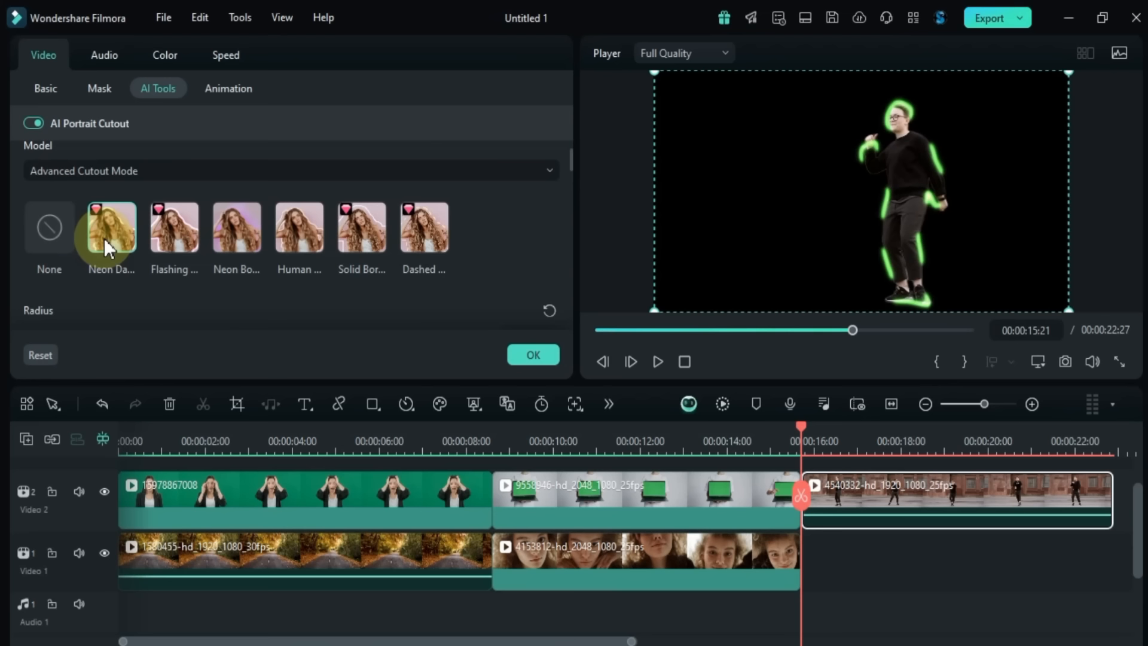
click(658, 360)
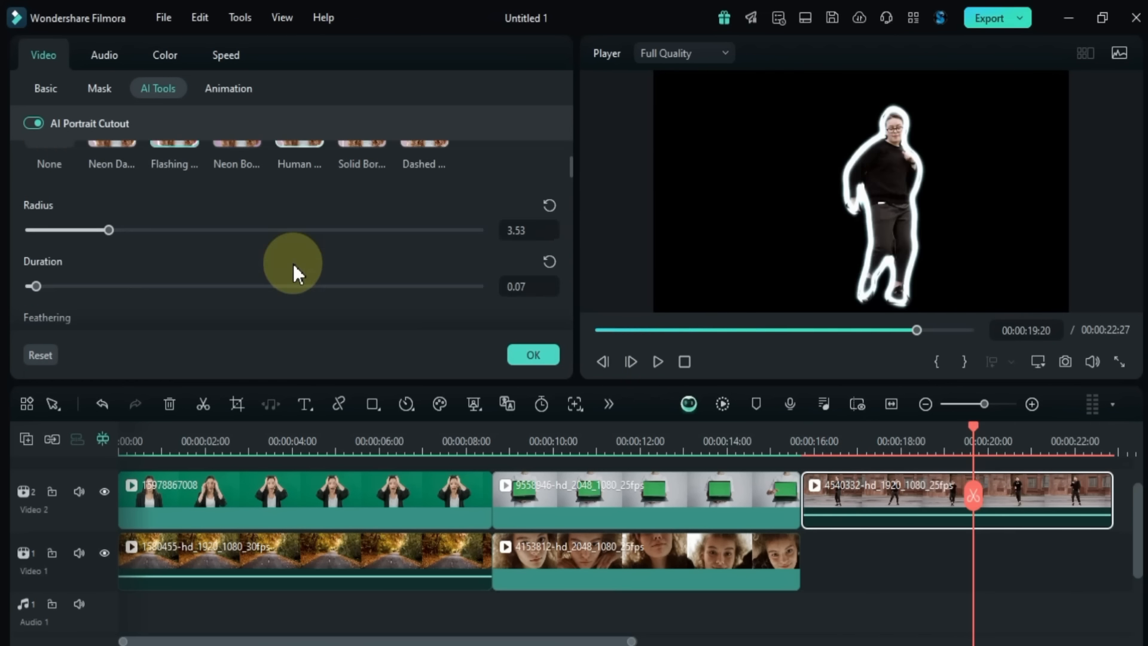
Step: Set the flashing outline effect's Radius to 0.64 and Duration to 0.00, and try a Feathering of 84 before restoring 21
scroll(293, 263, down, 1)
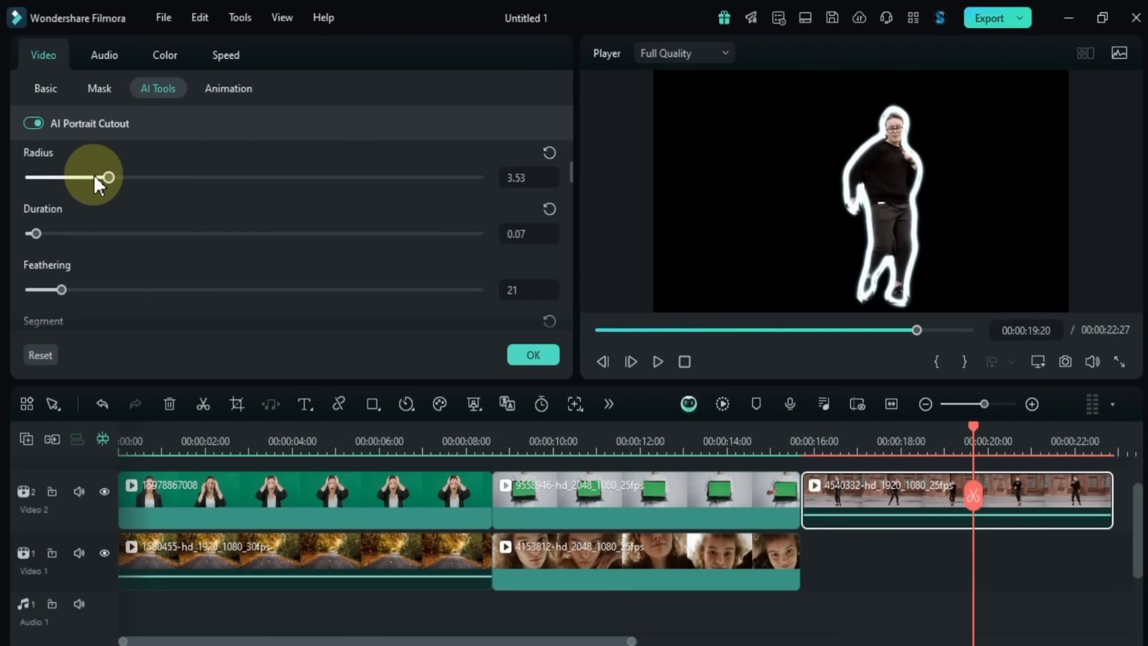
drag(95, 176, 45, 183)
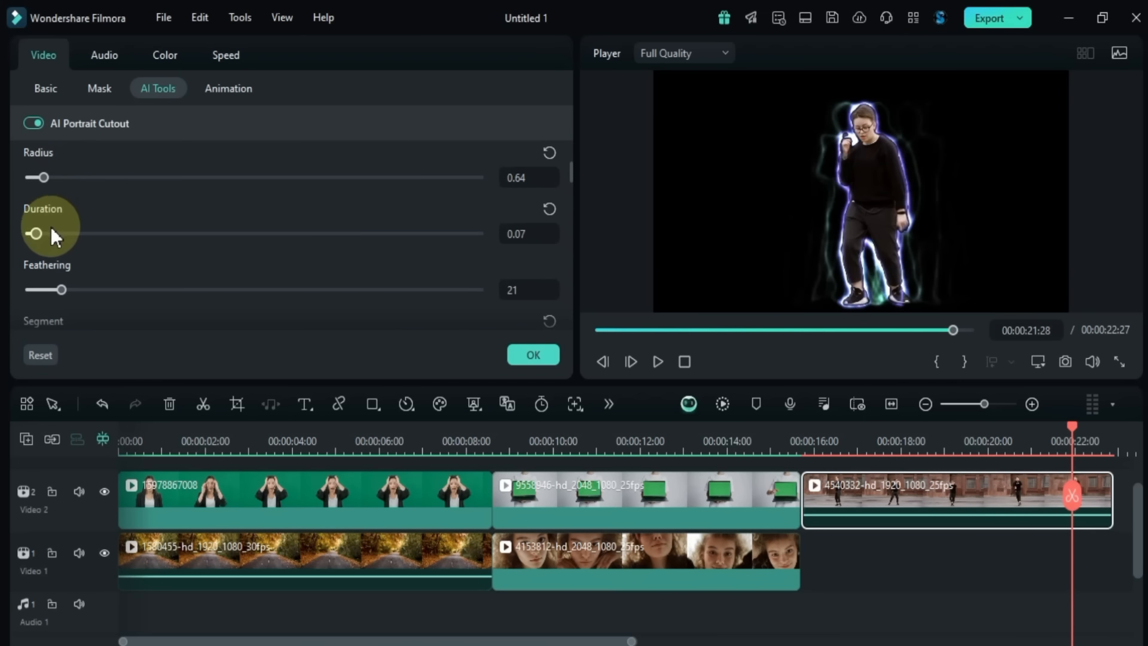
mouse_move(52, 233)
mouse_down()
mouse_move(335, 236)
mouse_move(30, 233)
mouse_up()
drag(62, 290, 103, 291)
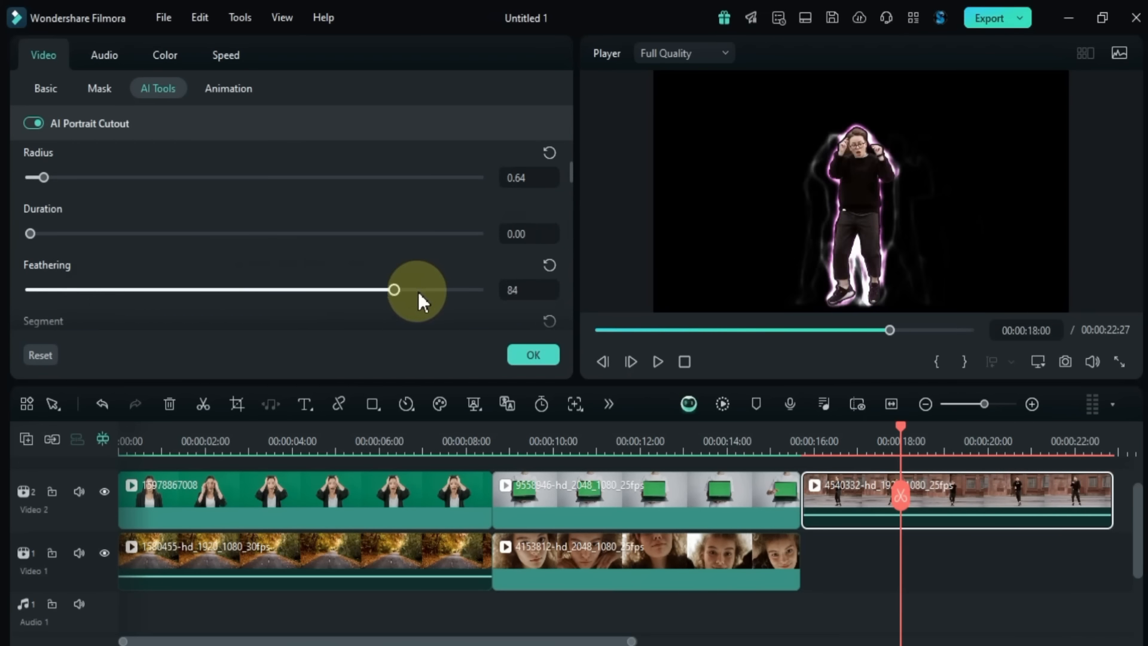
drag(418, 291, 3, 320)
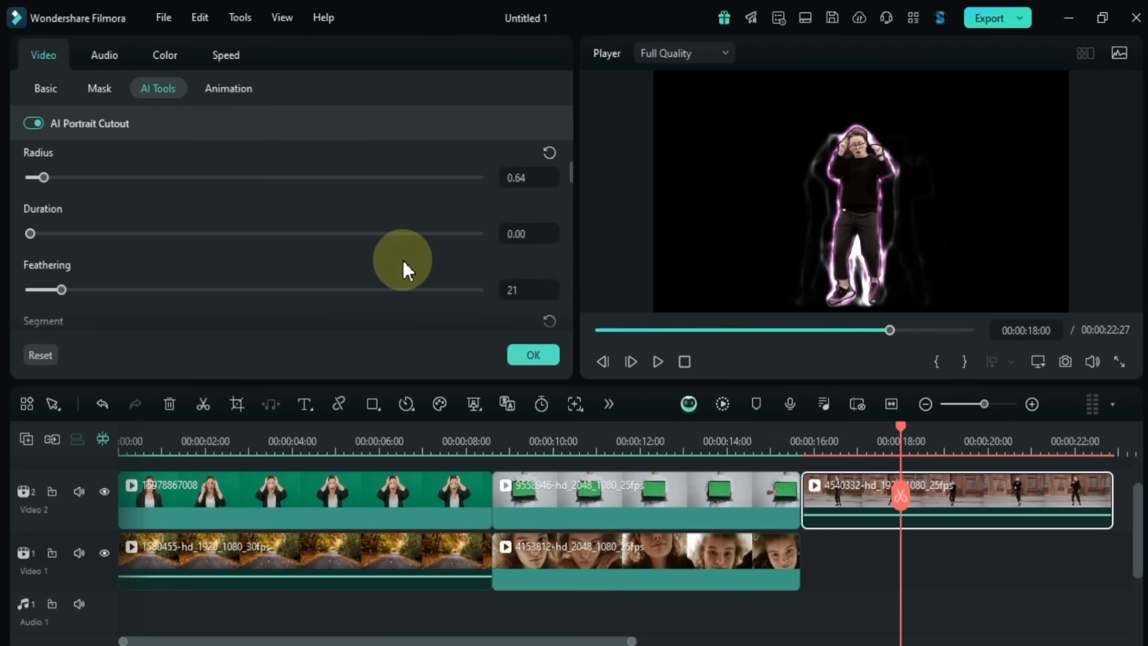
Step: Try blue and yellow as the outline color, play the dancer clip, and accept the cutout settings
scroll(403, 259, down, 3)
scroll(403, 259, down, 3)
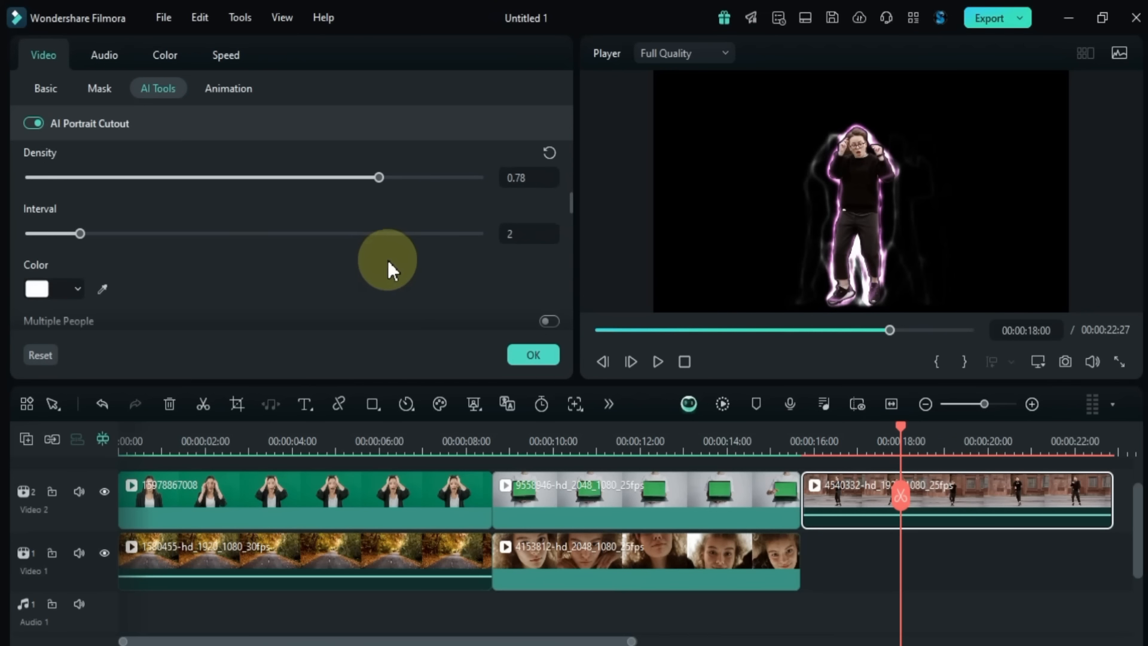
click(39, 296)
click(56, 434)
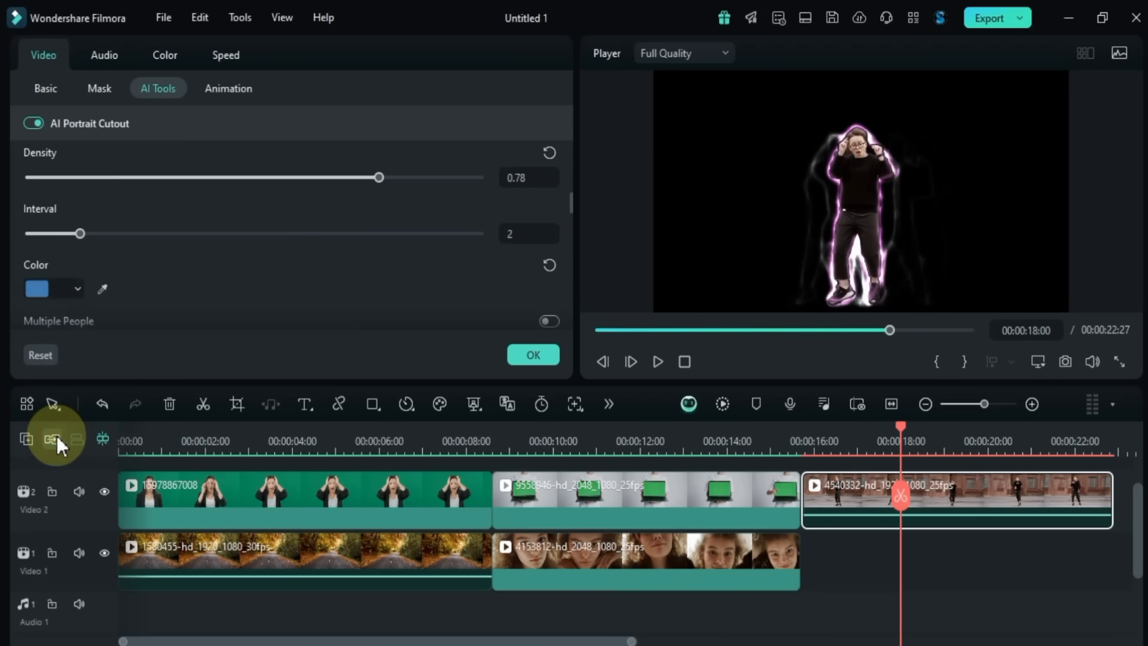
click(39, 290)
click(155, 441)
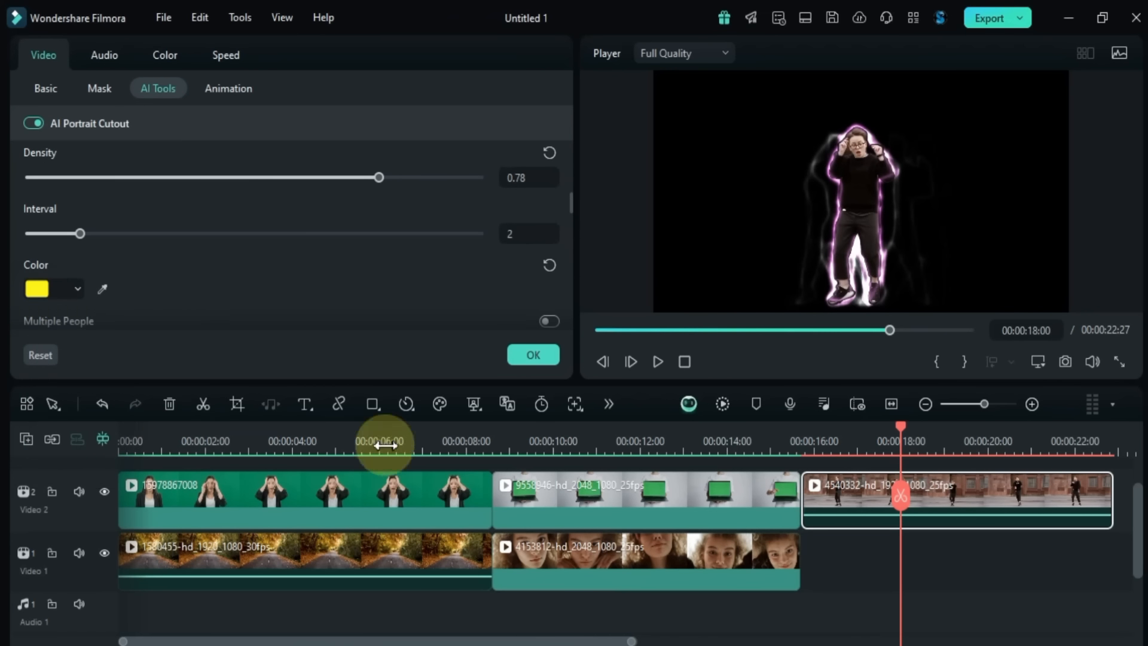
key(space)
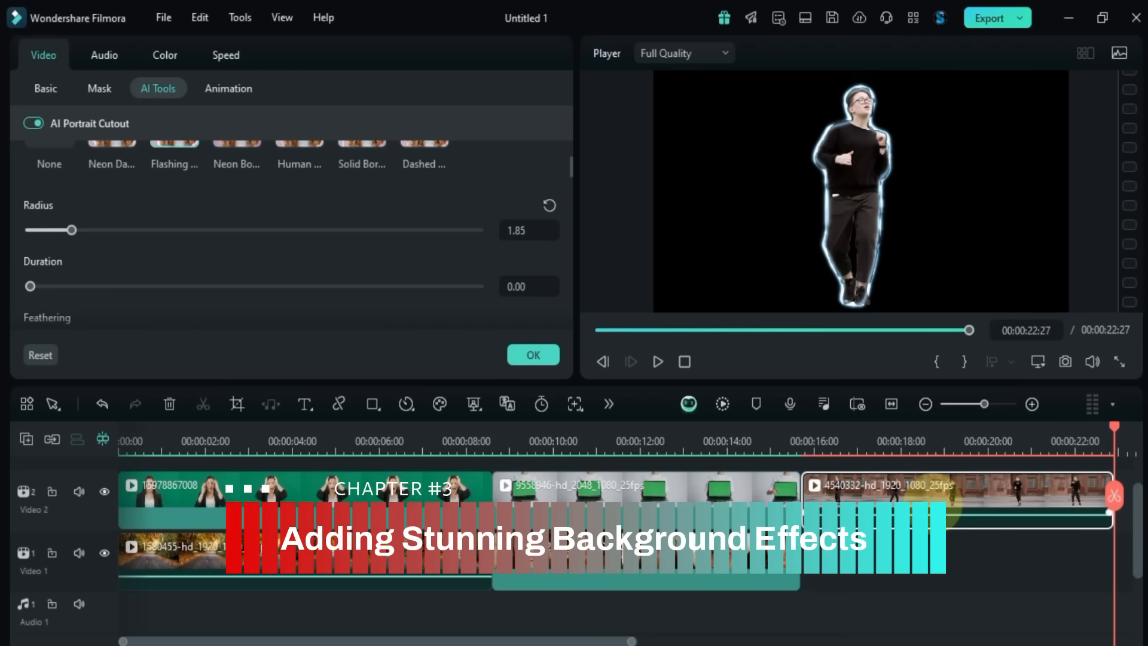
click(530, 355)
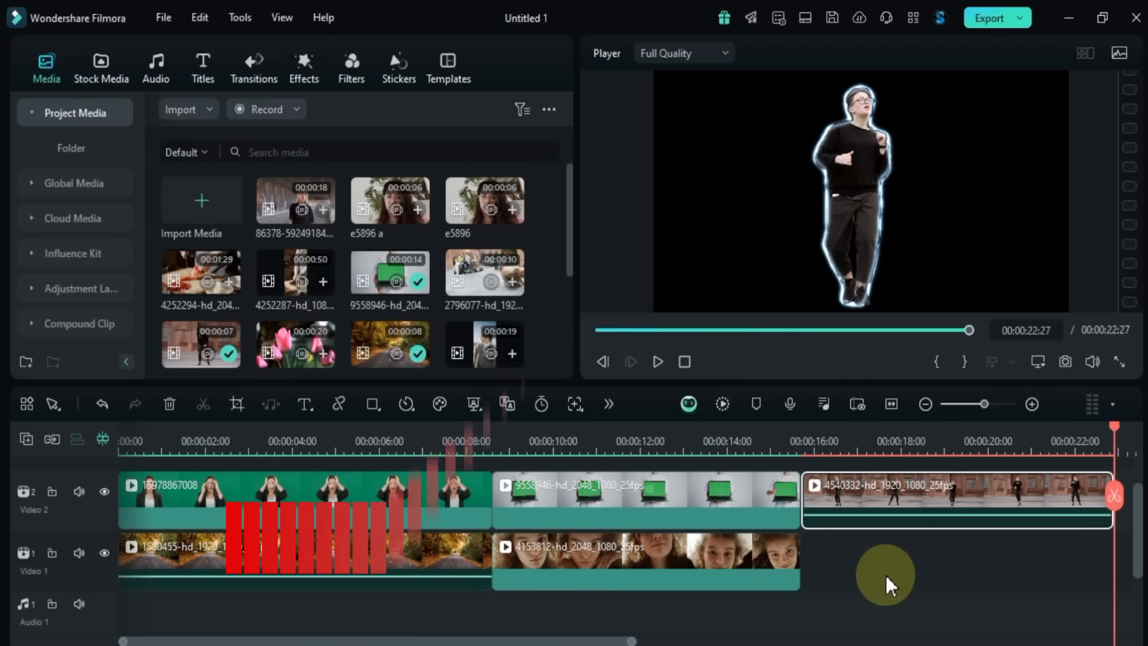
Step: Browse the Trending and Liquid Background collections of the stock media library for a background
click(97, 70)
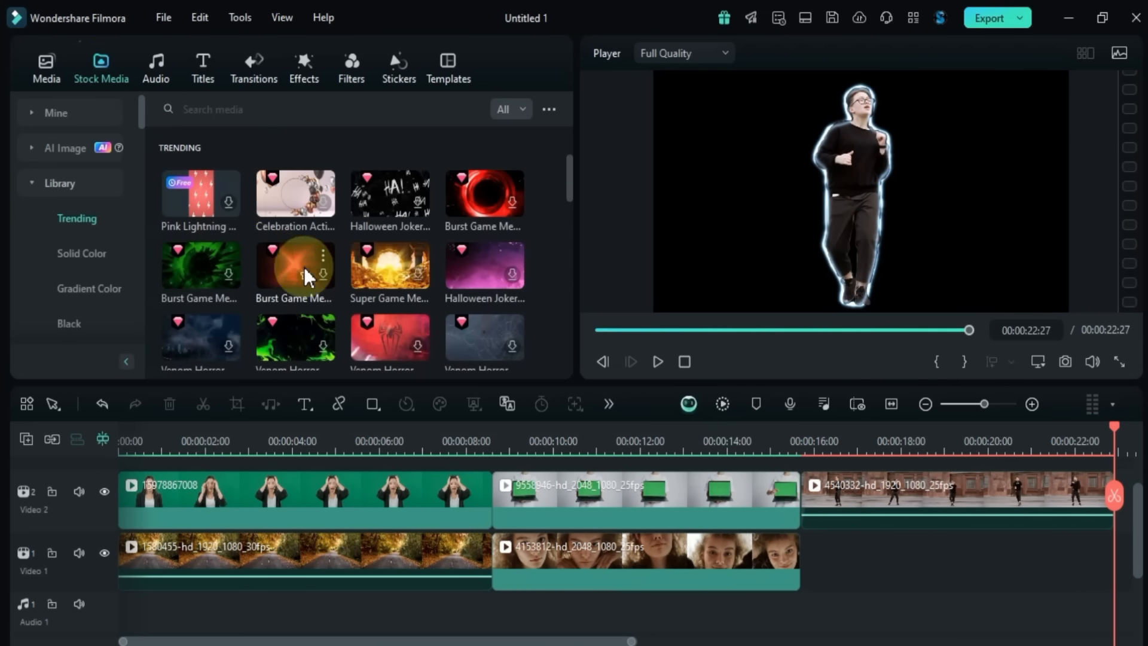
scroll(302, 266, down, 3)
scroll(308, 275, down, 2)
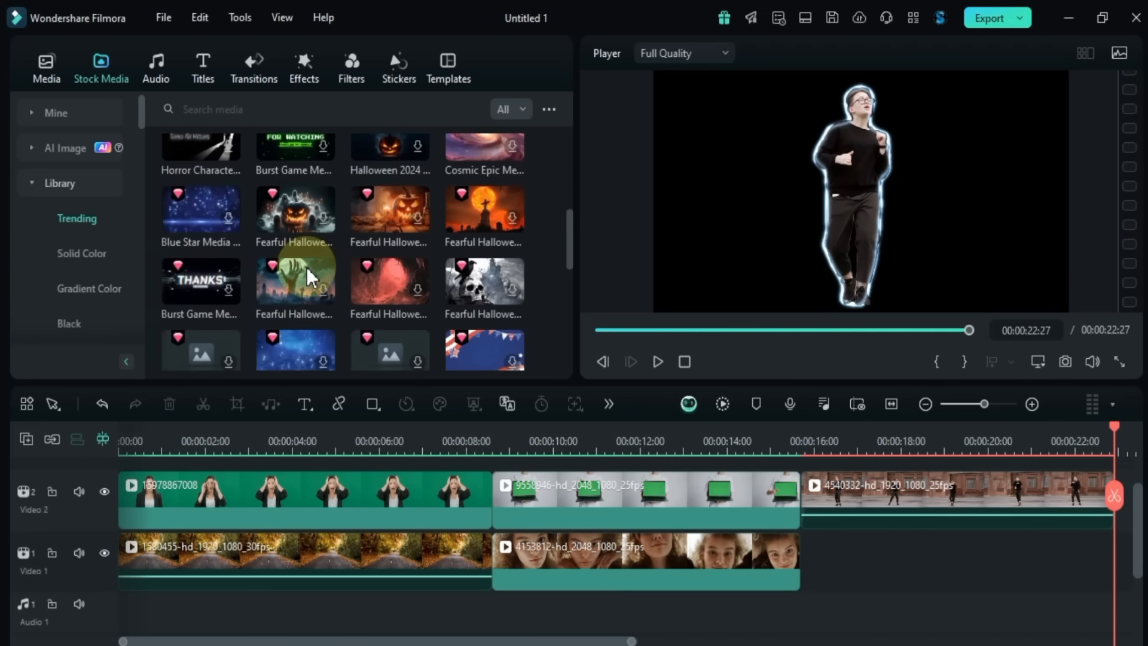
scroll(96, 281, down, 2)
click(90, 256)
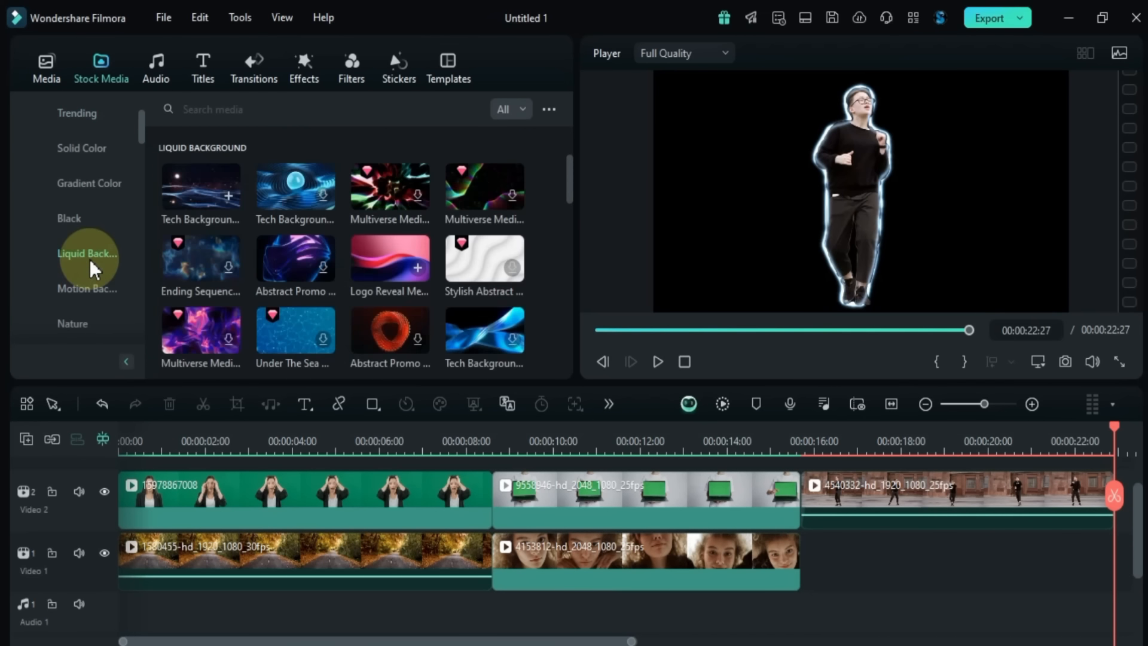
scroll(300, 272, down, 3)
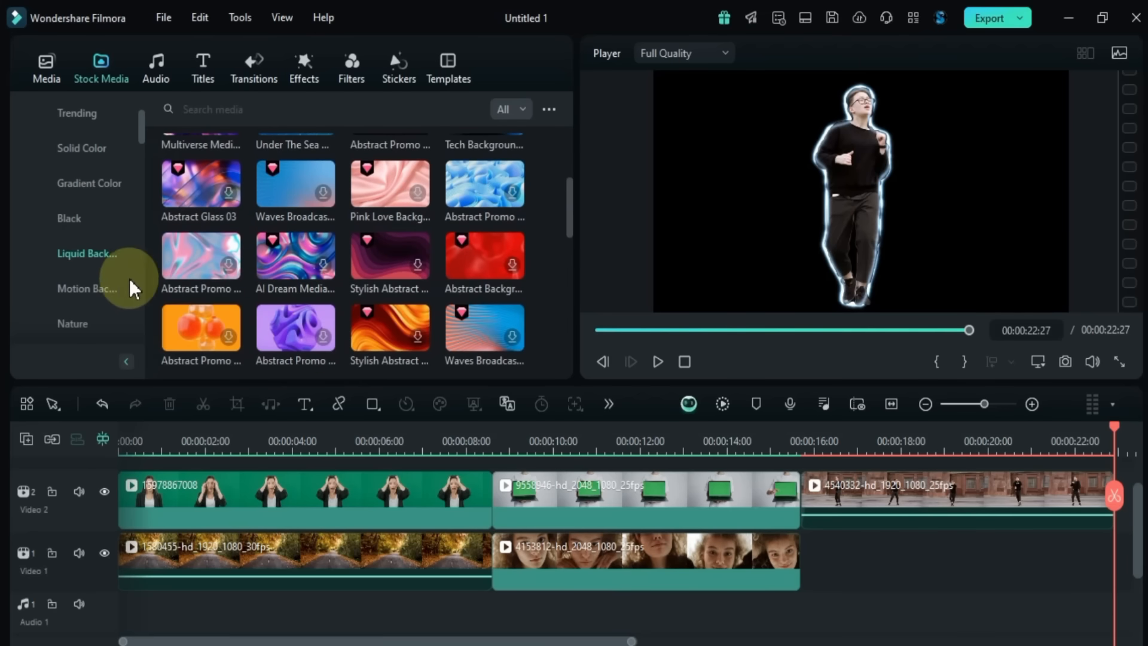
scroll(84, 275, down, 5)
Step: Place the Retro 80s style grid sun background on Video 1 beneath the dancer clip, dismissing the offer to match project settings
click(71, 256)
scroll(449, 275, down, 3)
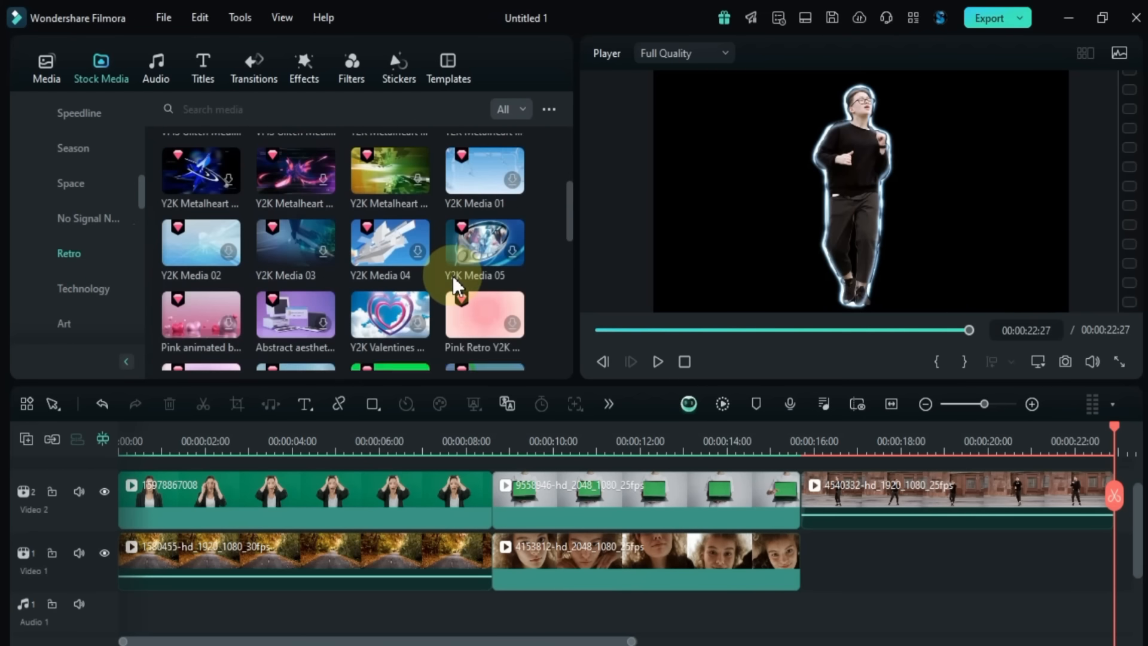
scroll(461, 281, down, 4)
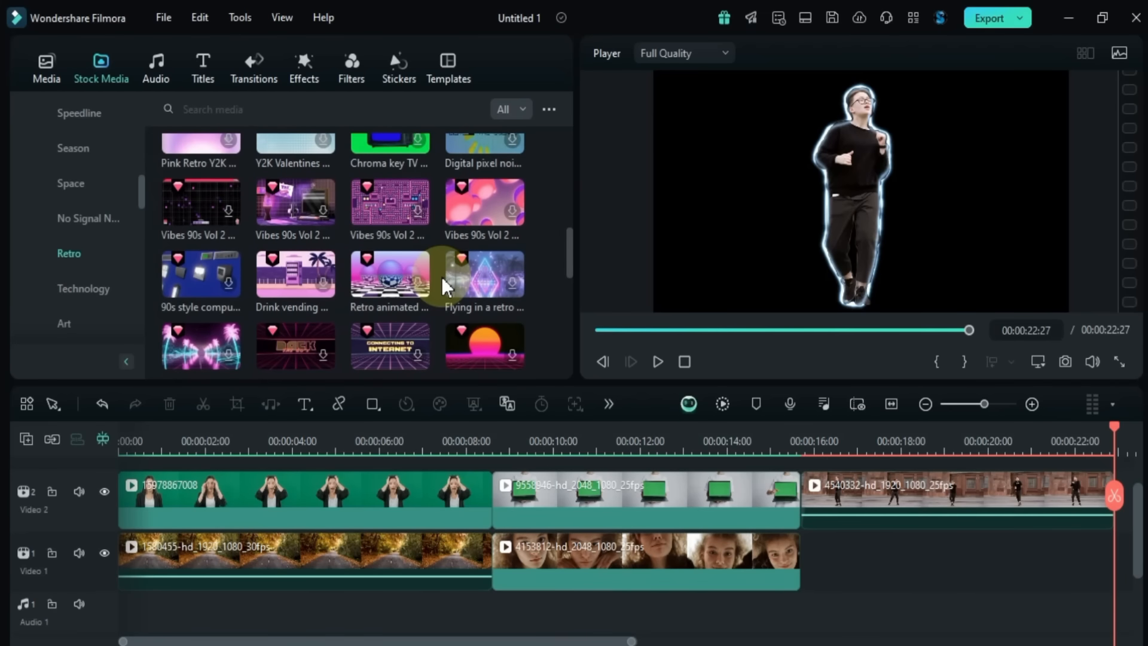
click(516, 265)
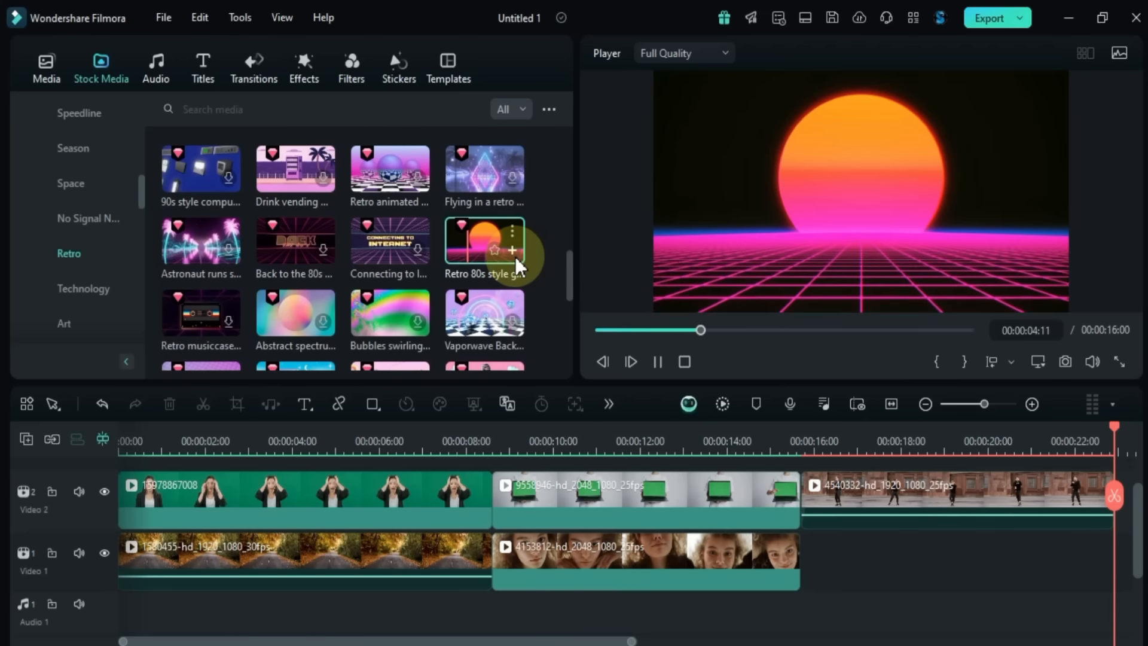
drag(446, 250, 811, 568)
click(747, 192)
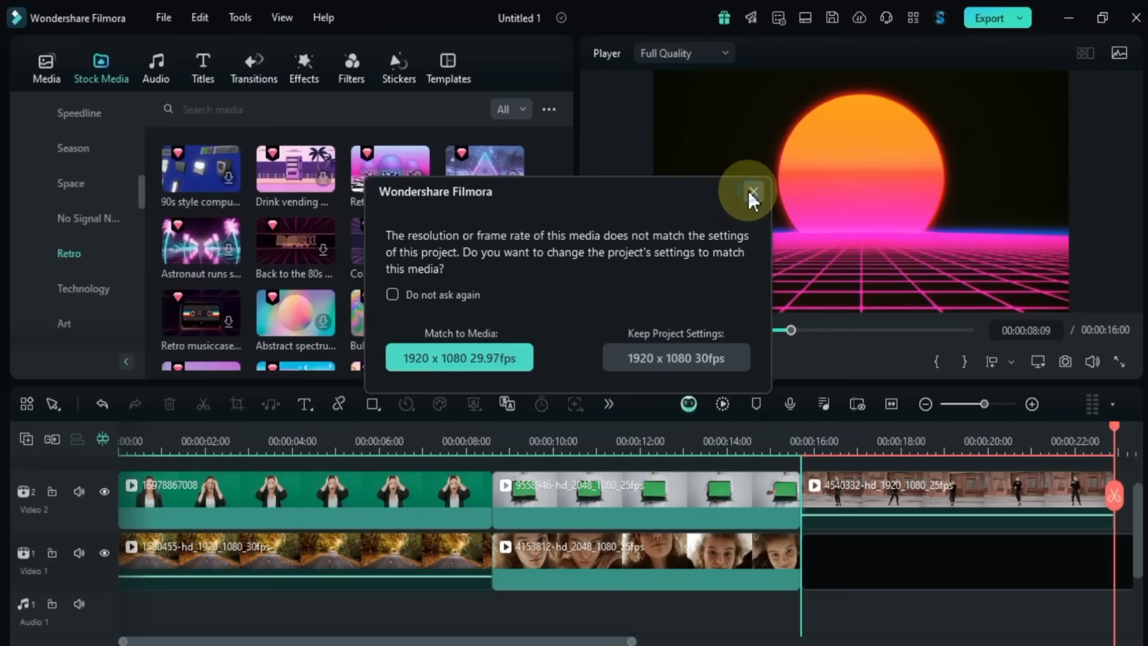
Step: Split the retro background at the dancer clip's end, 00:00:22:27, and delete the part after the cut
click(916, 449)
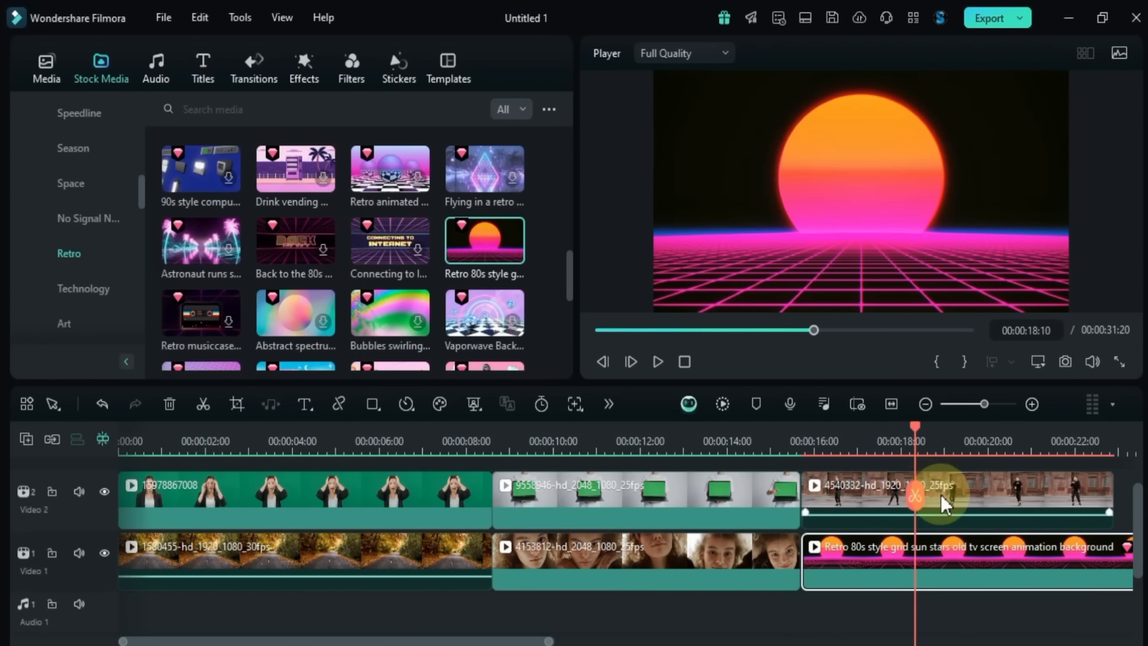
scroll(945, 502, up, 2)
drag(1042, 497, 874, 490)
drag(839, 445, 867, 466)
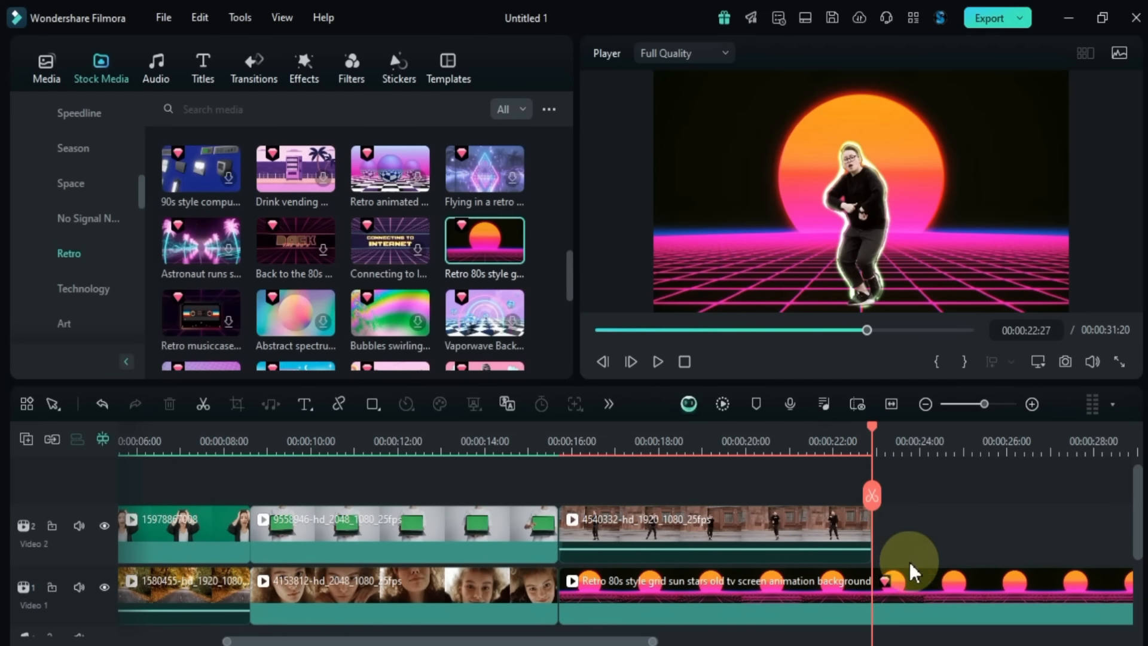
click(914, 572)
click(873, 496)
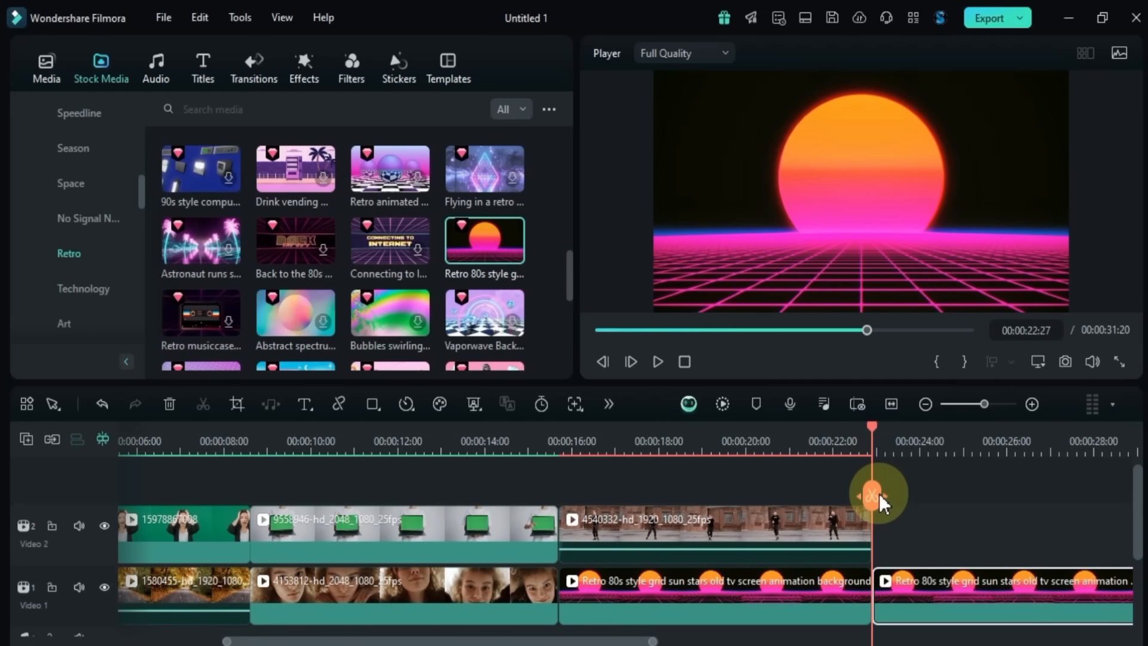
key(Delete)
Step: Render a preview of the dancer composite for smooth playback and play it from the start of the clip
click(842, 444)
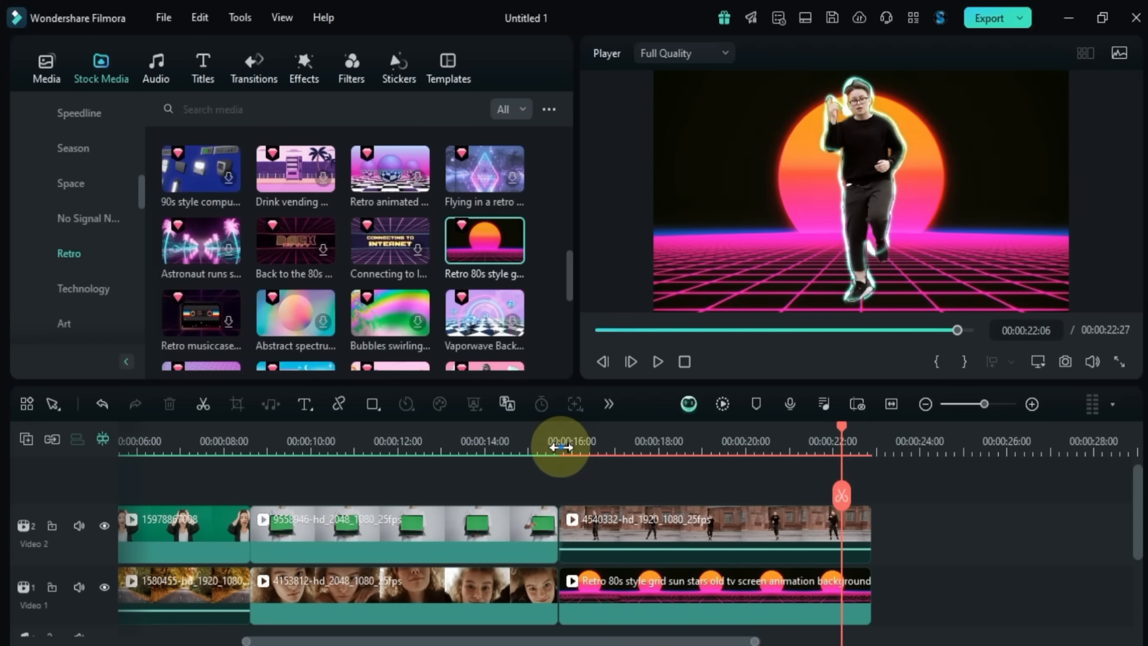
click(560, 446)
click(723, 404)
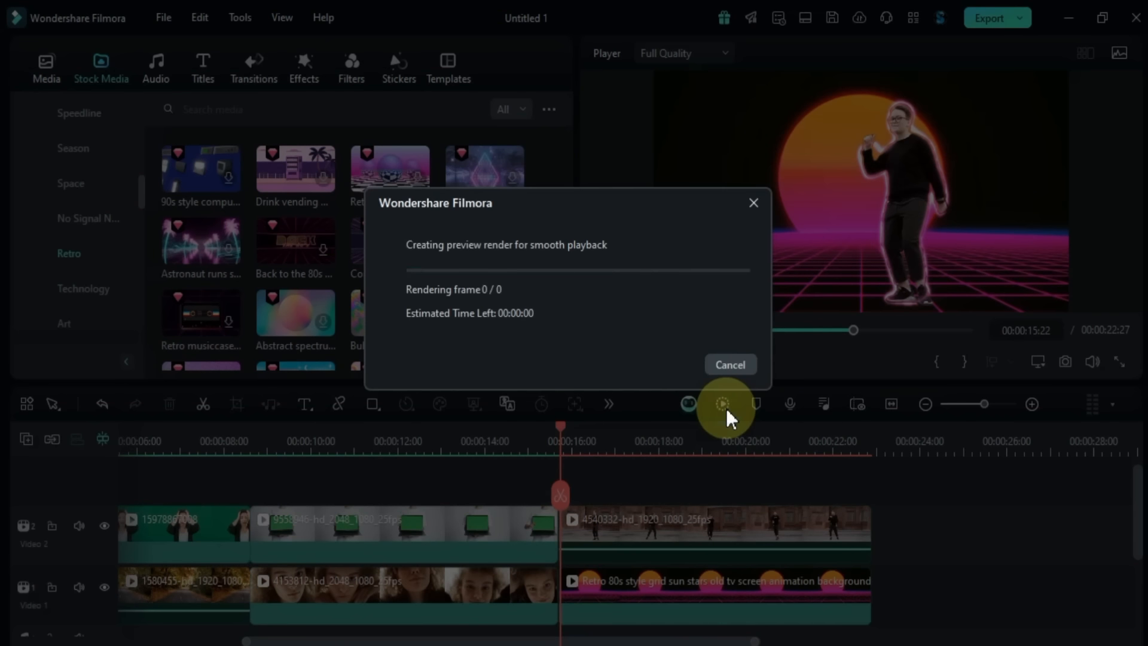
click(658, 362)
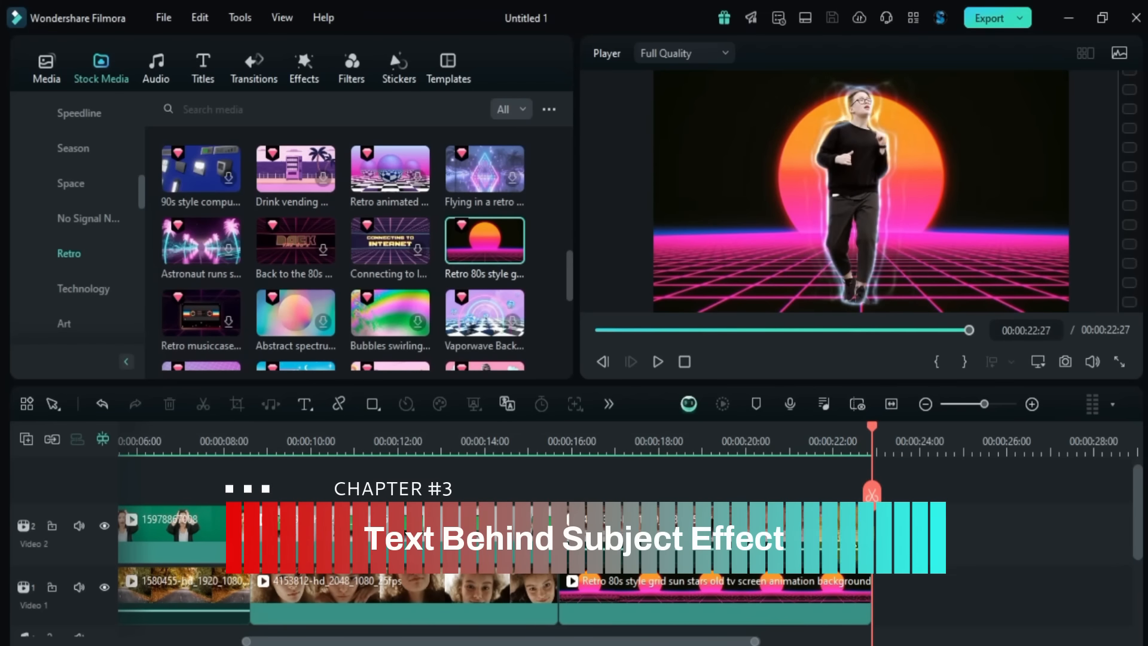
Step: Place the 86378 clip of the blonde woman on Video 2 after the dancer clip, dismissing the offer to match project settings
click(47, 81)
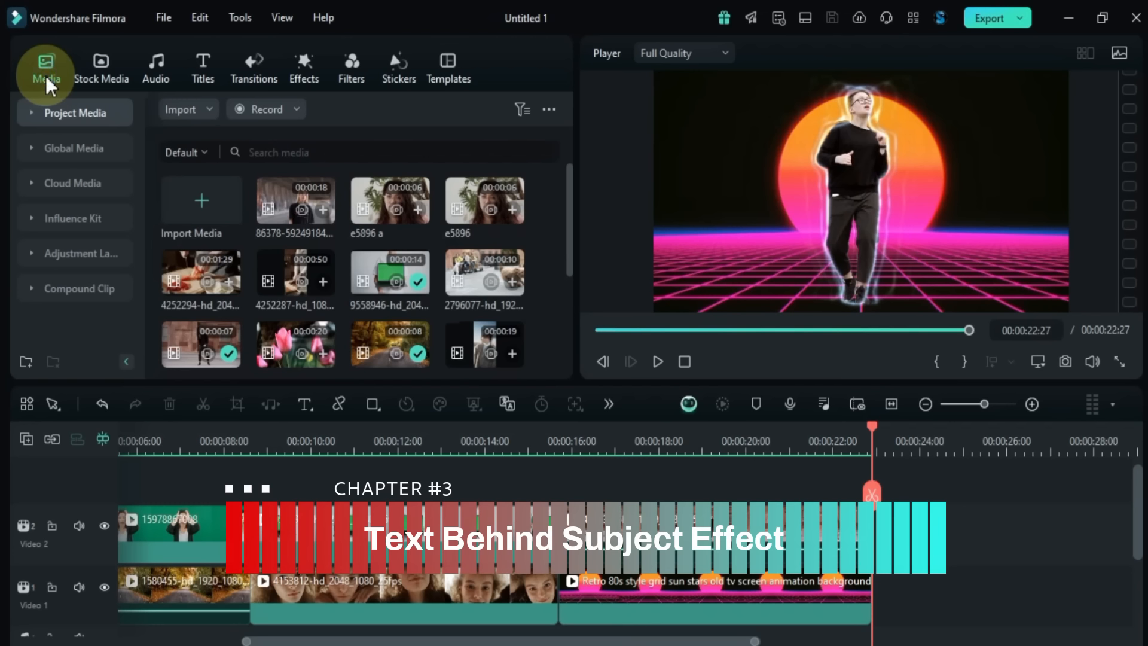
drag(266, 208, 892, 553)
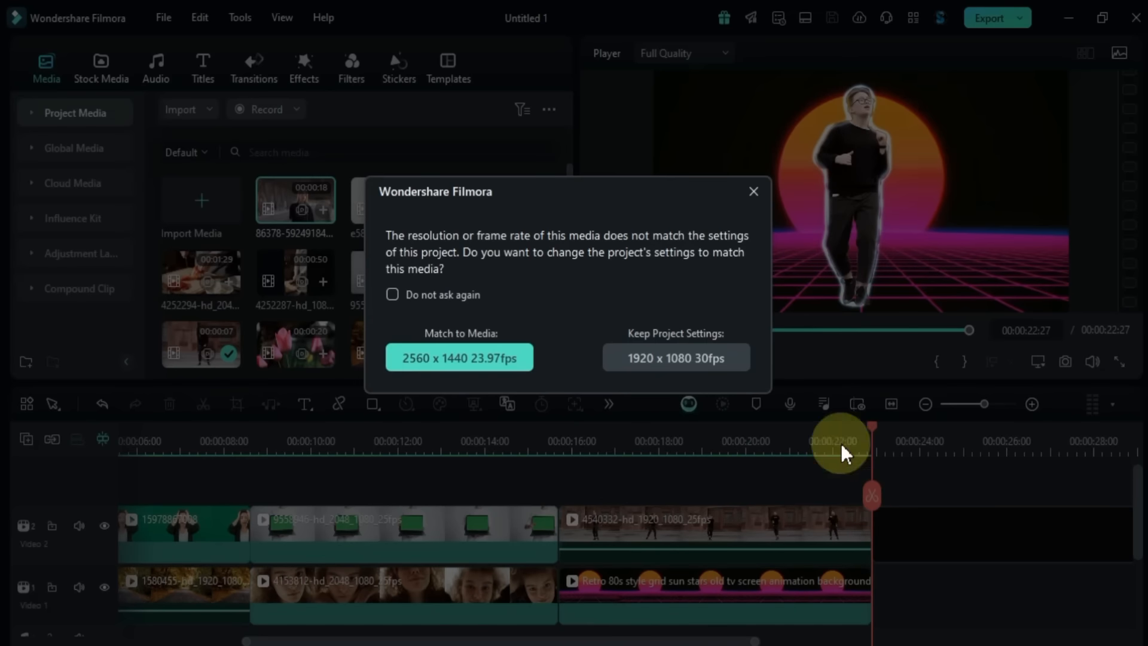
click(754, 197)
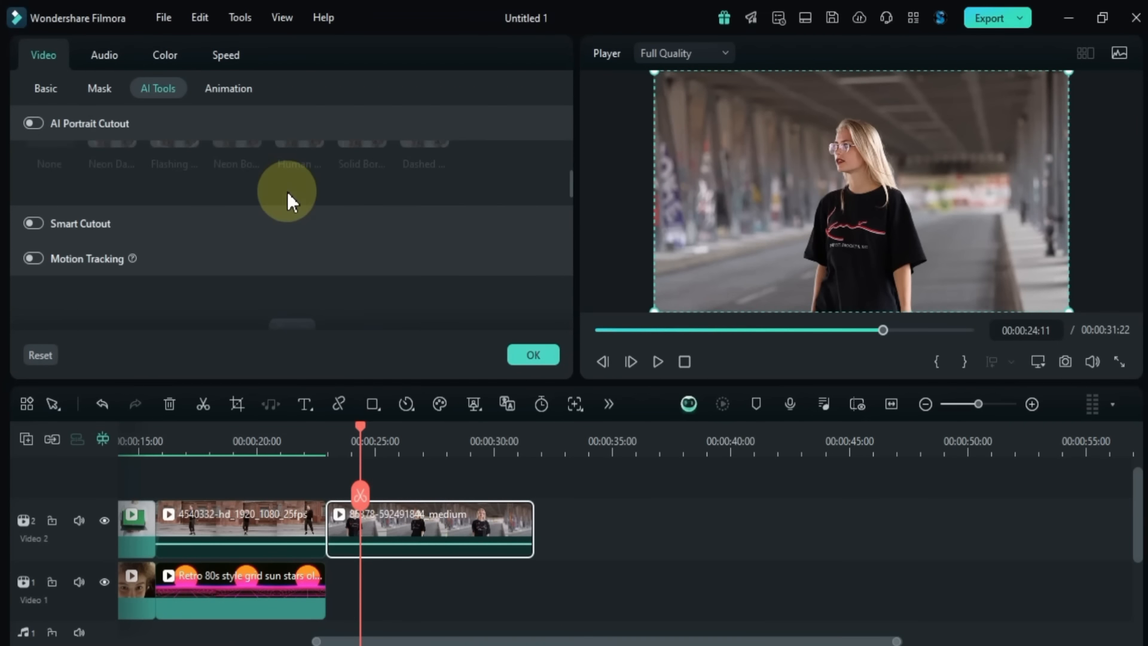
Step: Enable AI Portrait Cutout on the blonde woman clip in Quick Cutout Mode and play it to check the result
scroll(287, 191, up, 3)
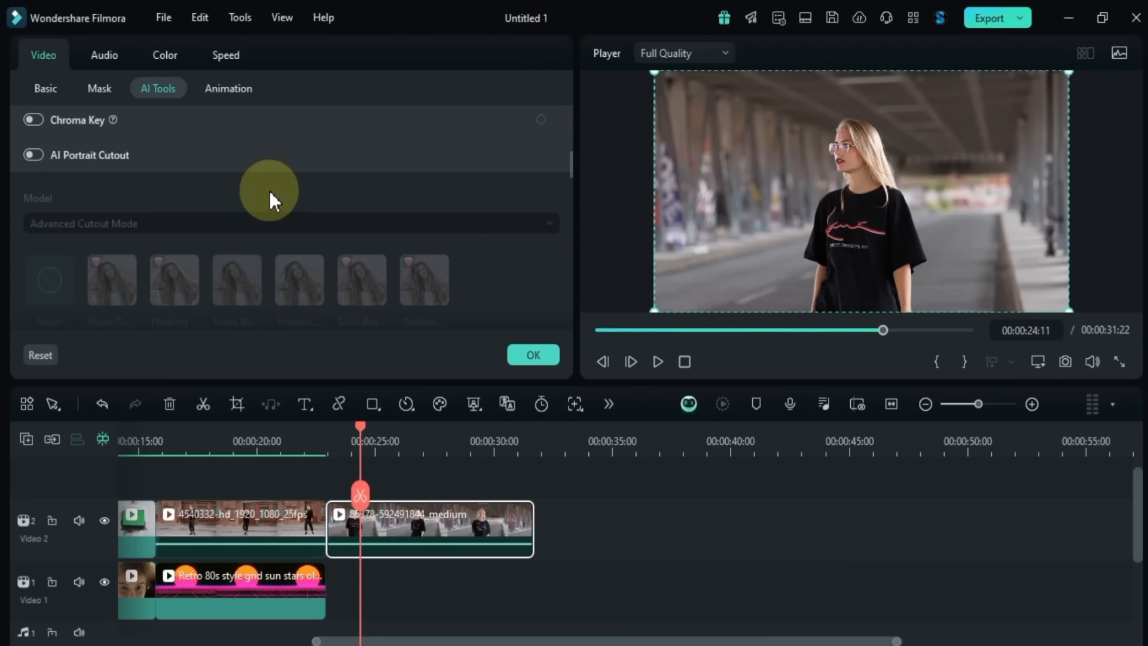
click(33, 155)
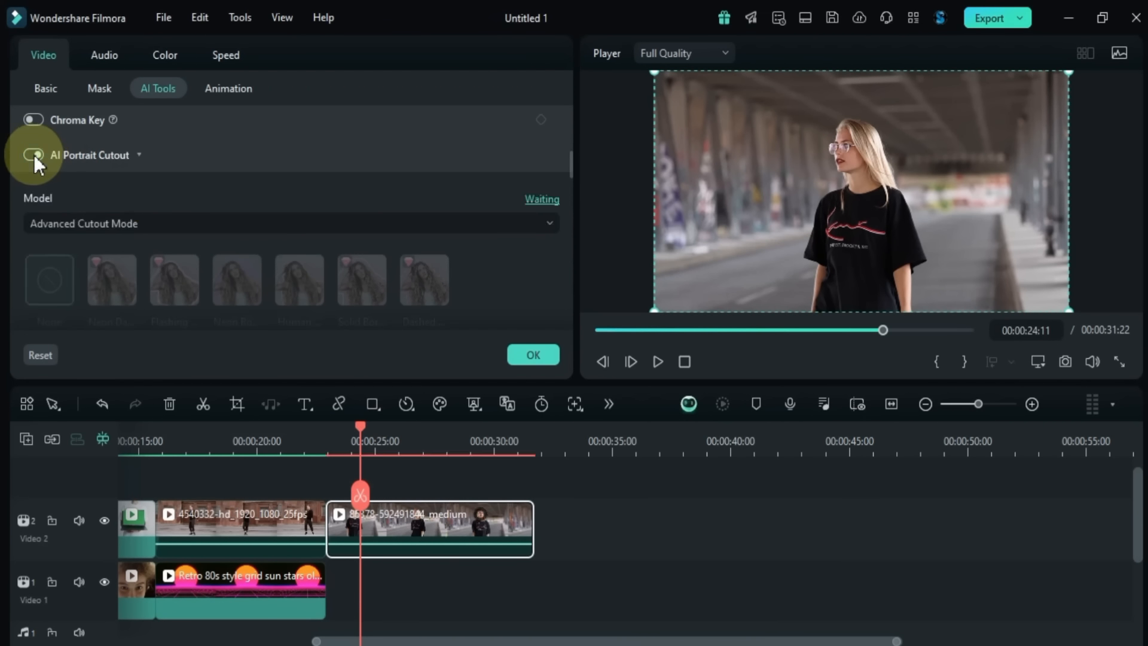
click(224, 222)
click(189, 323)
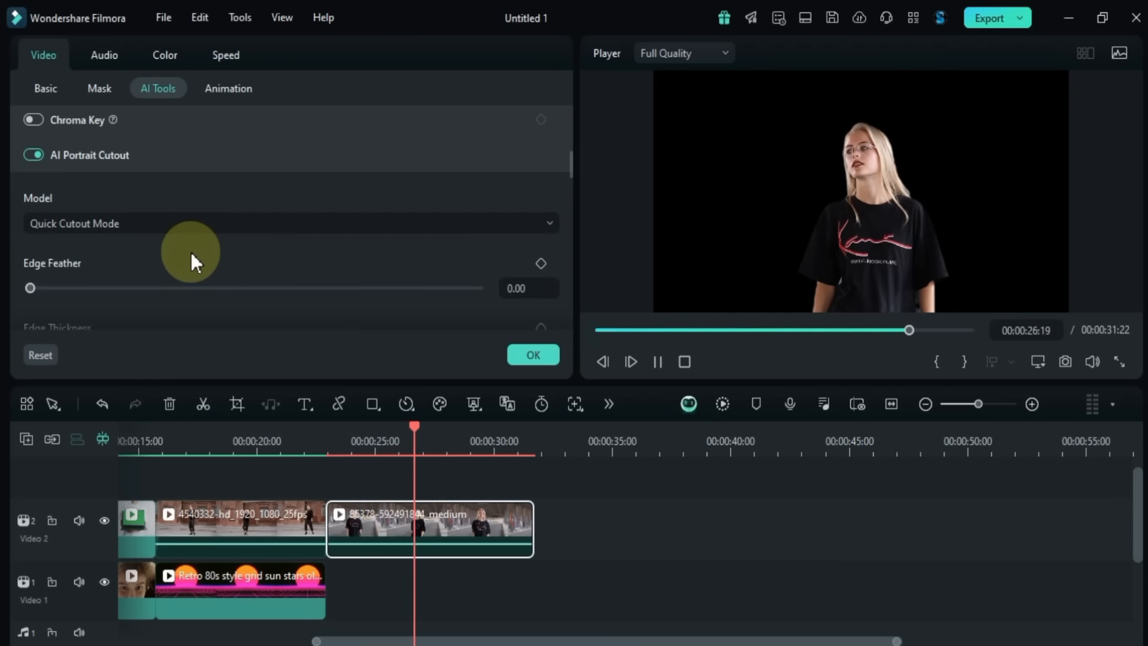
key(space)
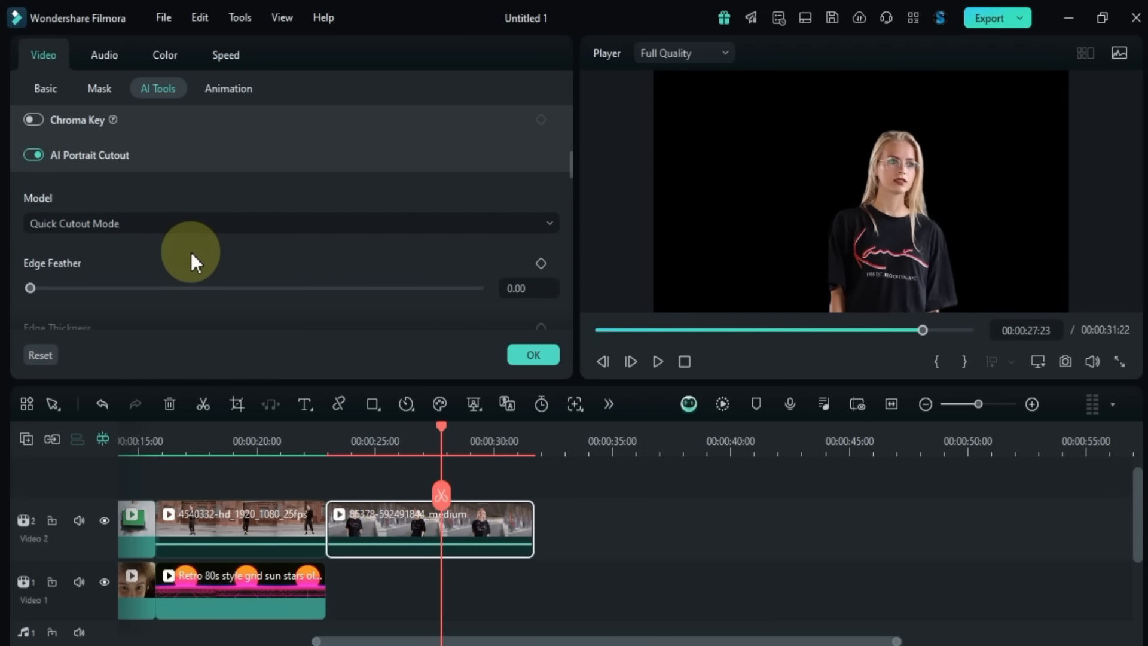
Step: Place the playhead at 00:00:24:04, look over the available cutout tools, and confirm the woman clip's AI Portrait Cutout settings
click(353, 472)
click(474, 404)
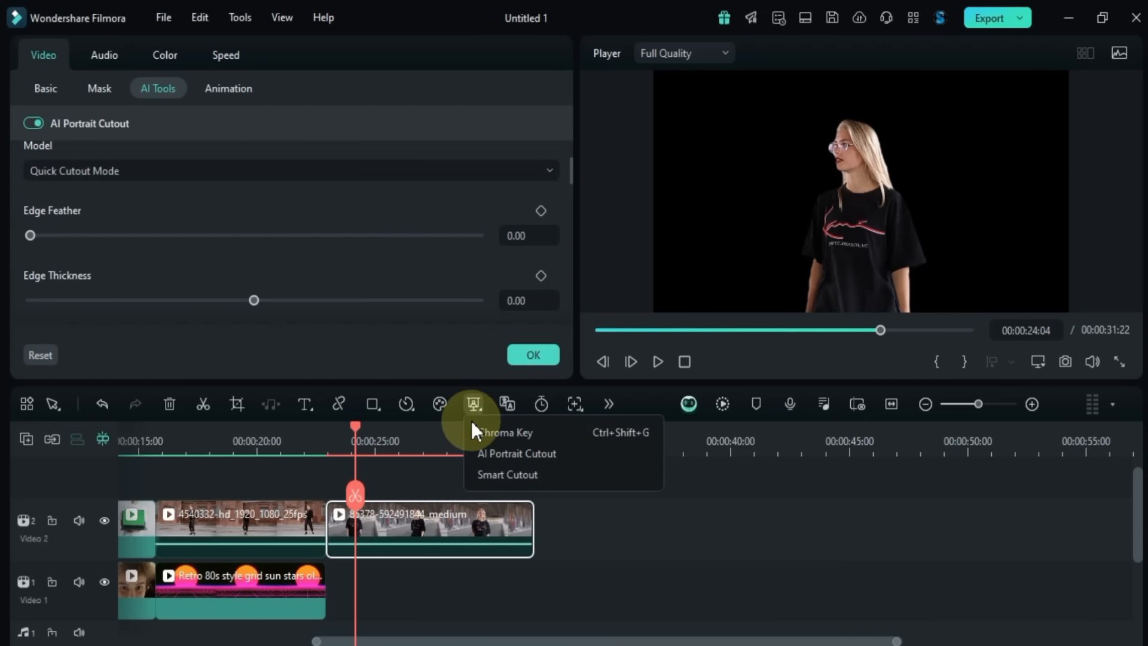
click(562, 460)
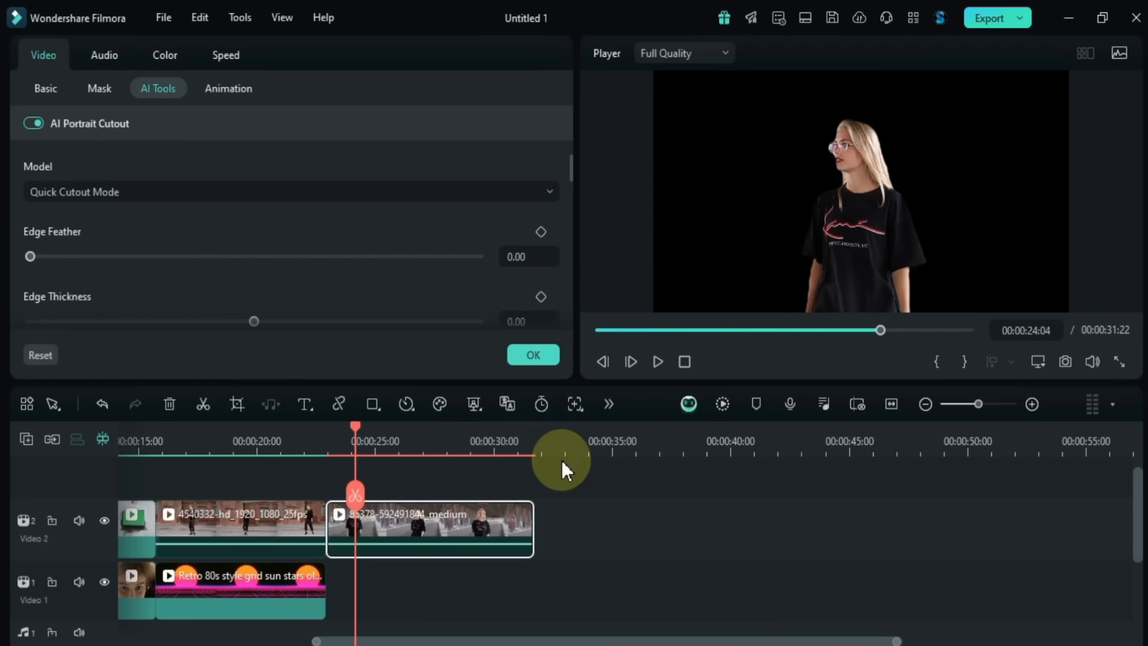
click(534, 357)
click(542, 497)
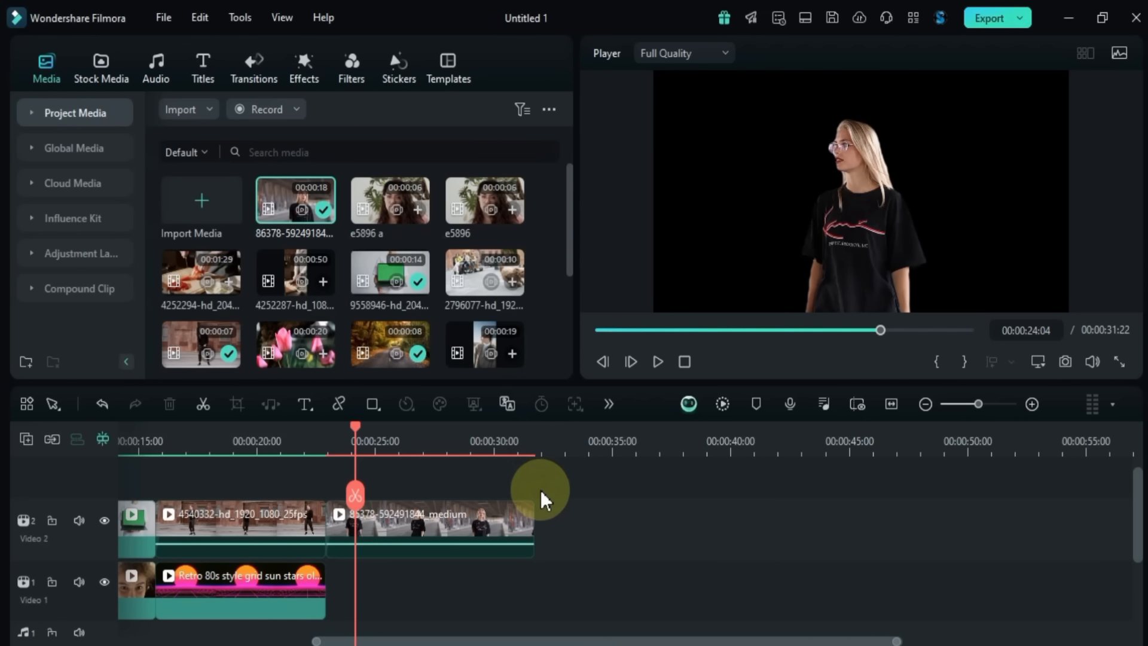
Step: Add a Quick Text title at 00:00:24:04 and move it to a new Video 3 track above the woman clip
click(304, 405)
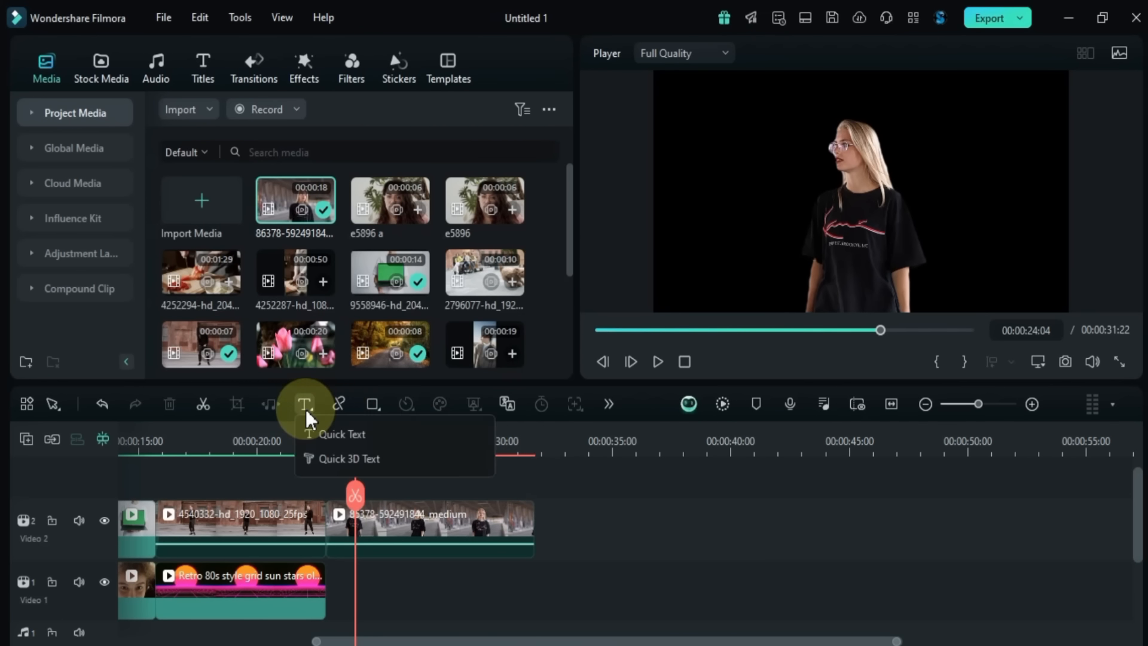
click(353, 436)
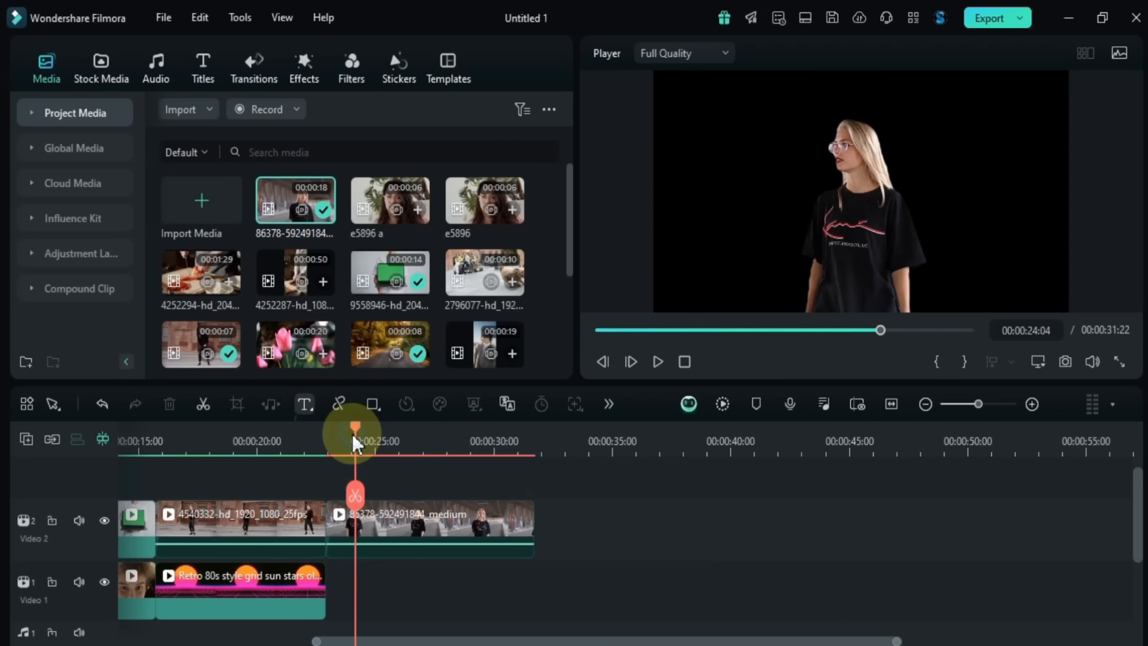
click(399, 442)
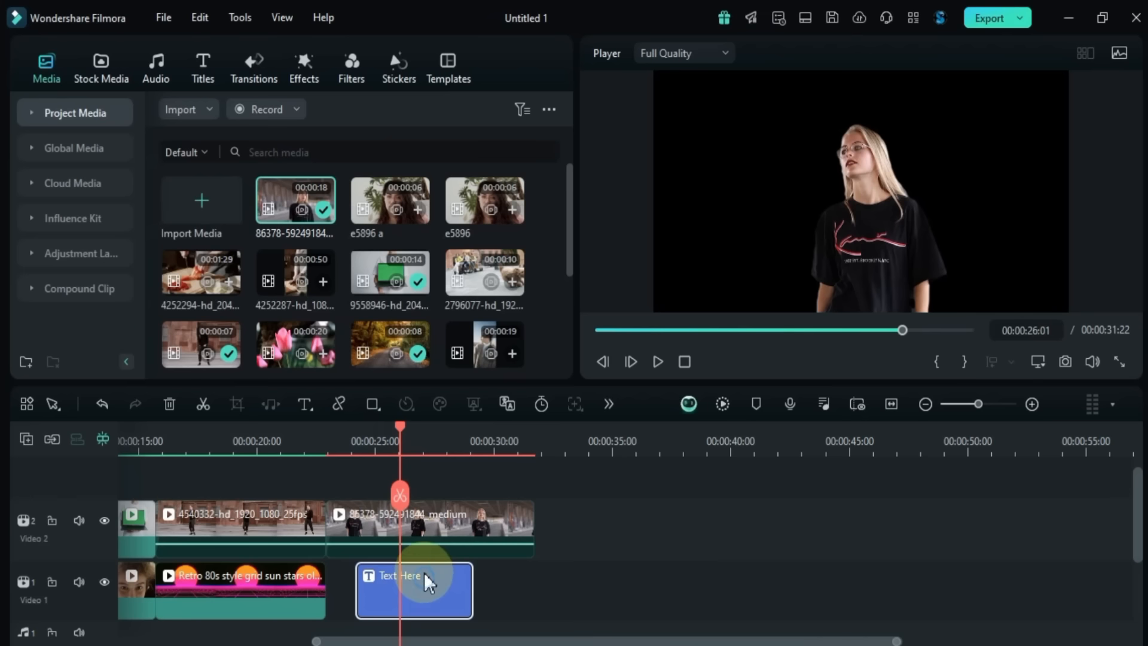
drag(427, 581, 415, 494)
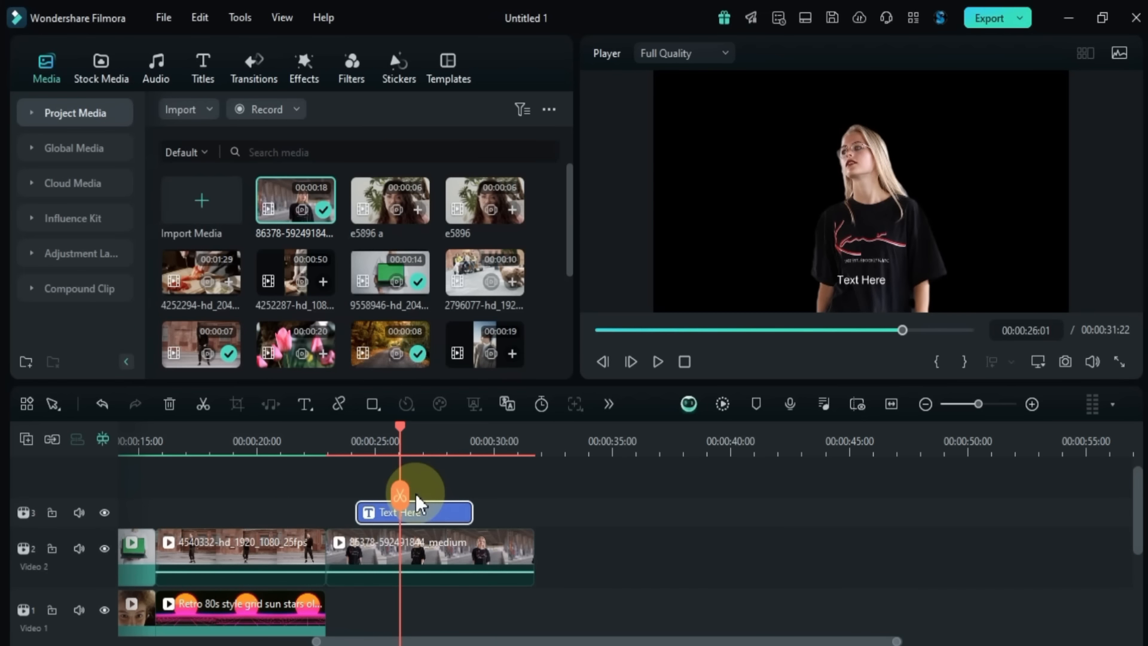
Step: Replace the title's placeholder wording with BACKGROUND TEXT
double_click(421, 516)
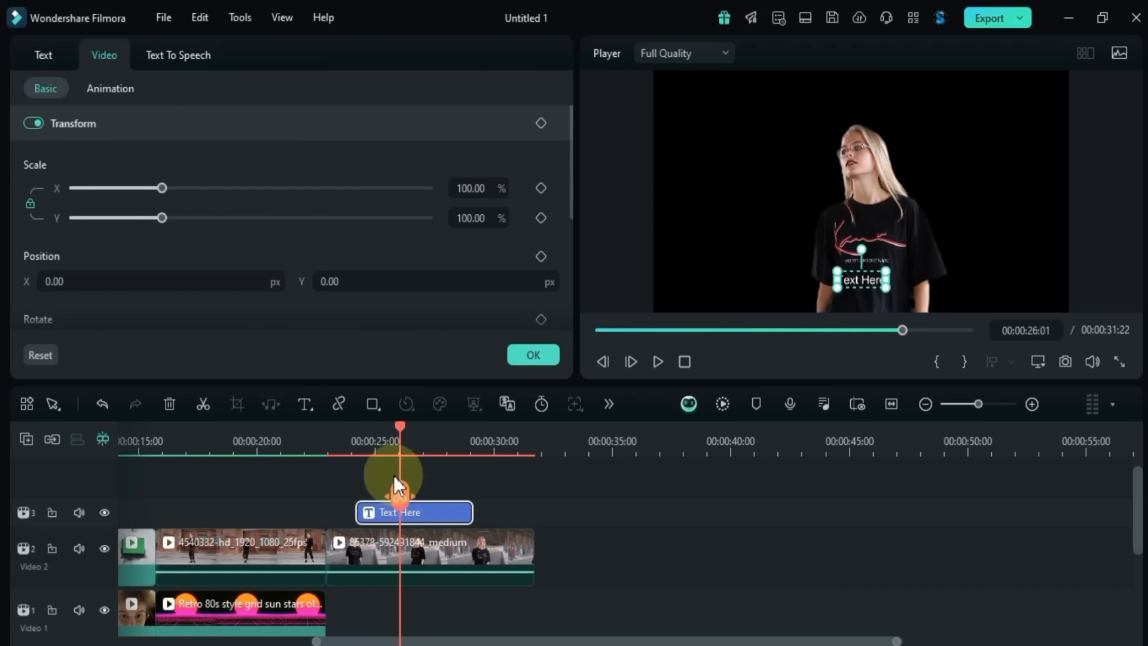
click(49, 59)
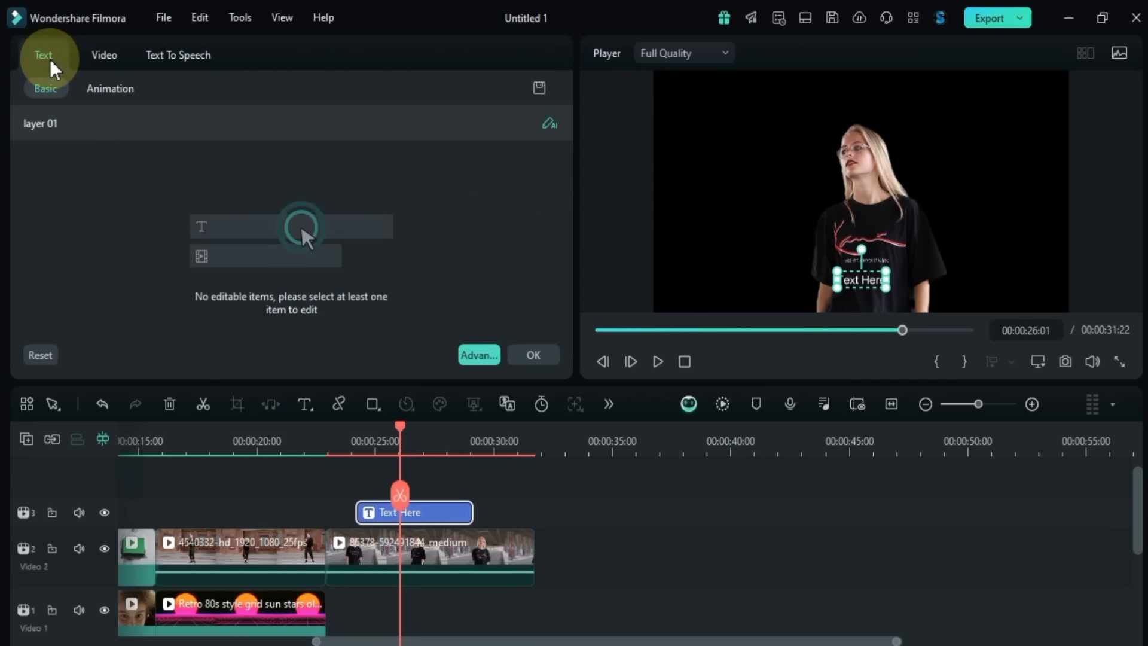
click(136, 189)
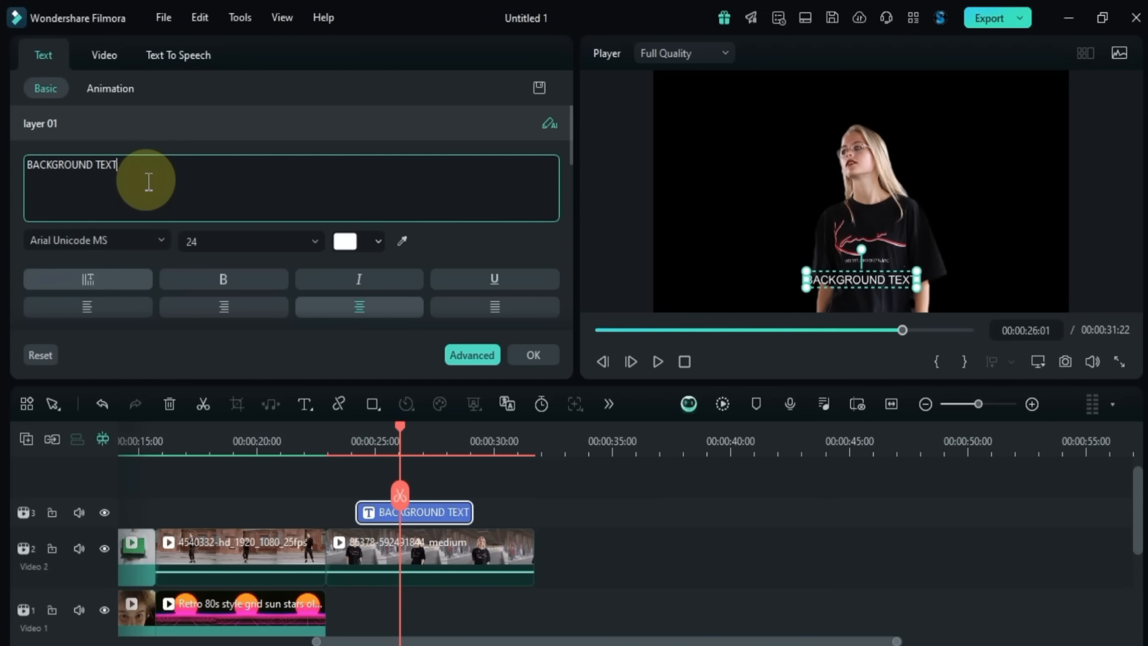
Step: Format the title in the Bebas font at size 100 with a yellow text color
click(134, 233)
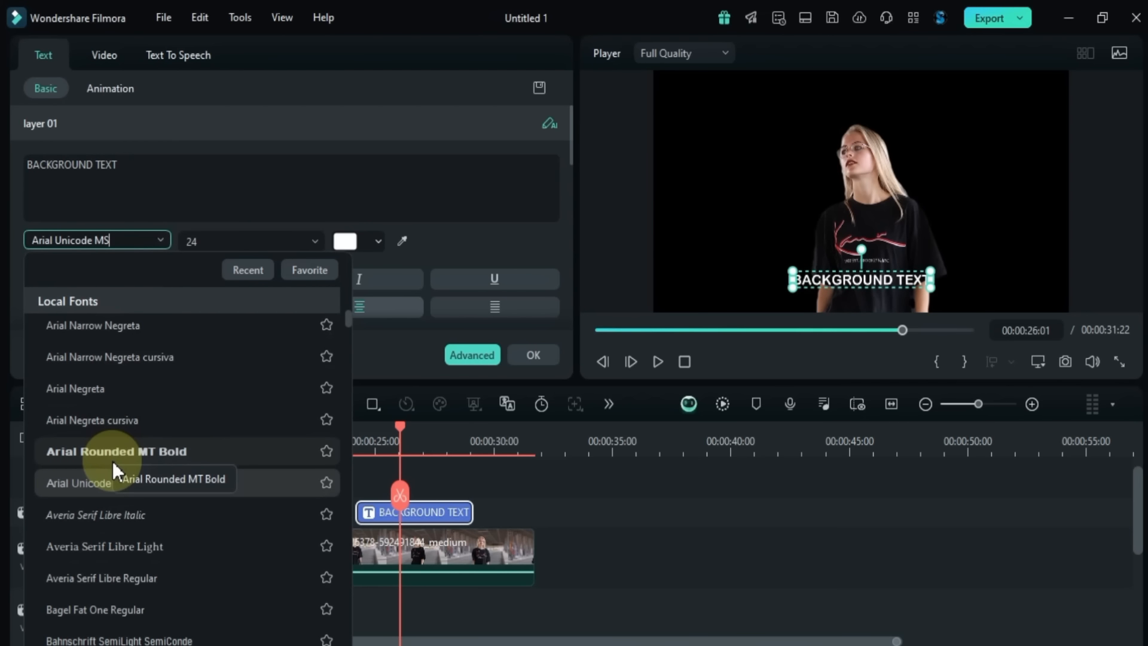
scroll(113, 464, down, 5)
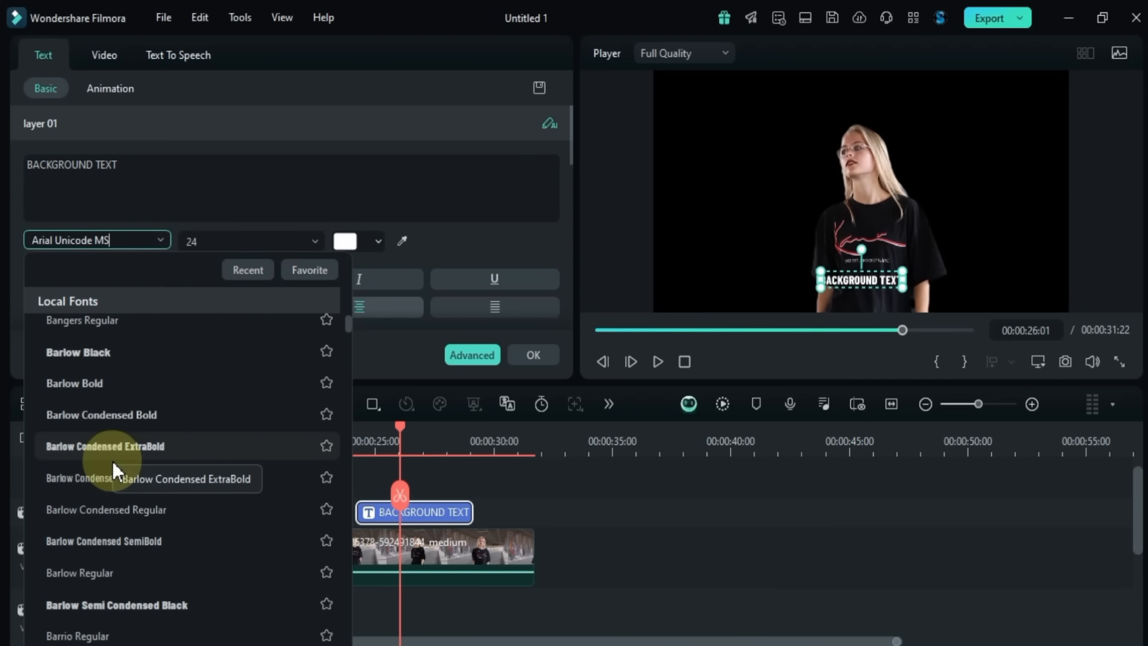
scroll(113, 470, down, 4)
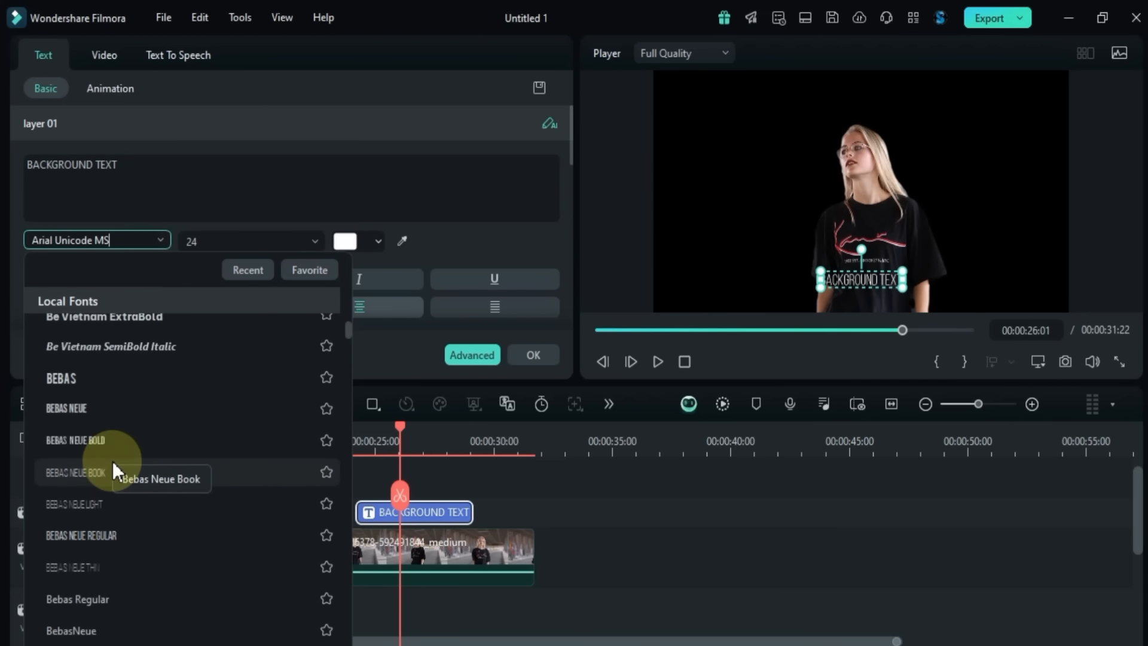
click(113, 377)
click(224, 242)
text(44)
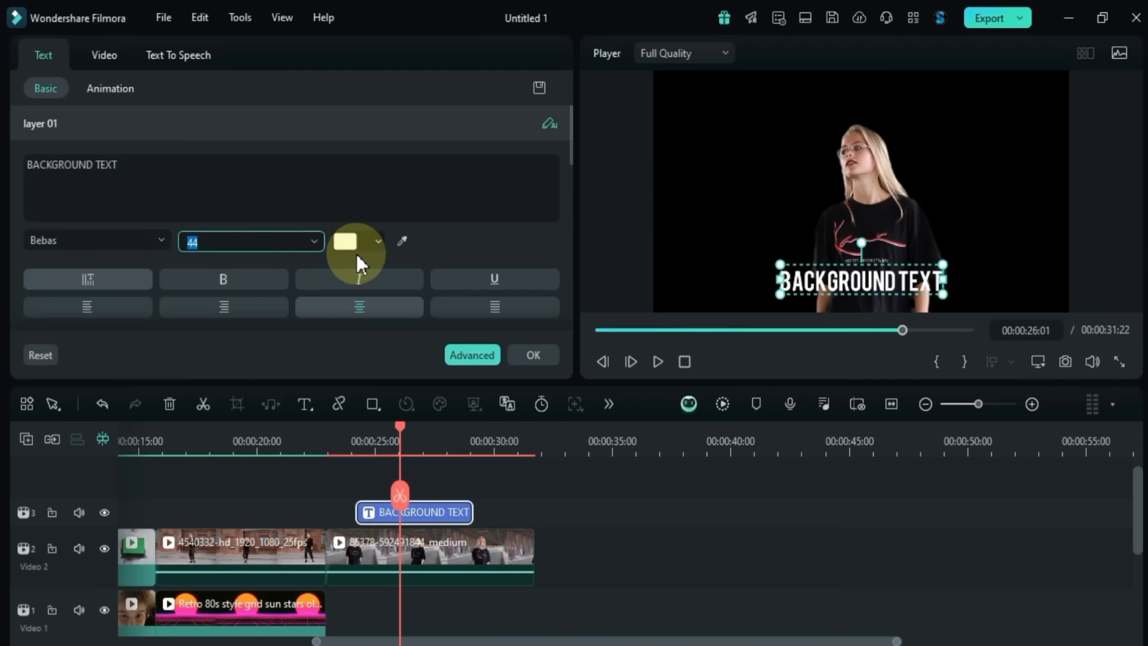
scroll(275, 247, down, 6)
scroll(275, 247, down, 8)
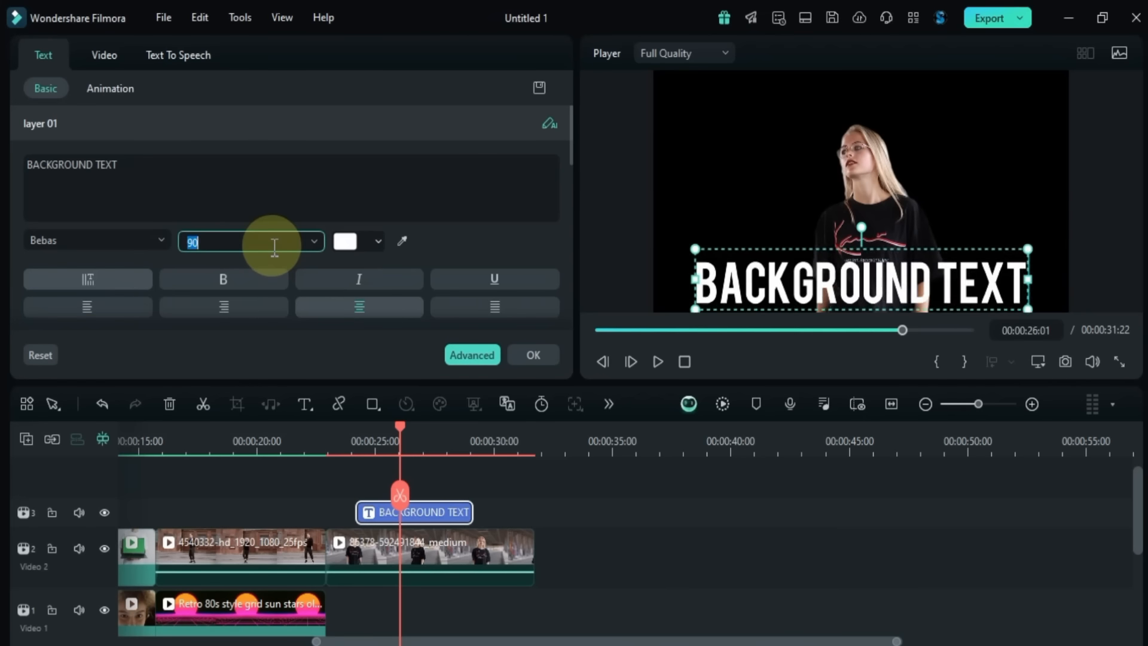
click(342, 242)
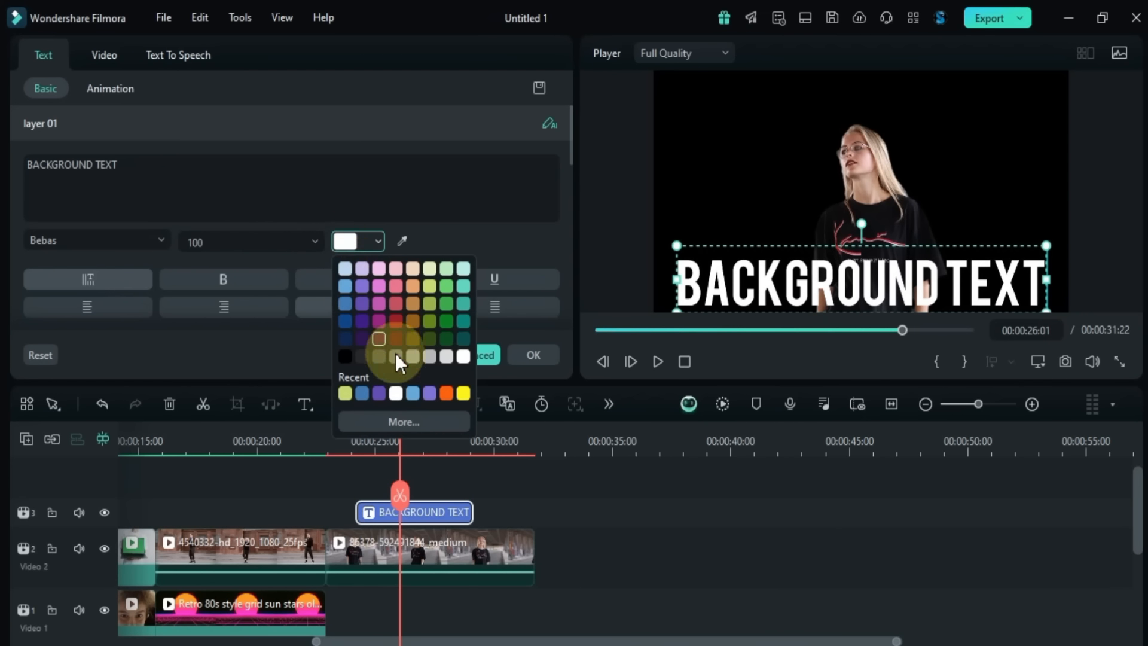
click(467, 396)
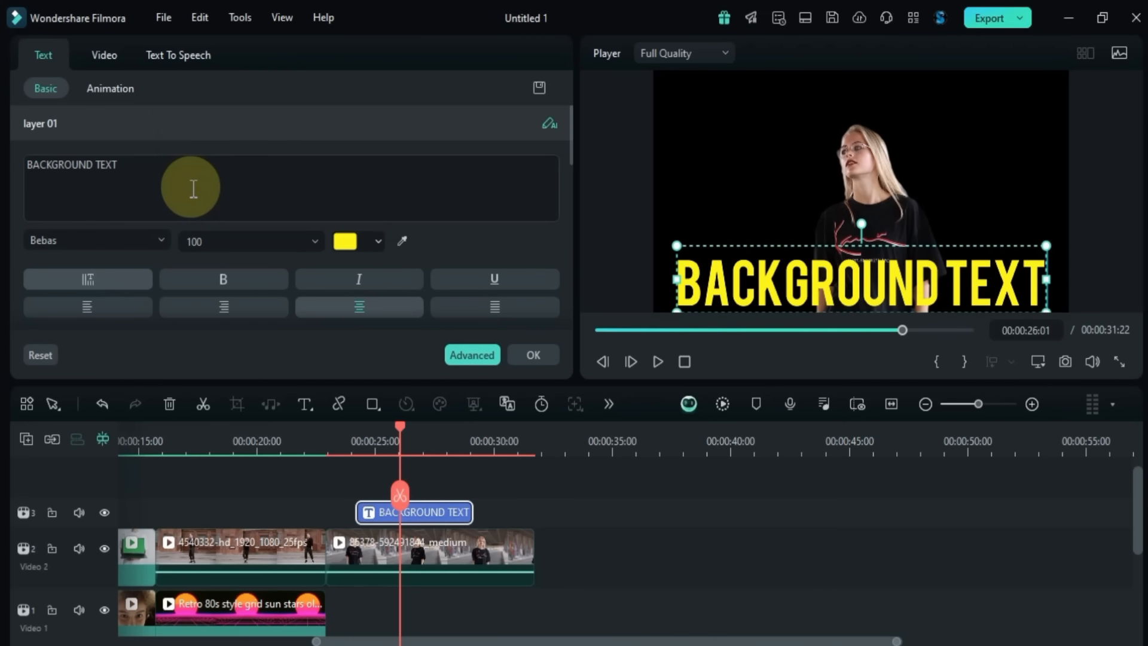
Step: Change the title's text alignment to justified
scroll(193, 186, down, 1)
click(107, 254)
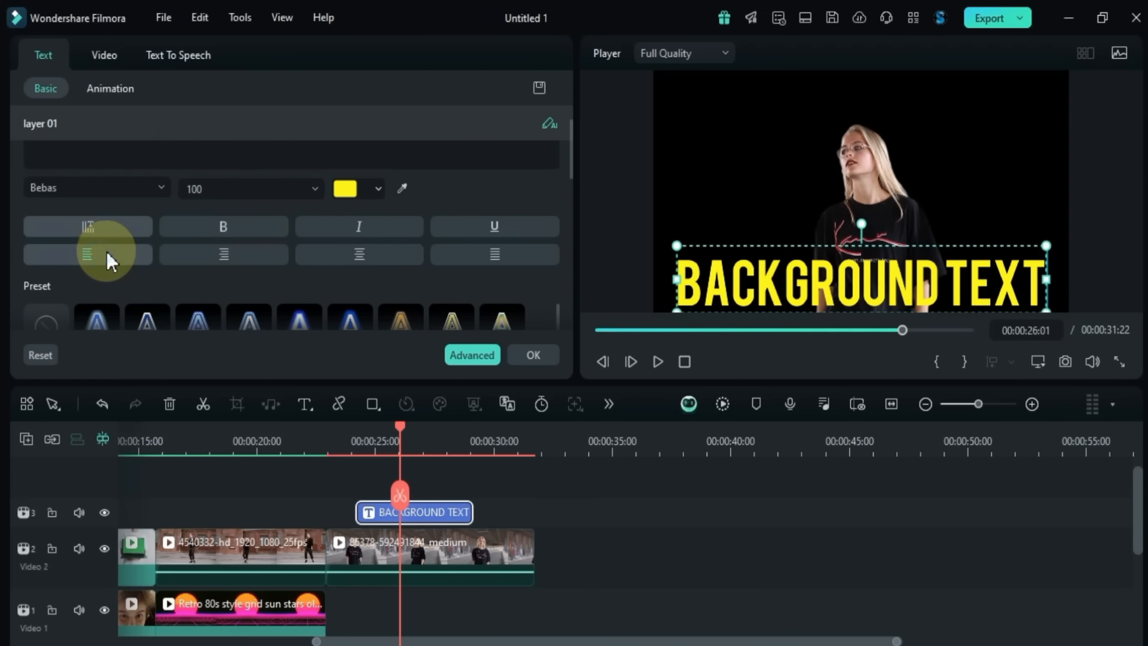
click(504, 263)
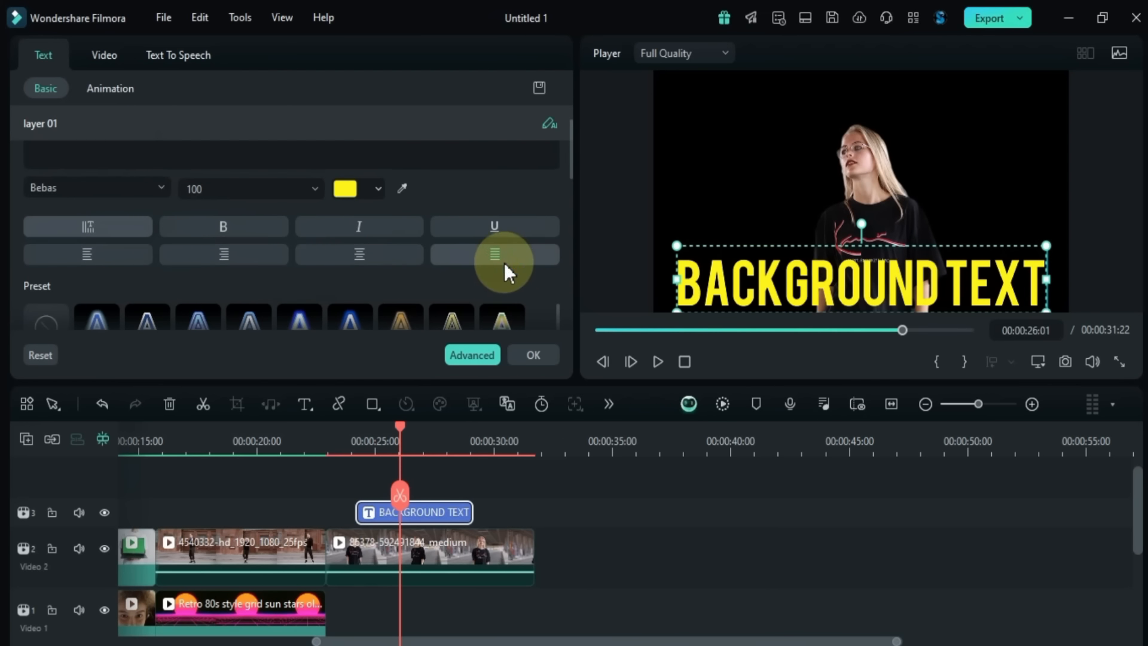
Step: Try the bold, italic, underline and text orientation options on the title, switching each one back off
click(219, 228)
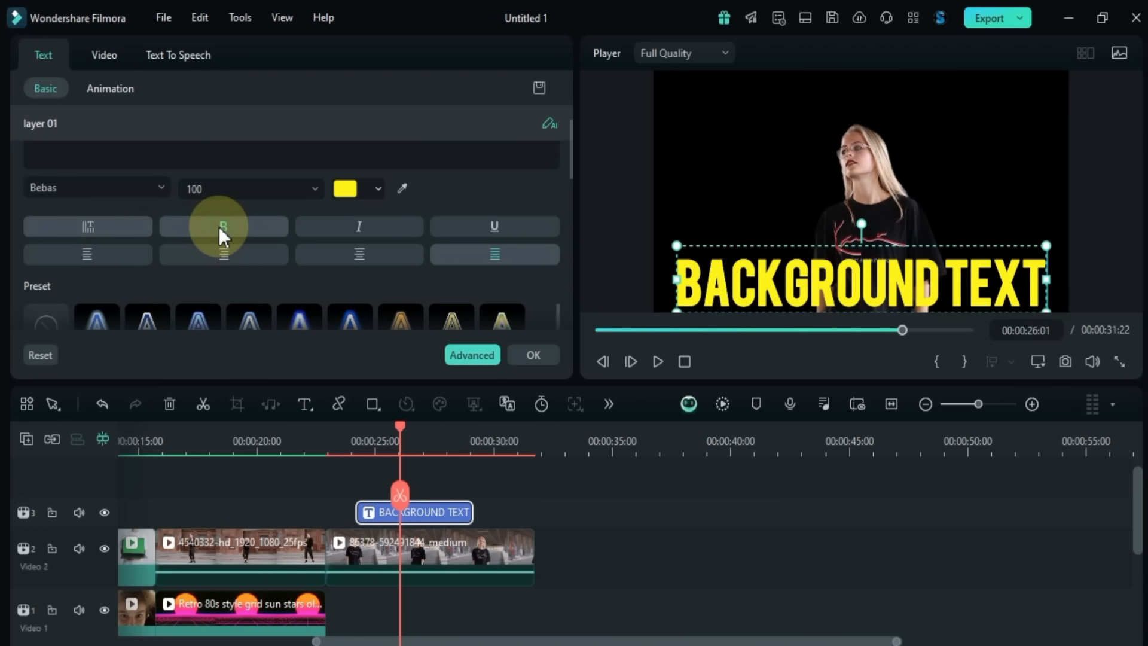
click(369, 227)
click(368, 228)
click(518, 225)
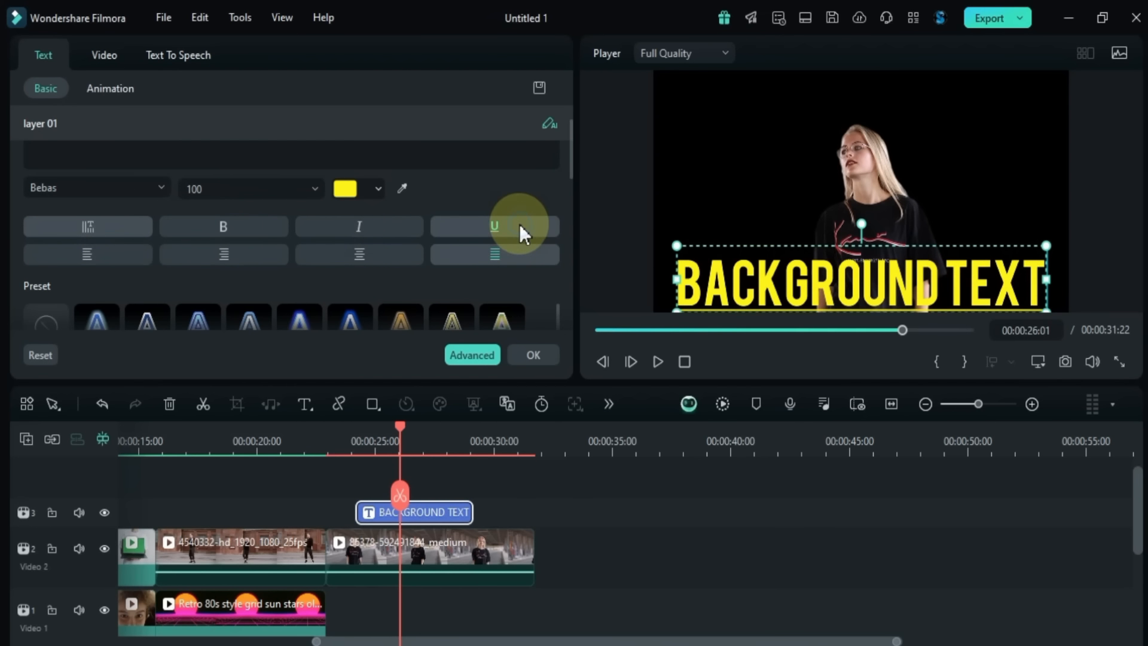
click(519, 224)
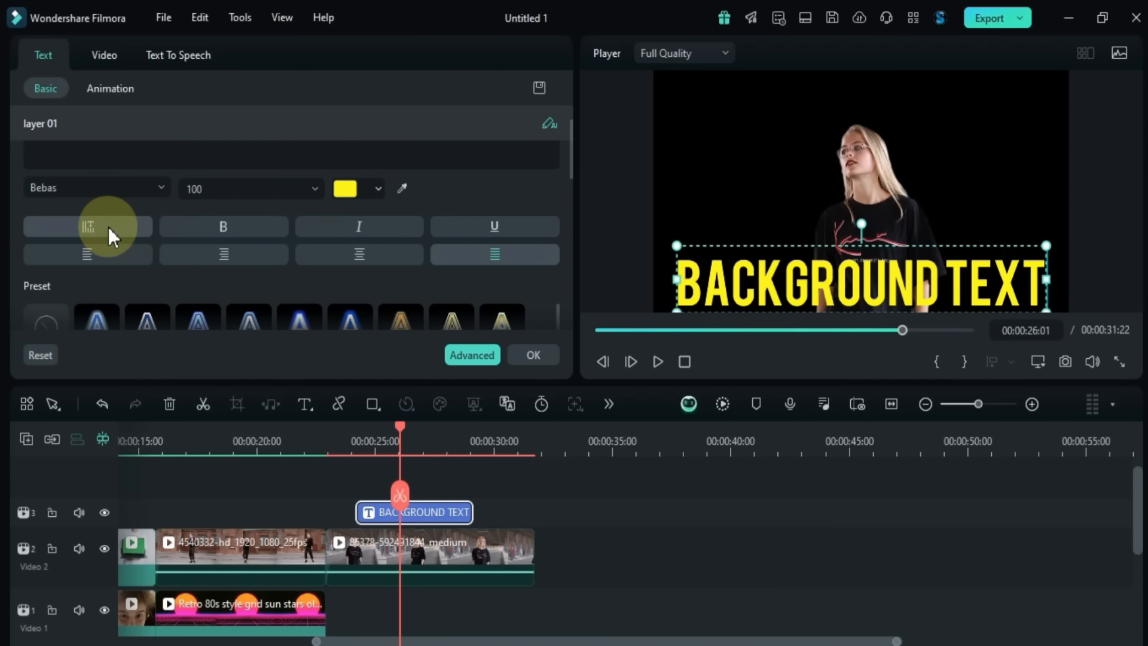
click(92, 228)
click(92, 227)
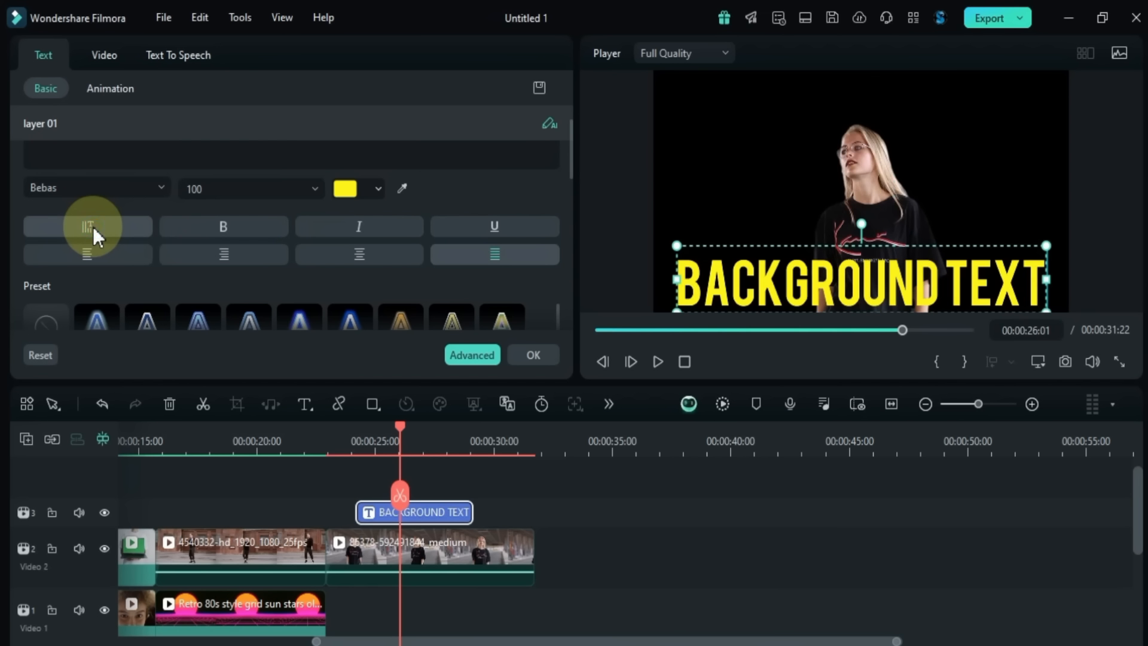
Step: Try several text presets on the title, including blue glow, white-outlined orange gradient, solid orange and orange outline styles
scroll(281, 244, down, 2)
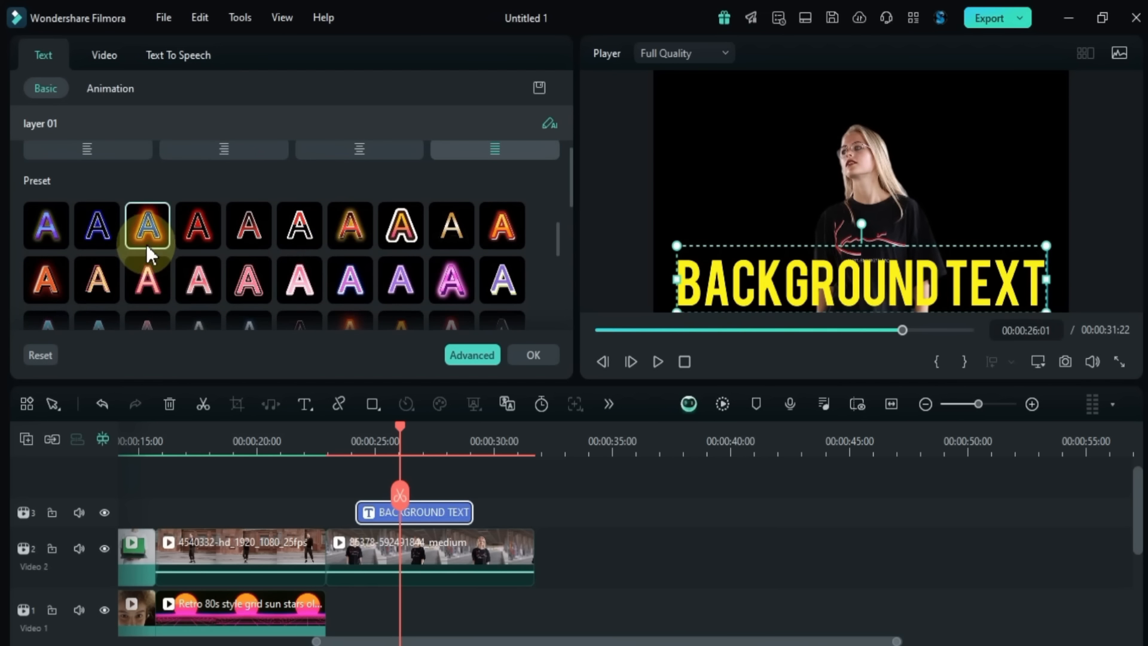
click(146, 244)
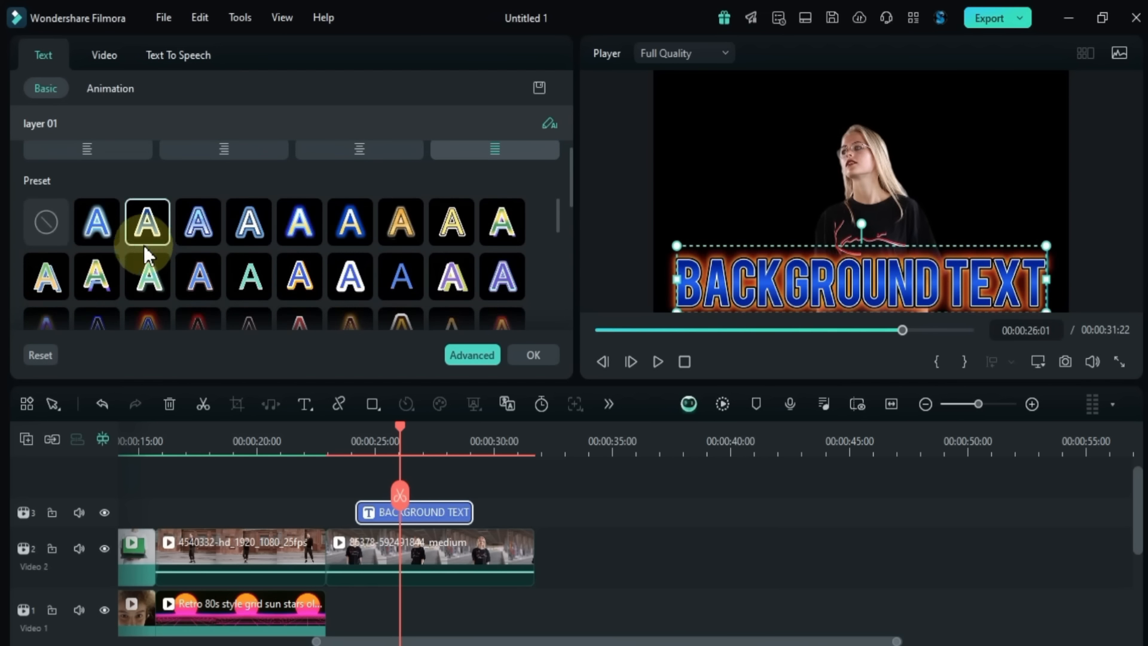
click(96, 227)
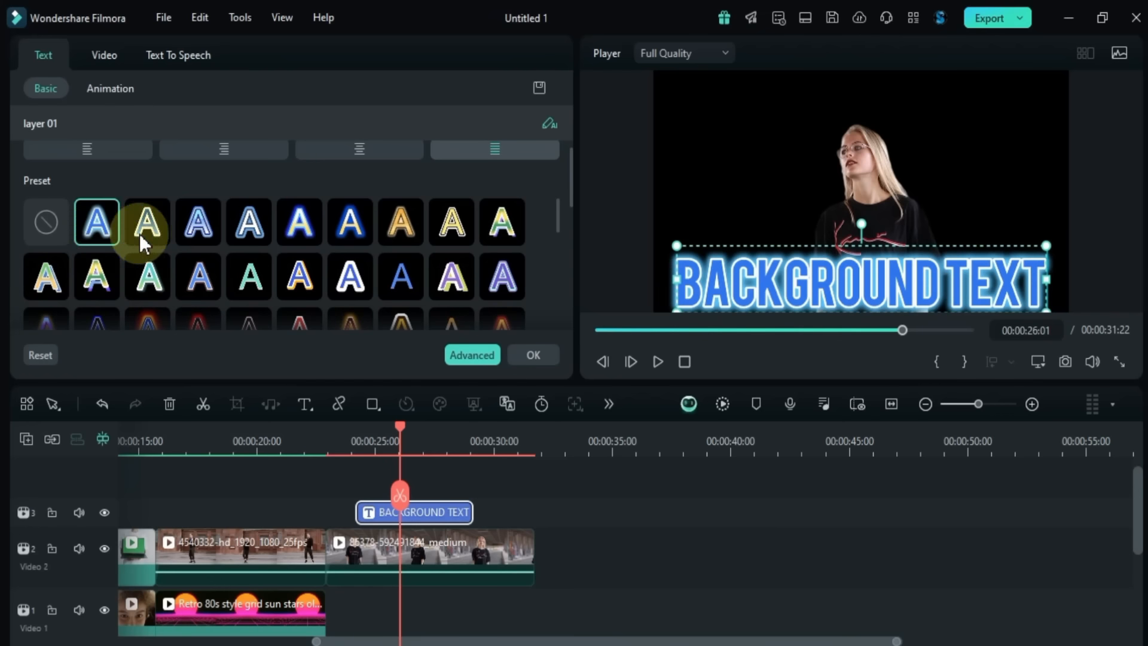
click(241, 233)
click(474, 248)
scroll(475, 248, down, 2)
click(400, 228)
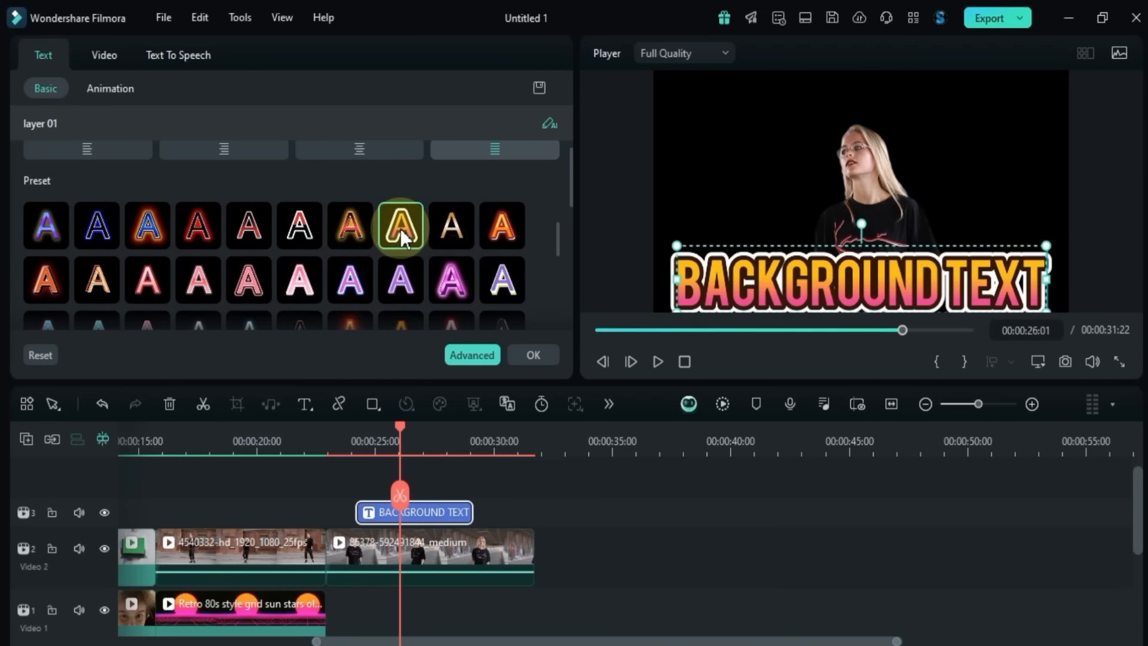
click(57, 276)
scroll(249, 274, down, 2)
click(350, 232)
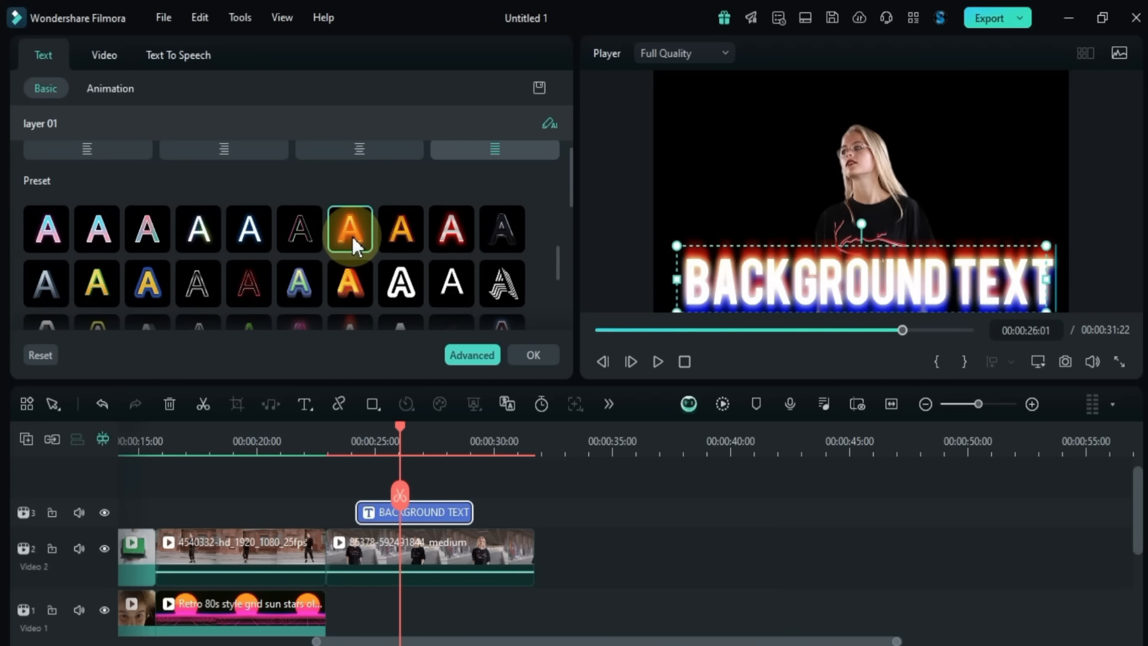
click(404, 243)
scroll(403, 243, down, 2)
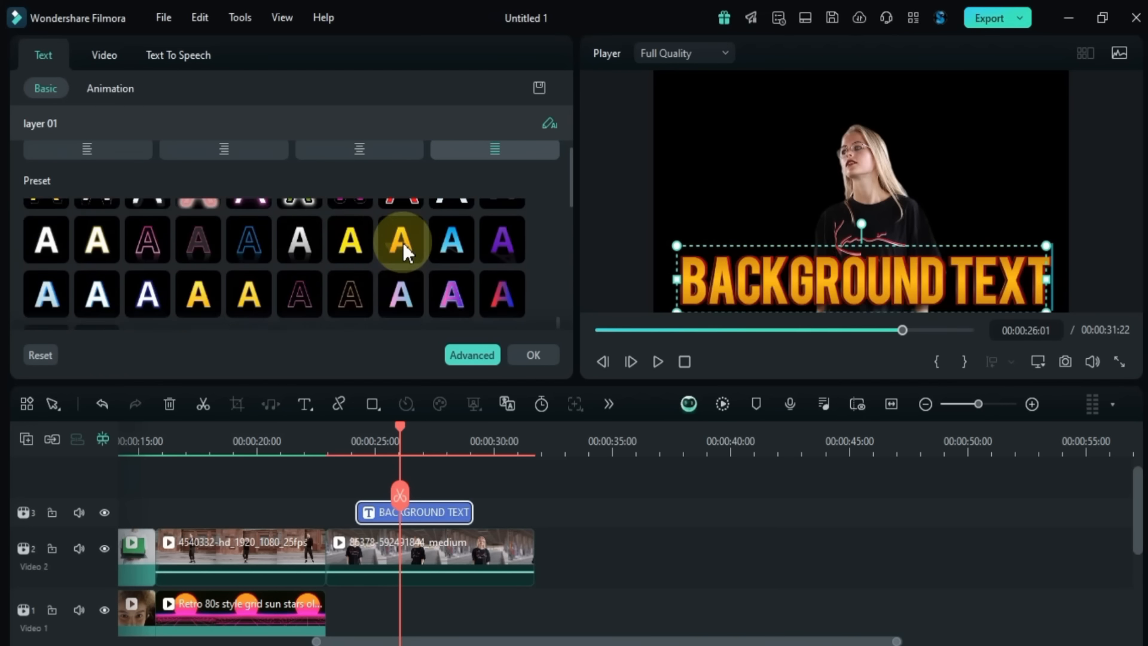
scroll(269, 295, down, 1)
click(353, 278)
Step: Apply the text preset with glowing white letters and a red and blue halo to the title
scroll(354, 281, down, 3)
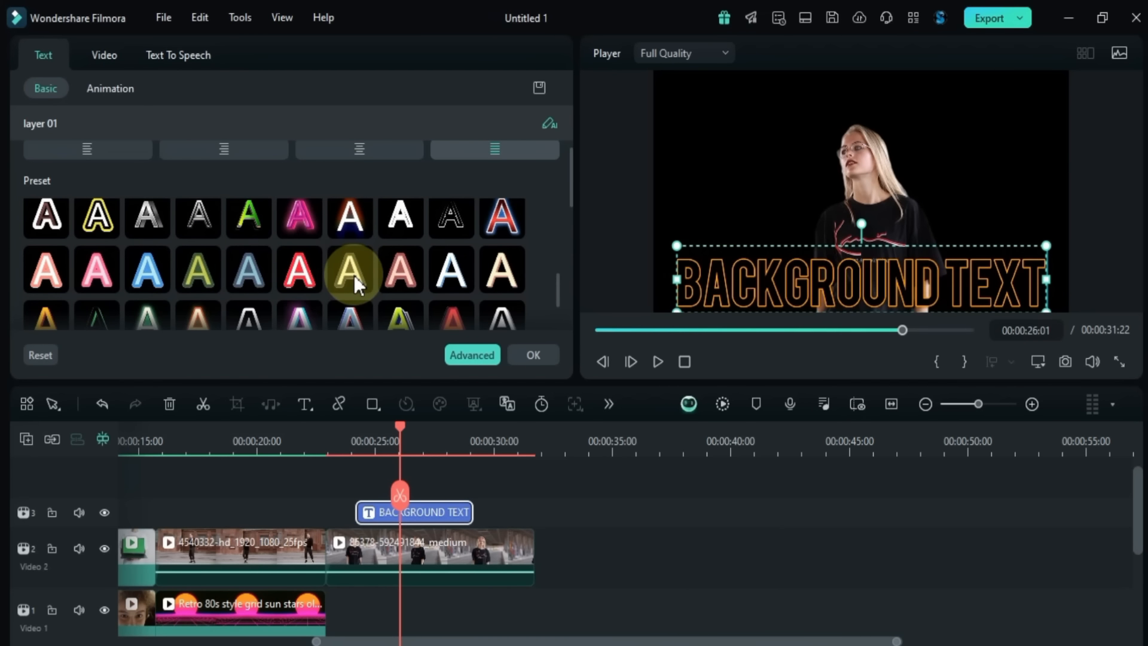
click(354, 235)
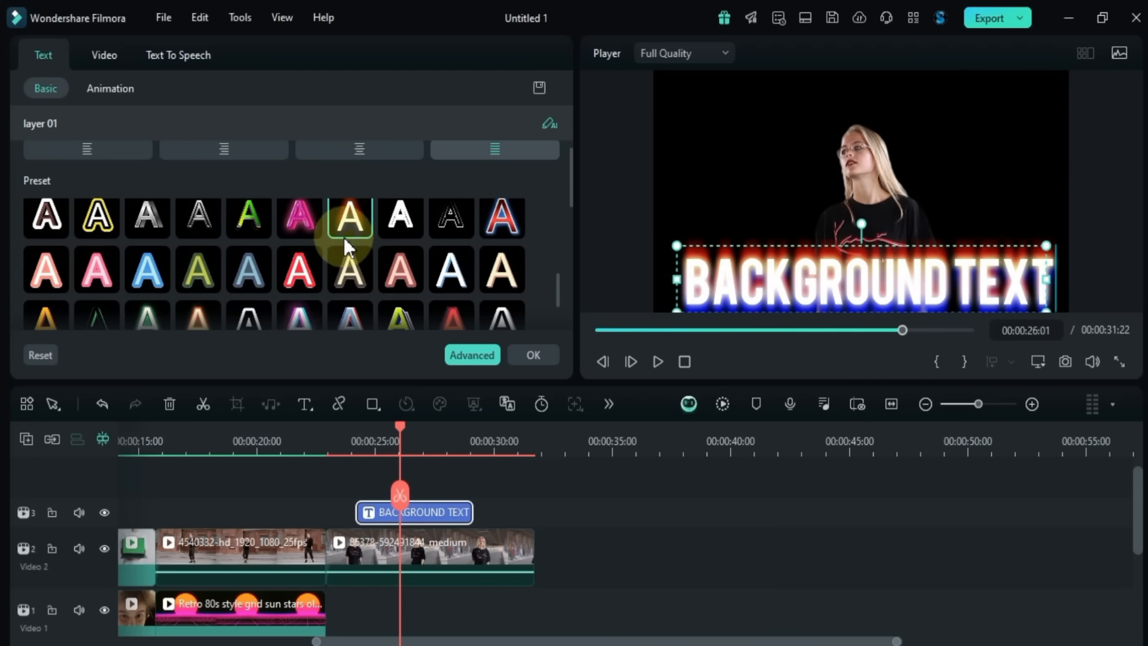
scroll(343, 239, up, 5)
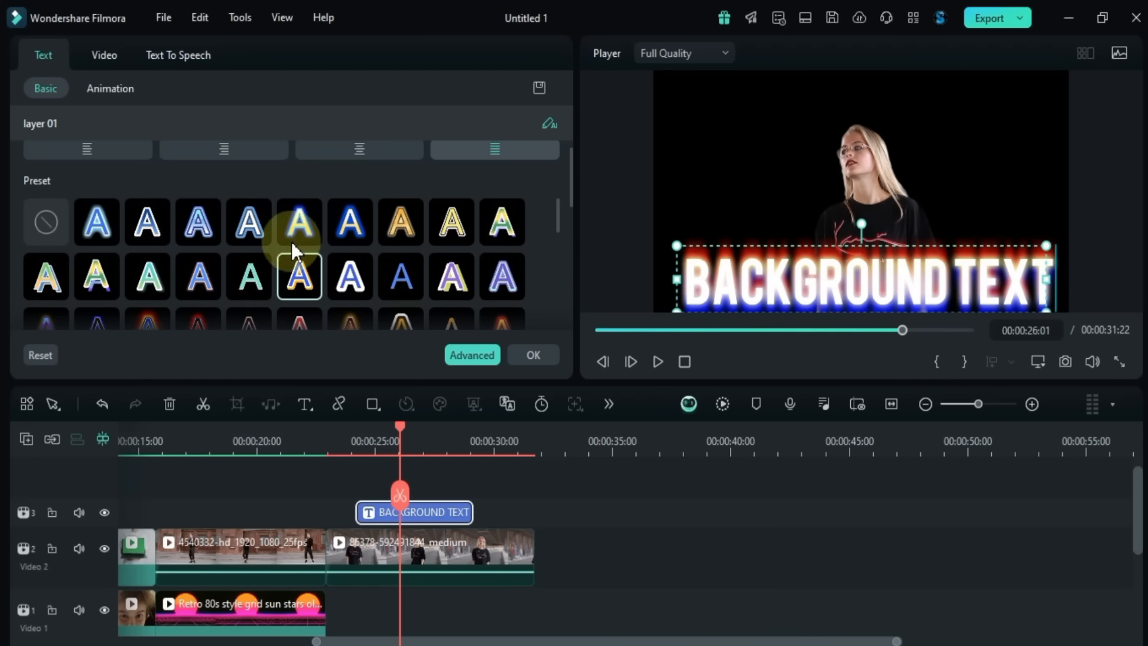
Step: Raise the title to a Y position of 444 px and select the blonde woman clip on Video 2
click(98, 57)
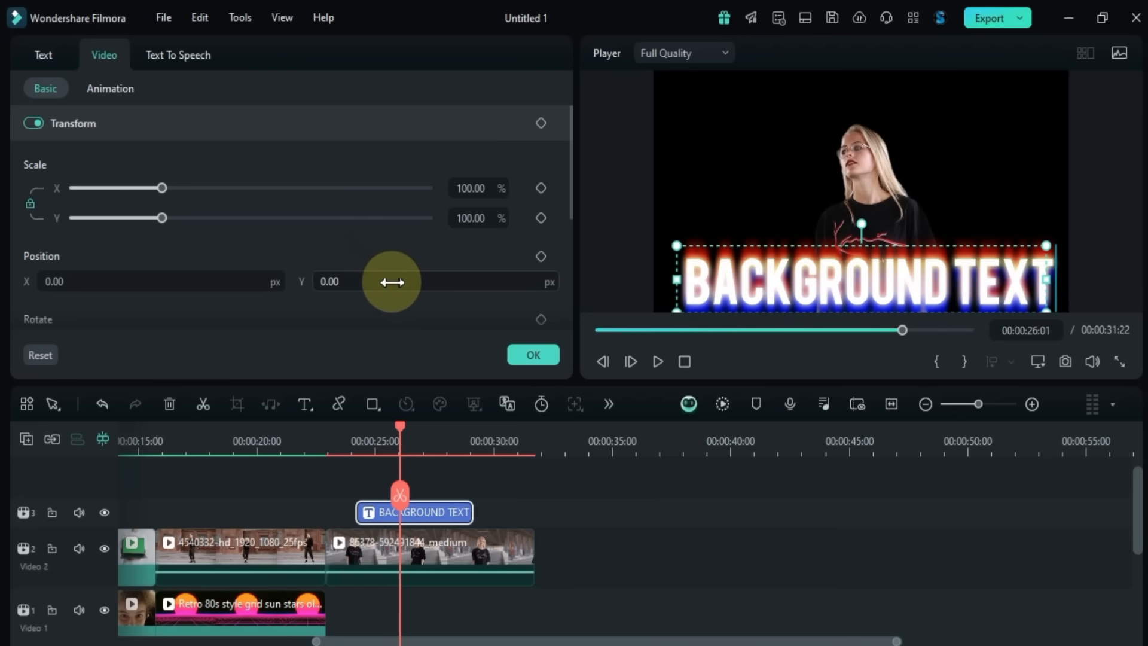
mouse_move(389, 279)
mouse_down()
mouse_move(402, 281)
mouse_move(393, 283)
mouse_up()
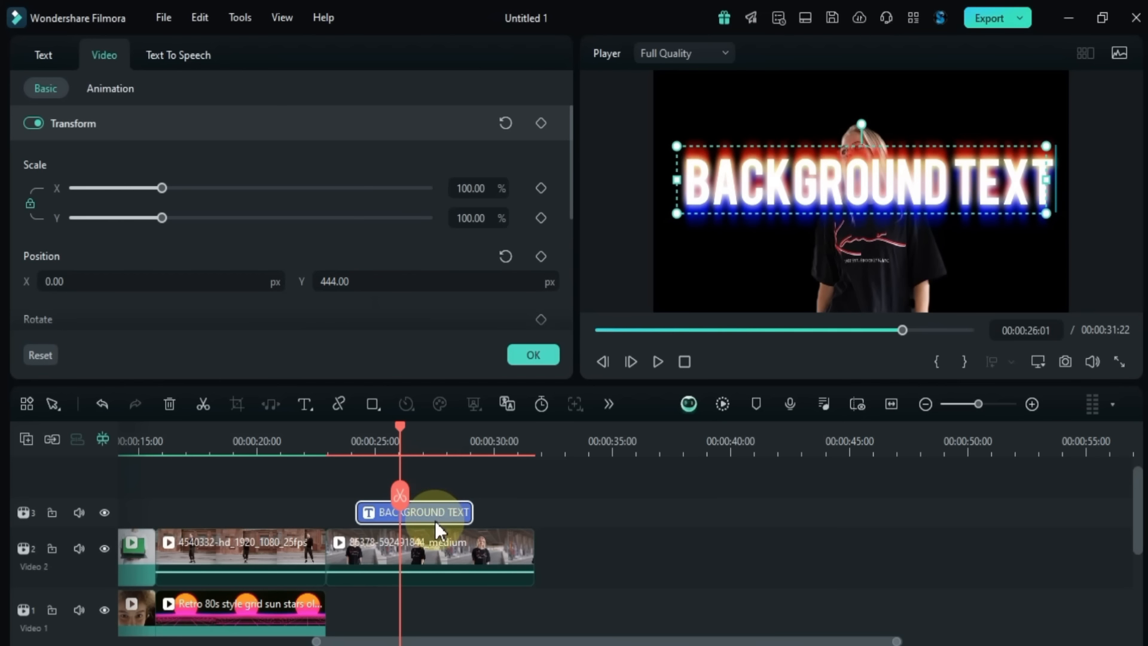
click(430, 558)
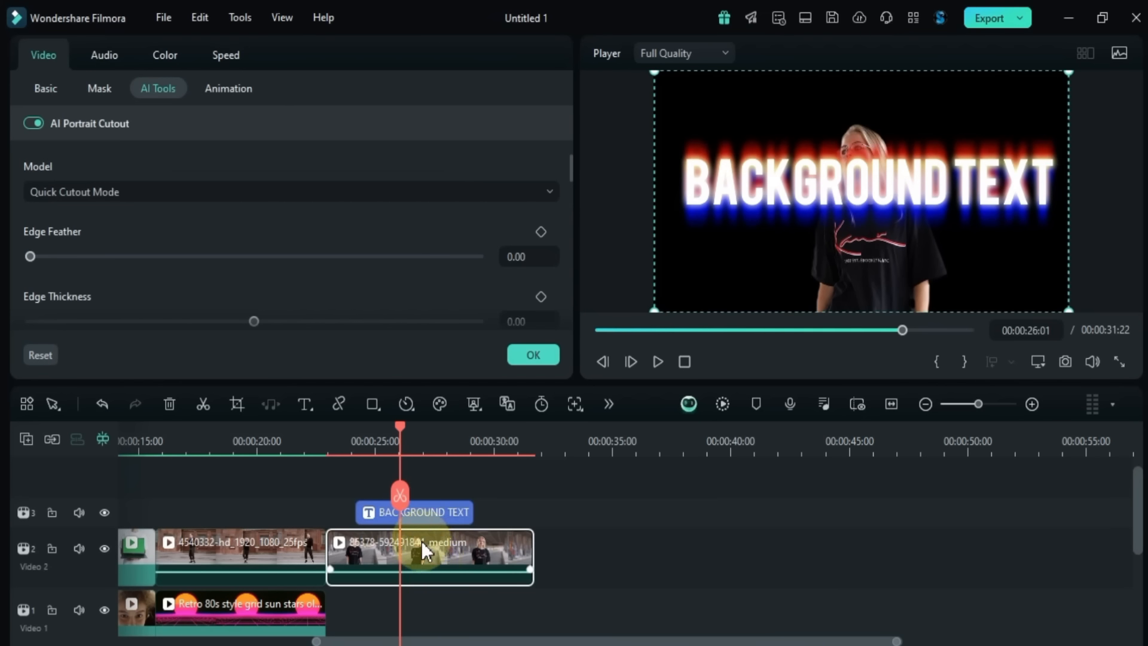
Step: Duplicate the blonde woman clip onto Video 1 and move the Video 2 original above the title onto Video 4
drag(421, 551, 421, 601)
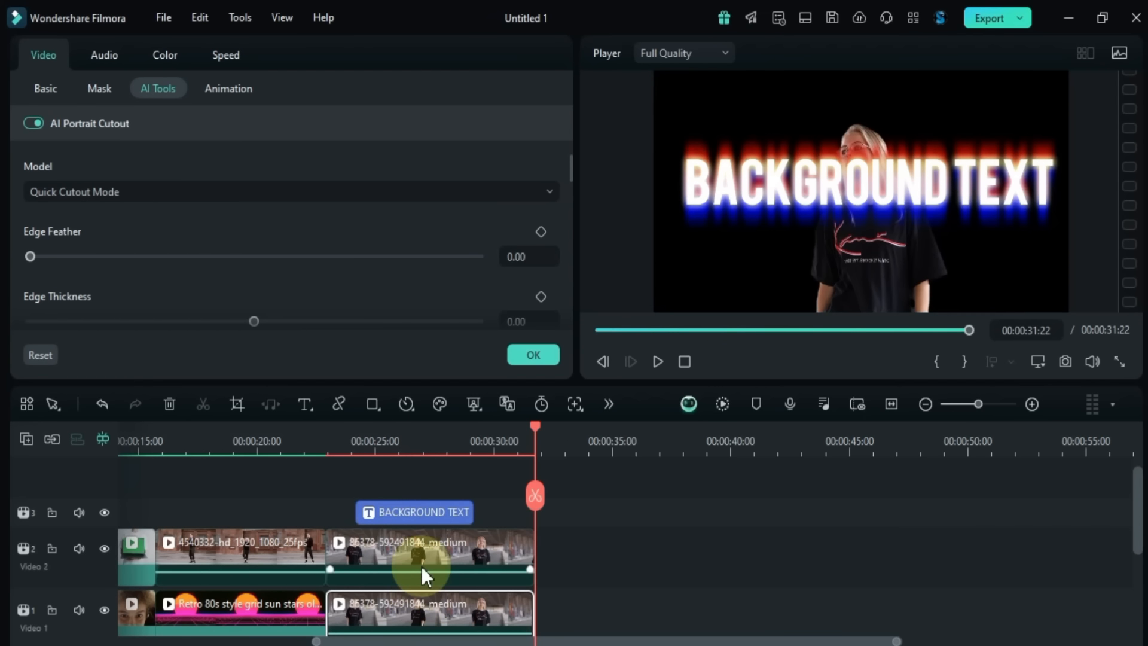
scroll(421, 566, down, 2)
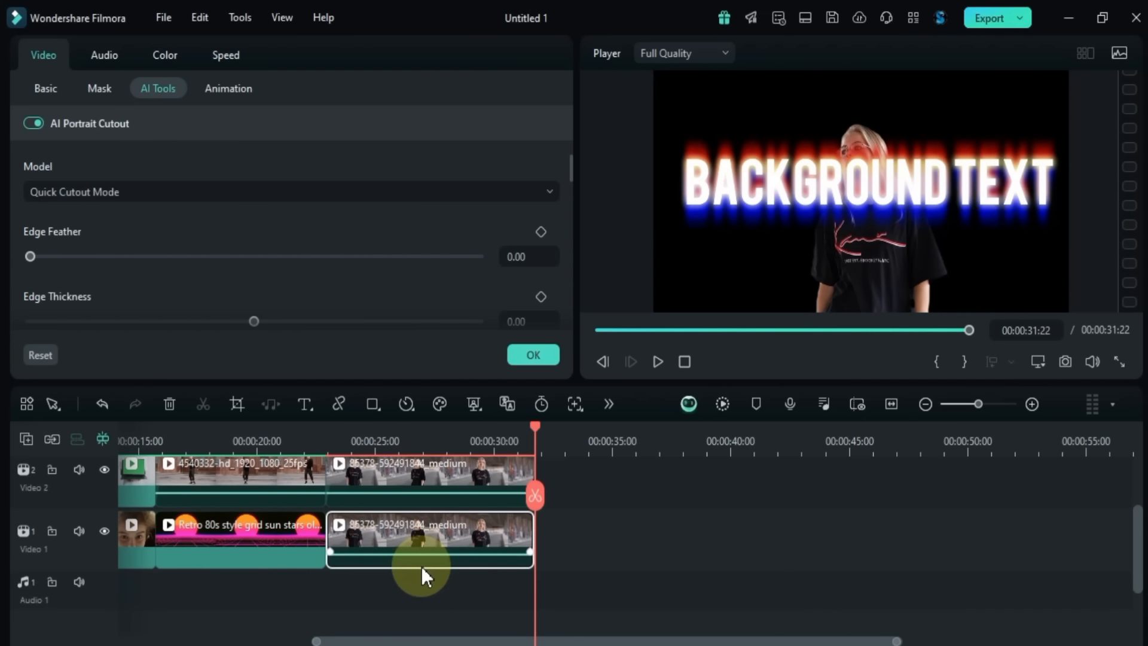
click(411, 446)
scroll(429, 546, up, 2)
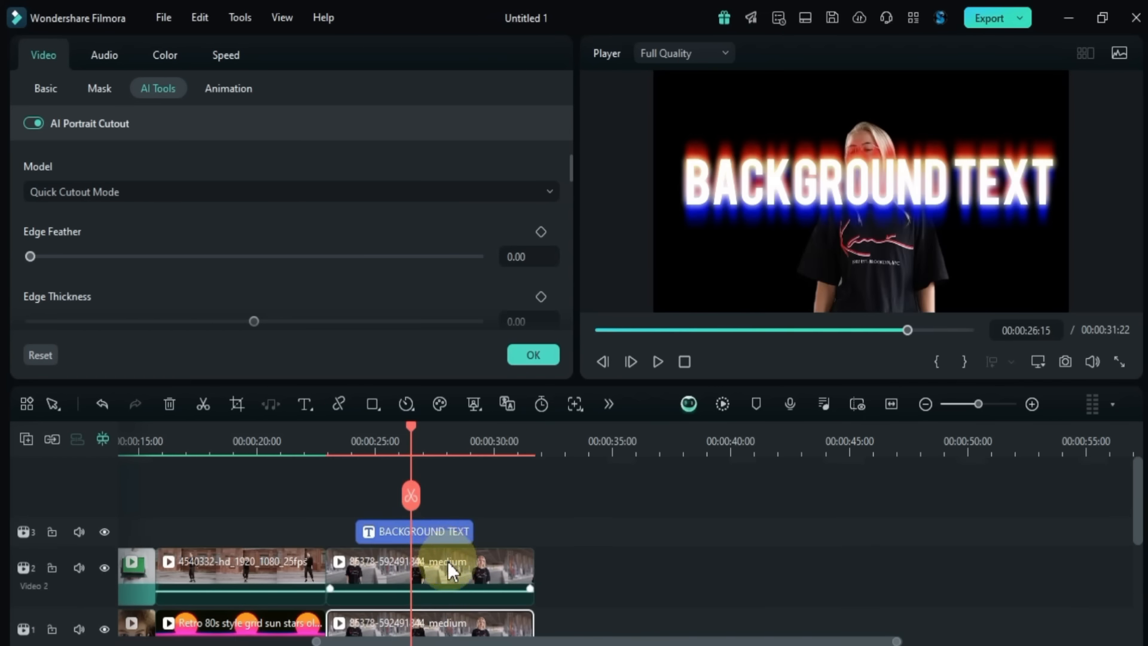
drag(447, 561, 446, 504)
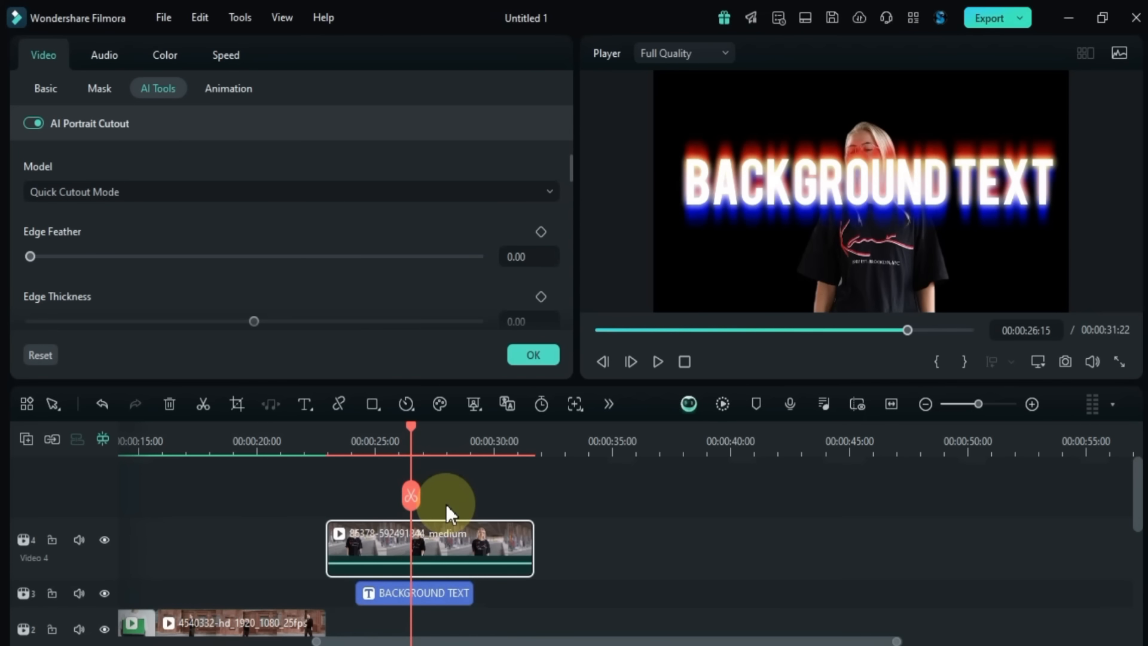
scroll(446, 529, down, 2)
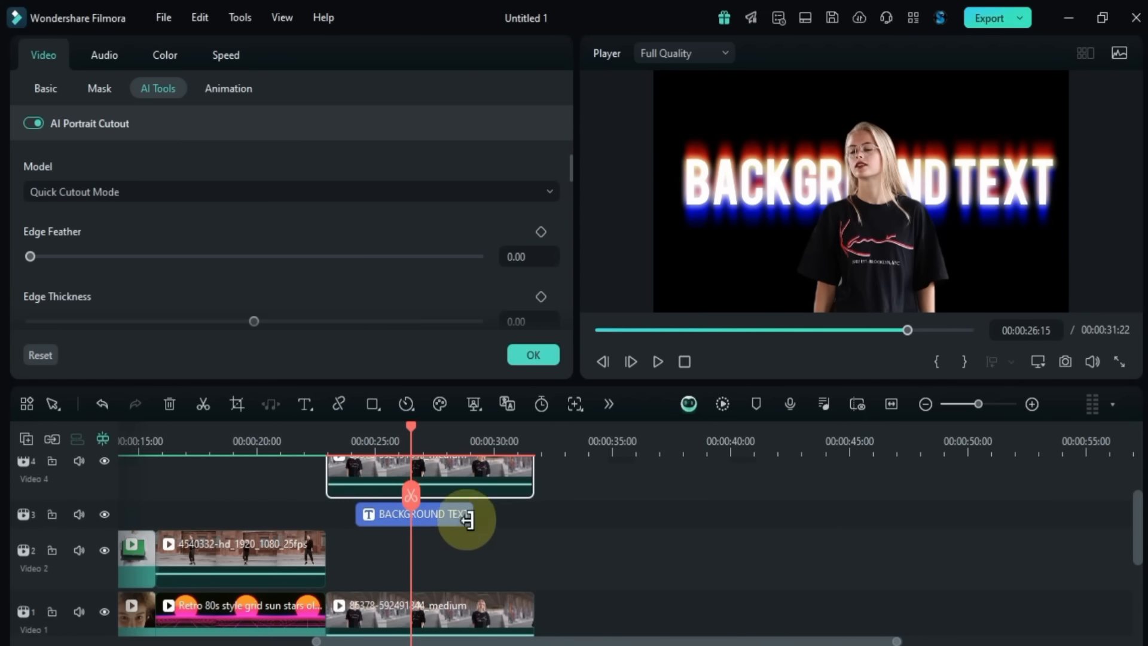
Step: Move the title and the upper woman clip down to Video 2 and Video 3, extending the title to the woman clip's full length
drag(564, 483, 436, 530)
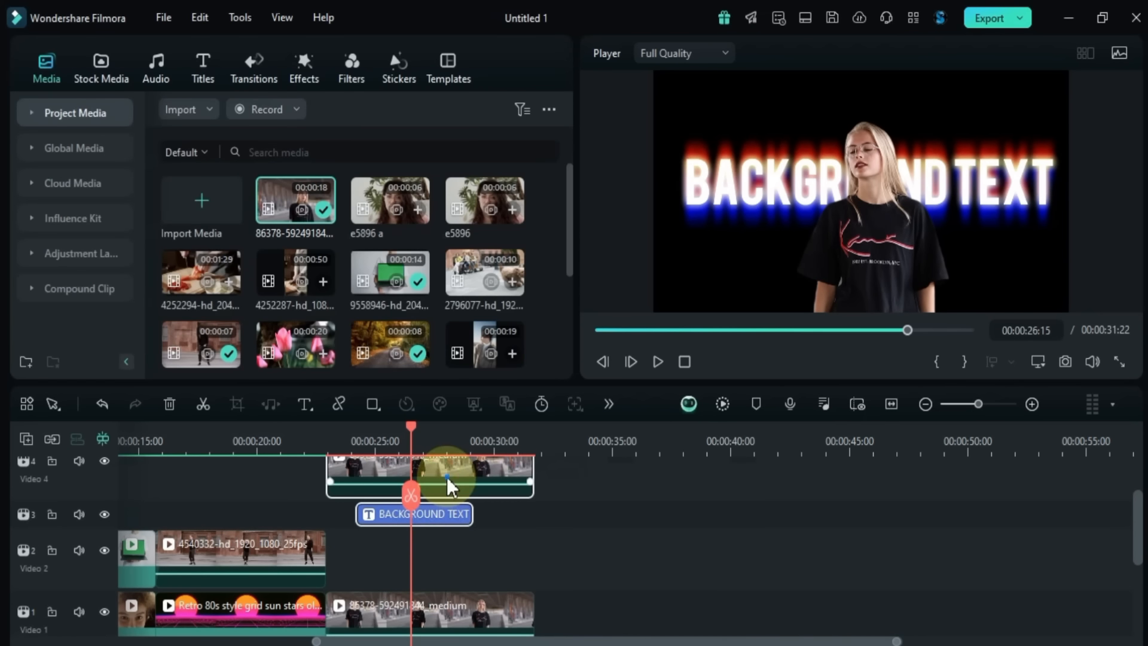
drag(441, 480, 531, 557)
click(430, 558)
scroll(482, 564, down, 2)
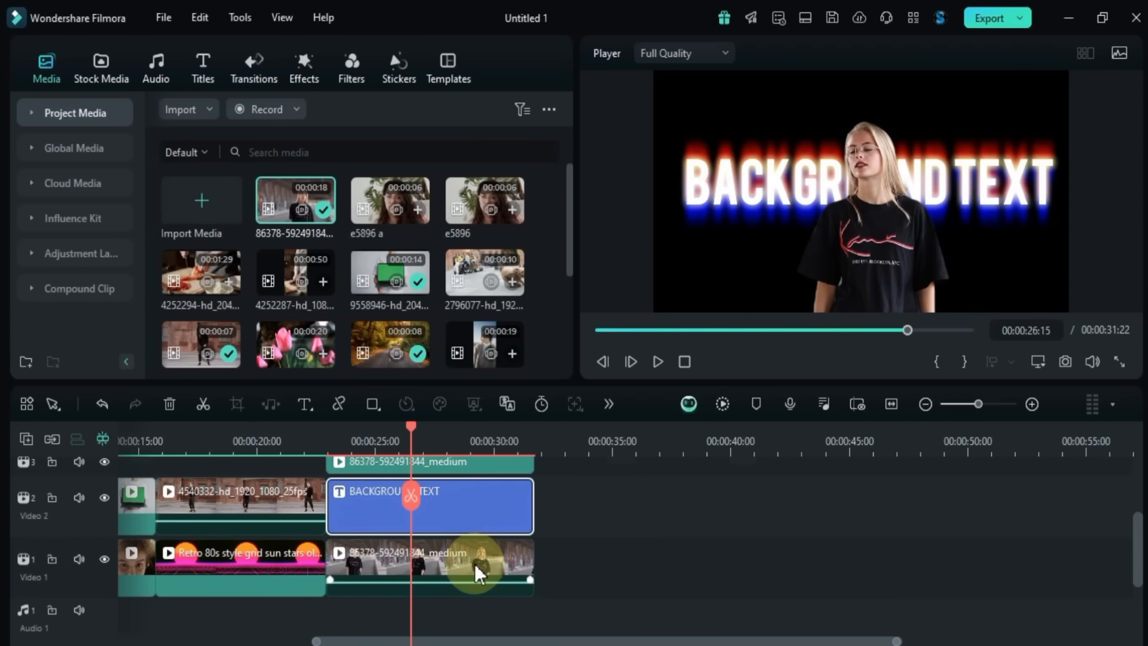
Step: Turn off AI Portrait Cutout for the woman clip on Video 1 and move the playhead to 00:00:23:25
click(477, 571)
double_click(476, 571)
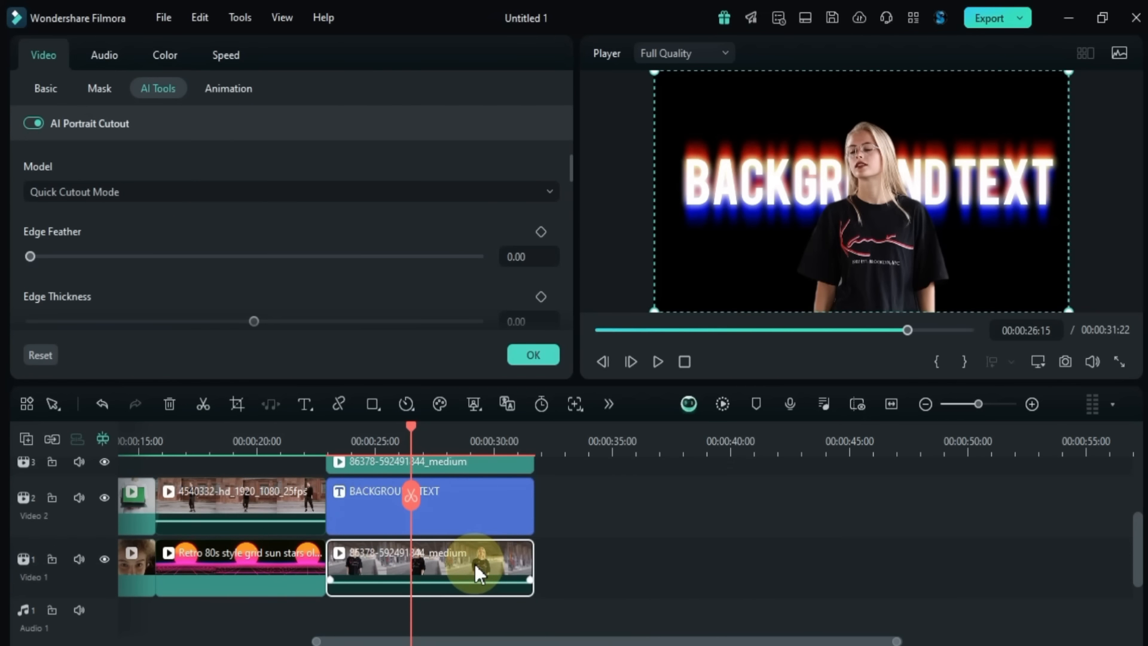
scroll(231, 254, up, 2)
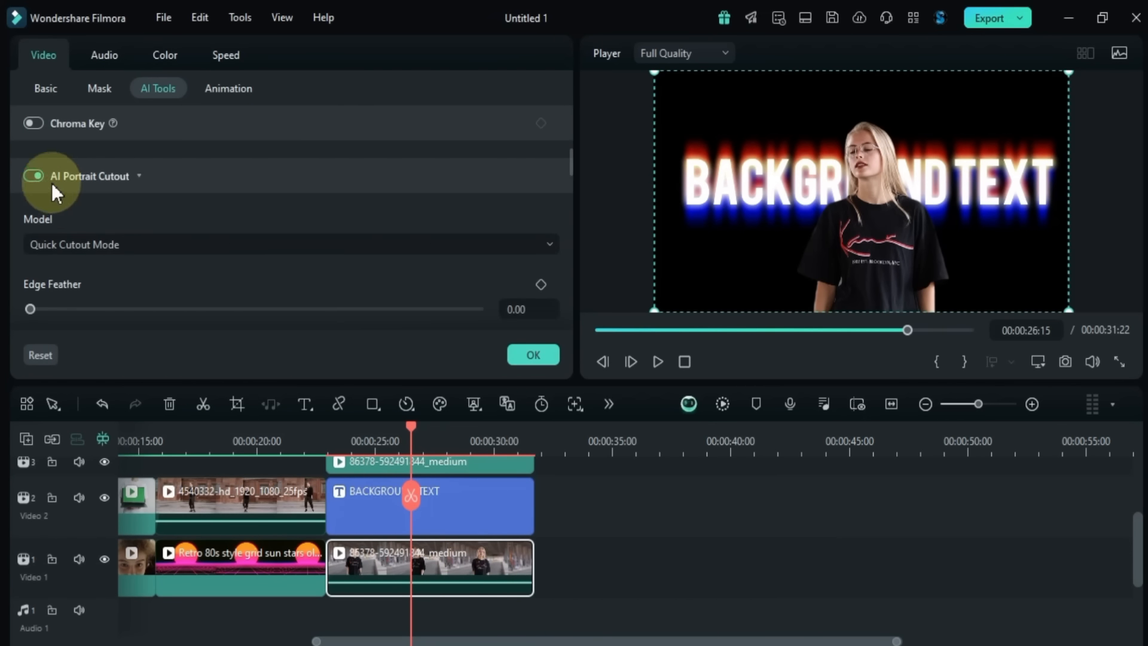
click(33, 176)
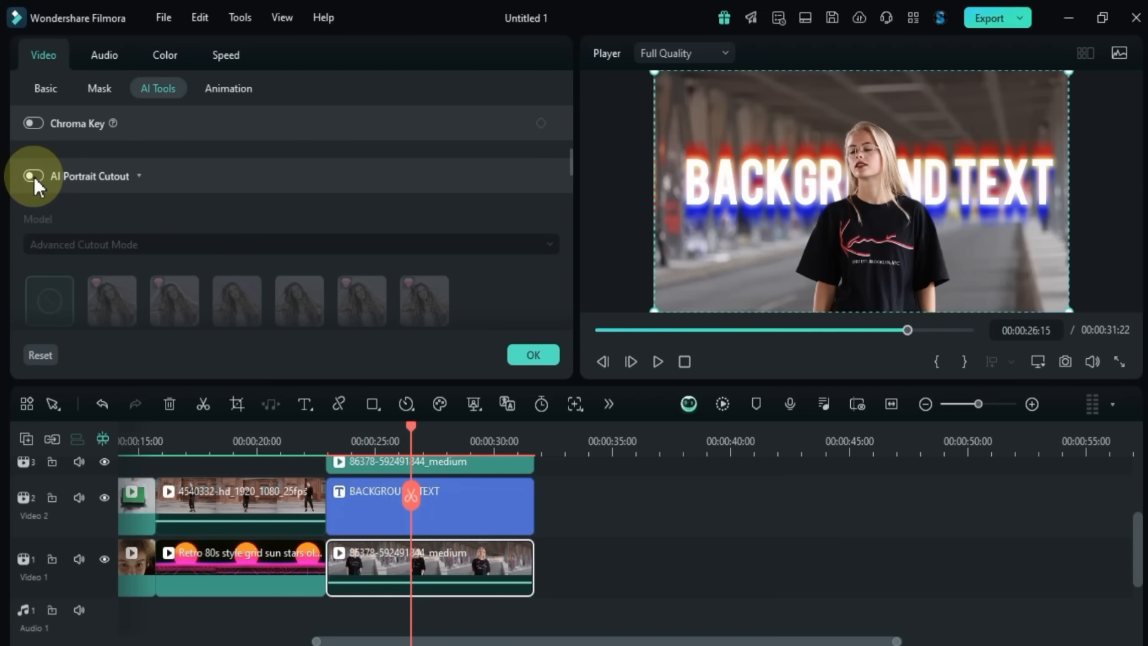
scroll(433, 543, up, 3)
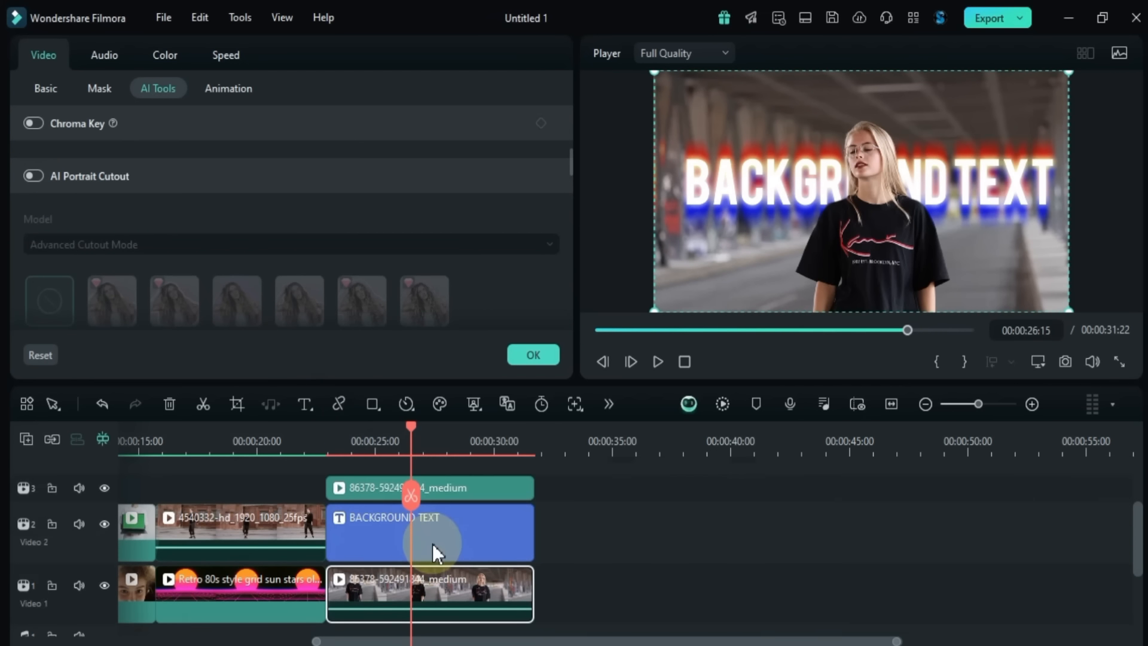
drag(424, 450, 348, 458)
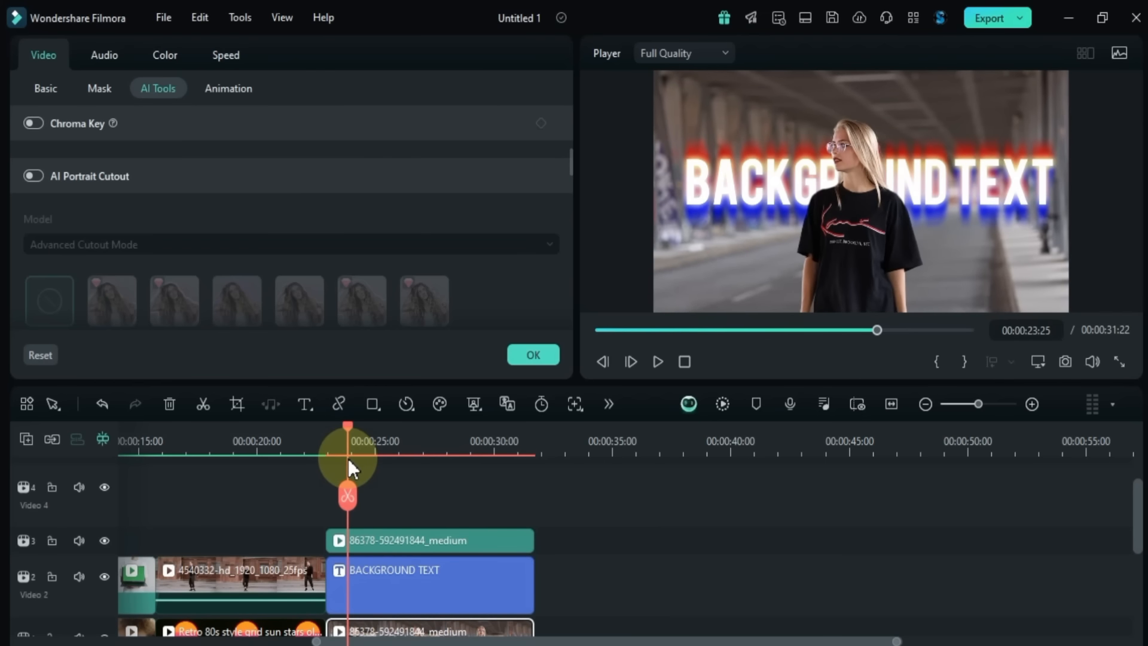
click(408, 493)
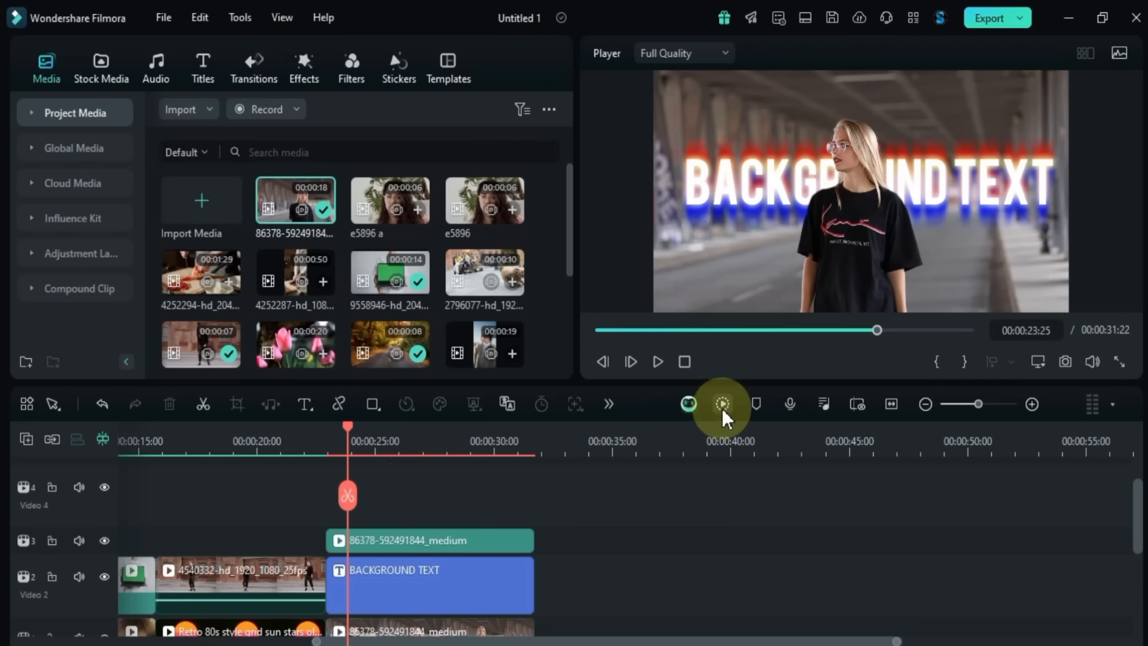
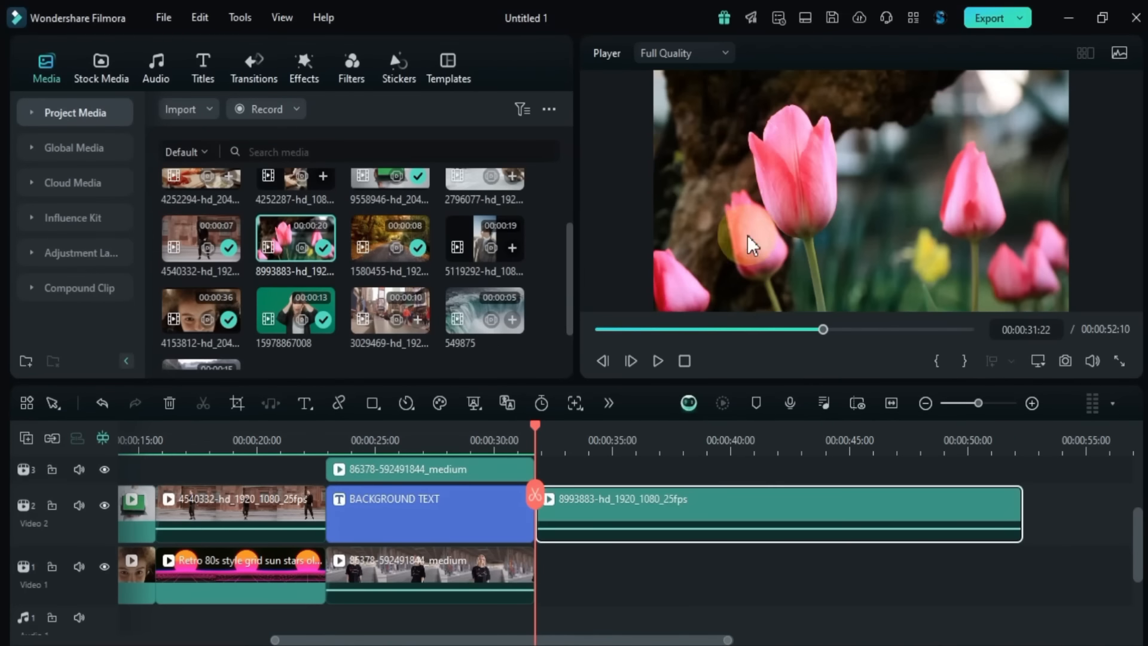
Step: Play the tulip clip to 00:00:37:04, split it there and delete the remaining part
key(space)
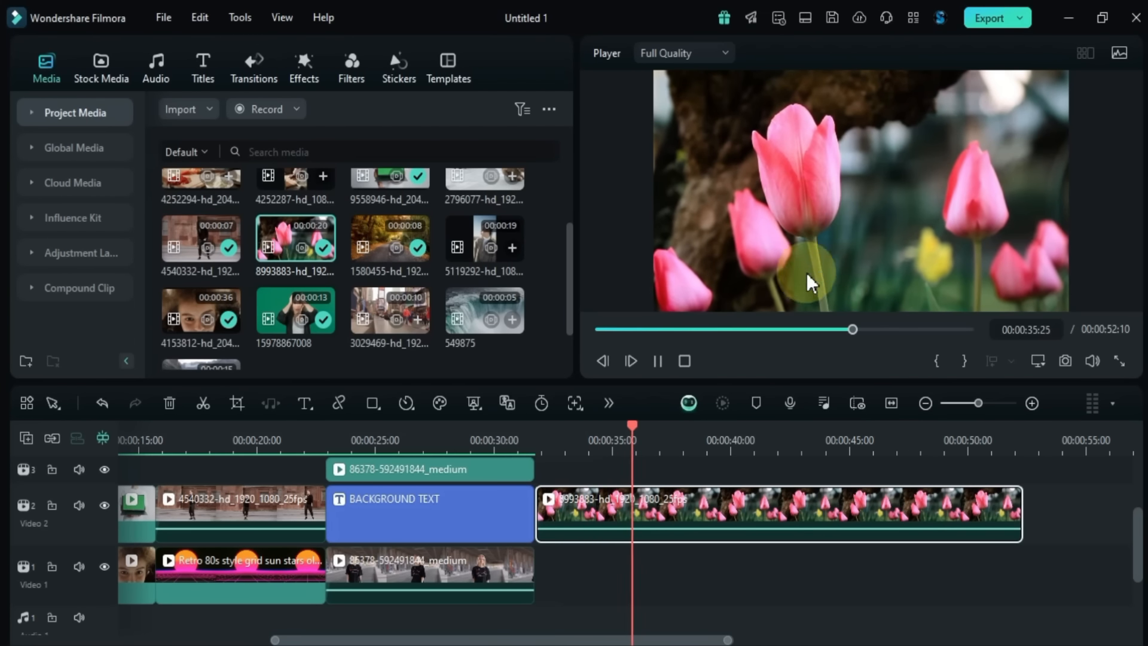
key(space)
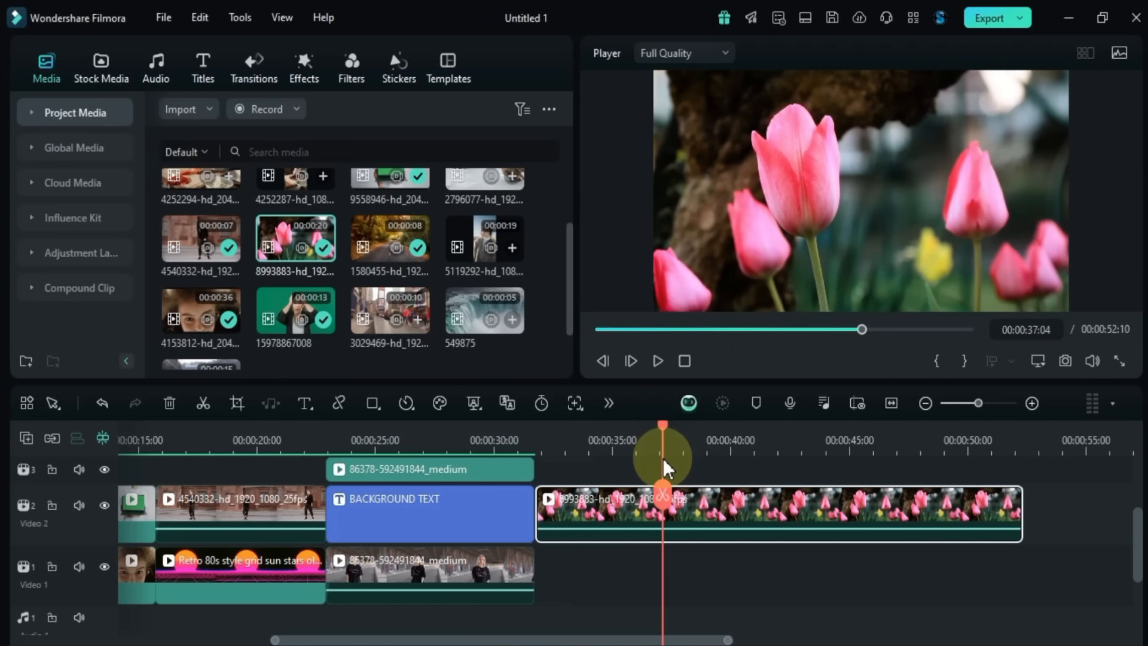
click(661, 495)
click(688, 498)
key(Delete)
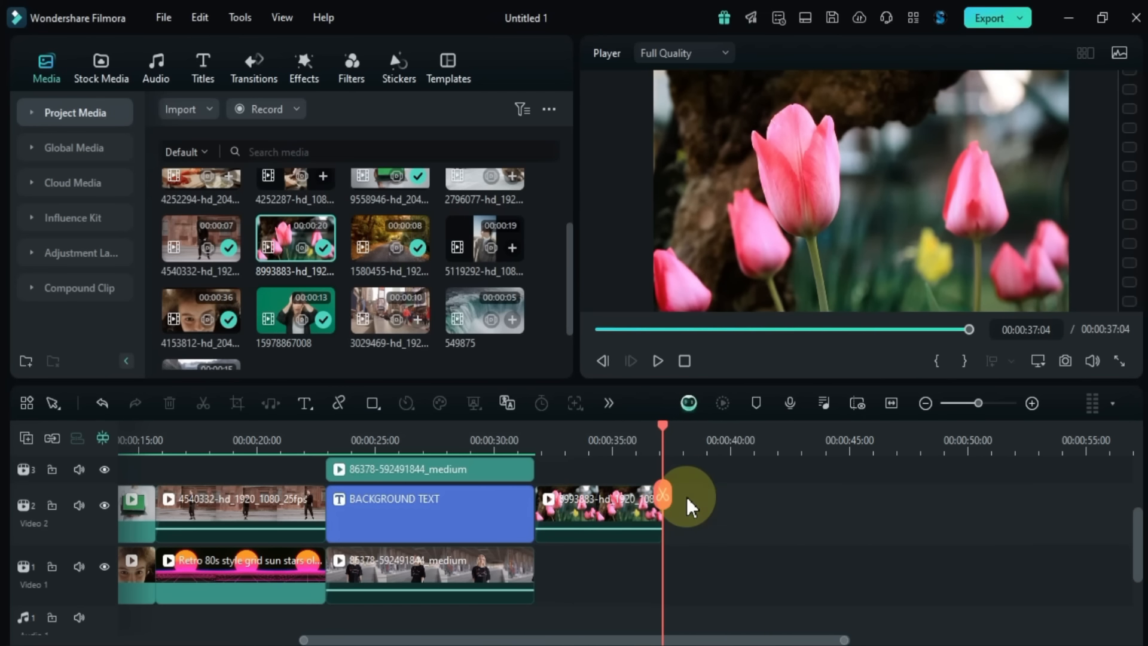
Step: Place the playhead at 00:00:32:24 and open Smart Cutout for the tulip clip
click(560, 440)
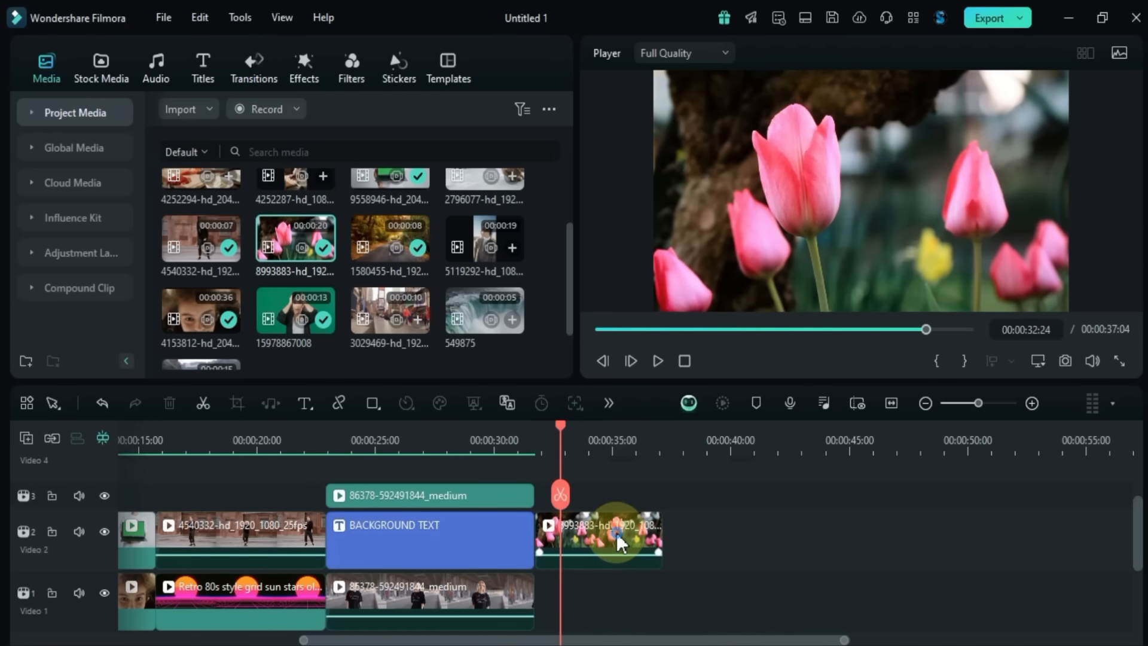
double_click(616, 533)
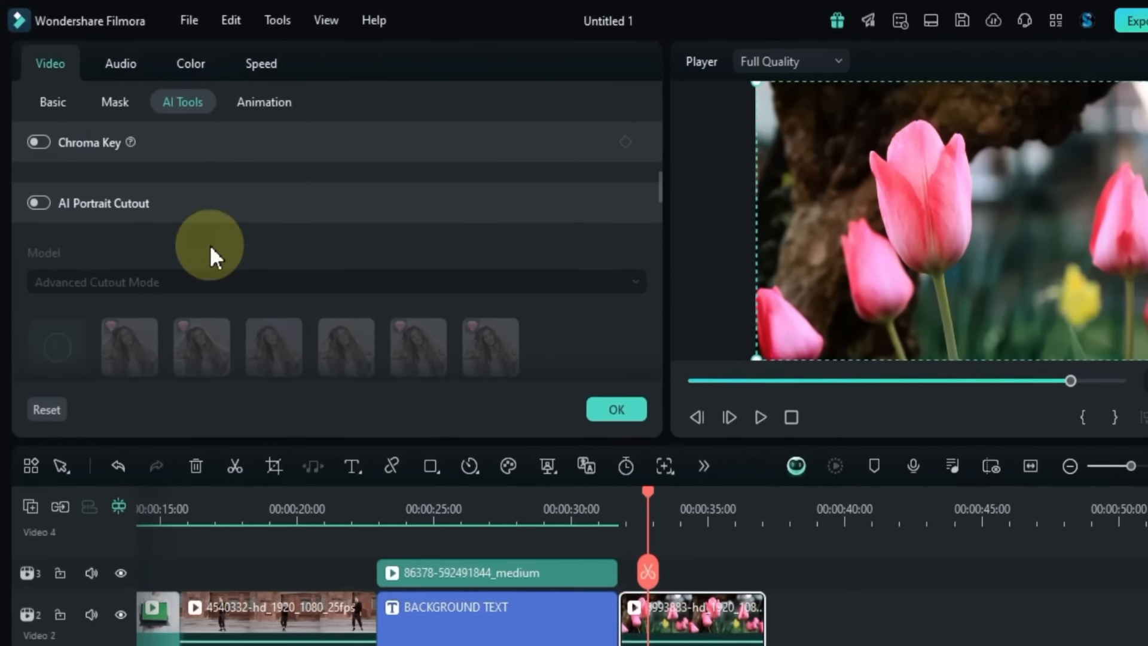
scroll(190, 219, down, 4)
click(210, 242)
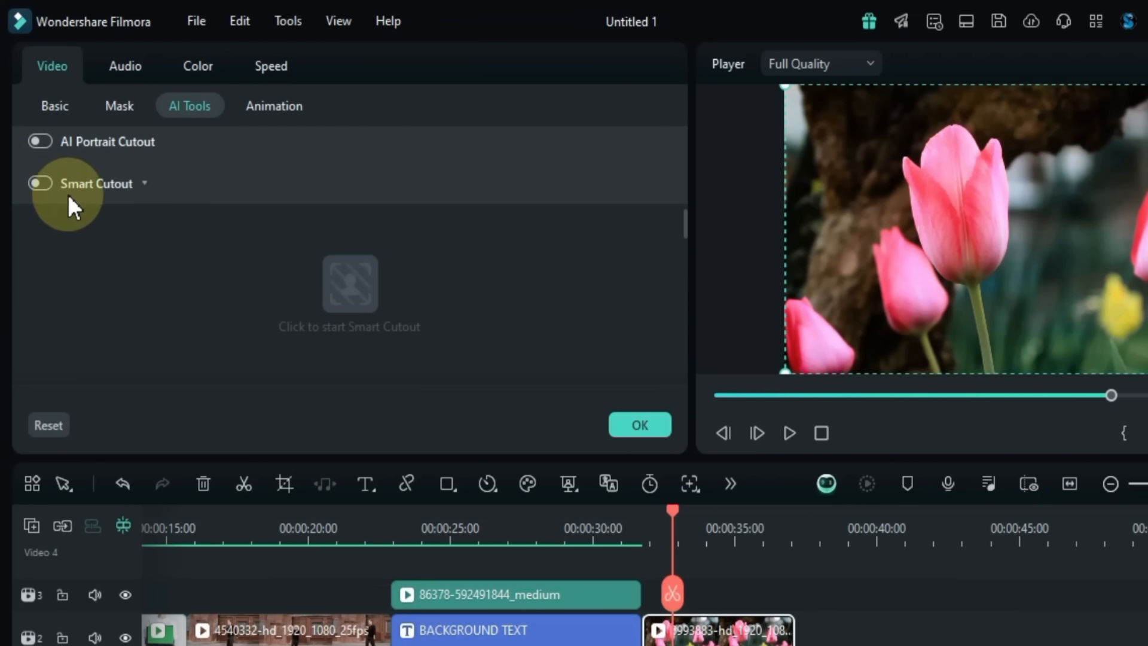
click(566, 485)
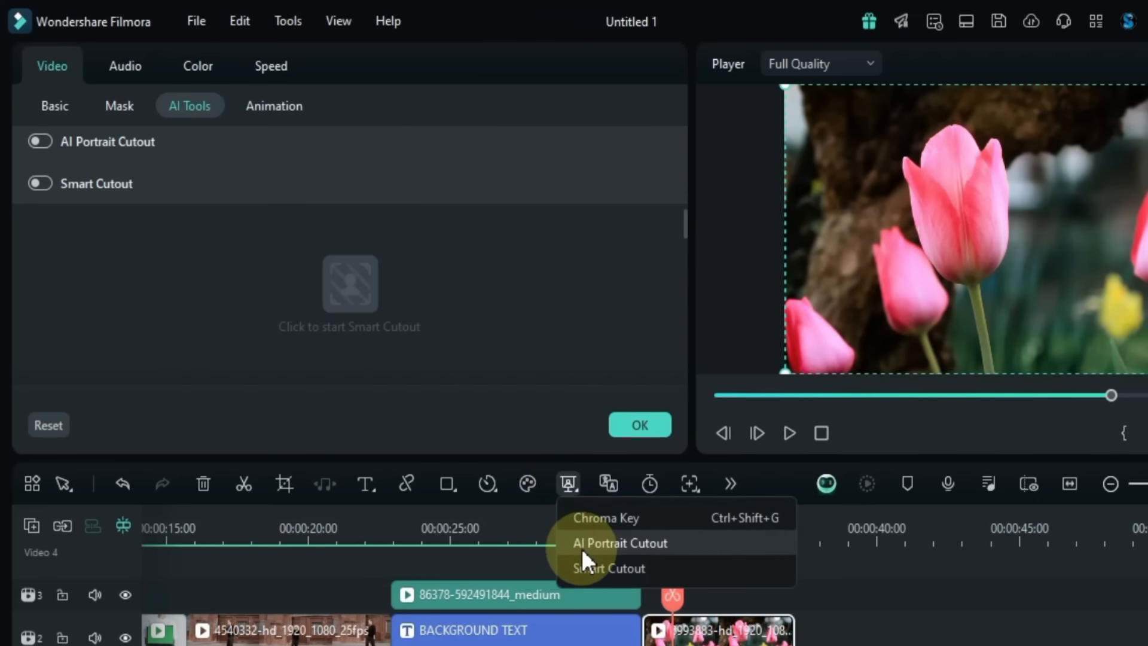
click(683, 566)
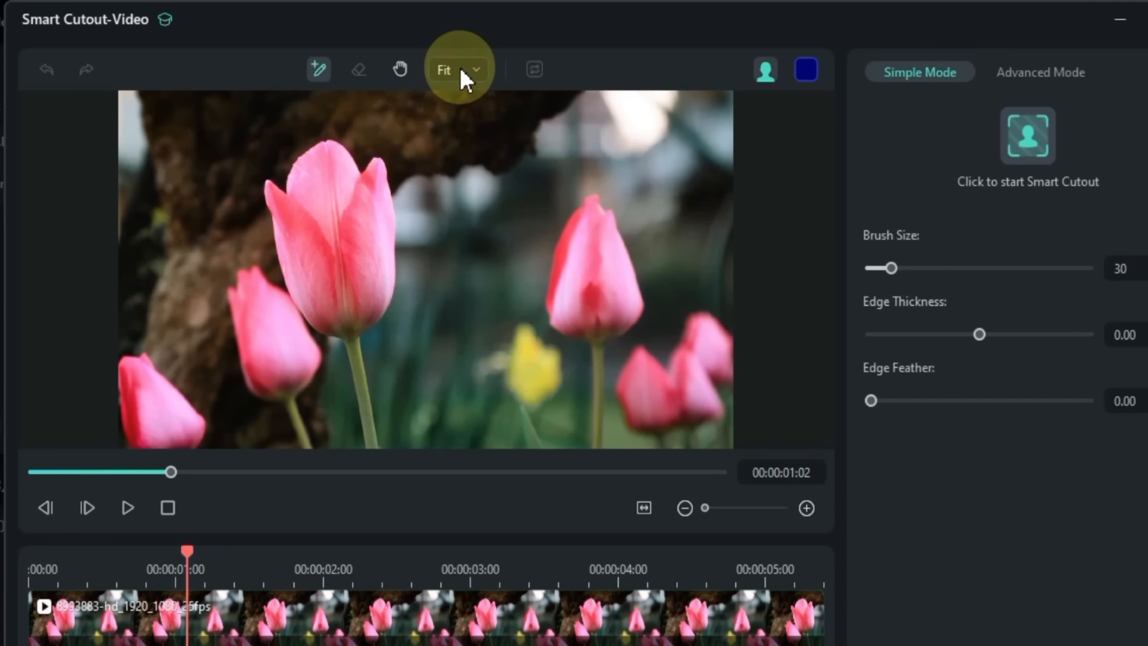
Step: Examine the tulips at 50% zoom by panning around the preview, and restore the zoom to Fit
click(458, 70)
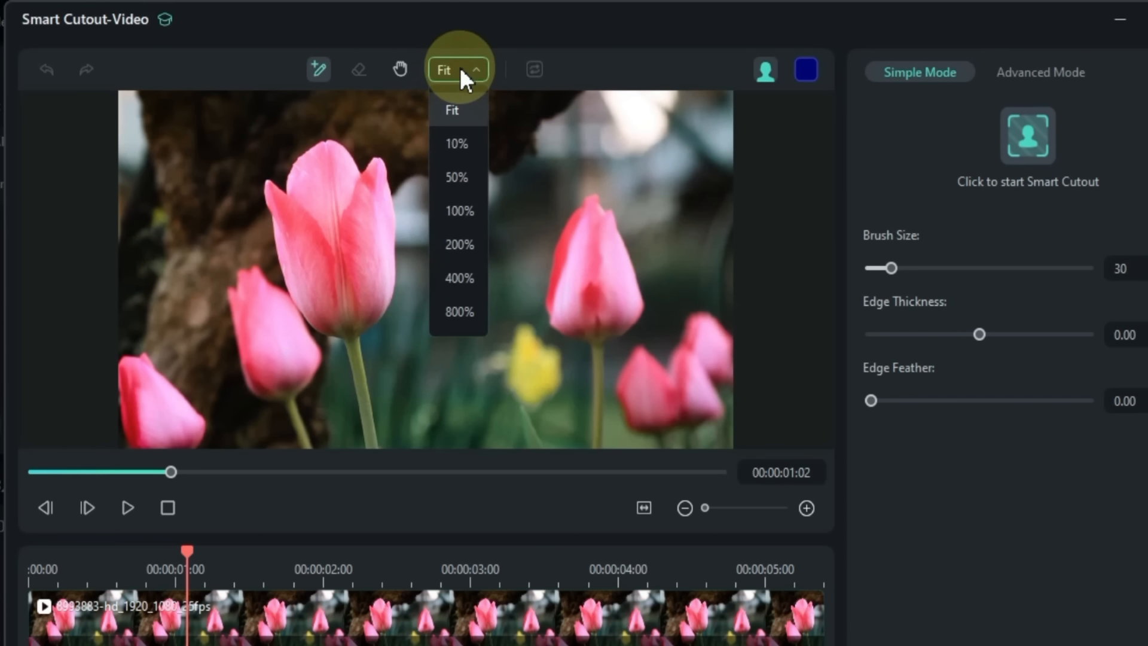
click(473, 177)
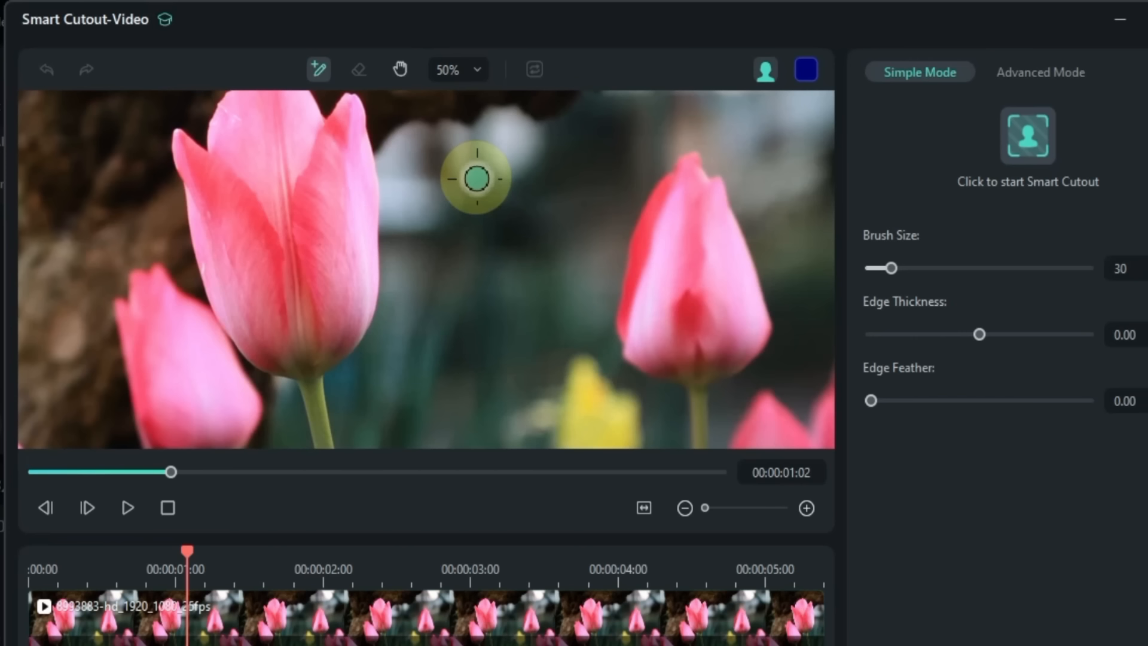
click(400, 69)
drag(352, 154, 605, 13)
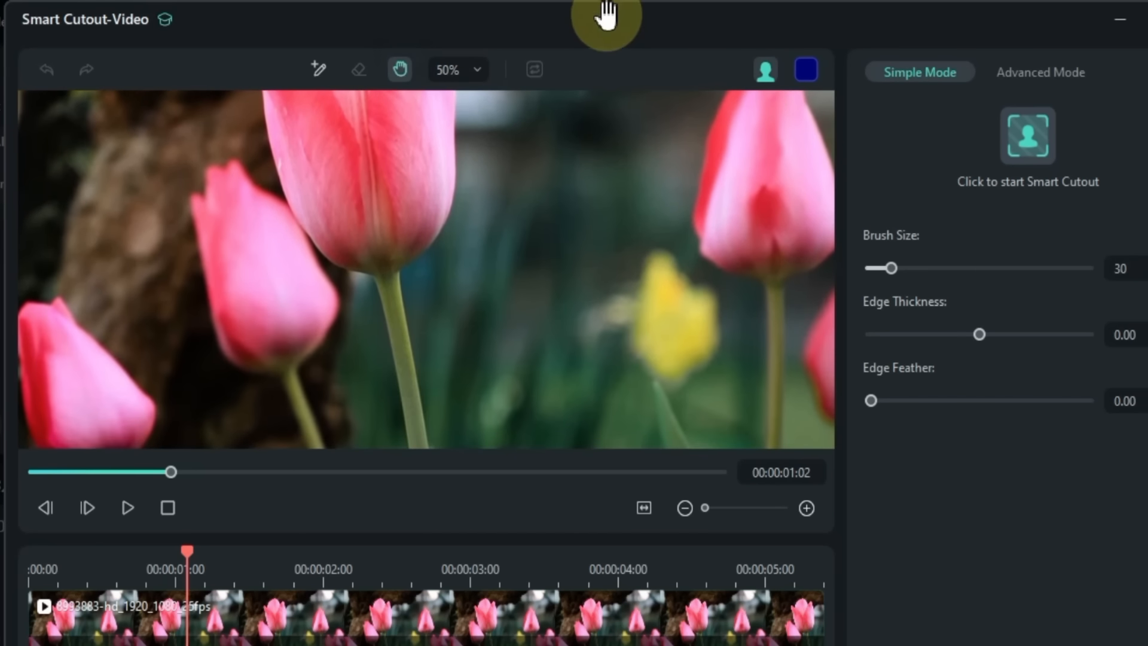
drag(597, 133, 597, 30)
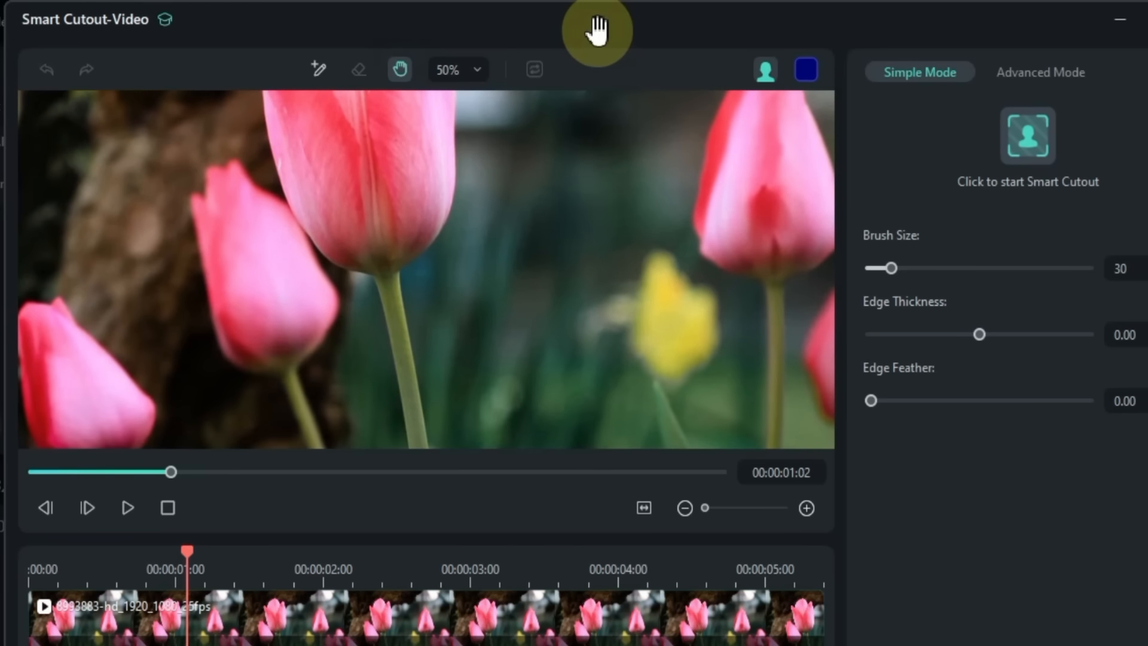
click(467, 72)
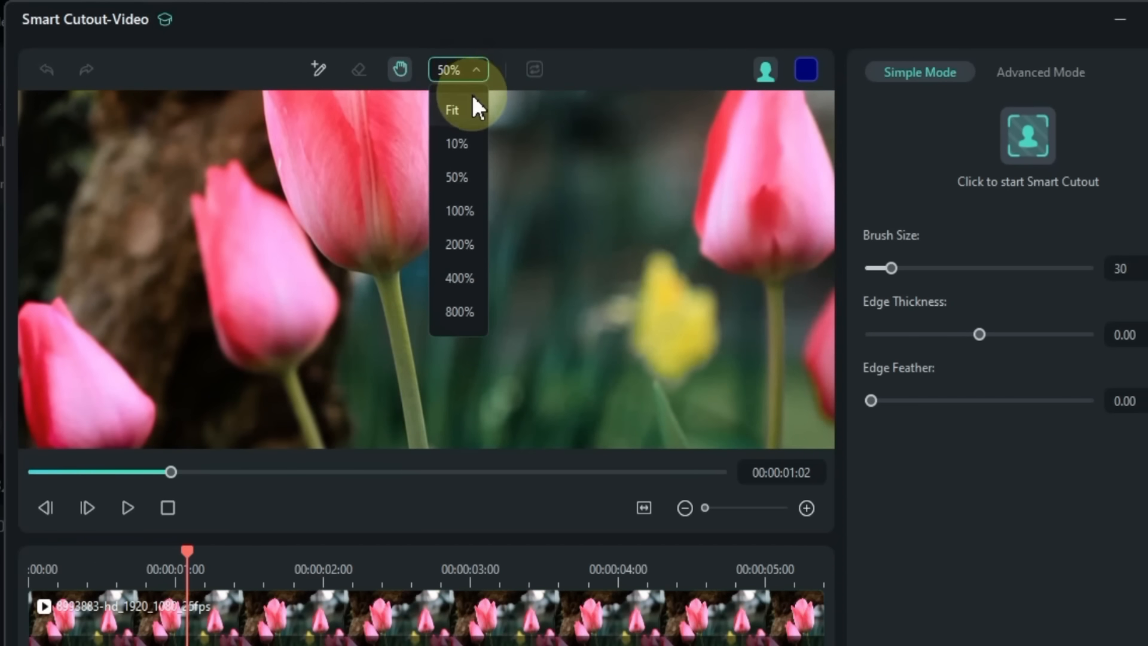
click(472, 98)
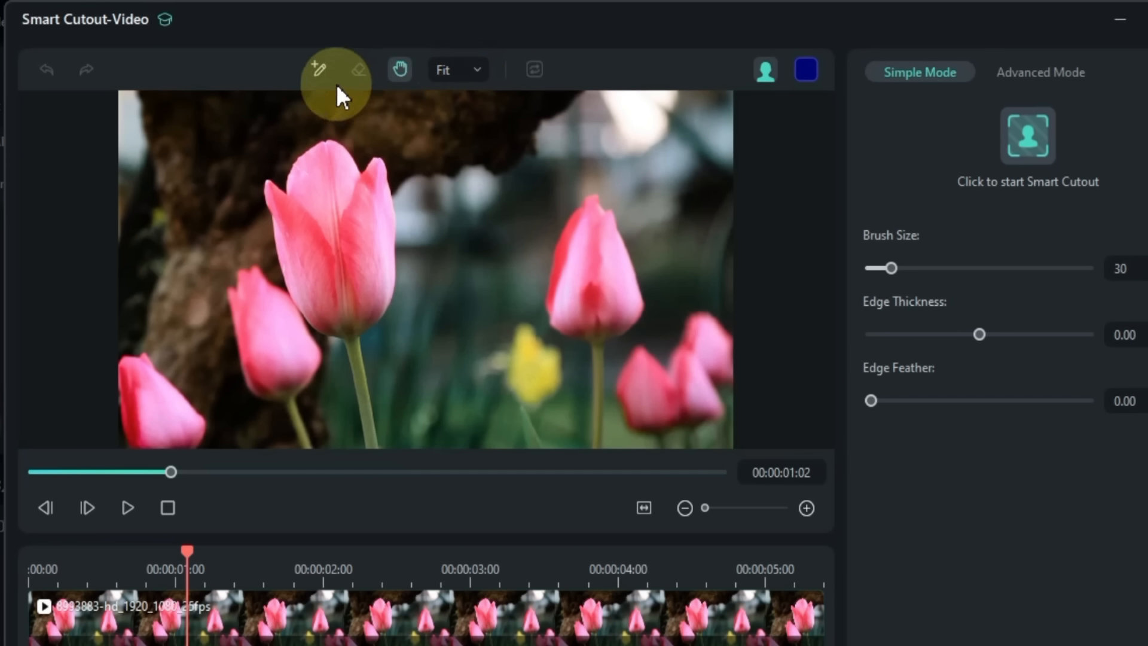
Step: Set the cutout brush size to 44 and paint over the large foreground tulip from its petals down the stem
click(318, 71)
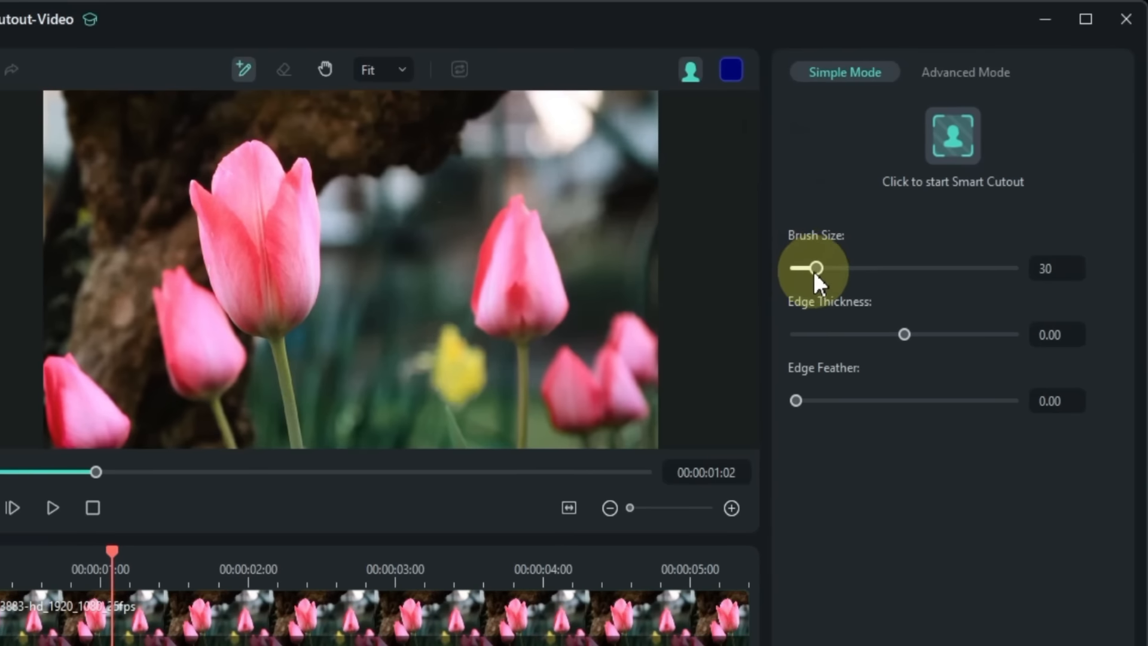
mouse_move(815, 269)
mouse_down()
mouse_move(1058, 274)
mouse_move(890, 271)
mouse_move(816, 286)
mouse_move(946, 269)
mouse_move(839, 279)
mouse_up()
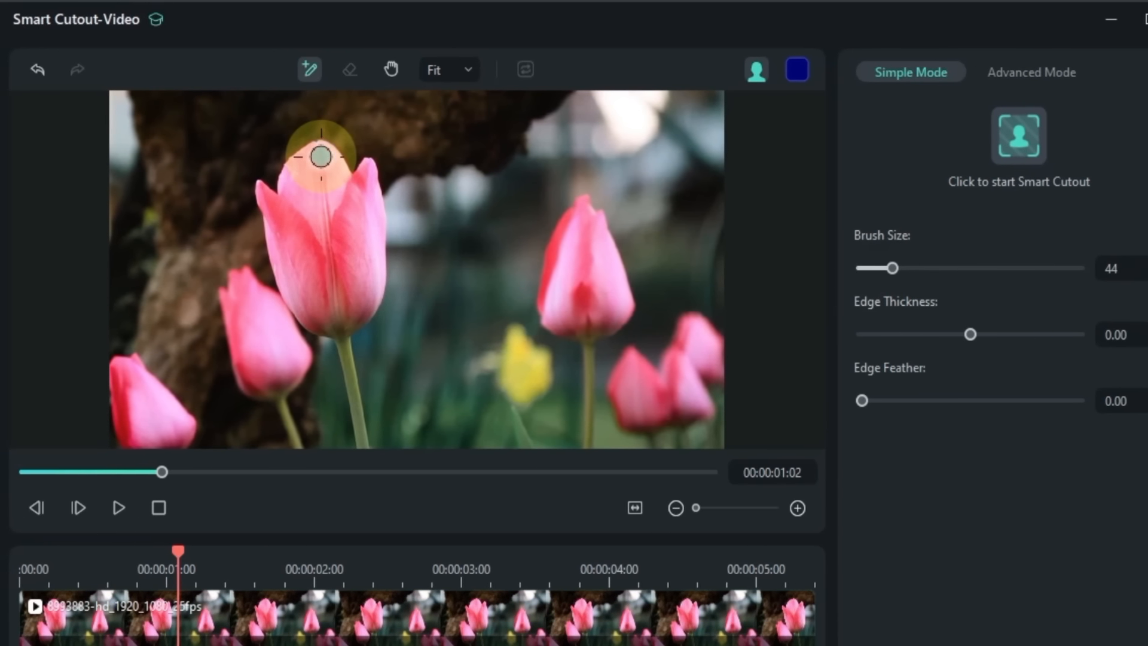
drag(320, 156, 377, 446)
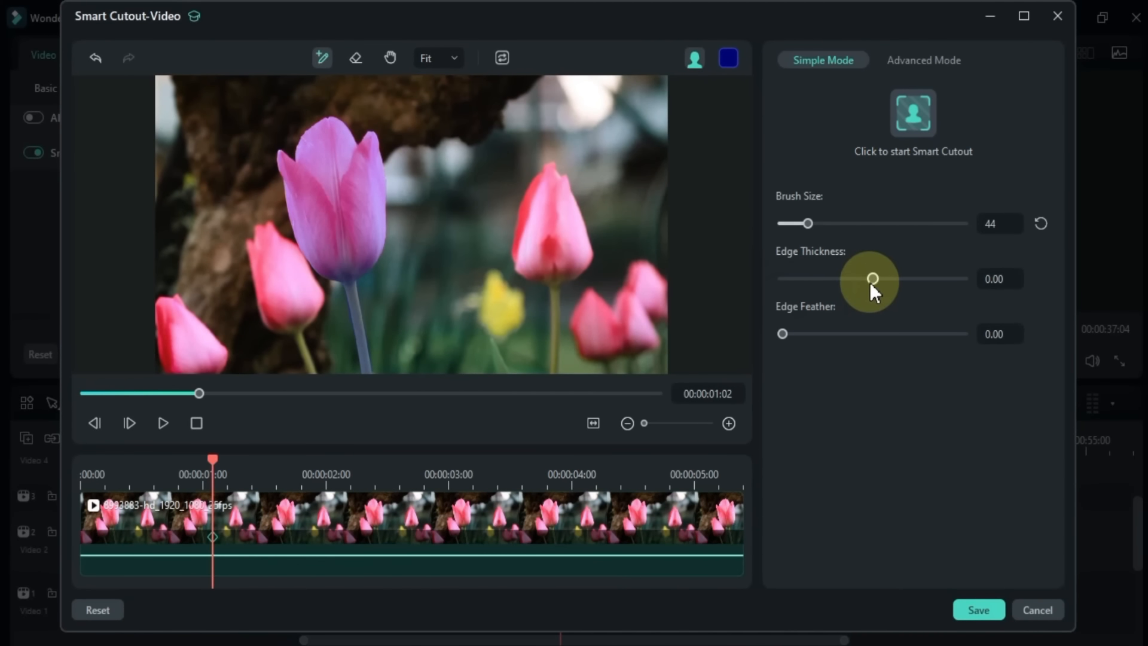
Step: Try an edge thickness of -17.76 and a higher edge feather on the tulip selection, returning both to 0.00
drag(884, 279, 857, 296)
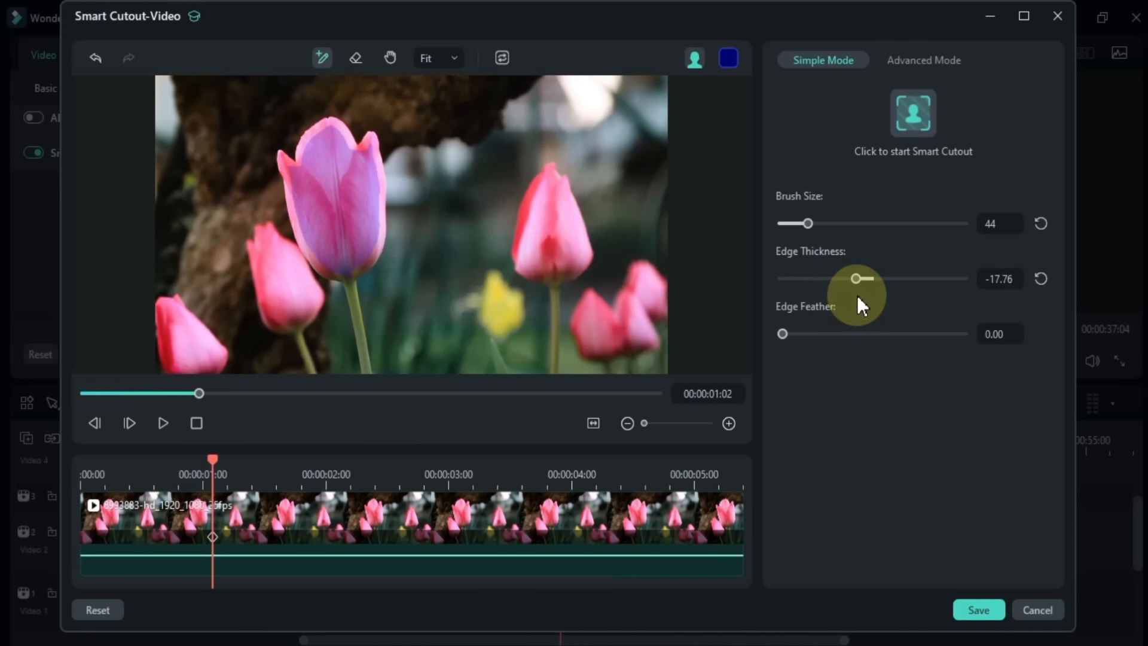
click(1041, 278)
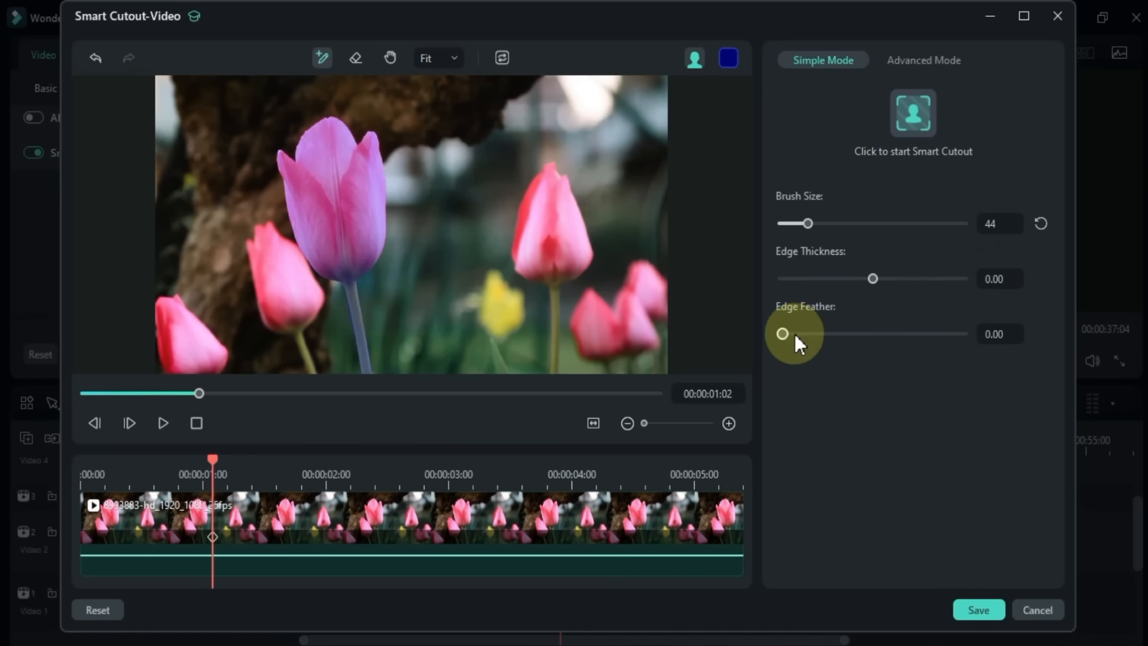
drag(784, 334, 902, 332)
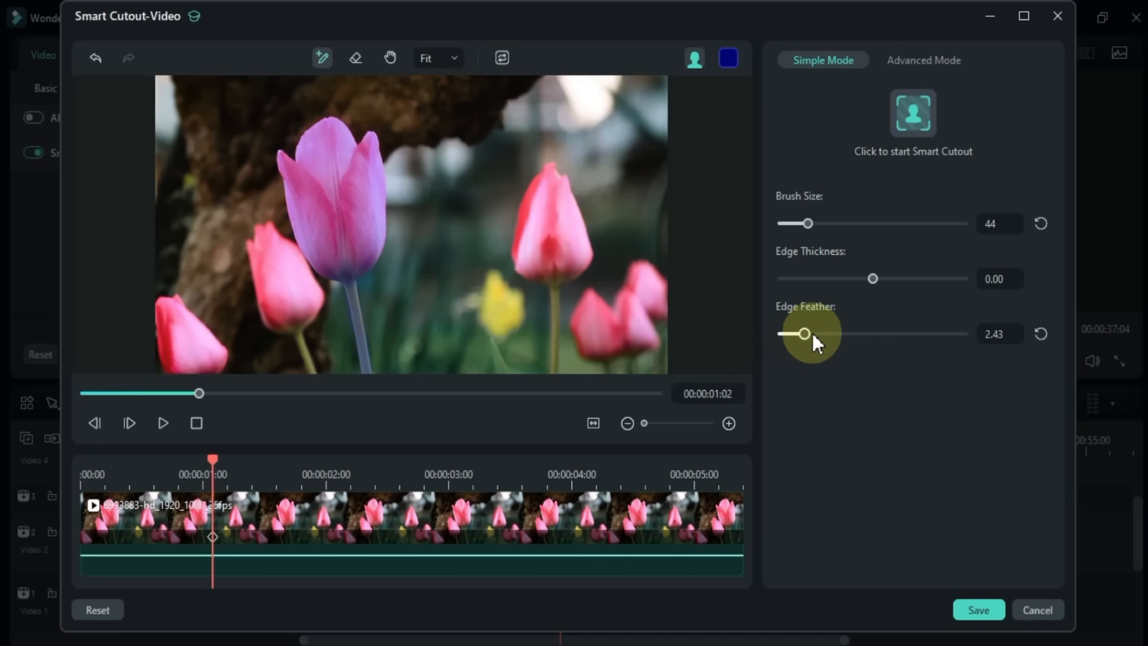
drag(812, 333, 701, 347)
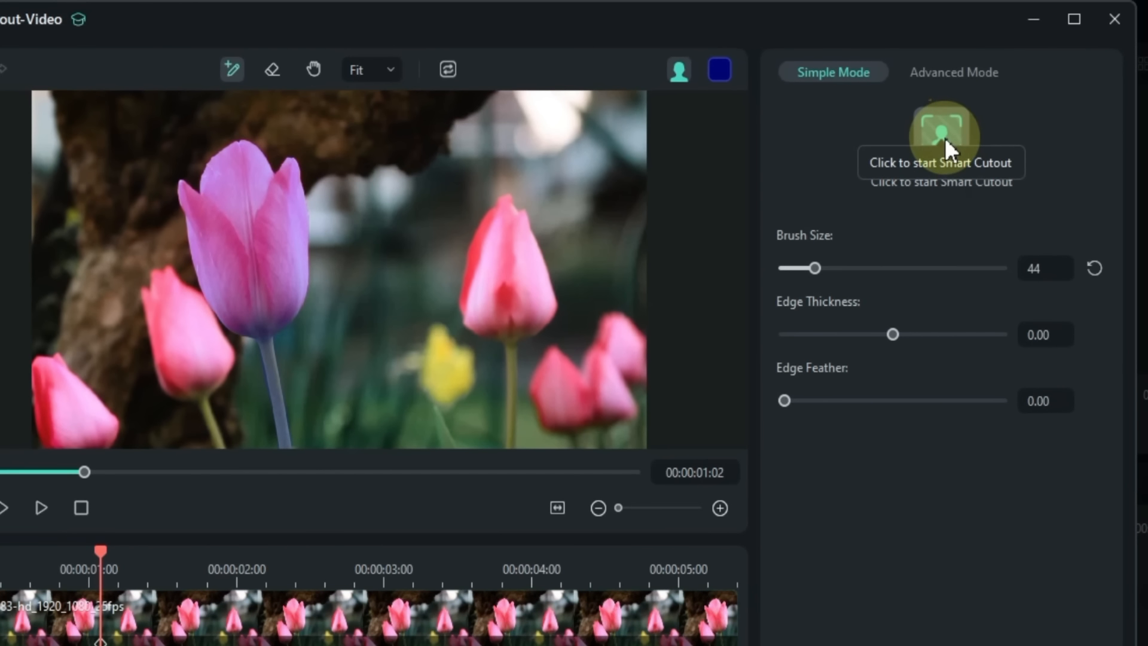
Step: Compare Advanced Mode with Simple Mode, run Smart Cutout in Simple Mode on the painted tulip, and play the tracked selection
click(959, 76)
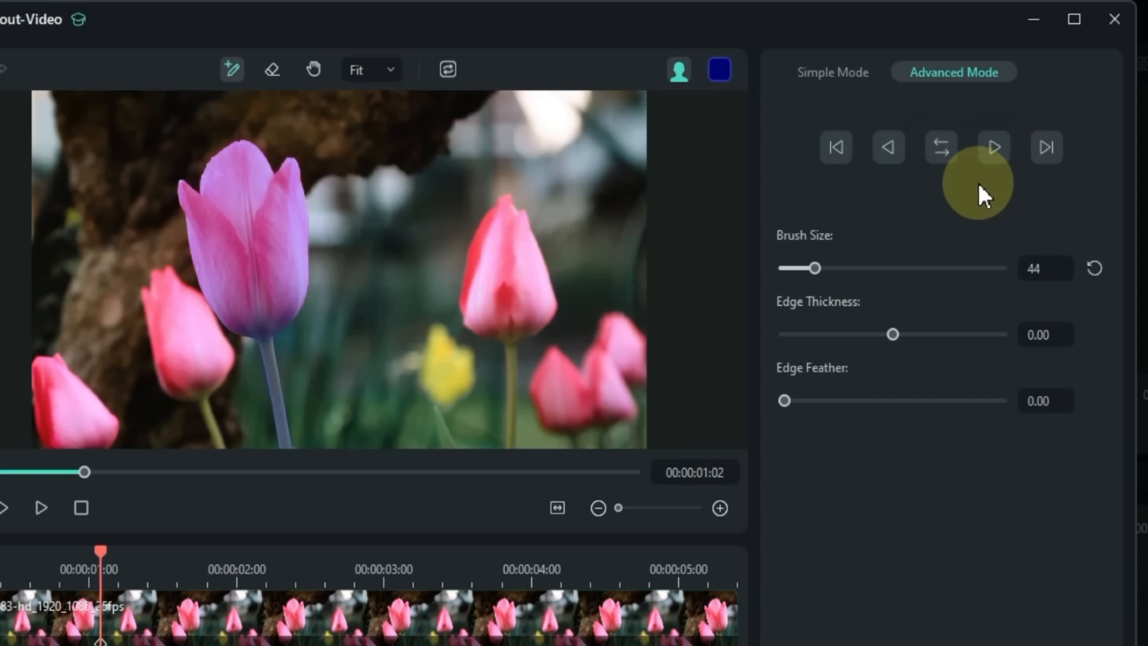
click(856, 89)
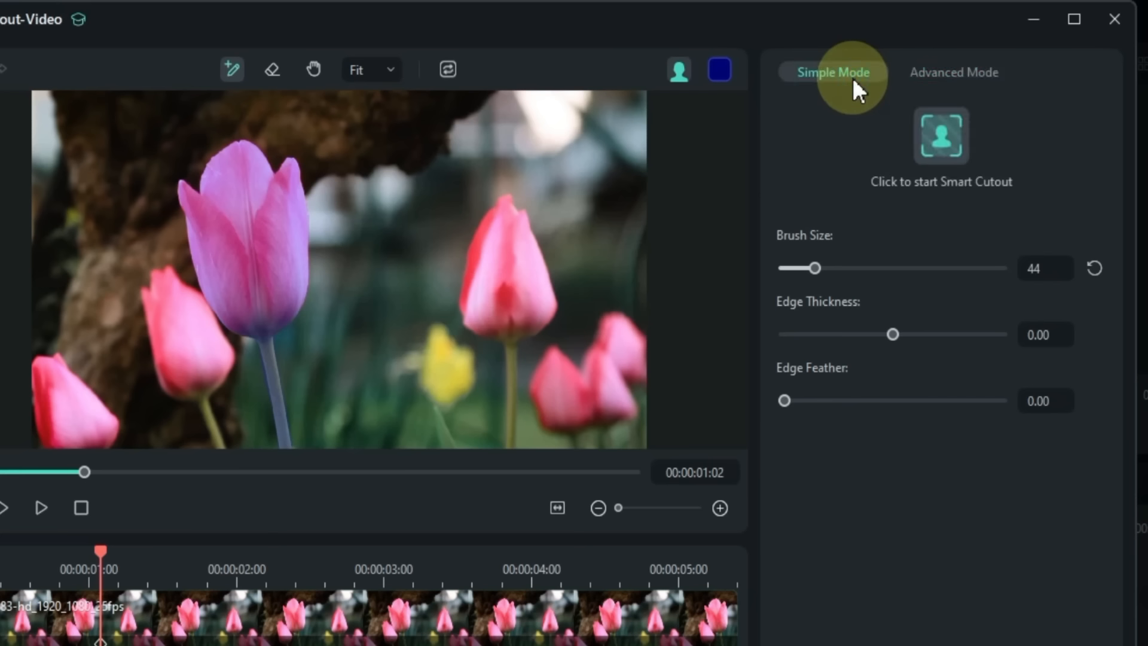
click(939, 141)
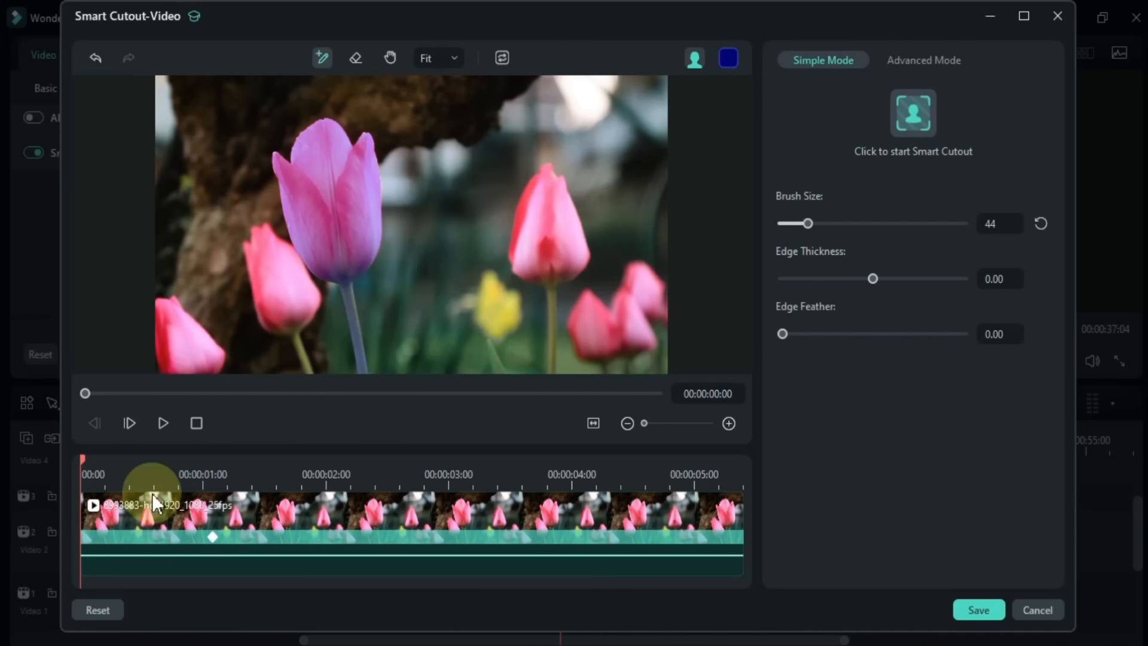
click(161, 424)
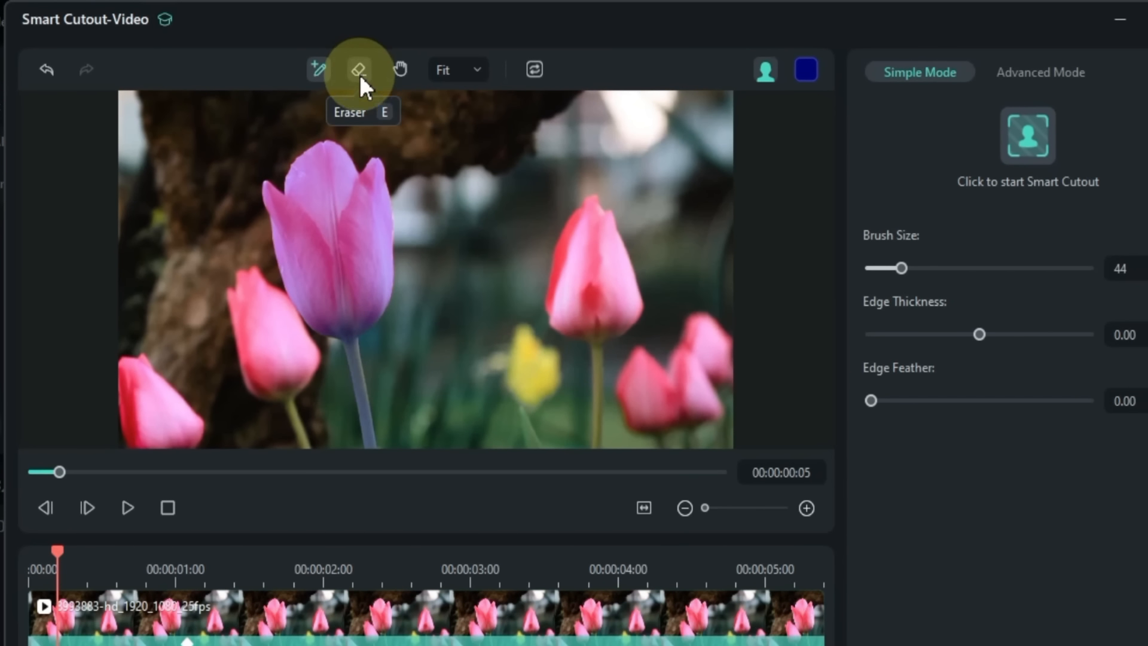
Step: Try the Eraser along the large tulip's outer petal edge and undo the stroke
click(360, 67)
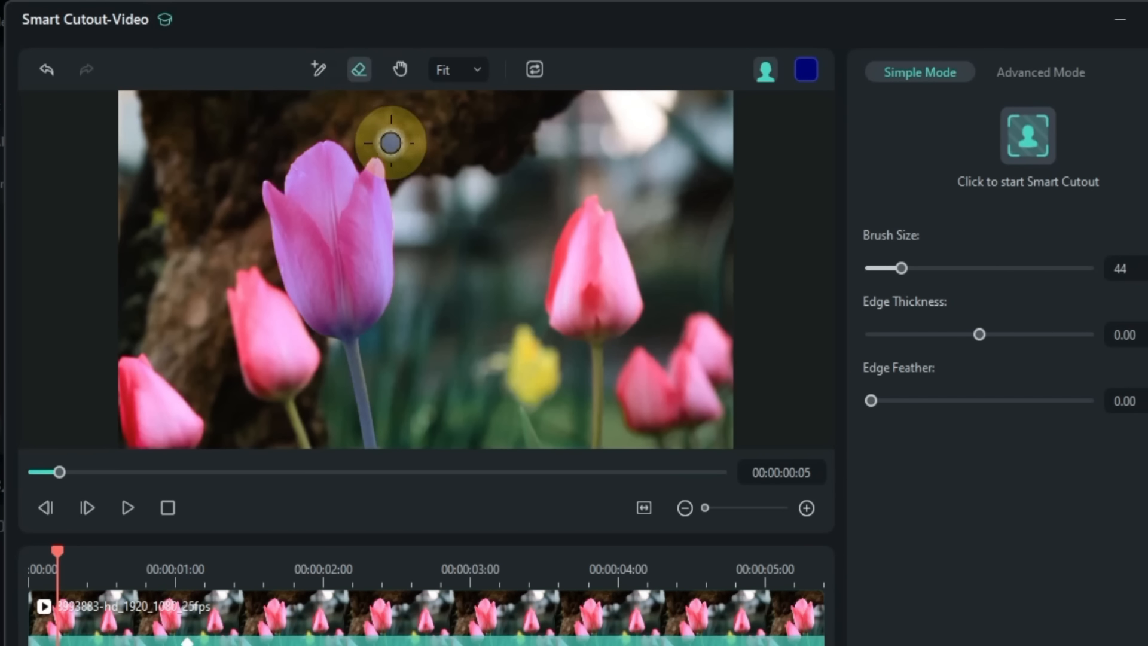
mouse_move(389, 141)
mouse_down()
mouse_move(369, 162)
mouse_move(384, 267)
mouse_move(390, 158)
mouse_move(384, 329)
mouse_move(389, 320)
mouse_up()
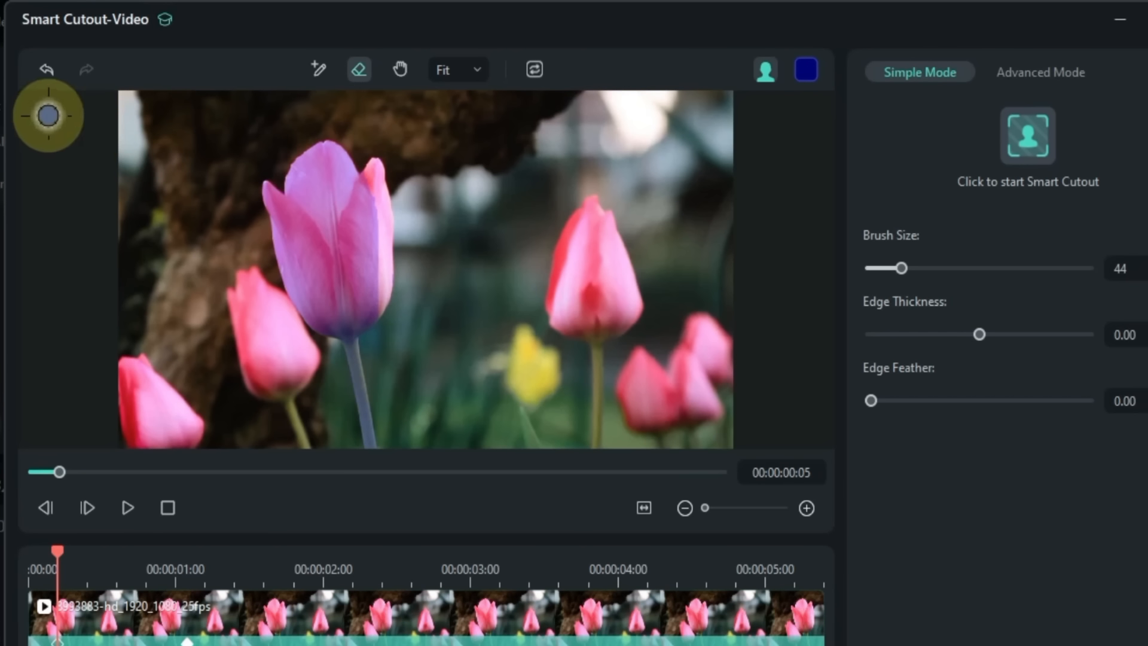
click(46, 70)
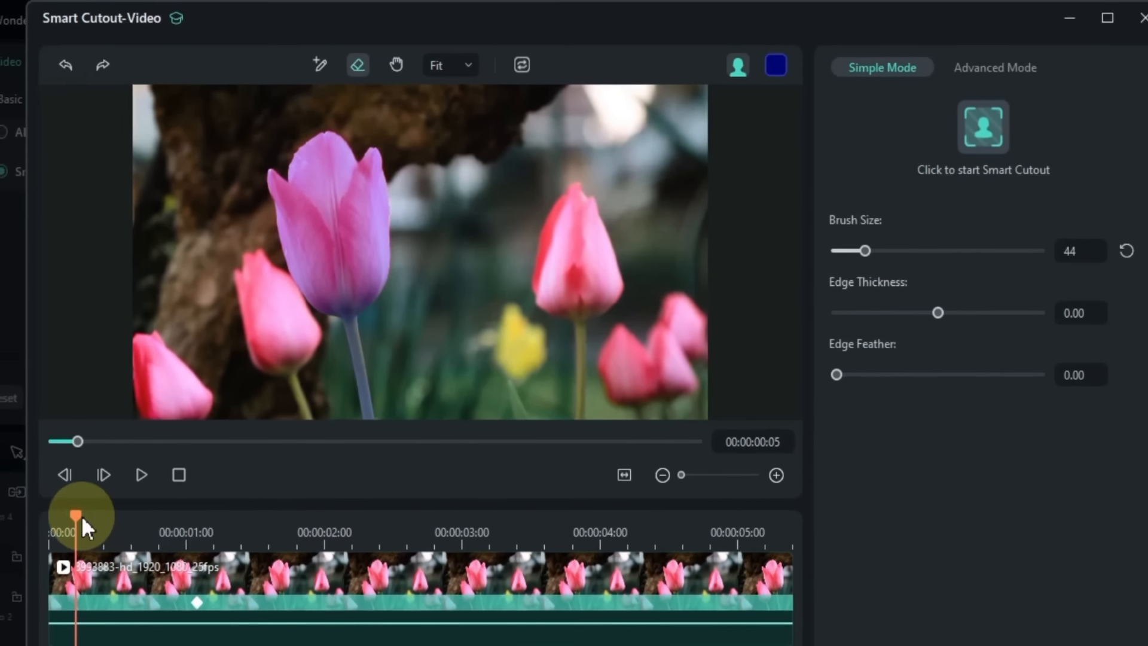
Step: Scrub through the tulip selection and save the cutout, playing the isolated tulip clip back on the timeline
drag(82, 515, 688, 510)
drag(651, 460, 80, 475)
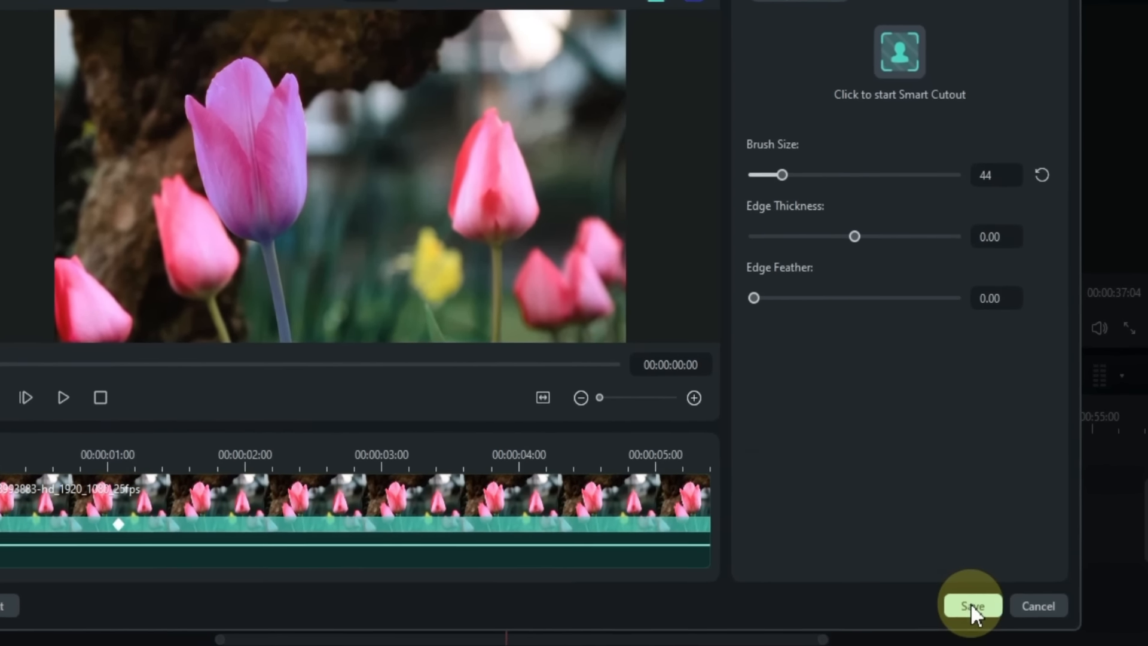
click(976, 610)
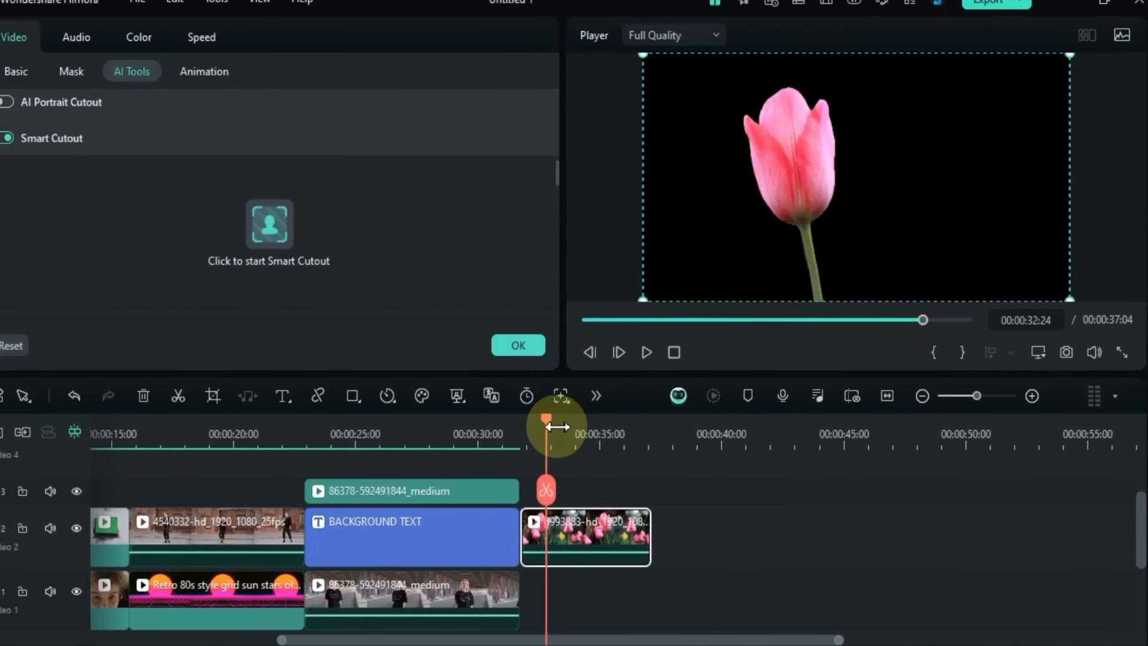
click(524, 431)
key(space)
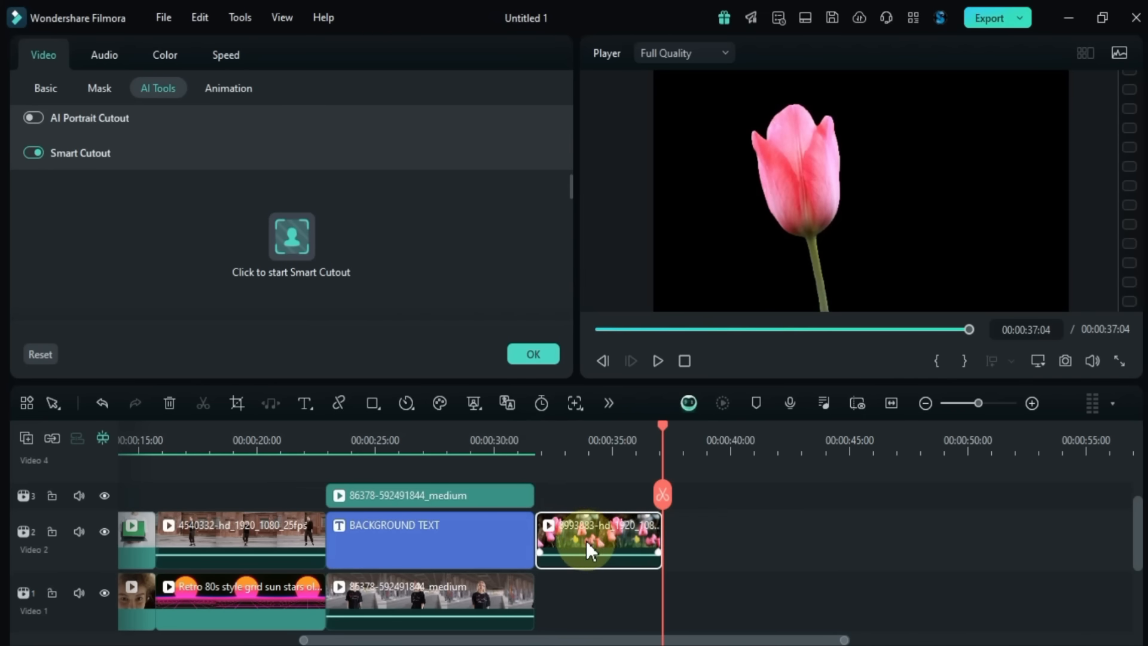
Step: Duplicate the tulip clip from Video 2 onto Video 1, directly beneath the original
click(567, 445)
click(589, 538)
scroll(592, 535, down, 1)
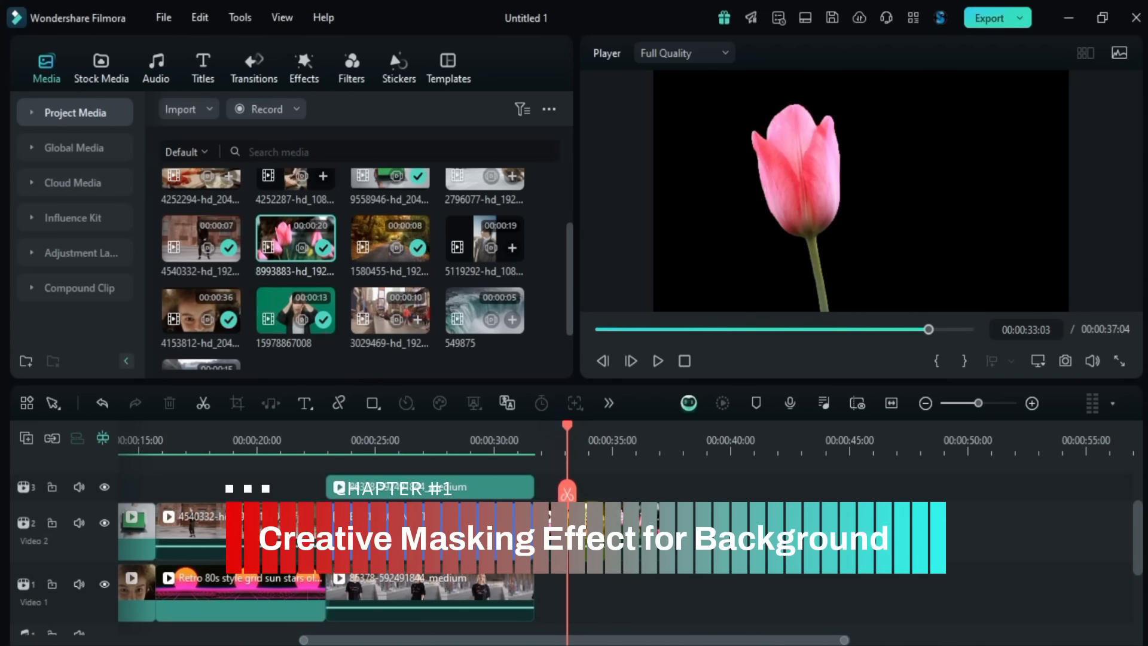
scroll(589, 538, down, 1)
click(592, 502)
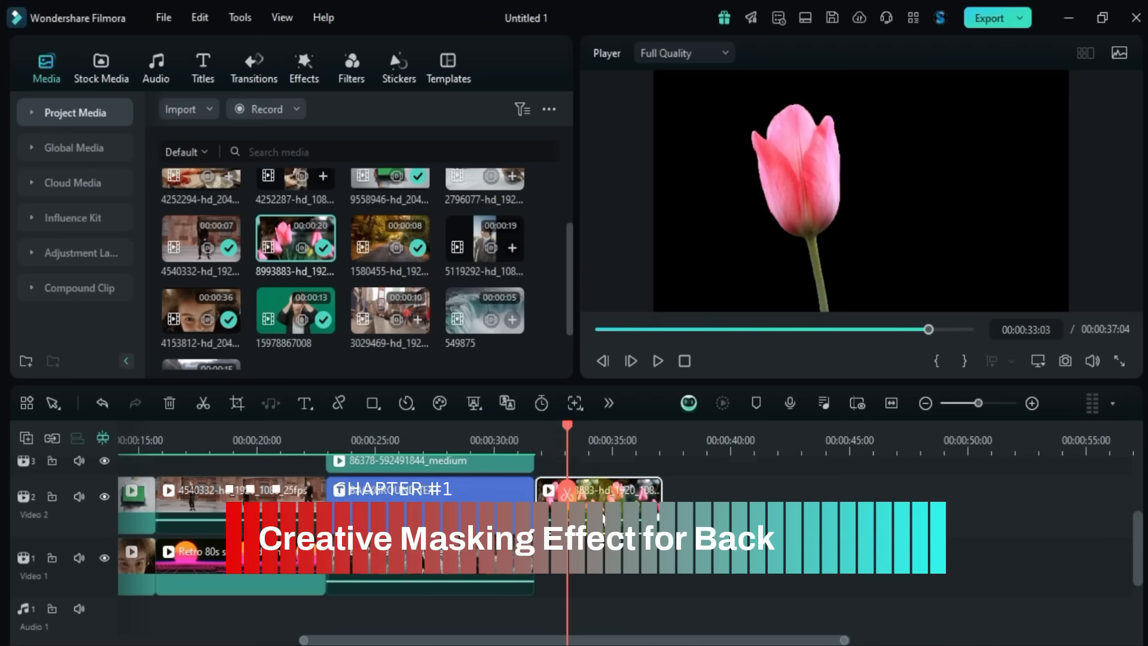
scroll(603, 538, up, 2)
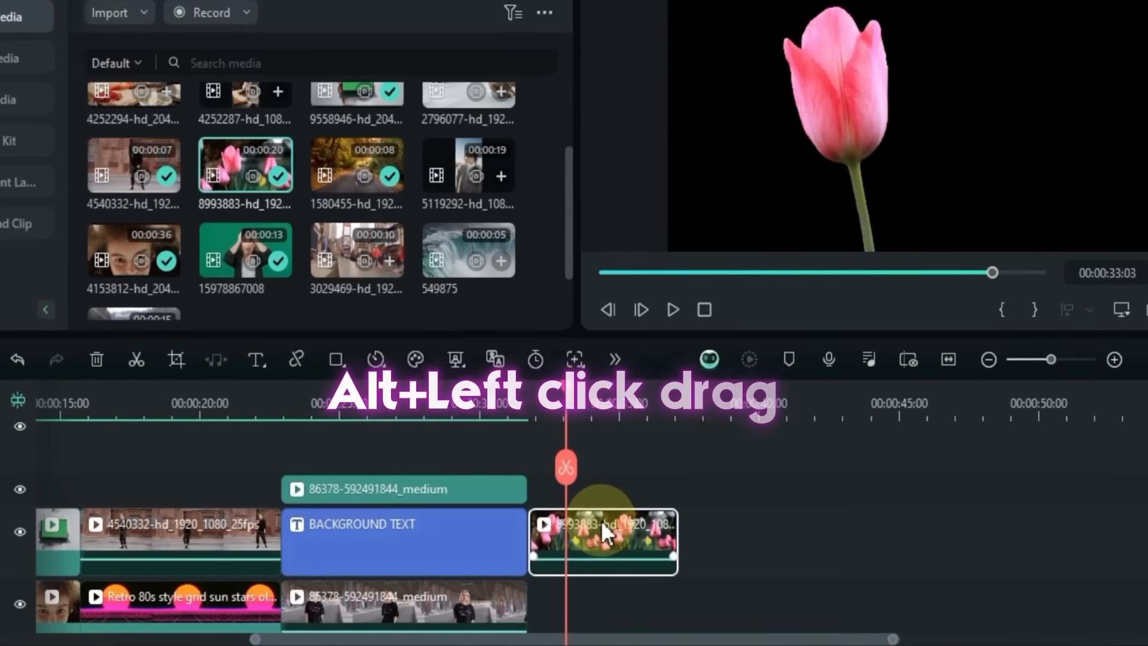
drag(602, 526, 603, 574)
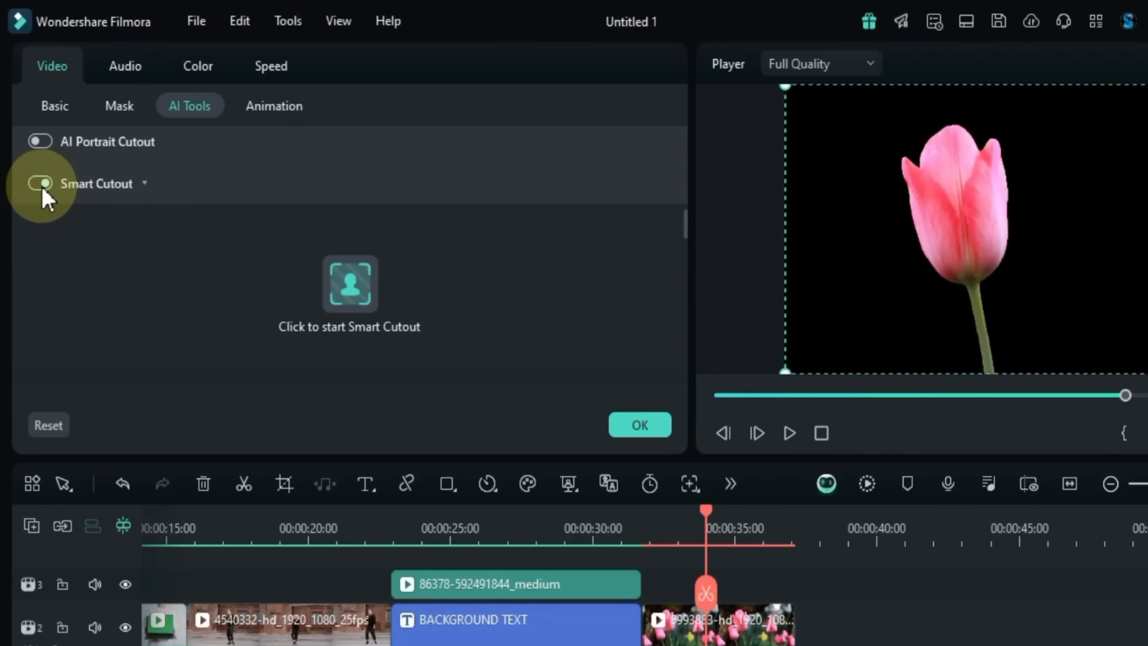
Step: Turn off Smart Cutout on the duplicated tulip clip on Video 1 and confirm
click(40, 184)
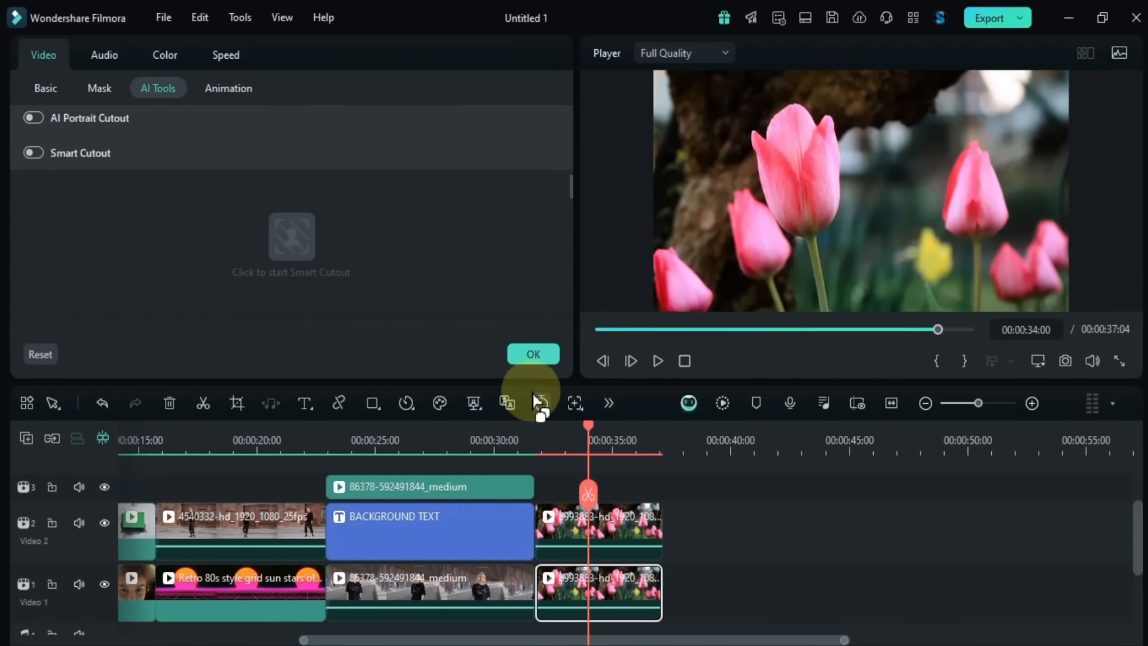
click(527, 359)
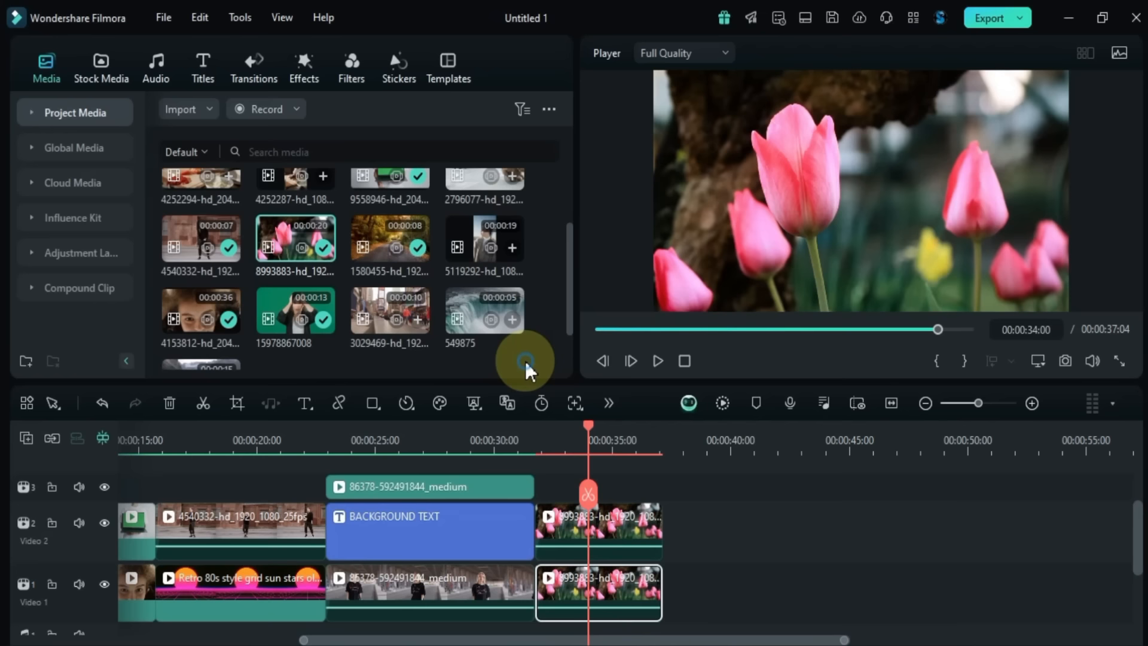
click(728, 565)
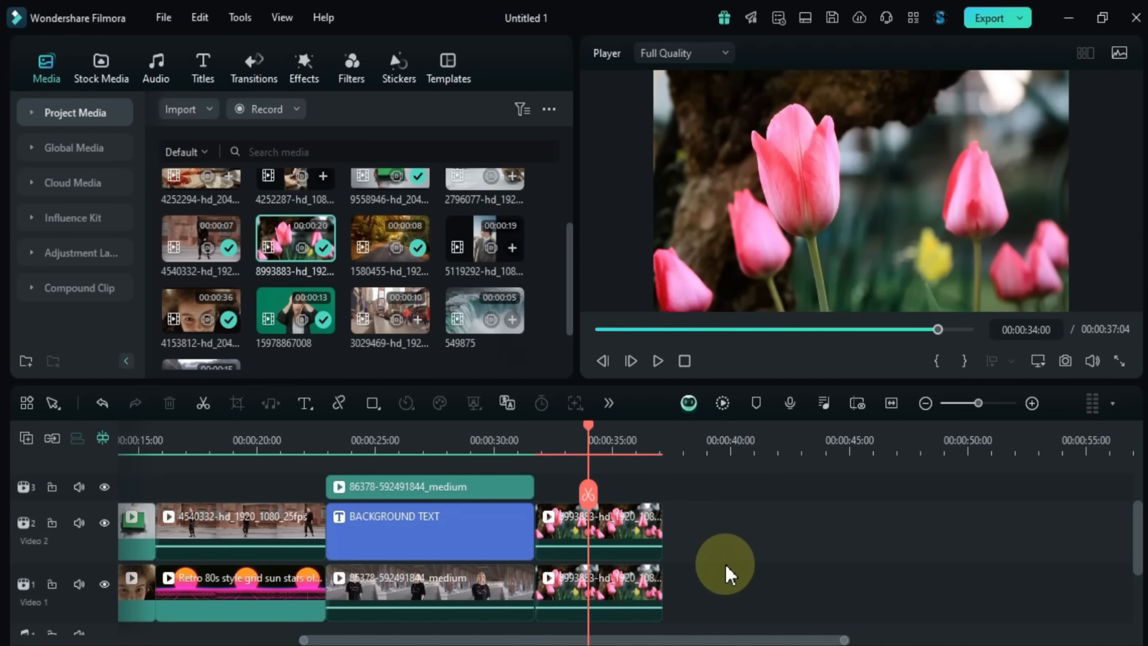
Step: Search the effects for "B&W" and apply RGB B&W to the tulip clip on Video 1, scrubbing through the result
click(313, 74)
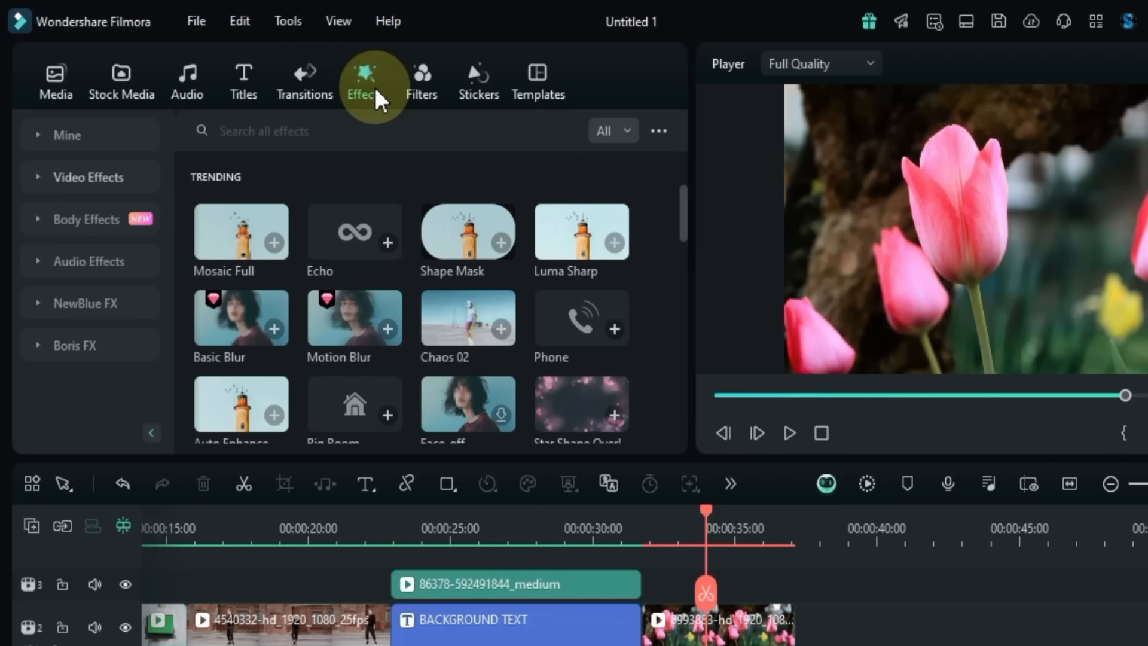
click(335, 131)
text(B)
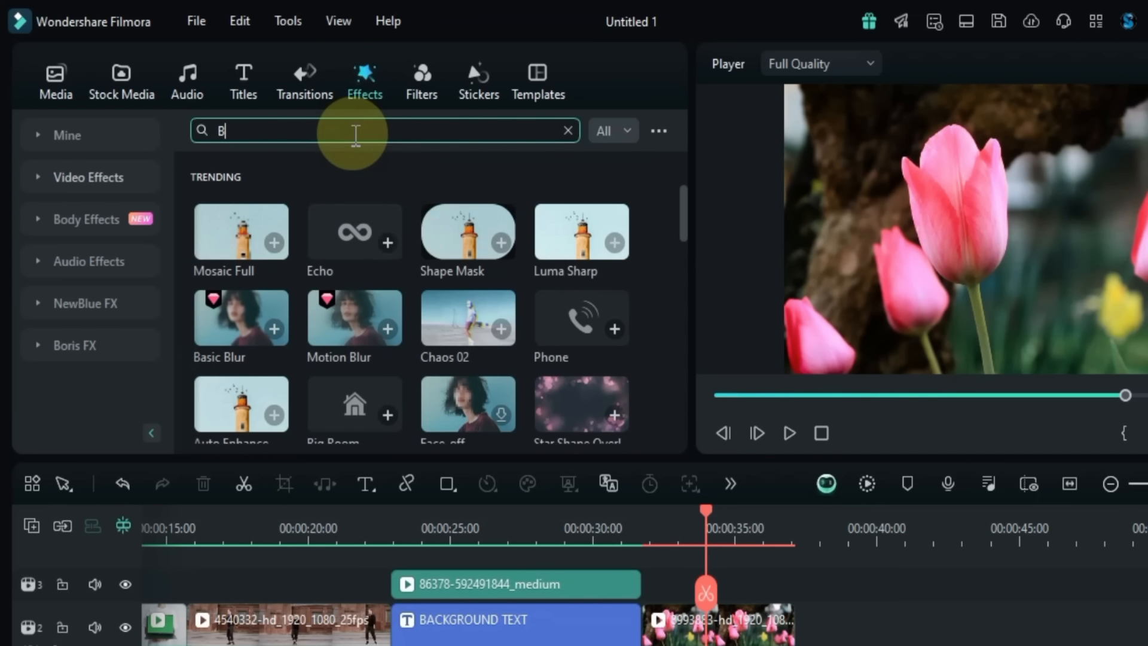
text(&W)
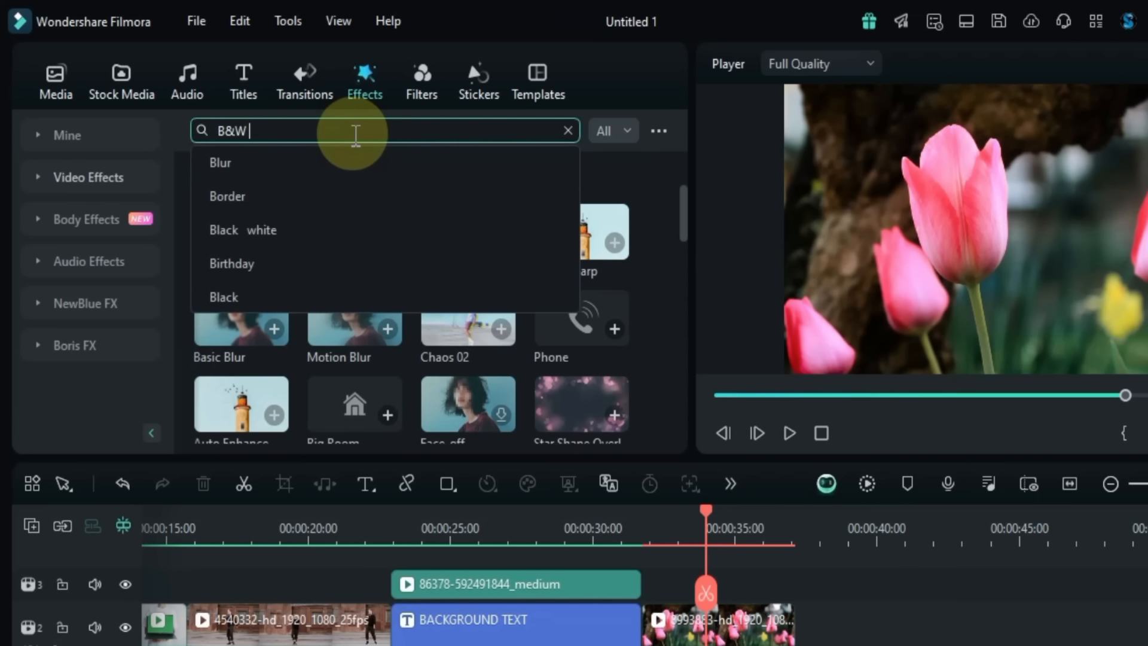
key(Return)
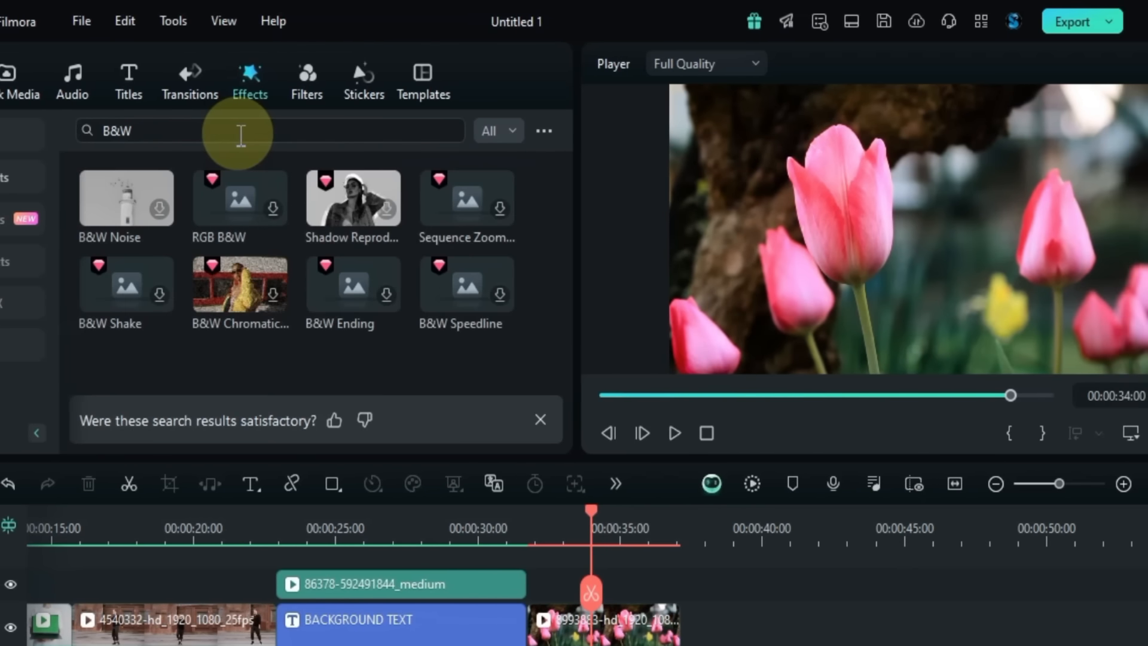
click(274, 226)
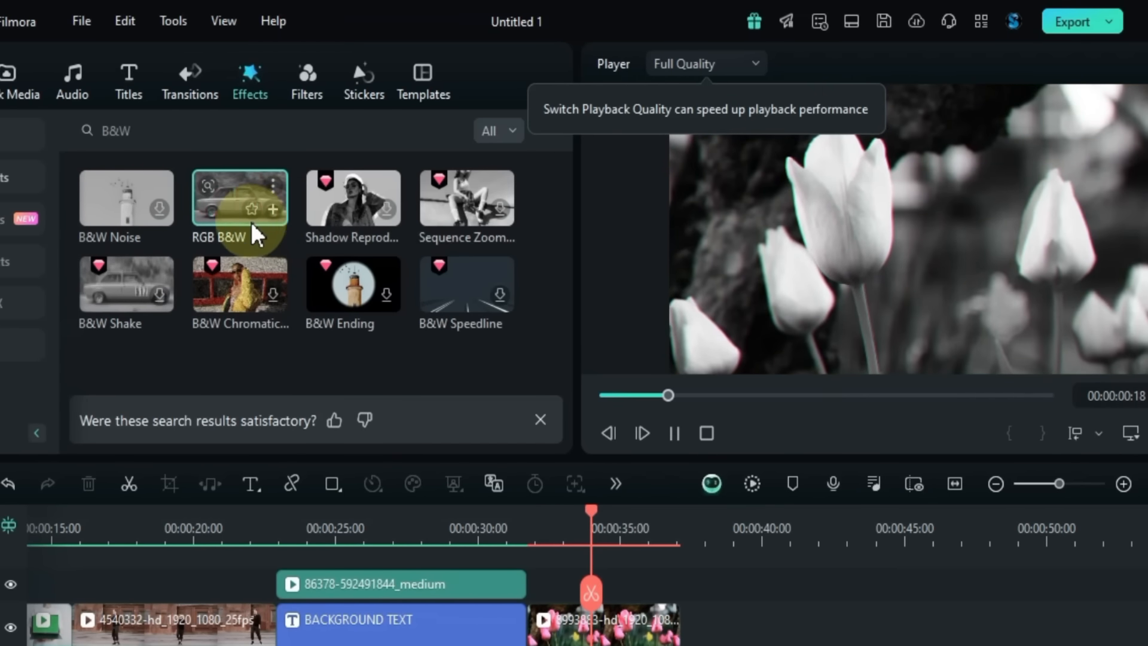
drag(274, 227, 554, 592)
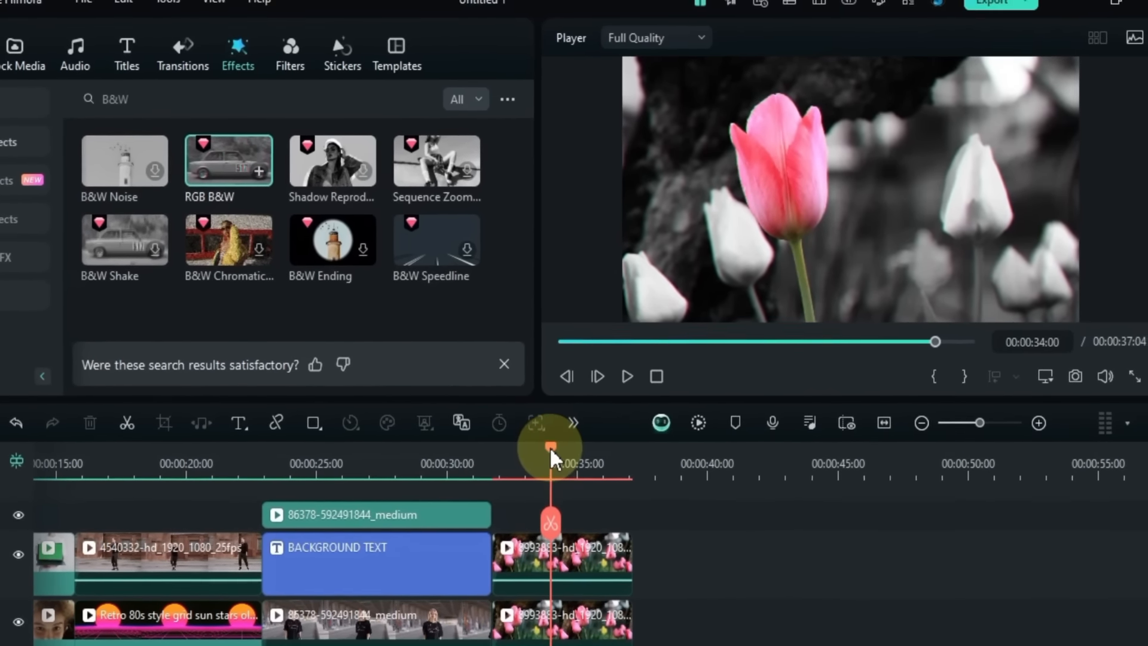
drag(562, 454, 565, 532)
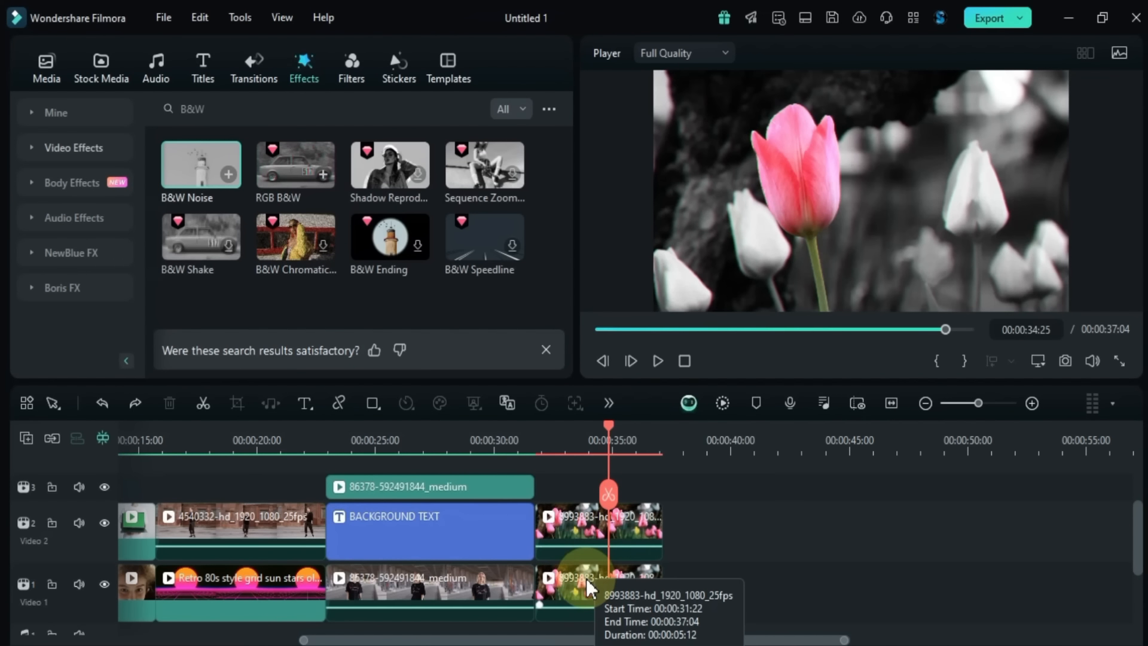
Step: Open the RGB B&W effect settings of the tulip clip on Video 1
double_click(589, 589)
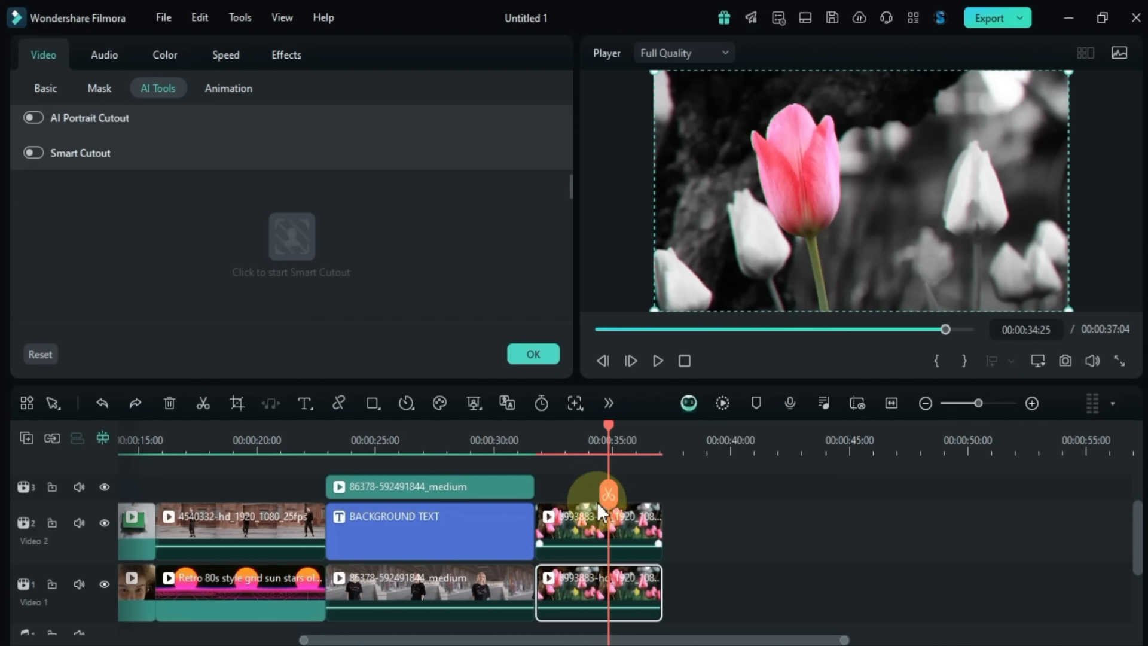
click(287, 54)
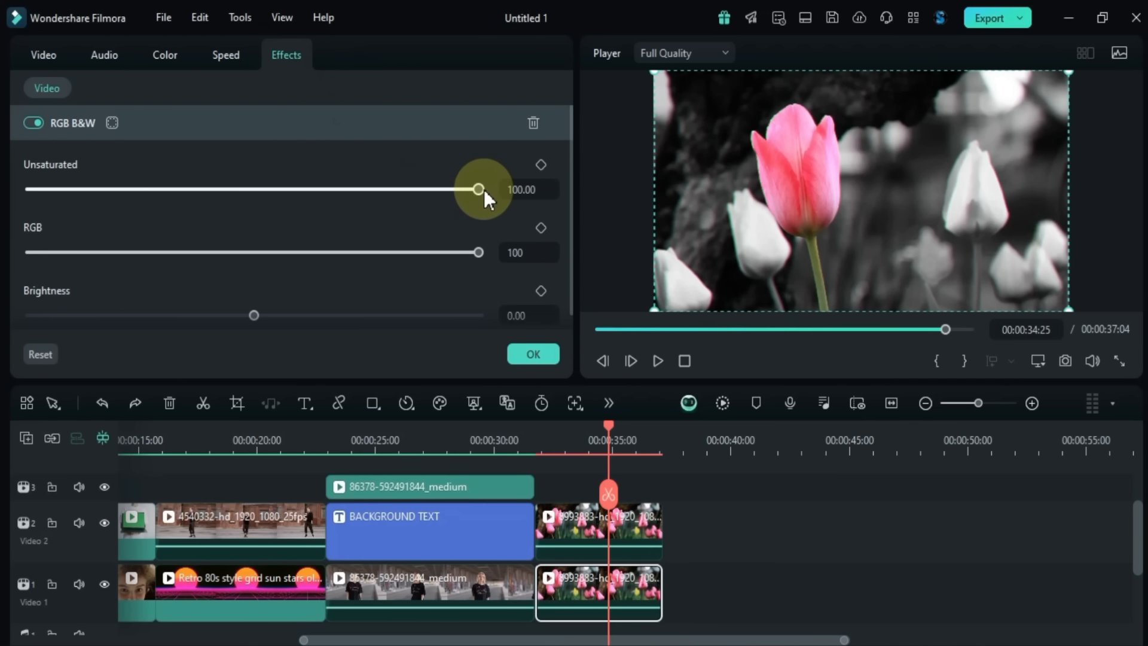
Step: Try the effect's Unsaturated and RGB amounts and a Brightness of -58.95, returning them to 100.00, 100 and 0.00
drag(464, 188, 558, 220)
drag(469, 254, 583, 296)
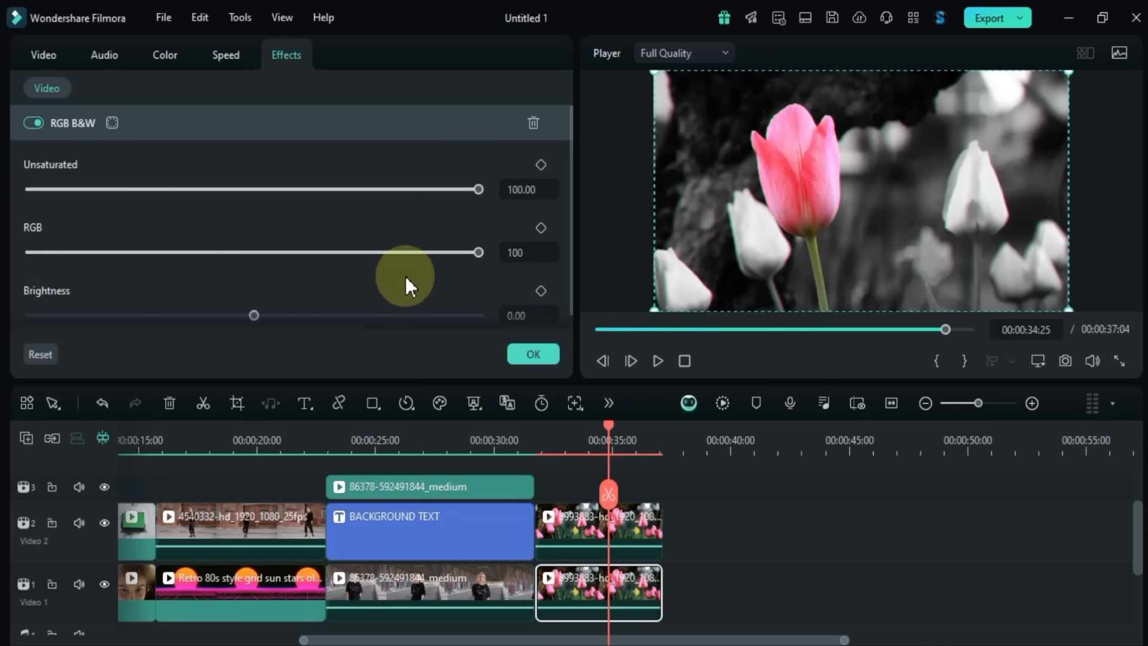
drag(257, 301, 123, 345)
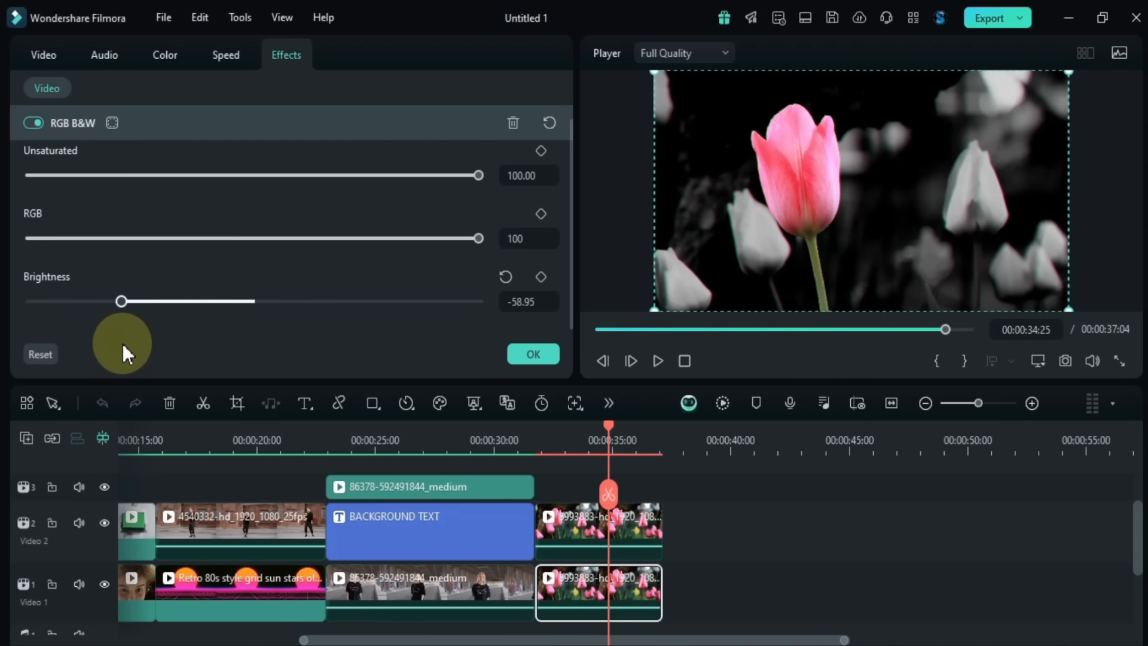
click(508, 275)
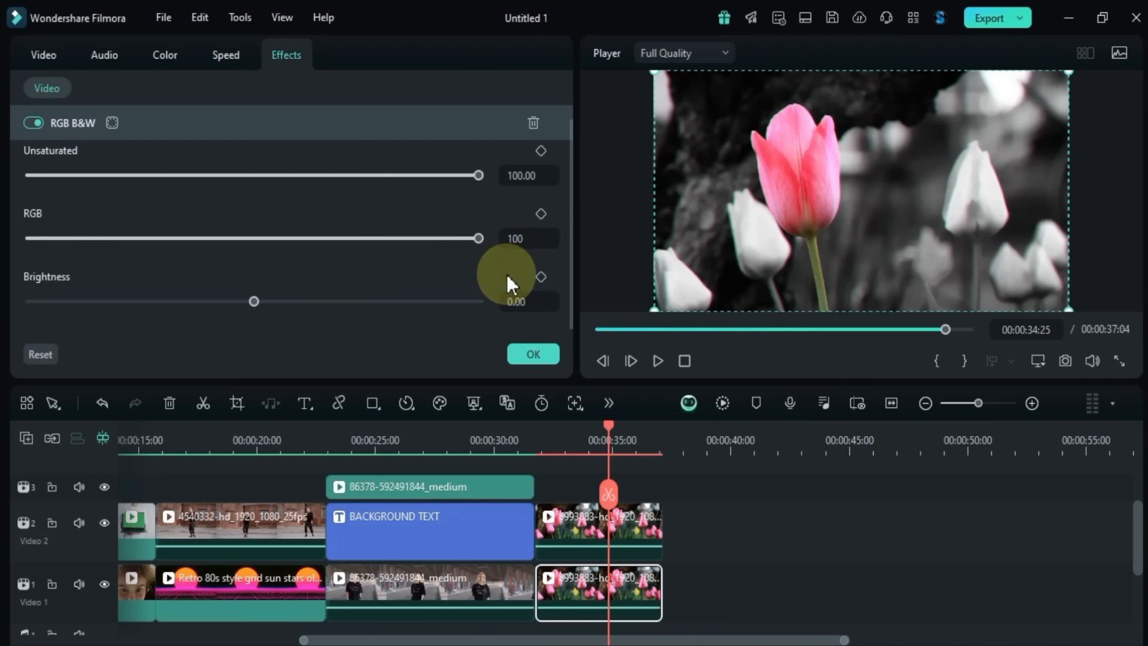
Step: Add keyframes for Brightness, RGB and Unsaturated on the RGB B&W effect at 00:00:34:19
drag(610, 446, 604, 433)
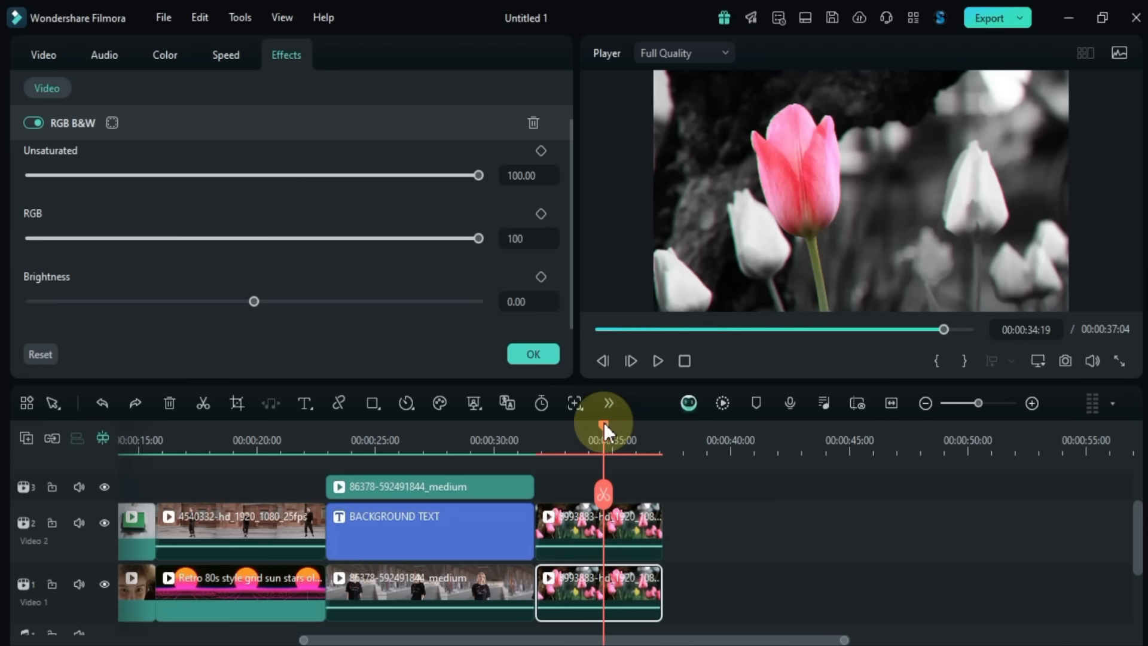
click(543, 280)
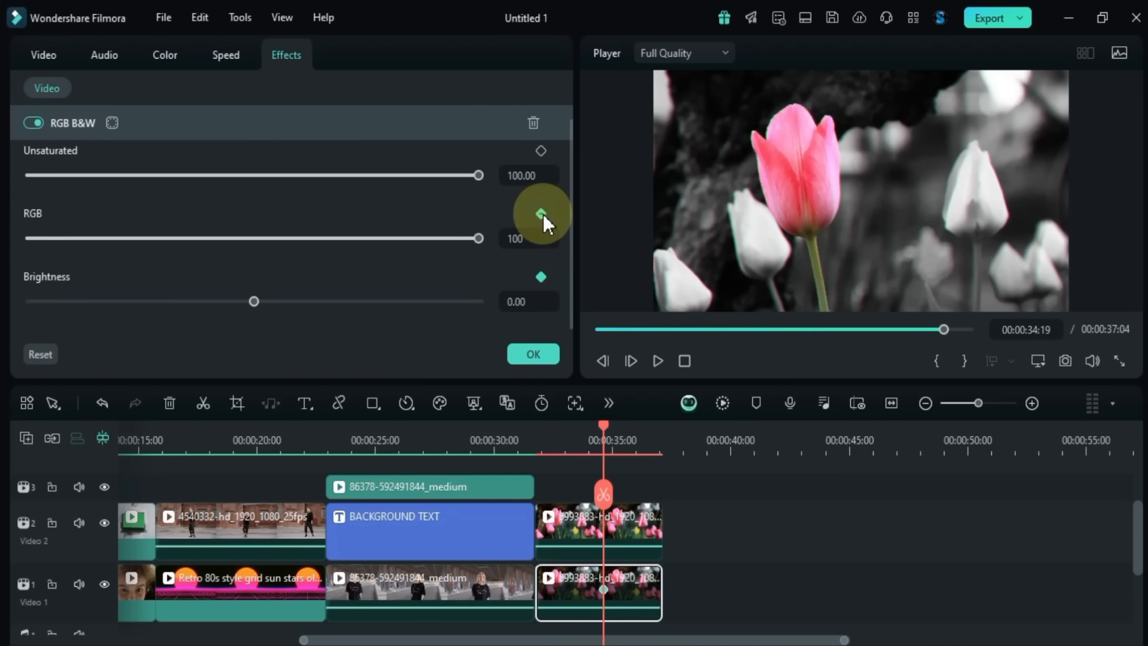
click(541, 151)
scroll(464, 183, up, 1)
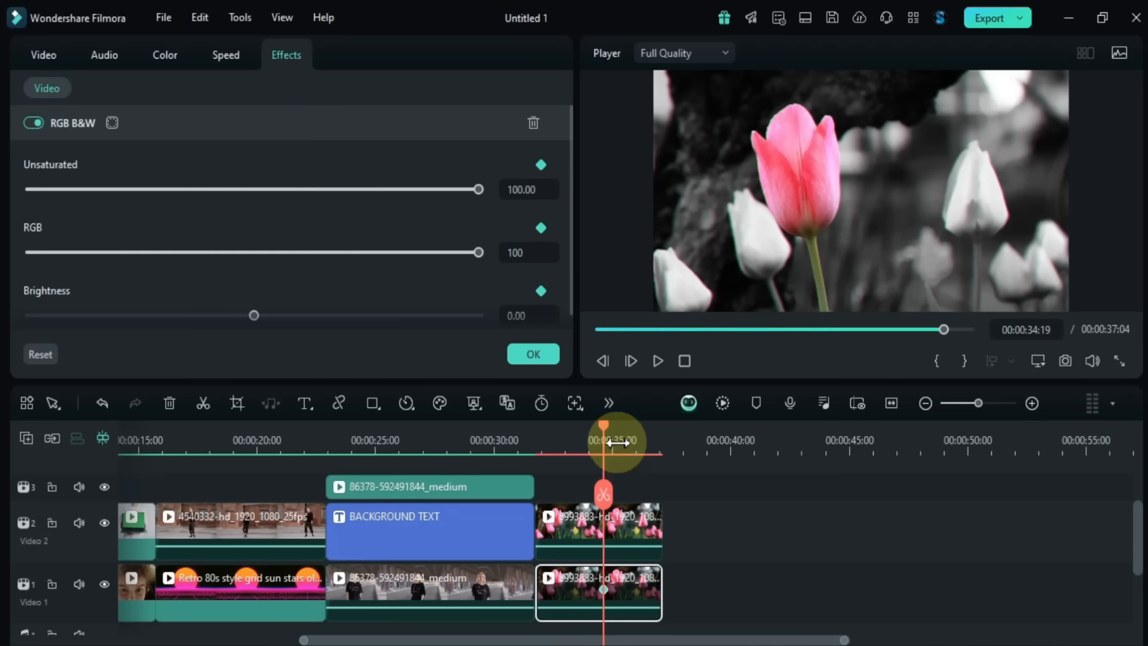
Step: At 00:00:32:04, add keyframes for Unsaturated, RGB and Brightness and set Unsaturated to 0.00
drag(605, 441, 547, 447)
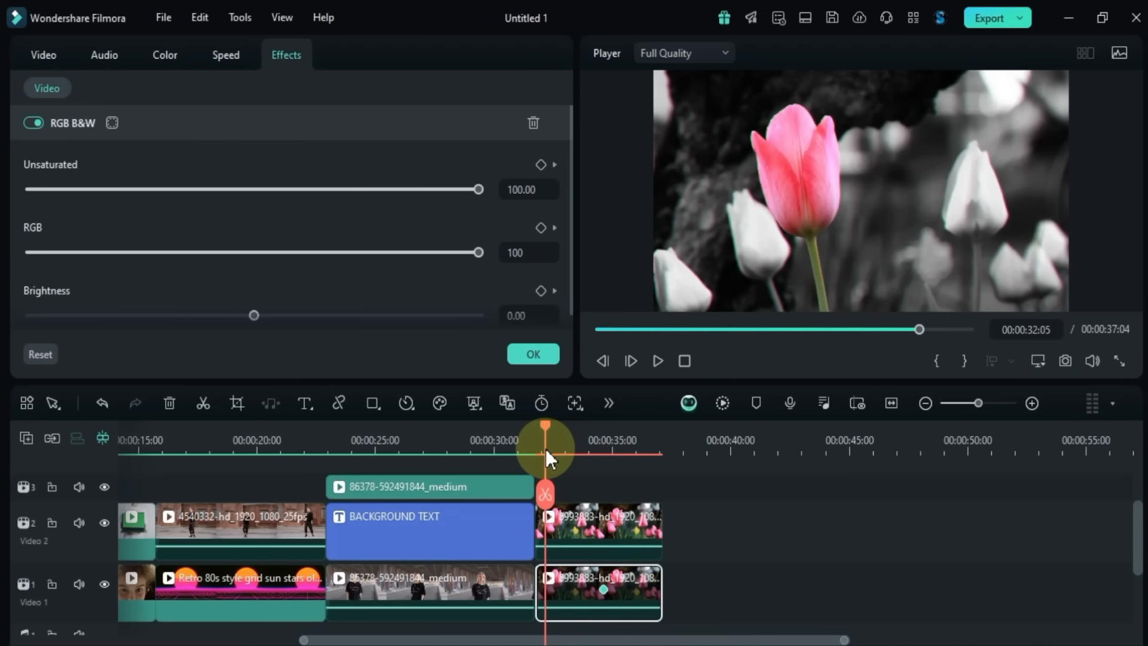
click(540, 164)
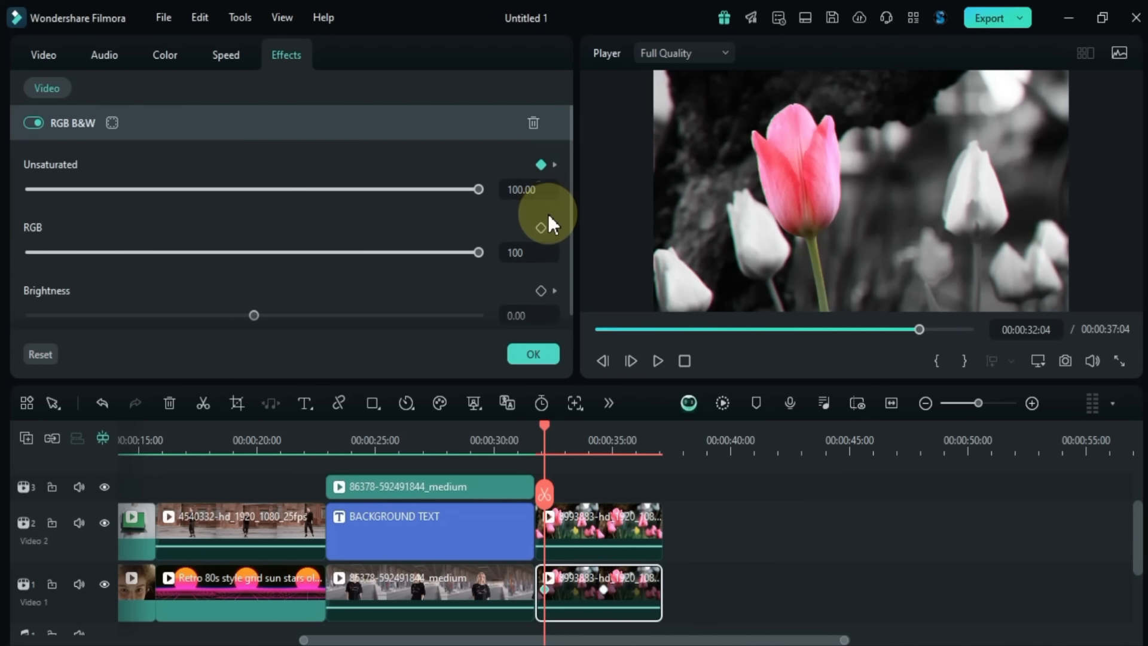
click(542, 291)
drag(478, 189, 20, 185)
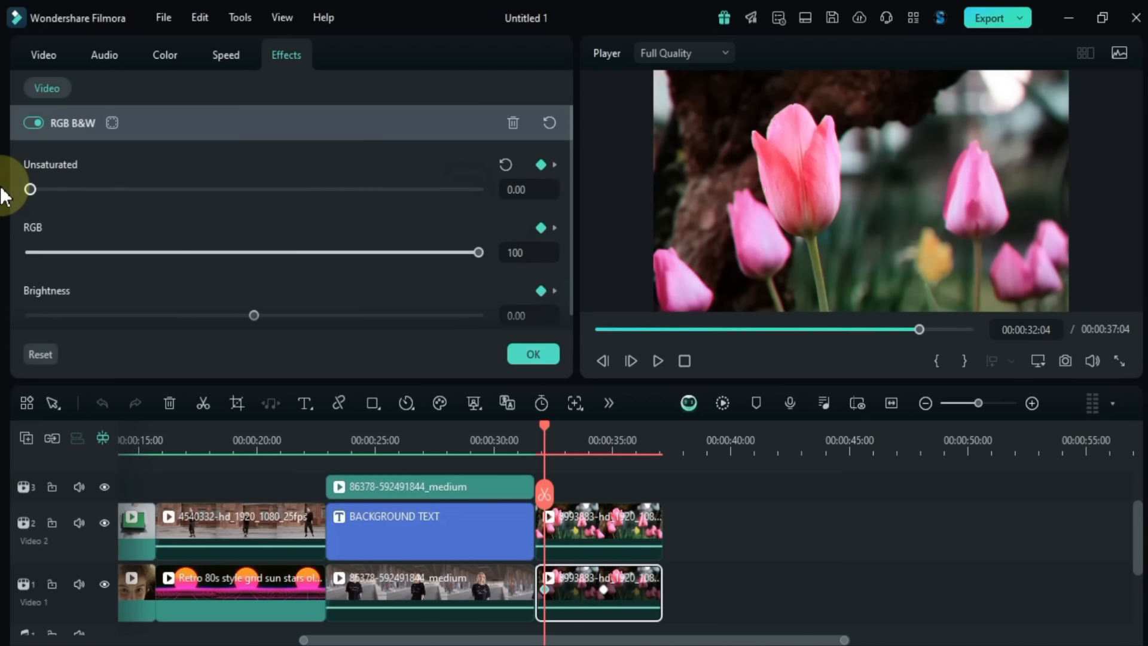
Step: Set RGB to 0 in the 00:00:32:04 keyframe, try Brightness at 100.00 and reset it, and play the fade from 00:00:31:22
drag(477, 253, 9, 250)
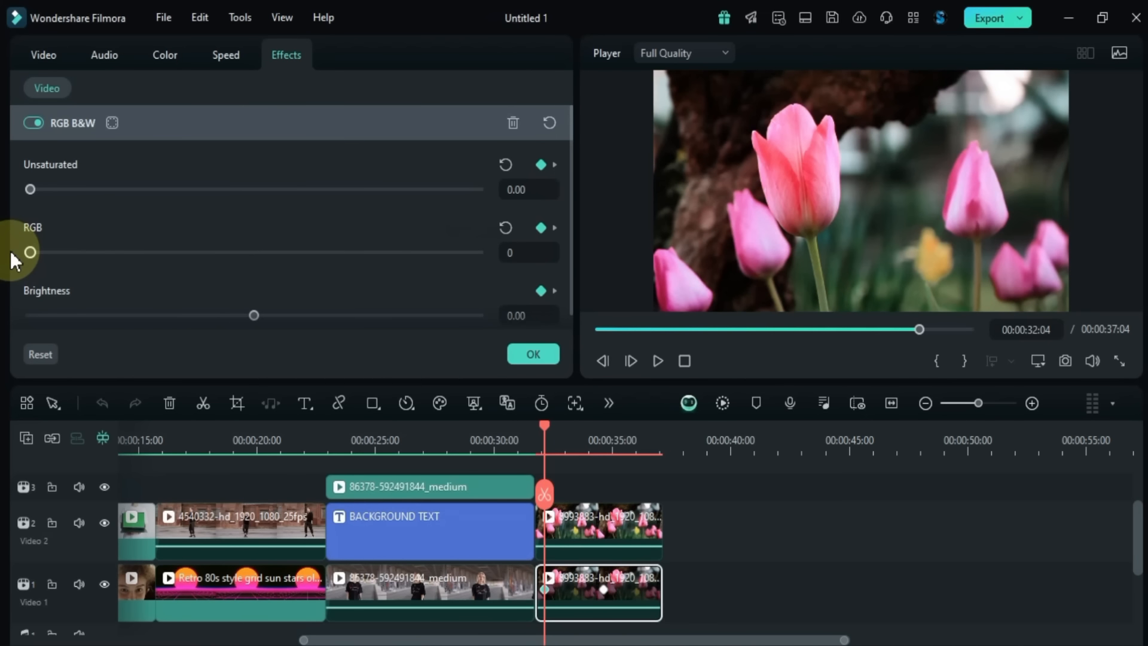
drag(250, 319, 574, 340)
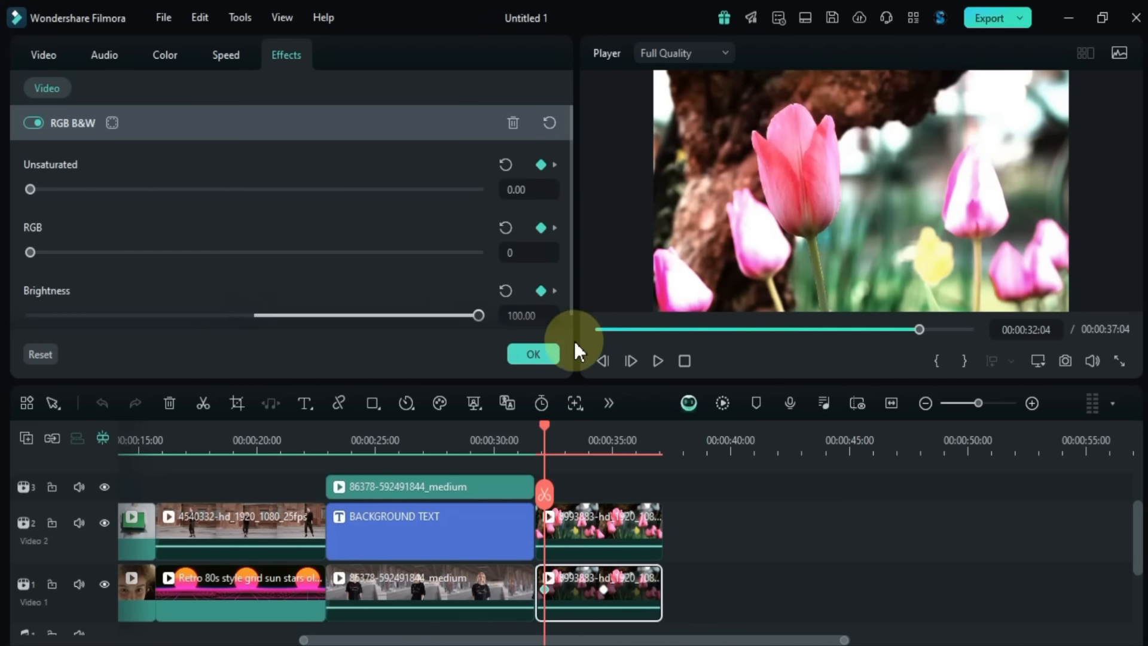
click(505, 291)
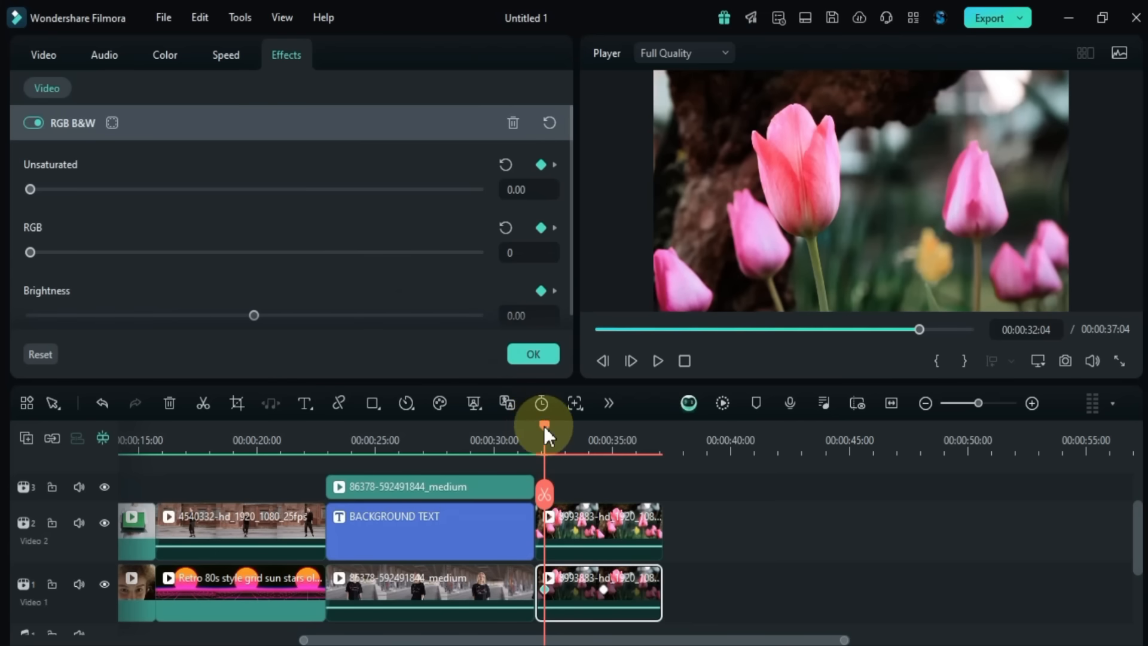
drag(543, 428, 536, 429)
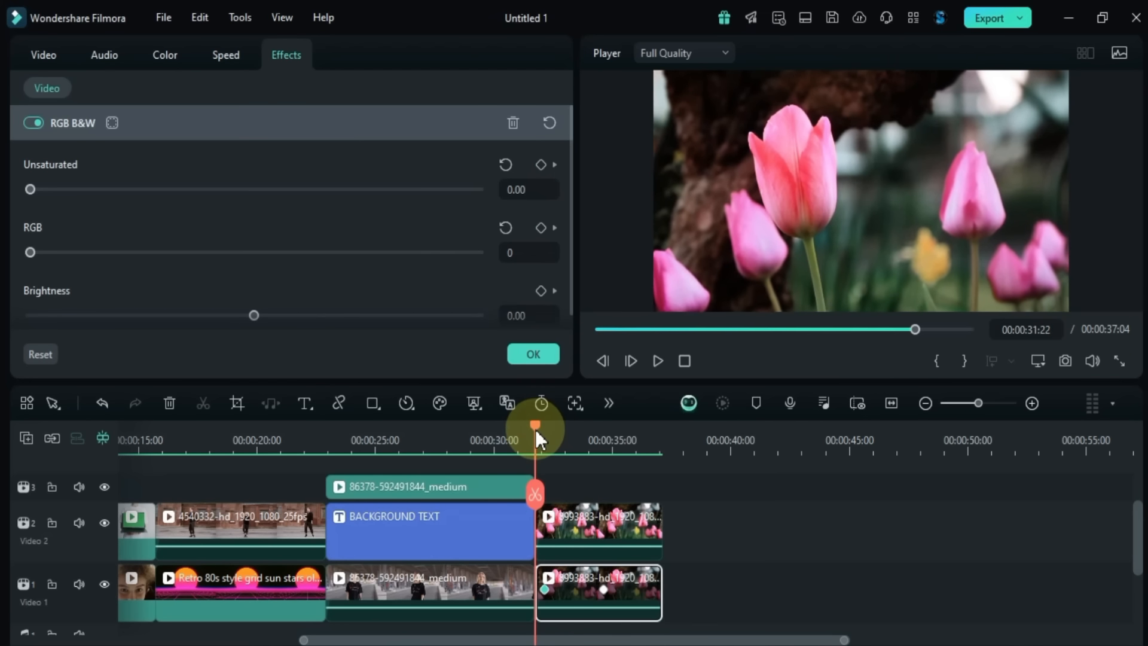
key(space)
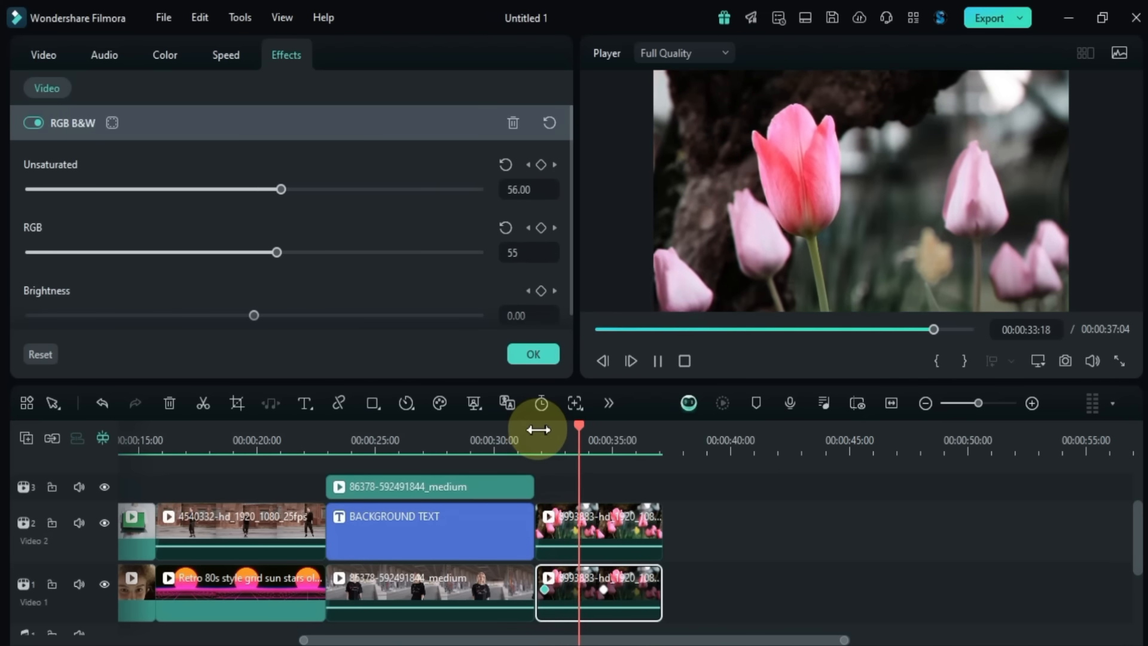
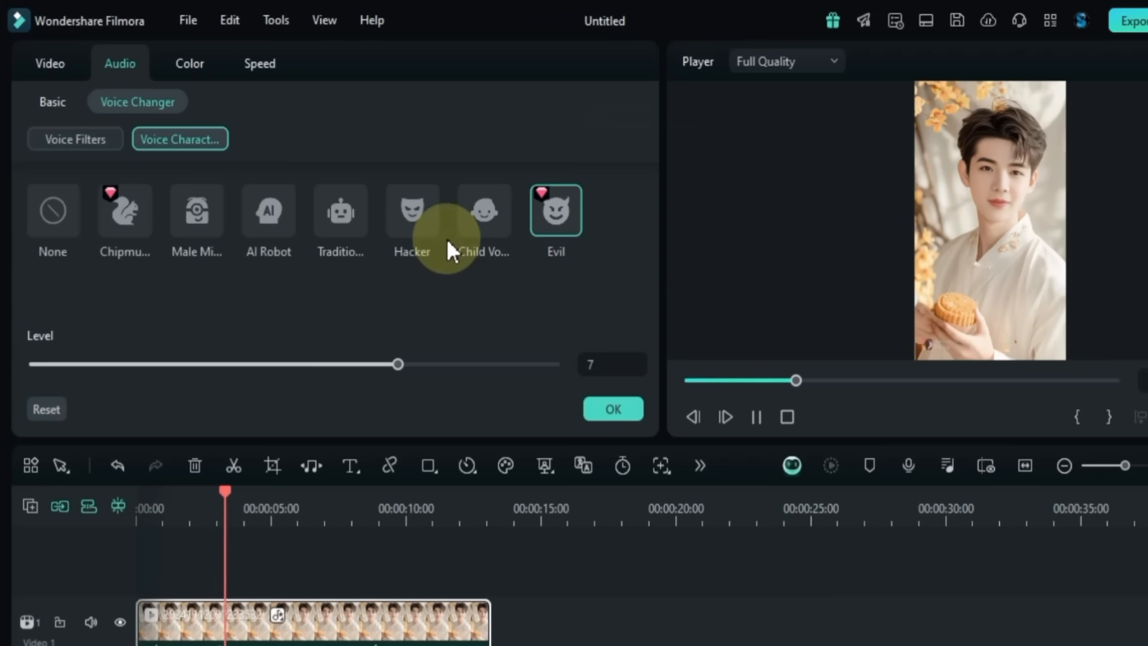
Step: Set the portrait clip's voice character to None and stop playback
click(48, 202)
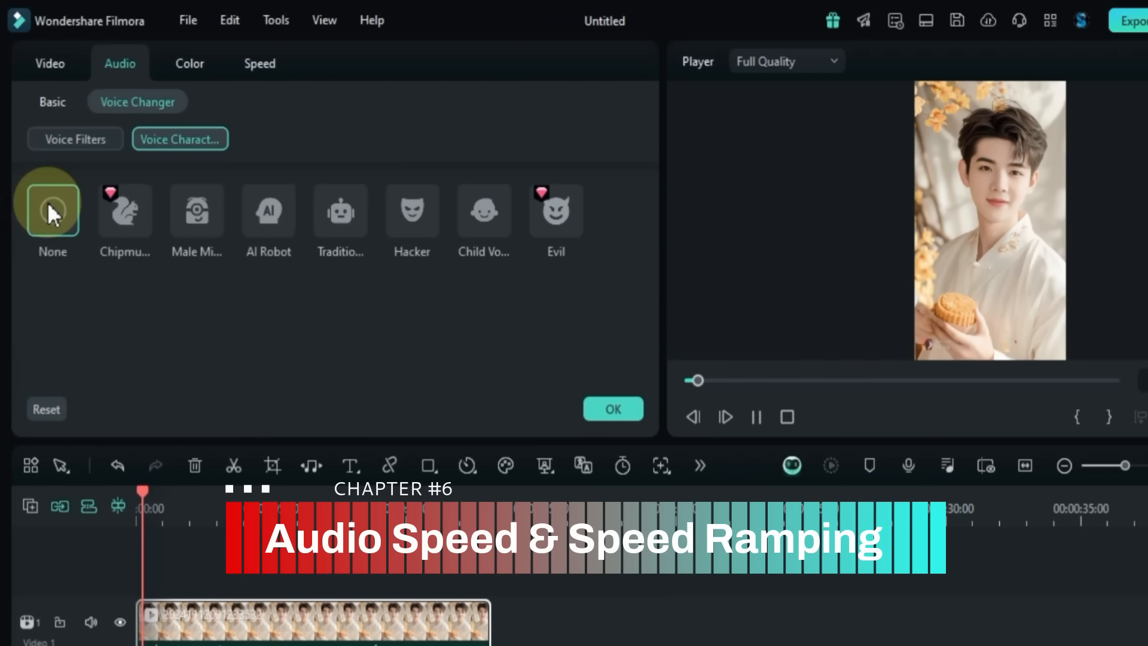
key(space)
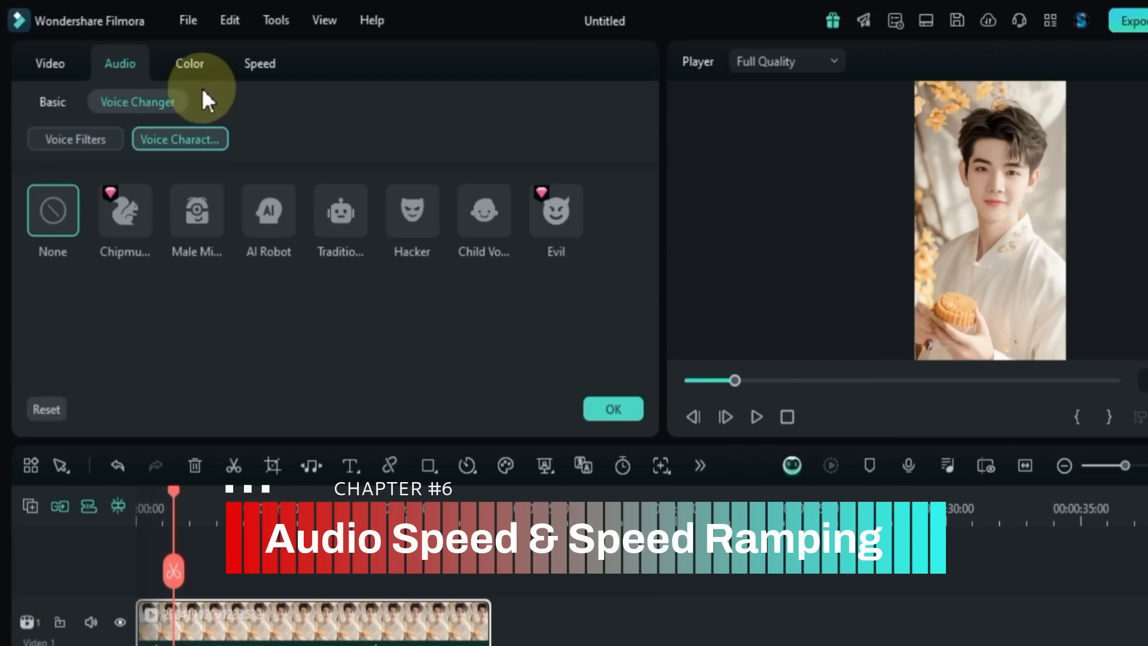
Step: Try a uniform speed of 1.74 on the portrait clip, play it, and reset the speed to 1.00
click(260, 64)
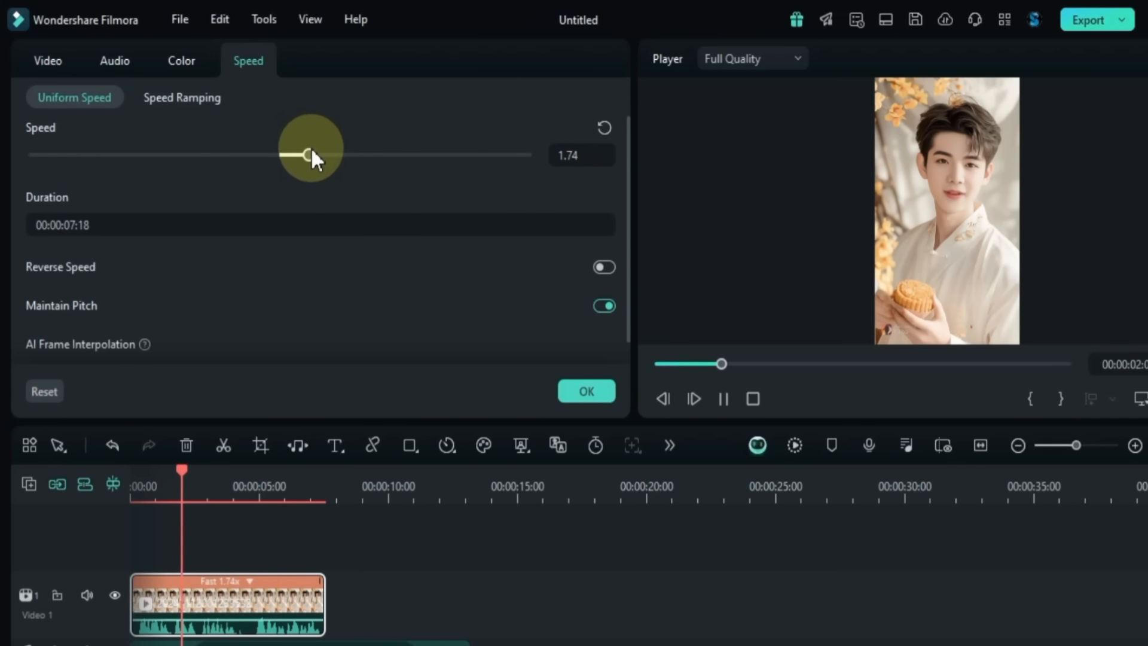
key(space)
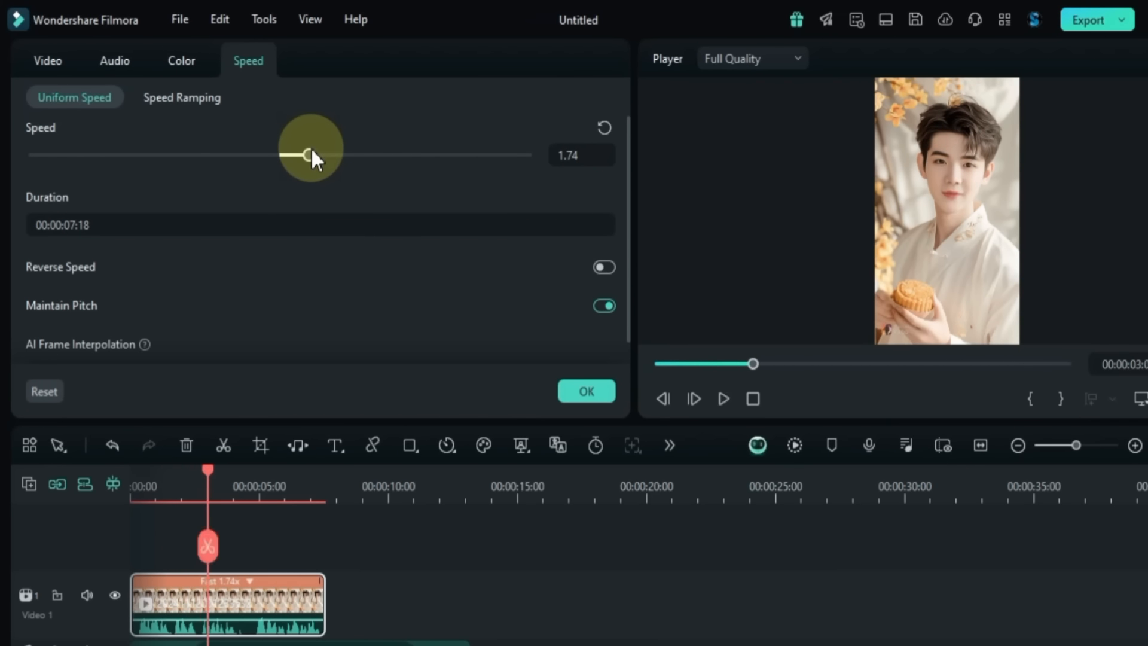
click(605, 127)
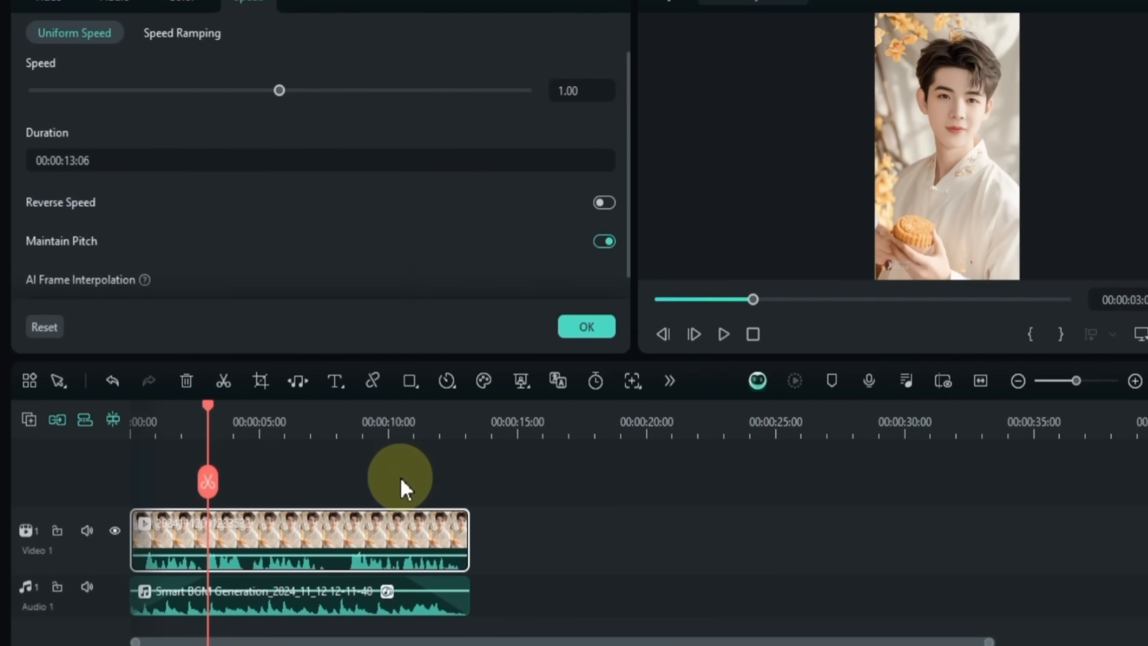
Step: Set the uniform speed of the Smart BGM Generation clip on Audio 1 to 1.66
click(294, 589)
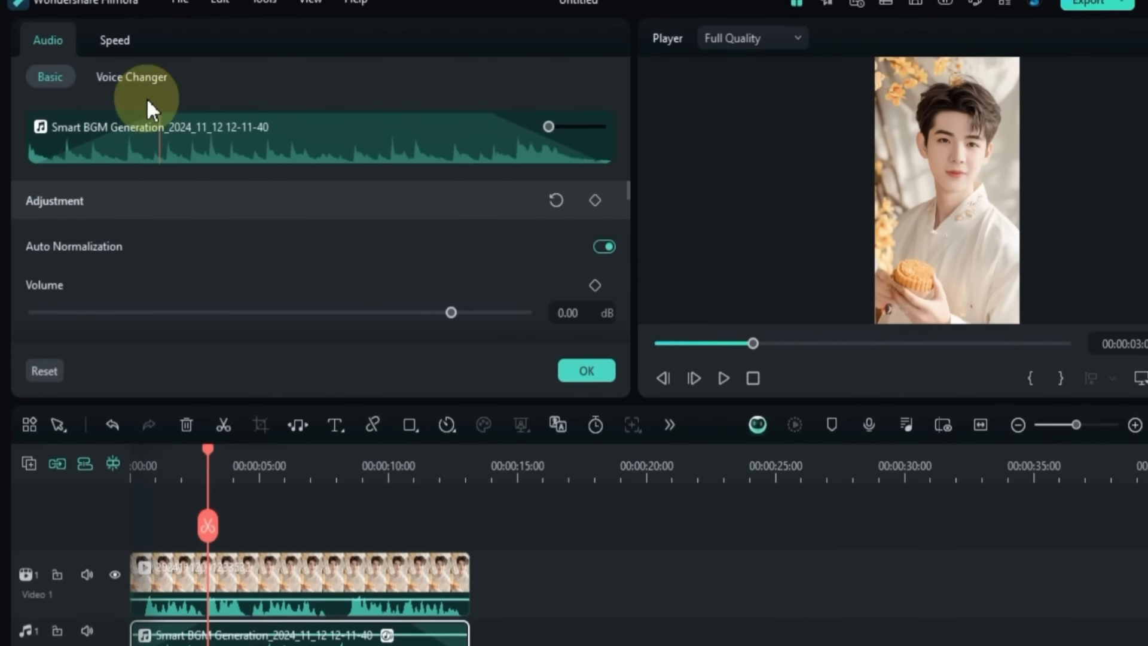
click(123, 2)
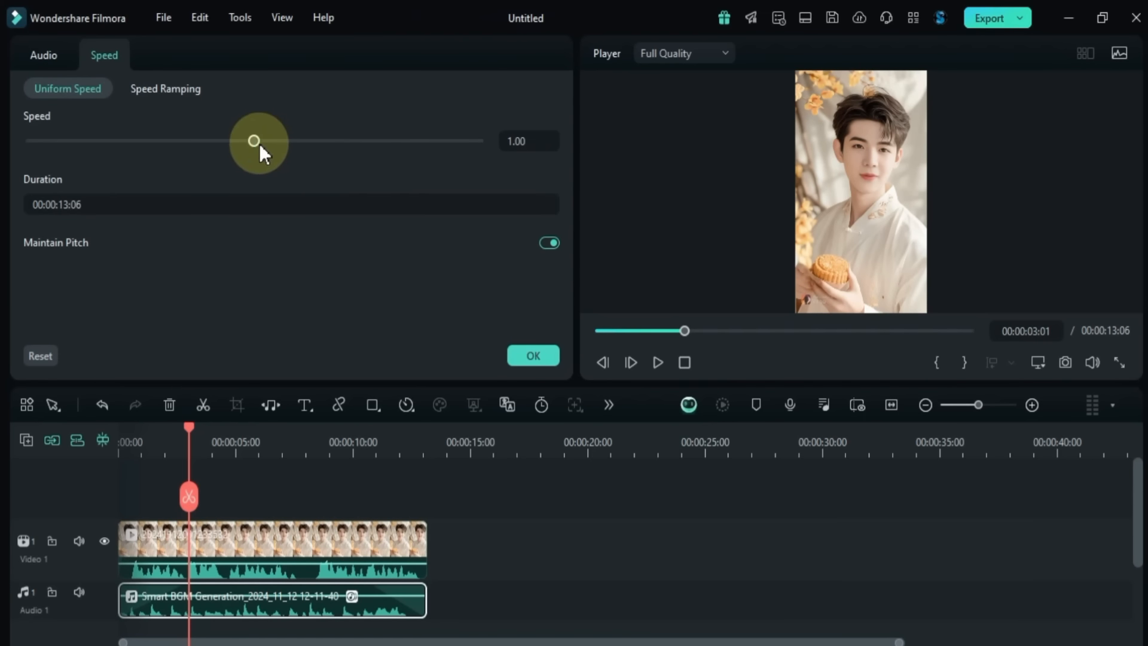
drag(274, 141, 279, 142)
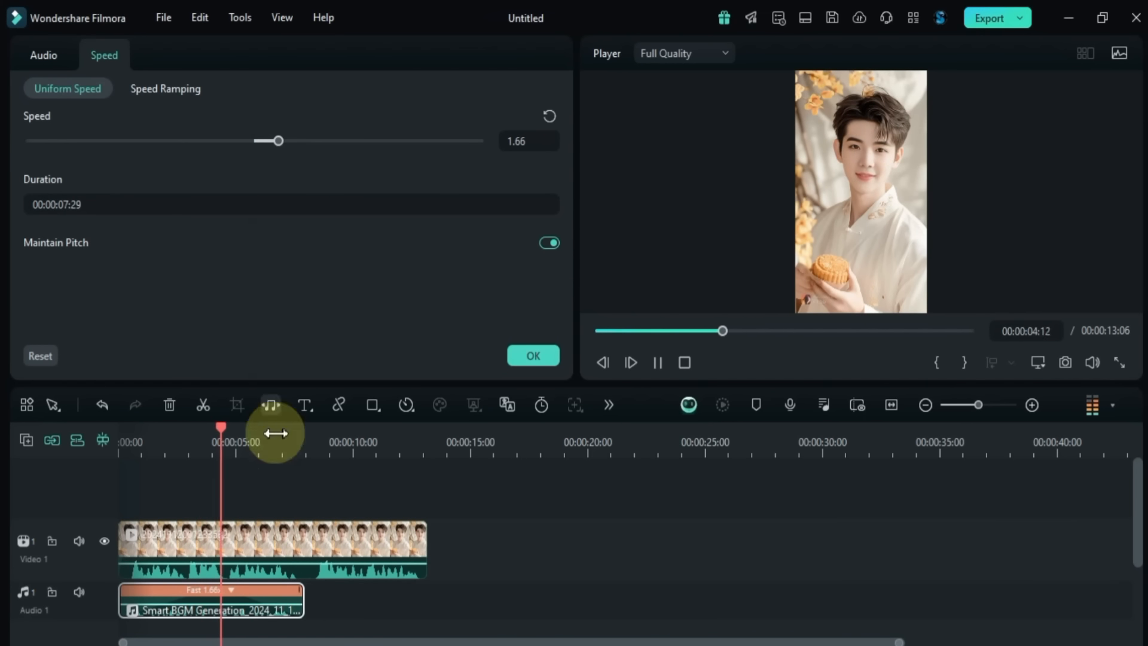
Step: Hide the Video 1 track, try a uniform speed of 0.48 on the music clip, and reset the speed
click(252, 547)
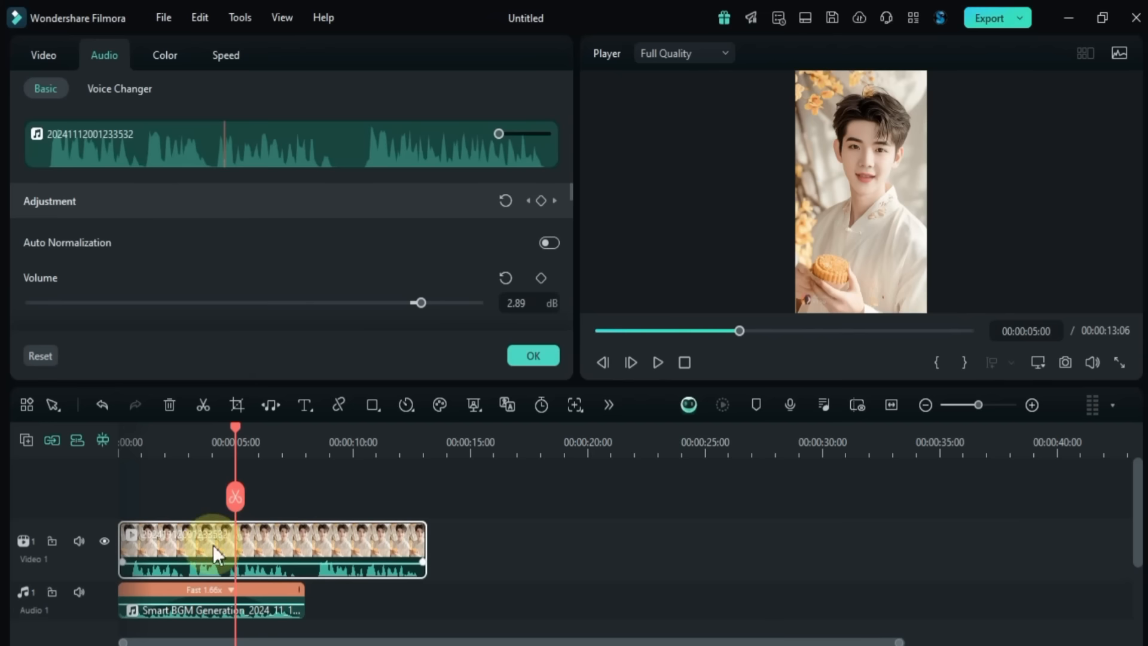
click(107, 541)
click(236, 610)
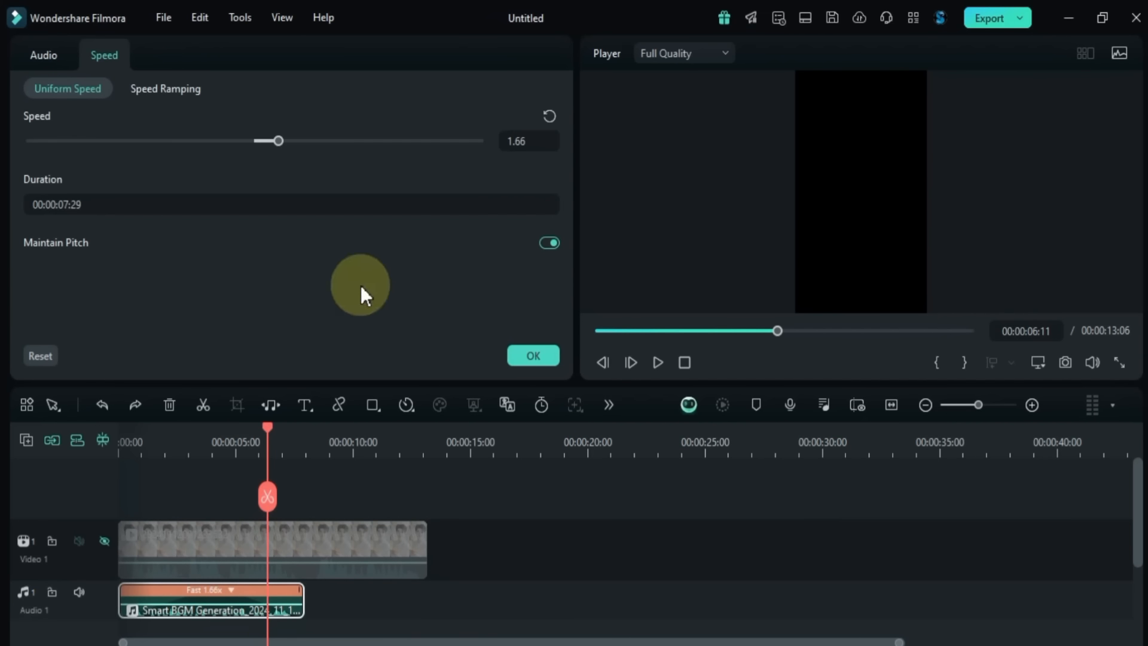
drag(244, 141, 219, 142)
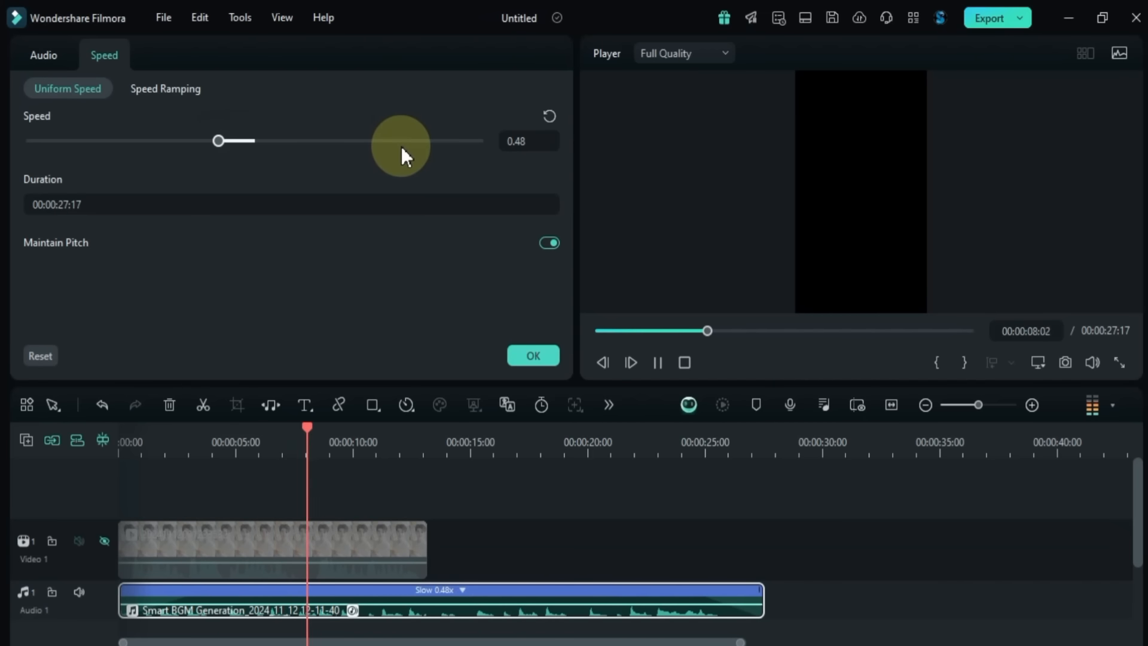
click(548, 118)
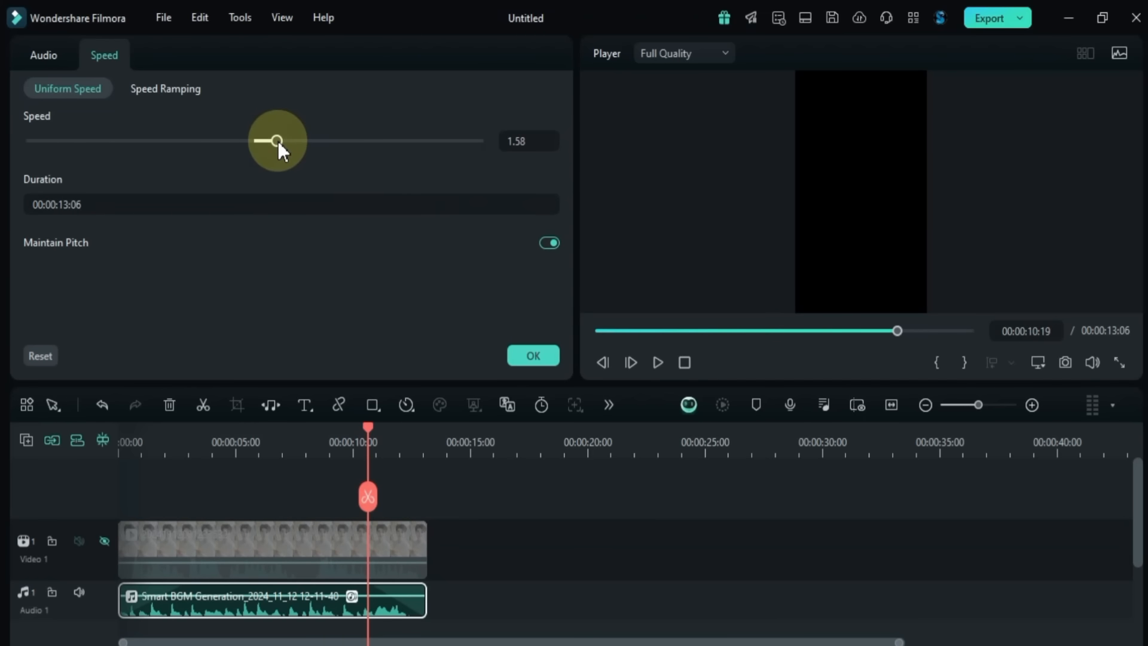
Step: Try a uniform speed of 1.58 on the music clip with Maintain Pitch off and on, and reset the speed
drag(278, 141, 277, 141)
click(161, 451)
key(space)
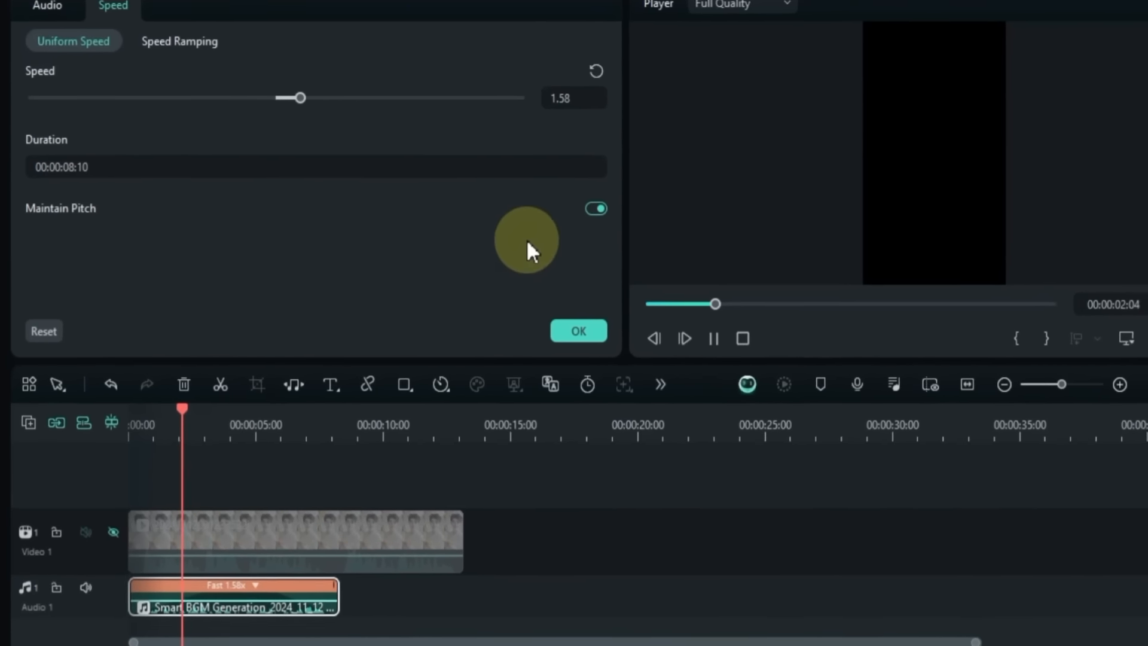
click(588, 208)
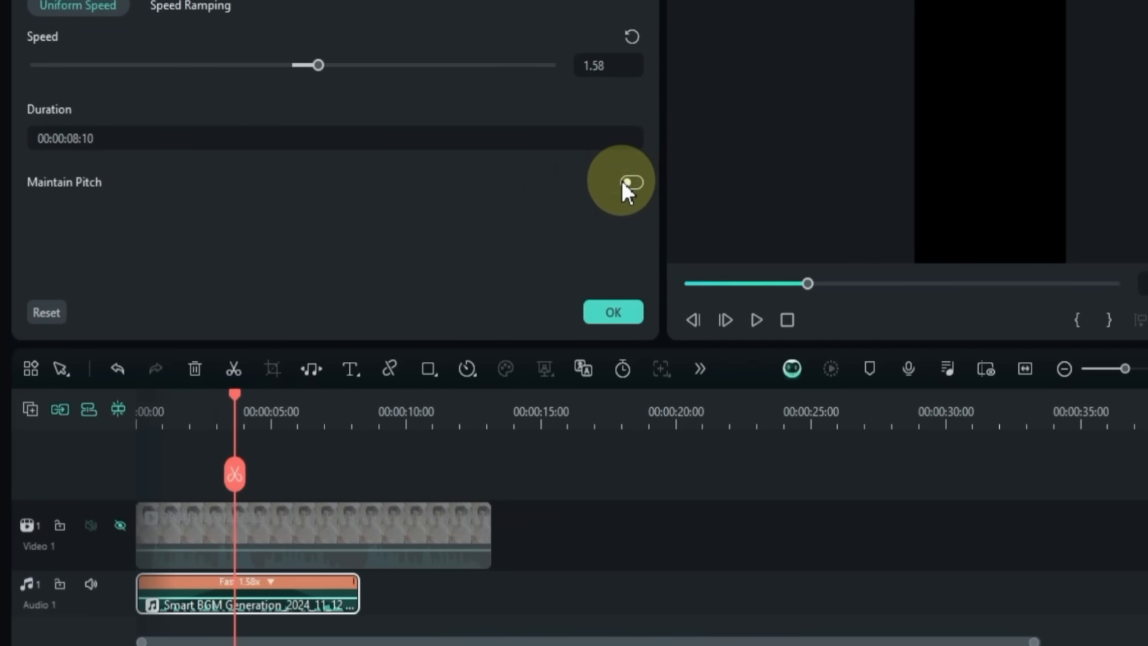
click(632, 183)
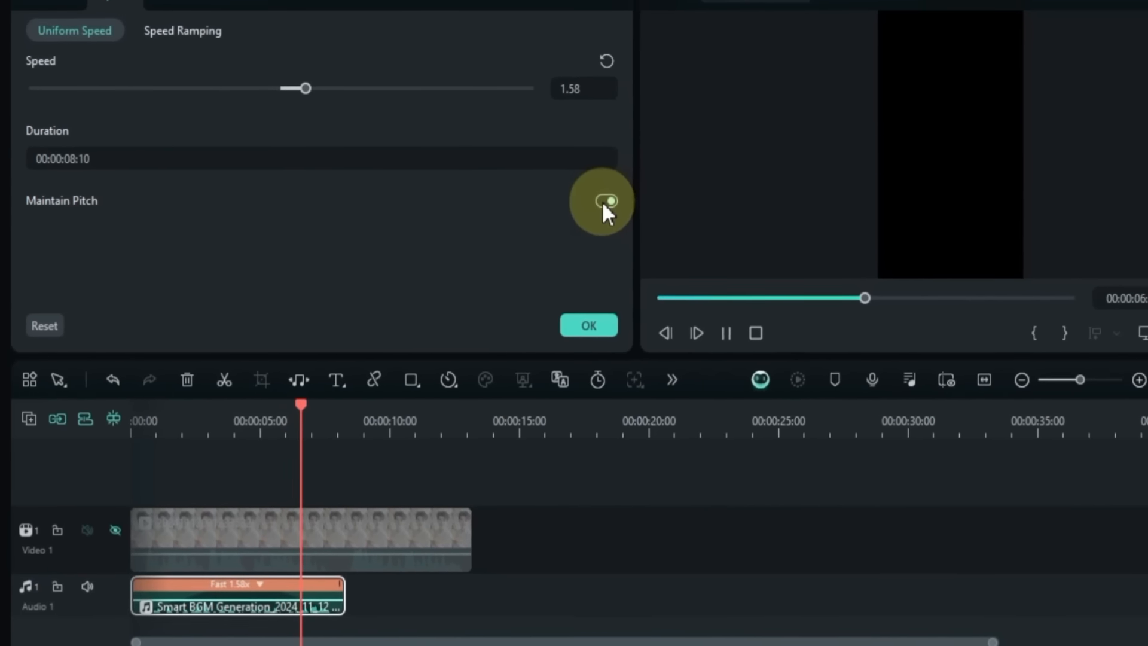
click(607, 60)
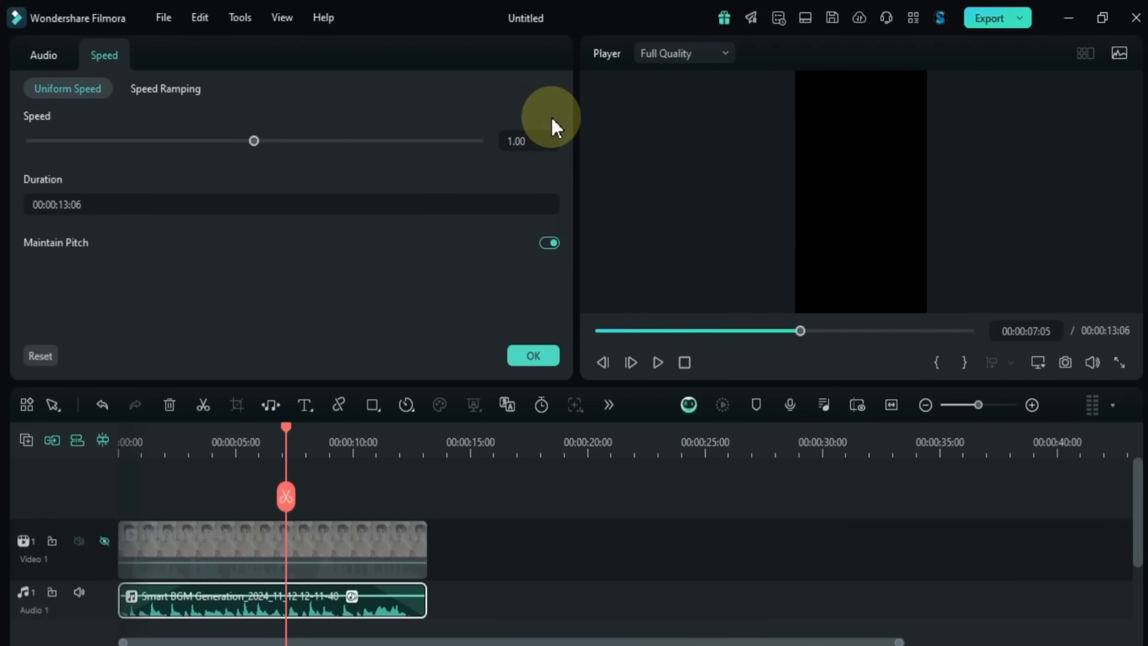
Step: Apply the Montage speed ramp to the music clip and show its curve
click(163, 91)
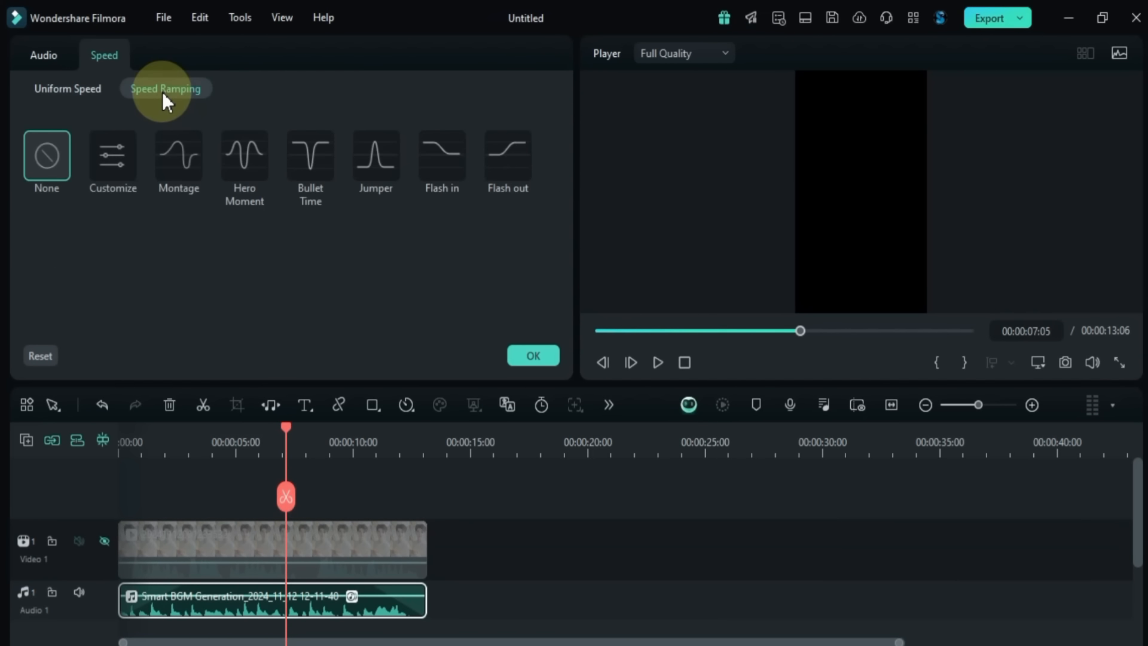
click(167, 157)
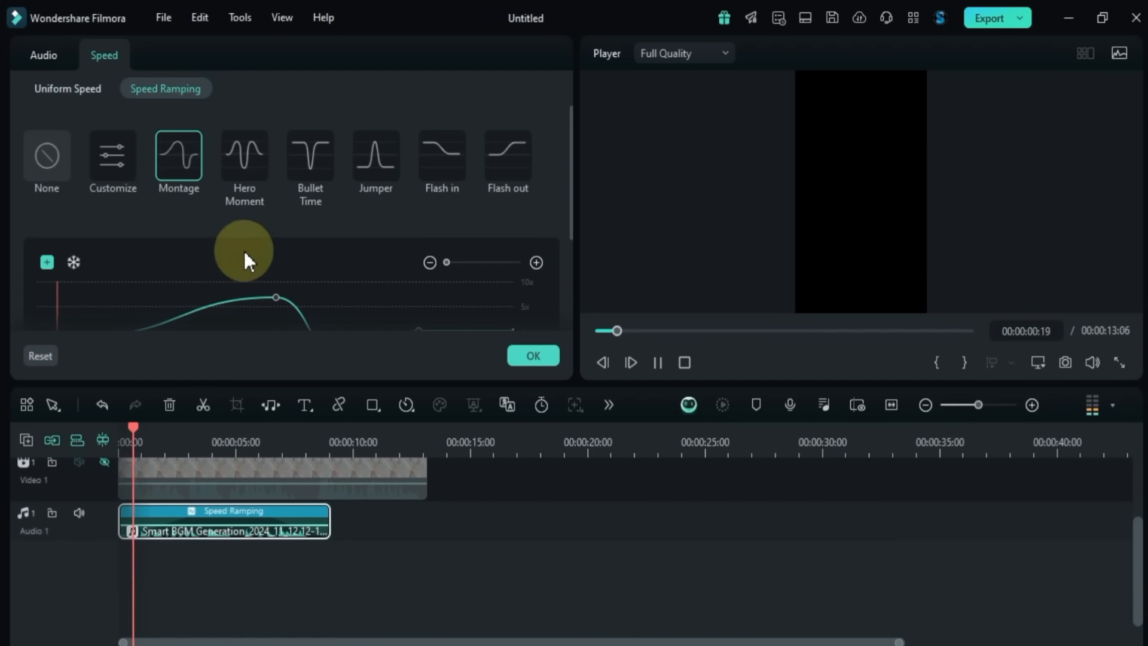
scroll(247, 234, down, 2)
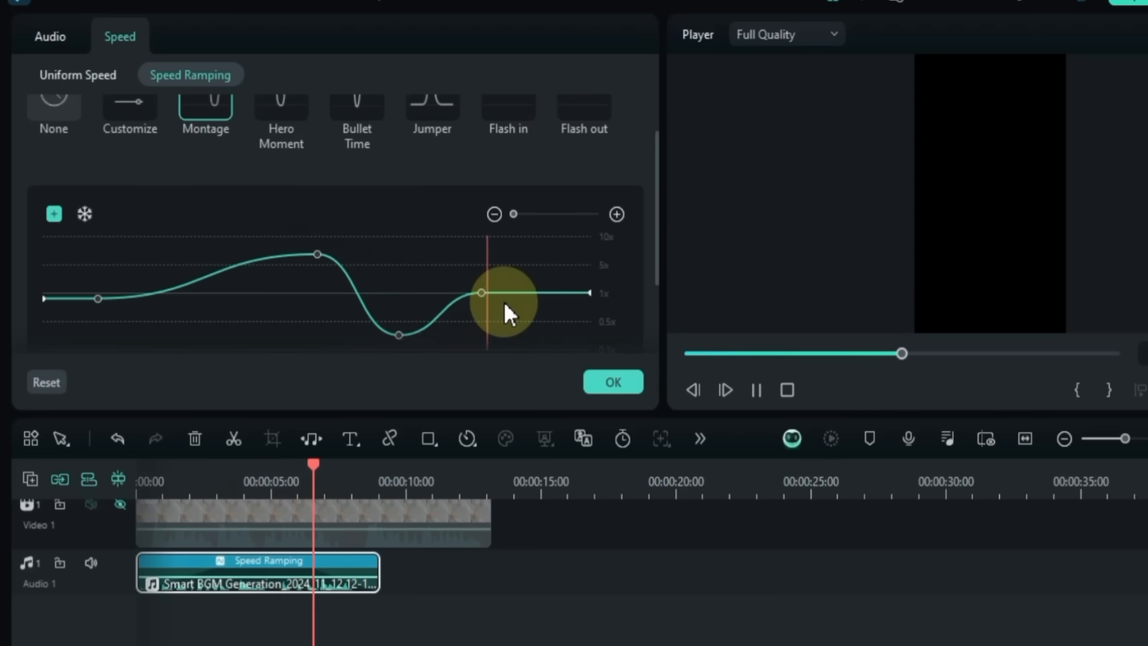
Step: Lower the ramp curve's high point to between 1x and 5x, raise its last point above 1x, and play the music
drag(317, 254, 290, 281)
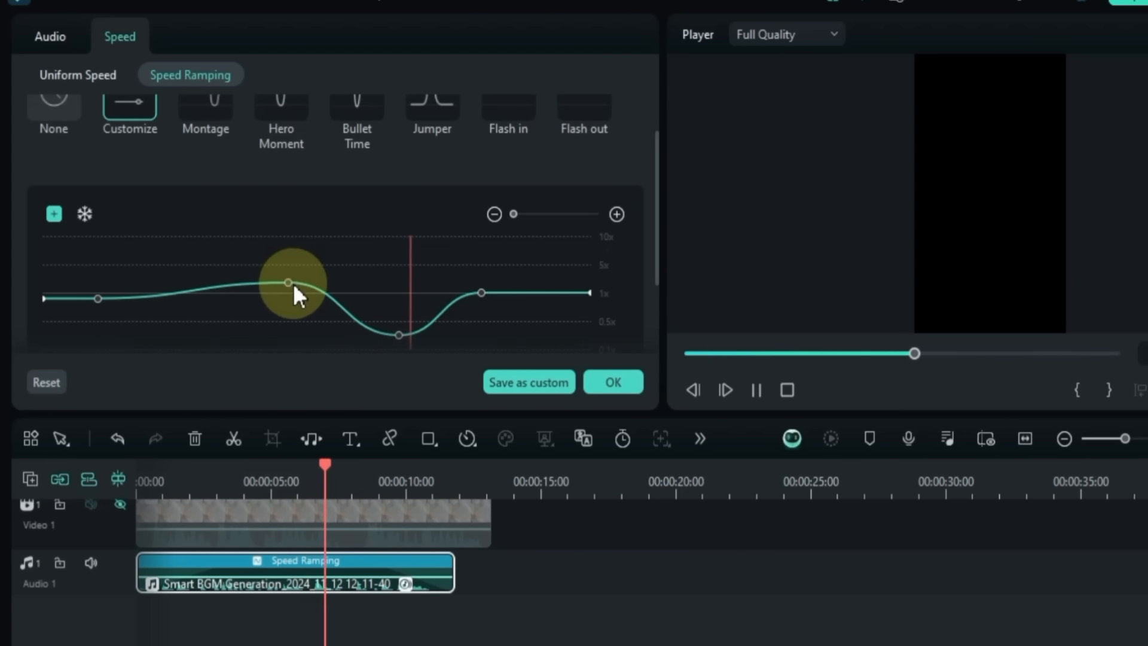
key(space)
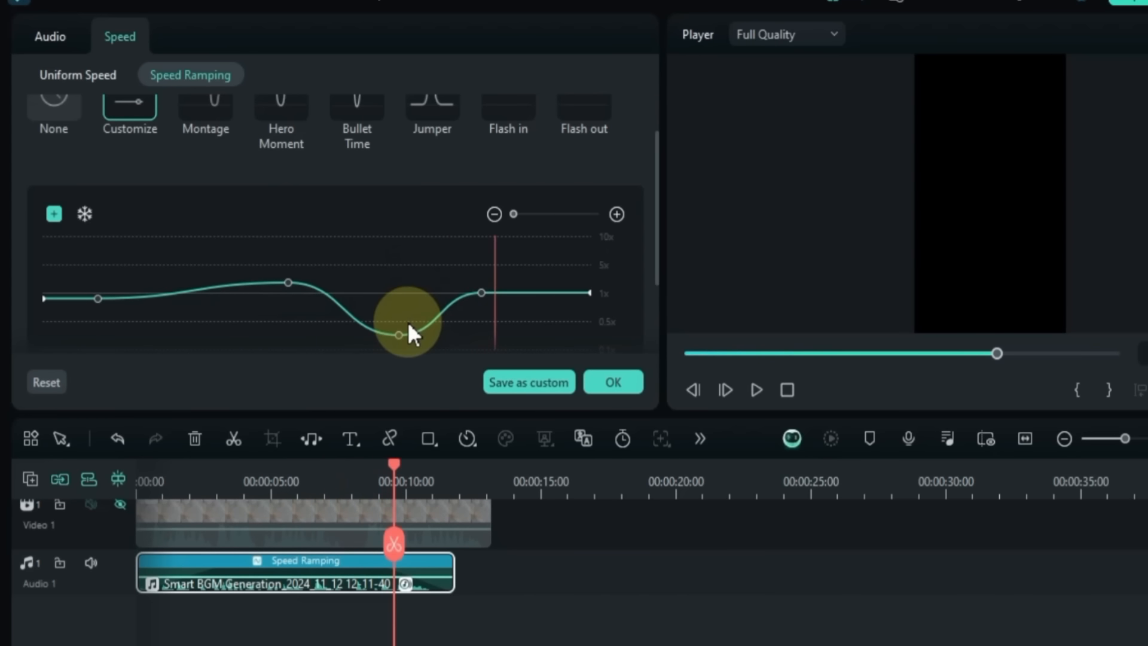
drag(486, 289, 482, 279)
click(292, 239)
key(space)
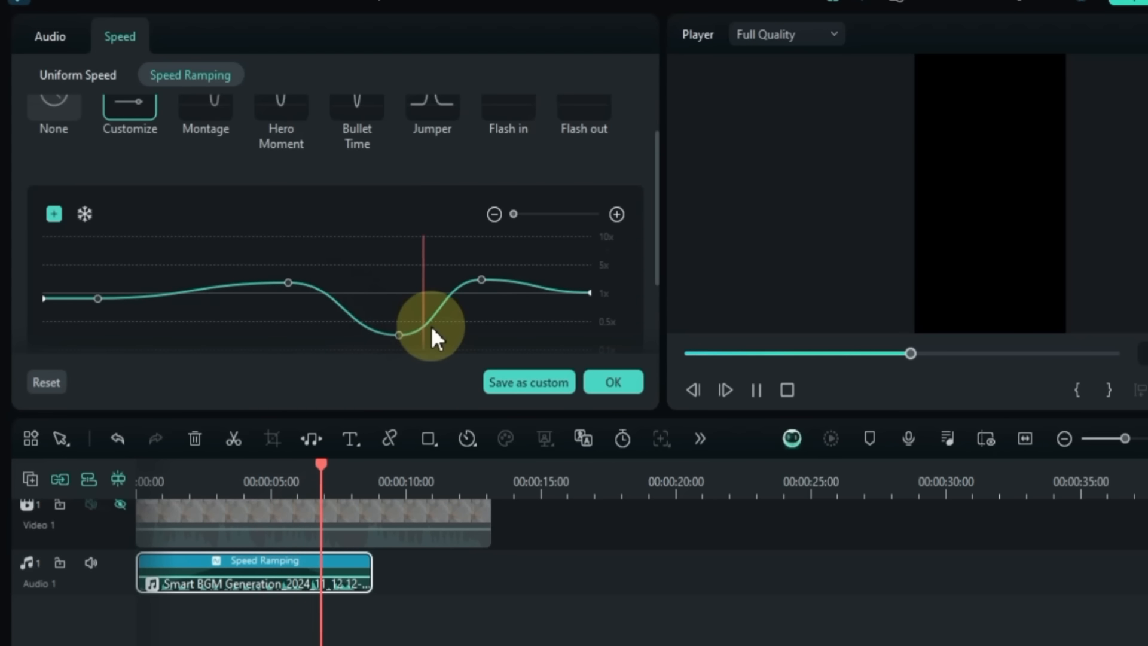
Step: Try the Jumper speed ramp on the music clip, play it, and set speed ramping back to None
scroll(374, 305, up, 2)
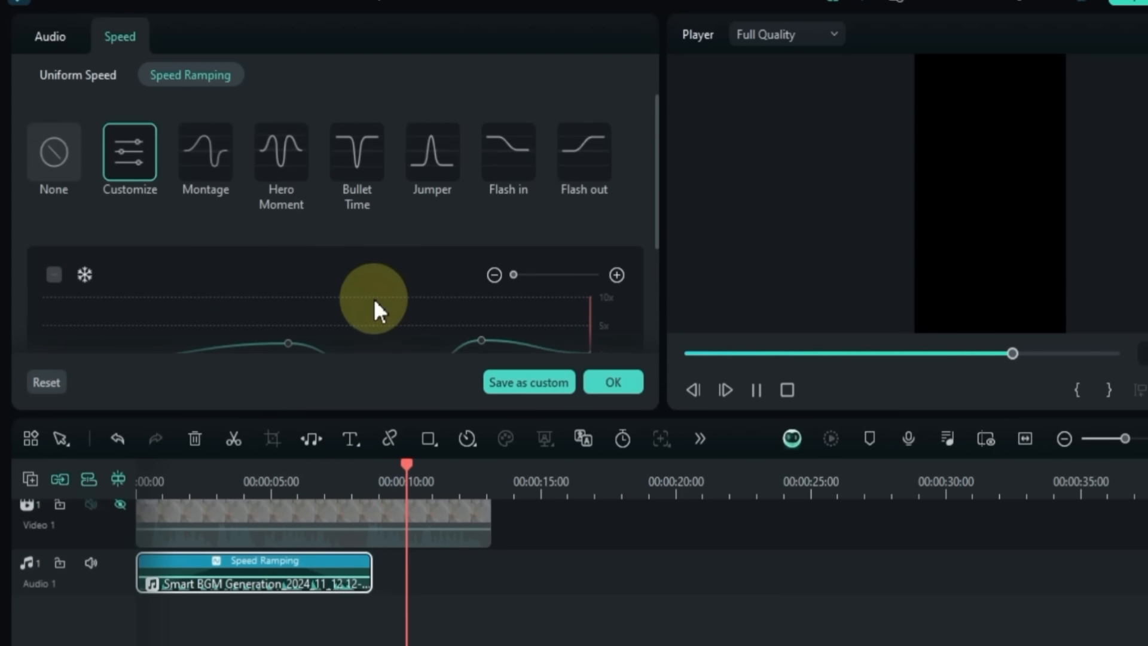
click(422, 159)
scroll(368, 285, down, 2)
click(286, 192)
key(space)
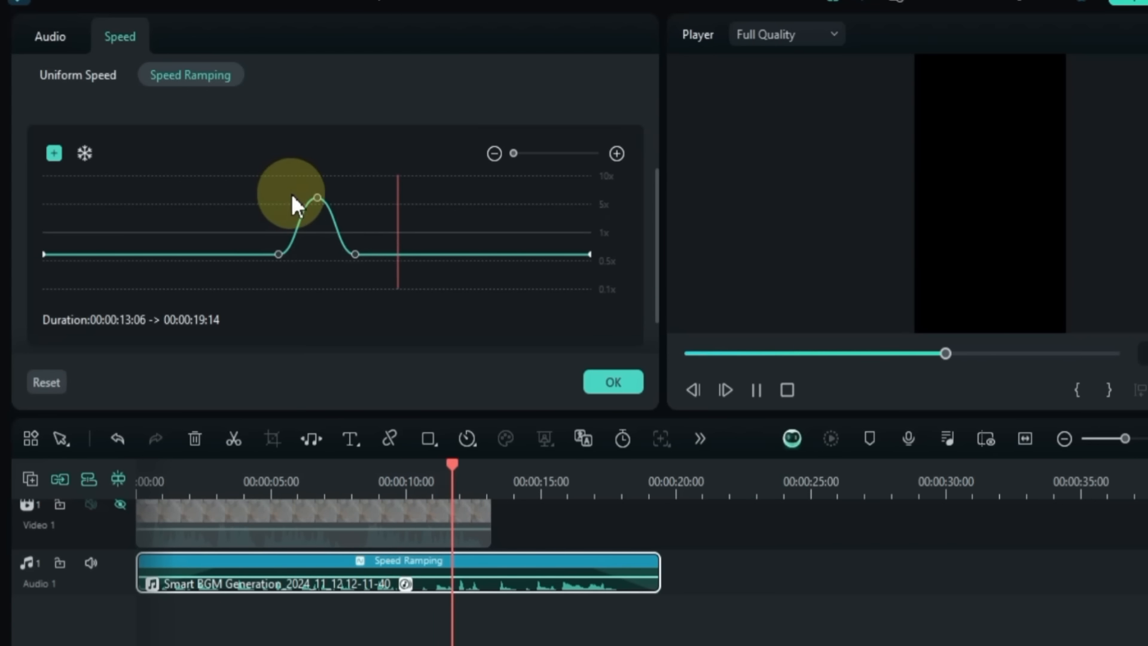
key(space)
scroll(302, 238, up, 2)
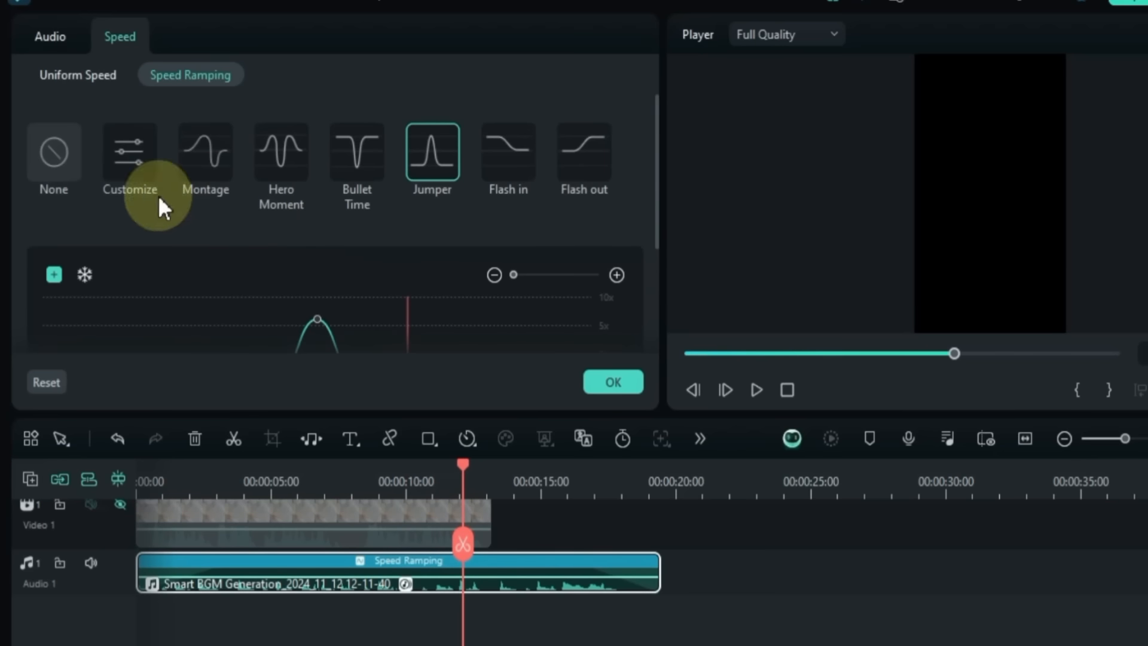
click(52, 165)
Step: Check the music clip's Uniform Speed and basic Audio settings and close its properties
click(77, 75)
click(52, 36)
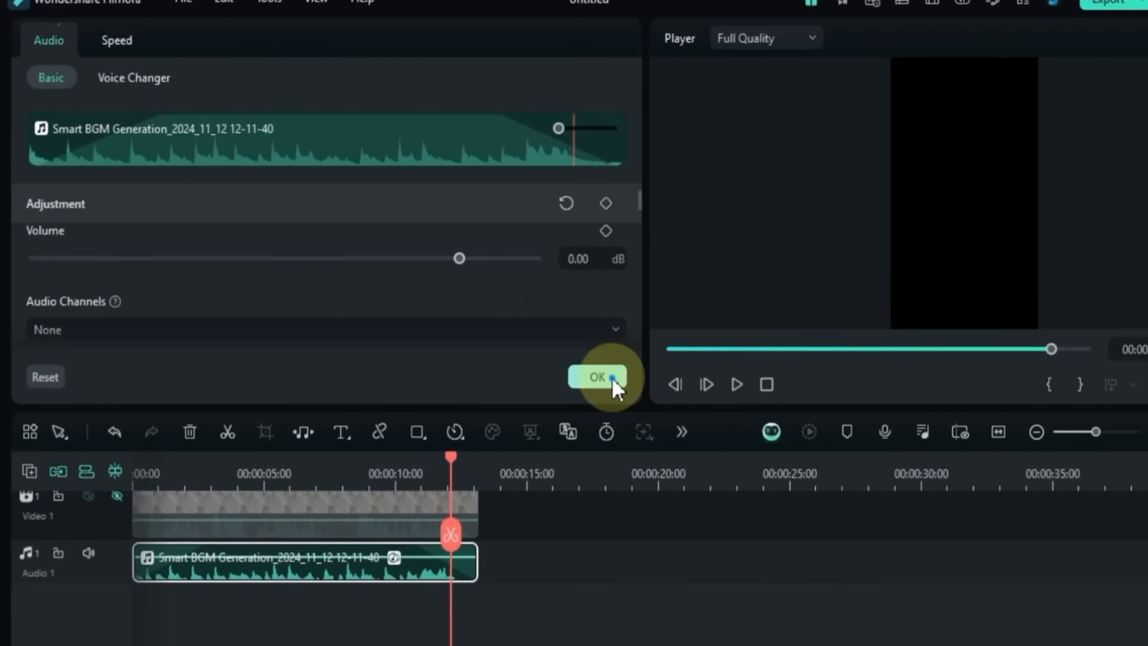
click(622, 385)
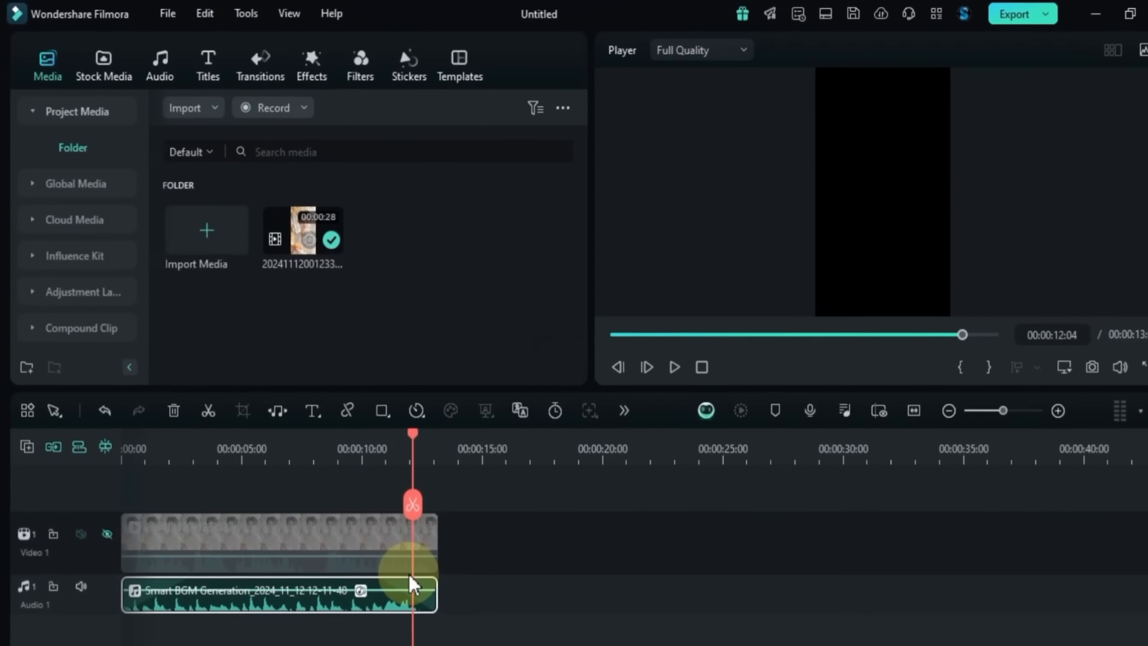
Step: Show the Video 1 track again and move the playhead to 00:00:00:00
click(74, 529)
click(104, 525)
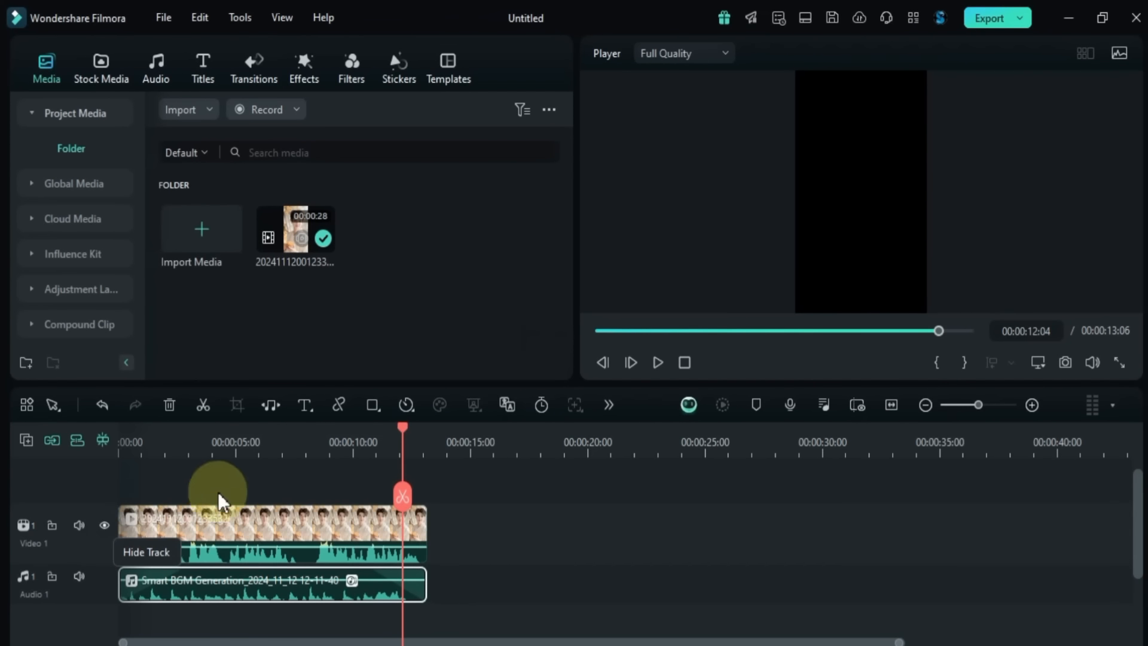
drag(405, 430, 20, 530)
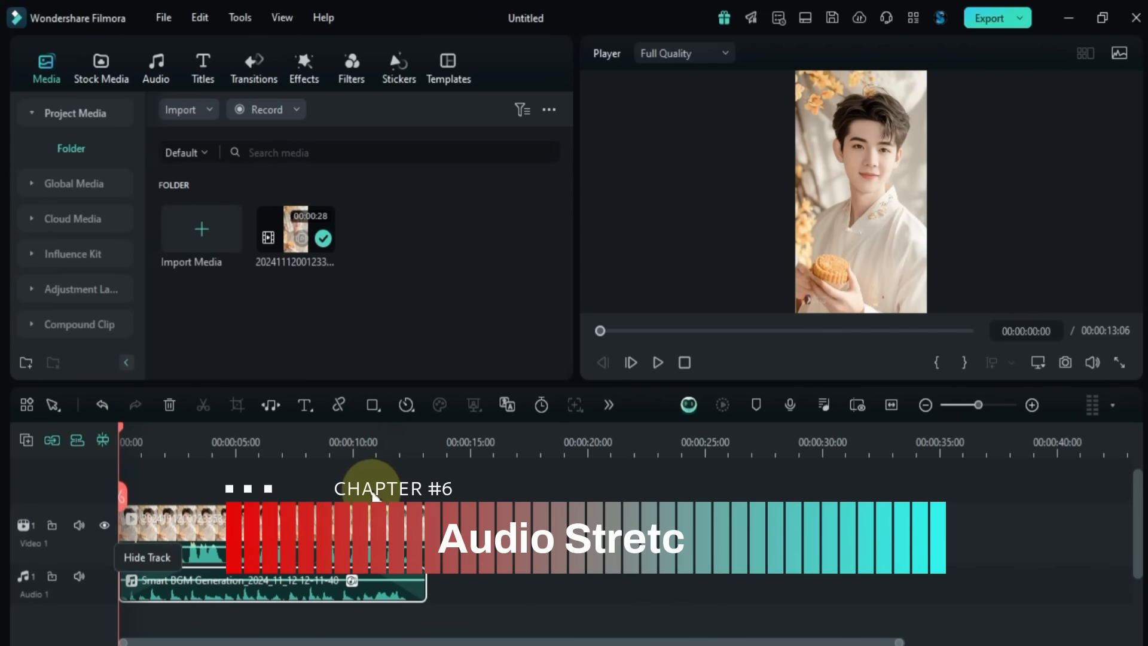
Step: Lengthen the music clip on Audio 1 to about 23 seconds with Audio Stretch and play the extended part
click(377, 487)
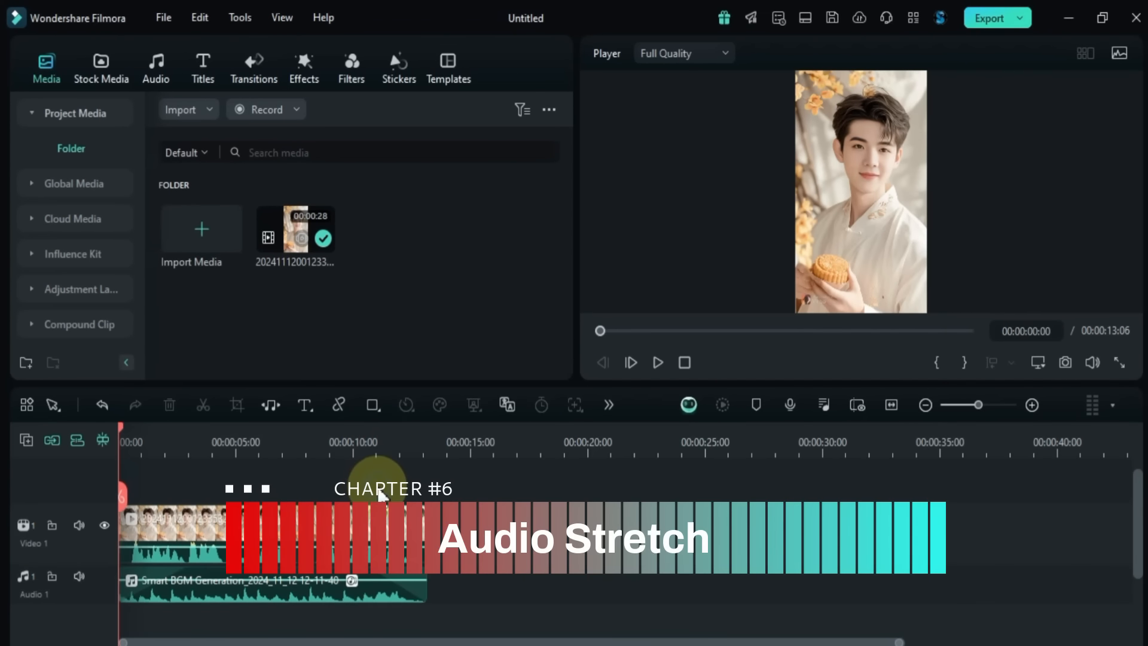
click(270, 405)
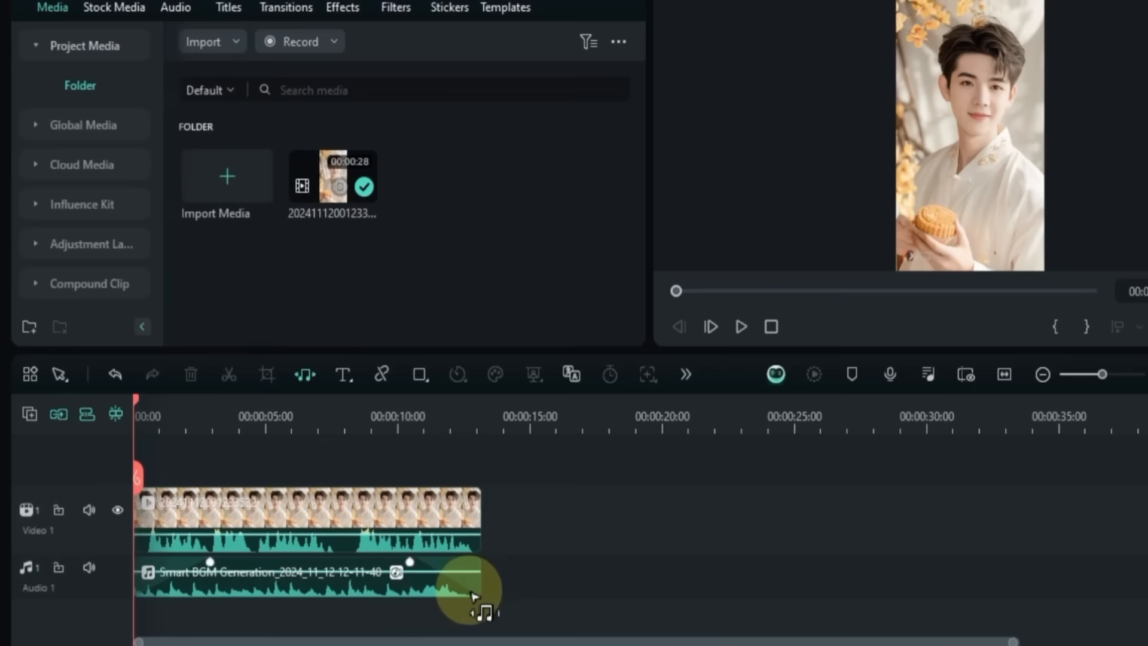
drag(487, 575, 757, 568)
click(525, 412)
key(space)
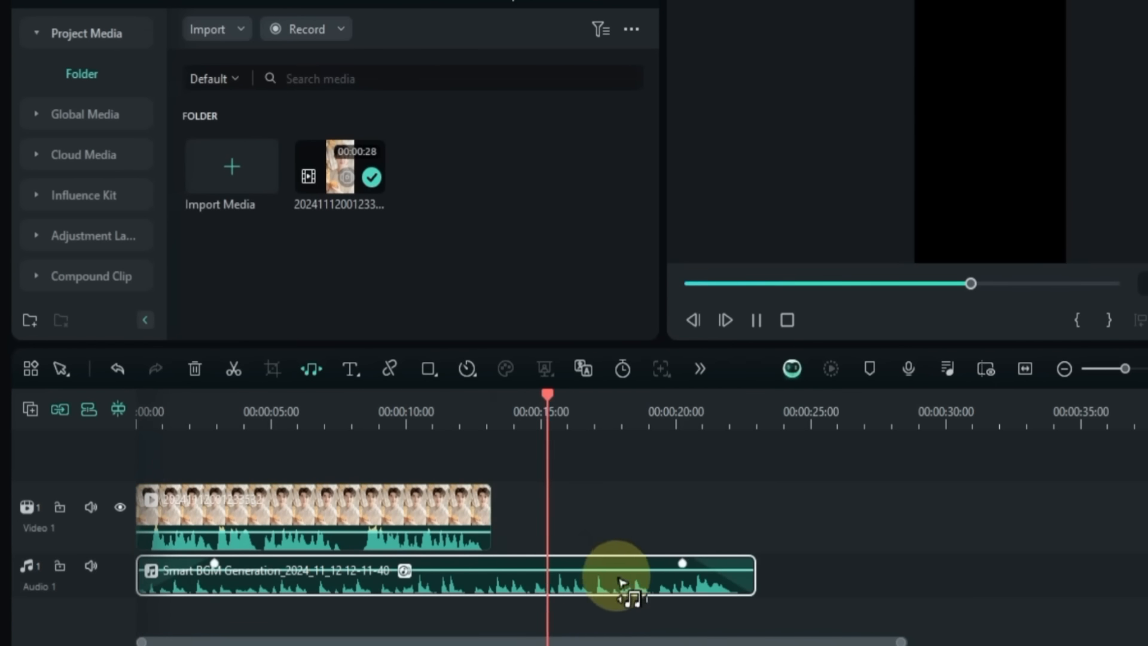
click(657, 416)
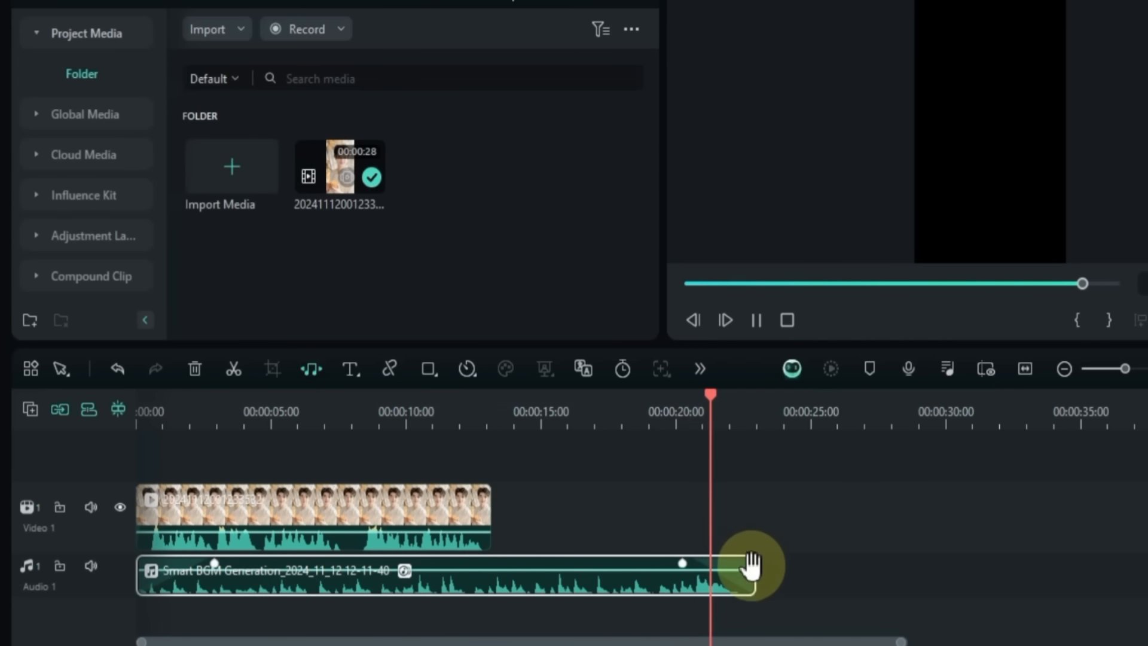
key(space)
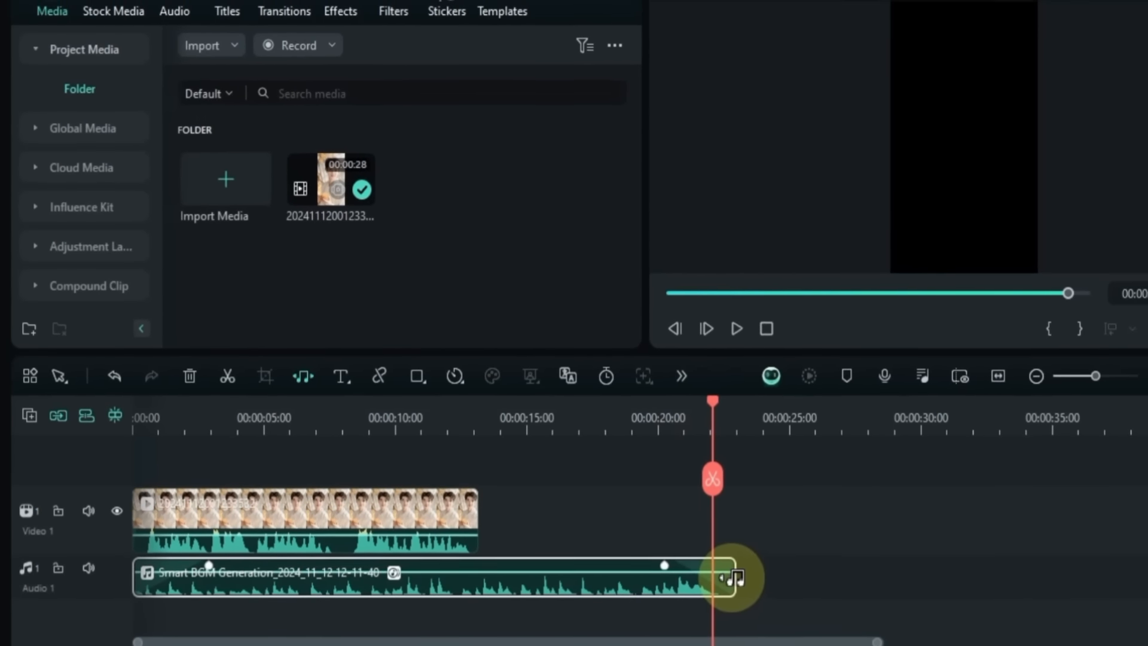
Step: Shorten the stretched music clip to about 10 seconds, then extend it to match the video clip's end
drag(761, 588, 383, 584)
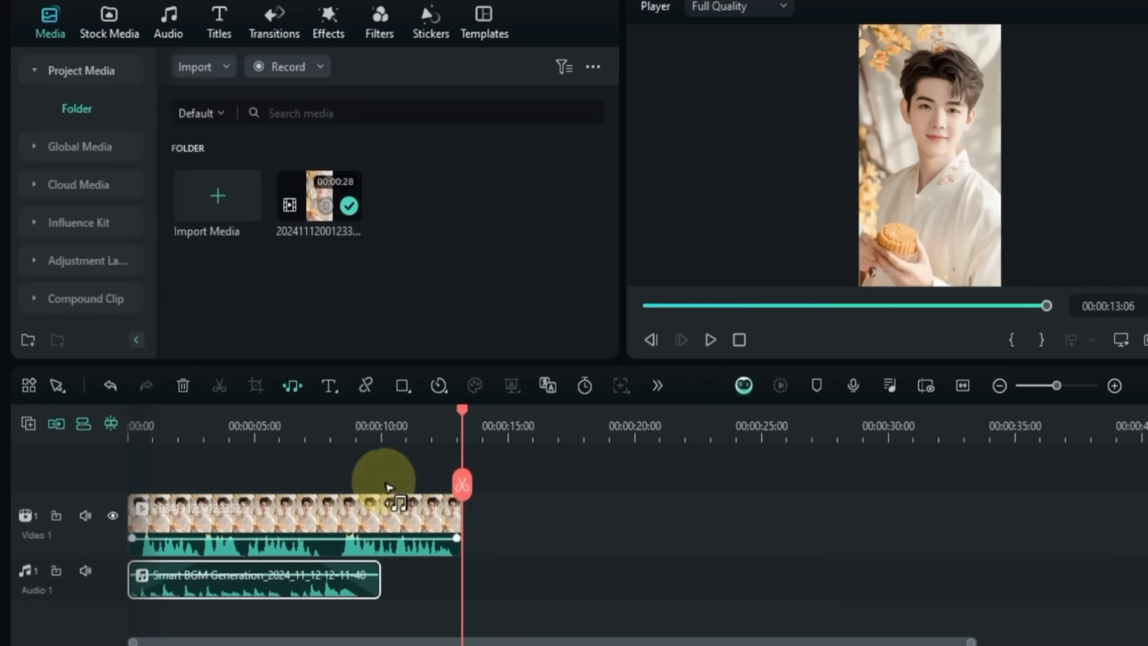
drag(458, 415, 365, 418)
drag(381, 583, 440, 583)
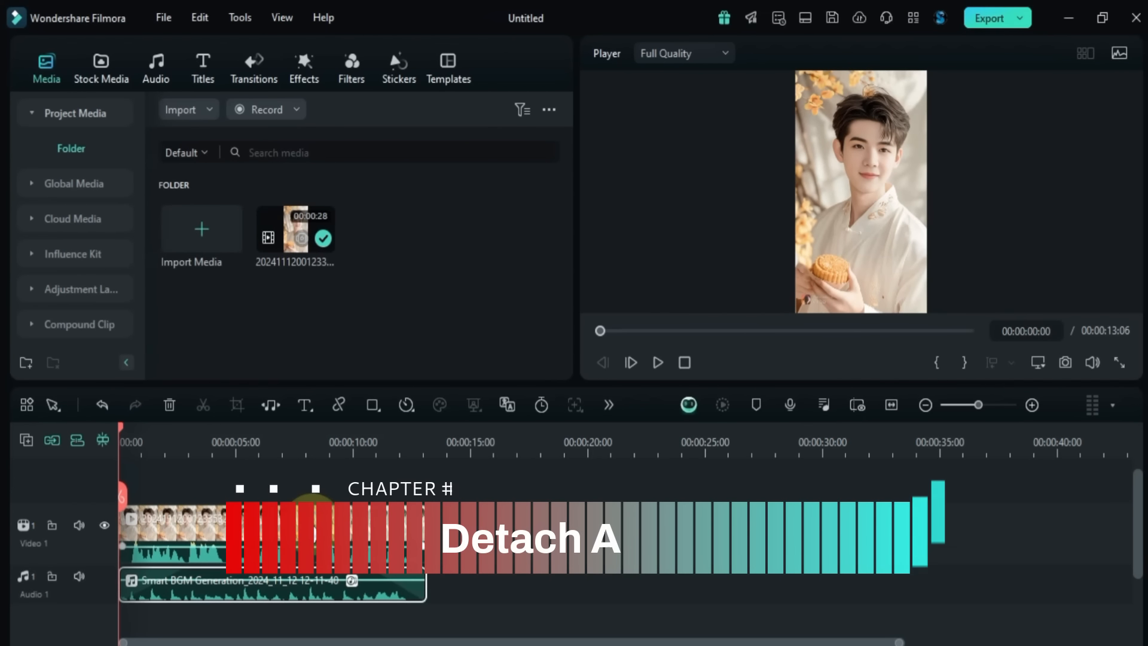
Step: Detach the audio from the video clip on Video 1 and select the separated video and audio clips
right_click(307, 537)
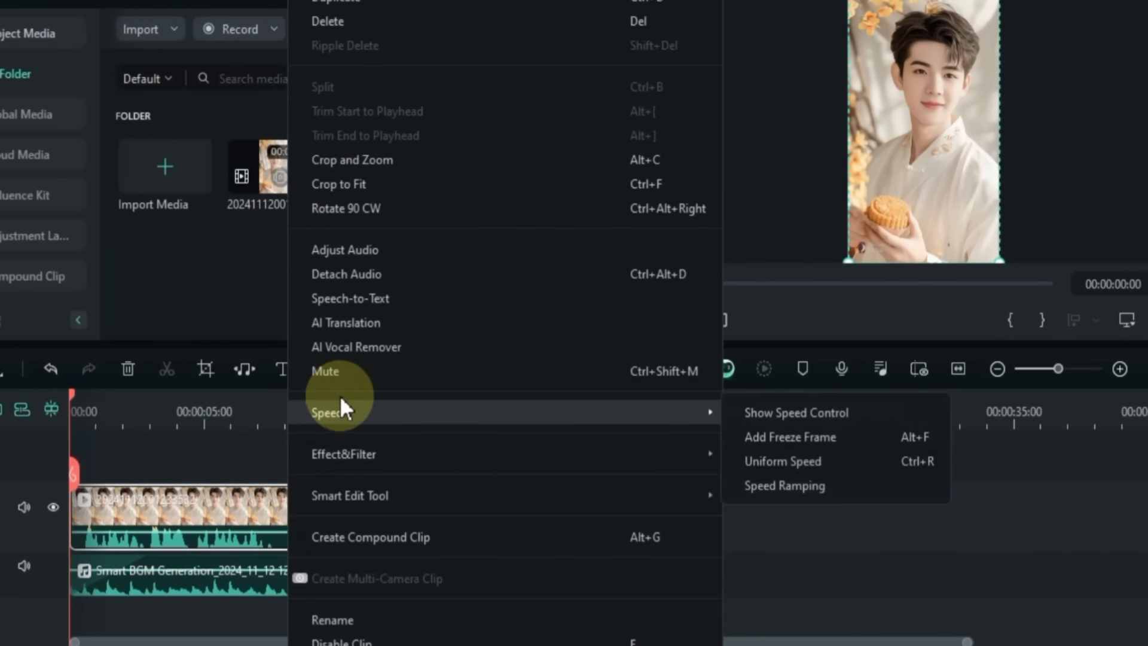
click(405, 274)
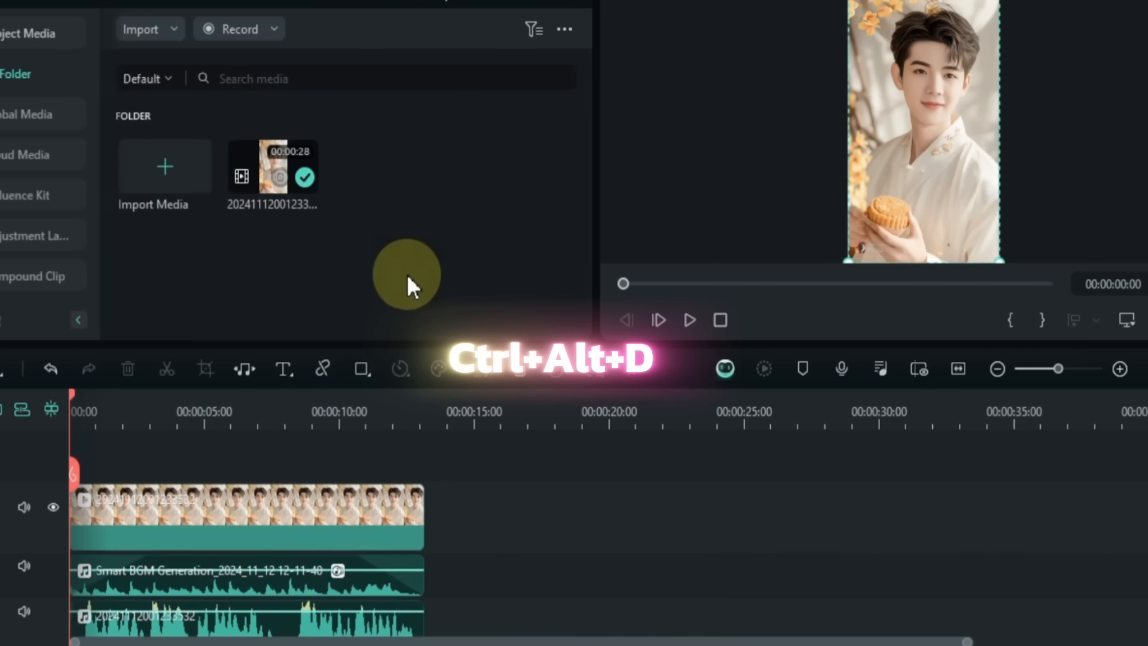
scroll(282, 613, down, 1)
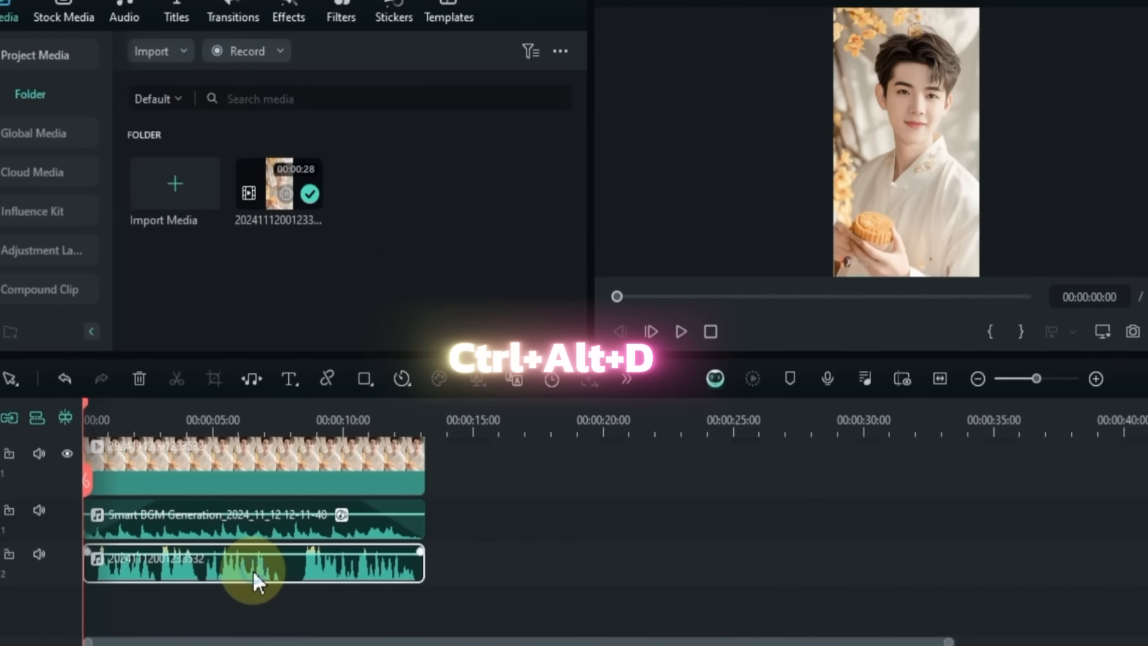
click(285, 455)
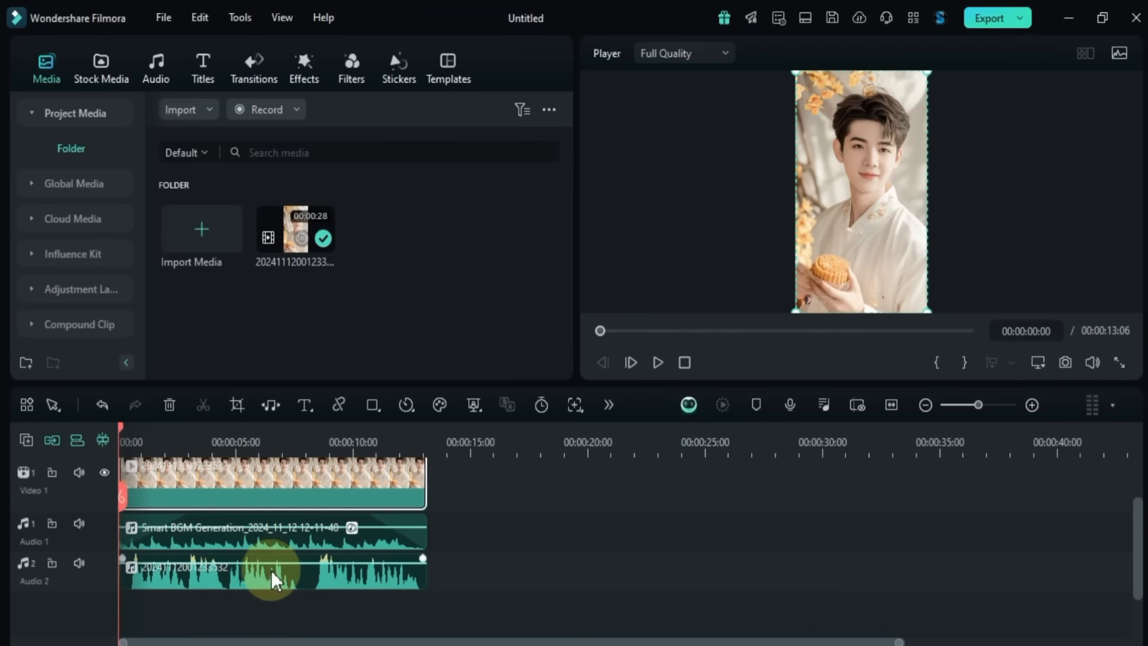
drag(273, 568, 197, 585)
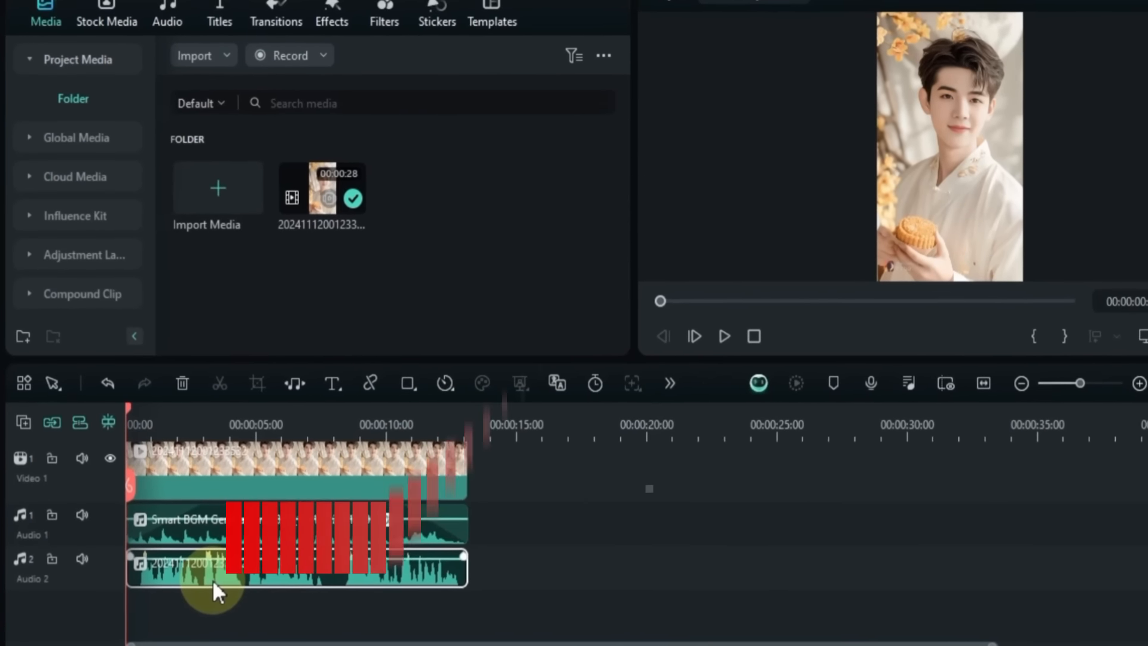
Step: Hide the Video 1 track, play the timeline, show the track again and stop playback
click(110, 458)
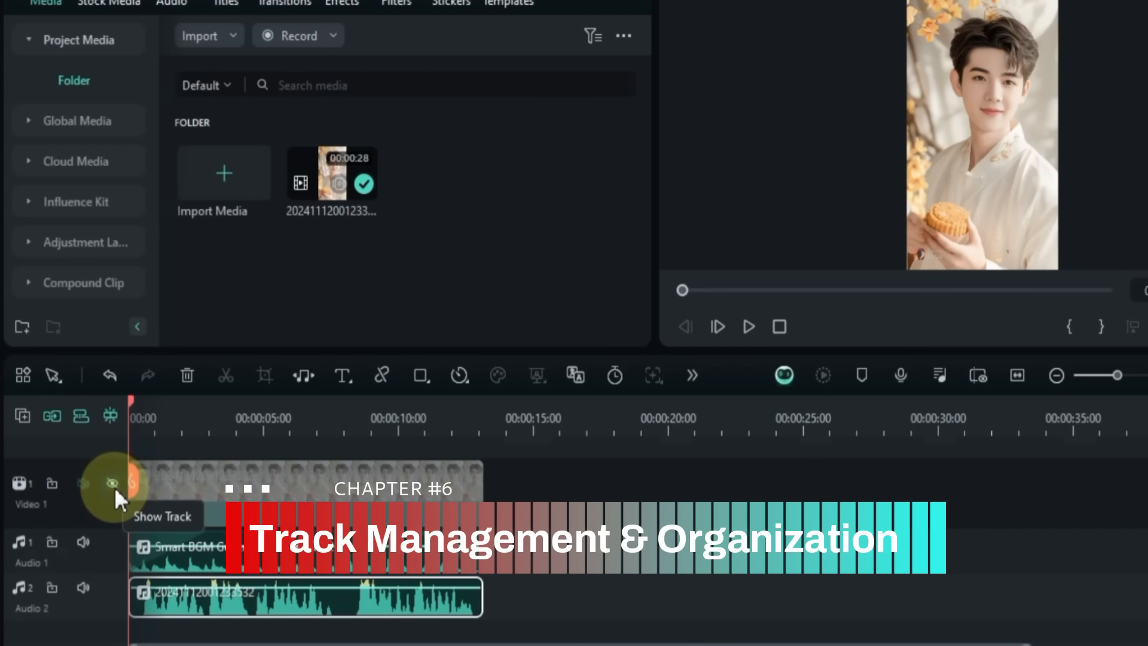
key(space)
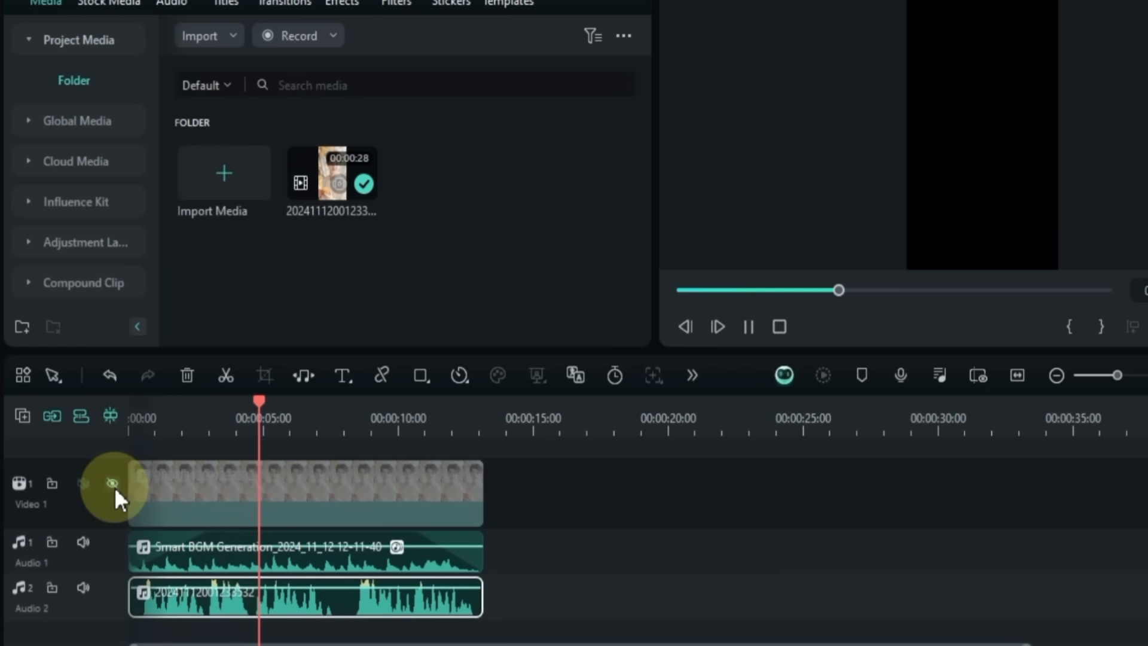
click(114, 487)
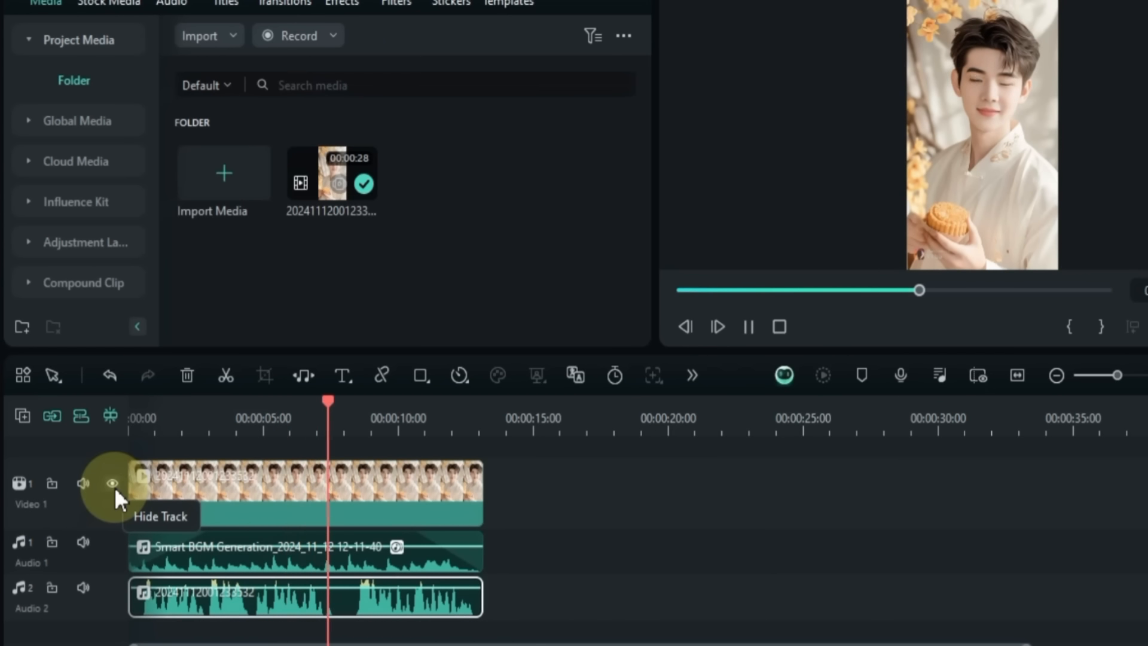
key(space)
Step: Lock the Video 1, Audio 1 and Audio 2 tracks one by one, checking clip selection in between
click(255, 562)
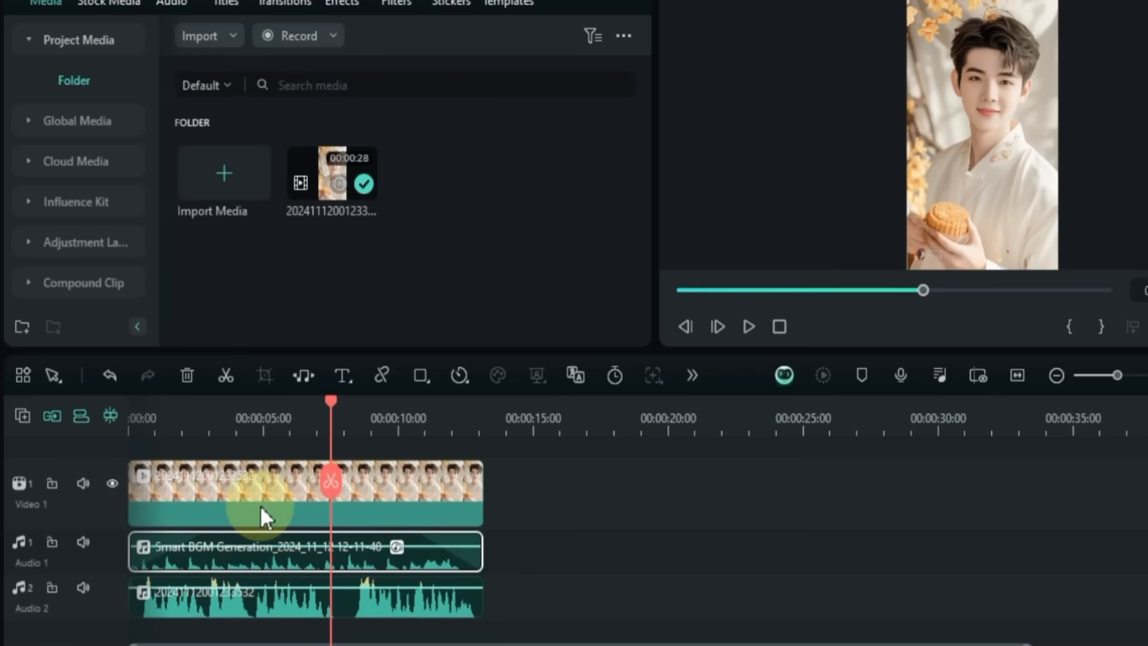
click(261, 503)
click(53, 483)
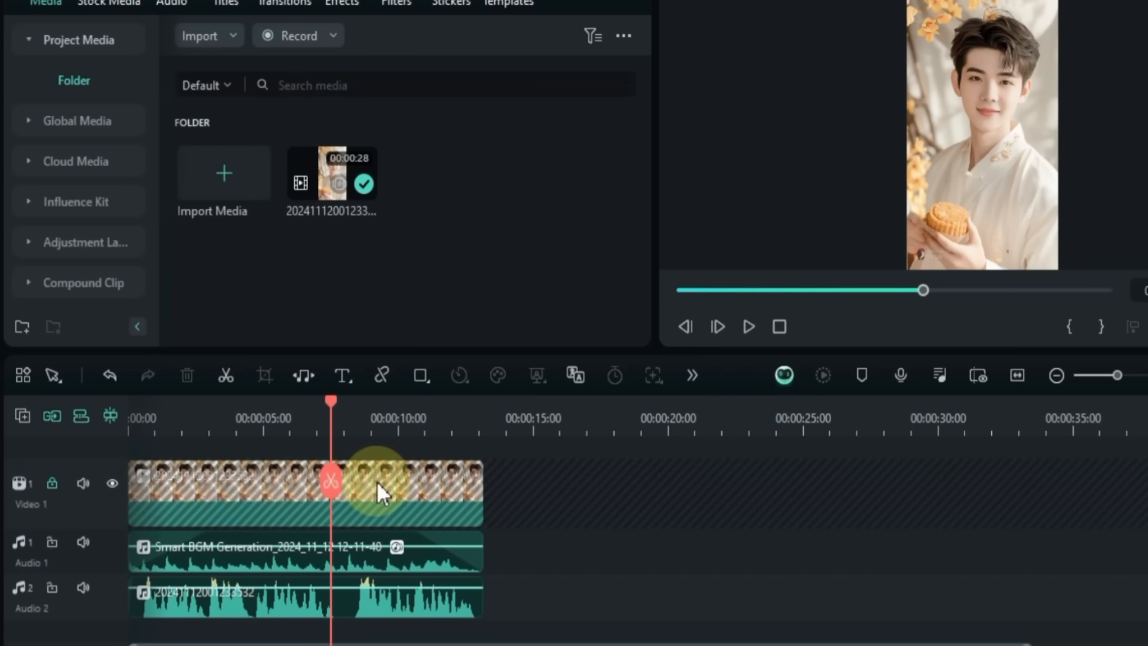
click(249, 557)
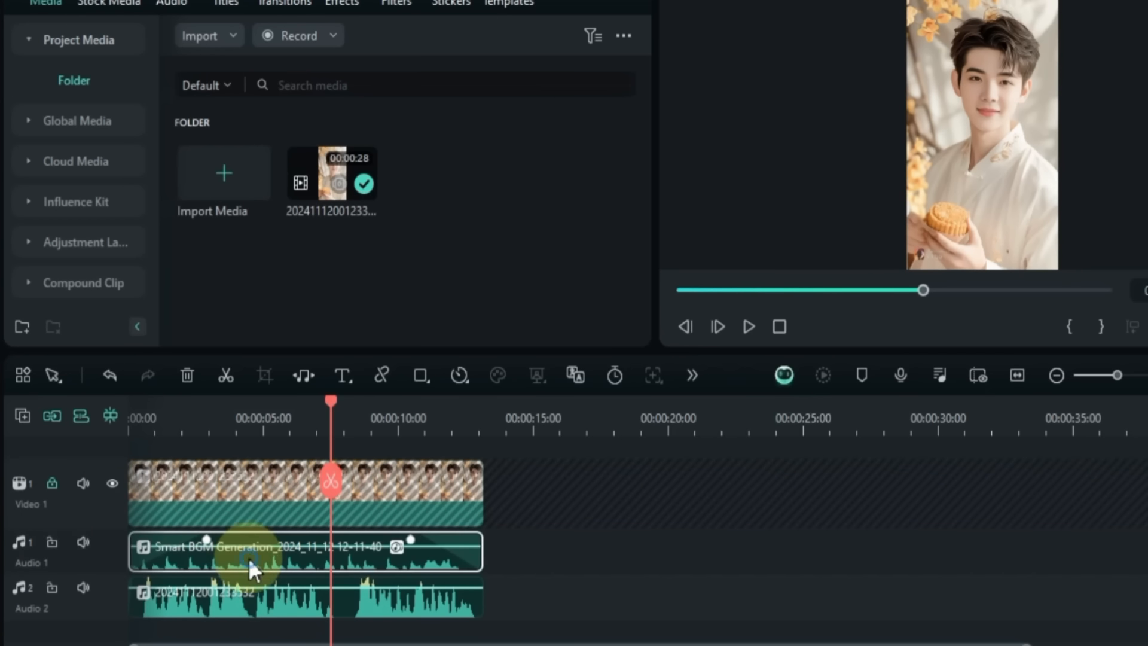
click(52, 542)
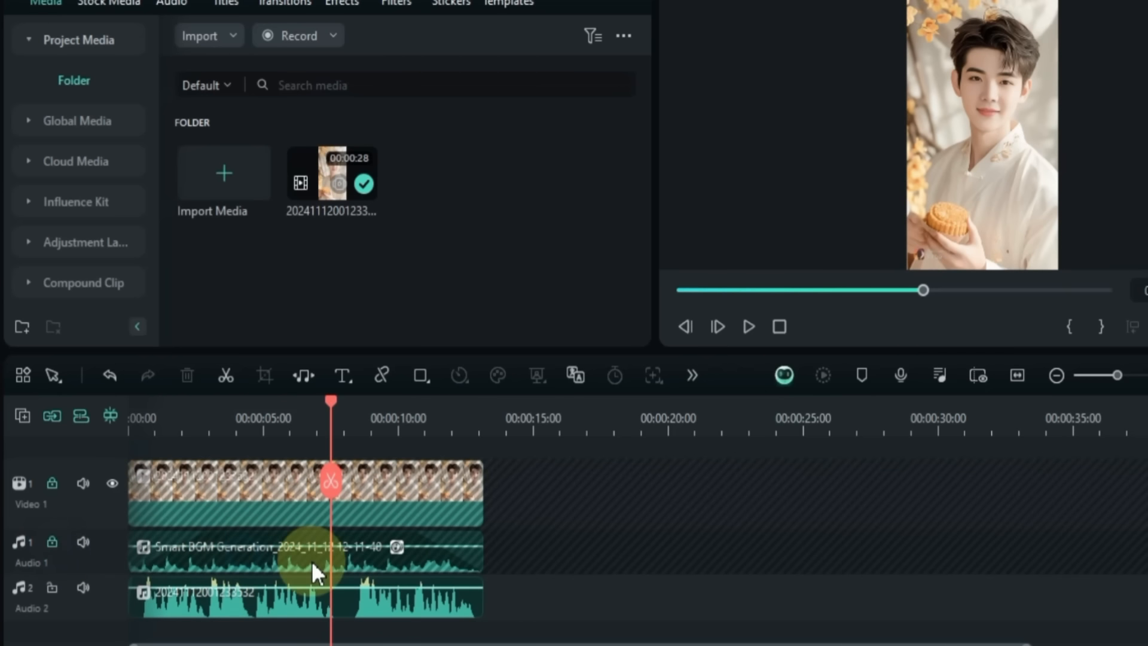
click(52, 589)
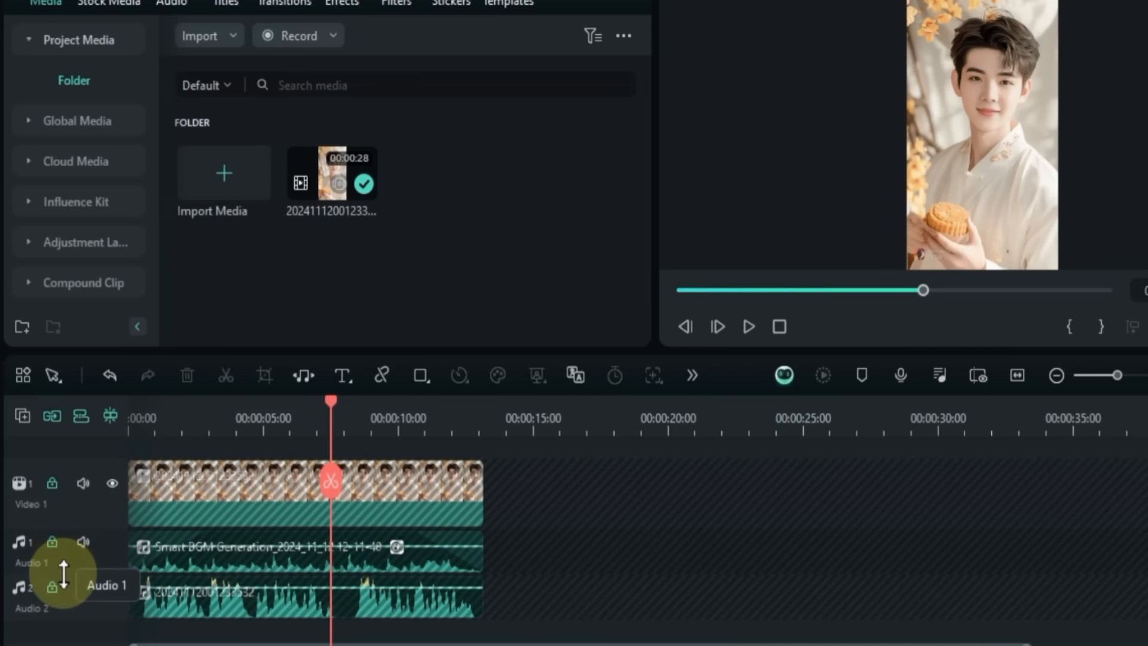
Step: Unlock all tracks at once, lock them all with Lock All Tracks, and unlock them again
click(23, 417)
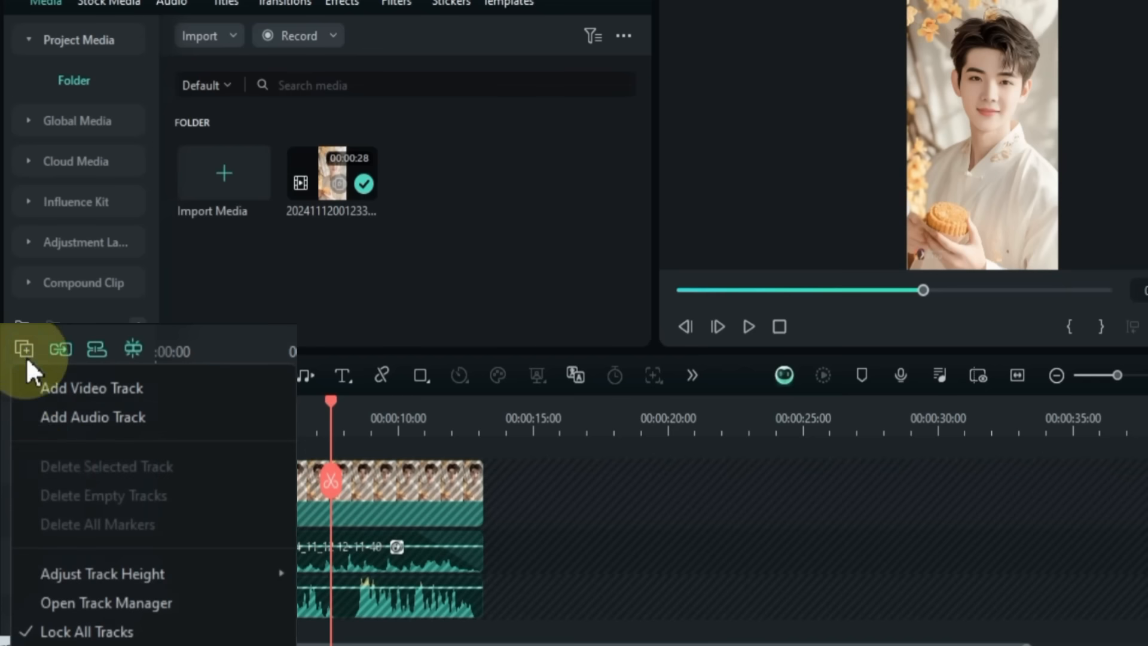
click(111, 633)
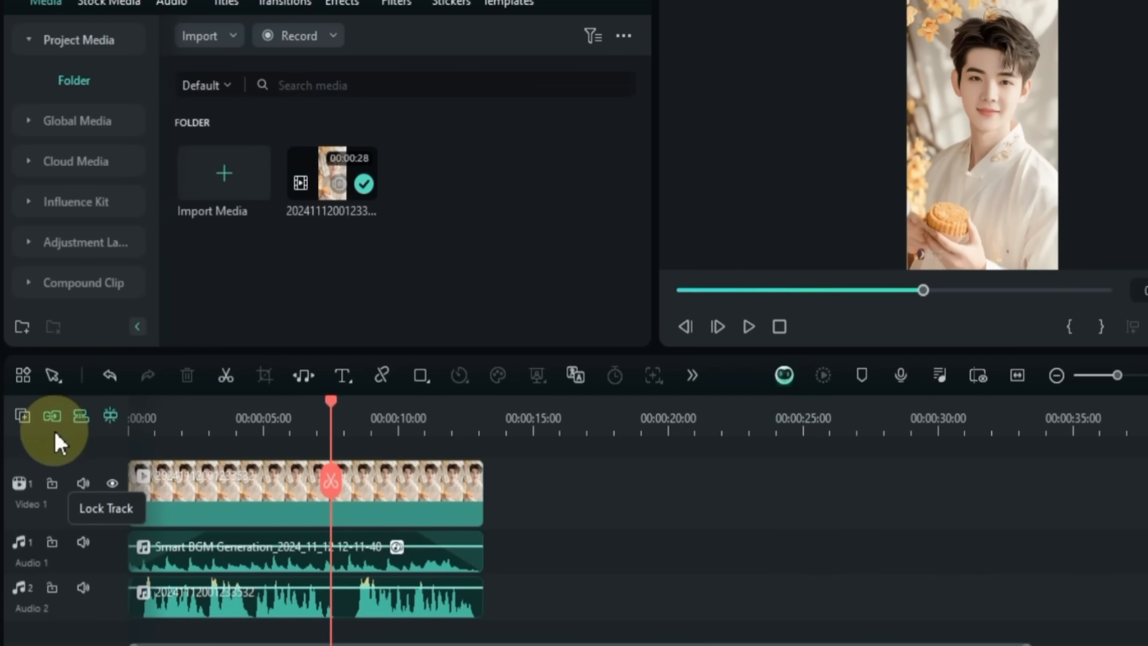
click(24, 417)
click(84, 630)
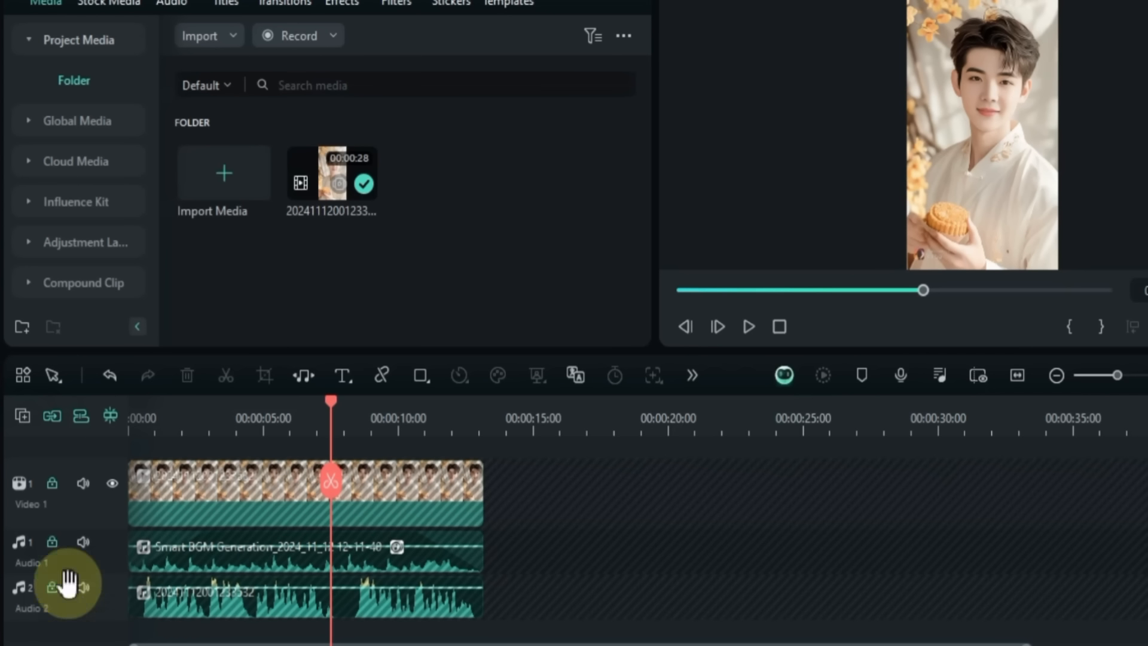
click(21, 419)
click(94, 634)
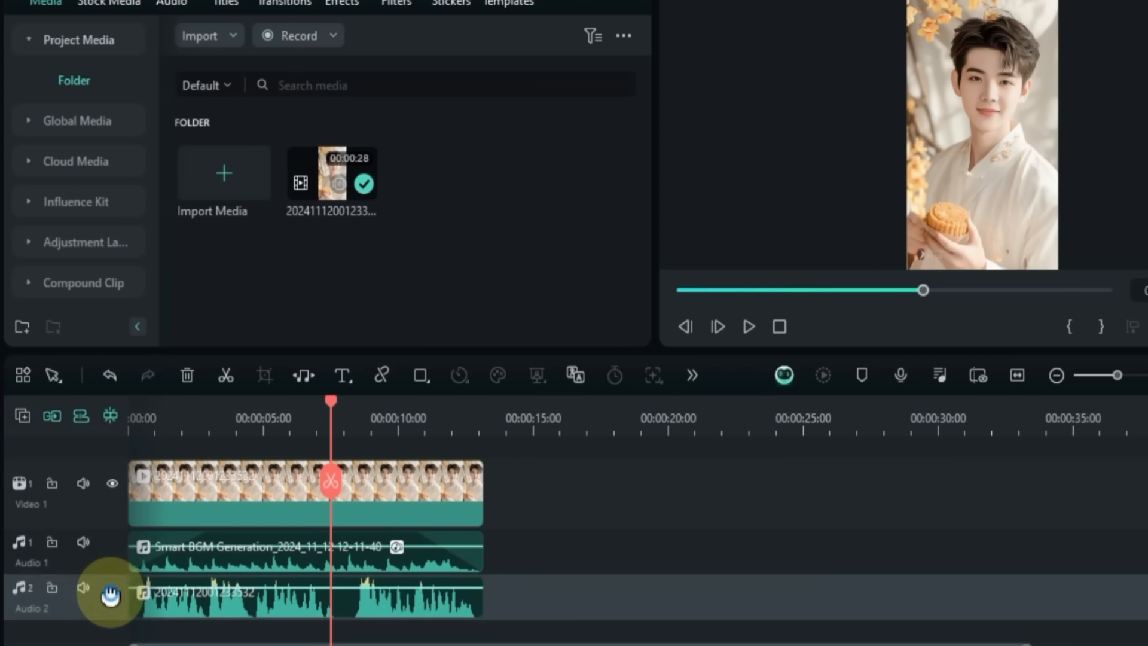
Step: Rename the Audio 2 track to Speech
mouse_move(110, 593)
mouse_down()
mouse_move(110, 534)
mouse_move(116, 612)
mouse_up()
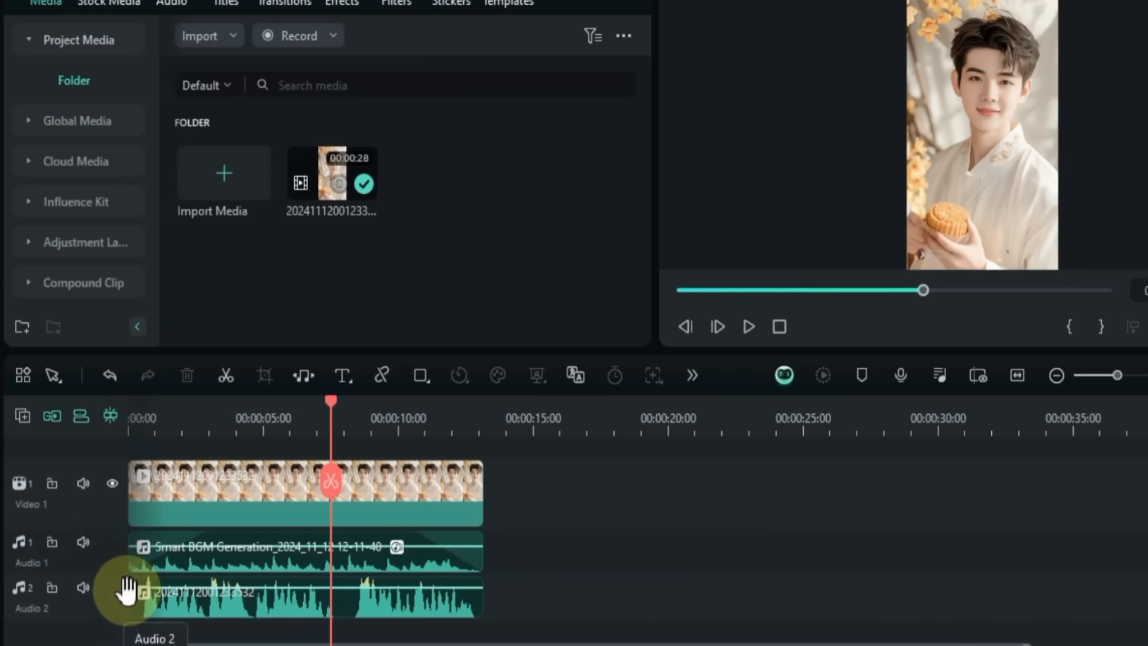
drag(54, 608, 74, 610)
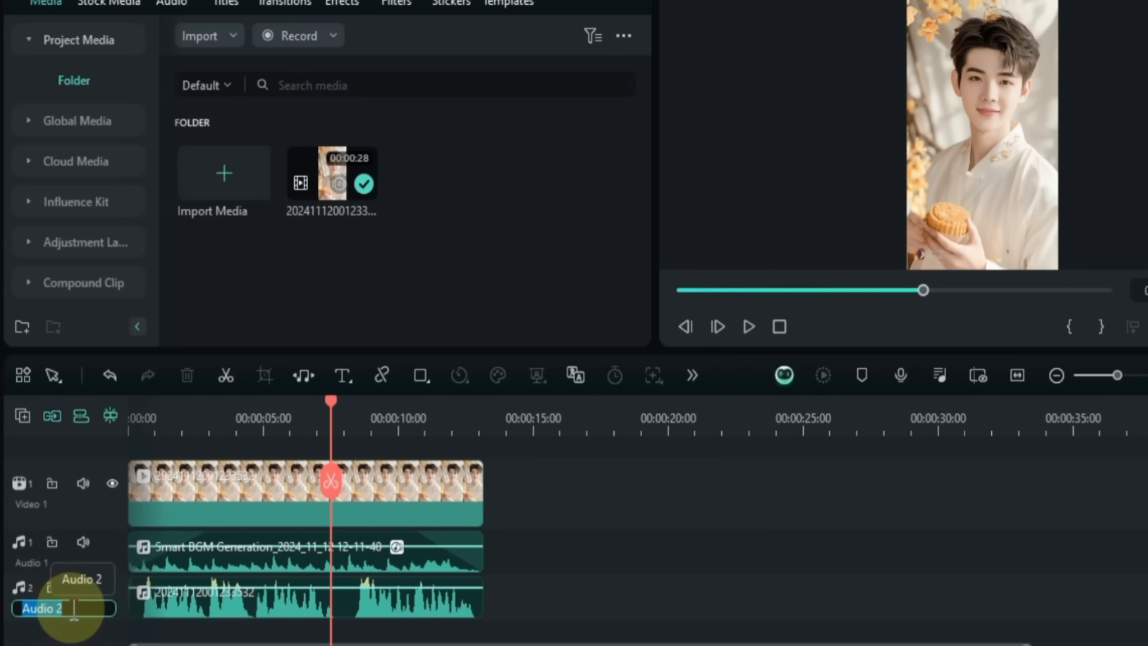
text(Speech)
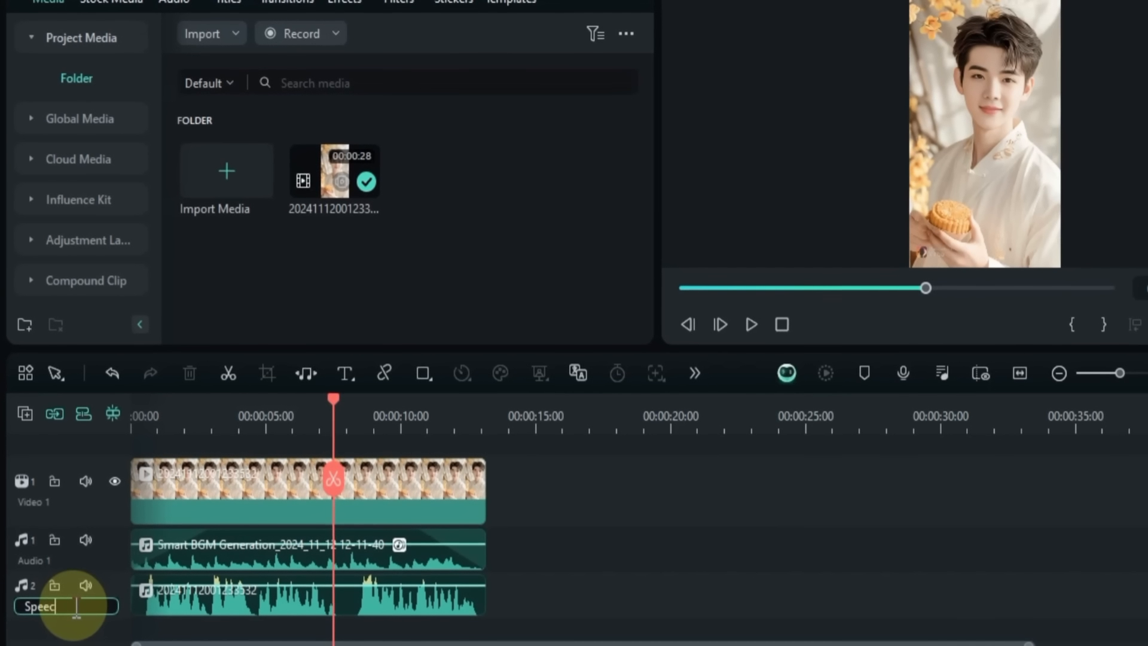
key(Return)
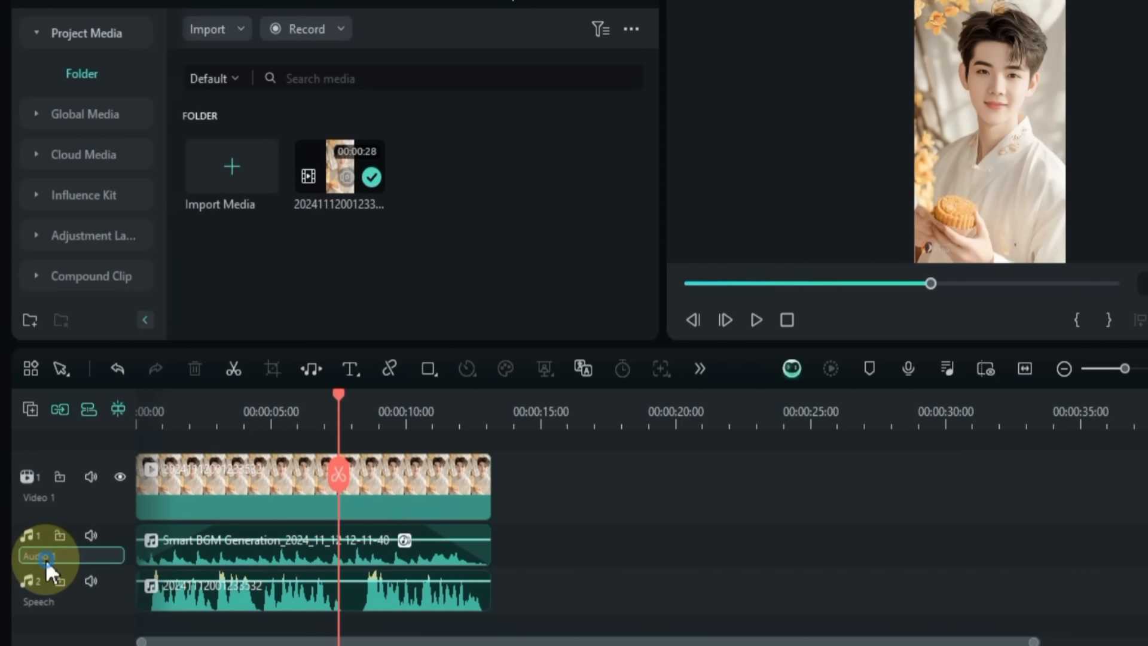
Step: Rename the Audio 1 track to Background Music and the Video 1 track to My video
key(F2)
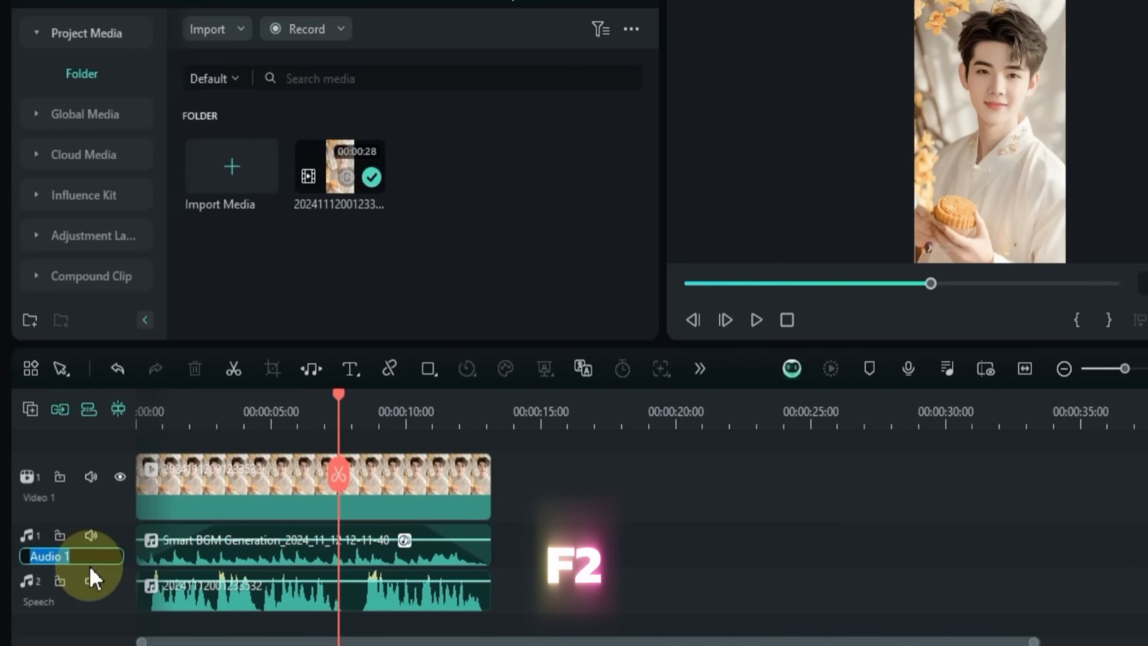
text(Background Music)
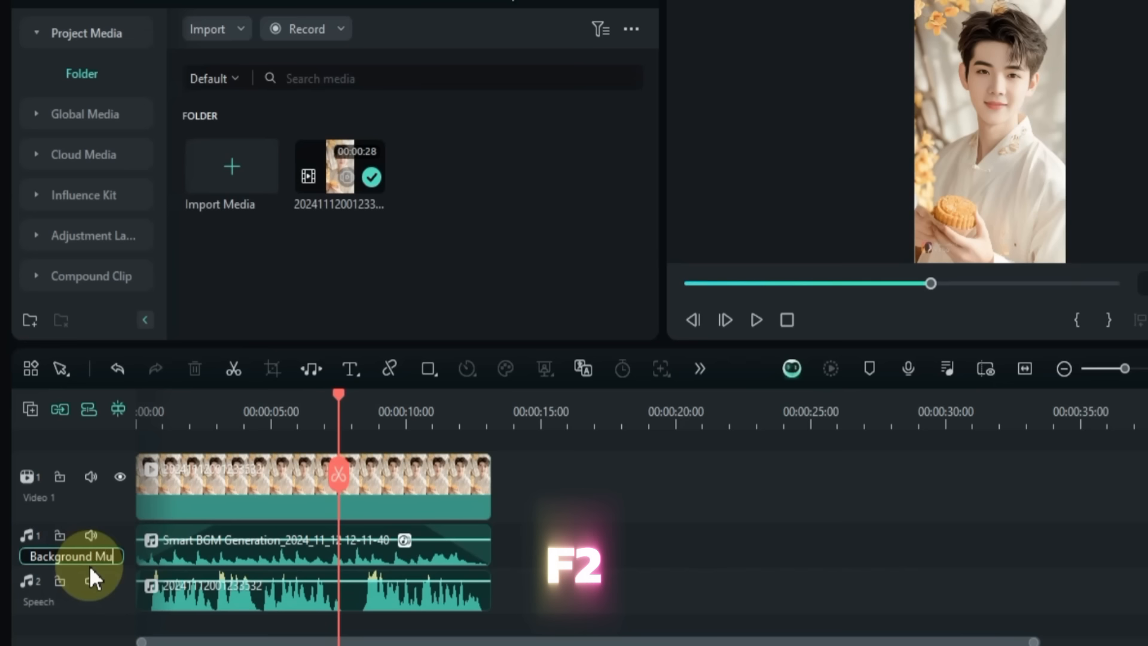
key(Return)
click(47, 500)
key(F2)
text(My Vid)
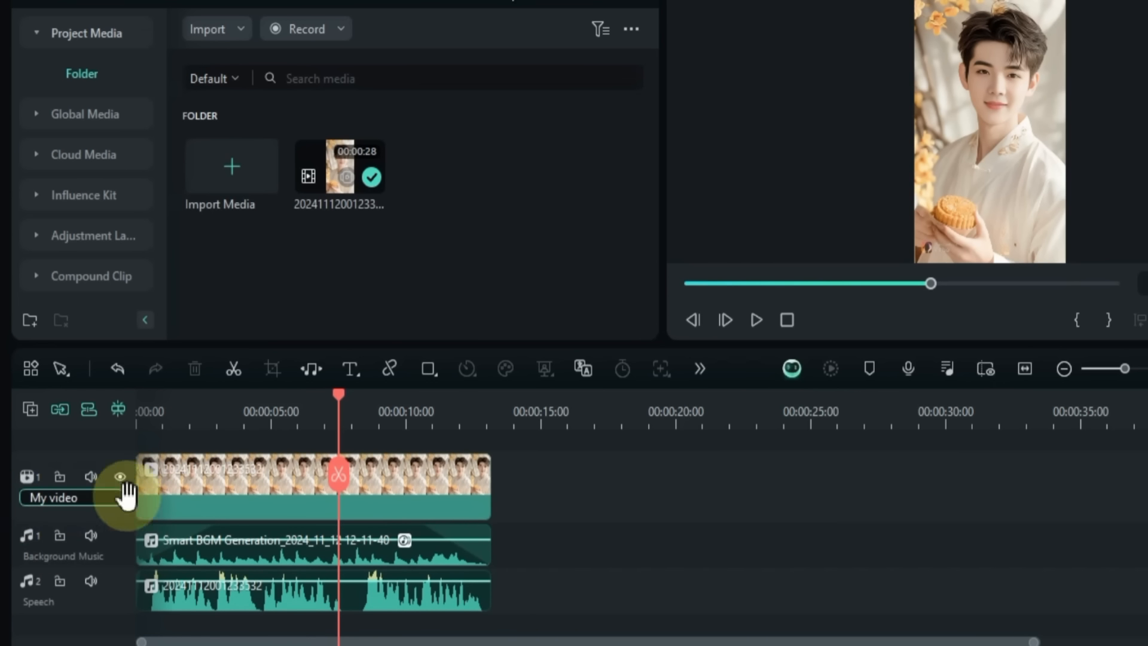
click(200, 499)
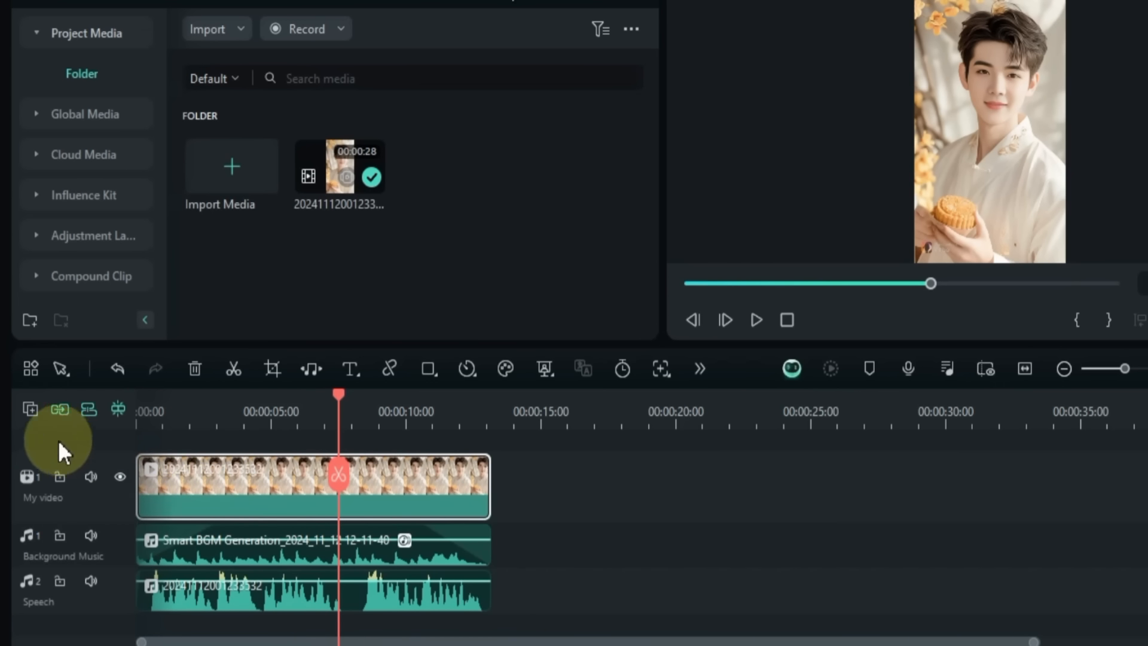
Step: Add a new video track above the My video track
click(30, 409)
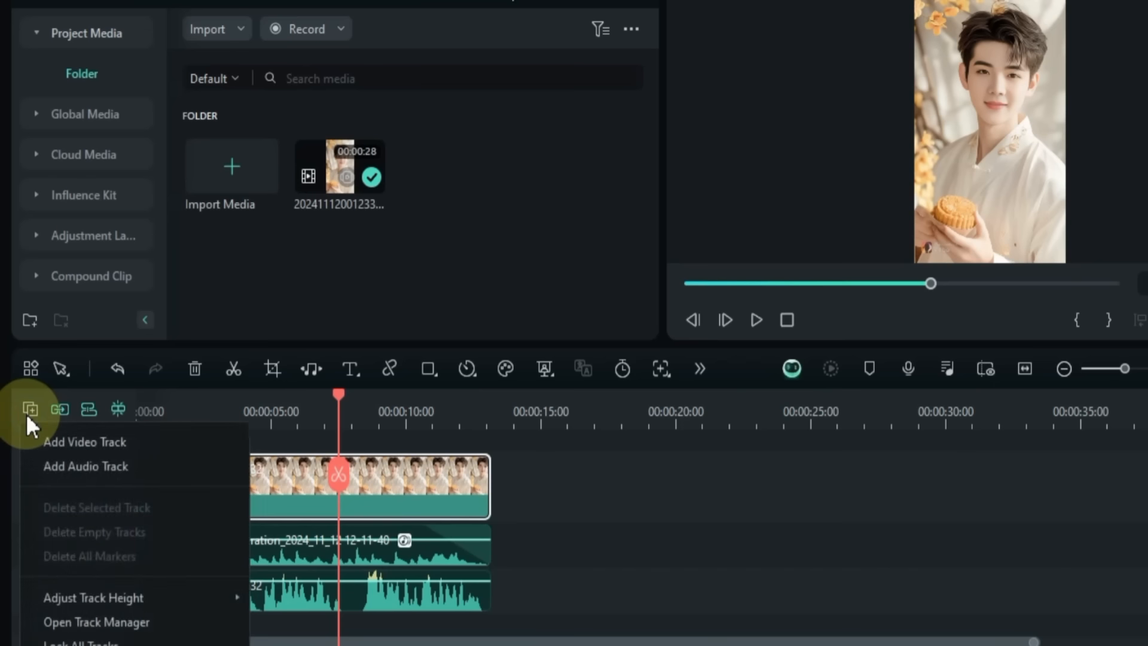
click(80, 442)
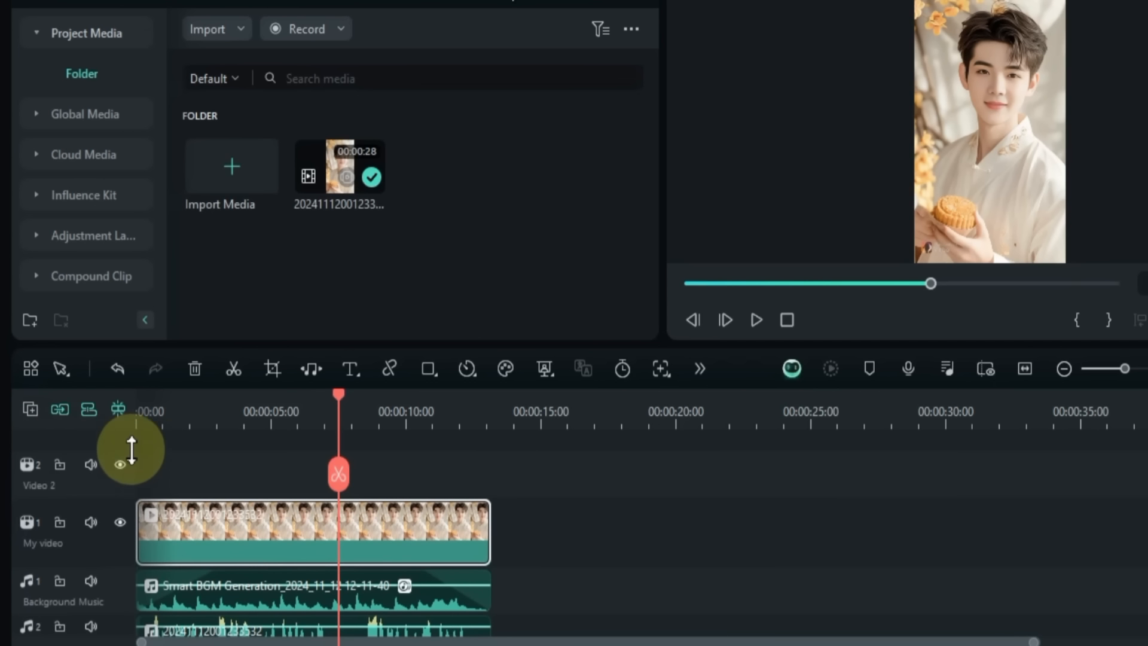
Step: Move the playhead to the start of the timeline and add a new empty audio track below the existing ones
click(205, 475)
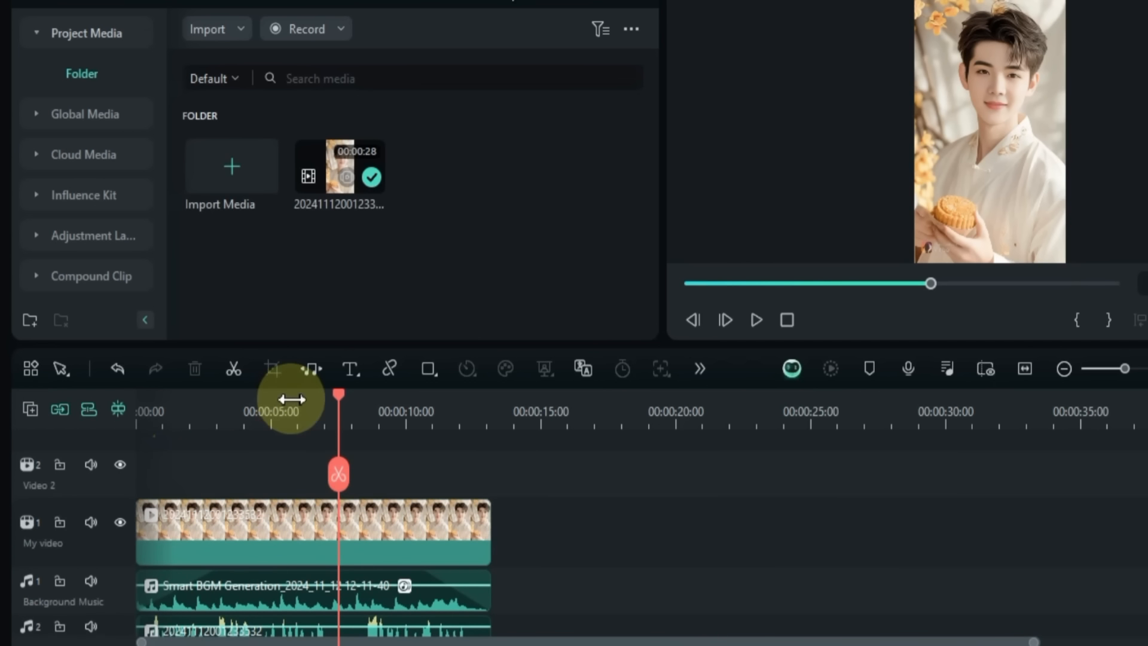
drag(337, 400, 27, 408)
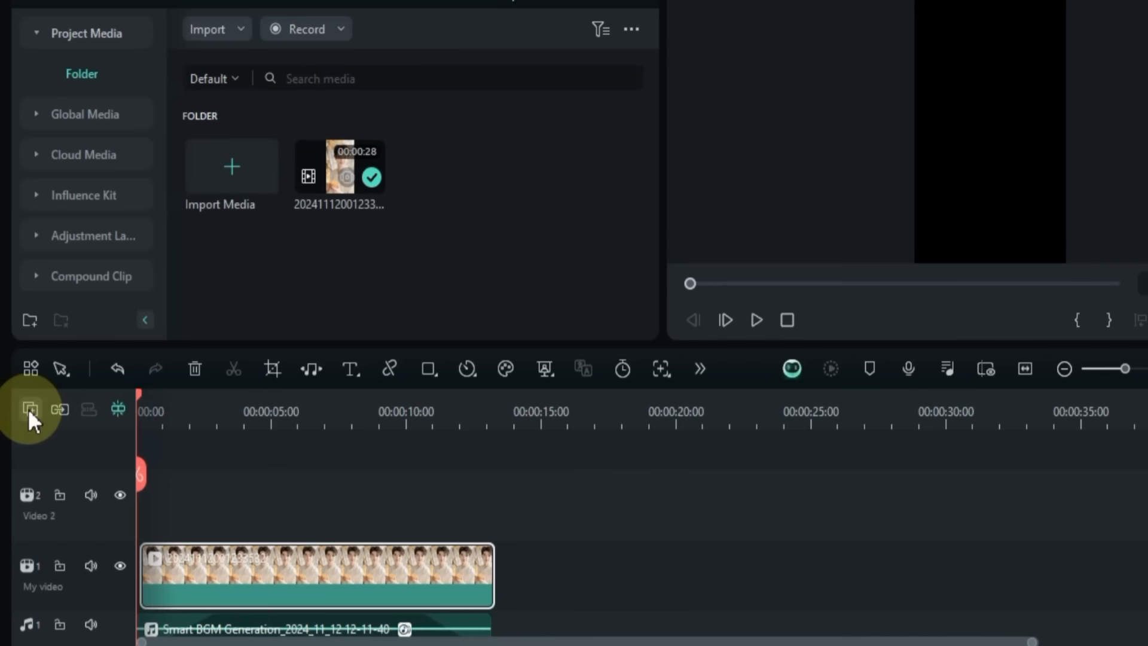
click(29, 408)
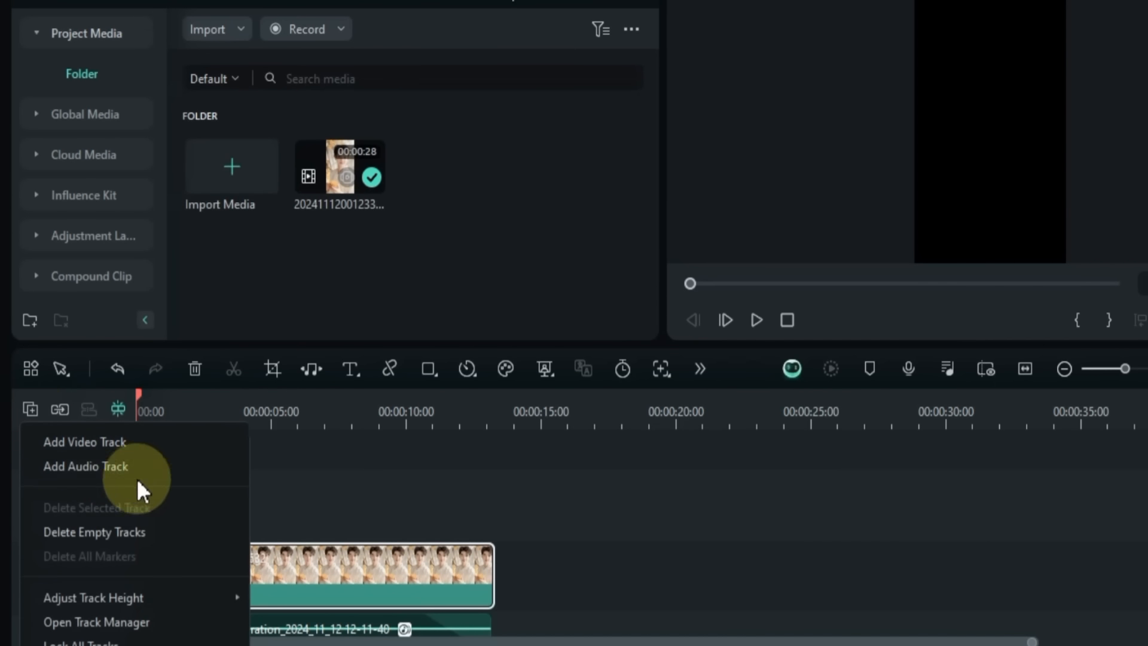
click(158, 469)
scroll(205, 510, down, 4)
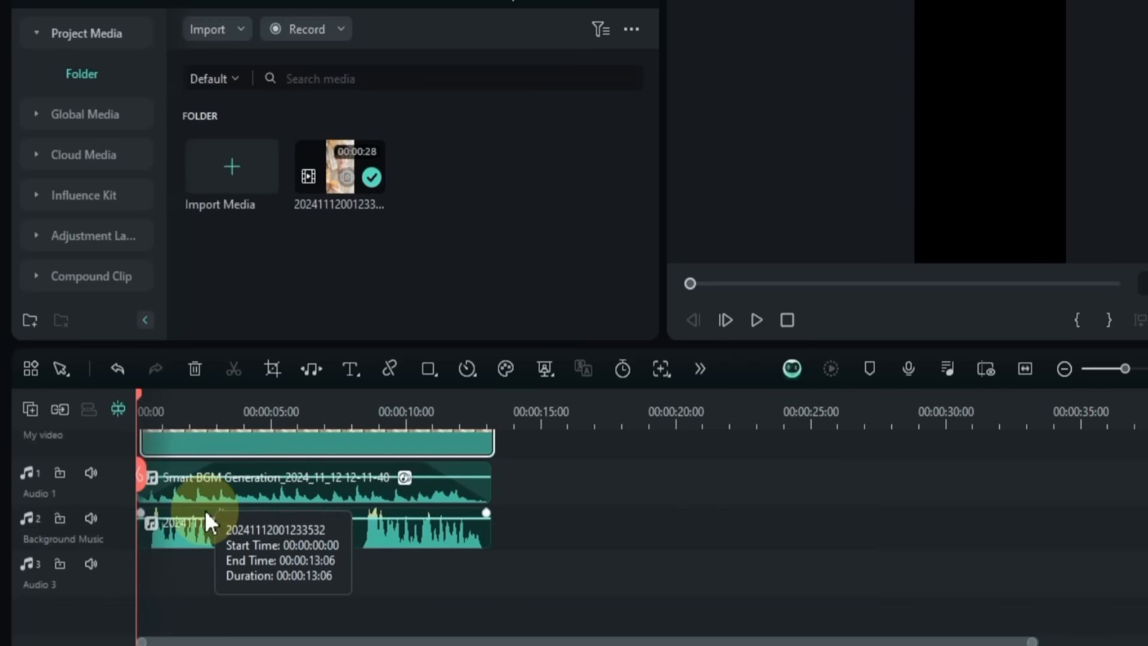
scroll(204, 514, up, 2)
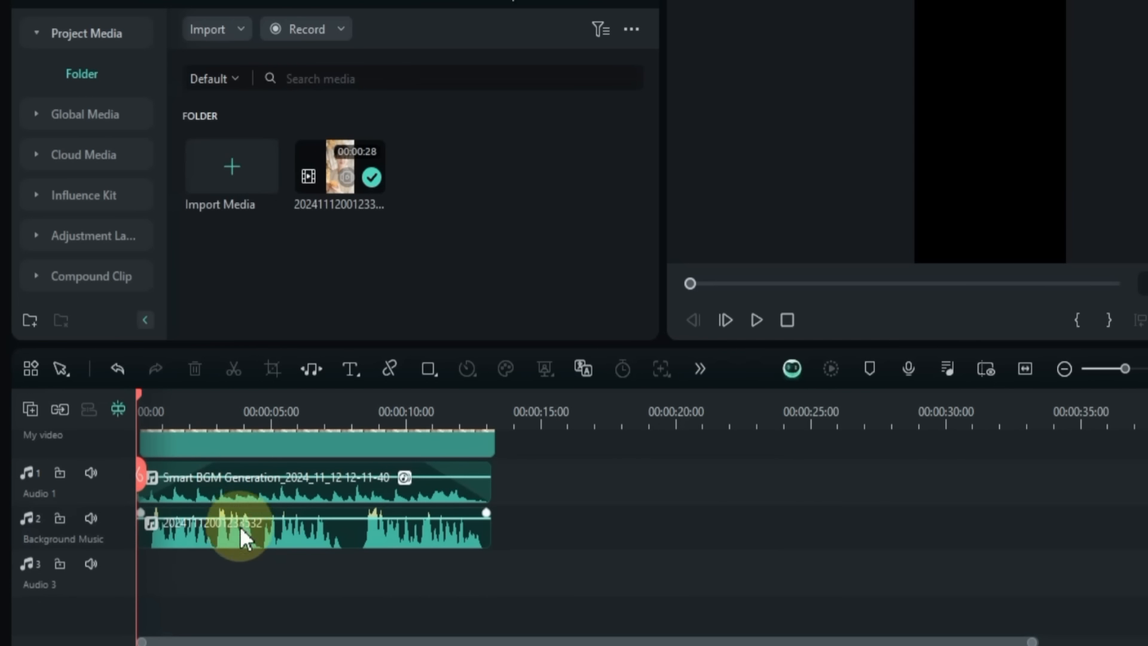
drag(239, 526, 215, 536)
click(155, 530)
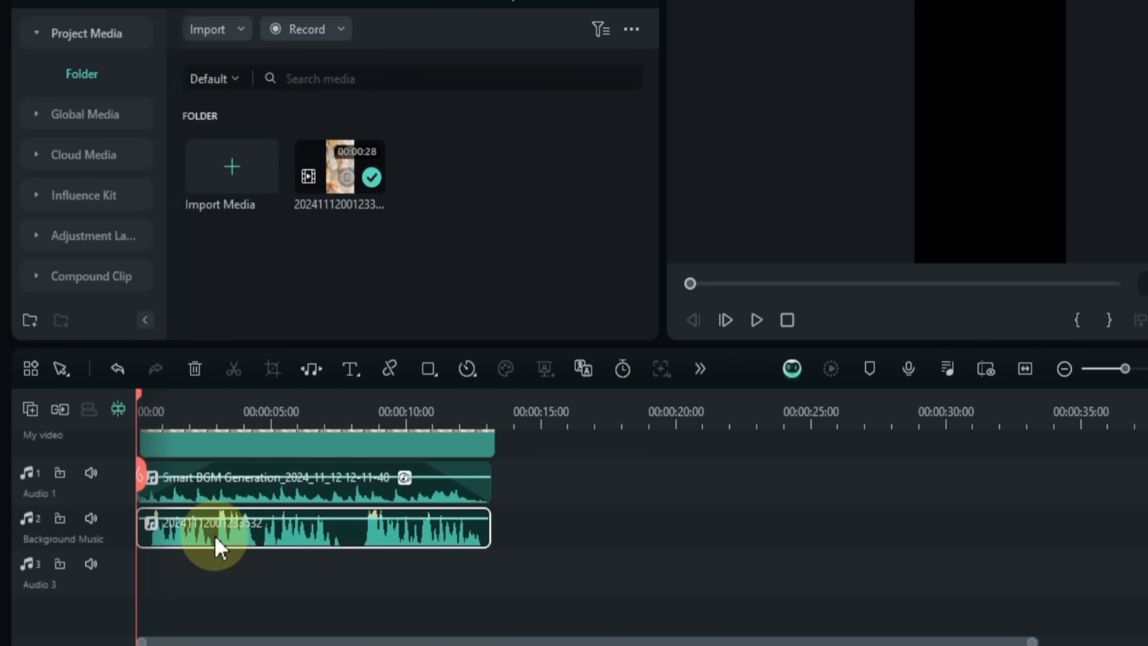
click(194, 577)
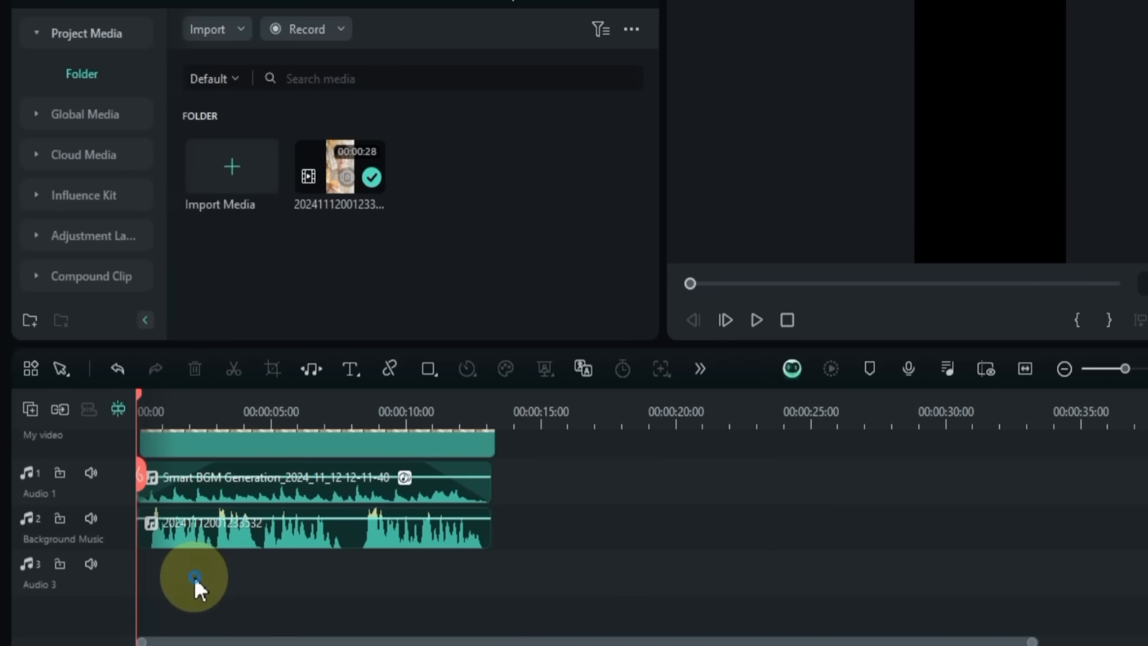
Step: Delete all empty tracks from the timeline
click(26, 407)
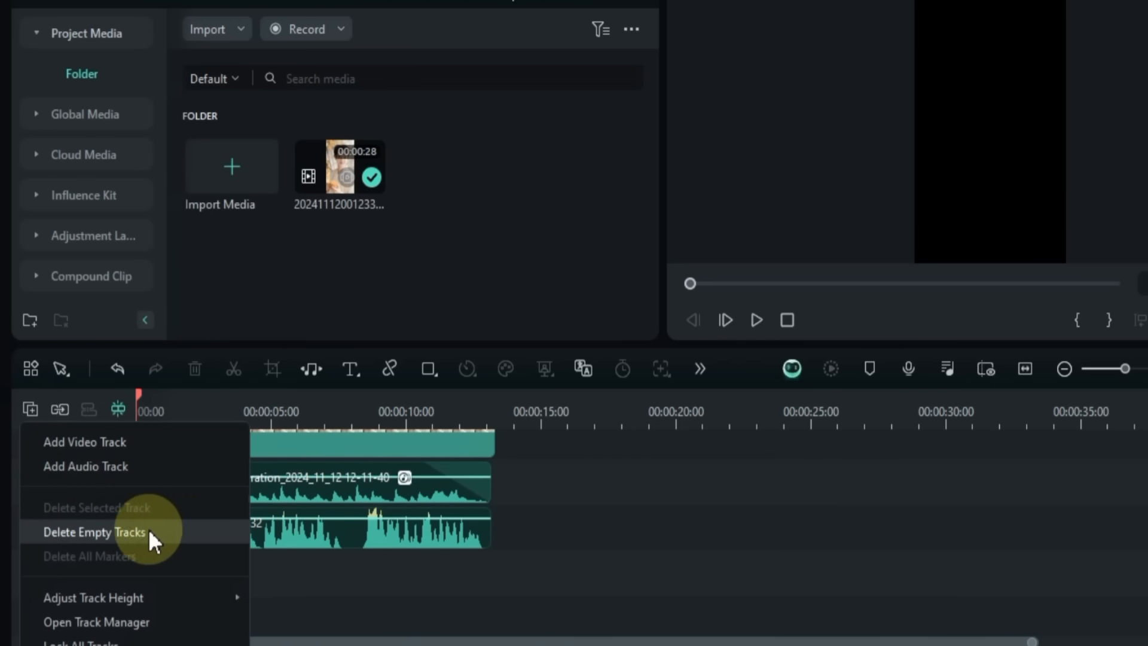
click(170, 529)
scroll(215, 536, up, 3)
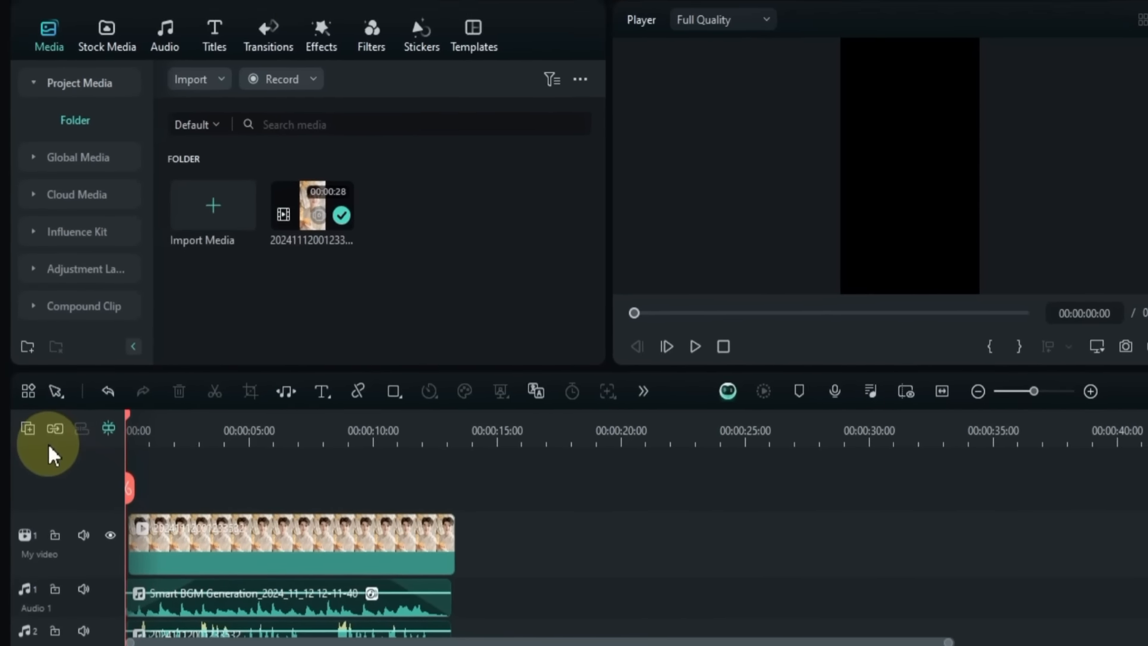
Step: Toggle auto ripple while trying to reposition the video clip on the My video track, and leave auto ripple off
click(201, 532)
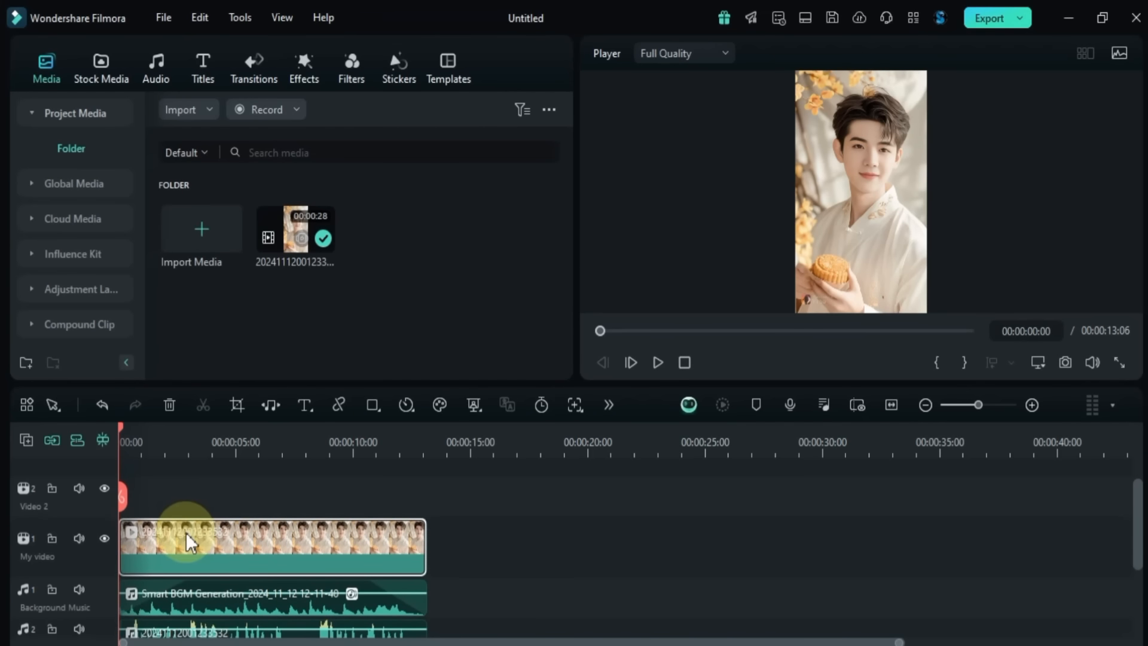
click(53, 441)
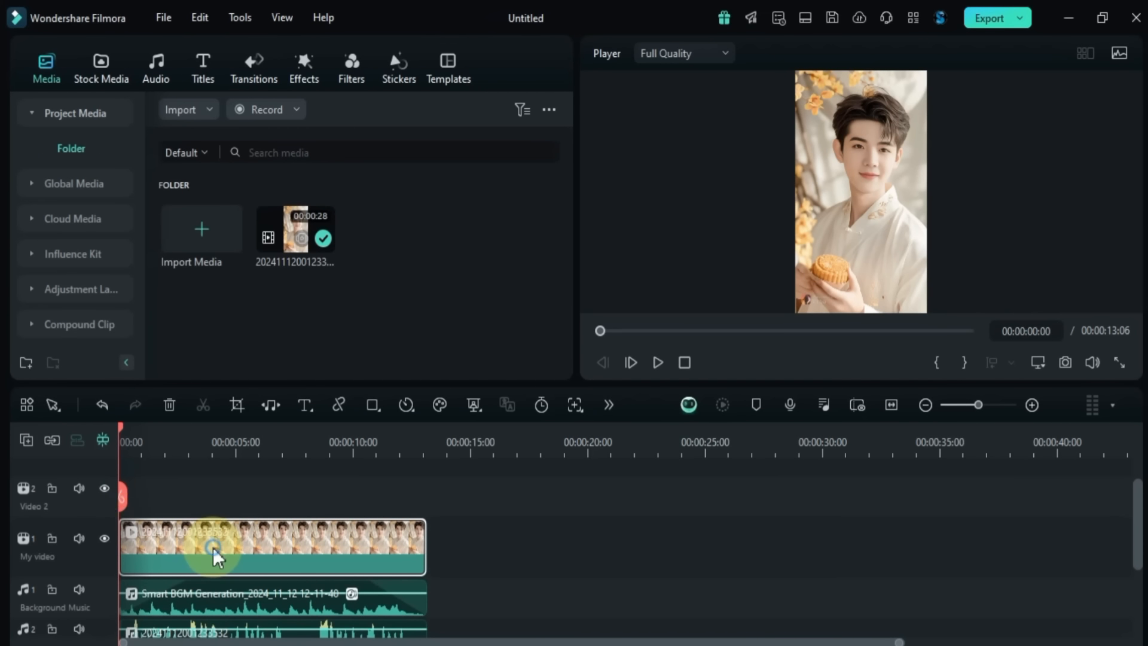
click(54, 441)
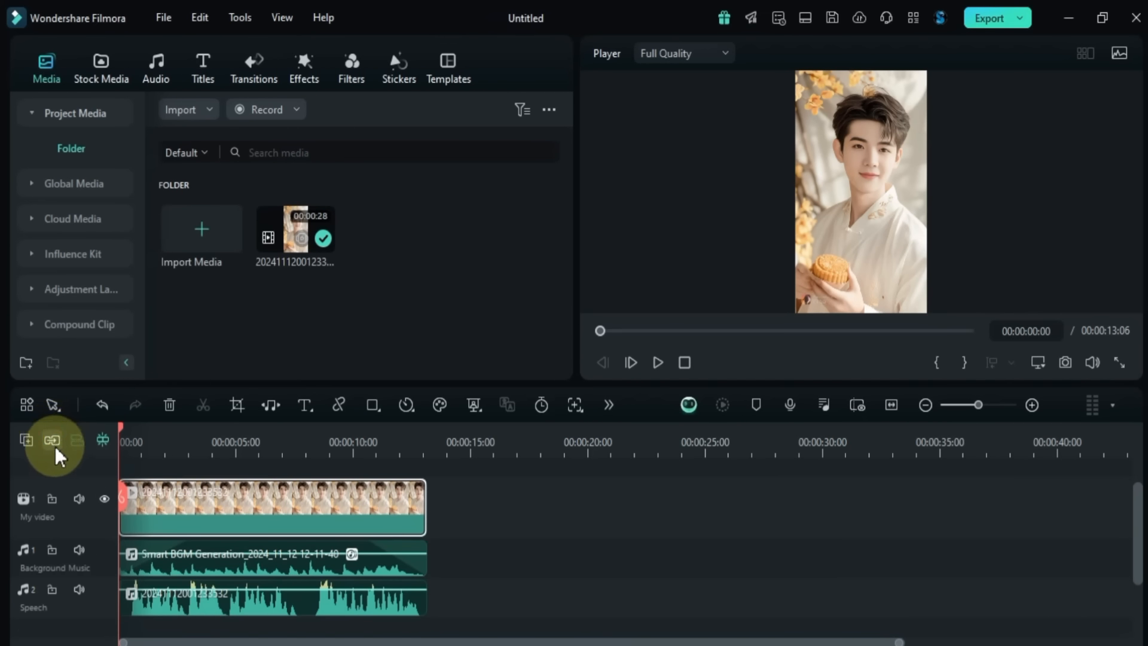
drag(167, 498, 227, 553)
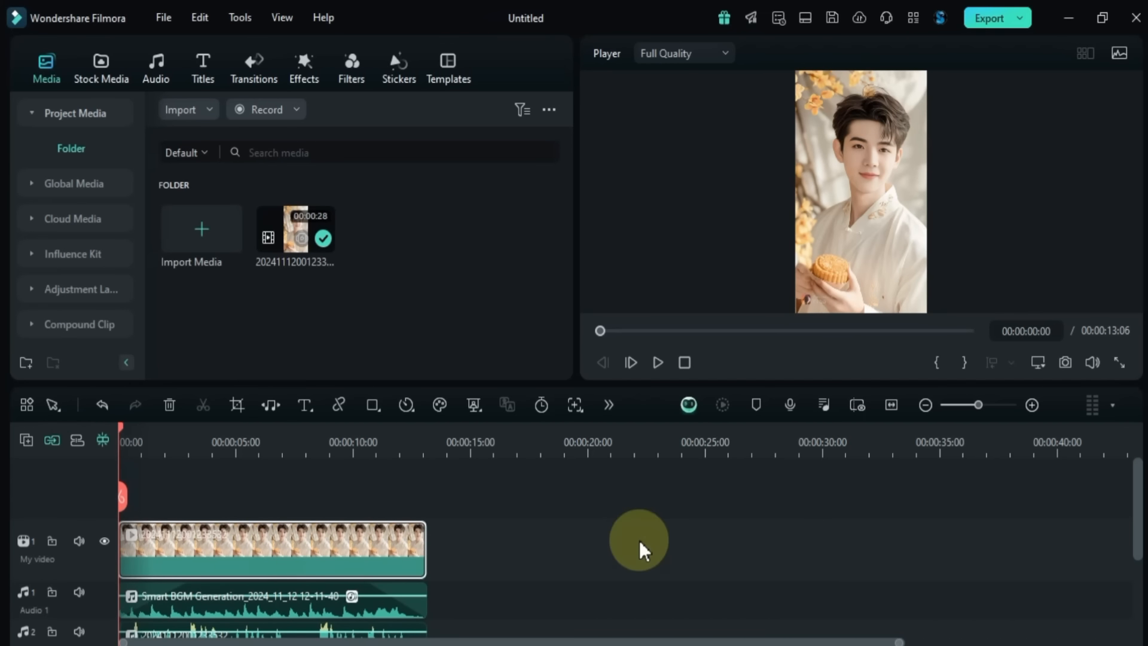
scroll(490, 553, down, 1)
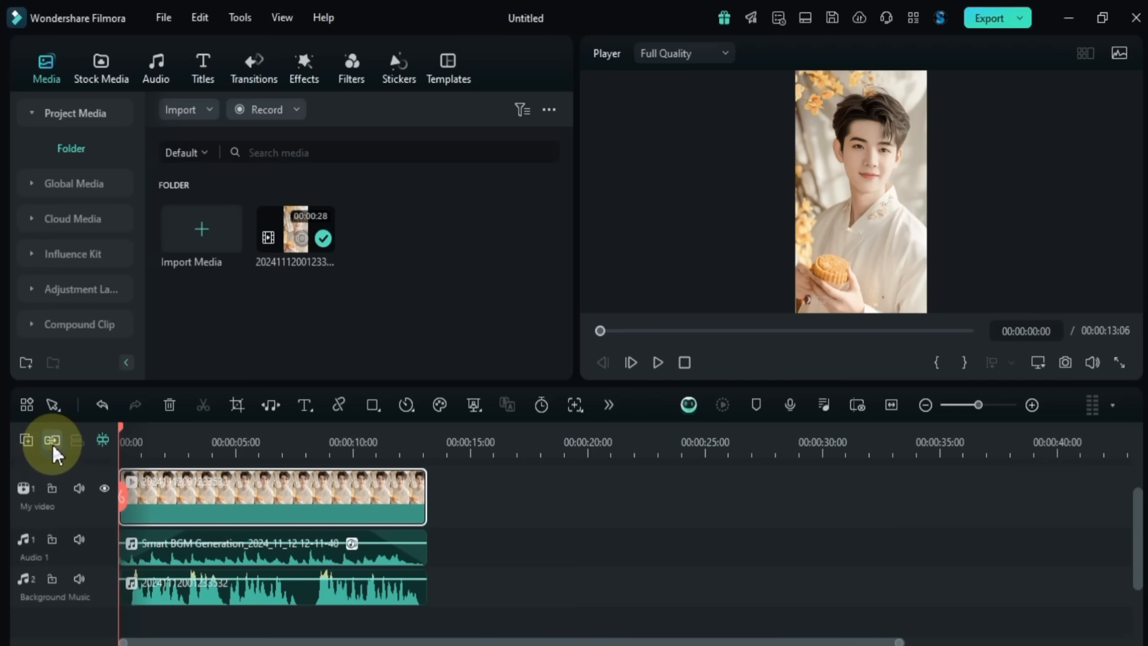
drag(230, 514, 200, 596)
scroll(199, 595, down, 1)
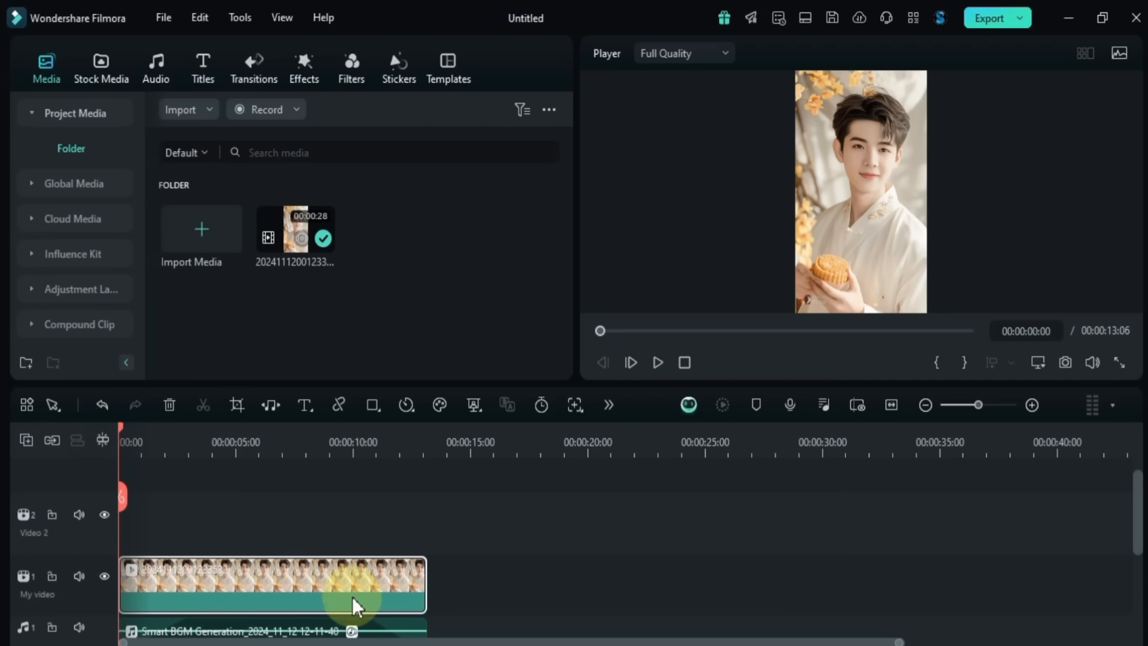
Step: Toggle timeline snapping while shifting the video clip slightly away from the timeline's start, and leave snapping on
drag(359, 598, 288, 559)
click(102, 441)
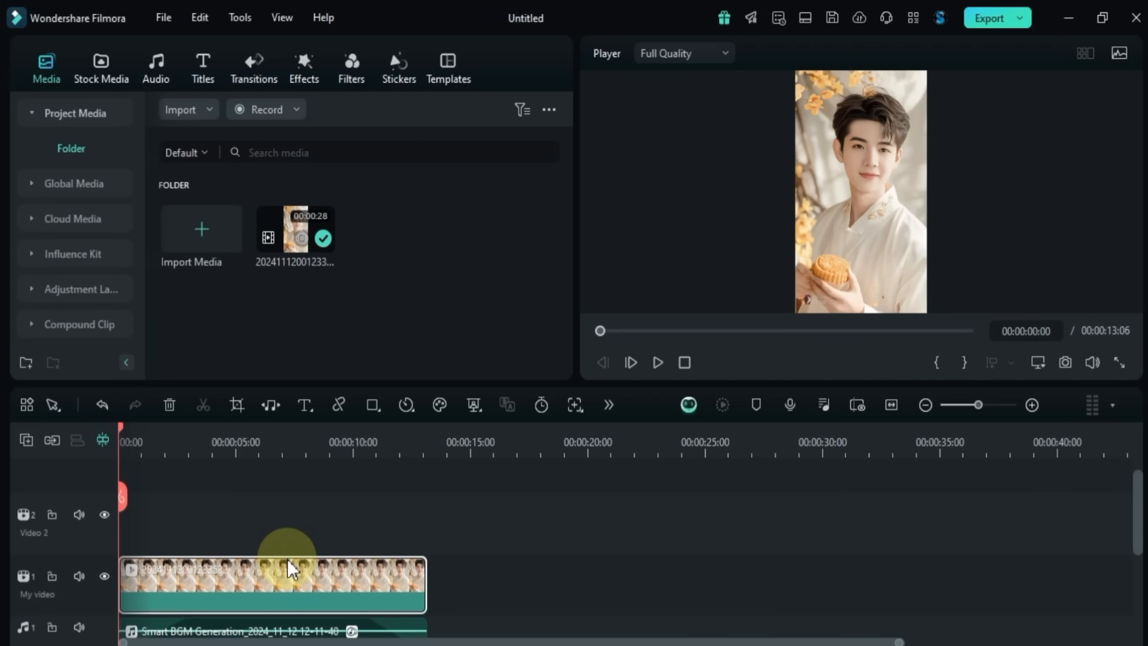
click(103, 440)
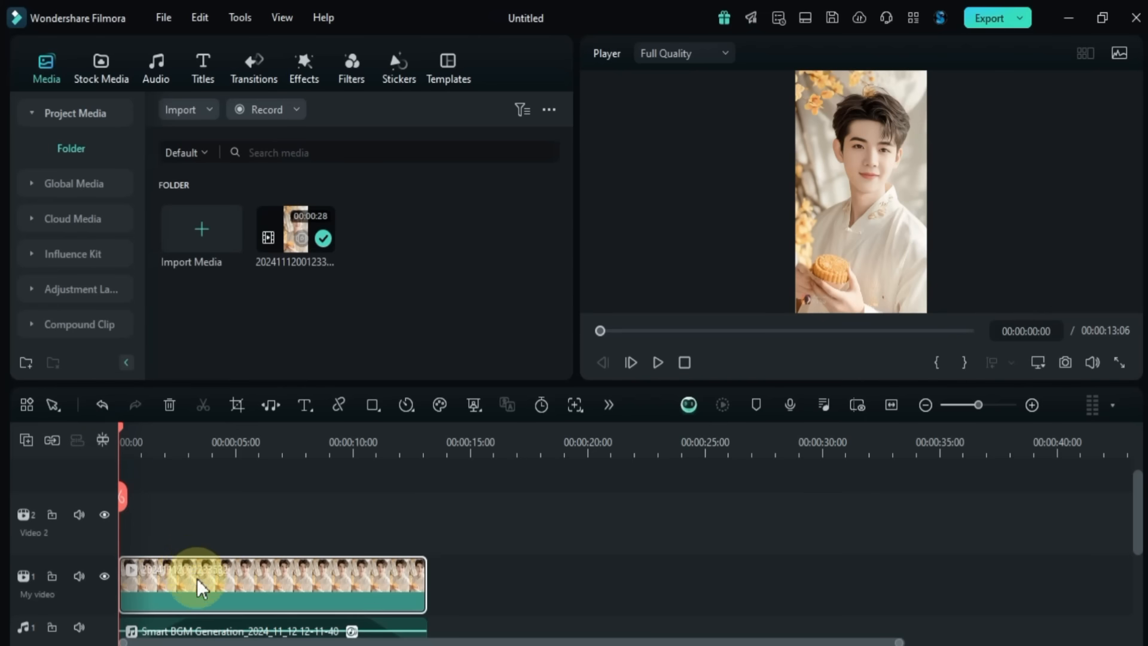
drag(200, 585, 198, 560)
click(103, 441)
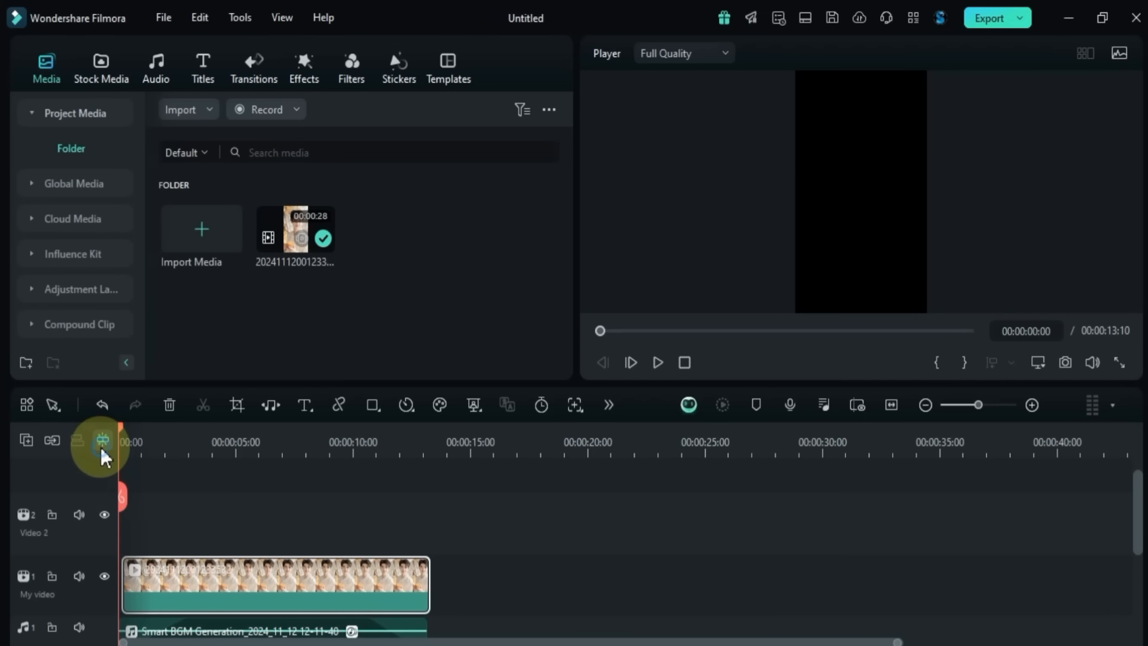
Step: Set the height of all timeline tracks to Small
click(27, 441)
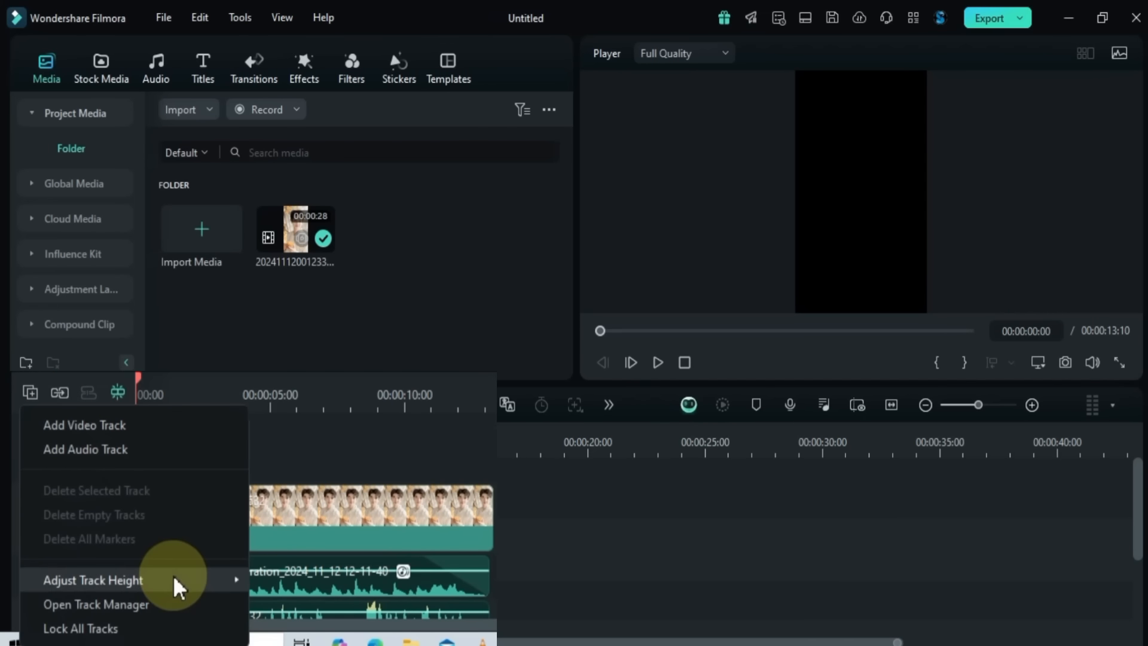
mouse_move(236, 583)
click(308, 580)
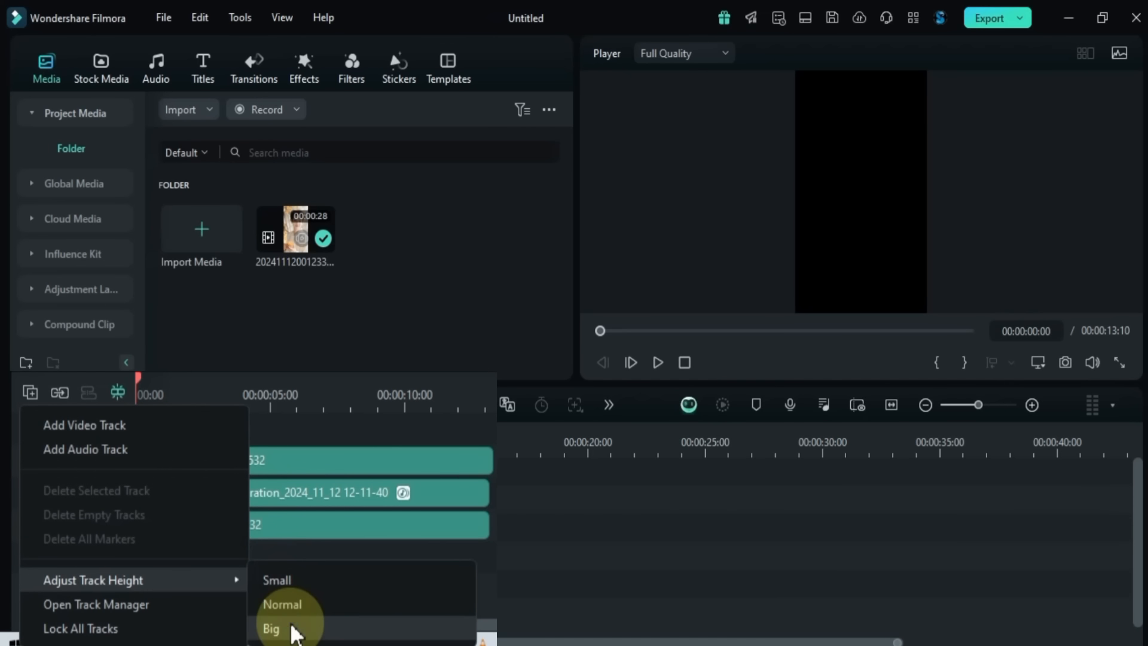
click(295, 628)
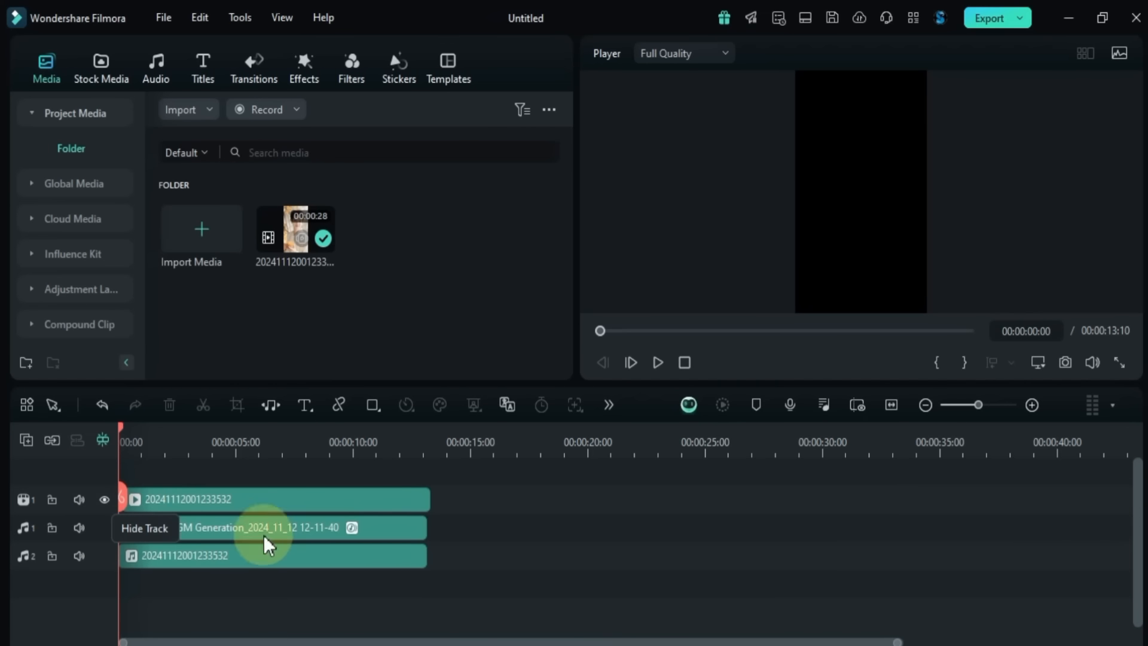
Step: Set the height of all timeline tracks to Big and look through the enlarged video and audio tracks
click(26, 440)
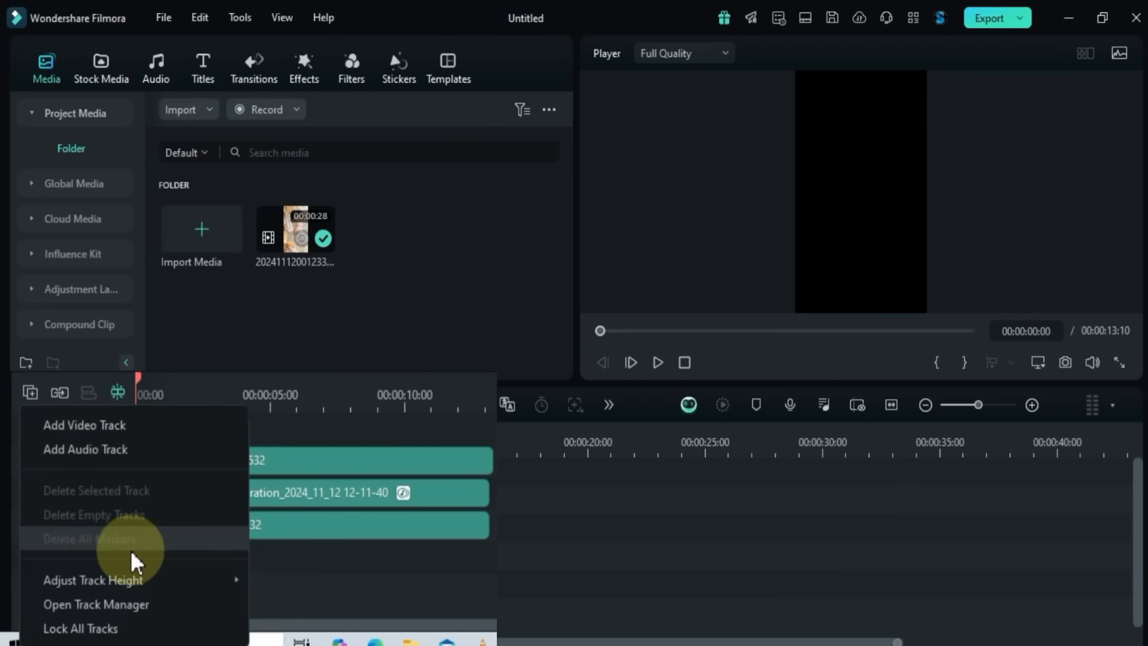
mouse_move(231, 584)
click(295, 628)
scroll(281, 576, down, 5)
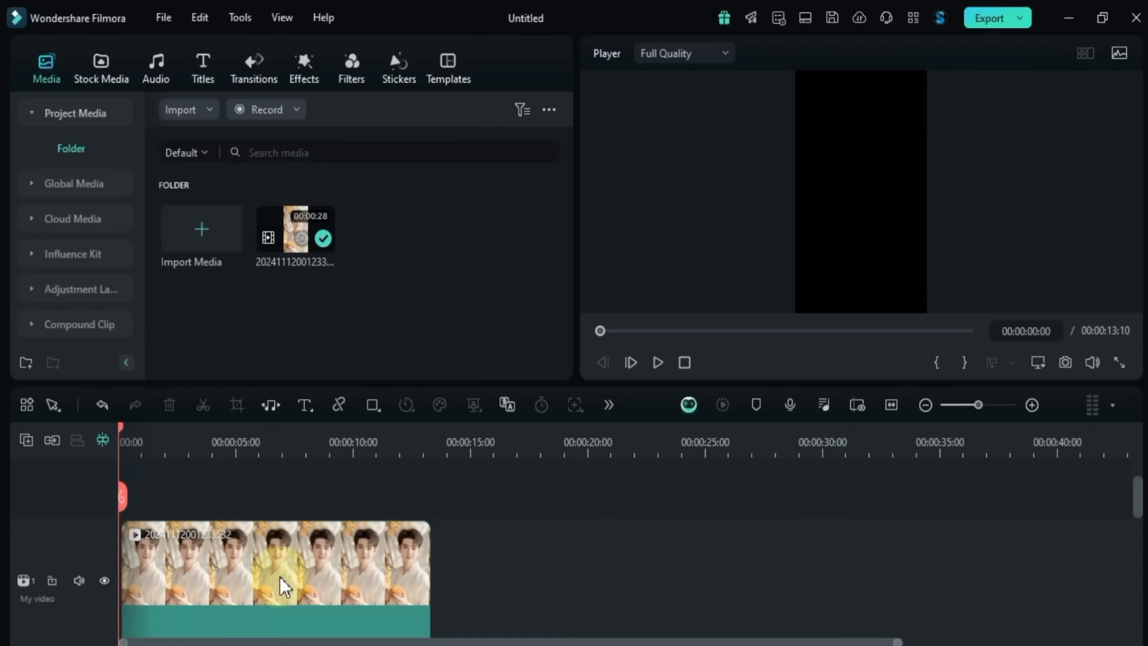
scroll(281, 577, up, 5)
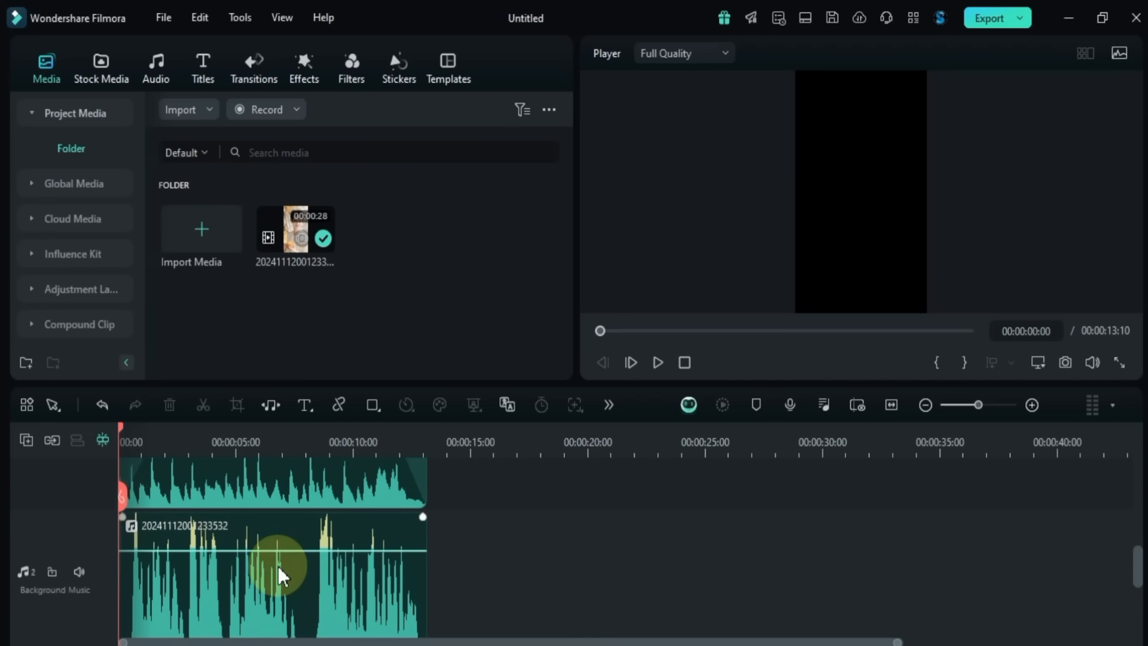
Step: Set the height of all timeline tracks to Normal
click(26, 440)
mouse_move(180, 577)
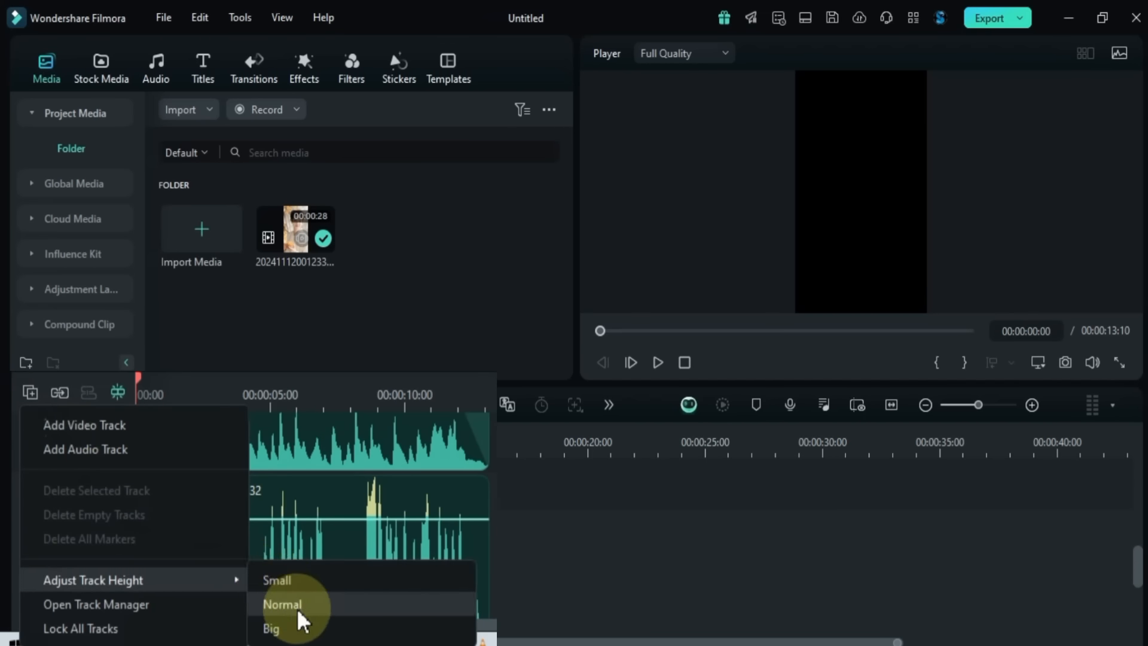
click(299, 604)
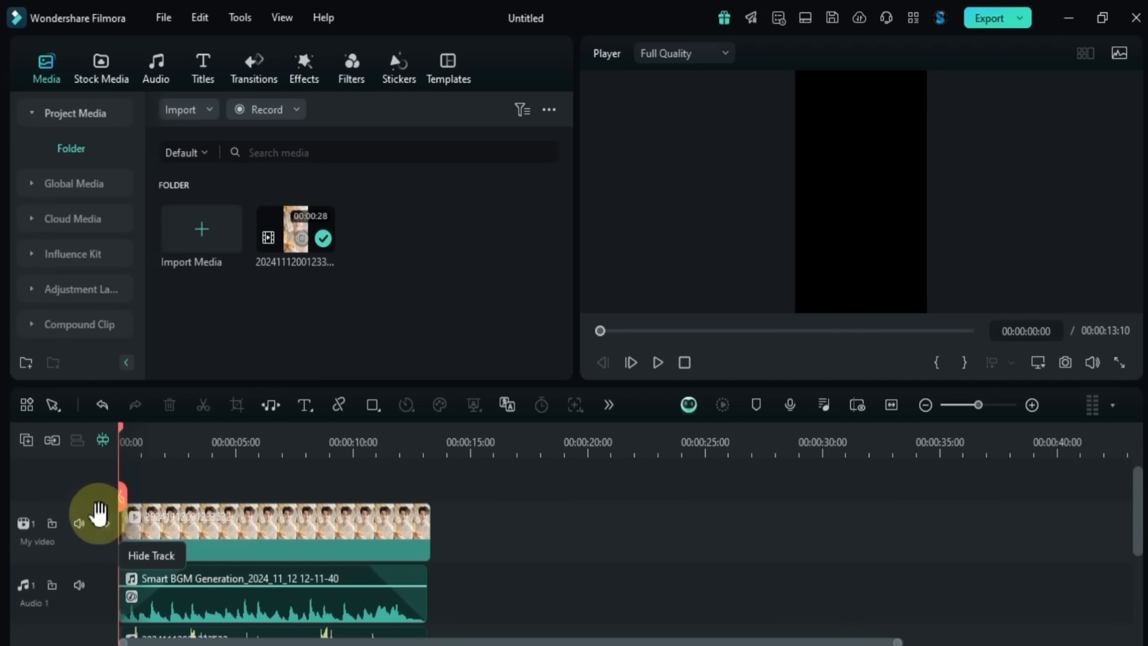
Step: Reduce the heights of the My video track and the audio tracks individually, and select the video clip
mouse_move(106, 501)
mouse_down()
mouse_move(102, 541)
mouse_move(104, 513)
mouse_up()
scroll(114, 559, down, 2)
mouse_move(111, 556)
mouse_down()
mouse_move(110, 595)
mouse_move(98, 559)
mouse_move(111, 557)
mouse_up()
click(163, 514)
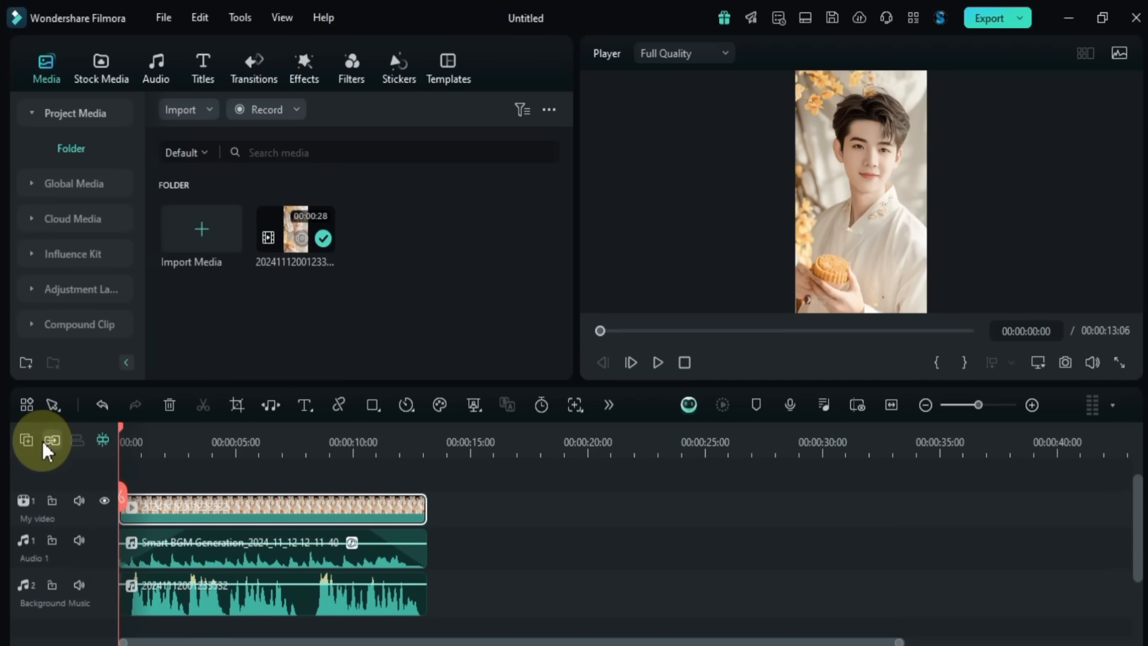
Step: In the Track Manager, specify 3 new video tracks with placement Above Track 1
click(26, 440)
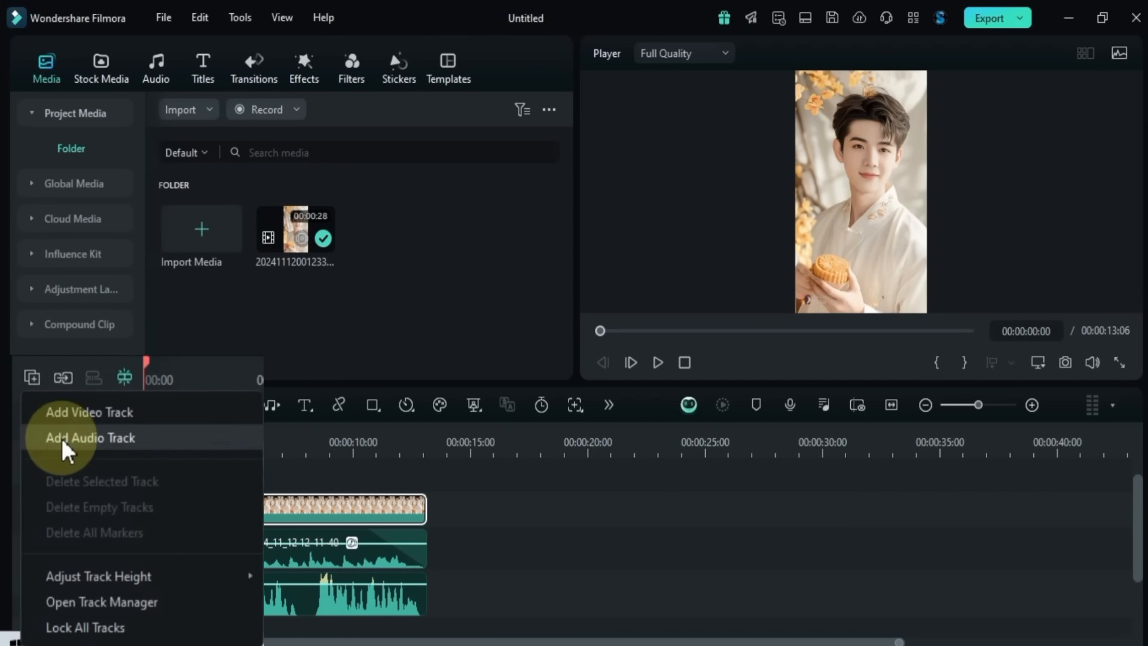
click(136, 602)
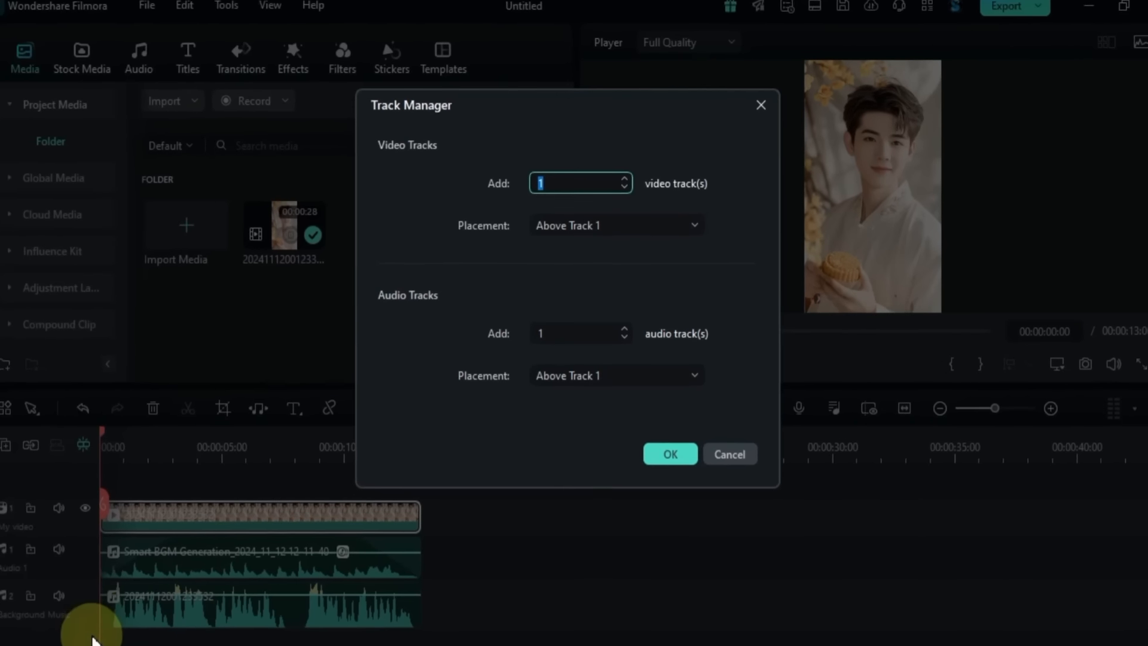
text(37)
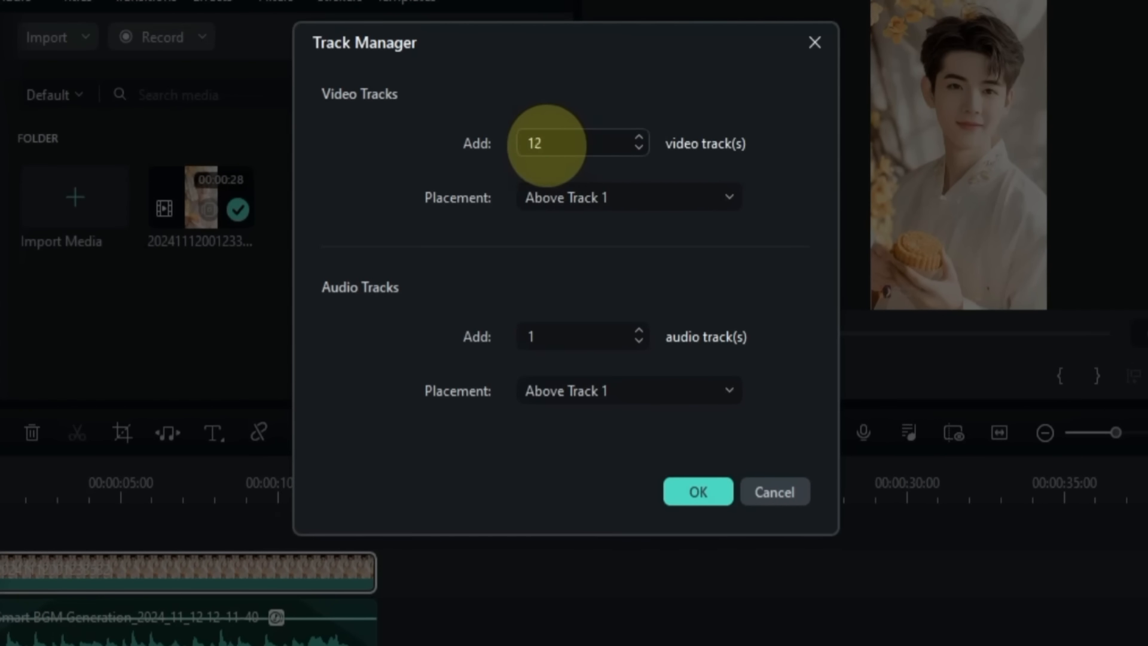
drag(547, 146, 622, 154)
click(632, 193)
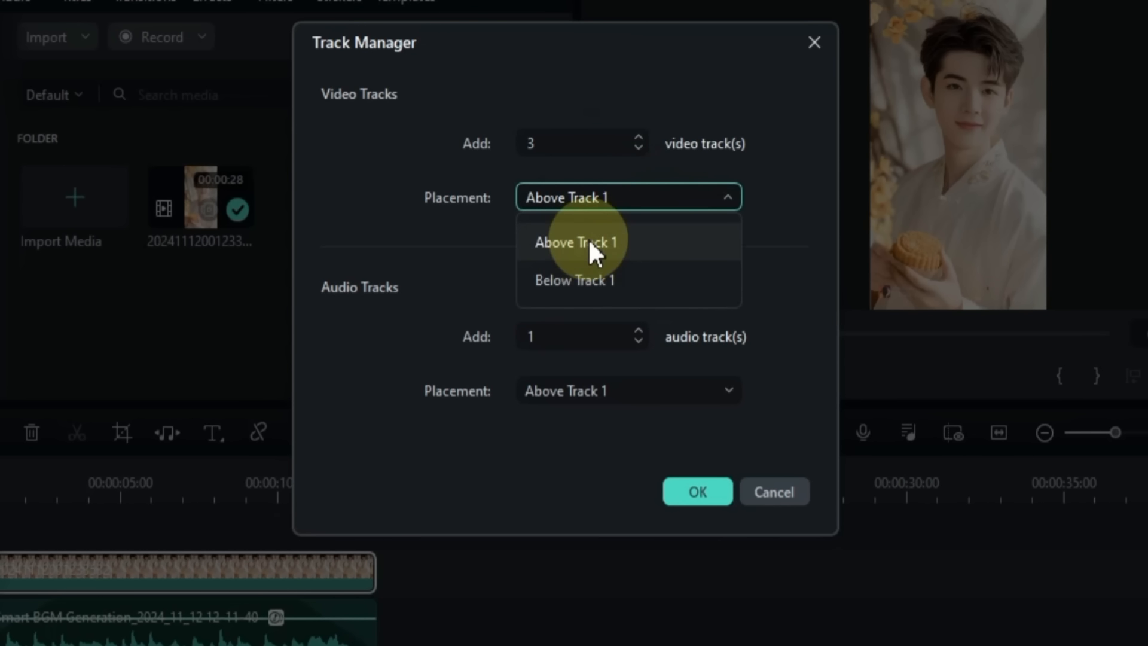
click(607, 243)
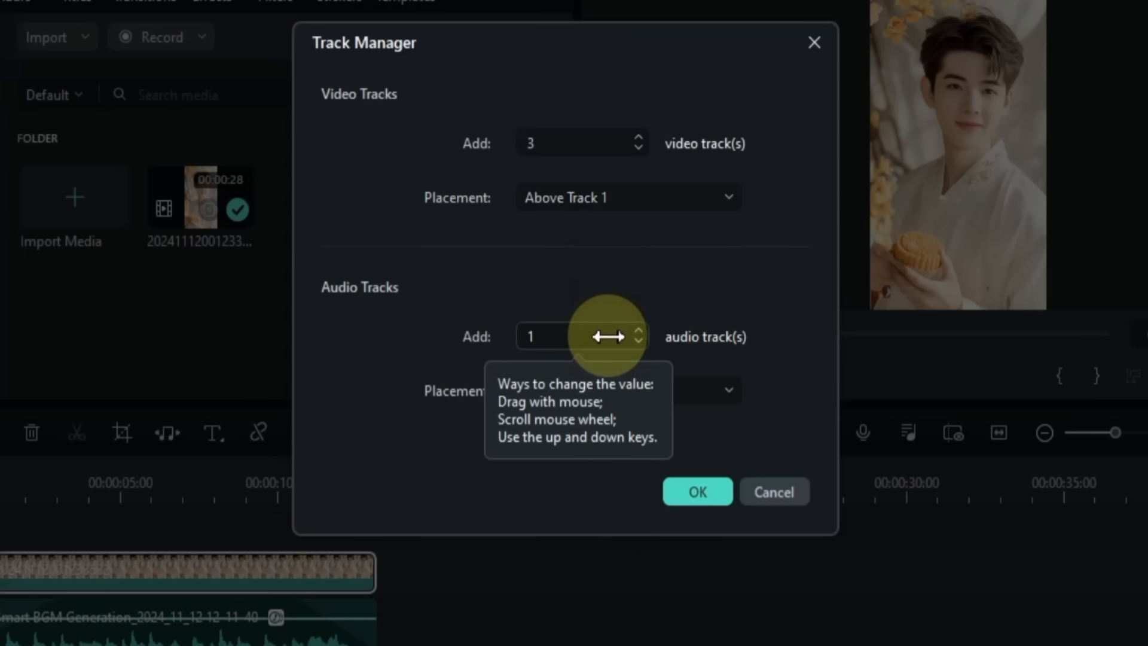
Step: Specify 2 new audio tracks with placement Below Track 2 and apply the track additions
drag(609, 336, 618, 336)
click(606, 389)
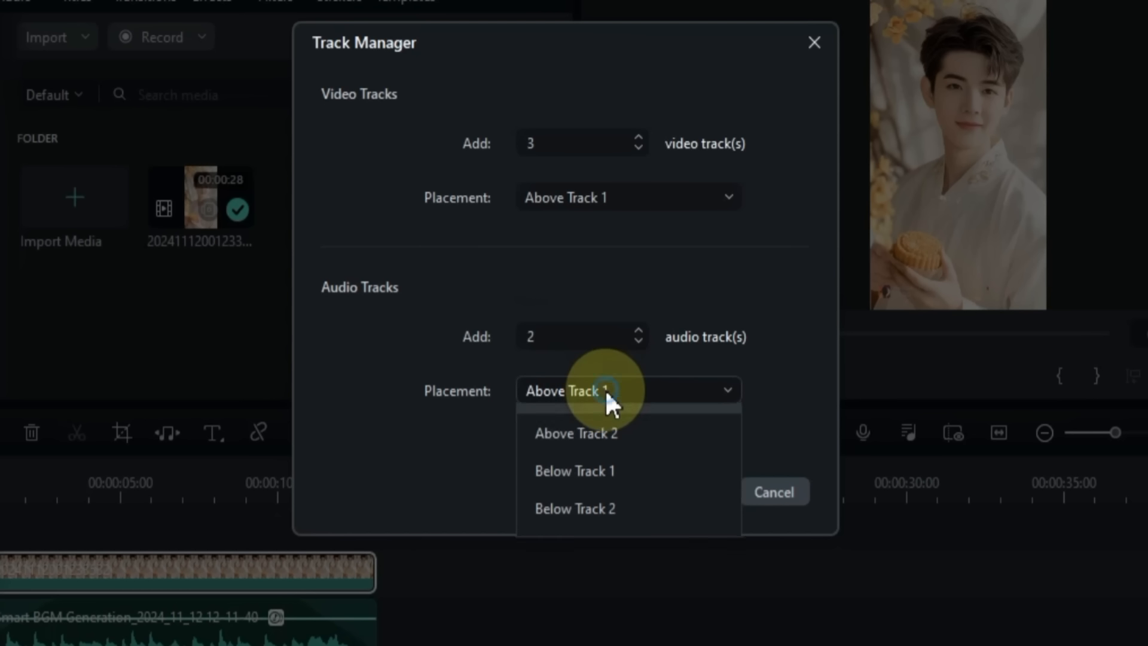
click(608, 548)
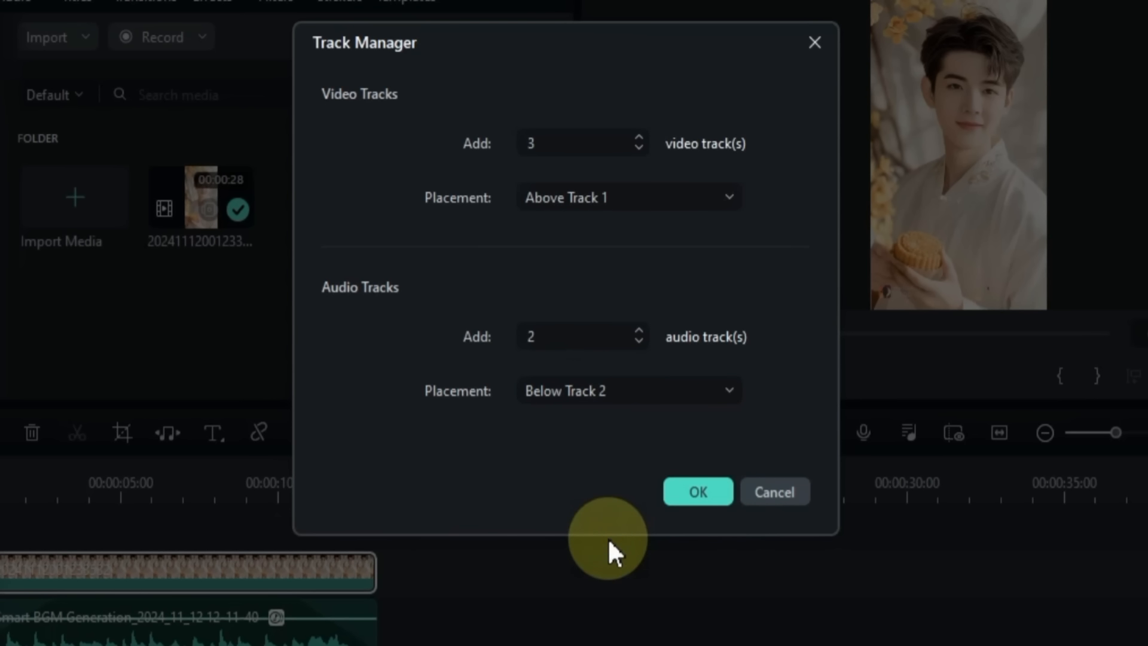
click(696, 493)
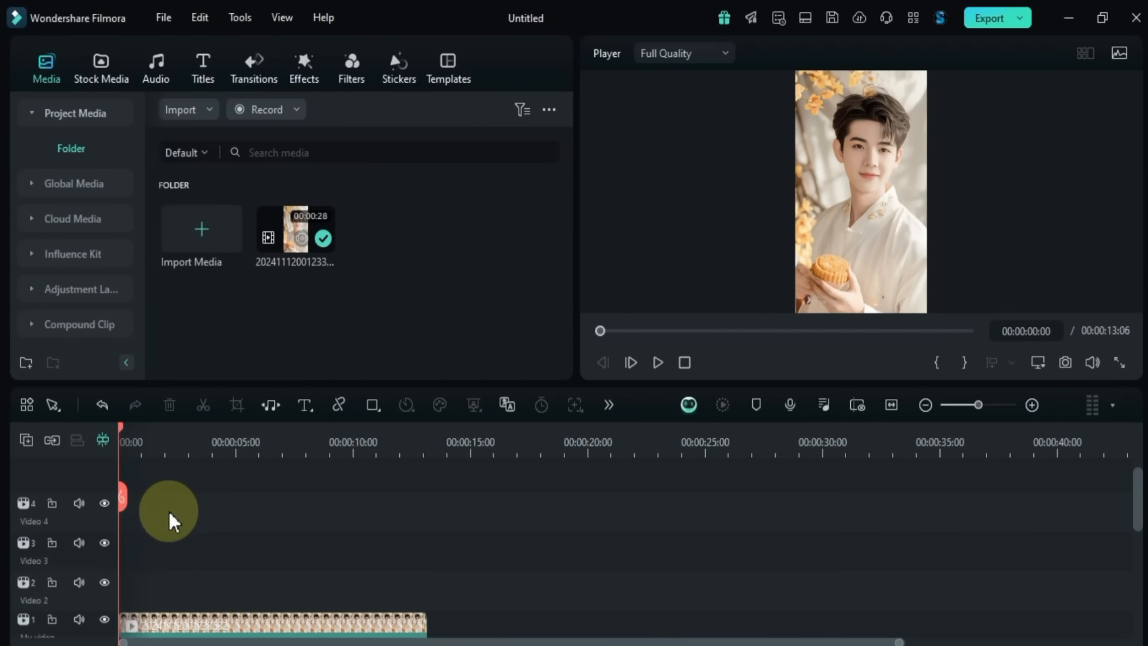
Step: Check the newly added audio tracks and delete all empty tracks from the timeline
scroll(217, 544, down, 5)
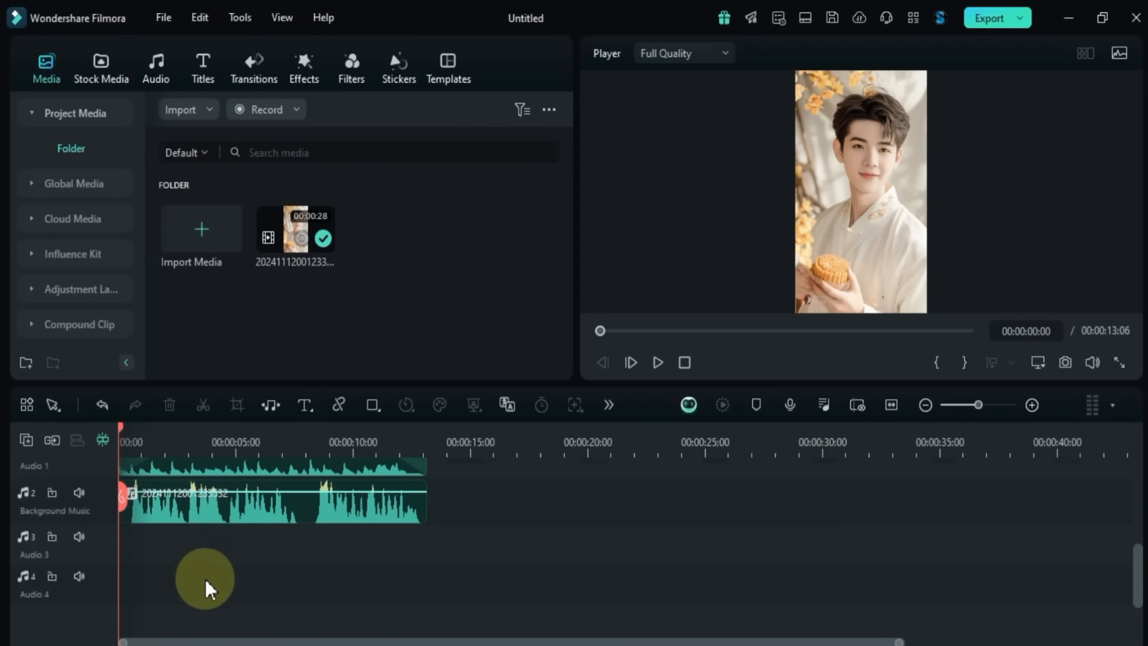
click(26, 440)
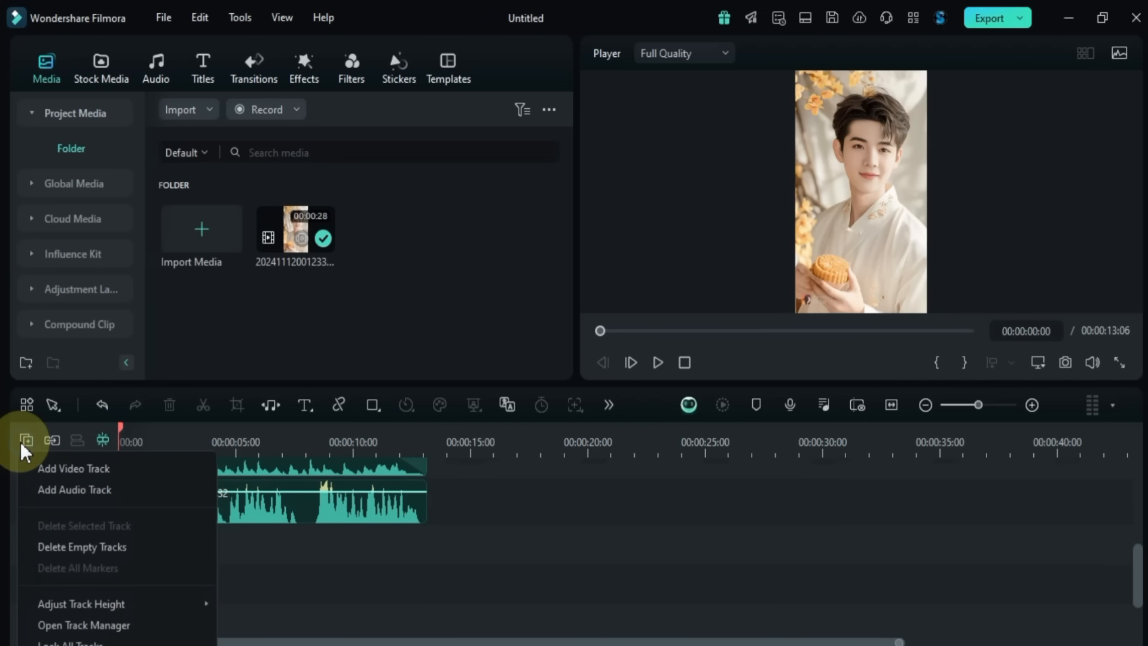
click(84, 546)
scroll(250, 546, up, 2)
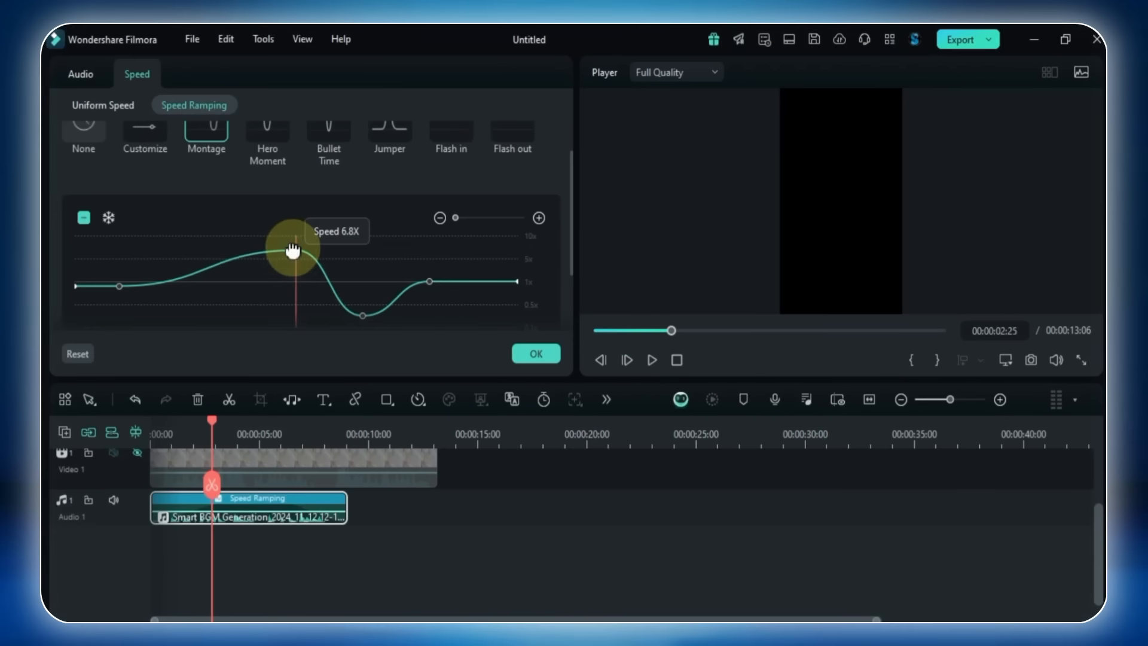
Step: Lower the speed peak of the background music clip's Montage speed ramp and shift it slightly earlier
drag(295, 251, 271, 272)
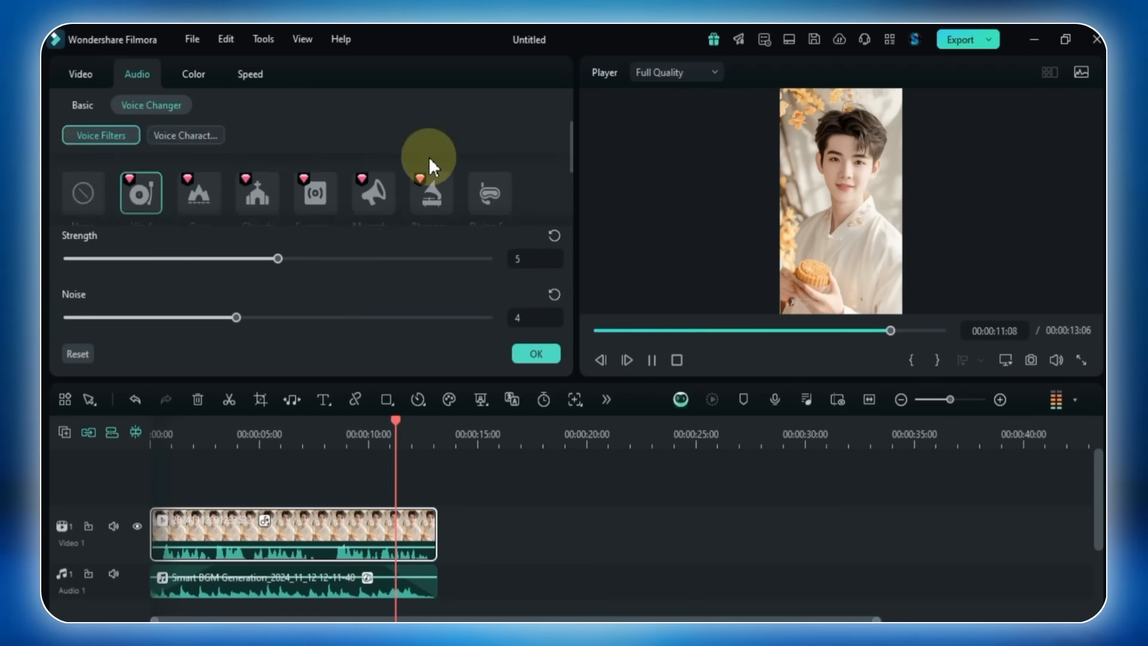
Step: Apply the Cave voice filter to the video clip and reduce its Space level
click(213, 161)
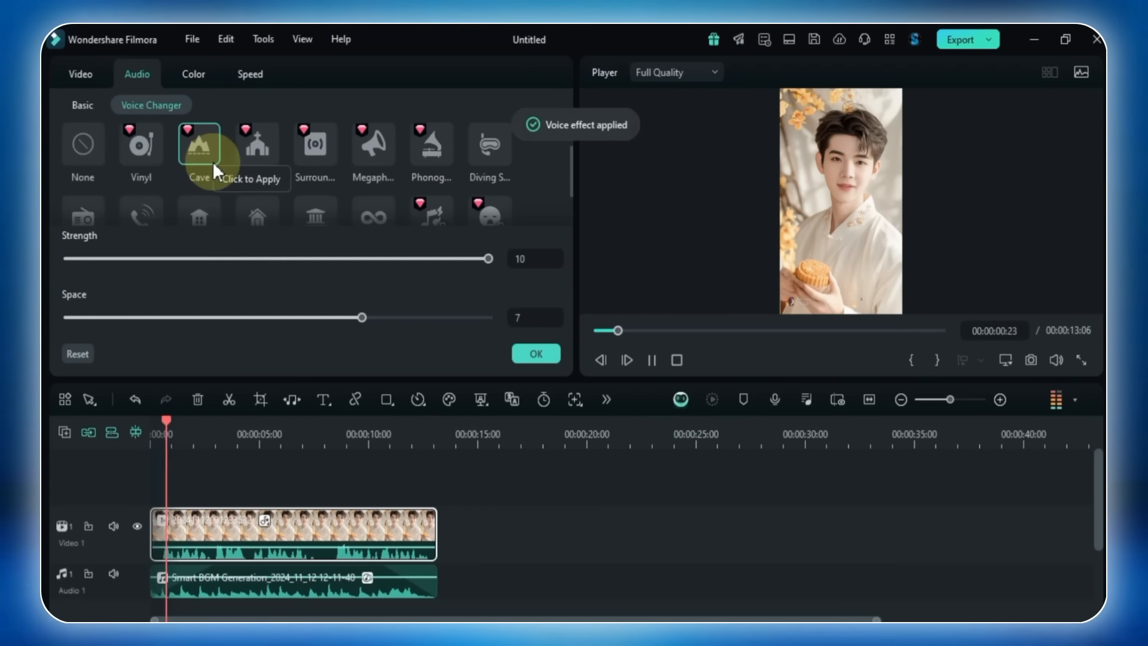
click(286, 317)
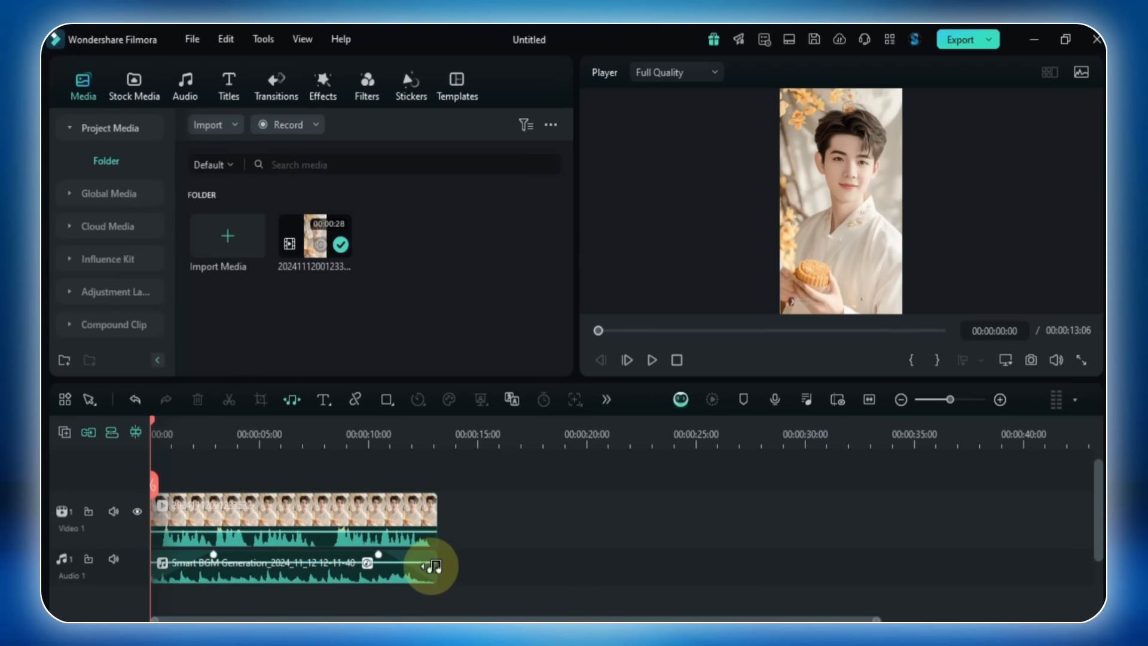
Step: Lengthen the background music clip well past the end of the video with Audio Stretch
drag(433, 565, 649, 563)
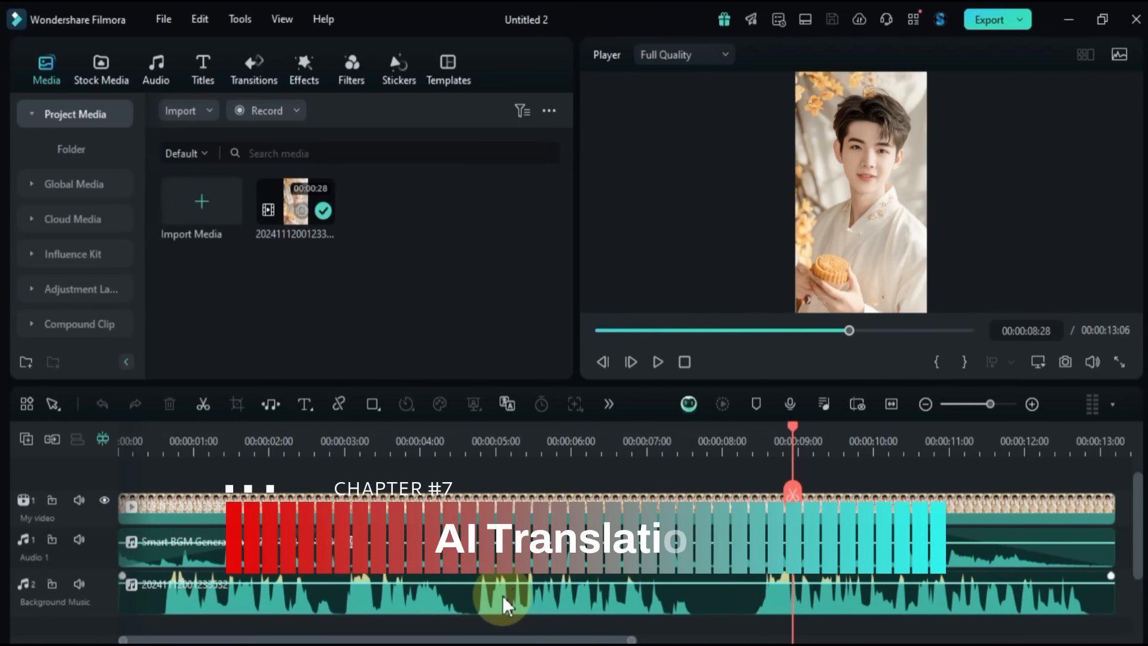
Step: Start AI Translation for the voice clip on the Background Music track with the type Translate voice and caption
right_click(500, 605)
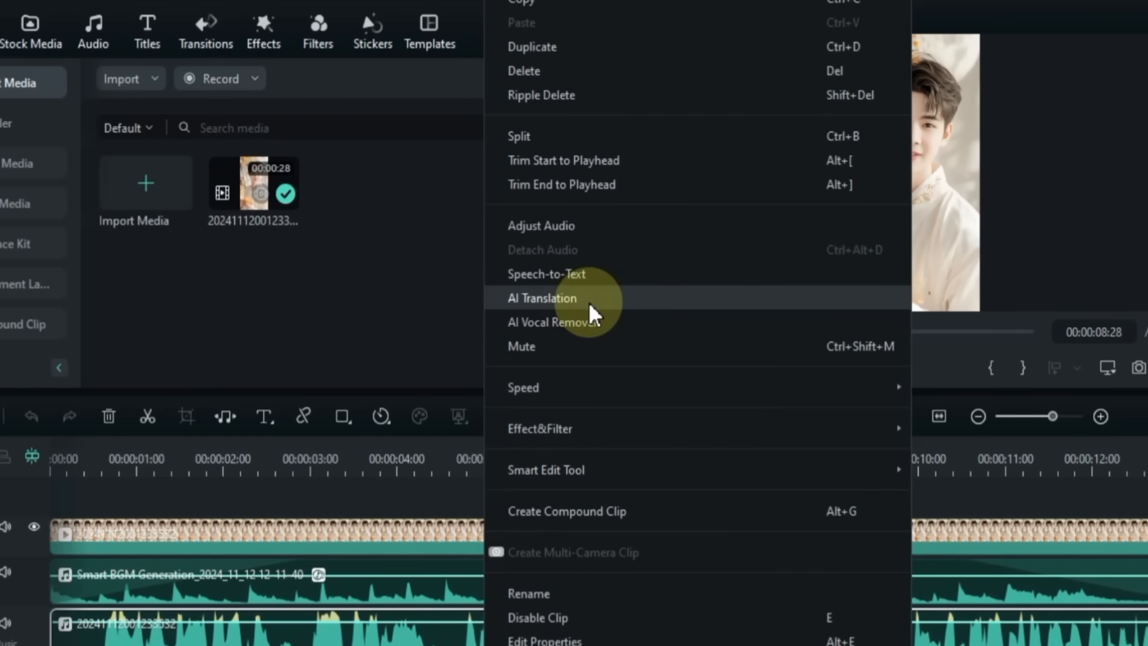
click(398, 622)
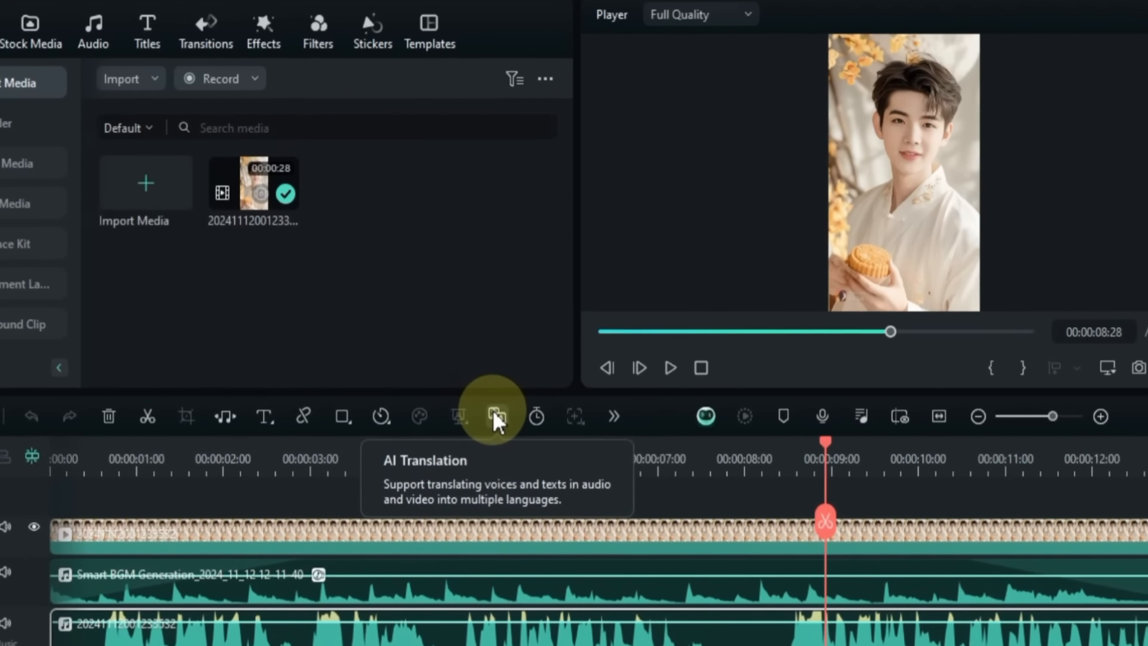
click(495, 417)
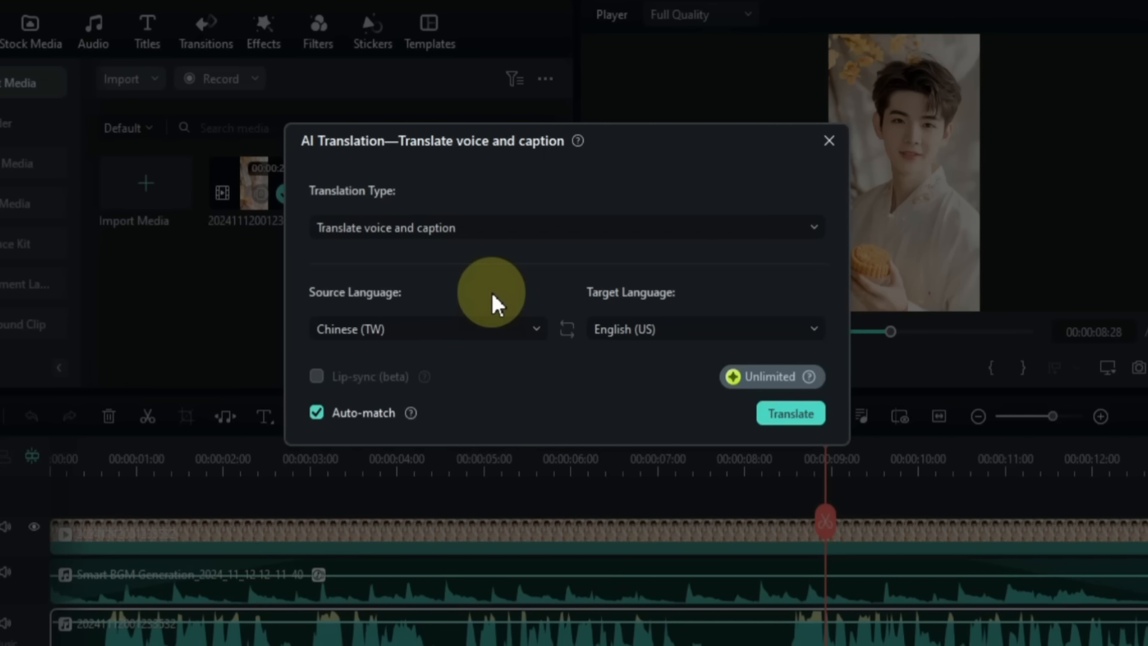
click(508, 231)
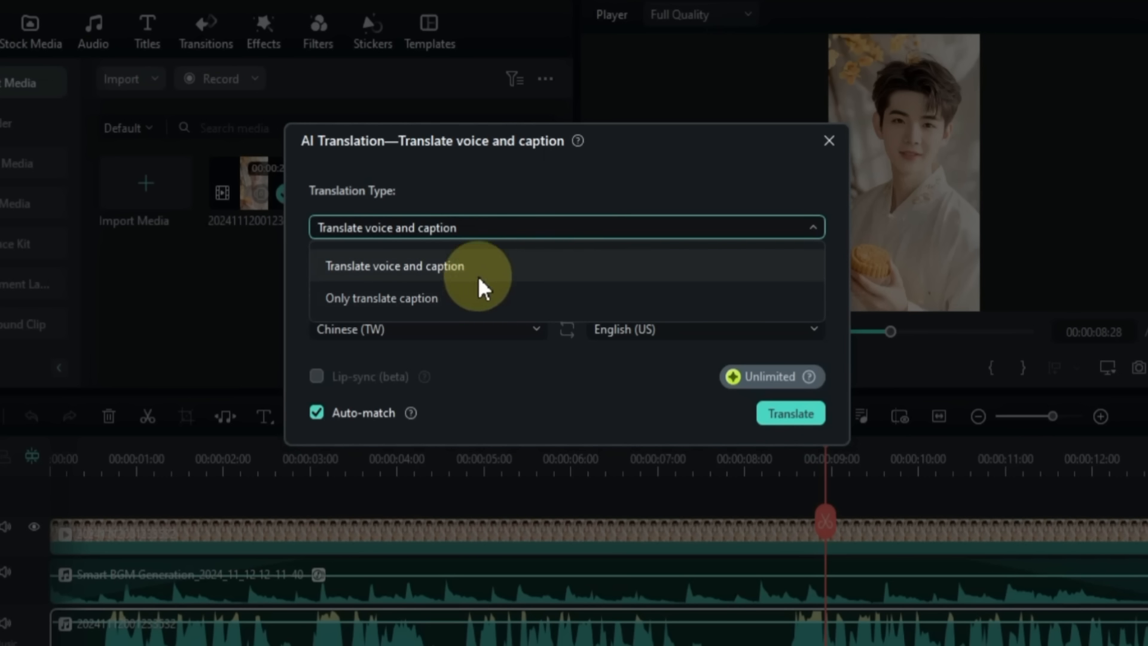
click(514, 267)
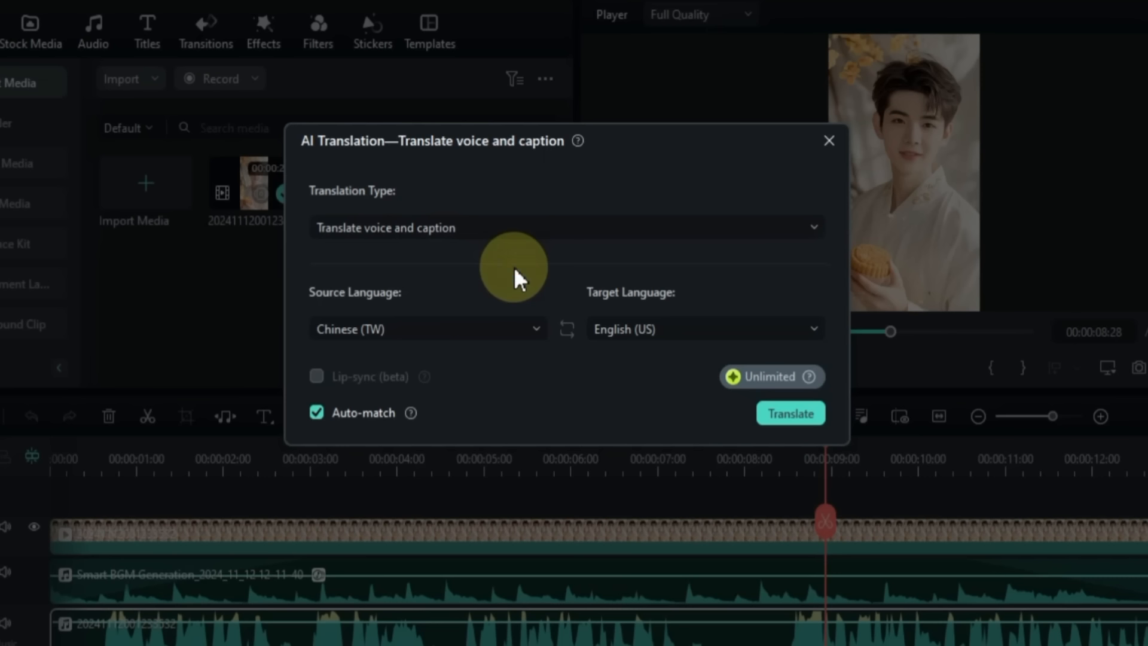
Step: Translate the voice clip from source language English (US) into target language Italian (Italy)
click(512, 336)
scroll(464, 398, up, 2)
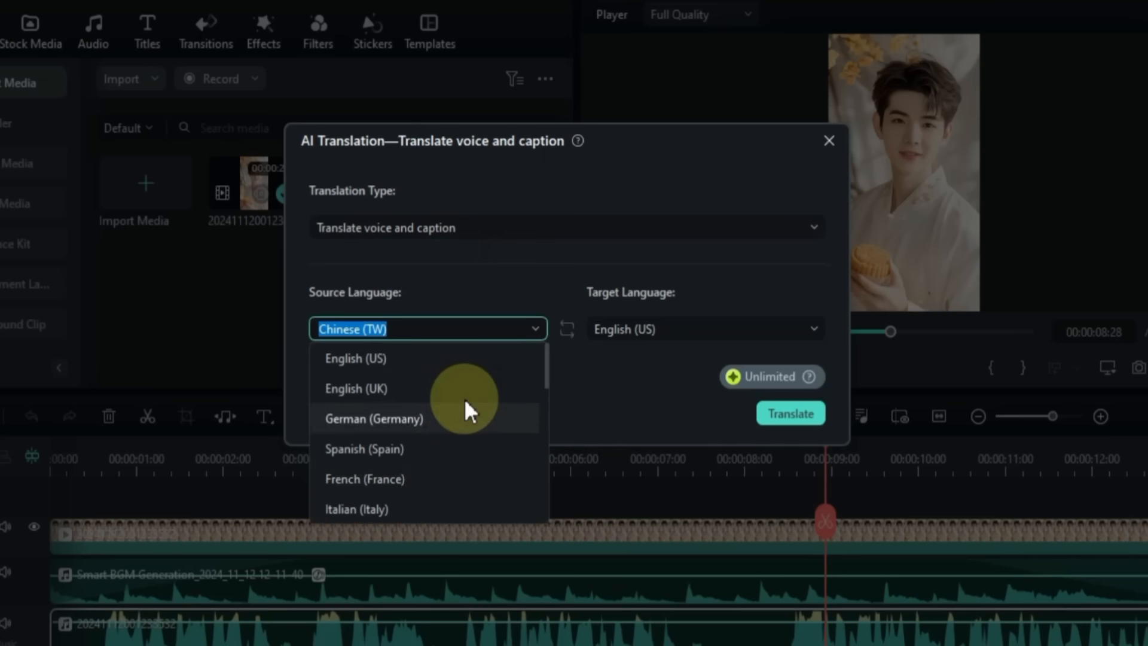
click(467, 356)
click(725, 330)
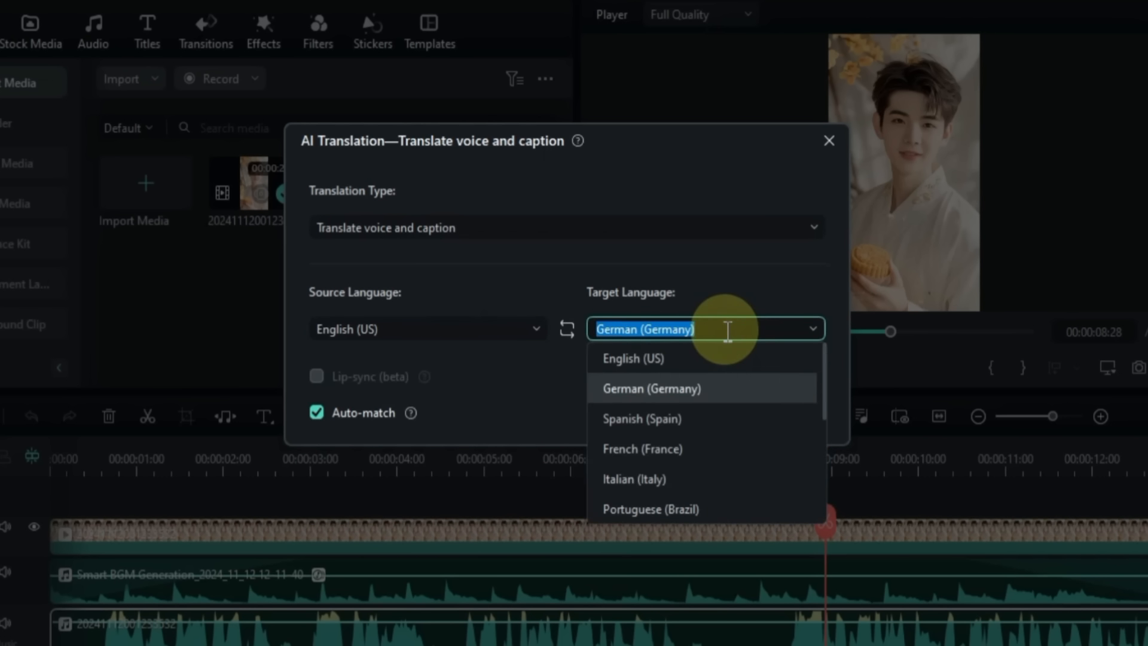
scroll(704, 447, down, 3)
scroll(705, 447, up, 2)
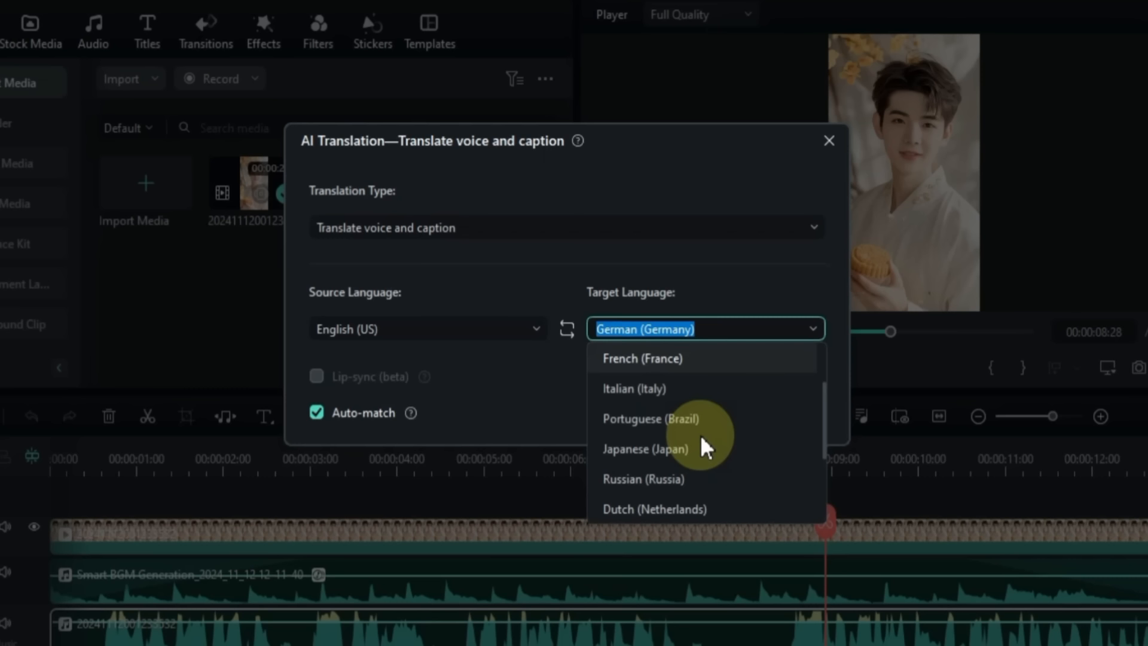
click(701, 383)
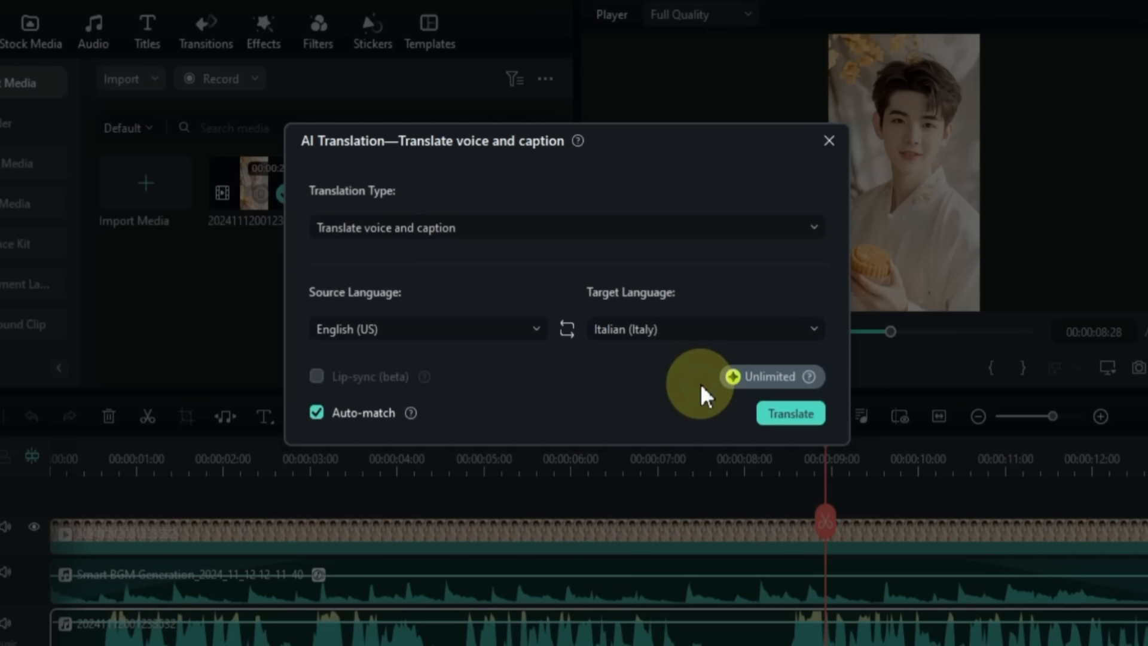
click(784, 415)
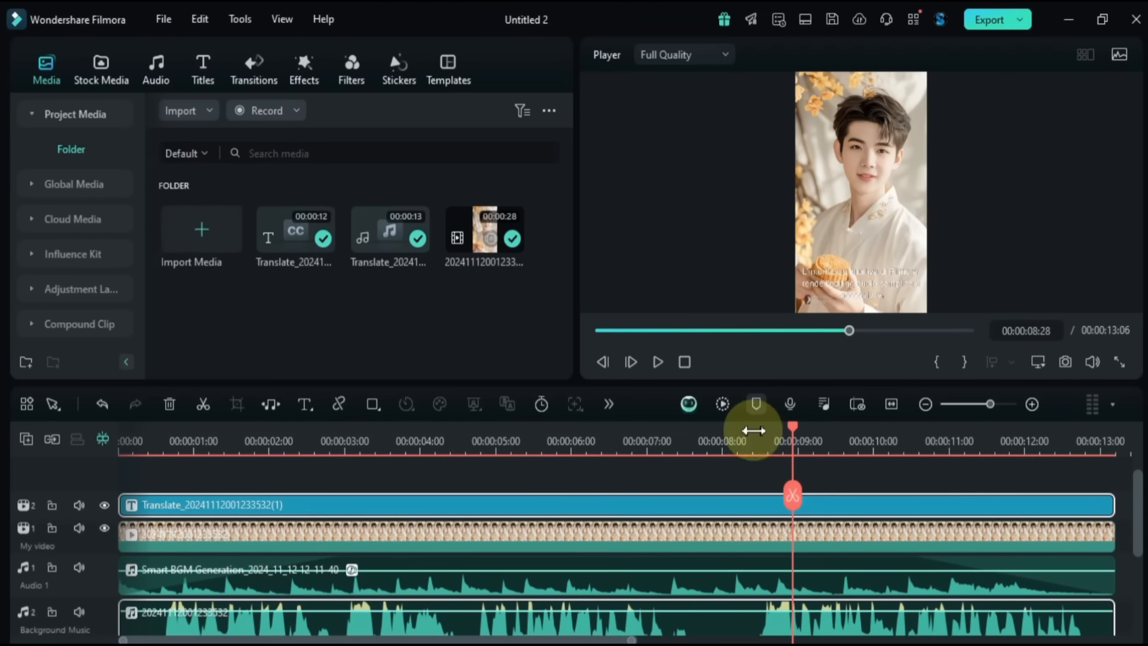
Step: Play back the translated audio track together with the original voice clip
scroll(706, 547, down, 3)
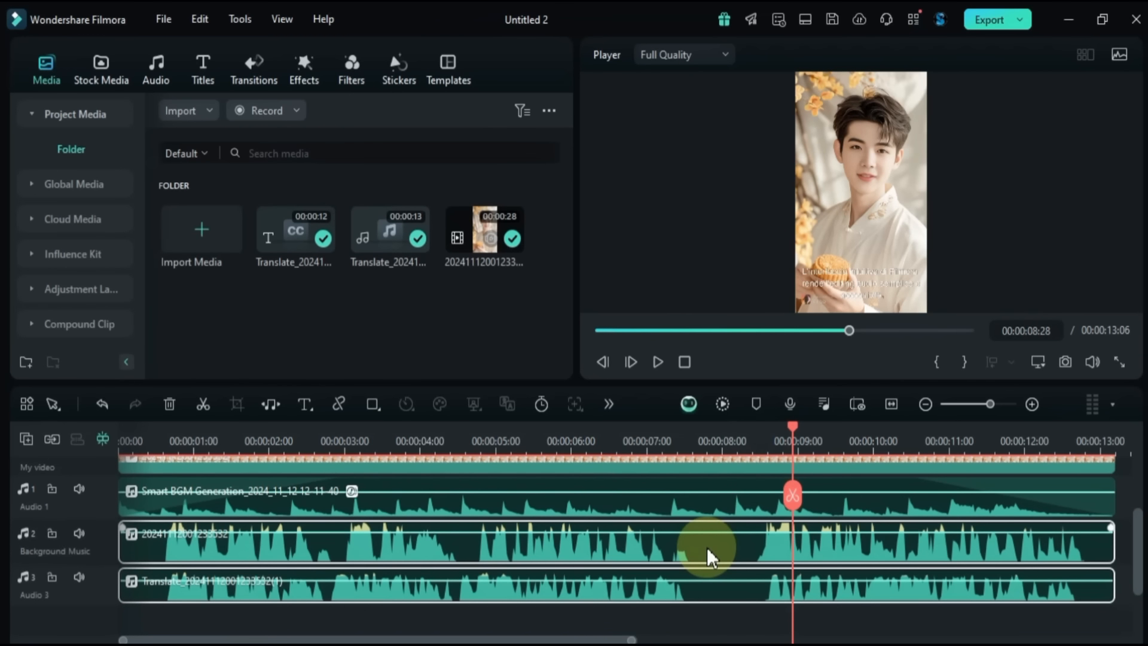
key(space)
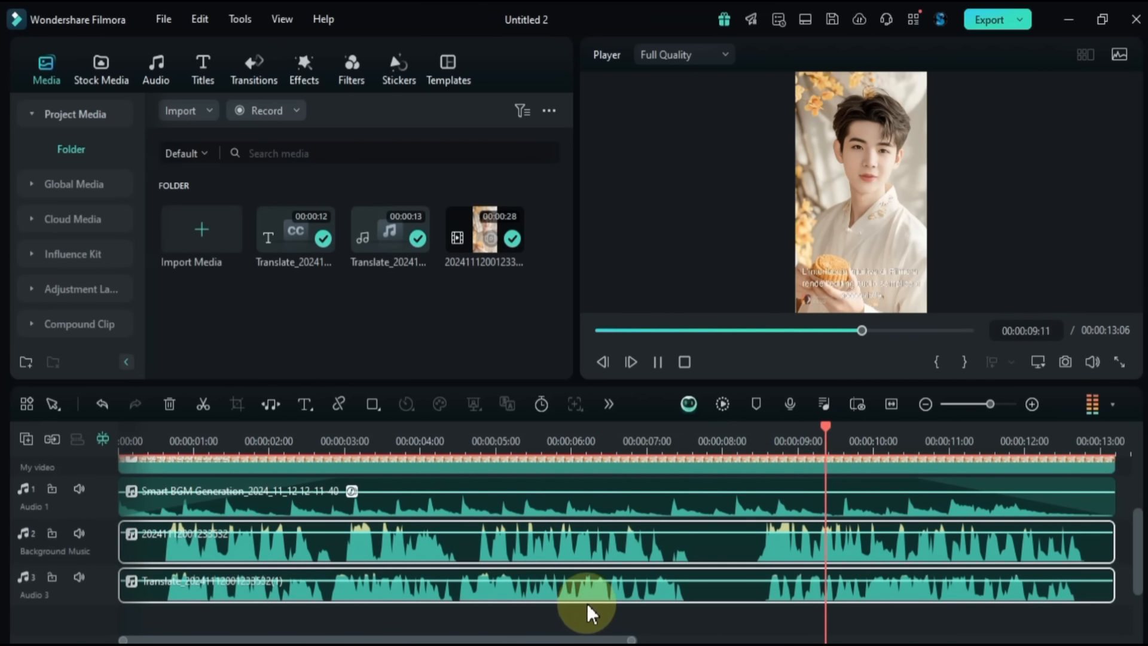
key(space)
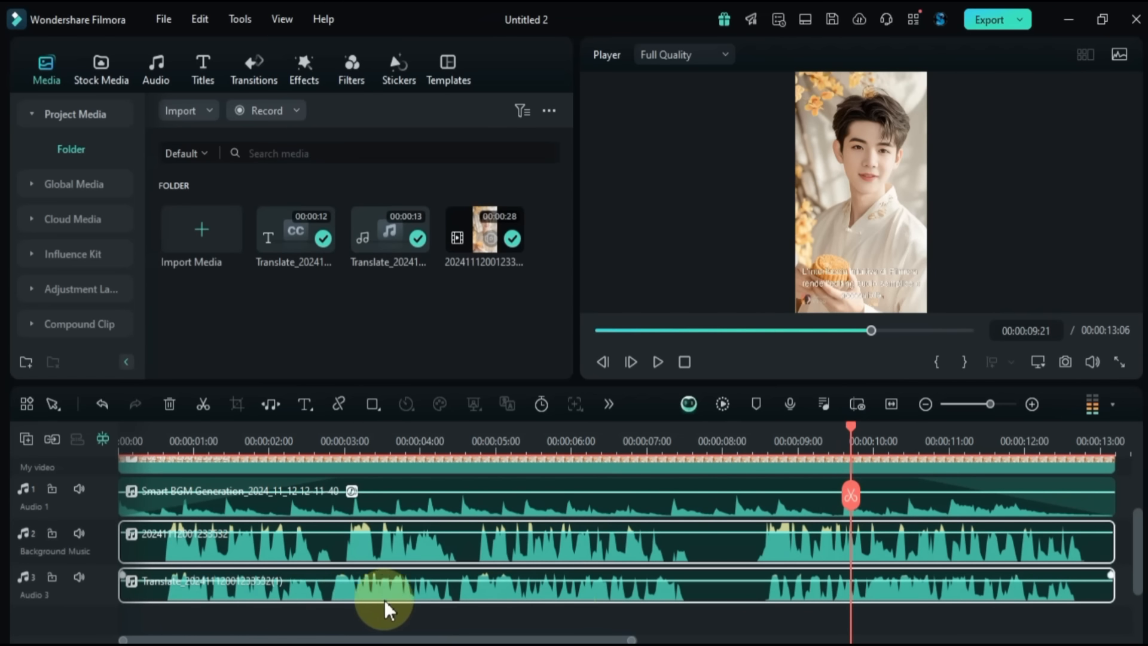
Step: Disable the original voice clip and play the translated version from 00:00:06:23
click(299, 548)
right_click(299, 547)
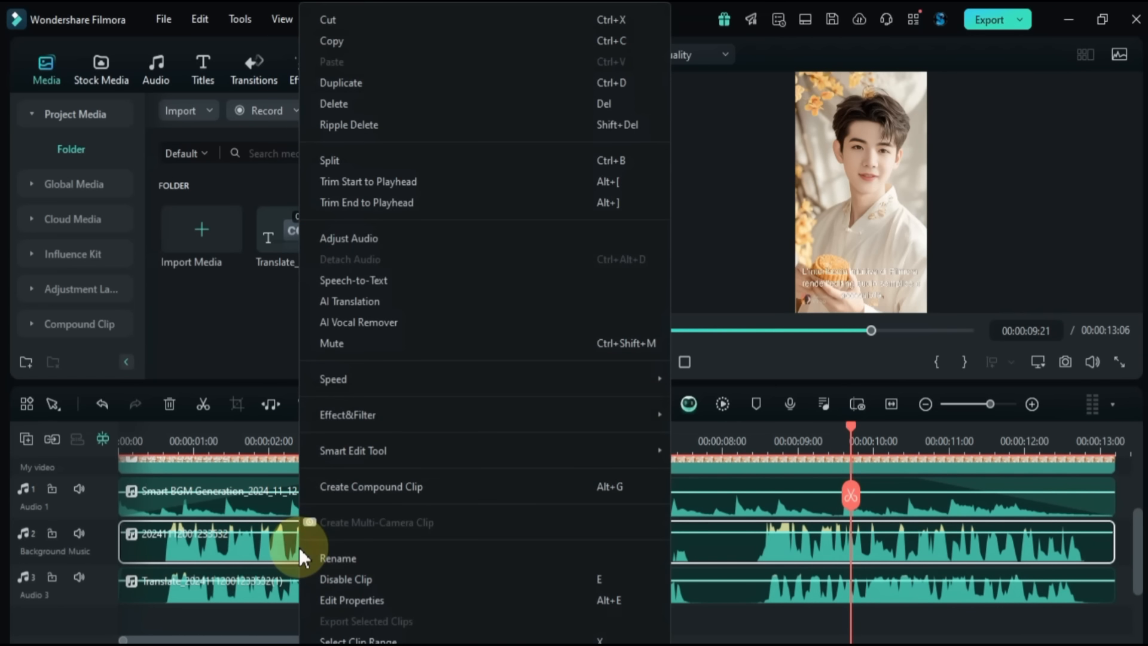
click(422, 580)
drag(851, 425, 630, 426)
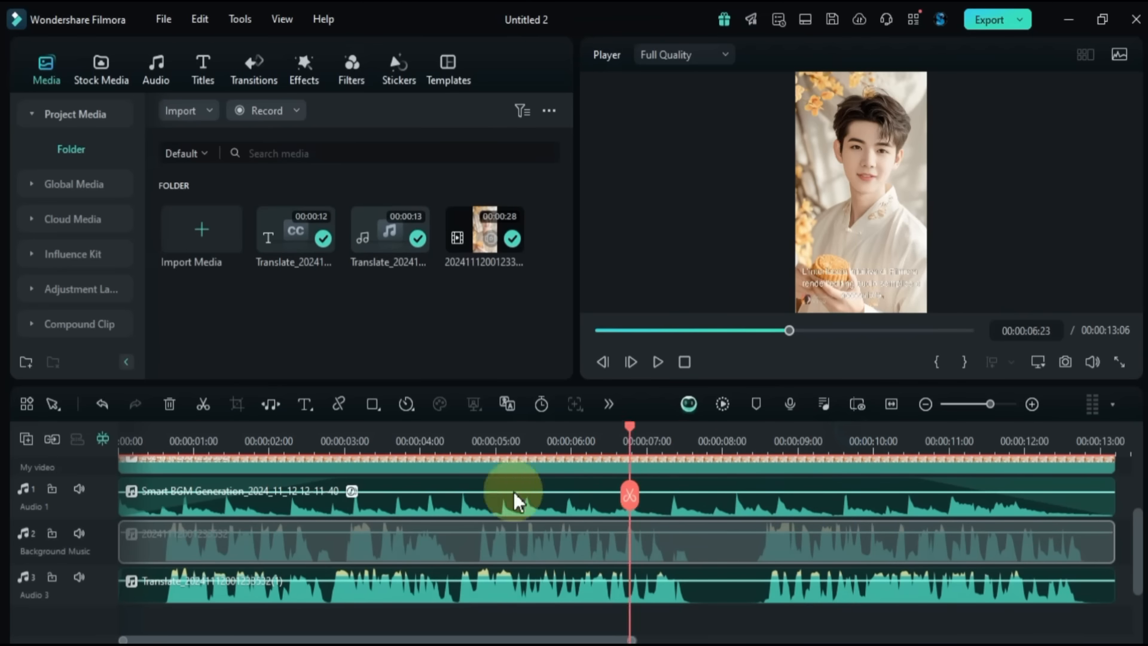
click(150, 546)
key(space)
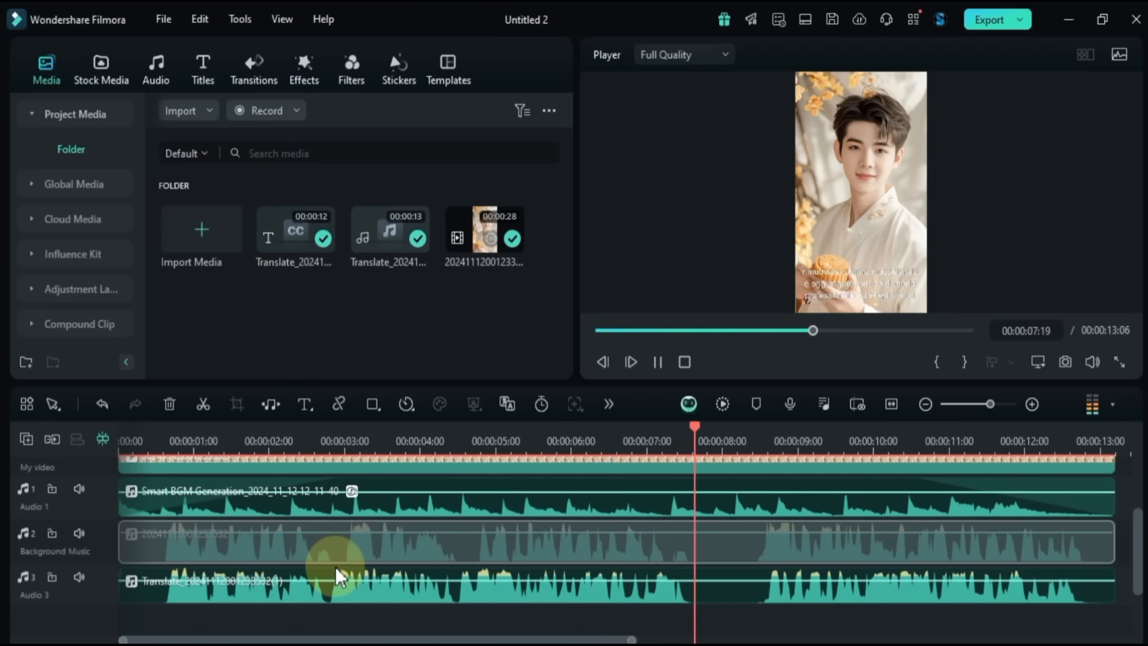
Step: Switch the active voice from the translated clip back to the original and play it from 00:00:08:17
click(279, 557)
click(277, 590)
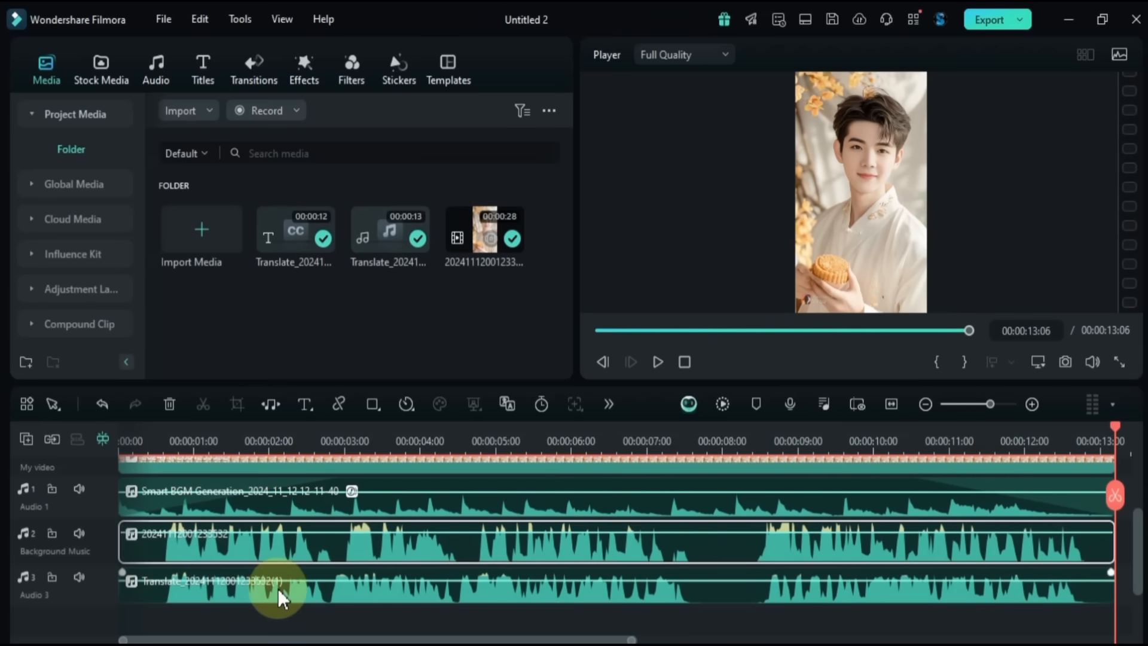
key(e)
click(765, 442)
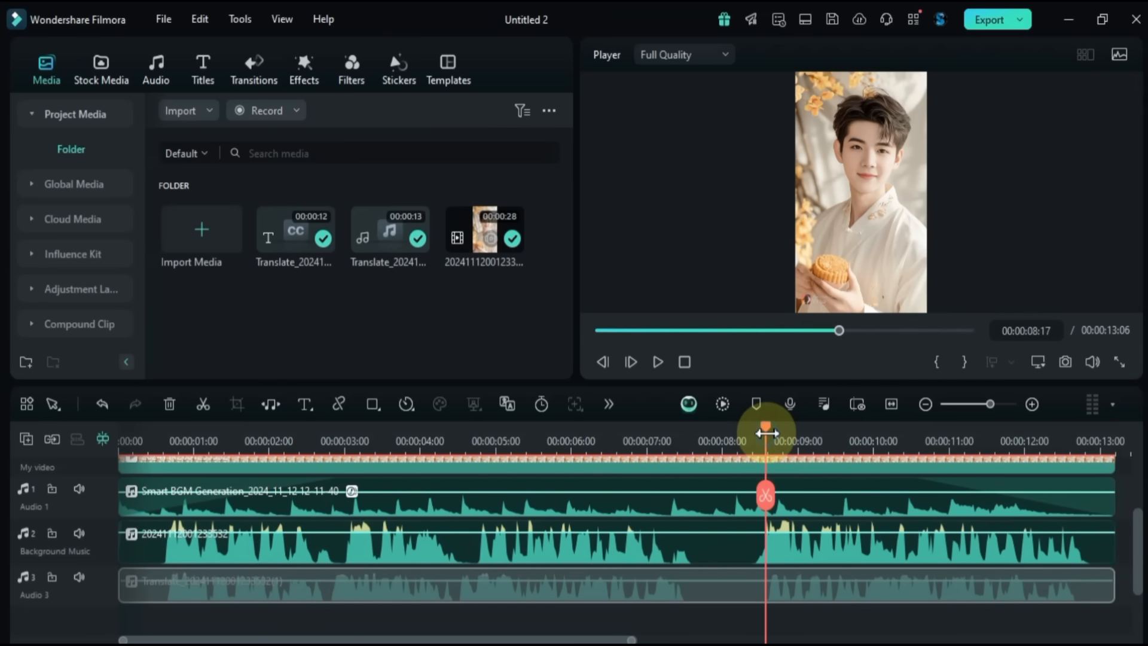
key(space)
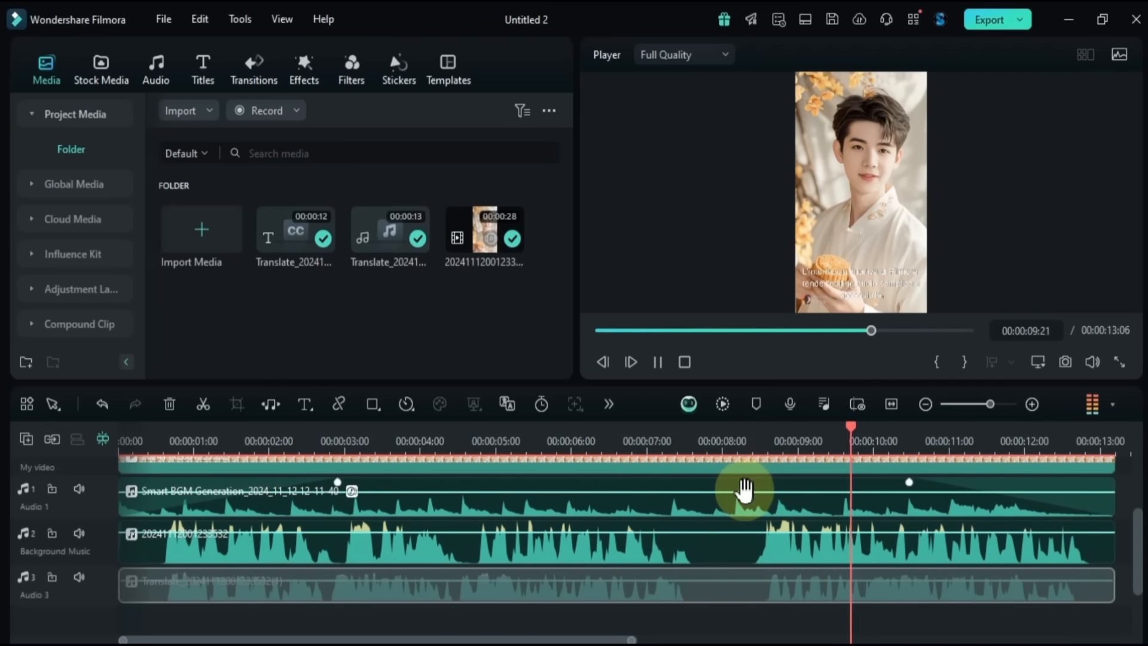
key(space)
Step: Disable the original voice clip and re-enable the translated audio clip on Audio 3
click(562, 552)
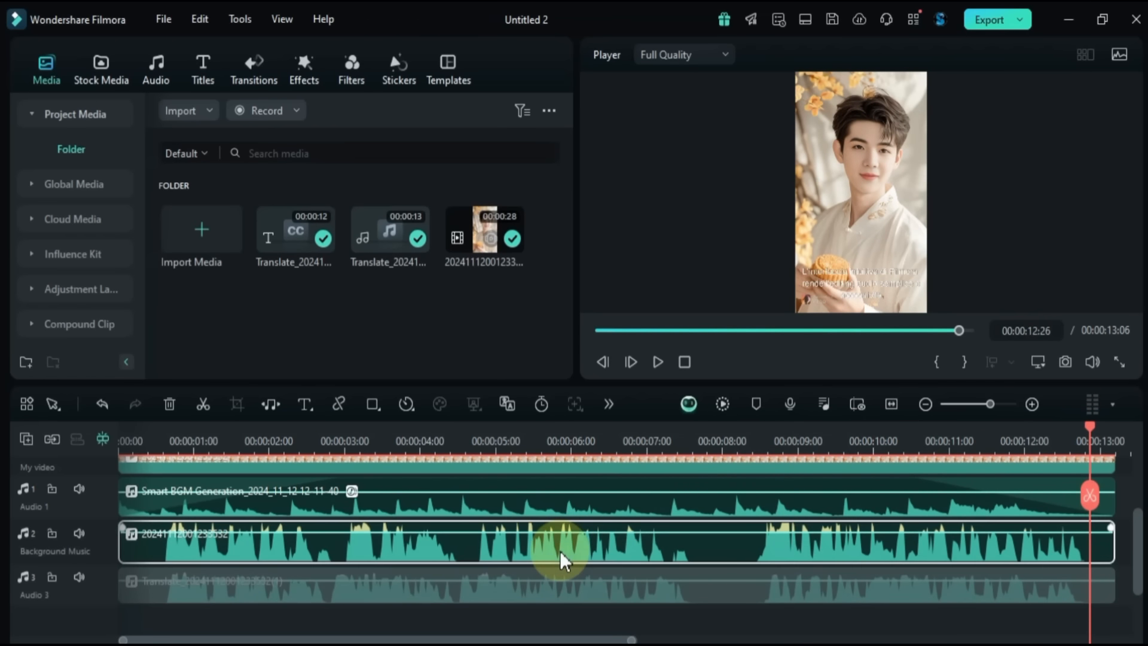
key(e)
click(562, 595)
Step: Open the translated subtitle clip on the top video track in the subtitle editor
scroll(470, 541, up, 3)
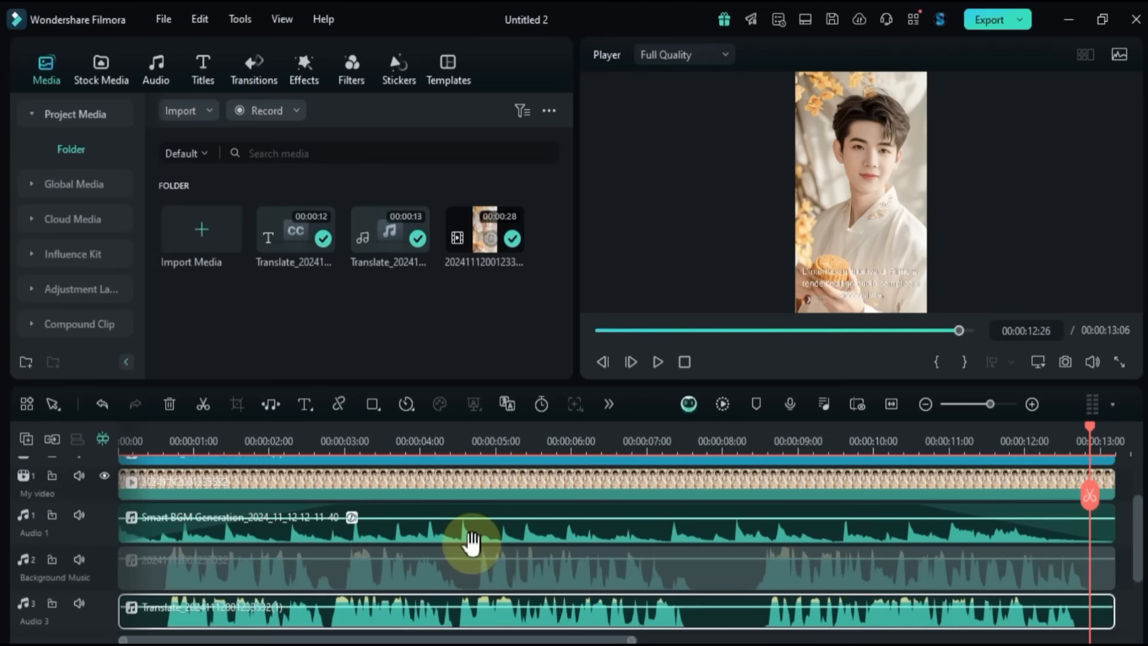
click(399, 505)
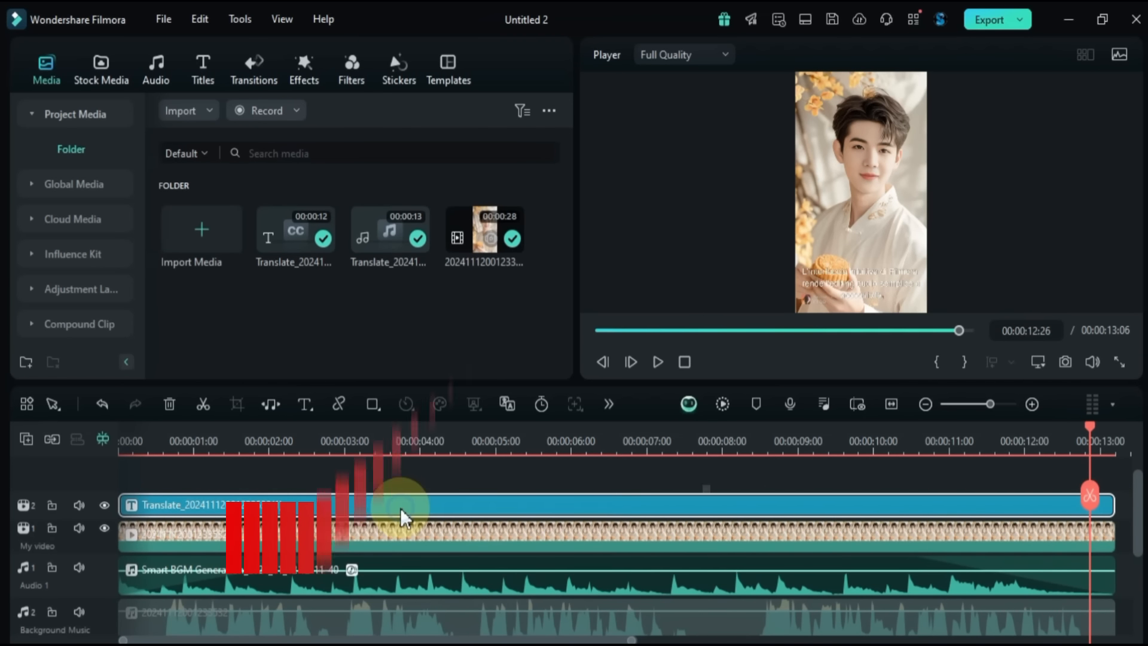
double_click(400, 508)
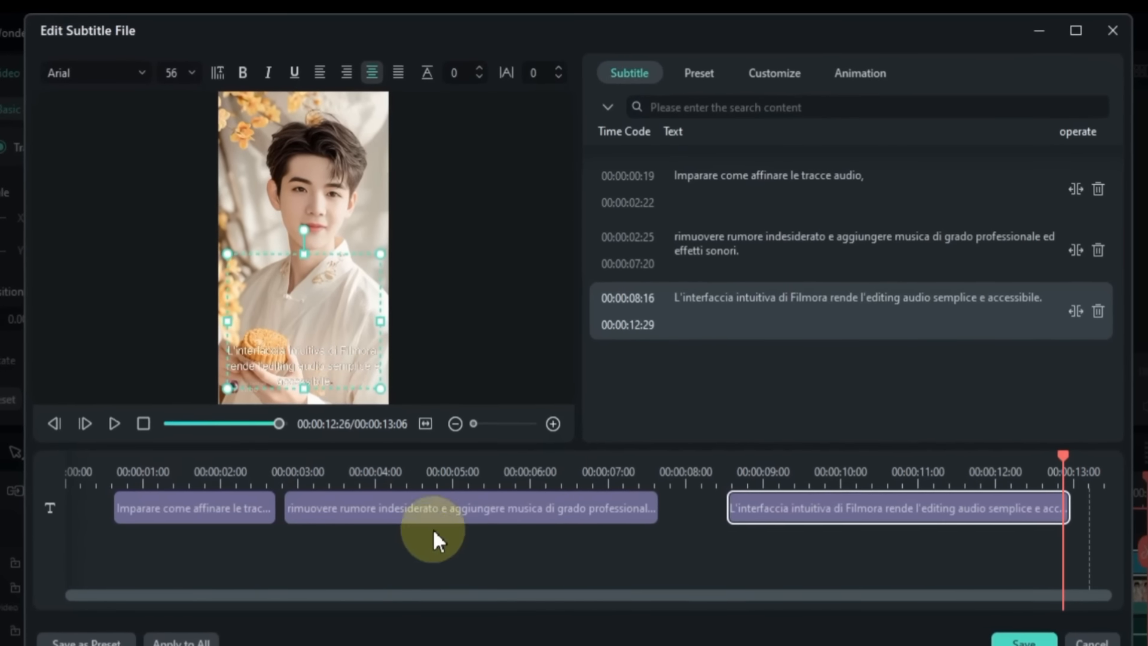
Step: Go through the text of the three Italian subtitle lines and select the second line
click(811, 174)
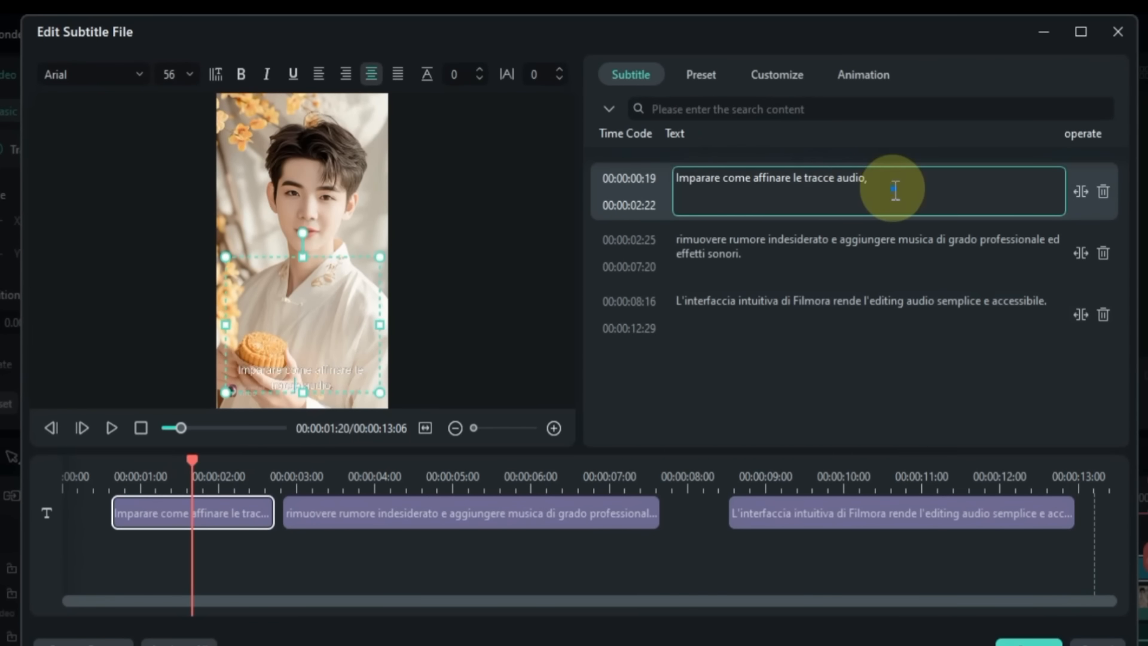
drag(894, 190, 754, 181)
click(984, 199)
click(930, 243)
click(887, 300)
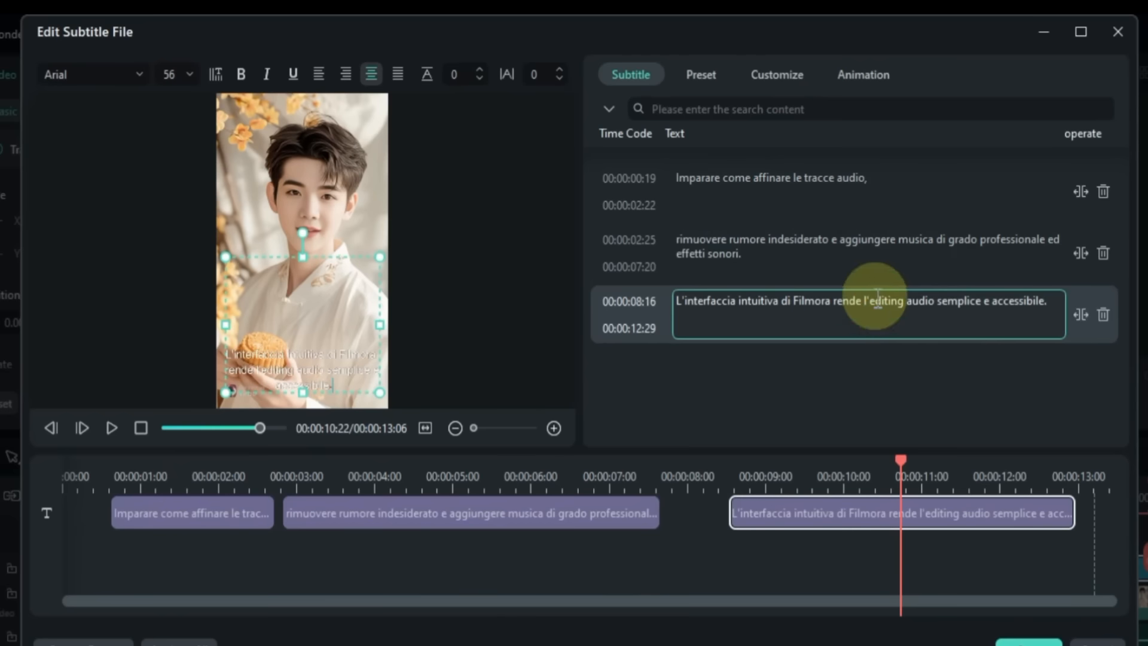
click(906, 281)
key(ctrl+z)
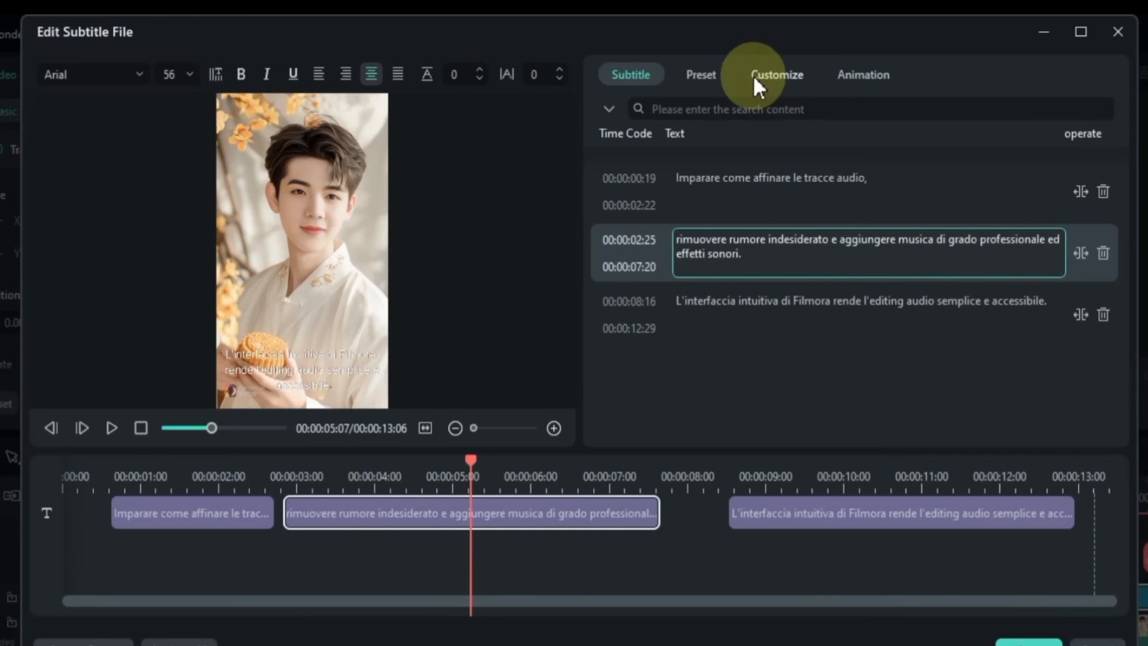
Step: Apply the blue text preset with a light outline to the second subtitle line, starting with "rimuovere rumore"
click(688, 72)
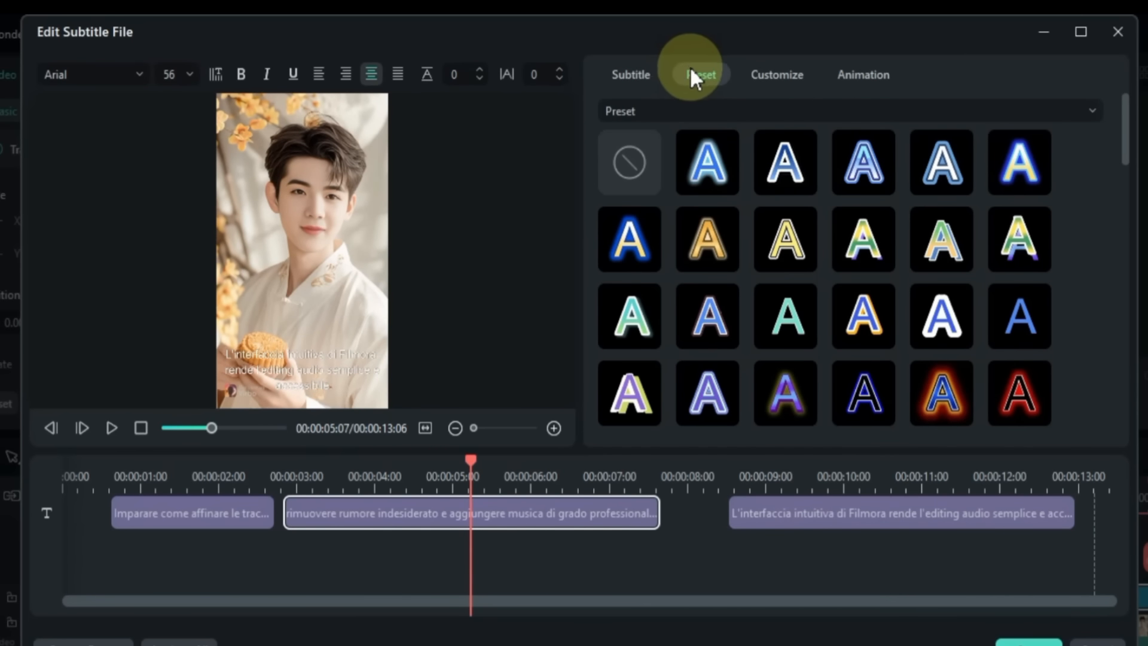
click(272, 359)
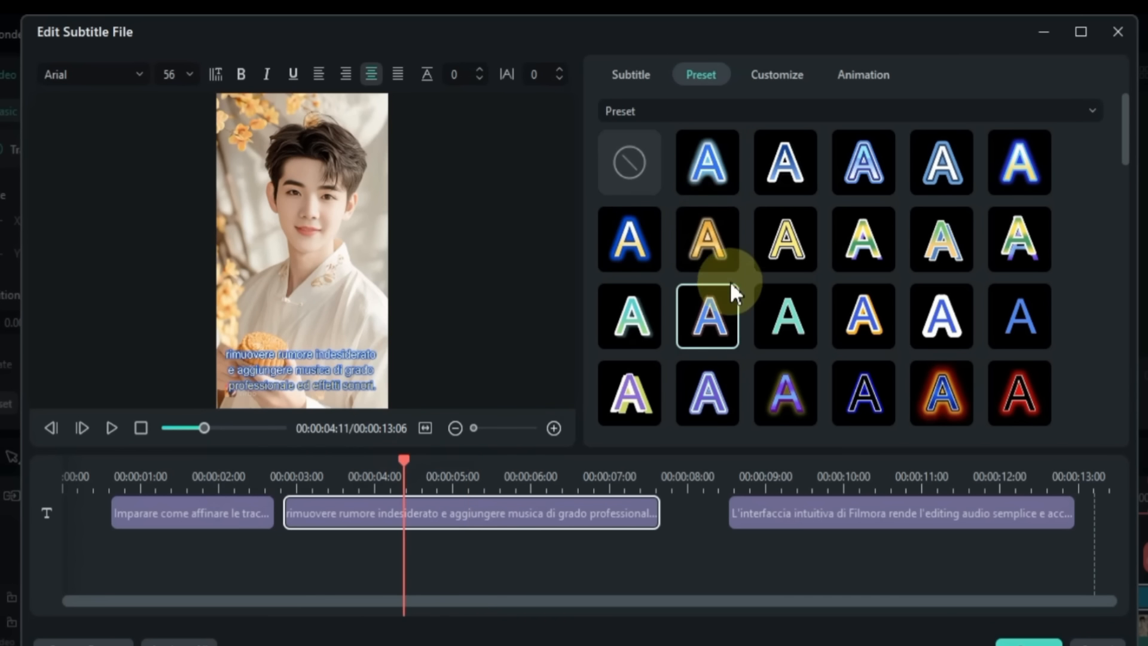
Step: Try several text presets on the second subtitle line, including the blue letter with an orange glow, the red glow and the yellow glow
click(726, 254)
click(936, 401)
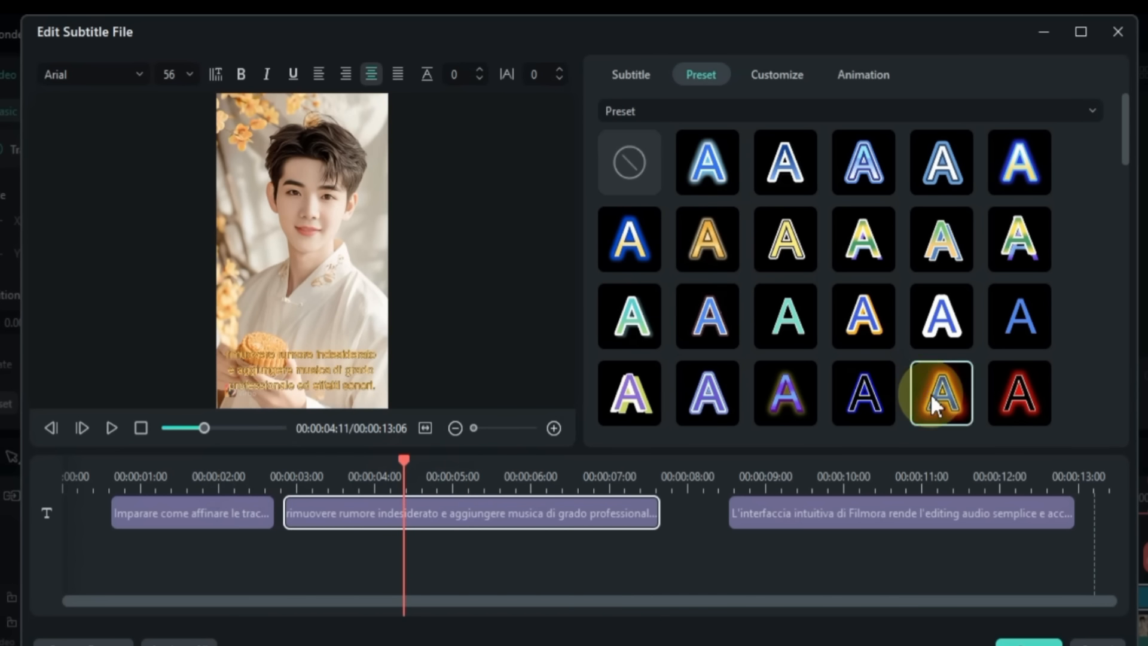
click(1015, 410)
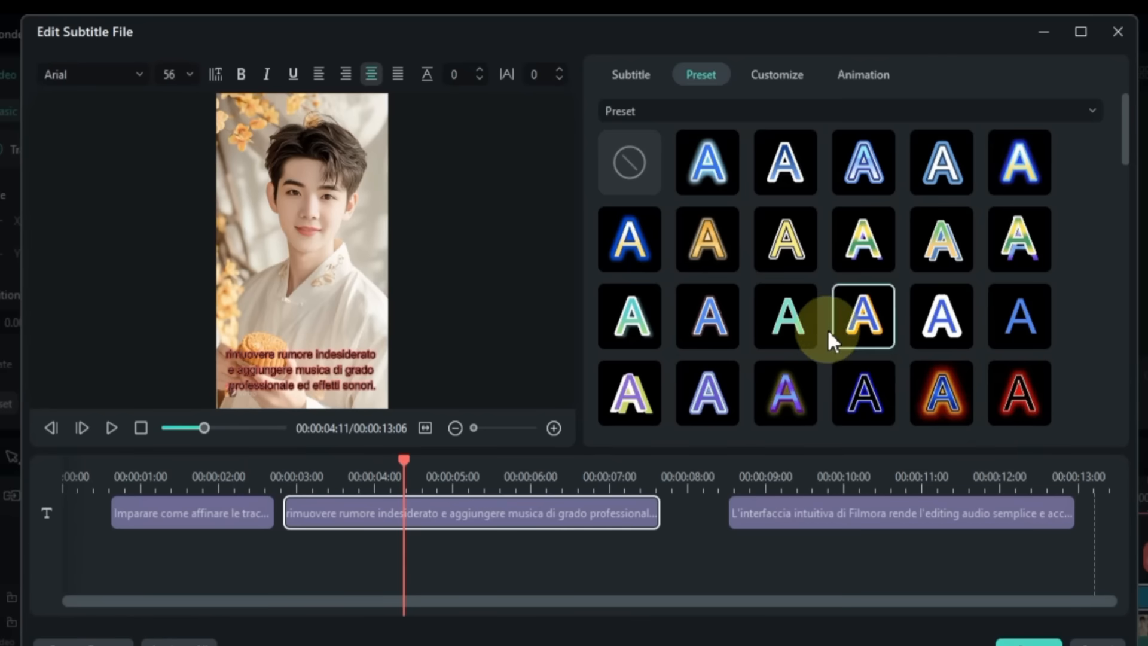
scroll(827, 328, down, 3)
click(785, 306)
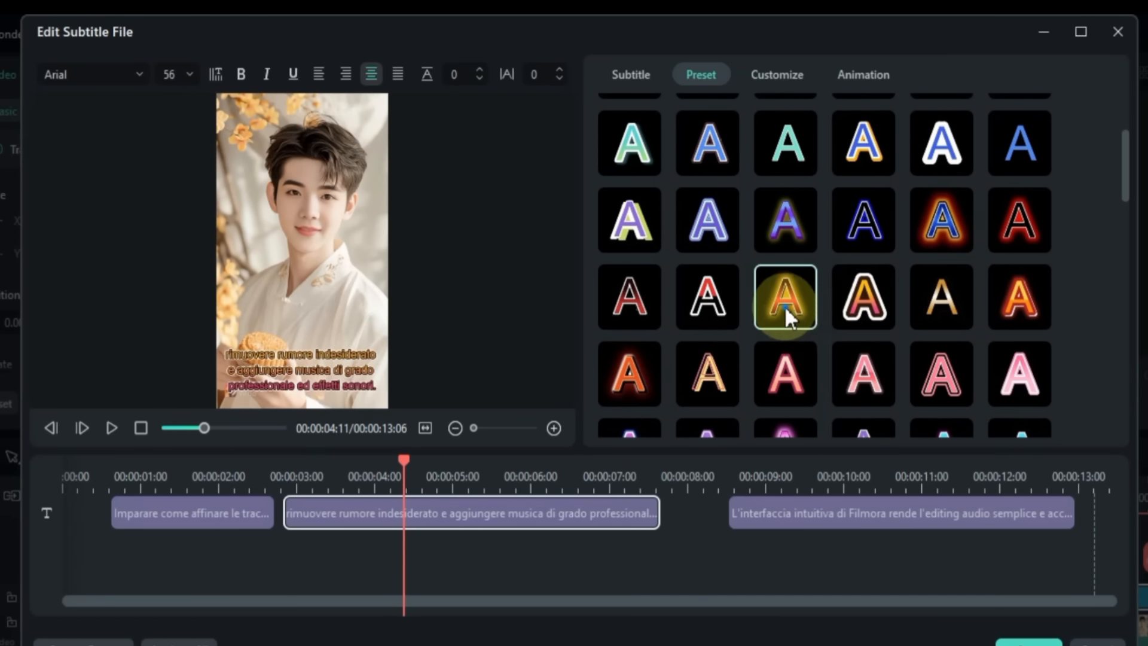
scroll(785, 307, down, 1)
click(936, 190)
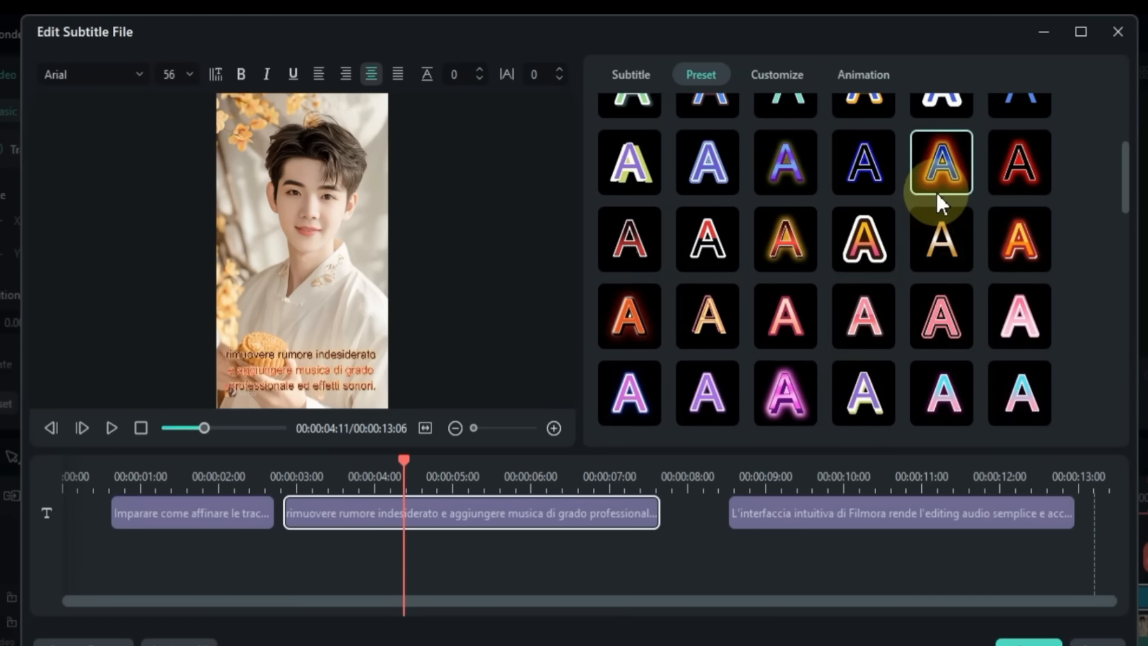
scroll(936, 192, up, 4)
Step: Shift the middle stop of the second subtitle line's gradient fill slightly toward the dark end and recolour it purple
click(784, 75)
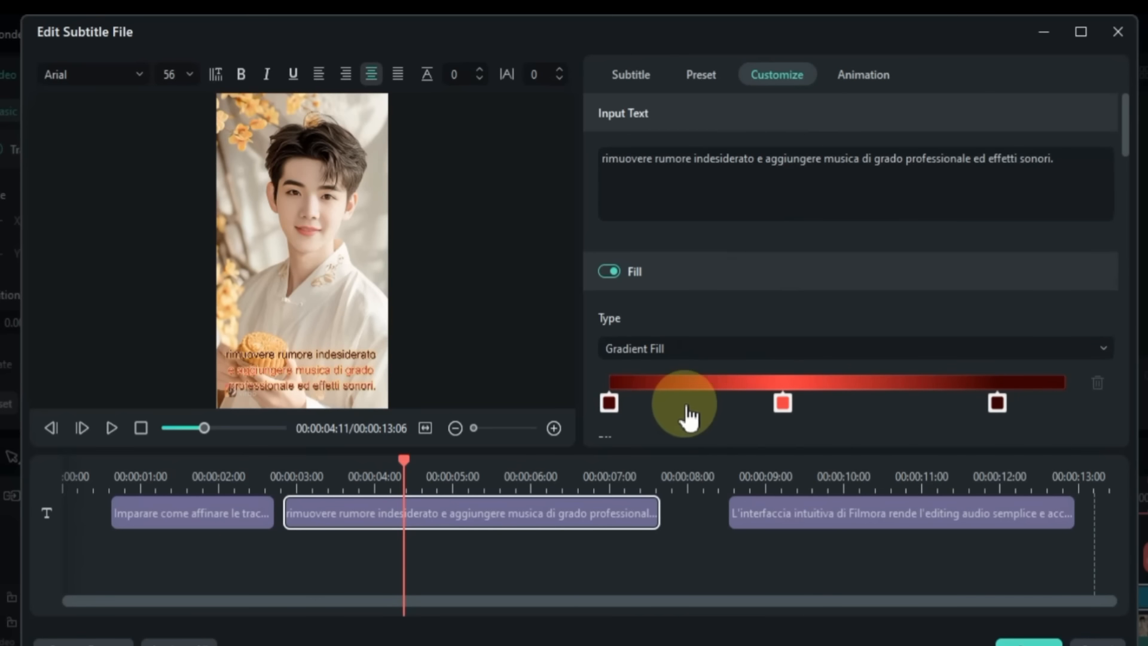
mouse_move(609, 403)
mouse_down()
mouse_move(730, 402)
mouse_move(607, 406)
mouse_up()
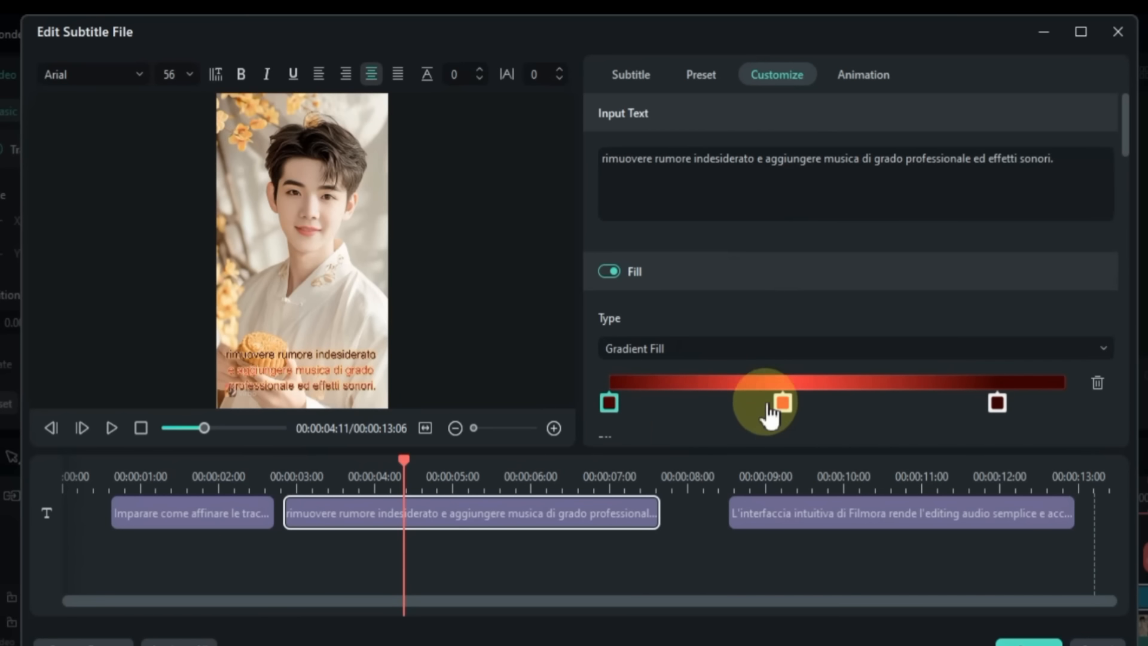
drag(781, 402, 809, 419)
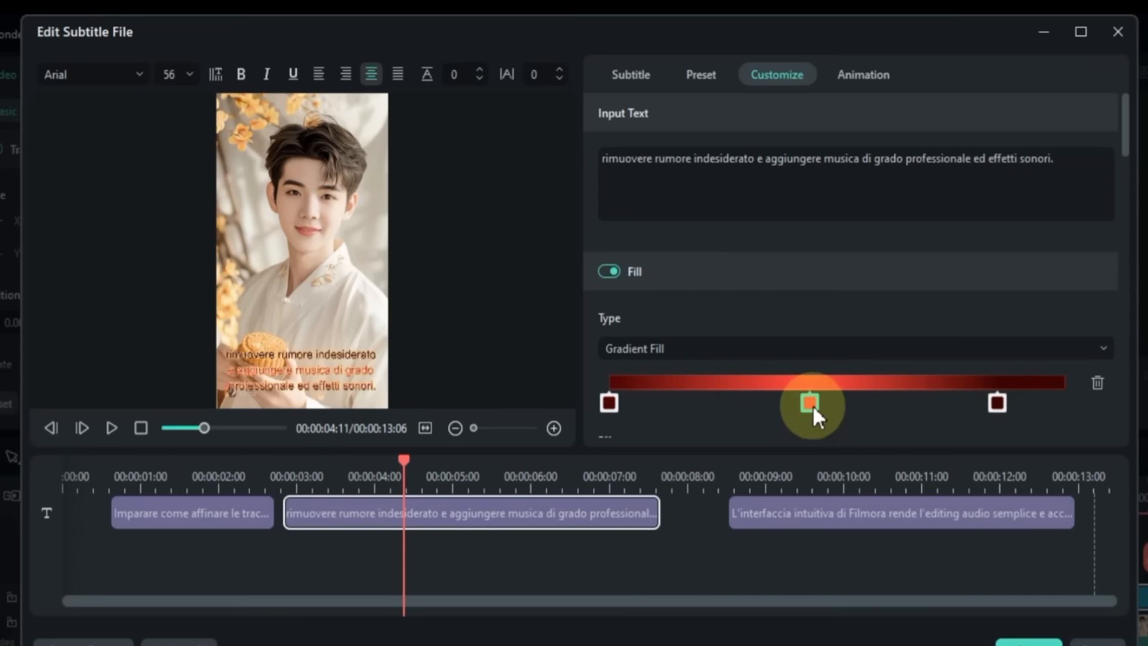
click(813, 406)
click(814, 567)
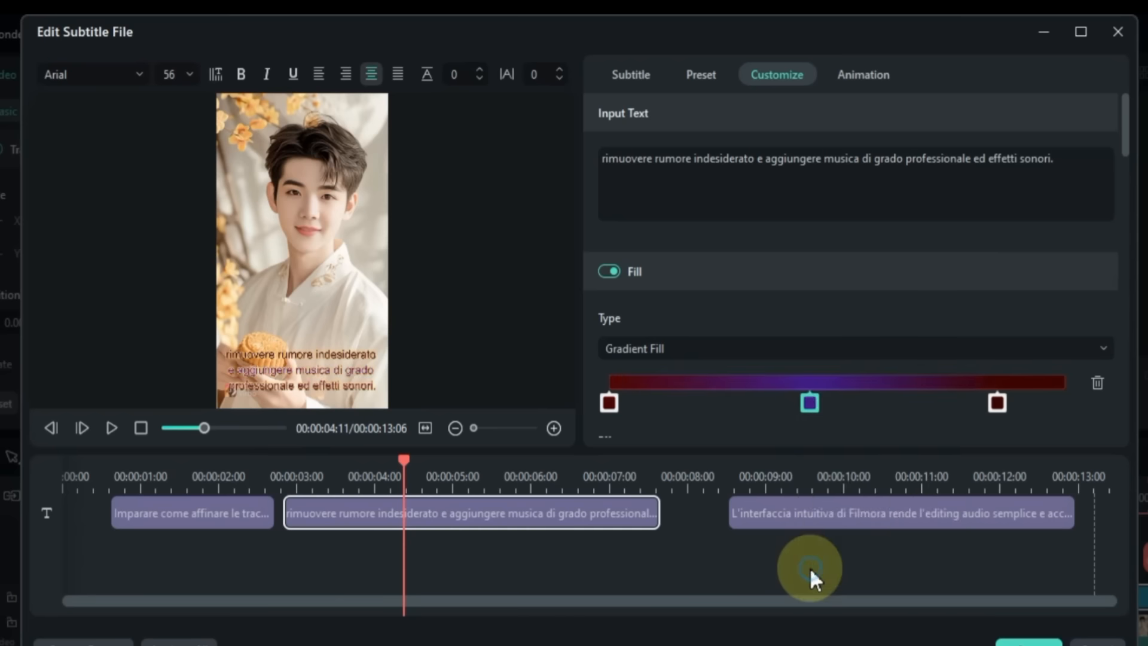
scroll(826, 344, down, 10)
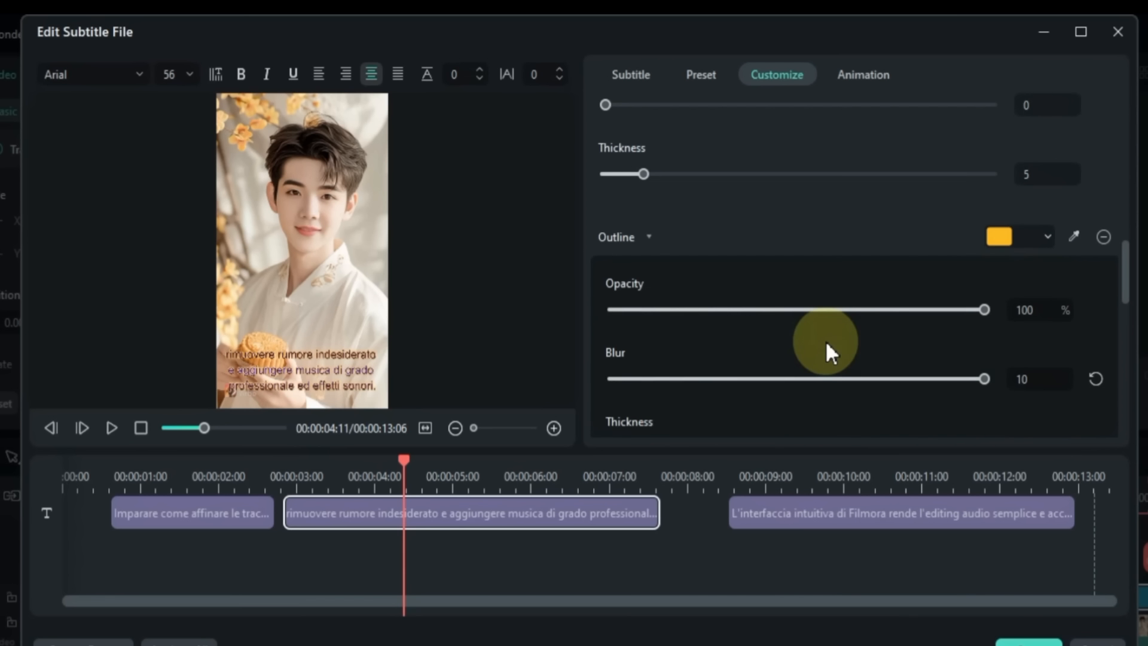
scroll(825, 340, down, 6)
scroll(826, 340, up, 5)
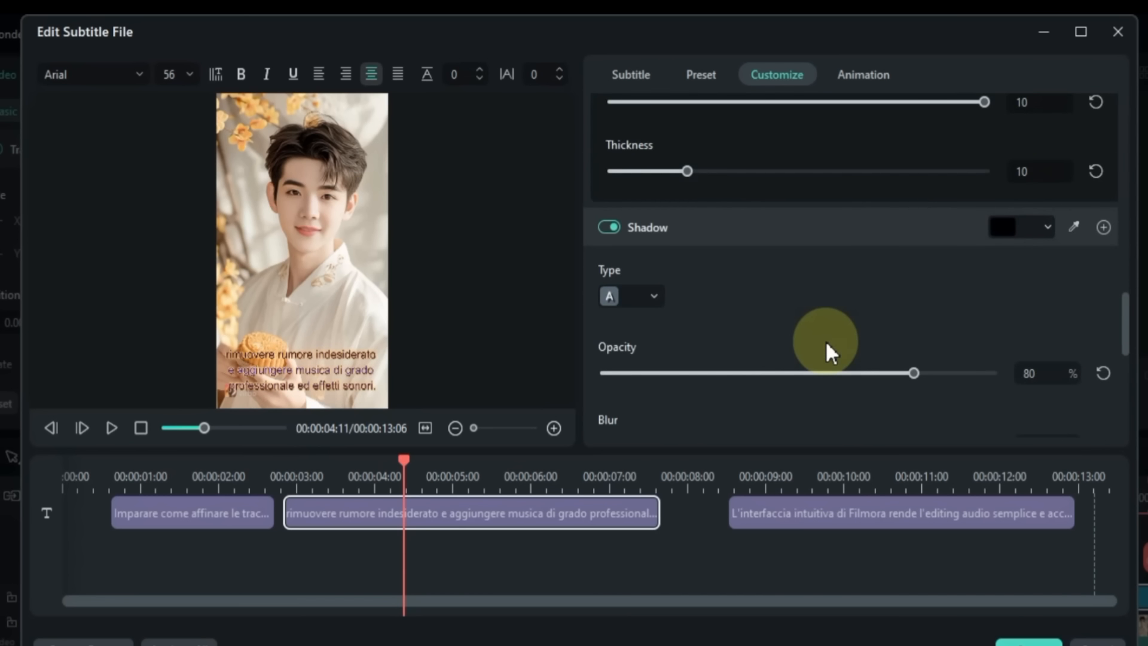
scroll(825, 340, up, 3)
Step: Try the different typewriter entrance animations on the second subtitle line
click(864, 75)
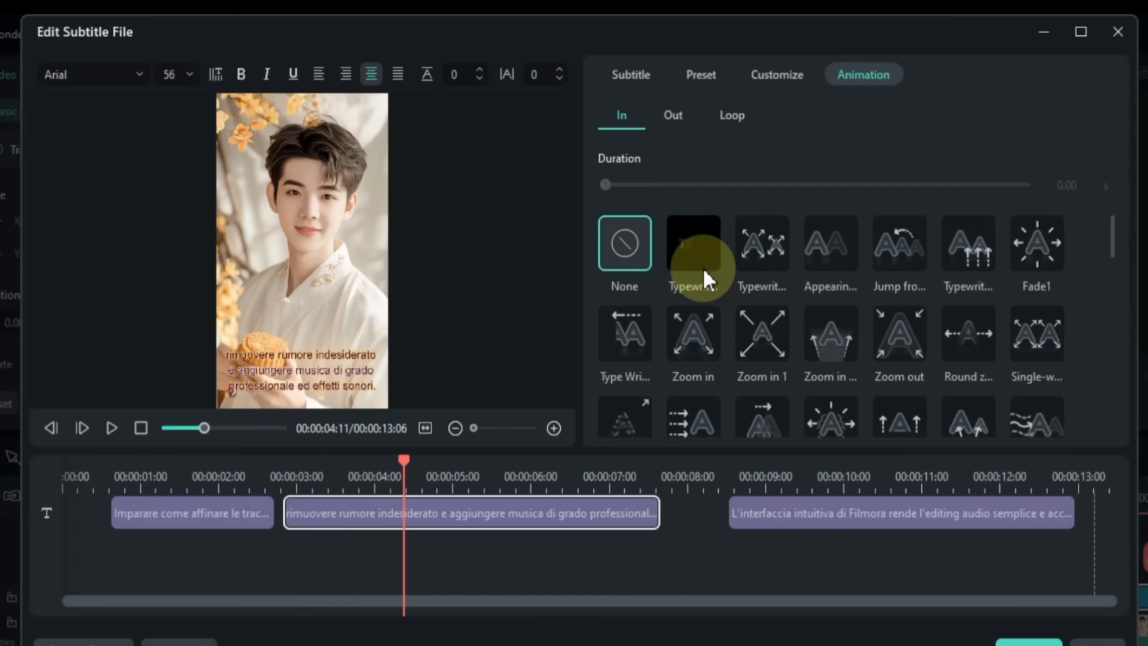
click(702, 266)
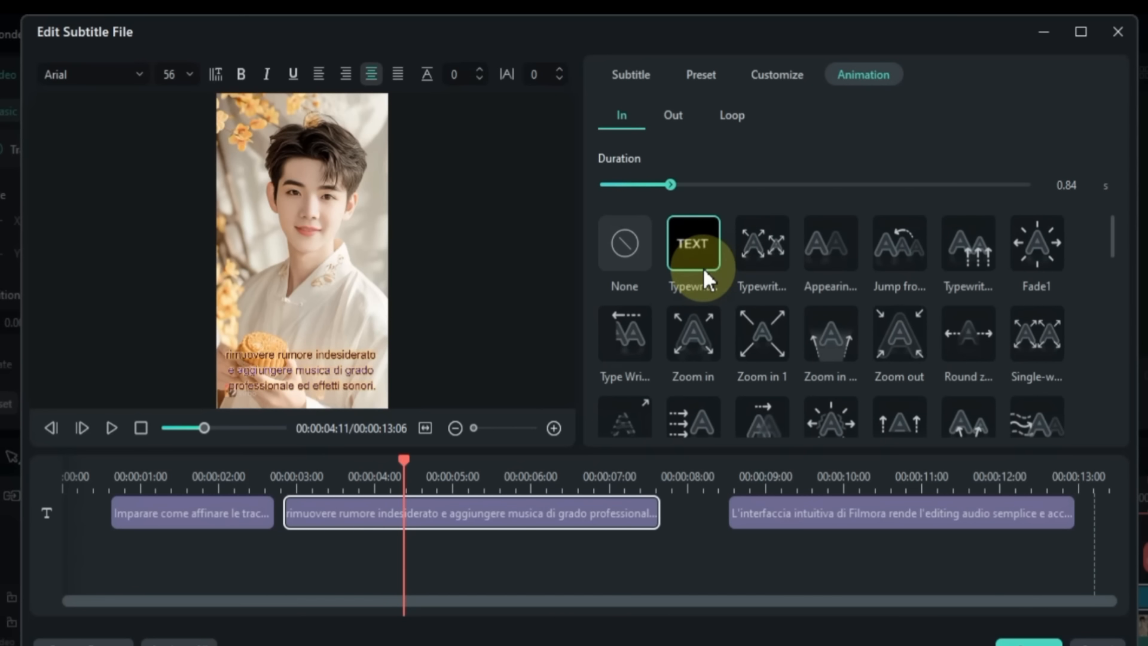
click(775, 250)
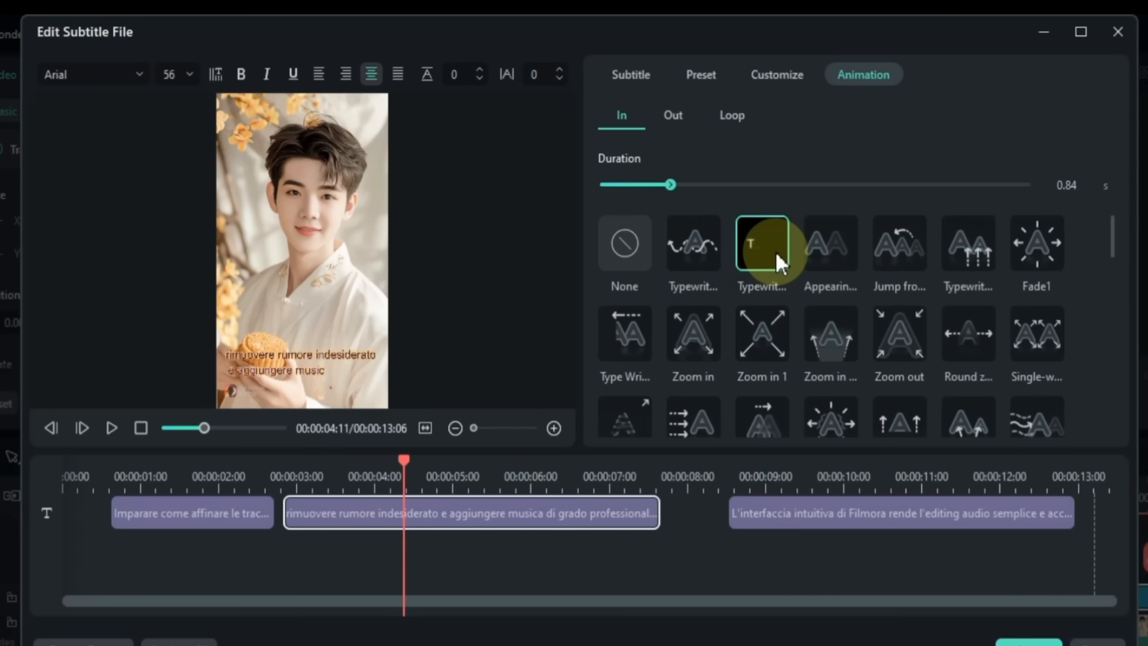
scroll(902, 326, down, 8)
scroll(891, 326, up, 8)
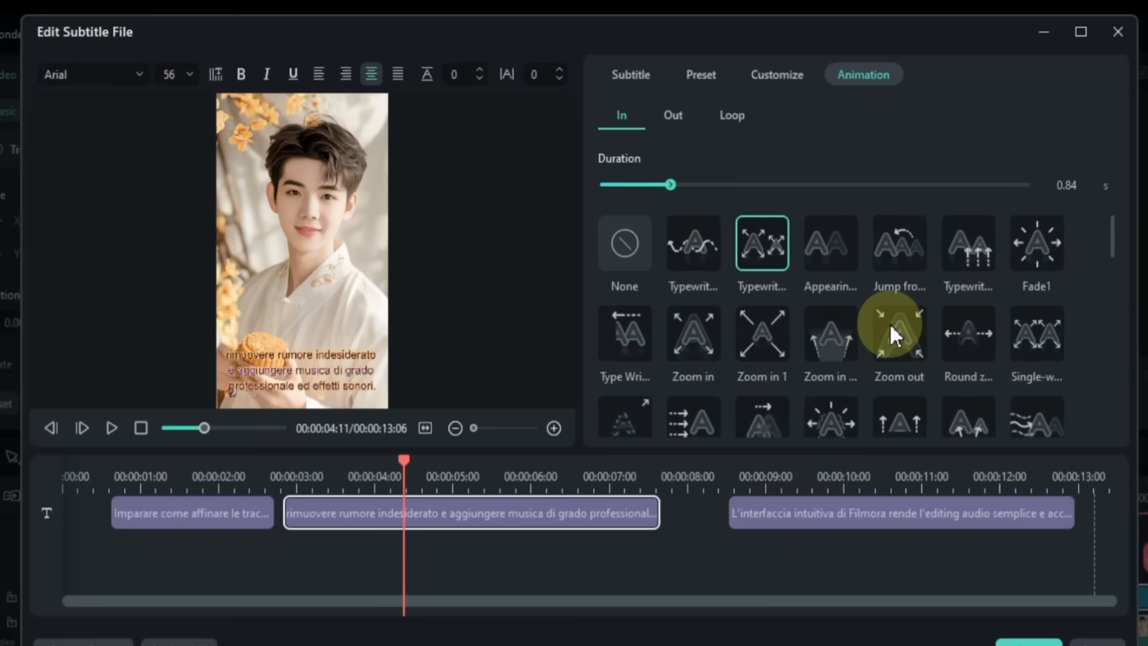
click(949, 261)
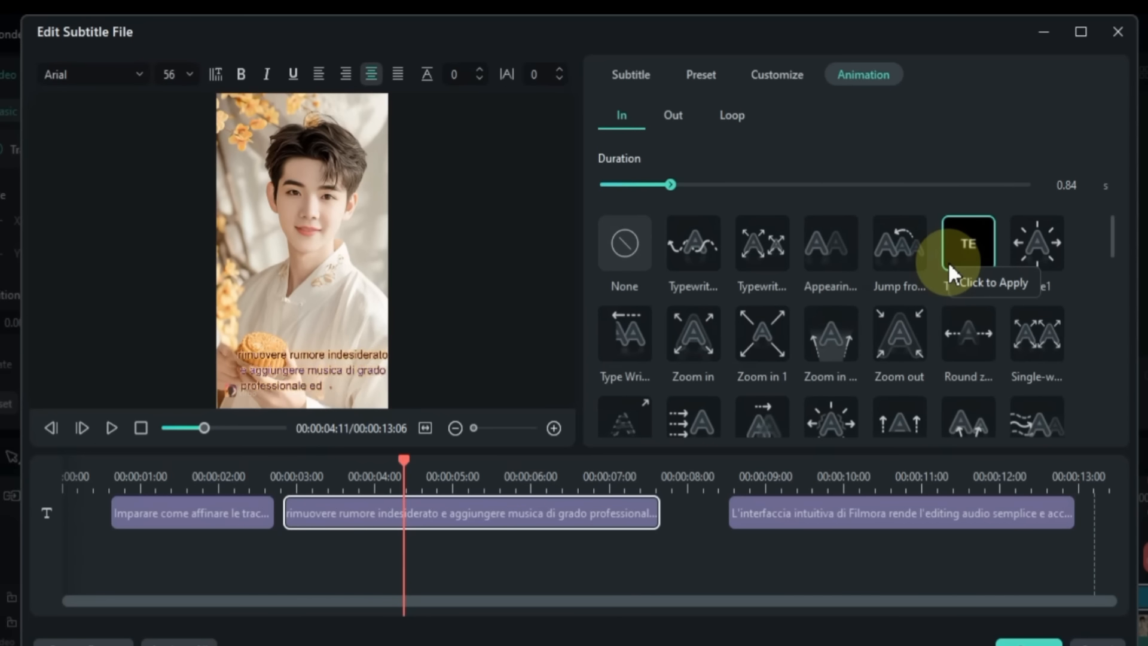
Step: Look through the exit and loop animations and try the orange glowing and MPEG loop effects on the second subtitle line
click(674, 119)
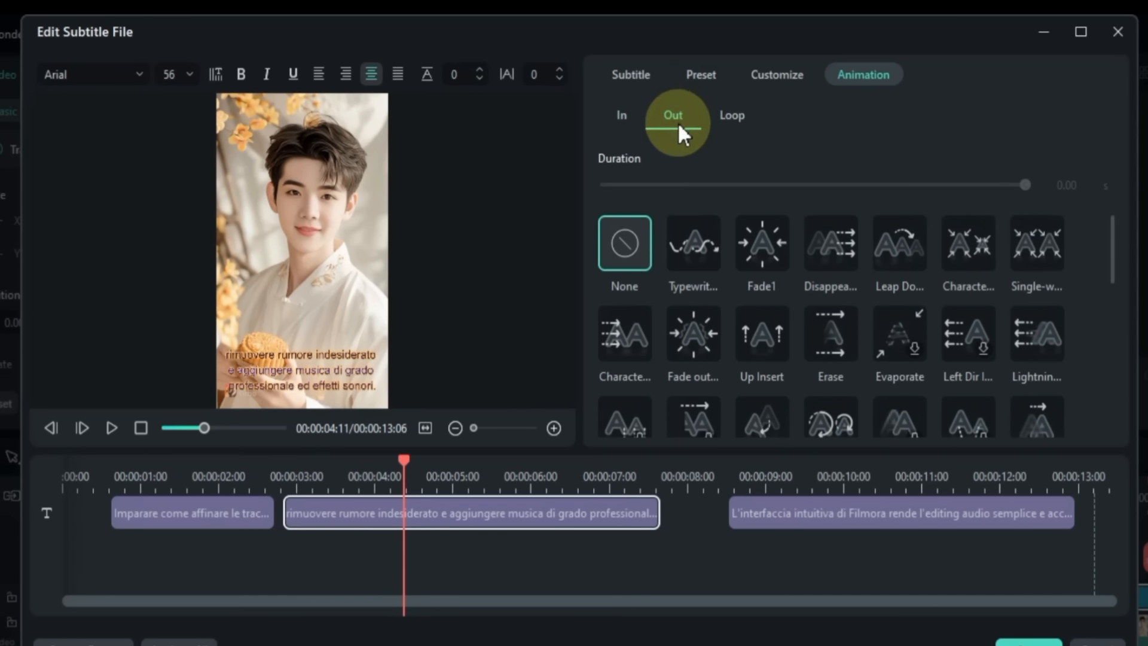
click(728, 116)
scroll(851, 301, down, 2)
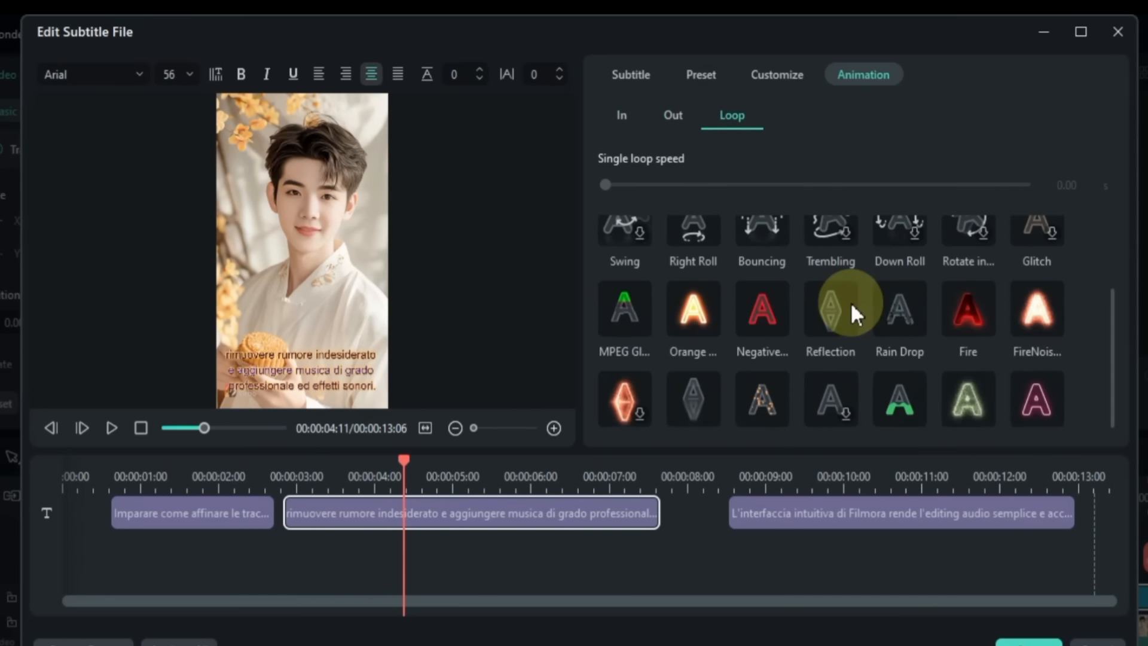
click(695, 314)
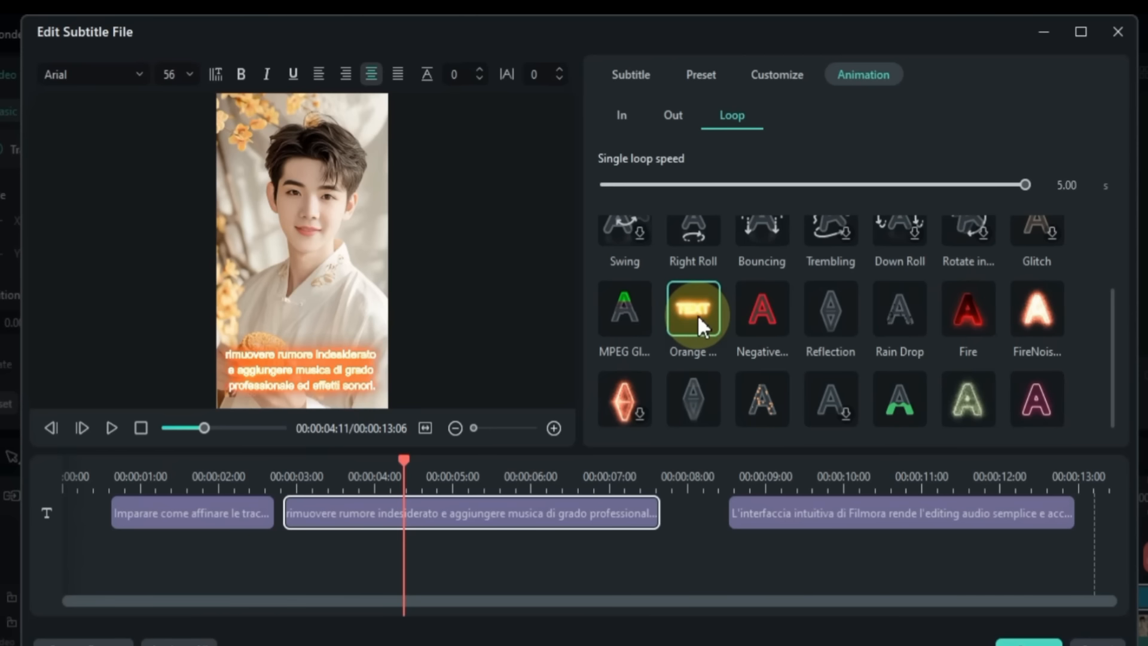
click(622, 314)
click(673, 115)
Step: Try font size 64 and bold on the second subtitle line, and change its font to Bebas
click(625, 74)
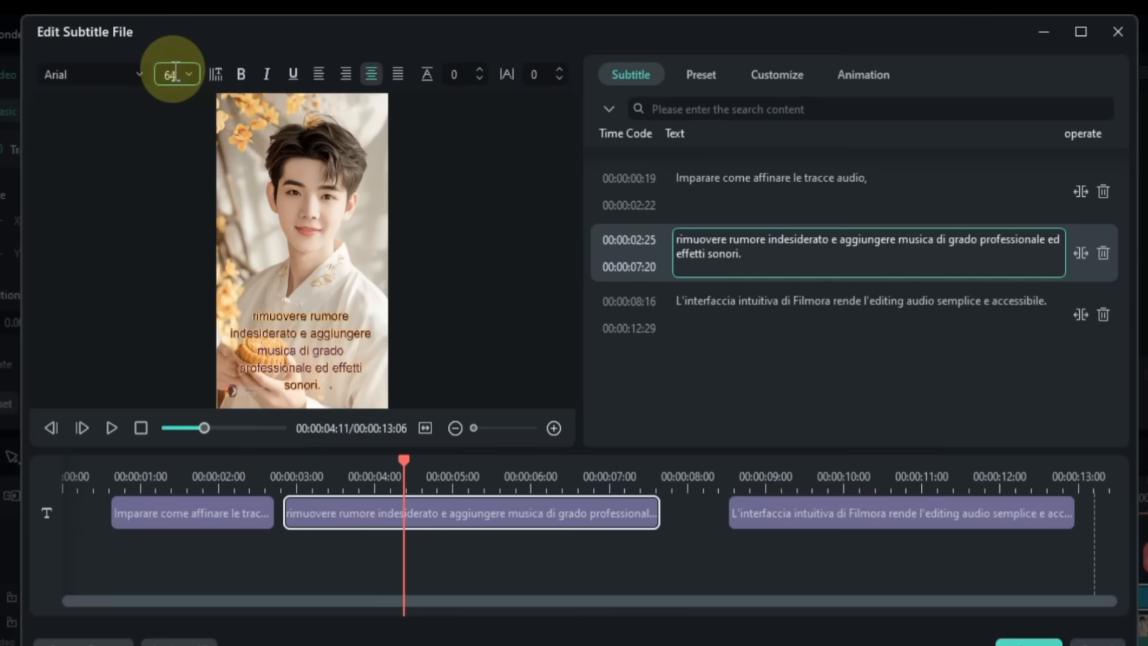
click(246, 82)
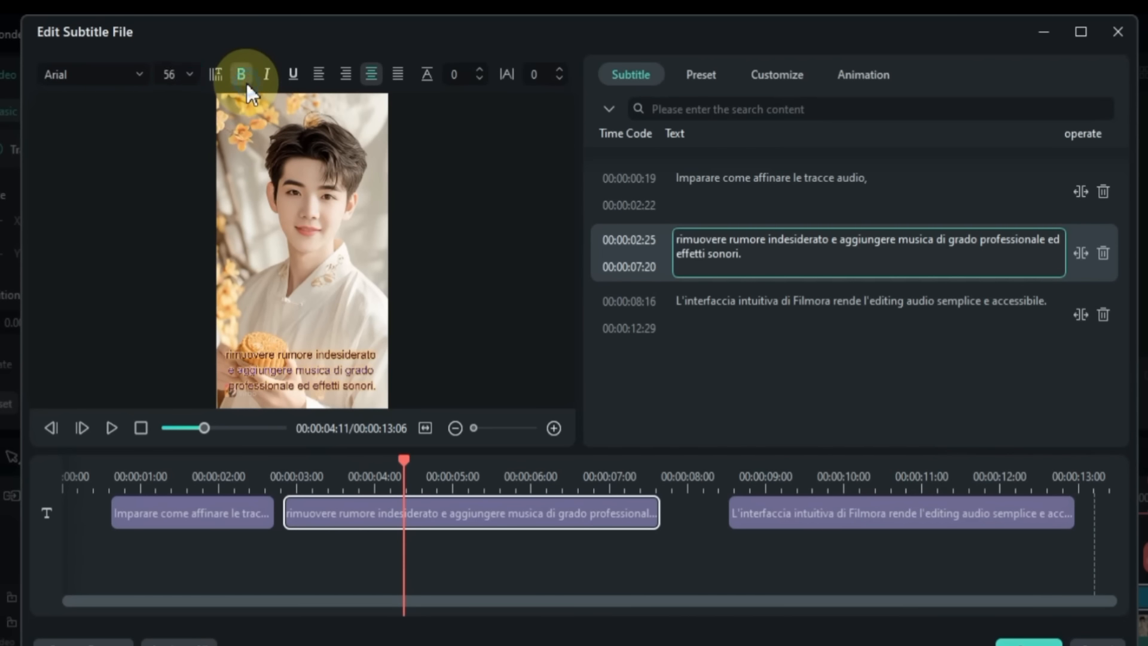
click(119, 75)
scroll(152, 445, down, 10)
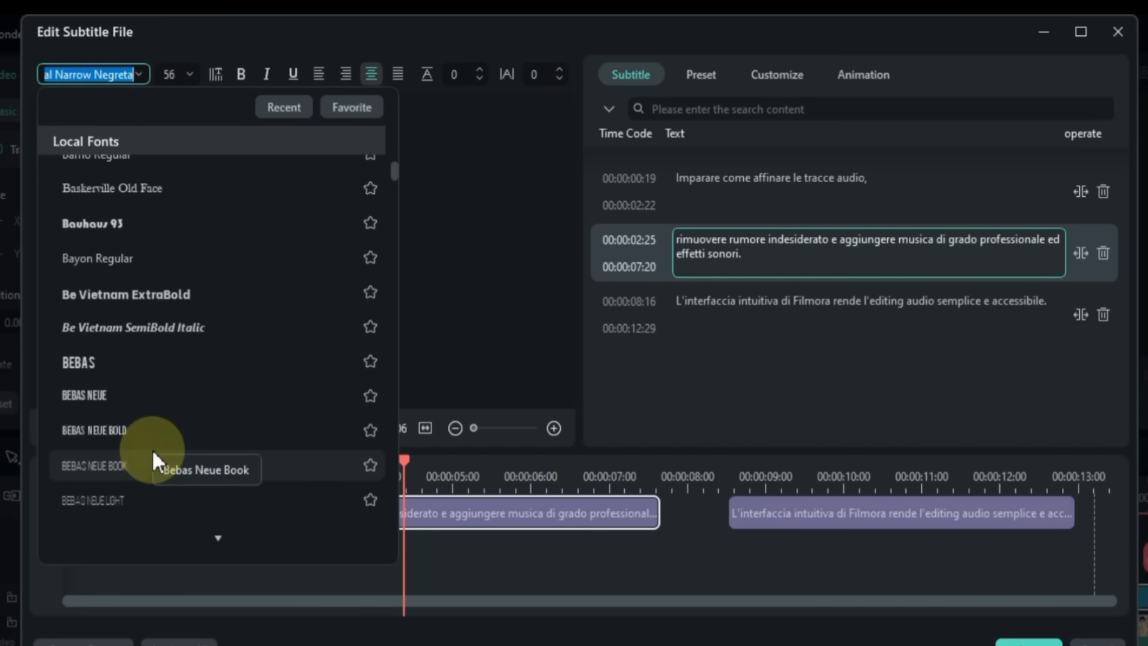
click(152, 362)
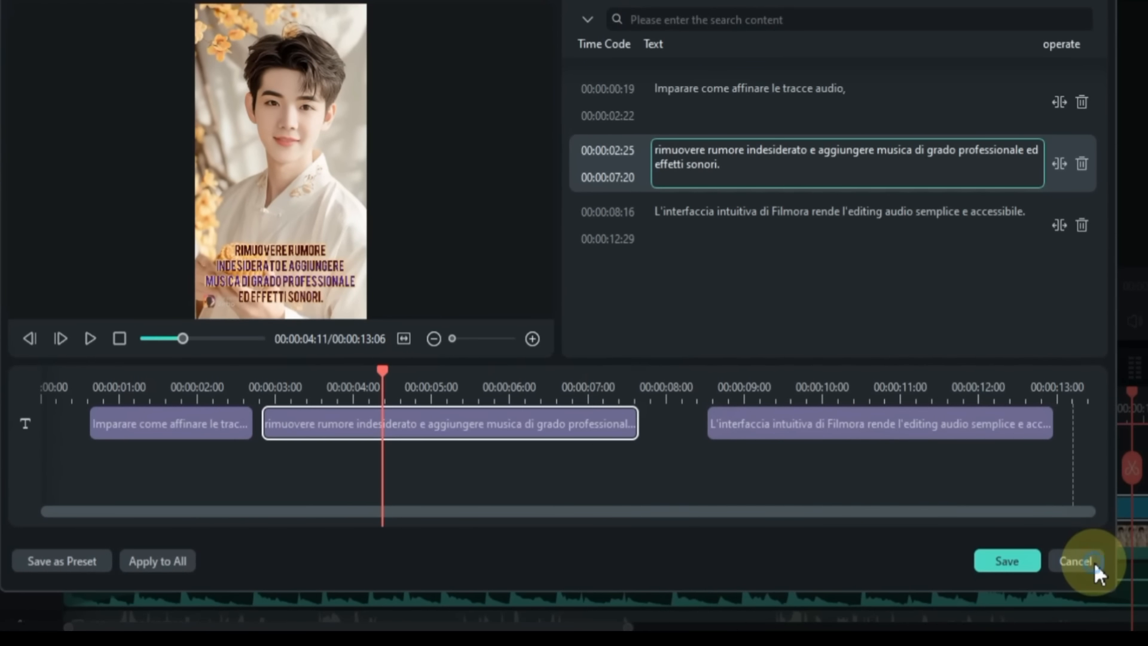
Step: Close the subtitle editor without saving and move the playhead to the start of the timeline
click(1093, 561)
click(635, 255)
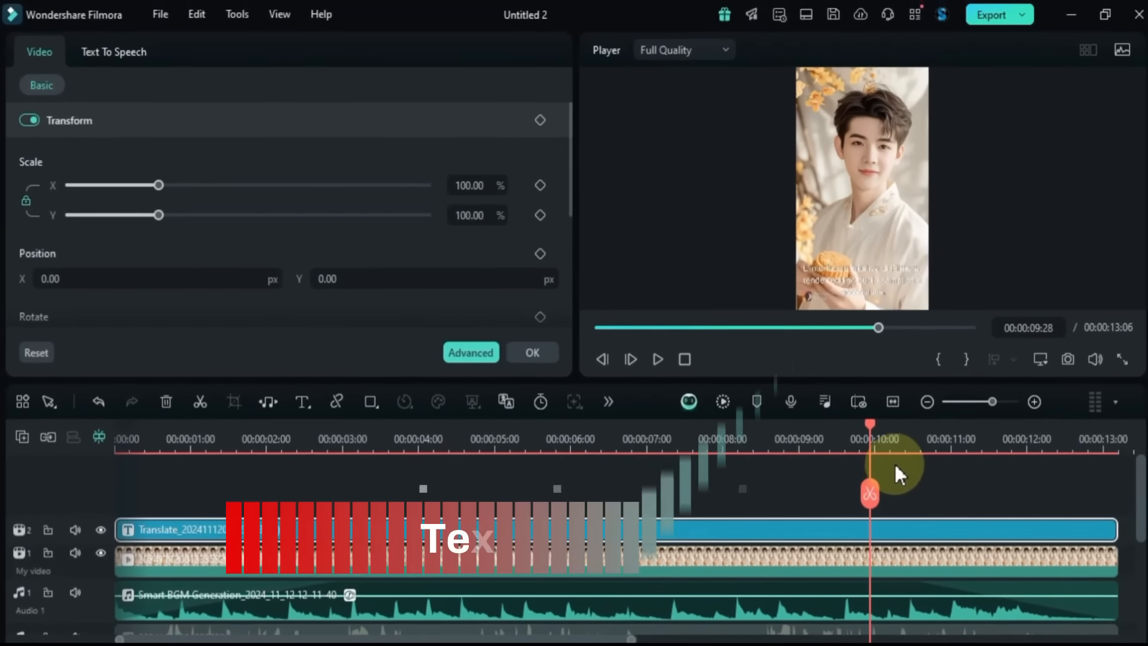
drag(871, 426, 72, 457)
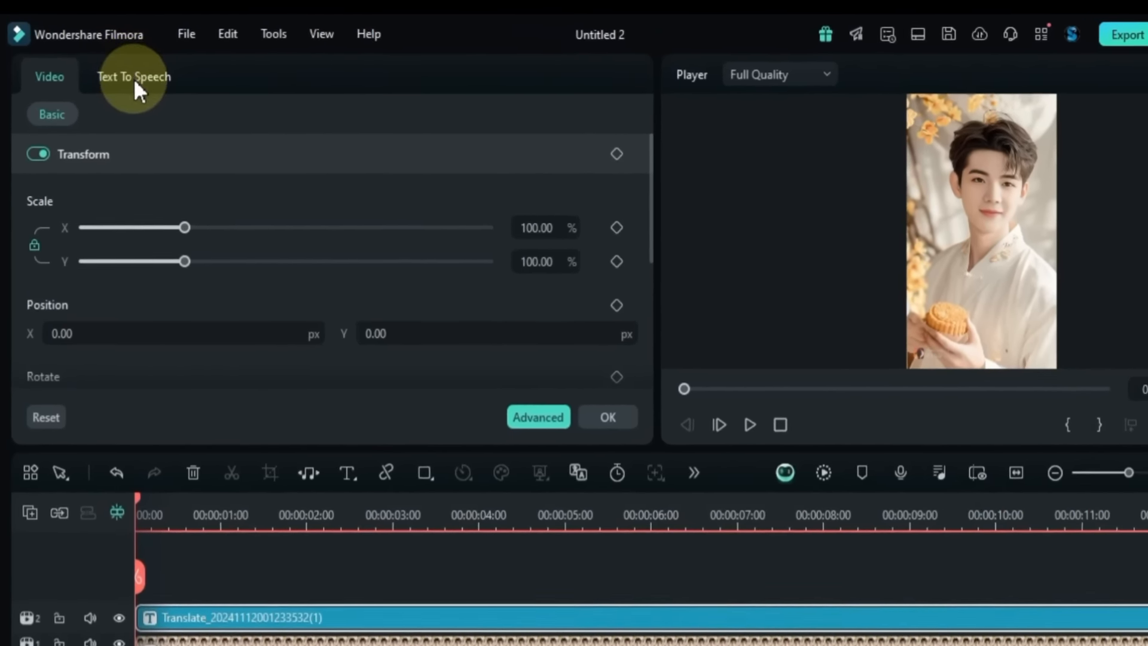
Step: Set the Text To Speech language for the translated subtitle clip to Italian (Italy) and keep the voice category at All
click(134, 78)
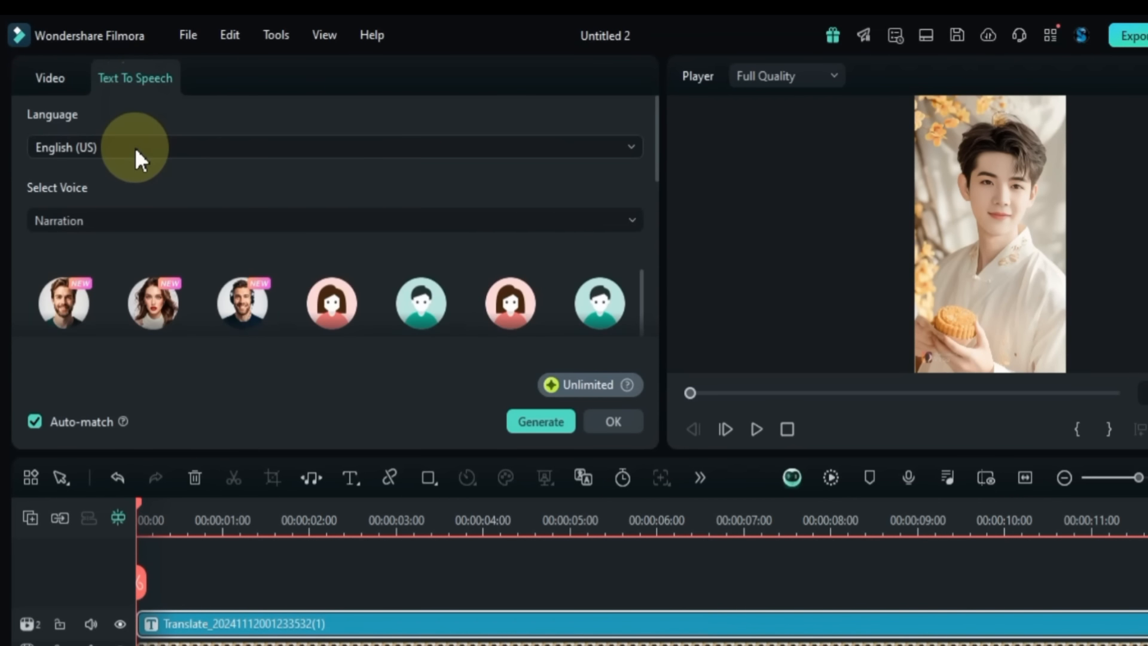
click(135, 147)
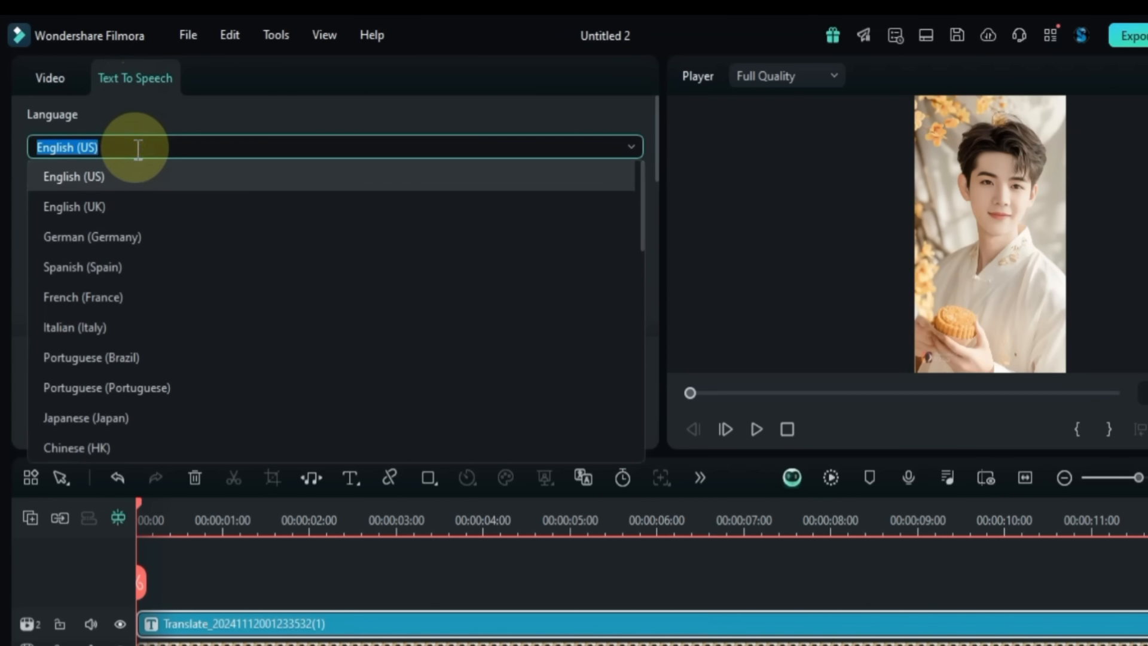
click(134, 328)
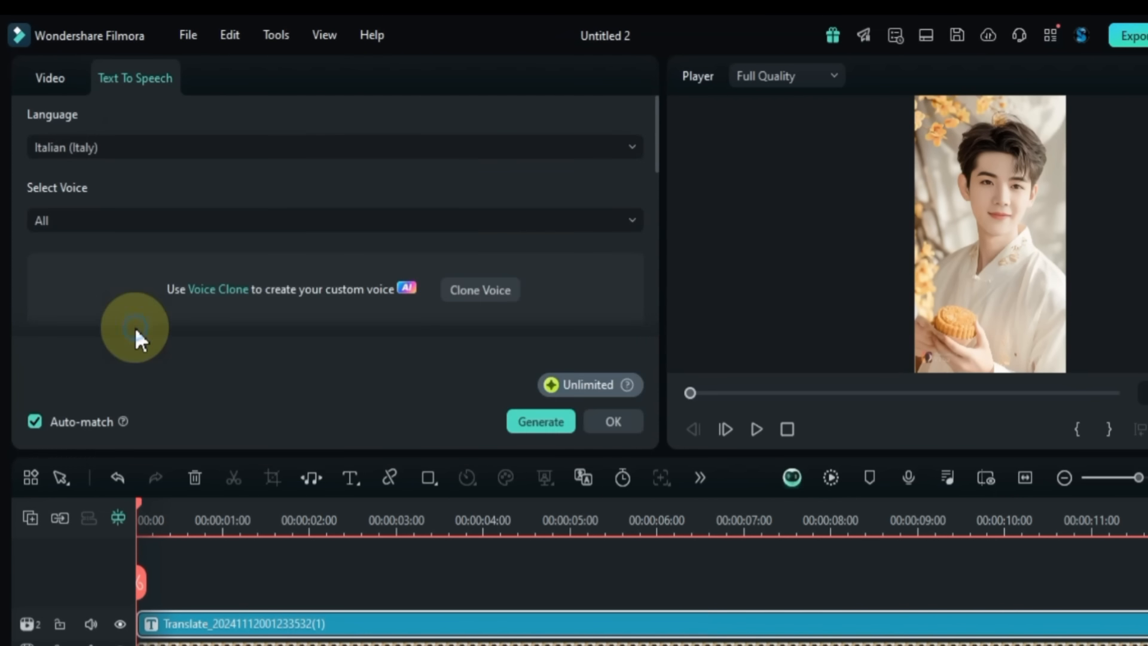
click(177, 220)
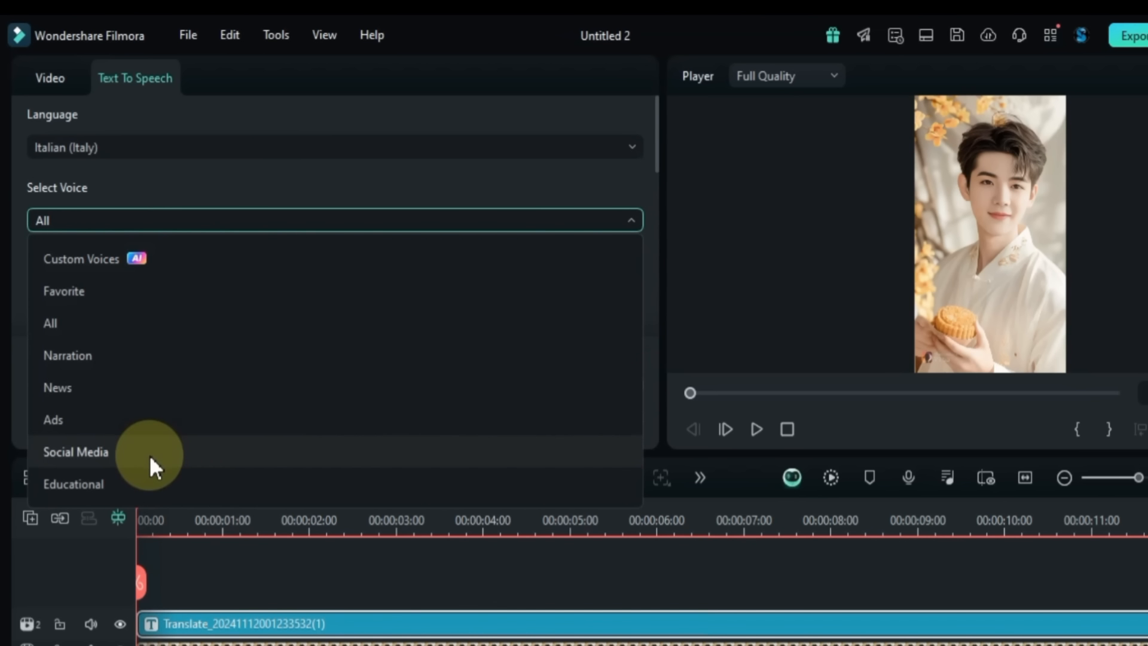
click(166, 258)
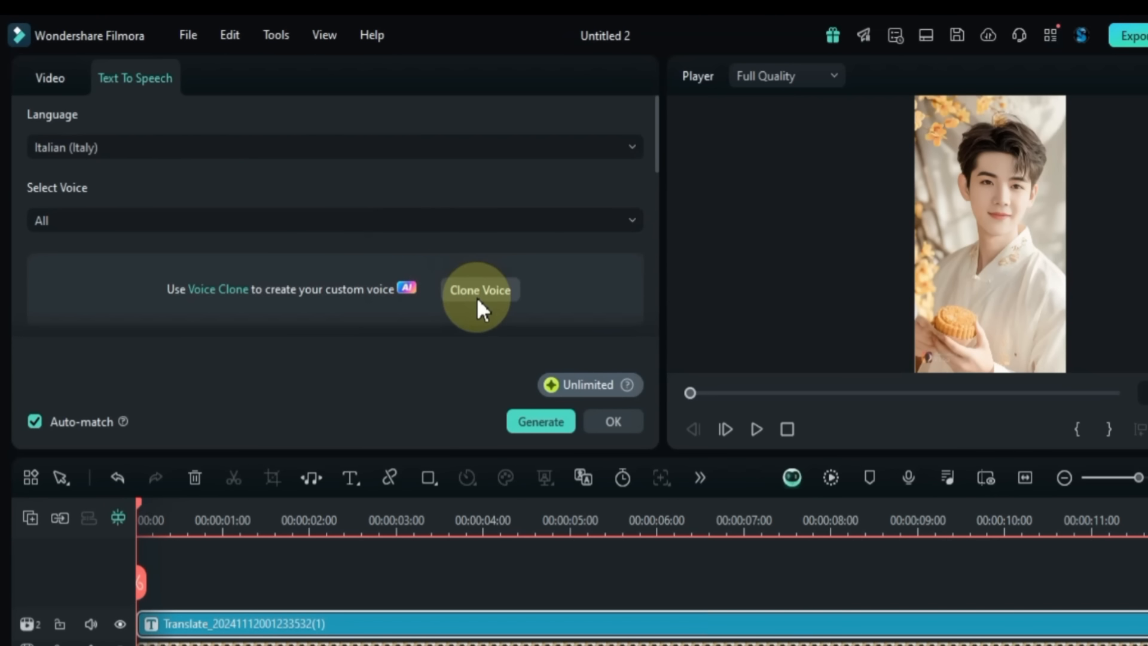
Step: Go through the available Italian voices and generate speech from the translated subtitle clip
scroll(476, 297, down, 1)
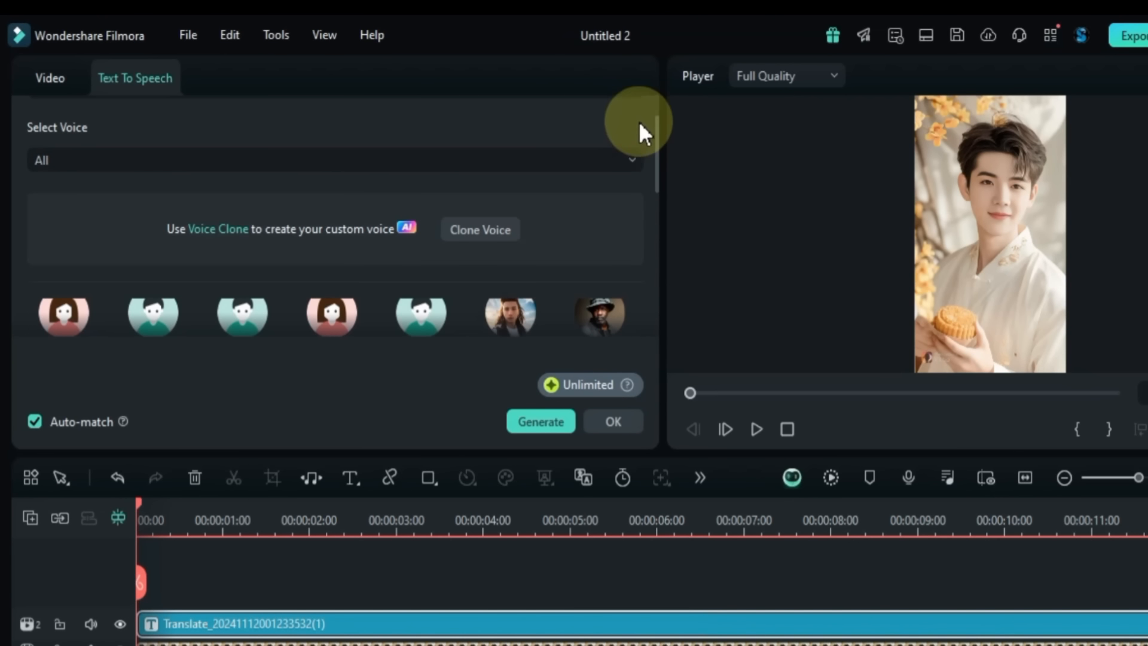
drag(656, 147, 656, 197)
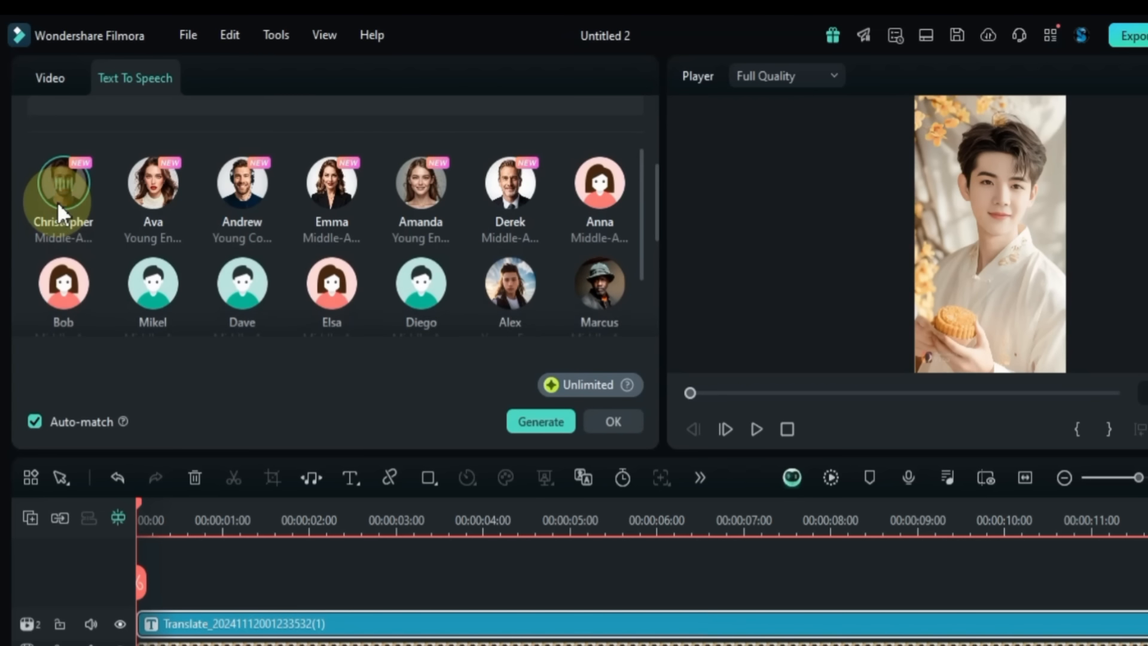
click(152, 212)
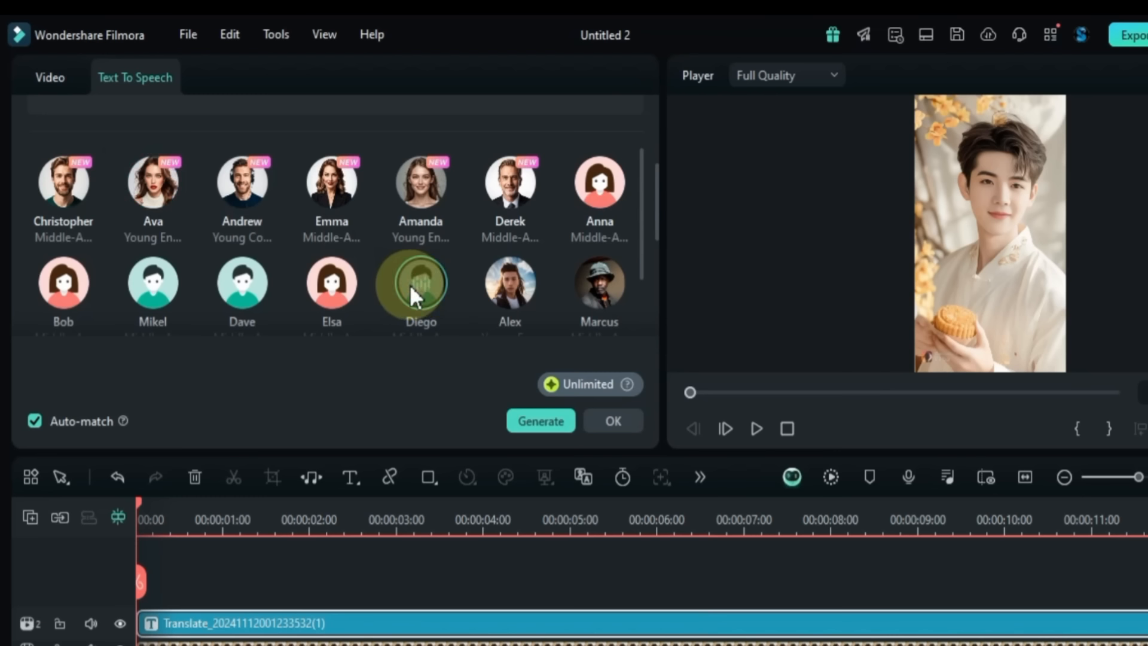
scroll(311, 263, down, 5)
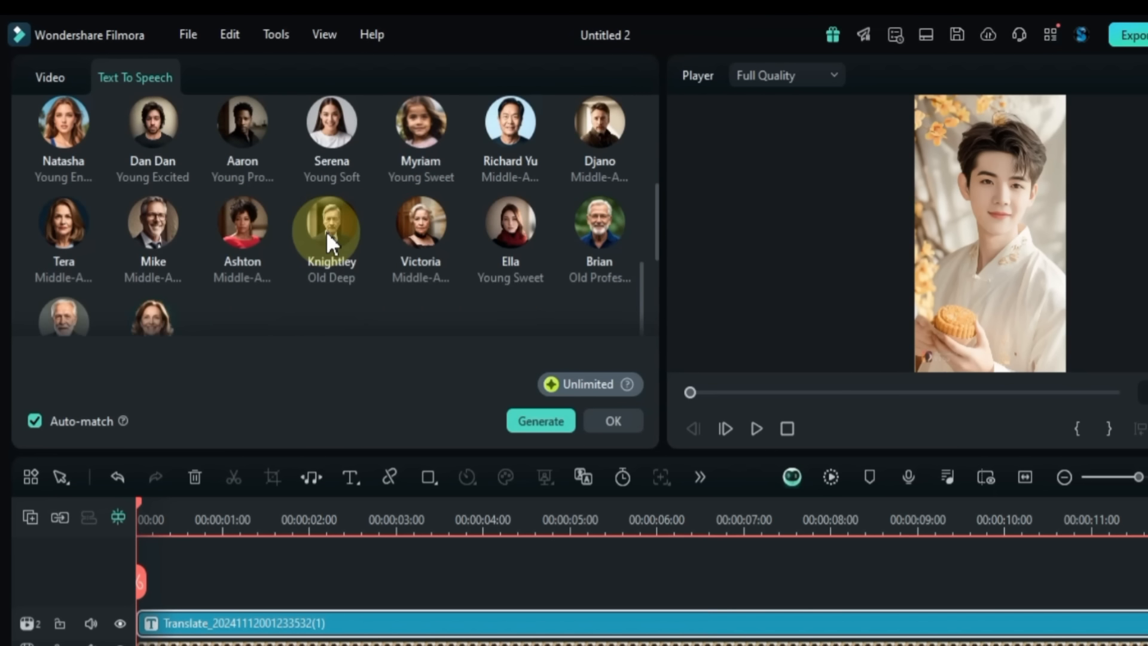
scroll(328, 238, down, 2)
scroll(324, 232, up, 6)
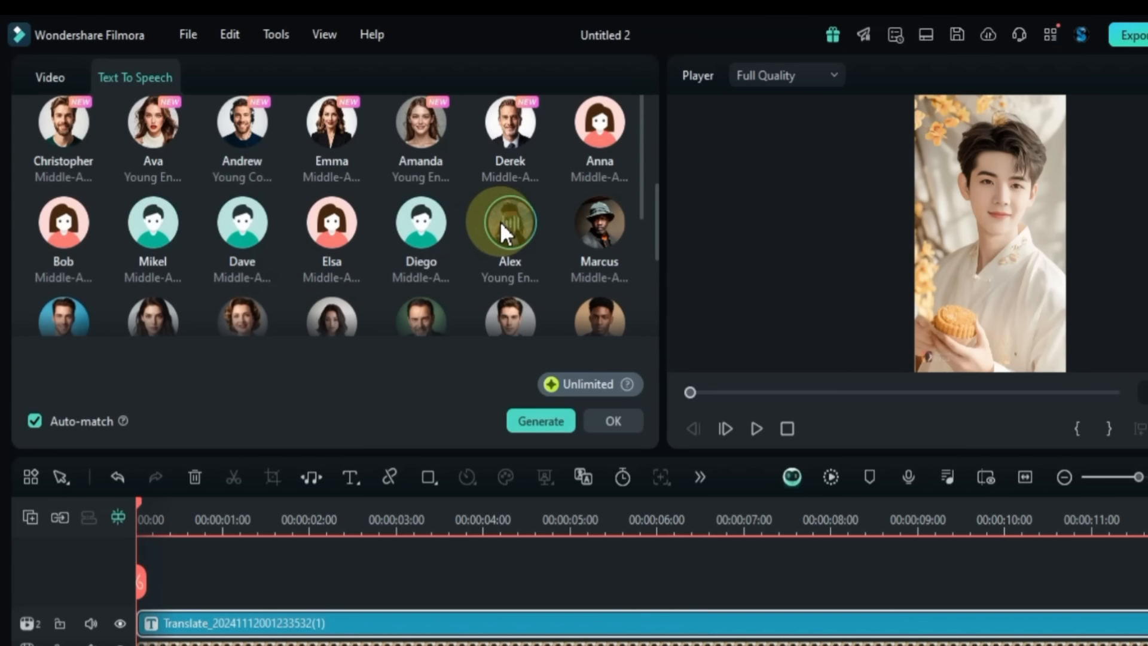
click(540, 424)
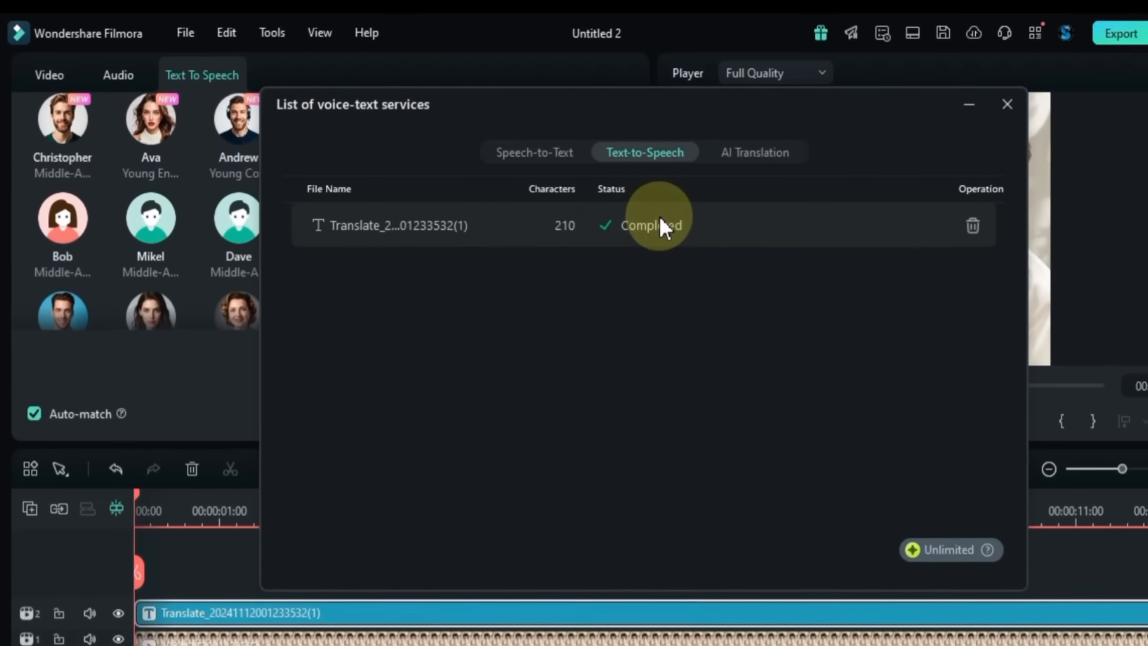
Step: Dismiss the voice-text service list and play the generated Italian speech, then disable the translated subtitle clip
click(969, 104)
scroll(640, 558, down, 3)
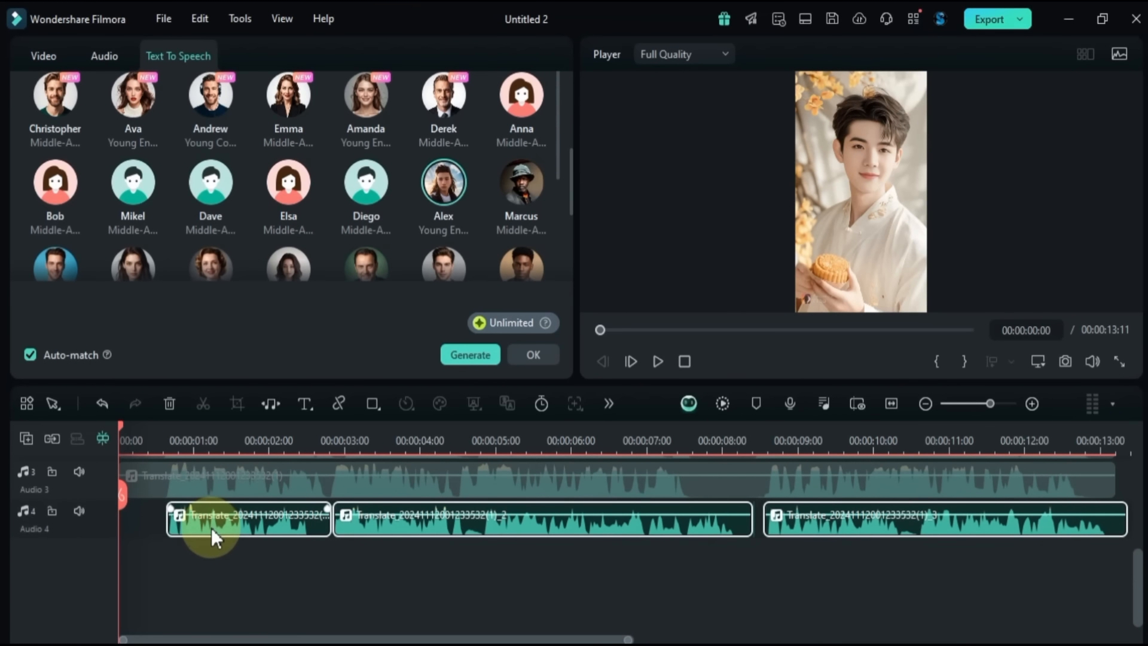
key(space)
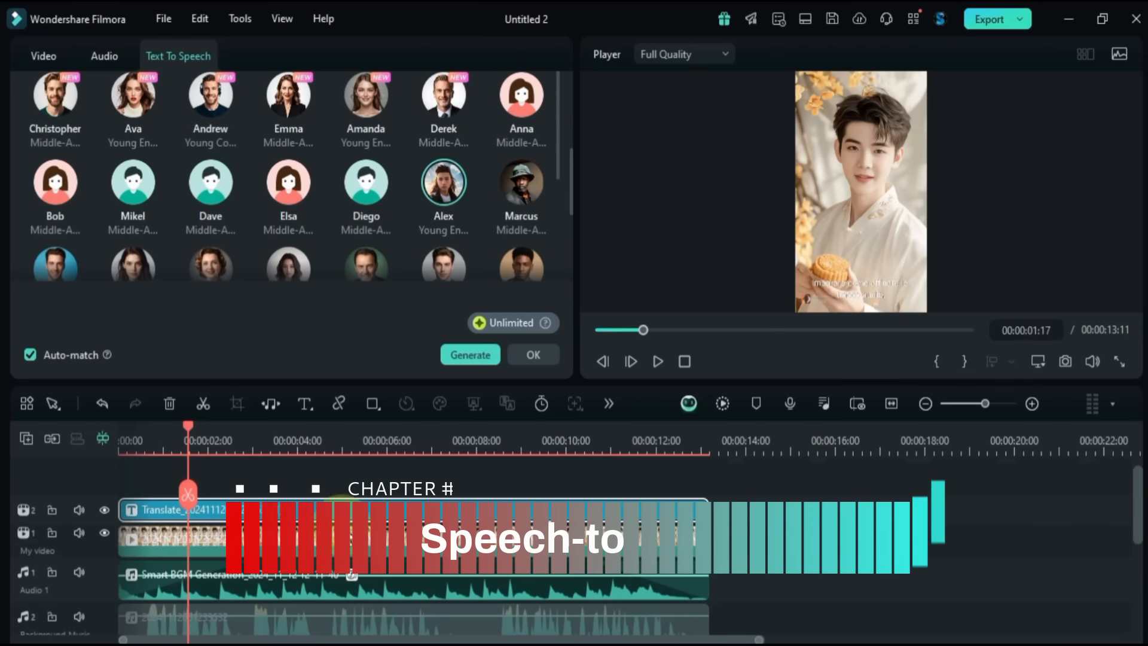
key(e)
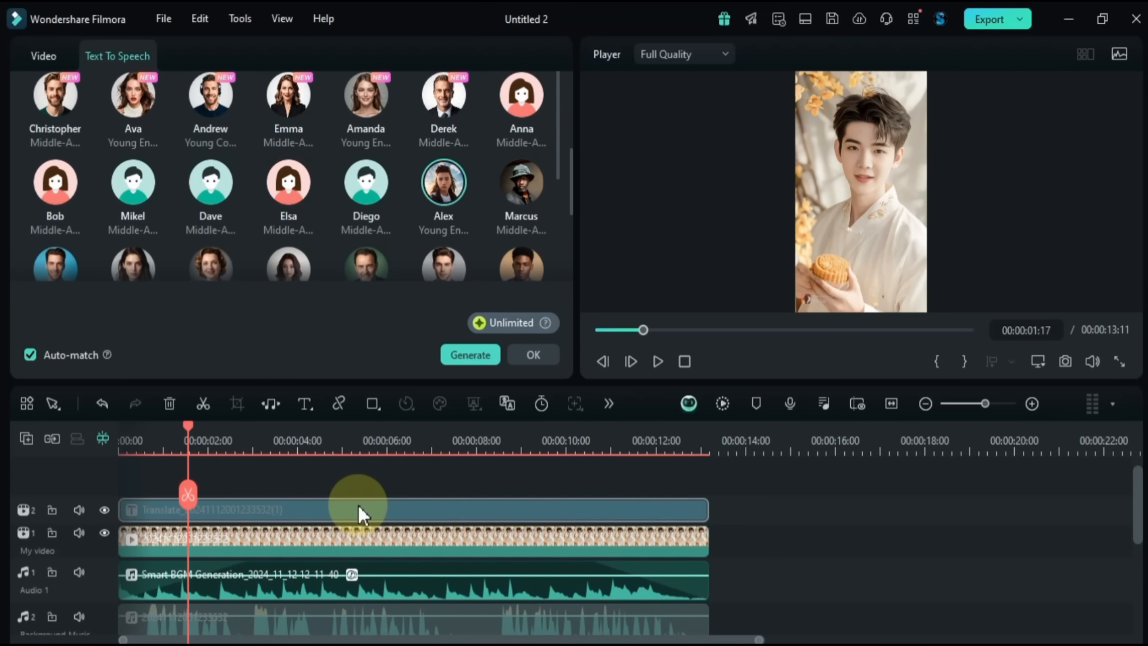
Step: Start Speech-to-Text for the three generated speech clips, with the audio language set to Auto Detect Language
scroll(358, 511, down, 5)
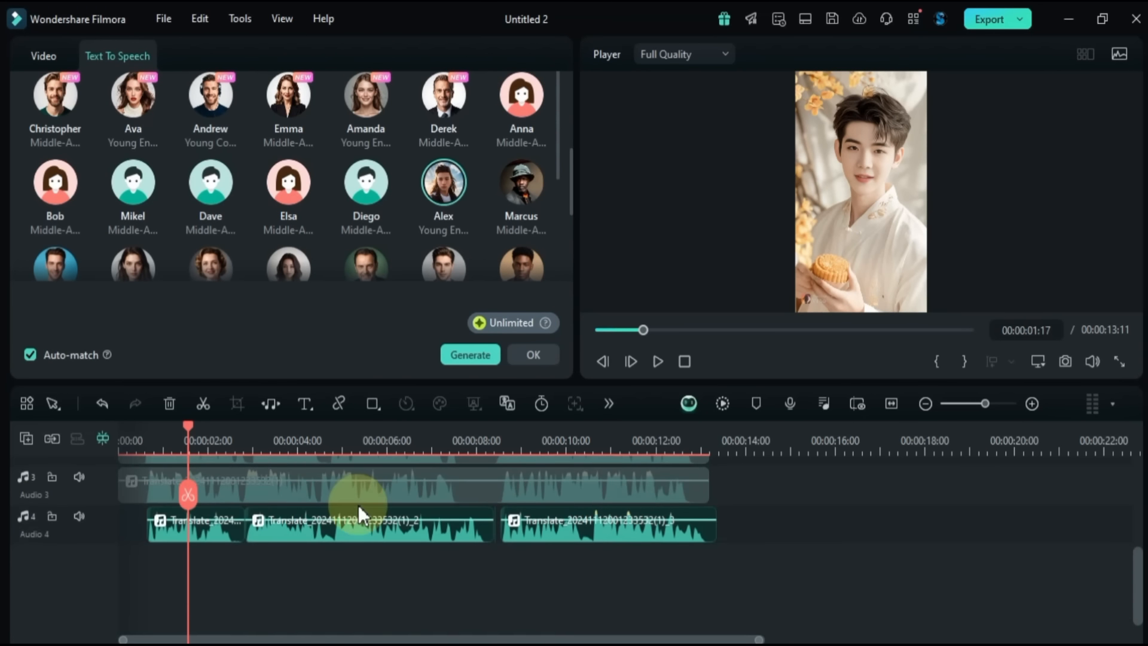
drag(180, 604, 627, 558)
right_click(404, 555)
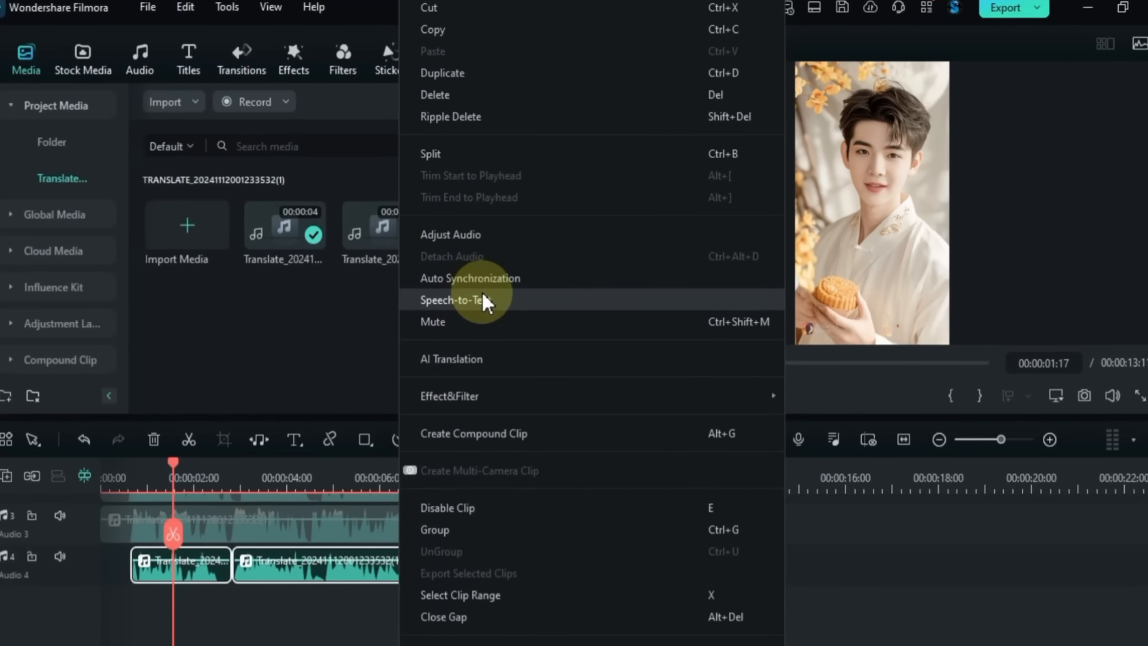
click(481, 301)
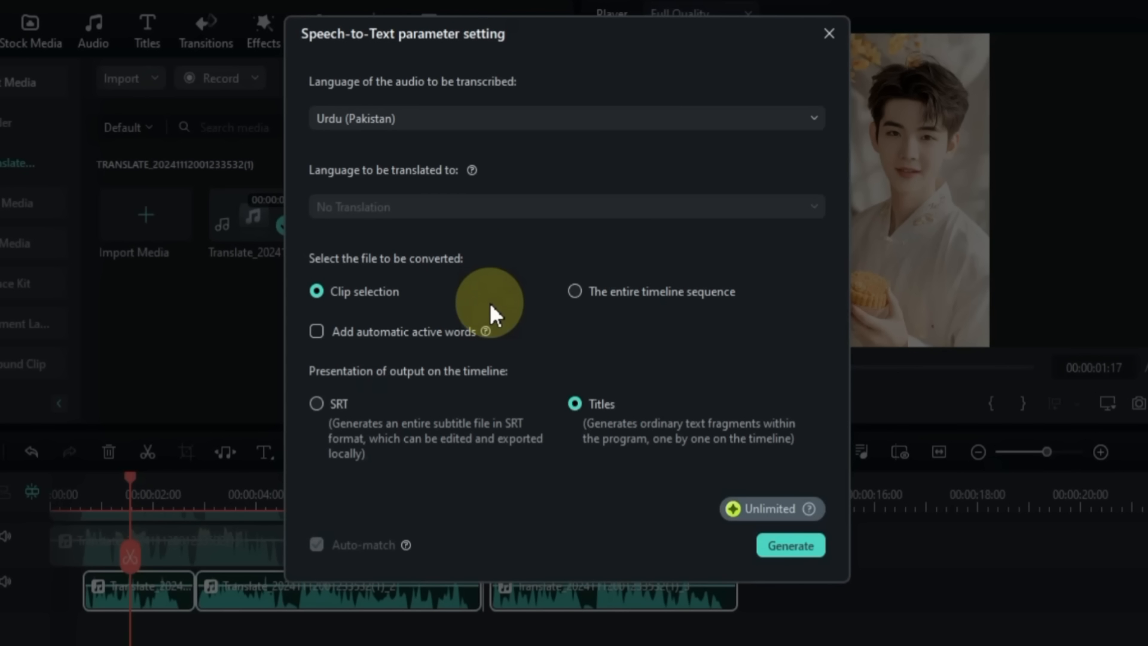
click(502, 118)
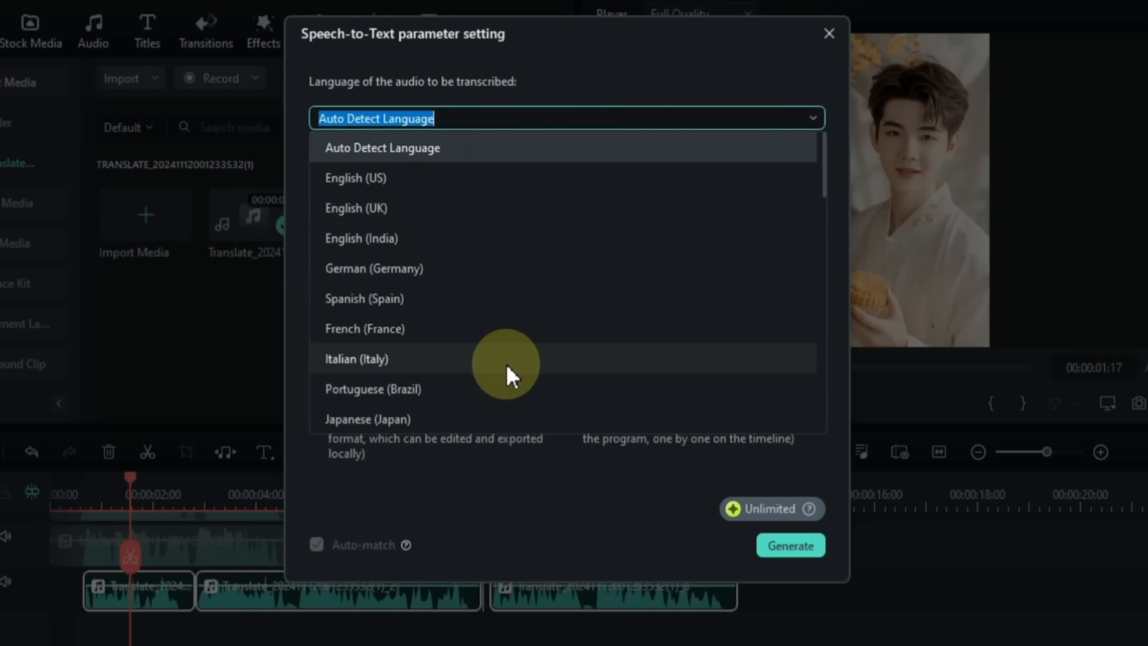
click(445, 154)
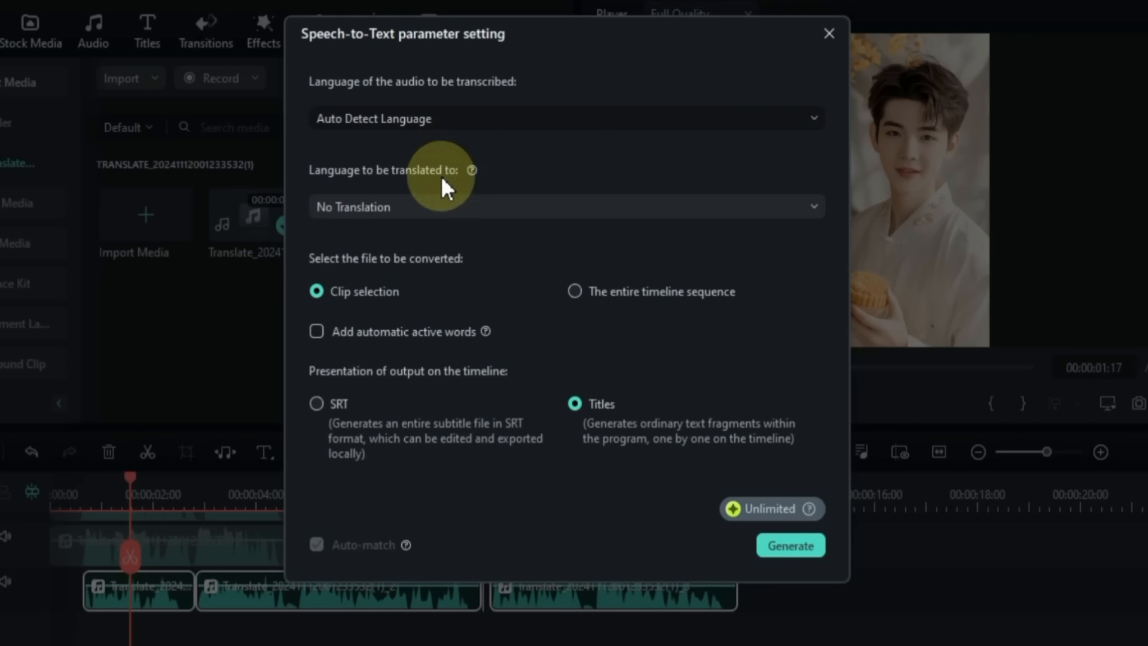
Step: Set the Speech-to-Text translation language to Arabic (United Arab Emirates)
click(432, 201)
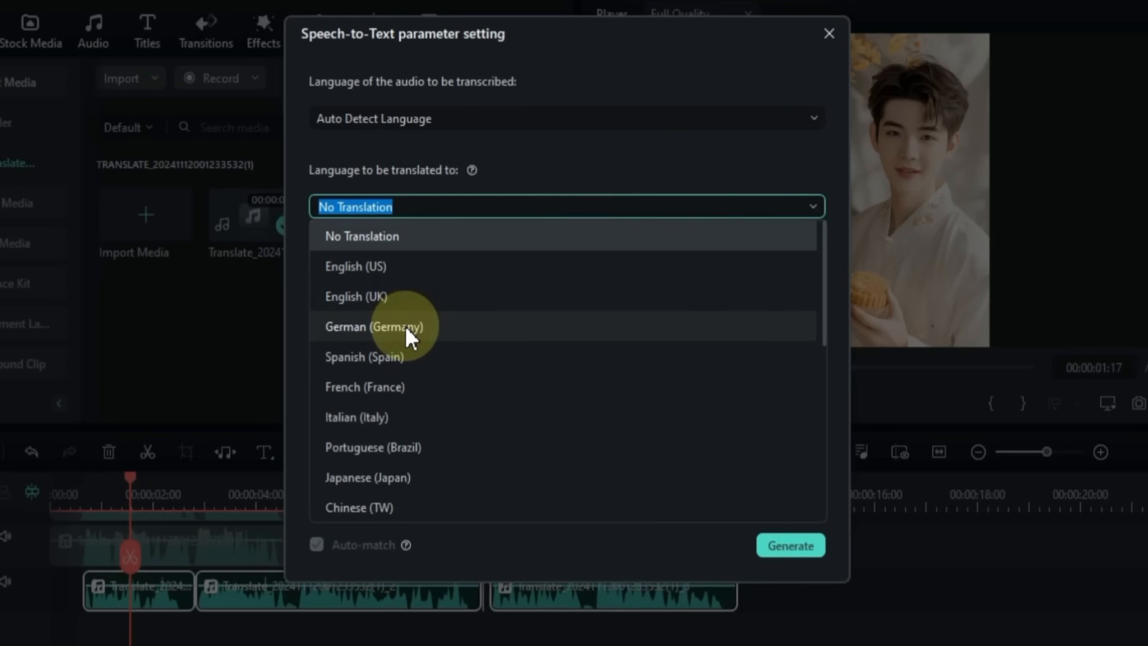
scroll(405, 325, down, 1)
scroll(405, 326, down, 1)
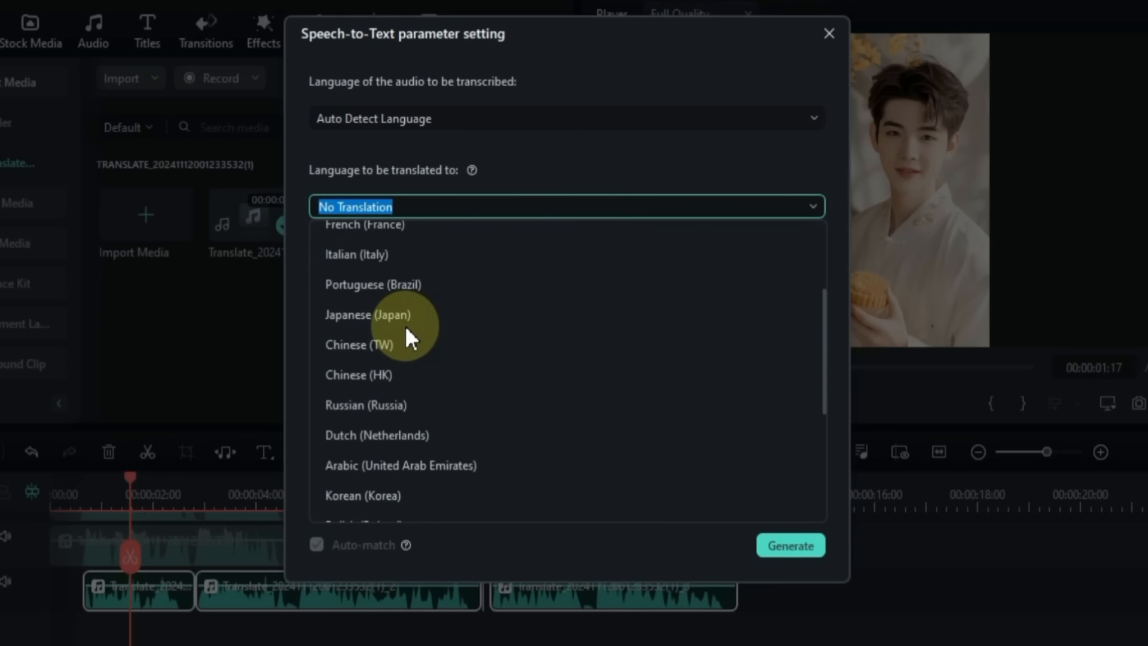
scroll(405, 326, down, 1)
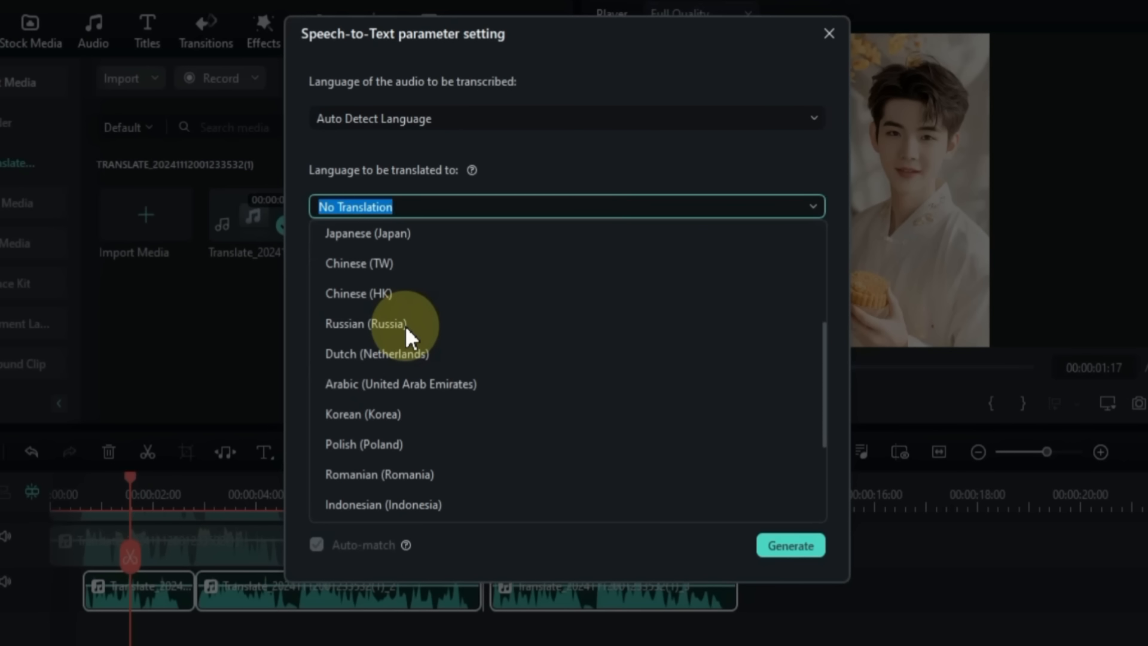
click(404, 372)
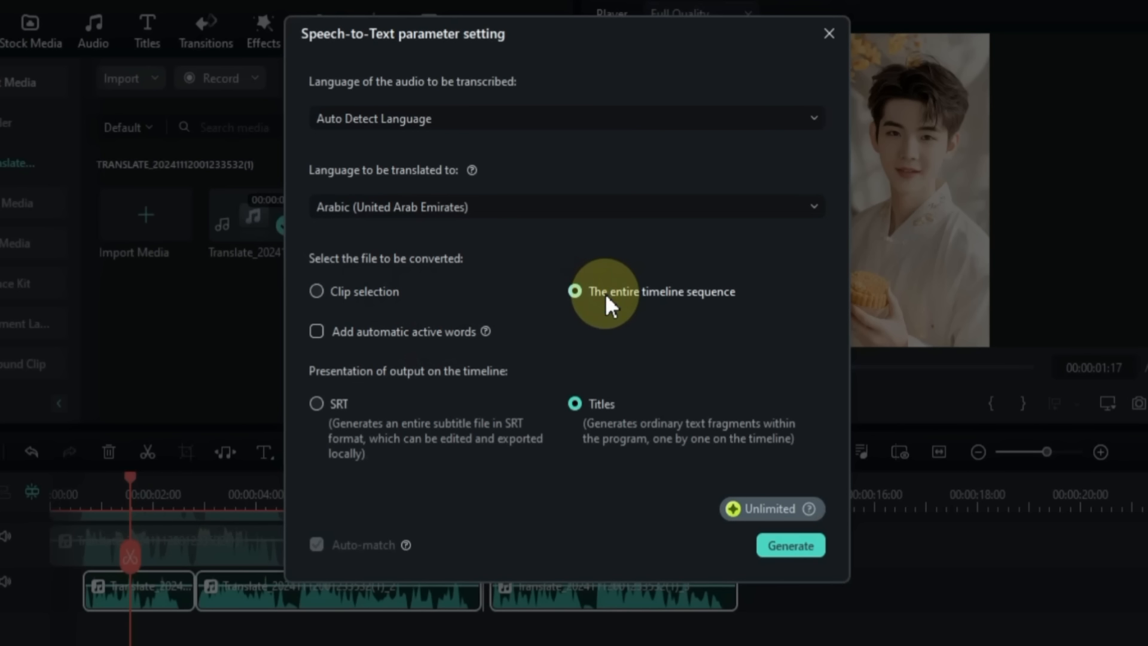
Step: Generate the text for the clip selection only, without automatic active words, output as Titles
click(381, 292)
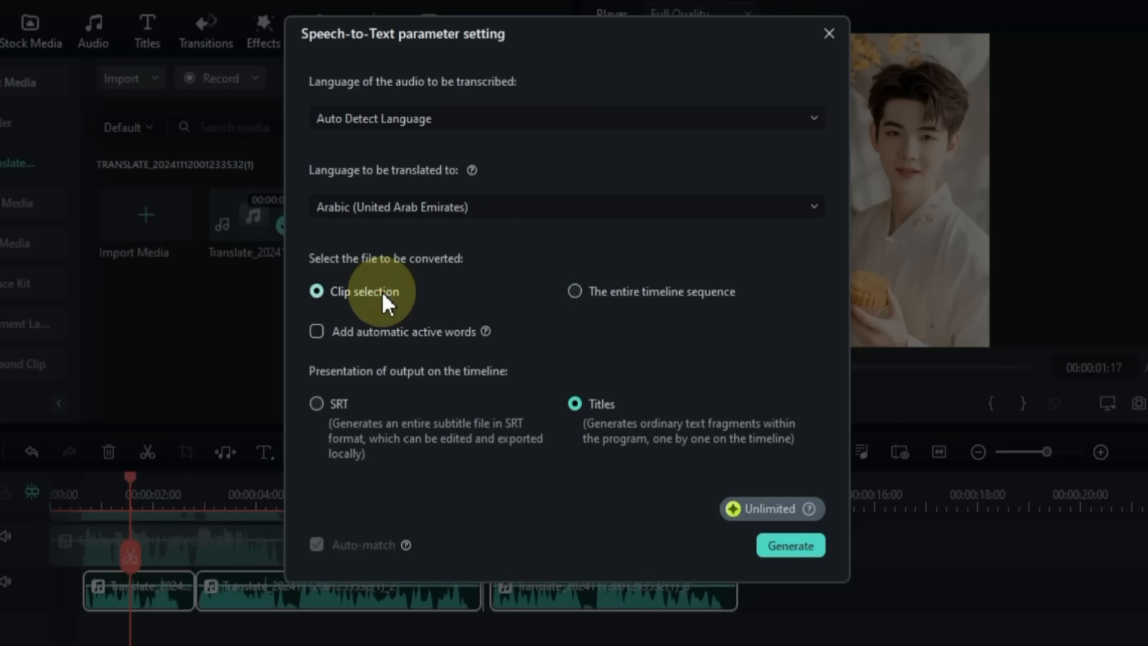
click(379, 332)
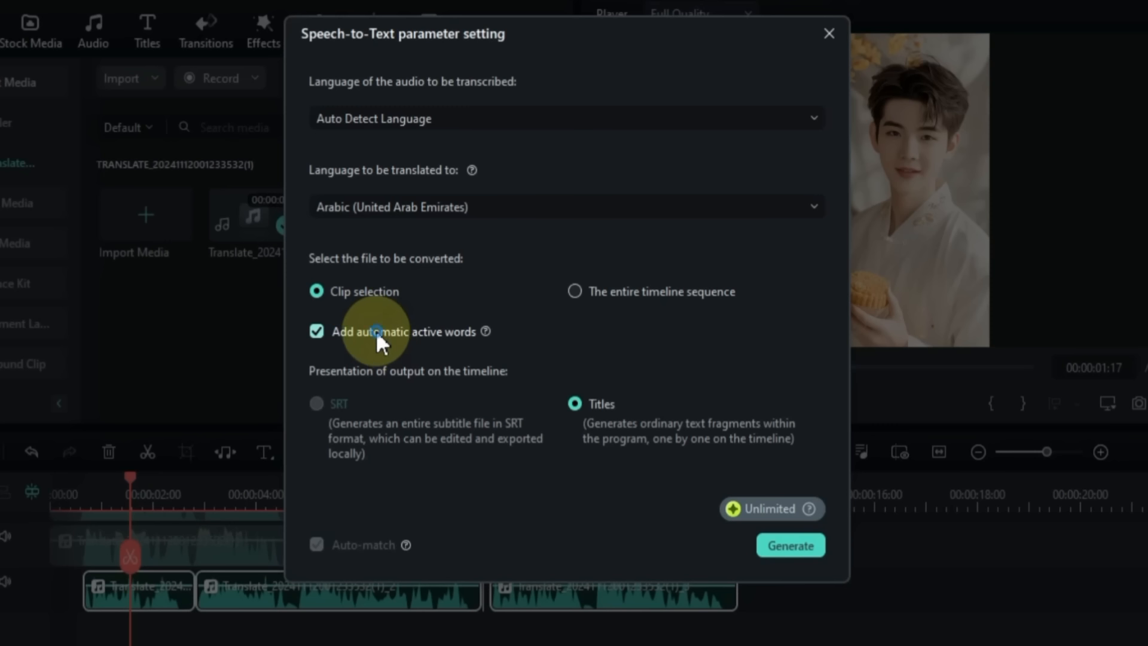
click(375, 332)
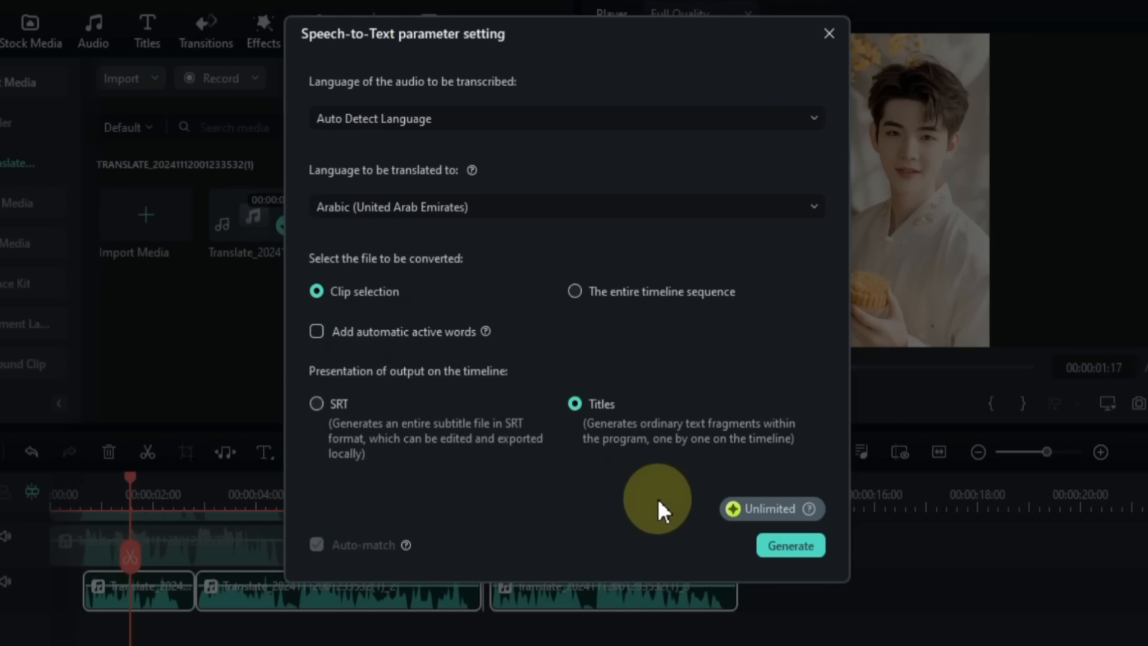
click(791, 546)
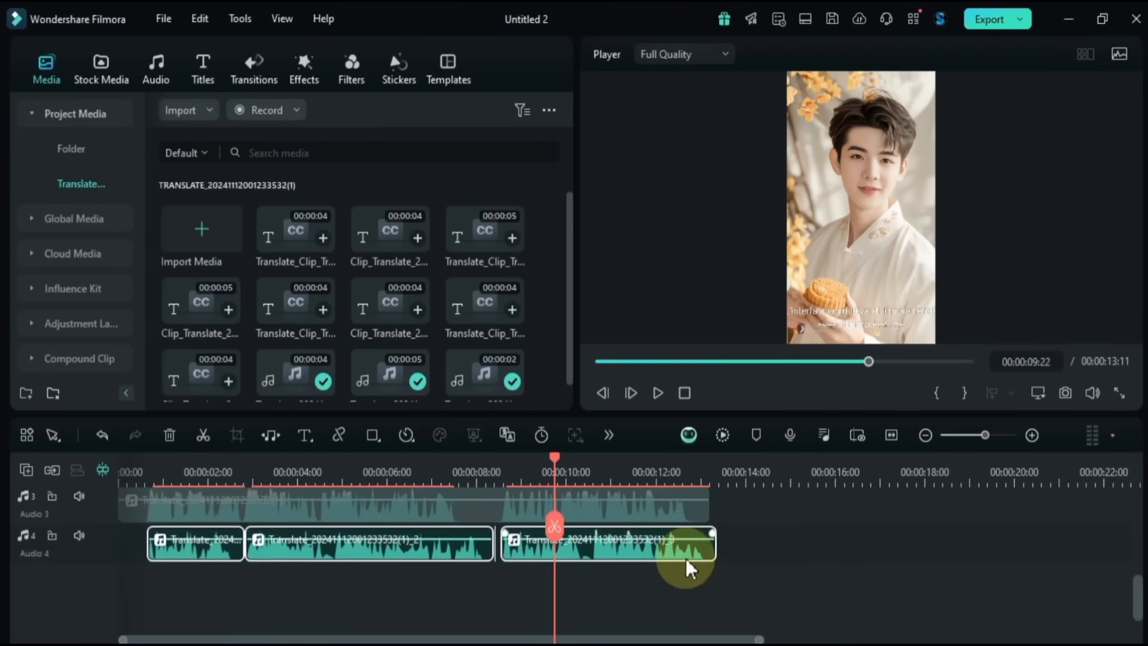
Step: Disable all the Italian title clips on the track above the Arabic titles
scroll(687, 563, up, 3)
scroll(682, 571, up, 3)
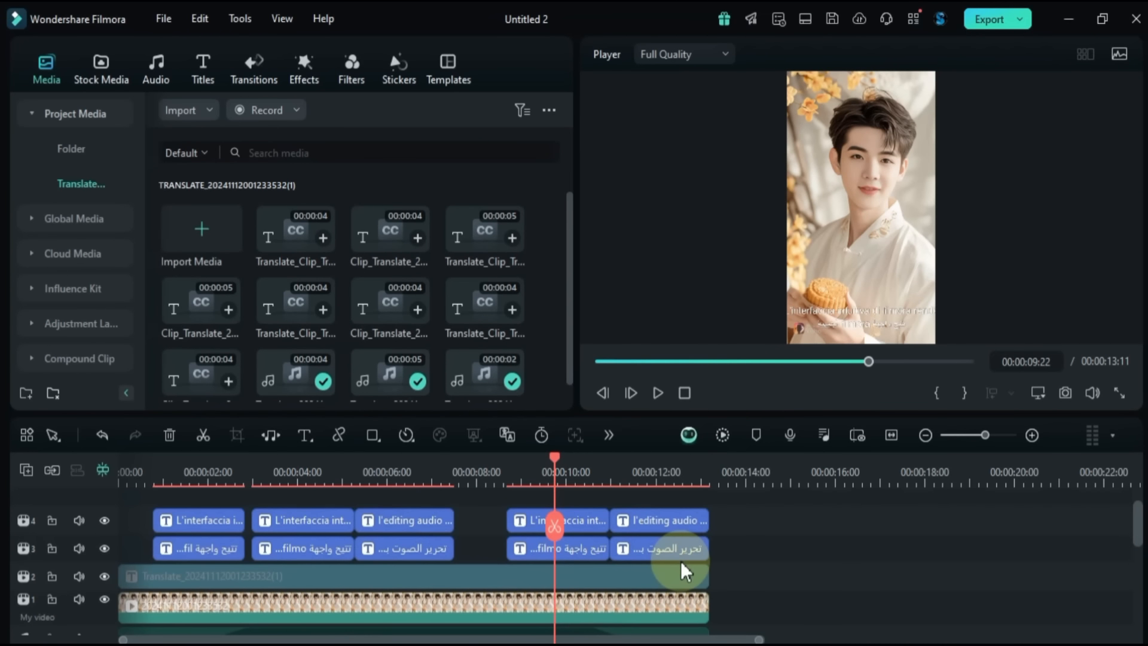
click(691, 521)
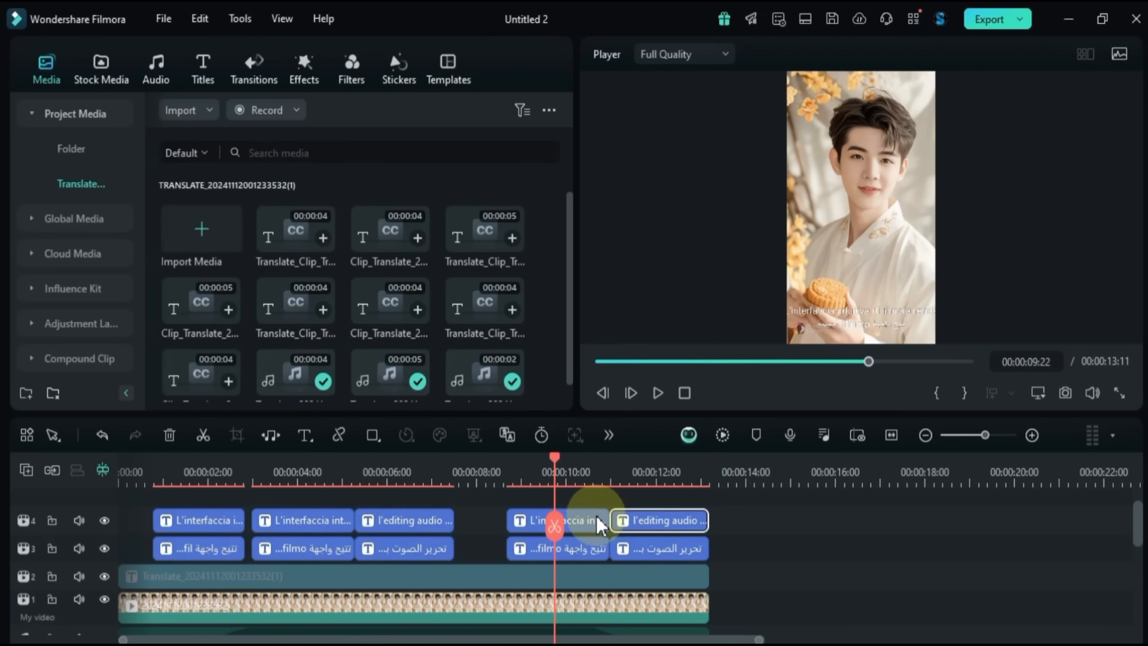
click(578, 520)
drag(561, 472, 168, 525)
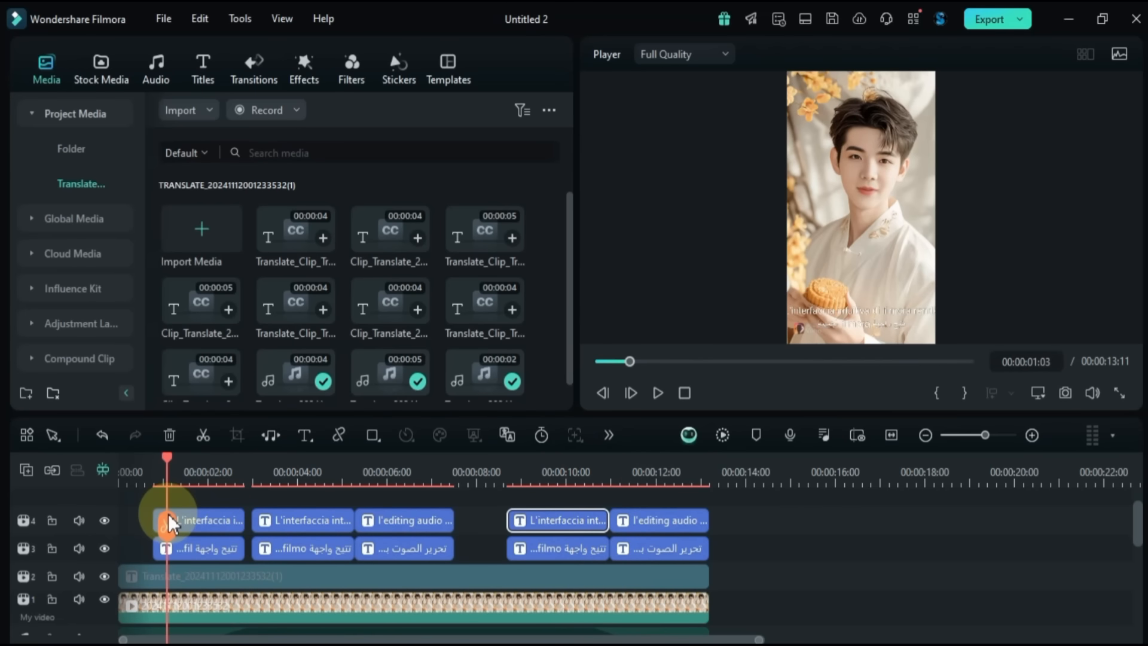
drag(742, 530, 205, 522)
right_click(206, 522)
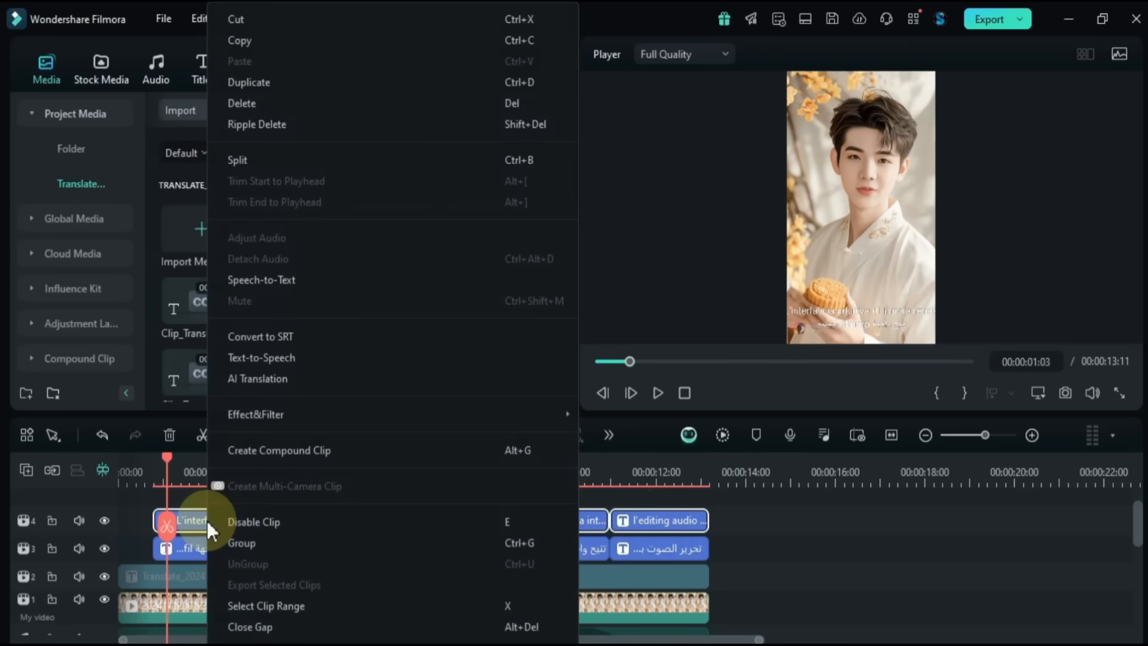
click(263, 521)
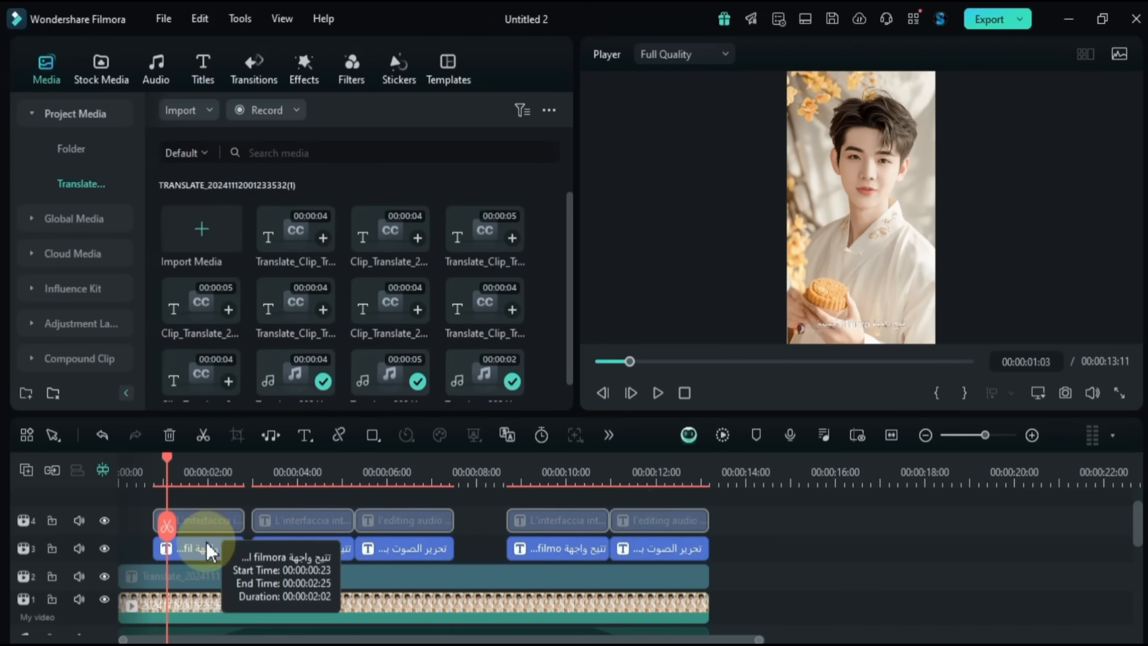
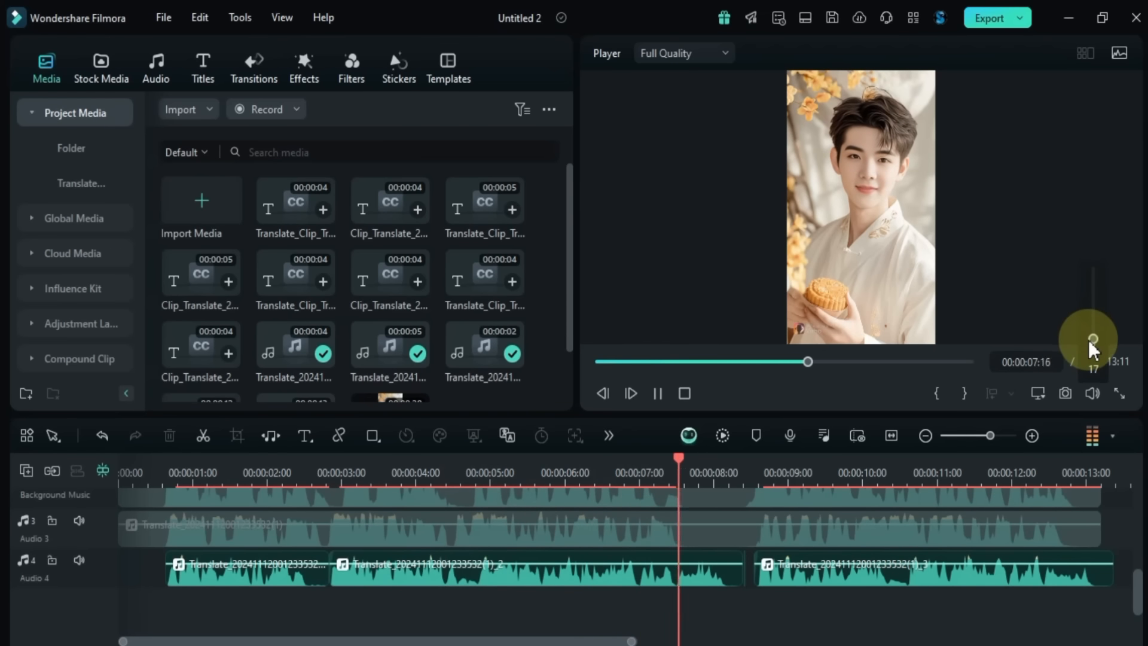
Step: Show the audio meter beside the timeline and play back the speech clips with their Arabic titles
key(space)
click(1099, 444)
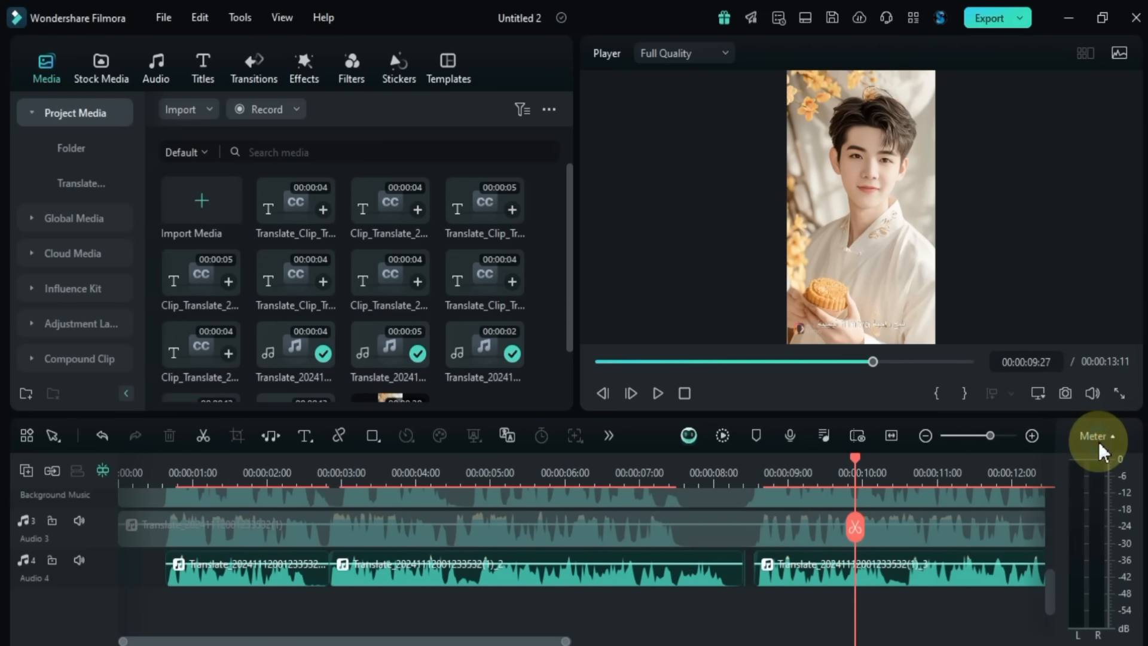
key(space)
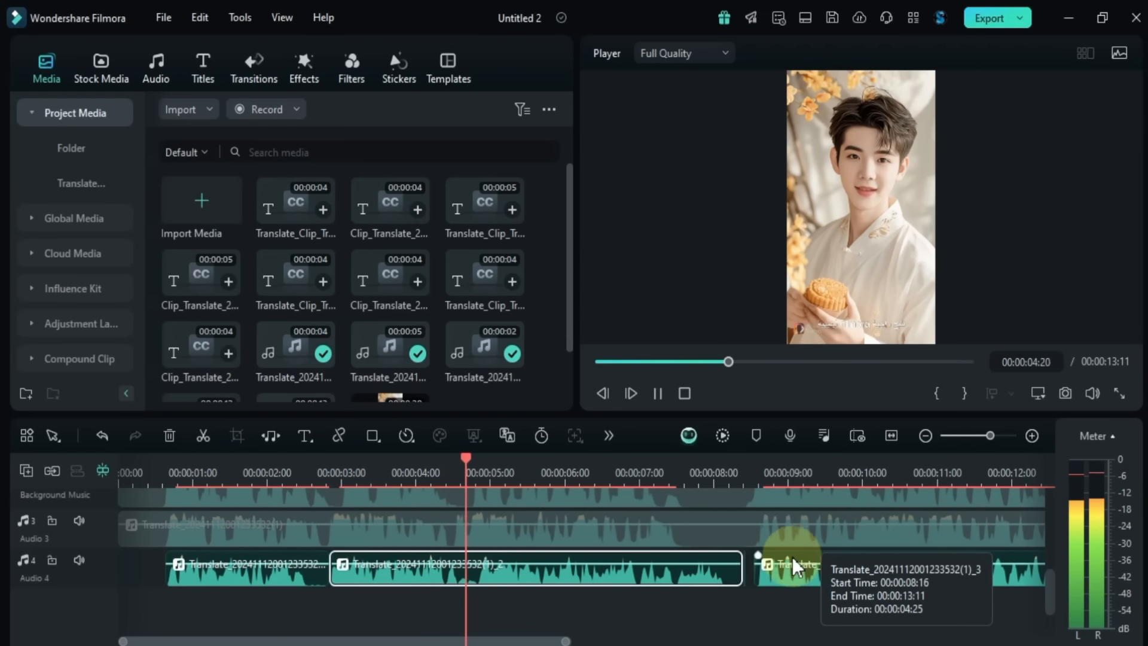
key(space)
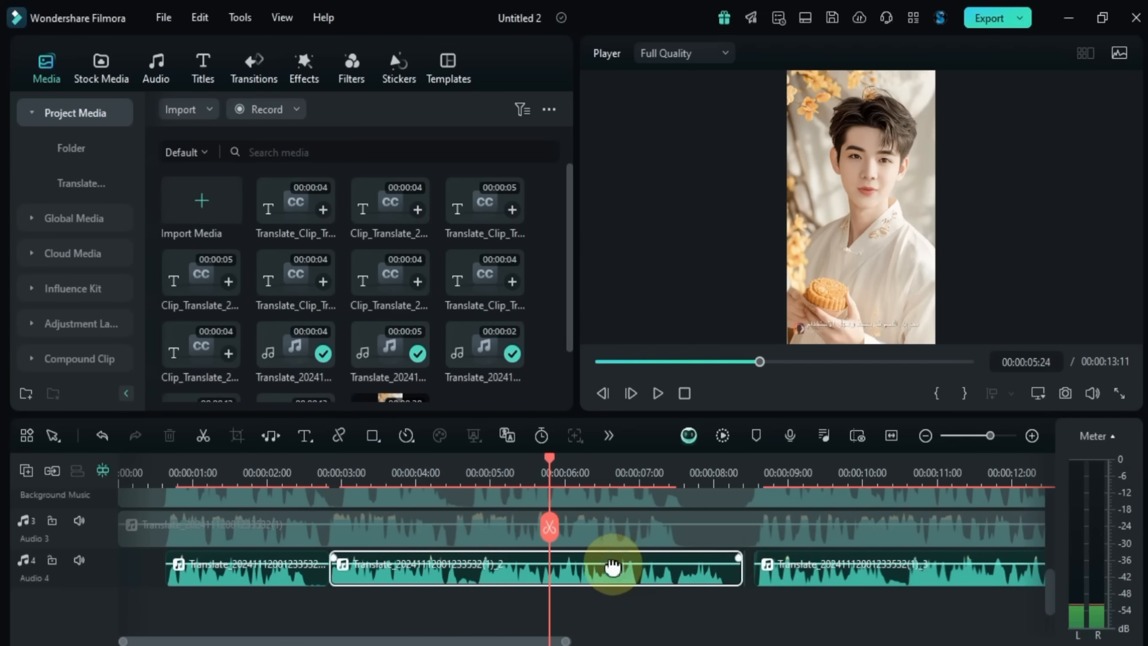
drag(616, 562, 652, 564)
key(space)
key(space)
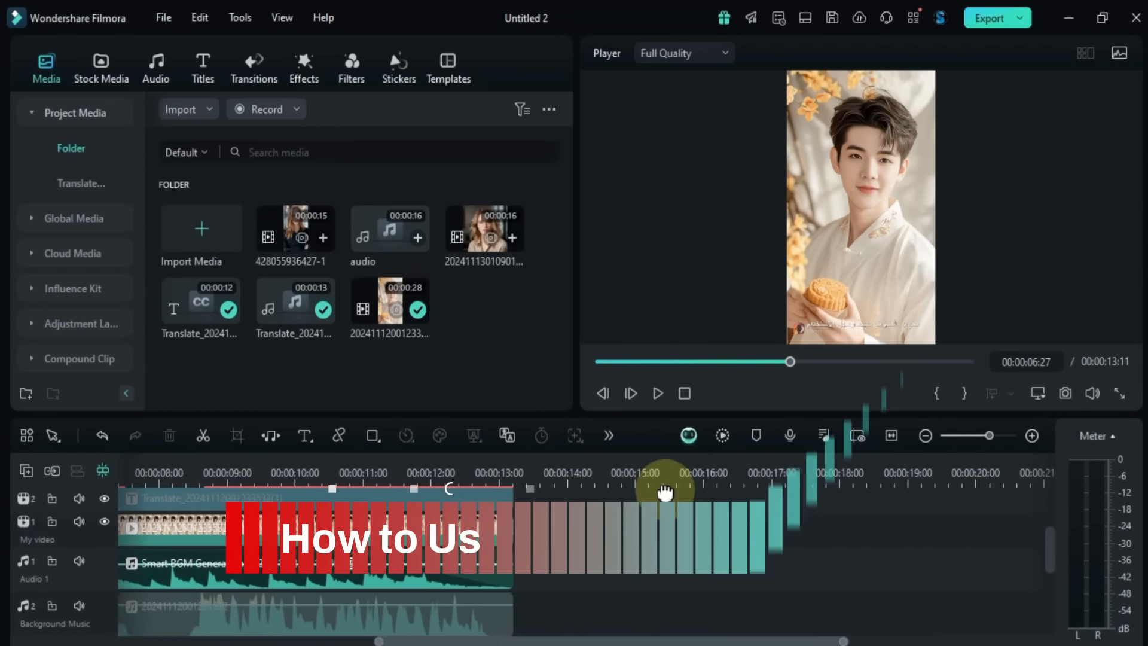
click(407, 465)
scroll(472, 568, down, 3)
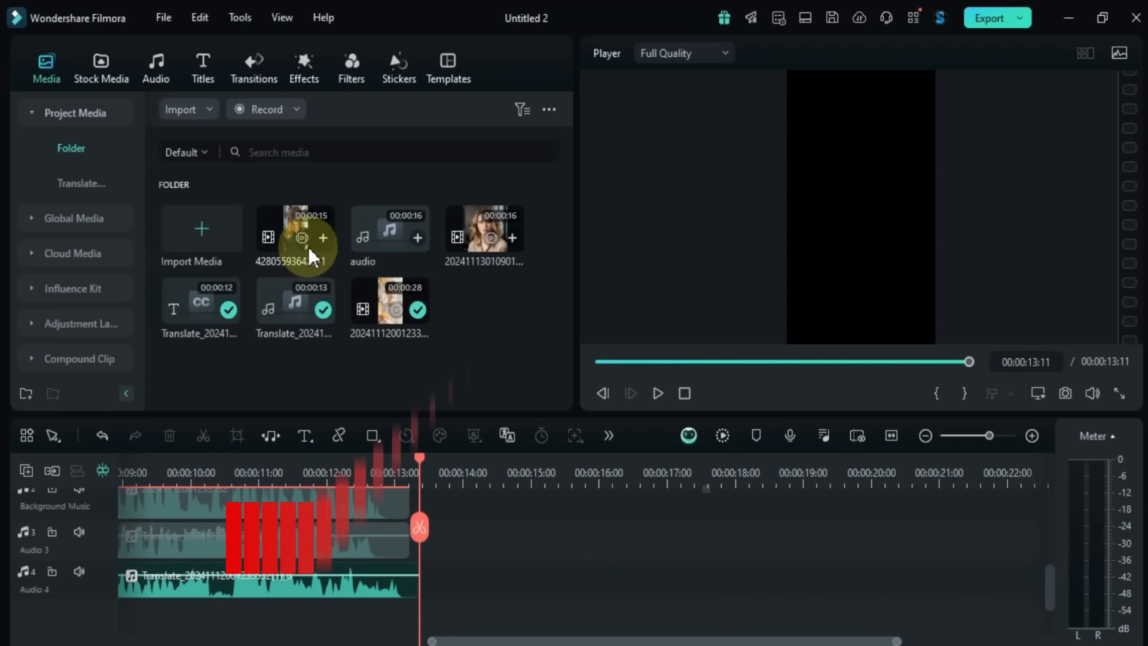
double_click(289, 229)
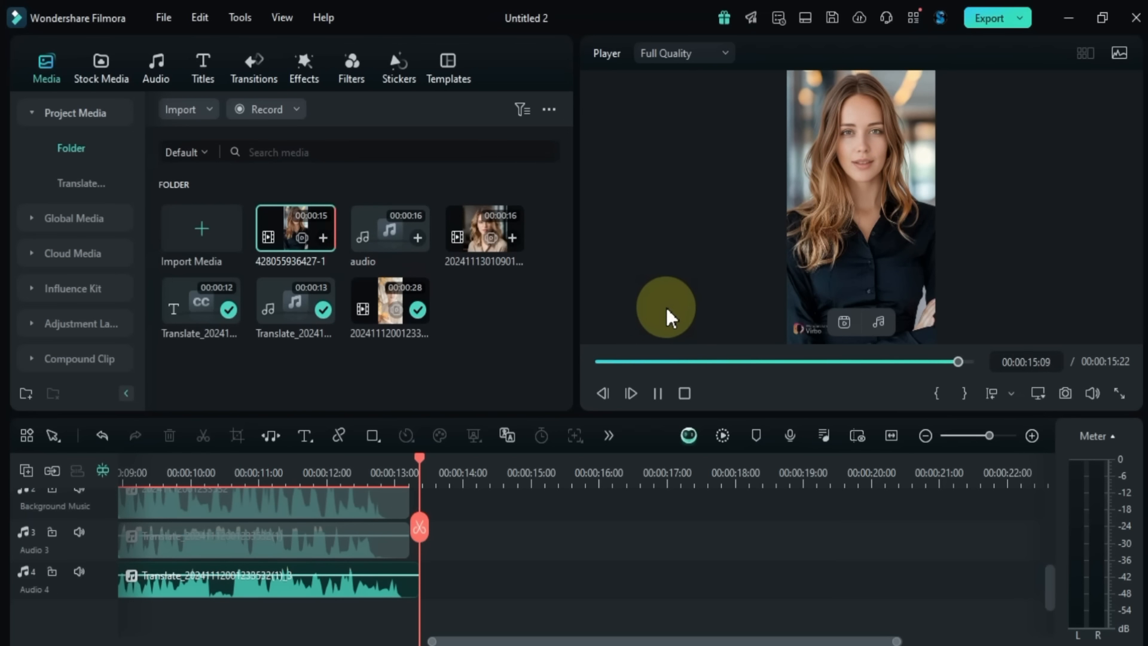
drag(397, 300, 420, 513)
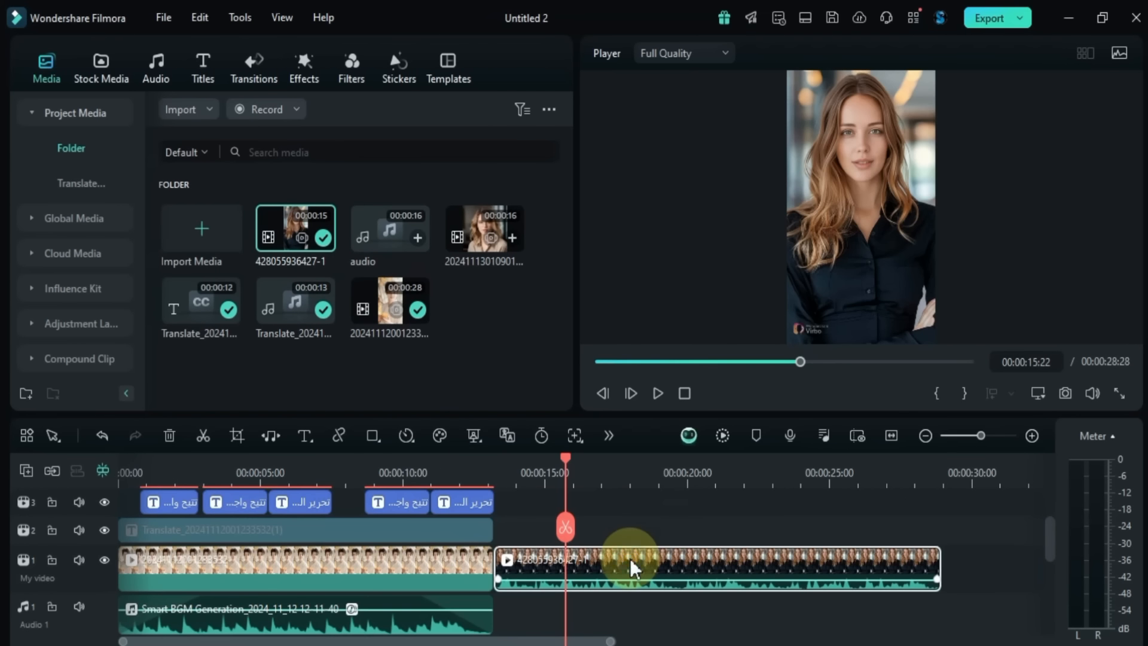
right_click(629, 566)
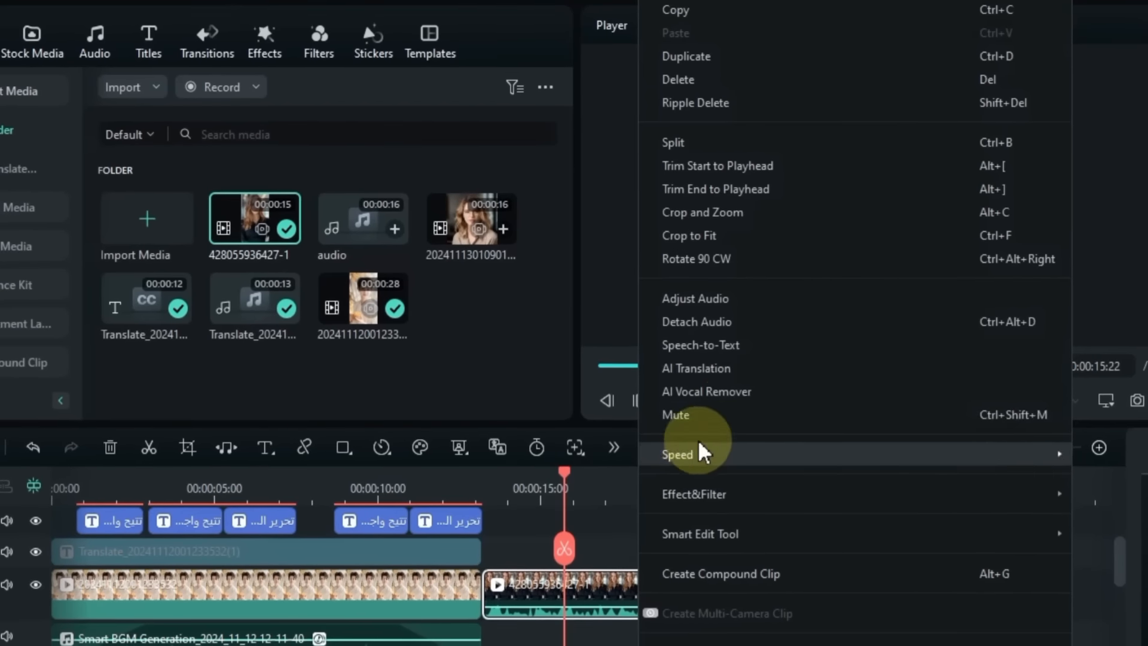
click(780, 395)
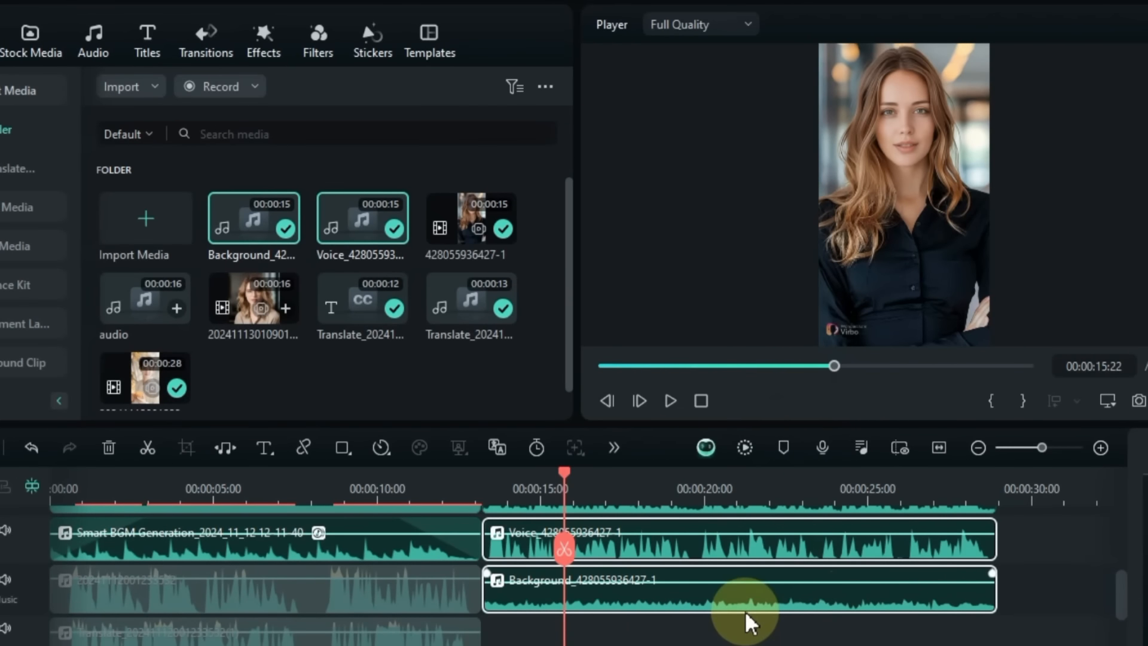
scroll(748, 622, up, 1)
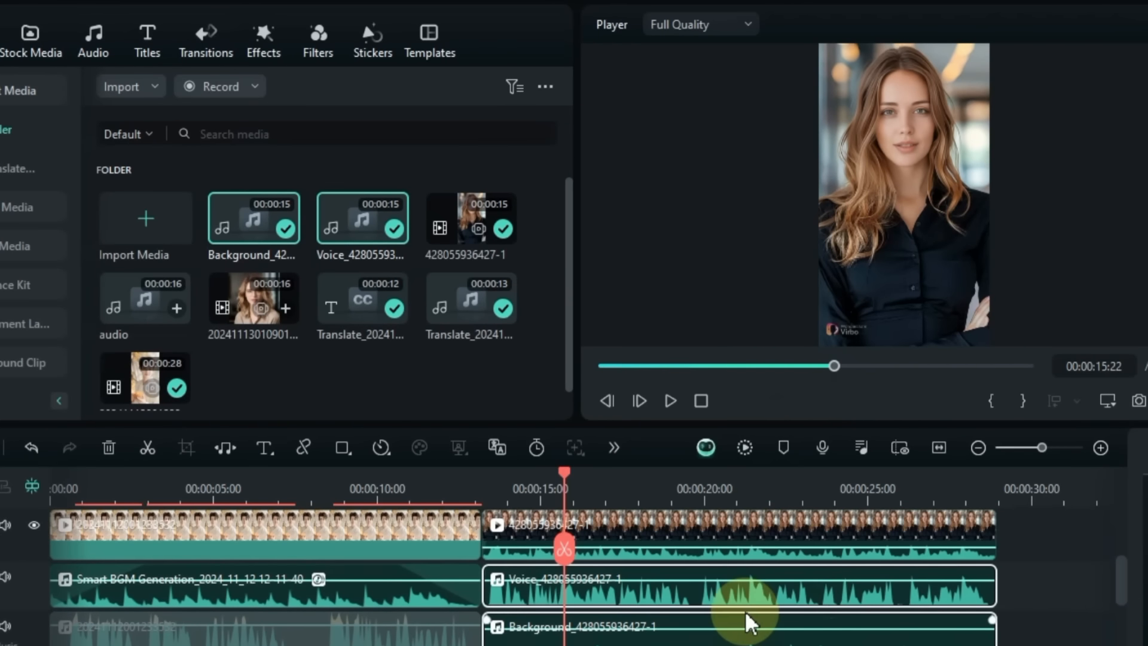
Step: Mute the main video track and play back the separated voice and background audio
click(645, 547)
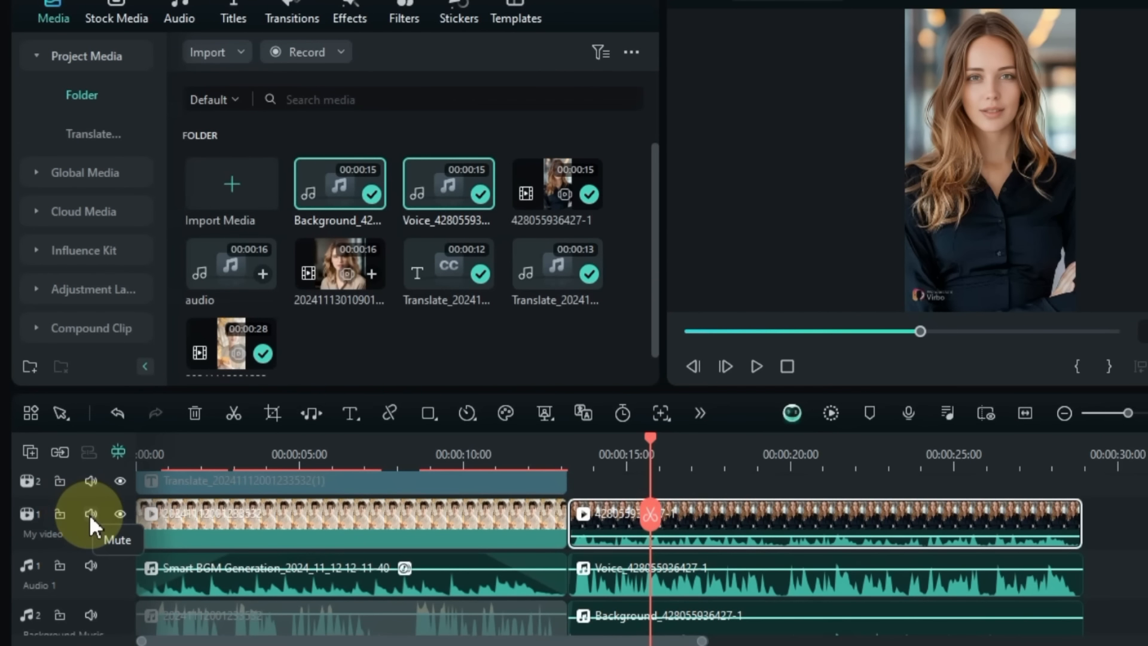
click(90, 514)
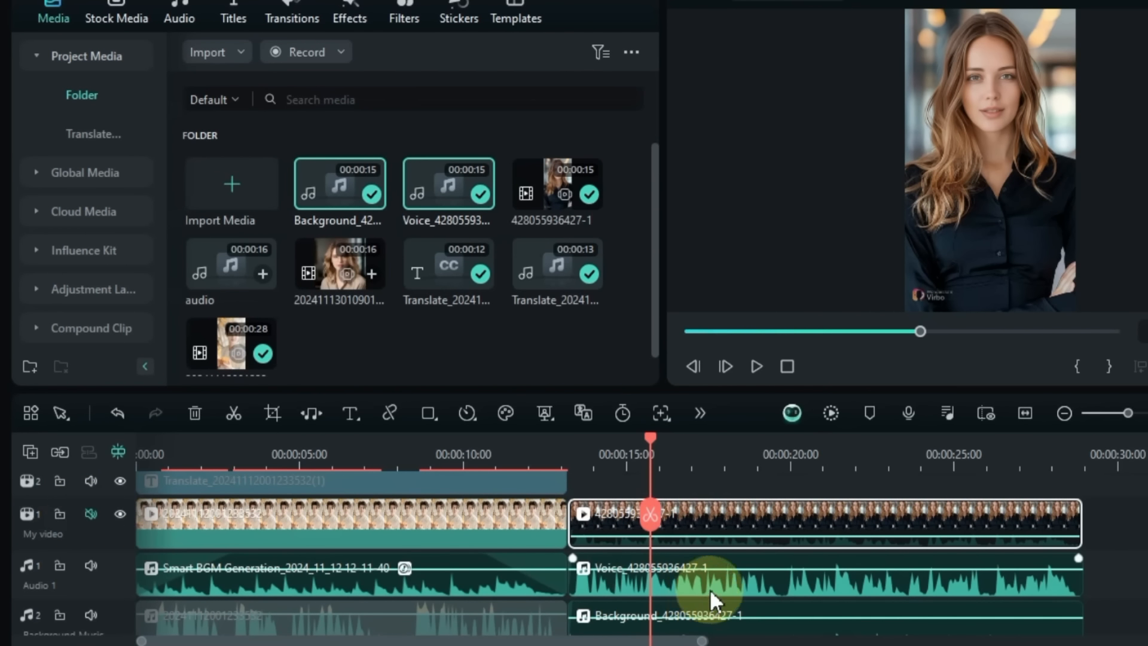
key(space)
scroll(710, 574, down, 1)
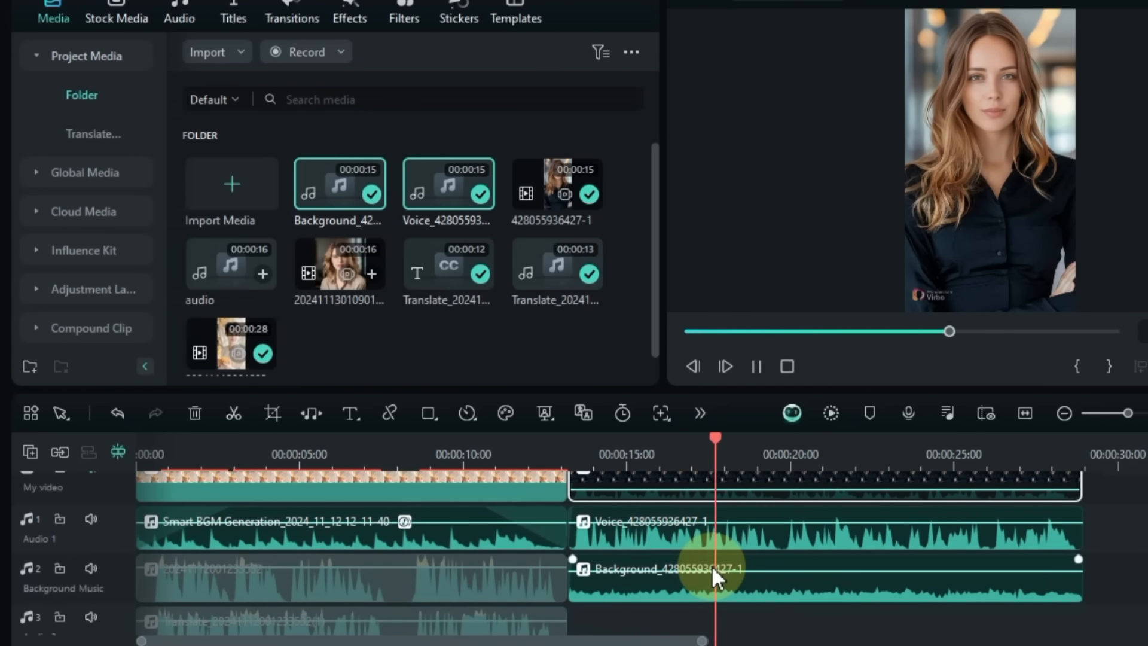
key(space)
scroll(676, 543, up, 1)
click(646, 558)
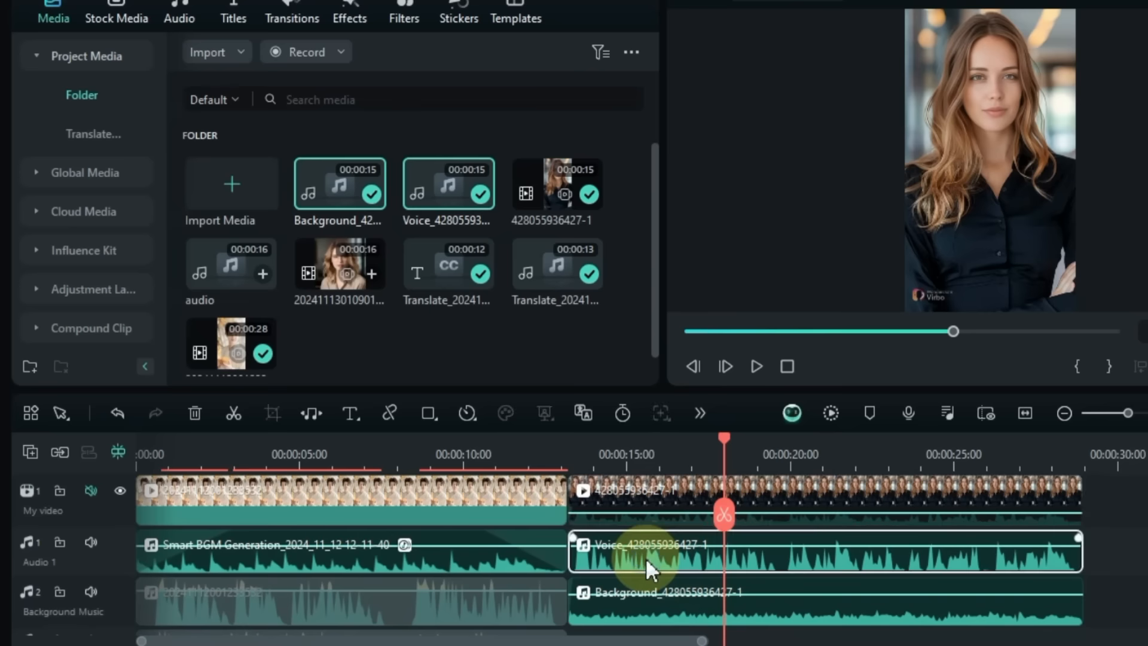
key(e)
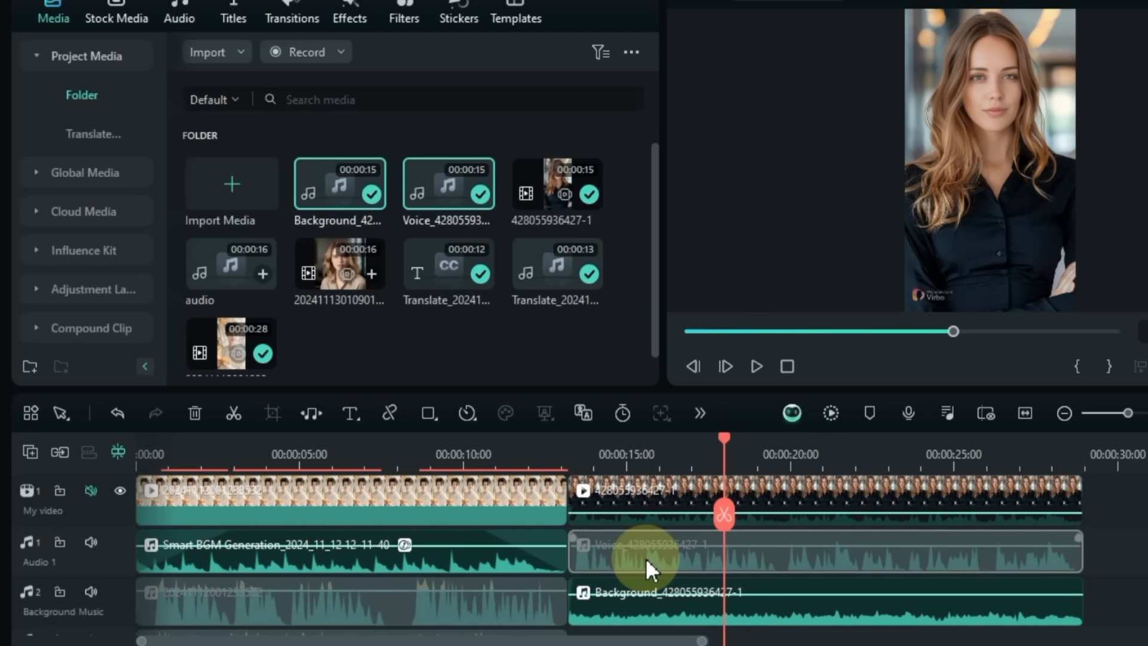
key(space)
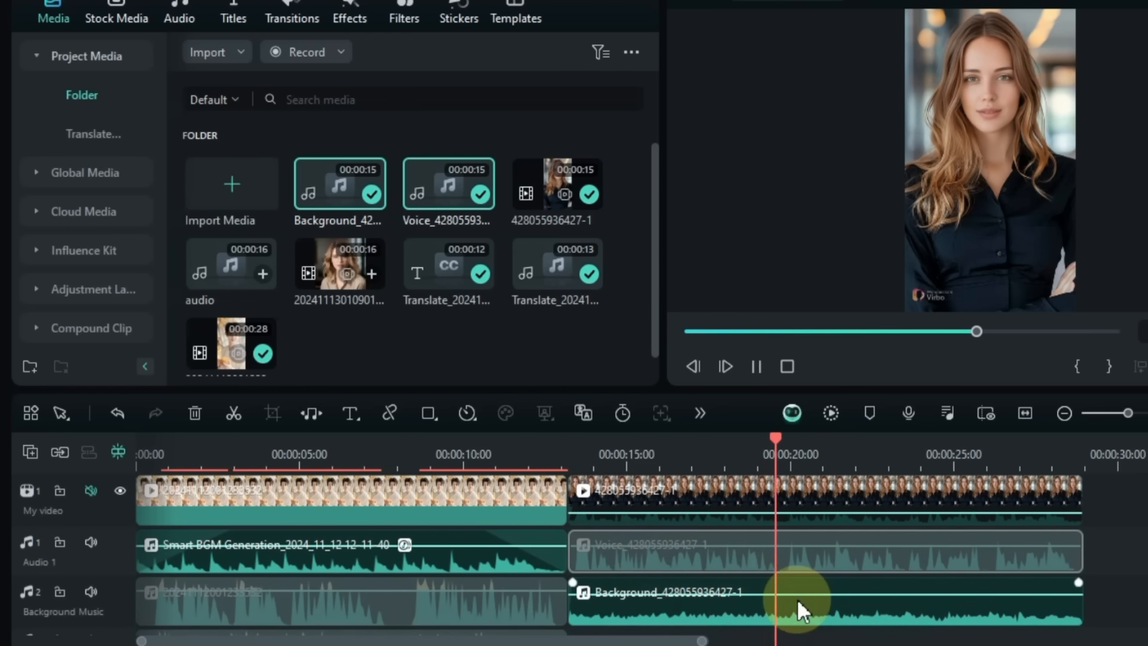
scroll(798, 608, down, 1)
click(738, 584)
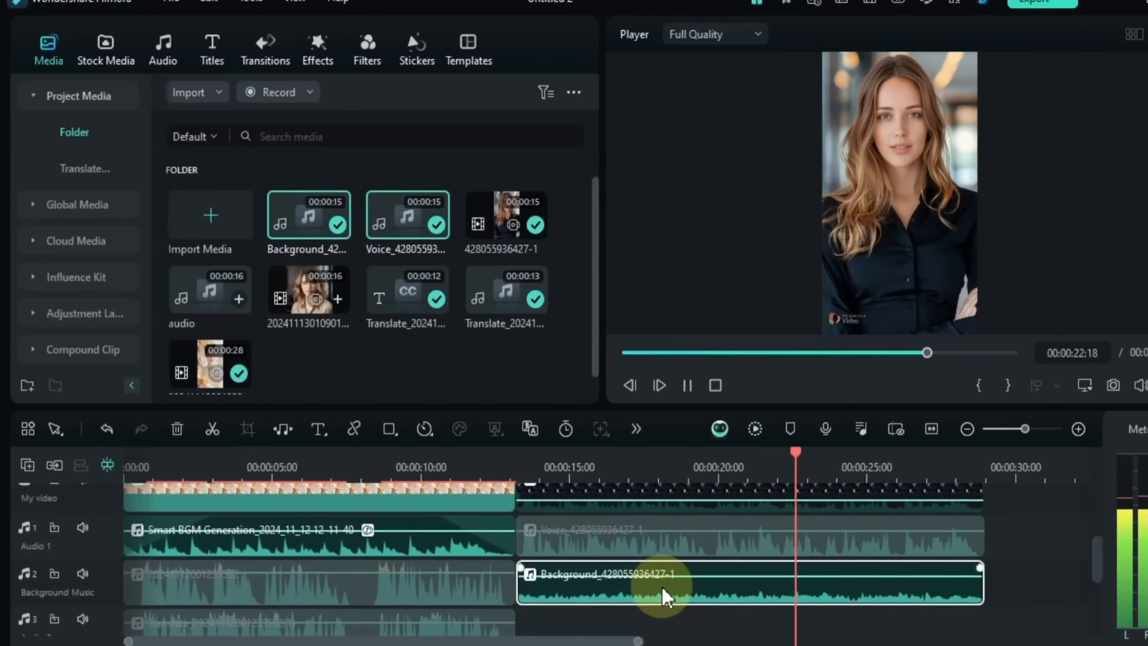
key(space)
key(e)
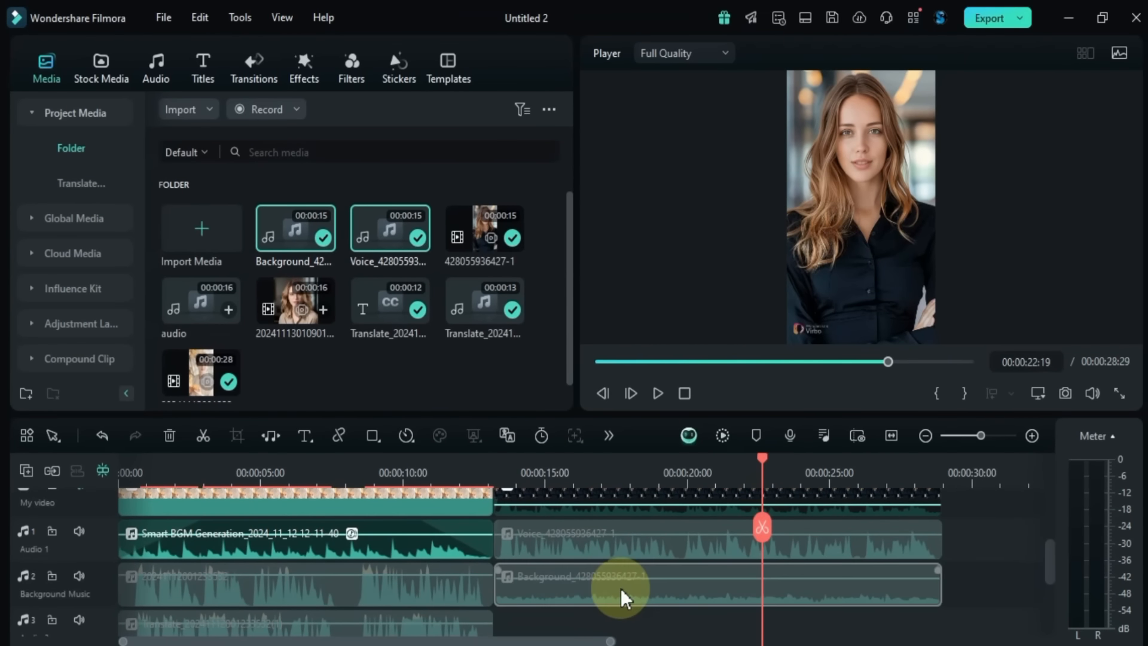
click(599, 550)
key(e)
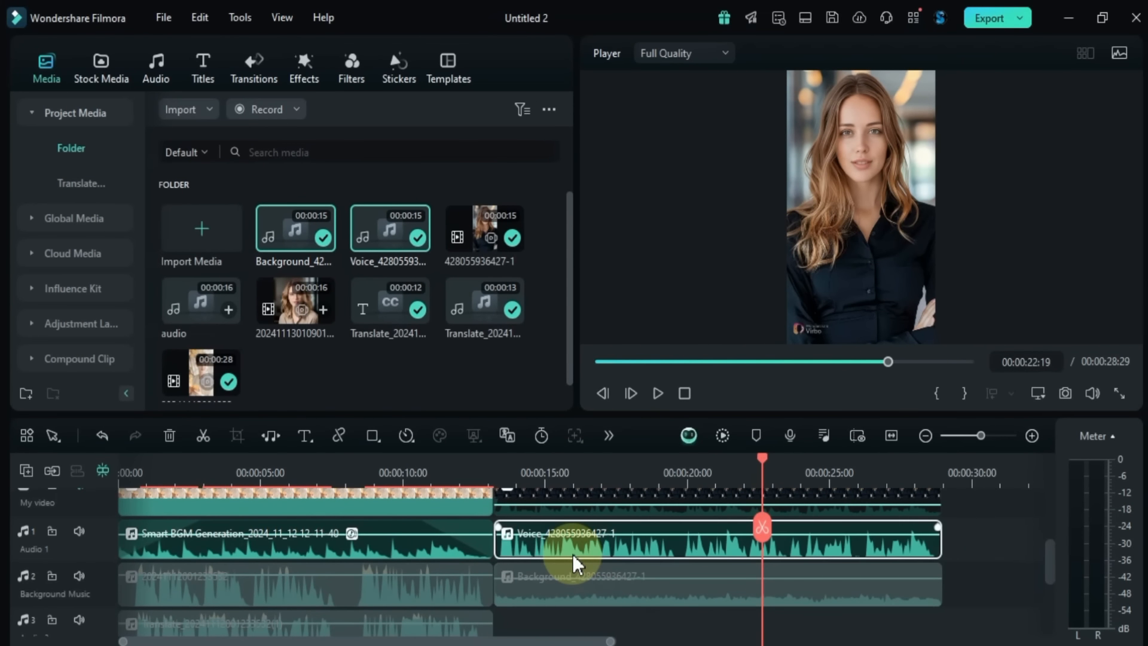
click(500, 473)
key(space)
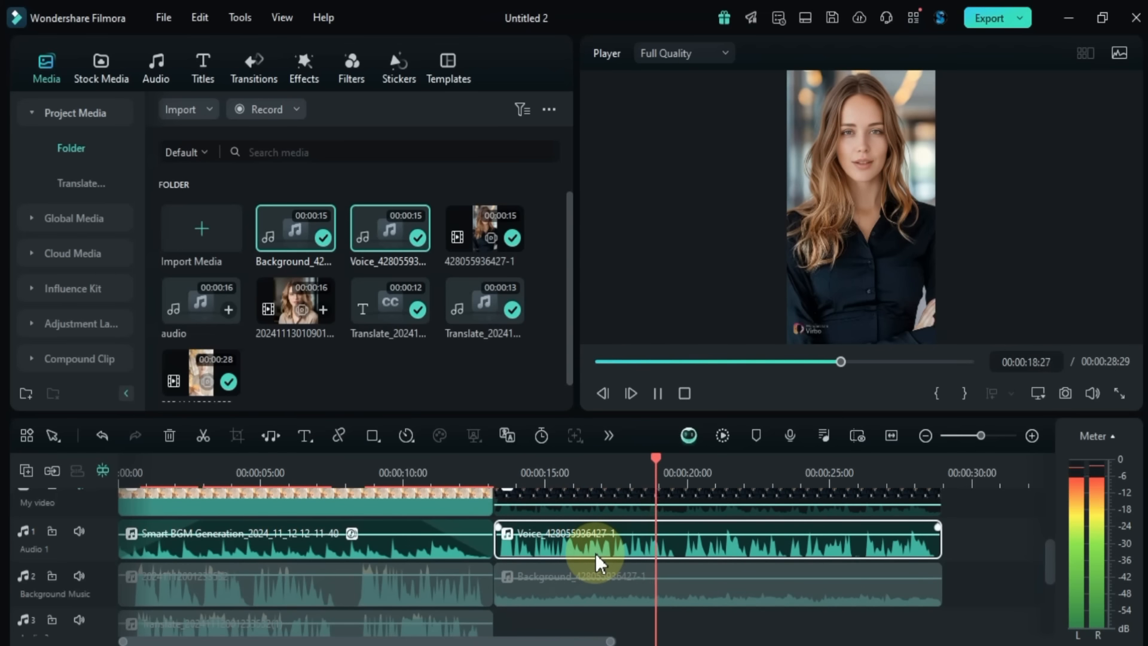
scroll(595, 554, up, 1)
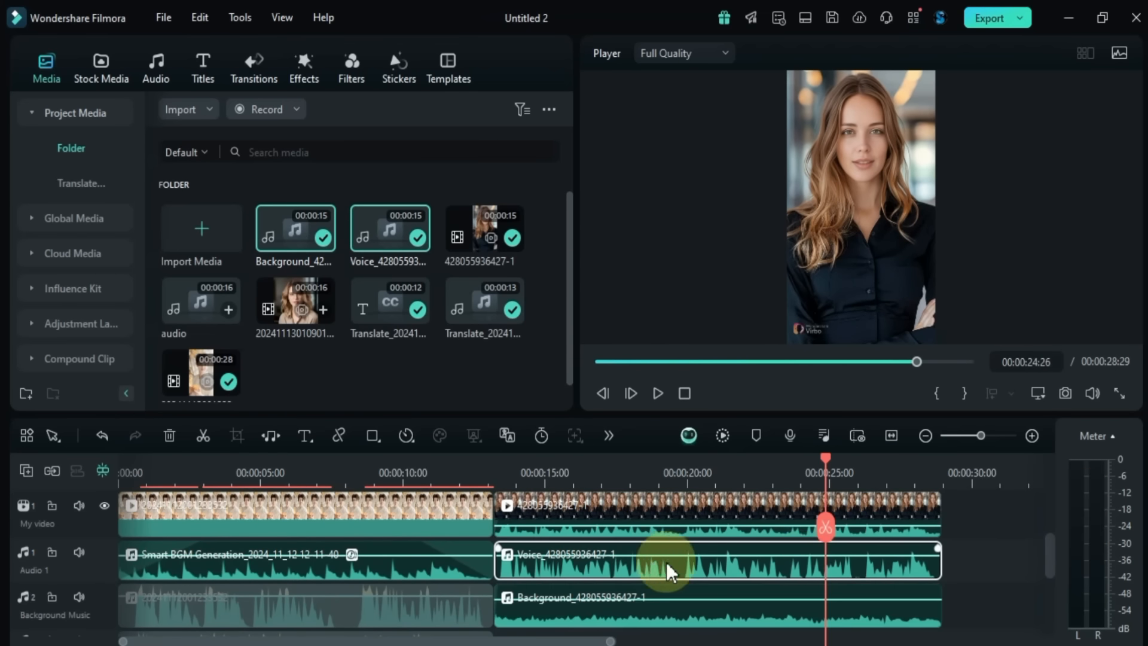
drag(973, 548, 423, 524)
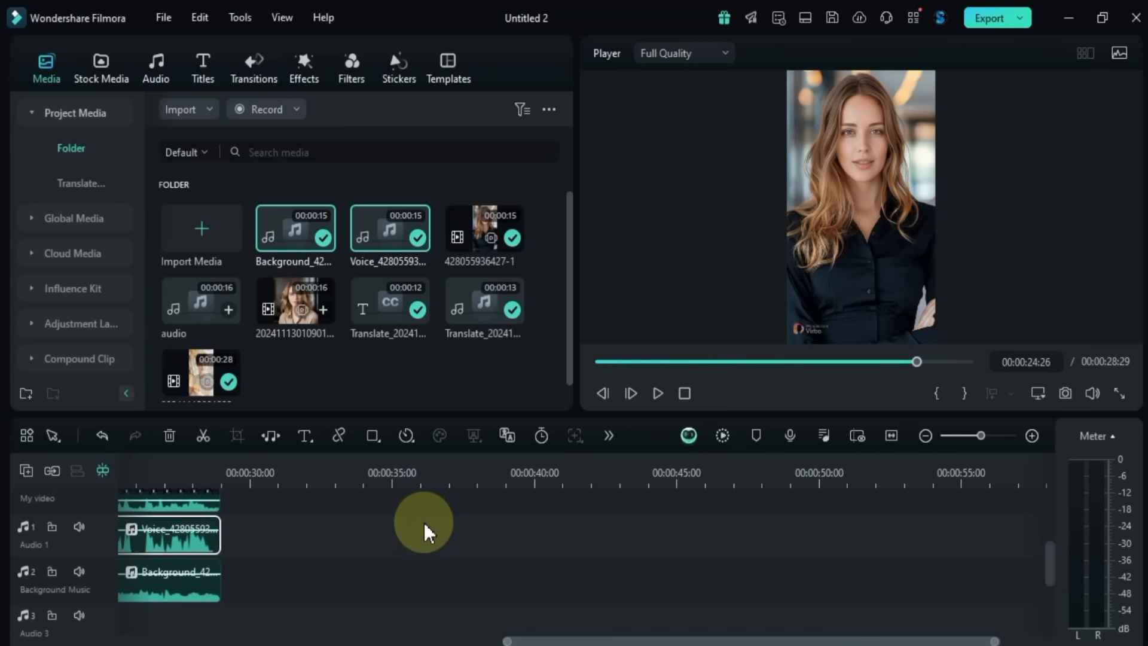
click(321, 376)
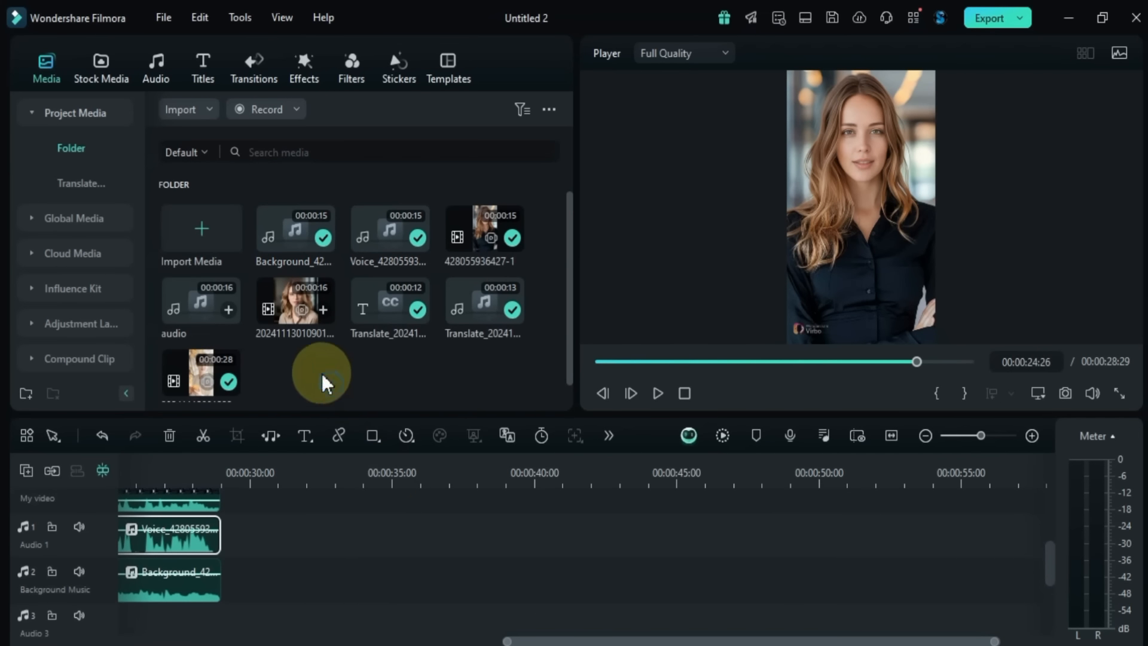
double_click(288, 293)
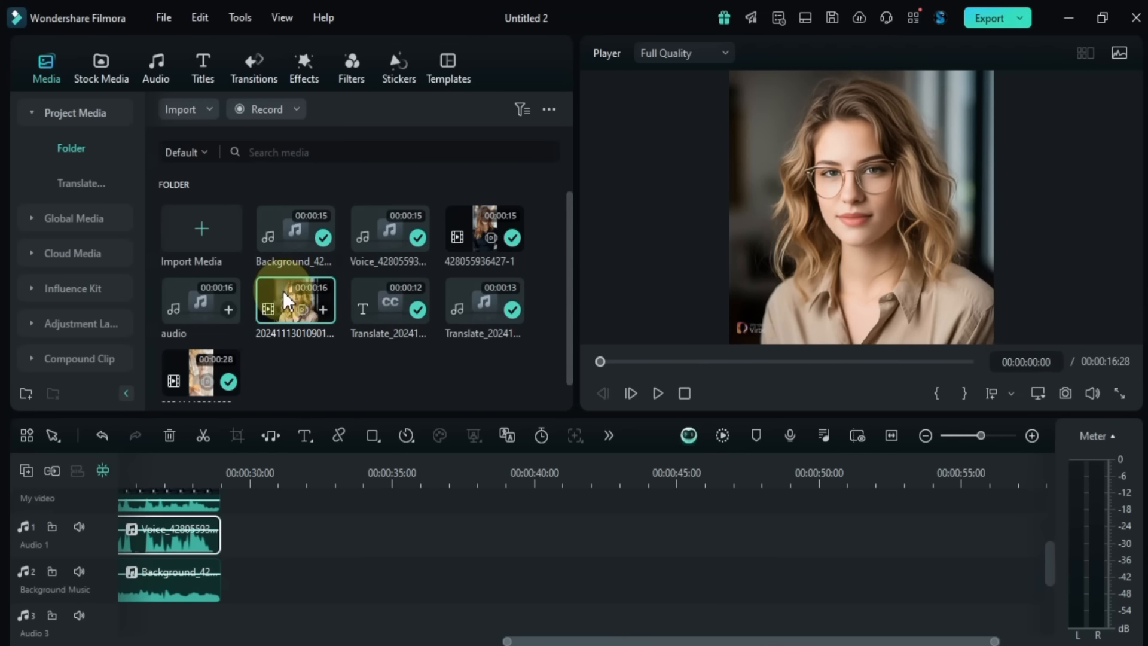
drag(282, 291, 222, 512)
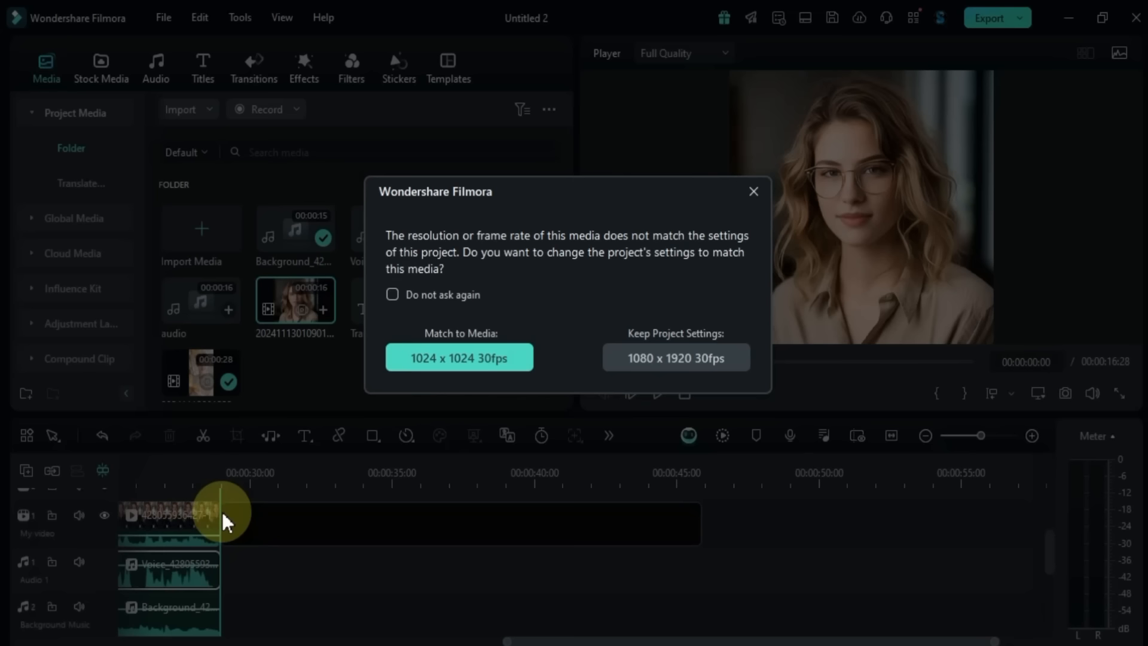
click(753, 193)
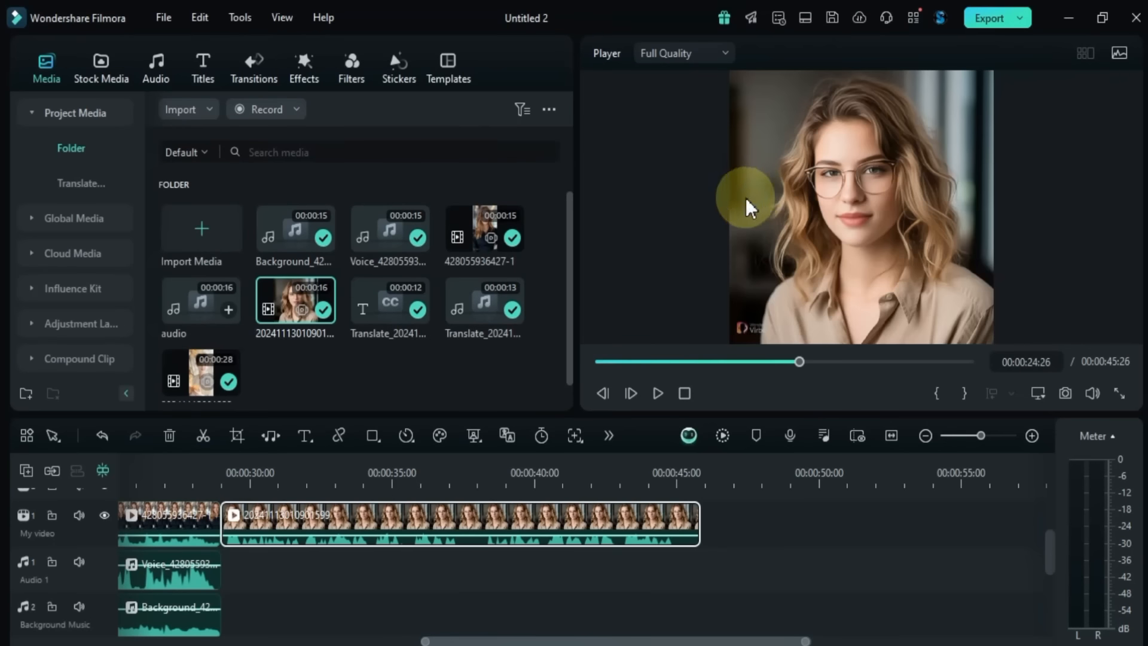
click(250, 499)
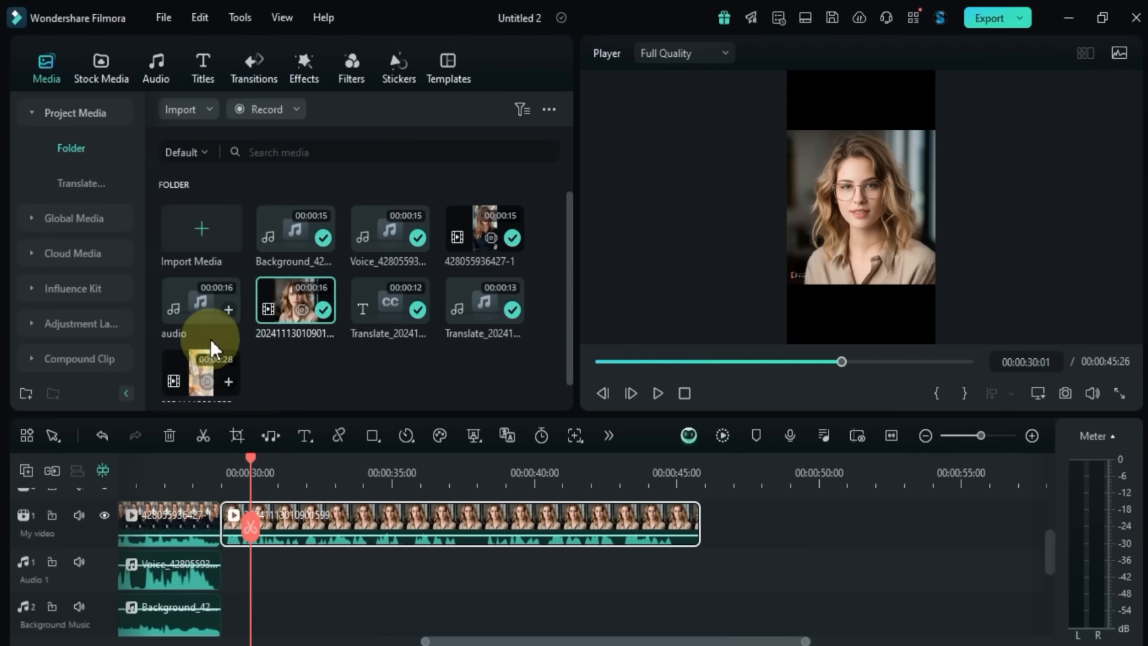
Step: Preview the audio file, place it on Audio 1 starting at about 44 seconds, and play back part of it
click(195, 308)
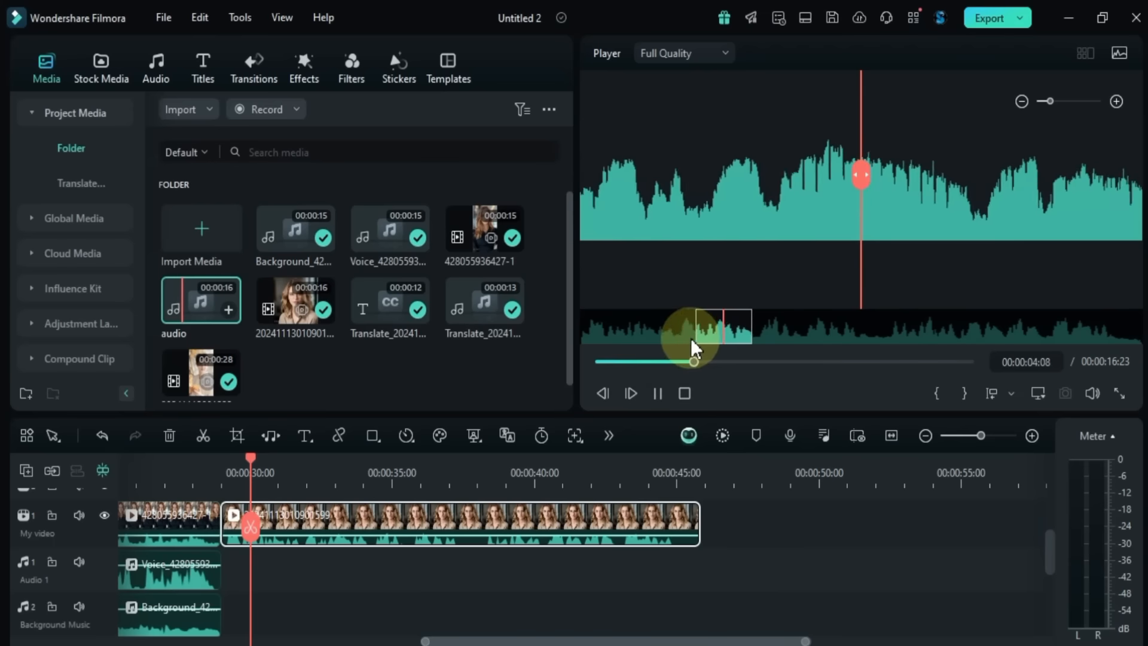
key(space)
drag(196, 298, 662, 595)
click(752, 474)
key(space)
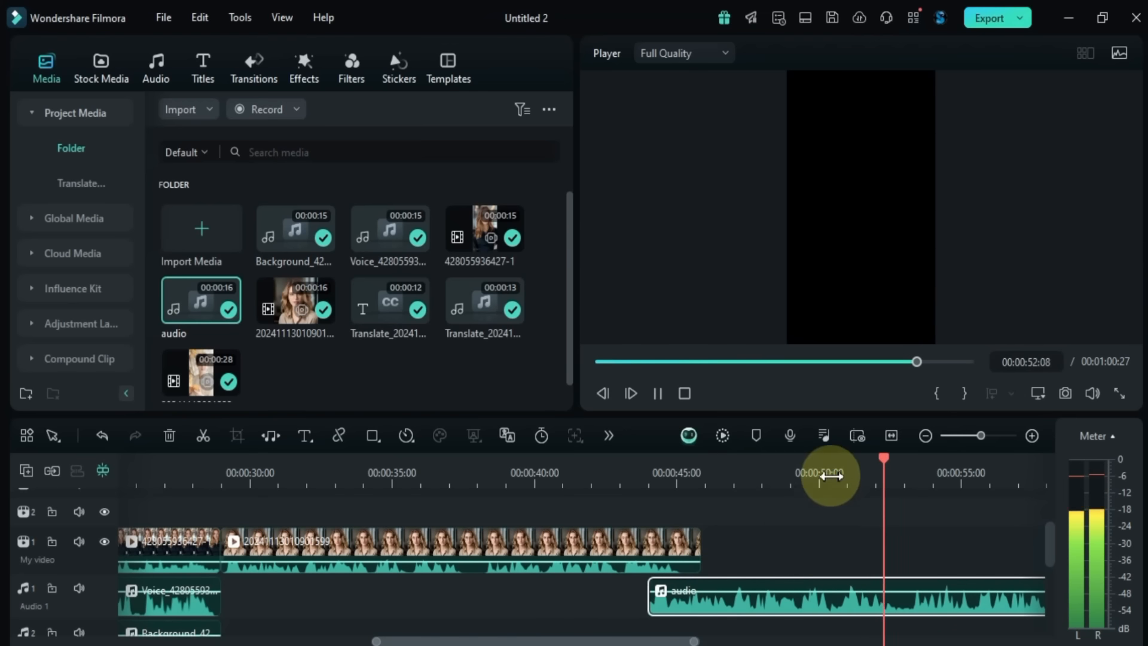
key(space)
drag(578, 478, 521, 481)
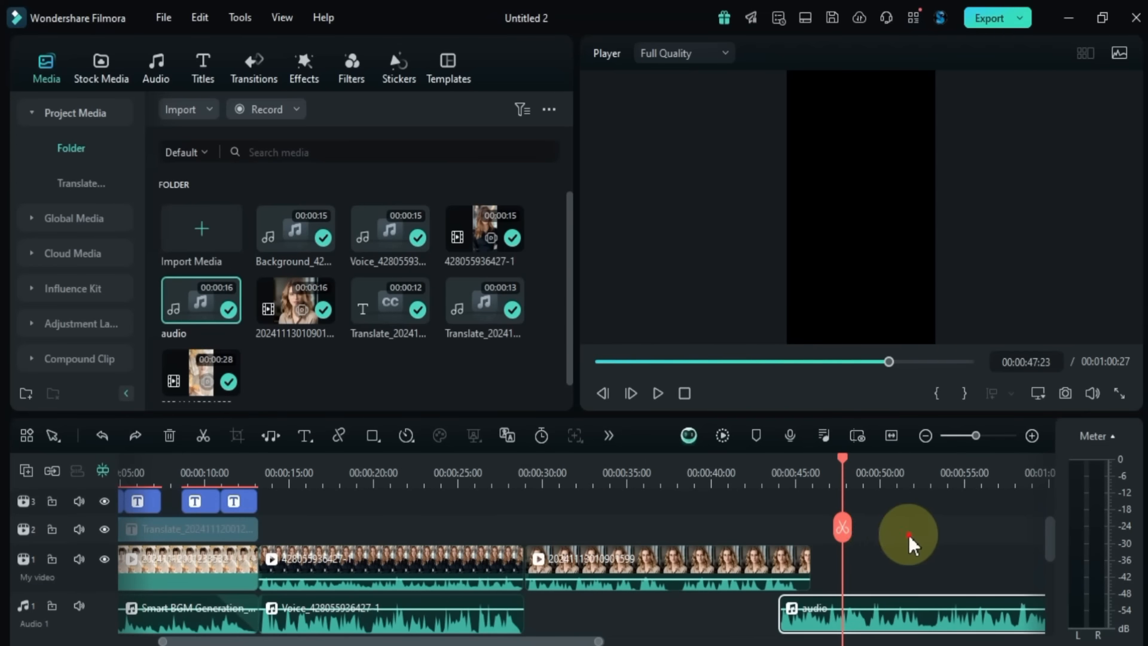
scroll(723, 497, right, 5)
click(396, 553)
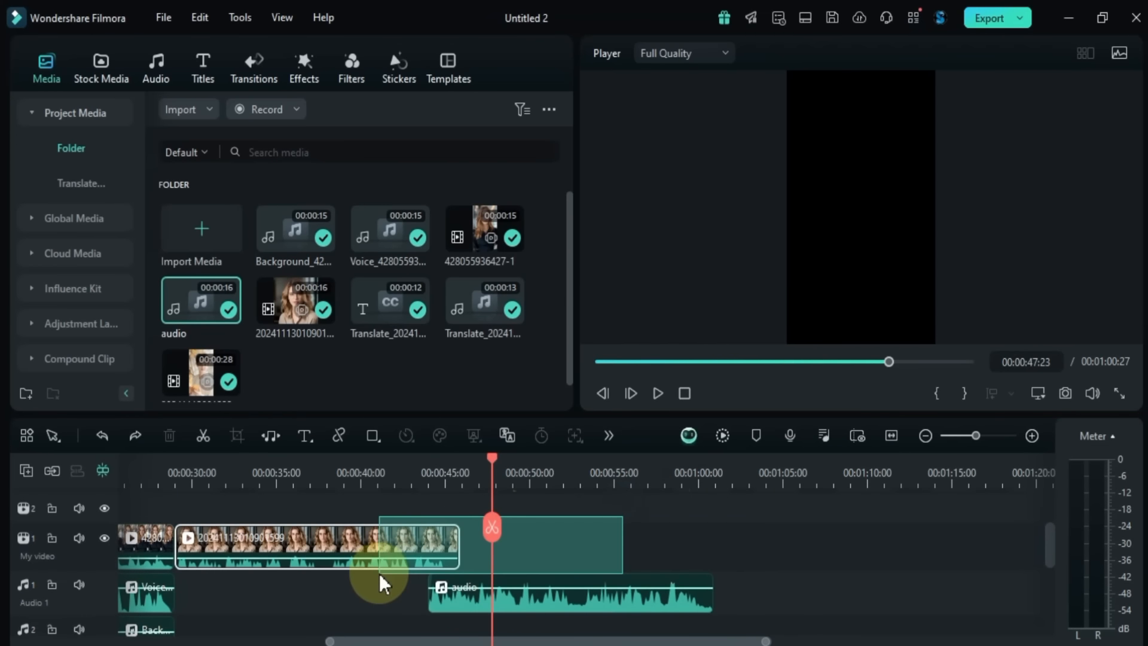
click(482, 609)
right_click(497, 600)
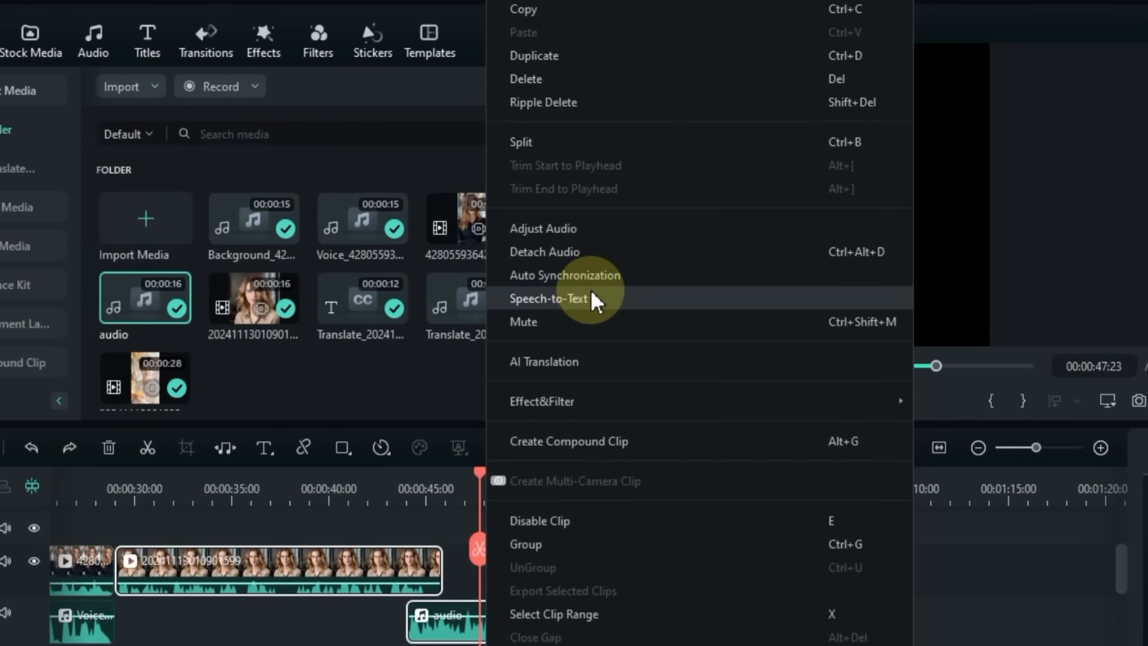
click(651, 275)
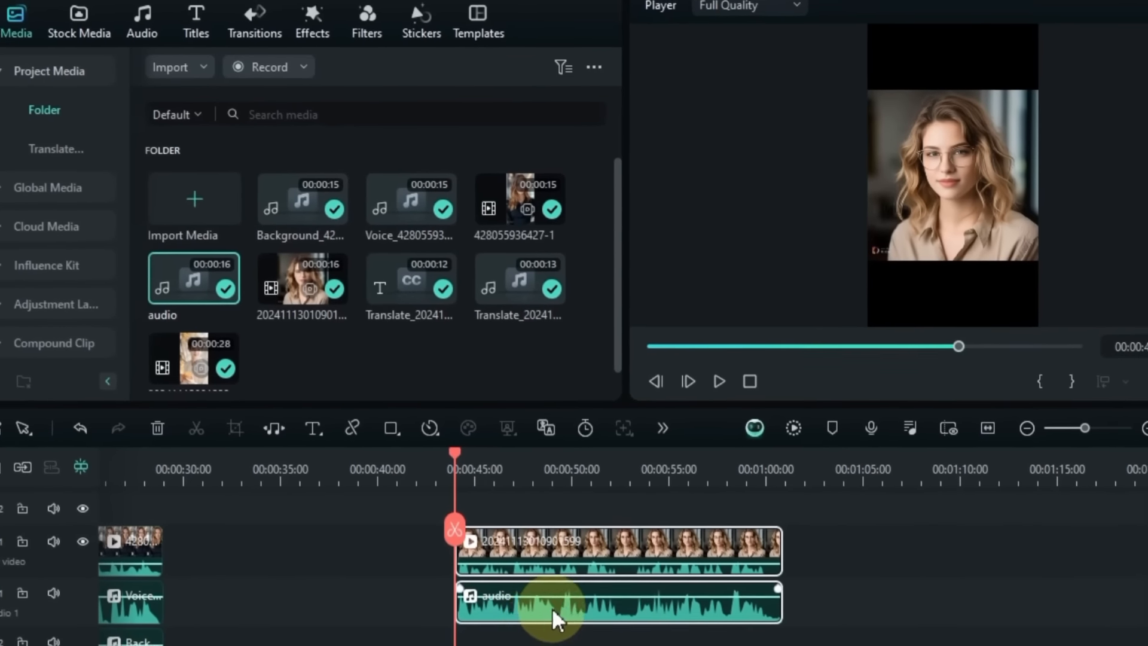
Step: Play back the synchronized clips, muting the main video track to hear only the external audio
key(space)
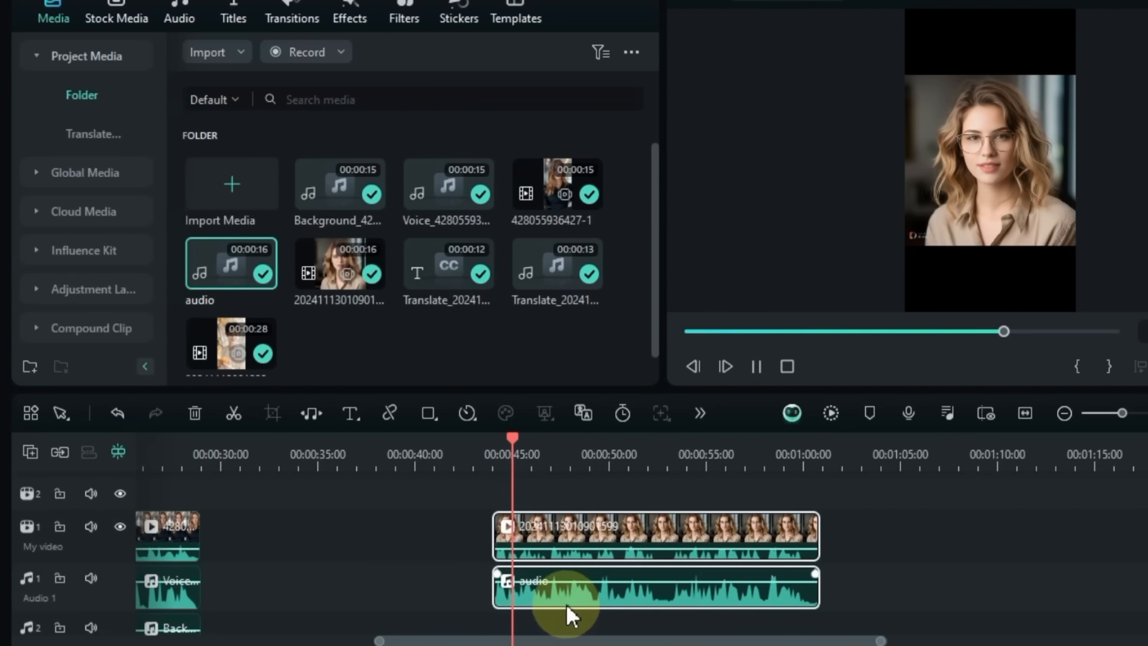
click(567, 536)
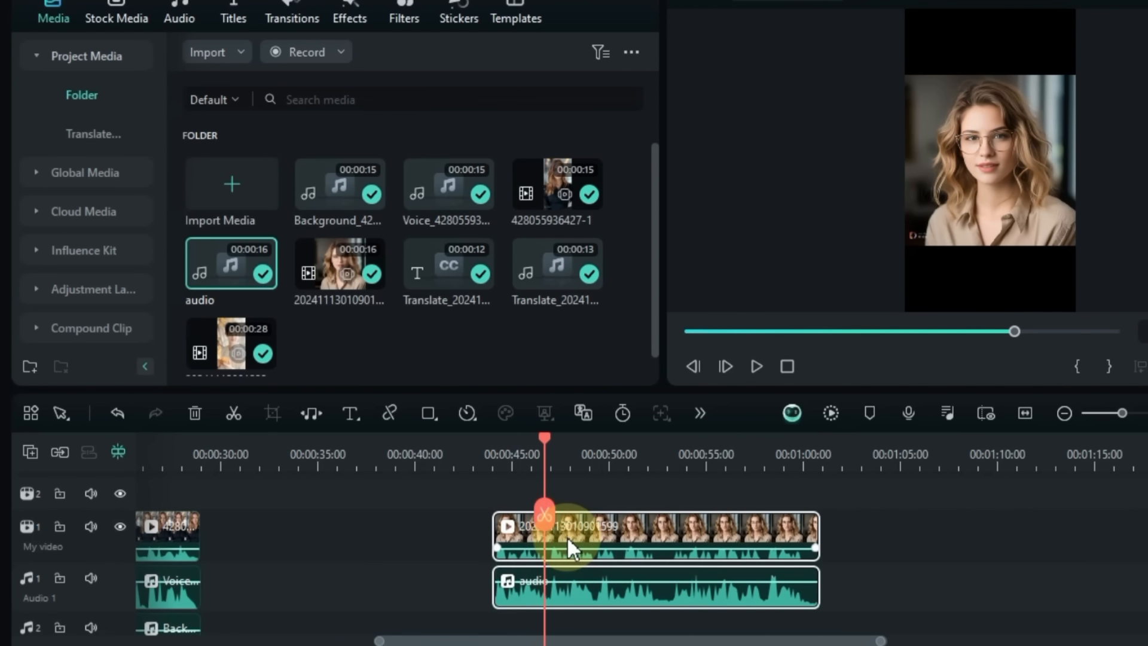
click(567, 536)
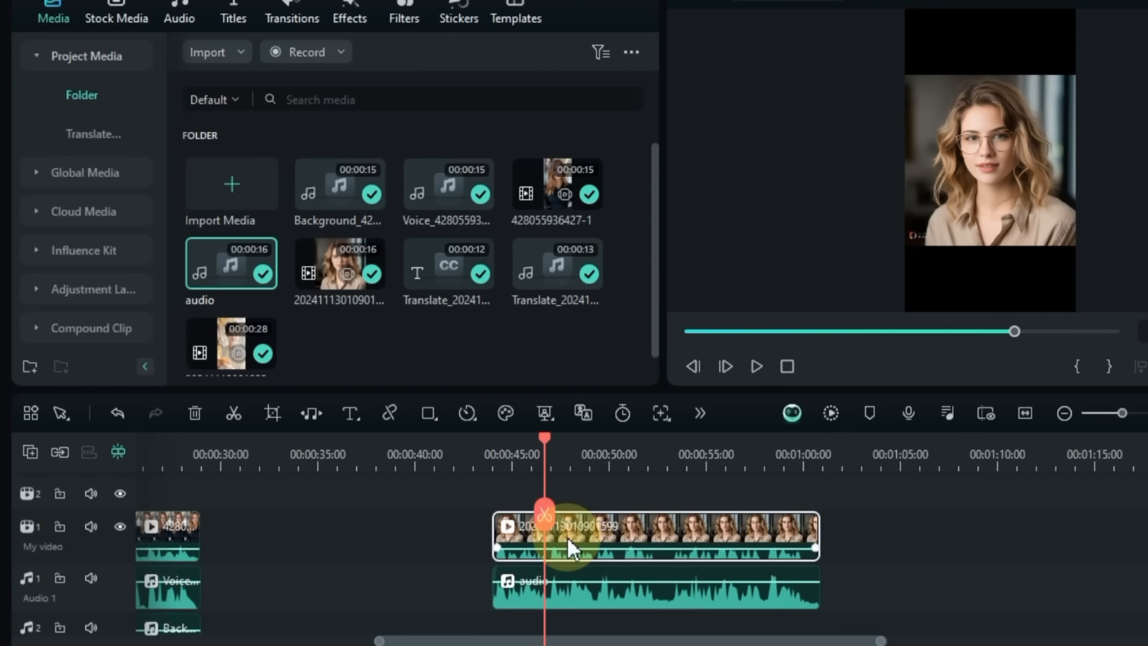
click(91, 527)
key(space)
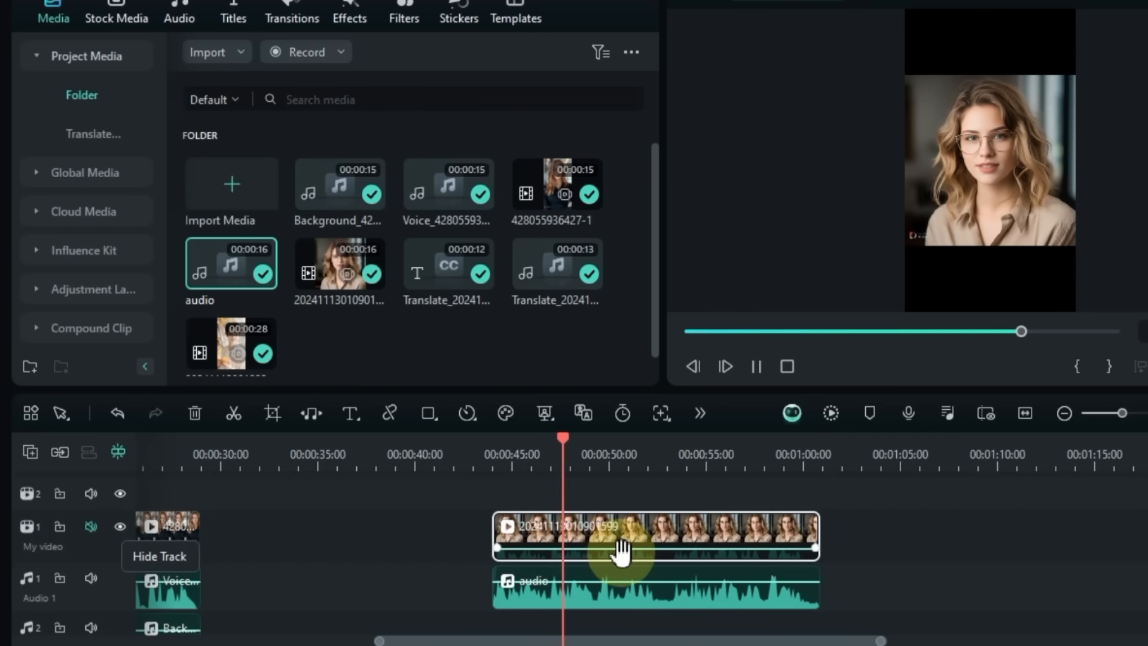
scroll(622, 551, down, 1)
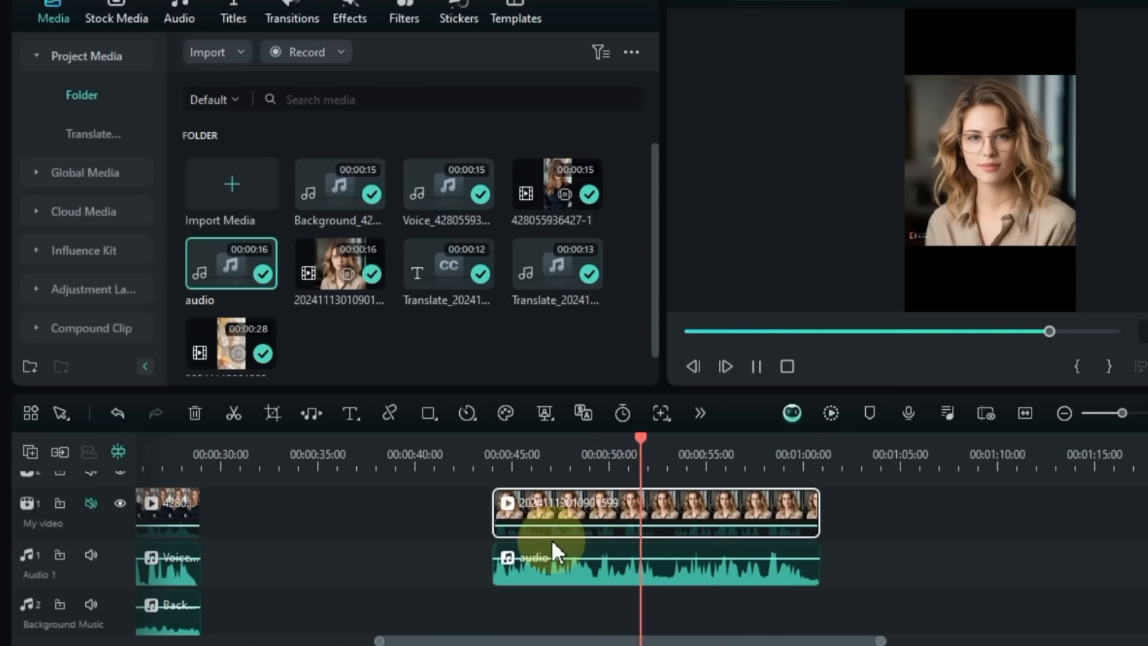
key(space)
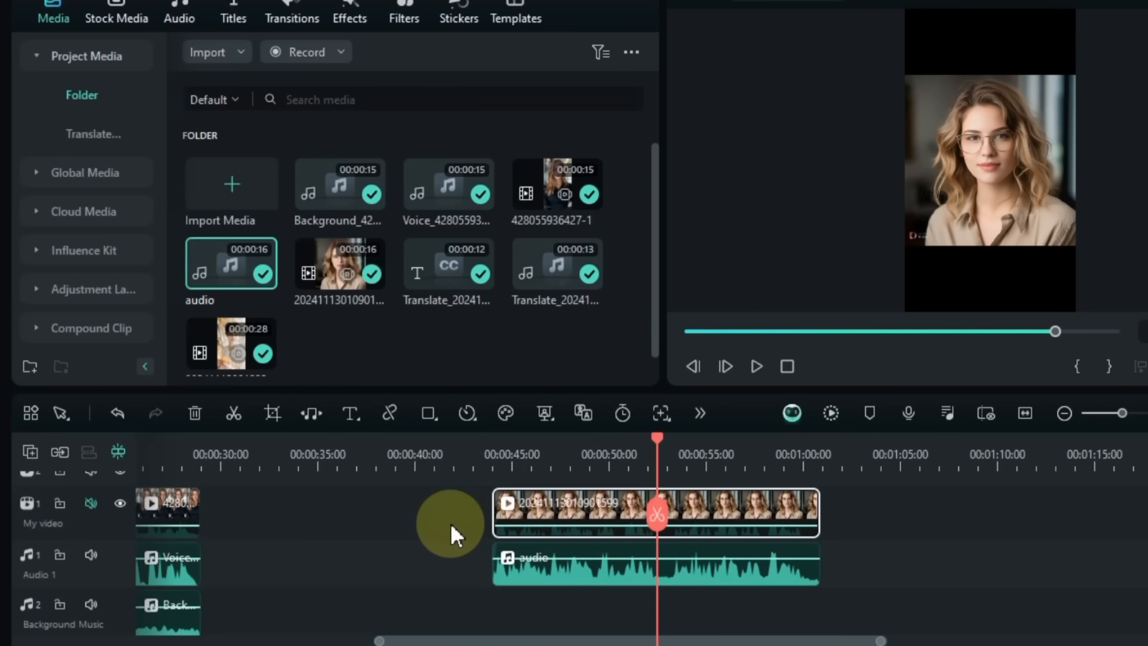
Step: Unmute the main video track, disable the audio clip and play back the video's original sound
click(90, 504)
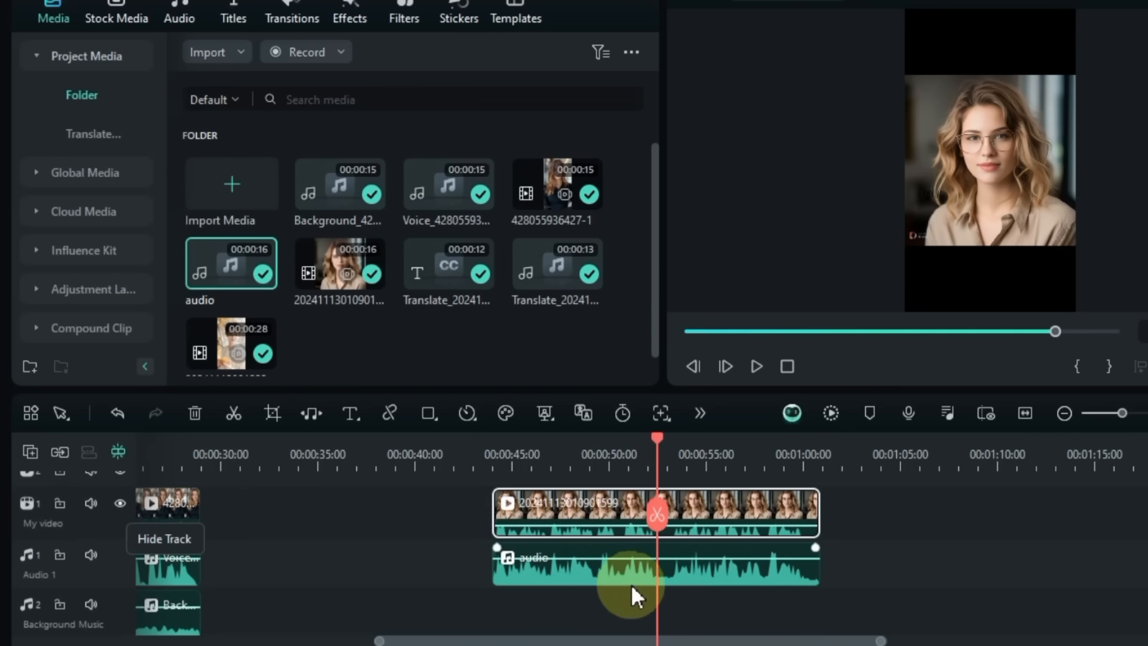
click(616, 570)
key(e)
key(space)
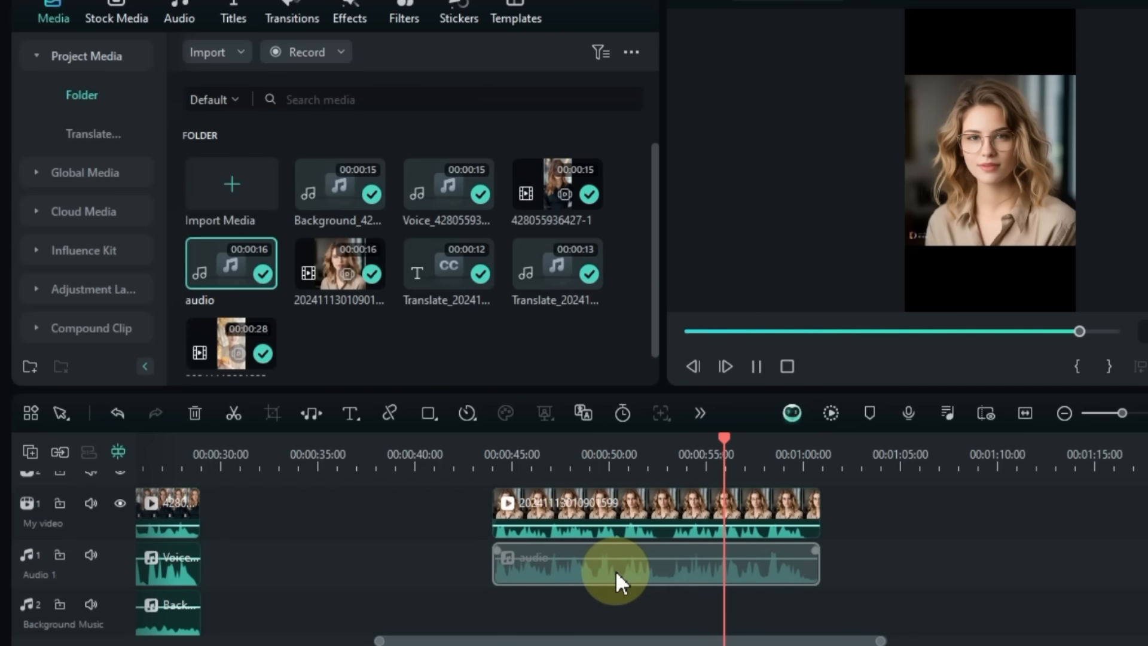
Step: Mute the main video track, select the external audio clip and resume playback
click(640, 507)
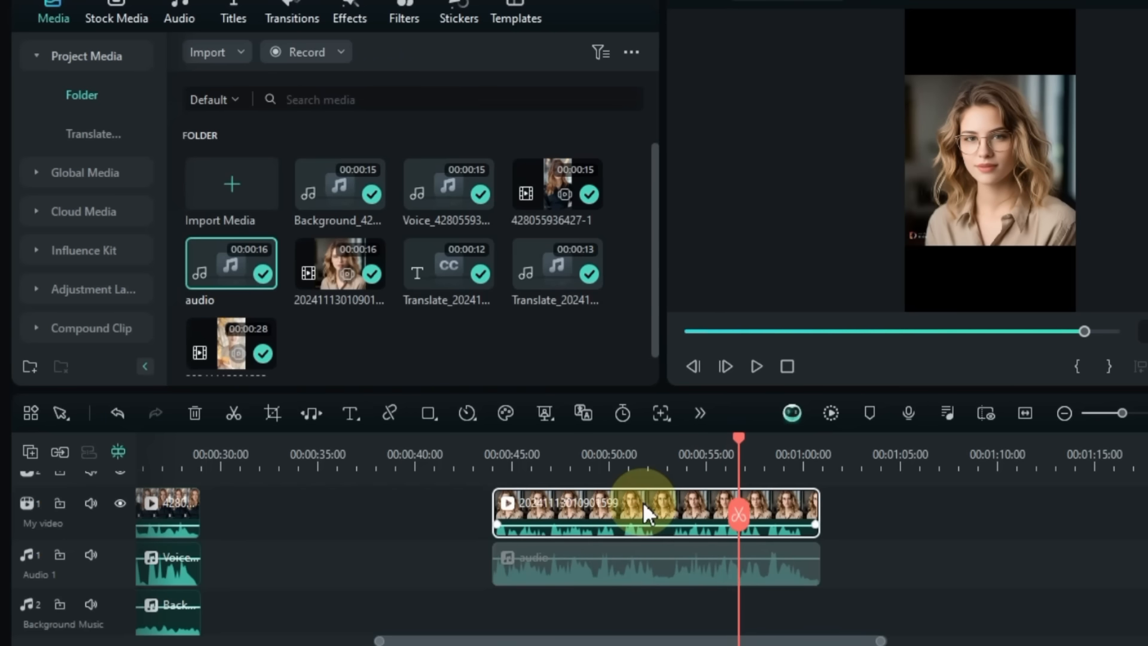
click(92, 504)
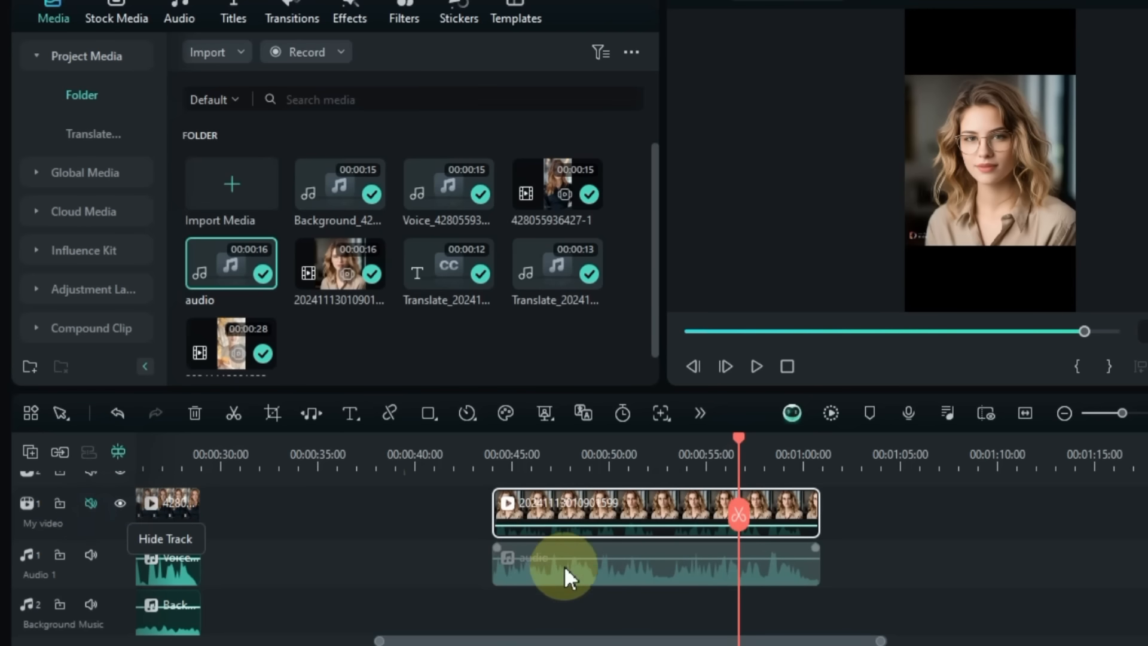
click(612, 574)
key(space)
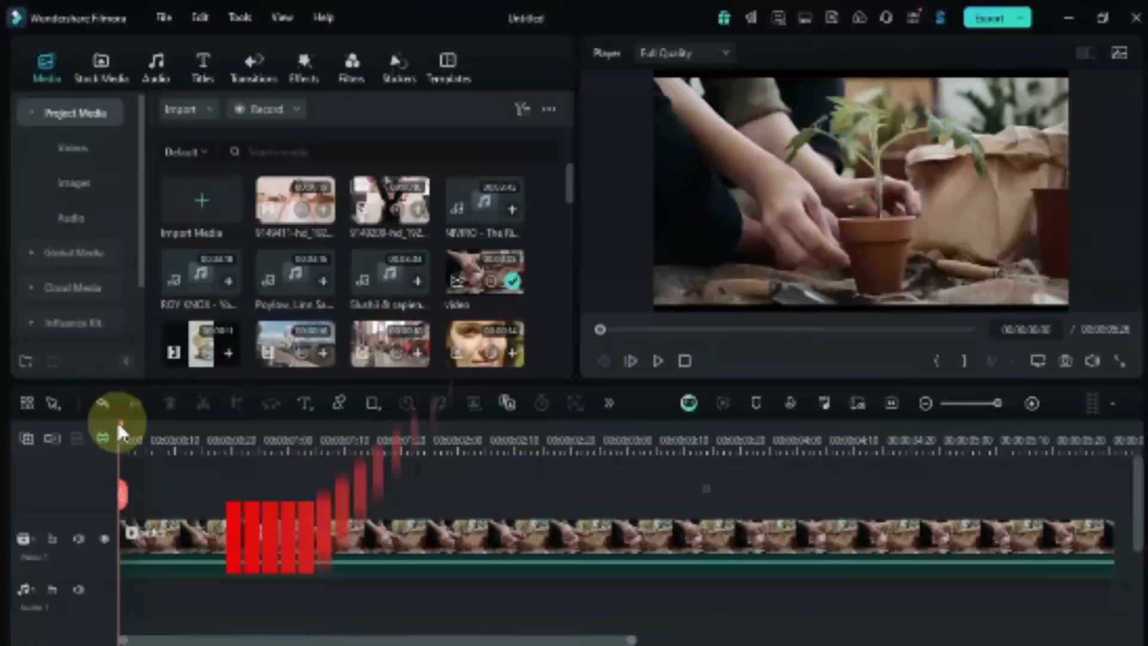
Step: Scrub through the plant-potting video clip on the timeline and play it back
drag(121, 425, 244, 432)
drag(366, 437, 718, 445)
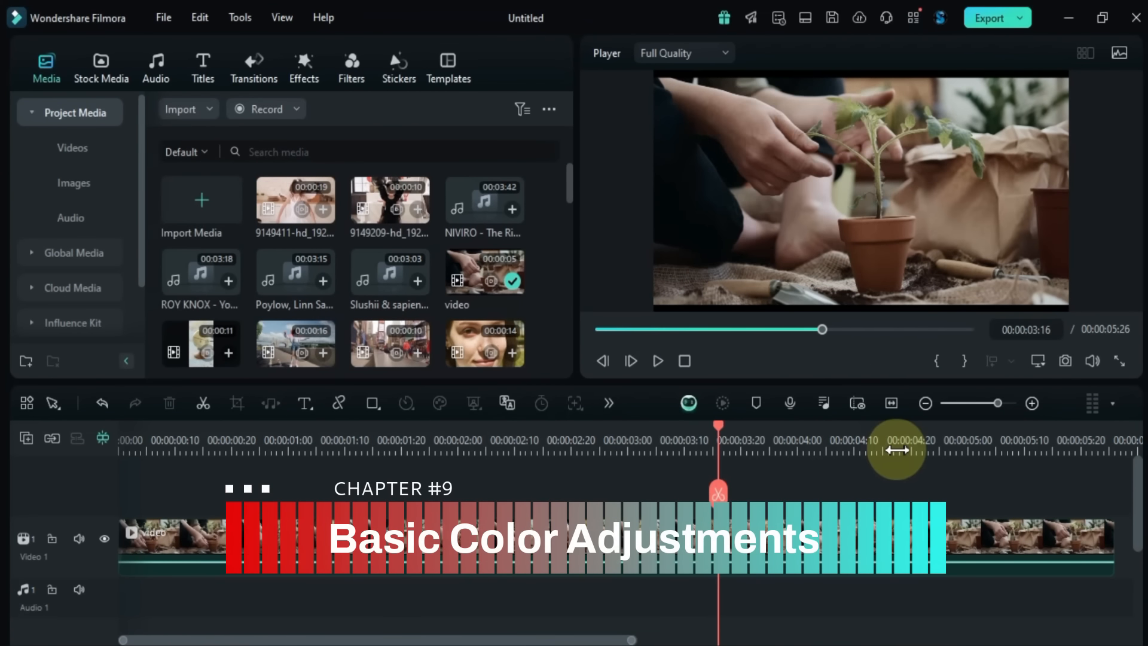
key(space)
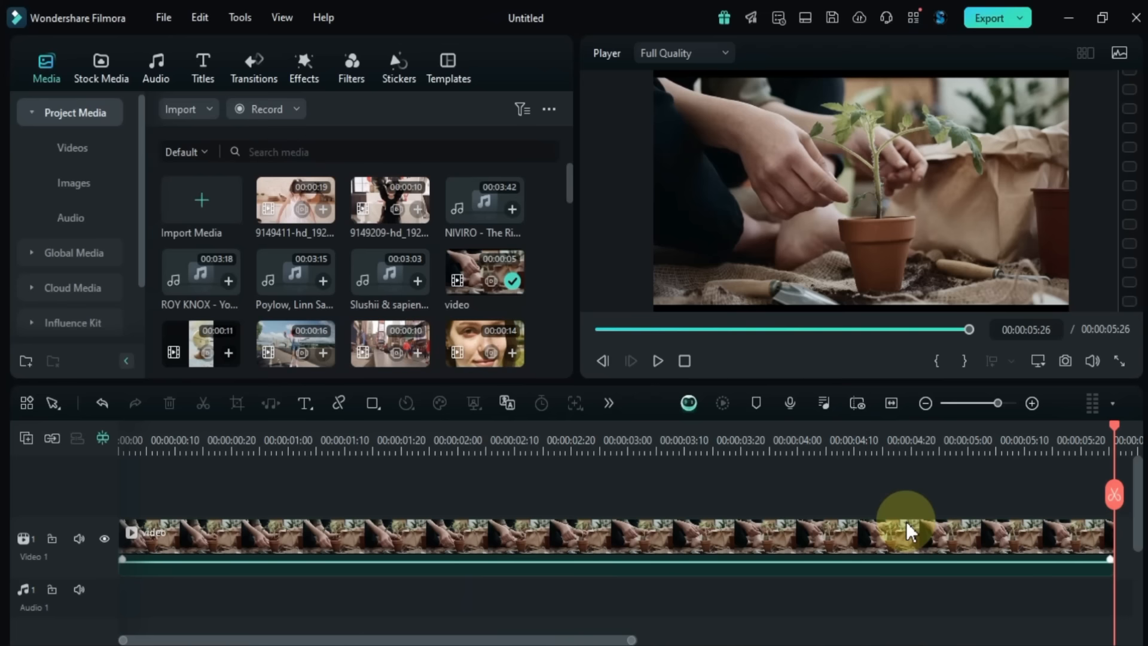
key(space)
key(space)
Step: Open the plant-potting clip's color settings and apply the SLog 709 Style LUT preset
click(421, 547)
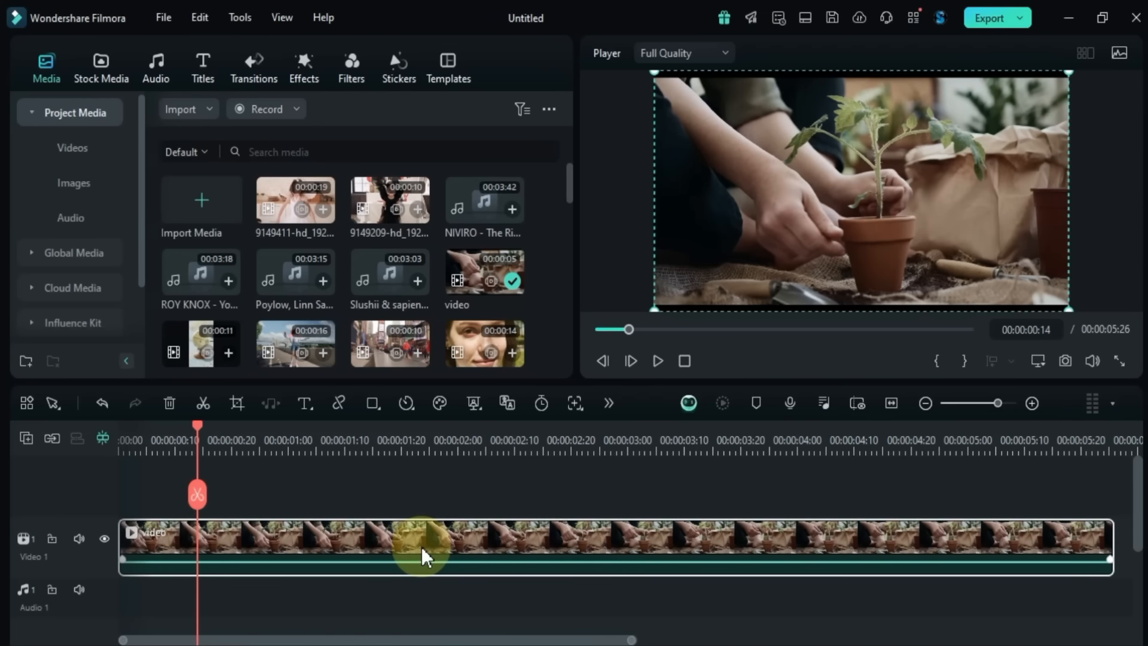
double_click(422, 547)
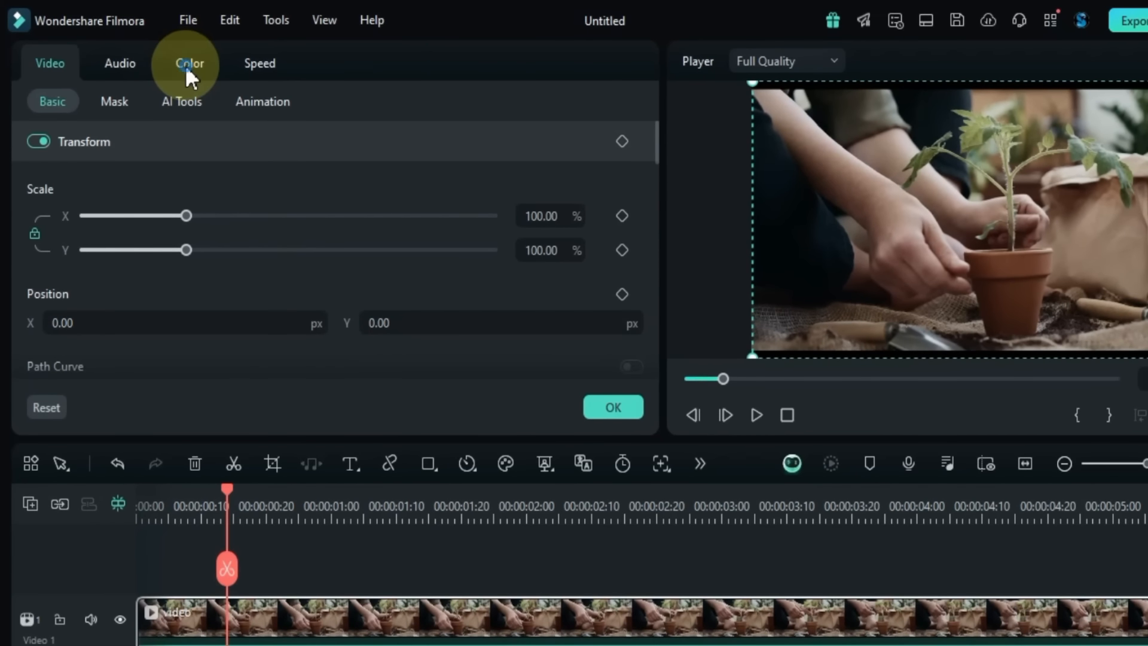
click(188, 65)
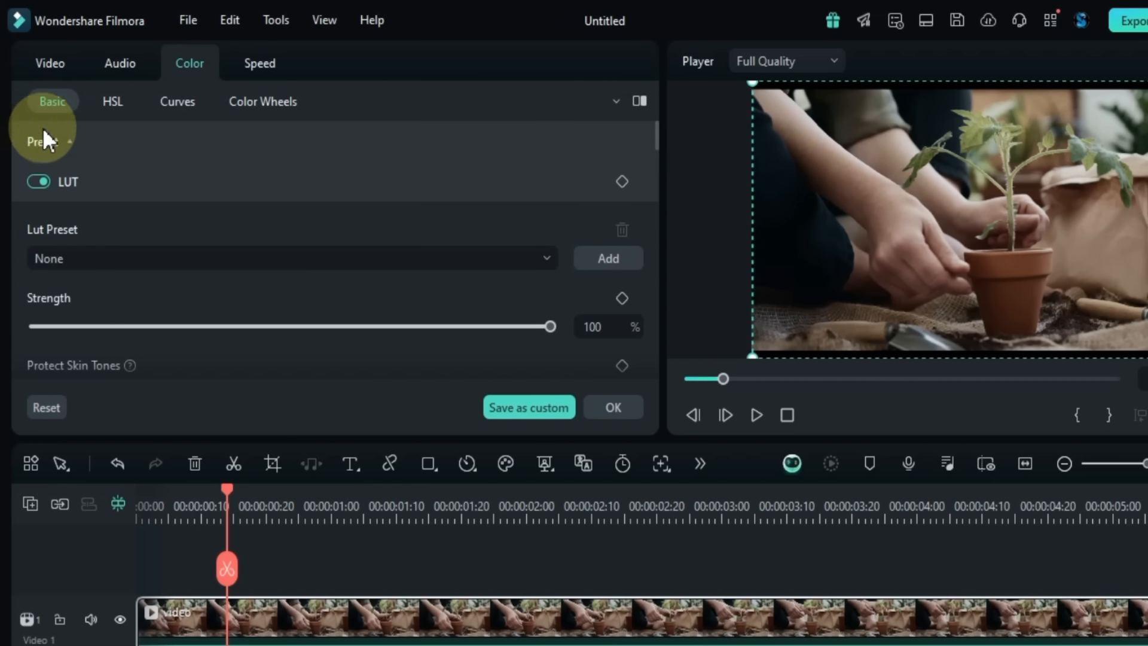
click(44, 183)
click(44, 183)
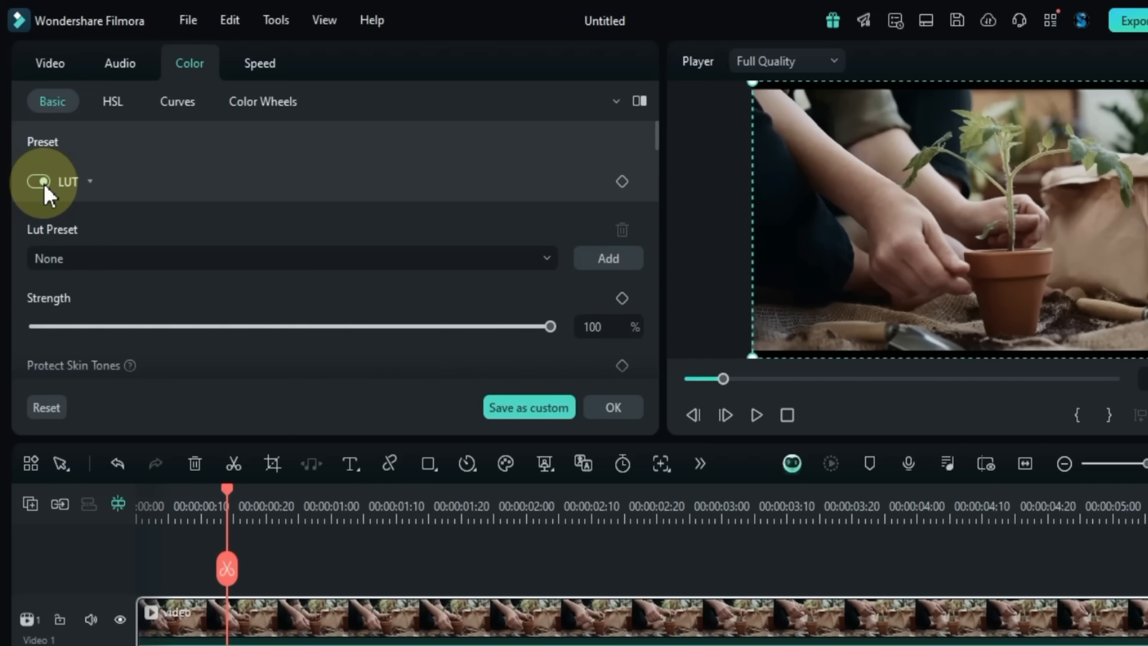
click(256, 259)
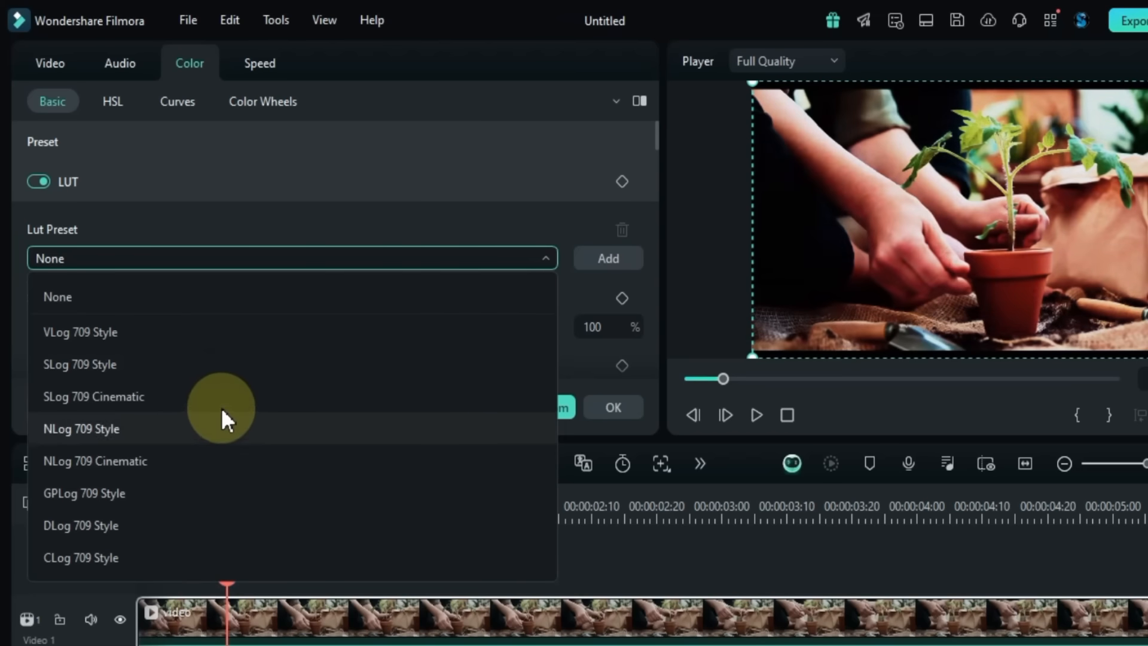
click(220, 366)
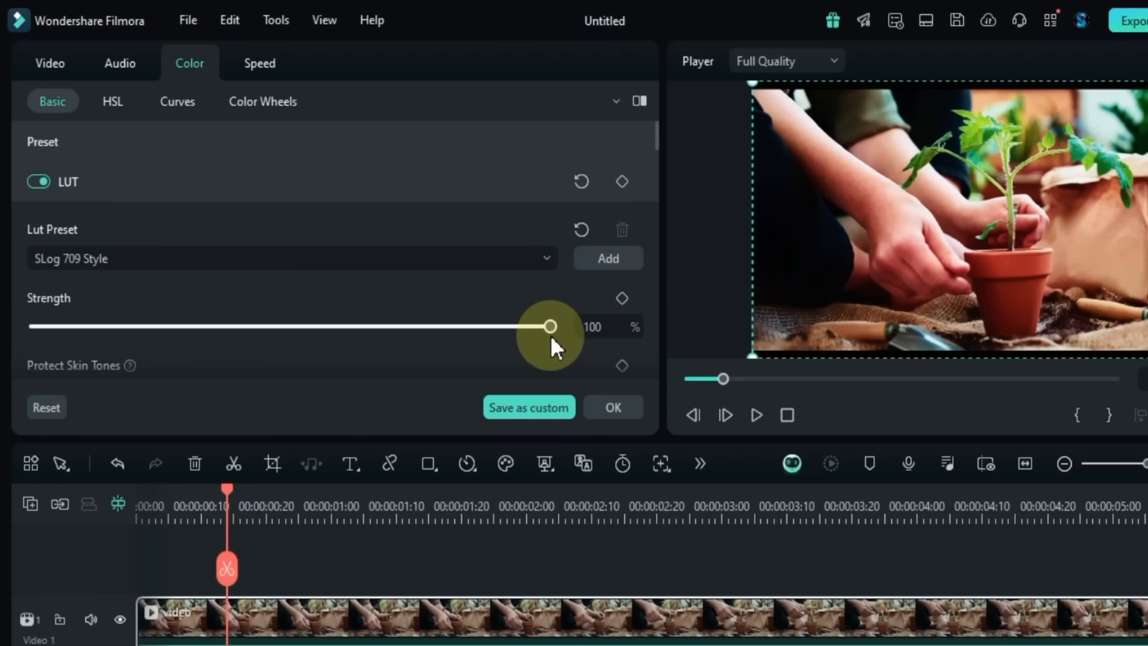
Step: Set the LUT strength to 0% at the start of the clip and add a strength keyframe there
drag(551, 337, 578, 308)
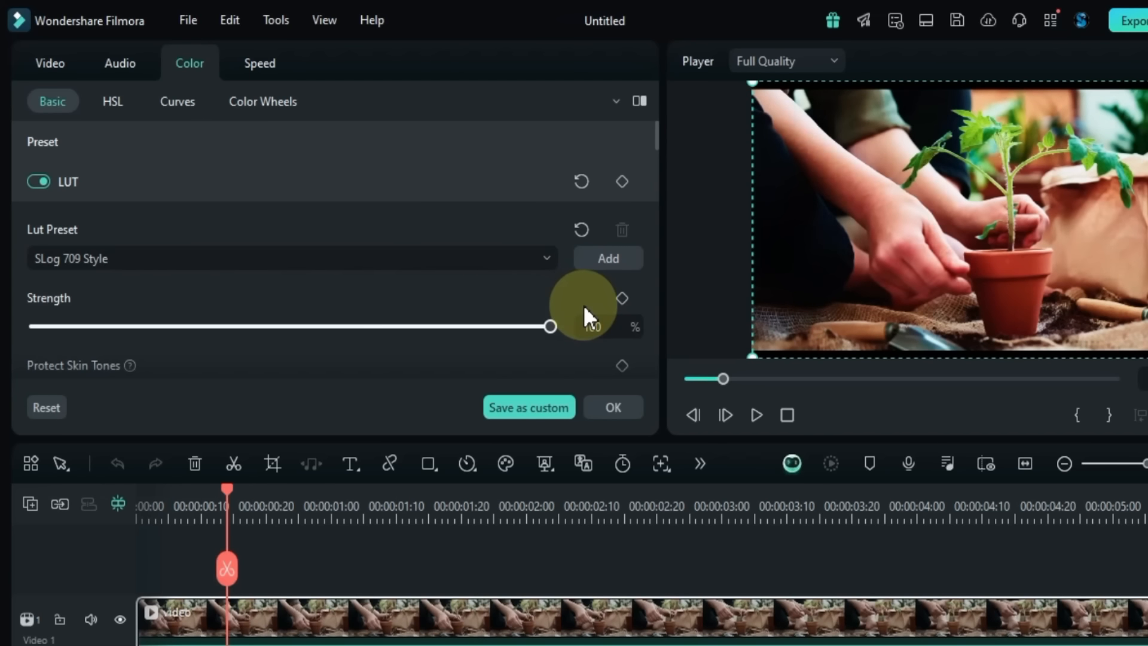
drag(229, 494, 120, 505)
drag(508, 330, 9, 317)
click(616, 295)
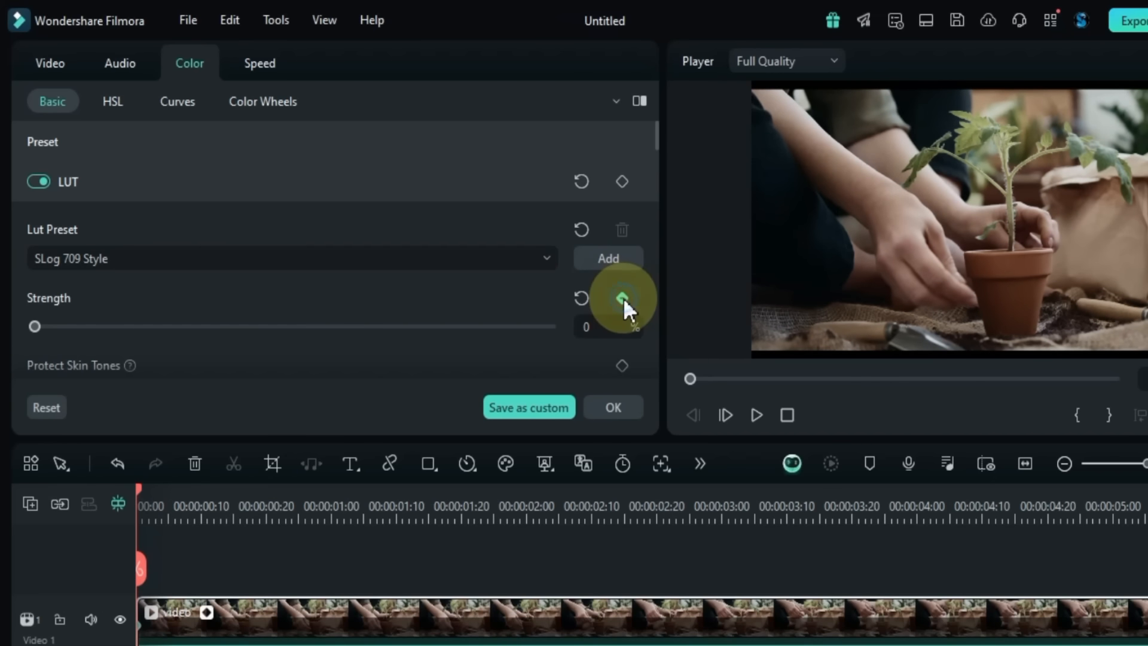
Step: Keyframe the LUT strength at 100% at 00:00:03:11 and play back the transition from the clip's start
drag(141, 491, 793, 502)
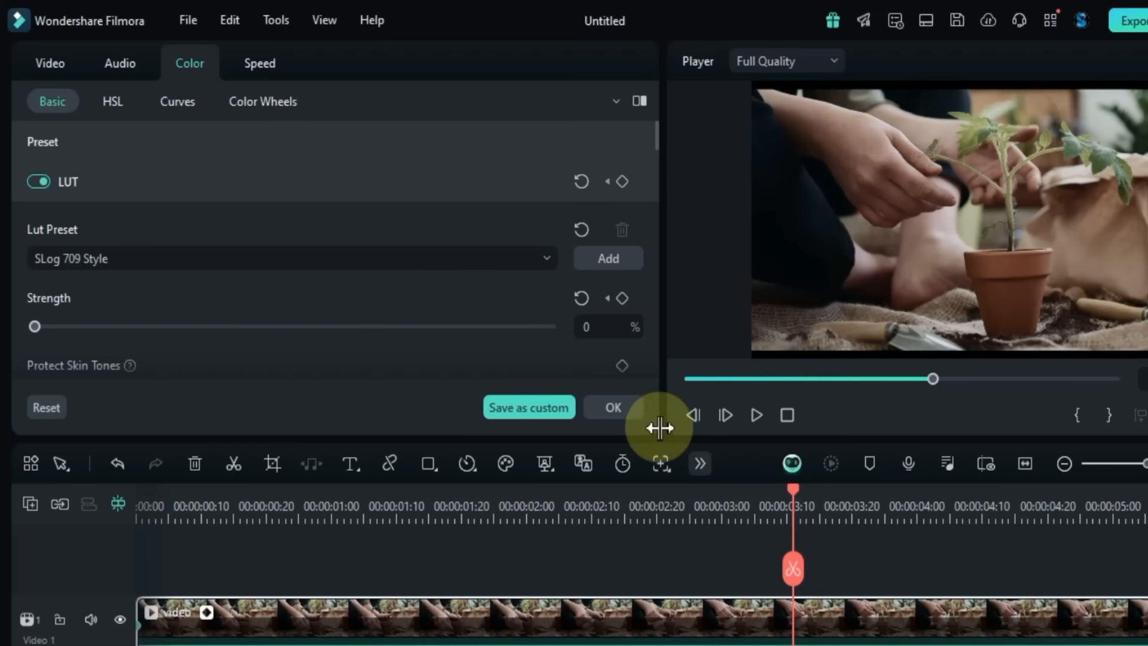
click(623, 299)
drag(38, 324, 576, 325)
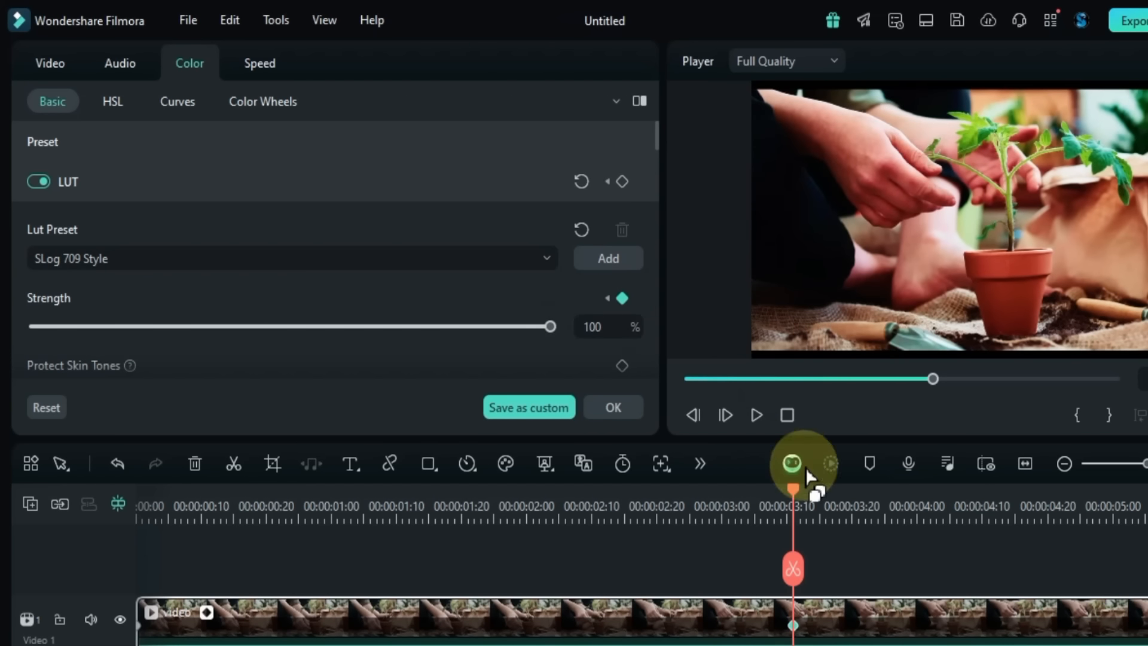
drag(793, 489, 138, 484)
key(space)
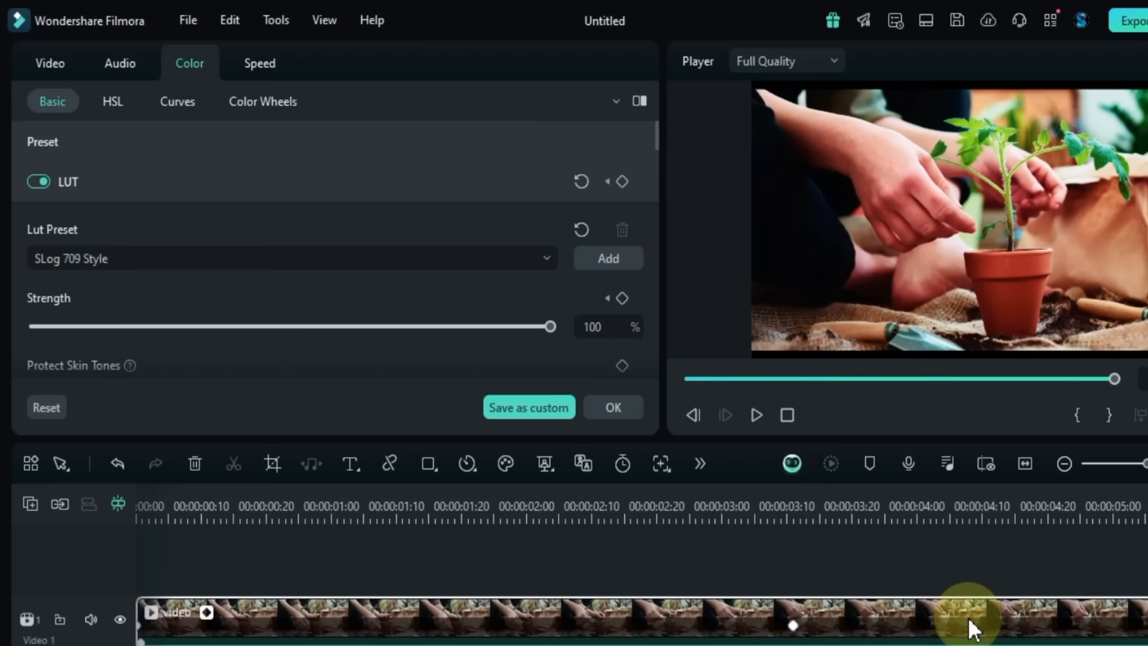
Step: Turn off the LUT, enable AI Color Palette and delete both strength keyframes from the clip
click(34, 182)
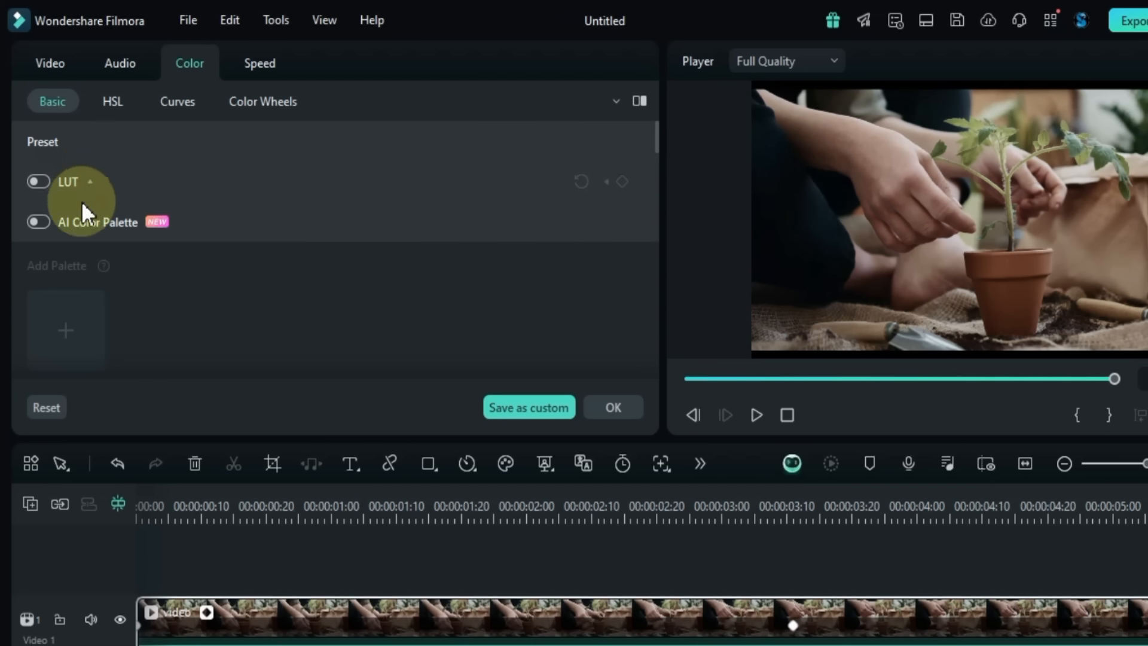
click(45, 224)
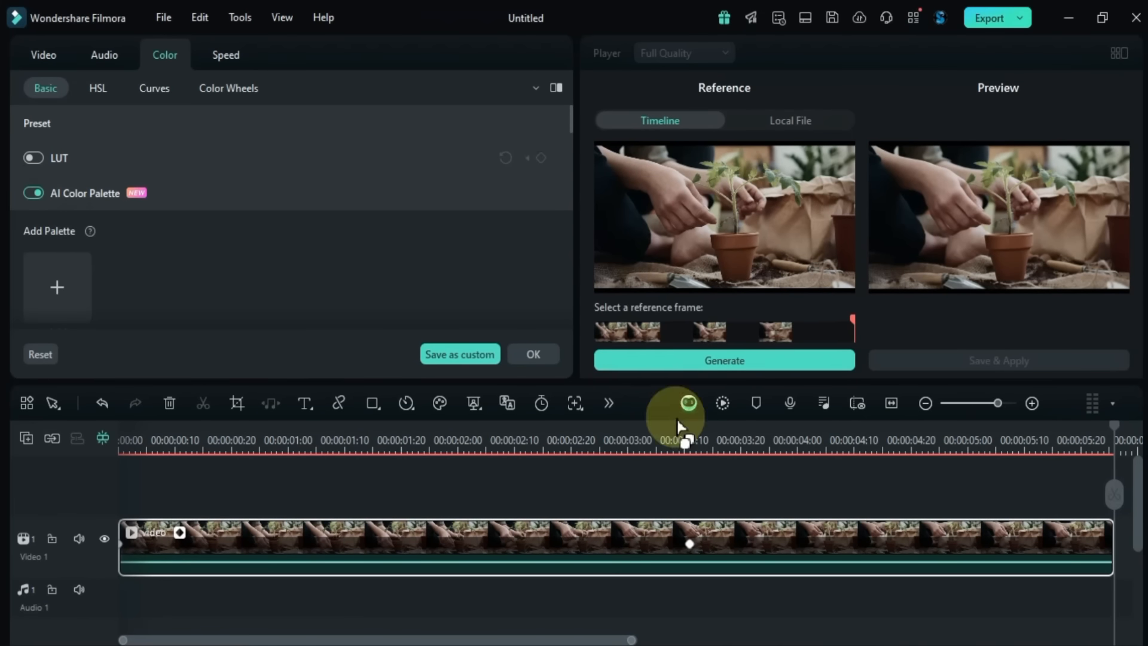
click(691, 549)
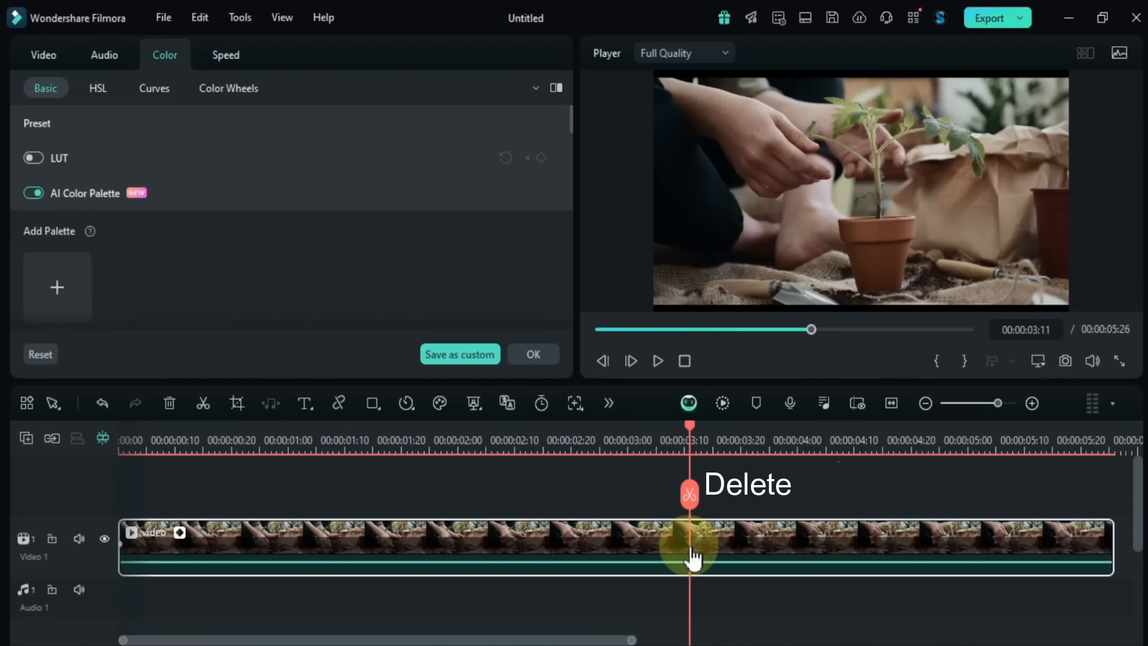
click(119, 548)
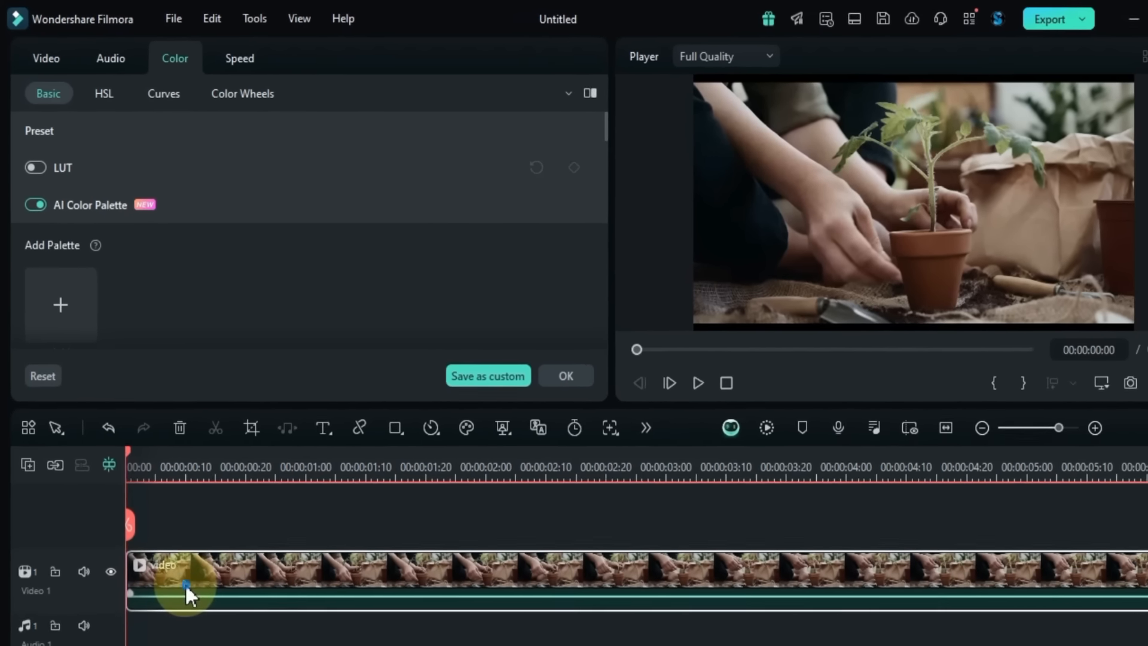
Step: Open the AI palette's reference selection and preview another frame of the plant-potting video as the reference
click(74, 286)
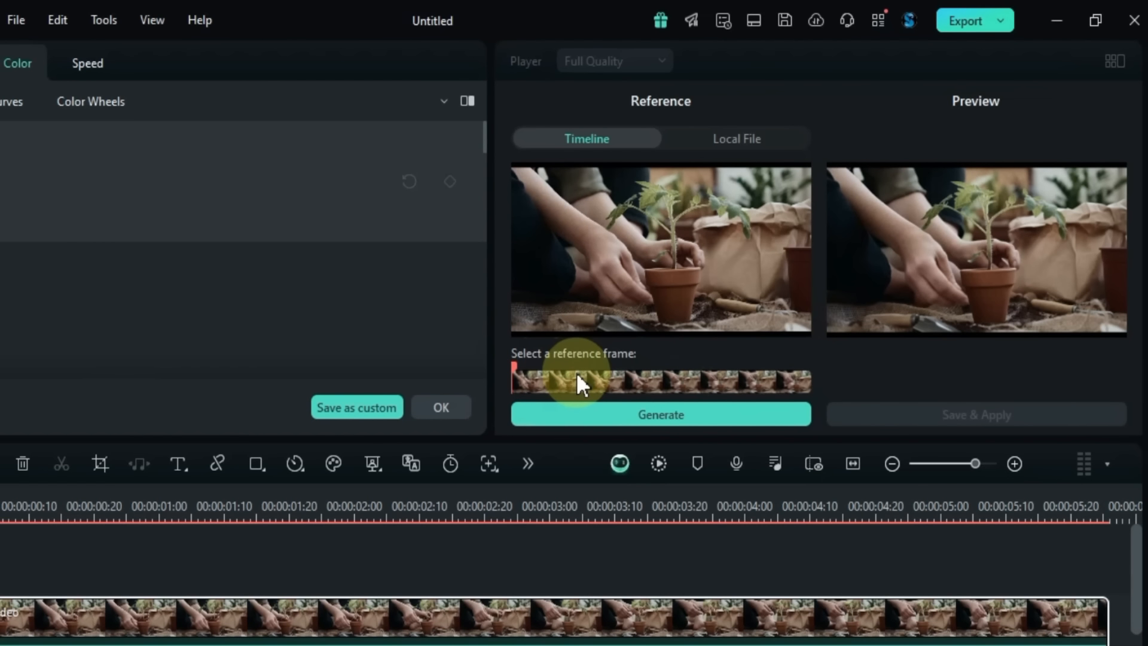
click(606, 379)
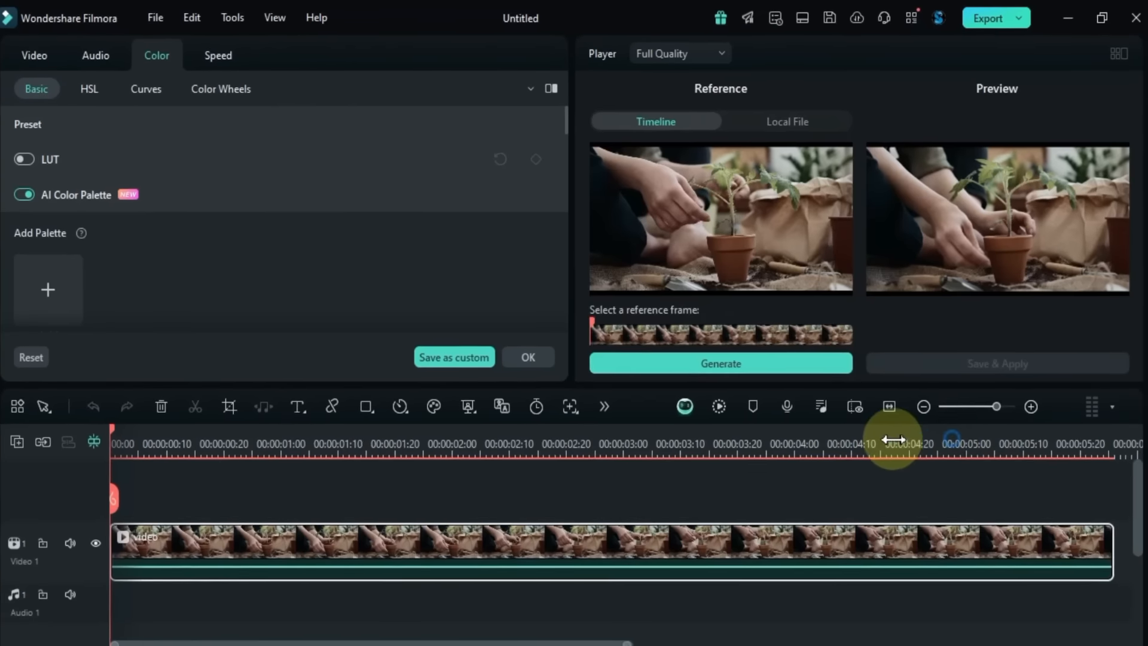
drag(893, 439, 765, 444)
click(548, 514)
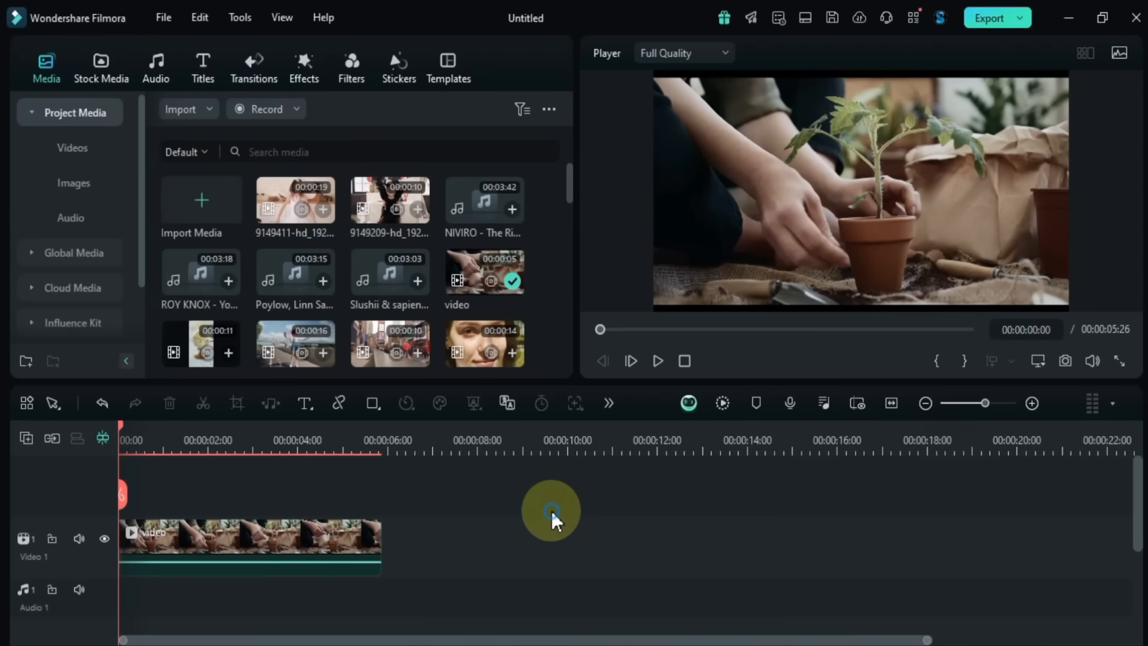
Step: Place the landscape image 567498679 from the project images directly after the video clip on the timeline
click(74, 183)
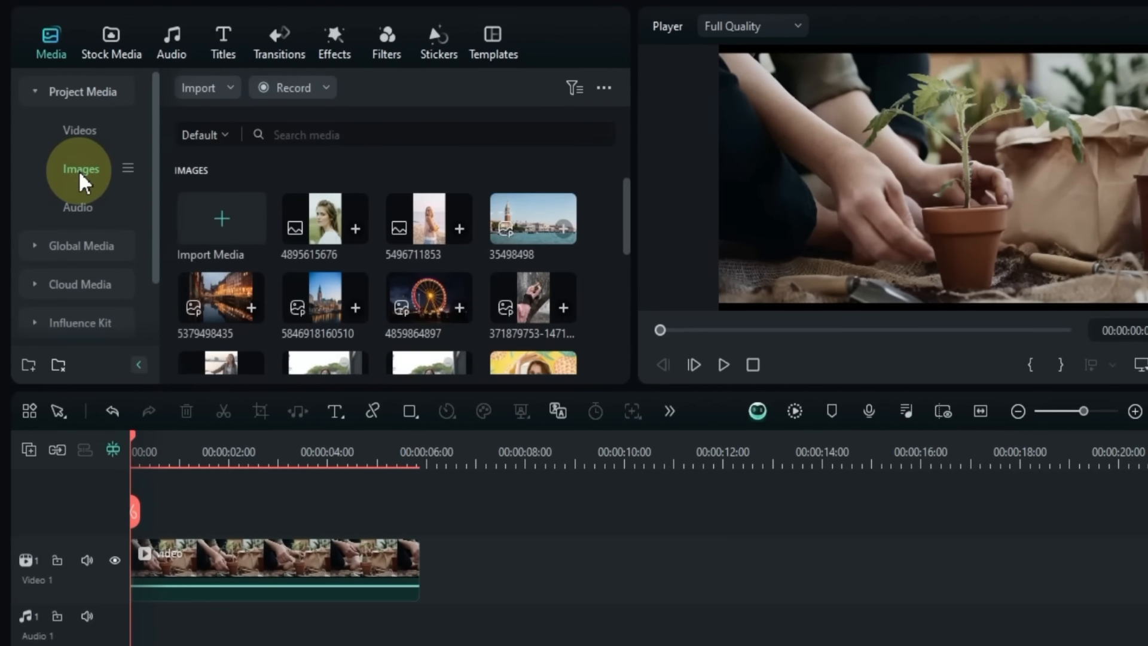
scroll(450, 317, down, 5)
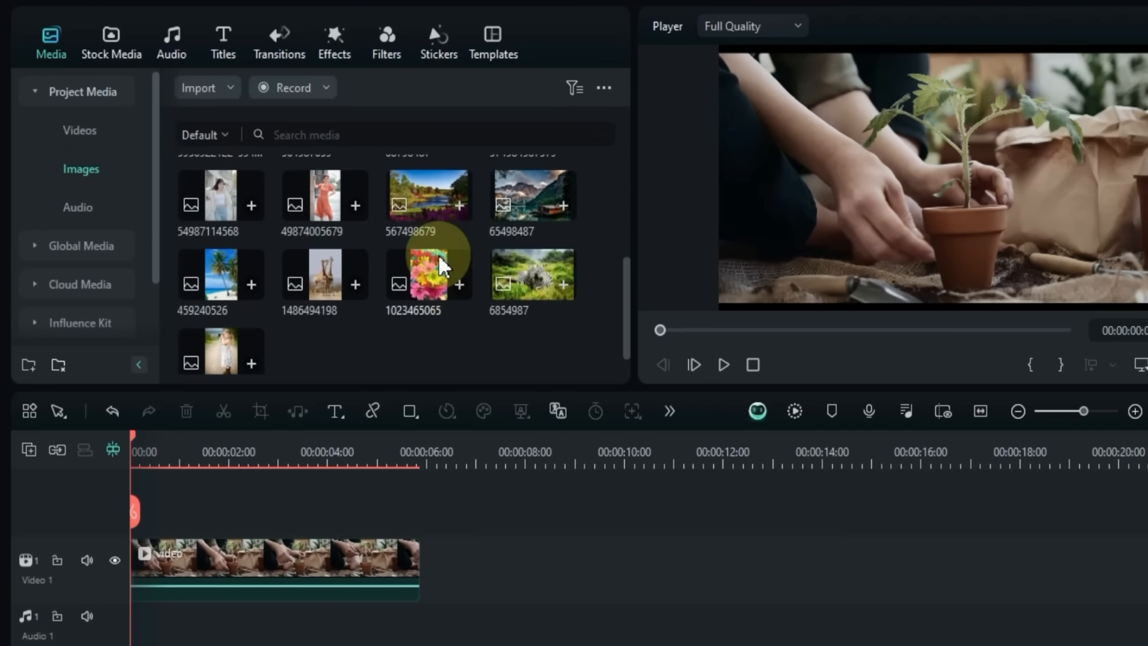
click(426, 215)
drag(426, 215, 433, 575)
Step: Generate an AI color palette for the video clip using a frame of the landscape image as the reference
double_click(368, 572)
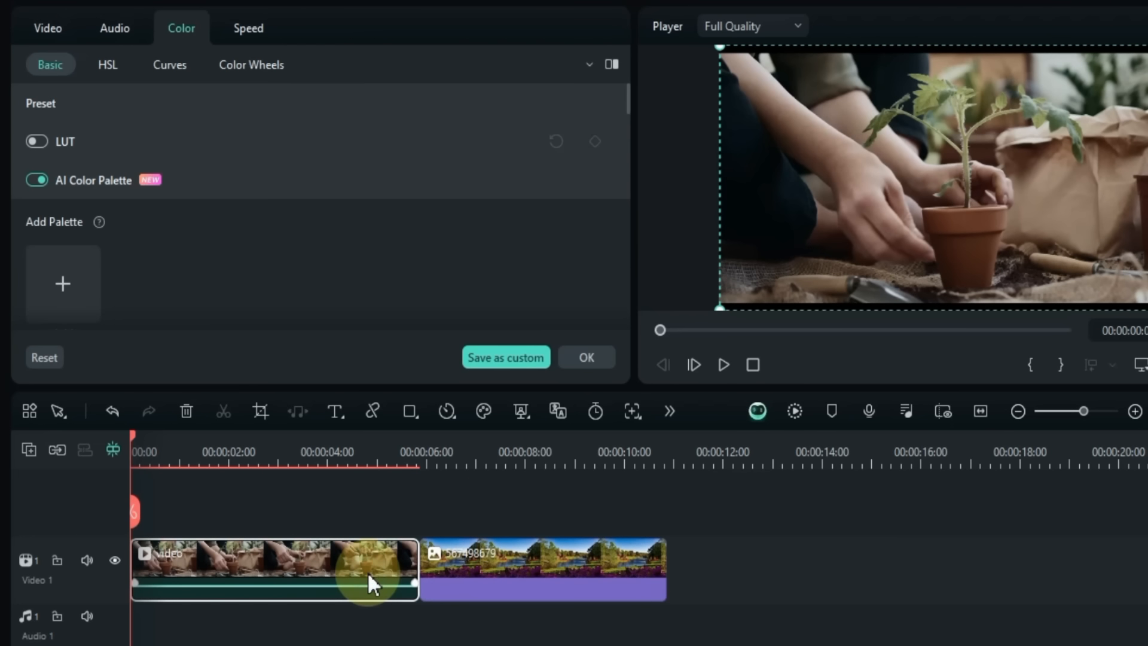
scroll(270, 281, down, 1)
click(64, 227)
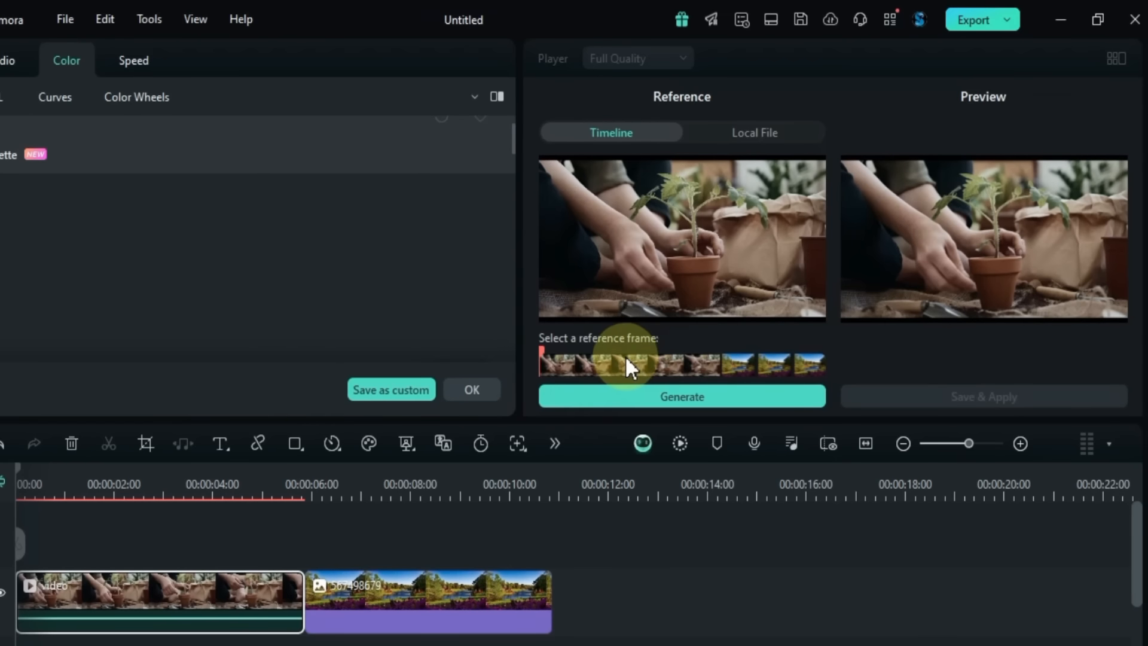
click(626, 361)
click(755, 361)
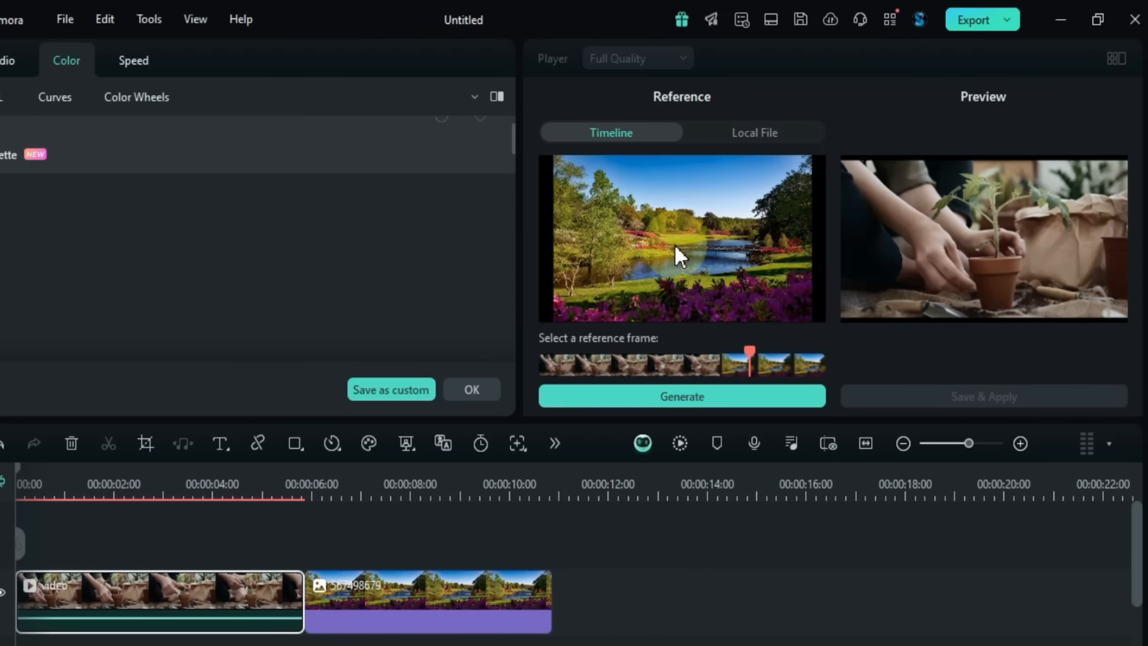
click(731, 397)
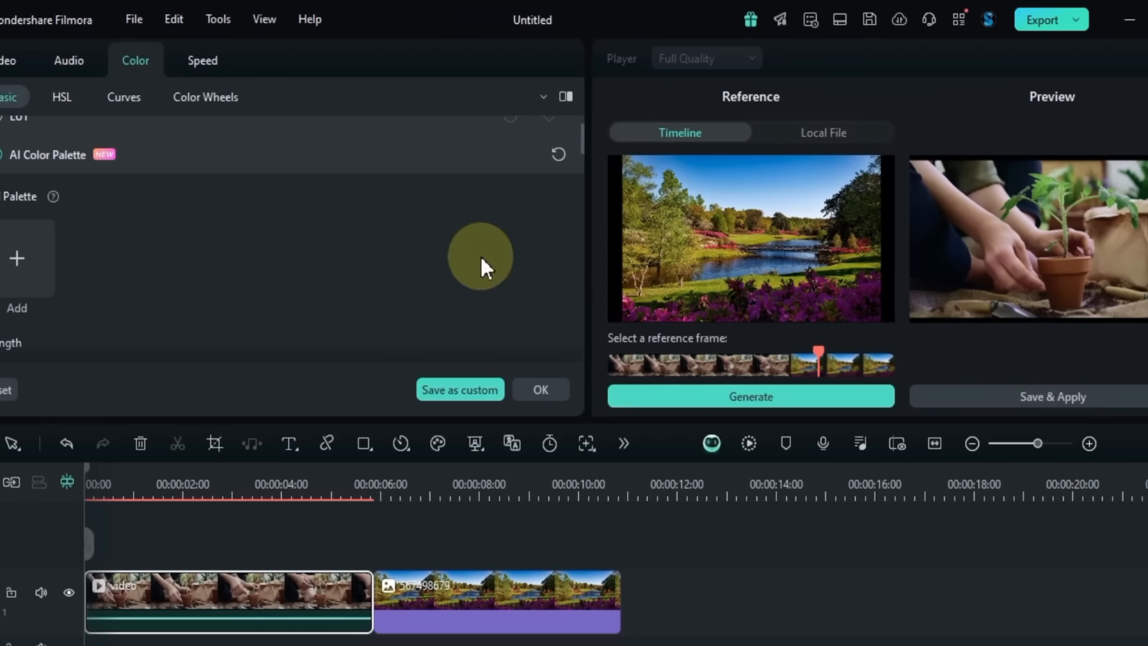
Step: Set the palette strength to 77% and Protect Skin Tones to 34, save and apply the palette, and play back the clip
scroll(396, 238, down, 2)
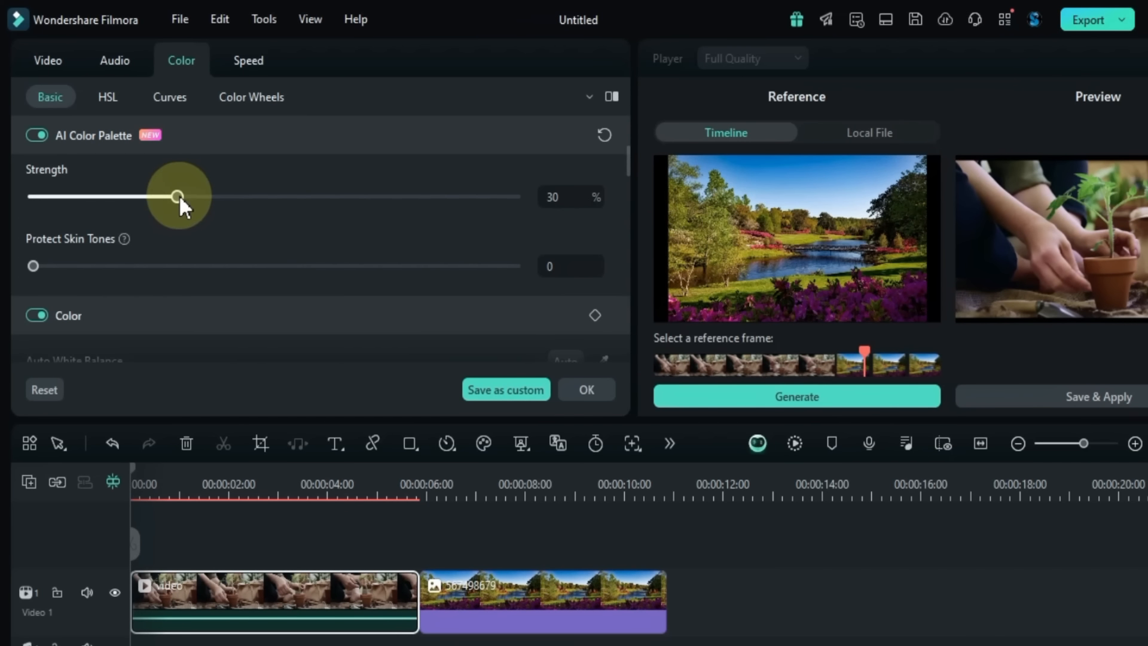
drag(177, 196, 369, 199)
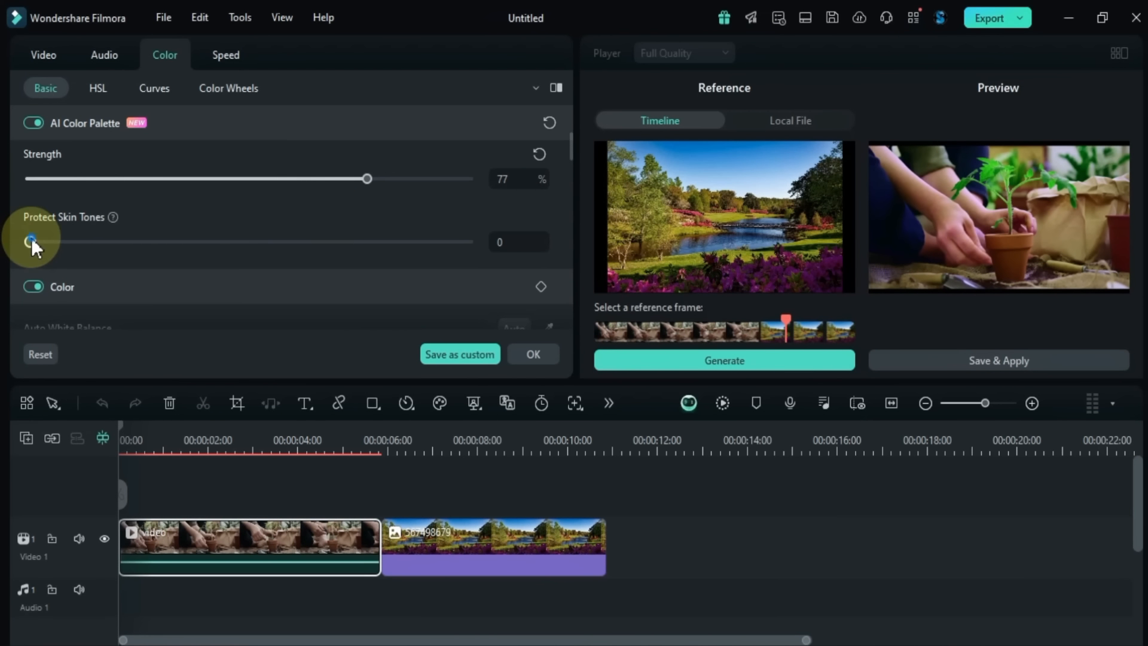
drag(32, 240, 181, 245)
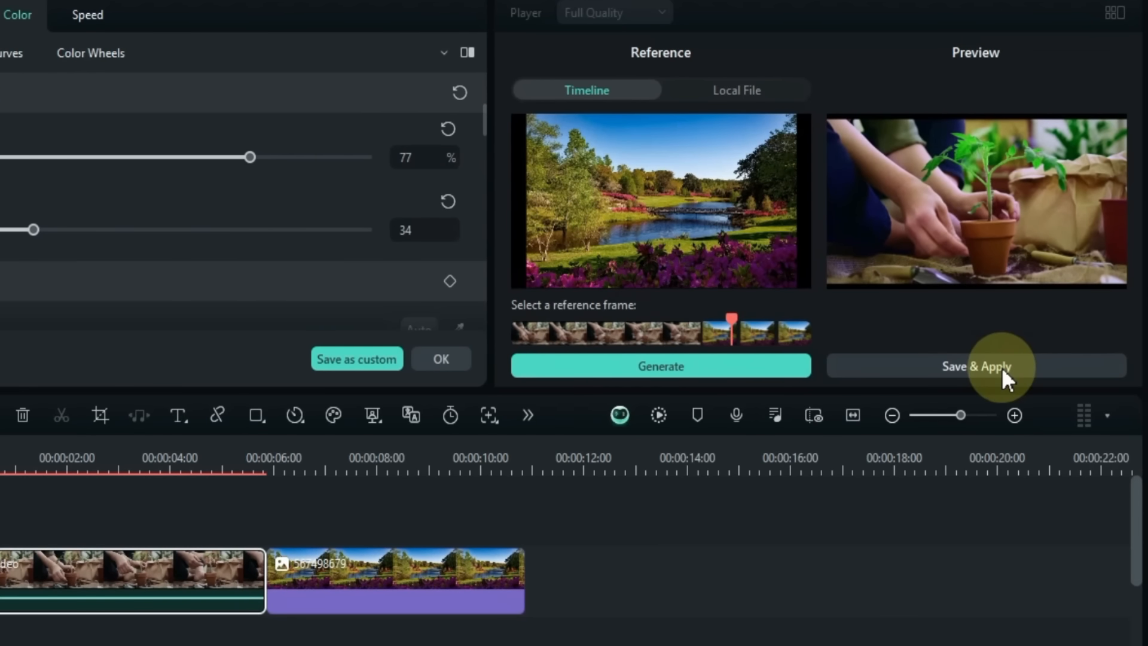
click(1003, 367)
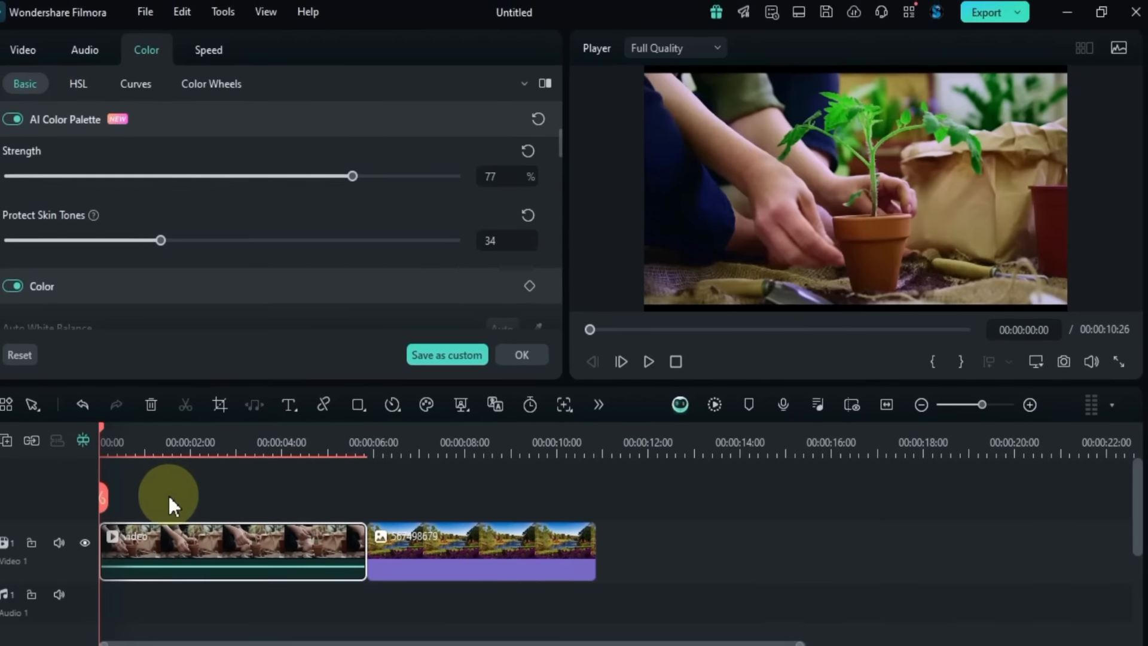
key(space)
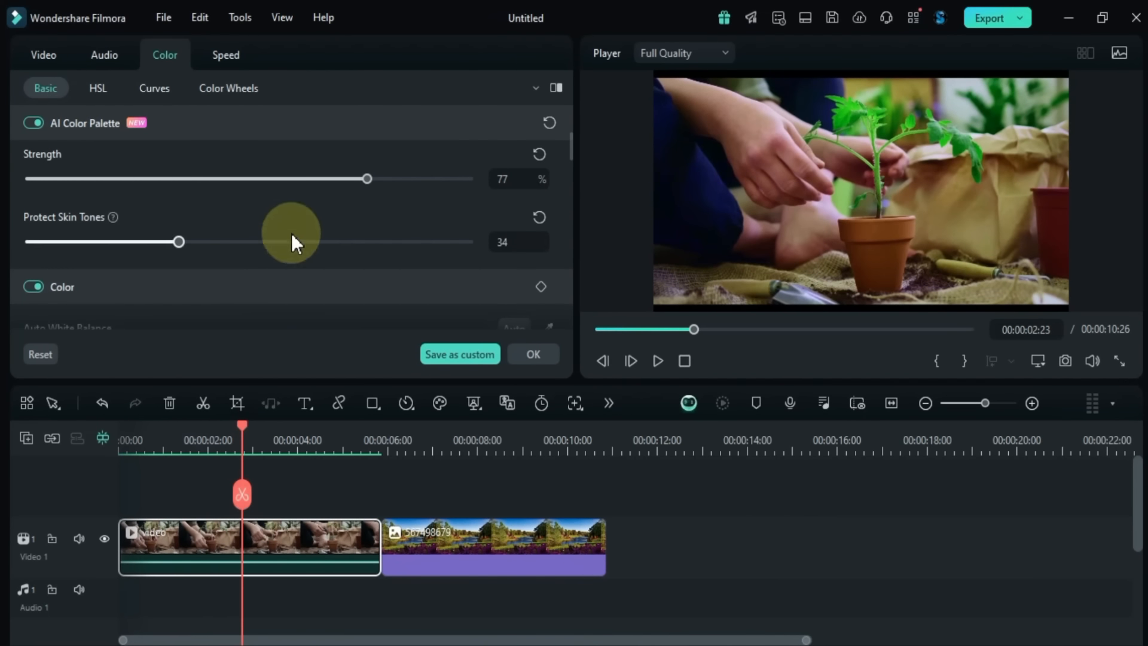
Step: Reduce the AI palette strength to 48% and play back the recolored clip
click(185, 178)
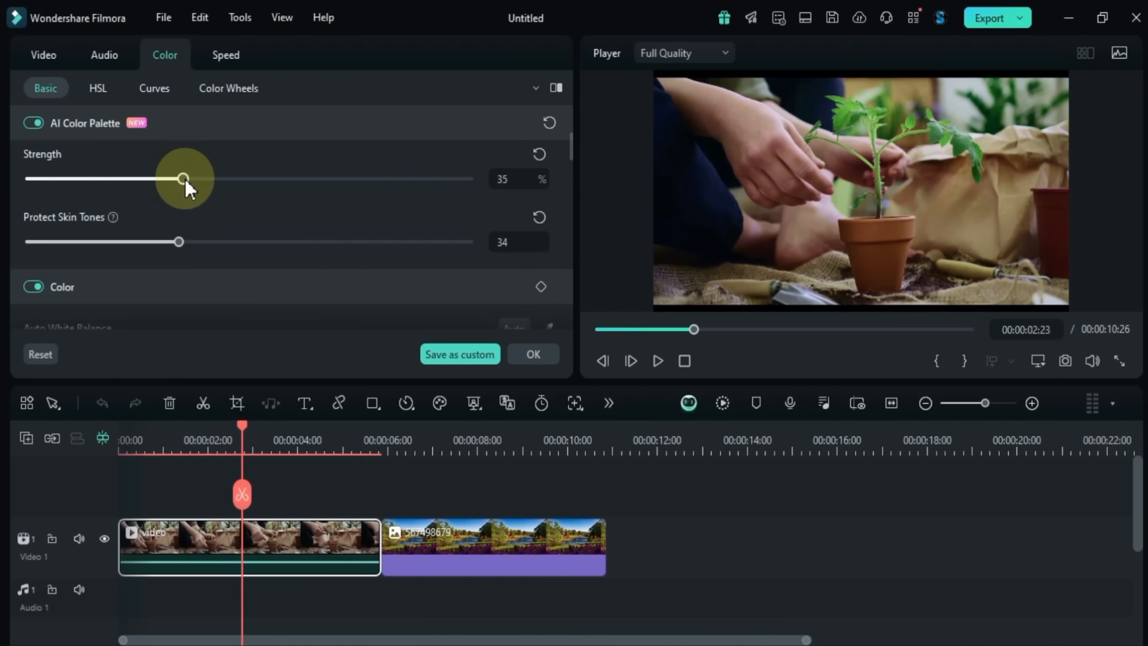
drag(183, 178, 239, 179)
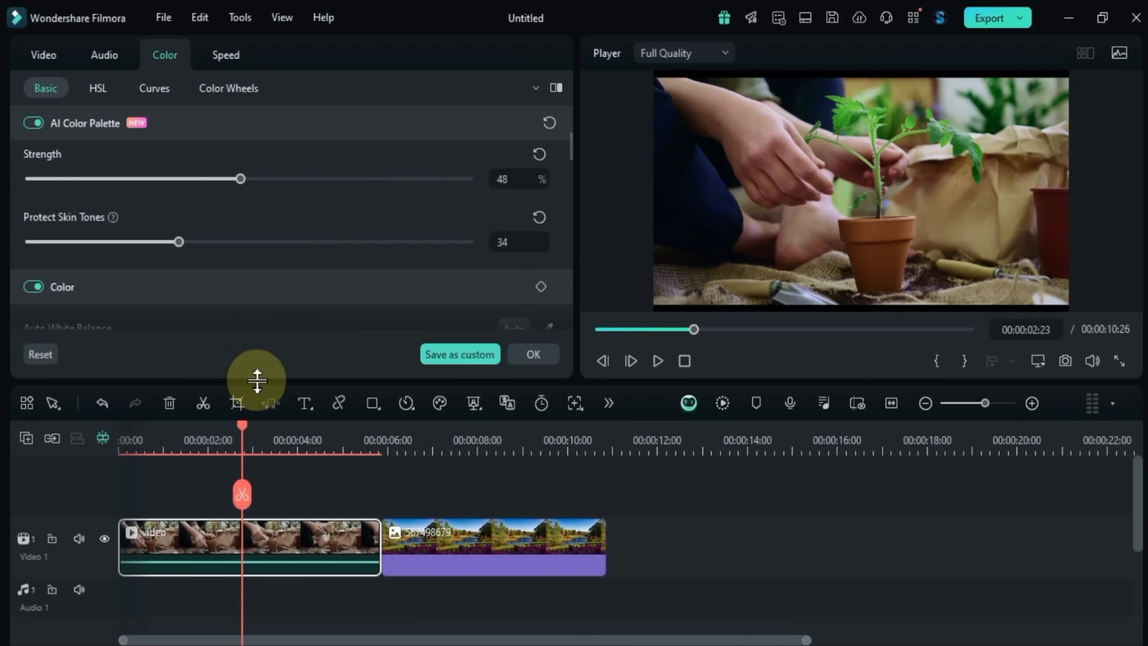
drag(243, 429, 89, 450)
key(space)
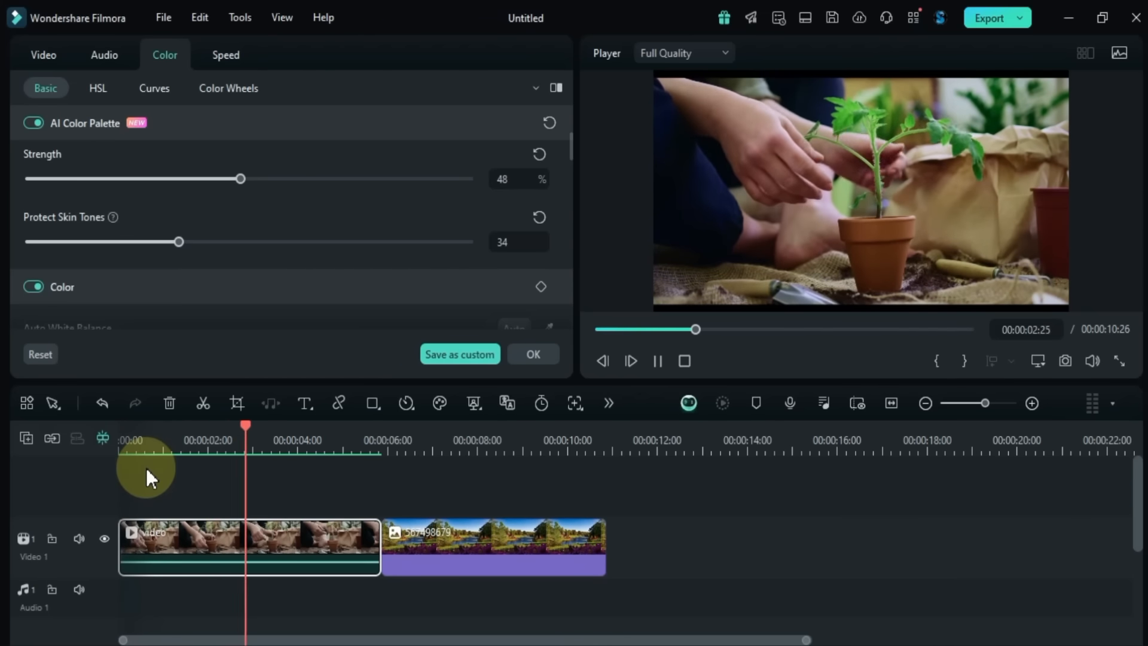
key(space)
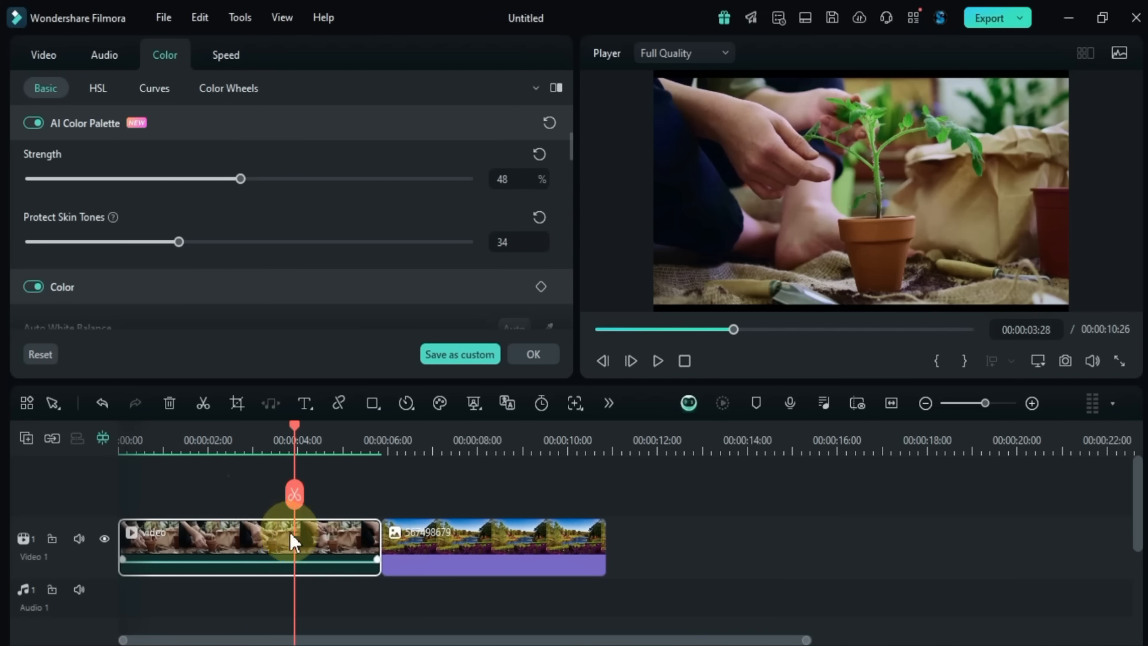
Step: Delete the landscape image from the timeline and reselect the plant-potting clip
click(475, 549)
key(Delete)
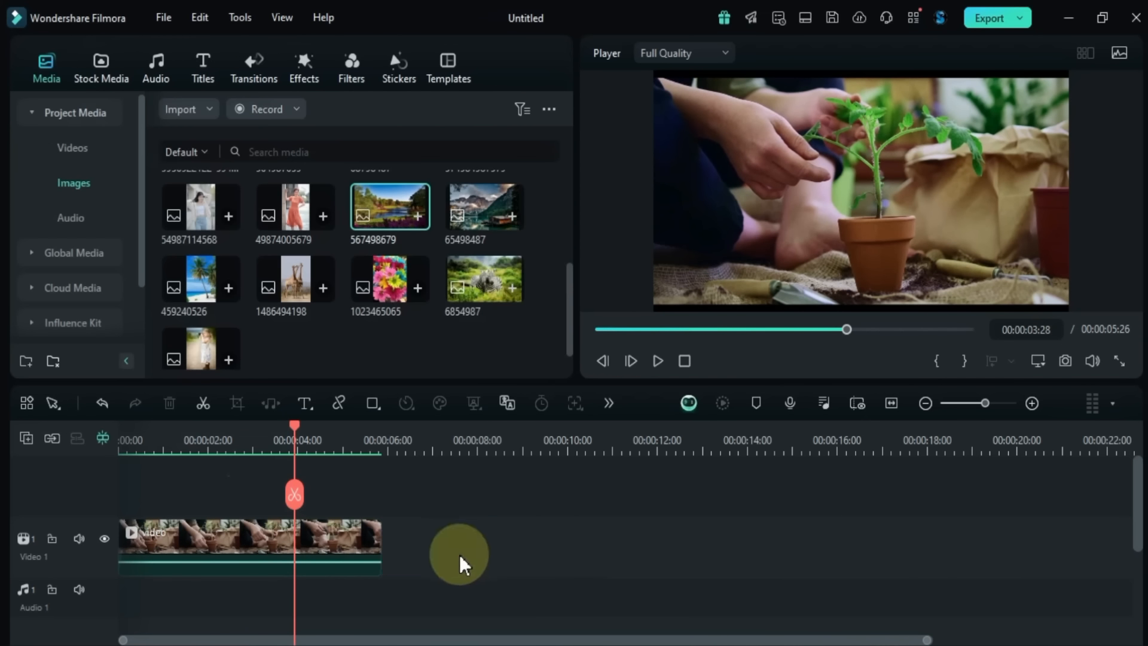
click(318, 555)
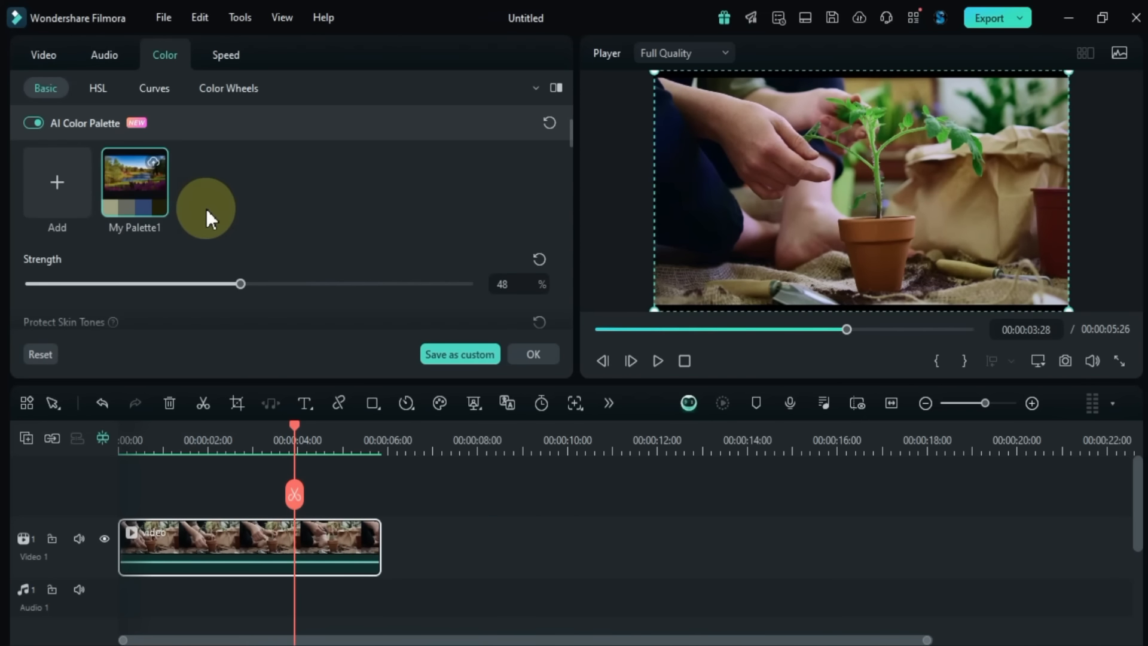
Step: Reset the clip's AI Color Palette and generate a new palette from the local reference image 130939817.jpg
drag(296, 430, 113, 431)
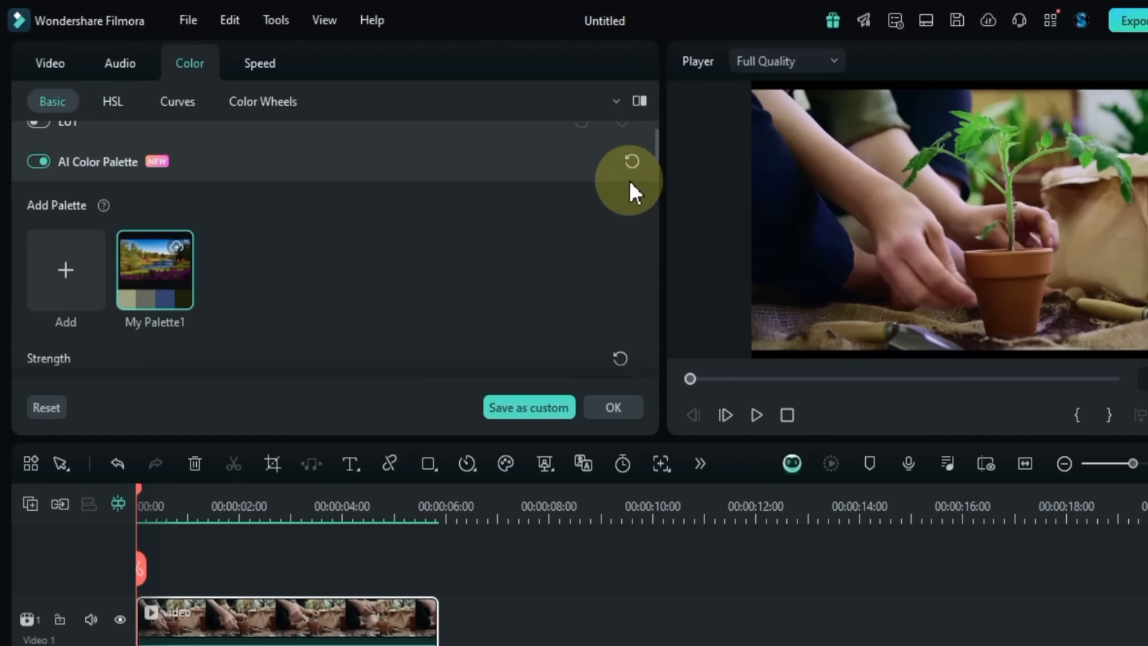
click(636, 168)
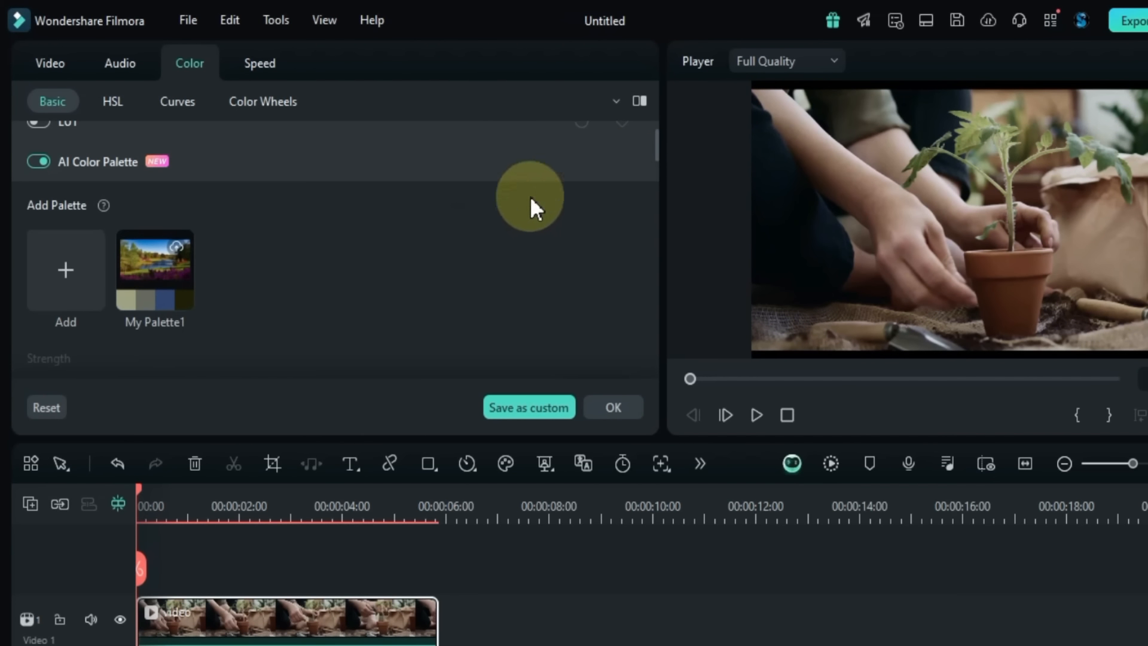
click(54, 289)
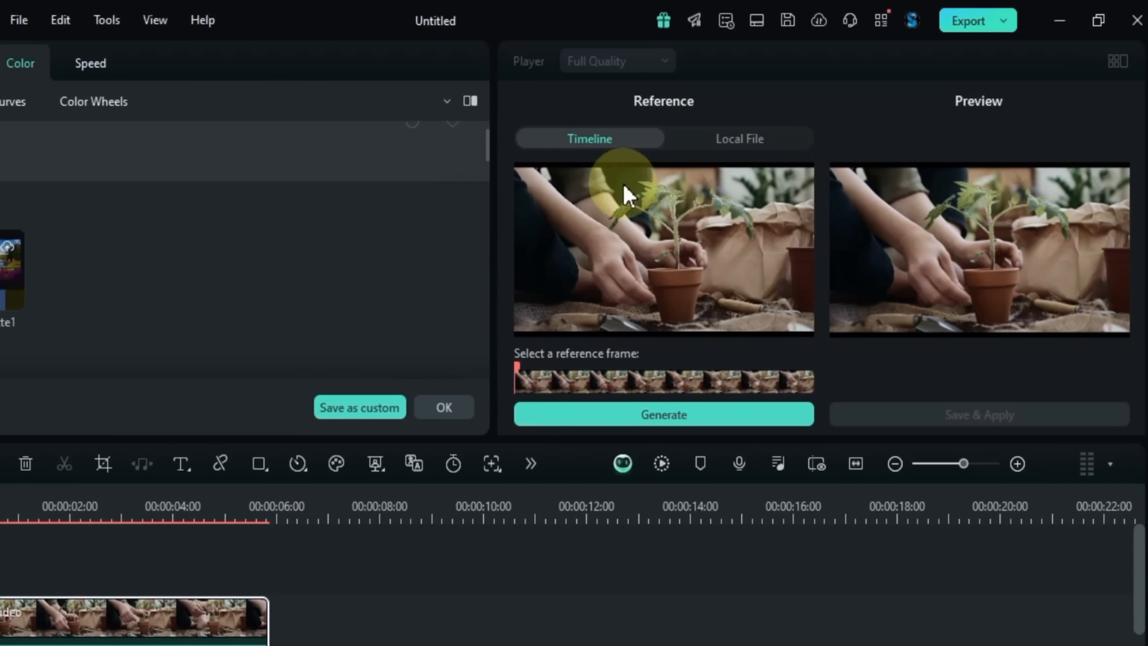
click(752, 141)
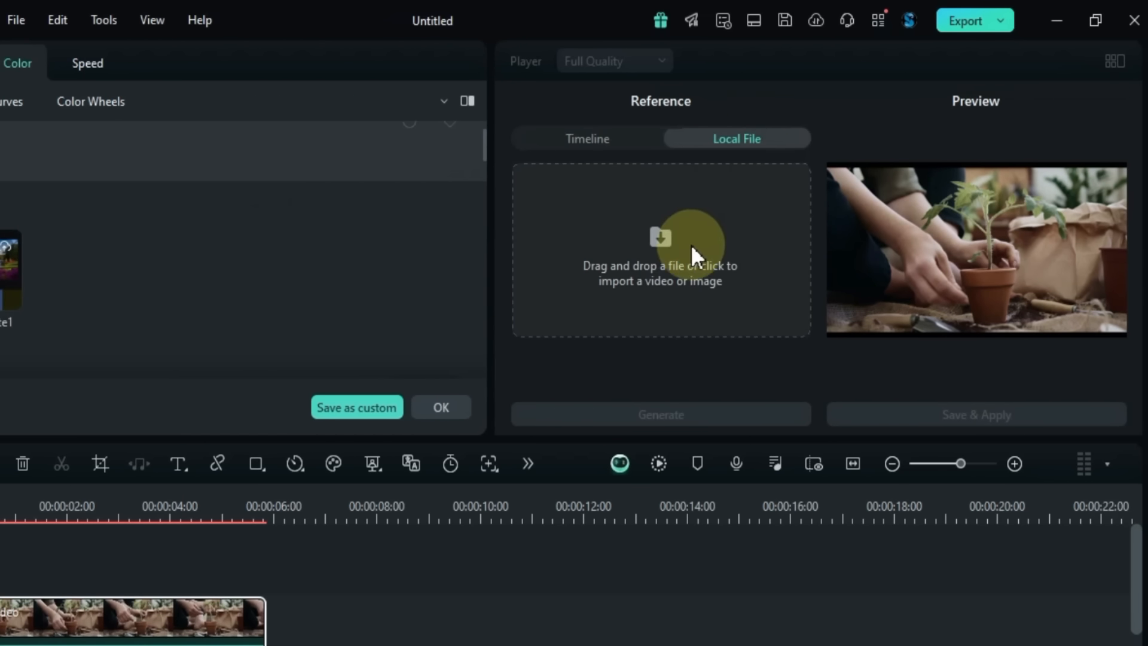
click(680, 260)
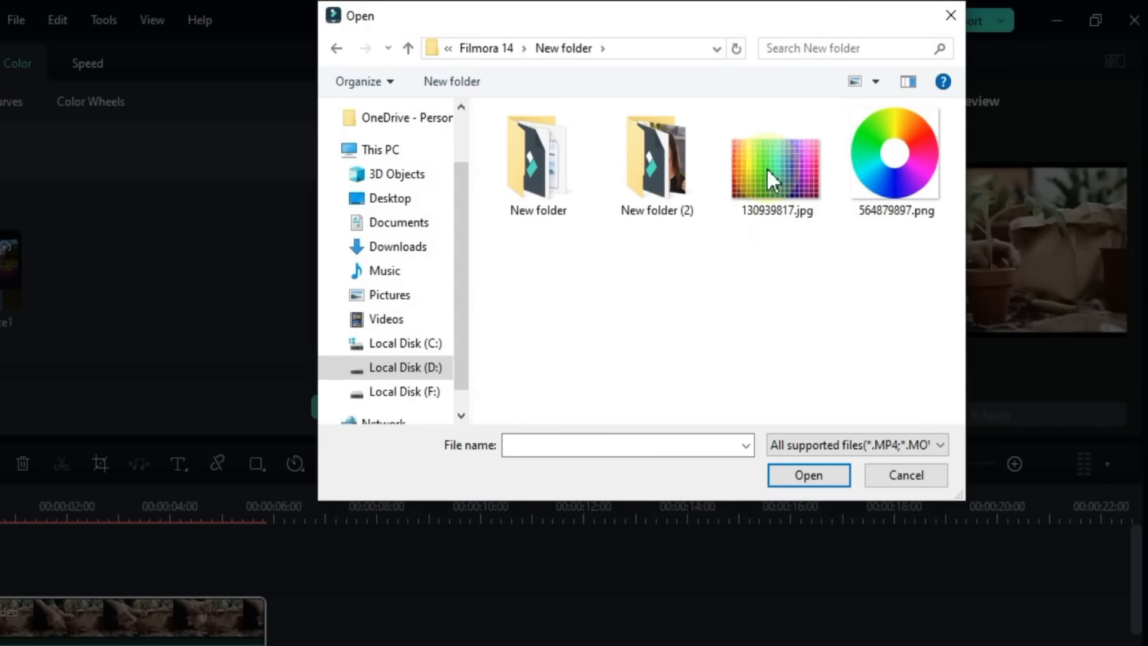
click(886, 178)
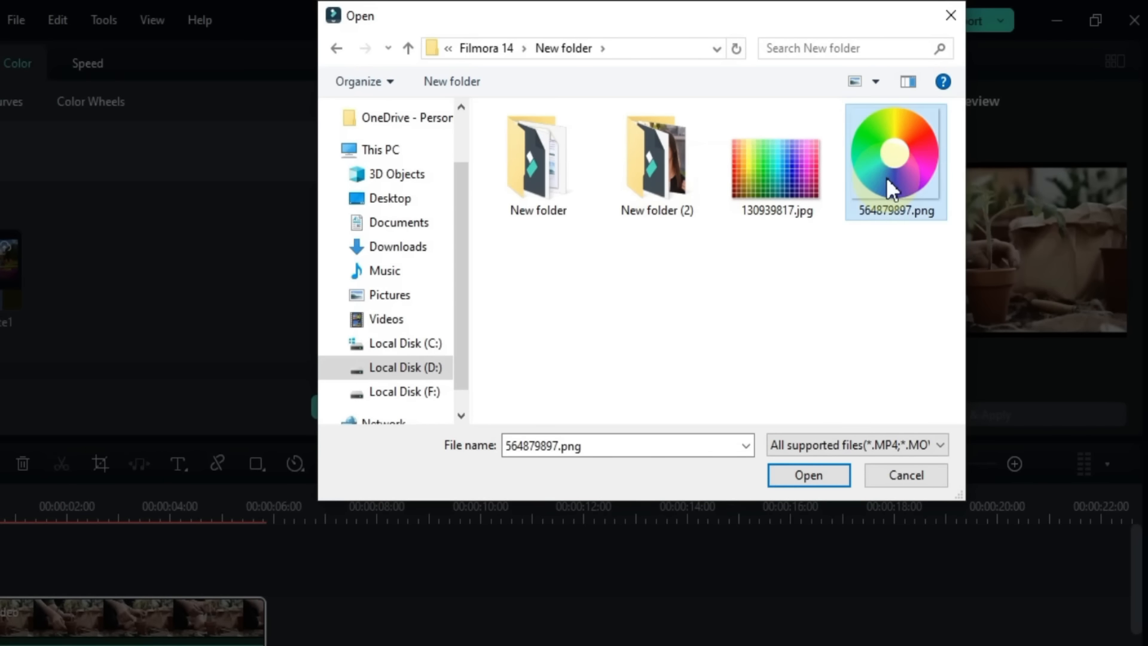
click(785, 206)
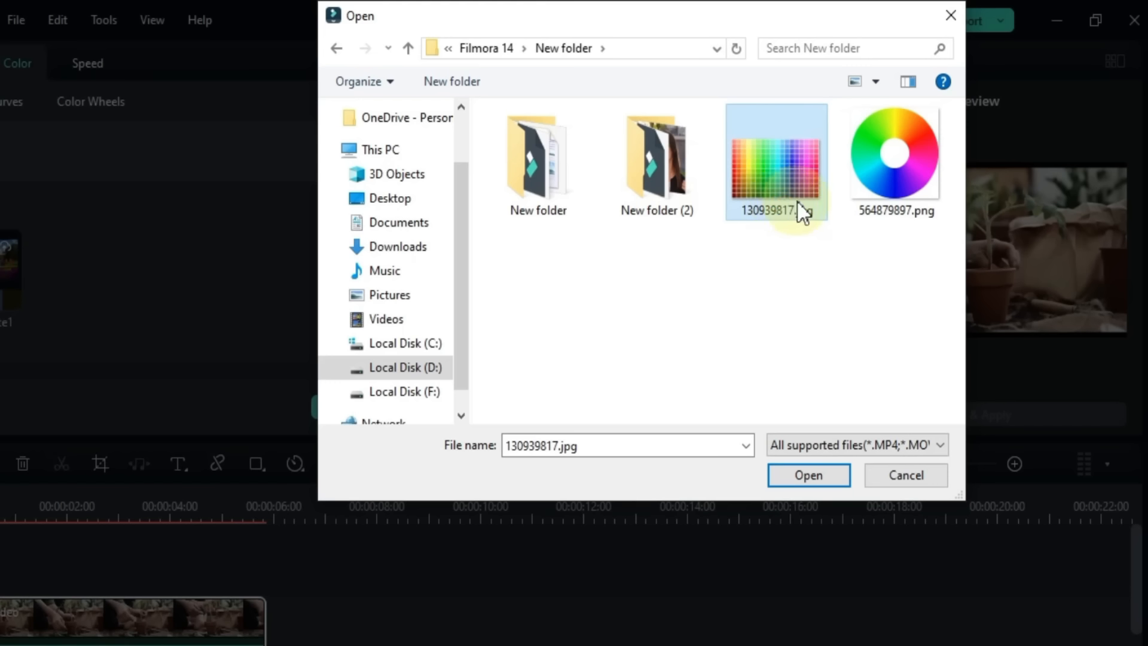
click(812, 475)
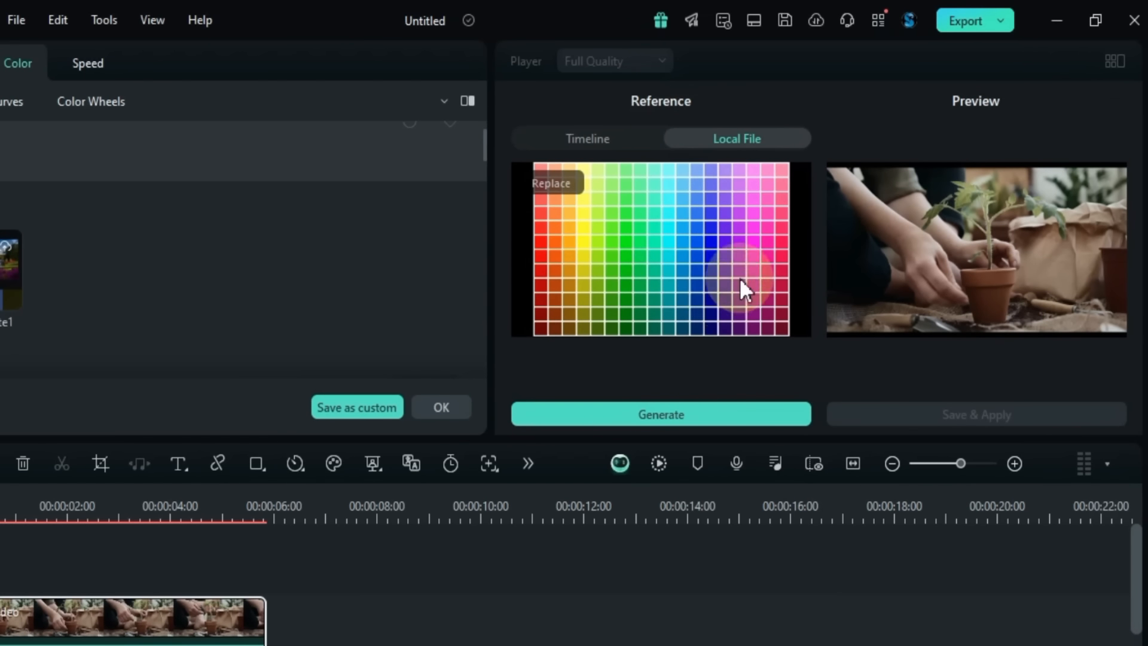
click(679, 418)
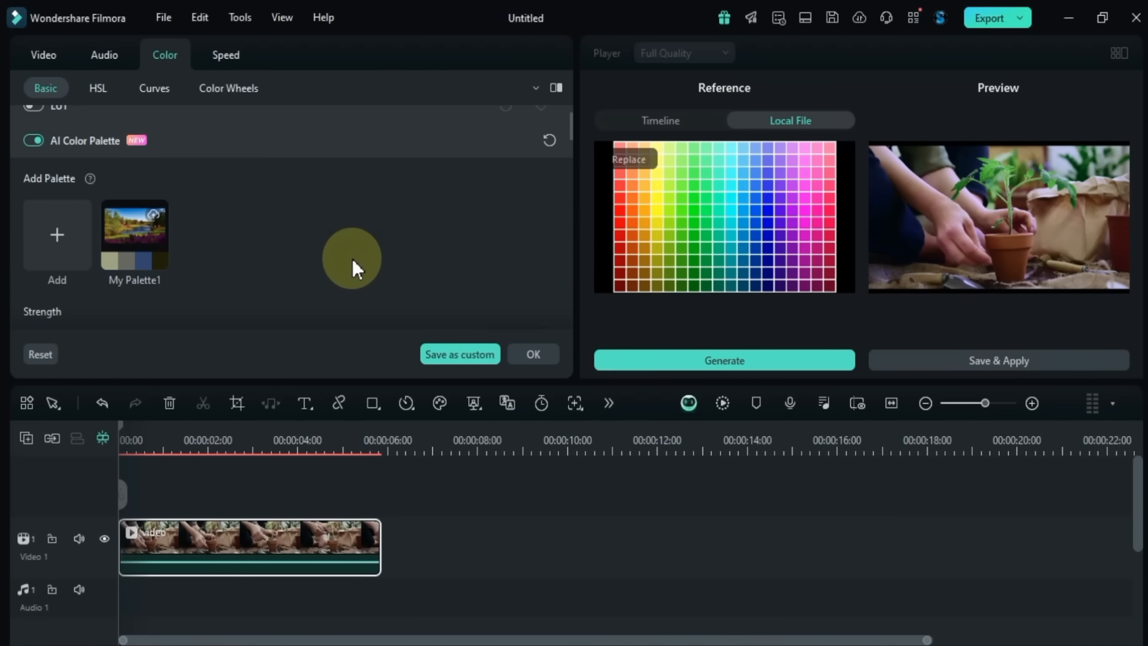
Step: Set the palette strength to 49% and Protect Skin Tones to 29, and save and apply the palette
scroll(353, 258, down, 2)
drag(164, 229, 210, 258)
drag(30, 294, 157, 297)
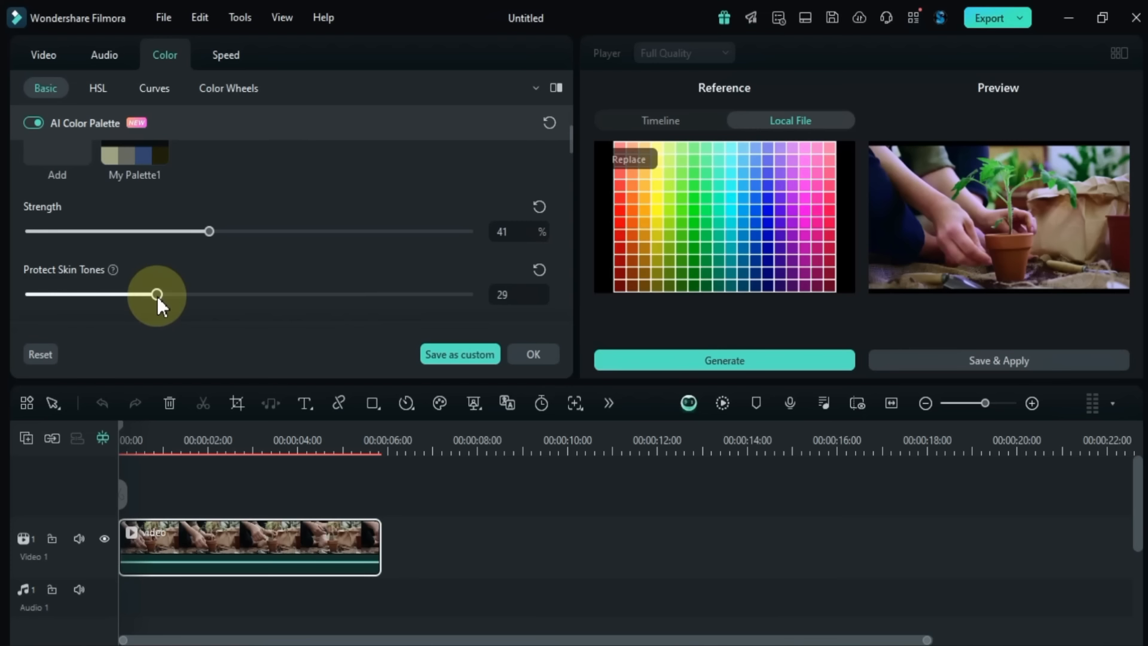
drag(208, 232, 244, 234)
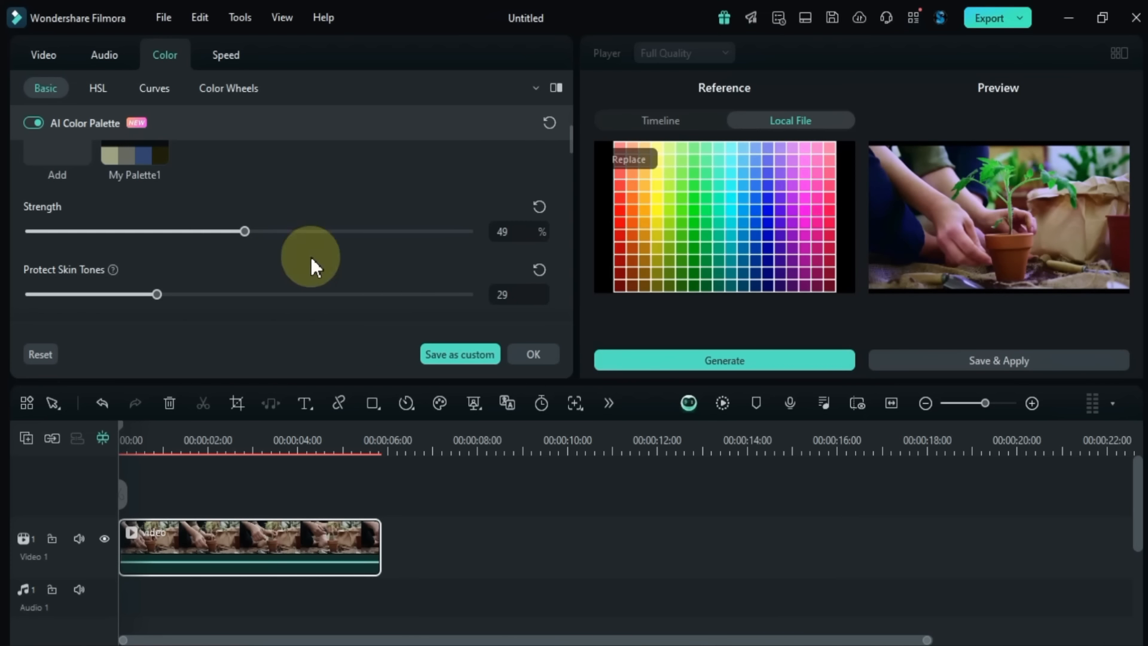
click(992, 362)
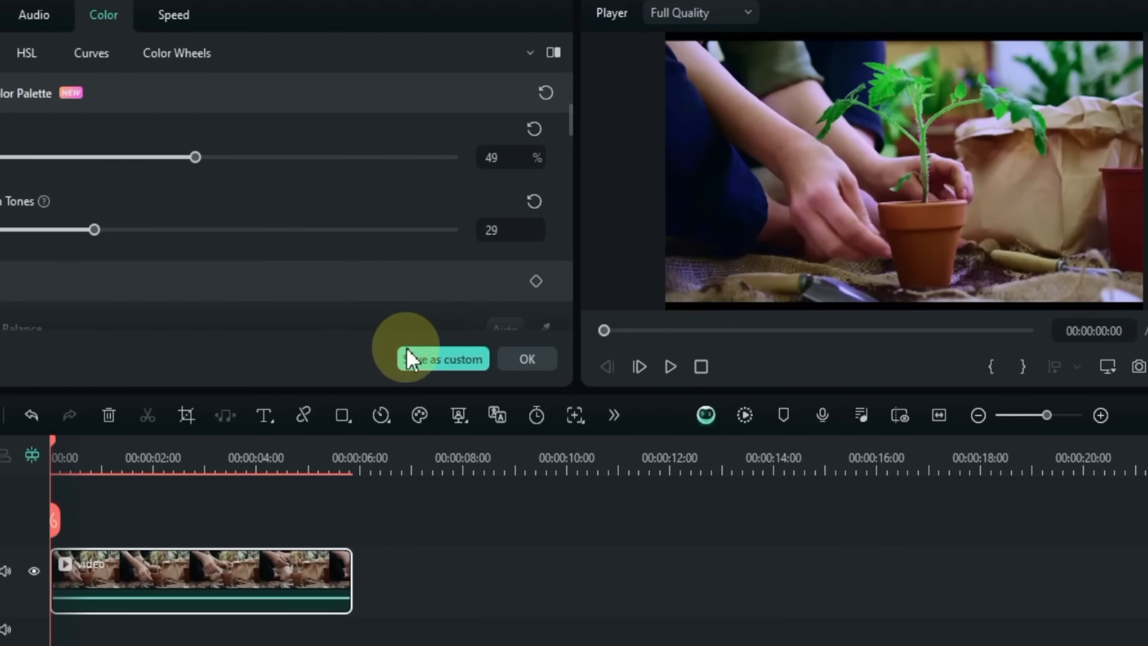
click(441, 358)
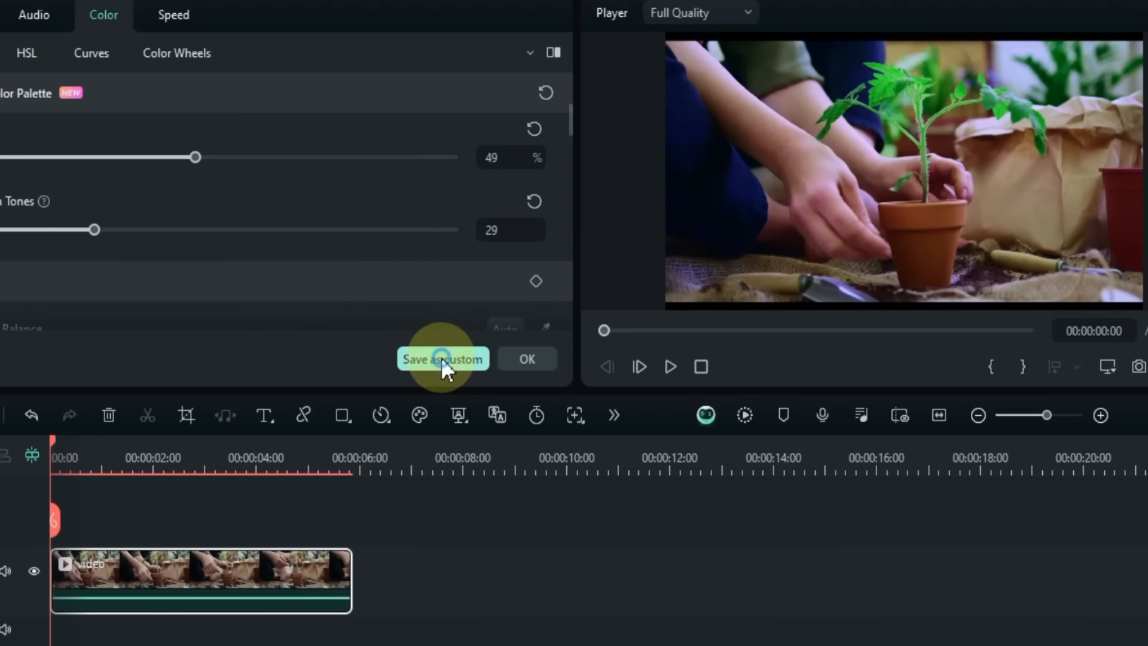
drag(455, 287, 371, 287)
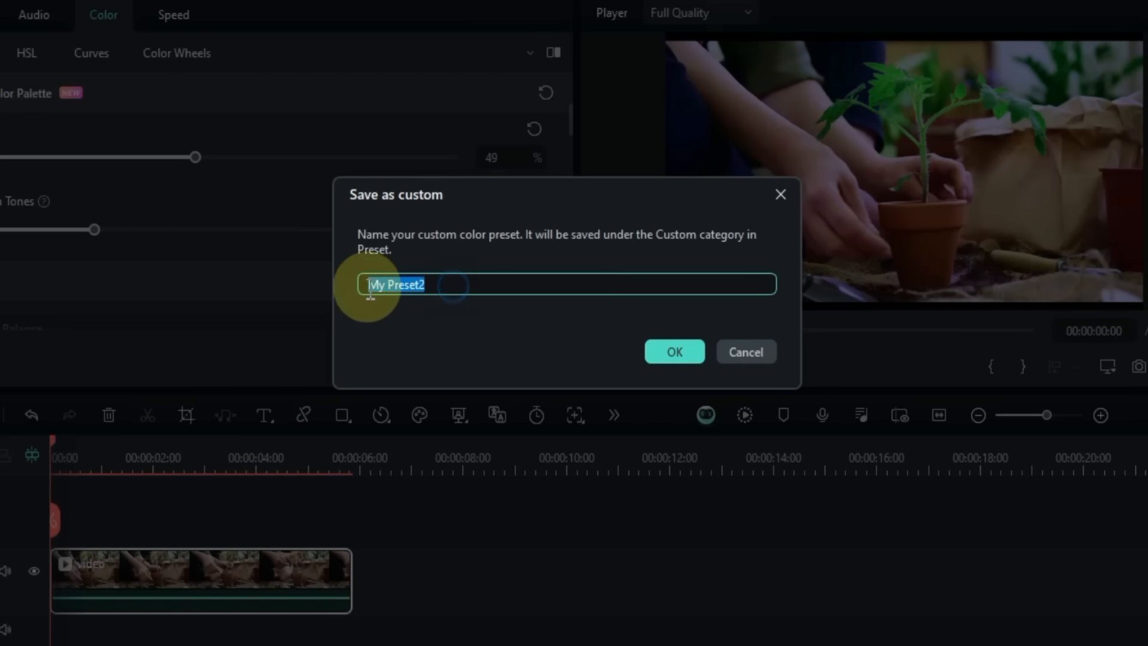
click(469, 289)
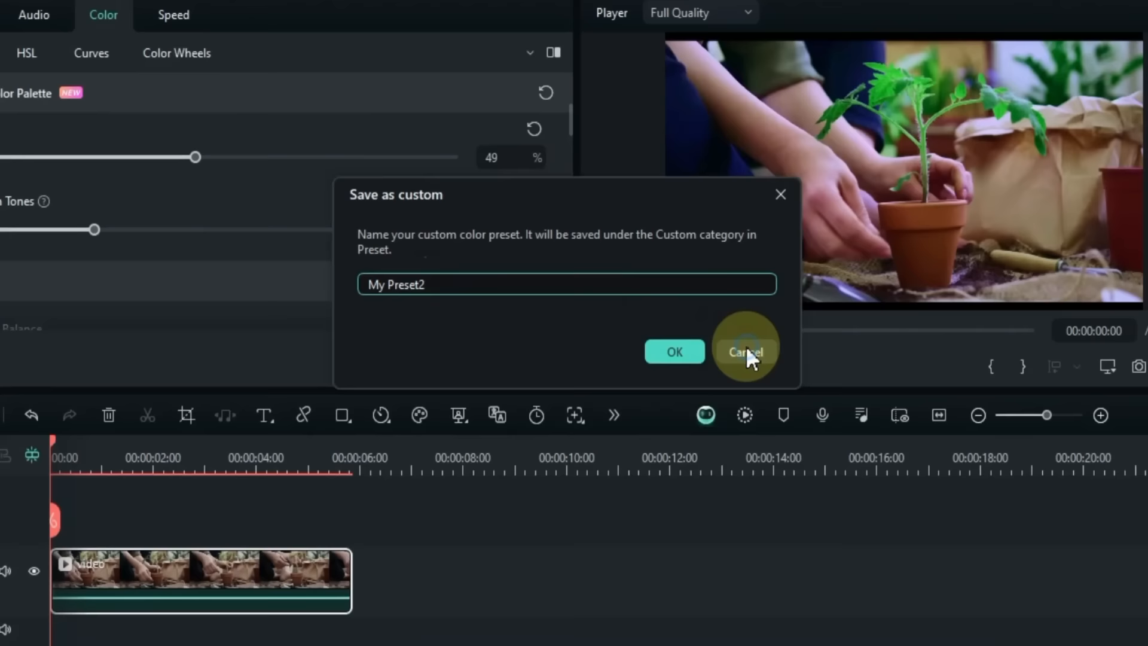
click(745, 348)
Step: Play back the clip recolored with the color-grid palette and view the saved palettes
scroll(419, 264, up, 2)
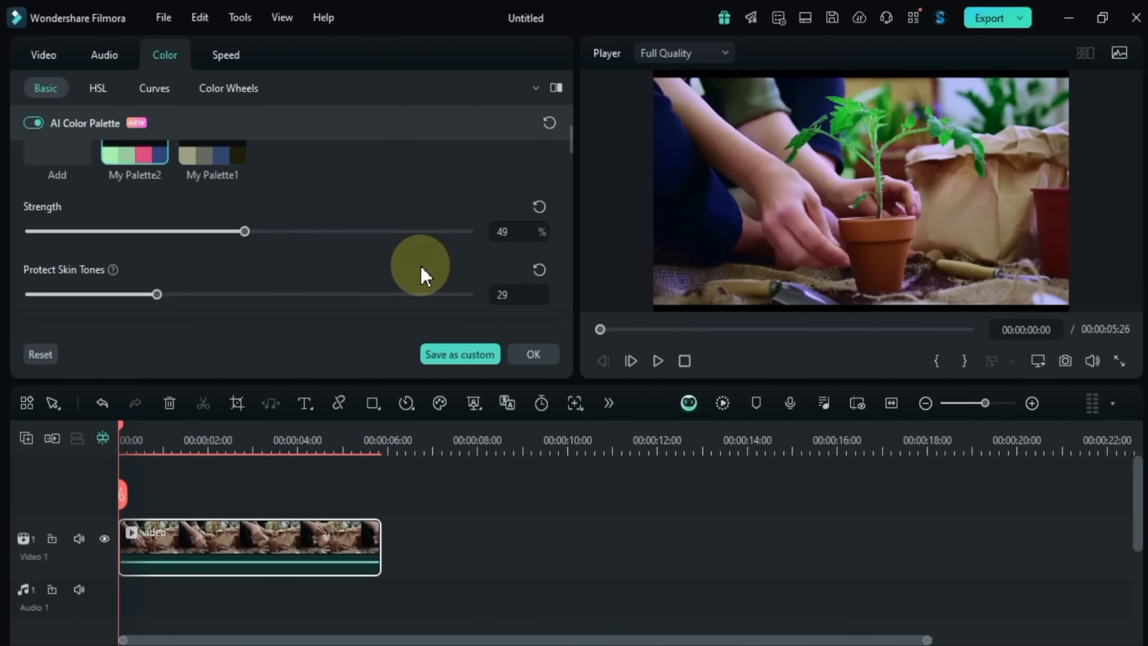
click(429, 258)
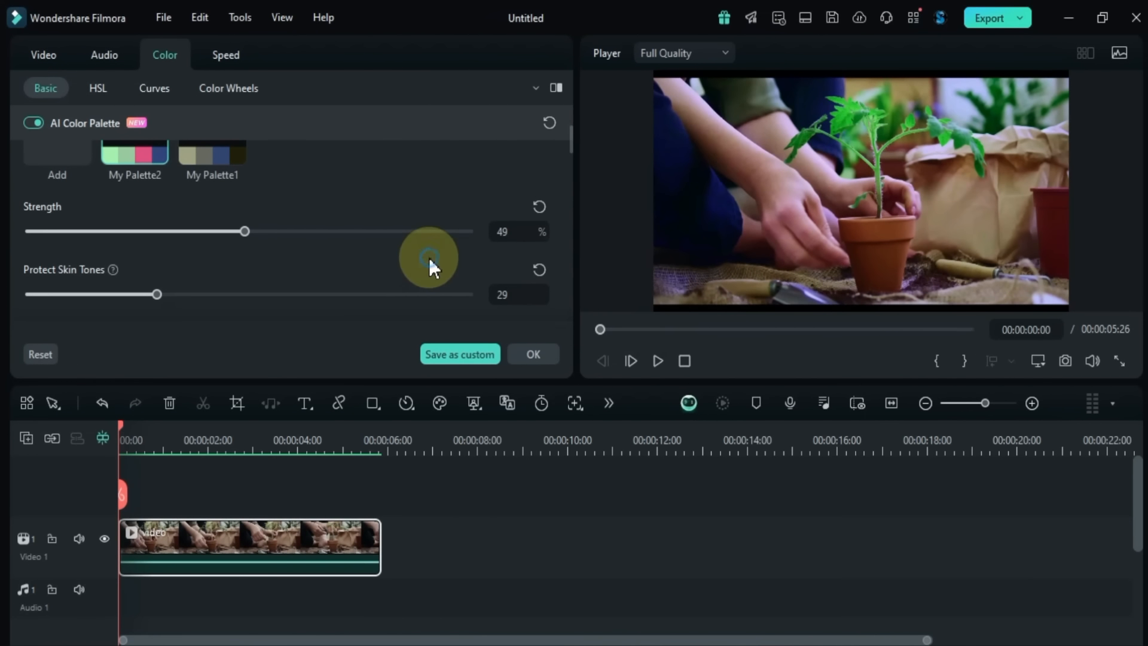
click(655, 360)
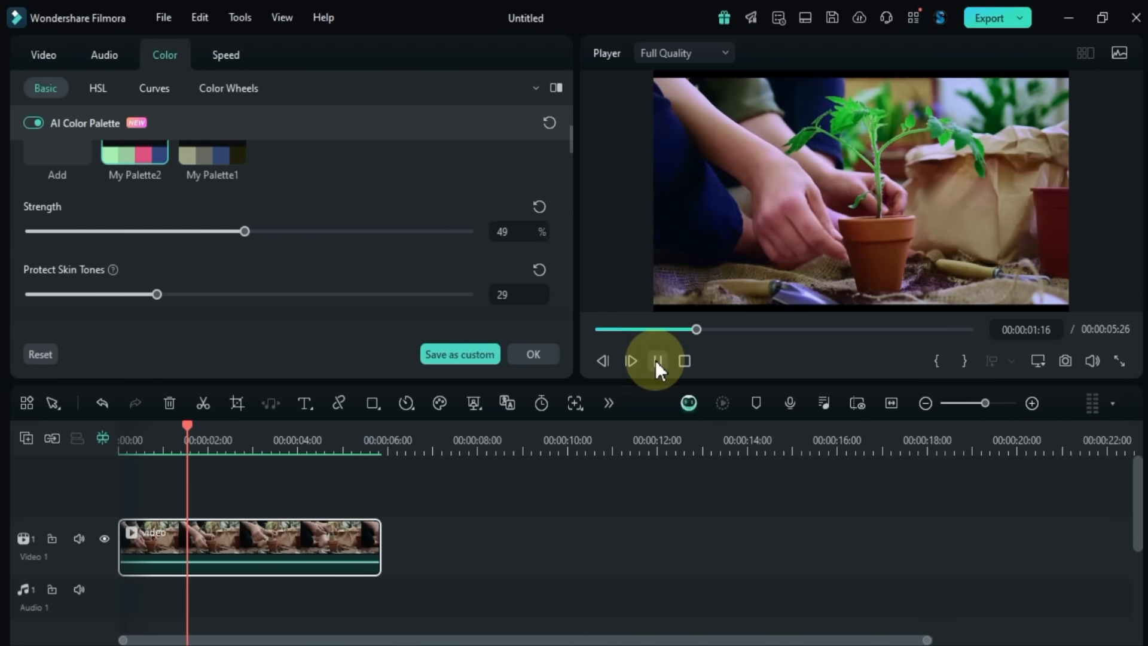
scroll(261, 258, down, 5)
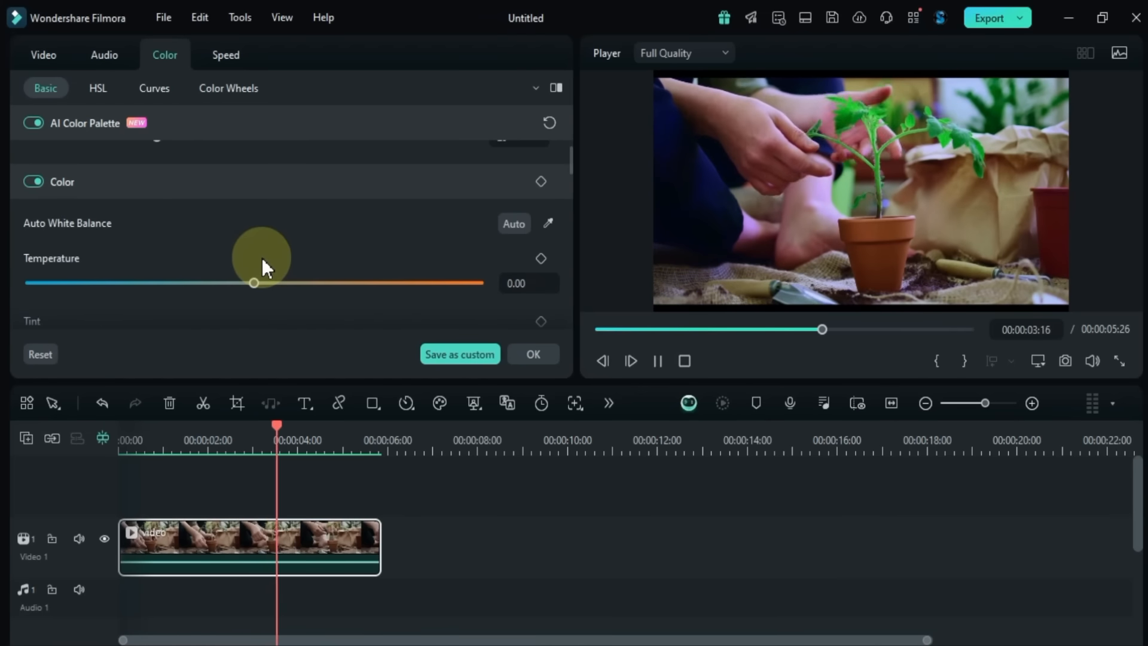
scroll(262, 258, up, 5)
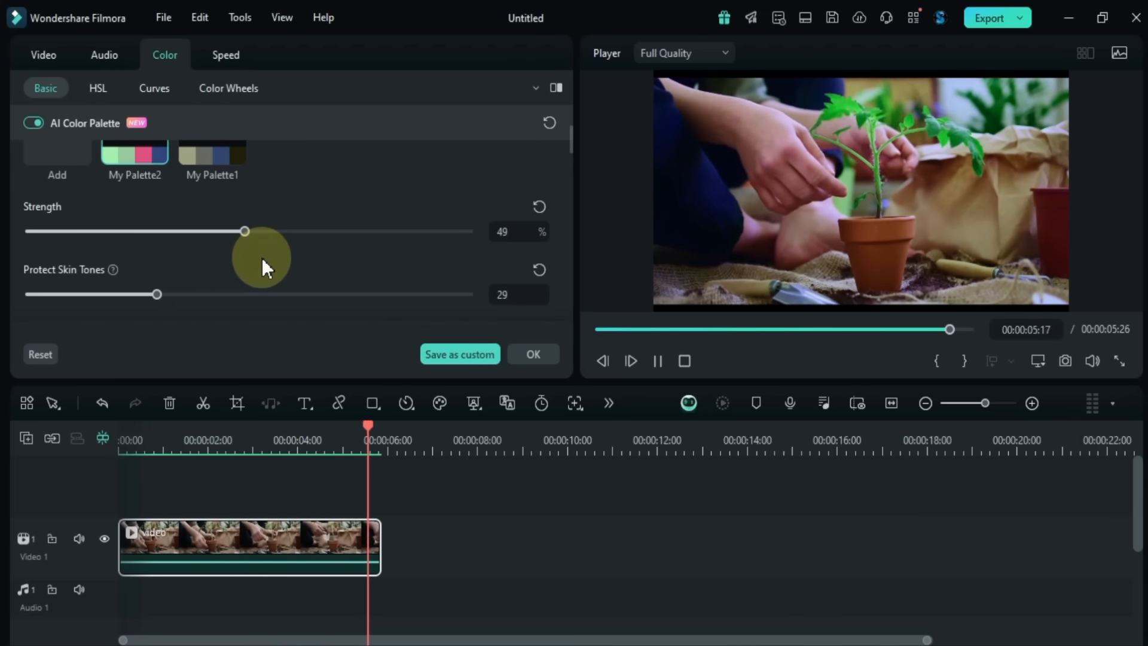
scroll(258, 256, up, 2)
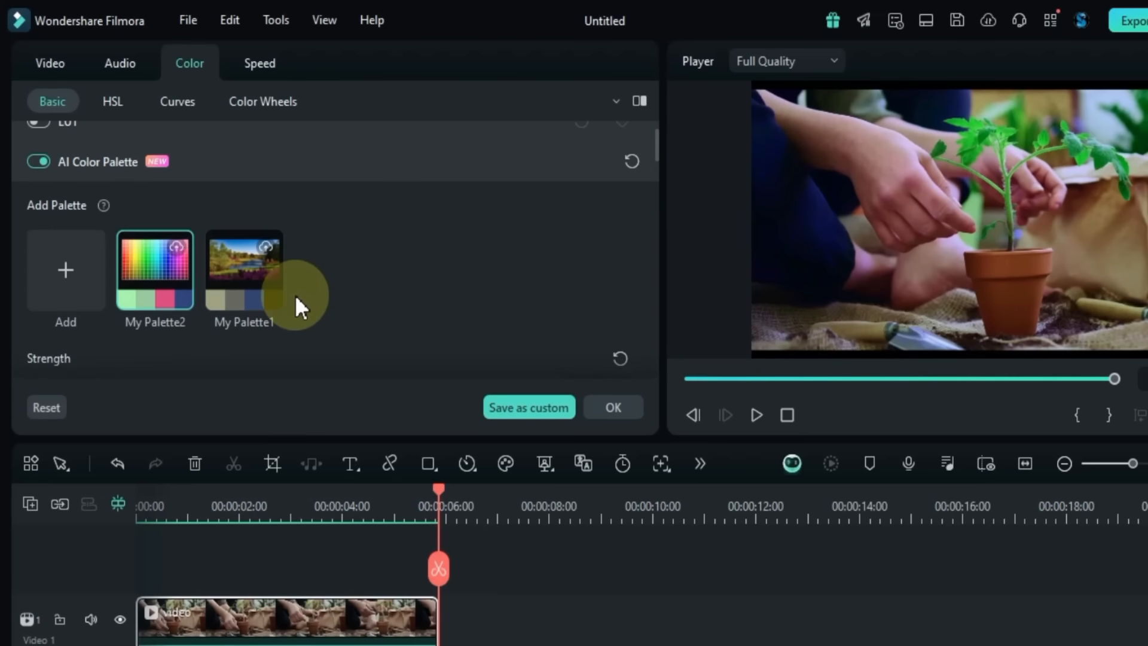
Step: Turn off AI Color Palette for the clip and collapse its settings
click(37, 163)
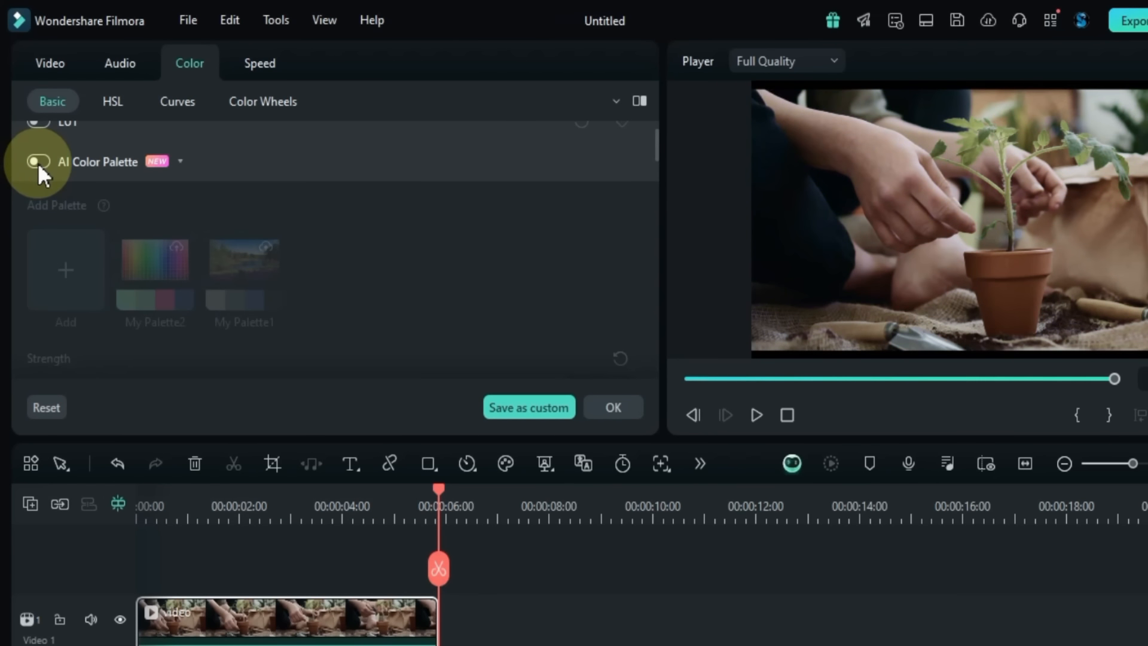
scroll(424, 233, down, 1)
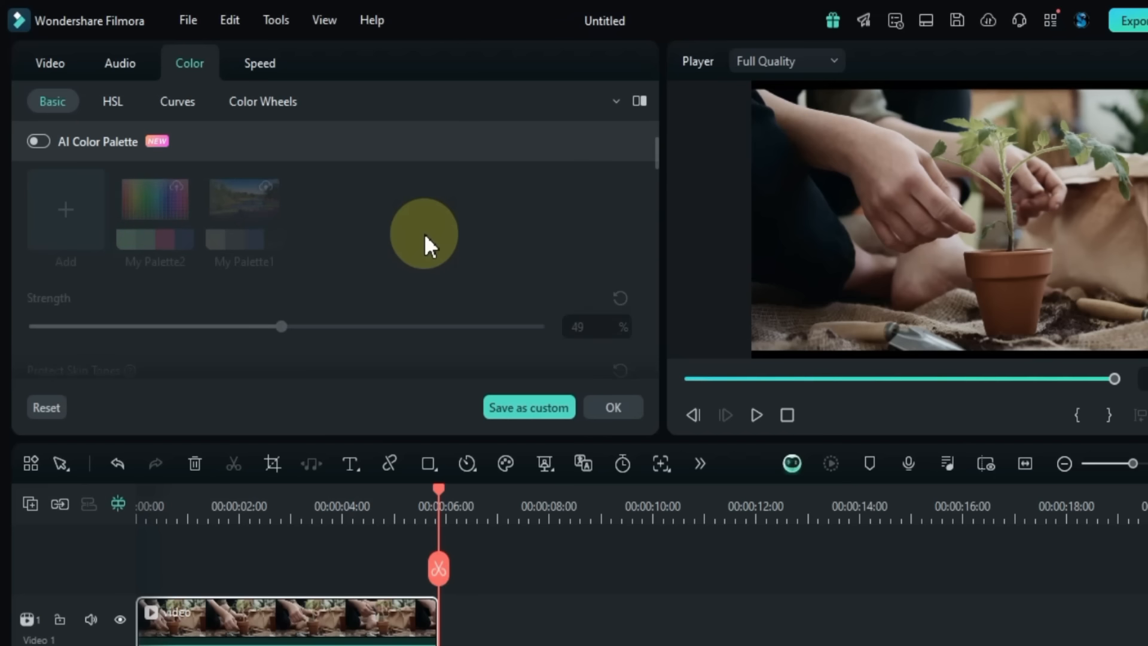
scroll(425, 234, up, 1)
click(196, 159)
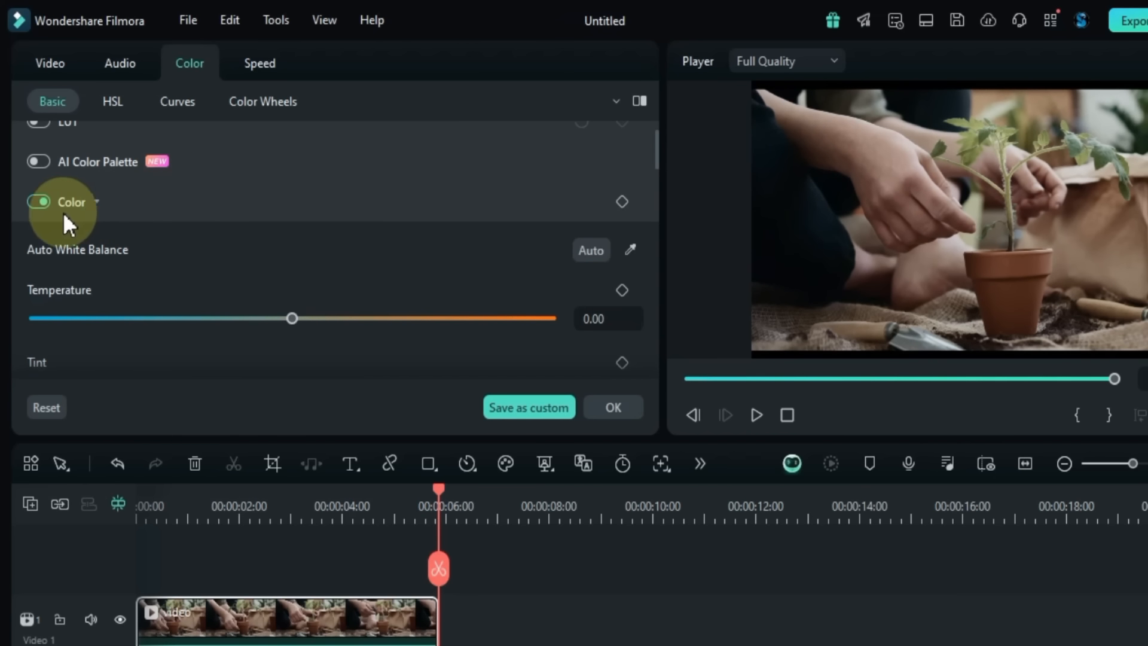
Step: Preview a frame around three seconds into the clip, raise its color temperature and set Tint to 45
scroll(245, 254, down, 1)
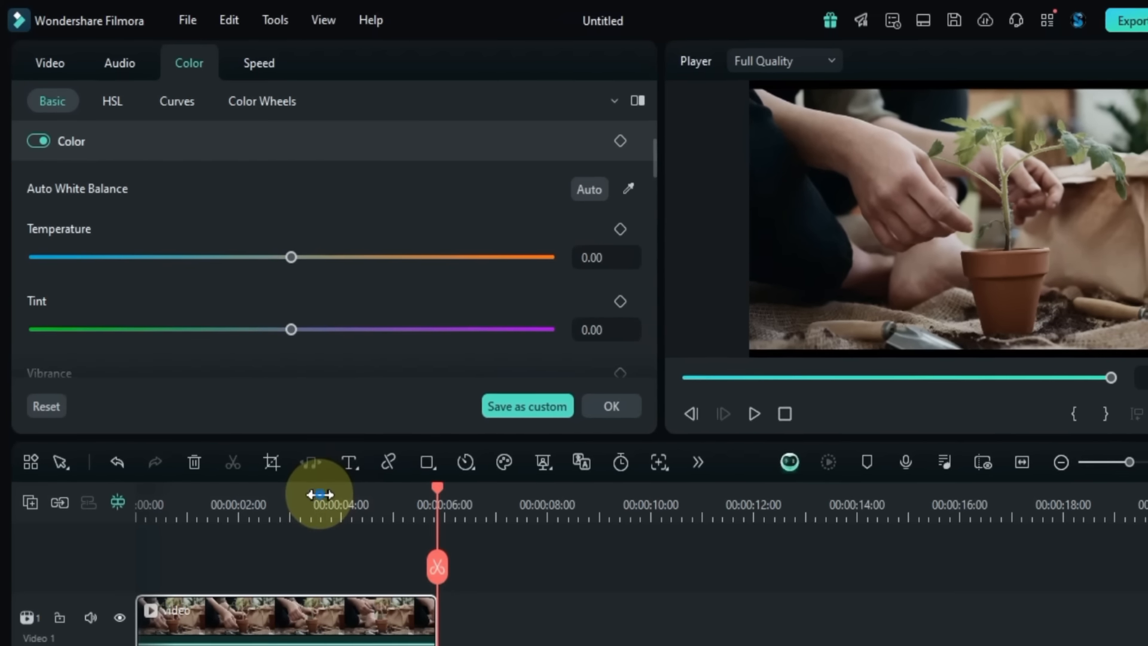
click(319, 491)
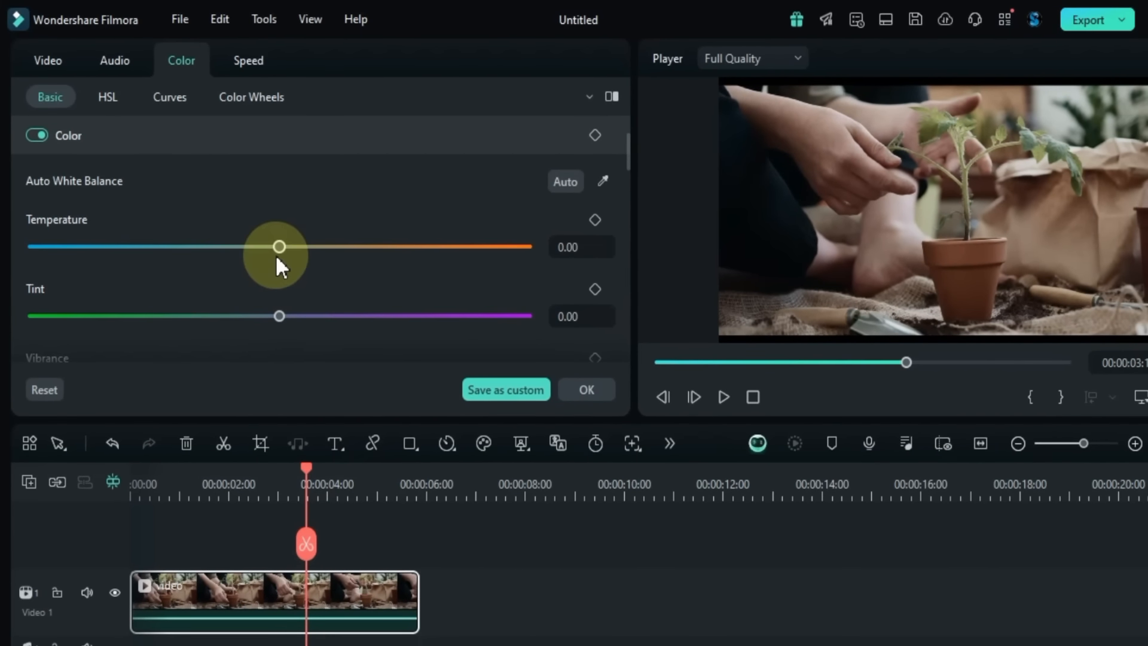
drag(277, 257, 450, 259)
drag(552, 264, 349, 278)
scroll(278, 315, down, 1)
drag(279, 258, 384, 311)
Step: Set the clip's Vibrance to 69 and Saturation to 39
scroll(335, 293, down, 1)
drag(277, 271, 451, 307)
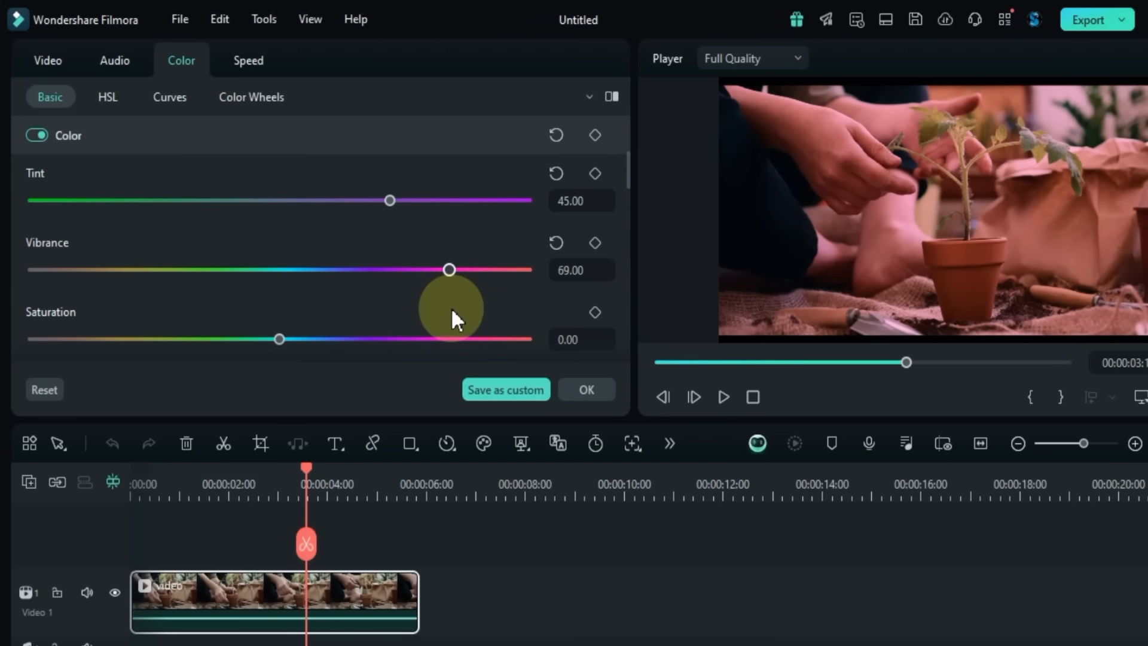
scroll(451, 307, down, 1)
drag(296, 274, 377, 278)
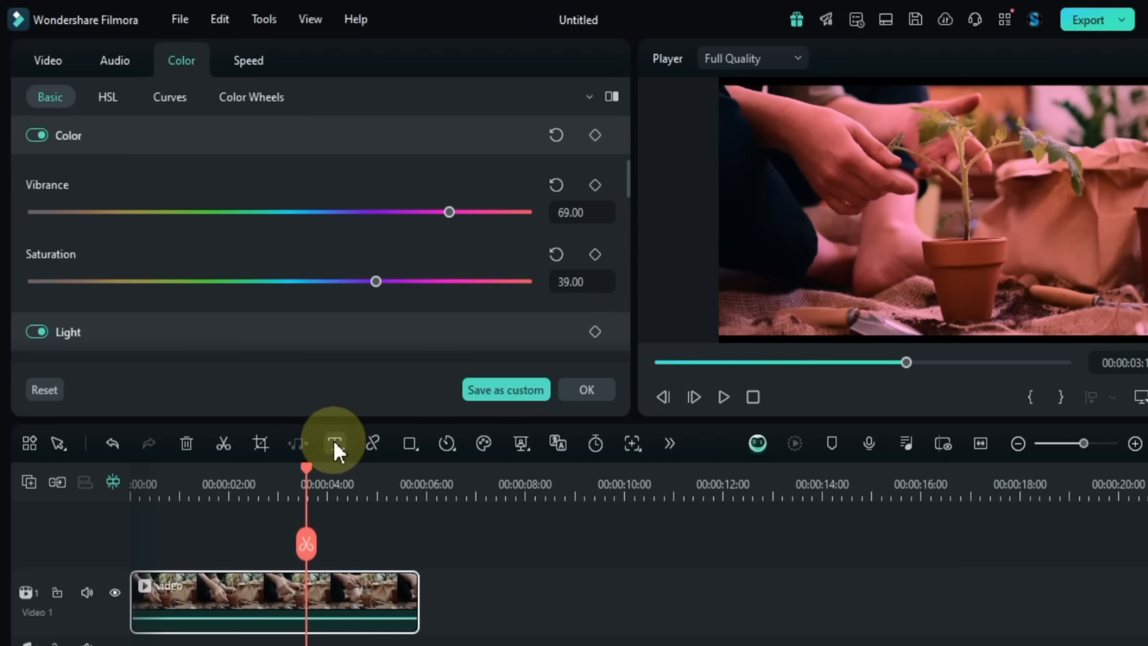
Step: Play back the clip from the start to review the basic color adjustments
drag(311, 468, 131, 508)
click(720, 394)
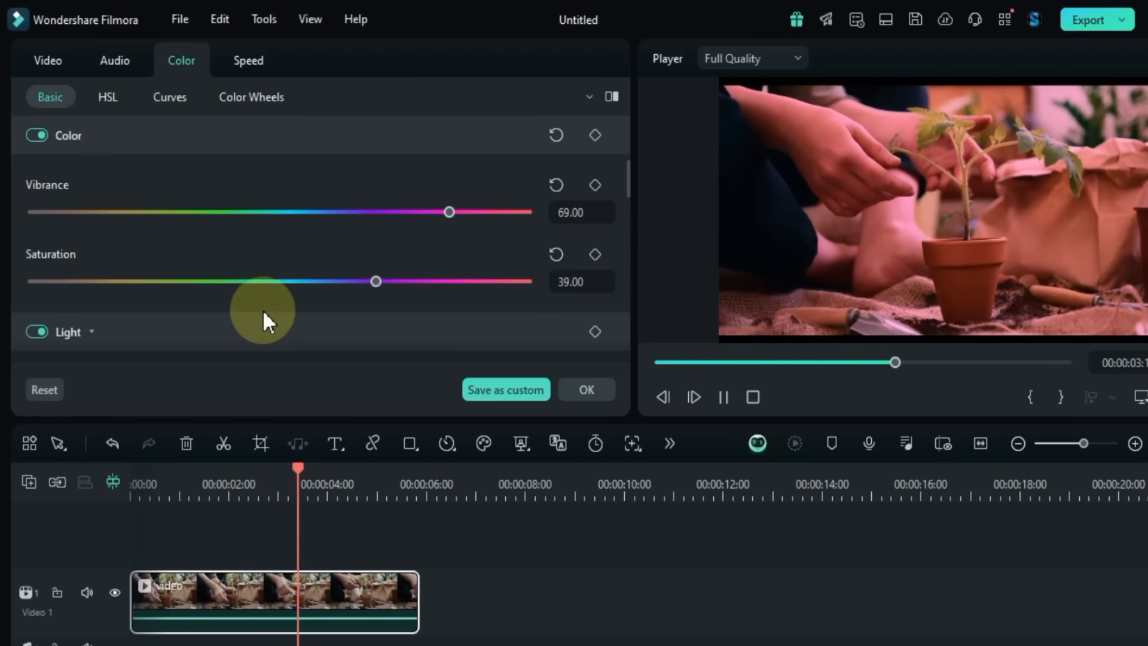
key(space)
scroll(114, 247, up, 2)
scroll(343, 270, down, 3)
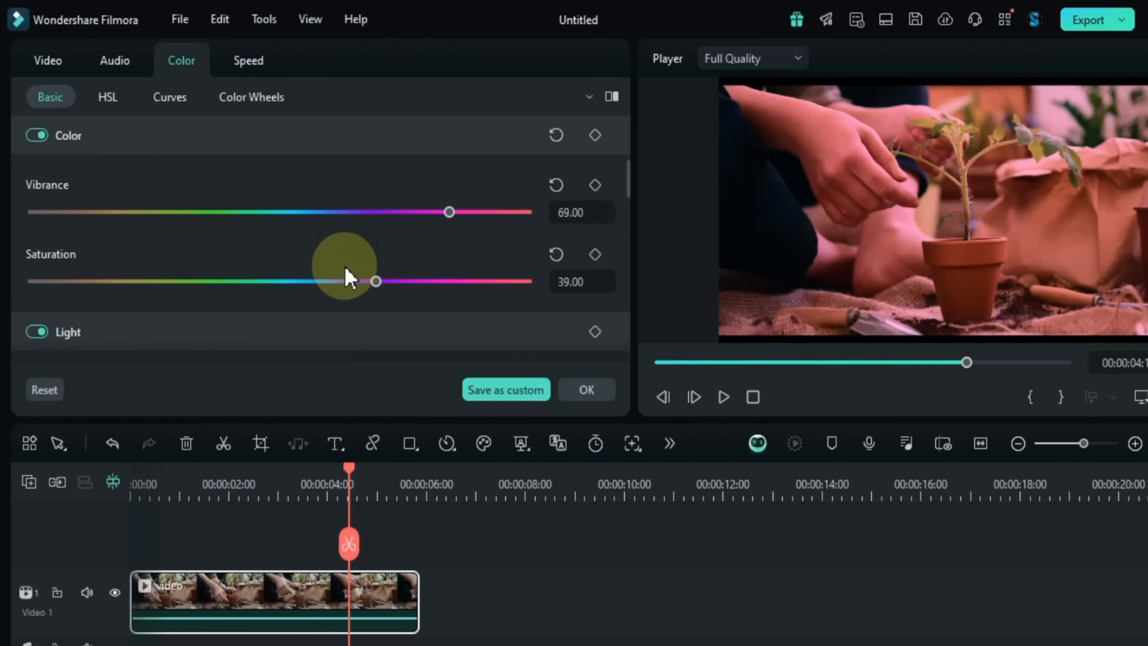
Step: Fine-tune the clip's Light settings, including -5 for the value directly above Black and 16 for Black
scroll(322, 272, down, 1)
mouse_move(282, 290)
mouse_down()
mouse_move(411, 303)
mouse_move(238, 304)
mouse_move(307, 308)
mouse_move(292, 301)
mouse_up()
scroll(281, 275, down, 2)
drag(274, 253, 267, 298)
scroll(306, 258, down, 1)
scroll(299, 270, down, 1)
scroll(275, 301, down, 1)
scroll(310, 282, down, 1)
scroll(264, 288, down, 1)
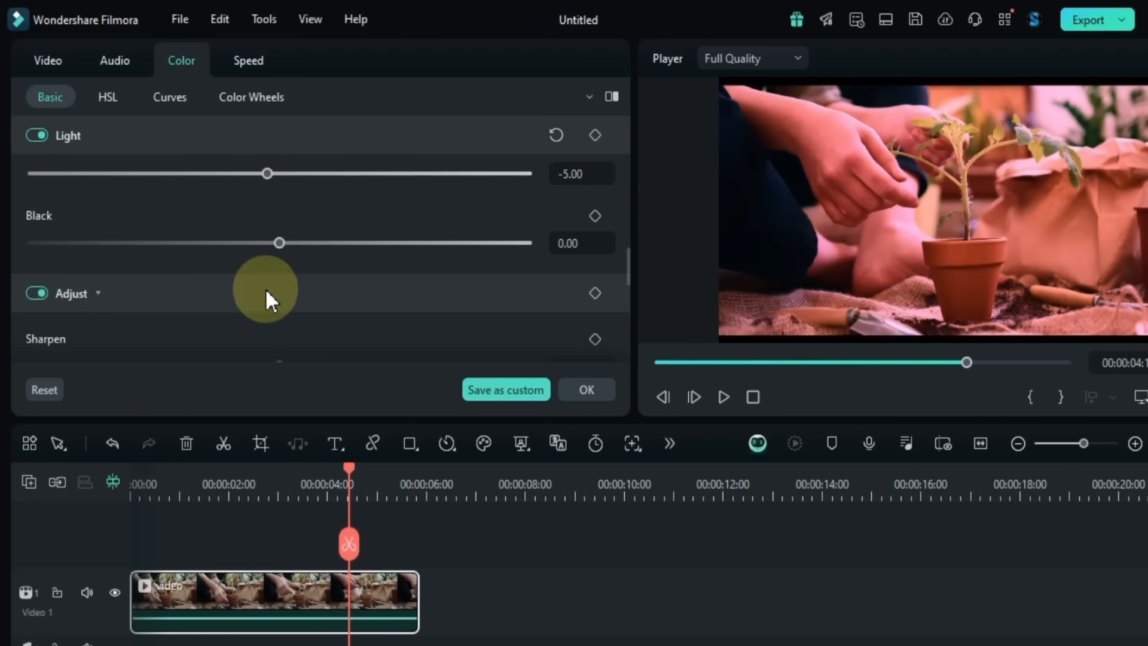
drag(279, 243, 318, 242)
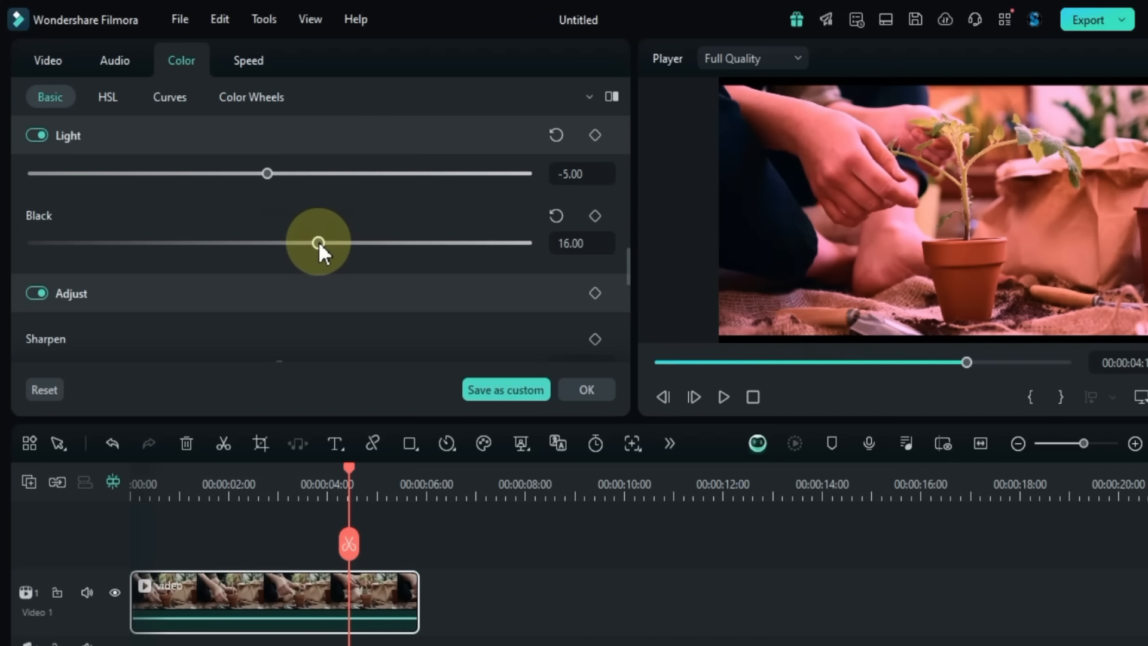
Step: Switch the Adjust section off and back on, and set Sharpen to 16
scroll(340, 215, down, 2)
scroll(340, 213, up, 1)
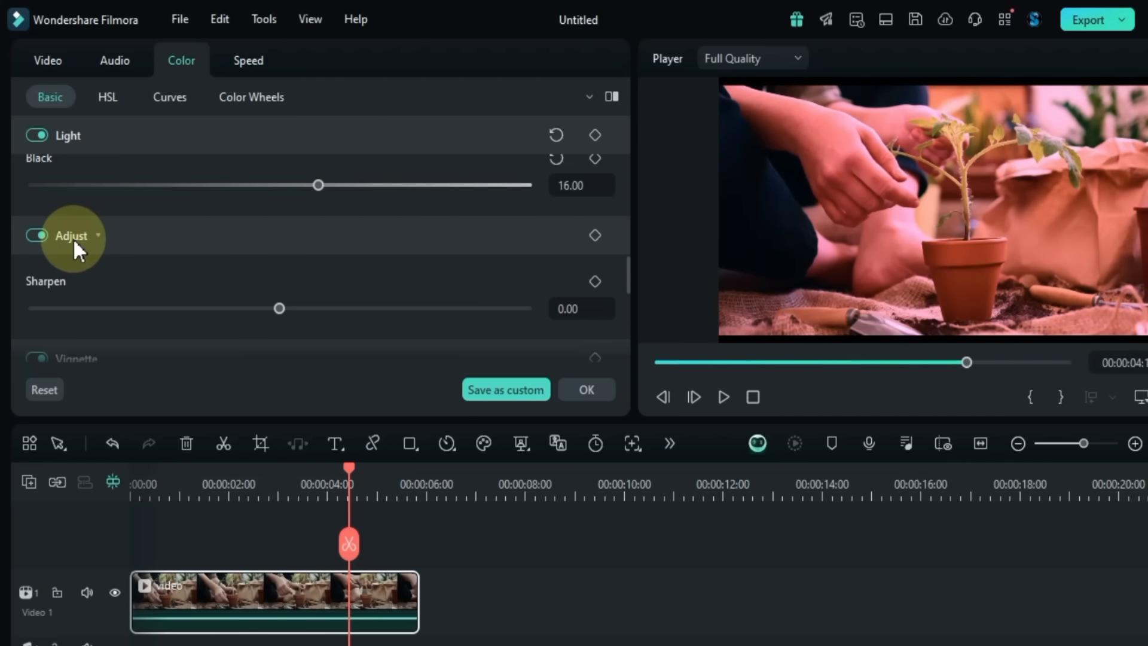
click(37, 234)
click(37, 234)
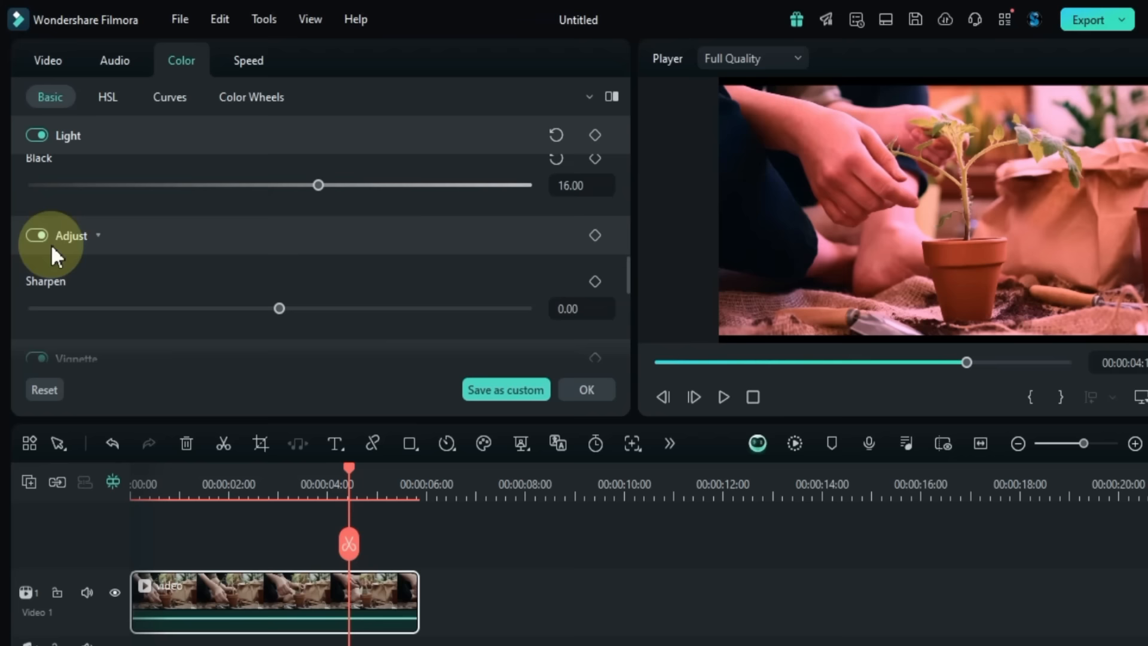
scroll(213, 274, down, 1)
drag(277, 252, 318, 324)
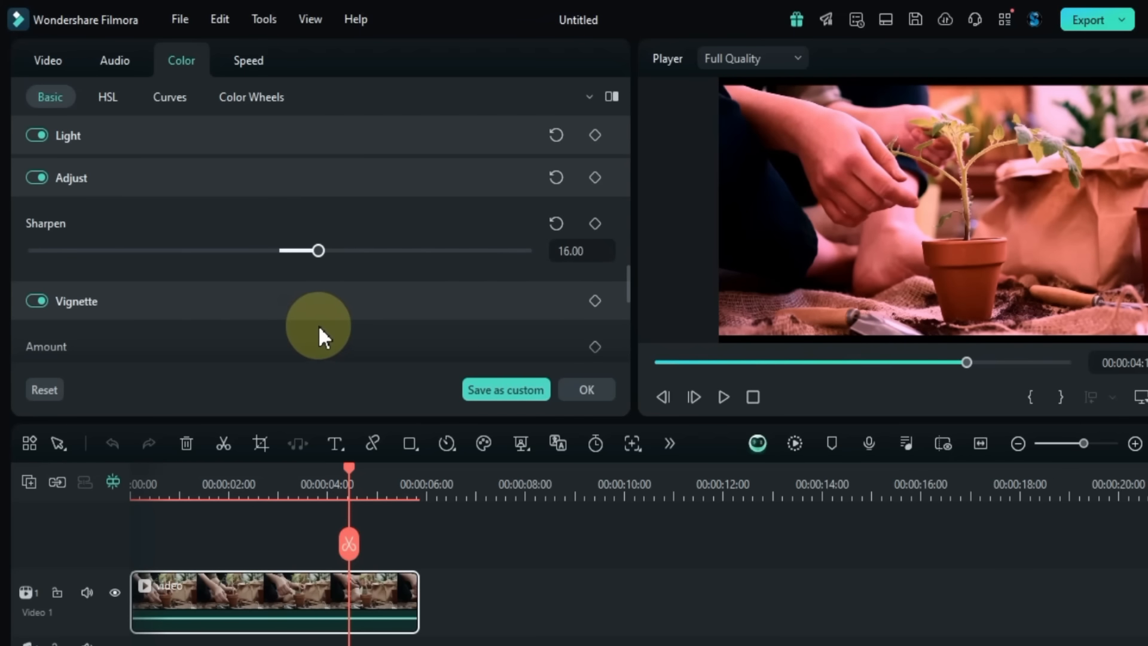
Step: Try a Vignette Amount of -100 with a Size of 100, and reset the Amount
scroll(327, 269, down, 1)
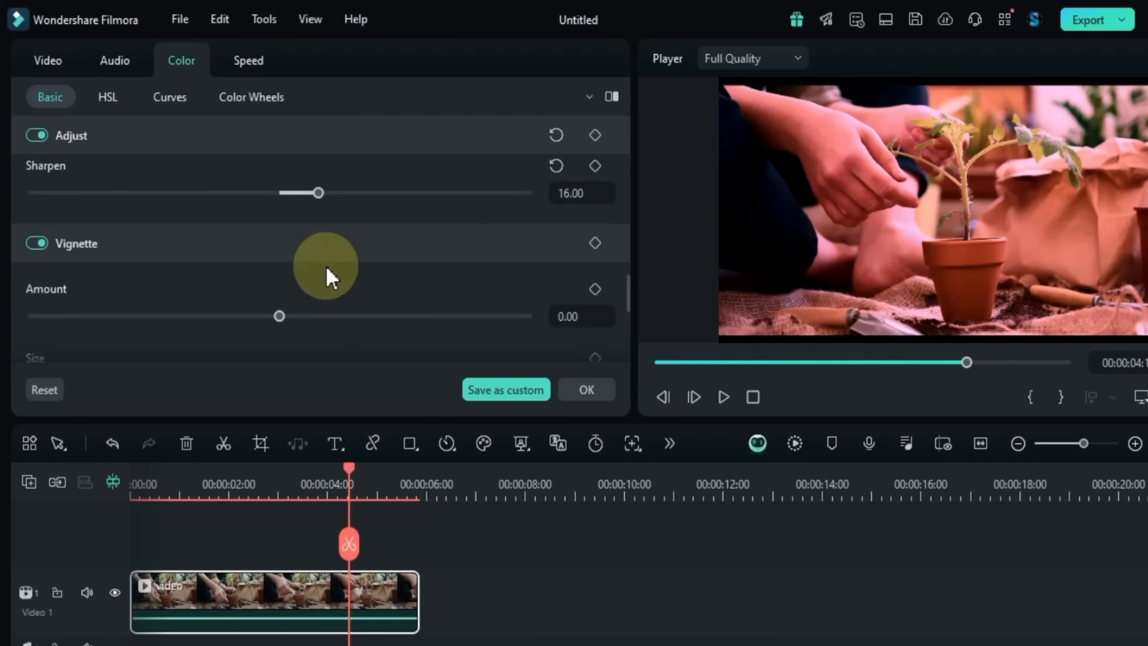
click(34, 241)
click(35, 242)
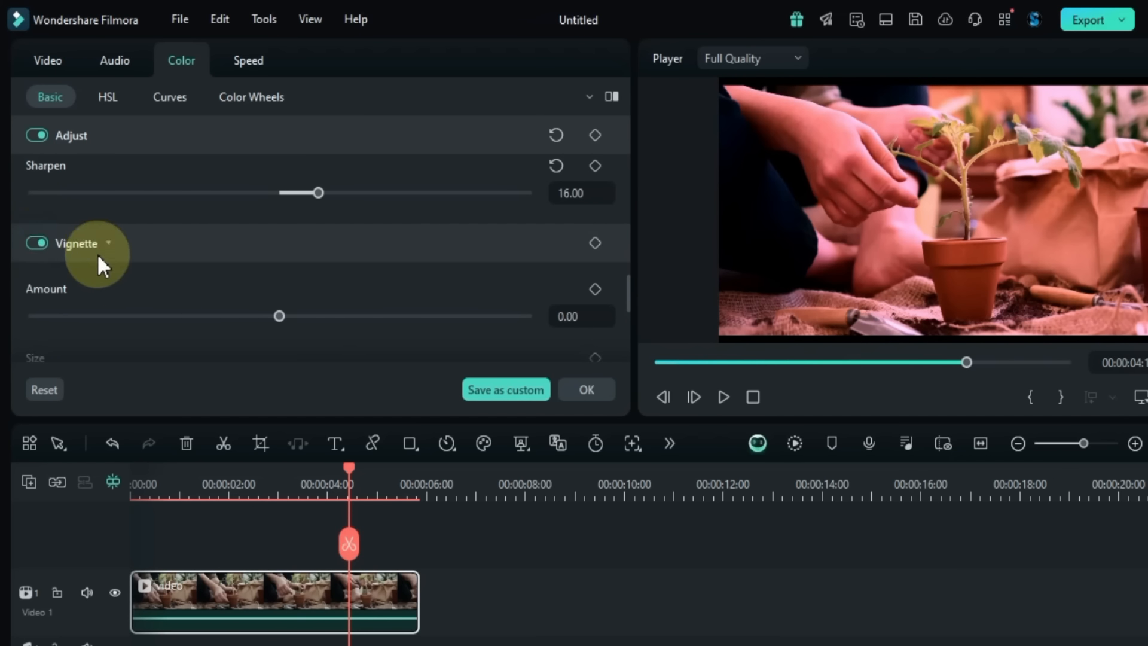
scroll(149, 253, down, 1)
drag(279, 258, 5, 315)
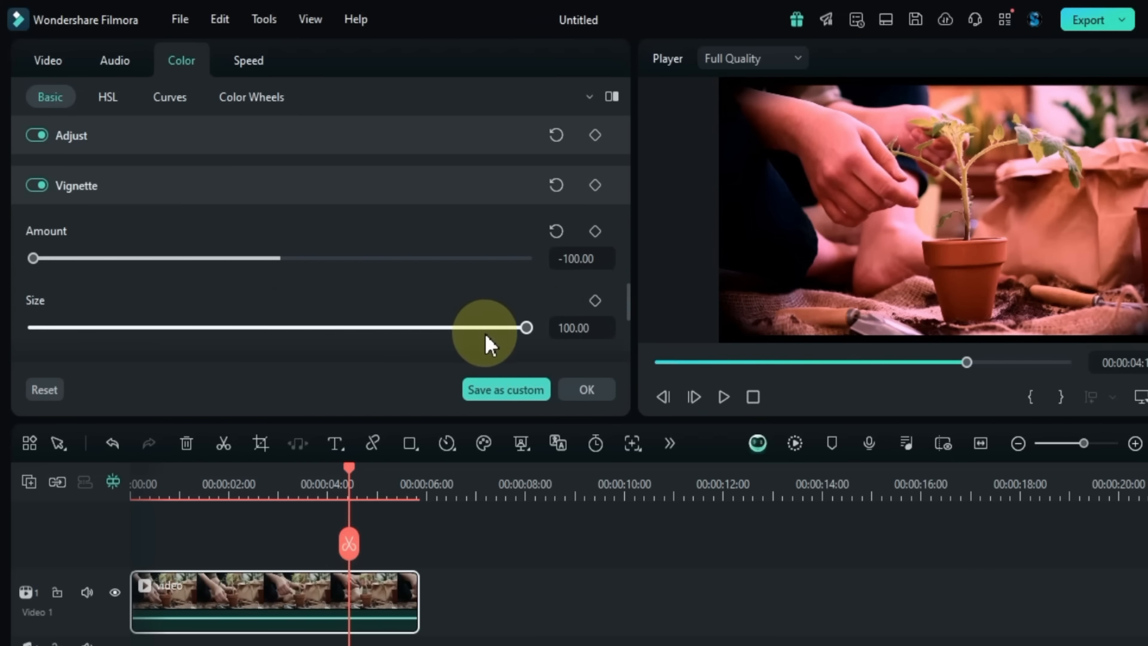
drag(526, 327, 687, 319)
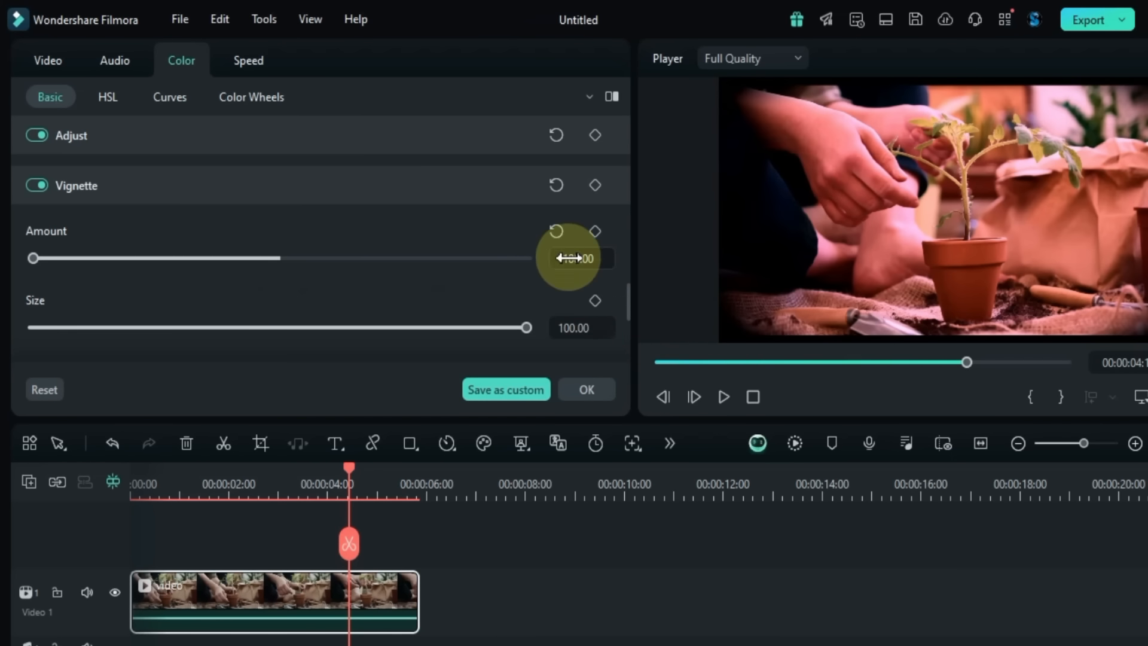
click(556, 232)
scroll(292, 228, up, 15)
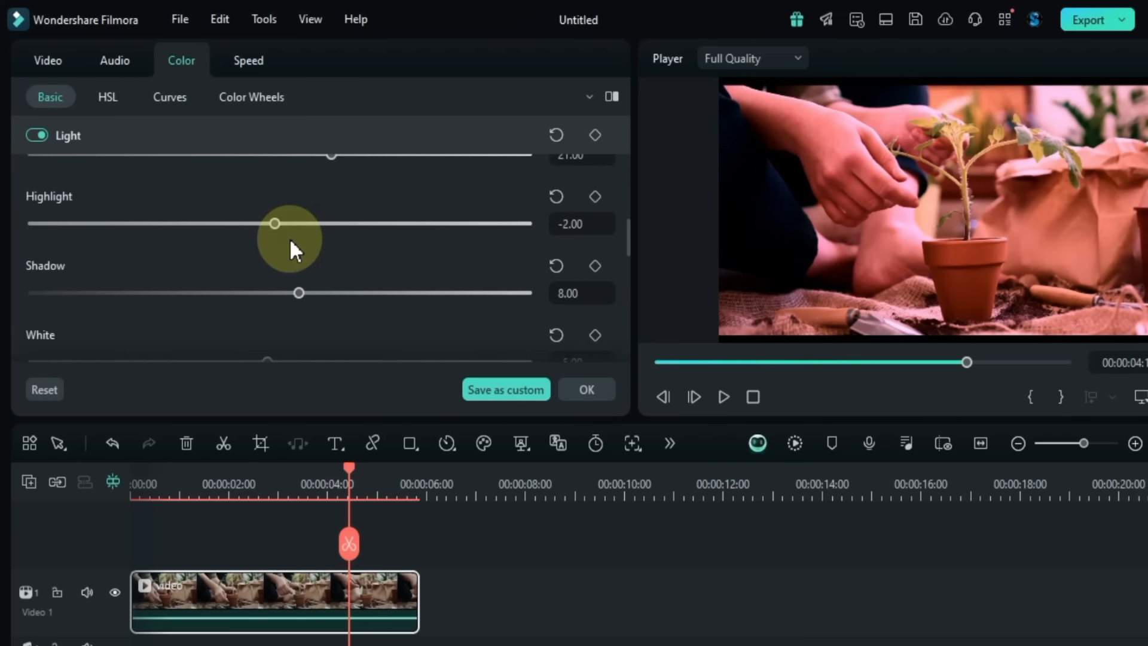
Step: Look through the HSL controls for the orange, yellow, green, cyan, purple and magenta color ranges
click(105, 97)
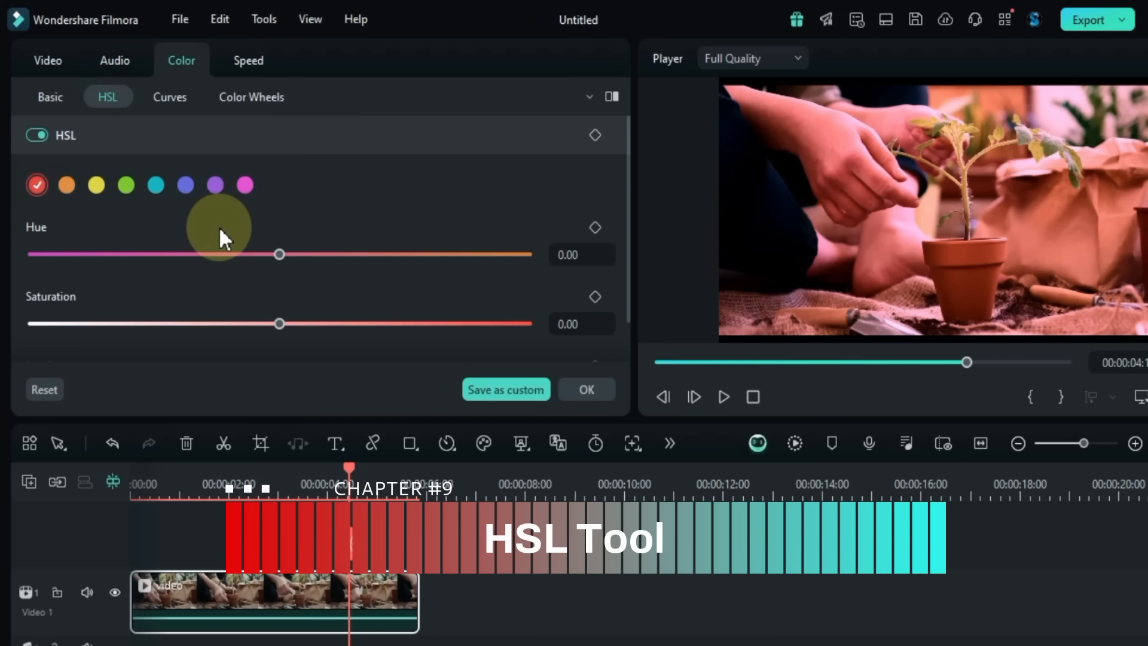
click(67, 185)
click(97, 186)
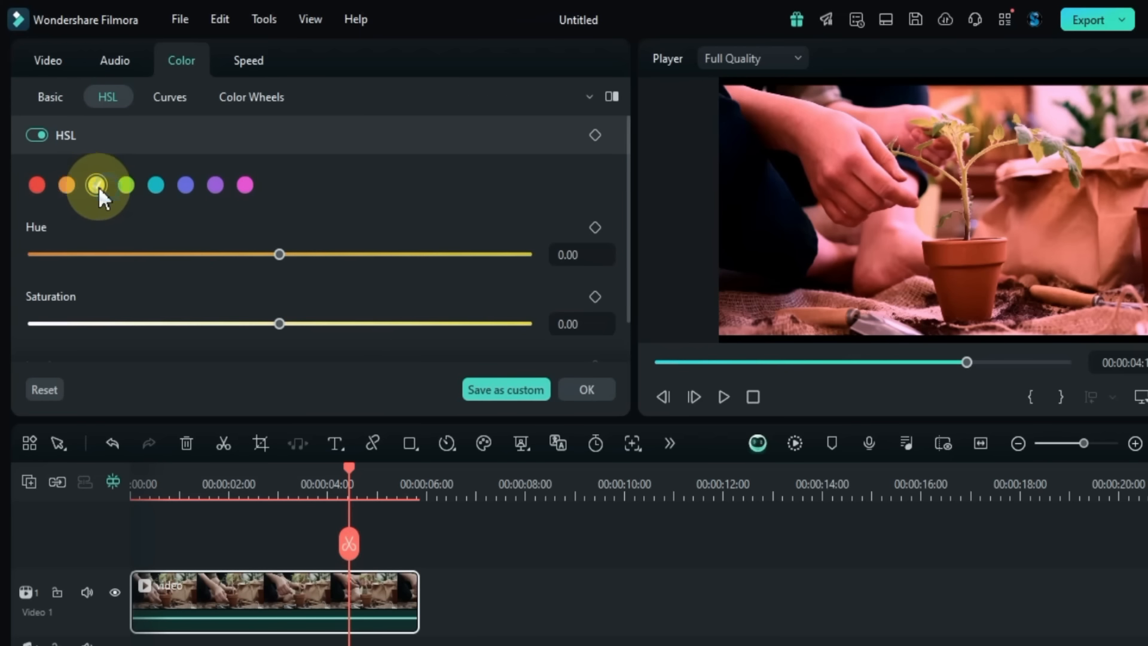
click(130, 185)
click(156, 184)
click(215, 187)
click(245, 185)
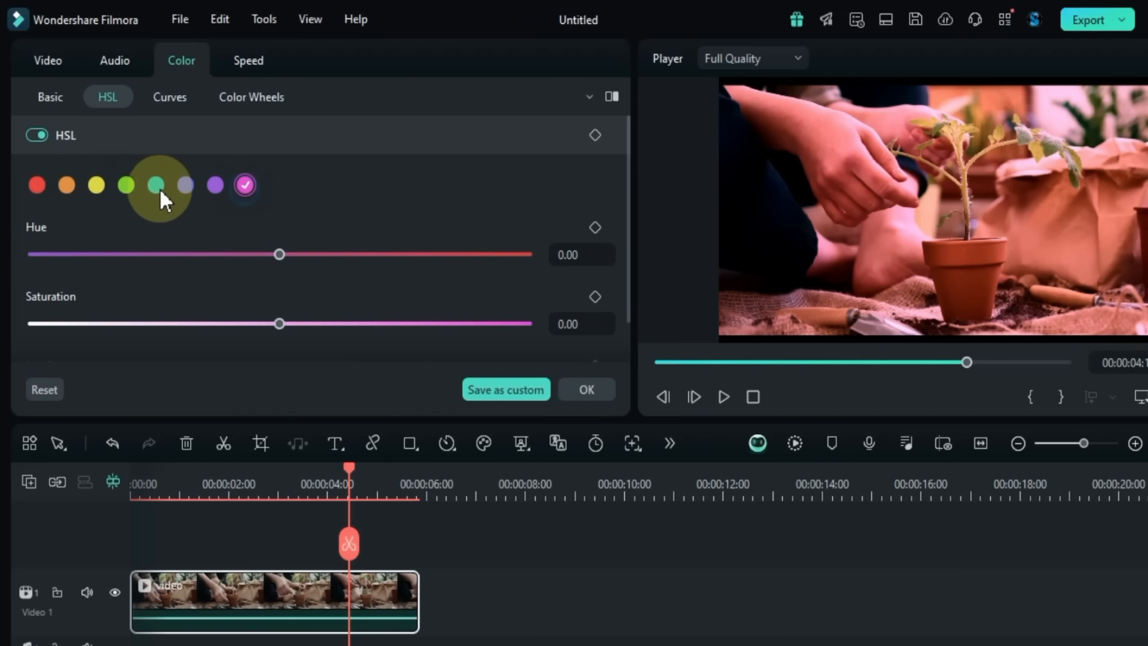
Step: In HSL, set the red range's Hue to -27 and Saturation to 7, and lower its Luminance
click(37, 190)
scroll(149, 203, down, 1)
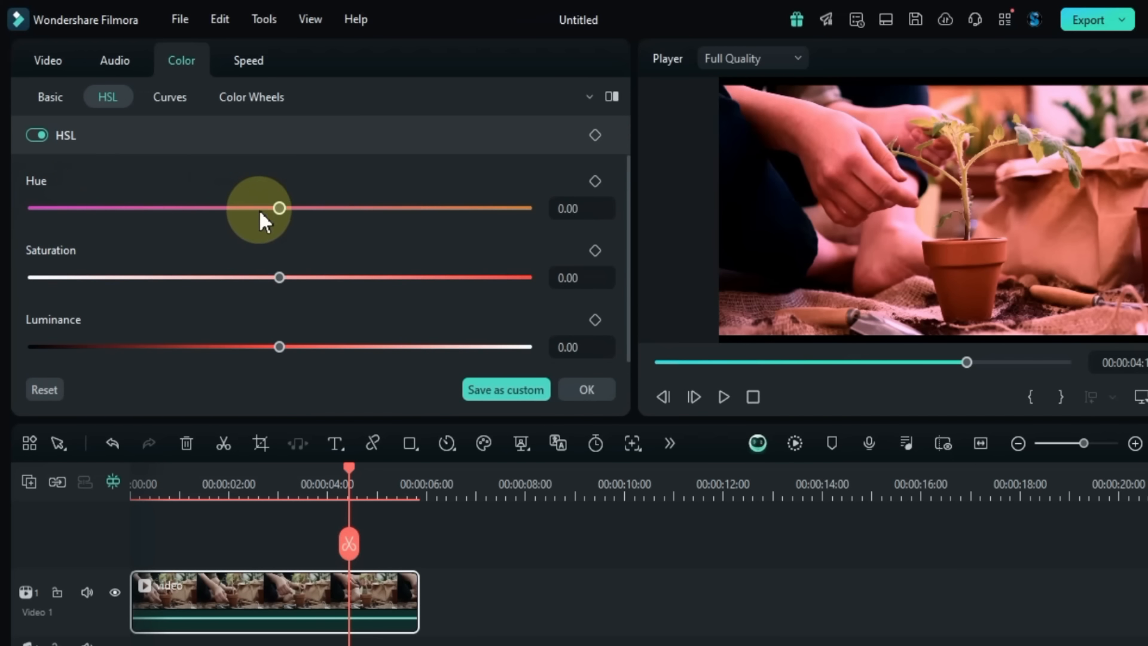
drag(260, 209, 212, 251)
drag(272, 277, 297, 286)
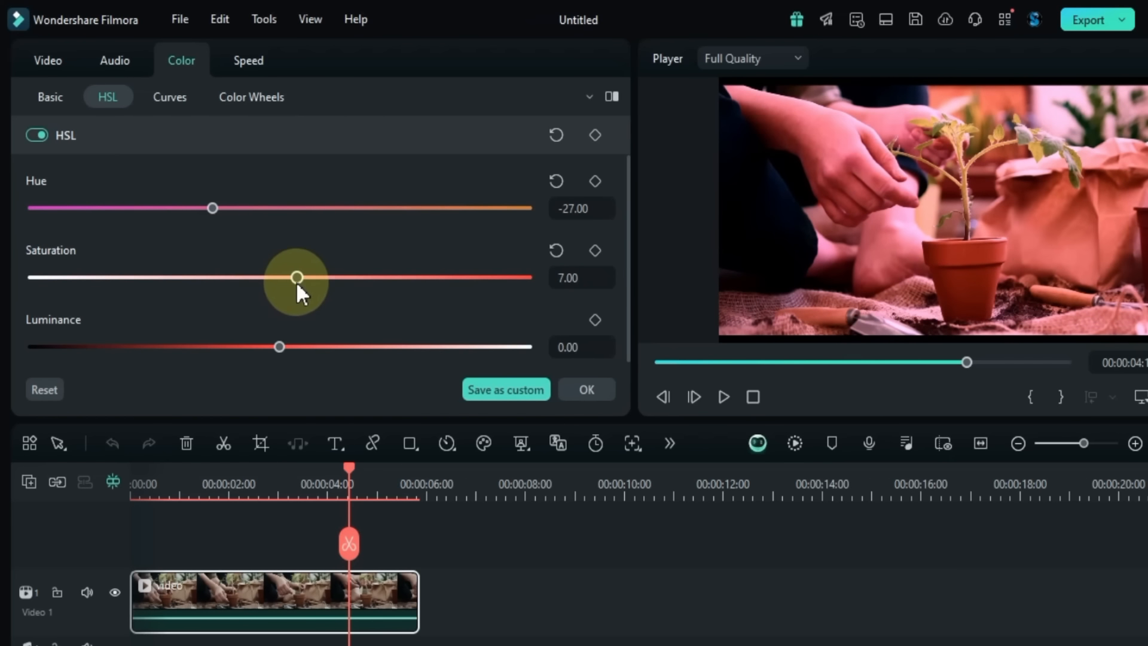
drag(279, 348, 239, 359)
scroll(314, 296, up, 1)
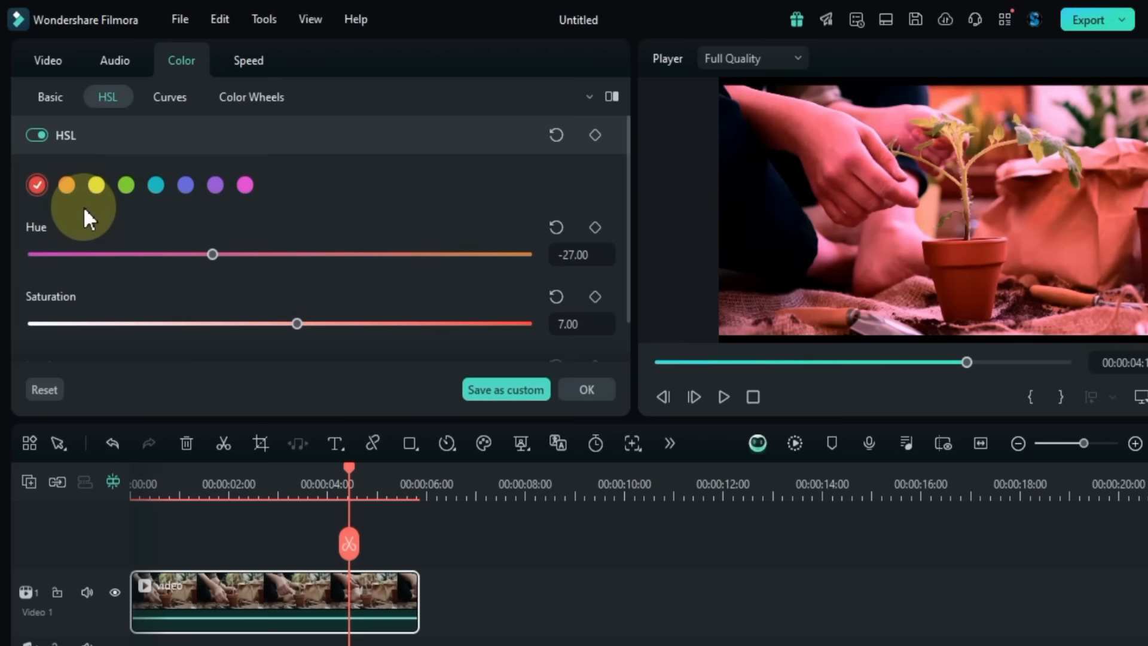
Step: In HSL, set the yellow range's Hue to 4 and Saturation to 5, and the blue range's Hue to 20
click(66, 185)
click(95, 185)
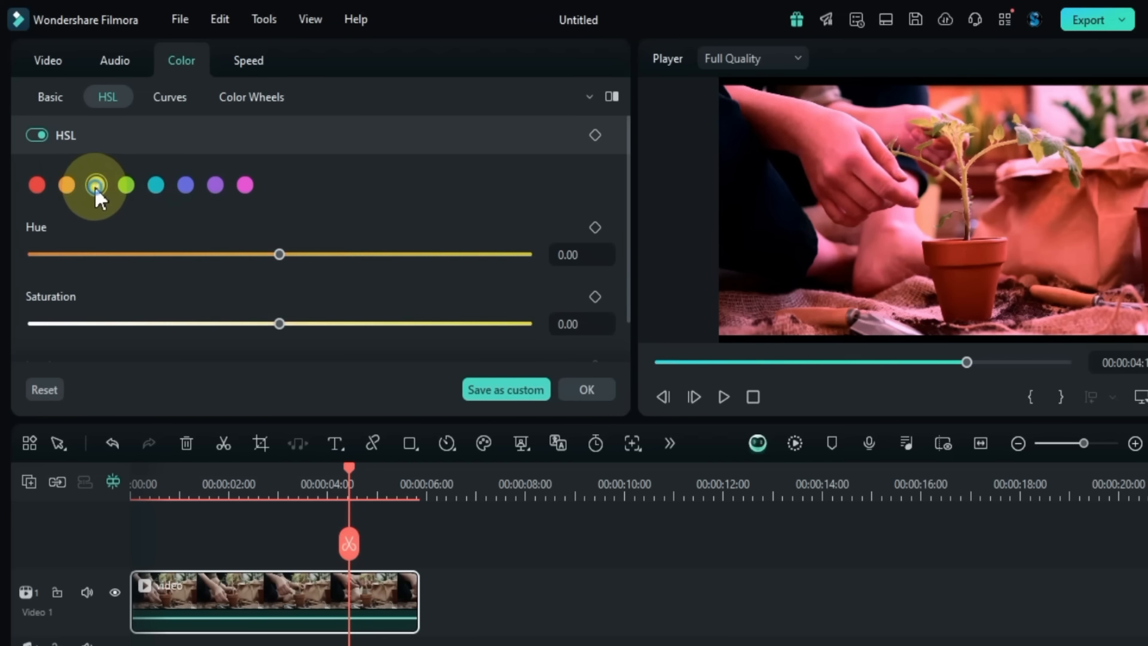
drag(279, 254, 292, 324)
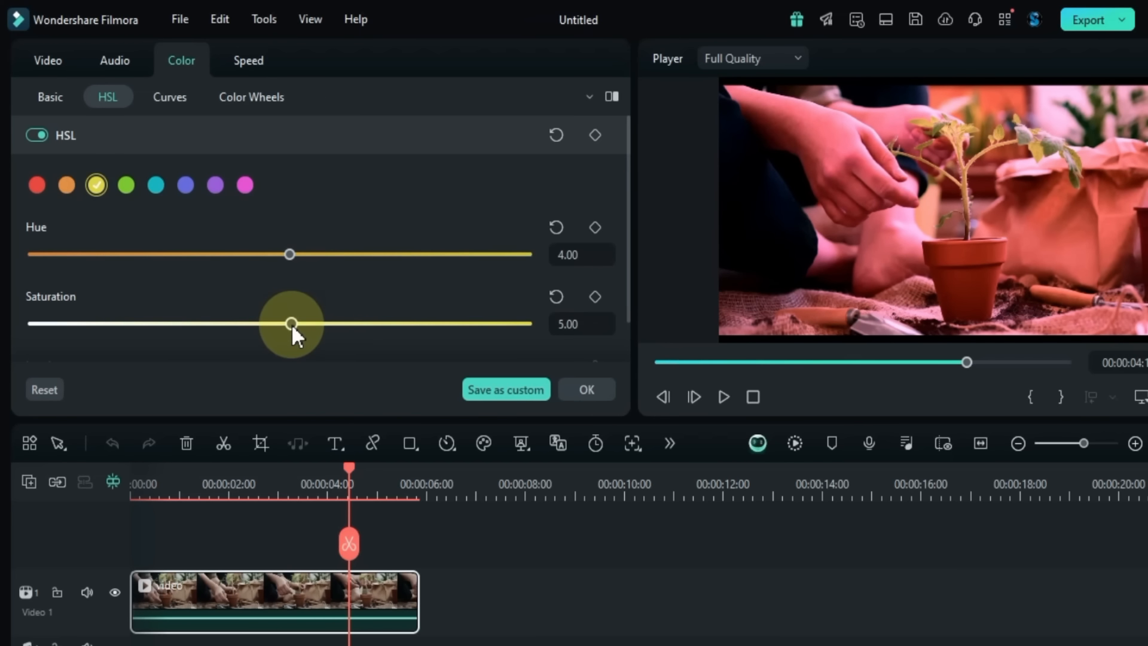
click(185, 185)
drag(274, 254, 475, 257)
mouse_move(309, 277)
mouse_down()
mouse_move(106, 277)
mouse_move(330, 279)
mouse_up()
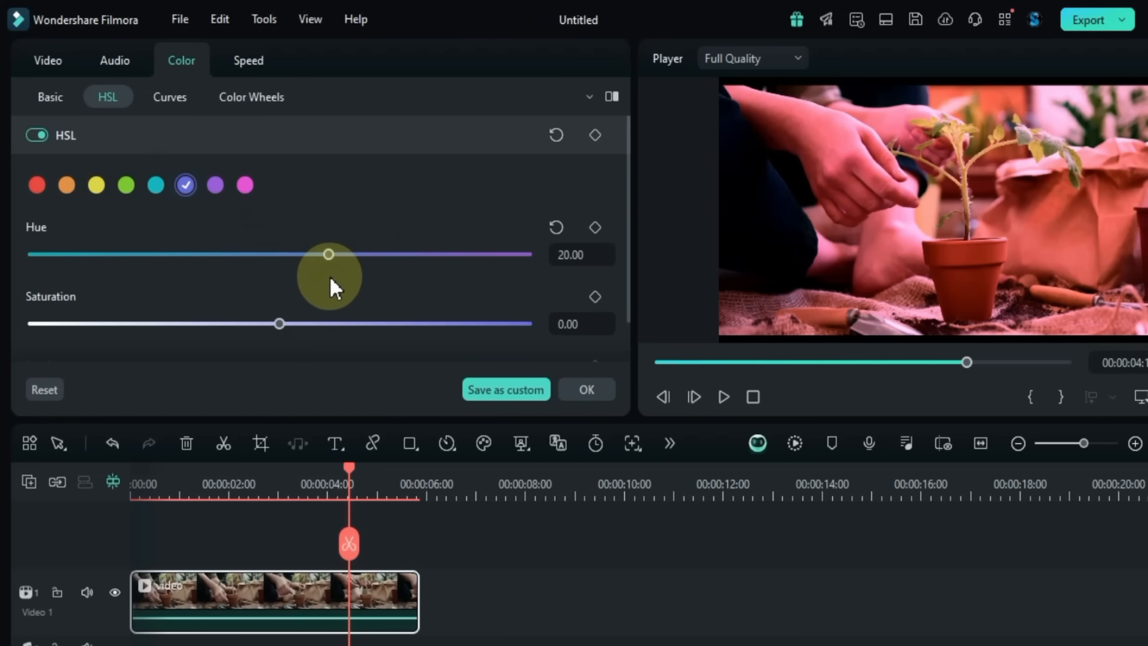
Step: Look through the clip's red, green, blue and luminance color curves
click(165, 99)
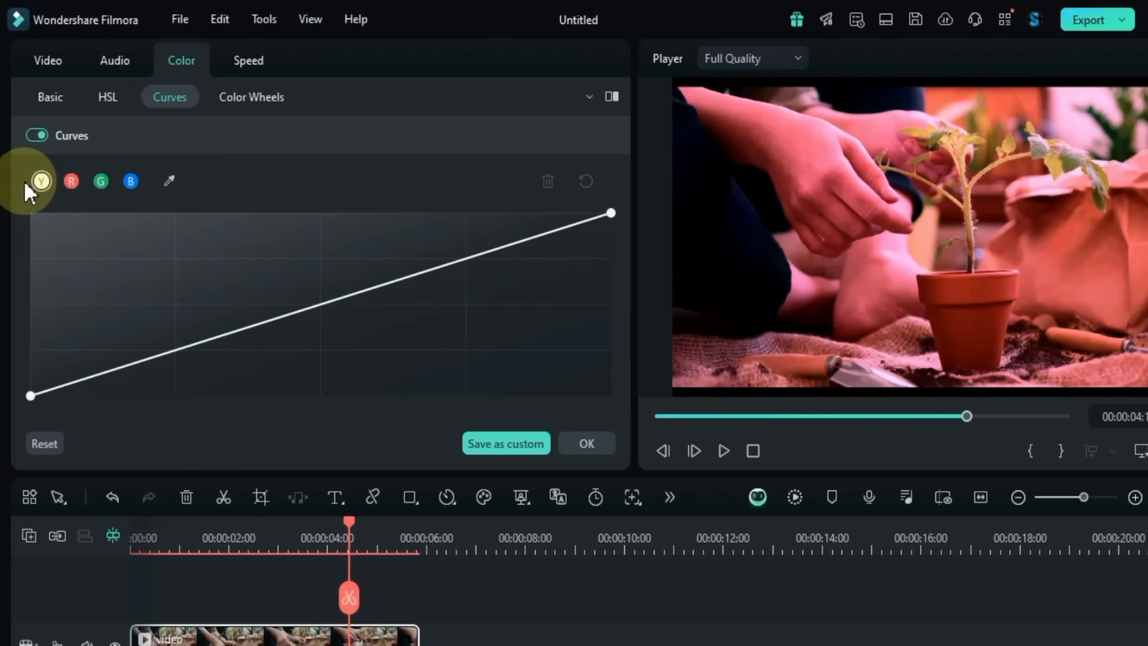
click(67, 181)
click(100, 182)
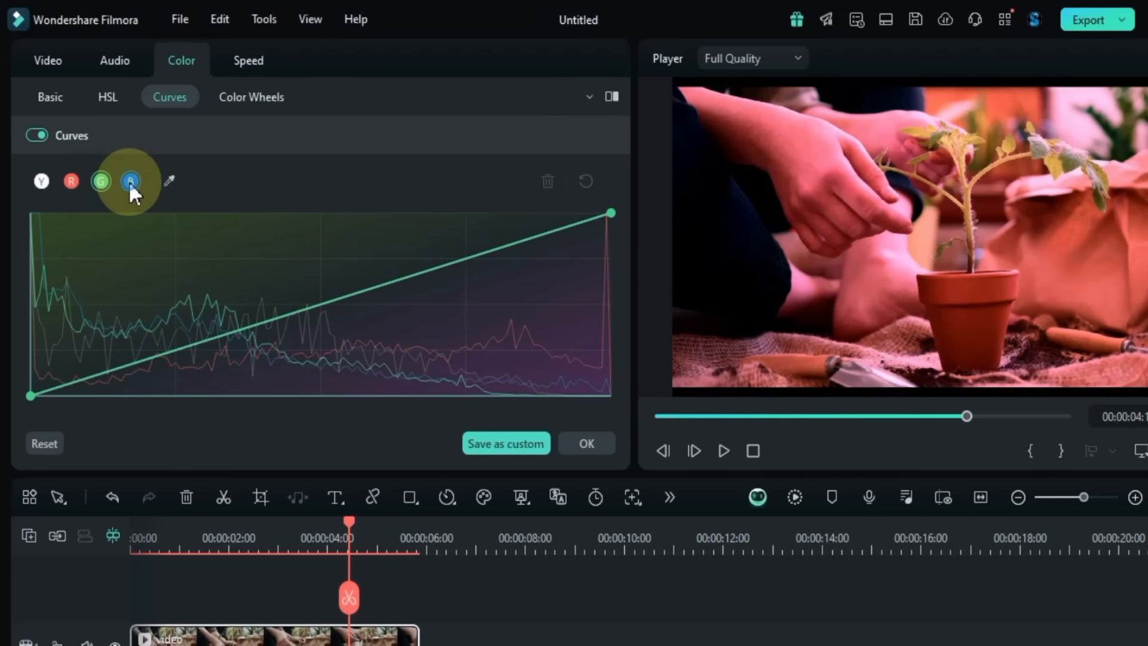
click(129, 182)
click(41, 182)
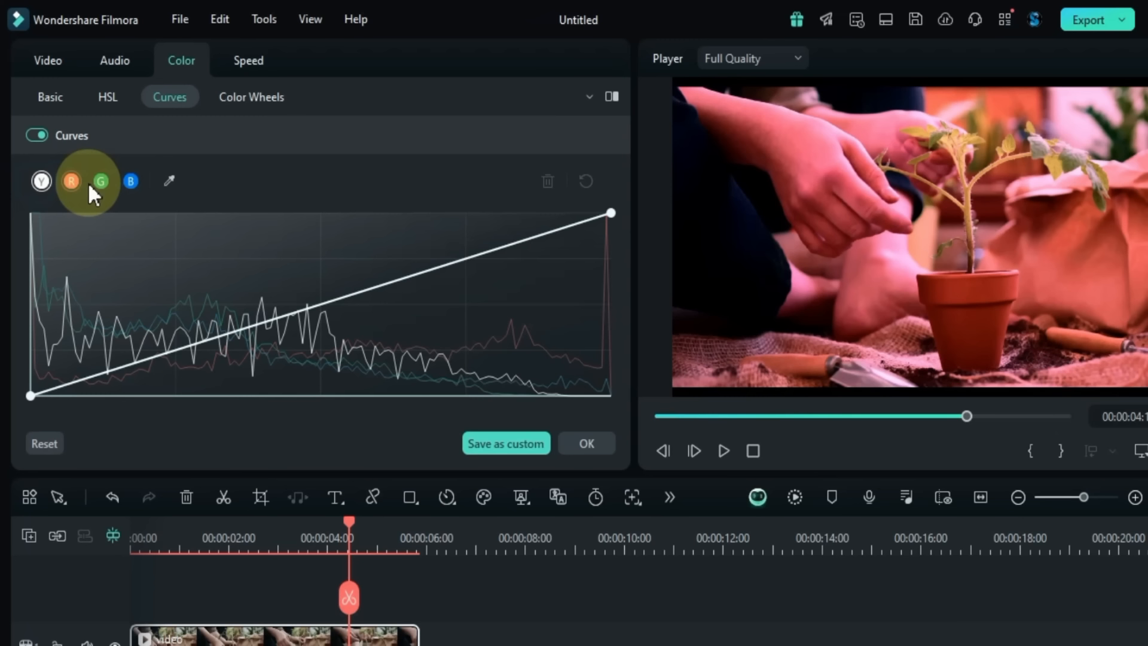
Step: Add a control point near the middle of the luminance curve and raise it slightly, keeping both end points in place
drag(610, 214, 625, 195)
mouse_move(31, 395)
mouse_down()
mouse_move(46, 385)
mouse_move(162, 411)
mouse_move(5, 368)
mouse_move(20, 402)
mouse_up()
mouse_move(306, 311)
mouse_down()
mouse_move(295, 281)
mouse_move(320, 323)
mouse_move(307, 301)
mouse_up()
mouse_move(610, 213)
mouse_down()
mouse_move(530, 189)
mouse_move(587, 212)
mouse_move(599, 182)
mouse_move(628, 212)
mouse_up()
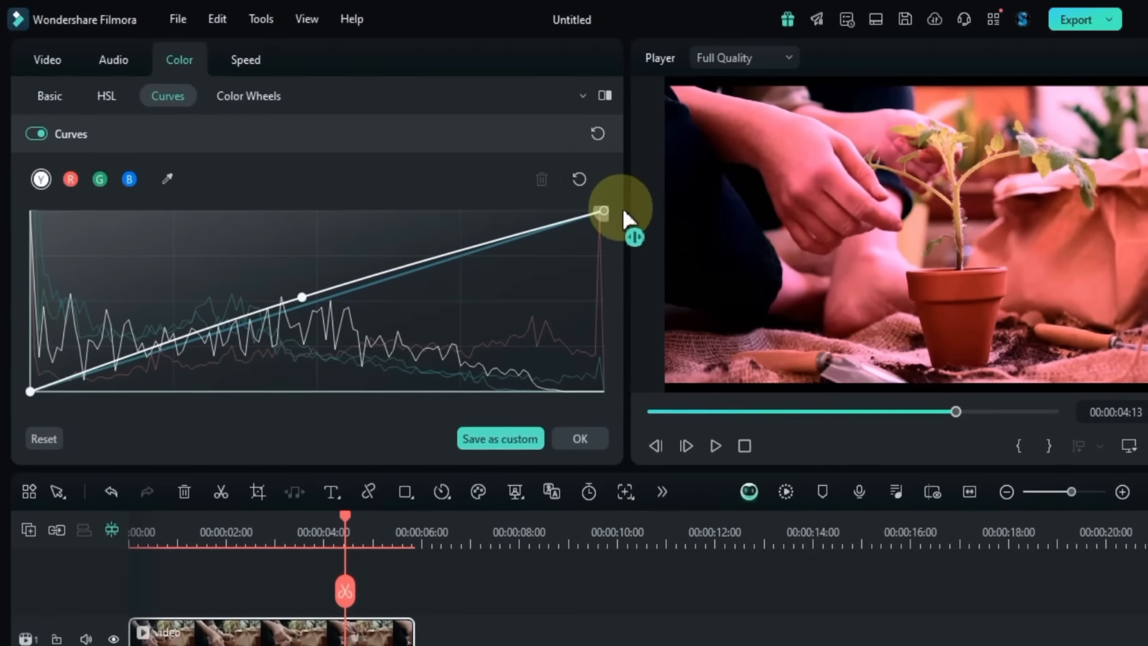
mouse_move(33, 396)
mouse_down()
mouse_move(13, 377)
mouse_move(29, 391)
mouse_up()
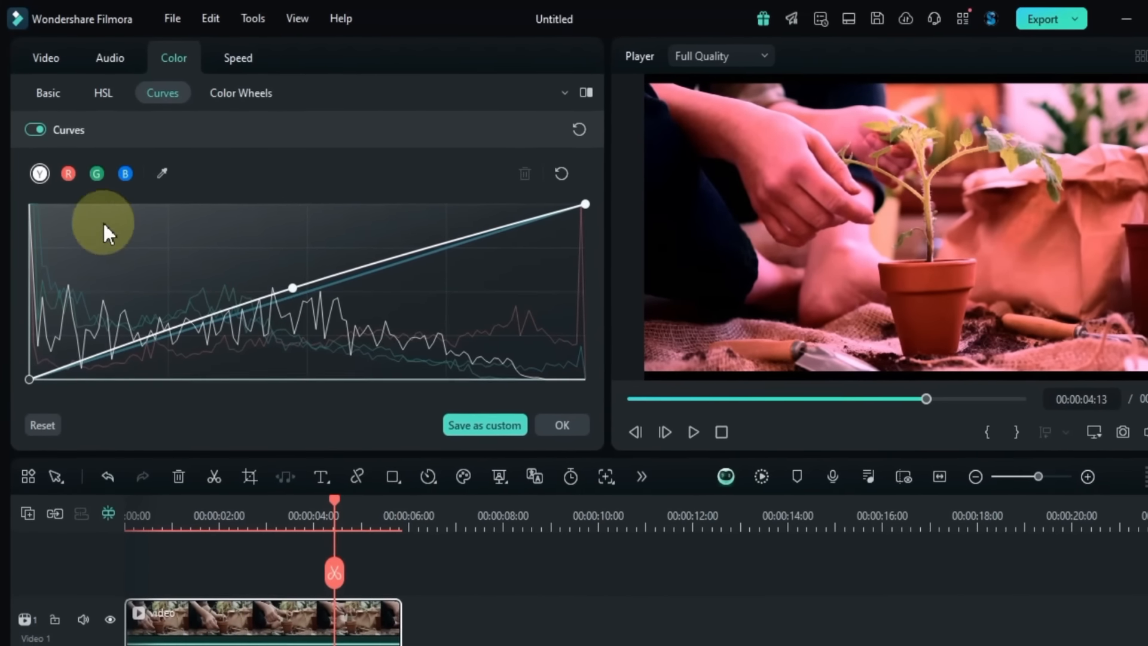
Step: Bow the green and blue color curves slightly upward around their midpoints
click(107, 173)
drag(288, 293, 276, 271)
click(123, 171)
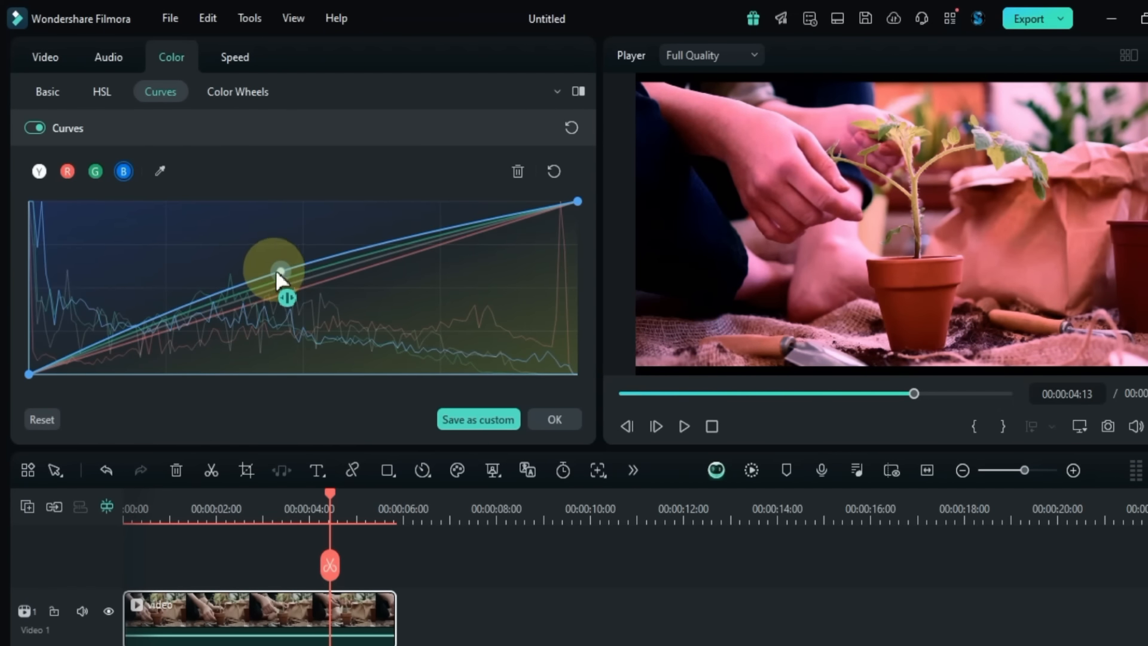
Step: Add a control point on the lower part of the blue curve and switch the Curves adjustment off
click(163, 171)
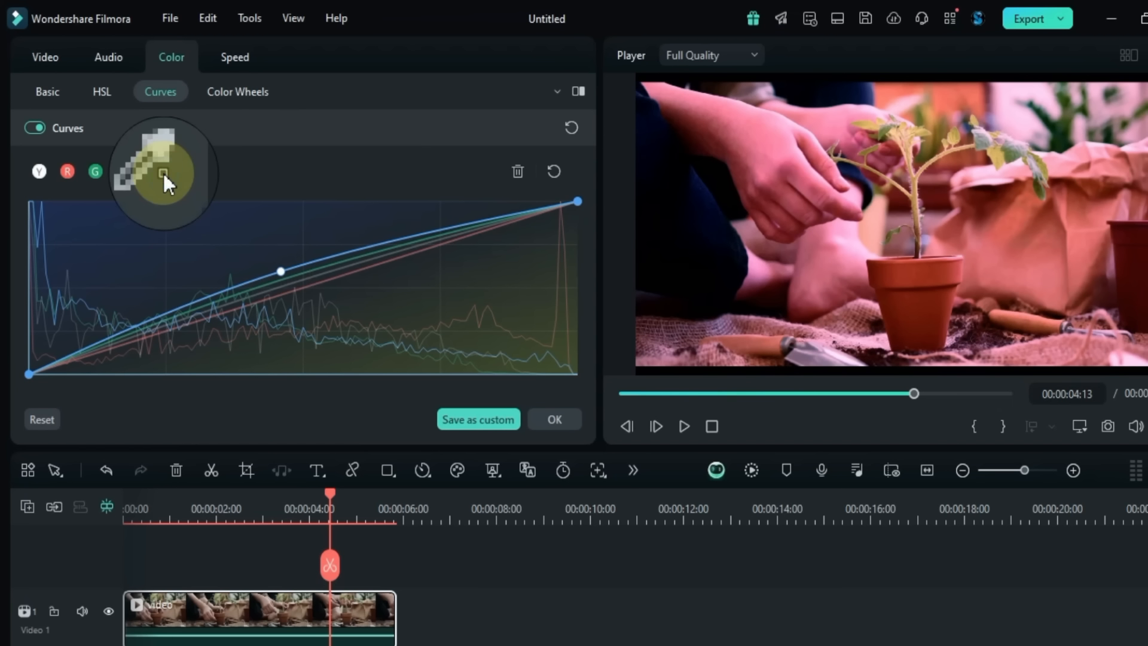
click(266, 273)
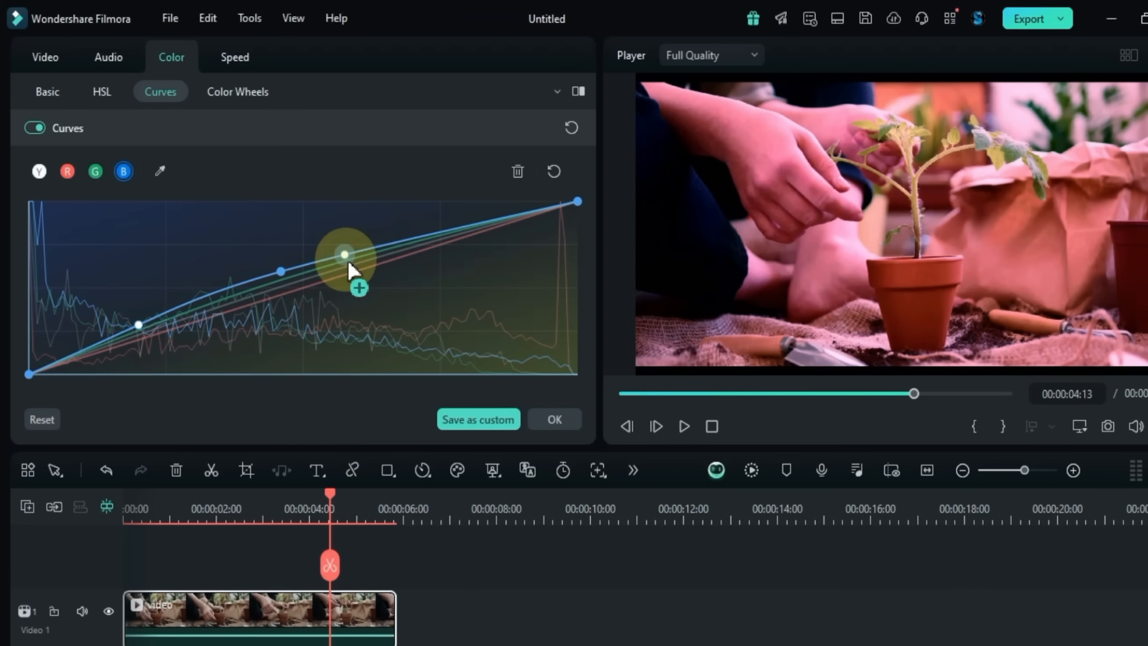
click(35, 128)
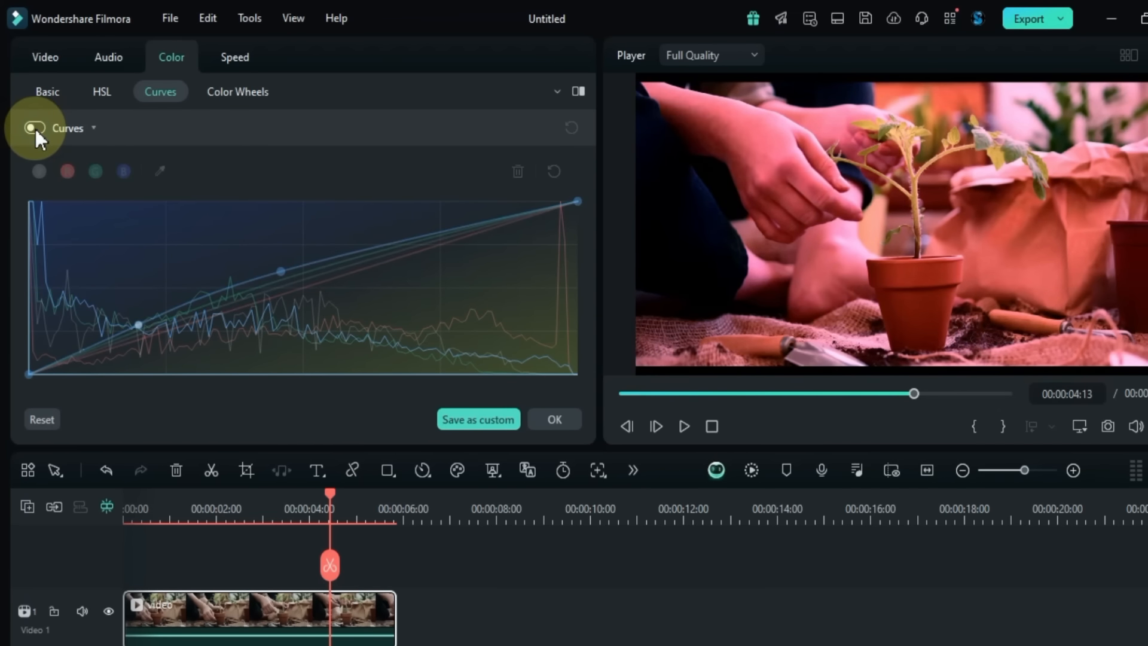
Step: Bring up the Color Wheels settings and enlarge their area so the three wheels and their values fit
click(223, 95)
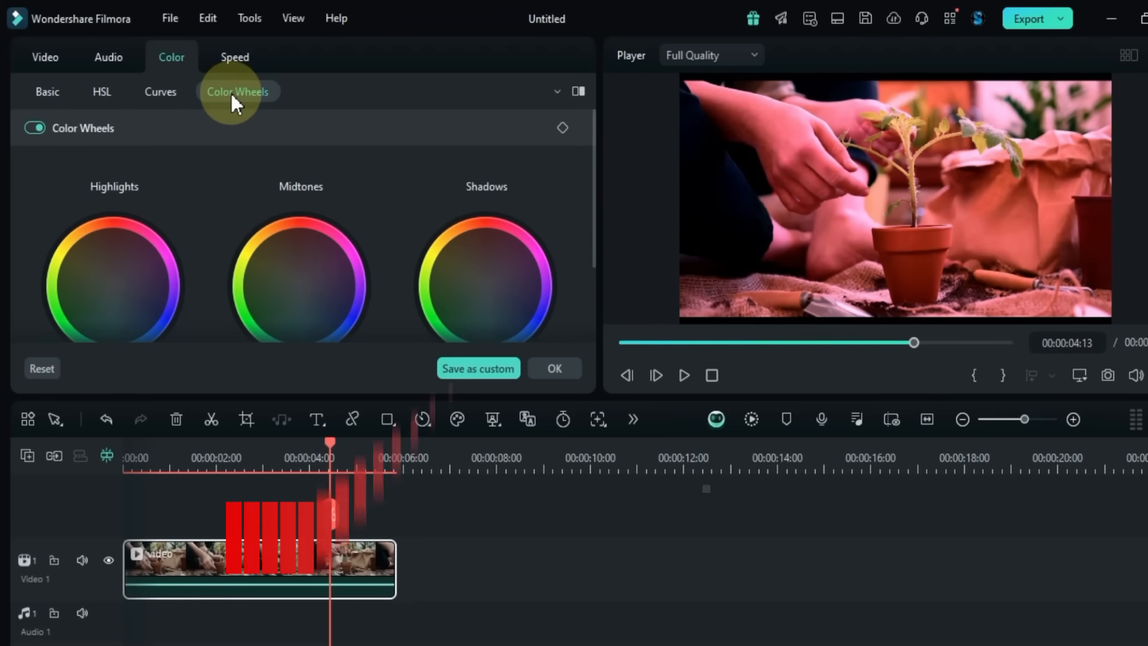
scroll(163, 181, down, 3)
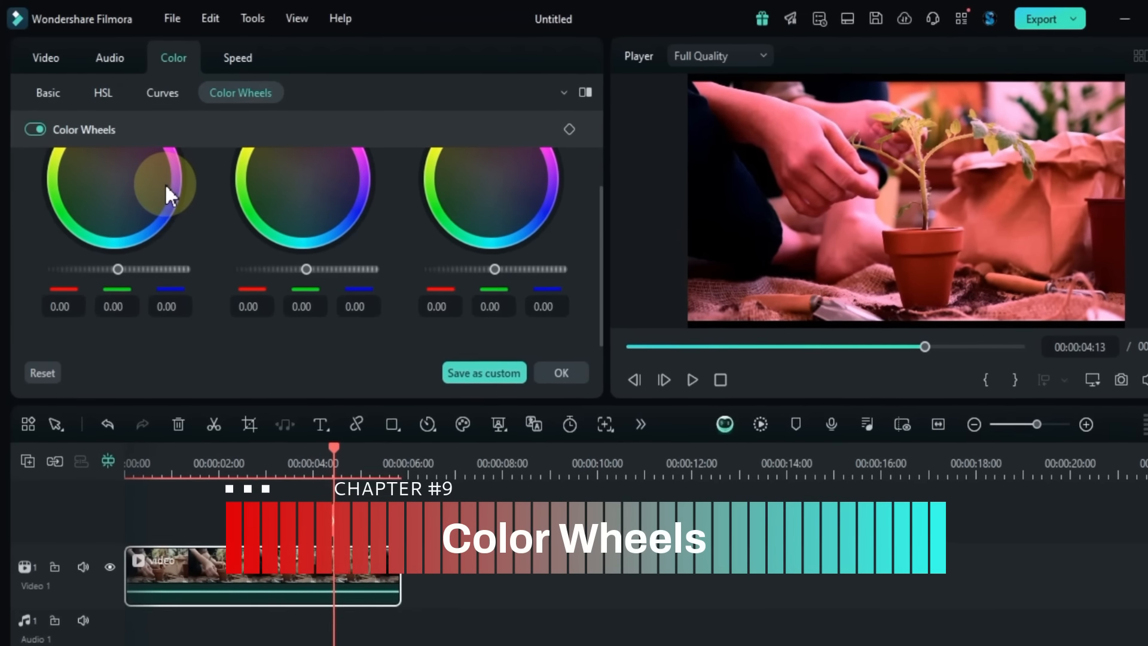
scroll(317, 292, up, 3)
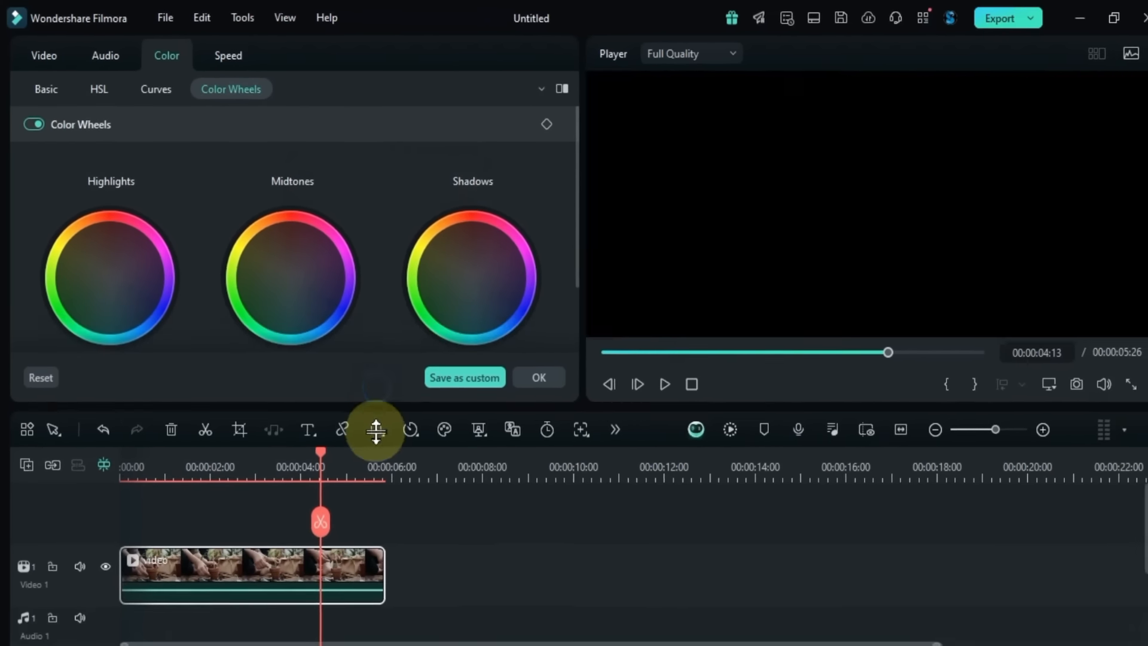
drag(376, 431, 372, 480)
drag(578, 275, 907, 278)
drag(381, 327, 622, 326)
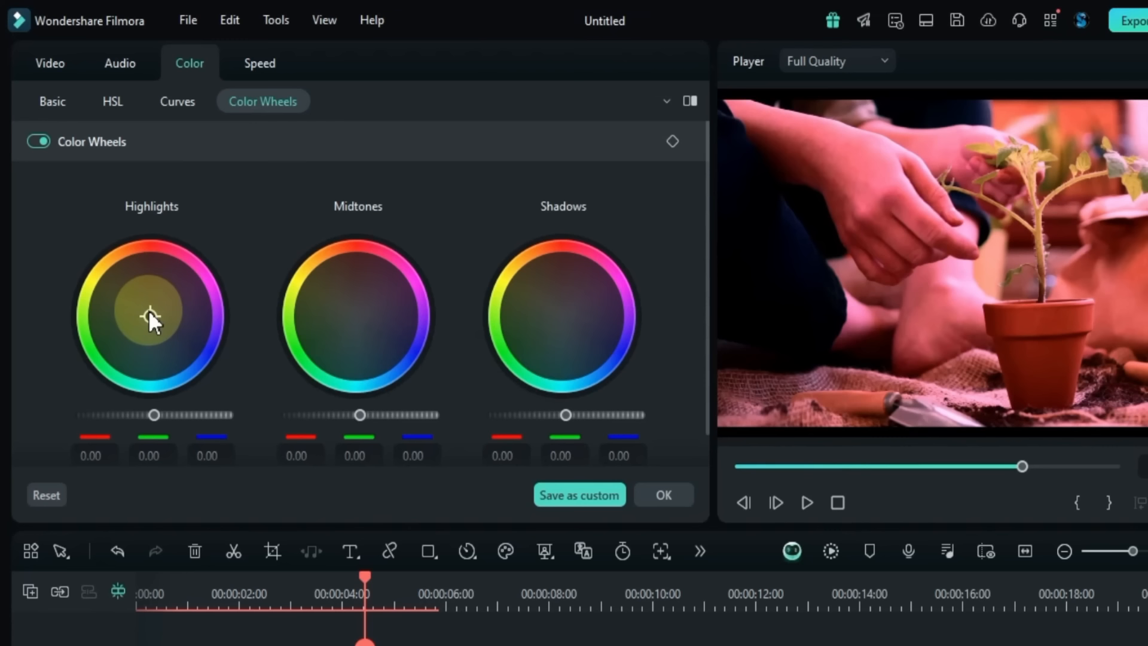
Step: Adjust the Highlights color wheel to red -0.11, green -0.35 and blue 0.35
drag(142, 301, 82, 344)
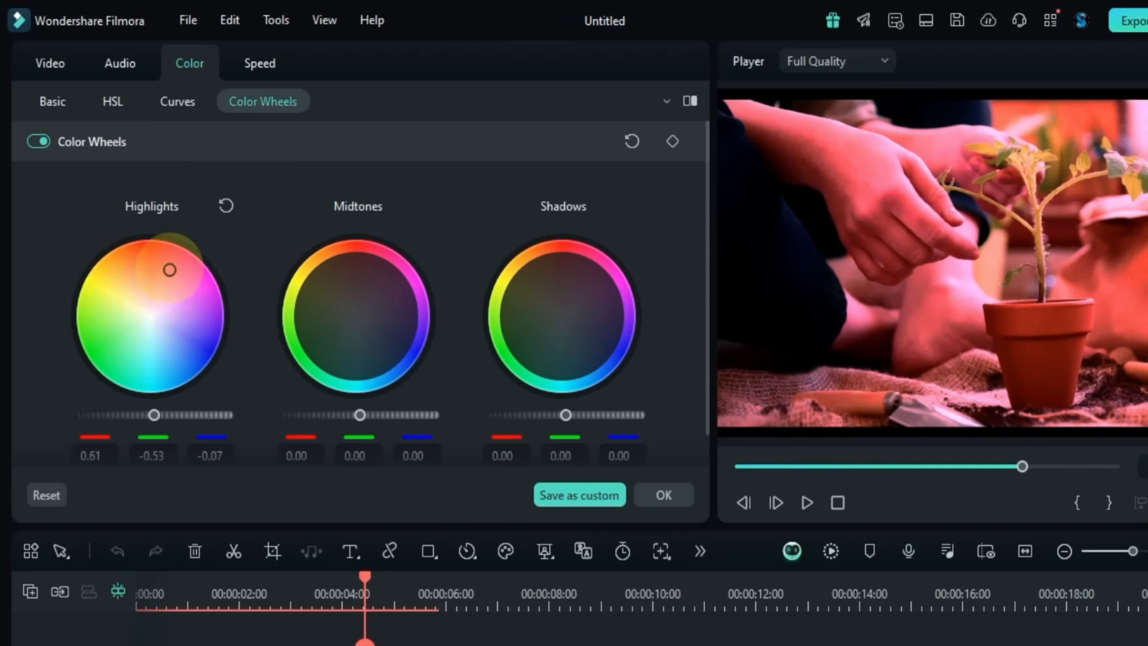
scroll(184, 397, down, 1)
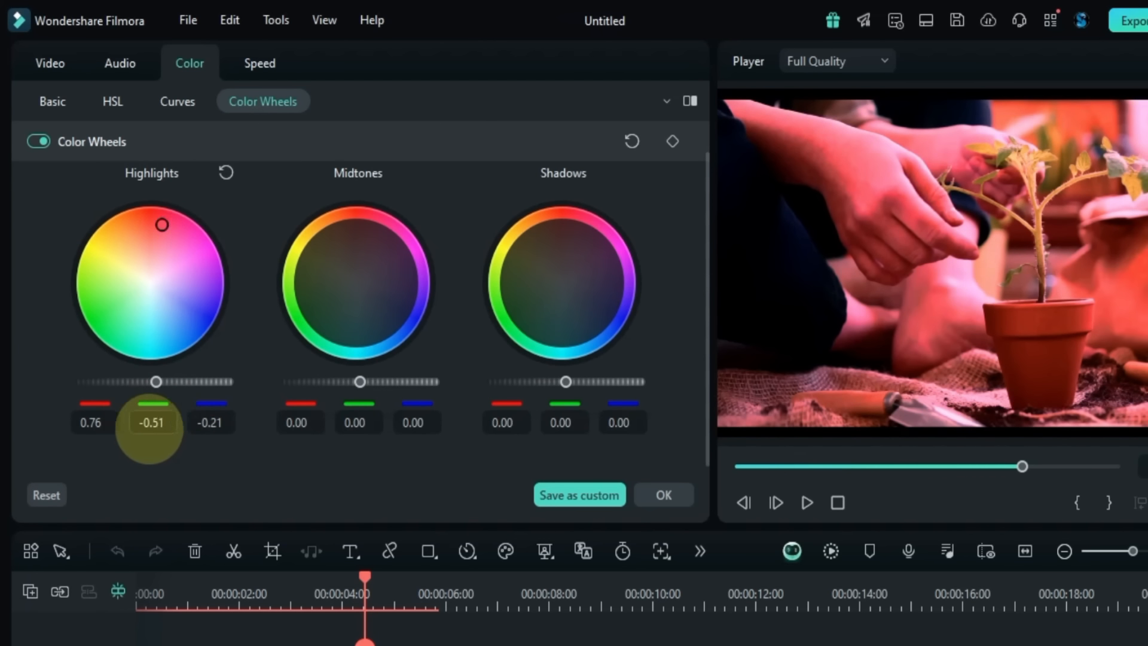
drag(153, 426, 67, 430)
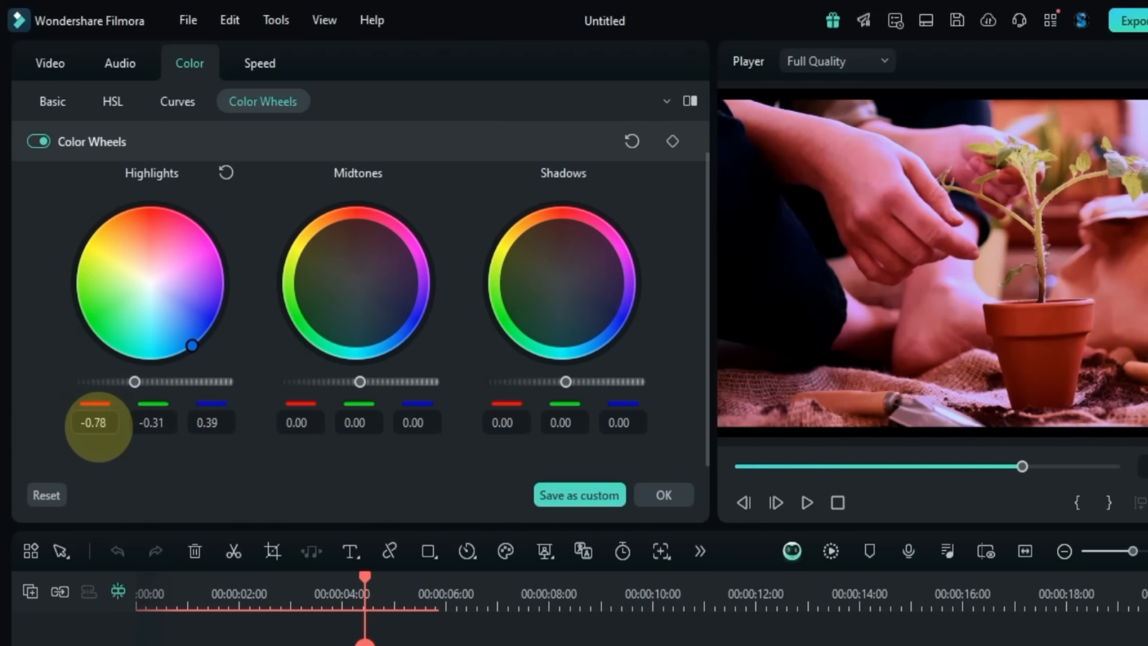
drag(160, 382, 182, 402)
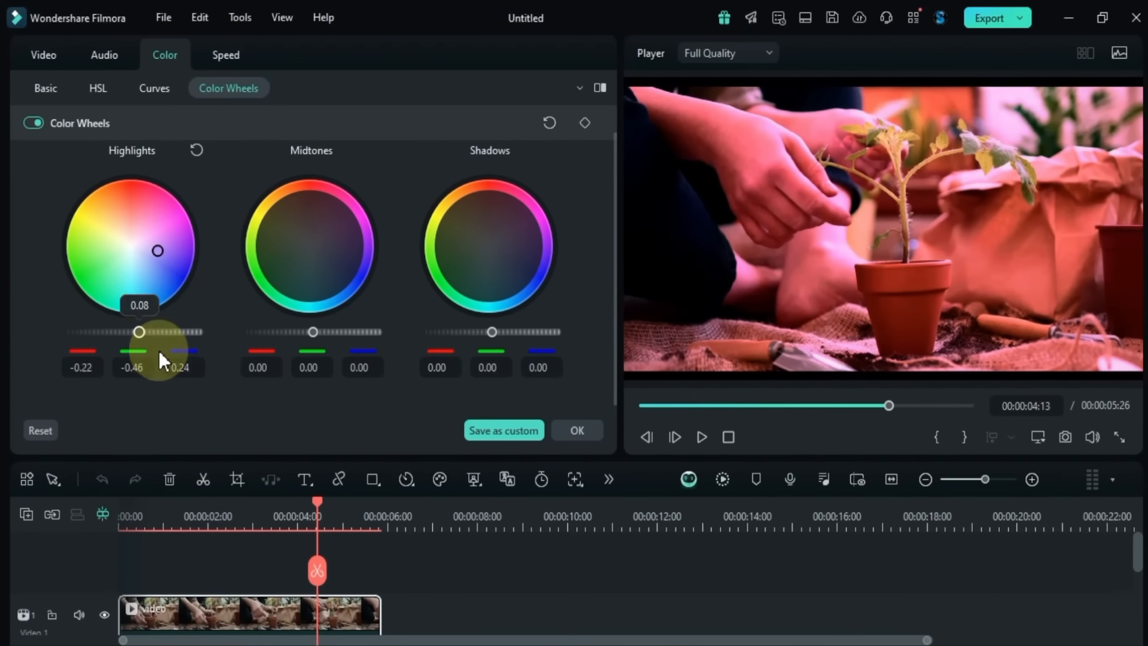
drag(159, 353, 132, 347)
Step: Adjust the Midtones wheel to red -0.09, green -0.31, blue 0.49 and the Shadows wheel to red -0.37, green 0.54, blue 0.06
drag(315, 224, 305, 206)
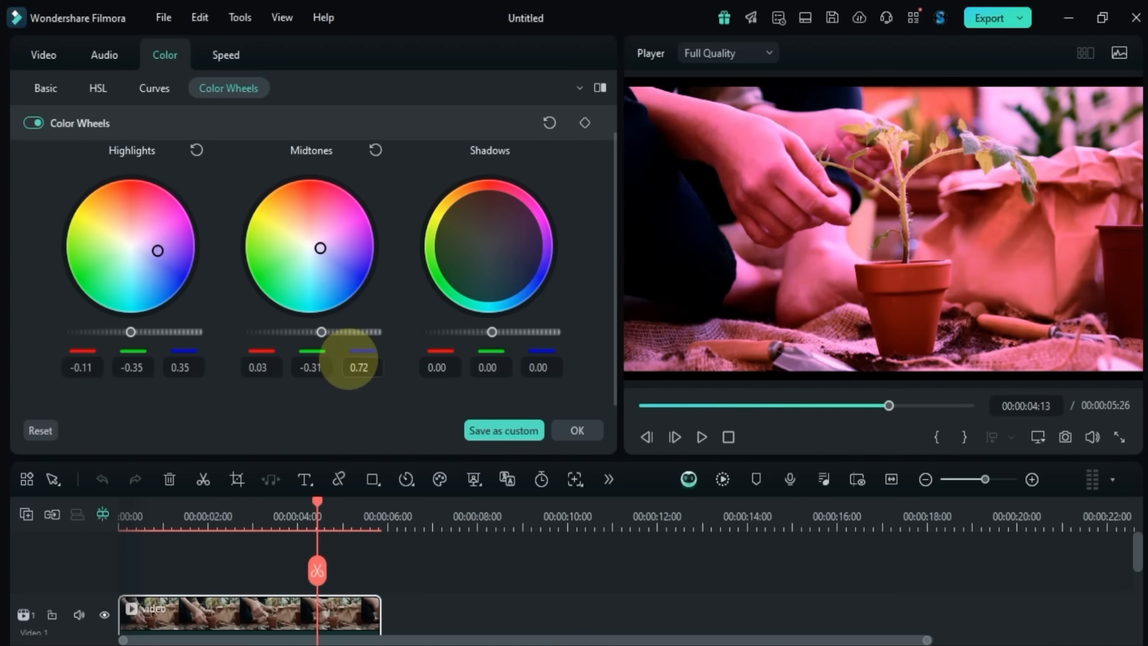
drag(331, 359, 349, 359)
drag(259, 364, 259, 364)
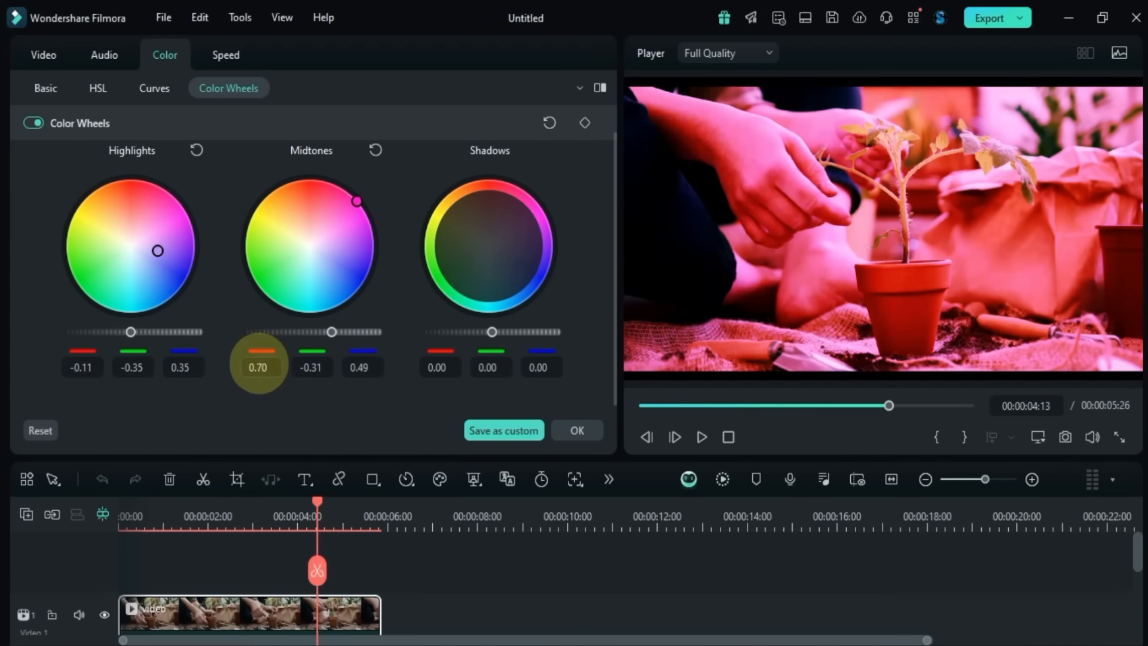
drag(515, 242, 454, 213)
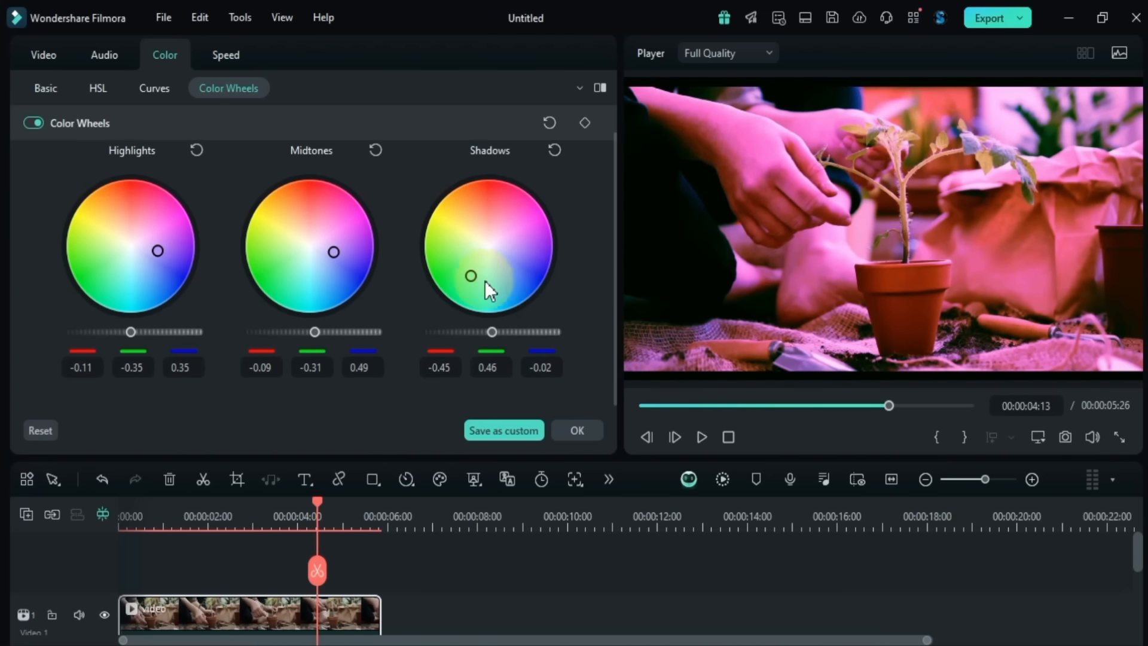
mouse_move(507, 332)
mouse_down()
mouse_move(481, 332)
mouse_move(498, 333)
mouse_up()
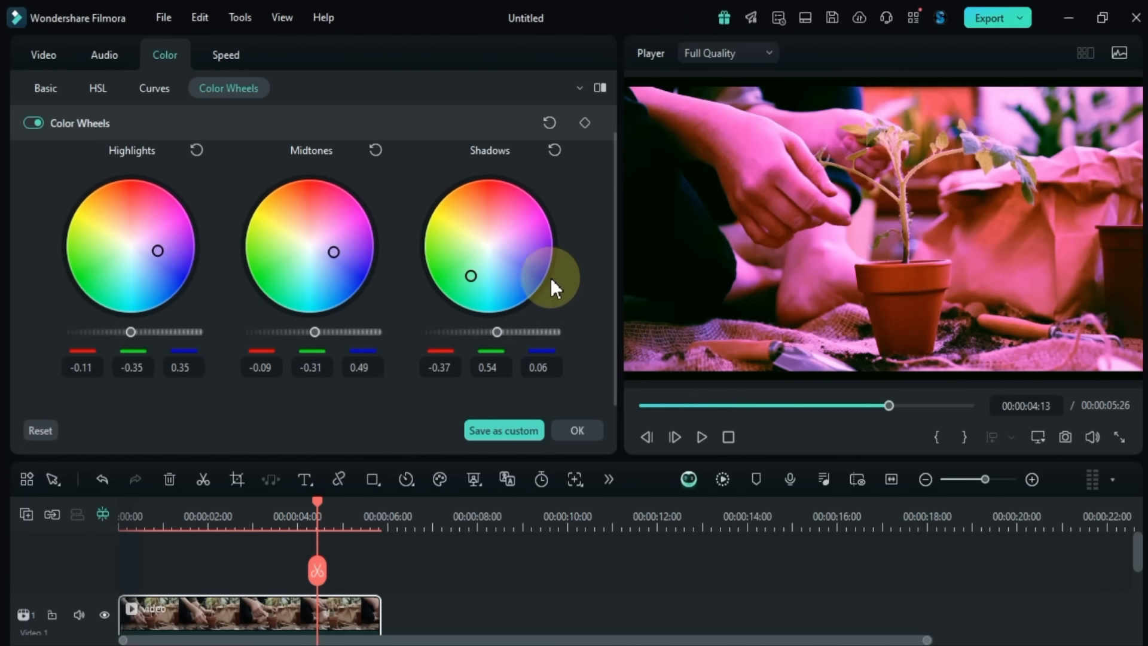
Step: Keyframe the color wheels at 00:00:04:13 and reset the Highlights, Midtones and Shadows wheels just before the one-second mark
scroll(560, 270, up, 1)
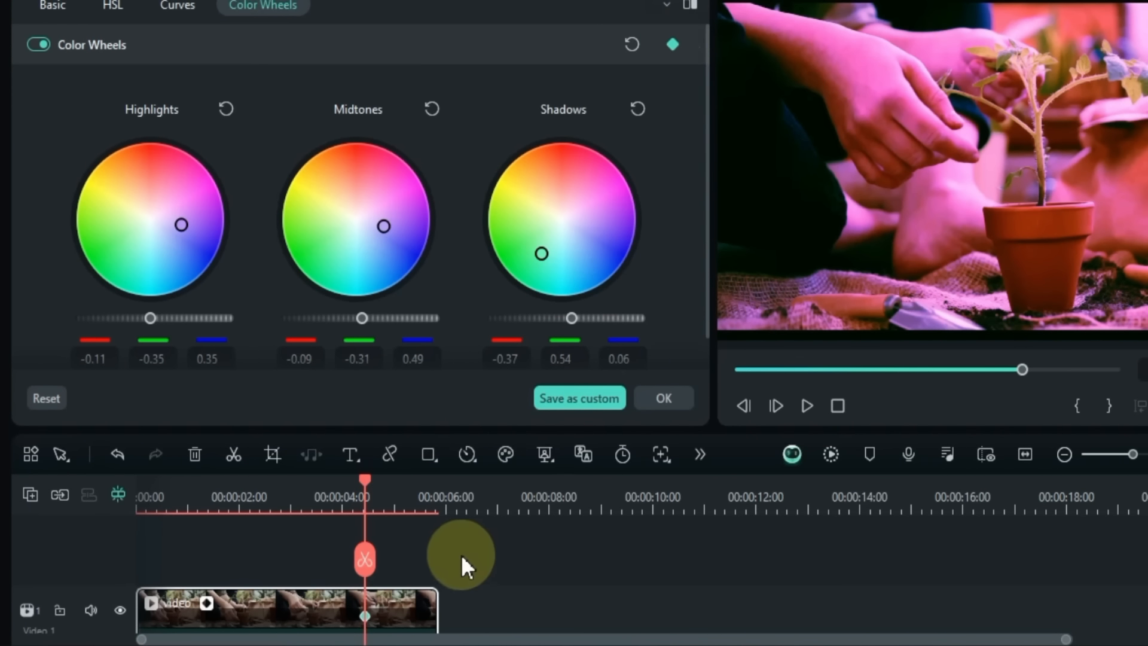
click(380, 587)
drag(366, 481, 183, 501)
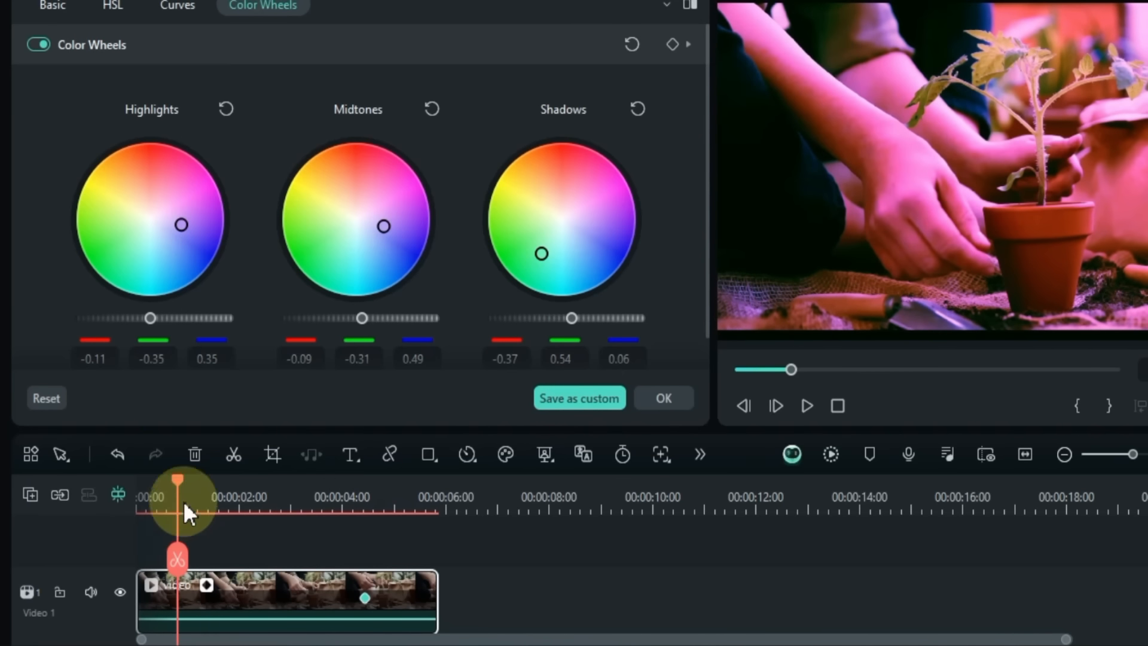
click(228, 121)
click(444, 109)
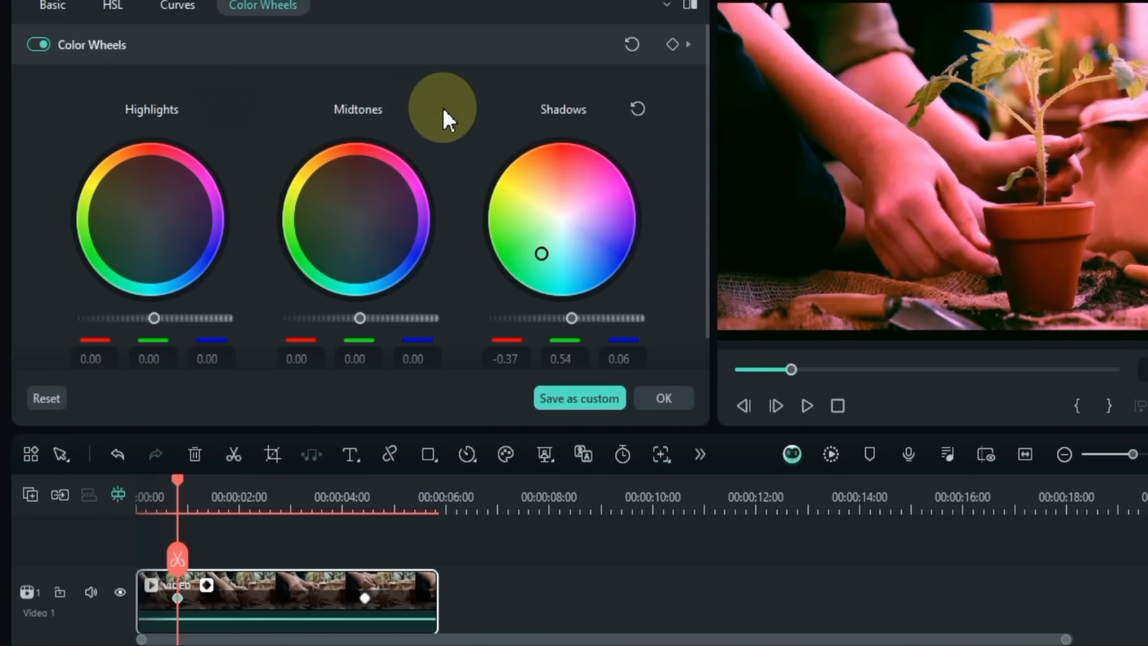
click(638, 109)
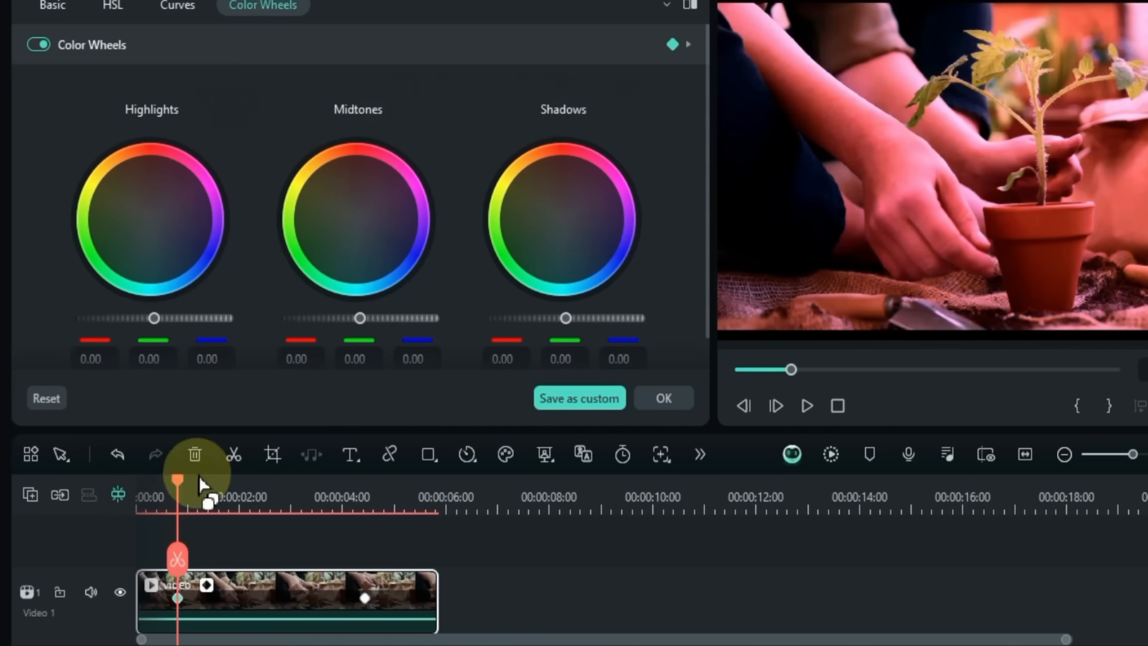
Step: Play the color animation from the clip's start and save the color settings as a custom preset named My Preset2
drag(179, 483, 123, 512)
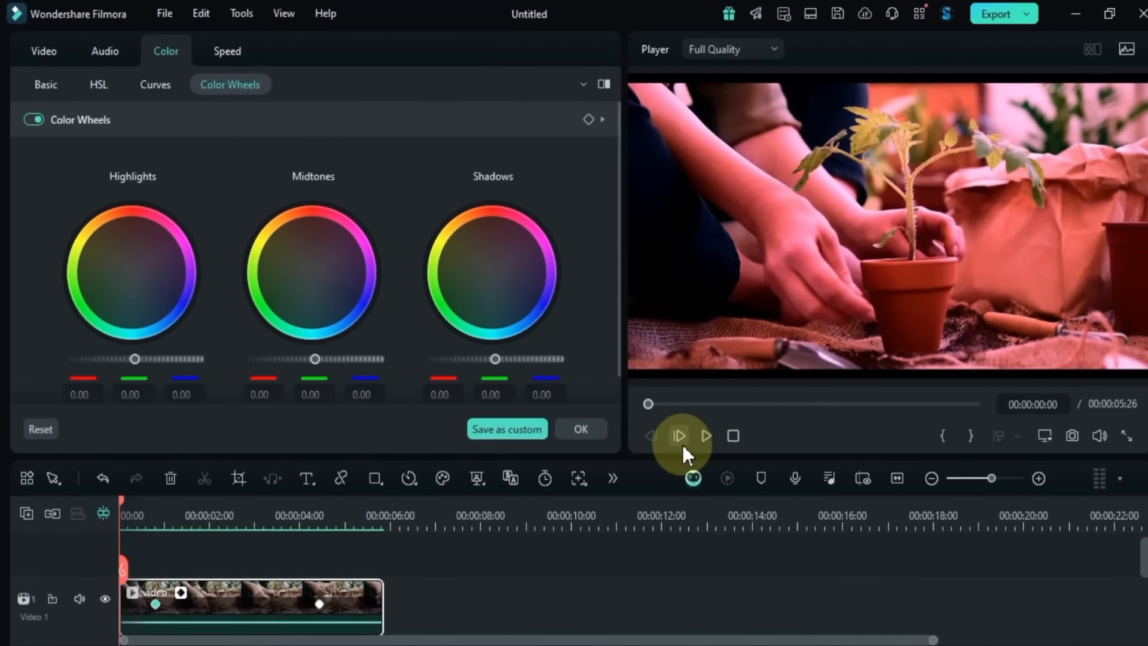
click(807, 405)
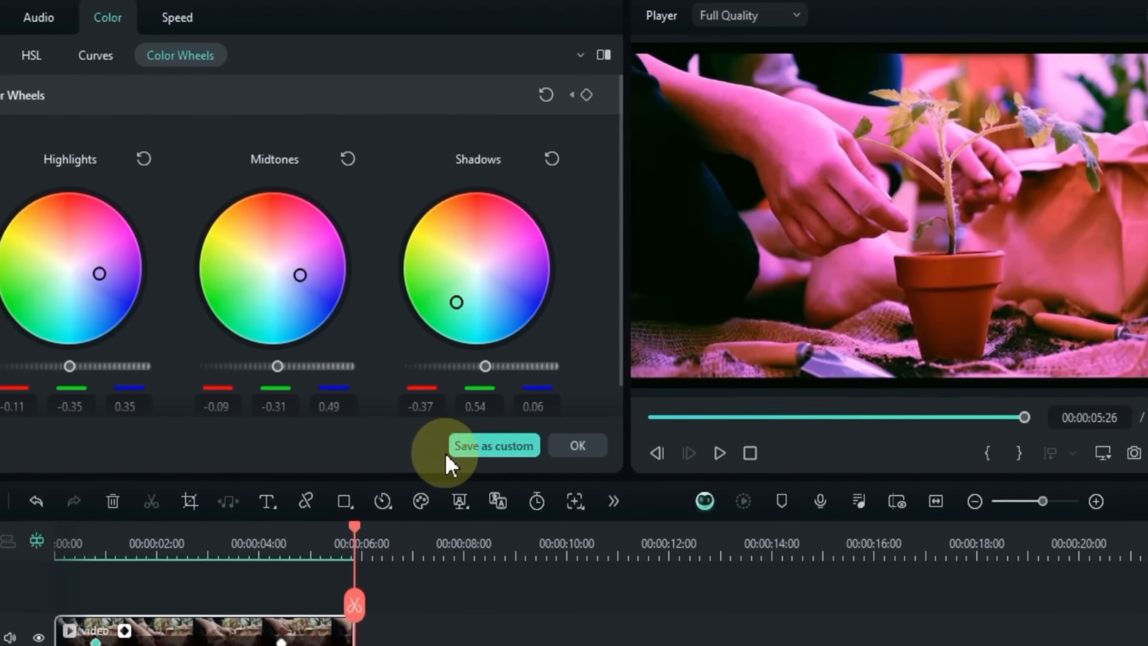
click(484, 449)
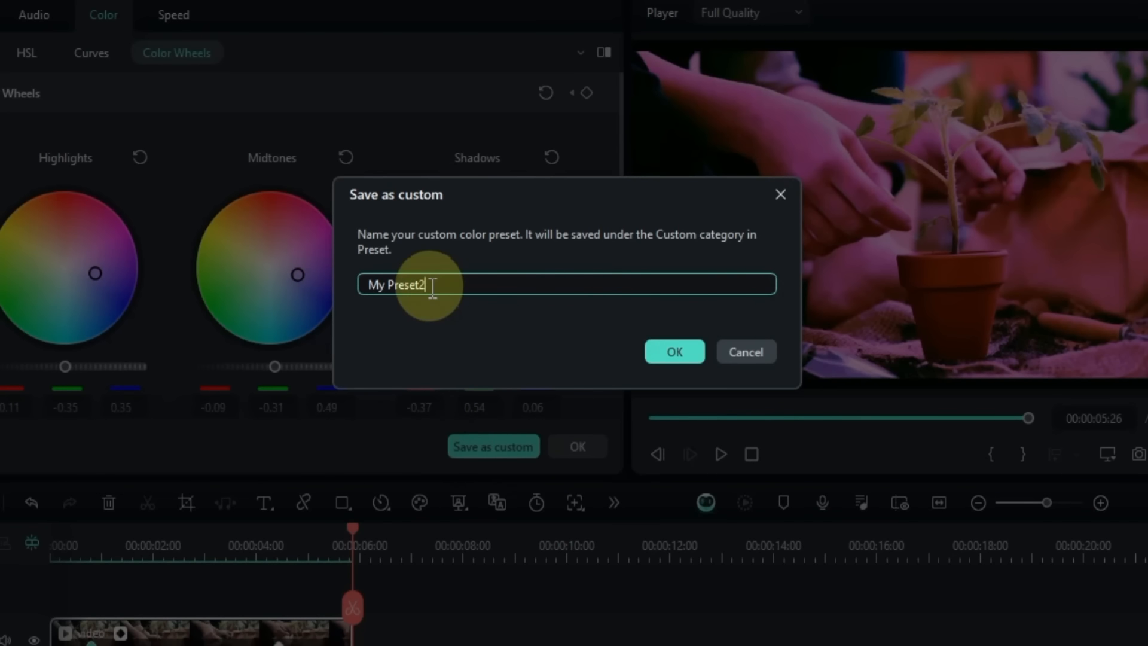
drag(432, 286, 309, 285)
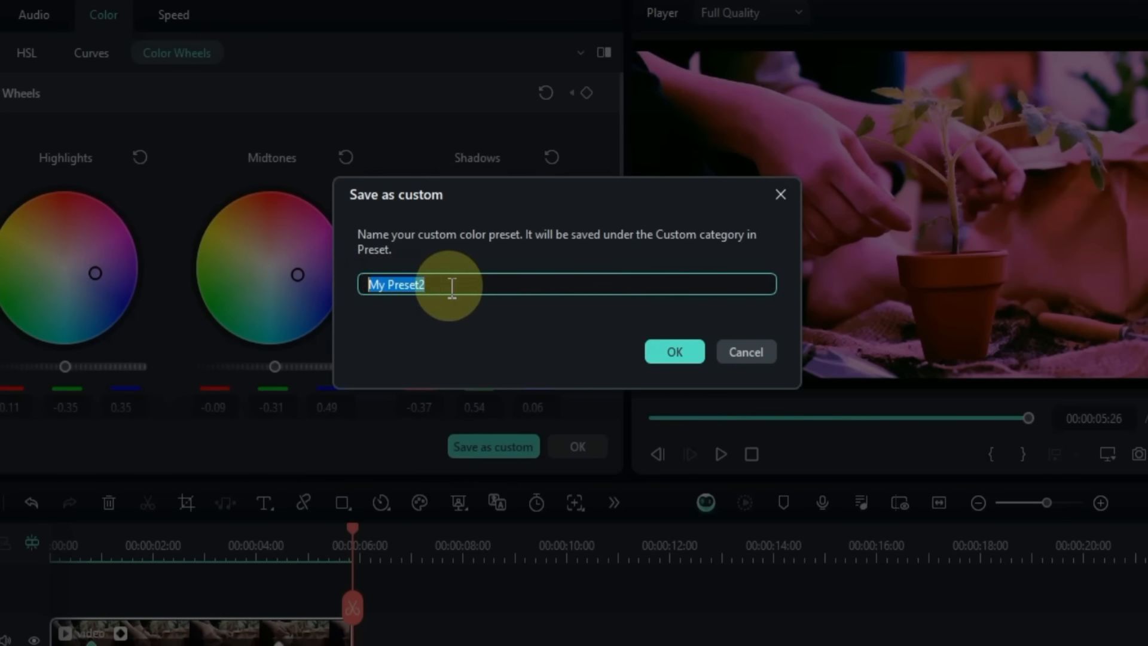
click(670, 353)
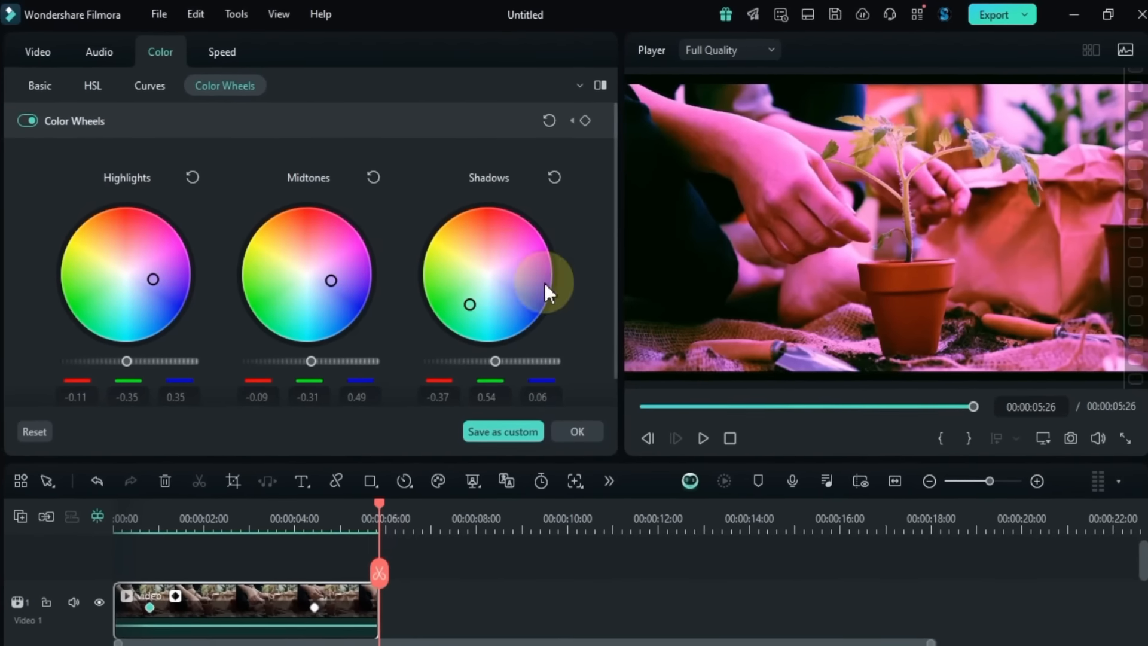
scroll(493, 255, down, 1)
scroll(493, 255, up, 1)
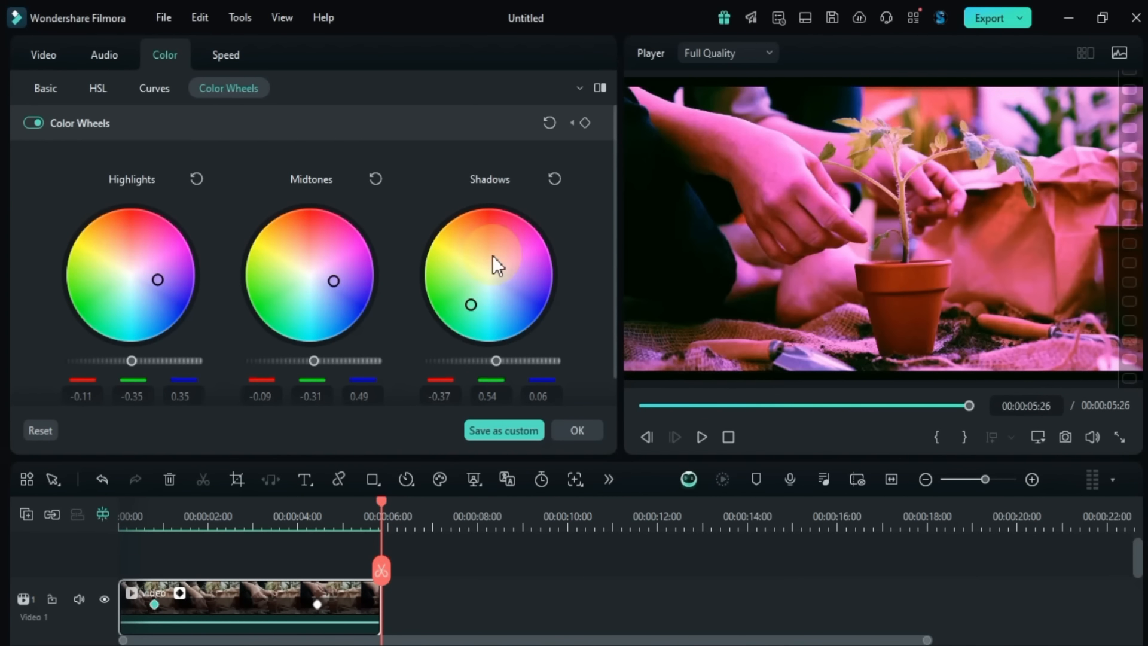
Step: Browse the Stock Media library's categories, including Solid Color, Motion Backgrounds, Nature and People, and the Partners sources
click(511, 575)
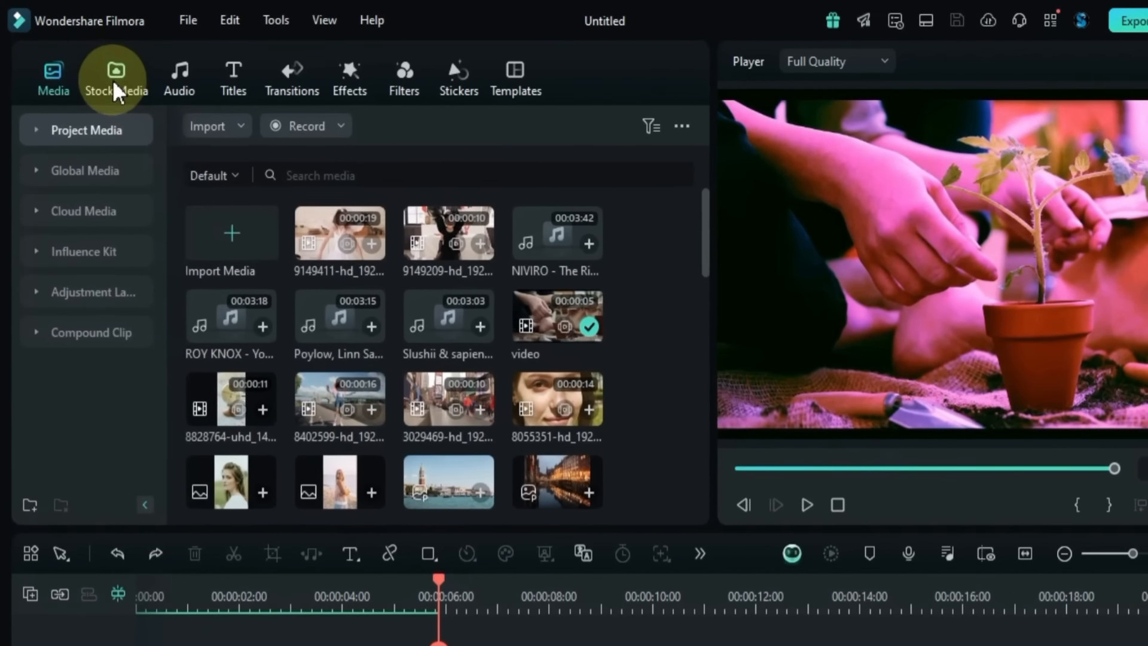
click(102, 67)
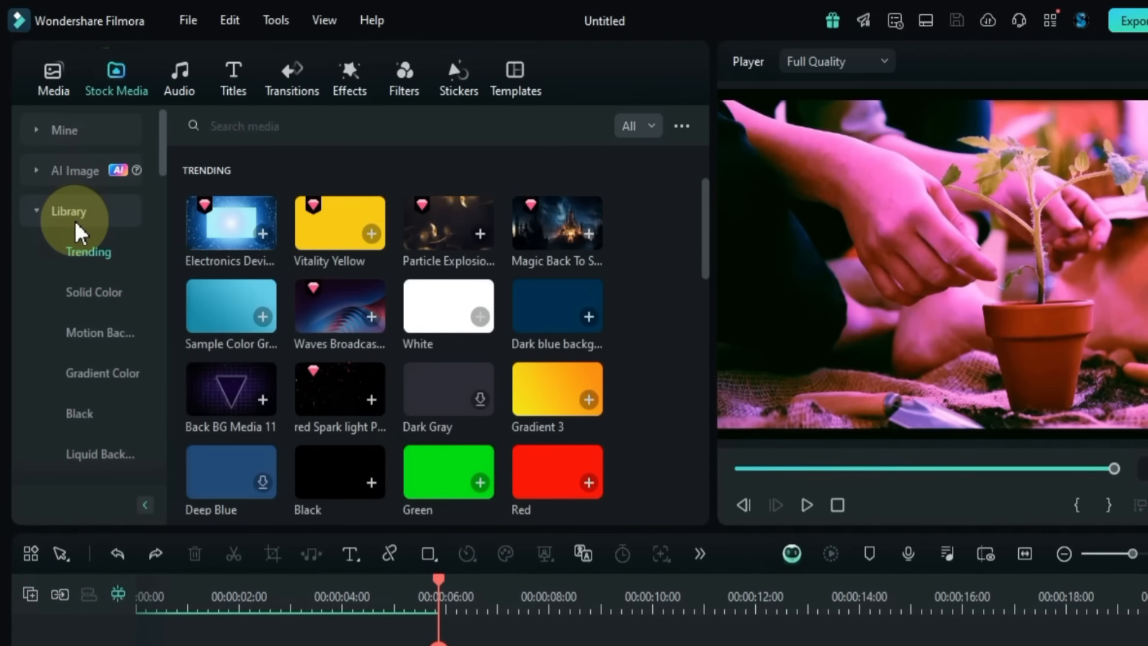
click(96, 302)
click(99, 338)
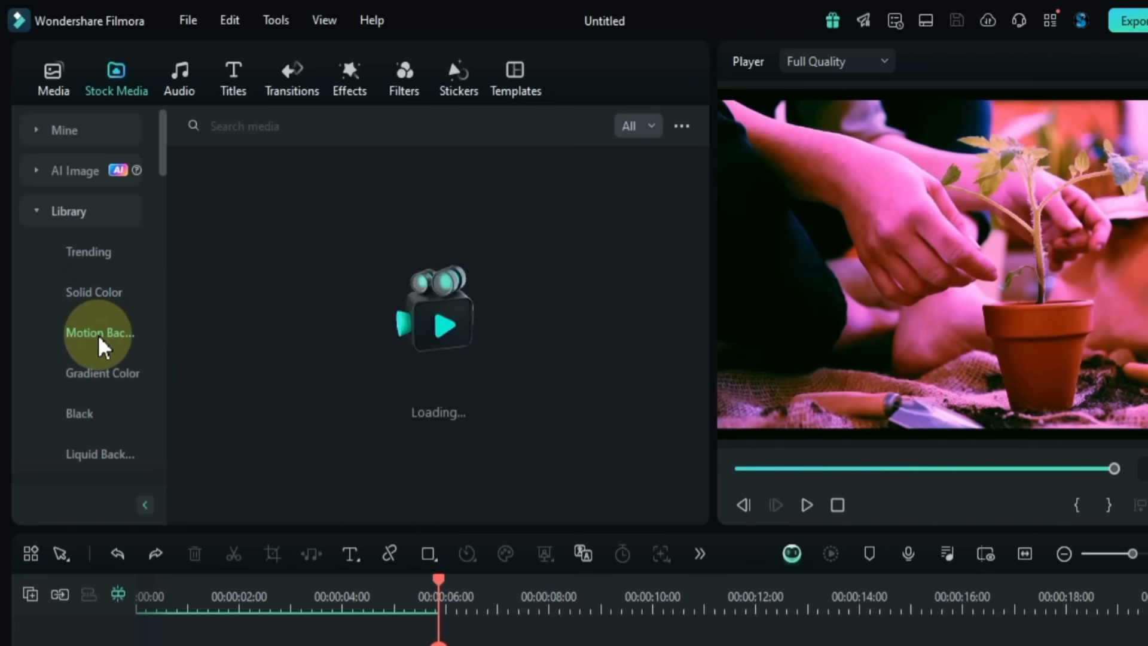
click(100, 254)
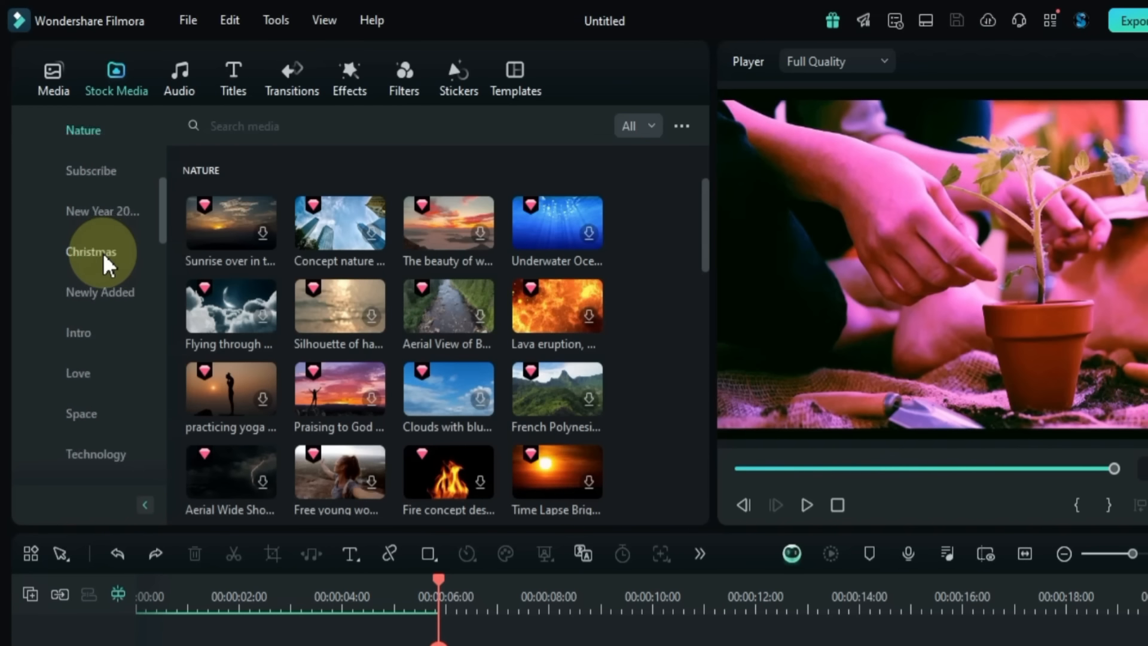
scroll(106, 299, down, 5)
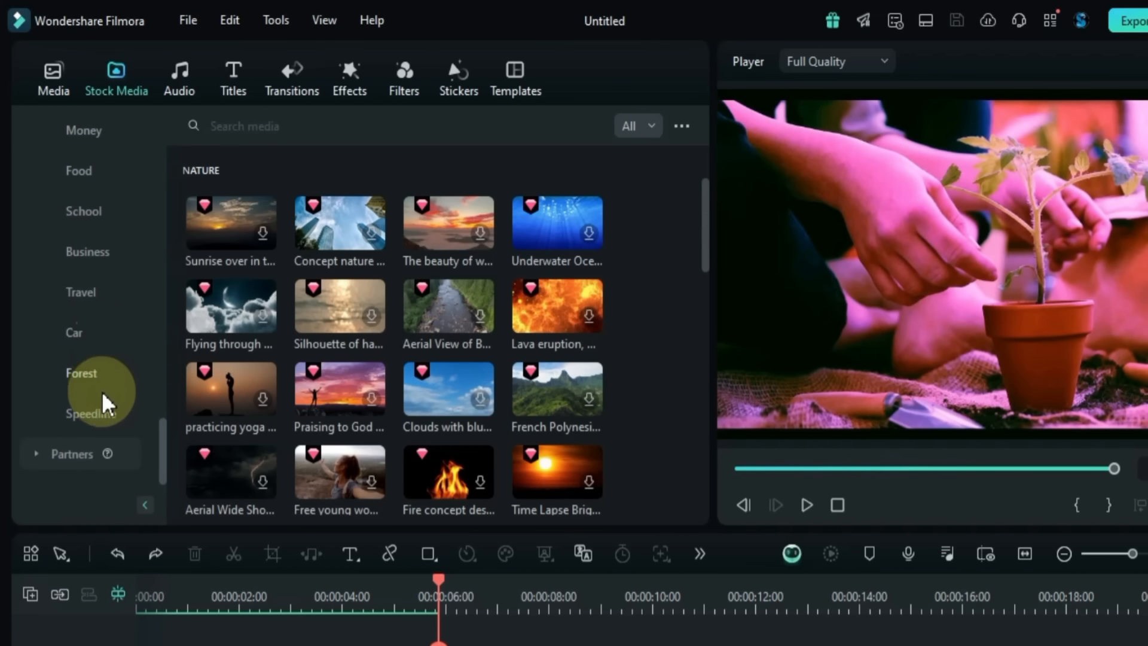
click(85, 454)
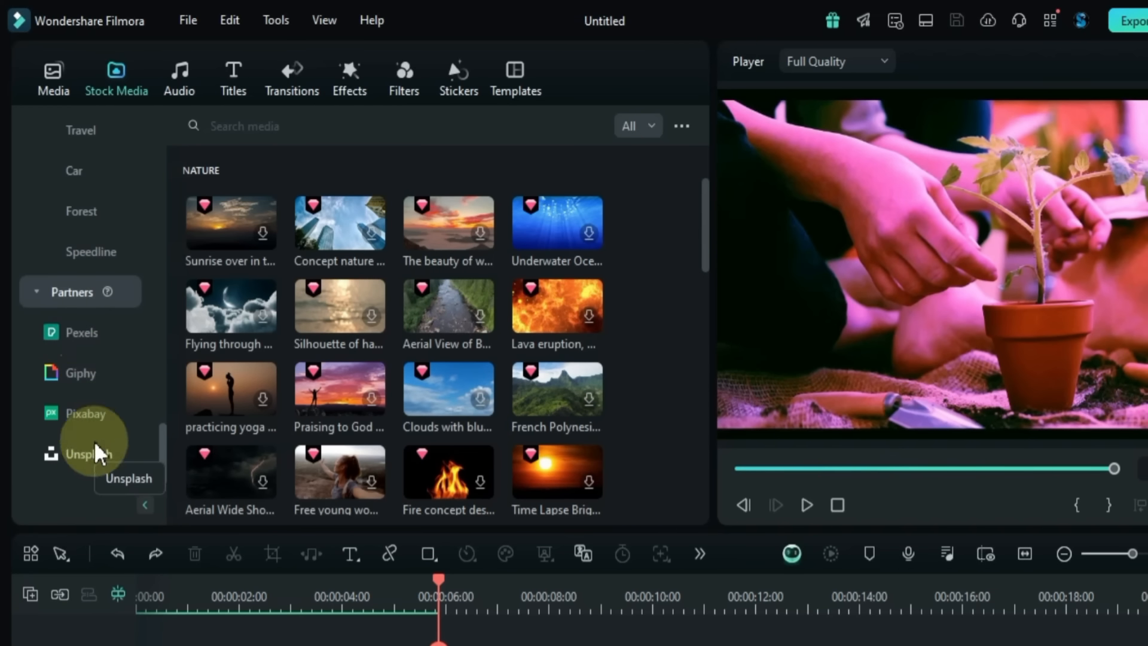
scroll(98, 287, up, 5)
click(87, 332)
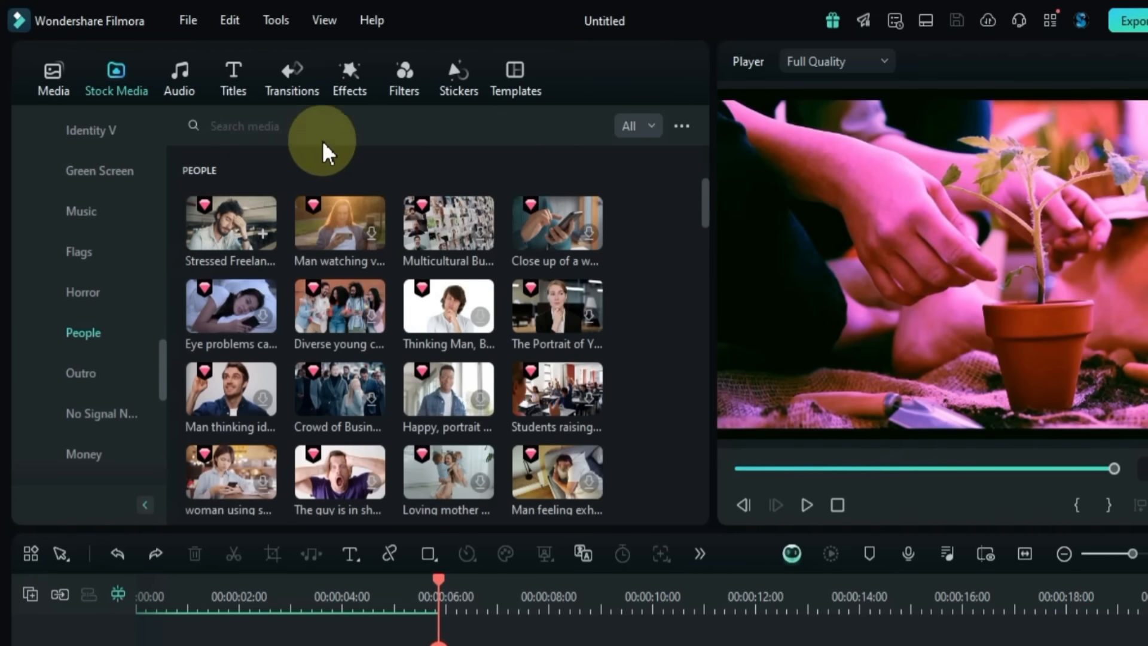
Step: Search the stock media for "run" and download the Friesian stallion clip
click(338, 128)
text(run)
key(Return)
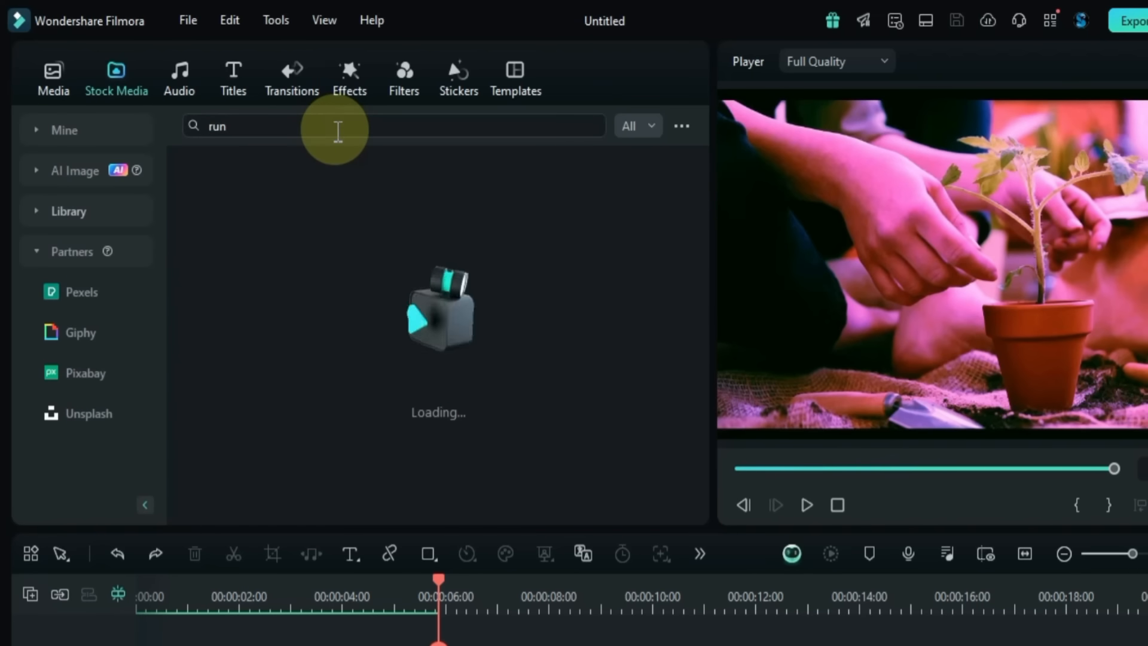
scroll(526, 311, down, 12)
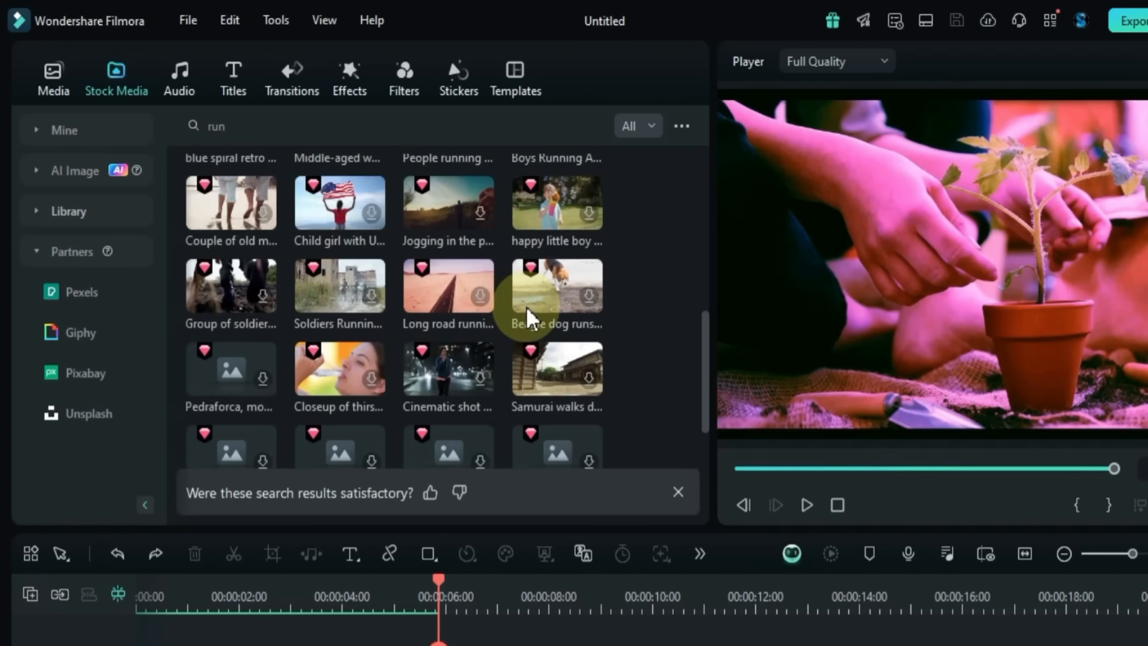
scroll(533, 319, down, 5)
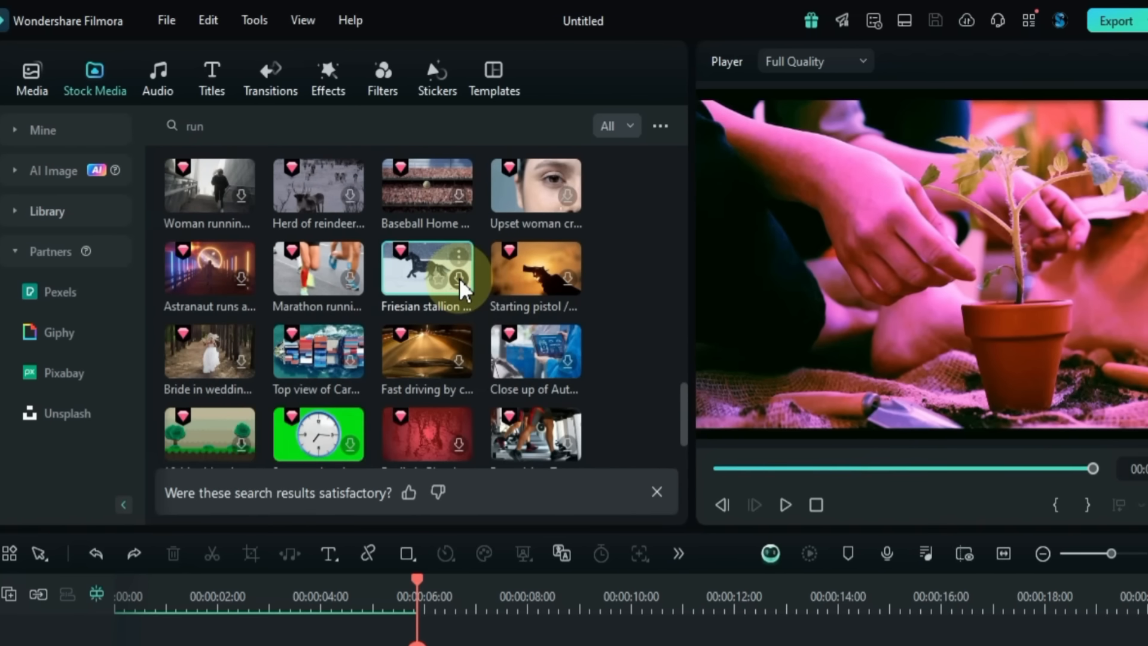
click(461, 290)
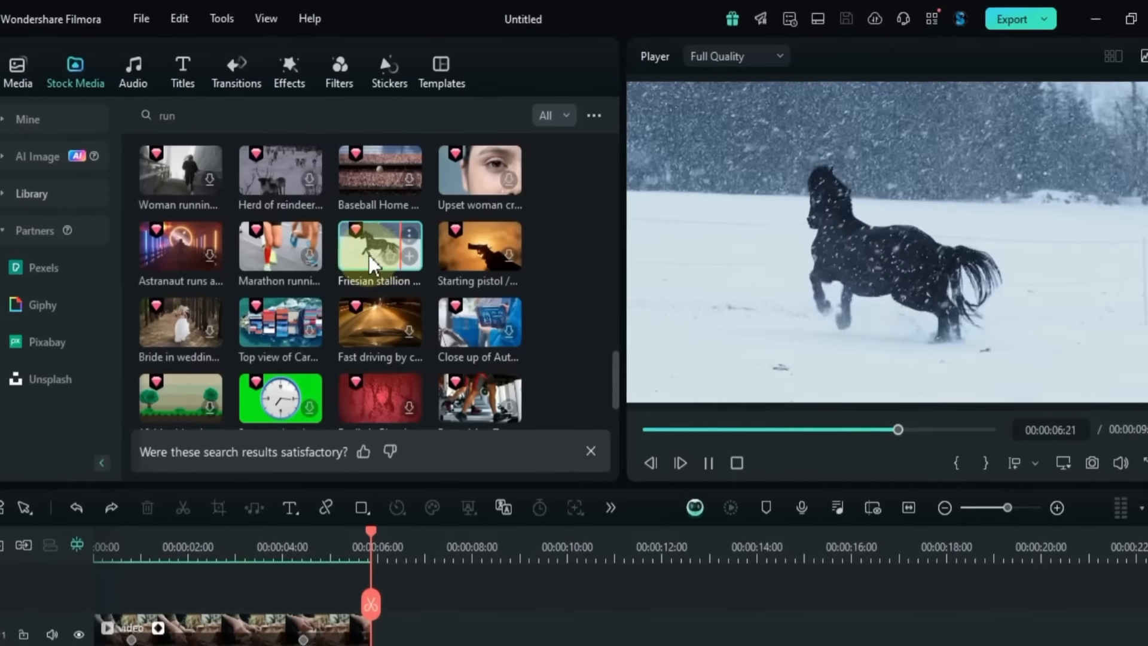
Step: Place the Friesian stallion clip directly after the plant clip on Video 1 without matching the project settings, and preview it
drag(371, 263, 439, 621)
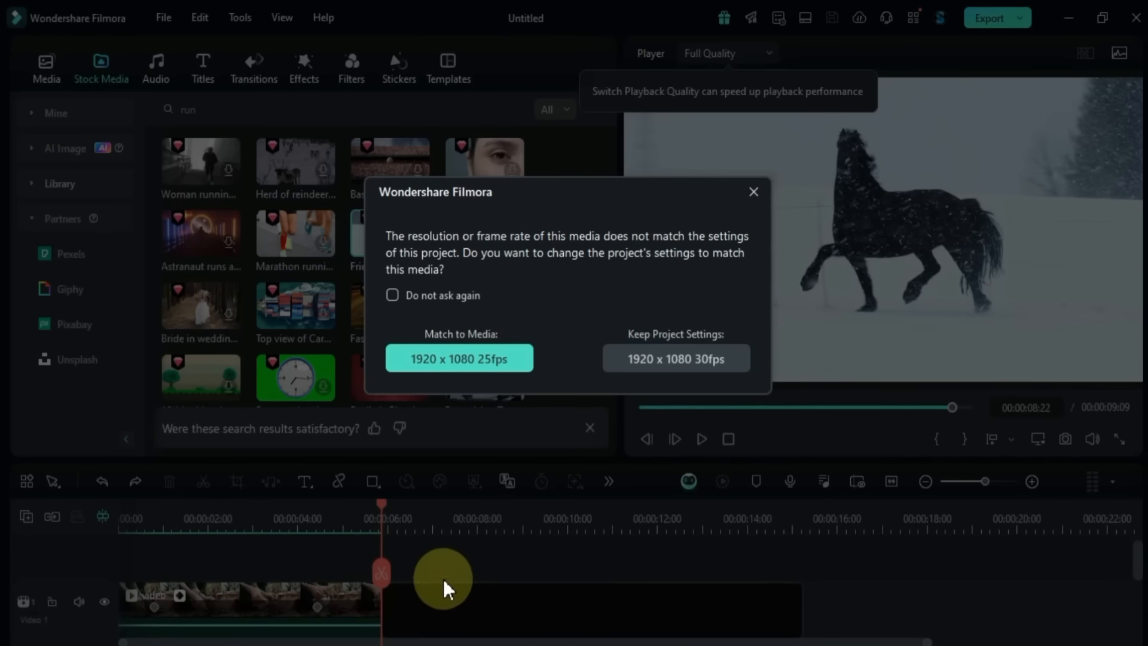
click(753, 193)
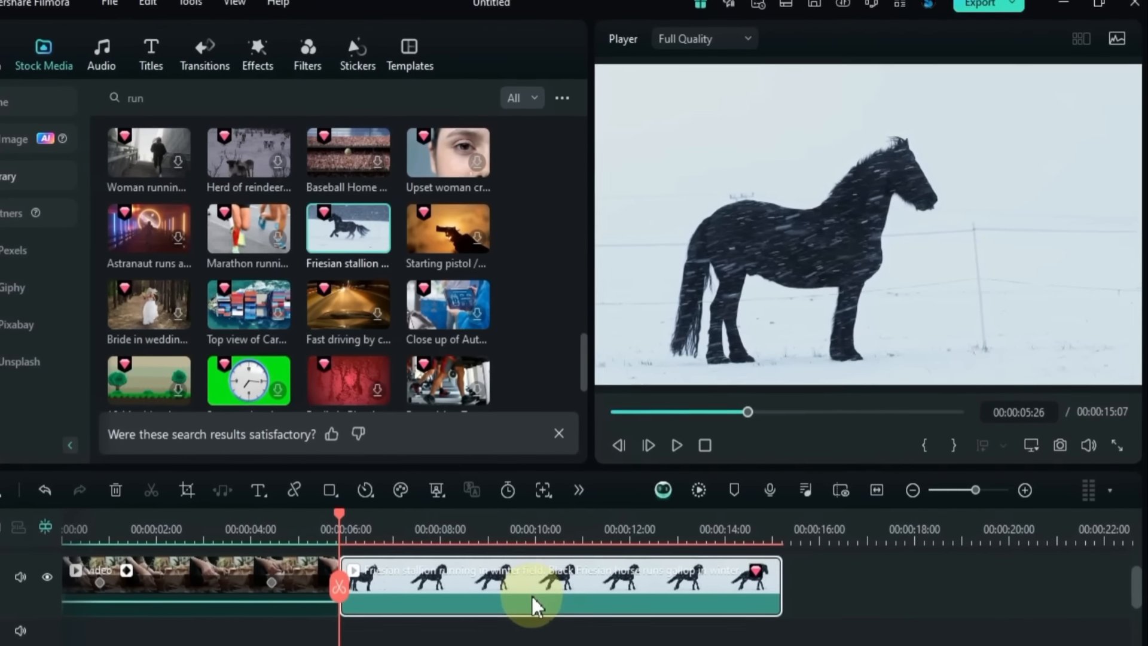
key(space)
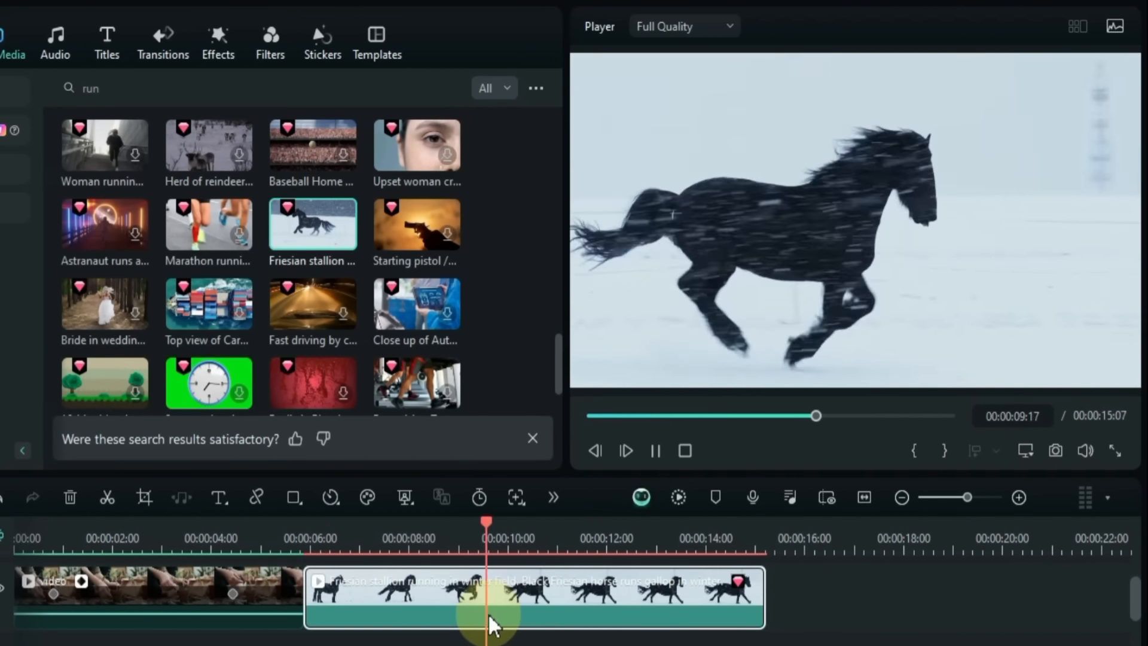
key(space)
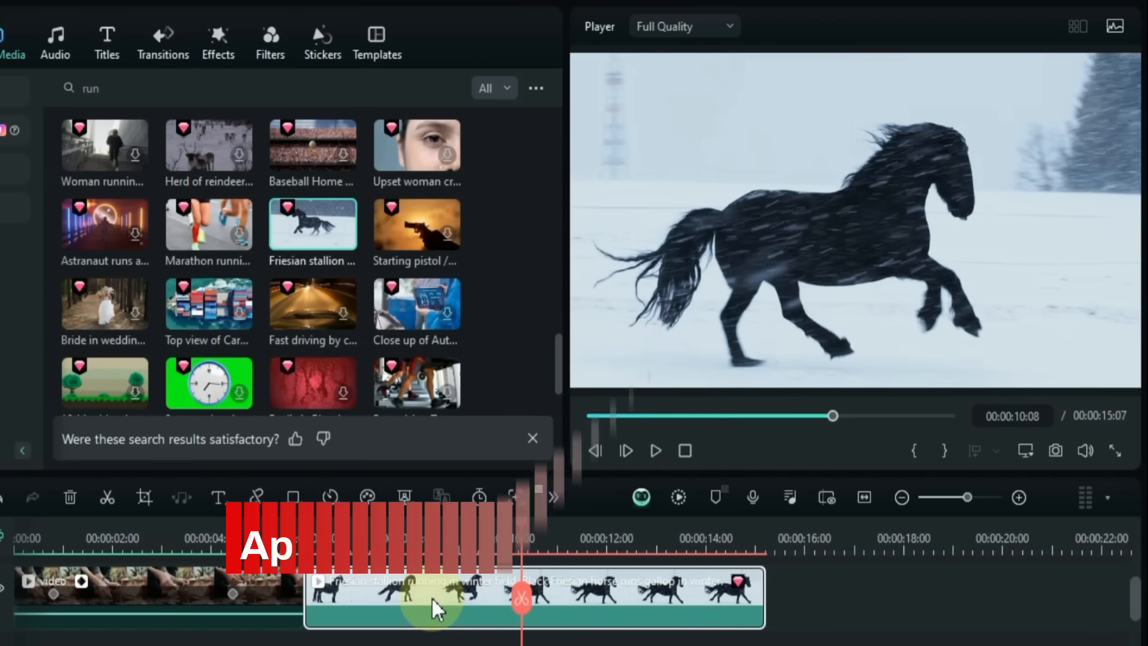
Step: Examine the speed options available for the stallion clip, including its Uniform Speed and Speed Ramping settings
click(328, 497)
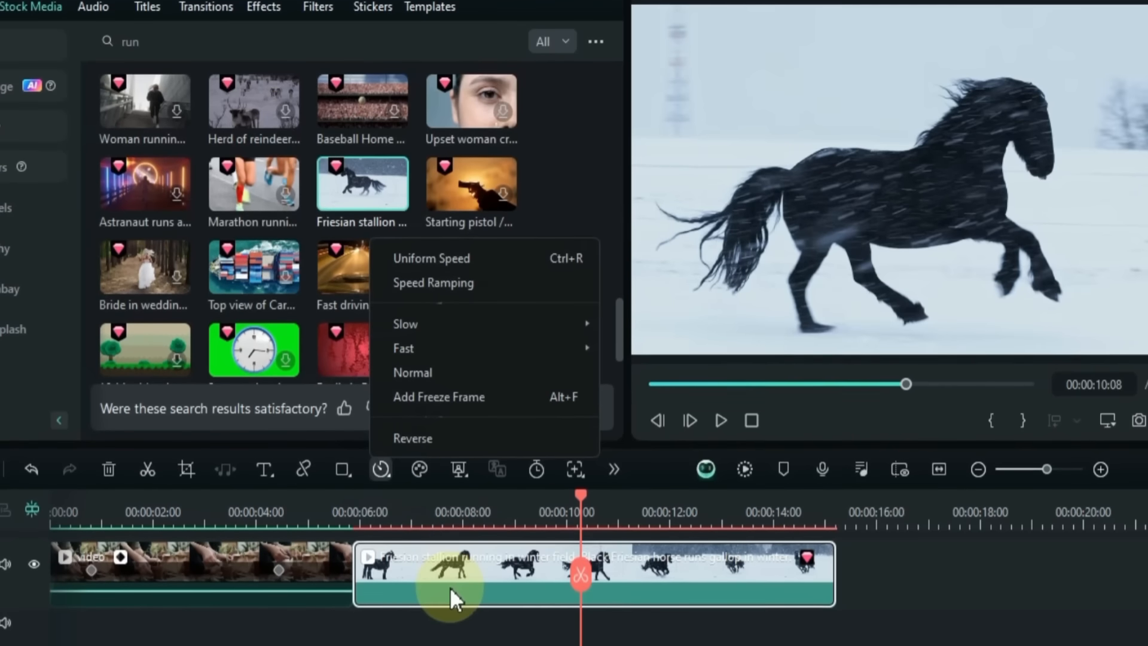
click(450, 623)
double_click(450, 576)
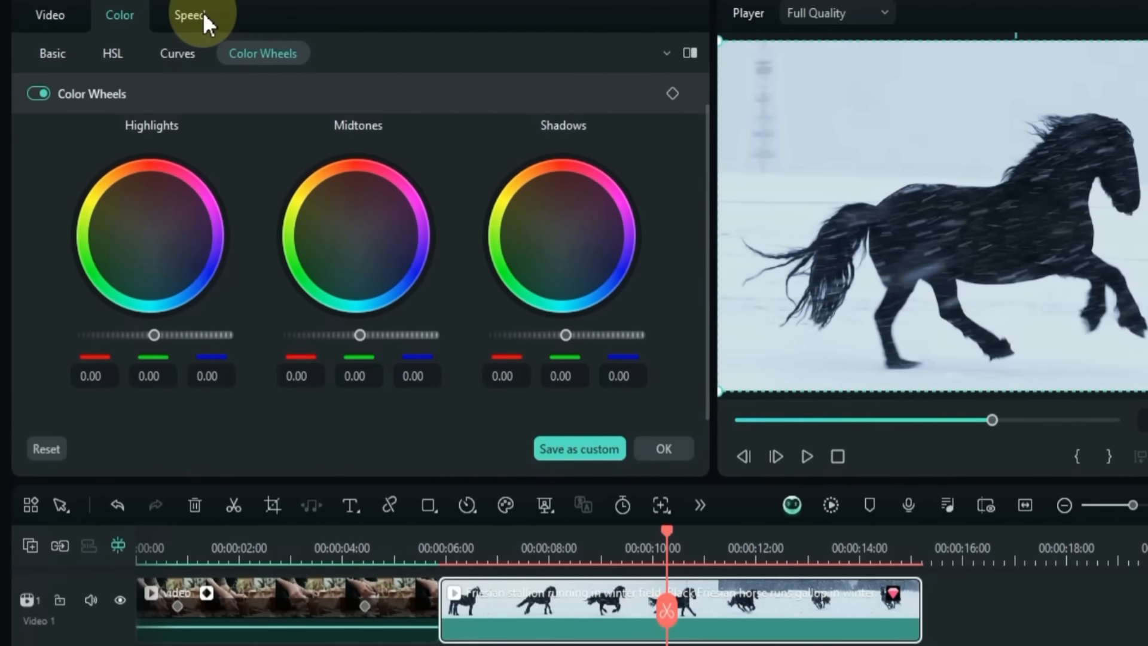
click(202, 13)
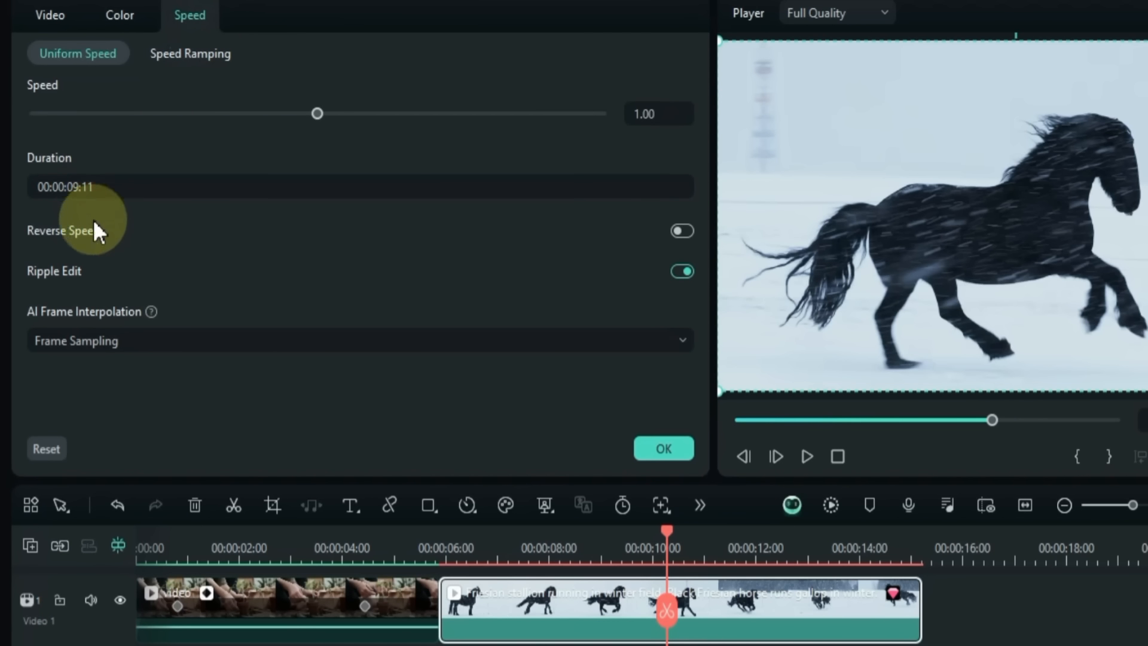
click(157, 62)
click(76, 62)
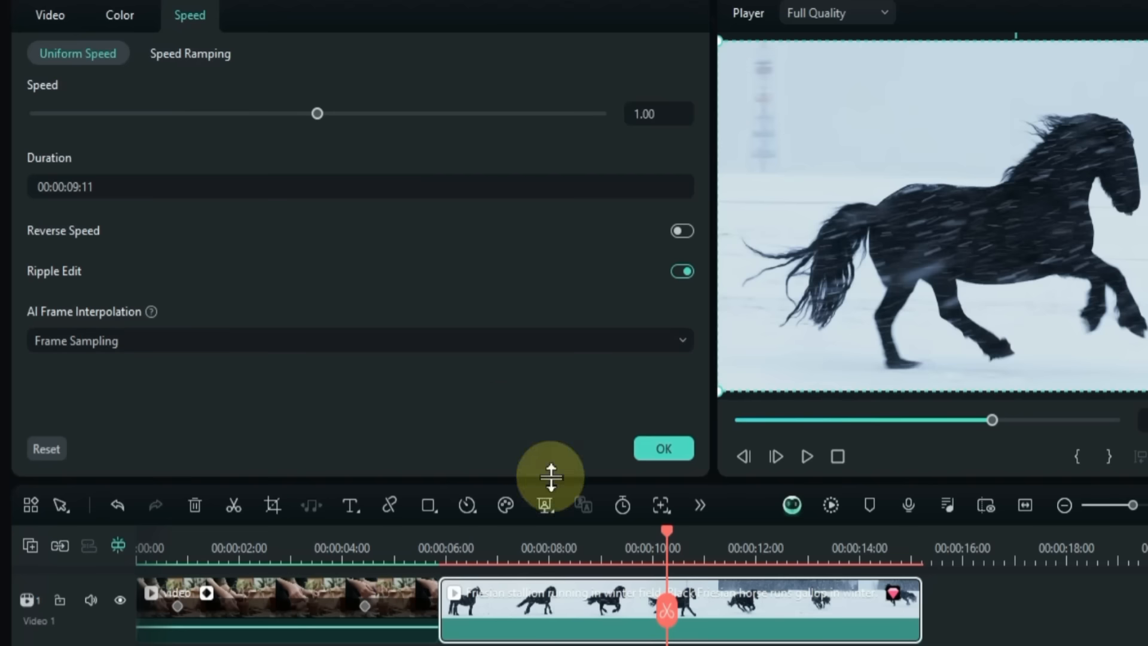
click(700, 622)
Step: Slow the stallion clip to 0.5x and play back part of the slowed footage
click(468, 506)
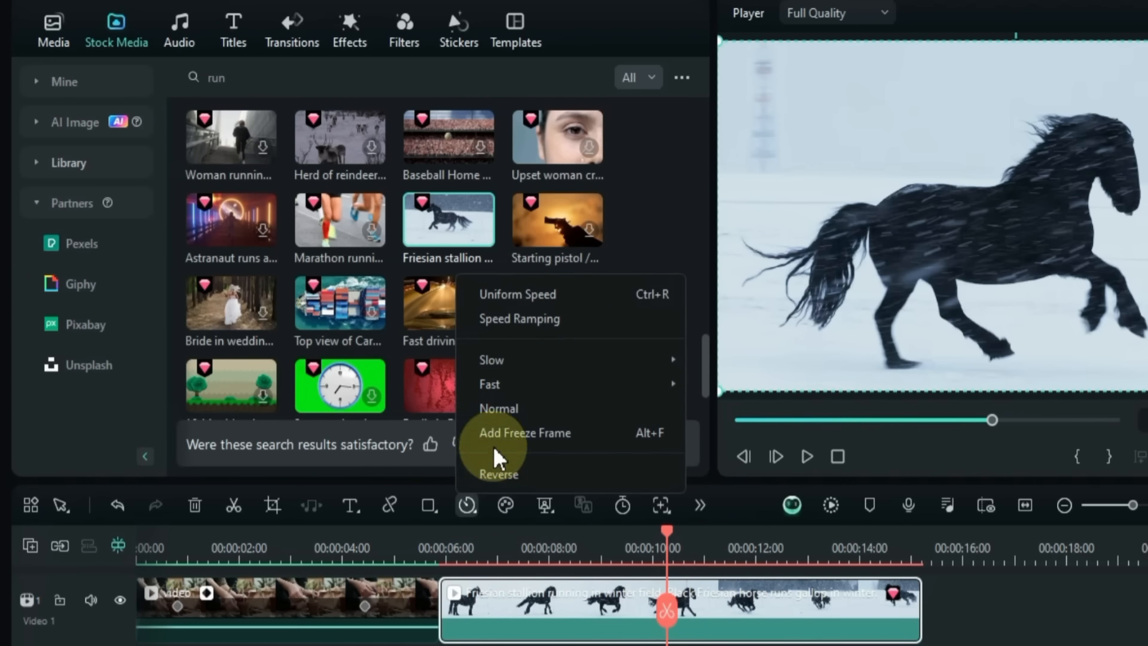
mouse_move(523, 362)
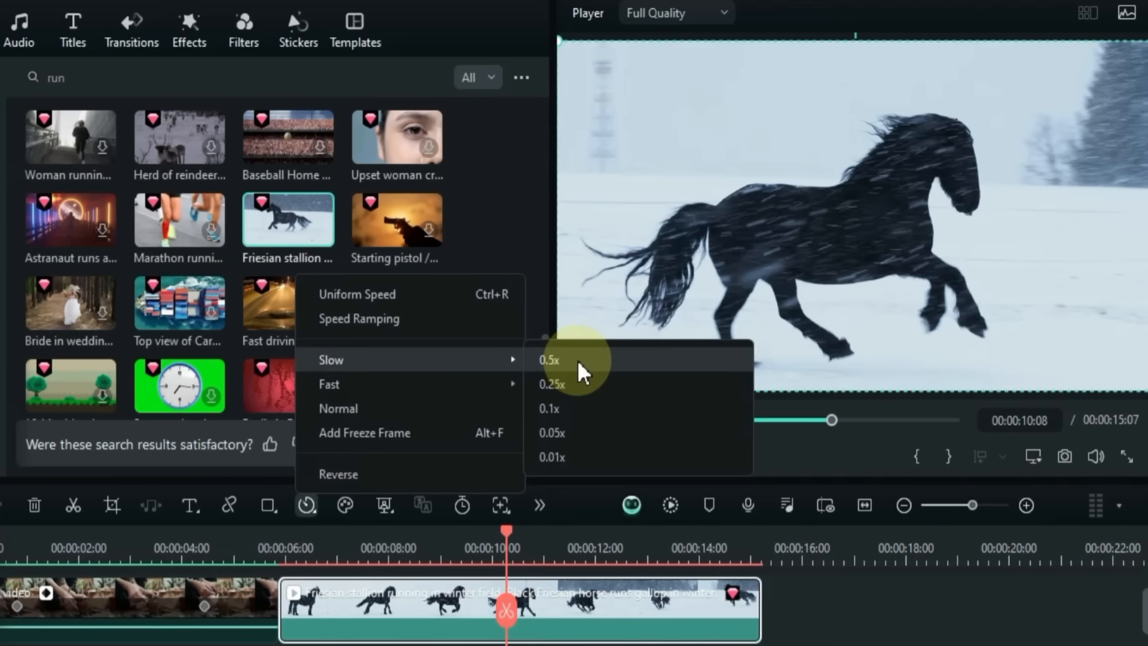
click(580, 362)
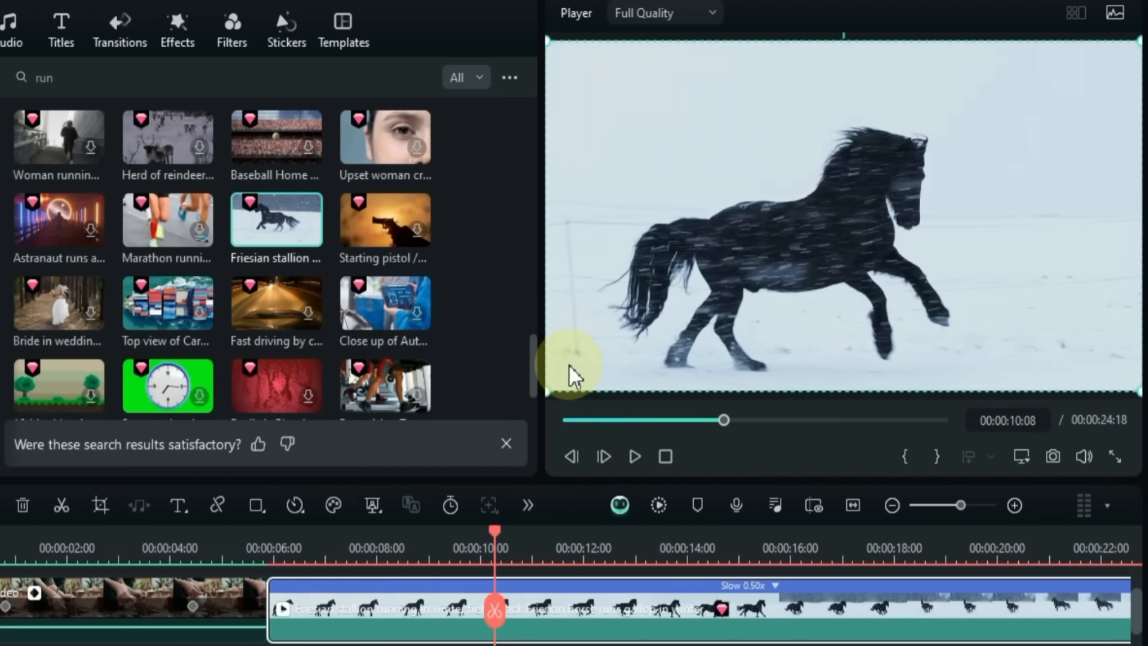
click(852, 505)
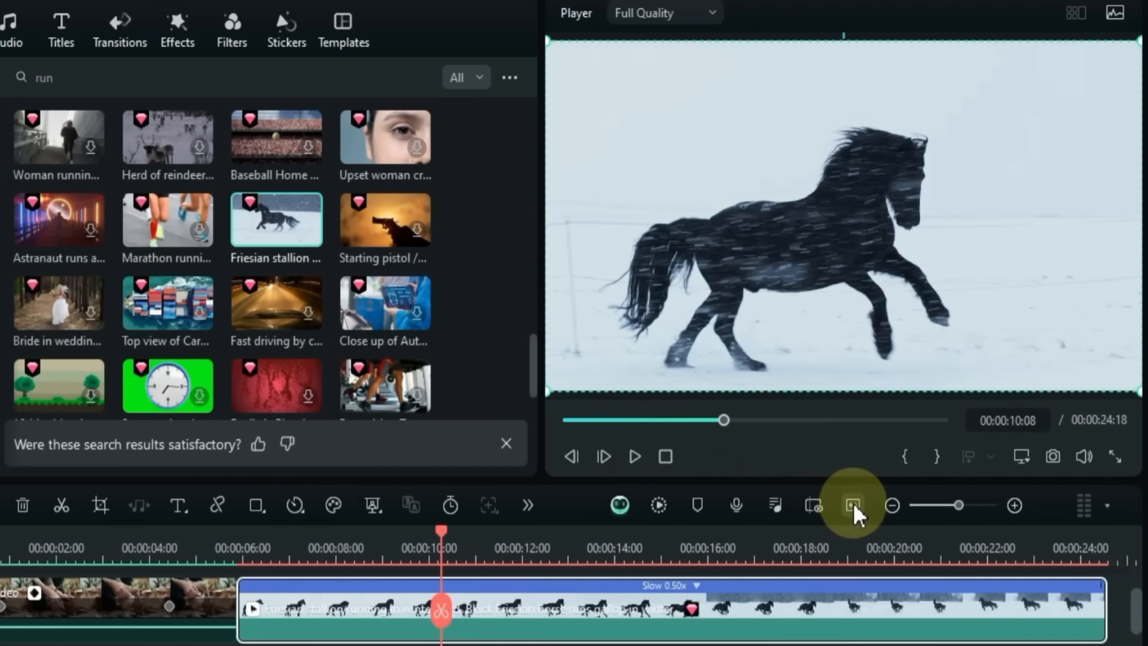
key(space)
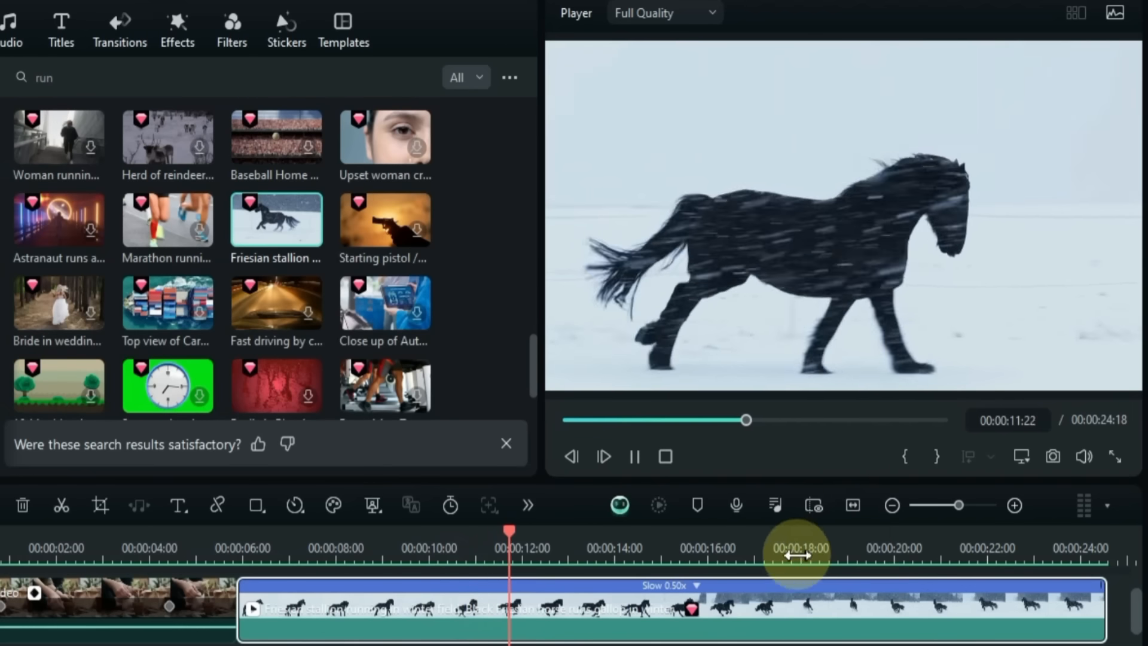
click(641, 607)
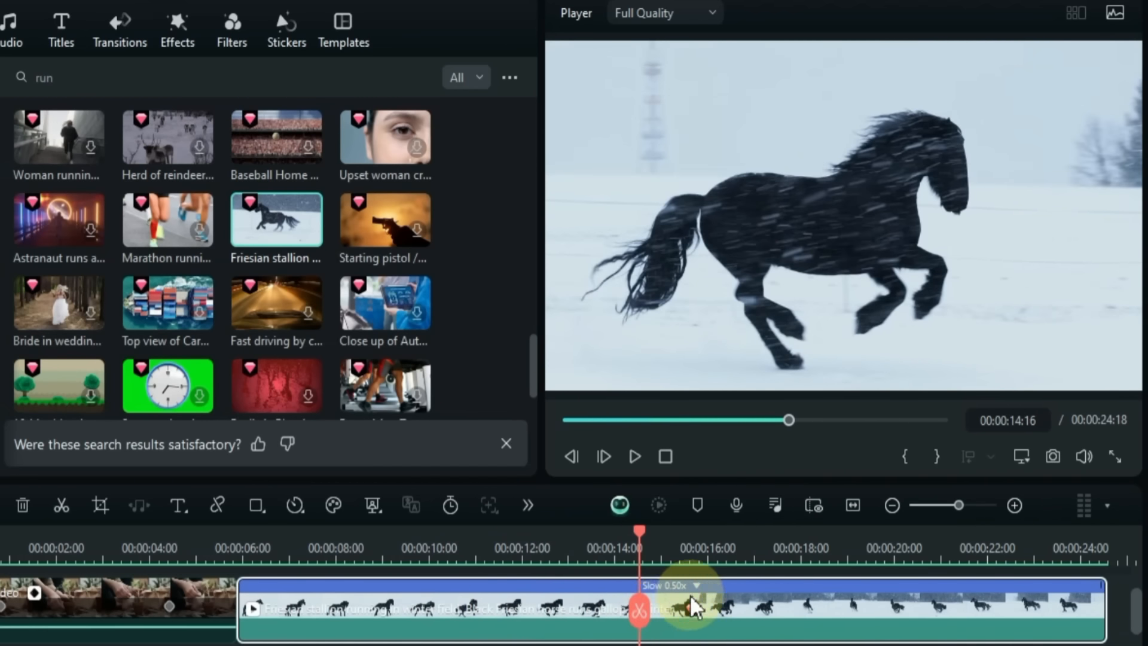
Step: Slow the stallion clip to 0.25x, fit the whole project in the timeline, and play back part of the slowed footage
click(696, 587)
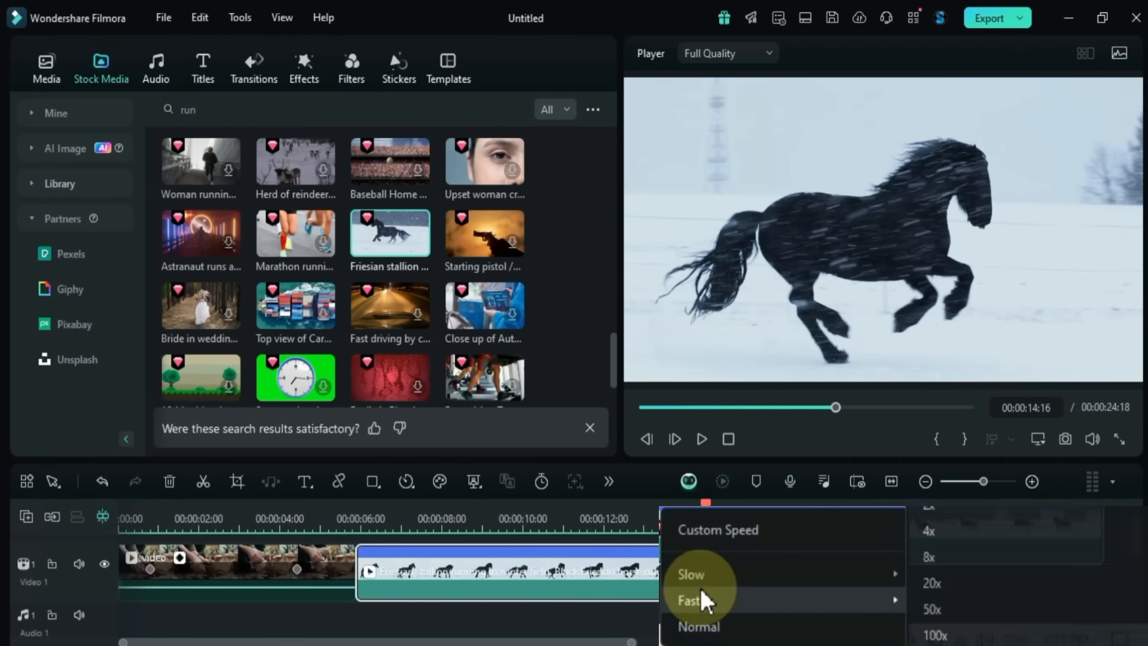
mouse_move(724, 576)
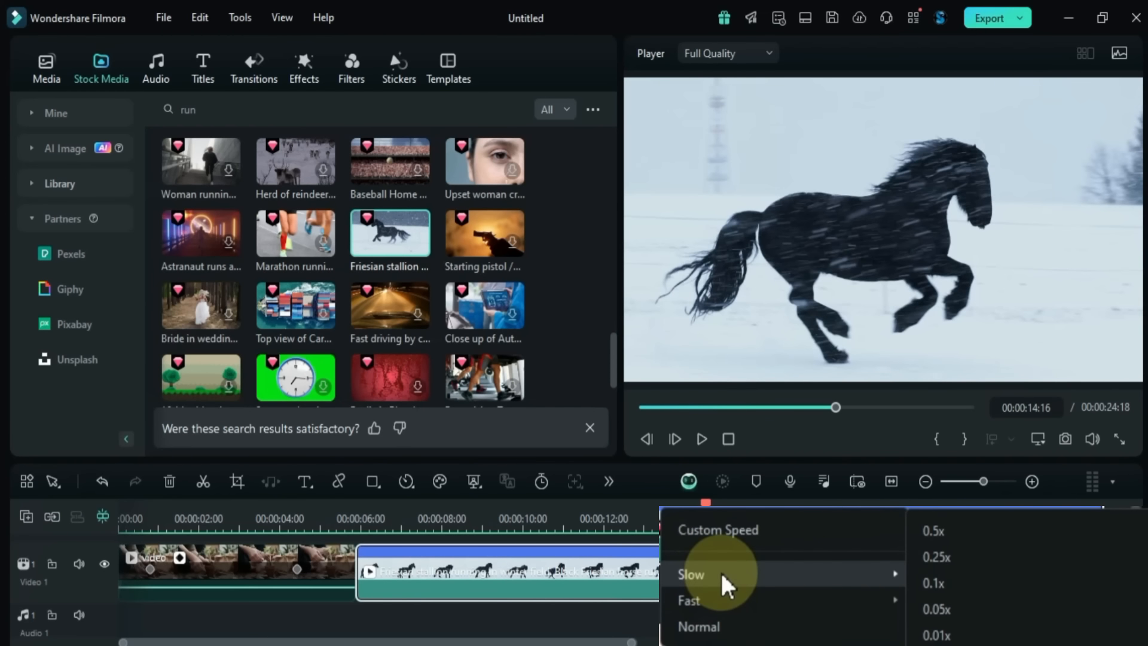
click(977, 563)
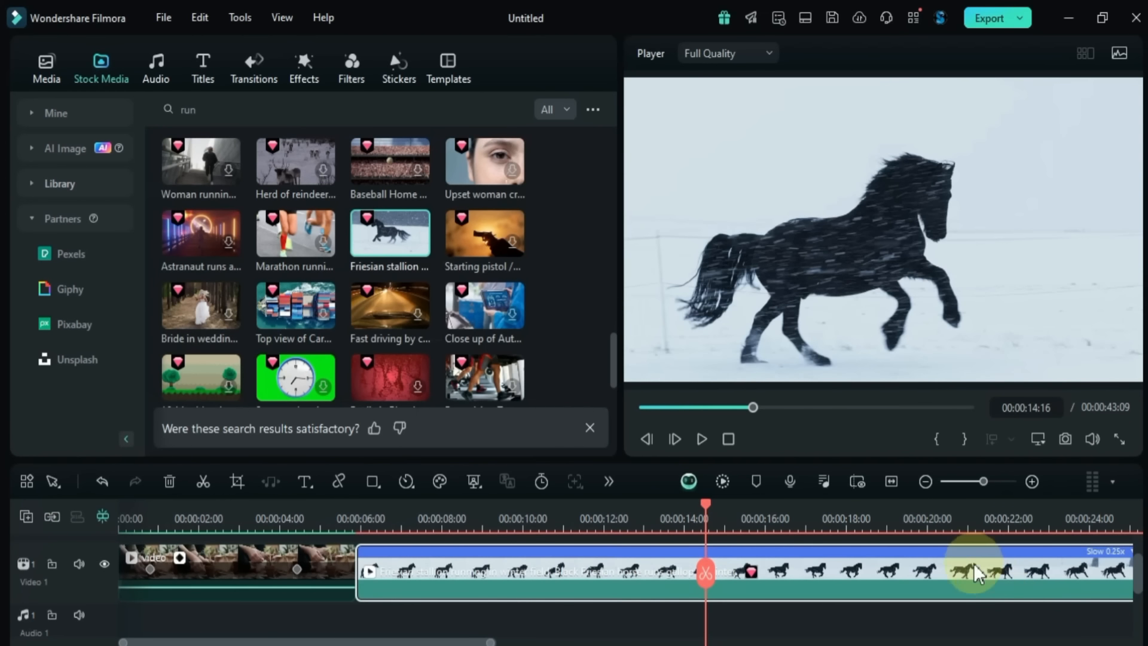
click(892, 486)
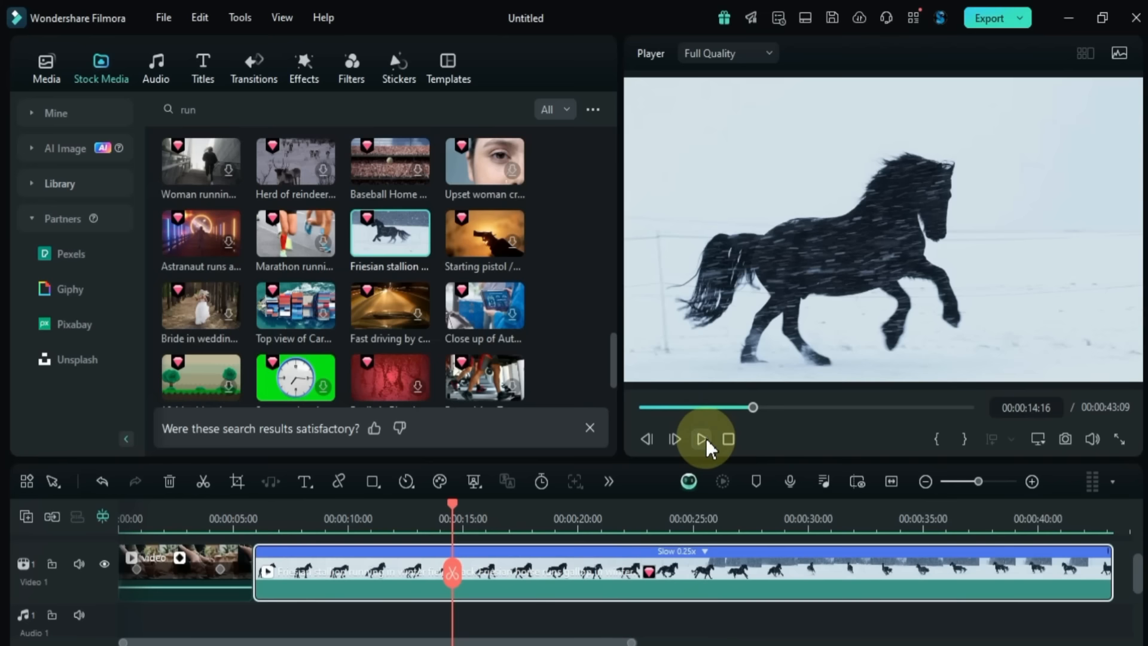
Step: Reset the stallion clip to normal speed and play back its opening seconds
click(705, 559)
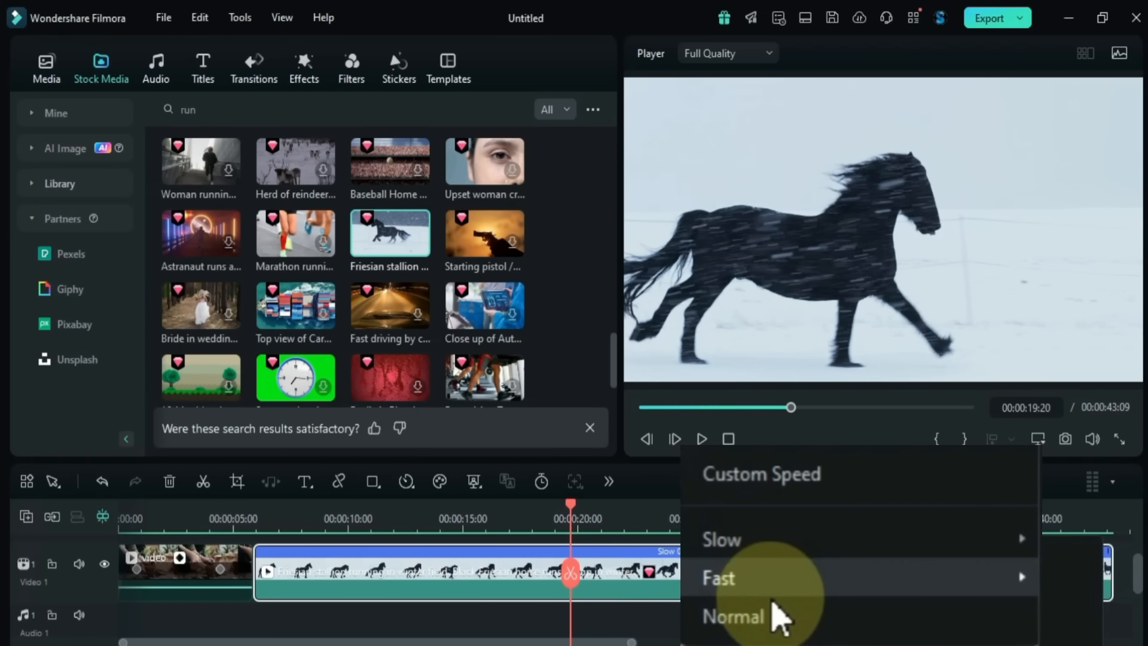
click(772, 619)
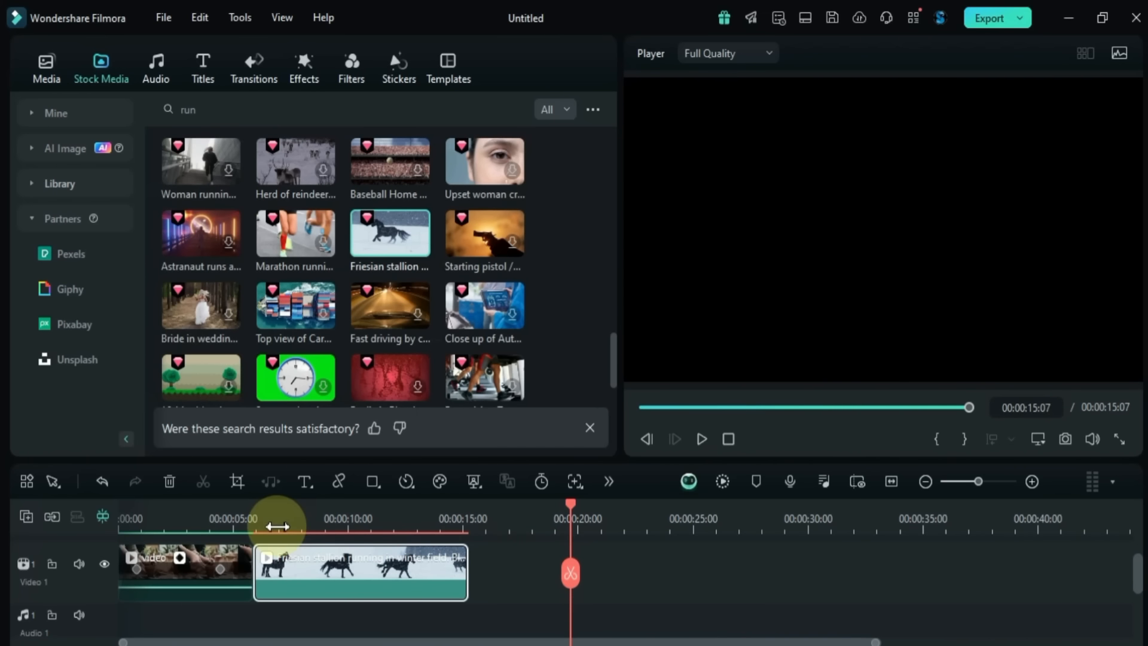
click(278, 526)
key(space)
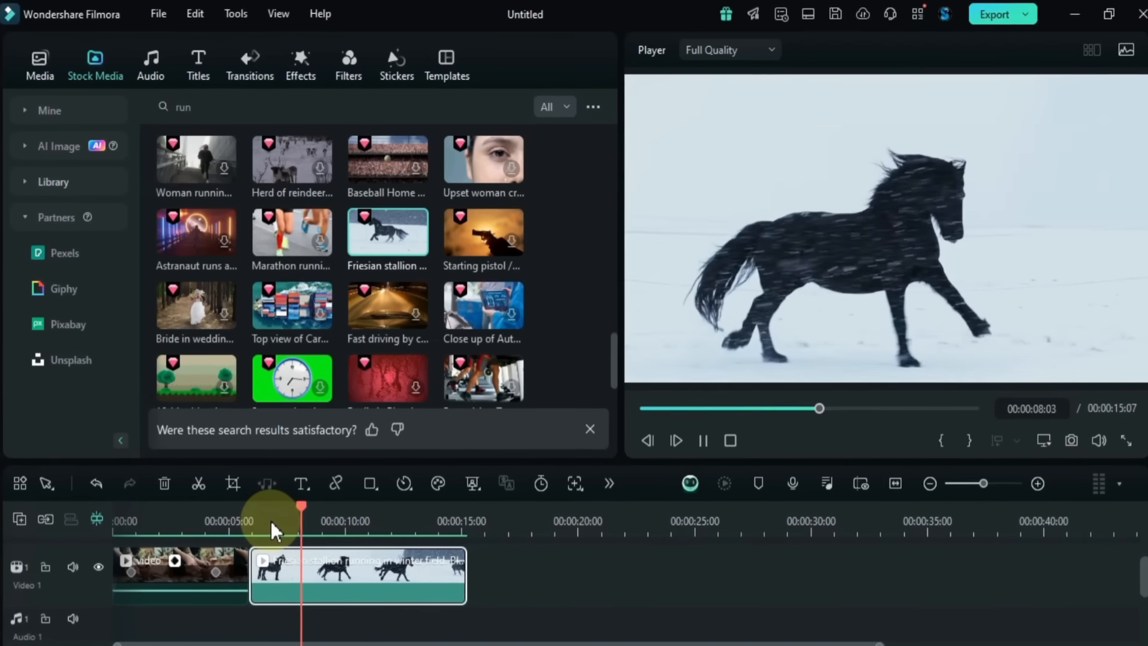
key(space)
Step: Speed the stallion clip up to 2x and play it back from near its start
click(405, 483)
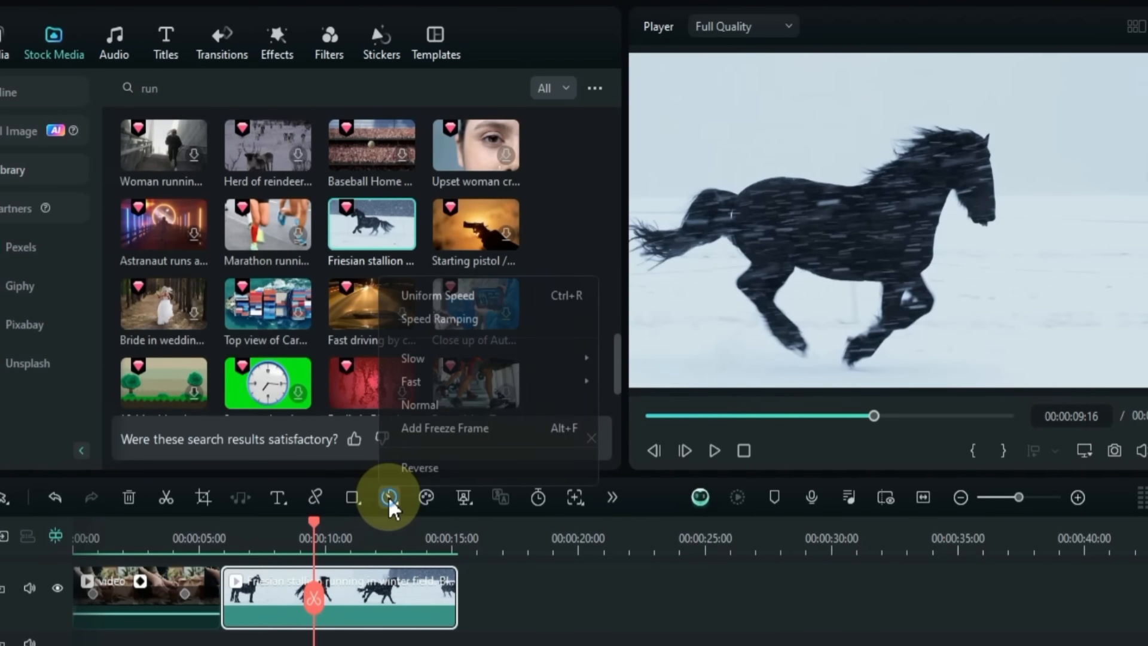
mouse_move(576, 386)
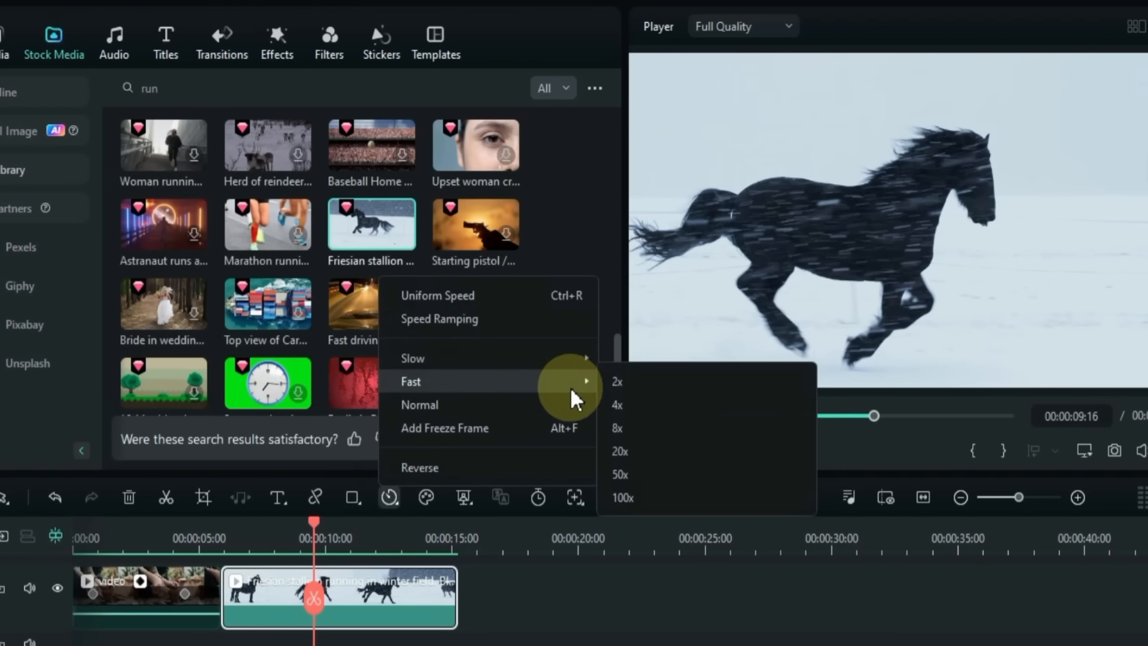
click(665, 388)
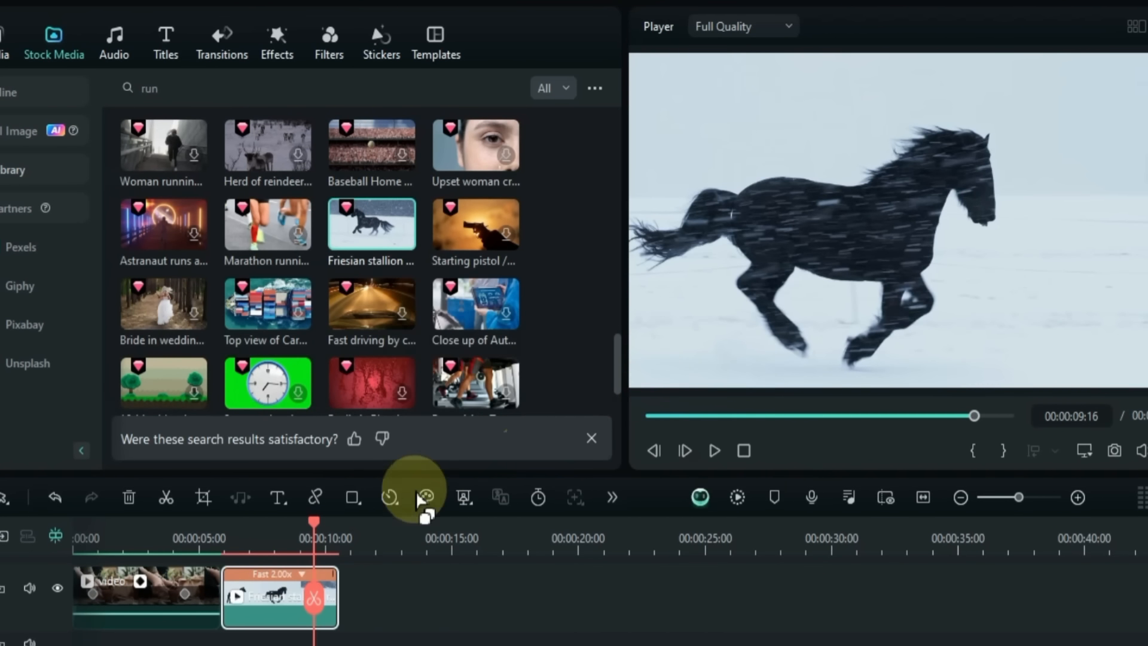
click(238, 532)
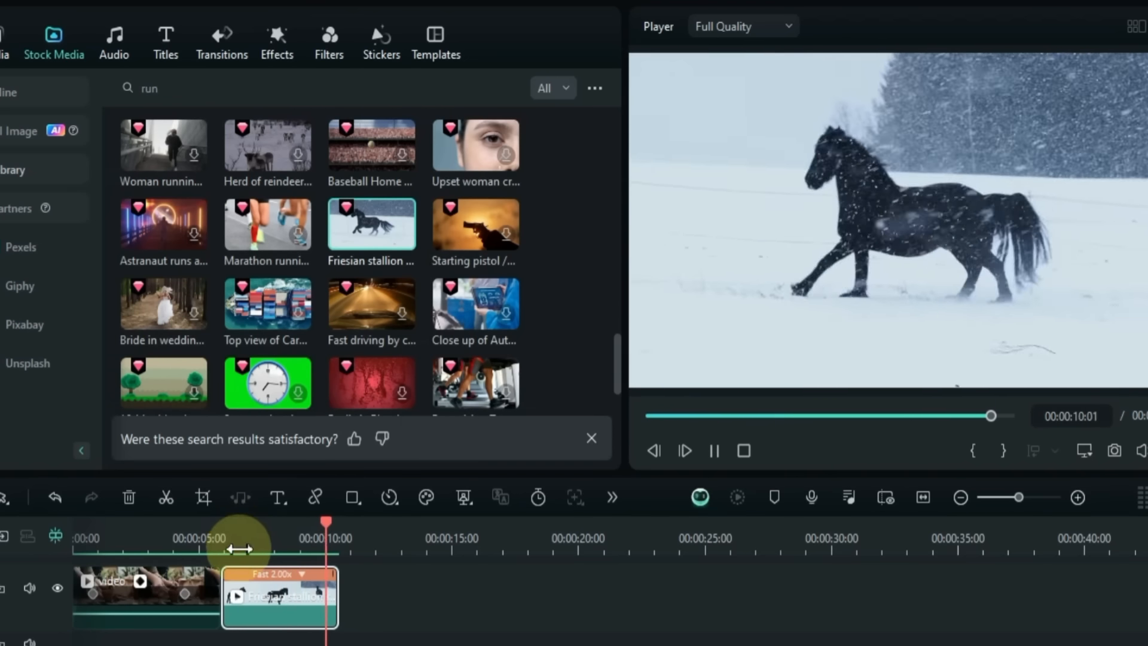
Step: Increase the stallion clip's speed to 8x and play it back from its start
click(300, 570)
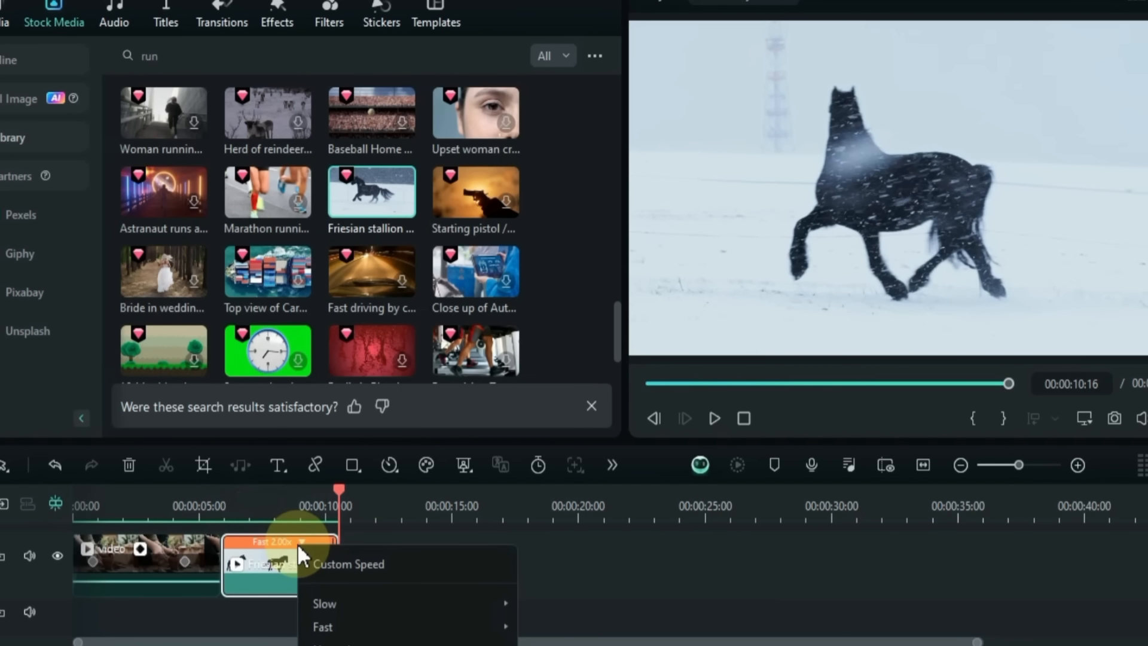
mouse_move(367, 625)
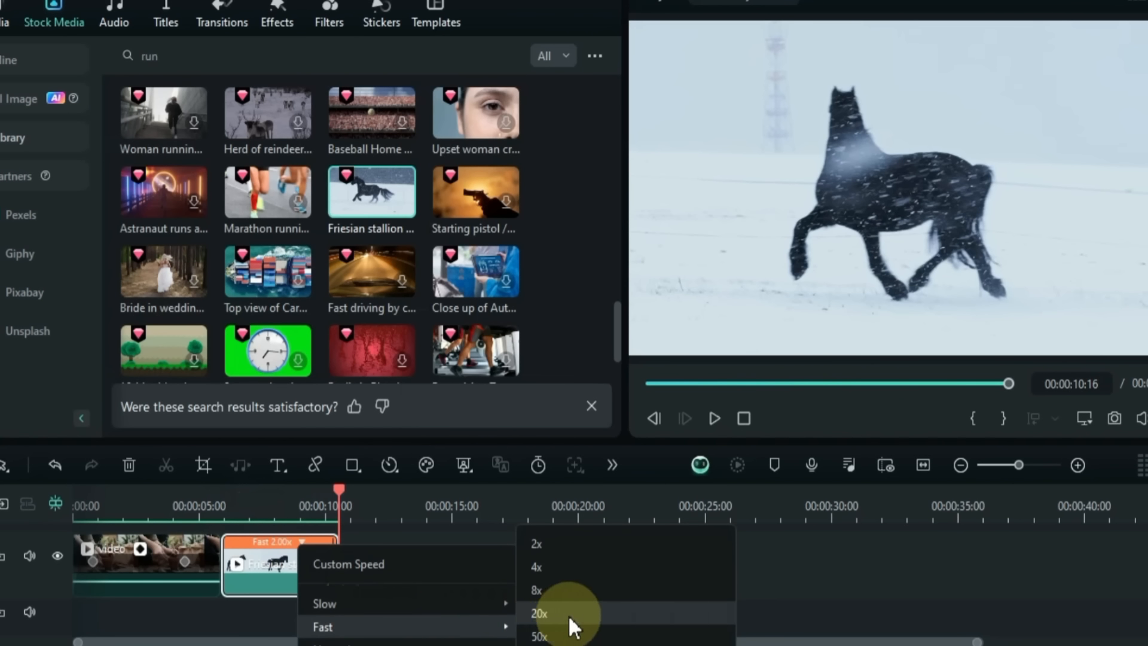
click(576, 583)
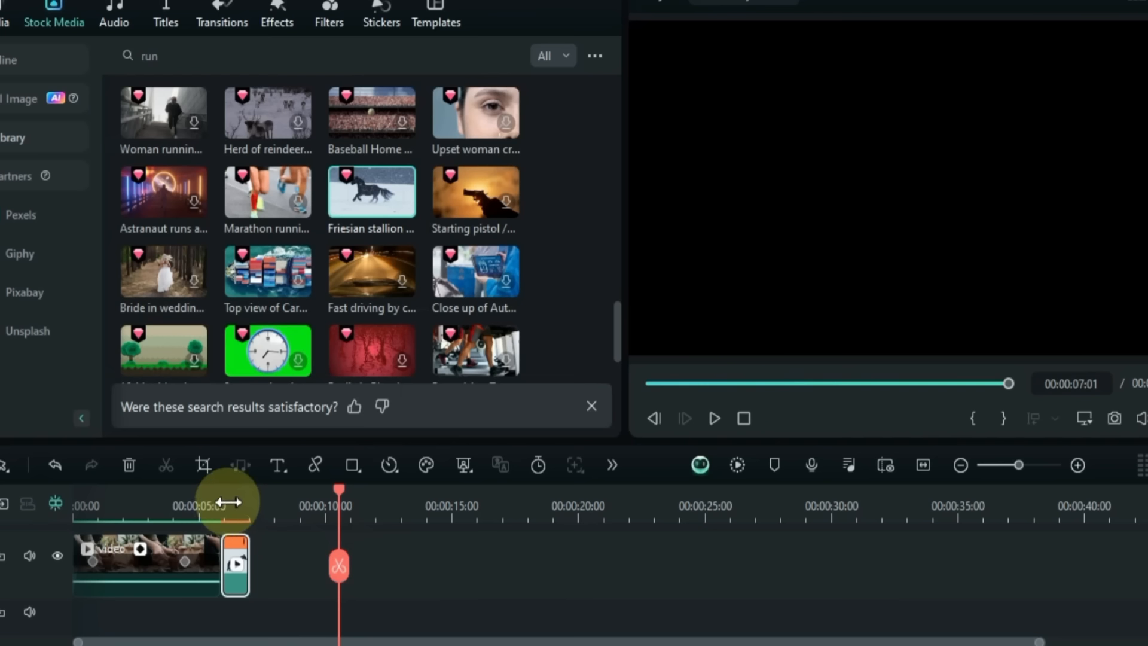
click(224, 500)
key(space)
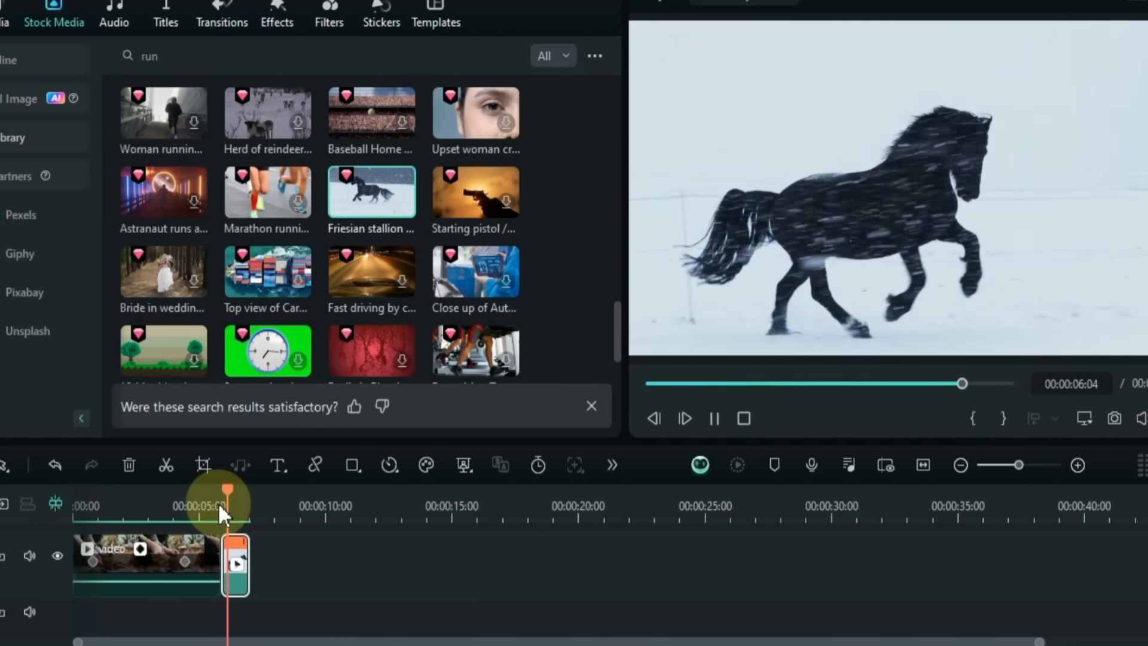
Step: Return the stallion clip from 8x to normal speed
click(231, 538)
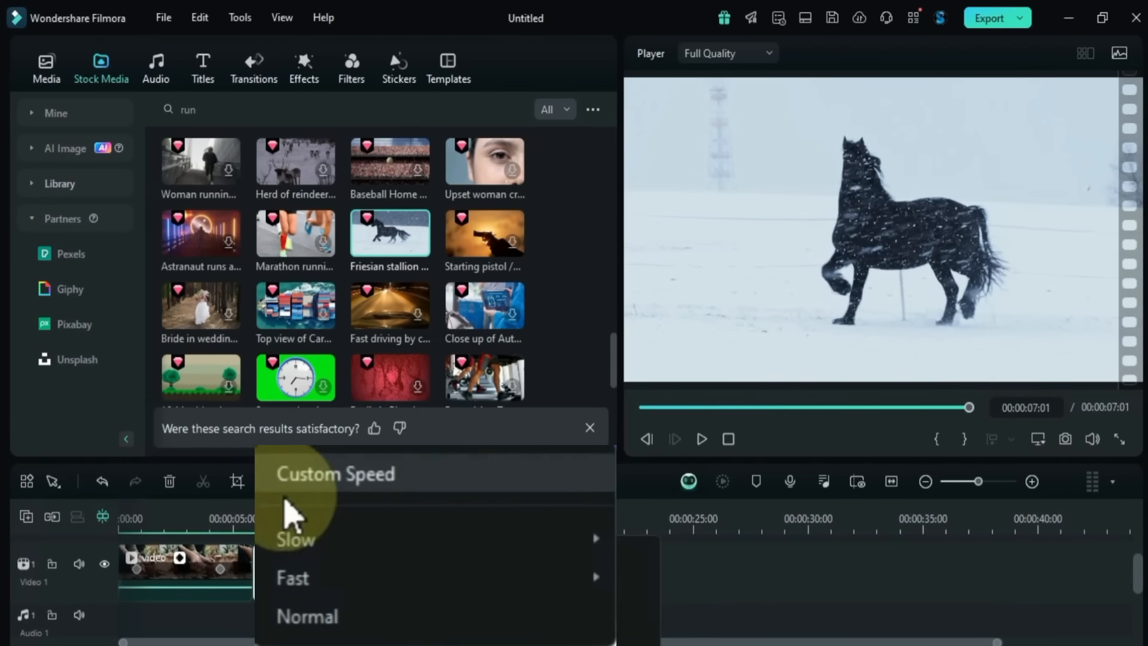
click(344, 618)
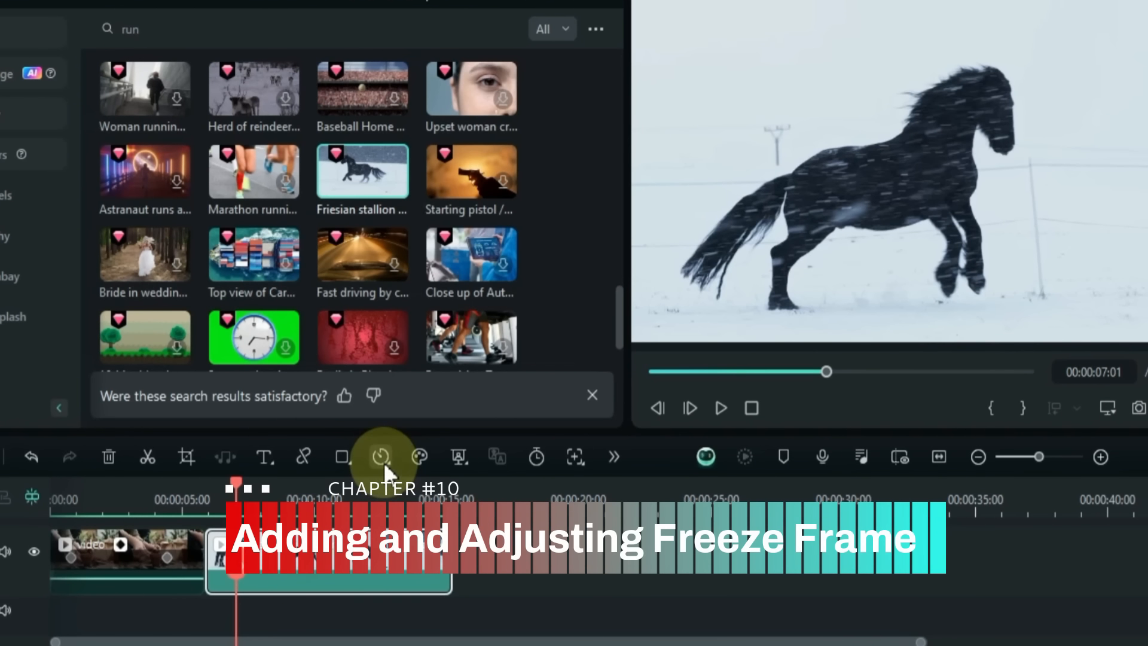
Step: Add a freeze frame to the stallion clip at 00:00:07:01 and play it back from near the clip's start
click(381, 458)
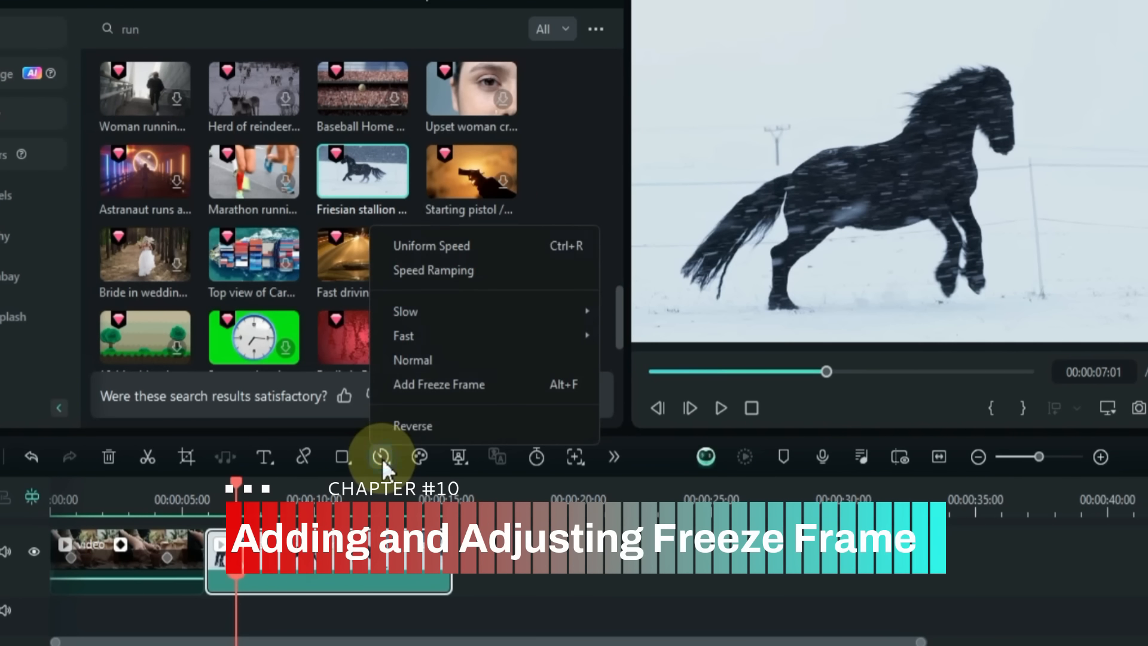
click(432, 386)
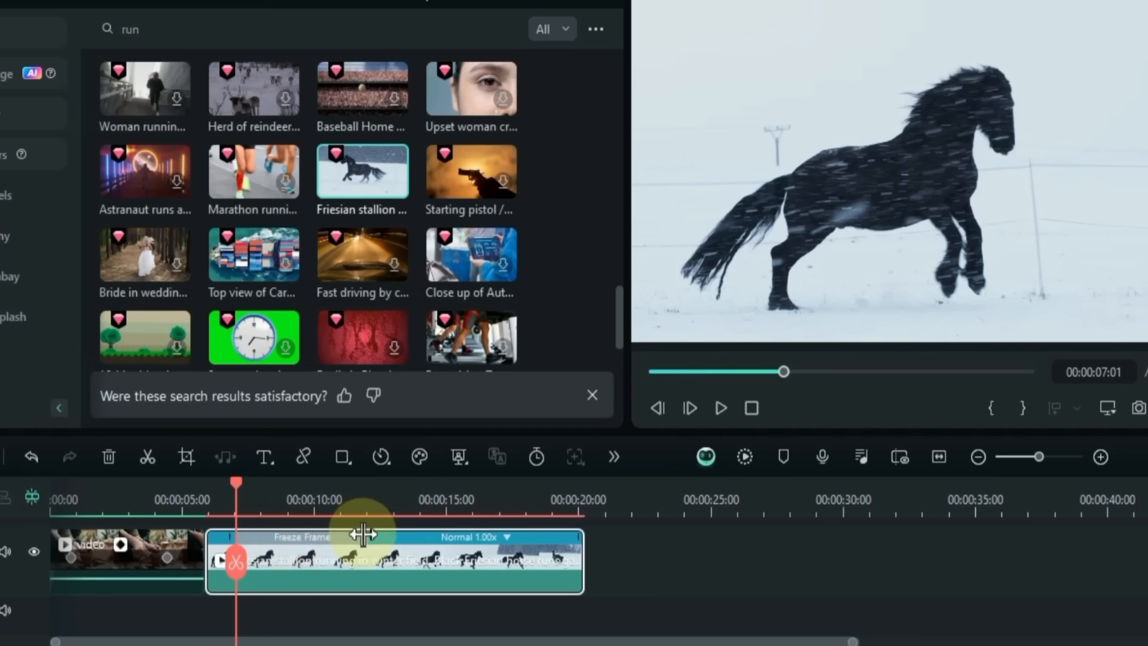
drag(233, 485, 211, 494)
key(space)
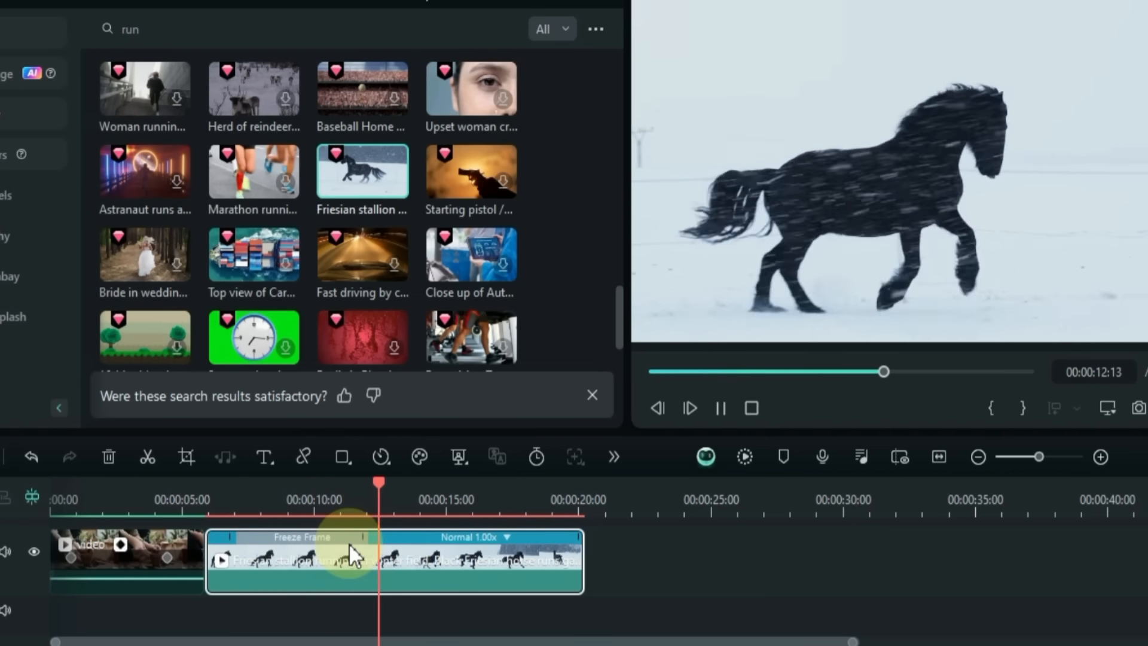
key(space)
Step: Shorten the freeze frame on the stallion clip to about 1 second and preview the shortened pause
drag(364, 540, 245, 545)
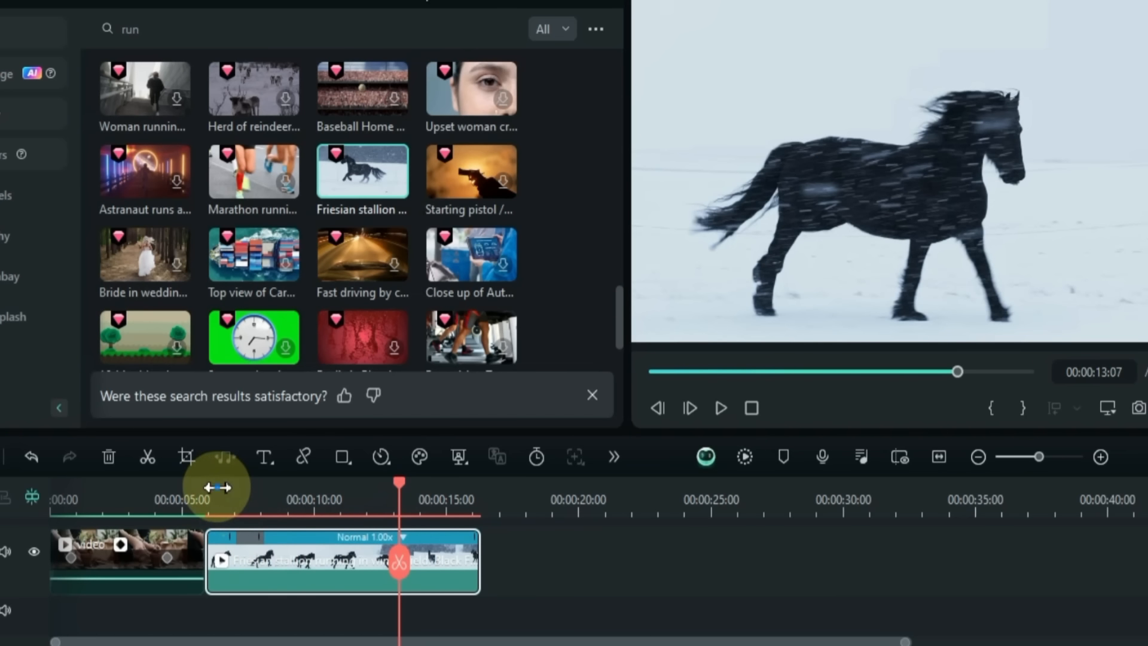
click(217, 487)
key(space)
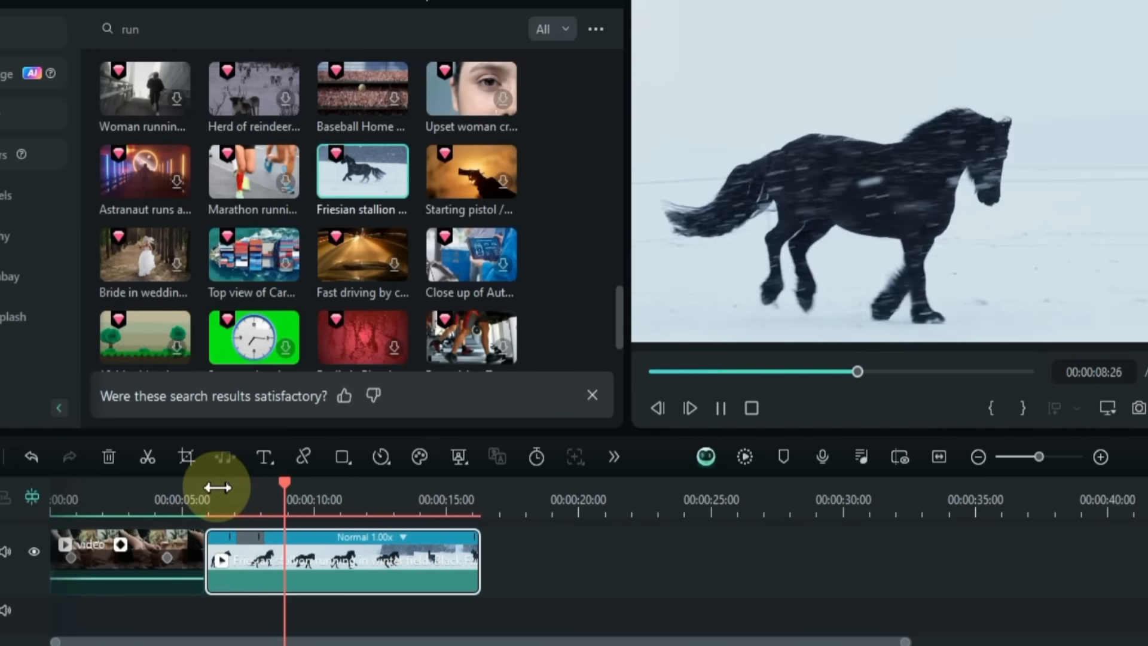
key(space)
Step: Set the freeze frame's duration to 00:00:03:14 with Ripple Edit kept on
right_click(246, 538)
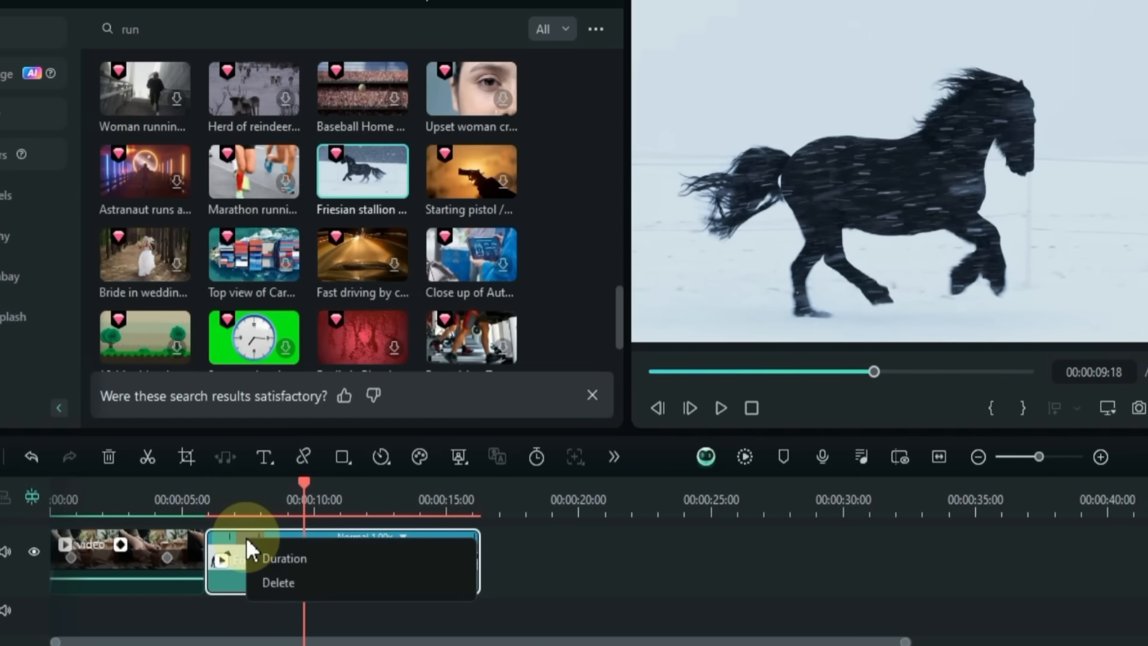
click(289, 555)
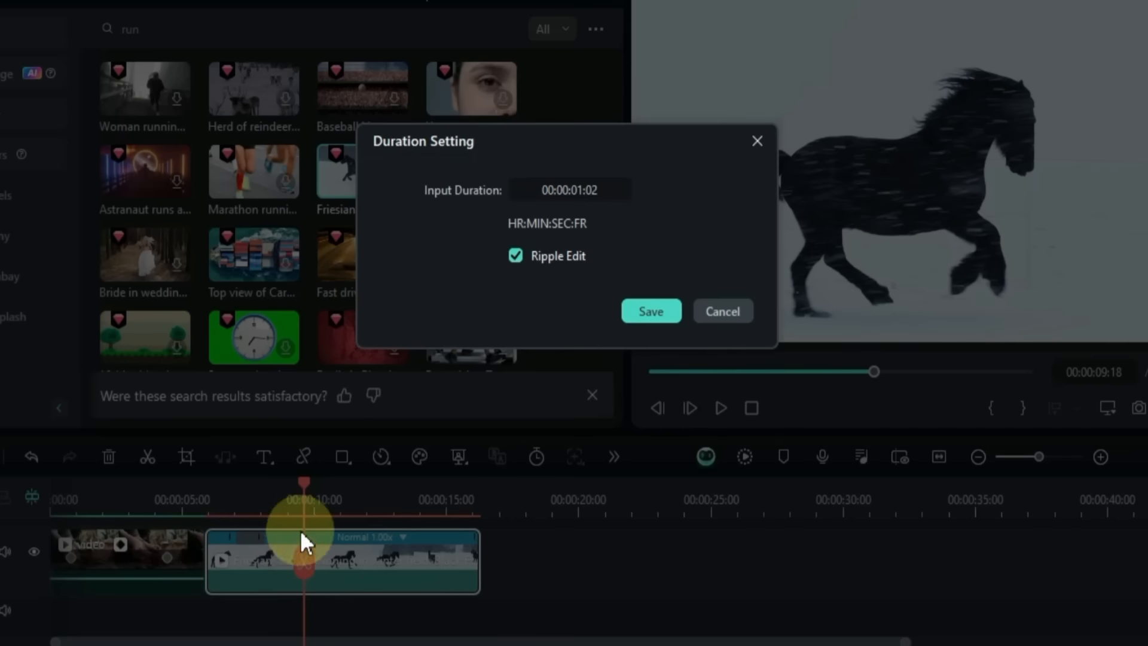
click(574, 190)
text(3:14)
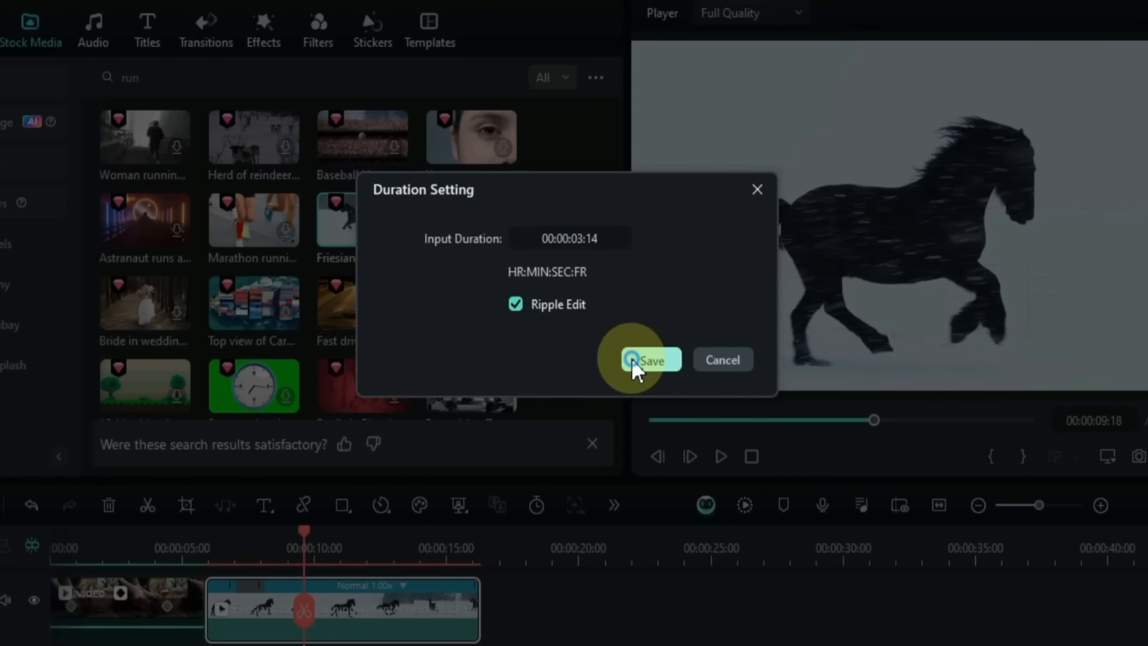
click(634, 359)
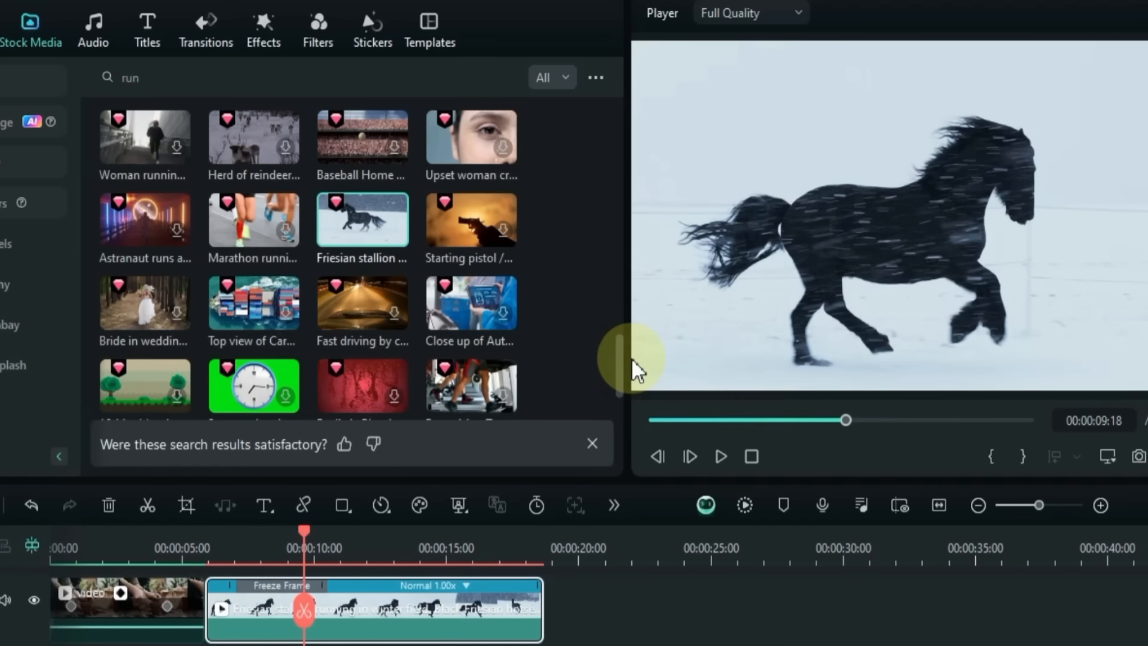
Step: Play back the lengthened freeze frame and delete it from the stallion clip
click(221, 546)
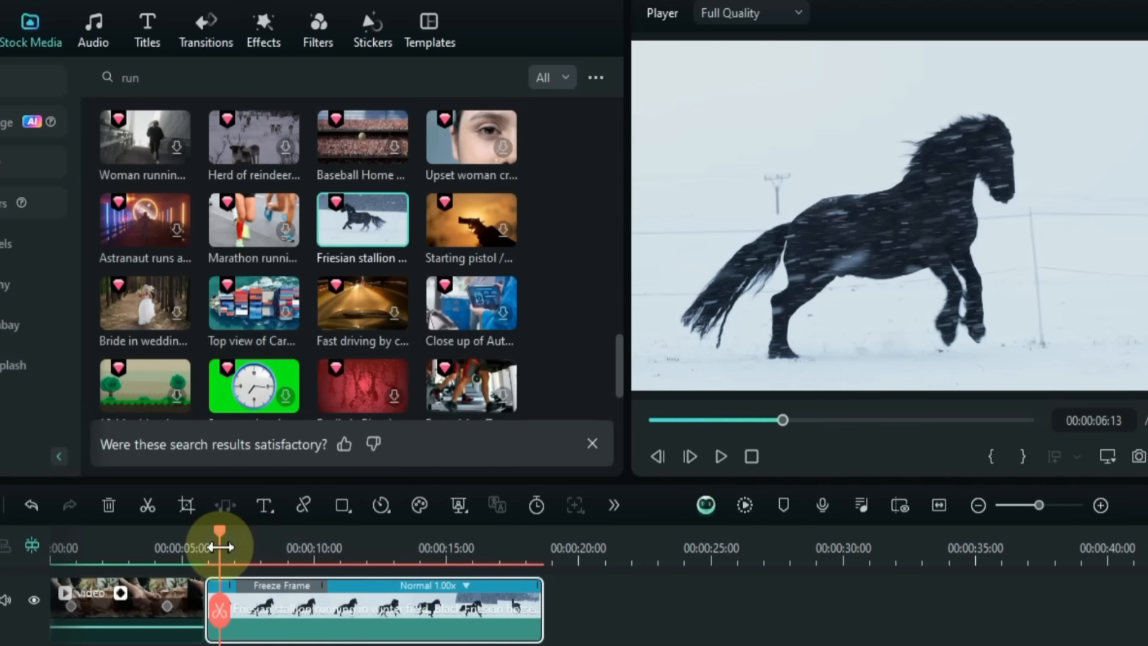
key(space)
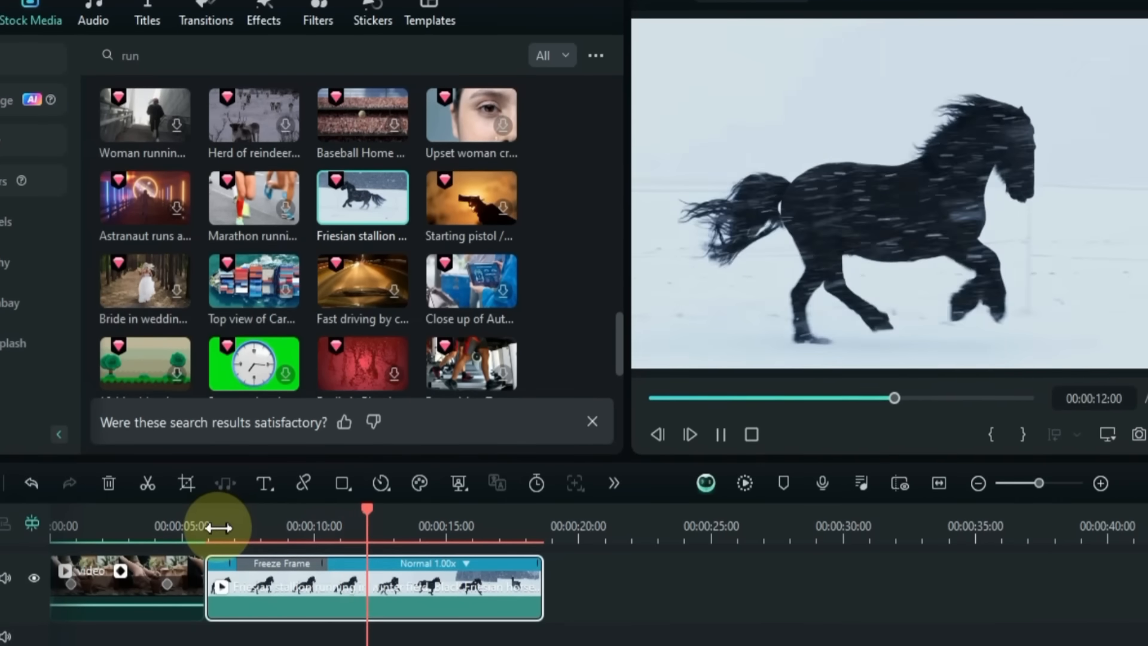
key(space)
right_click(287, 554)
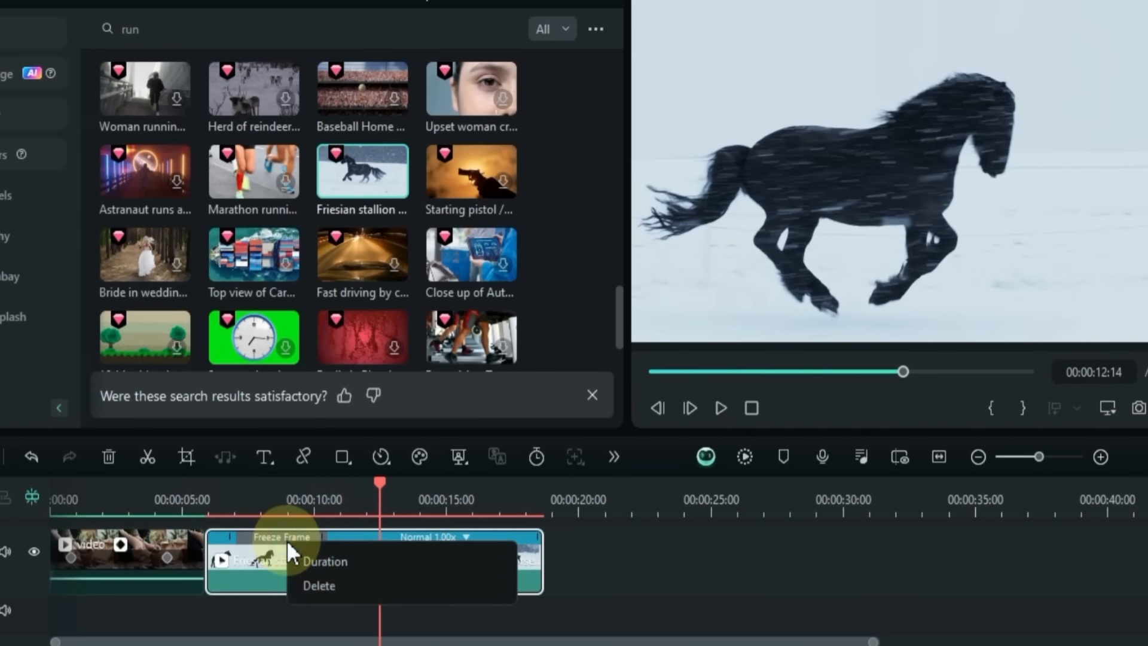
click(321, 584)
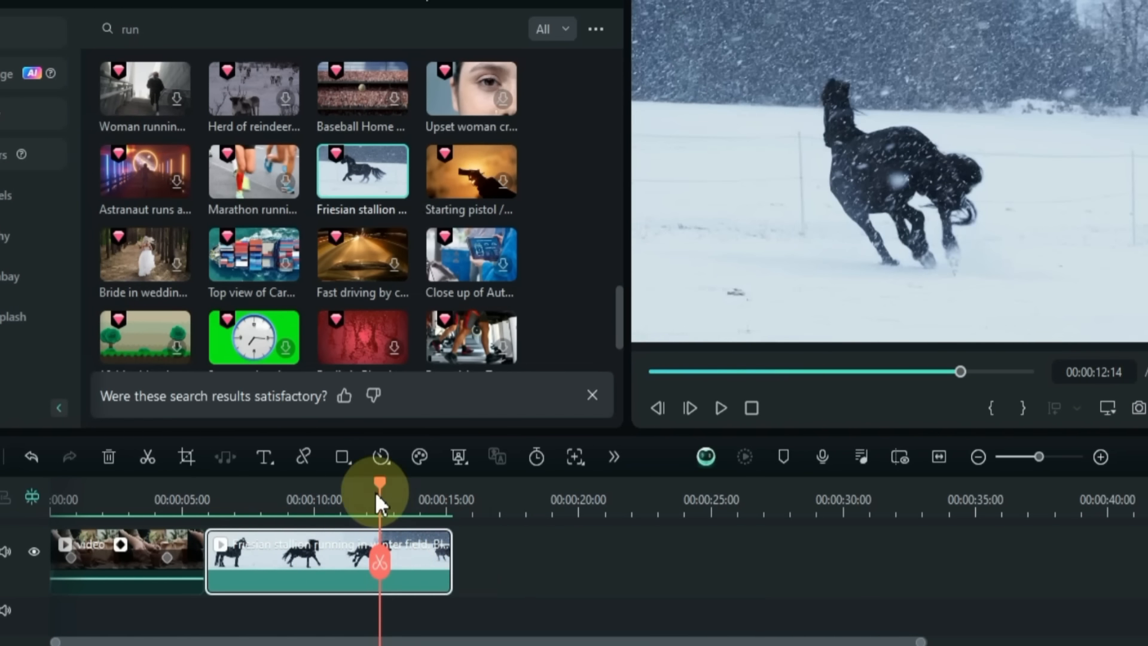
Step: Reverse the horse clip and play it back from its start
drag(376, 497, 214, 497)
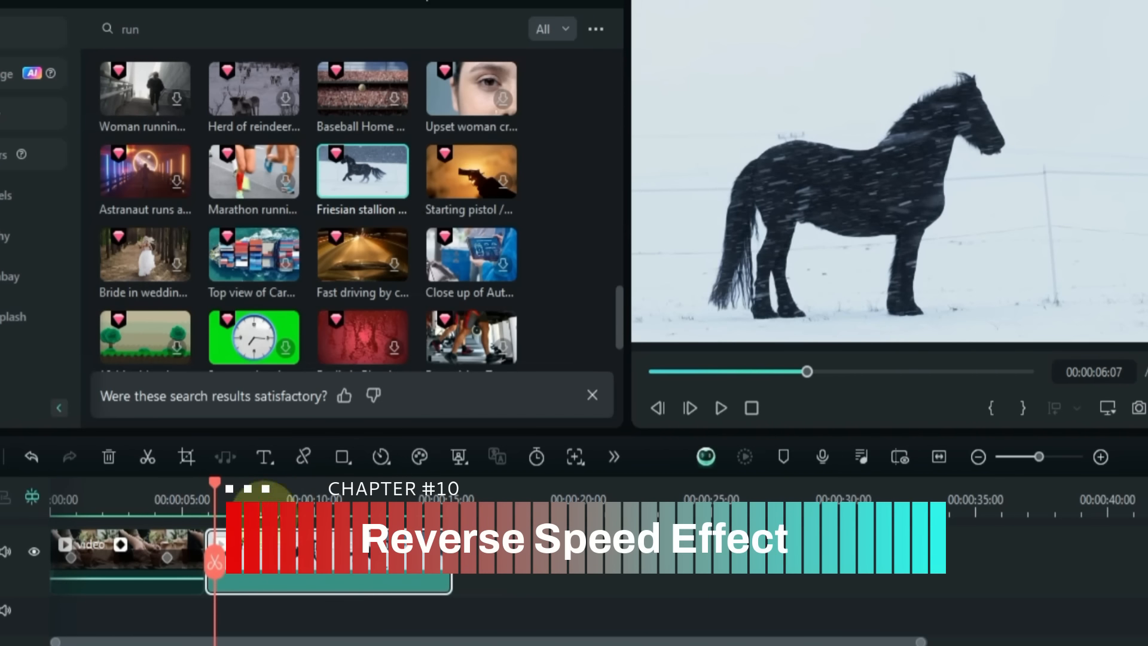
click(377, 458)
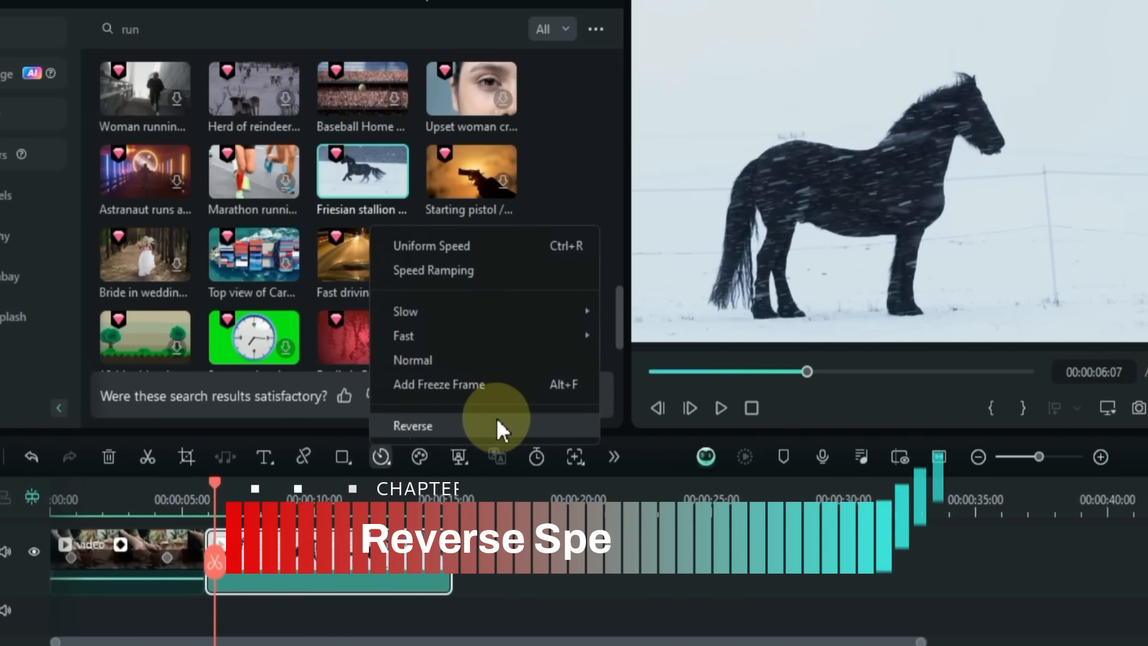
click(486, 430)
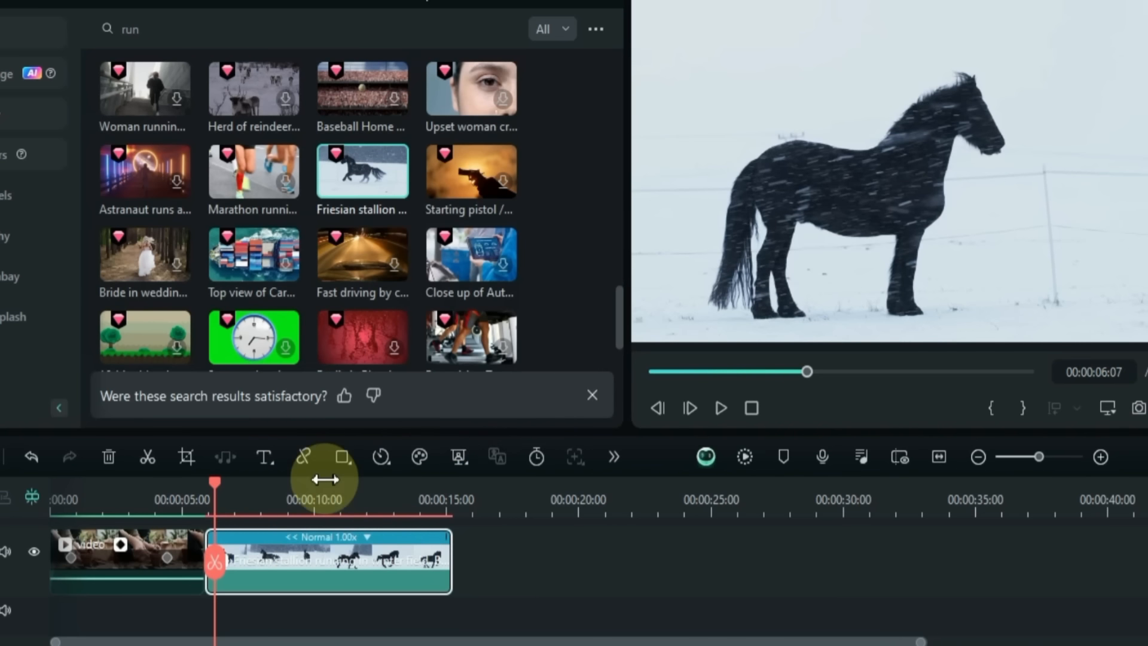
drag(215, 486, 203, 487)
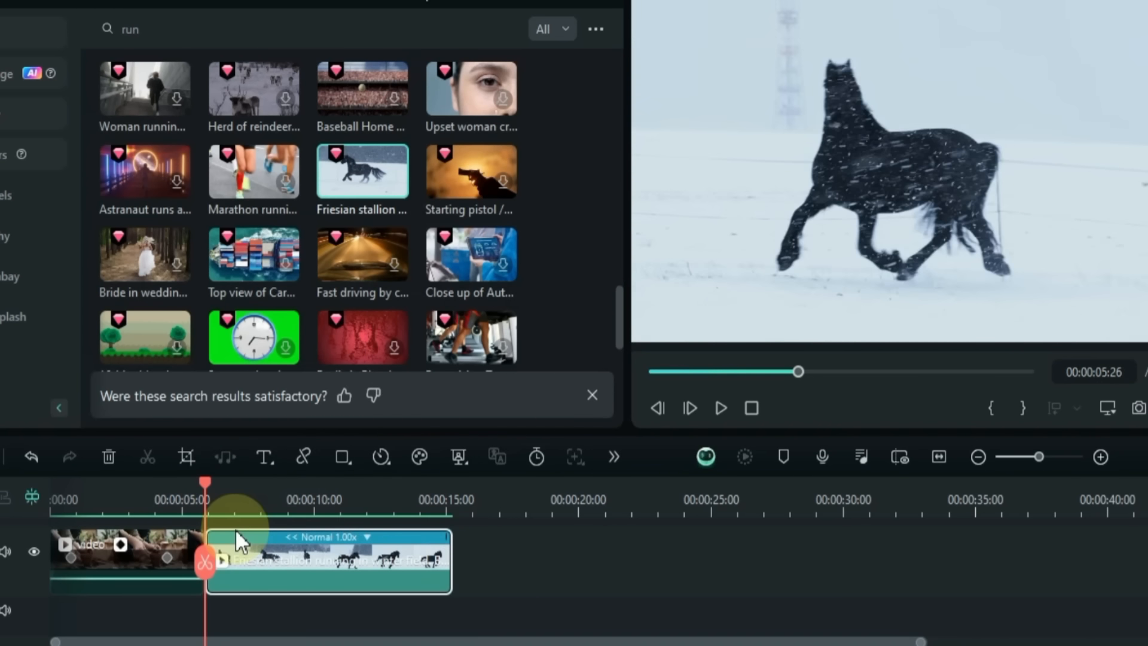
key(space)
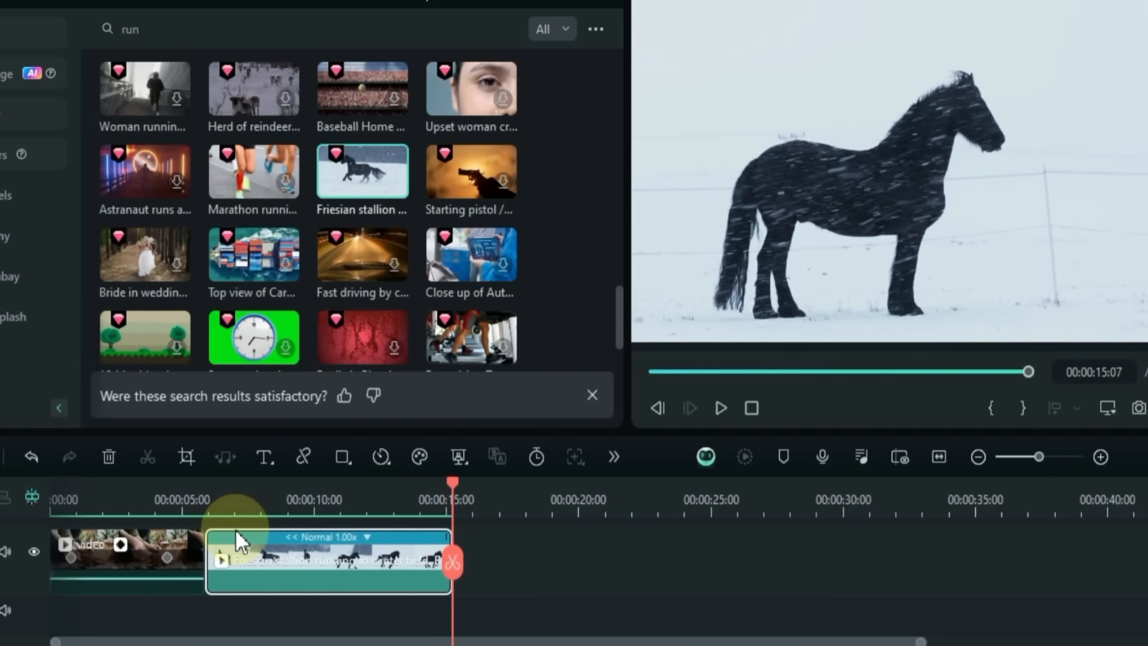
Step: Slow the reversed horse clip to 0.5x and play it back from its start
click(312, 495)
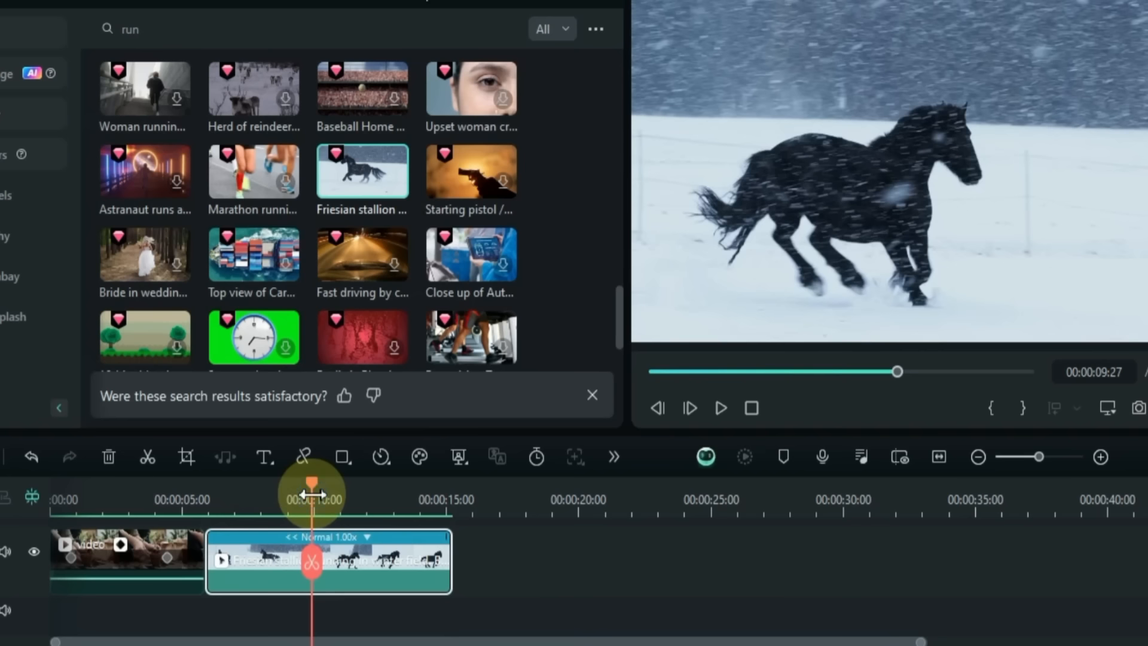
click(376, 461)
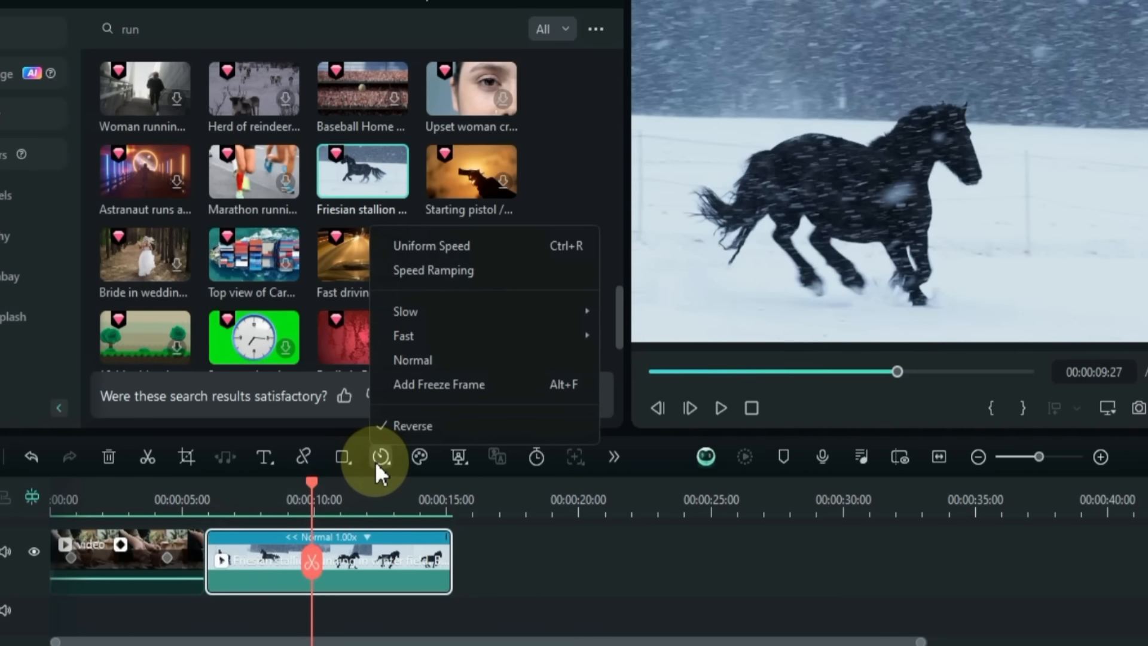
mouse_move(511, 307)
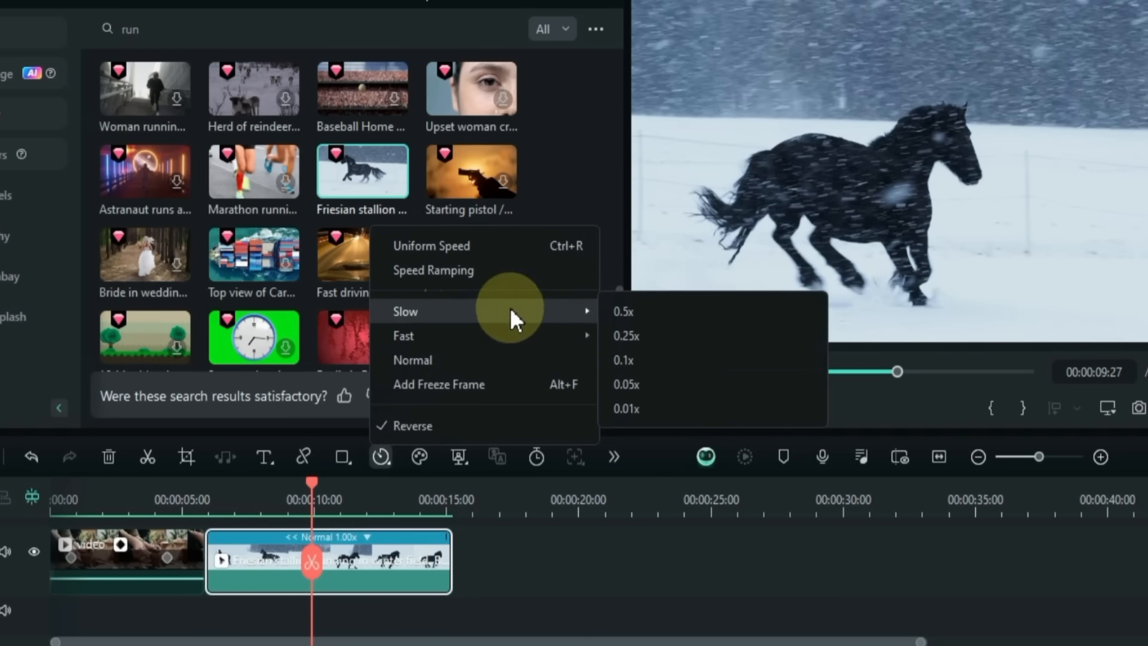
click(644, 311)
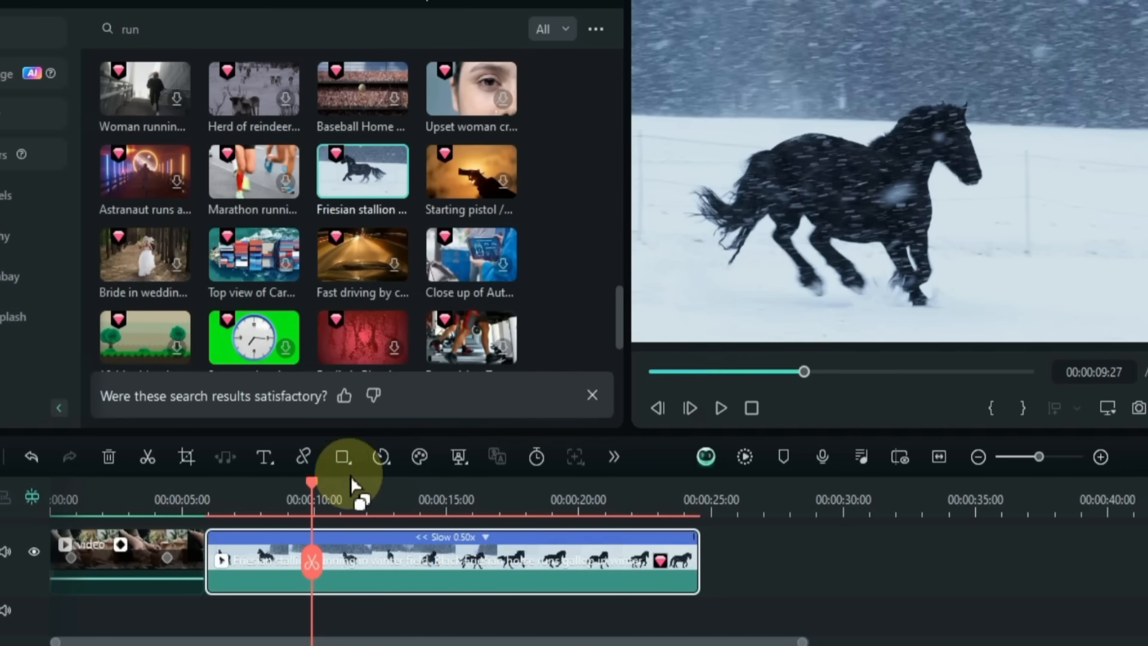
click(202, 510)
click(210, 511)
key(space)
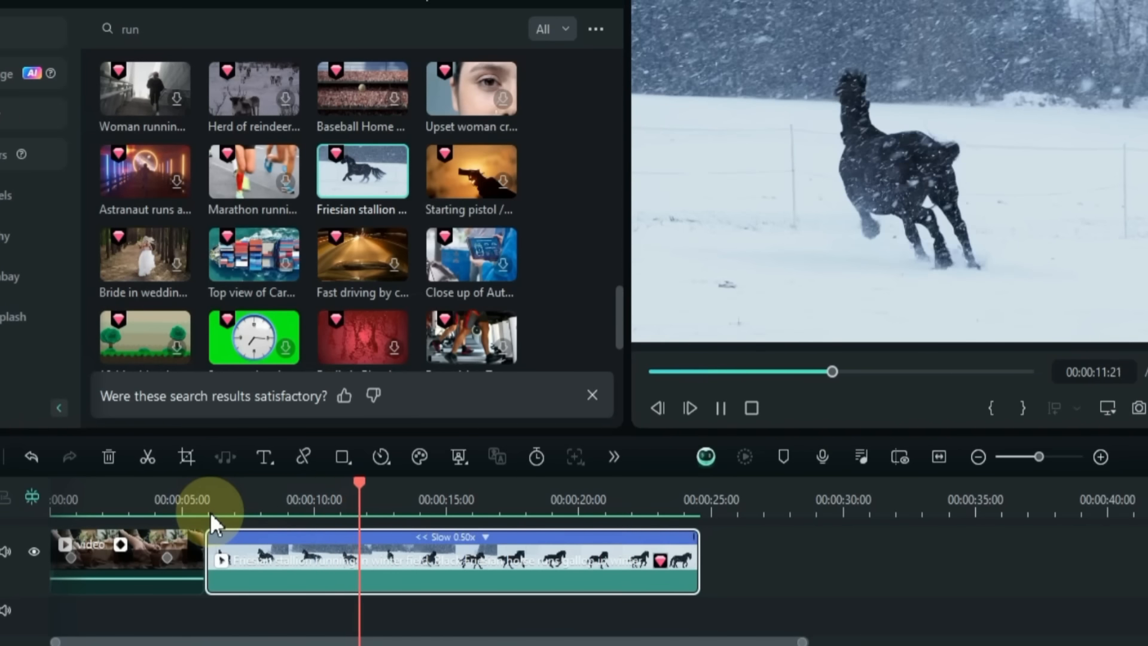
Step: Turn off the horse clip's reverse effect and restore its speed to Normal
click(368, 548)
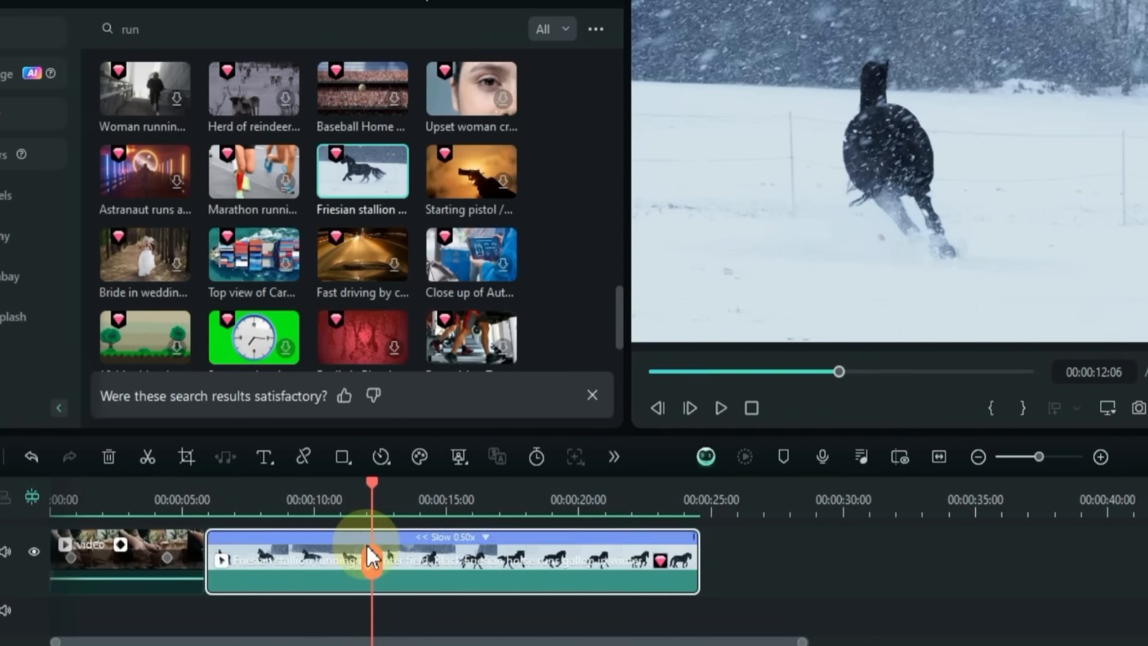
click(381, 458)
click(411, 427)
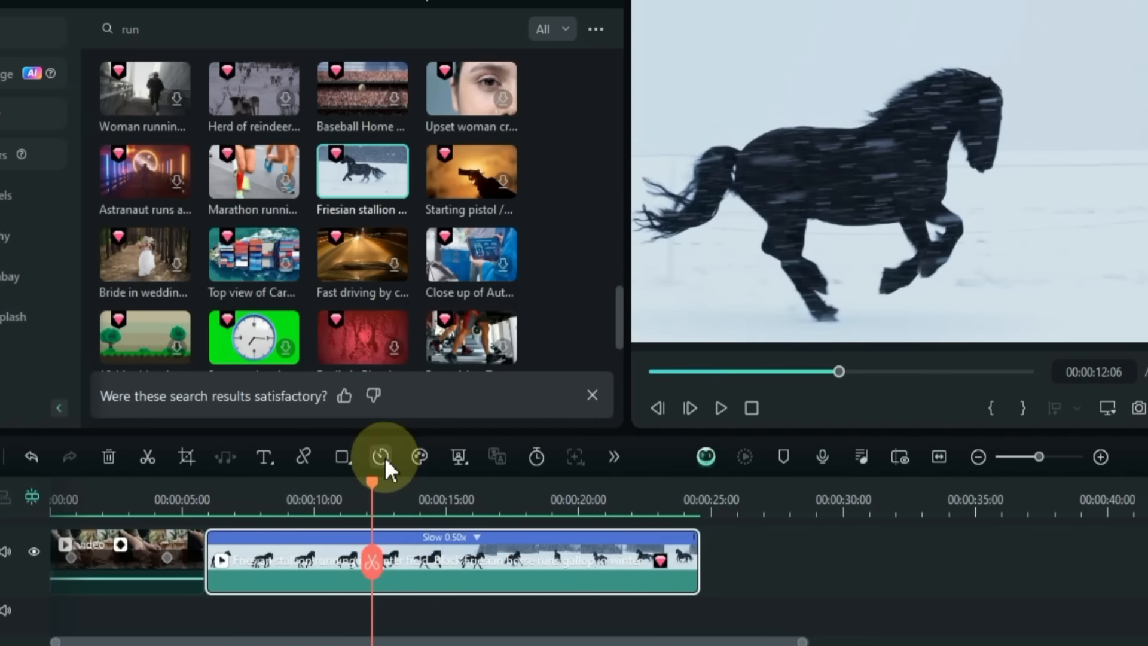
click(385, 458)
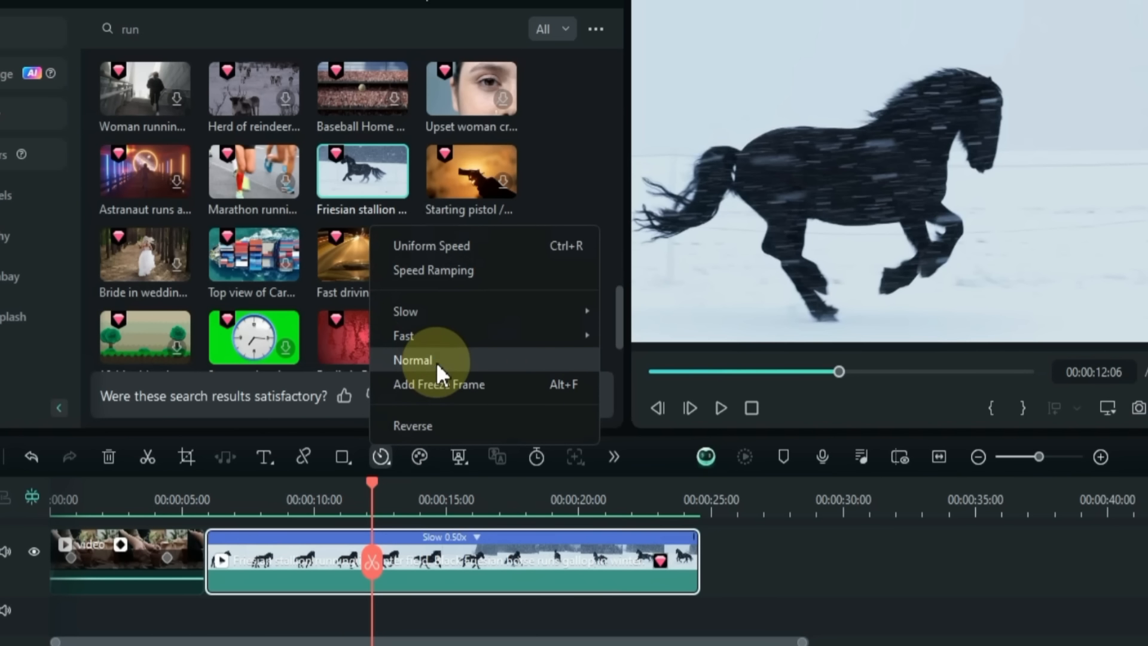
click(436, 361)
key(space)
Step: Open the horse clip's Uniform Speed settings and try different speeds, including 100.00 and 1.66
click(379, 461)
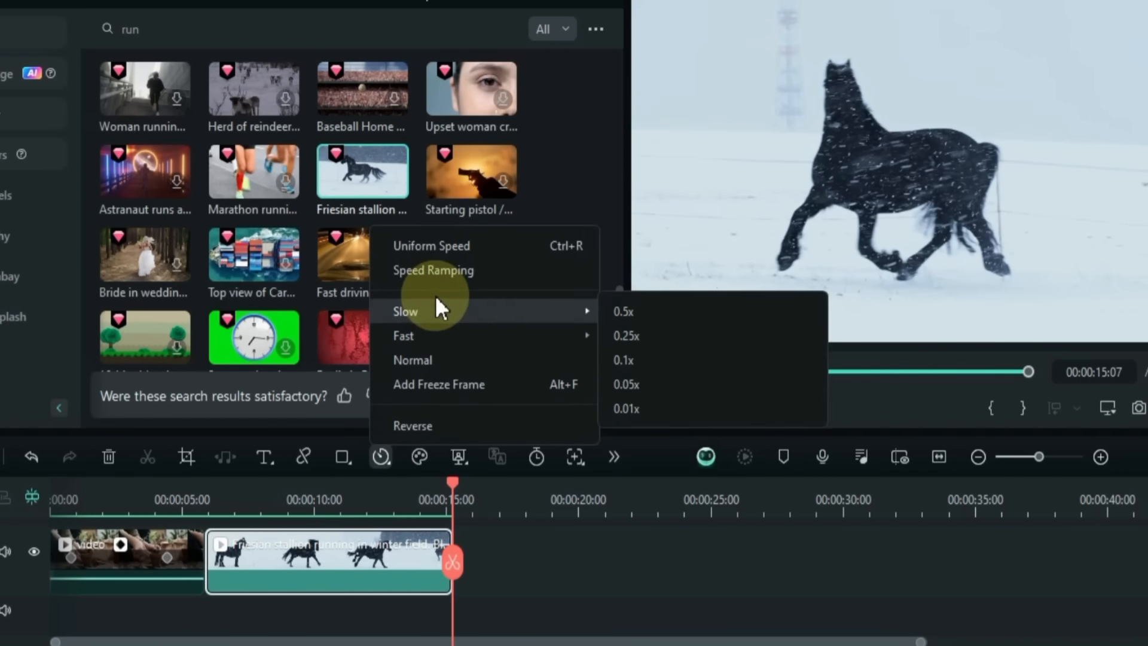
click(448, 248)
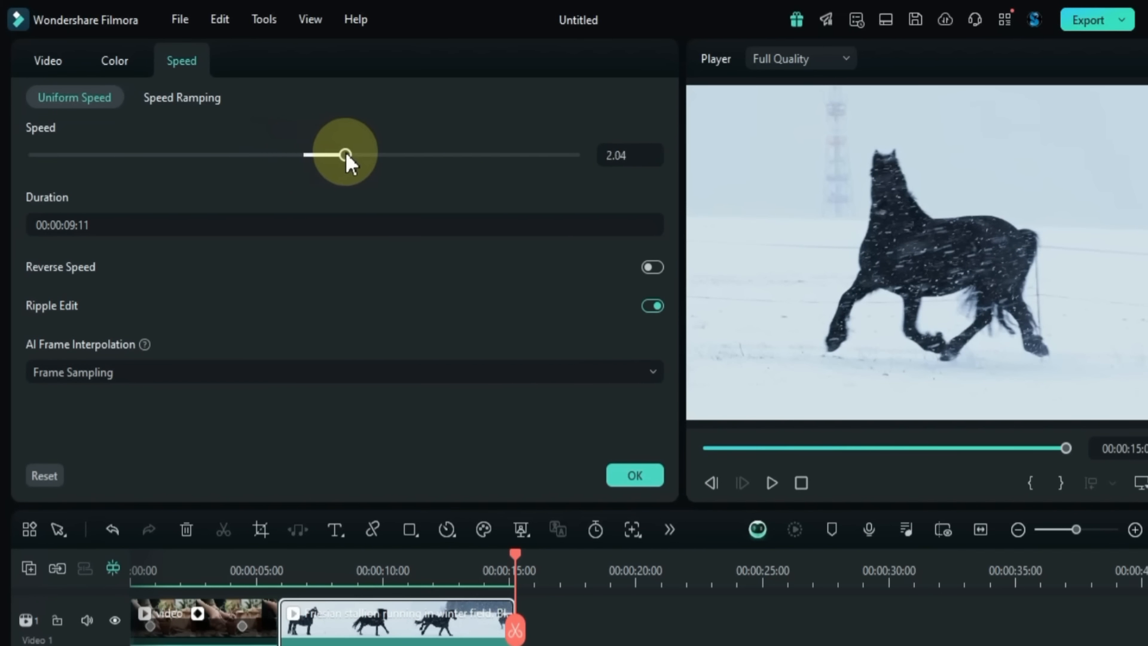
drag(509, 169, 619, 167)
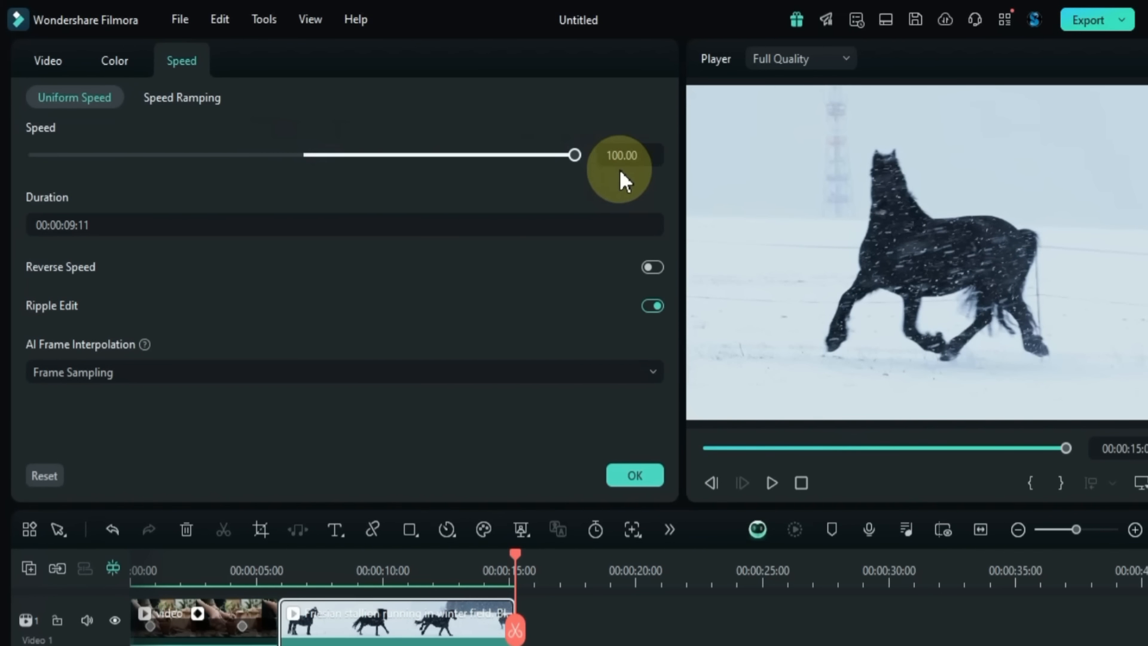
click(451, 154)
drag(452, 157, 201, 159)
drag(76, 158, 37, 157)
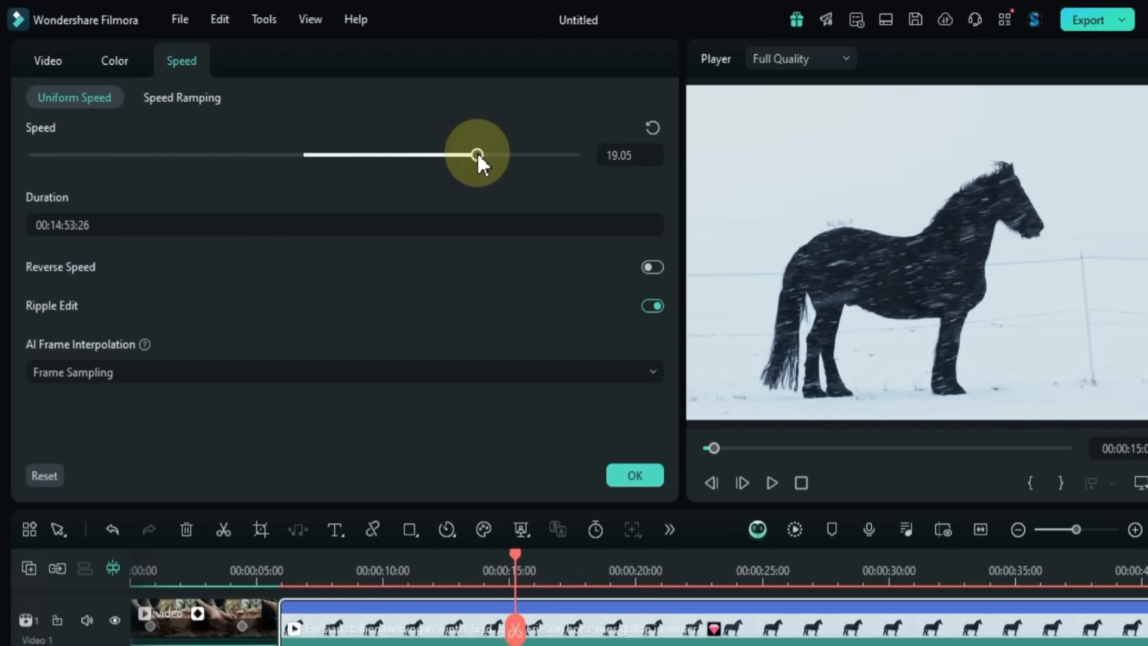
drag(478, 156, 393, 158)
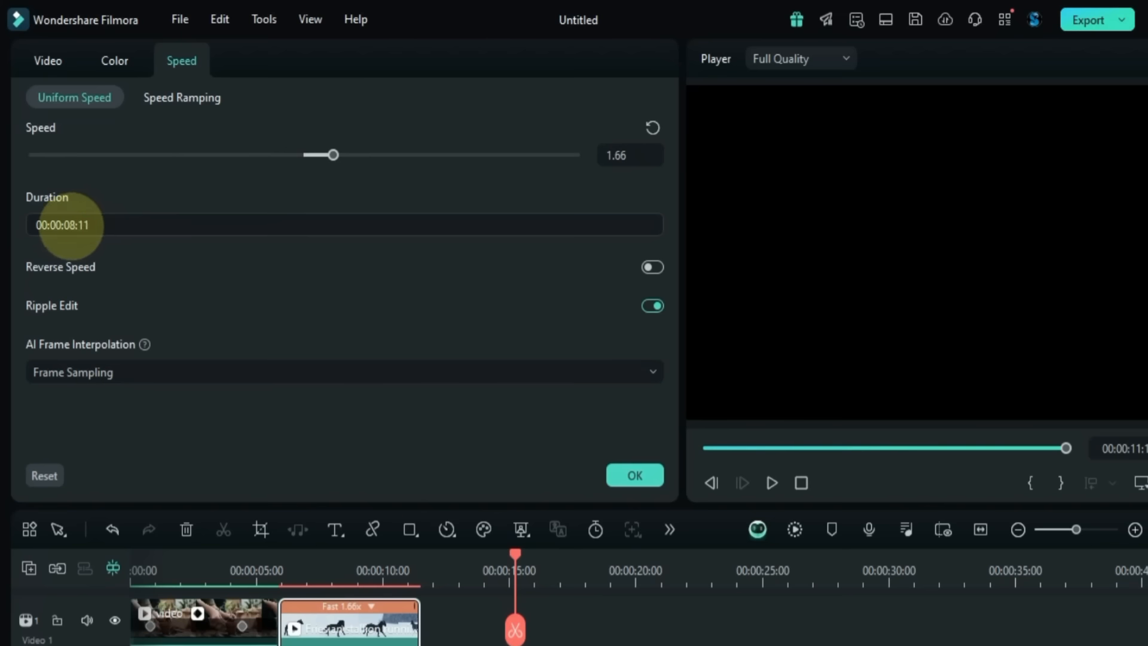
Step: Try a duration of 00:01:17:08 at 0.12 speed for the horse clip, and reset its speed to 1.00
drag(70, 225, 336, 210)
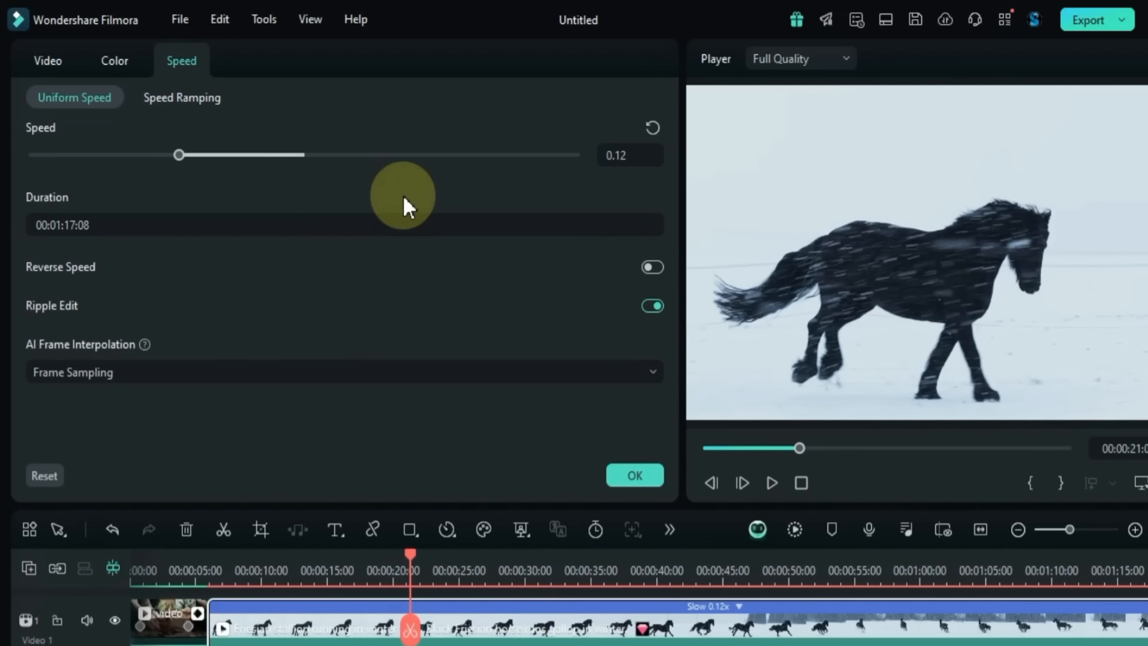
click(652, 128)
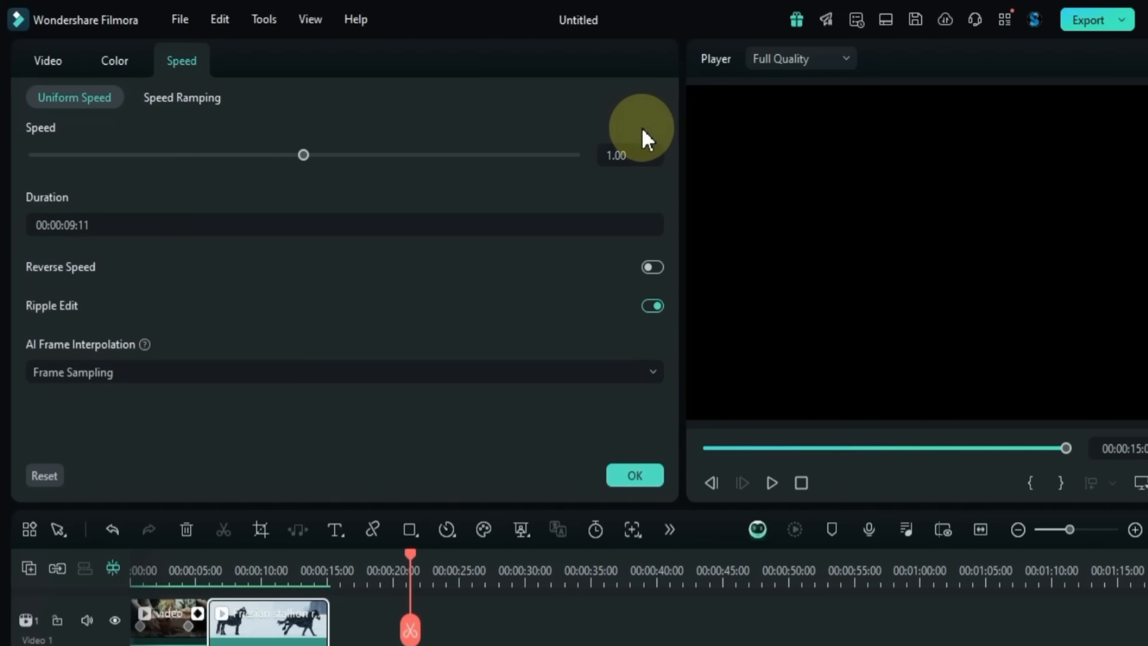
Step: Set the horse clip's AI Frame Interpolation to Optical Flow and its uniform speed to 0.63
click(179, 374)
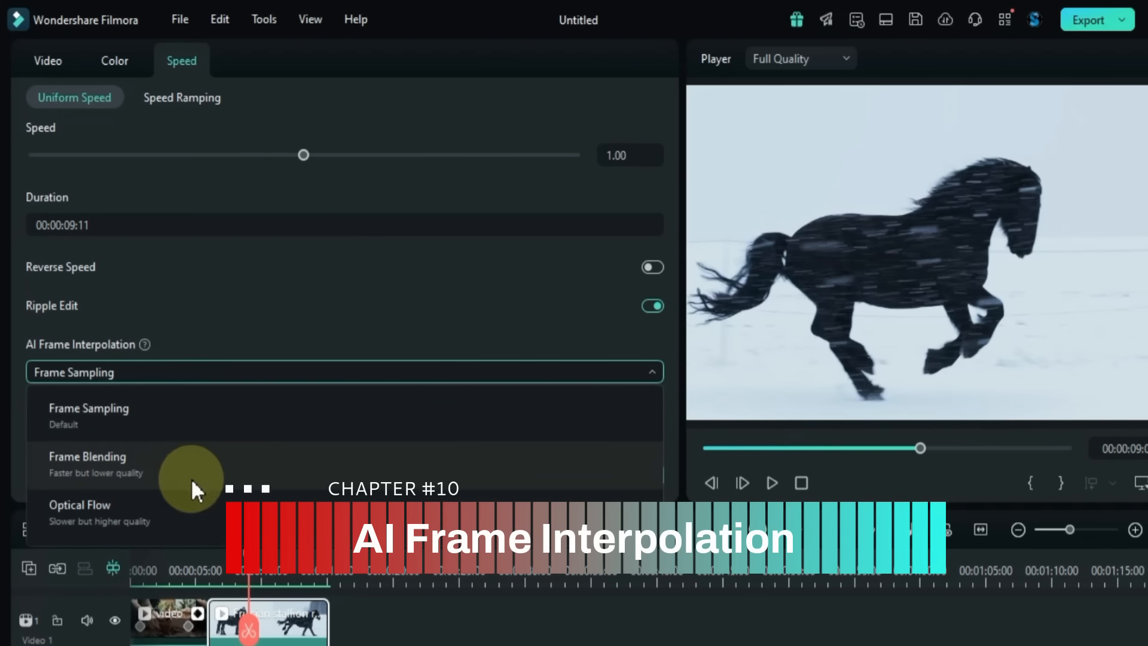
click(180, 372)
click(181, 372)
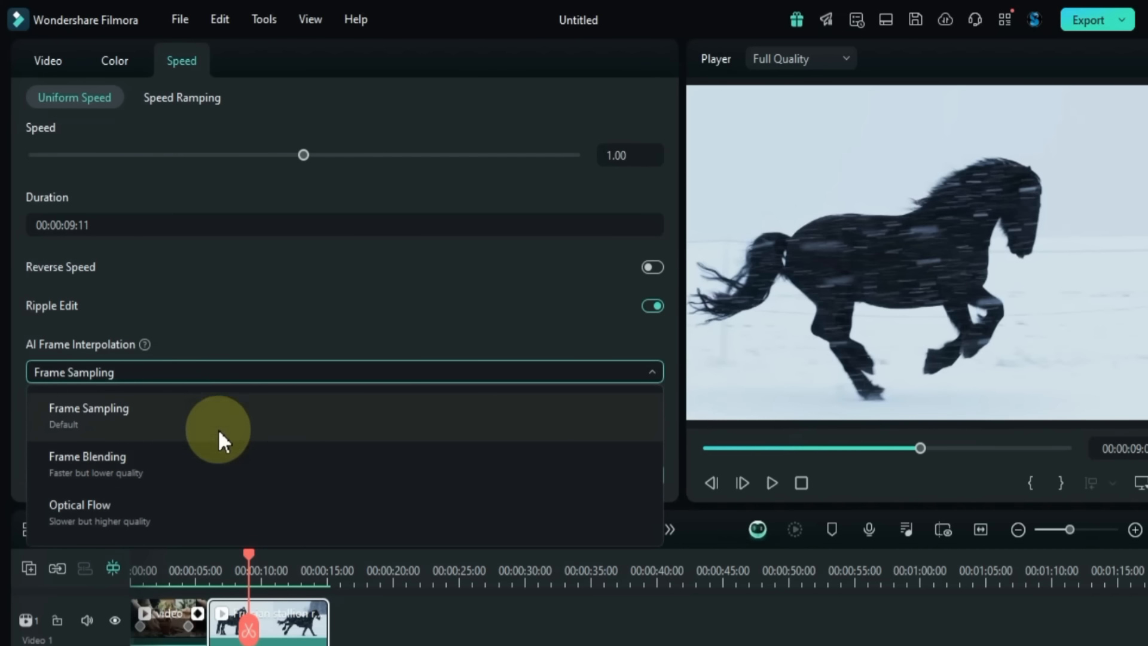
click(198, 507)
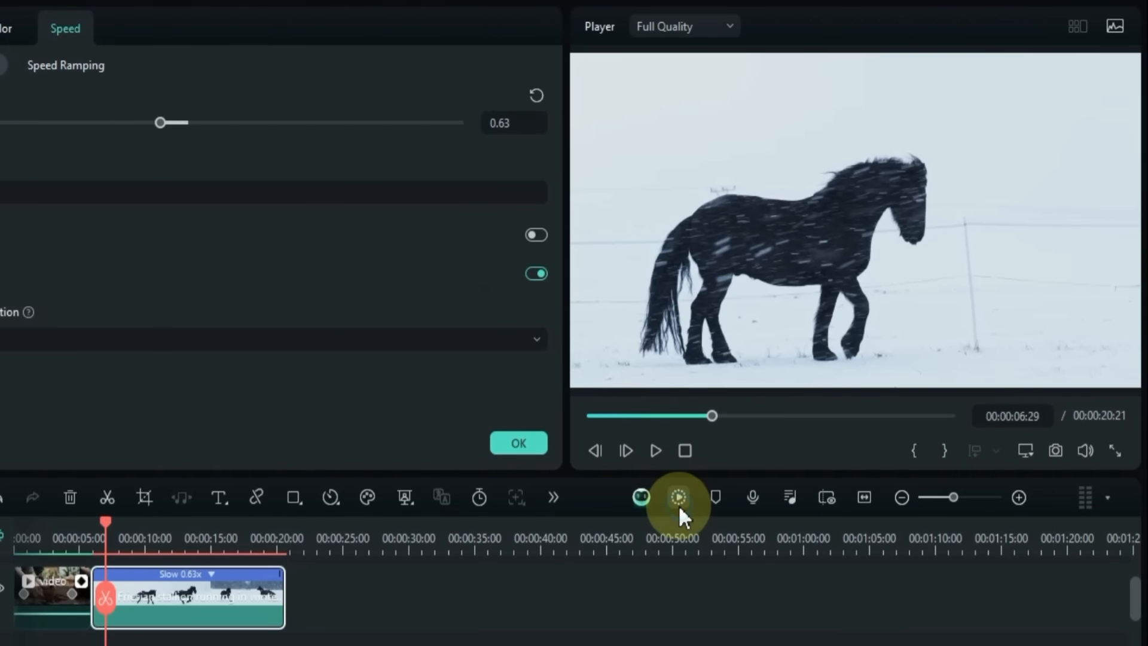
Step: Render the timeline preview and play the slowed horse clip from its start
click(678, 505)
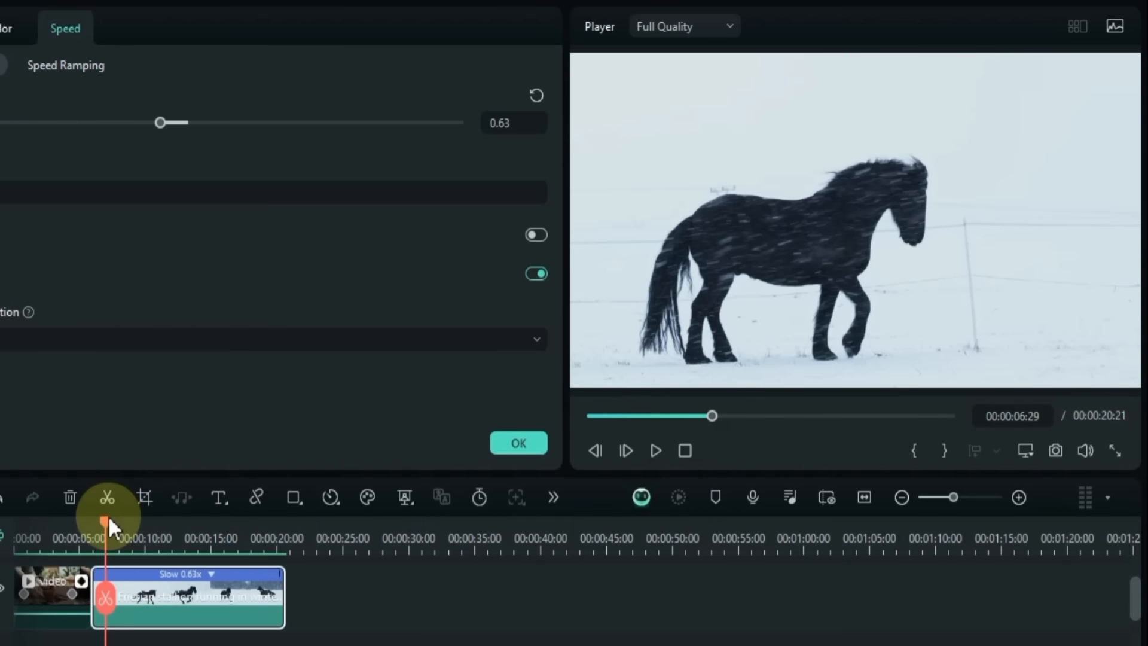
drag(109, 516, 92, 526)
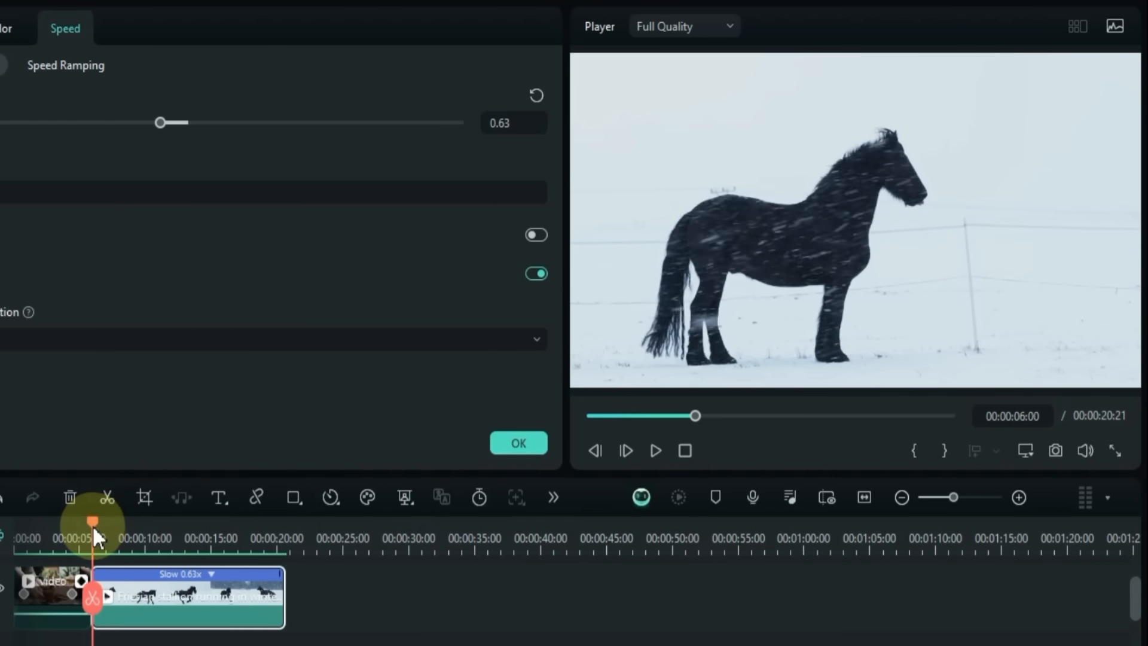
key(space)
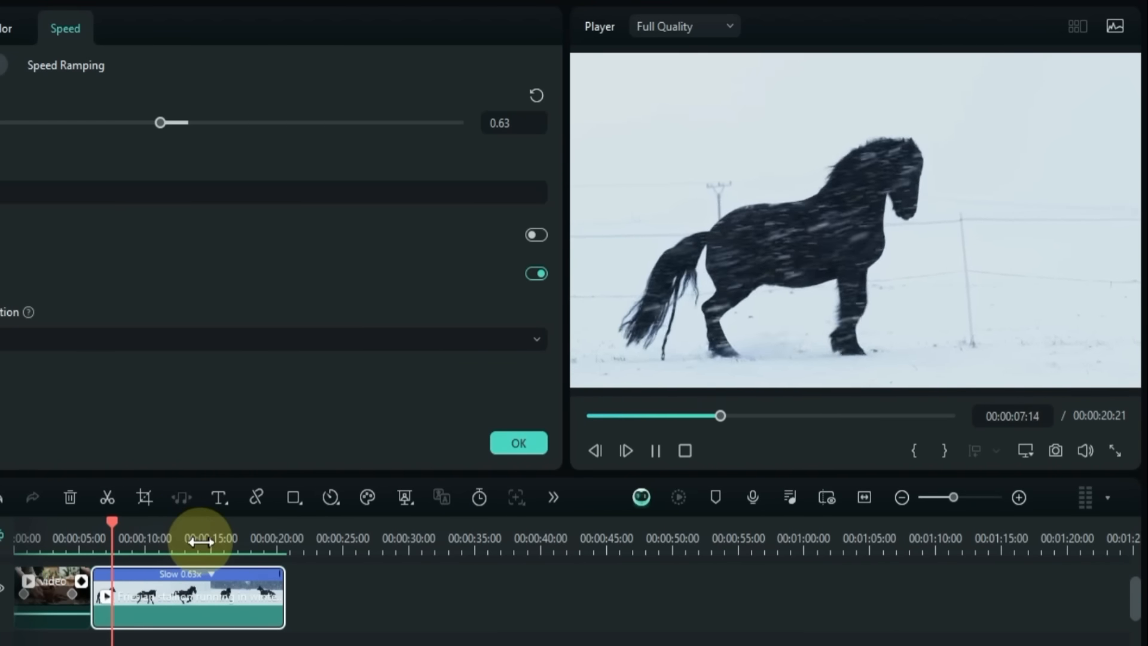
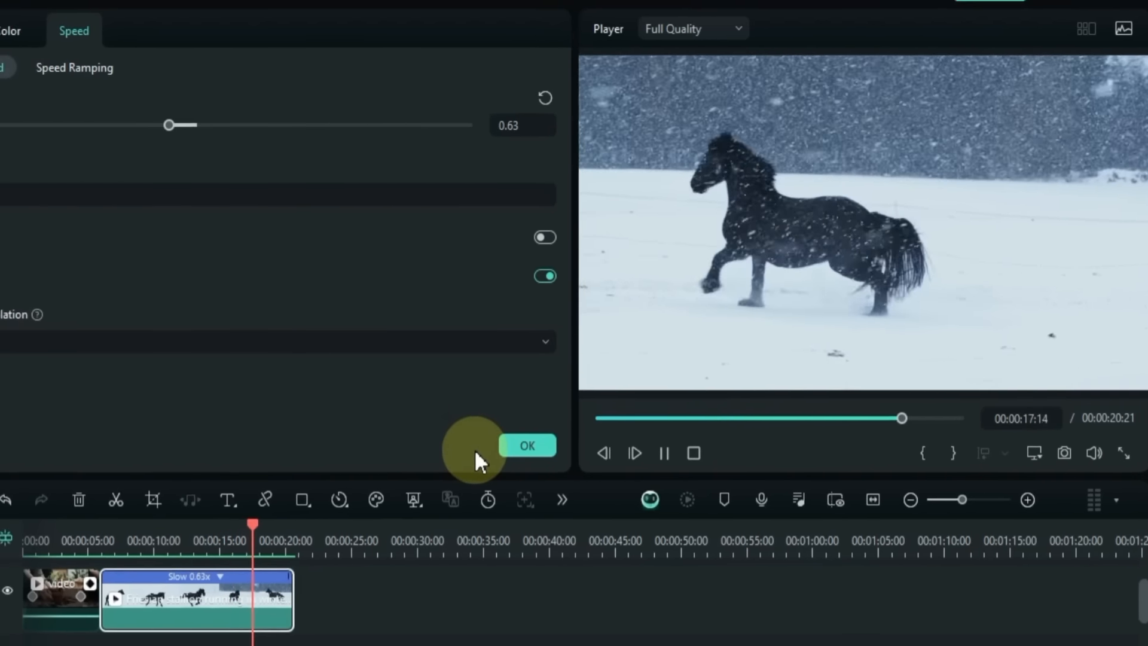
key(space)
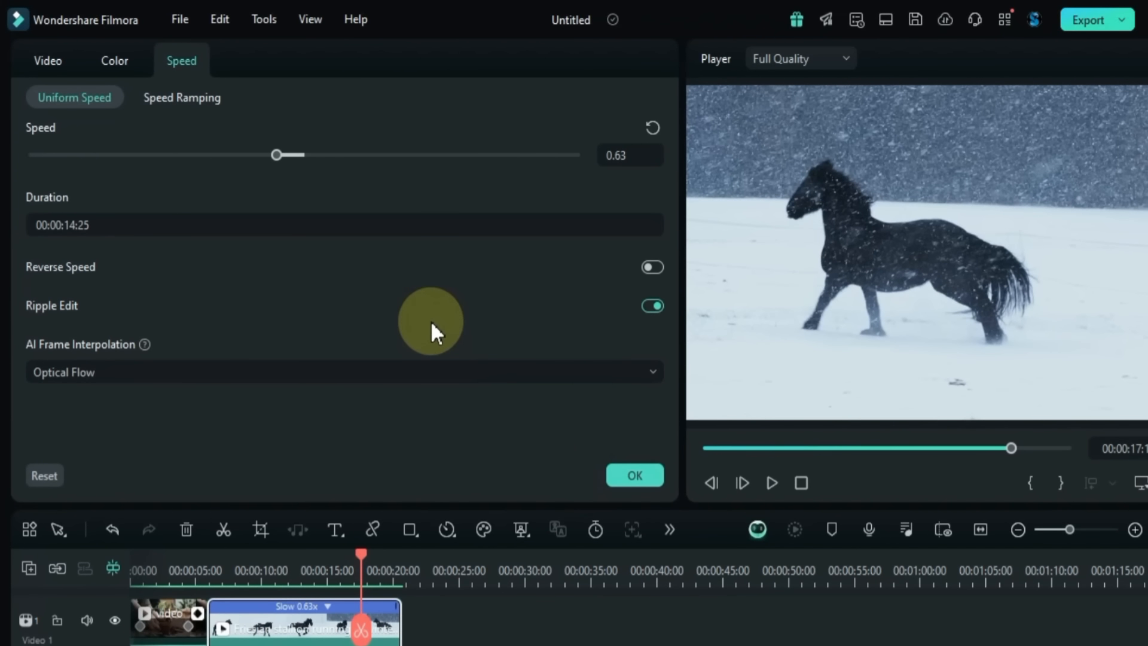
Step: Reset the horse clip's uniform speed to 1.00 and apply the Montage speed ramping preset
click(655, 124)
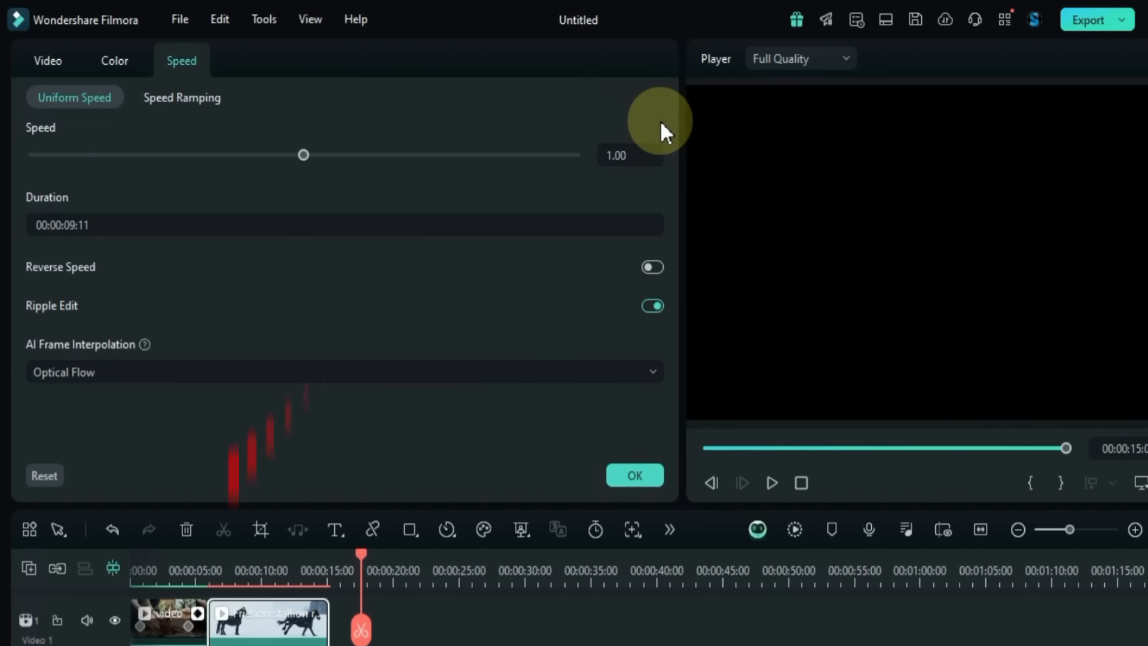
drag(361, 576, 239, 577)
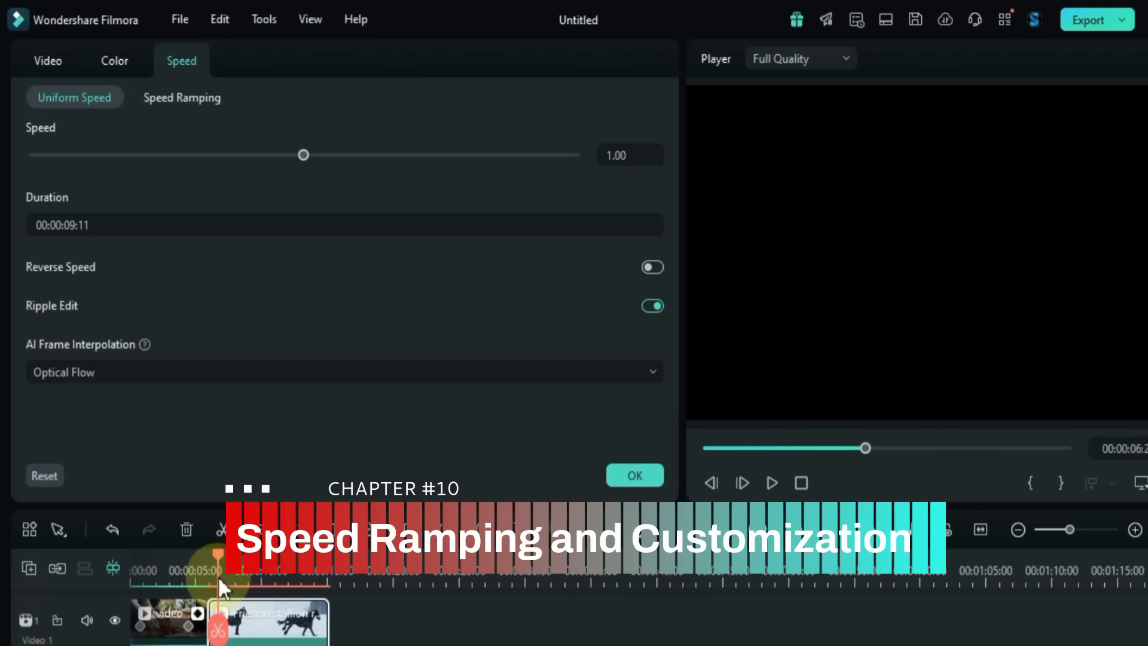
click(189, 97)
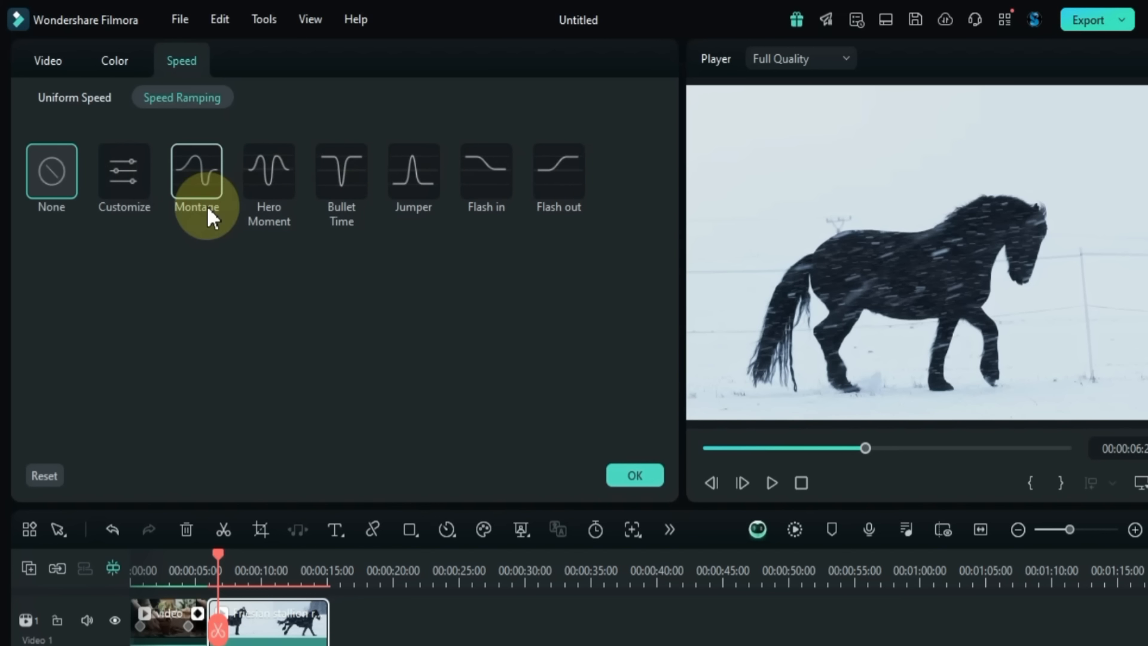
click(189, 182)
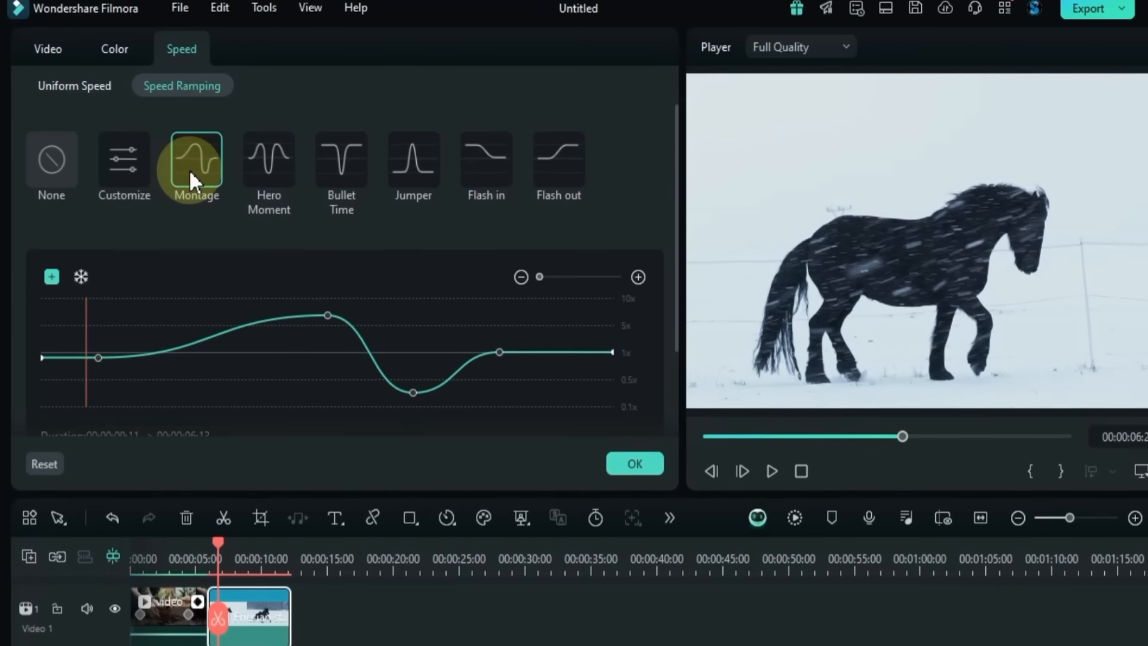
Step: Move the playhead to the start of the horse clip and examine the Montage speed curve and duration
drag(272, 500, 449, 500)
drag(485, 562, 707, 564)
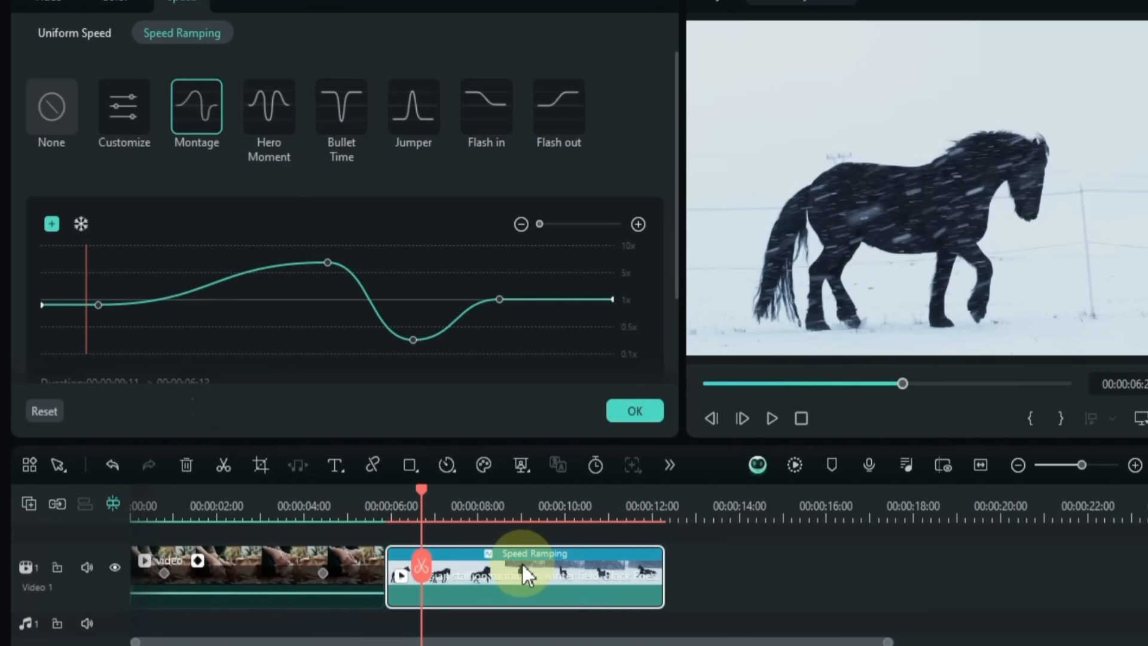
key(Up)
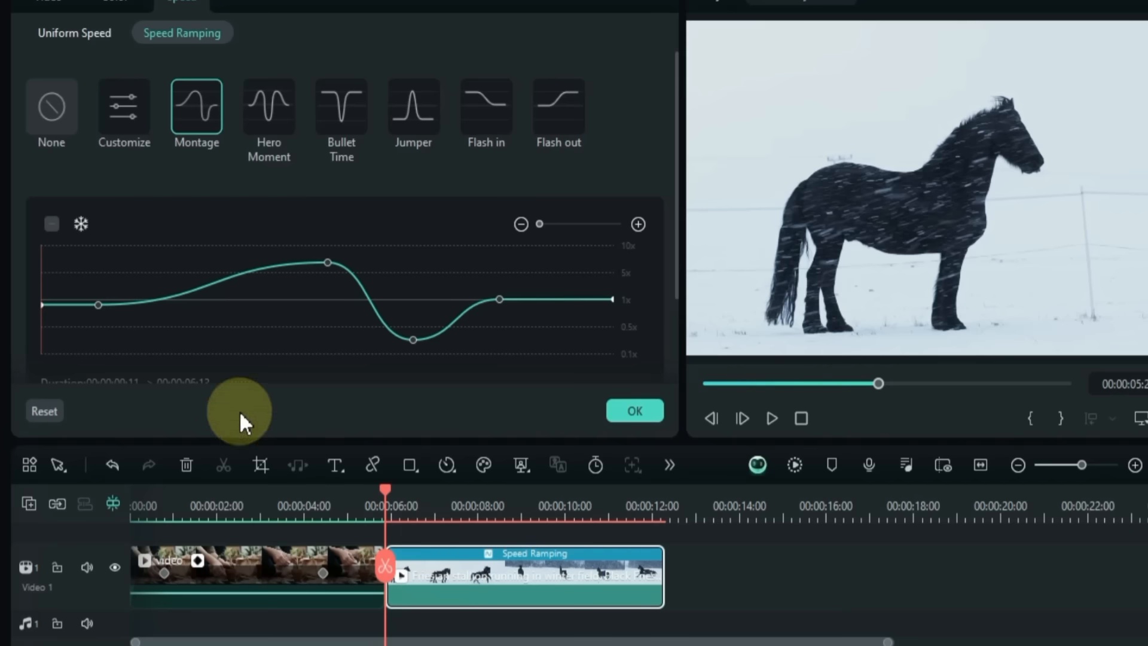
scroll(84, 287, down, 1)
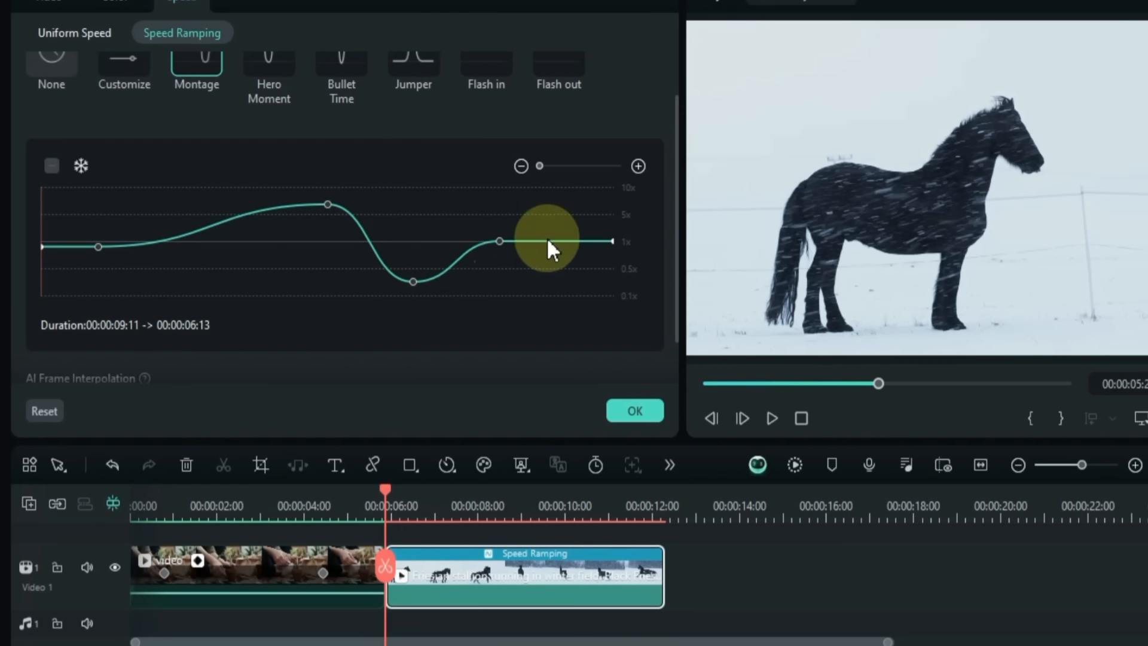
Step: Play the horse clip with the Montage ramp, and apply and preview the Hero Moment speed ramping preset
key(space)
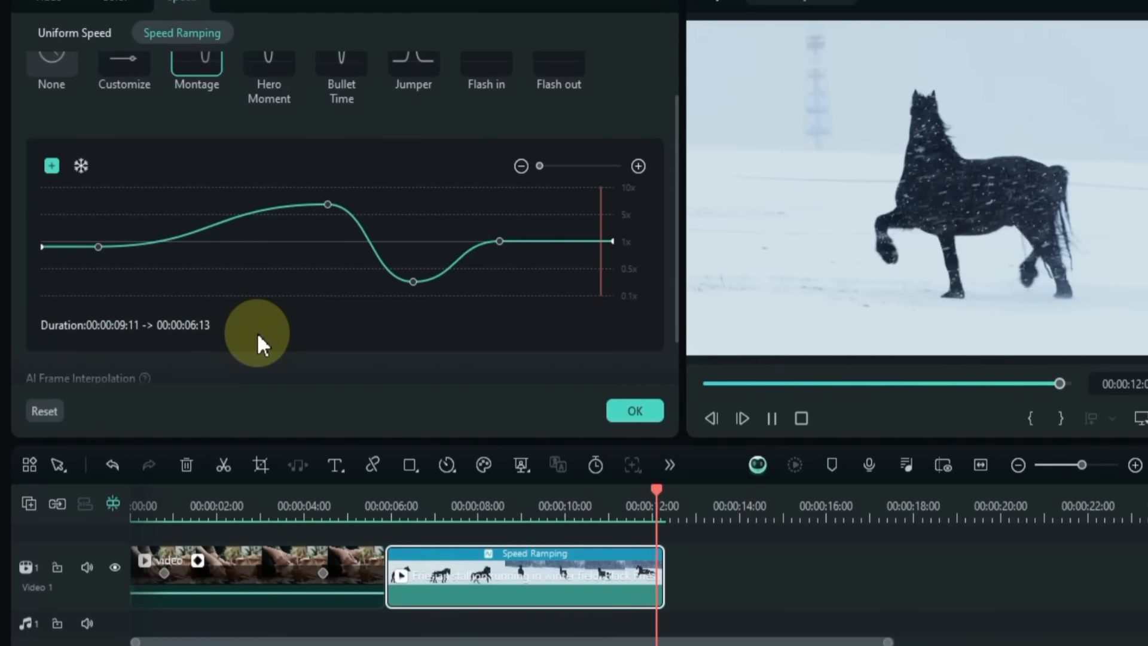
scroll(282, 268, up, 2)
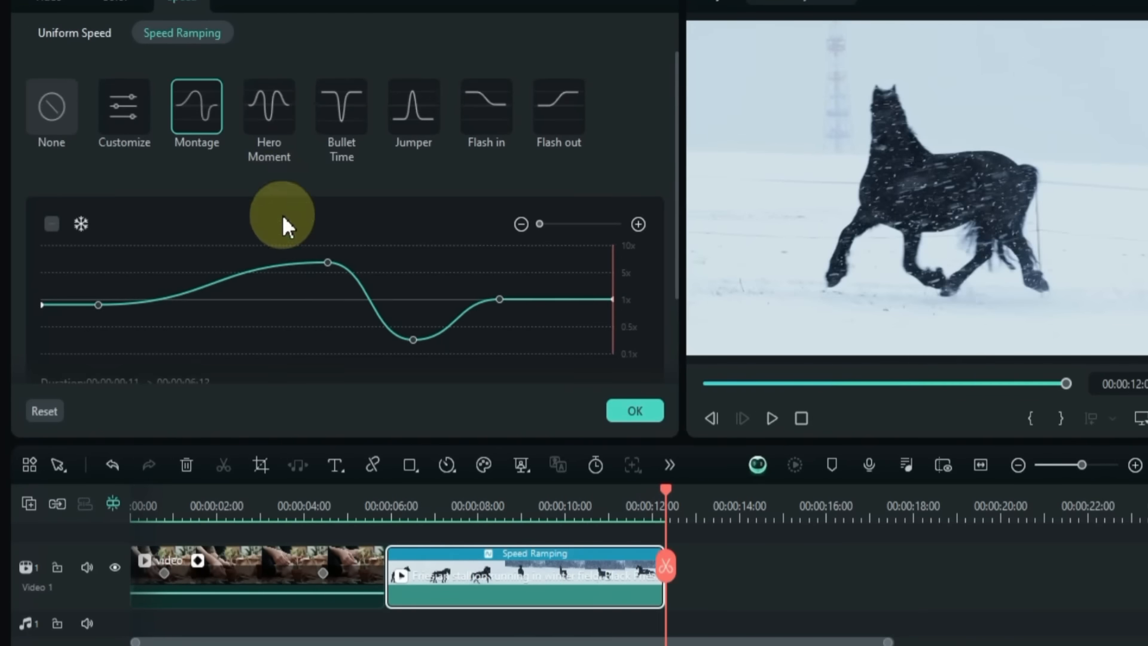
click(268, 124)
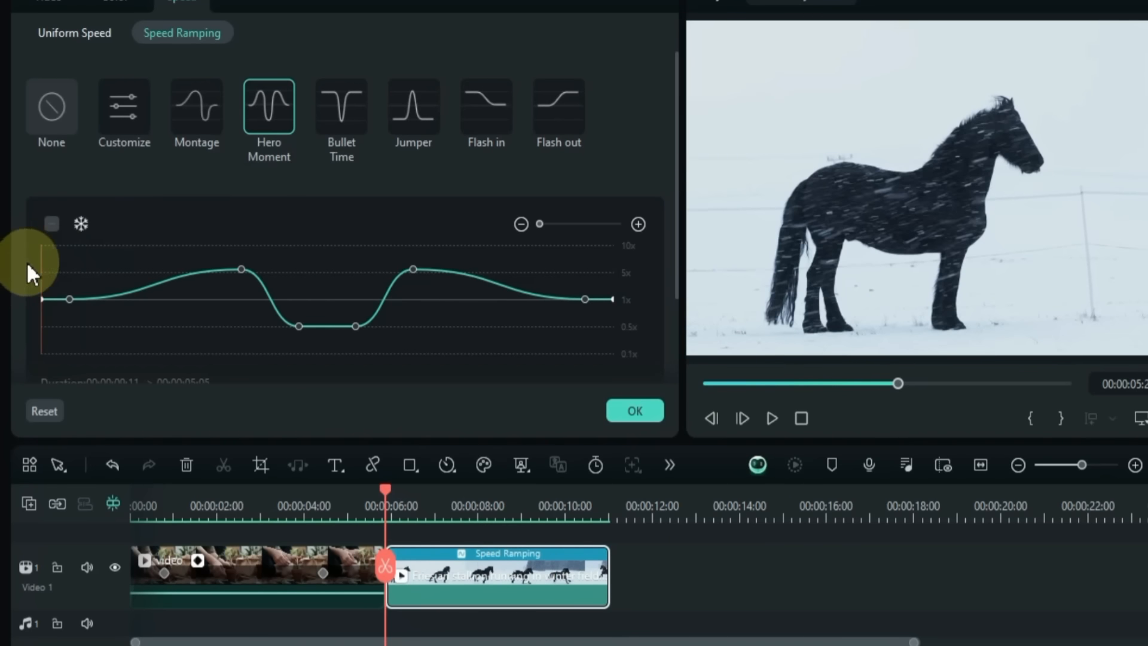
click(771, 419)
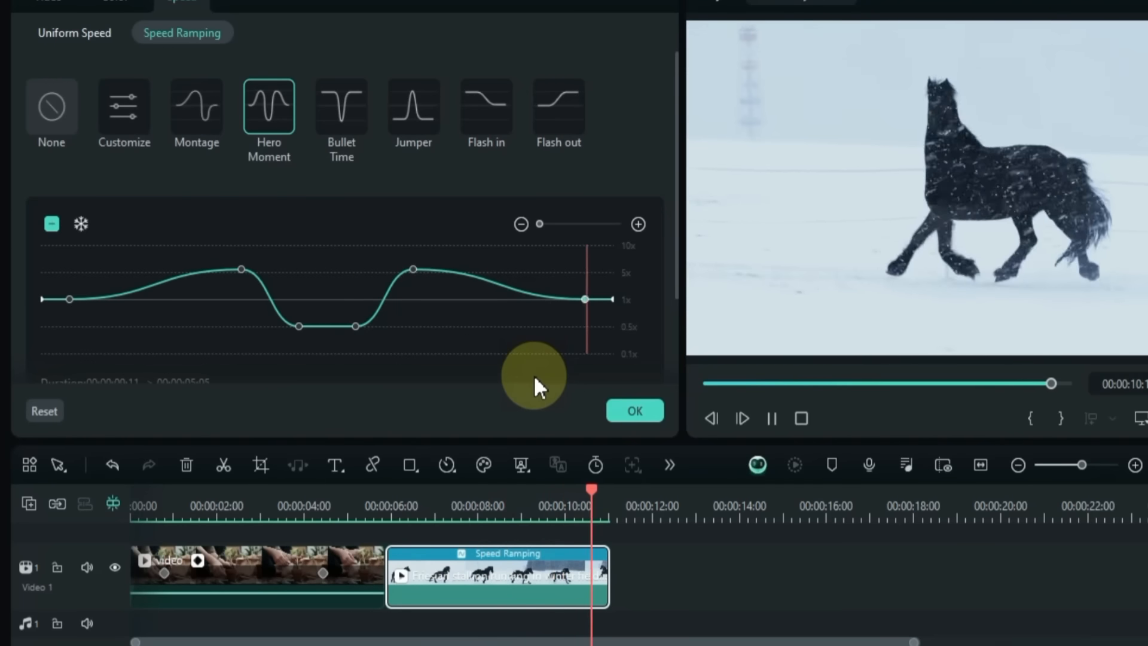
Step: Apply the Jumper speed ramping preset to the horse clip and play the section around its speed peak
click(412, 116)
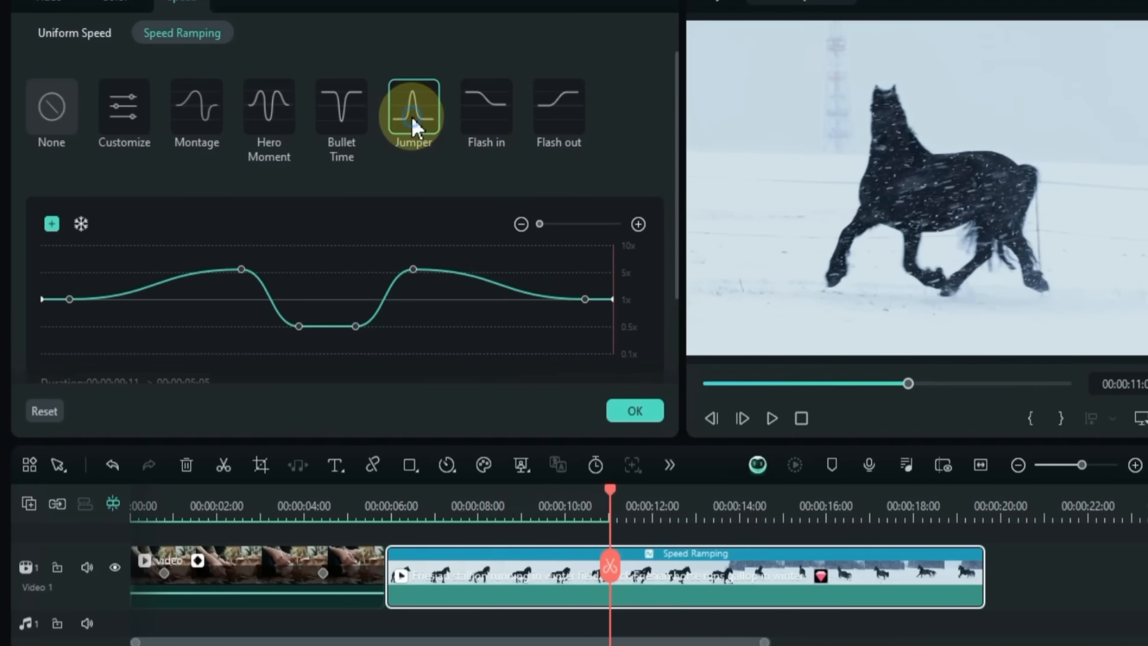
click(773, 418)
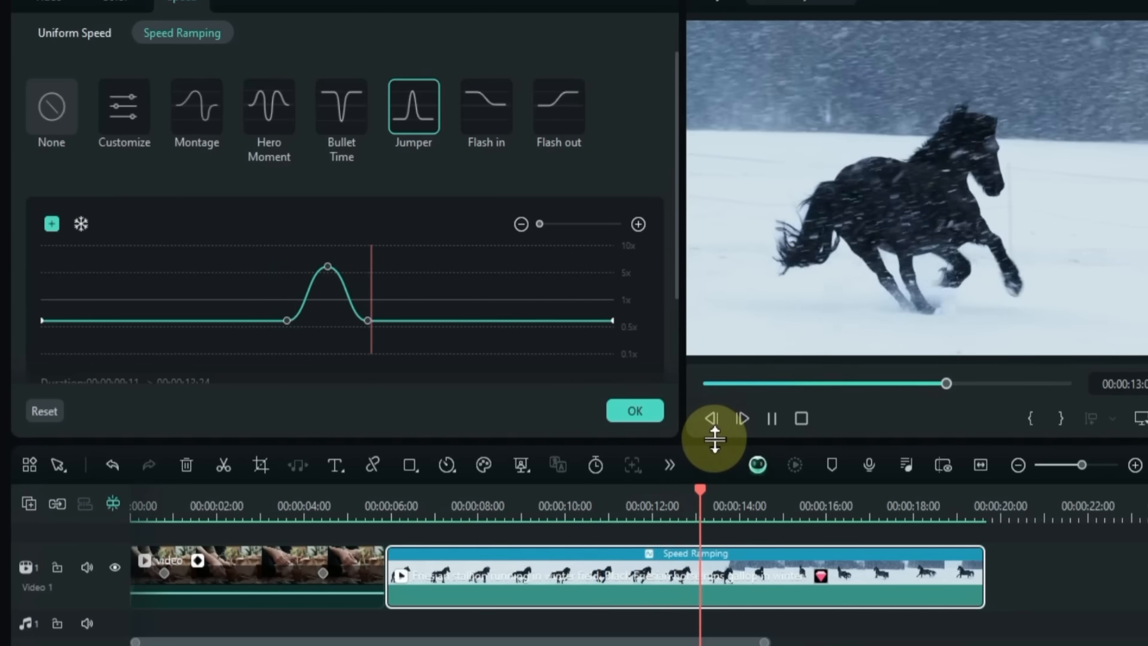
click(253, 282)
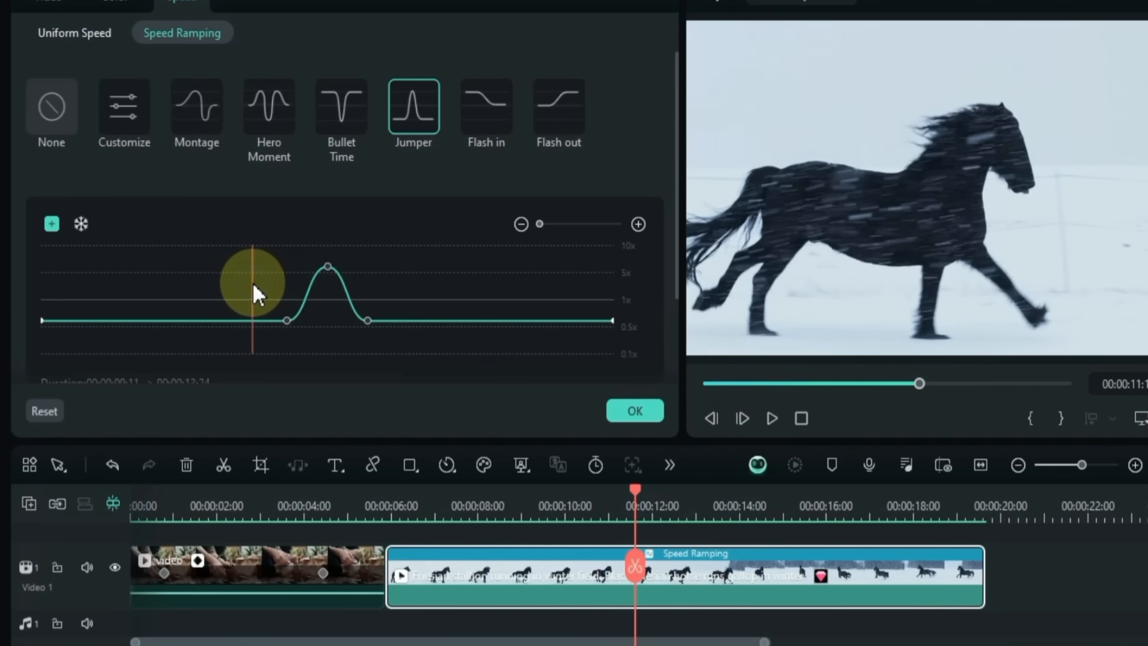
key(space)
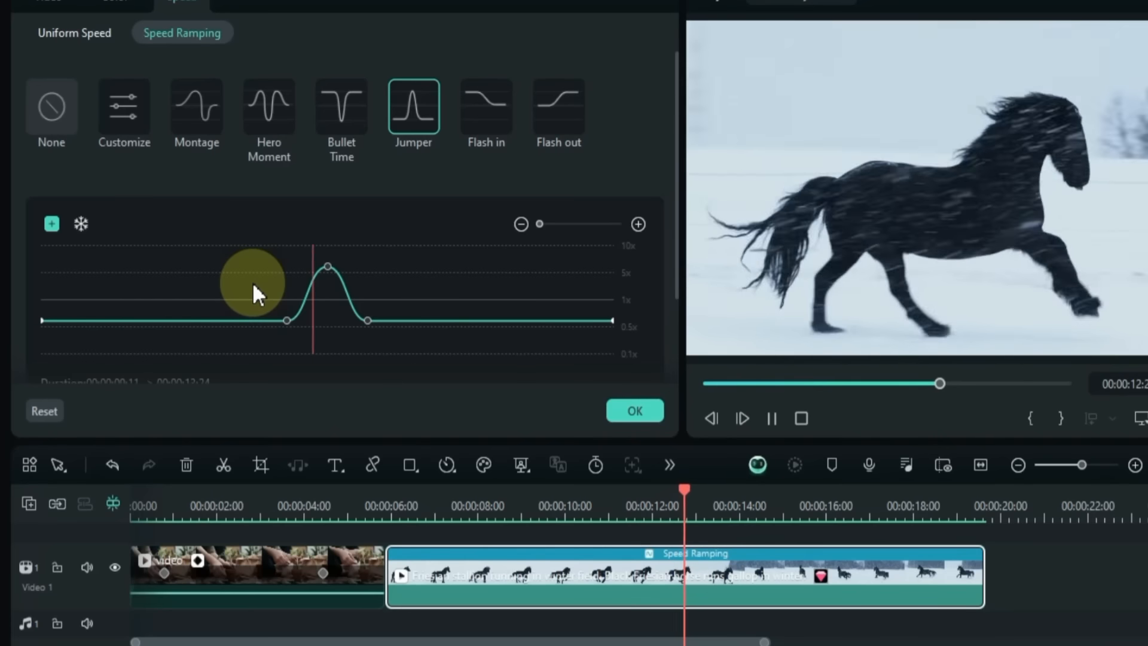
key(space)
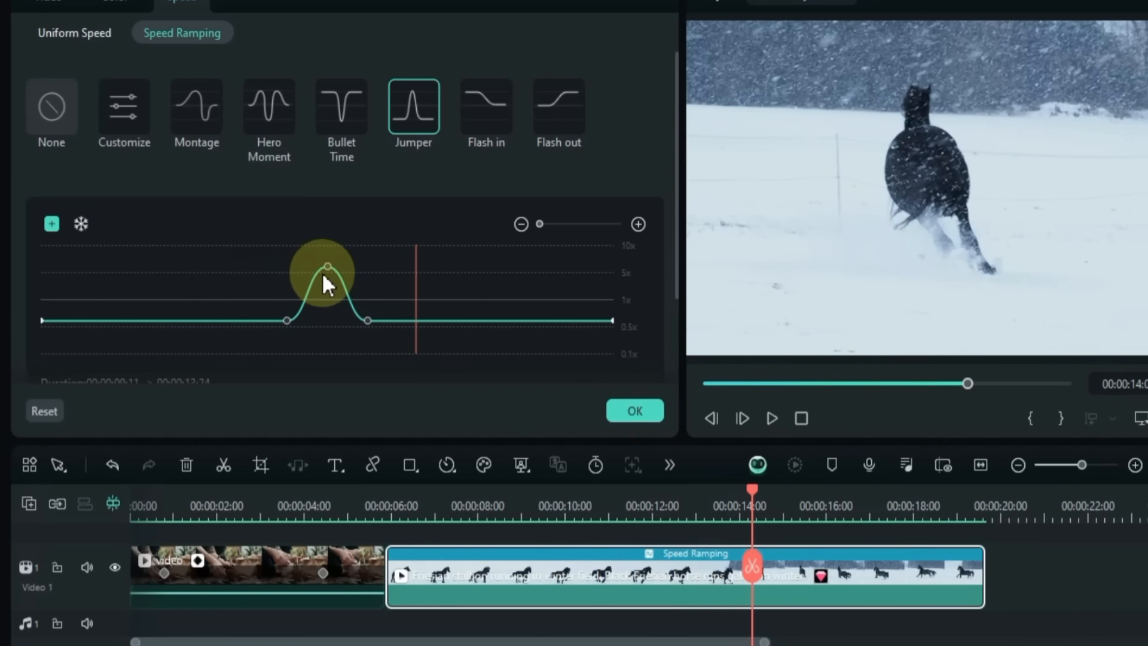
Step: Lower the middle peak of the Jumper curve to 0.1x and play the clip through the slowed section
drag(326, 269, 330, 368)
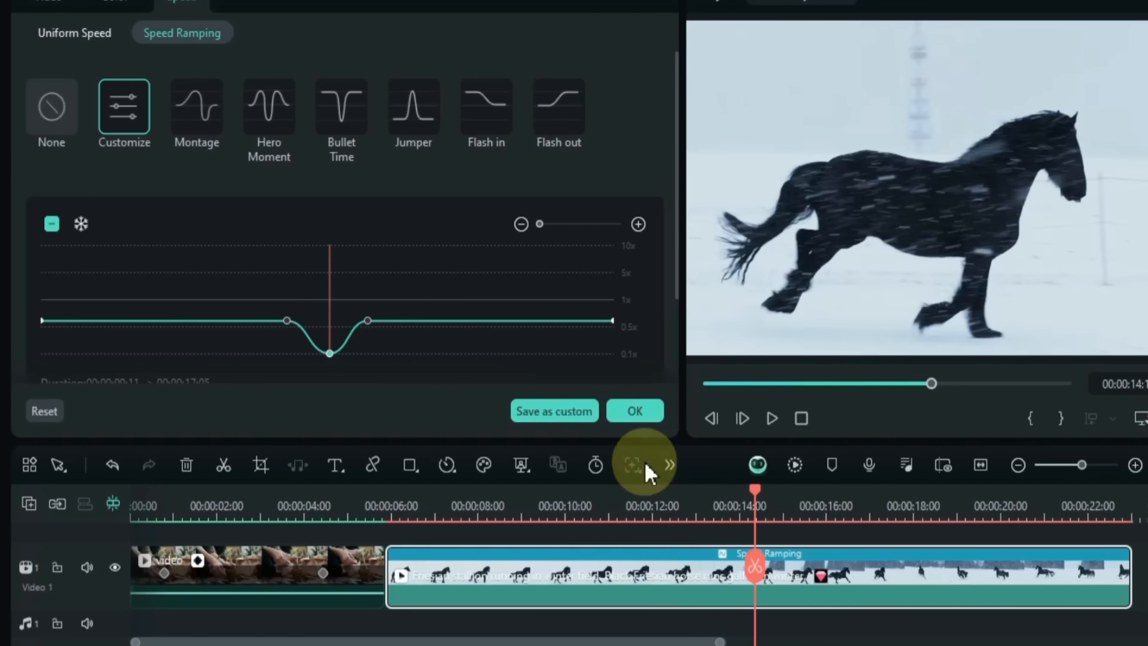
click(604, 493)
key(space)
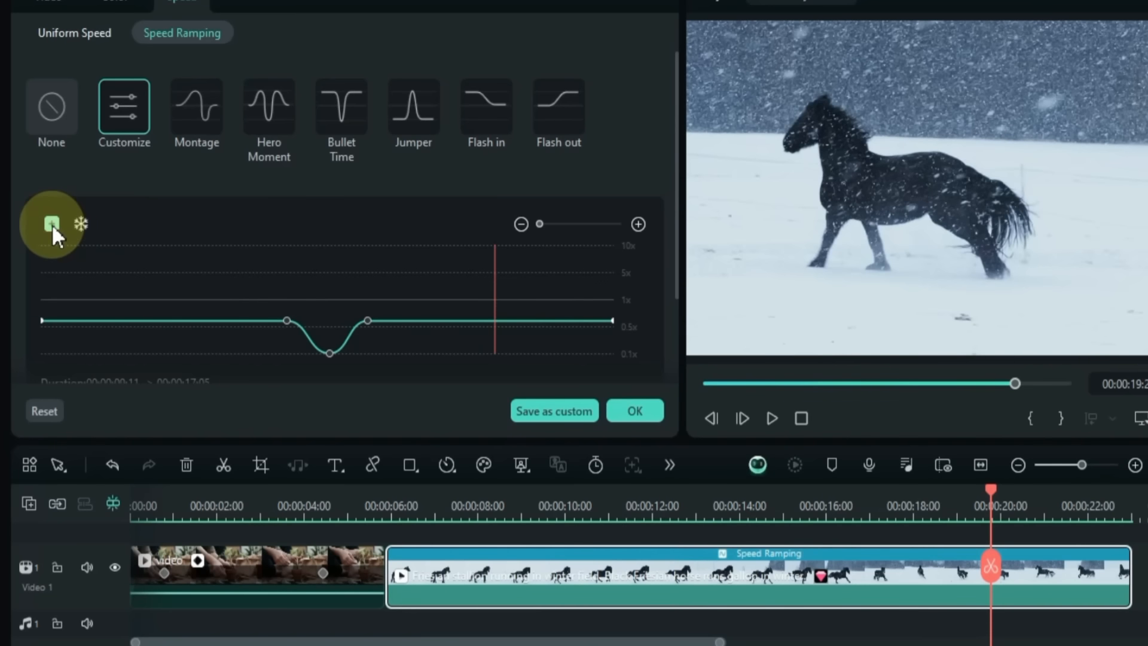
Step: Add one keyframe after the curve's dip and another near its start, lowering both below 0.5x
click(52, 225)
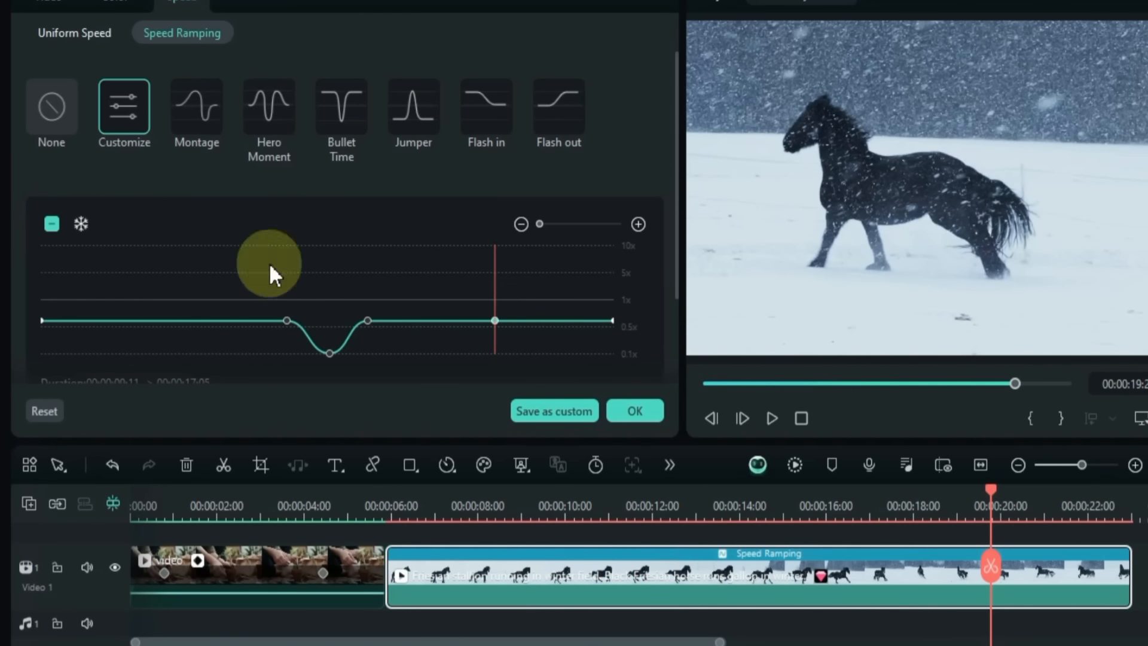
drag(498, 317, 396, 338)
click(113, 323)
click(51, 225)
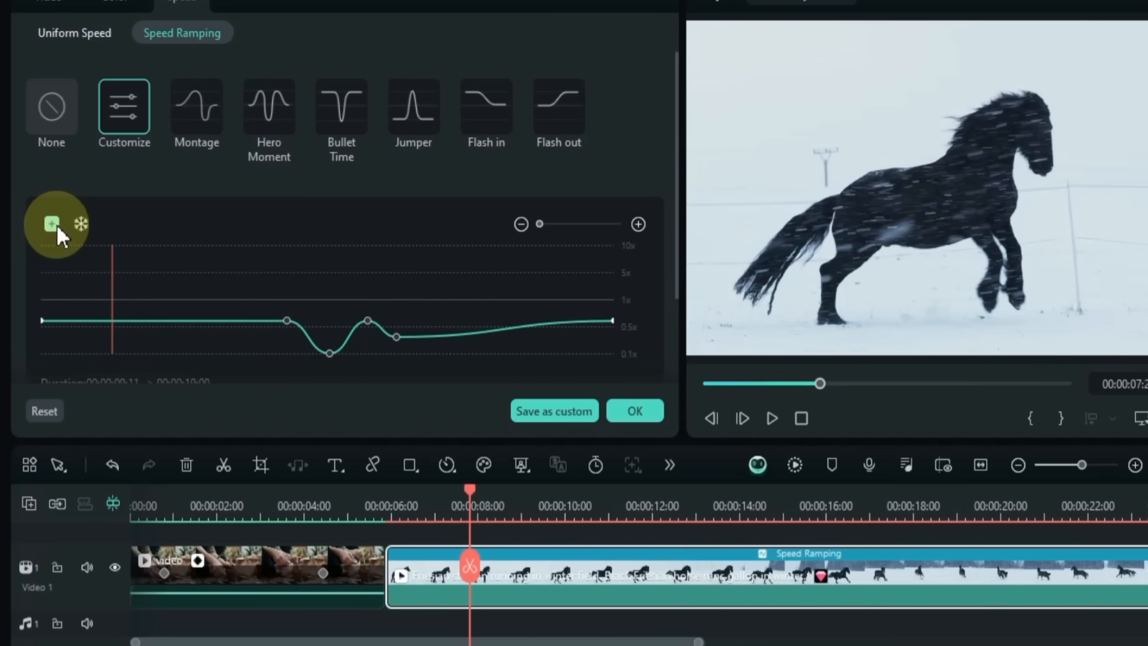
click(112, 323)
drag(110, 319, 105, 348)
Step: Shift the keyframe before the dip slightly earlier and higher, and move the last keyframe later and down to about 0.2x
drag(418, 341, 442, 338)
drag(287, 321, 267, 316)
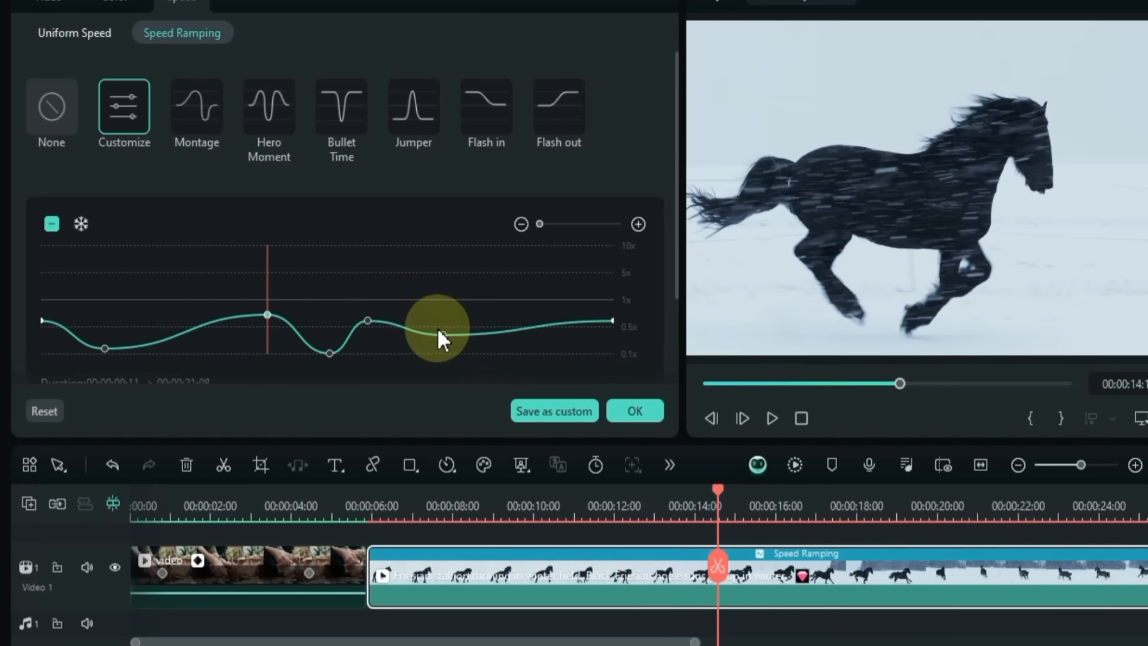
drag(442, 336, 36, 281)
Step: Play the horse clip from its start to preview the customized speed curve
click(353, 496)
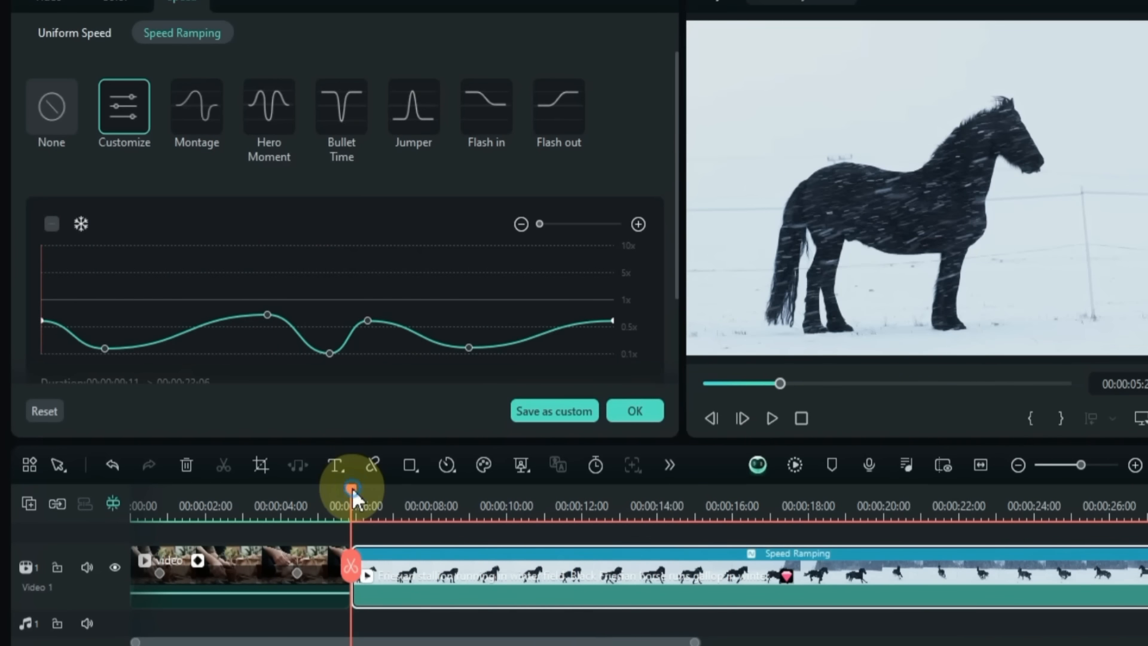
click(770, 421)
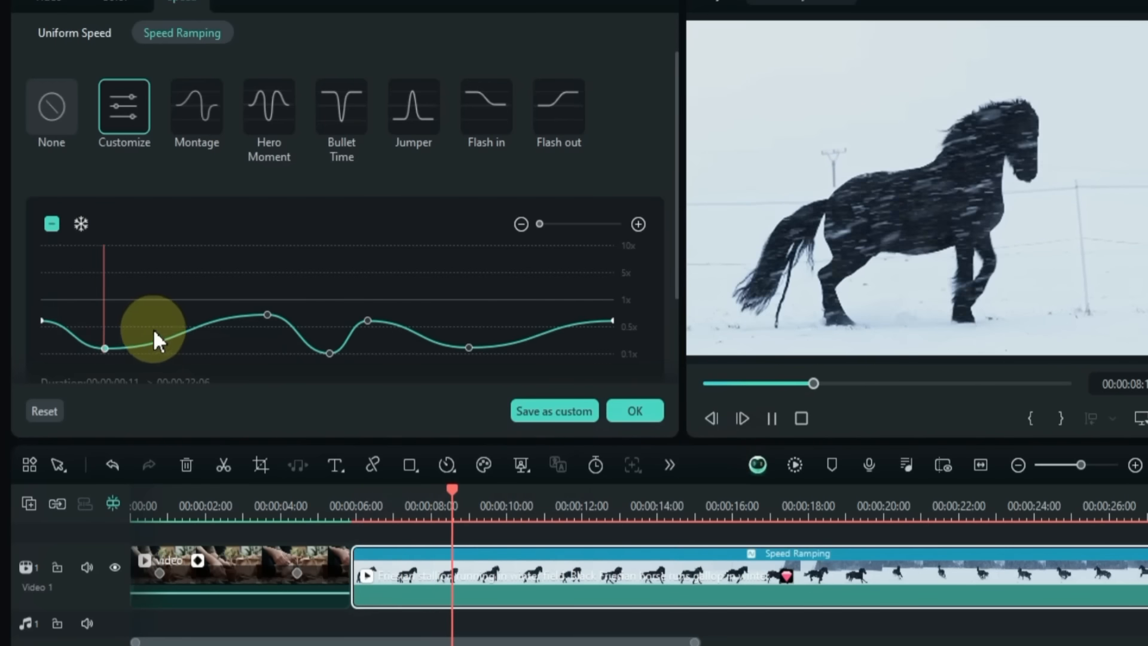
drag(130, 322, 254, 319)
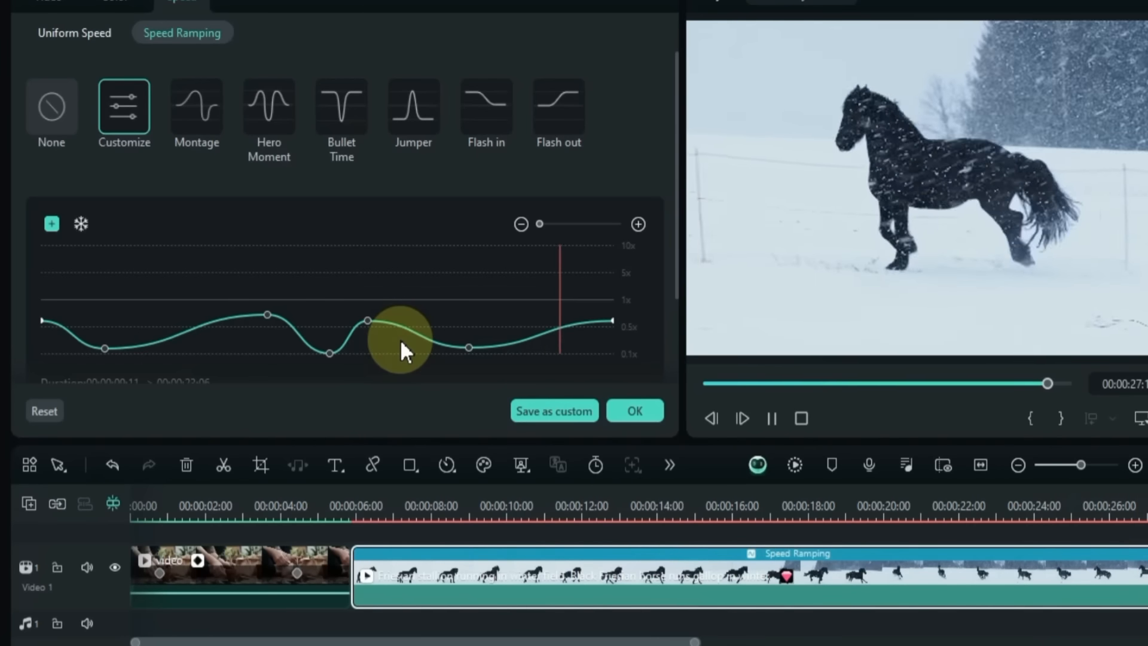
Step: Add a 2.00-second freeze frame at the keyframe in the speed curve's 0.1x dip
click(330, 353)
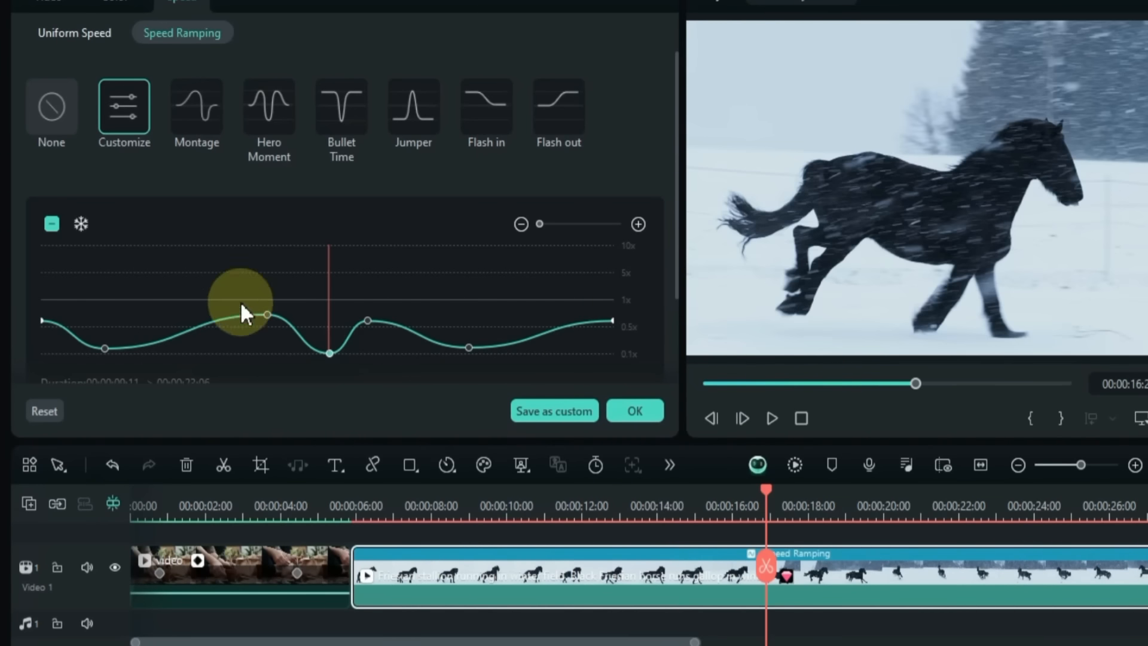
click(81, 225)
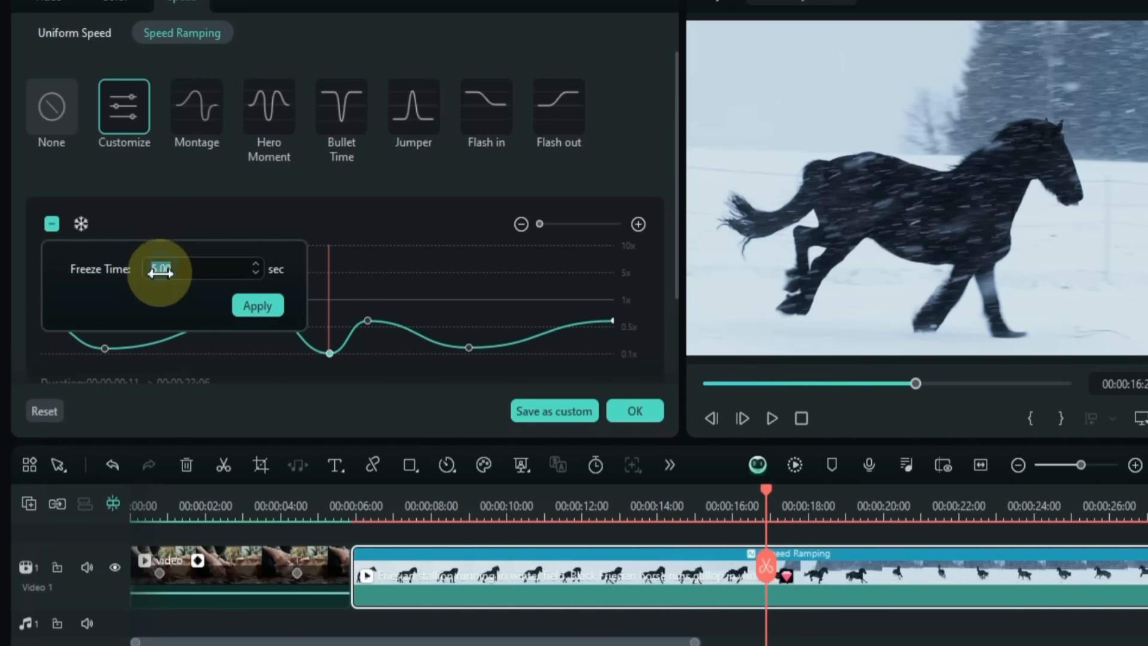
drag(162, 267, 236, 271)
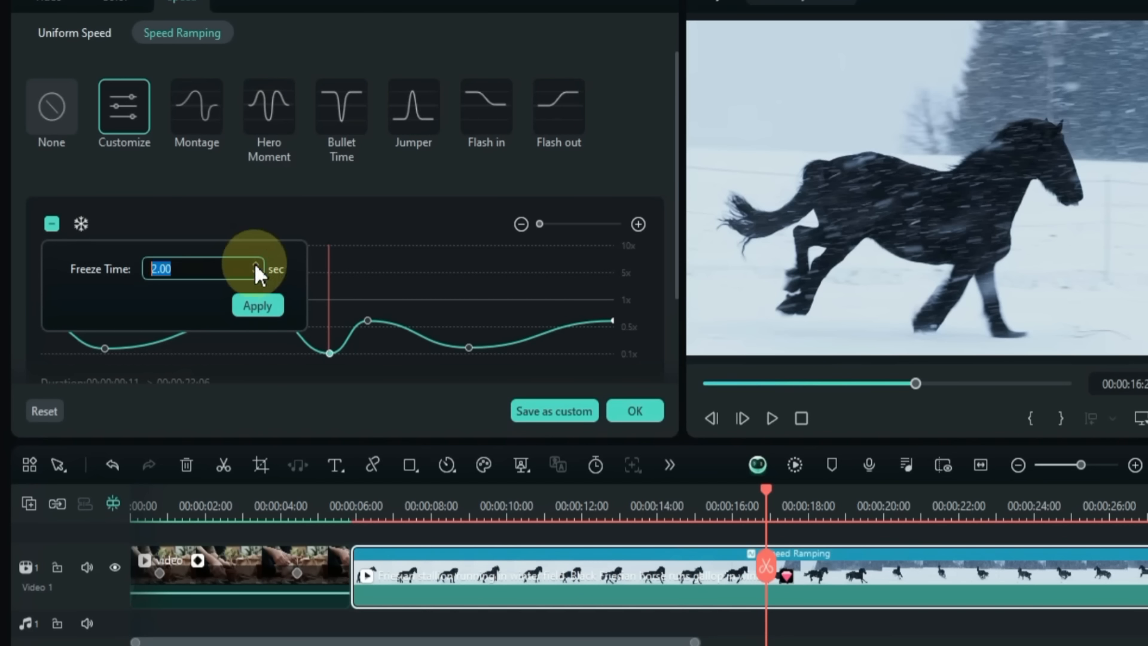
click(270, 312)
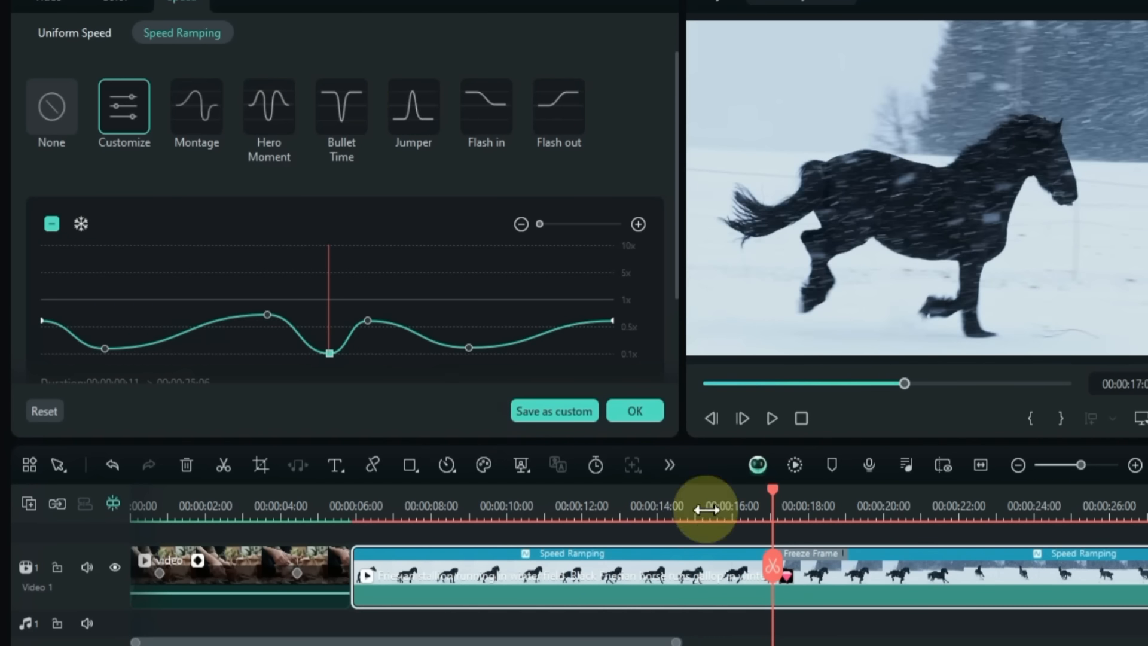
Step: Play the horse clip from before the freeze frame through the frozen section
drag(739, 495, 726, 495)
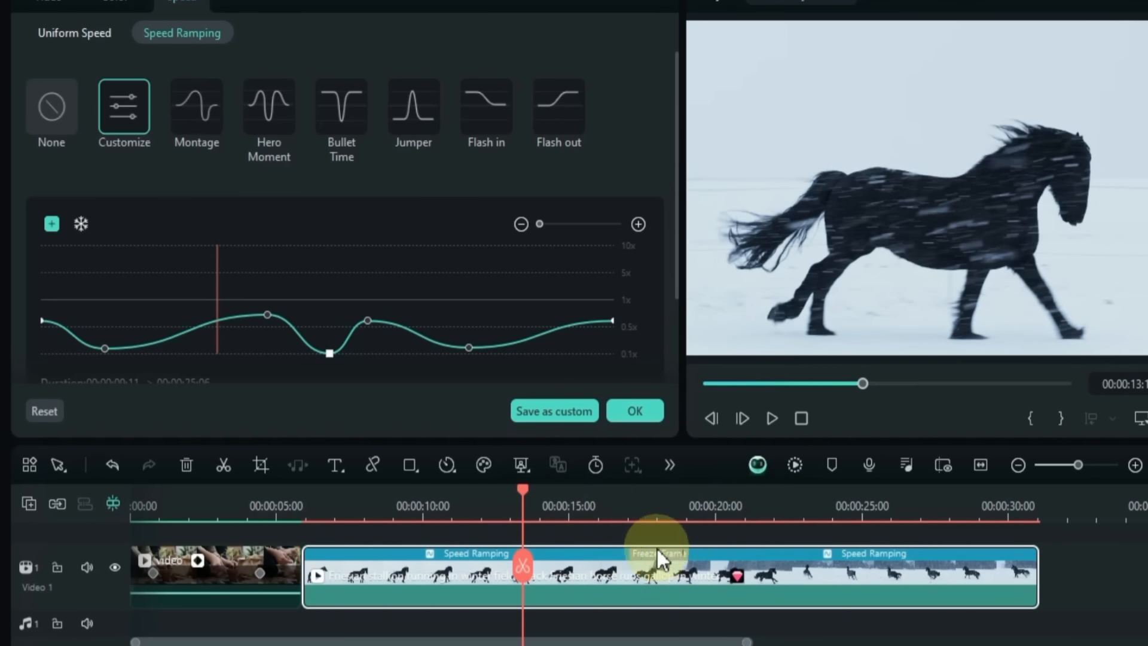
right_click(656, 557)
click(622, 571)
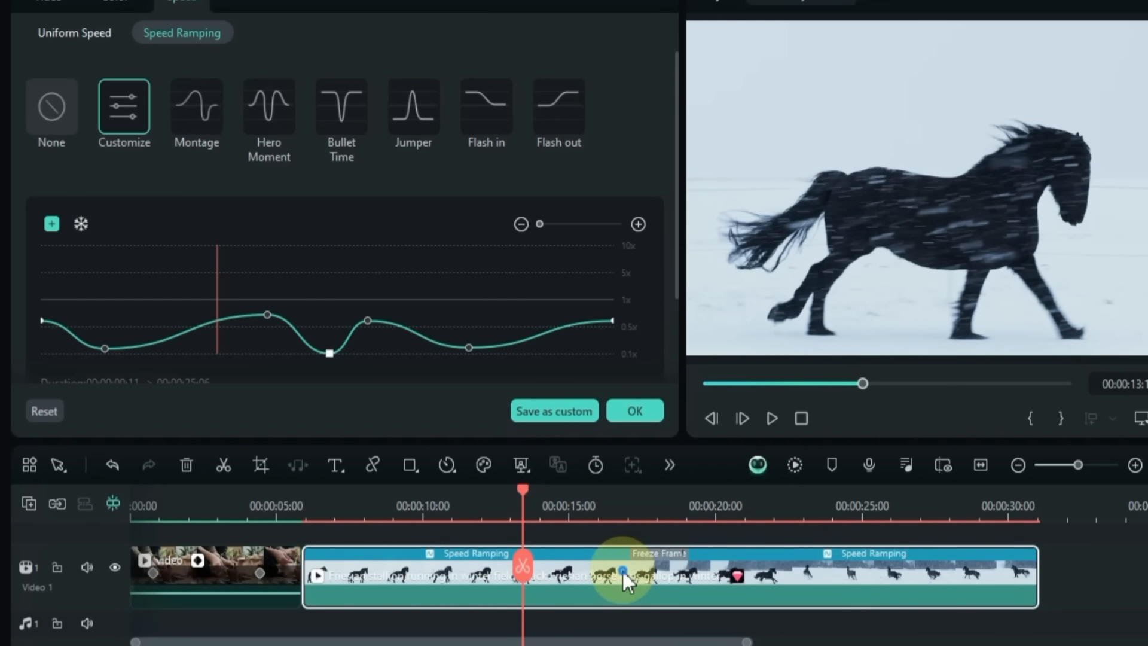
key(space)
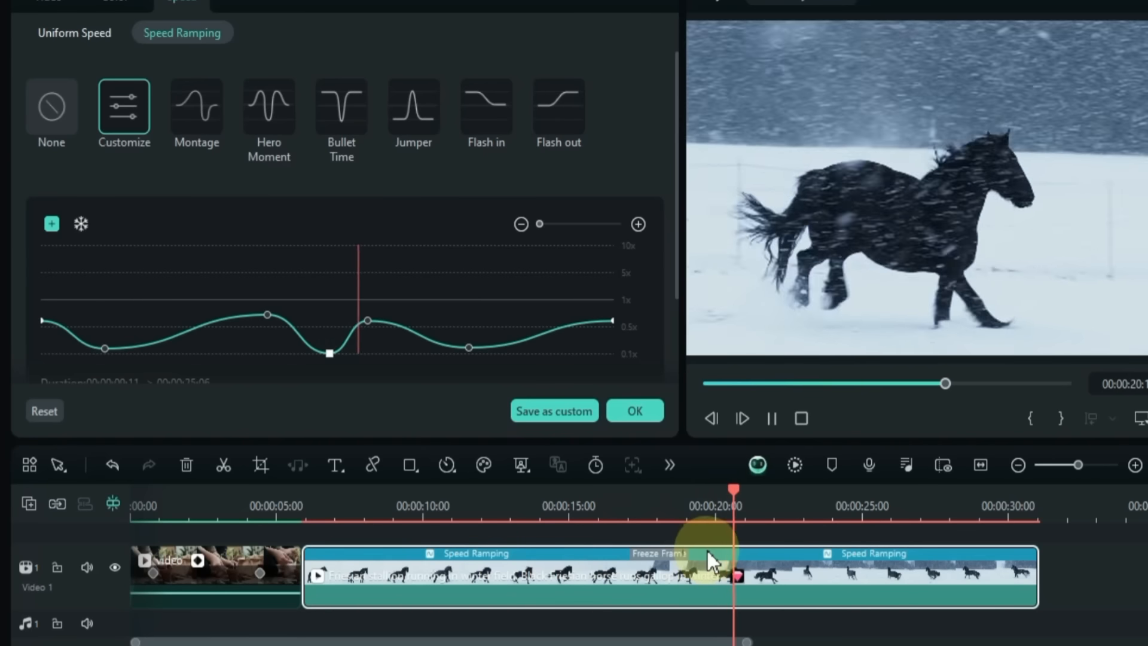
Step: Extend the end of the freeze frame on the timeline to about the 20-second mark and play through it
mouse_move(708, 551)
mouse_down()
mouse_move(798, 545)
mouse_move(635, 546)
mouse_move(729, 546)
mouse_up()
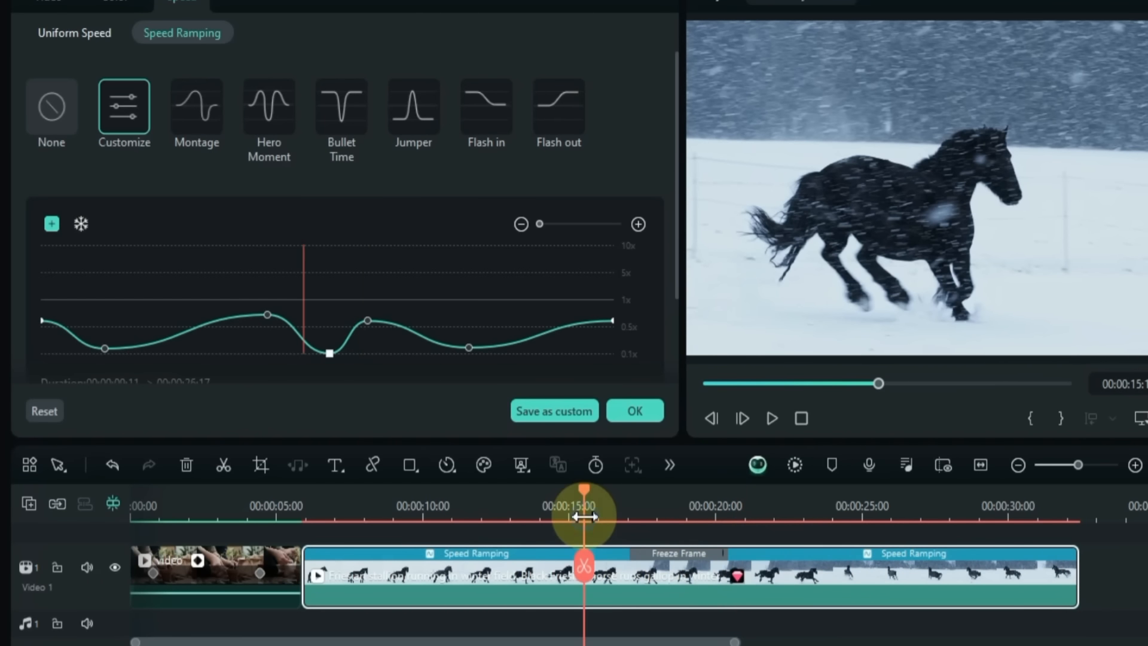
key(space)
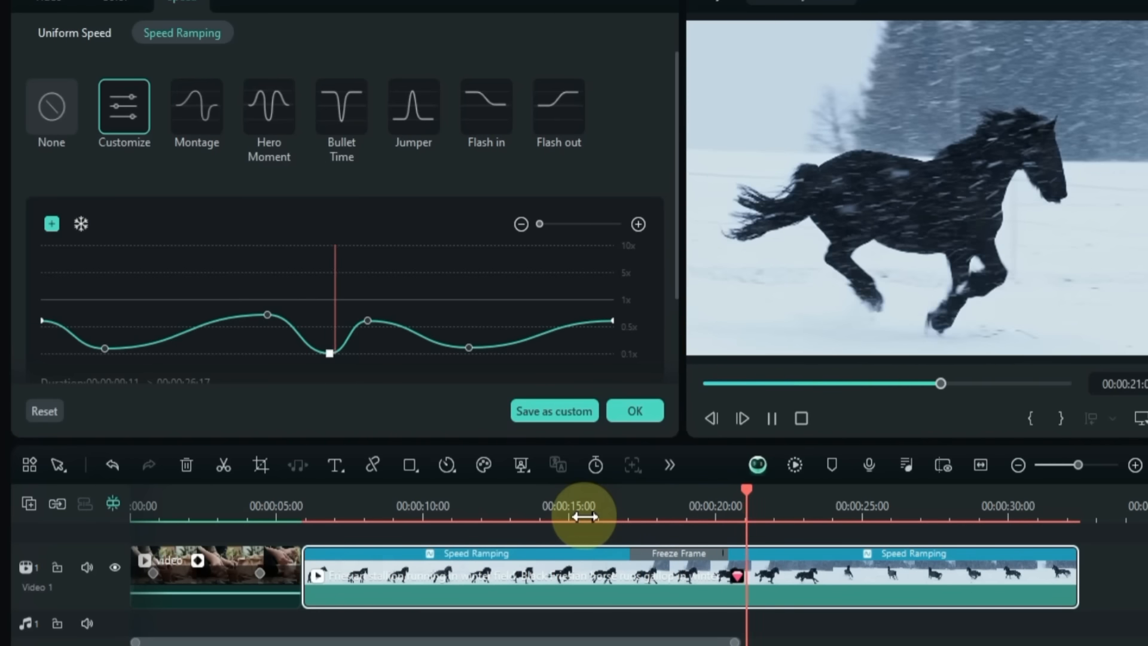
key(space)
Step: Shorten the freeze frame on the timeline to under one second and play the clip through it
drag(726, 553, 637, 549)
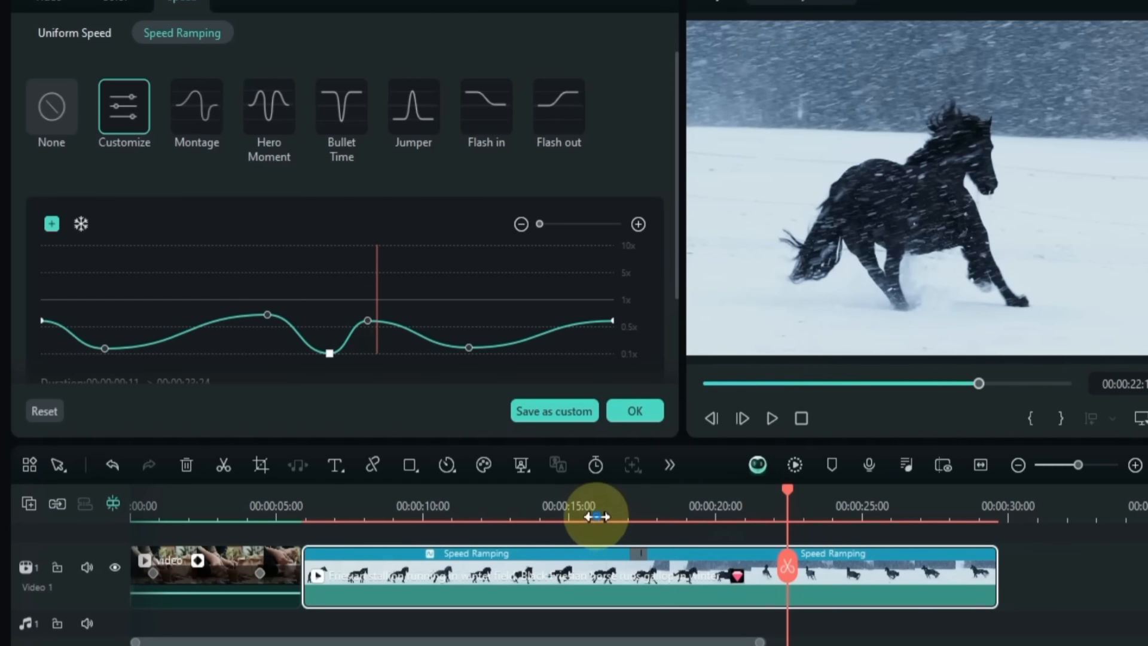
key(space)
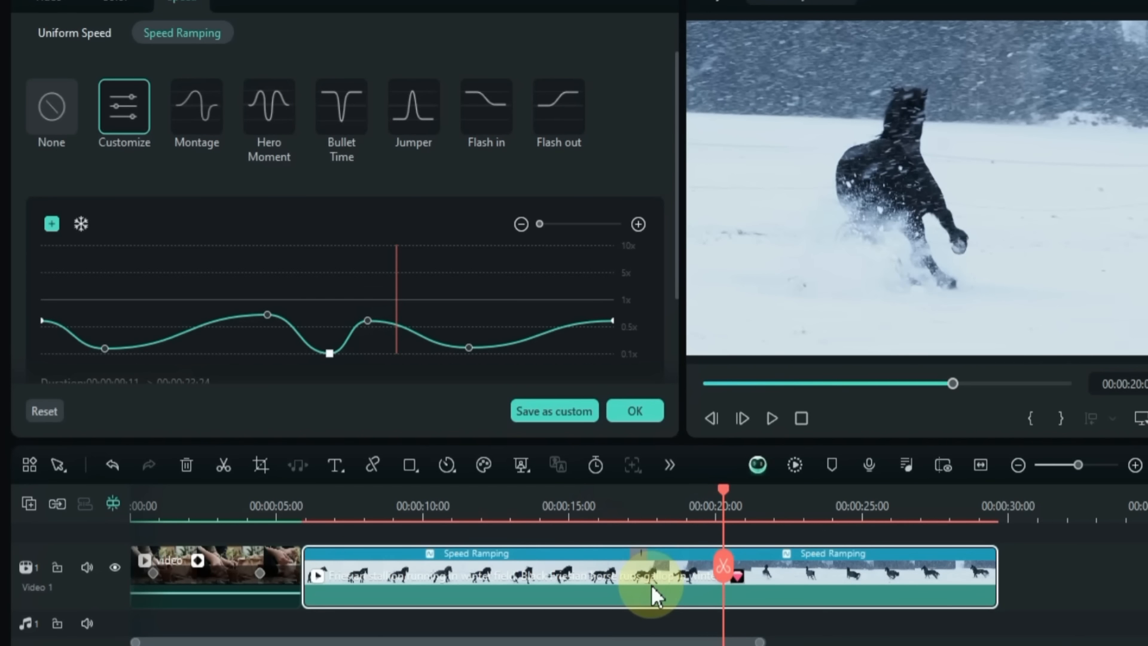
Step: Set the horse clip's AI Frame Interpolation to Frame Sampling
scroll(447, 318, down, 1)
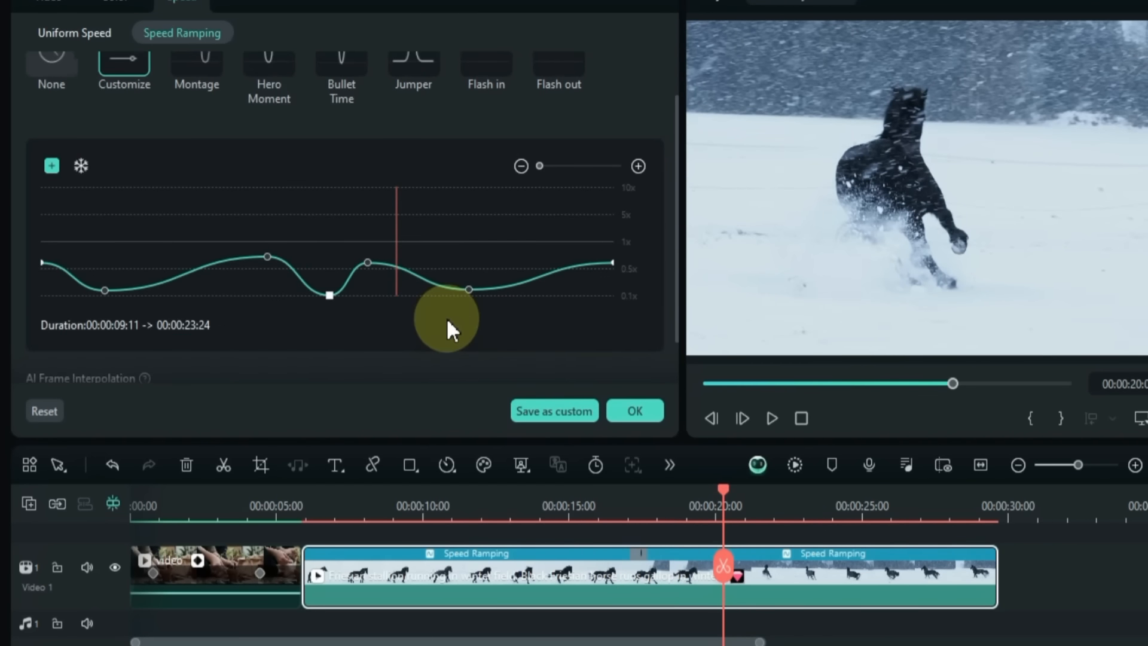
scroll(446, 318, down, 1)
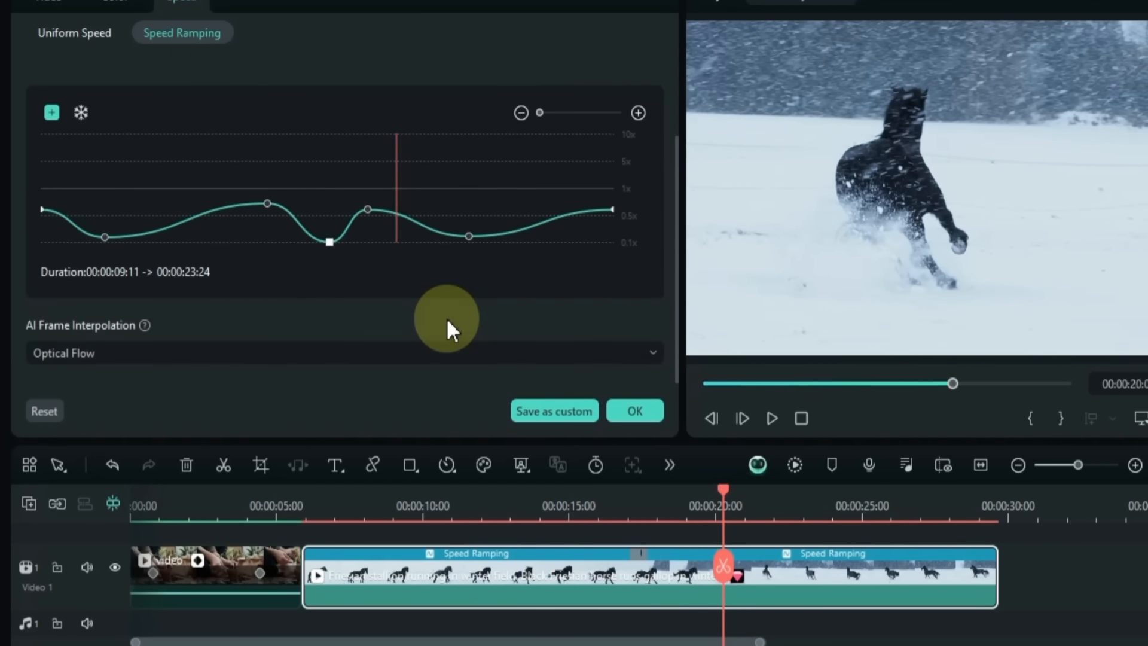
click(449, 353)
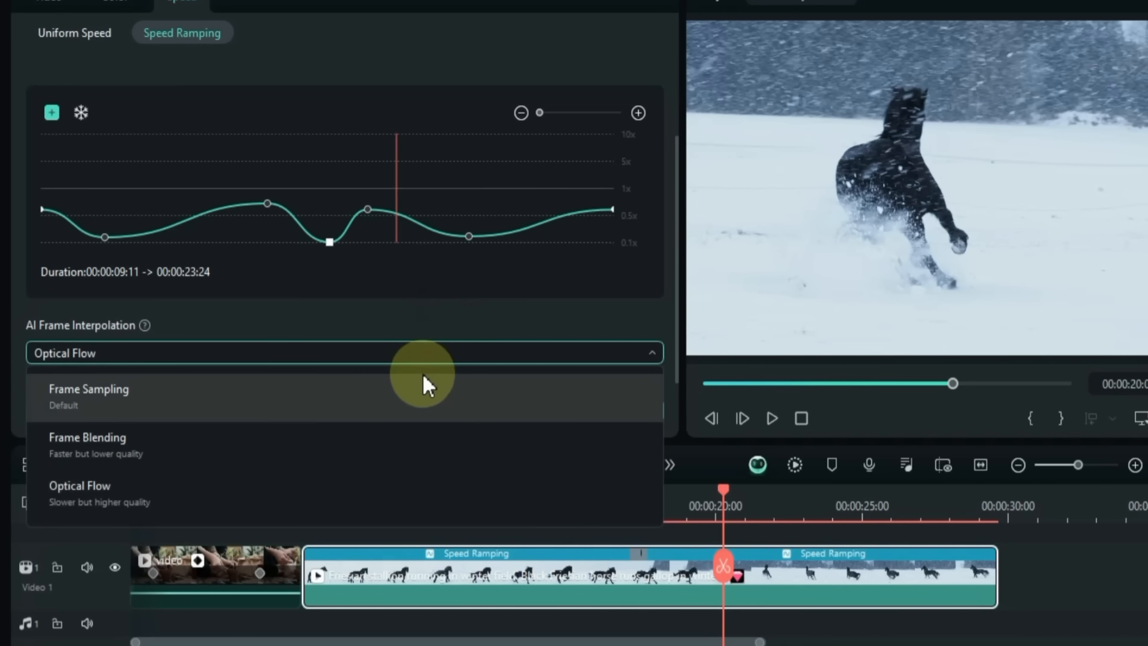
click(375, 428)
click(342, 402)
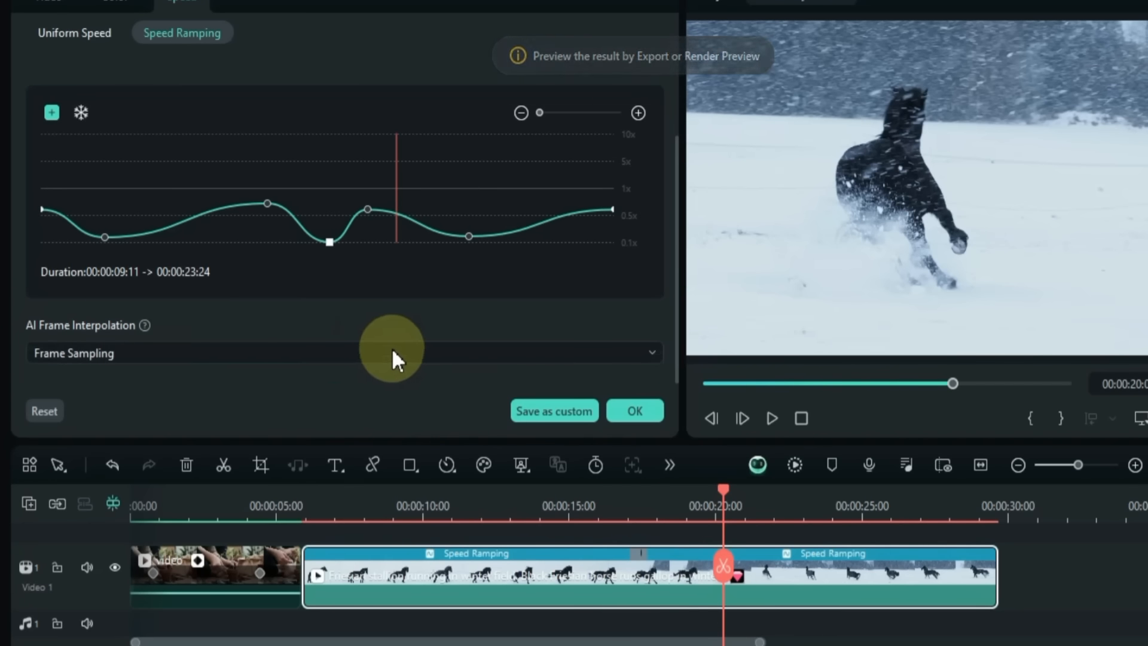
Step: Switch the horse clip's AI Frame Interpolation back to Optical Flow and return to the speed curve
click(393, 353)
click(364, 443)
click(366, 359)
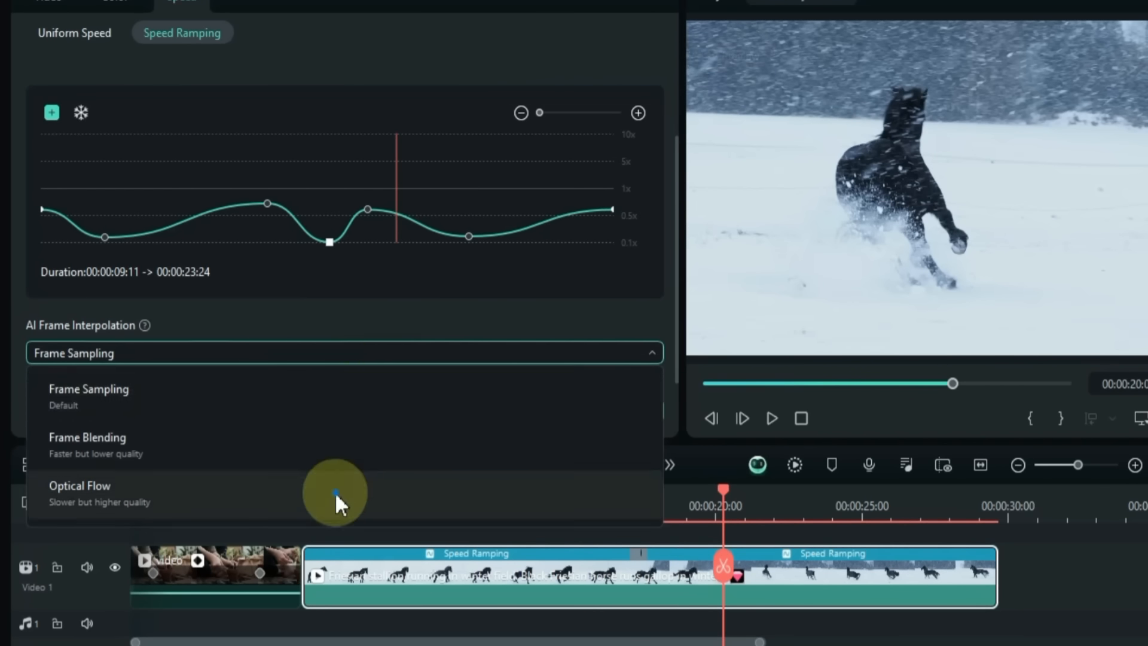
click(335, 491)
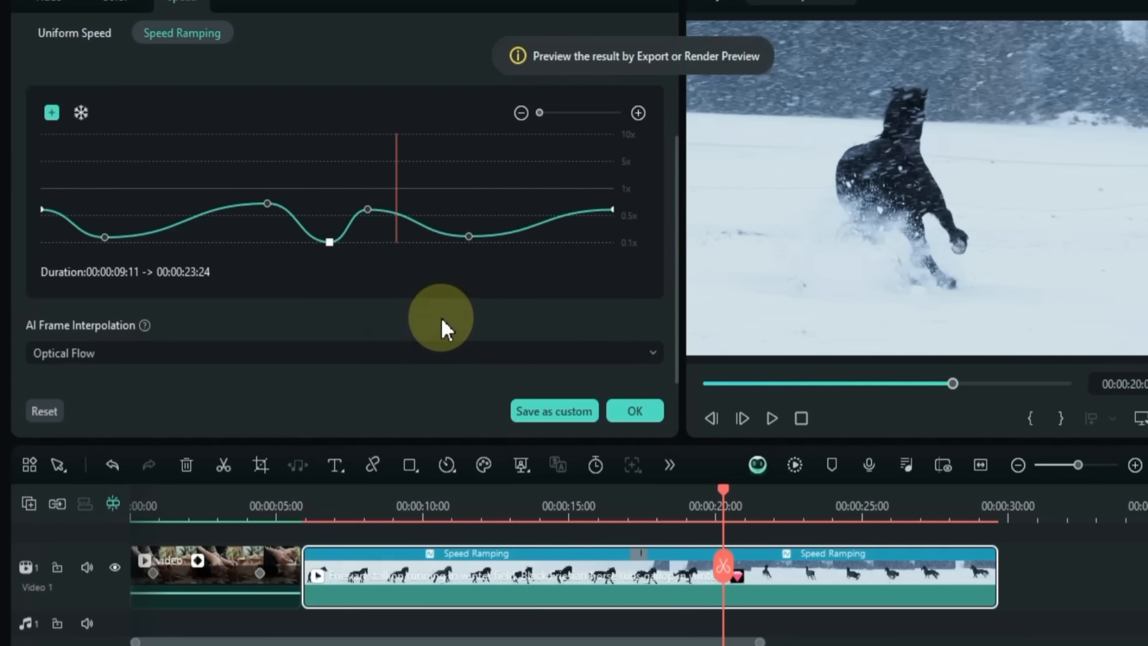
scroll(442, 329, up, 1)
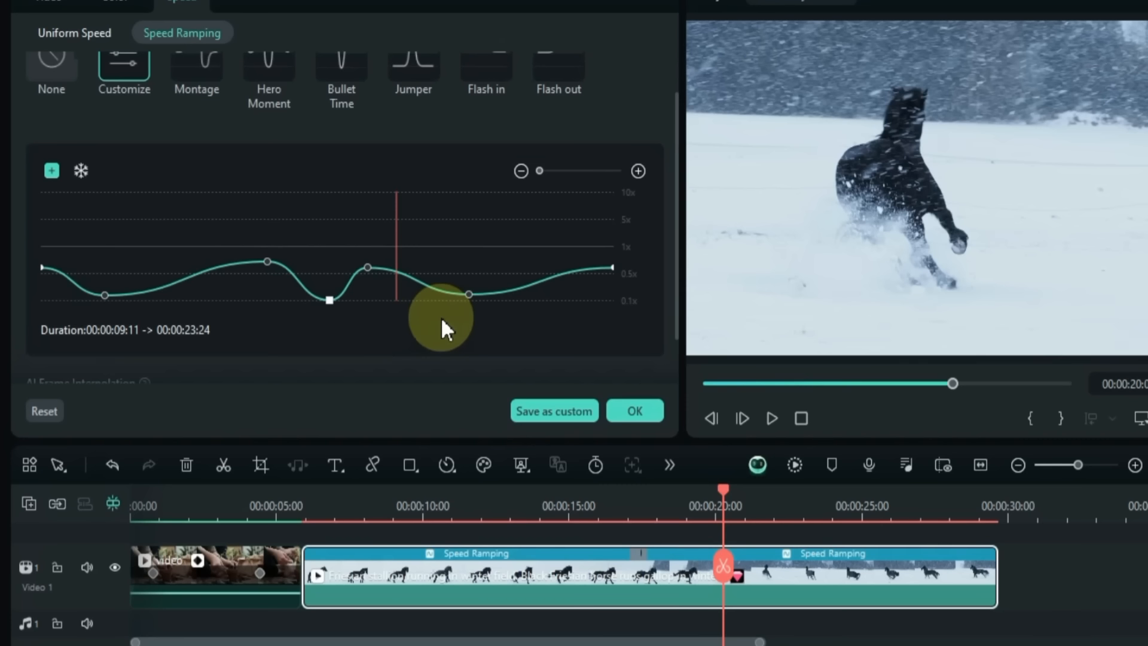
Step: Save the horse clip's current speed curve as a custom speed ramping preset named Horse
scroll(442, 323, down, 1)
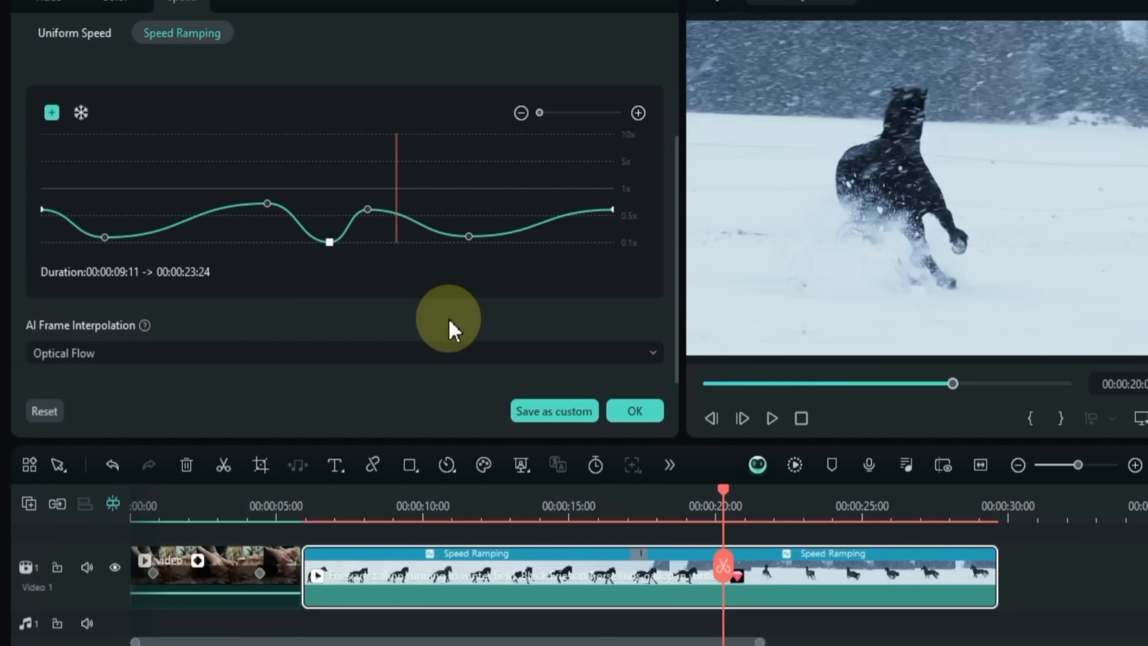
click(544, 415)
drag(428, 281, 322, 275)
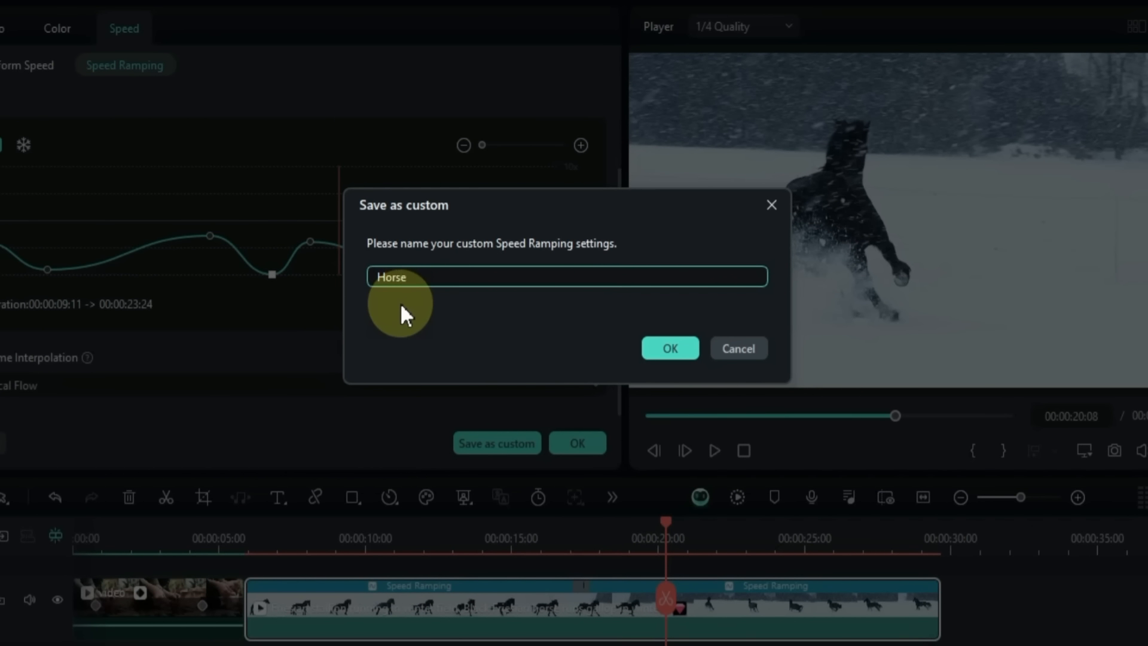
click(653, 349)
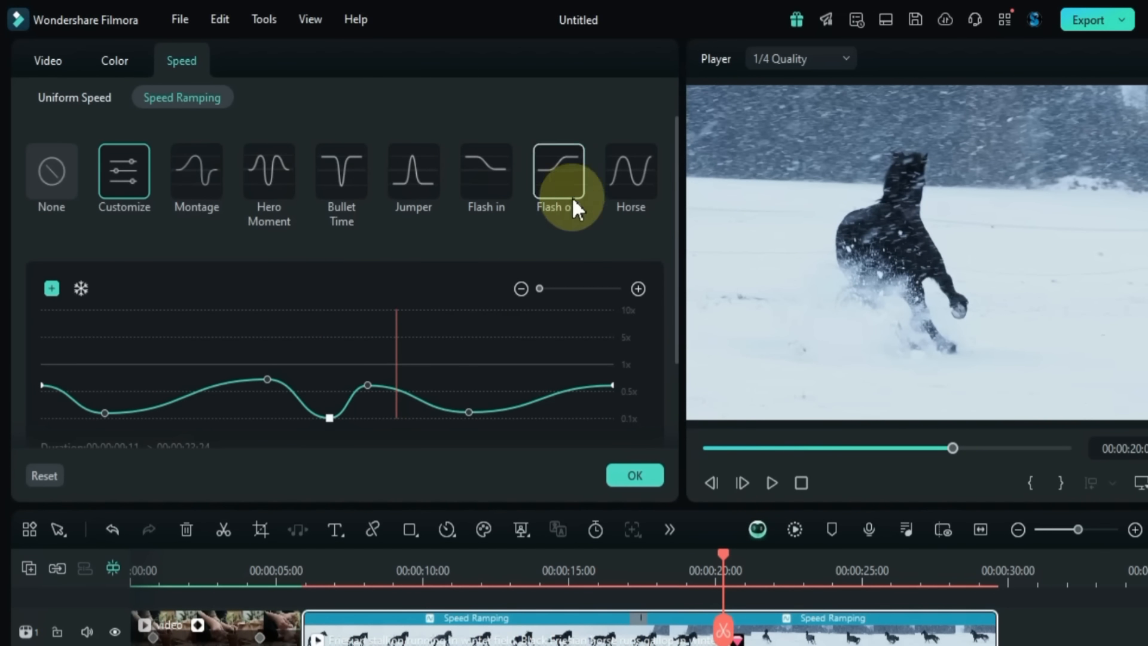
Step: Apply the saved Horse speed ramping preset to the horse clip and look over its curve
click(628, 187)
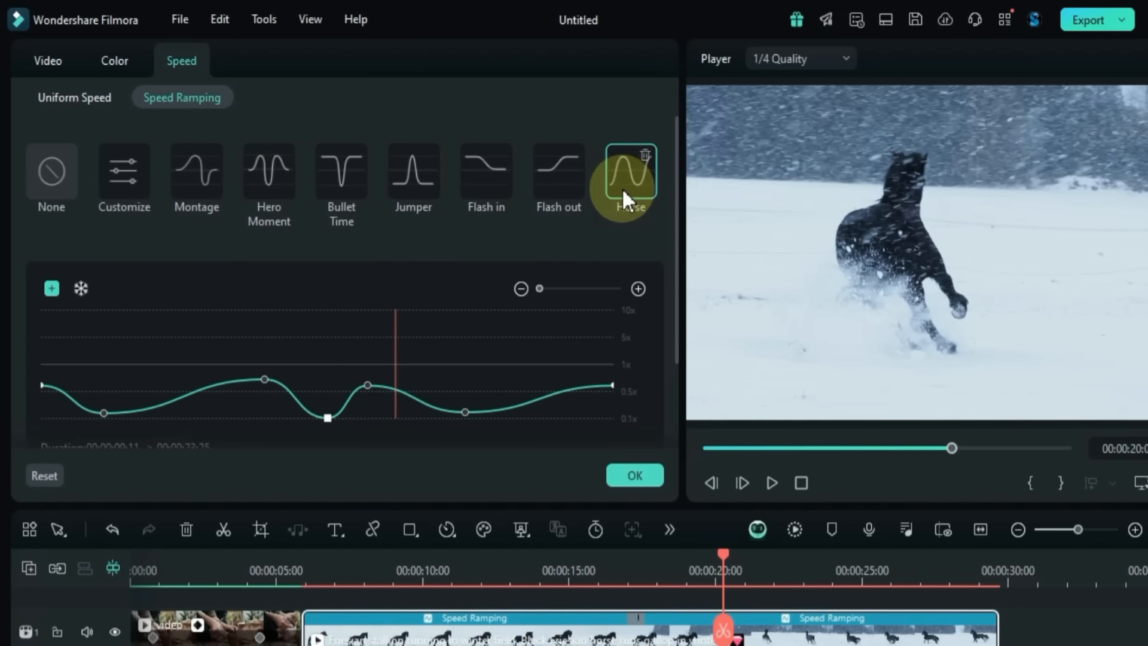
scroll(425, 263, down, 2)
scroll(417, 279, up, 2)
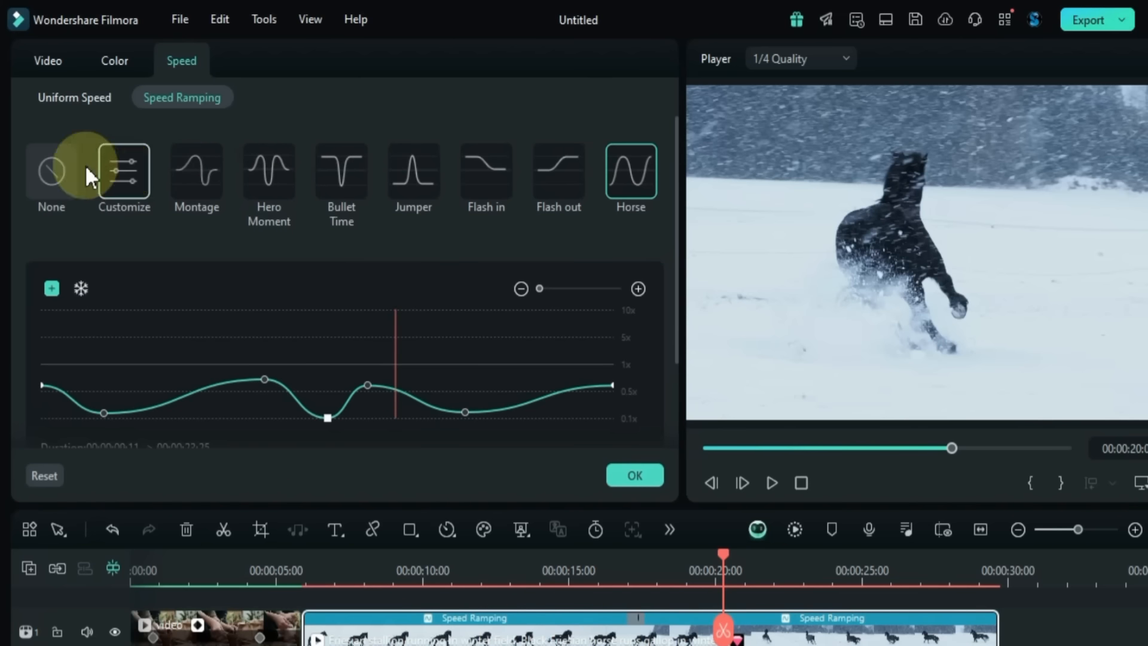
Step: Clear the horse clip's speed ramping with None and reapply the Horse preset
click(34, 172)
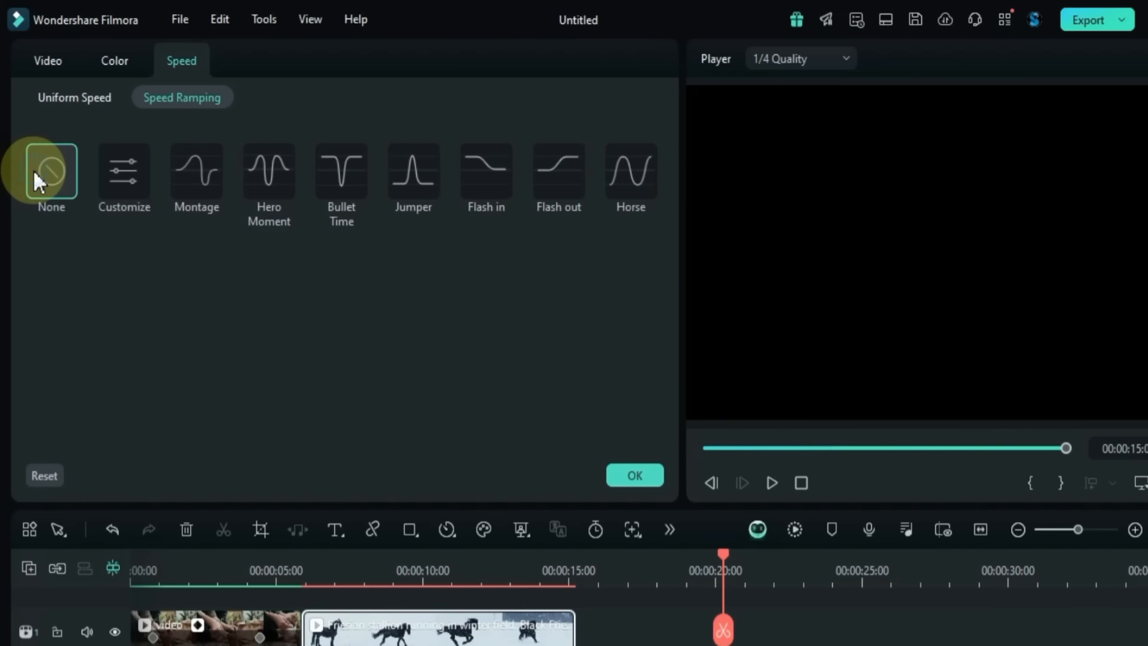
click(635, 179)
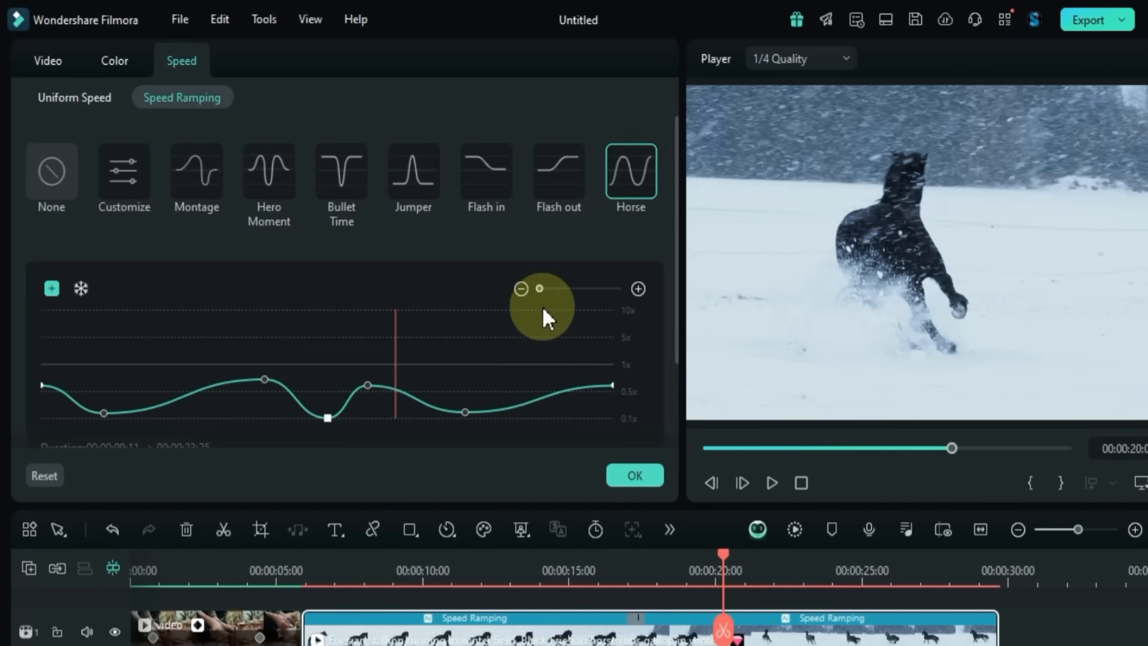
scroll(533, 341, down, 2)
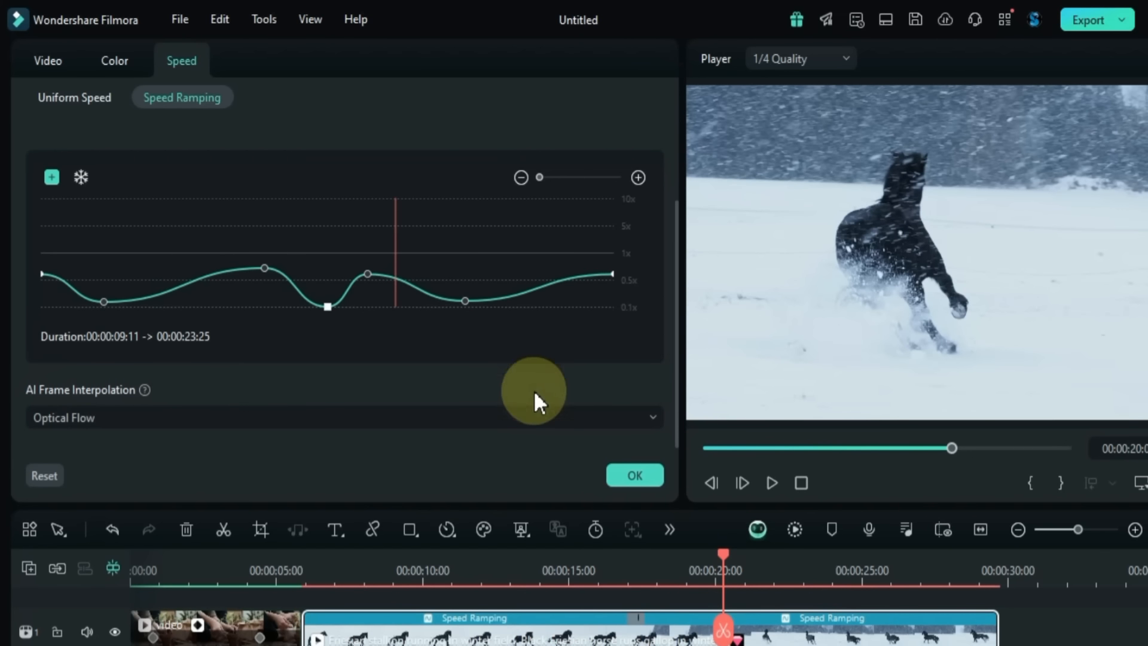
Step: Play the horse clip from its start to review the Horse speed ramp, and deselect the clip
click(305, 569)
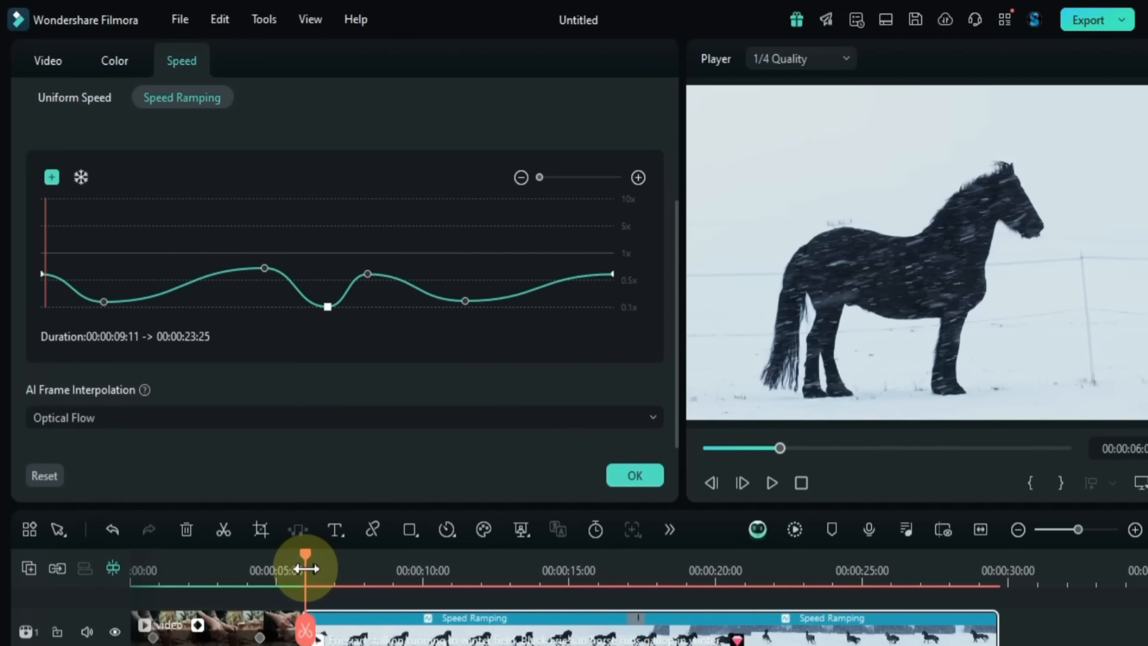
key(space)
click(1020, 589)
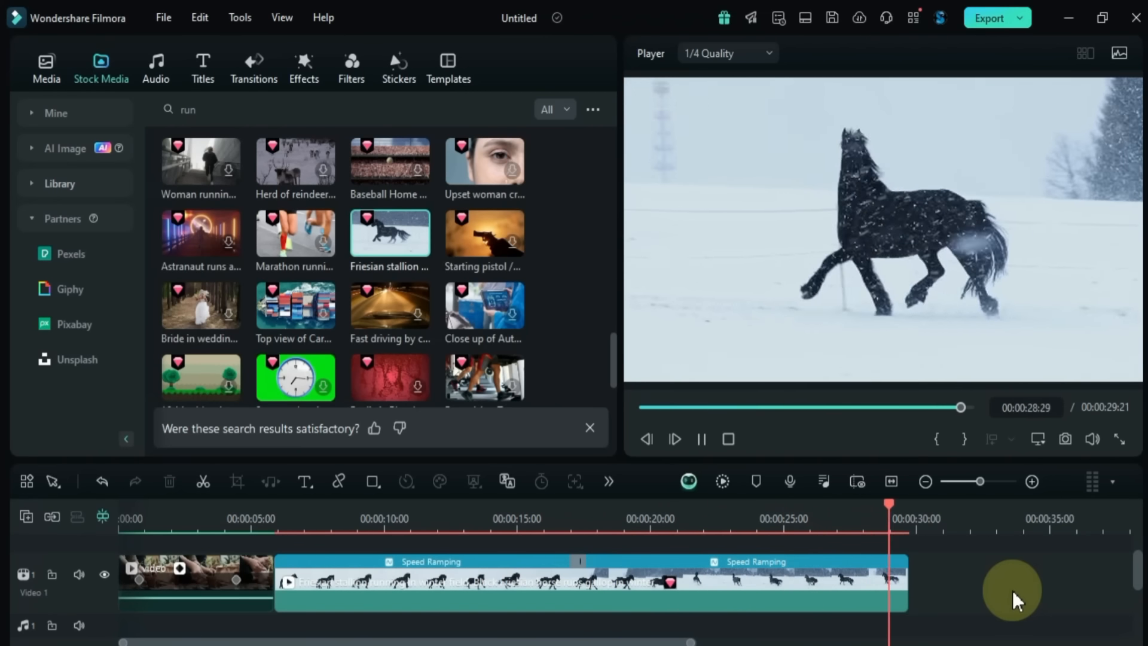
Step: Reopen the horse clip's speed settings and remove its speed ramping by choosing None
click(847, 598)
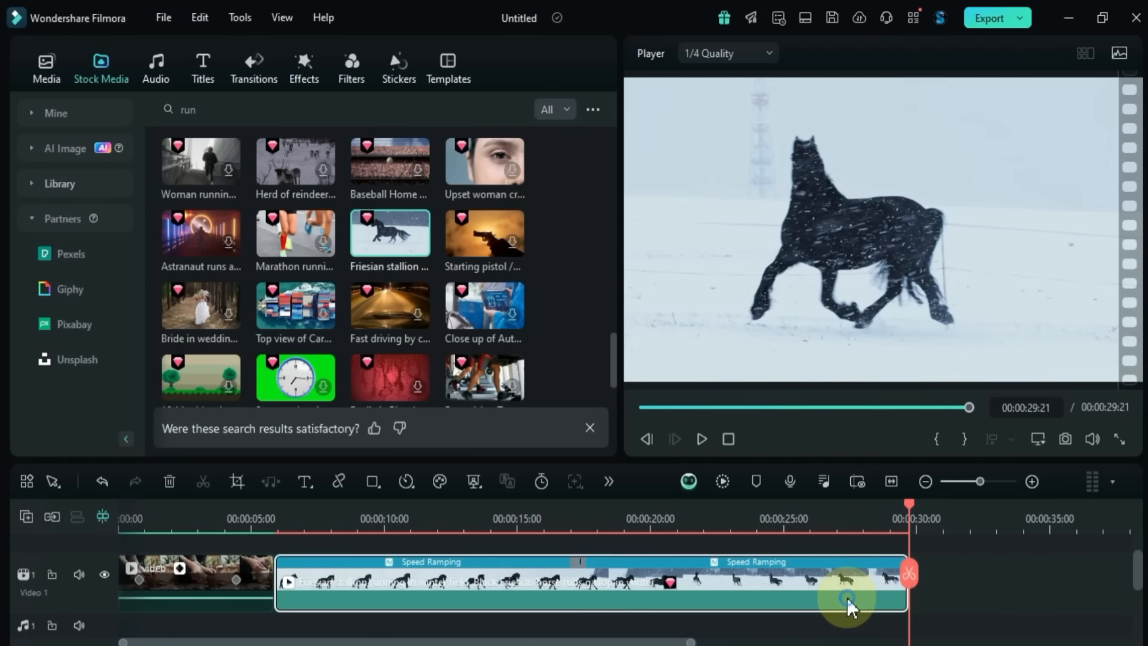
click(842, 512)
double_click(735, 576)
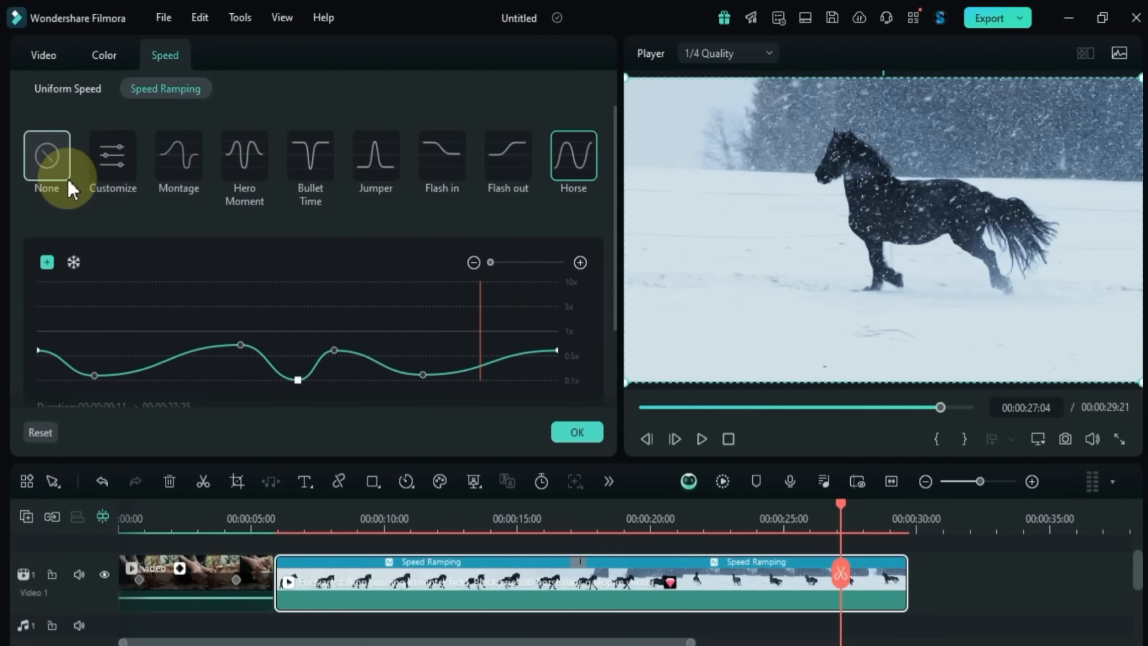
click(57, 174)
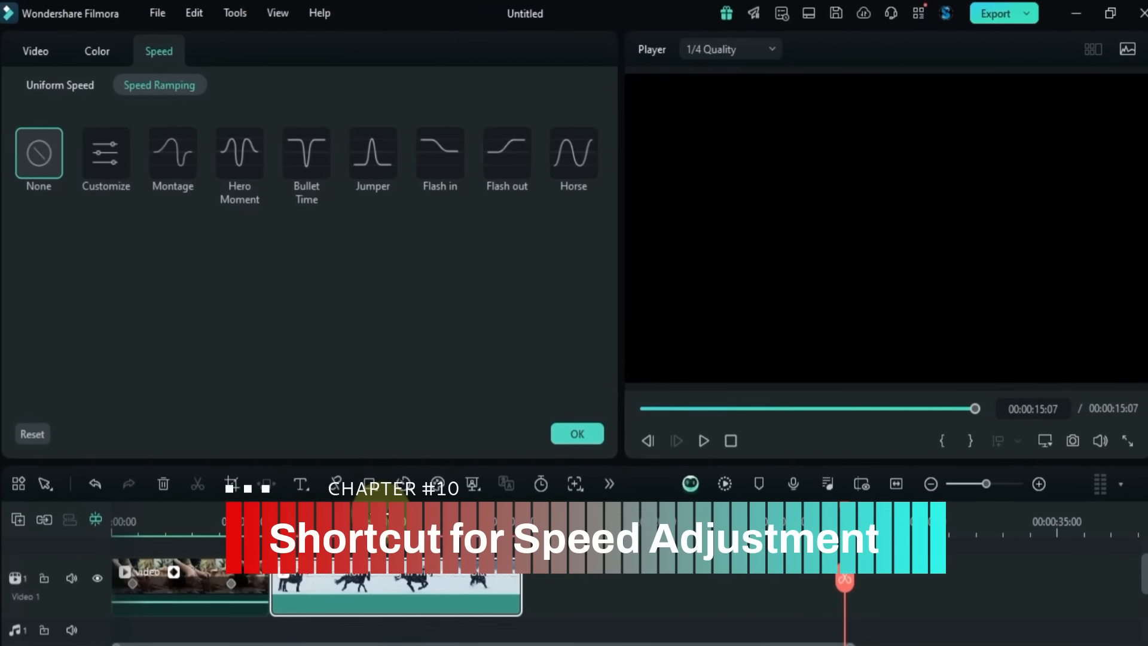
Step: Speed up the horse clip to 1.85x by shortening it on the timeline, and play it from its start
click(386, 514)
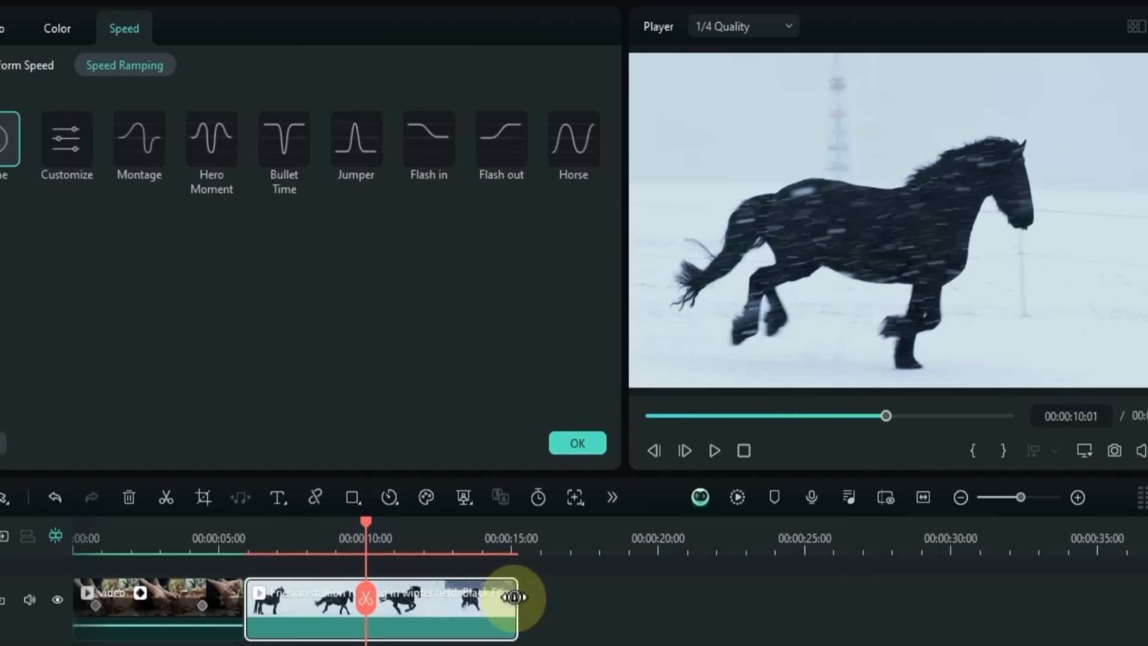
drag(515, 597, 387, 581)
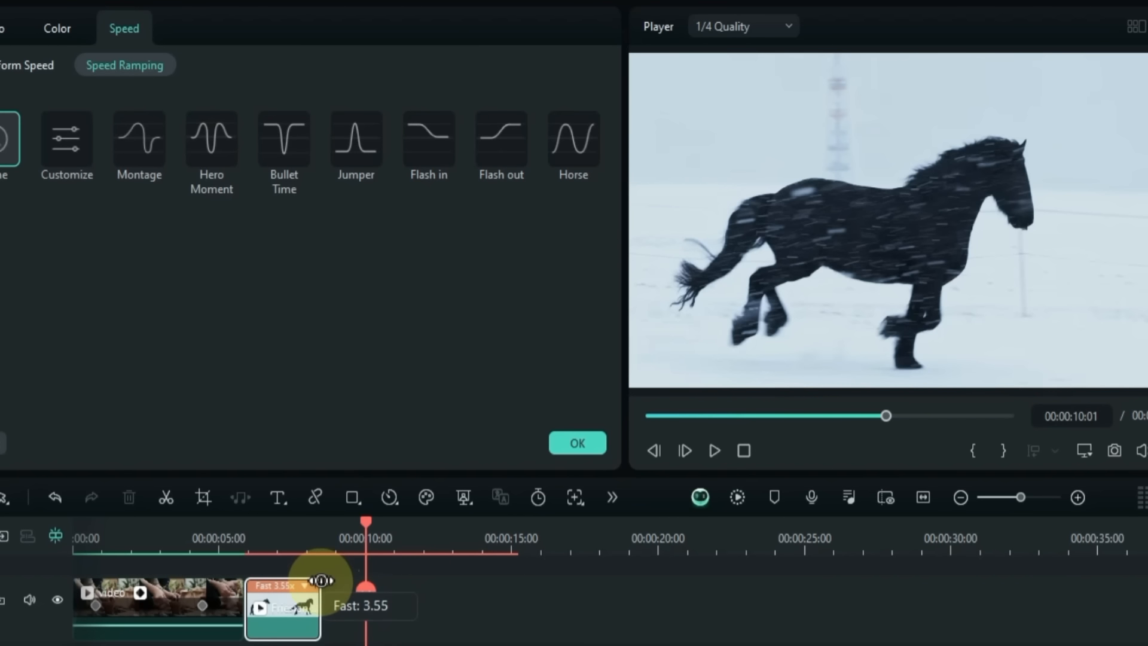
drag(297, 581, 393, 581)
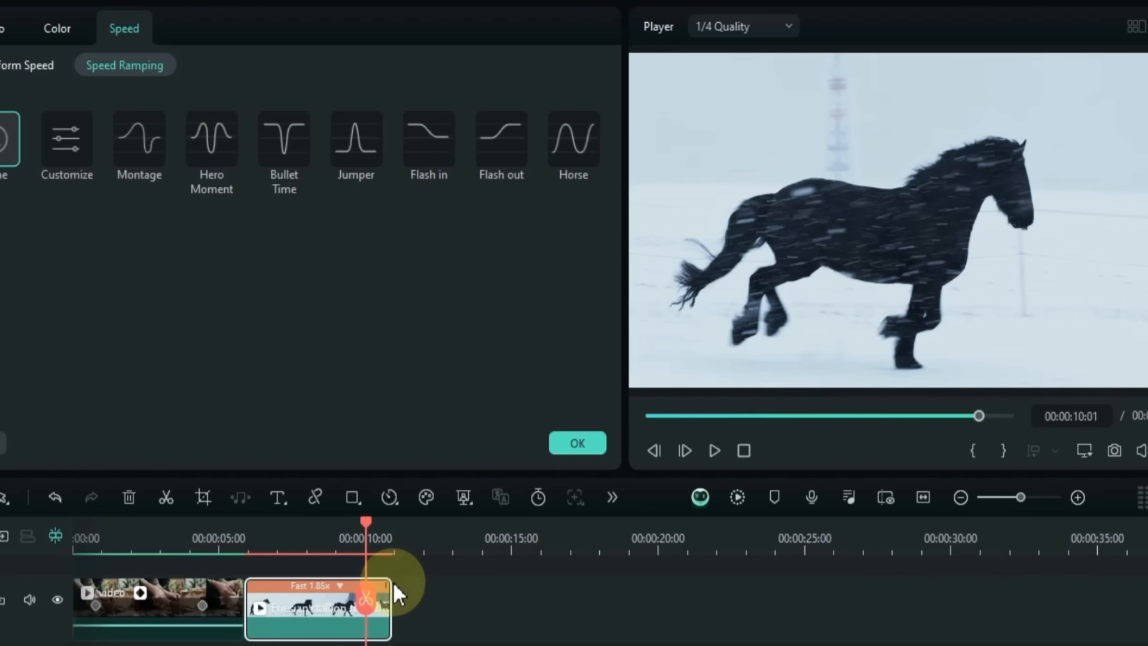
drag(243, 526, 244, 525)
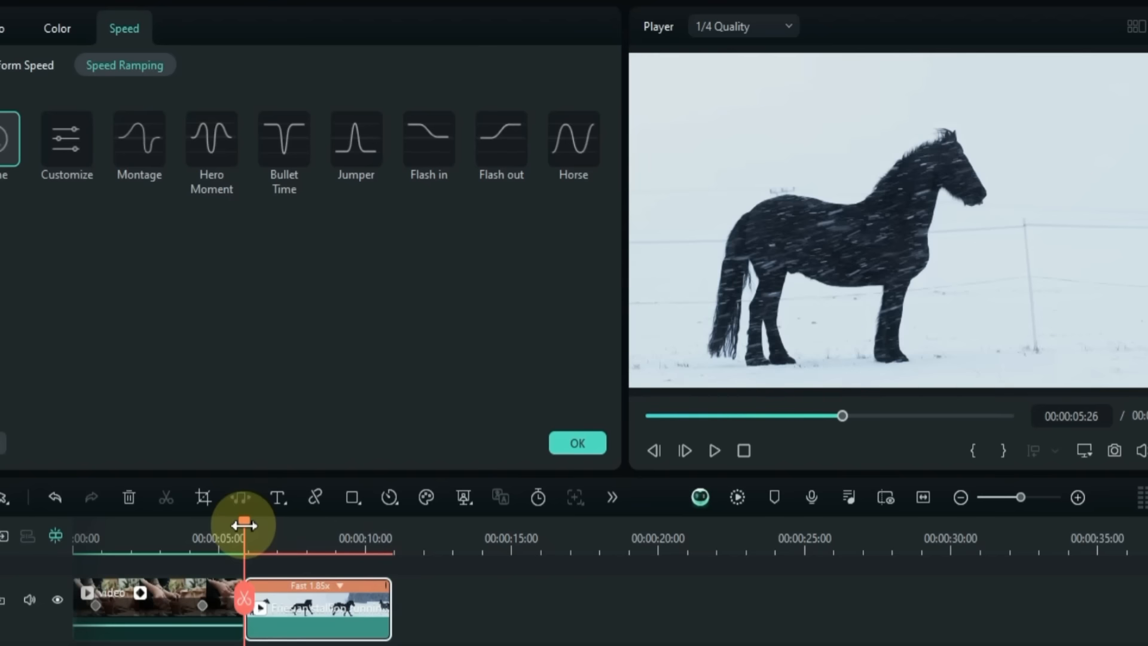
click(715, 452)
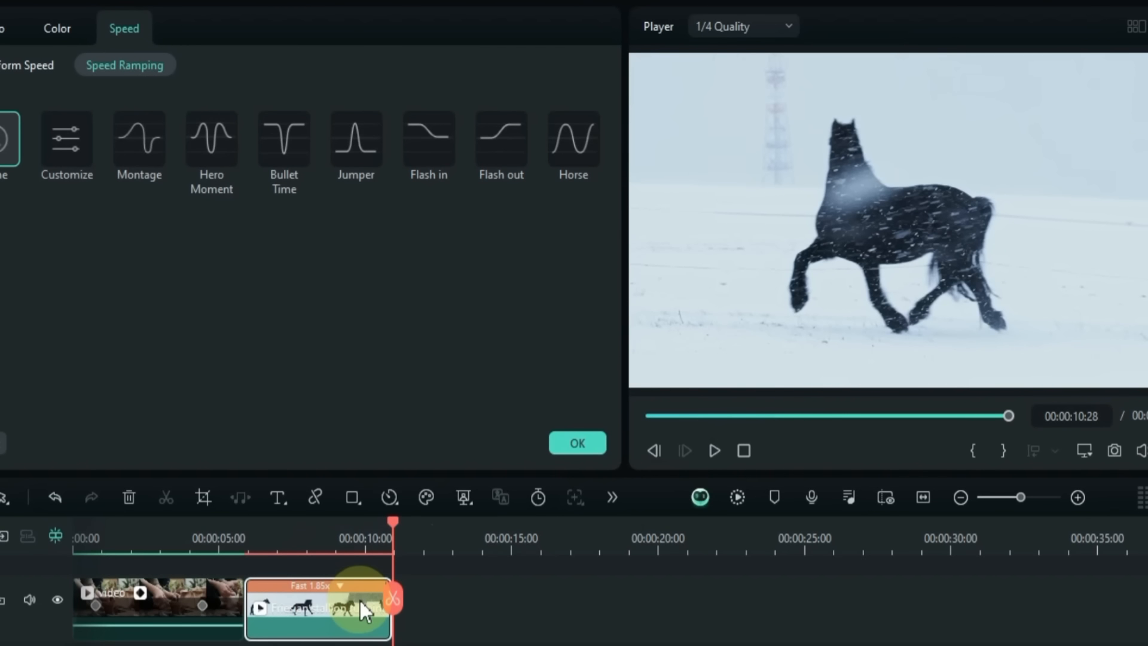
Step: Slow the horse clip to 0.47x by stretching its end on the timeline, and play it from its start
click(335, 538)
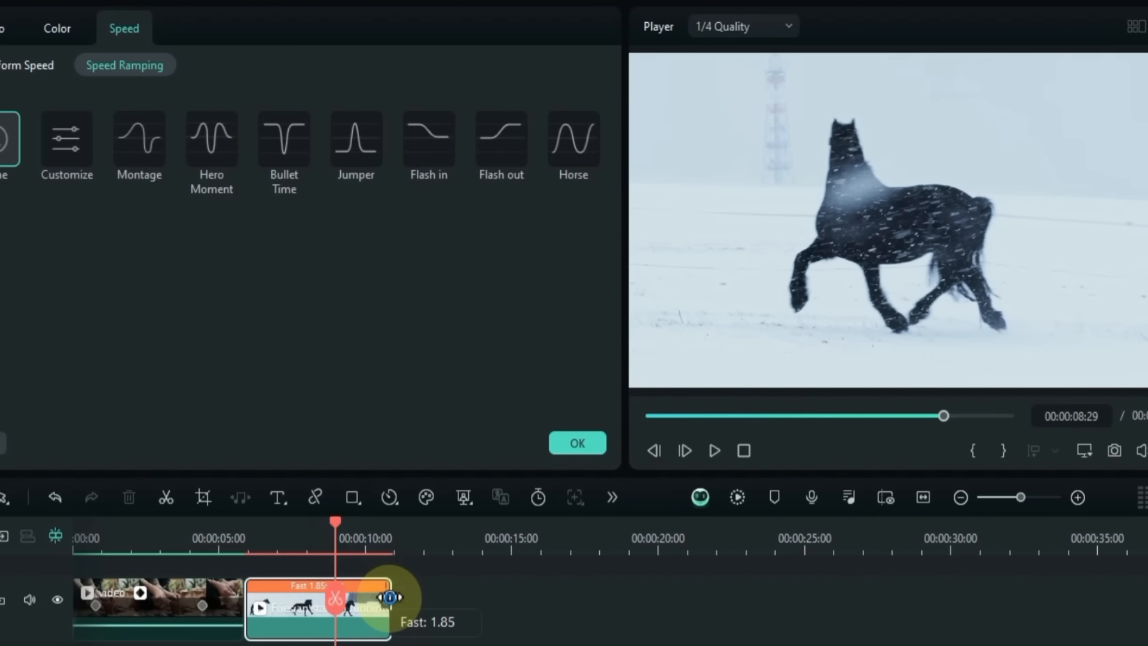
drag(390, 597, 820, 596)
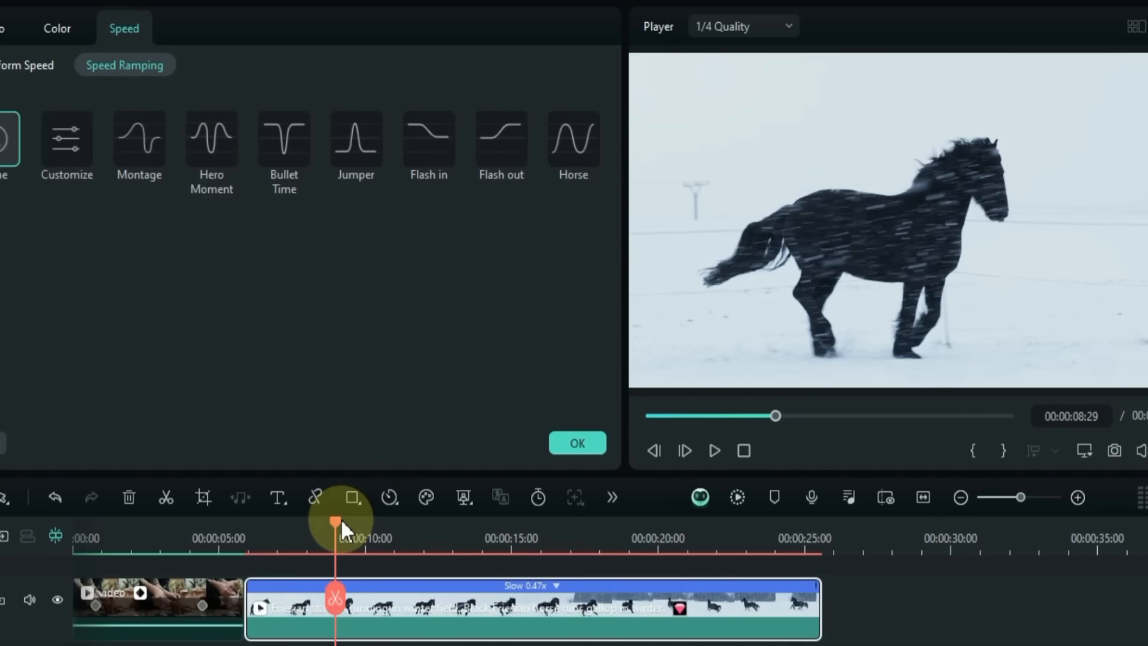
drag(336, 522, 260, 558)
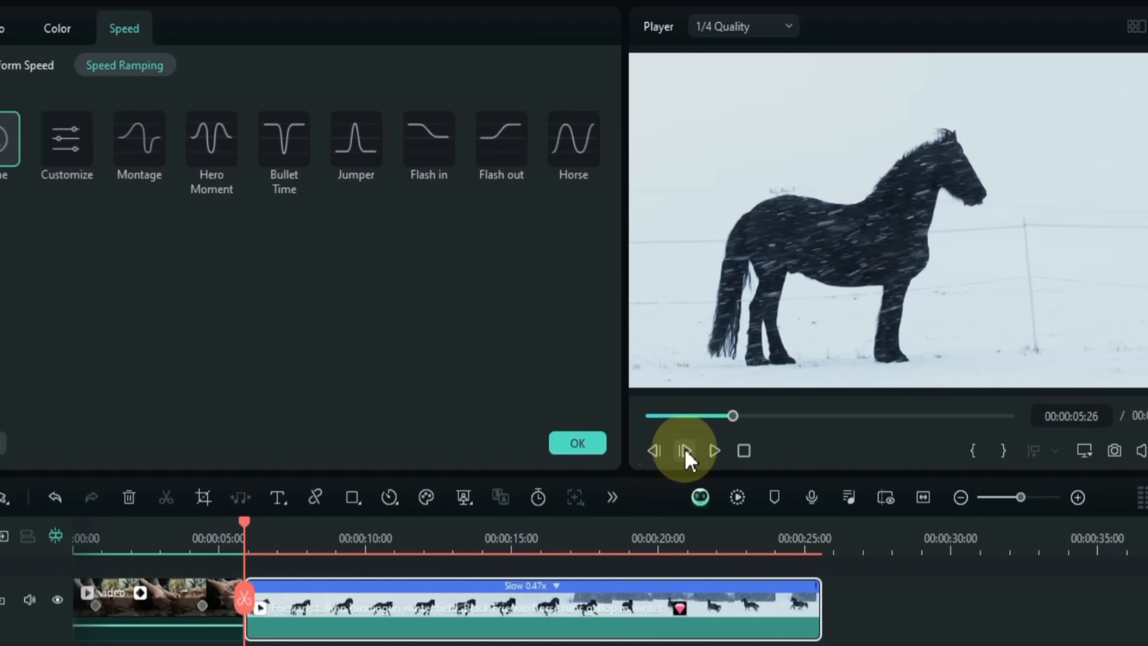
click(713, 451)
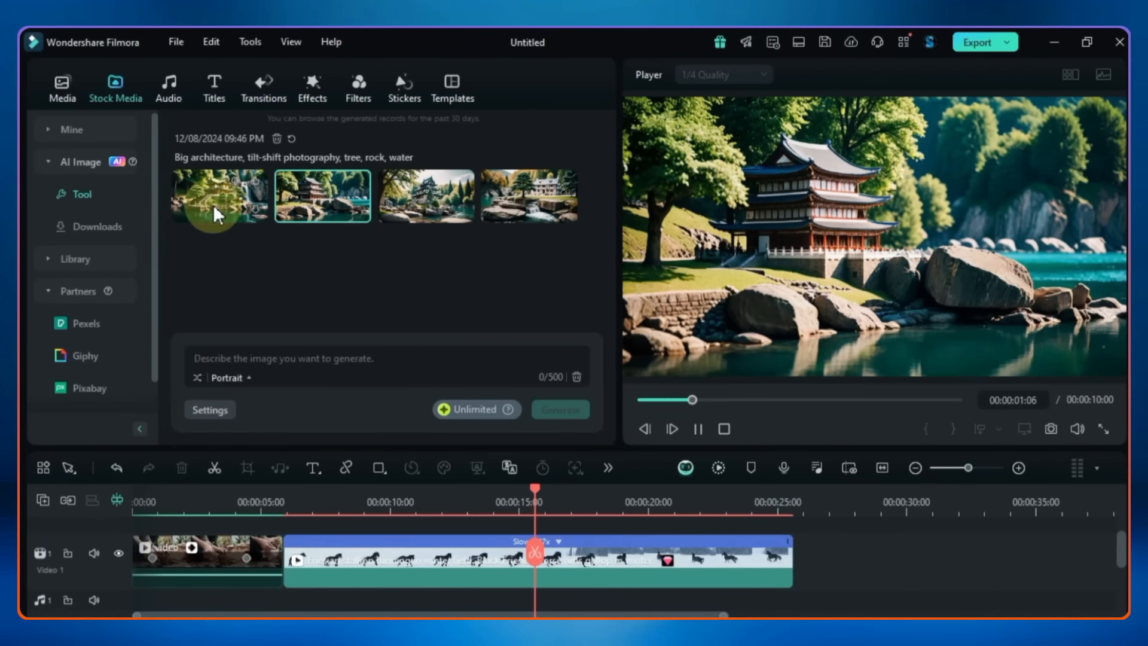
click(214, 214)
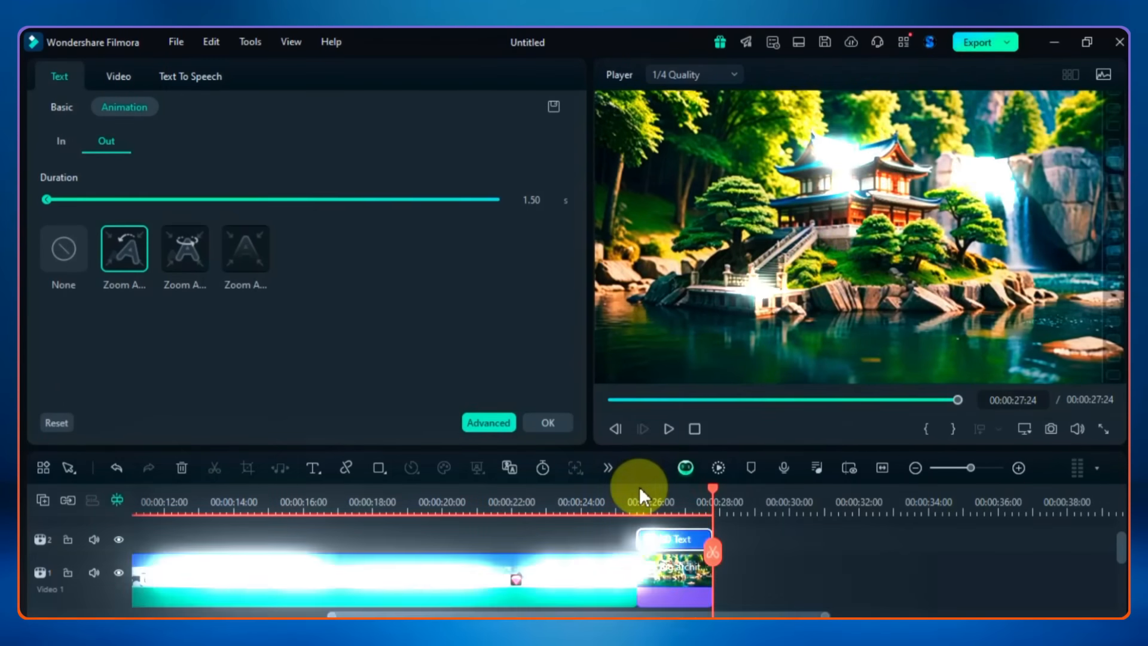
click(861, 279)
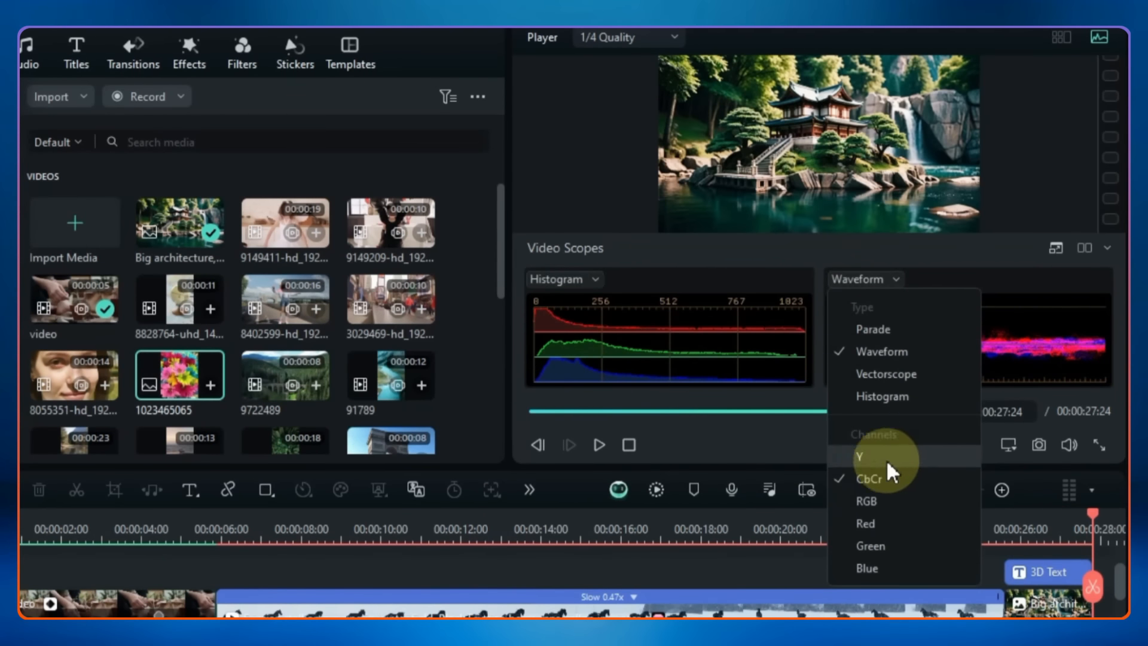
click(861, 467)
click(552, 279)
click(574, 351)
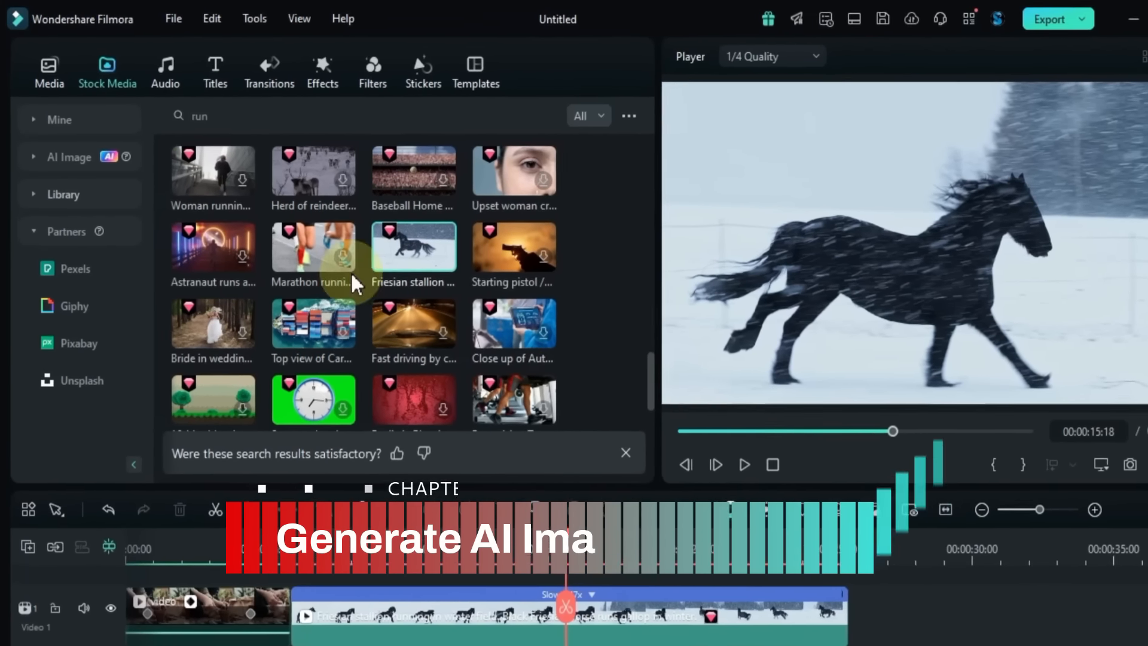
Step: Open the AI image generator and fill in the random prompt "Big architecture, tilt-shift photography, tree, rock, water"
click(70, 153)
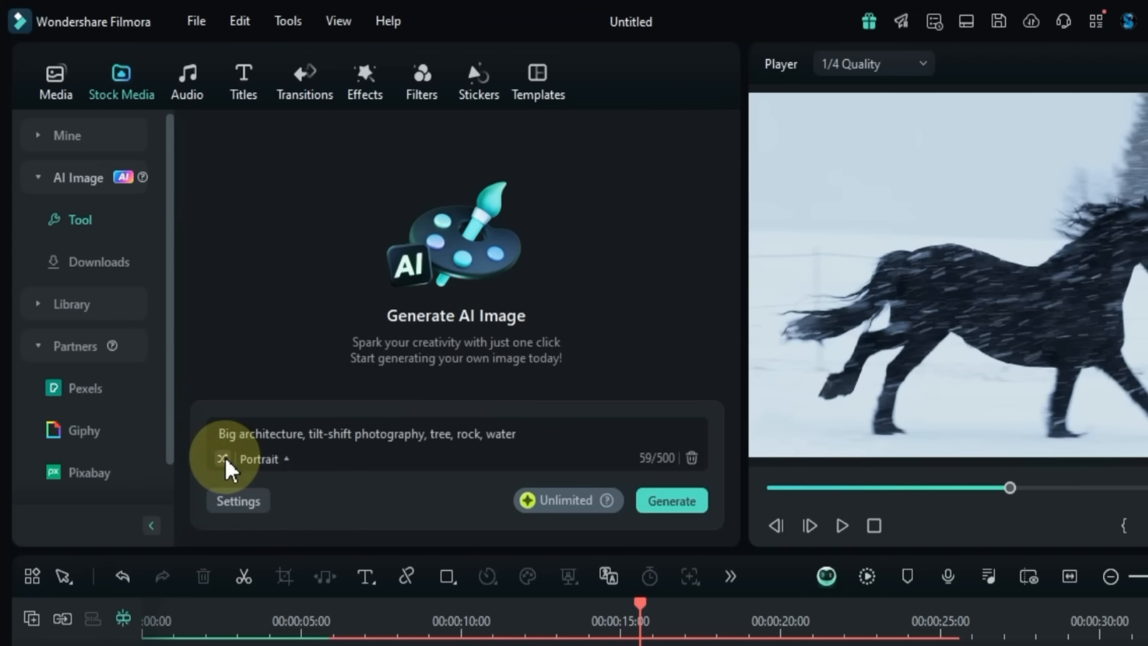
drag(538, 432, 168, 428)
click(556, 432)
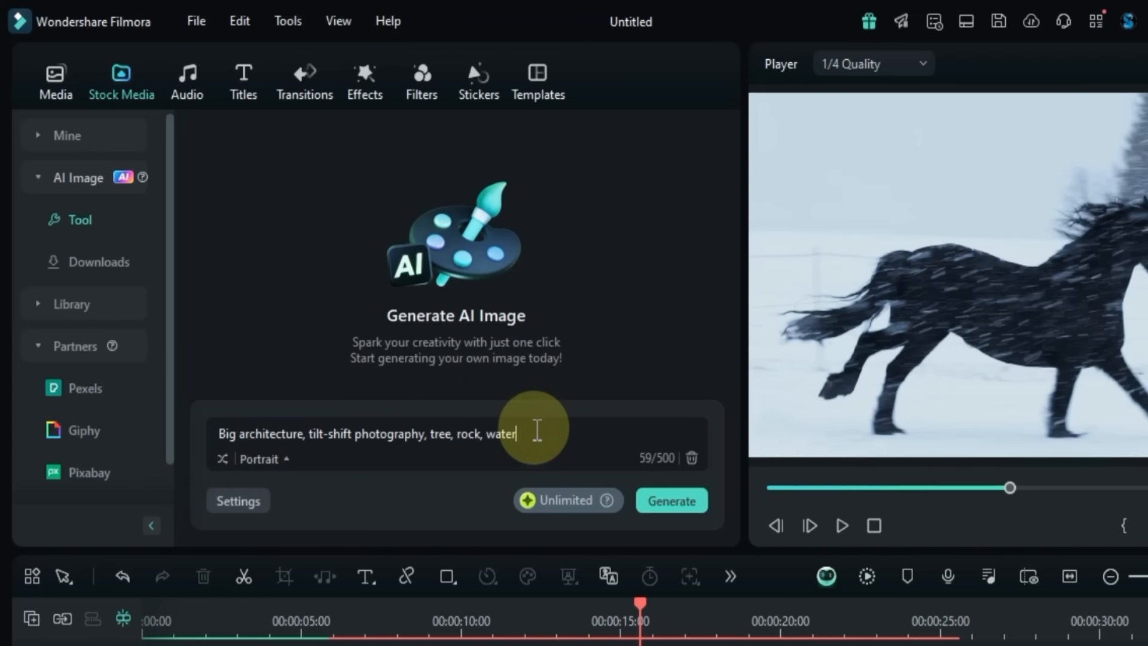
Step: Try the Clay and American Comics styles for the AI image and return to Portrait
click(286, 459)
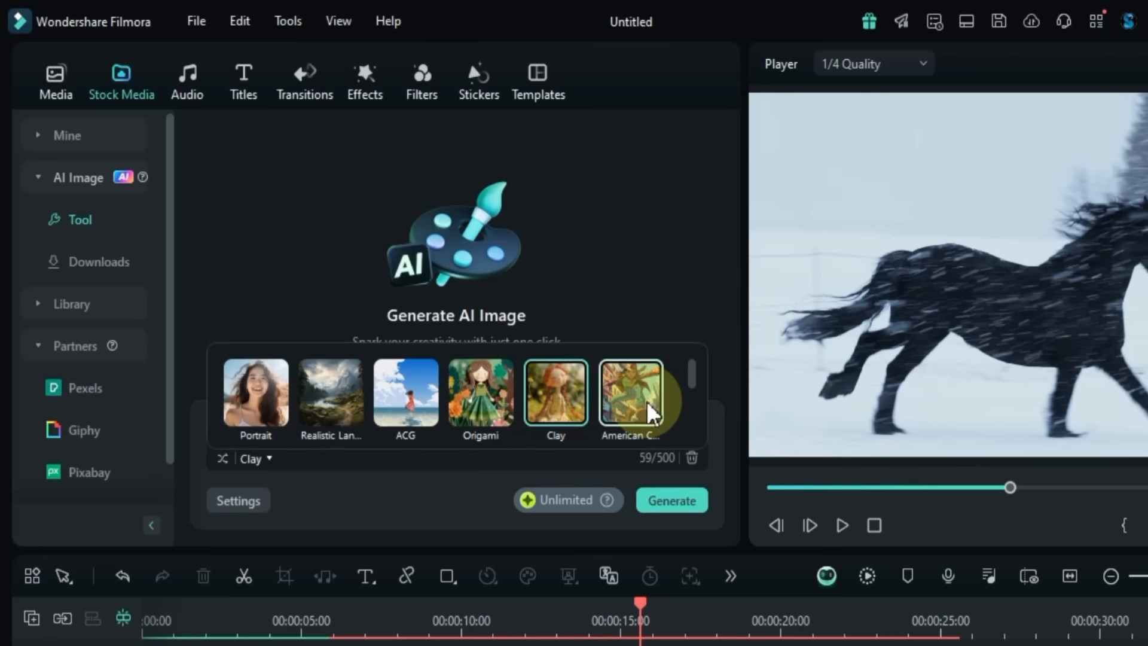
mouse_move(692, 374)
mouse_down()
mouse_move(687, 440)
mouse_move(694, 375)
mouse_up()
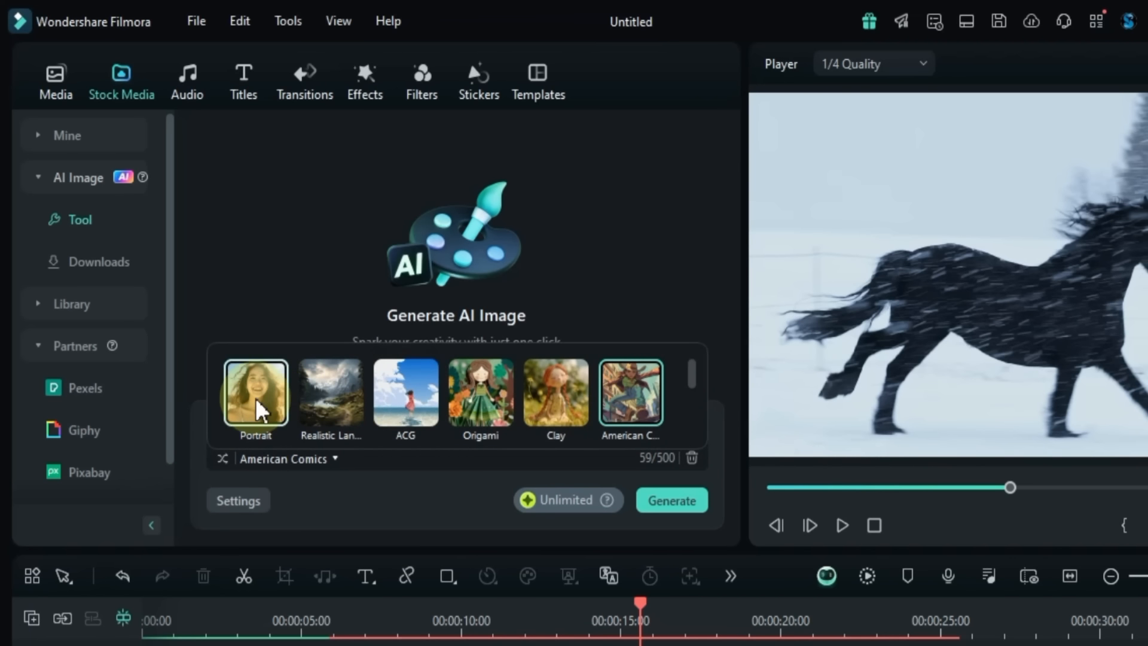
click(338, 466)
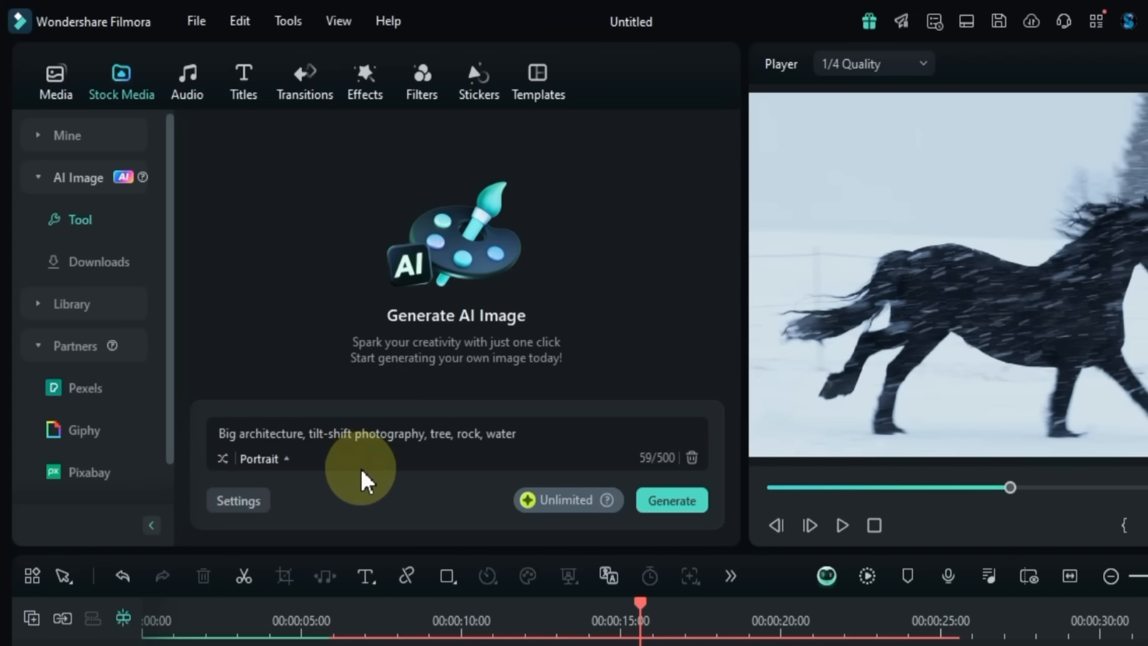
Step: Try the 9:16 aspect ratio, return it to 16:9 and generate the AI images from the prompt
click(237, 504)
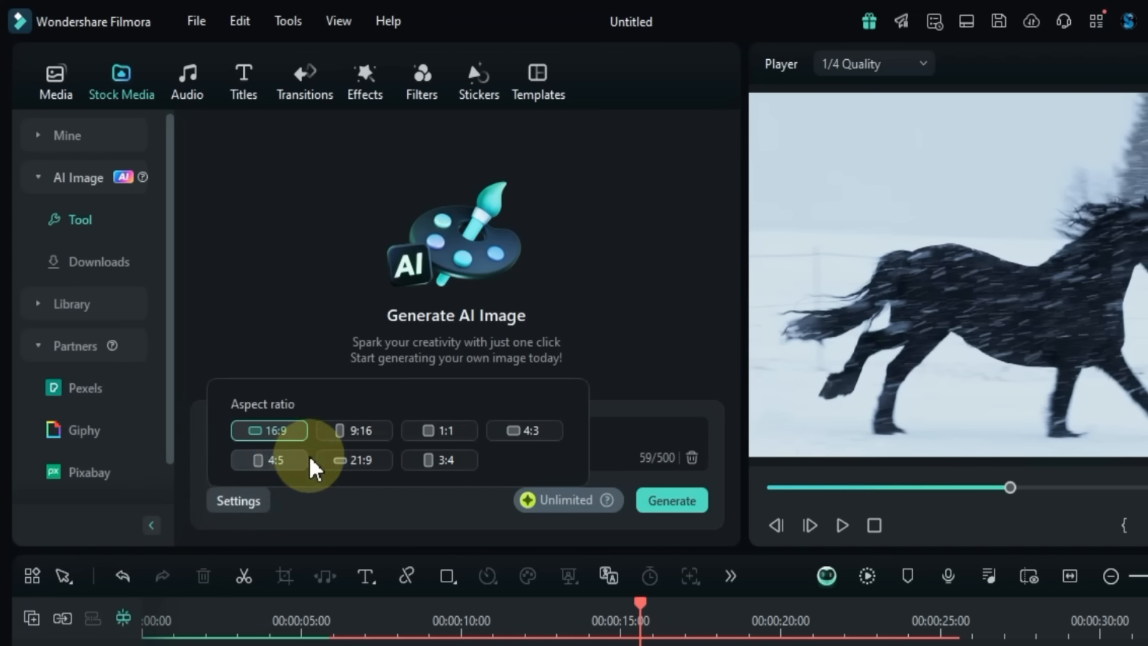
click(346, 432)
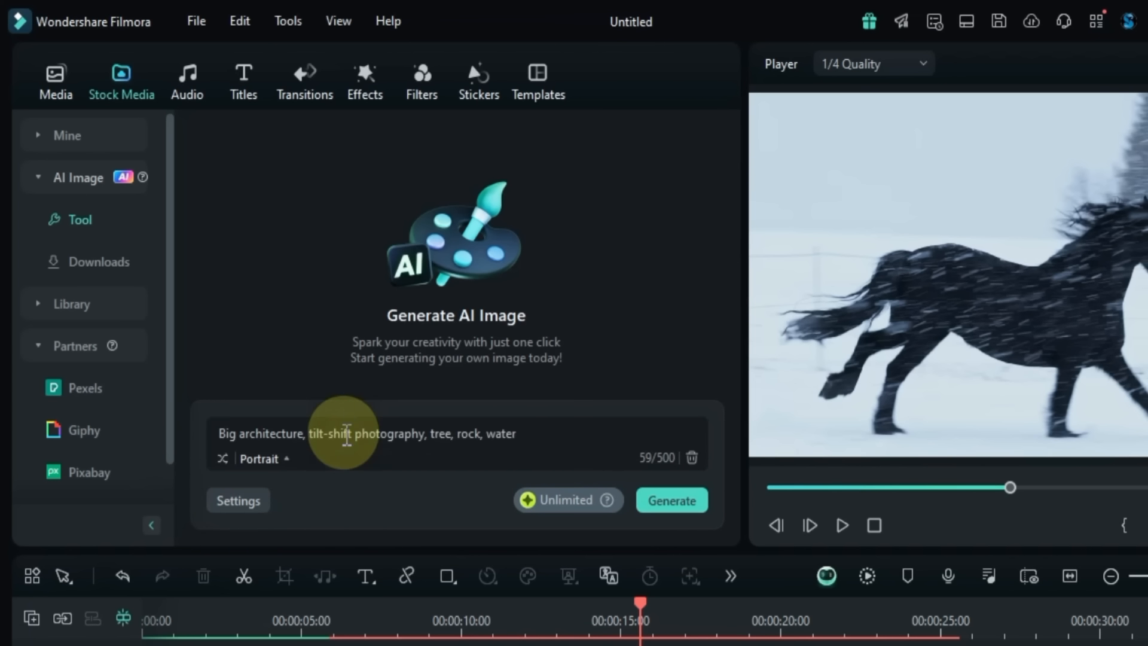
click(240, 497)
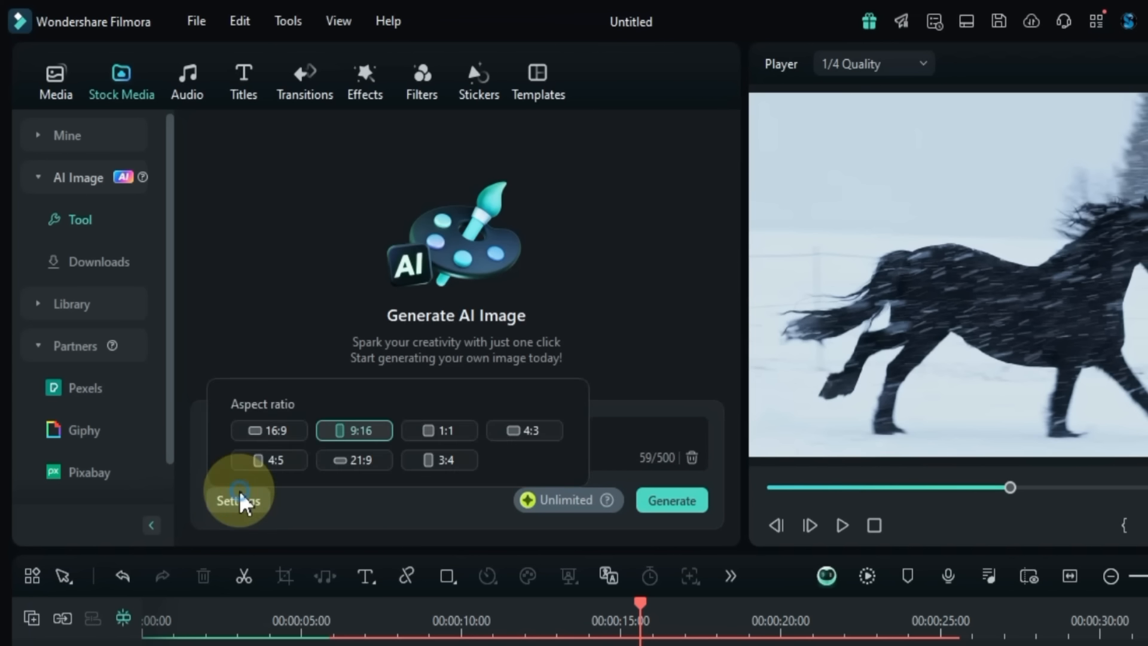
click(279, 432)
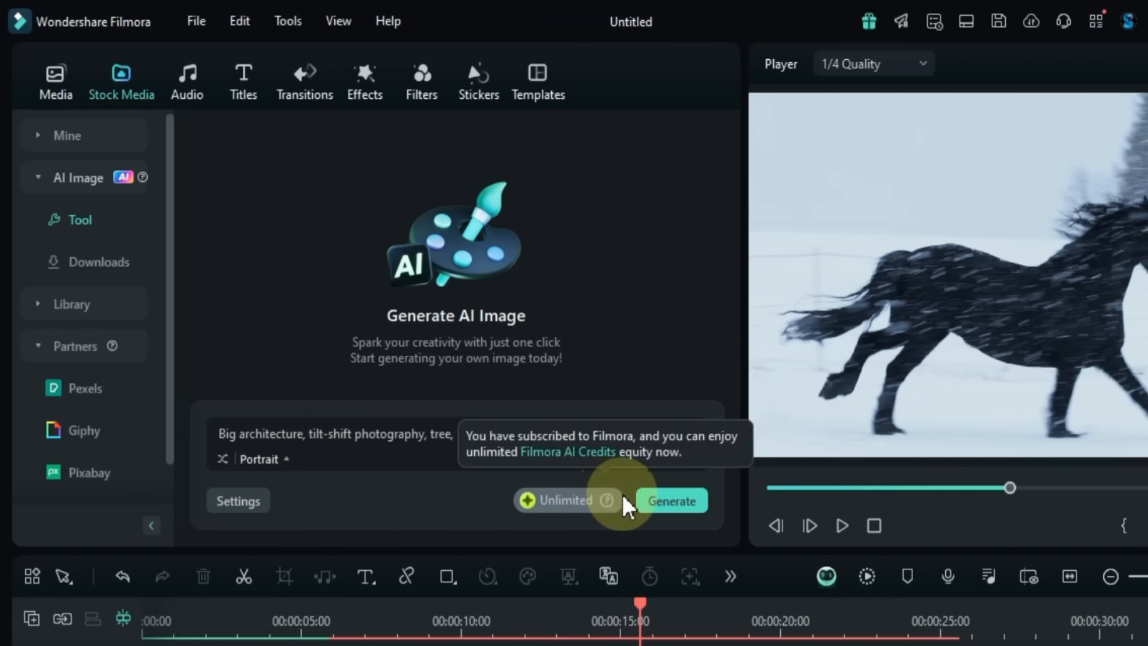
click(672, 506)
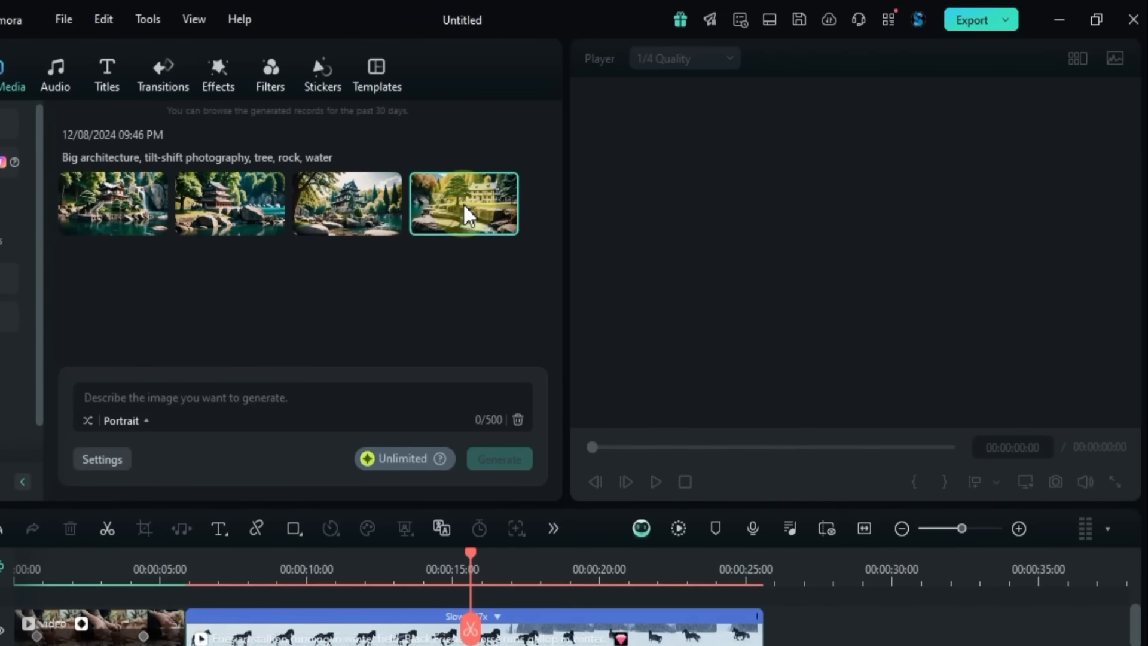
Step: Preview each of the four generated AI architecture images in the player
click(467, 214)
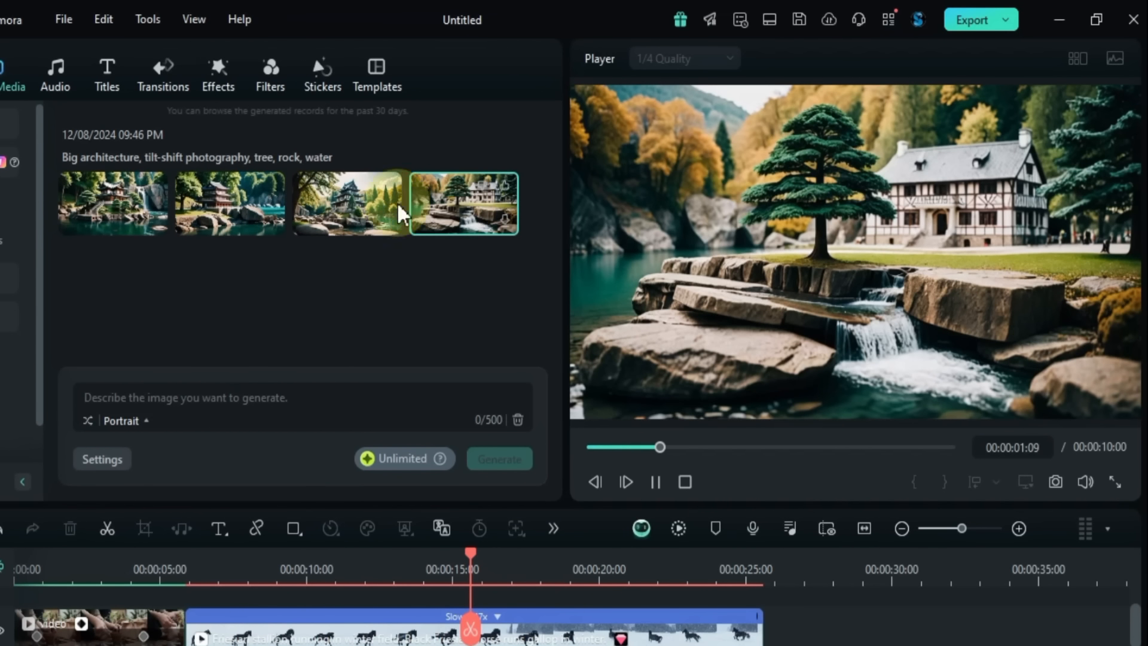
click(357, 216)
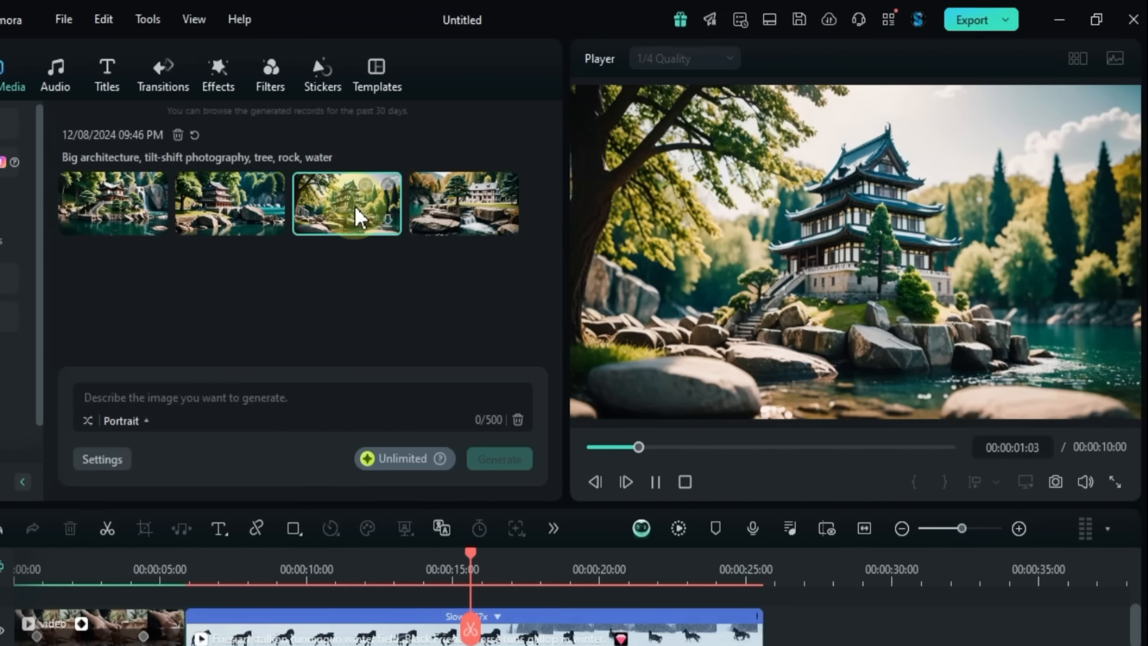
click(228, 229)
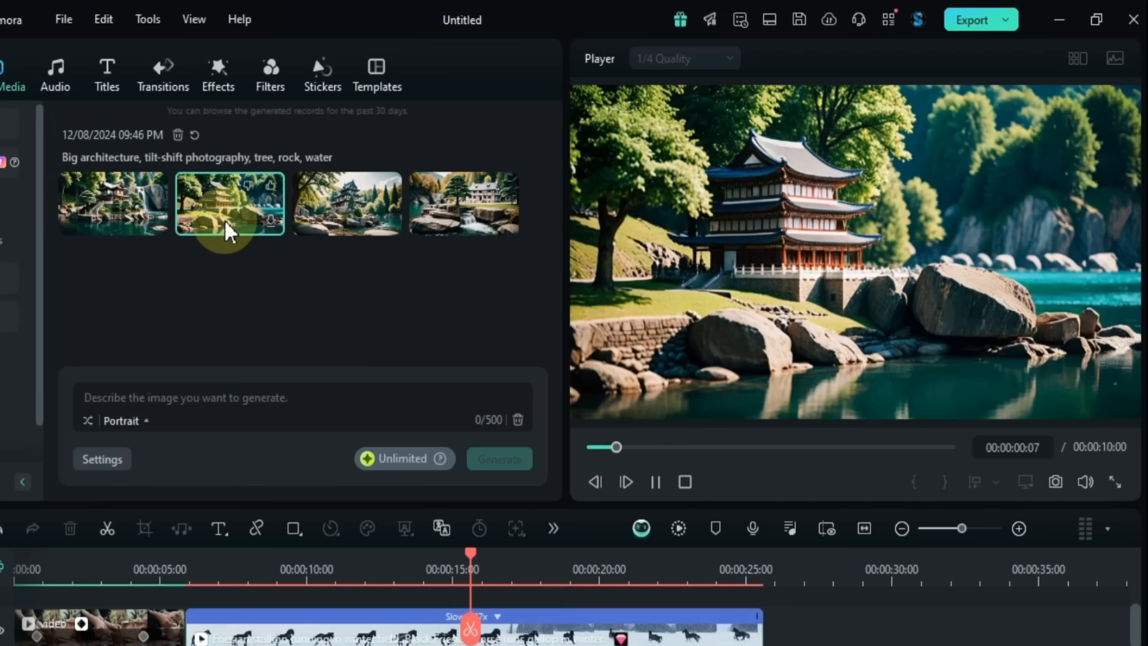
click(110, 226)
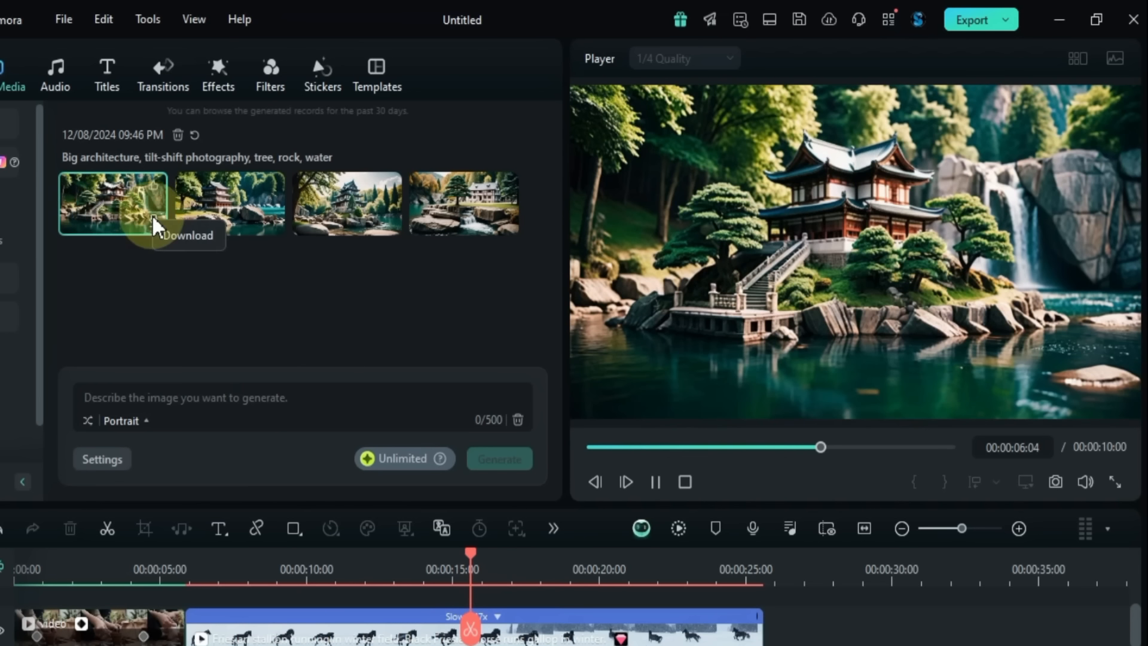
Step: Place the first generated image directly after the horse clip on the timeline and shorten it to end at 00:00:27:24
drag(154, 227, 775, 583)
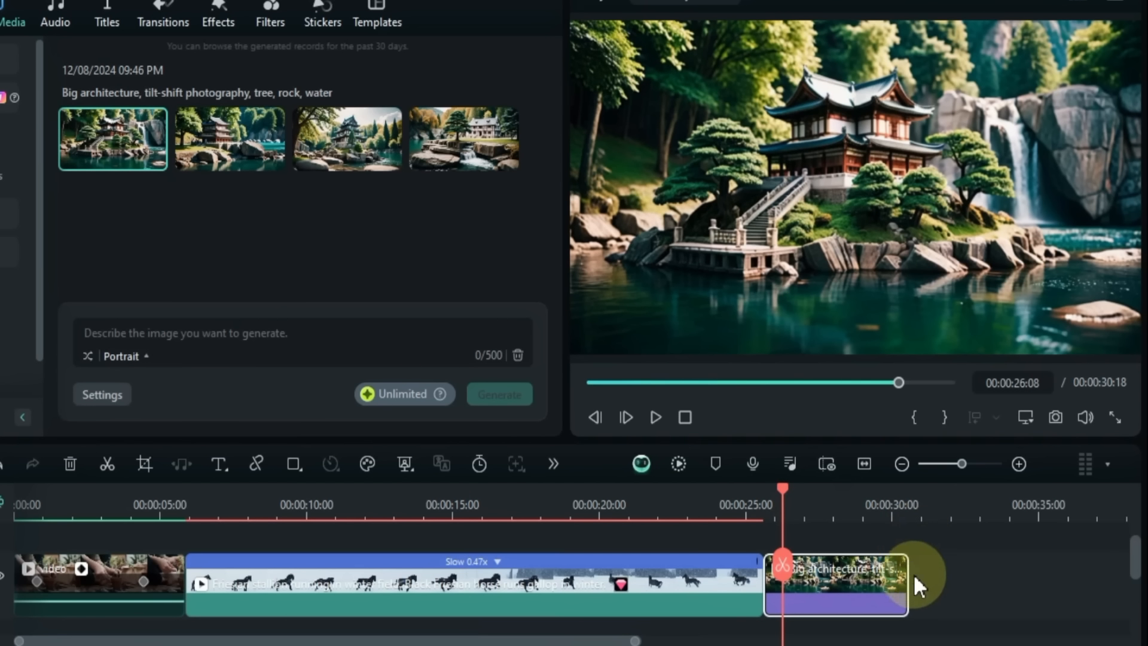
drag(907, 580, 825, 588)
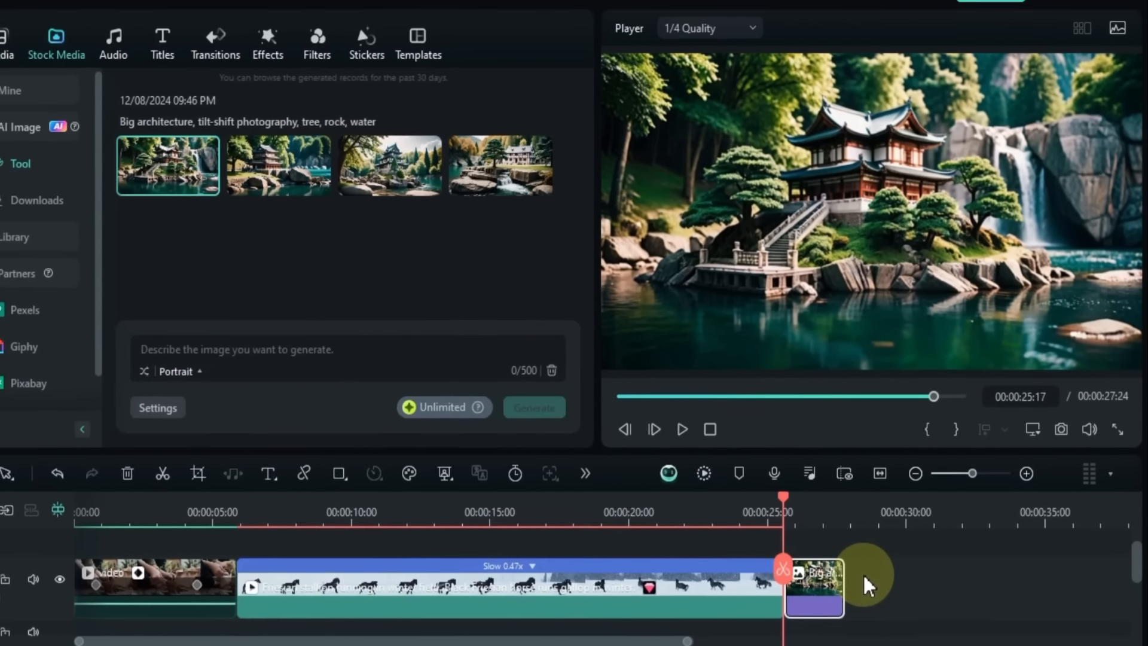
key(space)
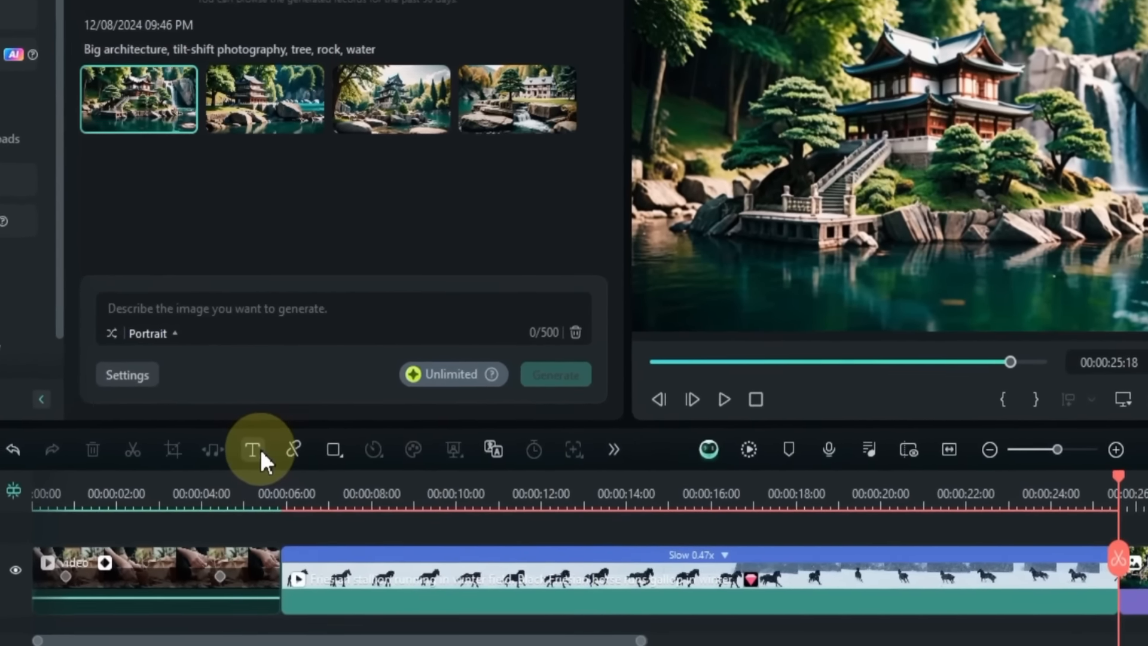
Step: Add a Quick 3D Text title above the AI image and cut off the part extending past the image's end
click(311, 482)
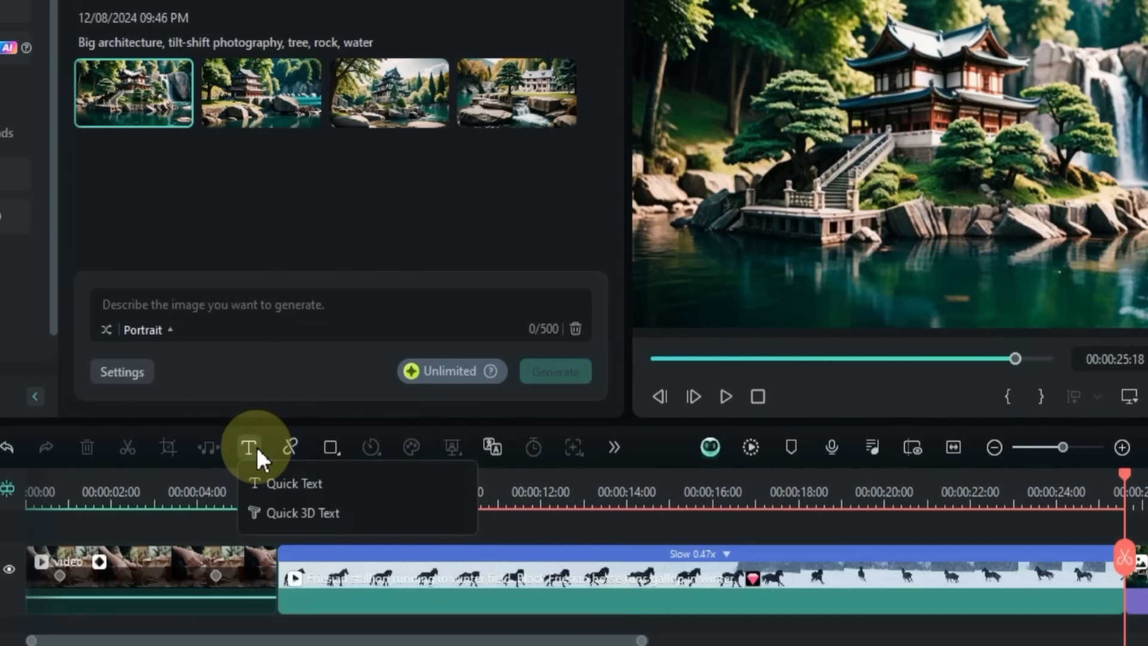
click(344, 513)
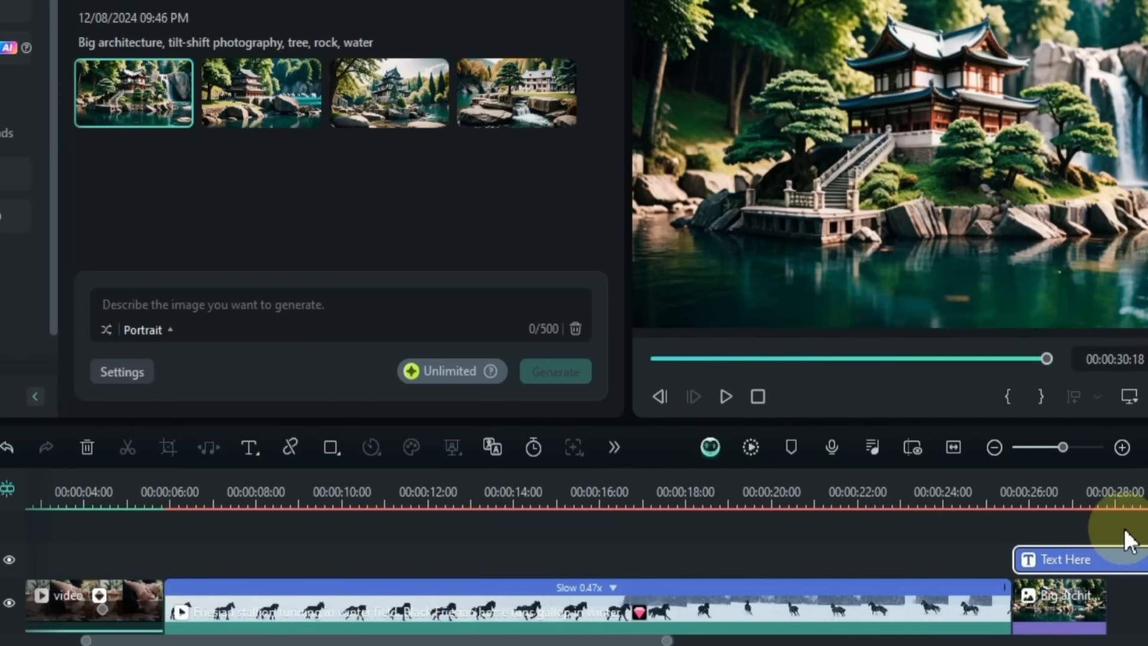
drag(1124, 531, 803, 507)
click(743, 497)
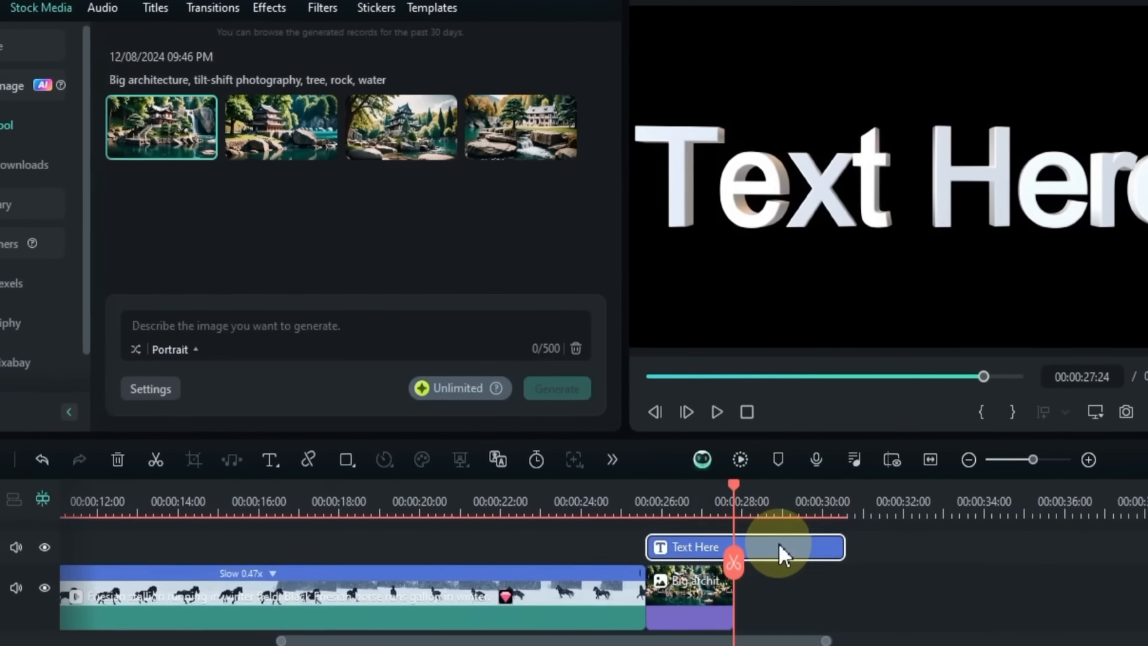
click(734, 562)
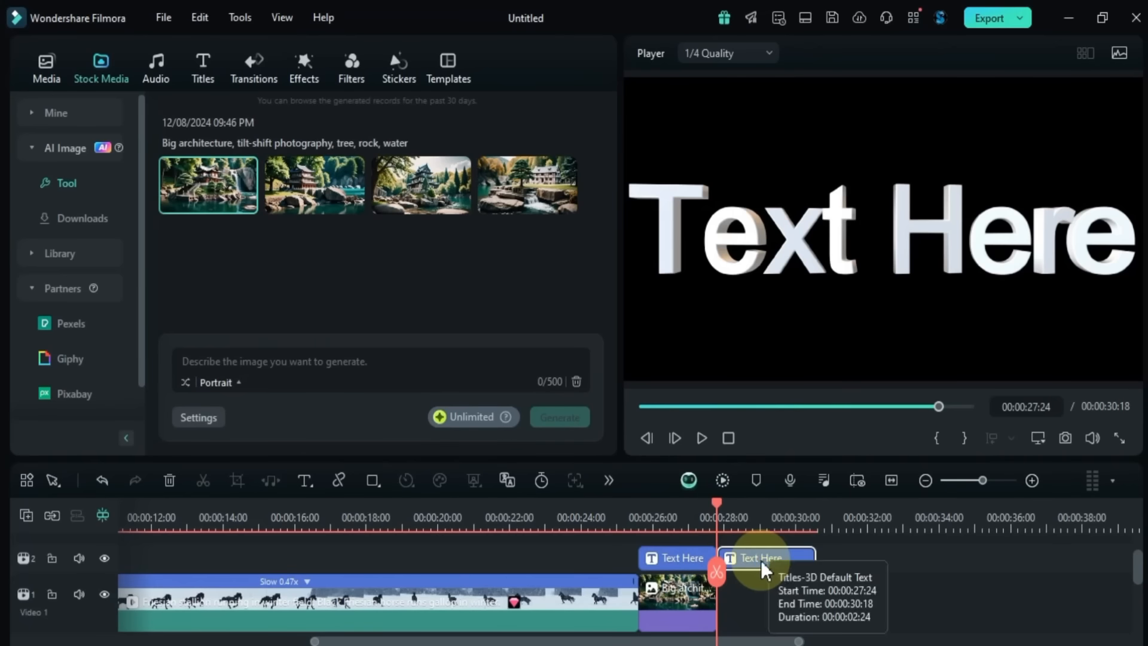
key(Delete)
Step: Open the 3D title's text settings and play the title from its start
click(666, 518)
click(685, 558)
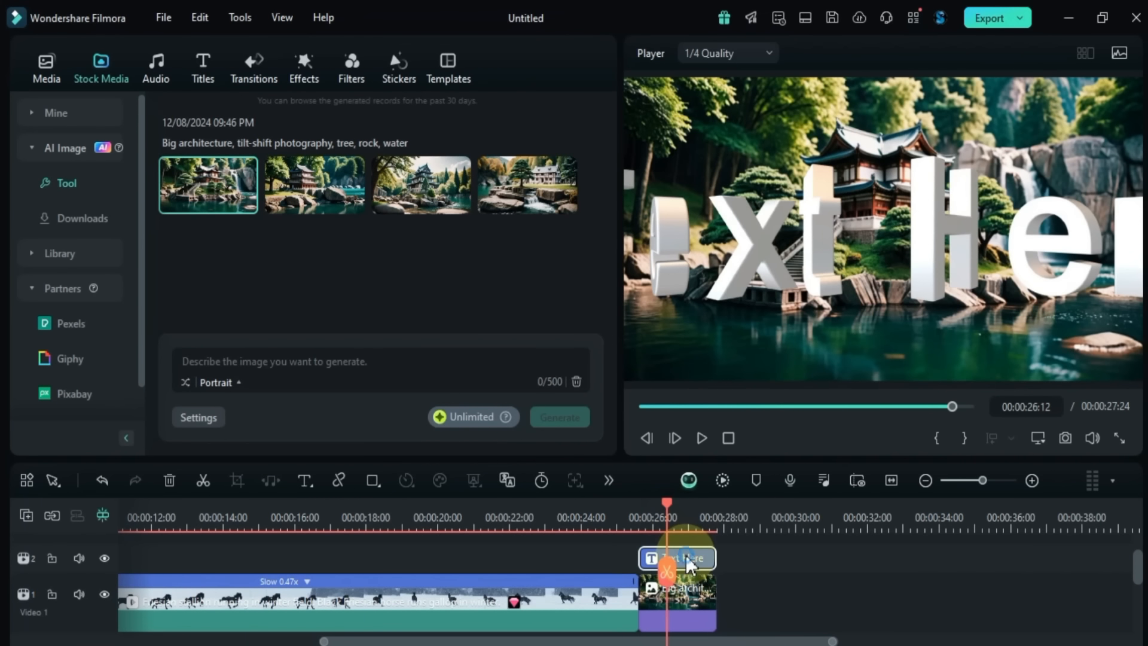
double_click(685, 554)
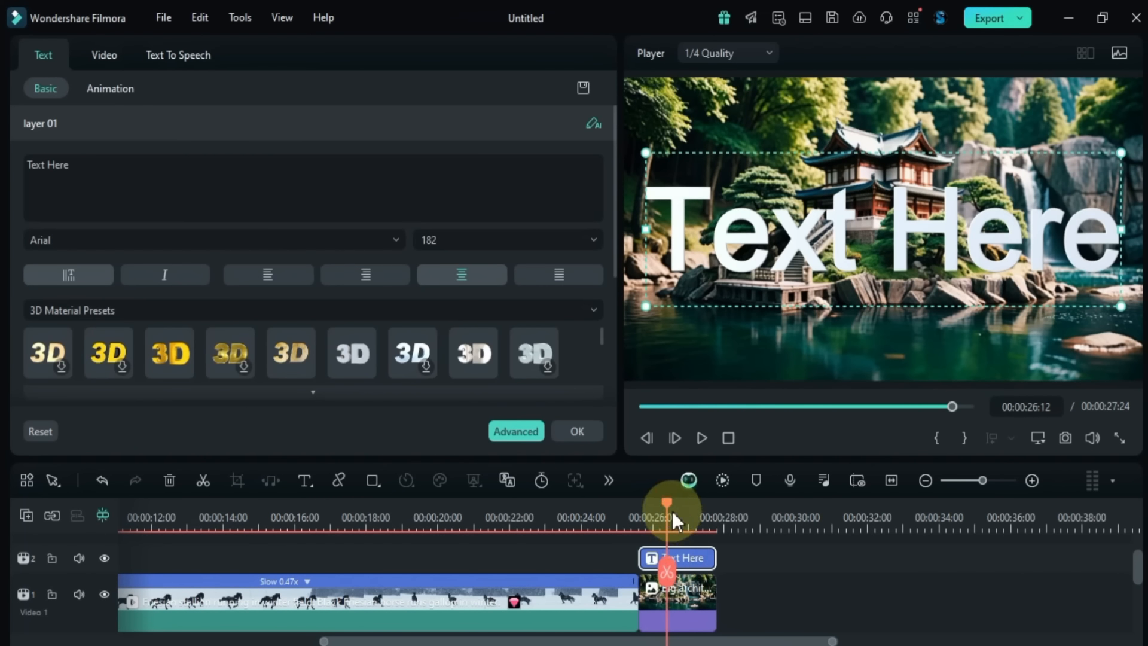
drag(660, 505, 641, 514)
key(space)
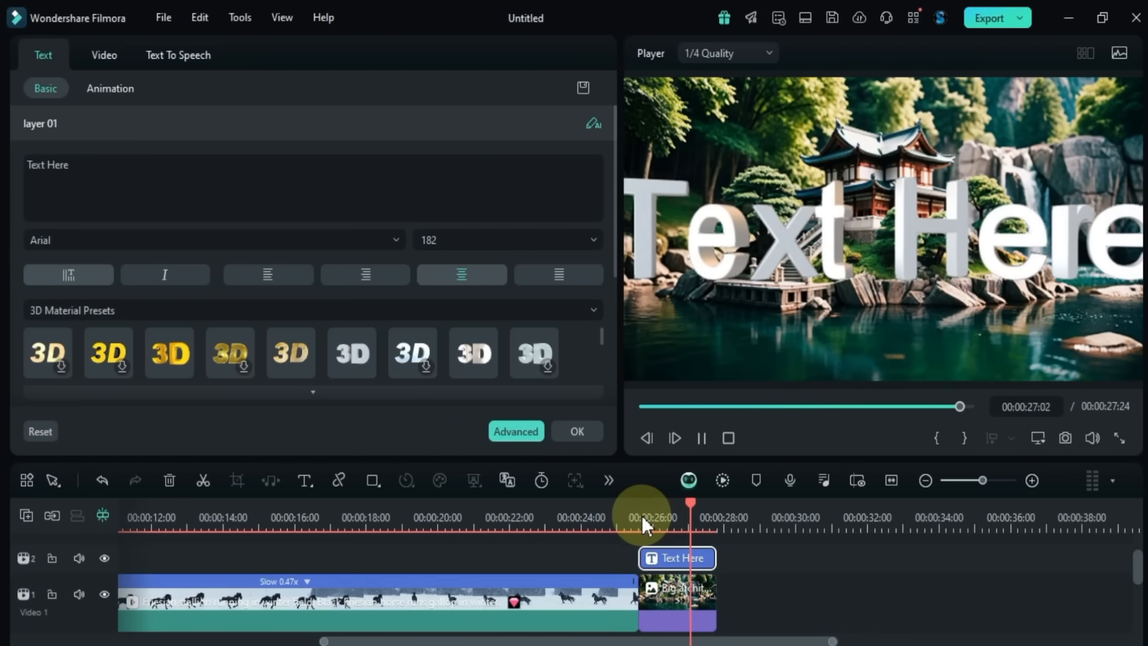
Step: Replace the title's placeholder wording with "3D Text" and play back its animation
click(660, 506)
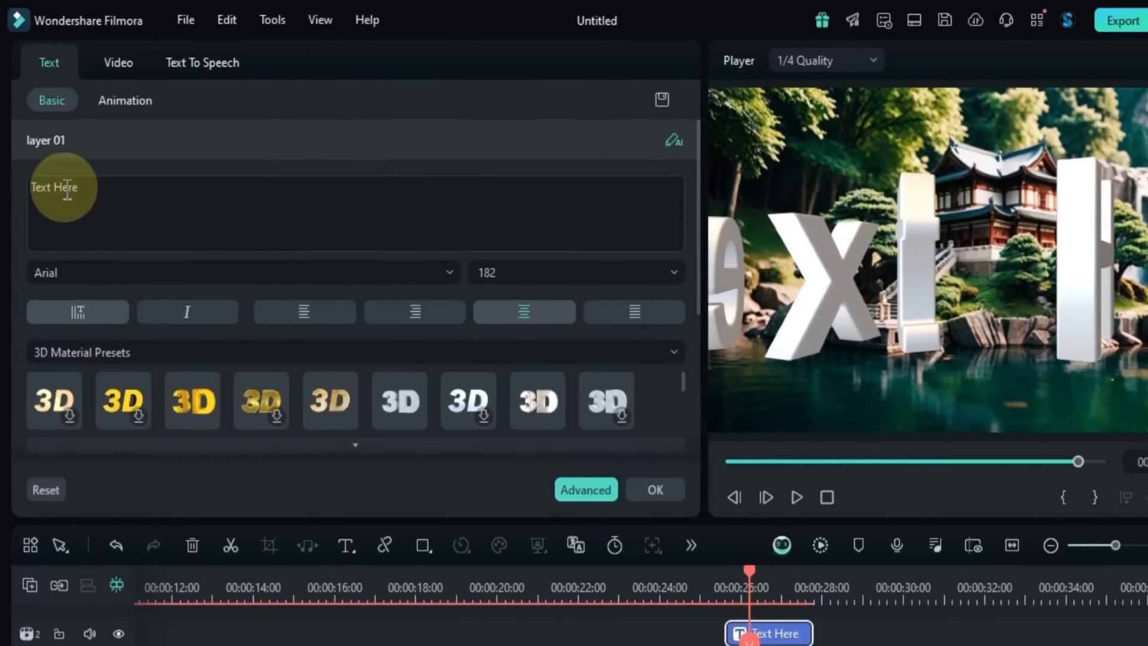
drag(109, 165, 10, 157)
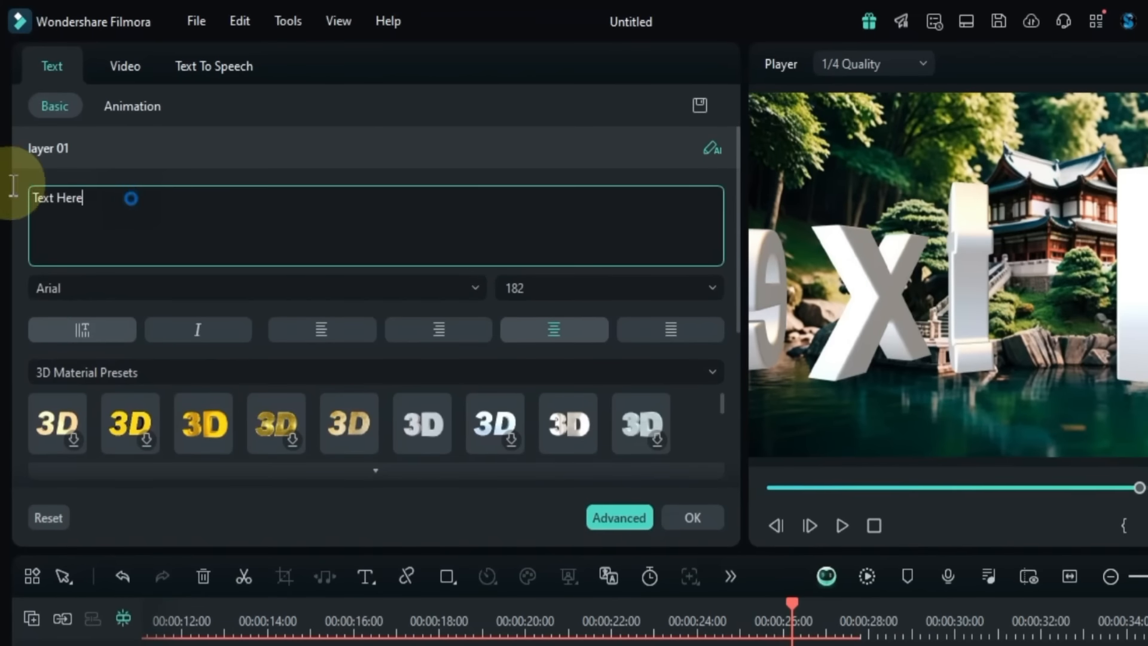
text(3D )
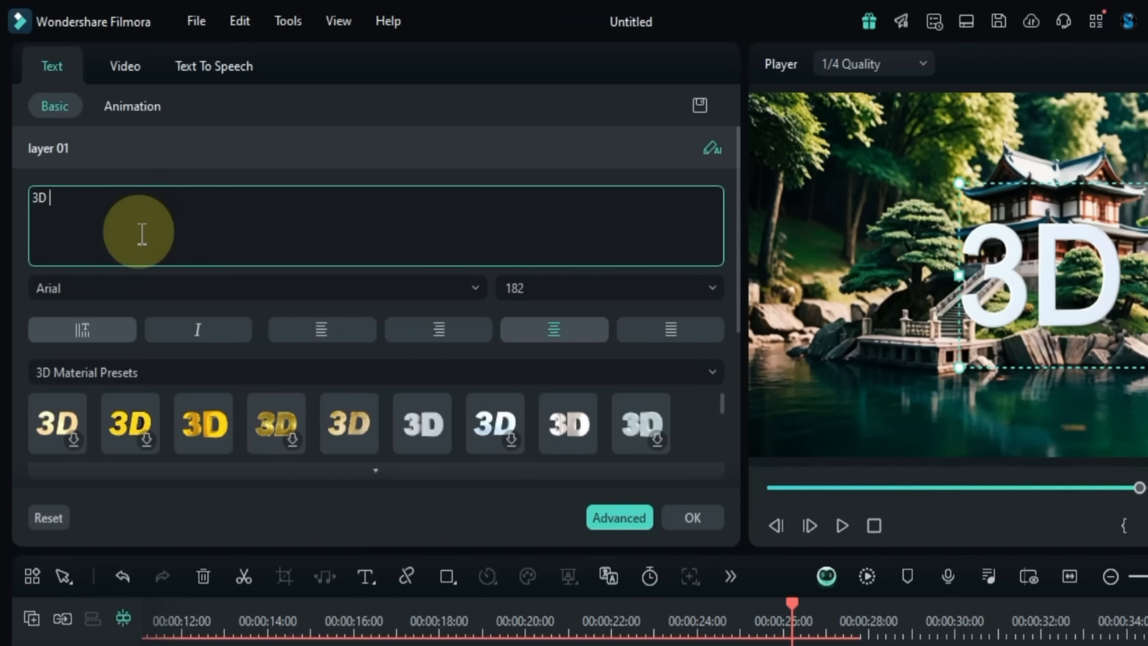
text(Text)
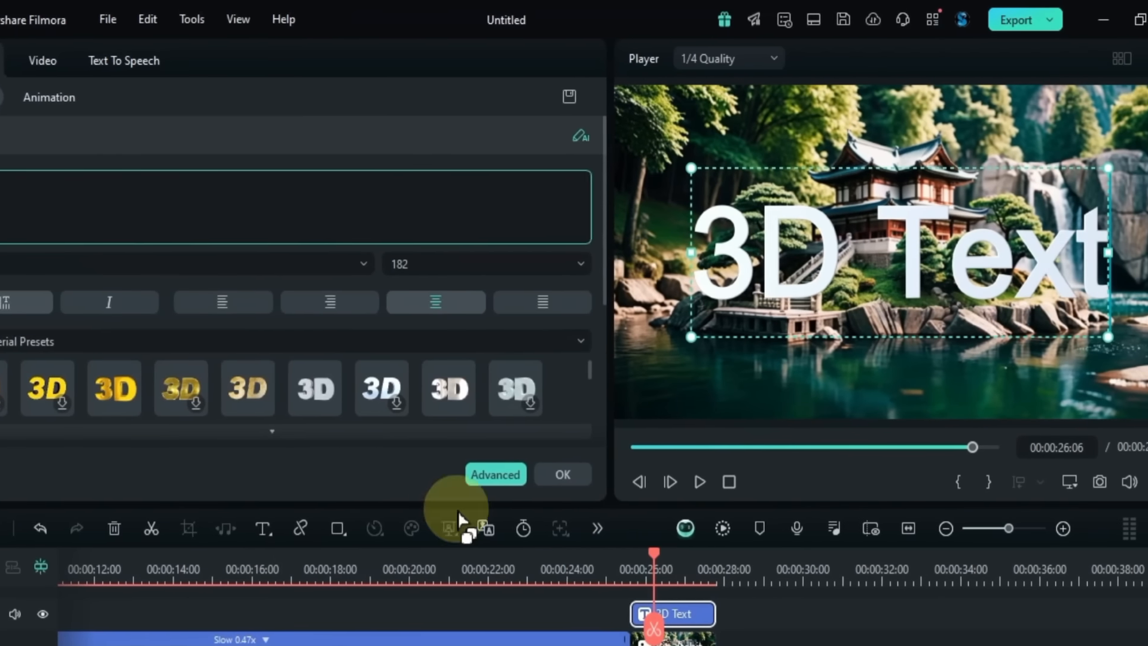
click(634, 551)
key(space)
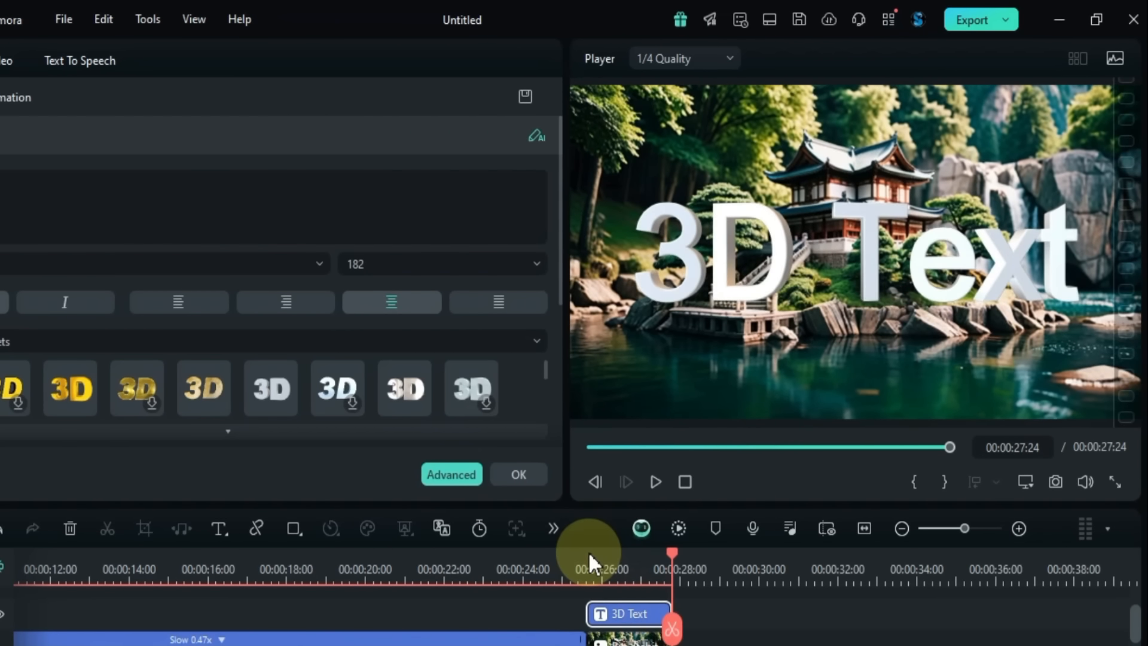
click(605, 555)
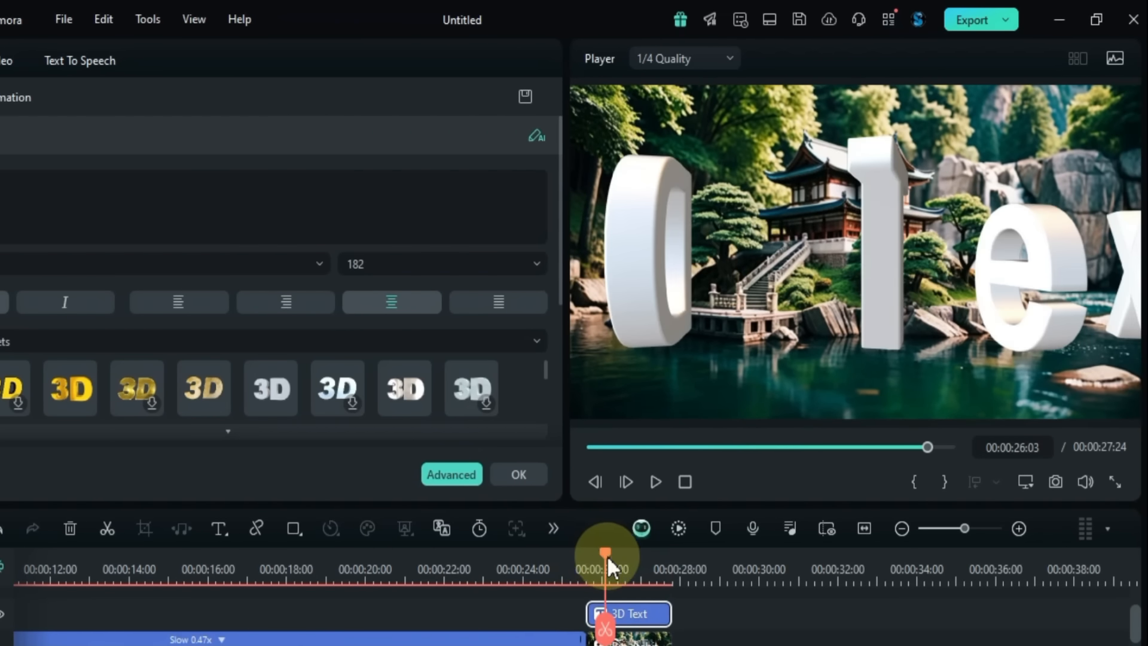
key(space)
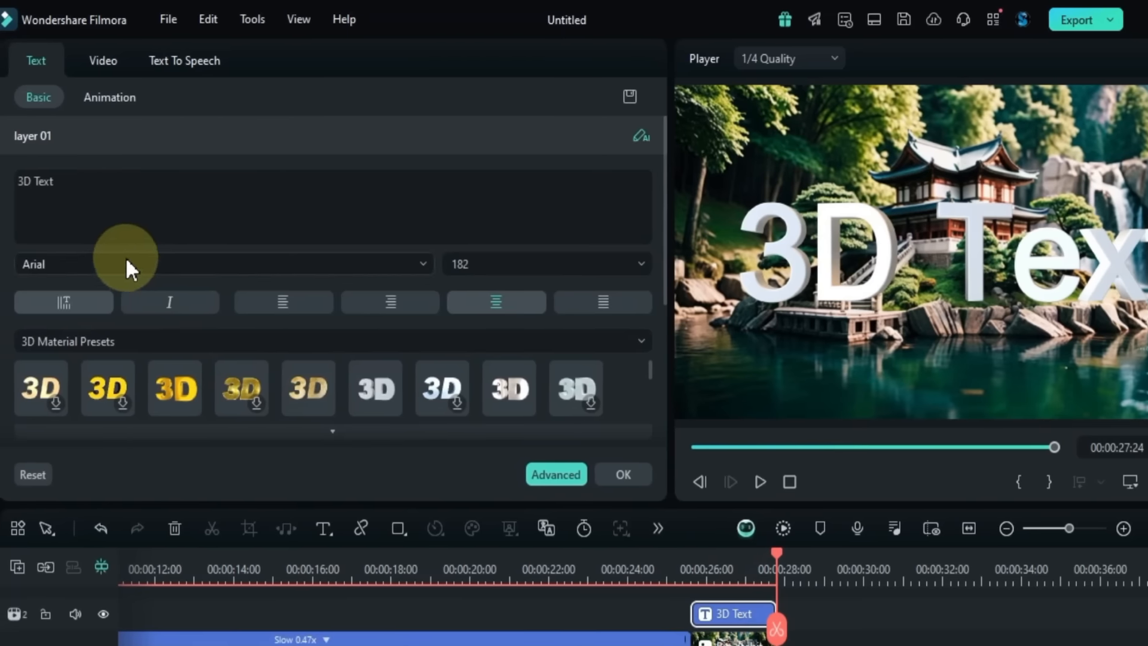
Step: Change the title's font to Bebas and play the title from its start
click(114, 264)
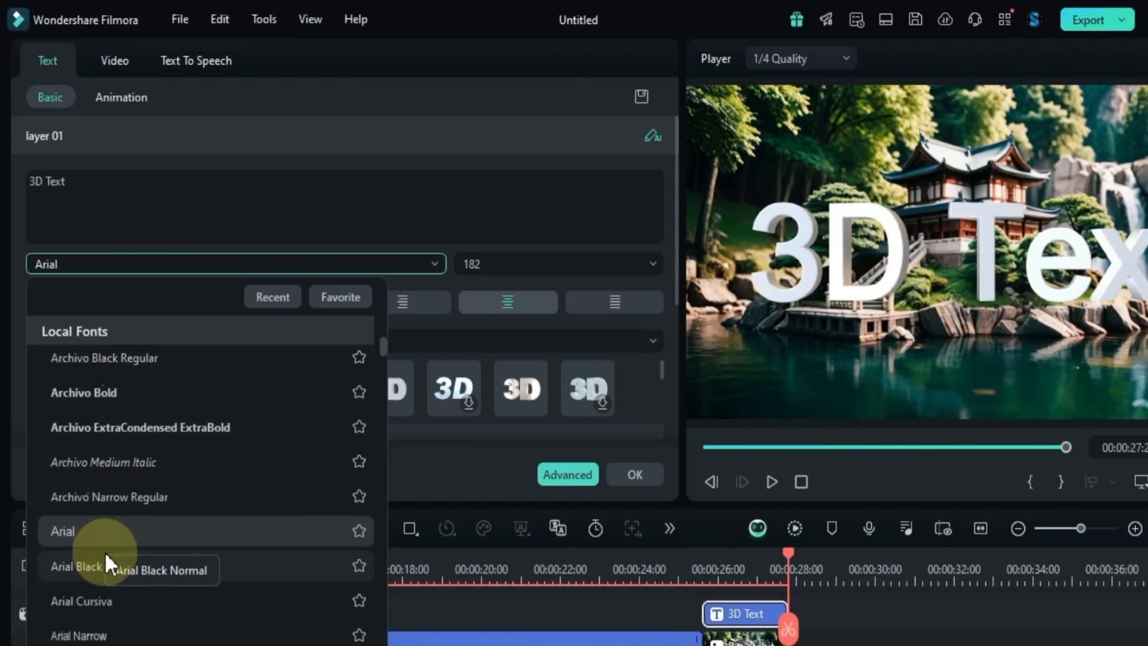
scroll(105, 558, down, 6)
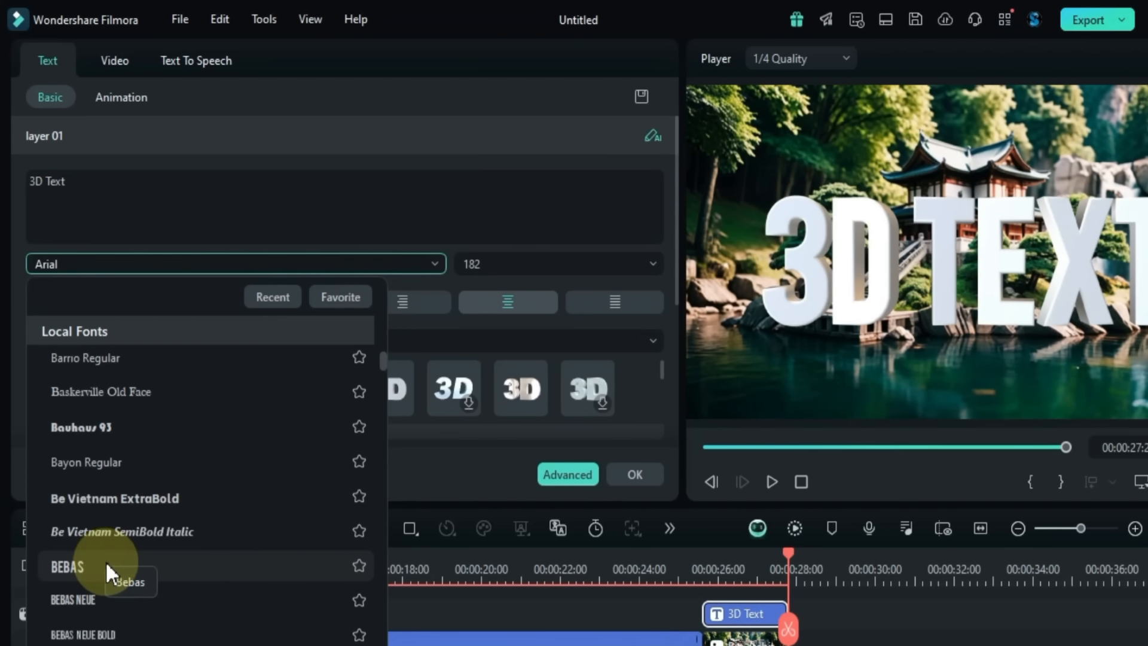
click(106, 565)
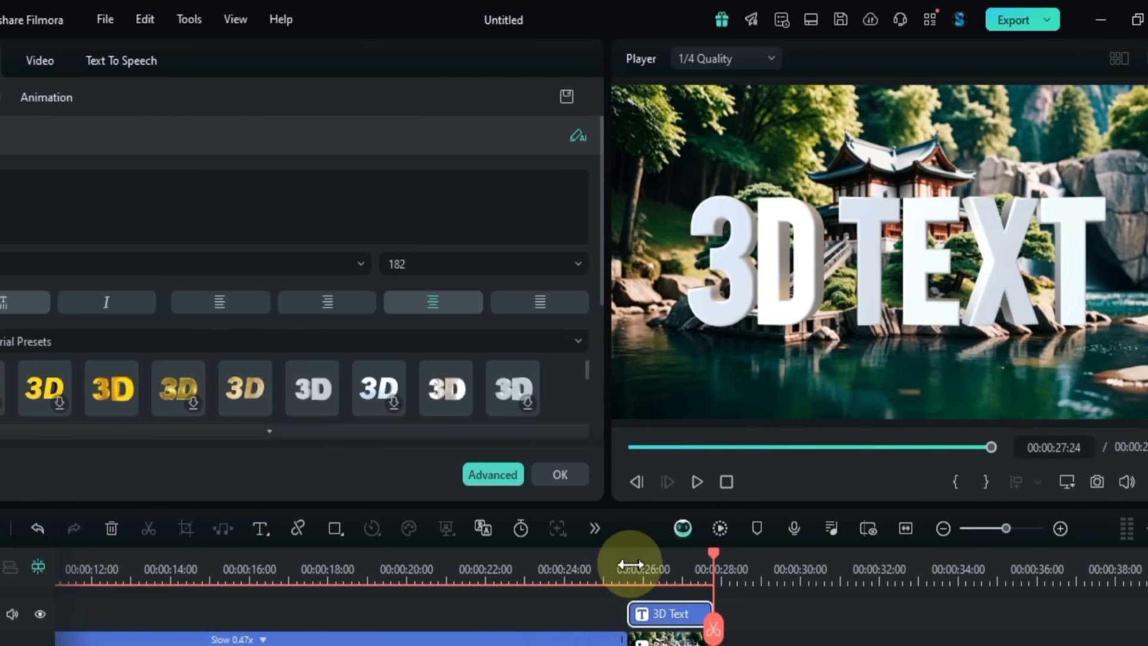
click(631, 568)
key(space)
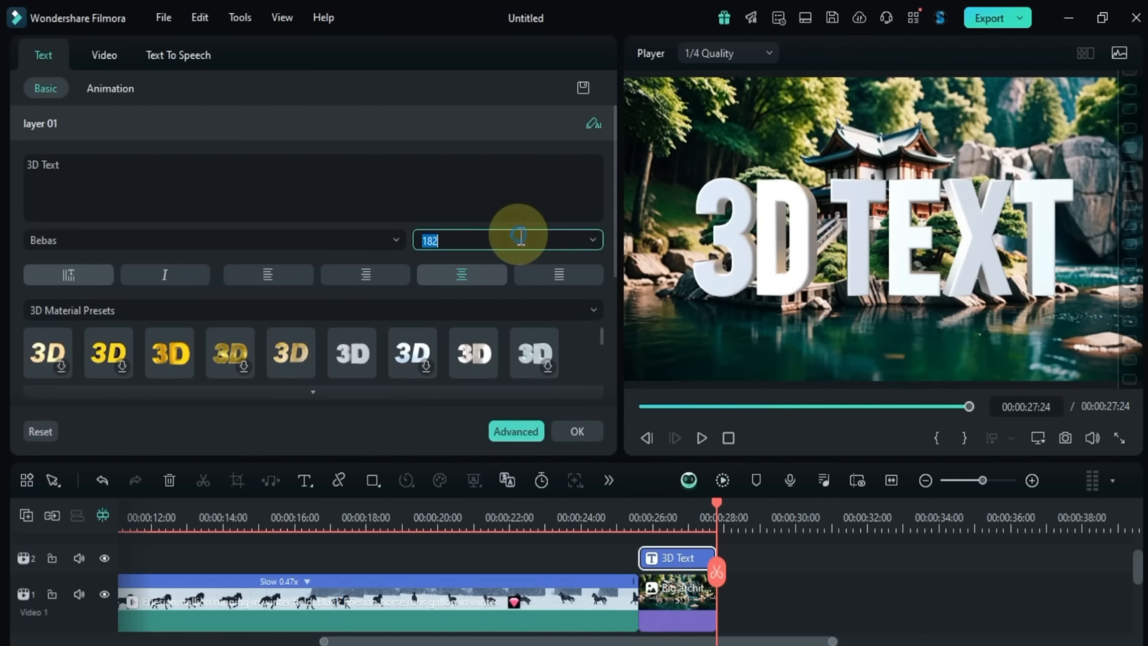
Step: Try a font size of 64 for the title, return it to 182, and go over the style and alignment options
scroll(518, 237, down, 5)
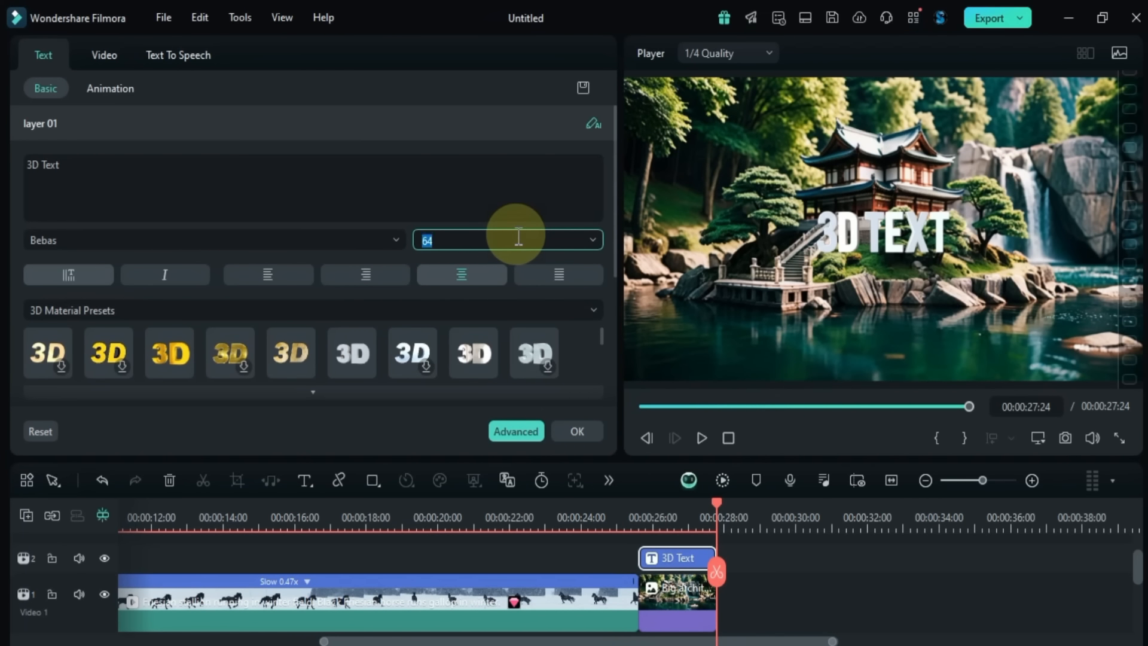
scroll(513, 238, up, 5)
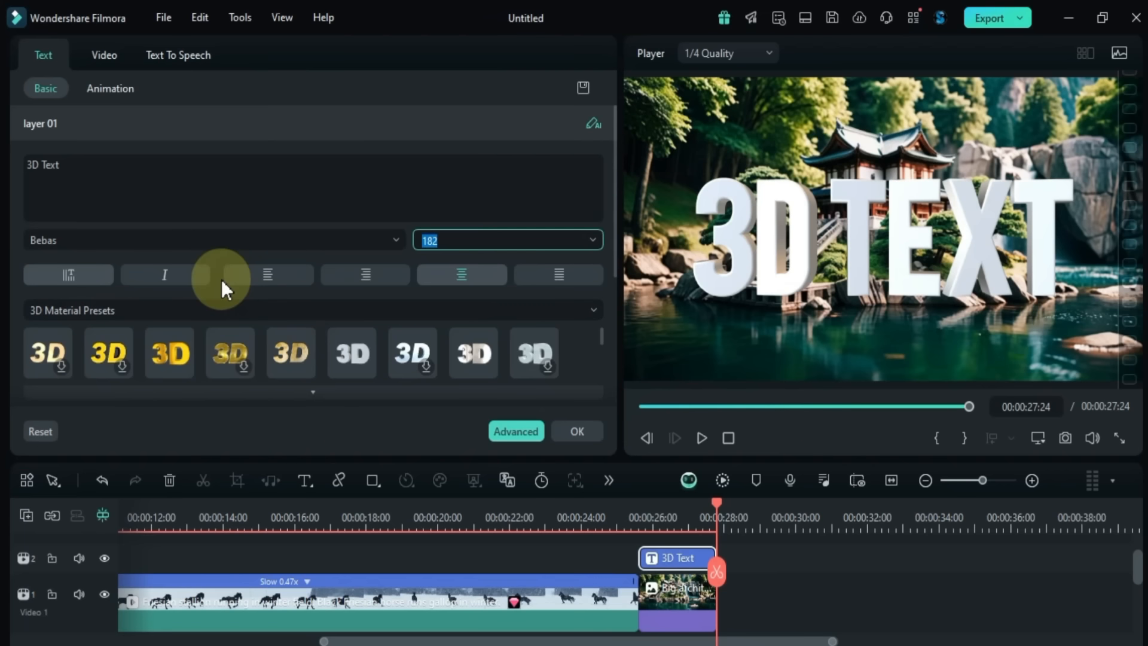
click(177, 279)
click(86, 272)
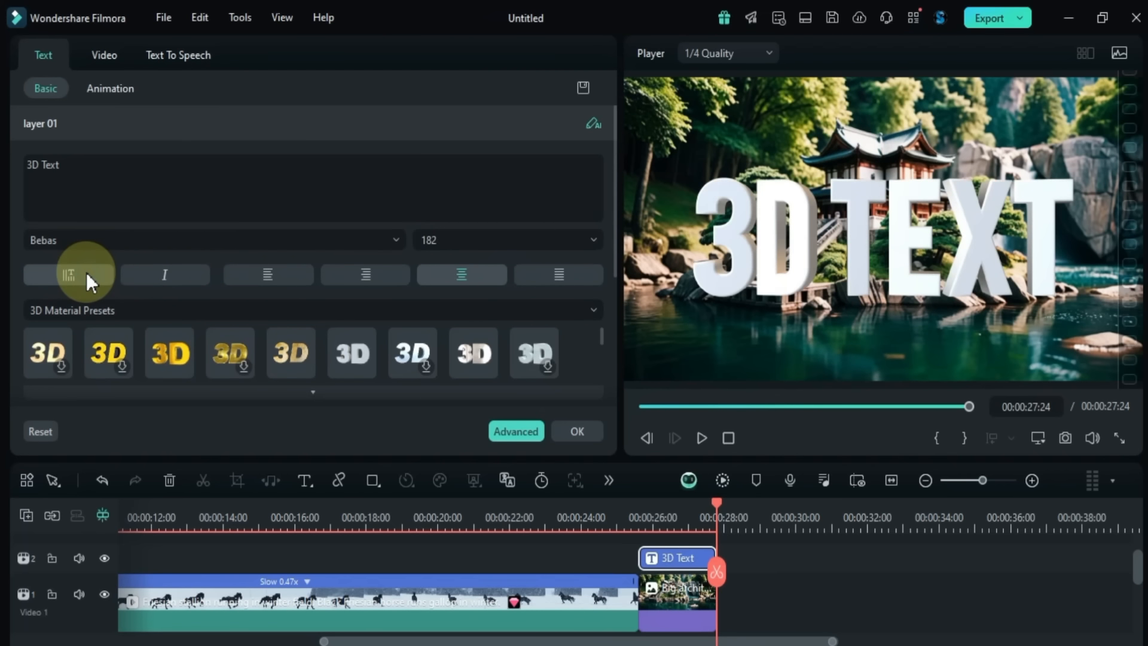
click(86, 271)
click(246, 279)
click(385, 279)
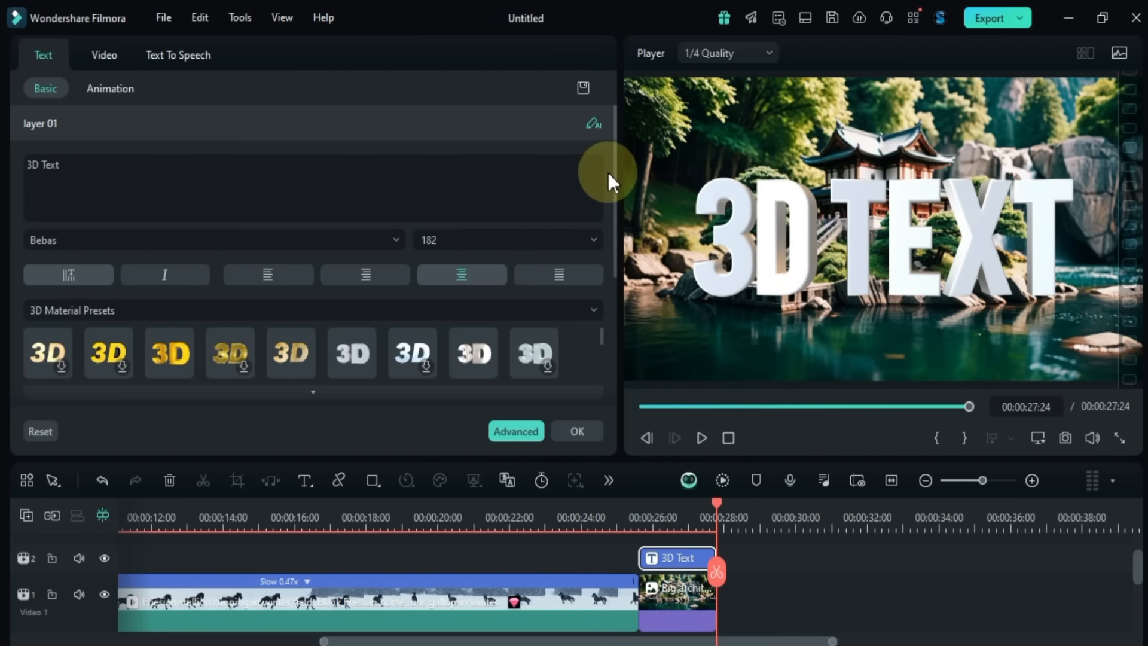
Step: Expand and browse the 3D material presets, and continue down to the title's transform options
drag(612, 156, 587, 211)
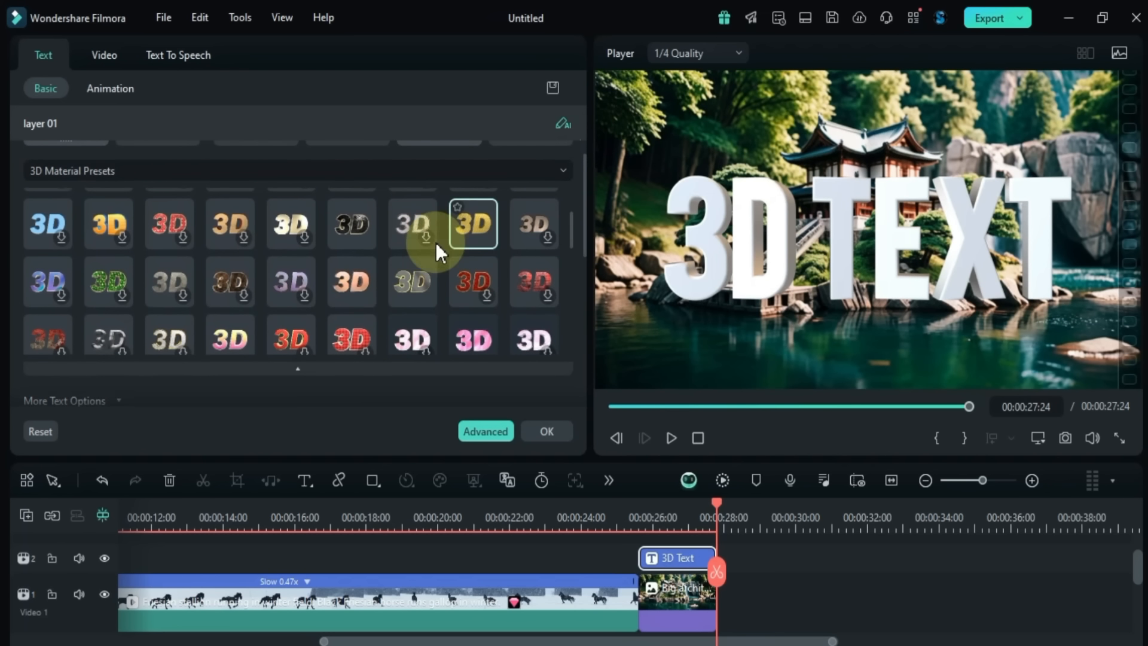
click(415, 249)
scroll(414, 246, up, 2)
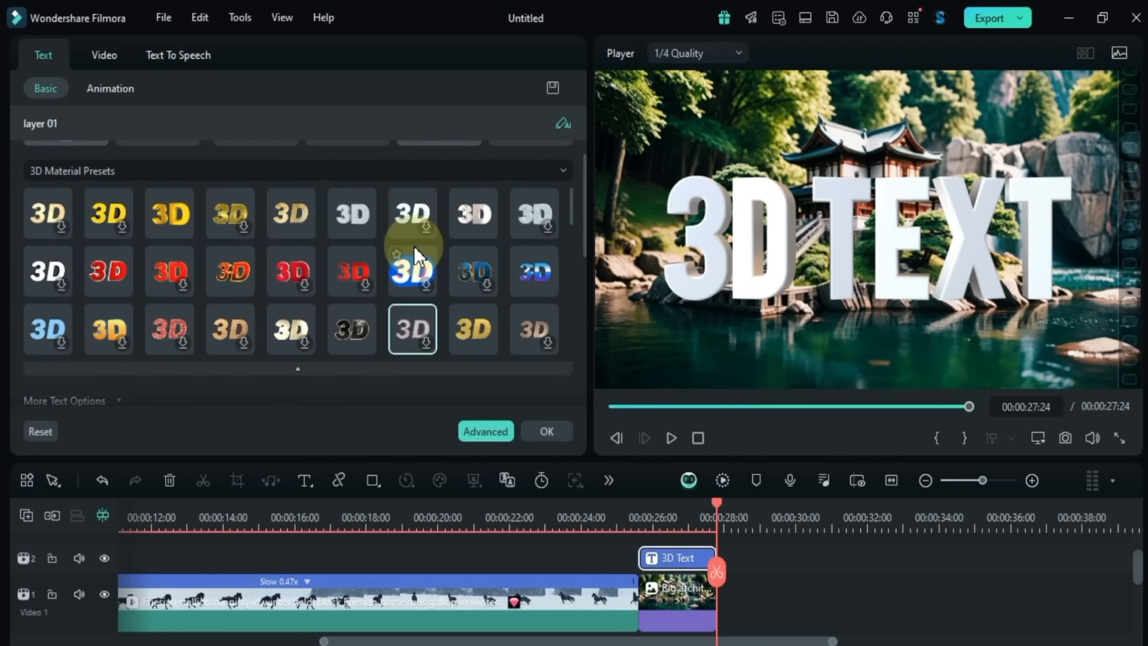
scroll(414, 246, down, 1)
scroll(375, 251, down, 5)
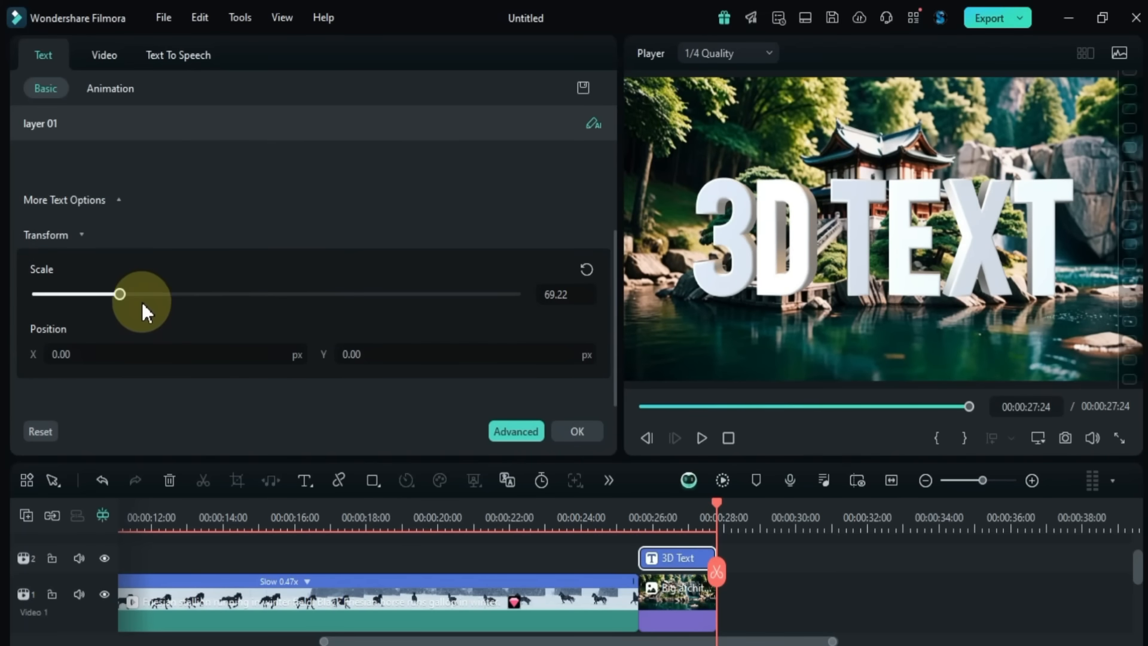
Step: Reset the title's scale to 100 after trying other sizes, and try an X position of 192 px before restoring the position to 0
drag(142, 303, 53, 303)
click(586, 270)
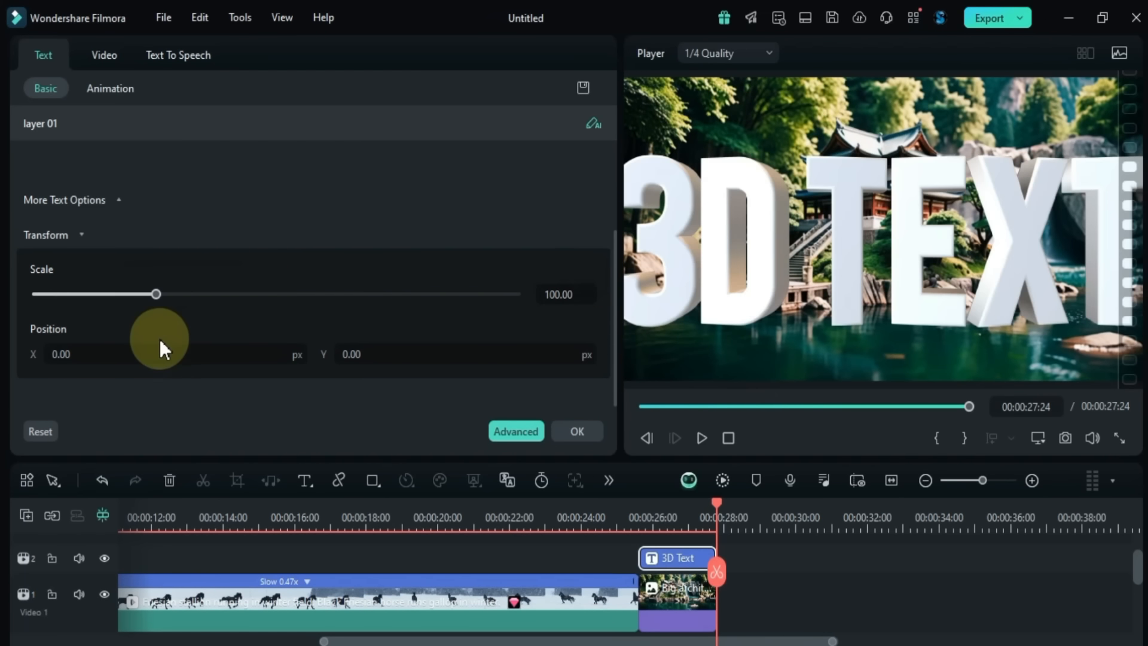
drag(164, 350, 200, 356)
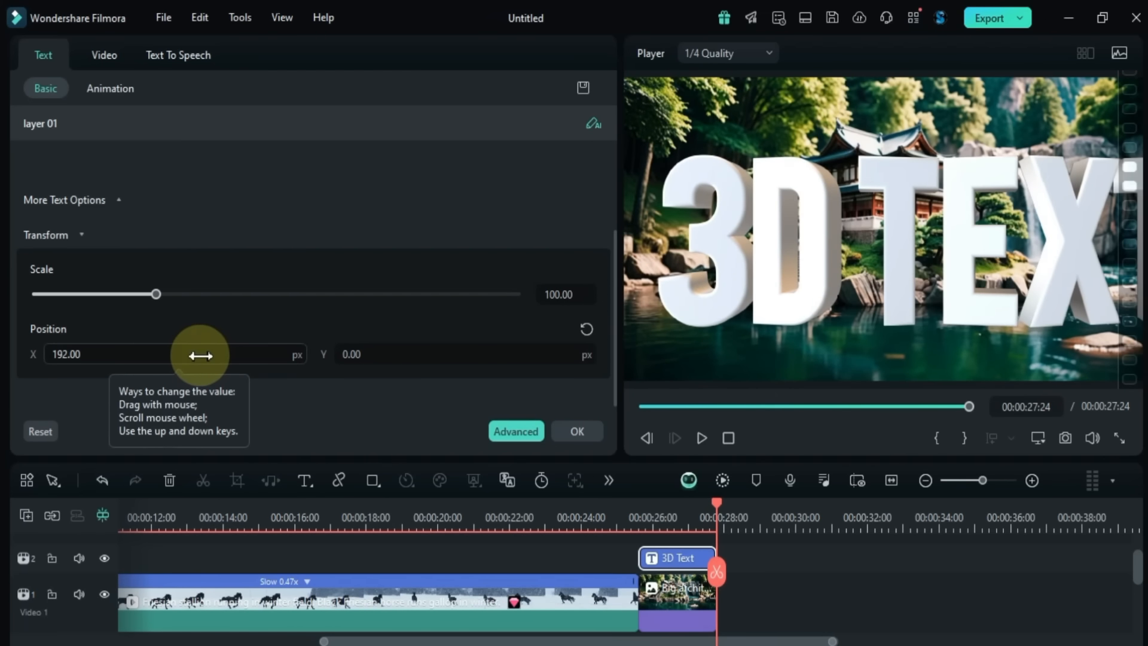
drag(359, 354, 383, 354)
click(587, 329)
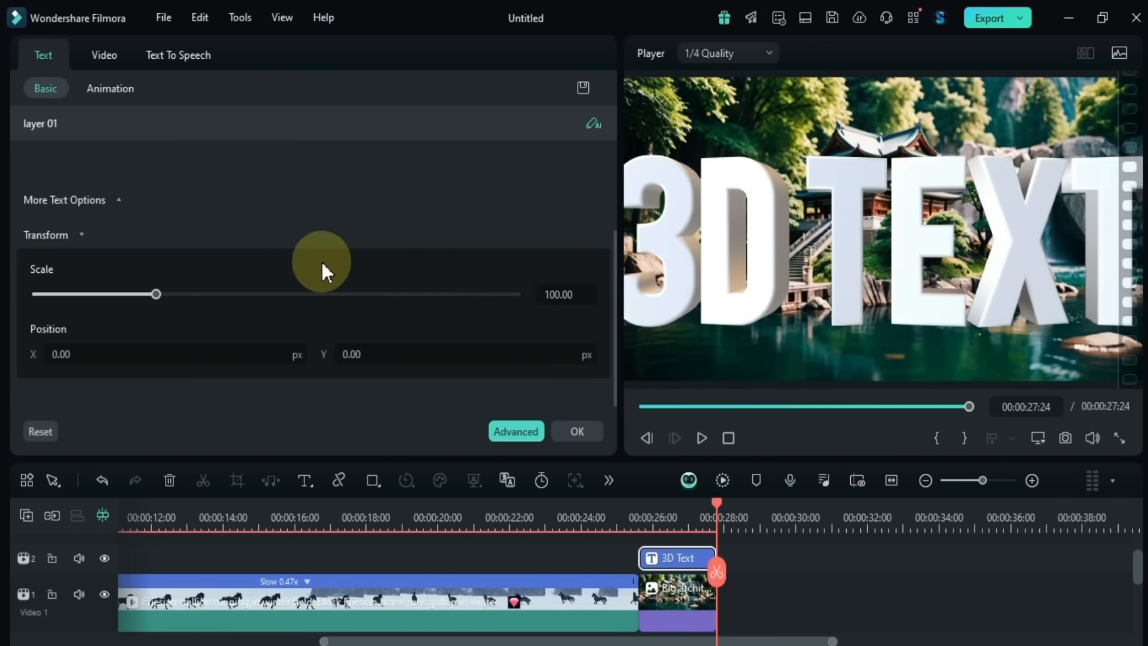
Step: Reduce the title's scale to 76.20 and collapse its transform options
drag(155, 294, 127, 294)
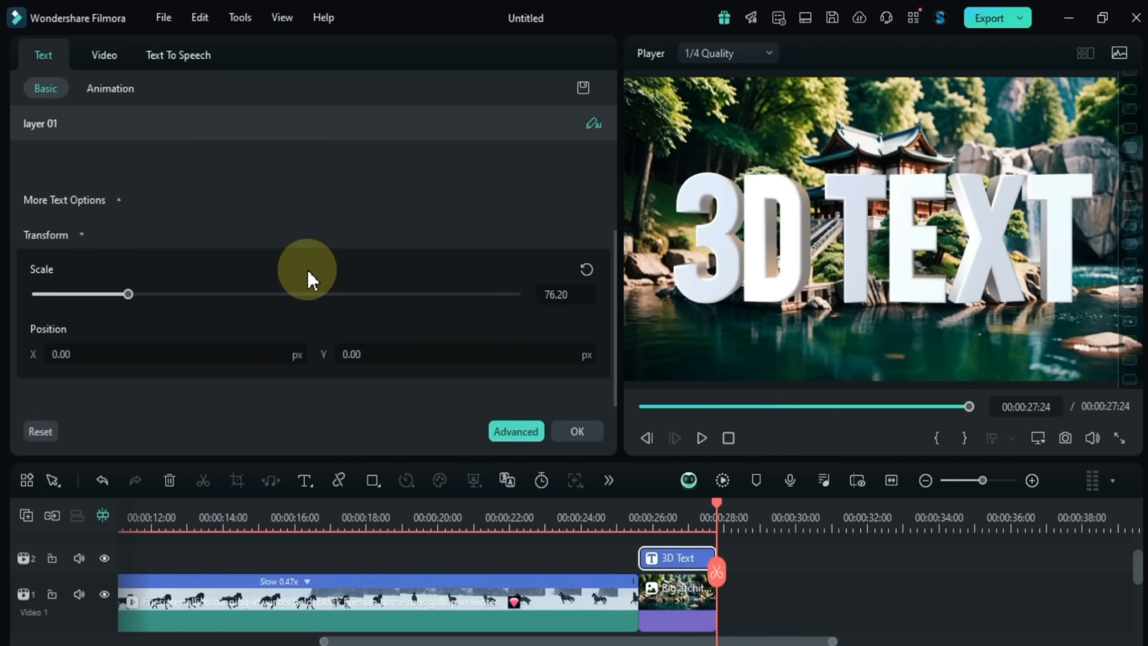
scroll(311, 269, up, 1)
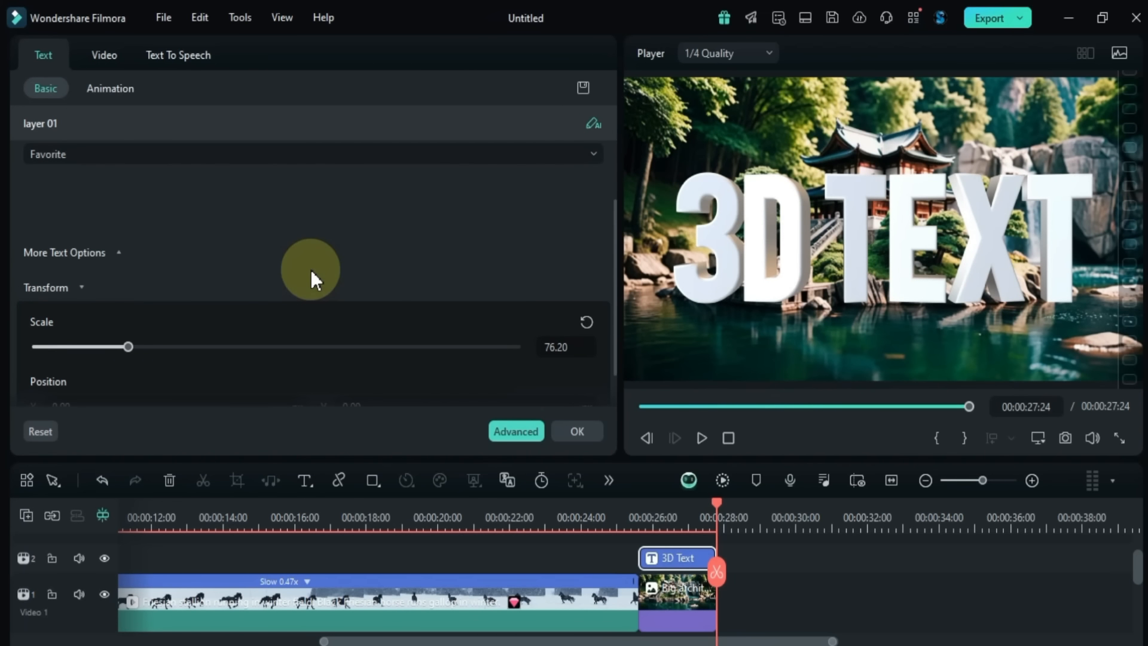
click(84, 283)
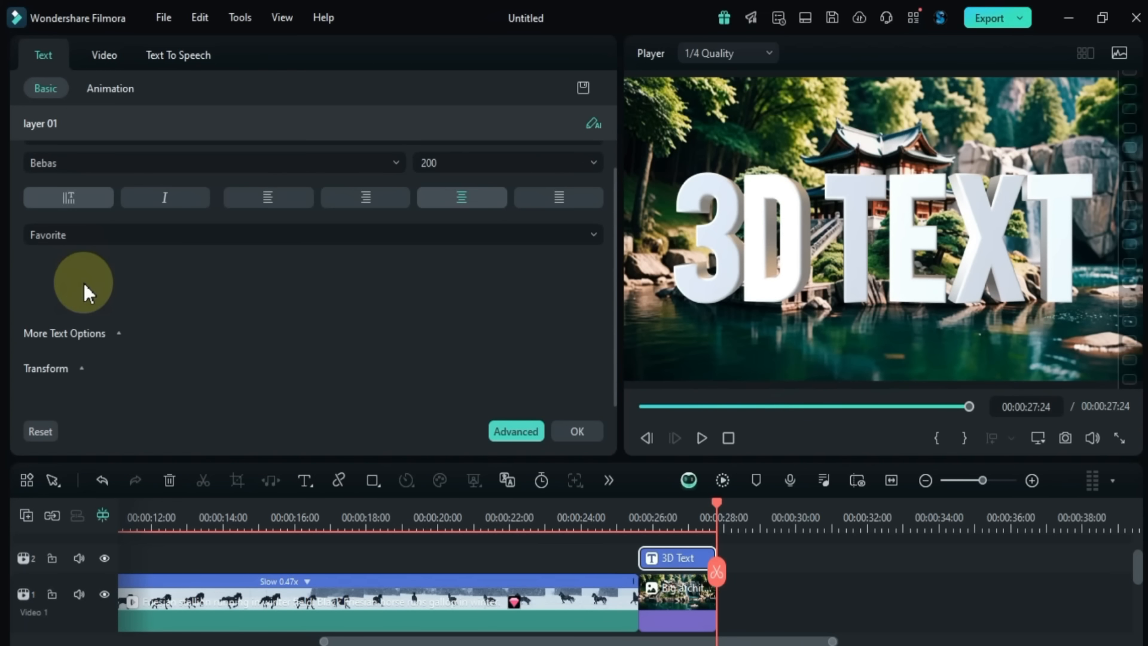
Step: Expand the additional text options, try adjusting the letter spacing, and try several alignment directions for the title
click(117, 334)
scroll(220, 317, down, 3)
mouse_move(132, 230)
mouse_down()
mouse_move(142, 229)
mouse_move(128, 228)
mouse_up()
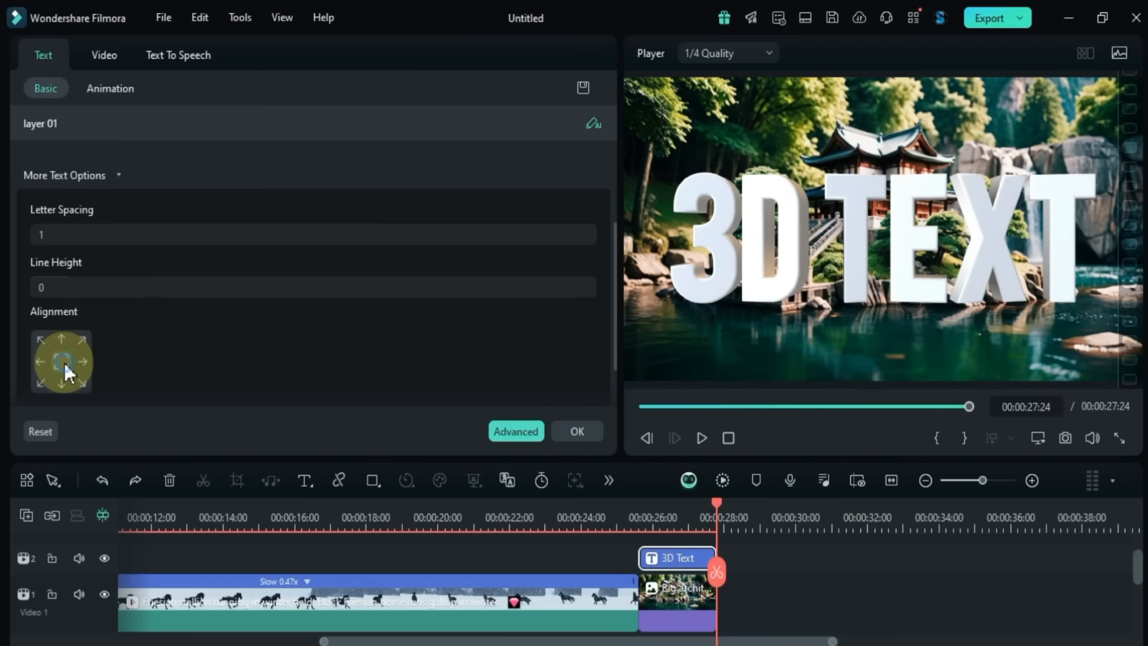
click(64, 379)
click(87, 364)
click(34, 366)
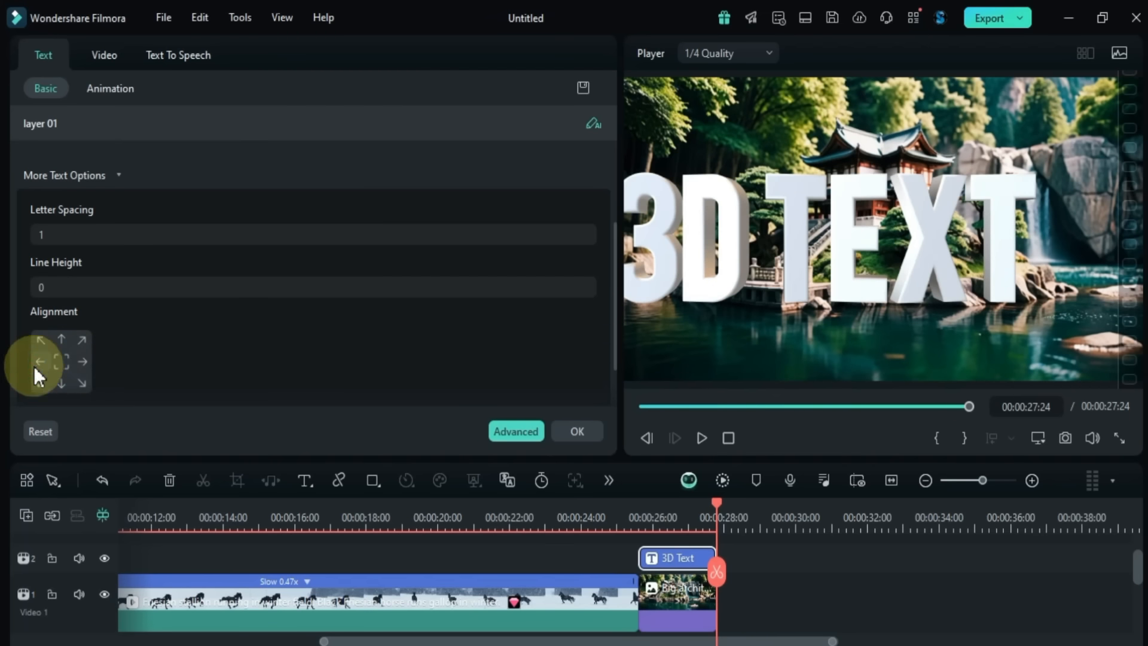
click(87, 389)
click(84, 370)
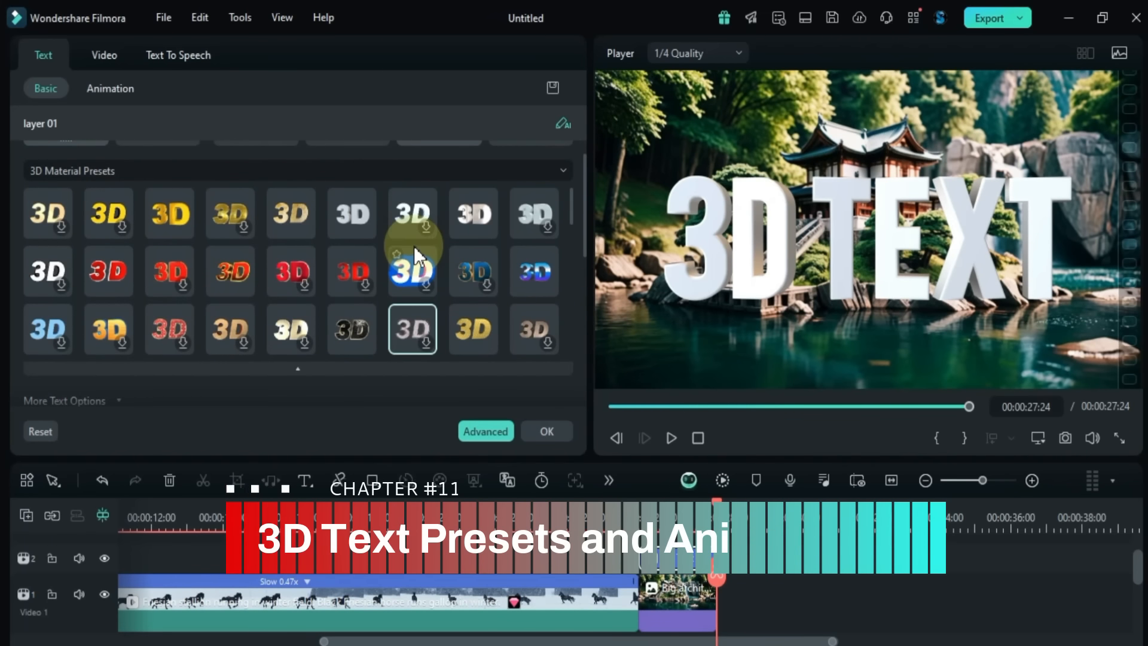
Step: Try the glossy gold and textured gold 3D material presets on the title, playing it from its start
click(169, 213)
click(637, 511)
key(space)
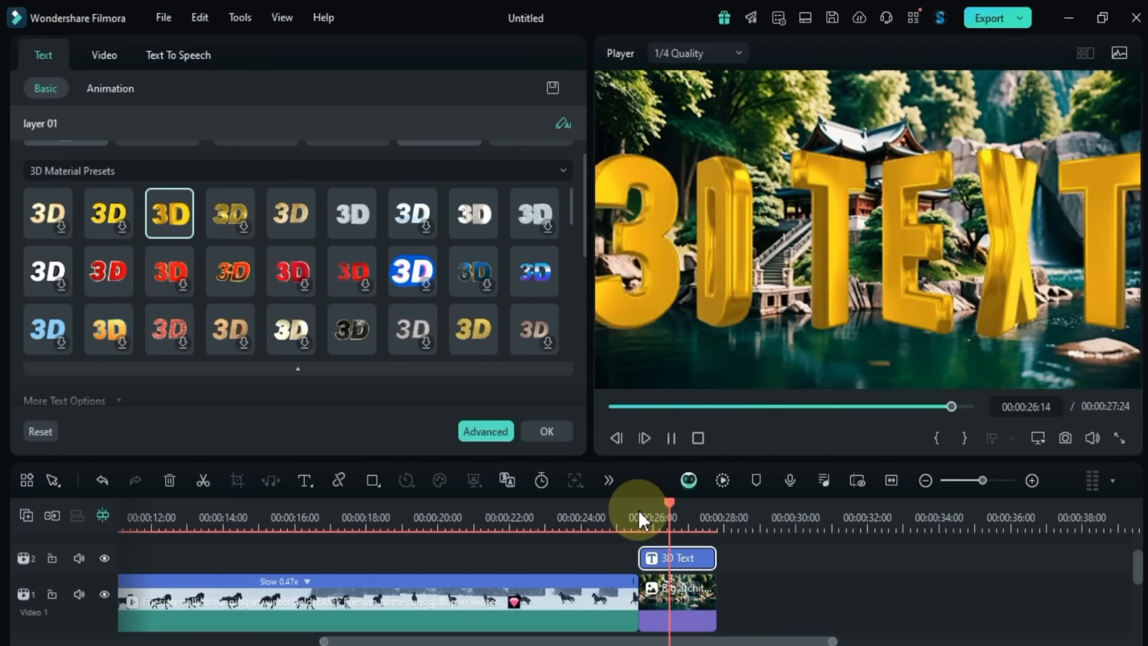
click(646, 509)
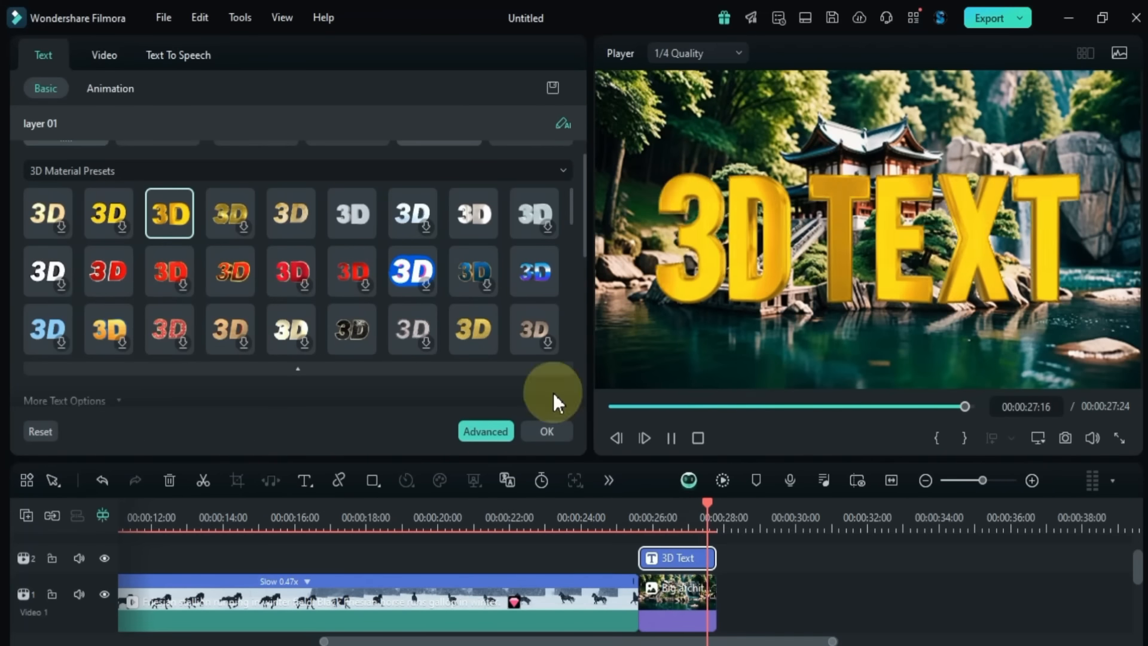
click(642, 507)
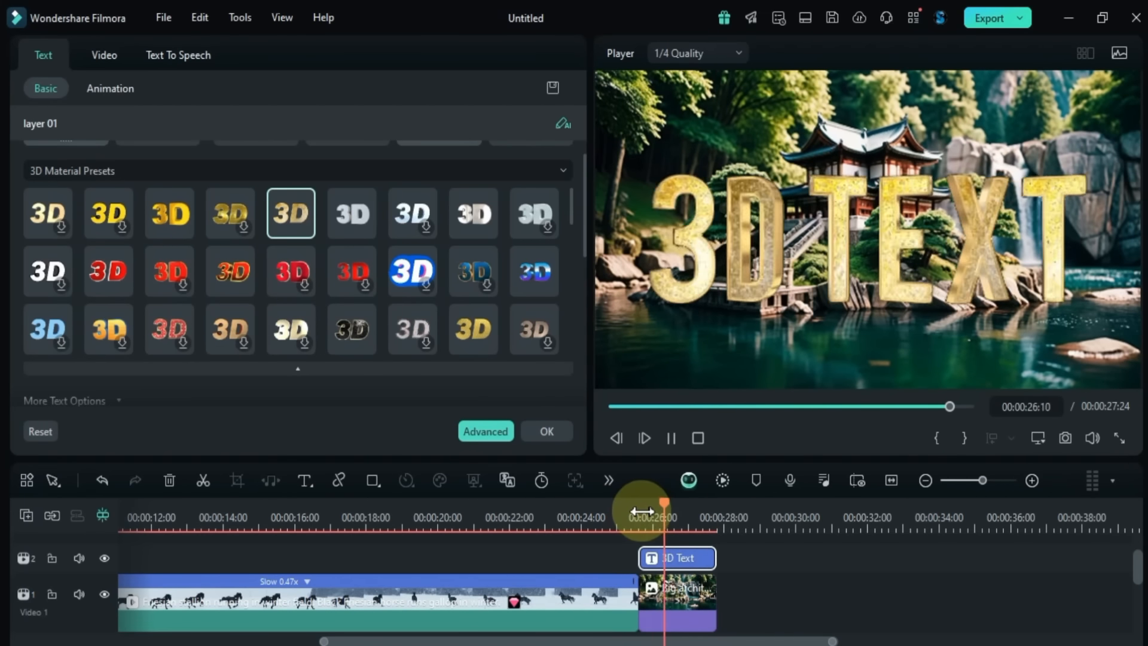
Step: Try the plain silver, chrome and red-with-gold-edge material presets, replaying the title from its start for each
click(347, 217)
click(644, 507)
click(474, 214)
click(644, 520)
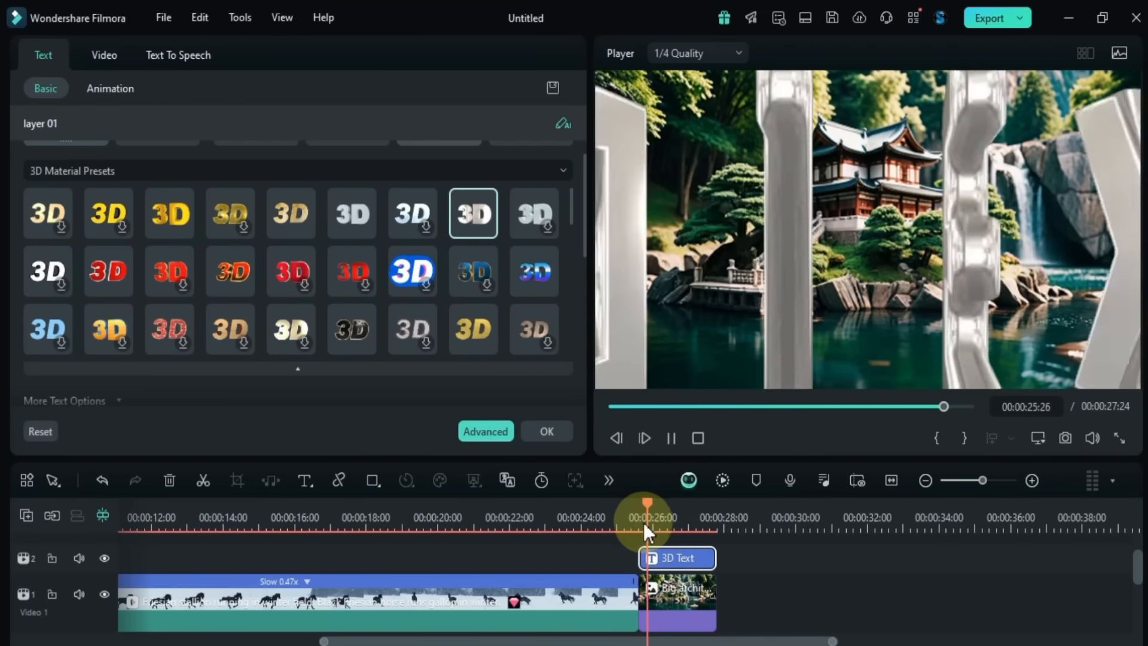
click(230, 271)
click(644, 517)
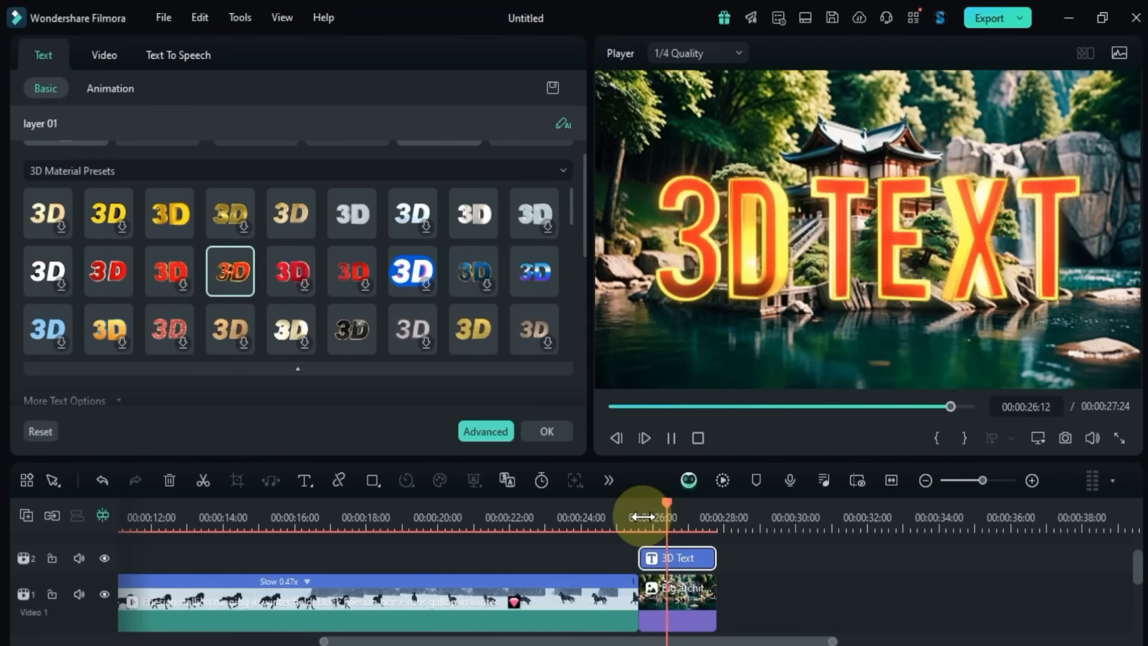
Step: Try the embossed gold and icy blue material presets, playing the title from its start for each
click(473, 329)
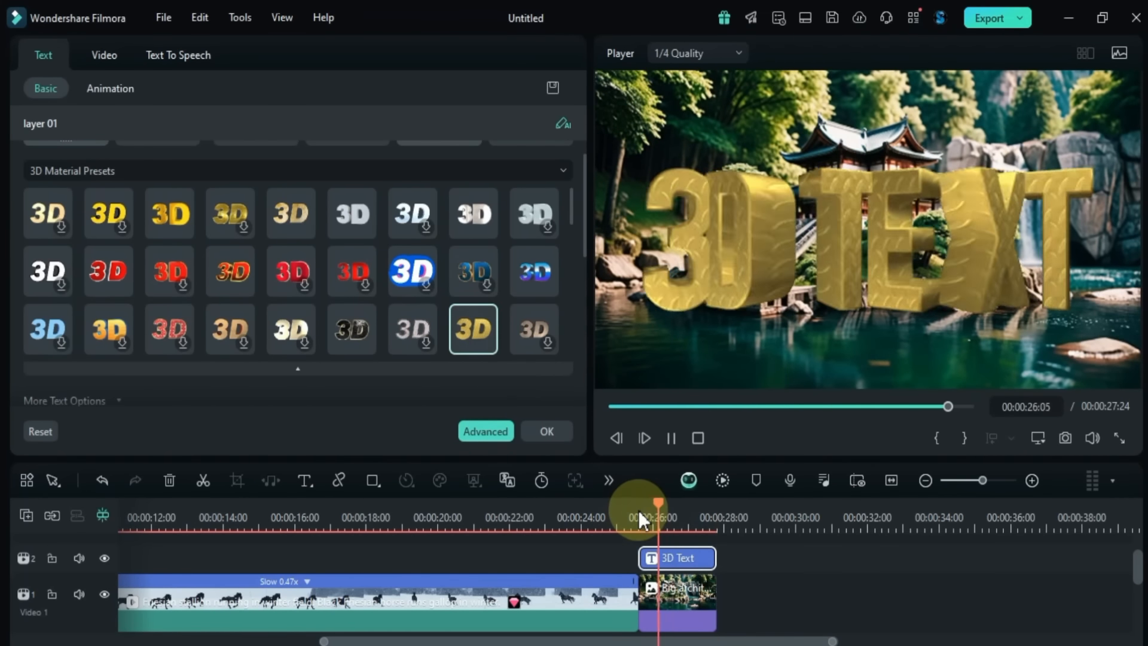
scroll(383, 297, down, 5)
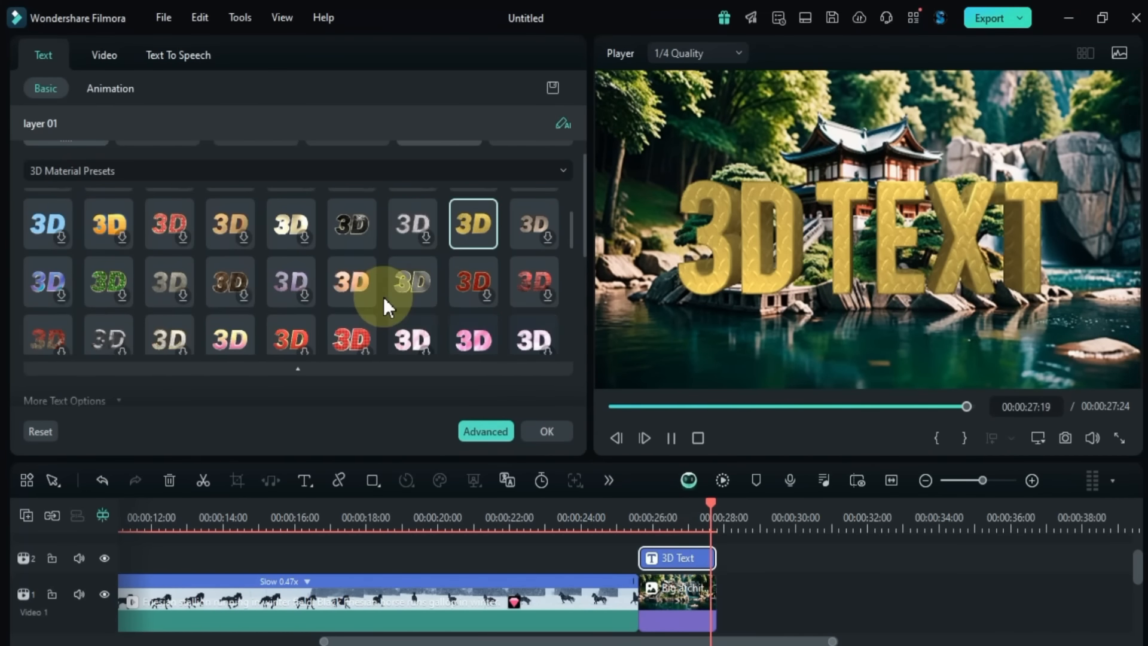
click(641, 511)
key(space)
scroll(224, 323, down, 5)
click(224, 344)
click(639, 514)
key(space)
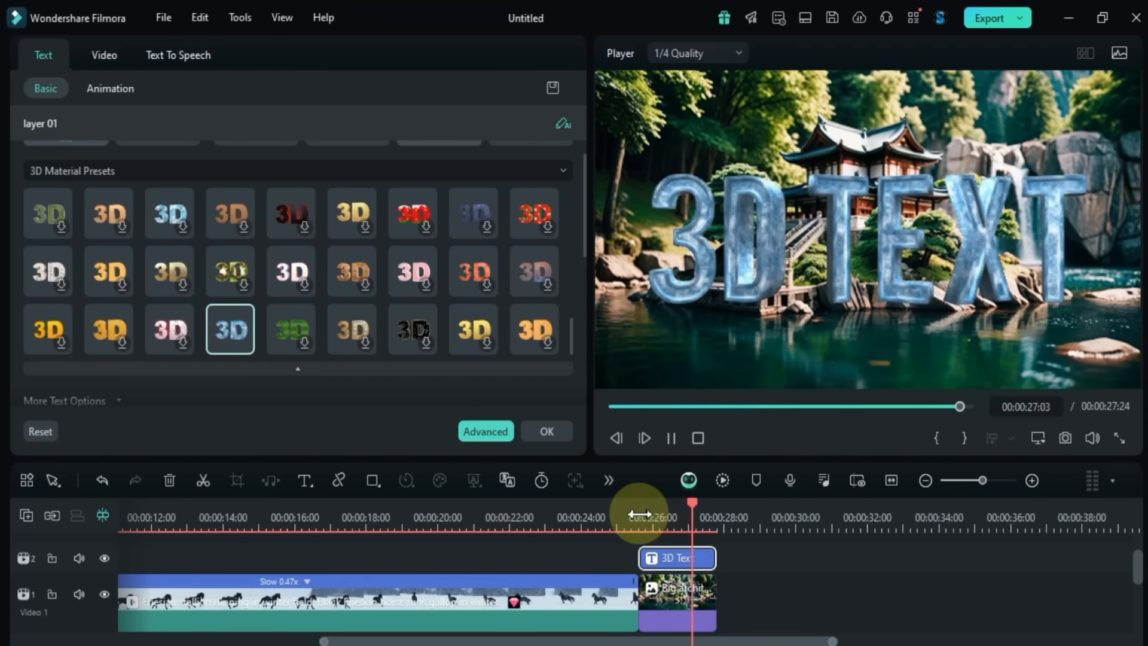
Step: Apply the glossy gold material preset, third in the first row, to the title
scroll(486, 308, up, 10)
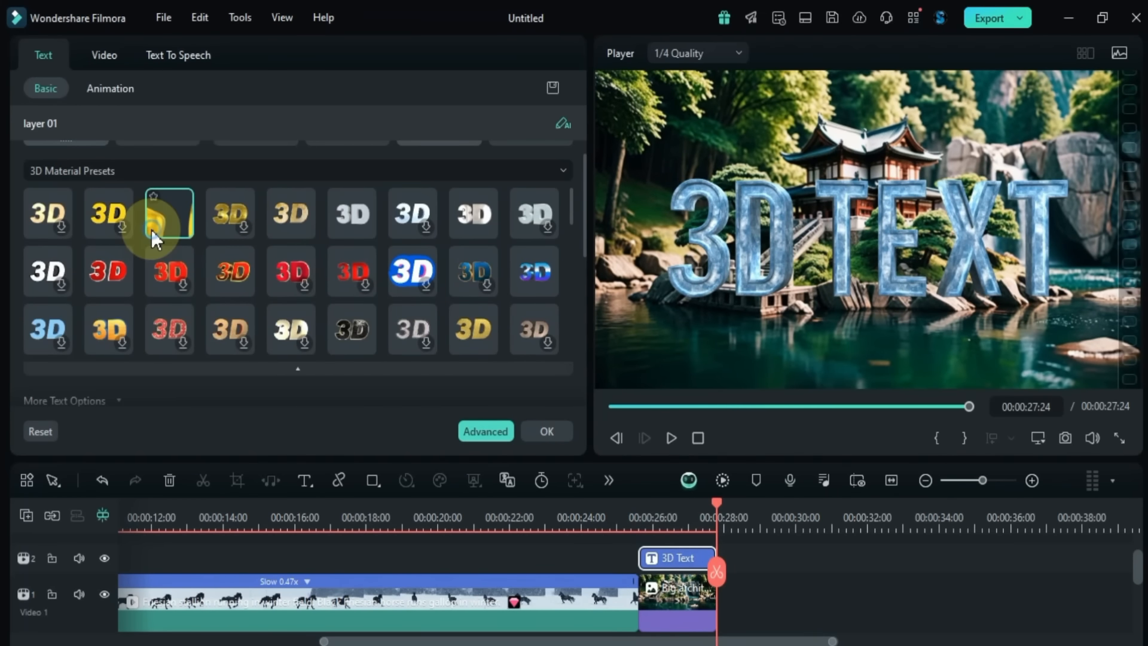
click(153, 227)
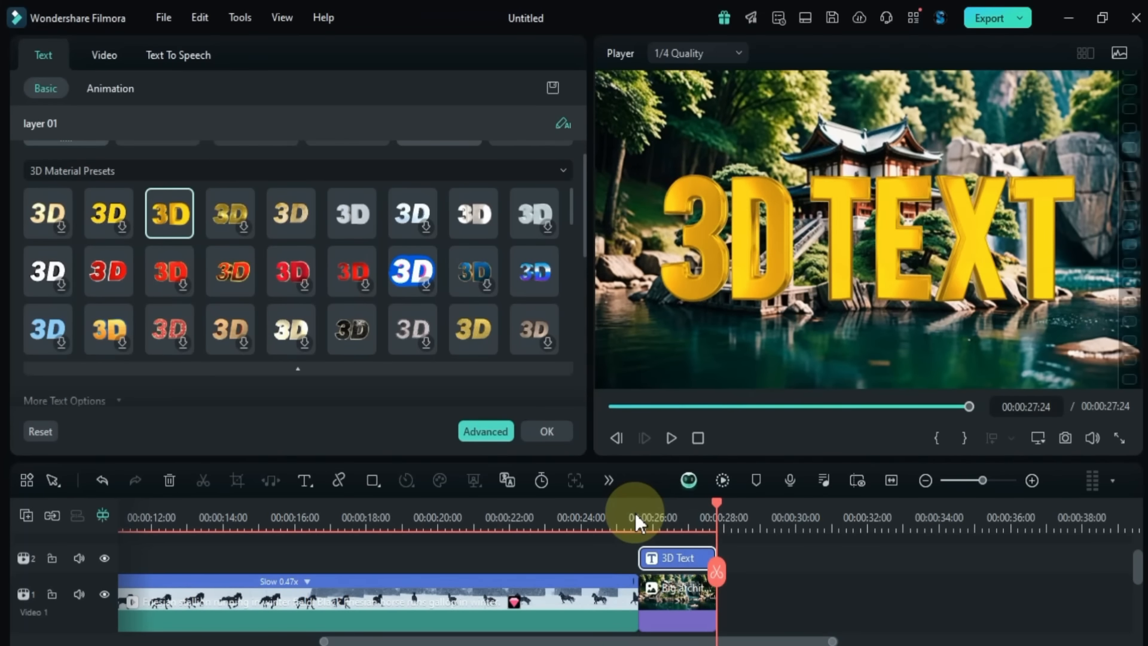
drag(584, 192, 585, 145)
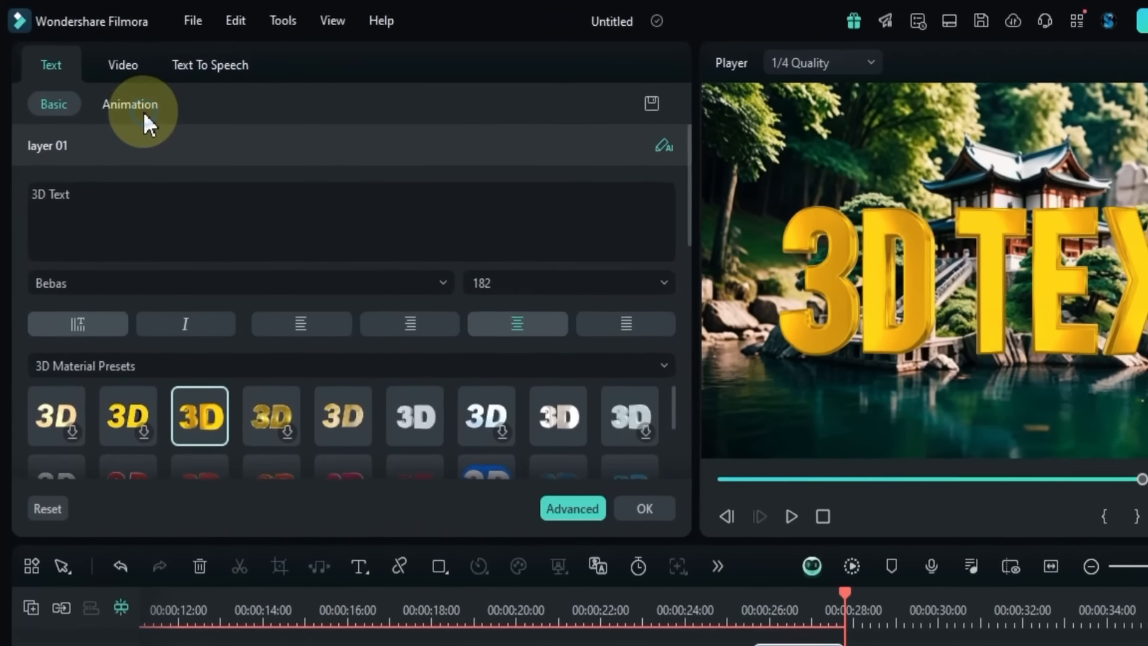
Step: Try the first in-animation after None on the title and play it from the clip's start
click(139, 102)
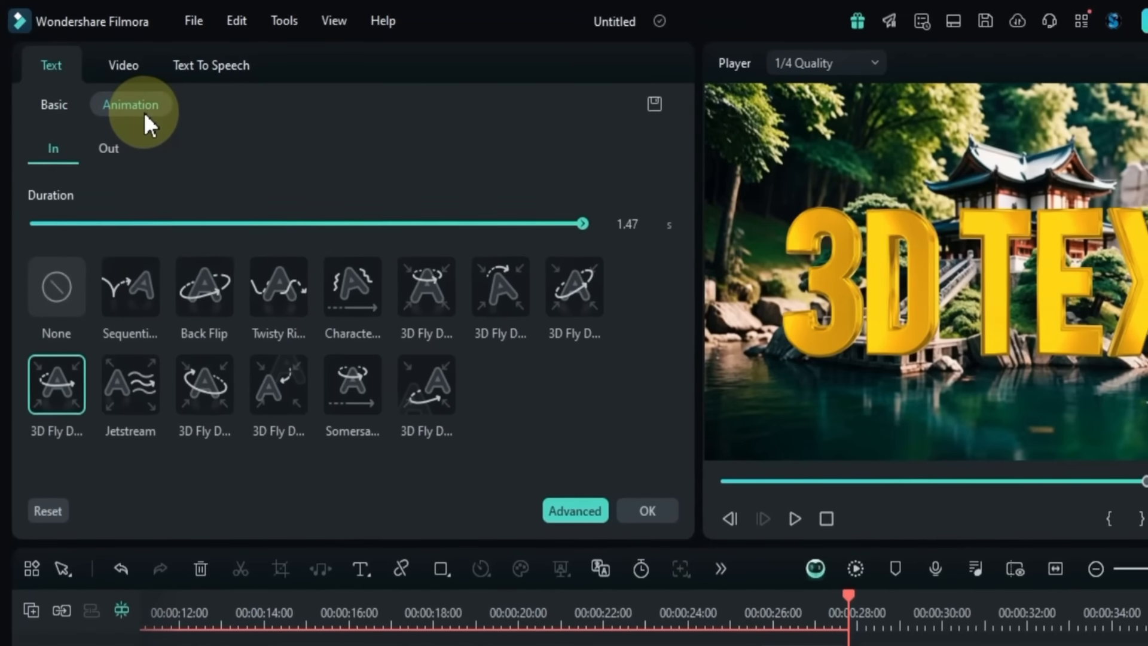
click(126, 280)
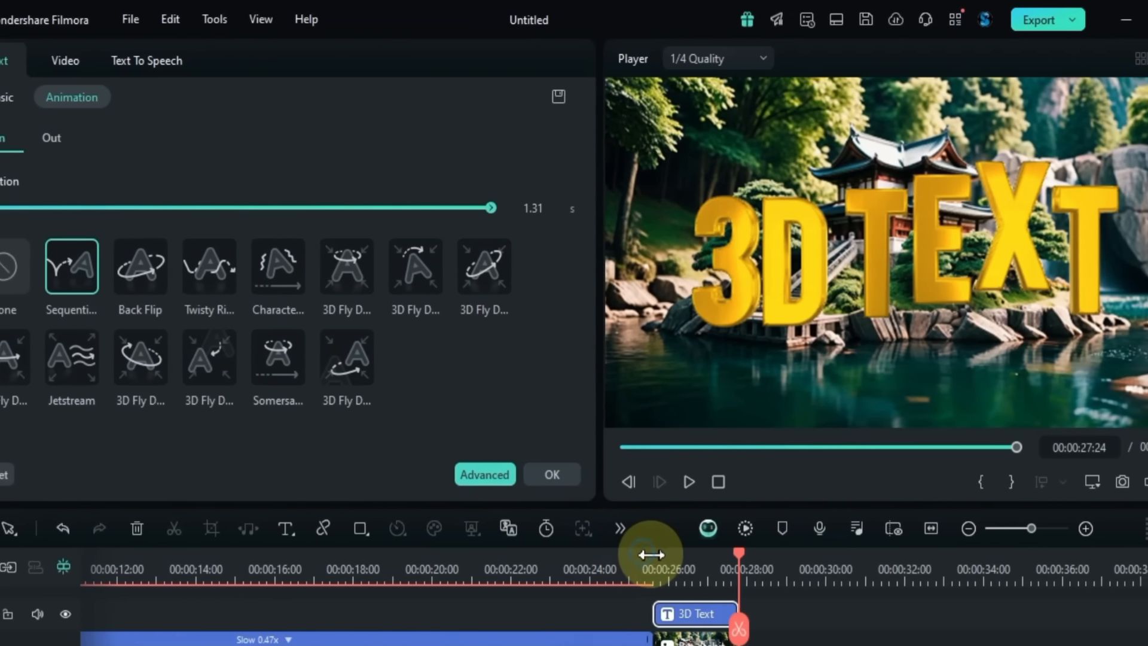
click(691, 555)
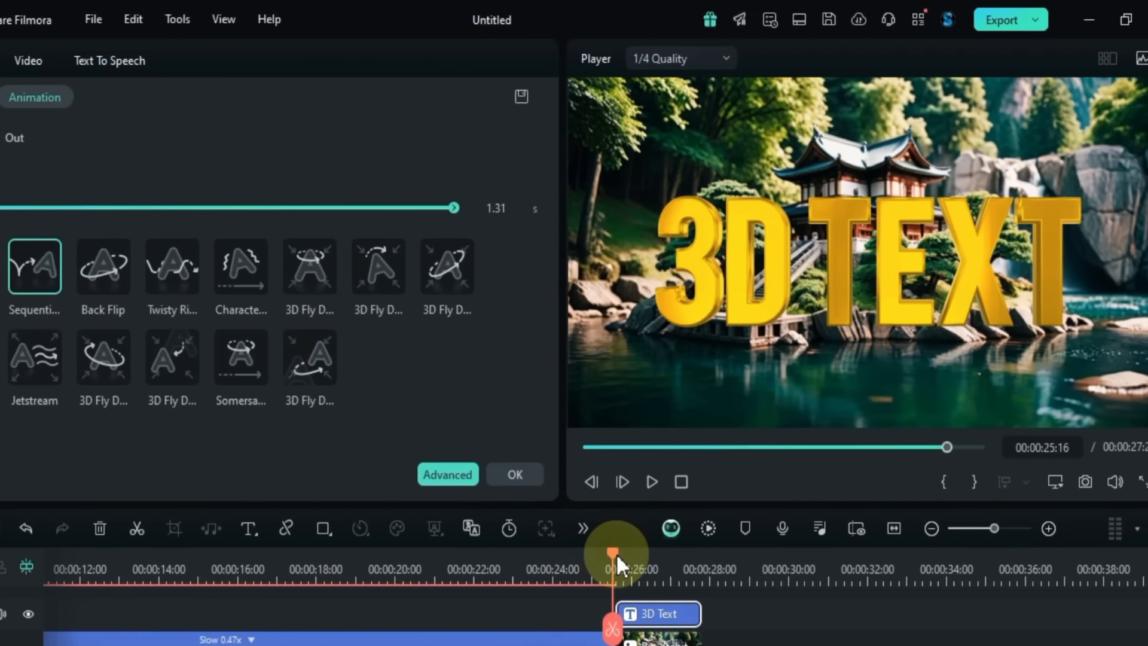
key(space)
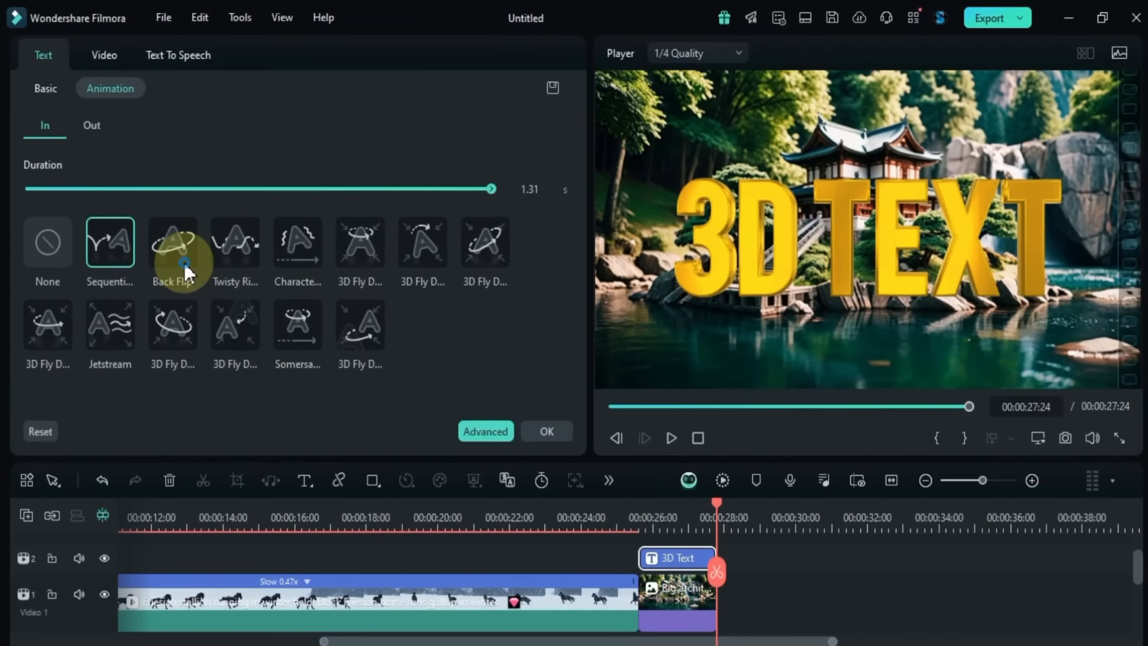
Step: Try the Back Flip in-animation, shorten its duration to about 0.39 s, and replay the title
click(161, 246)
click(635, 531)
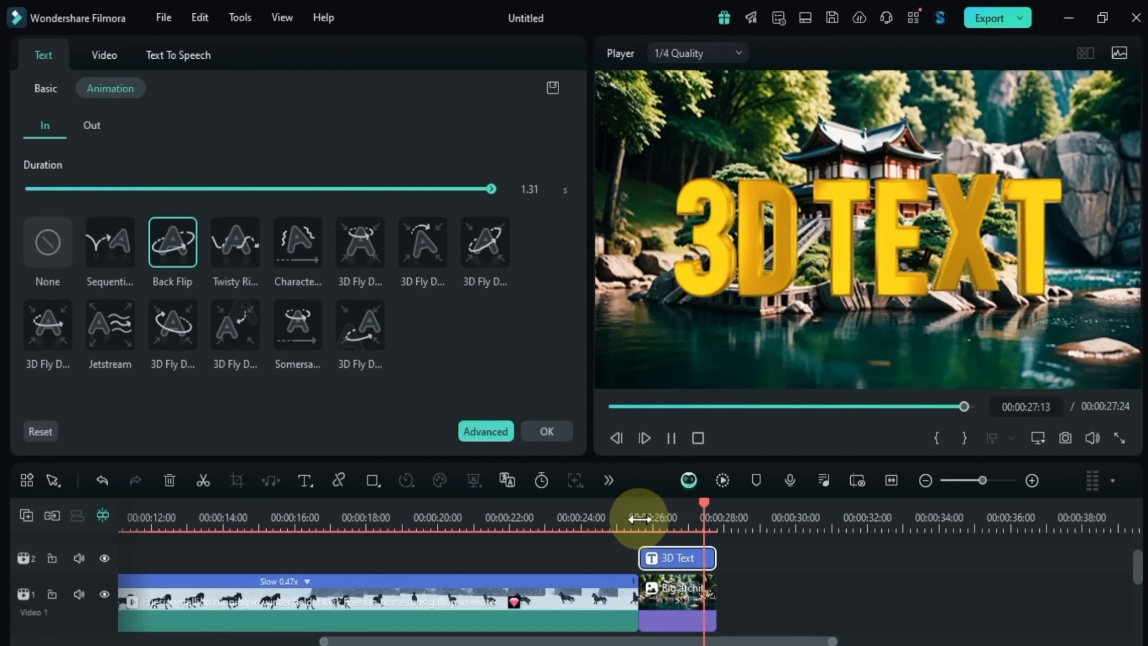
drag(492, 189, 208, 169)
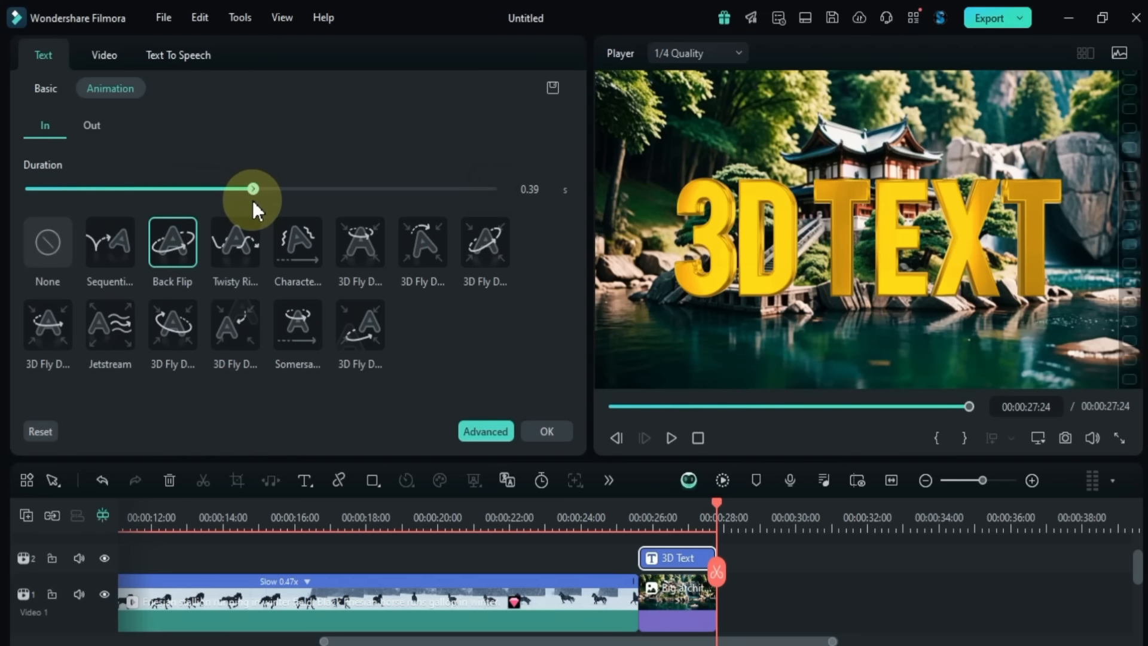
click(639, 517)
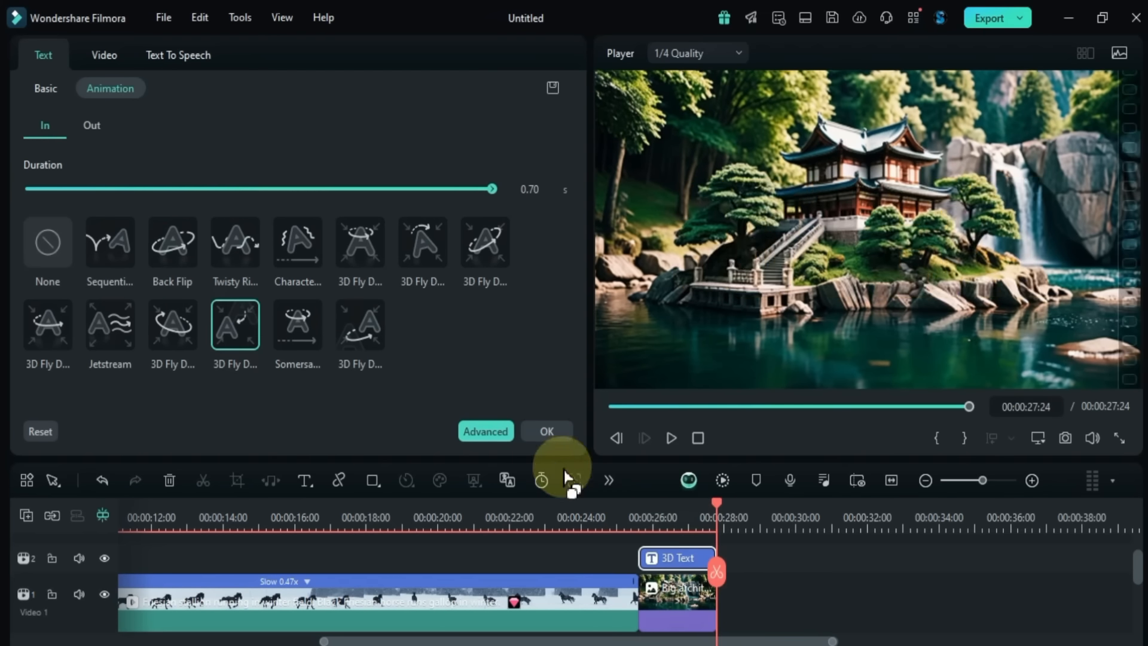
Step: Use the fourth in-animation of the second row, a 3D Fly style at 0.70 s, and play the title from its start
click(655, 510)
click(643, 515)
key(space)
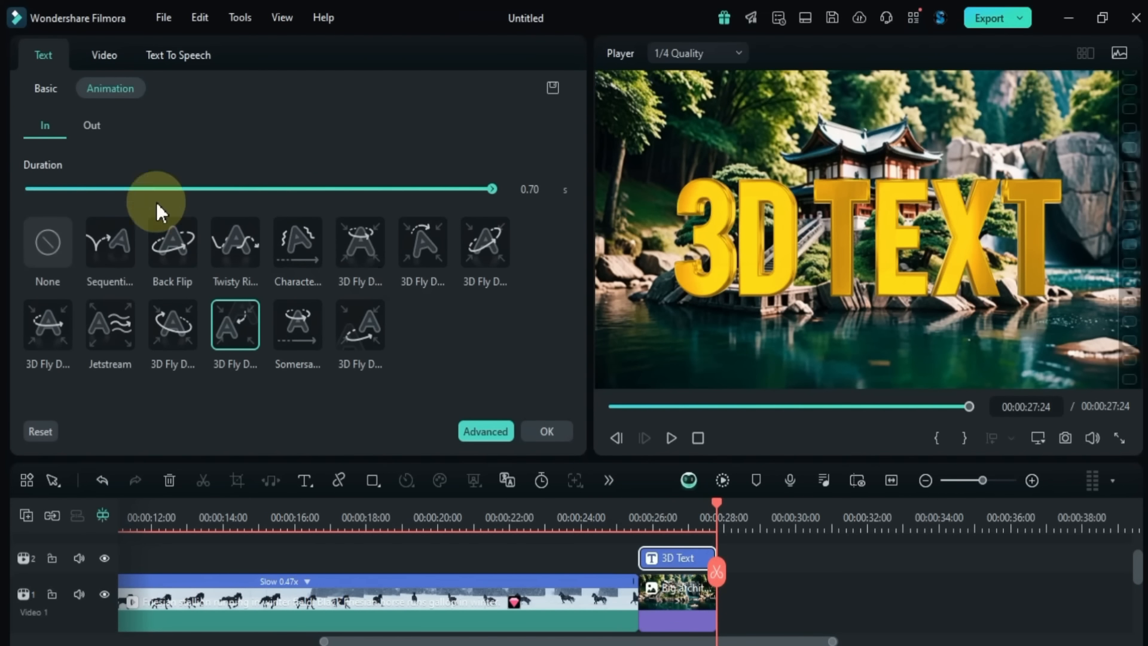
Step: Preview the three Zoom out-animations on the title, replaying it for each, and keep the first one
click(96, 130)
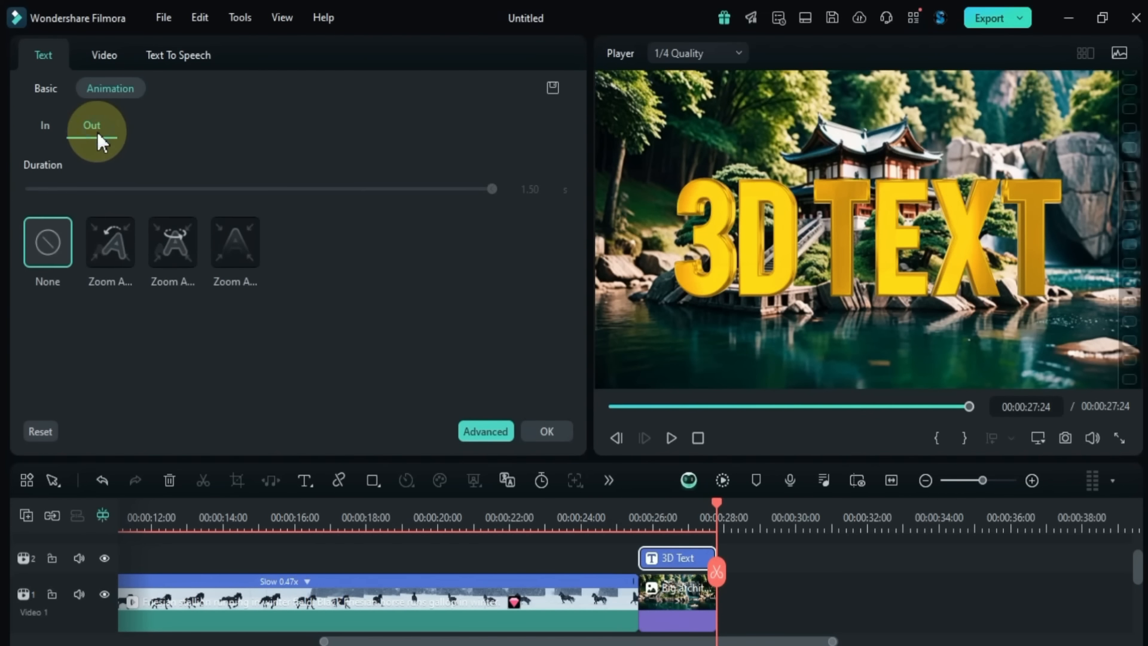
click(115, 256)
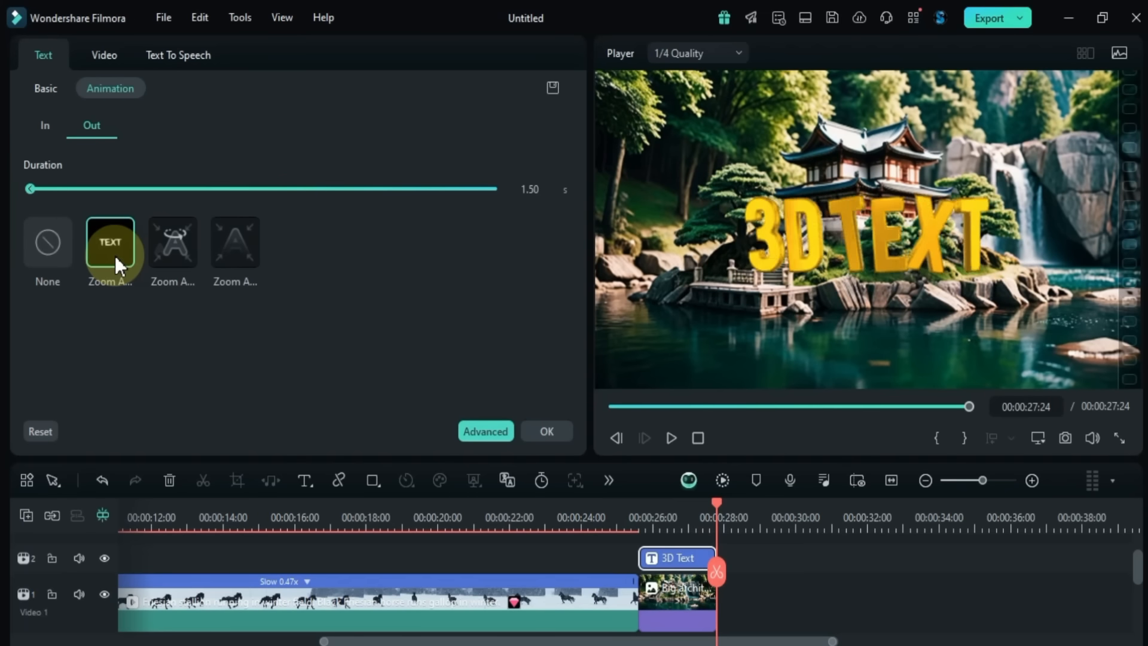
click(172, 244)
click(640, 507)
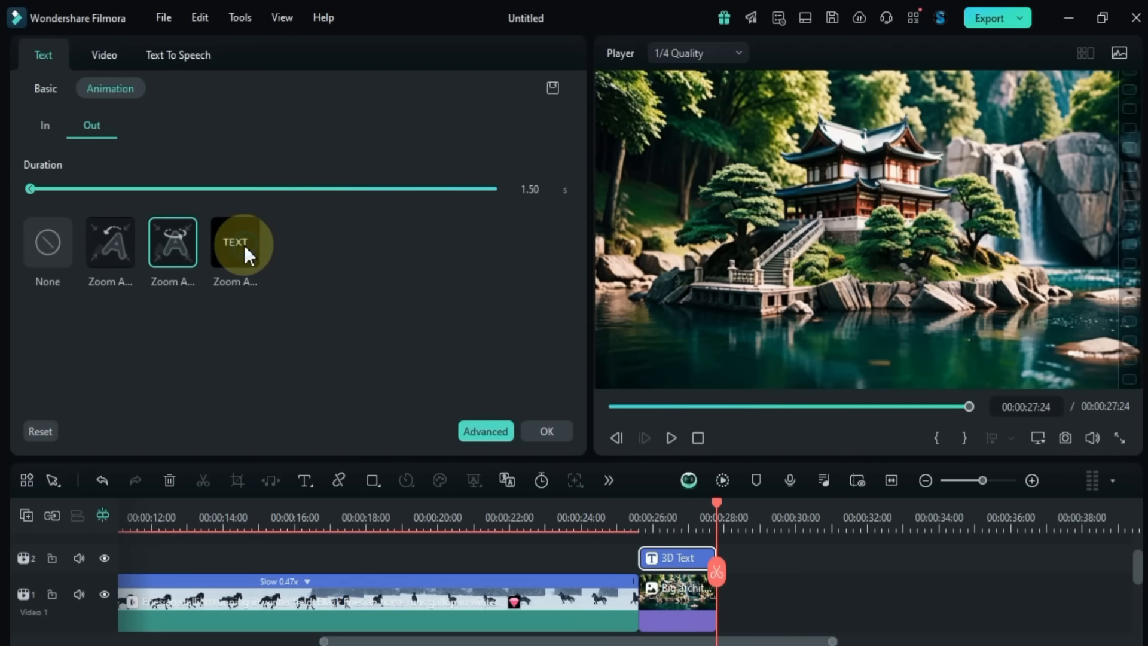
click(244, 245)
click(642, 513)
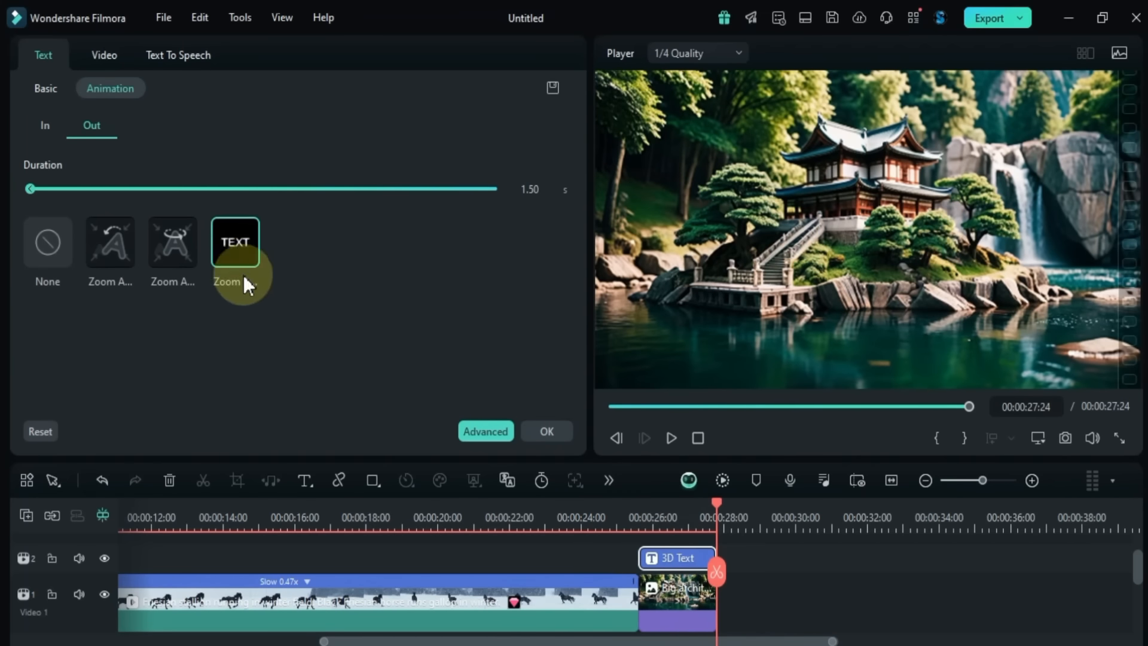
click(110, 242)
click(641, 513)
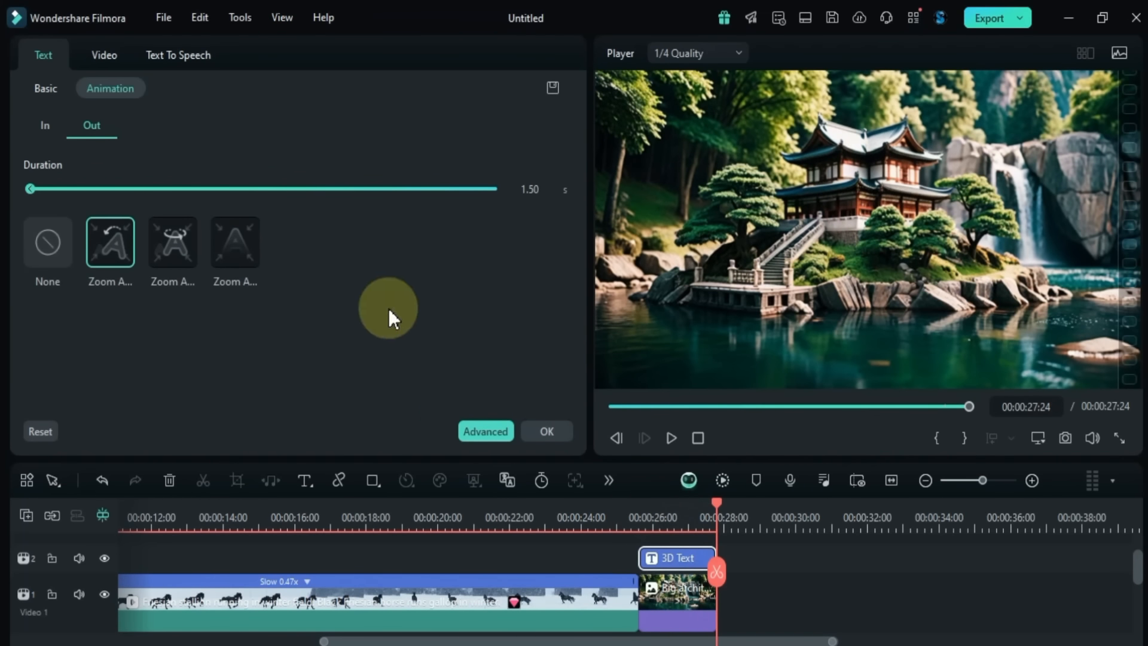
Step: Try shorter out-animation durations of 1.03 s and 1.00 s with playback, and restore the duration to 1.50 s
drag(283, 211, 513, 221)
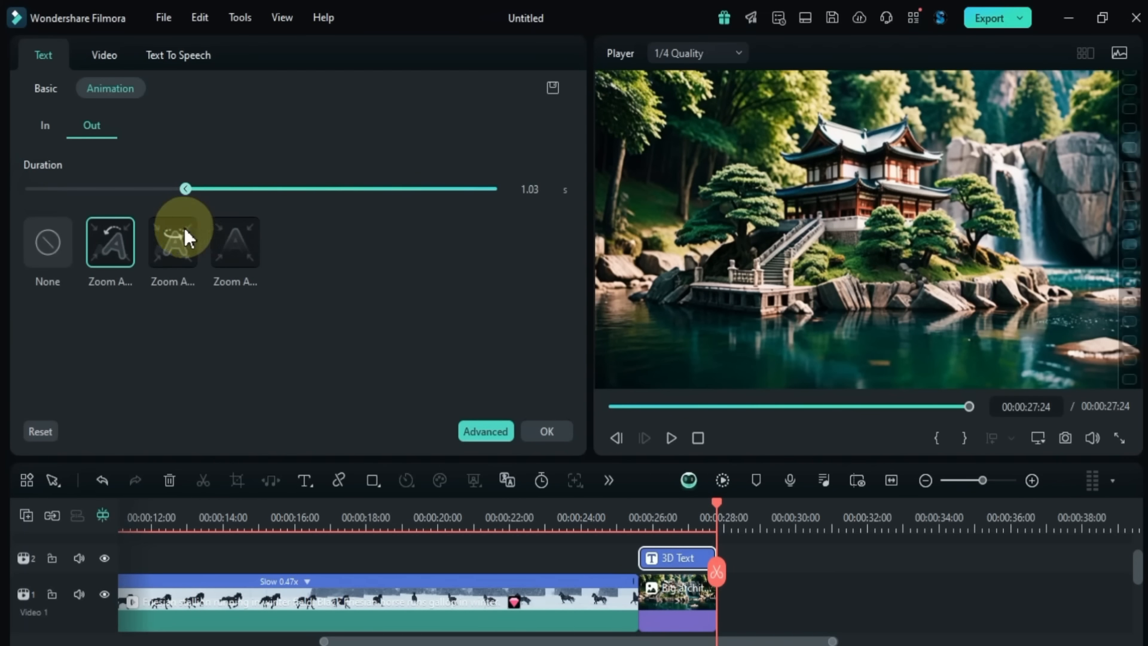
click(648, 515)
key(space)
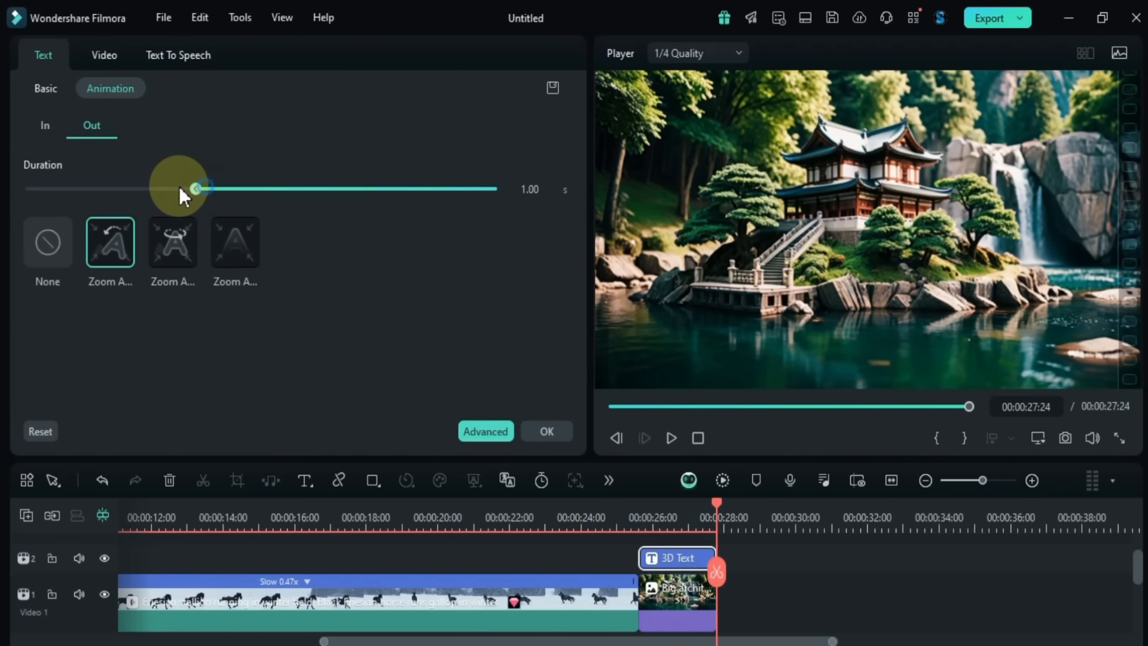
click(641, 502)
key(space)
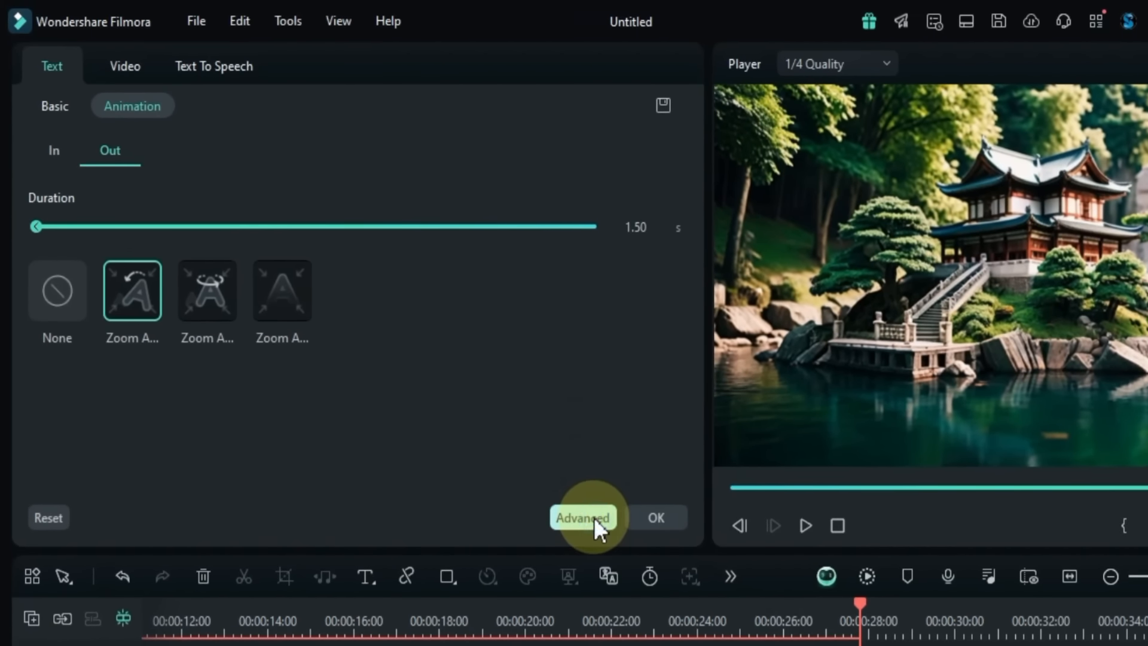
Step: Open the title in the advanced text editor and pause its preview
click(583, 518)
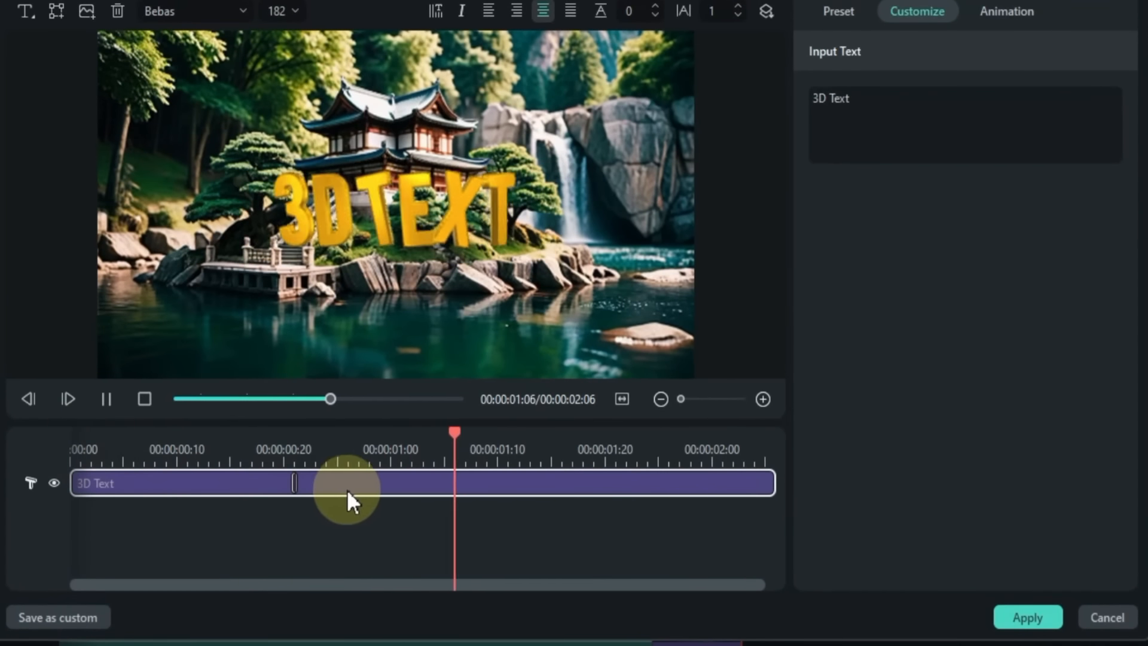
key(space)
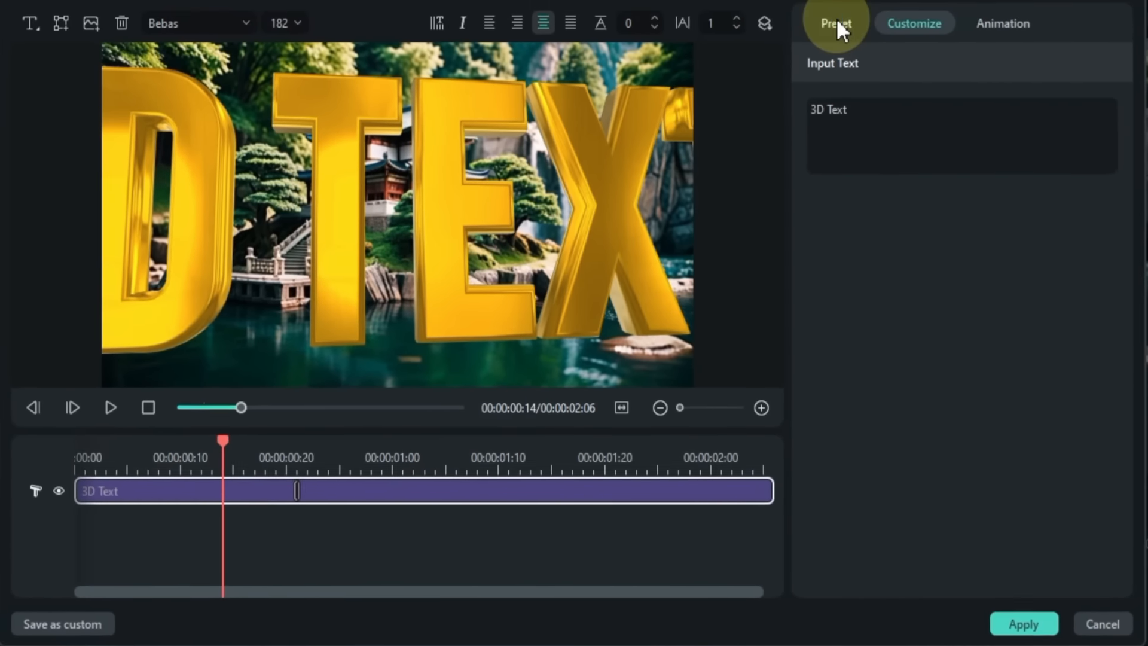
Step: Look through the preset, customisation and animation options of the advanced text editor and apply the title
click(841, 15)
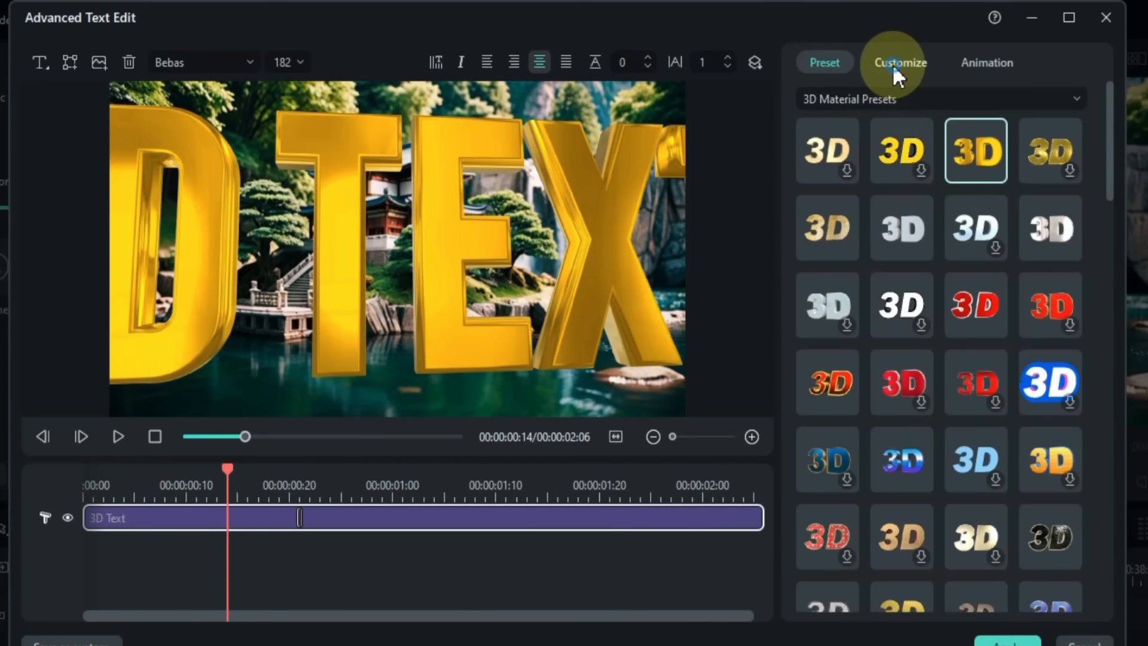
click(895, 64)
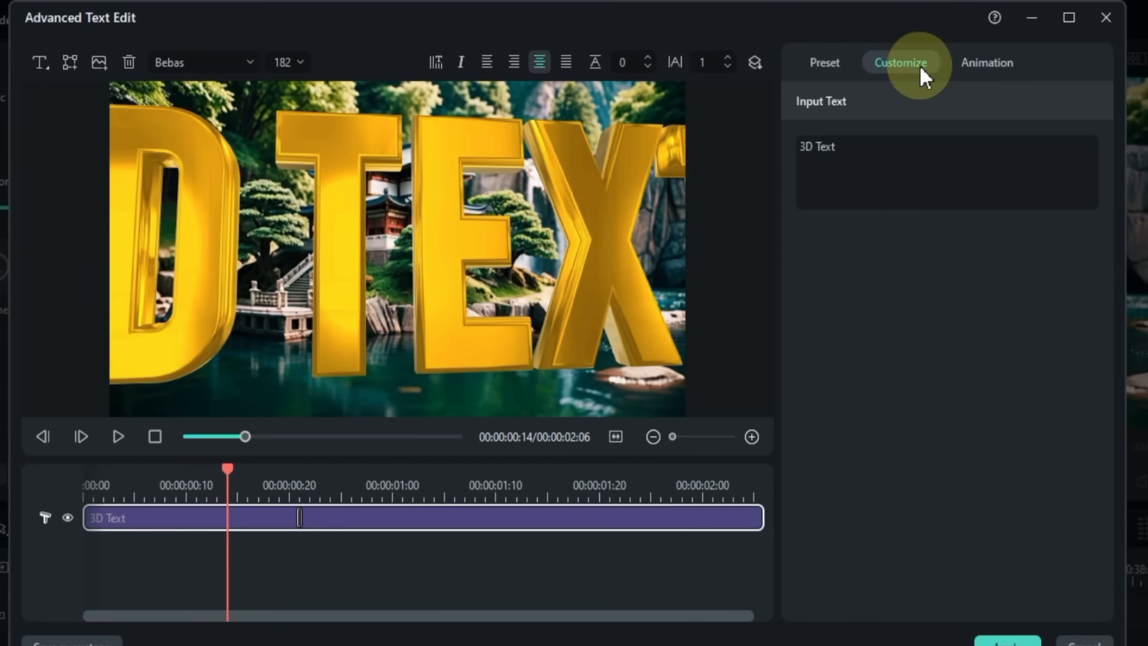
click(991, 62)
click(873, 103)
click(70, 63)
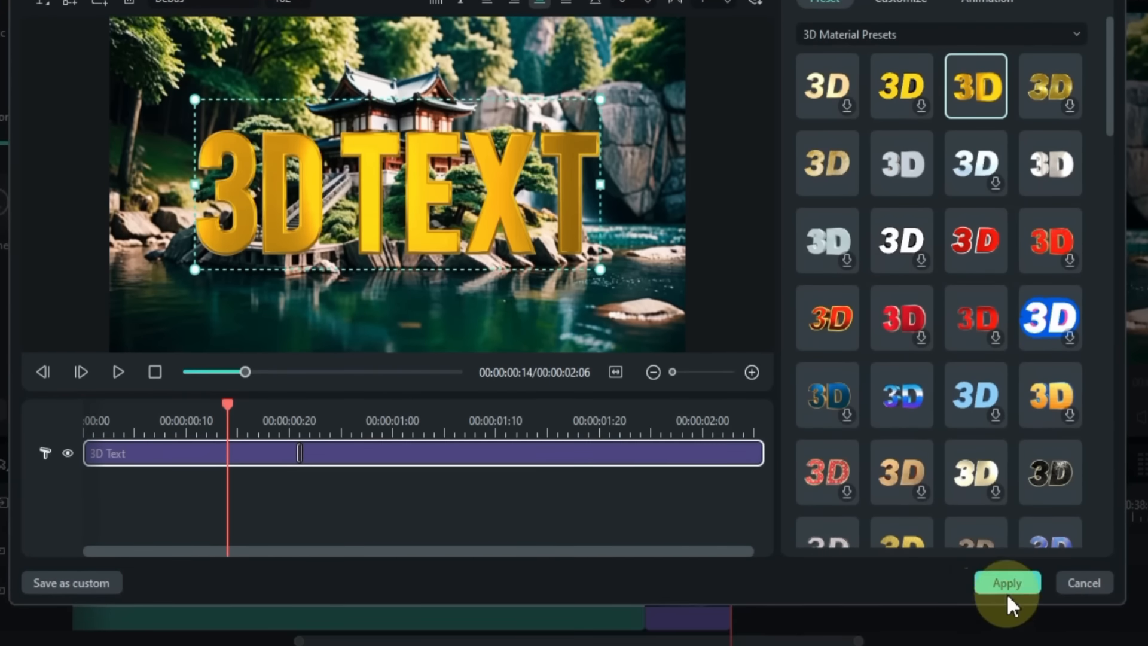
click(1007, 641)
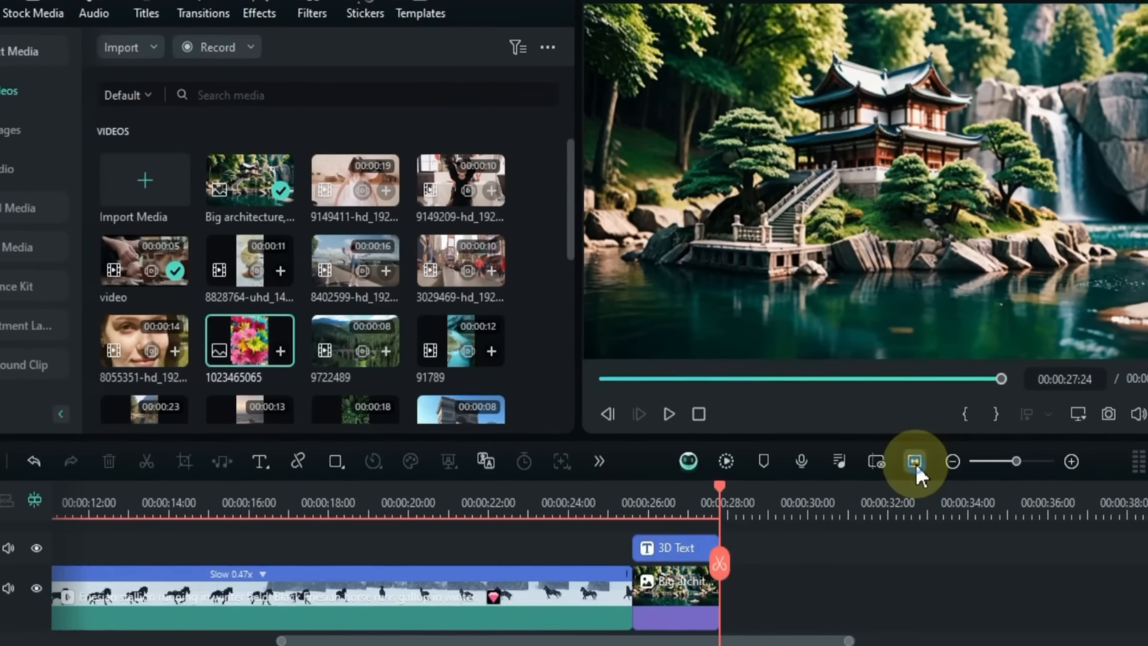
Step: Turn on the timeline's hover preview, skim across the clips and go to the start of the first clip
click(916, 463)
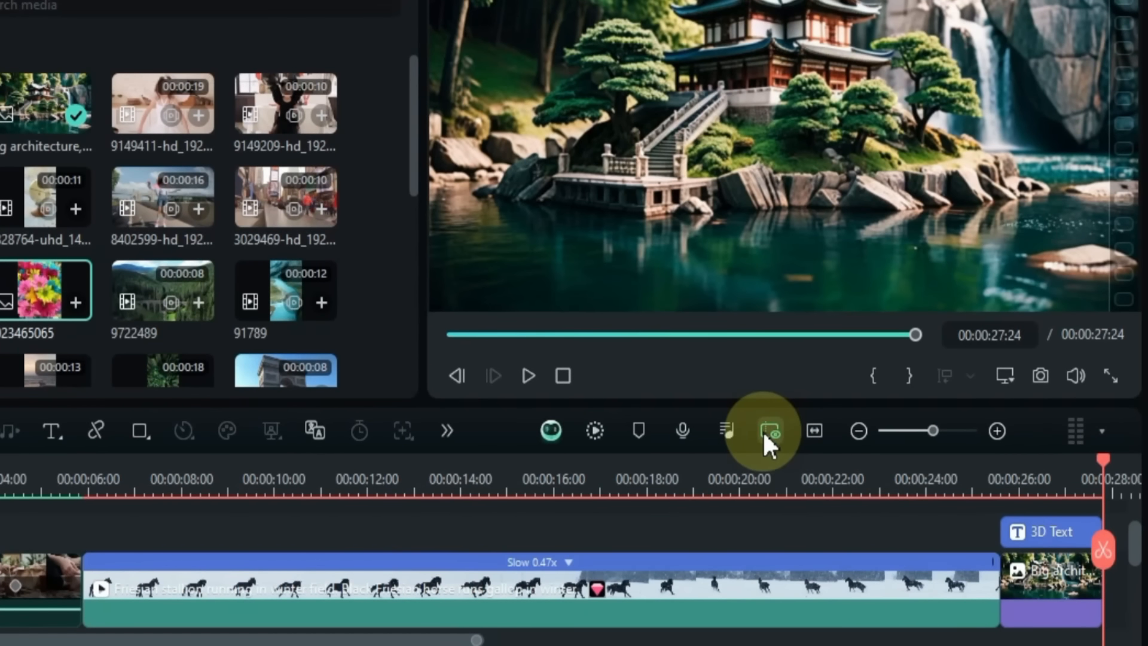
click(769, 429)
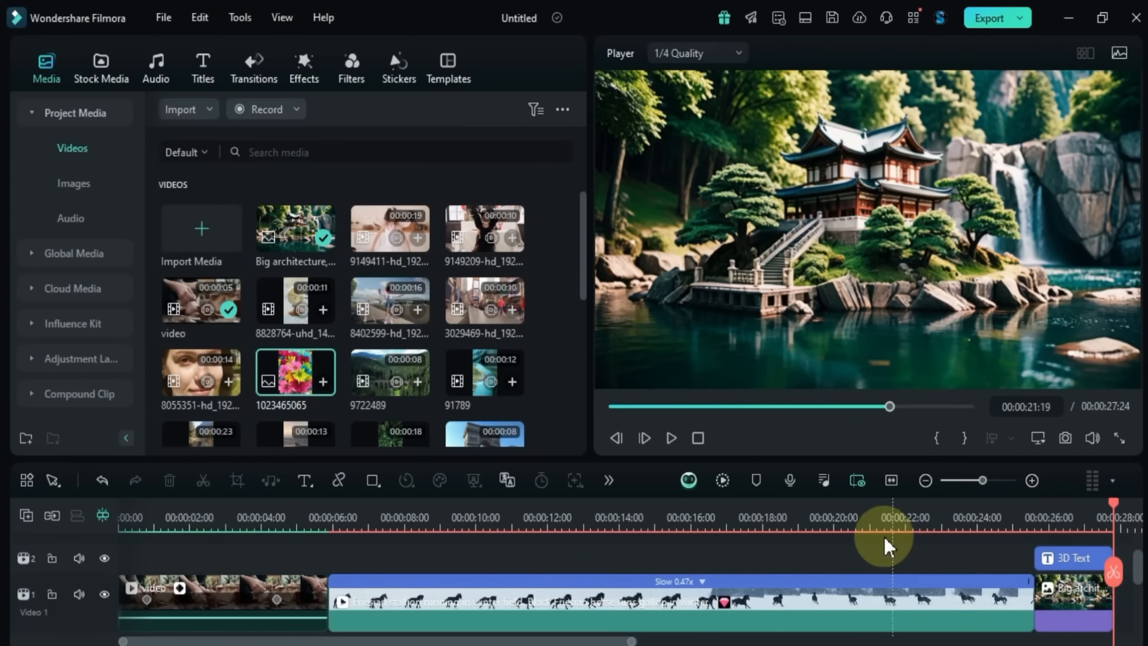
click(149, 518)
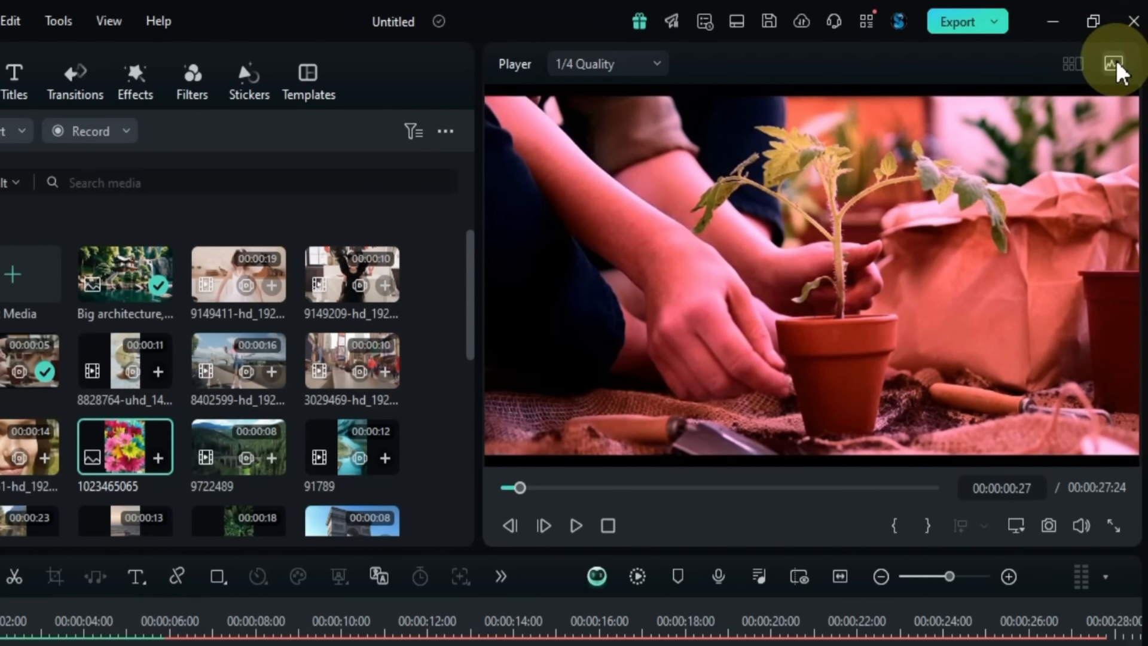
Step: Show the video scopes, play the project, and switch the first scope from Parade to Waveform
click(1114, 63)
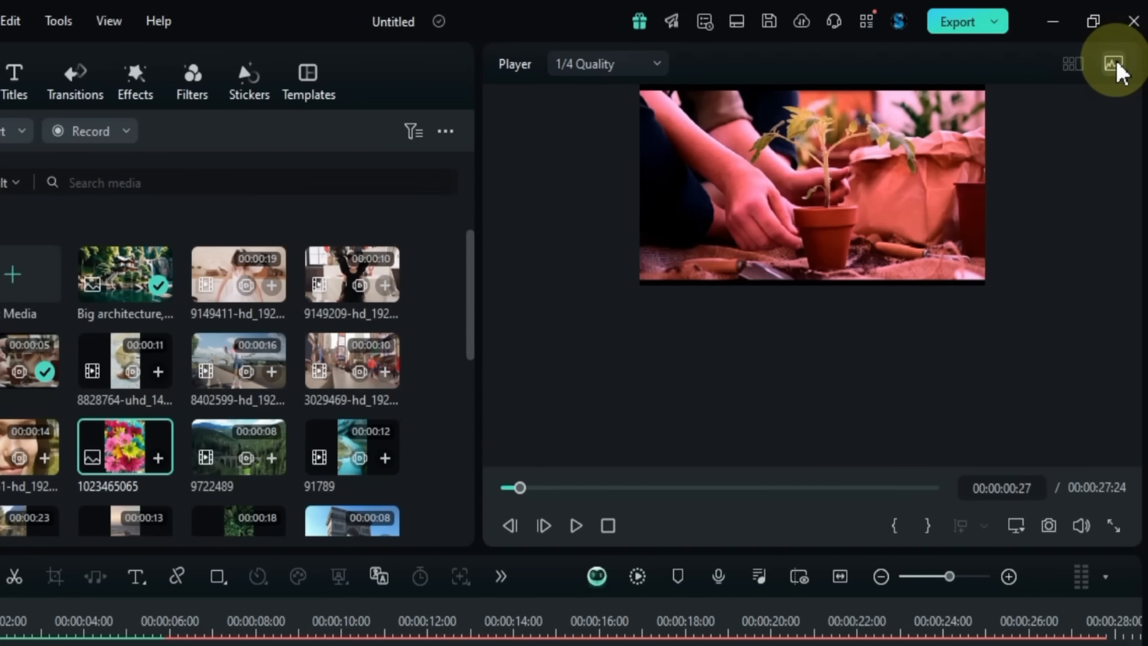
key(space)
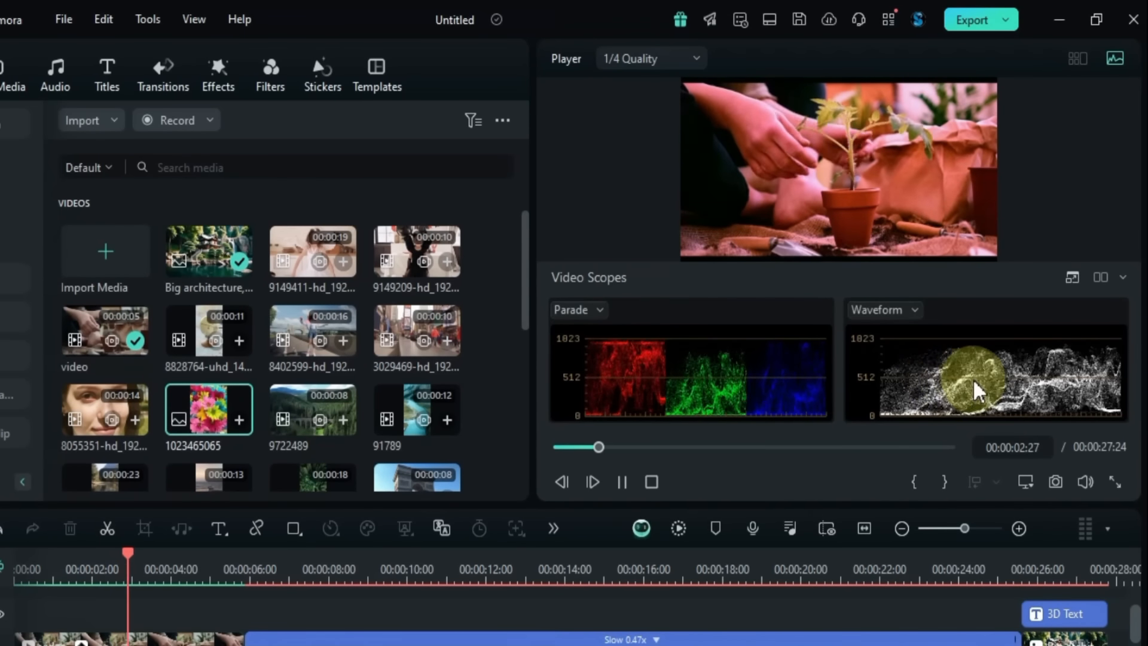
click(590, 312)
click(615, 386)
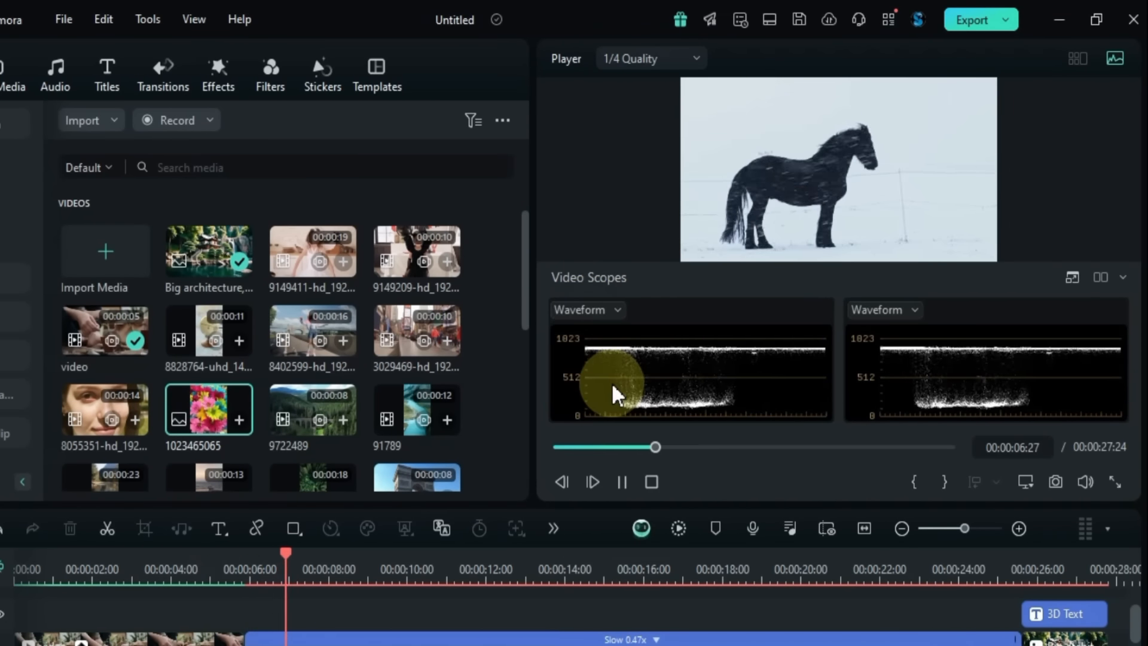
Step: Switch the first scope to Vectorscope during playback and settle on Histogram
click(578, 317)
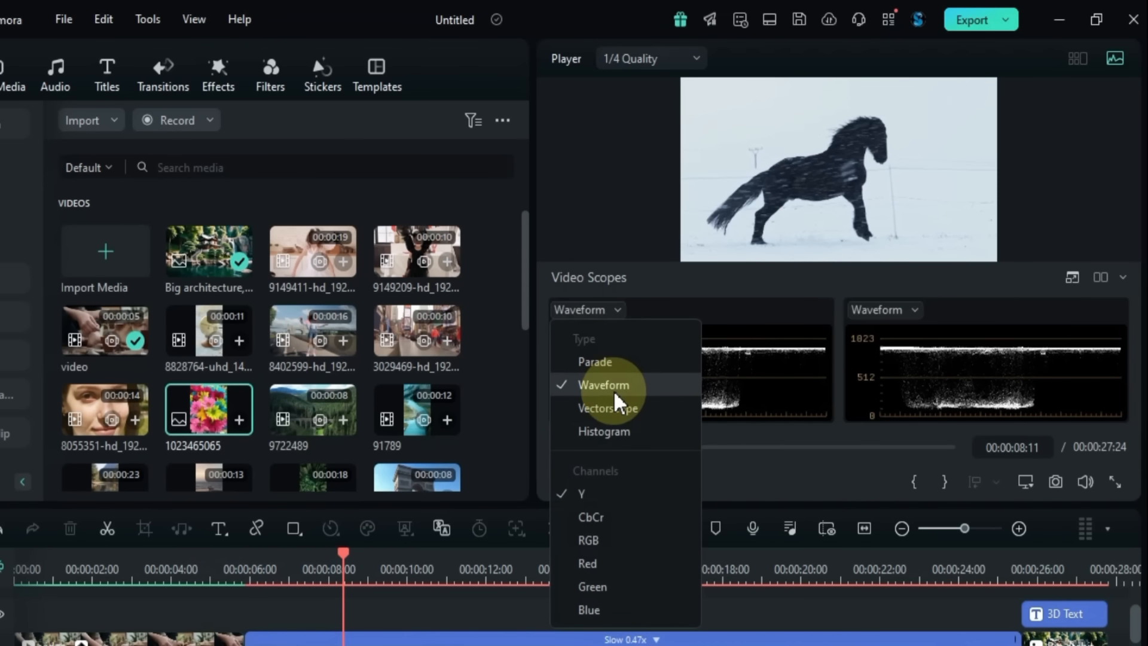
click(617, 413)
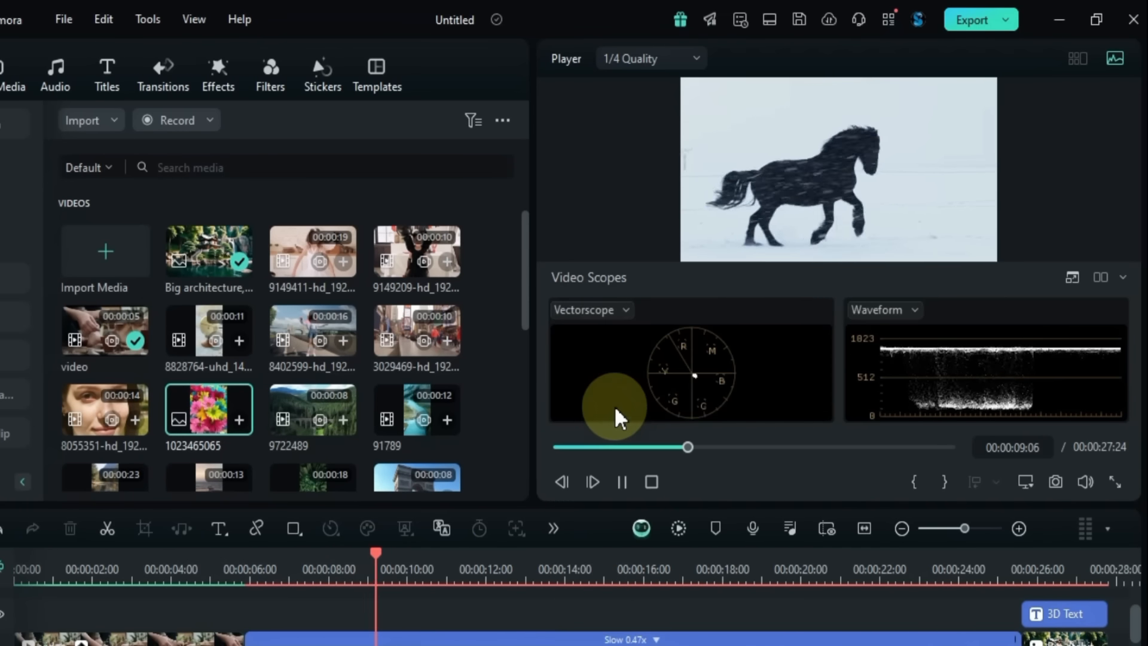
click(590, 323)
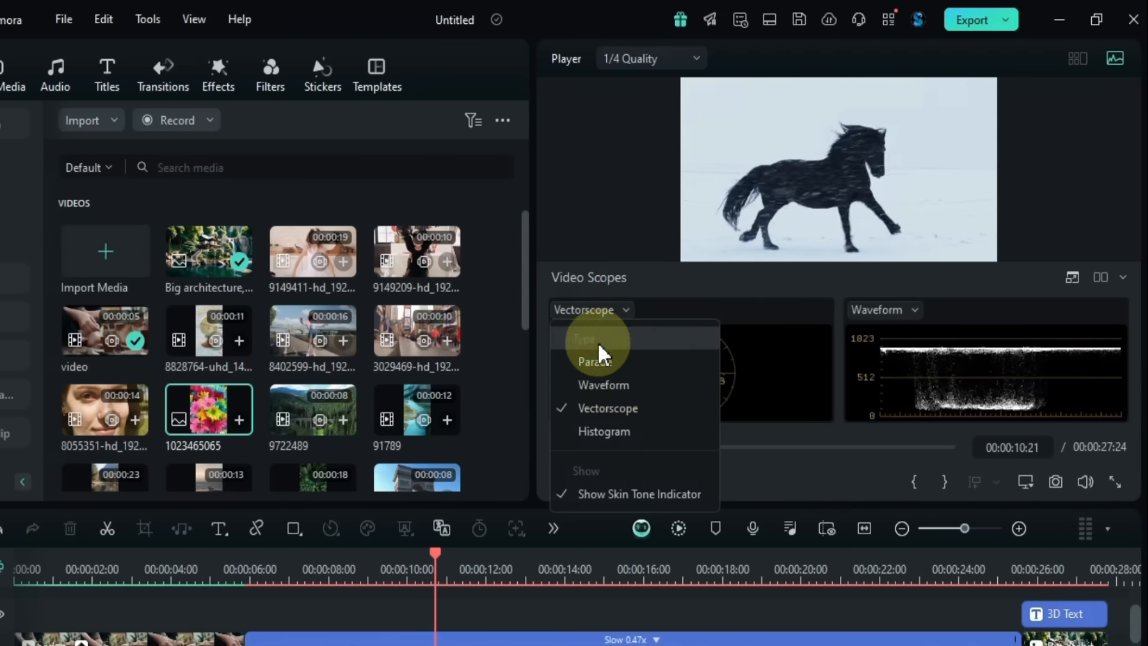
click(623, 433)
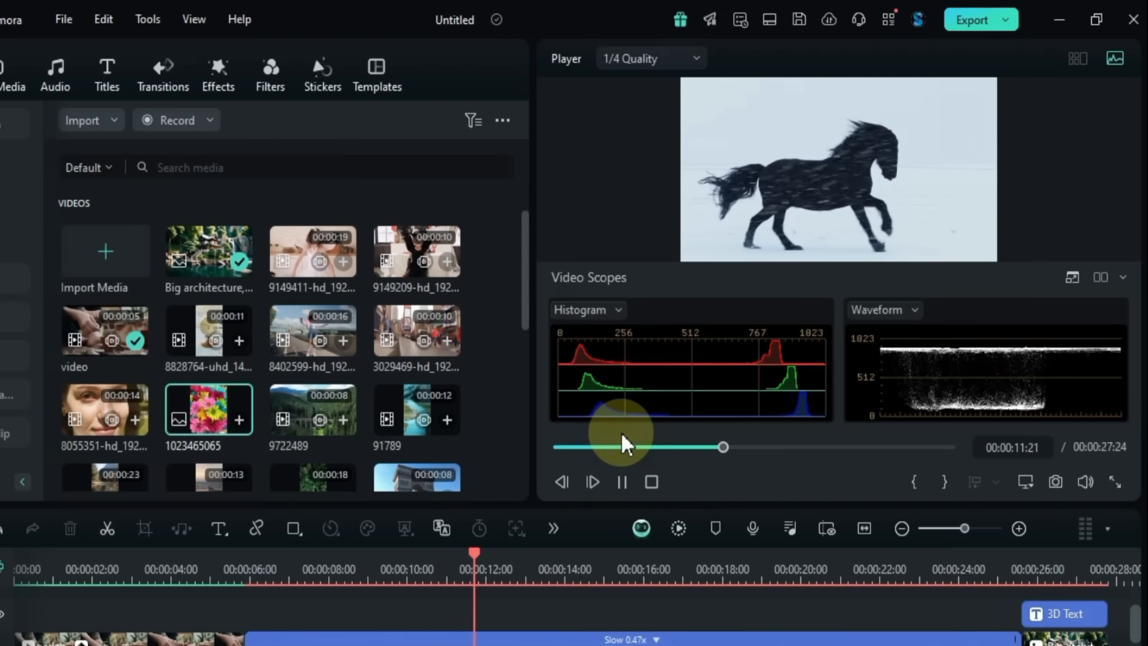
Step: Compare the RGB, Red and CbCr channels in the second scope's waveform, and set it back to RGB
click(891, 314)
click(897, 540)
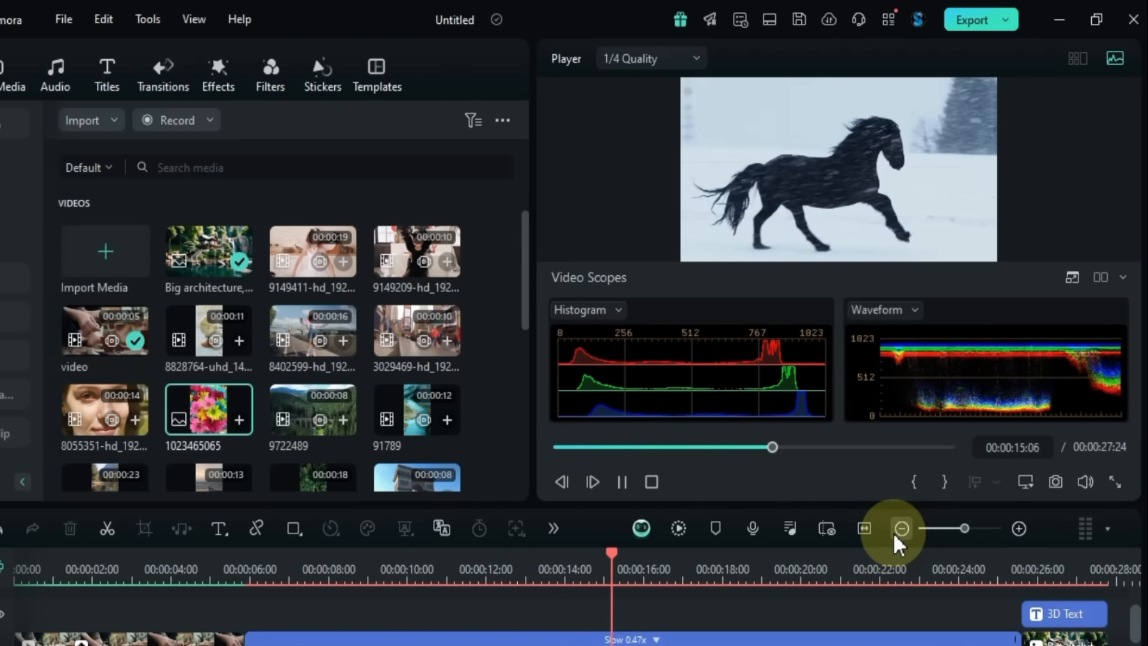
click(872, 310)
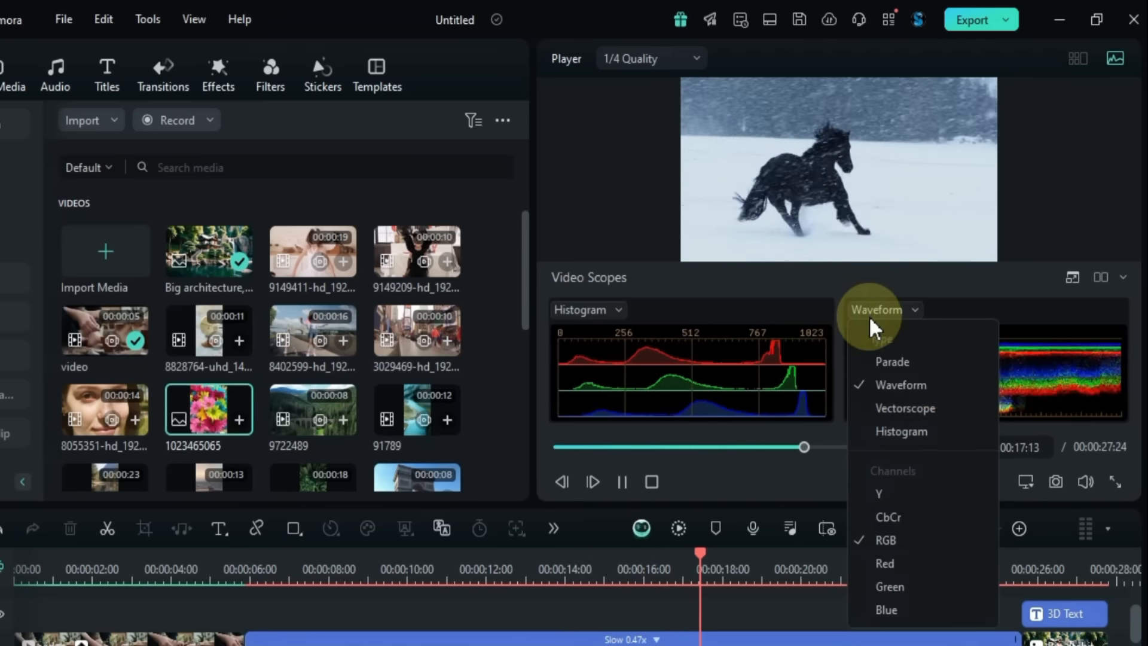
click(895, 565)
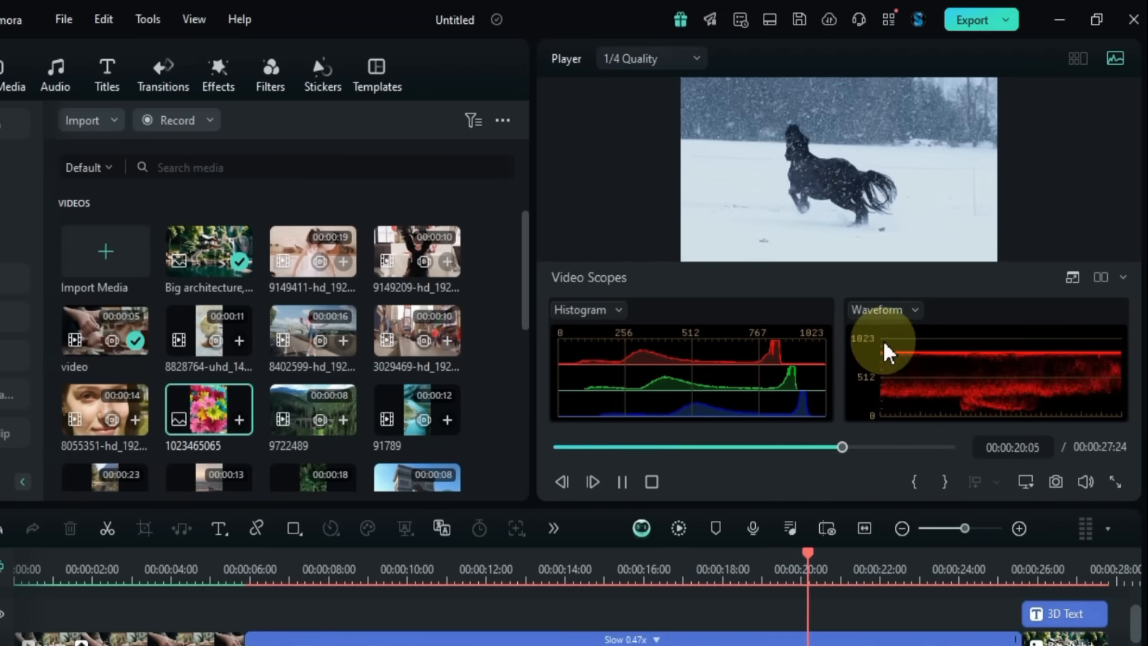
click(879, 309)
click(909, 521)
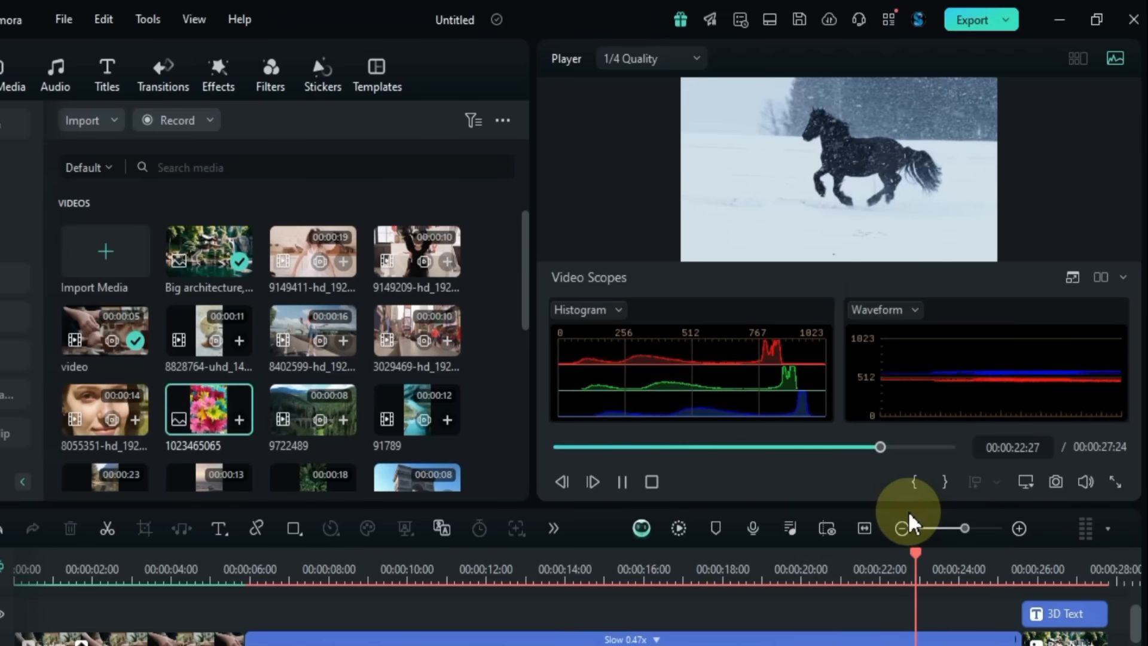
click(884, 309)
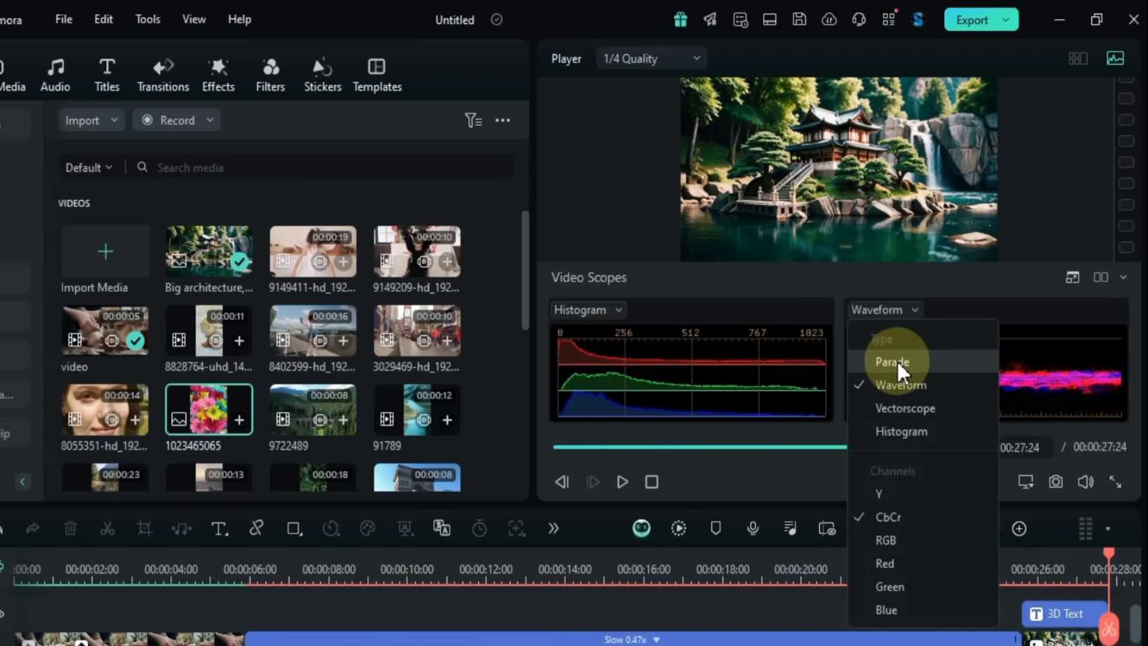
click(903, 540)
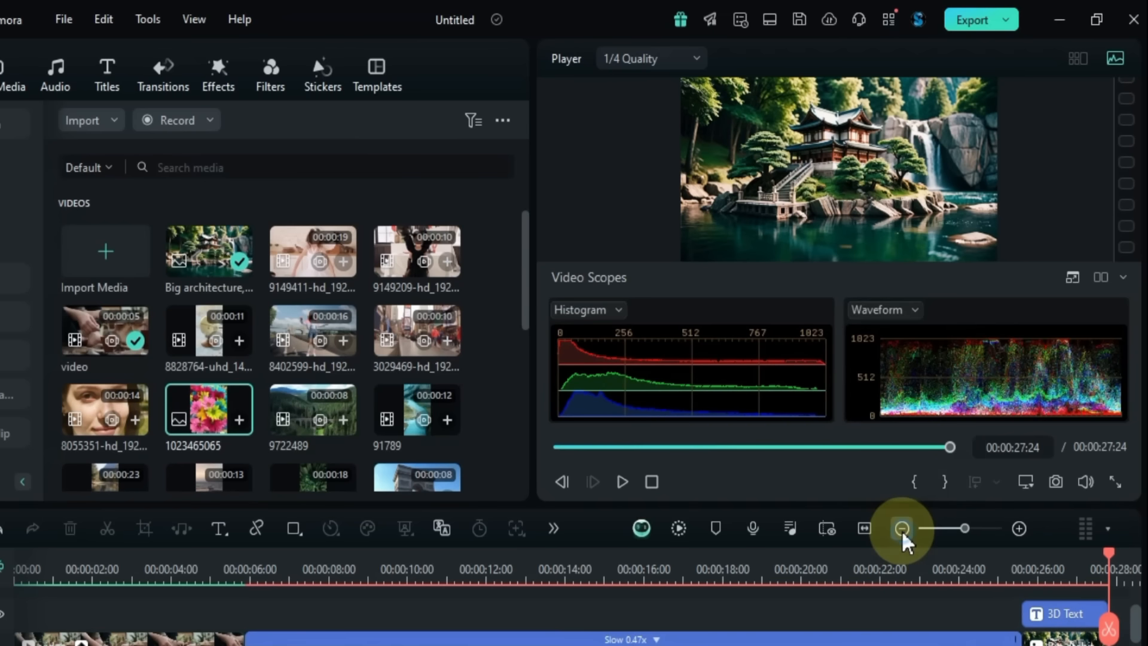
Step: Switch the first scope to Waveform, replay the project from the start, and return the scope to Histogram
click(579, 311)
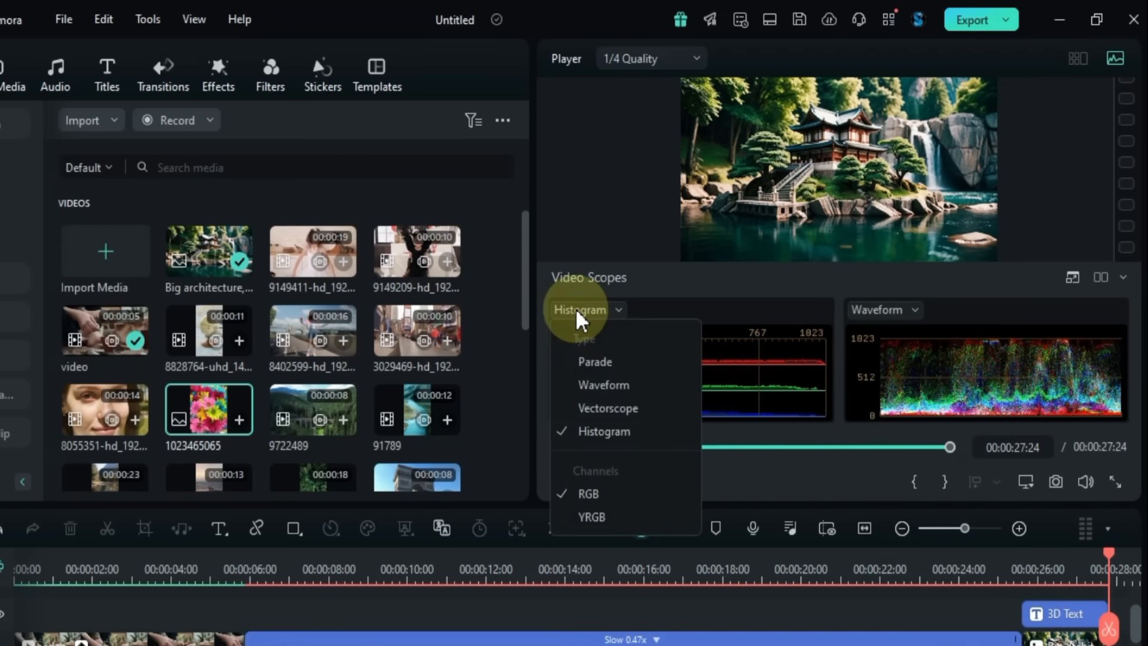
click(607, 385)
key(space)
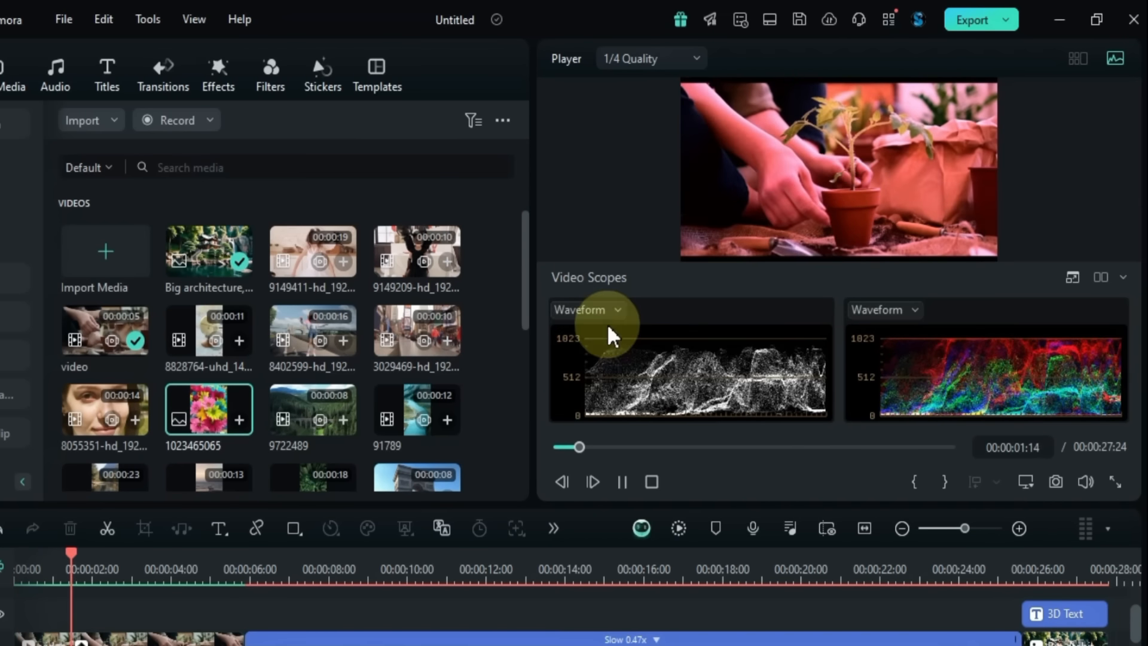
click(595, 313)
click(622, 431)
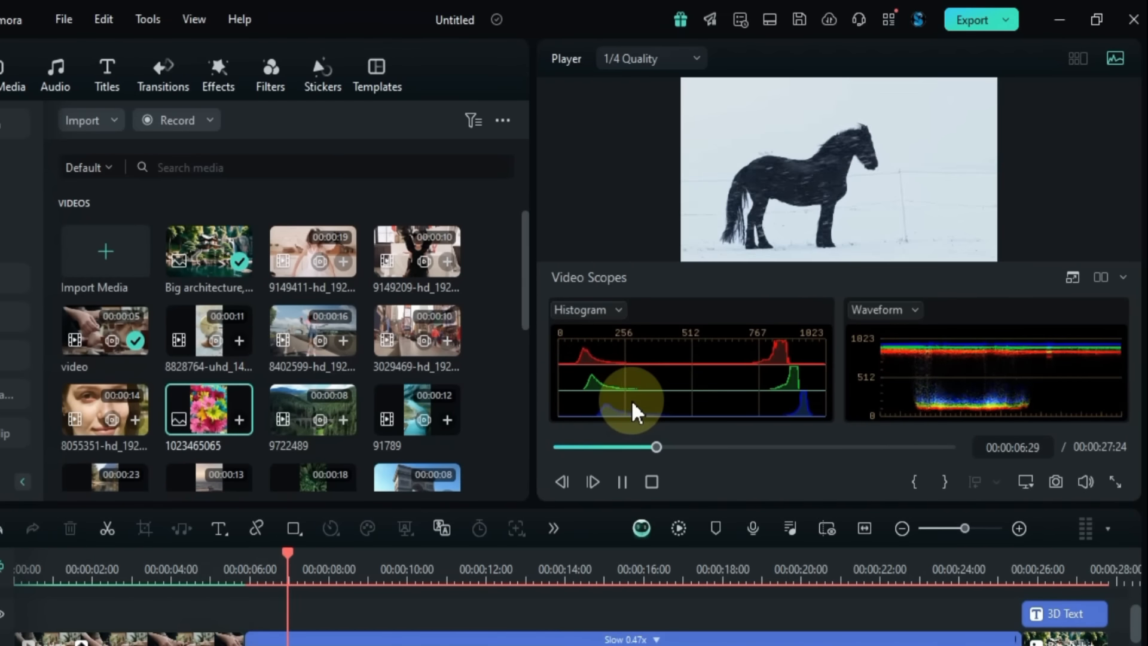
Step: Detach the video scopes into a floating window, try the single and four-scope layouts, and keep the three-scope layout
click(1072, 278)
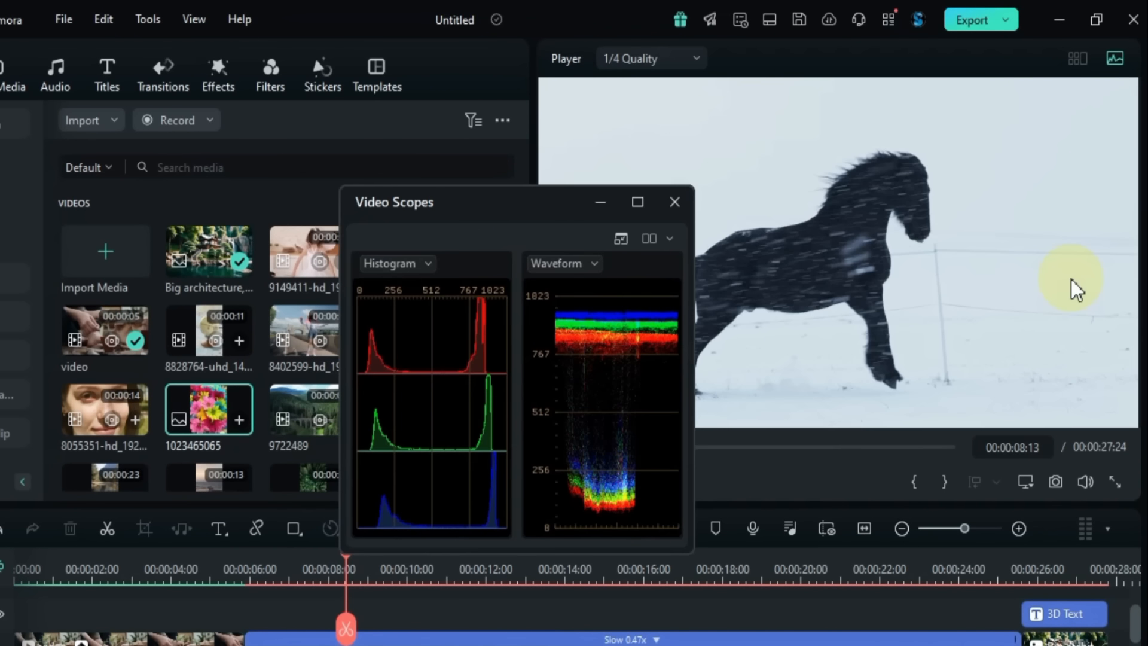
drag(487, 211, 347, 187)
click(510, 216)
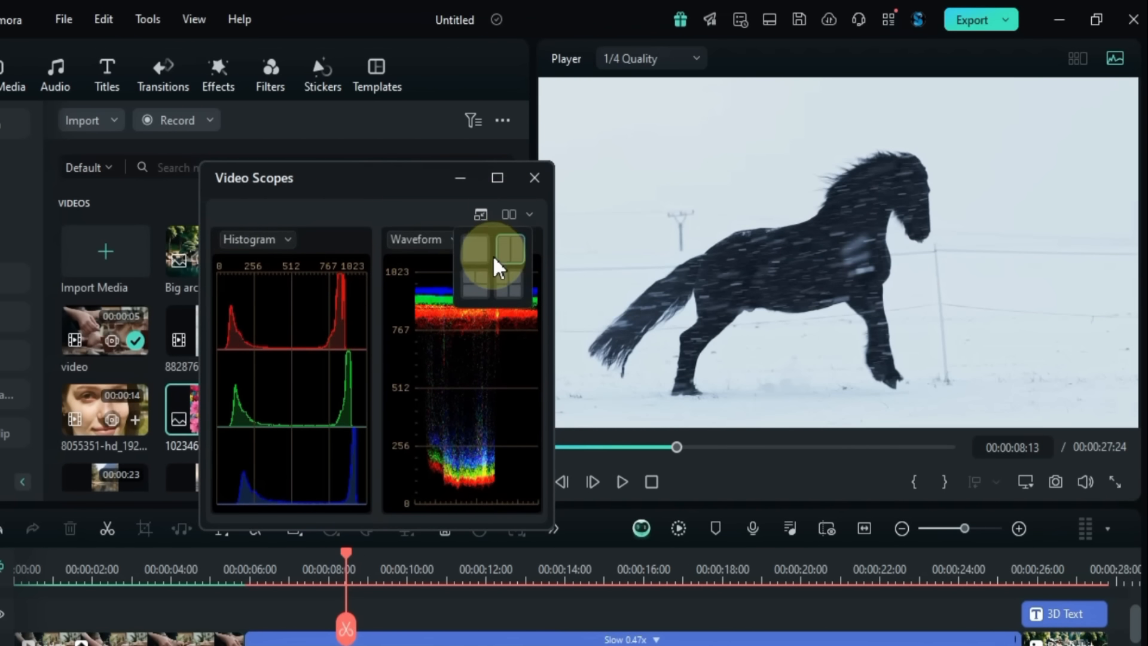
click(486, 247)
click(508, 282)
click(476, 283)
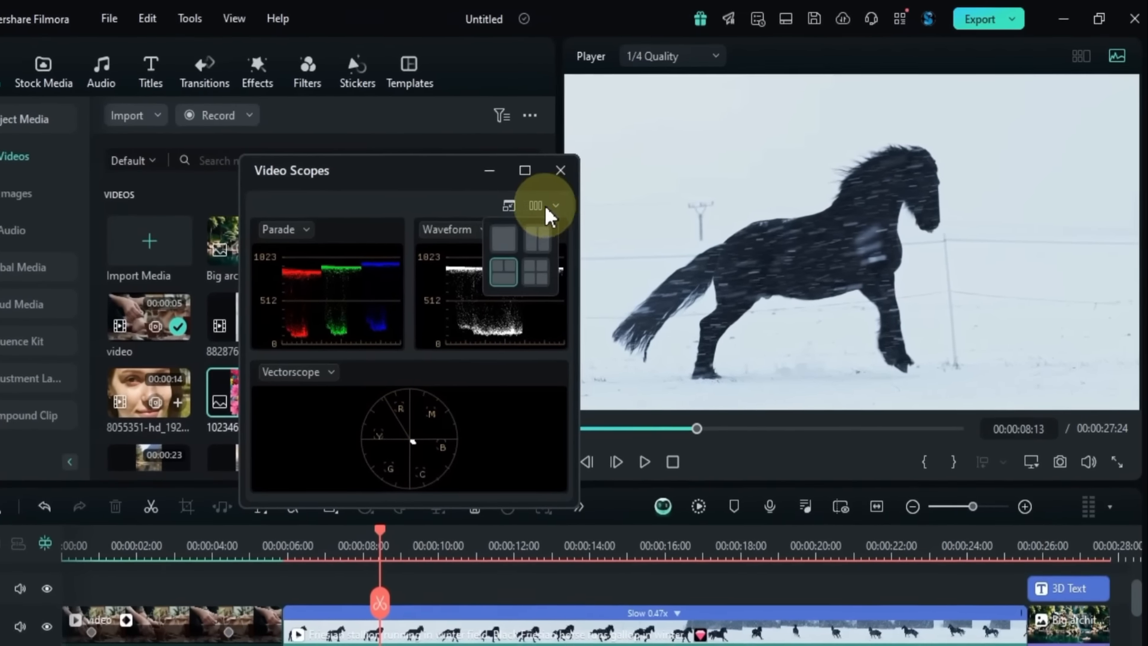
Step: Dock the video scopes window back under the player and hide the scopes
click(544, 207)
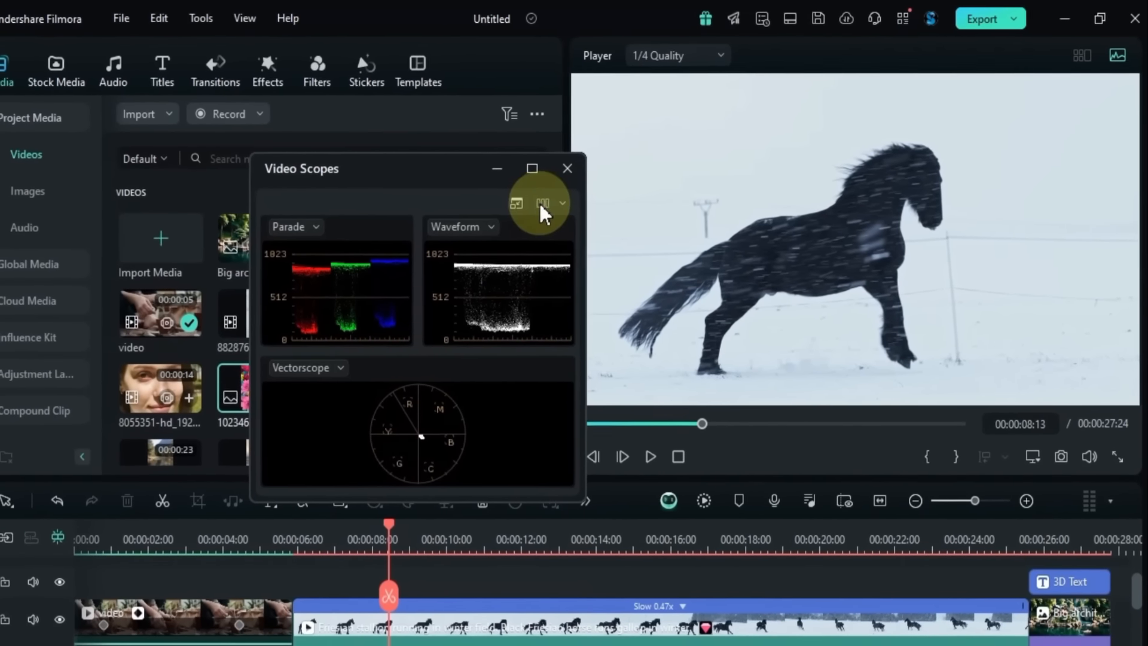
click(509, 206)
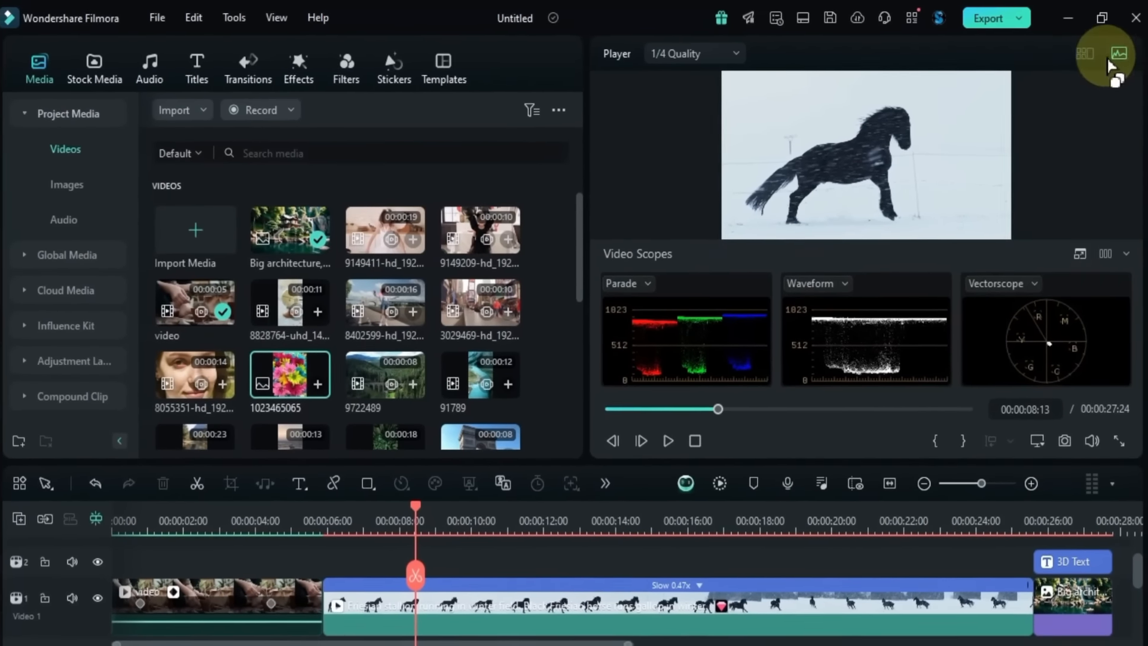
click(1113, 56)
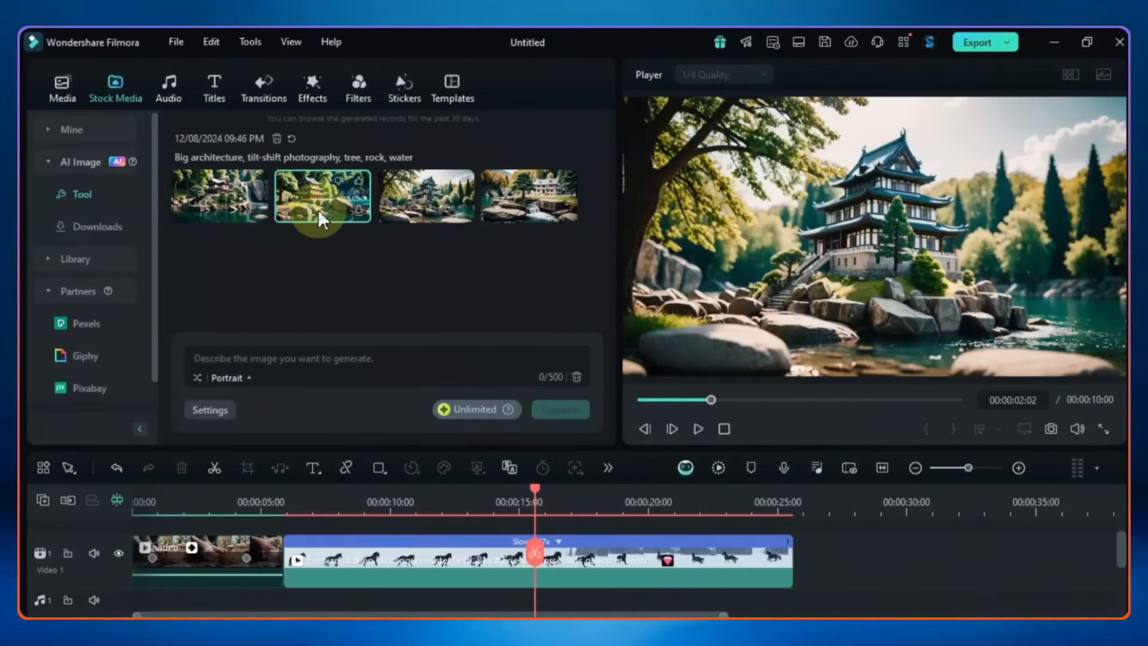
click(228, 197)
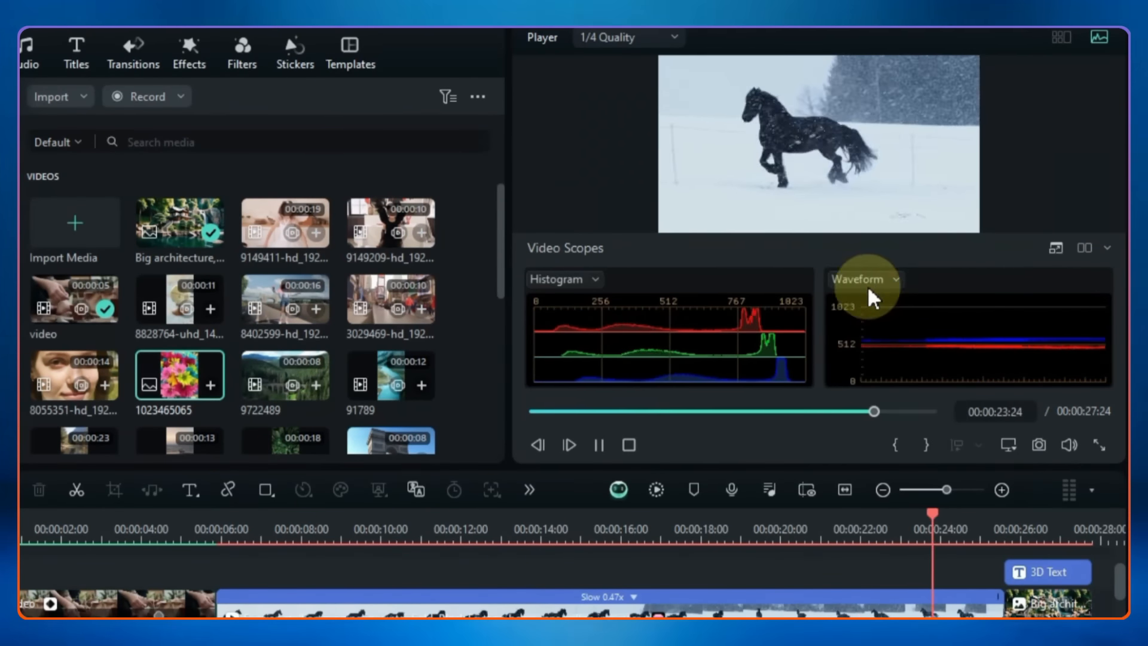
click(861, 295)
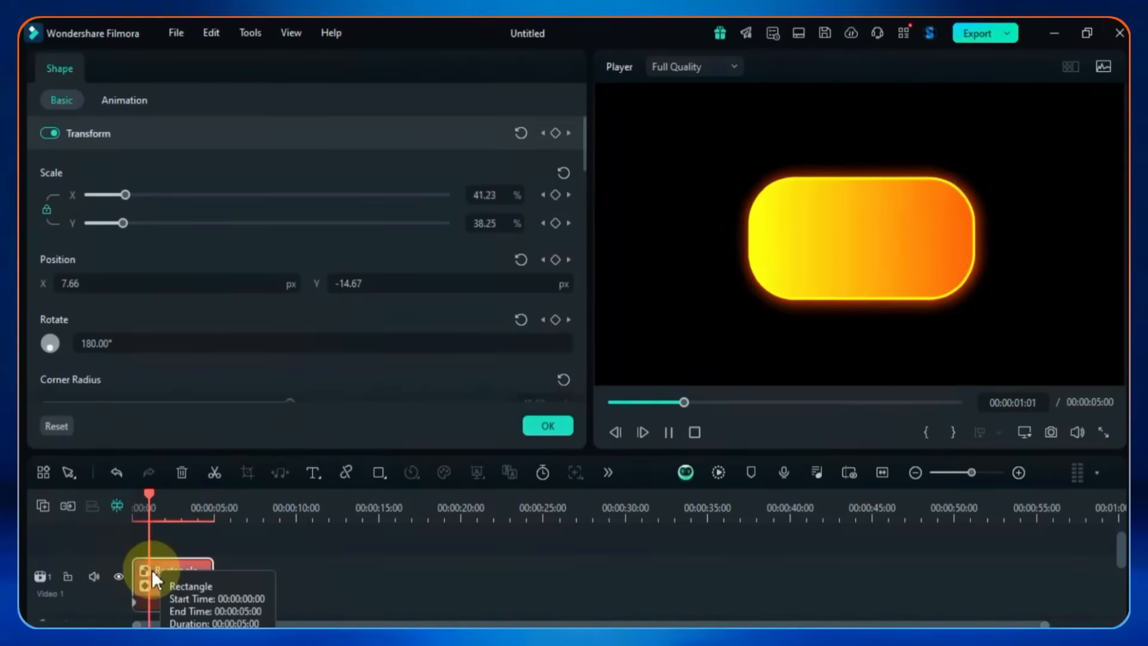
drag(151, 570, 216, 562)
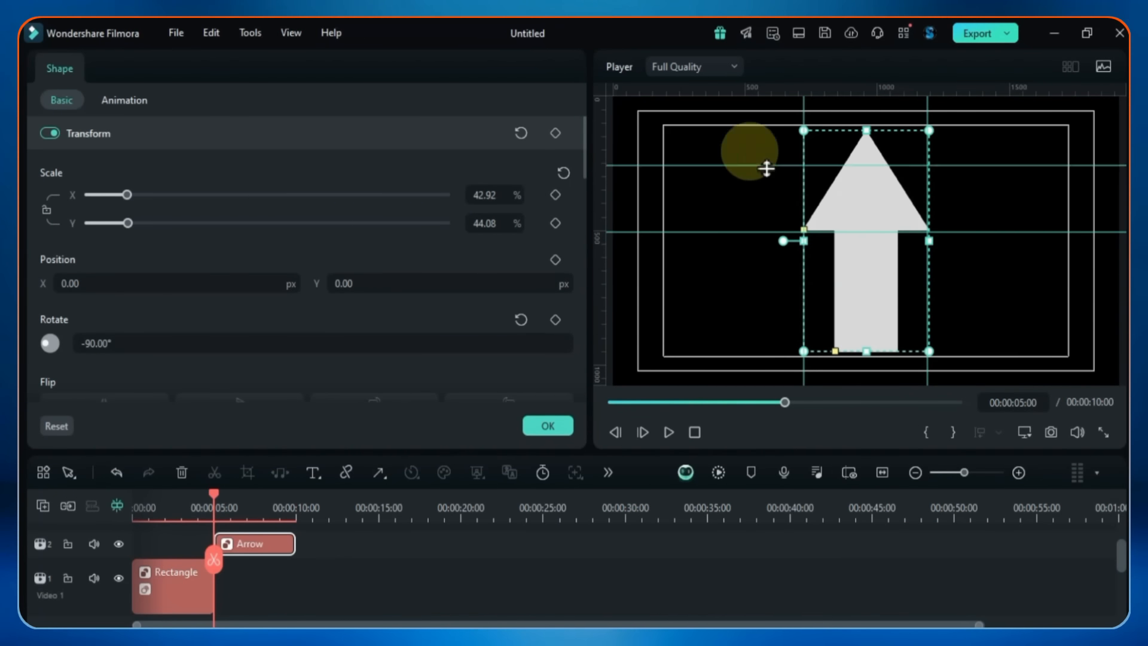
click(323, 567)
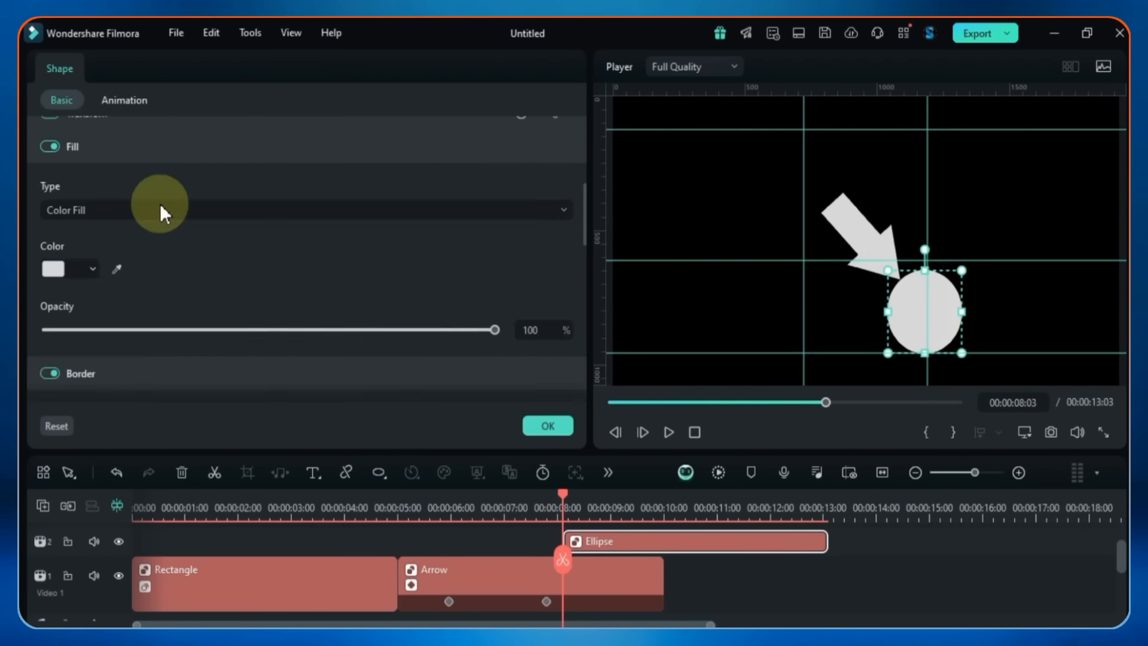
click(157, 160)
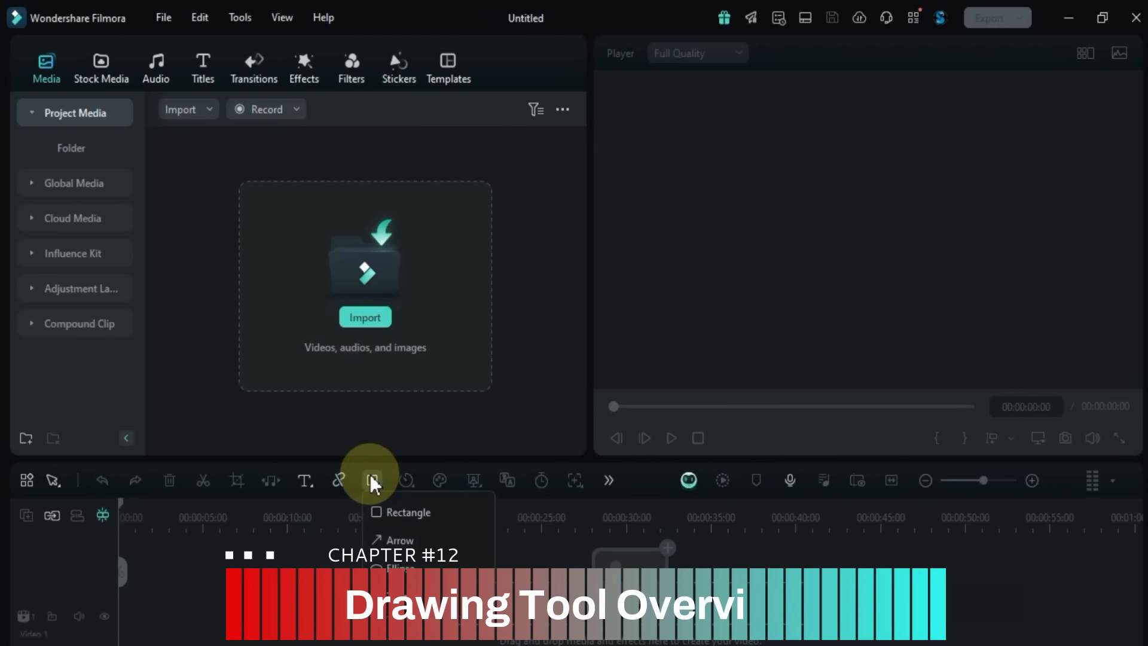
Step: Draw a rectangle shape on the player canvas and shrink it slightly from one corner
click(372, 477)
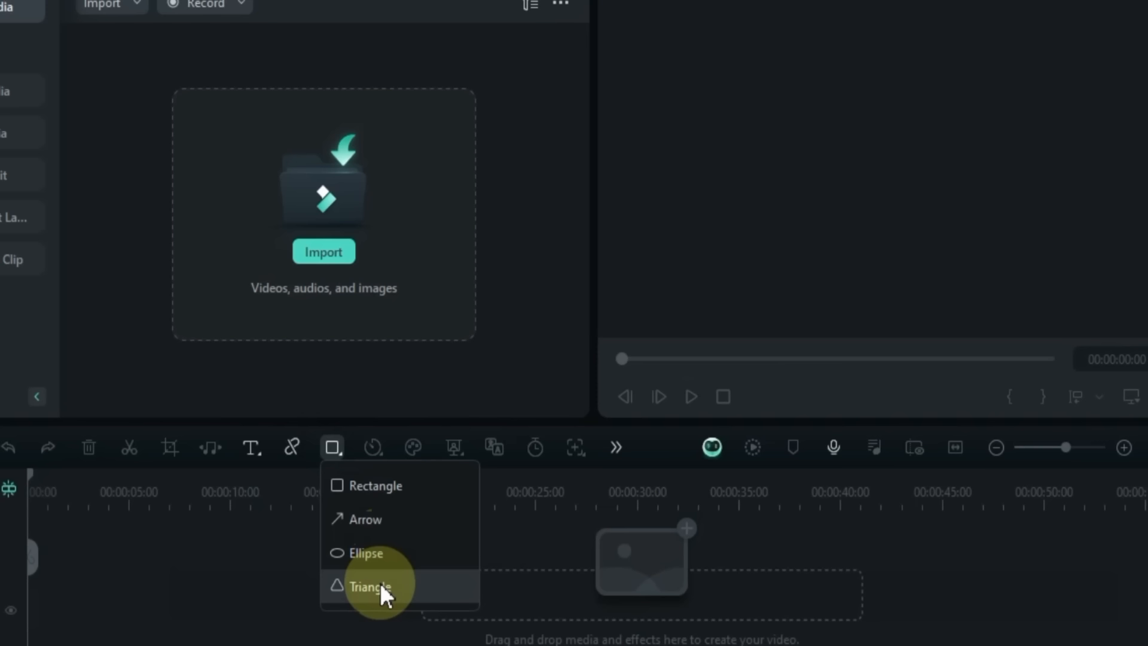
click(387, 500)
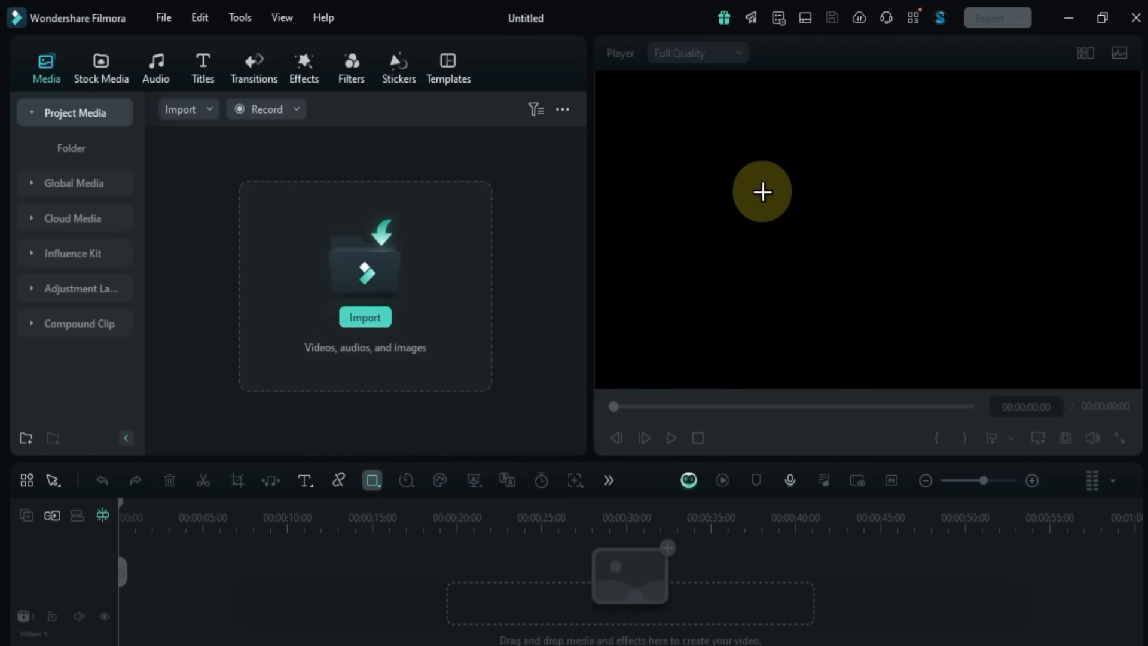
drag(728, 165, 942, 276)
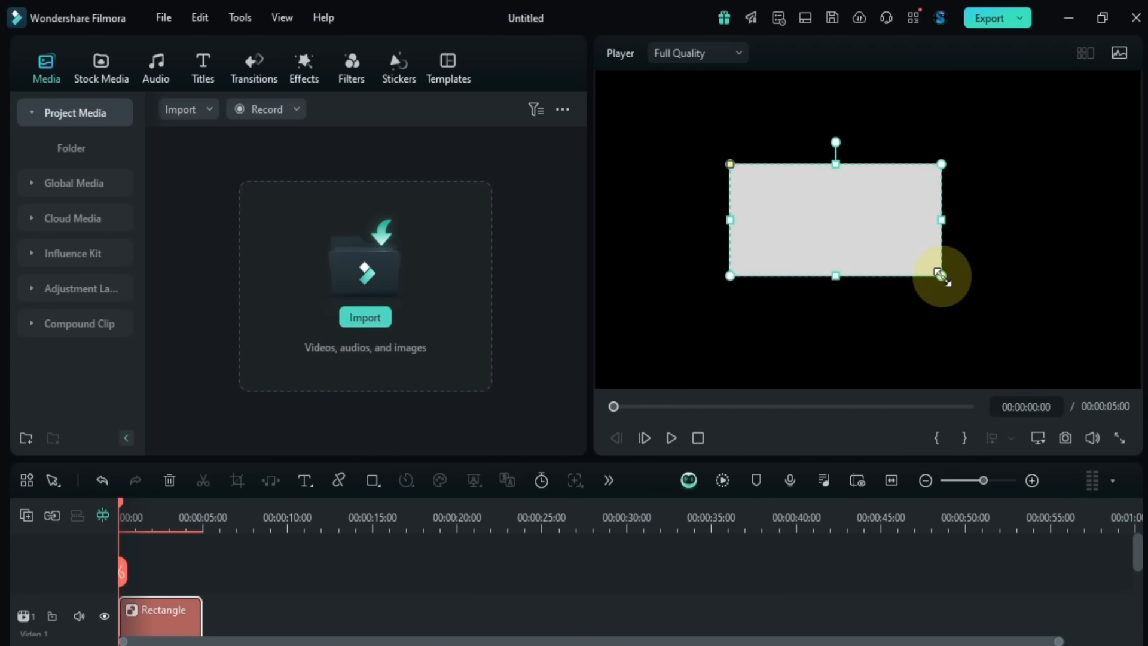
drag(941, 163, 879, 168)
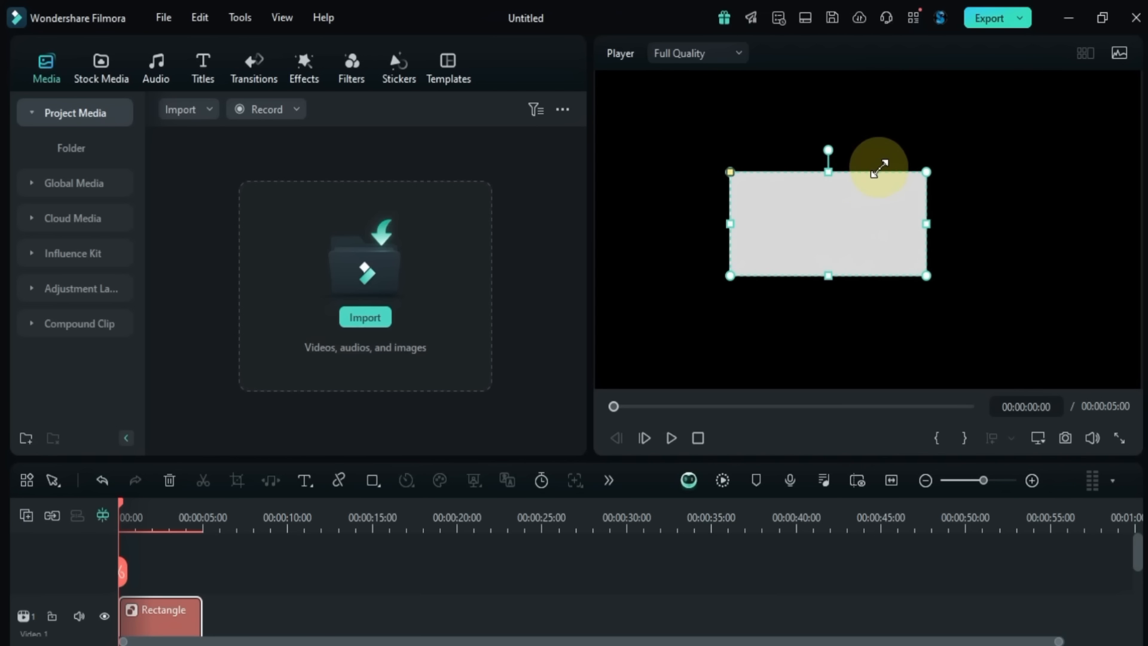
Step: Set the rectangle's scale to 21.91% by 20.33%, its position to X 222.88 and Y 139.80 px, and its rotation to 356°
click(825, 207)
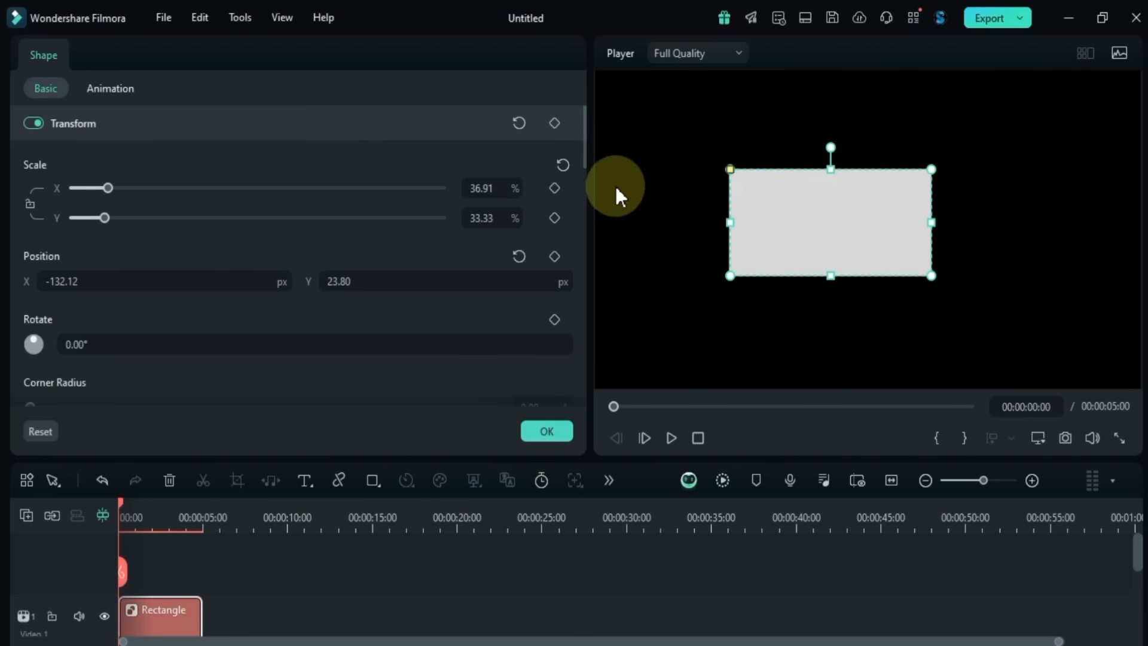
drag(479, 194, 497, 218)
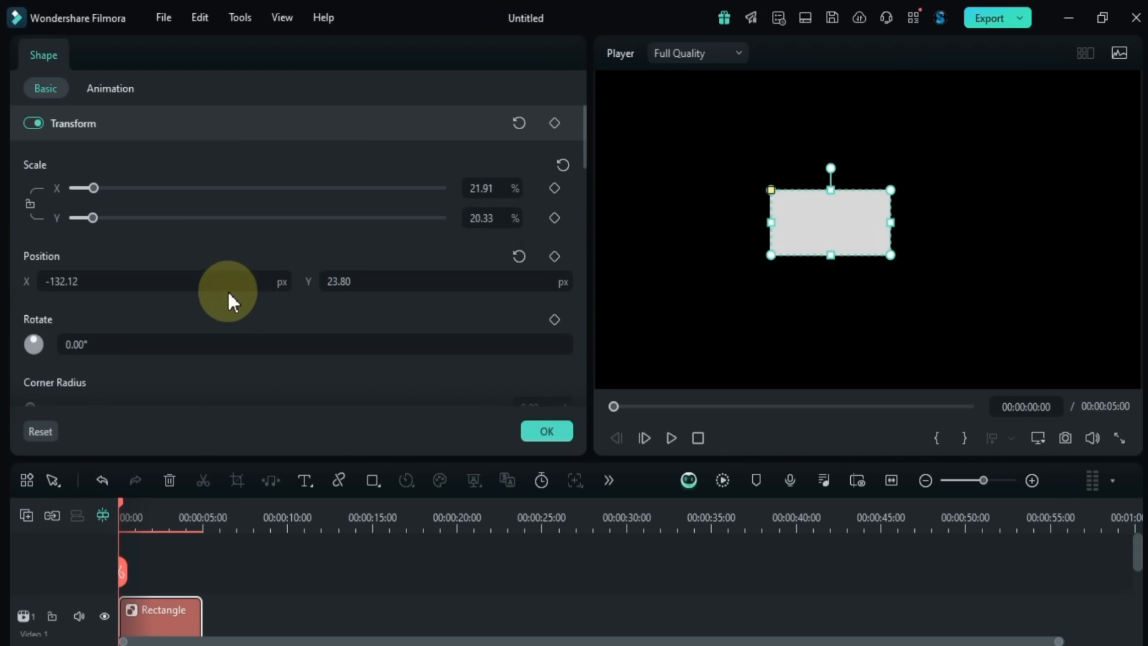
drag(224, 285, 187, 277)
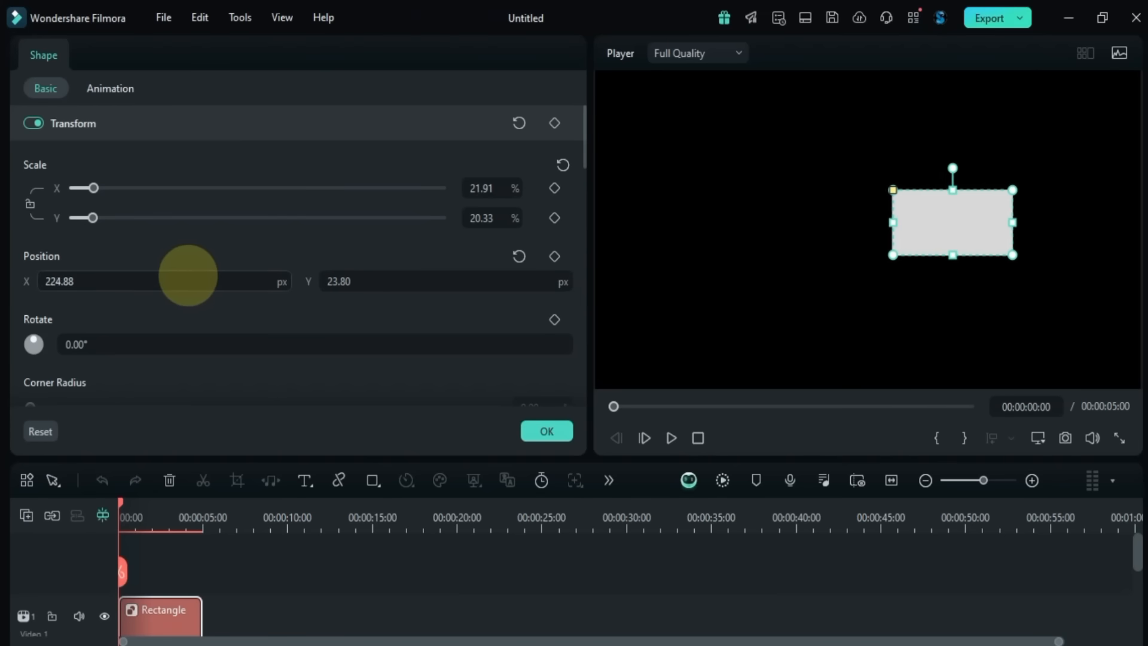
mouse_move(502, 276)
mouse_down()
mouse_move(538, 280)
mouse_move(493, 277)
mouse_move(502, 276)
mouse_up()
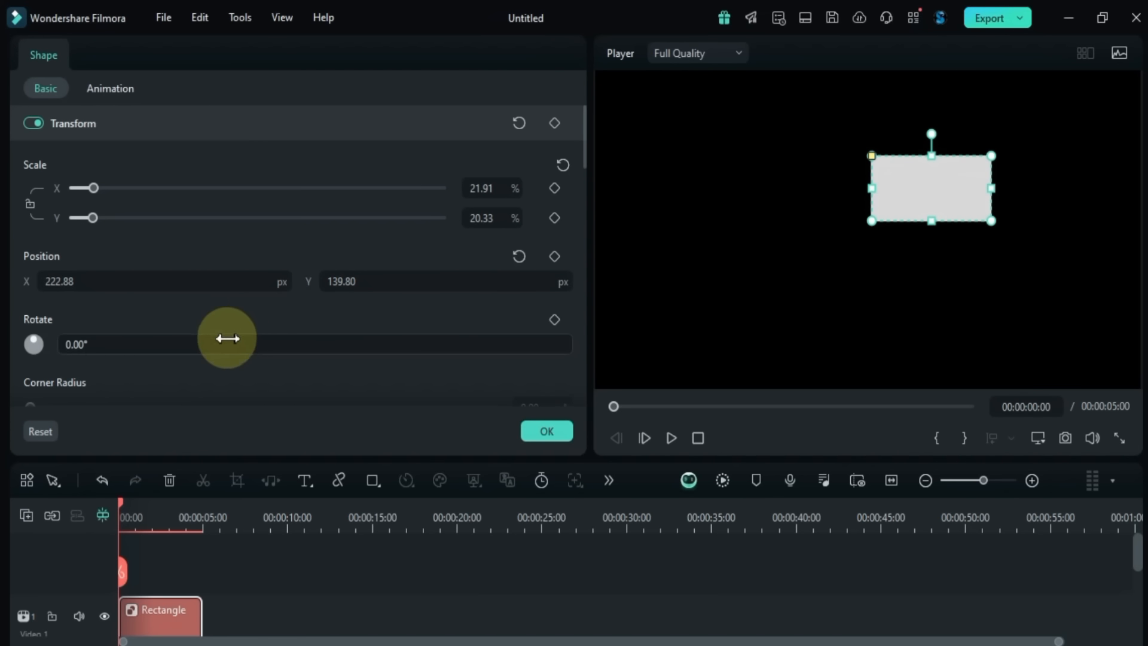
drag(226, 335, 228, 342)
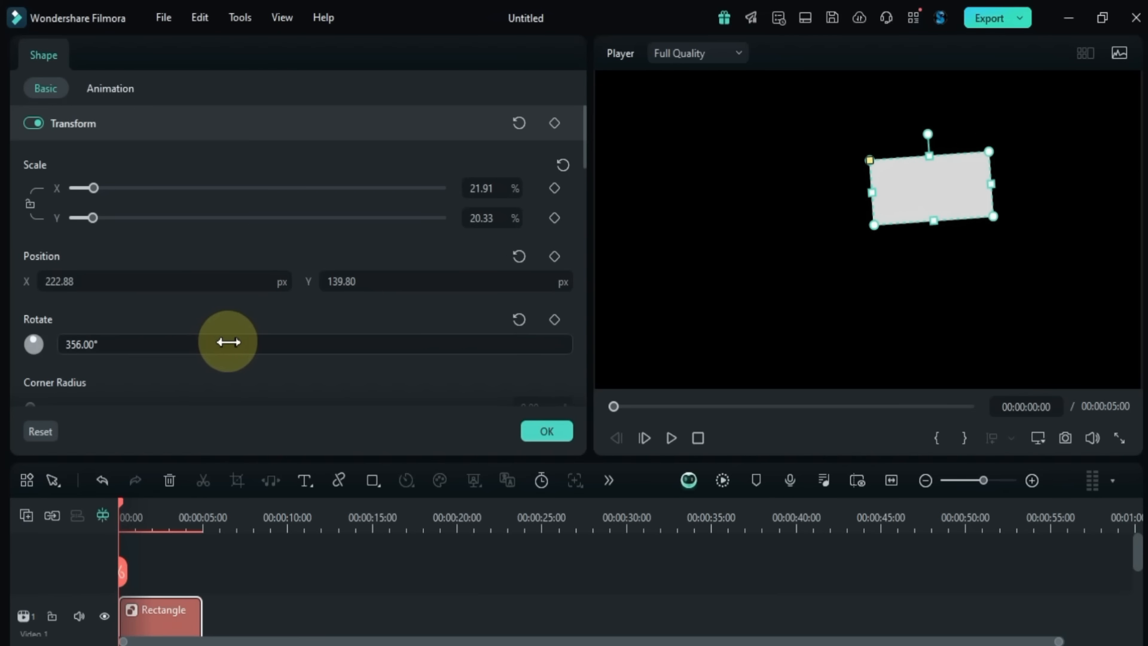
Step: Set the rectangle's corner radius to 49 and try the flip and 90° rotation options on it
scroll(207, 322, down, 2)
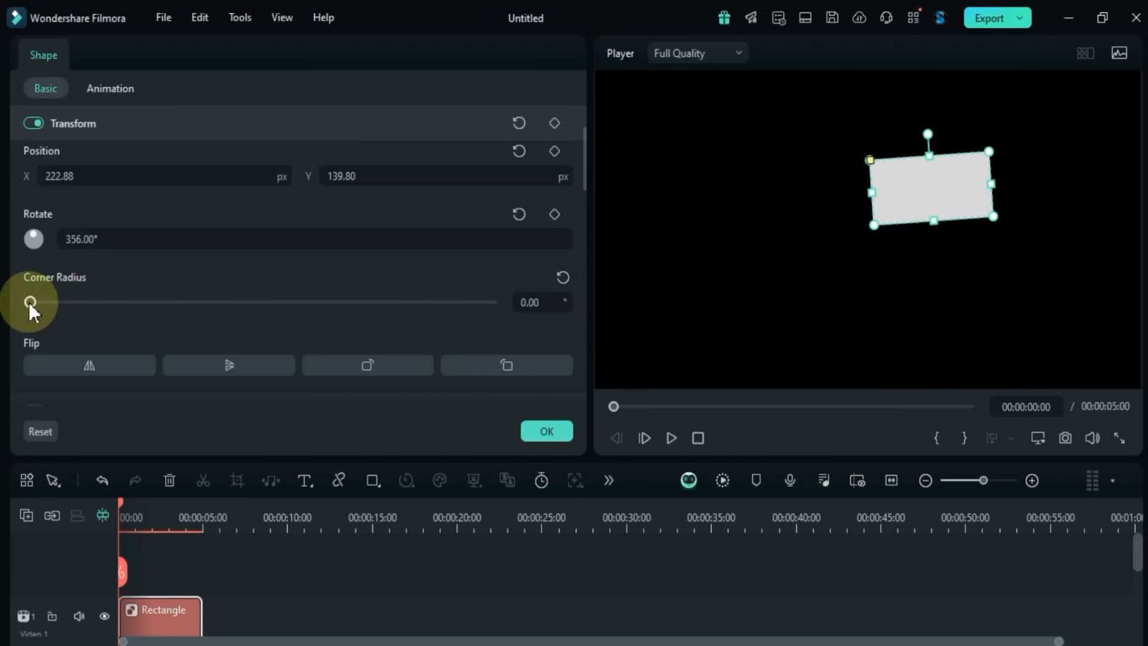
drag(238, 300, 278, 300)
scroll(179, 297, down, 1)
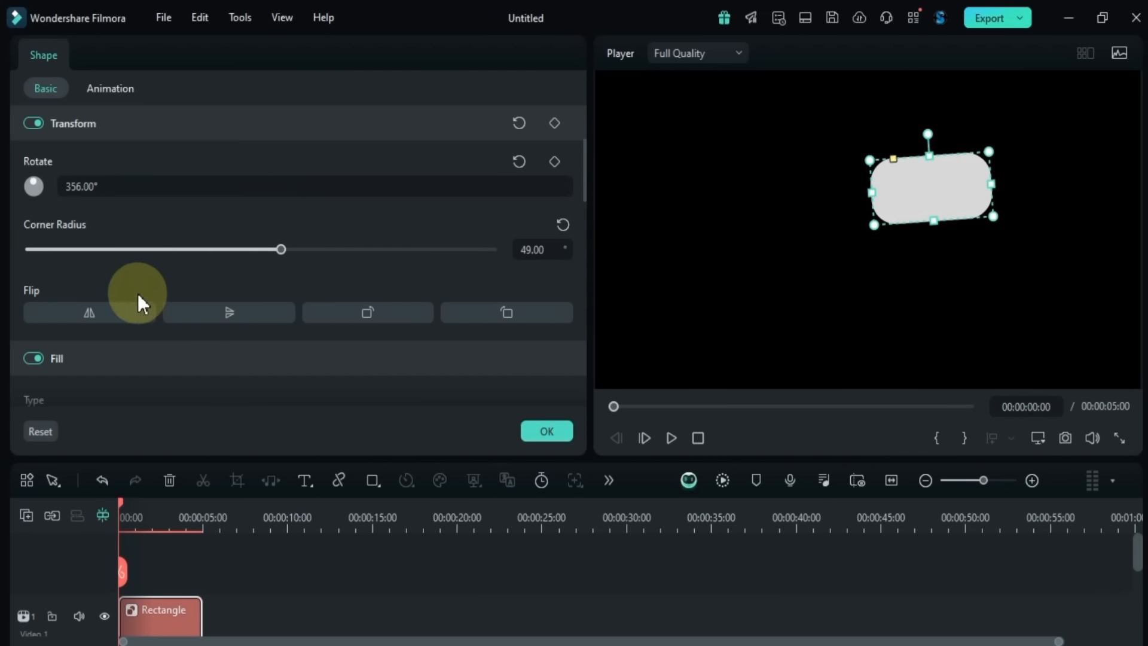
click(108, 312)
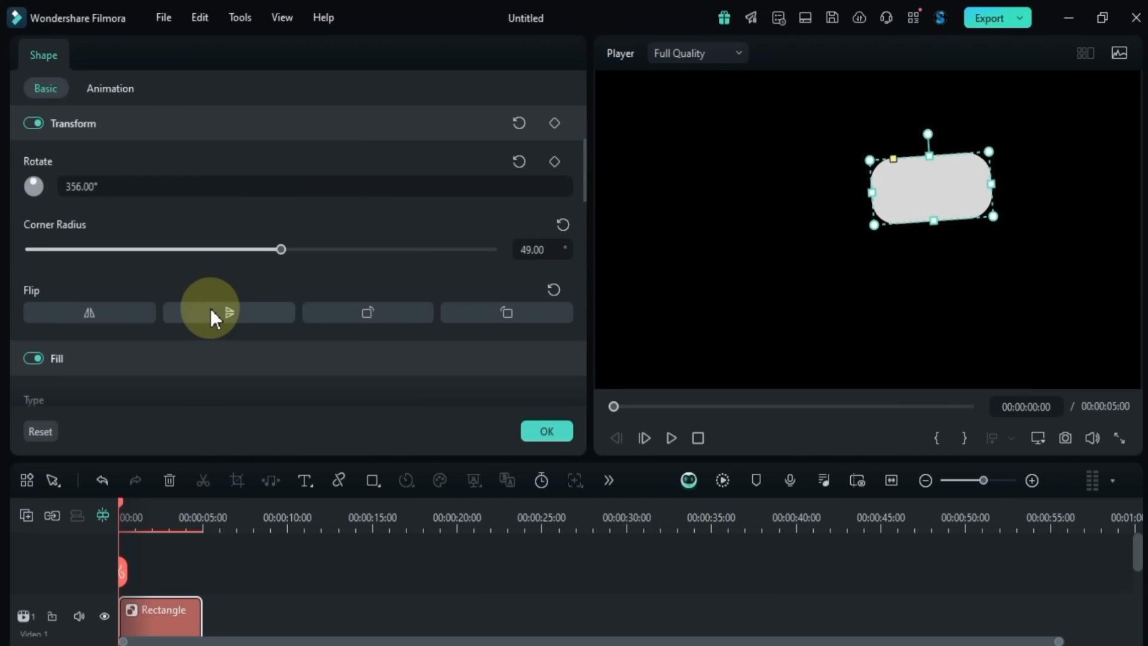
click(363, 315)
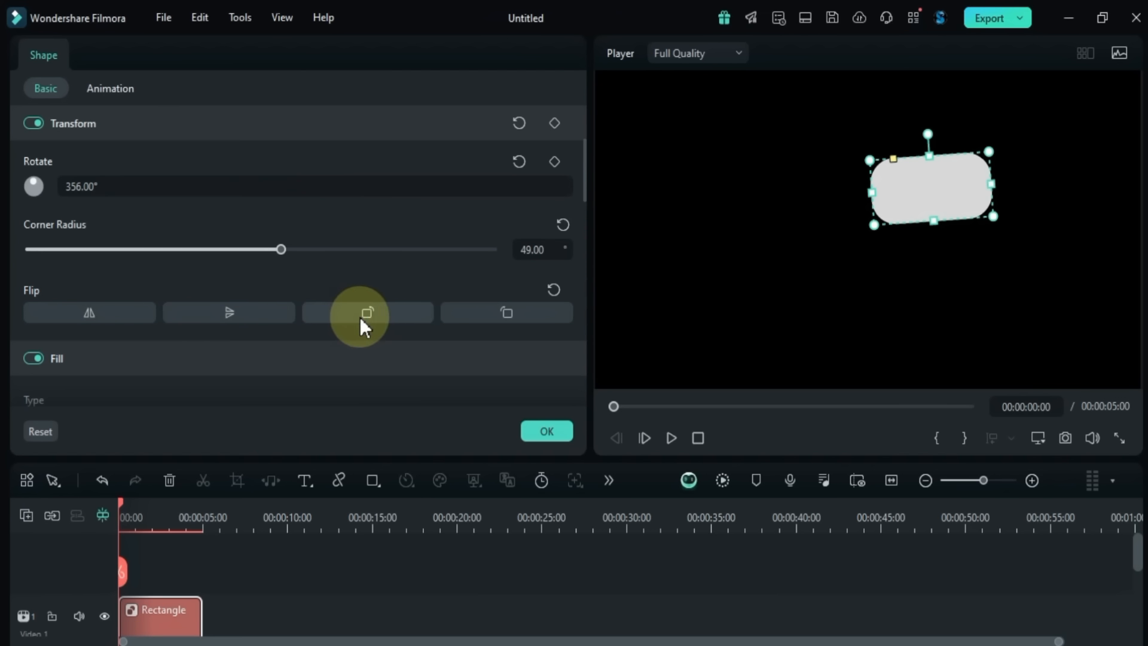
click(360, 317)
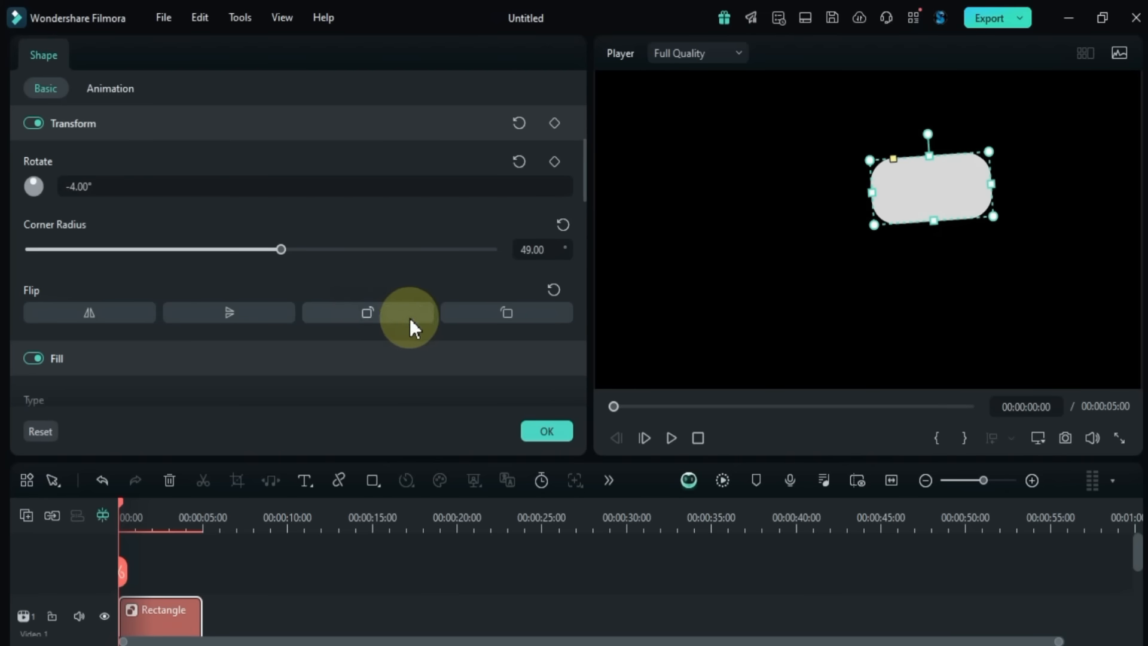
click(494, 318)
click(494, 318)
Step: Change the rectangle's fill type to Gradient Fill
scroll(260, 335, down, 2)
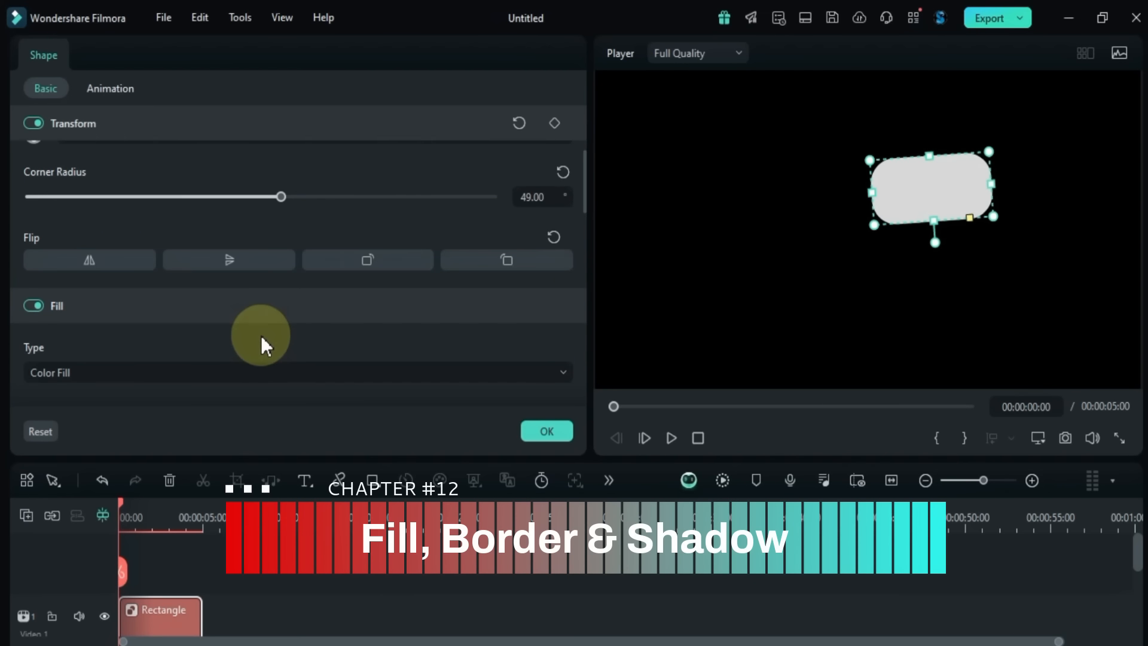
click(146, 320)
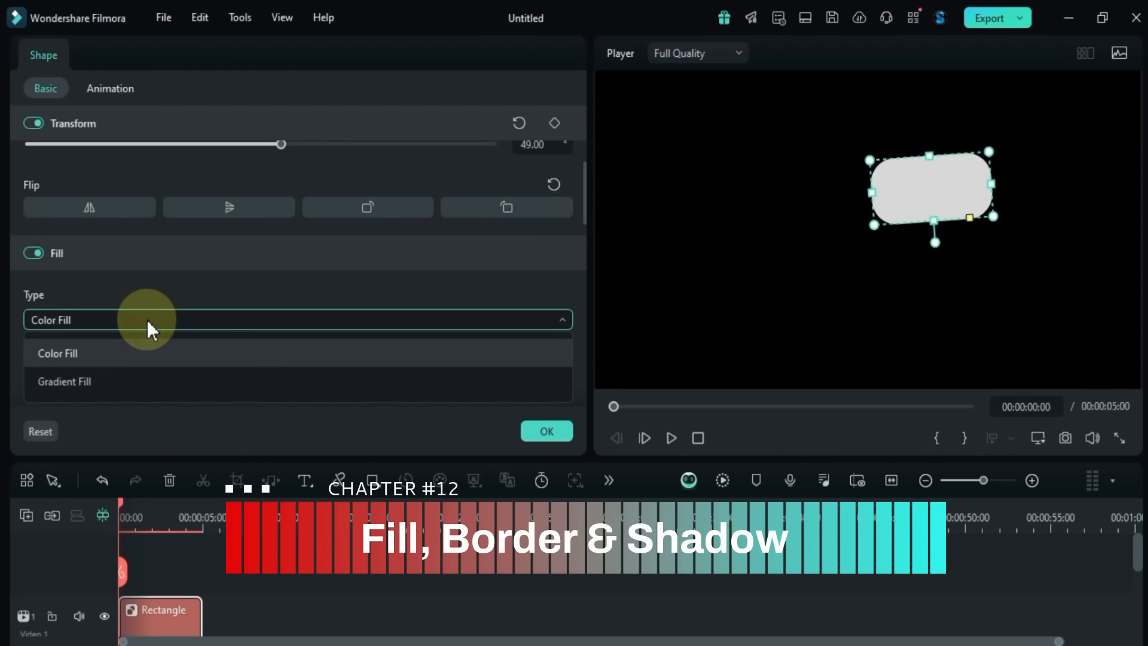
click(139, 375)
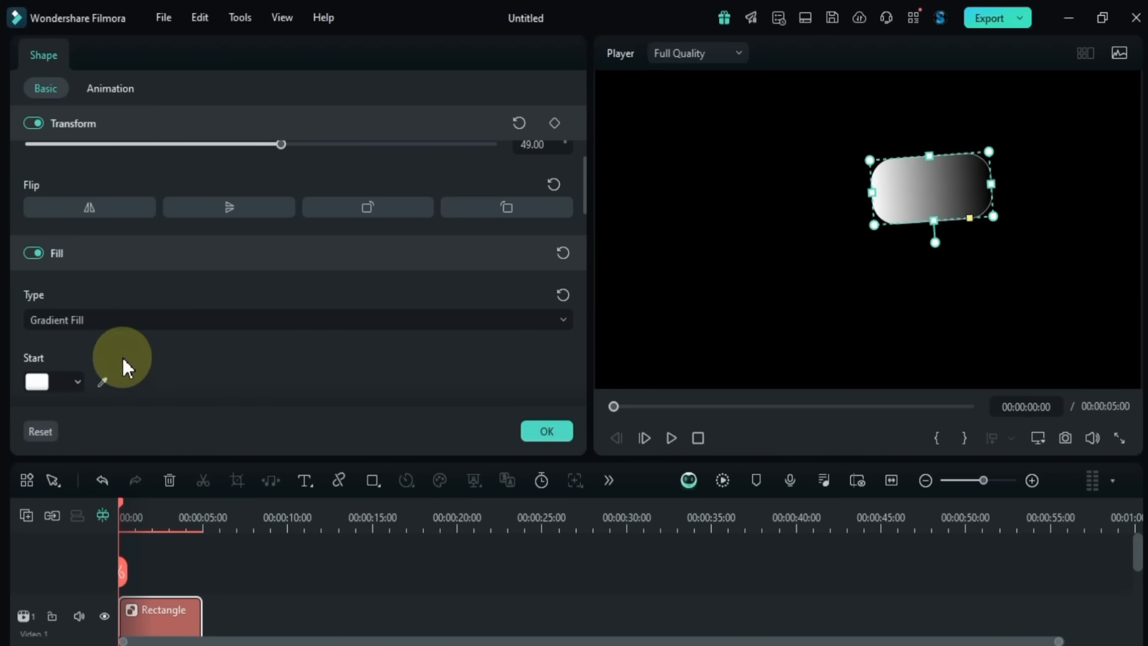
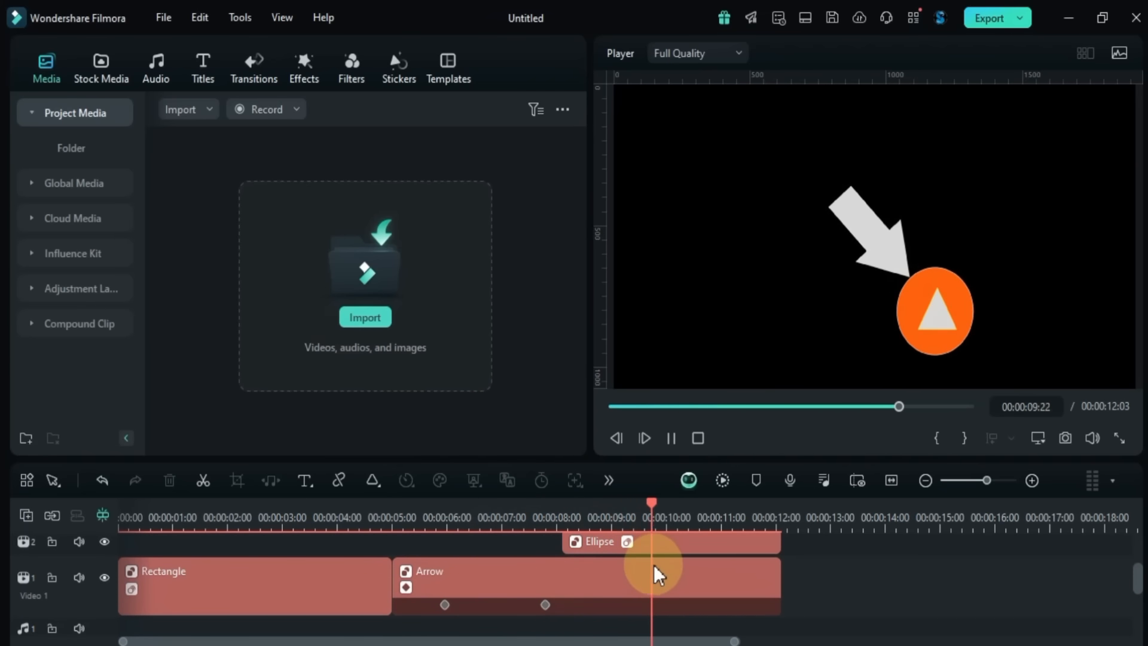
scroll(655, 572, up, 1)
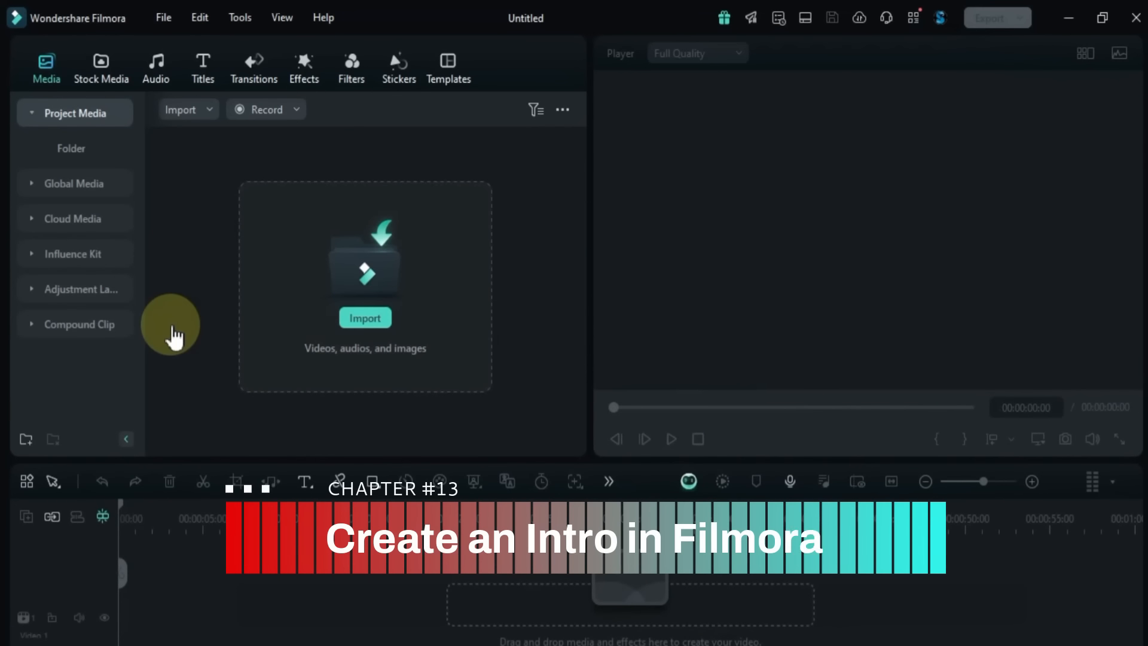
Step: Start creating a 3-second intro from the Influence Kit using the Glitch Urban Style 02 template
click(95, 254)
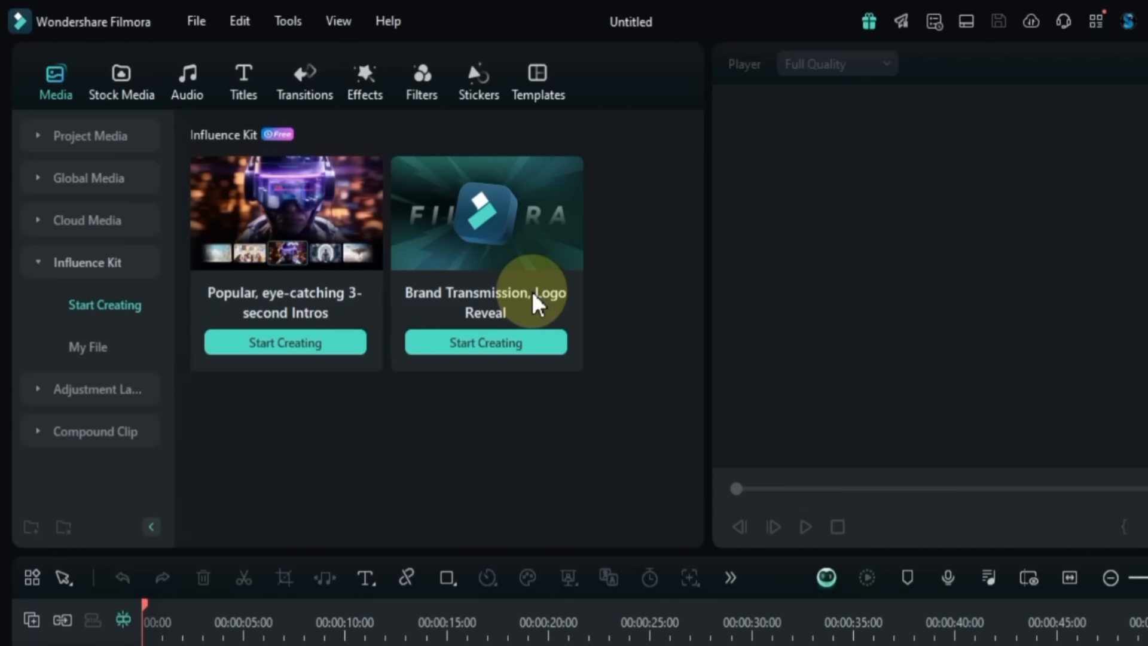
click(293, 347)
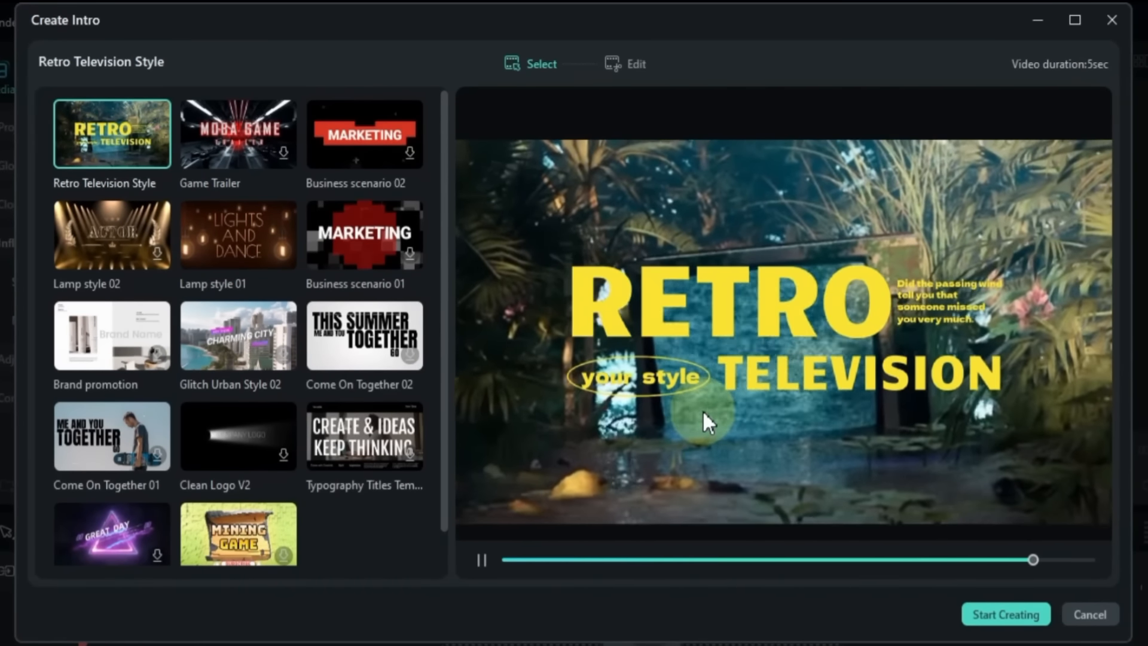
click(222, 276)
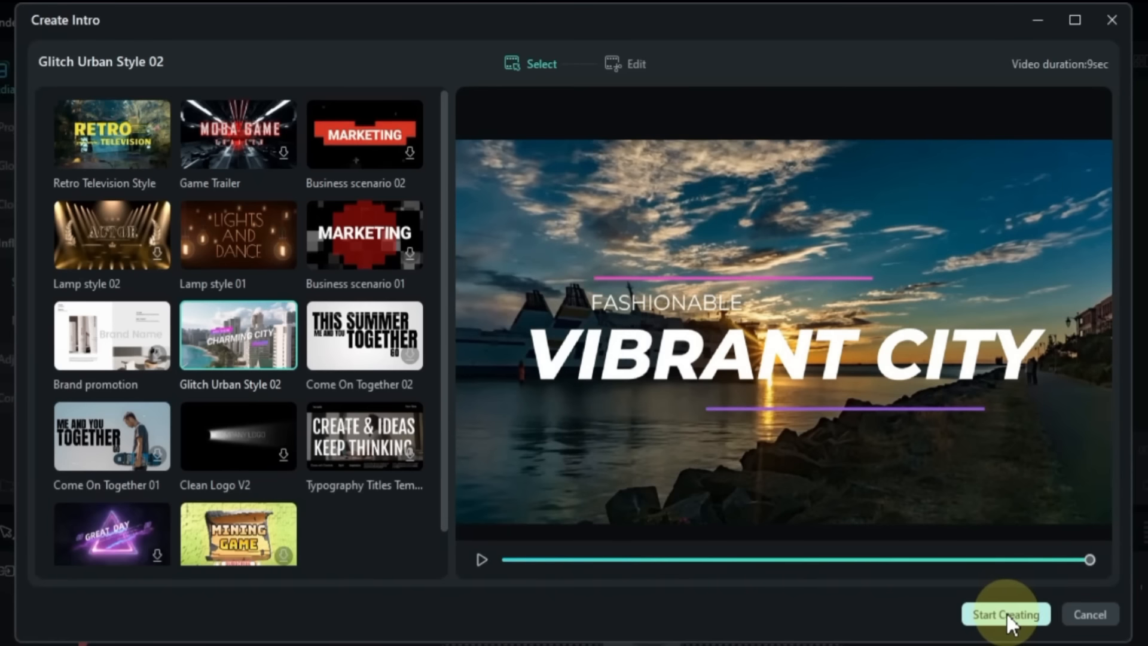
click(1007, 612)
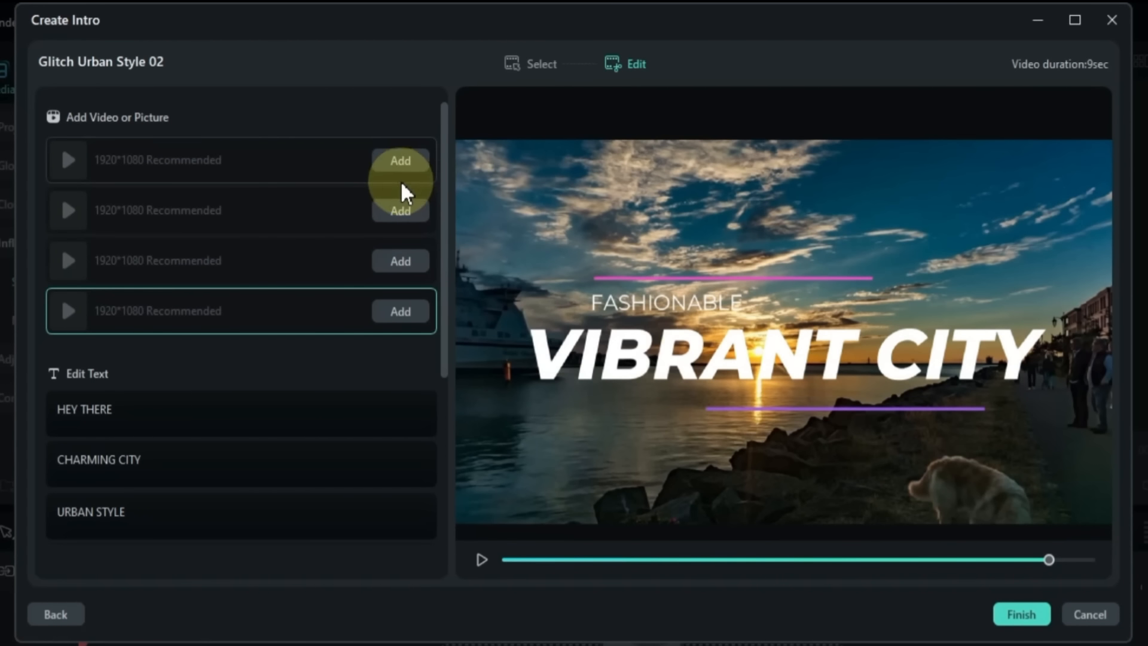
Step: Add the video 8402599-hd_1920_1080_25fps.mp4 to the fourth media placeholder of the intro
click(409, 309)
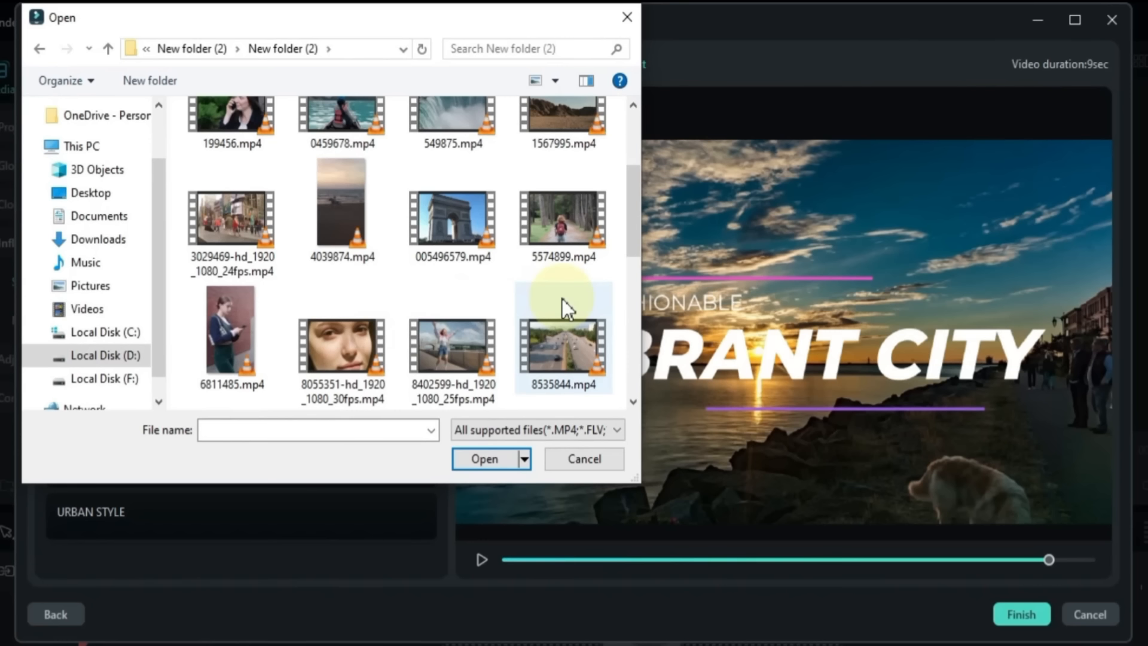
click(466, 346)
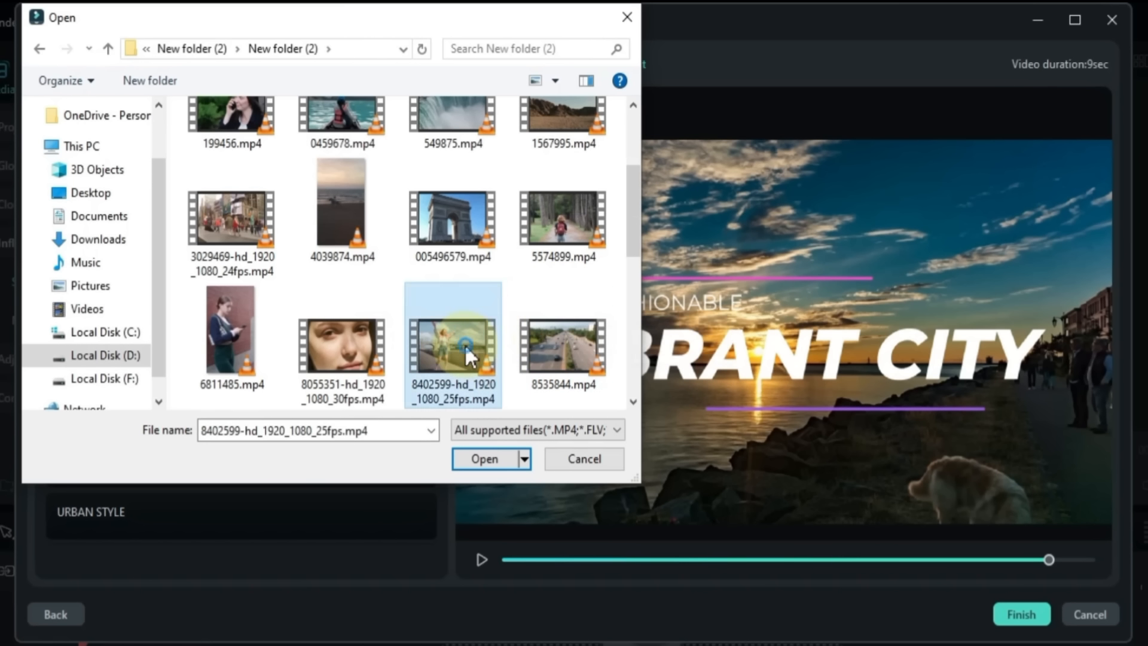
click(488, 458)
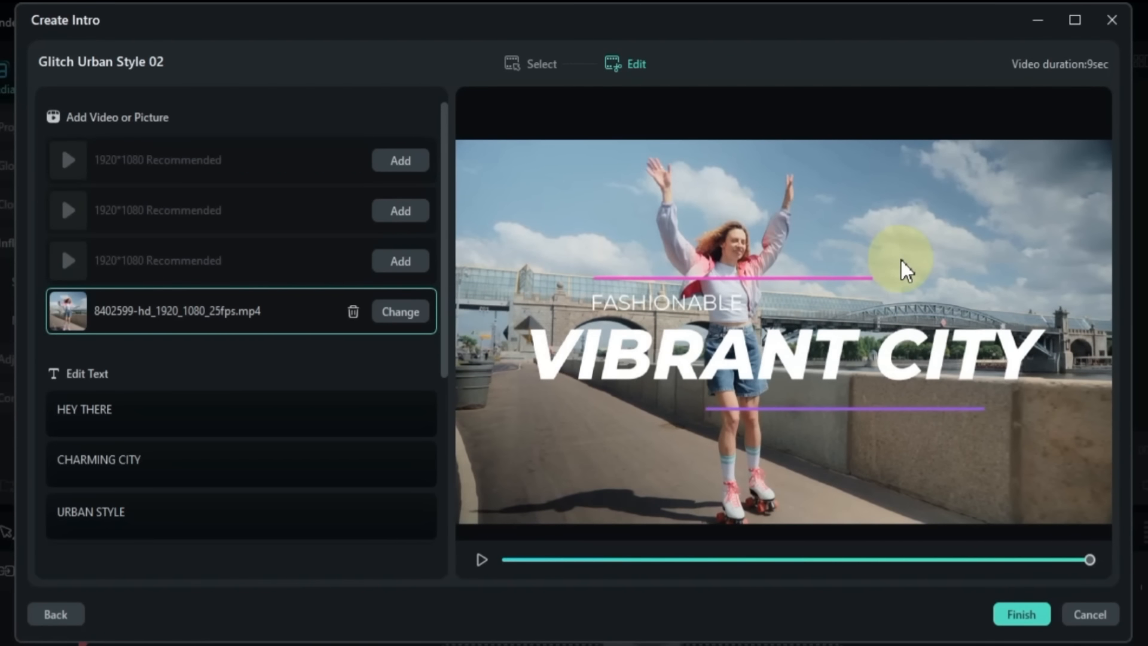
Step: Examine where the HEY THERE, CHARMING CITY, RELAXED and URBAN STYLE texts appear in the intro preview
click(231, 424)
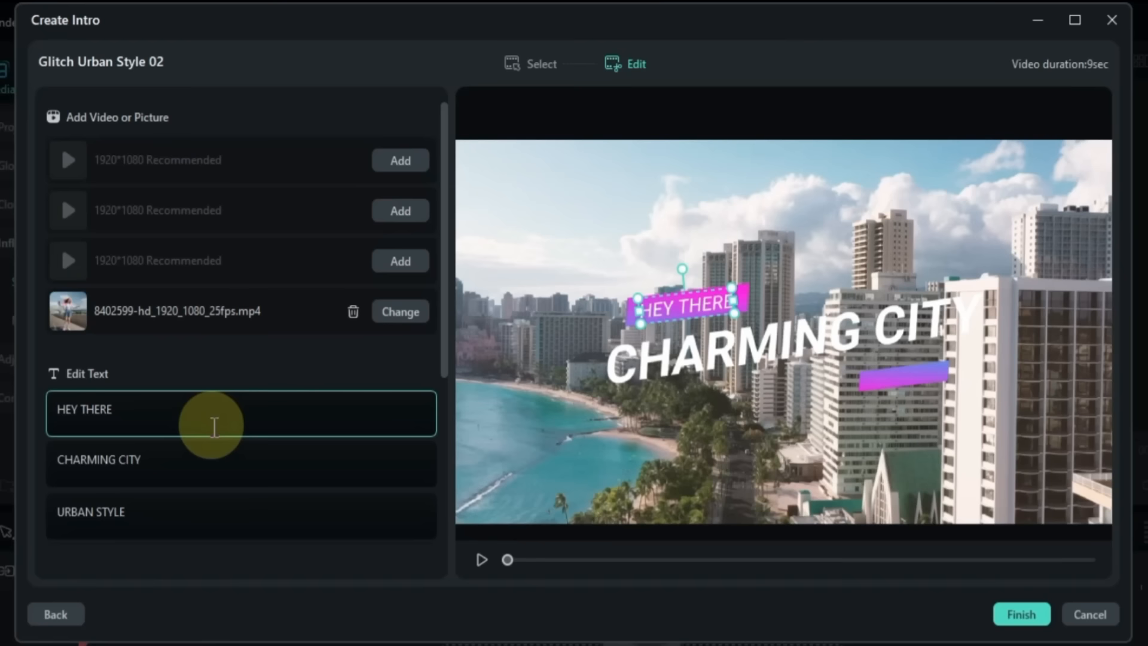
click(228, 479)
scroll(227, 485, down, 1)
scroll(225, 480, down, 1)
click(123, 453)
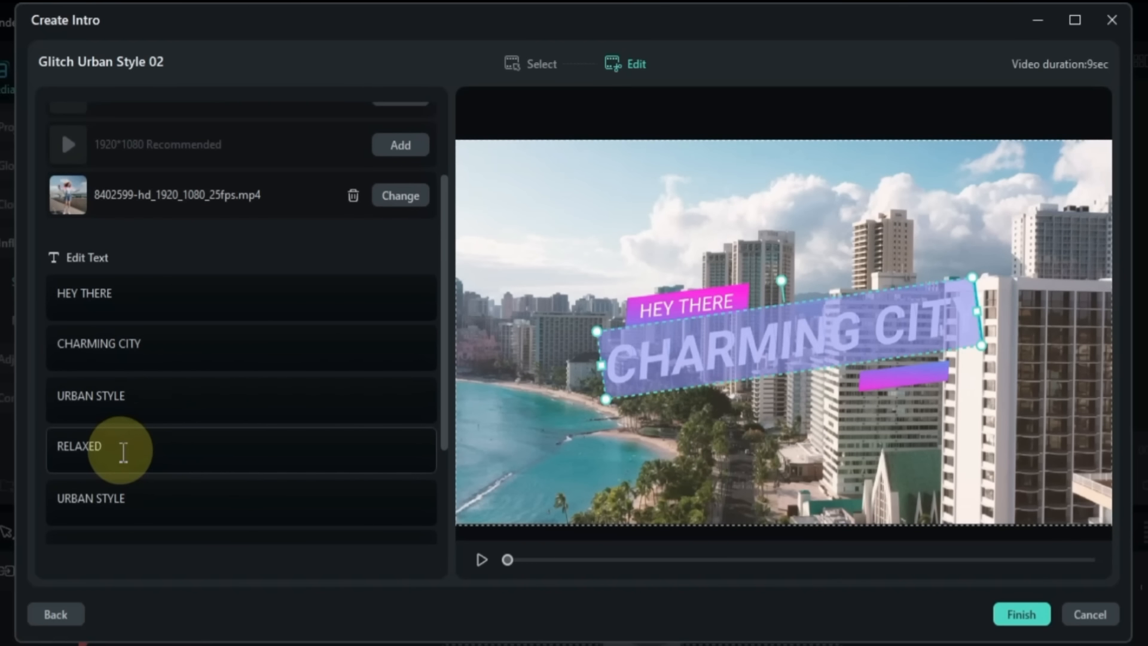
click(123, 453)
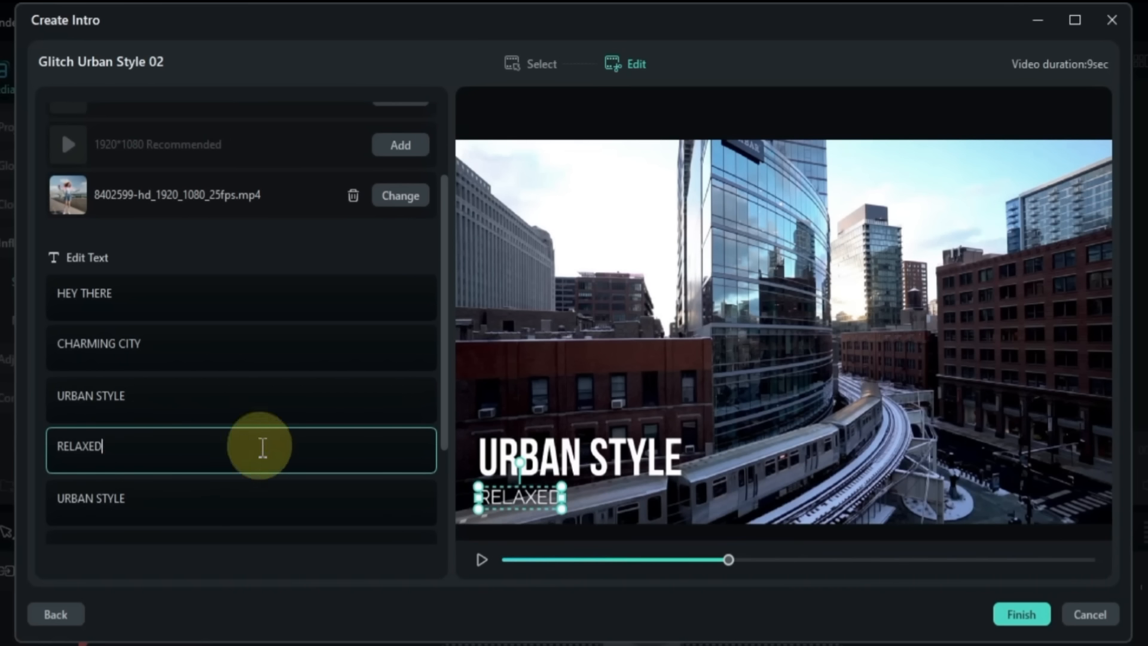
click(646, 450)
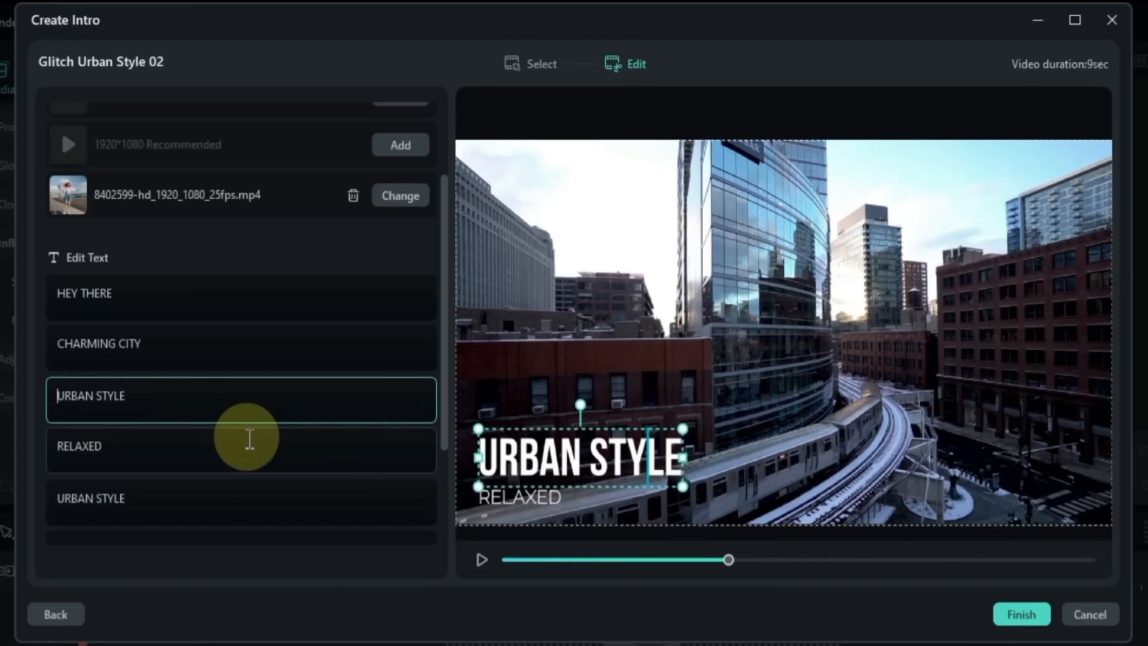
Step: Replace the intro's VIBRANT CITY title with "Your Text"
scroll(249, 437, down, 3)
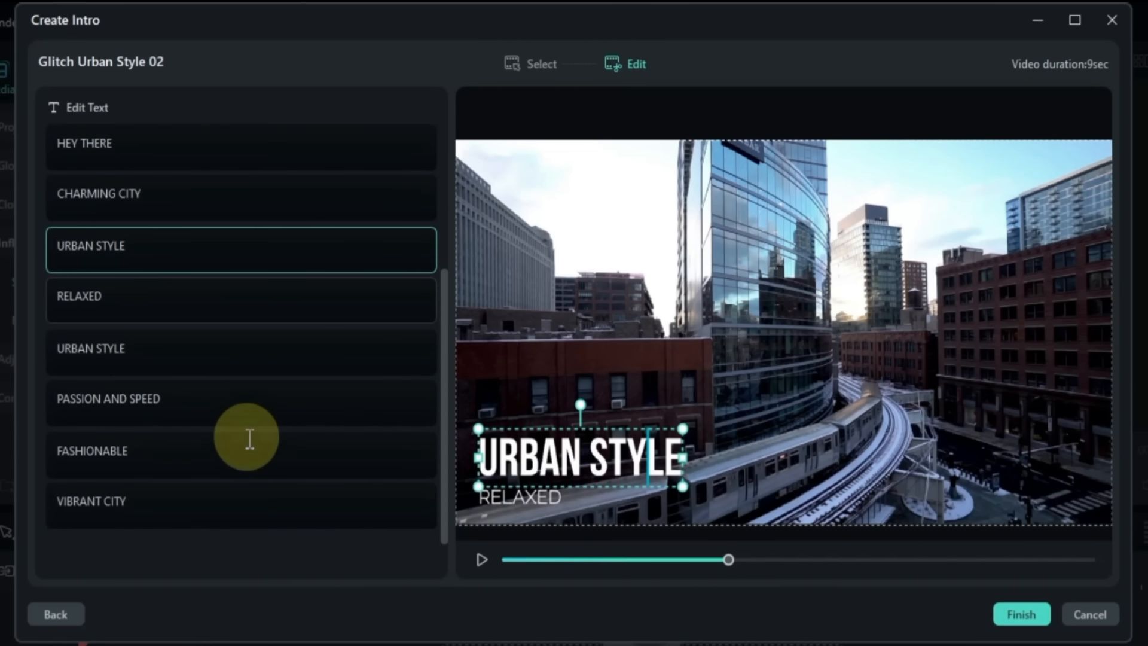
click(155, 500)
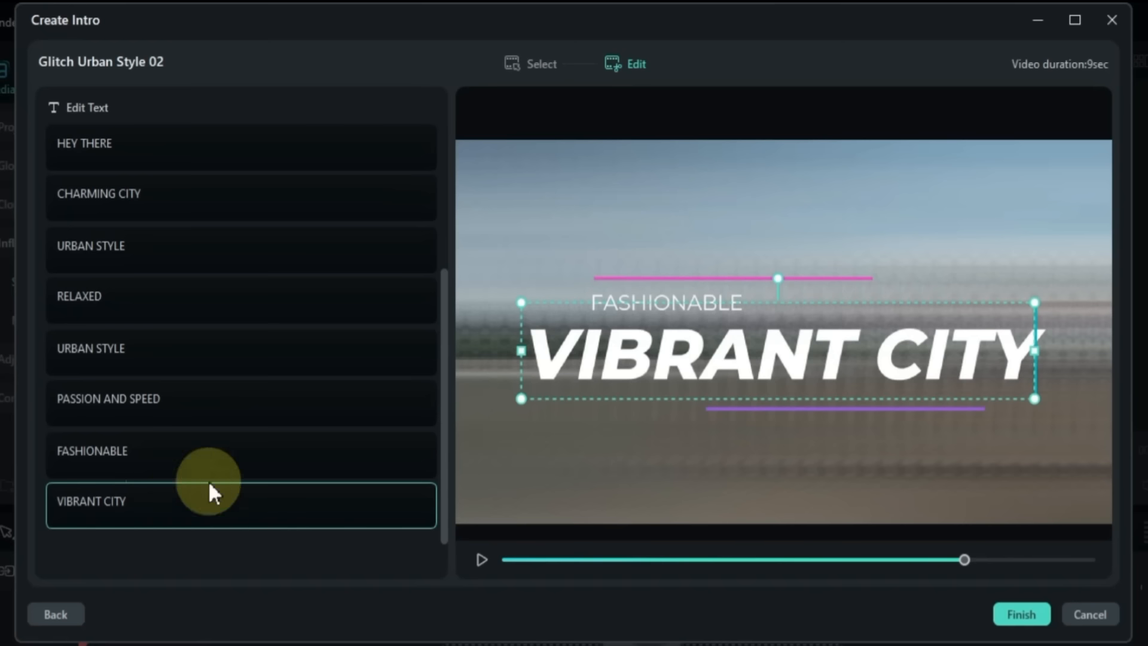
click(709, 304)
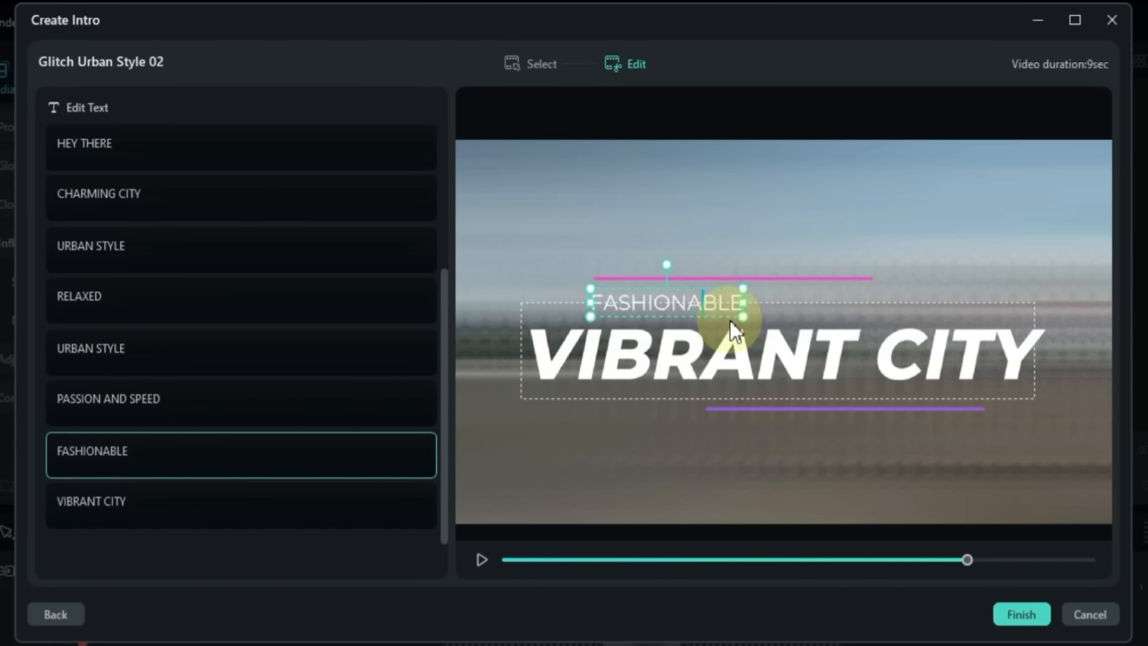
double_click(780, 332)
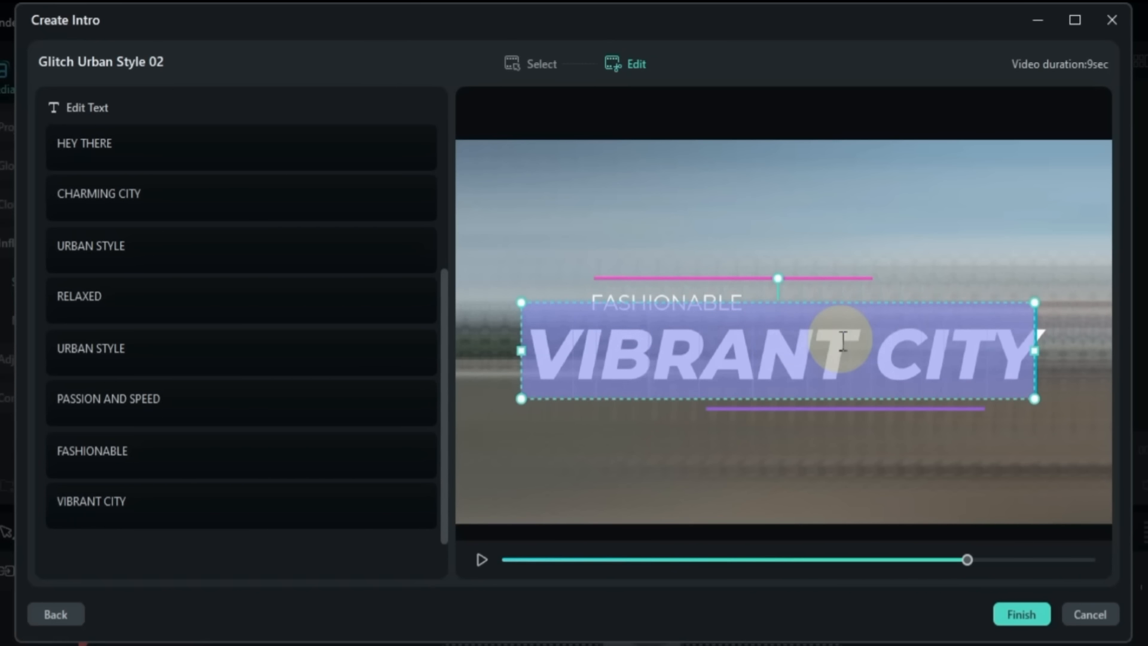
text(Your Text)
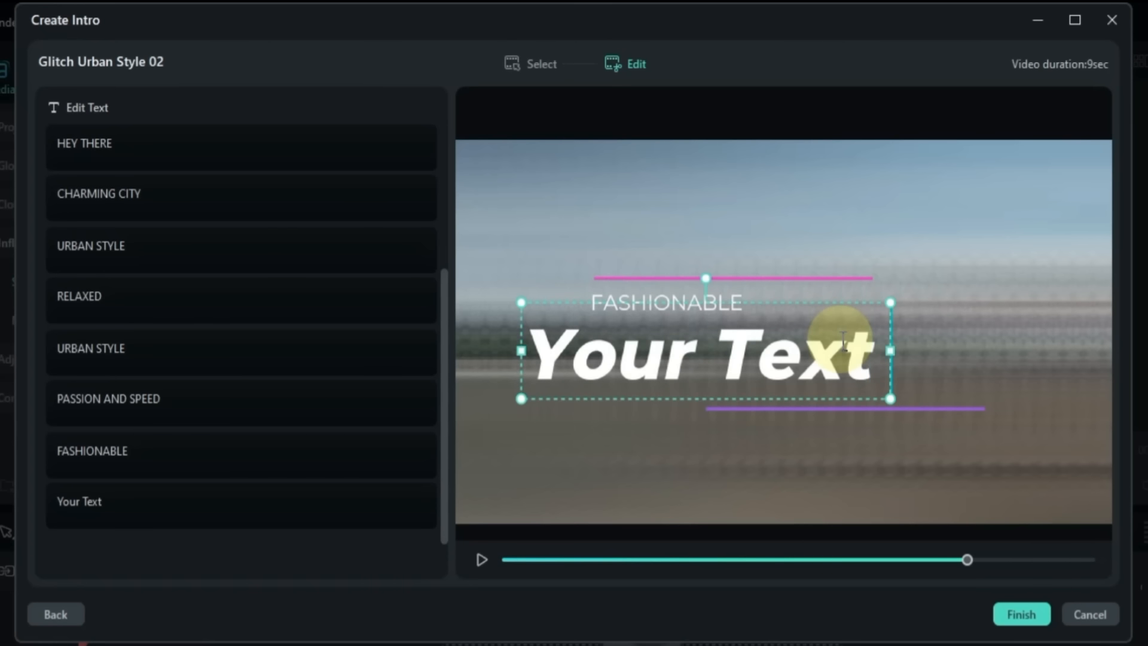
Step: Complete the intro's final title as "Your Text Here" and play the ending of the preview
text( Here)
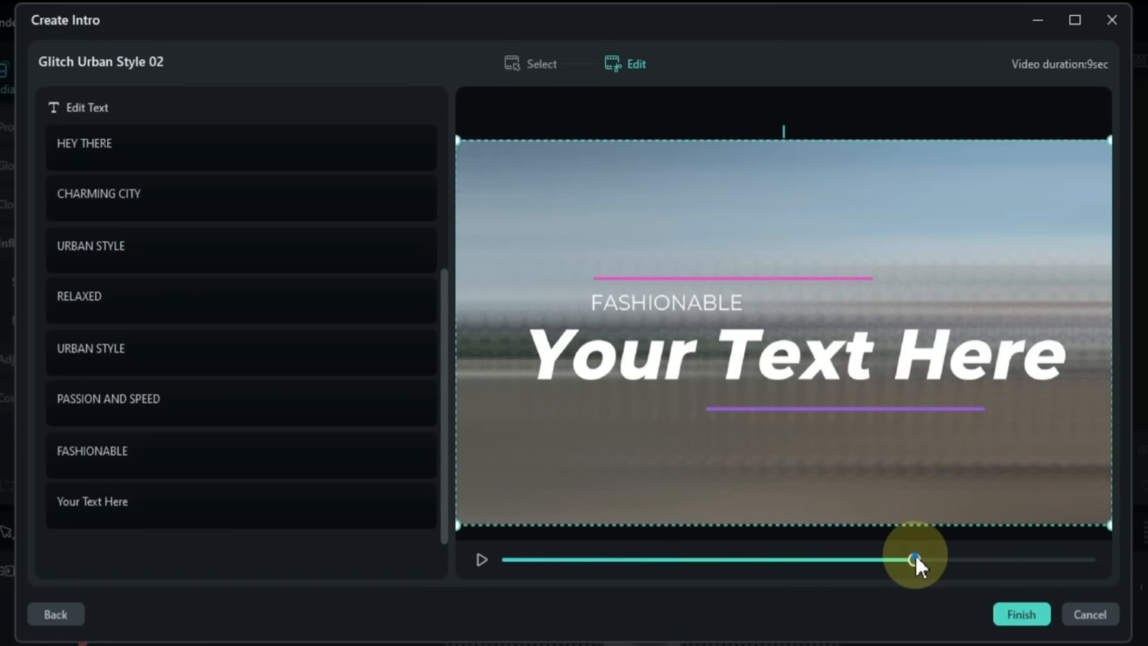
drag(915, 558, 858, 554)
key(space)
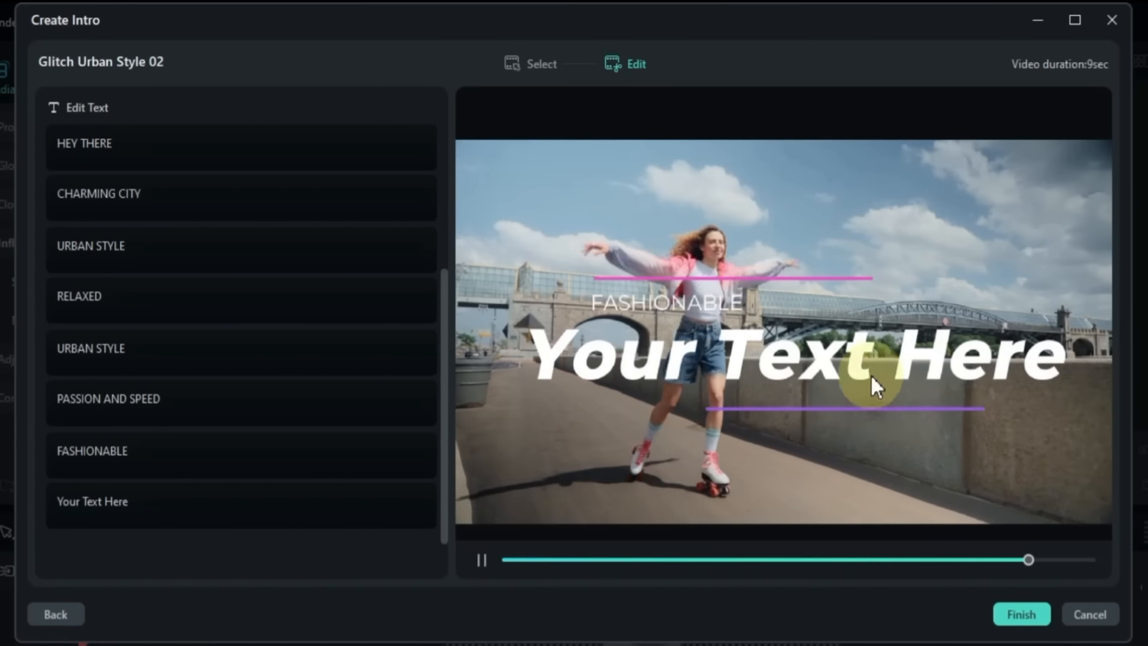
Step: Finish the Glitch Urban Style 02 intro so it is placed on the timeline, and play part of it back
click(541, 62)
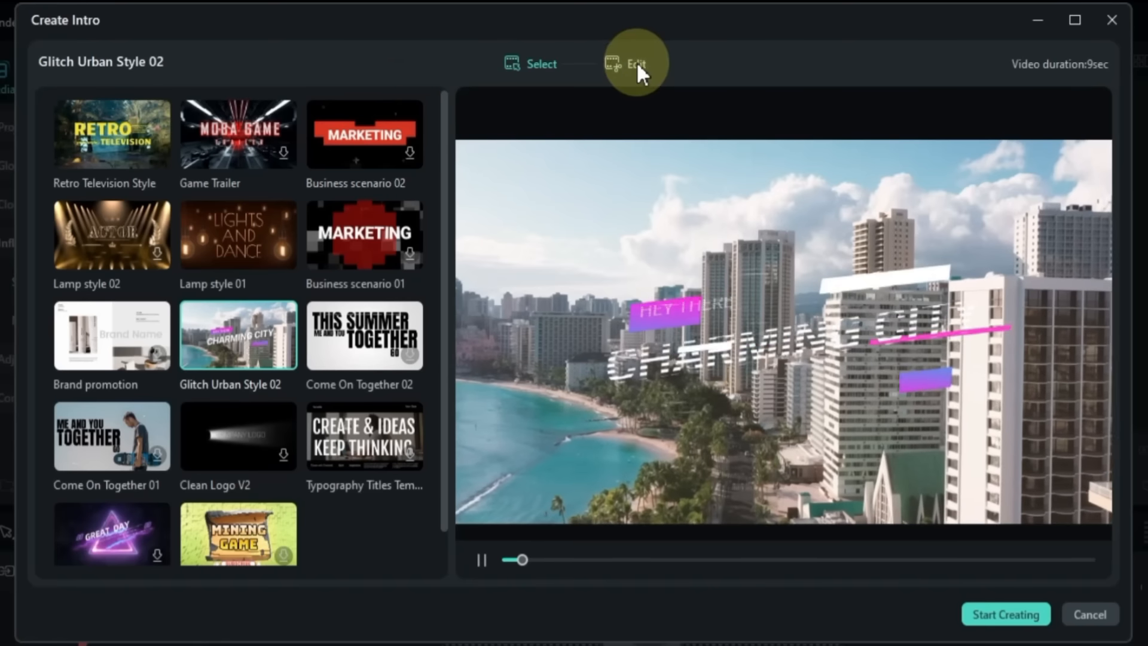
click(632, 65)
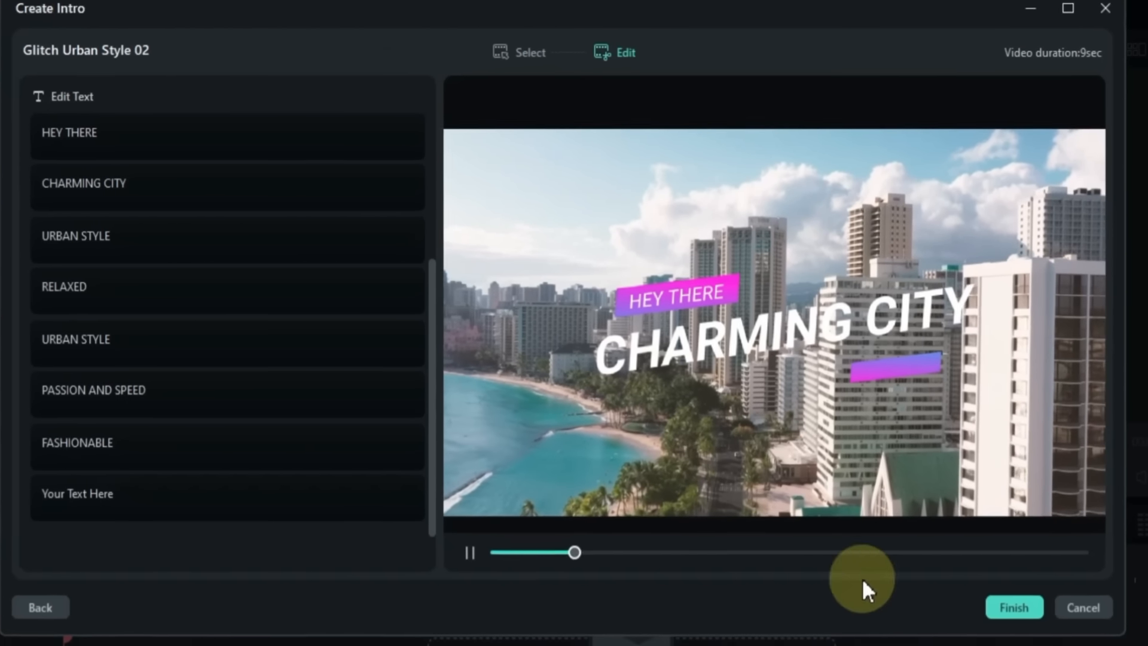
click(1003, 611)
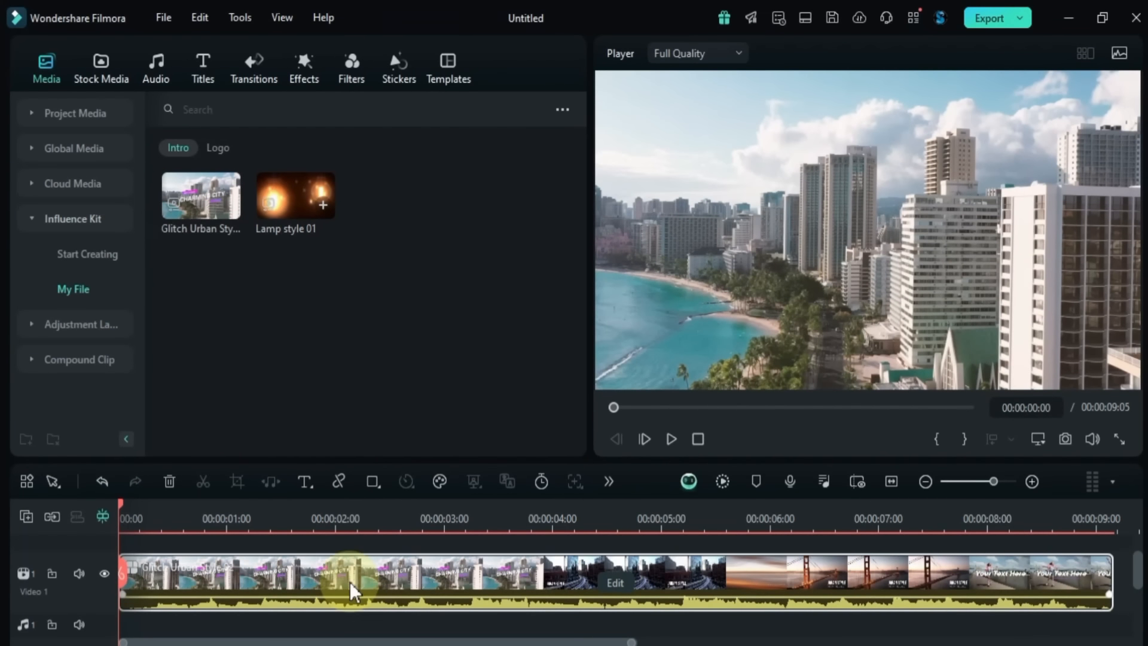
key(space)
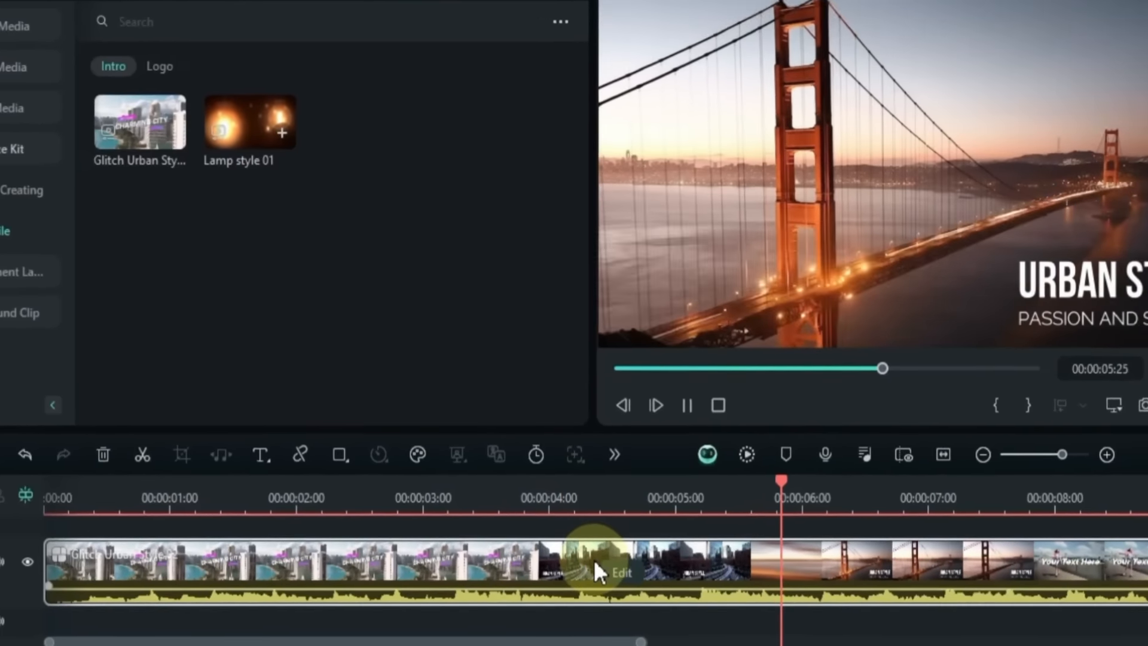
key(space)
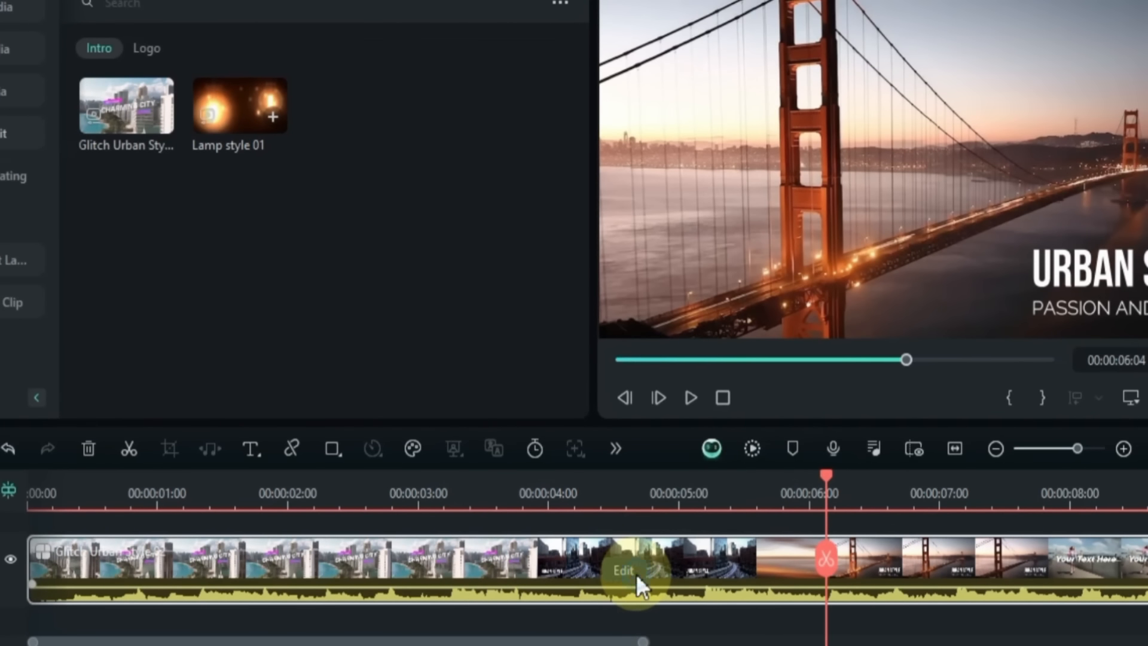
Step: Reopen the intro clip in its template editor, close the editor, and look over the saved Intro and Logo files of the Influence Kit
click(636, 574)
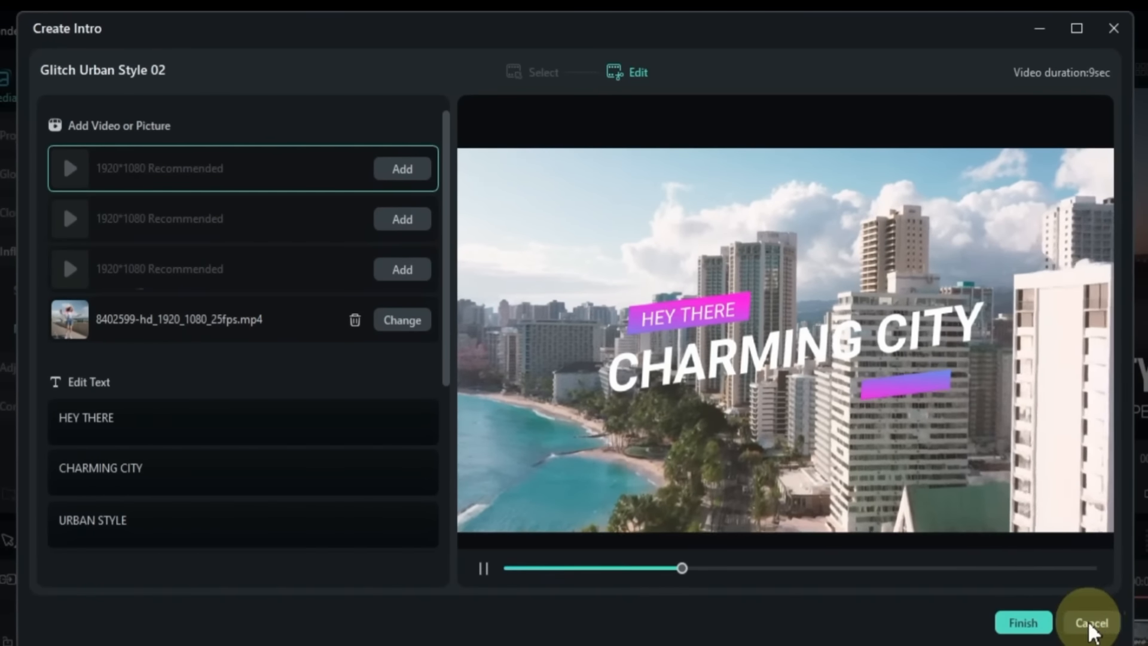
click(1023, 622)
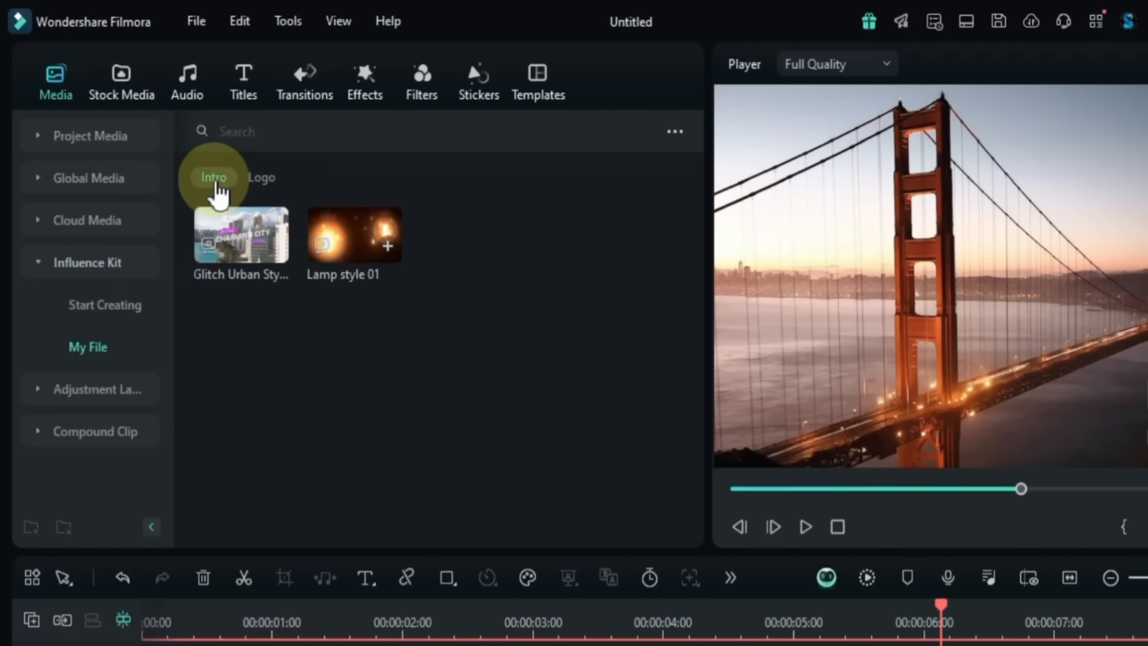
click(254, 180)
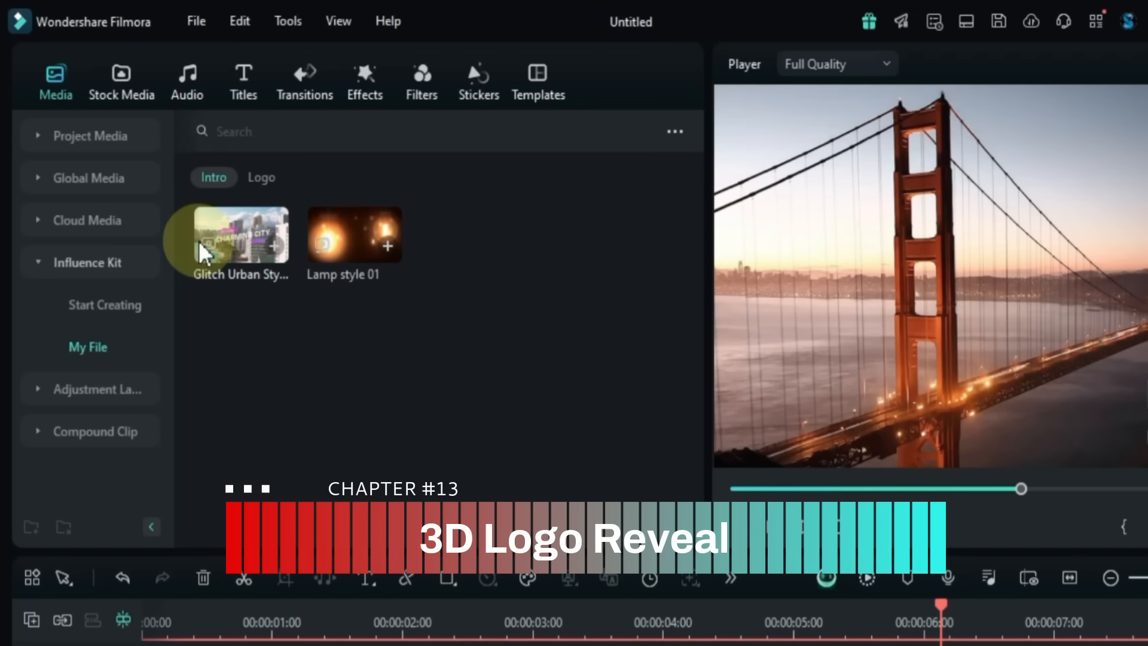
Step: Start creating a Brand Transmission, Logo Reveal from the Influence Kit using the 3D Burning template
click(112, 313)
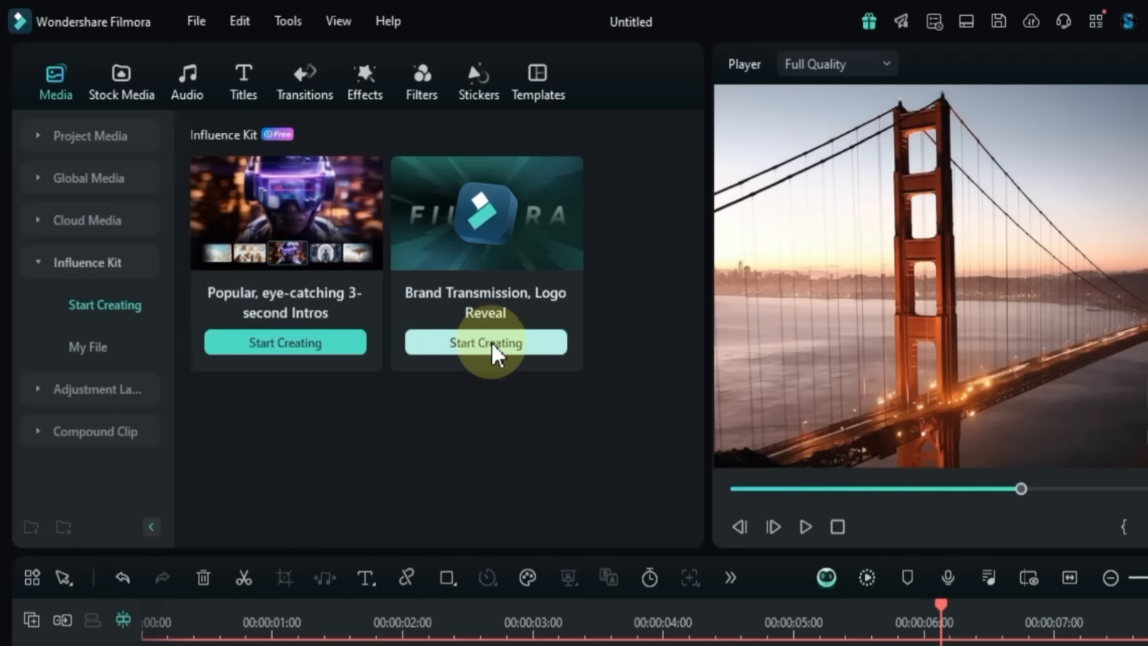
click(545, 345)
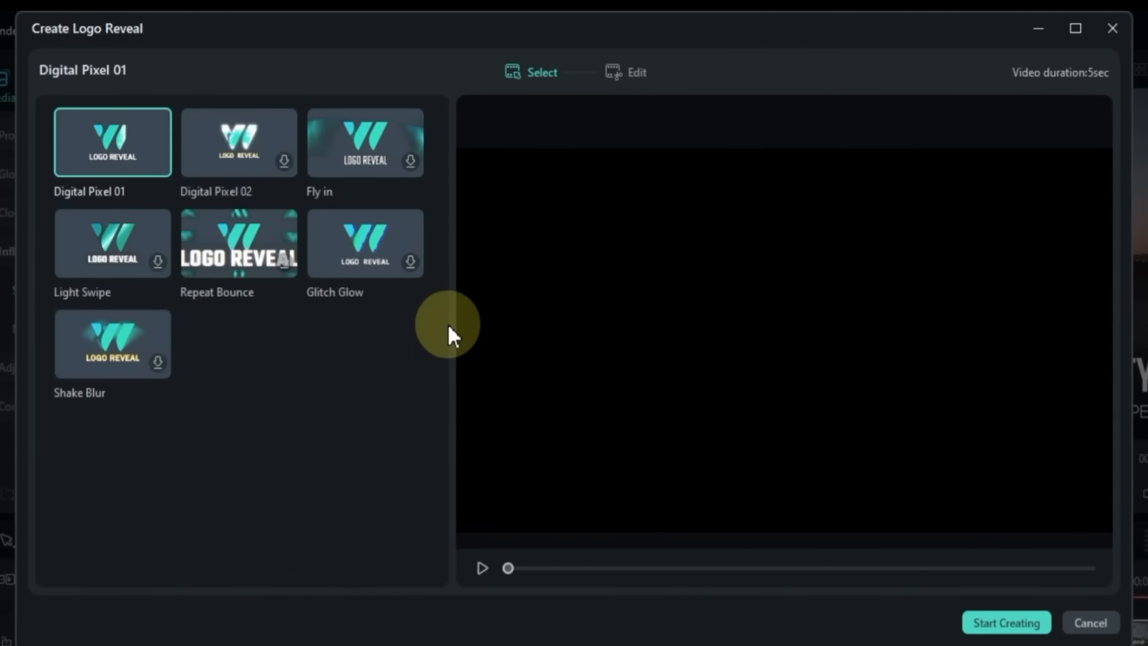
drag(447, 305, 439, 526)
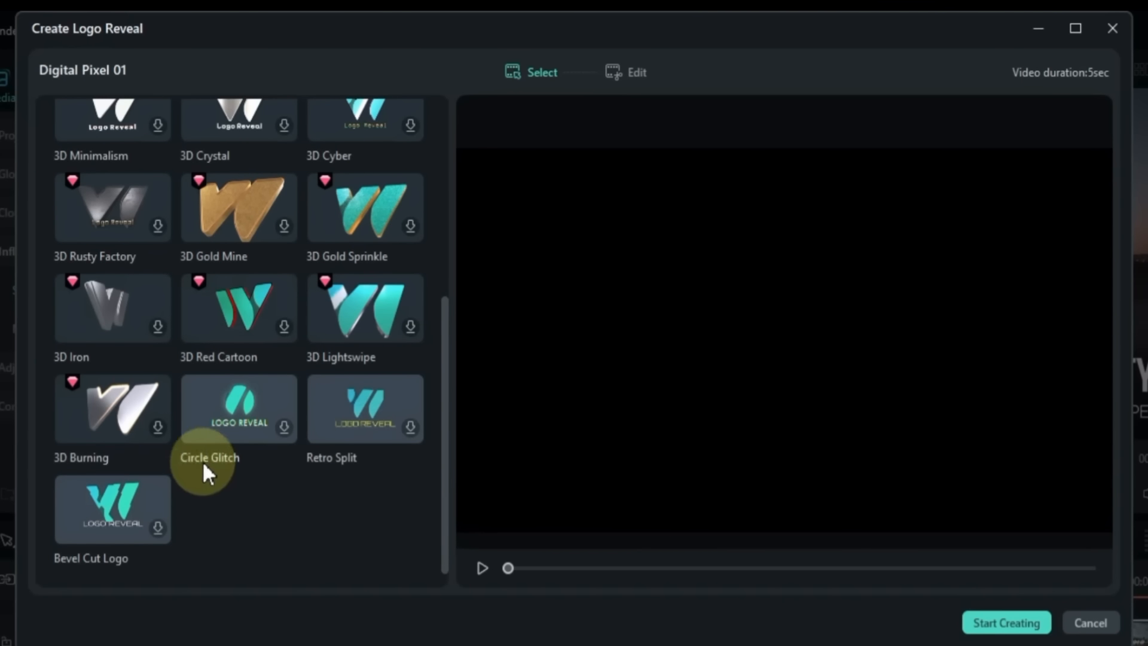
click(163, 434)
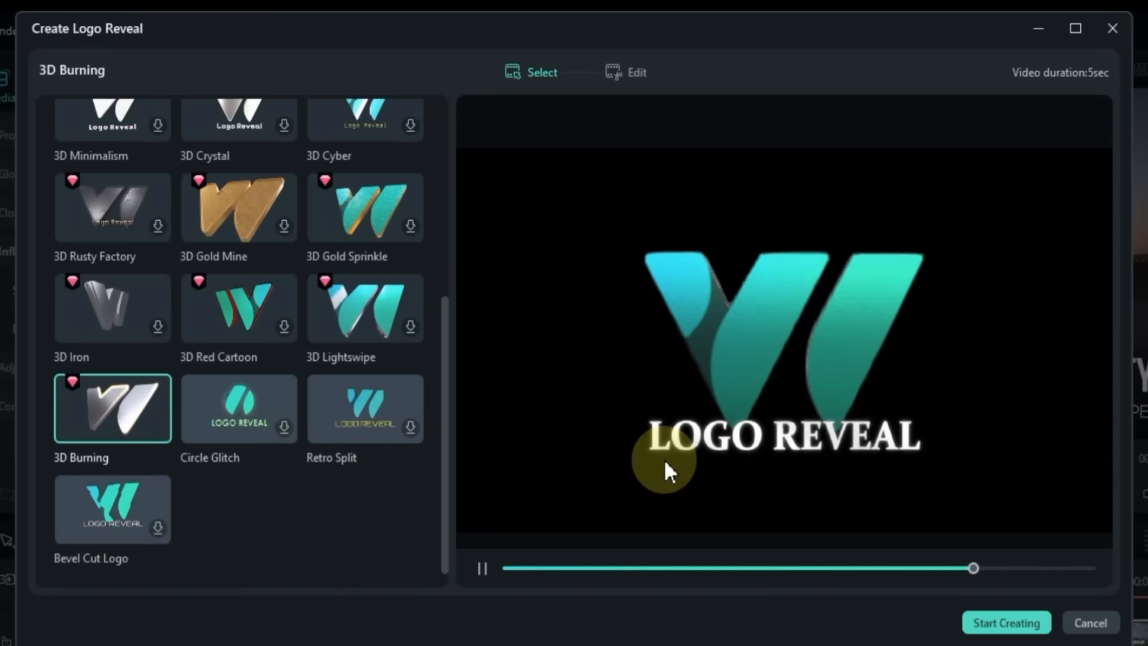
click(1031, 623)
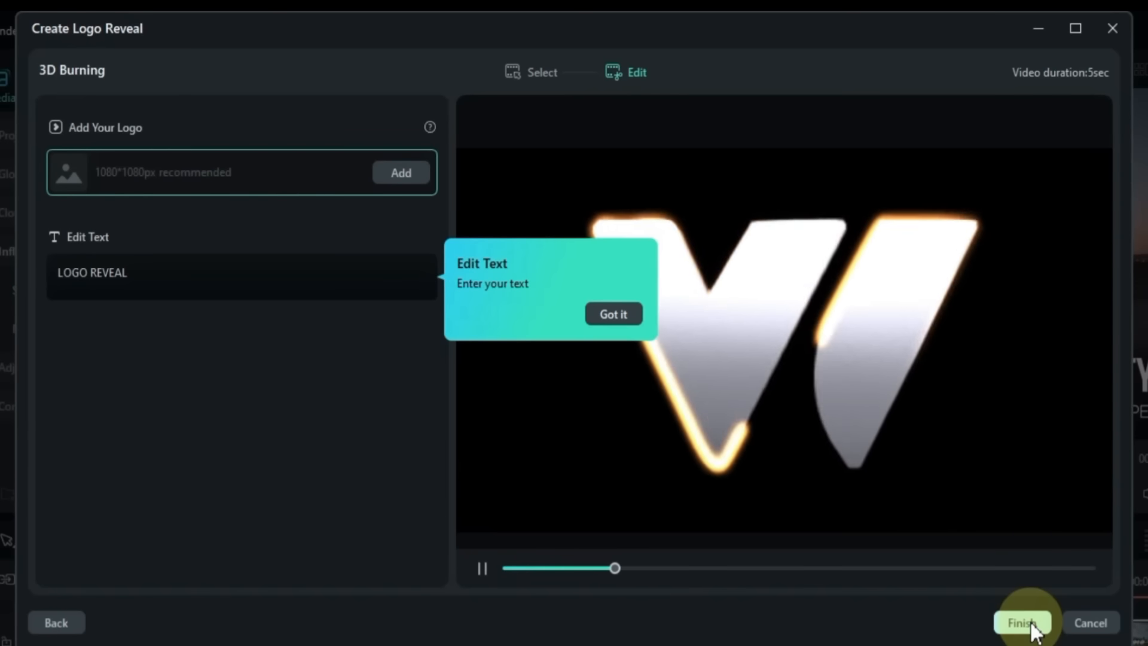
Step: Add Filmora.png as the logo of the 3D Burning reveal and replace its text with "Wondershare Filmora 14"
click(411, 173)
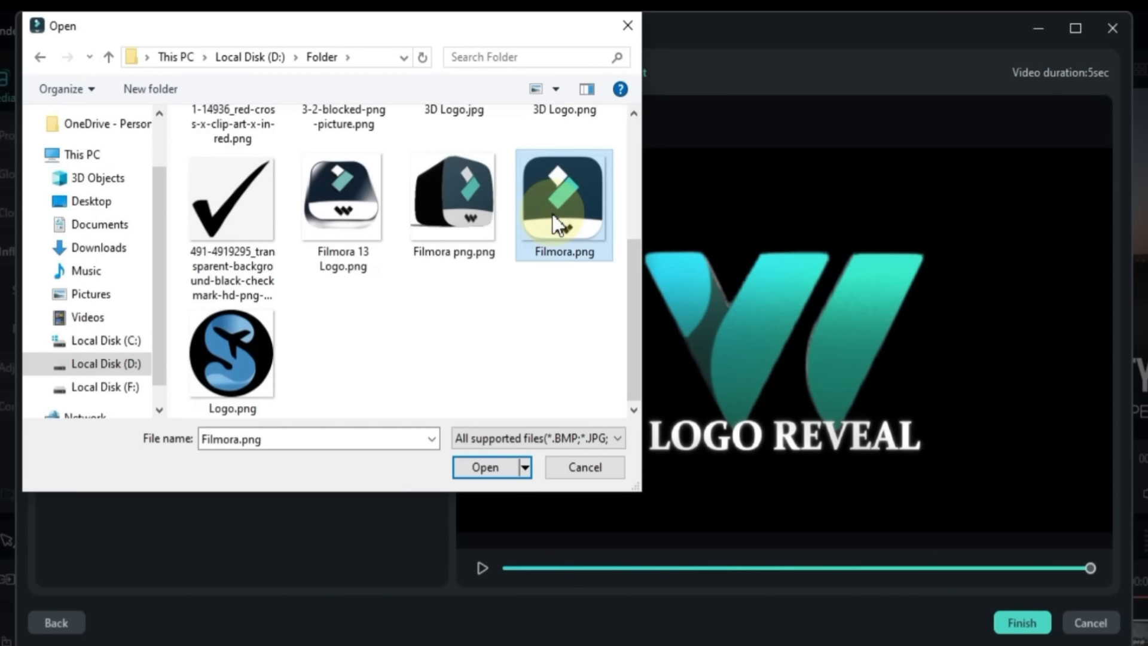
click(510, 478)
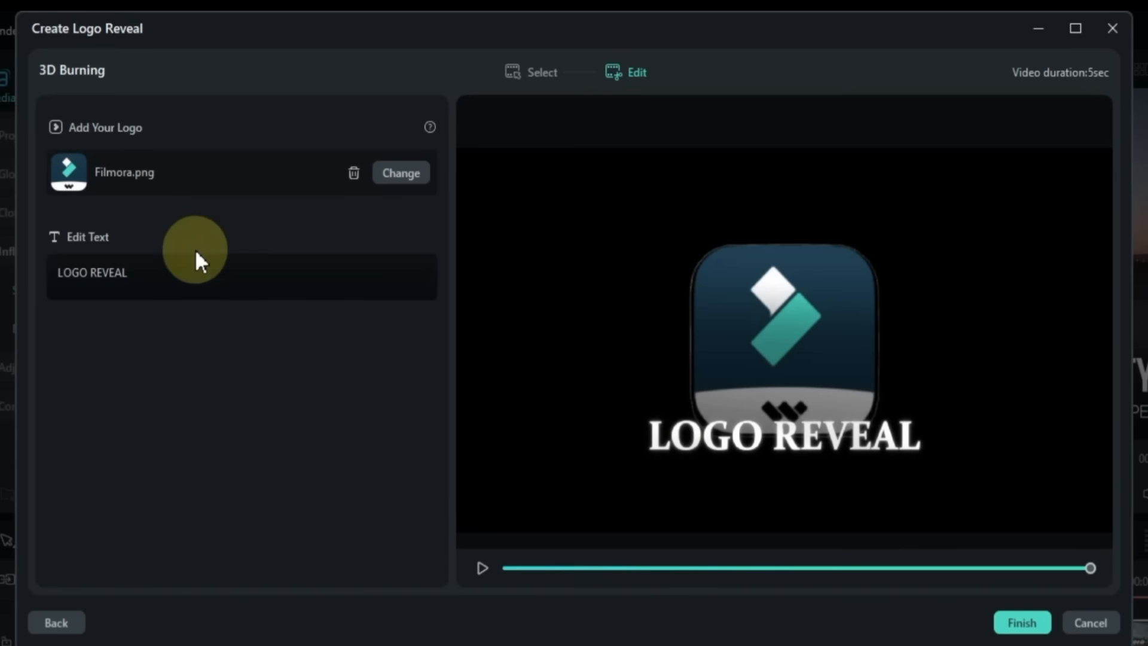
click(177, 274)
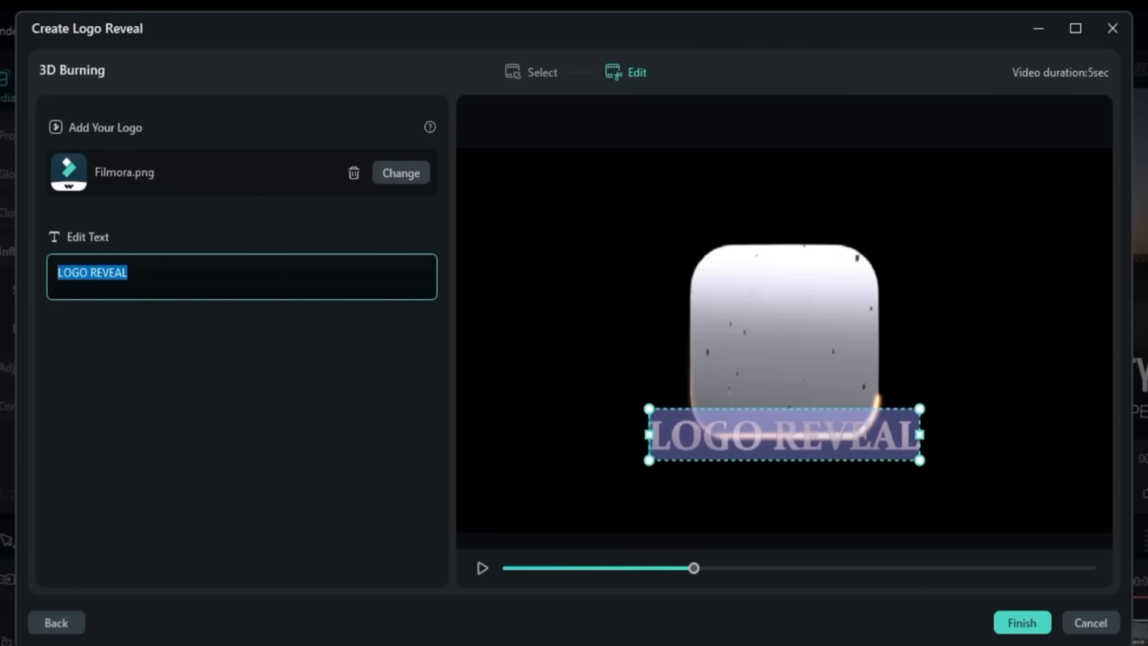
text(Wondershare)
text(Filmora 14)
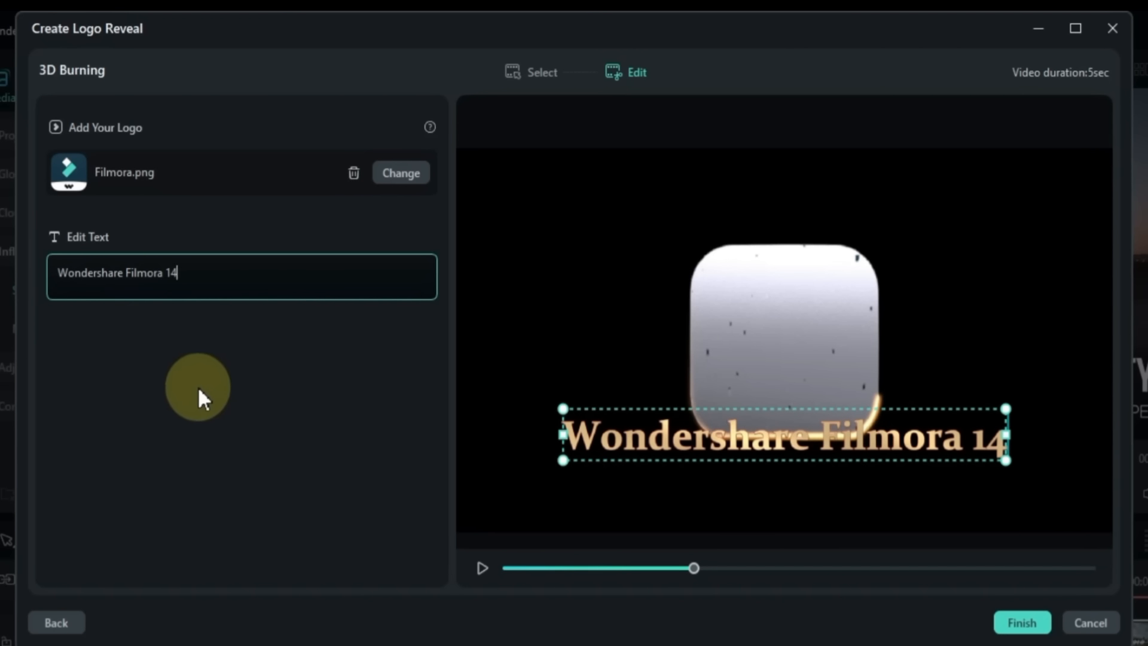
Step: Preview the logo reveal and move its text slightly down so it sits below the logo
click(494, 566)
click(479, 567)
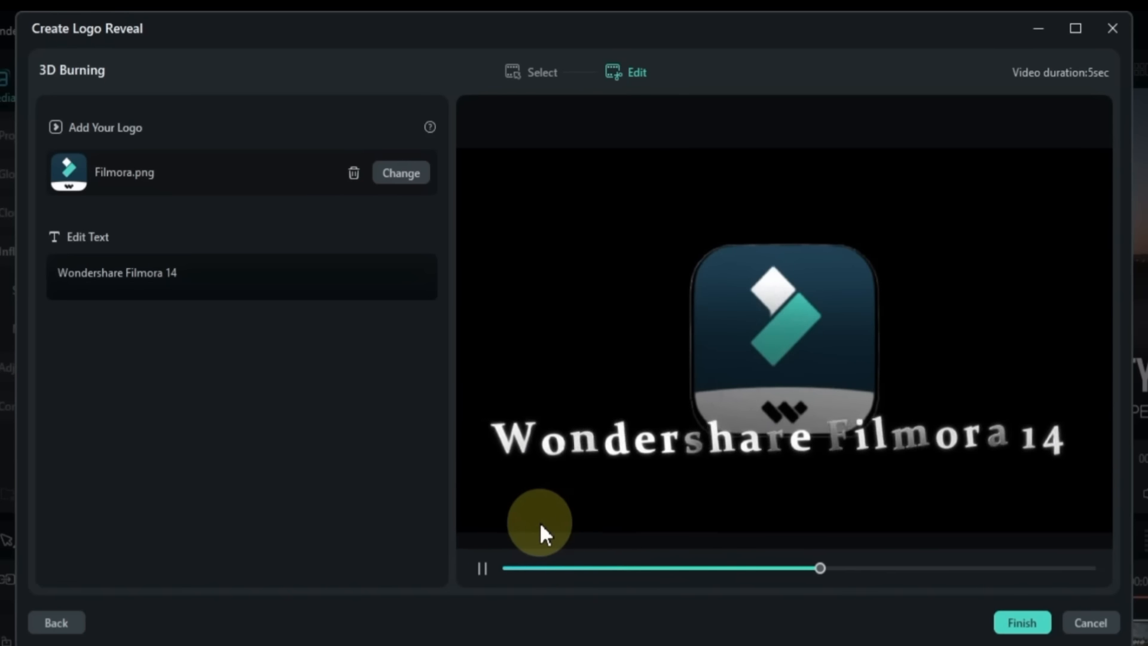
click(748, 455)
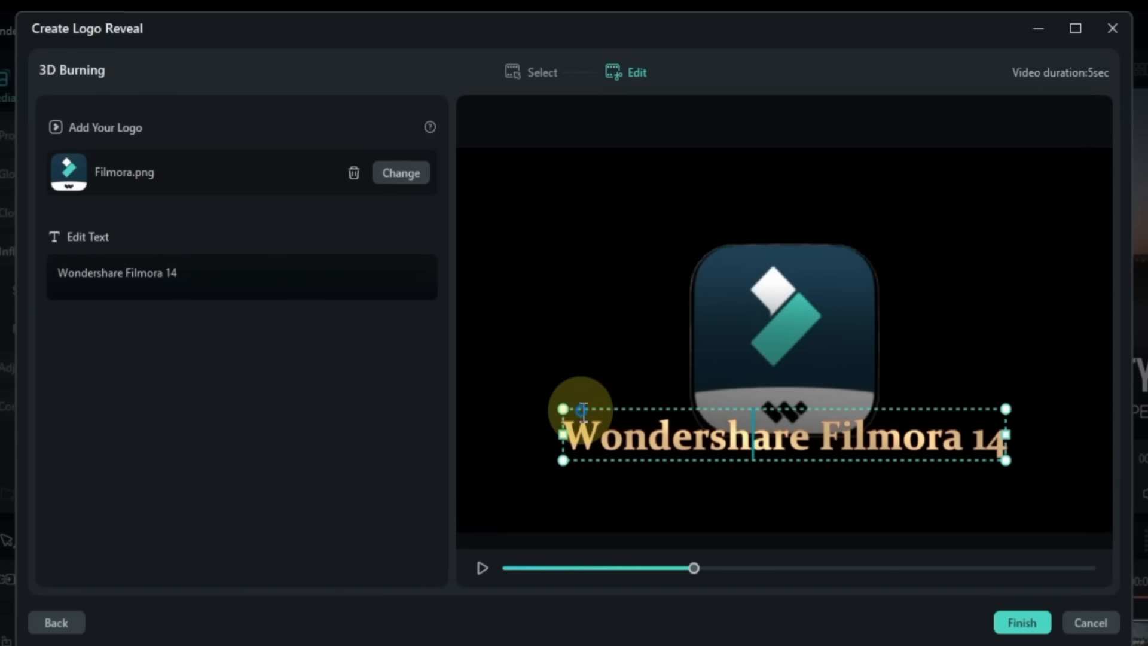
mouse_move(584, 411)
mouse_down()
mouse_move(577, 433)
mouse_move(588, 431)
mouse_up()
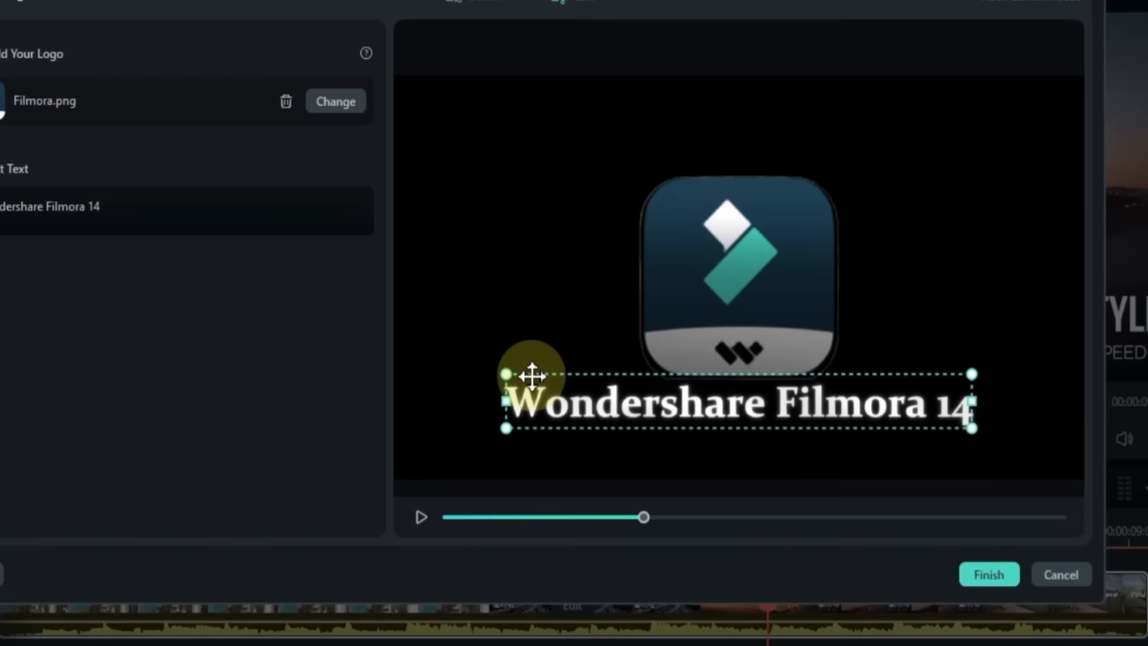
Step: Finish the 3D Burning logo reveal so it is placed on the timeline, and play it back
click(1009, 565)
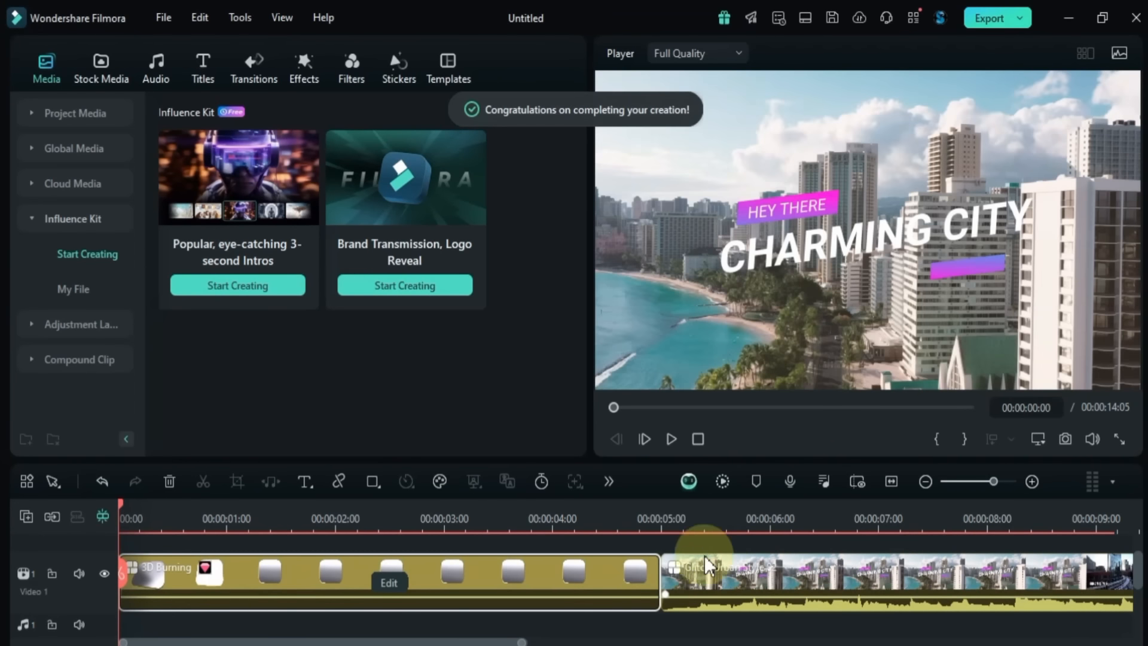
key(space)
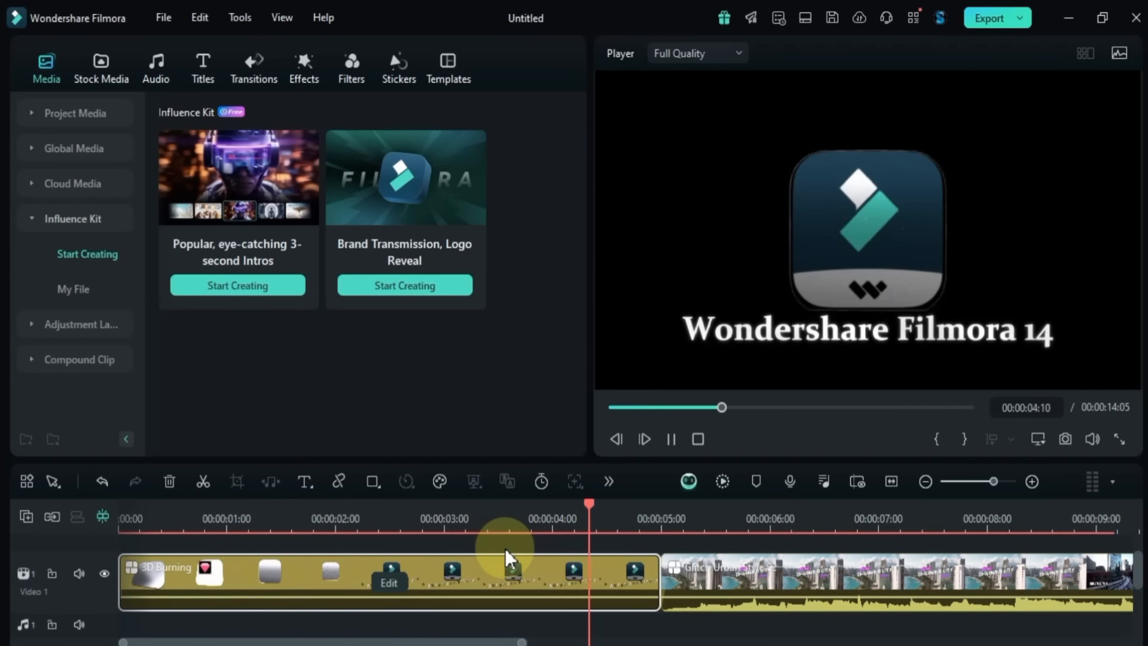
key(space)
click(916, 548)
mouse_move(945, 543)
mouse_down()
mouse_move(376, 544)
mouse_move(921, 583)
mouse_up()
click(892, 482)
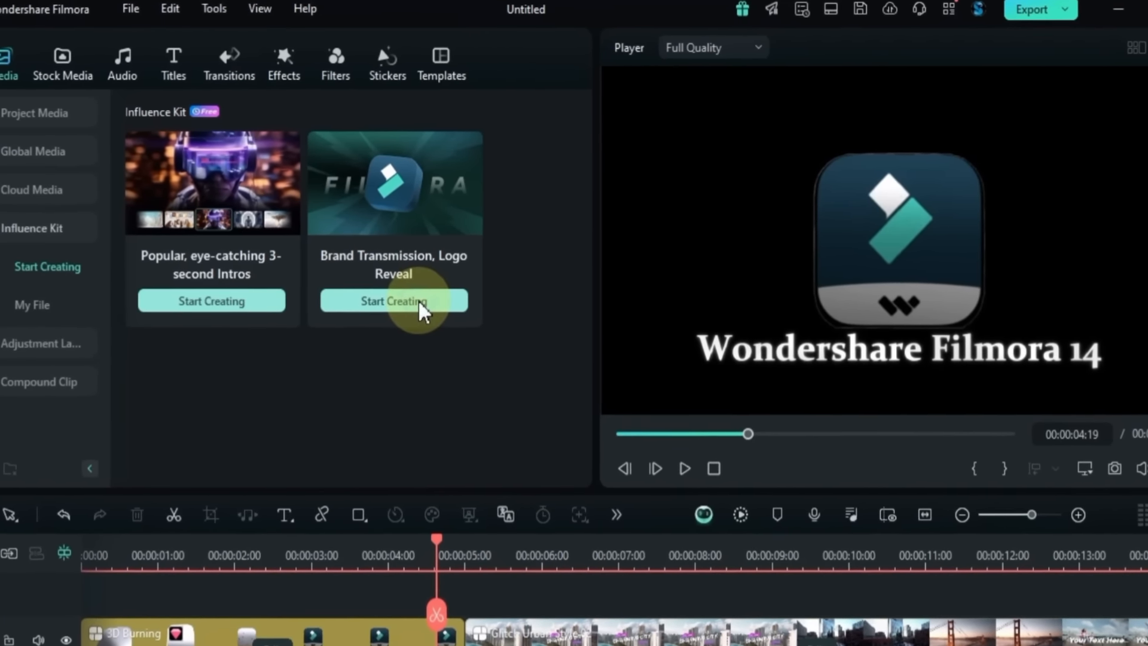
Step: Start another logo reveal and preview the Circle Glitch and 3D Gold Mine templates
click(418, 300)
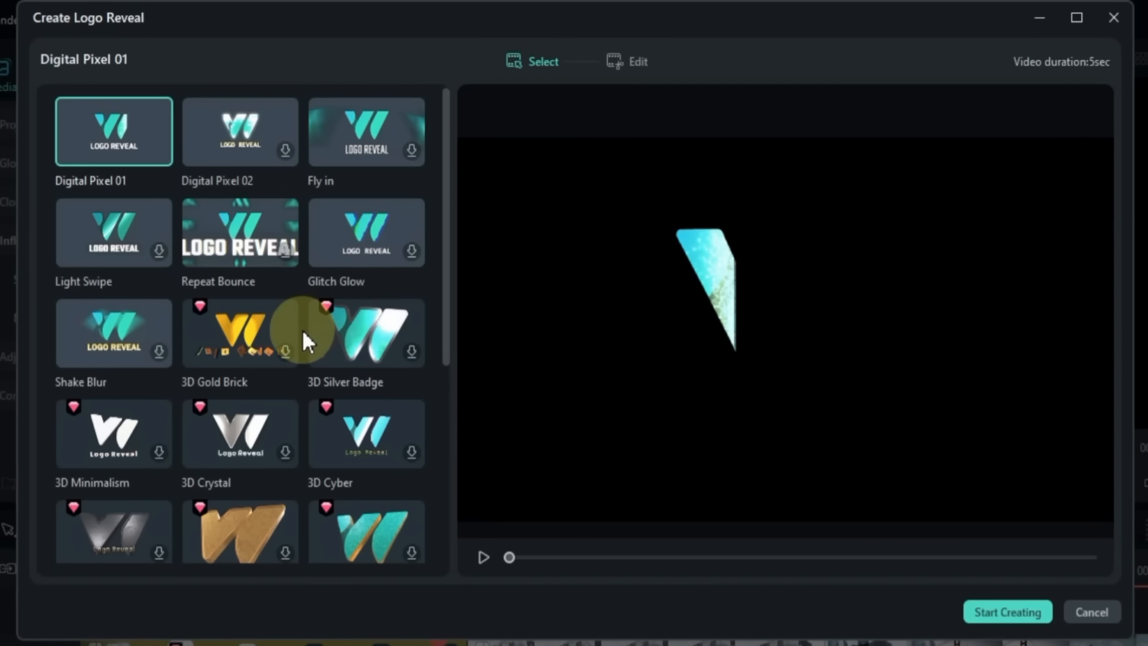
scroll(303, 341, down, 5)
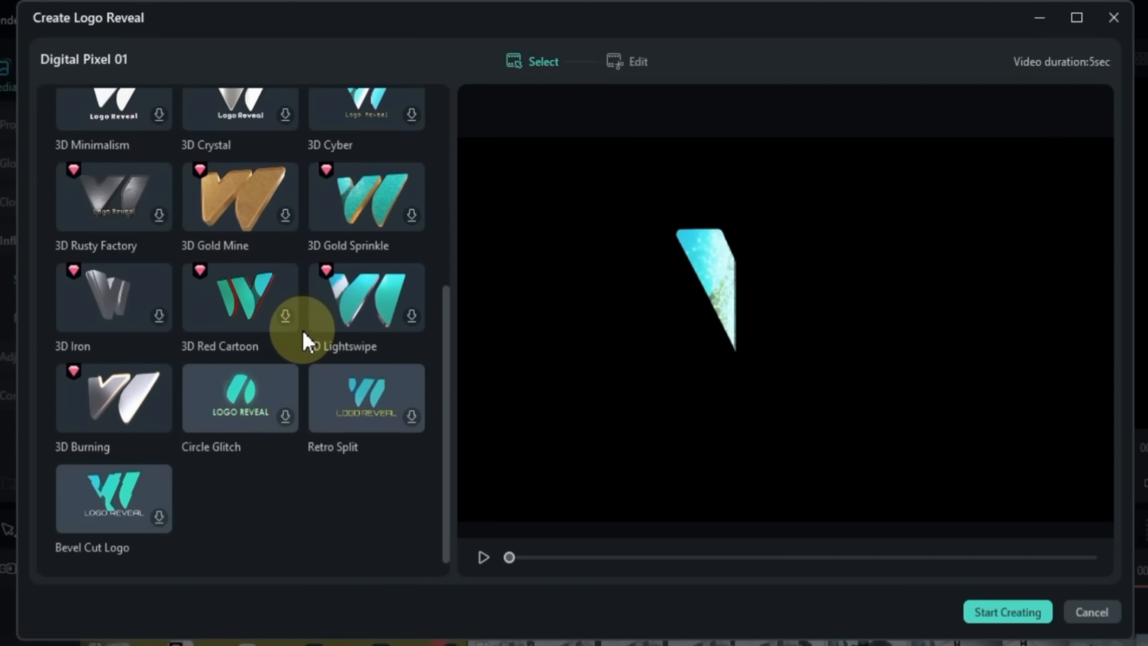
click(286, 414)
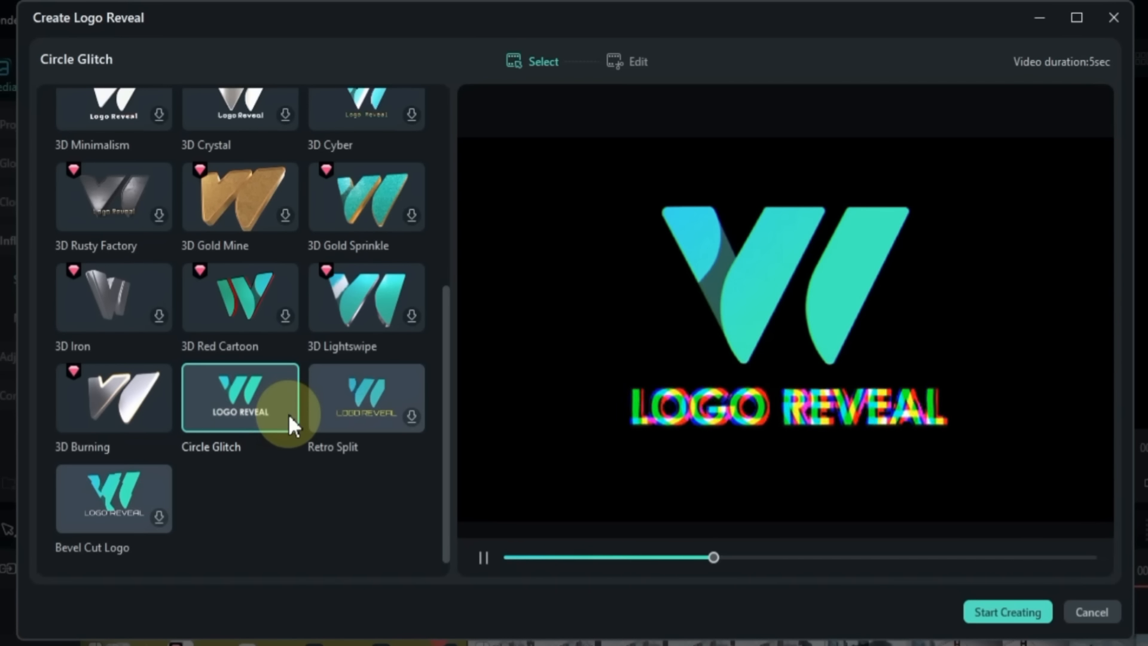
click(278, 211)
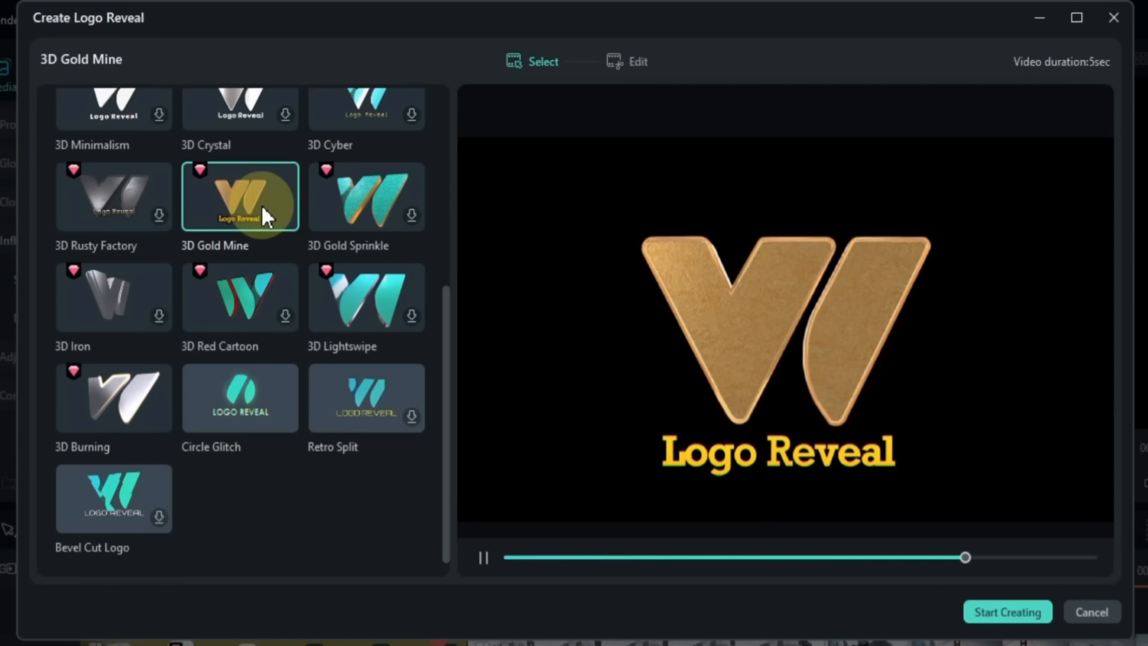
scroll(260, 204, up, 2)
scroll(257, 257, up, 2)
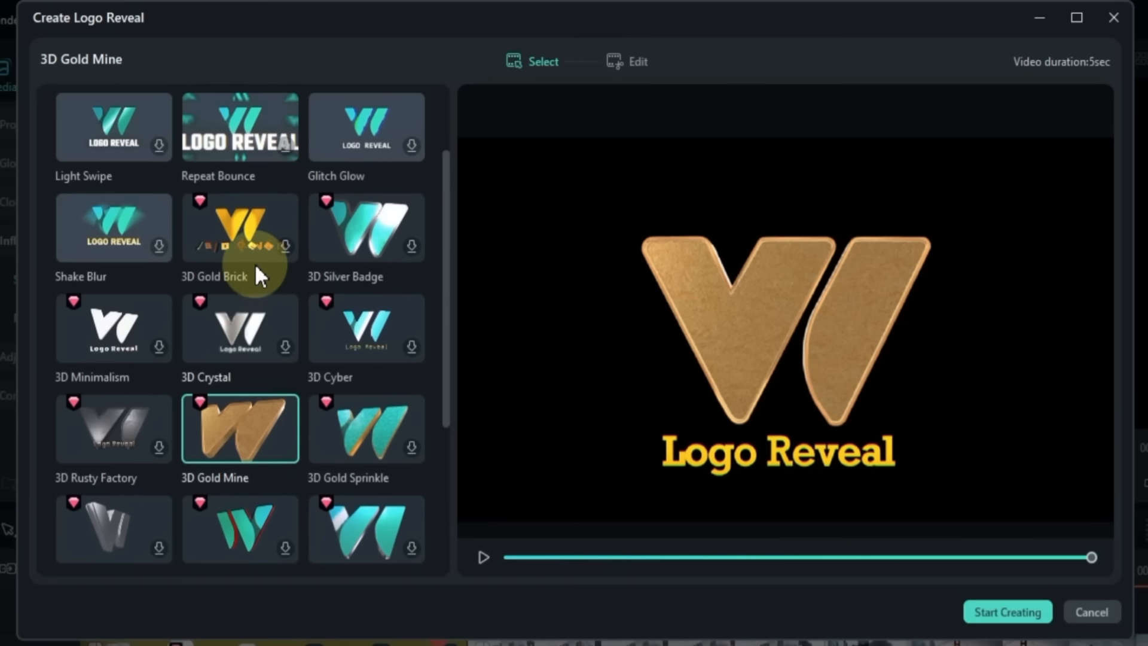
Step: Choose the 3D Silver Badge template for the new logo reveal and start creating with it
scroll(254, 263, up, 2)
click(415, 357)
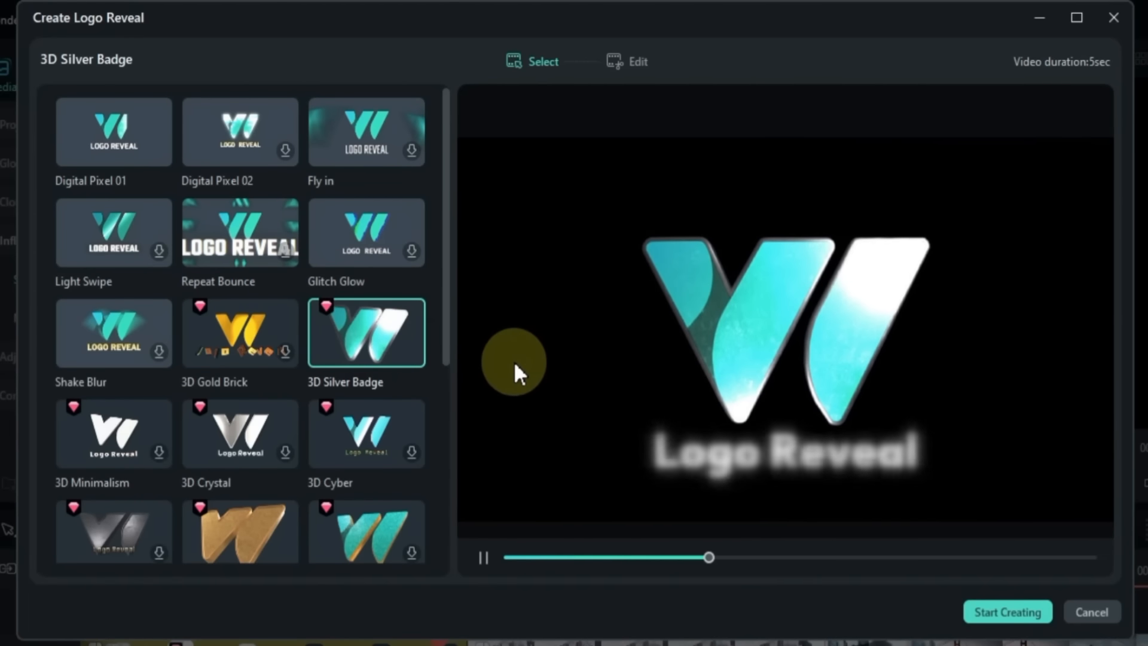
click(1018, 604)
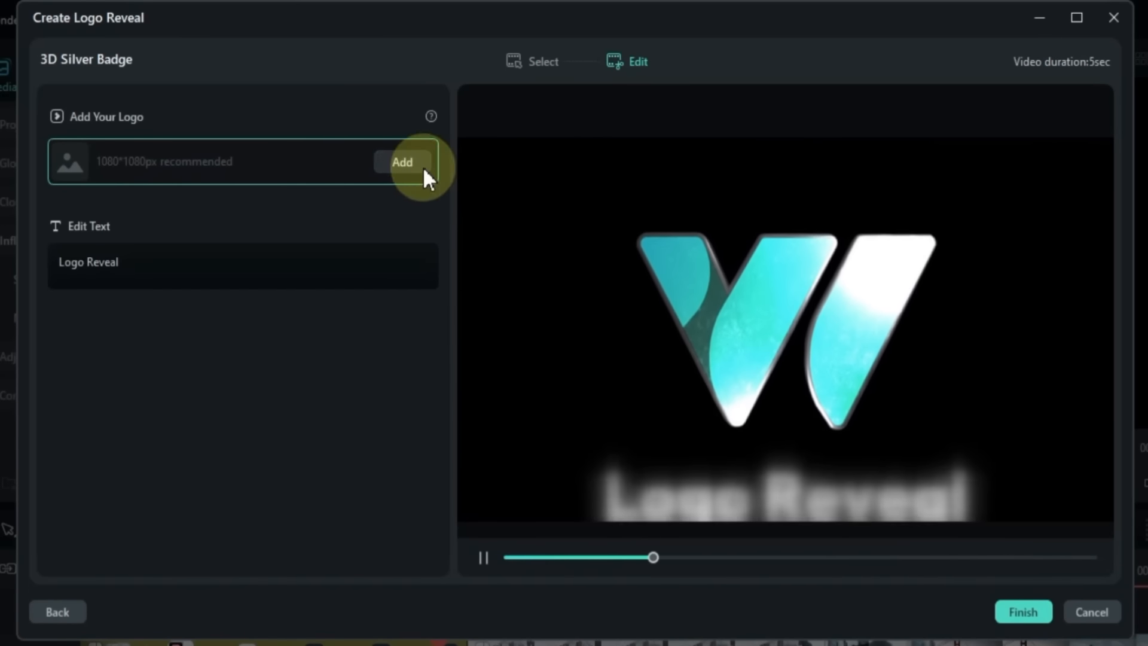
Step: Add Logo.png as the logo of the 3D Silver Badge reveal and replace its text with the channel name
click(403, 160)
click(226, 355)
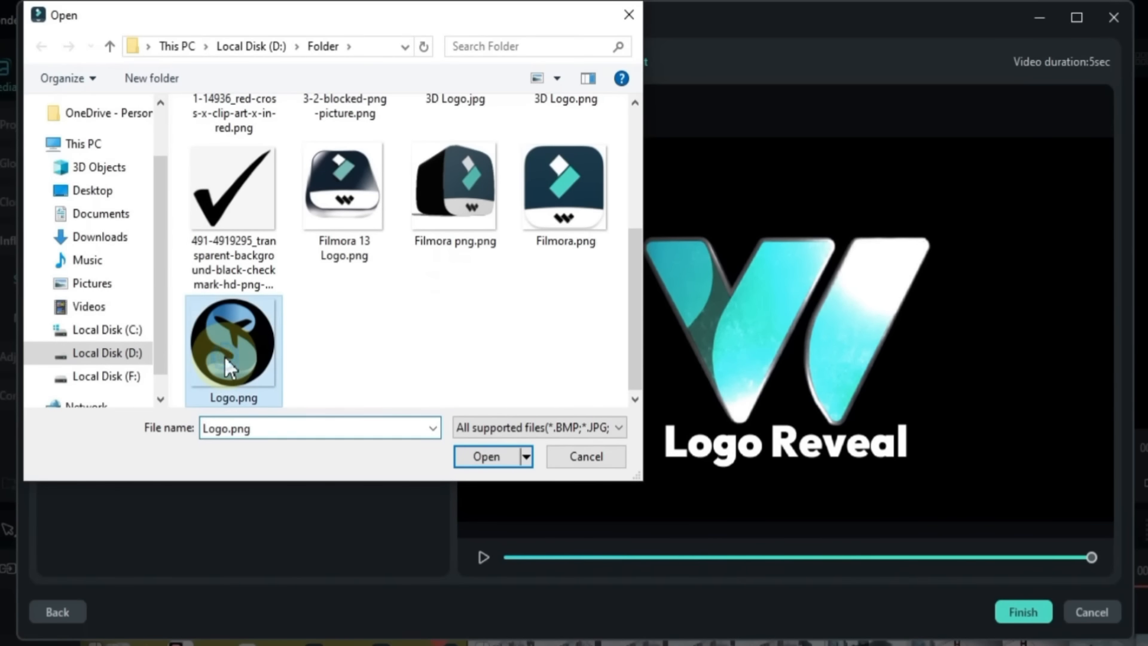
click(489, 458)
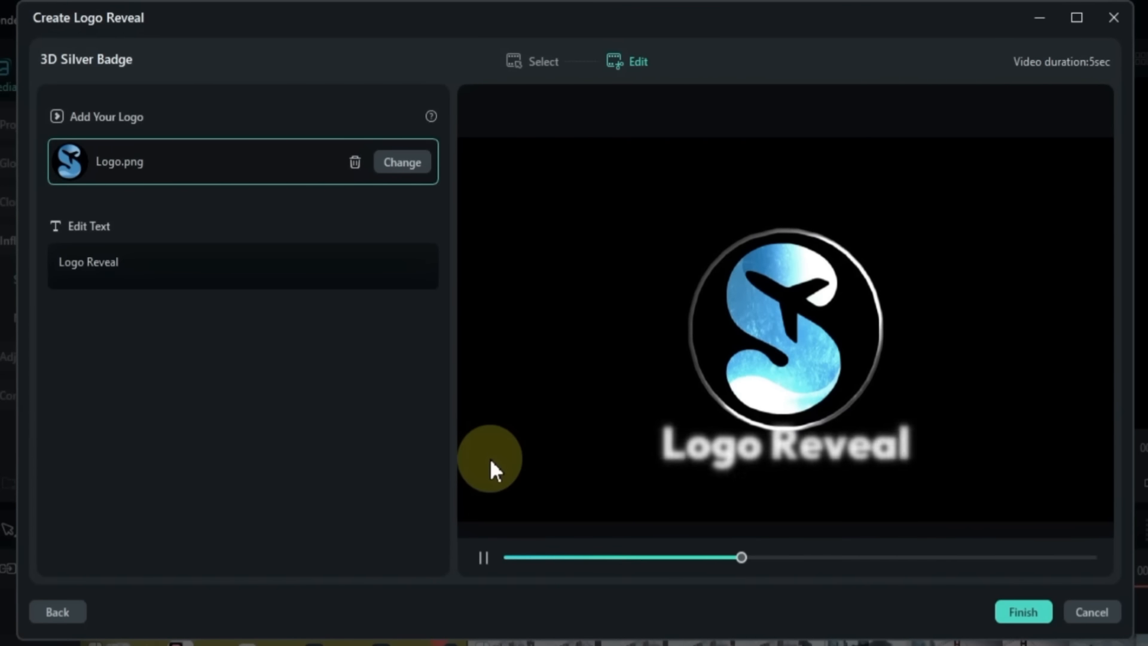
click(200, 259)
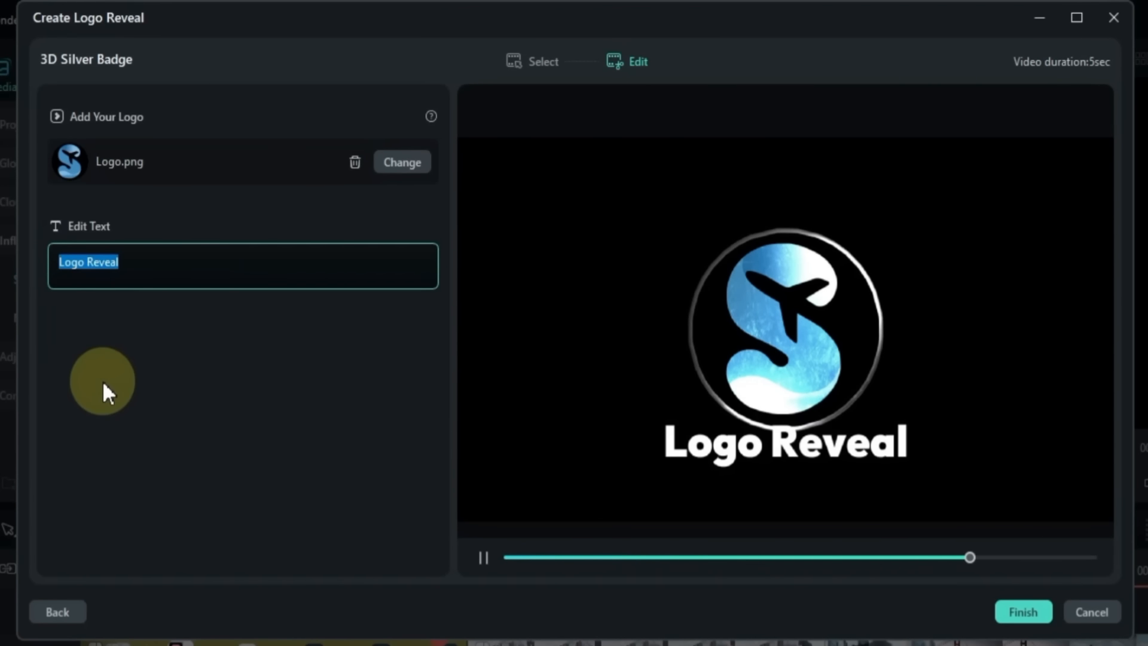
text(Salih)
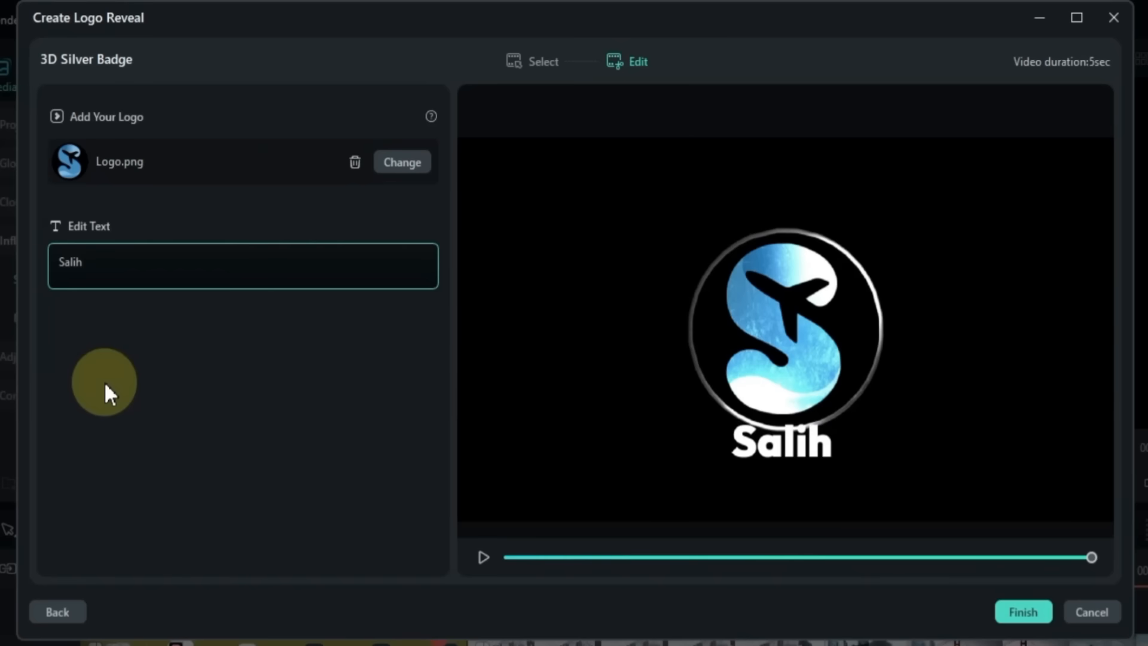
text( Tutorials)
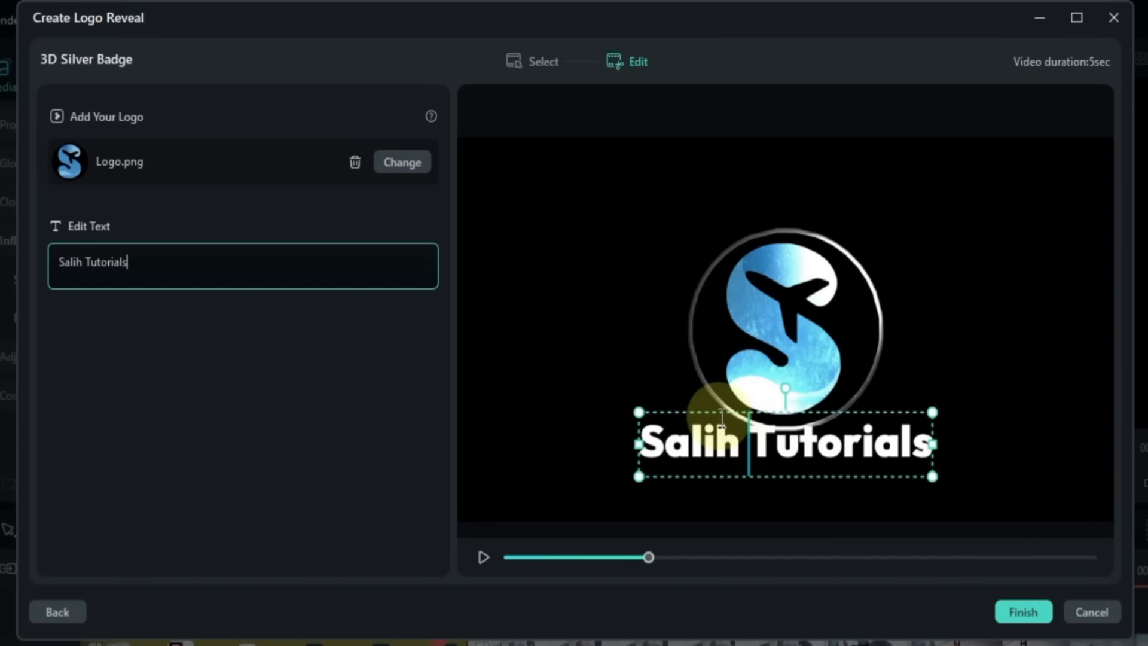
Step: Resize the reveal's text and move it down so it sits centred below the logo, then finish the logo reveal
mouse_move(638, 410)
mouse_down()
mouse_move(499, 332)
mouse_move(939, 469)
mouse_move(658, 407)
mouse_up()
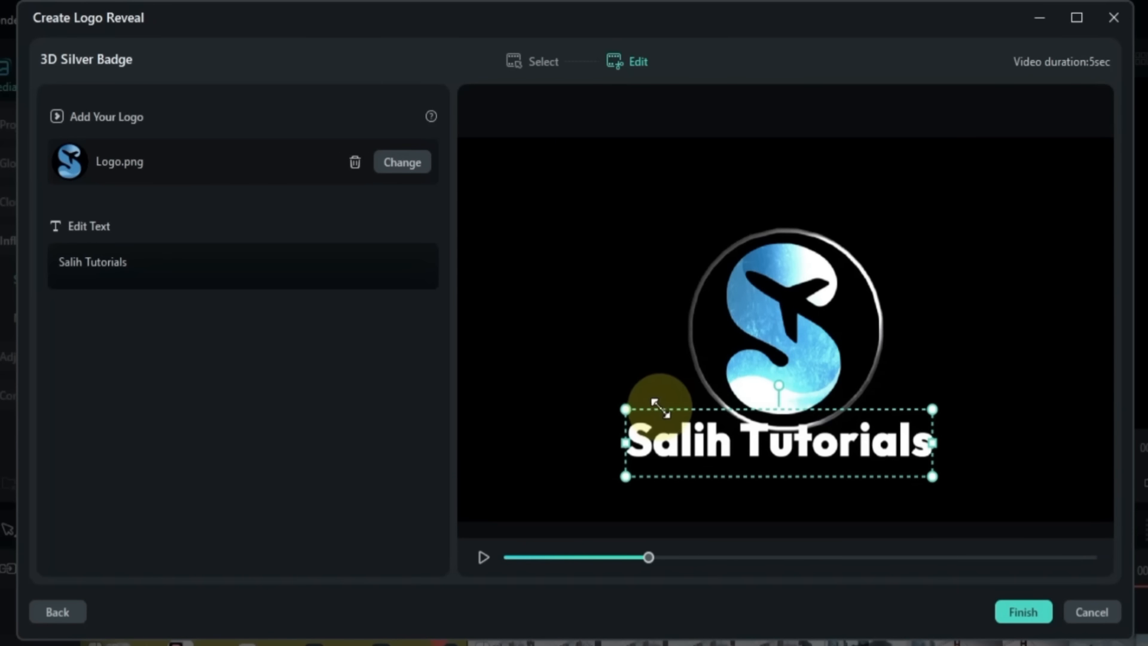
drag(756, 402, 756, 423)
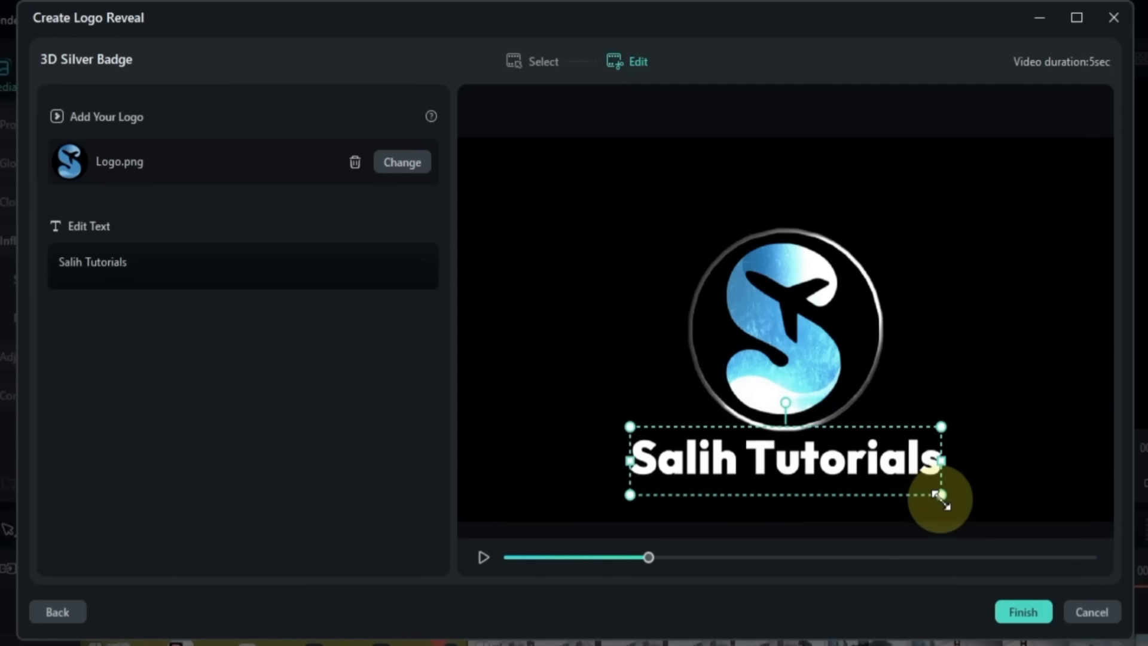
drag(941, 498, 887, 478)
drag(810, 451, 845, 465)
click(1013, 622)
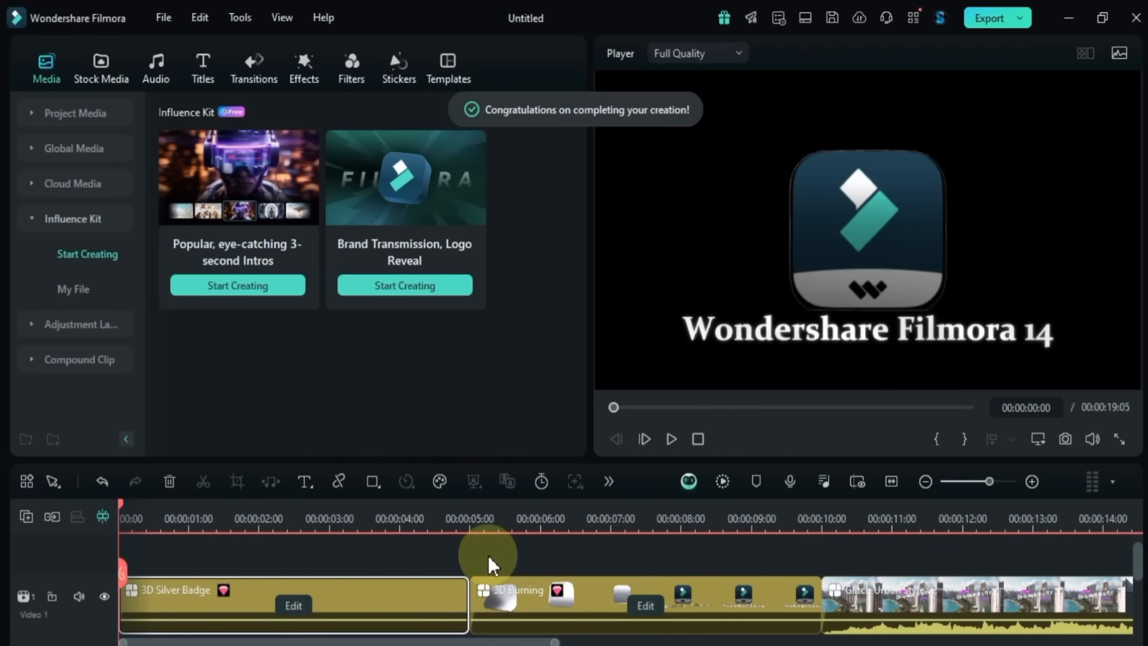
Step: Play back the 3D Silver Badge logo reveal on the timeline and return the playhead to the start
click(388, 553)
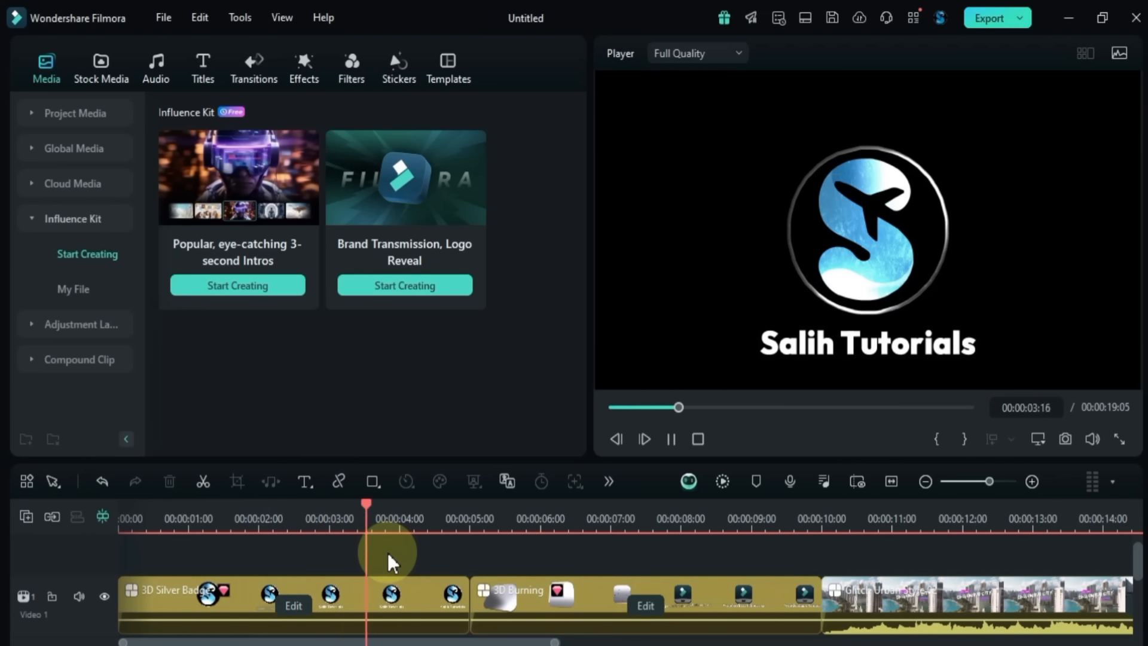
key(space)
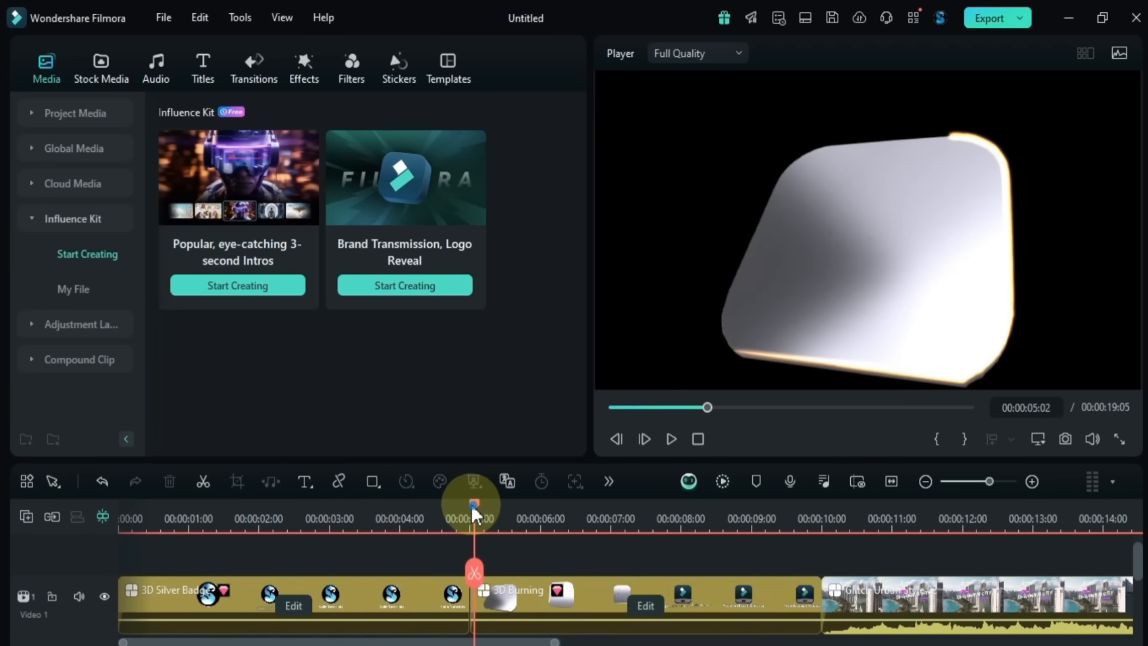
drag(471, 504, 102, 553)
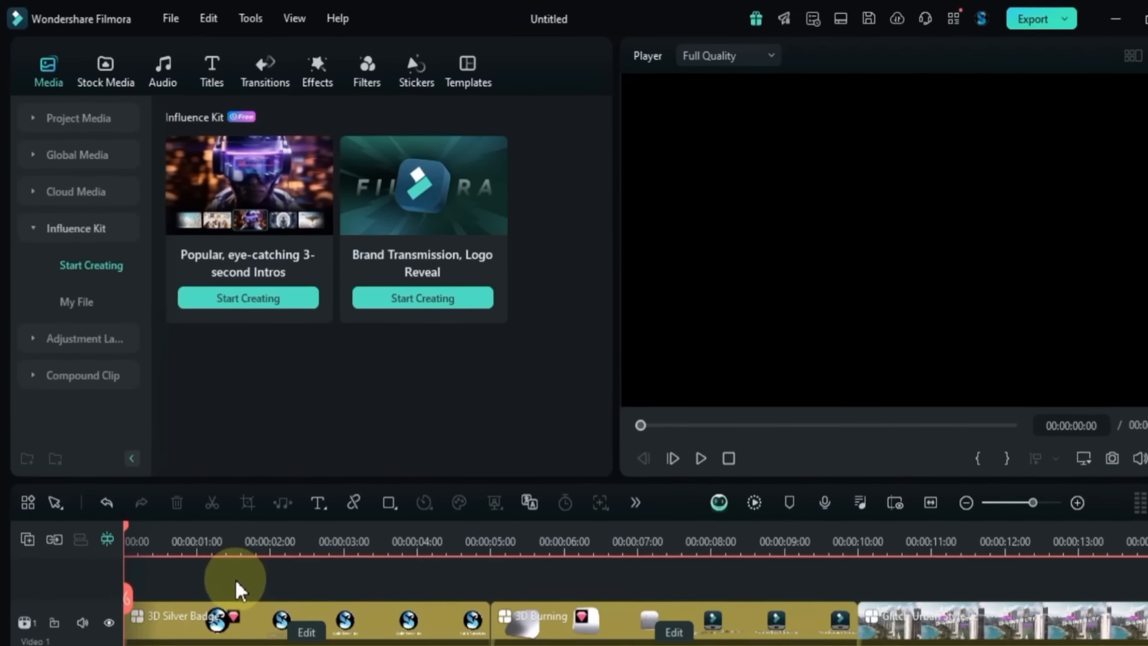
Step: Browse the Music categories in the audio library, including Happy & Uplifting, Vlog and Trending
click(165, 76)
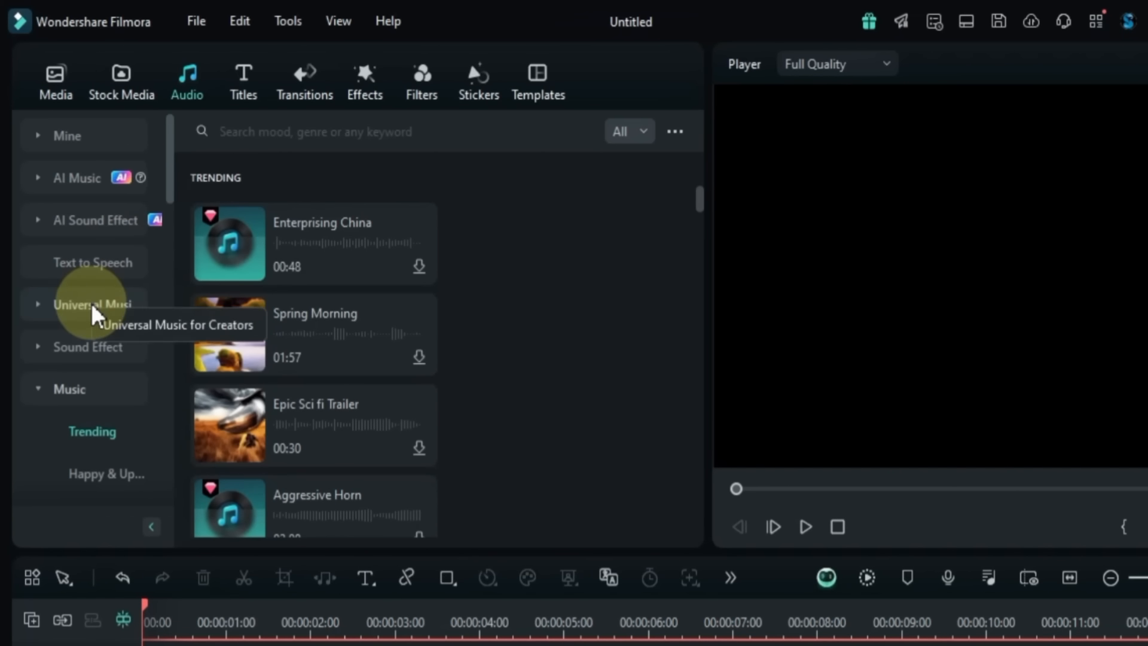
scroll(93, 314, down, 5)
scroll(96, 316, up, 5)
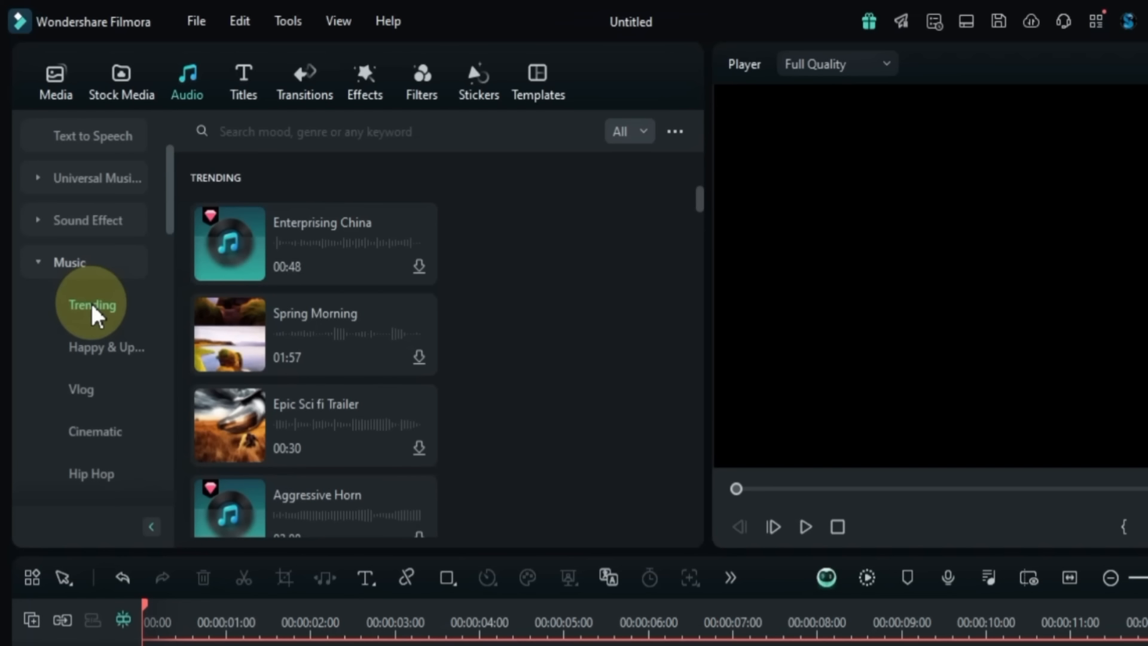
click(103, 348)
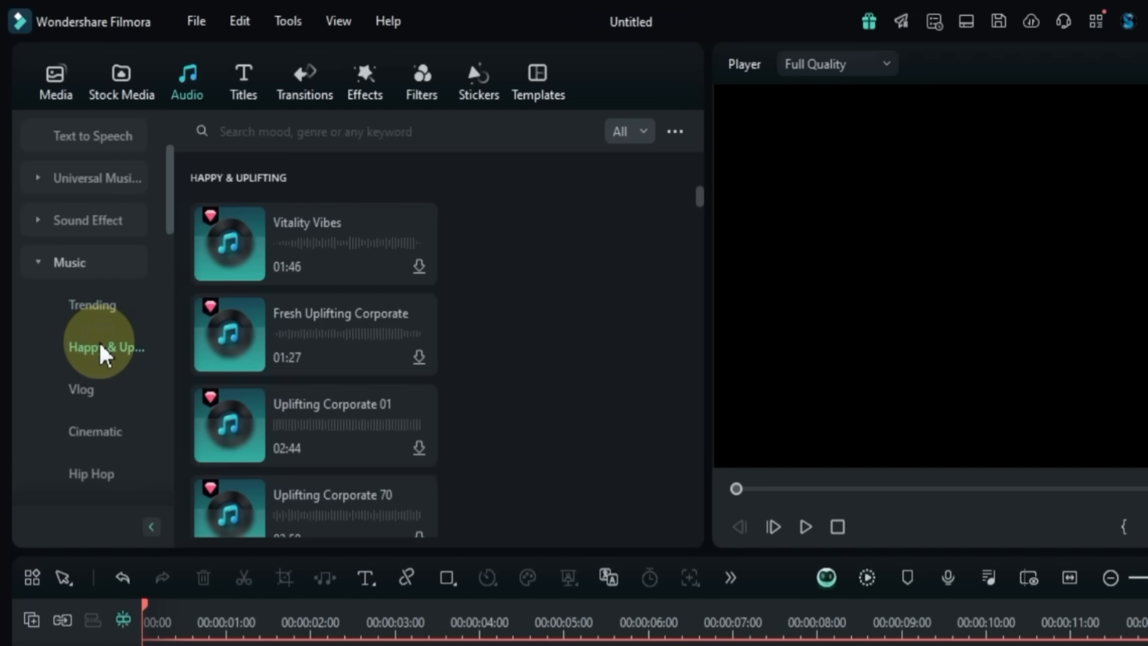
click(84, 398)
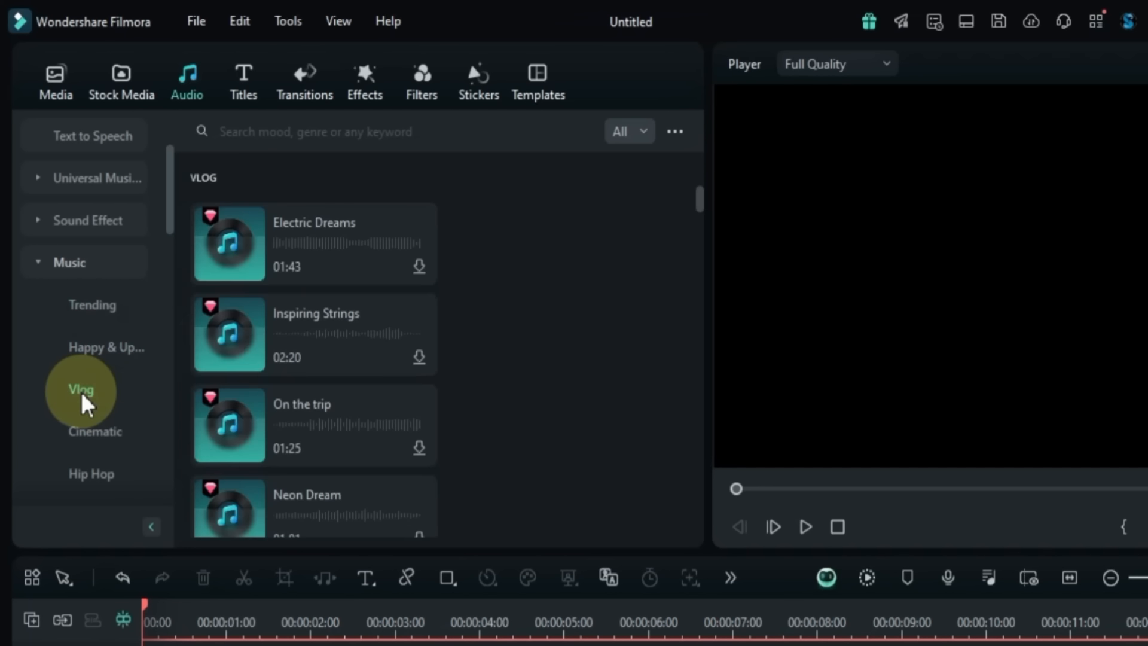
scroll(96, 394, down, 3)
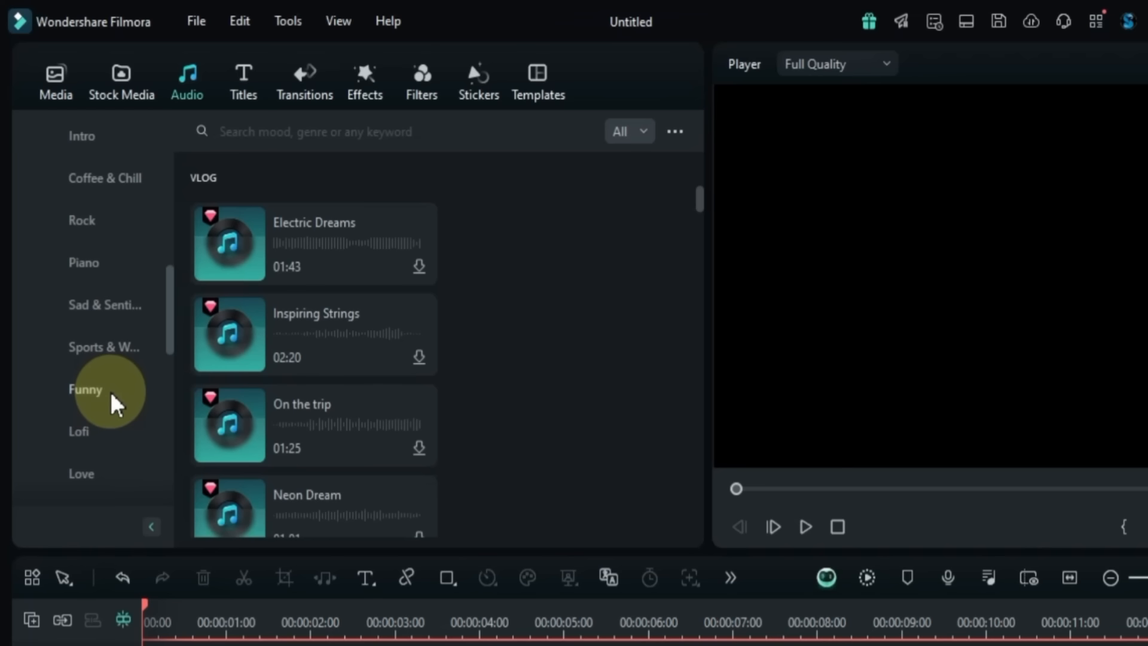
scroll(116, 405, down, 3)
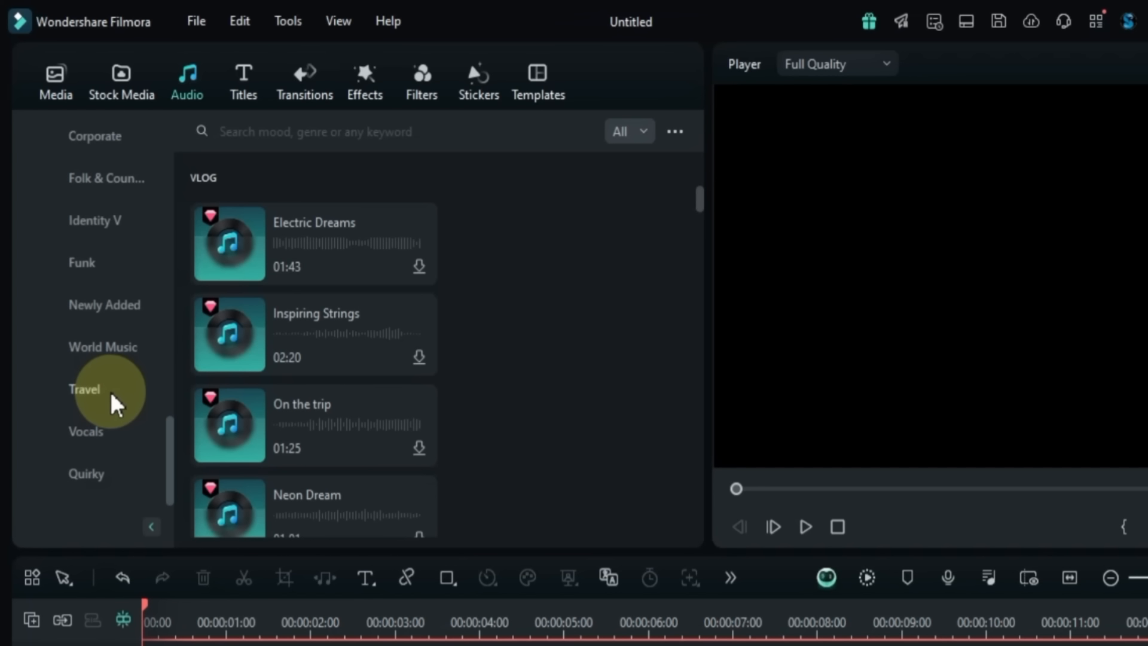
scroll(107, 382, up, 6)
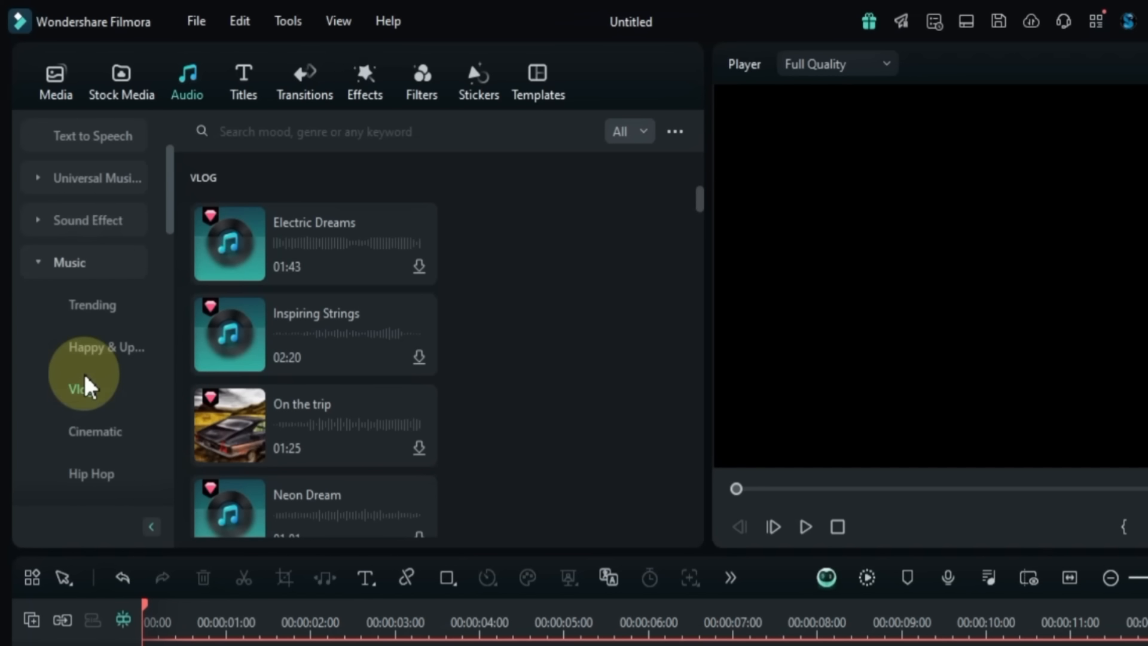
click(91, 307)
Step: Search the audio library for "Intro music", preview the Epic Sci fi Trailer track and download it
click(323, 132)
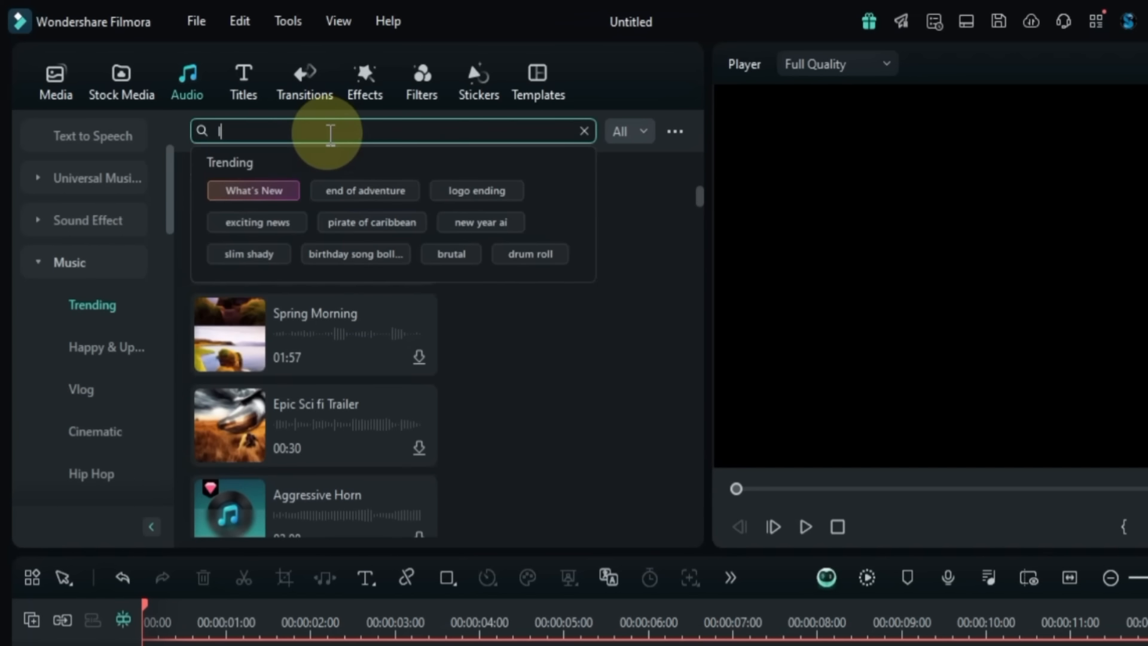
text(Intro music)
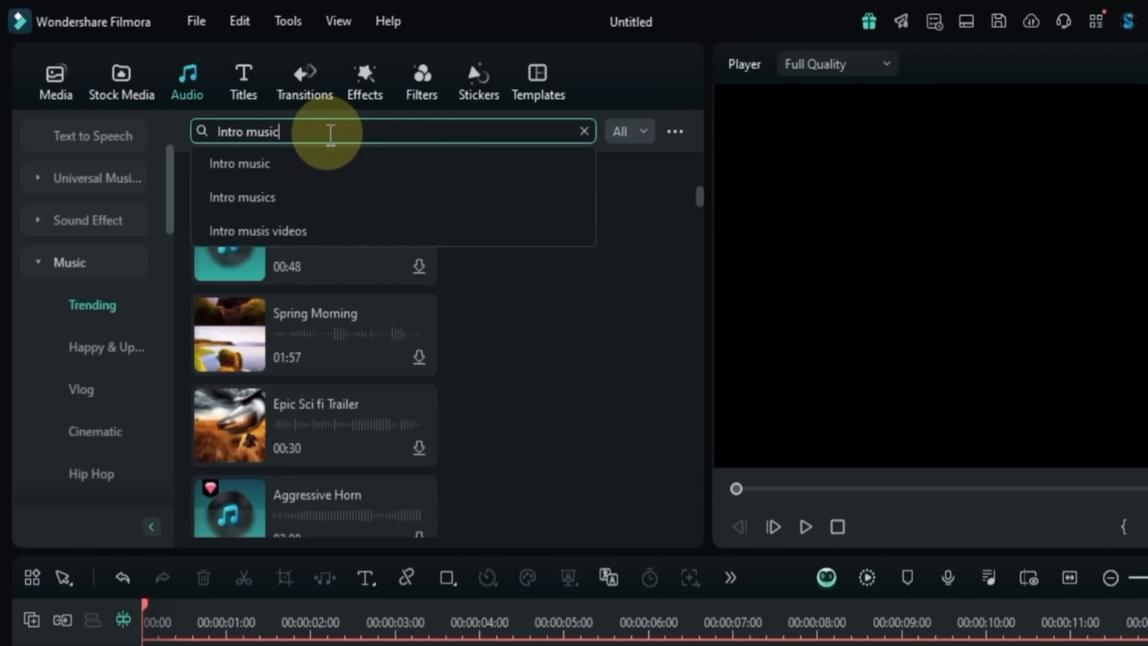
key(Return)
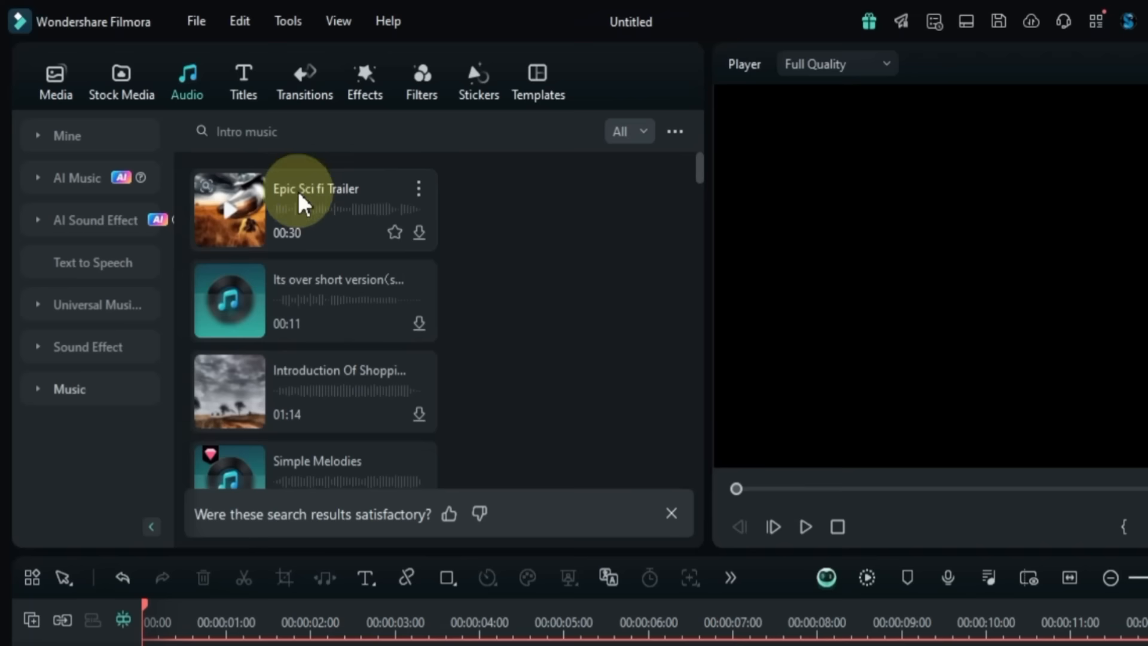
click(240, 225)
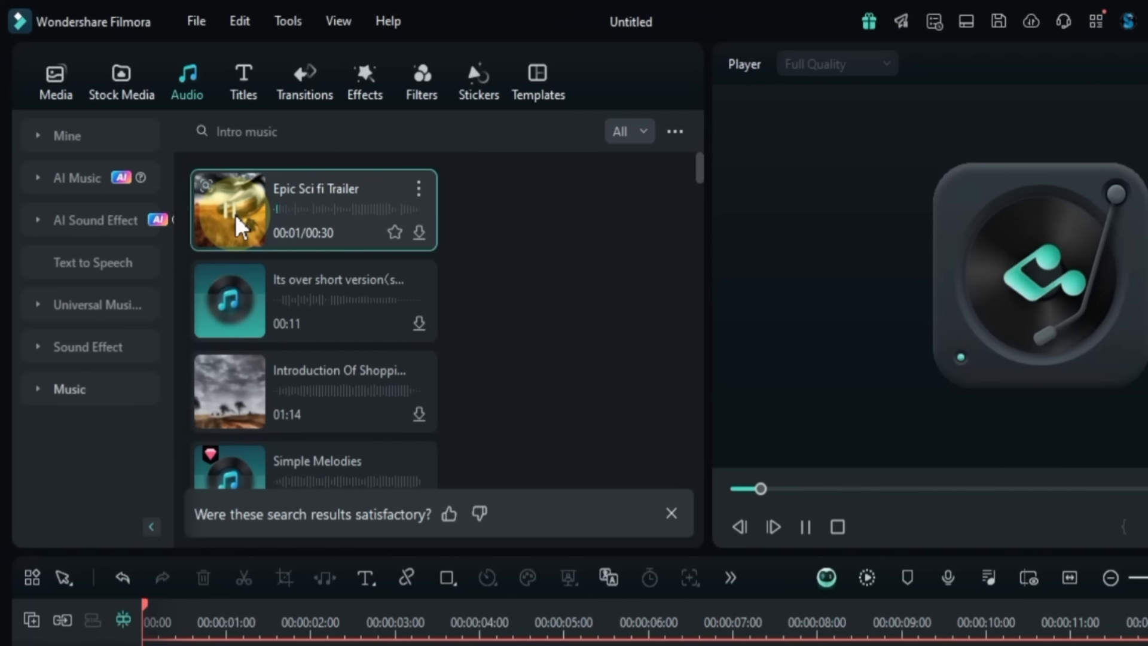
click(401, 245)
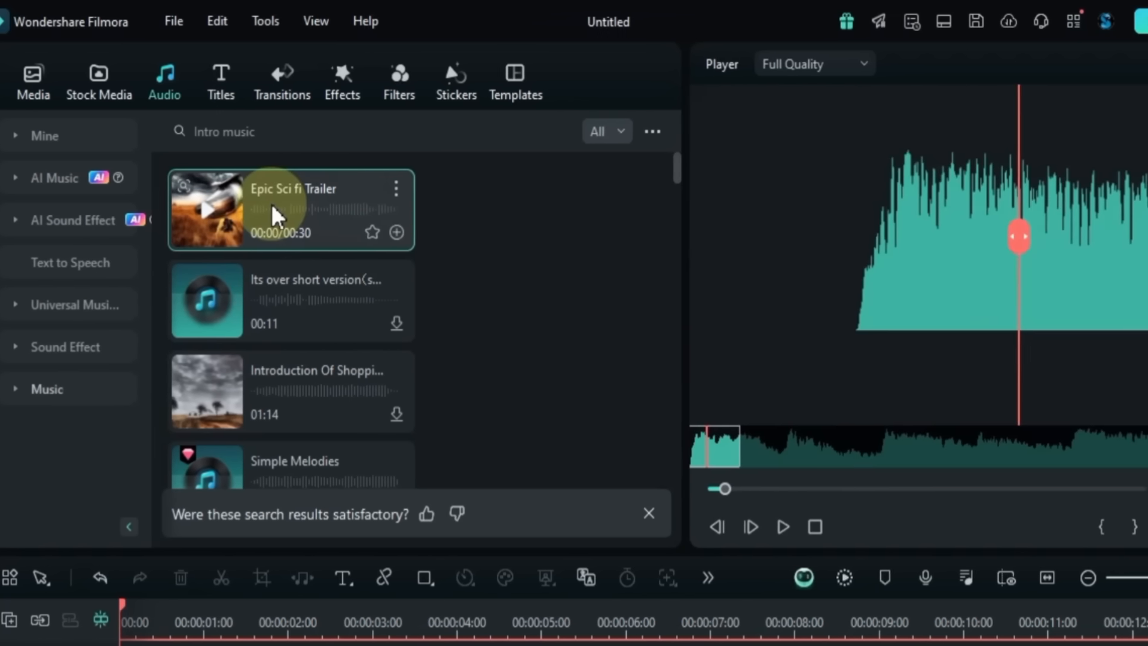
Step: Mark the out point of Epic Sci fi Trailer at 00:00:09:01 and place the trimmed music at the start of an audio track
drag(518, 454, 680, 465)
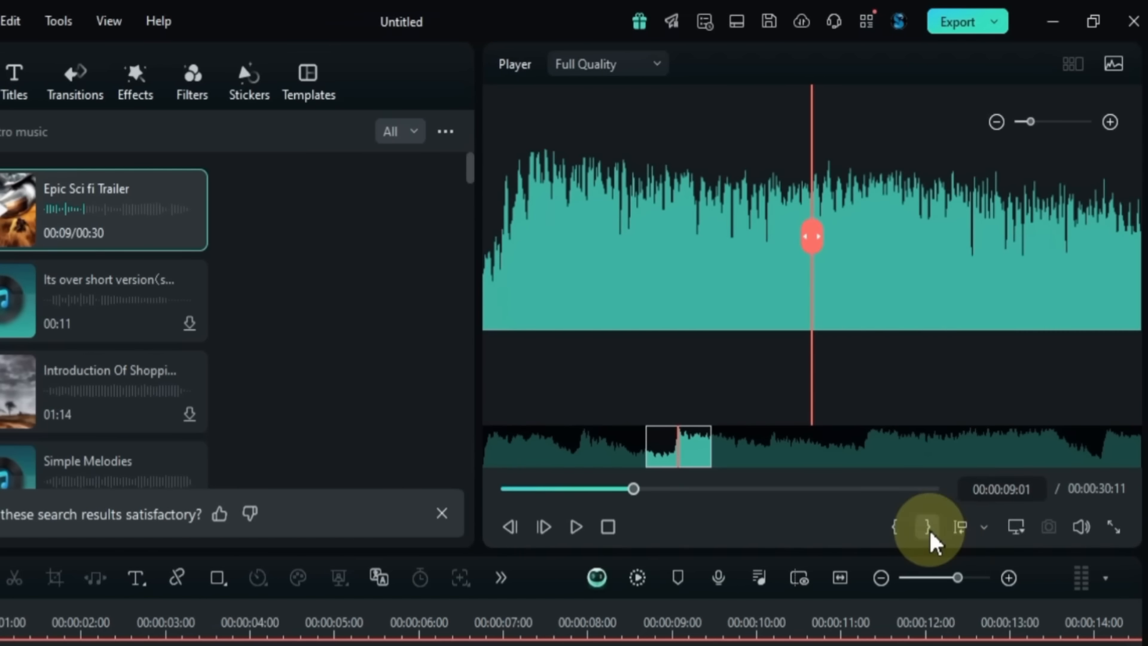
click(929, 529)
drag(5, 217, 120, 572)
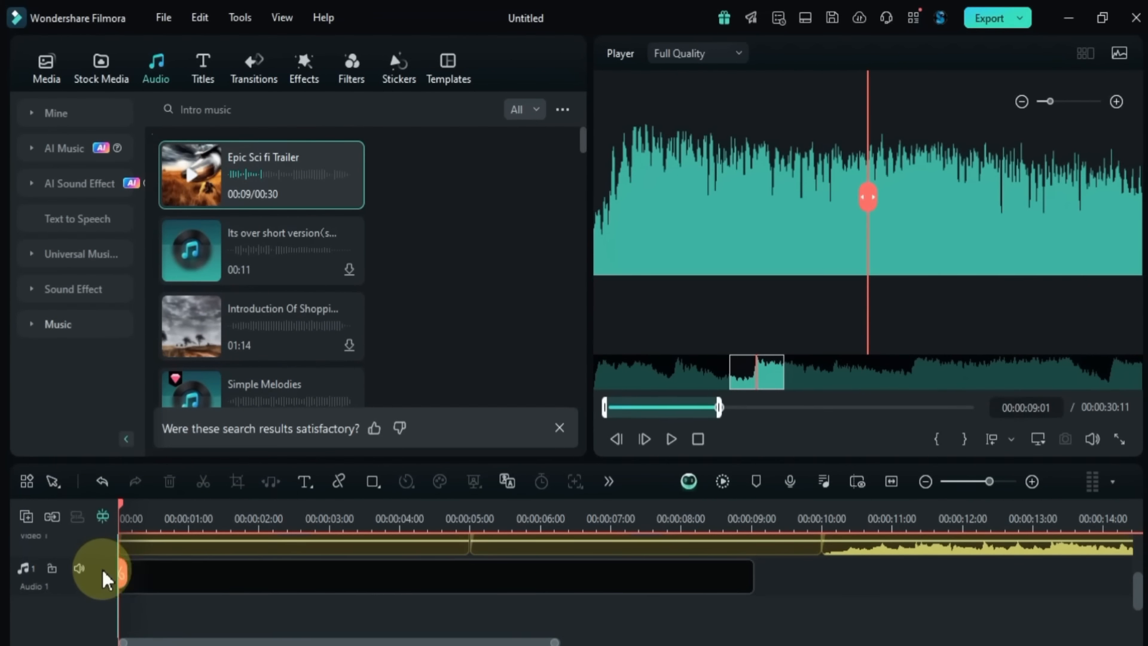
Step: Play the timeline from the start to check the logo reveal with its music
click(269, 609)
key(space)
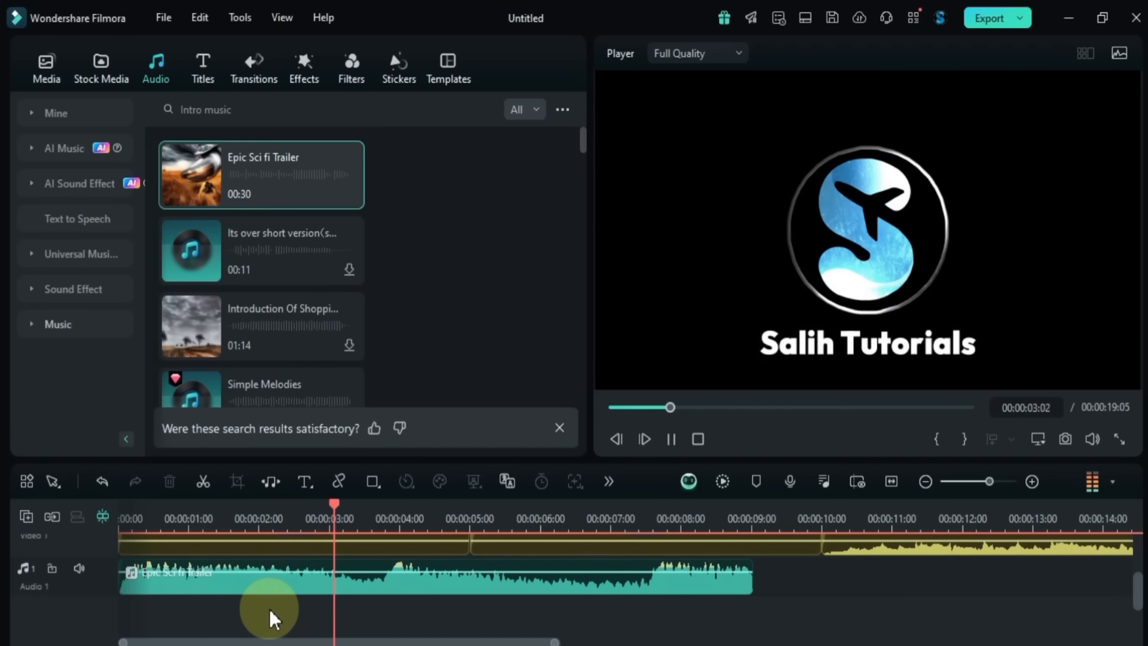
key(space)
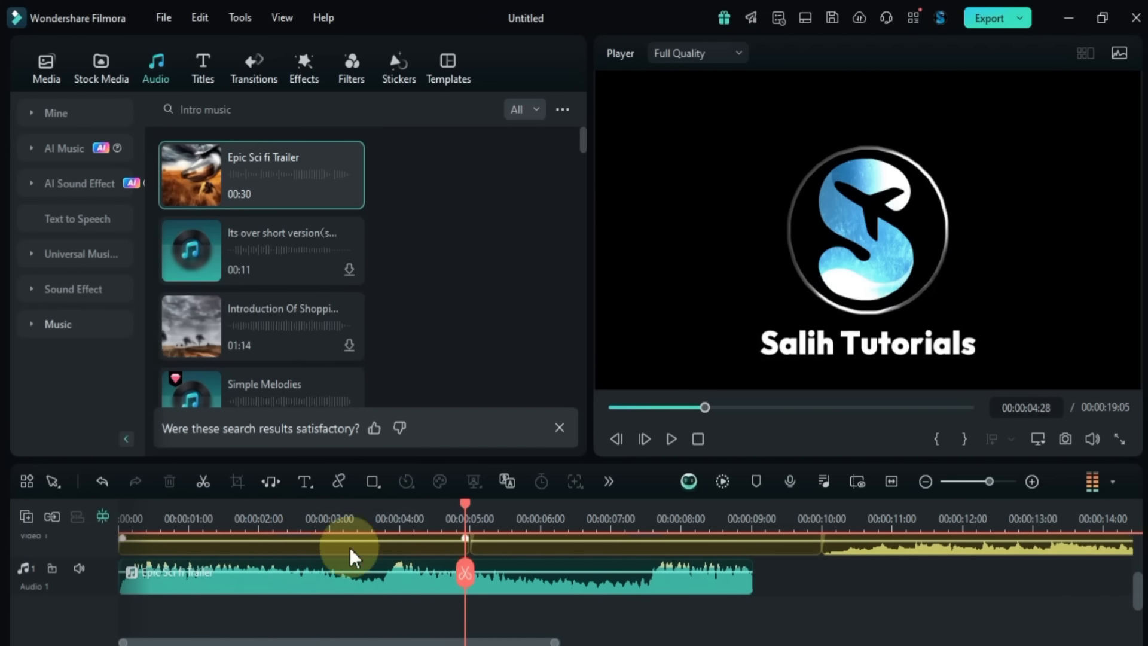
Step: Split the music clip at 00:00:03:19 and move its second part to a second audio track, starting at about 2.4 seconds
click(407, 589)
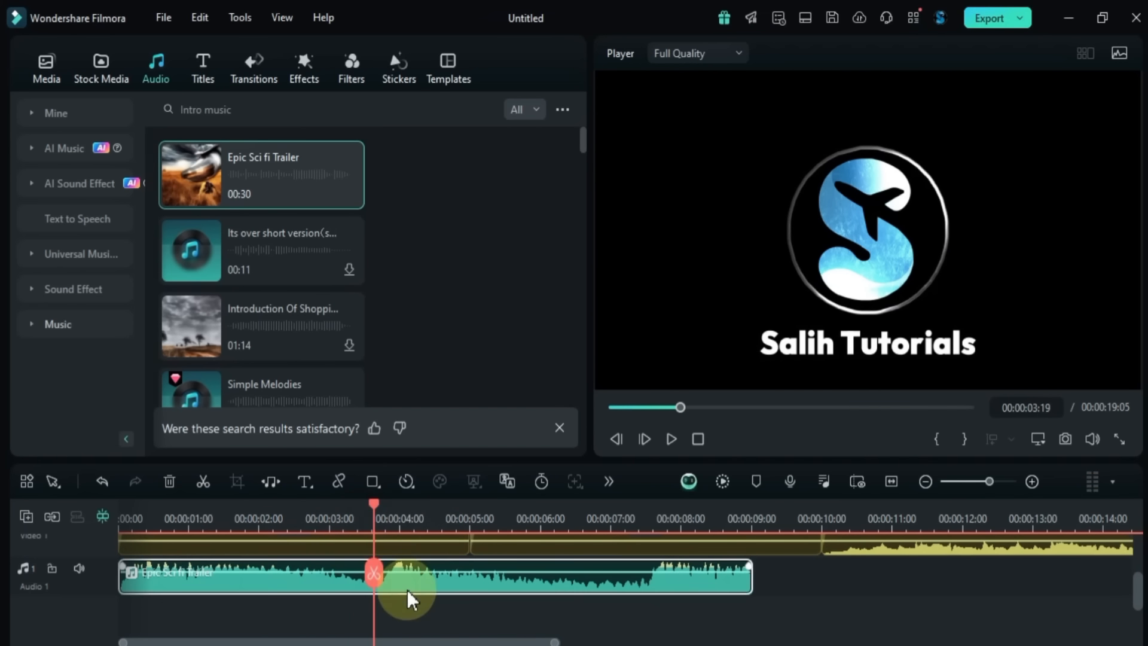
key(ctrl+b)
drag(393, 580, 313, 607)
Step: Play back the overlapping music and move the second part earlier so it starts at 00:00:01:16
click(266, 523)
key(space)
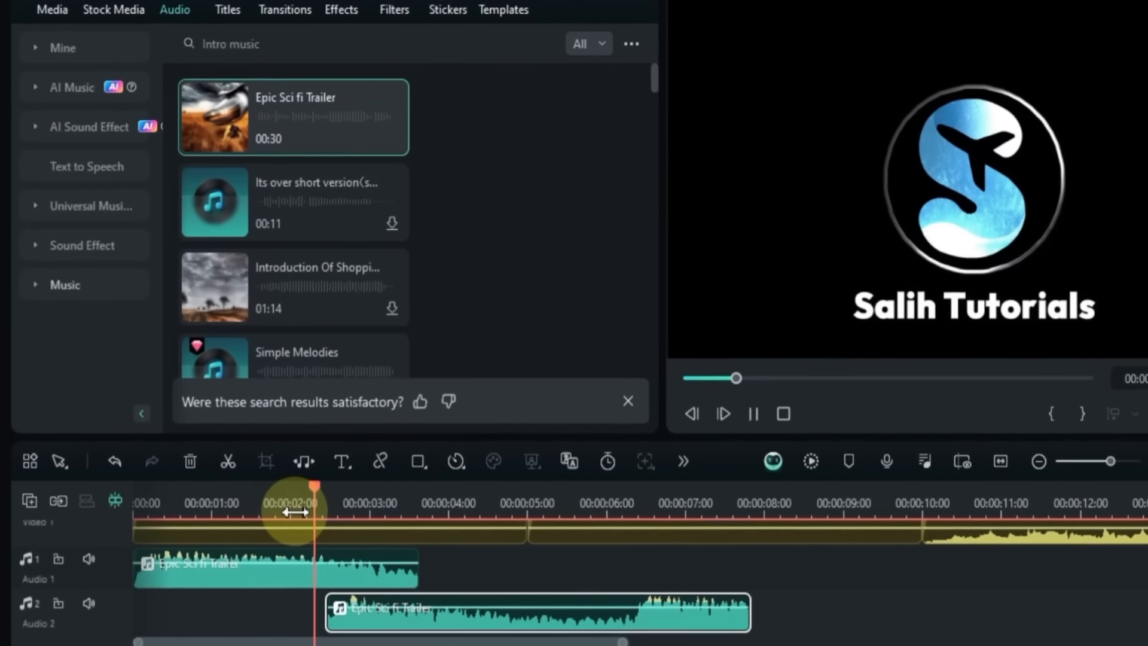
key(space)
click(198, 486)
key(space)
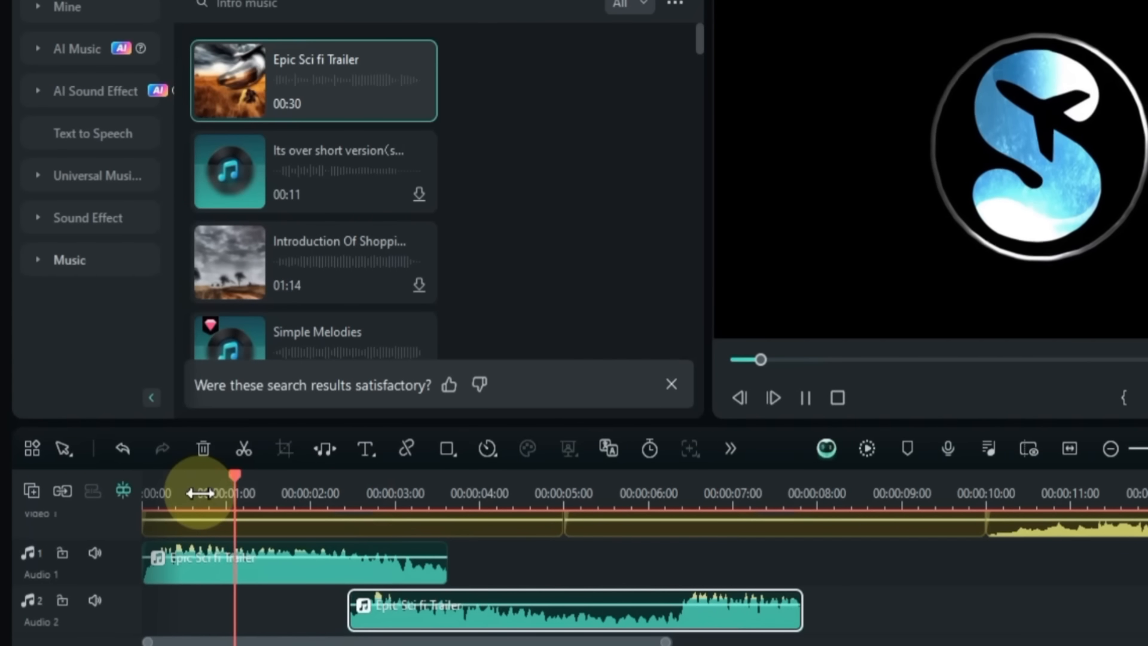
key(space)
drag(418, 615, 352, 613)
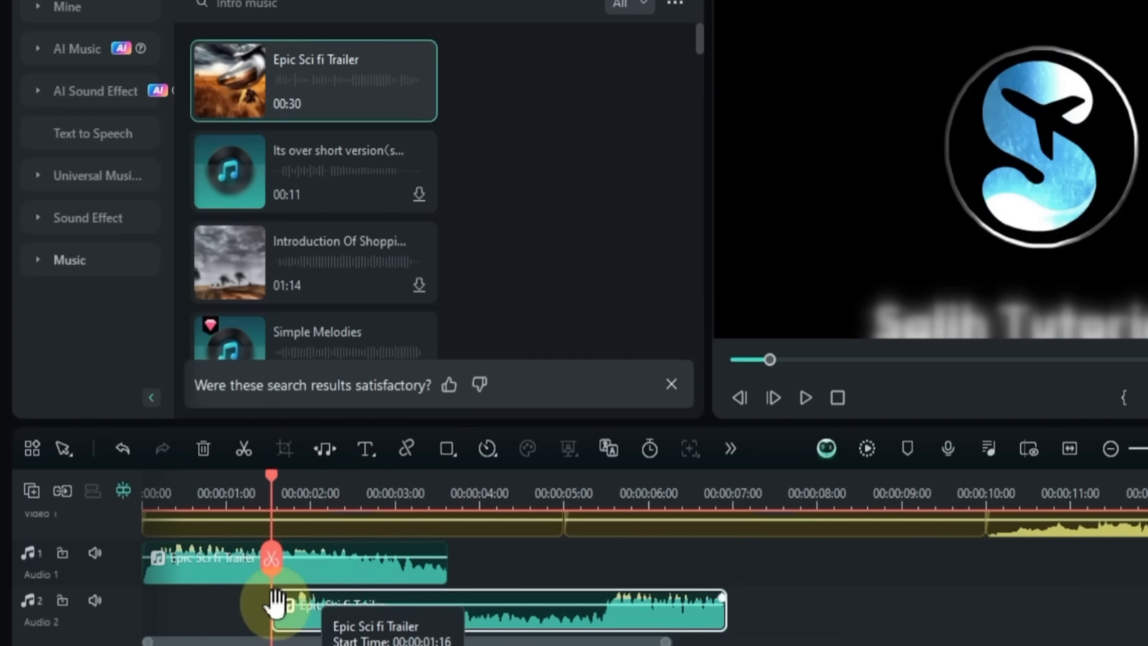
drag(269, 596, 293, 604)
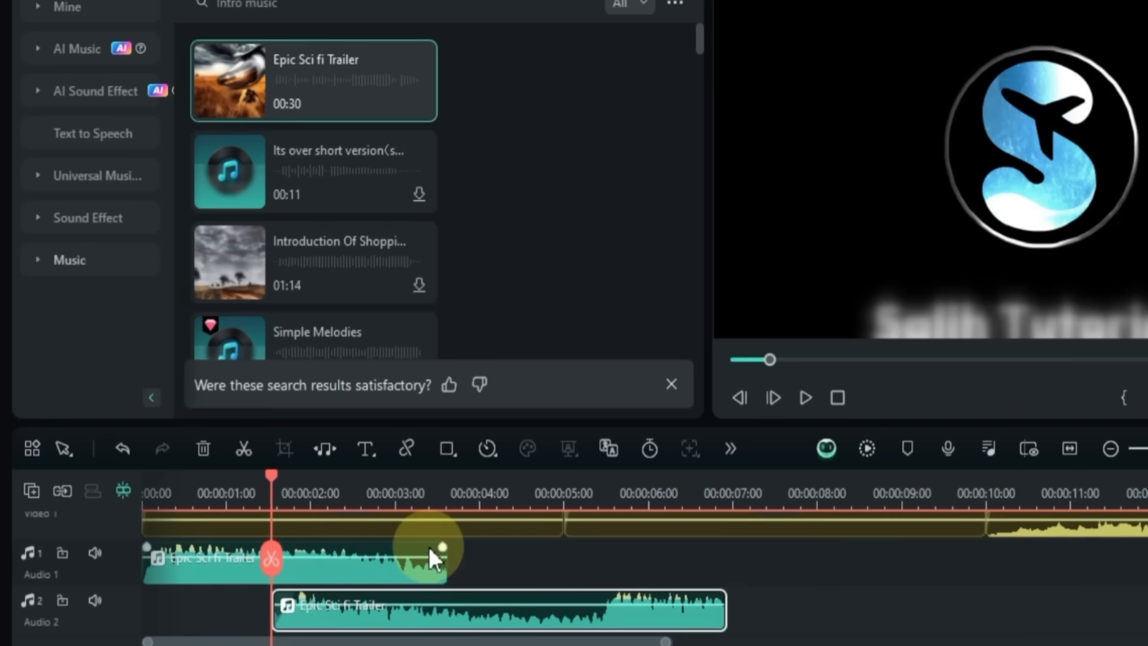
Step: Add a fade-out of about 0.6 seconds to the end of the first music part and play back the overlap
drag(443, 543, 395, 544)
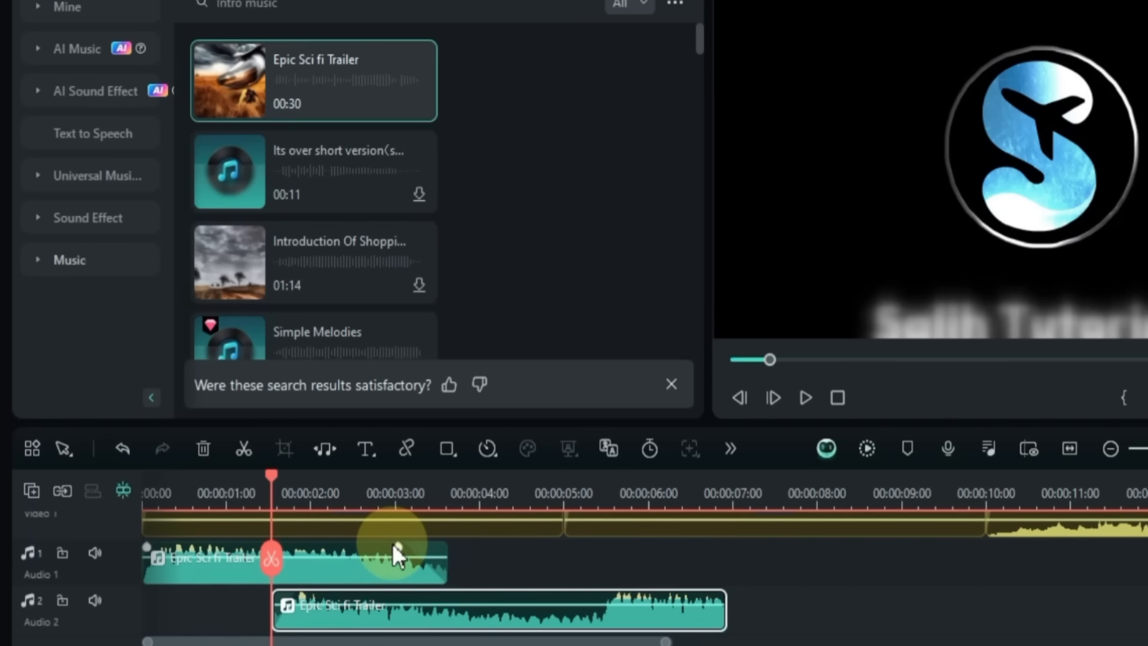
key(space)
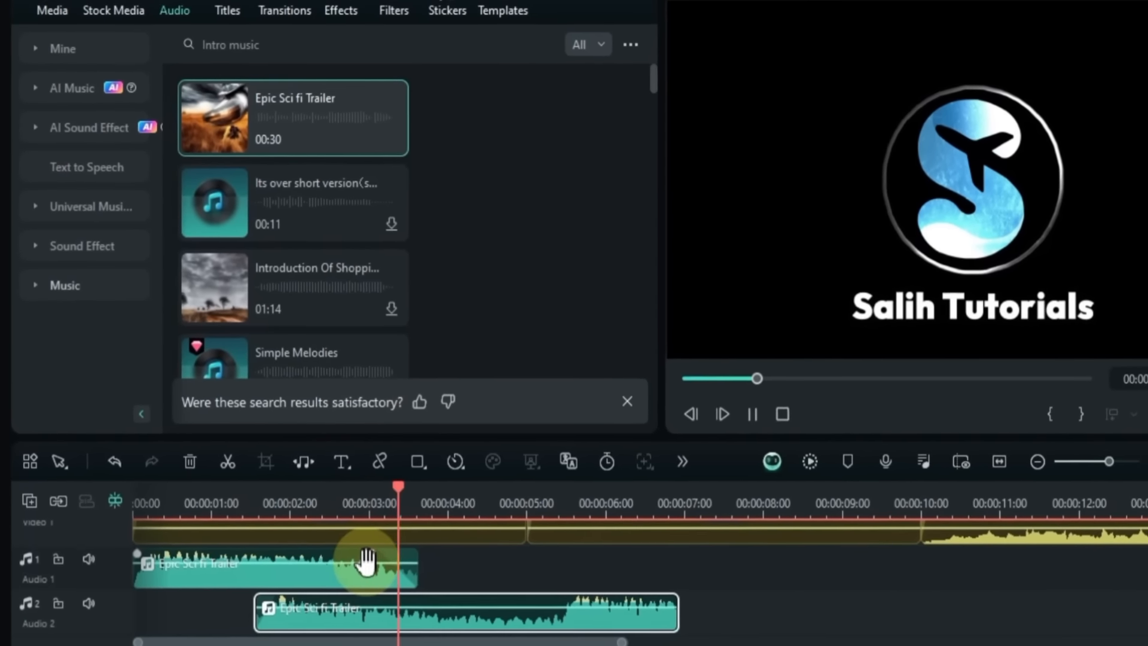
key(space)
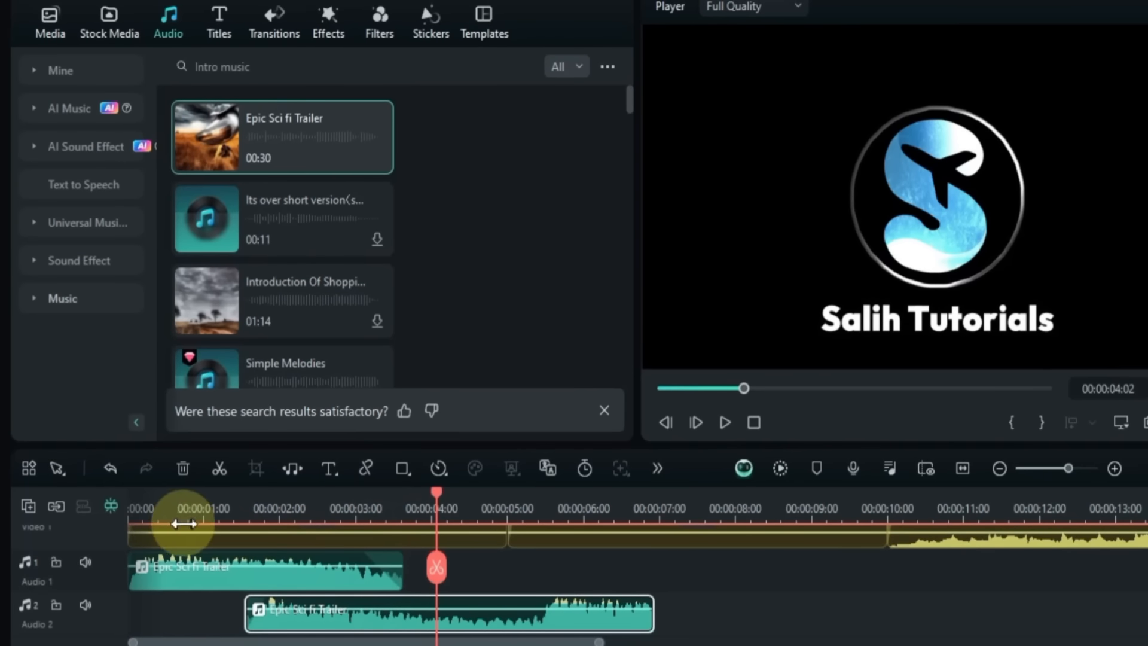
Step: Play the timeline from the start and trim off the second music part after 00:00:05:00, where the first logo reveal ends
click(129, 506)
key(space)
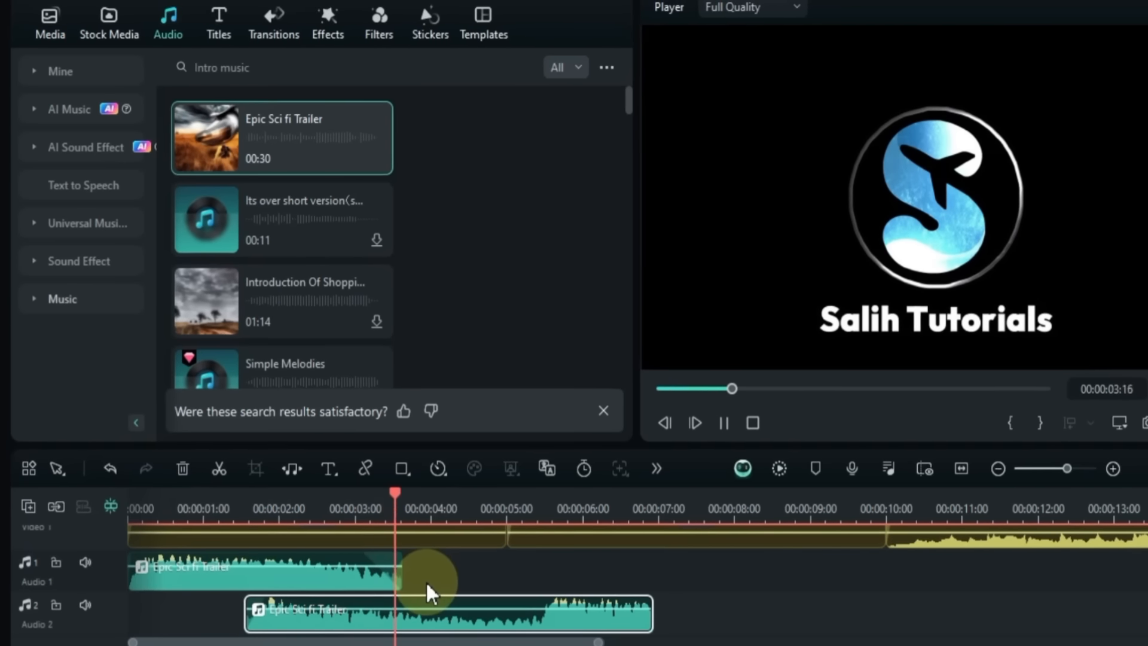
key(space)
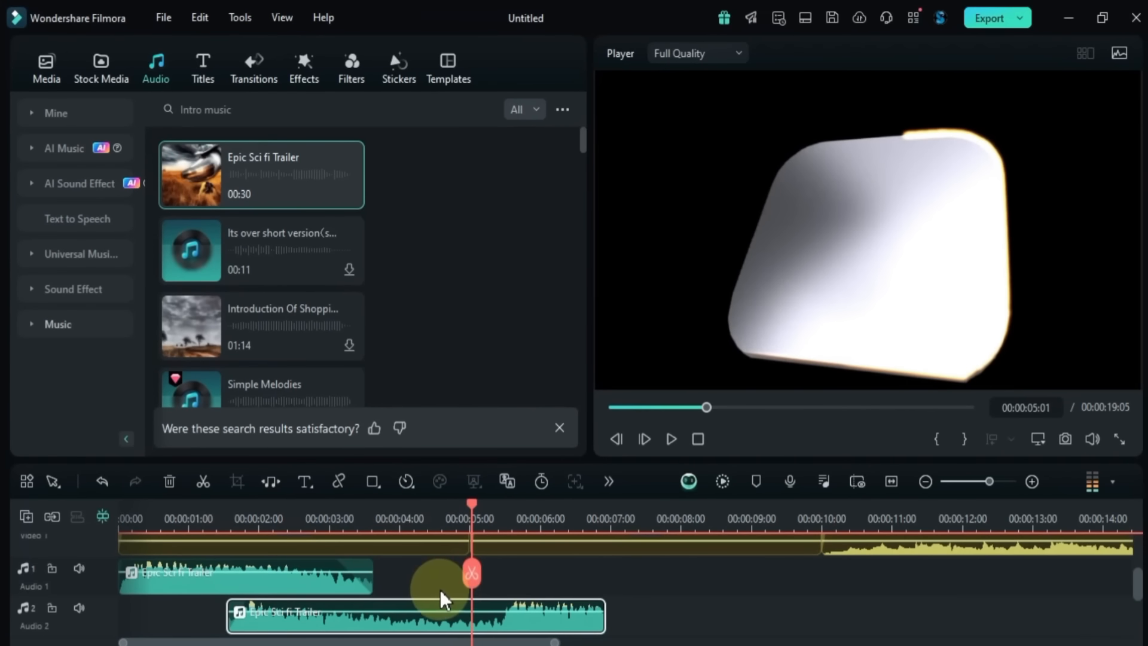
key(ctrl+b)
key(Delete)
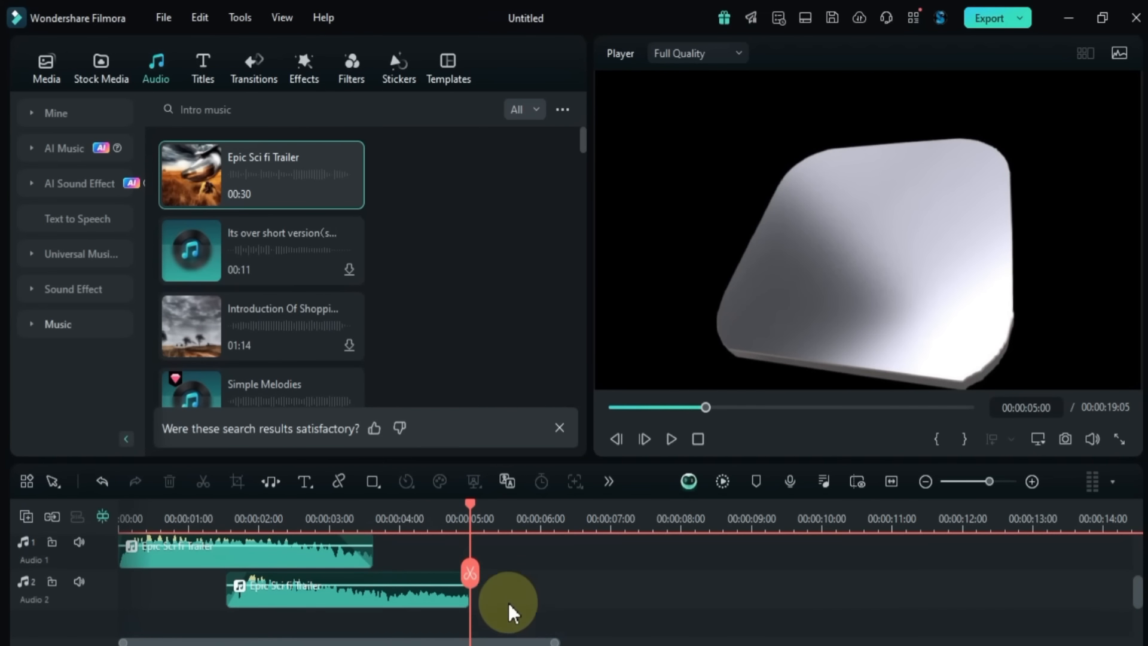
Step: Duplicate both music parts under the second logo reveal, starting at 00:00:05:00, and play back the copies
drag(216, 556, 554, 573)
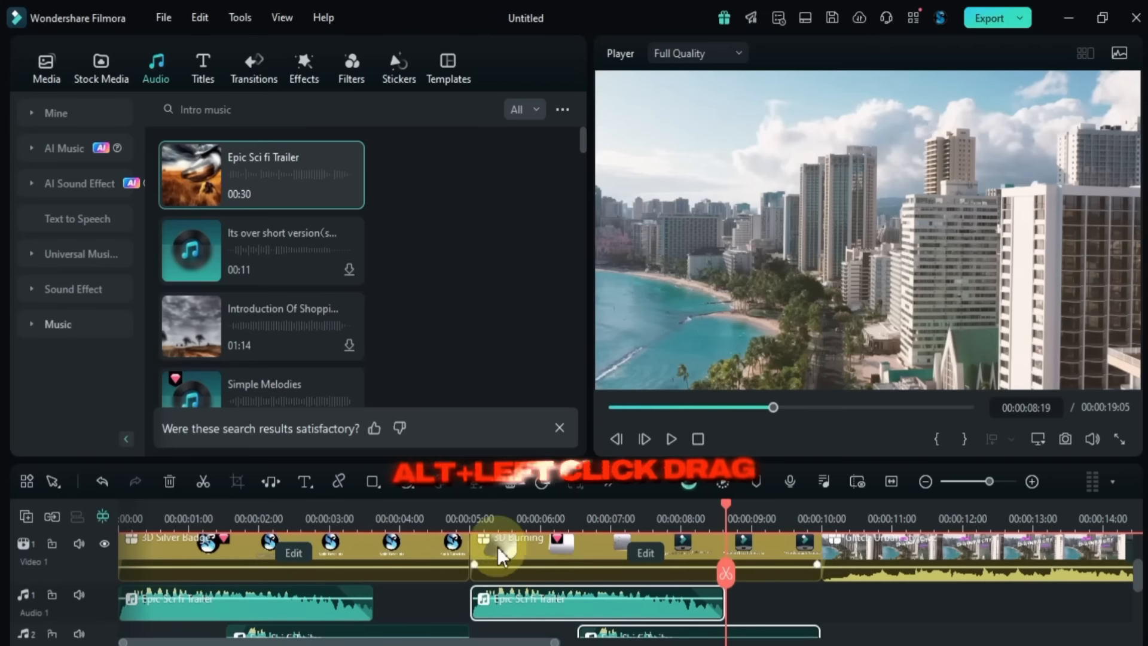
click(439, 534)
key(space)
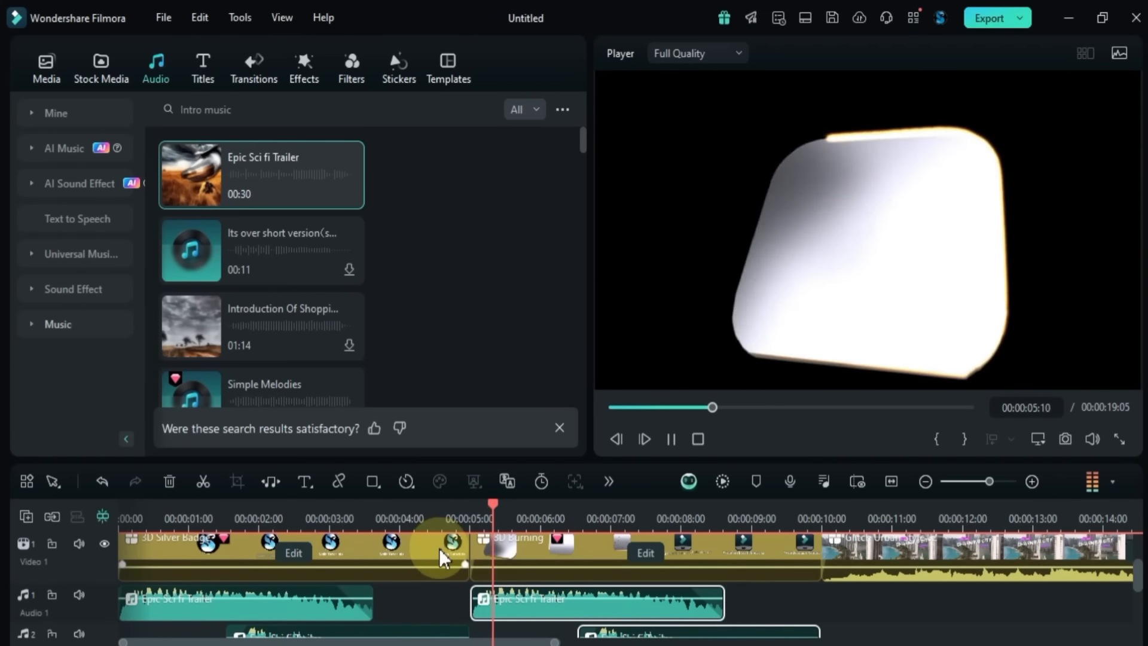
scroll(441, 556, down, 1)
key(space)
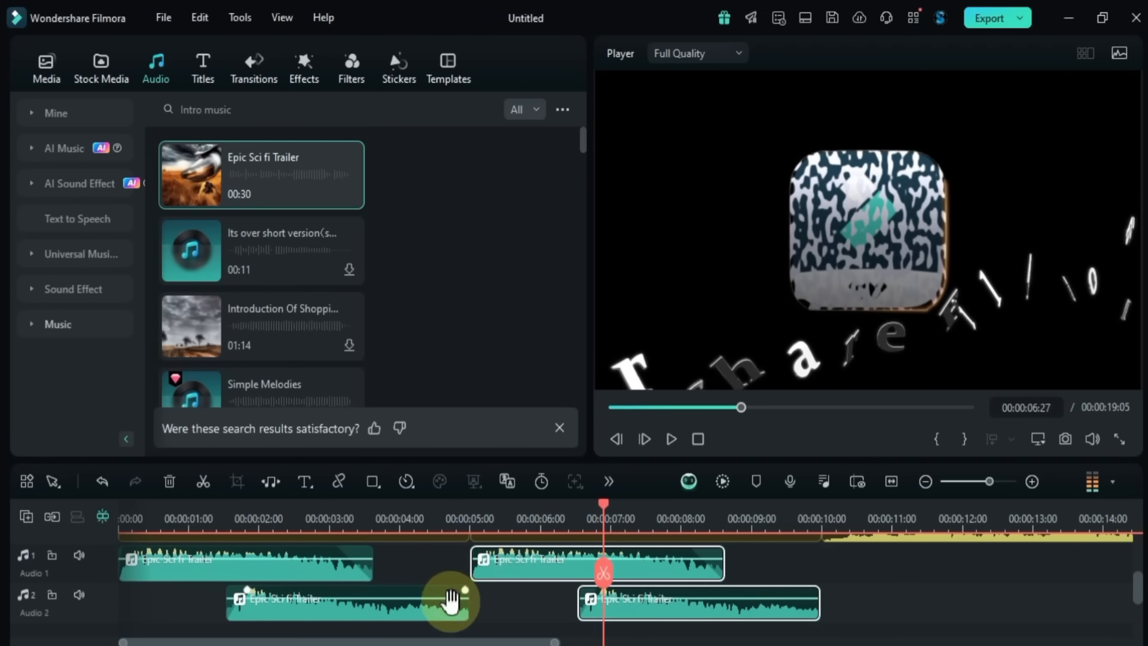
Step: Extend the original second music part to about 5.2 seconds with a short fade-out and play back the second logo reveal
click(453, 603)
mouse_move(468, 604)
mouse_down()
mouse_move(480, 604)
mouse_move(476, 592)
mouse_move(455, 590)
mouse_up()
key(space)
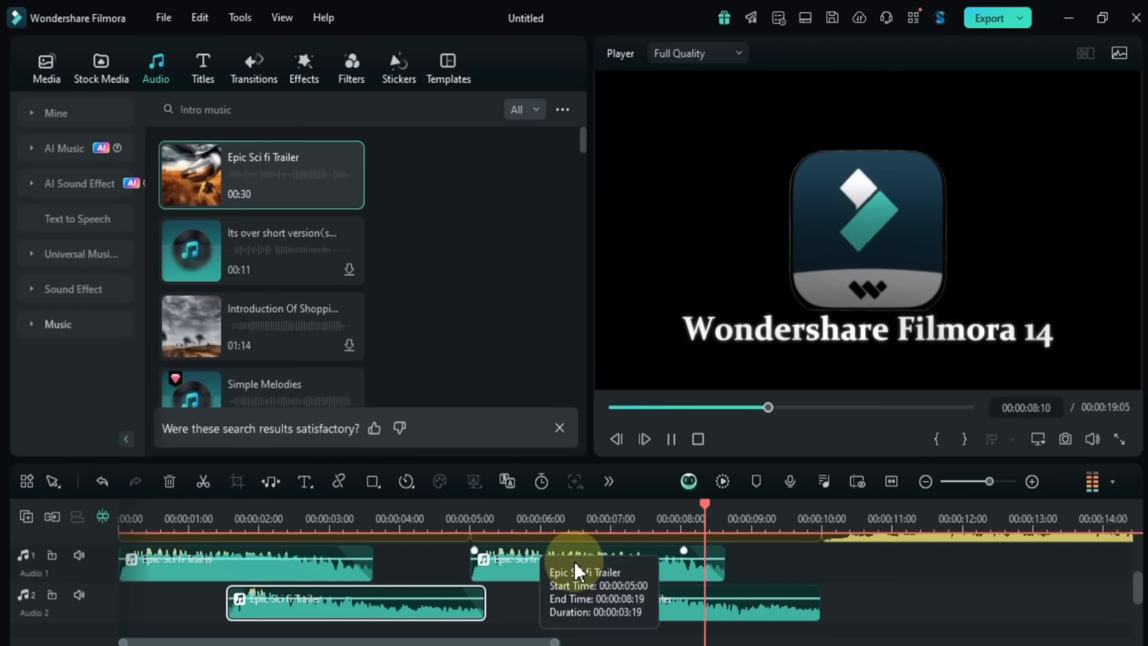
key(space)
Step: Move the copied second music part later so it starts at about 6.8 seconds, and play back from just before 00:00:05:00
drag(585, 525, 622, 539)
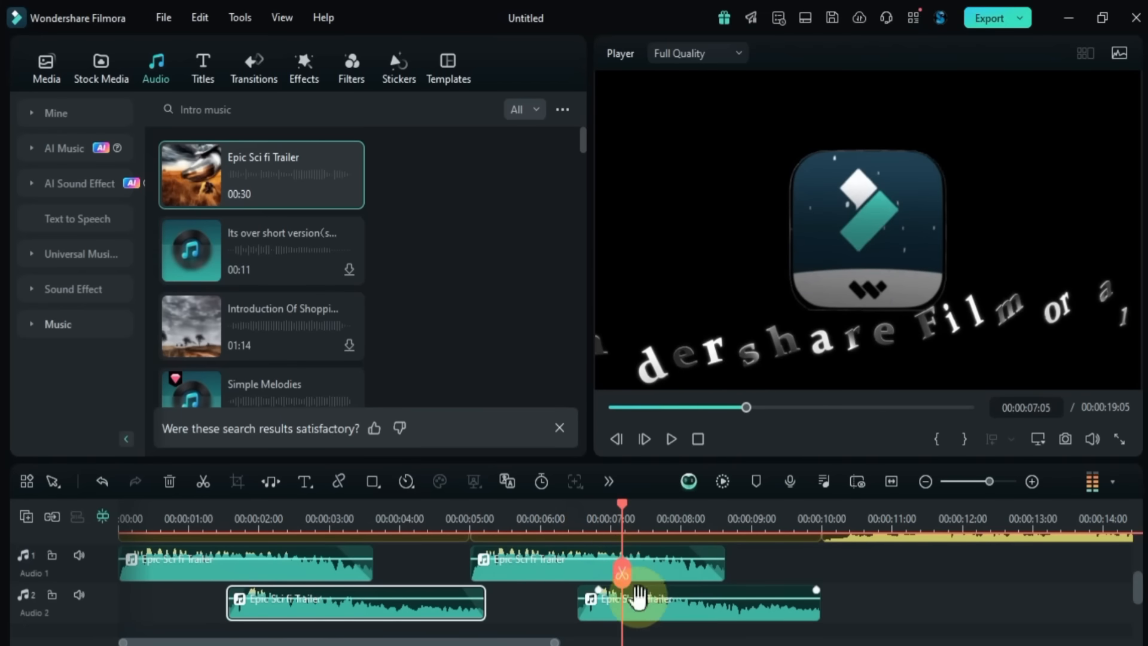
drag(610, 626, 622, 620)
drag(624, 619, 625, 619)
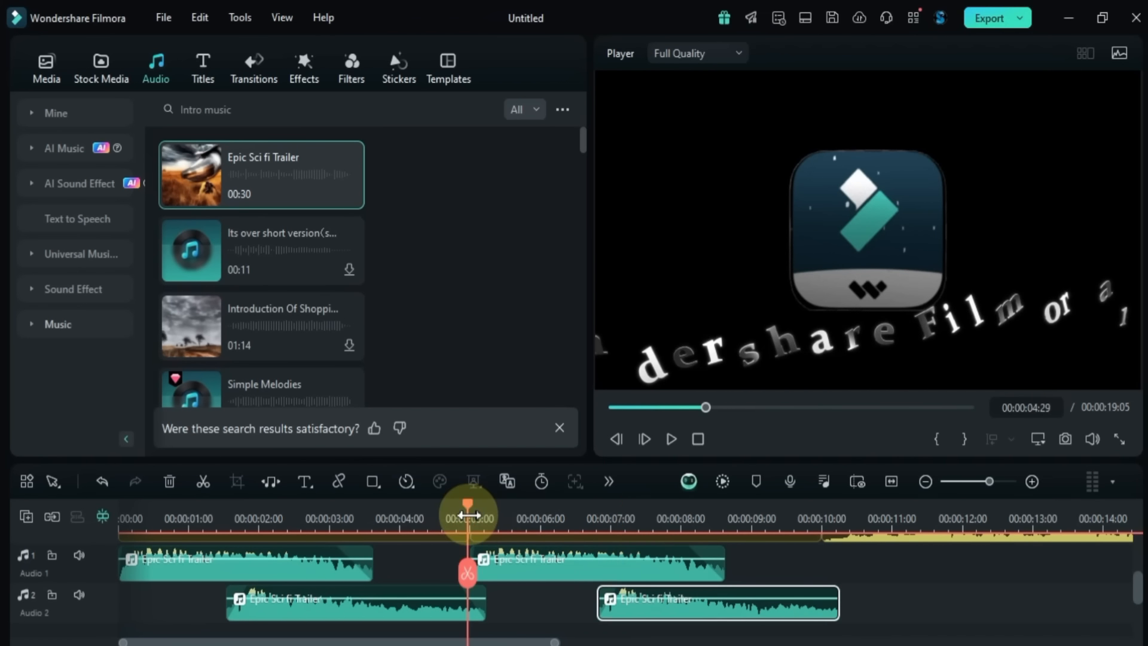
key(space)
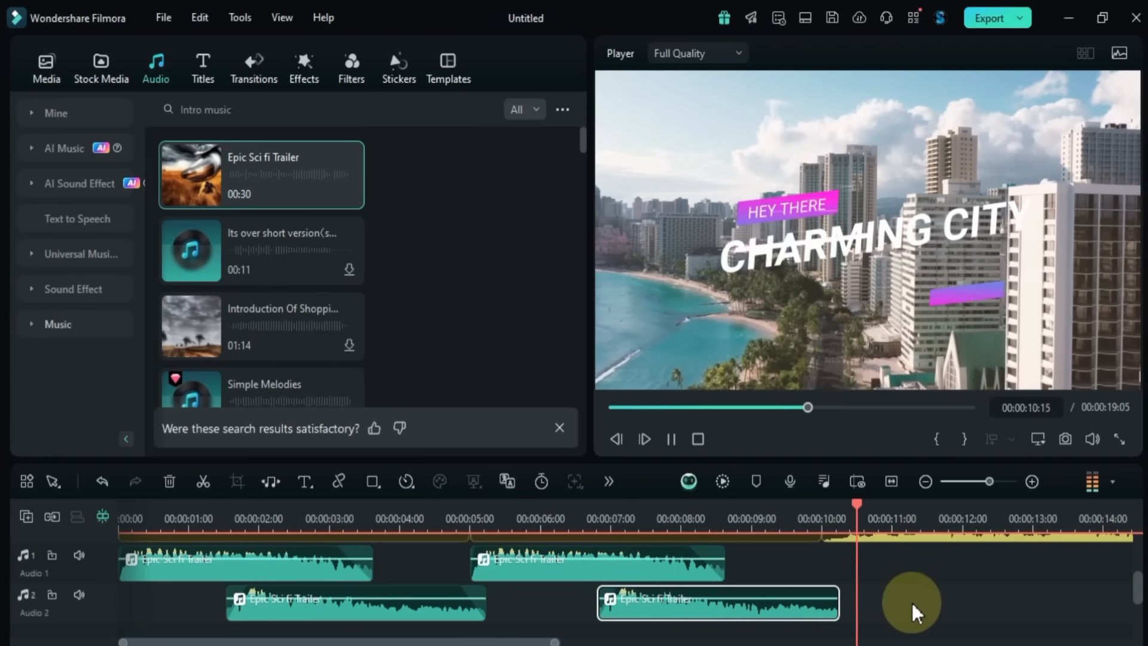
Step: Add a fade-out of about 1.2 seconds to the end of the last music part and play it back from 00:00:08:19
key(space)
drag(836, 592, 755, 591)
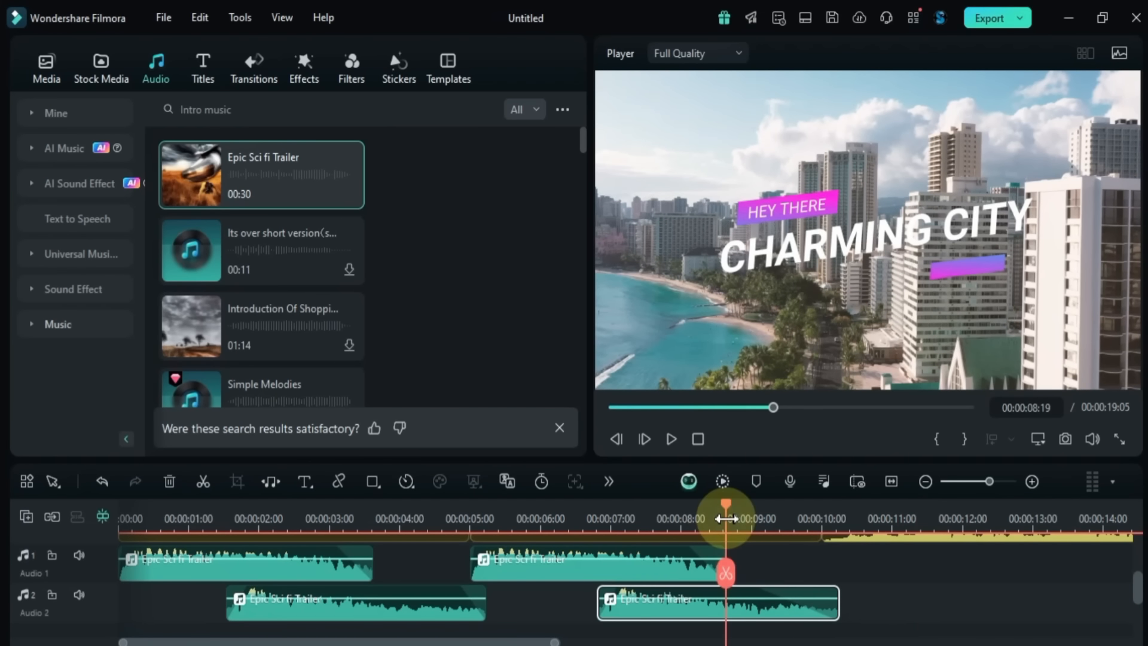
key(space)
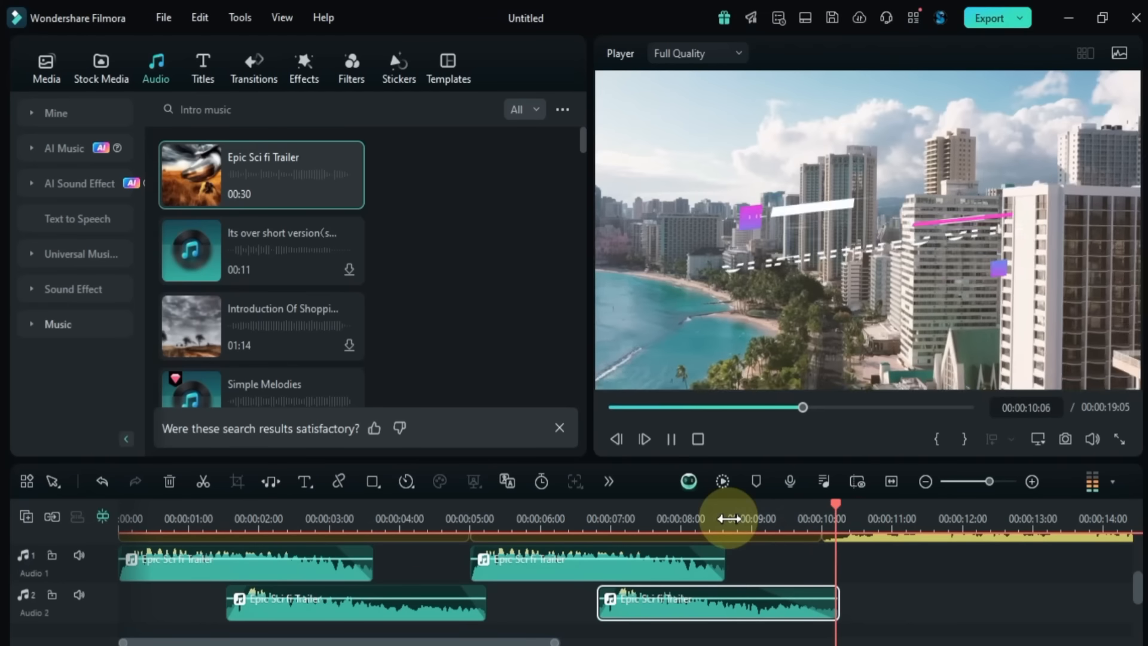
click(967, 591)
Step: Play the whole timeline from the start to check both logo reveals with their music
key(Home)
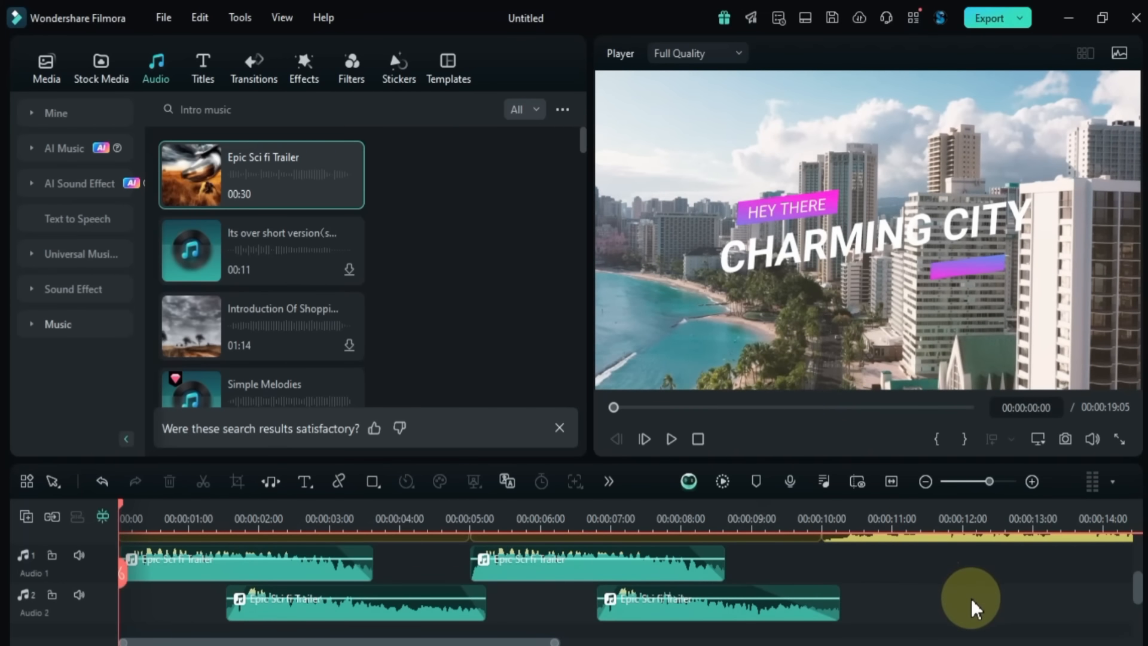
scroll(429, 571, up, 1)
drag(610, 513, 566, 516)
scroll(543, 551, down, 1)
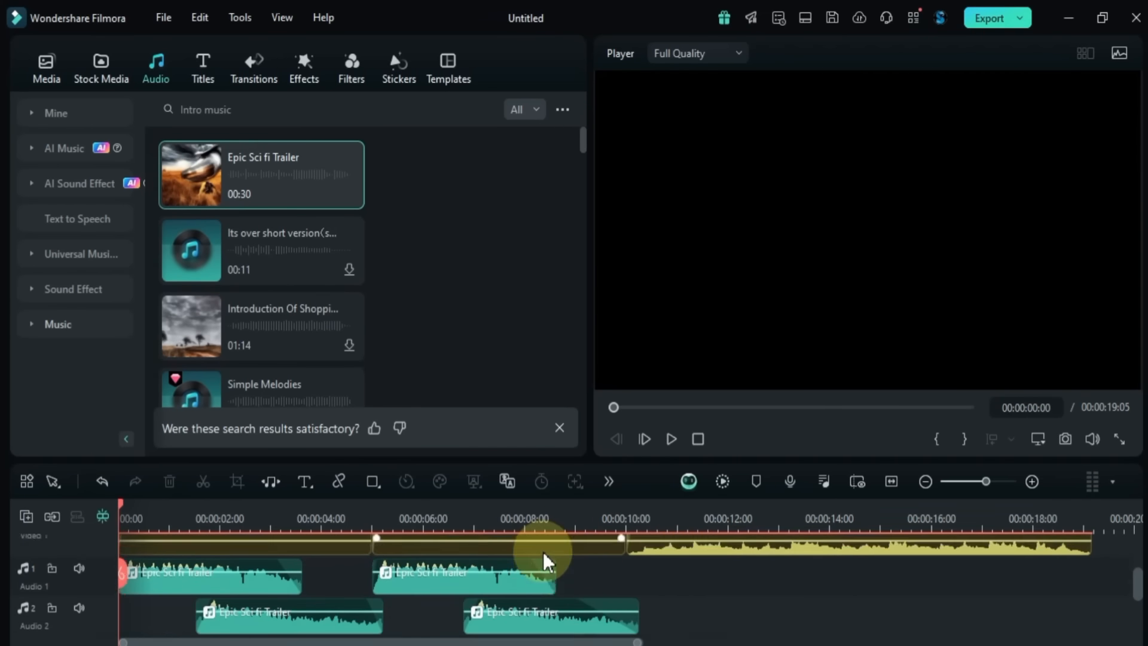
scroll(544, 548, up, 1)
scroll(545, 548, down, 1)
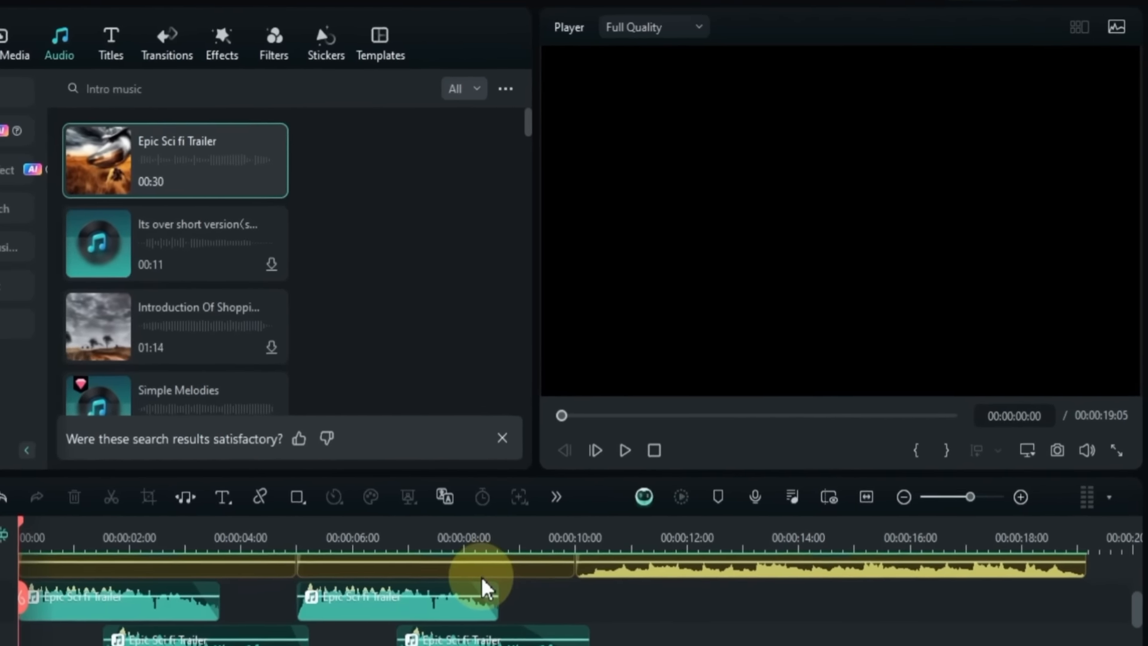
key(space)
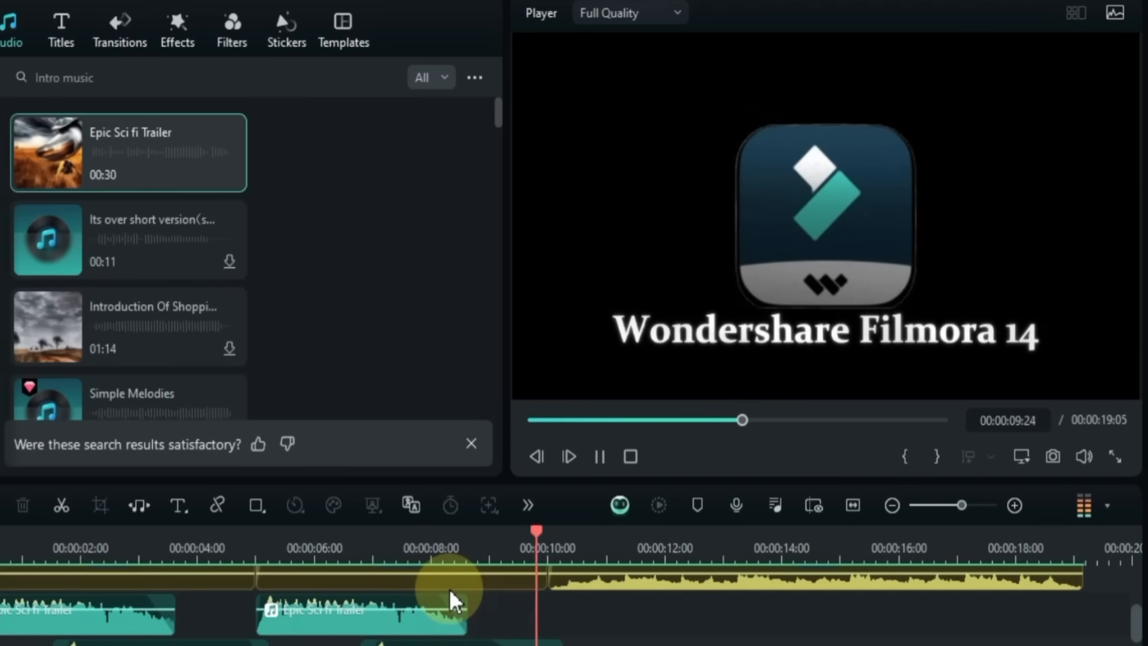
key(space)
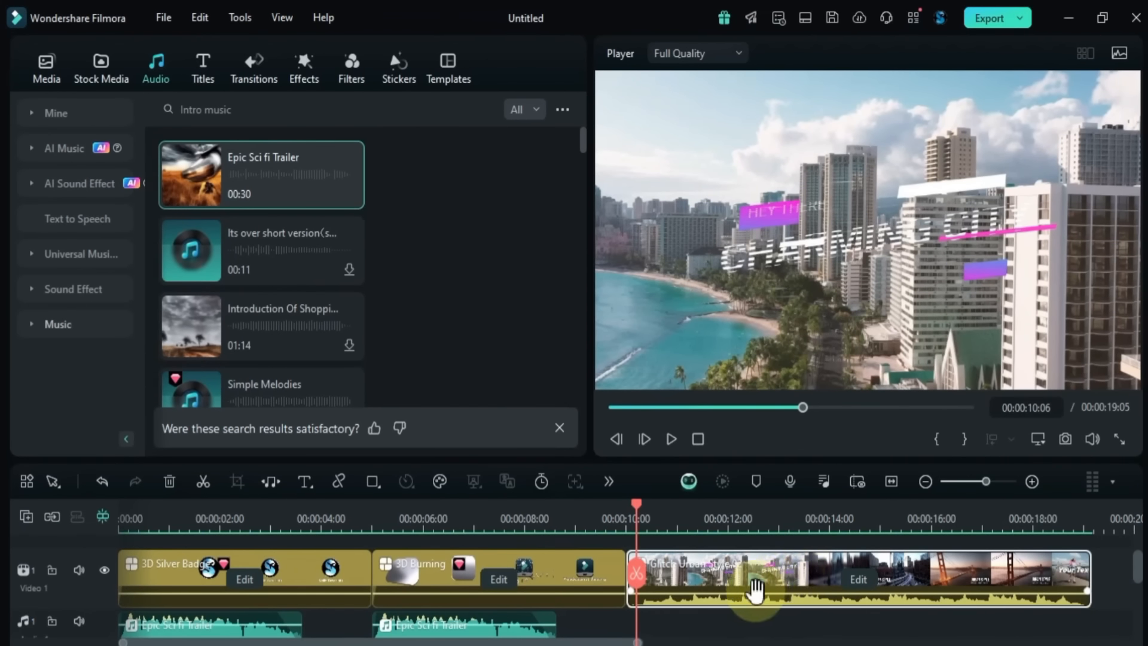
Step: Lower the volume of the Glitch Urban Style template clip to -28.20 dB and place the playhead at about 00:00:12:00
mouse_move(755, 597)
mouse_down()
mouse_move(768, 589)
mouse_move(776, 603)
mouse_up()
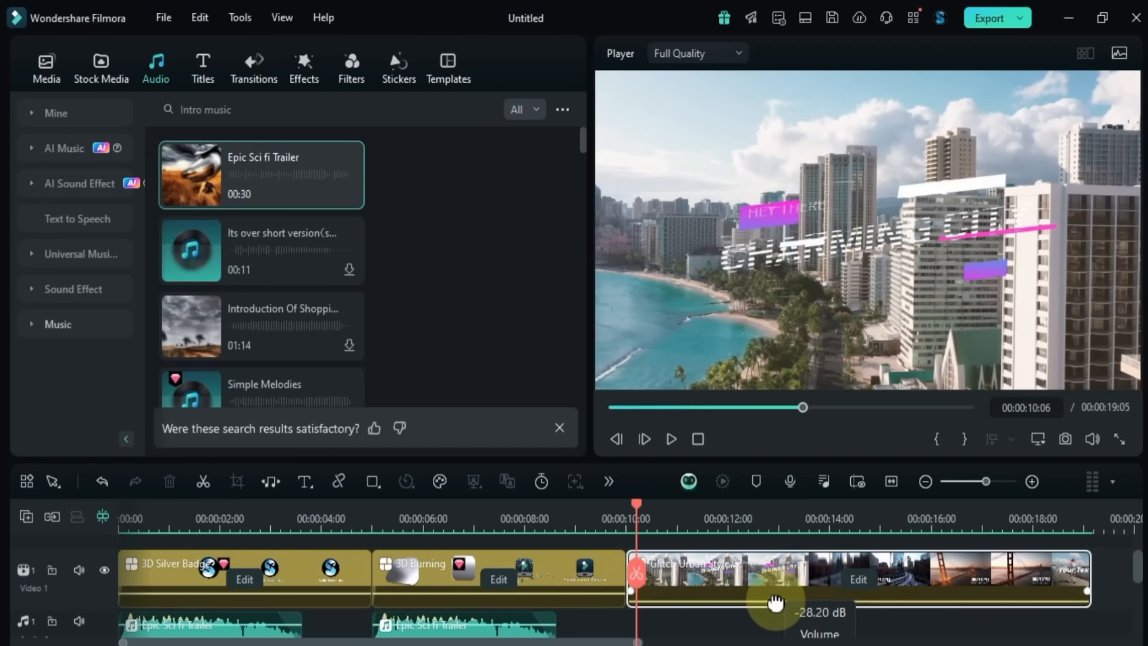
drag(692, 514, 718, 596)
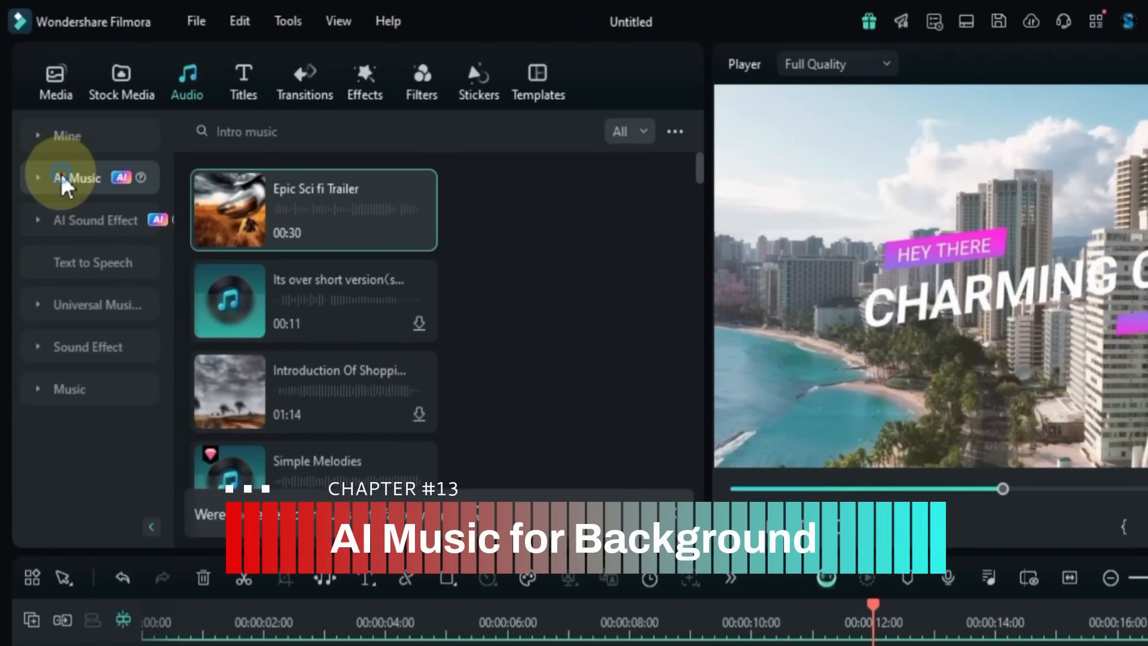
Step: Open the AI Music tool and look through its mood, theme and genre tags
click(63, 181)
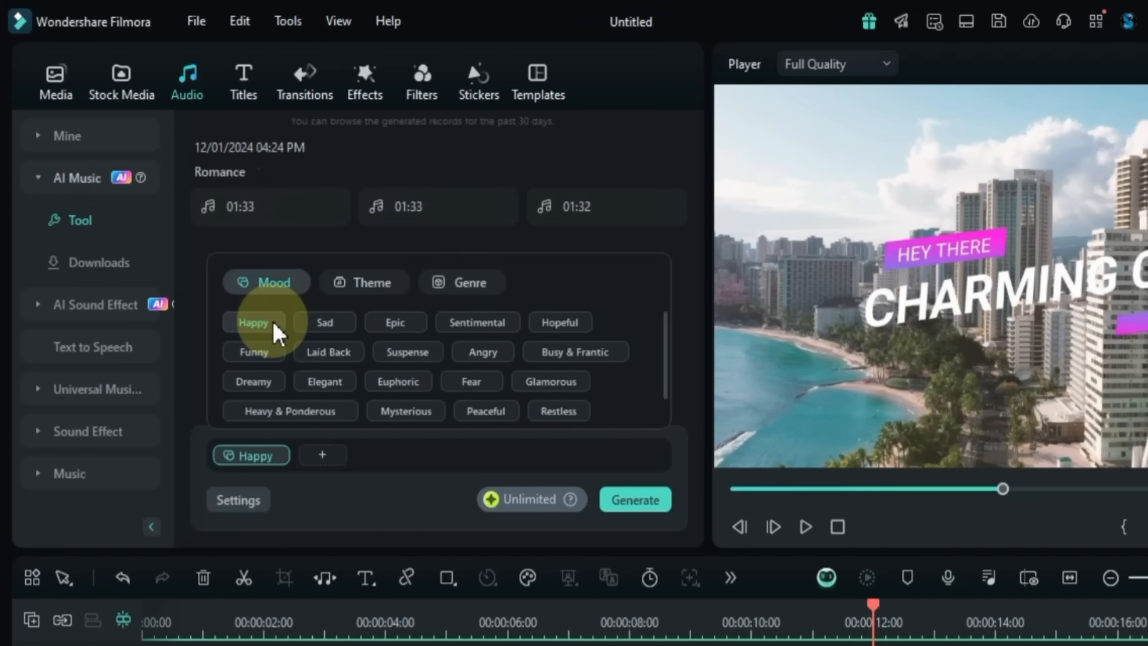
click(365, 293)
click(457, 298)
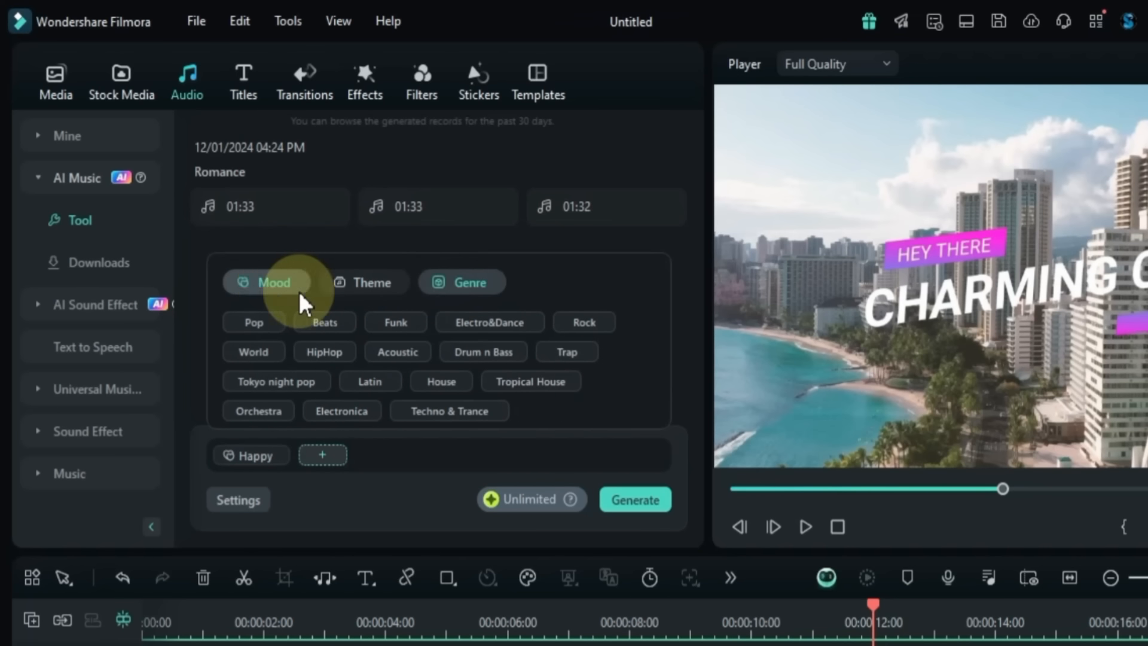
click(274, 299)
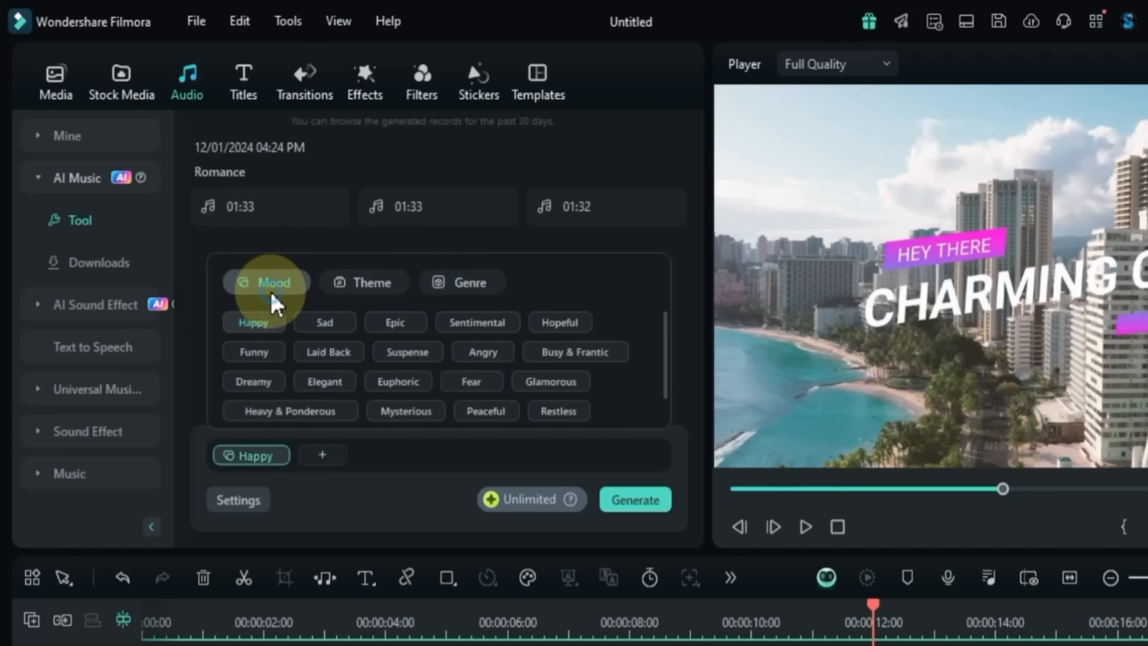
Step: Replace the Happy mood tag with the Nature theme and the World genre
click(255, 326)
click(368, 298)
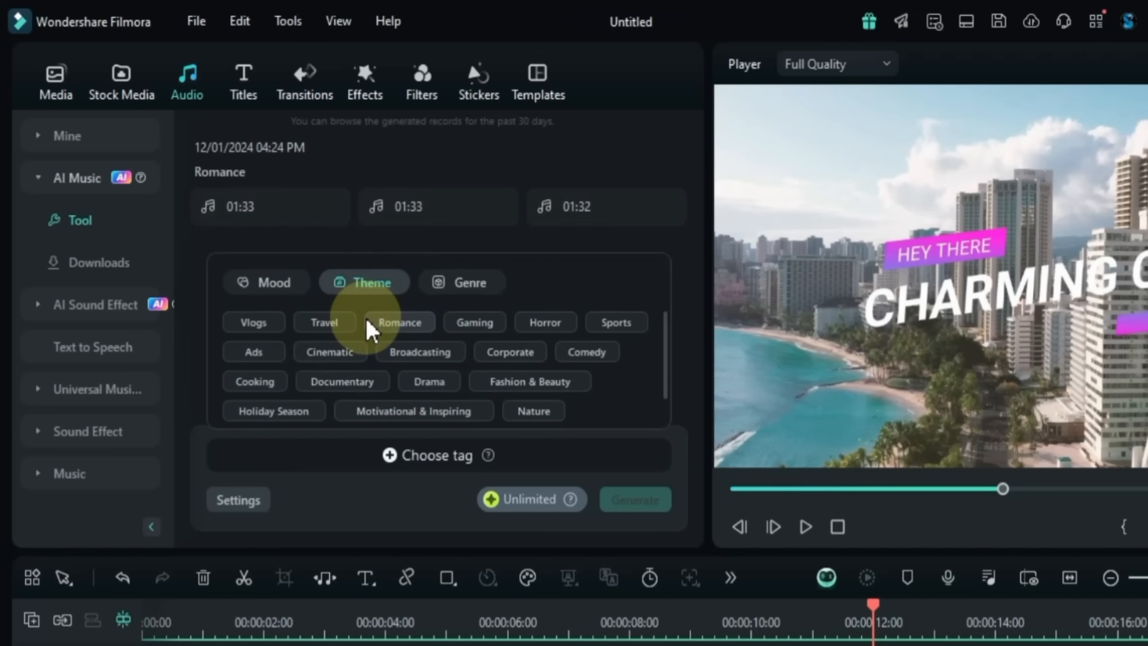
click(553, 419)
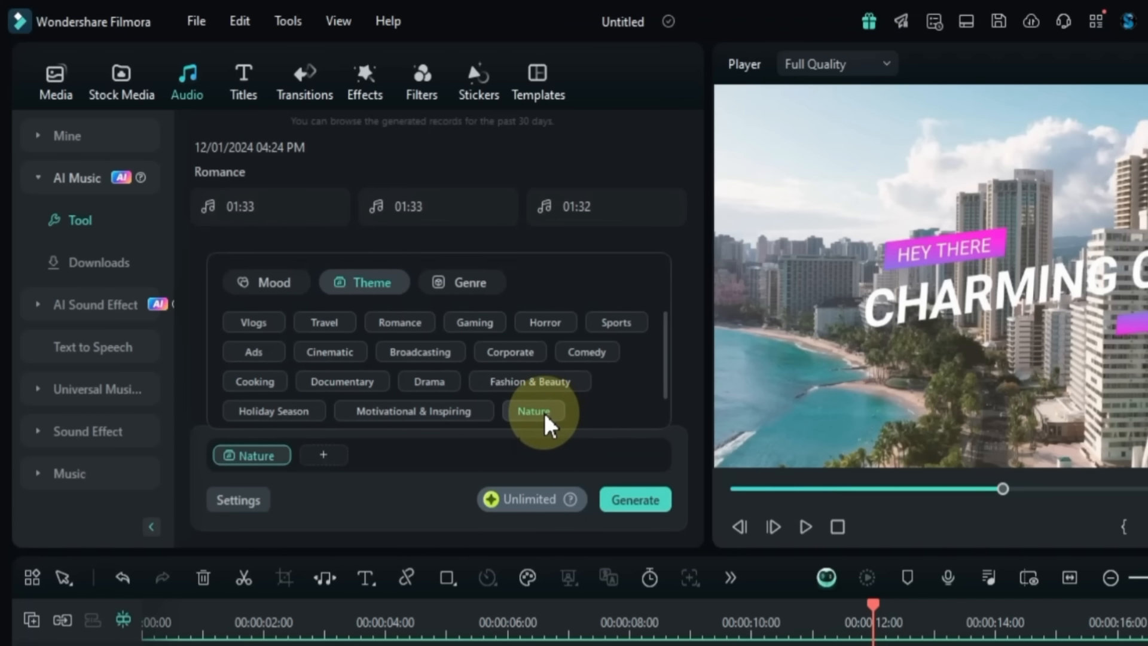
click(482, 286)
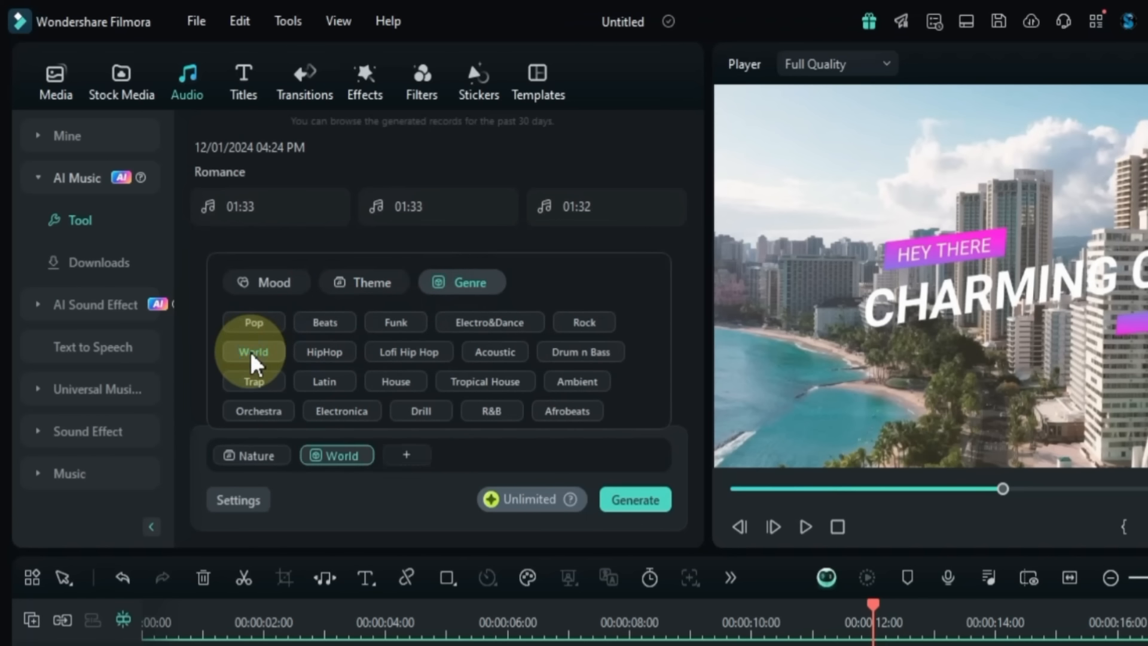
Step: Set the AI music to Normal tempo, 00:20 duration and a count of 3, and generate the tracks
click(254, 508)
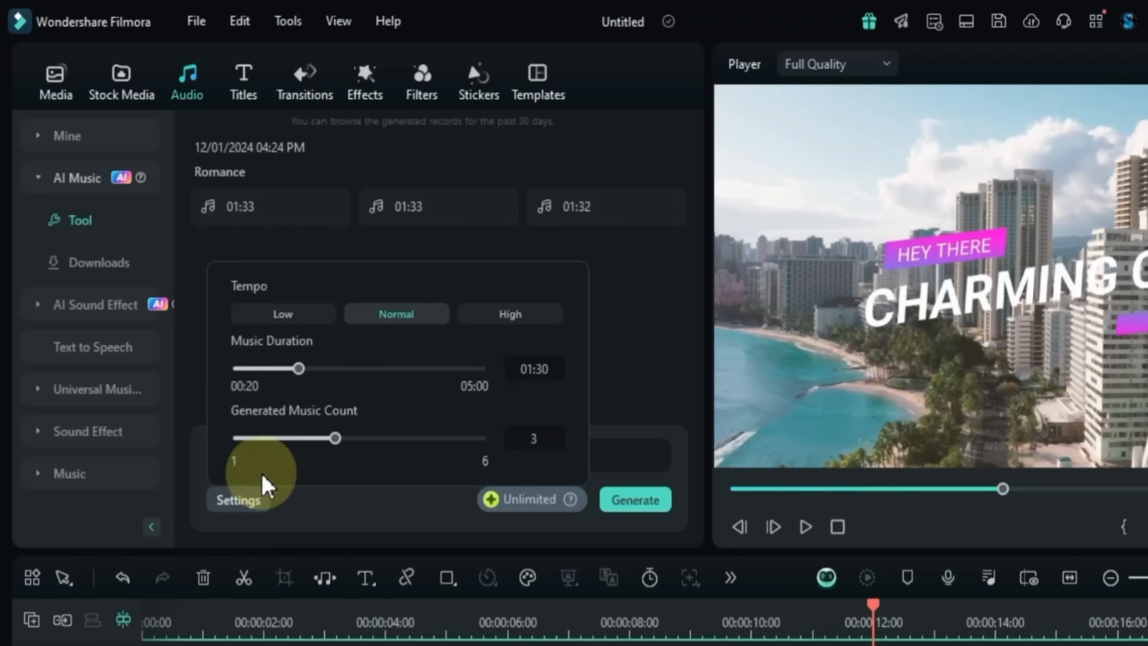
click(397, 315)
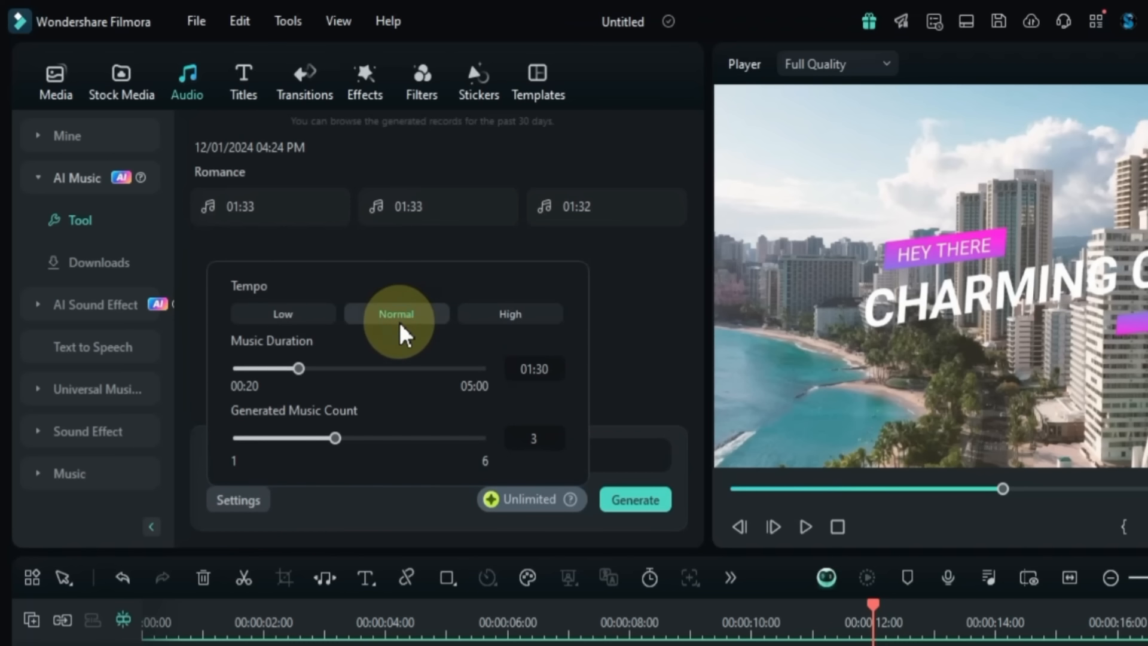
drag(296, 369, 260, 399)
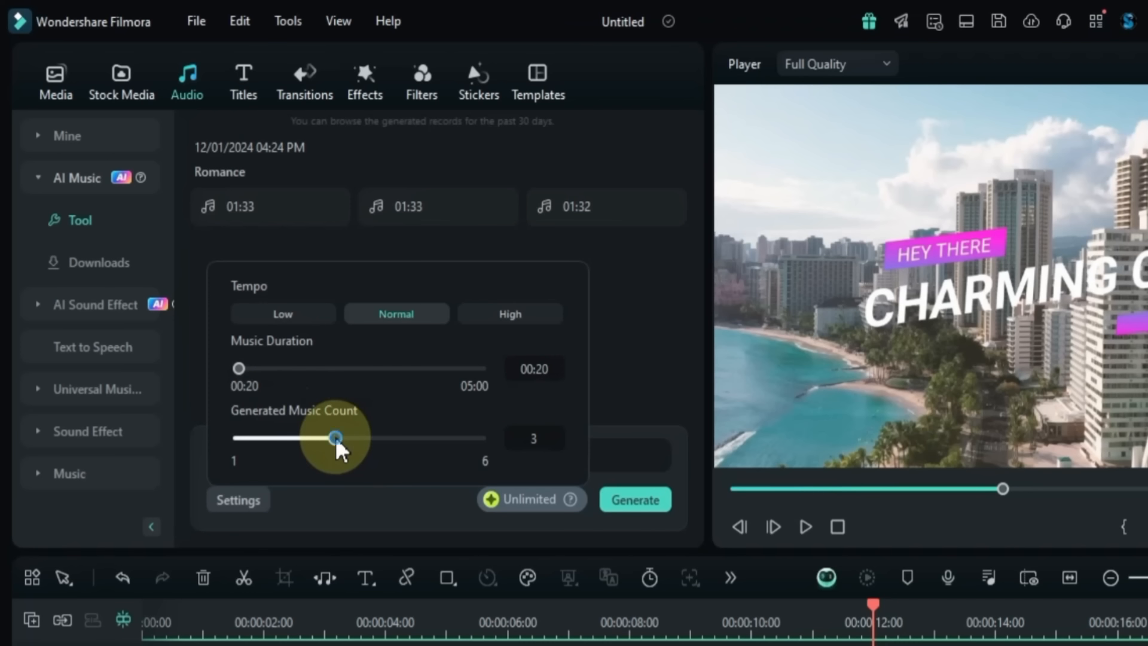
drag(337, 444, 311, 433)
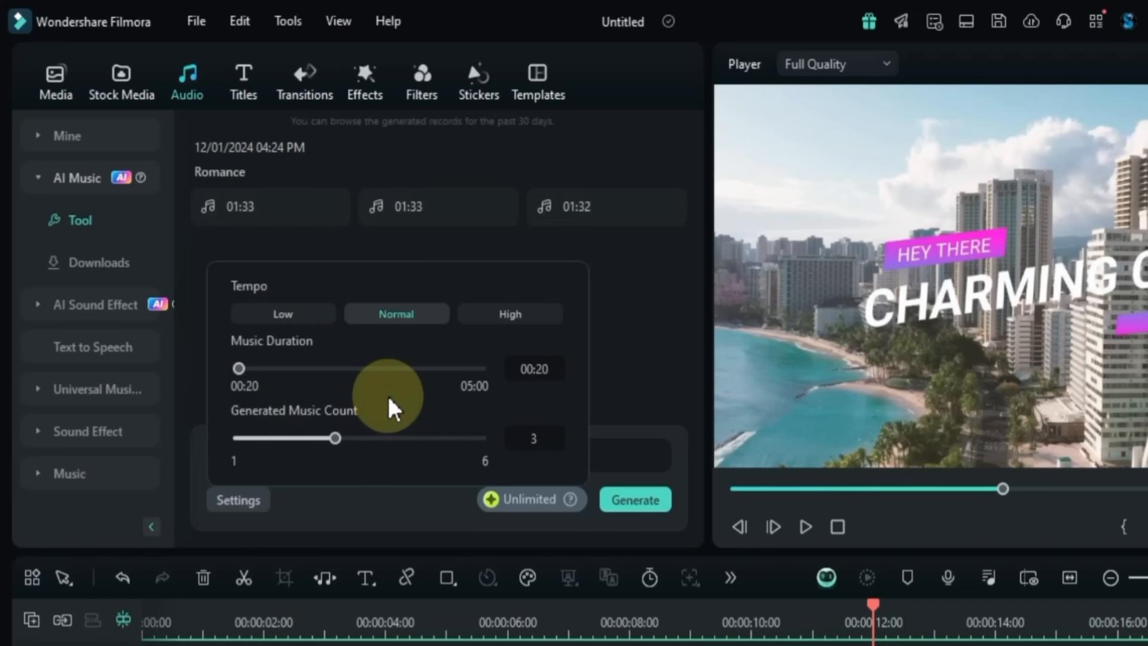
click(688, 476)
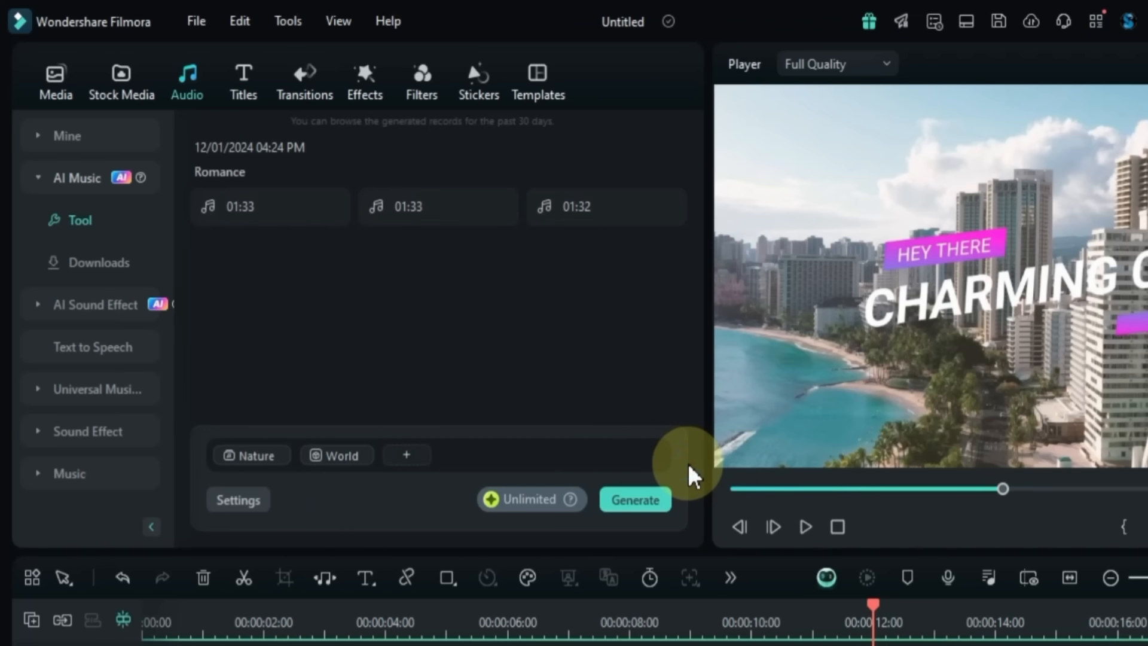
click(640, 505)
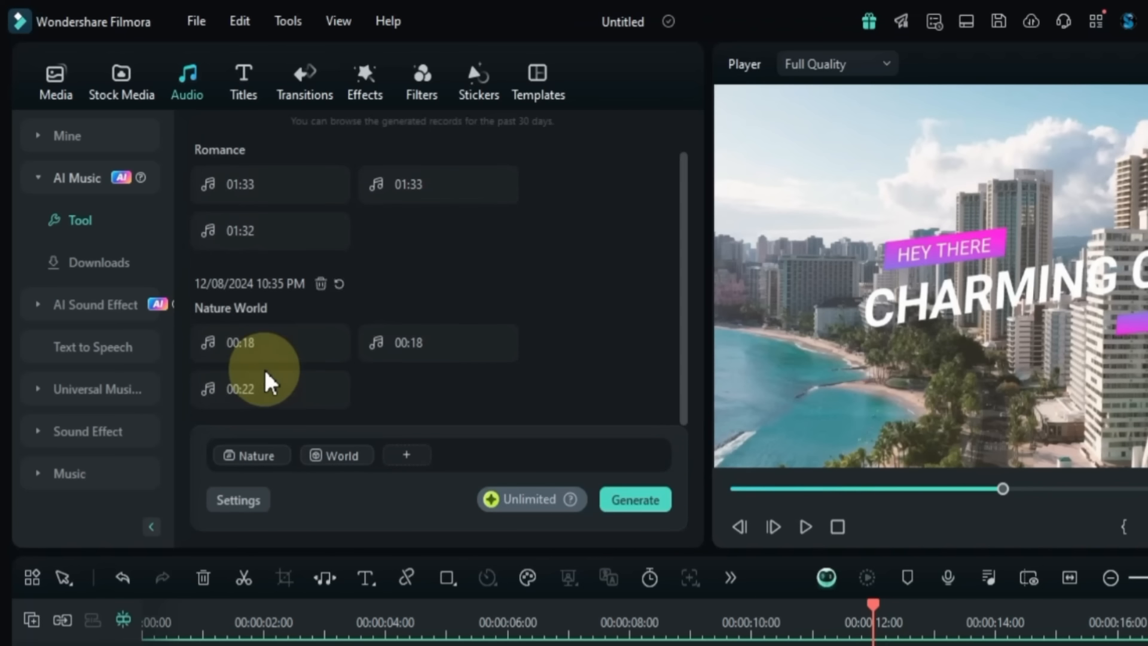
Step: Preview the generated Nature World tracks and download the first 00:18 track
click(211, 350)
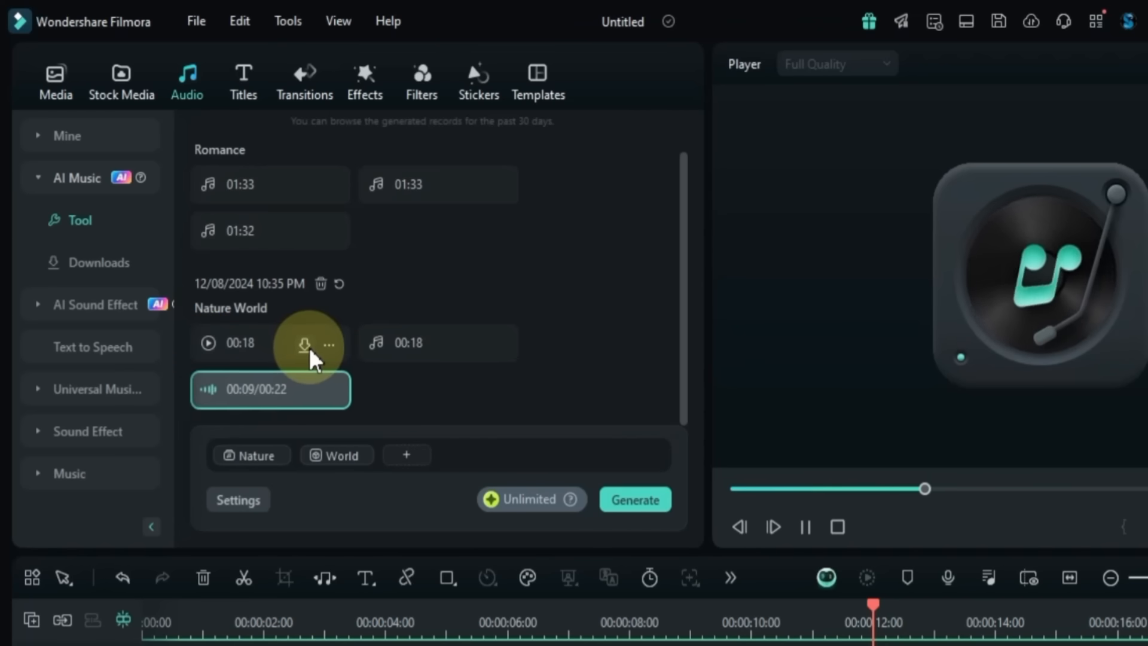
click(309, 349)
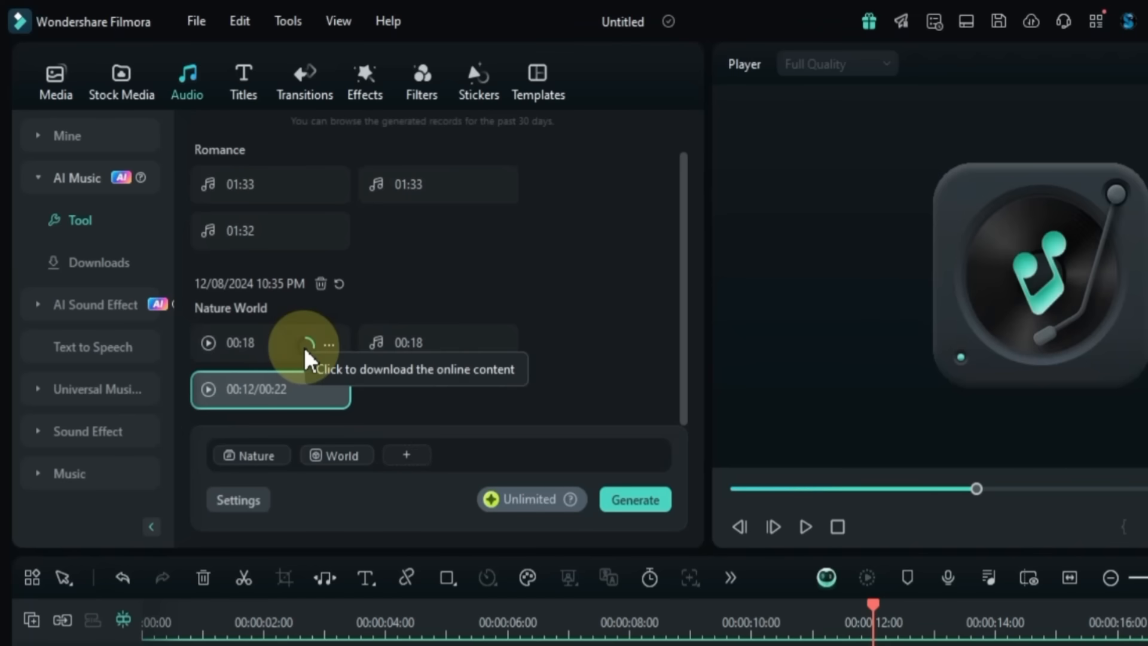
Step: Place the 19-second Nature World music on the Audio 1 track under the Glitch Urban clip, starting at 00:00:10:00
drag(230, 359, 753, 645)
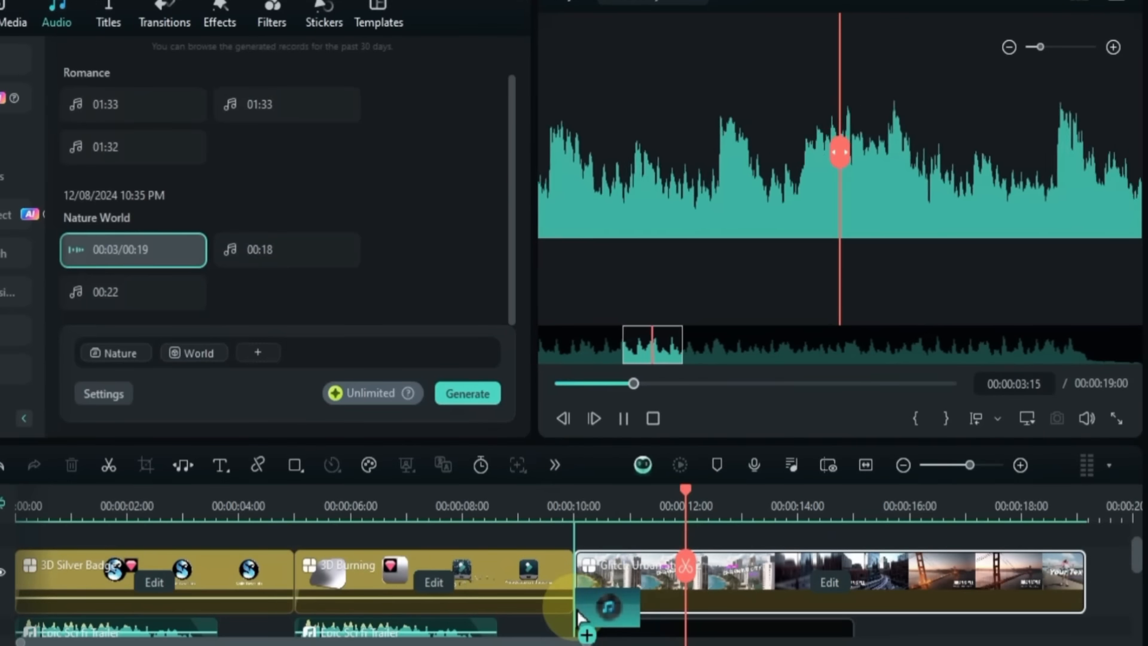
drag(579, 616, 576, 578)
scroll(843, 602, up, 1)
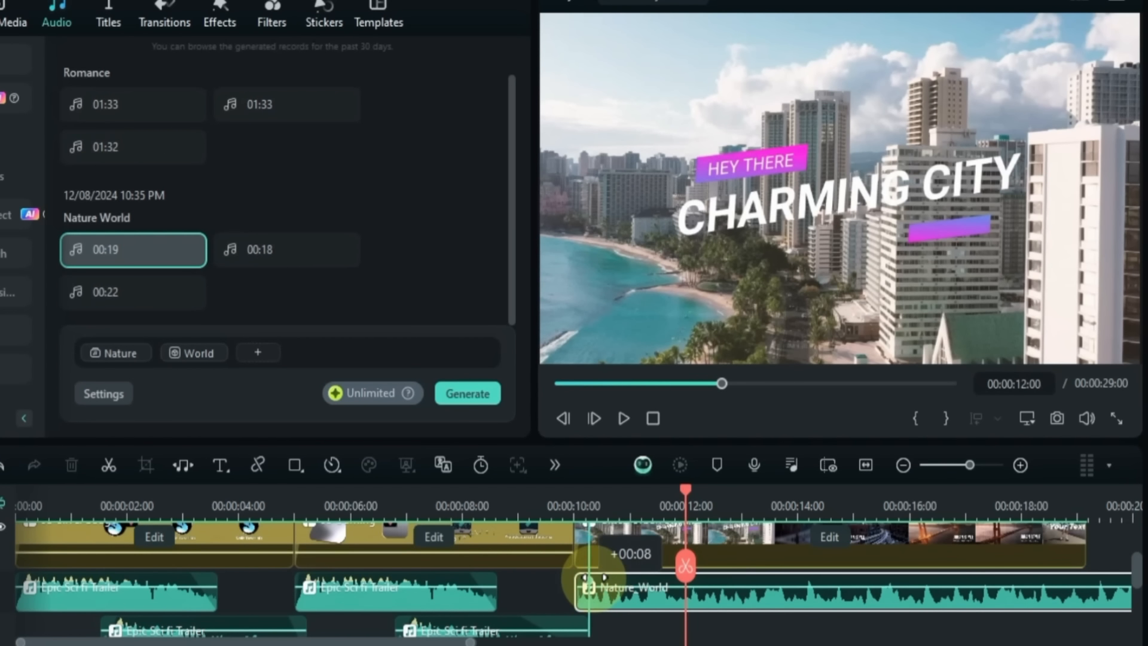
Step: Give the Nature World clip a fade-in of about 0.47 s and play the timeline from just before it starts
click(600, 579)
click(565, 505)
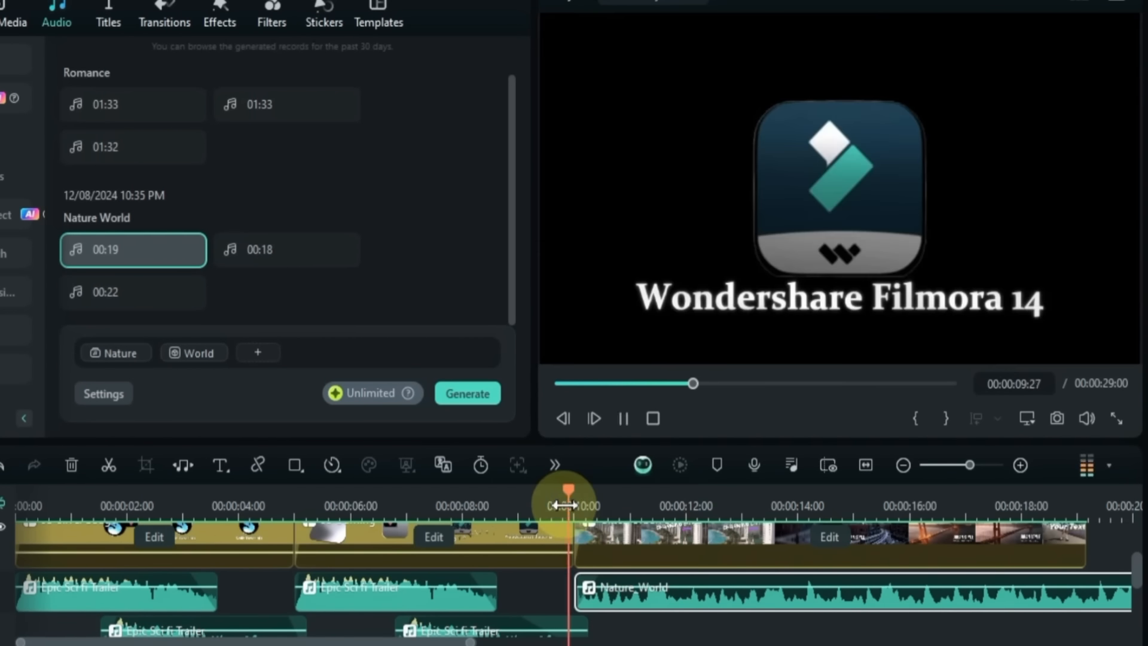
key(space)
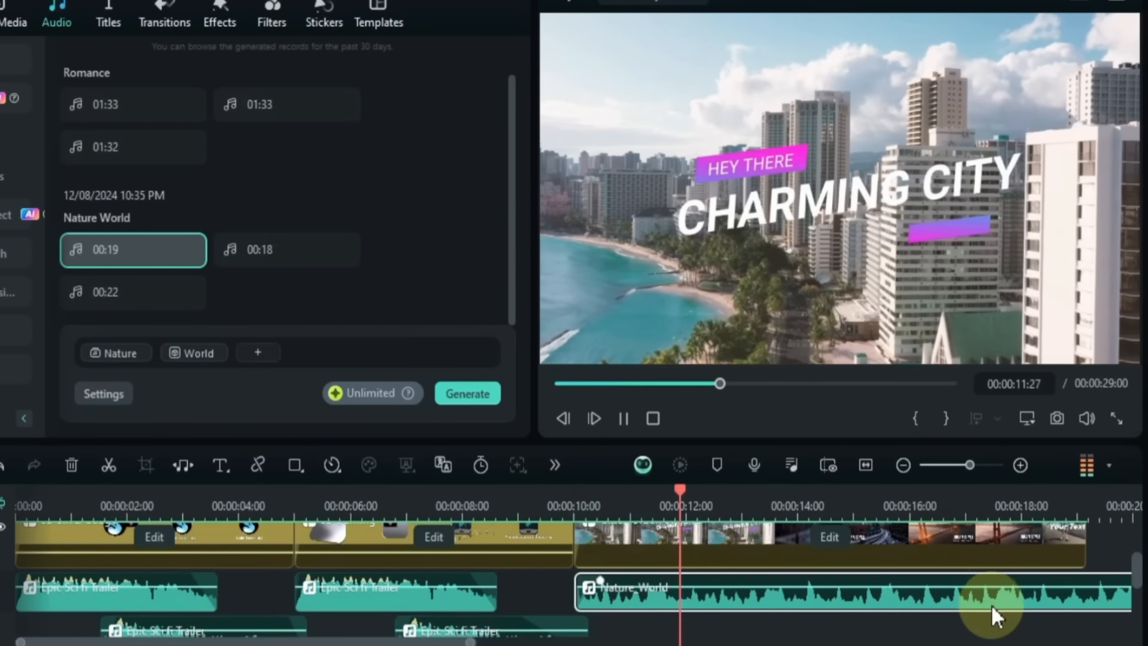
Step: Split the Nature World clip at the end of the video at 00:00:19:05 and delete the excess music
drag(990, 616, 684, 620)
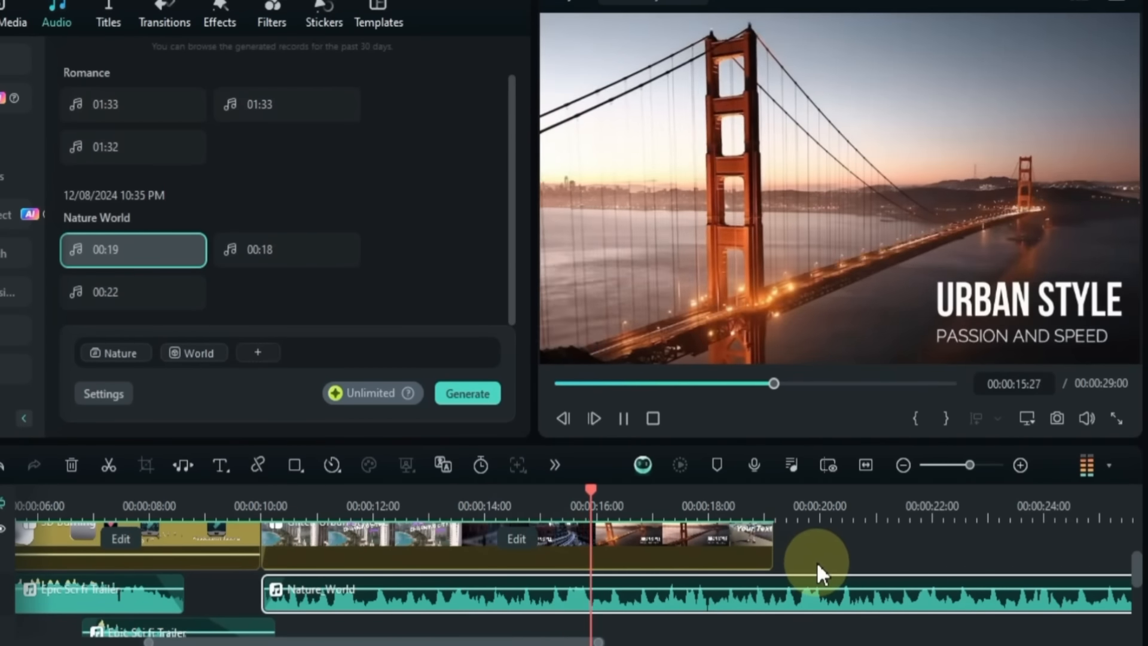
click(767, 506)
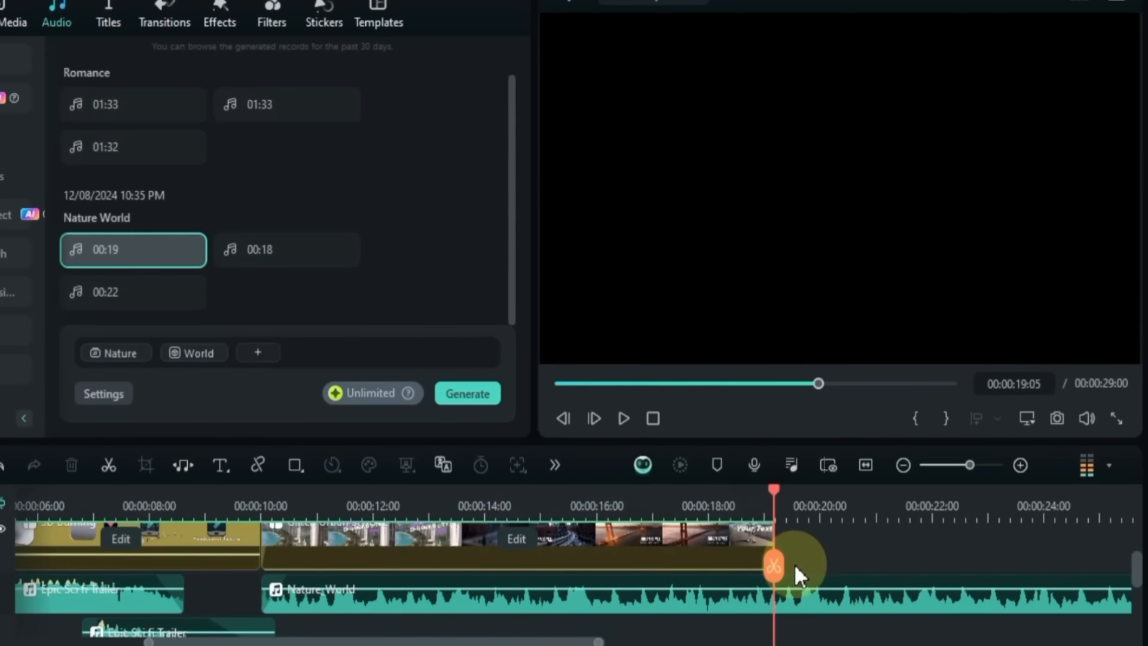
click(783, 564)
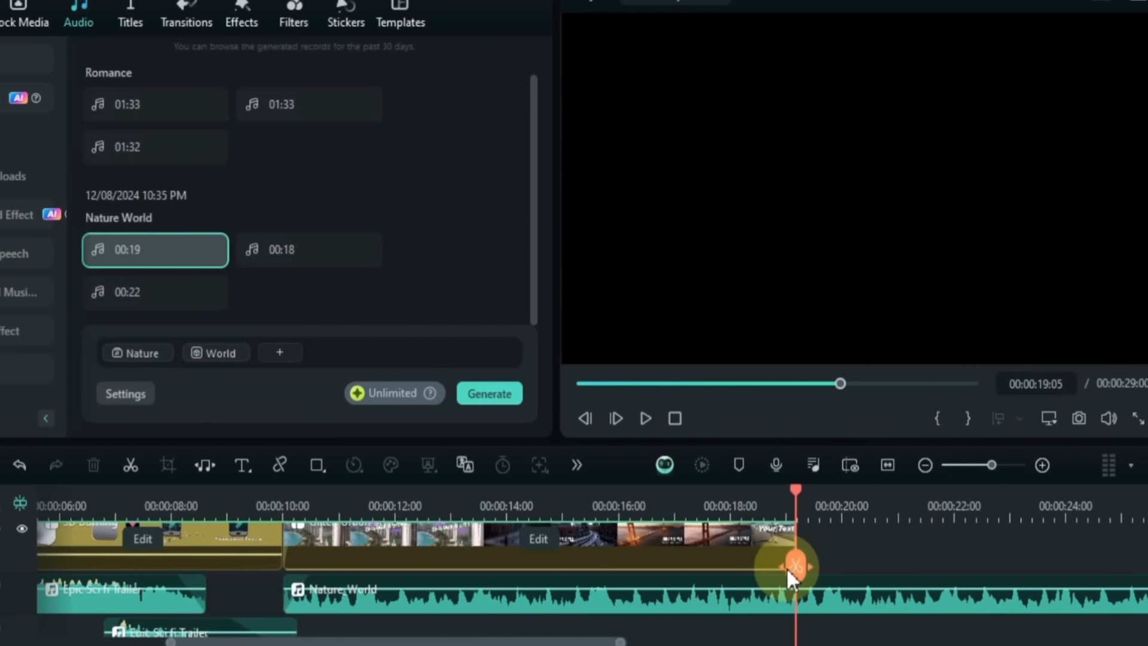
key(Delete)
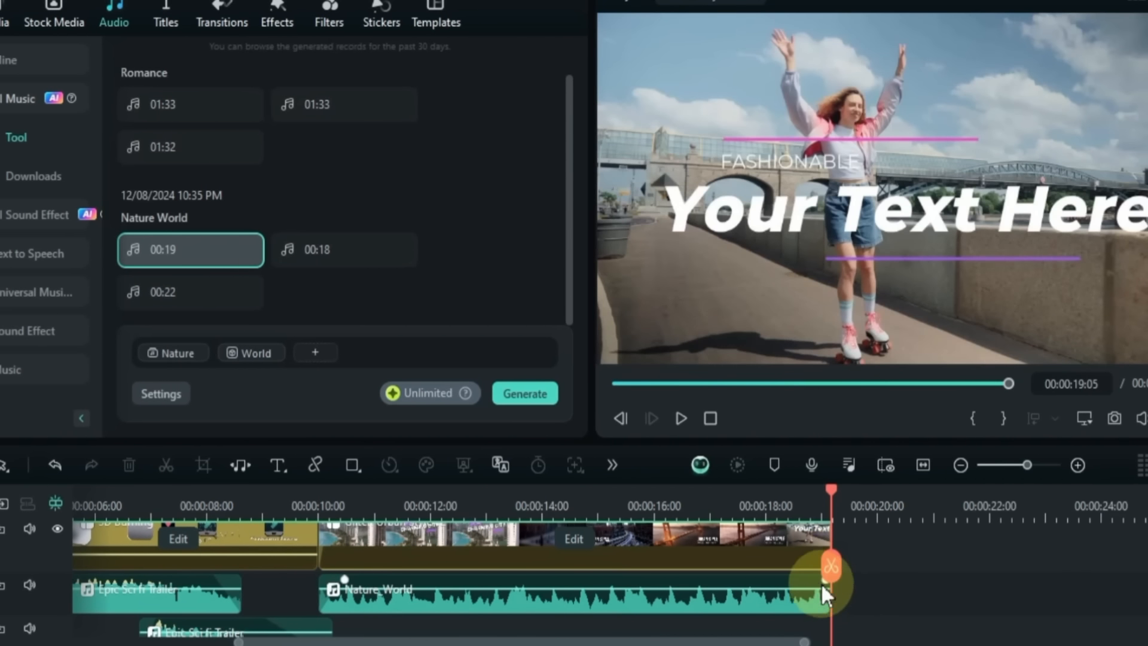
Step: Give the end of the Nature World clip a fade-out of about 1.50 s
click(793, 506)
drag(826, 577, 747, 578)
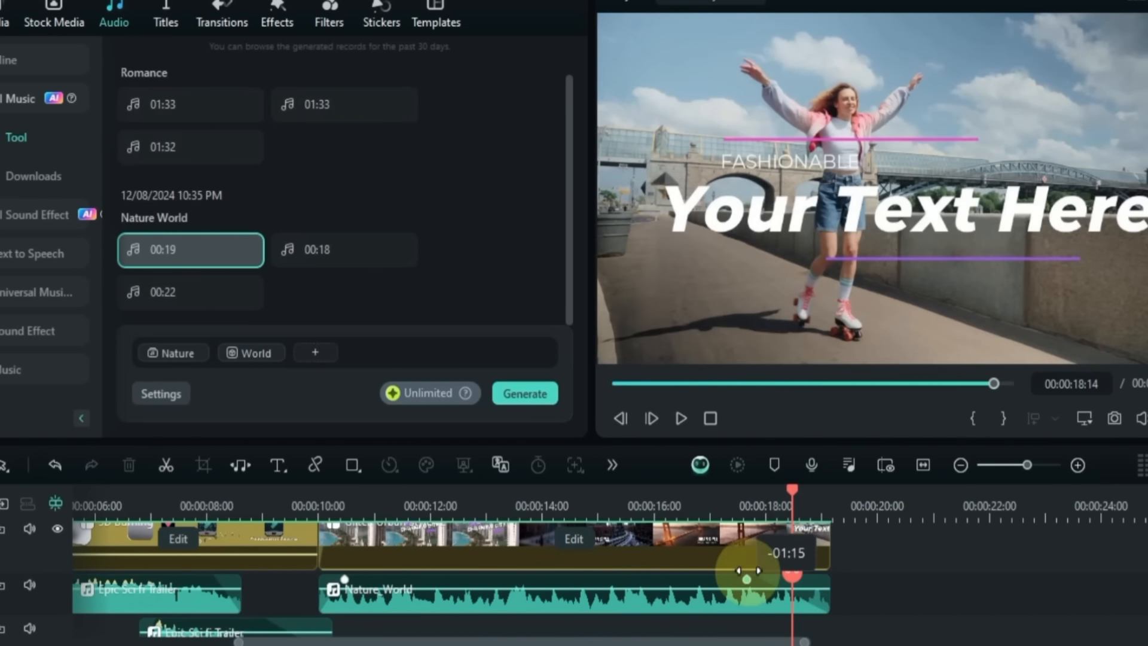
click(706, 606)
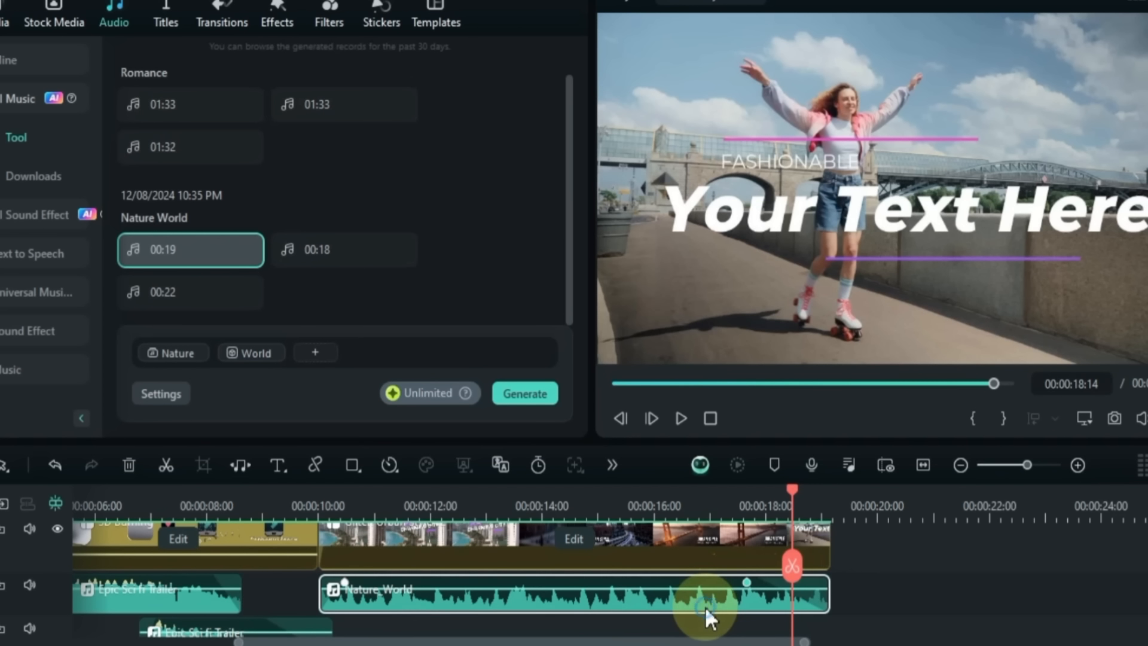
drag(694, 590, 701, 590)
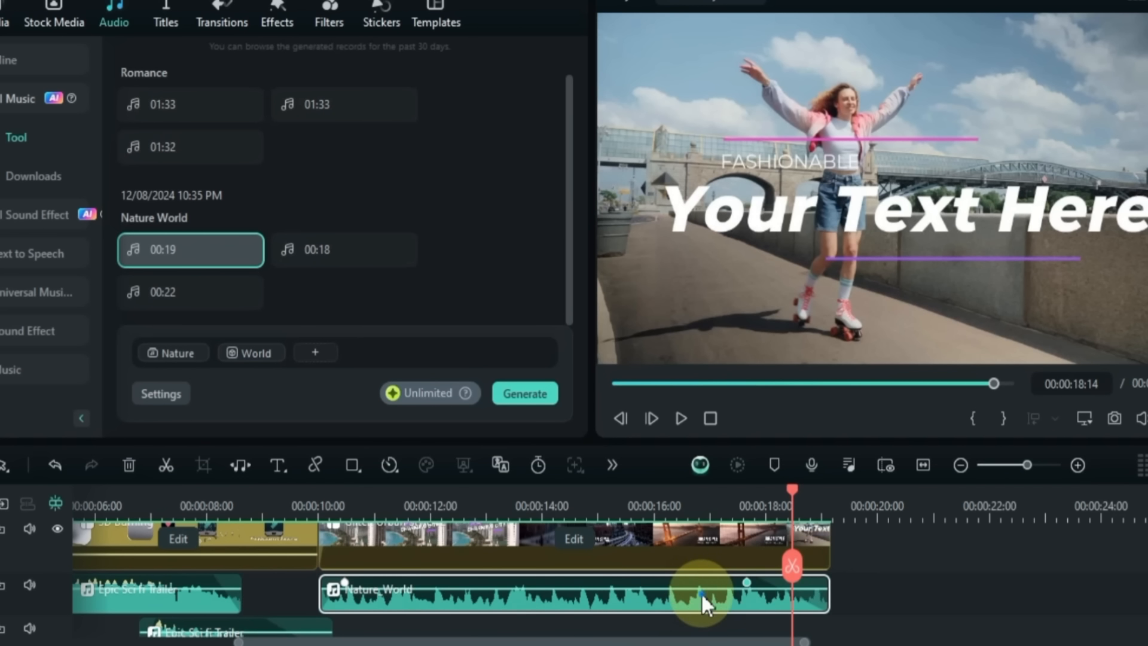
Step: Open the Nature World clip's audio settings and examine its adjustments, from volume and fades to pitch and ducking
double_click(701, 592)
scroll(121, 210, down, 3)
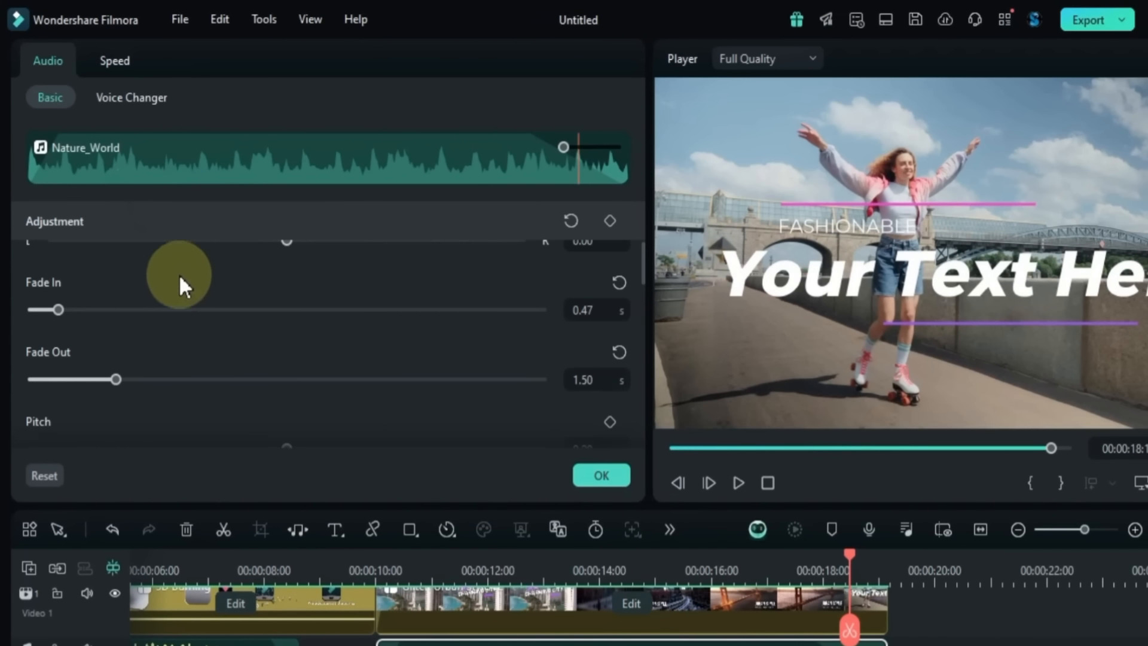
scroll(178, 339, down, 6)
scroll(178, 338, up, 4)
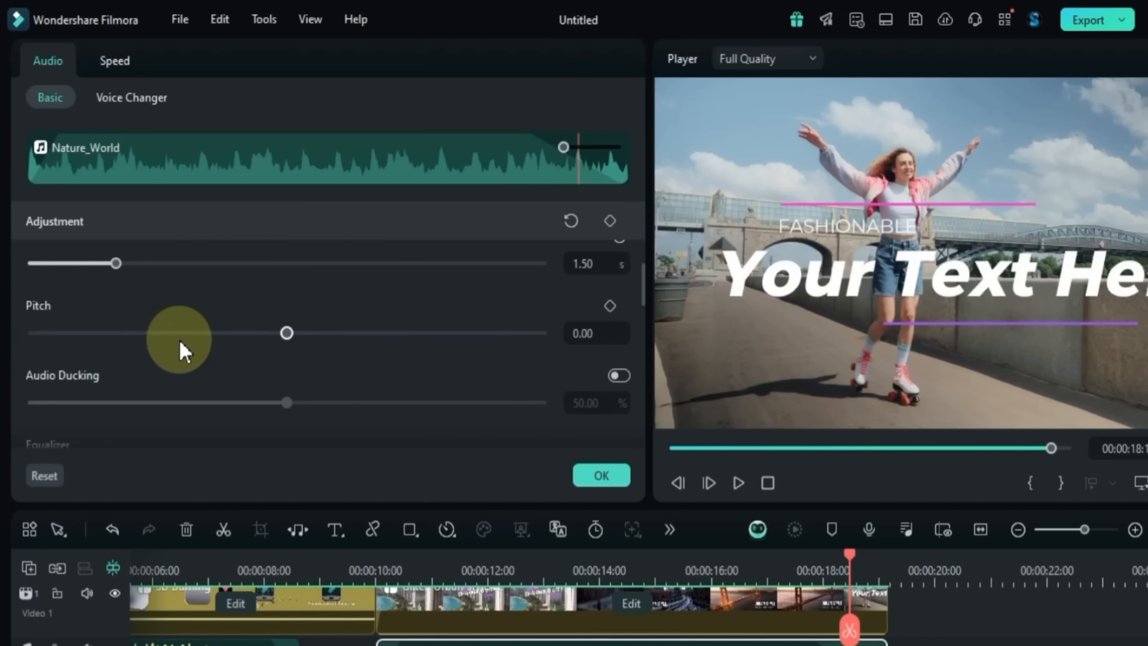
scroll(179, 339, up, 2)
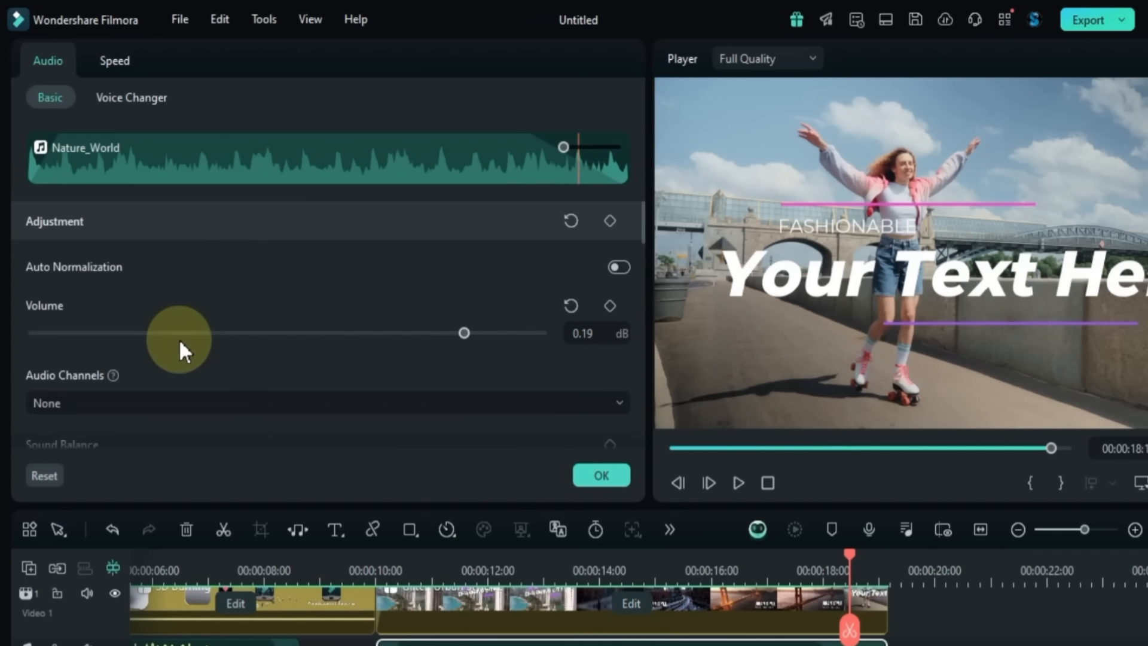
Step: Try the Cave, Phone and Small Room voice filters on the Nature World clip, apply Surround instead, and deselect the clip
click(485, 554)
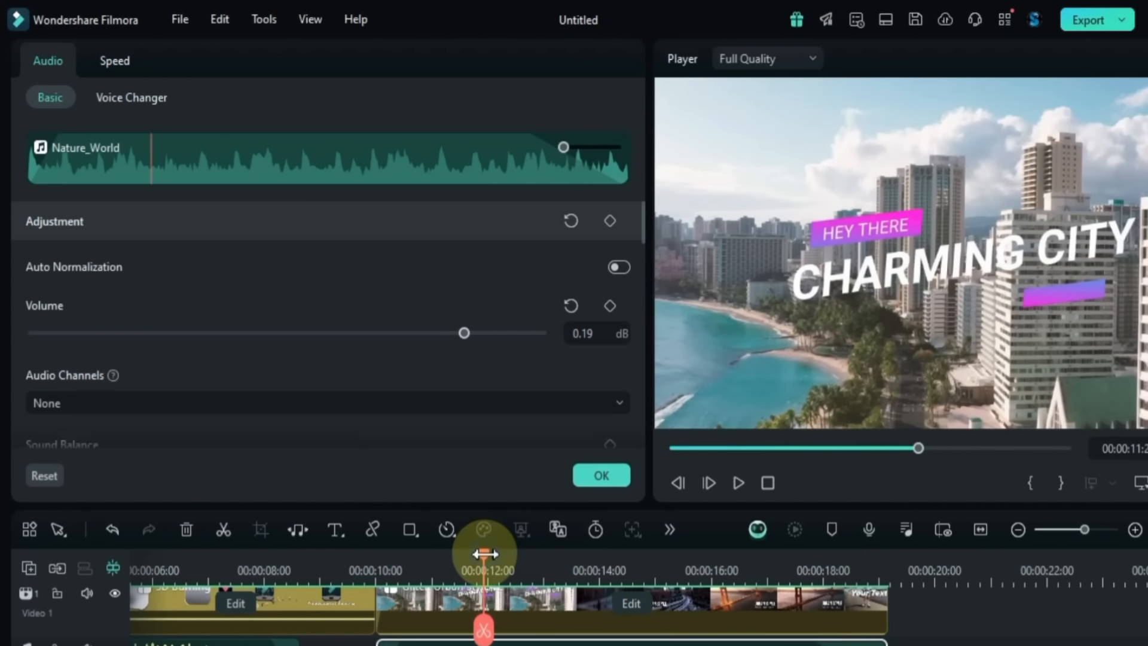
click(140, 99)
click(176, 213)
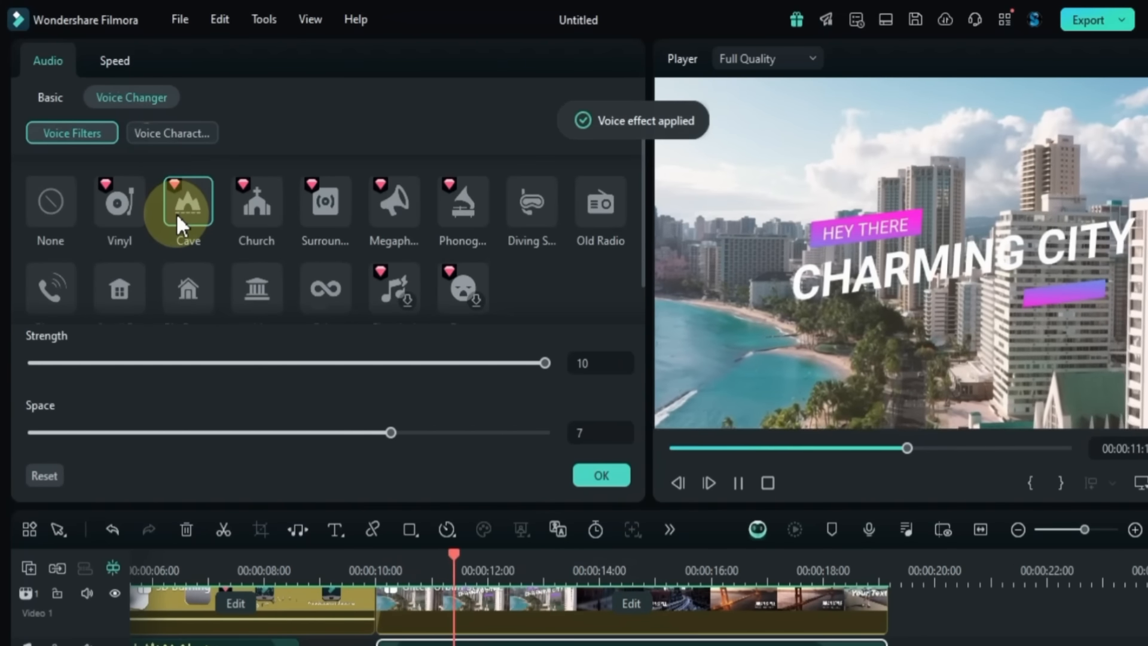
click(50, 288)
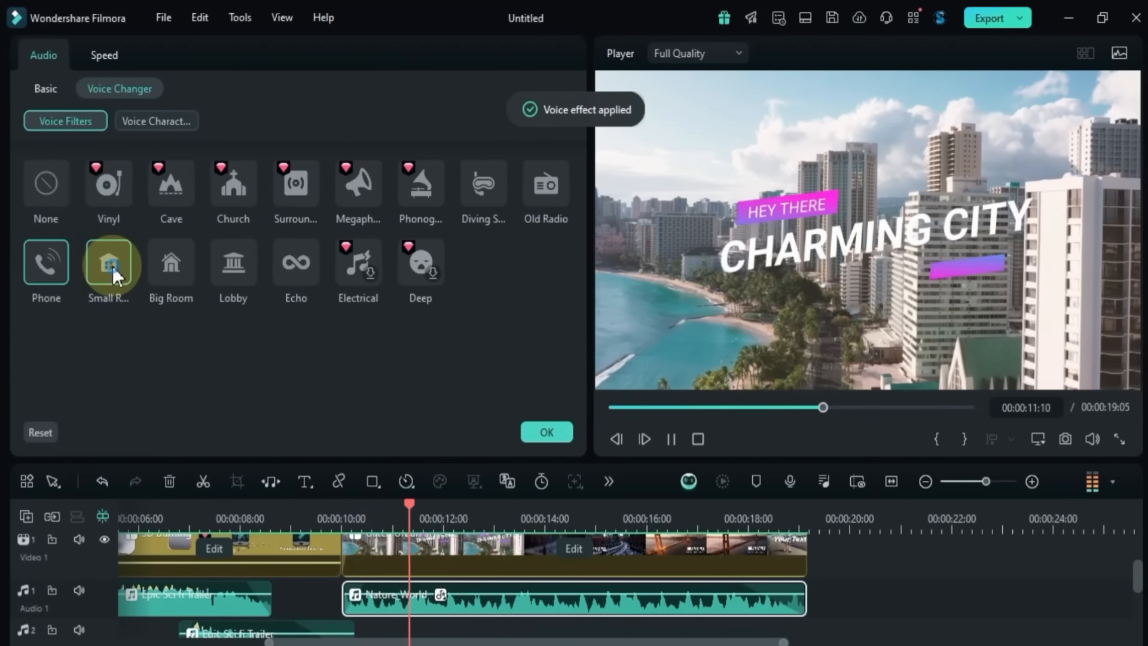
click(115, 274)
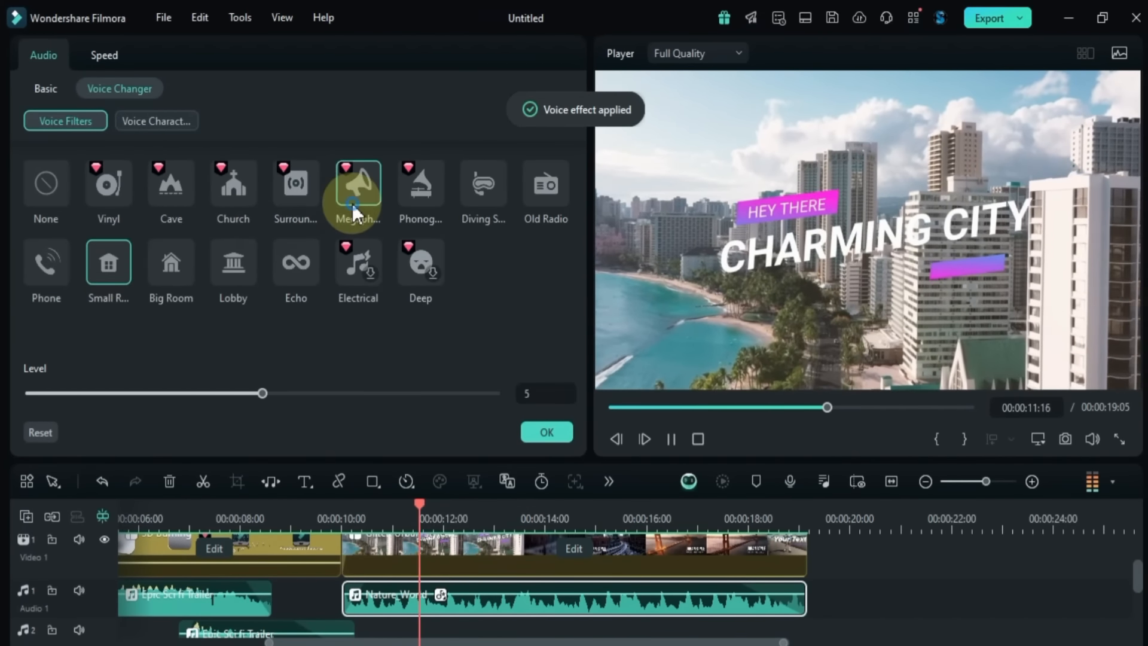
click(291, 196)
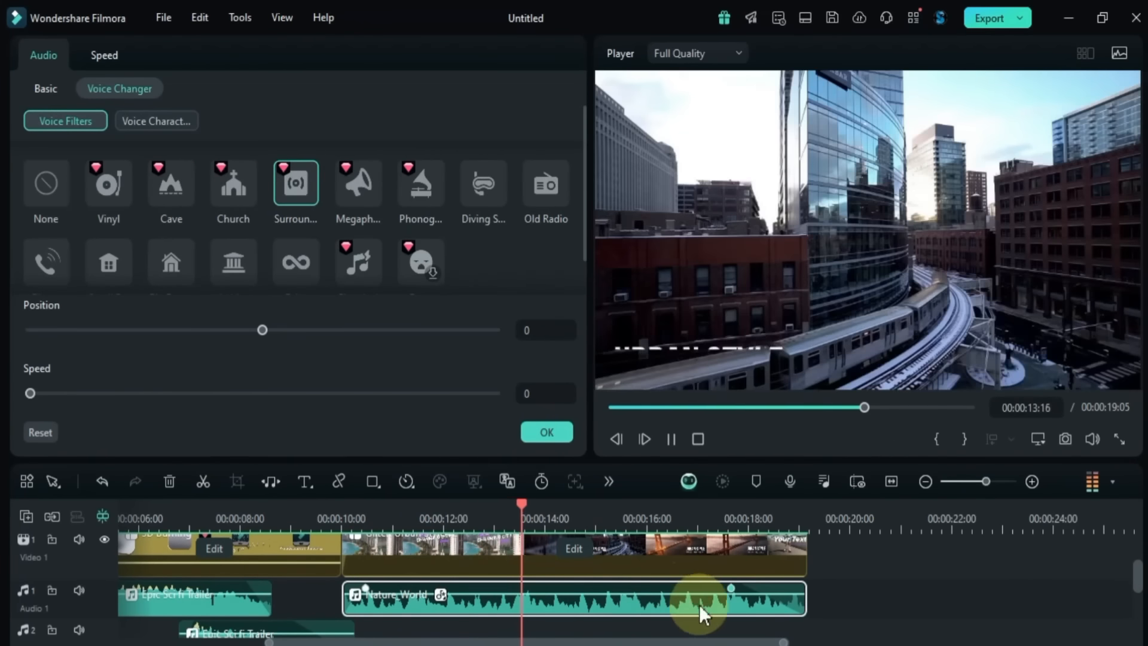
click(831, 595)
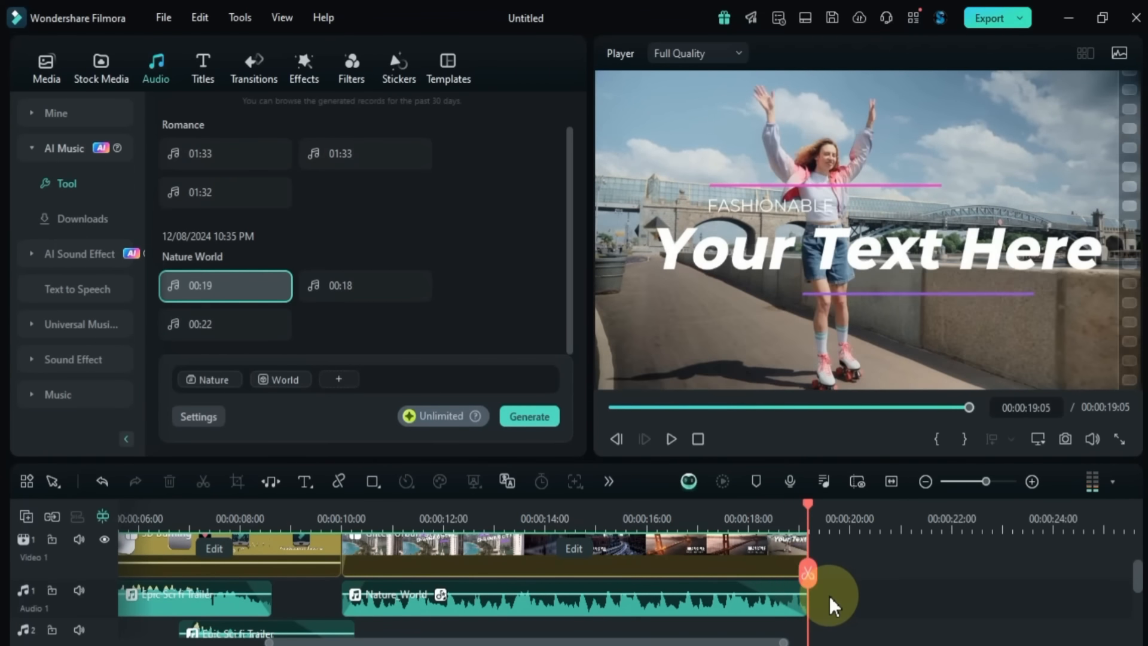
Step: Scrub through the first clips of the timeline and search the sound effects for "scanning"
drag(808, 509, 64, 568)
drag(170, 568, 274, 584)
drag(372, 583, 447, 584)
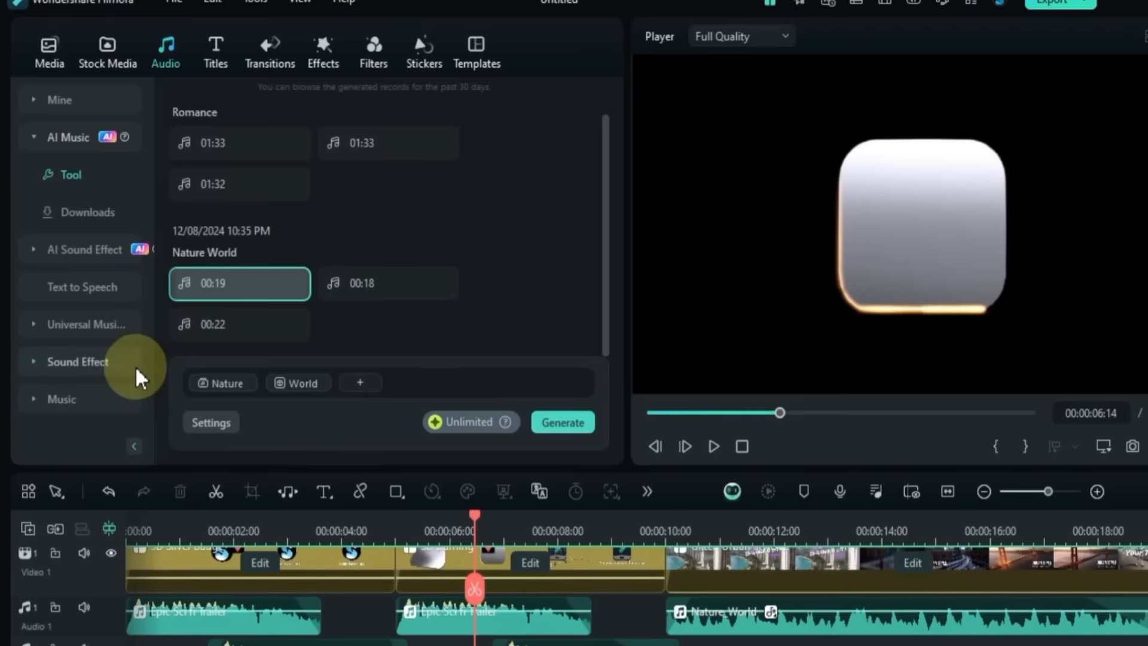
click(68, 363)
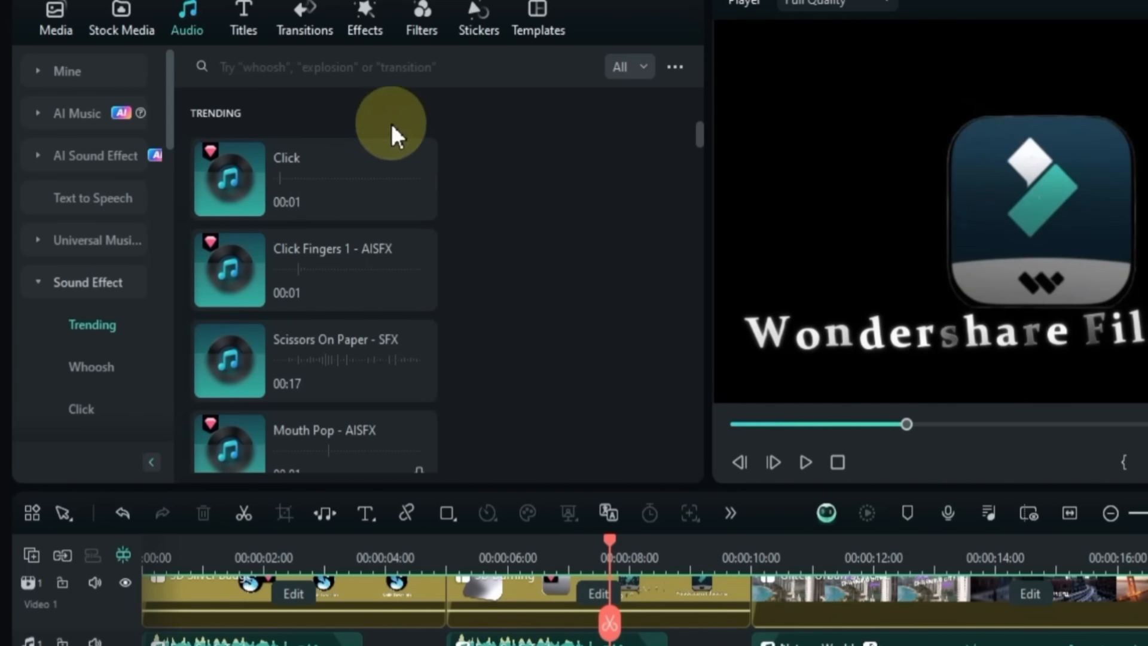
click(393, 65)
text(scannin)
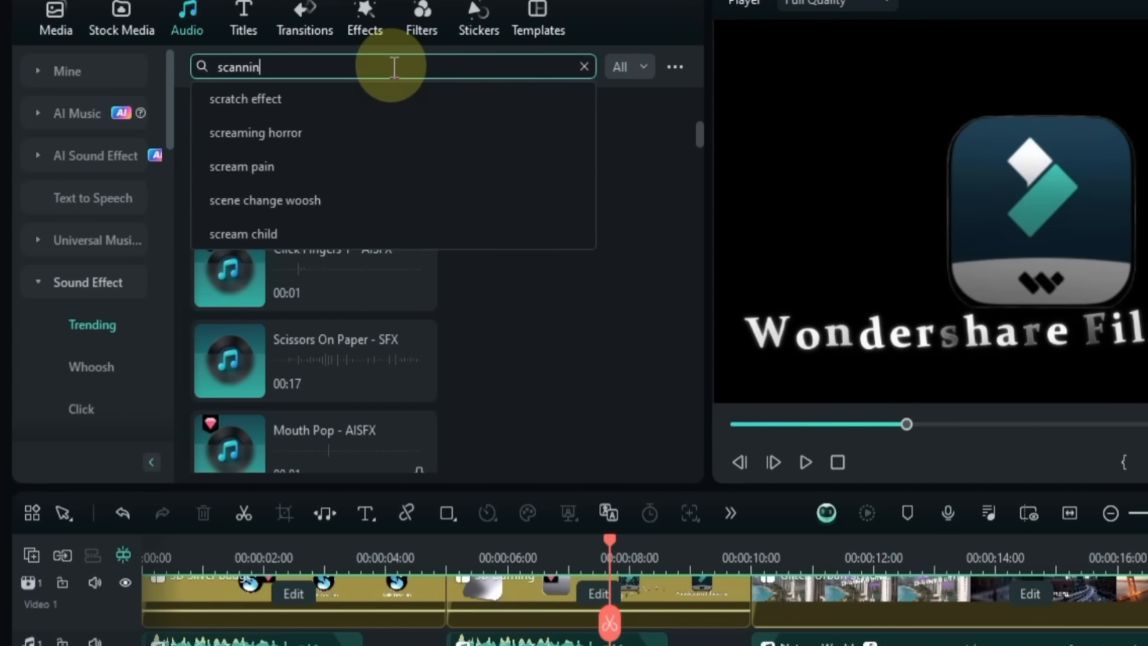
text(g)
key(Return)
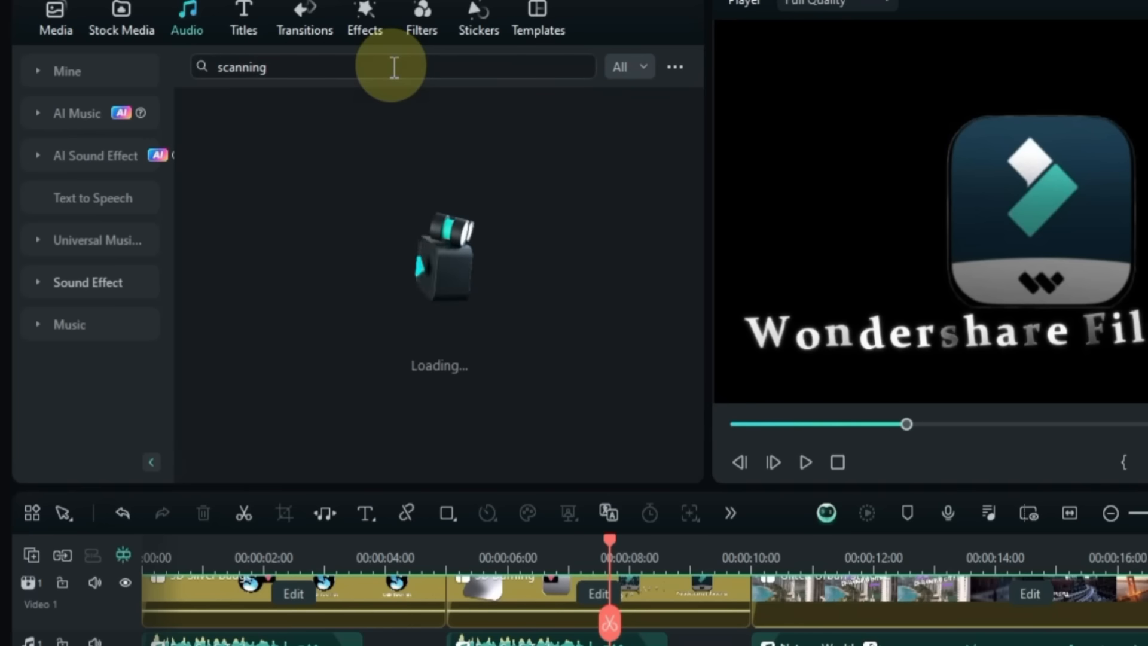
Step: Preview Sci-Fi Data Reading 02, set its out point at 00:00:01:02, and place that part on Audio 2 at 00:00:00:09
click(229, 153)
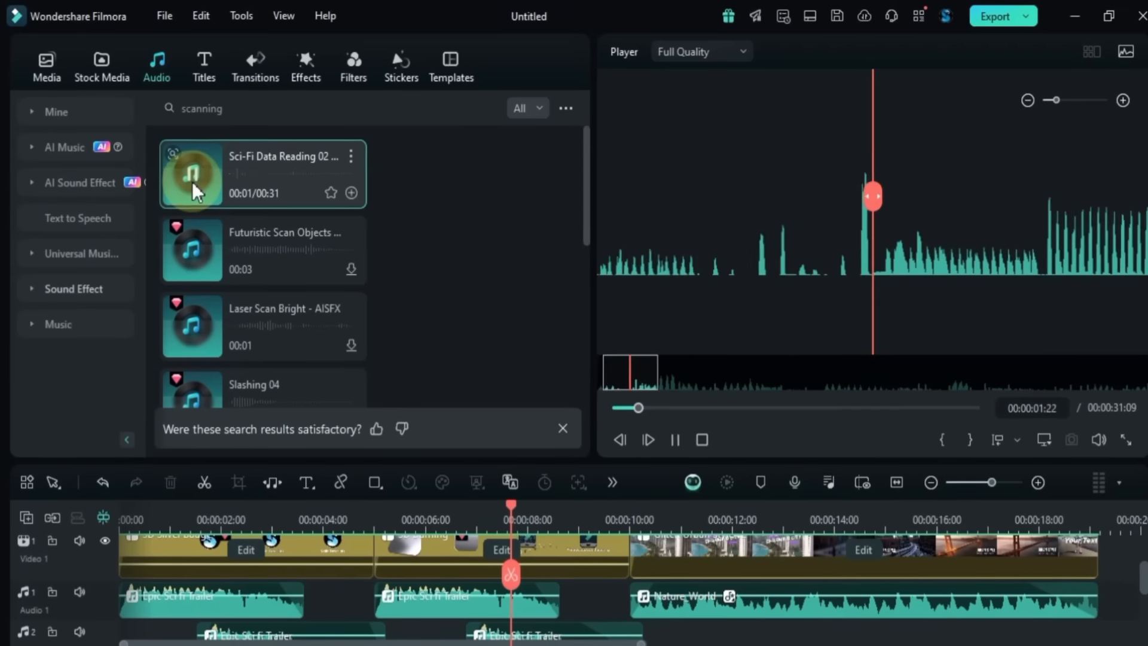
click(1055, 450)
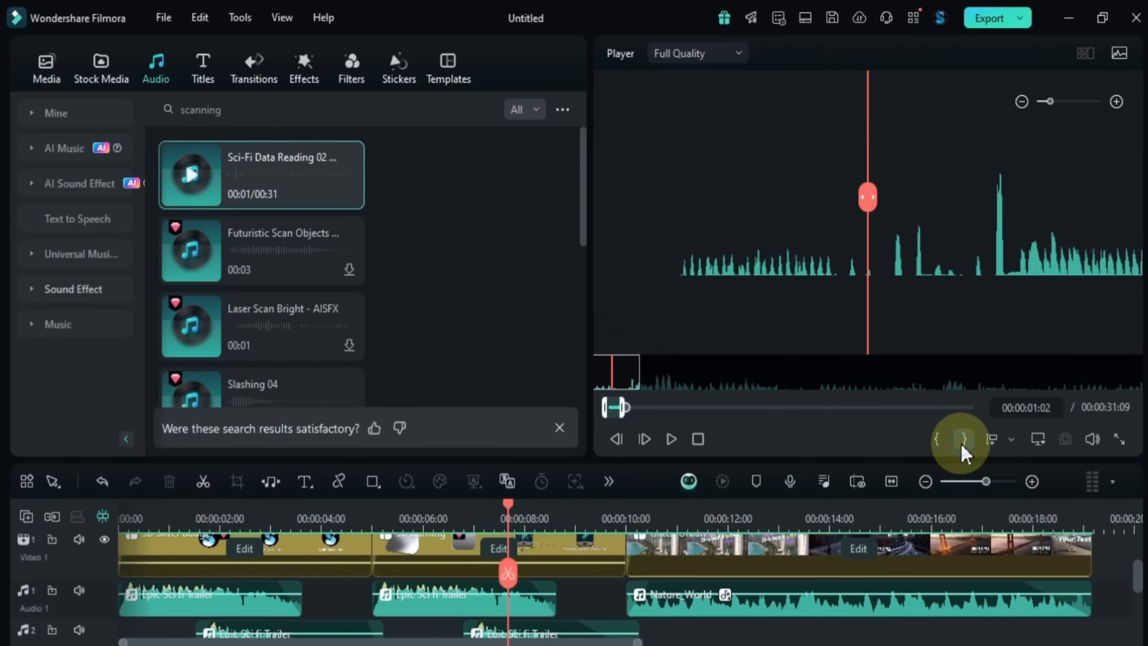
scroll(512, 602, down, 1)
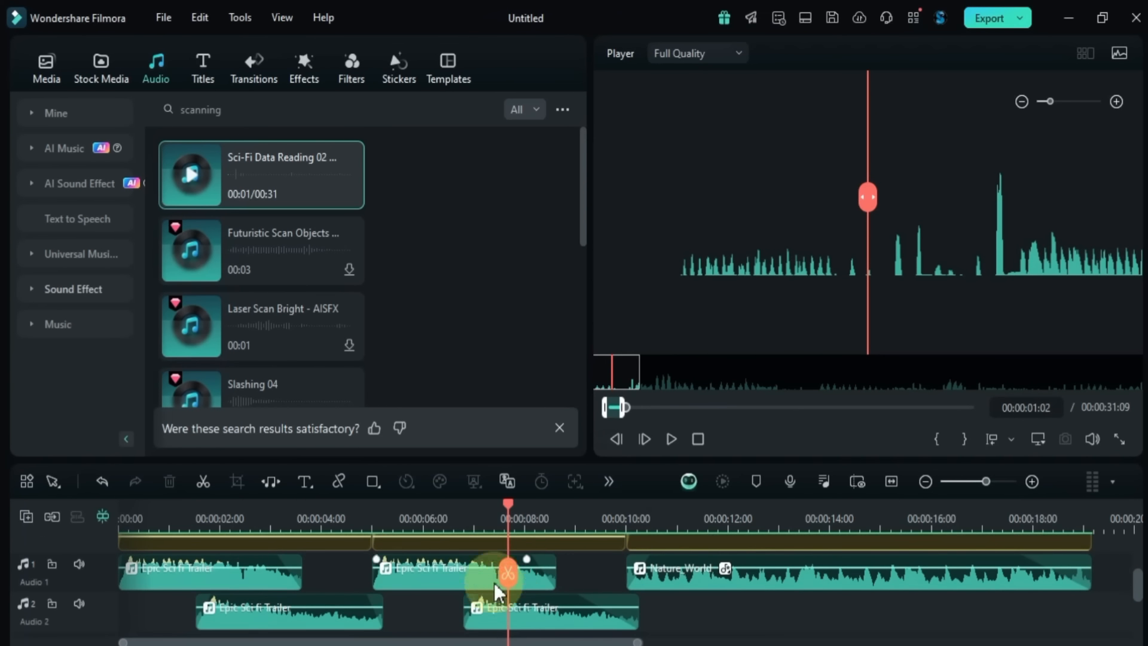
drag(508, 510, 134, 490)
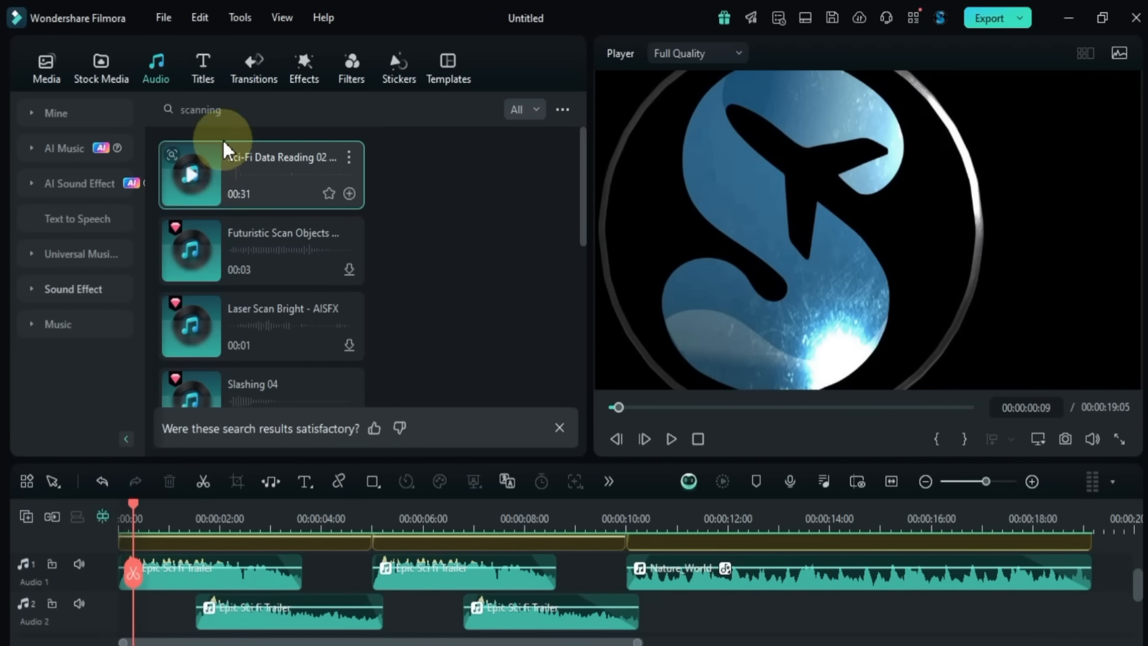
drag(280, 232, 127, 601)
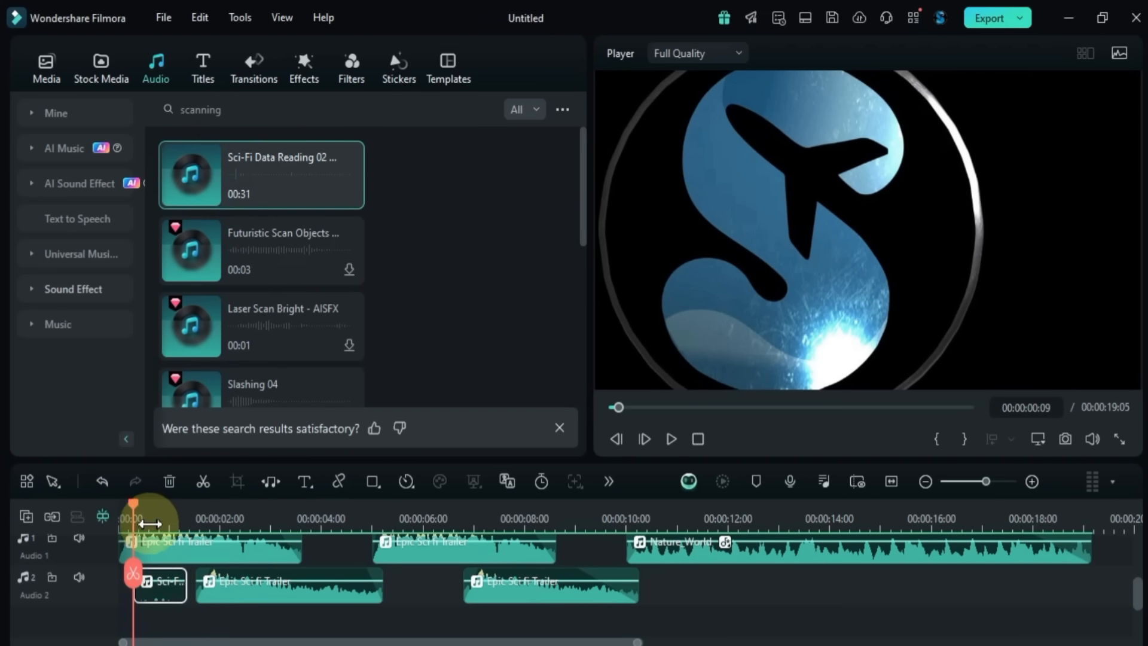
Step: Raise the Sci-Fi Data Reading 02 clip's volume to 15.63 dB and play the timeline from the beginning
drag(149, 524, 134, 512)
scroll(303, 515, up, 3)
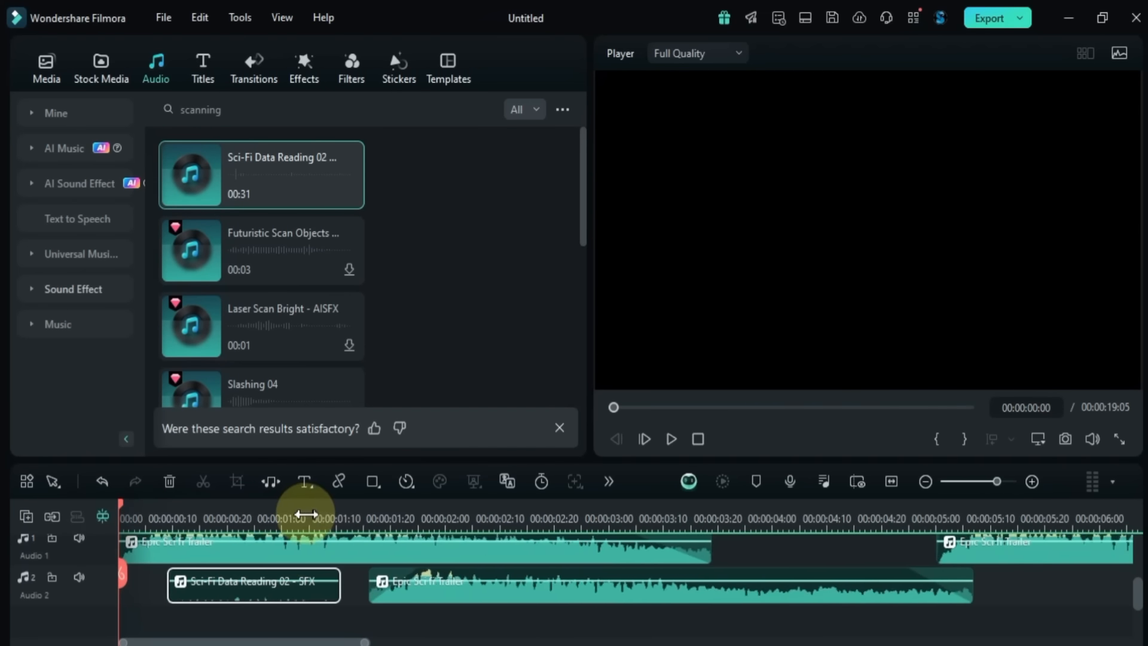
double_click(259, 585)
drag(453, 302, 455, 302)
click(135, 508)
key(space)
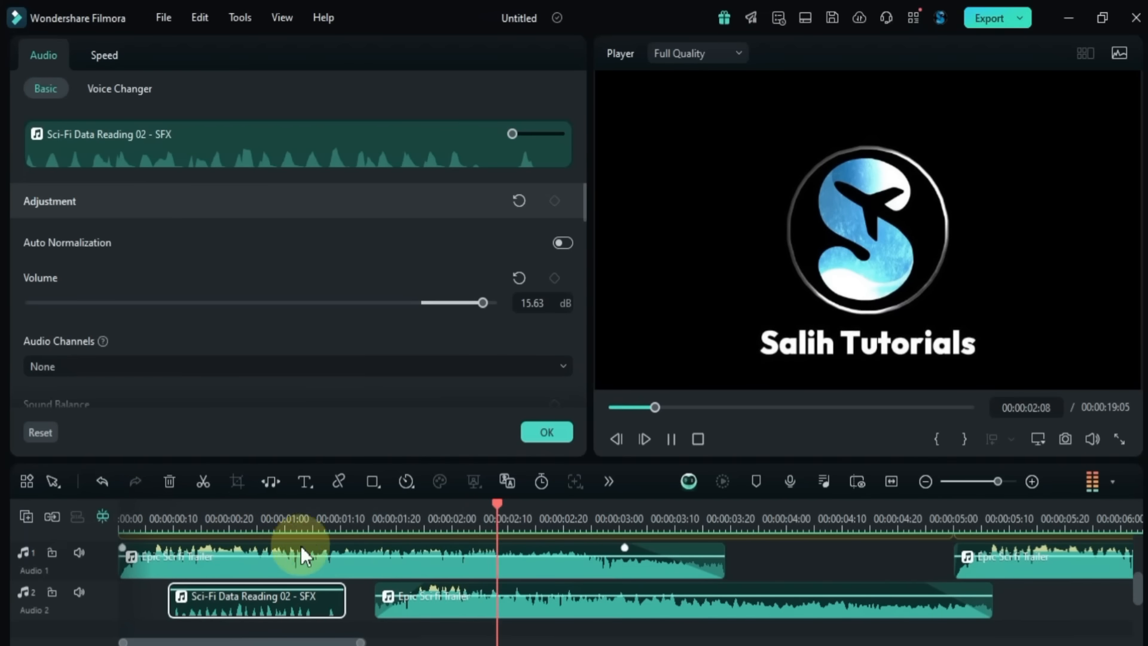
scroll(352, 557, down, 1)
key(space)
Step: Copy the Sci-Fi Data Reading 02 clip to Audio 3 shortly after the 5-second mark, play it back, and fit the timeline to view
scroll(336, 576, down, 1)
drag(244, 572, 485, 582)
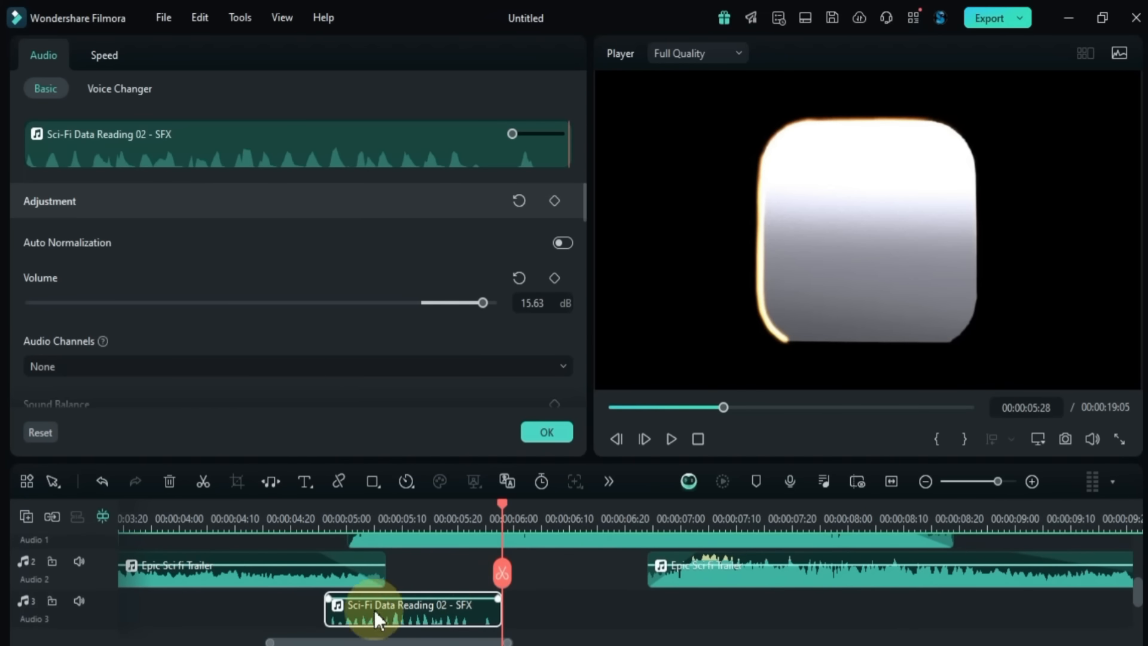
drag(375, 616, 441, 616)
click(367, 518)
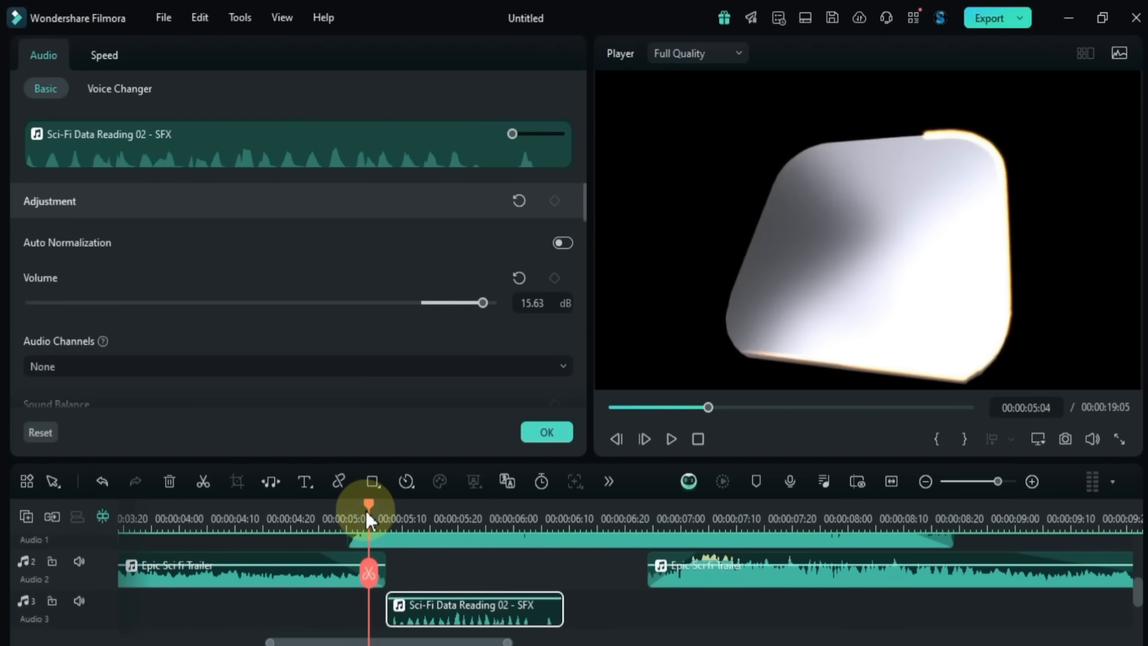
key(space)
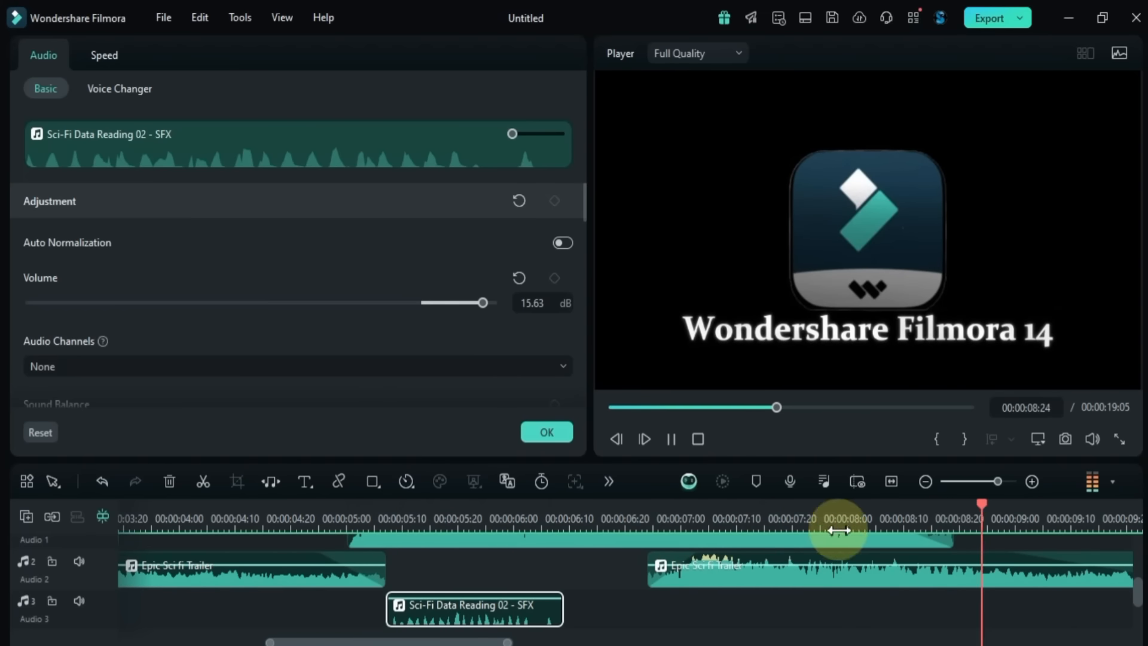
key(space)
click(892, 482)
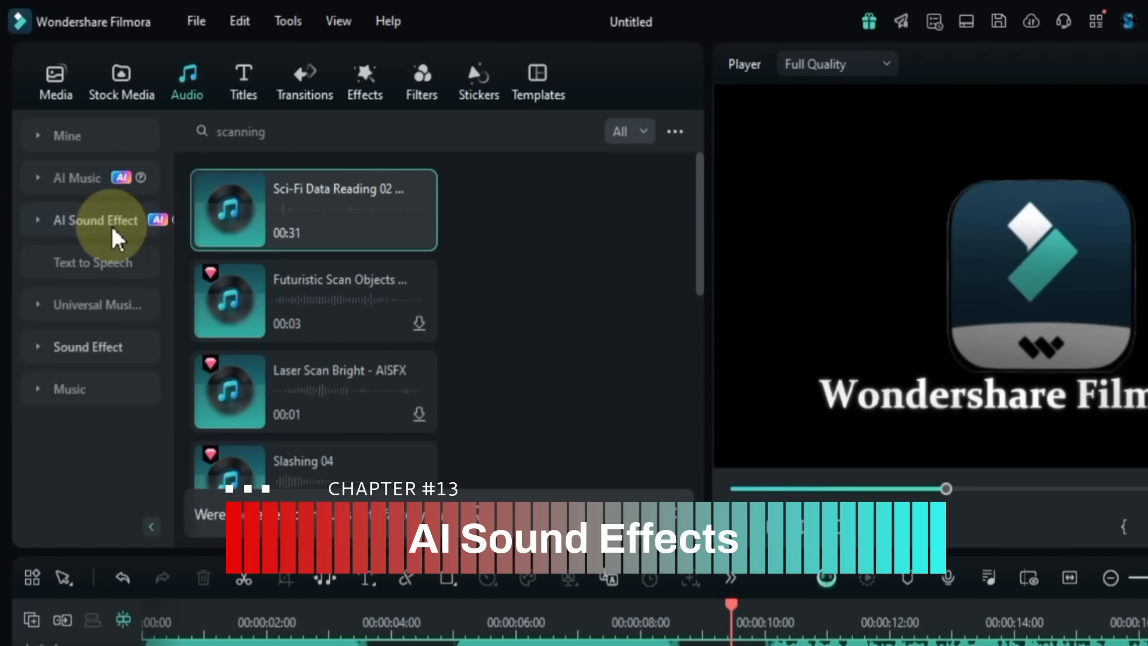
Step: Generate six 8-second AI sound effects from the prompt "epic sci fi trailer" and preview the first results
click(87, 235)
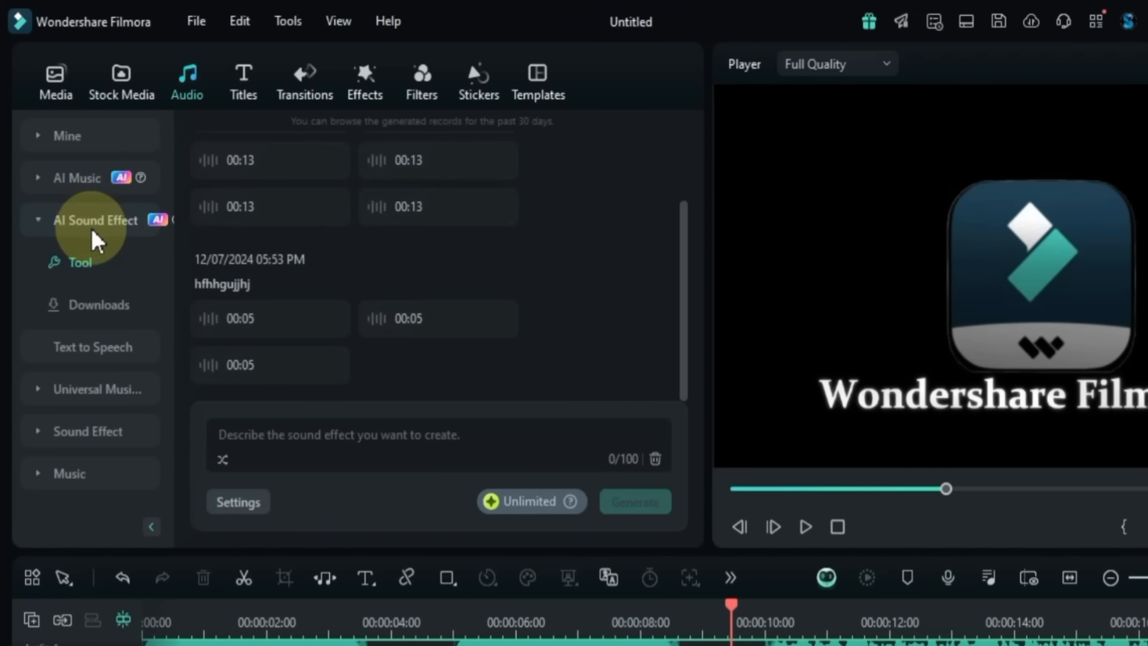
text(epic sci fi trailer)
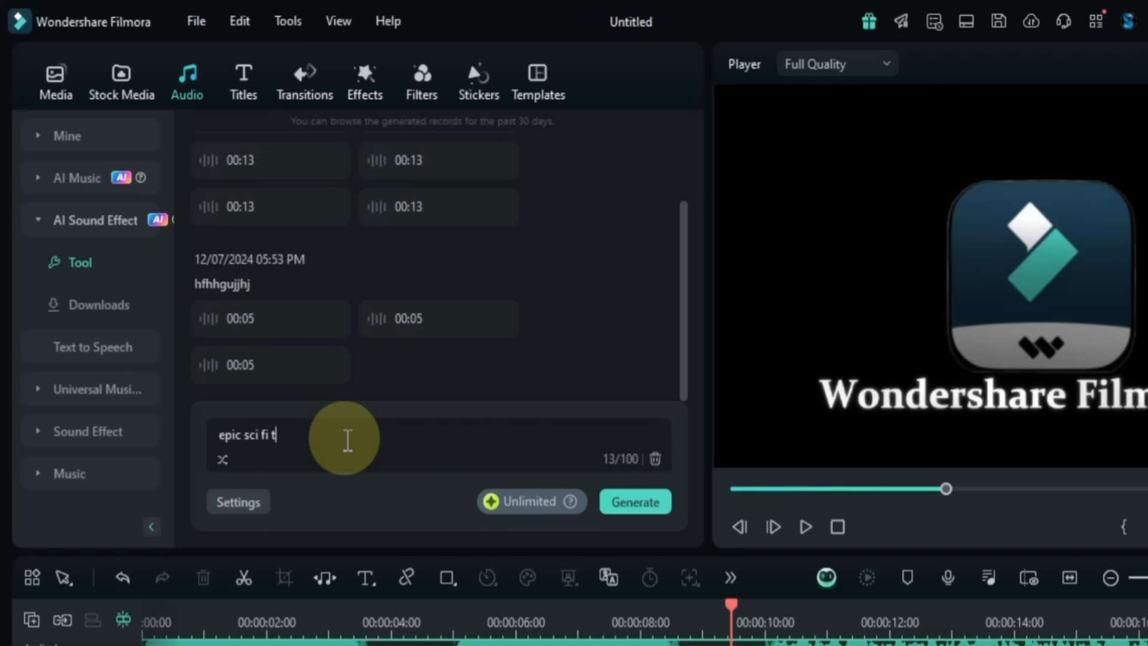
click(246, 502)
drag(270, 371, 297, 371)
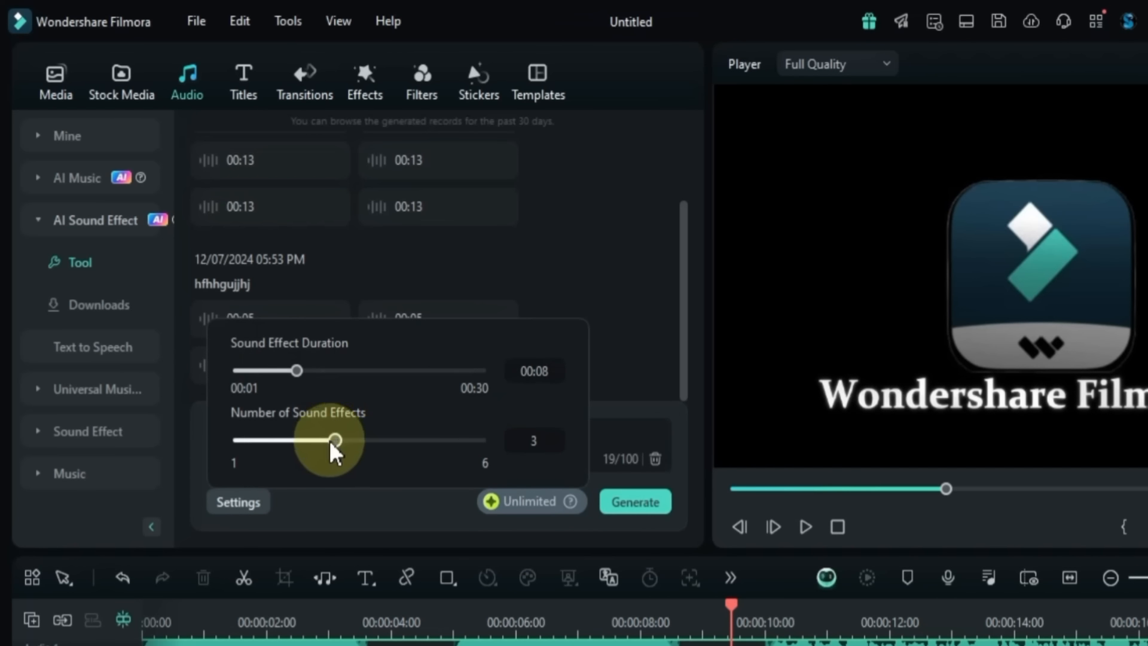
drag(335, 441, 468, 457)
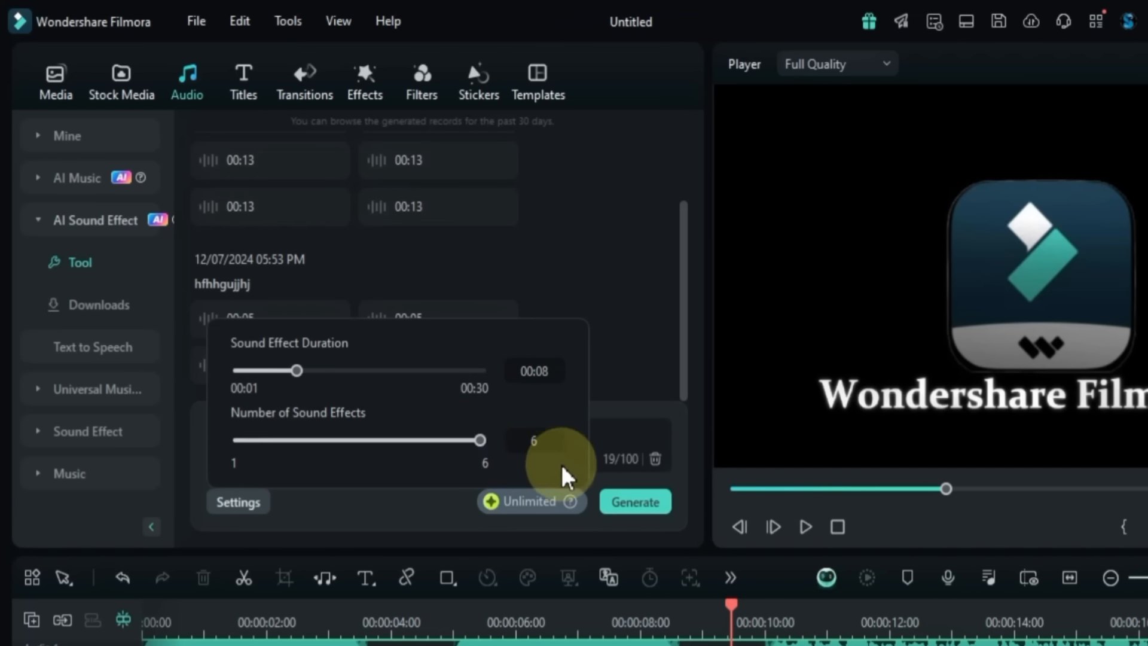
click(634, 509)
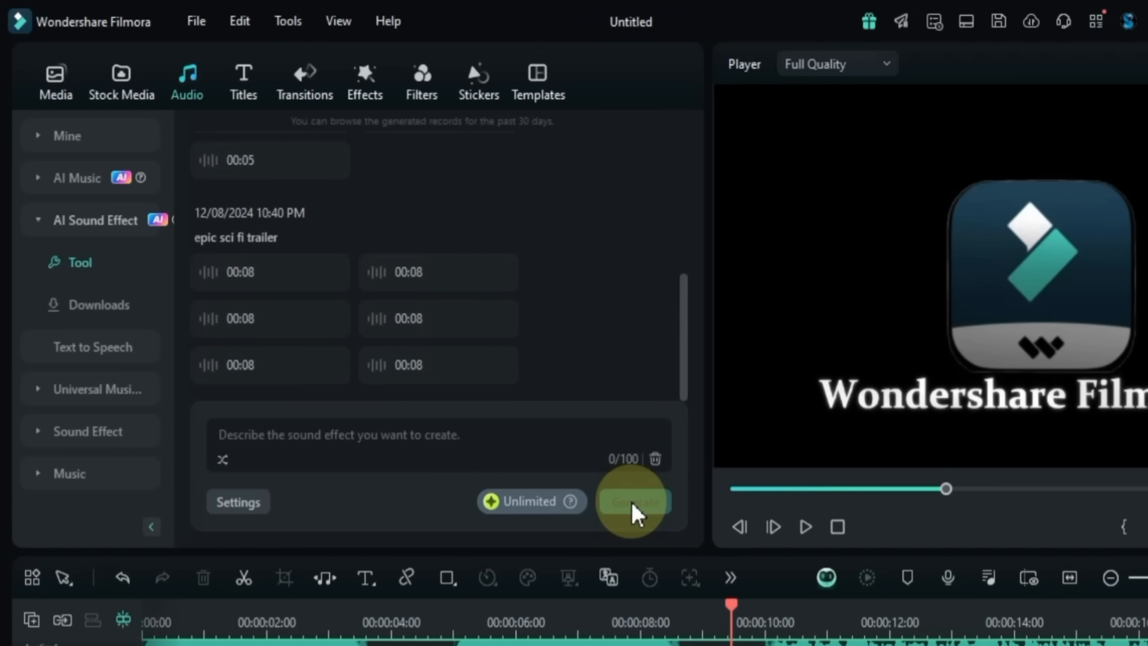
click(209, 286)
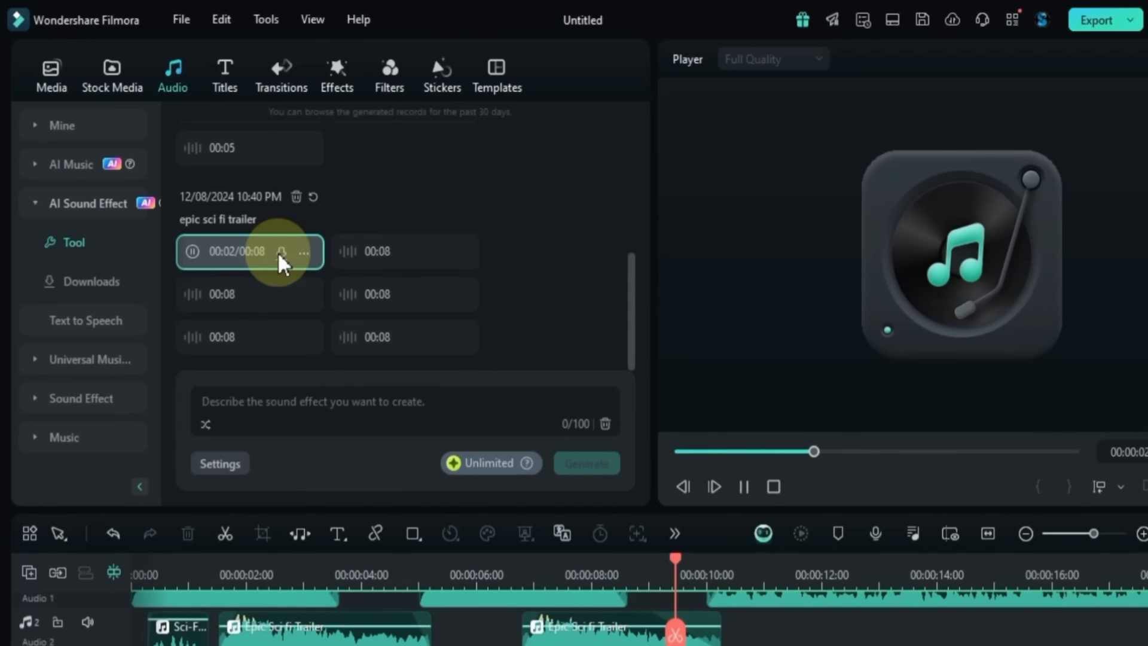
click(207, 366)
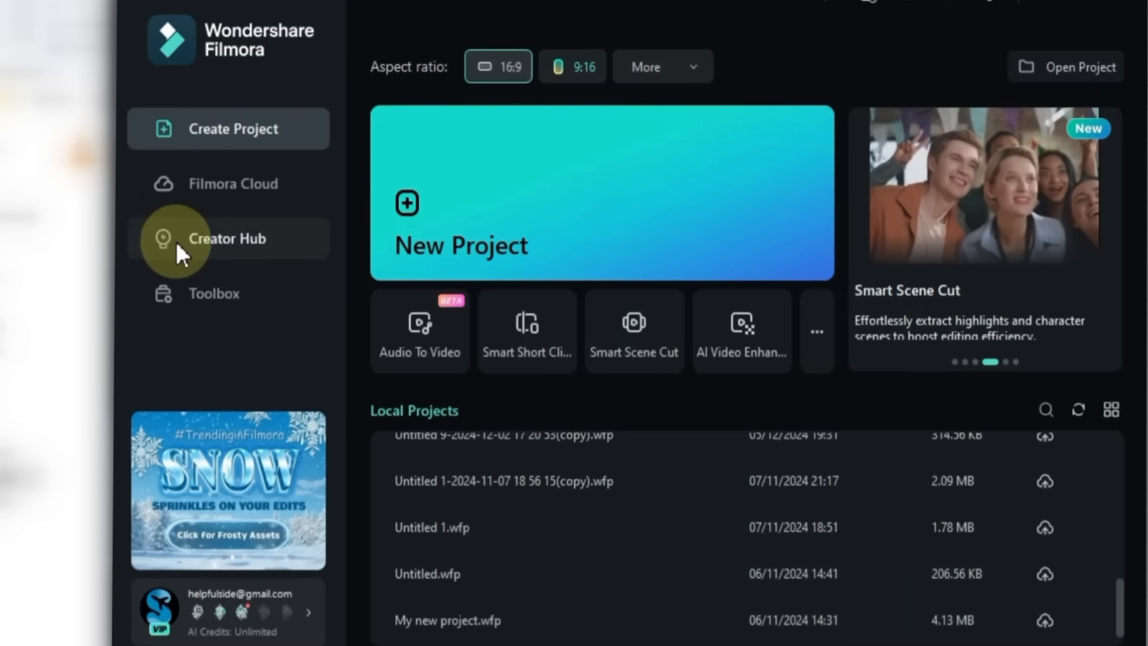
Step: Open the Audio To Video tool from the toolbox and upload story.mp3 from New folder (3)
click(207, 296)
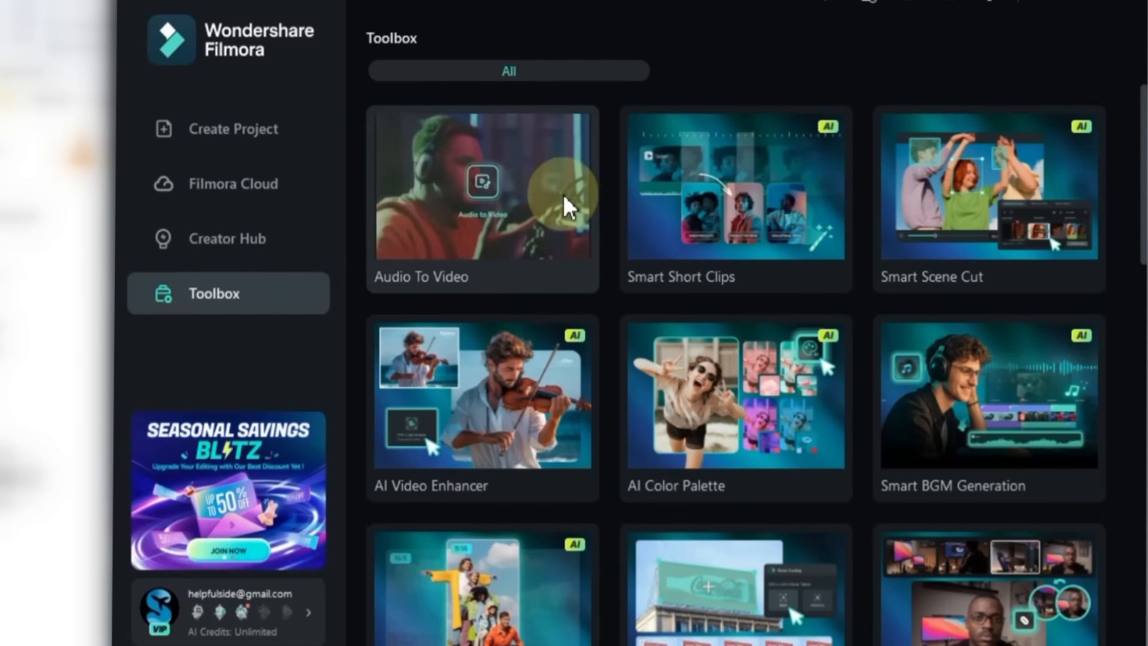
click(487, 217)
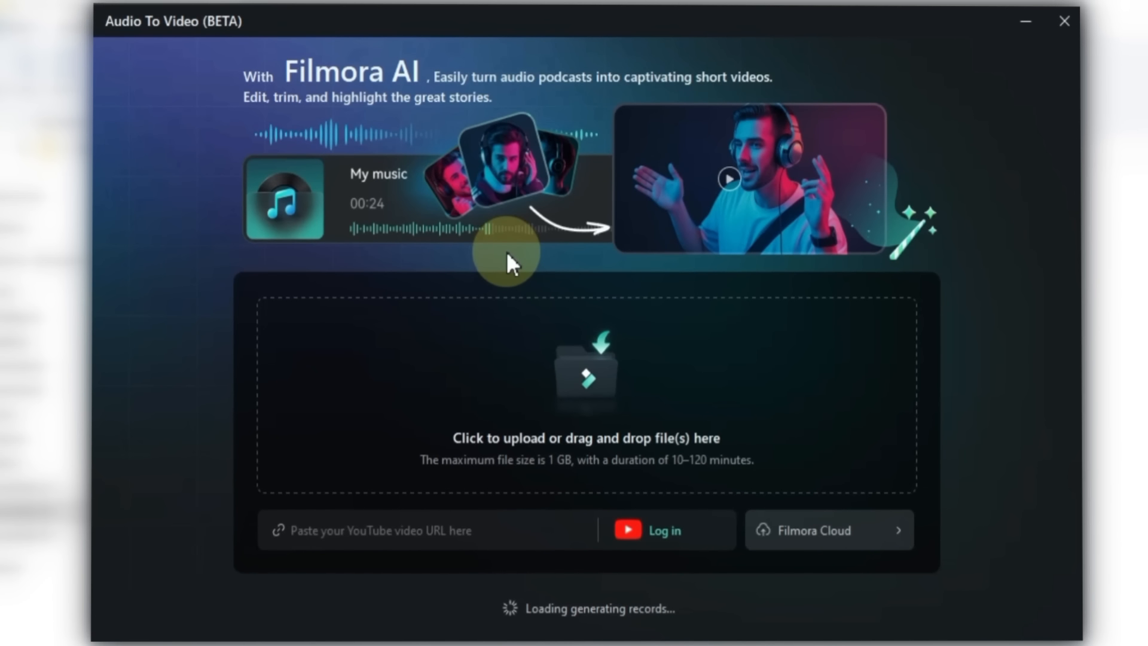
scroll(507, 251, down, 3)
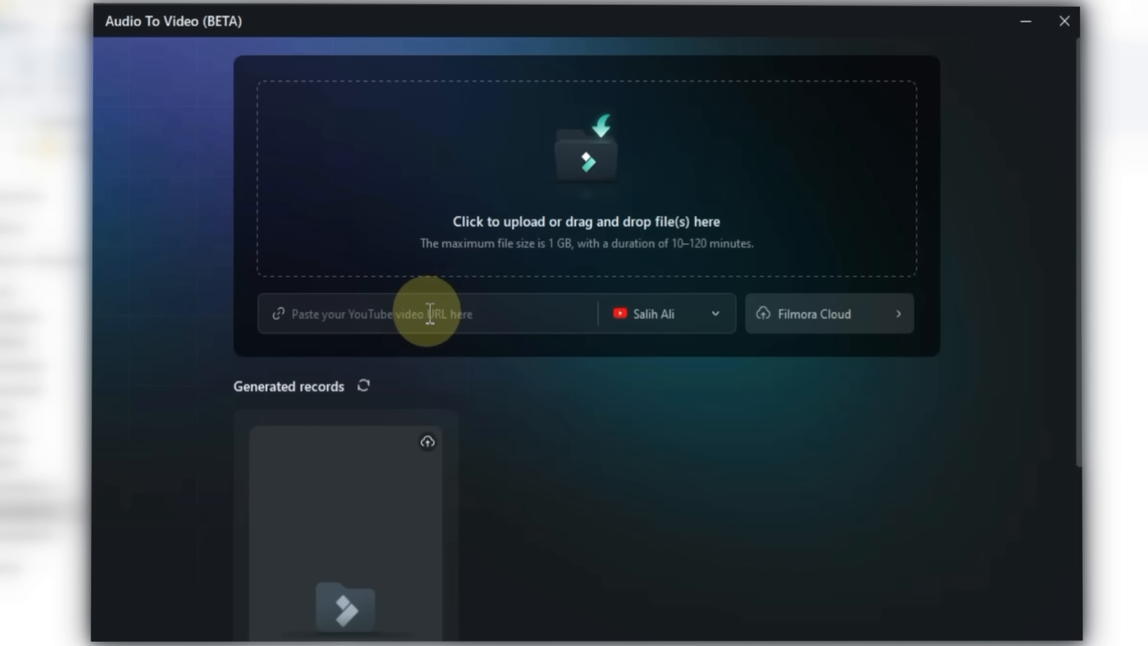
click(589, 228)
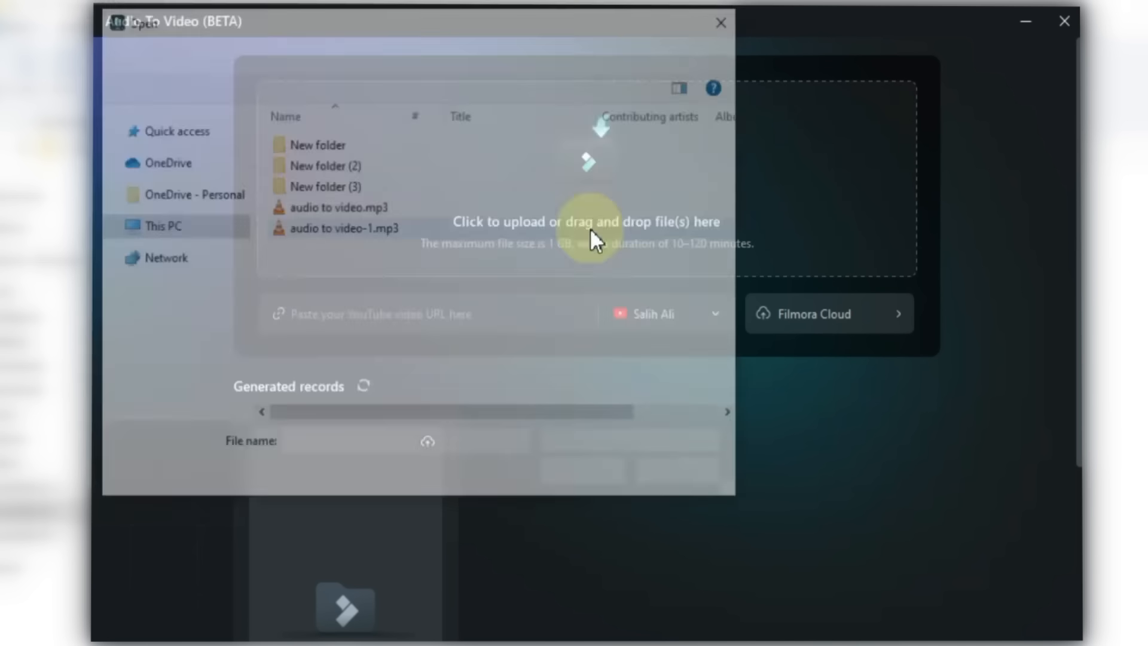
click(313, 146)
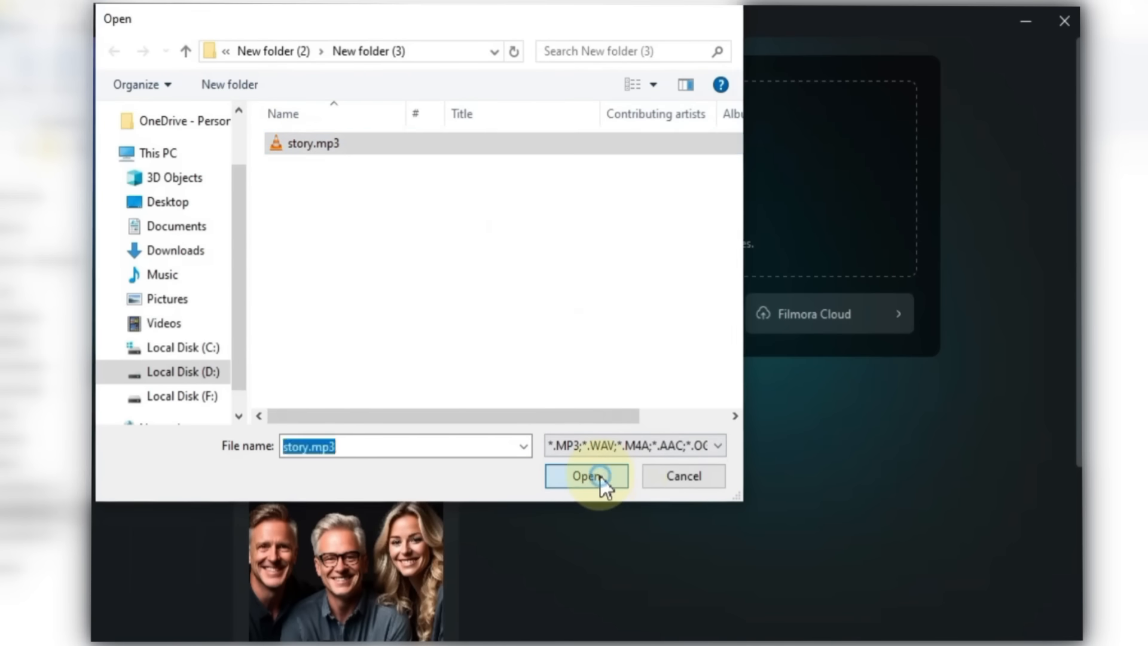
click(586, 476)
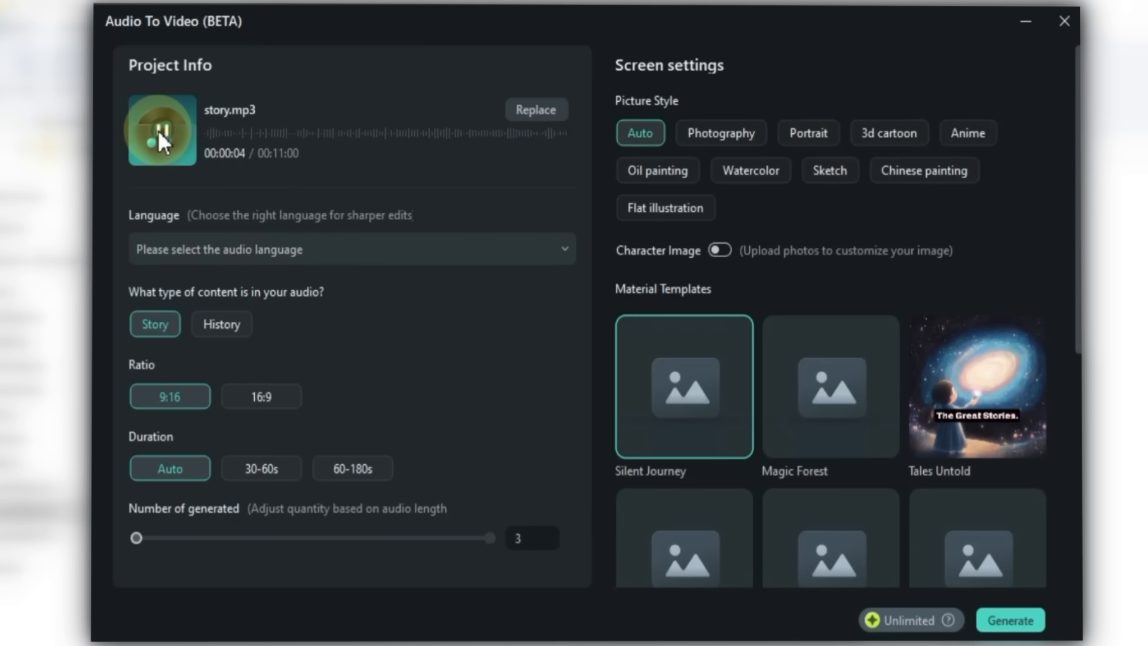
Step: Stop the audio preview, set the audio language to English (US), and choose Story as the content type
click(158, 131)
click(335, 239)
scroll(280, 333, down, 10)
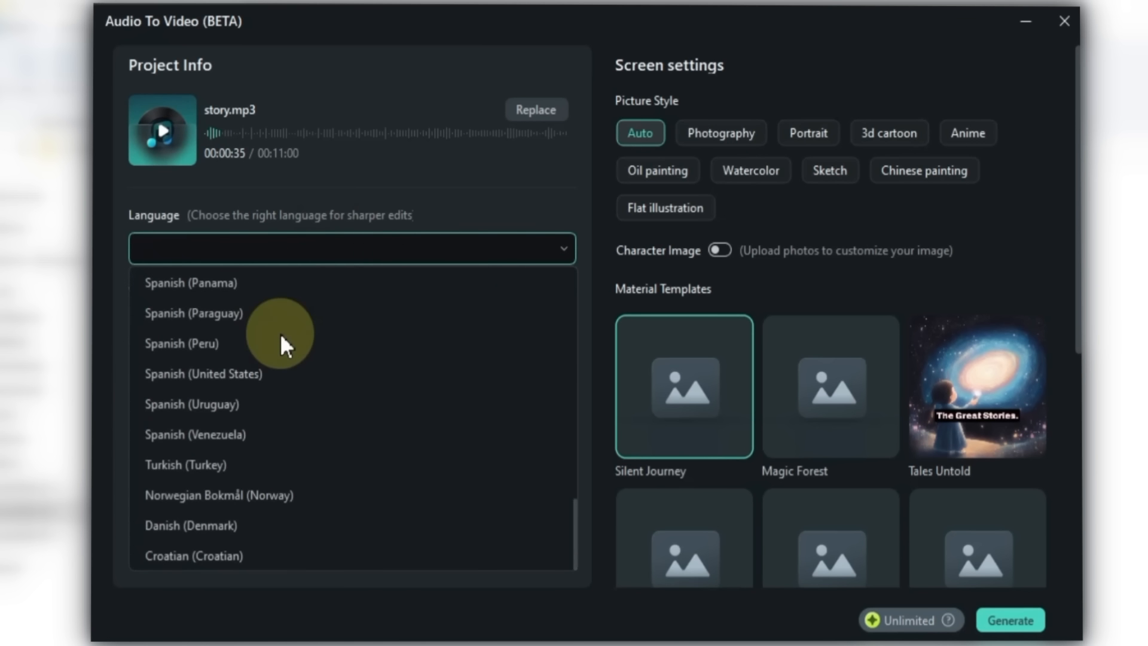
scroll(276, 388, up, 10)
click(214, 290)
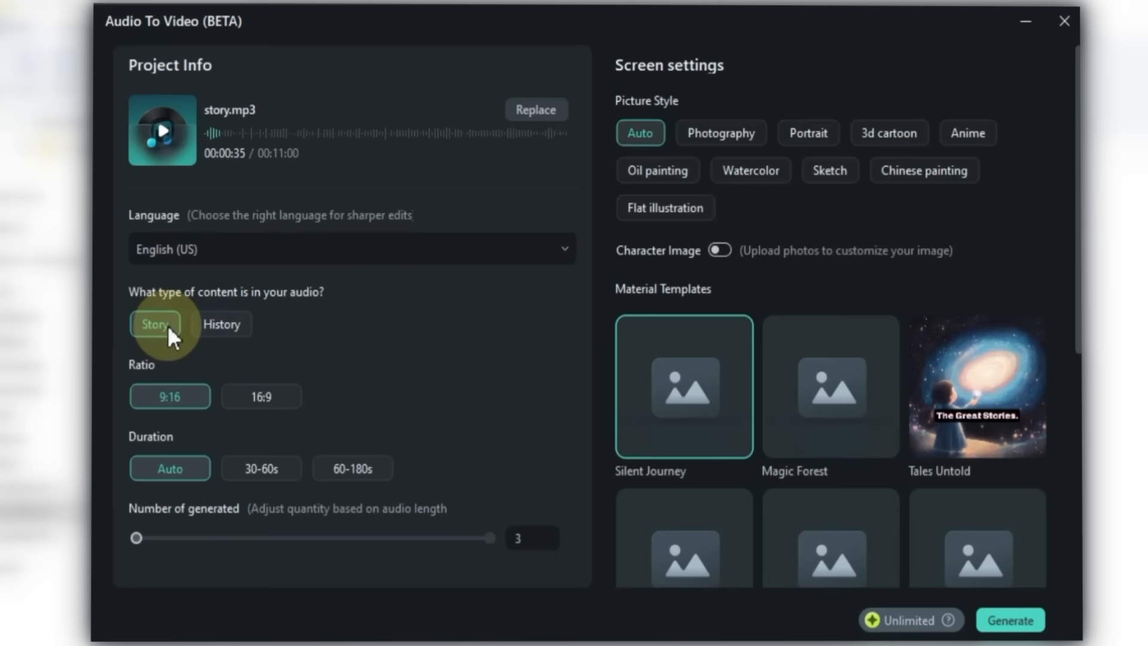
click(219, 326)
click(155, 326)
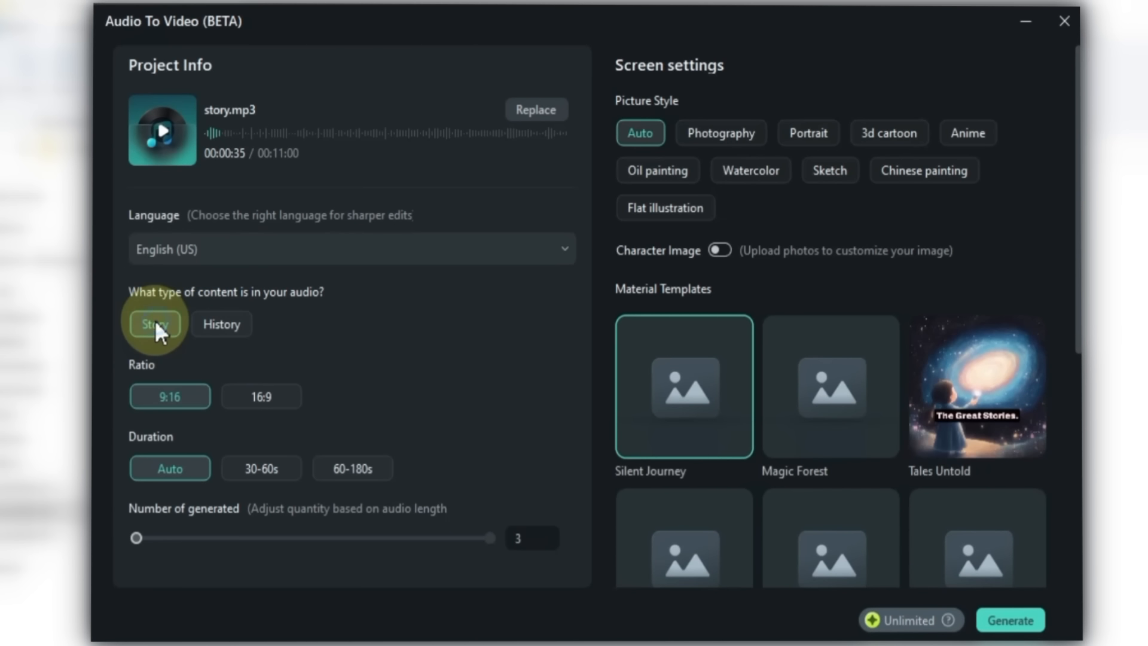
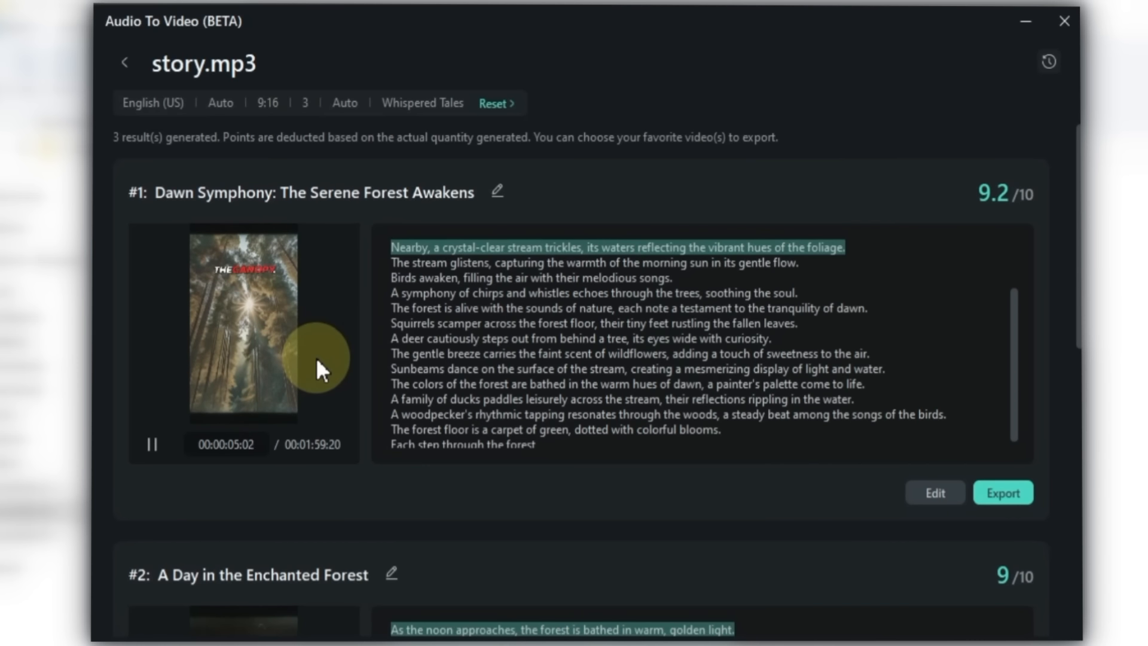
Step: Preview the generated videos and open the subtitle line "A lone wolf howls" of video #3 for modification
click(152, 444)
scroll(286, 406, down, 5)
click(286, 406)
drag(392, 502, 498, 504)
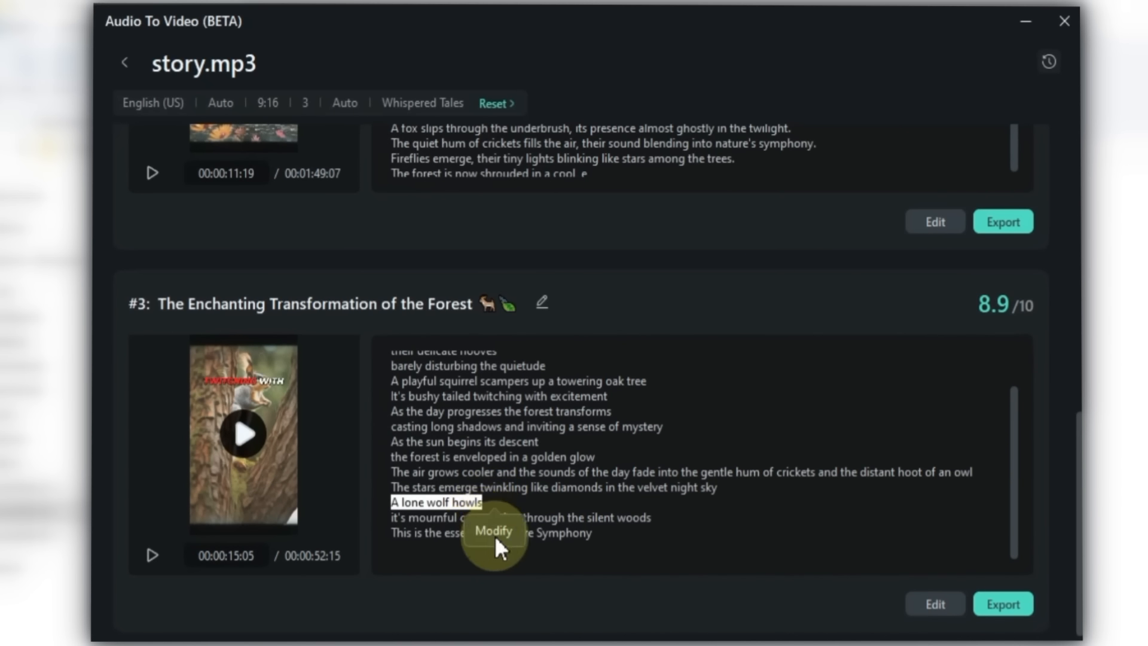
click(494, 536)
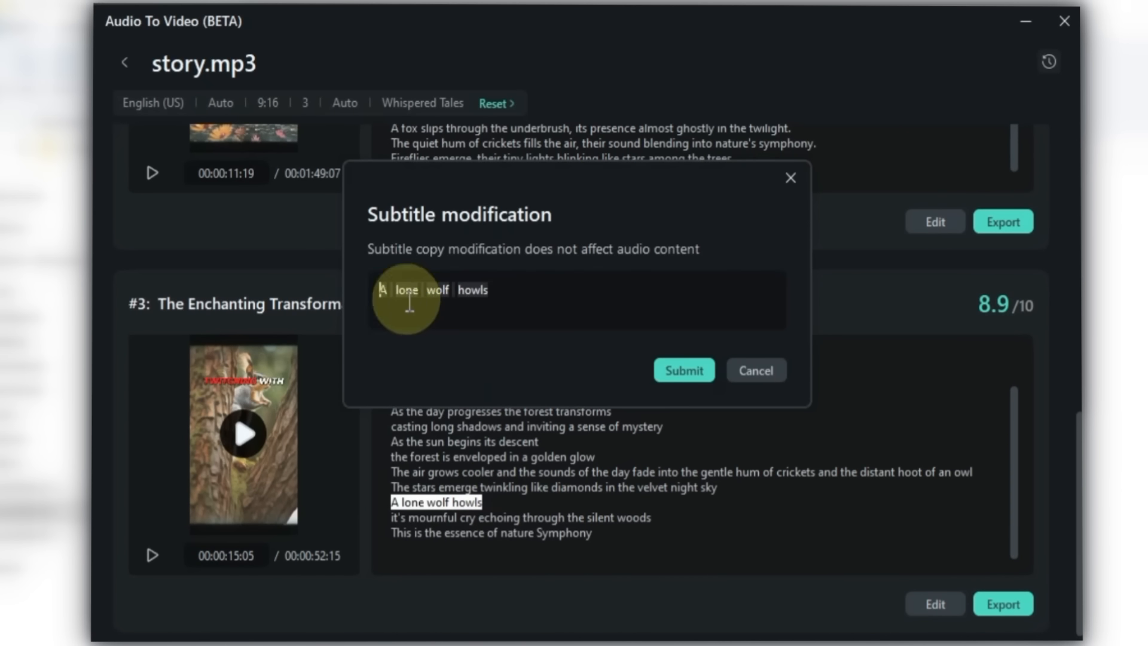
mouse_move(381, 292)
mouse_down()
mouse_move(436, 288)
mouse_move(382, 295)
mouse_up()
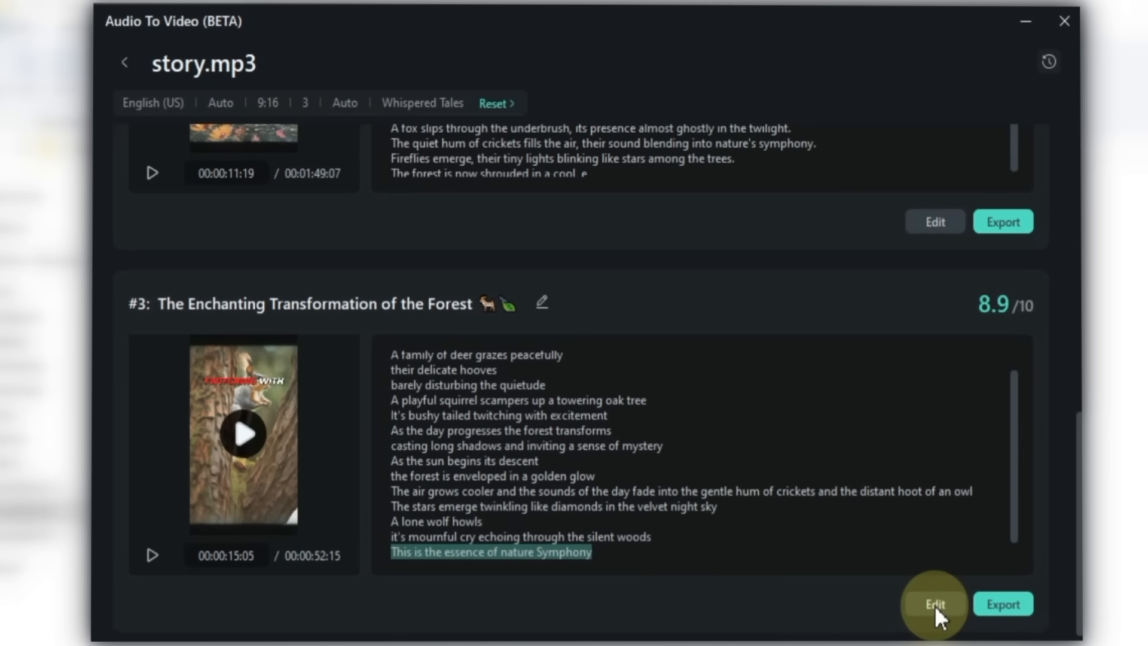
Step: Open generated video #3 in the full editor, browse the effects, and try an orange-background text template on its first subtitle
click(935, 606)
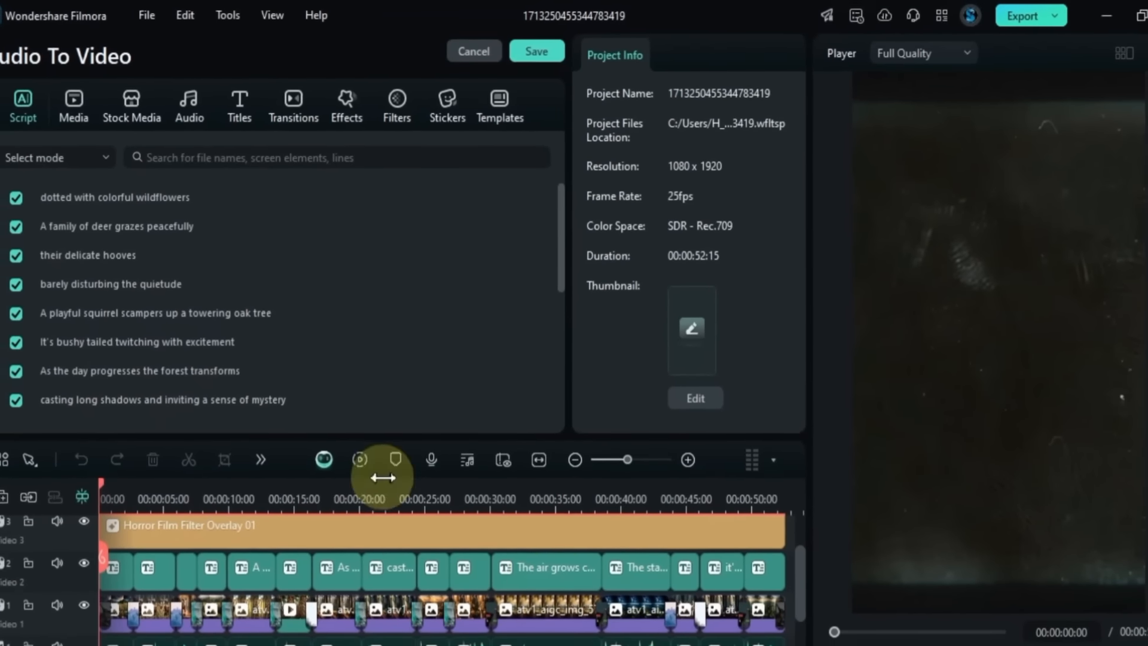
click(133, 533)
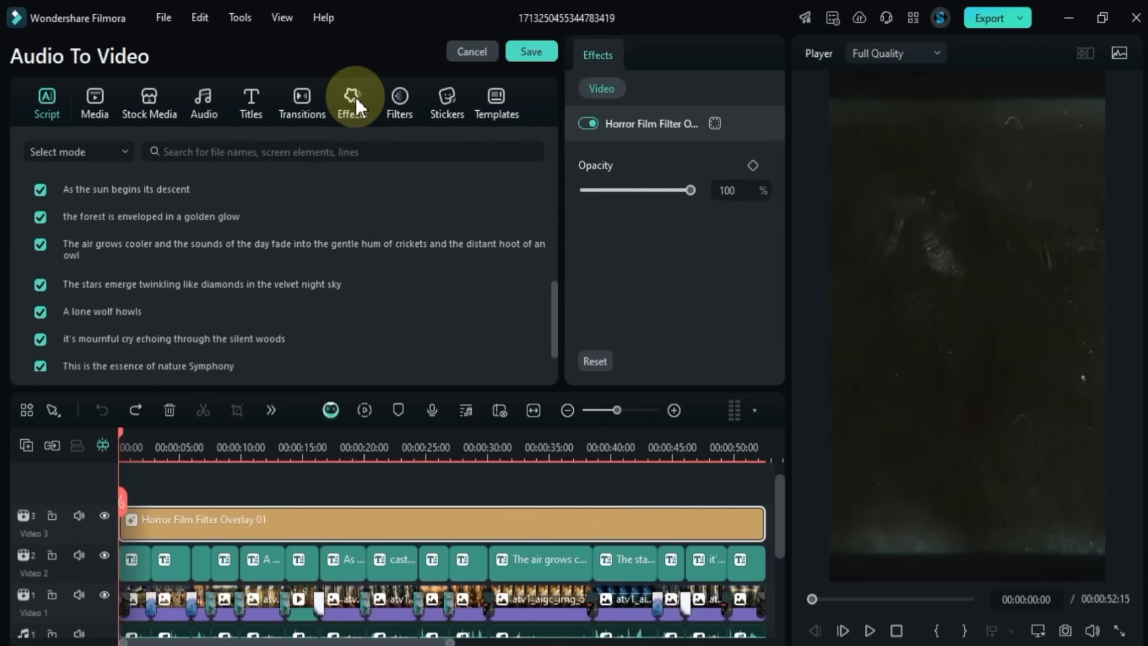
click(355, 96)
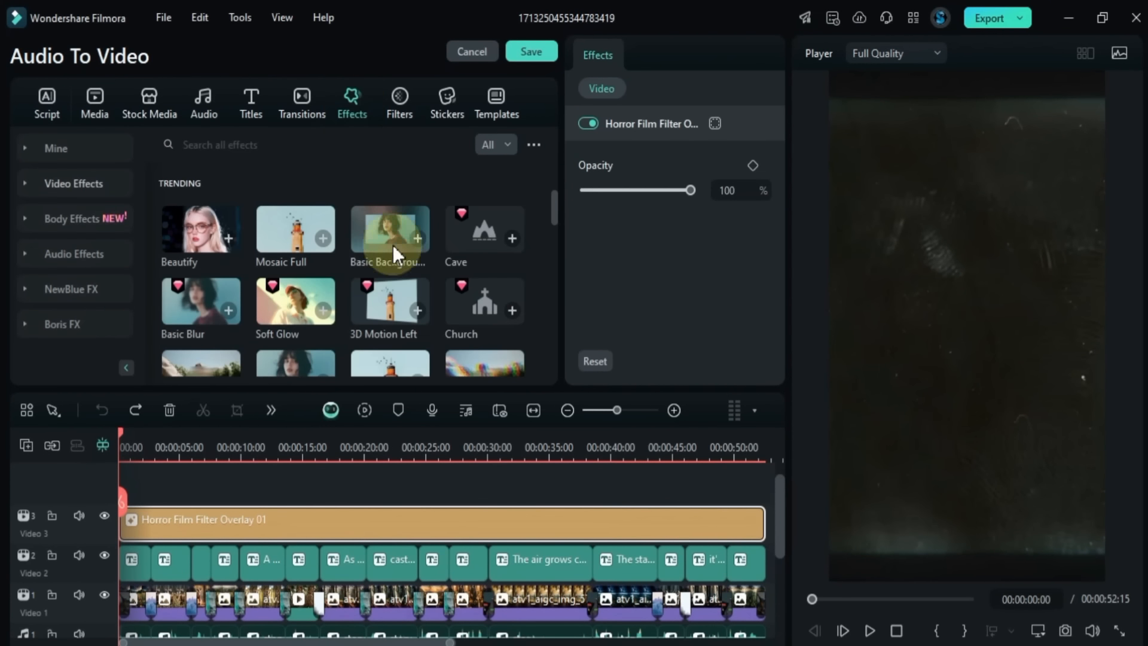
scroll(401, 309, down, 2)
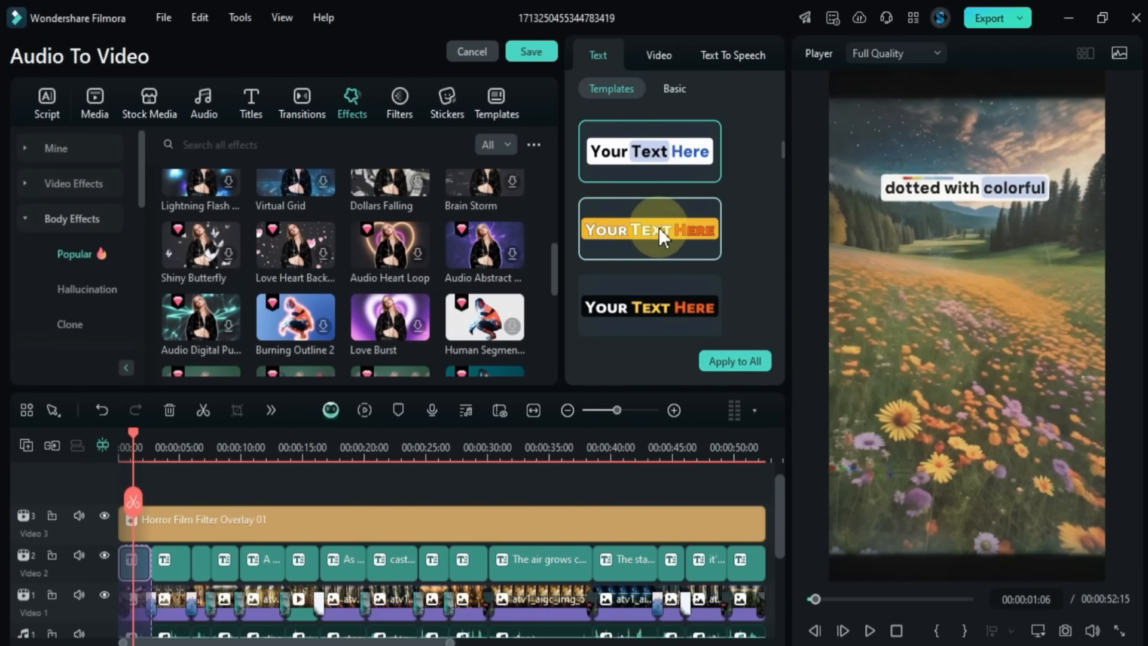
click(659, 241)
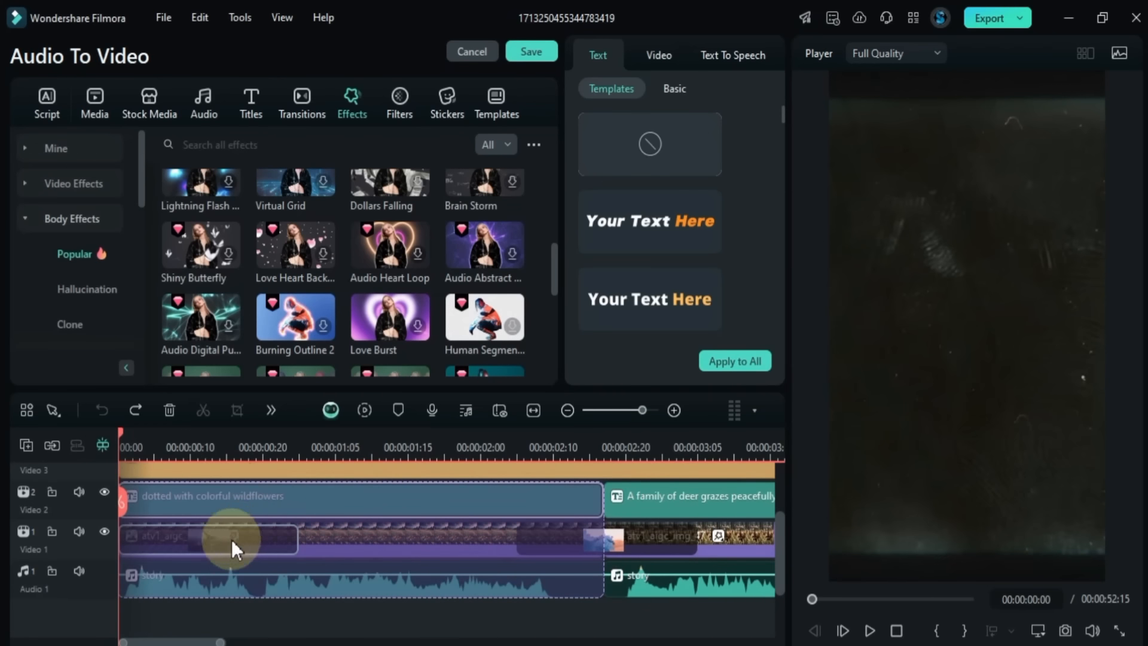
Step: Replace the first clip's opening transition with the TV Retro Effect from the Glitch category, preview it, and apply it to all clips
click(232, 539)
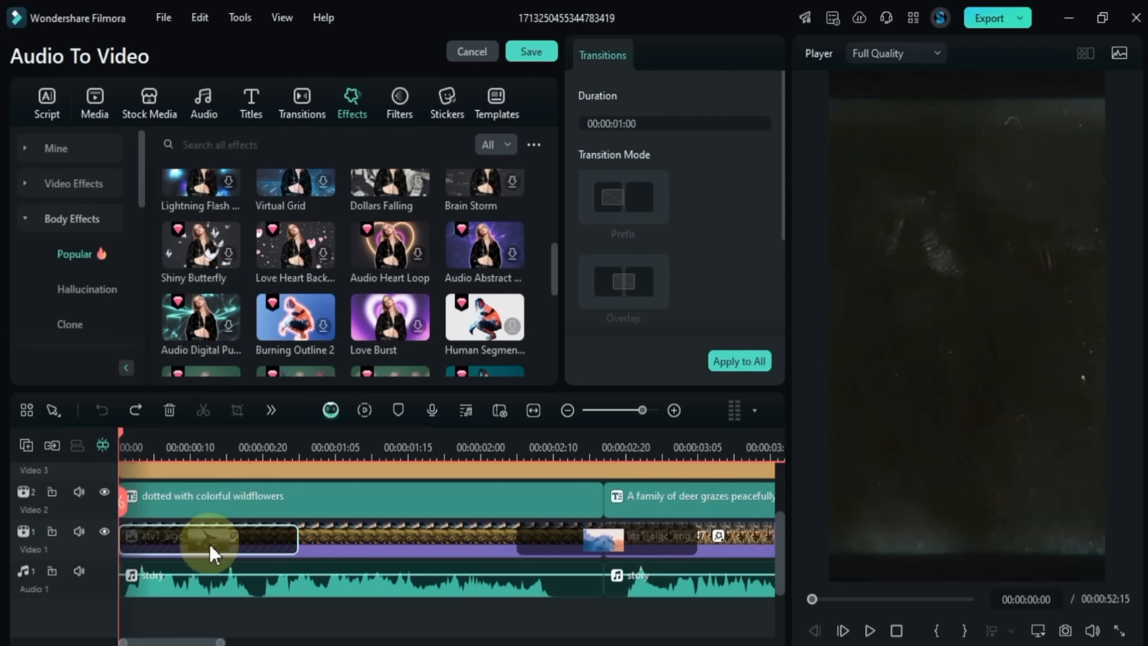
click(206, 543)
click(302, 103)
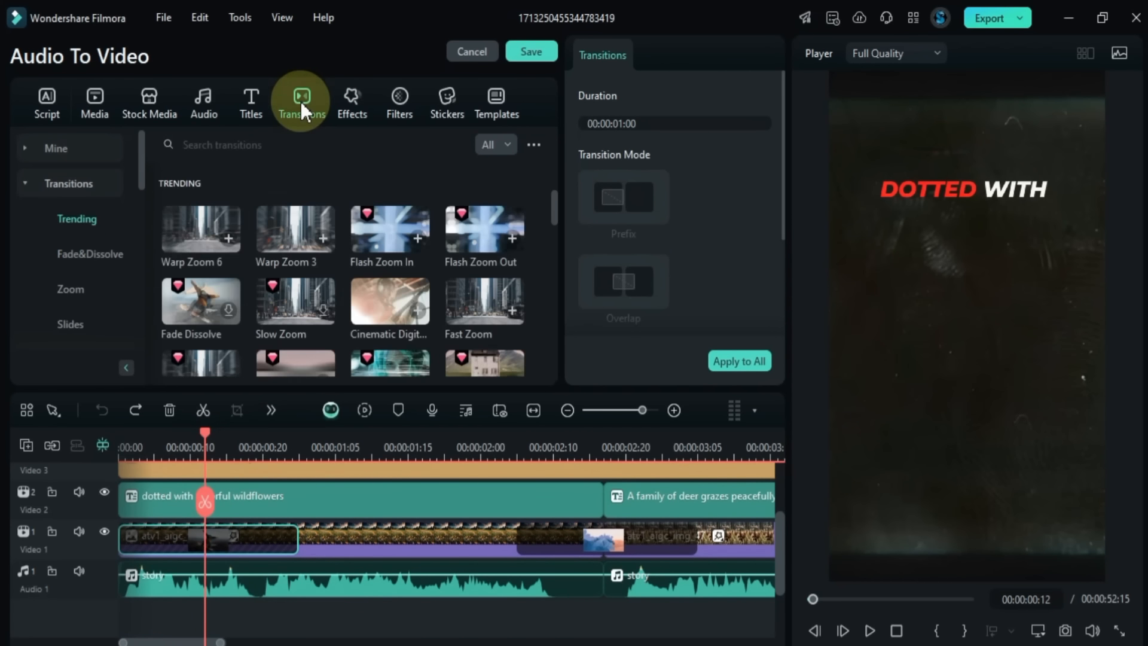
scroll(339, 271, down, 2)
scroll(99, 290, down, 5)
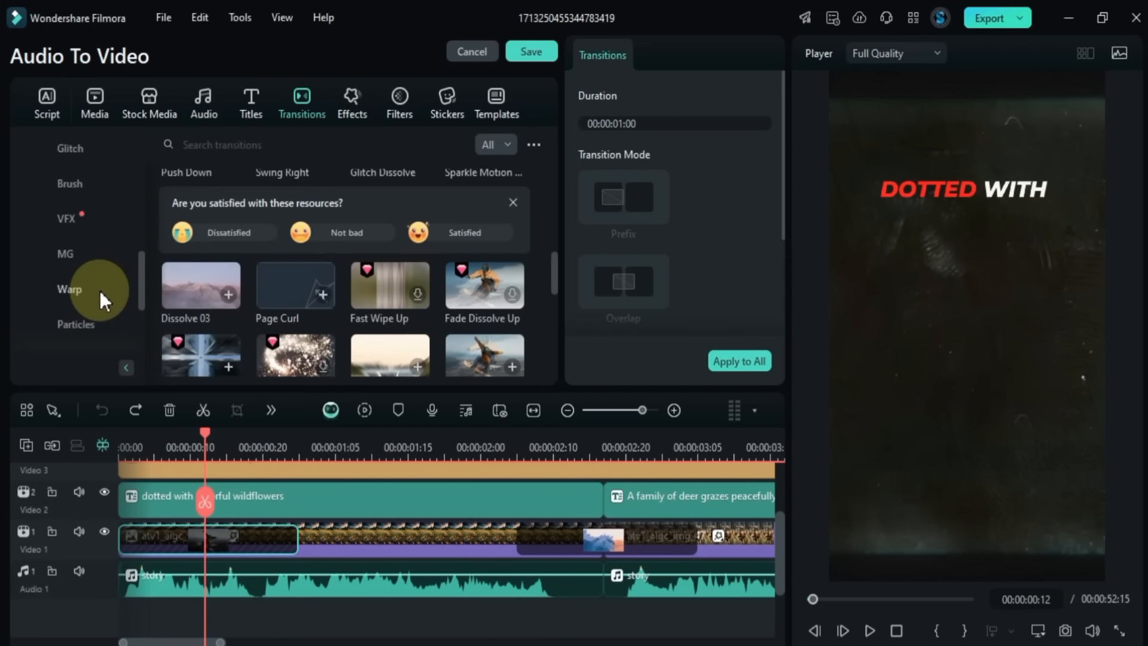
click(63, 259)
scroll(230, 217, down, 3)
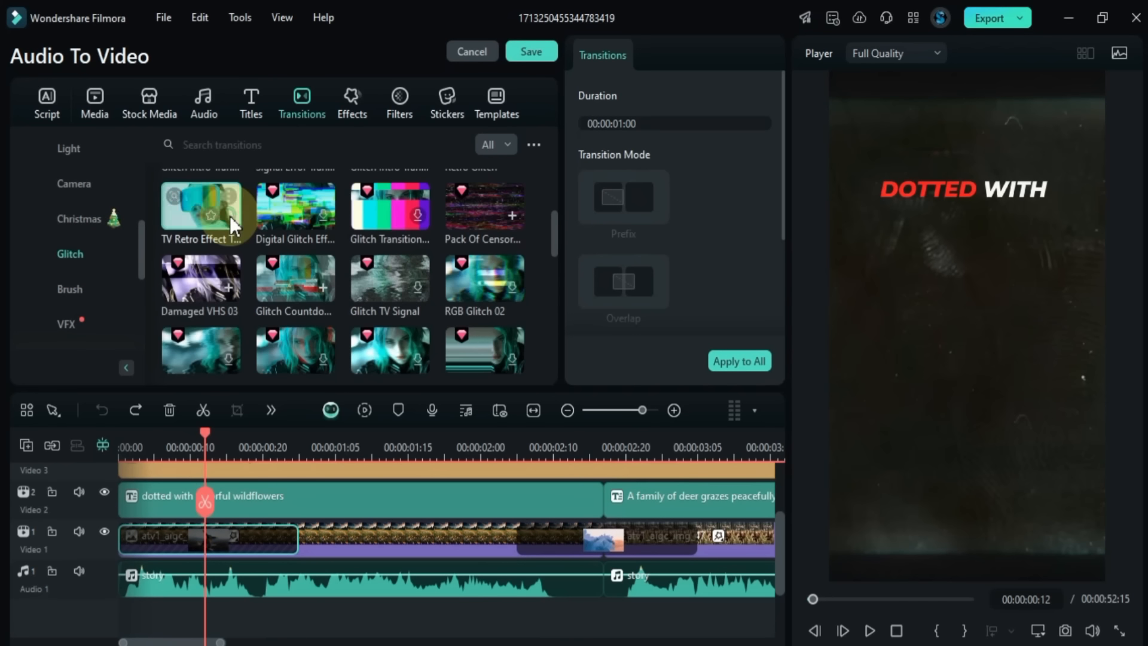
click(230, 216)
drag(230, 216, 198, 538)
key(space)
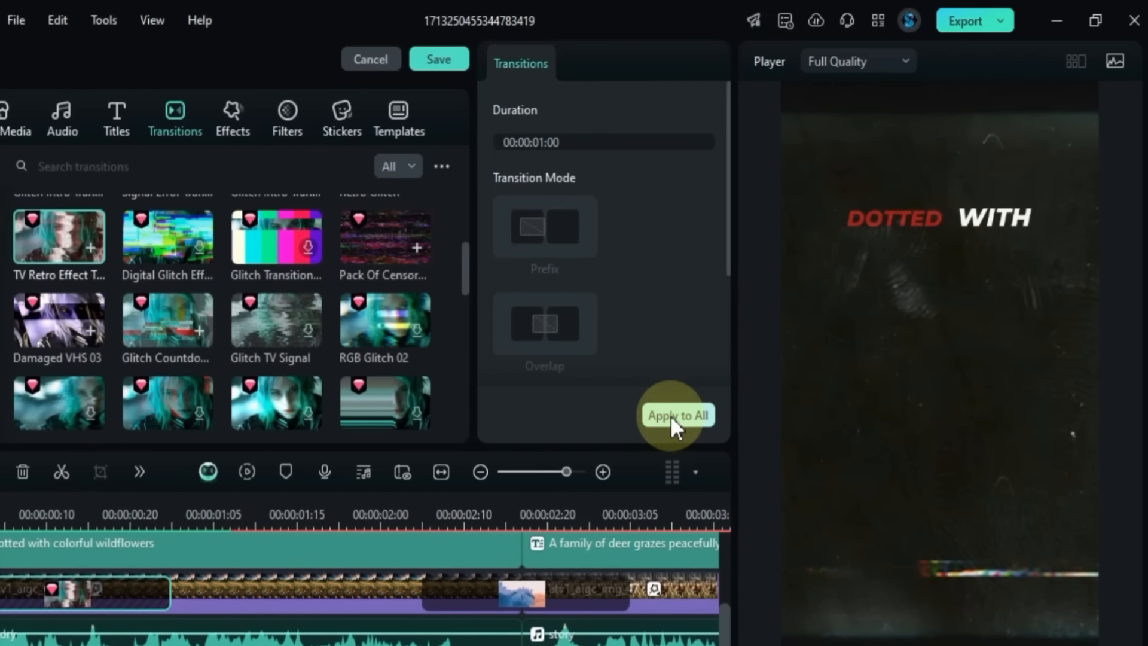
click(670, 415)
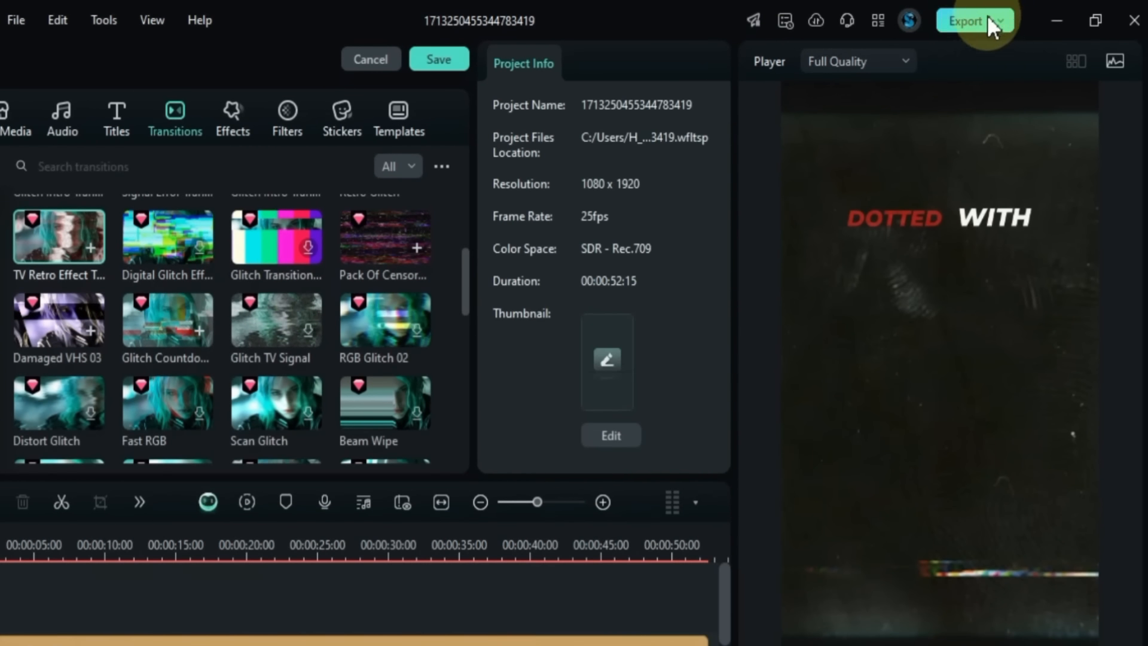
Step: Start a local export named "my video" and set its save location to New folder (3) inside New folder (2)
click(968, 19)
text(my v)
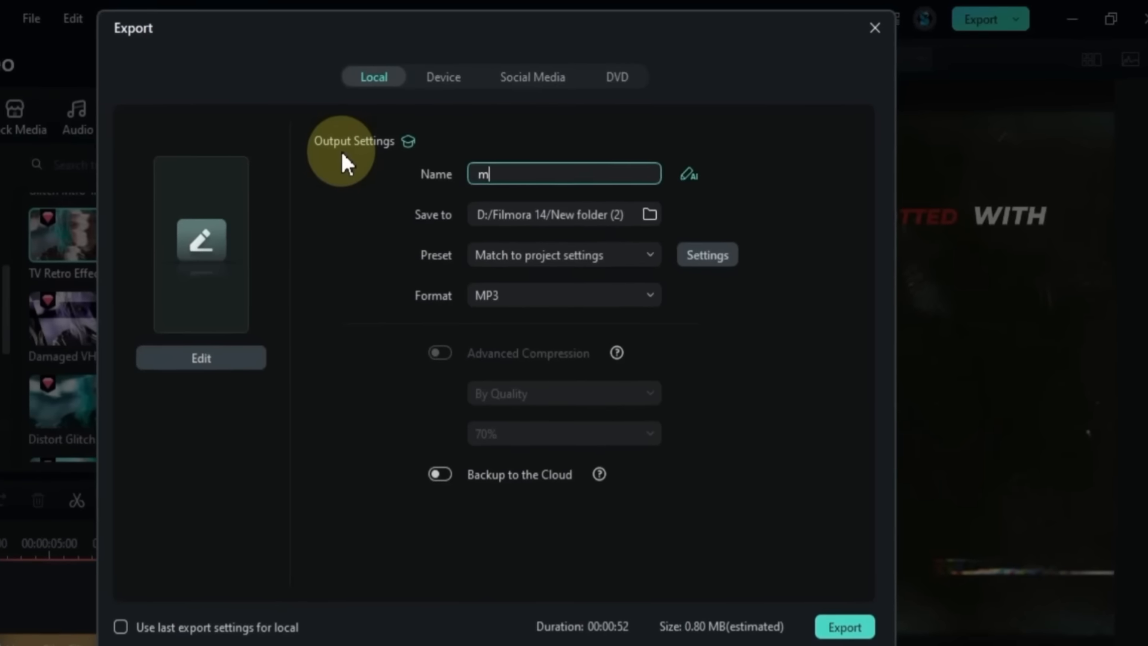
text(ideo)
click(670, 210)
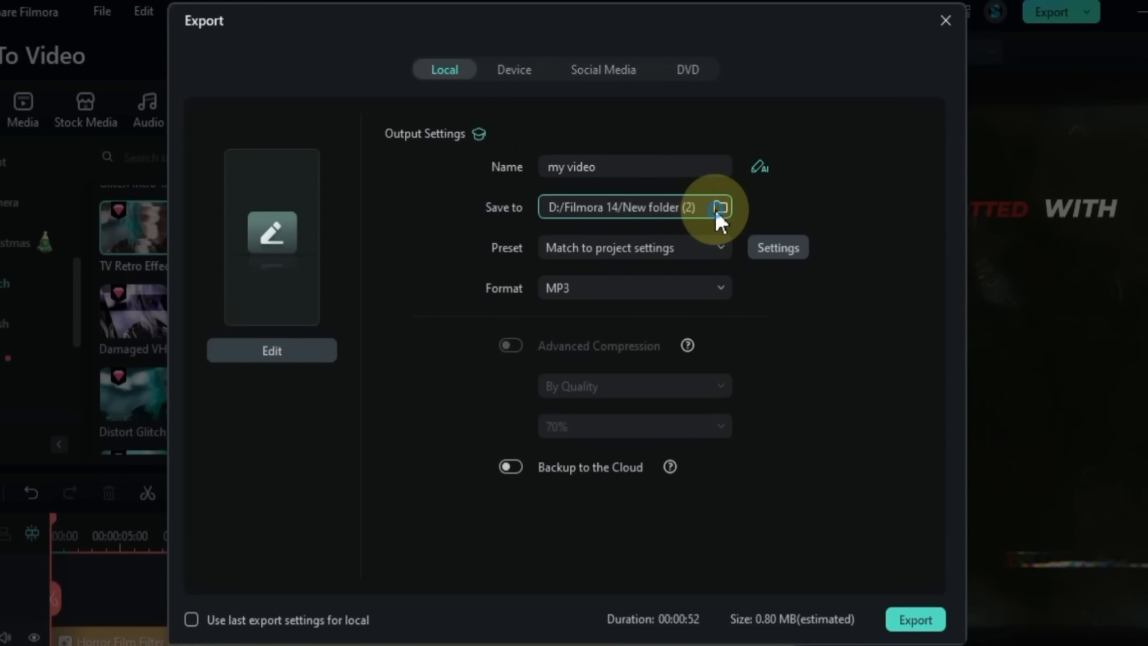
click(716, 209)
double_click(425, 177)
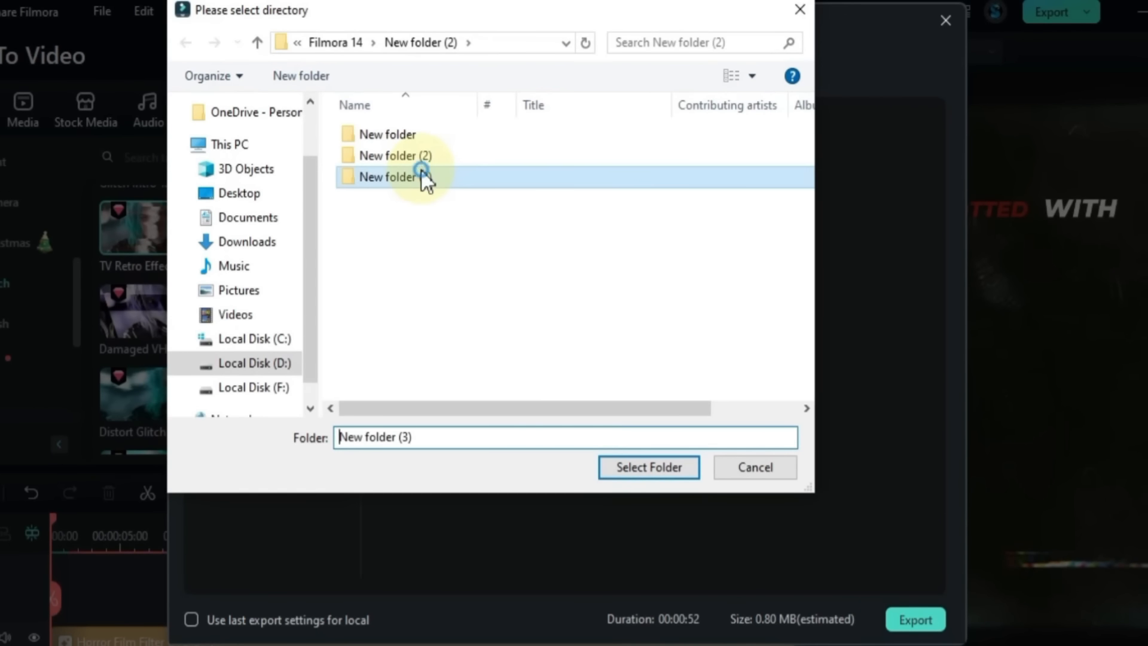
click(668, 472)
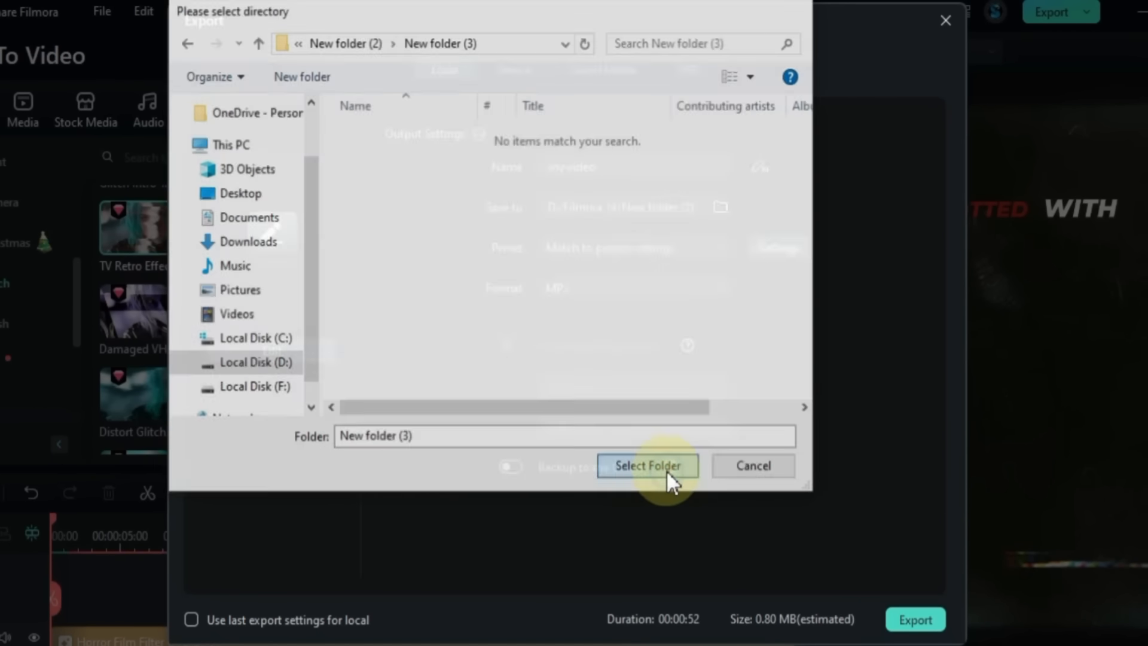
Step: Set the export preset to Match to project settings and the format to MP4
click(724, 247)
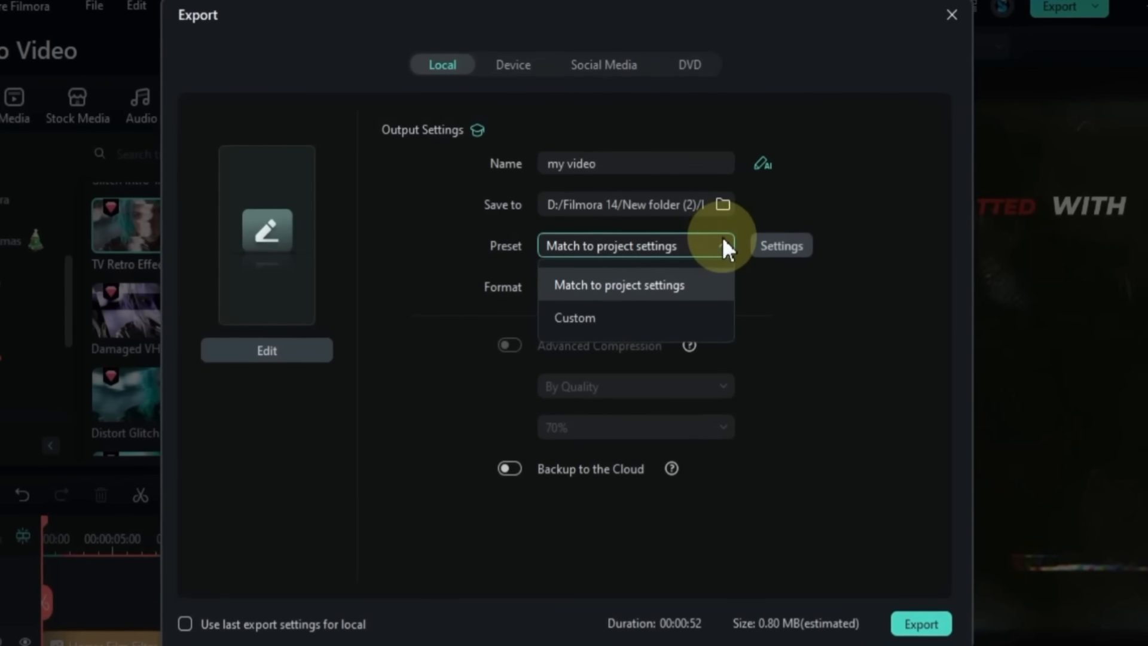
click(678, 289)
click(647, 294)
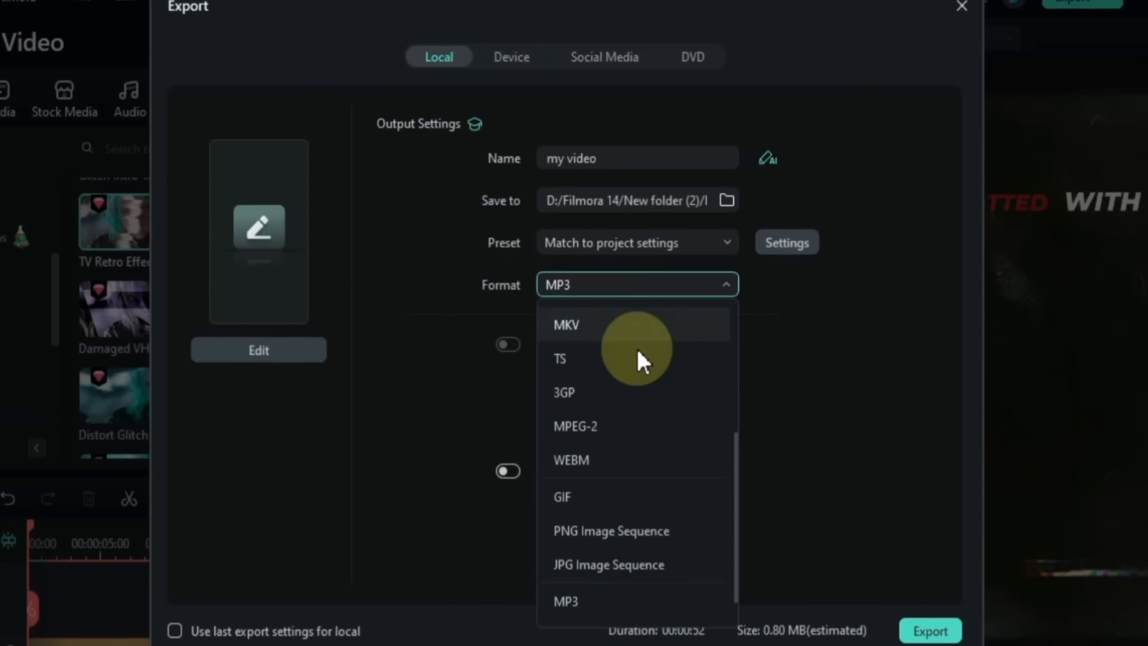
scroll(637, 349, up, 5)
click(636, 325)
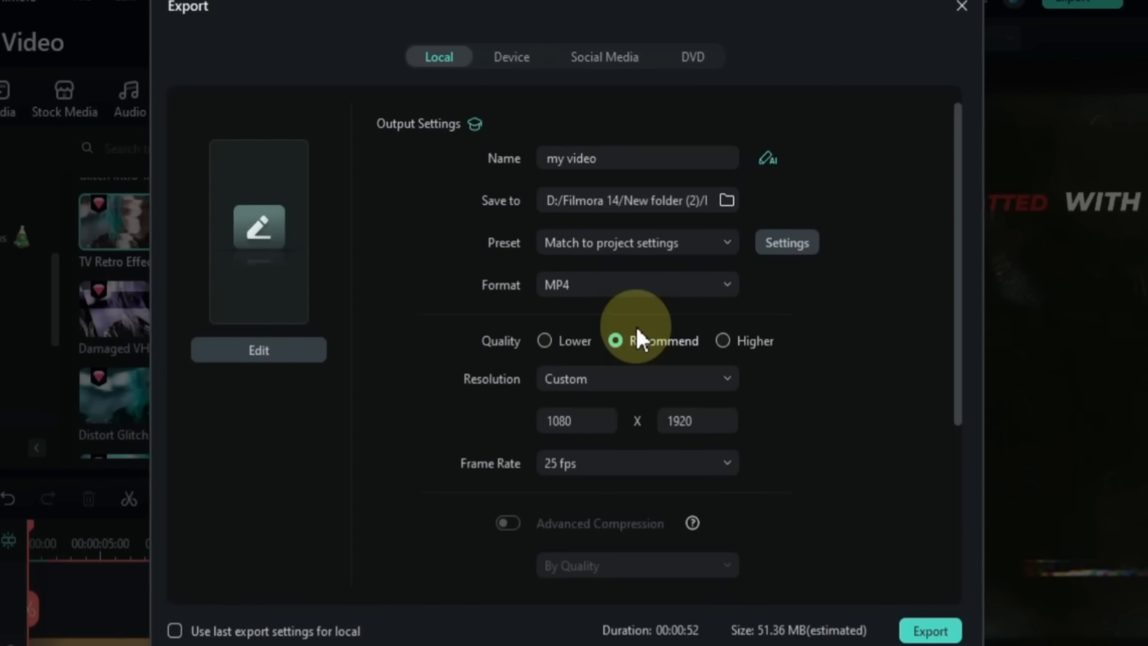
Step: Set the frame rate to 25 fps, review the remaining output settings, and export the video
click(583, 465)
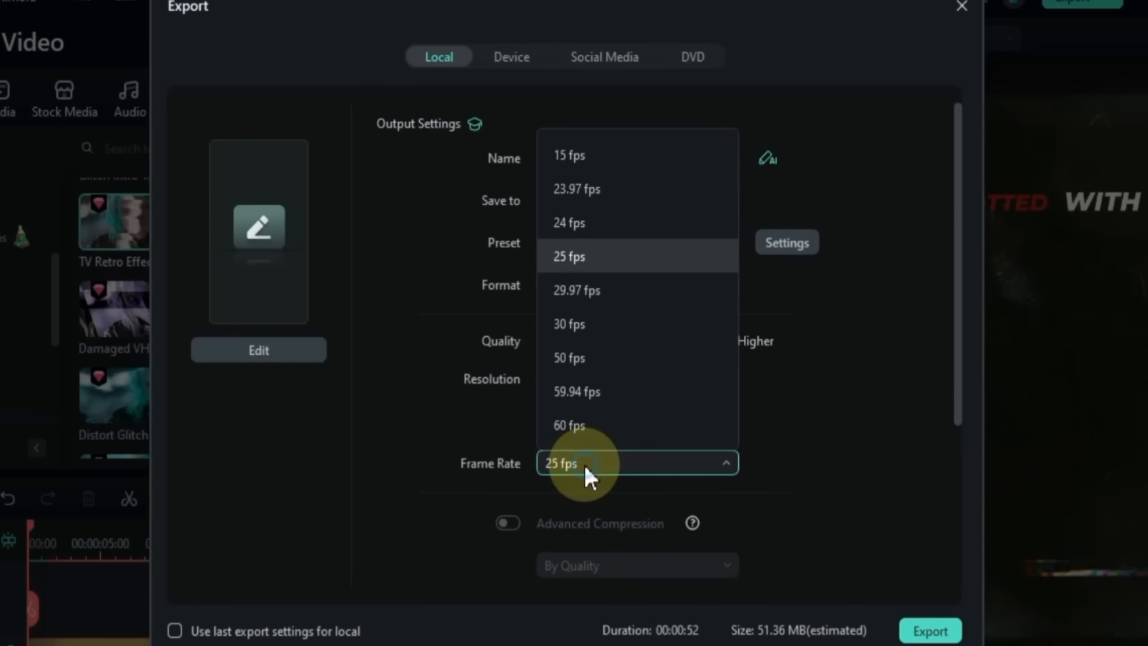
click(584, 264)
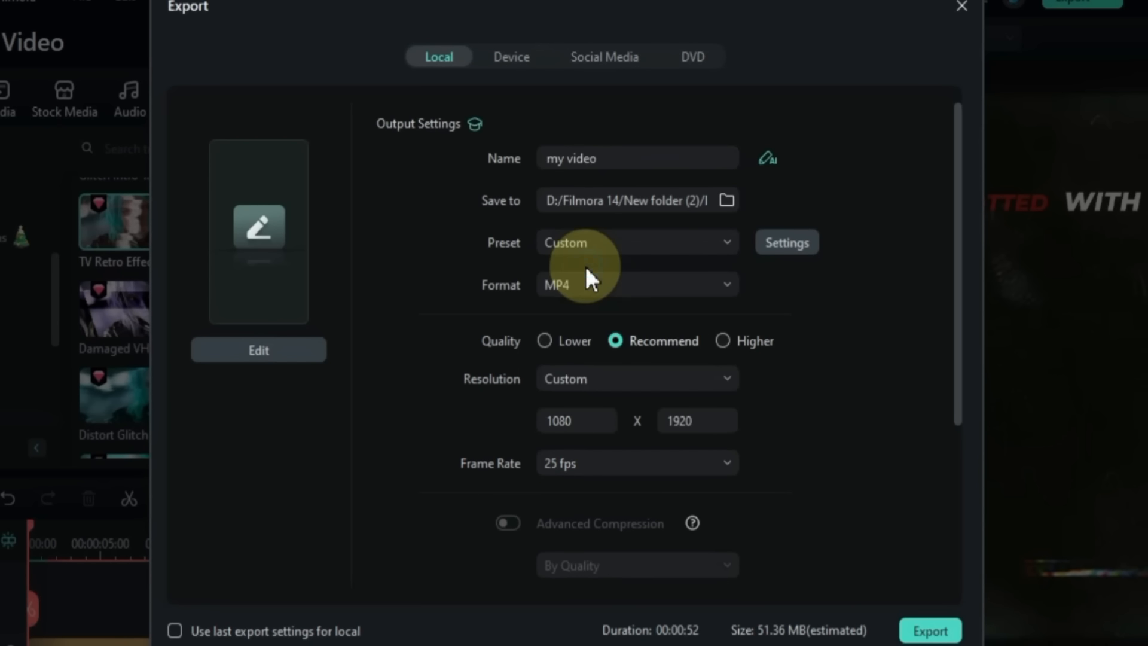
scroll(870, 555, down, 4)
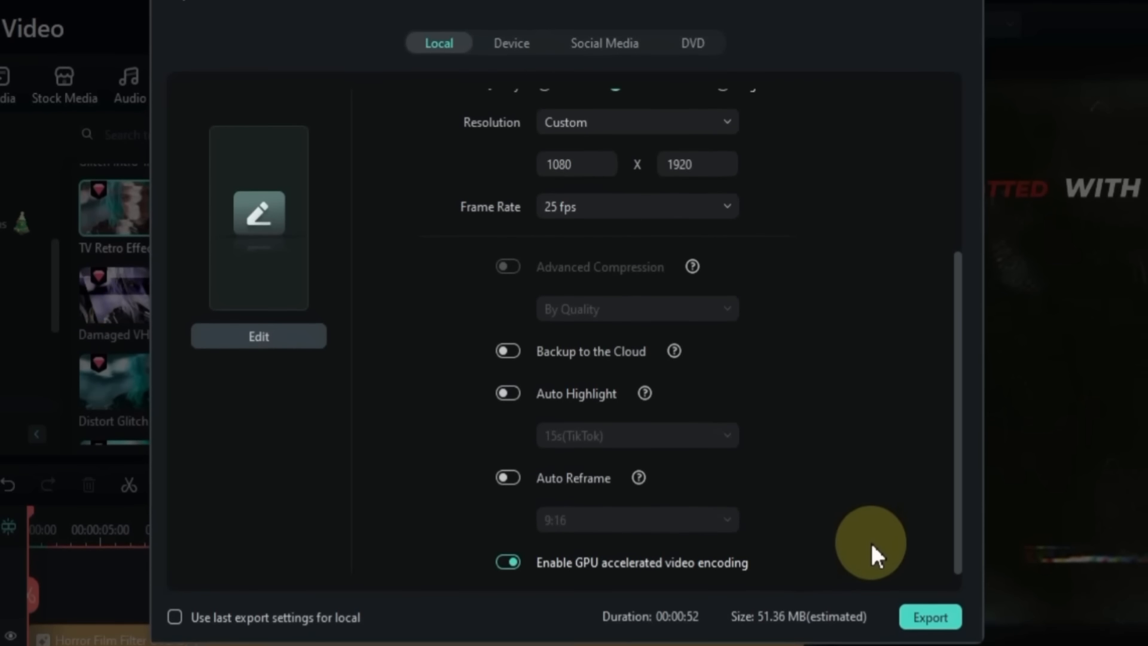
click(935, 616)
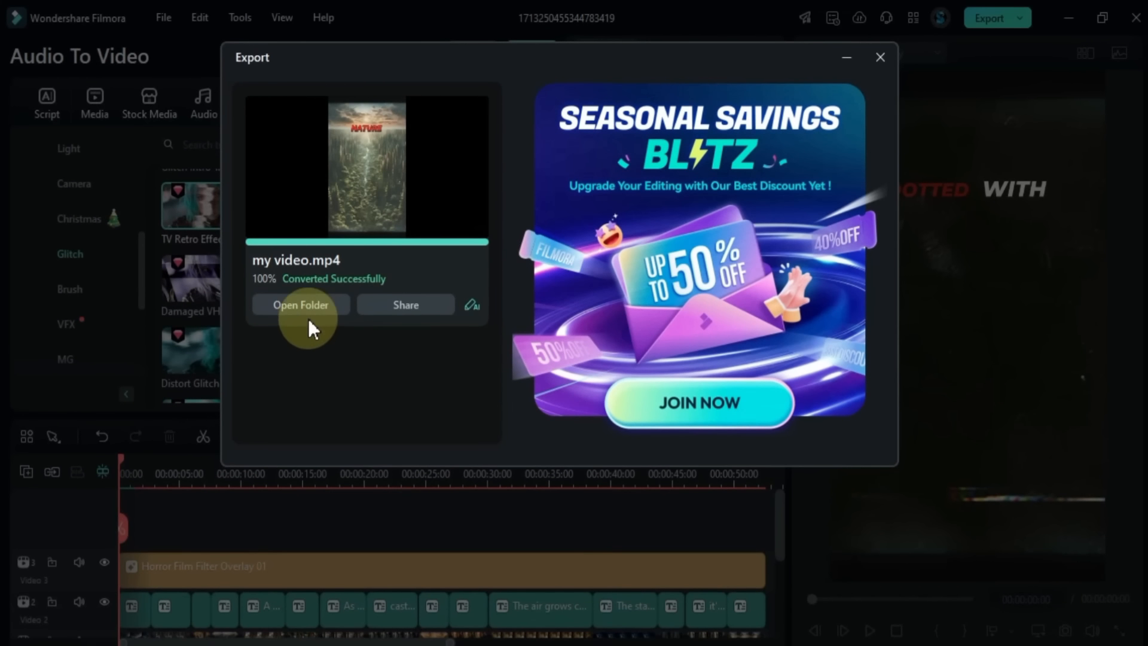
Step: Show the exported my video.mp4 in its folder and play it in VLC media player
click(281, 305)
double_click(259, 247)
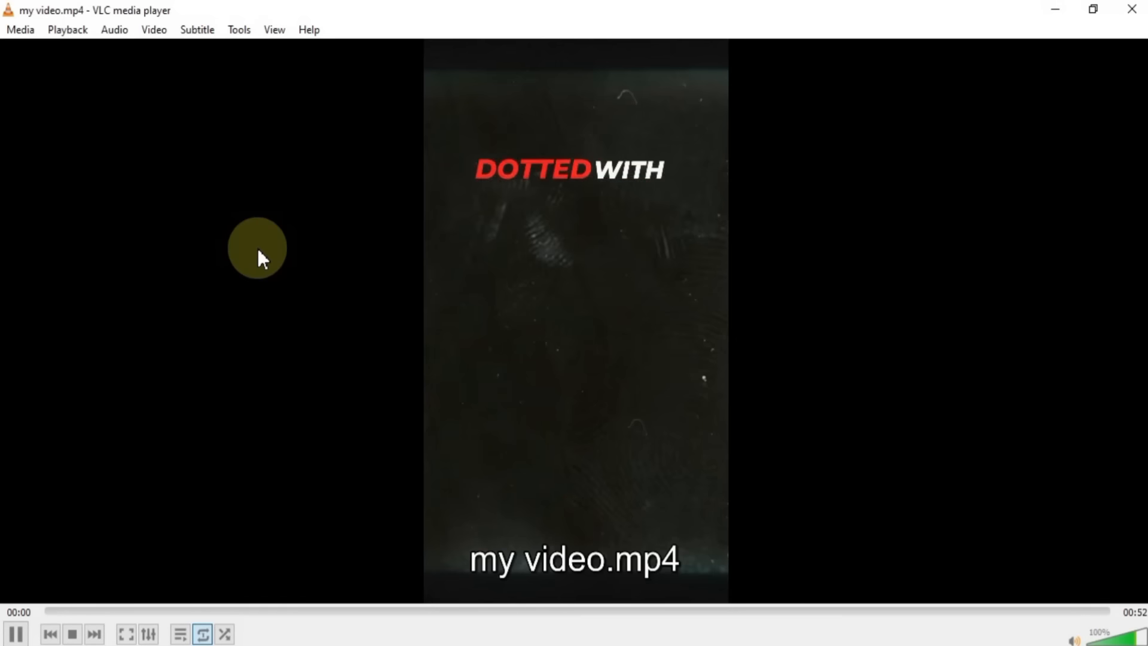
double_click(257, 248)
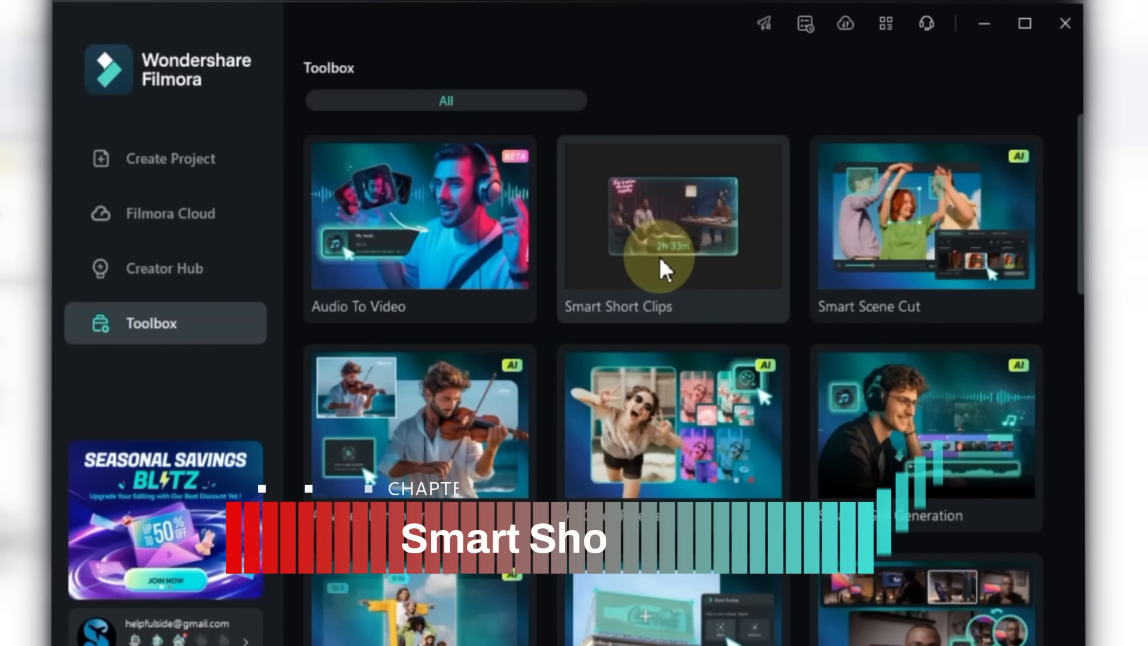
Step: Start Smart Short Clips from the Filmora toolbox, upload smart short clip.mp4, and preview it
click(658, 254)
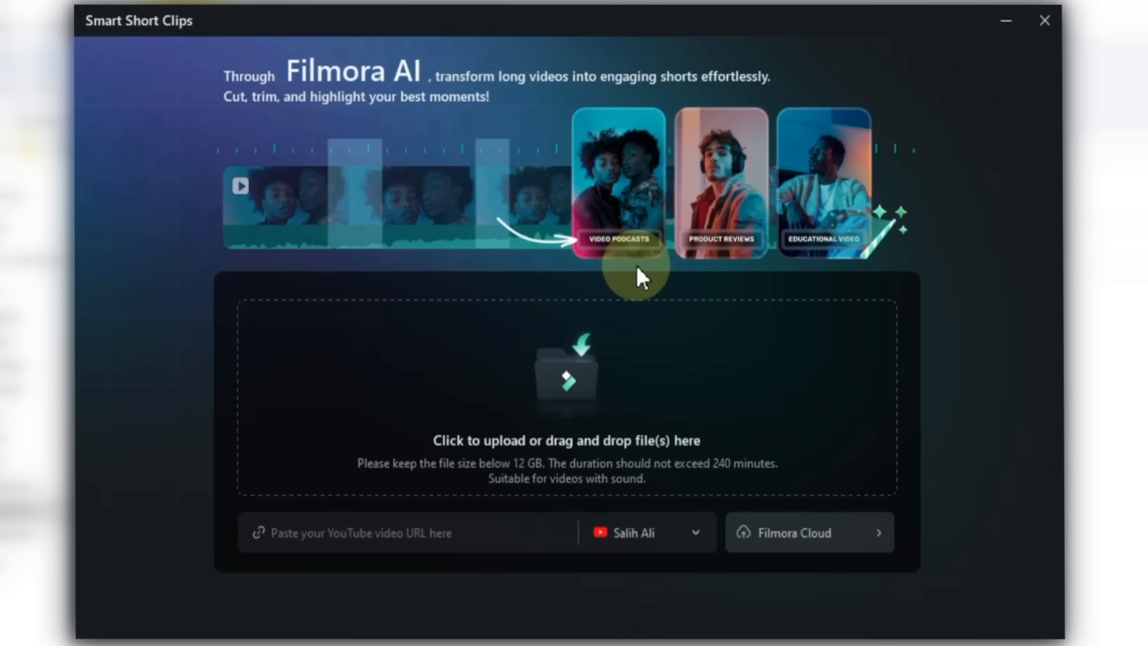
click(367, 544)
click(584, 396)
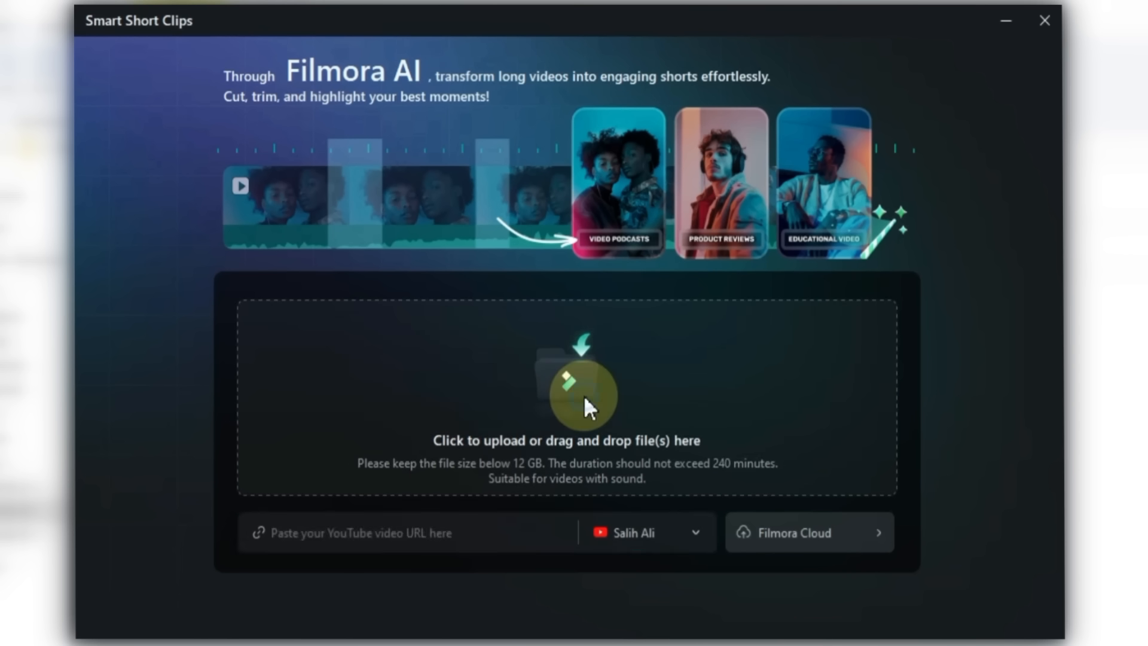
click(419, 197)
click(567, 476)
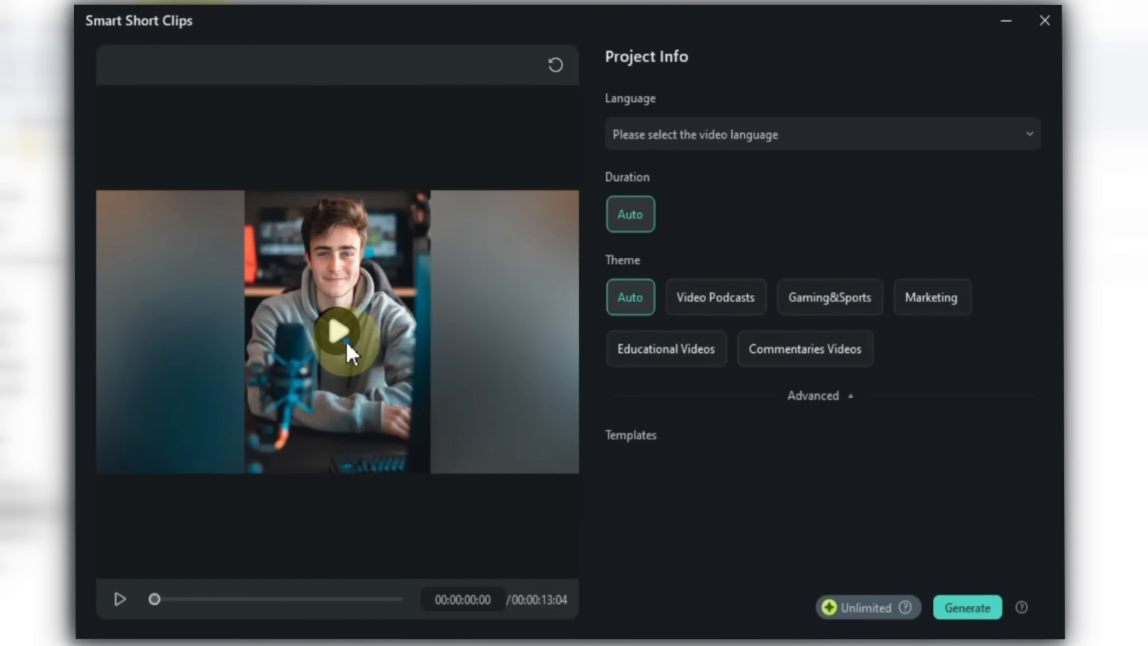
click(345, 340)
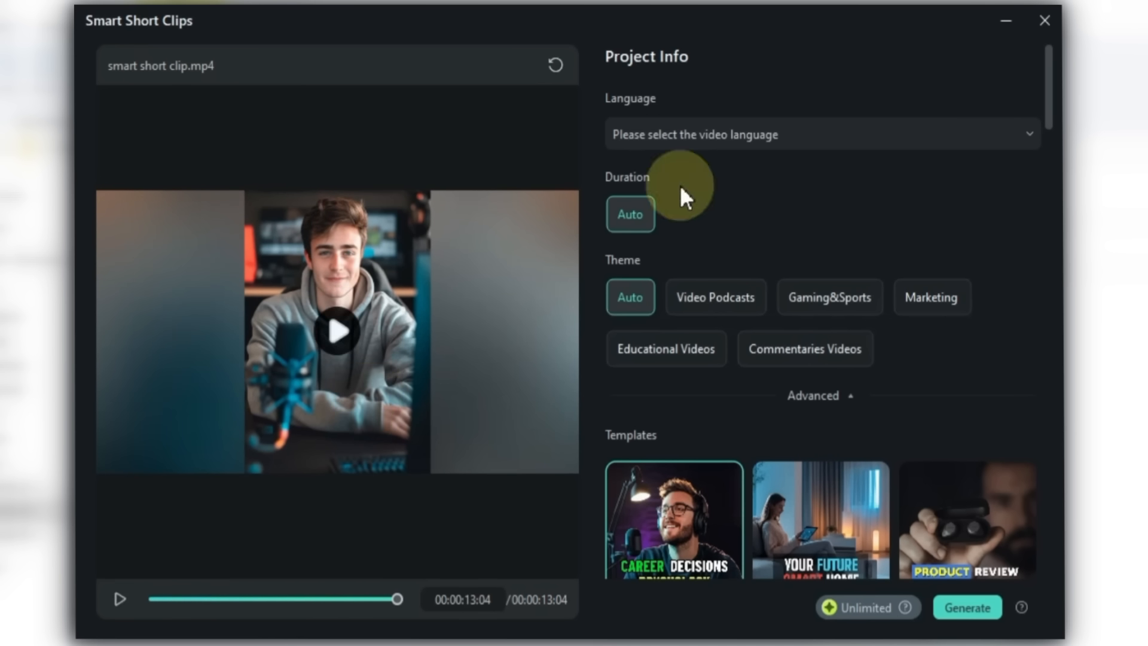
Step: Set the video language to English (US)
click(673, 143)
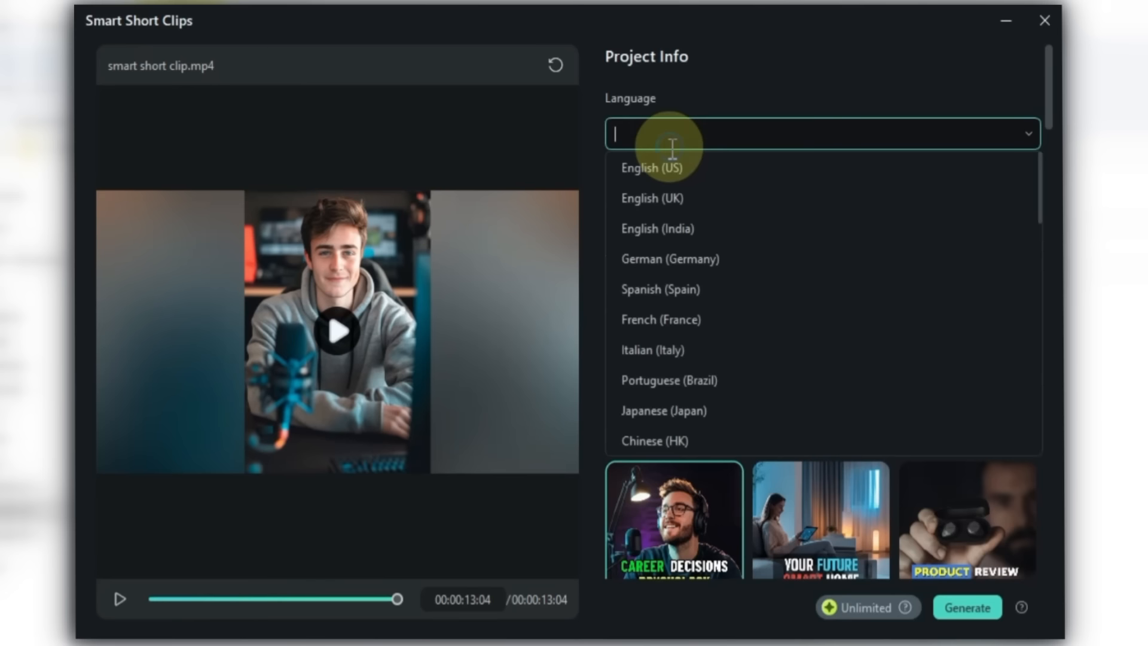
scroll(724, 357, down, 8)
scroll(724, 357, up, 8)
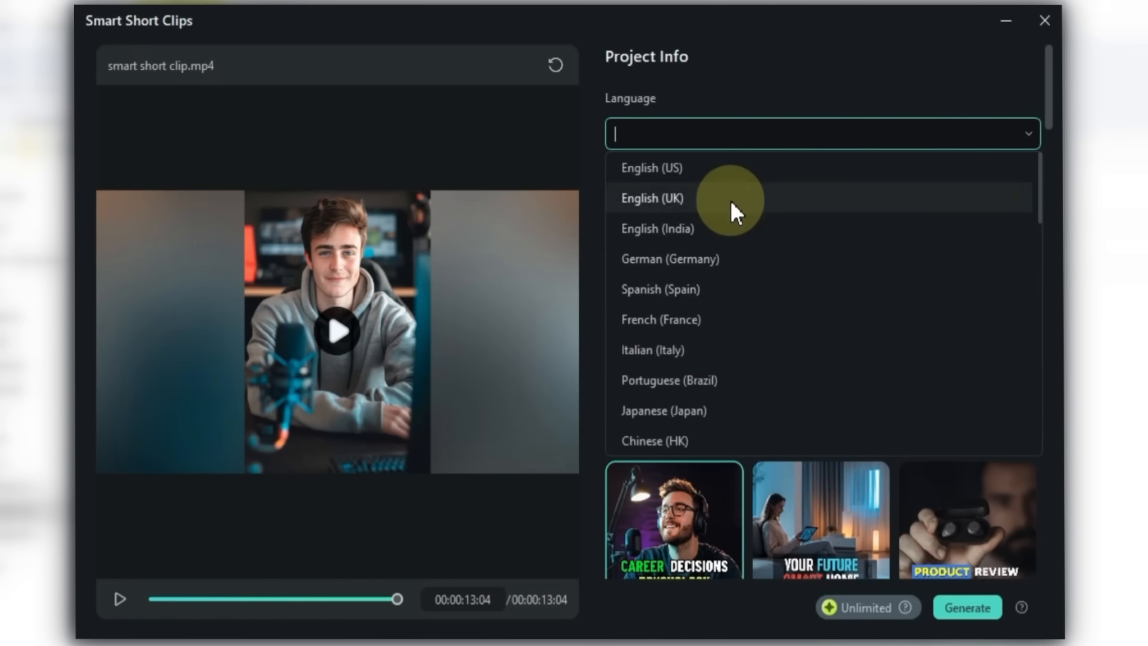
click(725, 168)
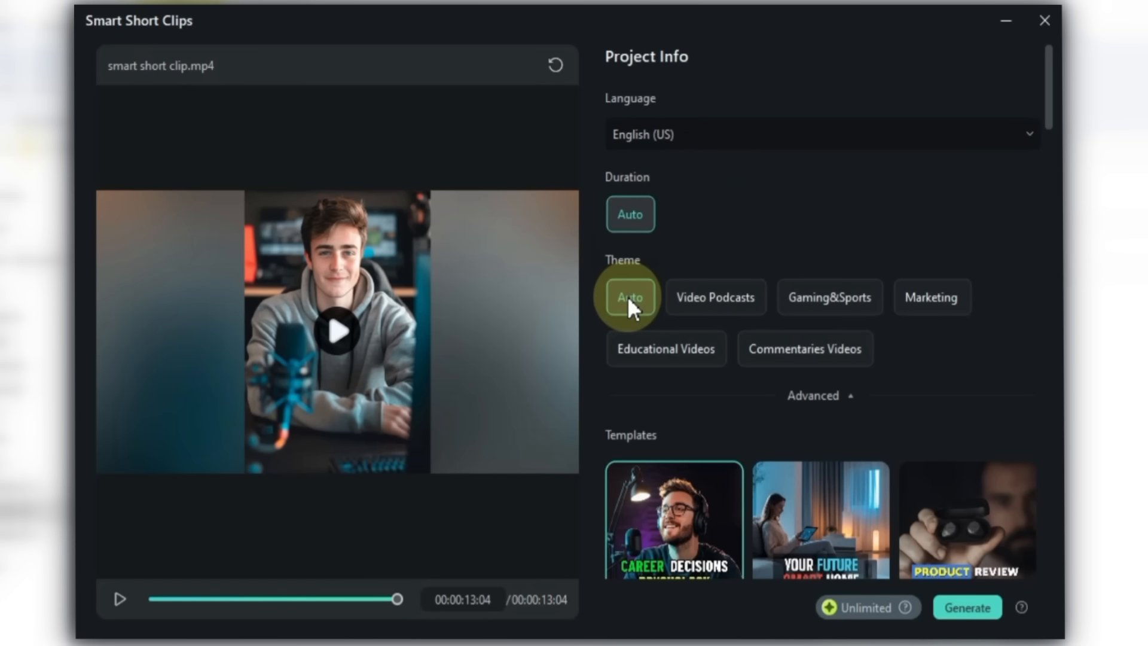
Step: Try the Video Podcasts, Gaming&Sports, Marketing, Educational Videos and Commentaries Videos themes, and set the theme back to Auto
click(713, 312)
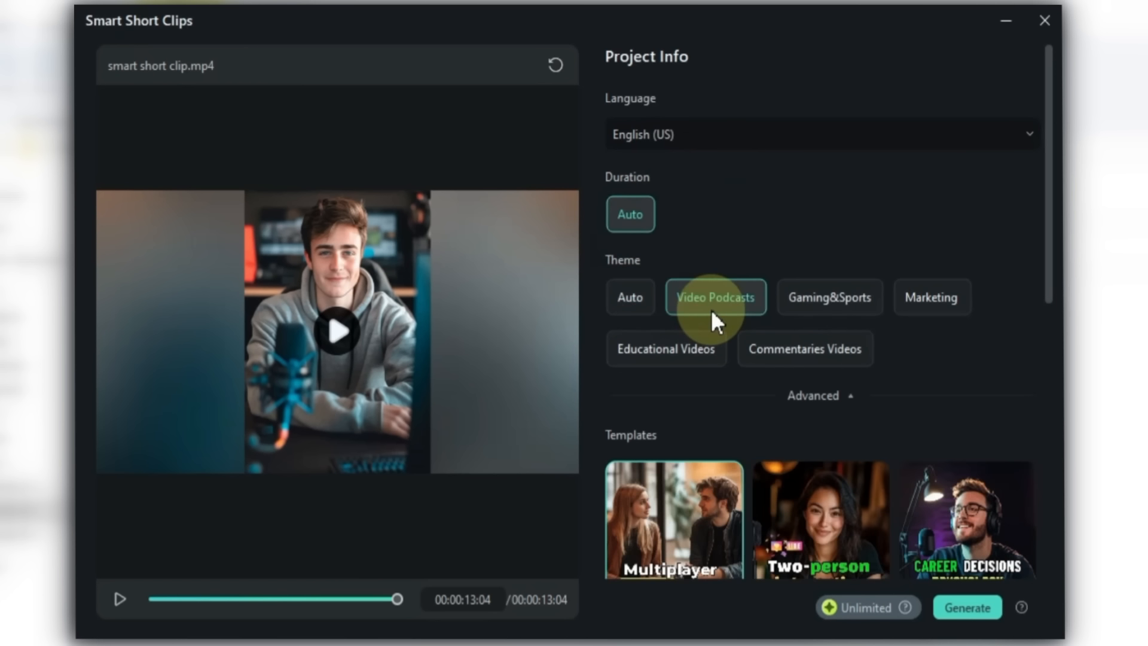
scroll(803, 462, down, 8)
scroll(806, 469, up, 5)
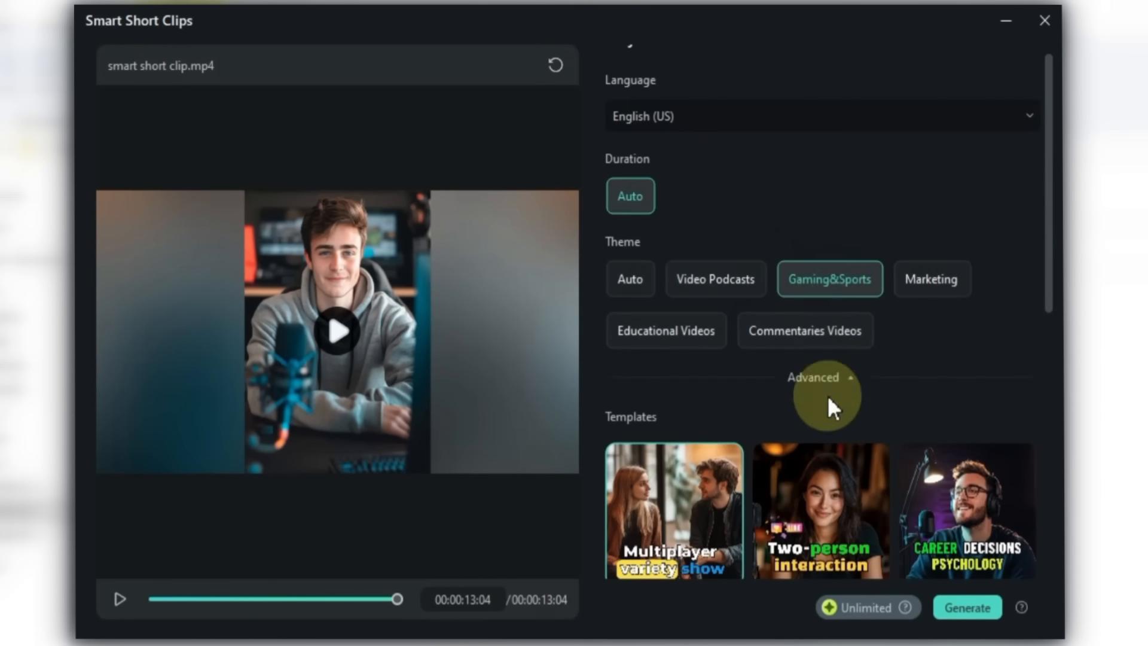
scroll(828, 396, up, 1)
click(930, 293)
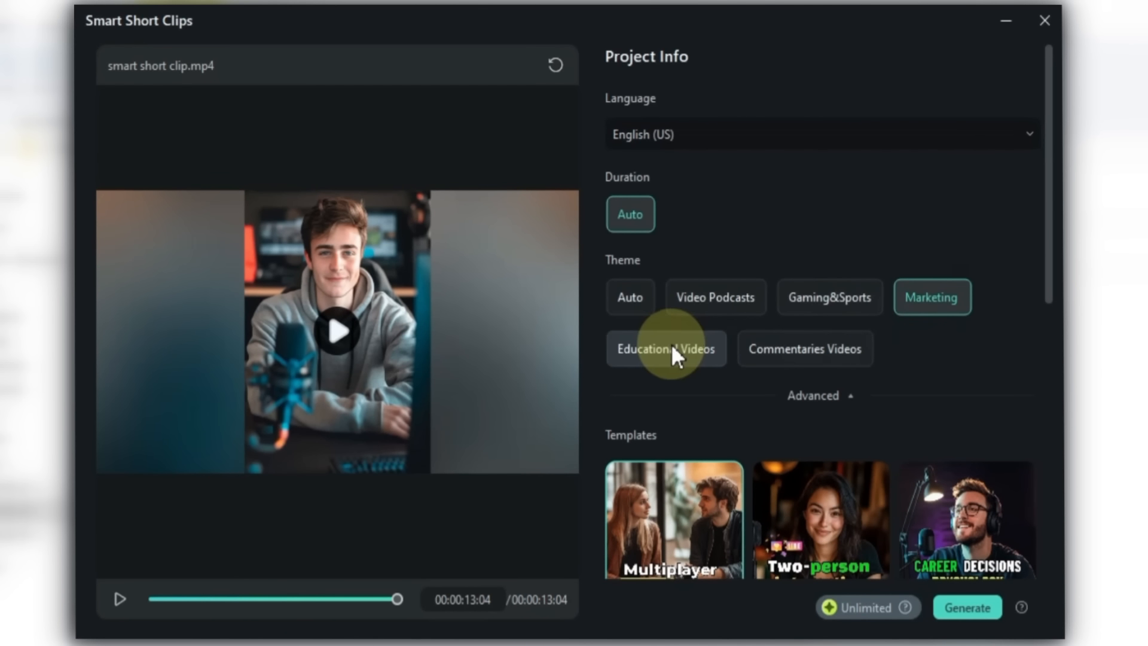
click(670, 344)
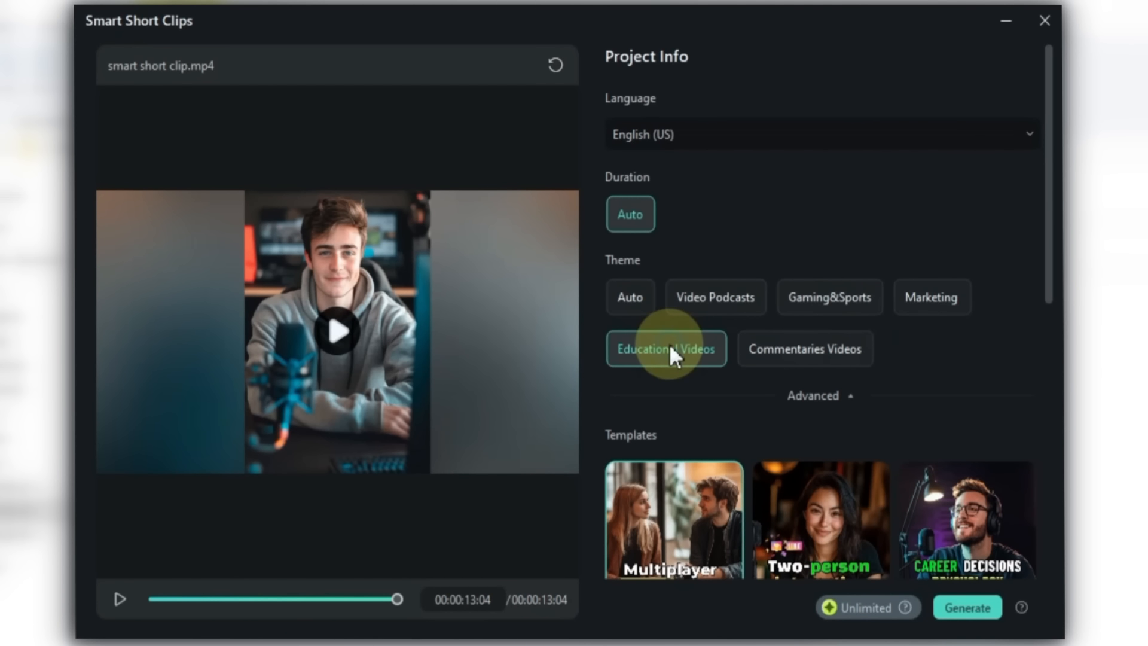
click(828, 362)
click(643, 302)
Step: Browse the templates, choose the "Top Trending Topics" Discussion On Hot Topics template, and generate the short clip
scroll(812, 425, down, 12)
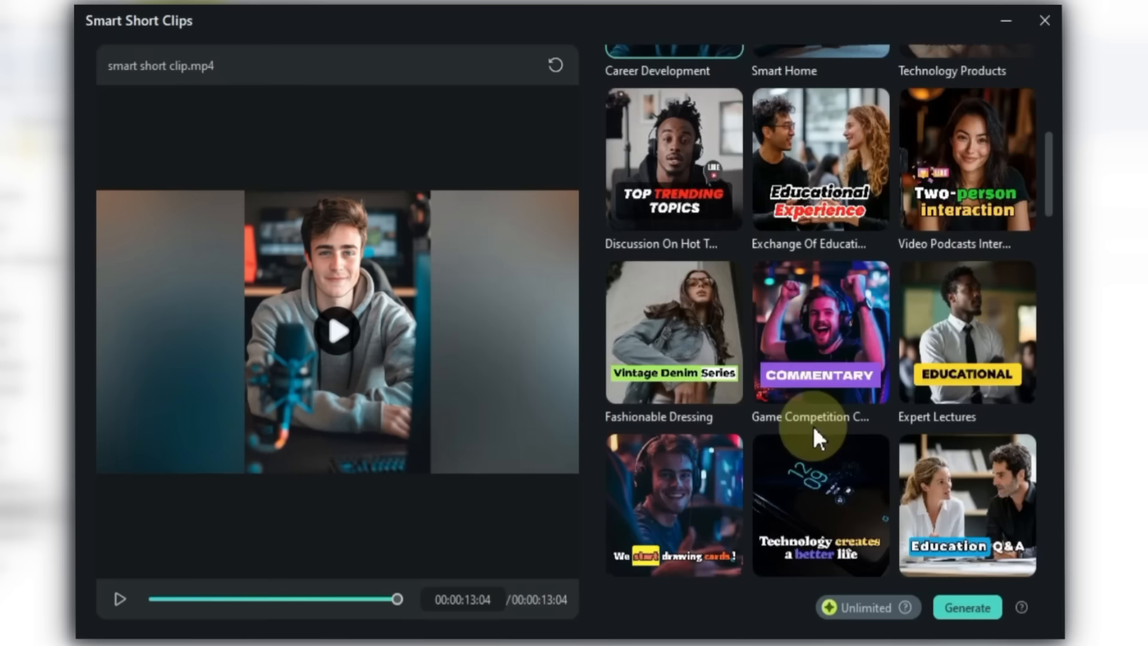
scroll(813, 427, down, 12)
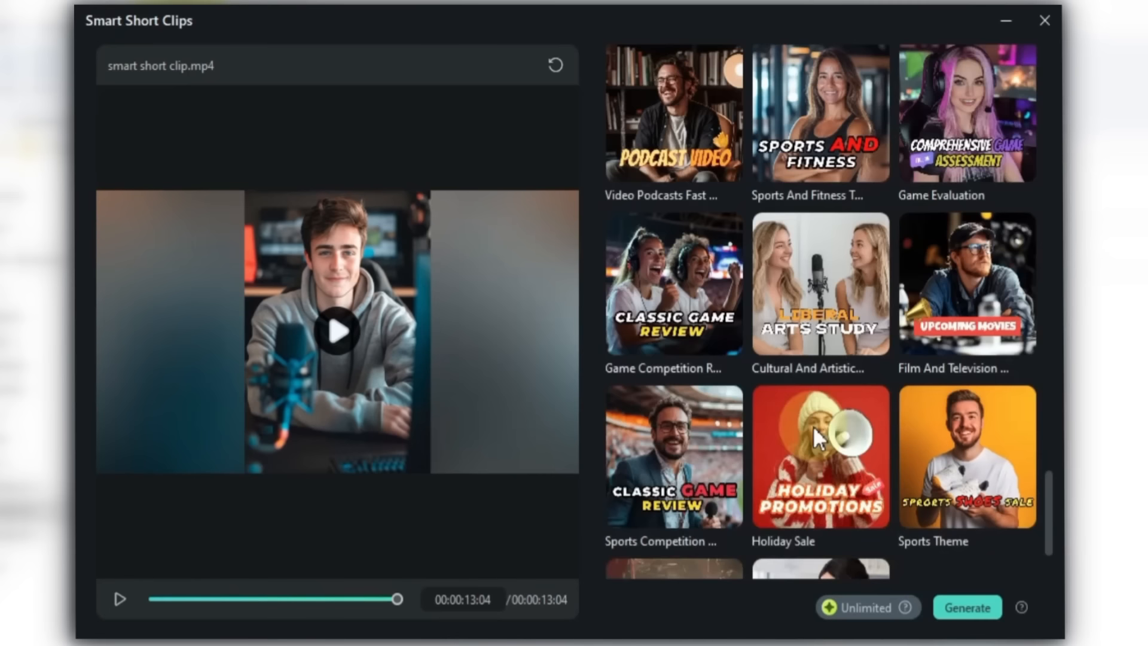
scroll(814, 427, up, 18)
scroll(813, 425, up, 4)
click(644, 391)
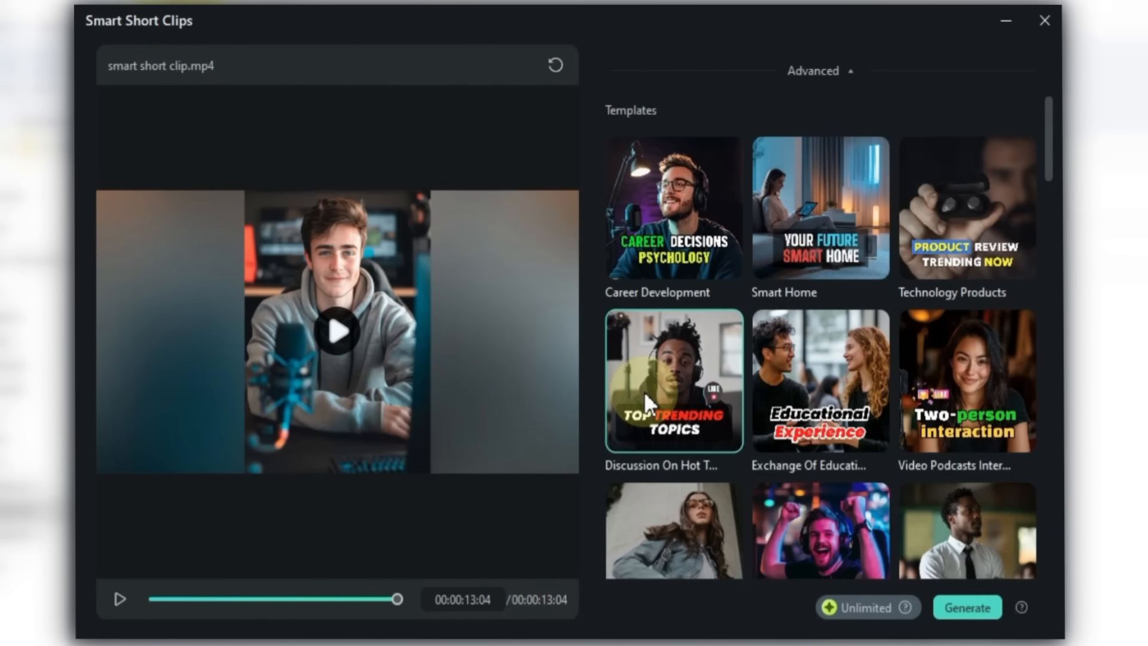
click(969, 607)
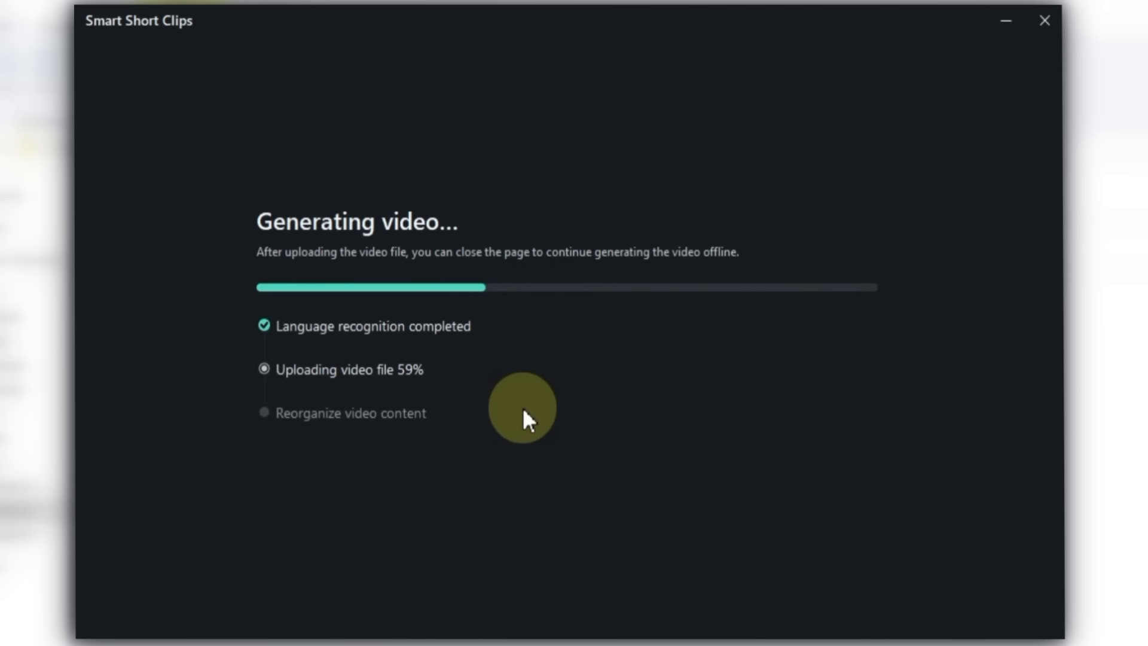
Step: Preview the generated clip, turn off AI Speech Enhancement, and bring the clip into the full editor
click(224, 324)
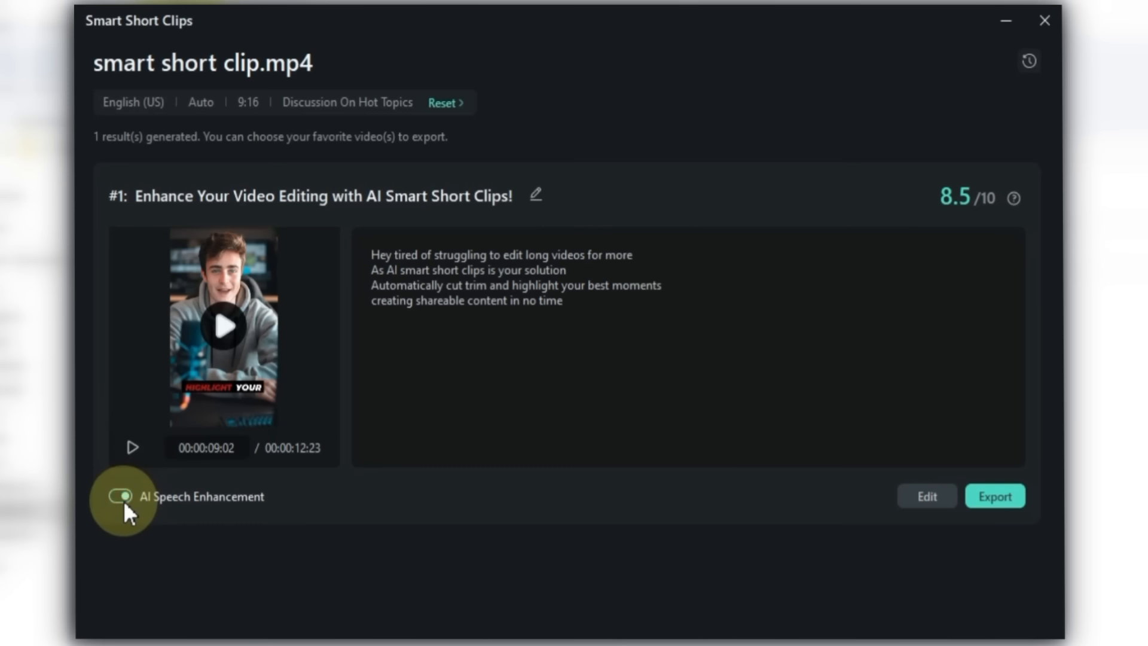
click(123, 501)
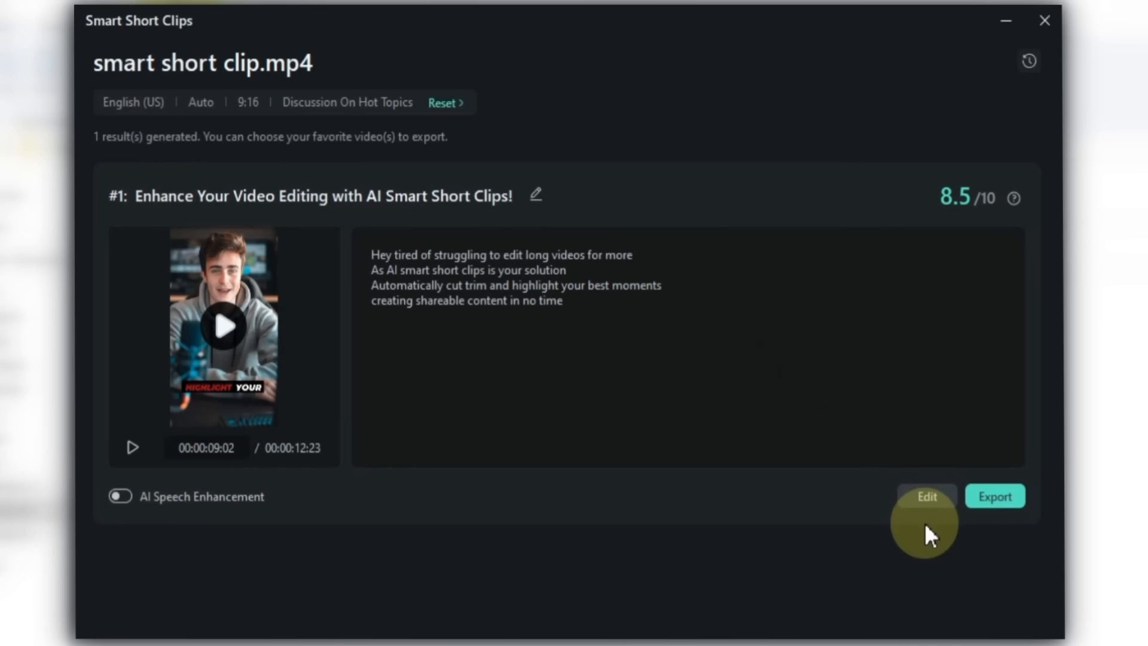
click(929, 496)
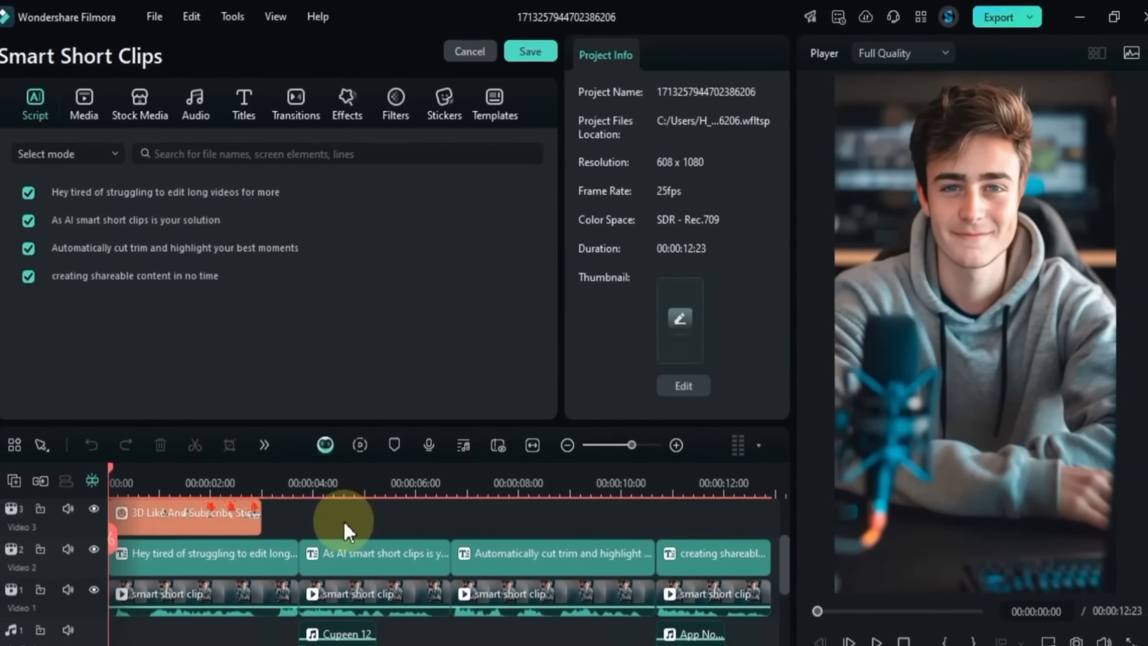
Step: Look through the generated clip's timeline tracks and play the clip in the editor
scroll(349, 511, down, 2)
scroll(349, 512, up, 2)
key(space)
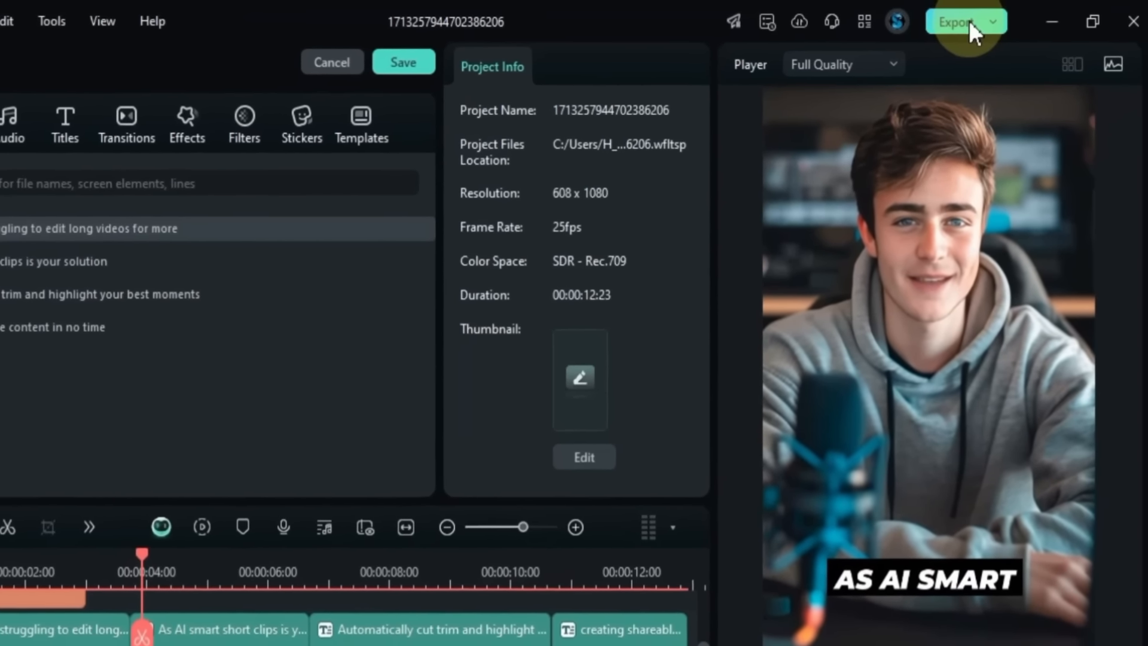
Step: Export the short clip locally as MP4 with the preset settings, and play the exported file from New folder (3)
click(972, 21)
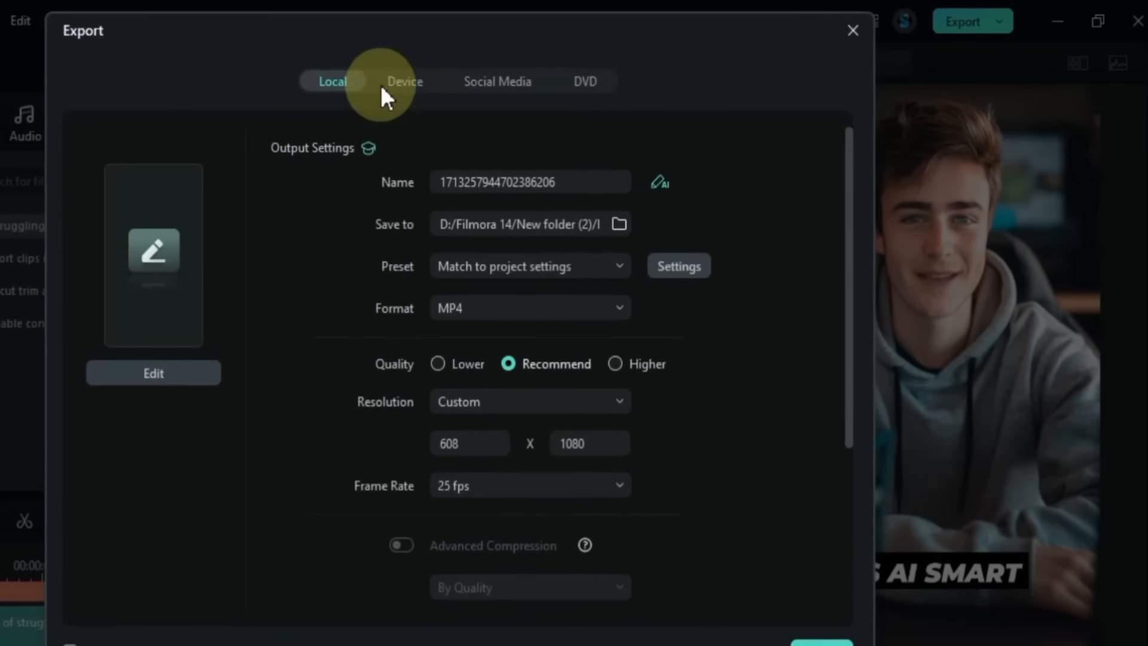
click(823, 644)
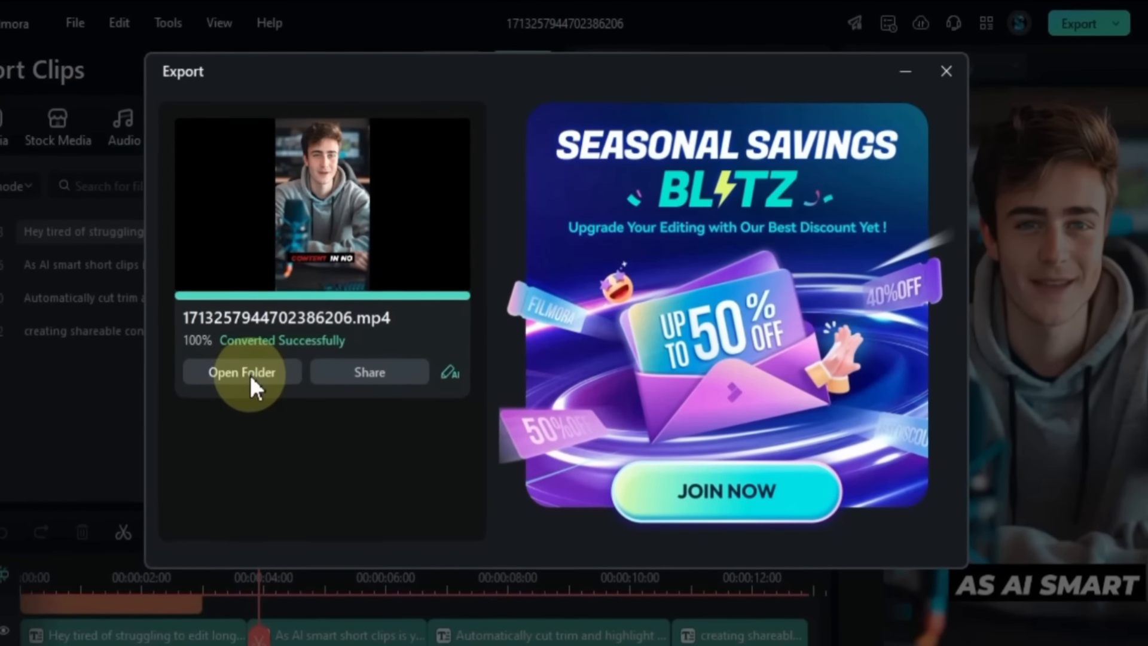
click(249, 372)
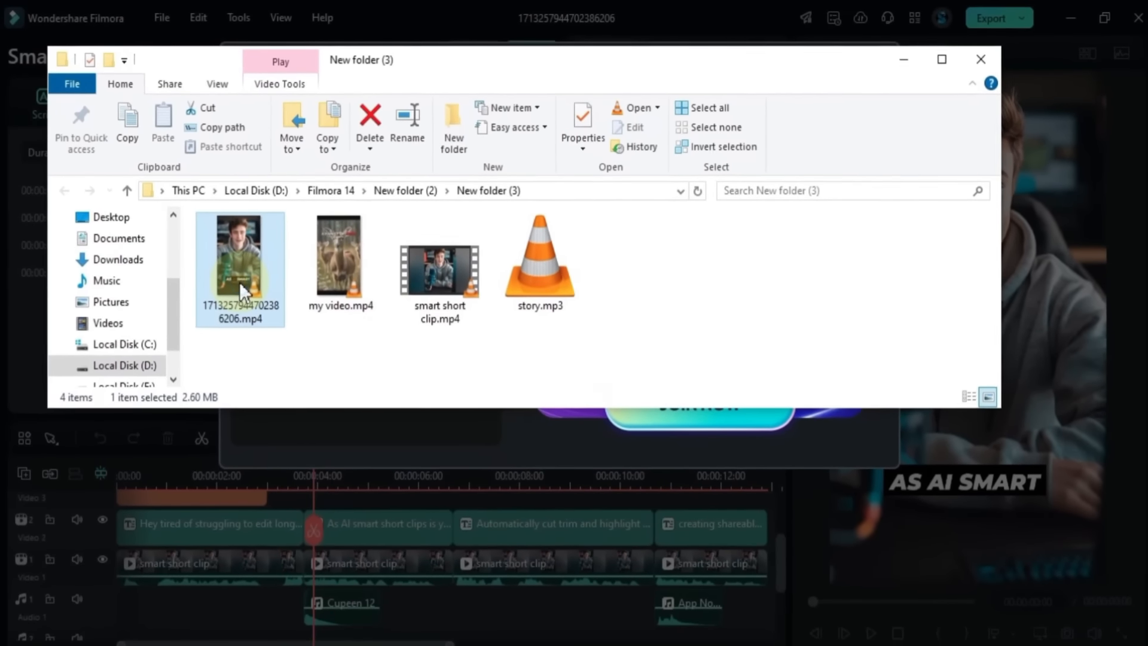
double_click(242, 291)
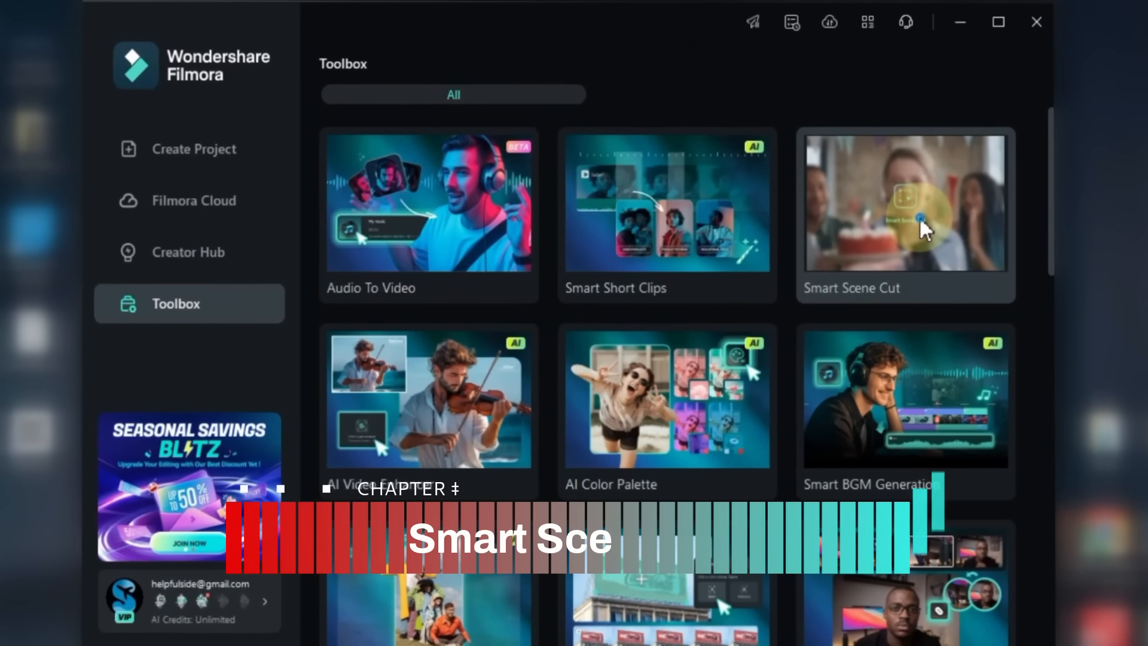
Step: Start Smart Scene Cut from the Filmora toolbox and load my video.mp4 from New folder (3)
click(881, 193)
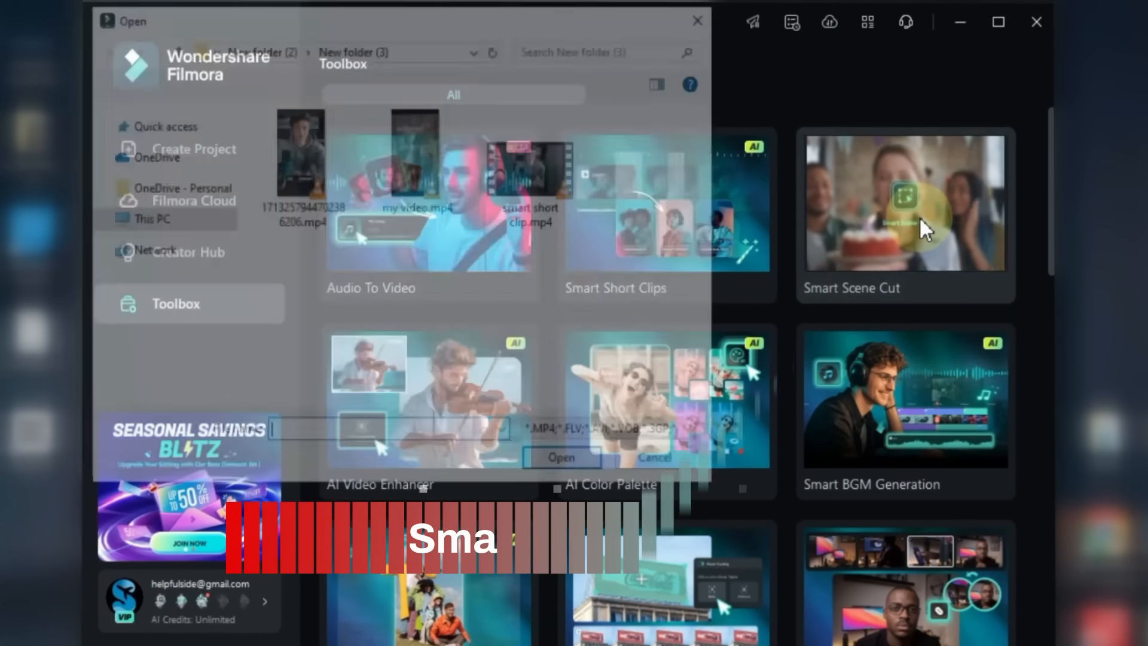
click(409, 207)
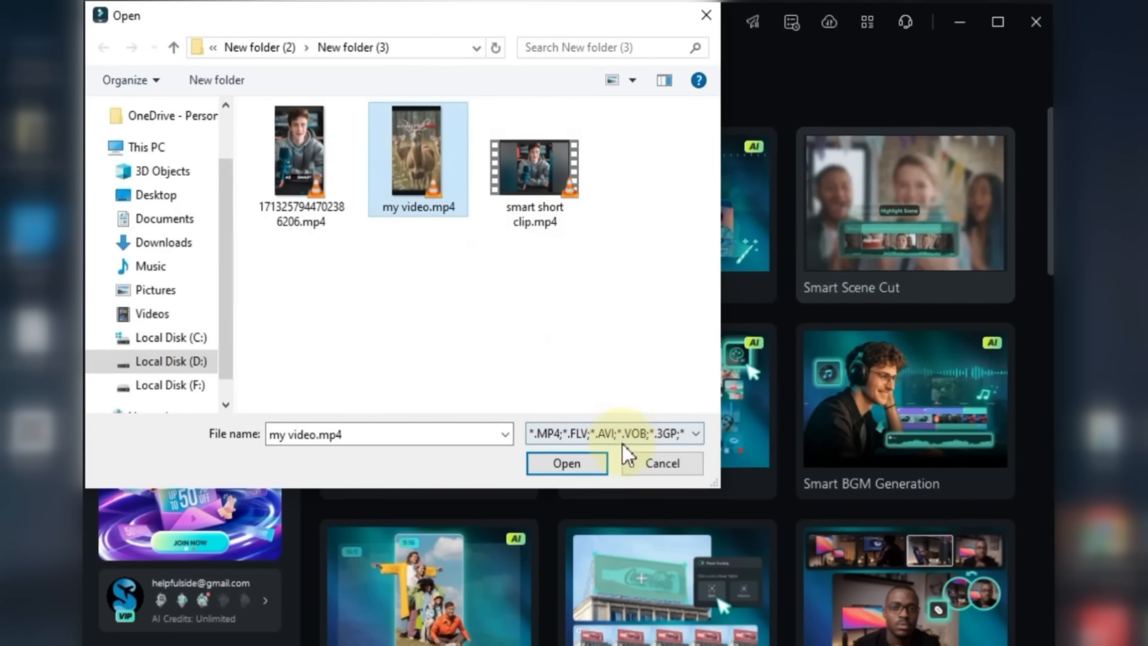
click(592, 465)
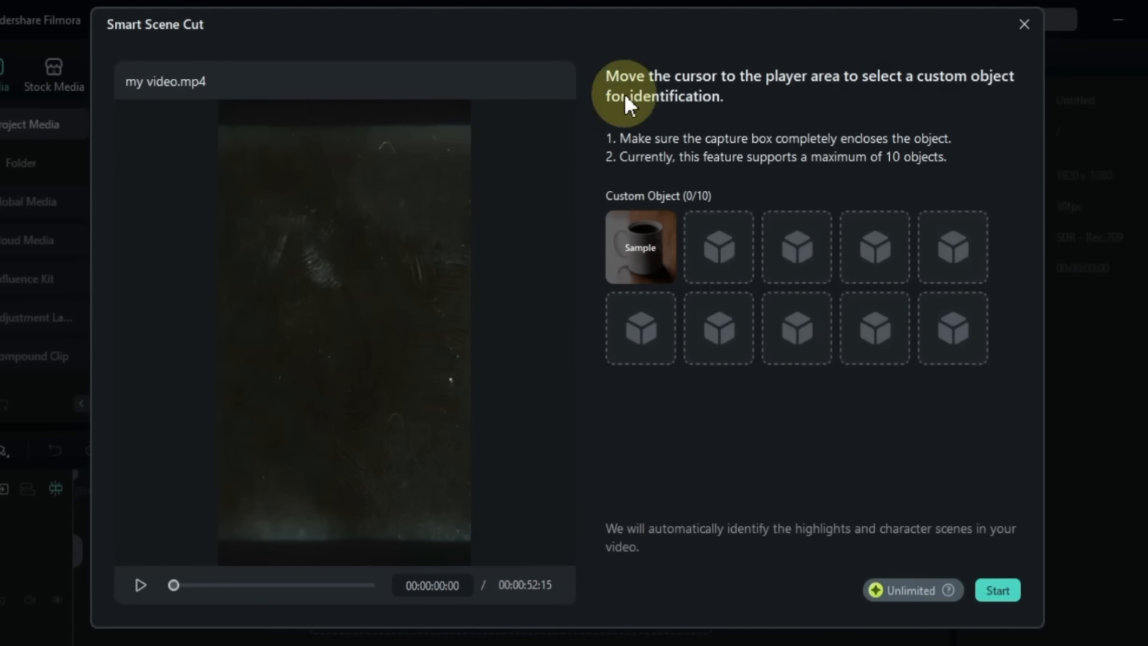
Step: Play my video.mp4 to the deer shot and save the front deer's head as a custom object
click(138, 578)
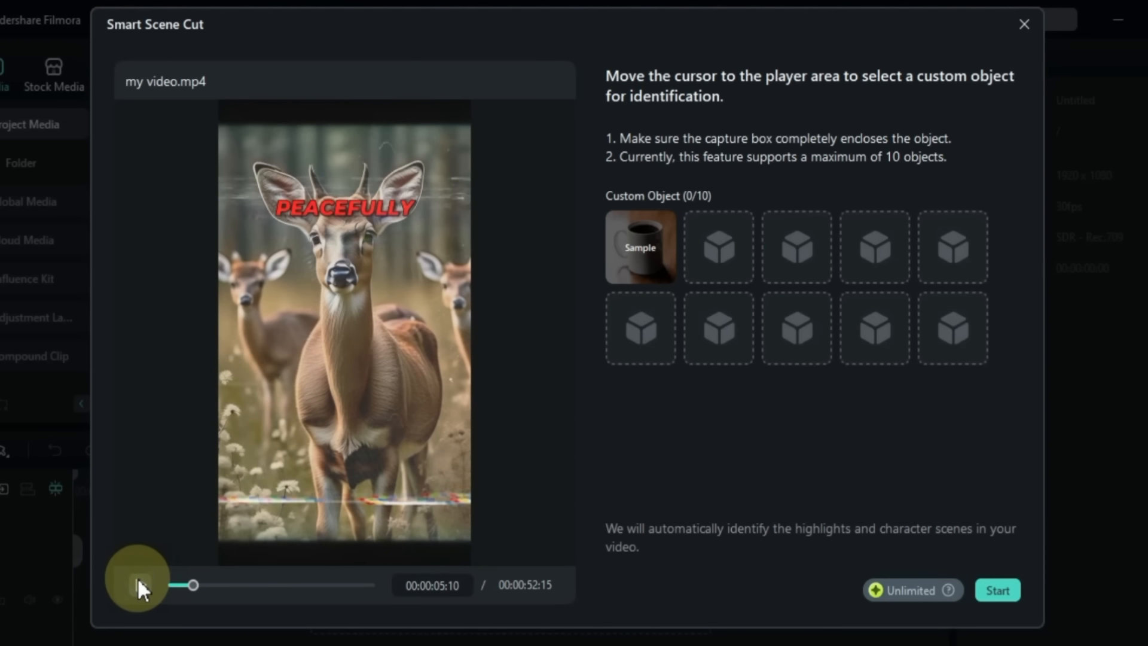
drag(302, 317, 431, 146)
drag(302, 146, 256, 146)
click(389, 338)
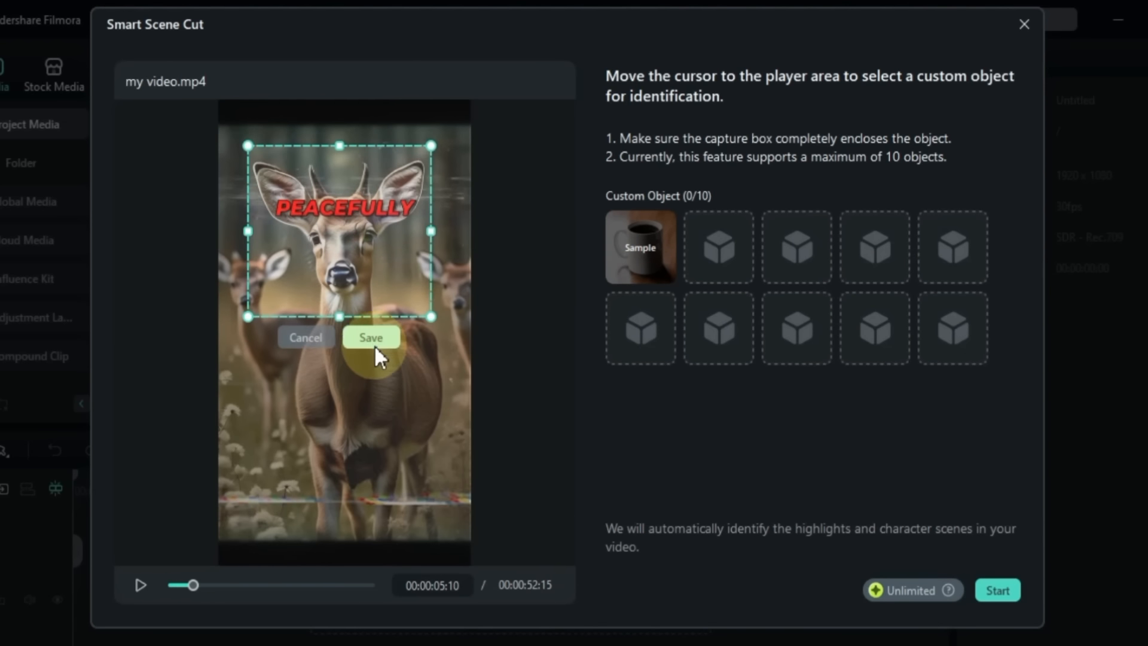
Step: Go to the owl shot at about 31 seconds and save the owl as a custom object
drag(216, 582, 289, 574)
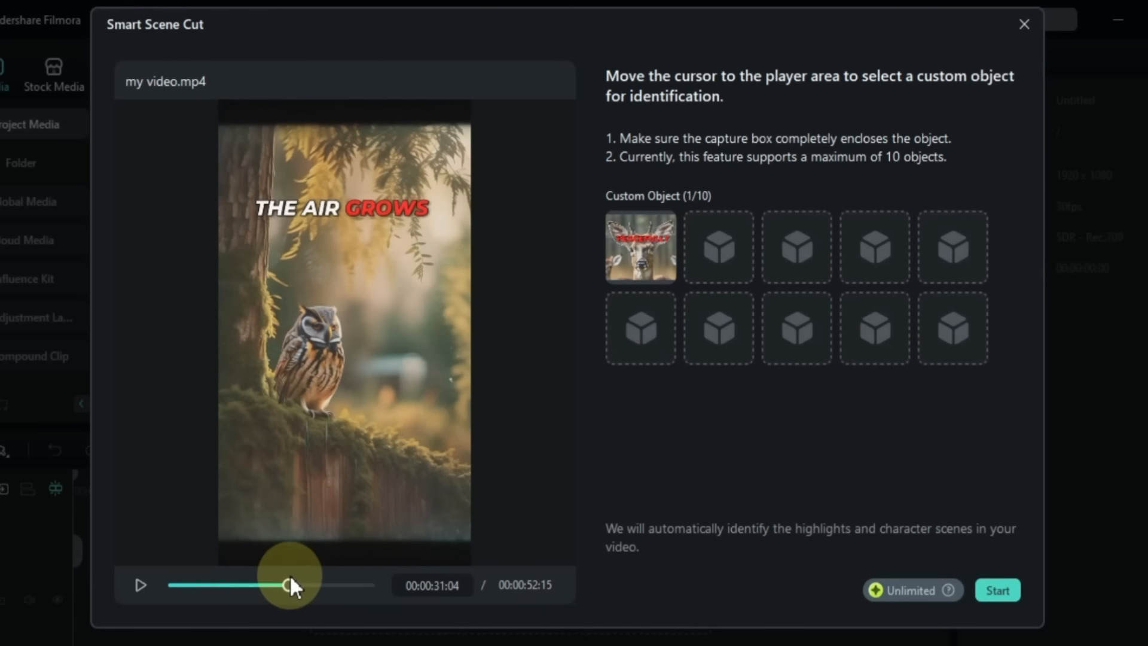
drag(266, 278, 403, 418)
drag(371, 376, 359, 374)
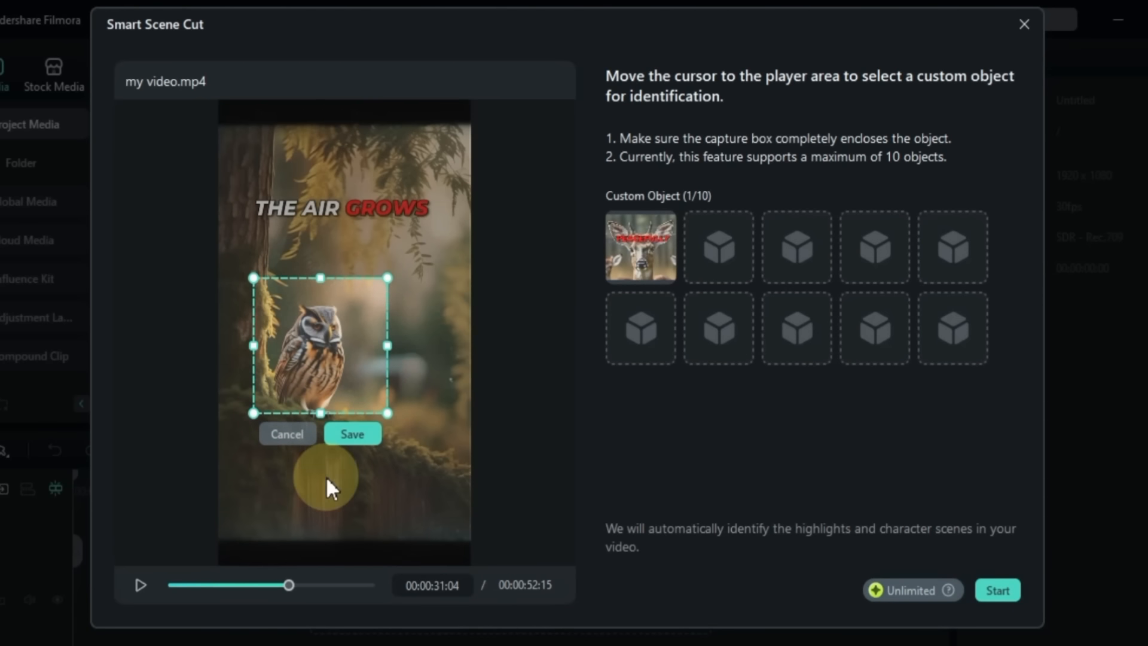
click(363, 436)
Step: Save further subjects, including the sunlit forest path, as custom objects and start the scene analysis
click(331, 586)
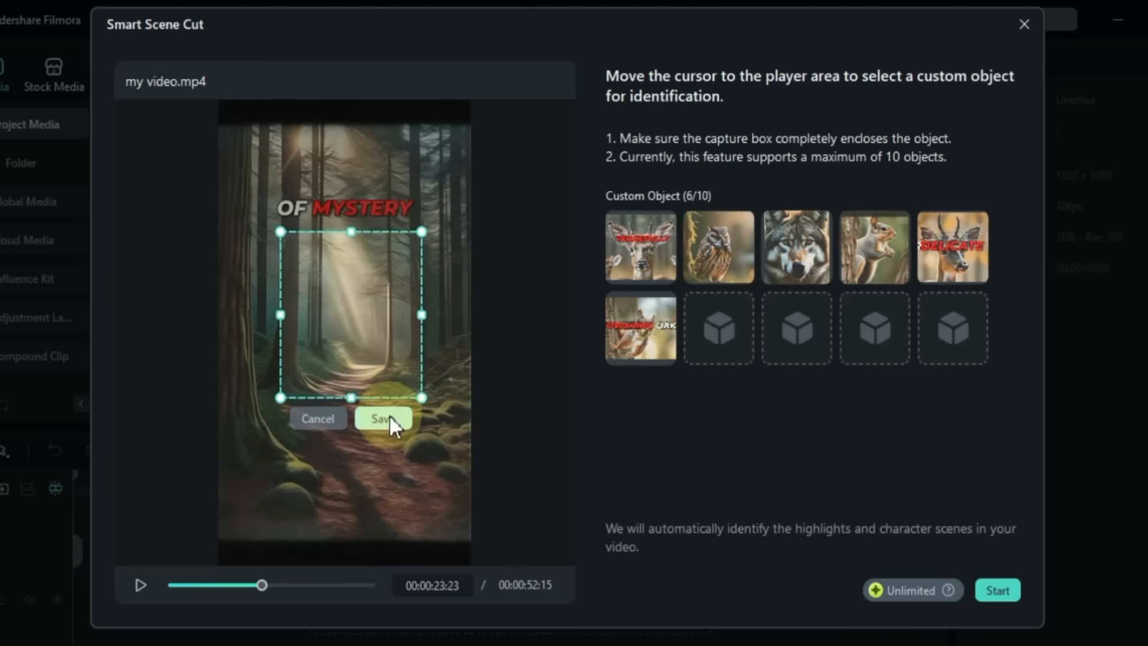
click(389, 416)
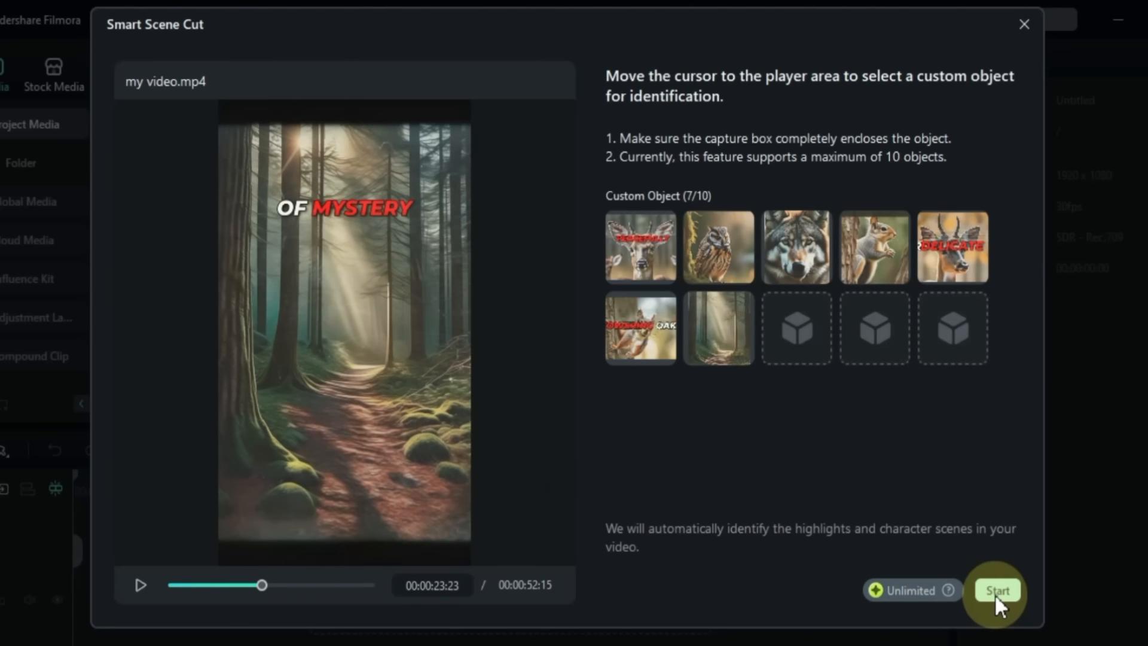
click(996, 594)
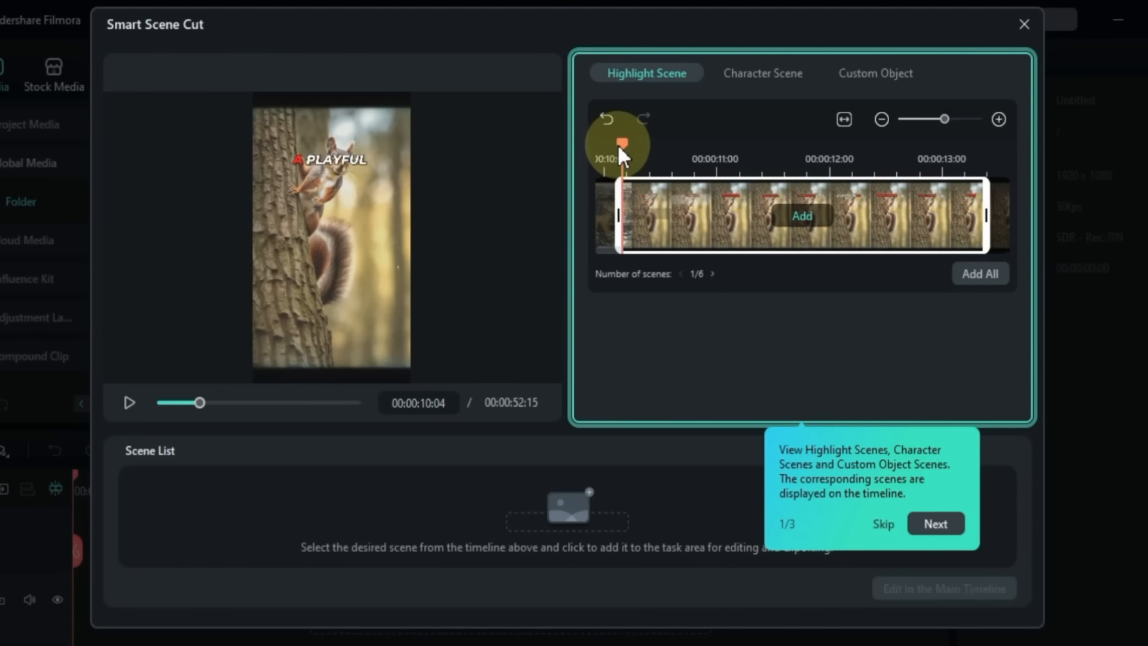
Step: Add all highlight scenes to the Scene List and play several of the listed scenes
drag(619, 149, 729, 160)
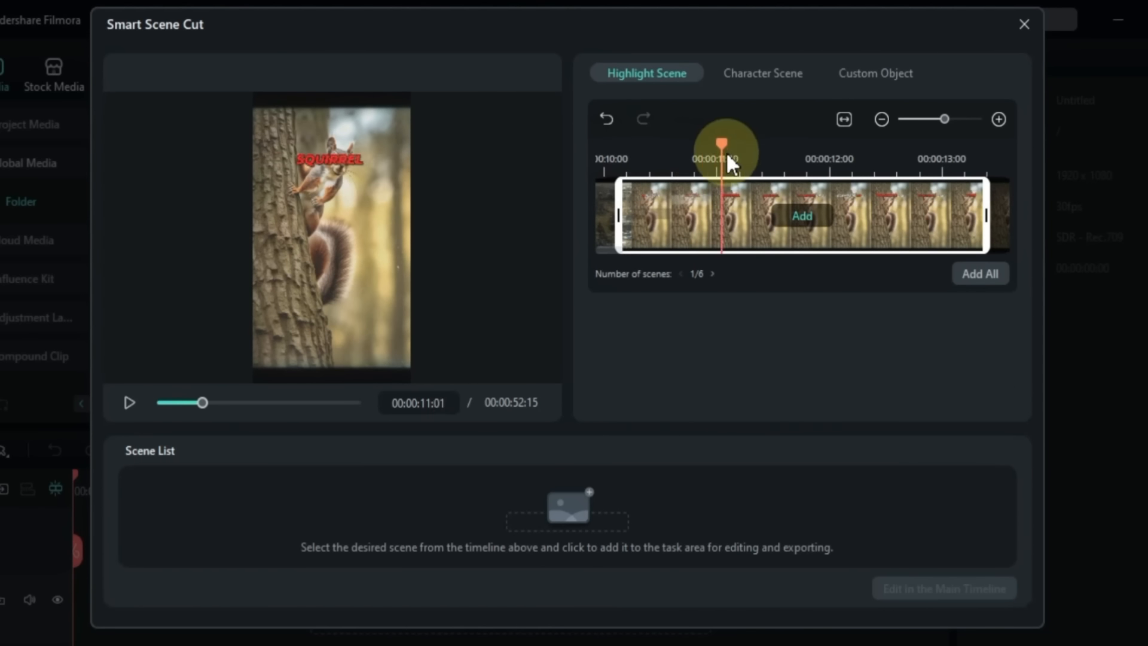
click(978, 273)
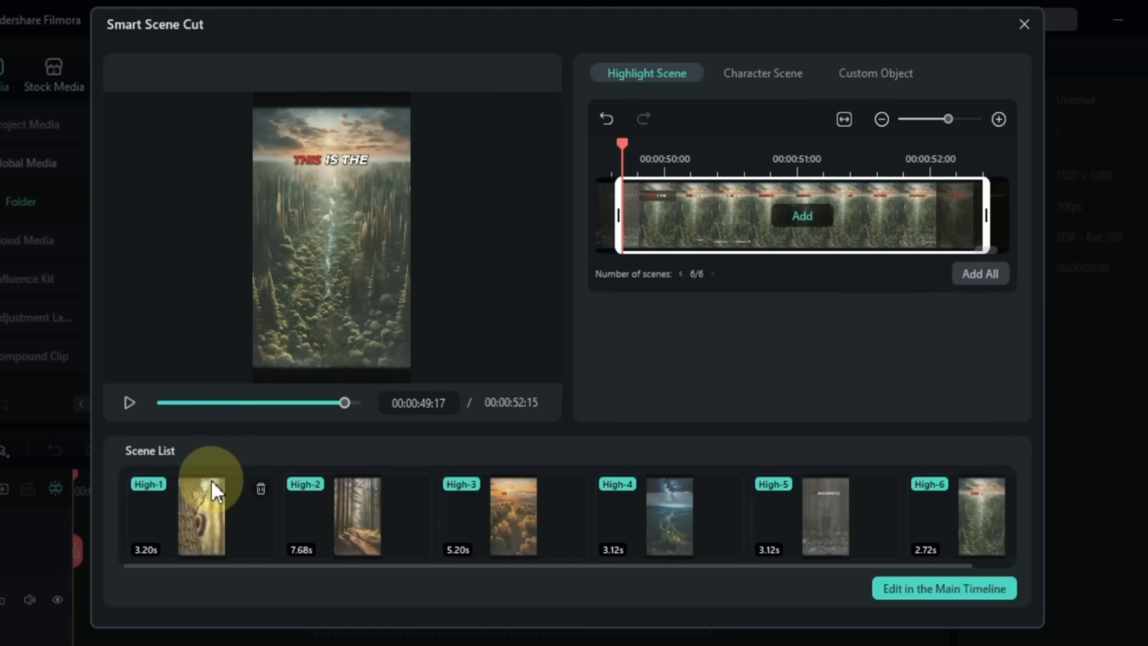
click(195, 498)
click(339, 509)
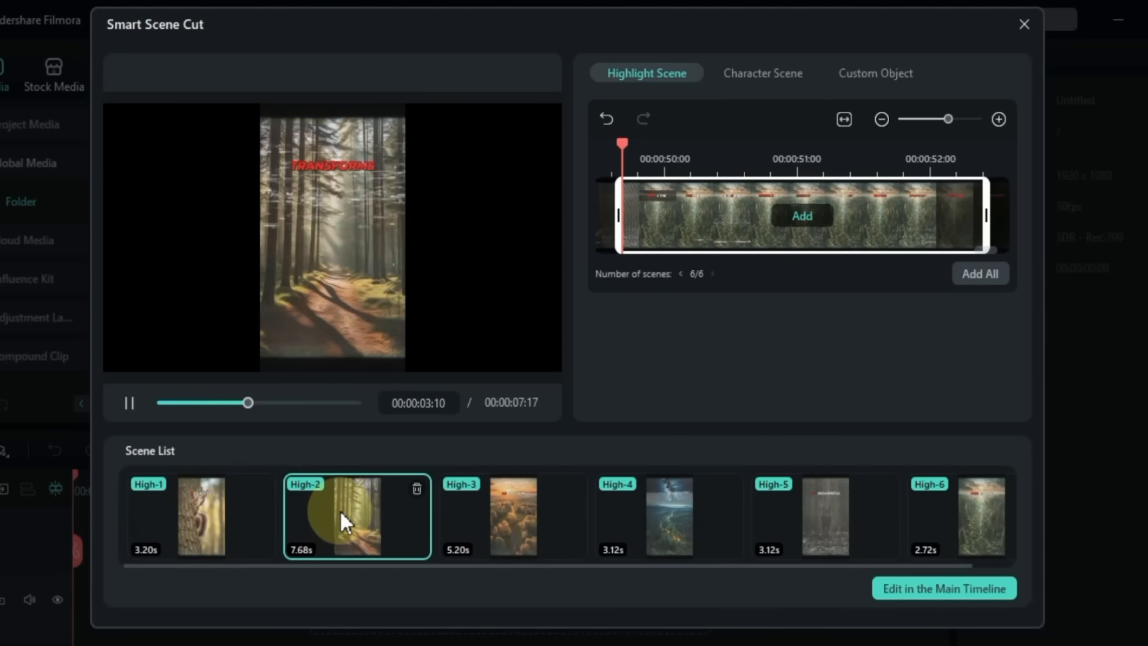
click(521, 517)
click(817, 514)
click(971, 522)
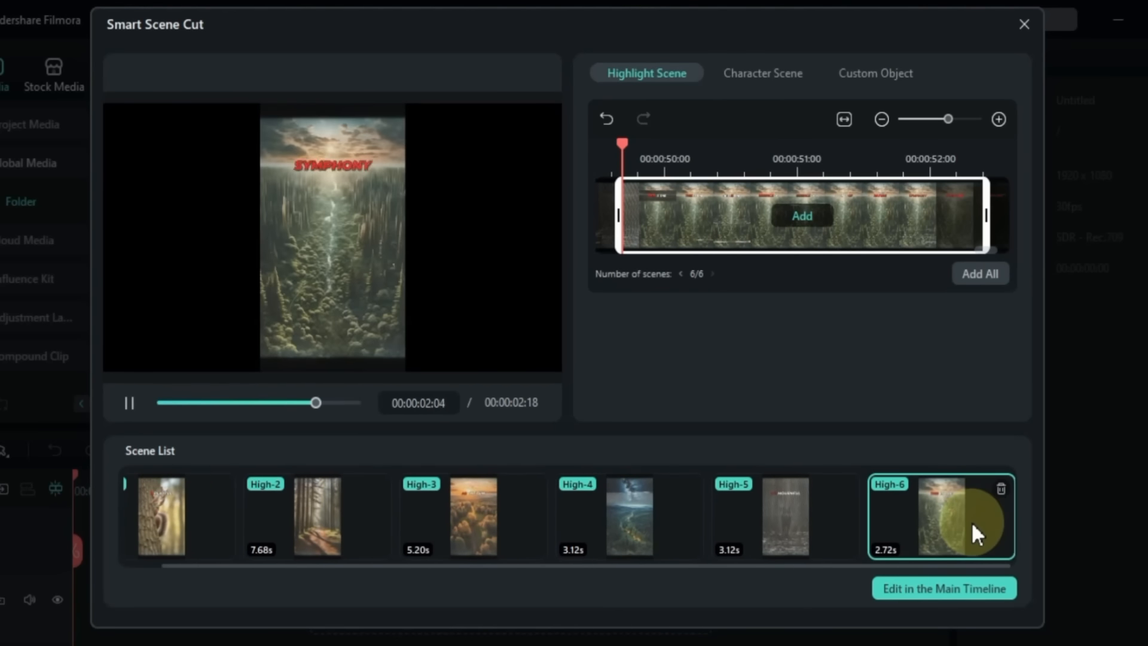
Step: Check the character scenes and look through the scenes matched to custom objects 1, 2 and 3
click(767, 74)
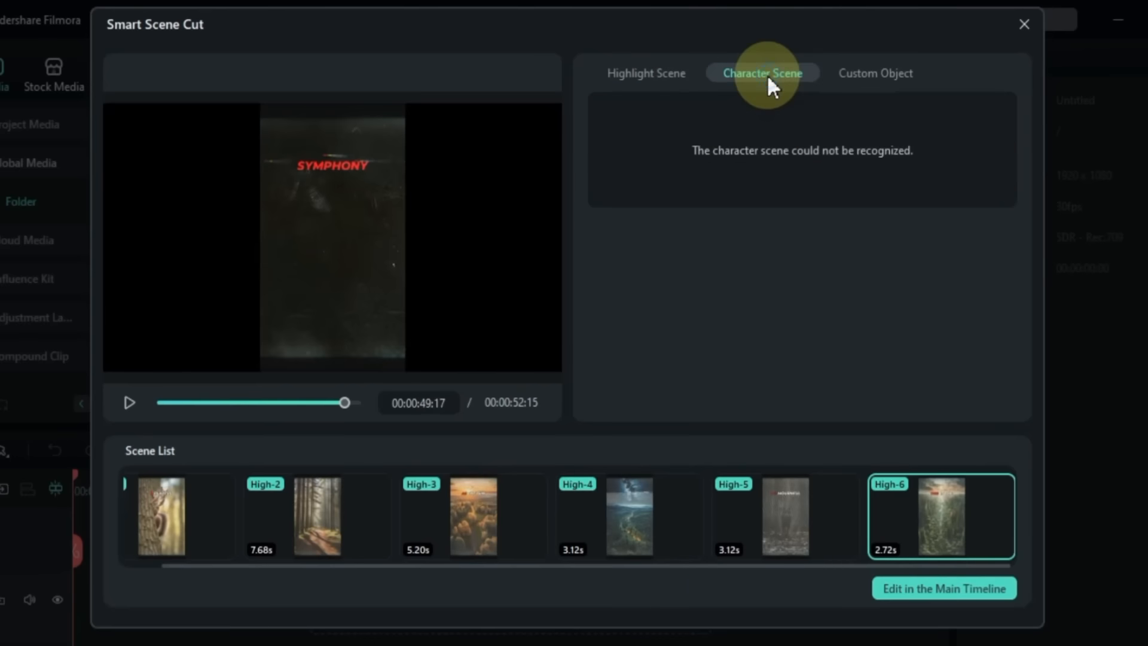
click(852, 76)
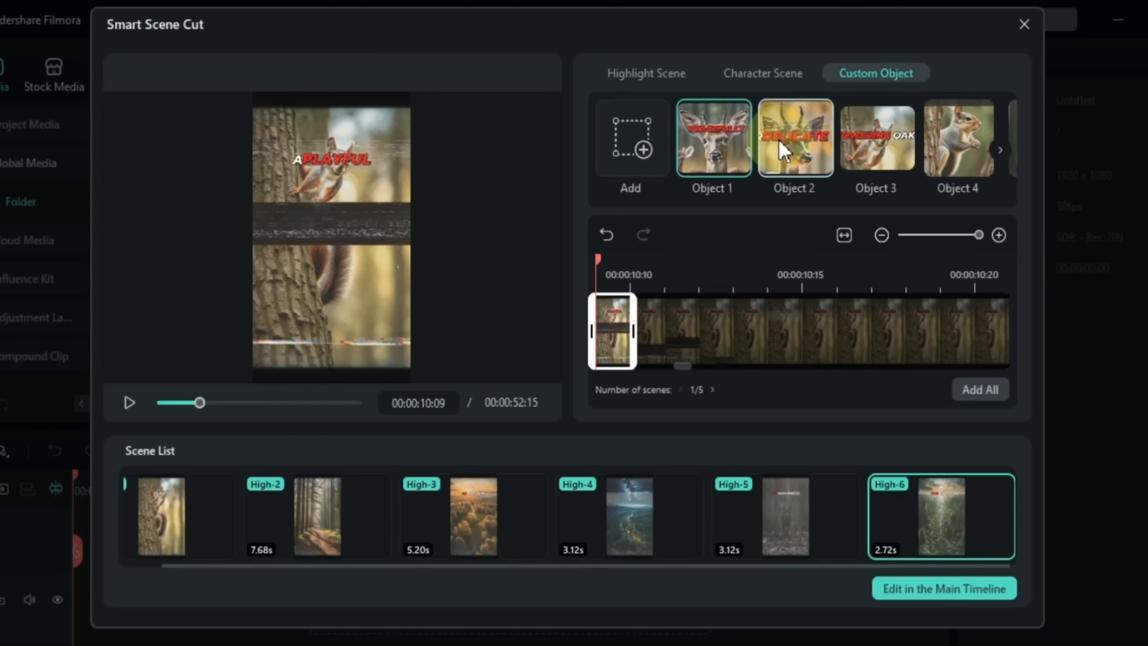
click(797, 152)
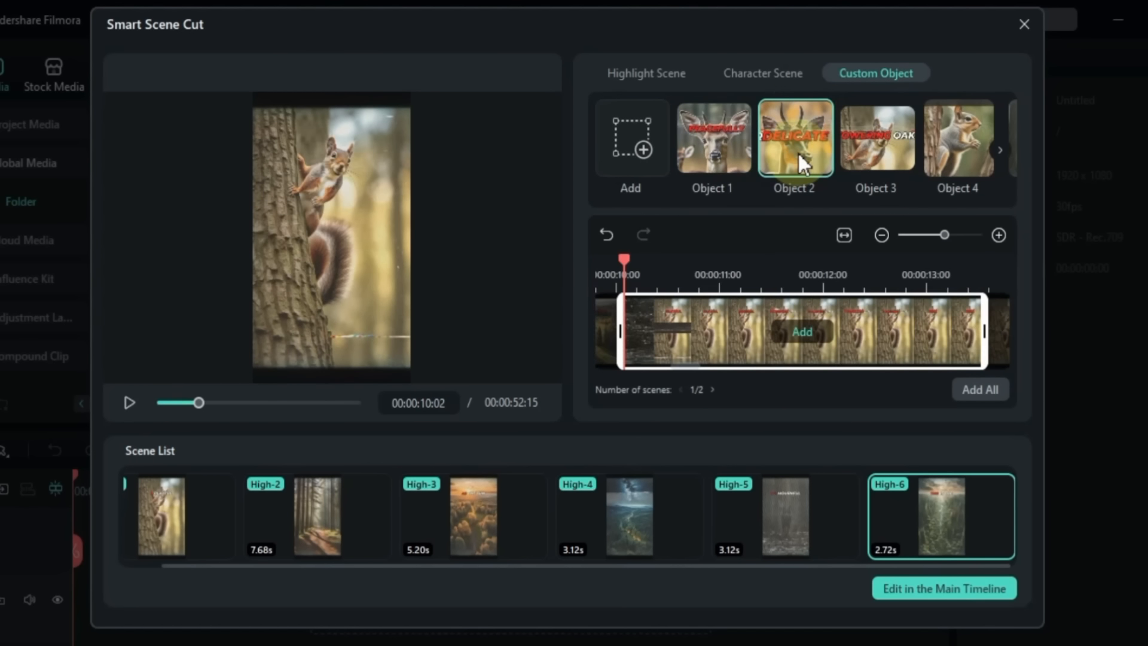
click(874, 152)
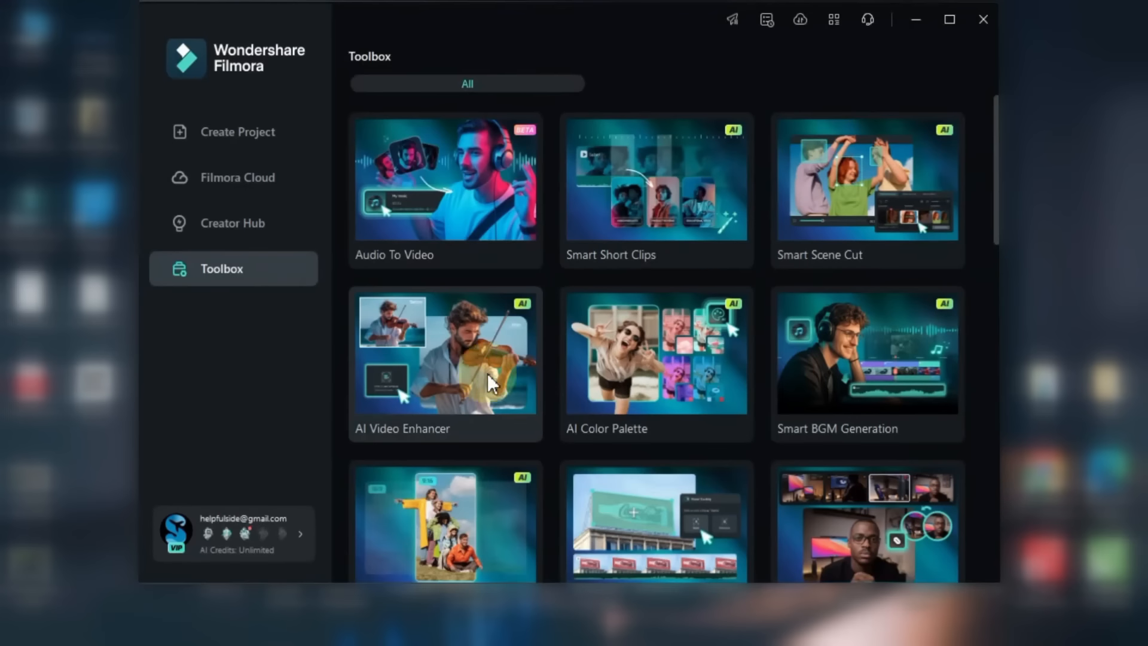
Step: Start Auto Reframe from the Filmora toolbox, load 8402599-hd_1920_1080_25fps.mp4 and play it
scroll(486, 373, down, 2)
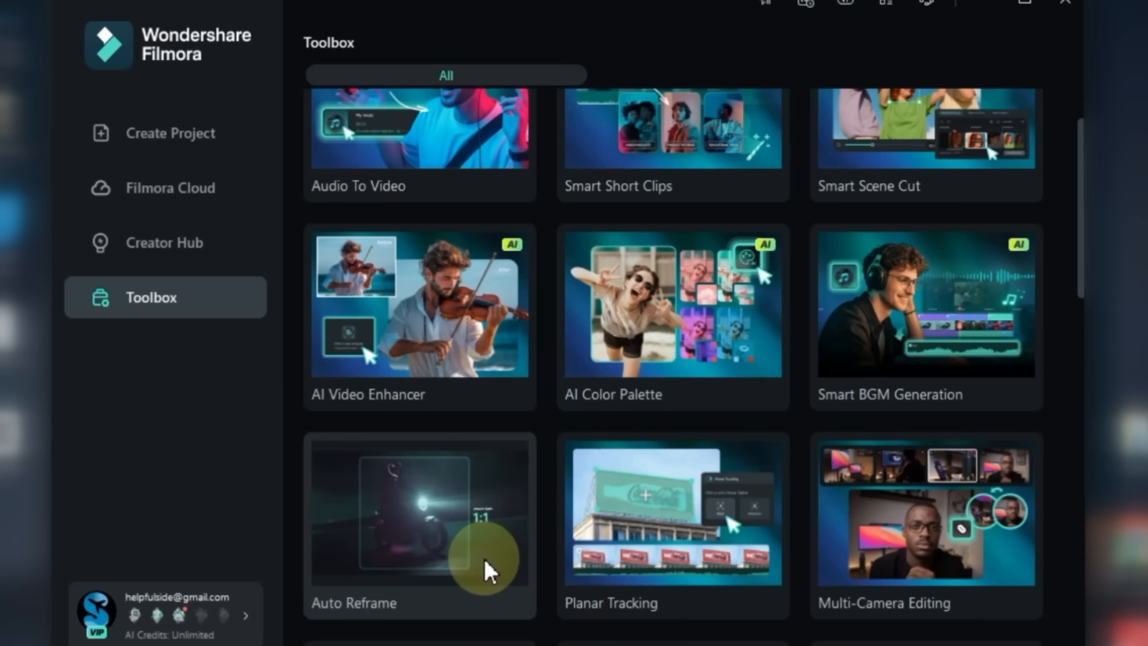
click(484, 560)
click(578, 449)
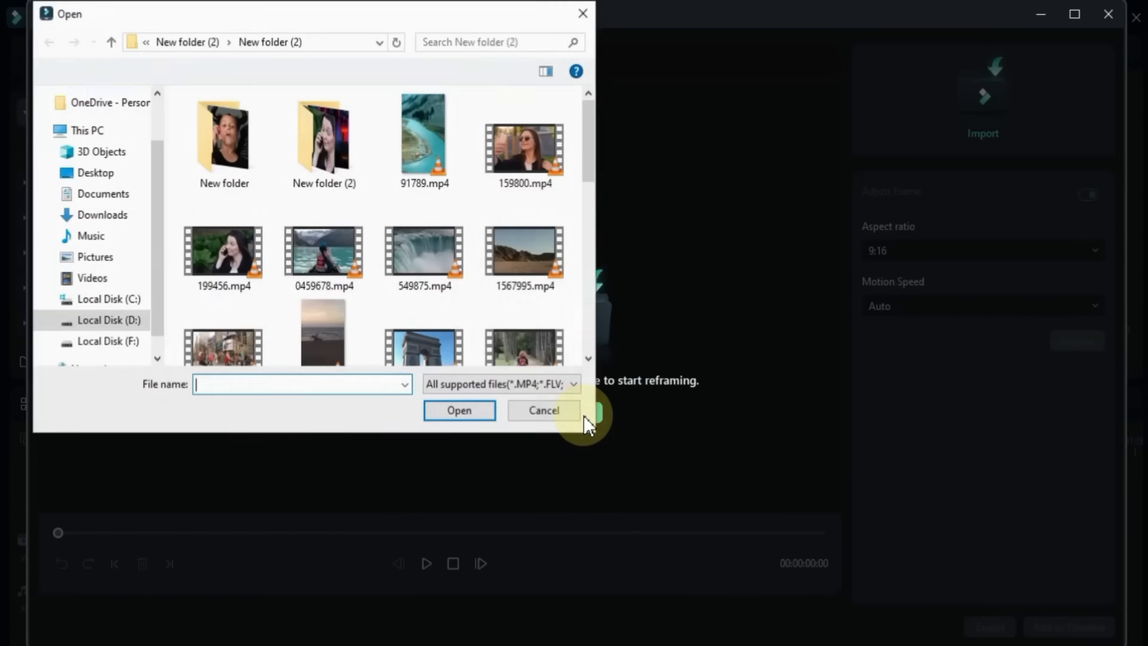
scroll(519, 326, down, 3)
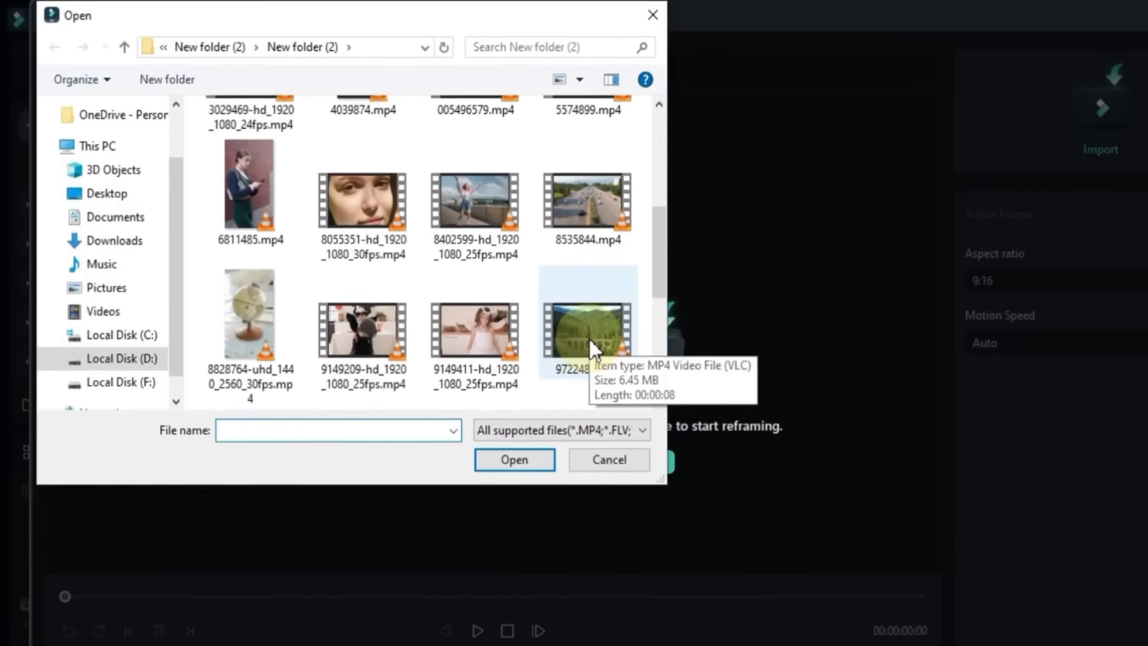
click(484, 234)
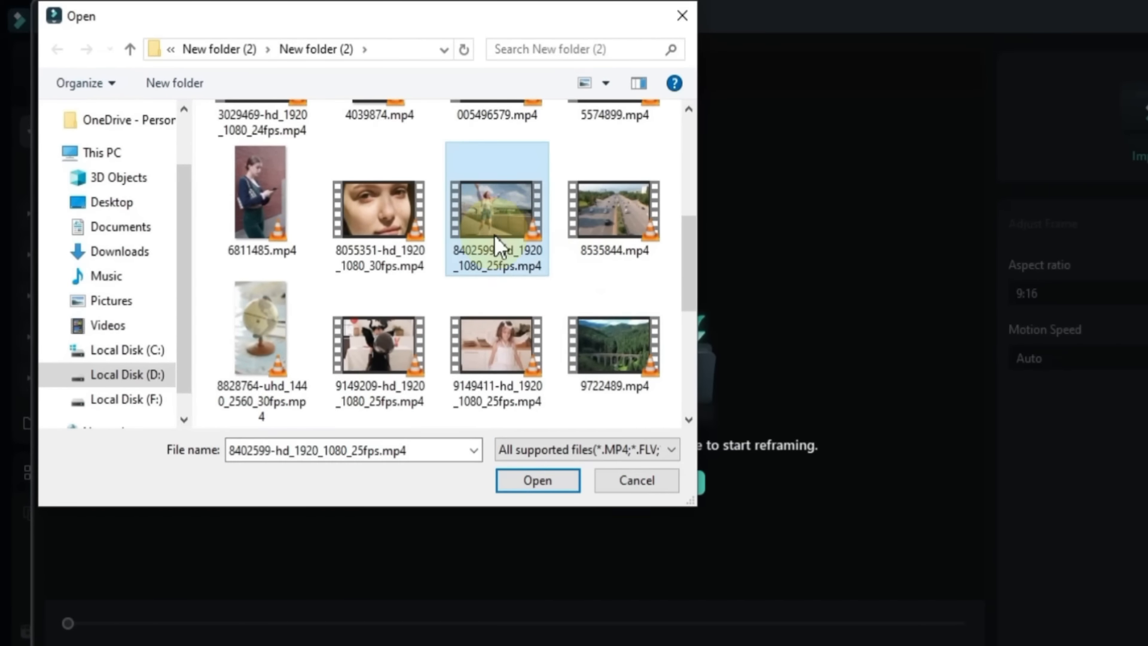
click(535, 460)
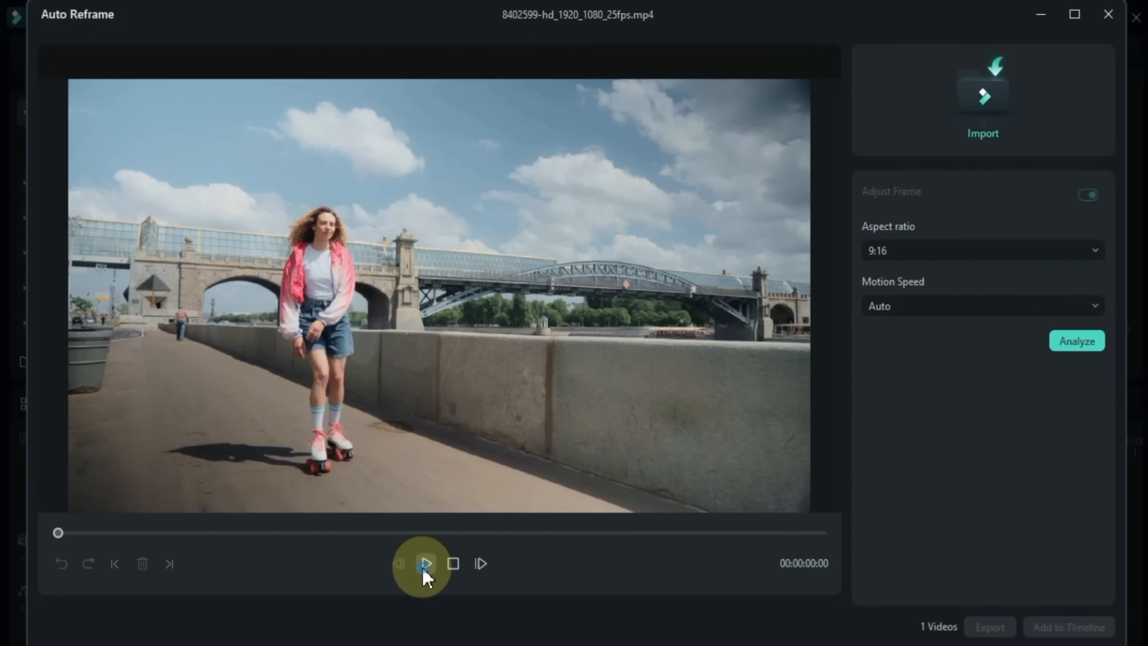
click(424, 566)
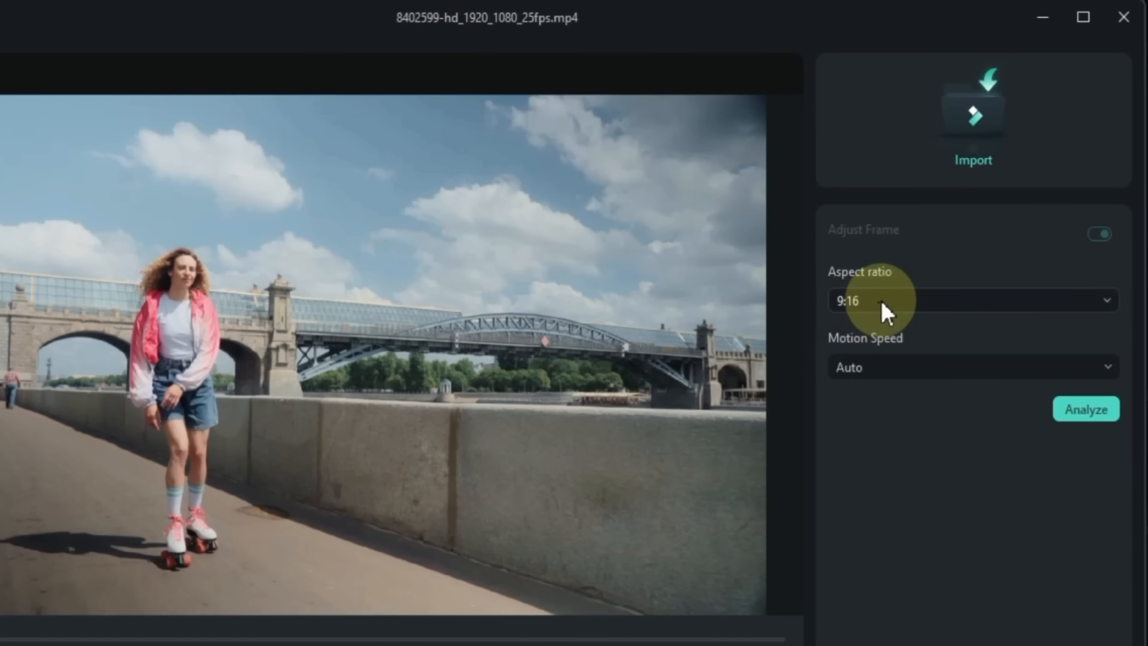
Step: Analyze the skater video for reframing with aspect ratio 9:16 and motion speed Auto
click(881, 301)
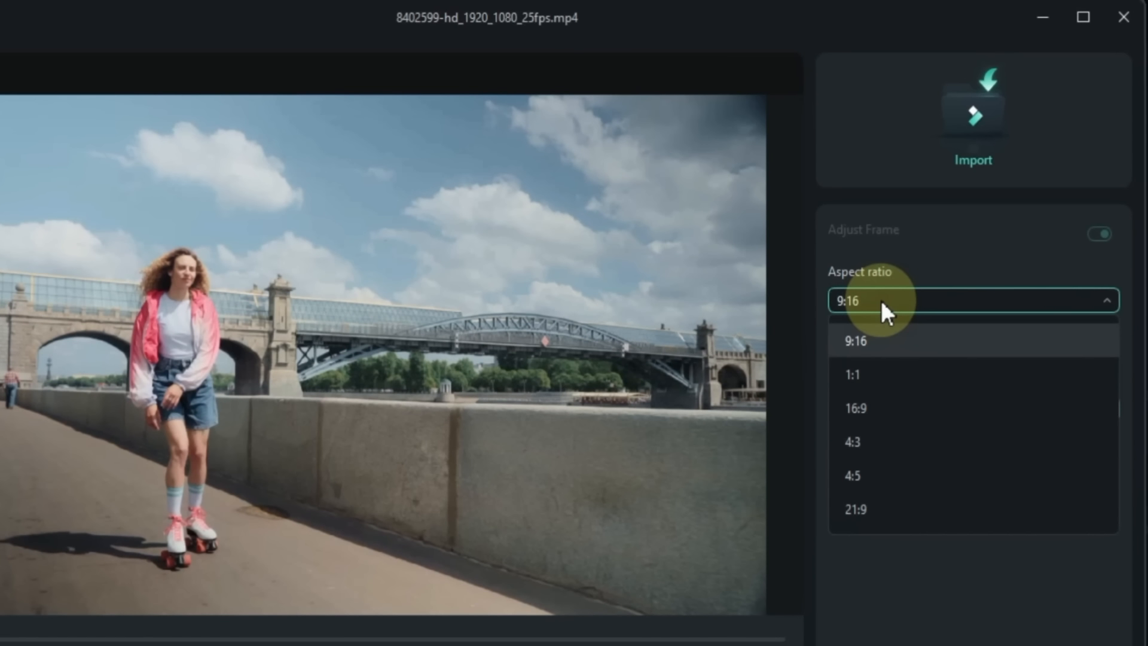
click(875, 347)
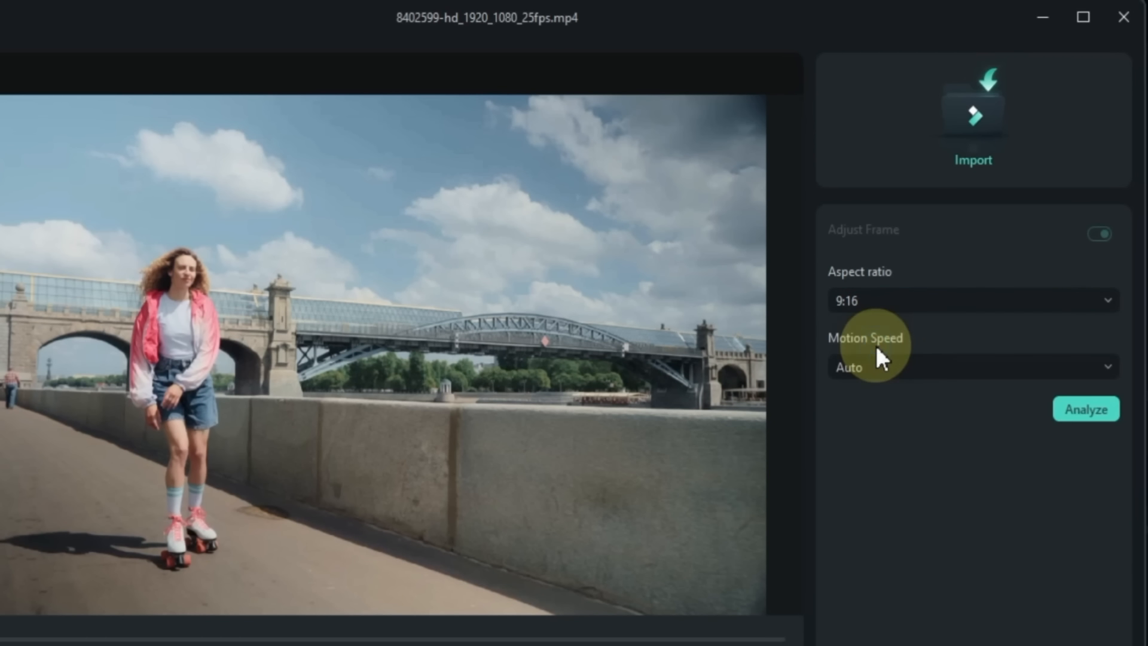
click(903, 370)
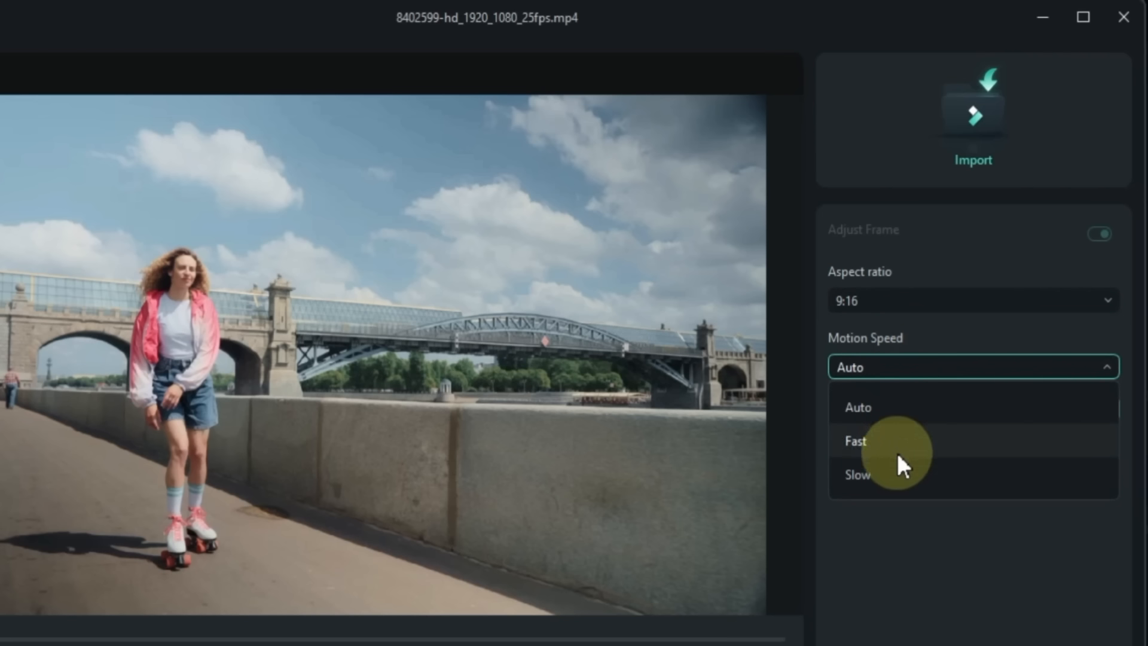
click(937, 409)
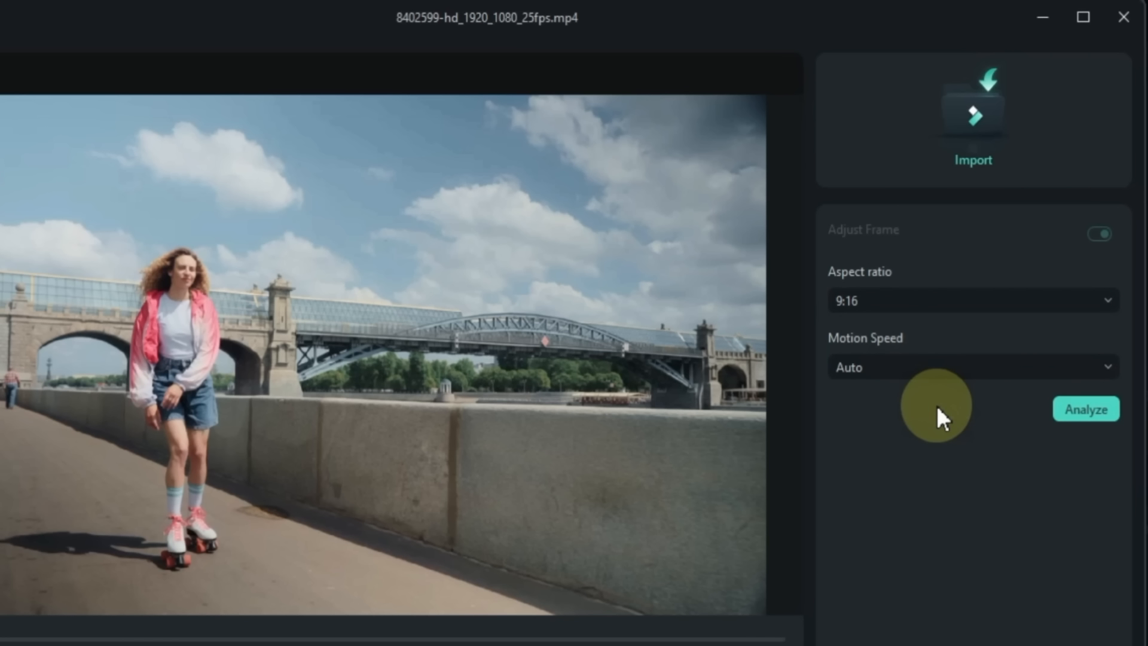
click(1098, 411)
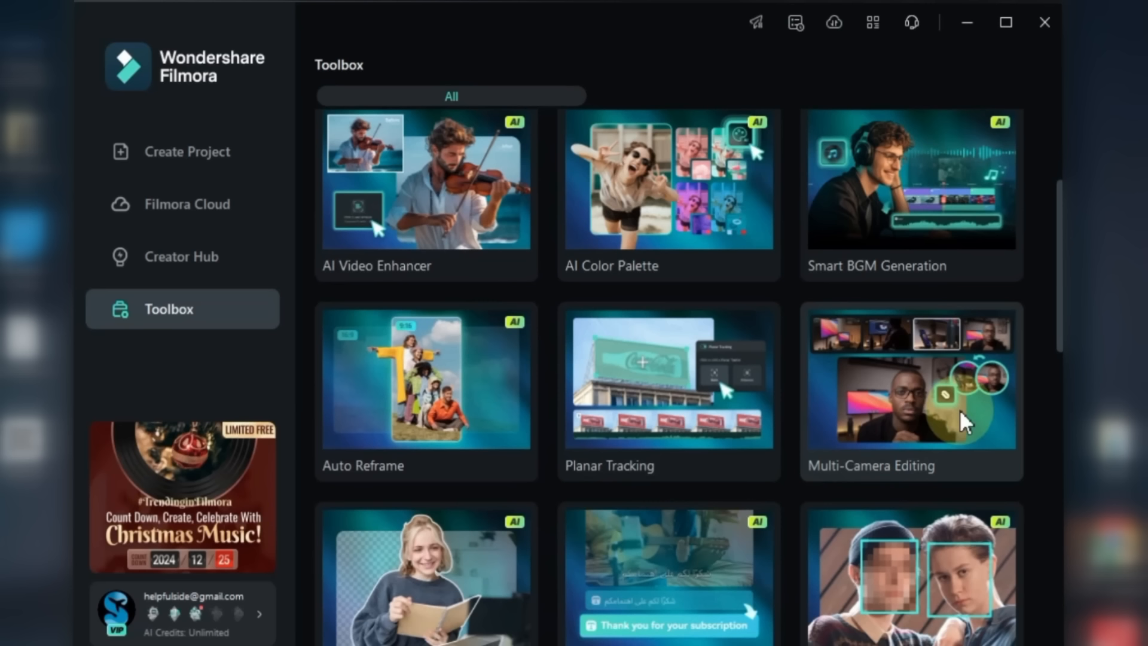
Step: Start Multi-Camera Editing from the Filmora toolbox and import all six video clips from New folder
click(908, 409)
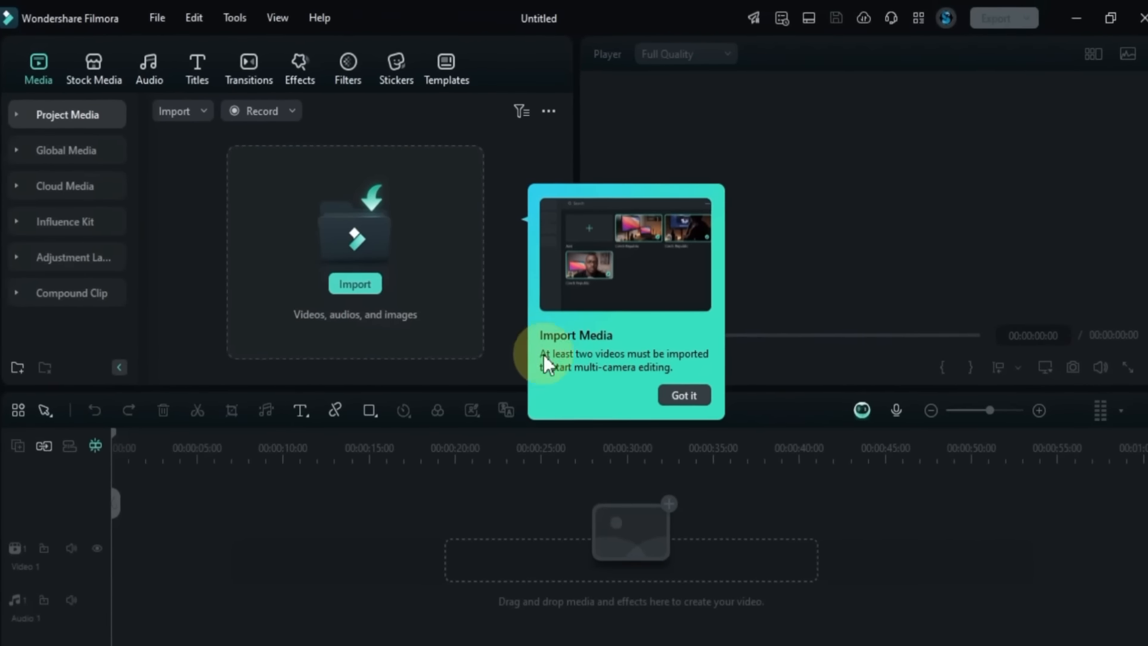
click(364, 280)
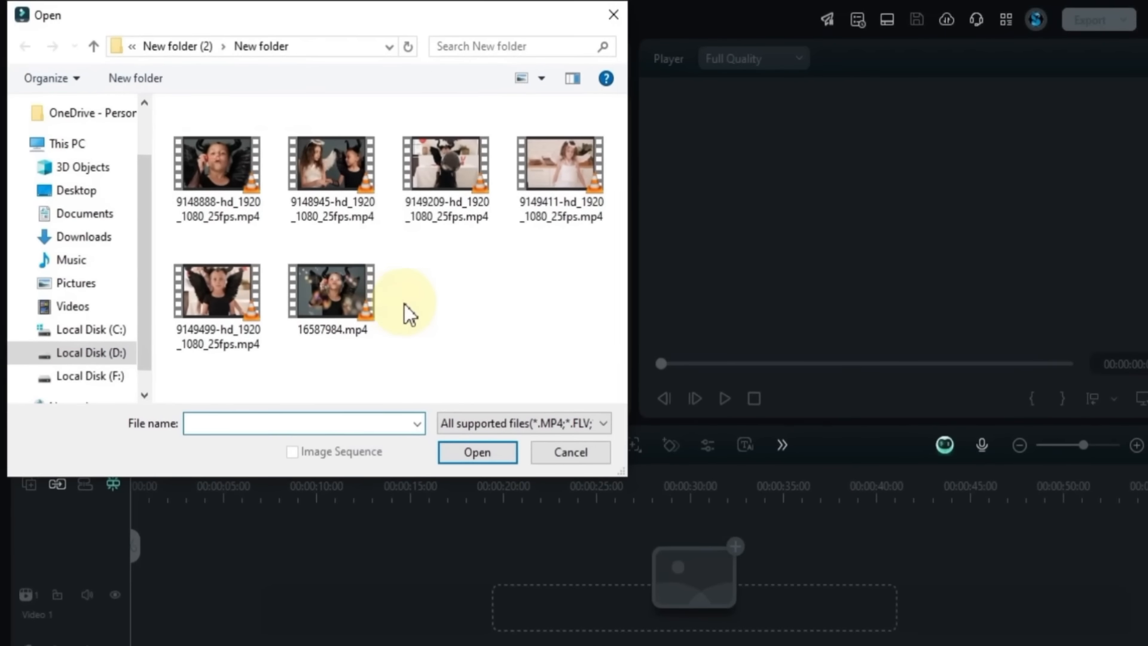
drag(584, 348, 254, 197)
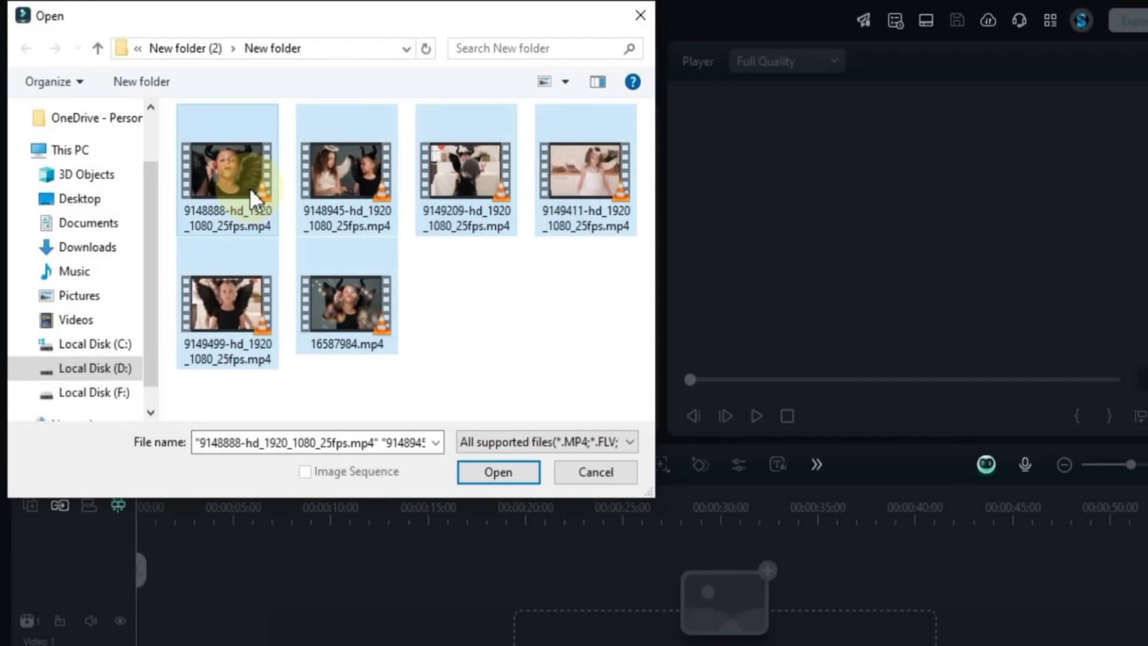
click(502, 472)
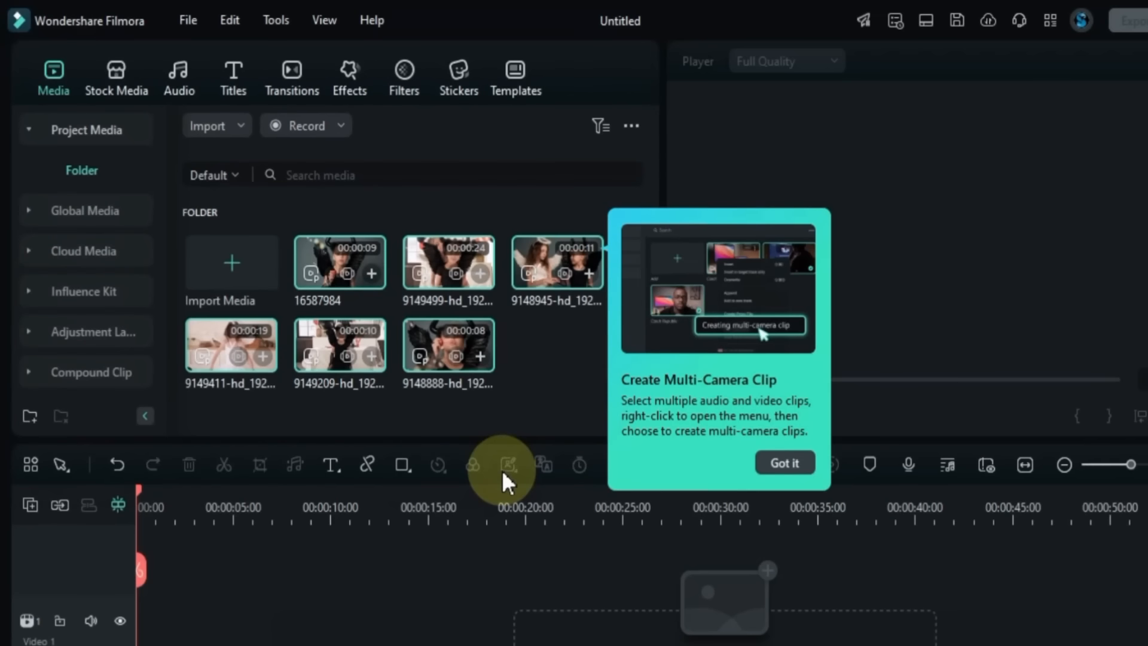
Step: Create a multi-camera clip named Multi-Camera Clip 1 from the selected videos, with Audio synchronization and automatic proxy files enabled
right_click(435, 280)
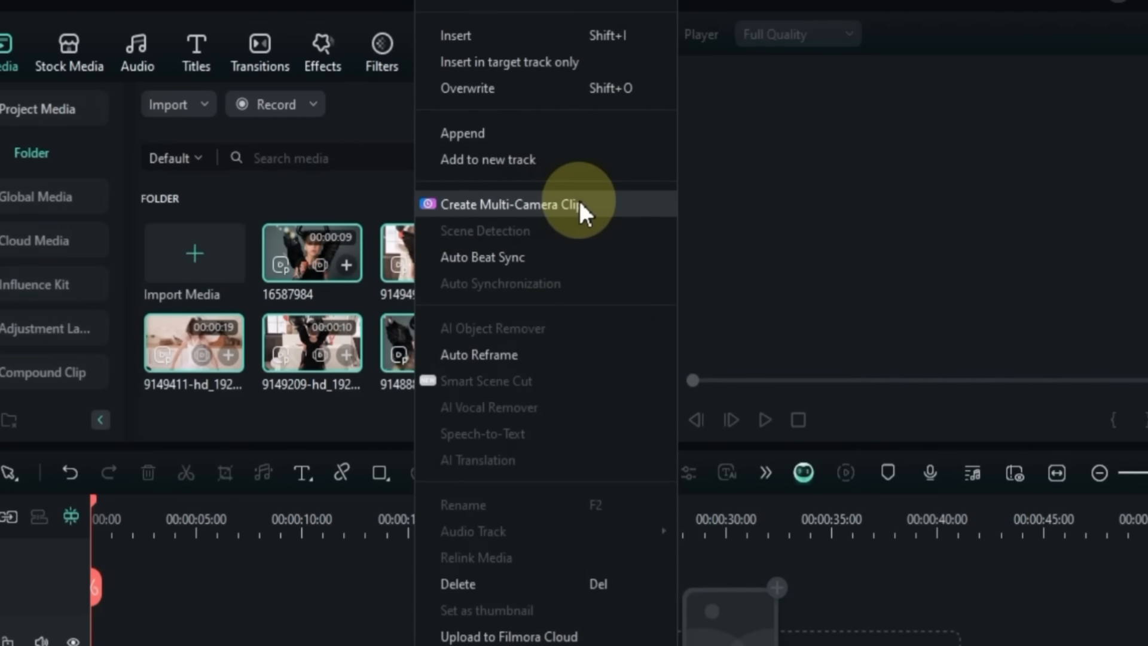
click(515, 206)
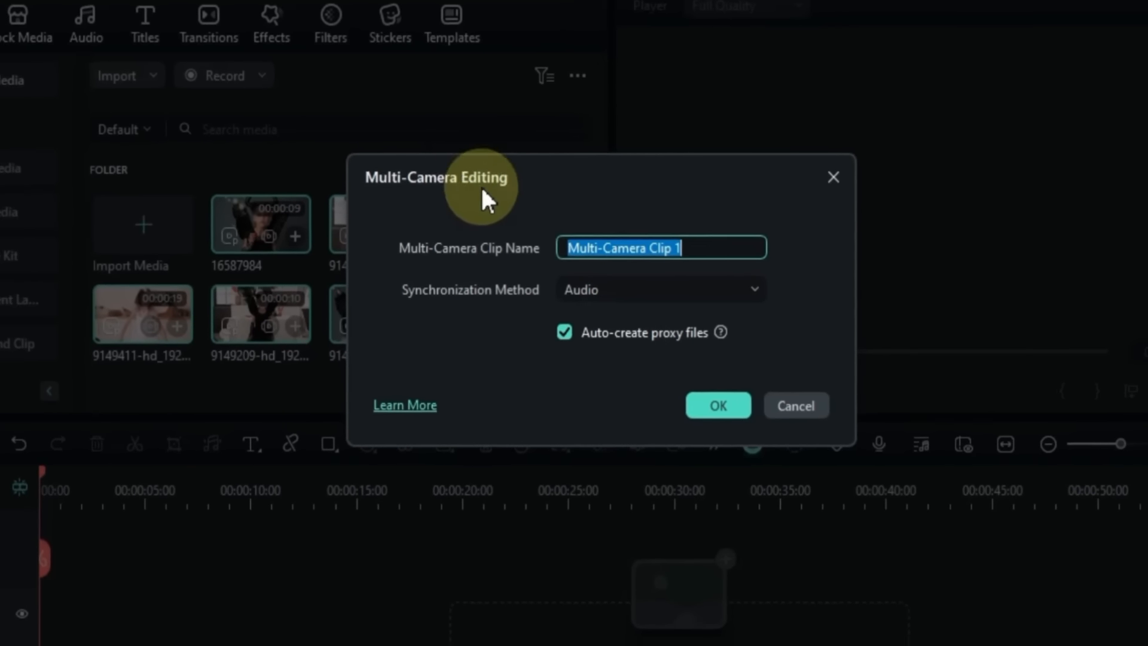
drag(682, 232, 474, 225)
click(703, 229)
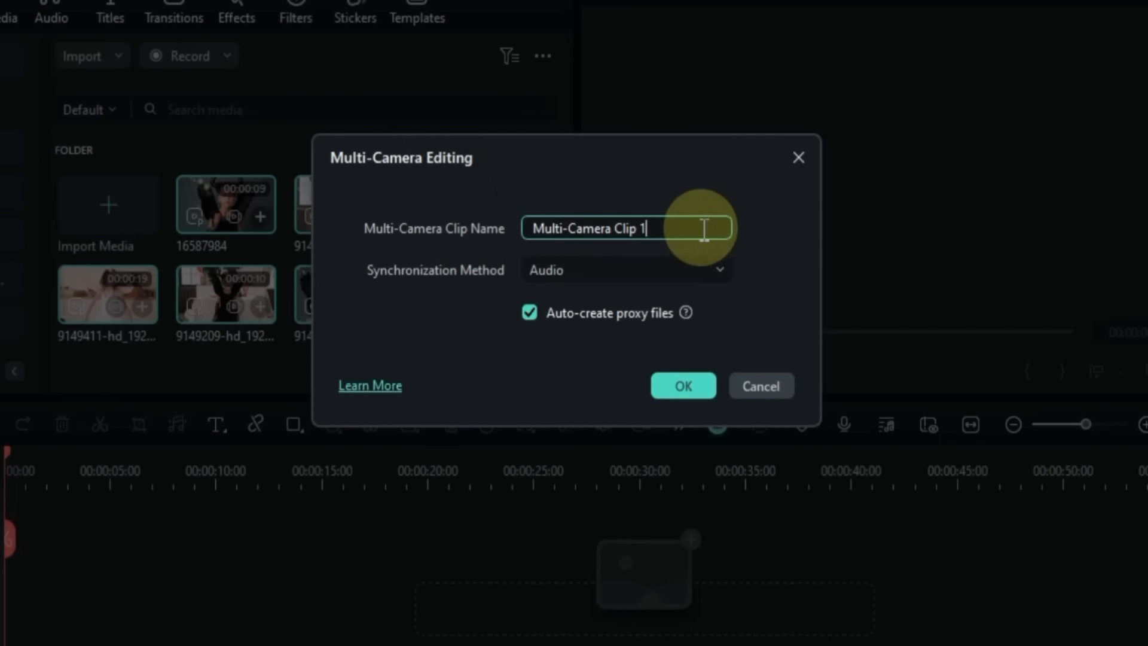
click(622, 271)
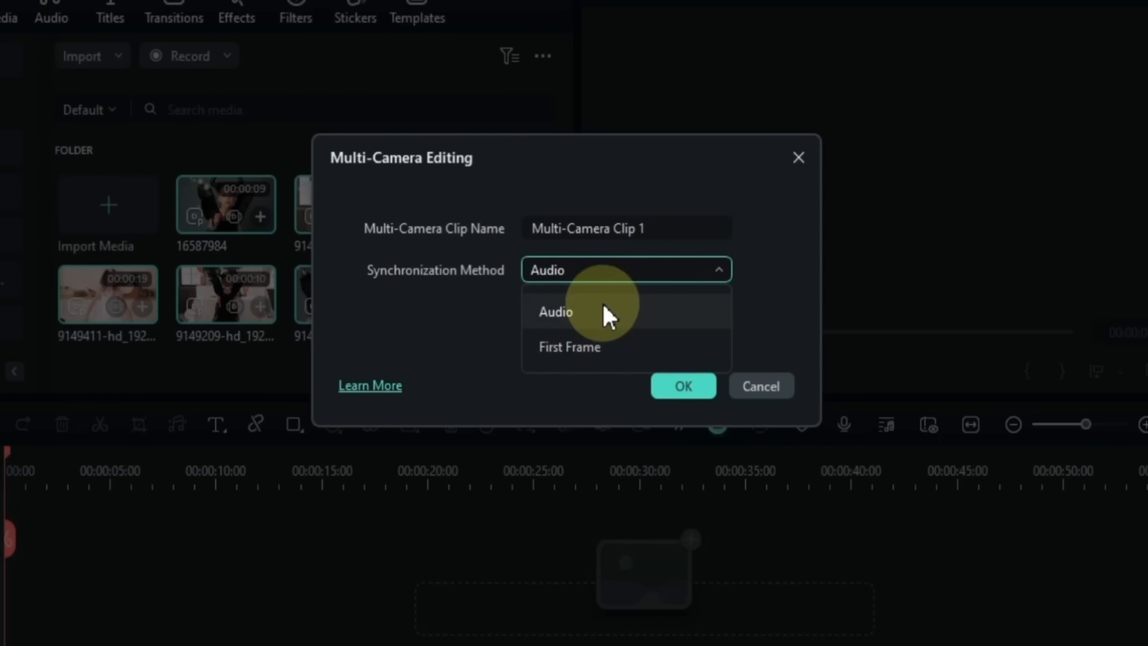
click(602, 308)
click(604, 271)
click(594, 346)
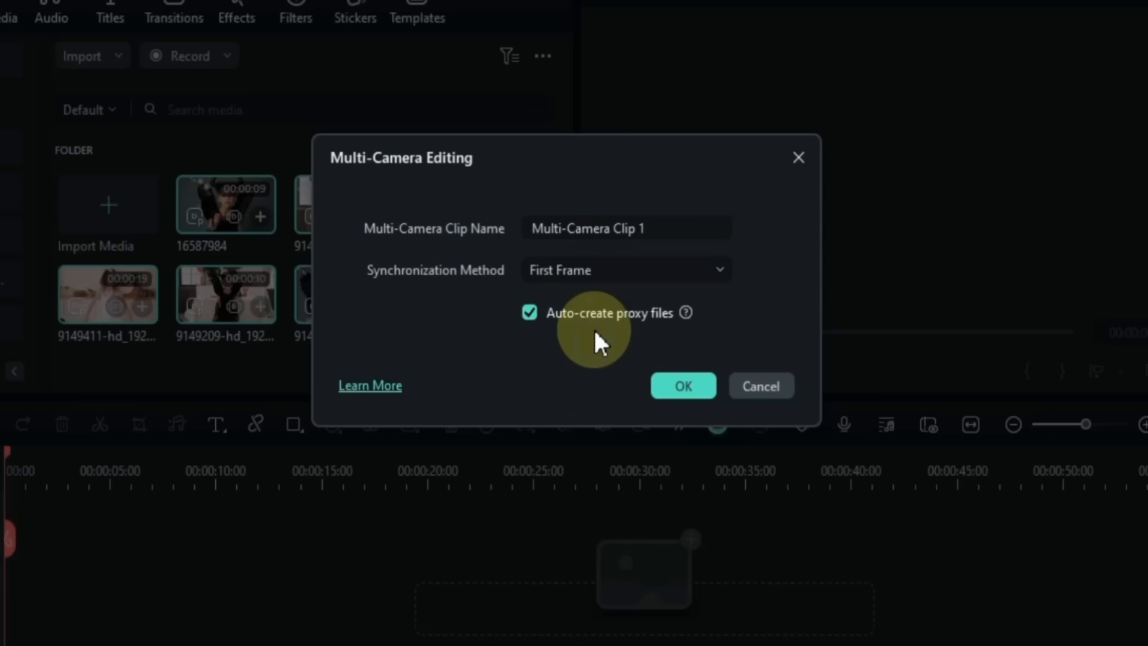
click(609, 272)
click(604, 308)
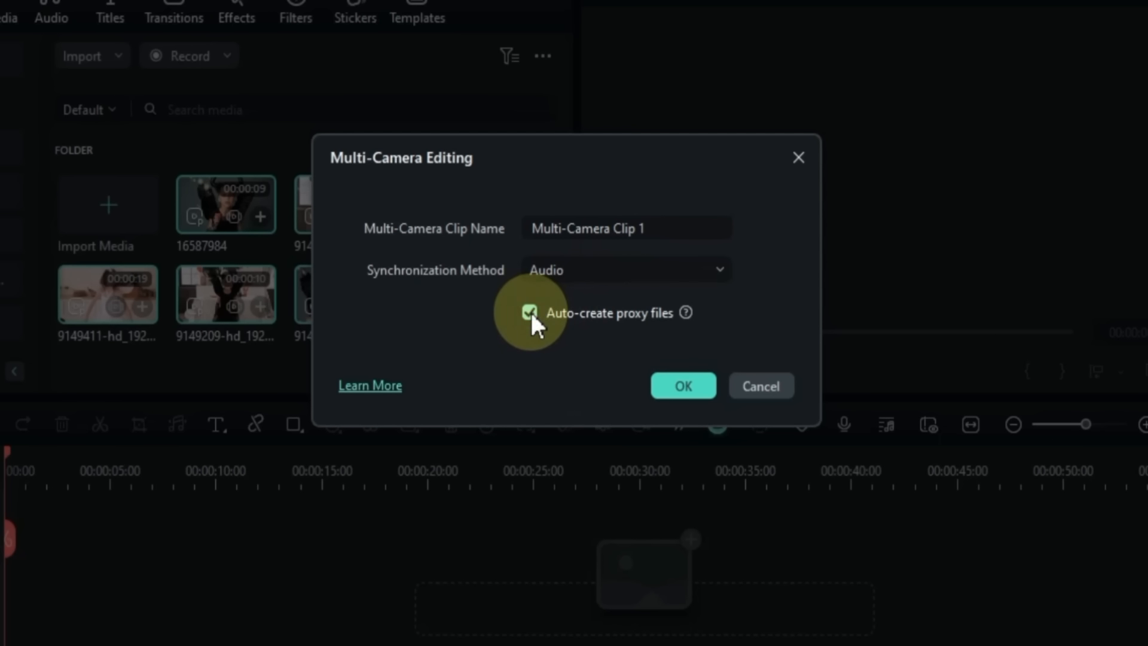
click(684, 386)
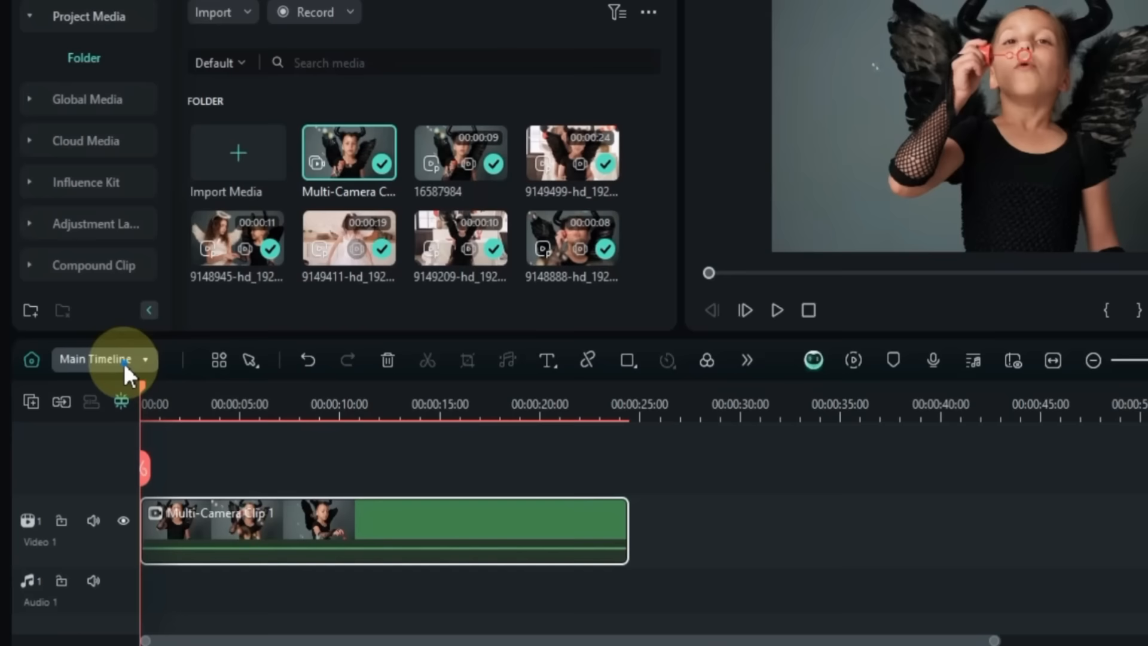
Step: Open the Multi-Camera Clip 1 timeline for editing and dismiss the reminder
click(125, 361)
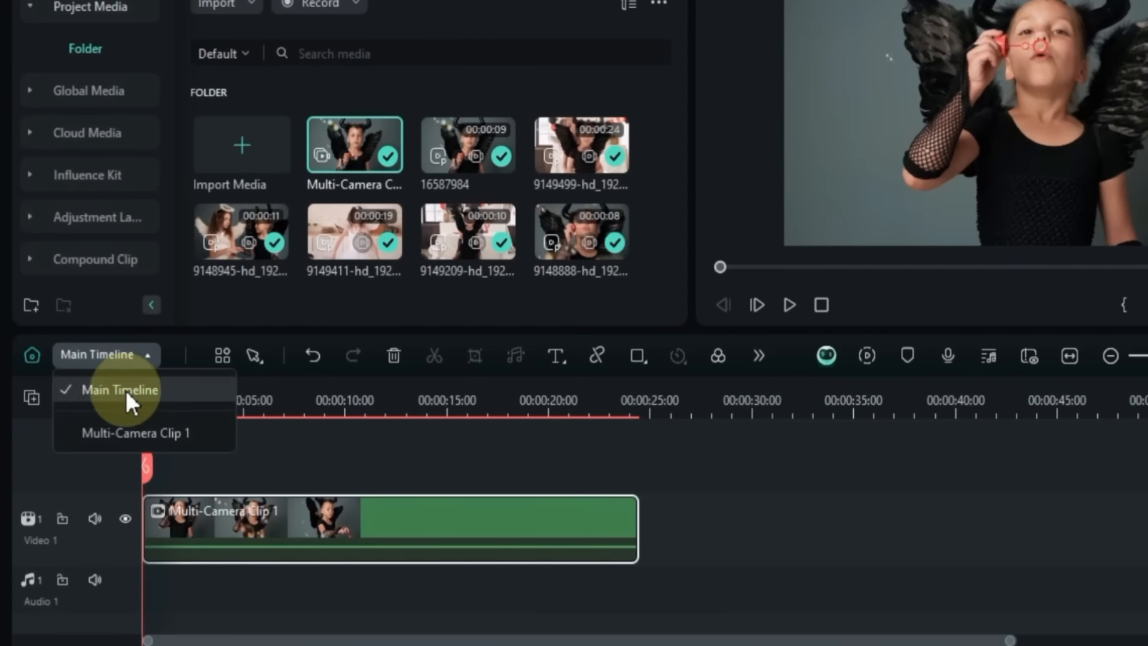
click(133, 436)
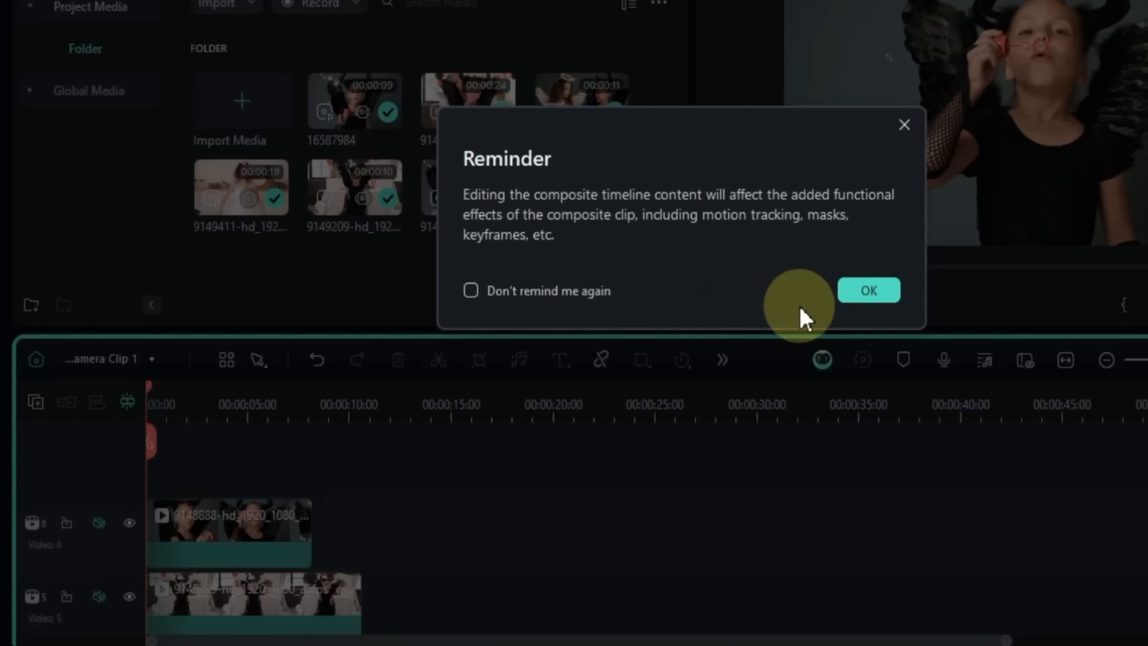
click(878, 285)
Step: Split the Video 2 clip near the end of the Video 3 clip, delete its remainder, and slow clip 16587984 to 0.88x
scroll(270, 544, down, 3)
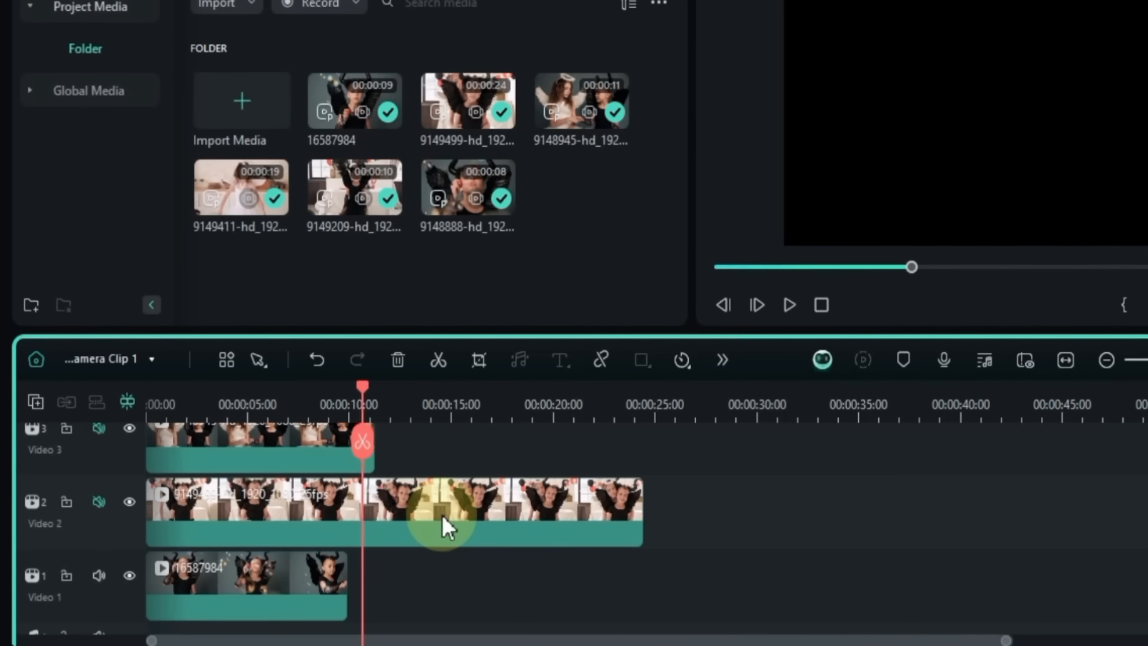
click(442, 514)
click(376, 444)
click(430, 510)
key(Delete)
drag(345, 603, 377, 604)
Step: Return to the main timeline and cut Multi-Camera Clip 1 to about 11 seconds, deleting the empty remainder
click(105, 359)
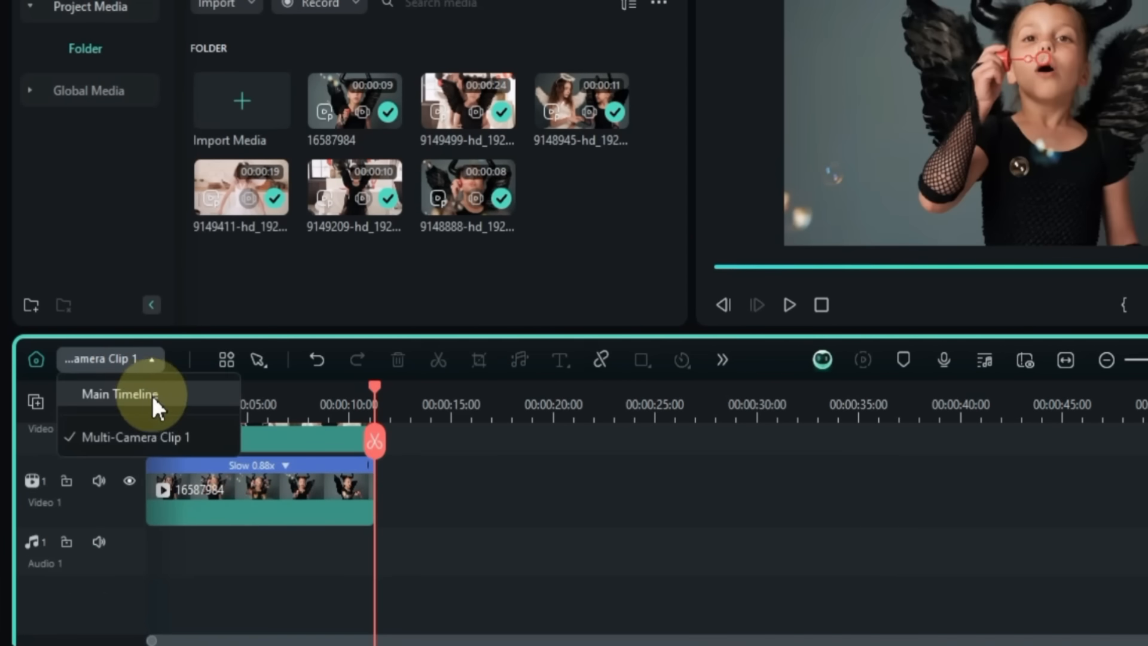
click(149, 396)
drag(149, 390, 366, 421)
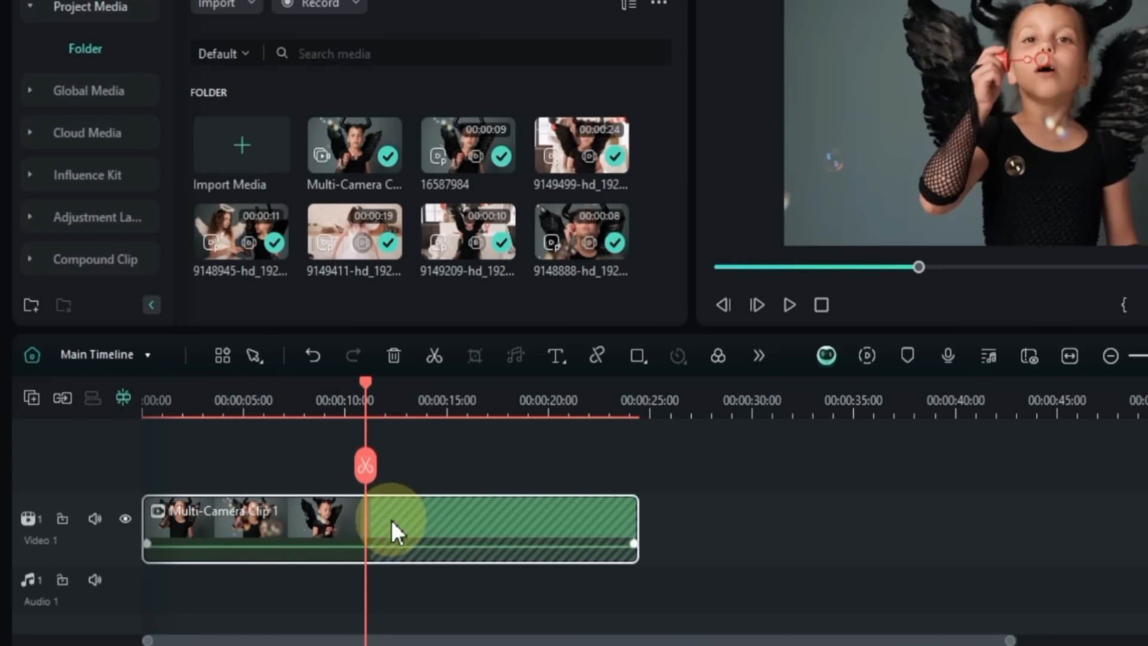
click(357, 468)
click(436, 516)
key(Delete)
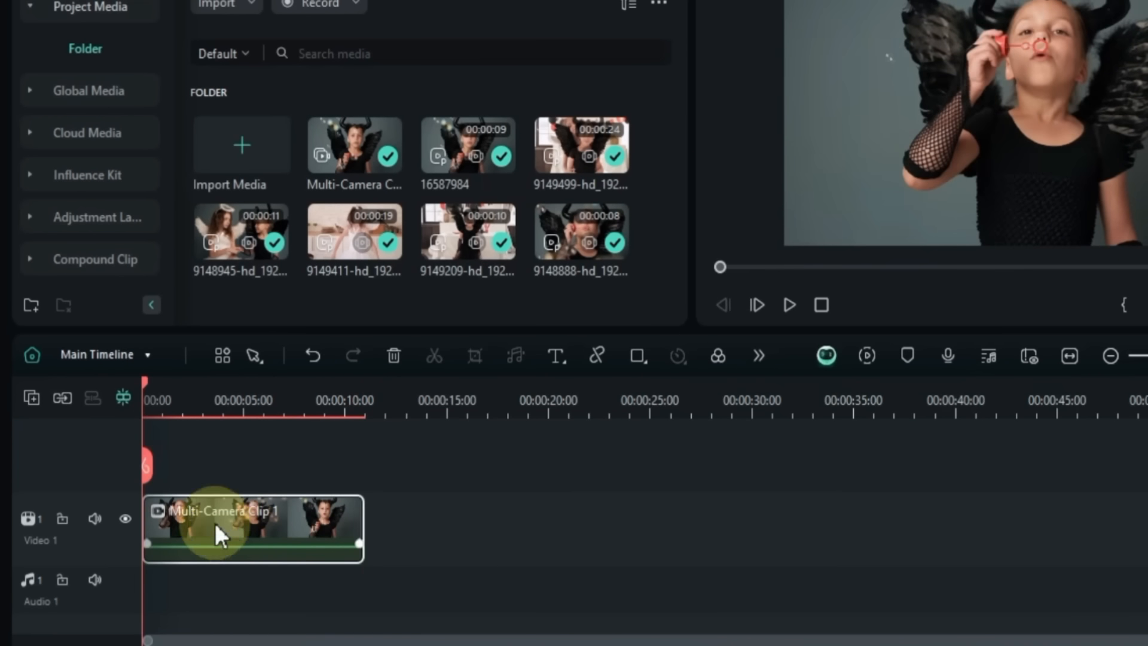
Step: Split Multi-Camera Clip 1 into seven segments using Quick Split Mode, and return to the Select tool
click(261, 363)
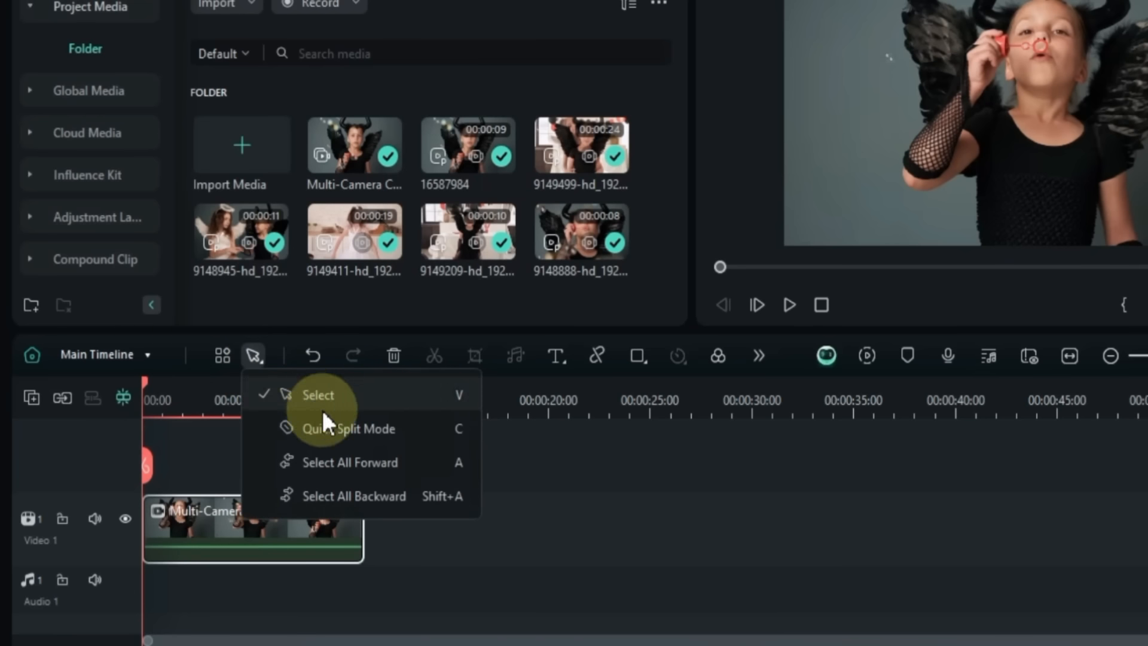
click(326, 426)
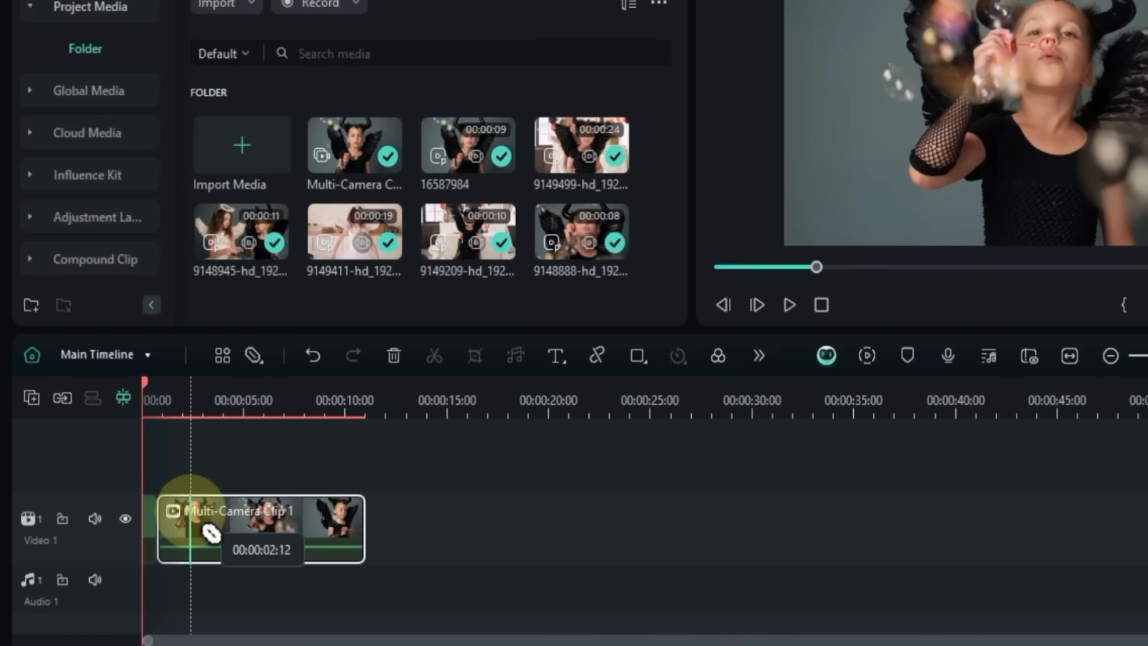
click(191, 514)
click(231, 513)
click(264, 513)
click(306, 513)
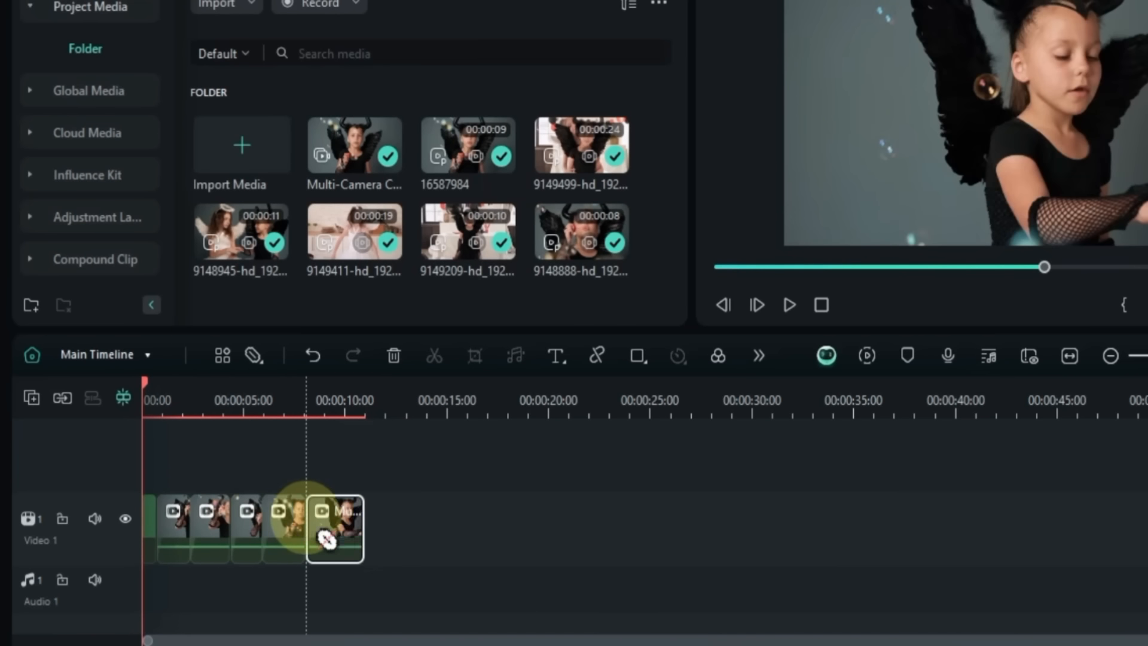
click(254, 355)
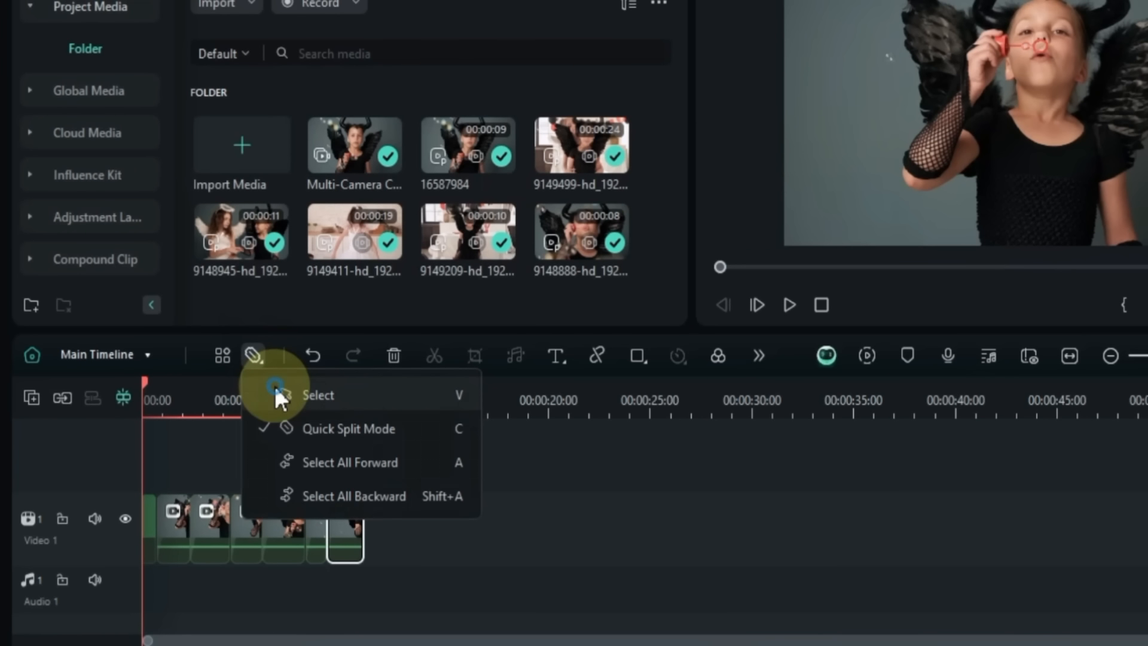
click(275, 389)
Step: Choose Video 1 as the multi-camera video angle for the first segment
click(164, 483)
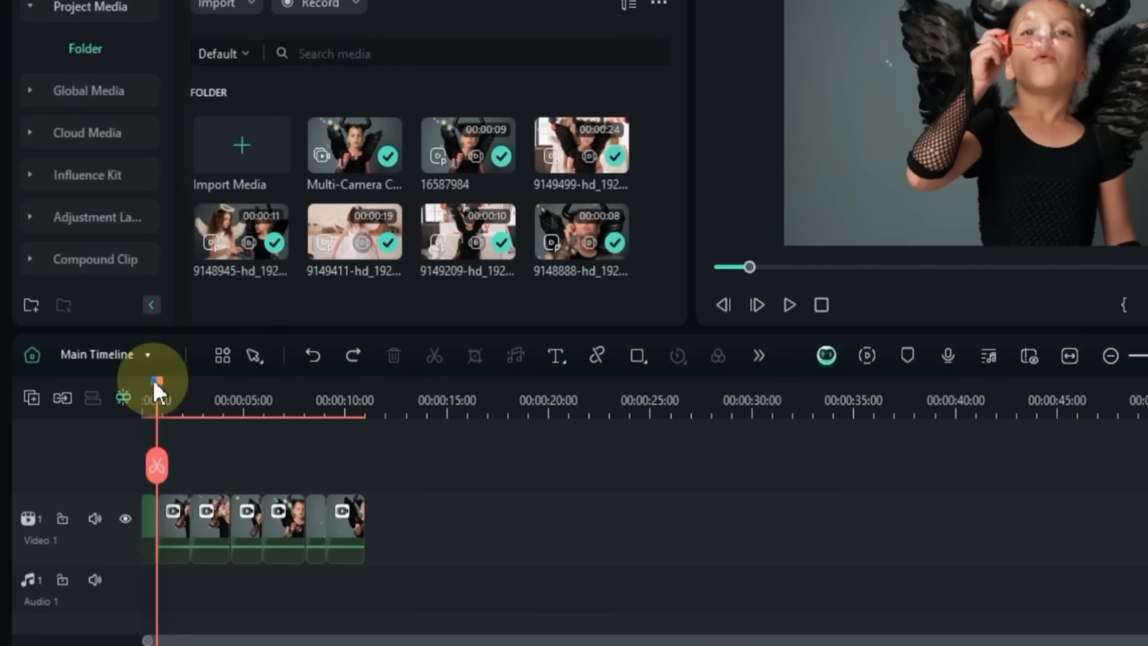
right_click(148, 524)
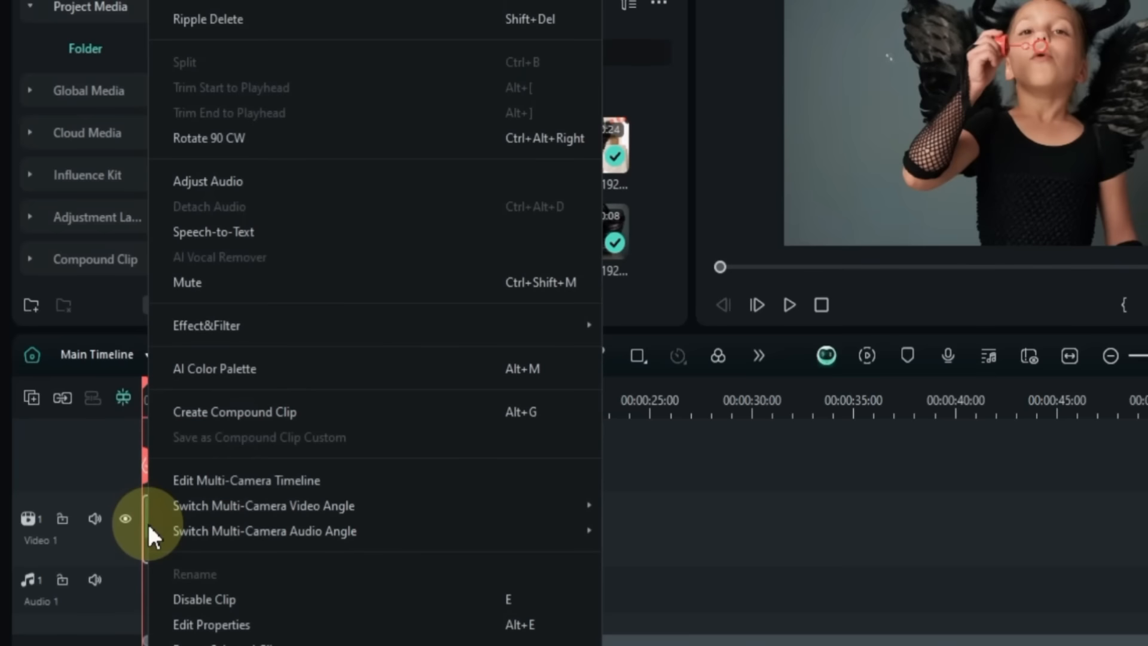
mouse_move(323, 504)
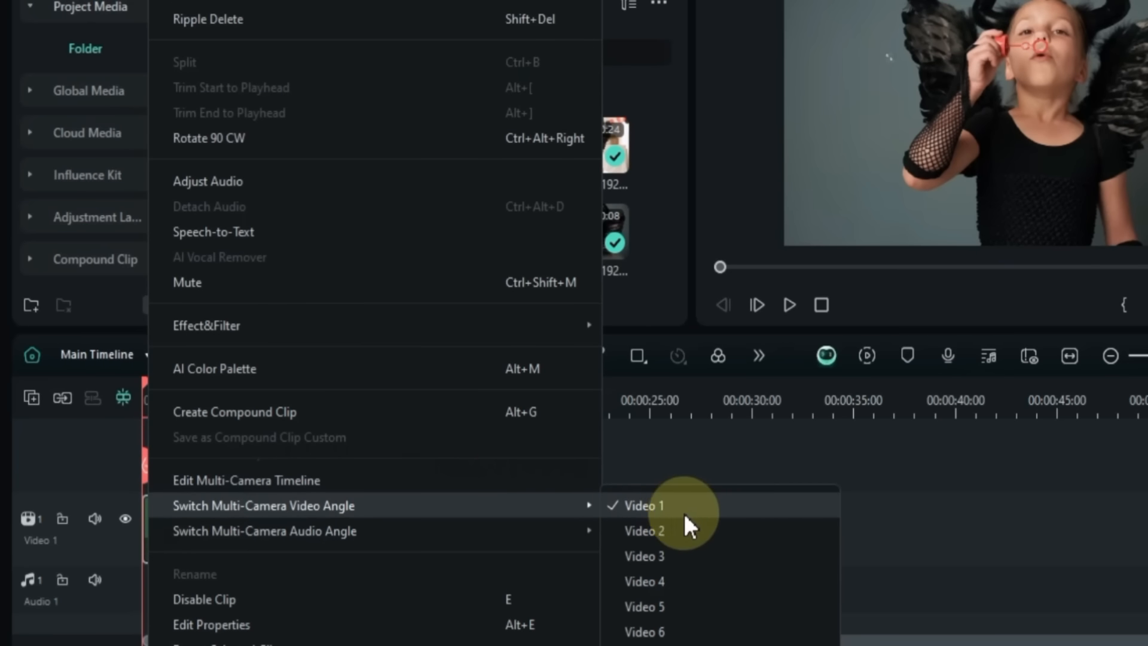
click(708, 513)
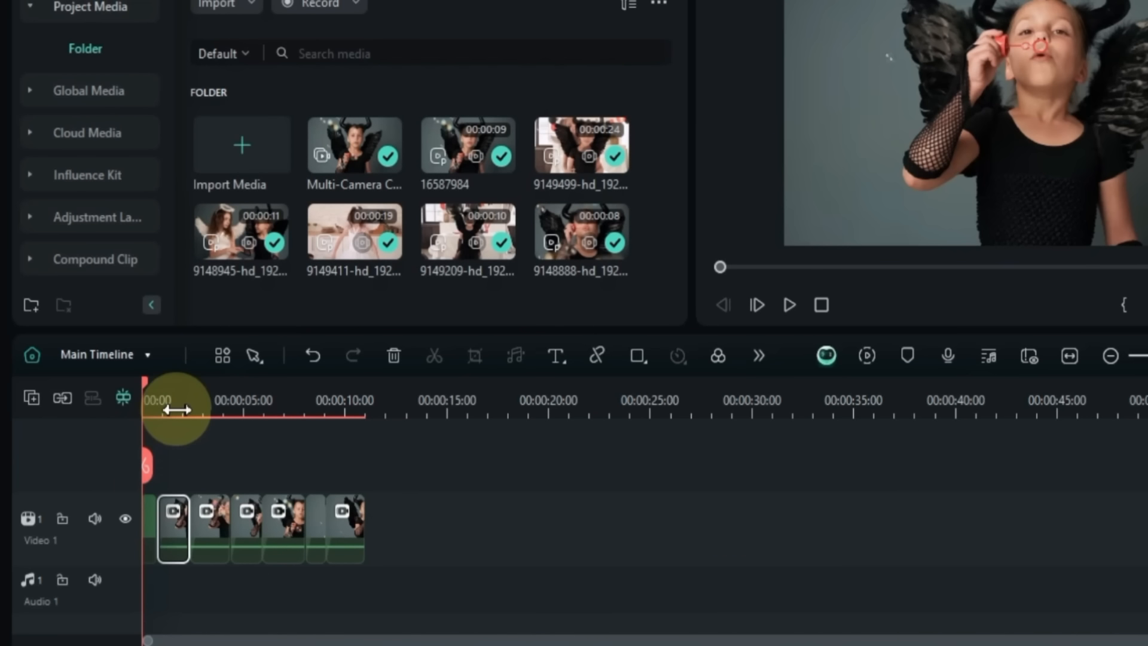
Step: Switch the second segment's multi-camera video angle to Video 2
click(174, 534)
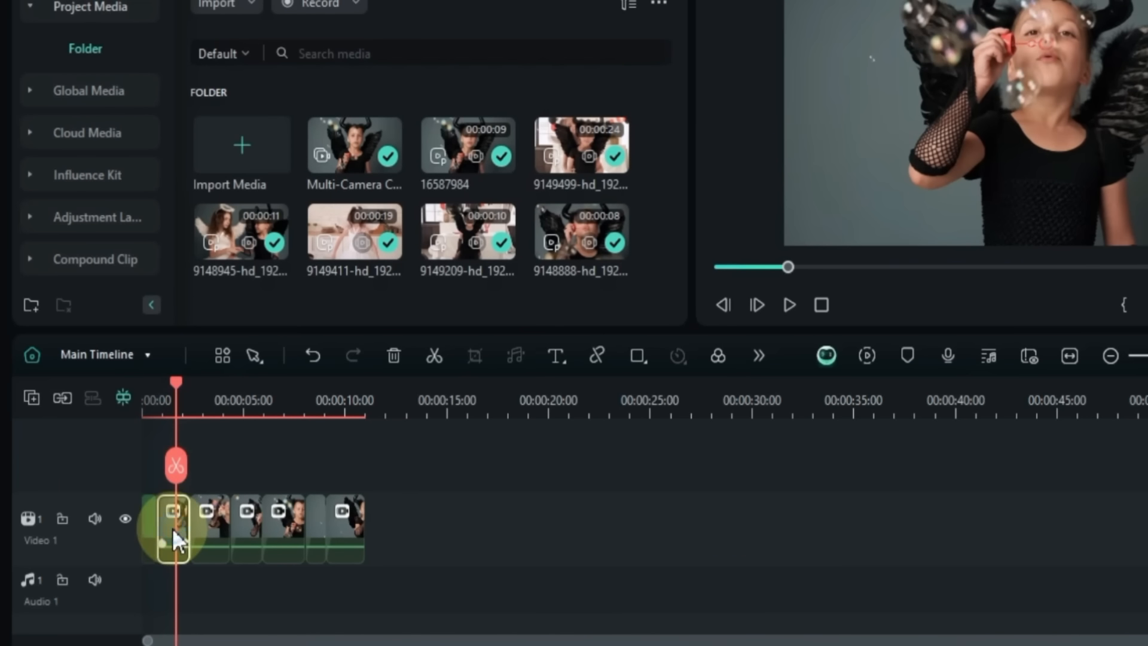
right_click(172, 529)
click(386, 505)
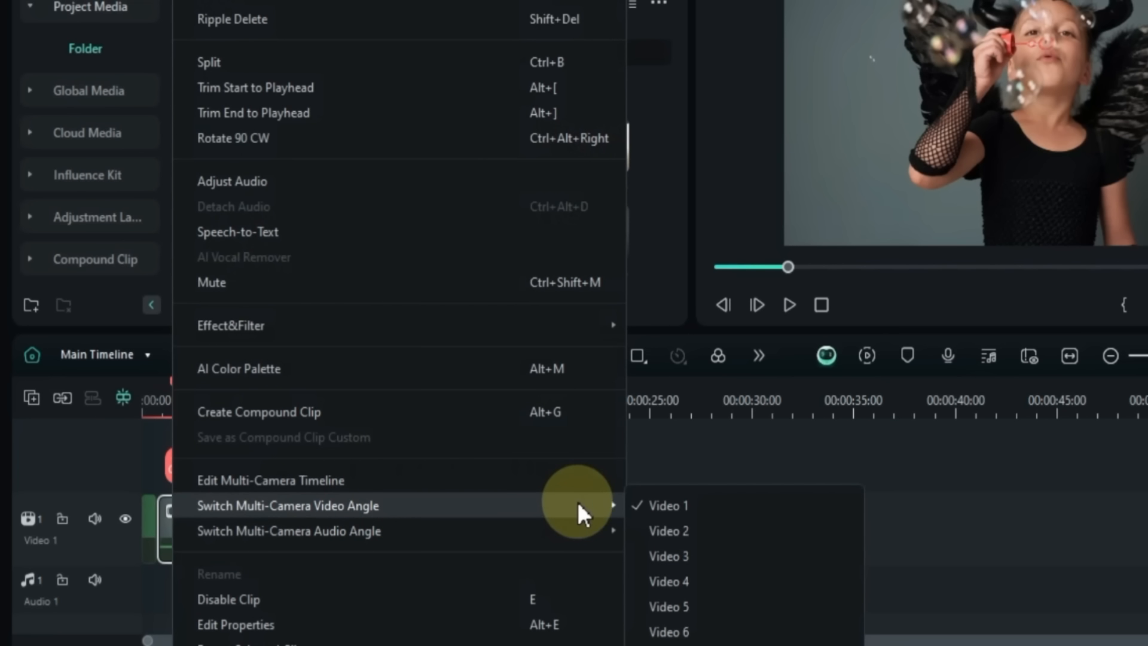
click(689, 532)
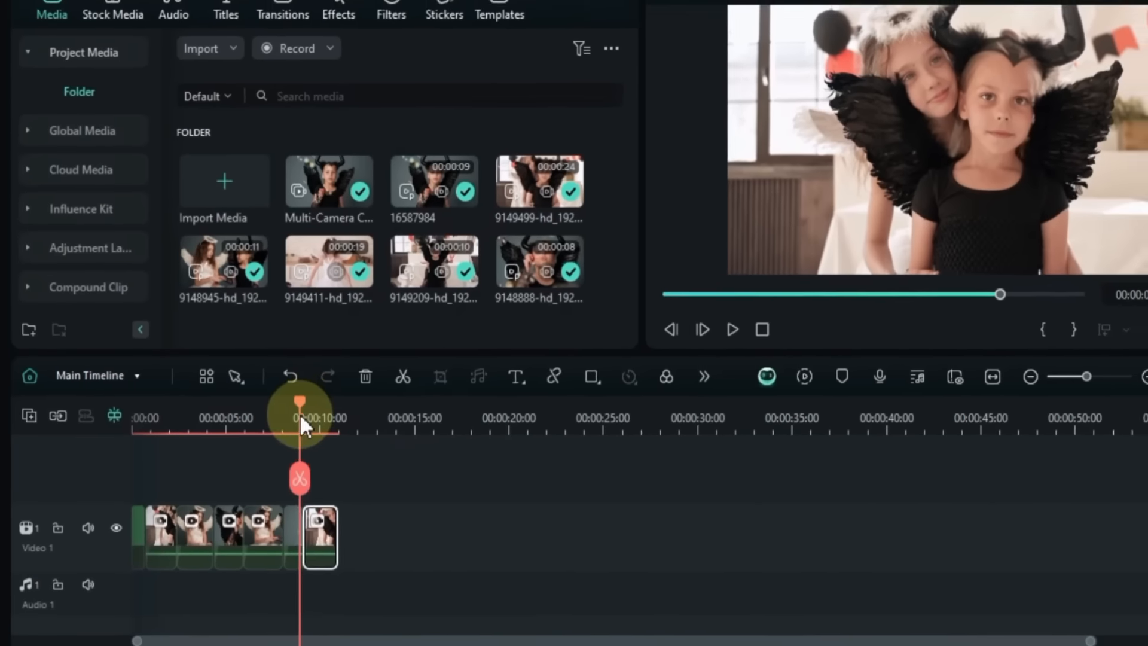
Step: Select the fifth segment, turn on the multi-camera view, and switch that segment to camera angle 2
drag(321, 397, 285, 418)
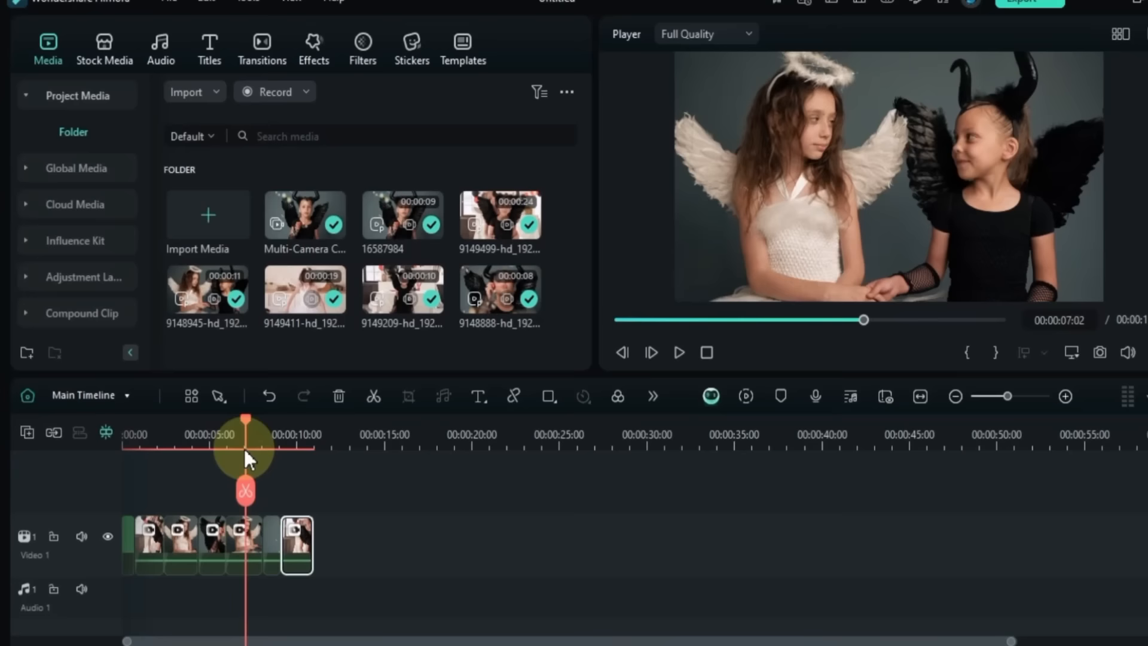
drag(244, 450, 238, 496)
click(246, 526)
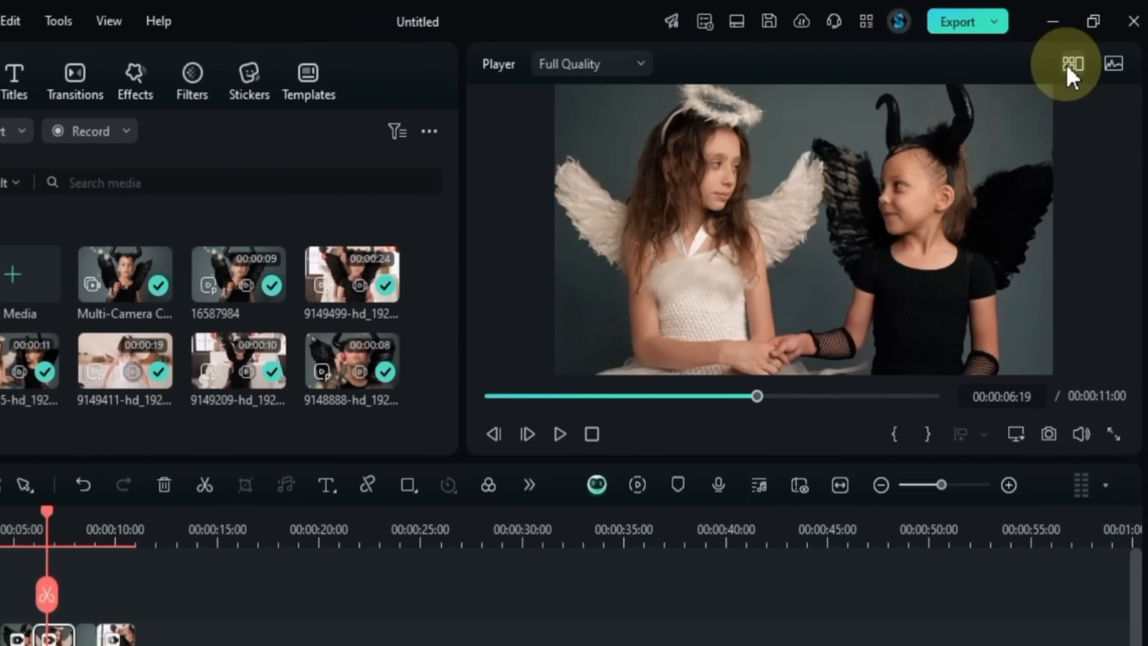
click(1080, 53)
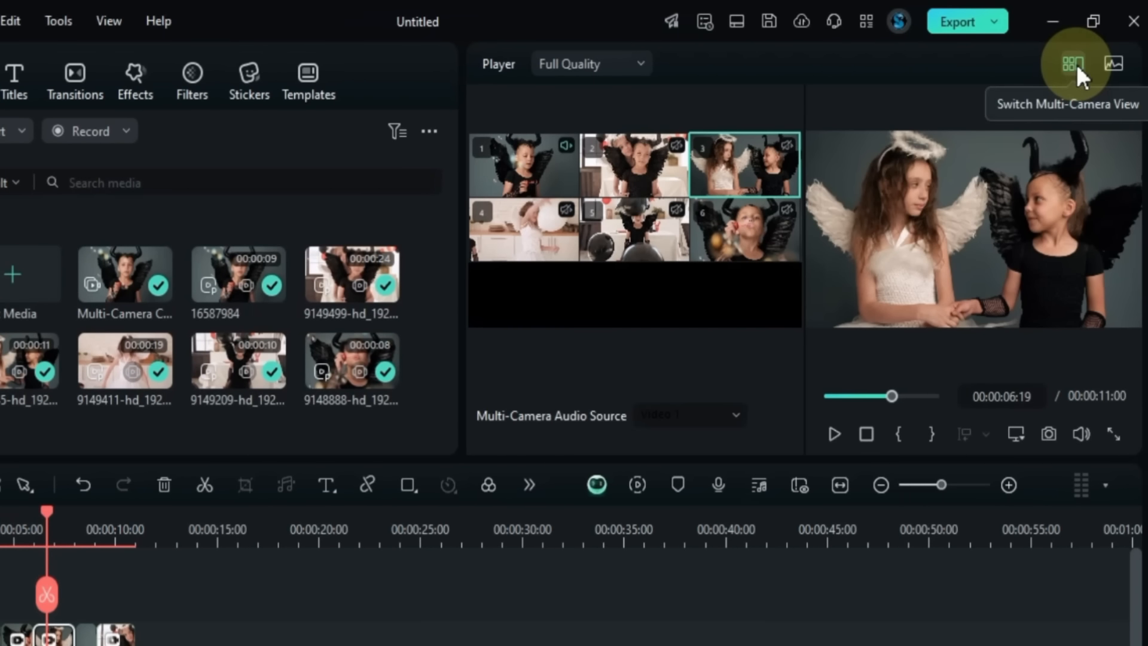
click(1077, 64)
click(1065, 65)
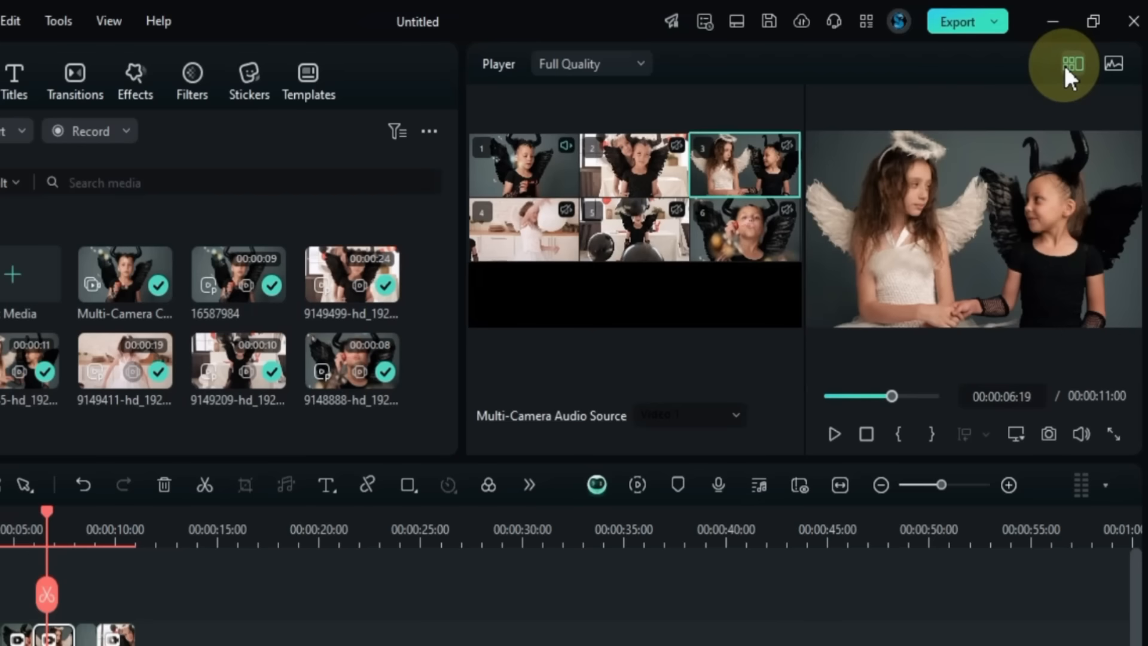
click(594, 159)
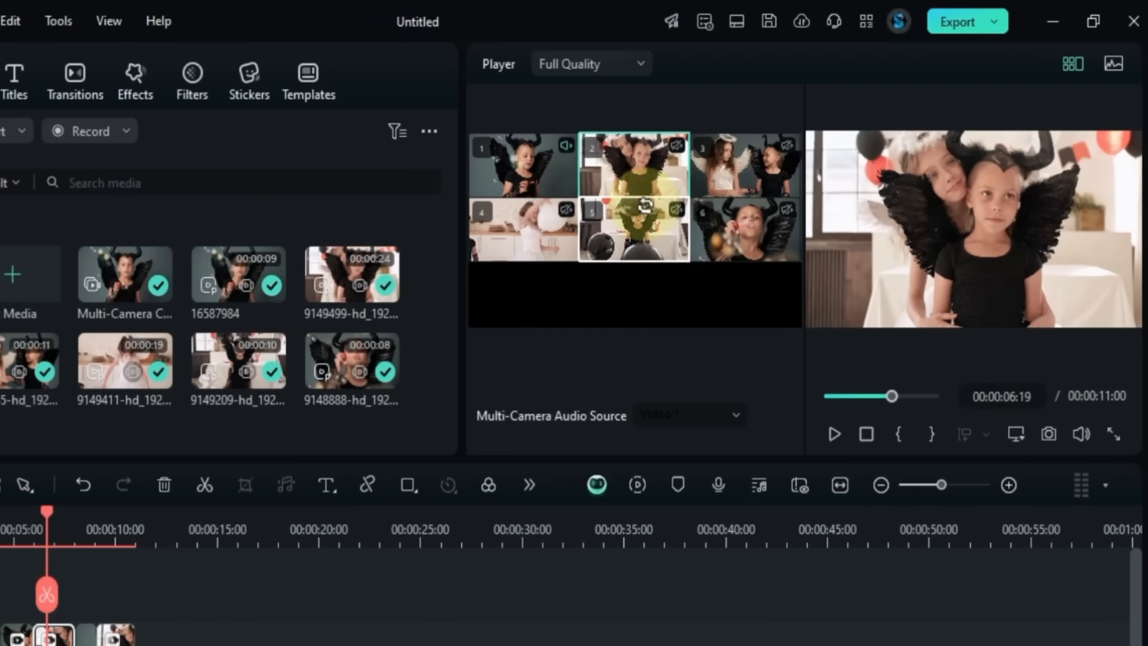
Step: Choose Video 5 as the second segment's multi-camera audio source, close the multi-camera view and scrub through the edited segments
click(637, 411)
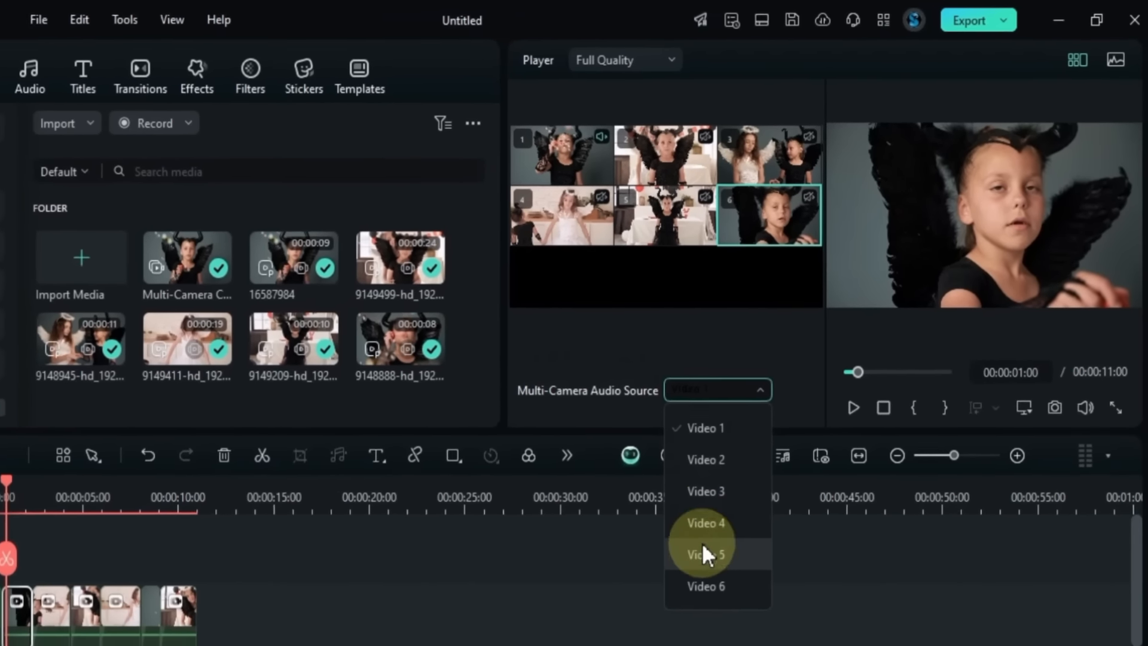
click(706, 554)
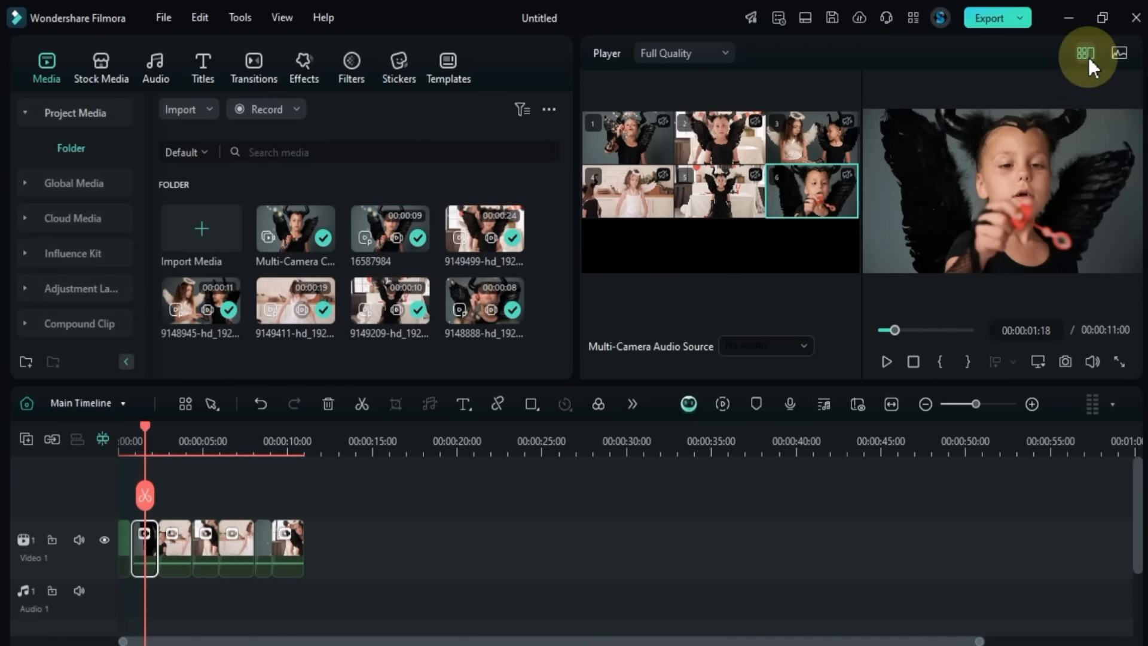
click(1088, 57)
drag(150, 426, 290, 444)
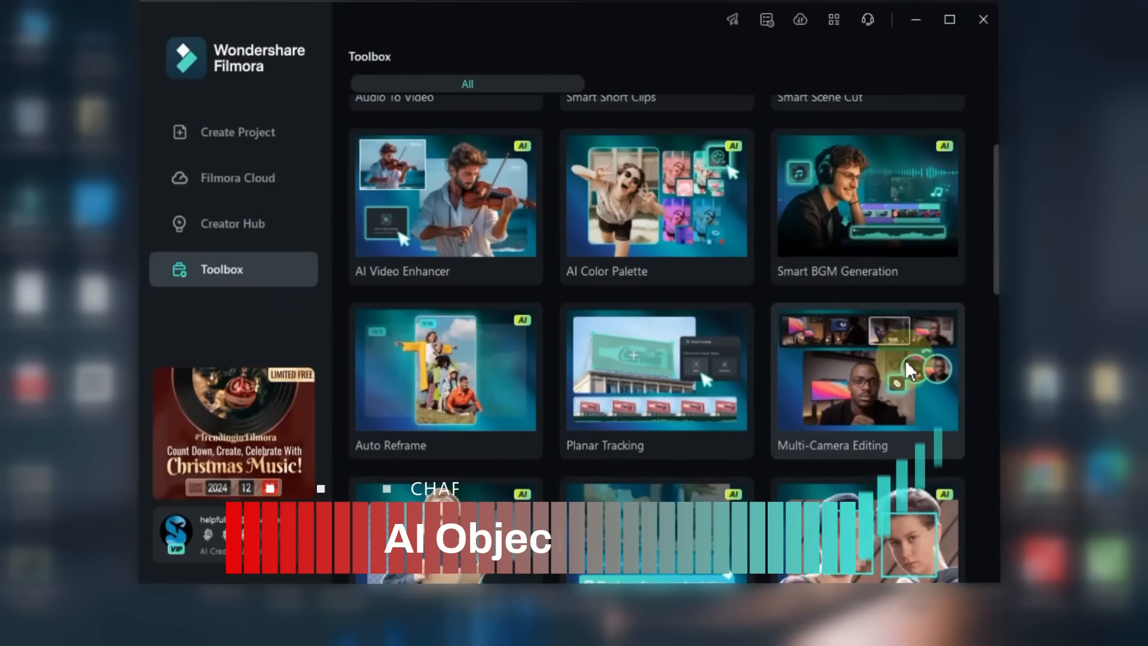
Step: Start AI Object Remover from the Filmora toolbox and import 1093665-hd_1920_1080_30fps.mp4
scroll(909, 370, down, 8)
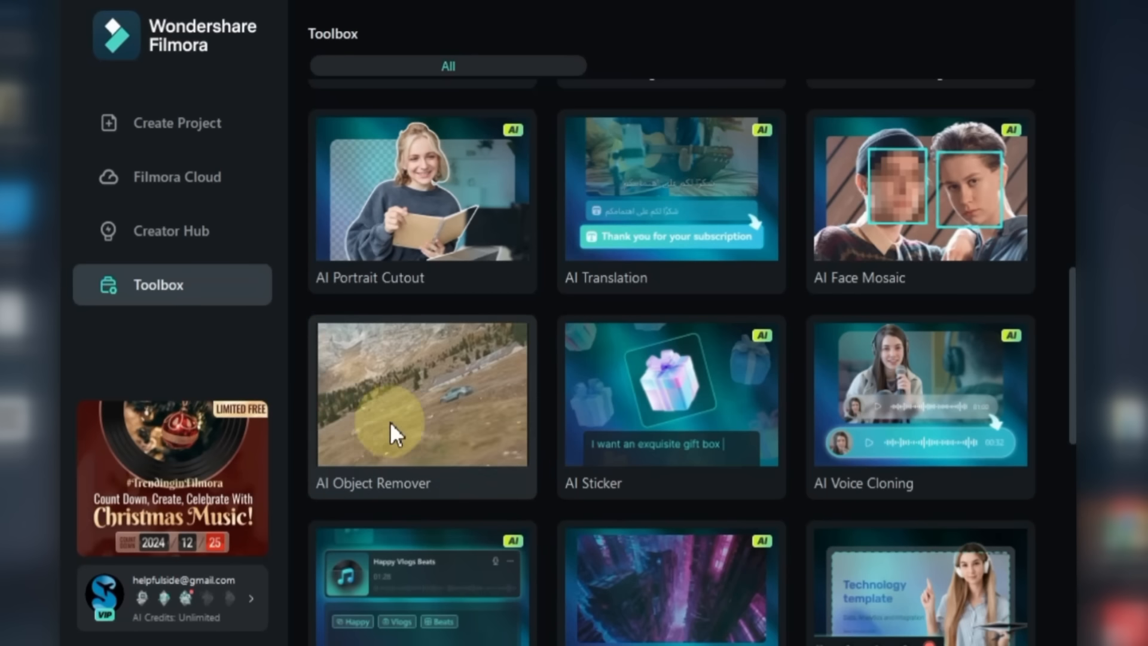
click(436, 417)
click(669, 292)
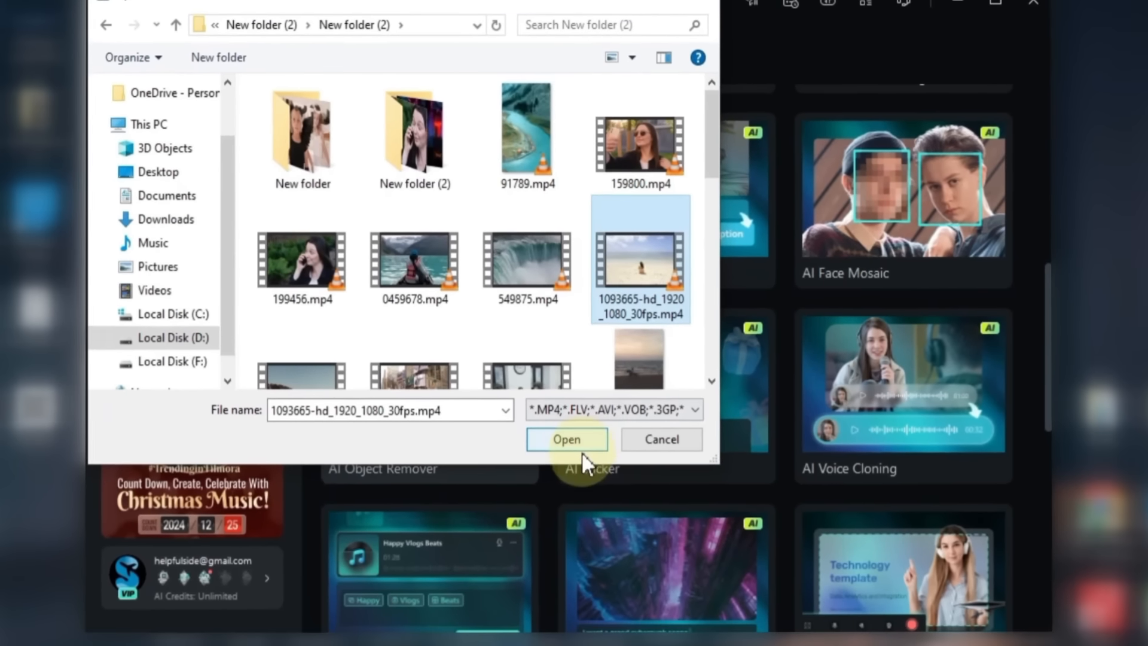
click(576, 459)
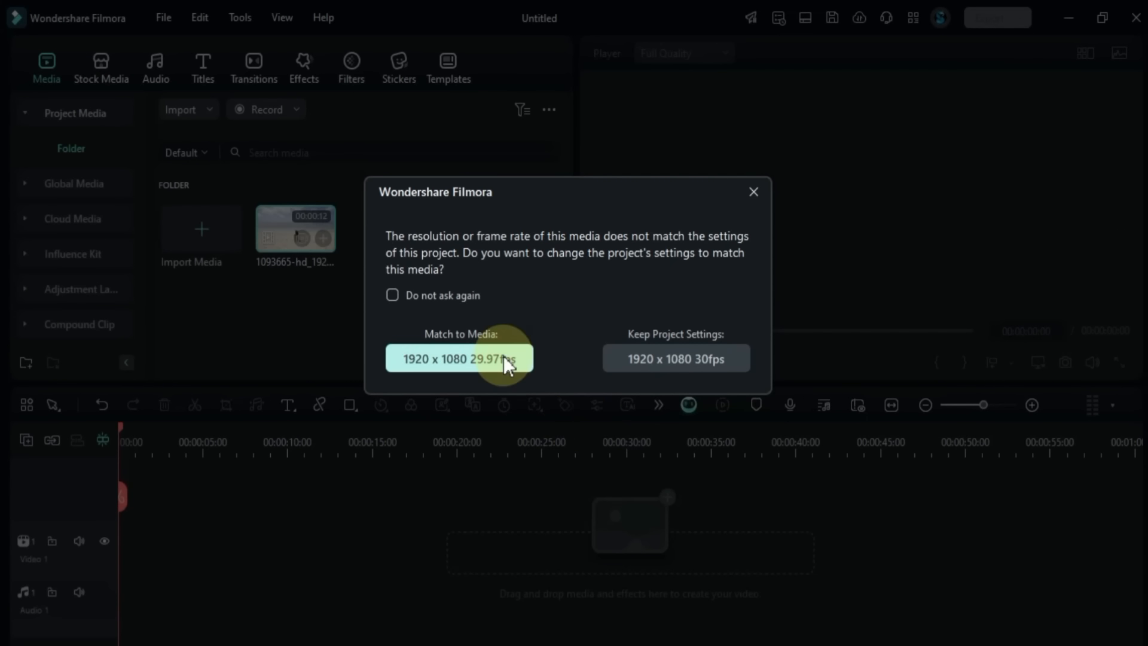
Step: Match the project settings to the media's 1920 x 1080 29.97fps and set the AI Object Remover brush size to 19
click(504, 358)
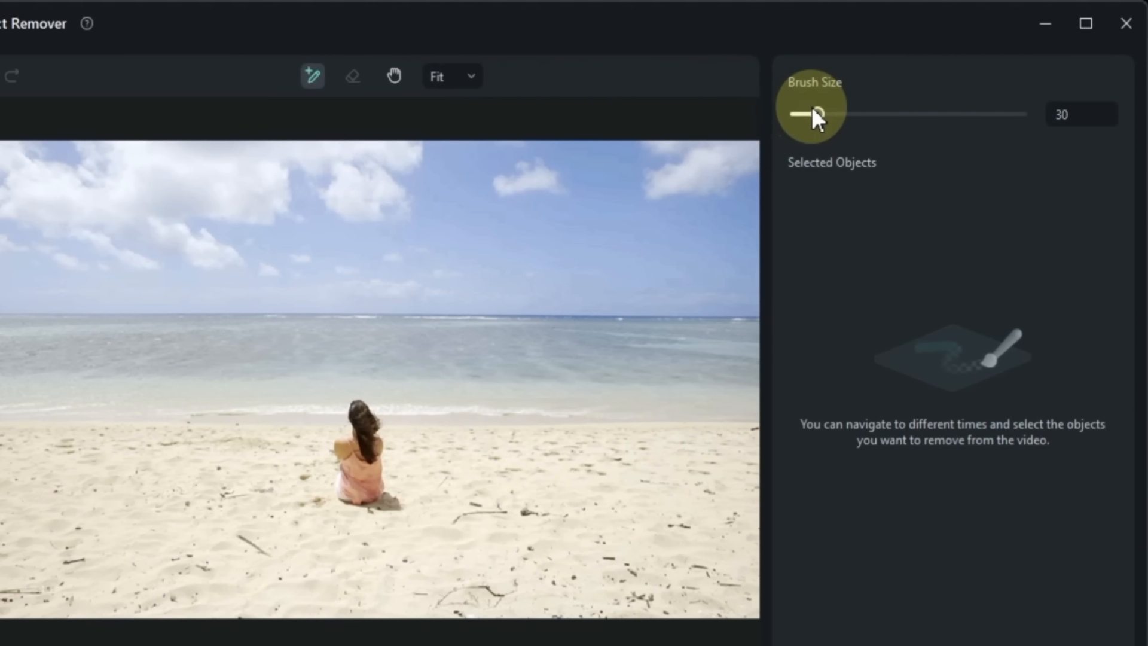
mouse_move(814, 111)
mouse_down()
mouse_move(931, 108)
mouse_move(897, 125)
mouse_up()
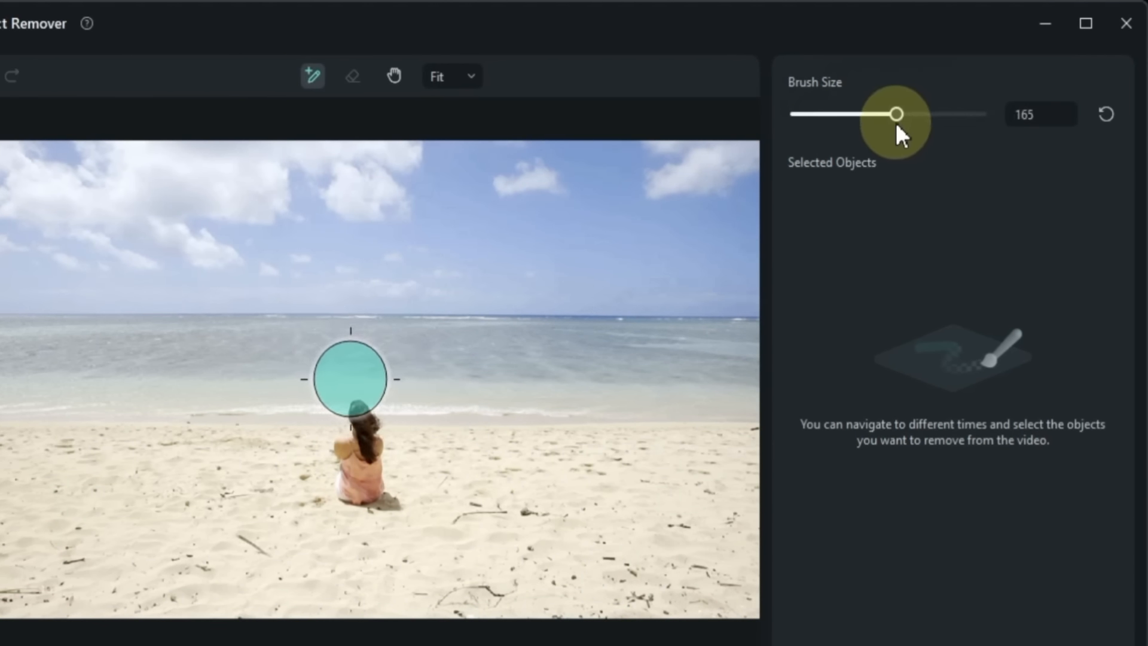
mouse_move(823, 143)
mouse_down()
mouse_move(833, 149)
mouse_move(810, 159)
mouse_up()
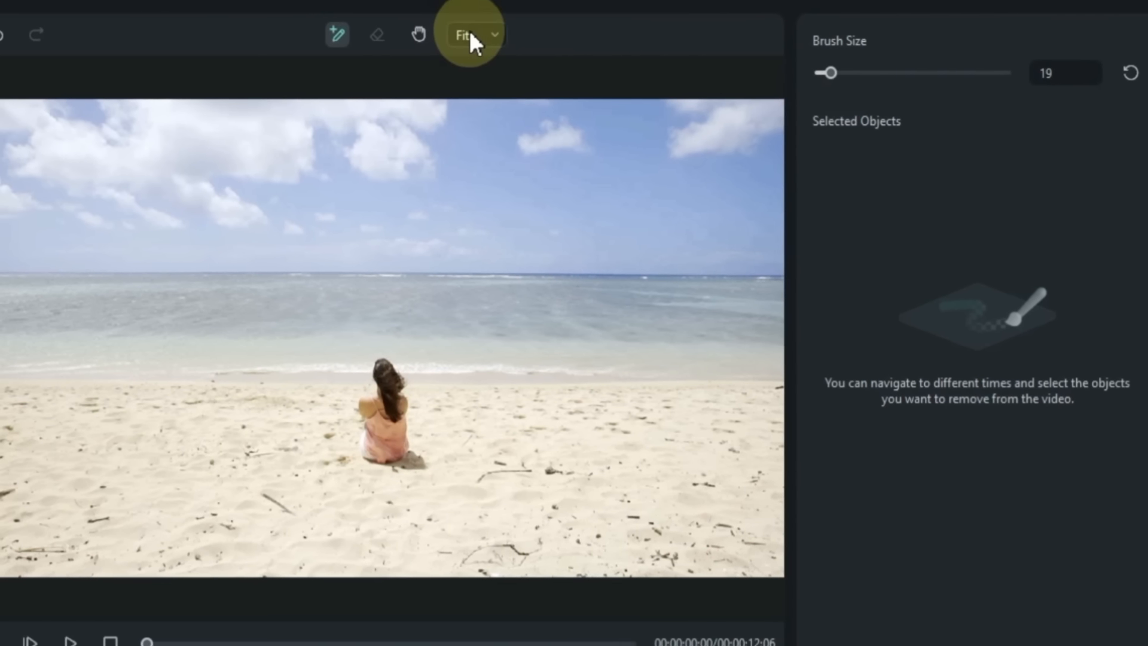
Step: Enlarge the preview to 100% and brush over the woman sitting on the beach to select her as the object to remove
click(461, 53)
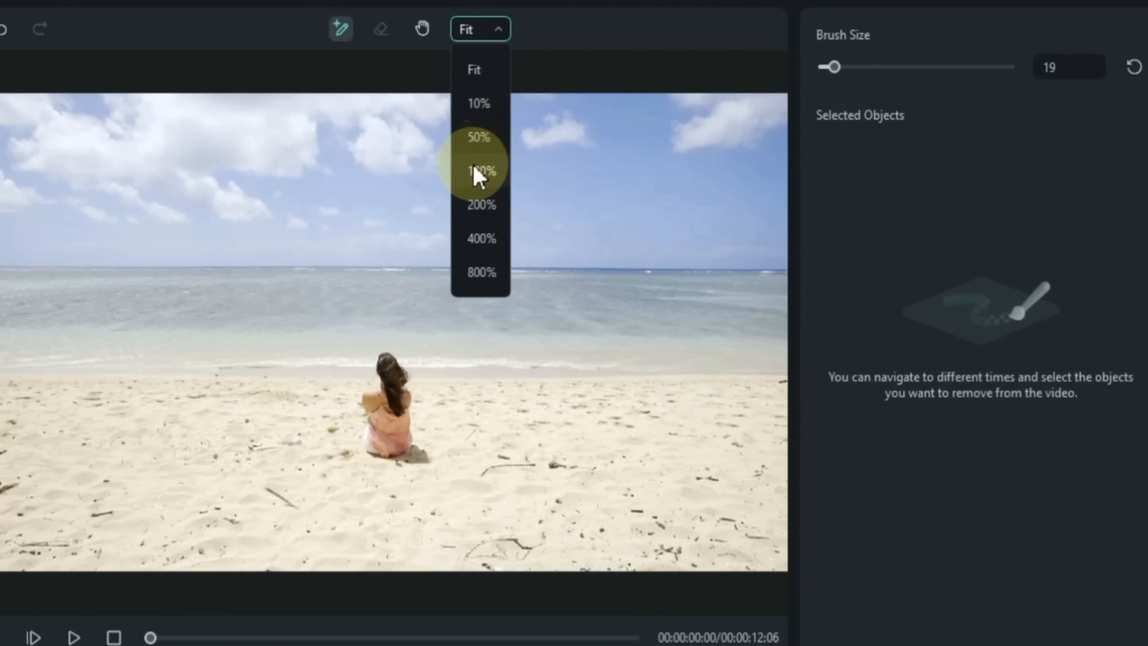
click(476, 172)
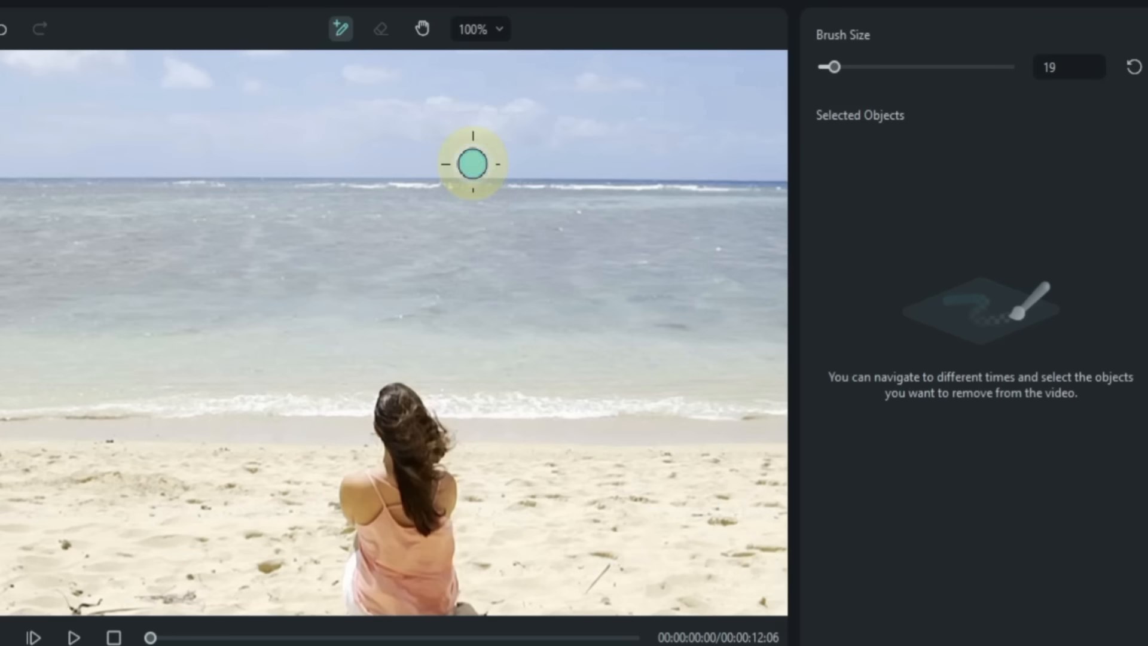
click(422, 28)
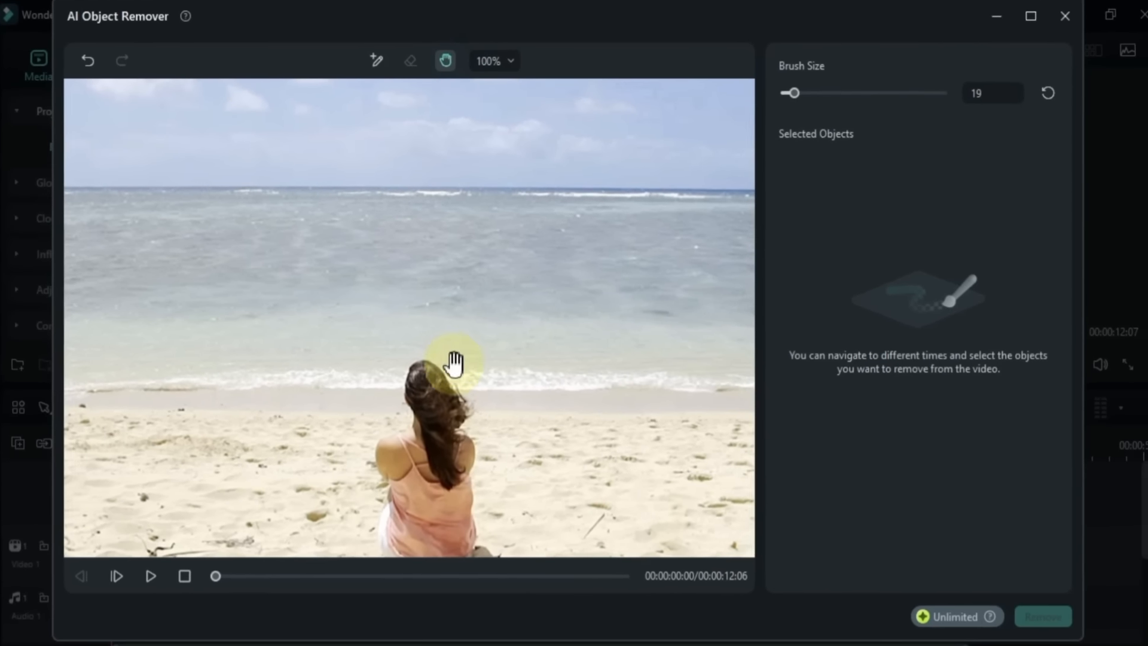
drag(443, 373, 406, 262)
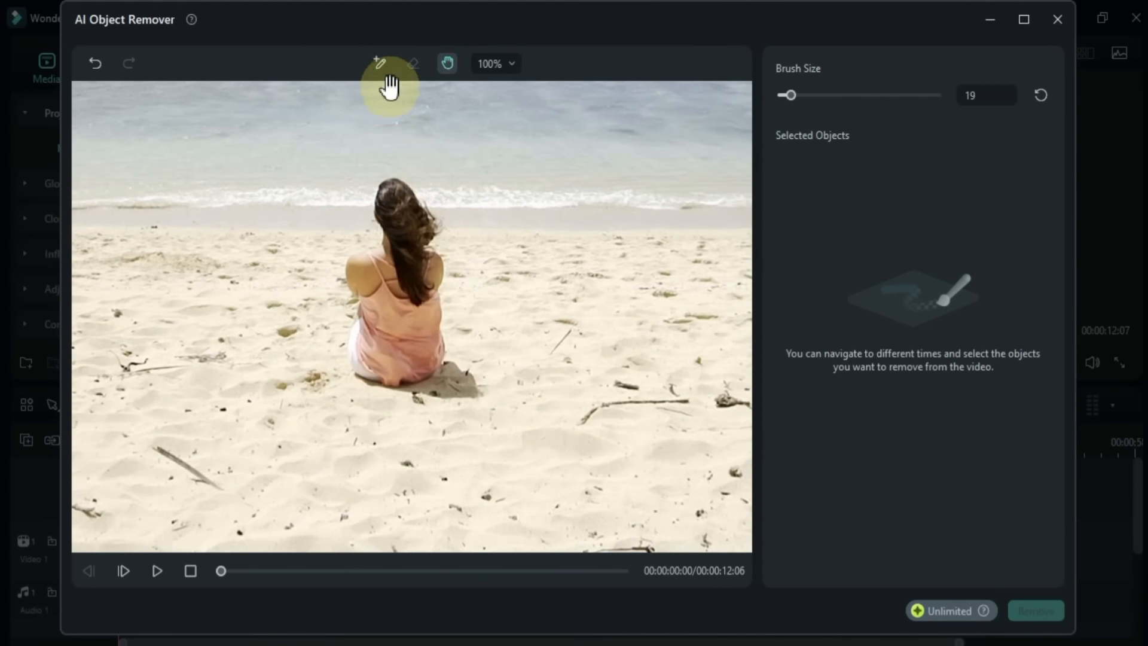
click(381, 64)
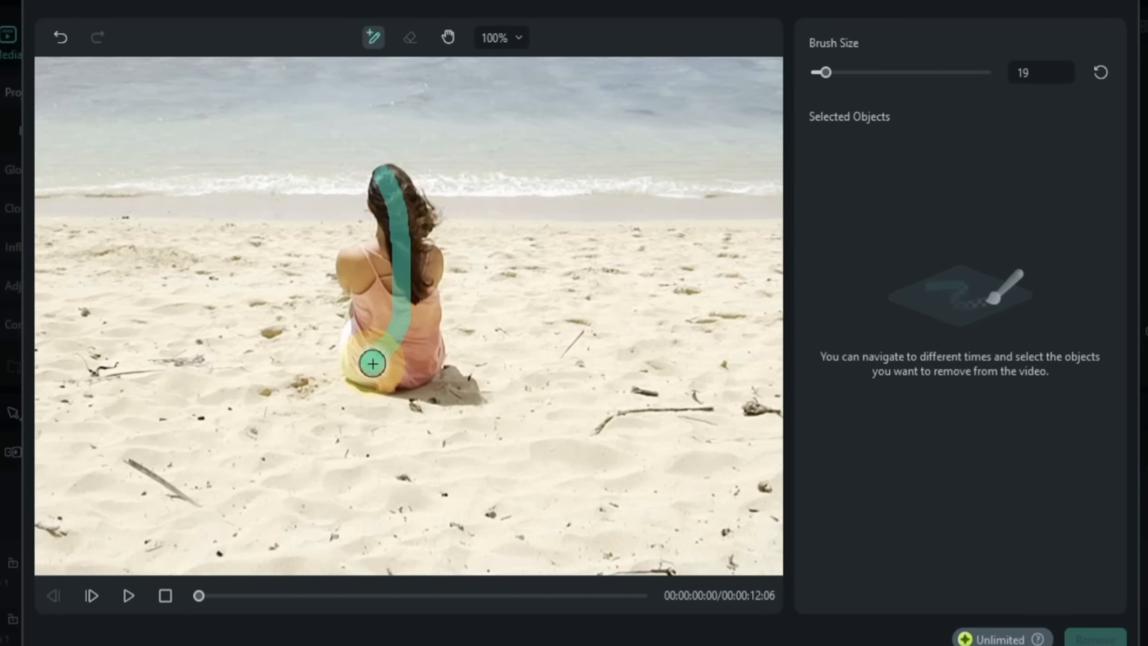
mouse_move(372, 363)
mouse_down()
mouse_move(459, 389)
mouse_move(425, 340)
mouse_move(412, 280)
mouse_move(383, 263)
mouse_move(359, 270)
mouse_move(370, 363)
mouse_up()
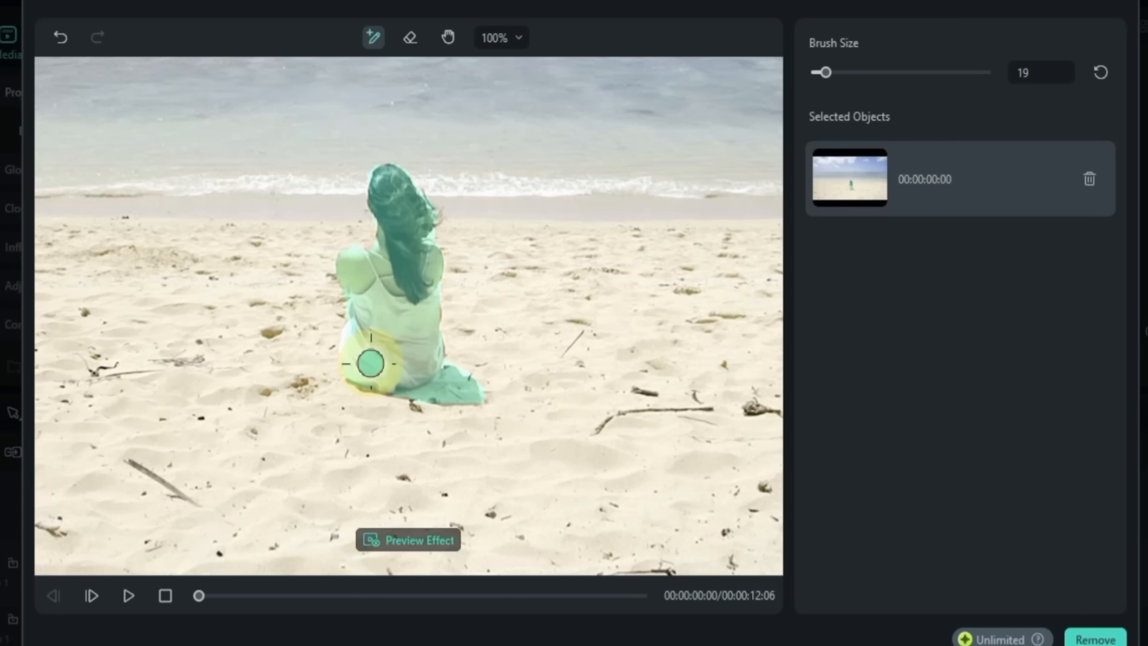
Step: Preview the selection effect through the video, save it, and remove the selected woman from the clip
click(392, 541)
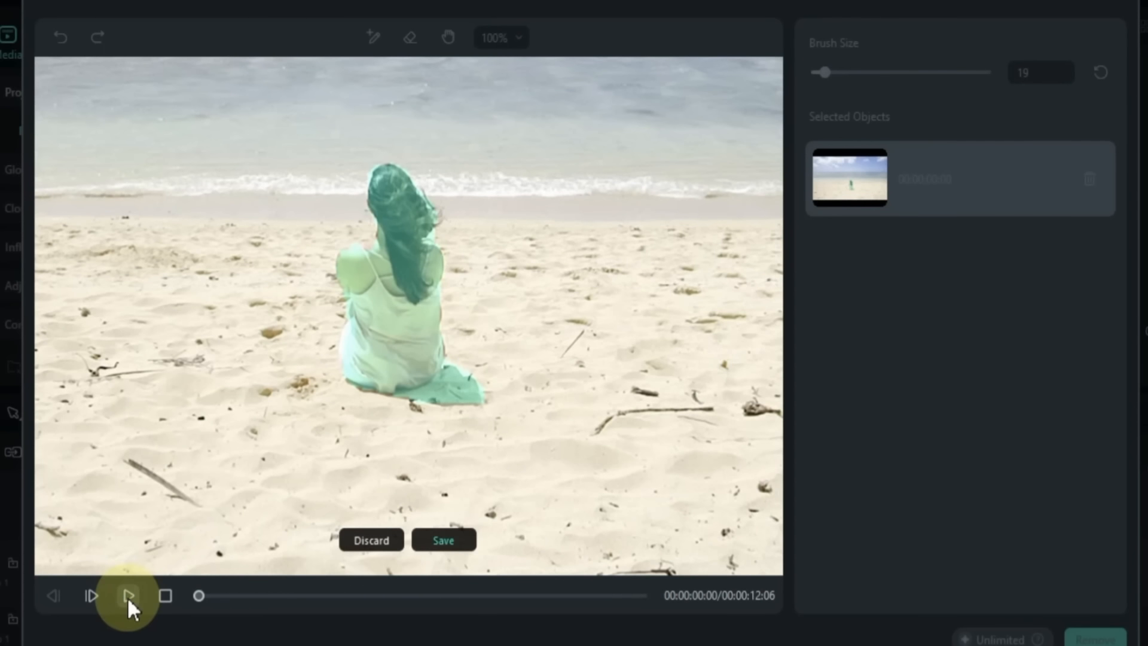
click(128, 596)
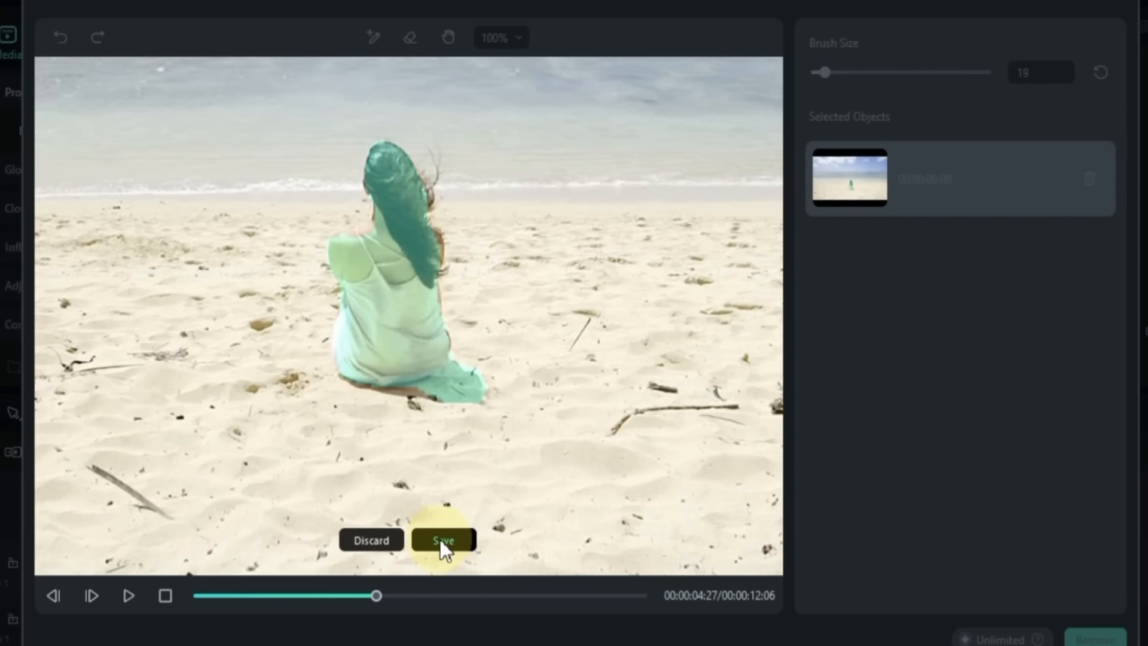
click(443, 543)
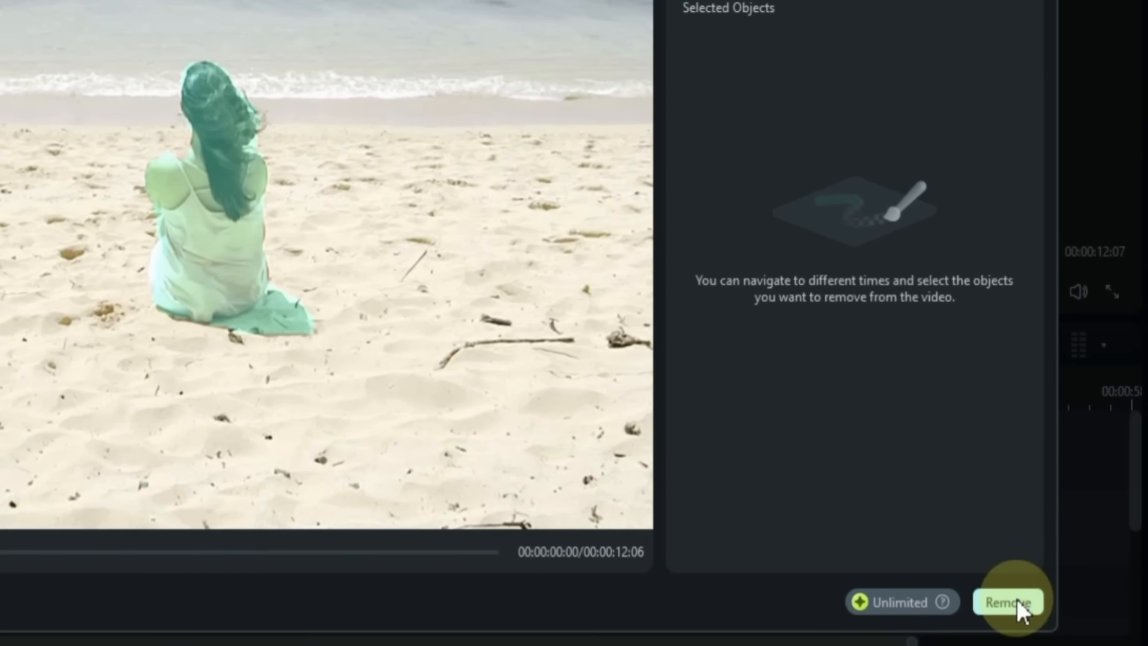
click(1096, 639)
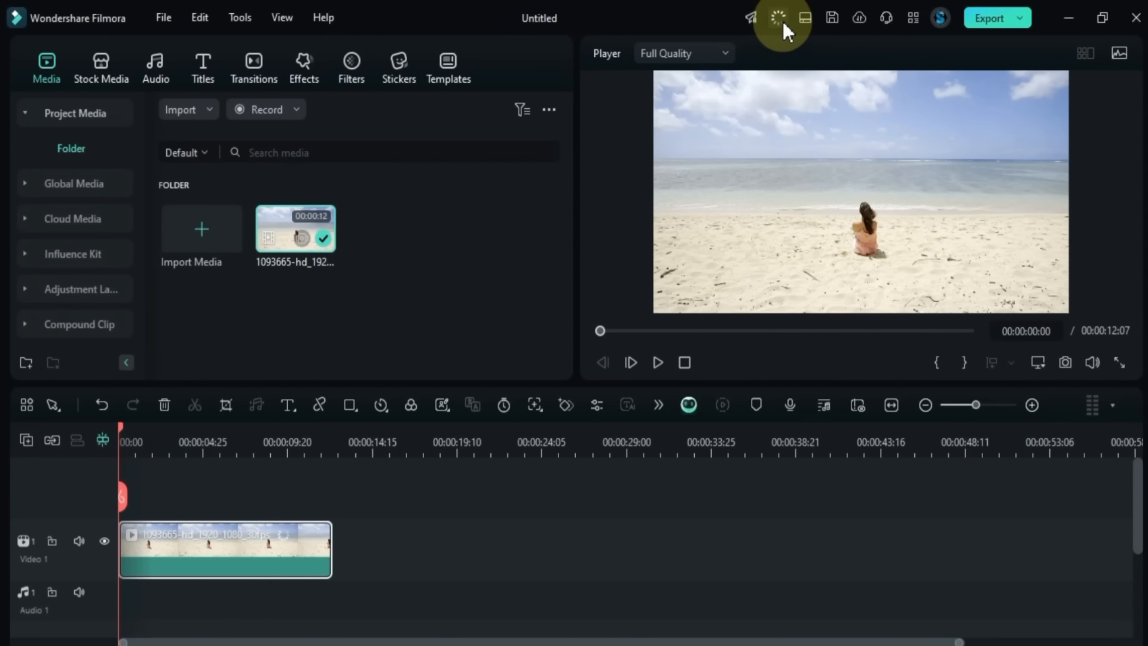
Step: Check the AI Object Remover task's progress, and scrub and play the processed beach clip from its start
click(783, 21)
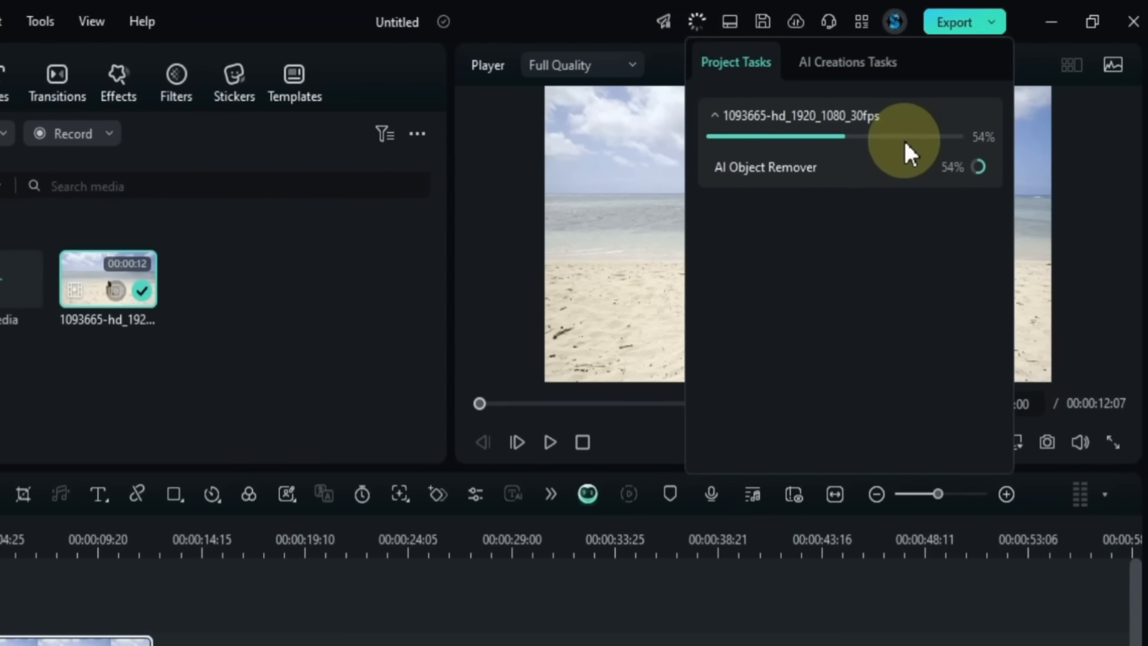
click(495, 279)
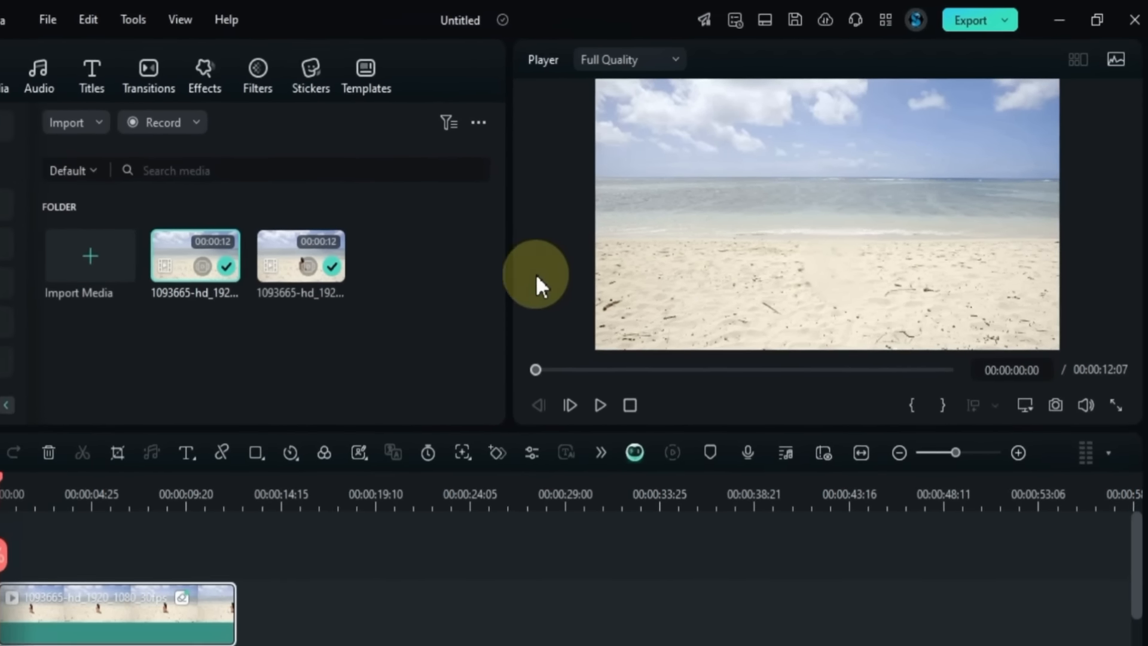
drag(0, 478, 28, 476)
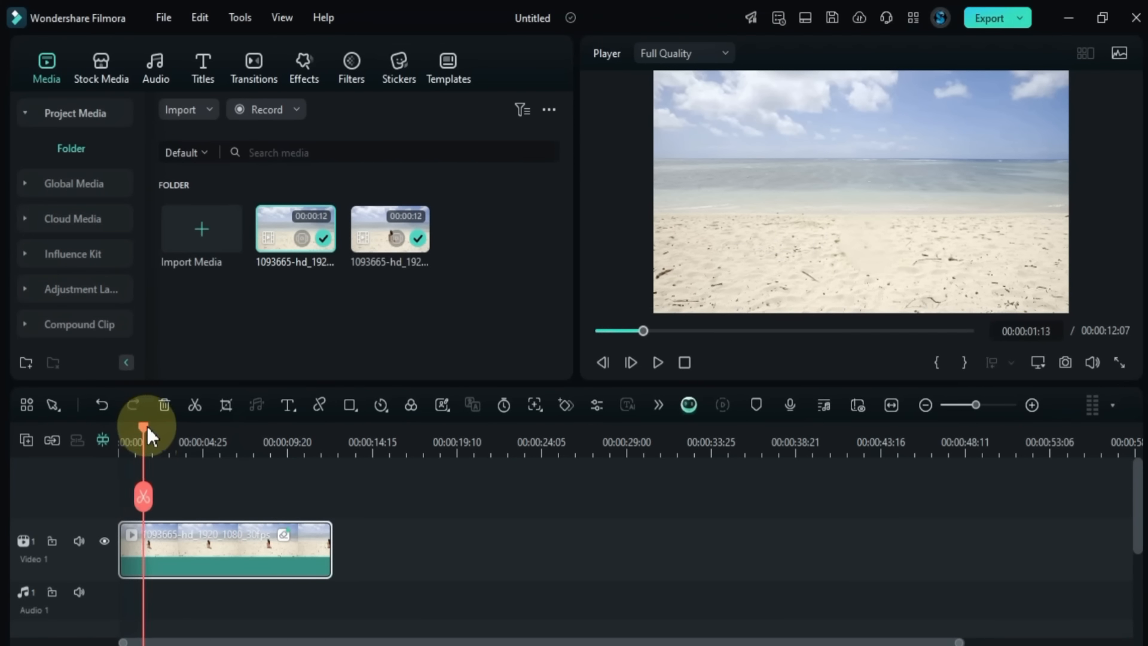
drag(146, 426, 193, 426)
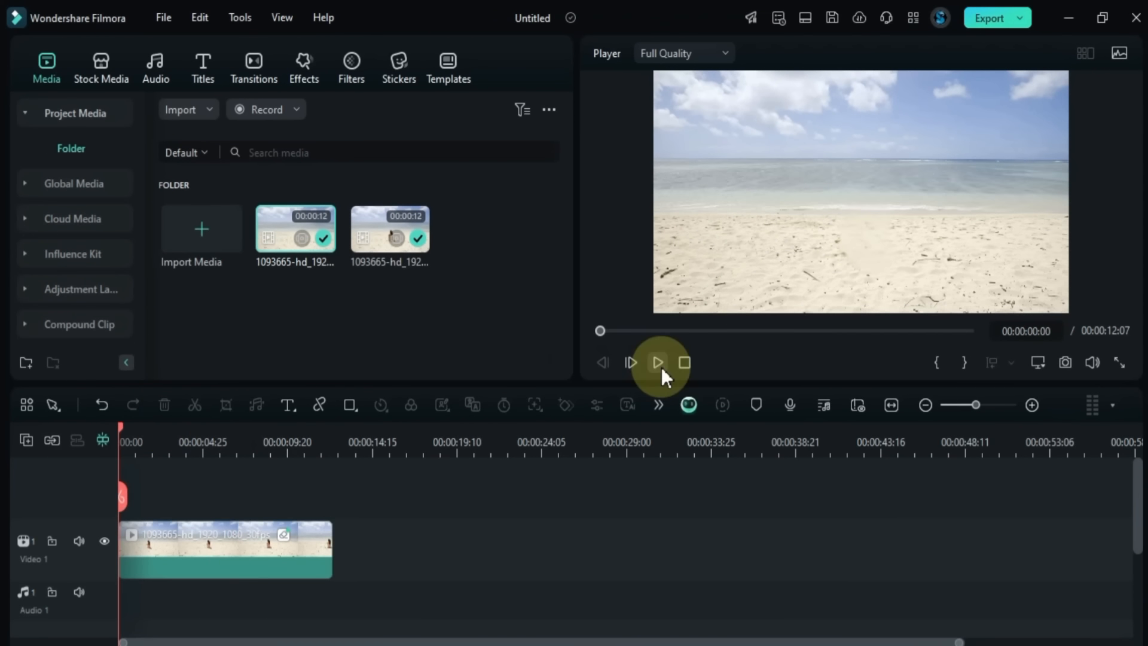
click(659, 365)
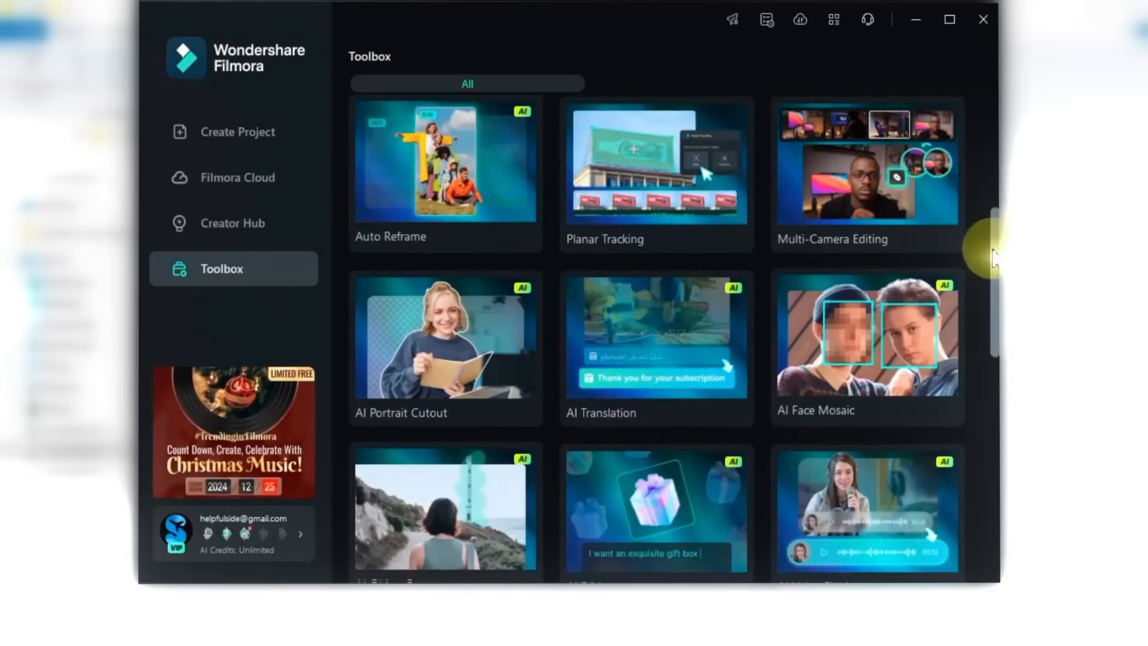
Step: Open AI Image from the Filmora toolbox and expand its category in the stock media
drag(993, 250, 992, 352)
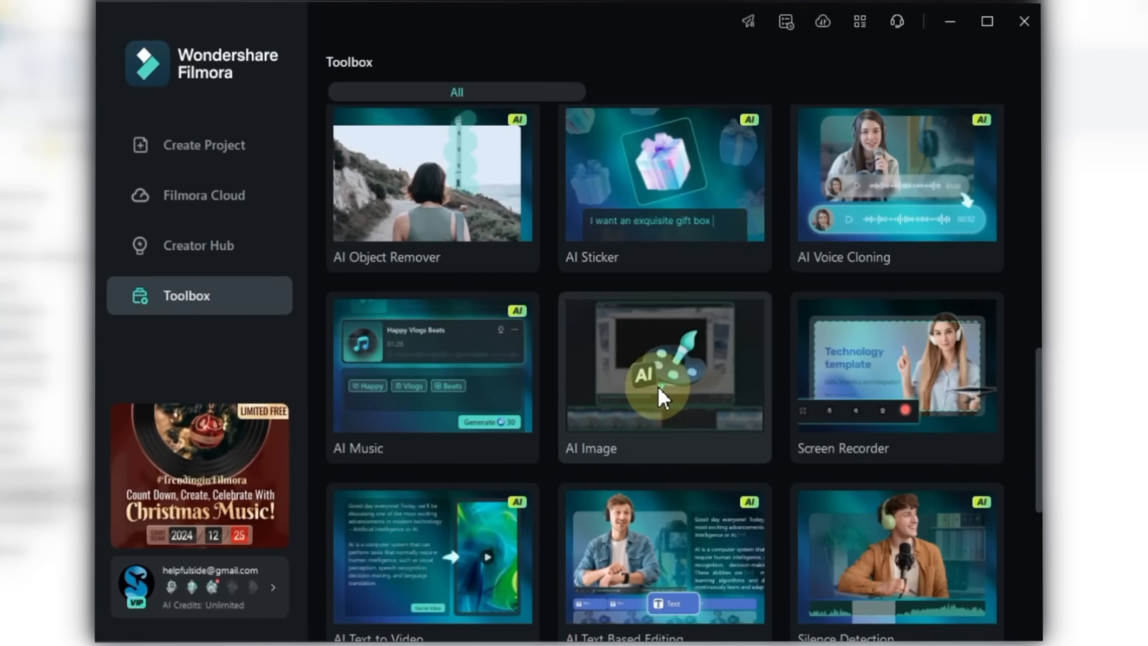
click(688, 411)
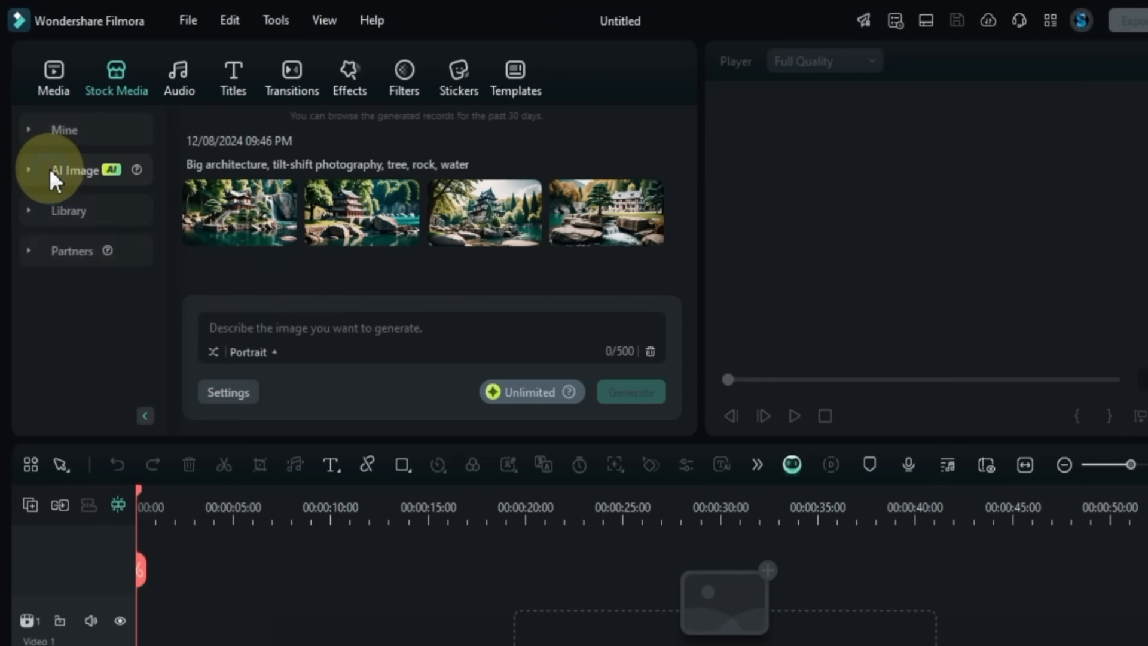
click(314, 279)
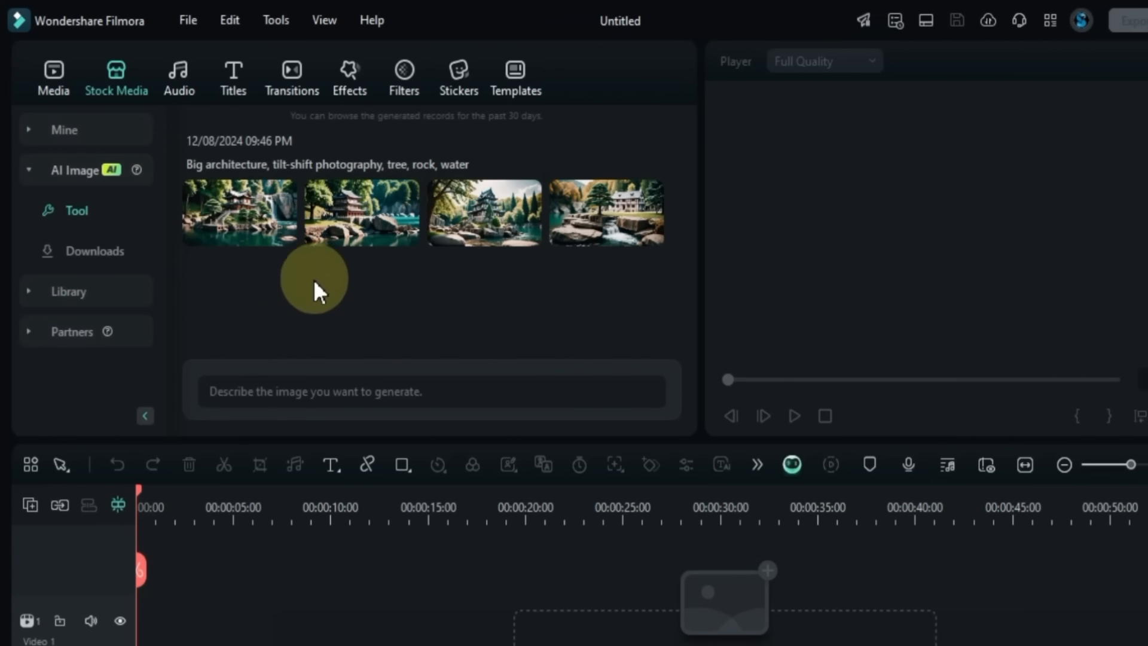
Step: Browse the available styles for the AI image description and choose Realistic Landscape
click(259, 383)
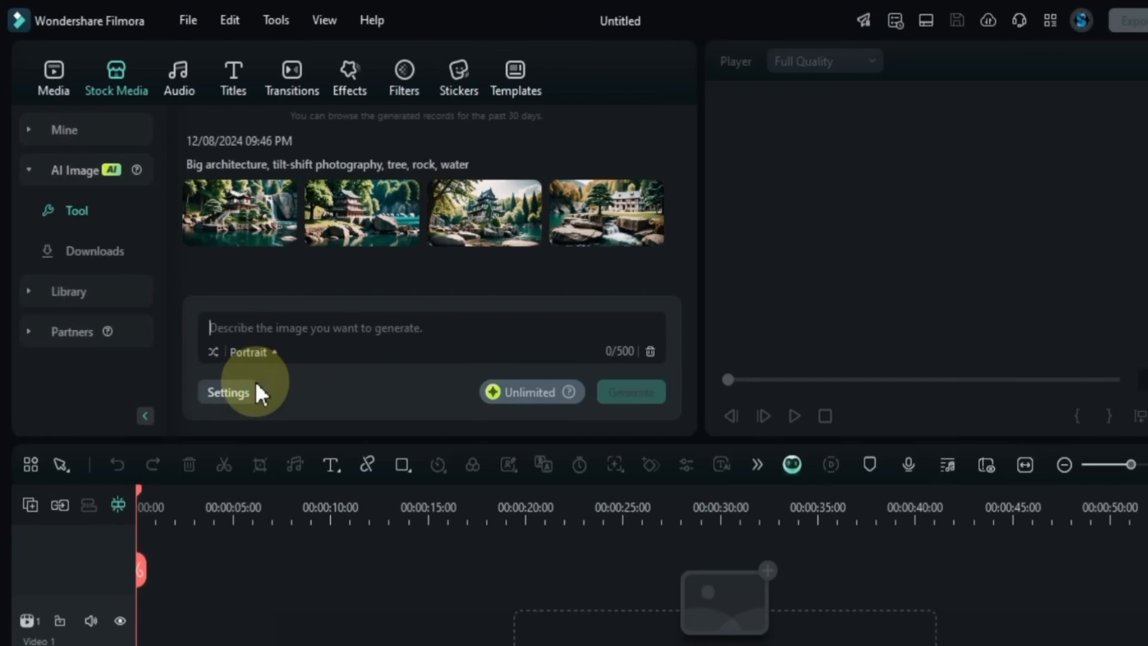
click(270, 351)
scroll(575, 291, down, 2)
click(584, 289)
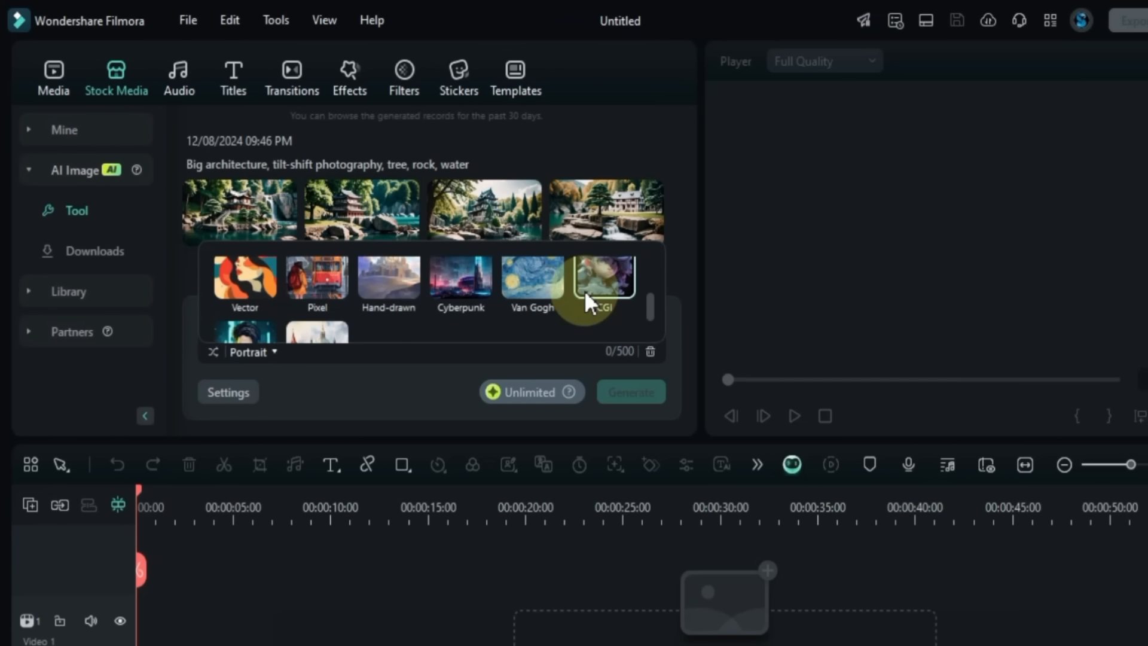
scroll(422, 318, down, 2)
scroll(317, 309, up, 4)
click(317, 308)
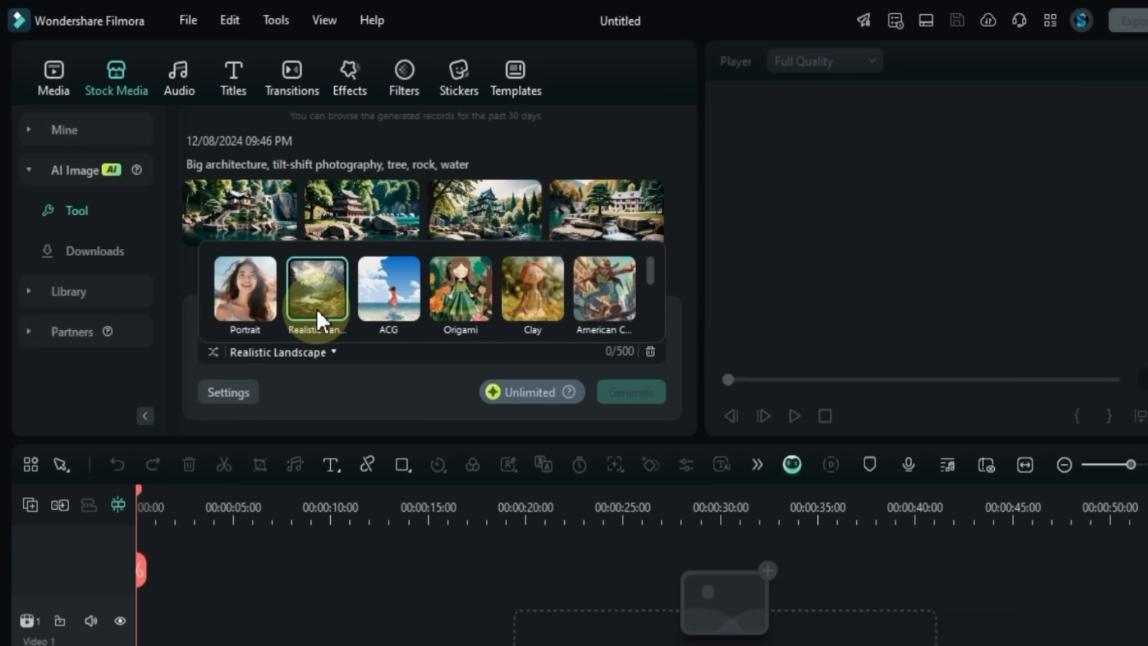
Step: Fill the image description with a random prompt, and shuffle it again for a different suggestion
click(214, 352)
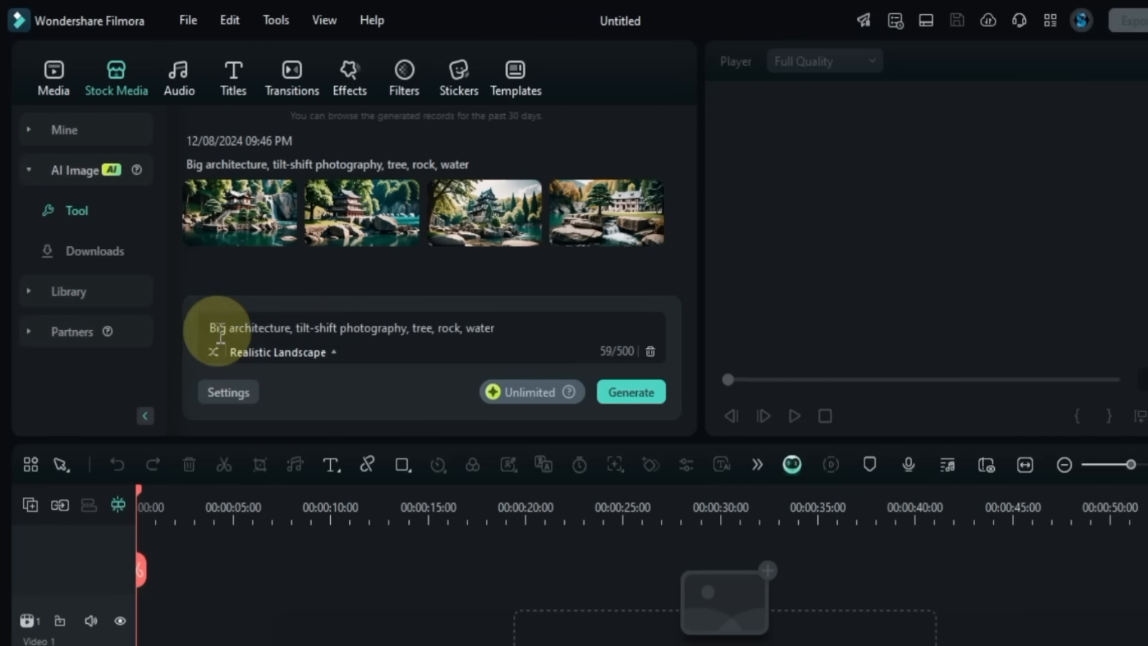
drag(217, 329, 530, 325)
click(530, 326)
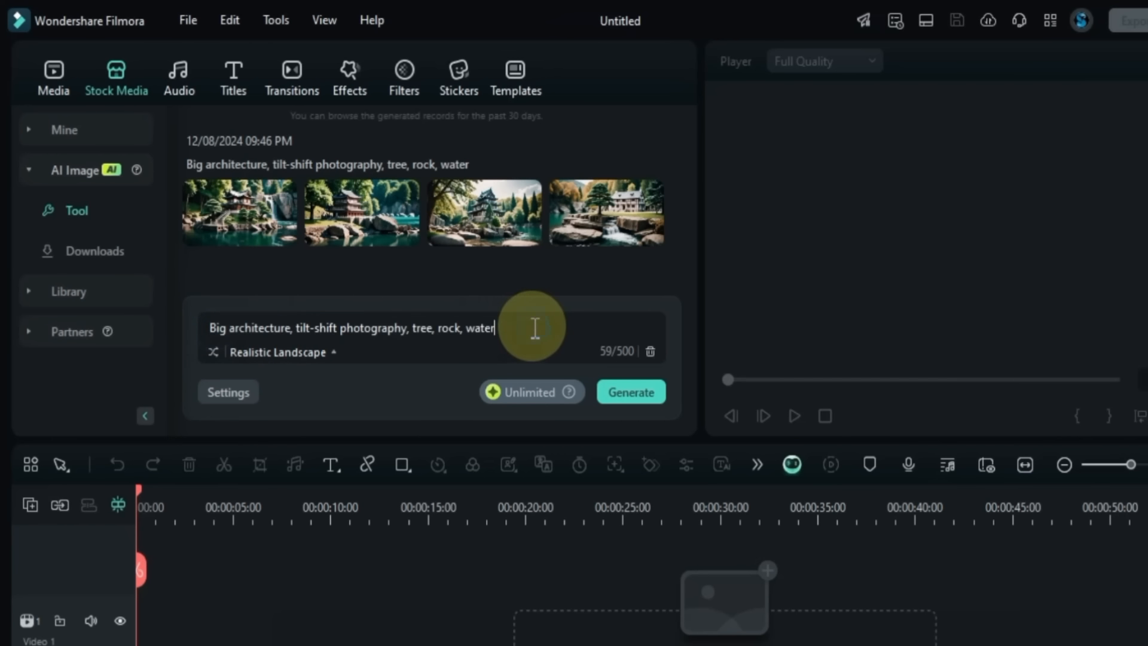
click(212, 353)
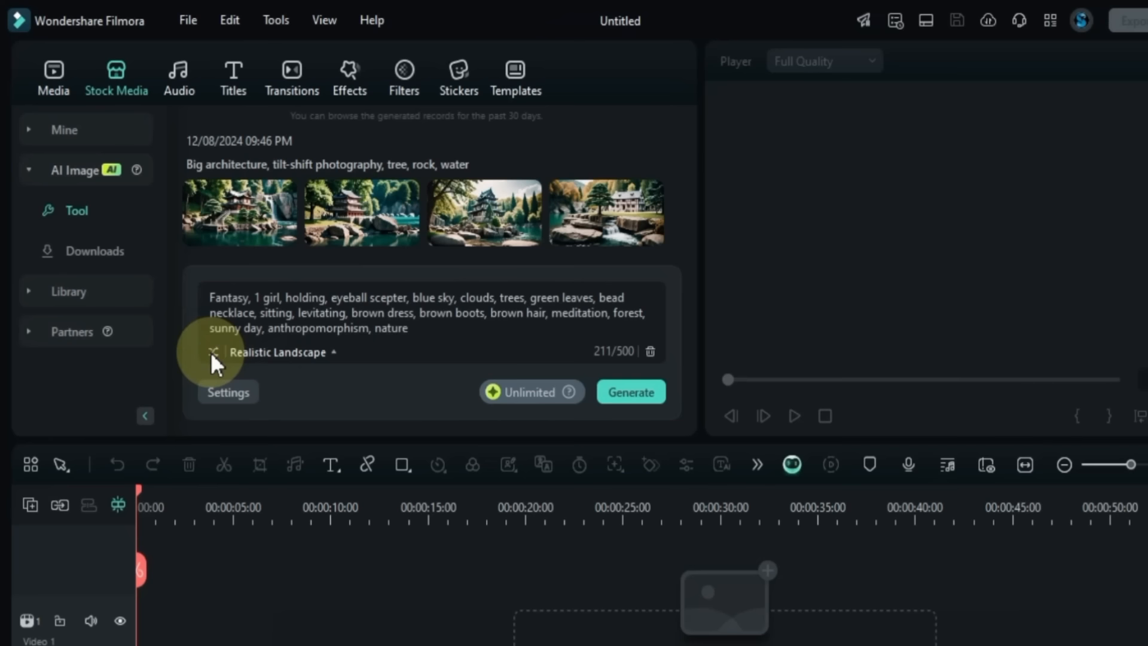
Step: Set the image aspect ratio to 16:9 and generate the AI images from the prompt
click(237, 391)
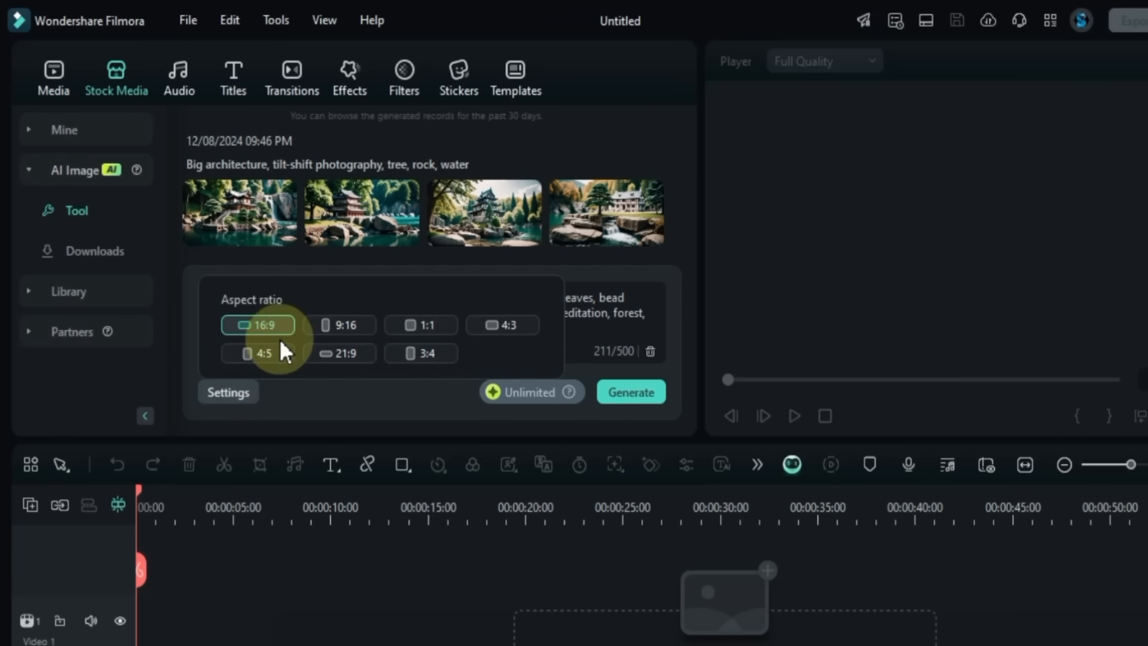
click(250, 326)
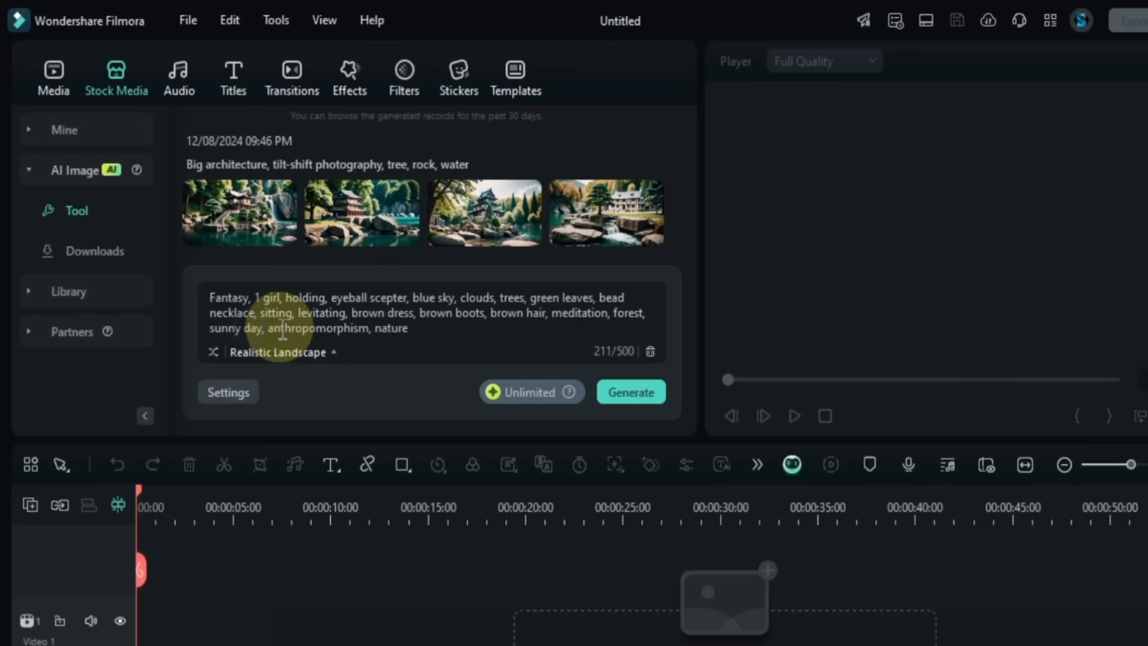
click(620, 393)
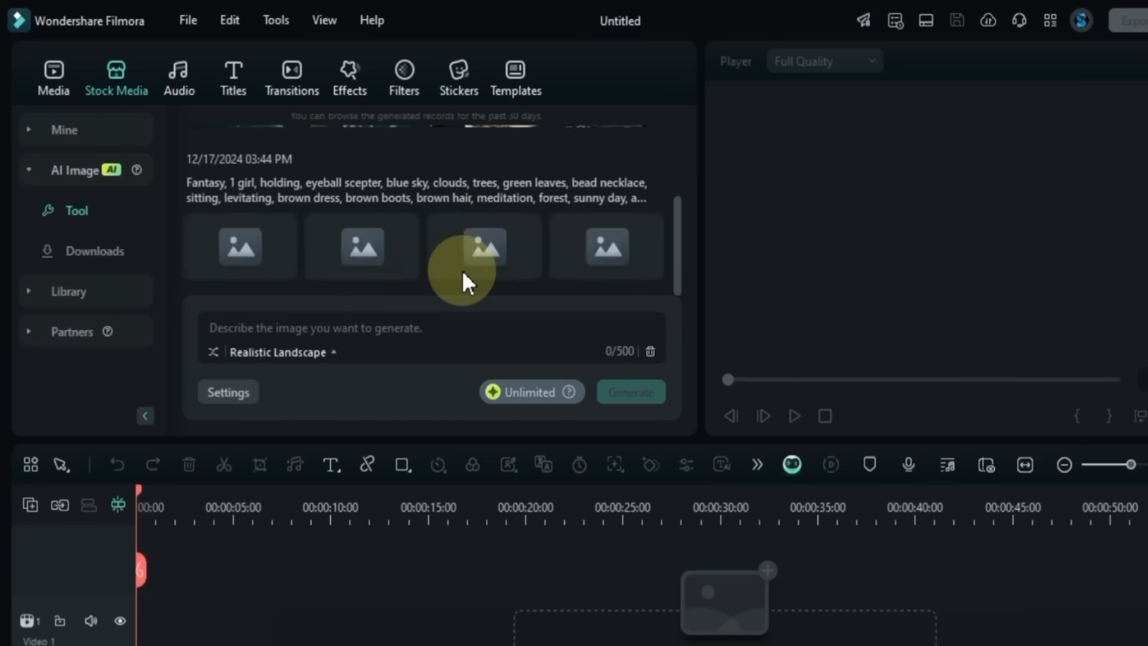
Step: Preview the generated fantasy girl images and place all four on the timeline, staggered on separate video tracks
click(251, 269)
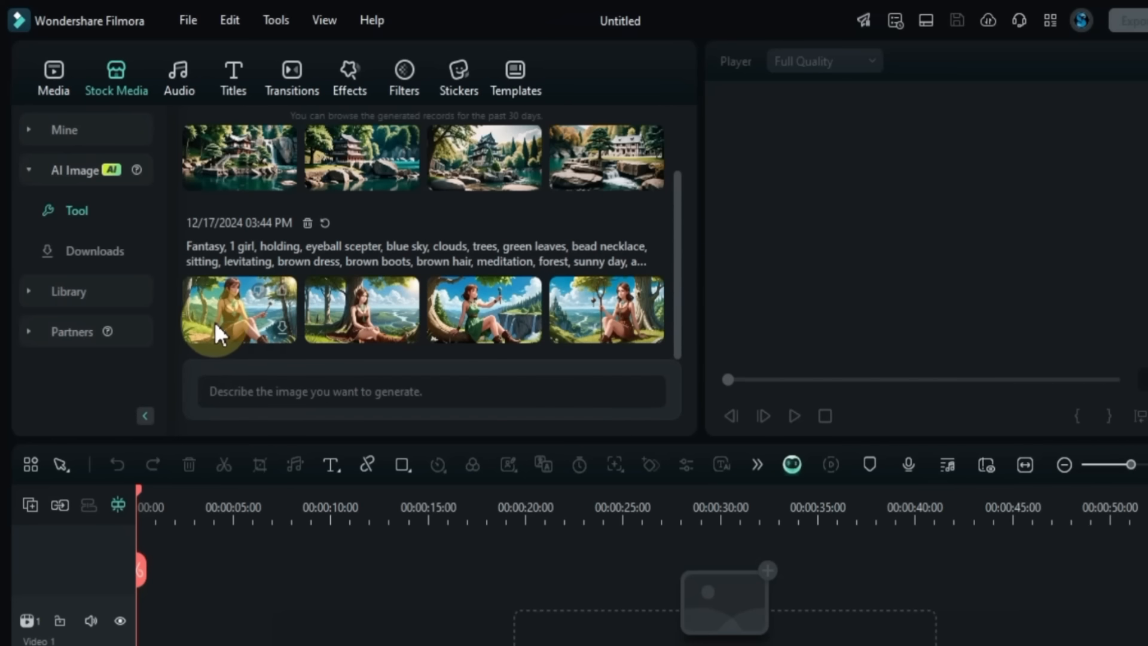
click(223, 311)
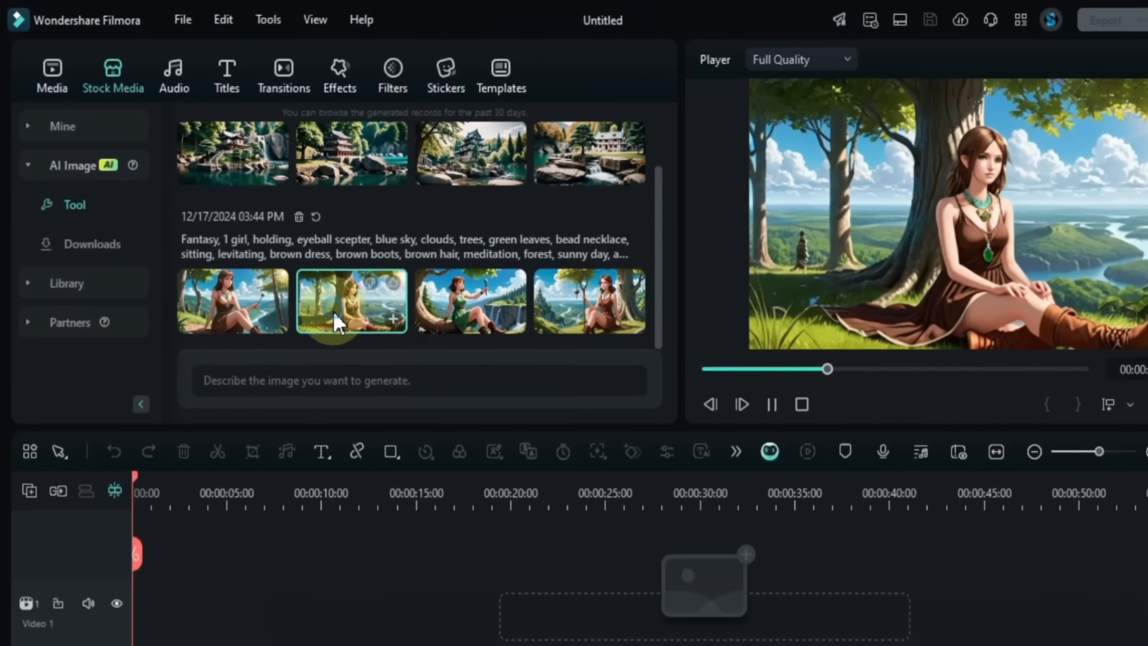
drag(333, 310, 167, 621)
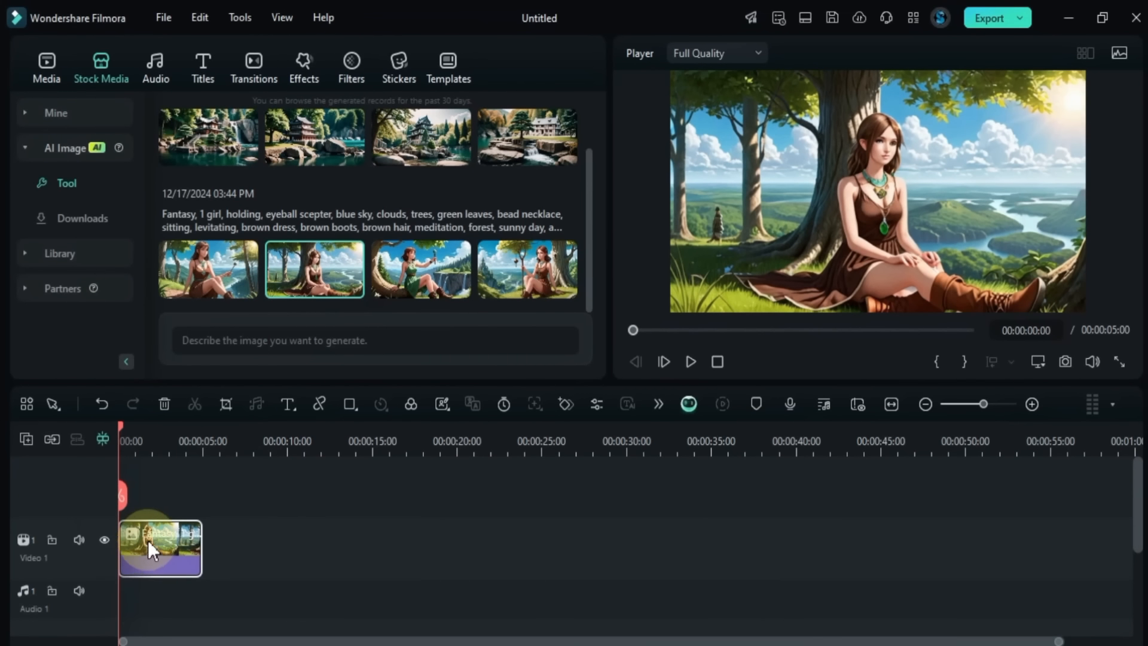
drag(213, 282, 145, 500)
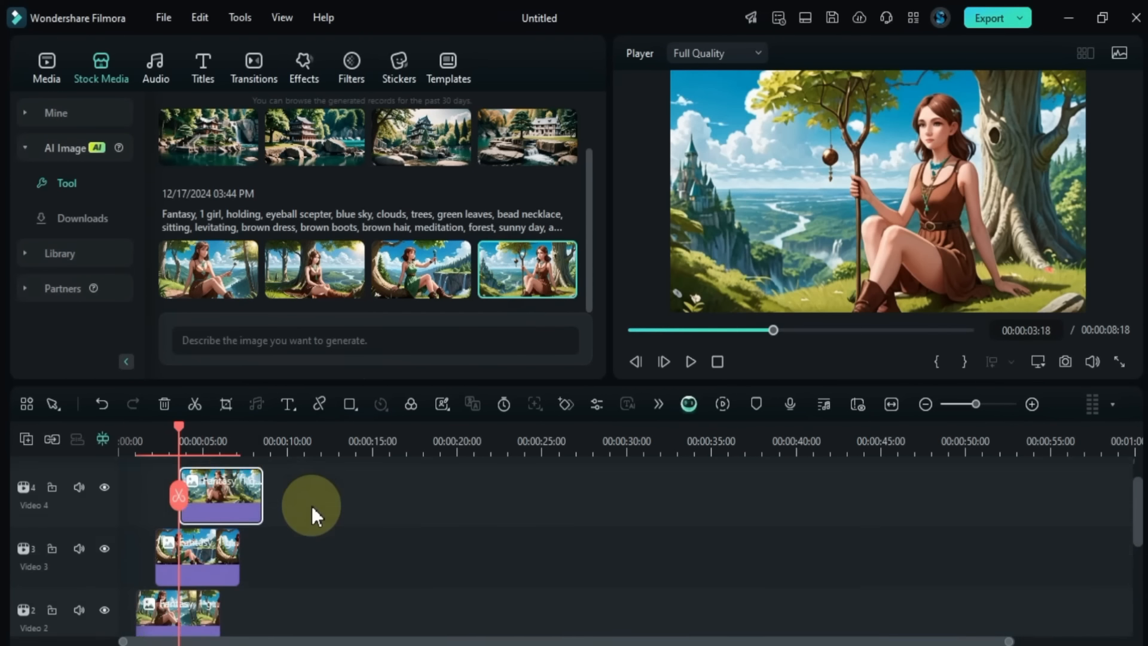
scroll(311, 506, down, 2)
scroll(311, 506, up, 2)
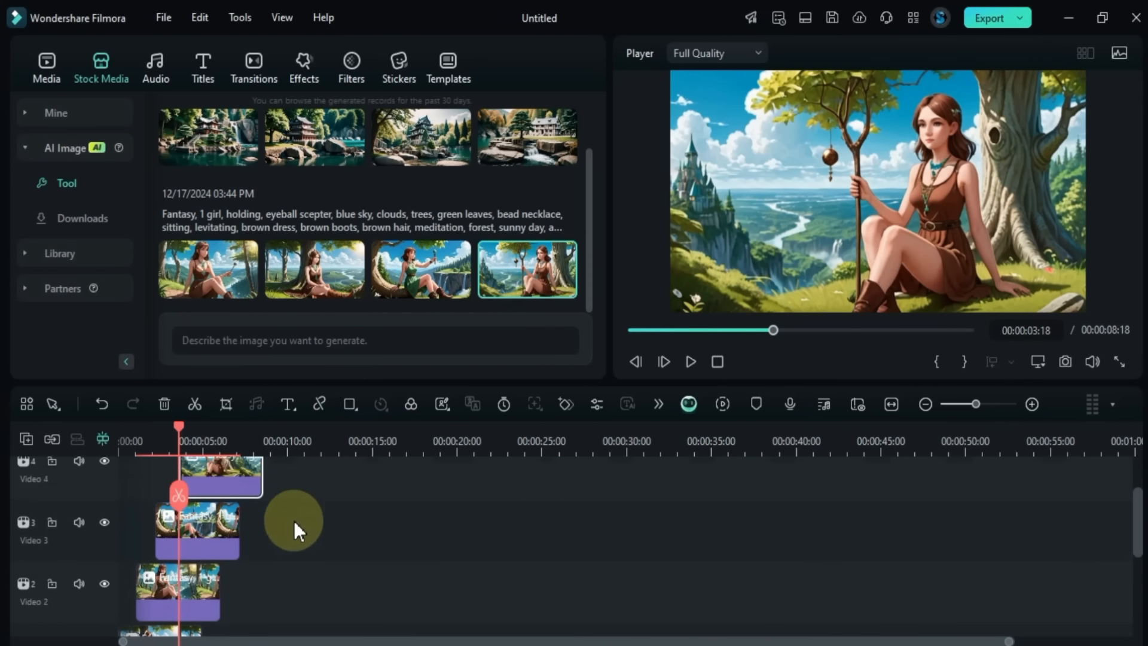
Step: Apply a Preset Motions (Legacy) animation to the first image clip on the Video 1 track
scroll(232, 558, down, 2)
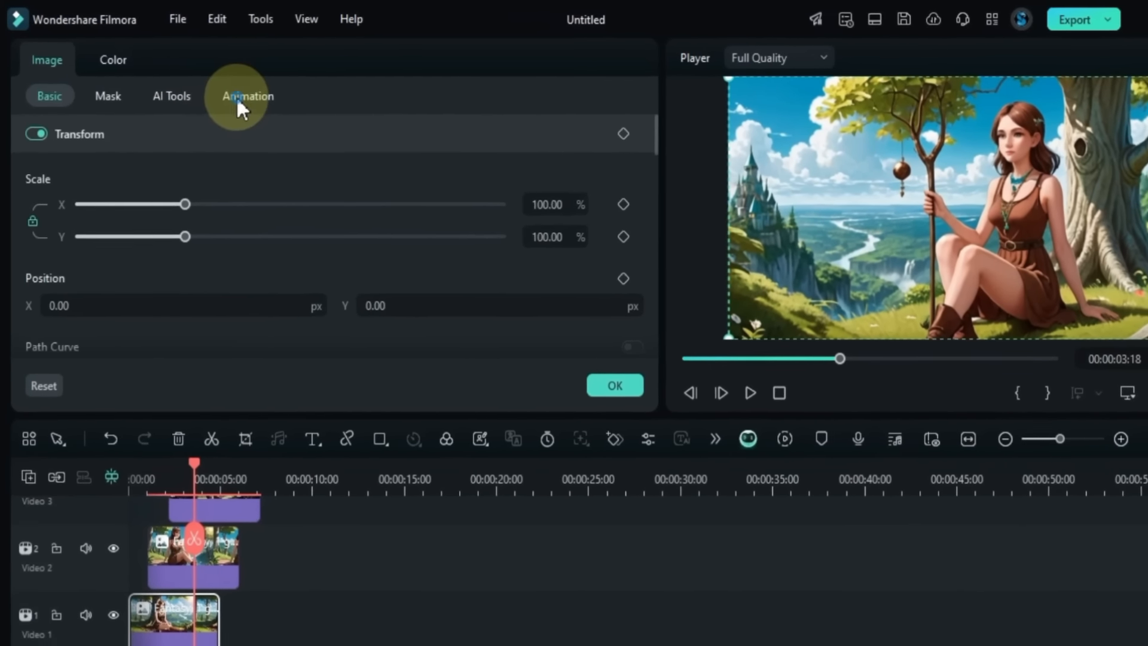
click(228, 88)
click(195, 140)
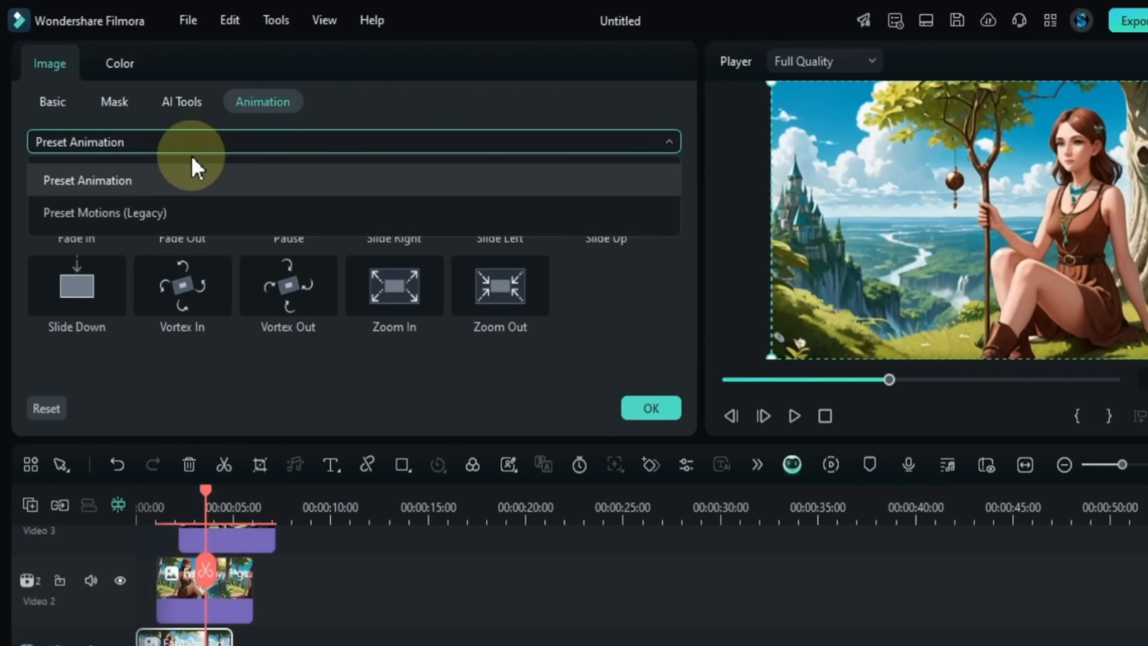
click(185, 209)
click(386, 292)
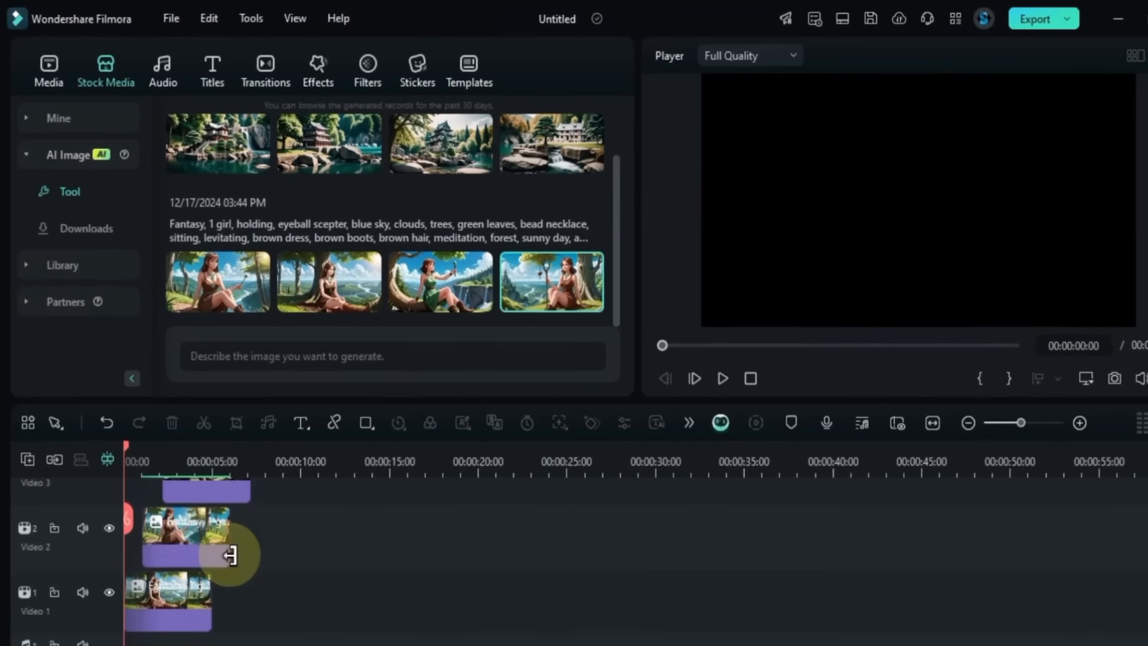
Step: Play the timeline from the start to preview the animated AI image clips
scroll(238, 571, up, 1)
key(space)
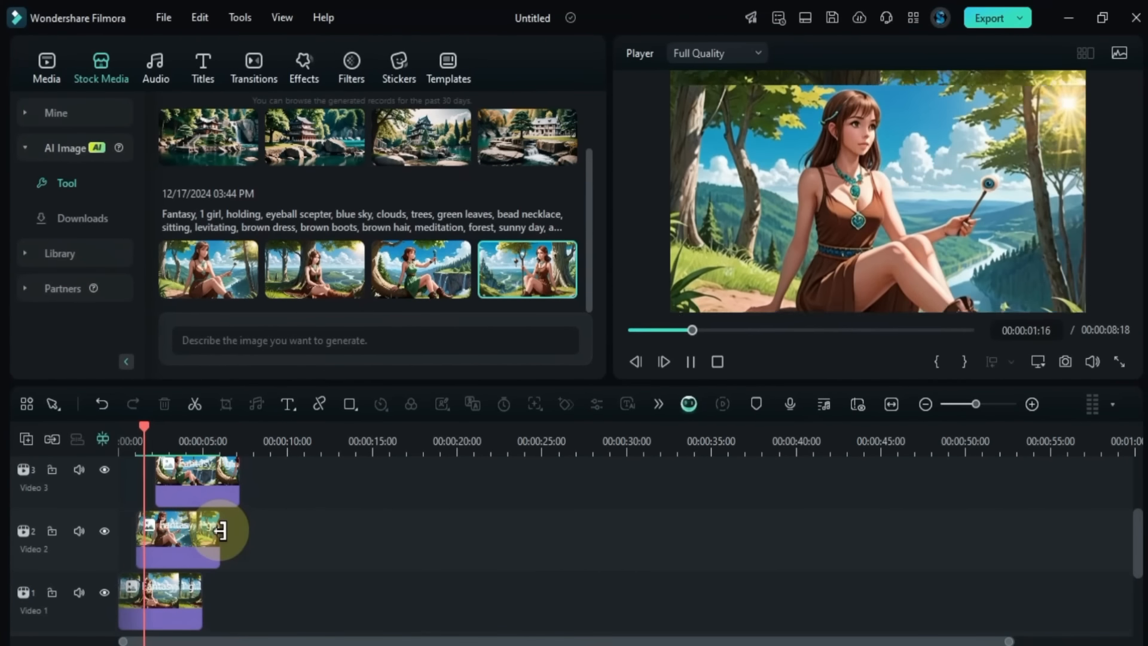
scroll(220, 529, up, 1)
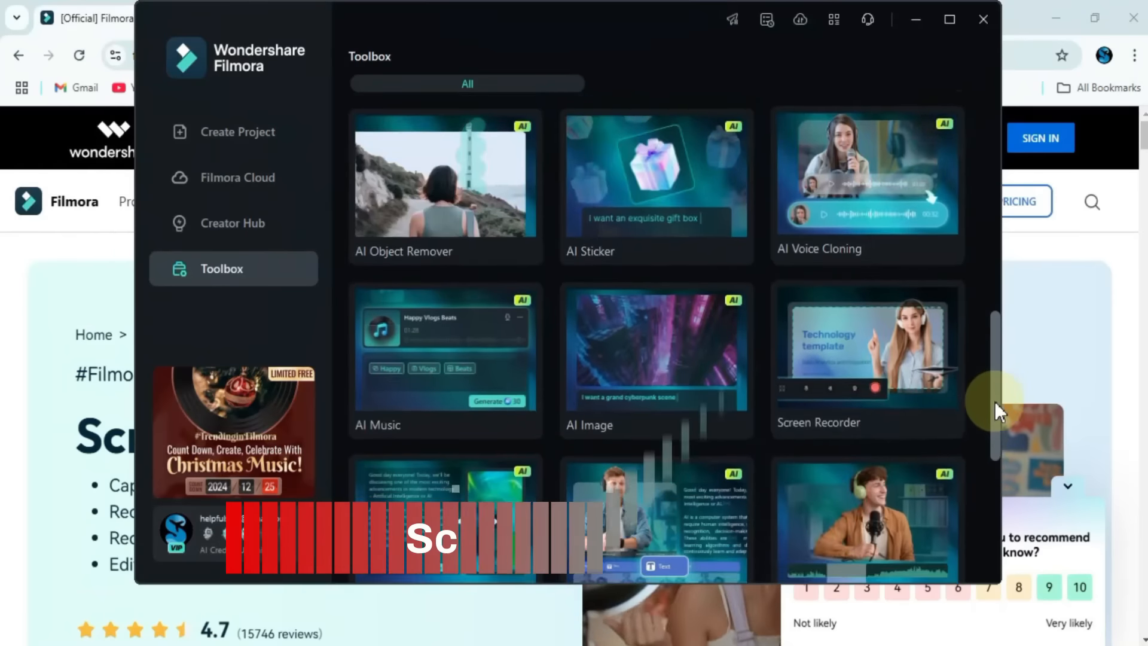
Step: Find the Screen Recorder among the toolbox features and open it
scroll(996, 401, down, 3)
scroll(995, 405, up, 2)
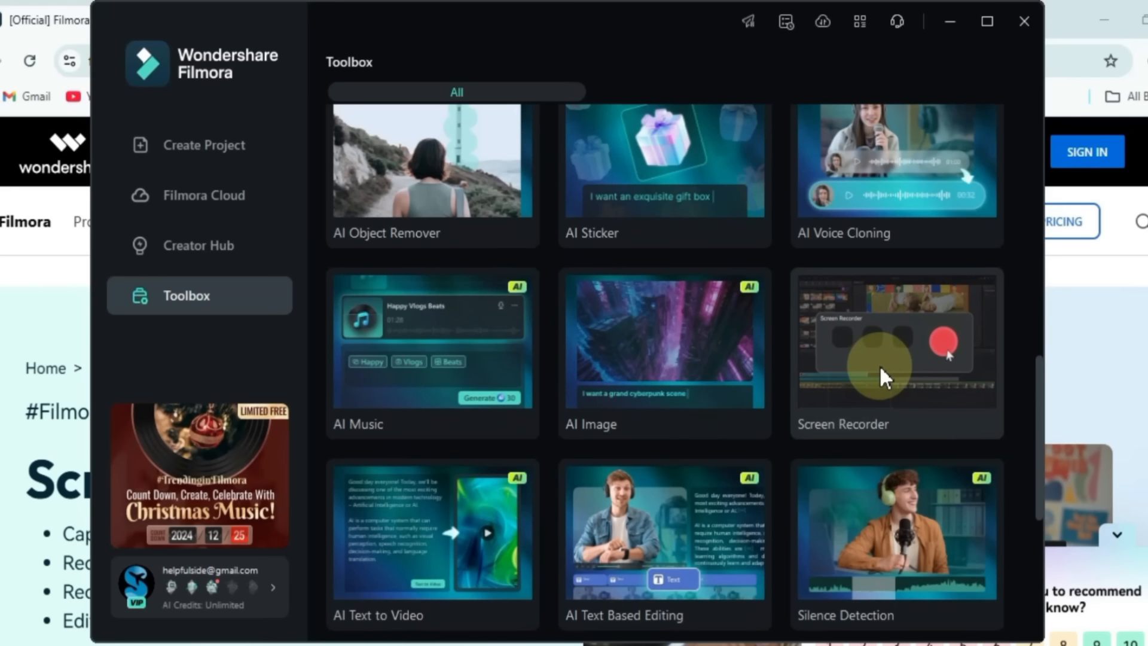
click(881, 365)
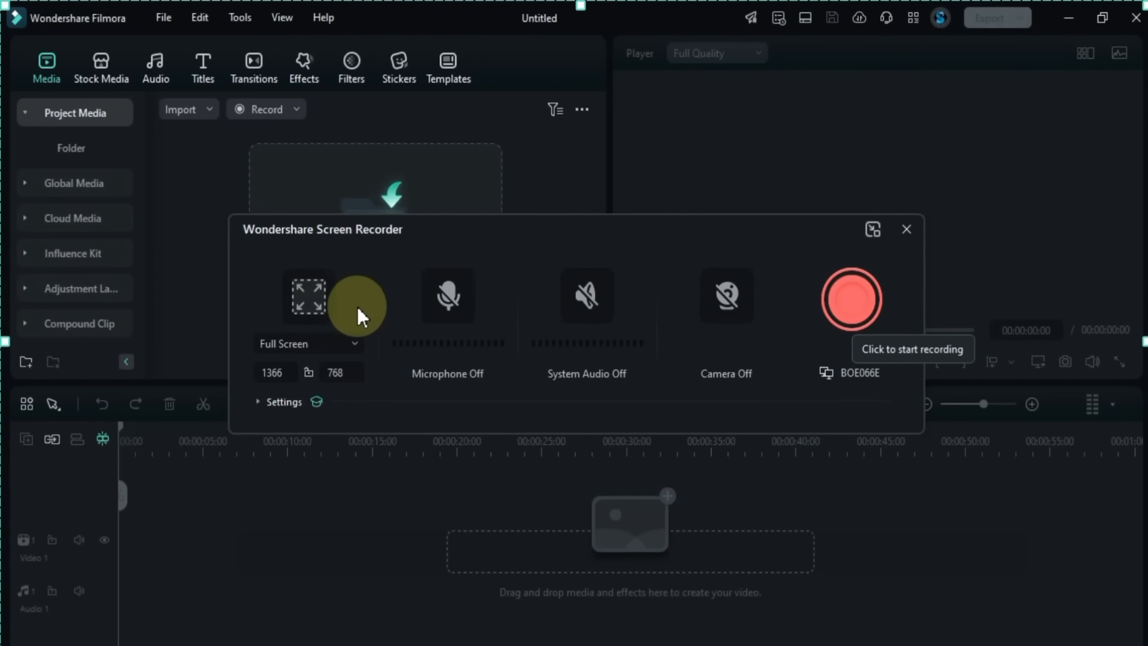
Step: Try a Custom capture area in the Screen Recorder, resizing and repositioning its frame
click(309, 344)
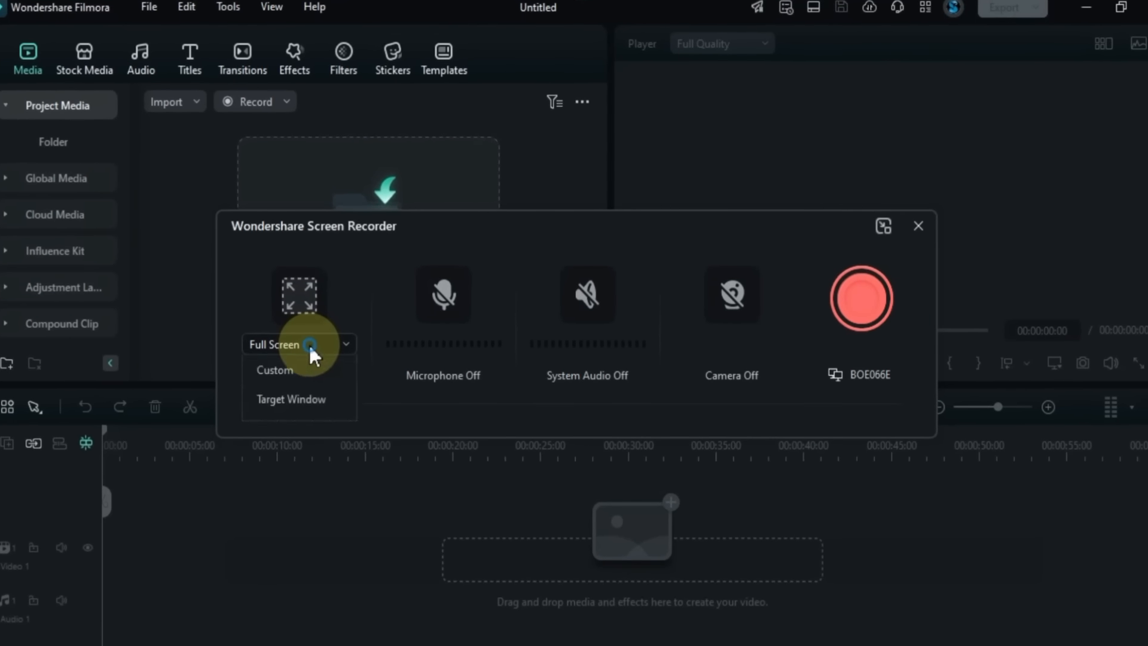
click(296, 347)
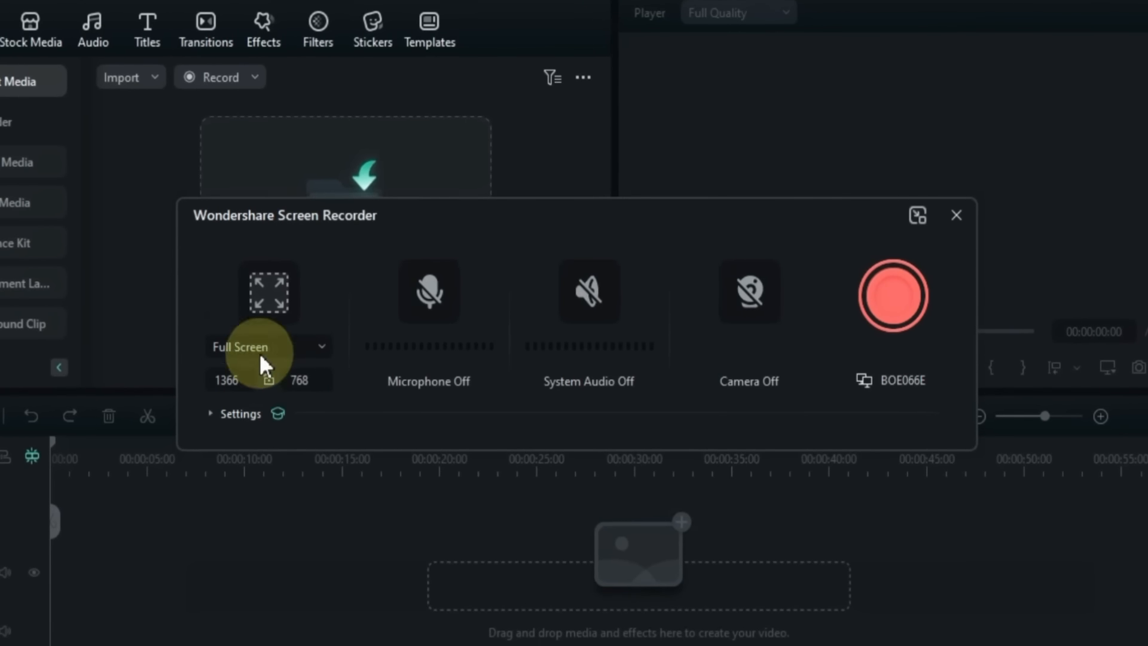
click(303, 353)
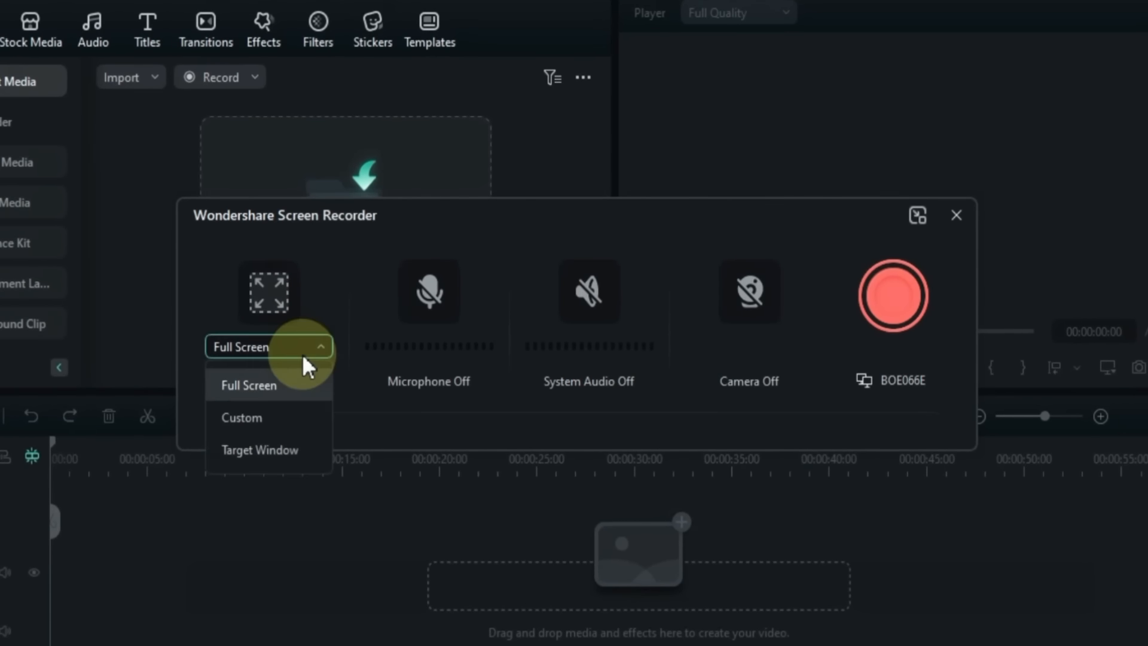
click(260, 419)
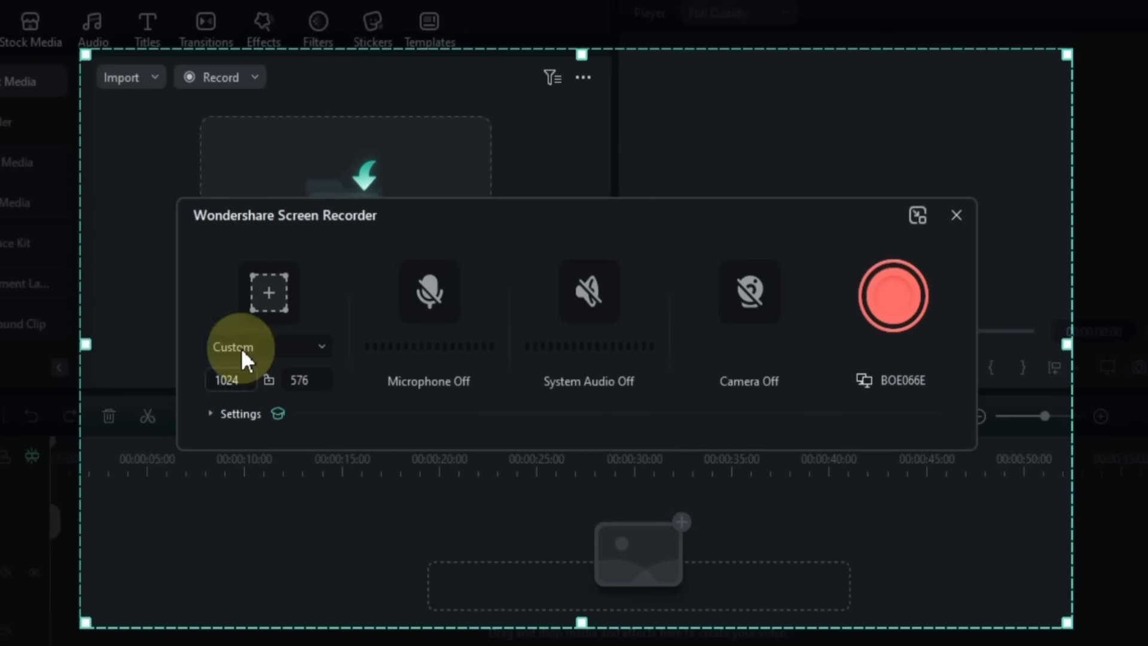
drag(88, 52, 185, 109)
drag(610, 369, 584, 328)
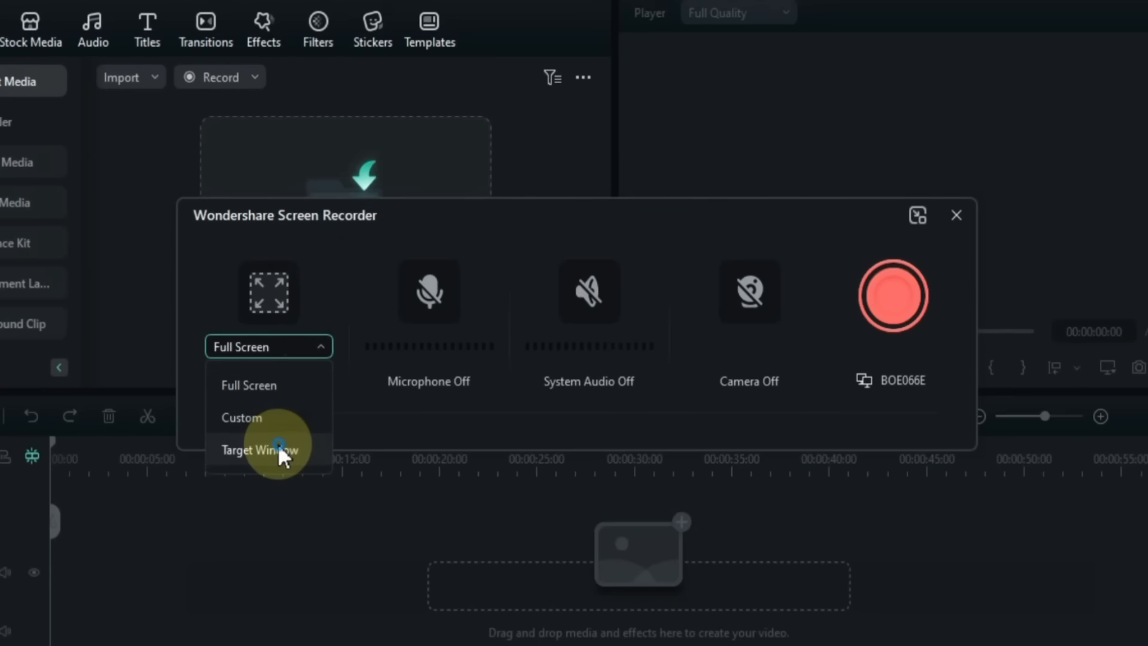
Step: Set the capture mode to Target Window and choose the timeline panel as the area to record
click(287, 445)
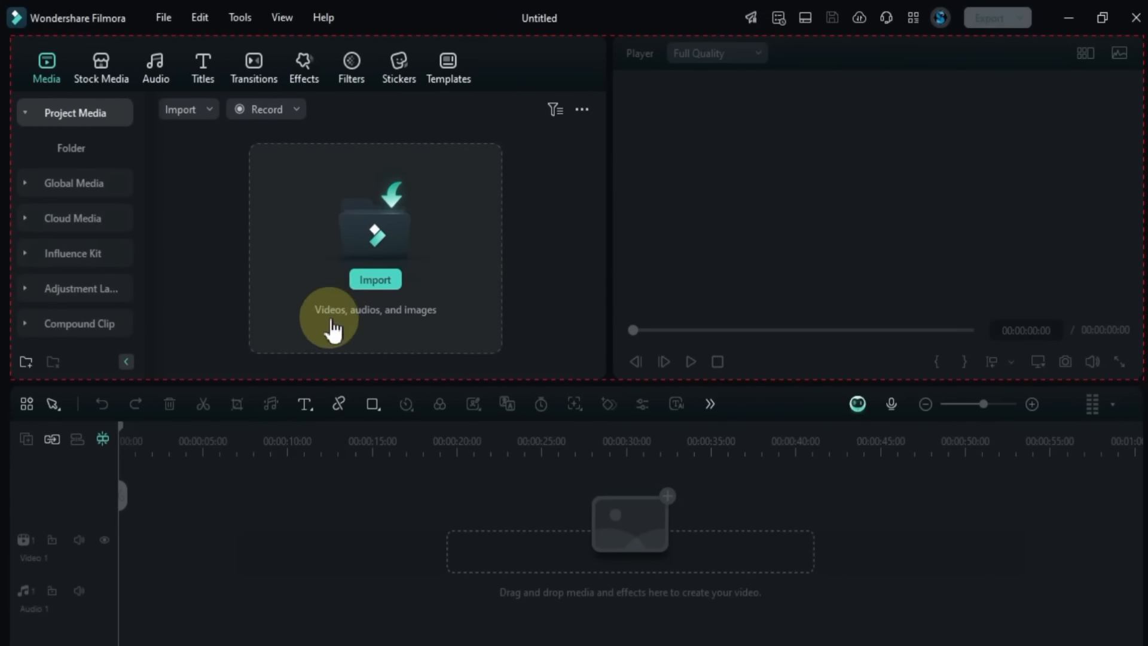
click(203, 212)
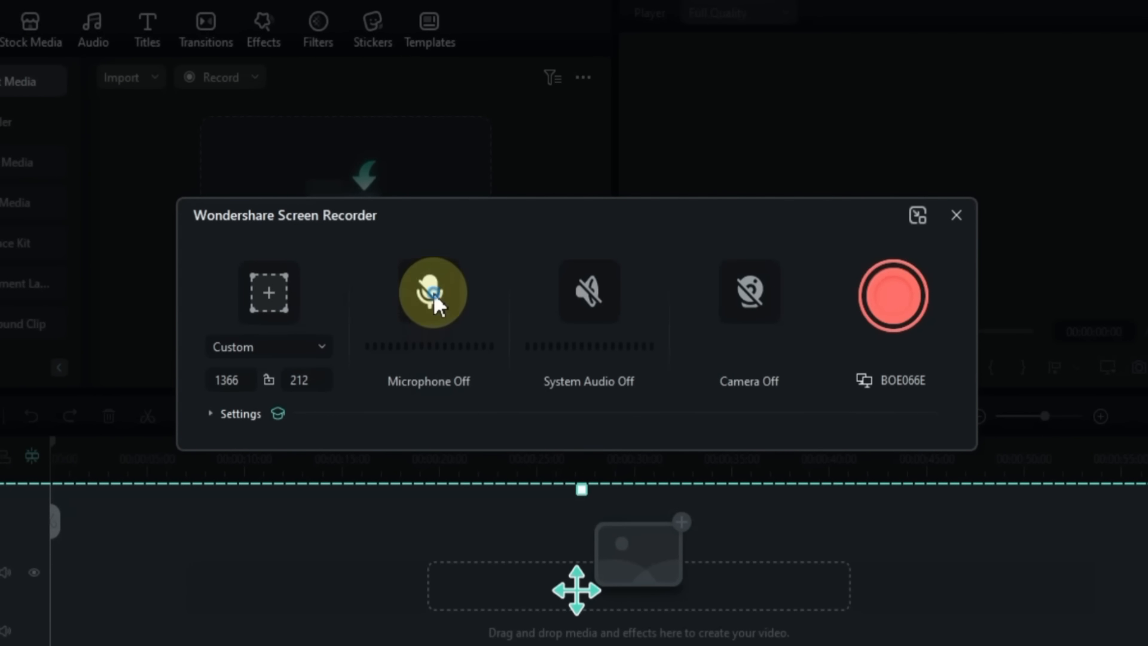
Step: Turn on microphone recording with the Realtek microphone, and enable system audio capture
click(432, 292)
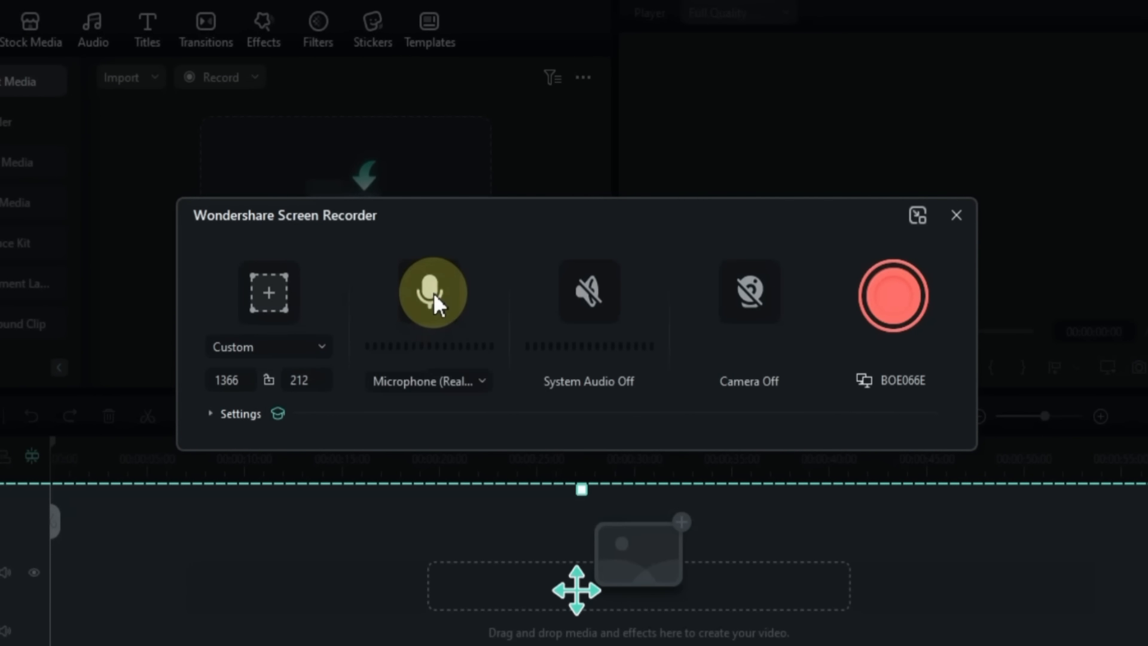
click(448, 384)
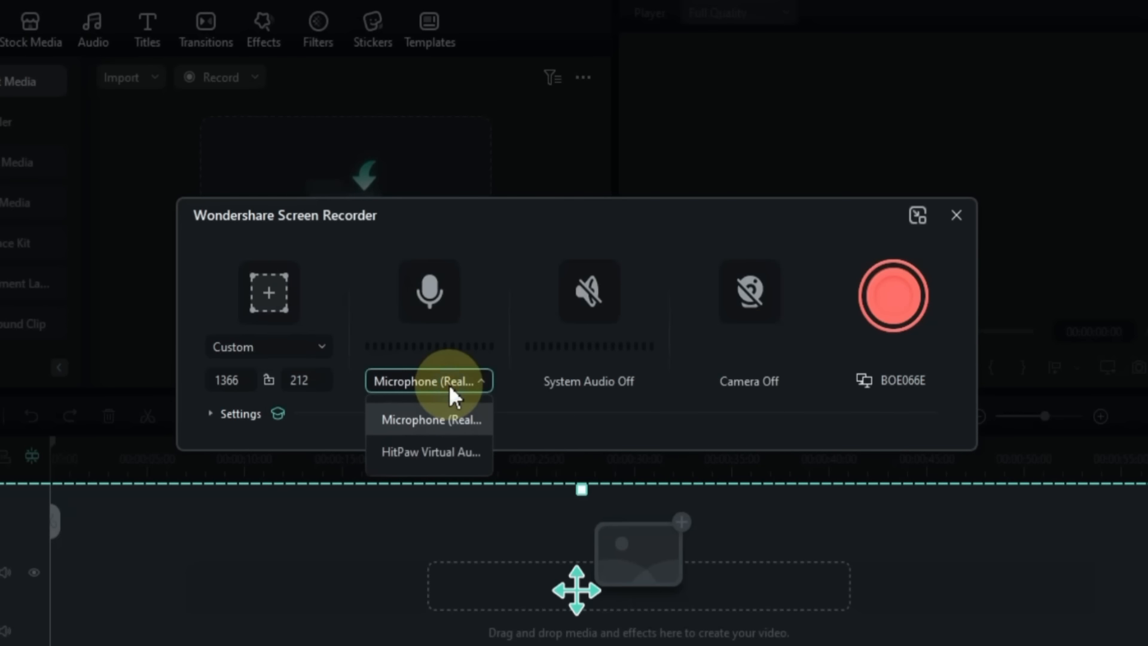
click(440, 419)
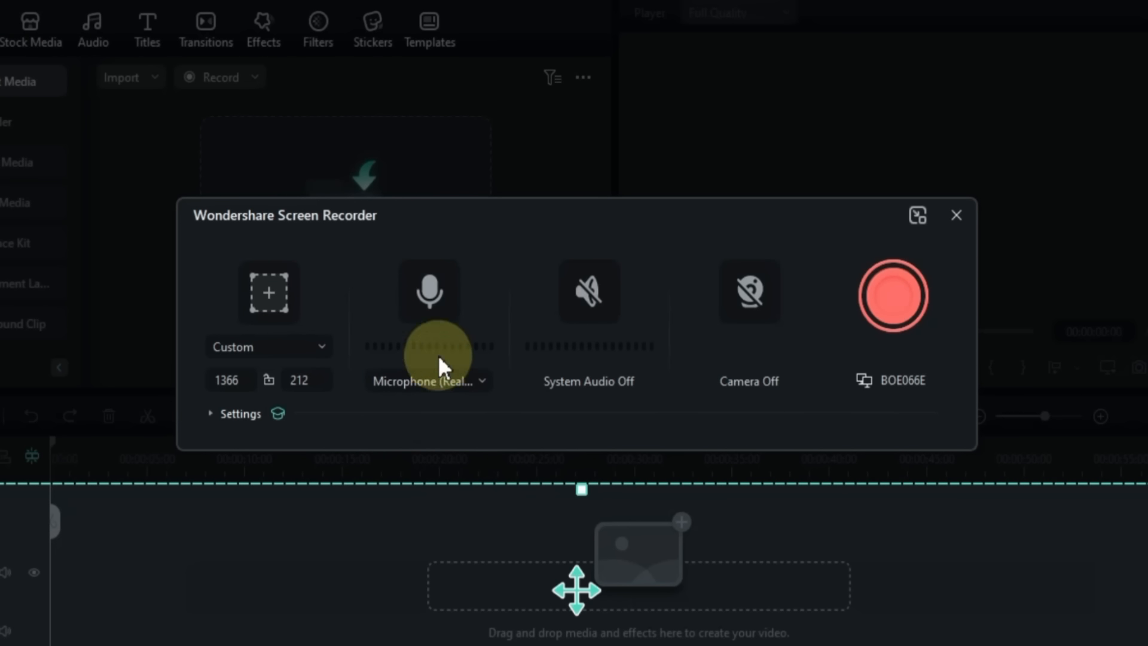
click(439, 307)
click(439, 307)
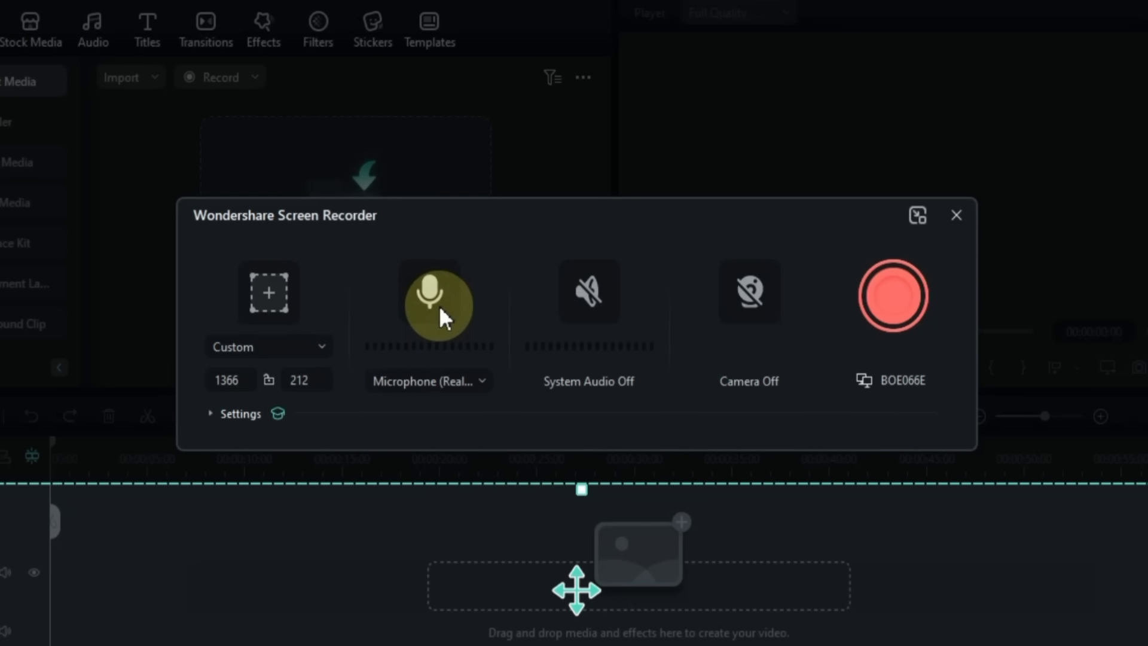
click(583, 285)
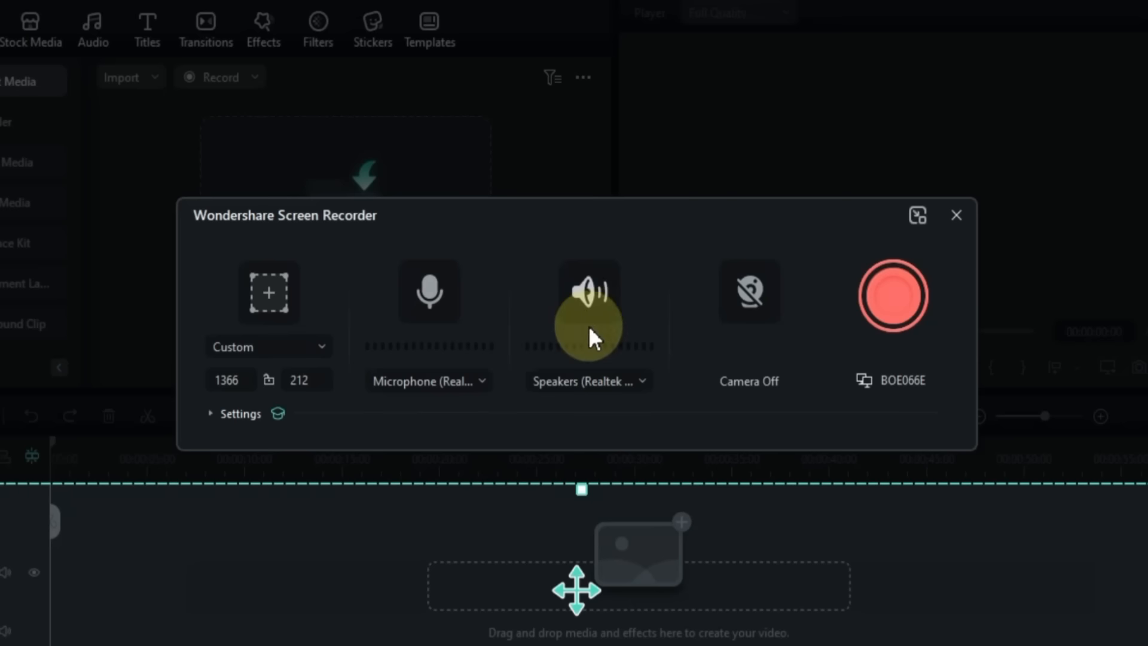
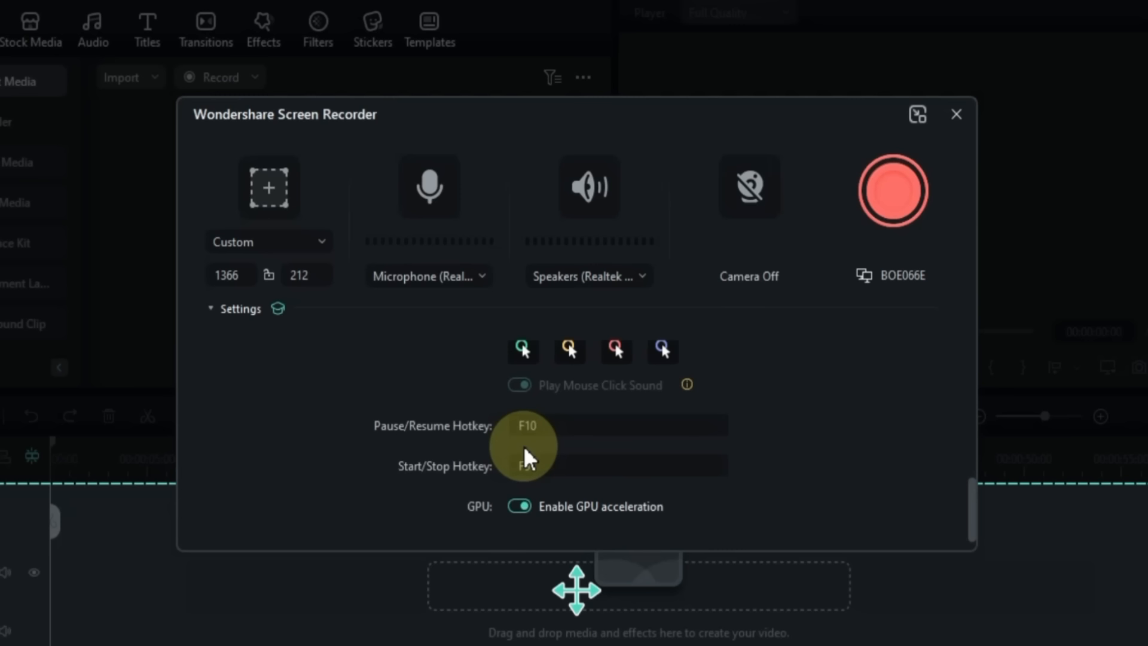
Step: Review the pause/resume and start/stop hotkeys, and record the selected timeline area for about 19 seconds
click(554, 433)
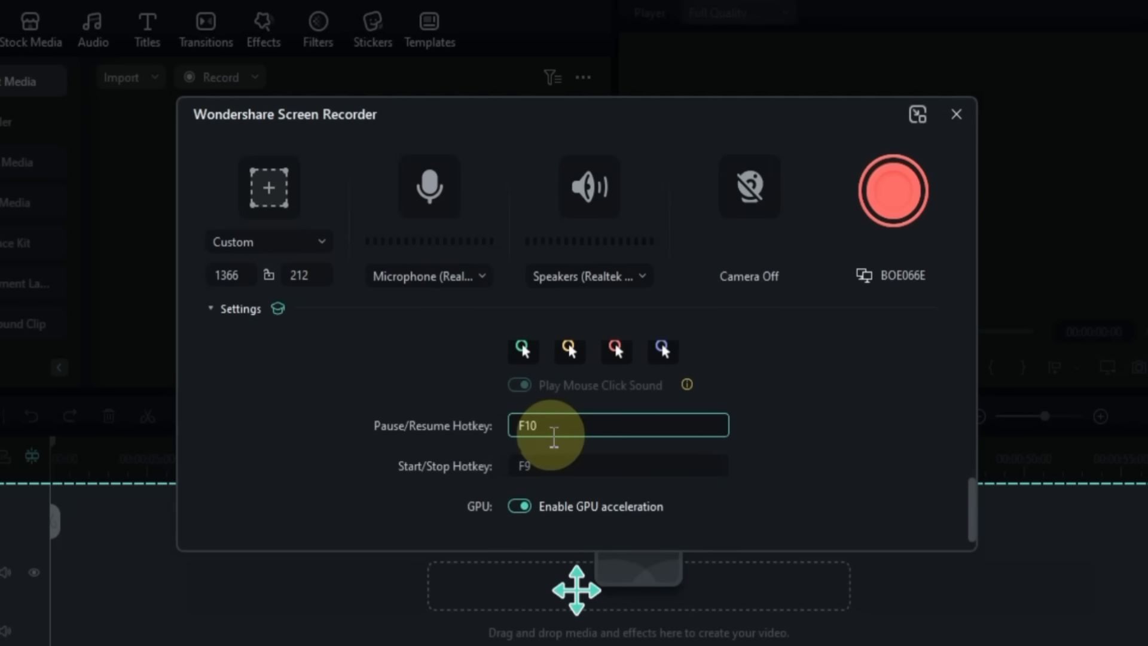
click(548, 469)
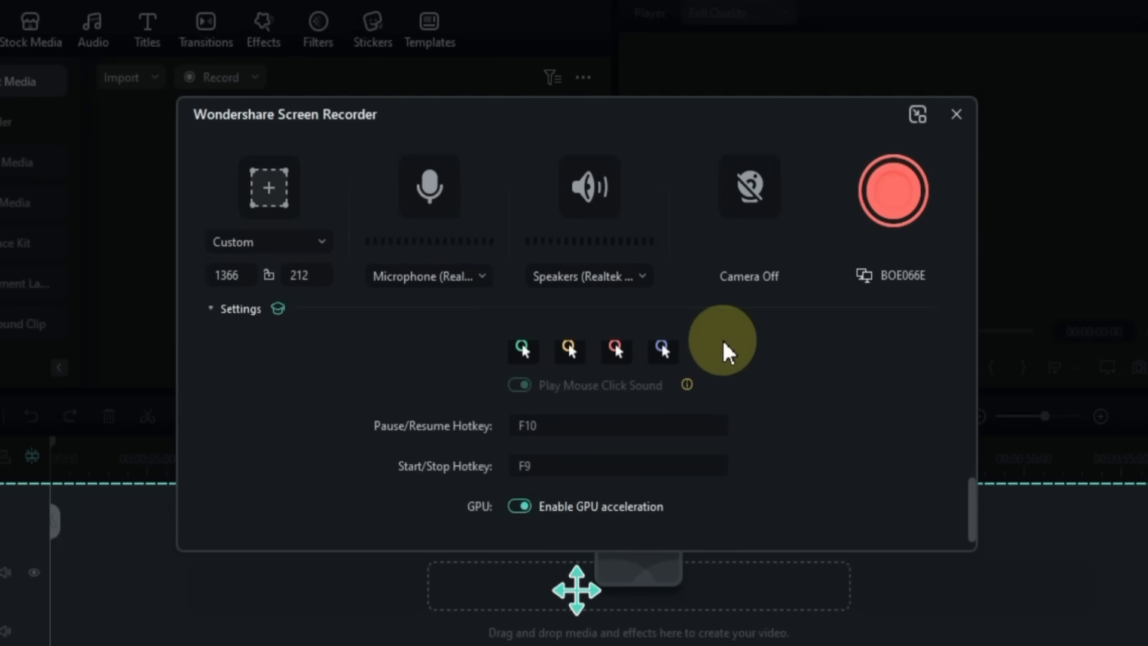
click(907, 178)
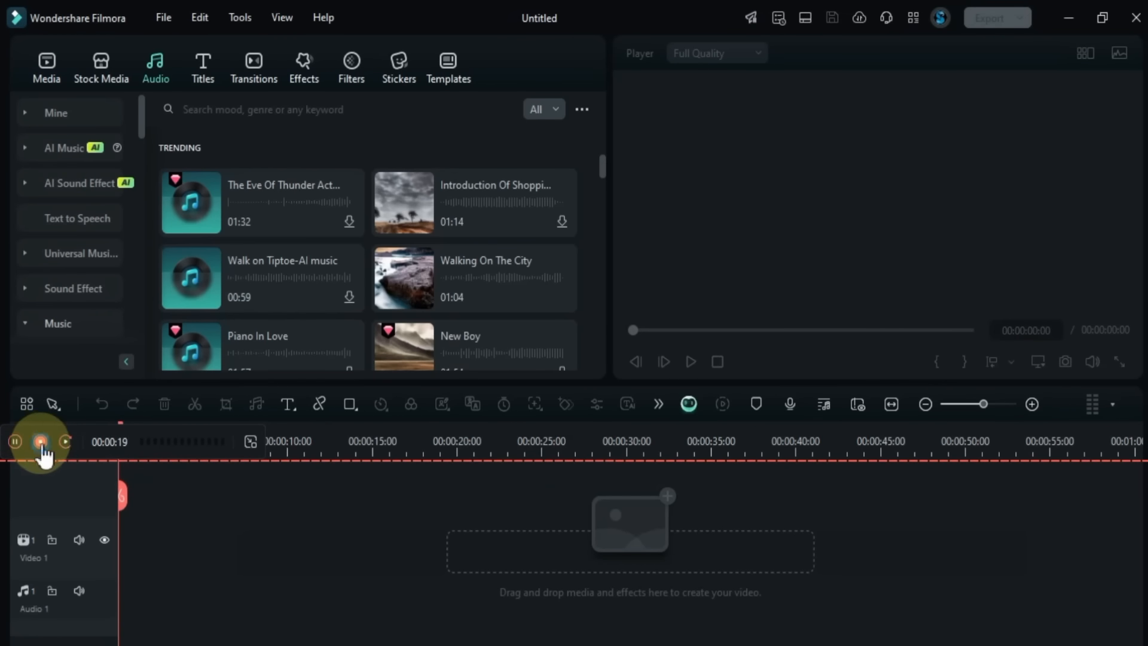
click(41, 442)
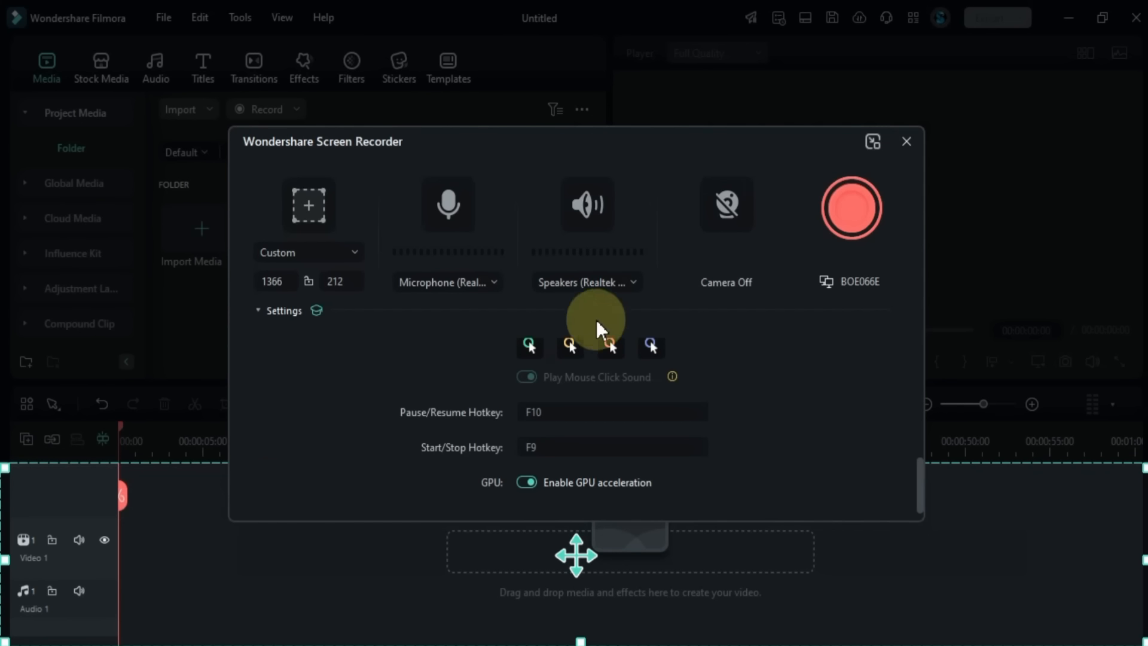
click(908, 142)
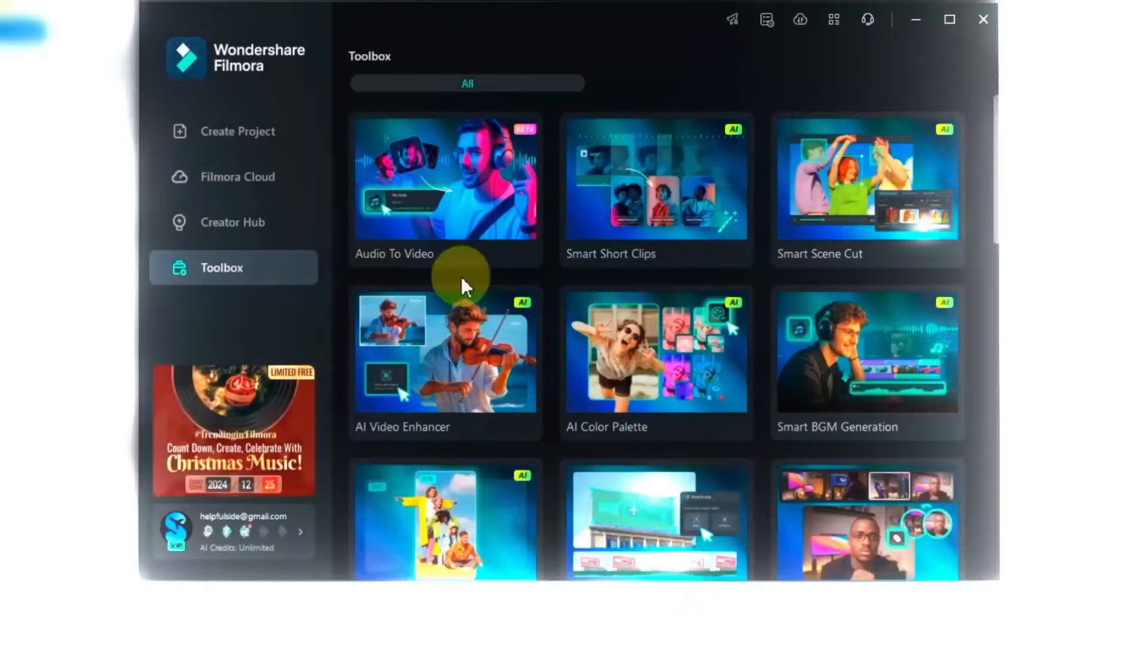
Step: Open AI Text to Video from the toolbox and enter the short pizzeria story as the video text
scroll(598, 329, down, 4)
drag(996, 233, 994, 385)
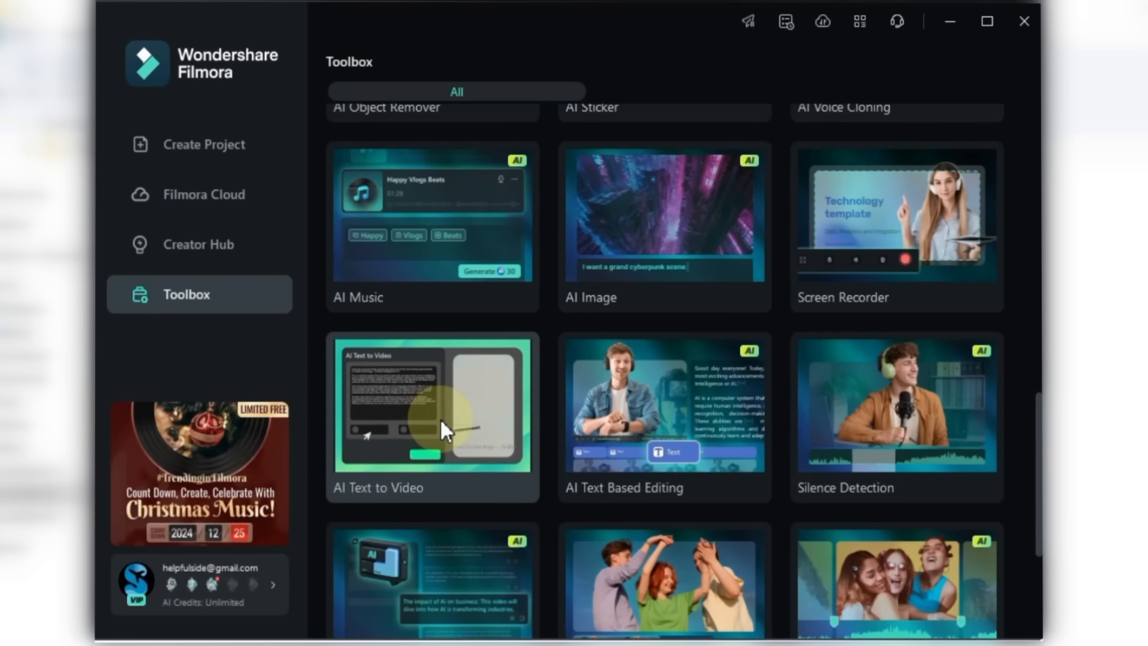
click(440, 418)
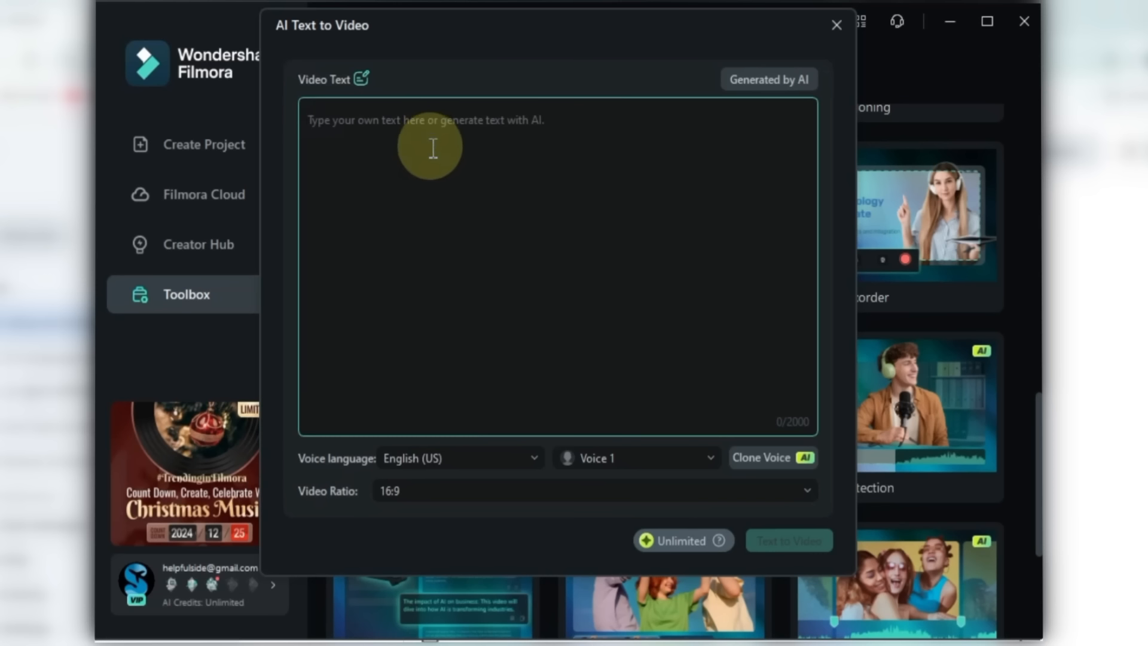
text(The aroma of sizzling dough and tangy tomato sauce filled the air as Tony spun the pizza crust with practiced ease. Each toss was a dance, a ballet of flour and fire. As the cheese melted into golden perfection, a young boy named Luca watched with wide, hungry eyes.  "Can I have a slice, Tony?" he asked, his voice barely a whisper.  Tony smiled, "Of course, Luca. It'll be ready soon."  Luca's heart pounded with anticipation. He'd been waiting for this moment all day. Finally, the pizza was done. A masterpiece of crispy crust, savory sauce, and melted cheese. As Luca took his first bite, a wave of pure bliss washed over him.  "The best pizza in the world!" he exclaimed.  Tony chuckled, "Thanks, Luca. Glad you like it."  And so, in that small pizzeria, a simple act of kindness and a delicious pizza created a memory that would last a lifetime.)
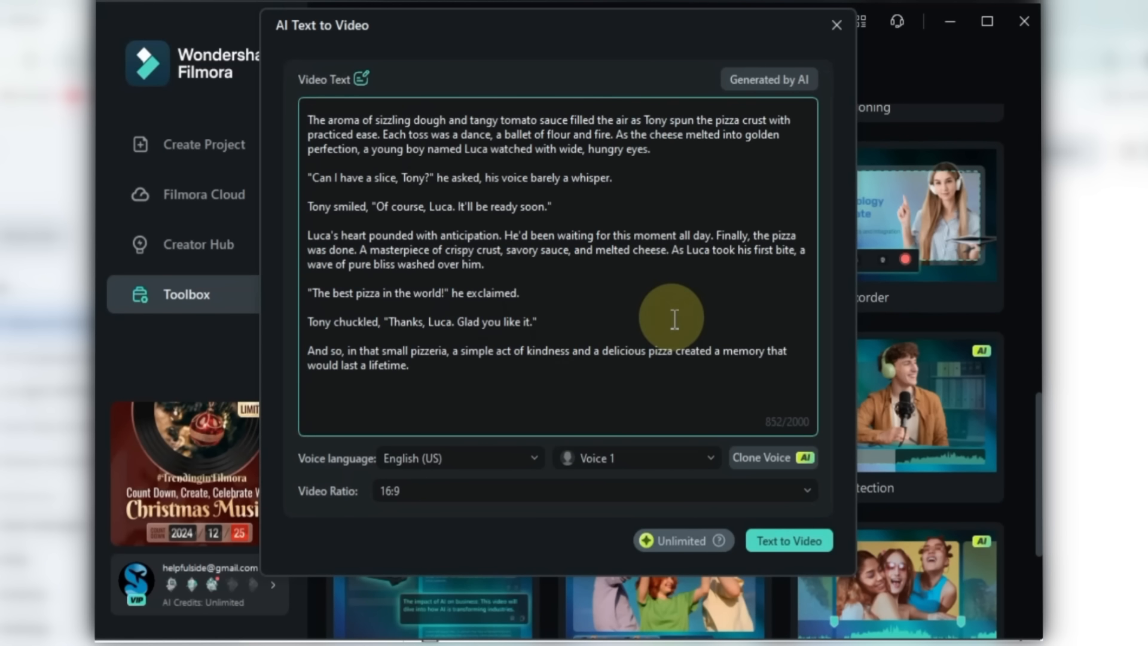
Step: Browse the available voice languages and choose English (US) for the video narration
click(452, 458)
scroll(452, 386, down, 2)
scroll(452, 197, up, 2)
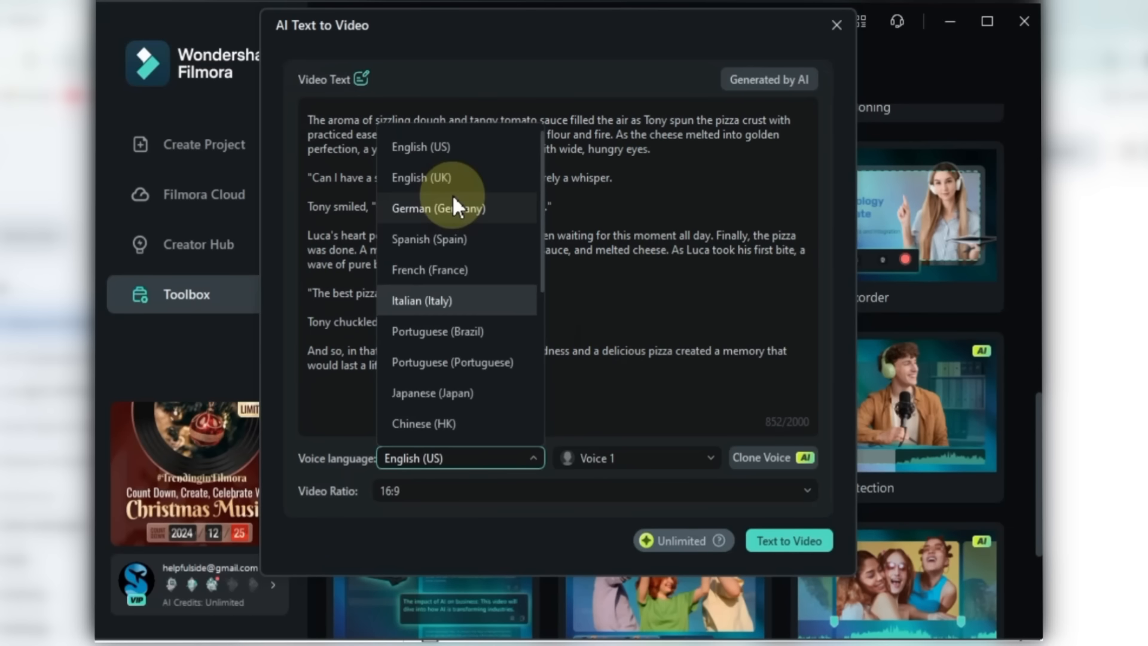
click(455, 150)
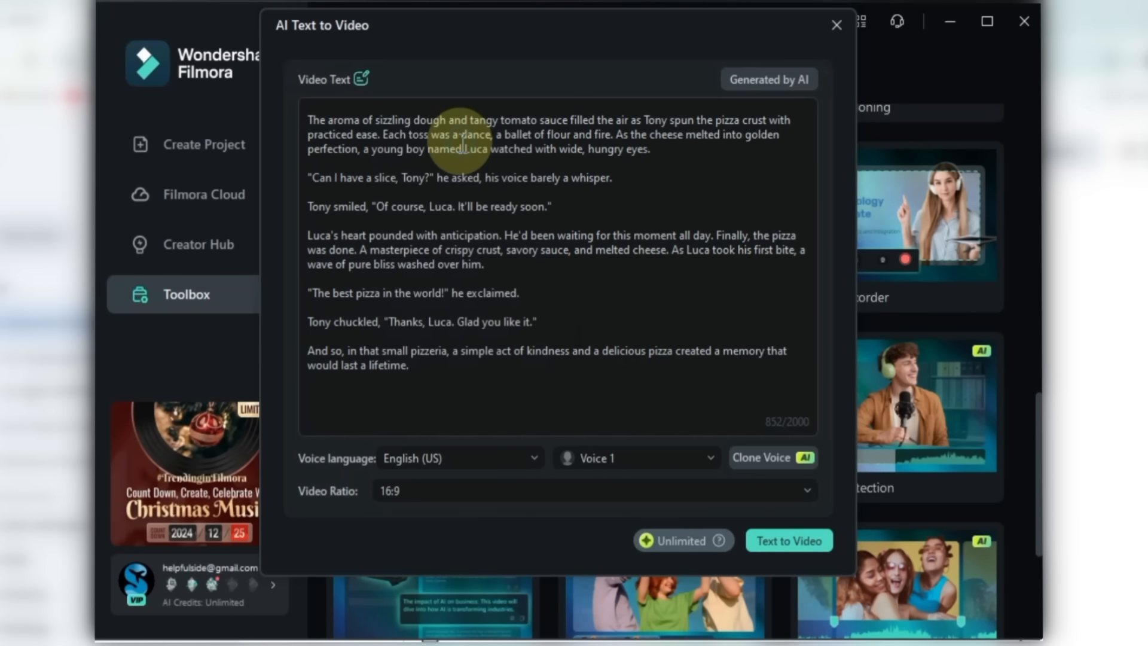
Step: Choose Davis as the narration voice and set the video ratio to 16:9
click(625, 466)
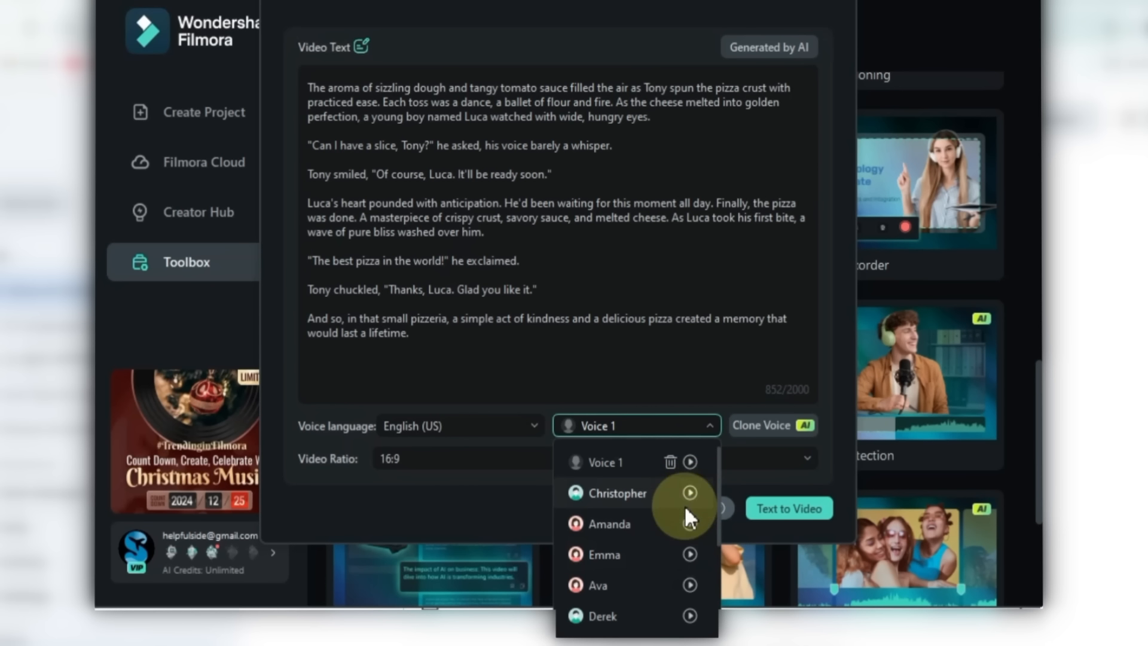
scroll(684, 509, down, 3)
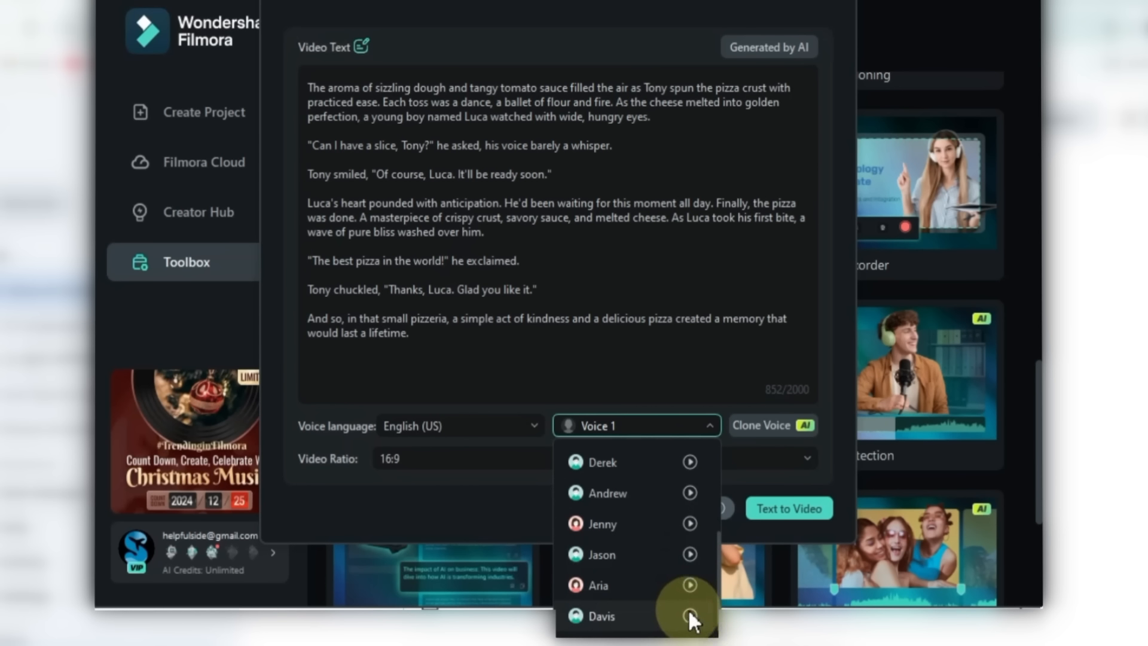
click(601, 617)
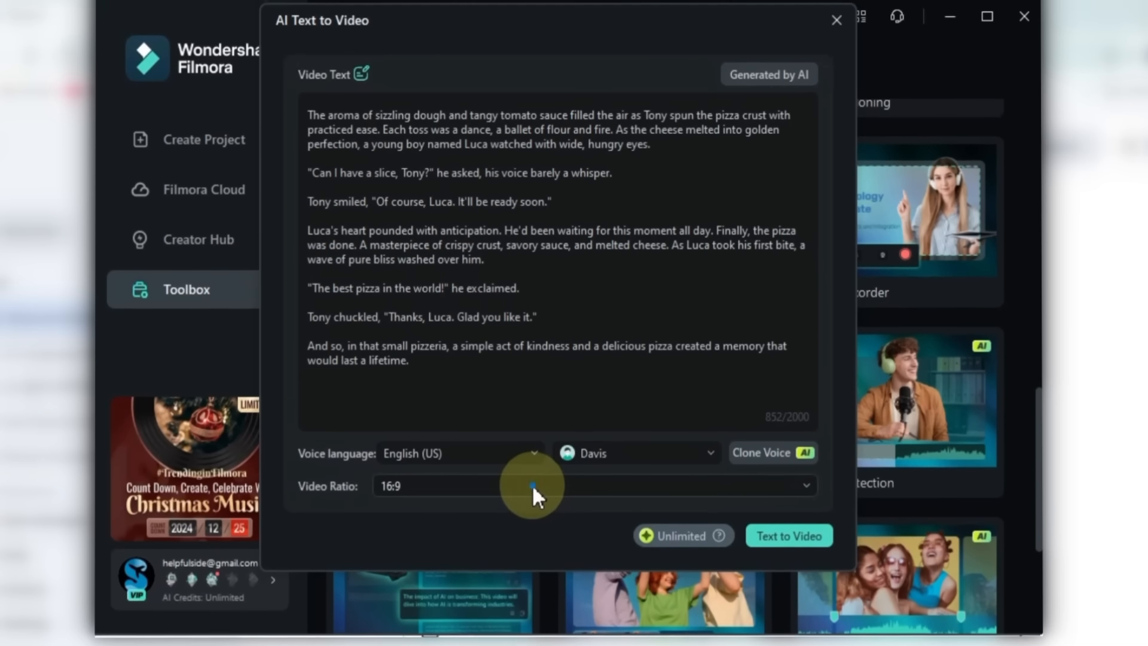
click(533, 459)
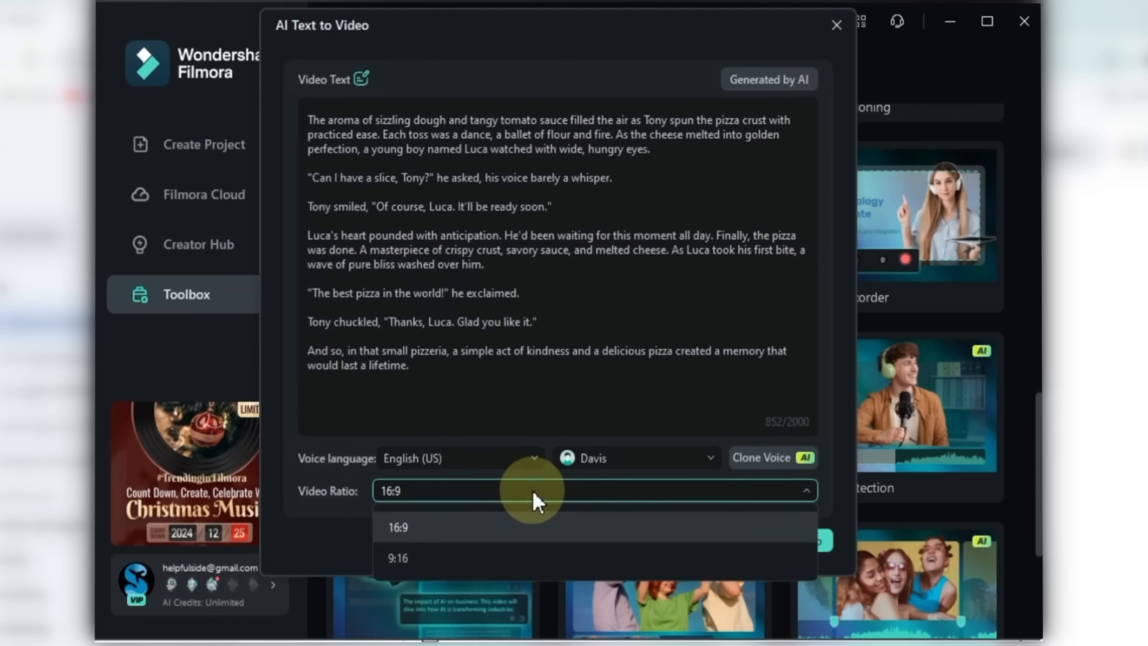
click(514, 529)
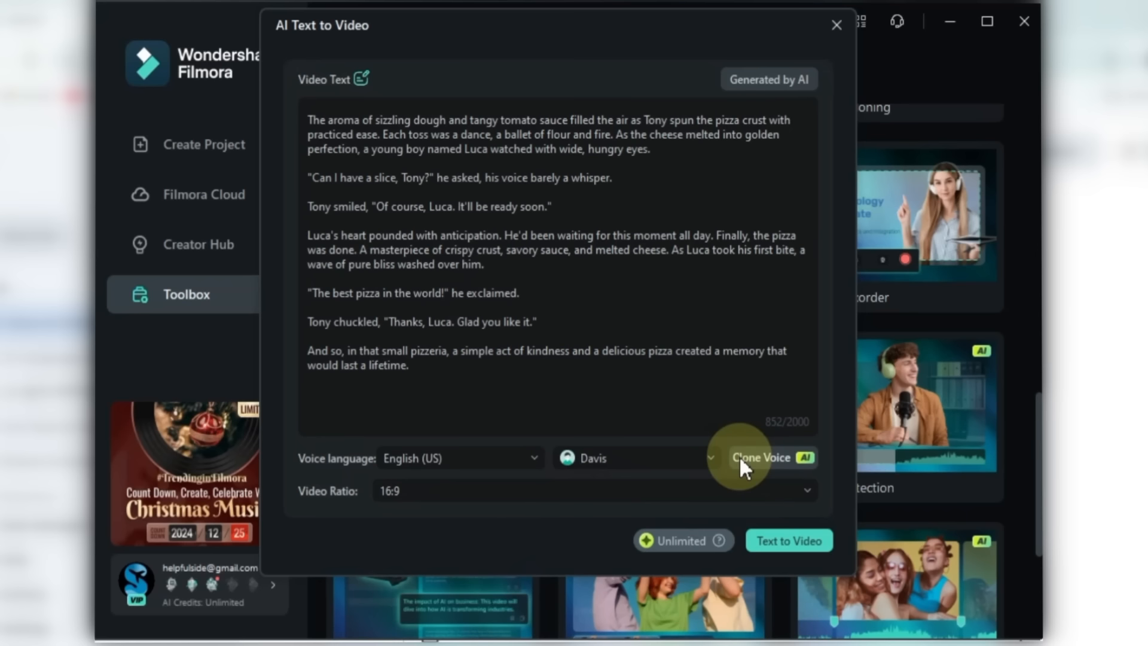
Step: Generate the video from the pizzeria story and rate the result as Satisfied
click(784, 545)
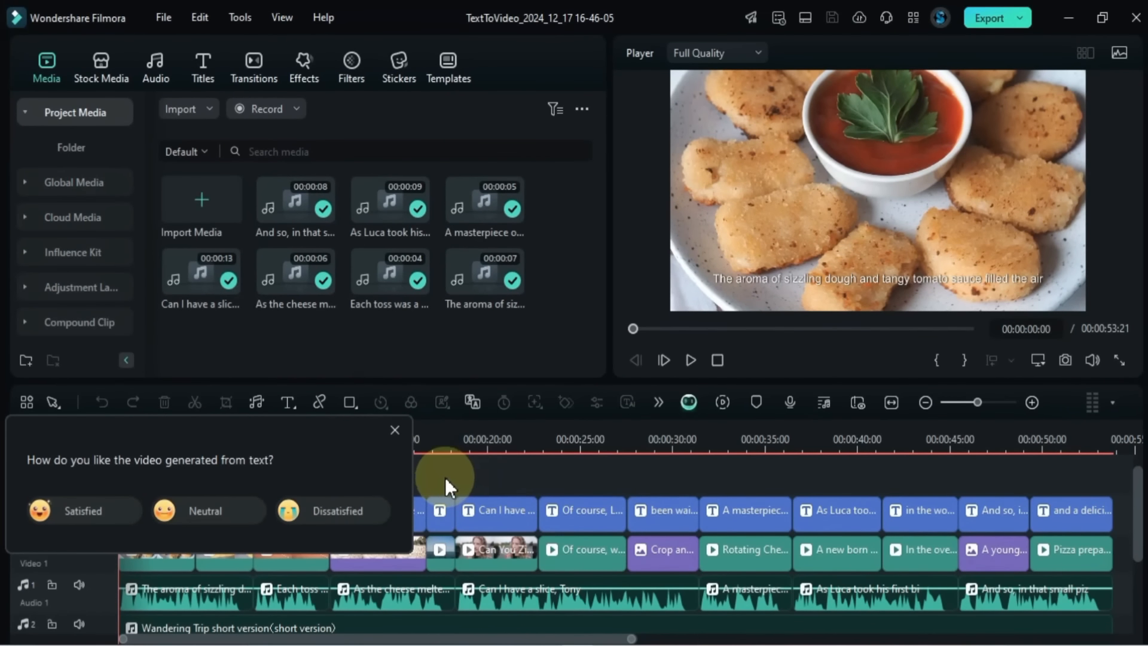
click(99, 514)
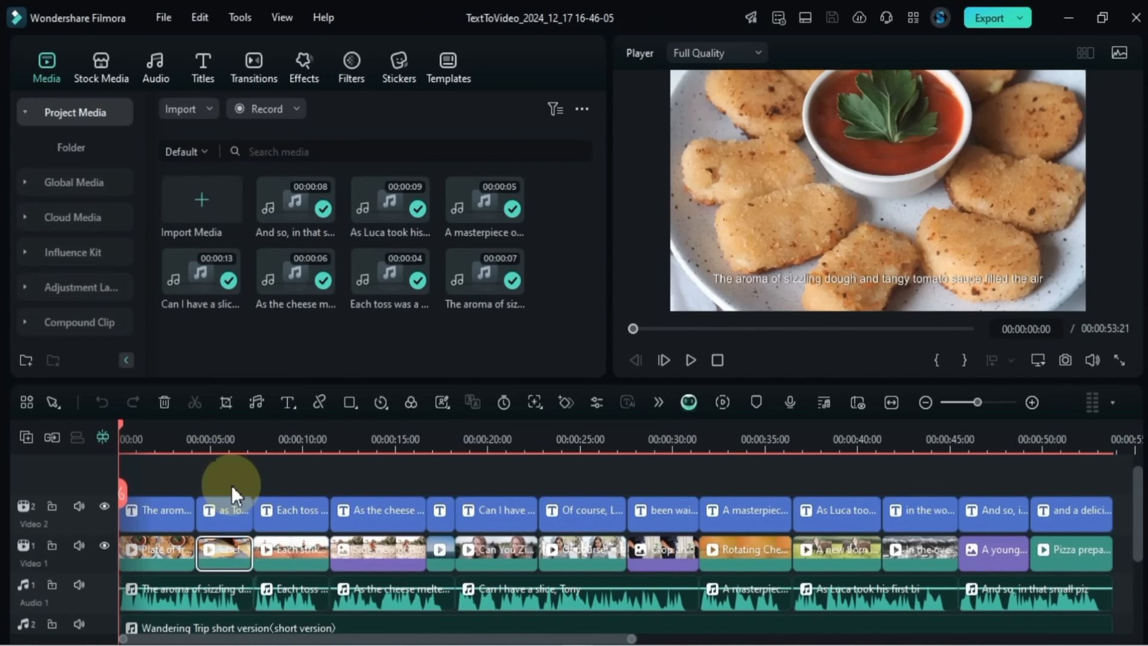
Step: Examine the generated subtitle, video and audio tracks on the timeline and play the pizzeria video
scroll(207, 547, down, 1)
click(199, 546)
click(218, 567)
click(246, 602)
scroll(269, 562, up, 1)
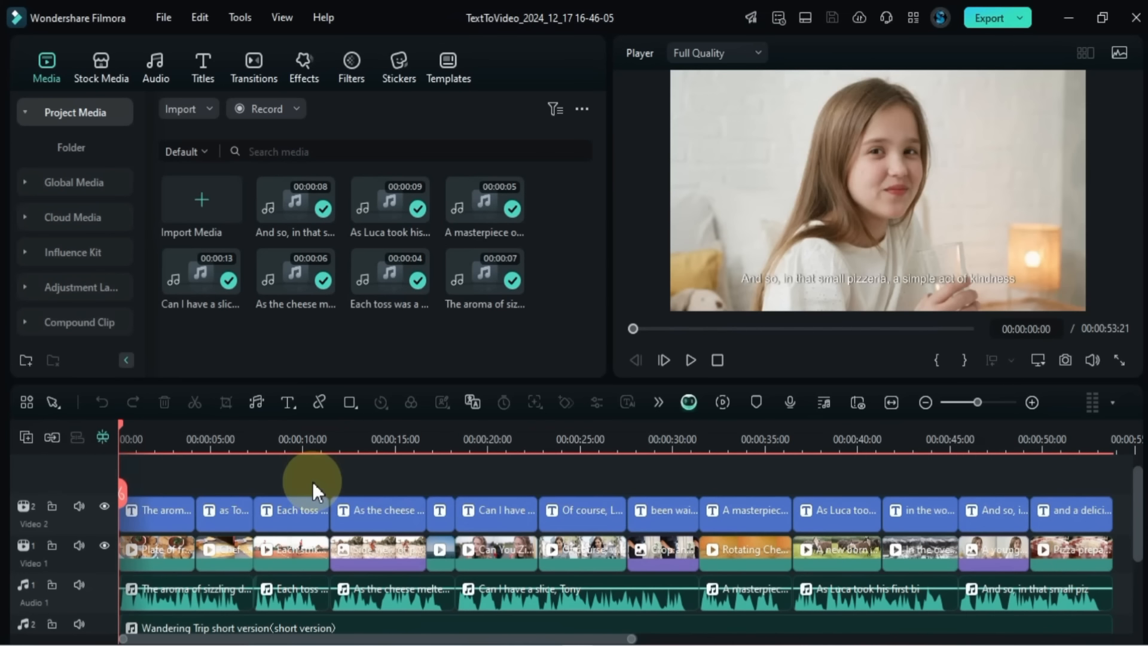
click(691, 360)
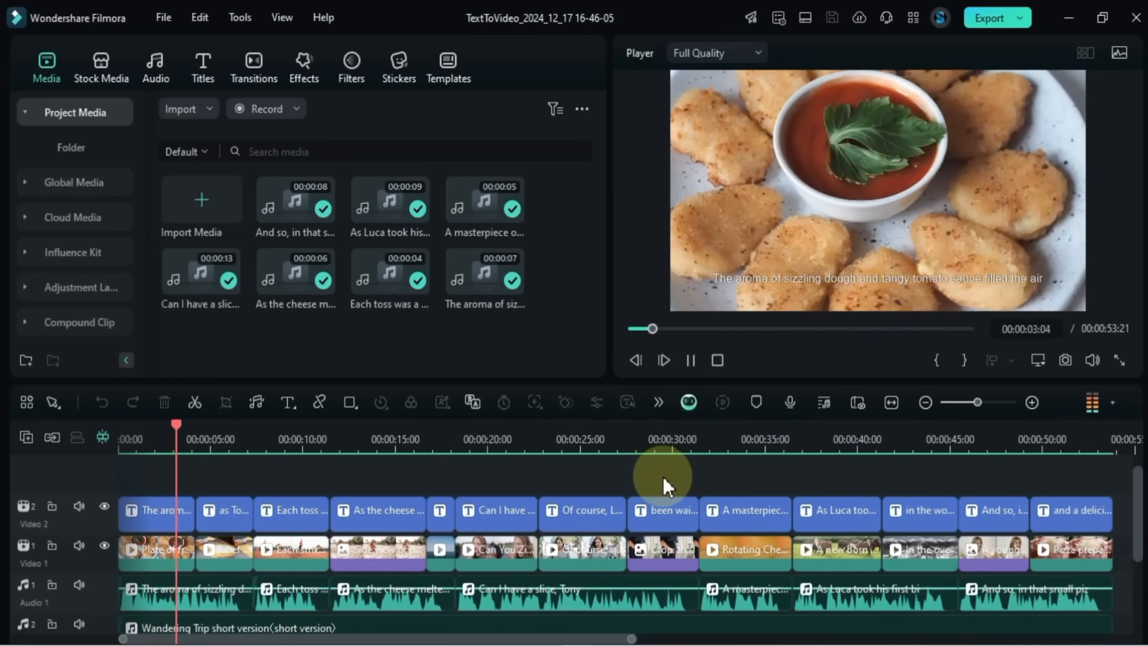
scroll(663, 476, down, 2)
scroll(663, 478, up, 2)
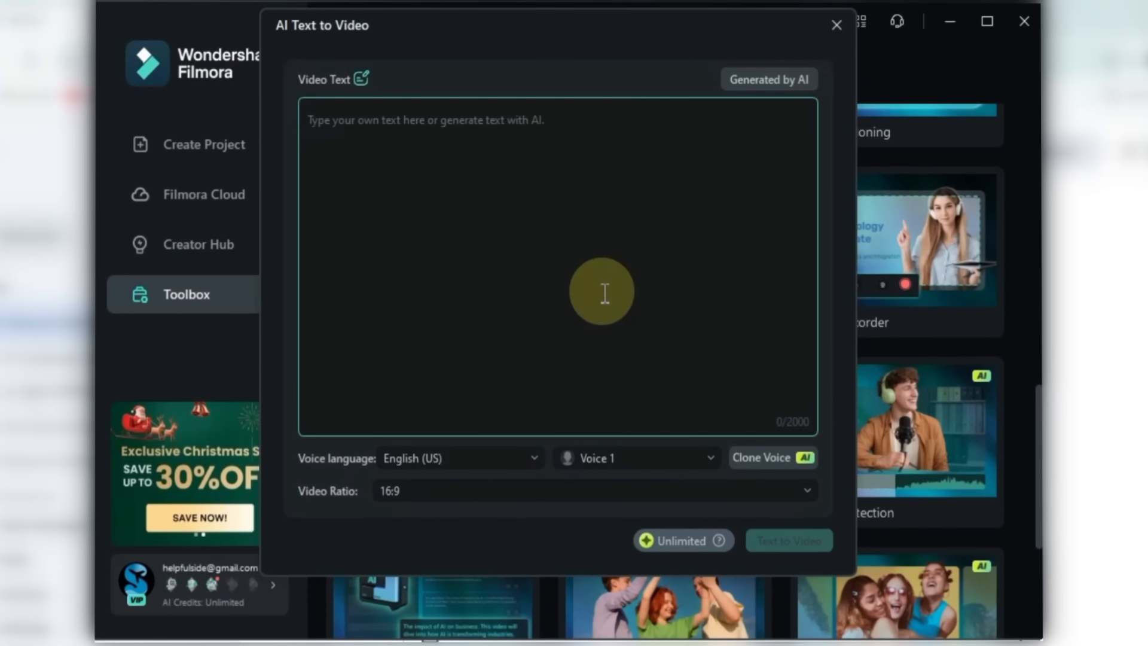
Step: Open AI text generation for a new AI Text to Video project and choose Informative/explanatory article as the text type
click(796, 84)
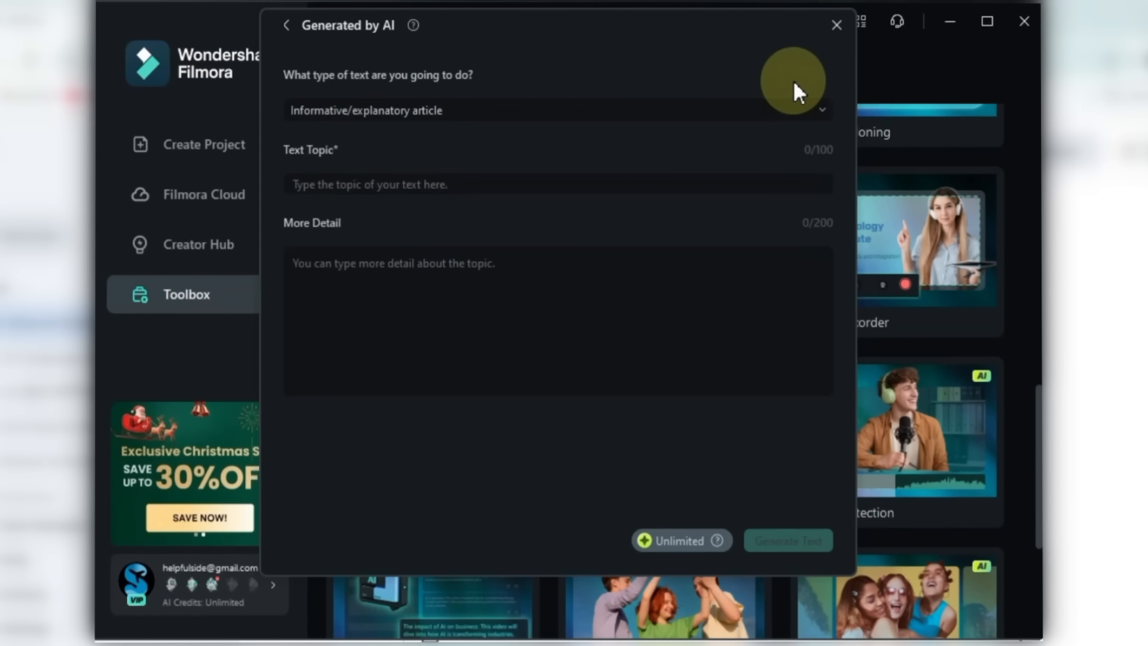
click(651, 109)
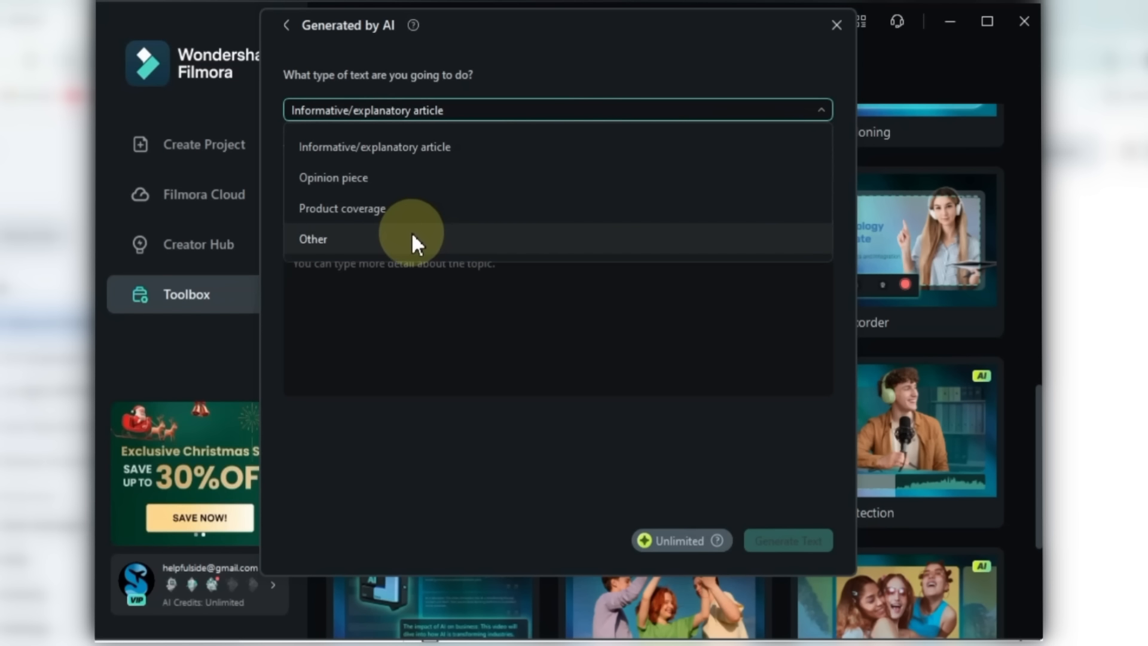
click(461, 145)
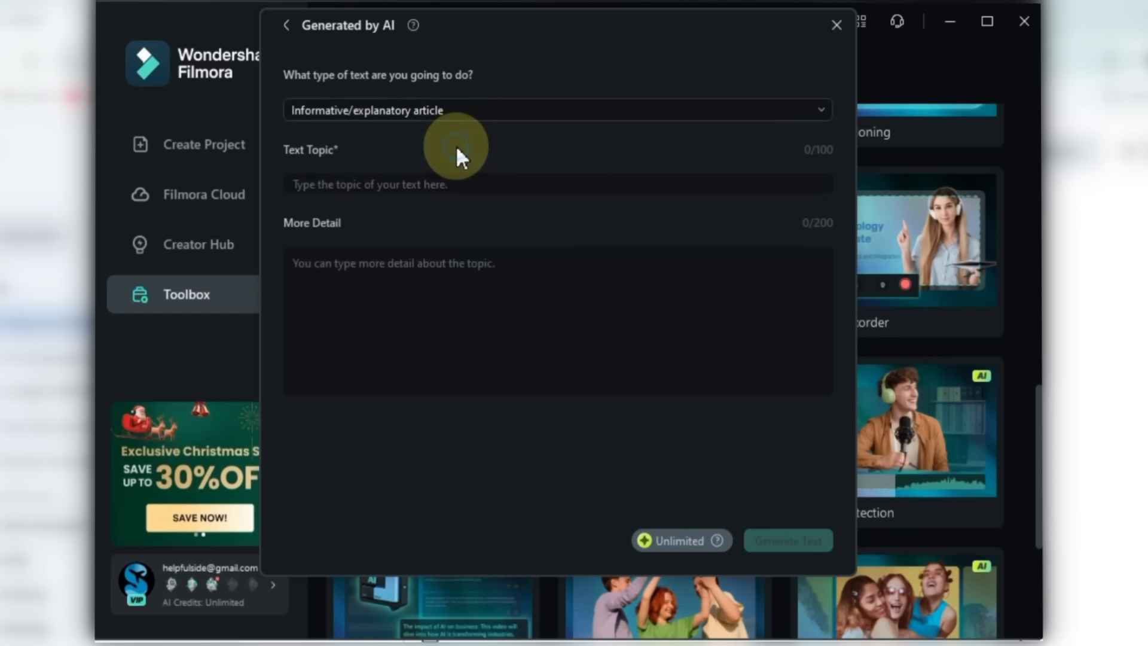
Step: Generate text on "Pizza Night, Simple Joy, Family Gathering, Delicious Meal" with details "Luca's Lucky Slice, Childhood Memory, Pizzeria Magic, Cheesy Goodness"
click(456, 185)
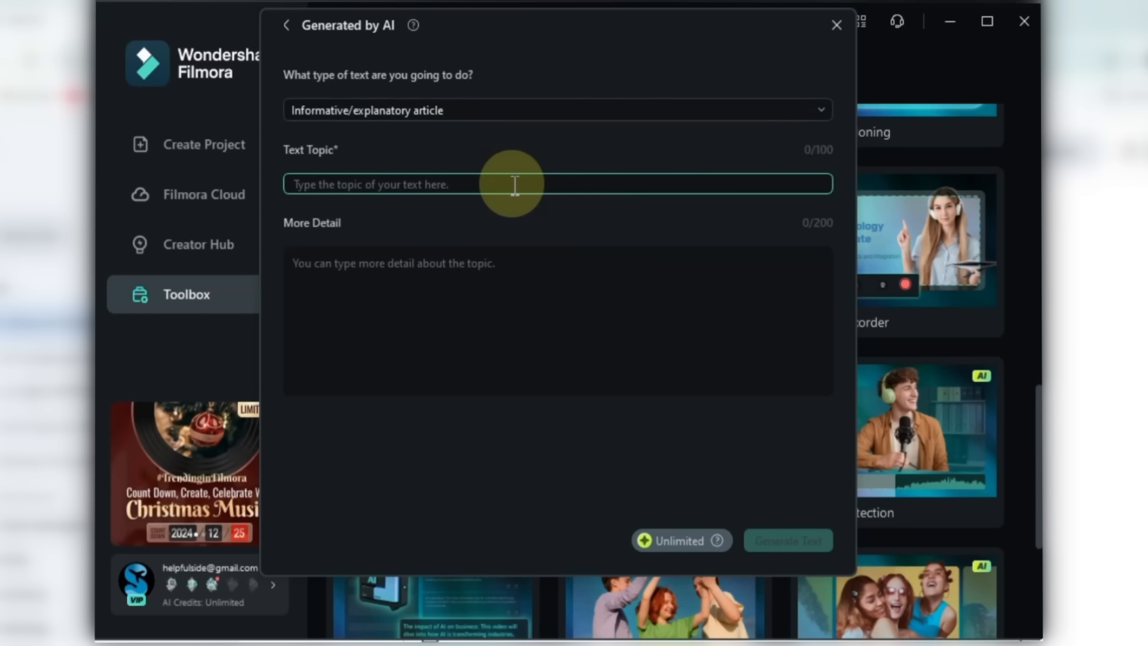
text(Pizza Night, Simple Joy, Family Gathering, Delicious Meal)
click(554, 266)
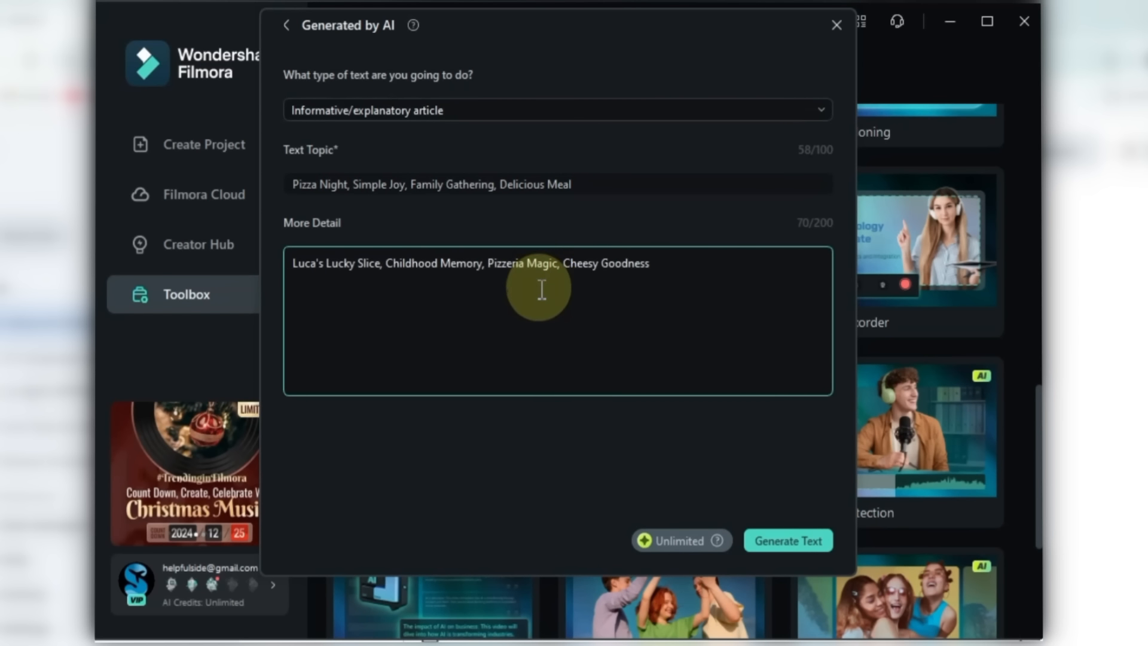
key(BackSpace)
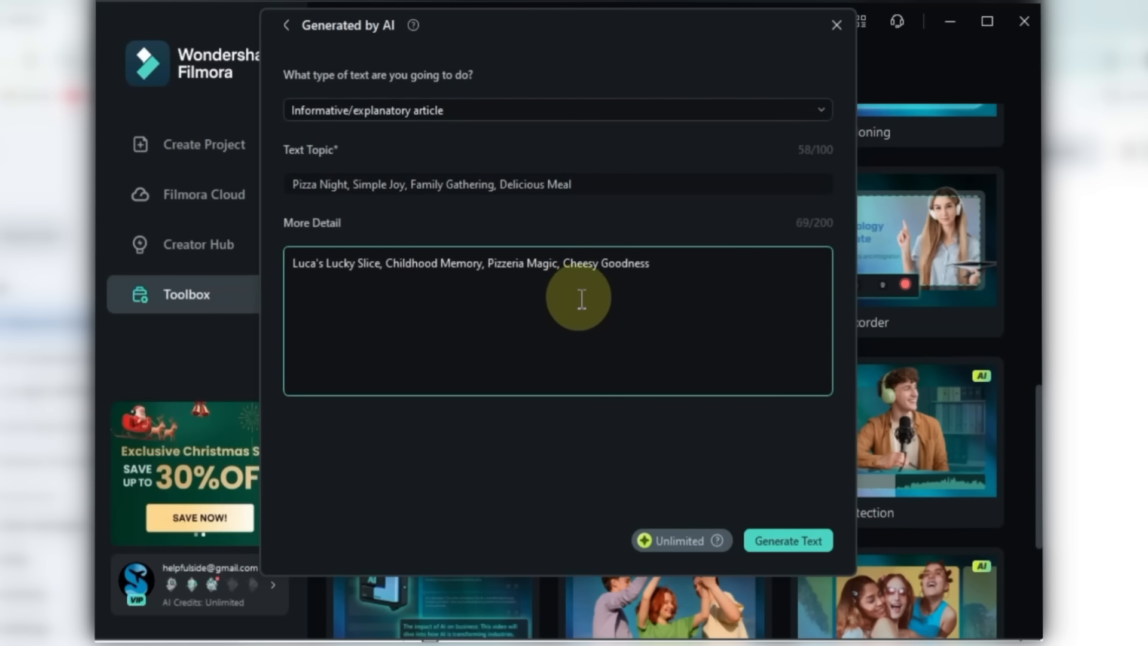
click(788, 541)
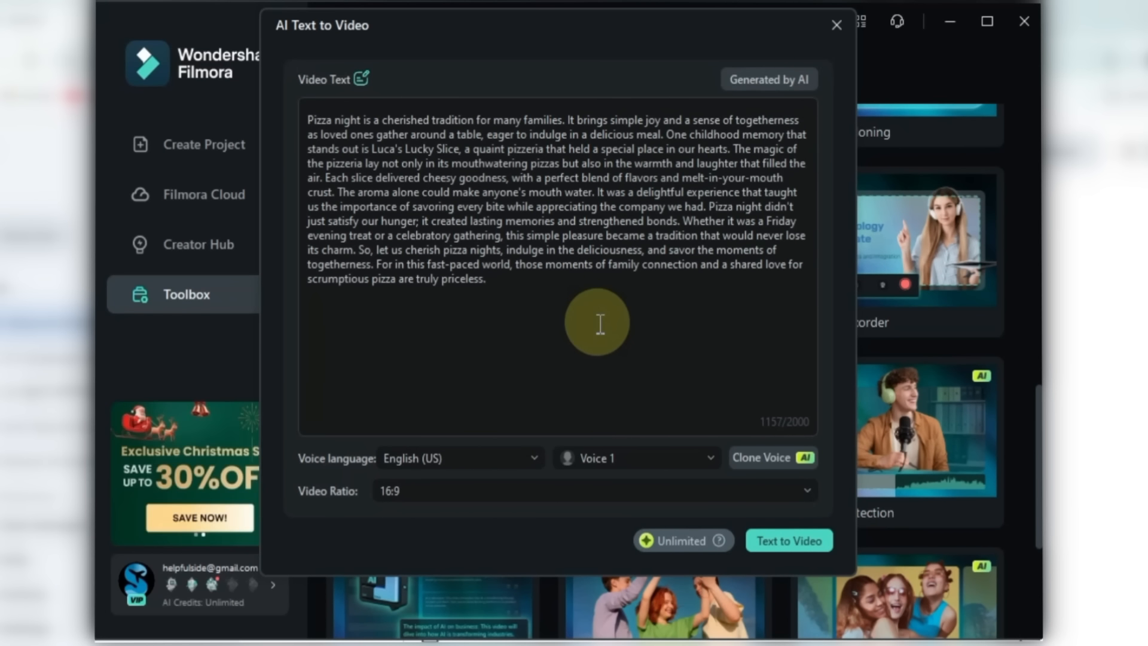
Step: Check the generated text, keep English (US) and the 16:9 ratio, and choose Emma as the narration voice
drag(547, 297, 309, 113)
click(716, 308)
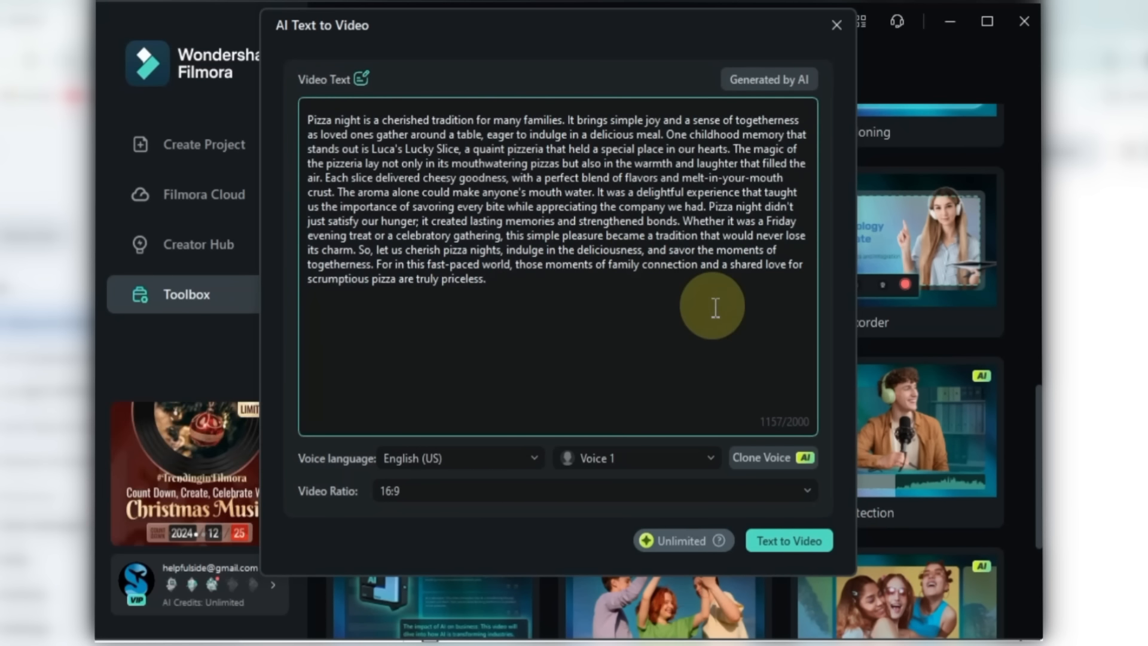
click(452, 460)
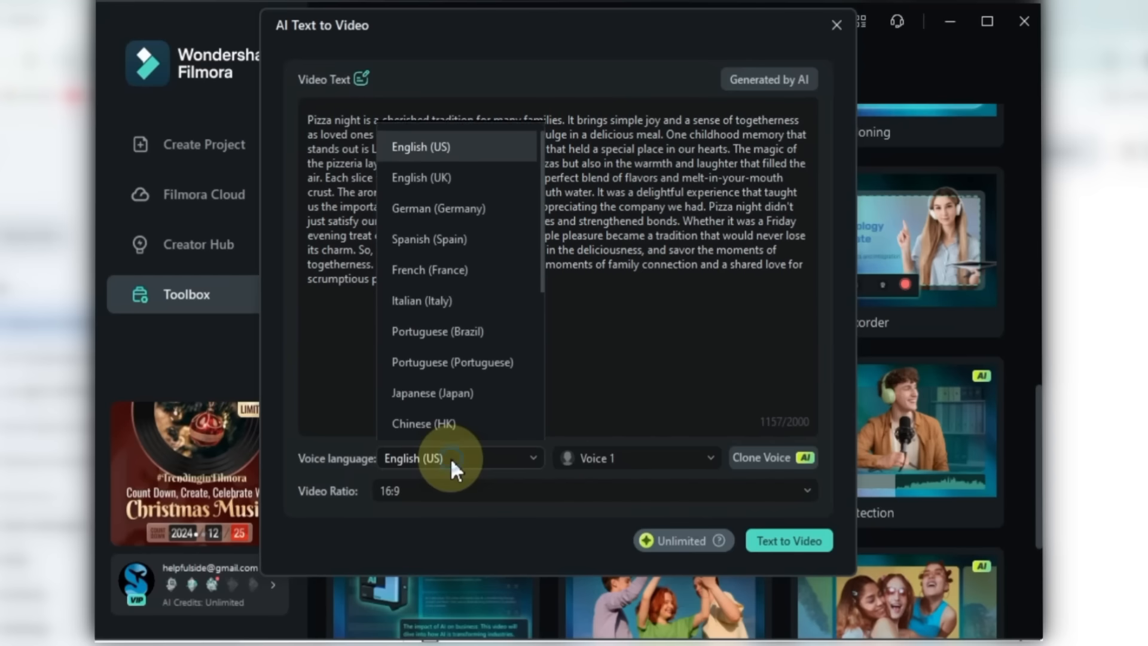
click(450, 458)
click(632, 459)
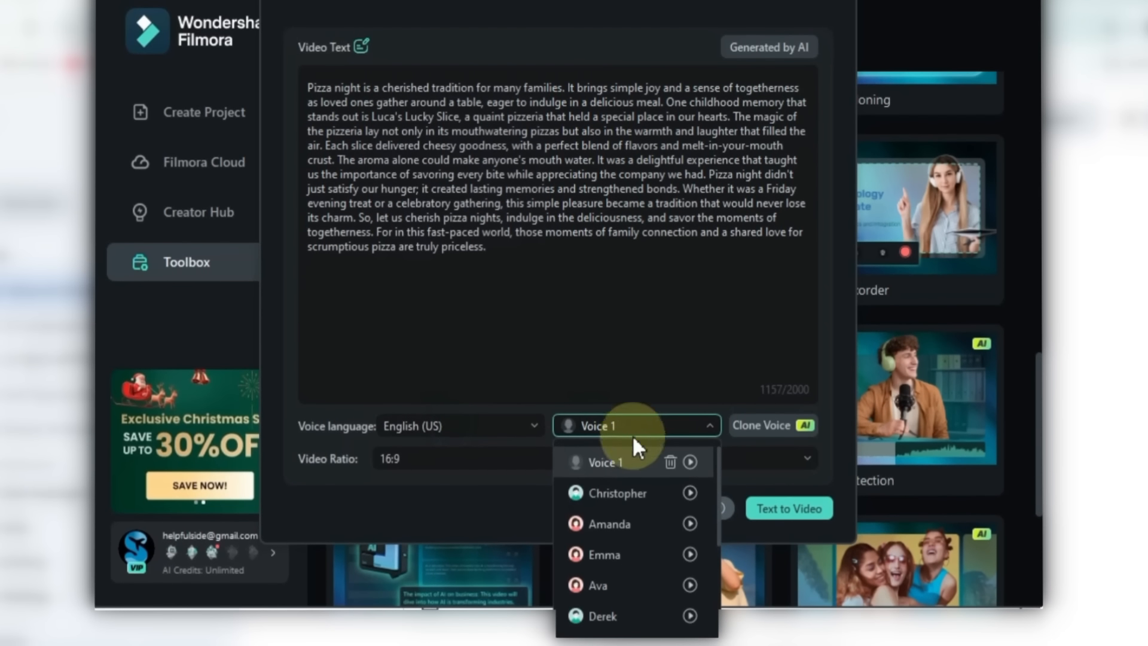
click(594, 558)
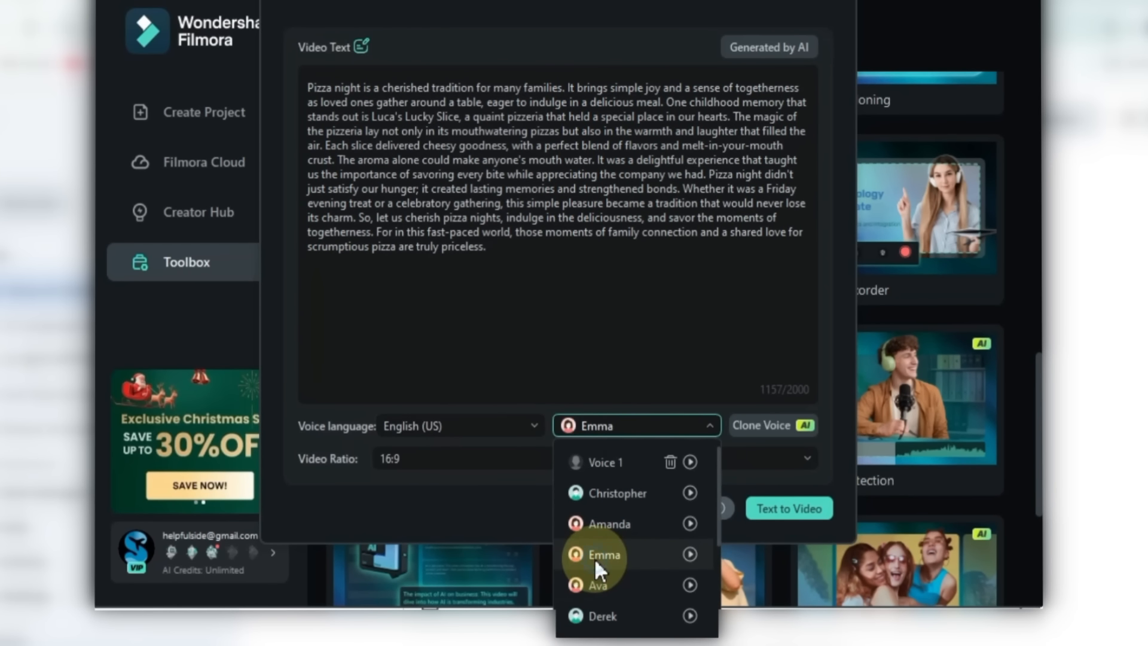
click(452, 458)
click(459, 457)
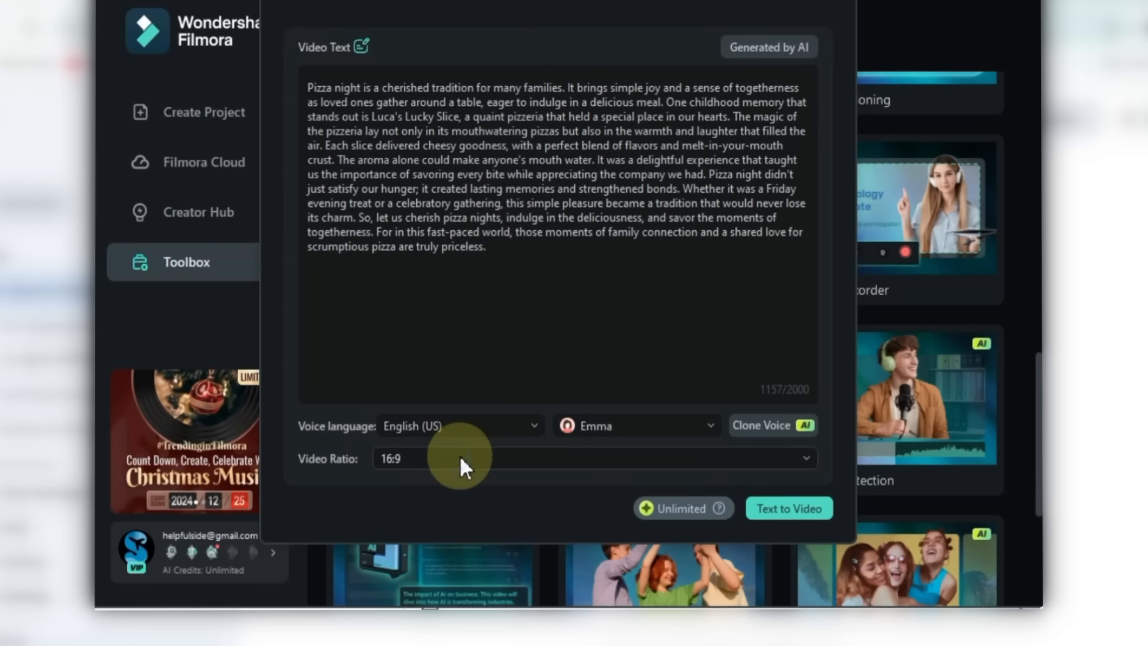
Step: Generate the video from the pizza night text, dismiss the feedback request and play the result
click(785, 515)
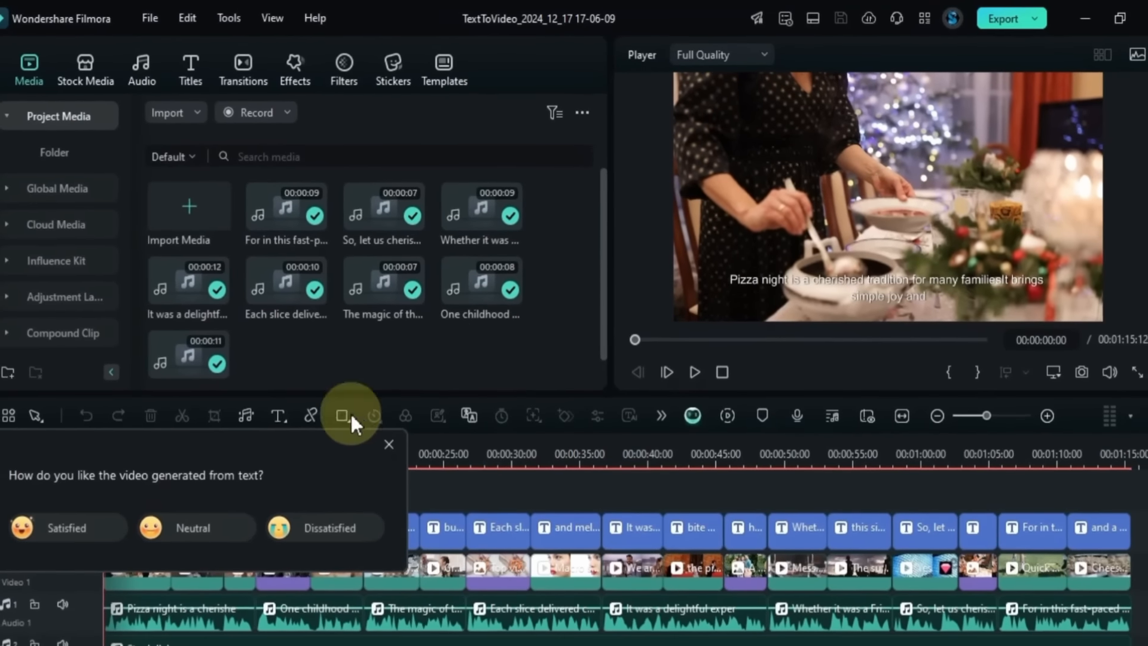
click(384, 455)
click(697, 382)
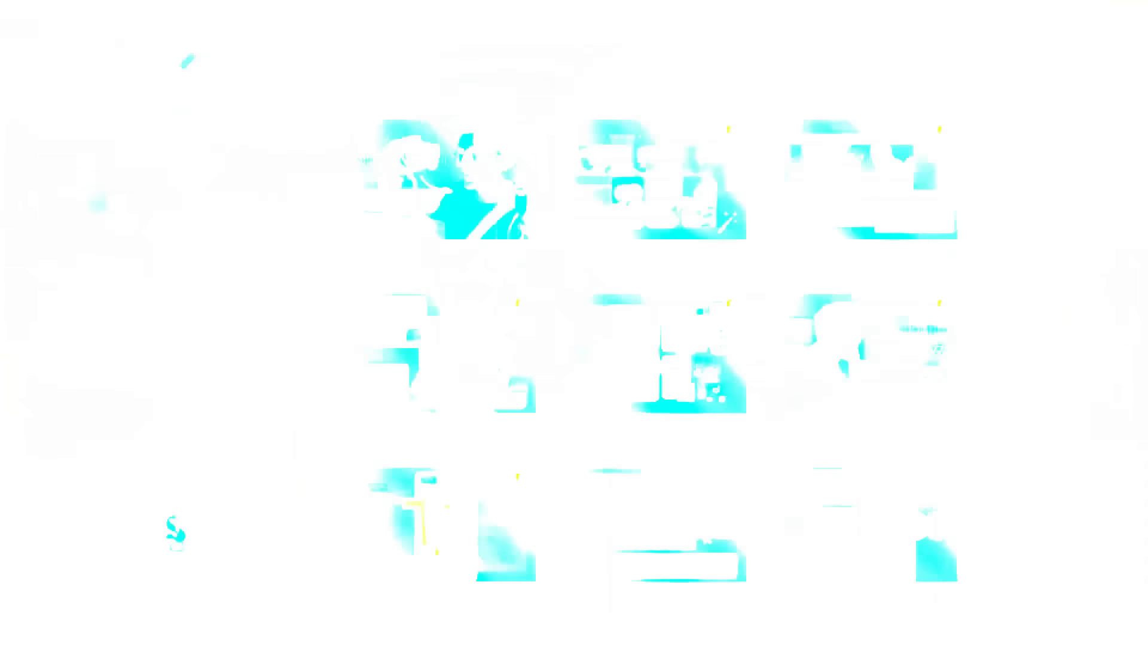
scroll(738, 464, down, 10)
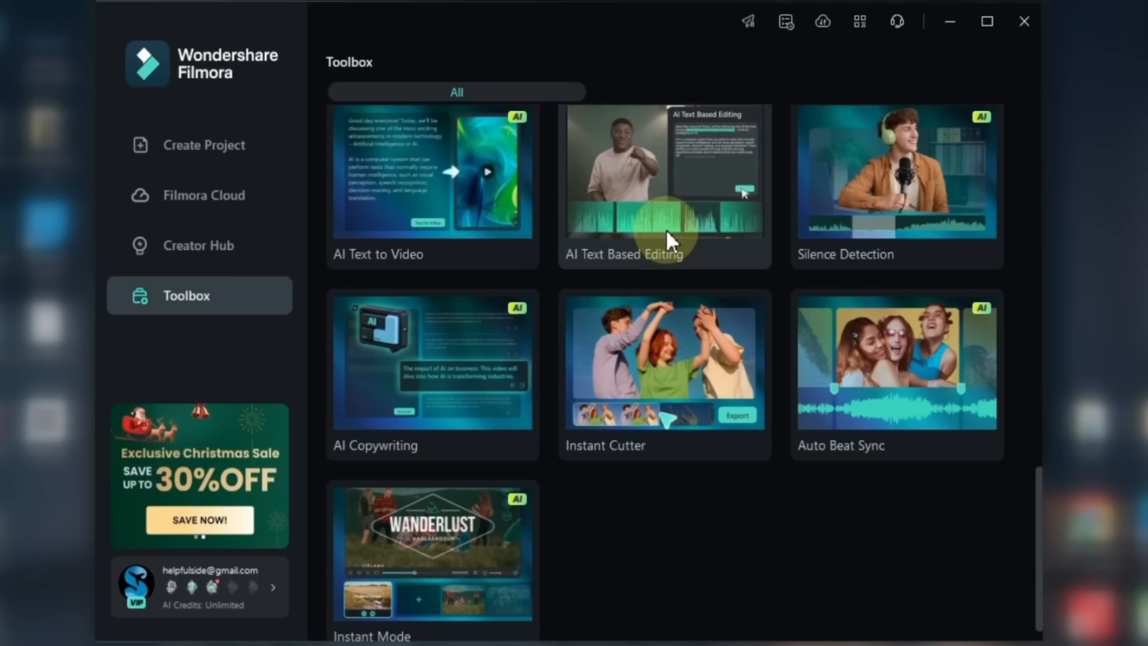
click(666, 228)
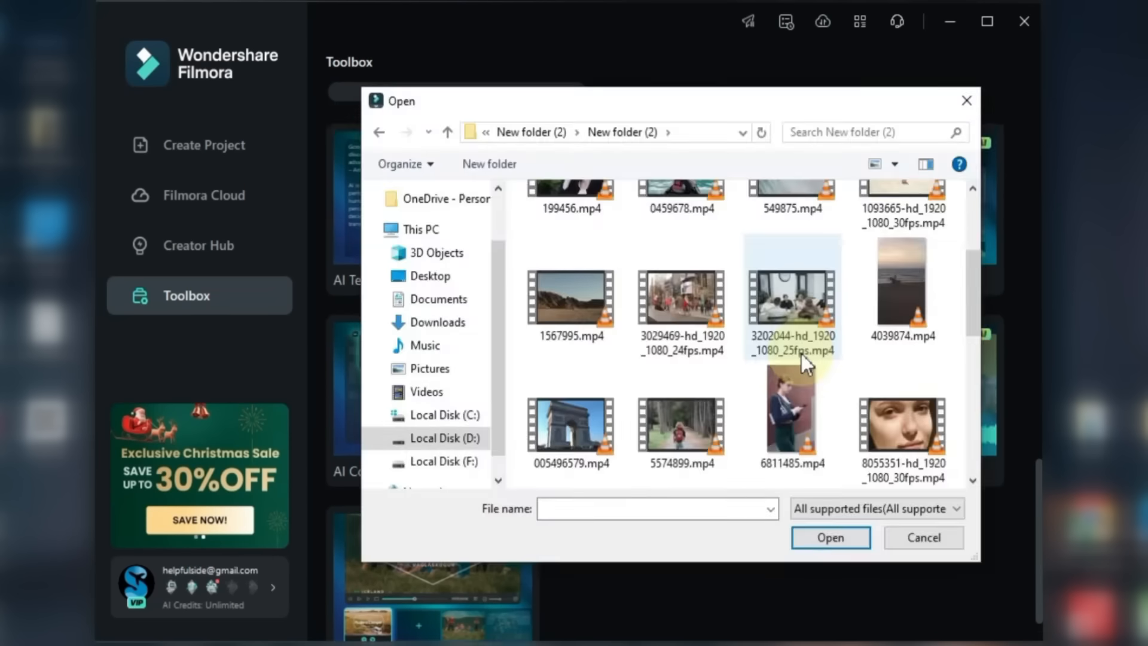
scroll(802, 354, down, 5)
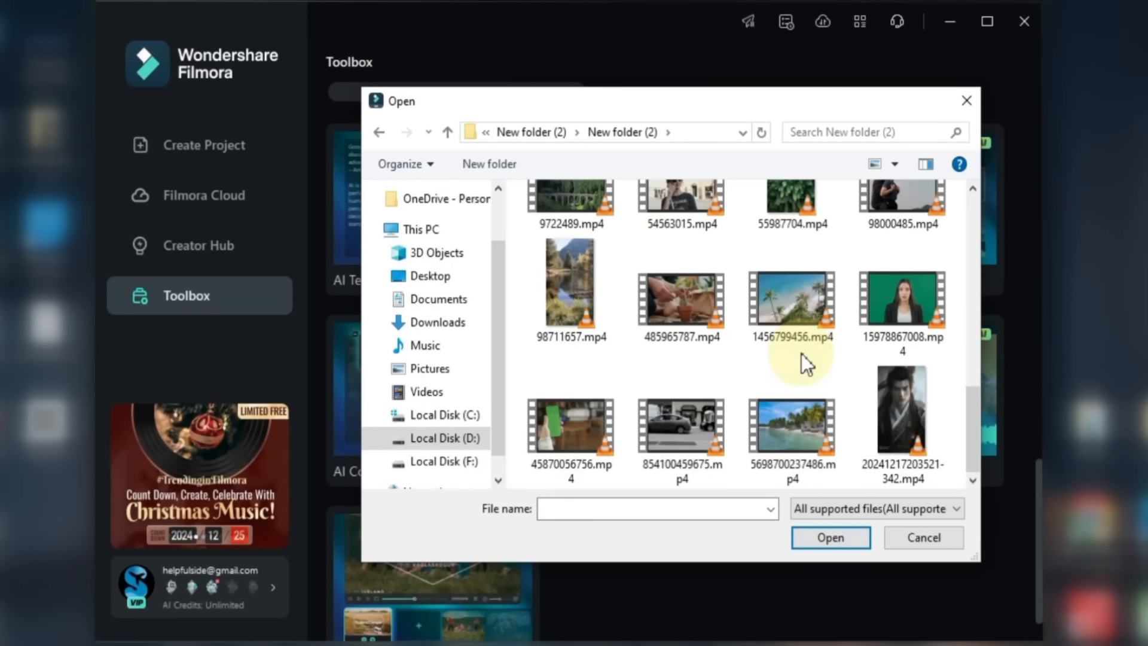
click(898, 413)
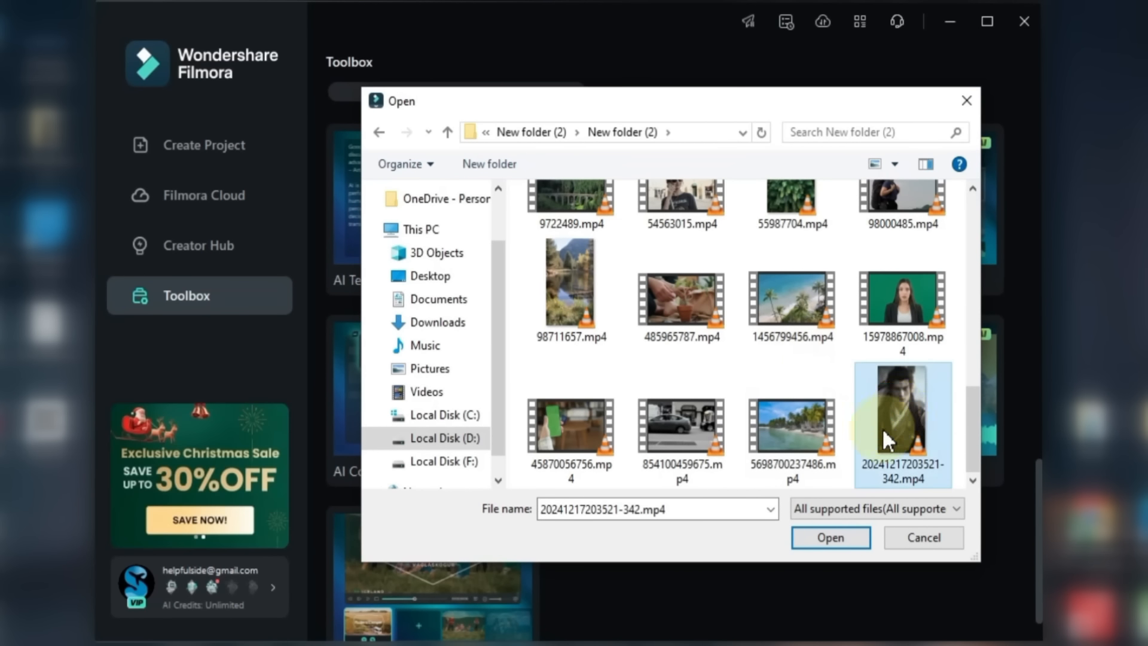
click(831, 537)
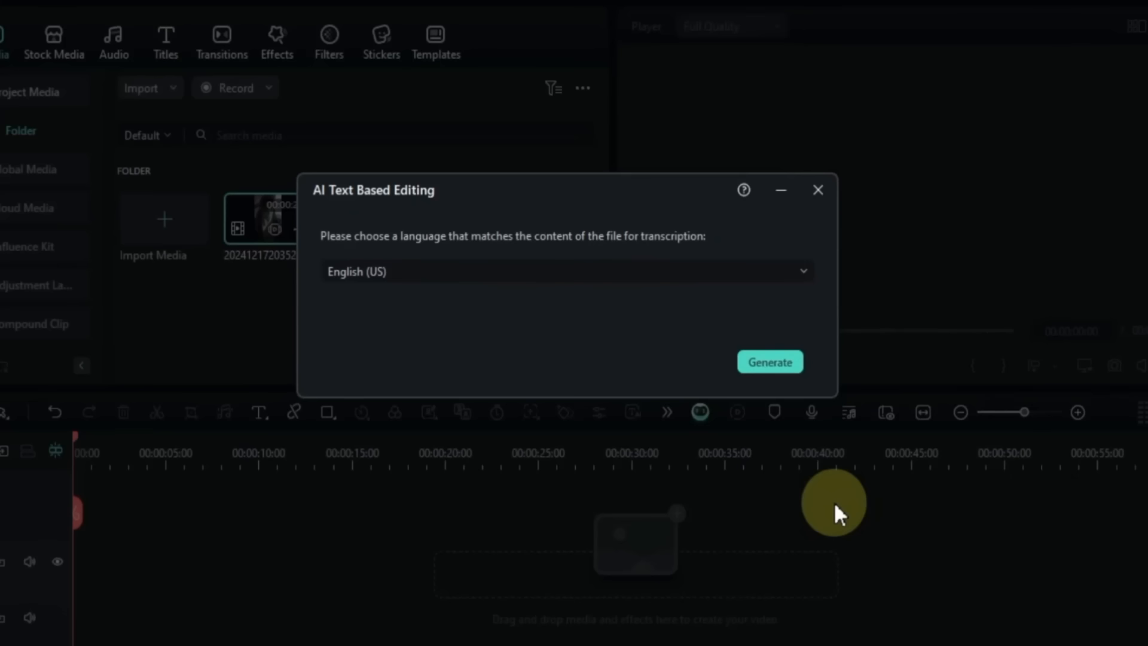
Step: Browse the transcription languages, choose English (US) and generate the transcript
click(527, 278)
scroll(543, 383, down, 5)
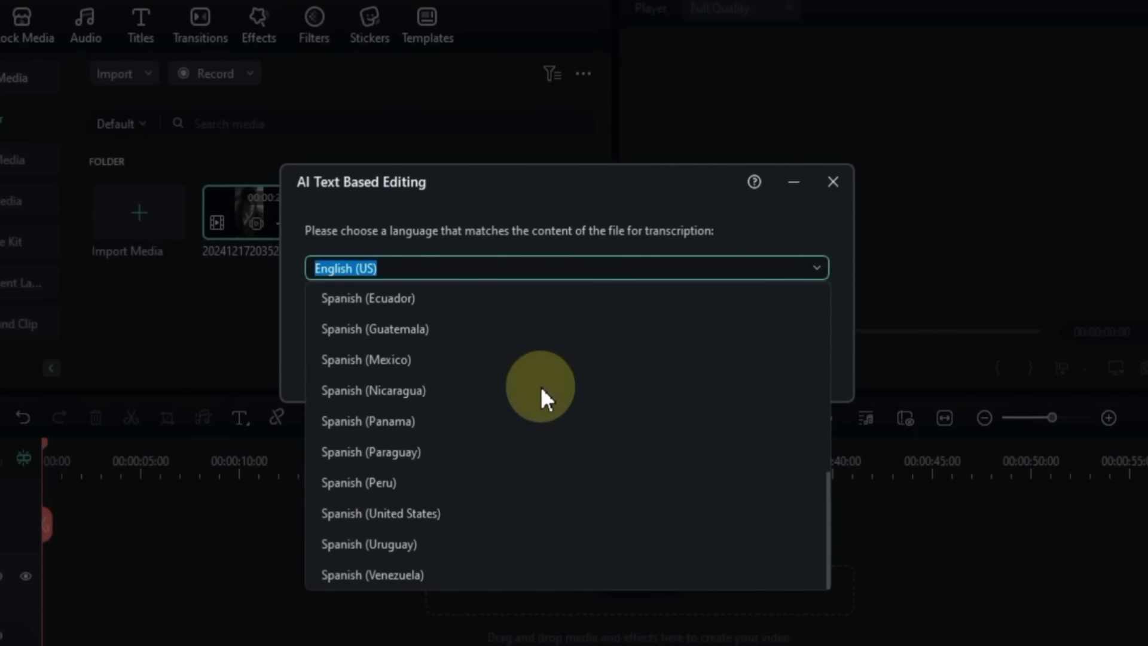
scroll(547, 453, up, 5)
scroll(544, 463, down, 5)
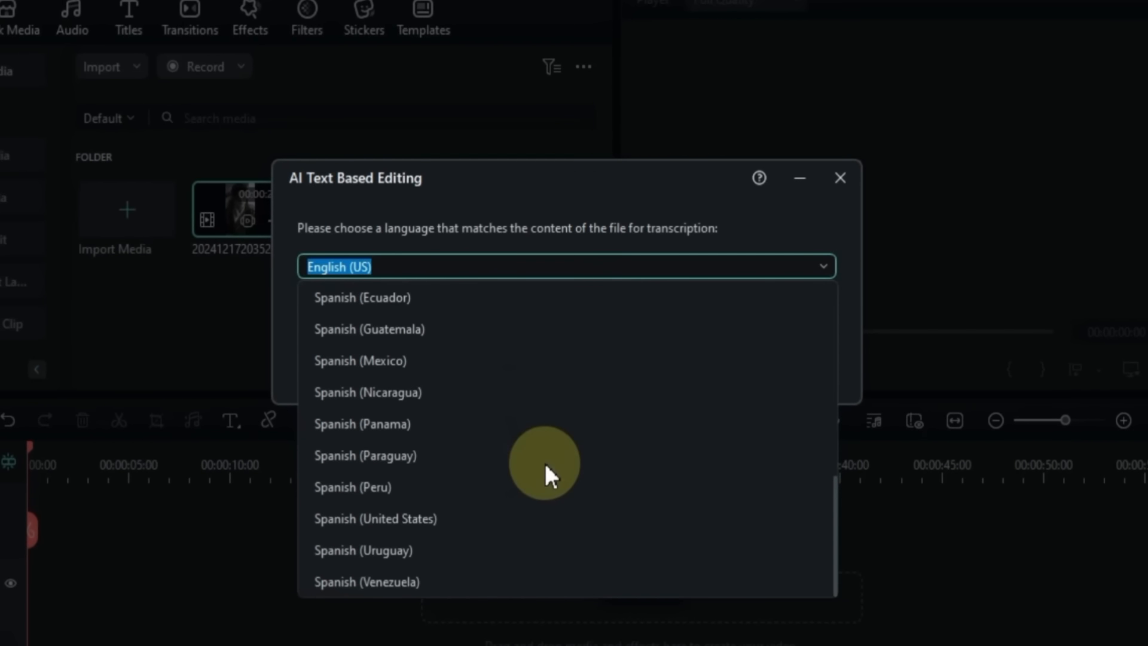
scroll(544, 463, up, 5)
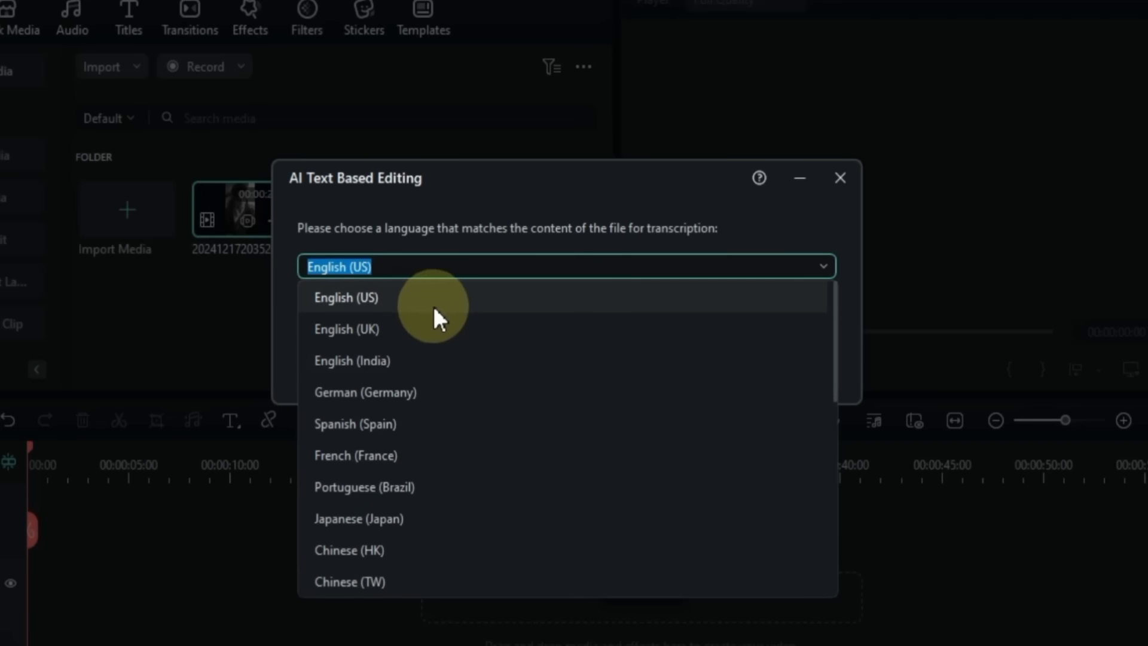
click(473, 299)
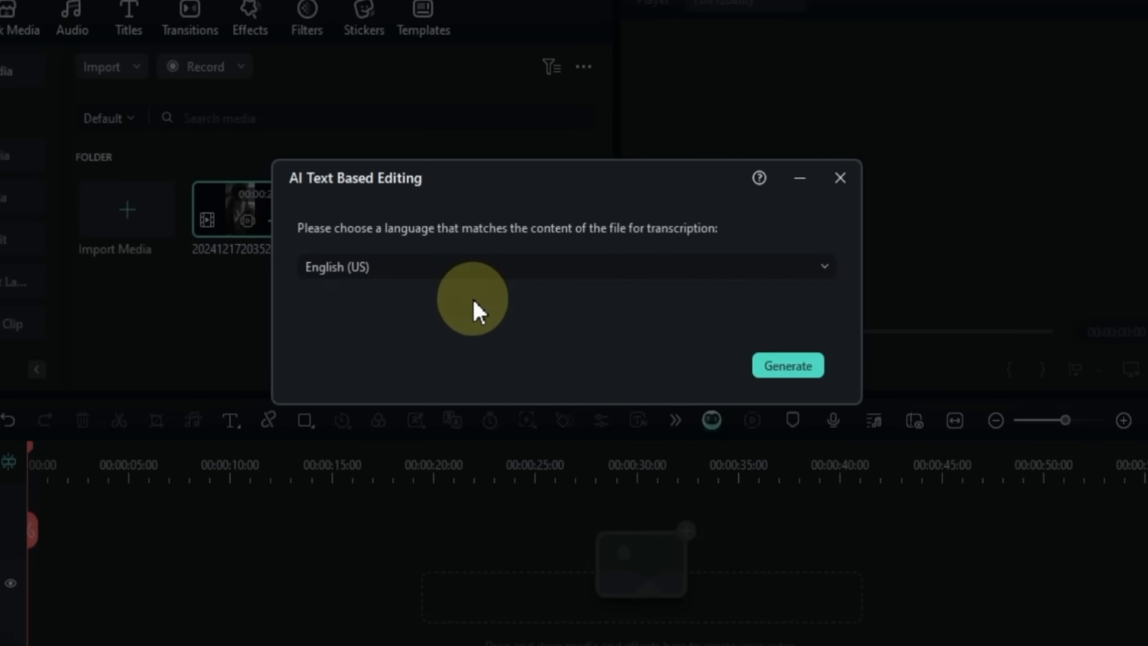
click(784, 364)
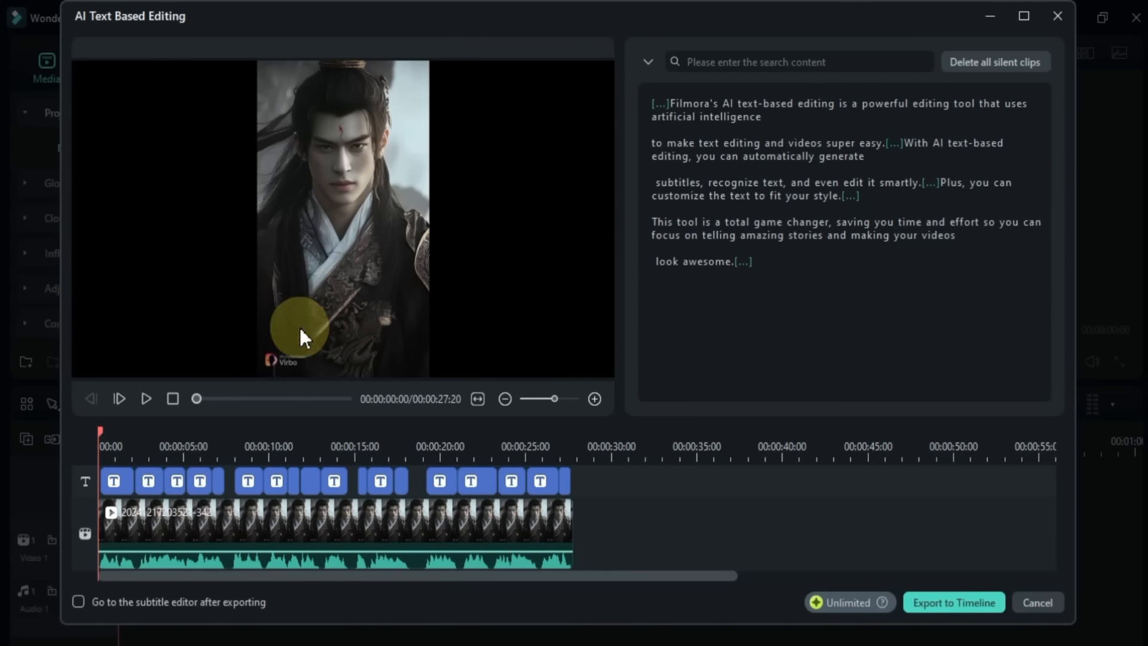
Step: Play the transcribed clip and inspect its first subtitle and the matching transcript text
click(139, 398)
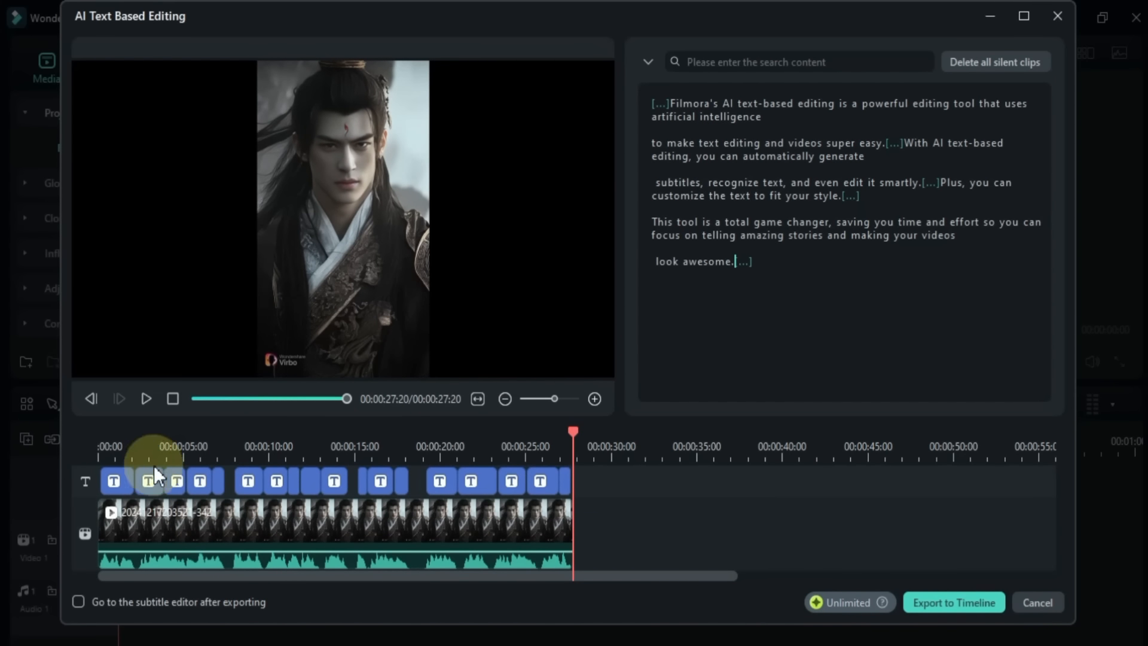
click(112, 479)
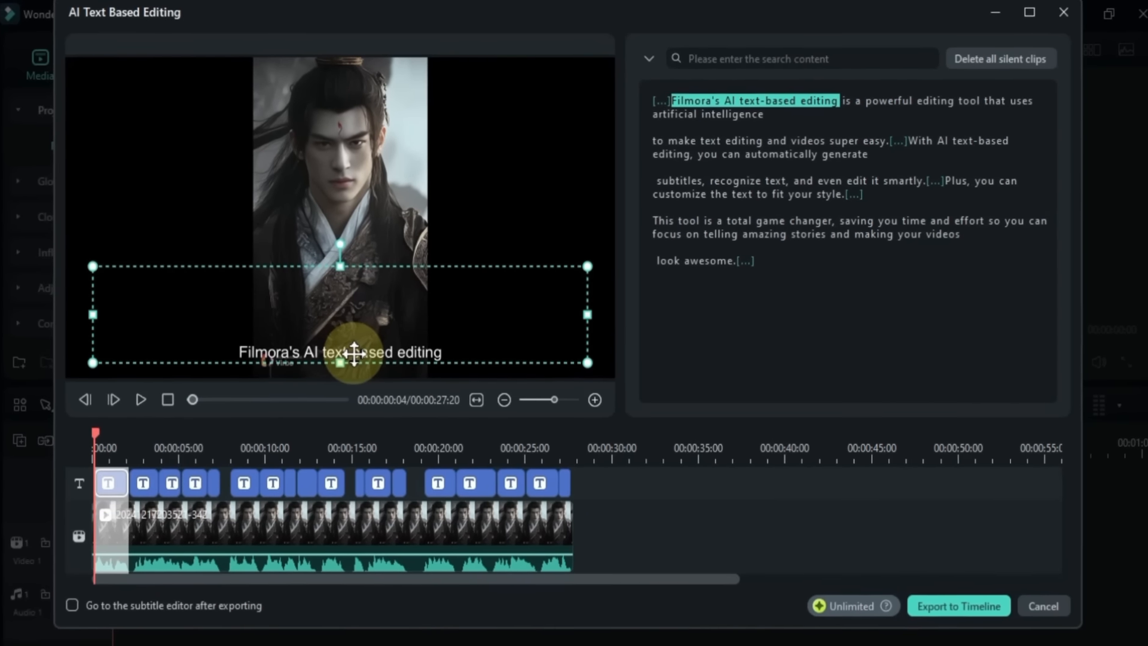
click(738, 103)
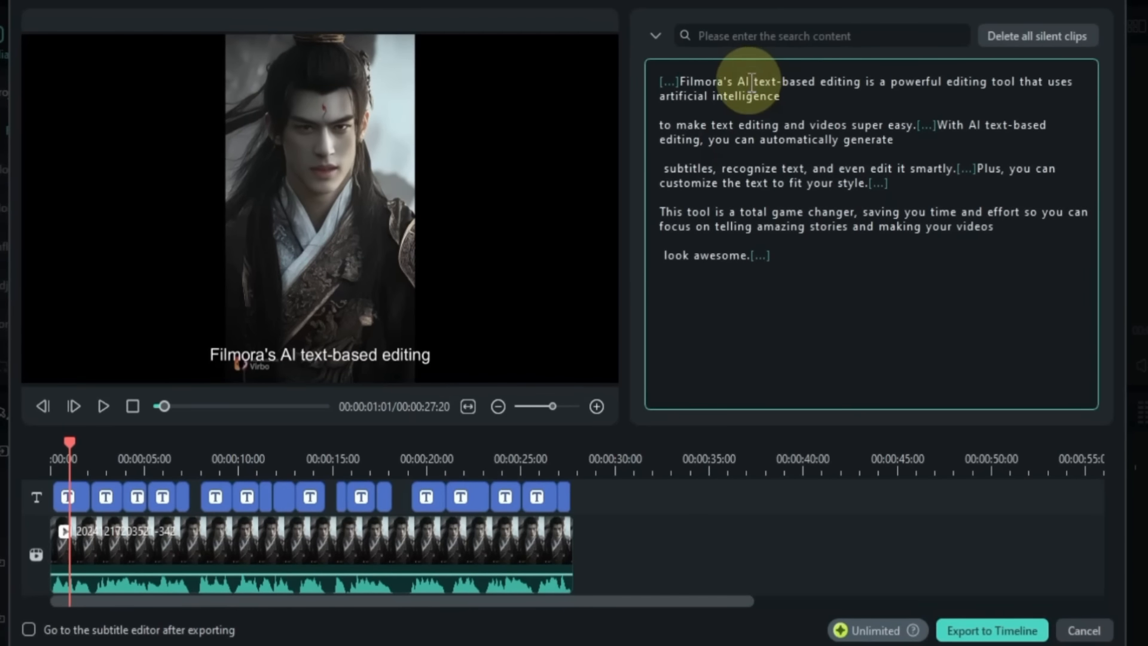
drag(756, 84, 817, 88)
click(820, 111)
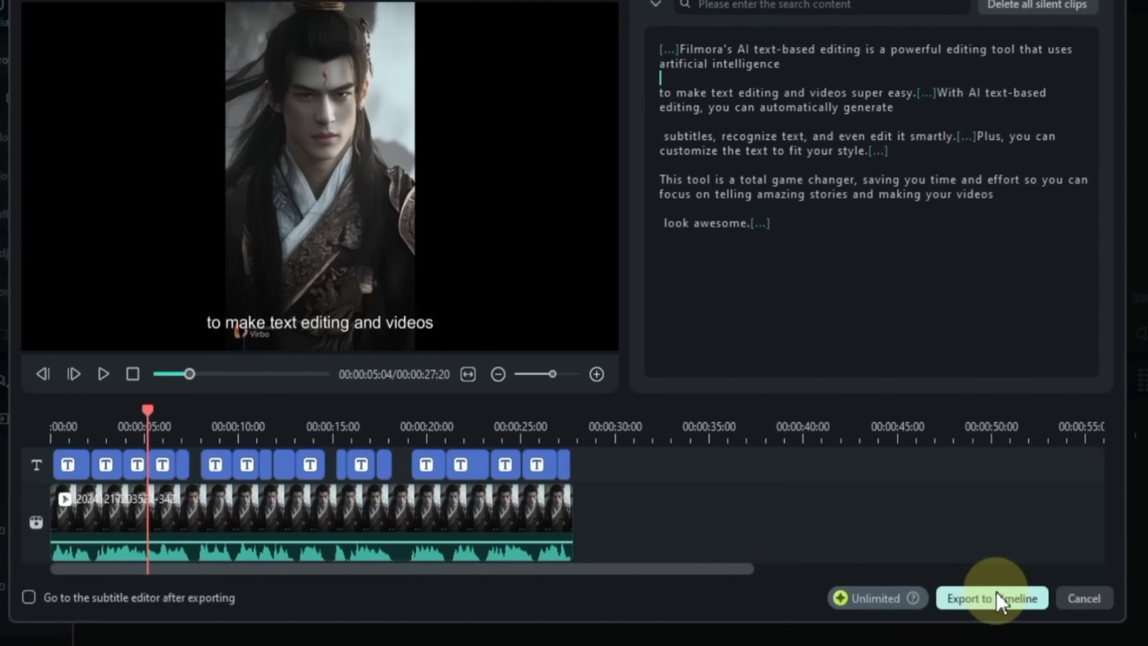
Step: Export the transcribed clip to the timeline and open its rough cut subtitle clip for editing
click(990, 596)
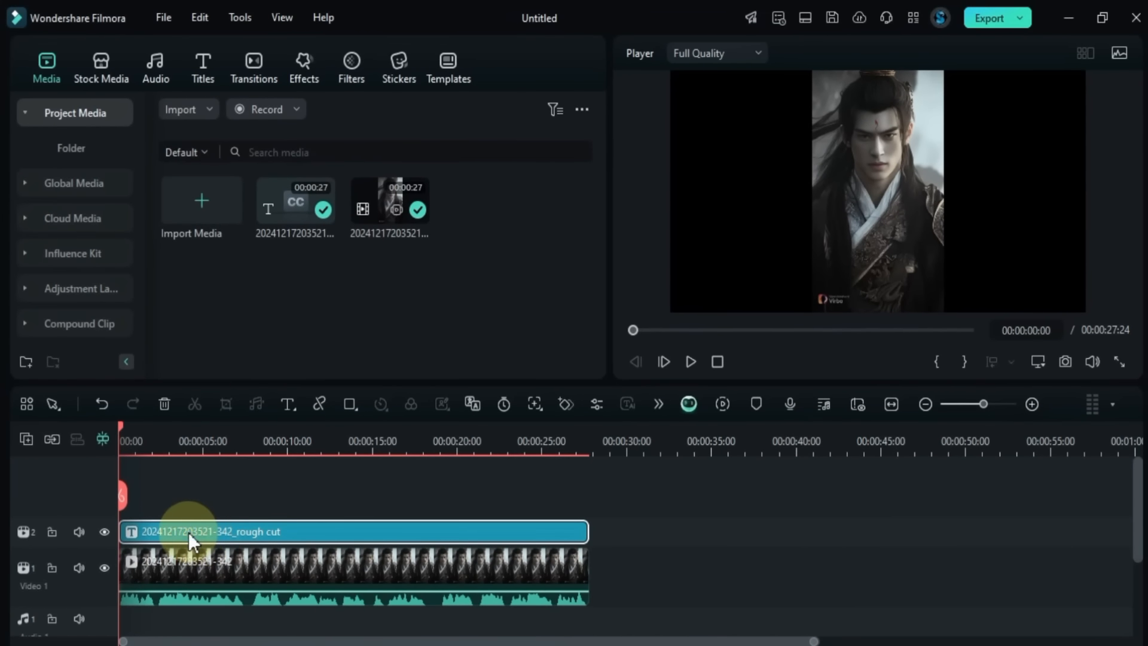
double_click(189, 532)
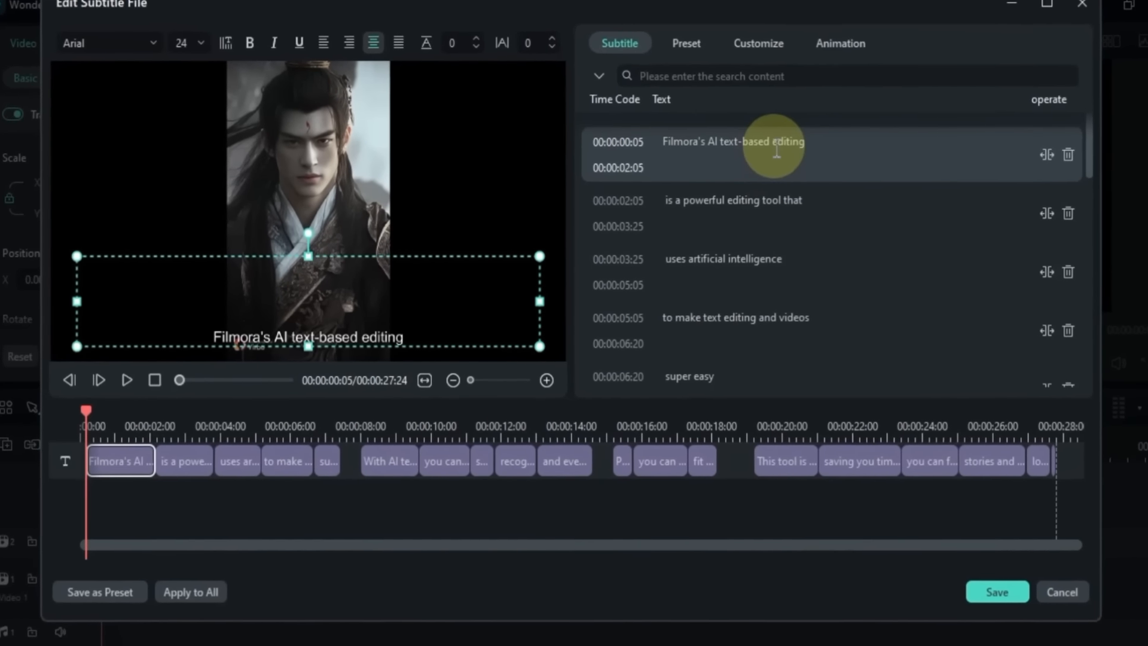
Step: Open the first subtitle's text for editing and select the words "text-based editing"
click(778, 147)
drag(808, 151, 714, 151)
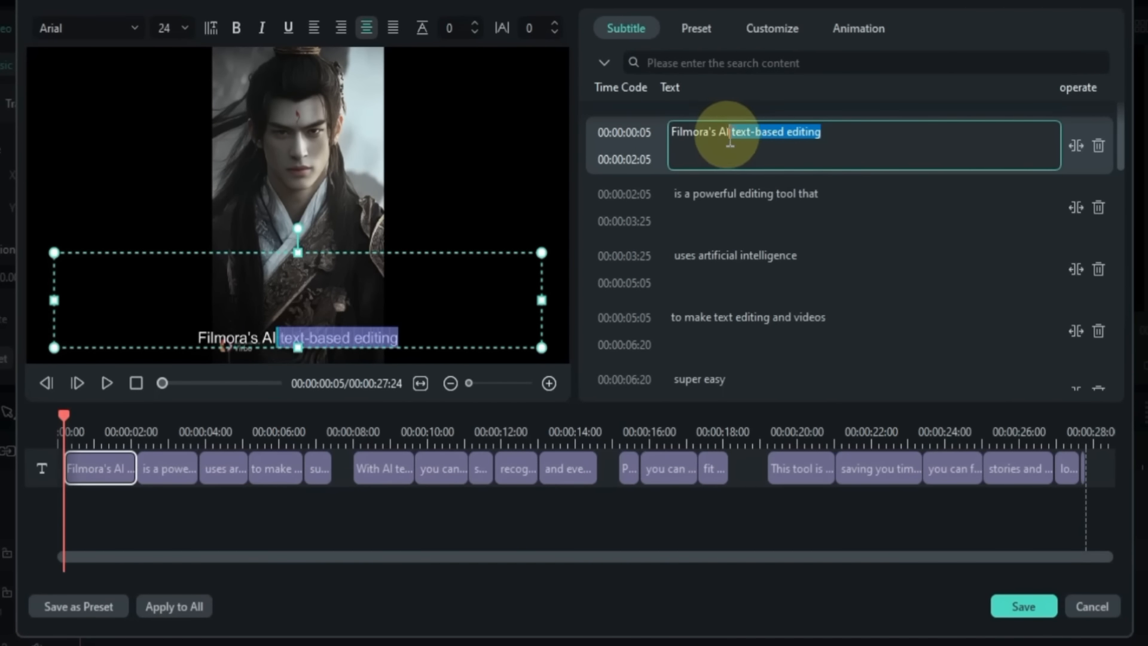
text(TEXT)
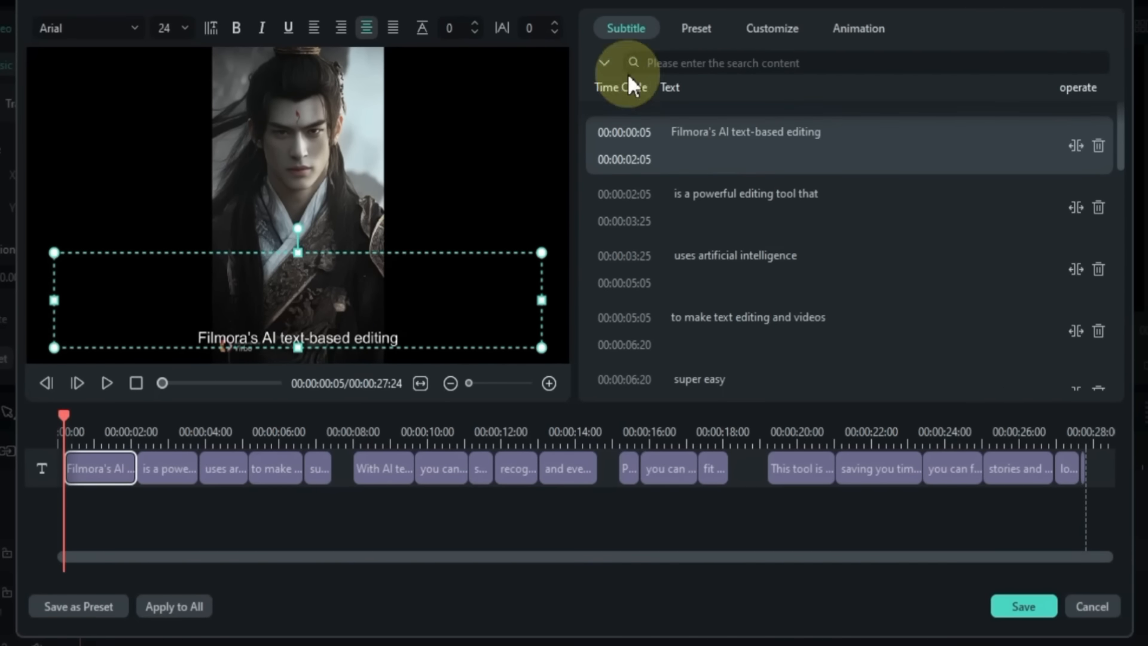
Step: Browse the subtitle text presets and apply the glowing orange style to the first subtitle
click(692, 33)
click(721, 143)
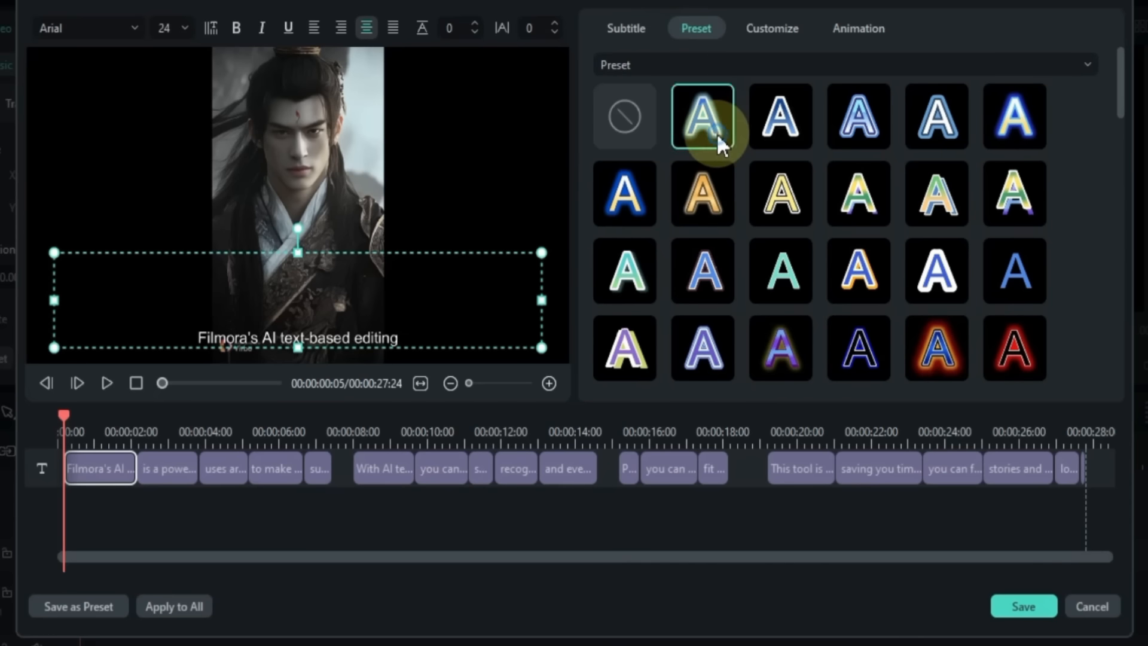
click(700, 192)
click(964, 353)
scroll(927, 205, down, 5)
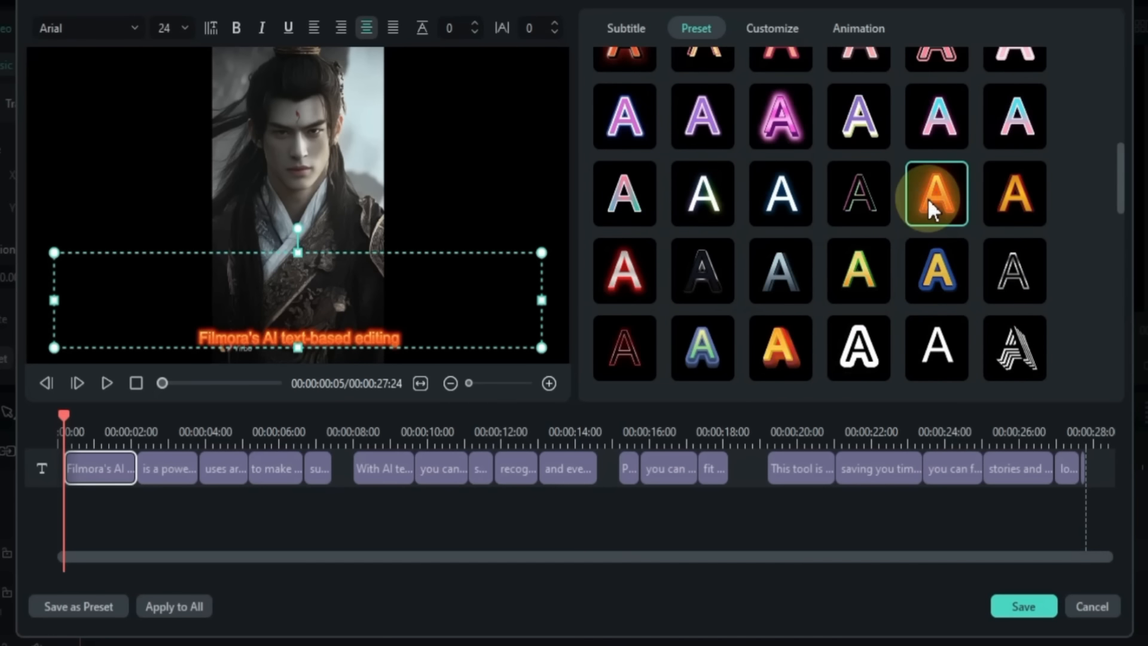
scroll(899, 214, up, 5)
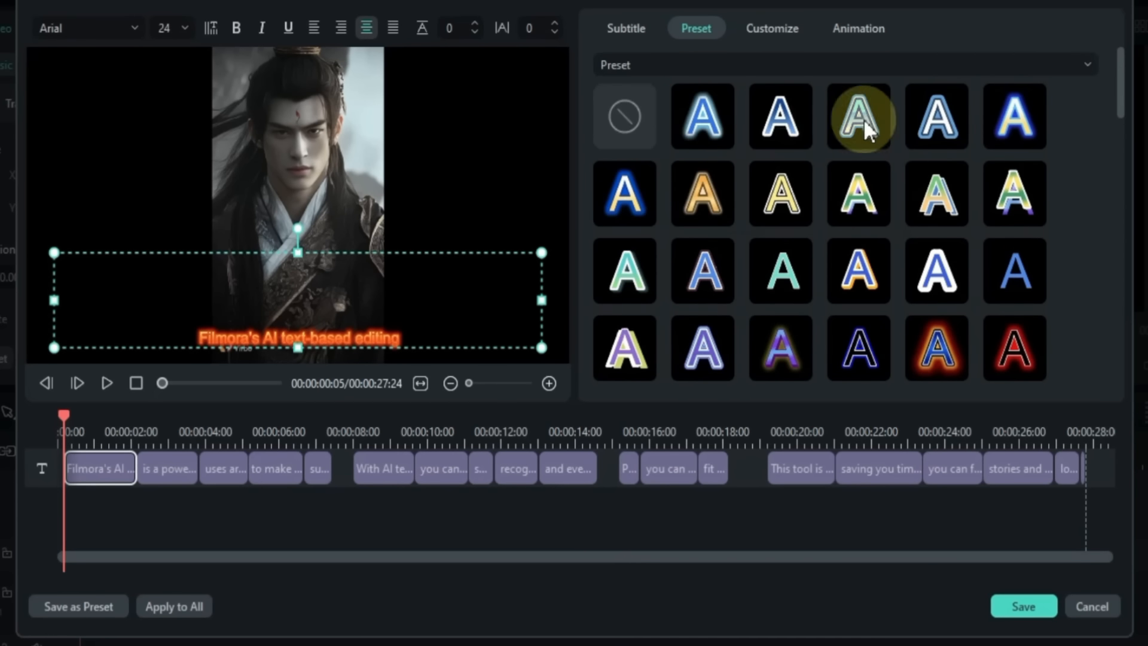
Step: Examine the first subtitle's custom text settings, including its gradient fill, opacity, blur, angle and outline
click(773, 31)
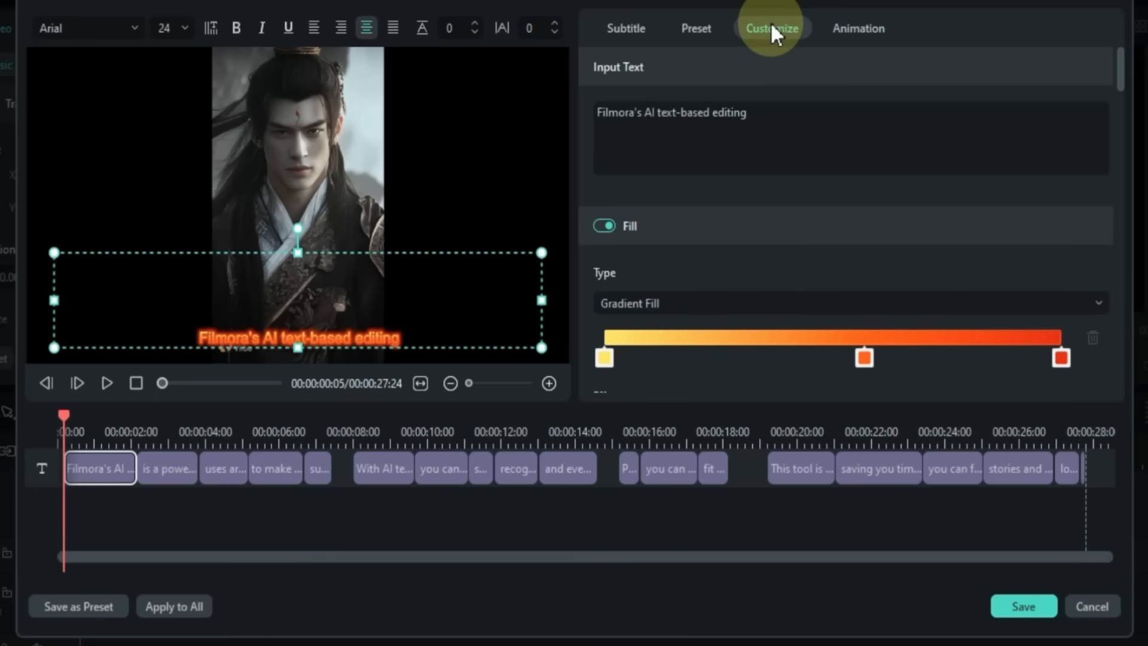
scroll(748, 169, down, 2)
scroll(777, 259, down, 4)
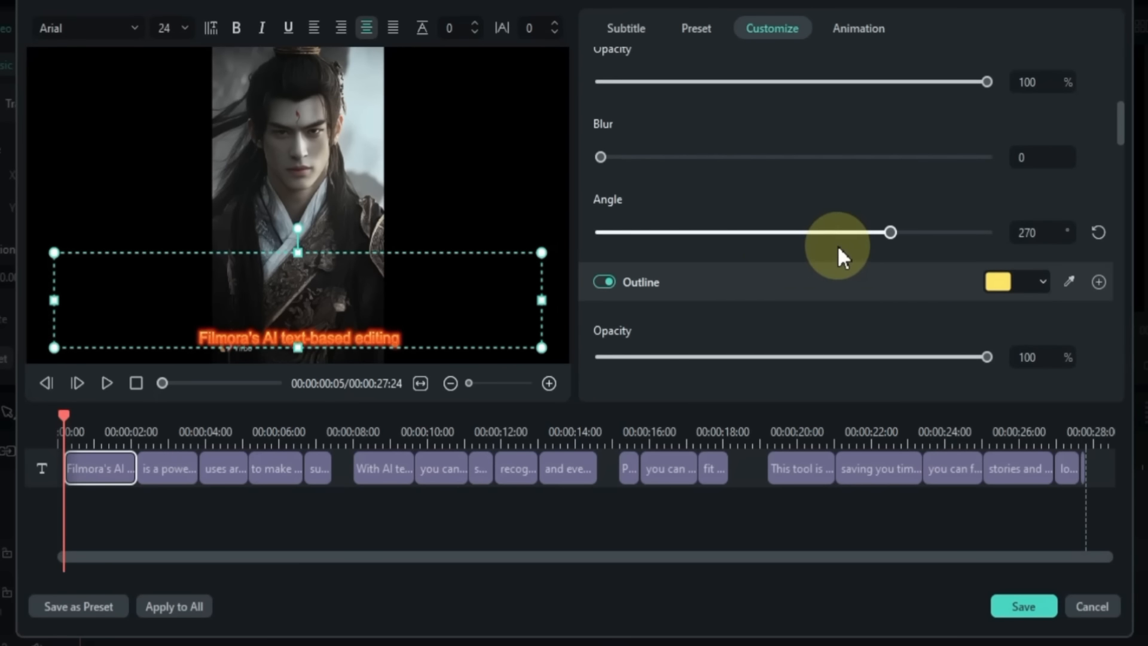
scroll(838, 249, down, 2)
scroll(844, 244, up, 8)
Step: Give the first subtitle a Typewriter entrance animation of 0.62 s and a Fade1 exit animation of 0.42 s
click(872, 33)
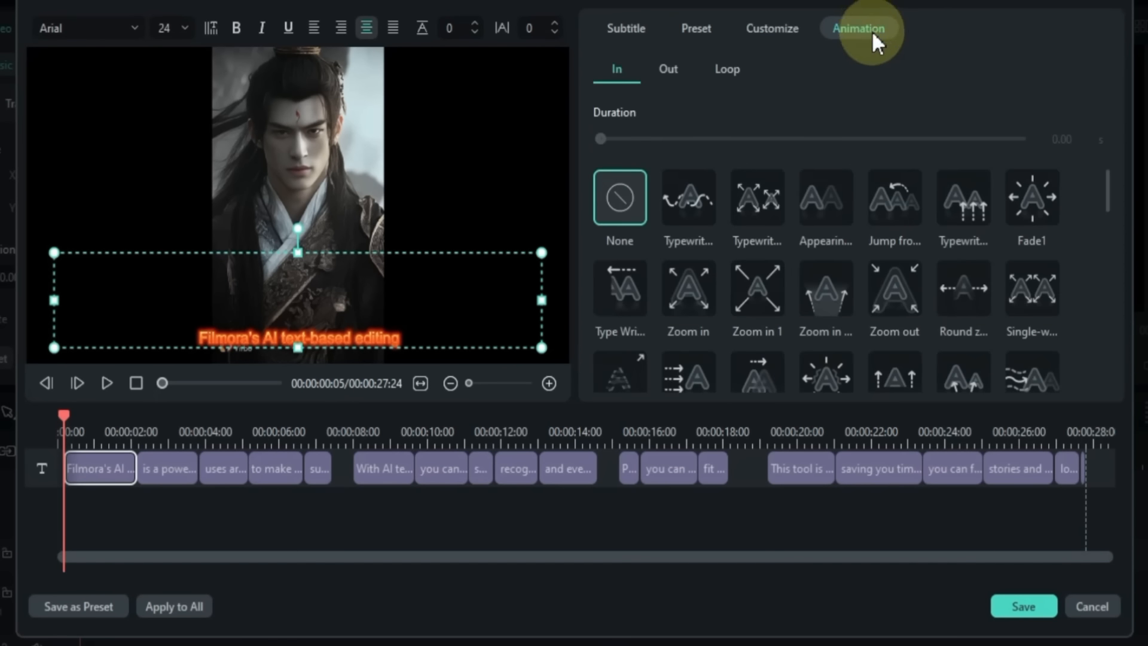
click(685, 206)
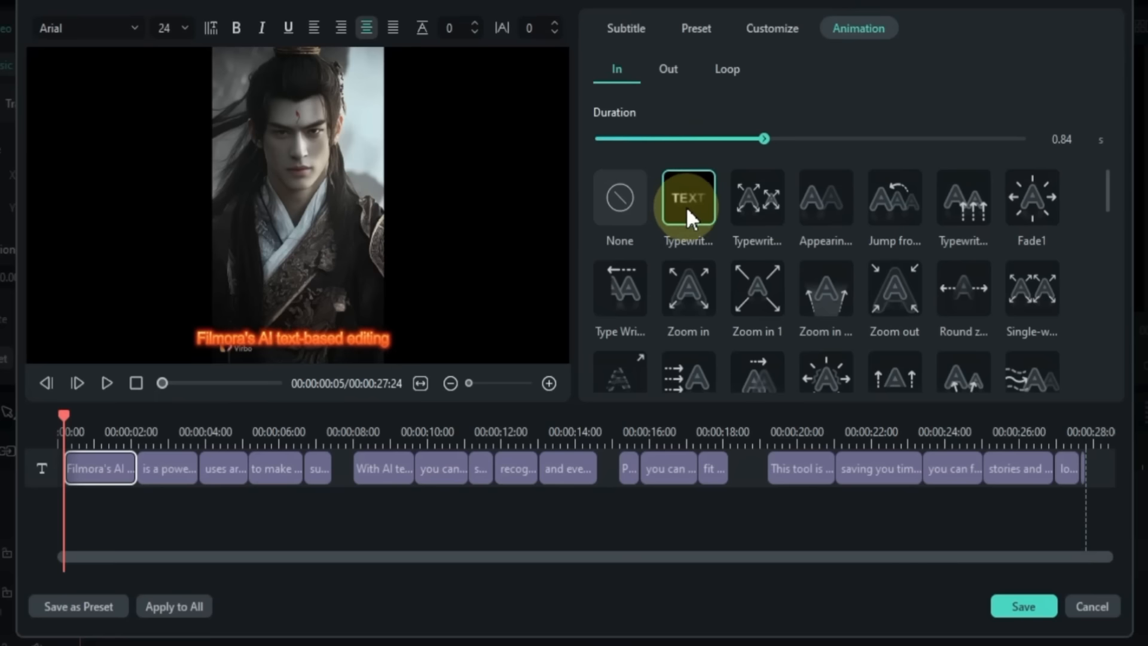
click(105, 419)
drag(766, 141, 872, 141)
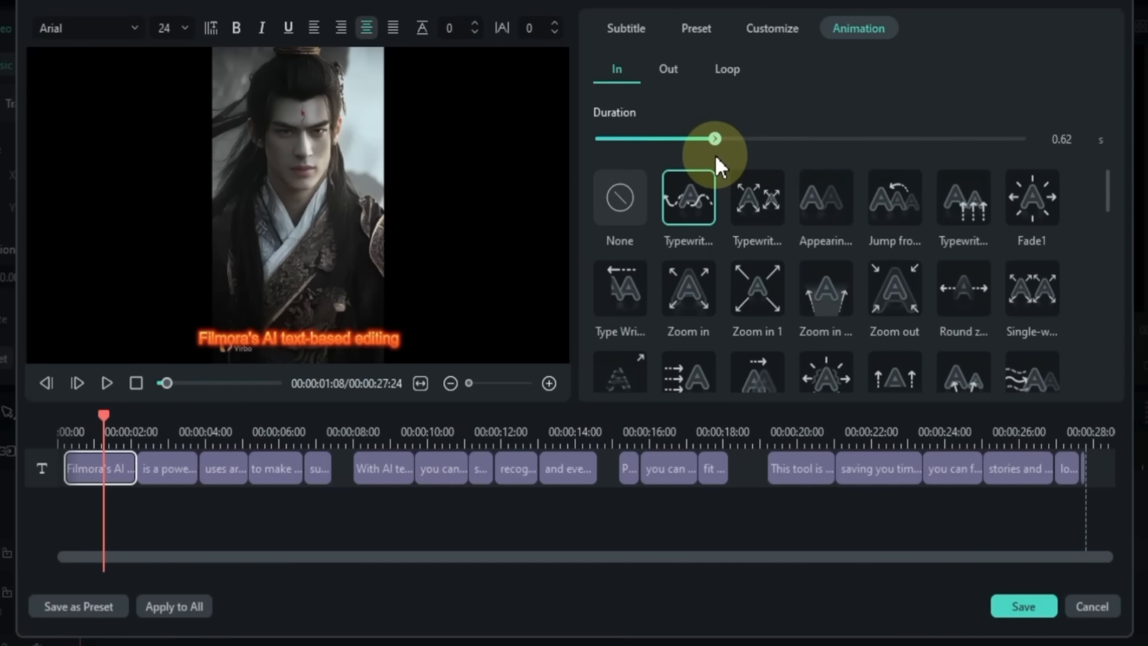
click(668, 68)
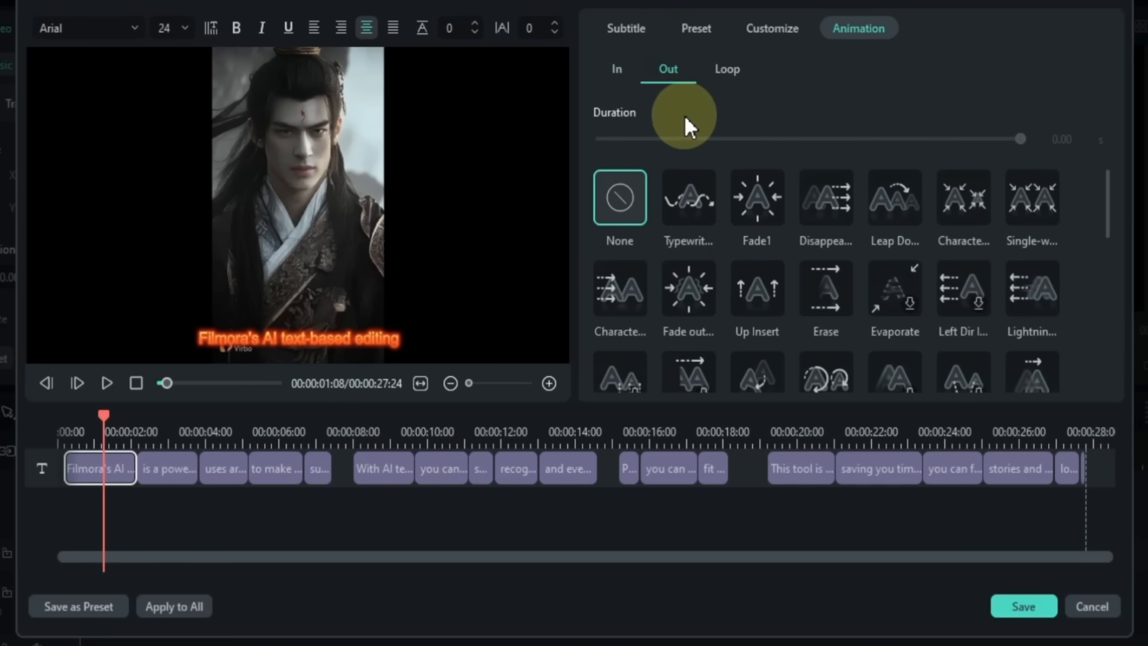
click(743, 214)
click(902, 139)
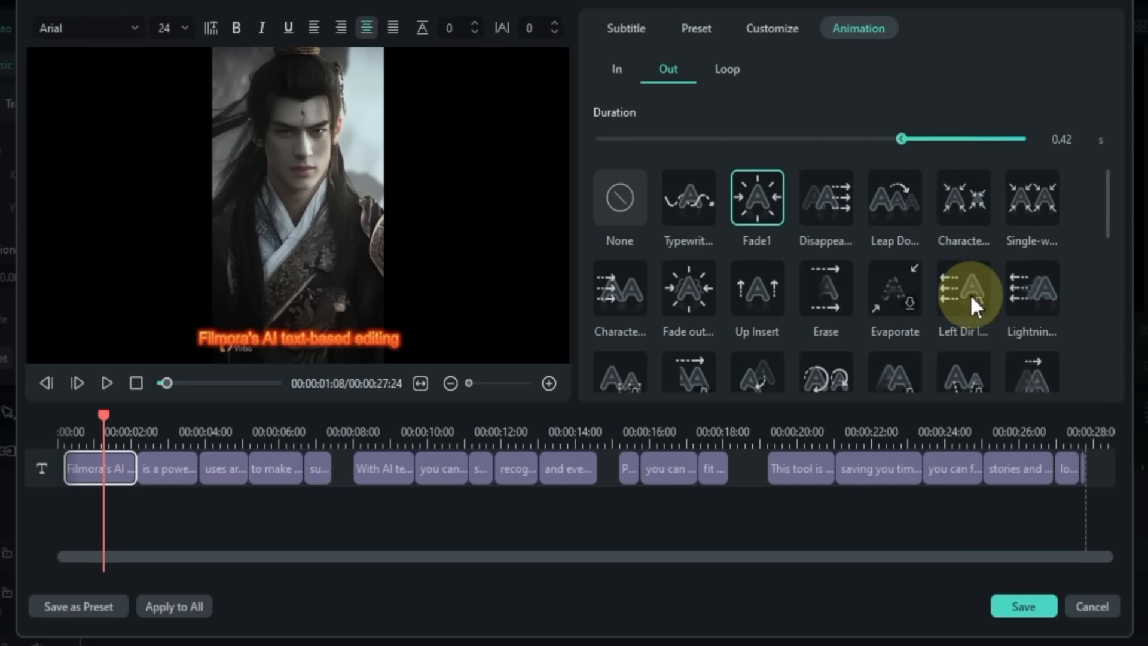
Step: Save the subtitle edits and play the captioned video from the start of the timeline
click(1028, 609)
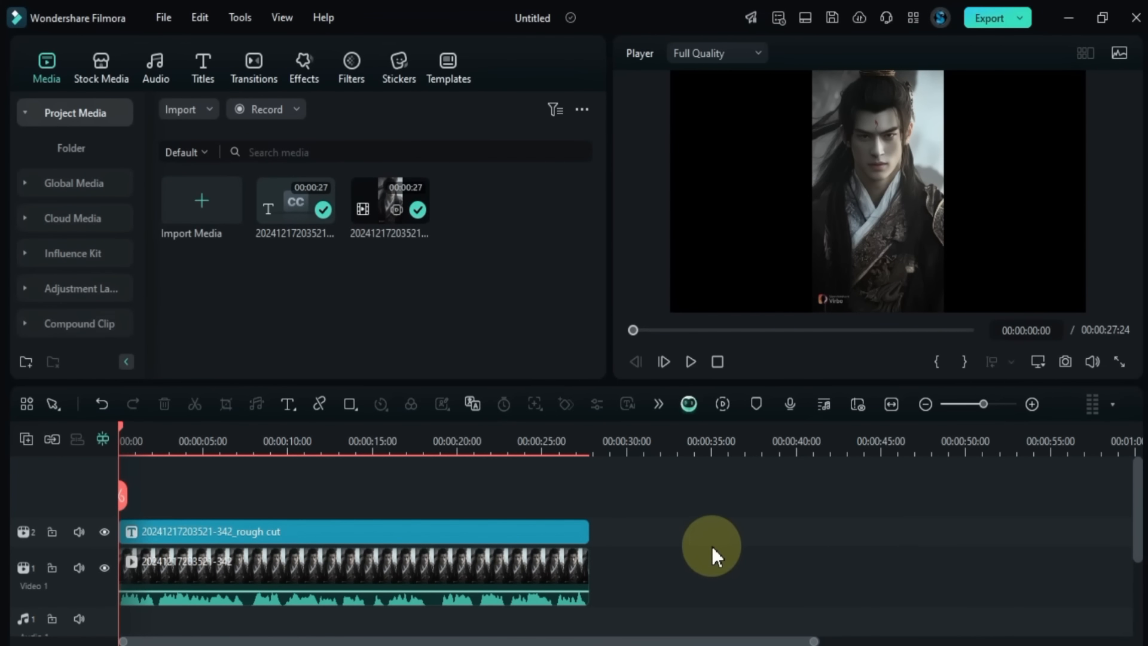
click(691, 361)
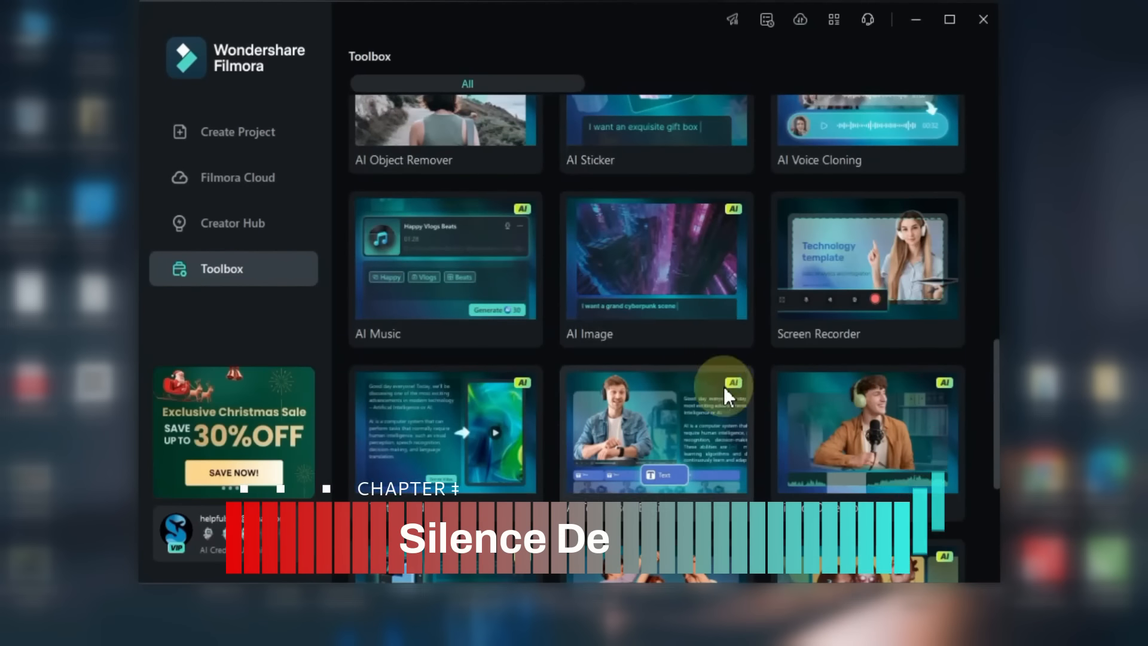
Step: Open Silence Detection from the toolbox with the video file video.mp4
scroll(723, 387, down, 5)
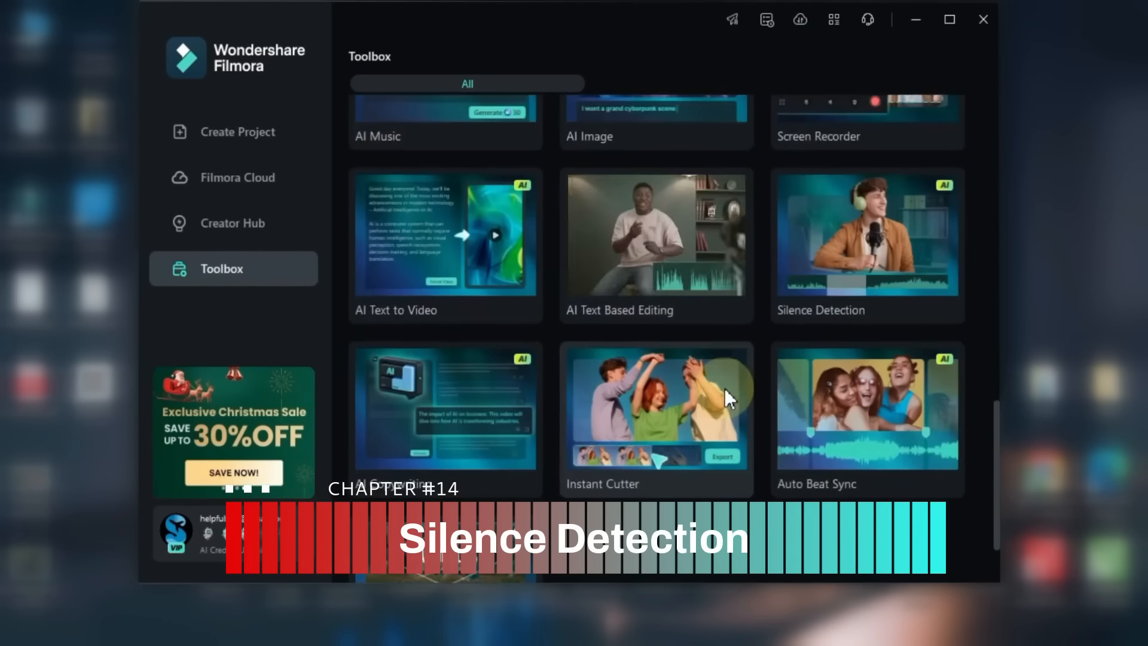
scroll(802, 247, up, 1)
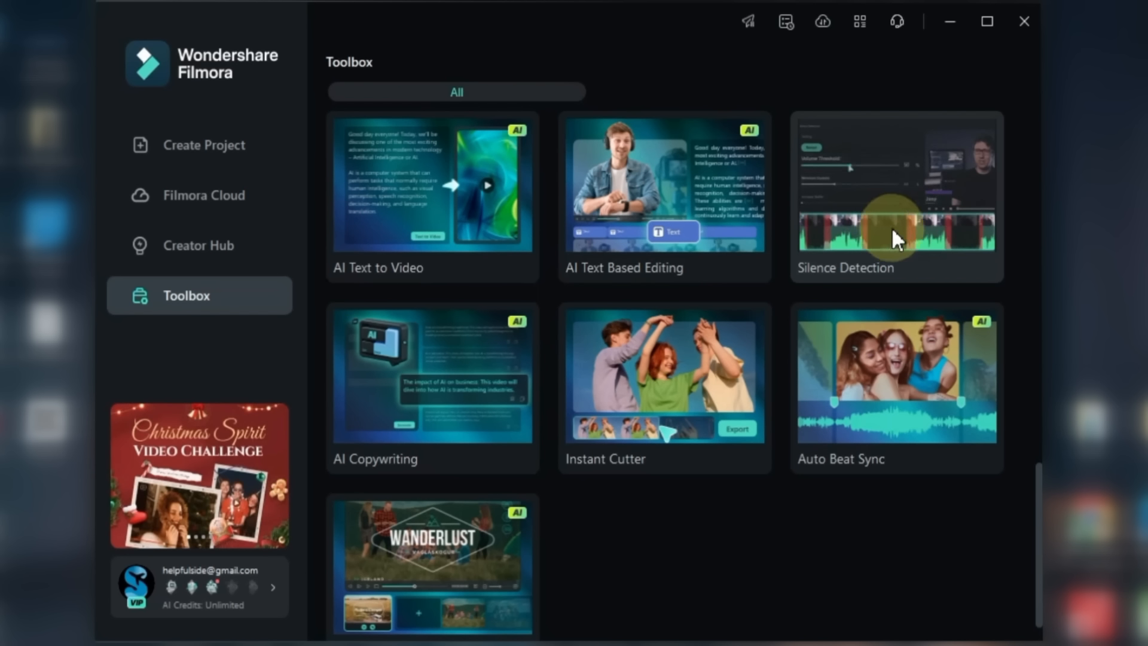
click(918, 225)
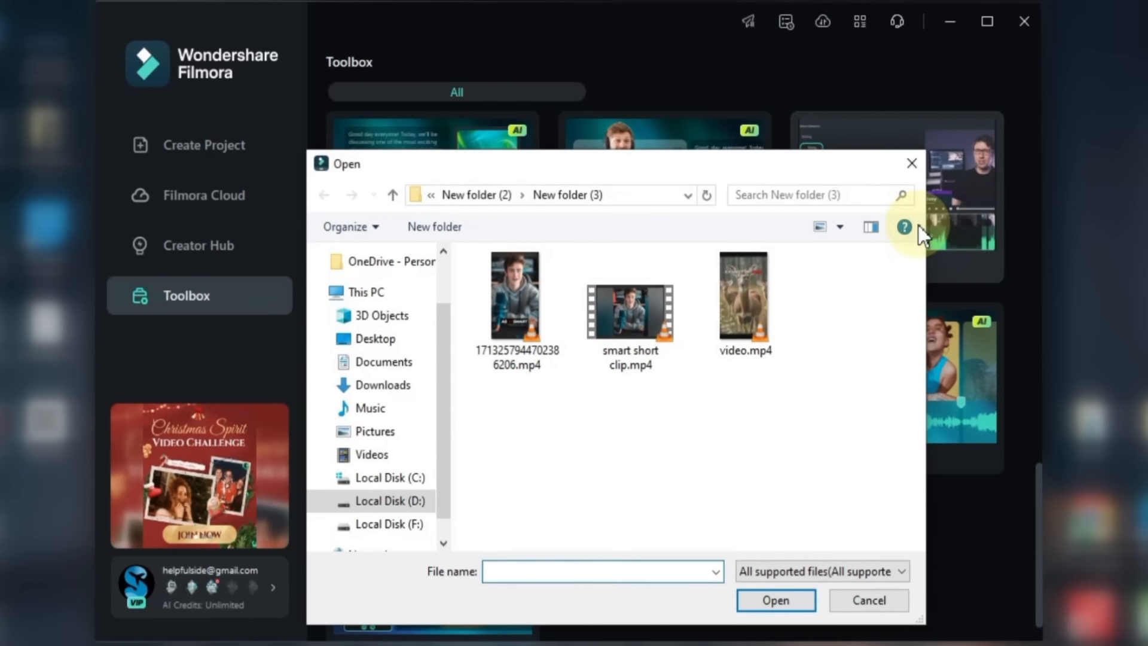
click(753, 299)
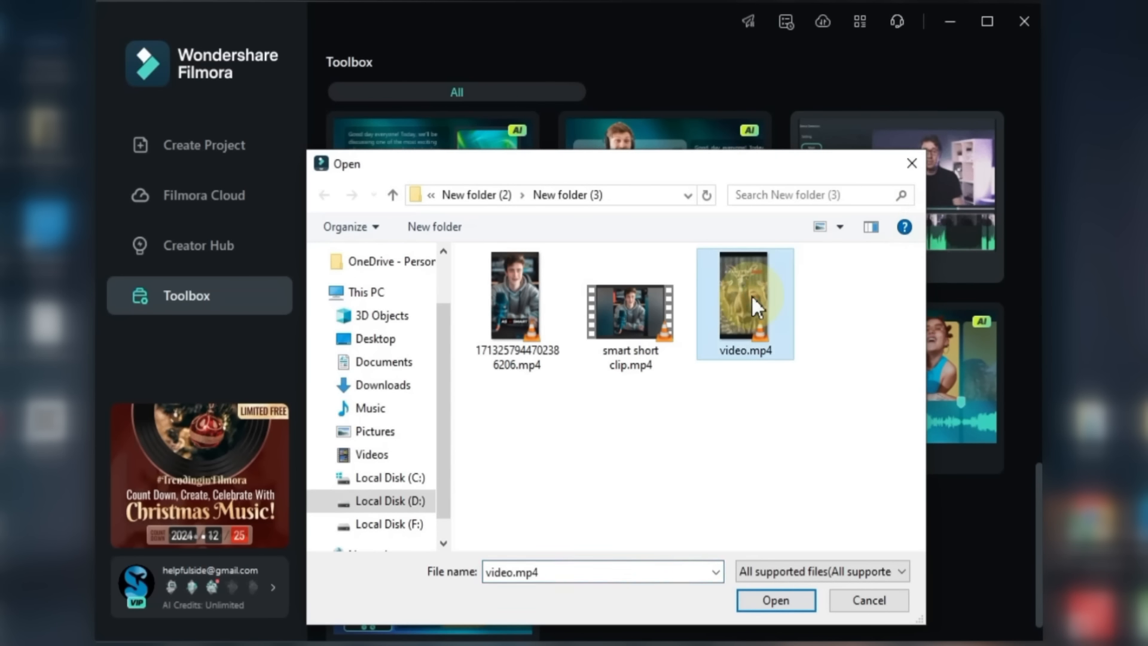
click(758, 600)
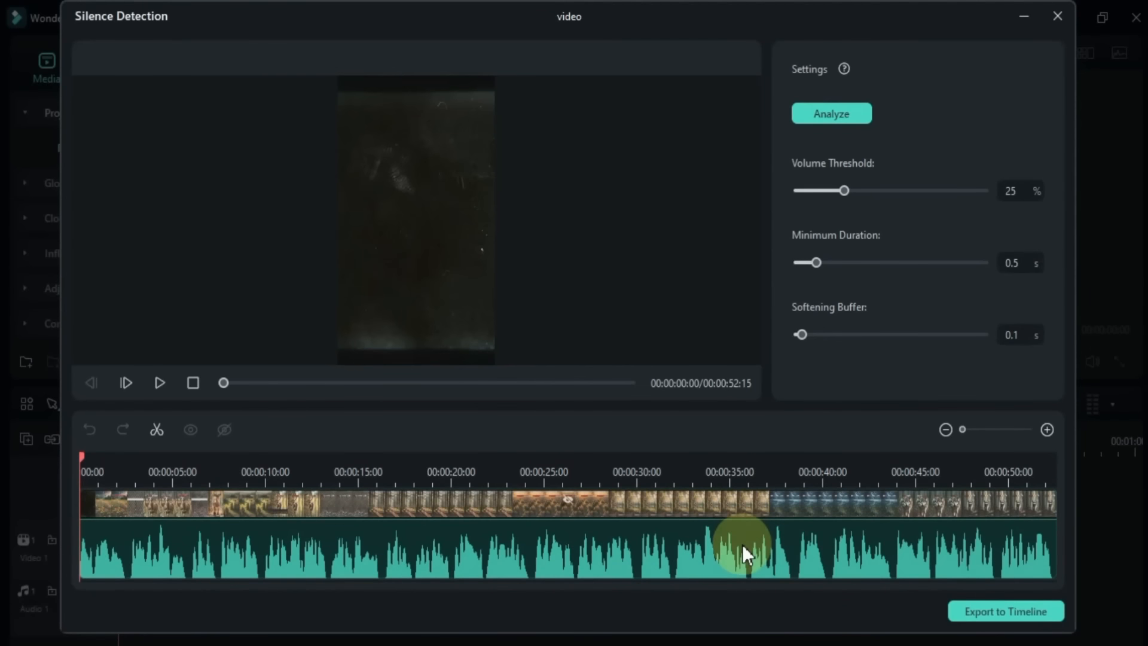
Step: Play the opened video and inspect the gaps in its enlarged audio waveform
click(160, 383)
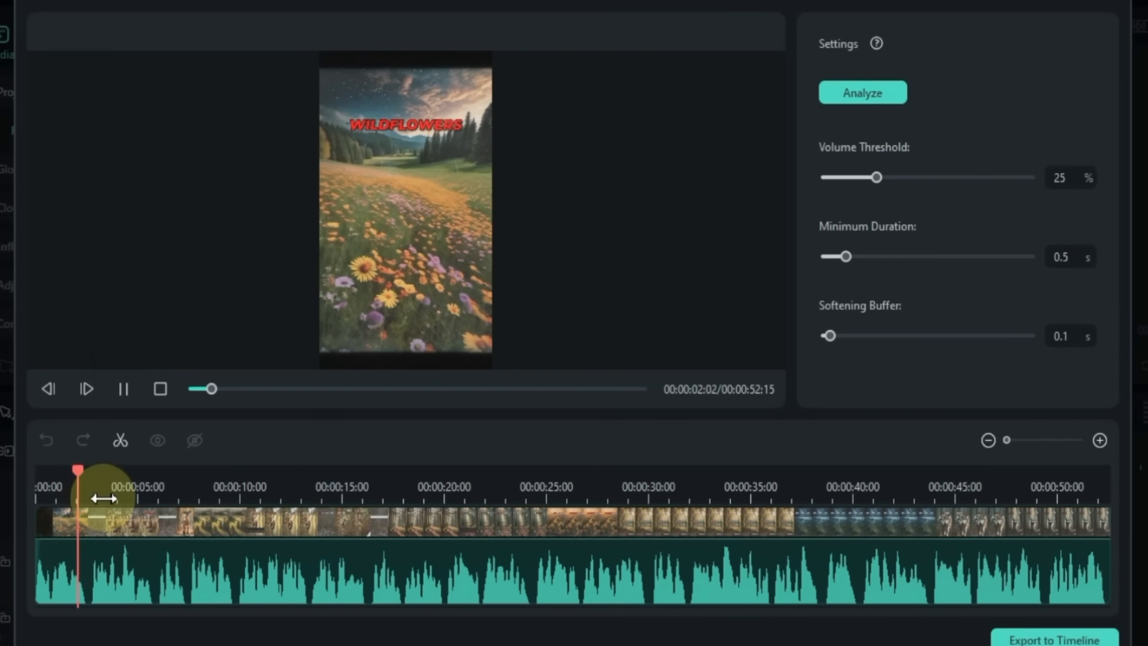
drag(106, 489, 341, 482)
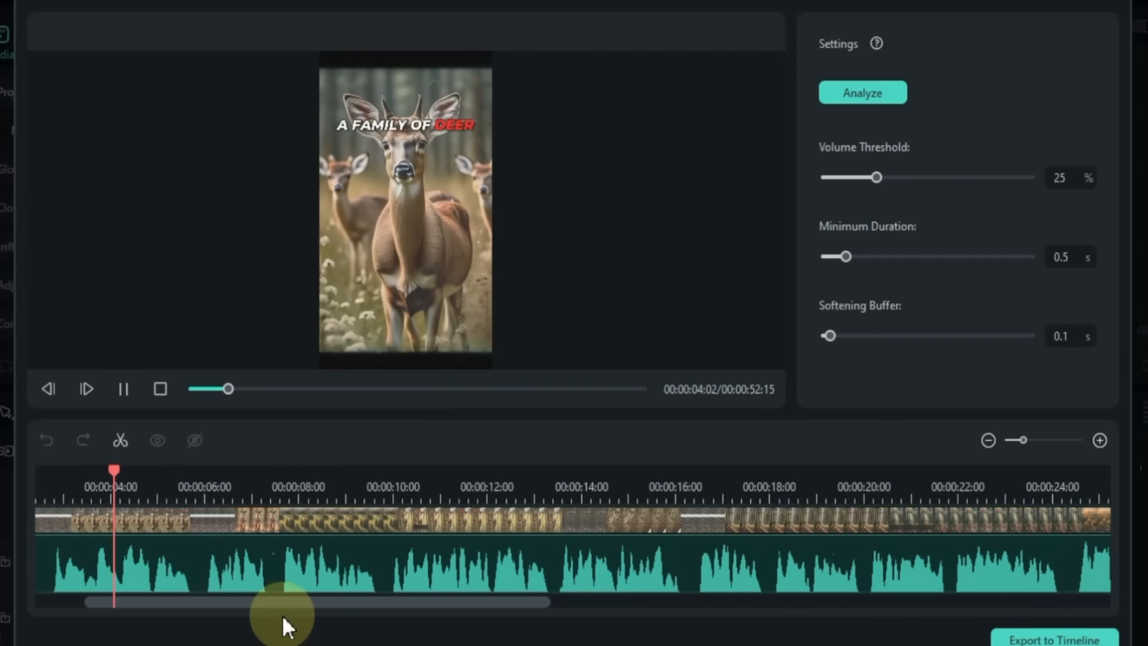
drag(277, 600, 194, 605)
click(461, 579)
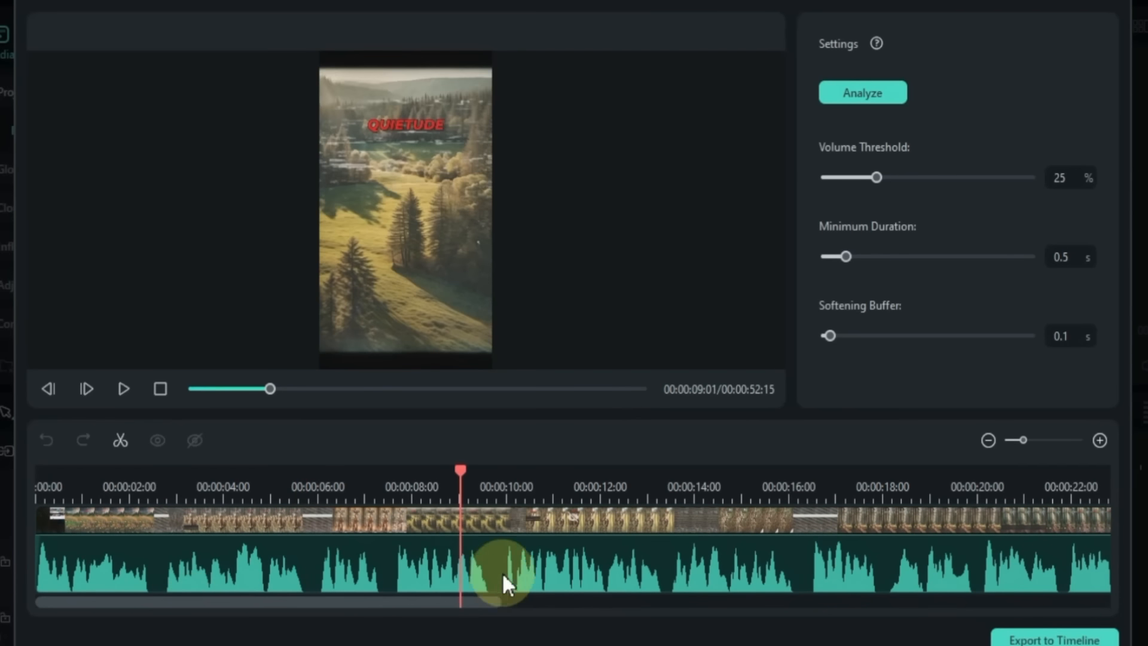
Step: Try a volume threshold of 32%, minimum duration of 2.6 s and softening buffer of 2.6 s, resetting each to its default
drag(875, 177, 900, 225)
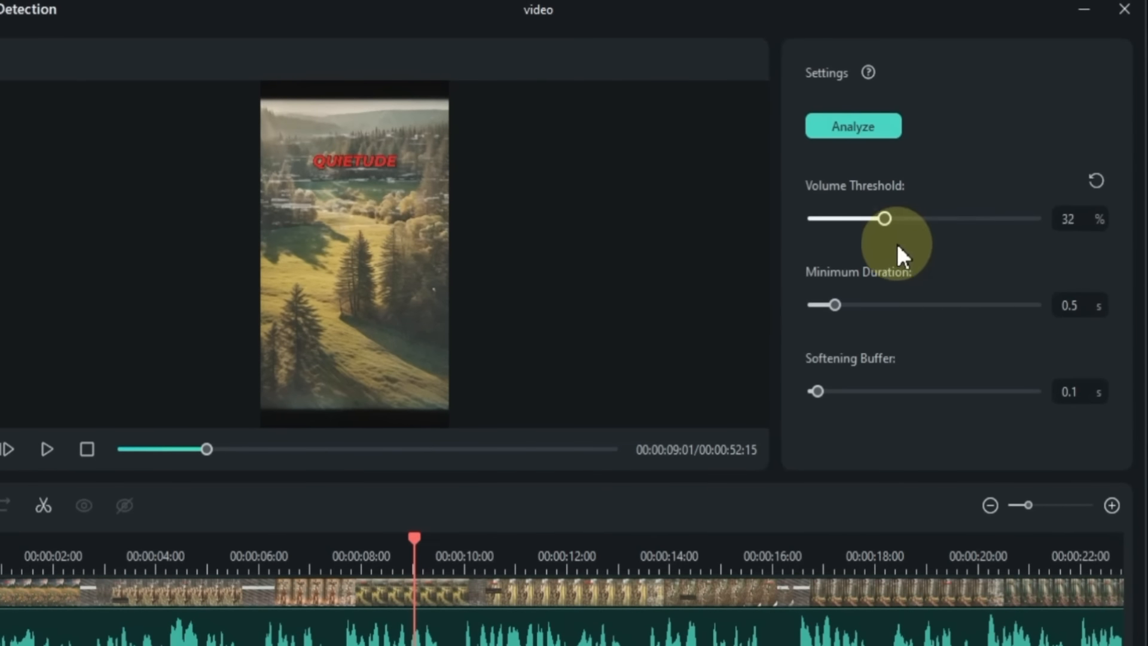
click(1105, 182)
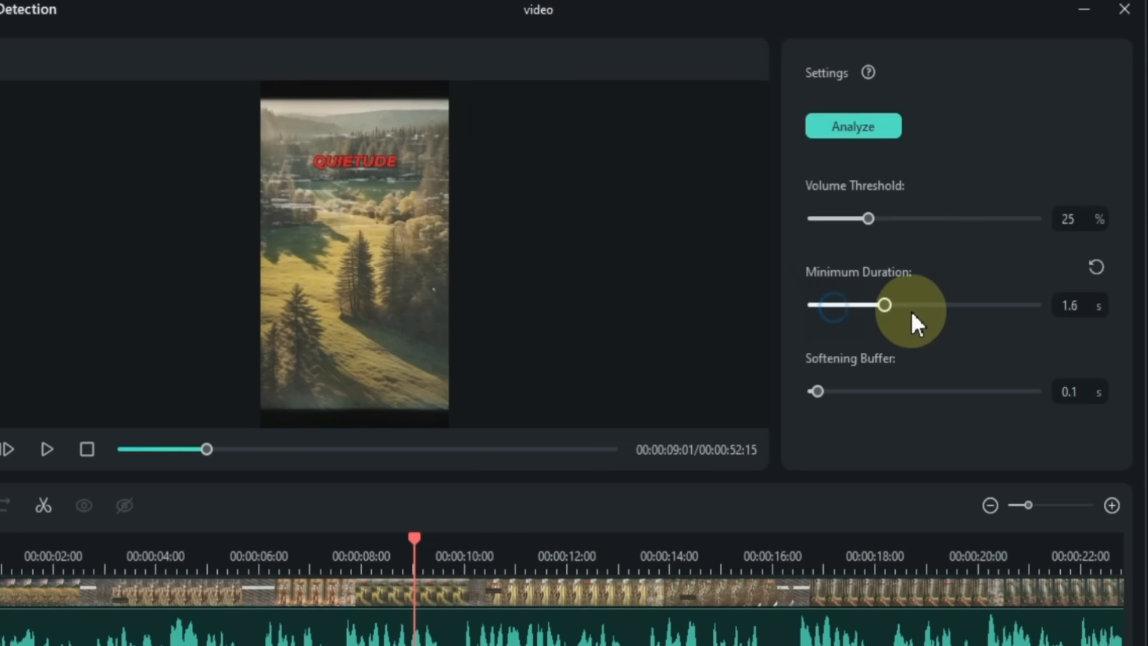
drag(842, 327, 927, 320)
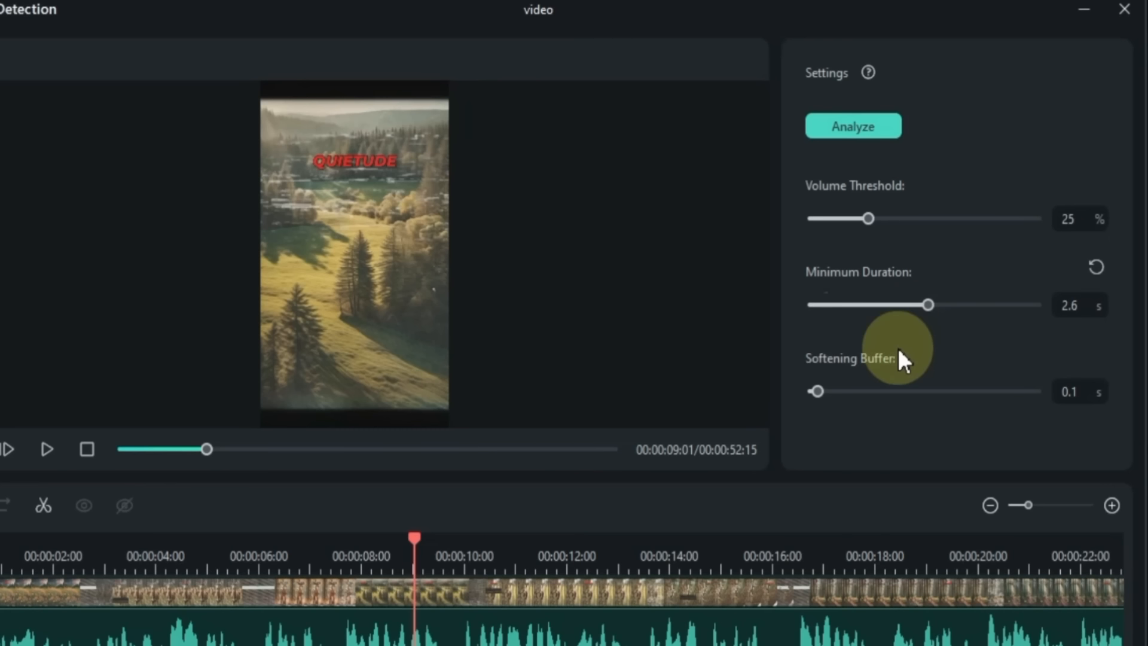
drag(818, 390, 930, 386)
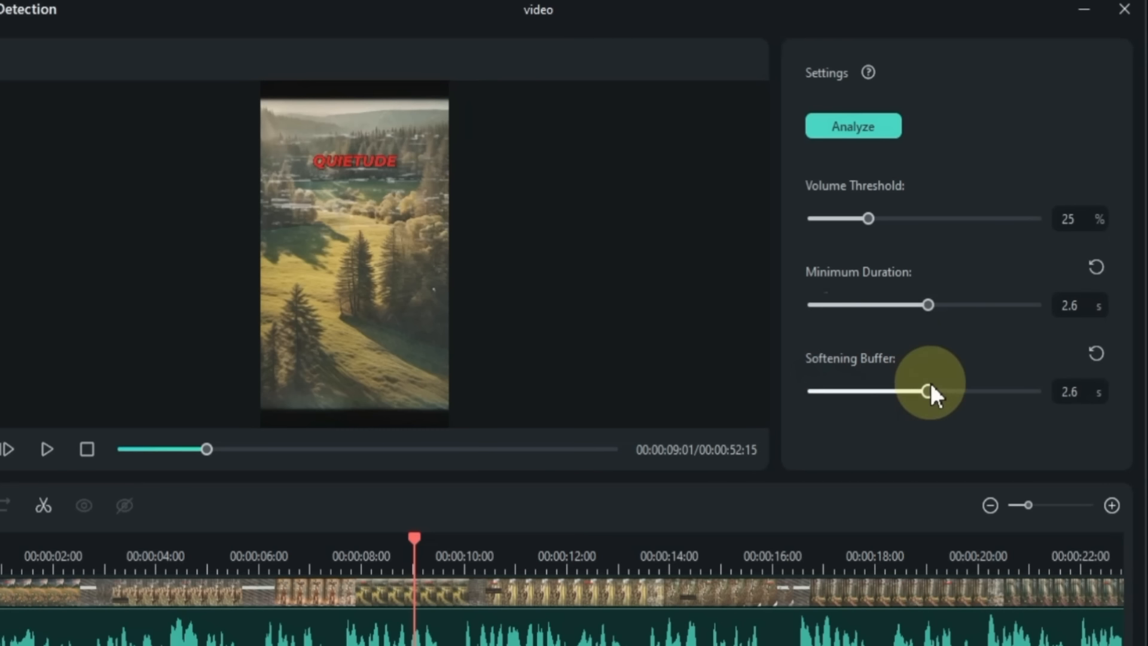
click(1104, 353)
click(1100, 265)
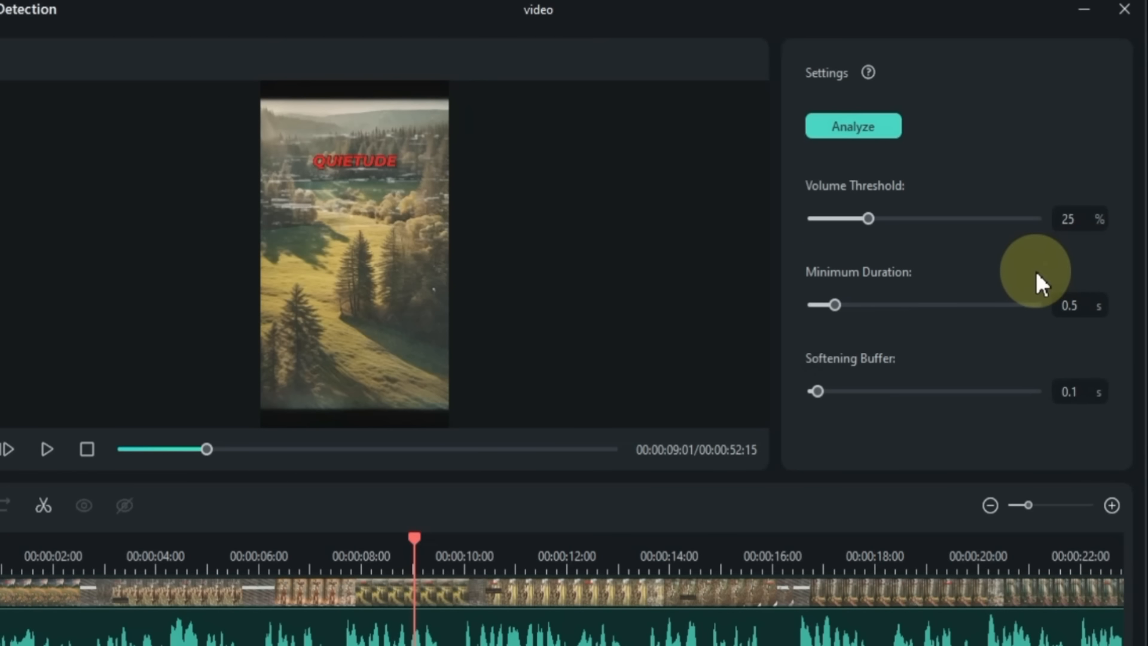
Step: Analyze the video for silence and restore the hidden silent segment just before 00:00:06:00
click(866, 128)
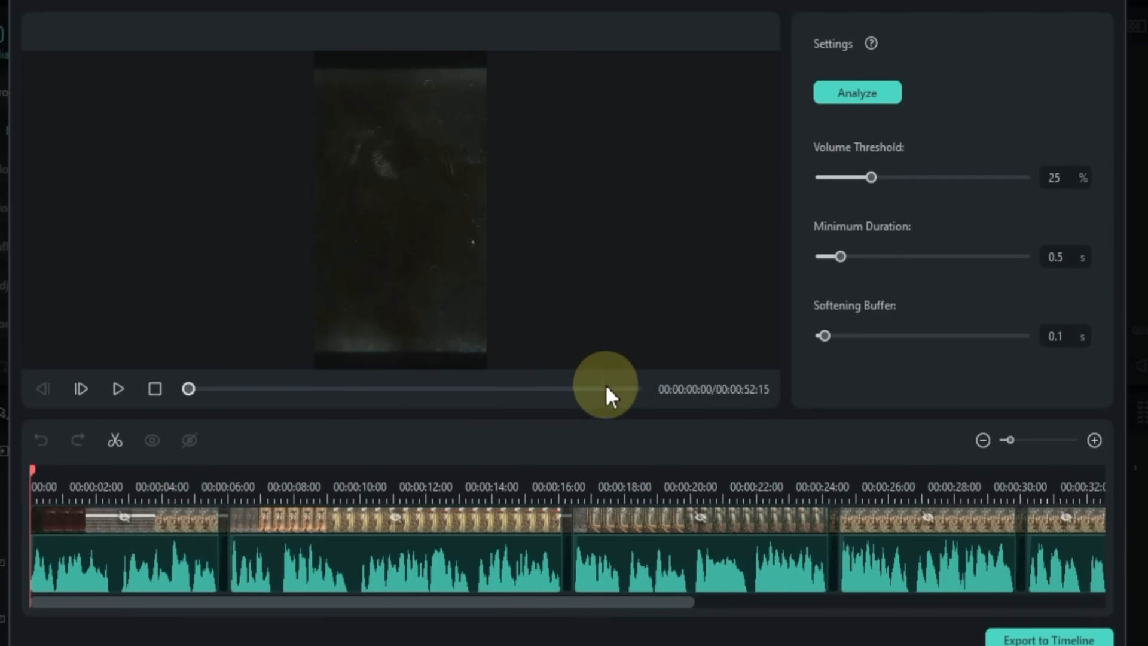
click(224, 561)
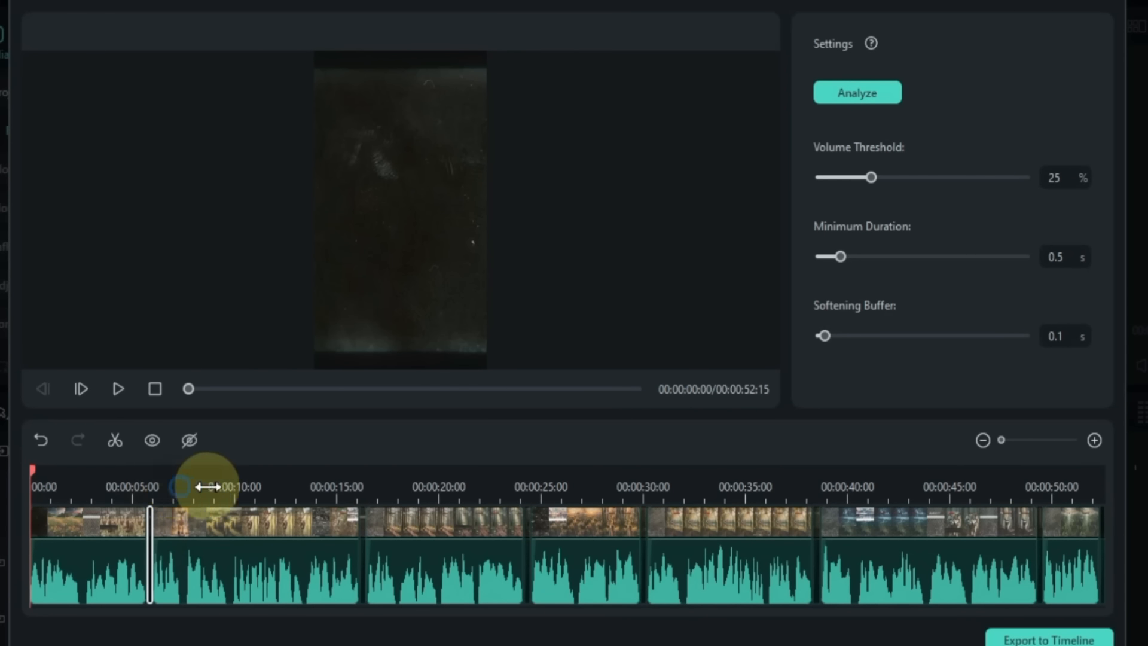
drag(208, 486, 474, 483)
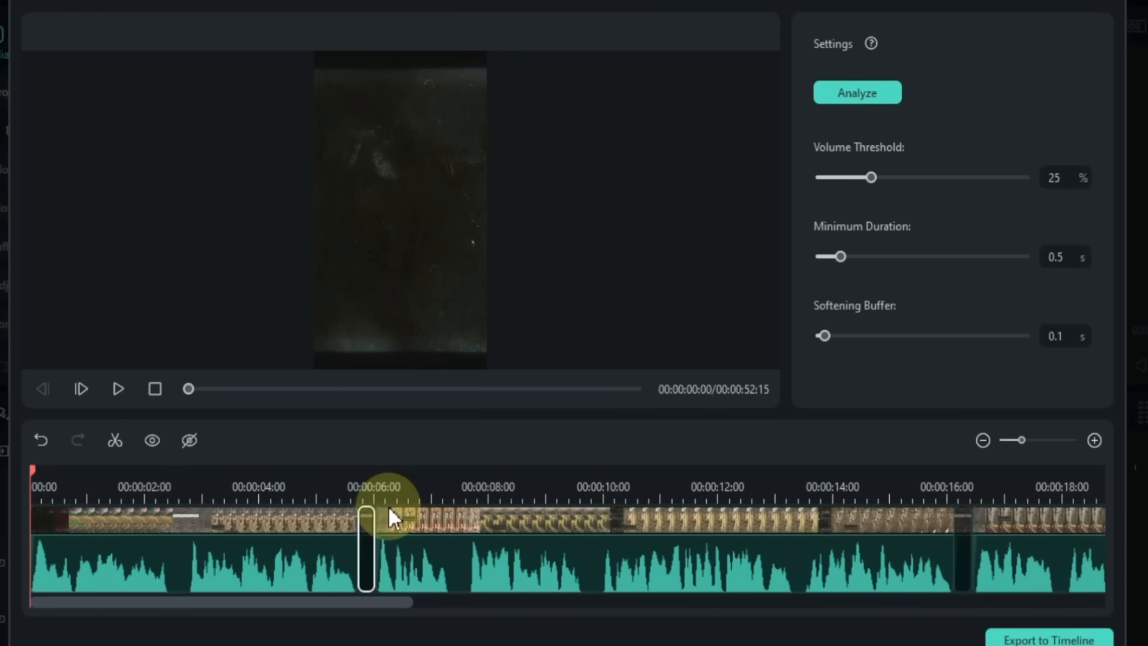
click(152, 440)
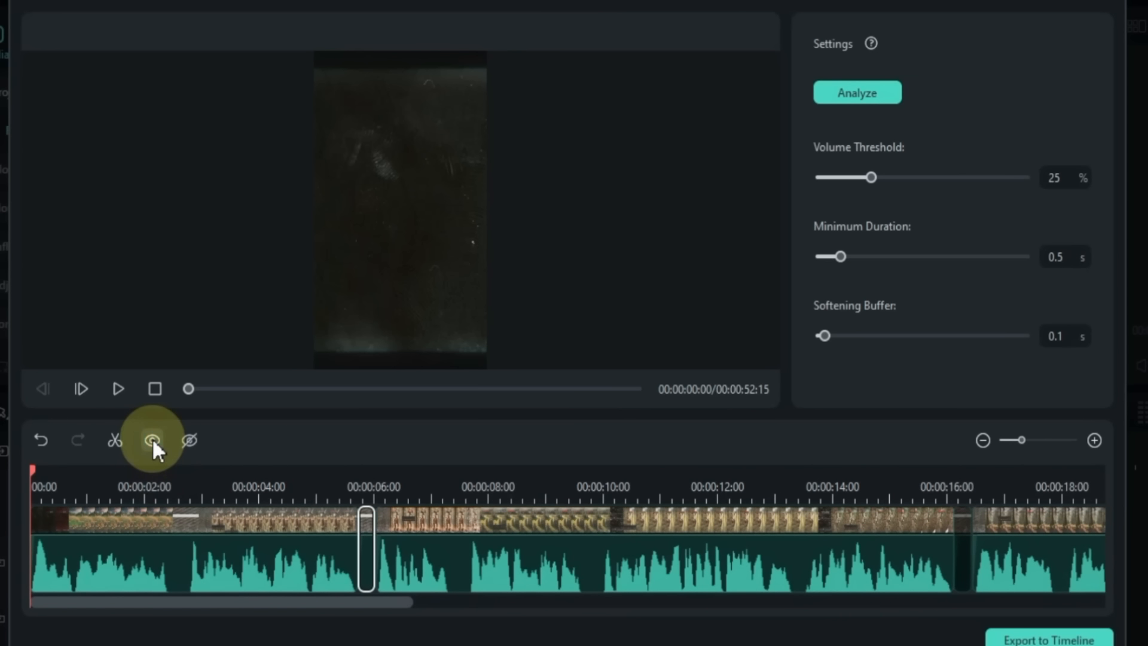
Step: Try hiding the voiced segment between about 00:00:06:00 and 00:00:16:00, restore it and review the rest of the analyzed video
click(963, 524)
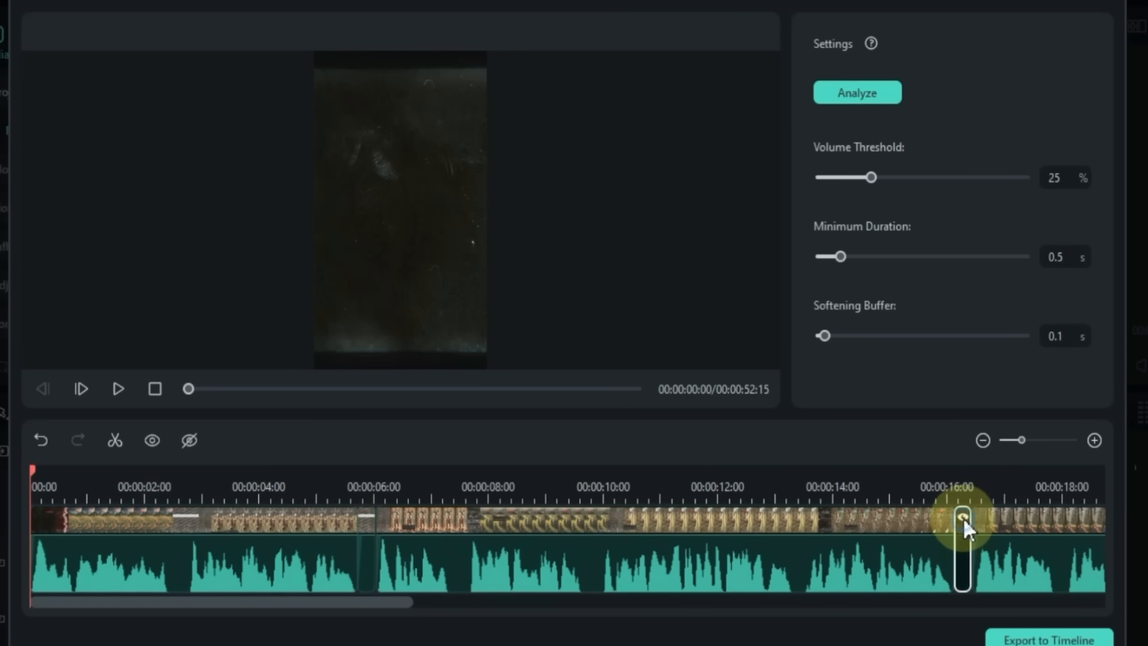
scroll(805, 474, down, 2)
click(547, 552)
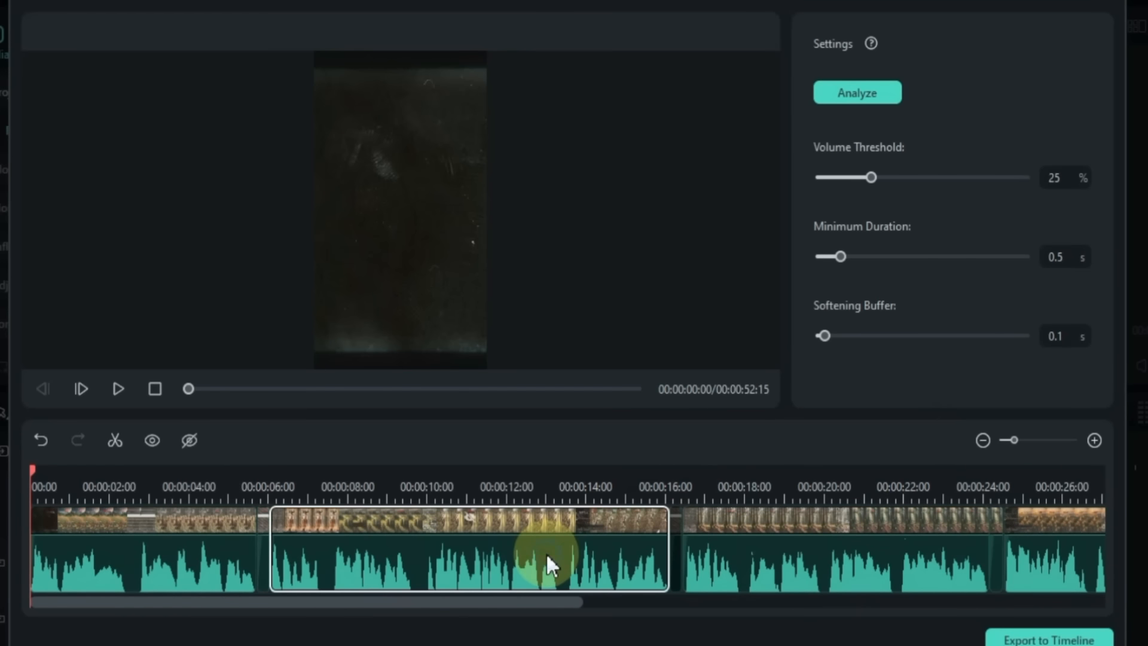
click(469, 520)
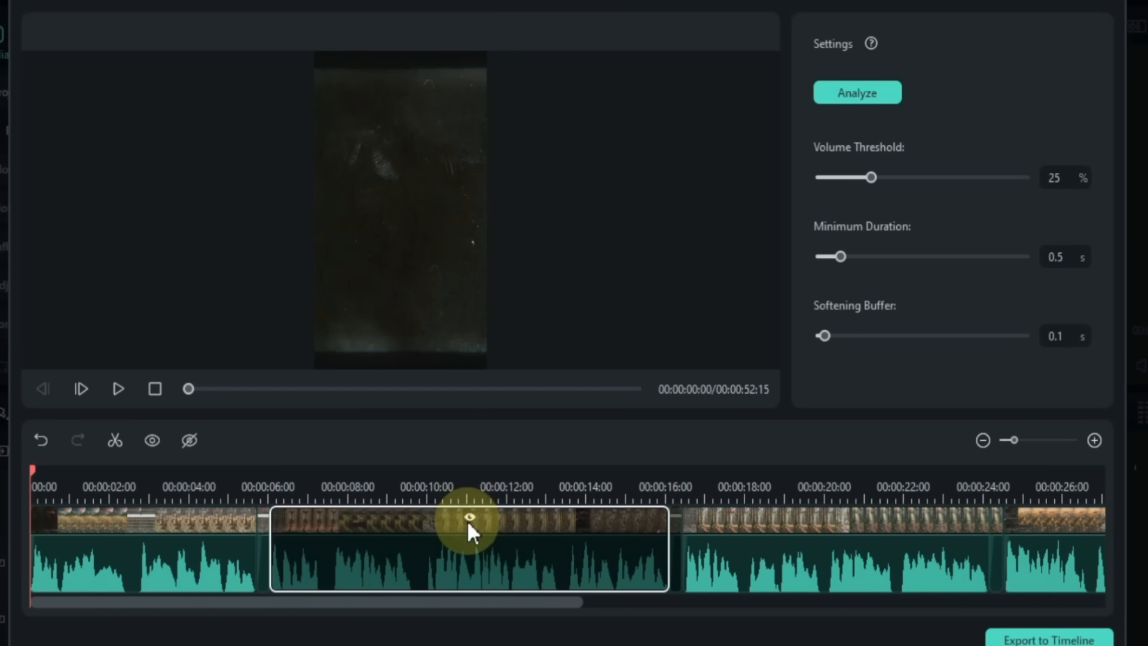
click(467, 519)
drag(522, 602, 992, 609)
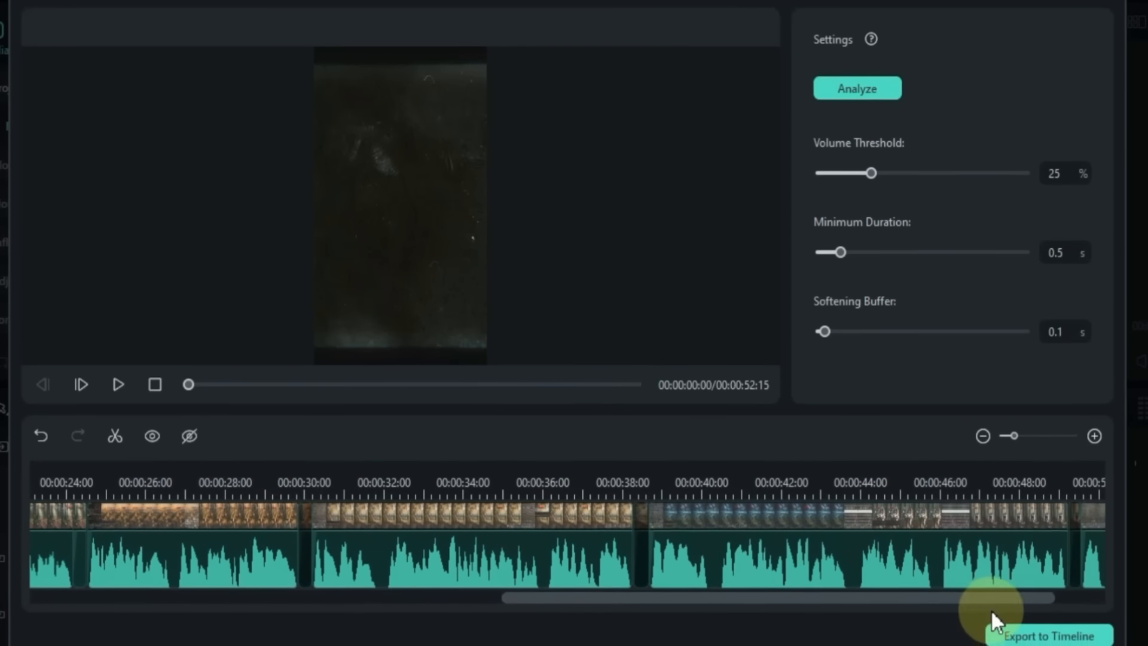
Step: Export the silence-trimmed video to the timeline, matching the project settings to the media at 1080 x 1920 25fps
click(1024, 617)
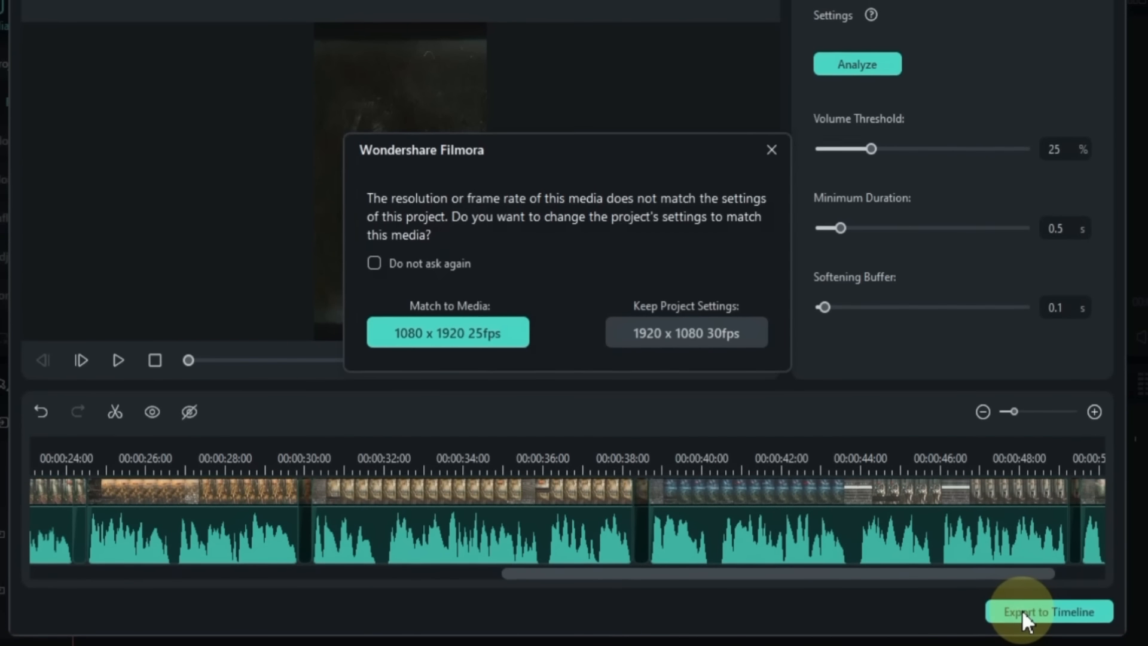
click(441, 352)
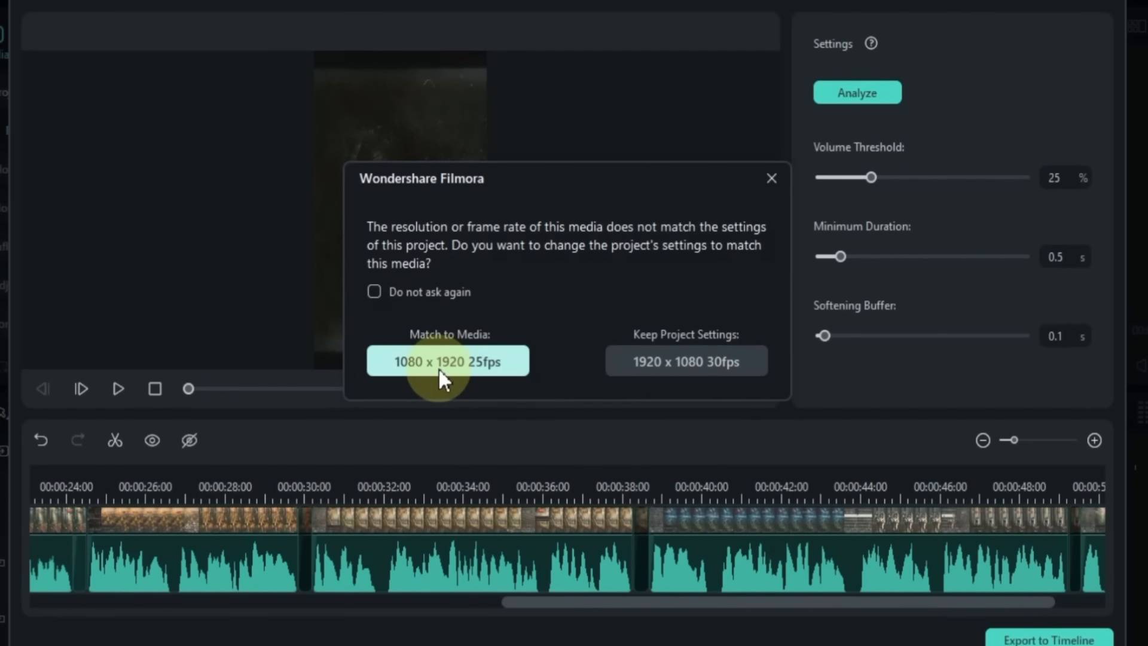
click(436, 365)
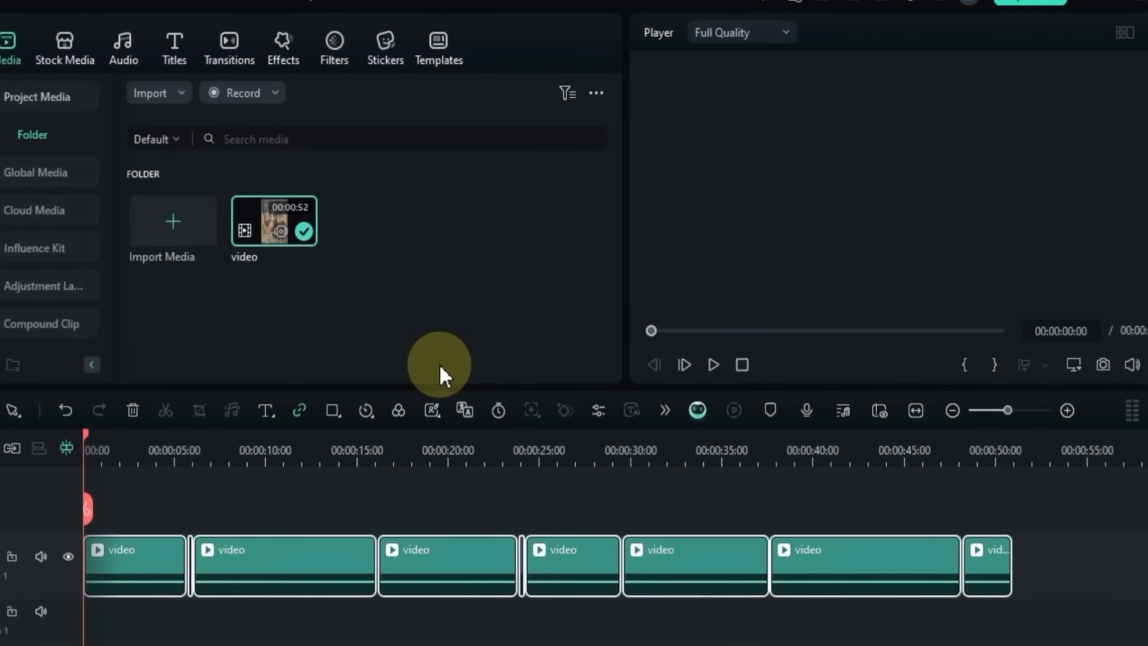
Step: Examine the exported clips along the timeline, including the short silent clip restored just before 00:00:06:00
click(184, 451)
drag(244, 450, 513, 441)
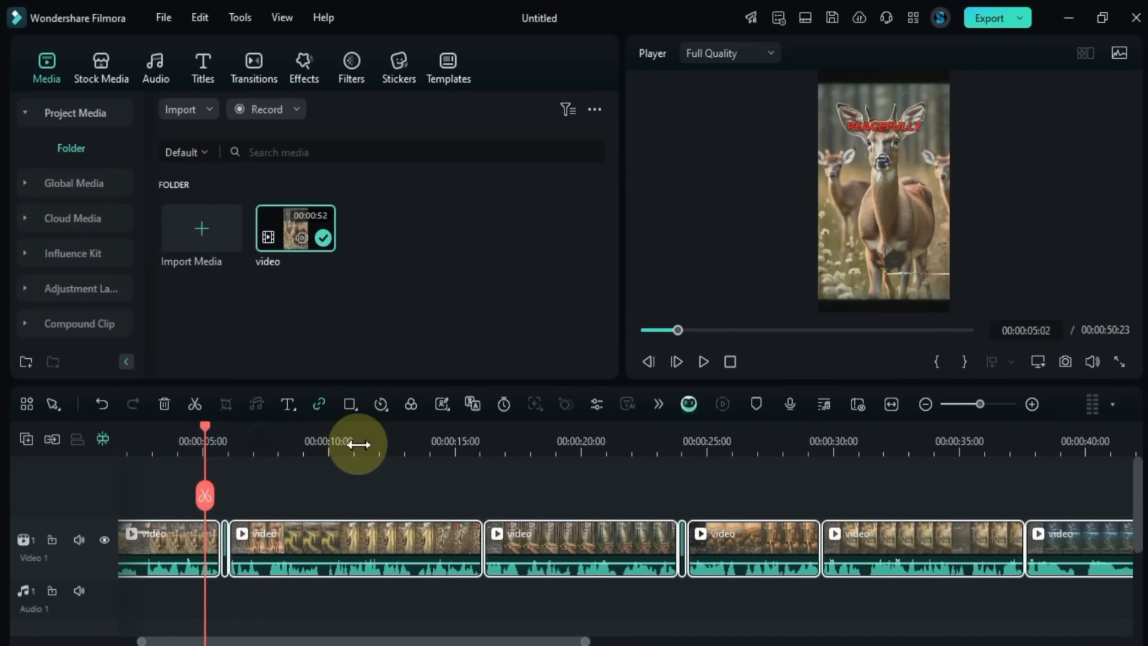
click(287, 543)
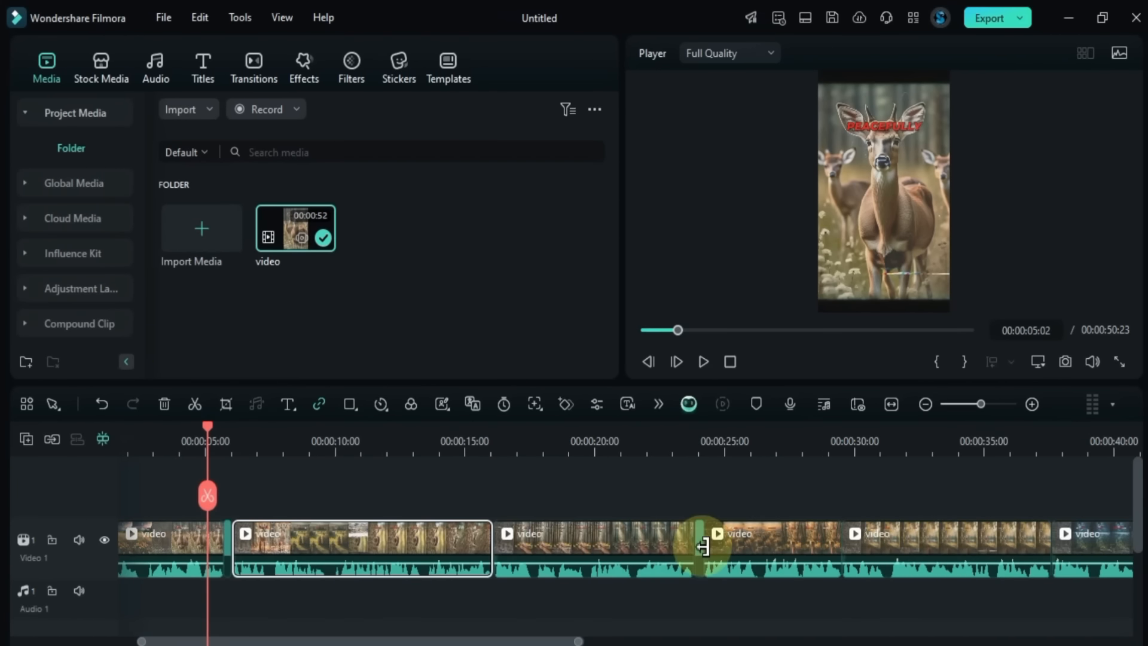
click(700, 546)
click(891, 404)
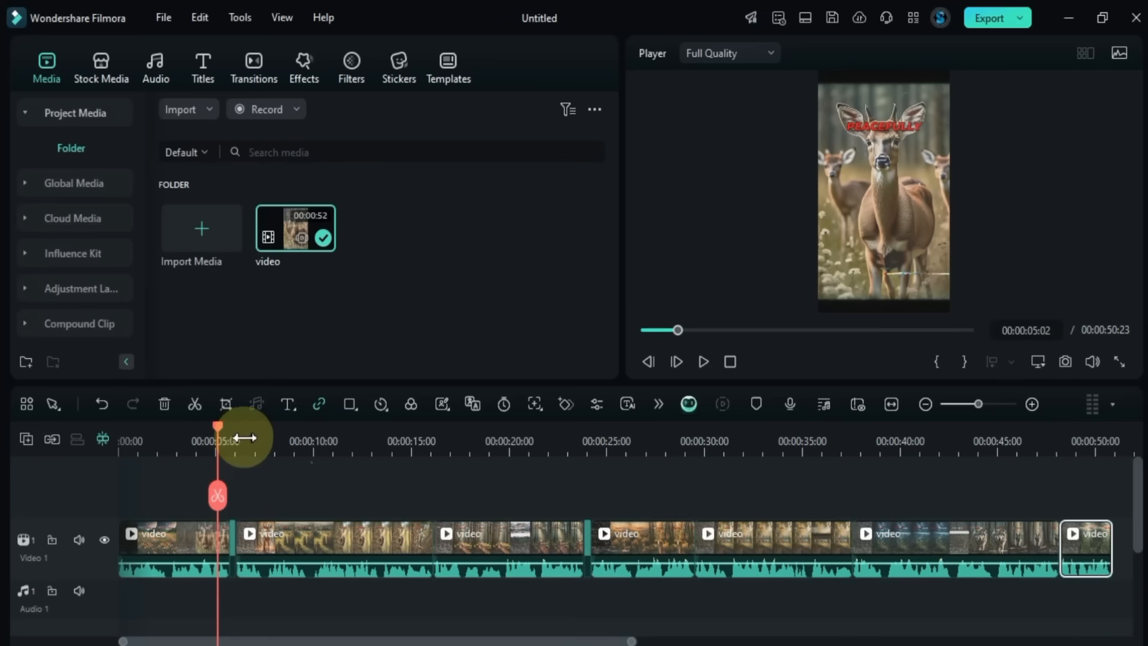
drag(372, 438, 661, 437)
click(508, 539)
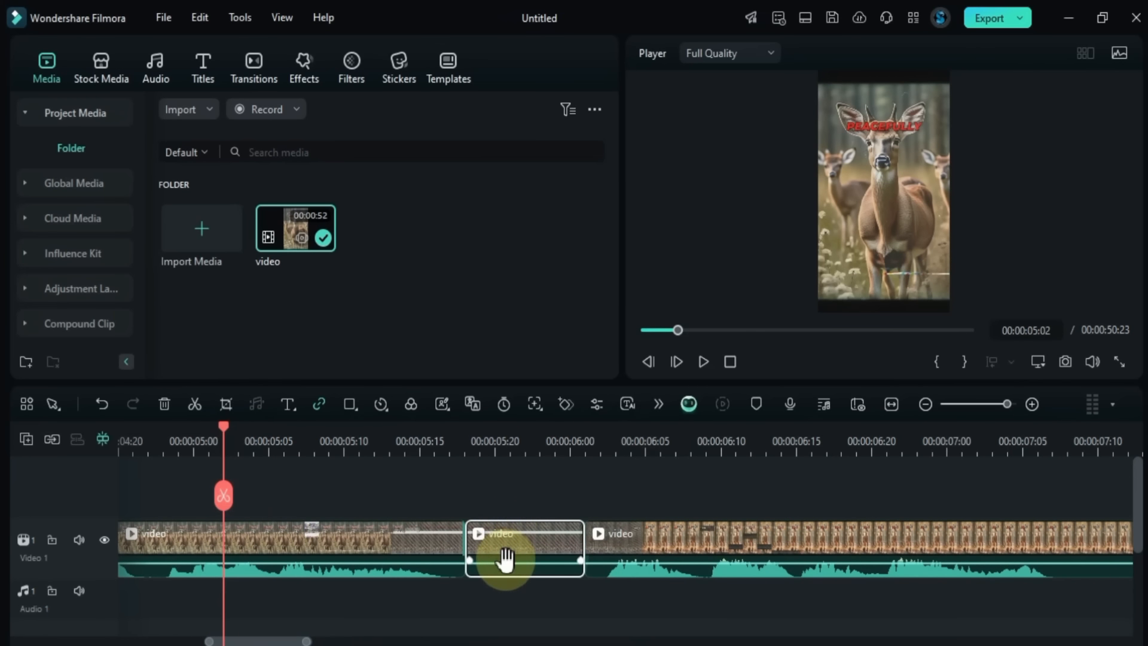
mouse_move(509, 547)
mouse_down()
mouse_move(512, 579)
mouse_move(520, 556)
mouse_up()
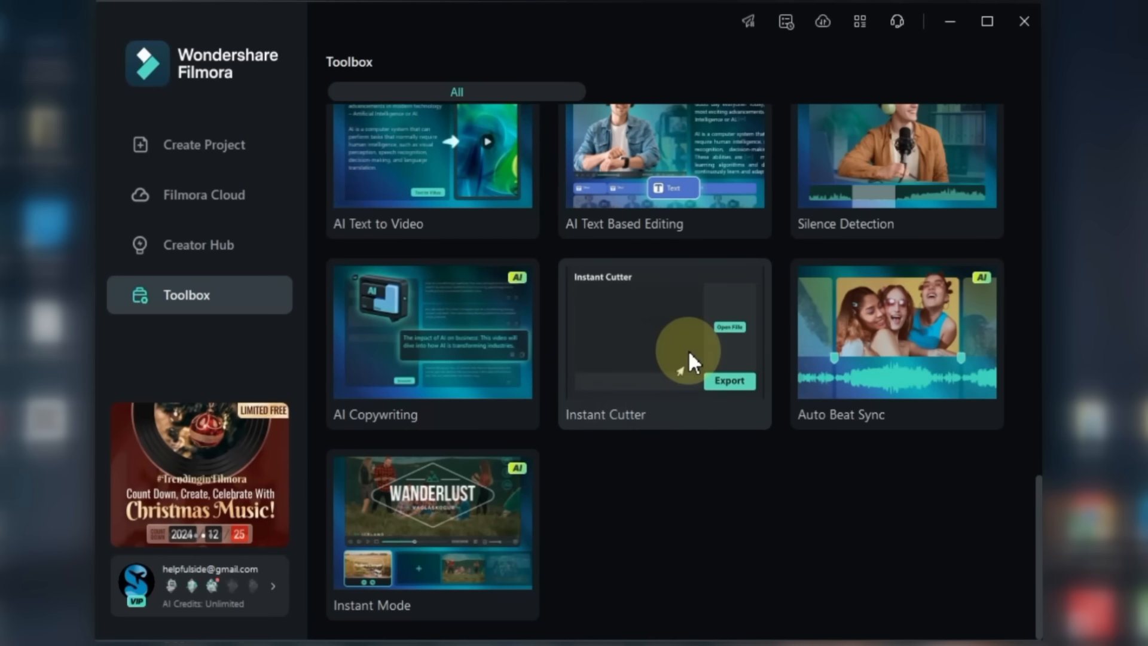
Step: Open 4687005279.mp4 for trimming in Instant Cutter and keep only the part from 00:00:06:26 to 00:00:14:08
click(663, 355)
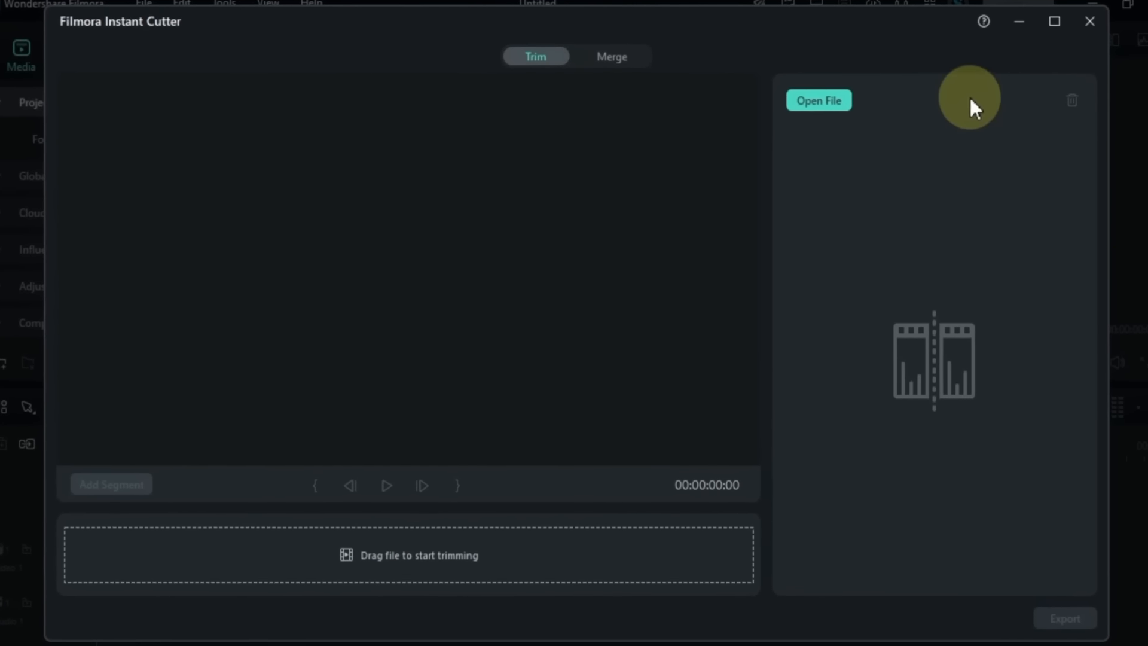
click(823, 91)
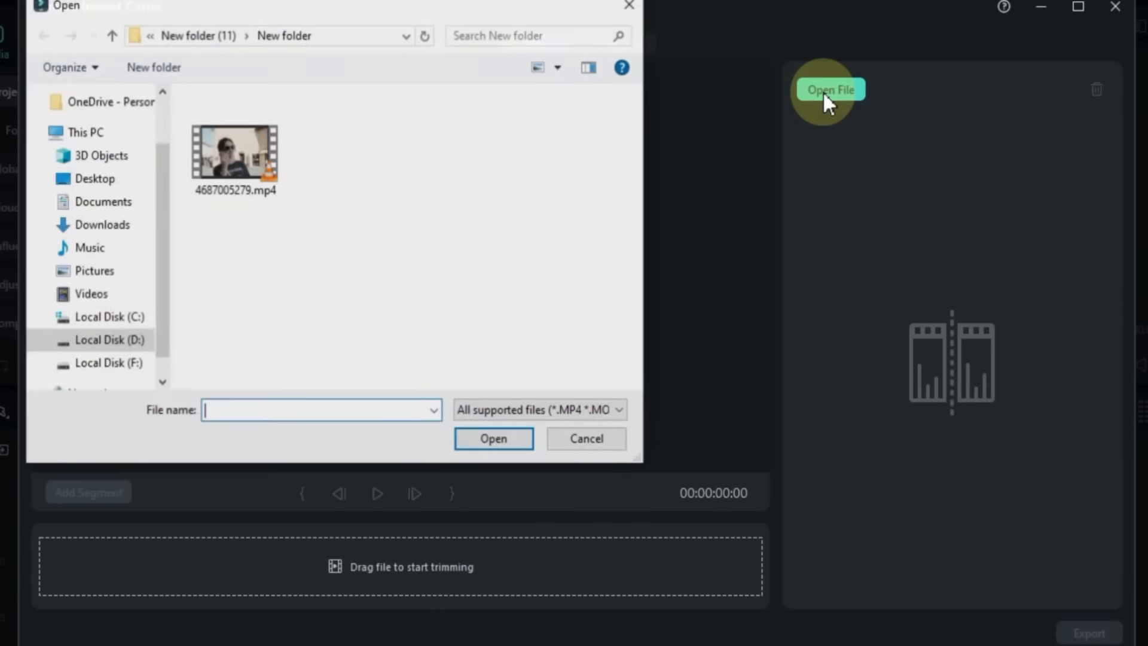
click(217, 141)
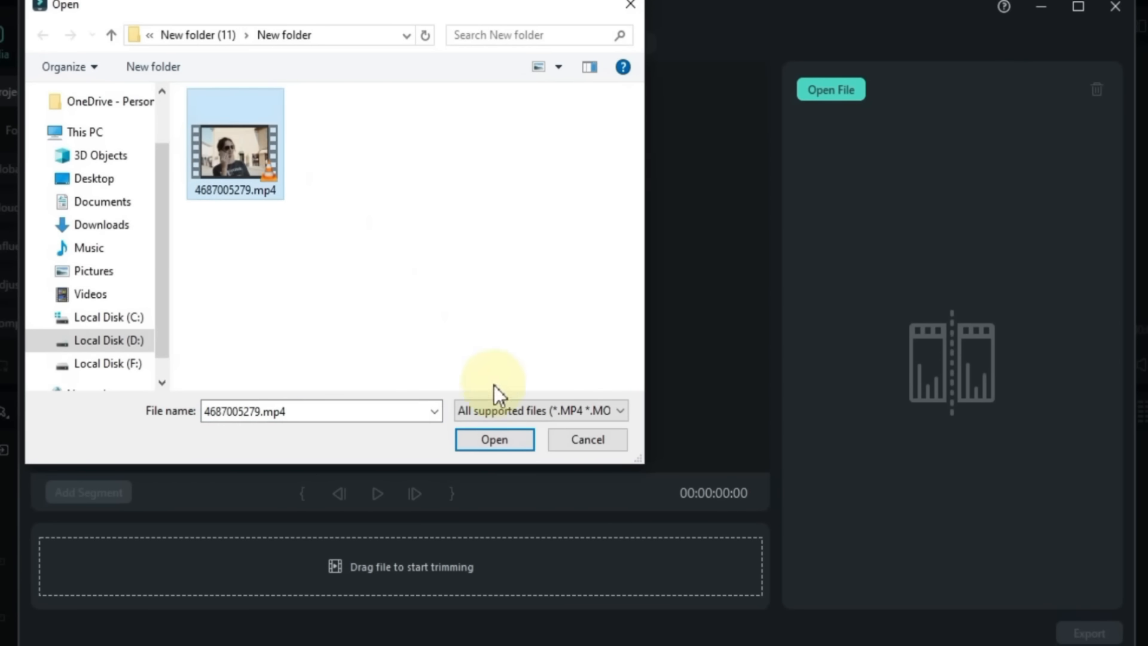
click(499, 442)
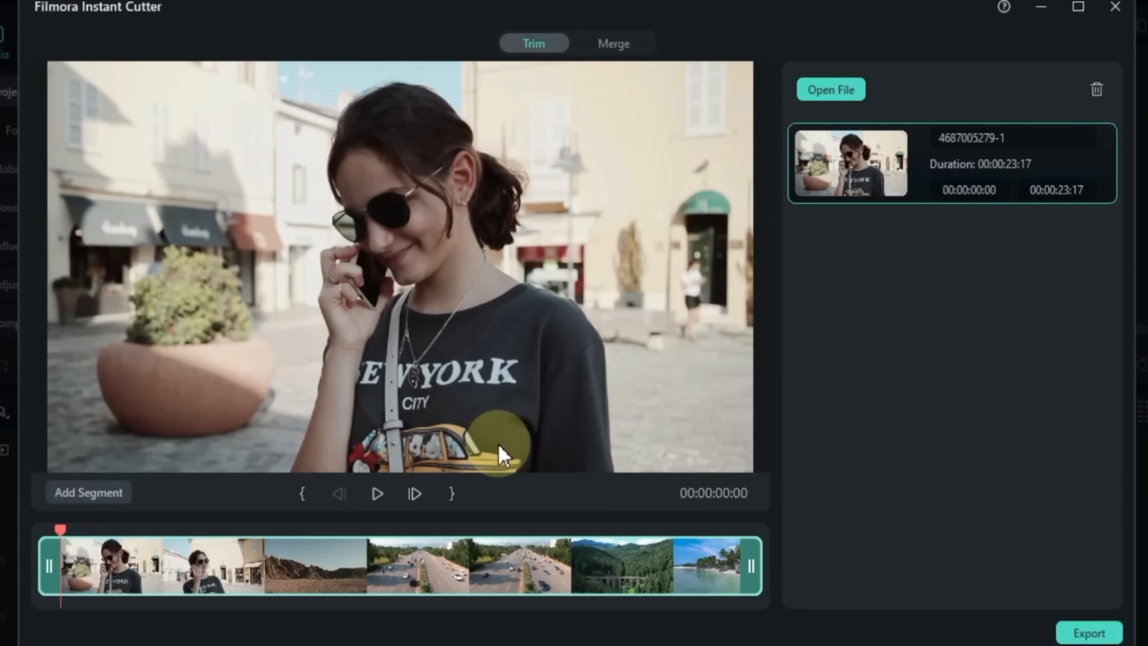
drag(49, 565, 247, 559)
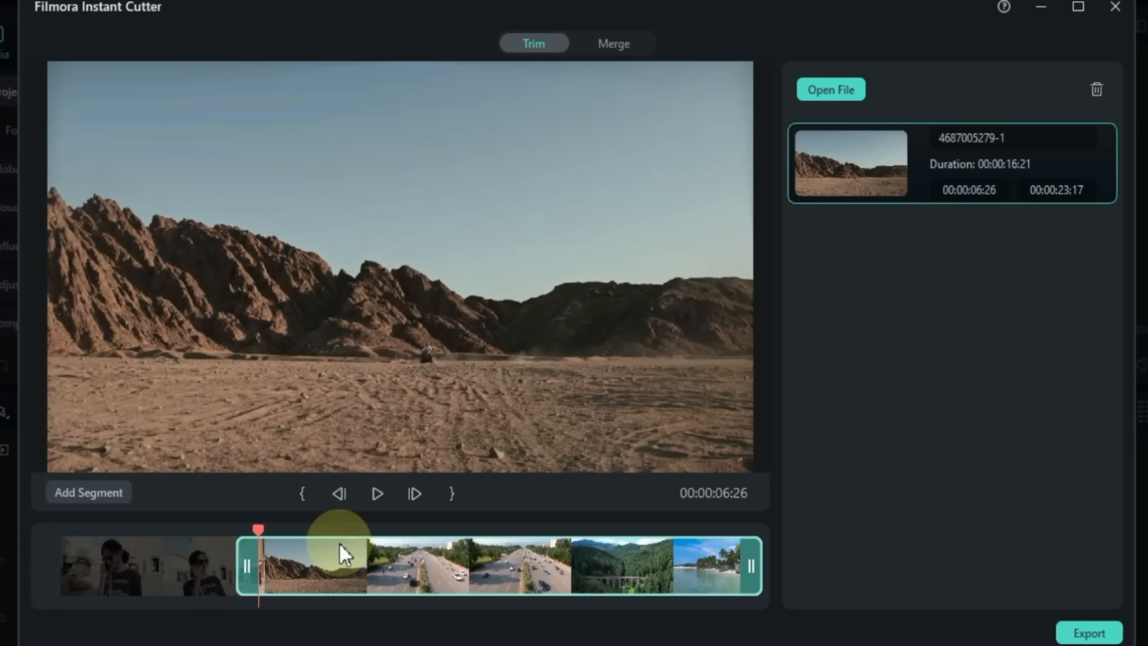
drag(759, 573, 440, 579)
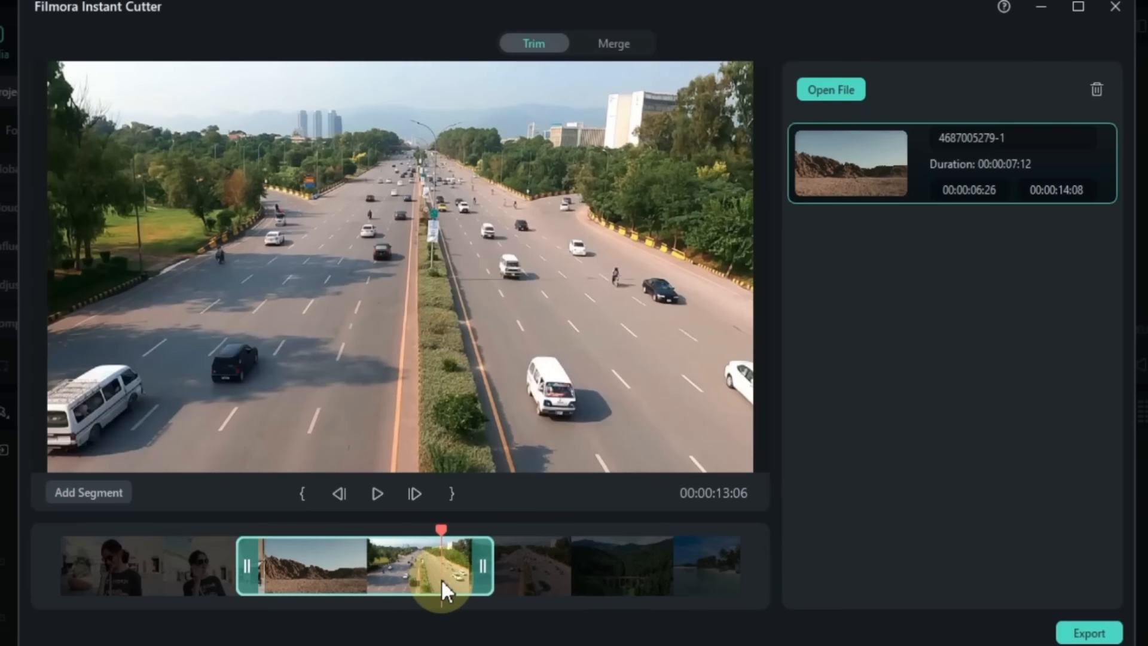
Step: Export the trimmed clip to D:/Filmora 14/New folder (11)/New folder with Open Output Folder when done, and play the exported file
click(1094, 633)
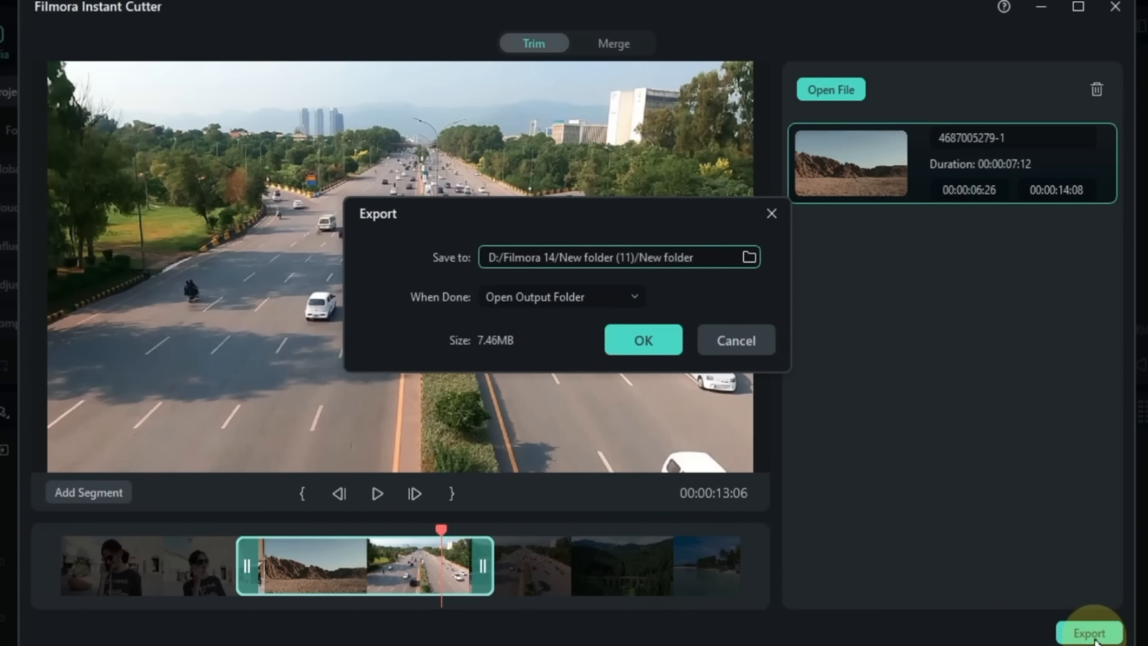
click(751, 257)
click(803, 634)
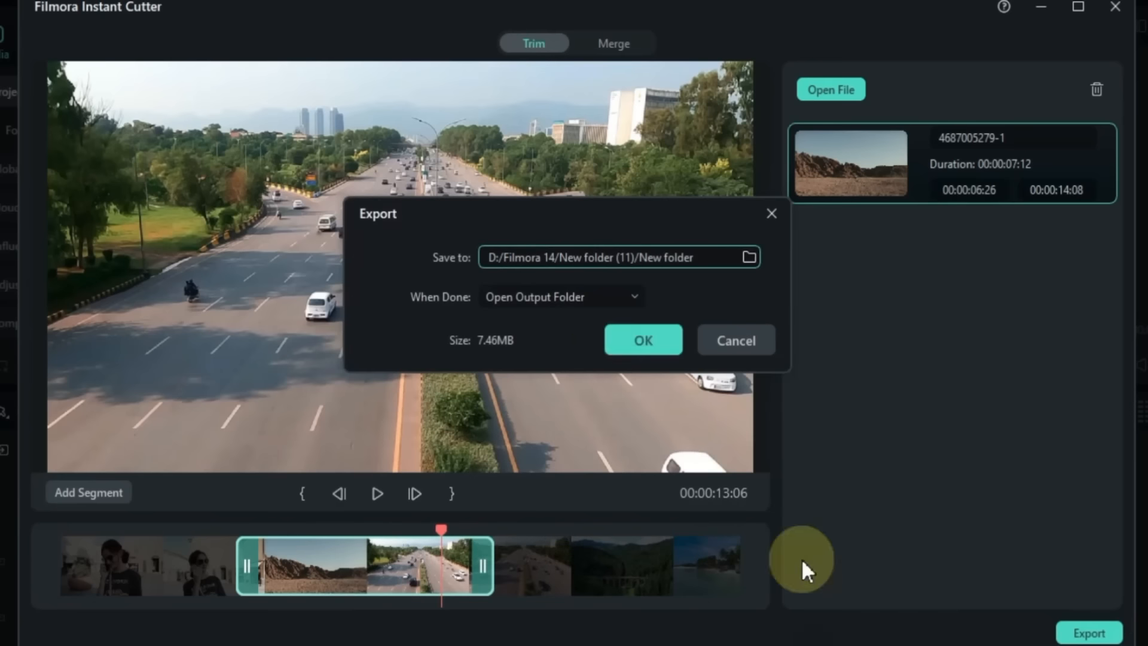
click(544, 300)
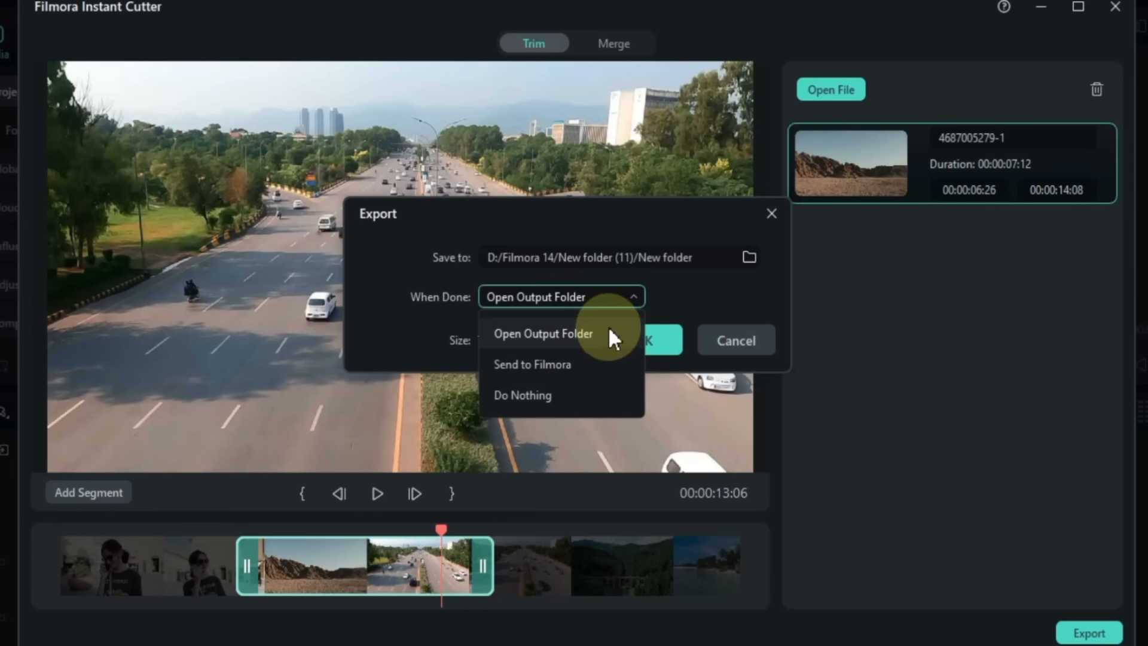
click(543, 328)
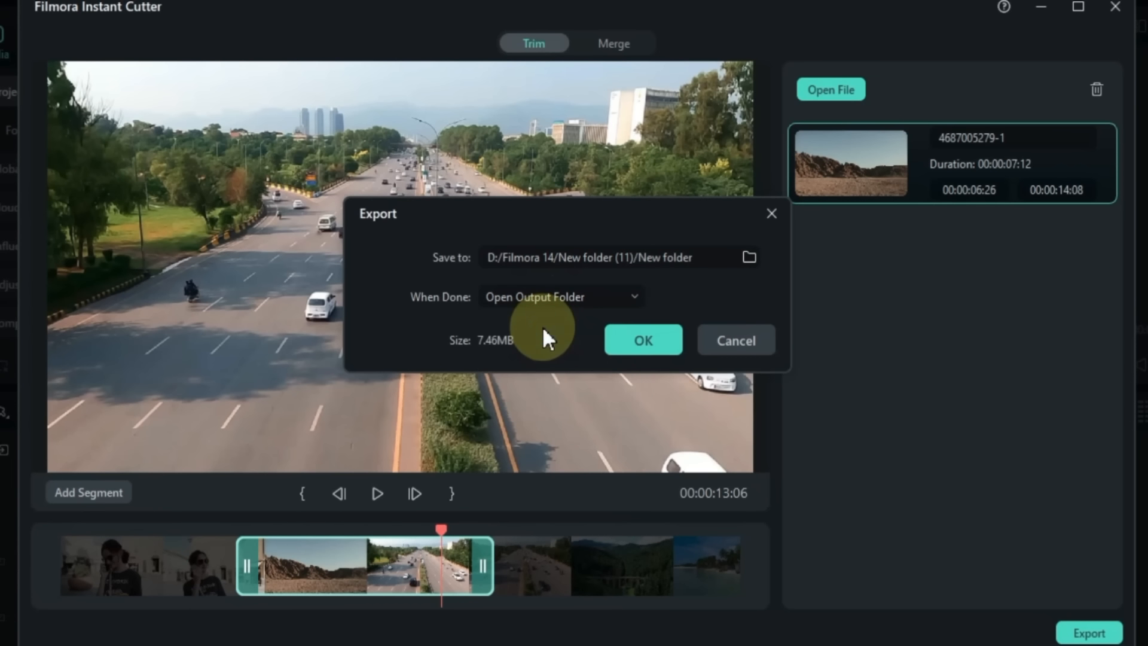
click(645, 346)
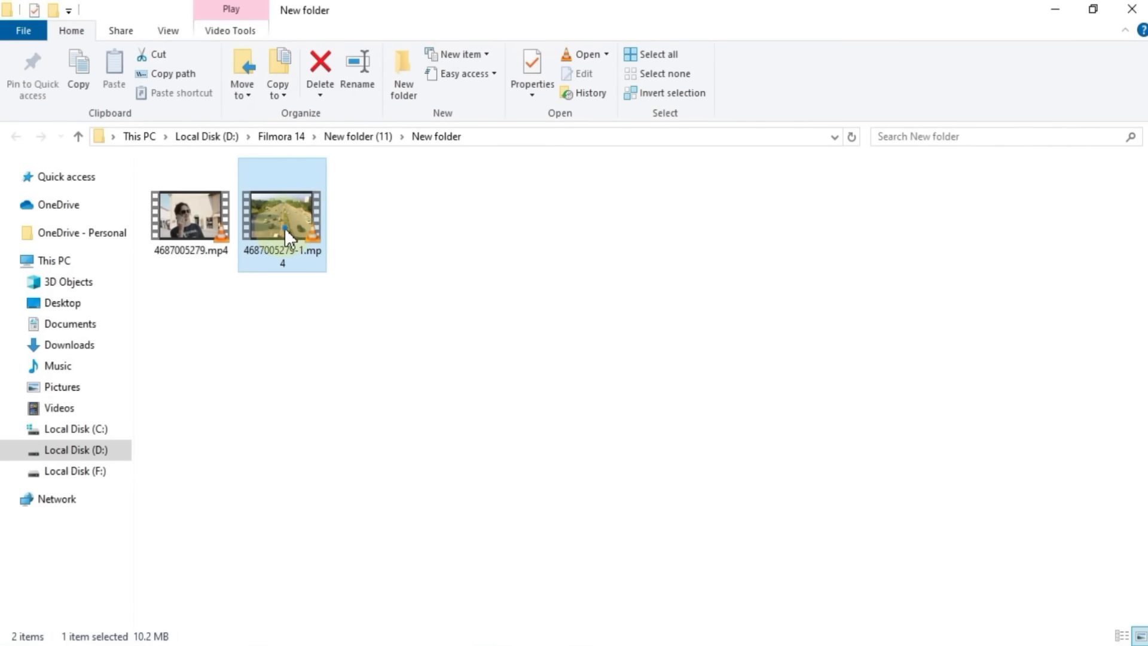
double_click(285, 232)
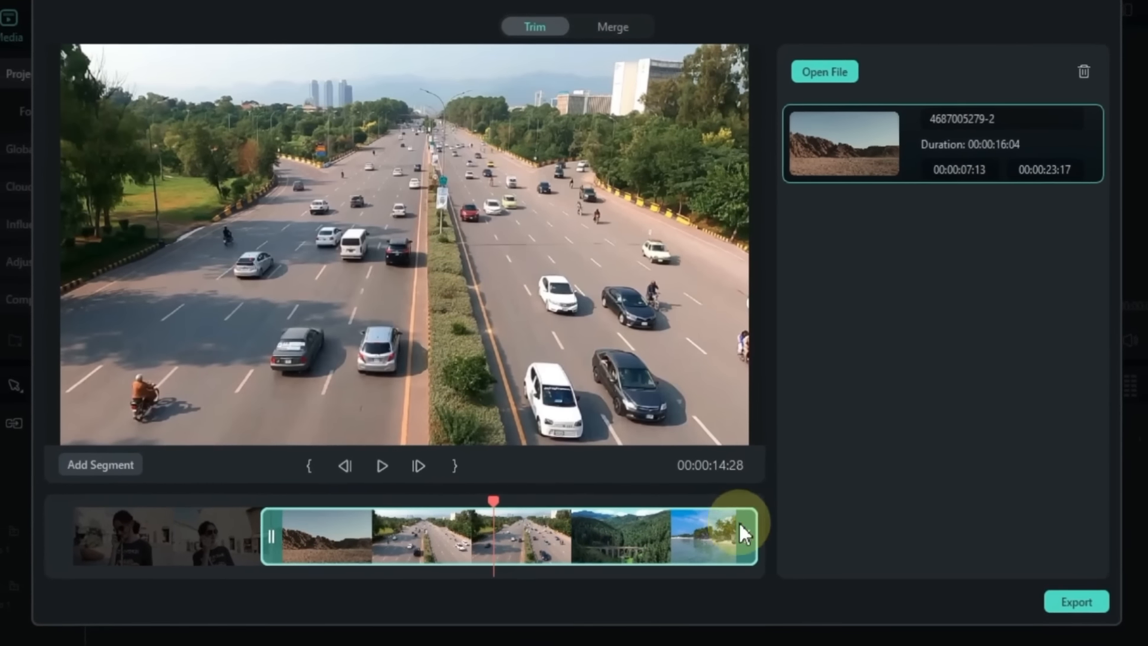
Step: End the first trim segment at 00:00:11:25 and add a second segment from 00:00:00:00 to 00:00:06:01
drag(737, 533, 421, 550)
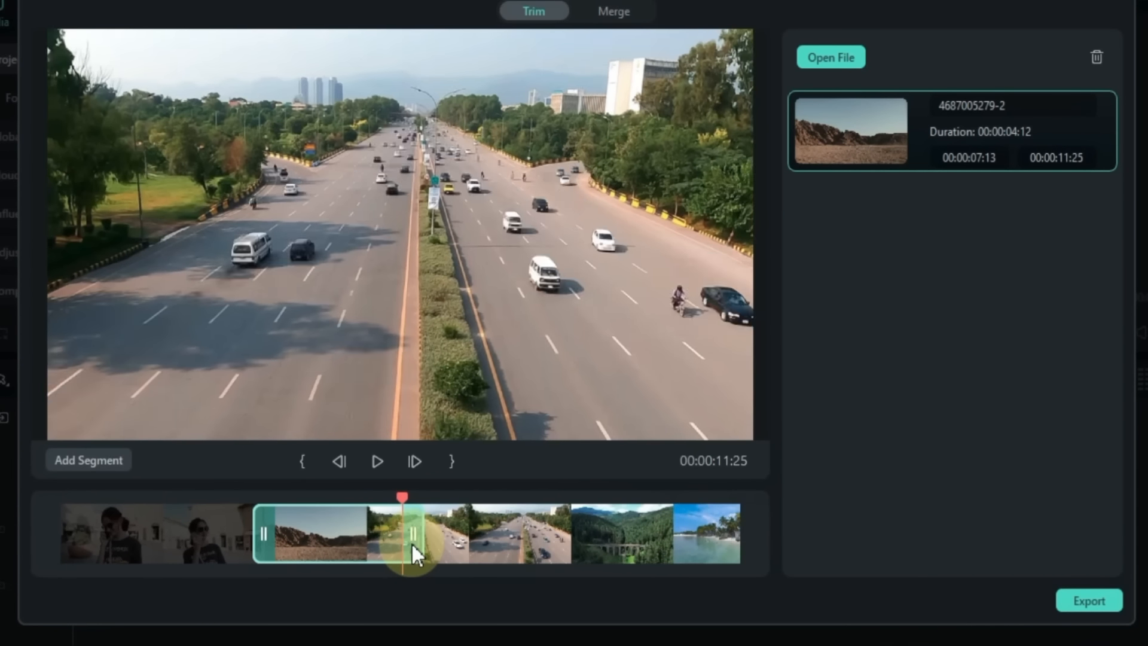
click(79, 463)
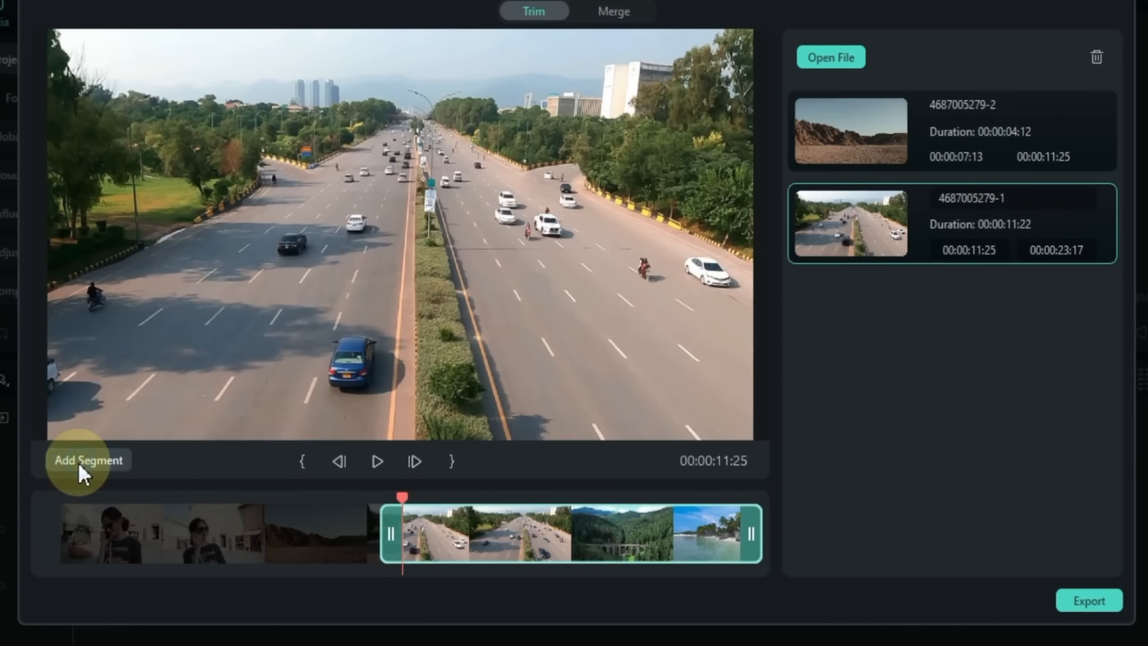
drag(393, 533, 43, 533)
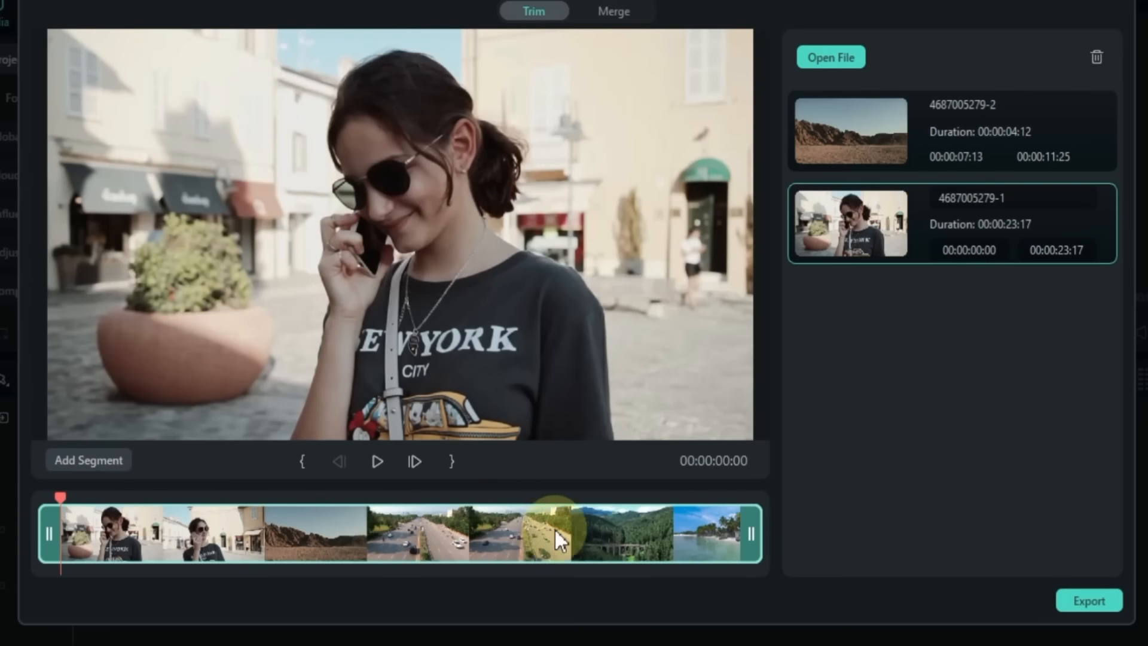
drag(683, 533, 250, 568)
Step: Add a third segment from 00:00:16:19 to 00:00:23:17 and a fourth segment with the same range
click(84, 473)
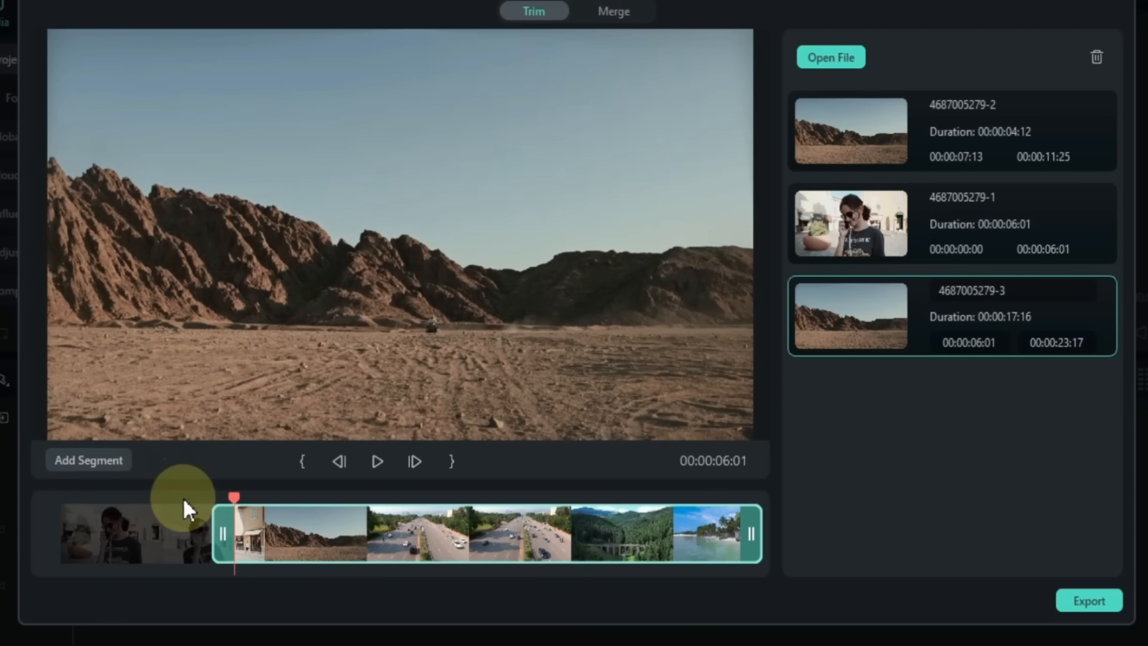
drag(263, 555, 502, 566)
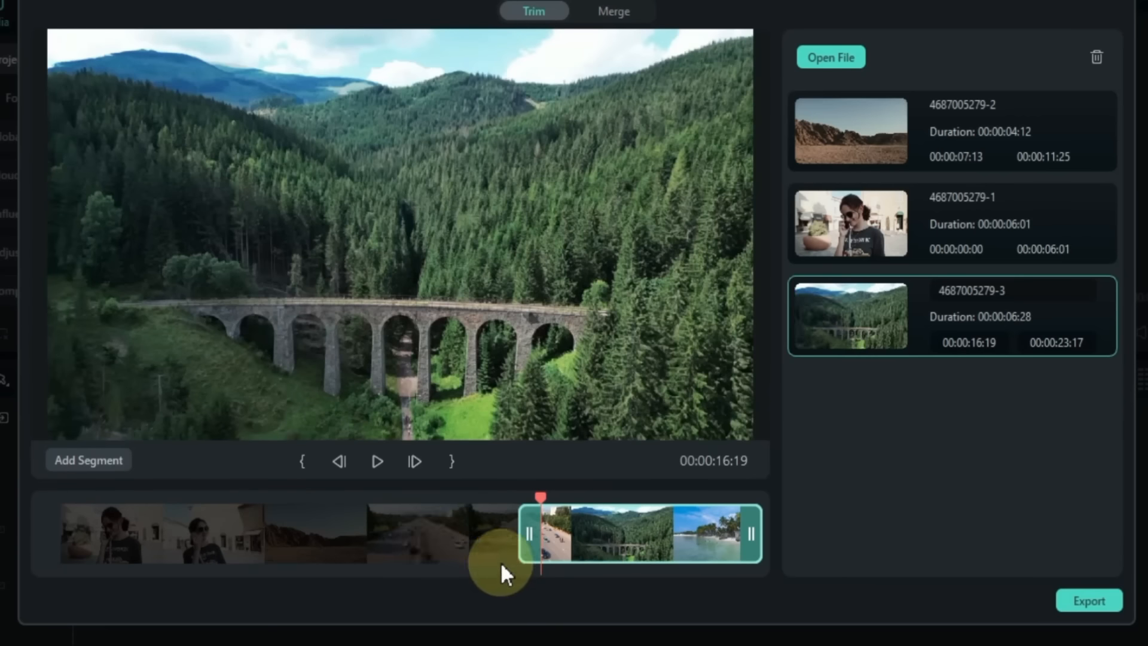
click(91, 464)
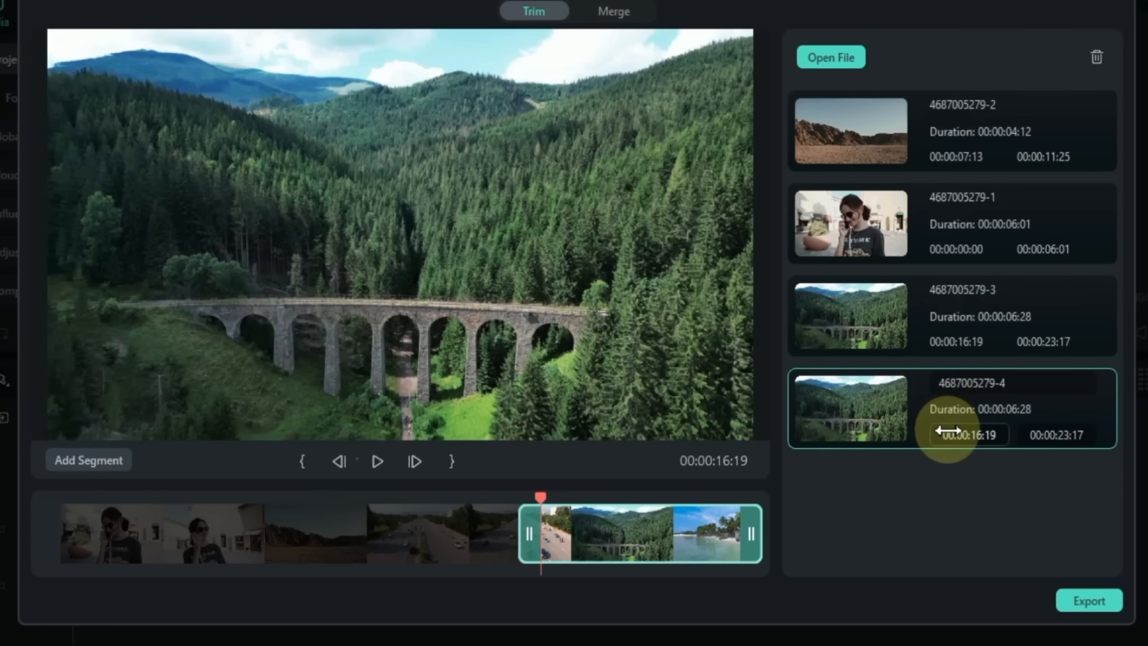
Step: Export all four segments to D:/Filmora 14/New folder (11)/New folder and return to Instant Cutter
click(1086, 601)
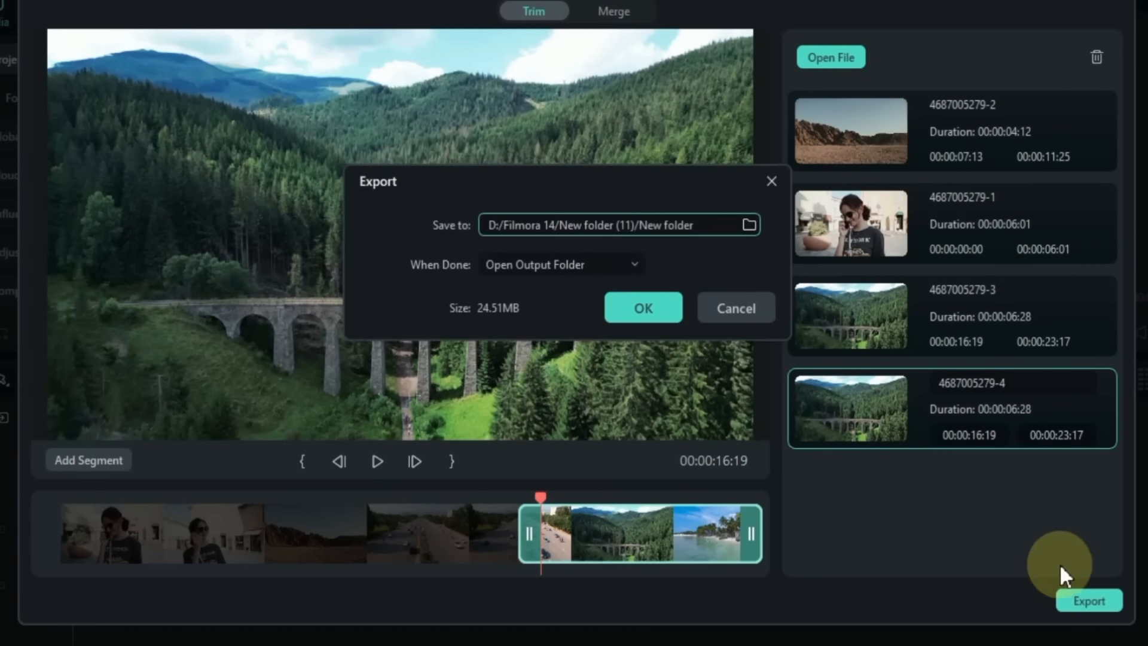
click(658, 313)
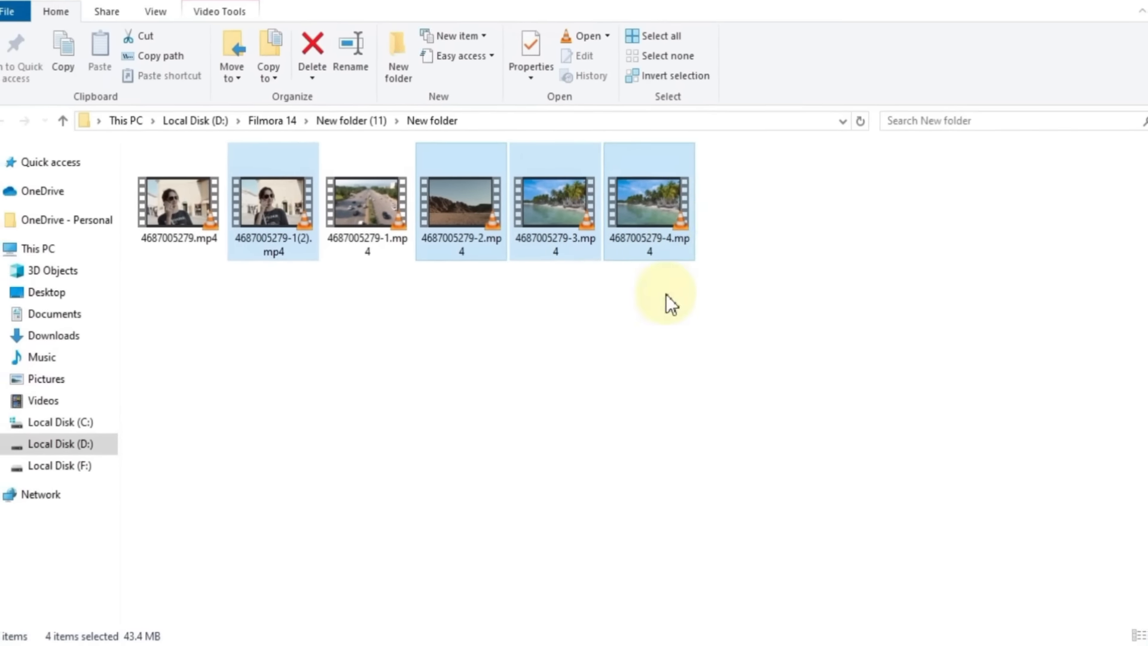
click(609, 644)
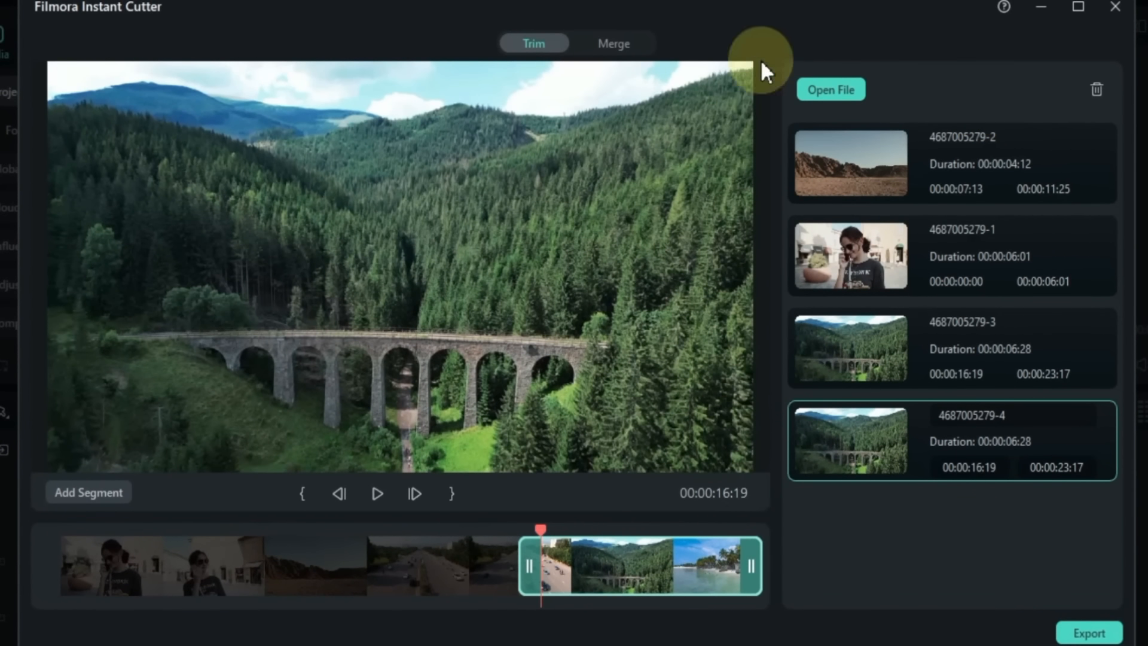
click(592, 47)
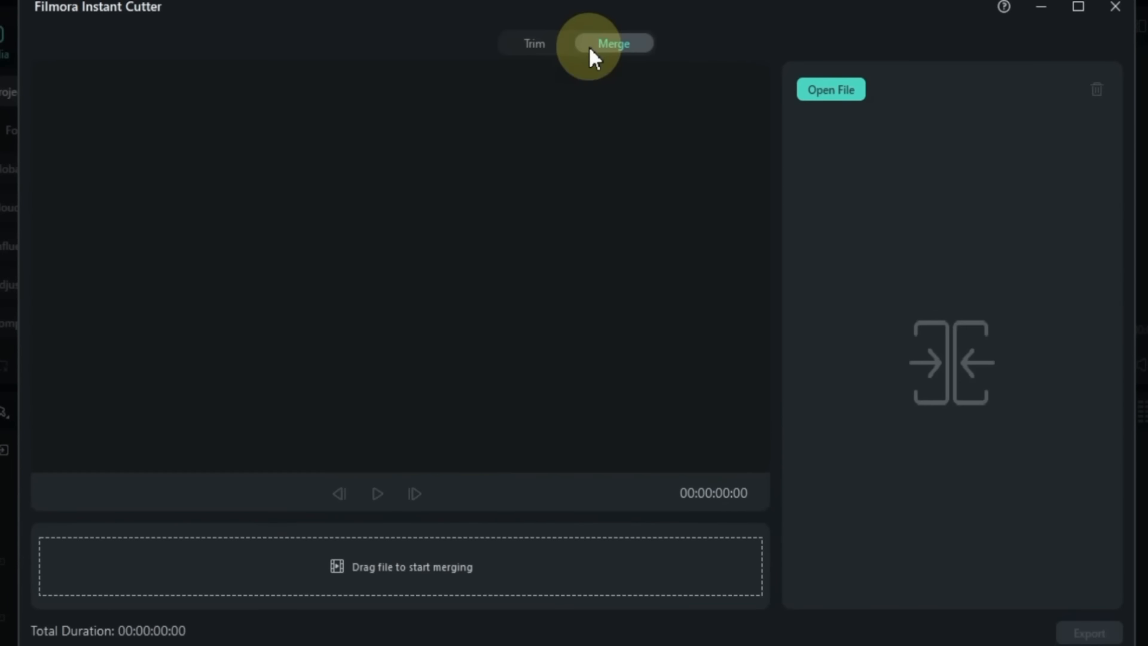
click(832, 84)
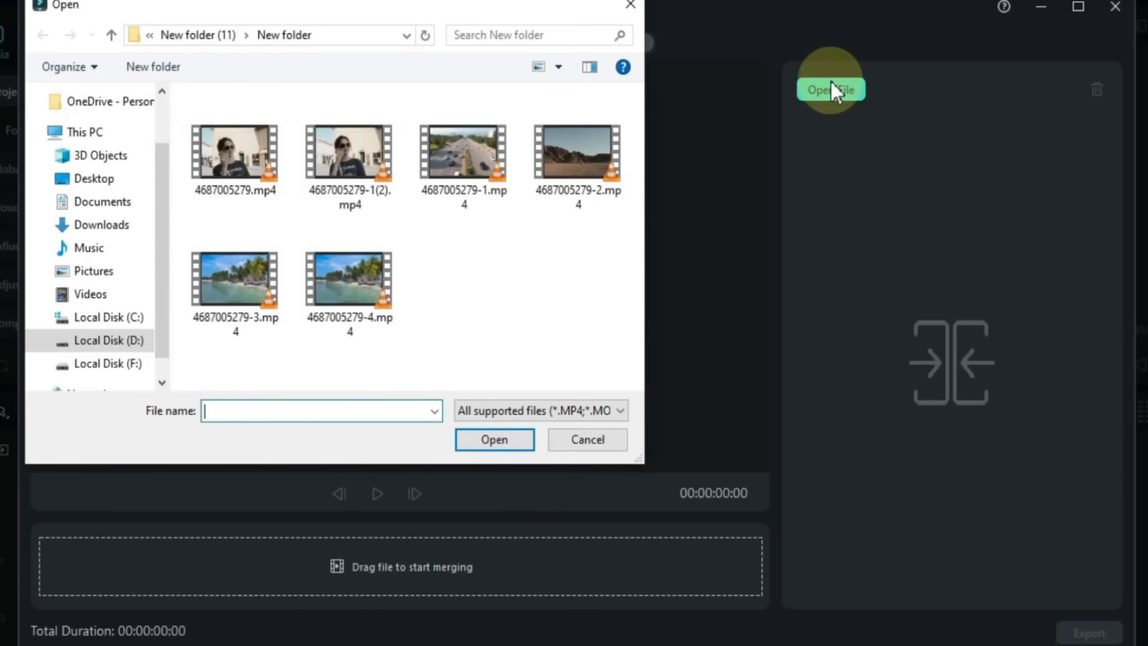
drag(579, 232, 368, 146)
click(494, 439)
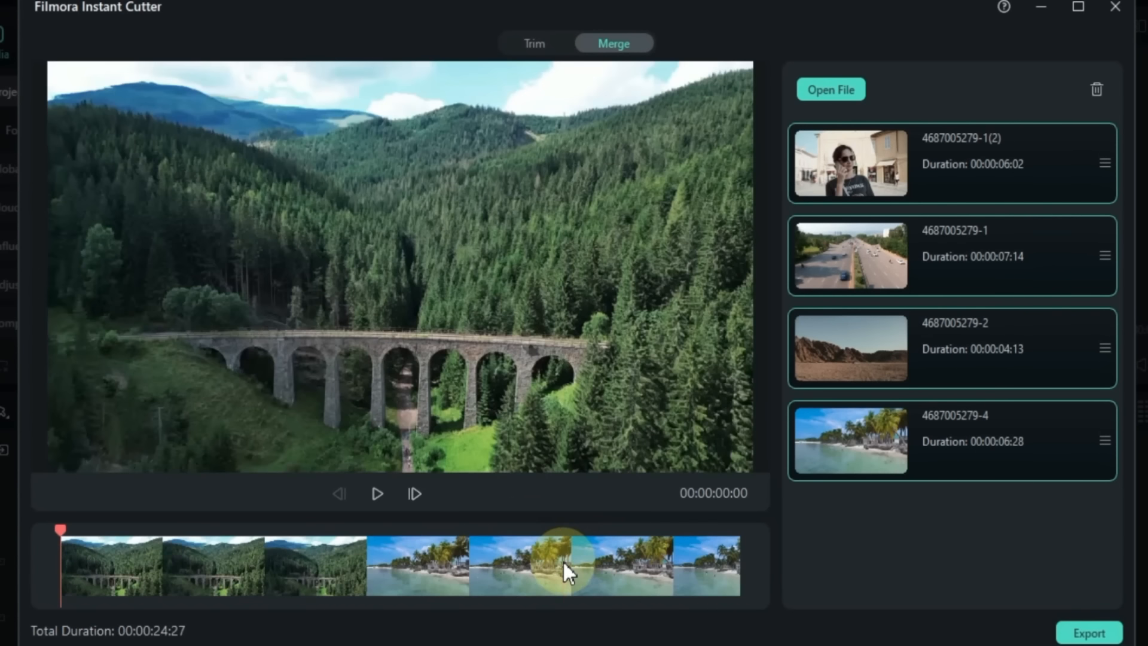
click(564, 567)
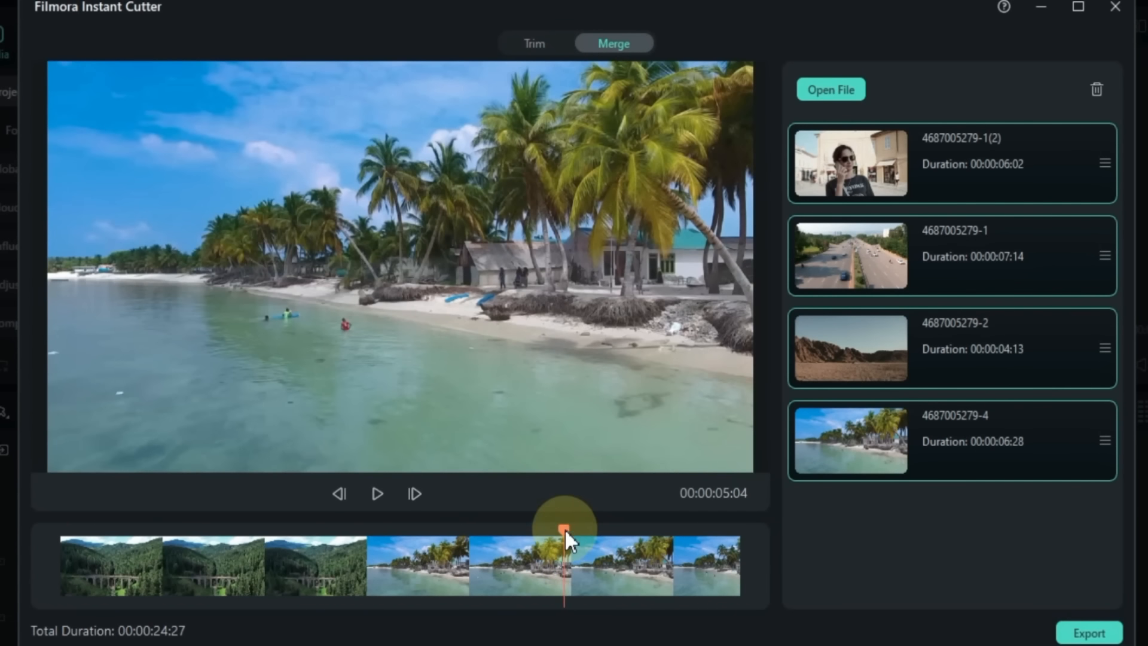
drag(565, 528, 66, 545)
drag(1075, 255, 1102, 380)
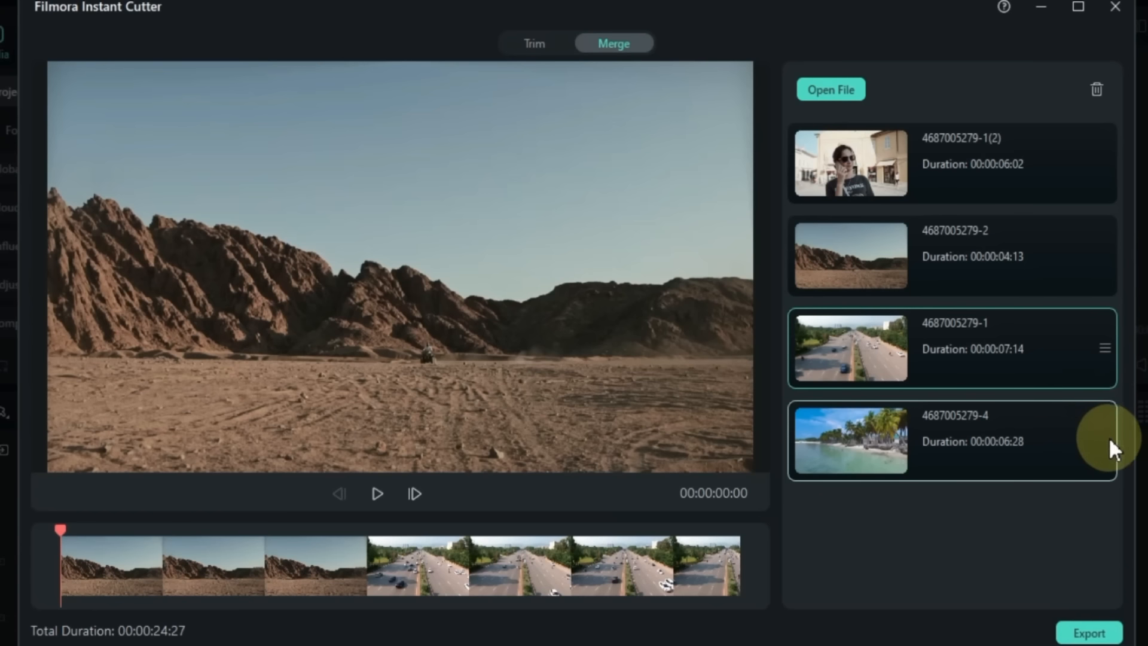
drag(1109, 446, 1097, 177)
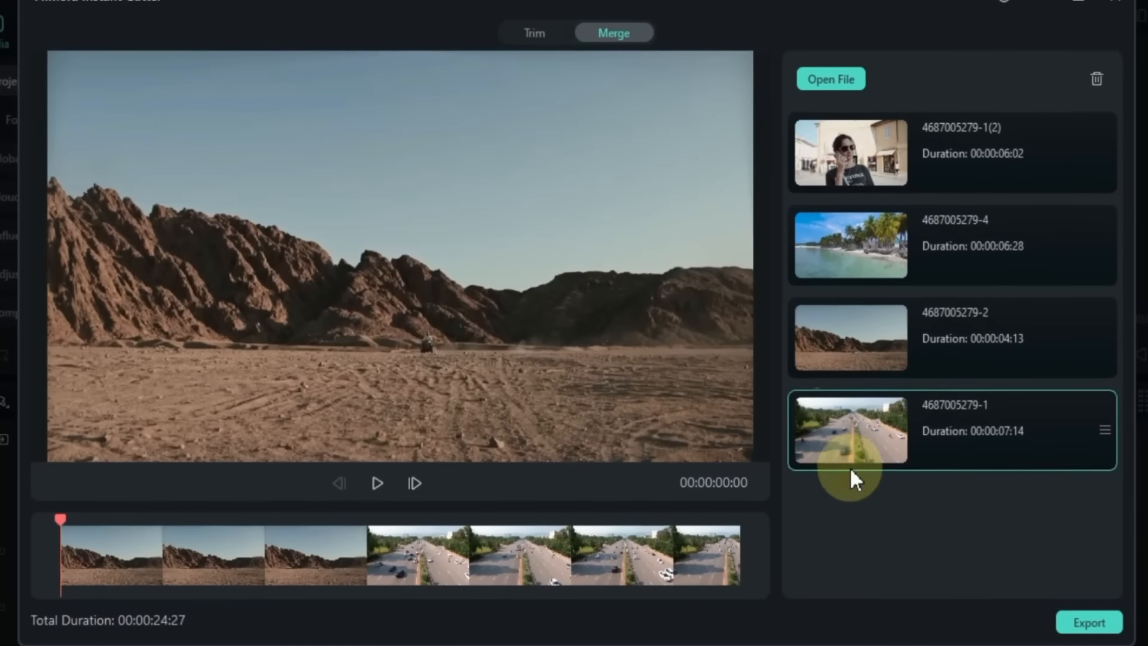
Step: Export the merged clips under the file name My Video
click(1098, 618)
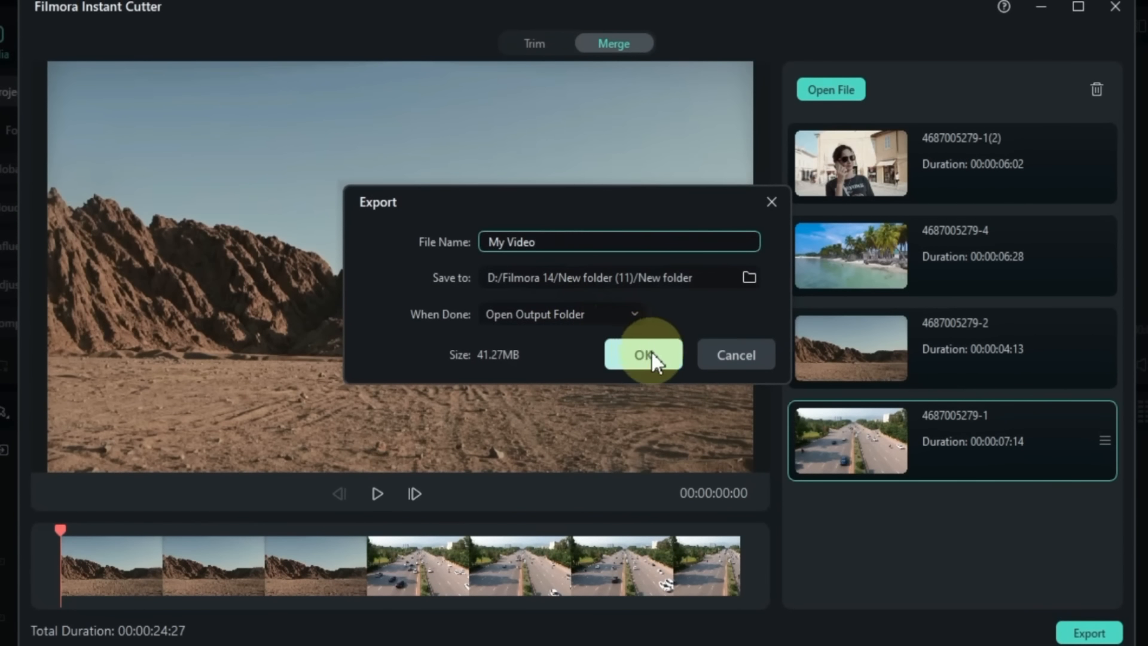
click(650, 324)
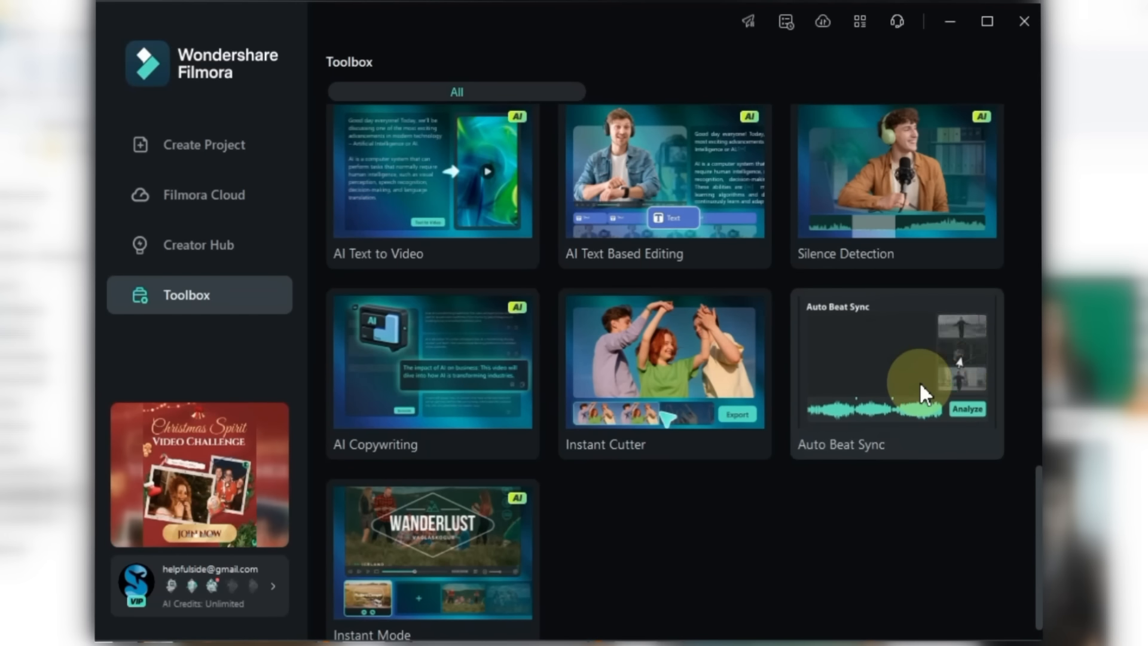
Step: Open Auto Beat Sync from the Toolbox and import SAMPLE VIDEO.mp4 as the source media
click(920, 381)
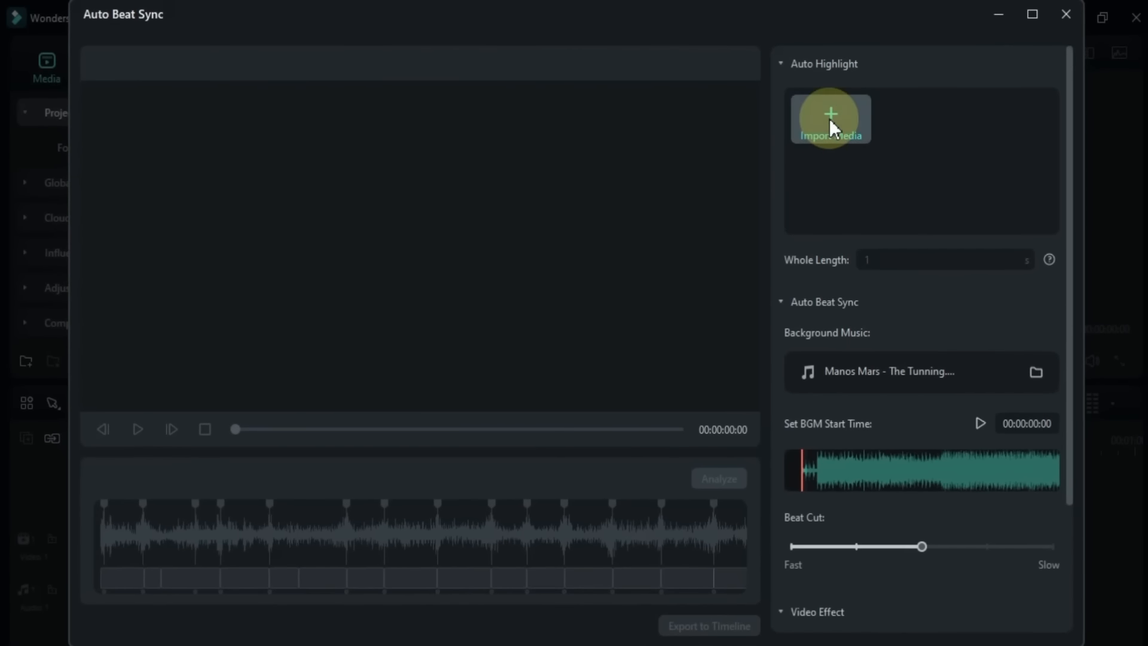
click(830, 118)
click(365, 296)
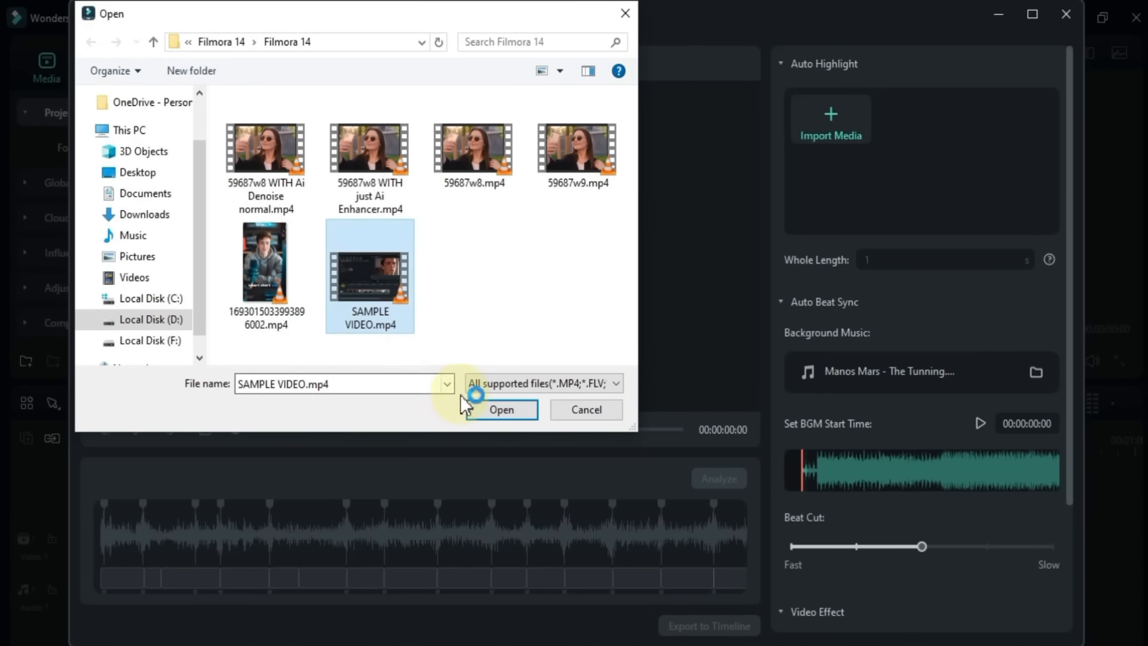
click(501, 410)
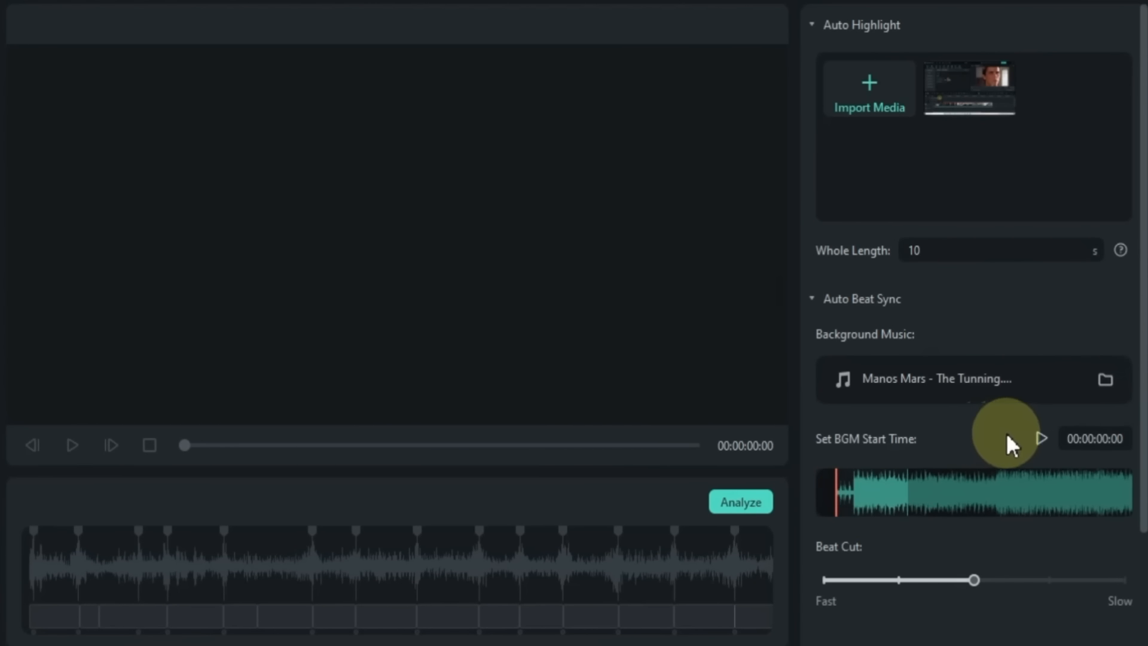
Step: Replace the background music with Julius Dreisig - Invisible.mp3 and preview the track
click(1041, 440)
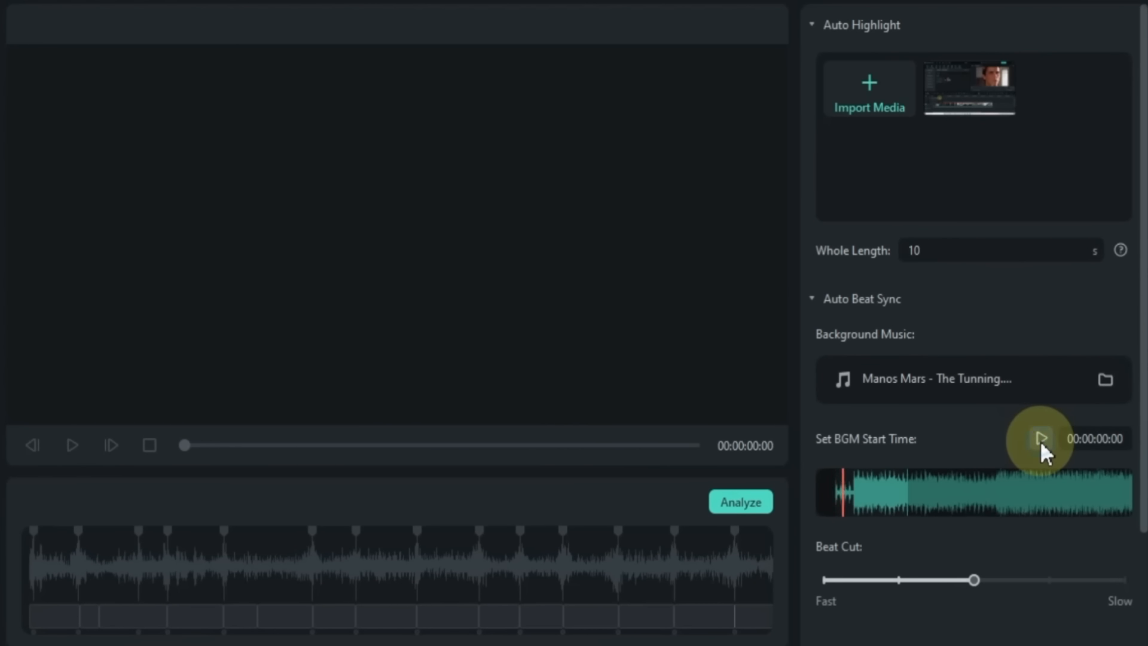
click(1105, 381)
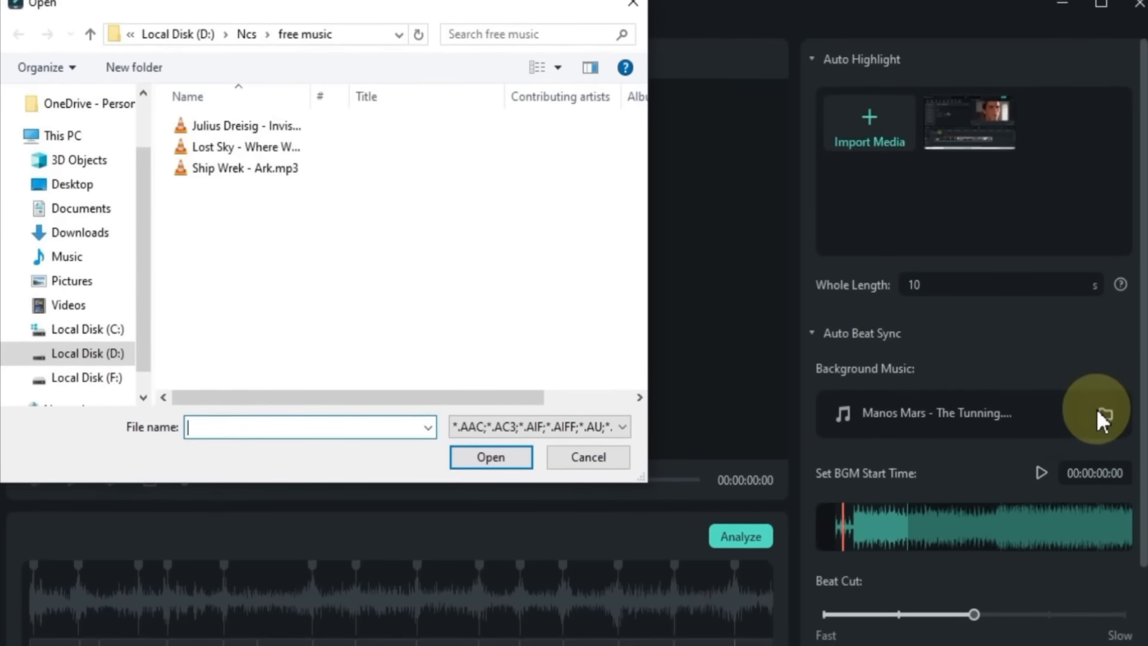
click(206, 141)
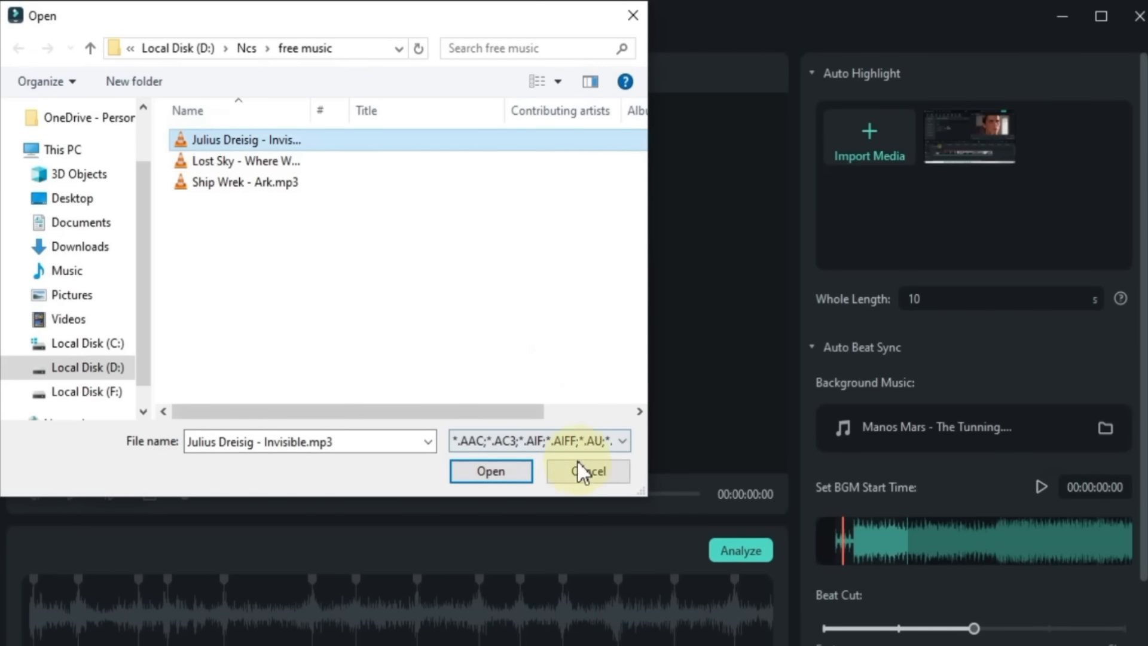
click(504, 473)
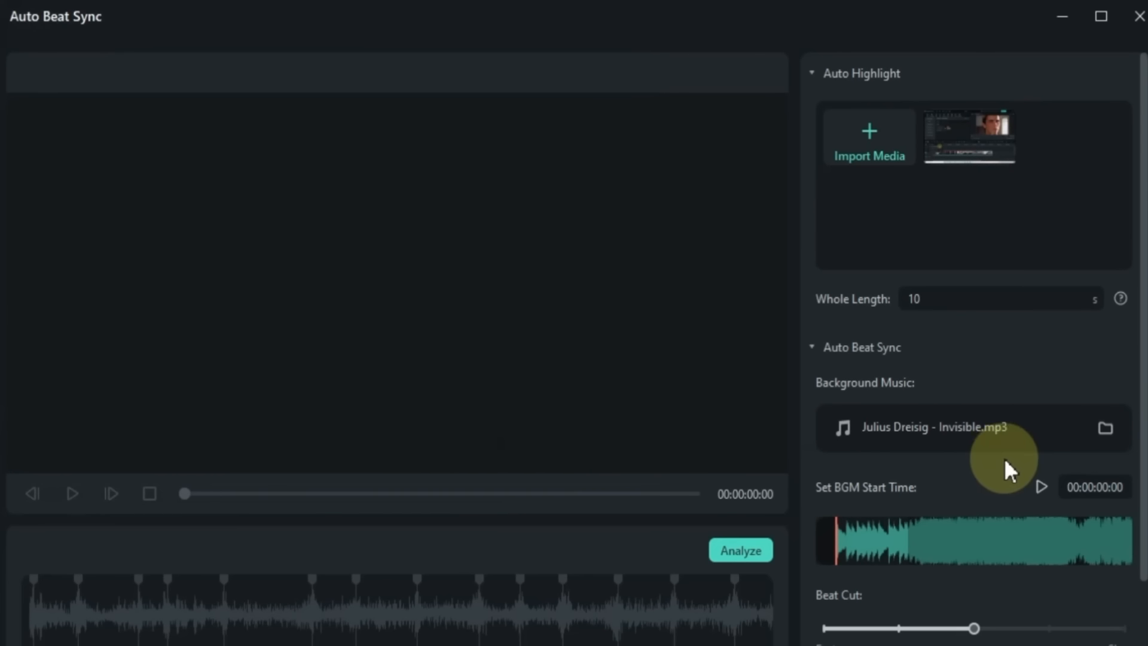
click(1043, 496)
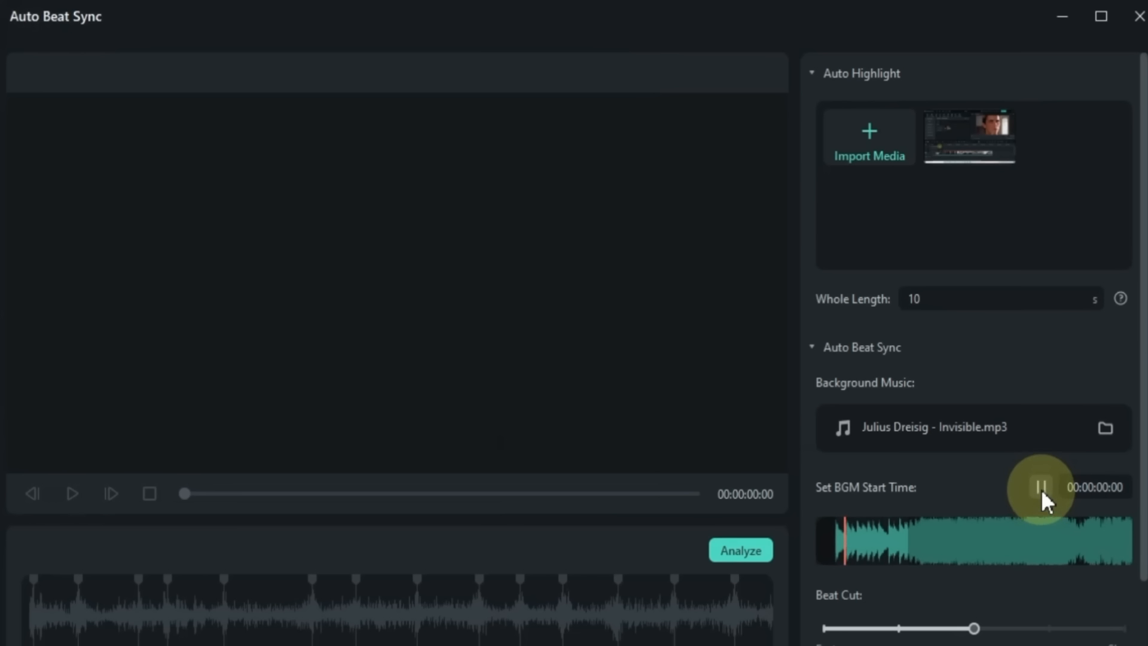
click(1042, 488)
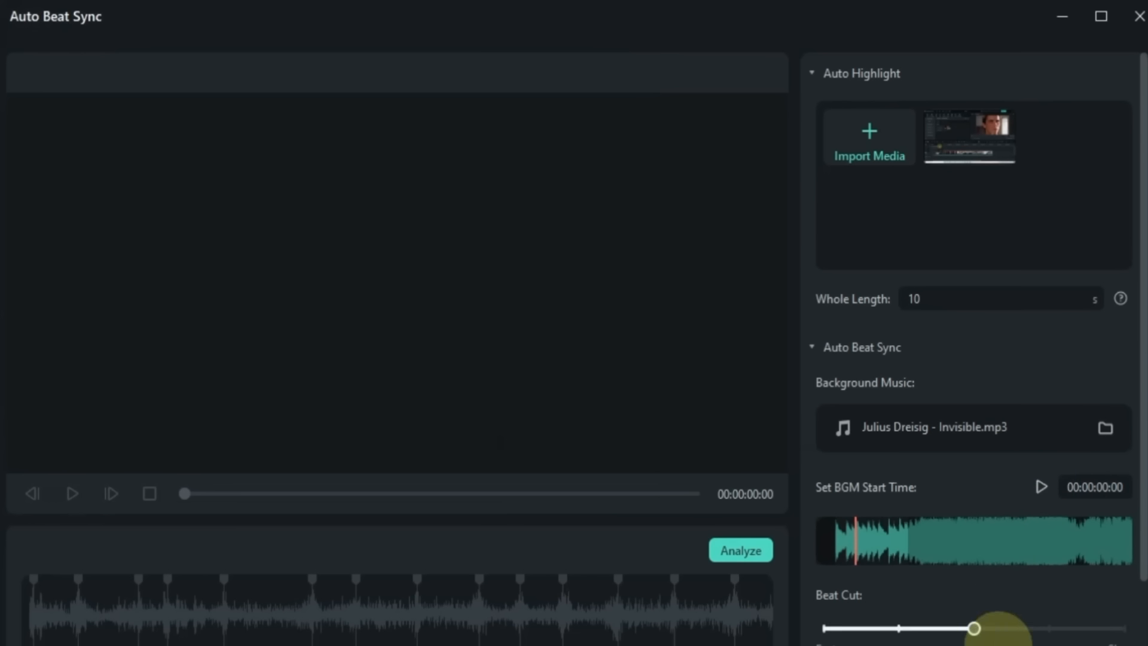
Step: Set the Beat Cut speed to the fastest setting
scroll(995, 634, down, 2)
scroll(993, 598, down, 1)
click(976, 450)
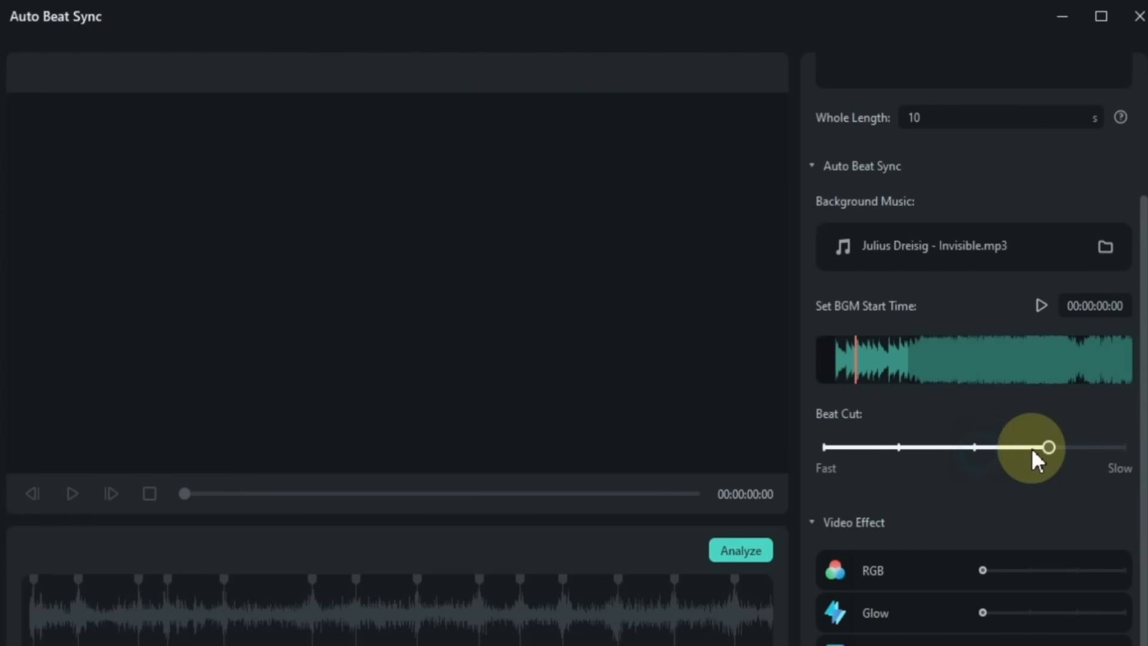
drag(1119, 447, 815, 447)
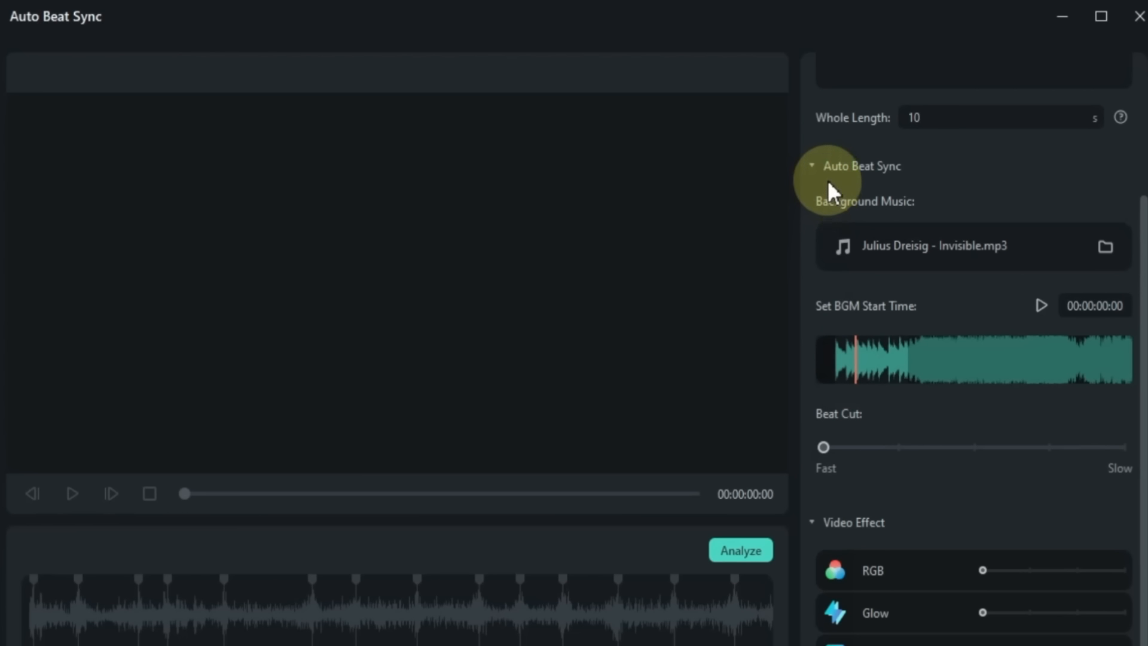
Step: Collapse the Auto Beat Sync settings and raise the RGB video effect to its maximum
click(815, 167)
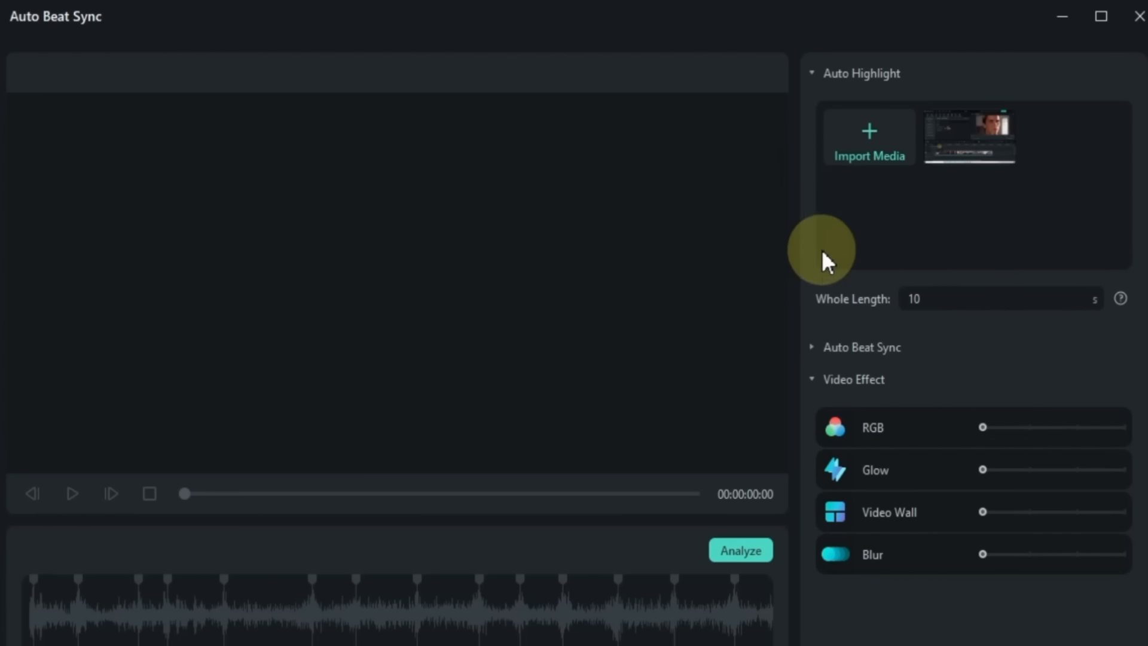
mouse_move(984, 427)
mouse_down()
mouse_move(1091, 427)
mouse_move(984, 428)
mouse_up()
drag(984, 470, 990, 515)
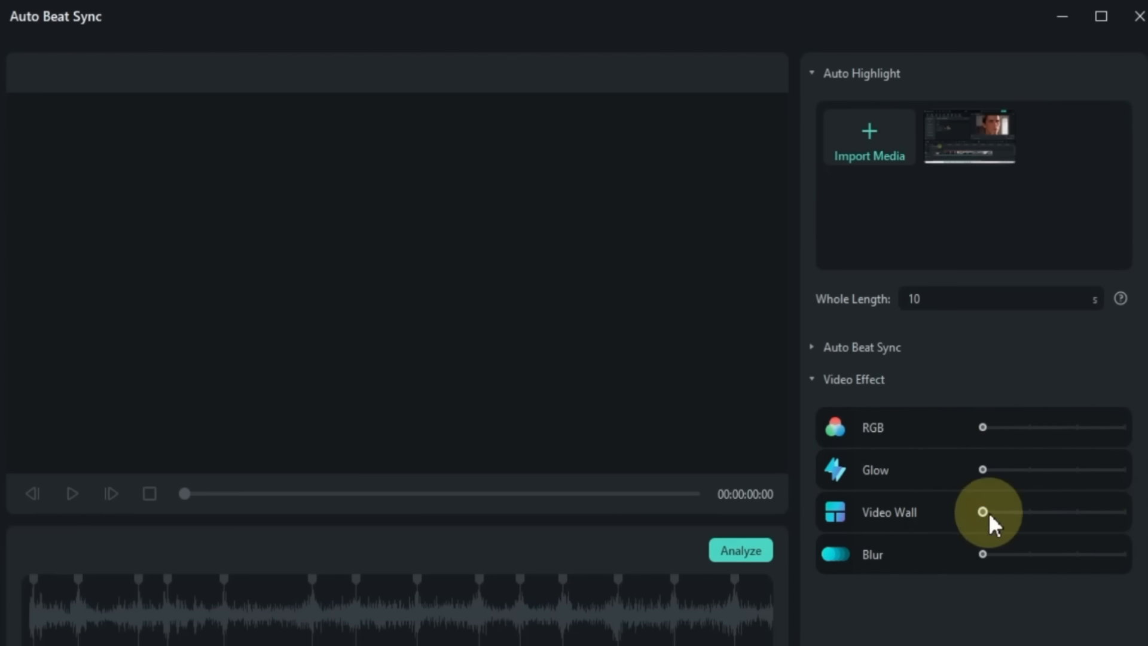
drag(1048, 427, 1136, 431)
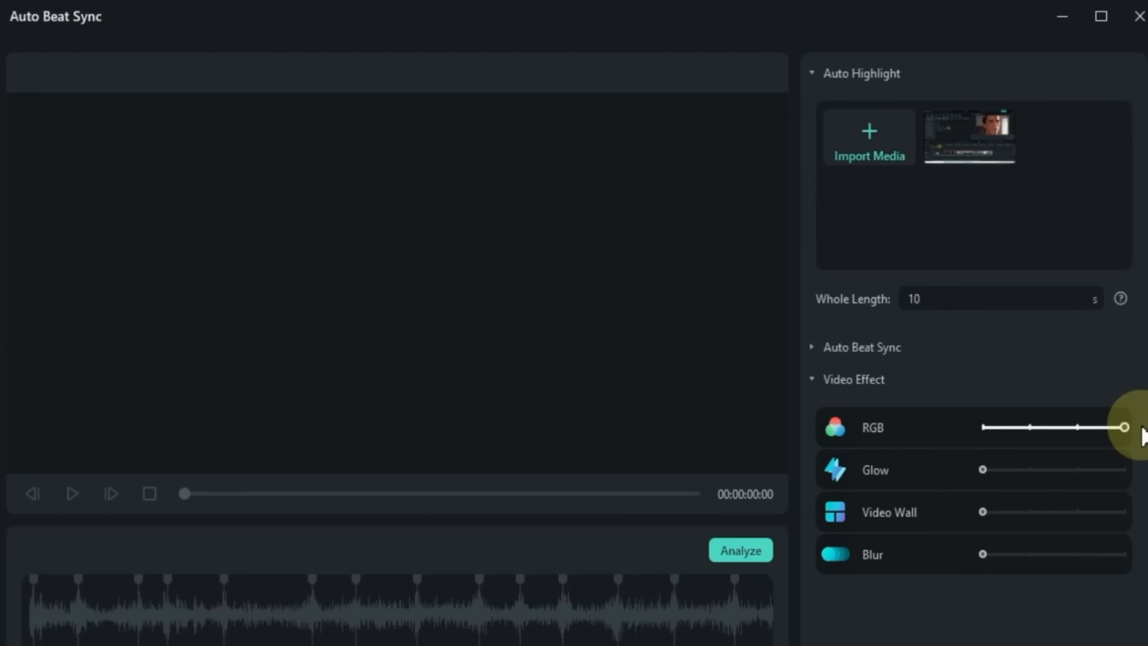
Step: Analyze the video for beats, preview the result and export it to the timeline
click(748, 548)
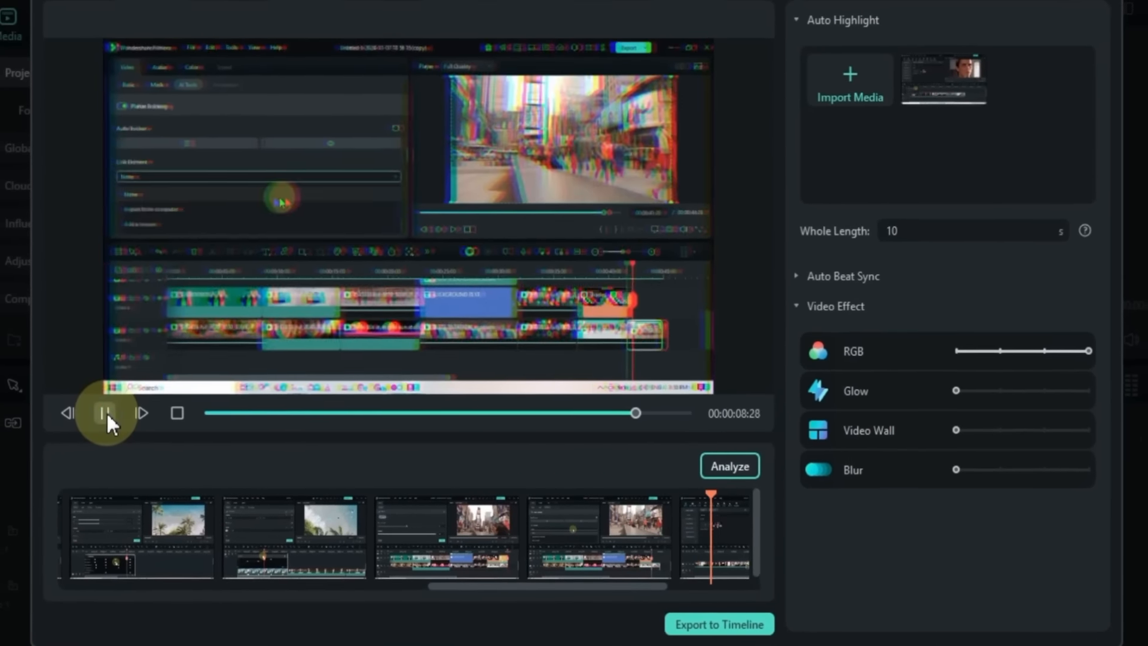
click(138, 429)
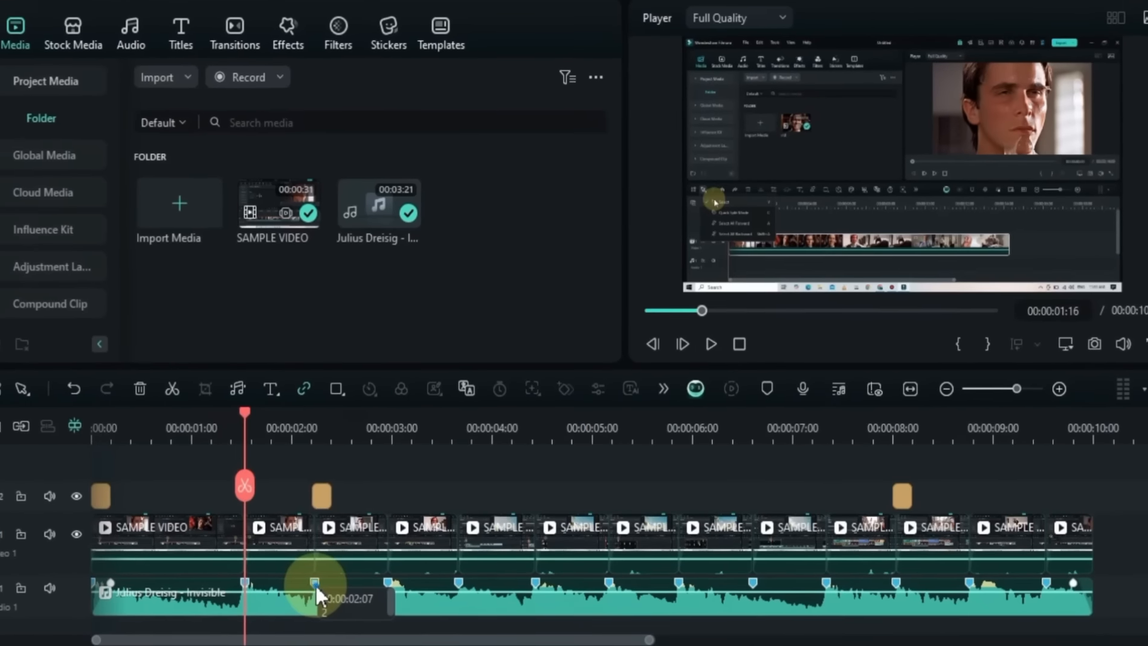
Step: Play the timeline from the start and check the video cuts against the beat markers on the audio
click(315, 585)
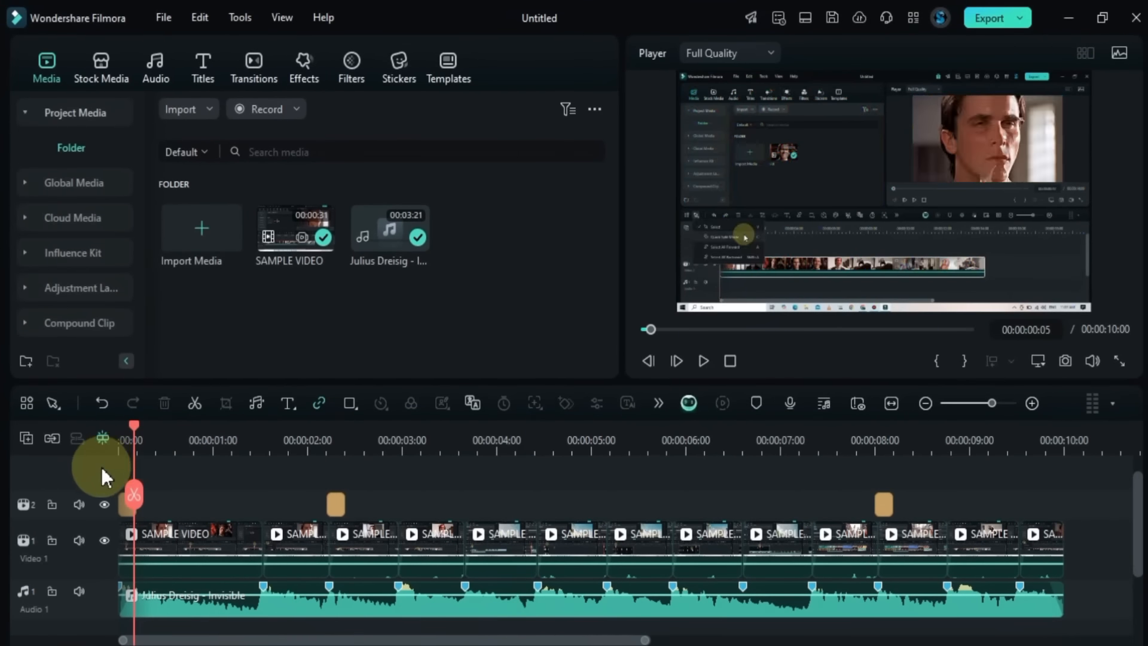
drag(138, 421, 63, 447)
key(space)
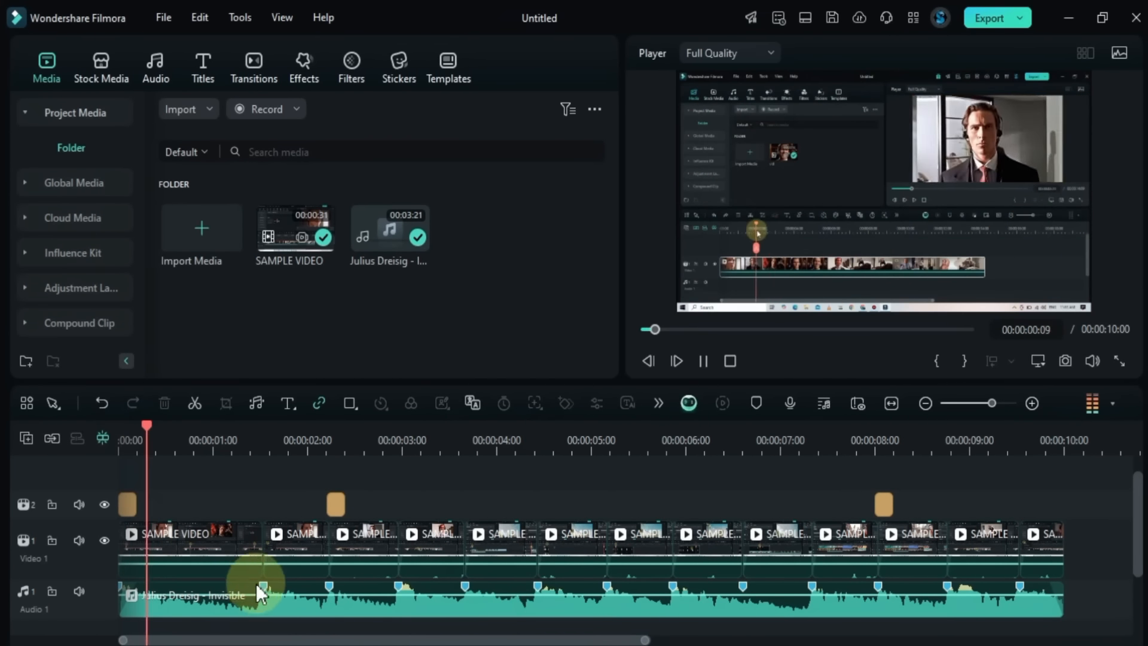
click(281, 560)
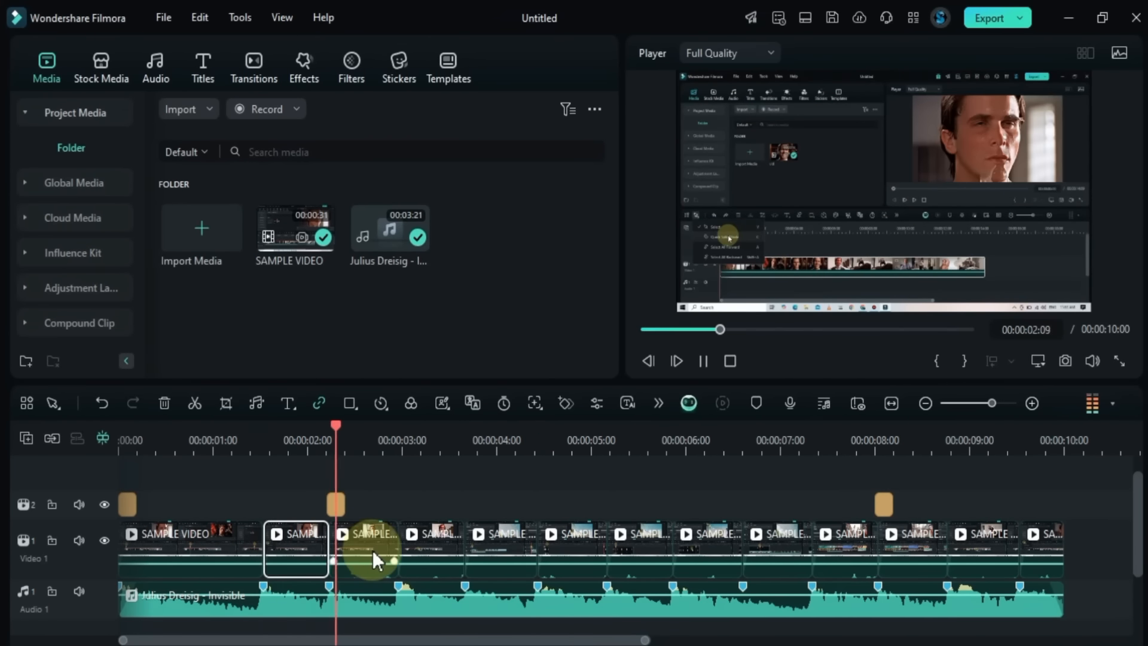
click(430, 555)
click(483, 543)
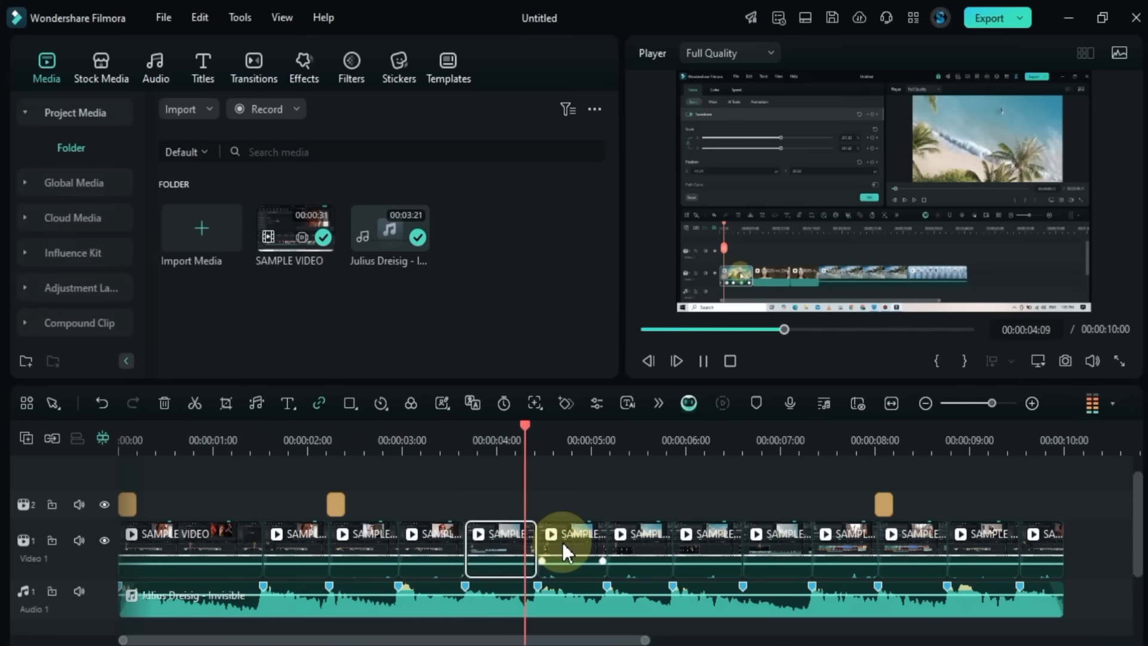
click(571, 542)
key(space)
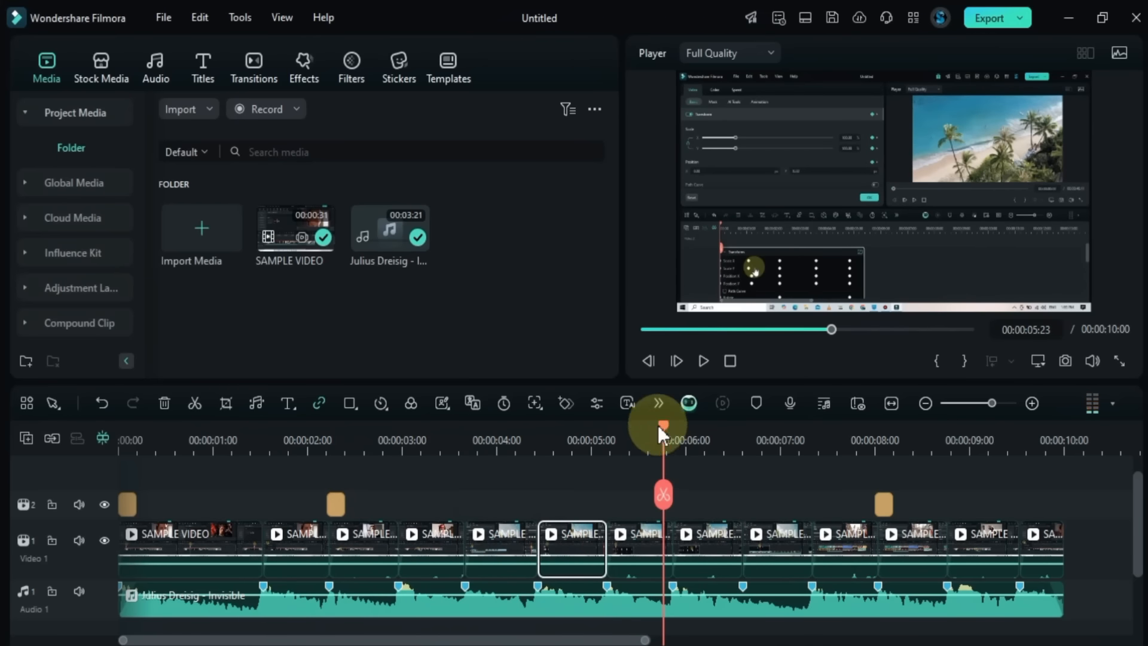
Step: Copy the first effect clip at the timeline start and paste it at the beat marker at 00:00:01:16
drag(662, 432, 311, 406)
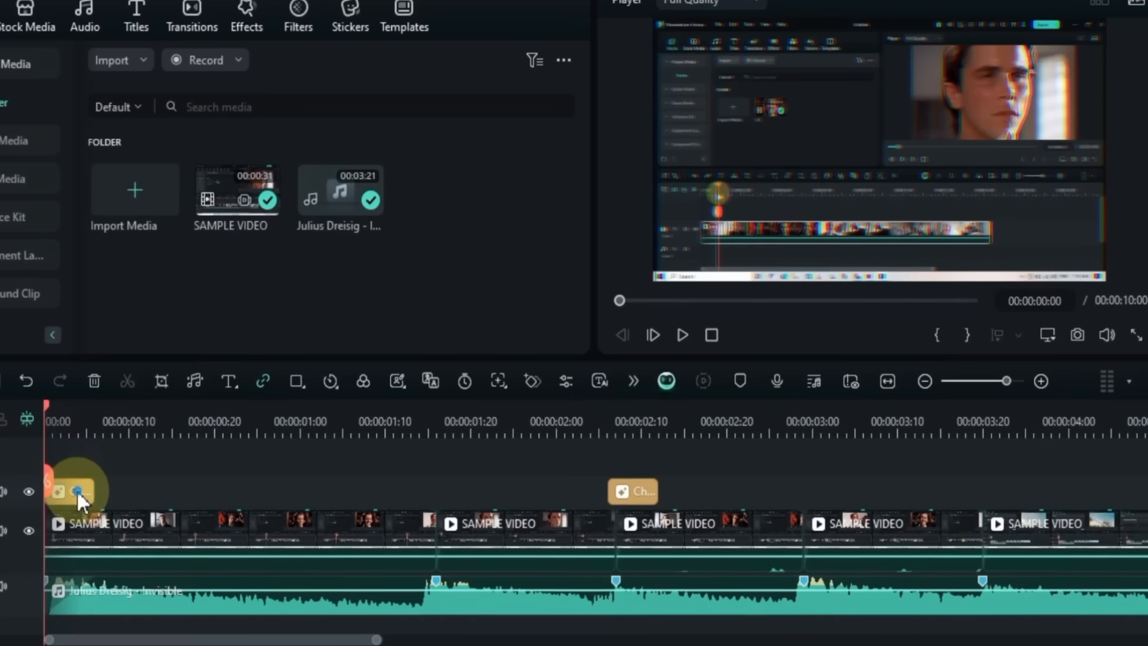
click(119, 501)
right_click(76, 490)
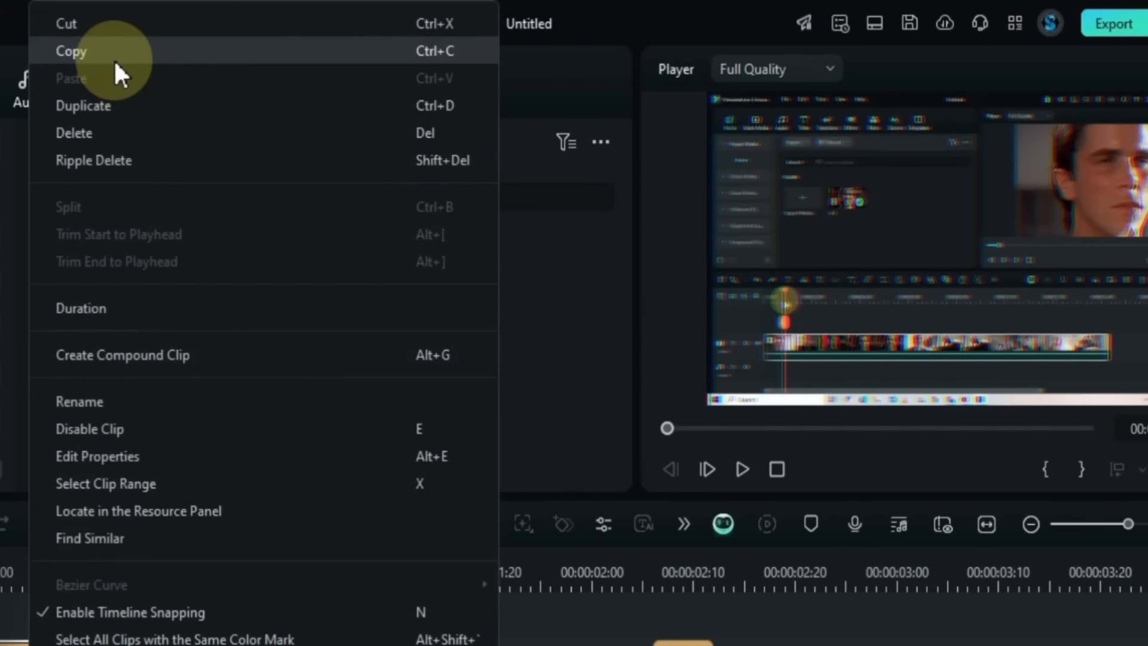
click(111, 46)
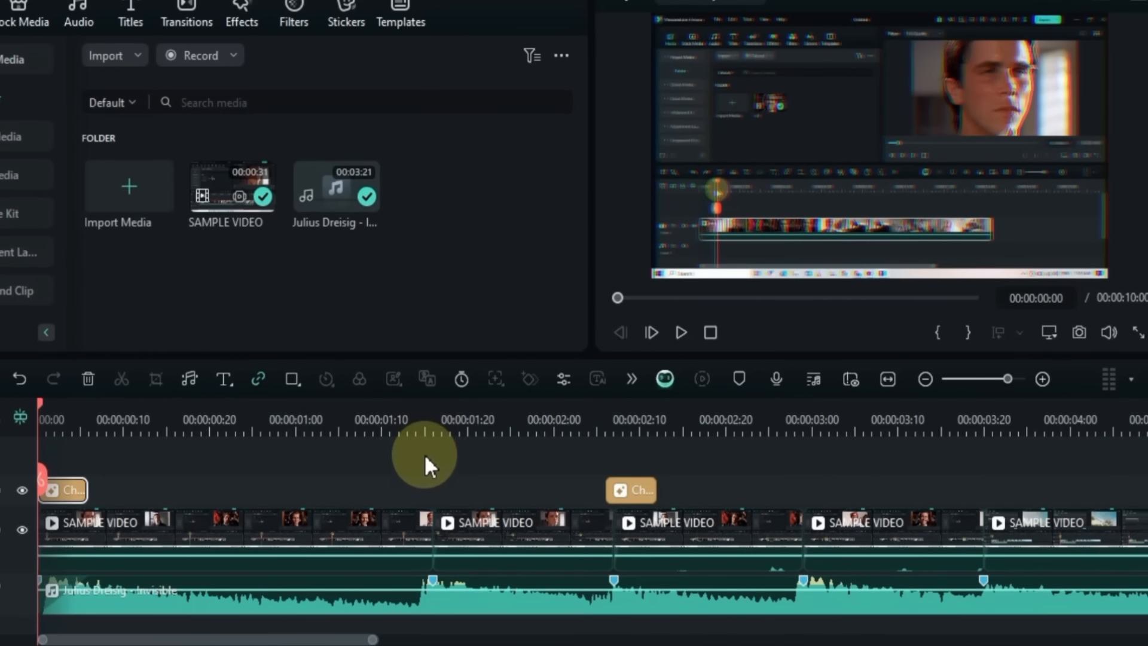
click(432, 418)
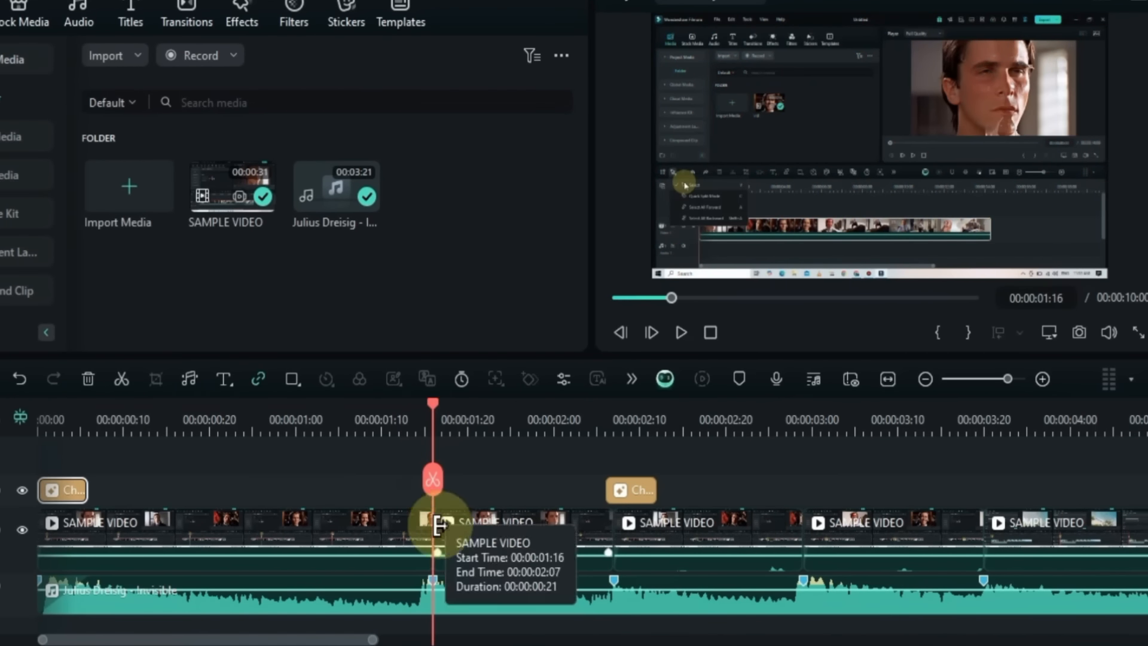
key(ctrl+v)
Step: Paste the copied effect at the next four cuts without one, starting with 00:00:02:29 and 00:00:03:20
scroll(458, 493, right, 5)
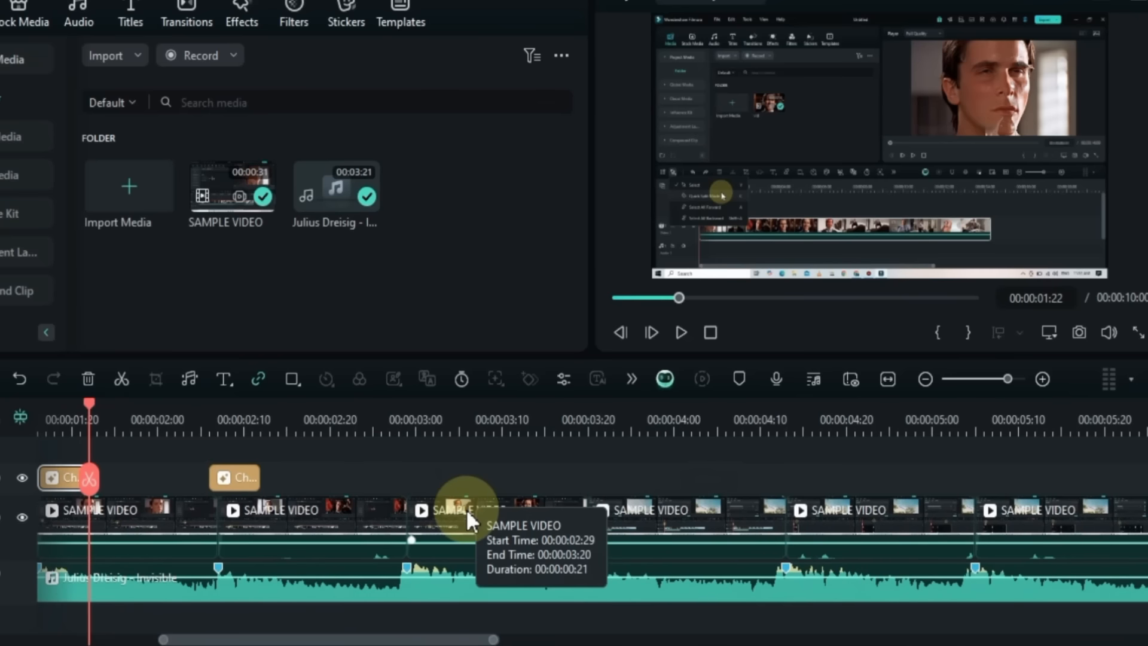
key(Down)
key(Down)
key(ctrl+v)
key(Down)
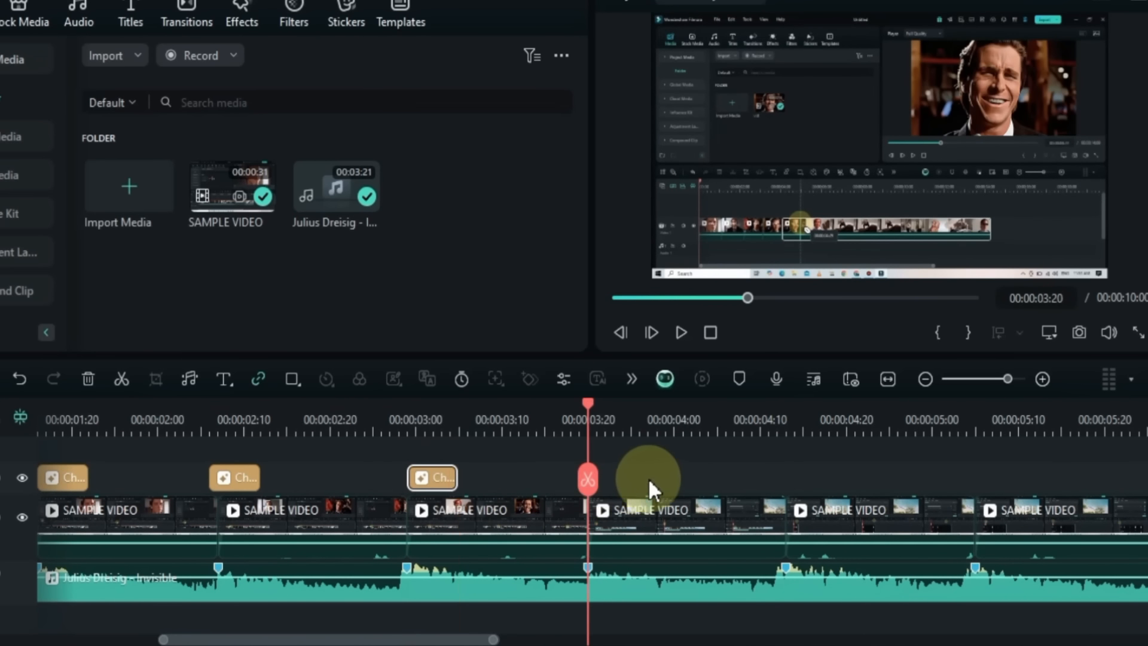
key(ctrl+v)
key(Down)
key(ctrl+v)
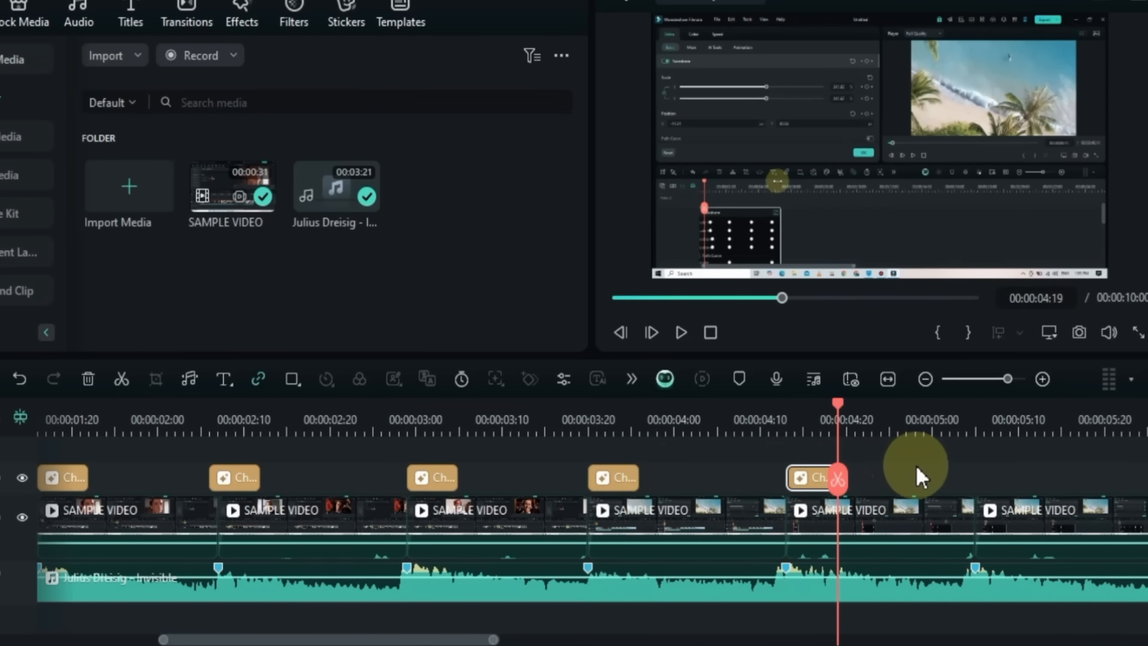
key(Down)
key(ctrl+v)
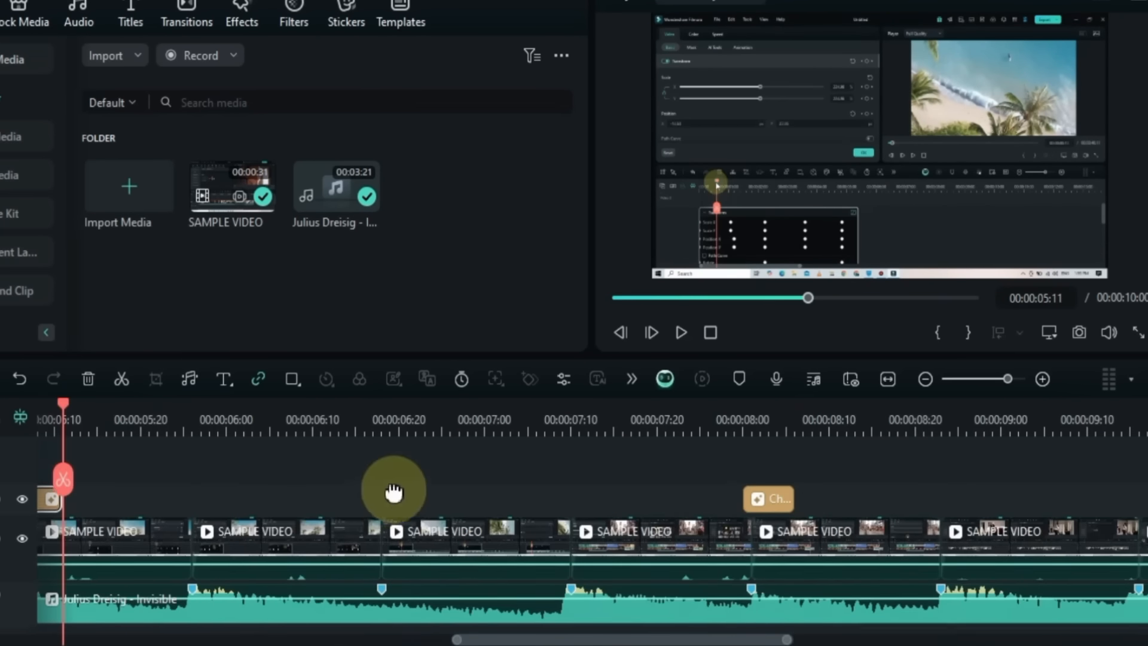
Step: Paste the copied effect at every remaining cut without one, from 00:00:05:26 through the last cut at 00:00:09:16
key(Down)
key(ctrl+v)
key(Down)
key(ctrl+v)
key(Down)
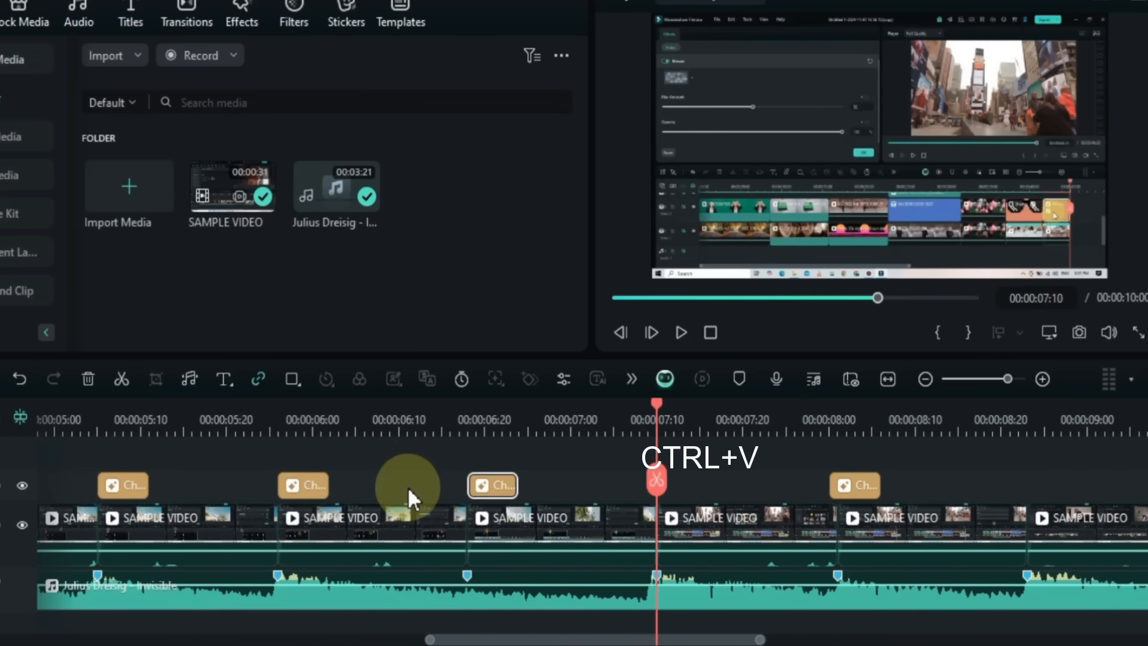
key(ctrl+v)
key(Down)
key(Down)
key(ctrl+v)
key(Down)
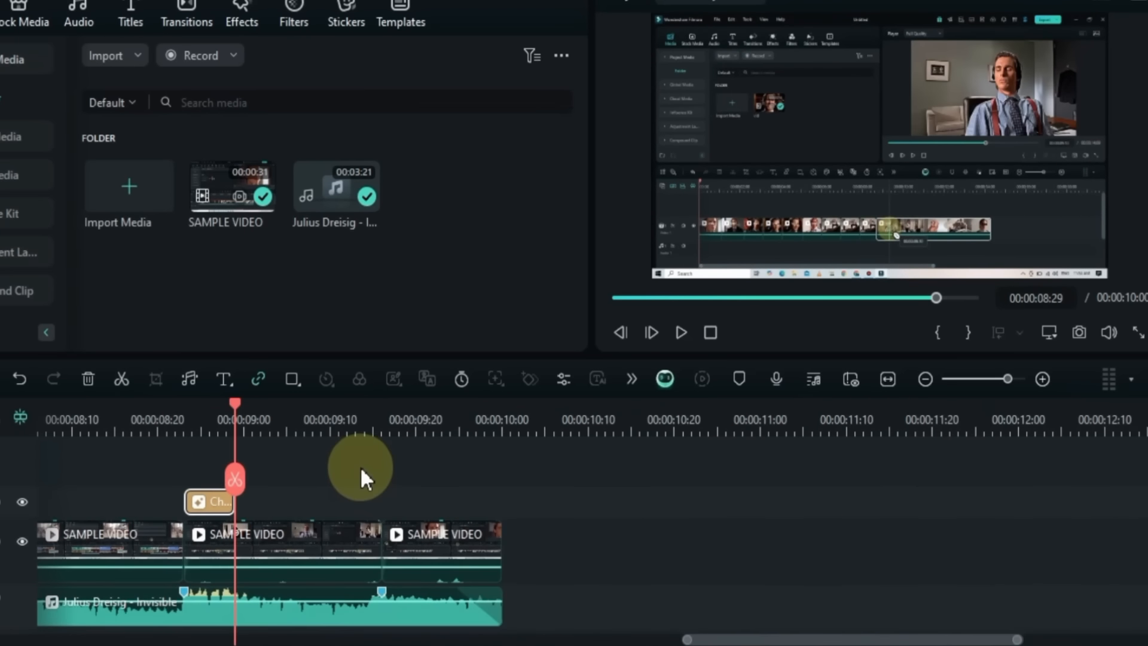
key(ctrl+v)
Step: Fit the whole project in the timeline and play the video with its effects from the start
click(888, 380)
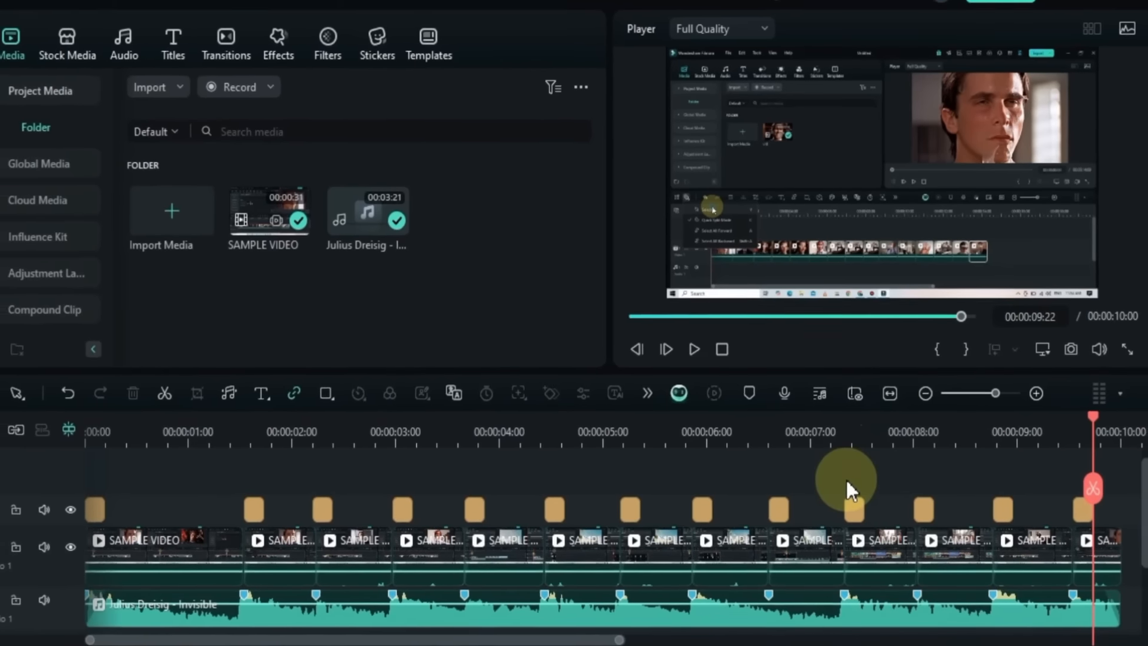
click(837, 468)
key(Home)
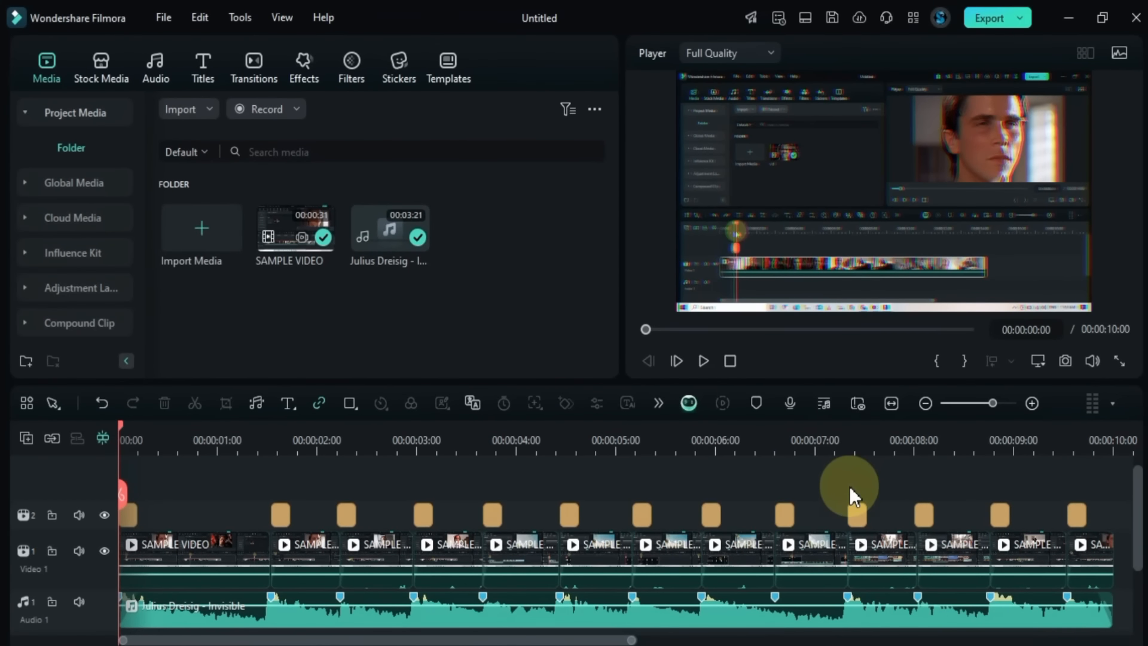
click(698, 360)
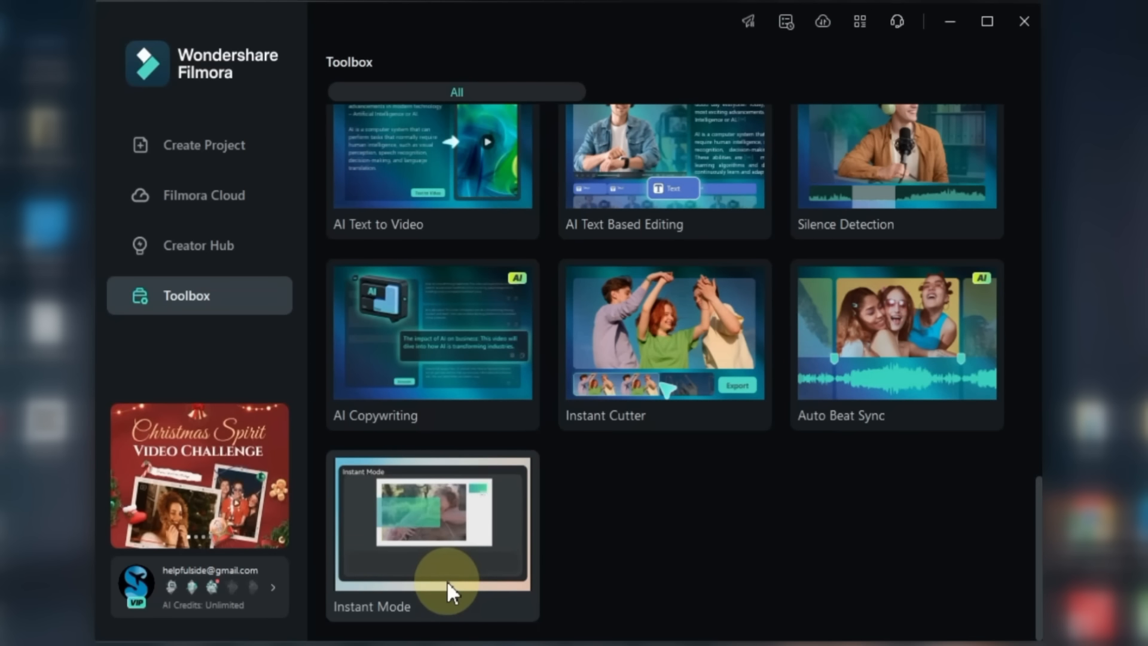
Step: Open Instant Mode from the Toolbox and browse its templates by theme and style, ending with the Upbeat mood
click(442, 566)
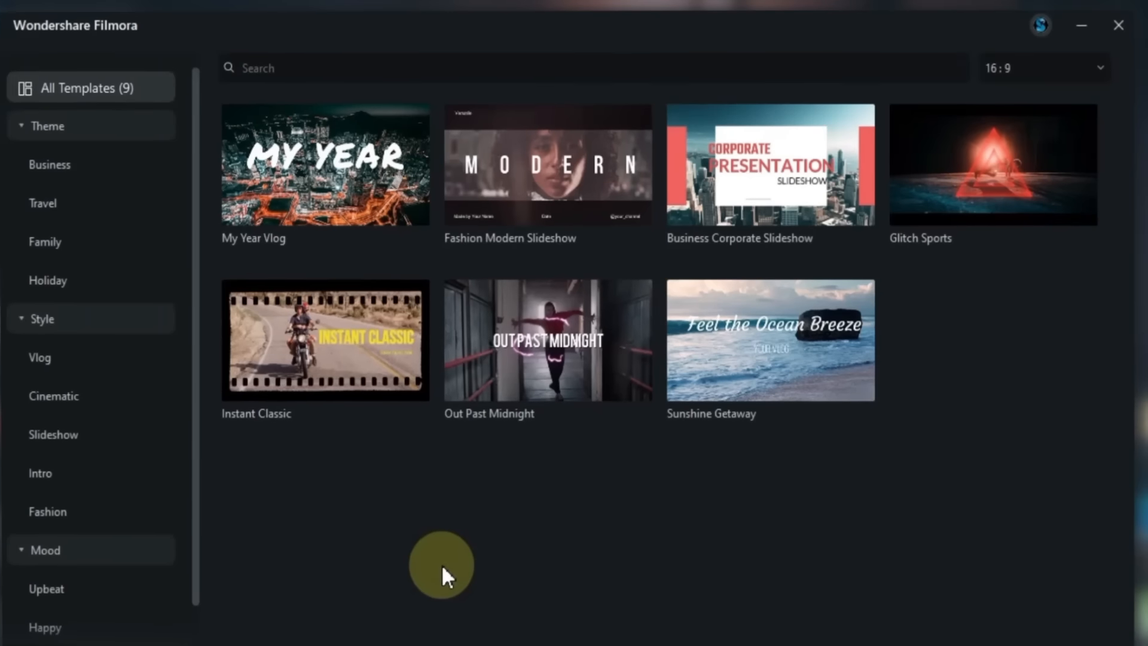
mouse_move(206, 81)
mouse_down()
mouse_move(205, 193)
mouse_move(219, 78)
mouse_up()
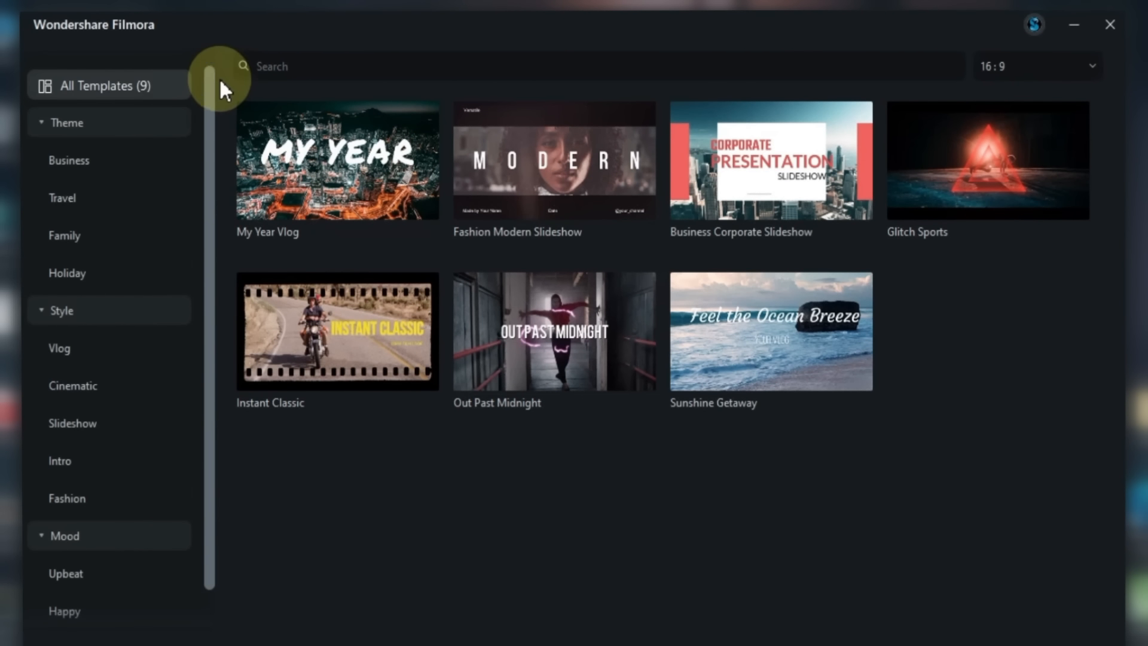
click(71, 162)
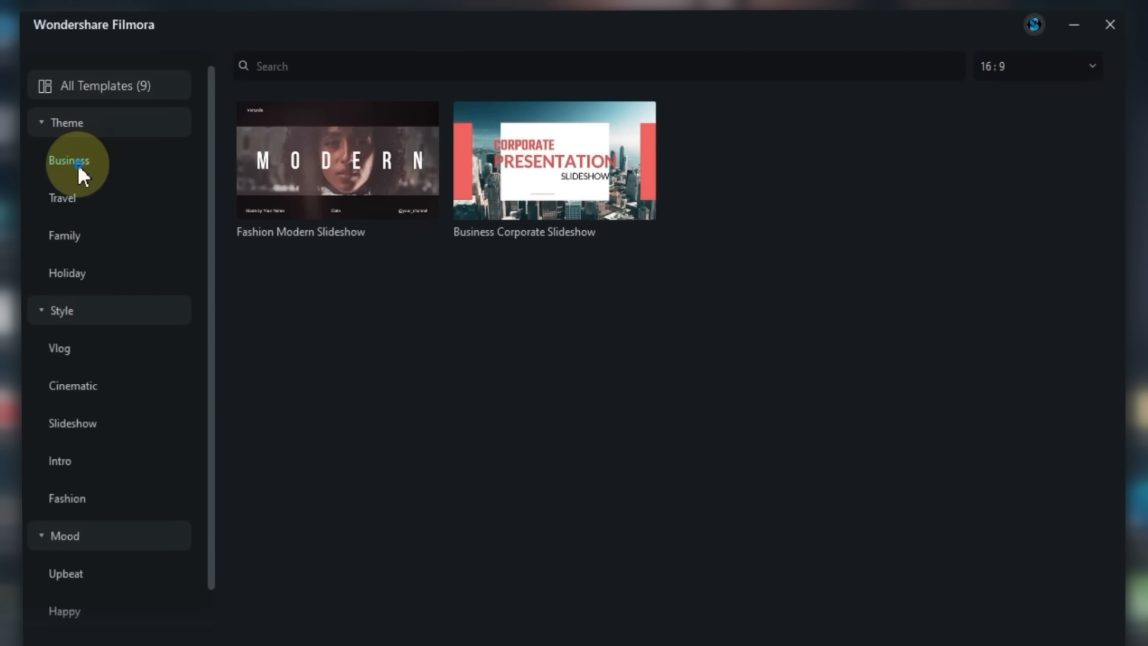
click(70, 197)
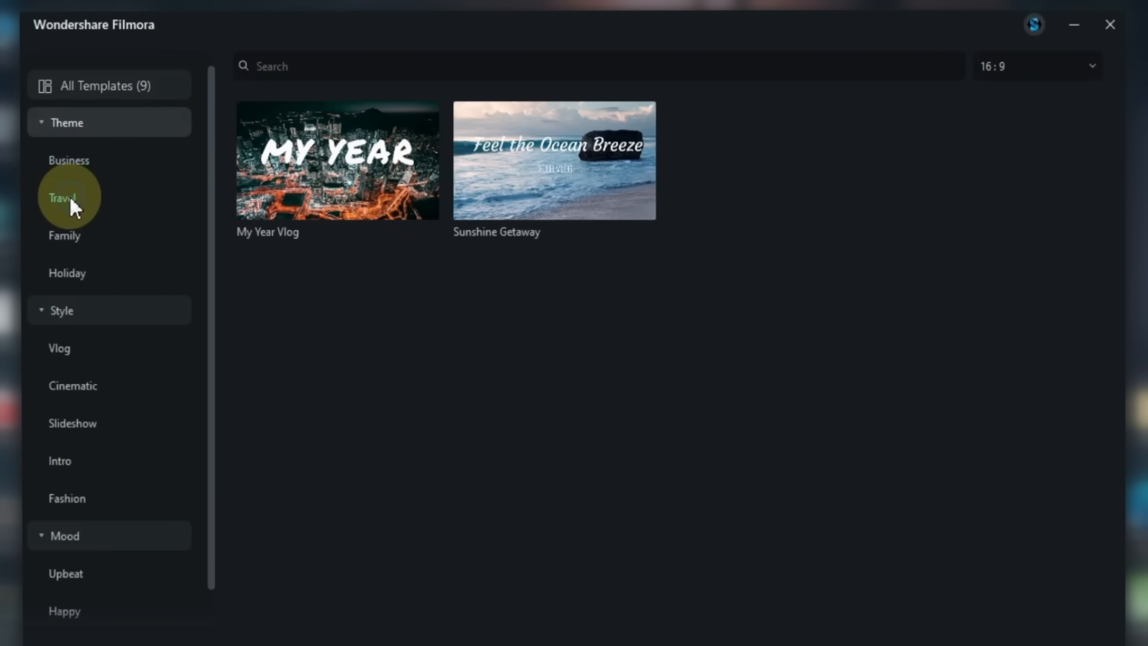
click(70, 235)
click(59, 352)
click(63, 384)
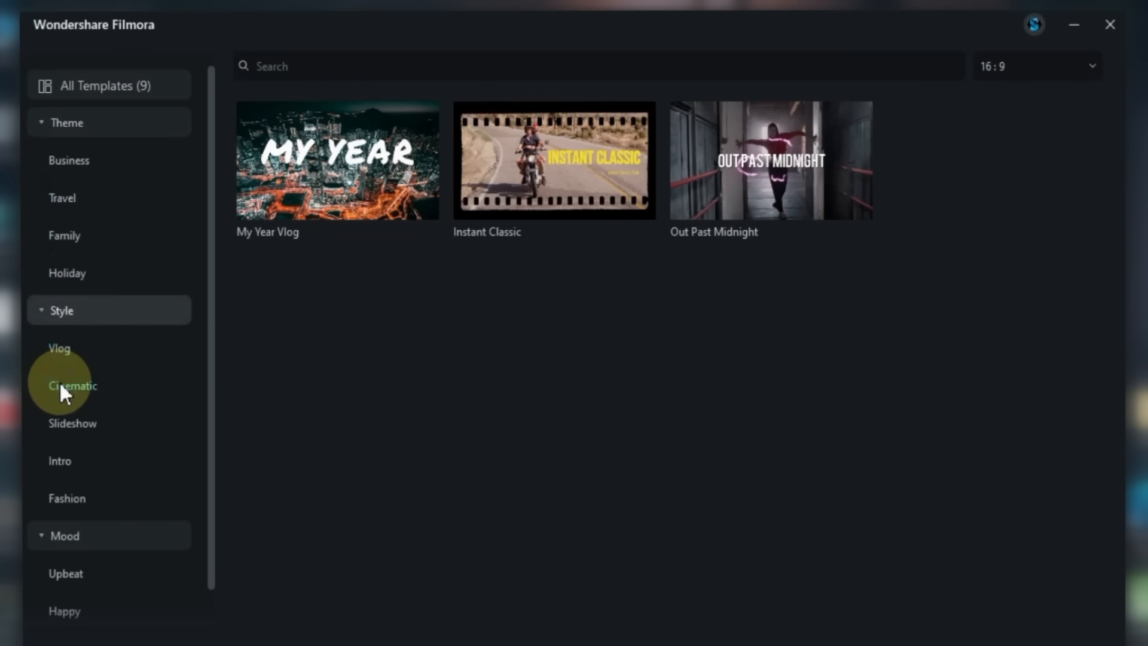
click(67, 424)
click(63, 499)
click(60, 573)
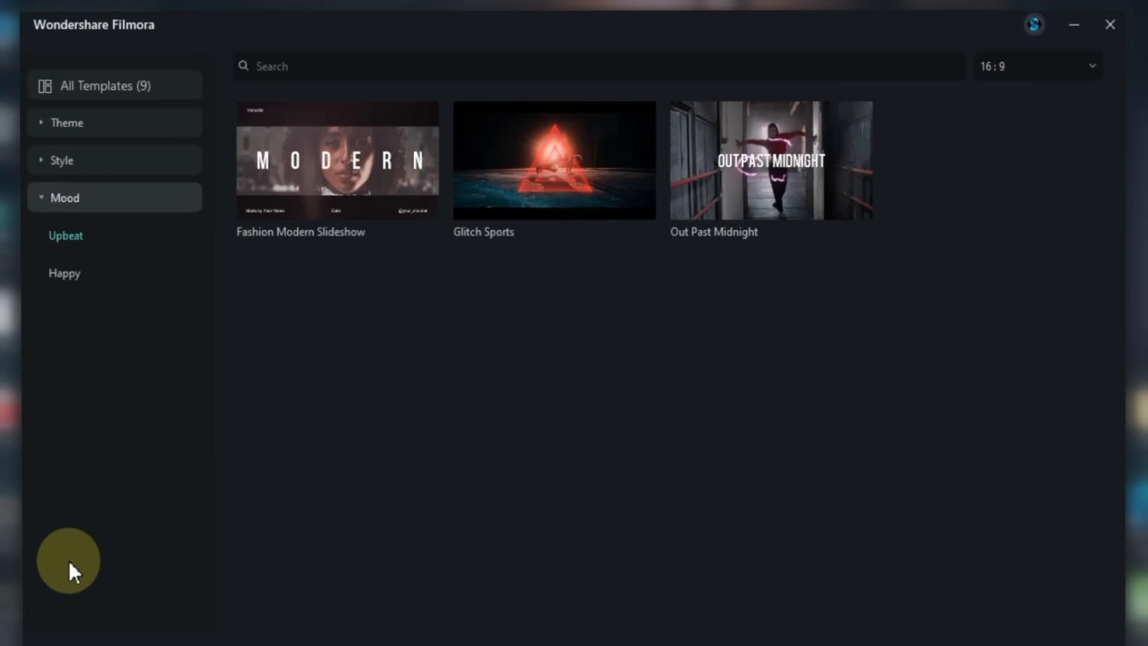
Step: Preview the Glitch Sports template and choose it for the new video
mouse_move(561, 176)
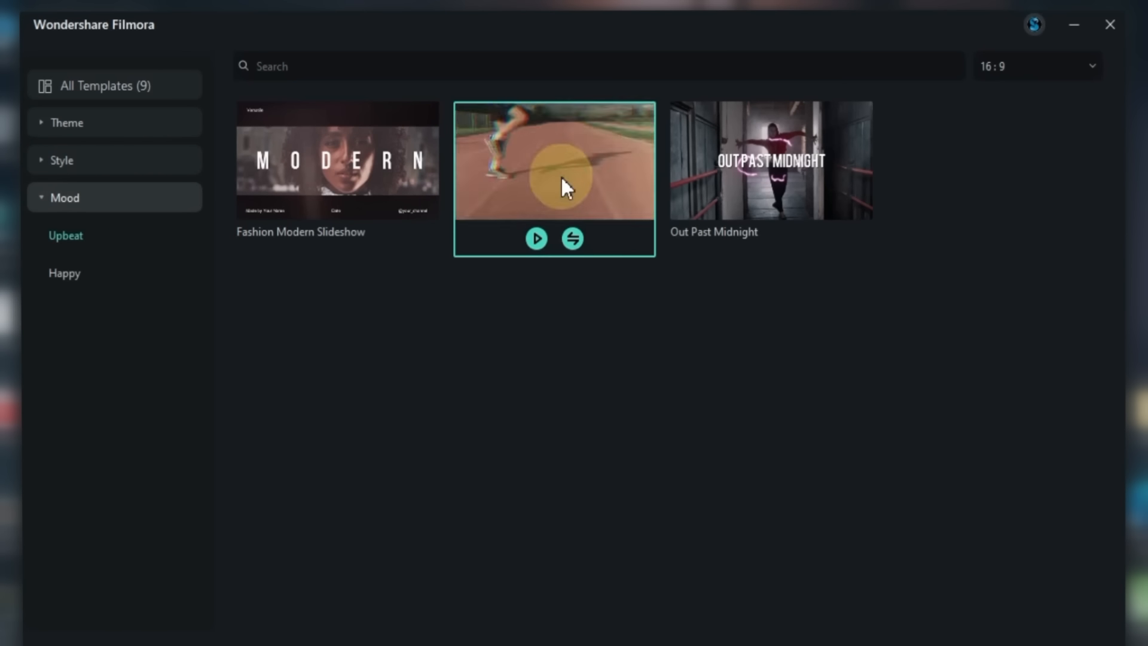
click(536, 238)
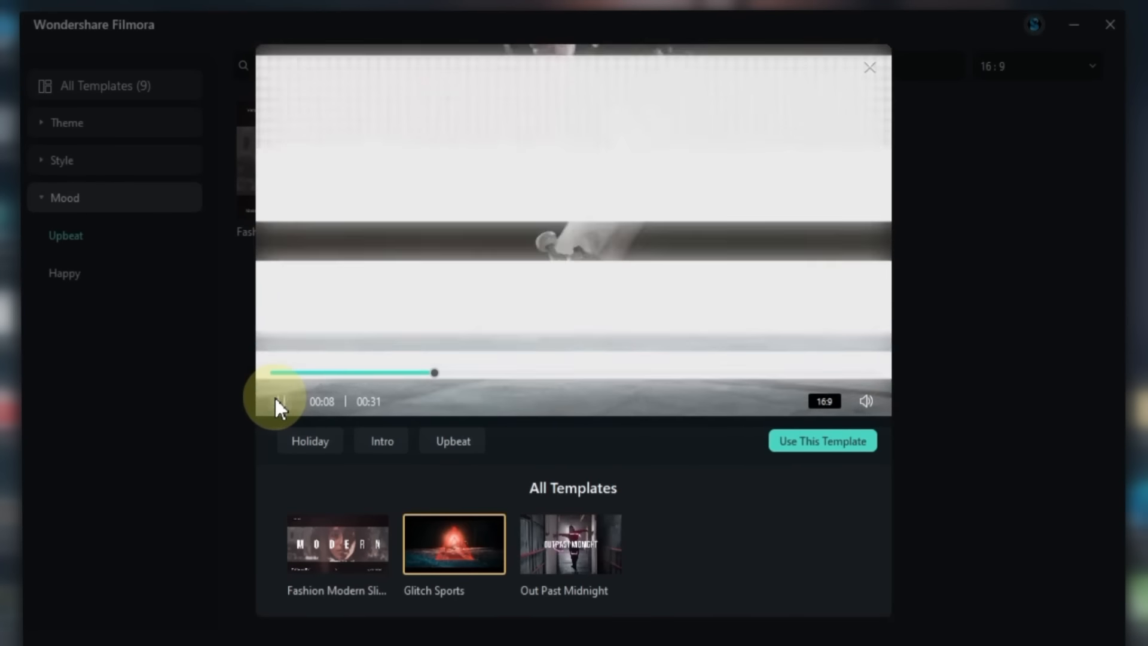
click(277, 401)
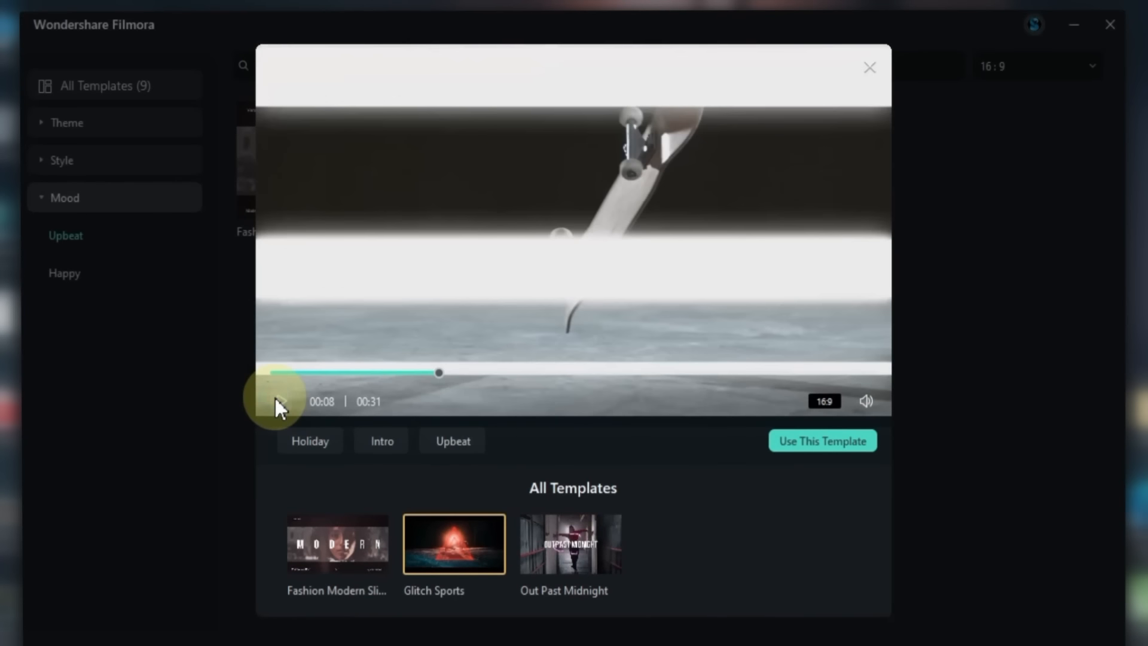
click(845, 446)
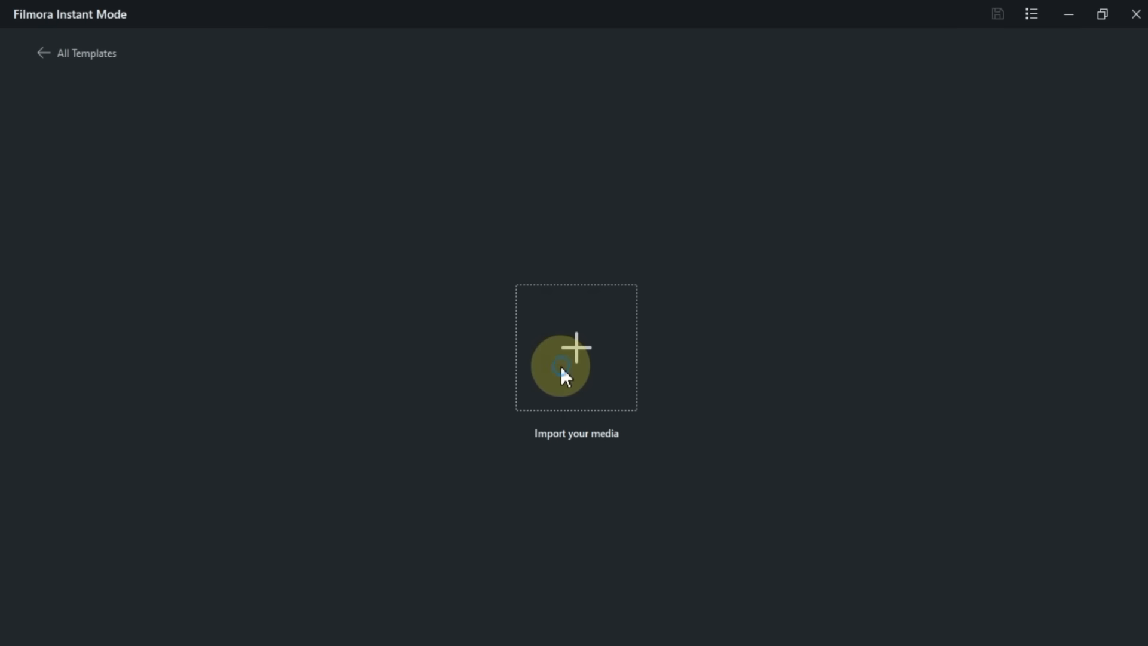
Step: Import eight videos, including 0459678.mp4, 549875.mp4, 5574899.mp4 and 8402599-hd_1920_1080_25fps.mp4, and auto-create the video from them
click(561, 366)
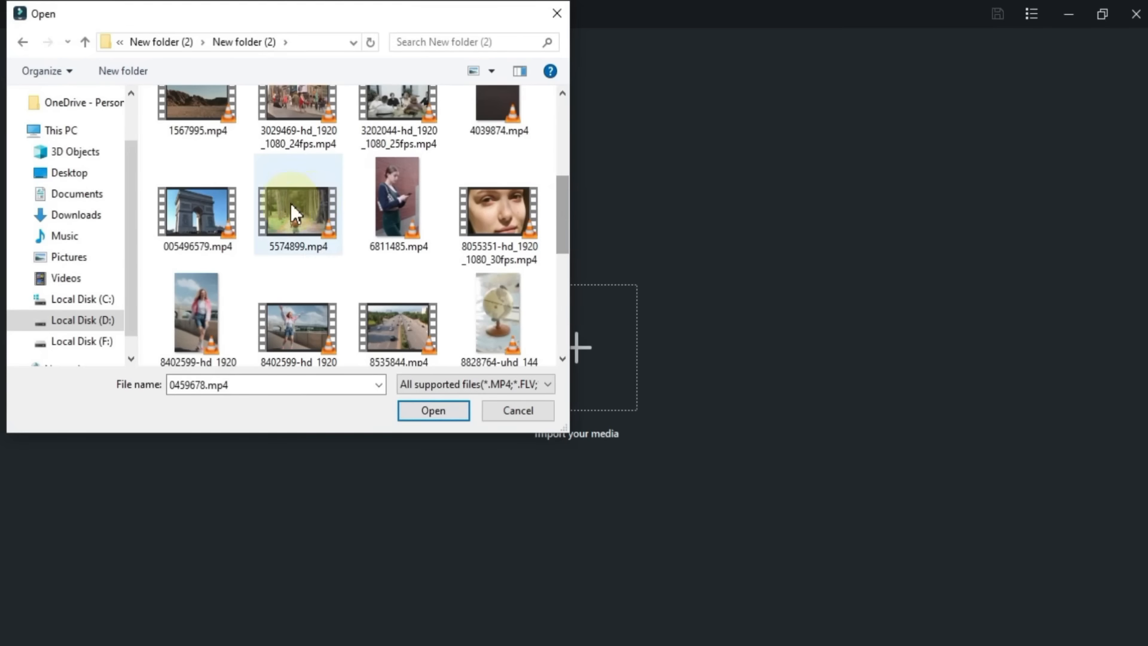
ctrl+click(290, 203)
ctrl+click(297, 323)
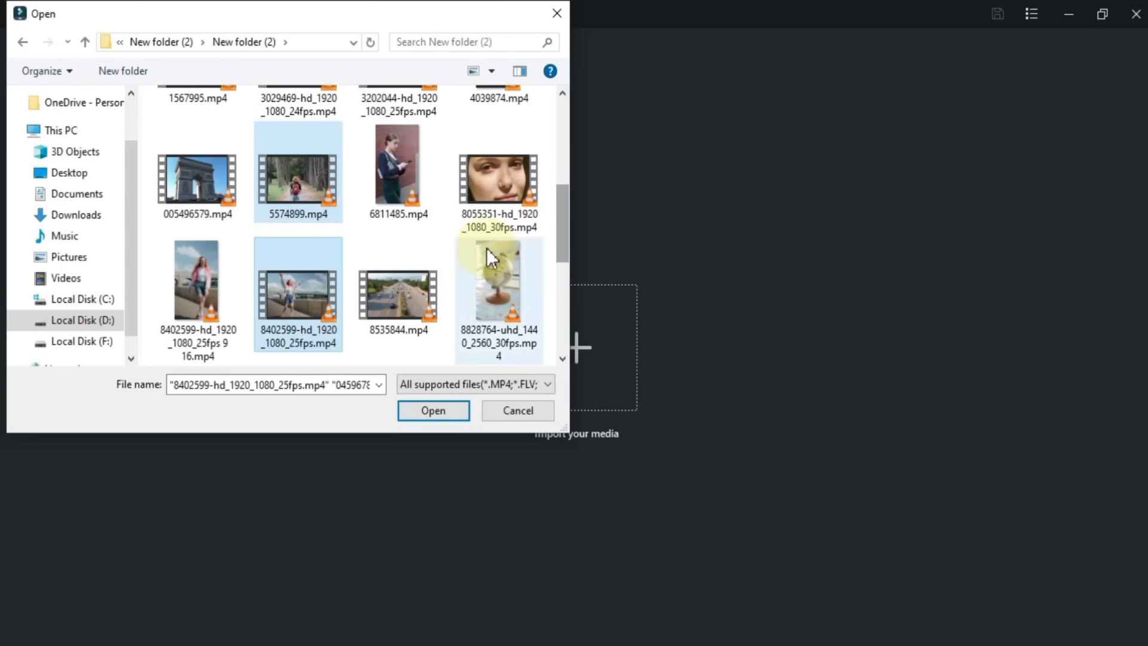
drag(566, 213, 571, 123)
ctrl+click(499, 234)
ctrl+click(198, 197)
ctrl+click(398, 204)
ctrl+click(297, 204)
ctrl+click(393, 224)
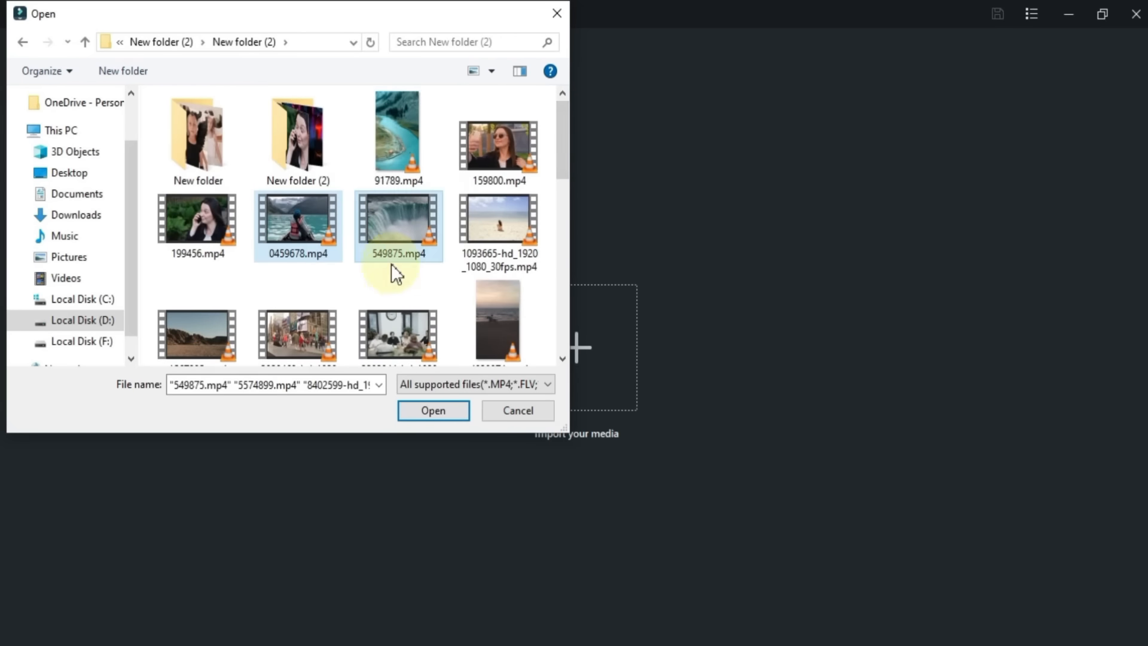
click(433, 411)
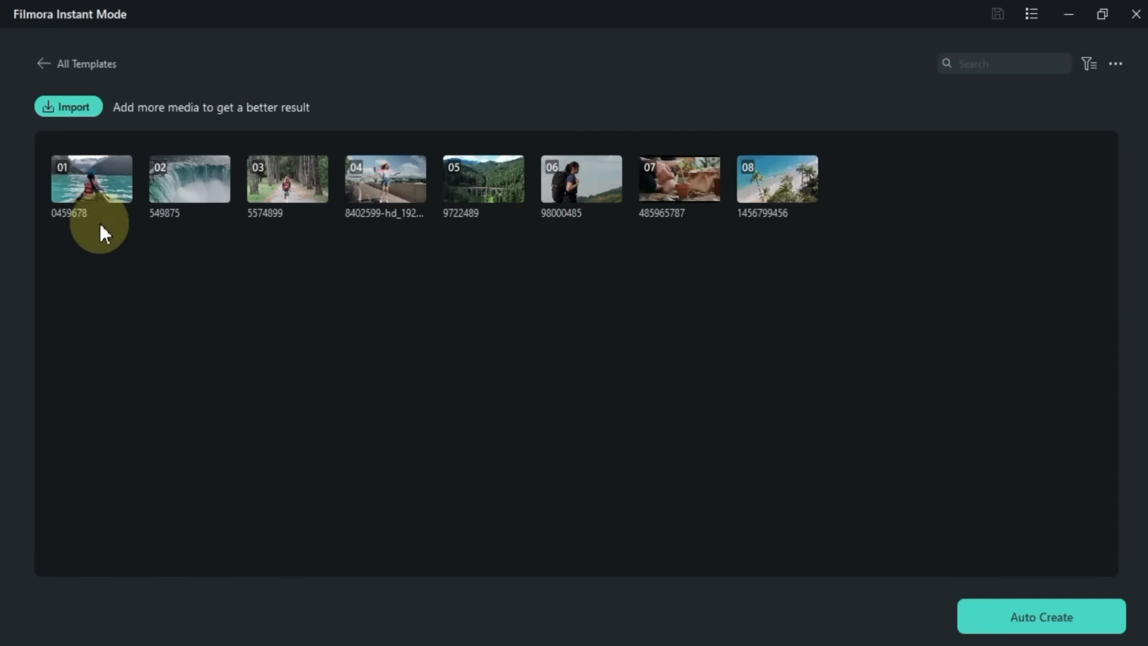
click(1042, 613)
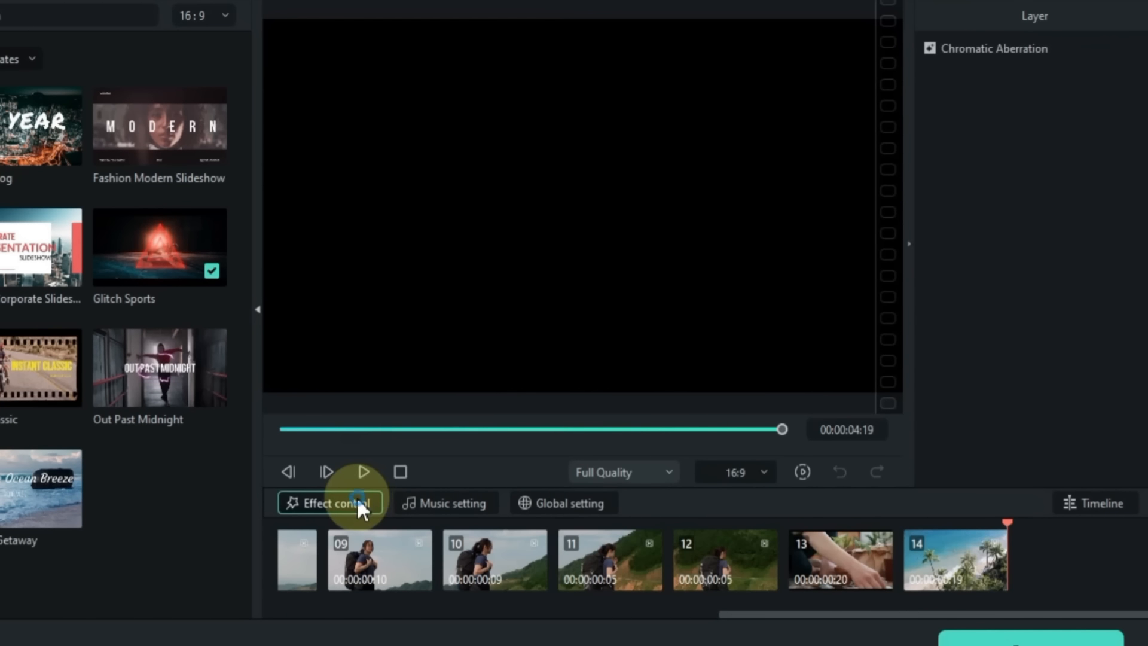
Step: Look at the effect control options and scrub through the auto-created video to its end
click(358, 502)
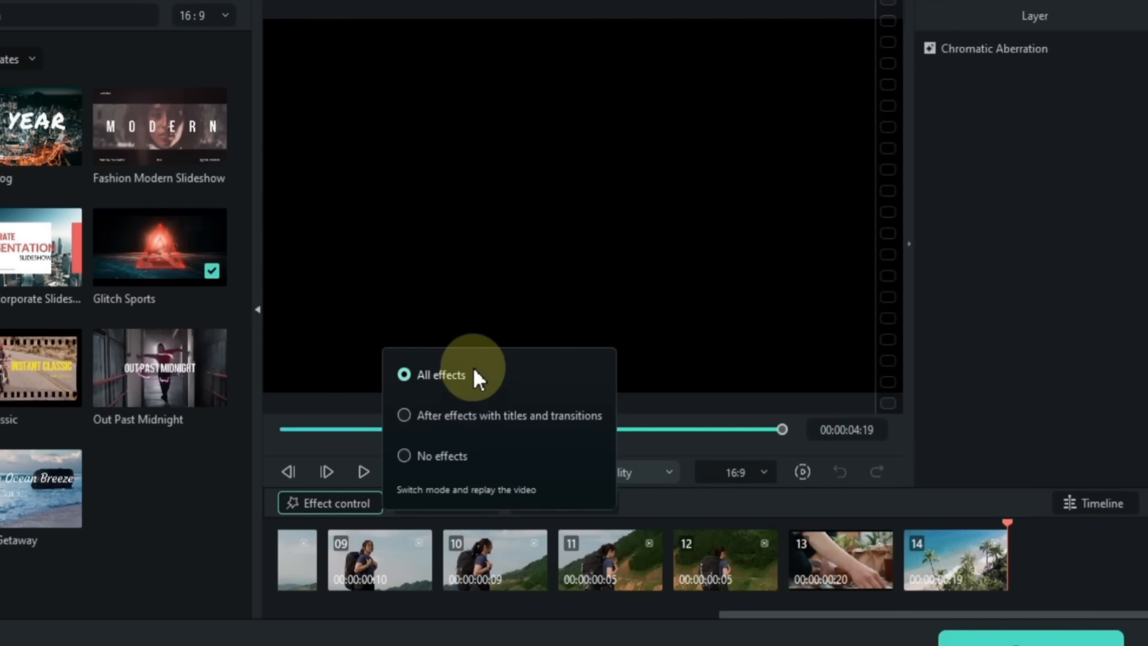
click(474, 504)
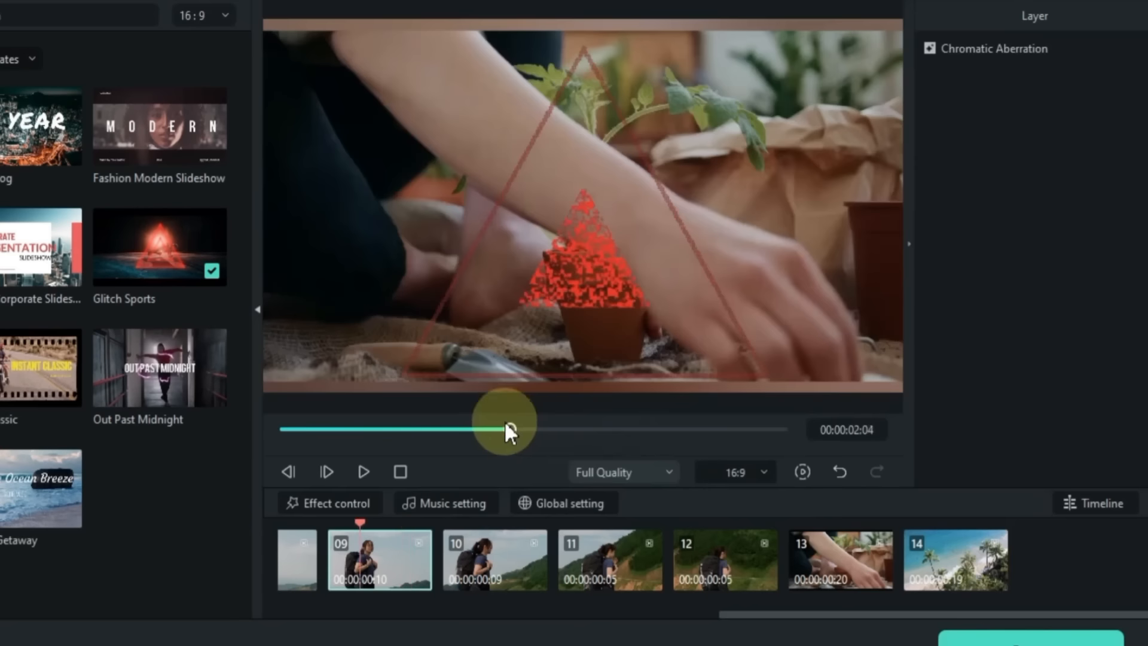
drag(507, 430, 798, 487)
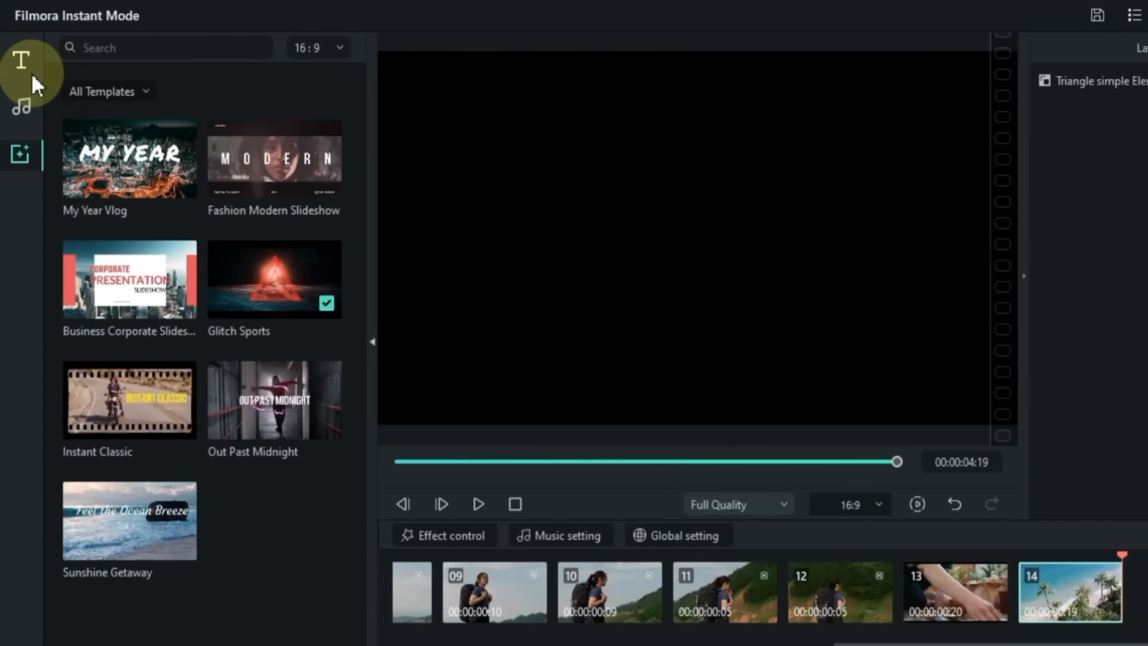
Step: Browse the available titles and music for the video, and return to the template list
click(32, 74)
scroll(220, 344, down, 15)
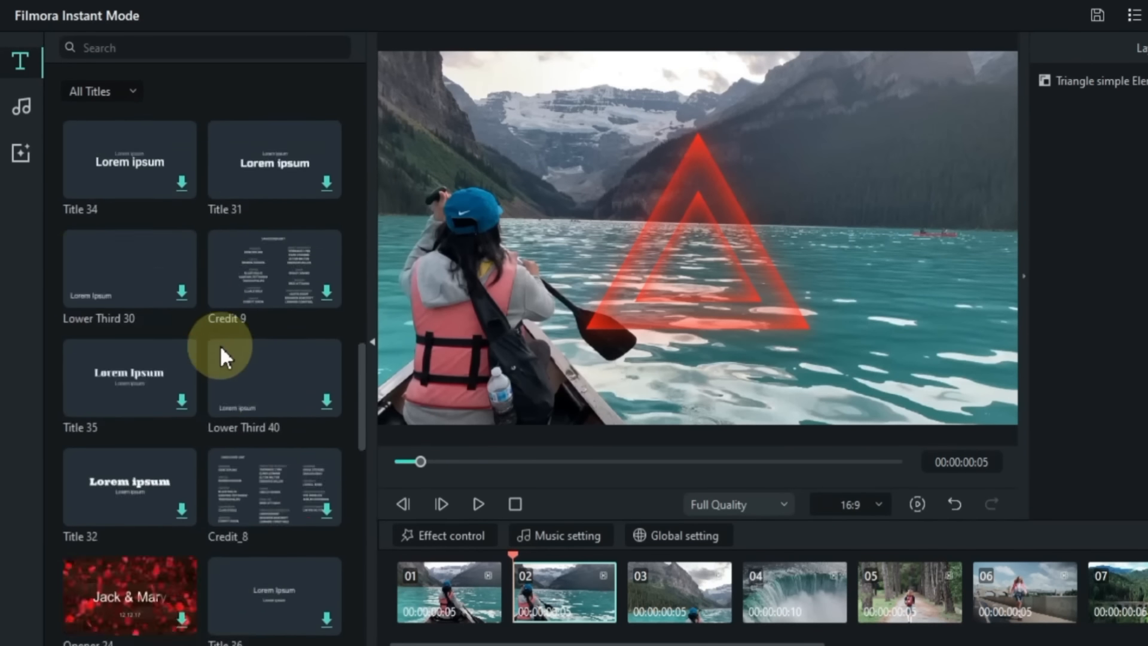
click(20, 107)
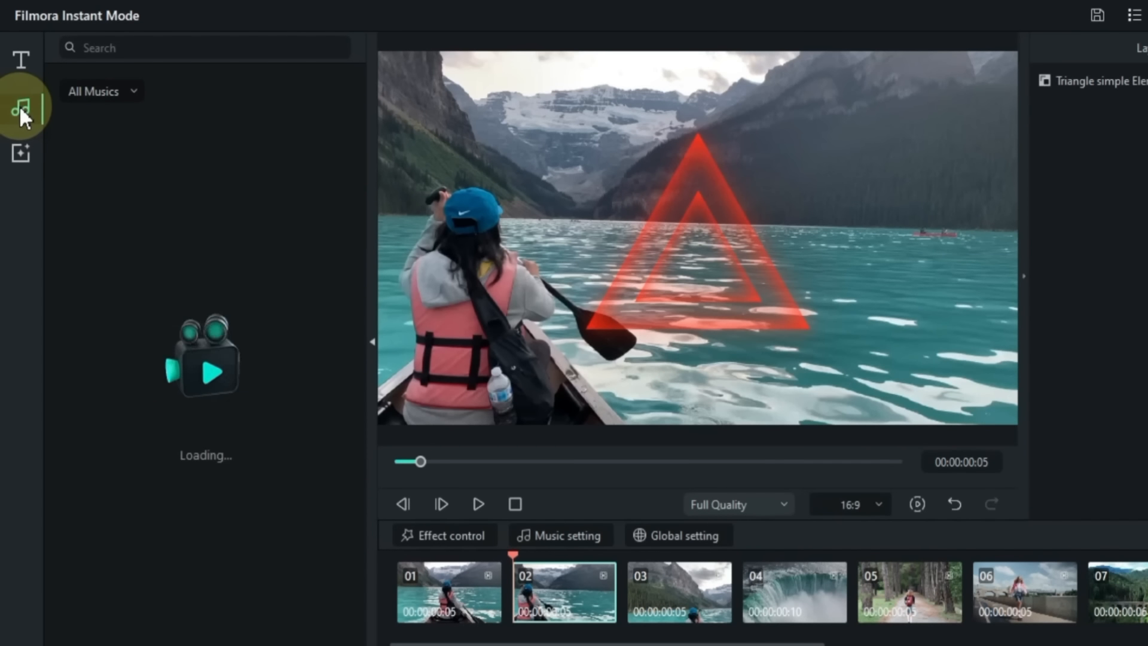
scroll(205, 201, down, 8)
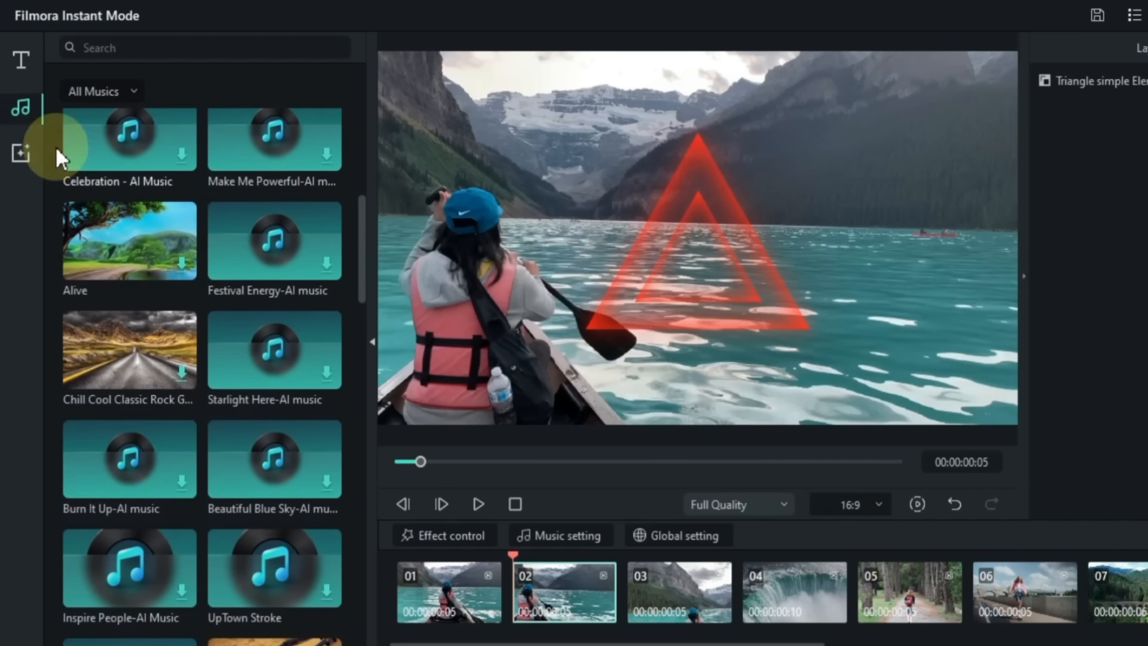
click(15, 151)
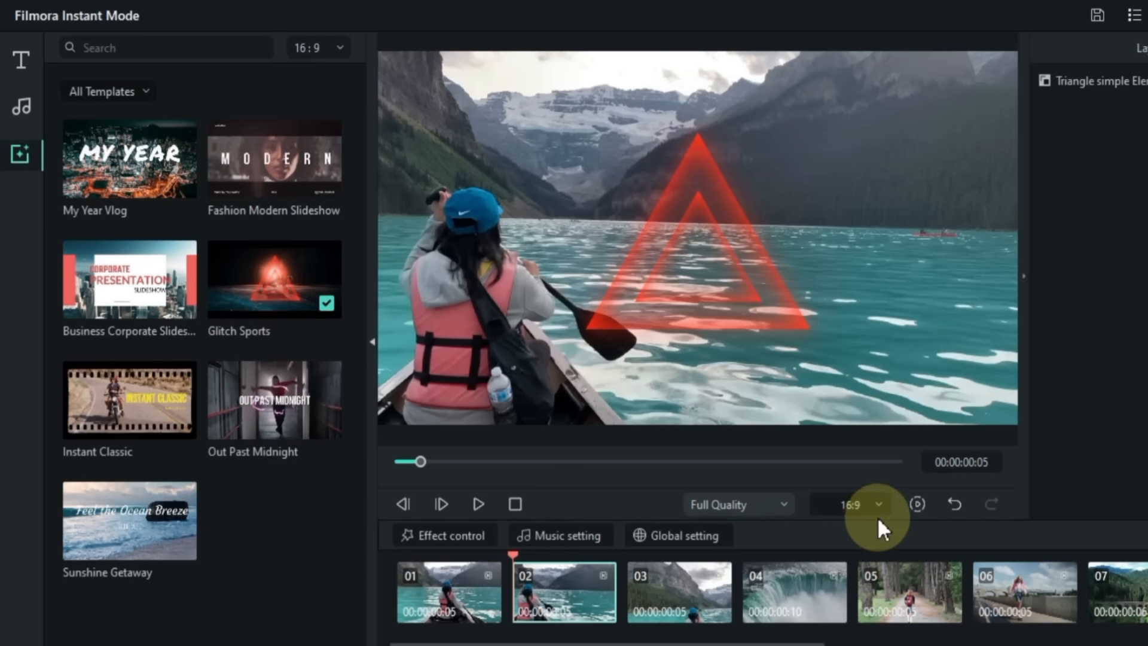
Step: Render the preview of the Glitch Sports video and play it from the start
click(916, 504)
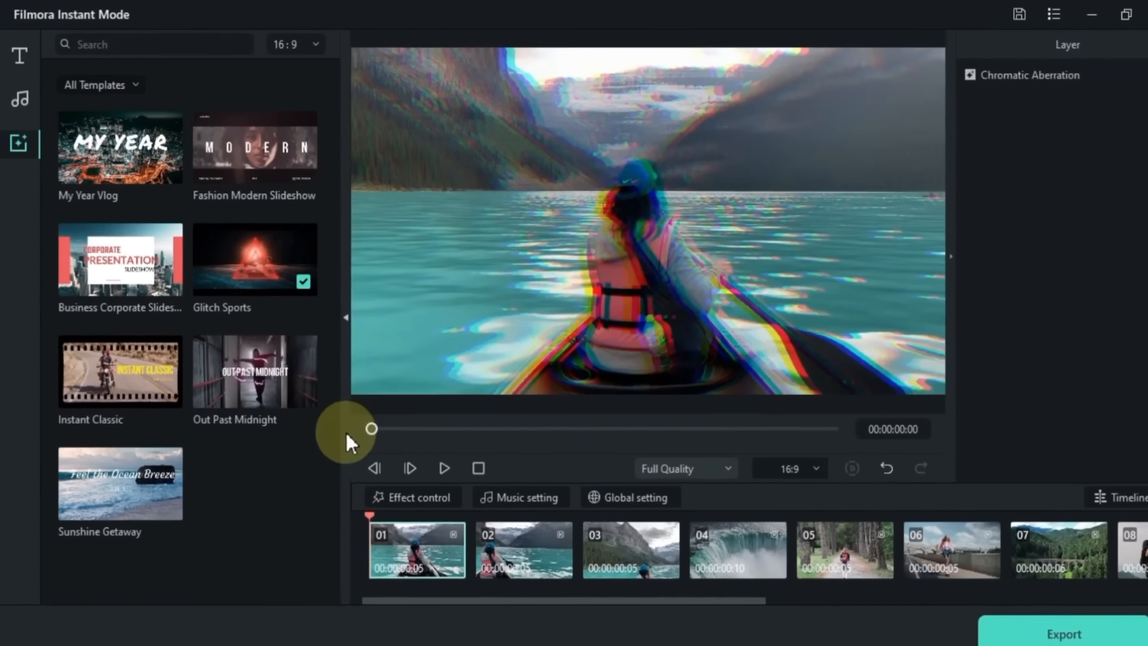
click(455, 479)
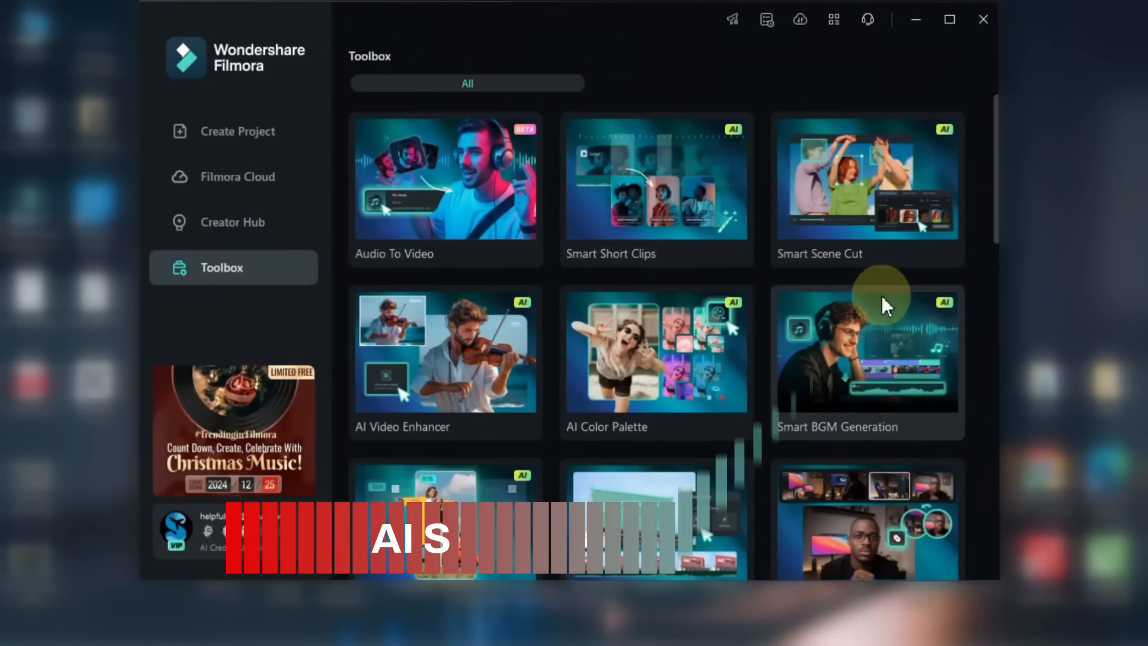
Step: Open the AI Sticker tool from the Toolbox and expand its category in the sticker library
scroll(886, 305, down, 5)
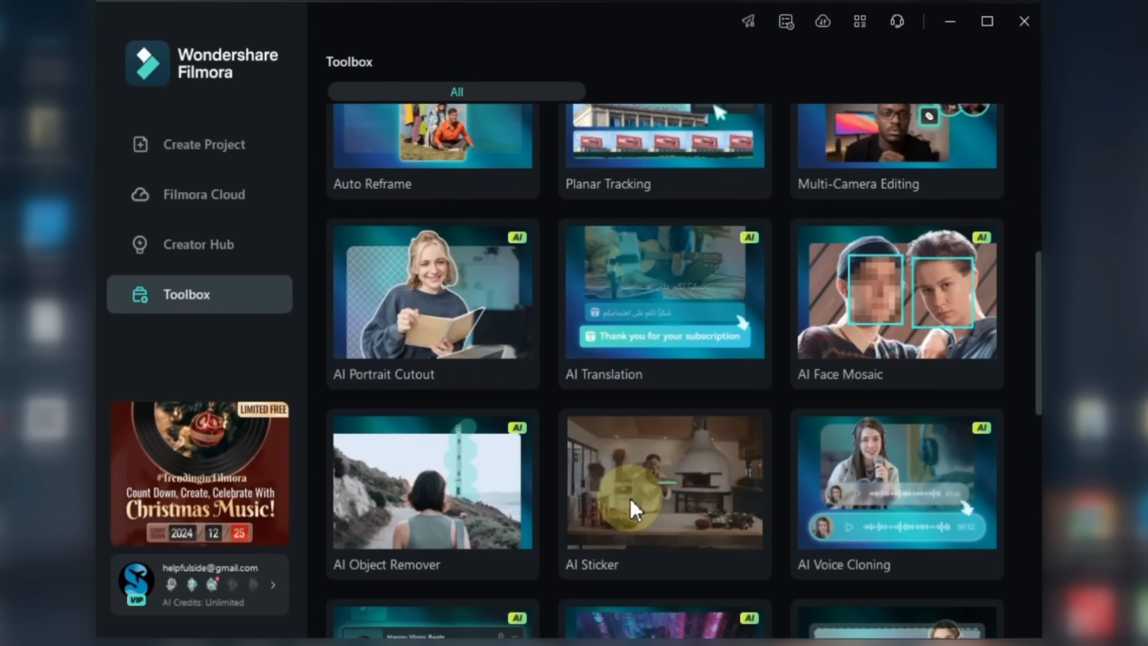
click(708, 499)
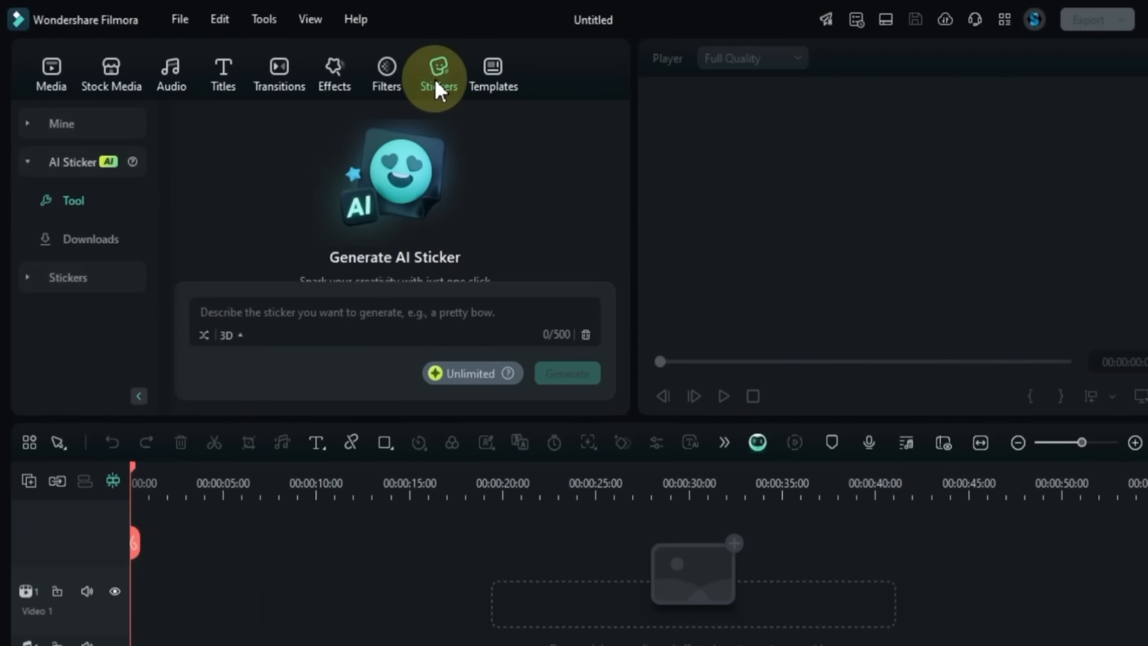
click(78, 165)
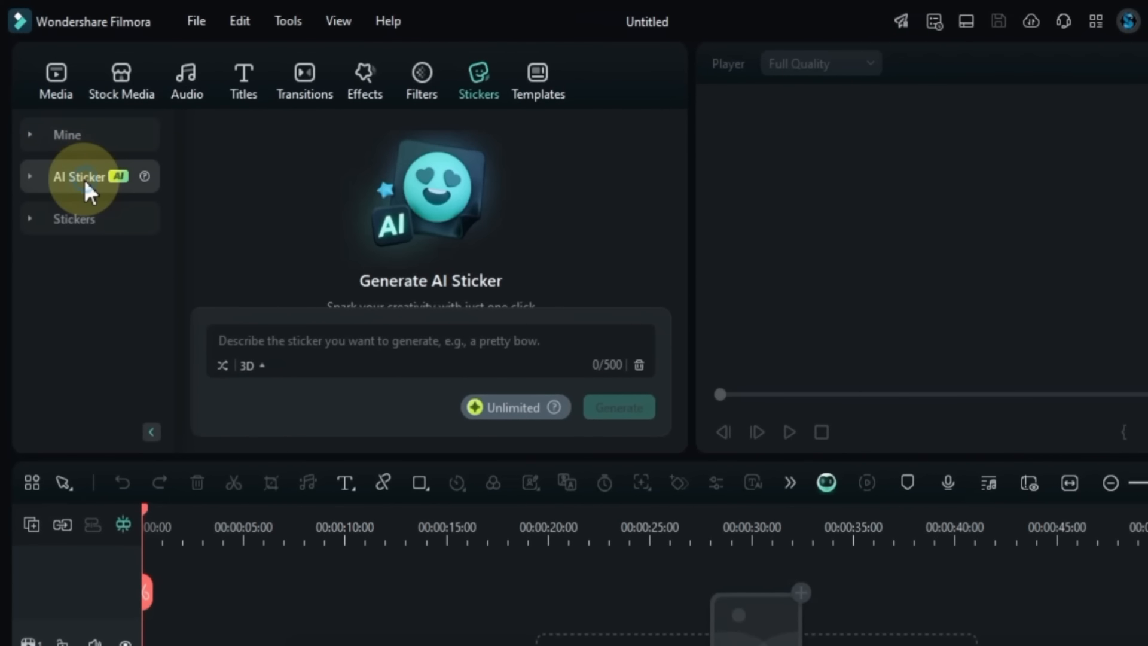
click(84, 178)
Step: Fill the AI sticker prompt with random suggestions until it reads "Shining Diamond"
click(366, 403)
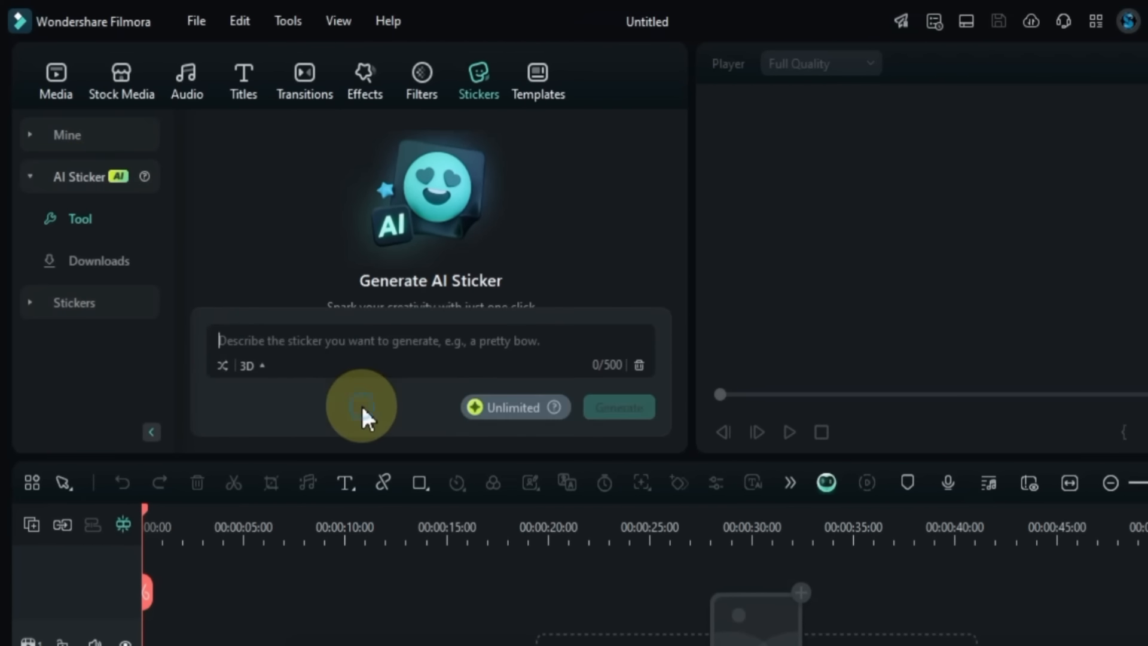
click(225, 366)
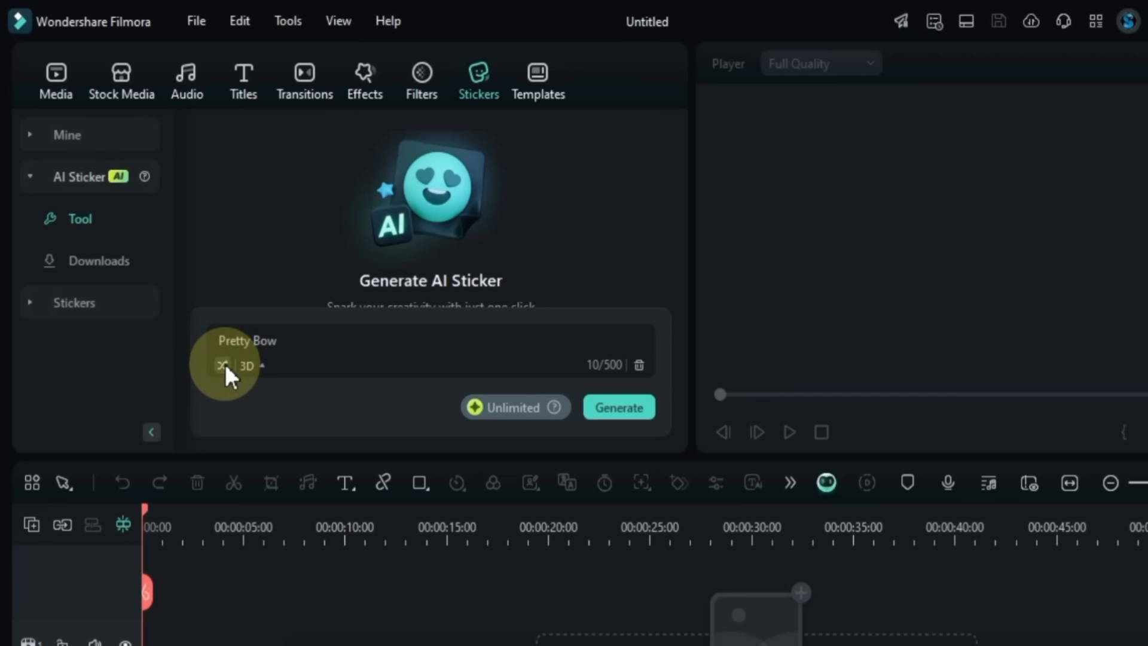
click(226, 365)
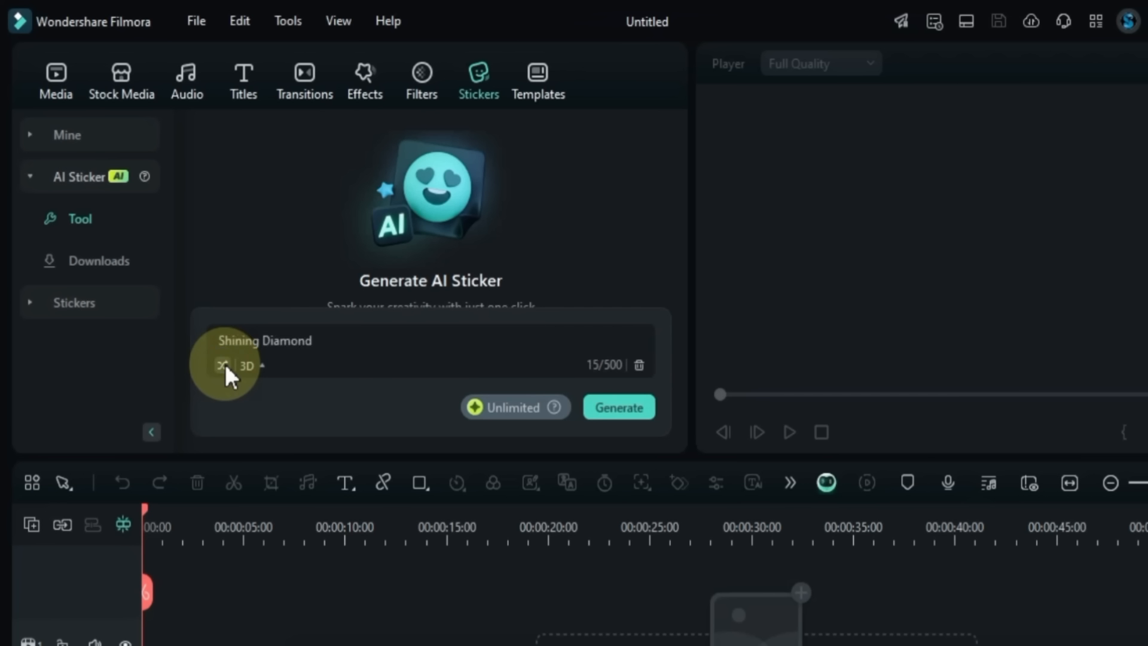
Step: Shuffle the sticker prompt to "Strawberry Cream Cake" and try the Sketch, Vector, Crystal and Illustration styles before returning to 3D
click(225, 364)
click(225, 363)
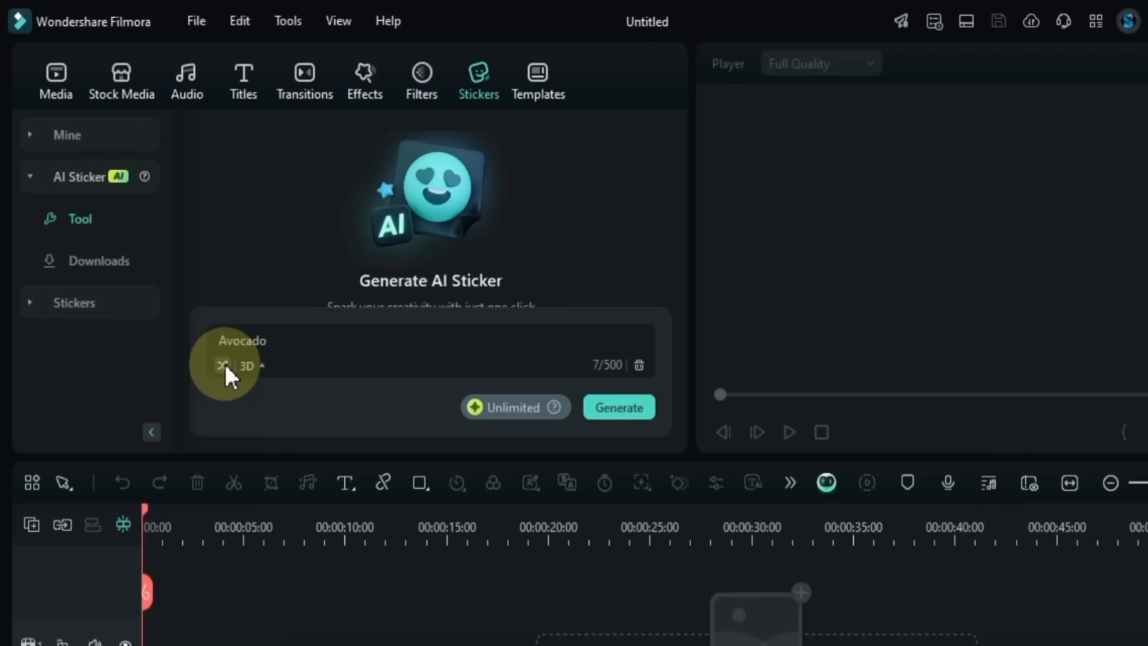
click(256, 367)
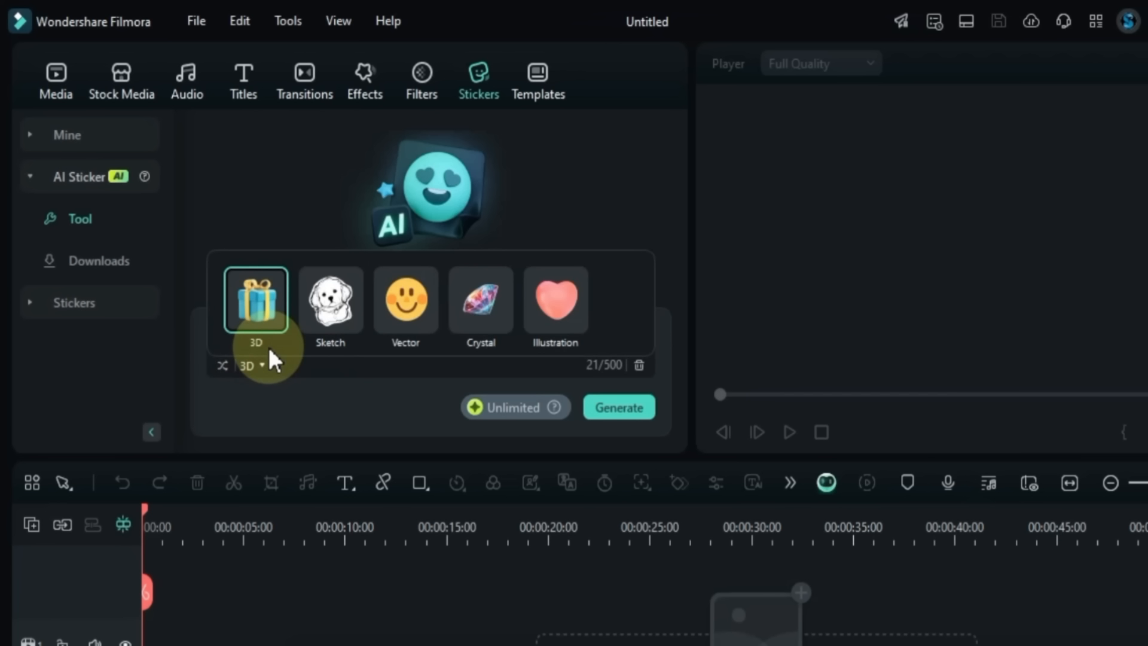
click(331, 306)
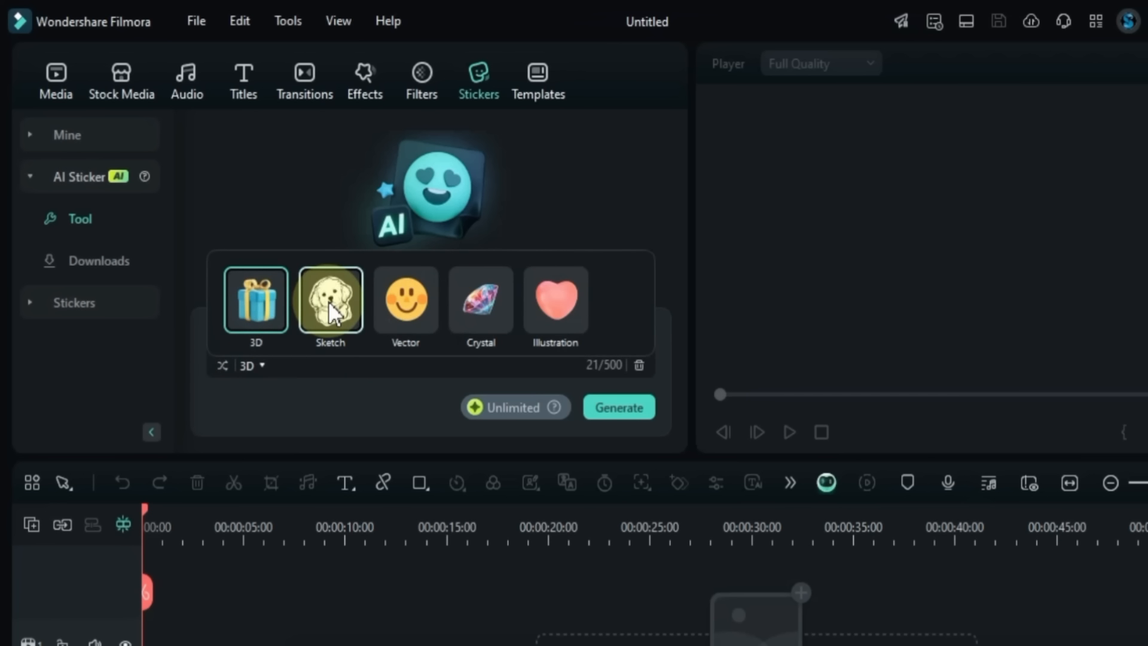
click(396, 301)
click(456, 300)
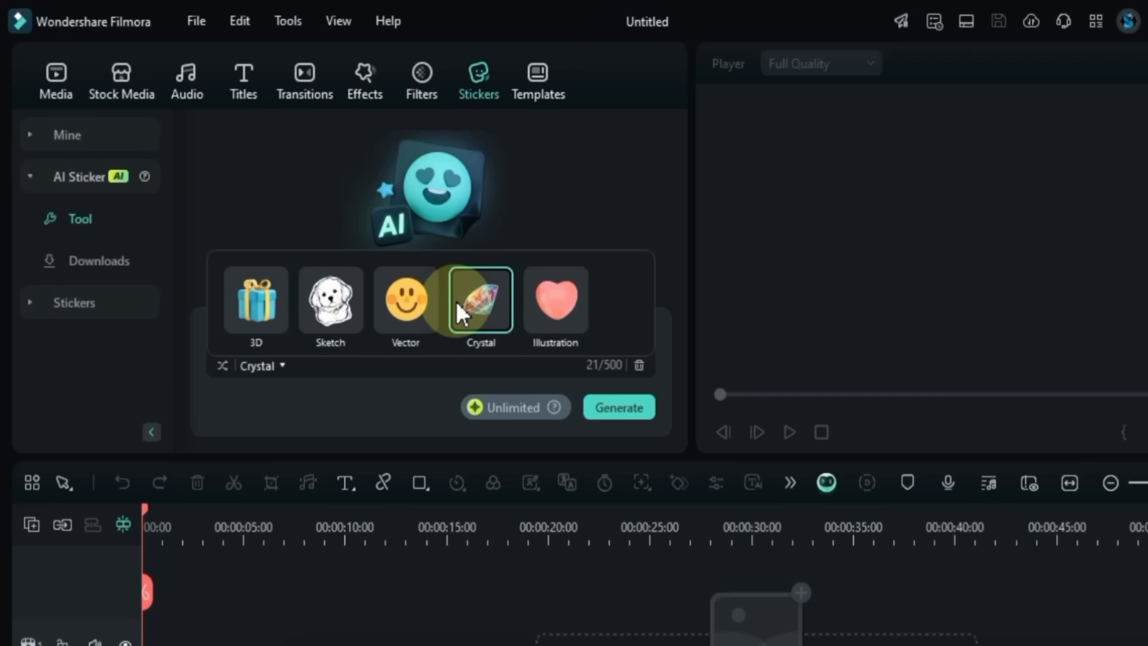
click(545, 300)
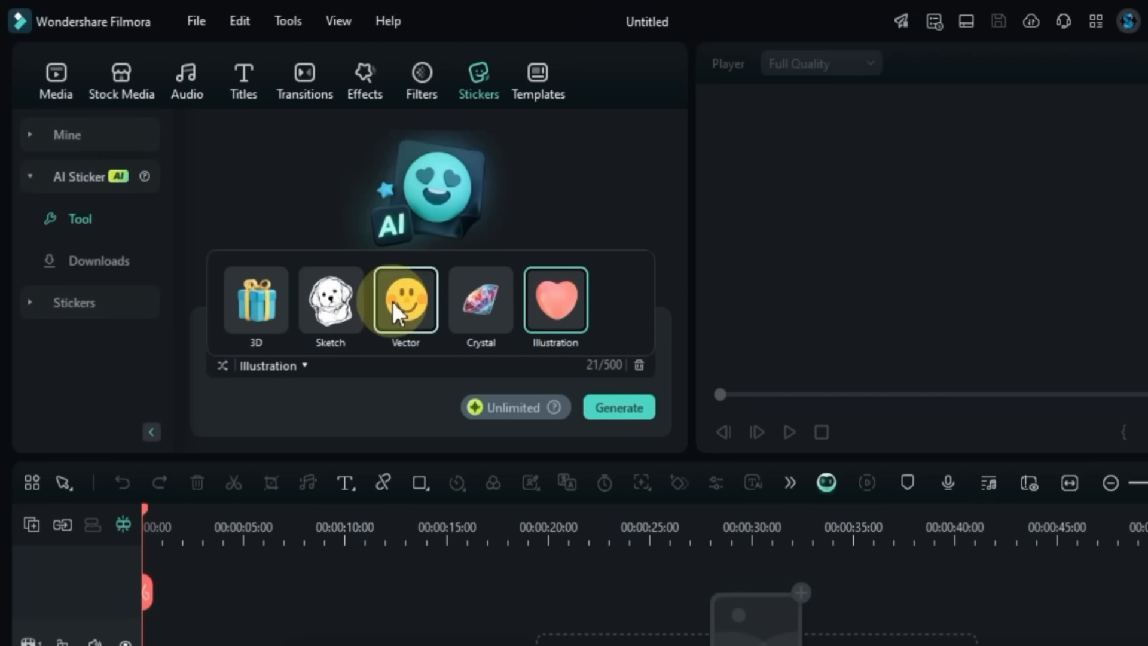
click(263, 308)
click(269, 366)
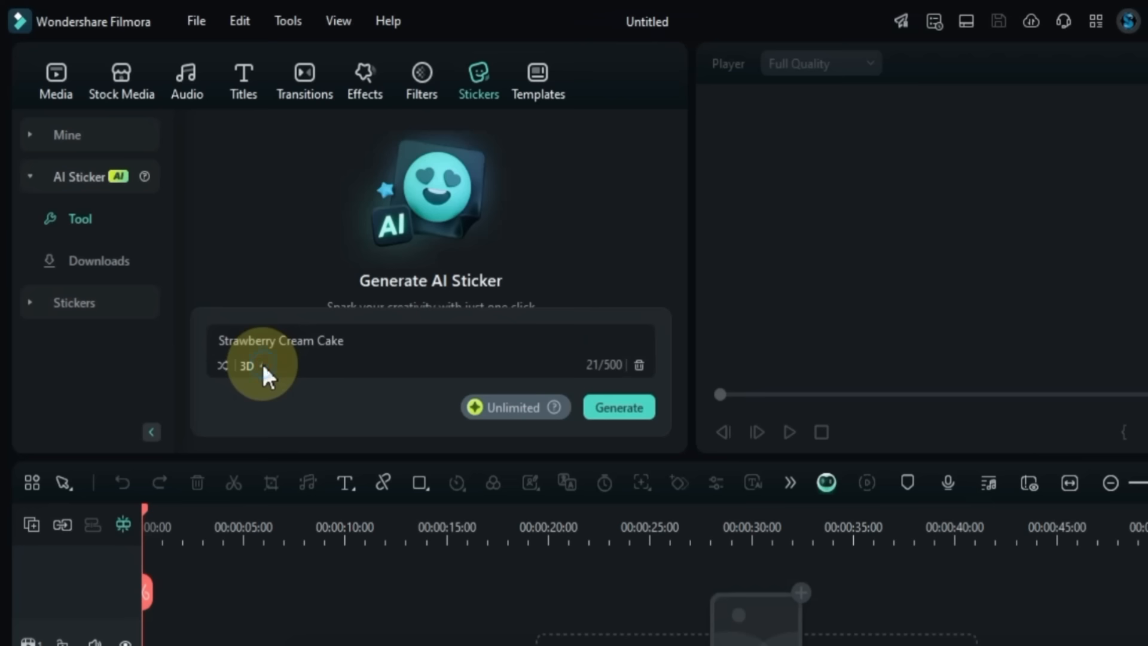
Step: Generate the 3D Strawberry Cream Cake stickers and widen the library to preview all four results
click(639, 408)
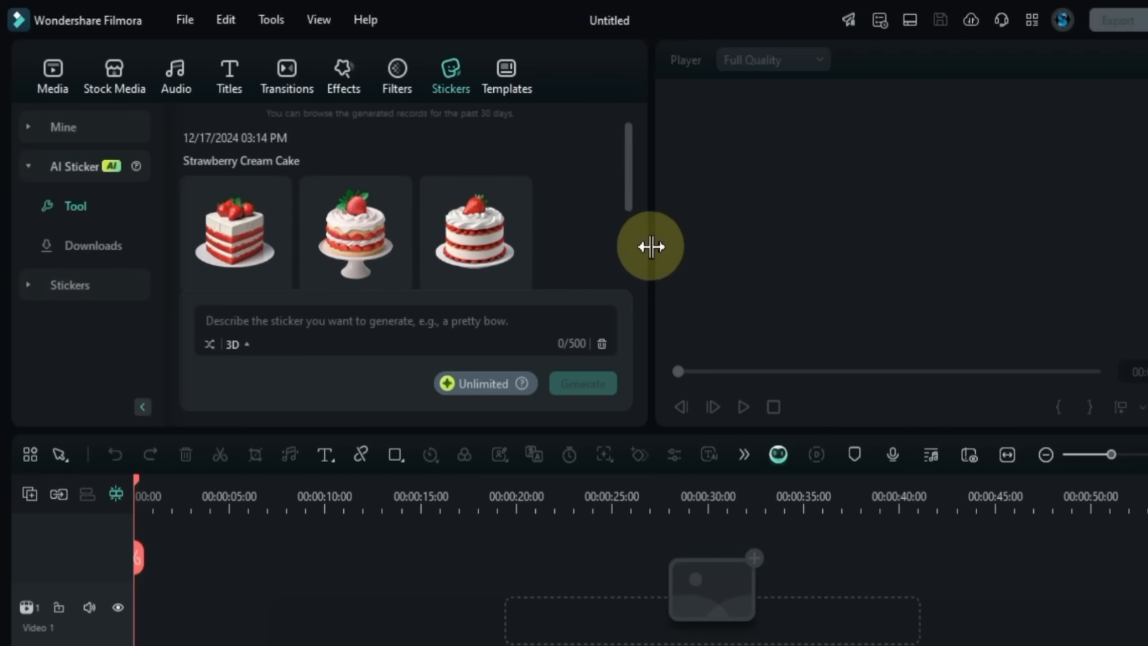
drag(648, 246, 689, 275)
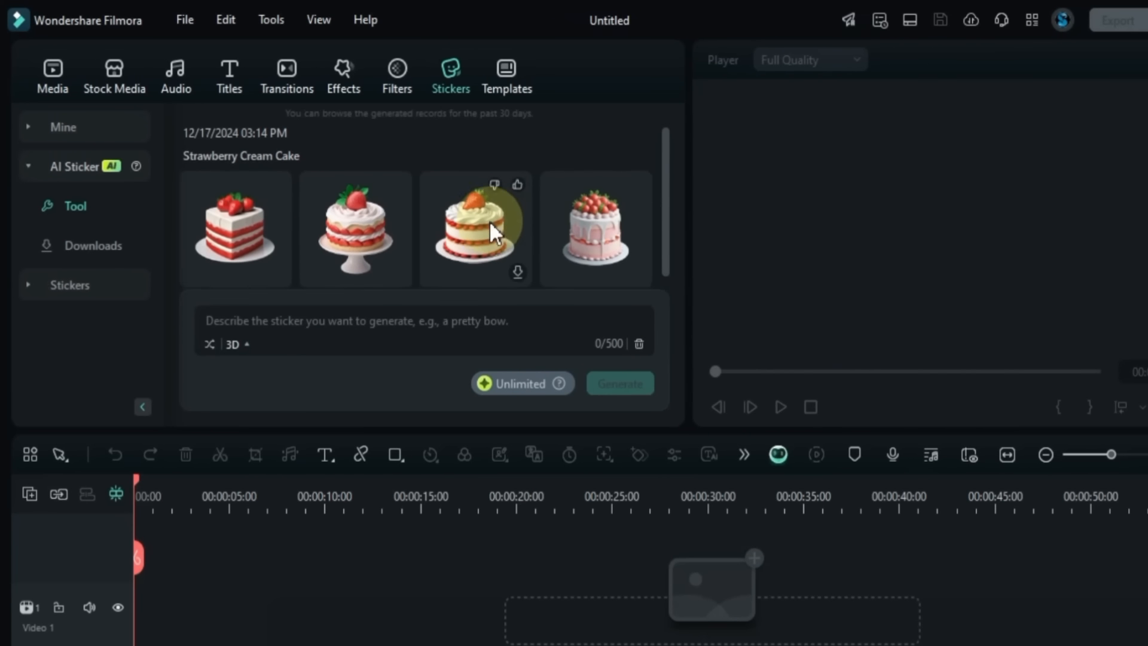
scroll(419, 239, down, 1)
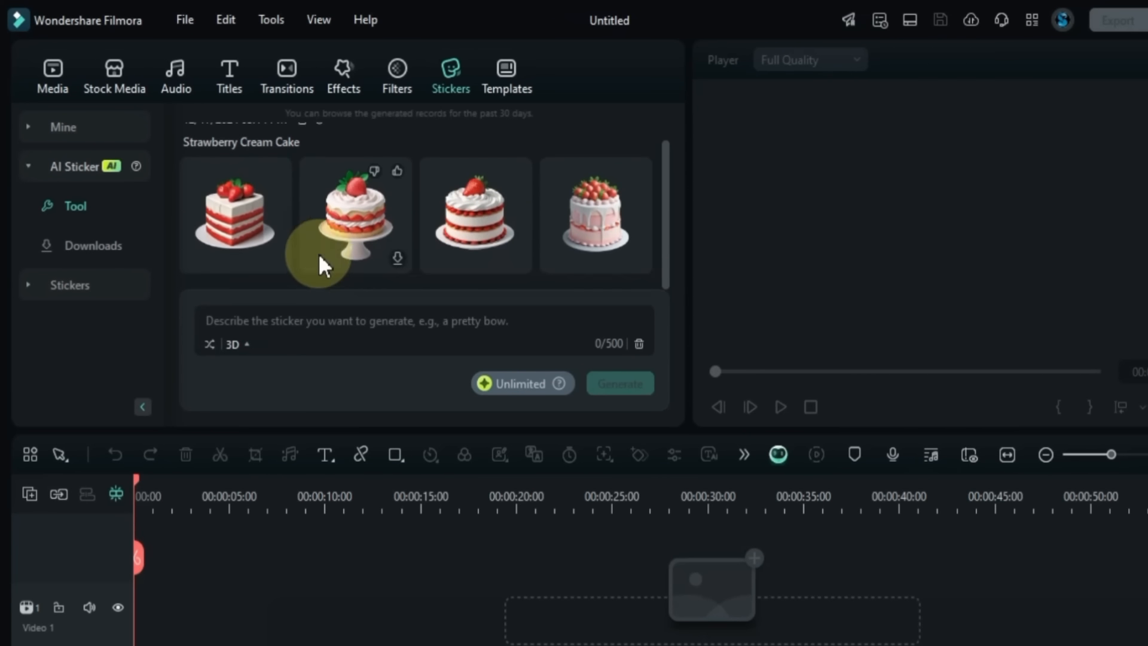
click(278, 260)
click(563, 239)
Step: Place the four cake stickers one after another on the Video 1 track, starting at 00:00:00
drag(233, 239, 128, 614)
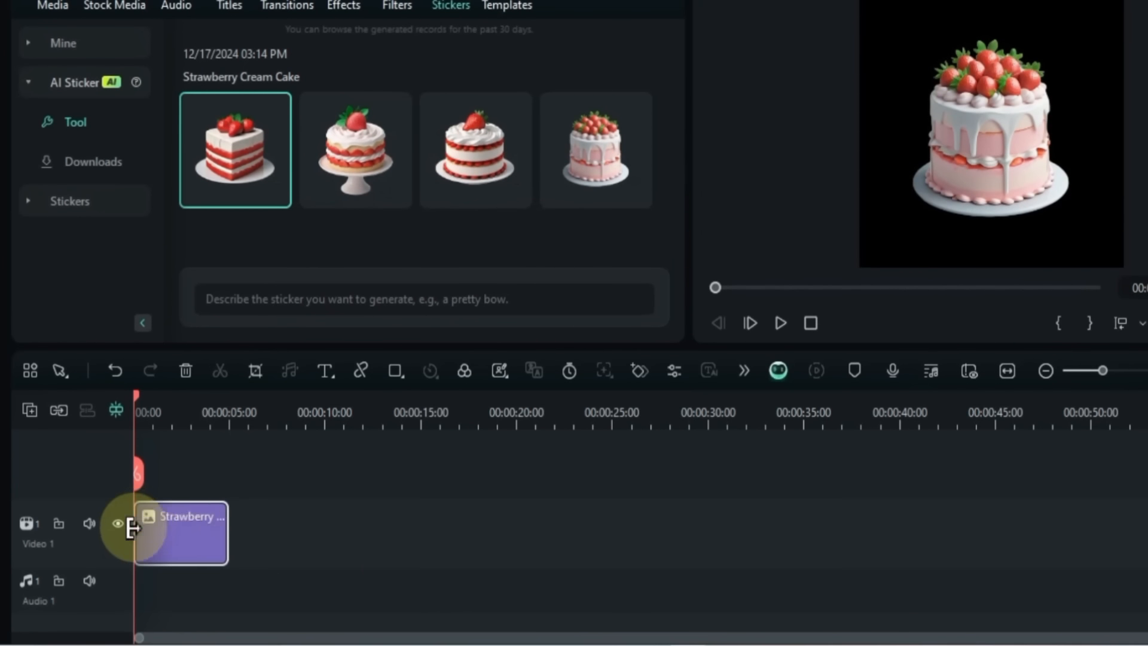
drag(352, 154, 241, 531)
drag(474, 153, 338, 536)
drag(605, 192, 433, 529)
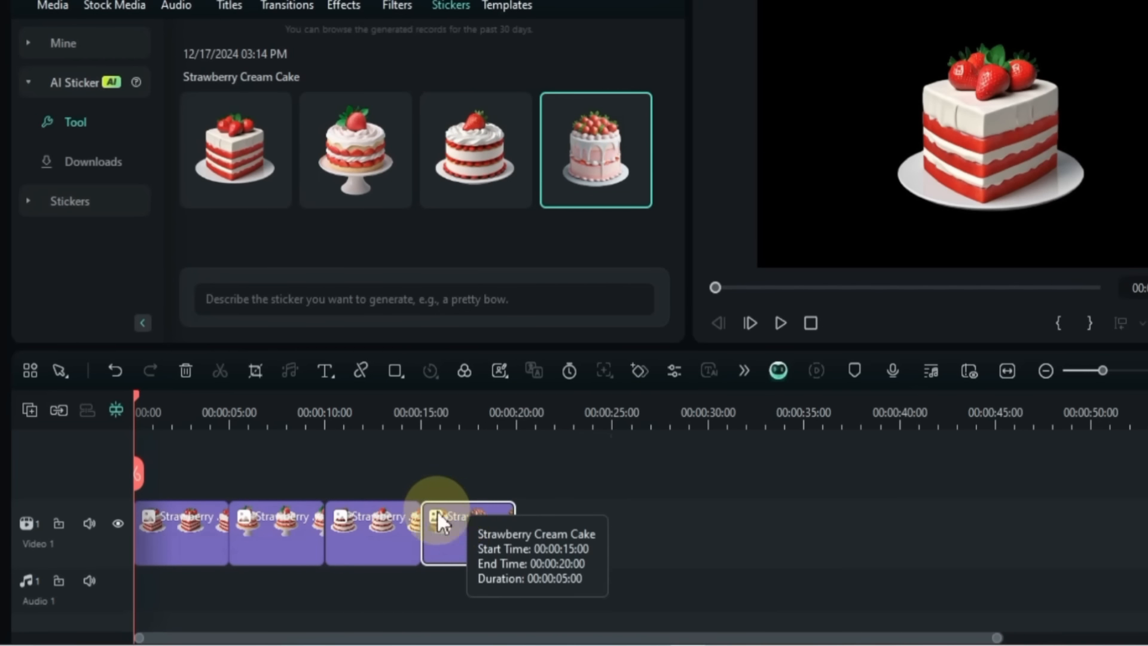
Step: Open the cake stickers' image properties, shift the ones on video tracks 2 and 3 horizontally to spread them, and play the result
double_click(189, 532)
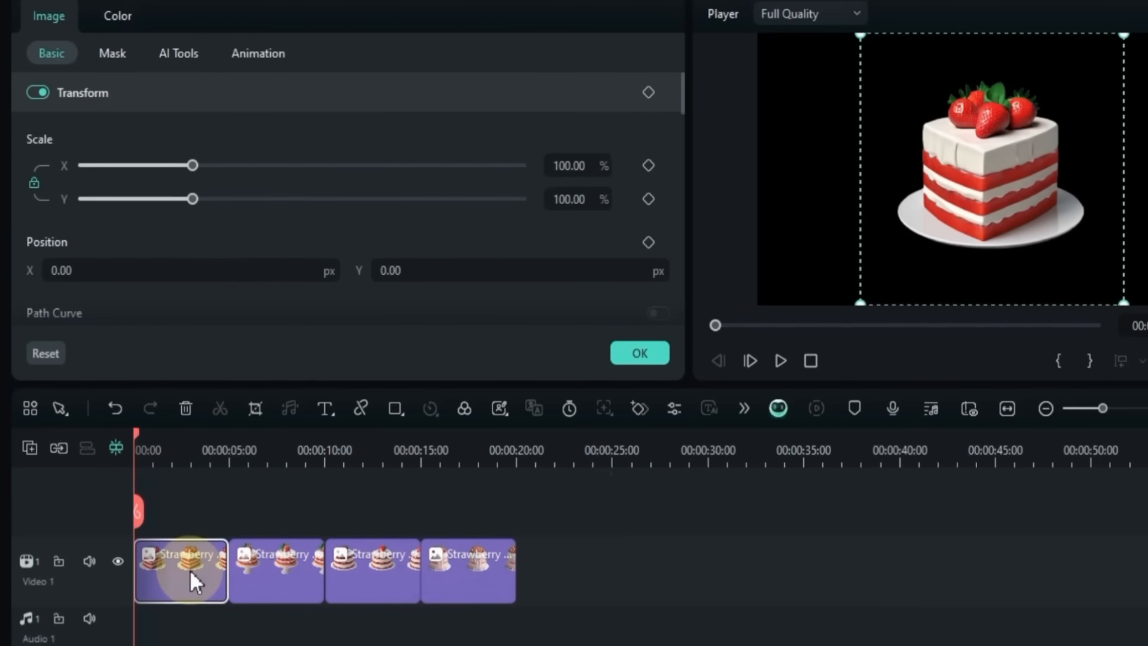
click(267, 102)
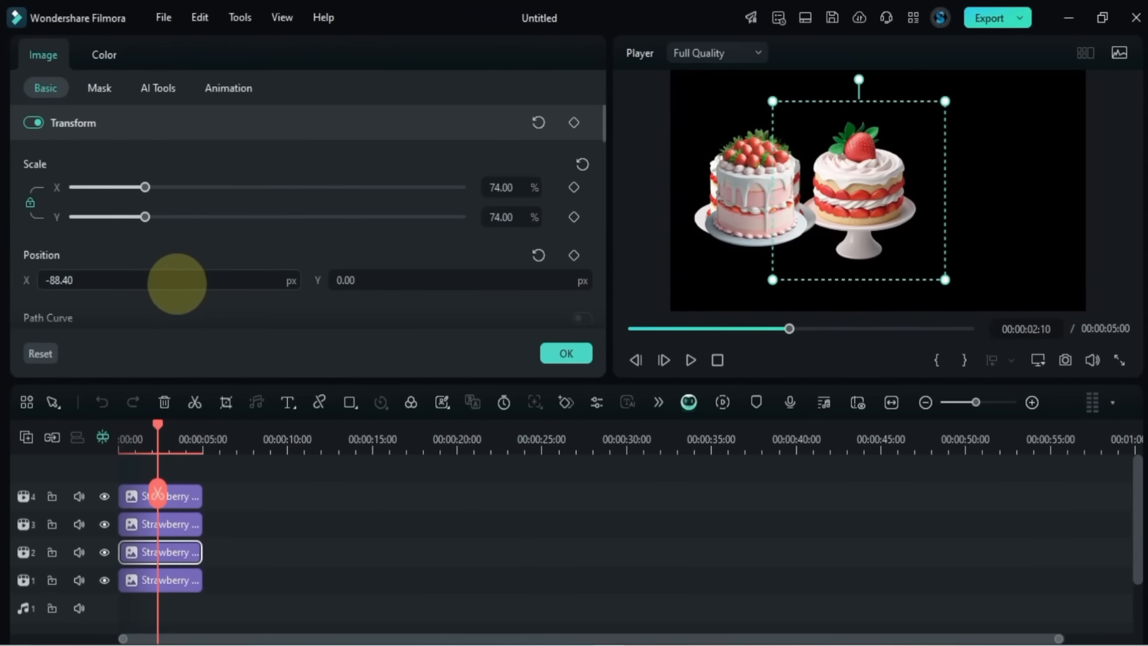
drag(177, 284, 162, 277)
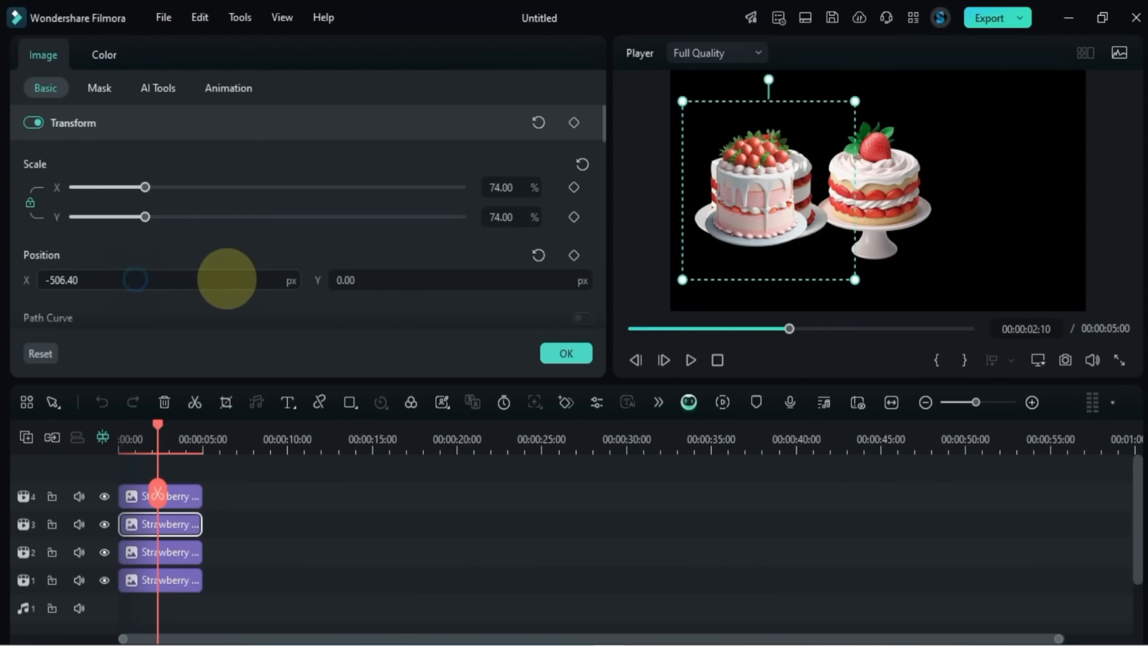
drag(225, 276, 134, 279)
key(space)
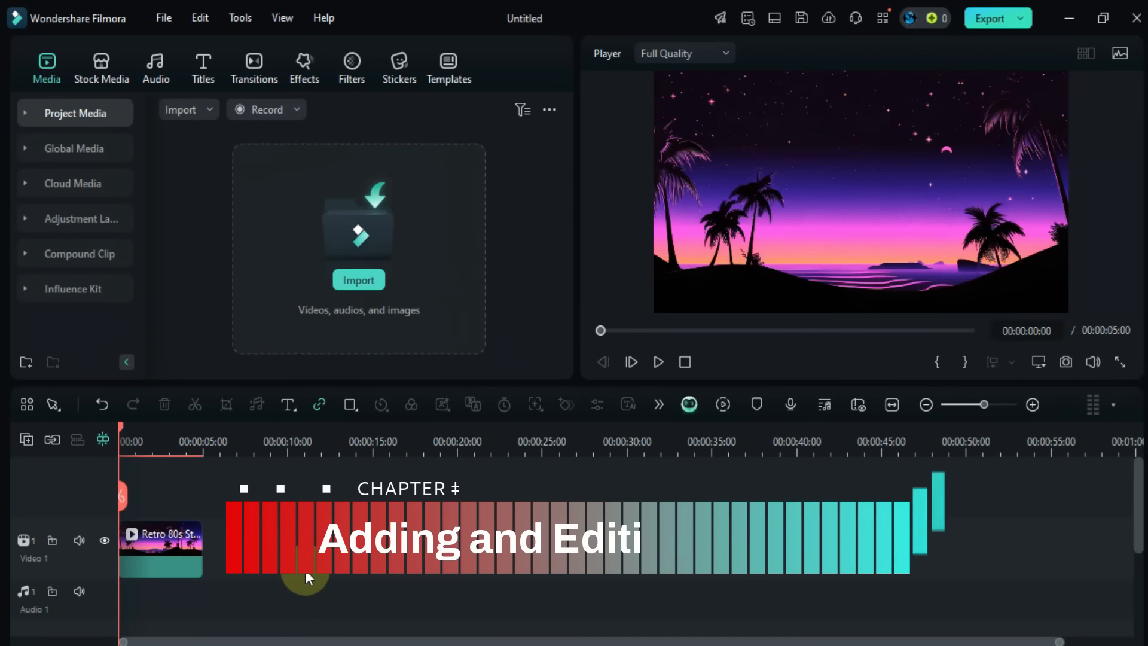
Step: Add the trending Slideshow Title 01 on a track above the Retro 80s clip at the start, and play it
click(231, 89)
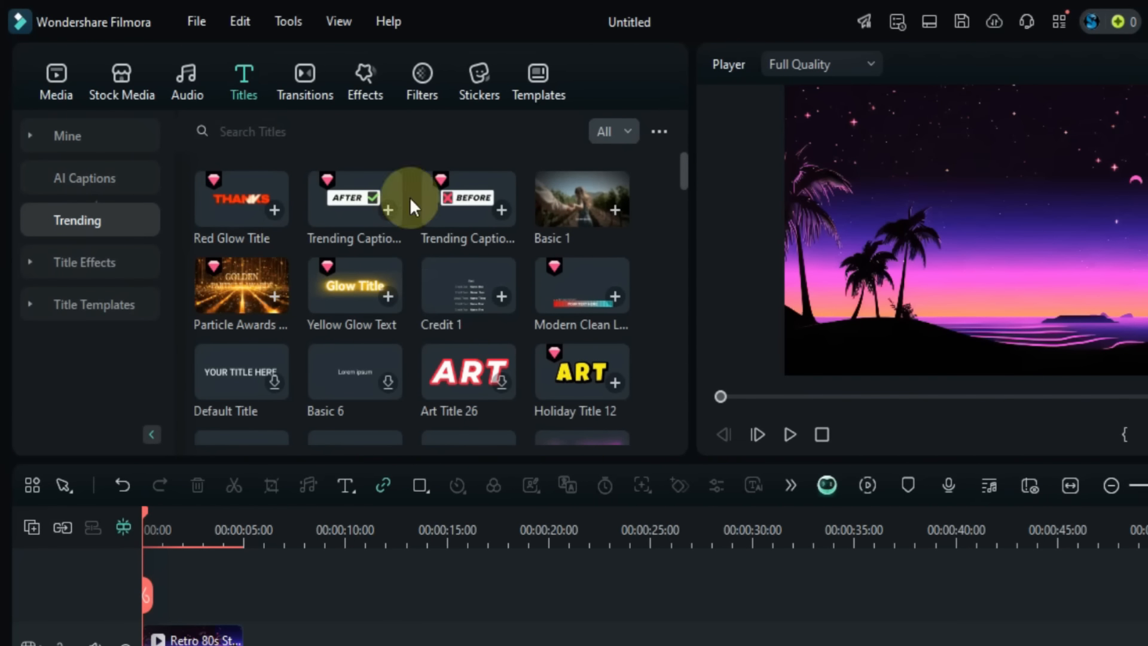
scroll(647, 246, down, 10)
scroll(647, 247, down, 3)
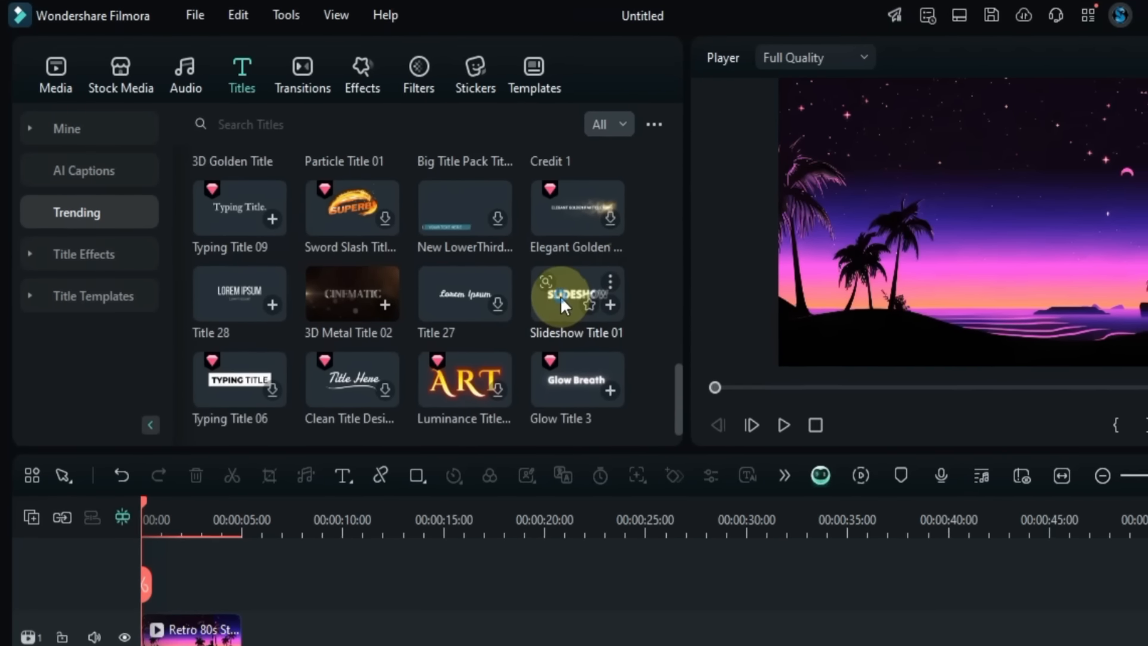
drag(561, 296, 194, 628)
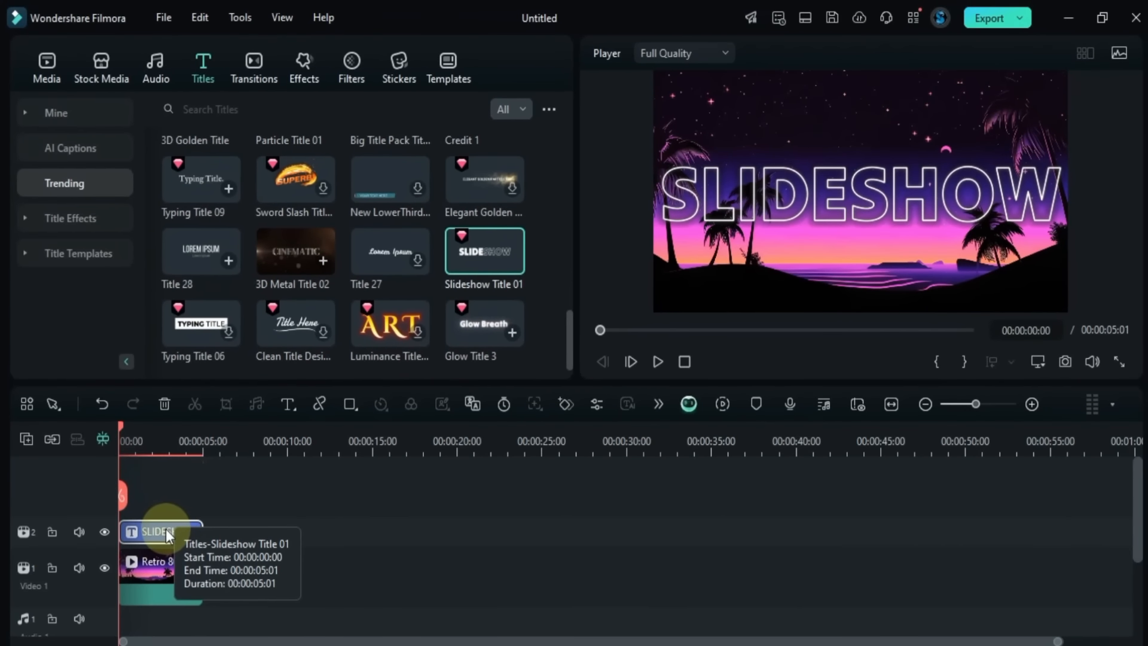
key(space)
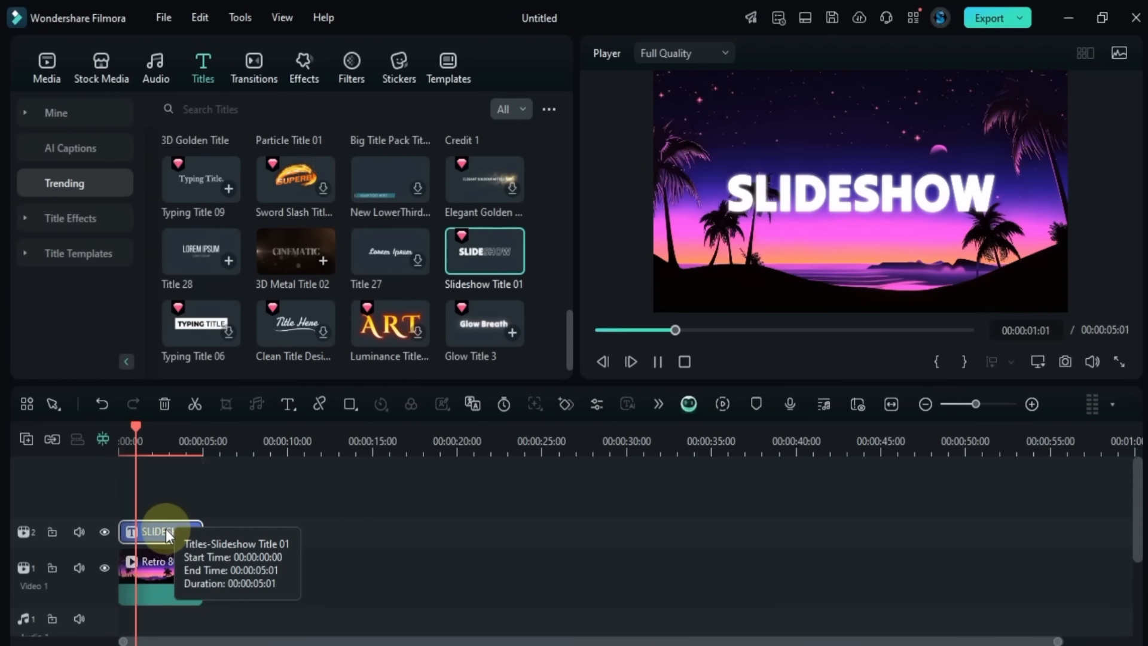
Step: Replace the slideshow title's text with "OCEAN LOVE"
double_click(167, 528)
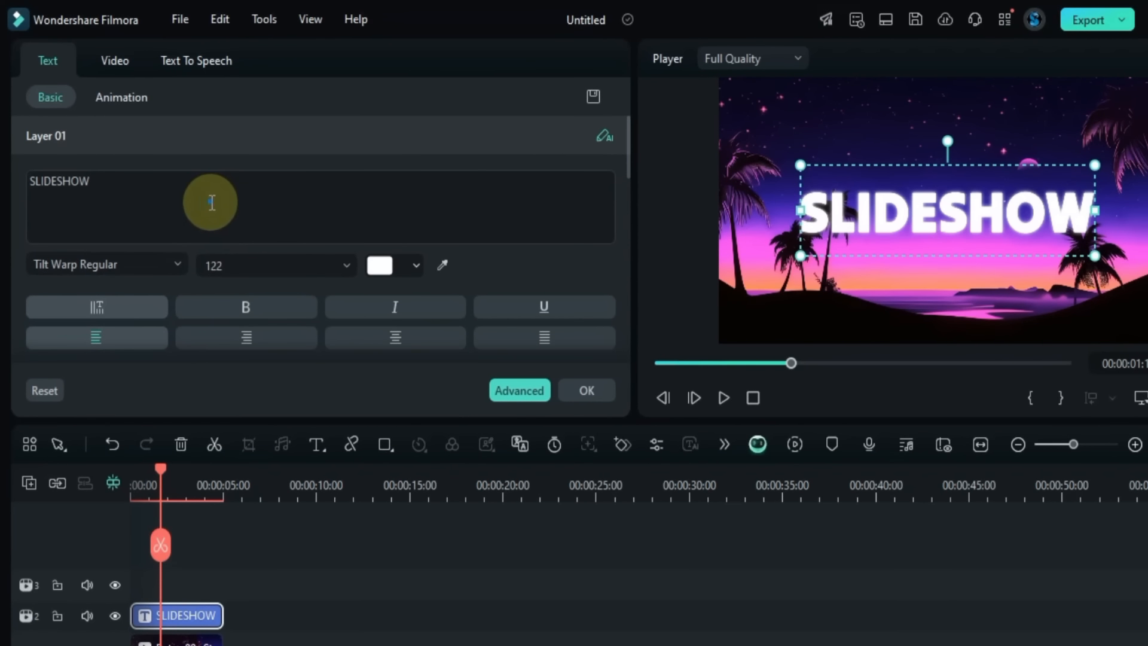
click(212, 203)
key(ctrl+a)
text(OCEAN LOVE)
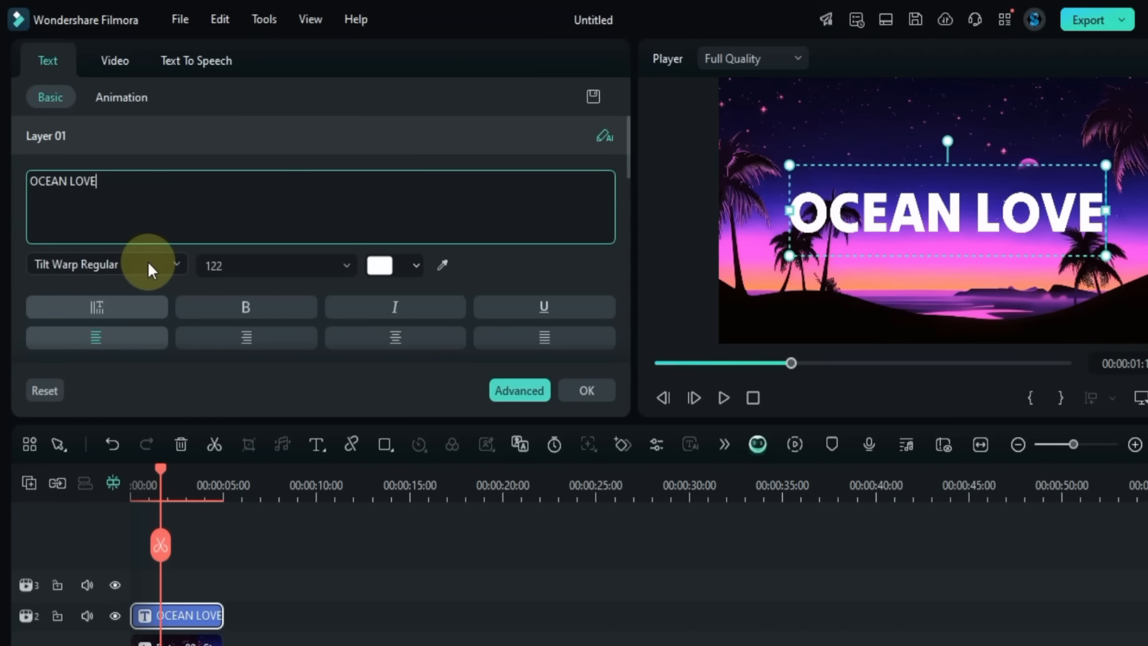
Step: Set the OCEAN LOVE title's font to TypoGraphica and add an extra space between its two words
click(147, 264)
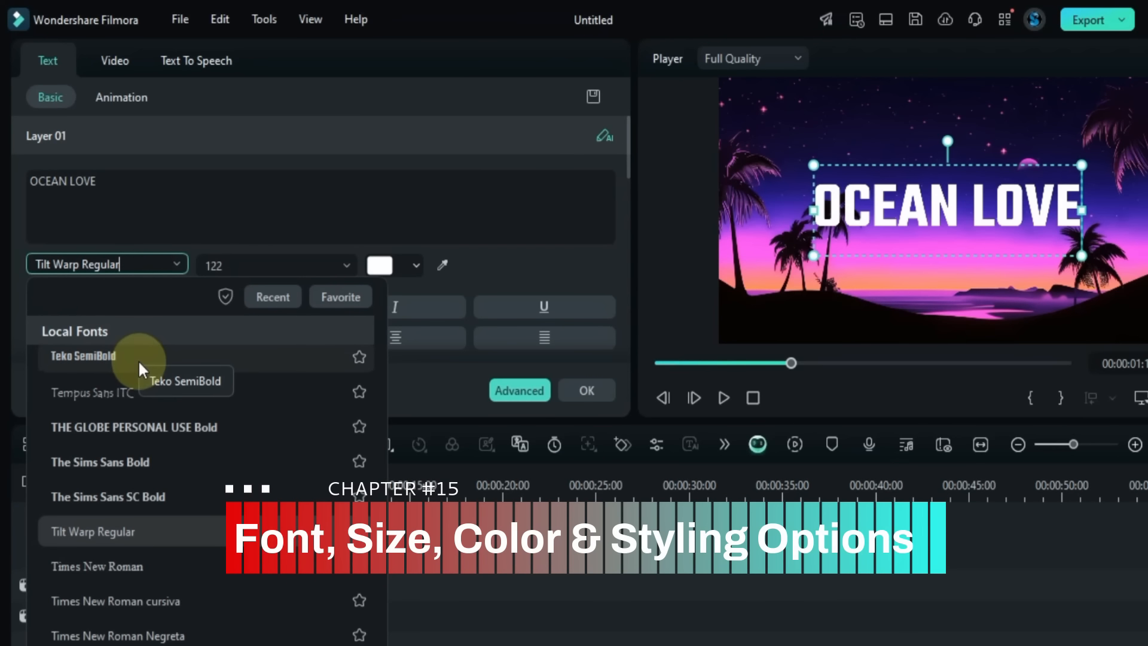
scroll(153, 586, down, 5)
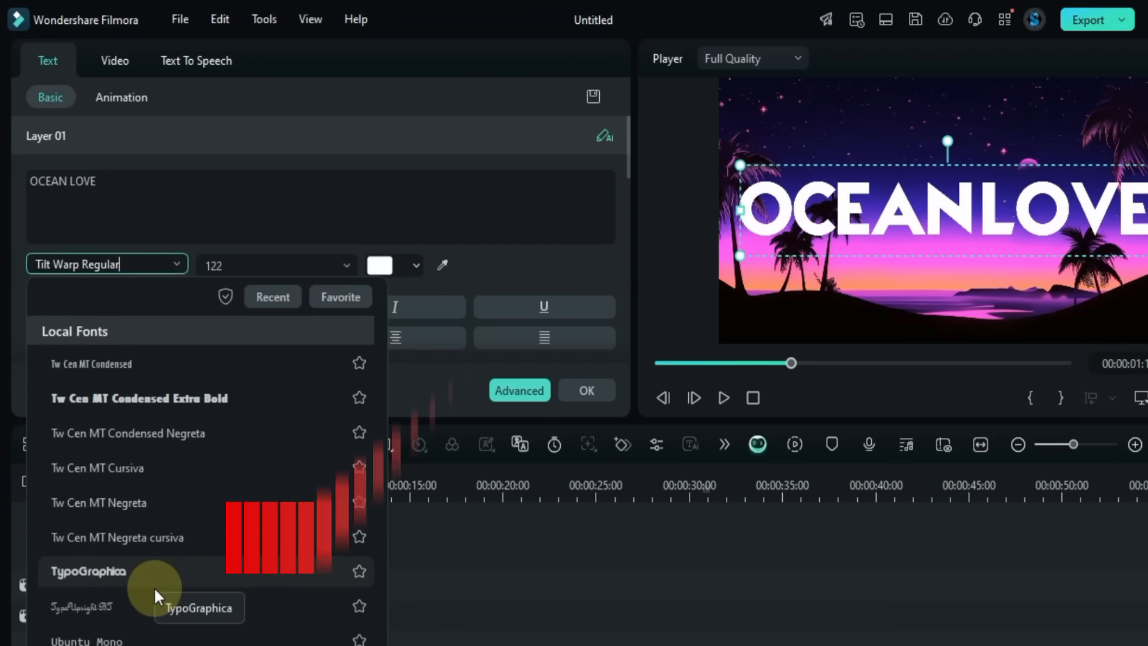
click(146, 580)
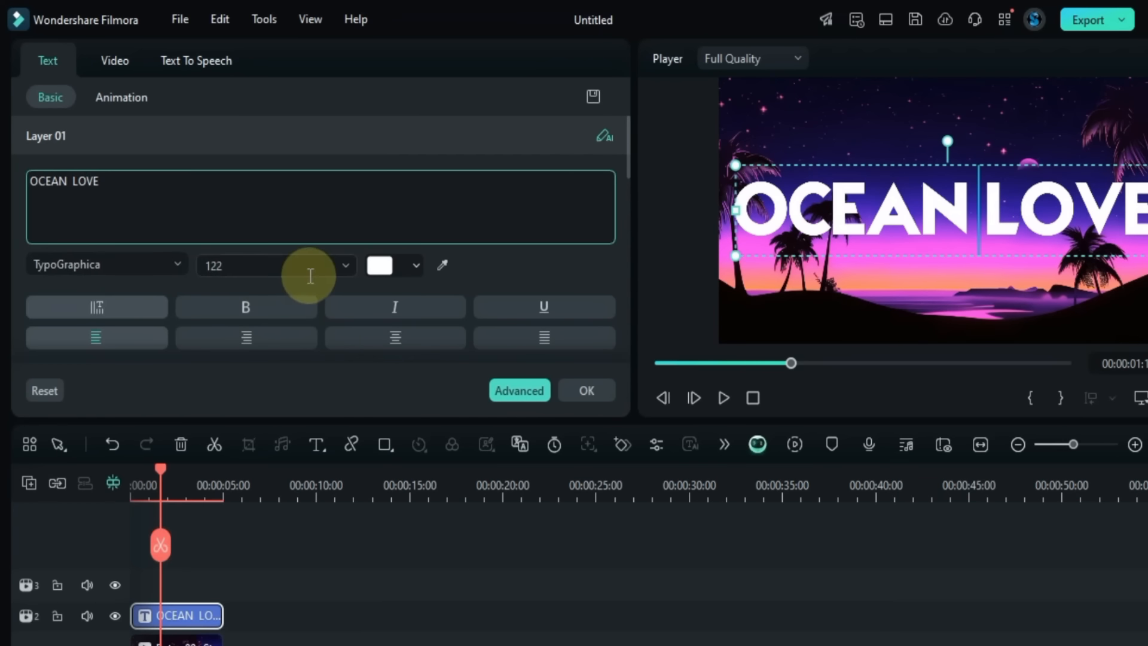
Step: Try a font size of 105 for the title, and set it to 125
click(310, 267)
text(105)
key(Return)
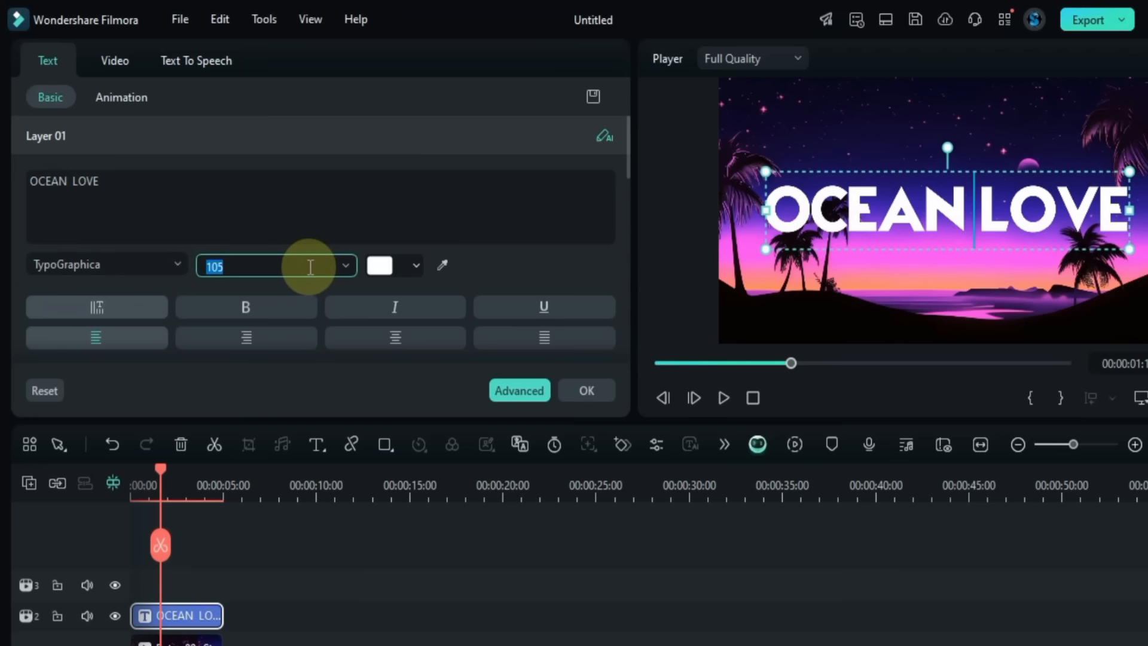
text(125)
key(Return)
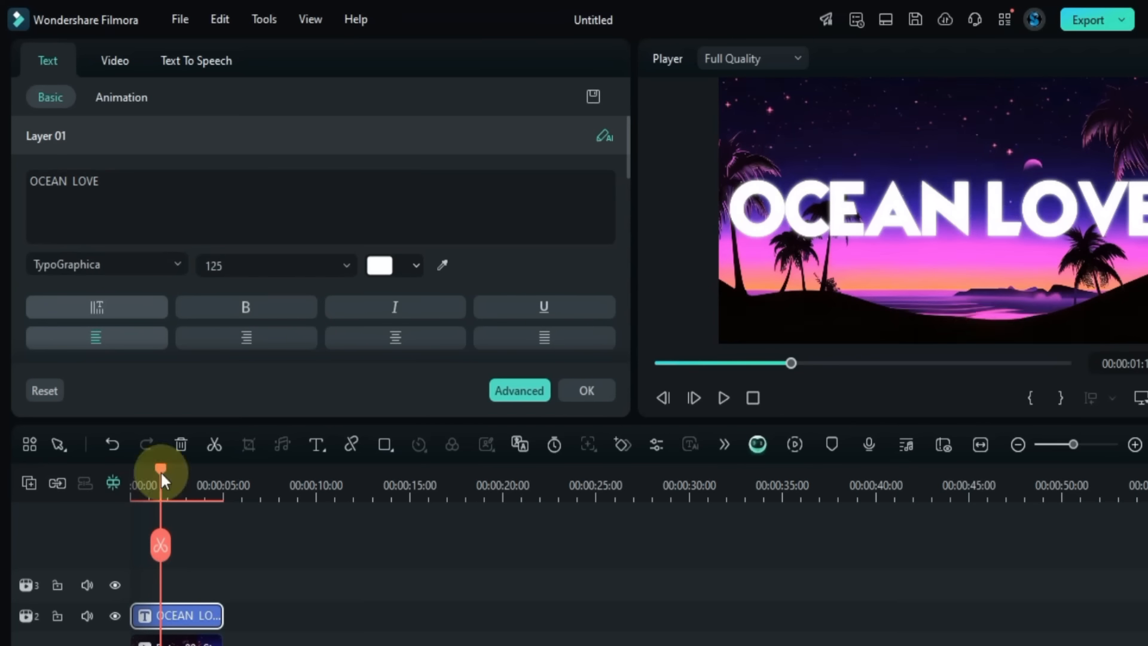
Step: Color the whole OCEAN LOVE text orange using a basic color, and play the title from the start
drag(149, 180, 8, 179)
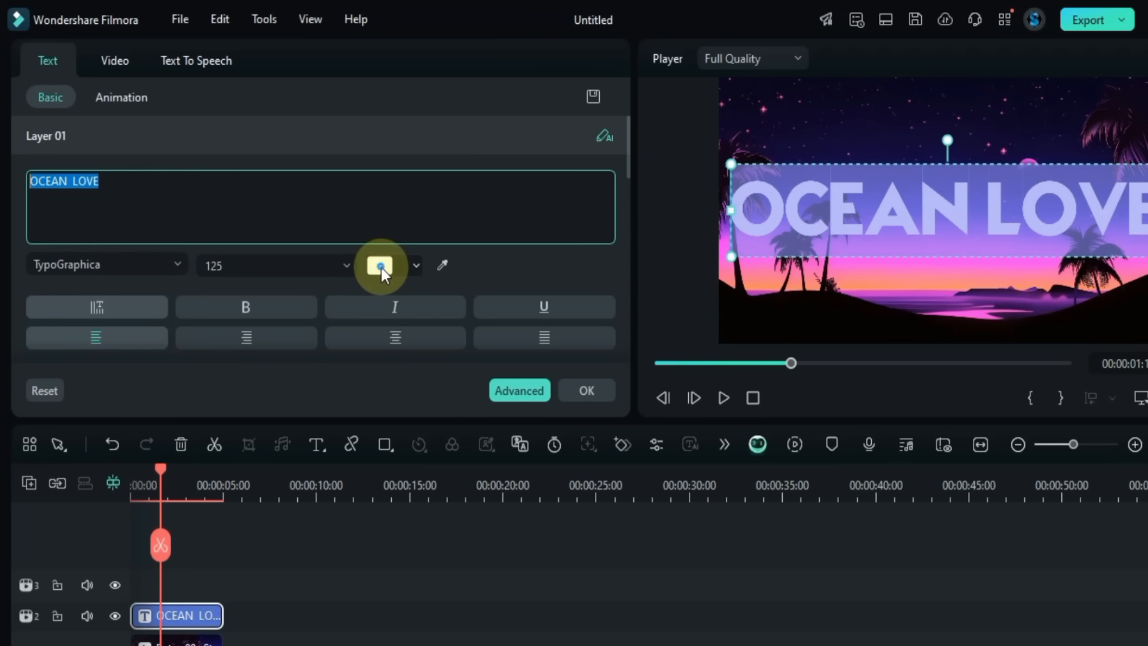
click(381, 267)
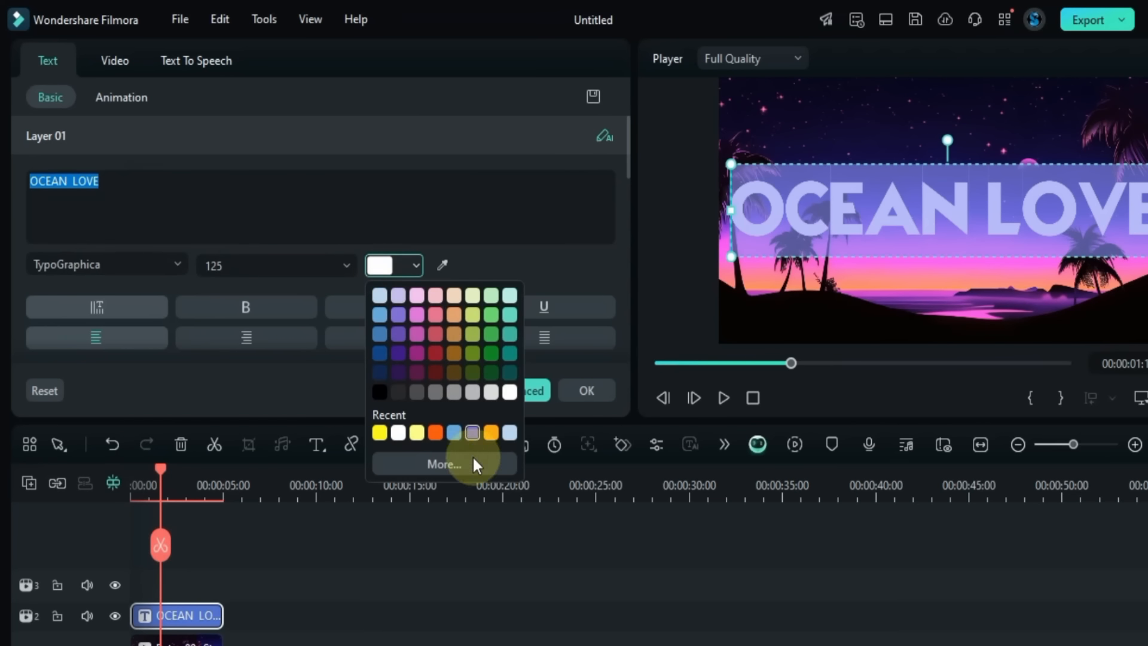
click(458, 467)
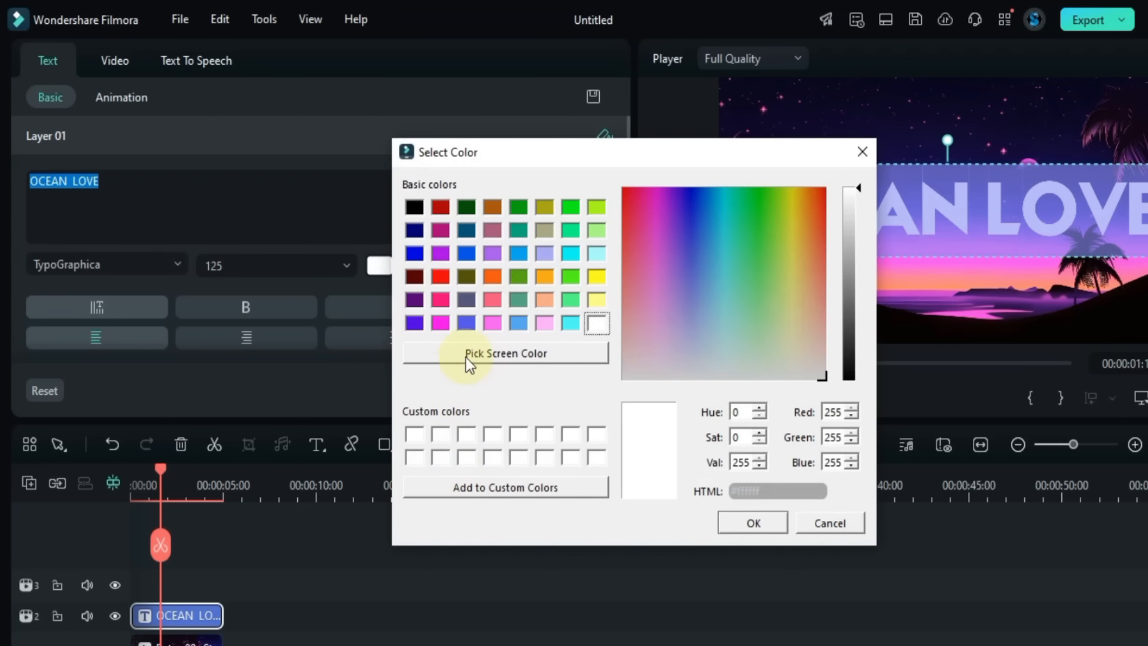
click(439, 276)
key(Return)
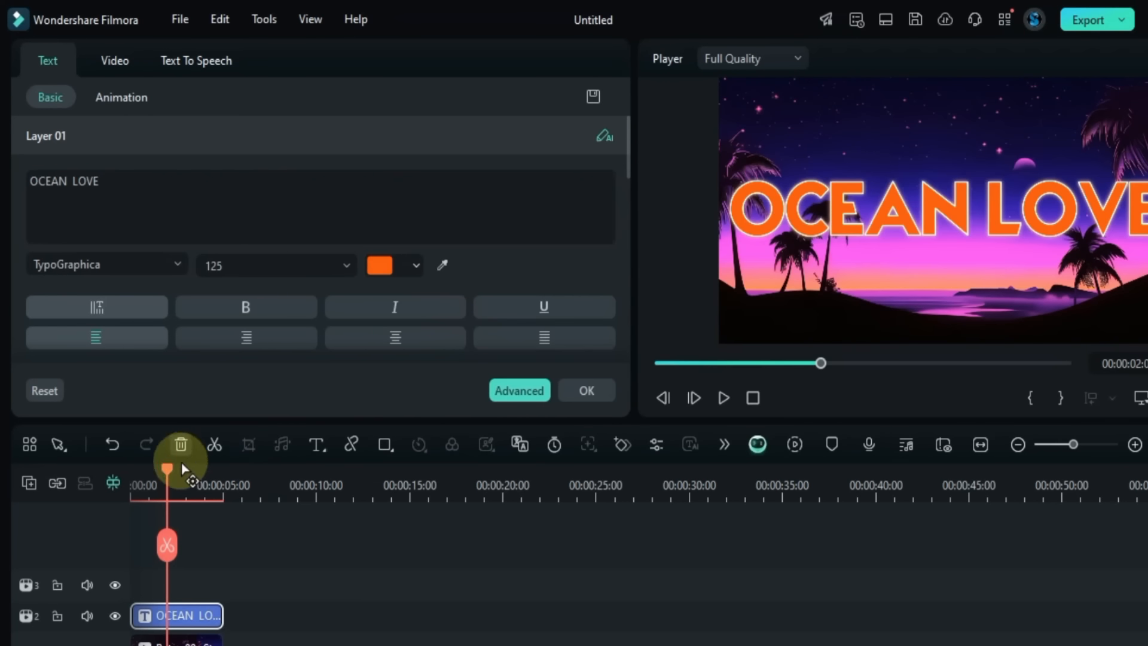
click(131, 487)
key(space)
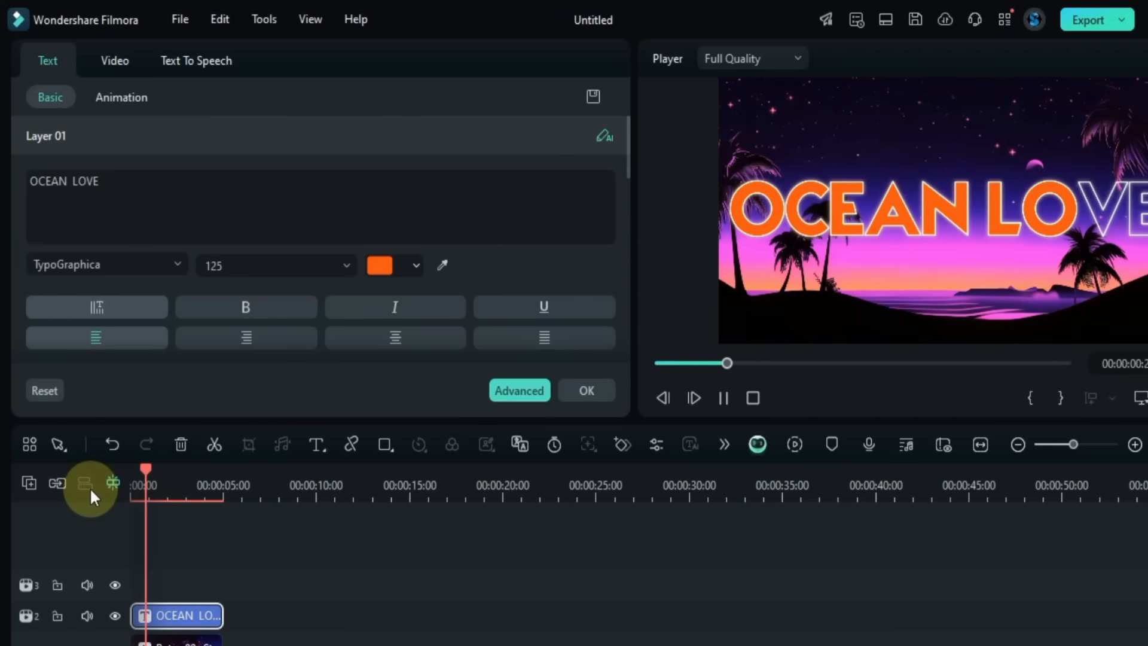
key(space)
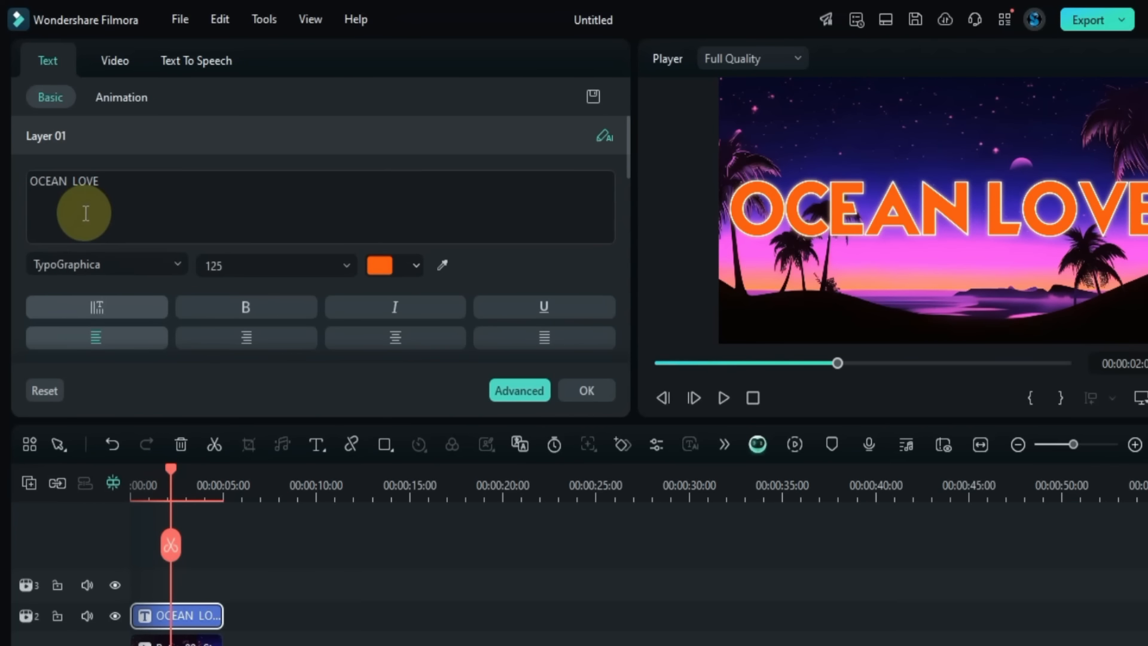
Step: Color only the word OCEAN in the title bright green (255 green) using a basic color, and play the title
drag(29, 180, 75, 204)
click(379, 265)
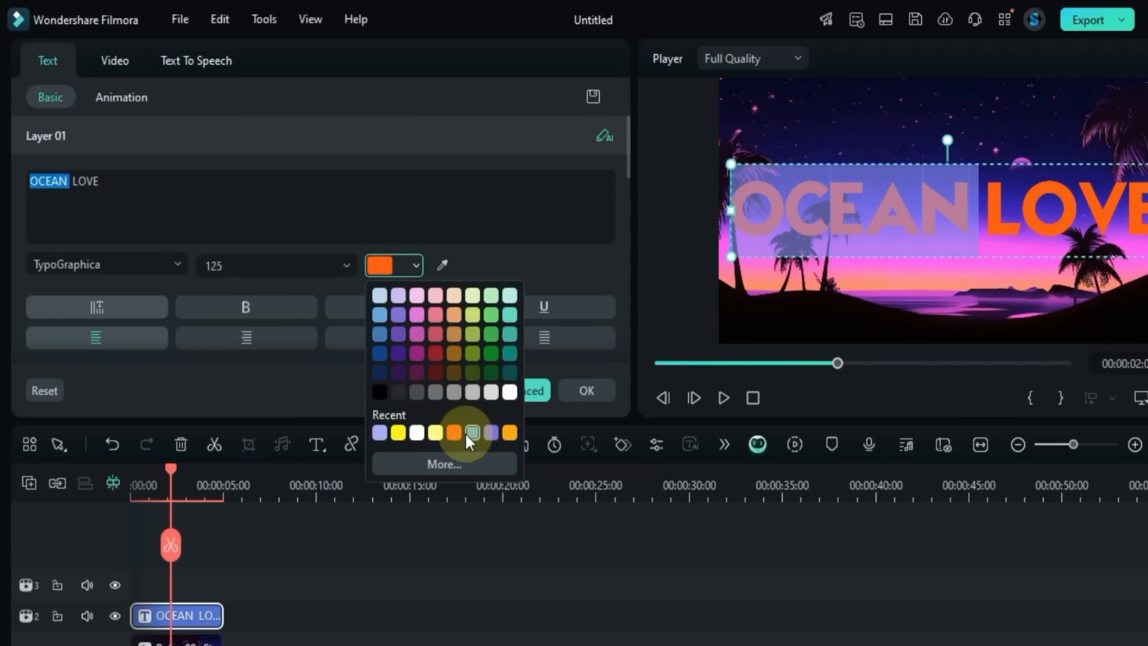
click(465, 465)
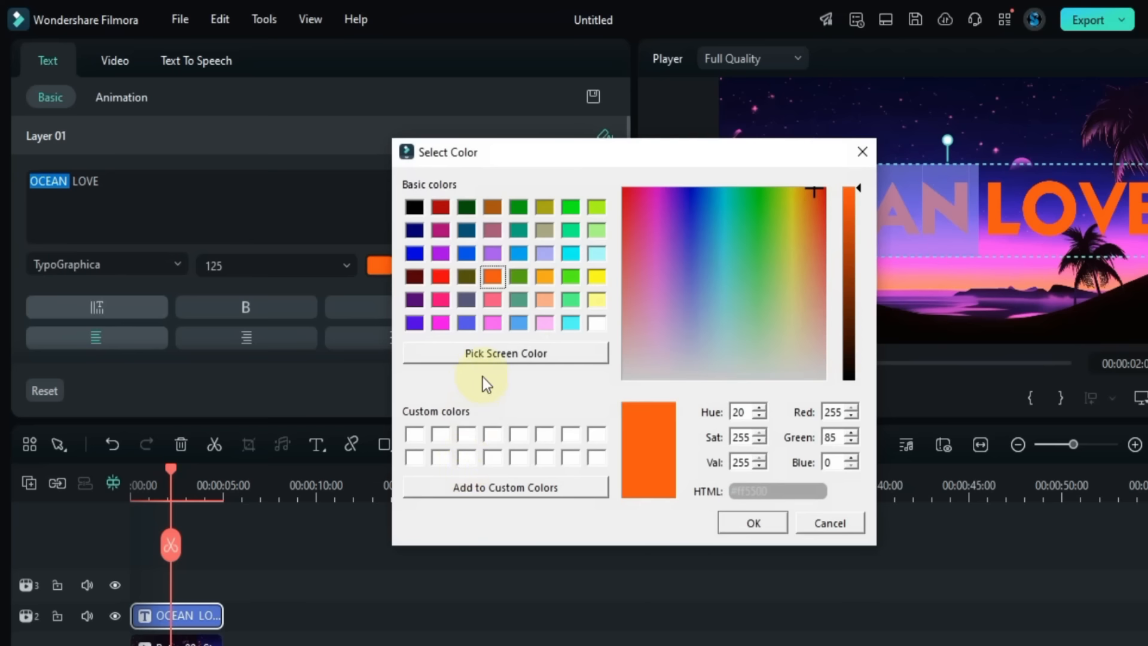
click(573, 207)
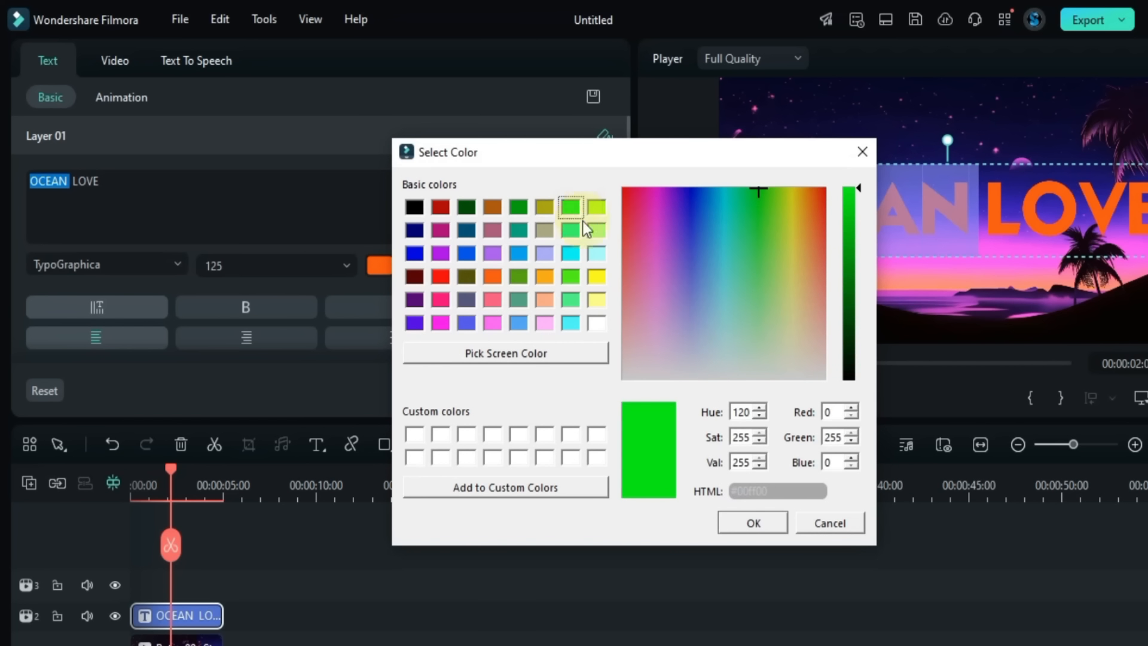
click(738, 525)
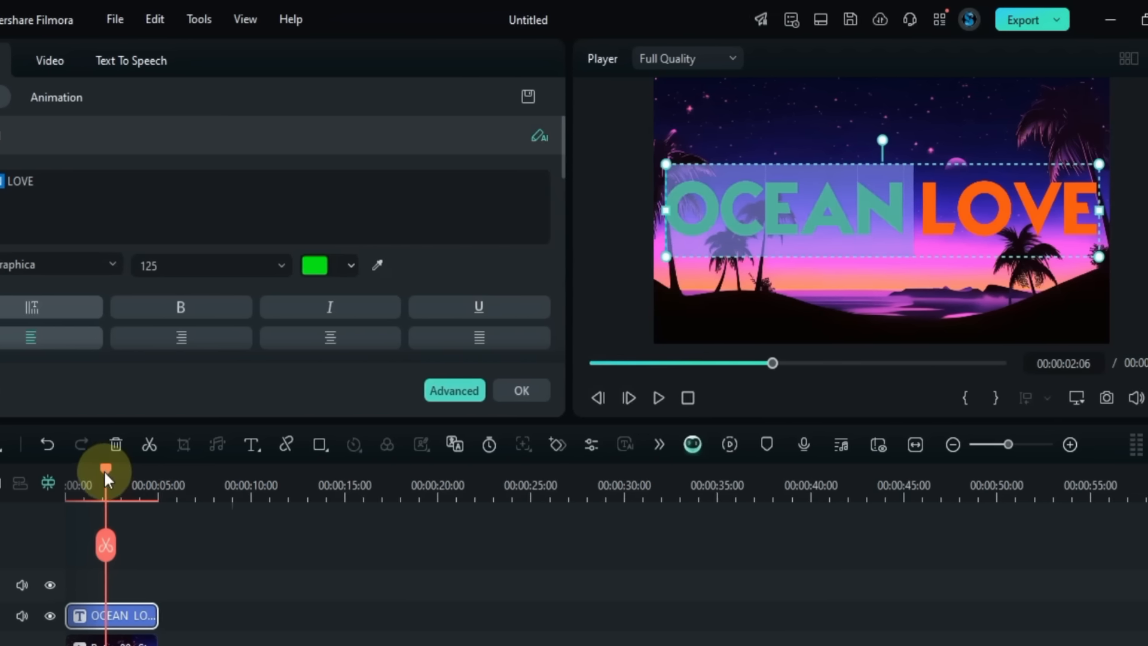
key(space)
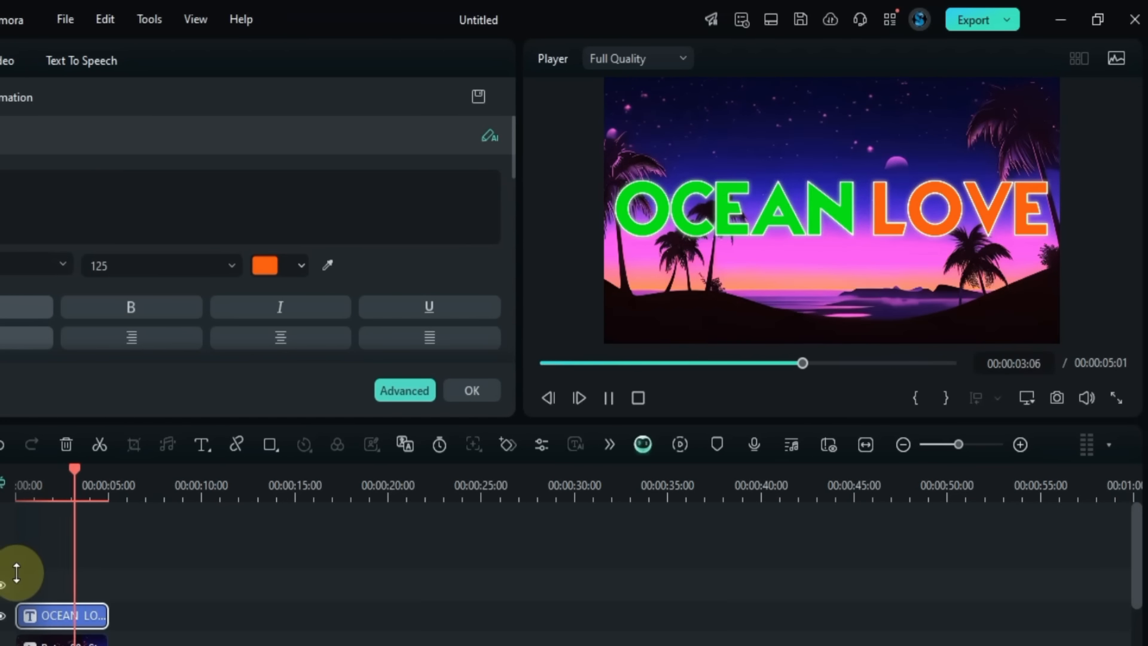
drag(135, 475, 89, 482)
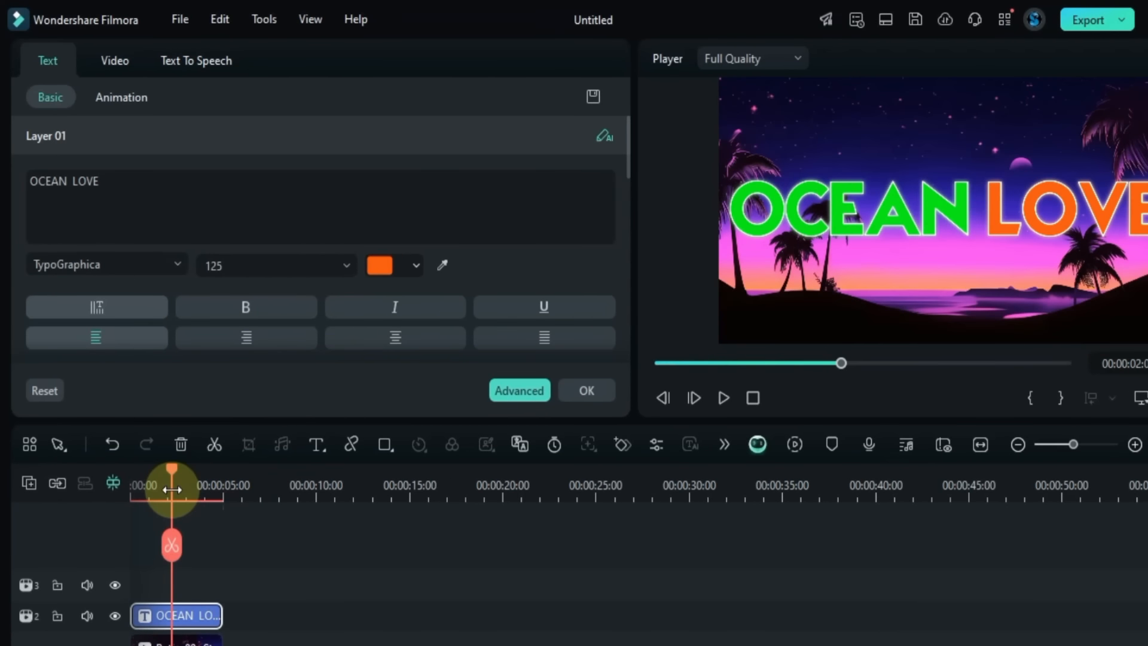
Step: Try vertical orientation for the OCEAN LOVE title and return it to horizontal
scroll(436, 231, down, 1)
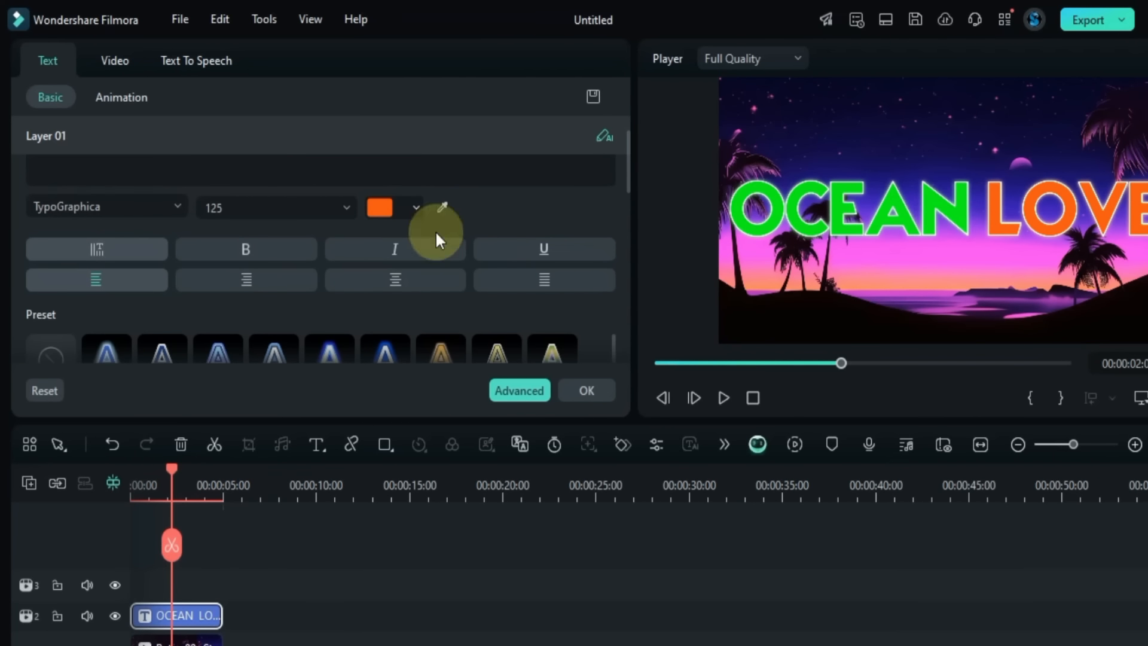
click(93, 249)
click(93, 249)
click(93, 249)
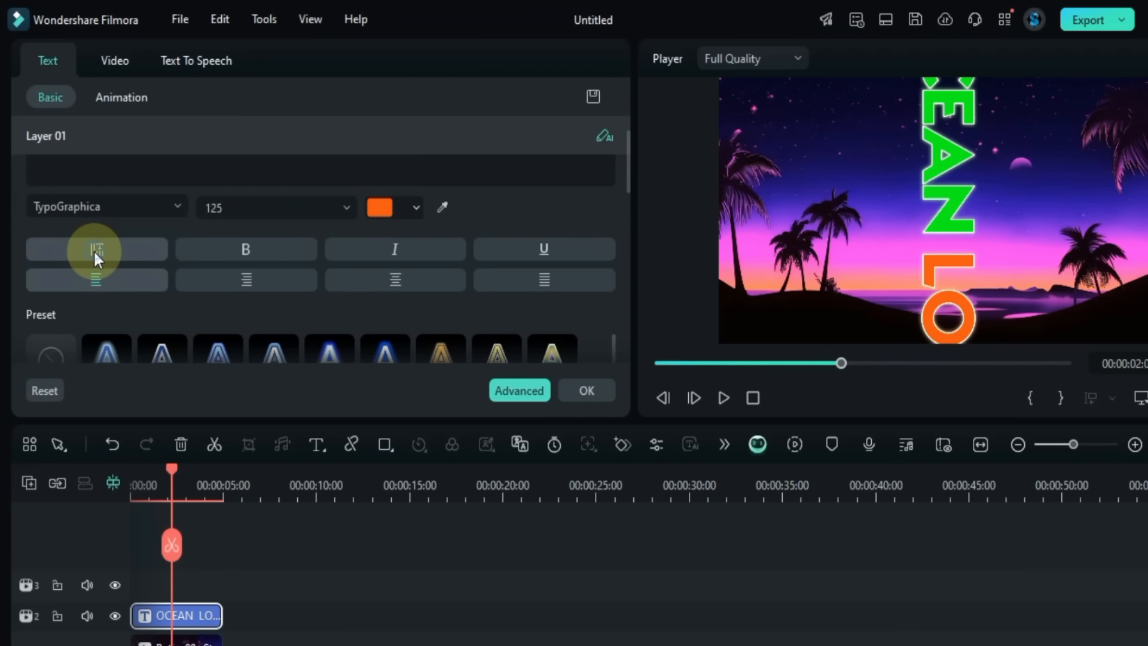
click(93, 249)
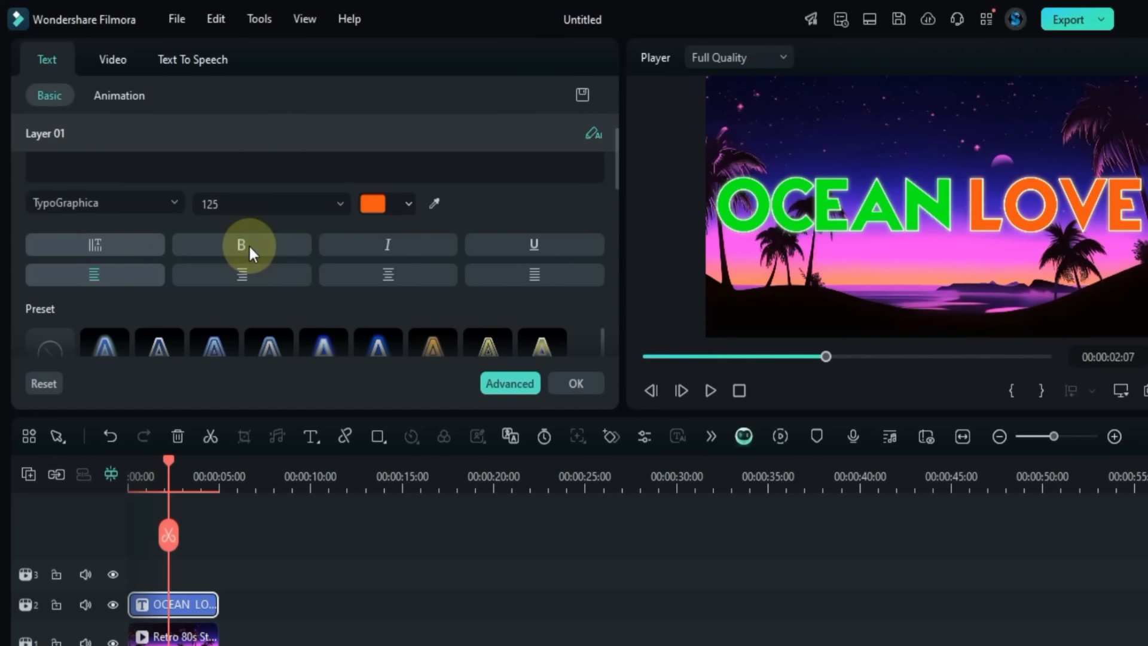
Step: Try italic and underline on the OCEAN LOVE title, turn both off, and set its alignment to justified
click(420, 249)
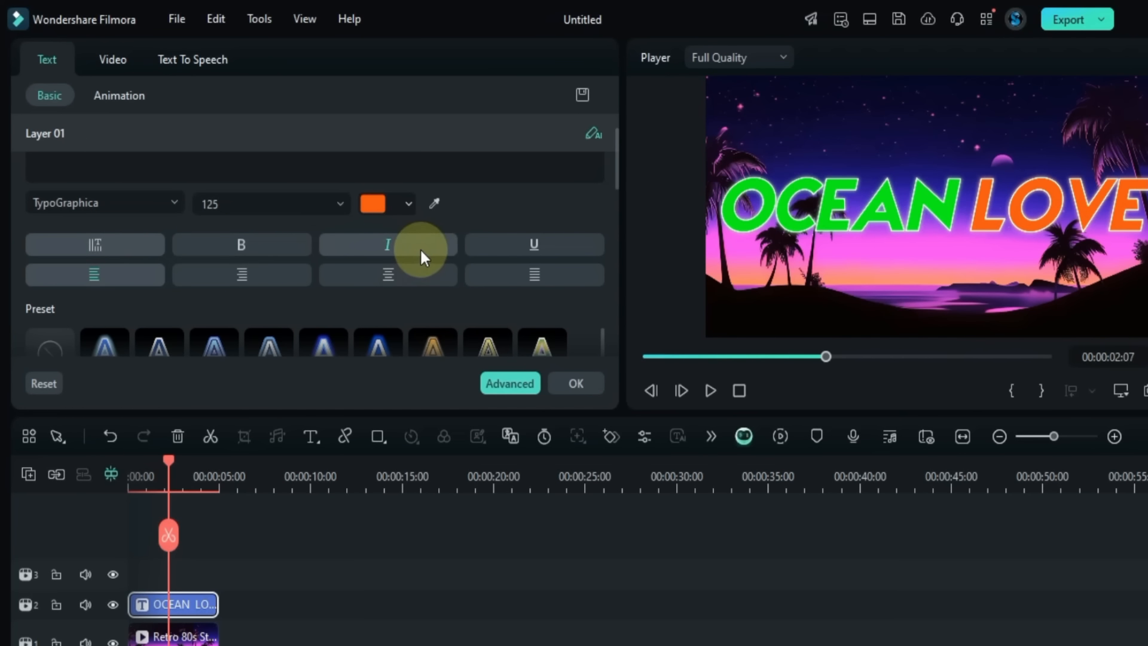
click(420, 249)
click(531, 250)
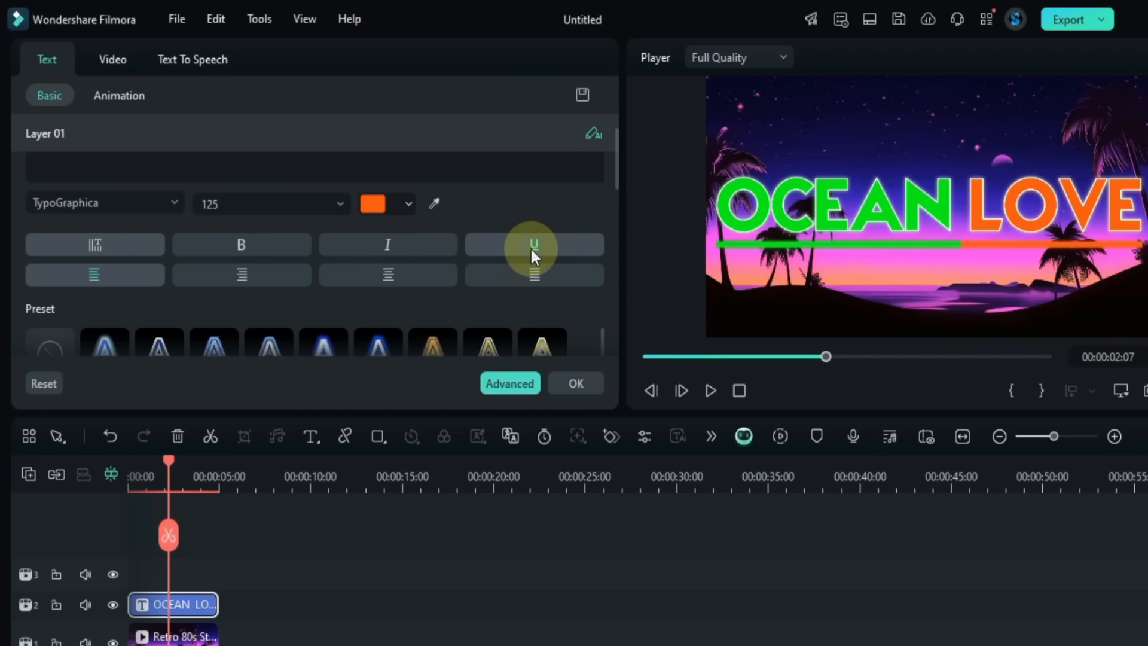
click(530, 247)
click(538, 273)
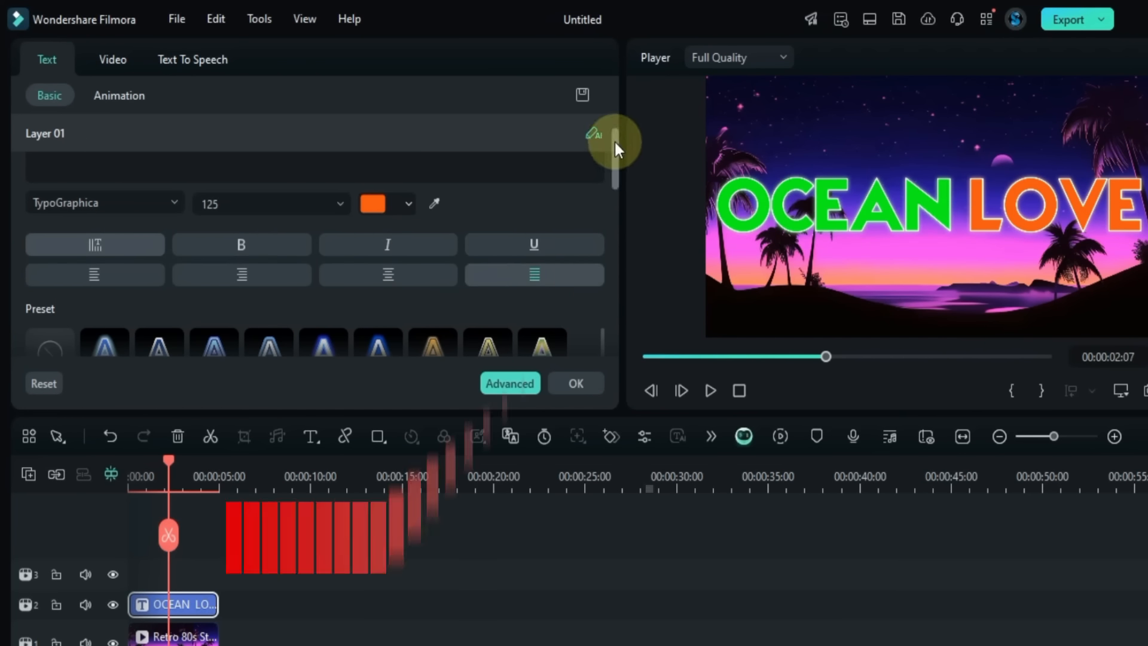
Step: Try several text presets on the title, including red with golden glow, orange-pink gradient with white outline, and pale yellow
drag(615, 140, 616, 188)
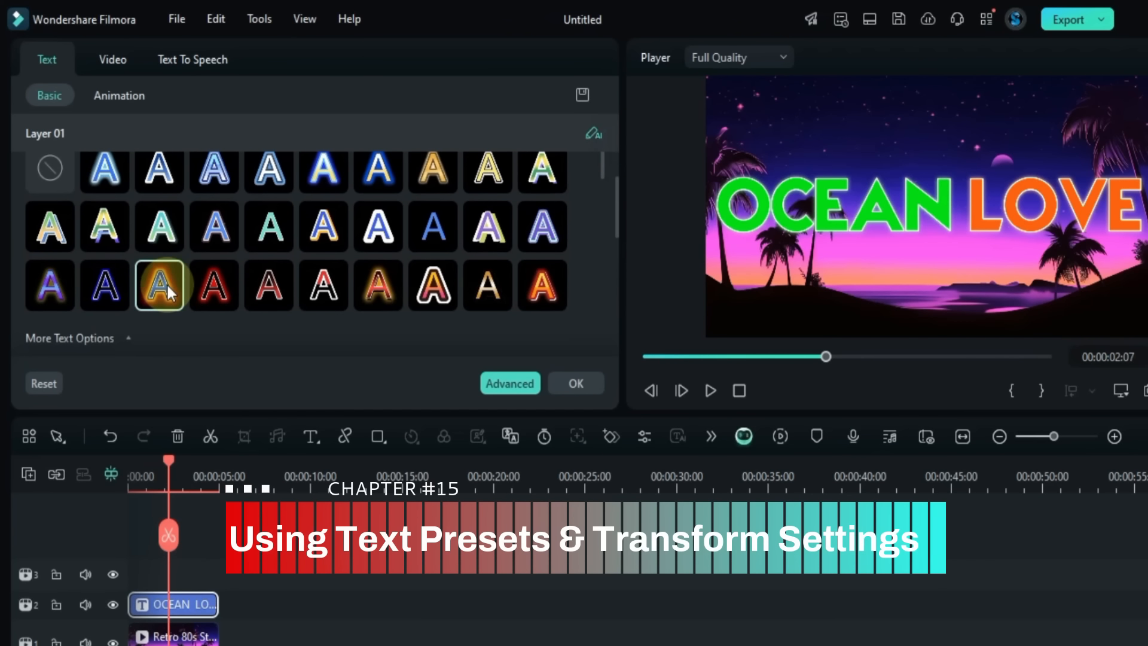
click(270, 286)
click(382, 284)
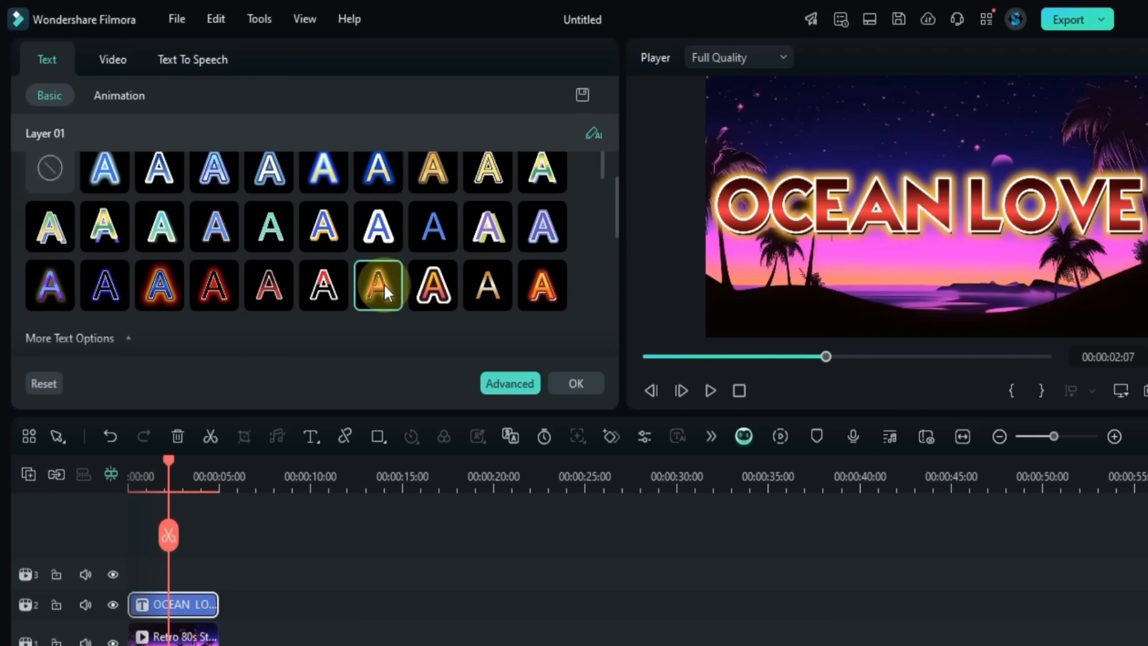
click(447, 293)
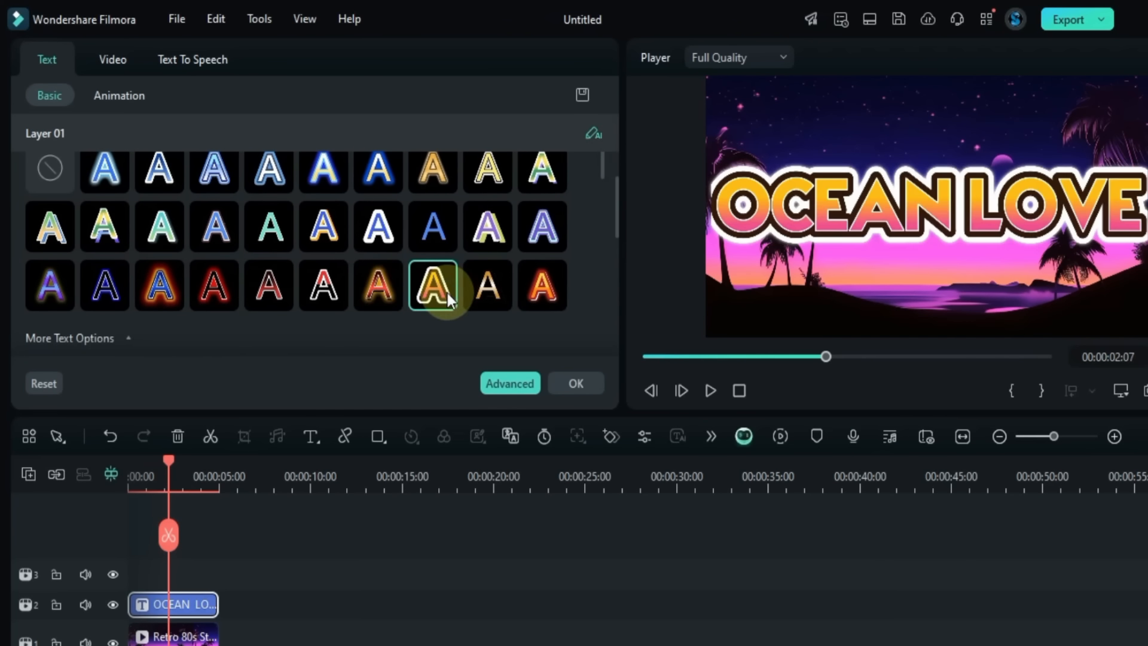
click(473, 207)
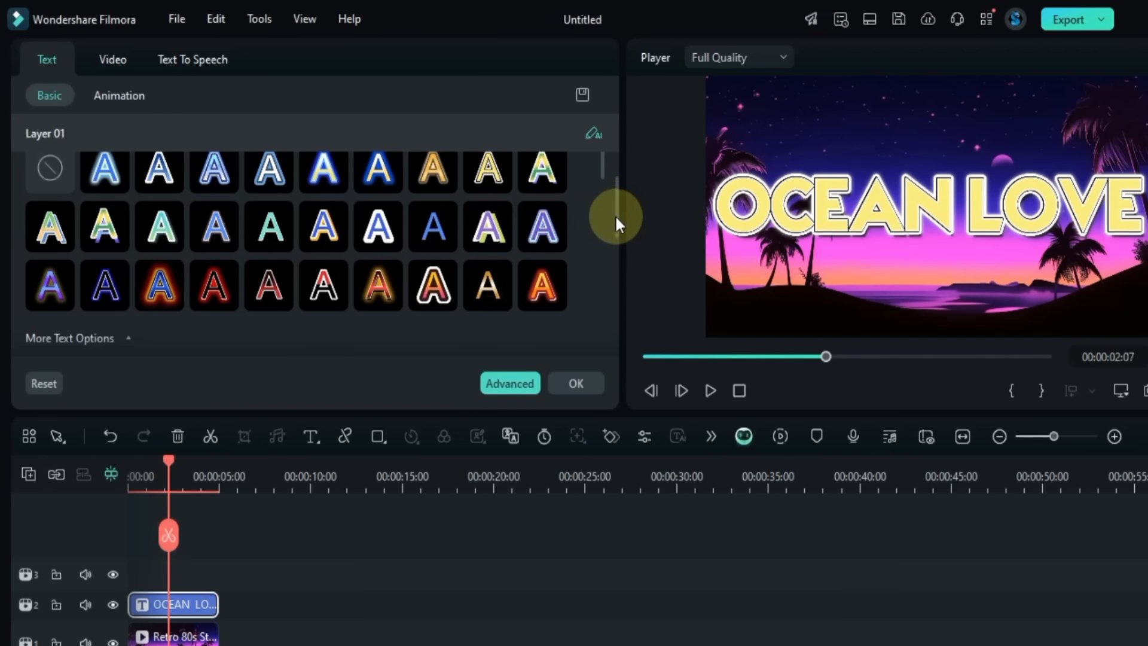
Step: Apply the pale yellow text preset with blue glow to the title and play it from the start
drag(611, 210, 619, 195)
click(361, 262)
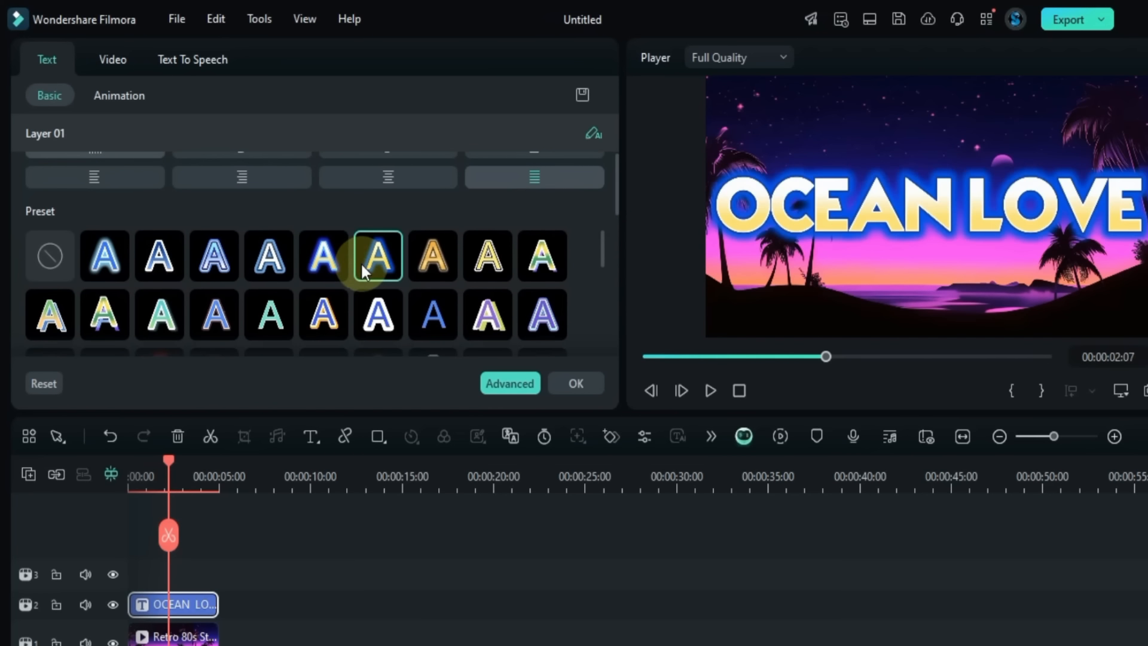
drag(171, 458, 99, 487)
key(space)
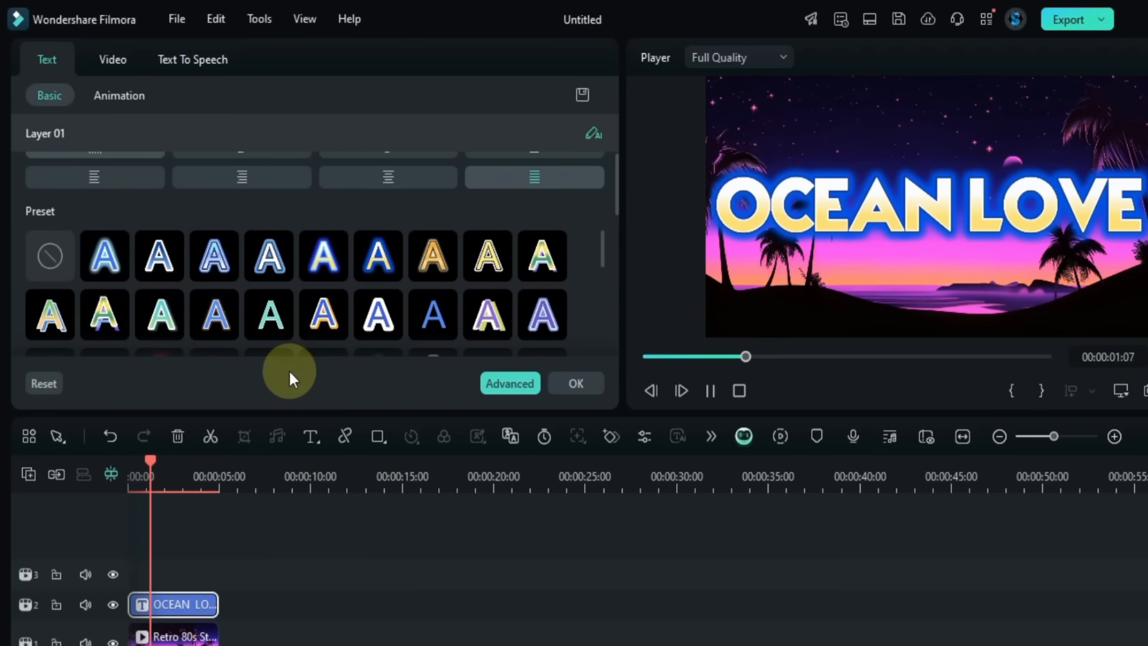
Step: Apply the orange-gold text preset with a dark red edge to the title and preview it from the start
click(184, 267)
drag(193, 462, 99, 494)
key(space)
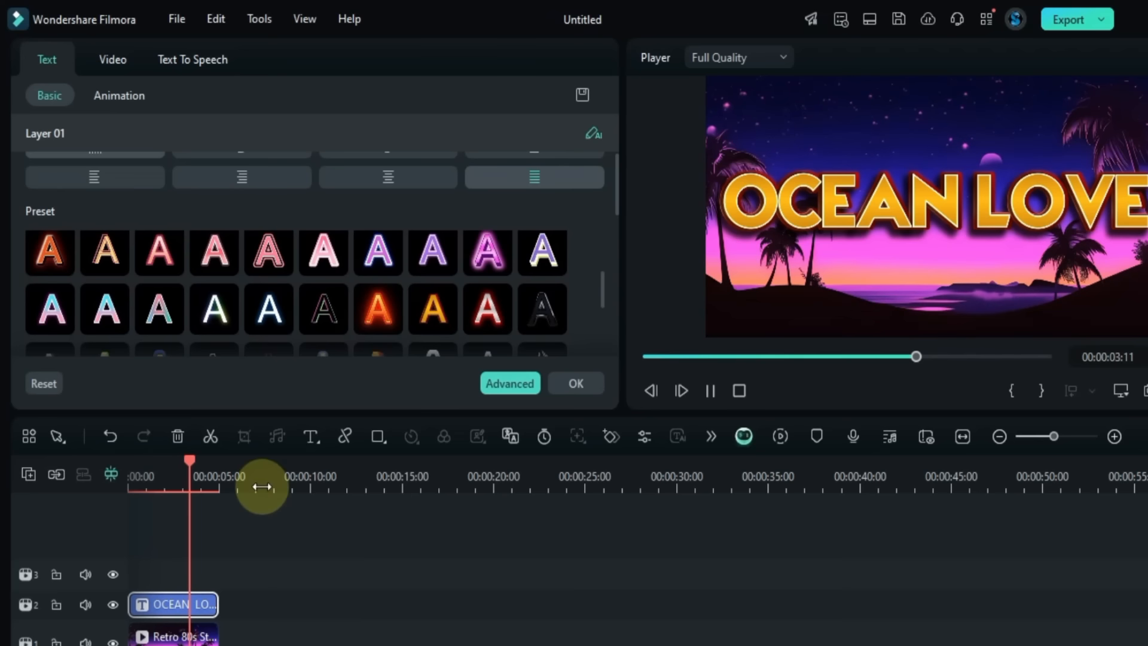
drag(203, 464, 75, 507)
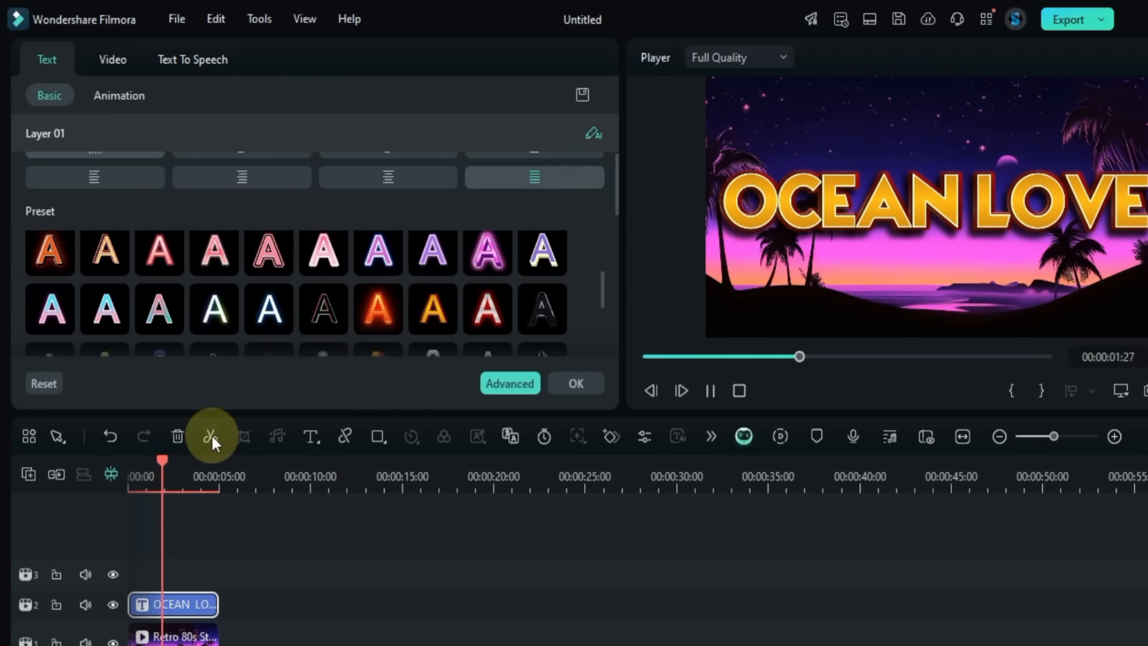
key(space)
Step: Apply the red text preset with white outline and blue glow to the title and play it from the start
scroll(443, 278, down, 2)
scroll(446, 278, down, 2)
scroll(446, 277, up, 1)
click(542, 312)
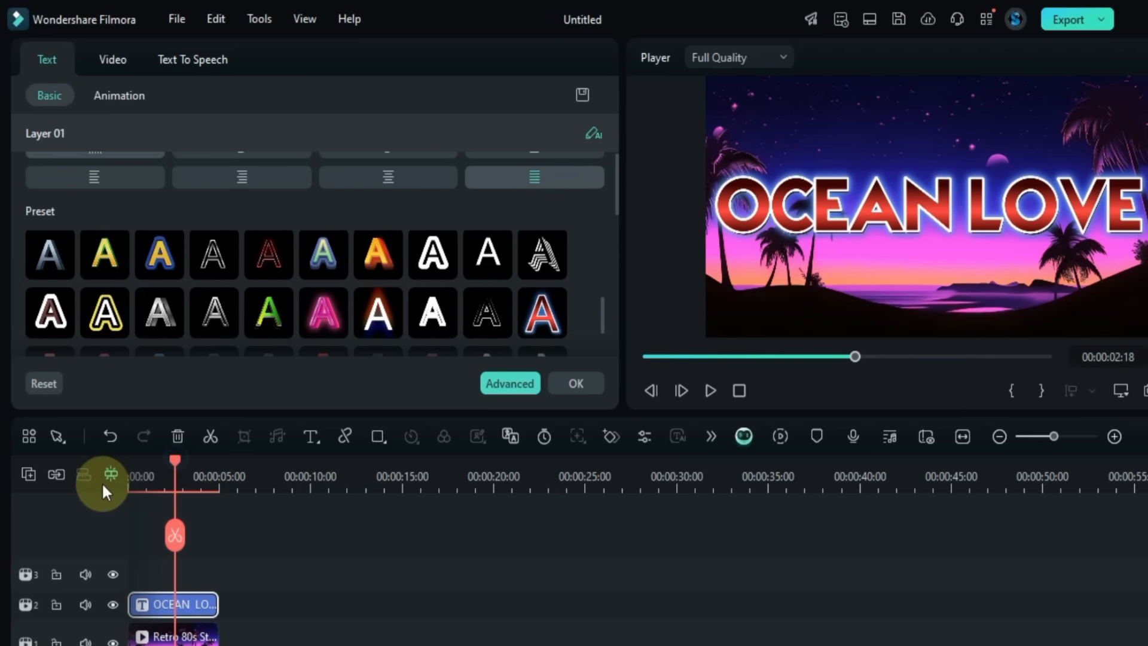
key(Home)
key(space)
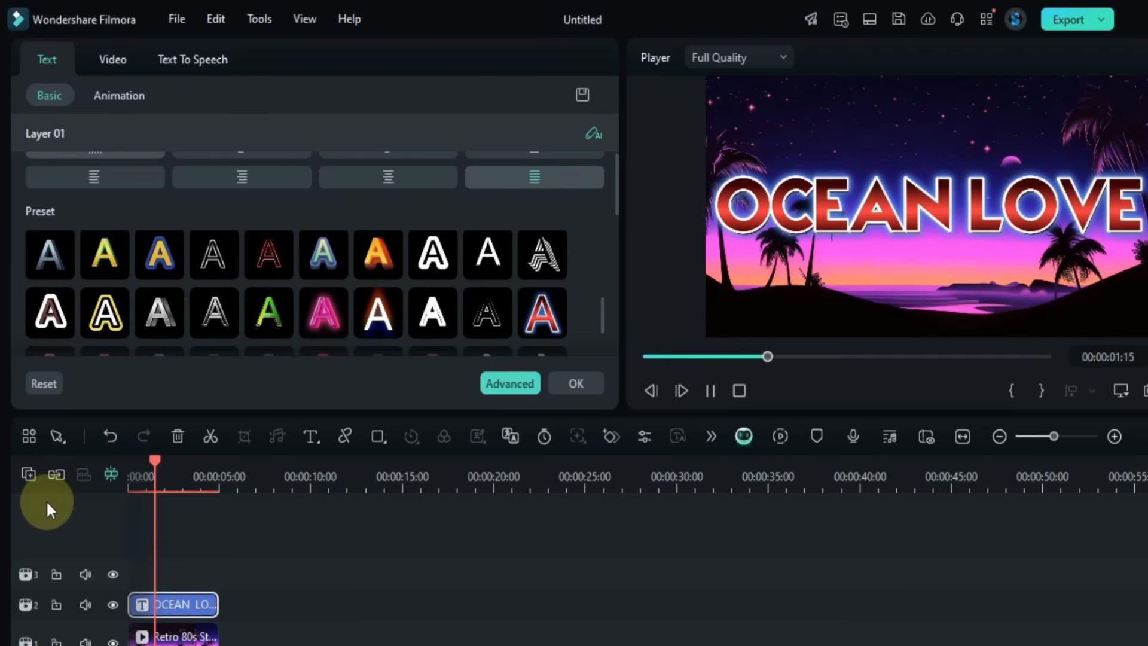
Step: Rotate the OCEAN LOVE title to -9° in its transform settings and play it from the start
scroll(397, 291, down, 2)
scroll(397, 290, down, 2)
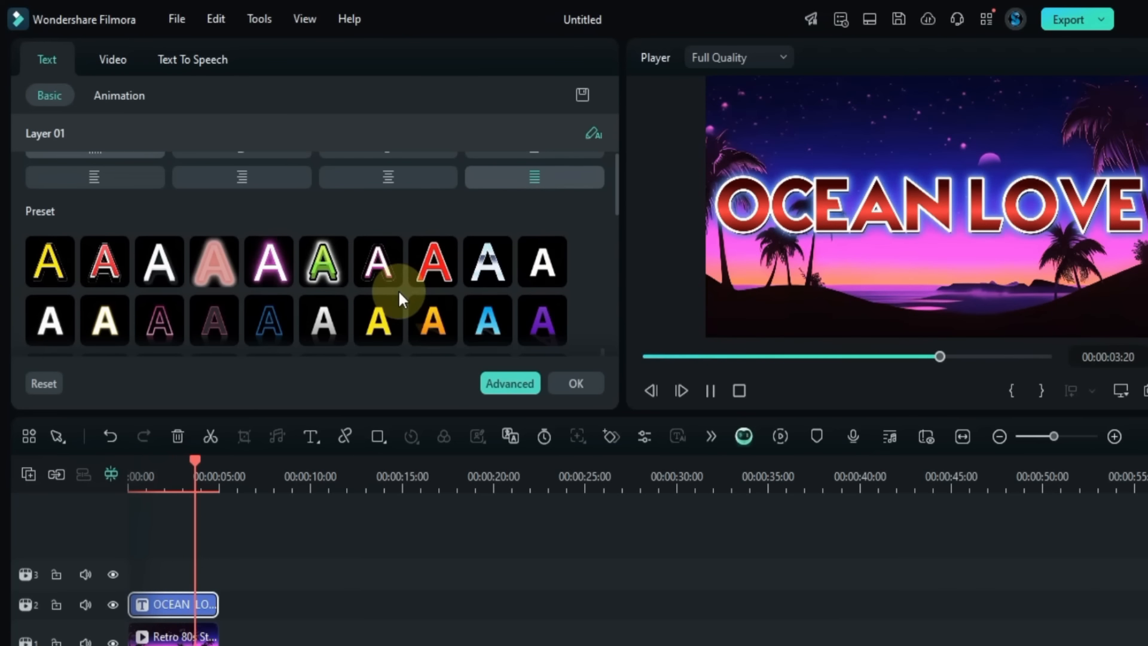
drag(615, 179, 617, 252)
click(154, 222)
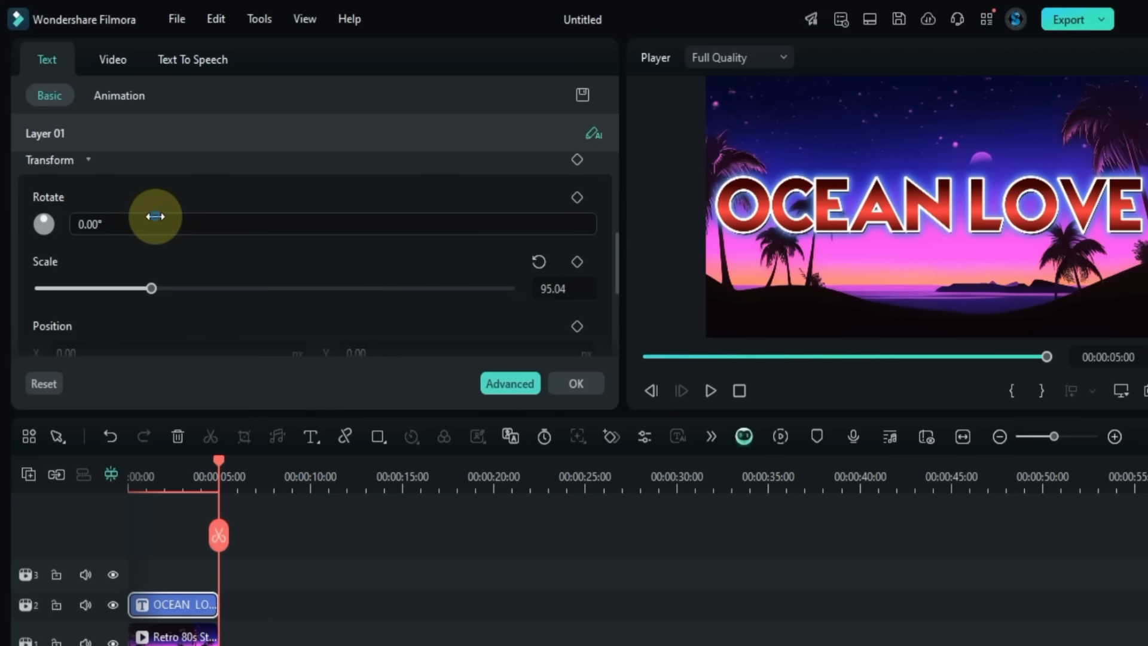
text(10)
key(Return)
drag(155, 217, 143, 216)
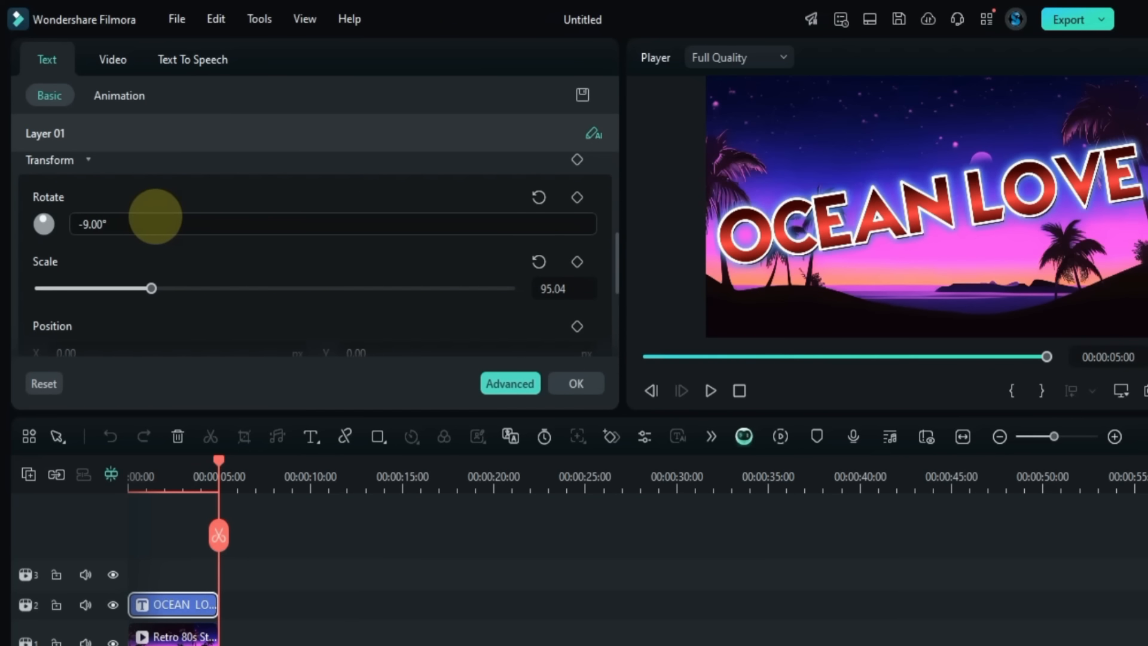
drag(218, 462, 109, 497)
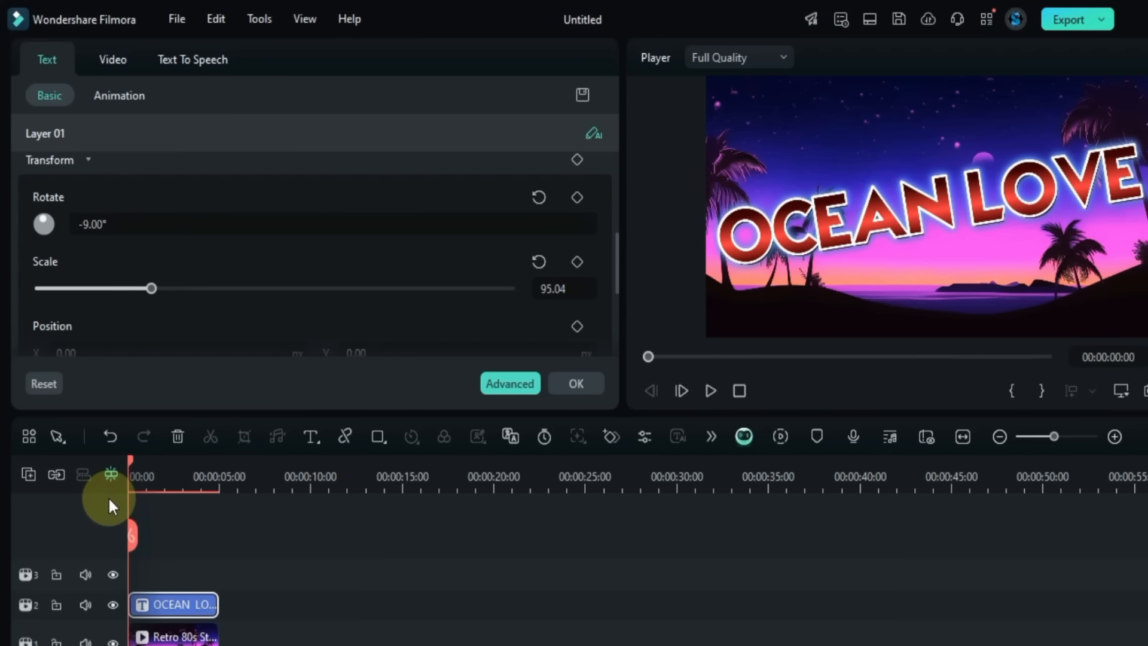
key(space)
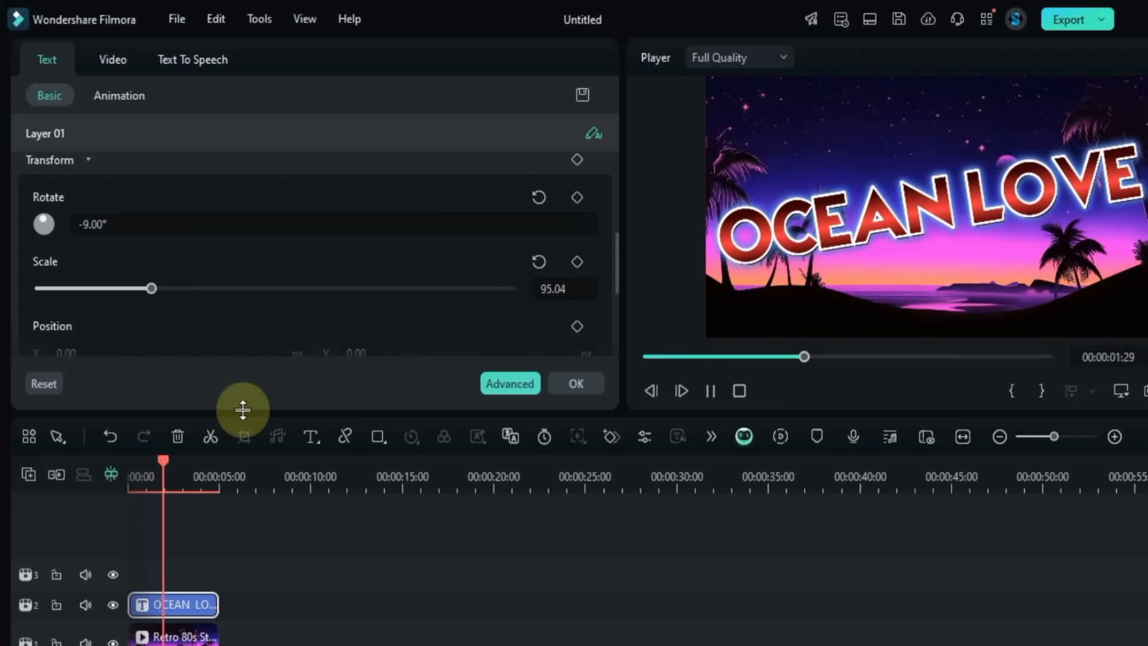
Step: Reduce the title's scale to 77.68 and play it from the start
drag(150, 288, 130, 289)
drag(205, 461, 87, 497)
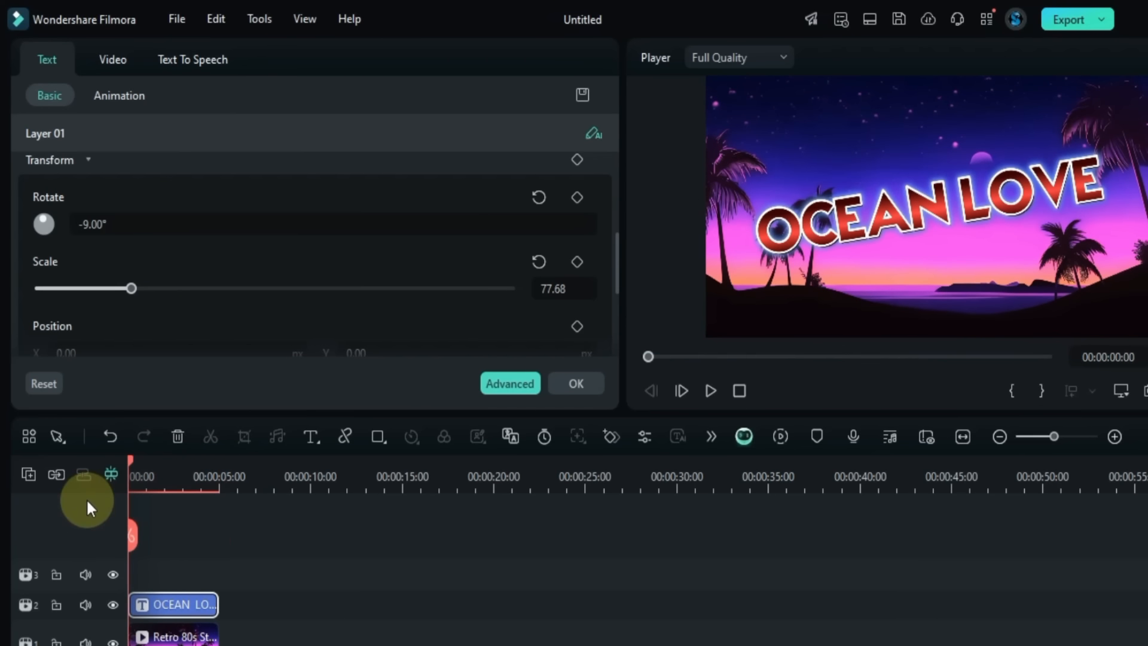
key(space)
key(space)
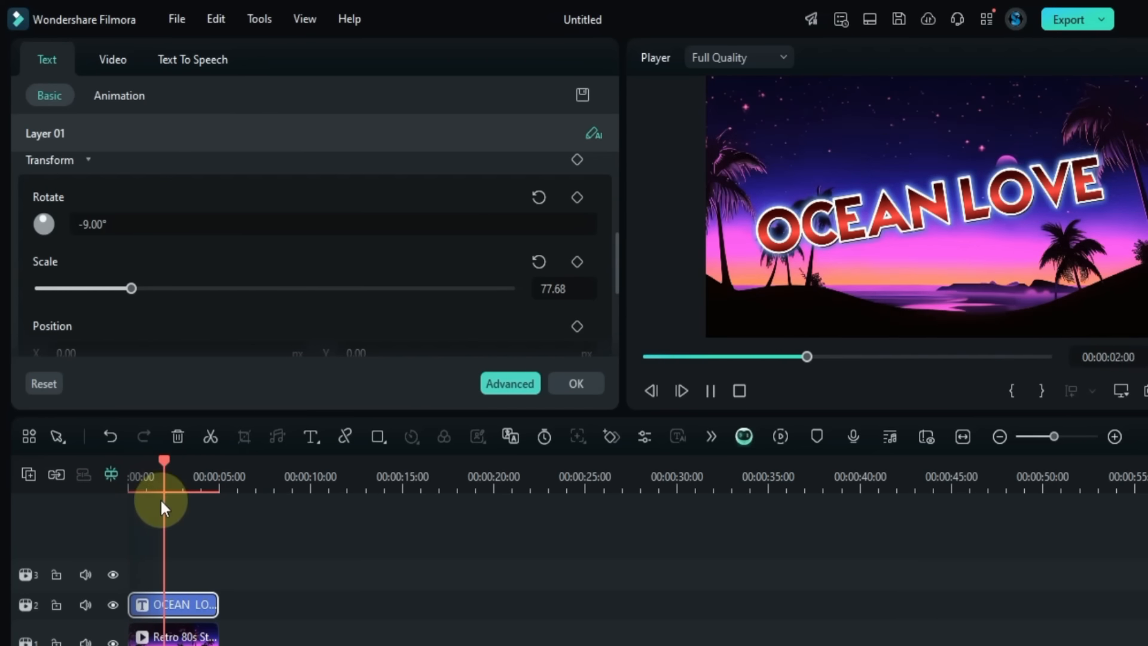
Step: Move the title to position X -149 px and Y 180 px
scroll(209, 287, down, 2)
drag(213, 295, 174, 297)
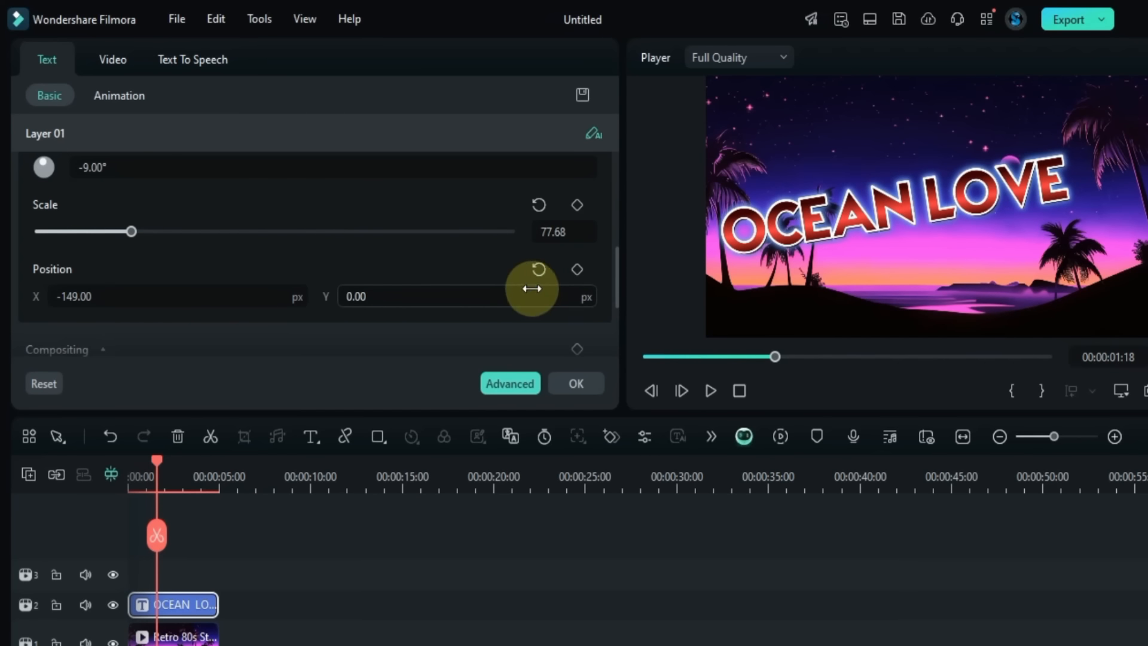
drag(531, 289, 520, 287)
scroll(385, 254, down, 3)
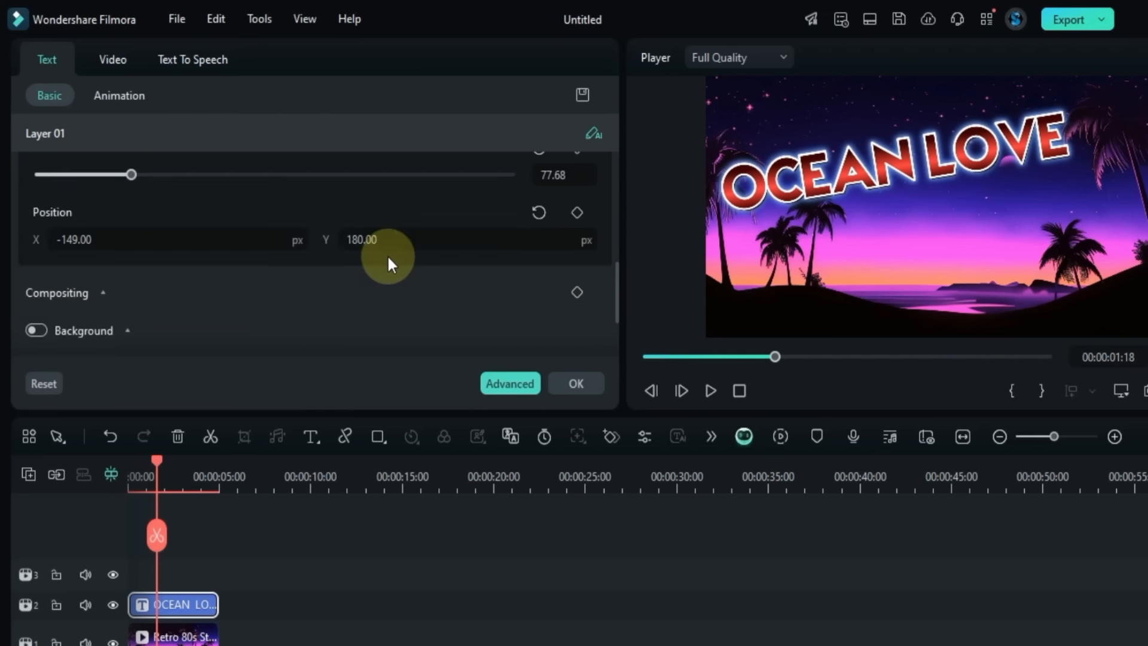
Step: Reset the title's rotation, scale and position to their defaults
scroll(385, 253, up, 3)
scroll(386, 254, up, 2)
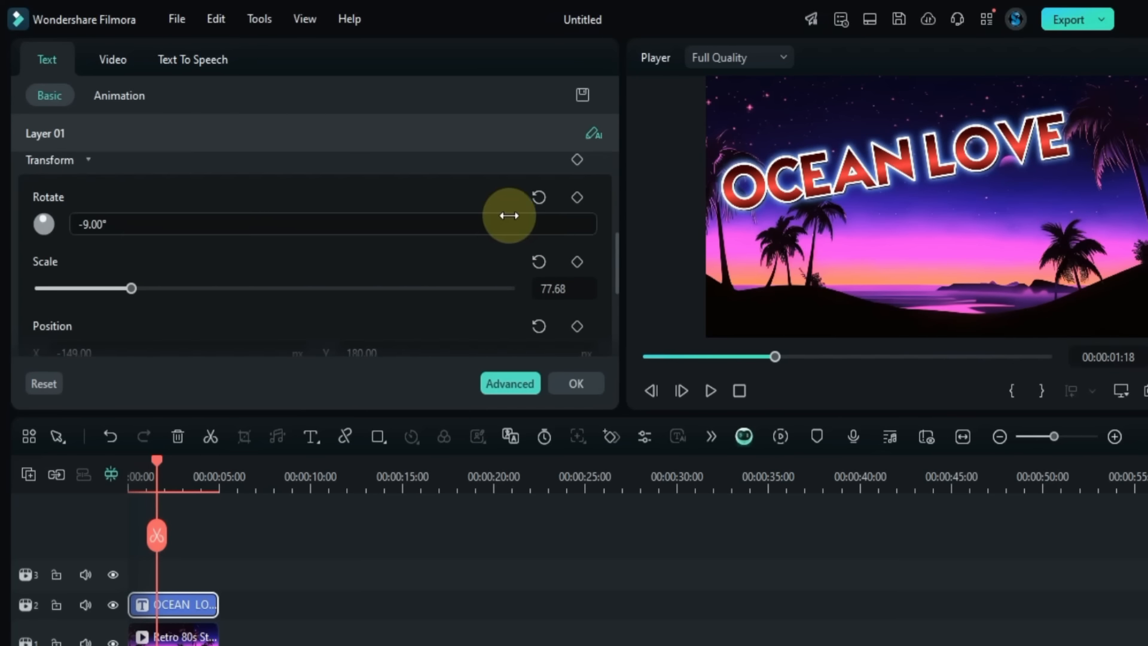
click(539, 195)
click(544, 264)
click(539, 326)
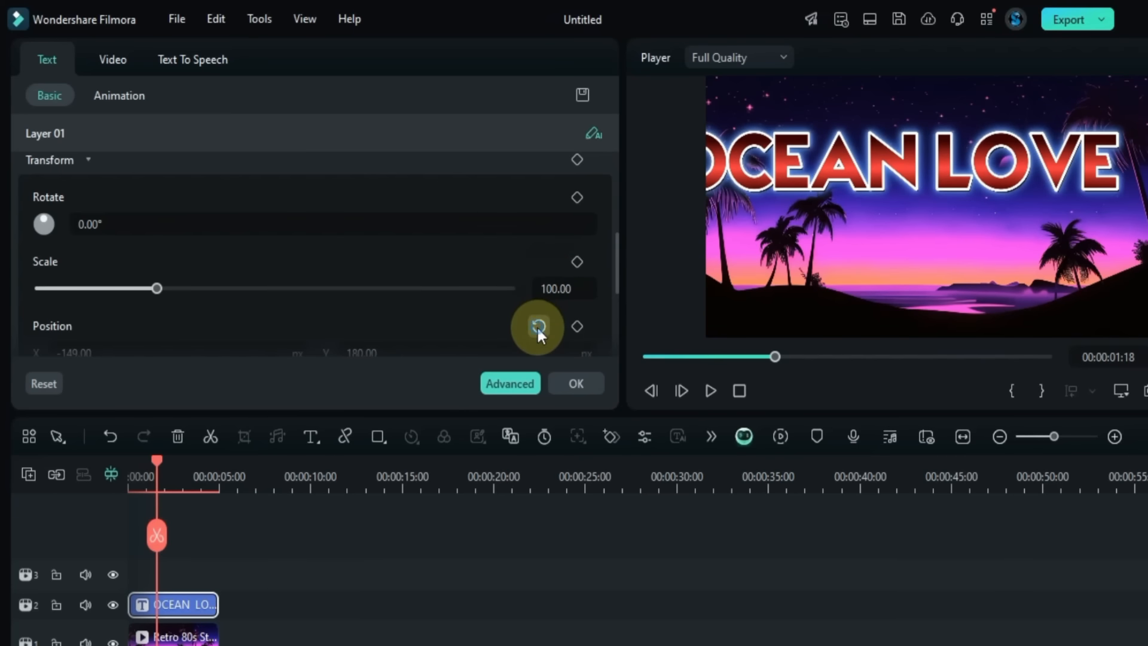
Step: Set the title's scale to 91.66, play it from the start, and bring up its background and shape options
scroll(299, 269, down, 1)
drag(158, 232, 148, 231)
drag(158, 461, 119, 474)
key(space)
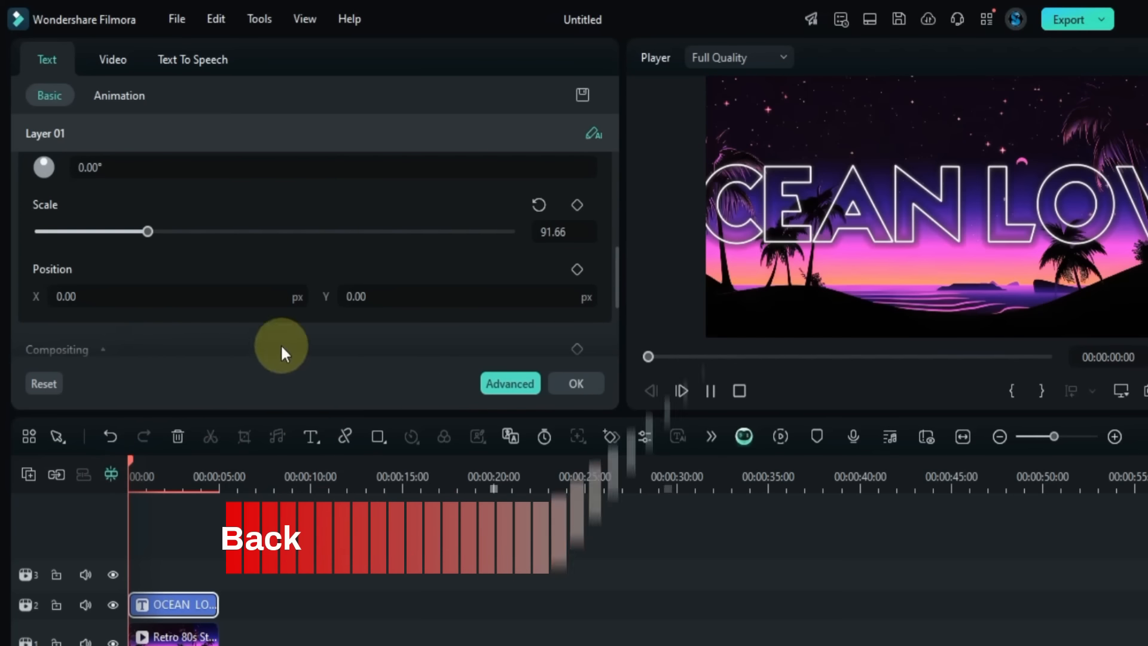
scroll(338, 275, down, 1)
scroll(338, 275, down, 1)
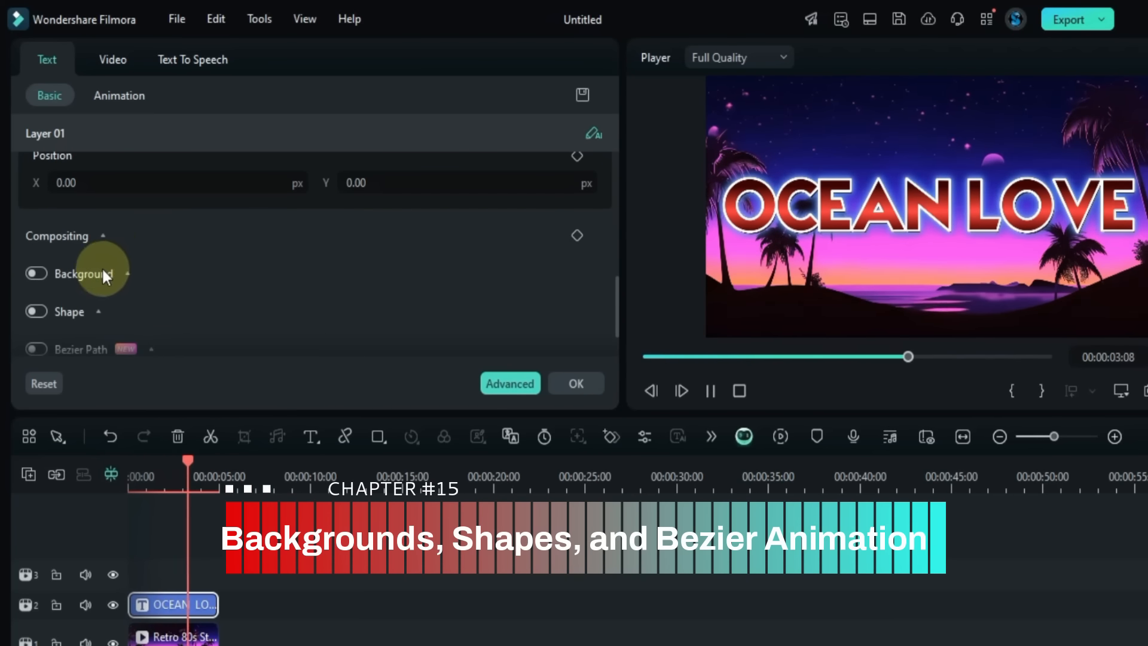
Step: Enable the title's background as a pink color fill with 65% opacity and a radius of 21°
click(35, 273)
scroll(287, 272, down, 1)
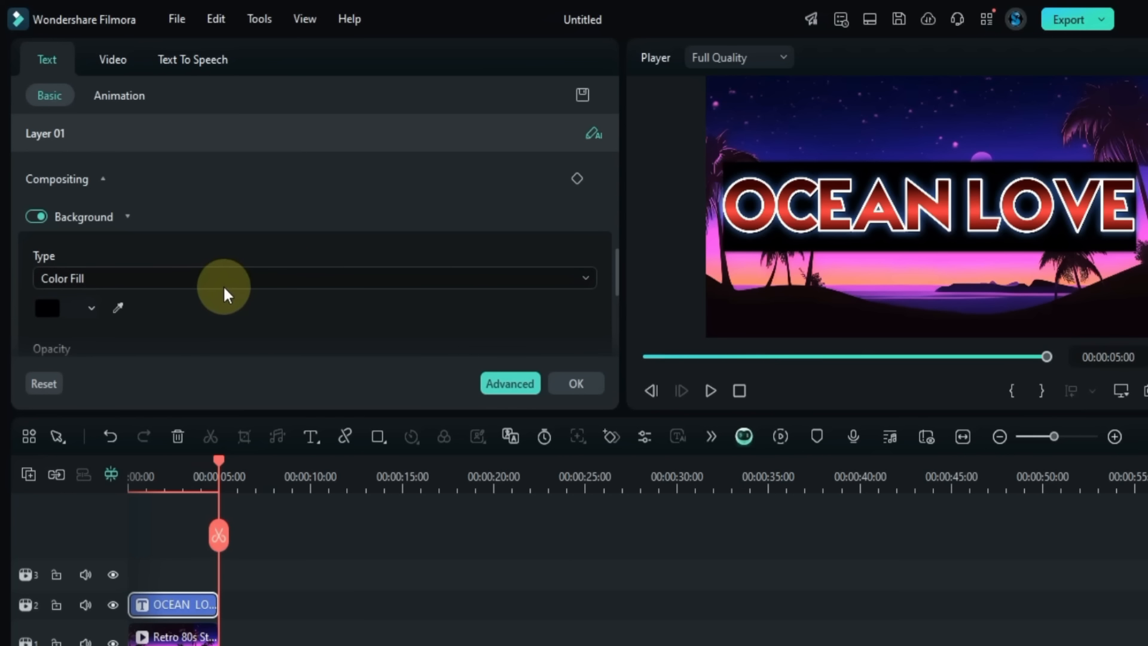
scroll(224, 284, down, 1)
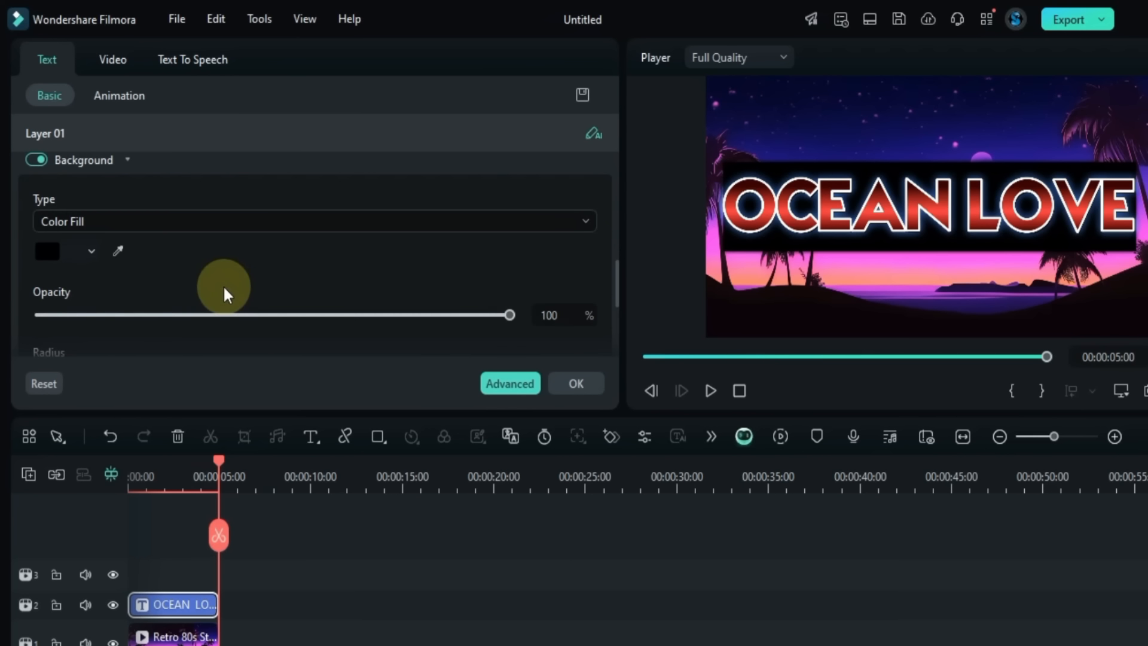
click(60, 257)
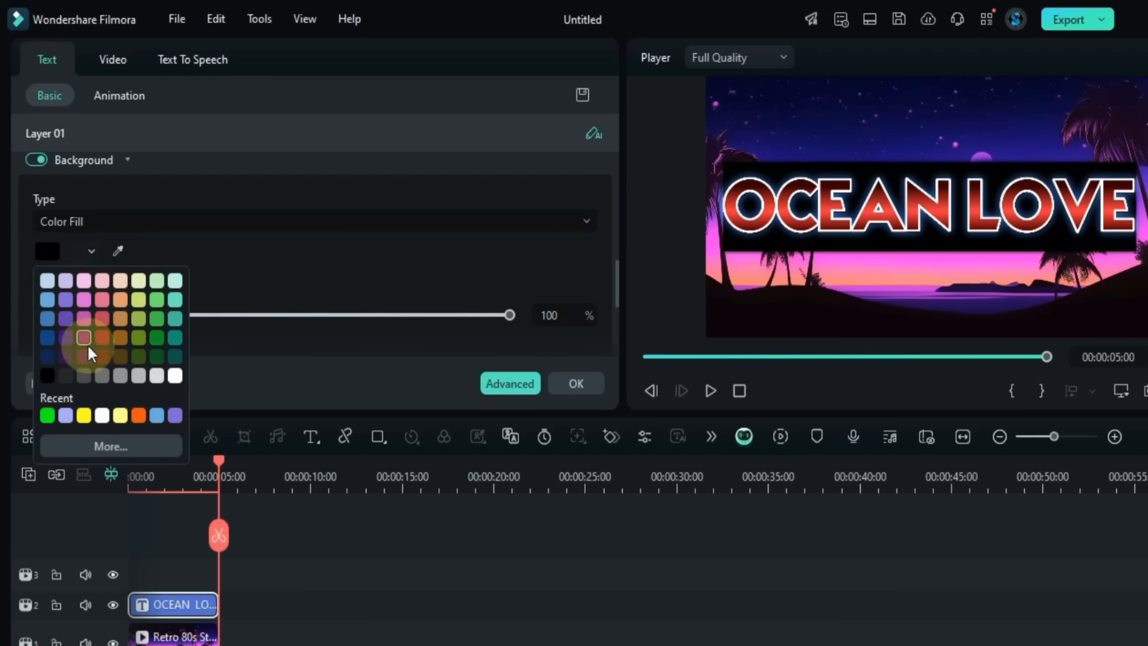
click(83, 315)
drag(82, 313, 351, 315)
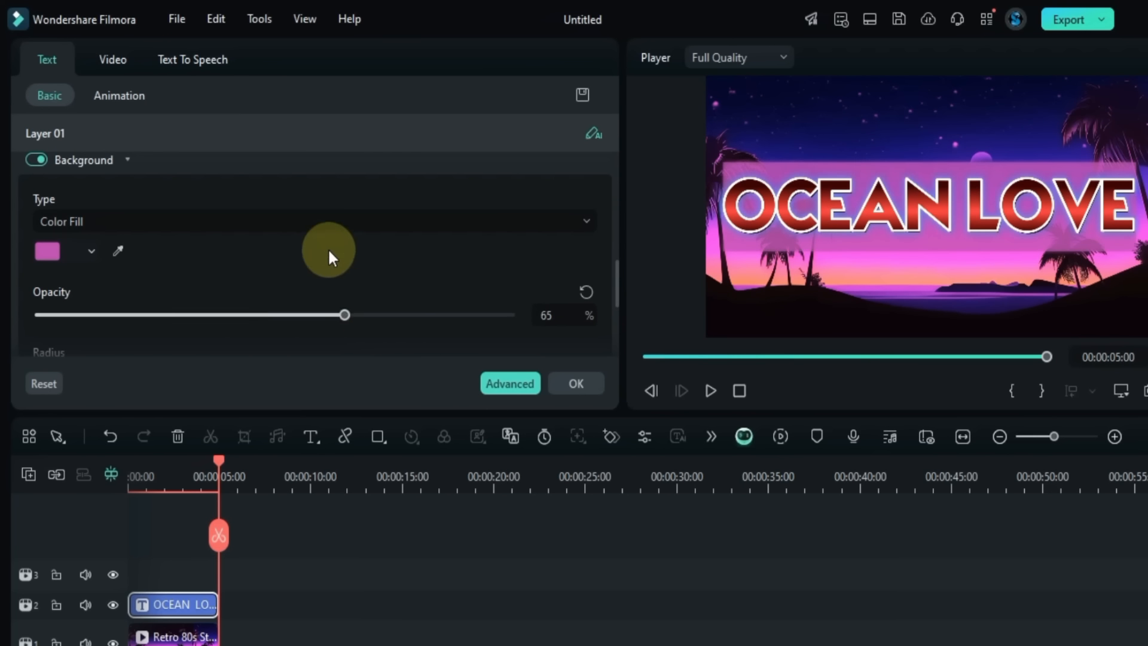
scroll(328, 252, down, 1)
drag(41, 317, 149, 314)
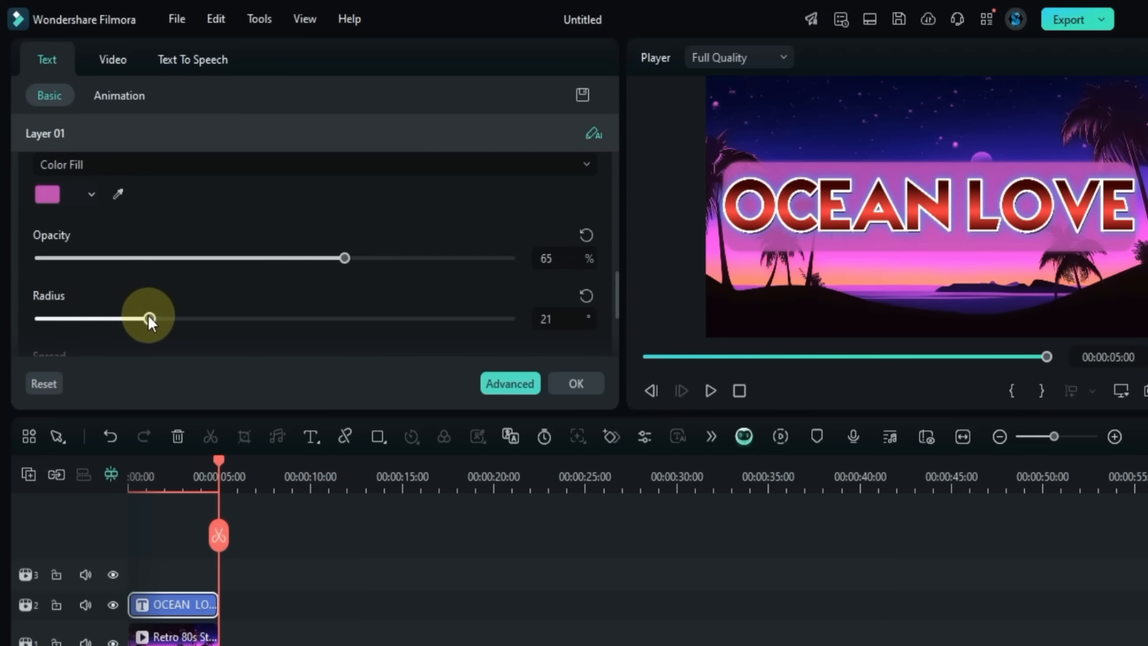
Step: Recolor the title's background yellow with 100% opacity and a spread of 9, and play it from the start
click(47, 197)
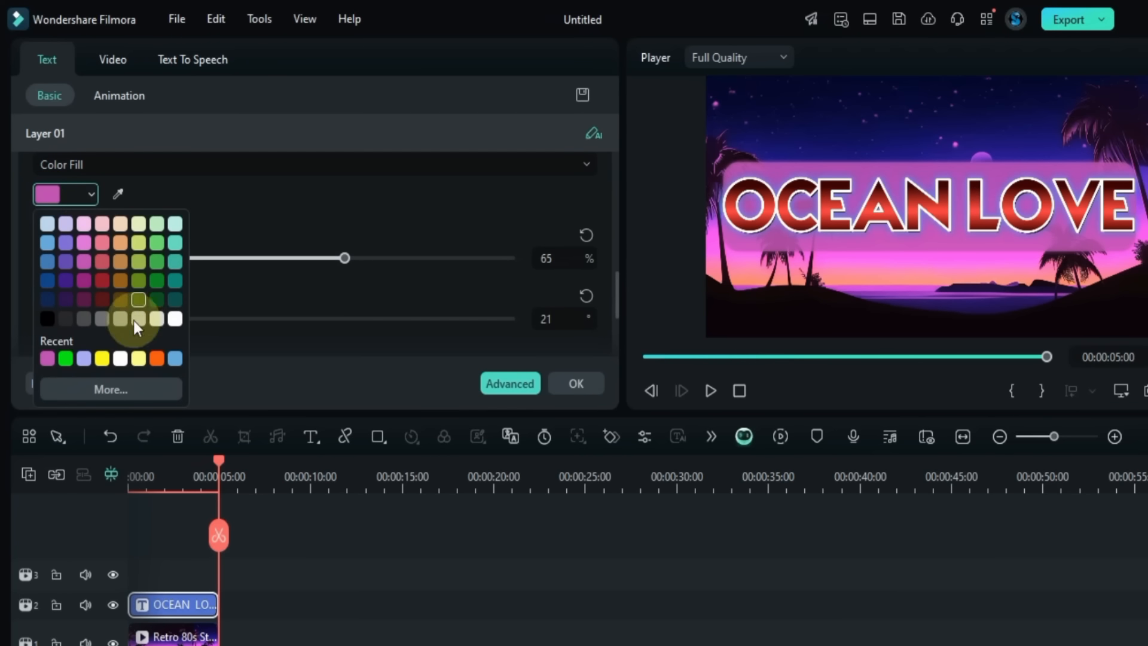
click(102, 359)
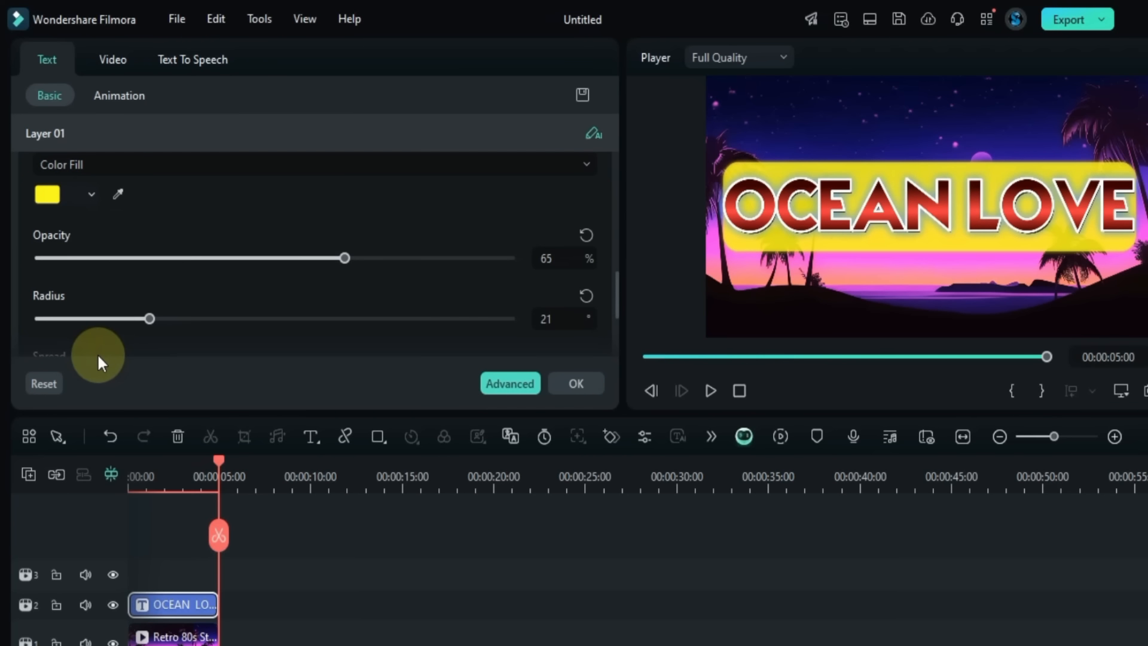
scroll(204, 278, down, 1)
drag(342, 201, 541, 195)
drag(49, 324, 83, 344)
scroll(190, 293, down, 2)
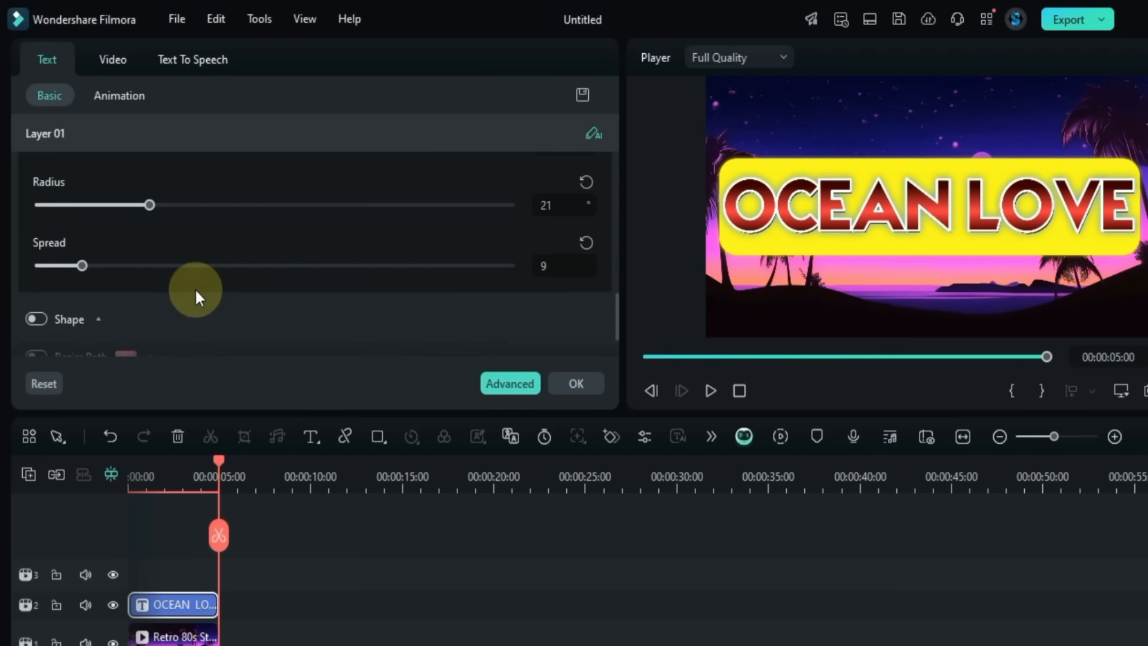
drag(214, 461, 95, 485)
key(space)
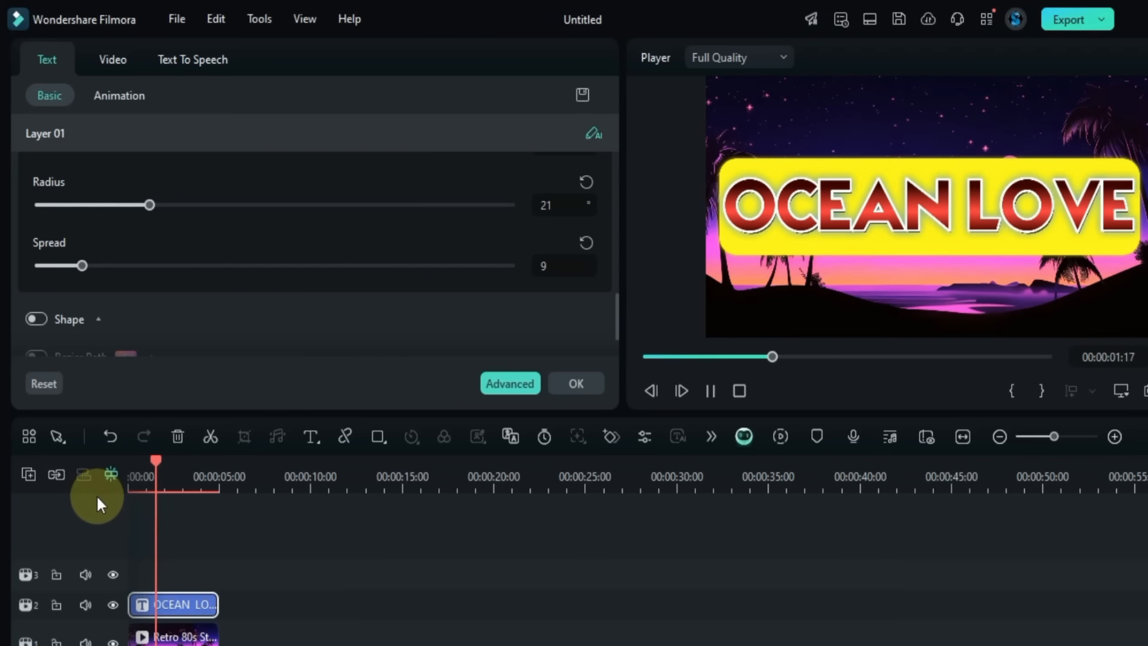
Step: Turn off the title's background and replay the title from the start
scroll(178, 230, up, 2)
scroll(123, 233, up, 1)
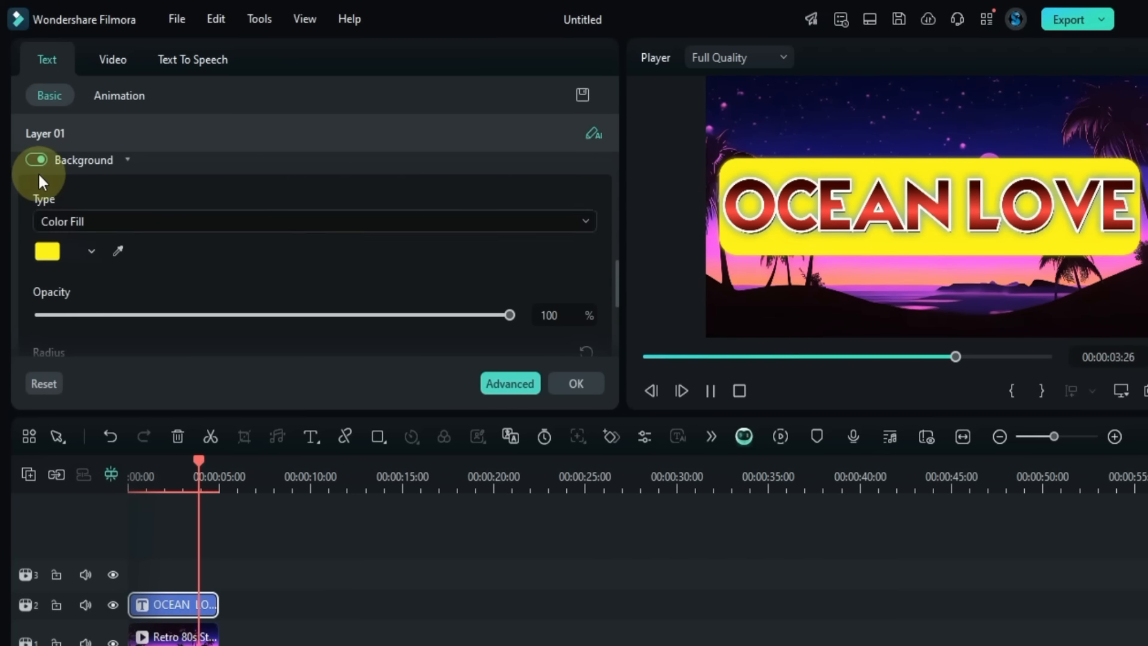
click(32, 159)
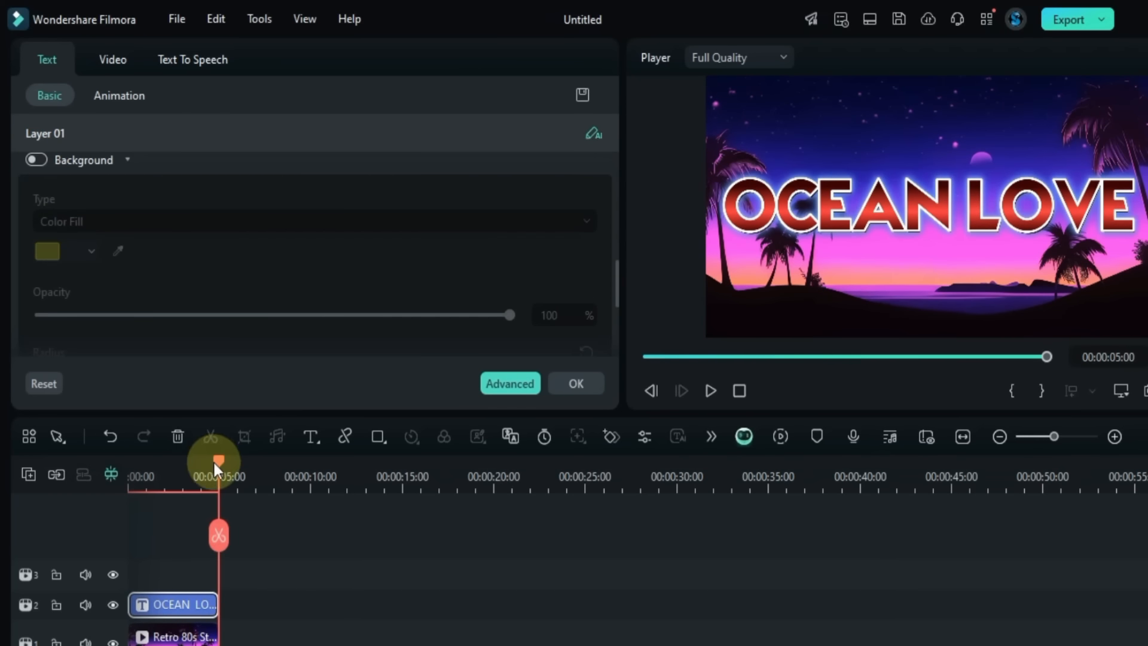
drag(213, 460, 116, 487)
key(space)
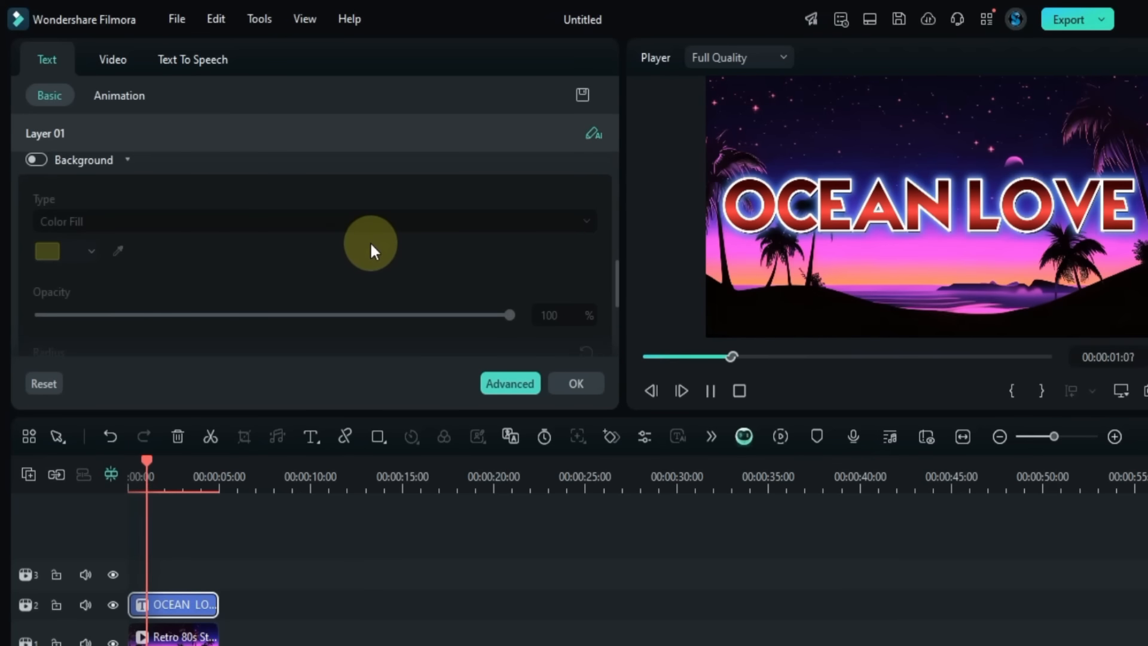
key(space)
scroll(370, 241, down, 6)
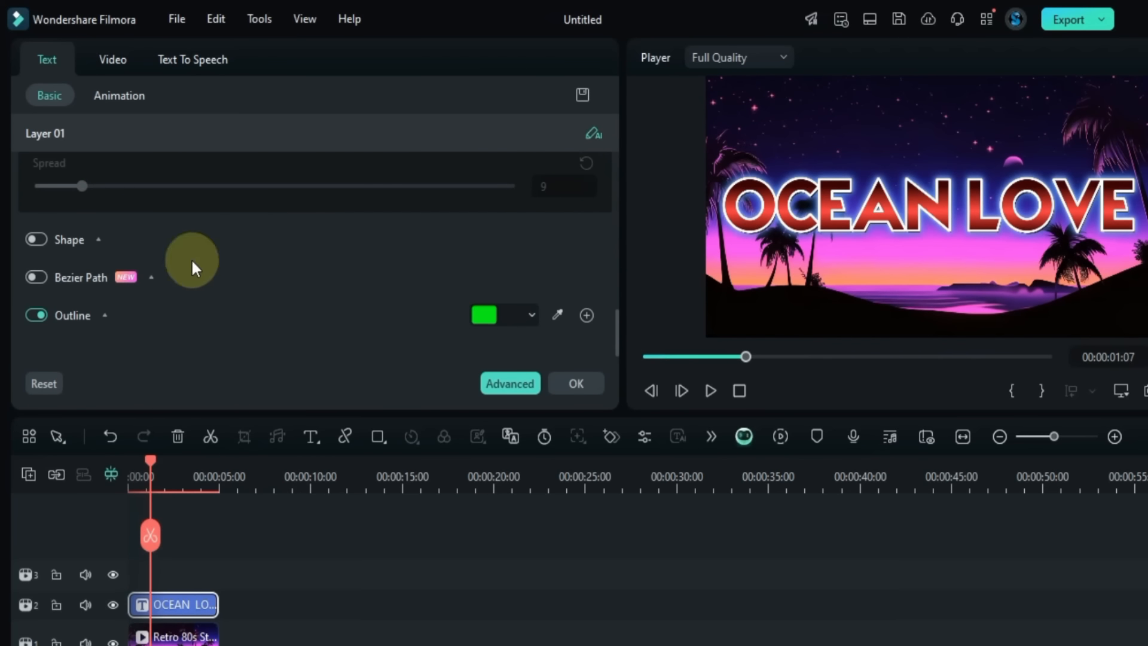
Step: Enable the title's shape, preview the upward arch, and switch the shape type to the downward curve
click(36, 239)
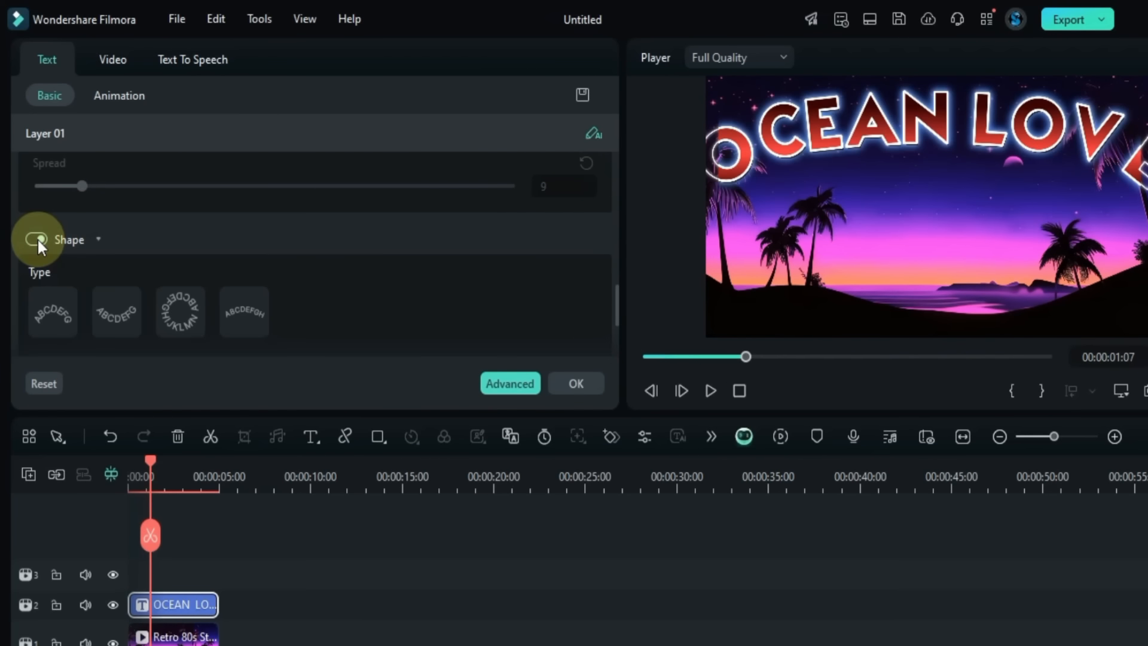
drag(135, 473, 119, 476)
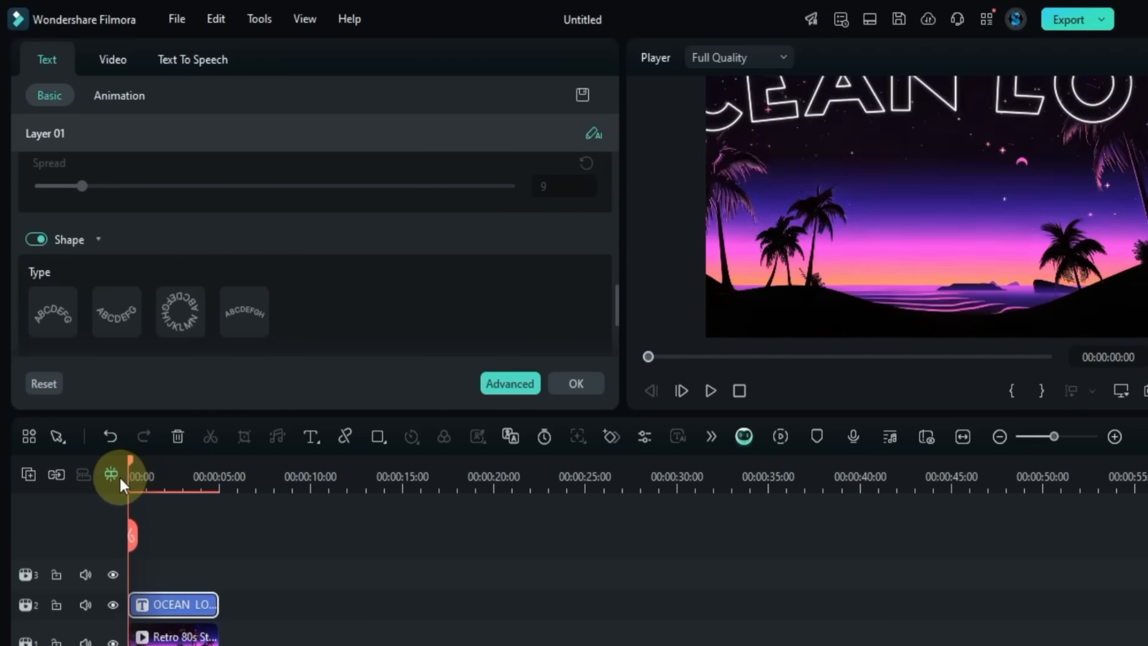
key(space)
click(115, 311)
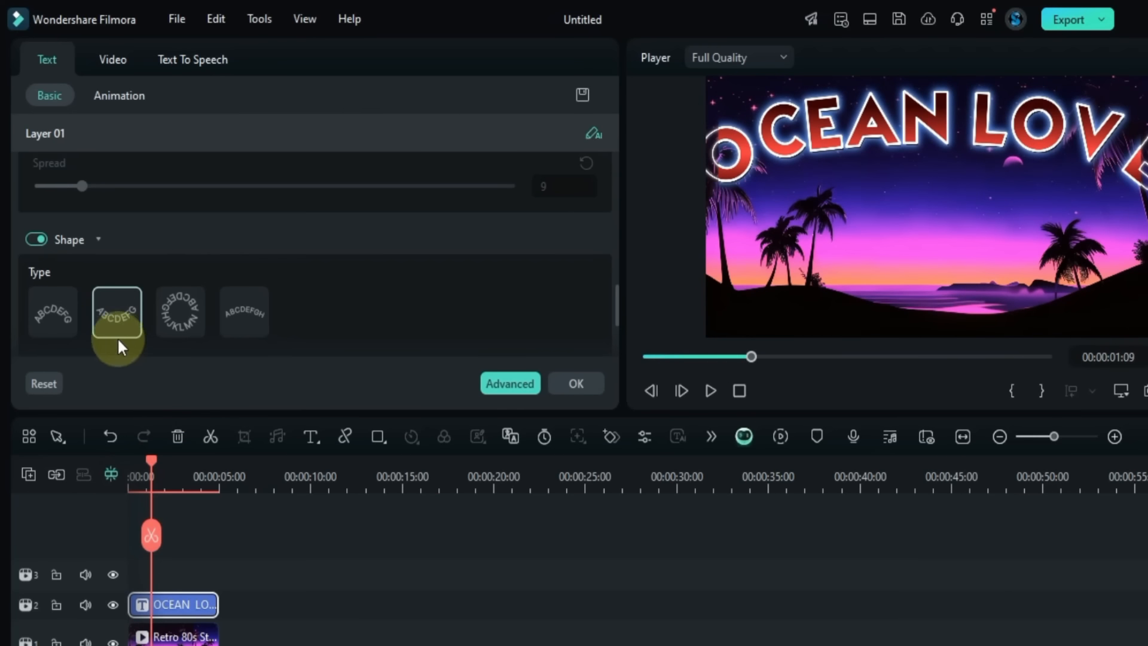
click(67, 317)
click(98, 322)
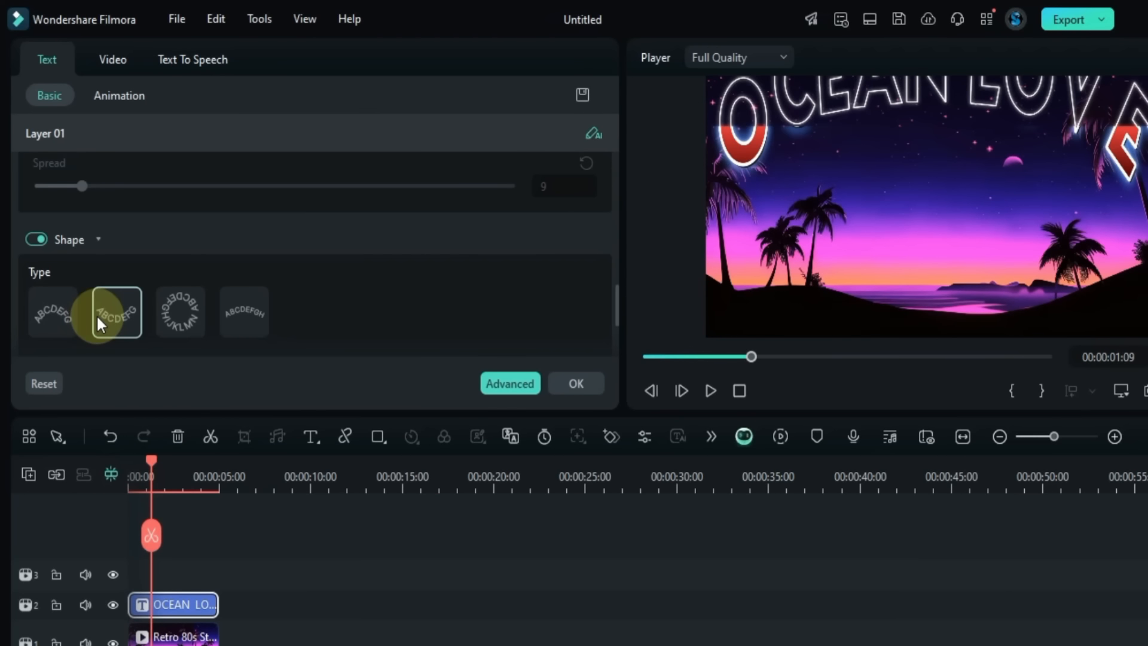
click(109, 313)
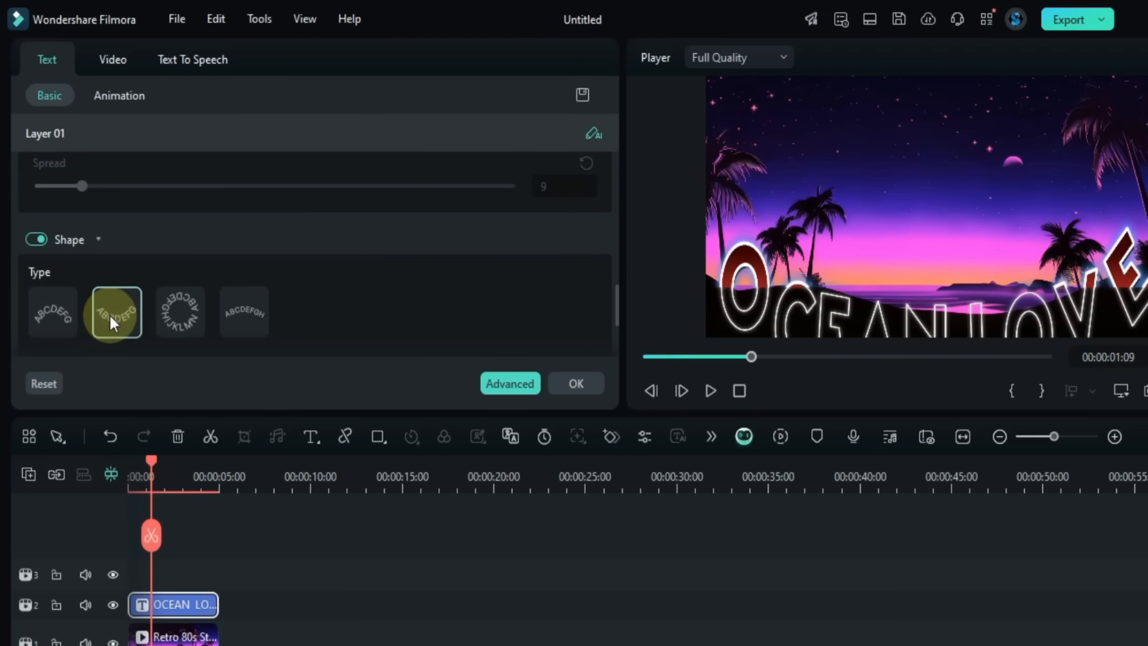
Step: Set the curved title's scale to 65.25 and its Y position to 113 px, and play it from the start
scroll(382, 238, up, 8)
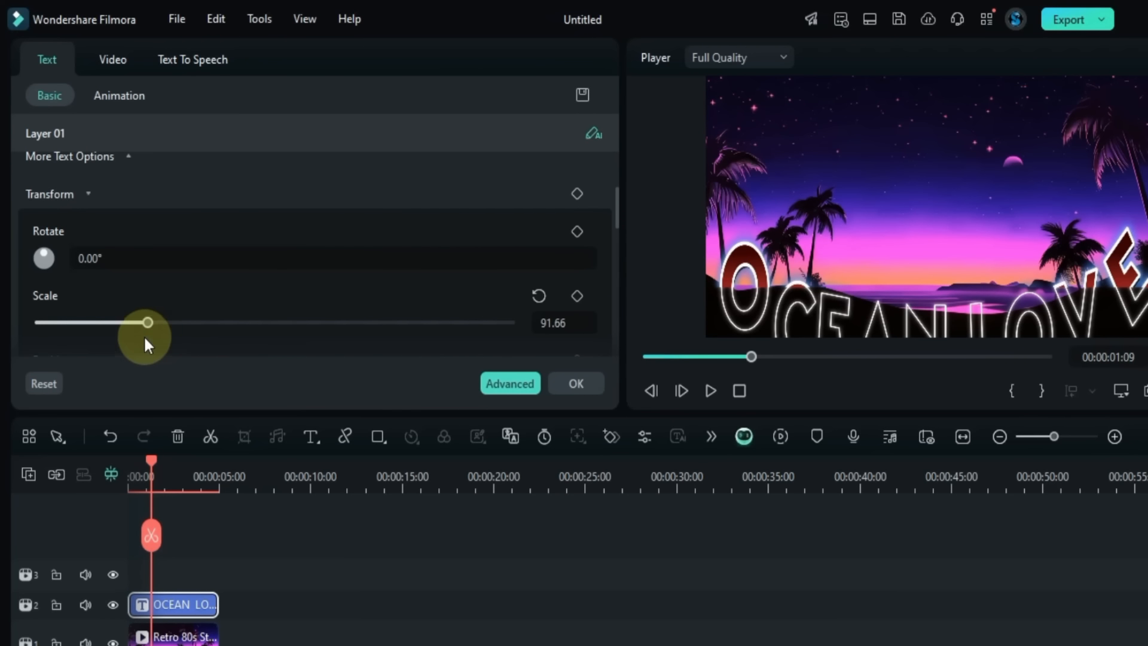
drag(145, 338, 116, 325)
scroll(176, 292, down, 2)
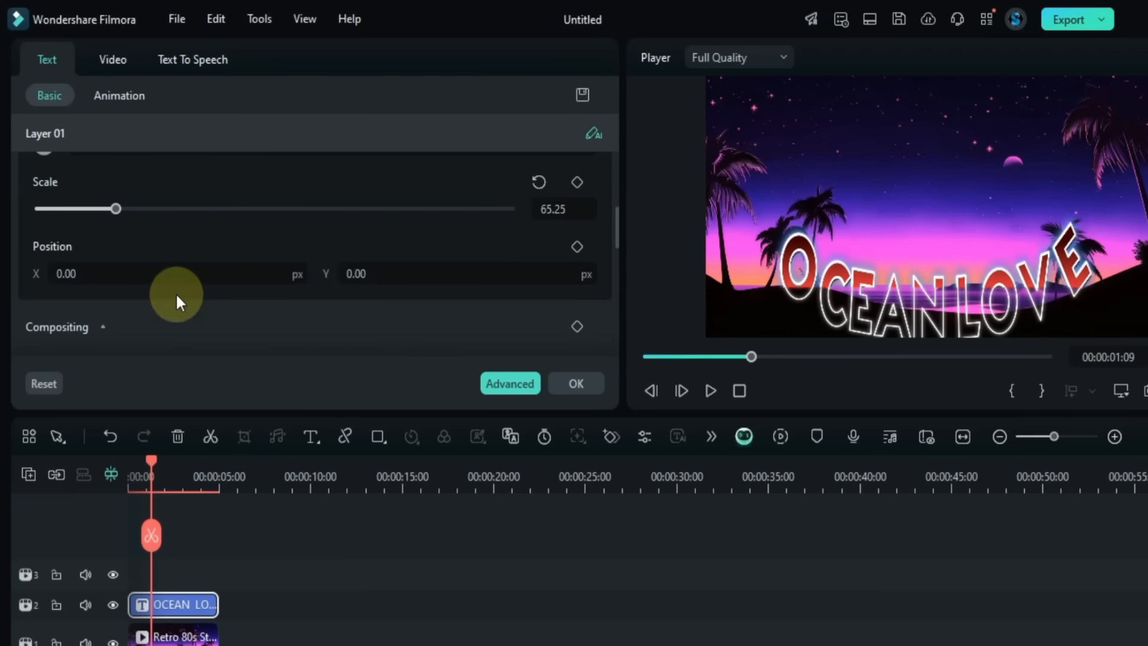
drag(366, 273, 383, 272)
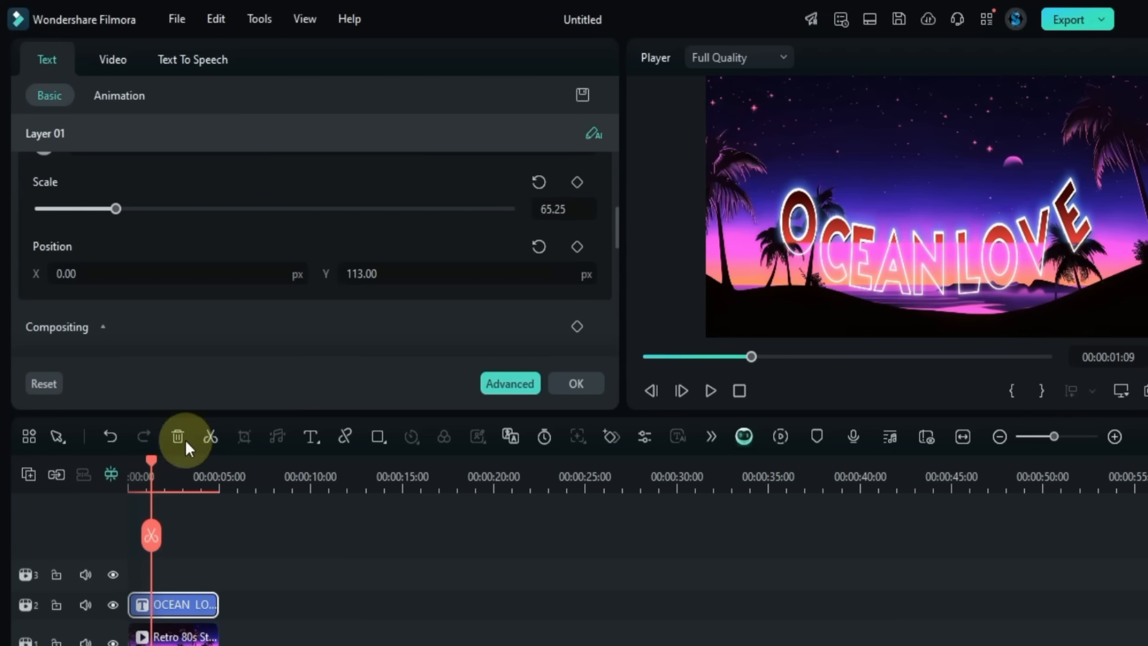
drag(149, 462, 98, 476)
key(space)
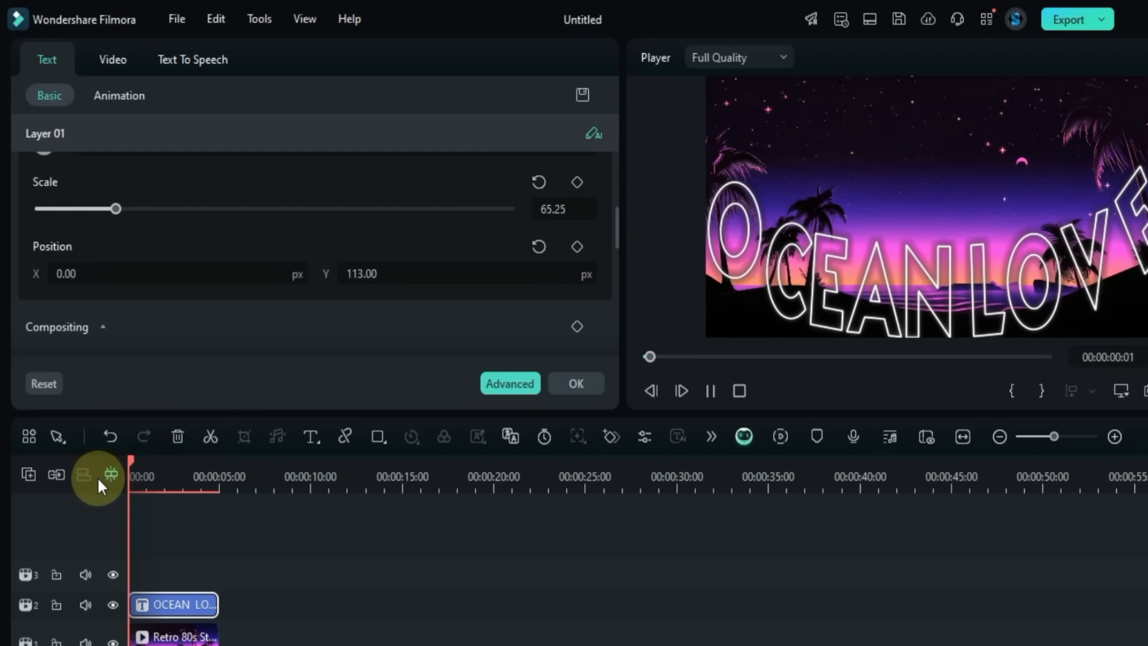
key(space)
Step: Change the title's shape back to the upward arch, move it down in the preview, and play it from the start
scroll(270, 256, down, 3)
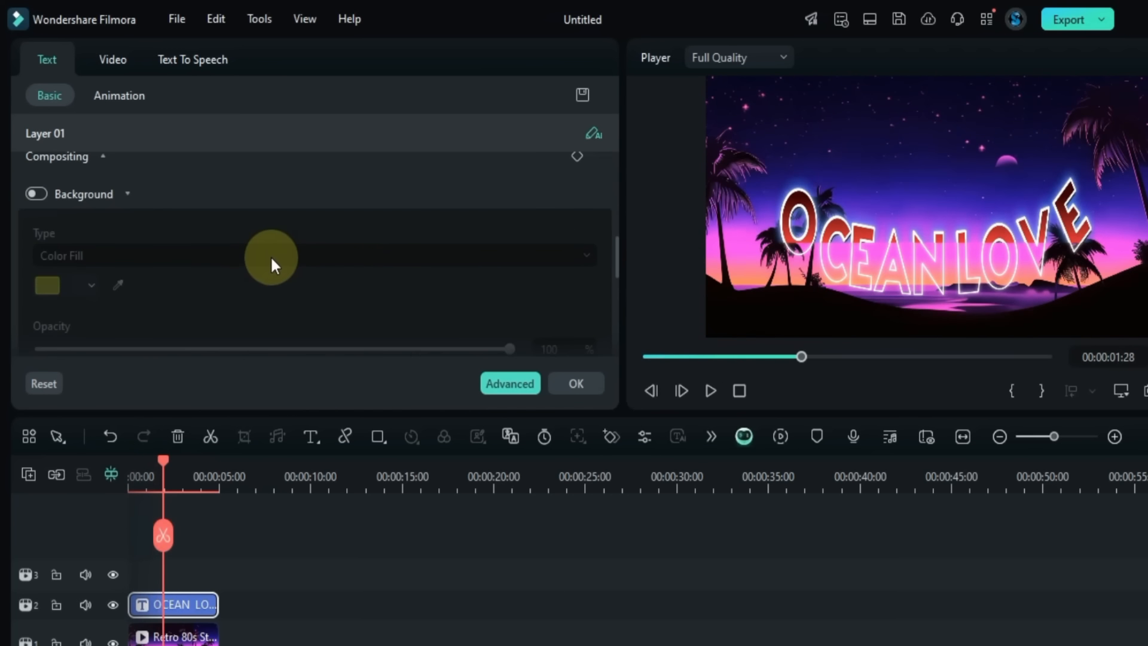
scroll(271, 256, down, 3)
click(58, 212)
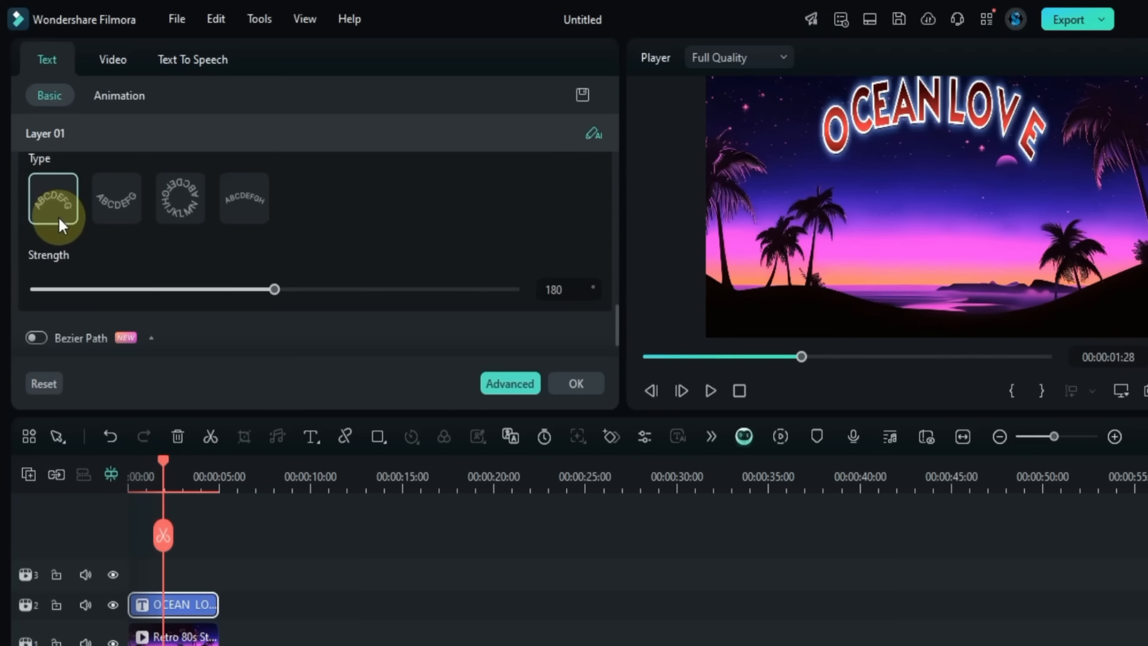
scroll(411, 228, up, 2)
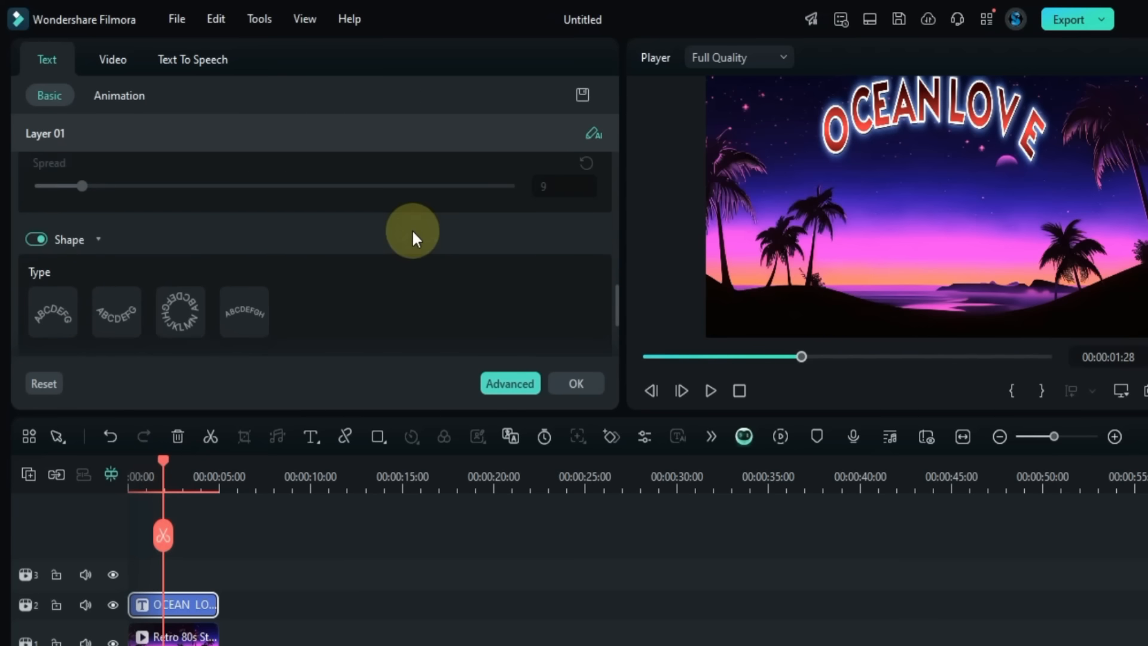
click(891, 106)
drag(896, 107, 895, 179)
drag(173, 469, 74, 494)
key(space)
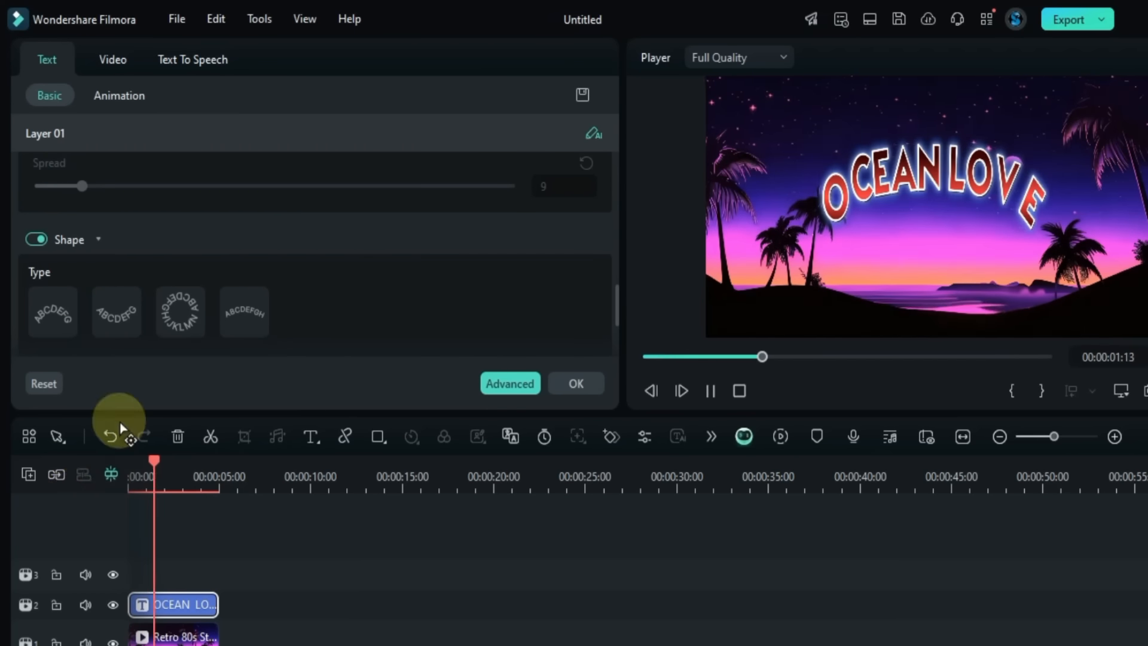
key(space)
Step: Turn off the title's shape and return the title to its earlier size and position
scroll(226, 334, down, 2)
click(35, 185)
click(95, 213)
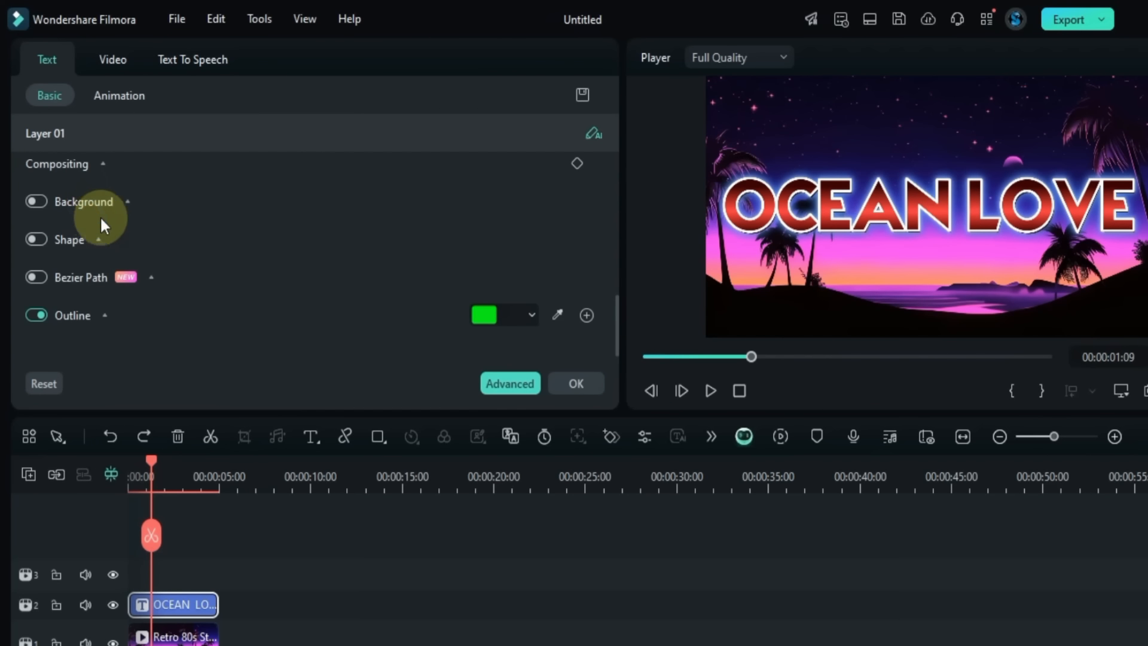
Step: Enable the title's Bezier path, move the title toward the frame's left side, and play it from the start
click(153, 276)
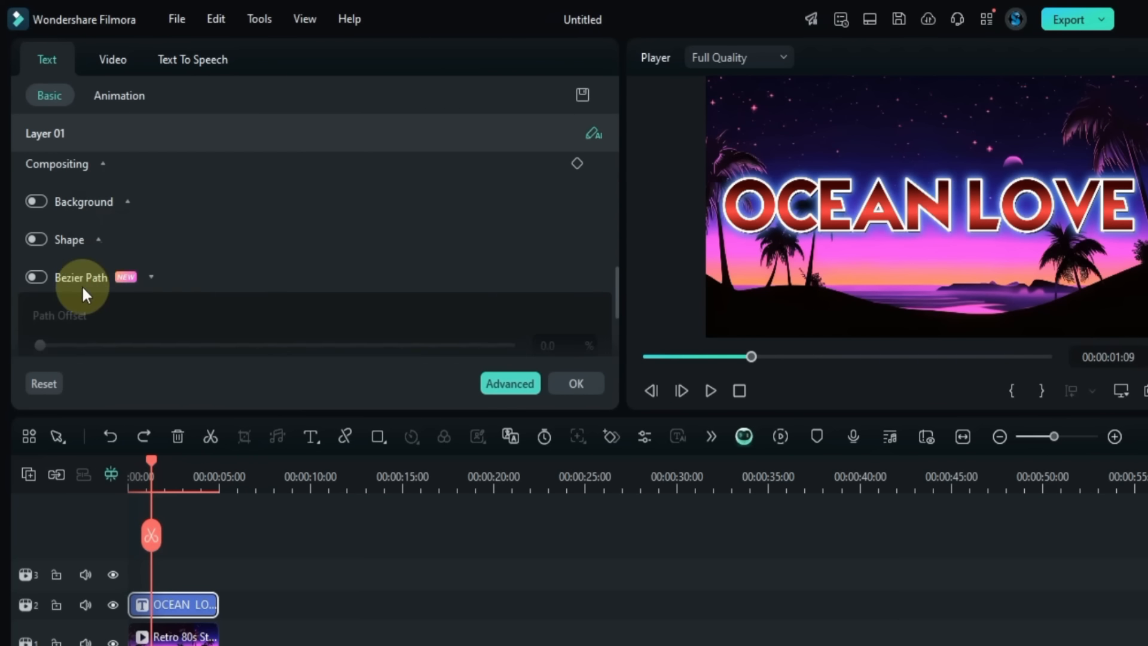
click(36, 276)
scroll(214, 259, down, 2)
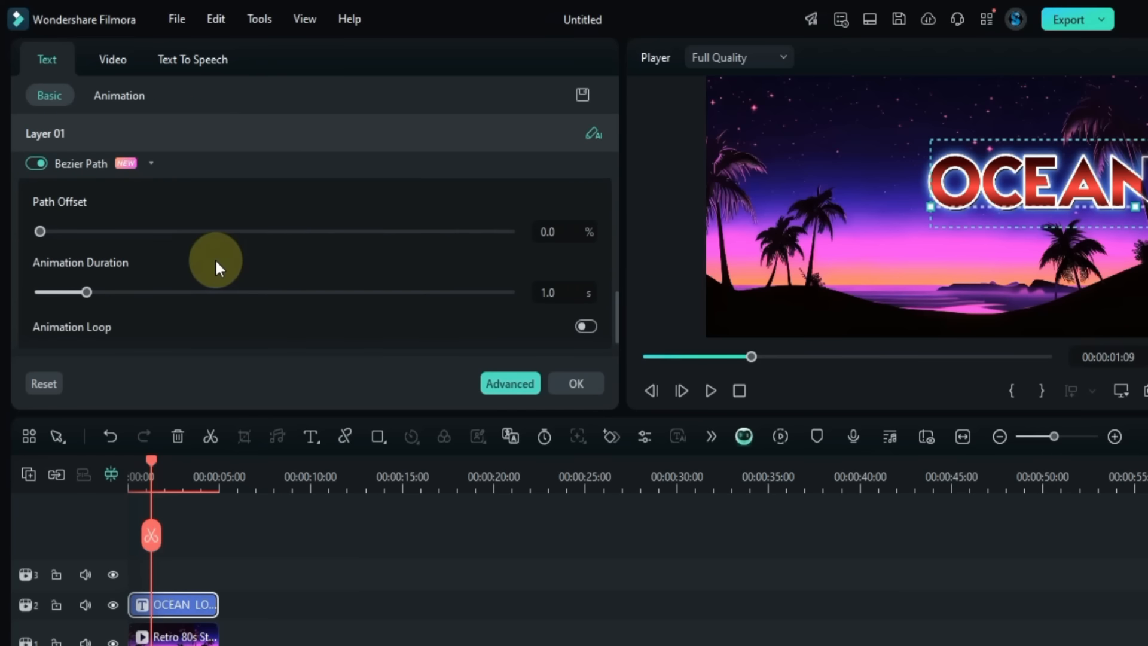
drag(1011, 182, 819, 197)
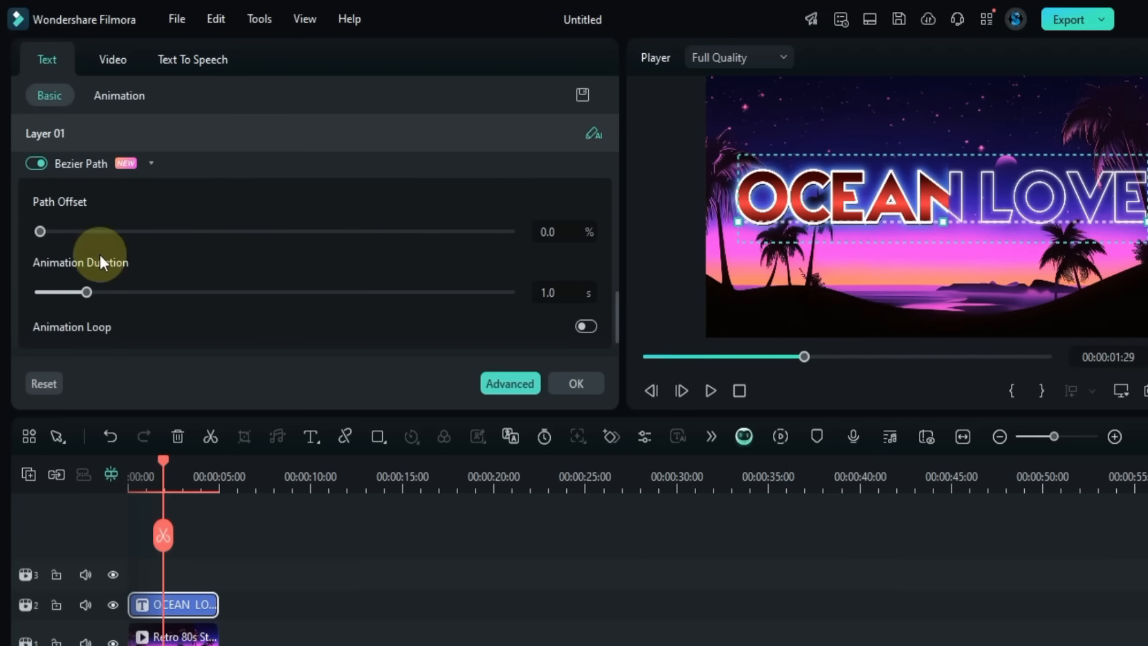
drag(163, 461, 98, 487)
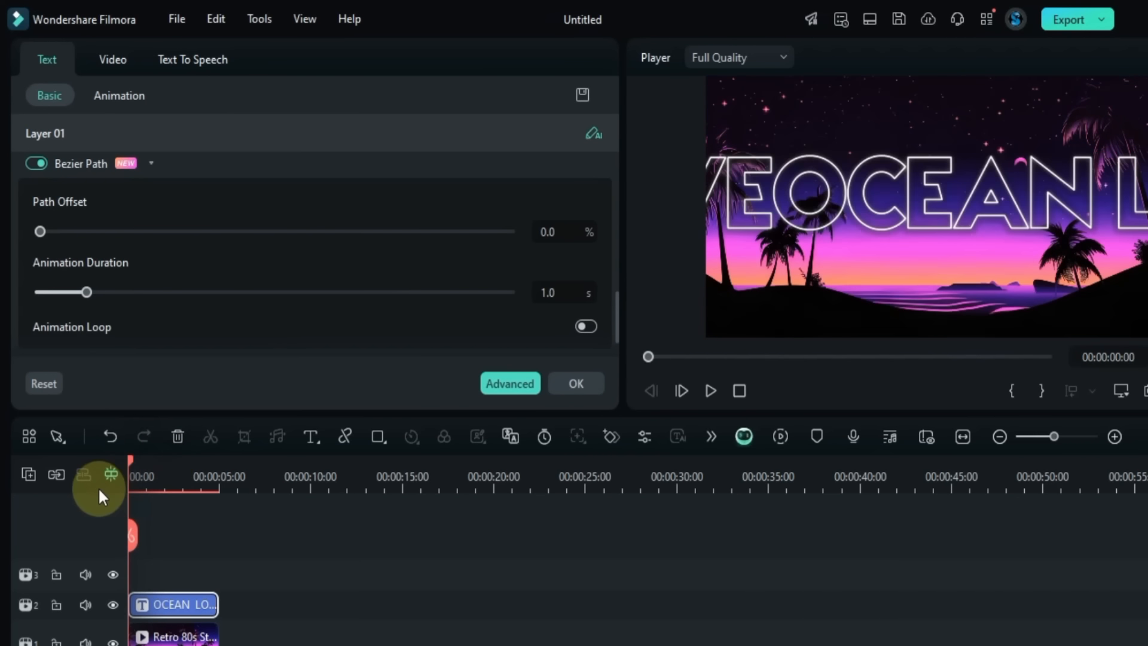
key(space)
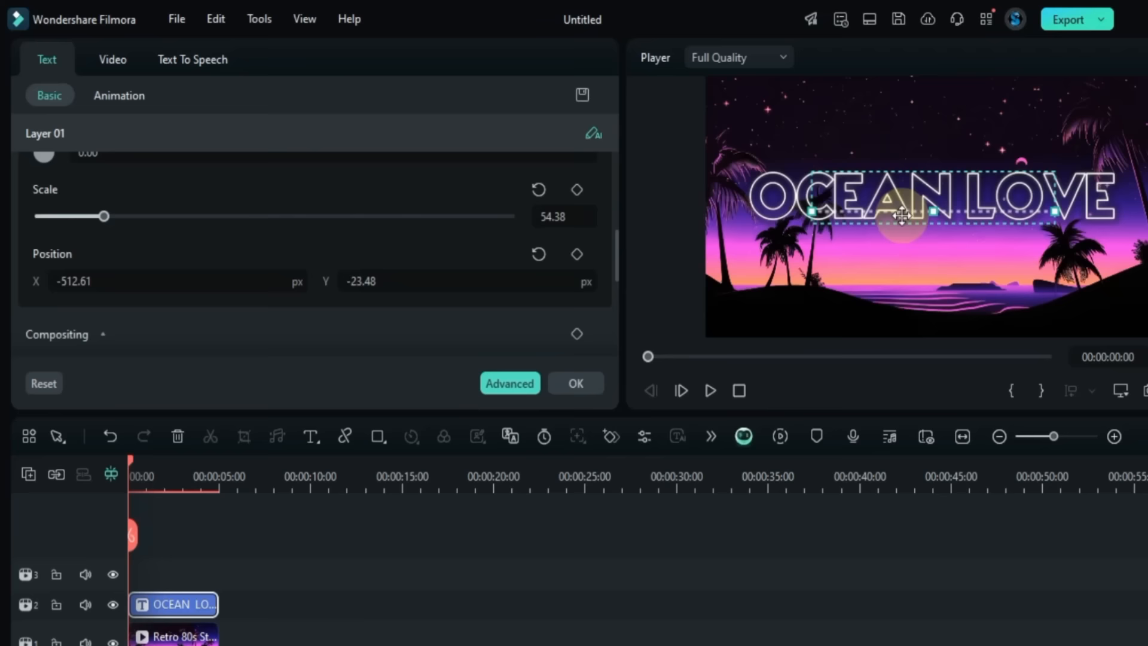
Step: Reposition the title slightly lower, set the Bezier path's animation duration to 5.4 s, and play it from the start
drag(892, 222, 885, 230)
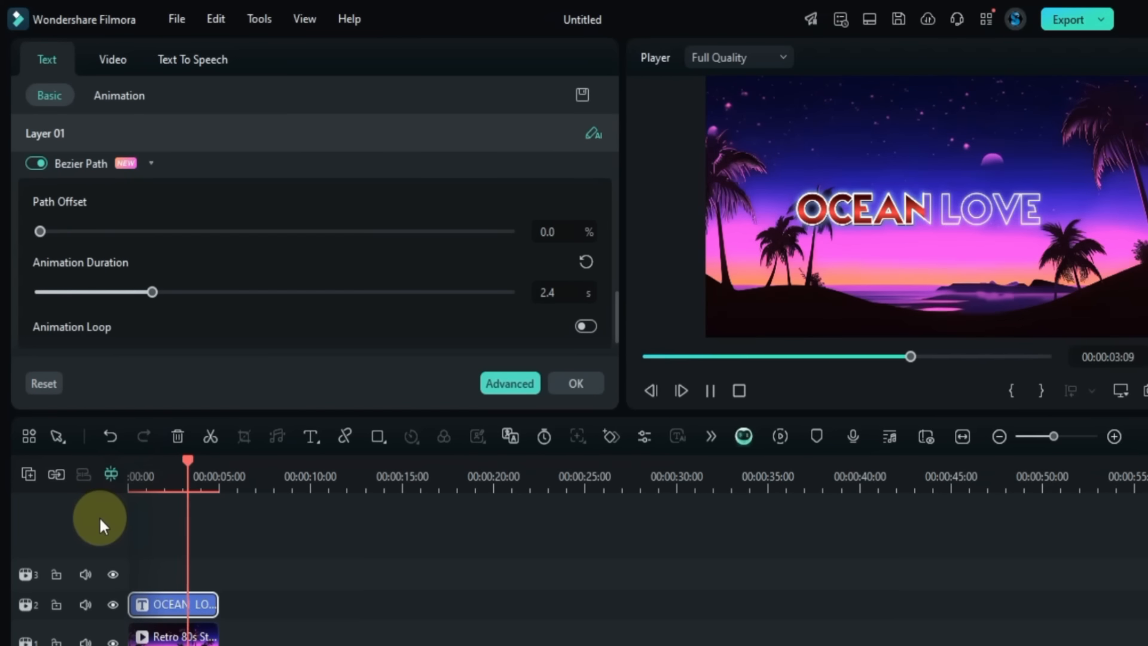
drag(153, 292, 293, 308)
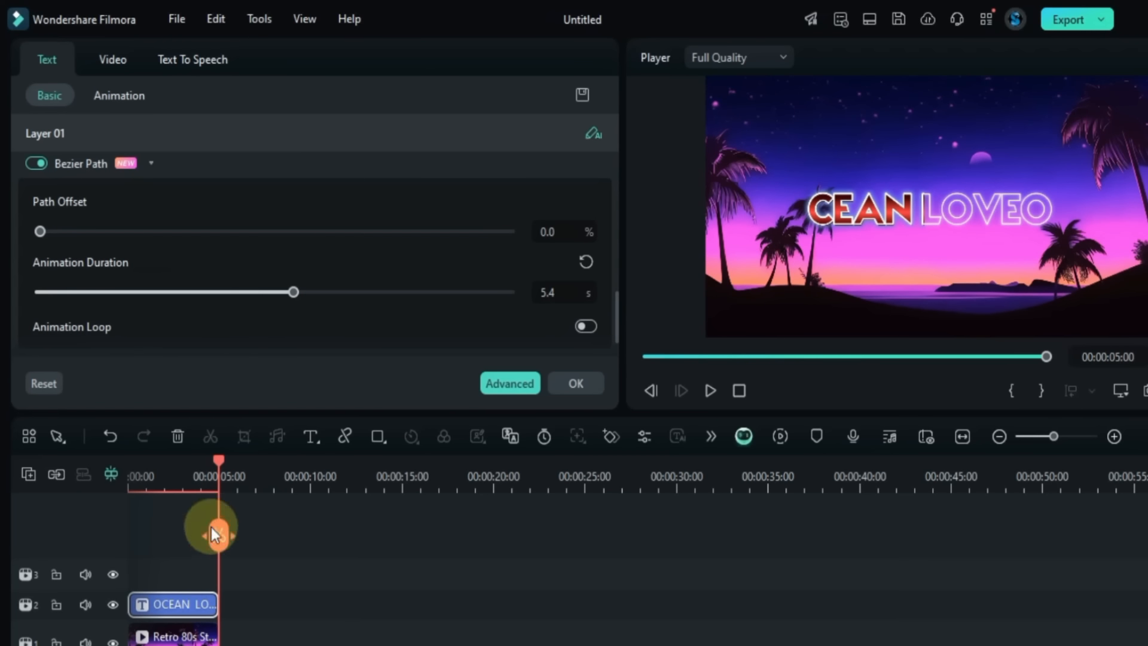
drag(220, 464, 70, 502)
key(space)
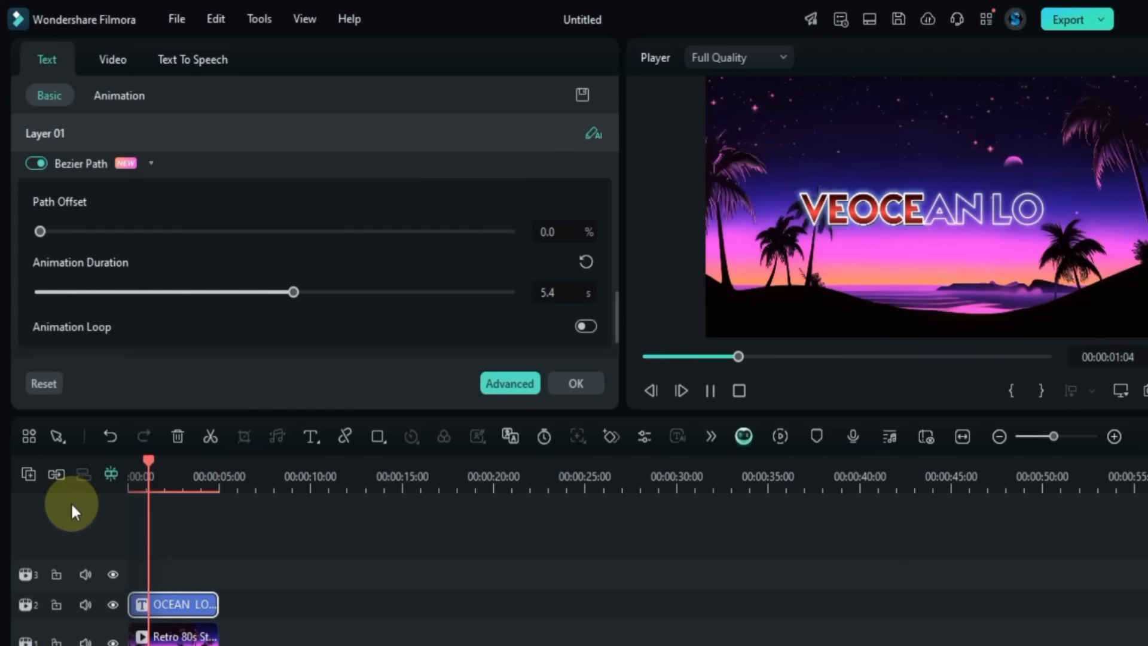
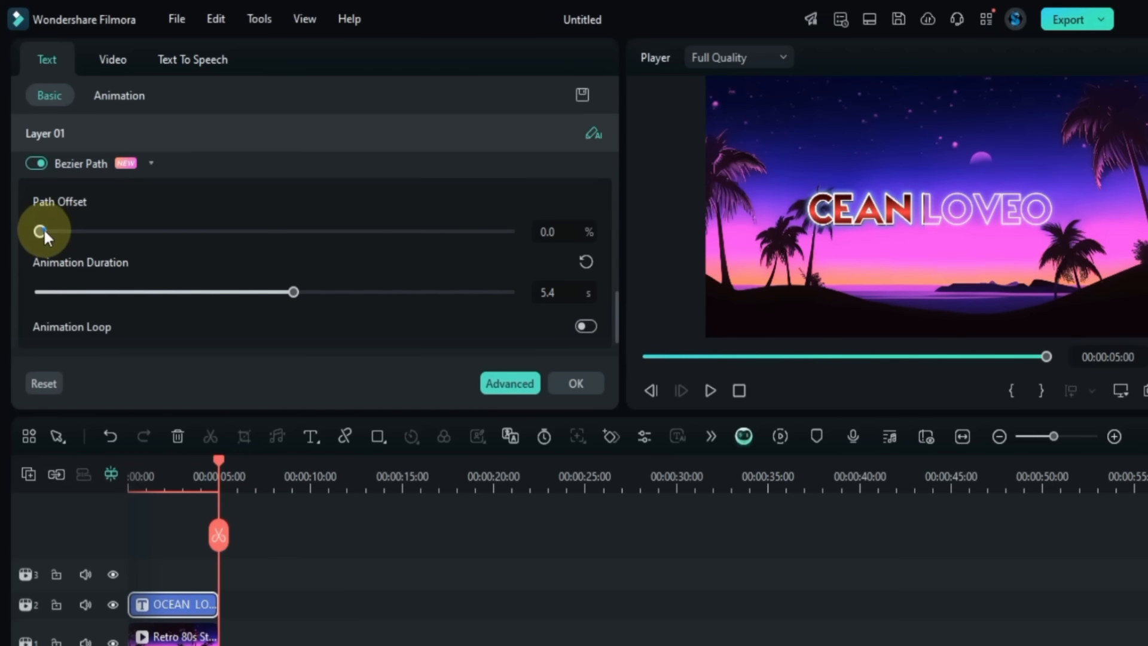
Step: Set the Bezier path's offset to 13% and play the title from the start
drag(43, 228, 101, 229)
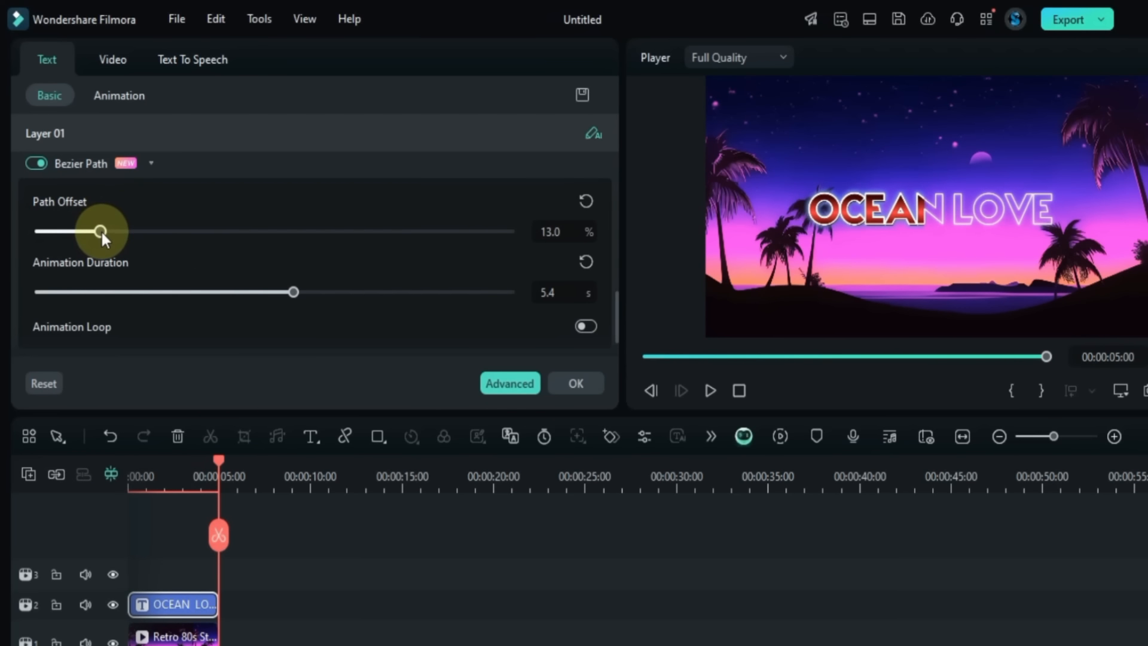
drag(218, 459, 112, 500)
key(space)
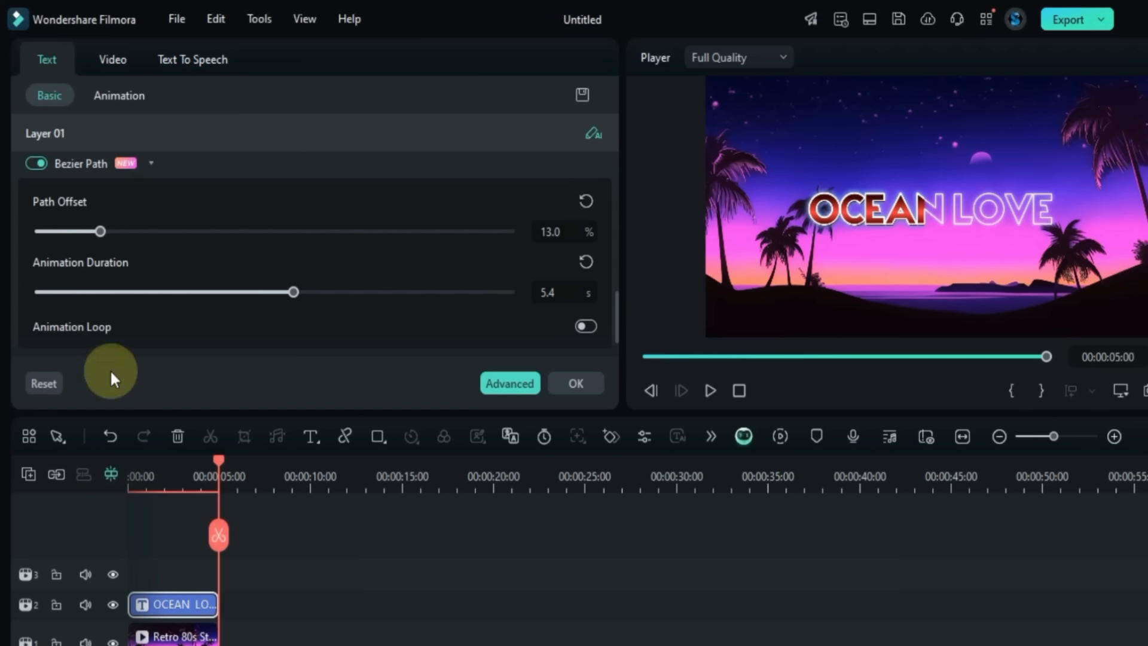
Step: Turn off the title's Bezier path and change the first outline's color to black
click(37, 166)
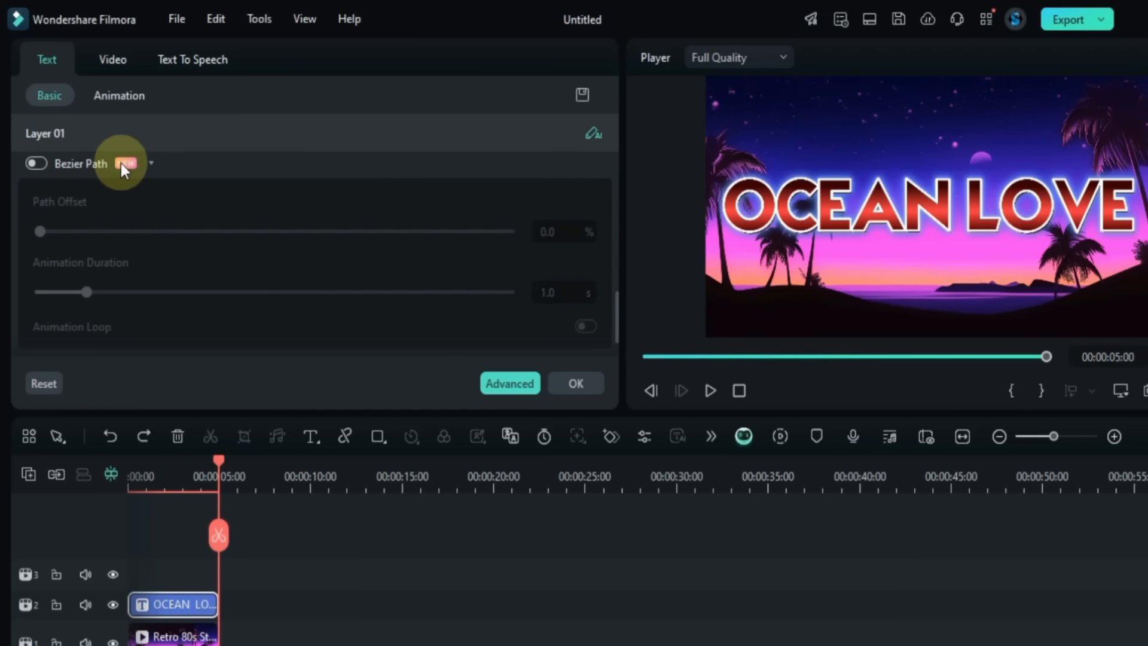
click(151, 164)
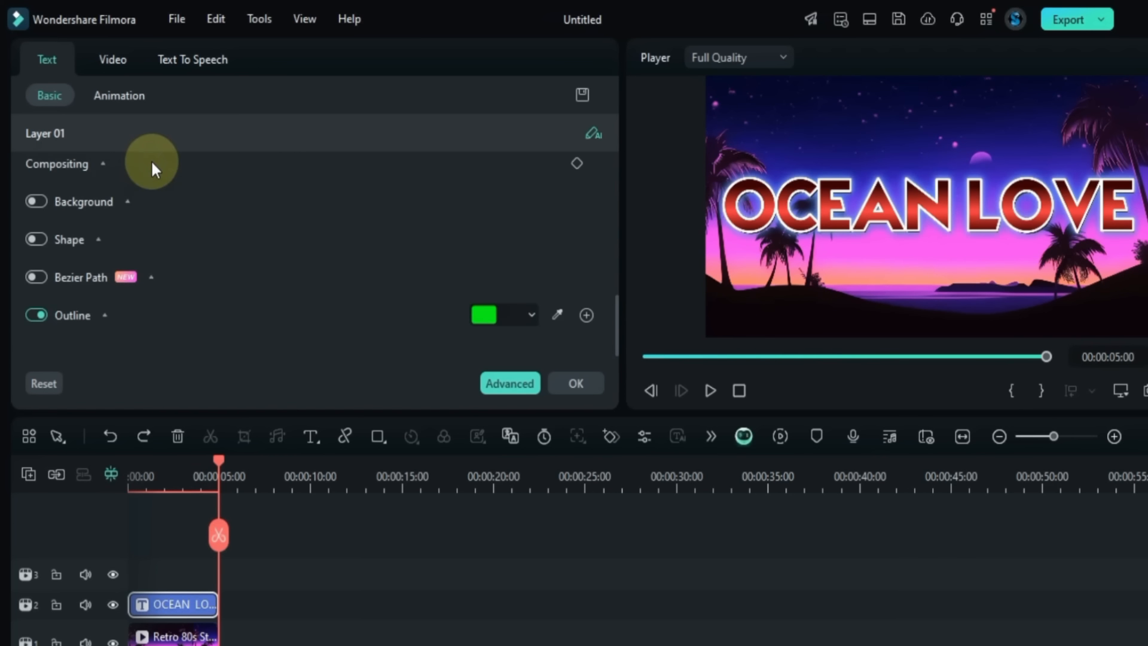
click(106, 316)
scroll(230, 308, down, 2)
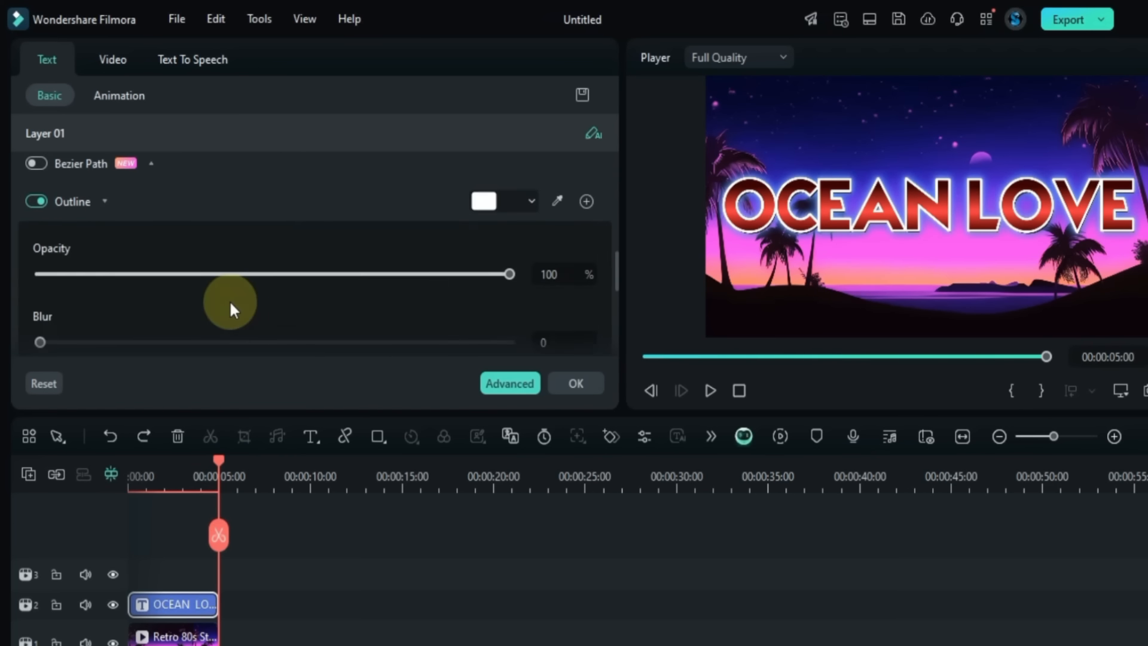
scroll(230, 308, down, 2)
scroll(230, 307, up, 1)
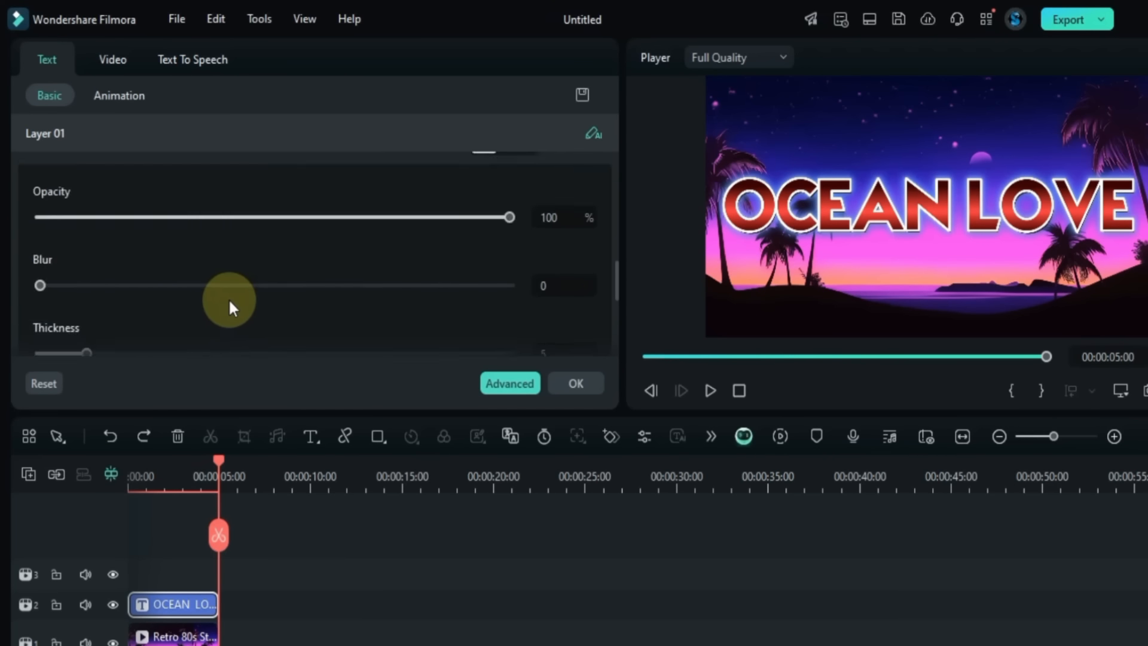
scroll(229, 307, up, 1)
click(485, 205)
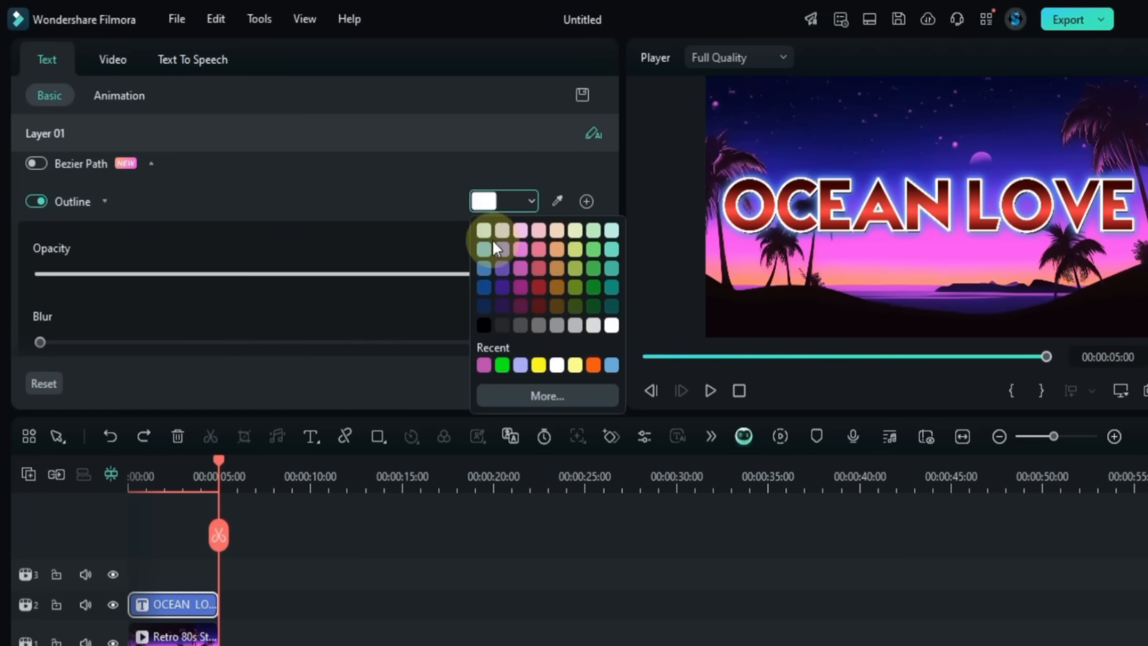
click(485, 328)
Step: Adjust the first outline's opacity, and set its blur to 3 and its thickness to 0
scroll(315, 263, down, 1)
drag(425, 215, 185, 265)
drag(40, 285, 199, 333)
scroll(64, 263, down, 1)
drag(64, 264, 8, 271)
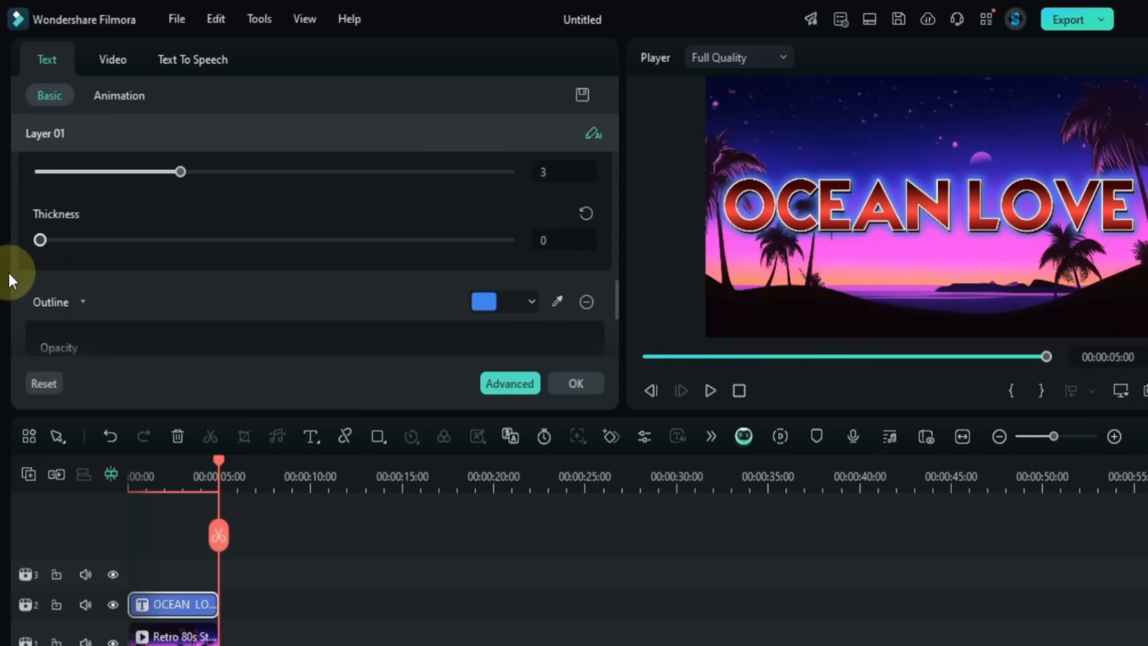
Step: Reset the first outline's thickness and the second outline's thickness and blur to their defaults
click(583, 211)
scroll(310, 216, down, 3)
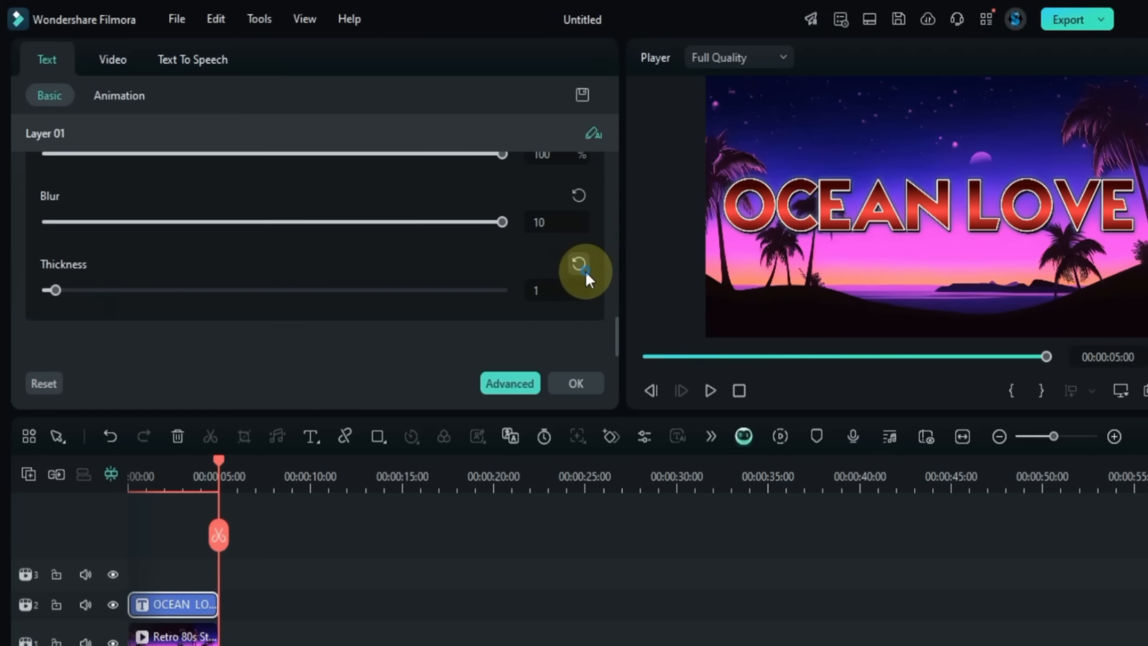
click(579, 264)
click(578, 197)
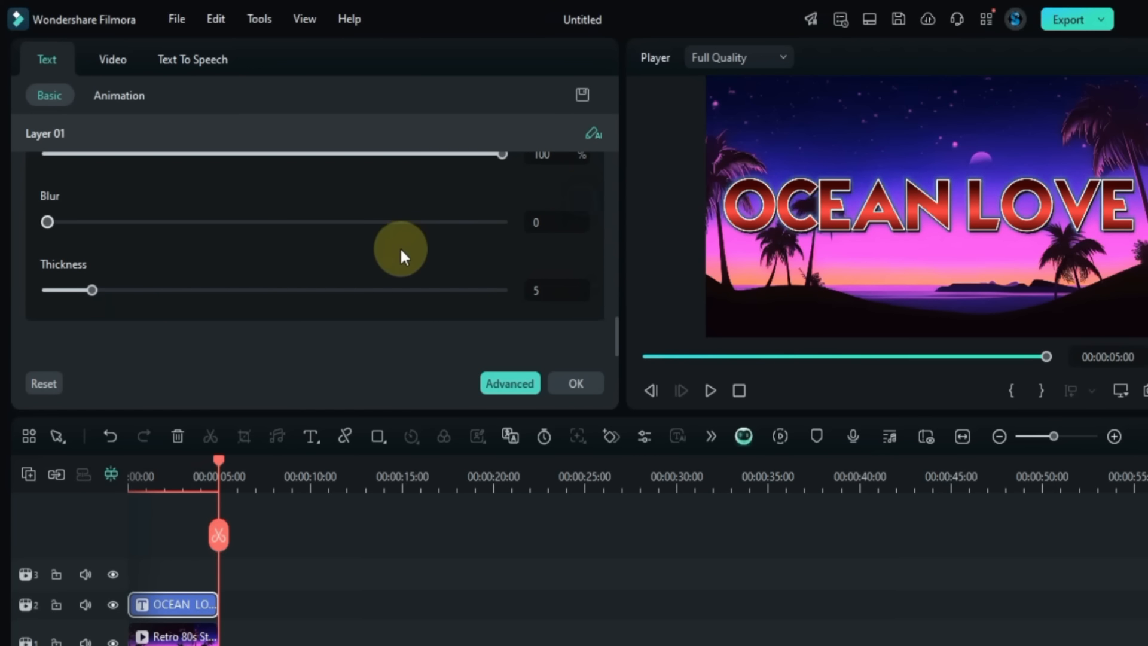
Step: Open the title's text animation settings
scroll(400, 246, up, 1)
scroll(400, 266, up, 1)
scroll(401, 265, down, 2)
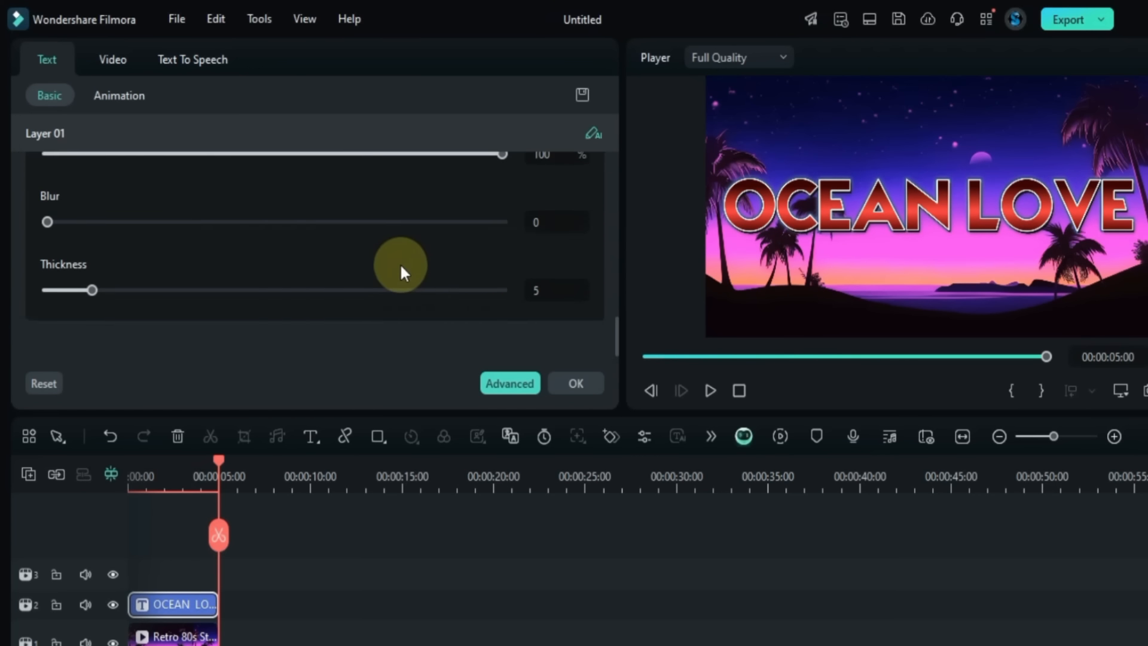
scroll(400, 263, up, 3)
scroll(400, 263, up, 10)
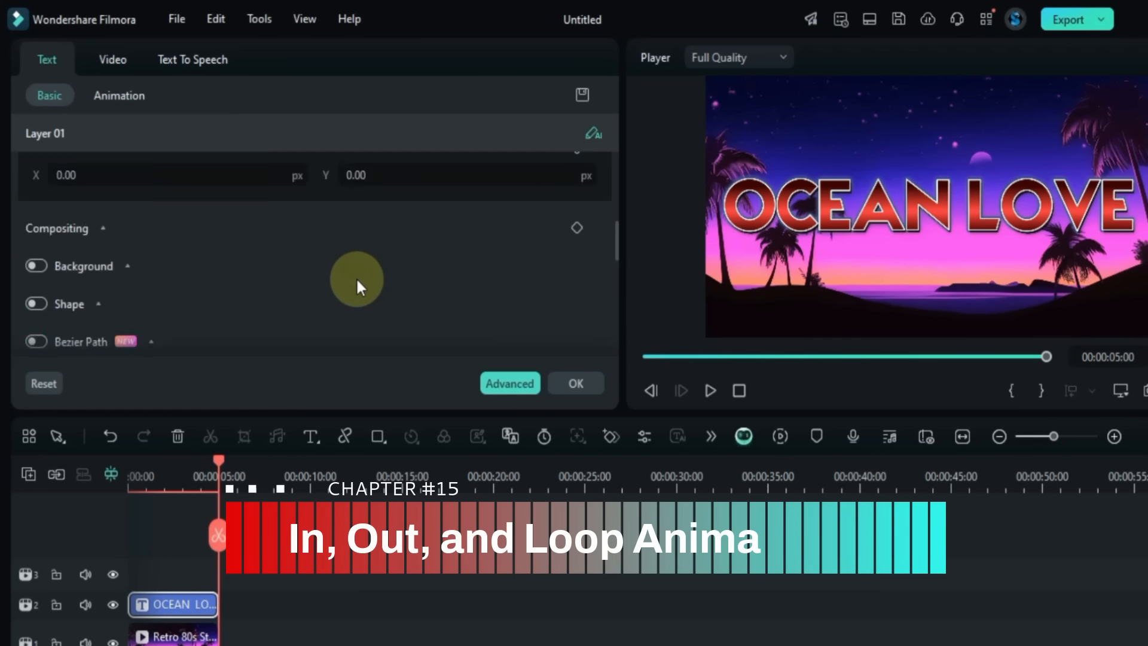
scroll(356, 278, up, 10)
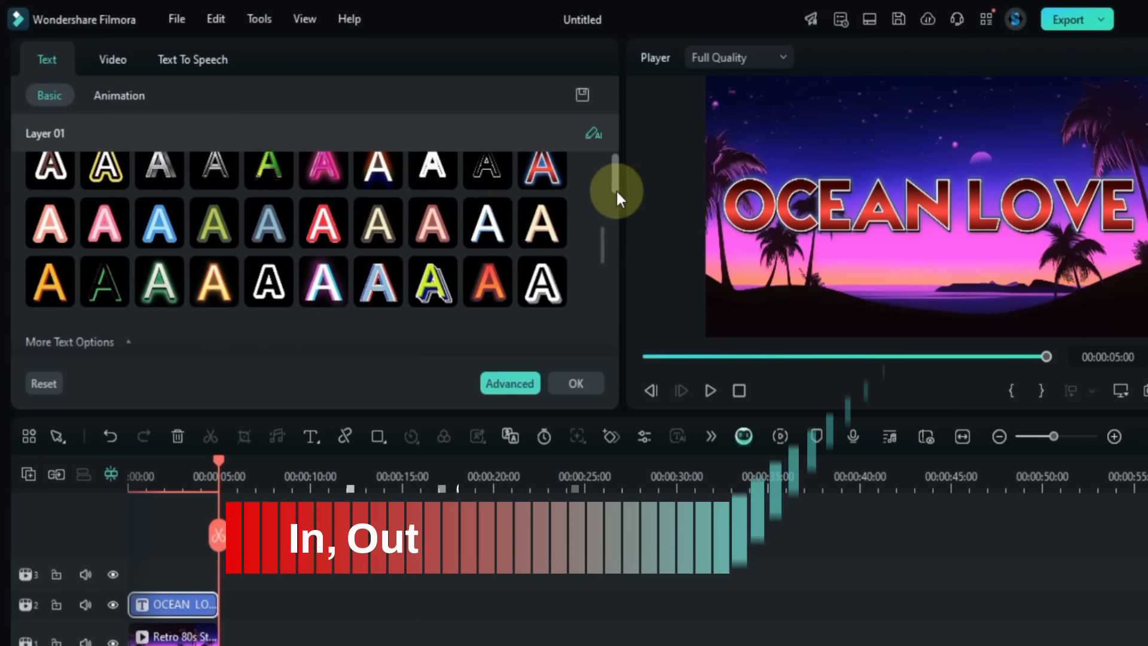
drag(598, 249, 604, 142)
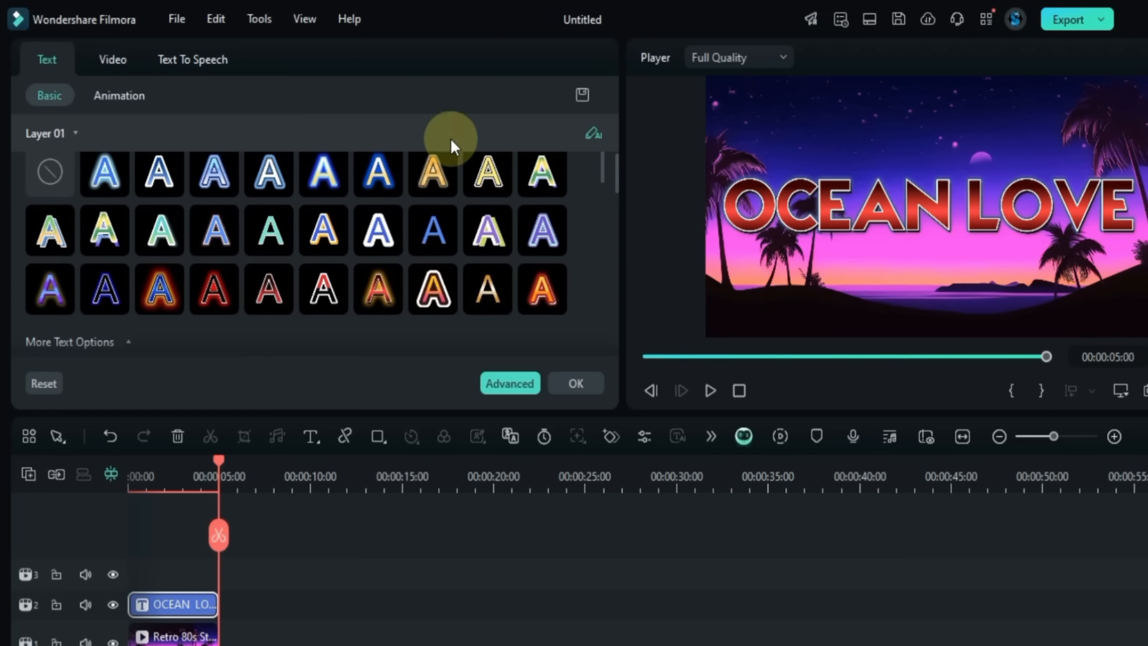
click(121, 99)
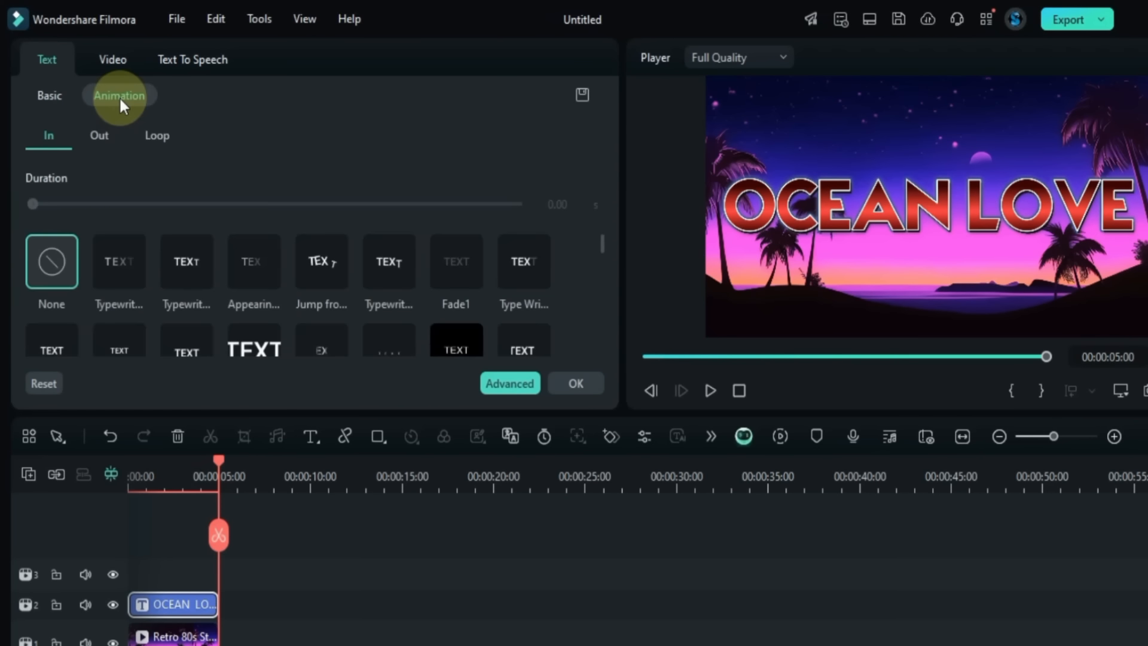
Step: Try the first Typewriter In animation at 2.25 s, followed by the second Typewriter, the Appearing and the Jump animations
click(115, 270)
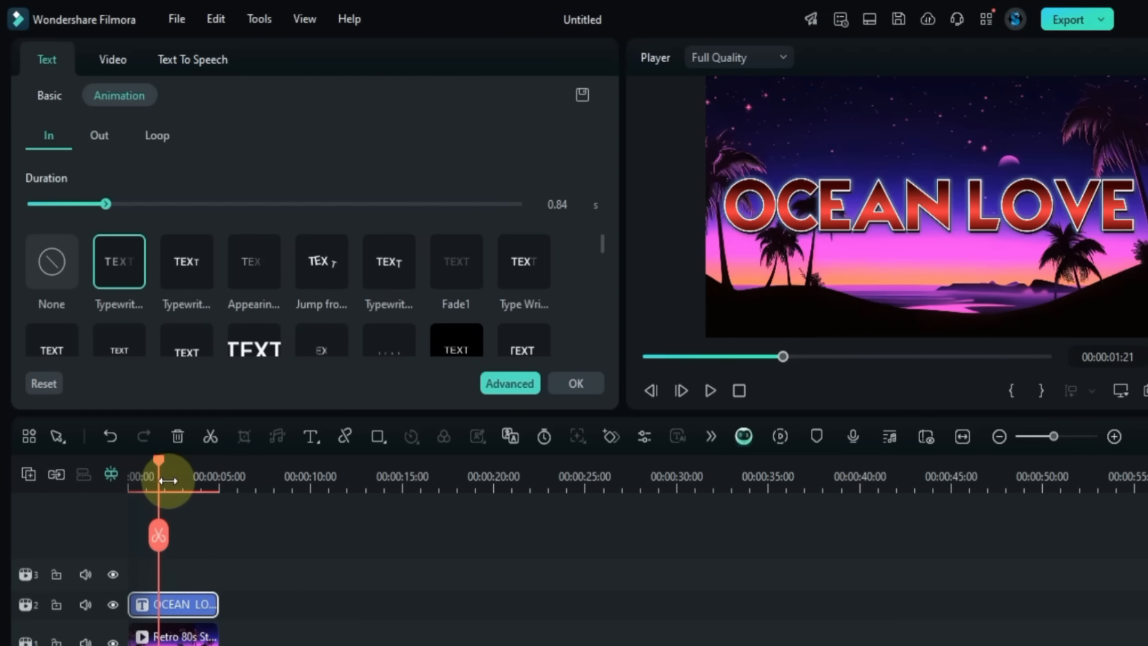
drag(105, 205, 245, 200)
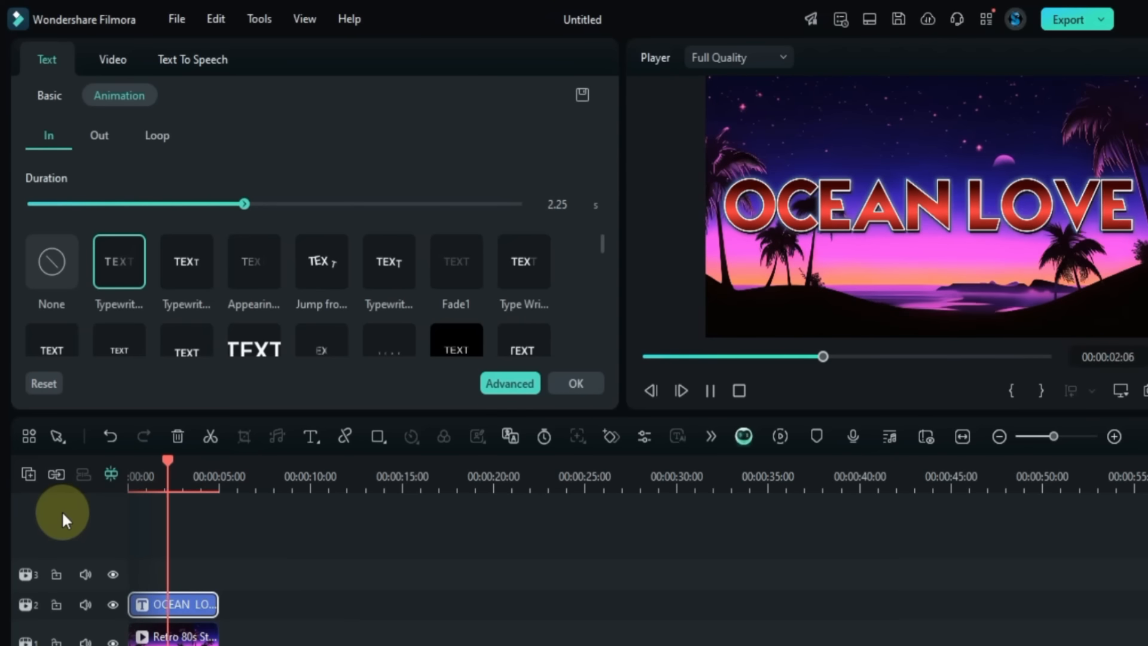
click(189, 279)
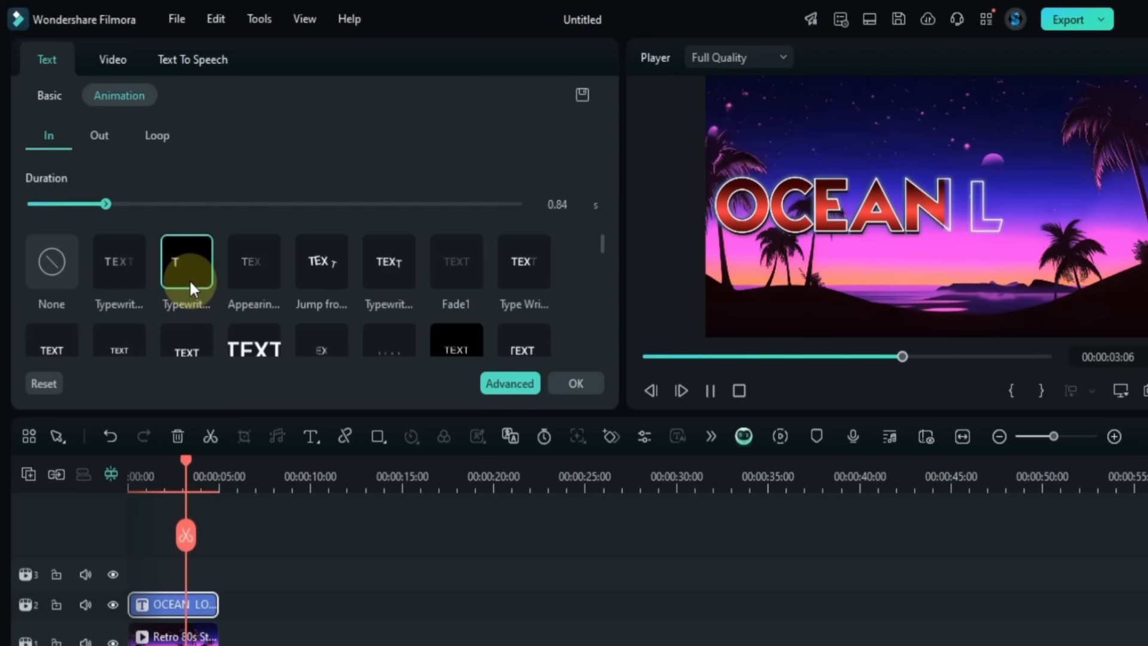
click(254, 279)
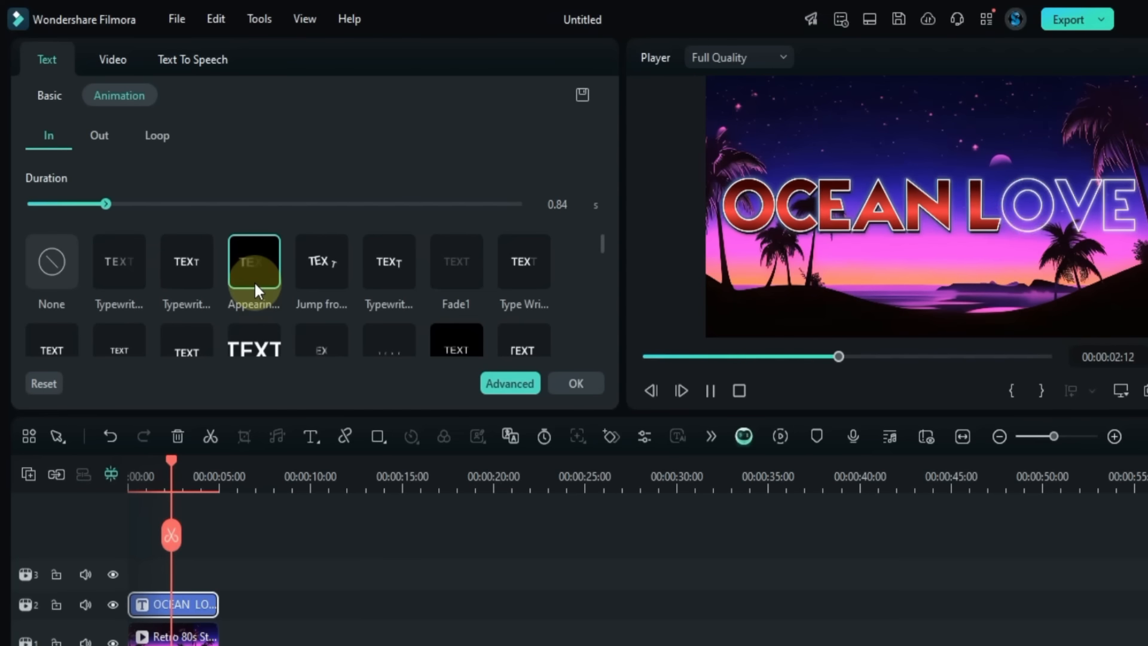
click(333, 277)
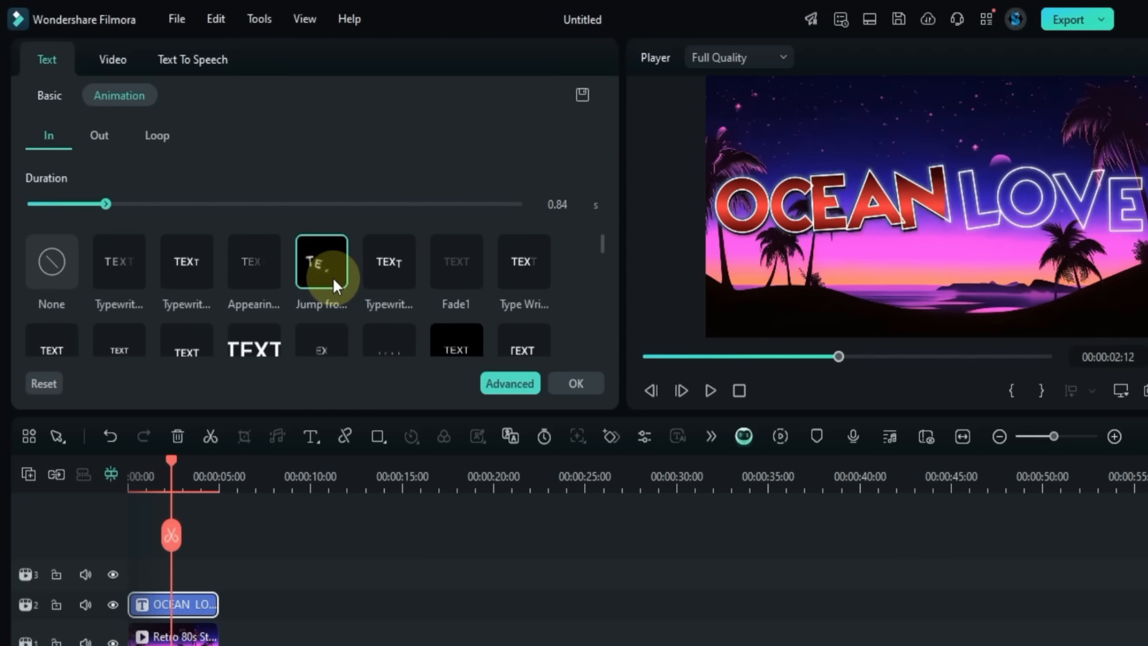
Step: Apply the Enlarge In animation to the title, set its duration to 1.62 s, and play it from the start
scroll(332, 277, down, 2)
click(248, 329)
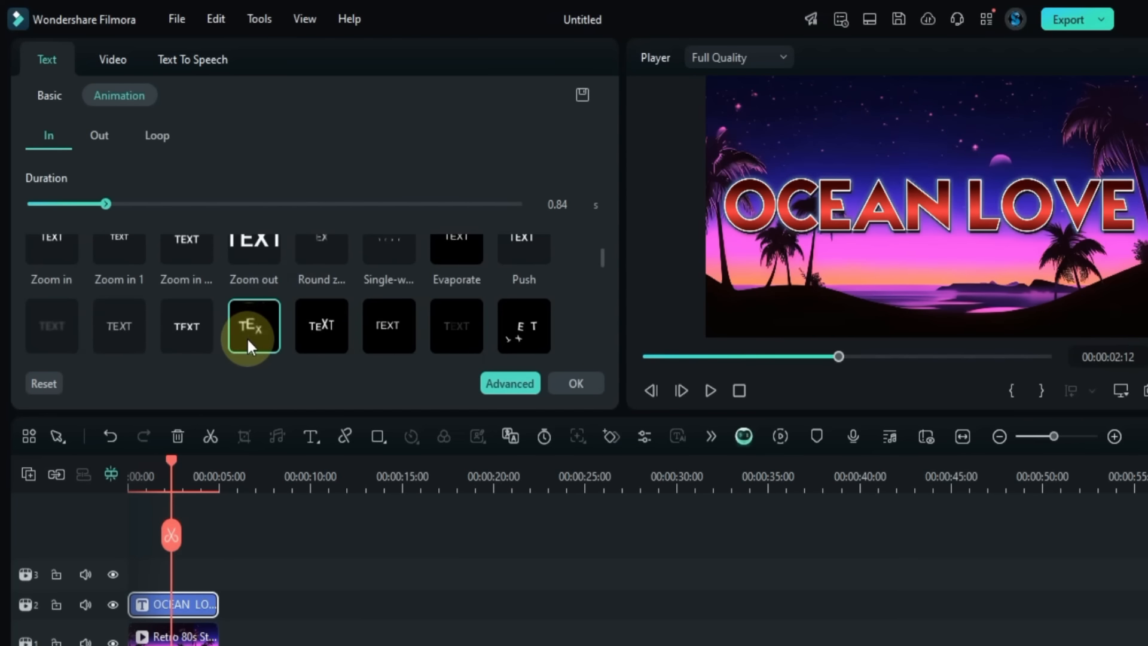
scroll(247, 336, down, 1)
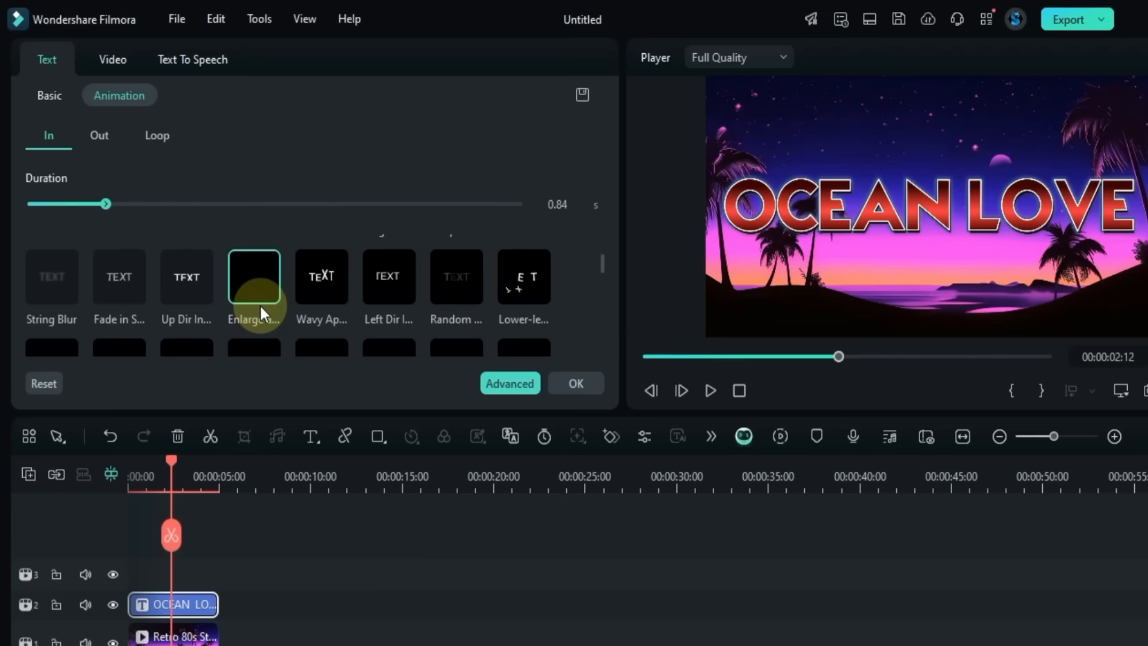
drag(107, 204, 184, 203)
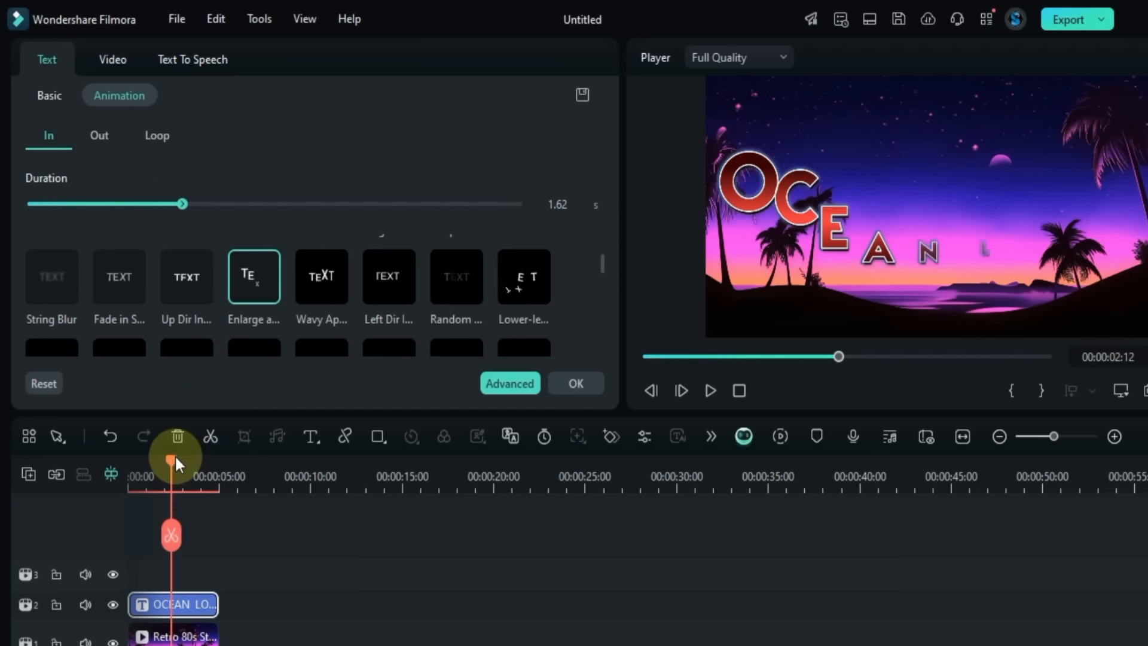
drag(173, 457, 106, 473)
key(space)
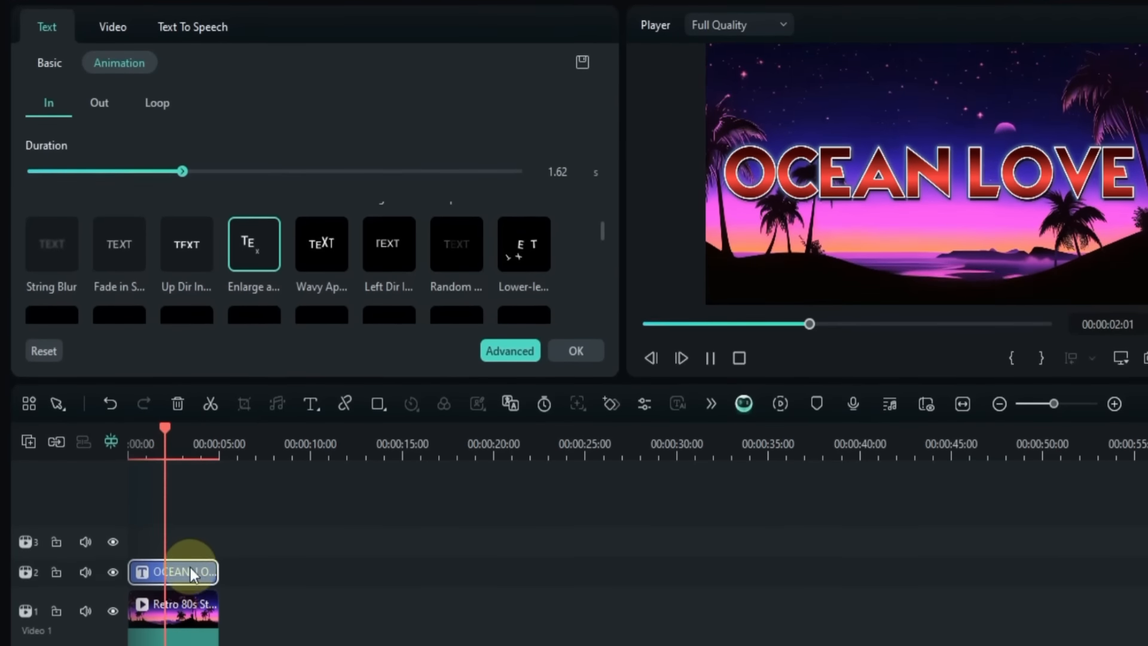
Step: Extend the title and the background video to about 10 seconds, and open the title's Out animation options
drag(217, 572, 310, 564)
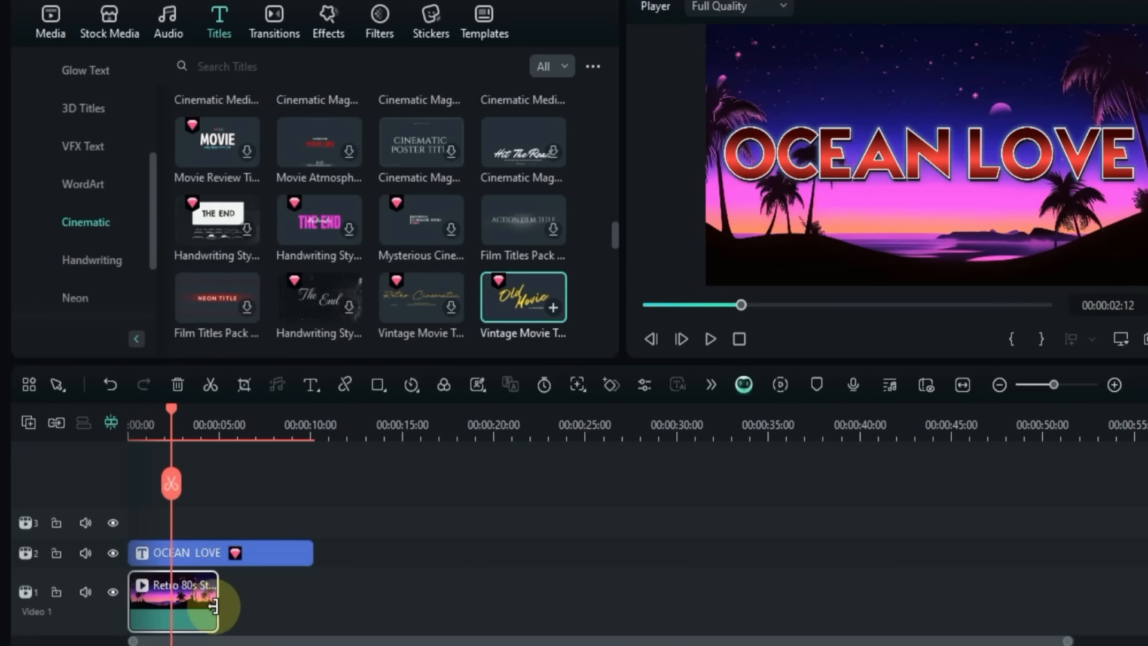
drag(220, 601, 312, 588)
double_click(269, 552)
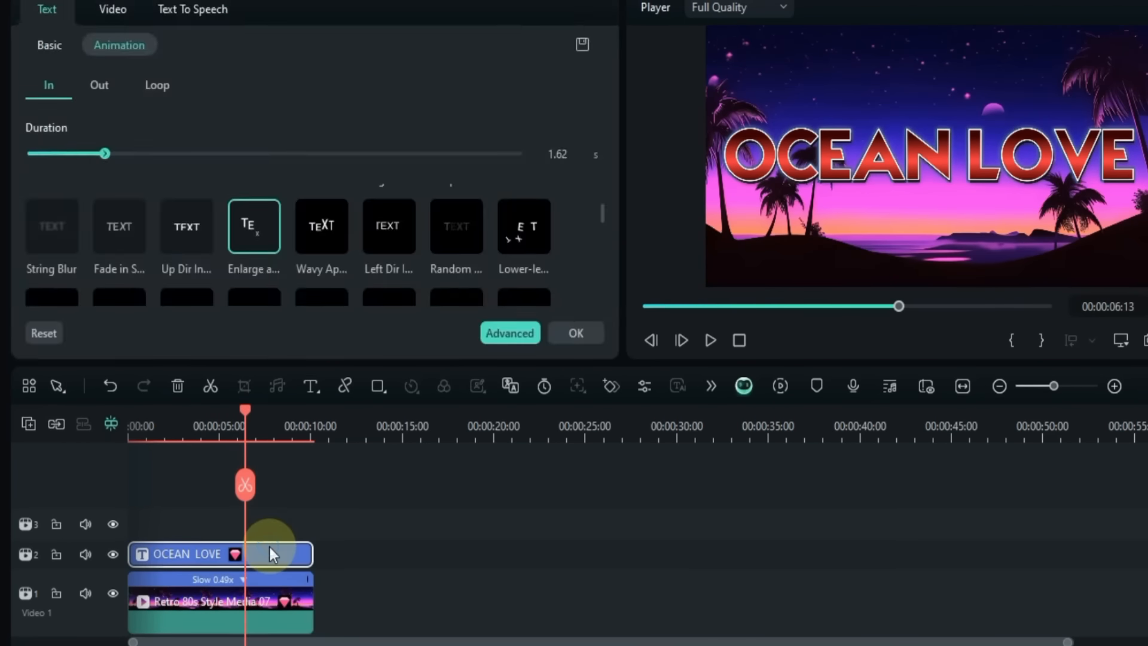
click(97, 123)
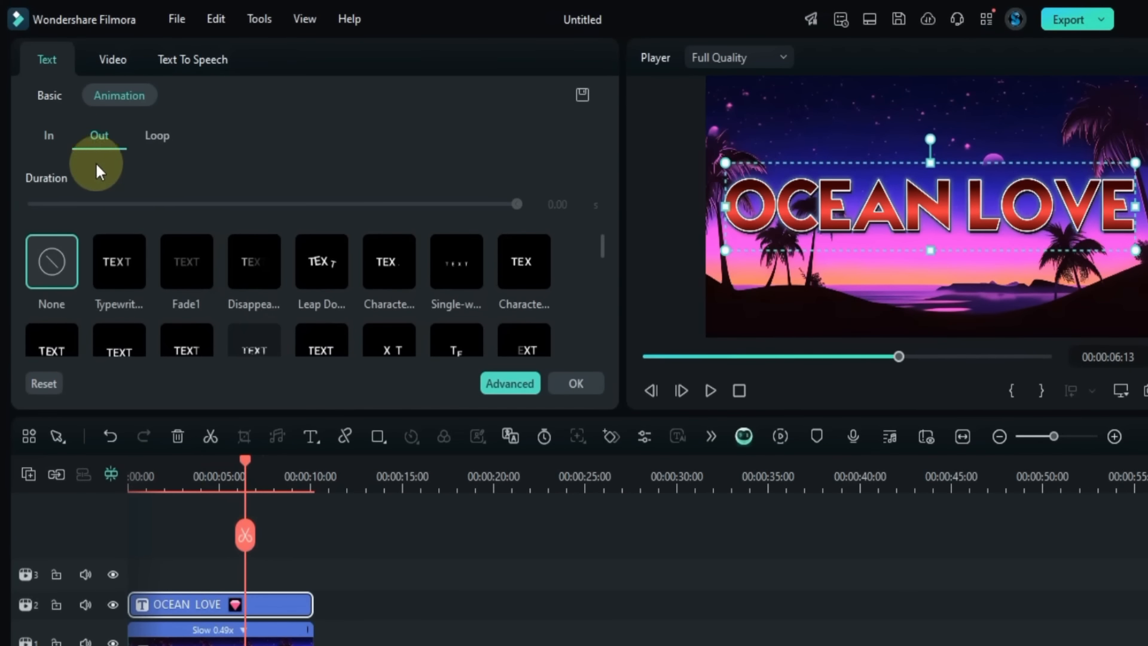
Step: Try the Typewriter, Single-word and second Character Out animations on the title
click(118, 265)
click(458, 268)
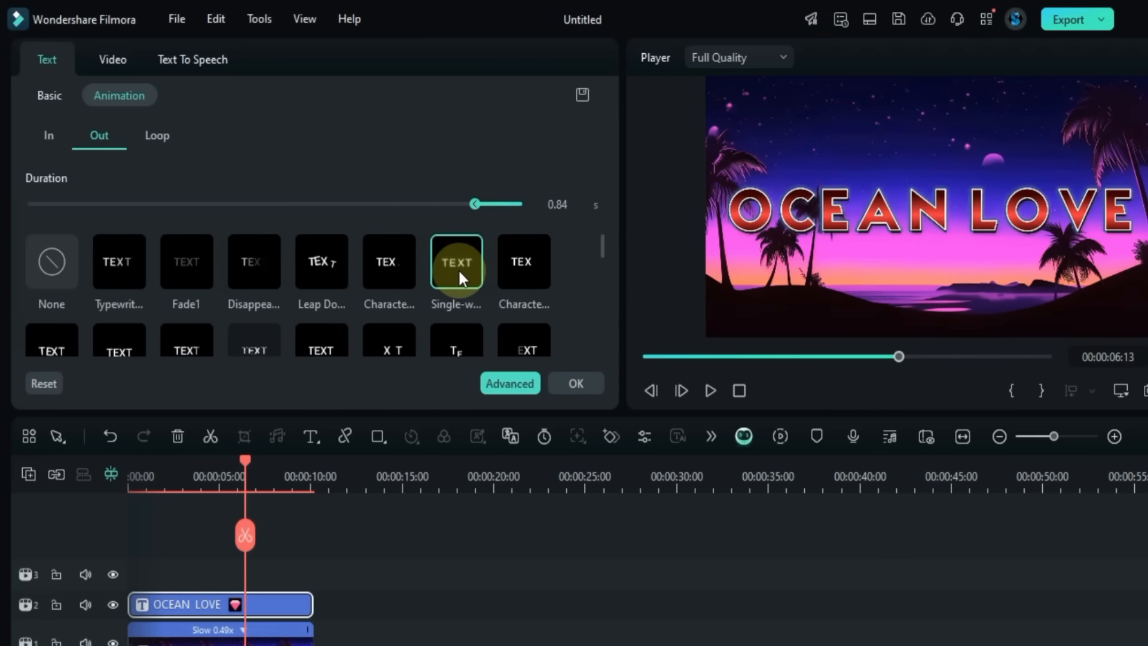
click(515, 256)
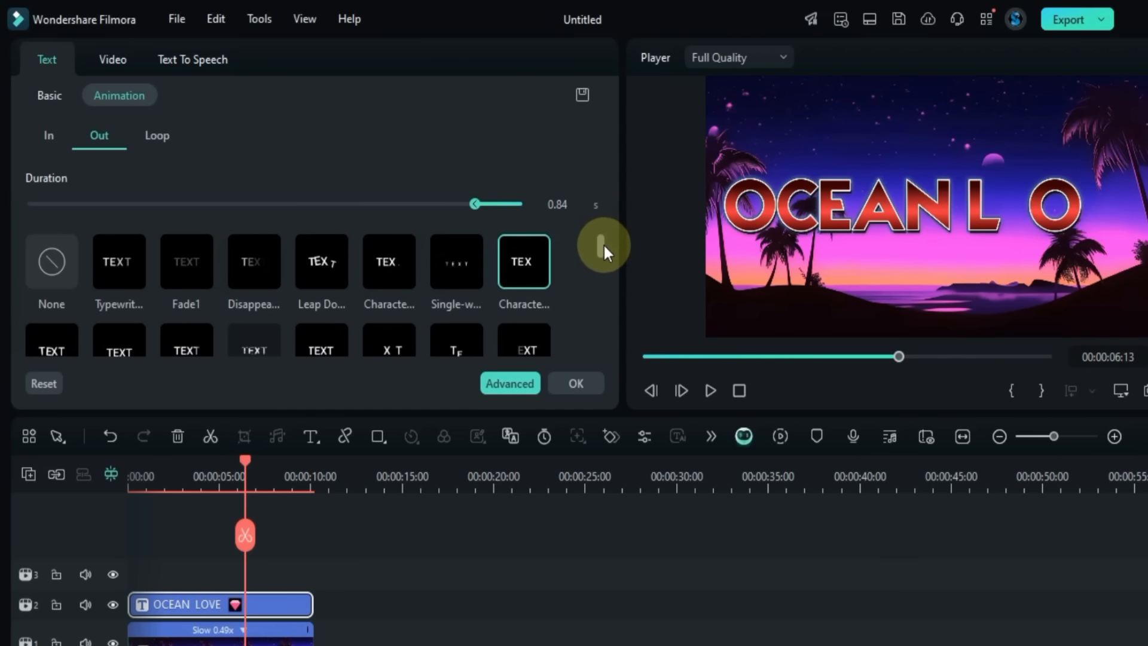
mouse_move(595, 246)
mouse_down()
mouse_move(596, 262)
mouse_move(589, 228)
mouse_up()
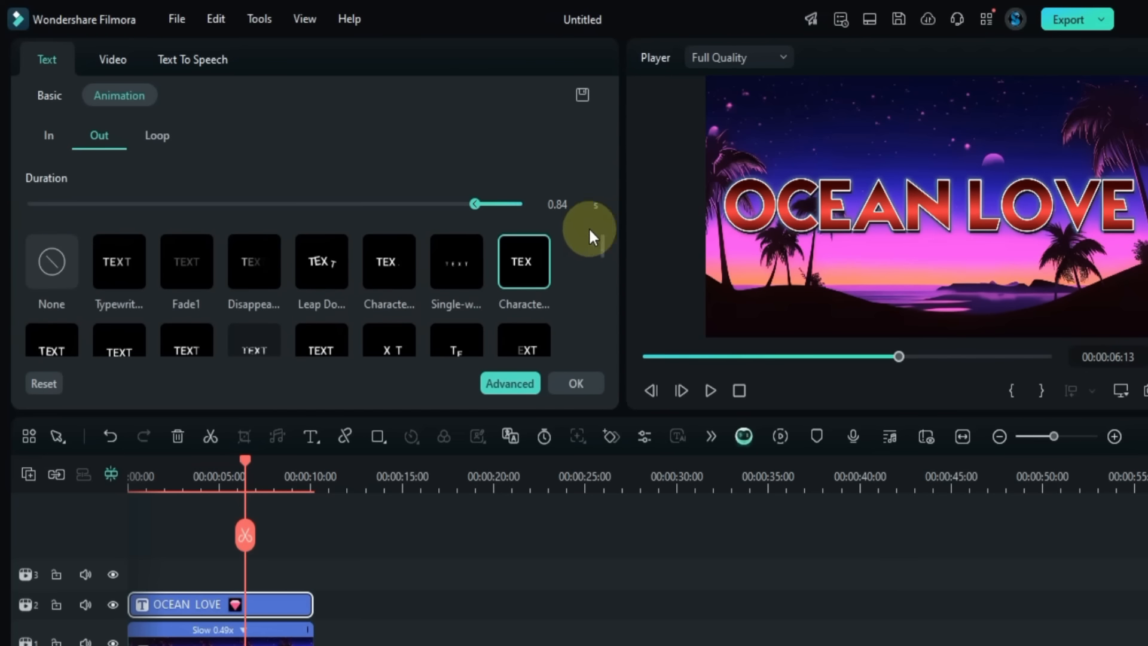
Step: Apply the Leap Out animation to the title and set its duration to 2.5 s
click(321, 275)
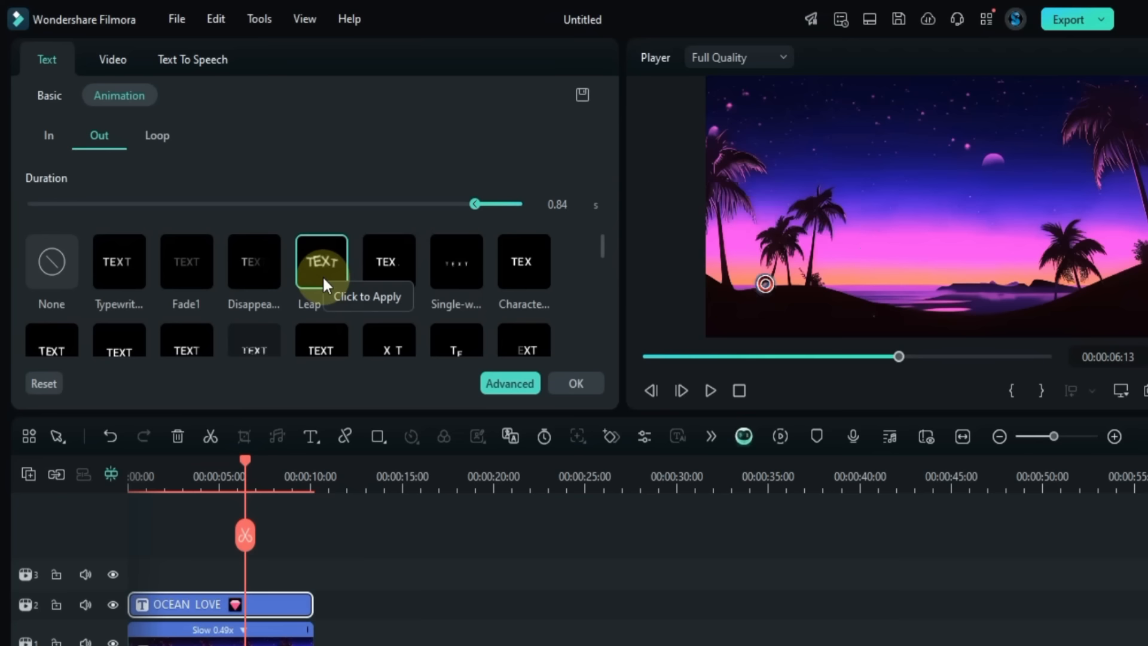
click(392, 204)
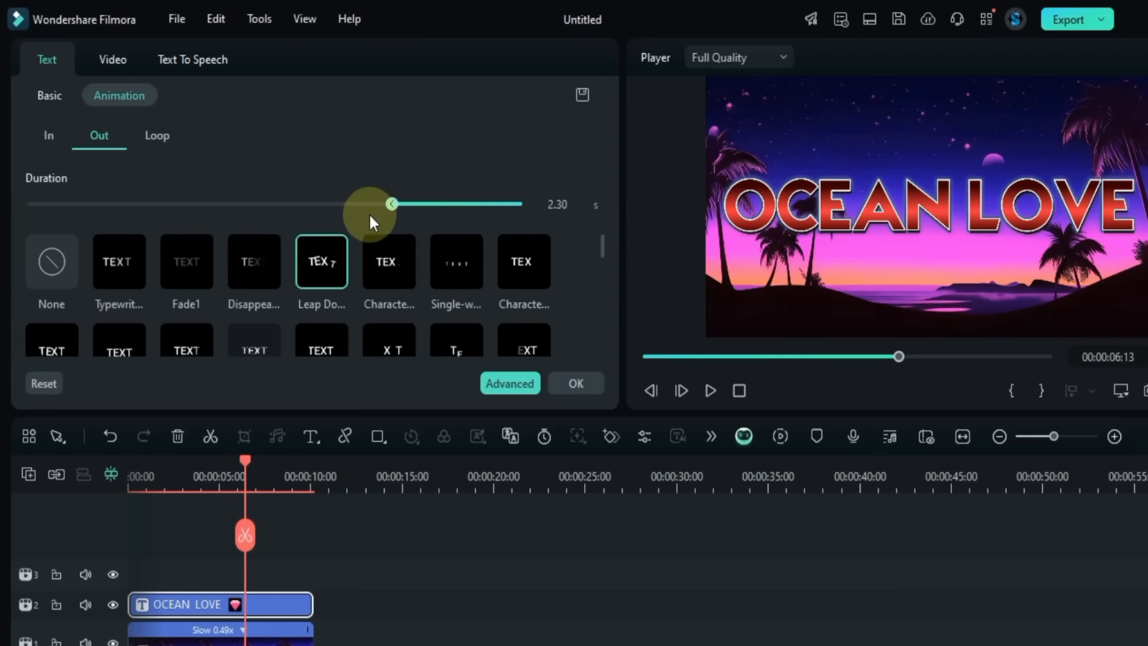
click(553, 202)
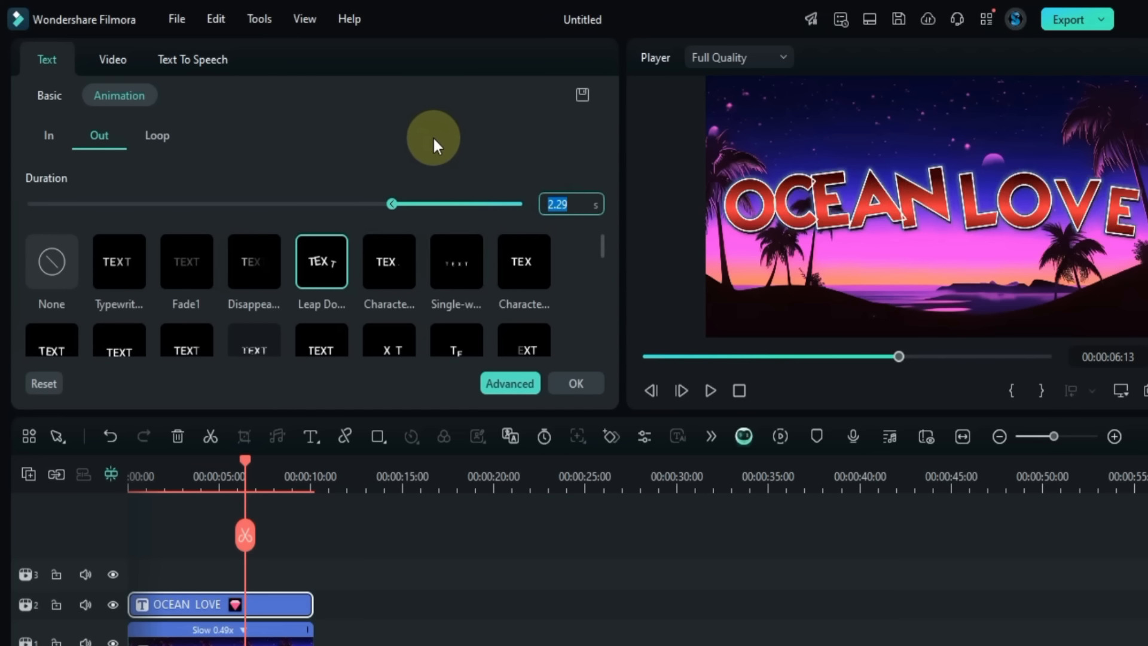
text(2.5)
key(Return)
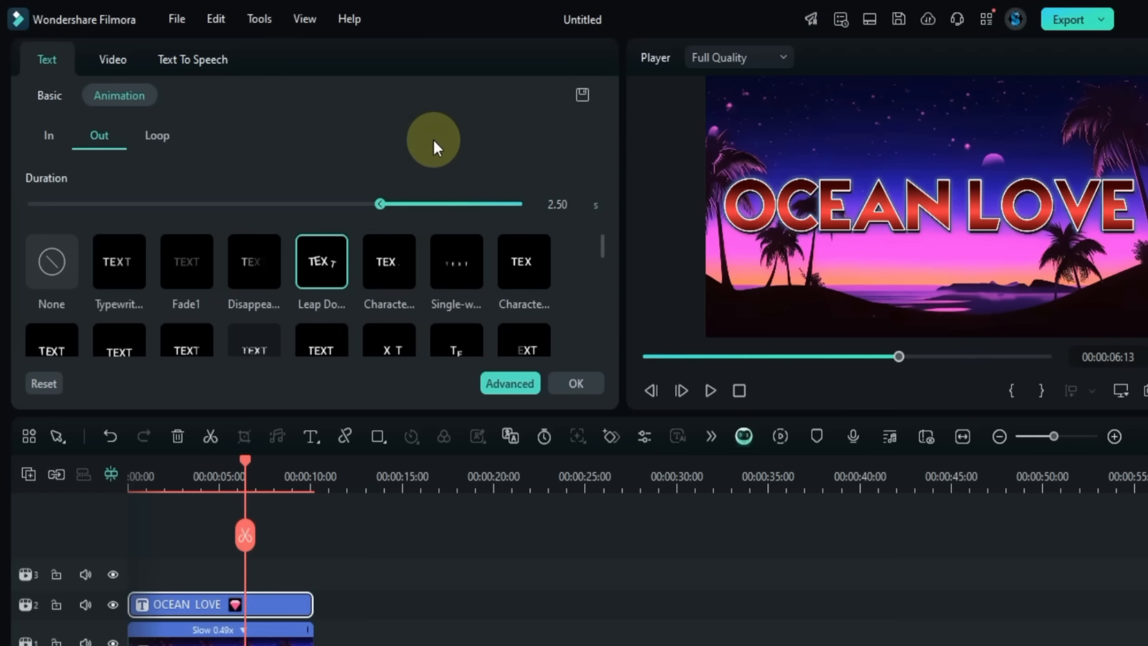
Step: Set the duration of the title's Enlarge In animation to 2.5 s
click(47, 139)
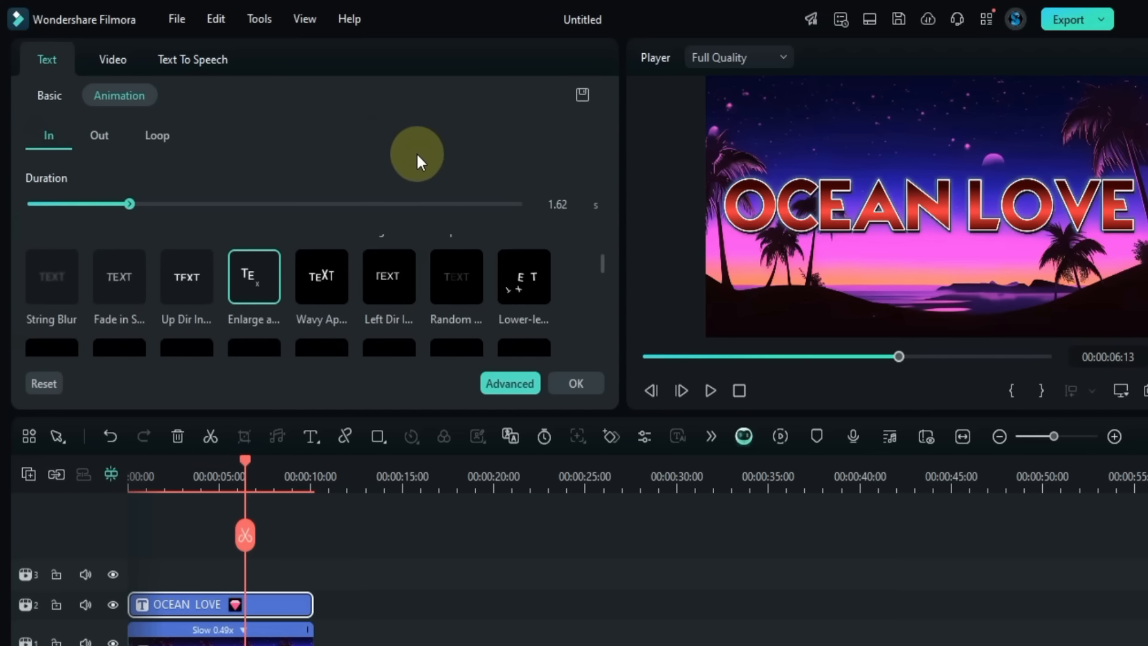
text(2.5)
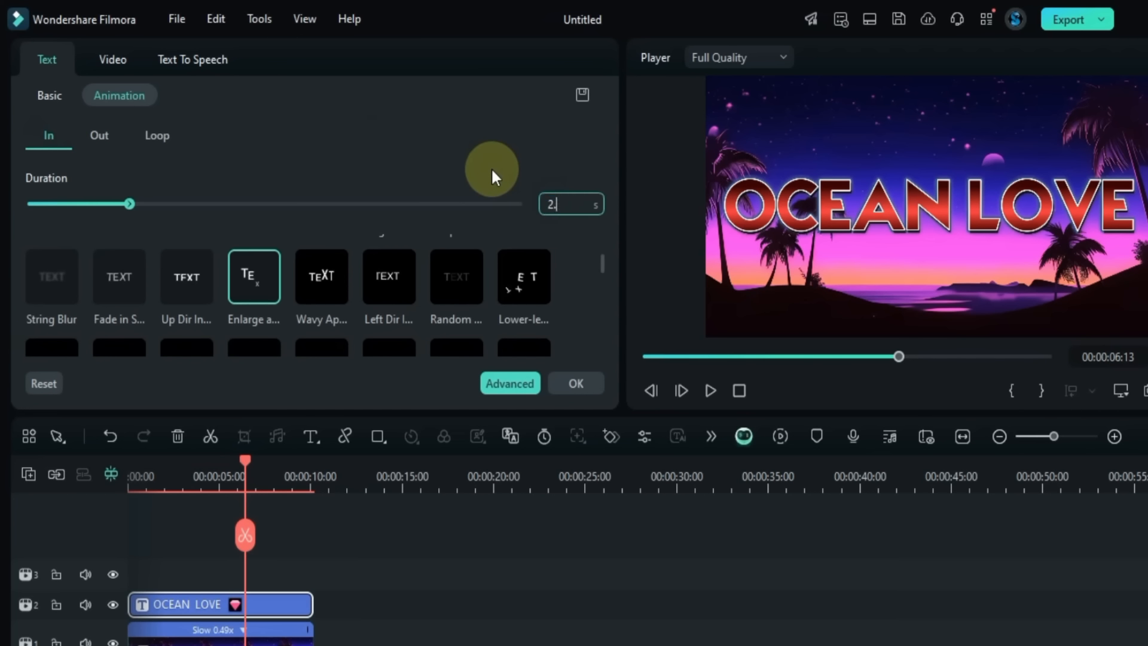
key(Return)
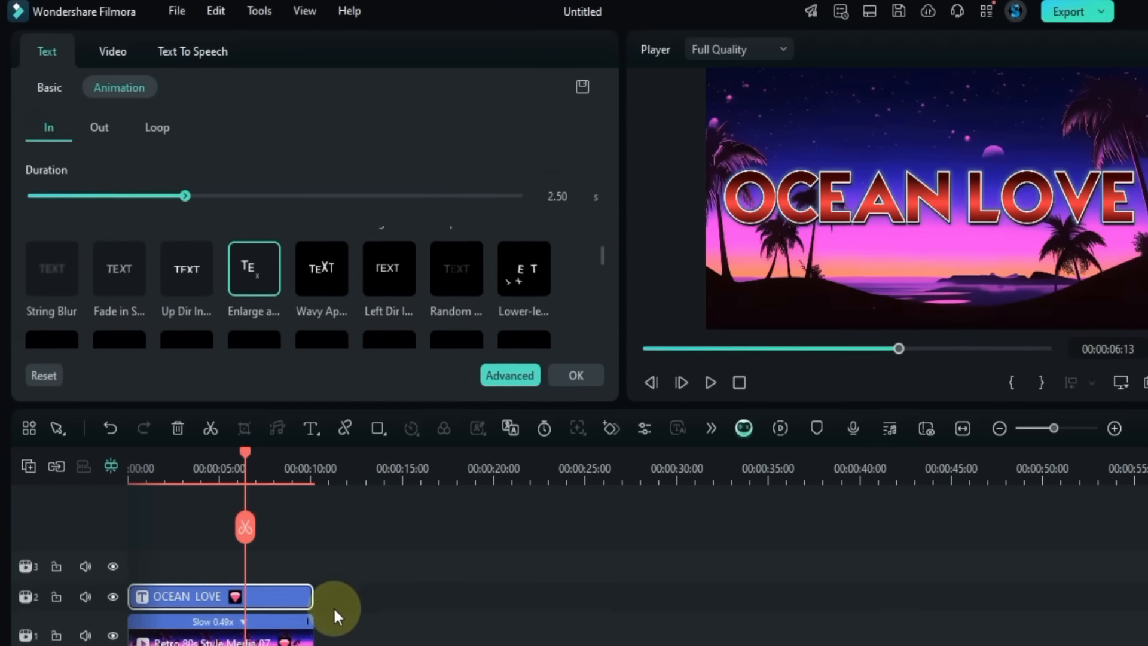
Step: Shorten the OCEAN LOVE title and the background video so both end at 00:00:07:20
drag(306, 605, 278, 611)
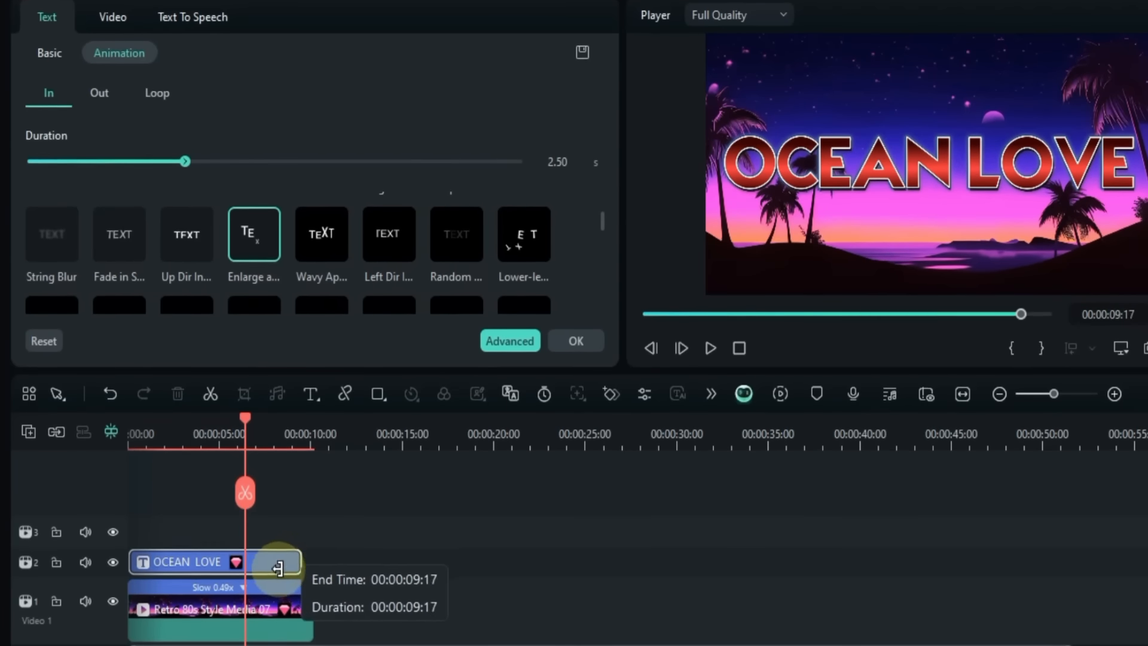
mouse_move(278, 568)
mouse_down()
mouse_move(239, 557)
mouse_move(258, 564)
mouse_up()
click(274, 606)
drag(311, 587, 267, 587)
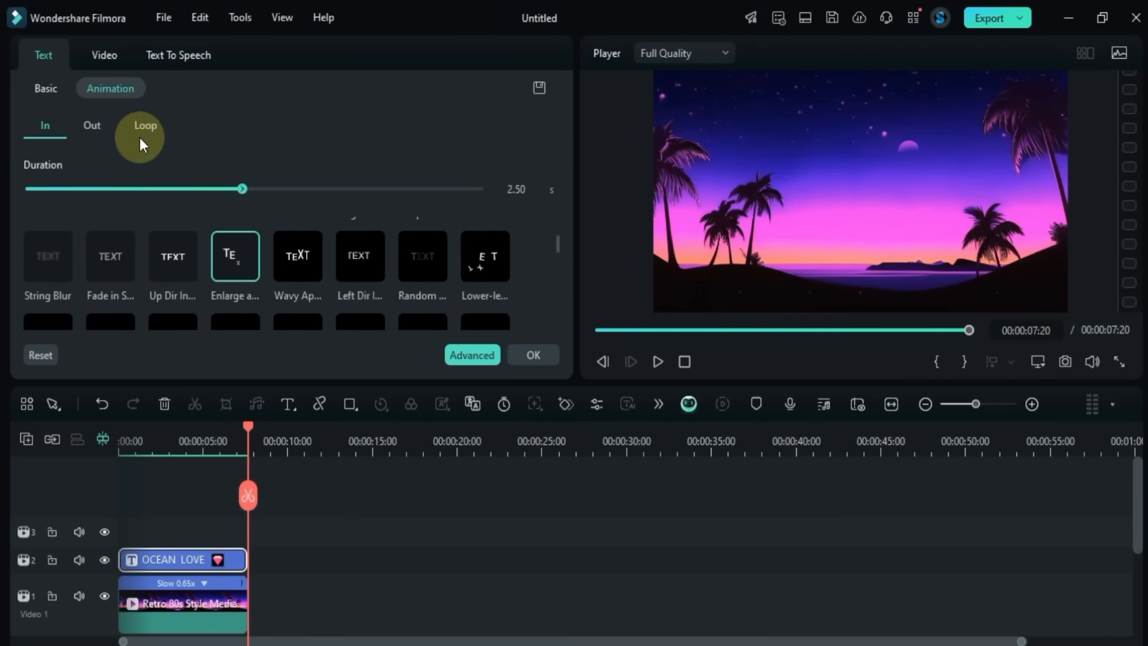
Step: Try the Blinking, Heartbeat and Left Roll Loop animations on the title at 00:00:03:16
click(145, 129)
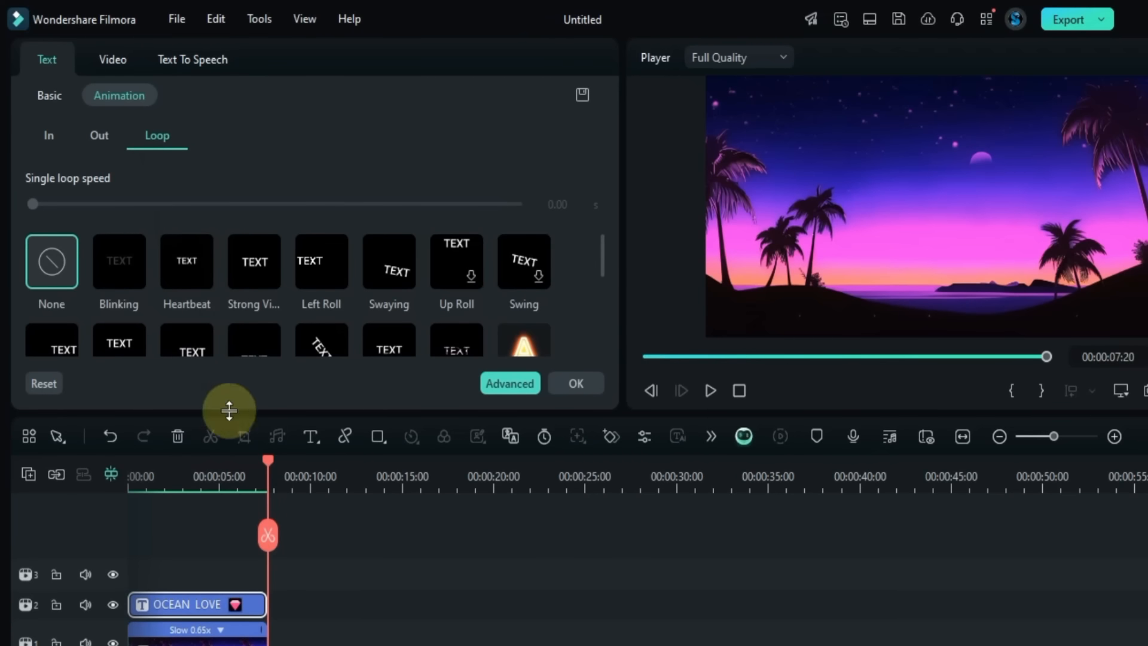
click(193, 479)
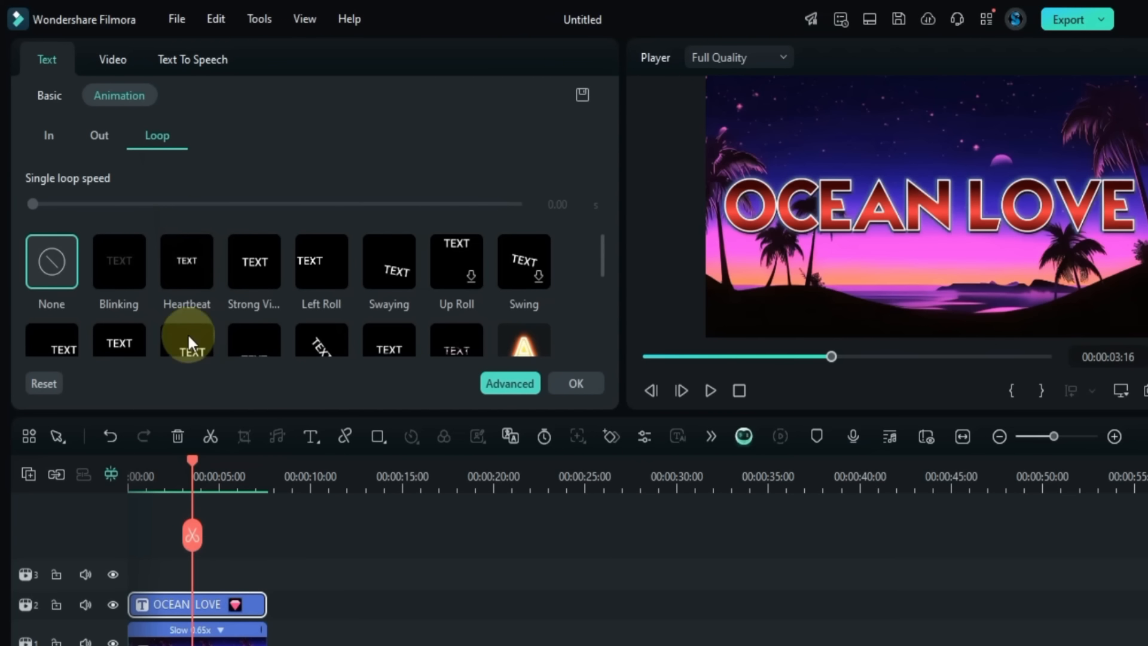
click(123, 265)
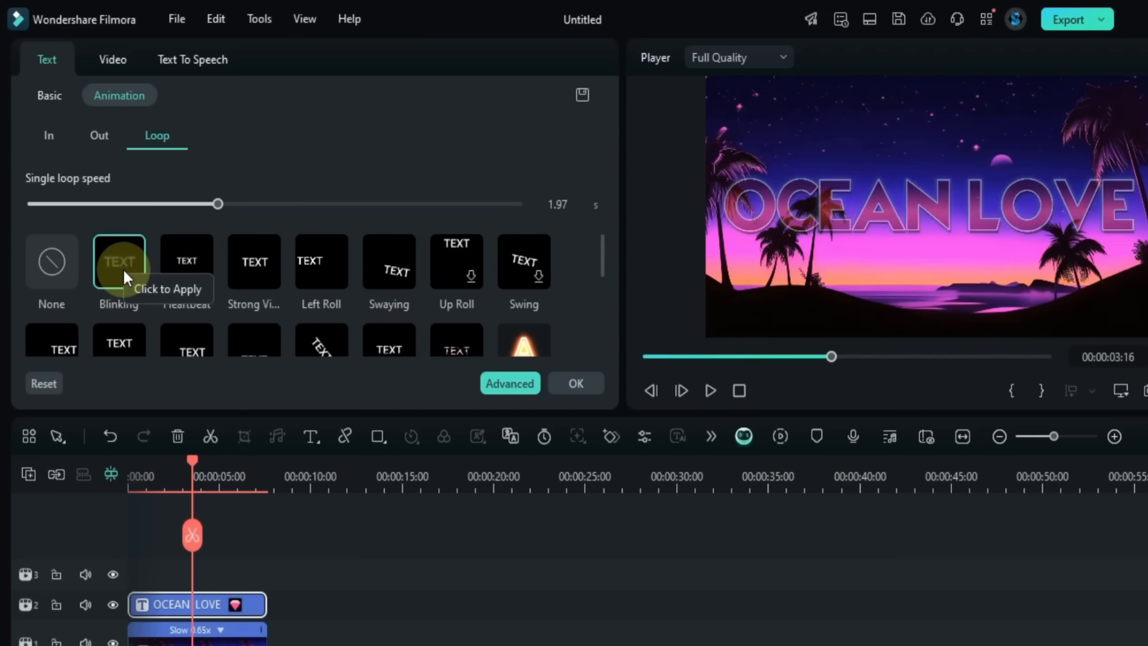
click(199, 271)
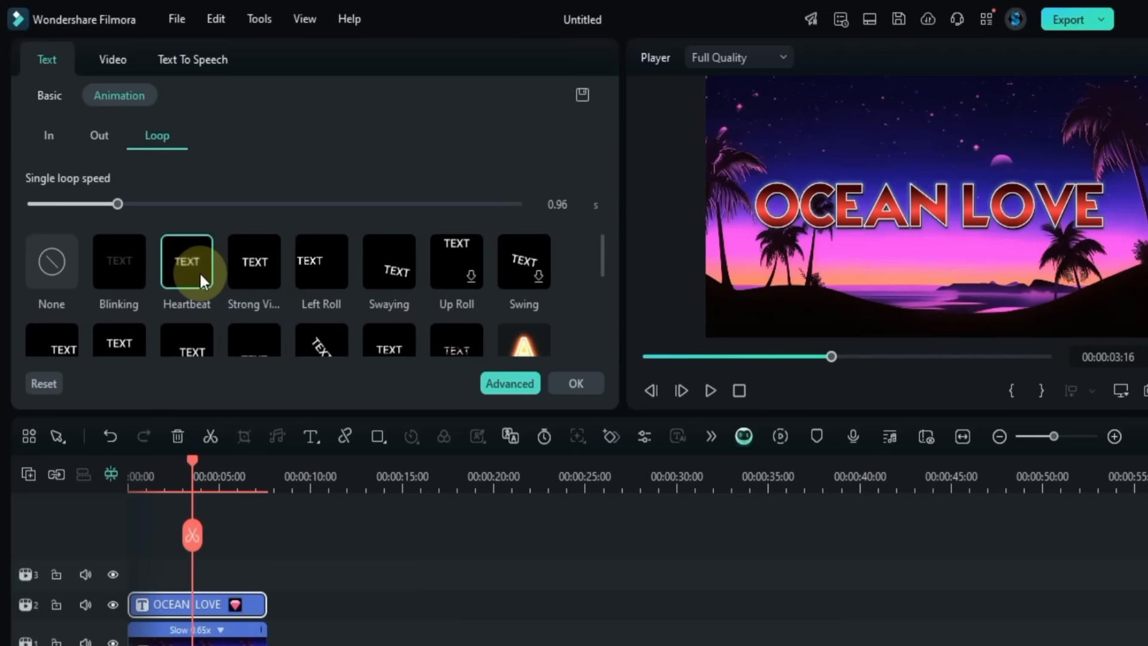
click(324, 268)
Step: Try the FireNoise, Saber Fire, Green and Negative Loop animations on the title, and set the loop back to None
scroll(325, 268, down, 2)
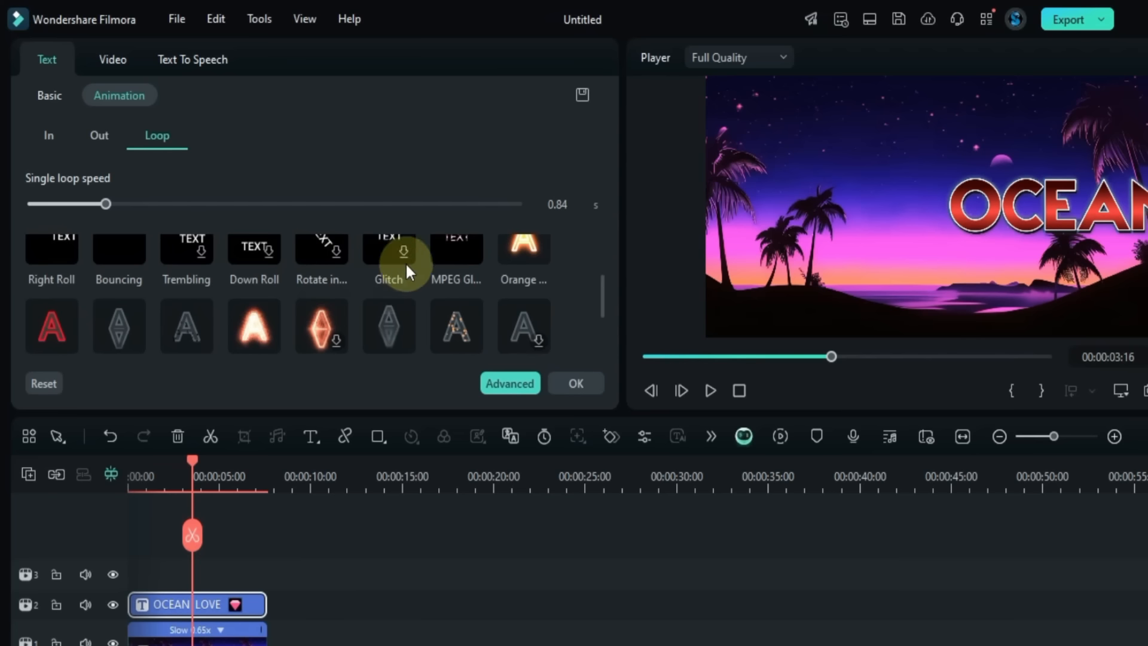
click(254, 326)
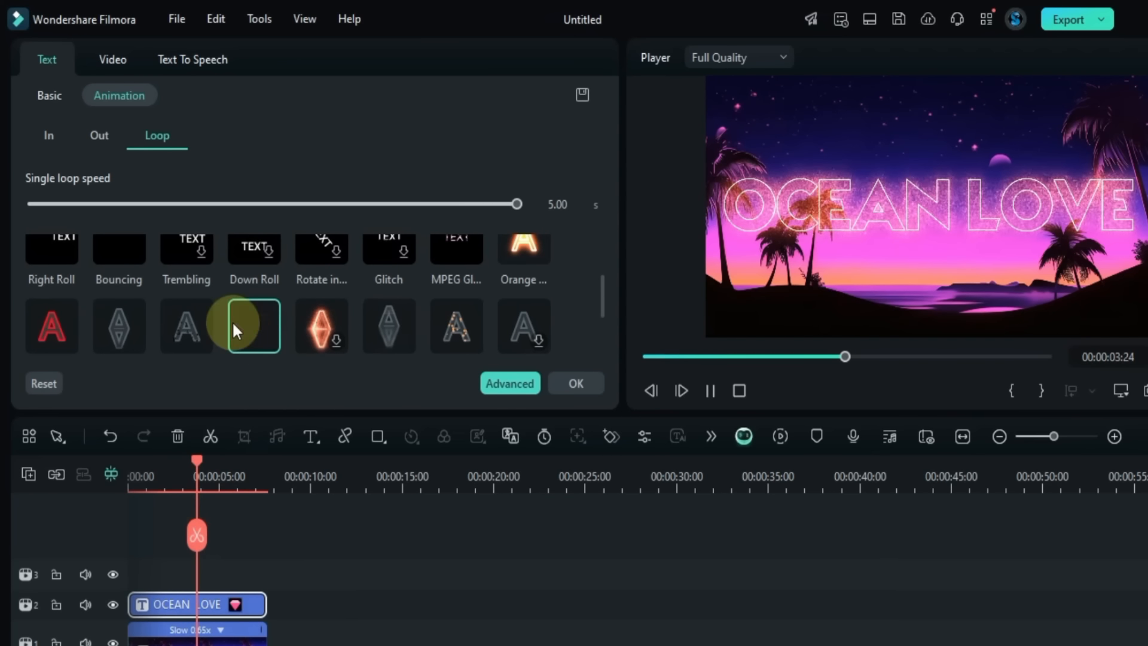
scroll(233, 329, down, 2)
click(126, 315)
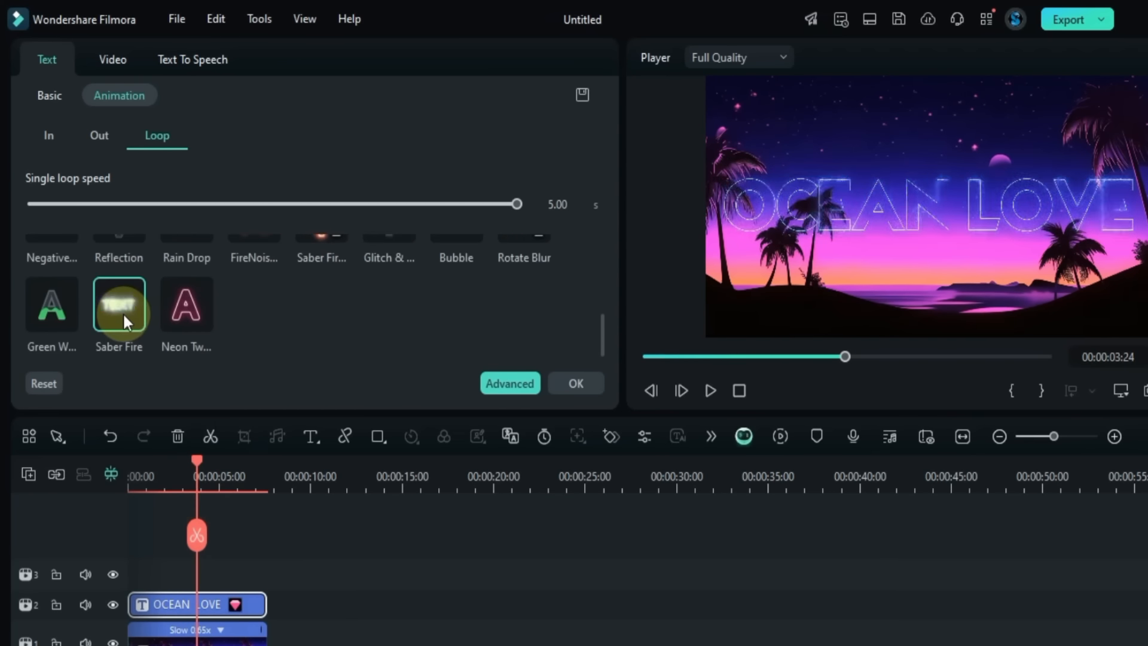
click(58, 327)
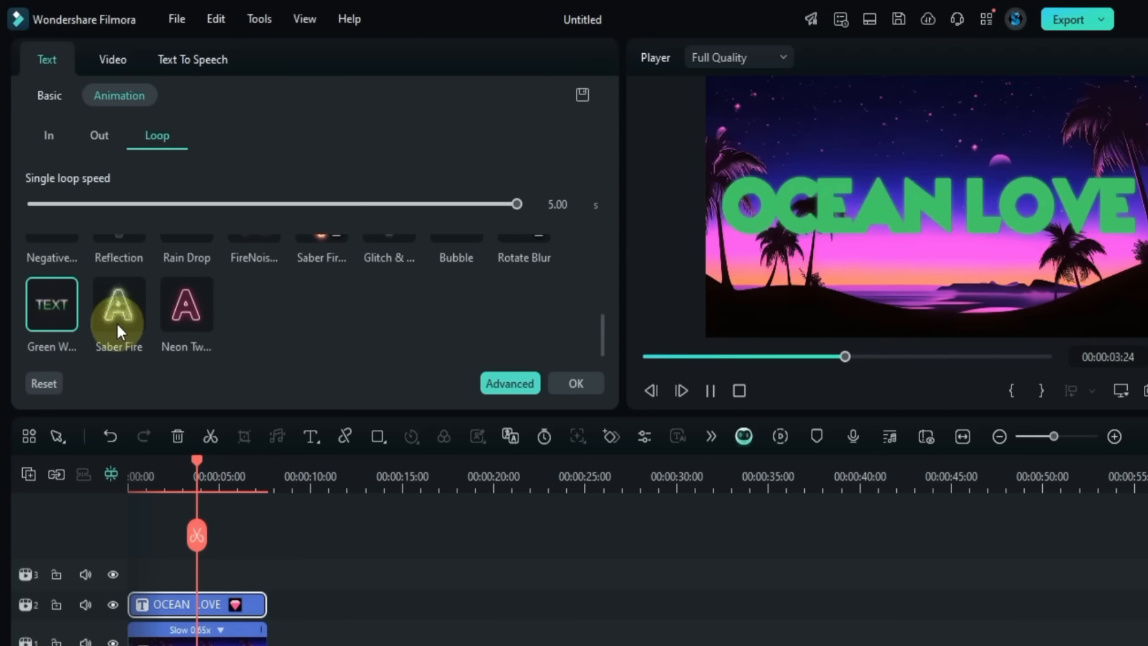
scroll(239, 308, up, 3)
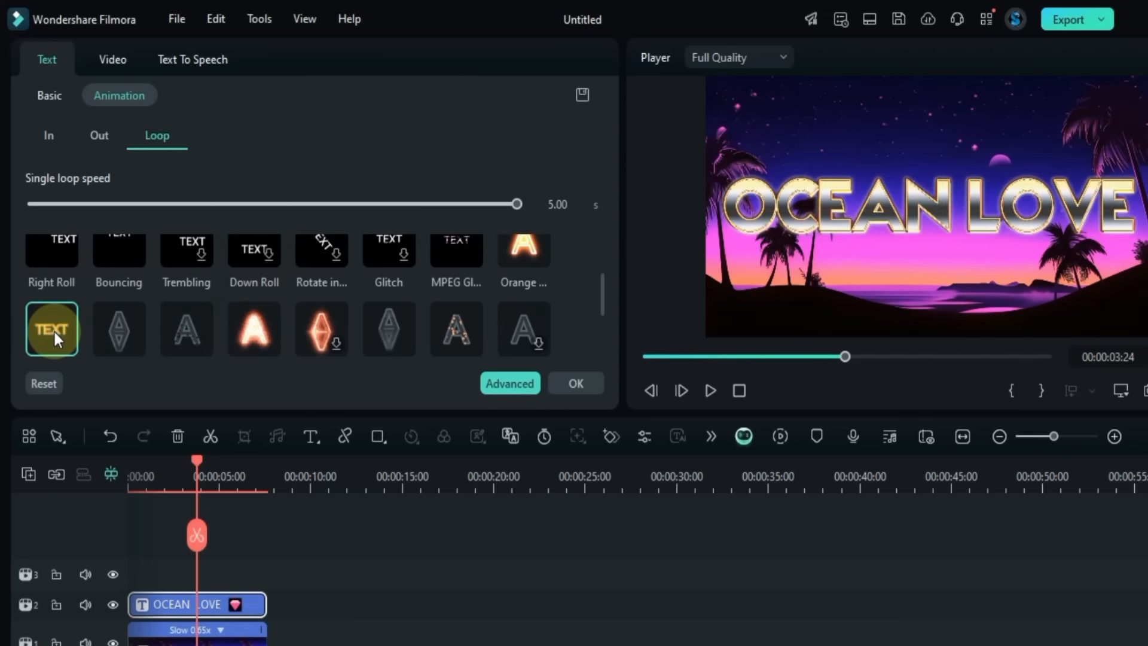
scroll(170, 325, up, 2)
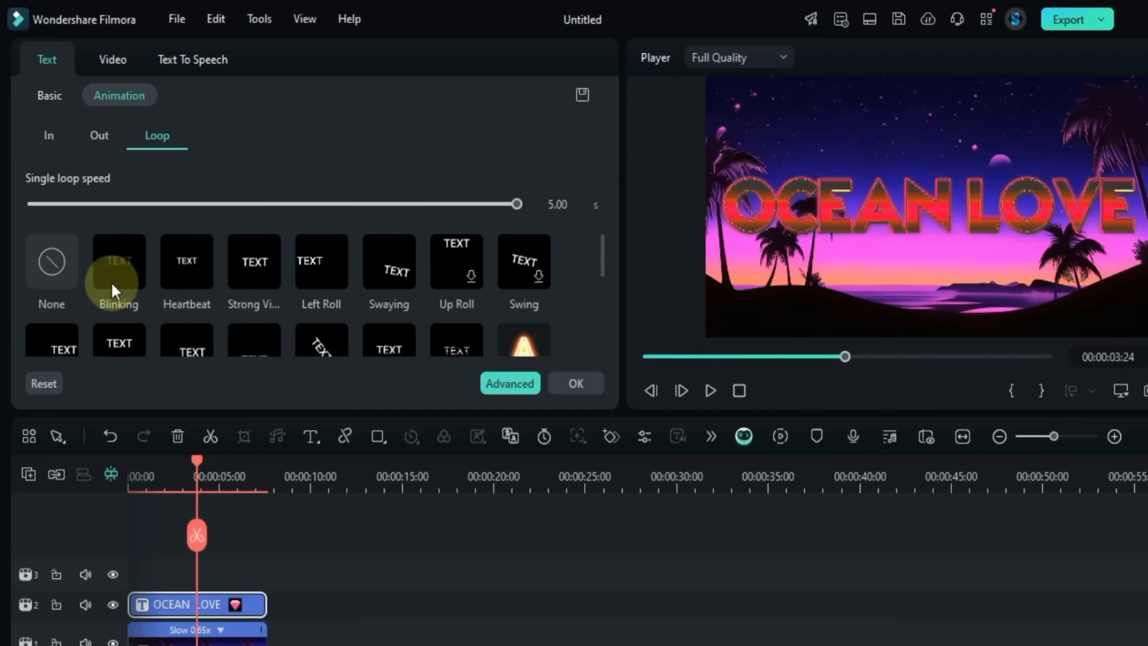
click(52, 261)
Step: Play the title from the start to preview its In and Out animations
drag(196, 461, 112, 492)
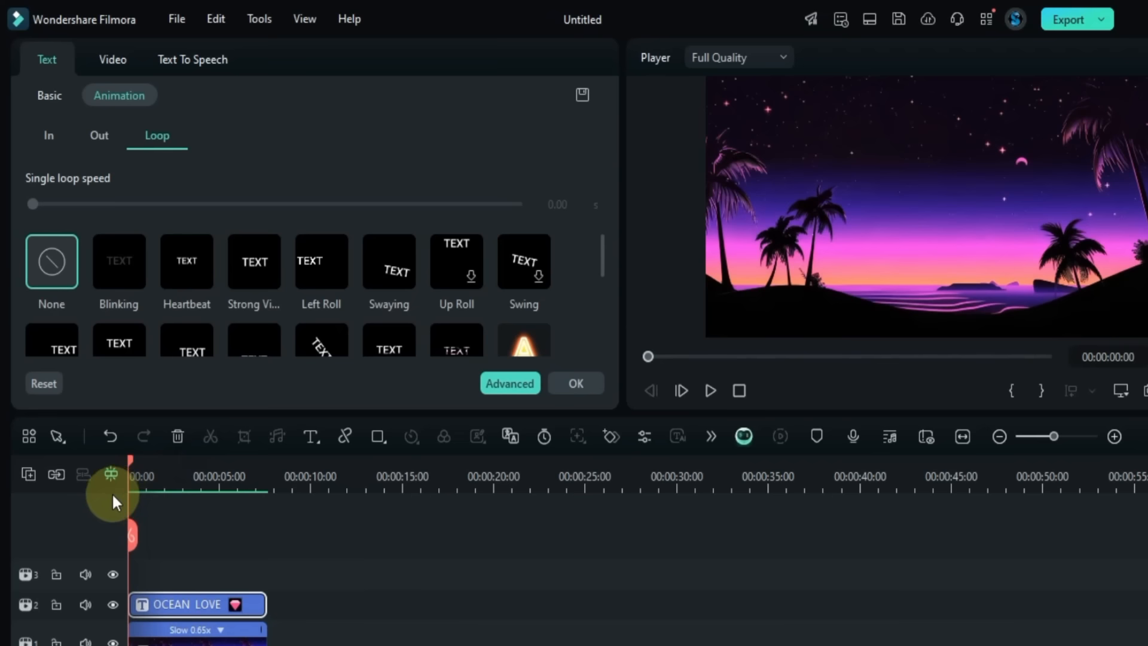
key(space)
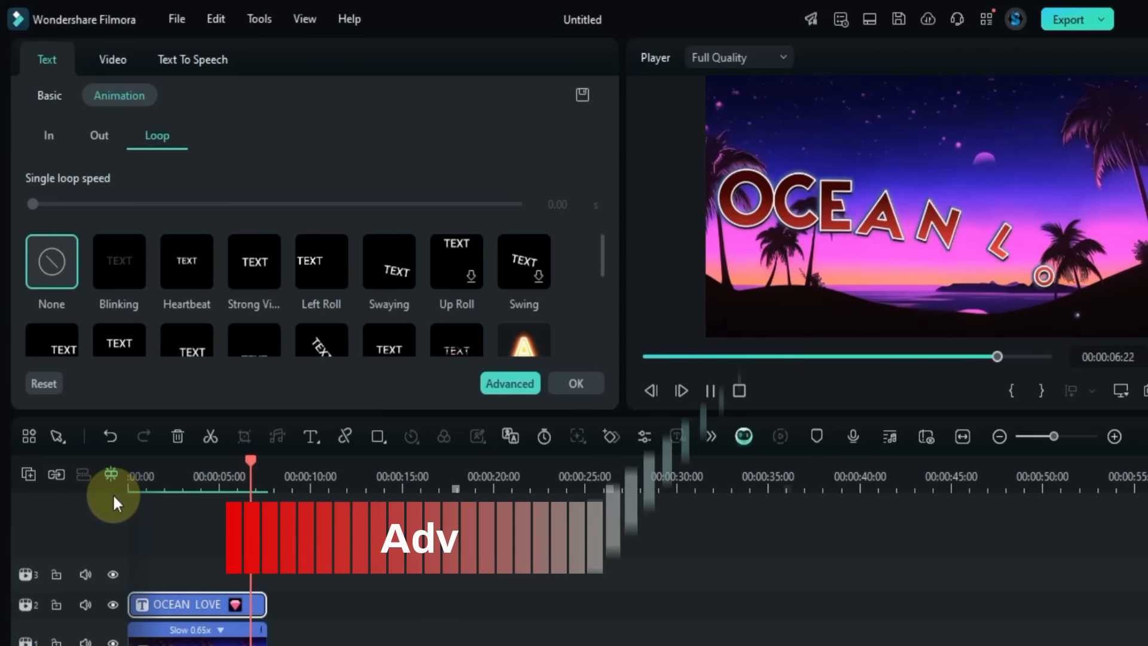
Step: Open the OCEAN LOVE title in Advanced Text Edit at 00:00:03:15 and examine the options for adding text
click(191, 481)
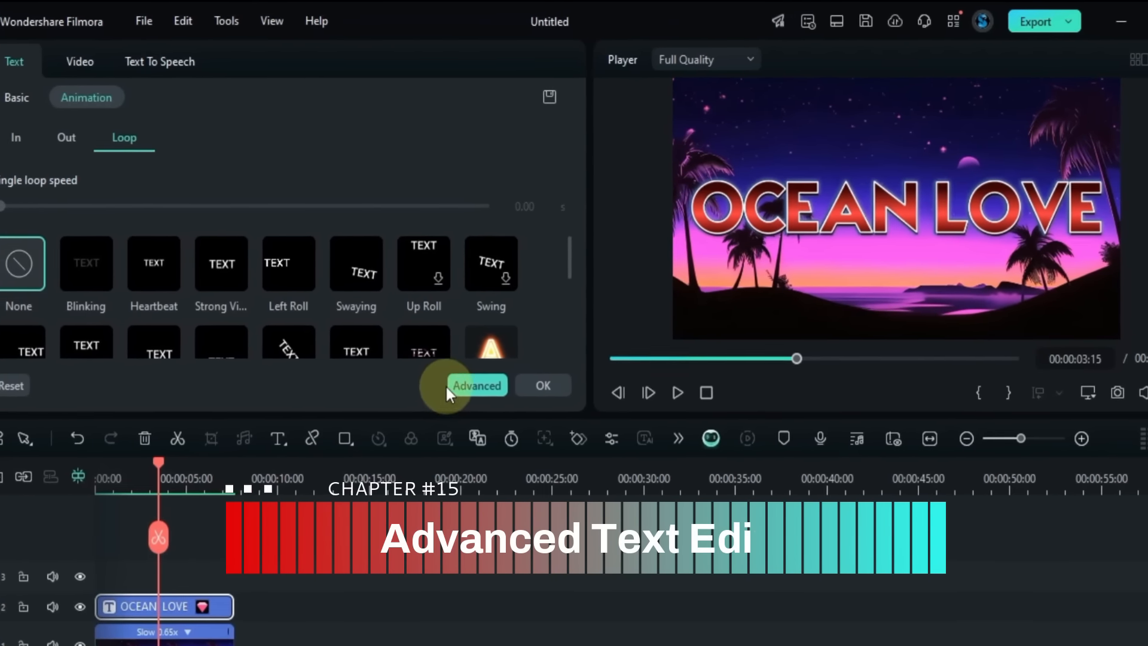
click(494, 384)
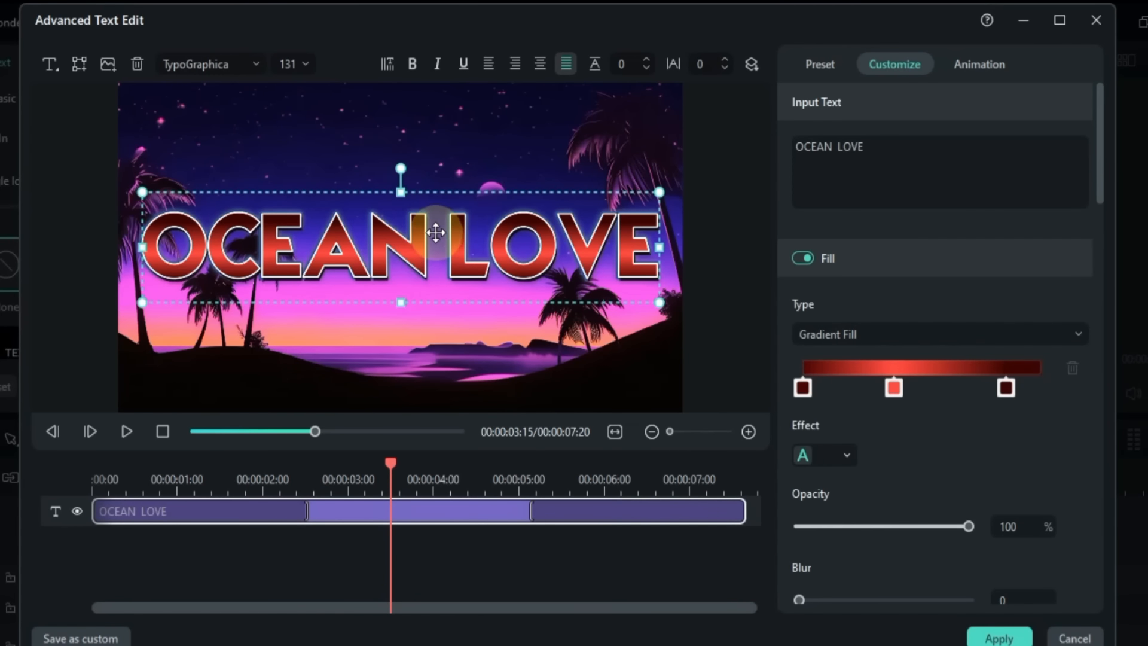
click(51, 64)
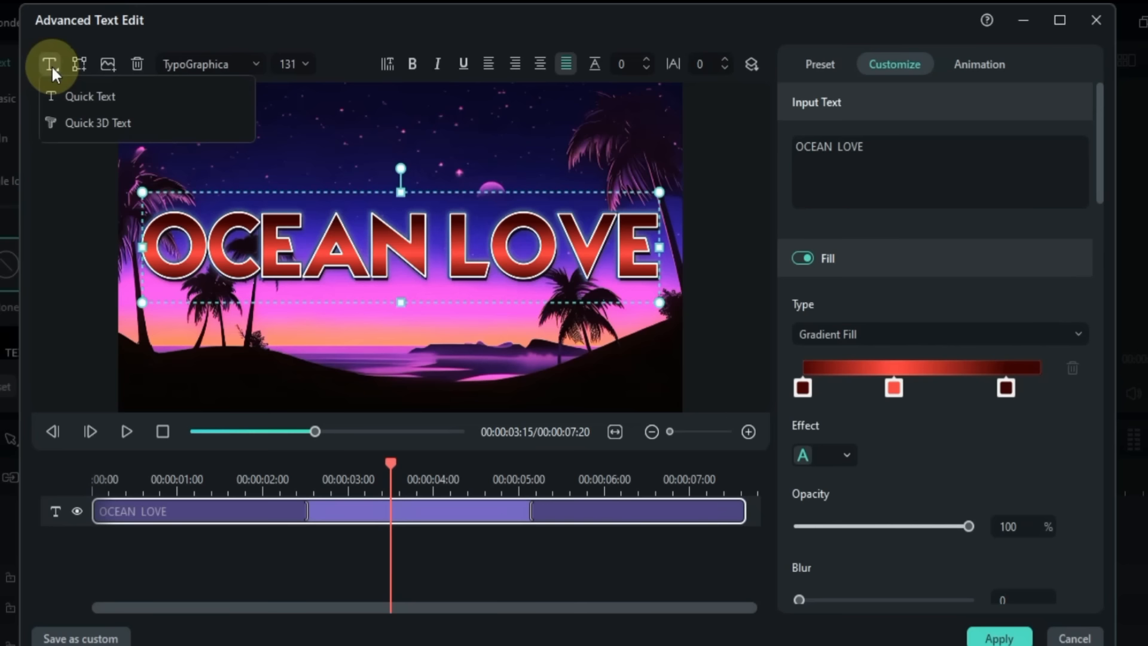
click(79, 63)
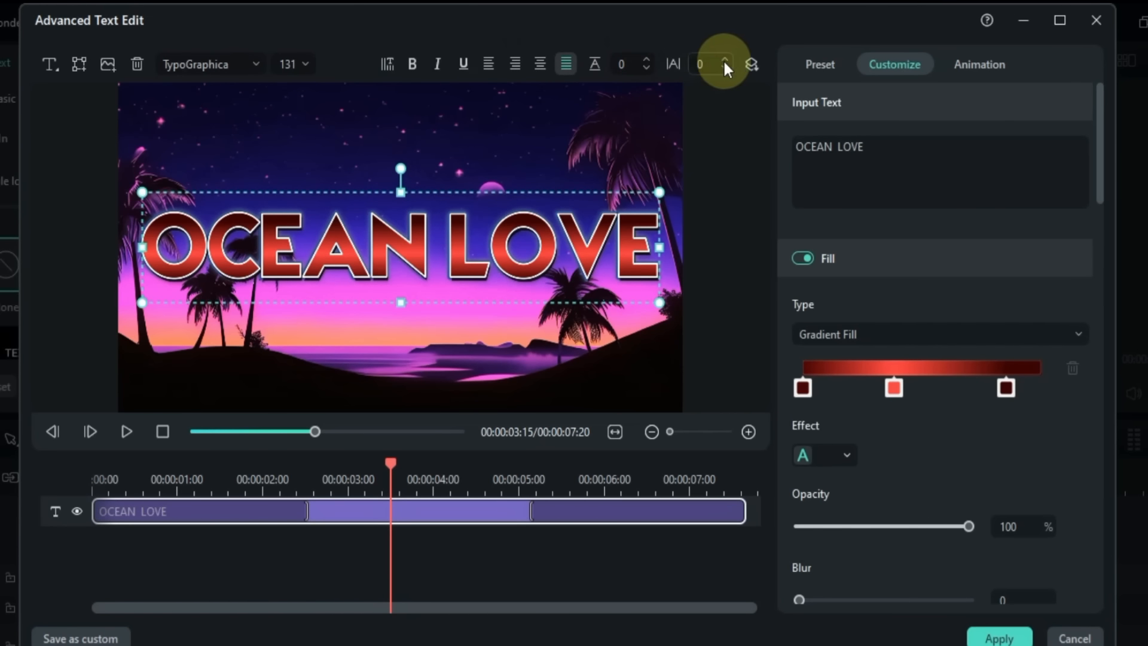
Step: Try moving the color stops of the title's gradient fill
scroll(710, 62, up, 20)
scroll(709, 61, down, 20)
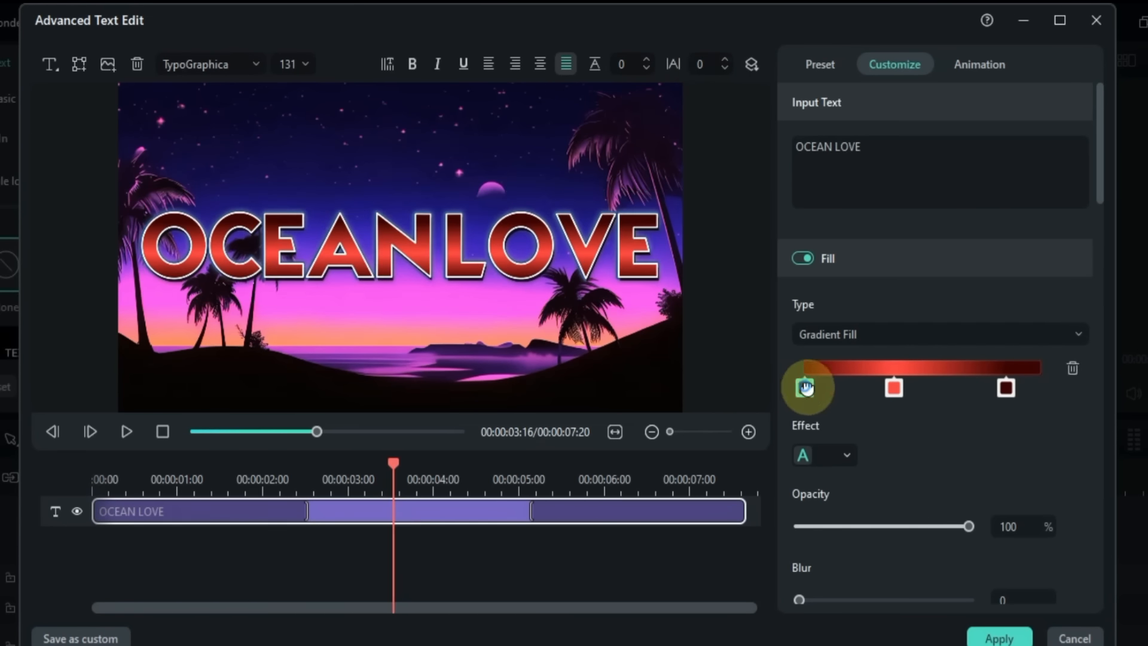
drag(806, 388, 915, 390)
drag(1000, 391, 1026, 389)
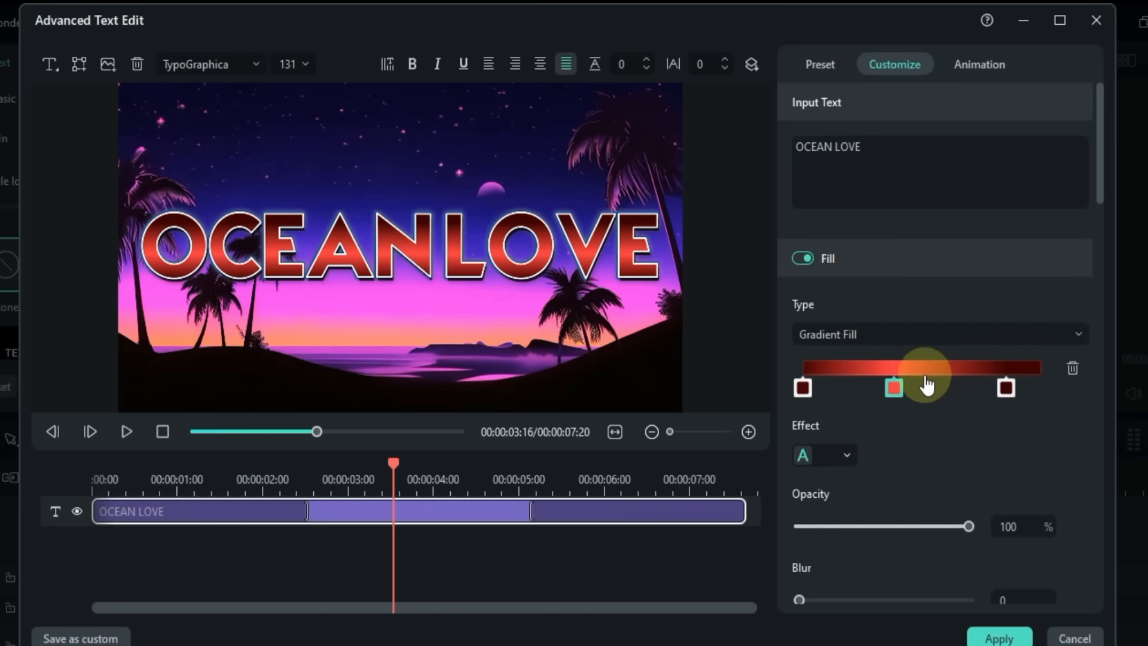
scroll(897, 407, down, 1)
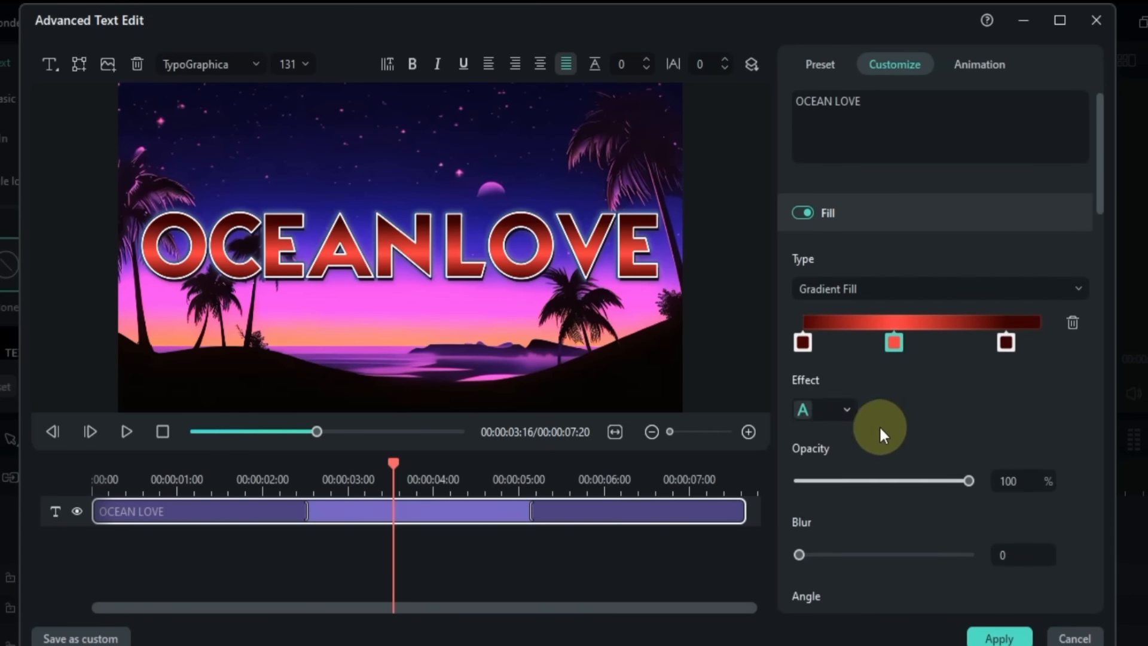
Step: Try different Effect styles on the title's gradient fill
click(820, 413)
click(859, 451)
click(812, 407)
click(902, 491)
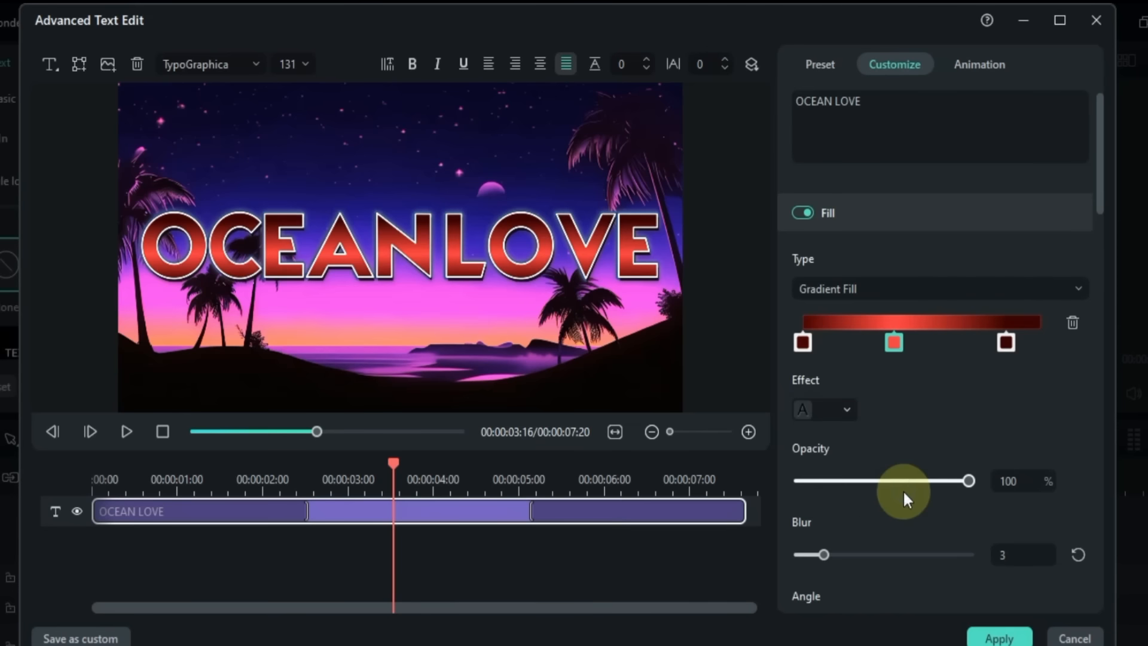
click(823, 409)
click(990, 455)
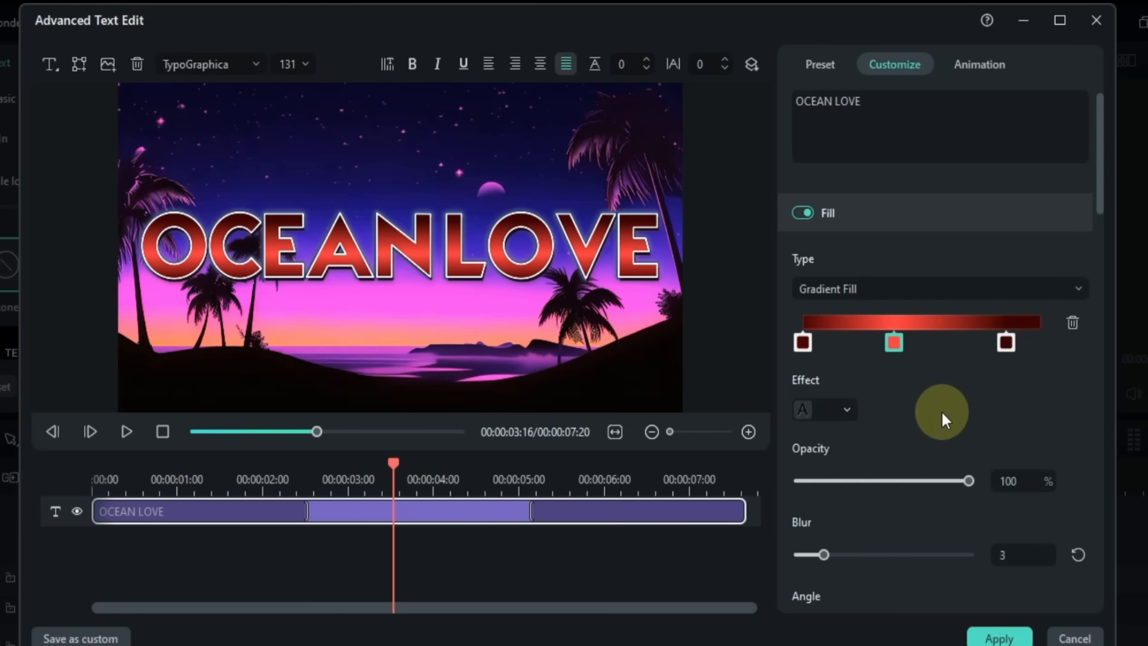
Step: Try a fill angle of 99° and different fill blur amounts on the title, and revert the angle
scroll(941, 410, down, 3)
scroll(942, 410, down, 1)
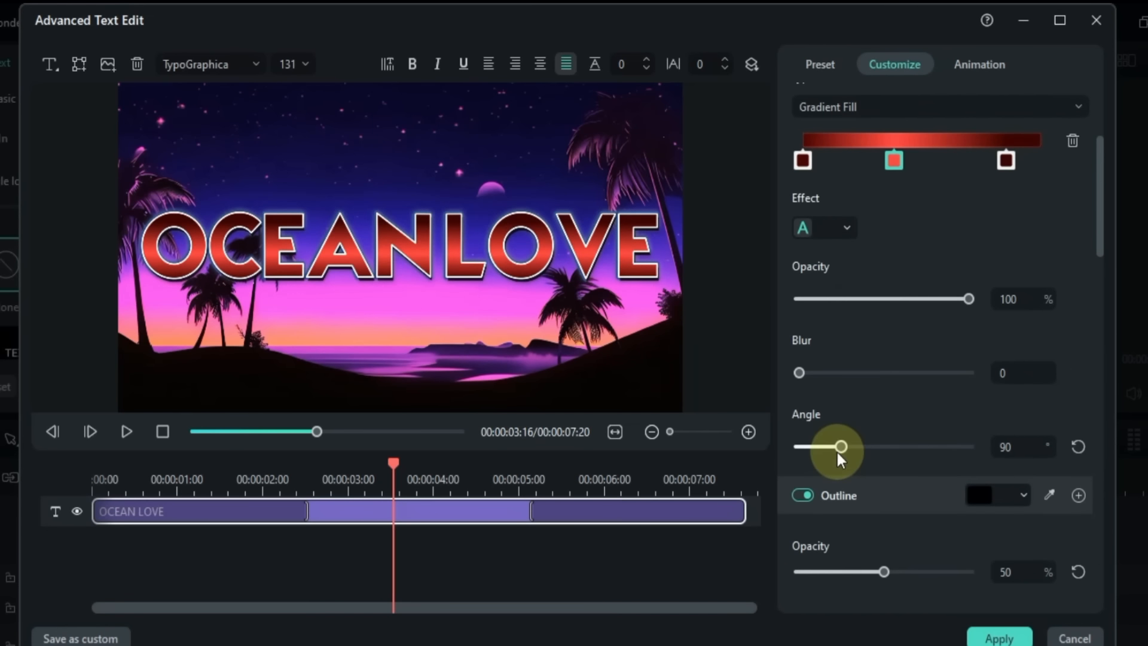
mouse_move(836, 450)
mouse_down()
mouse_move(943, 446)
mouse_move(801, 450)
mouse_move(846, 447)
mouse_up()
click(811, 367)
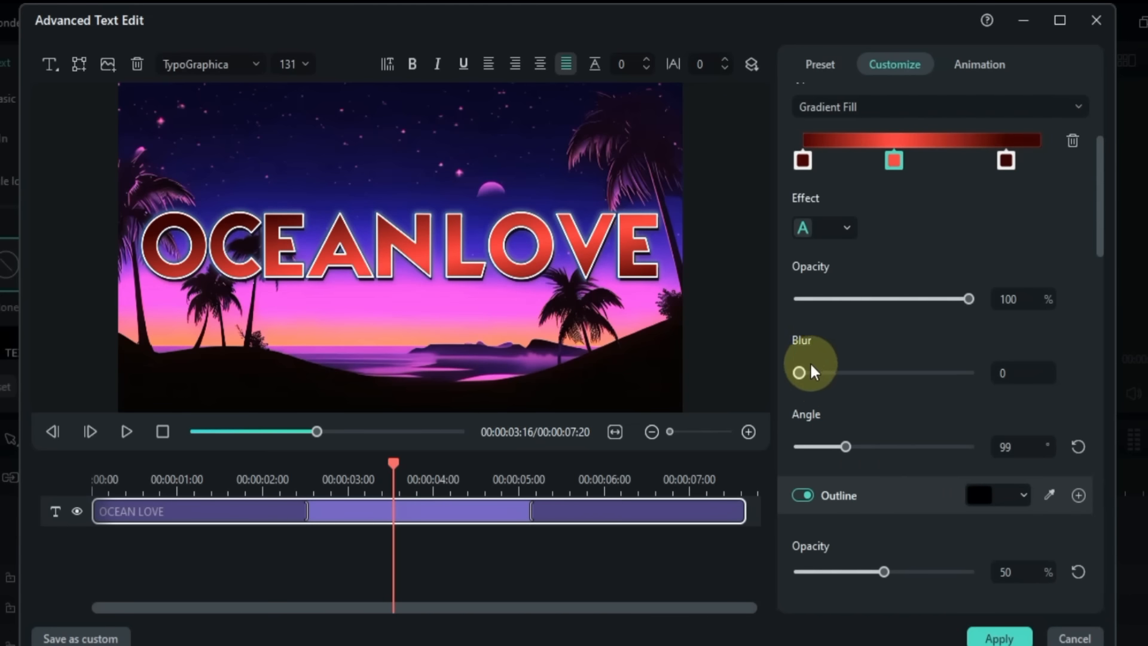
drag(860, 375, 738, 399)
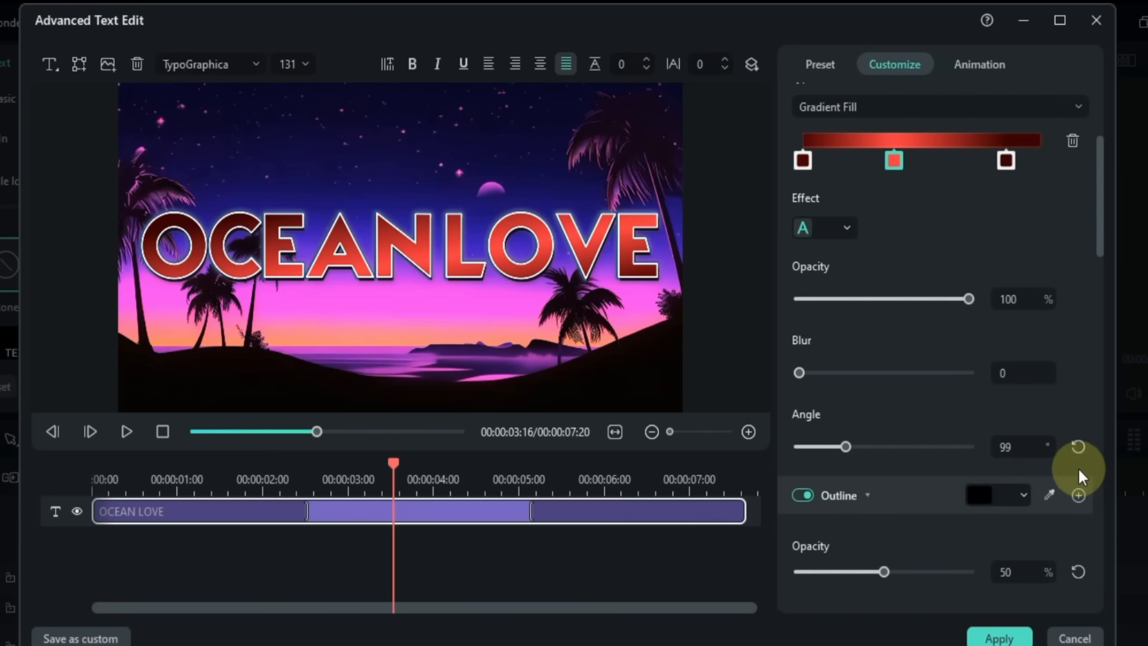
click(1079, 447)
Step: Review the title's Outline, Background and Shape settings in Advanced Text Edit
scroll(912, 411, down, 6)
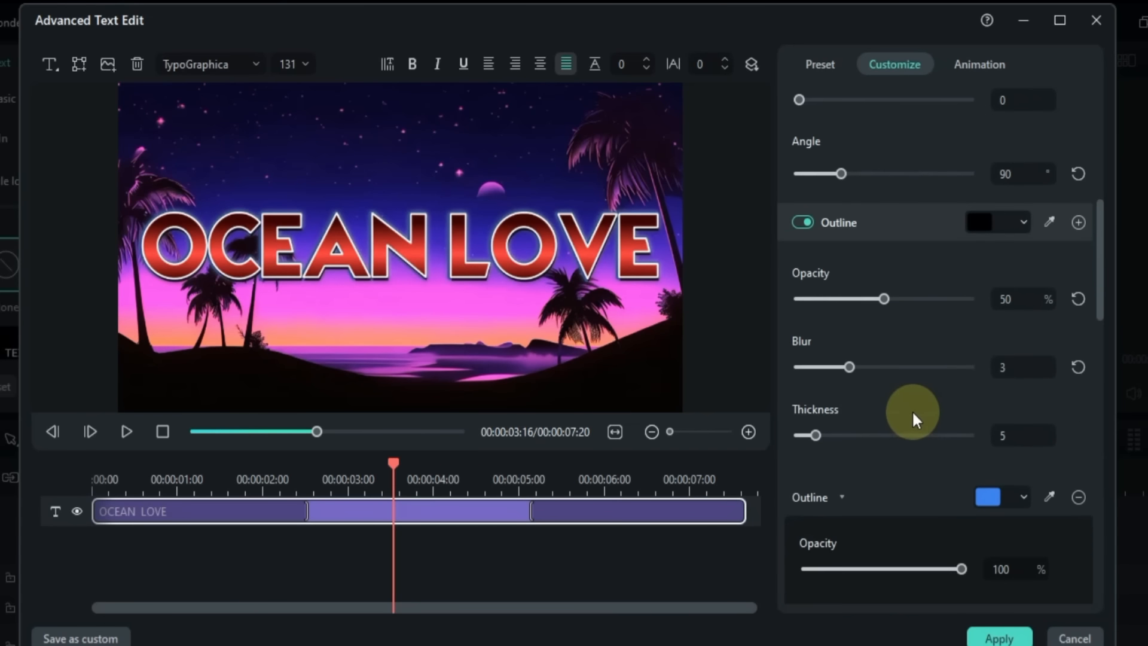
scroll(913, 410, down, 10)
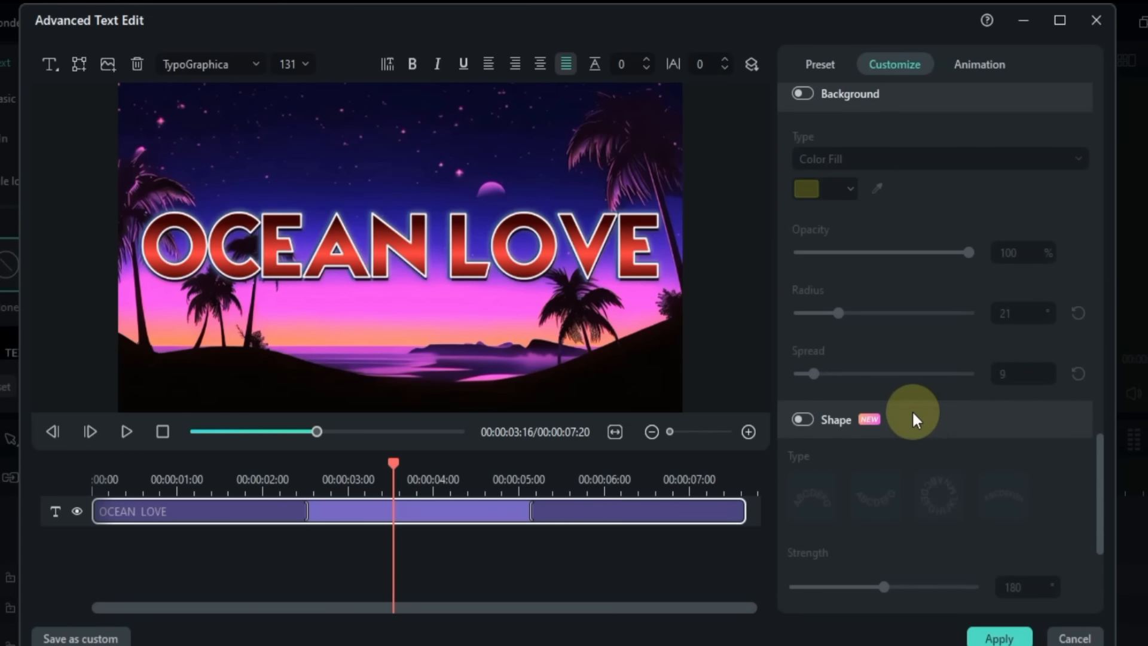
scroll(913, 411, up, 12)
Step: Browse the text style presets and check the title's In and Out animation options in Advanced Text Edit
click(820, 62)
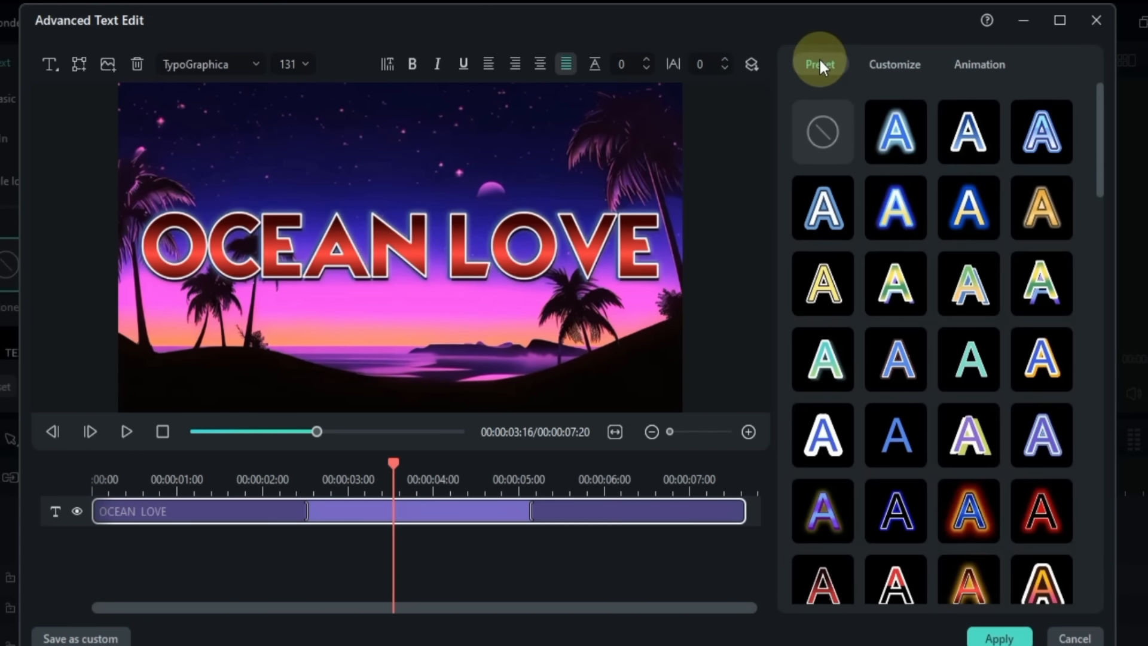
scroll(977, 408, down, 5)
scroll(978, 457, down, 10)
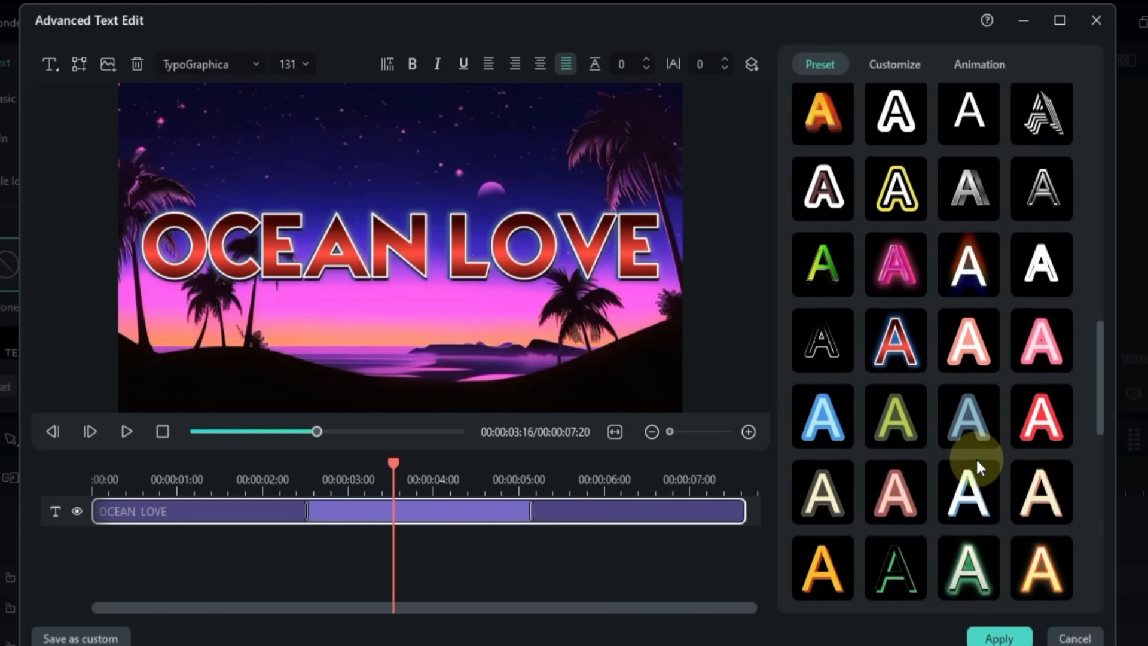
click(971, 67)
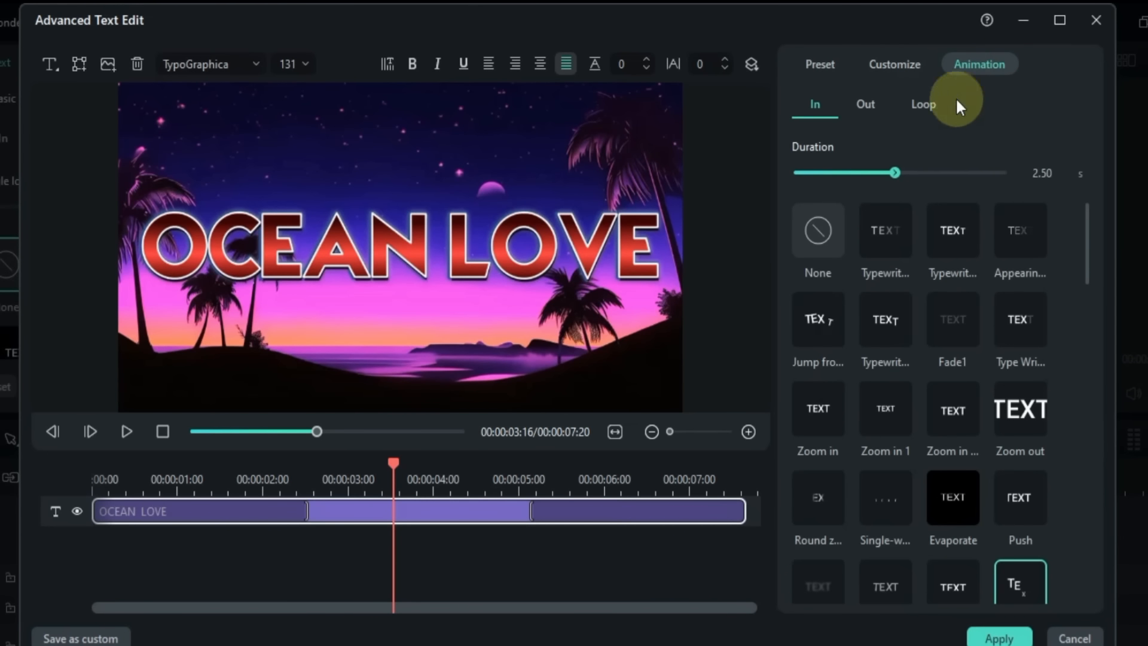
click(865, 106)
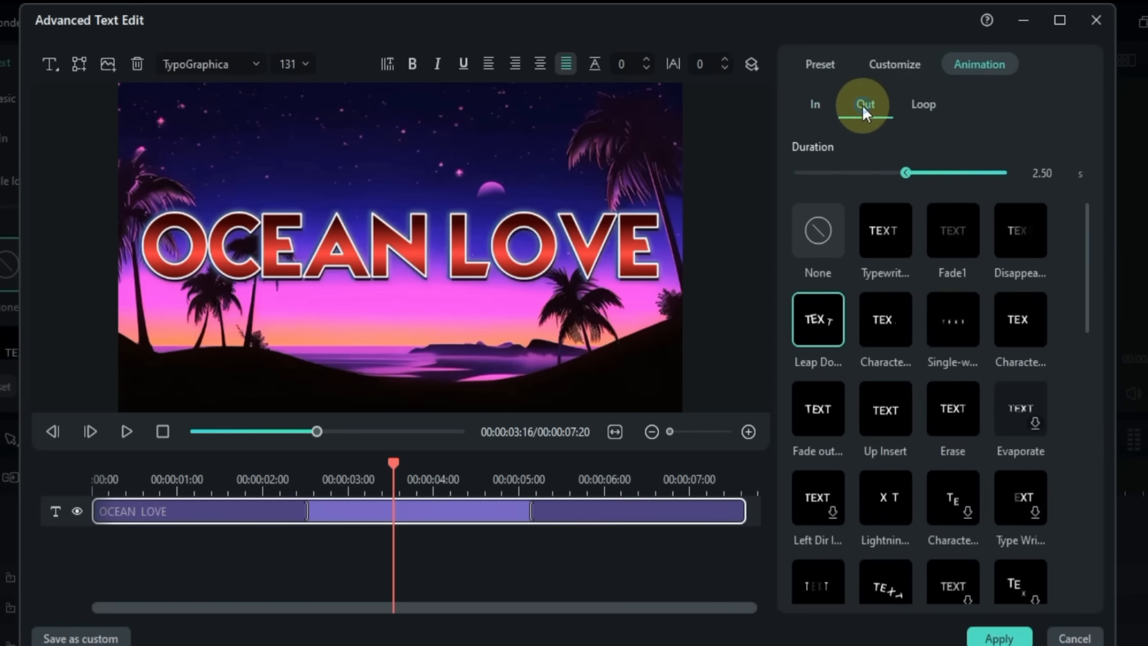
Step: Check the title's Loop animation options, apply the Advanced Text Edit changes, and play the OCEAN LOVE title from the start
click(924, 106)
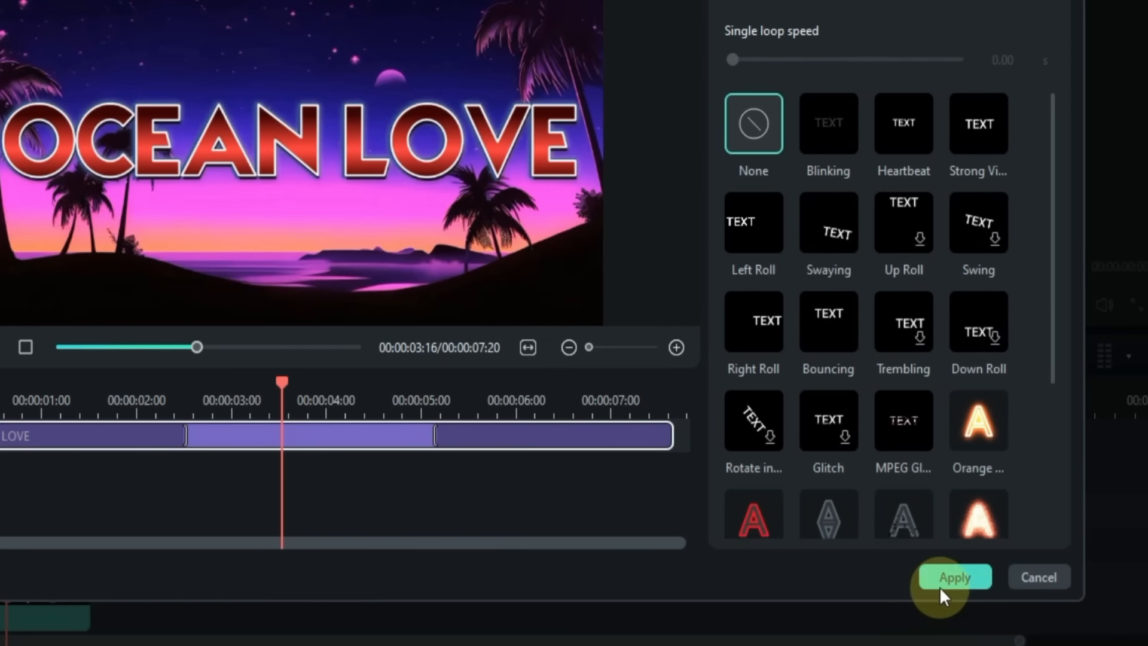
click(938, 582)
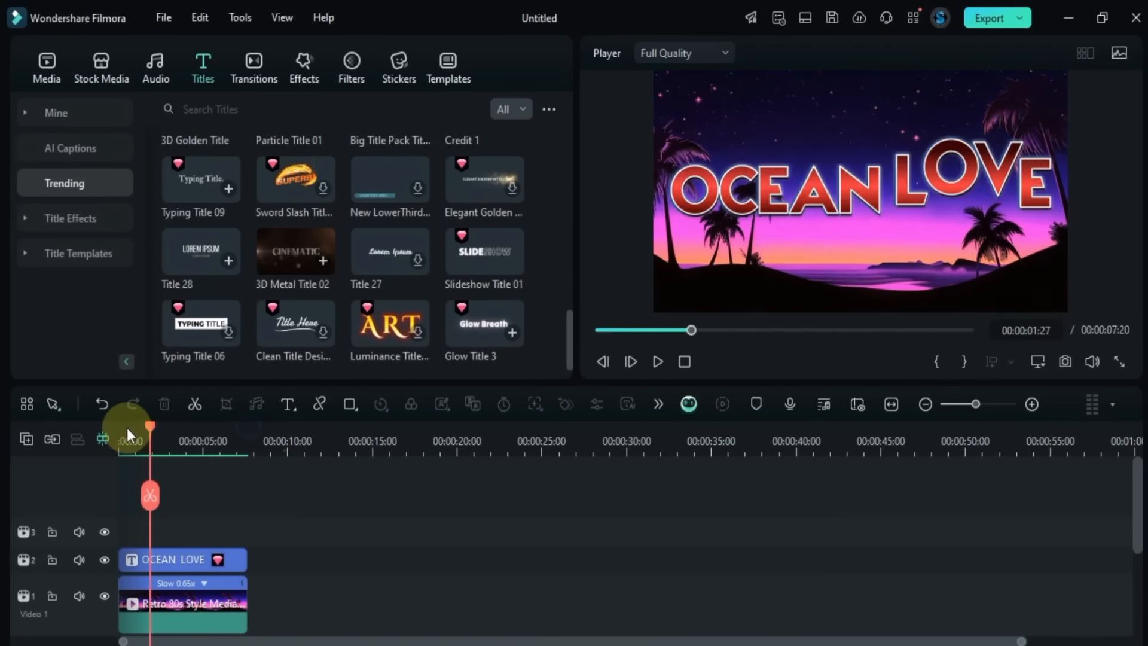
click(126, 429)
click(657, 362)
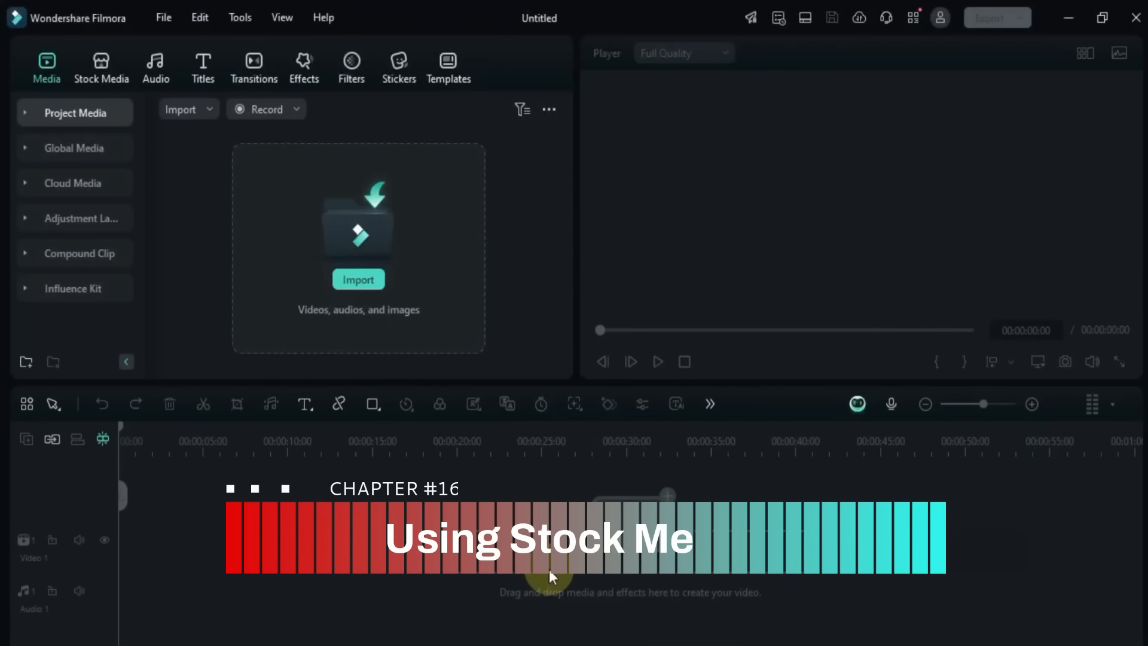
Step: Browse the Trending and Gradient Color stock media, previewing the Battle Wasteland clip
click(101, 67)
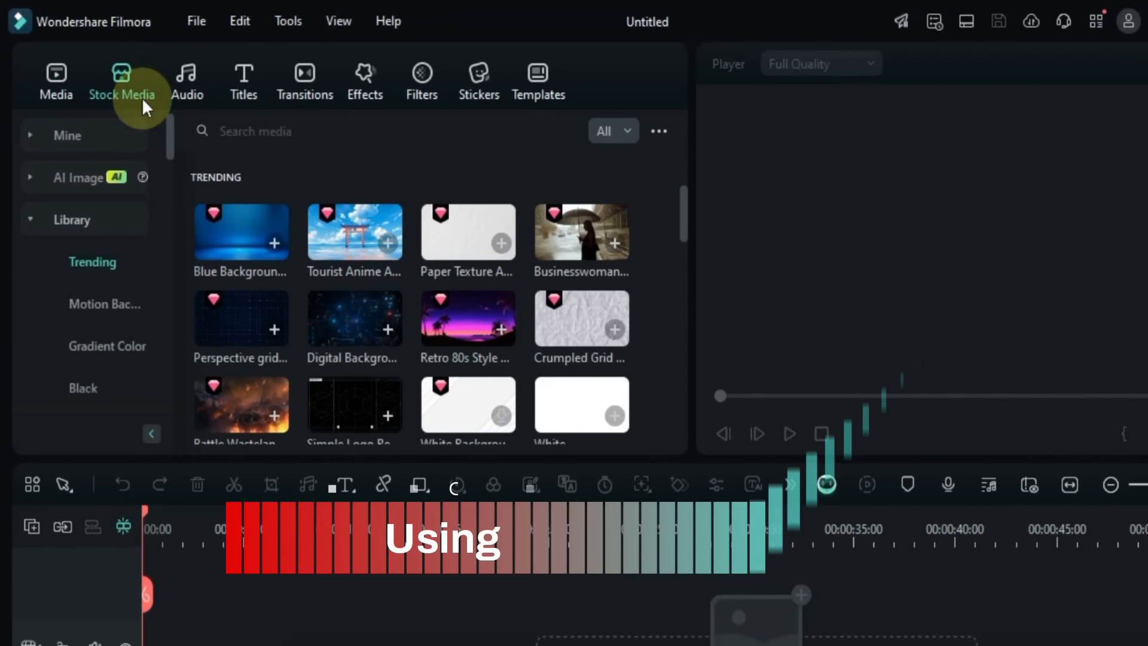
scroll(477, 243, down, 6)
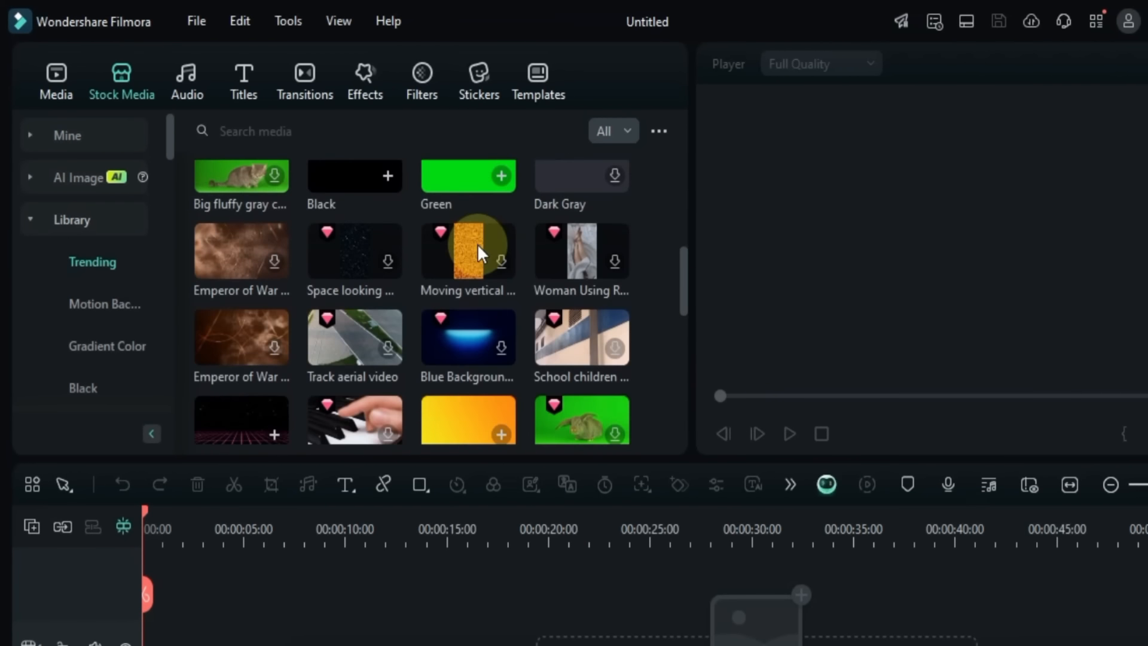
scroll(478, 243, down, 2)
click(223, 317)
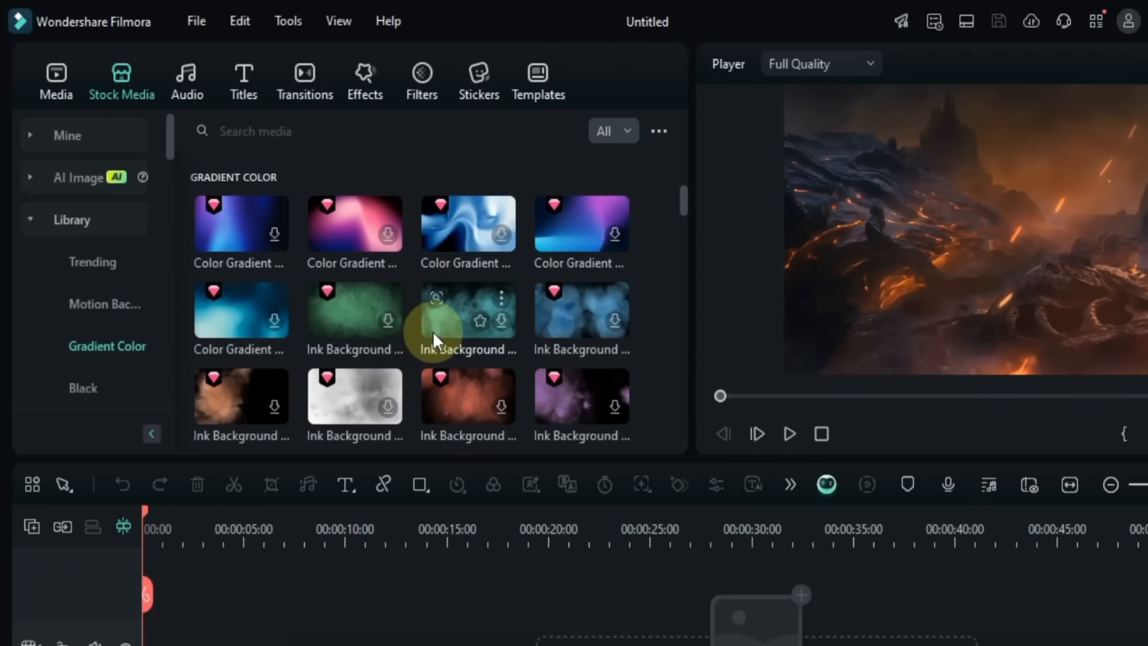
scroll(433, 331, down, 4)
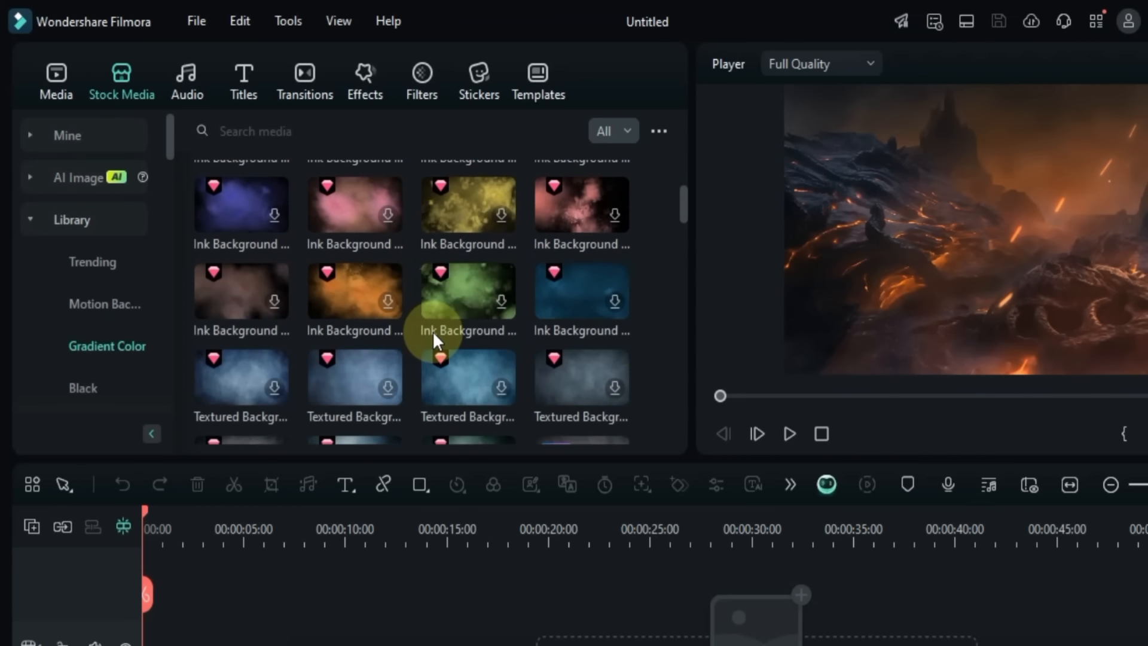
scroll(395, 331, down, 2)
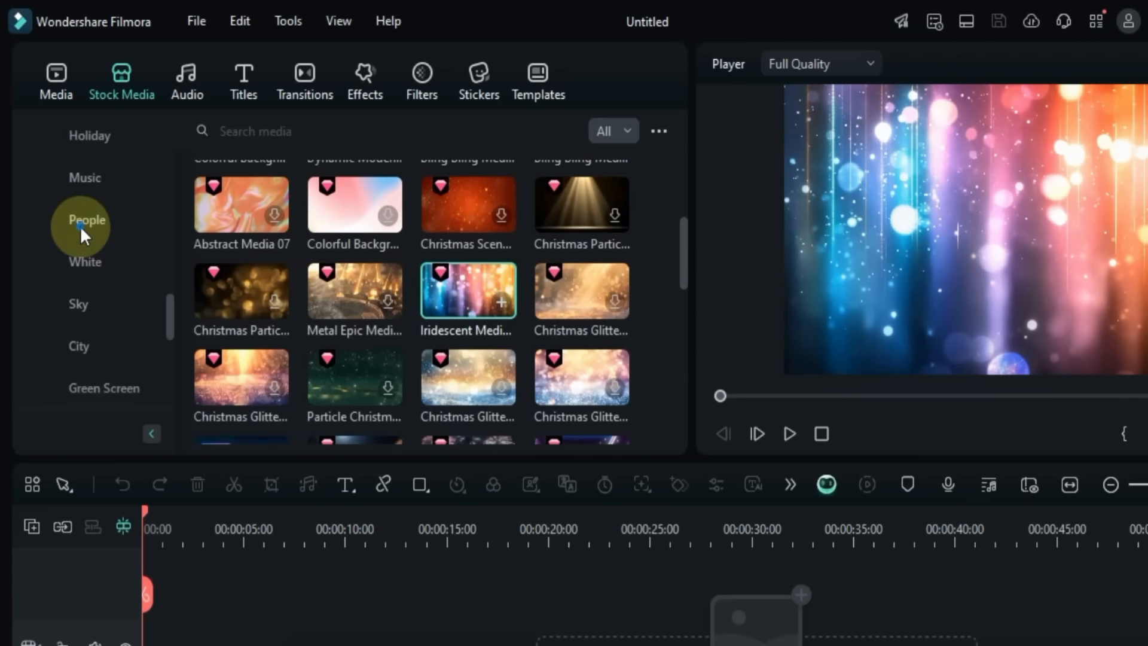
Step: Preview The Portrait of Young Businesswoman clip from the People stock media and place it at the start of the Video 1 track
click(81, 225)
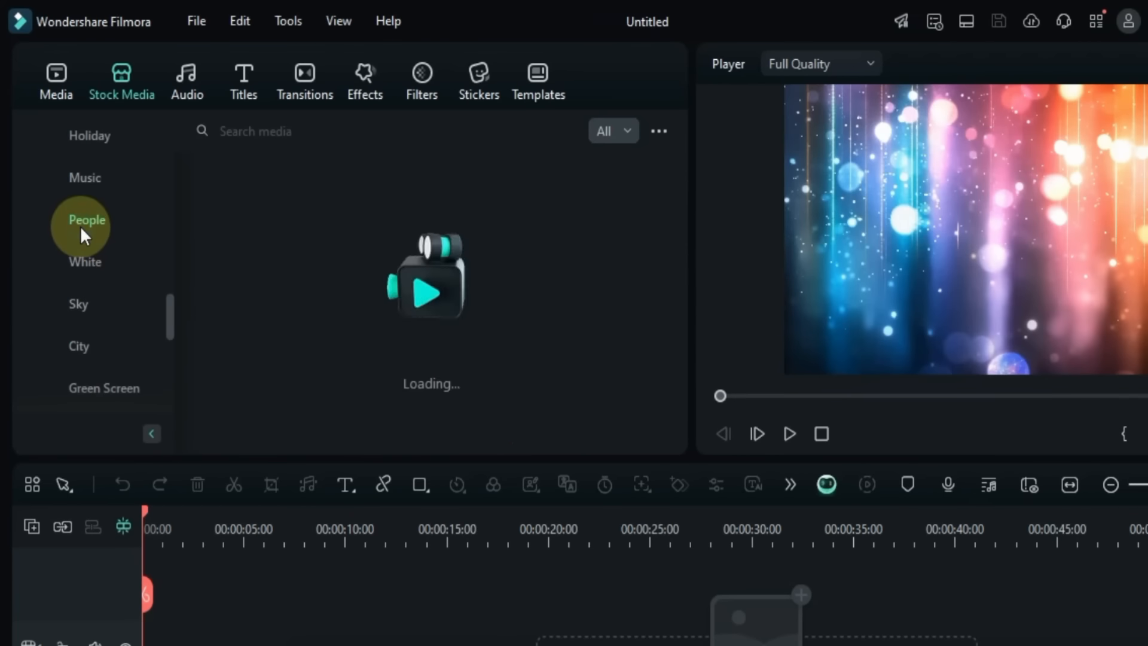
scroll(360, 291, down, 1)
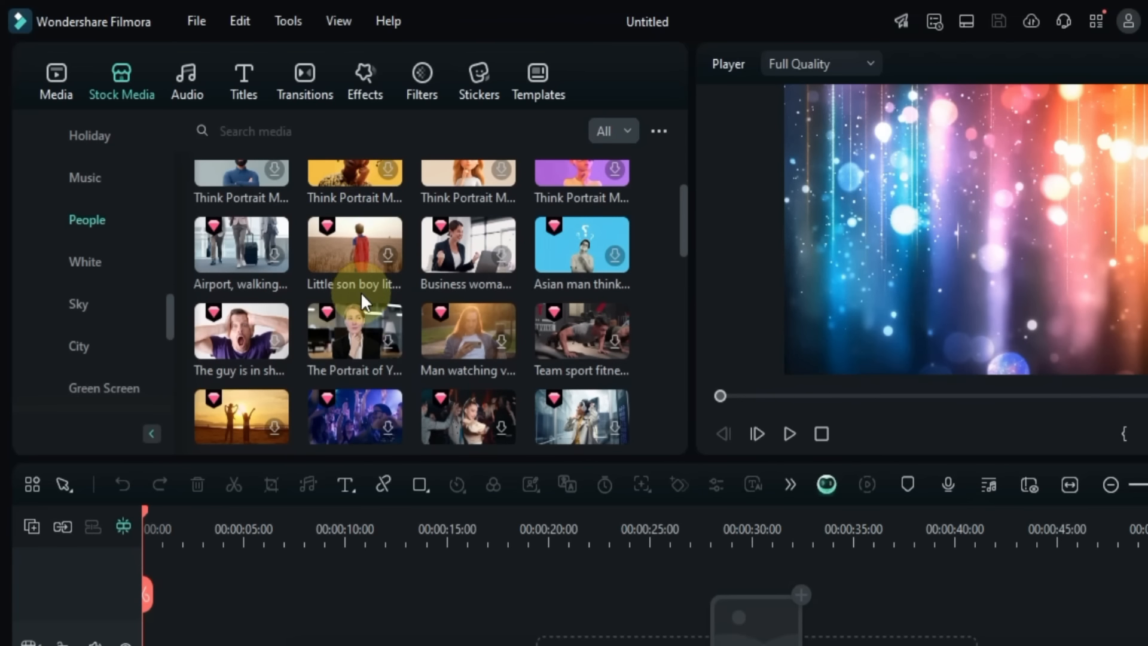
click(385, 357)
drag(372, 346, 244, 601)
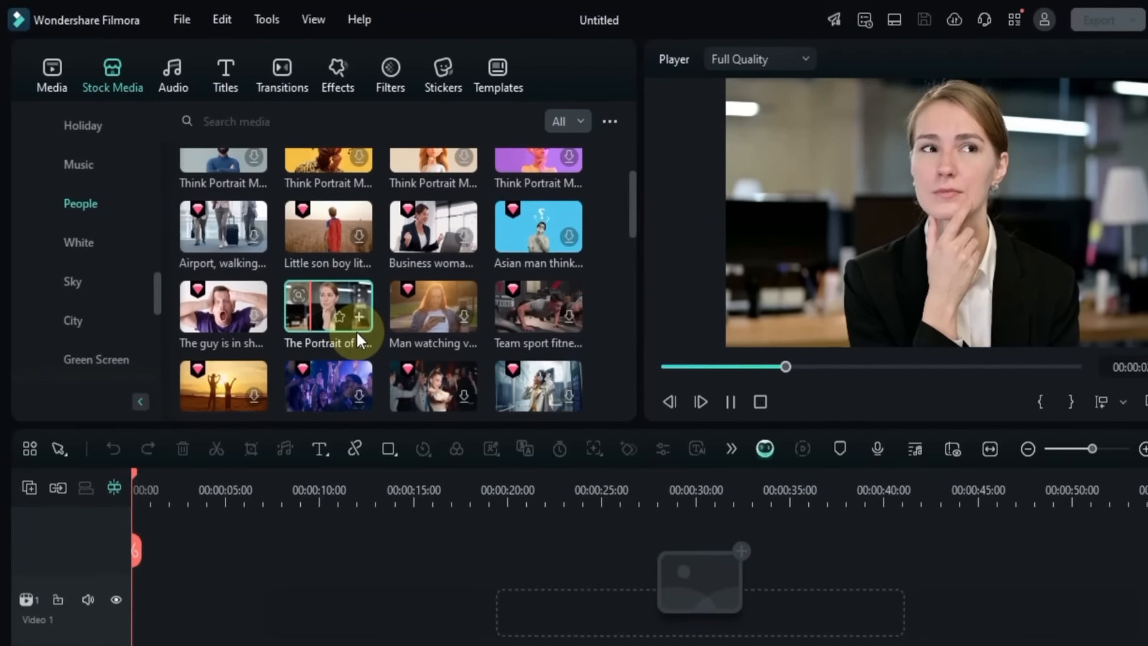
drag(227, 560, 124, 601)
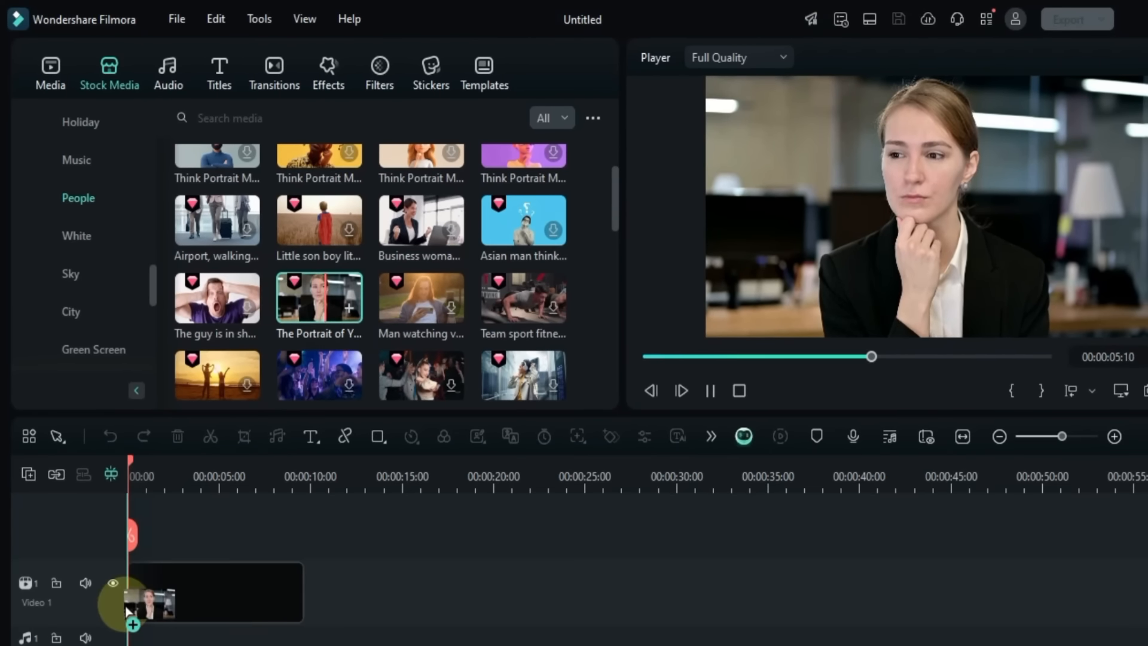
click(539, 390)
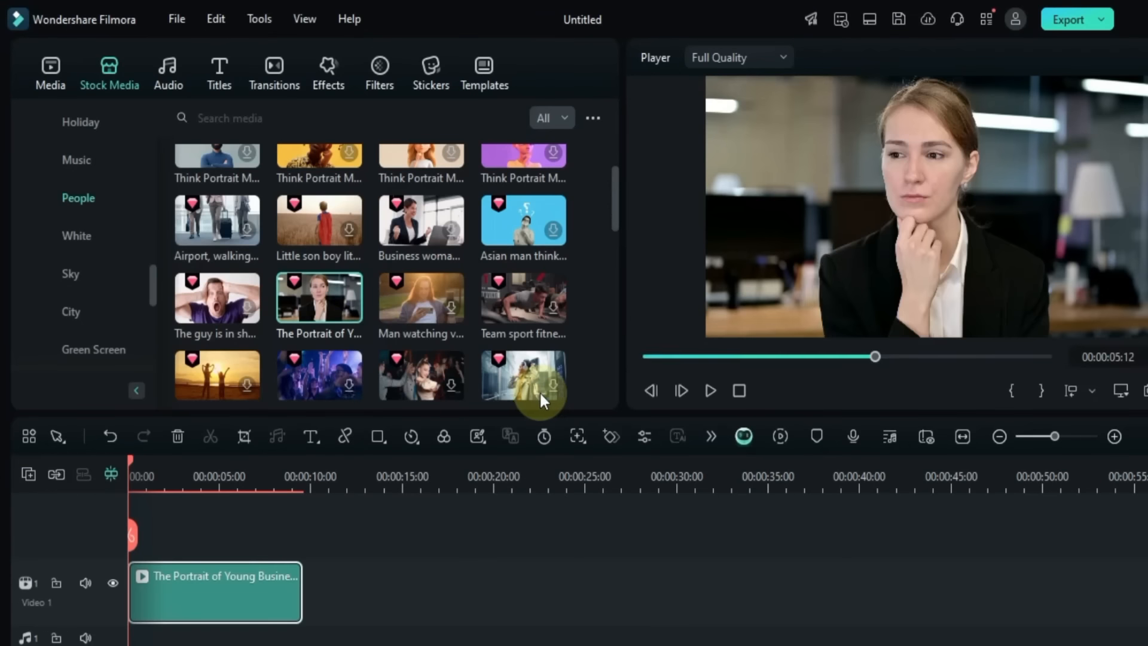
Step: Preview the Sad tired young asian woman stock clip and place it directly after the first clip on Video 1
scroll(474, 309, down, 3)
scroll(473, 312, down, 2)
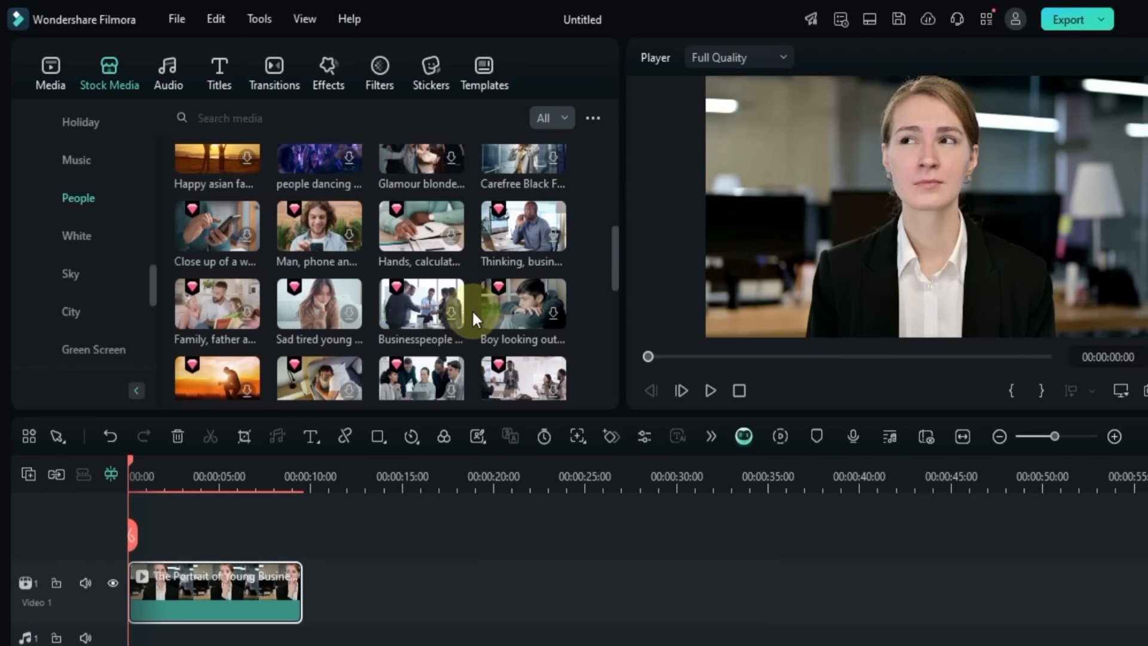
click(351, 321)
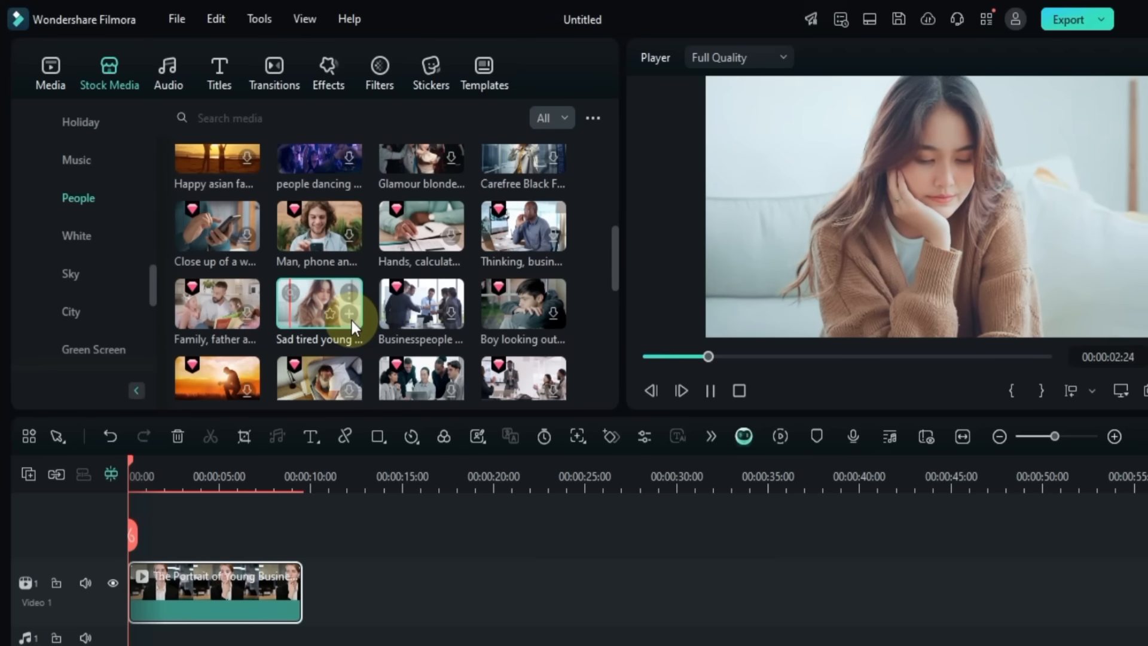
drag(333, 317, 353, 574)
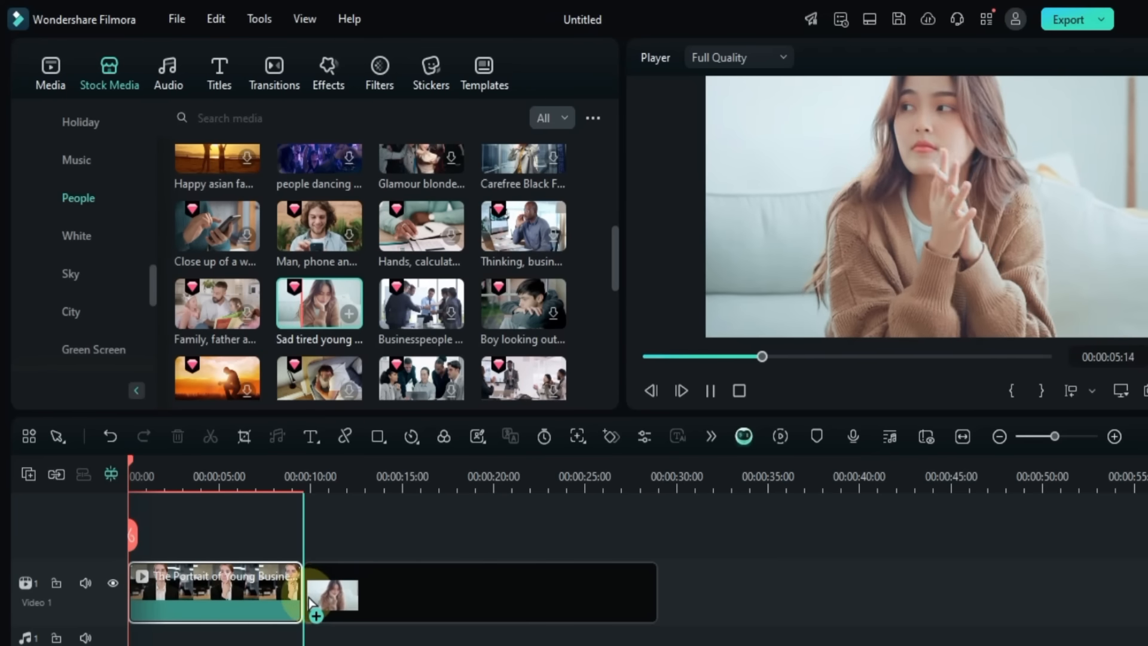
Step: Browse more People stock clips, the Sky and Flags categories, and the Partners media sources
scroll(459, 299, down, 2)
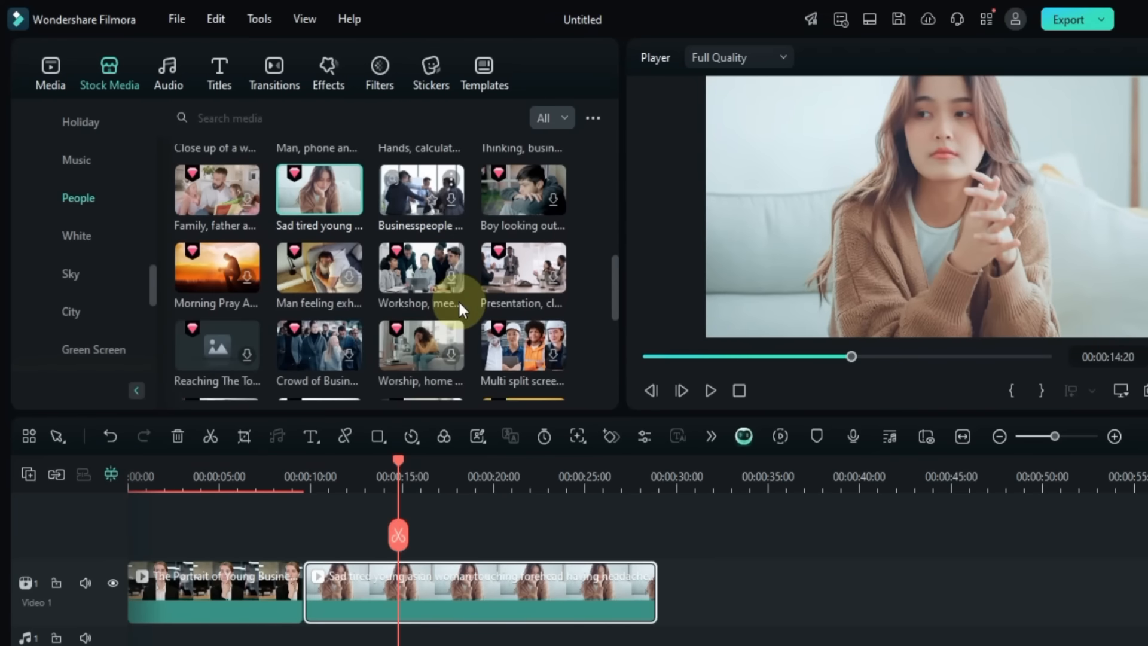
scroll(458, 299, down, 4)
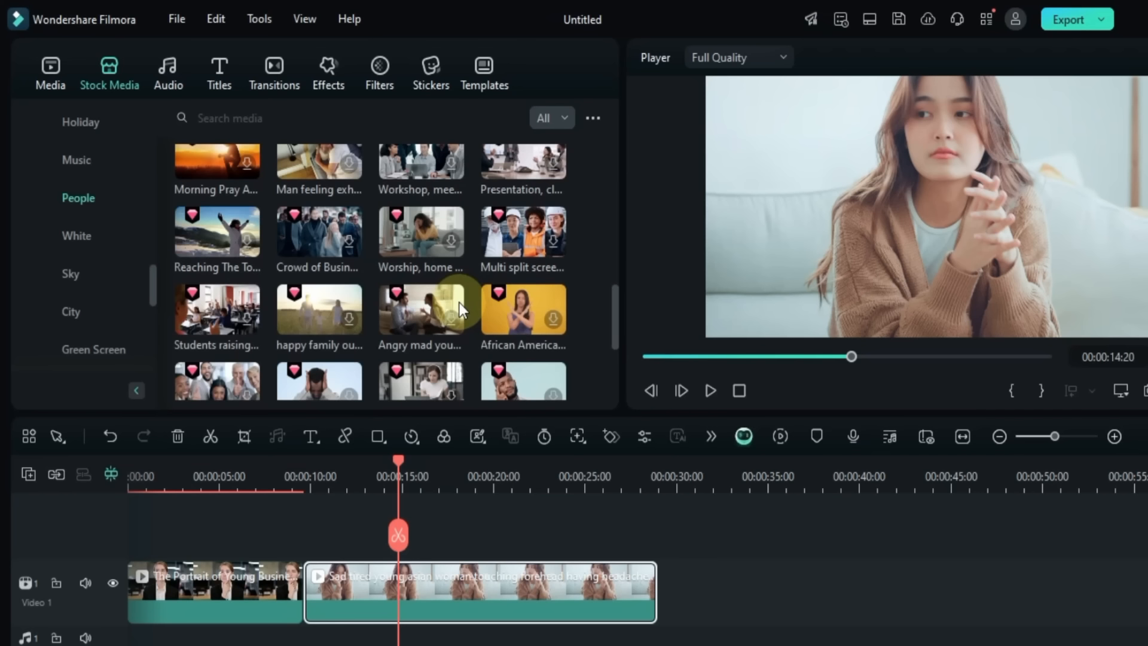
click(73, 274)
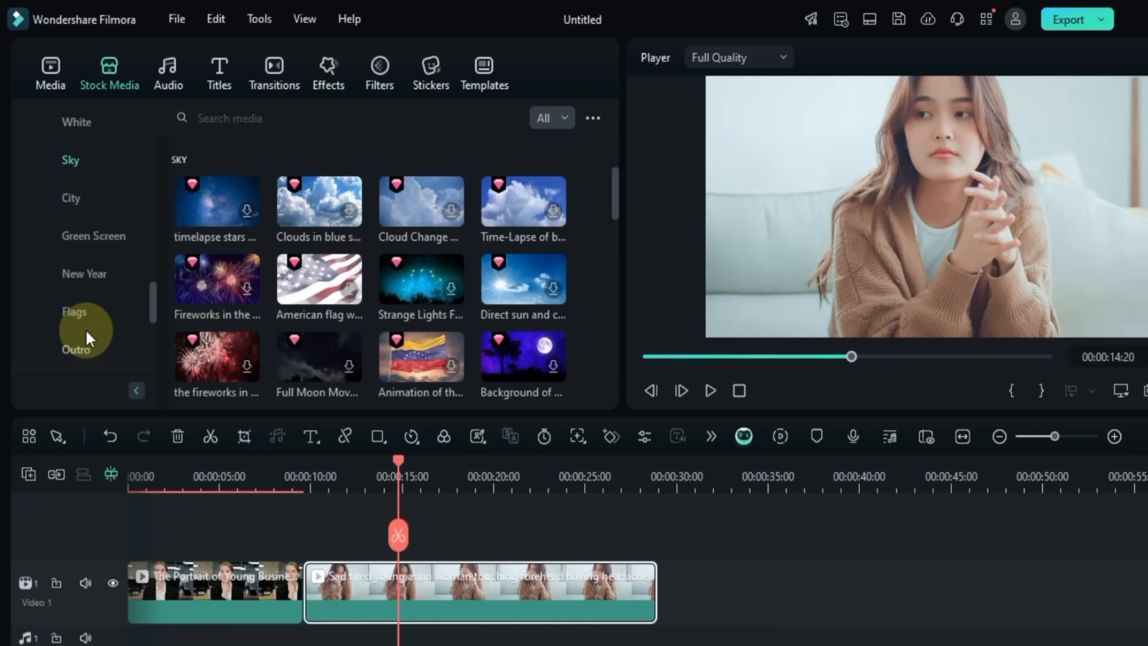
click(85, 316)
scroll(85, 316, down, 3)
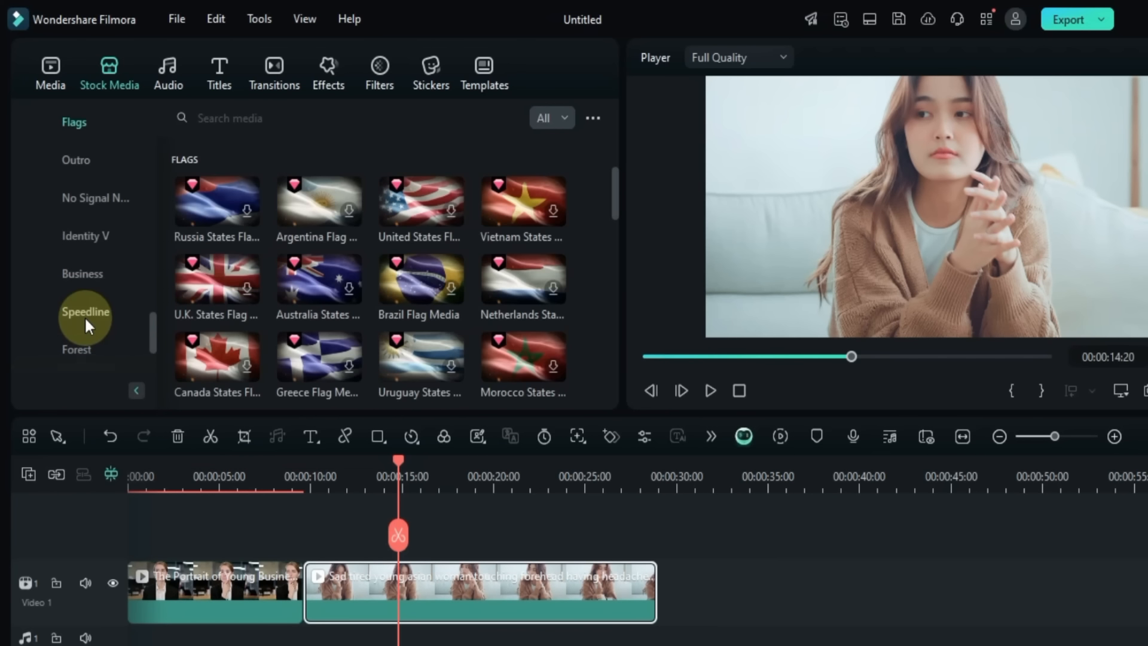
scroll(84, 316, down, 2)
click(29, 343)
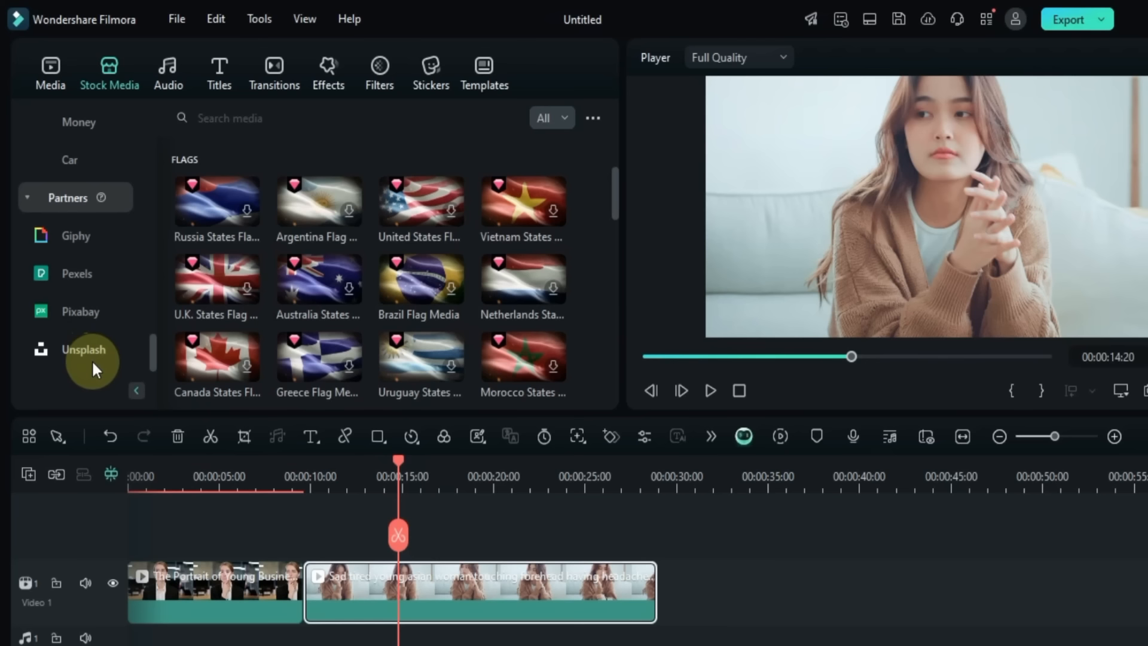
Step: Add the Businesswoman clip from the Trending stock media after the second clip on Video 1
scroll(99, 220, up, 5)
scroll(99, 220, up, 3)
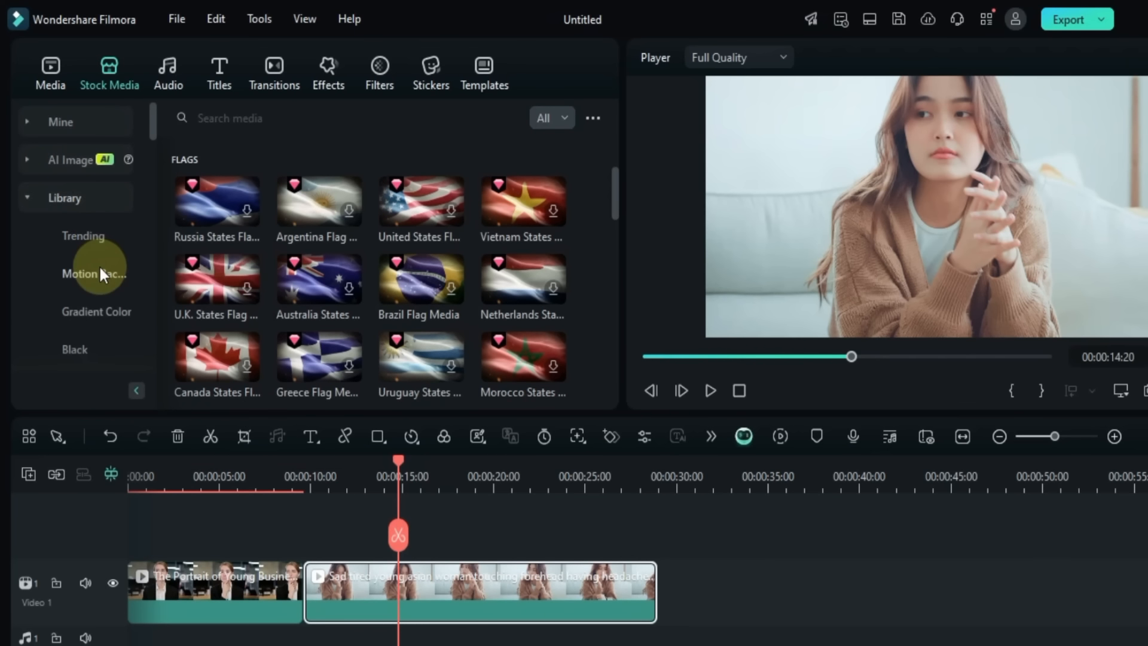
click(97, 246)
drag(500, 223, 756, 568)
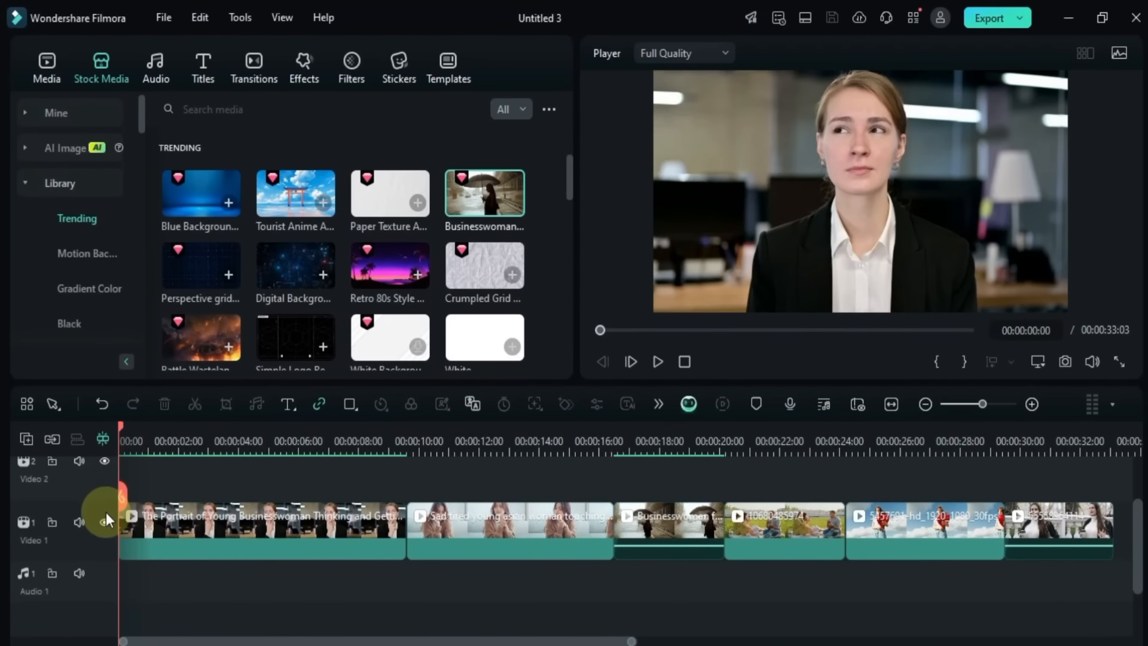
Step: Scrub around the cut between the first two clips and browse the Trending transitions
click(330, 494)
click(392, 486)
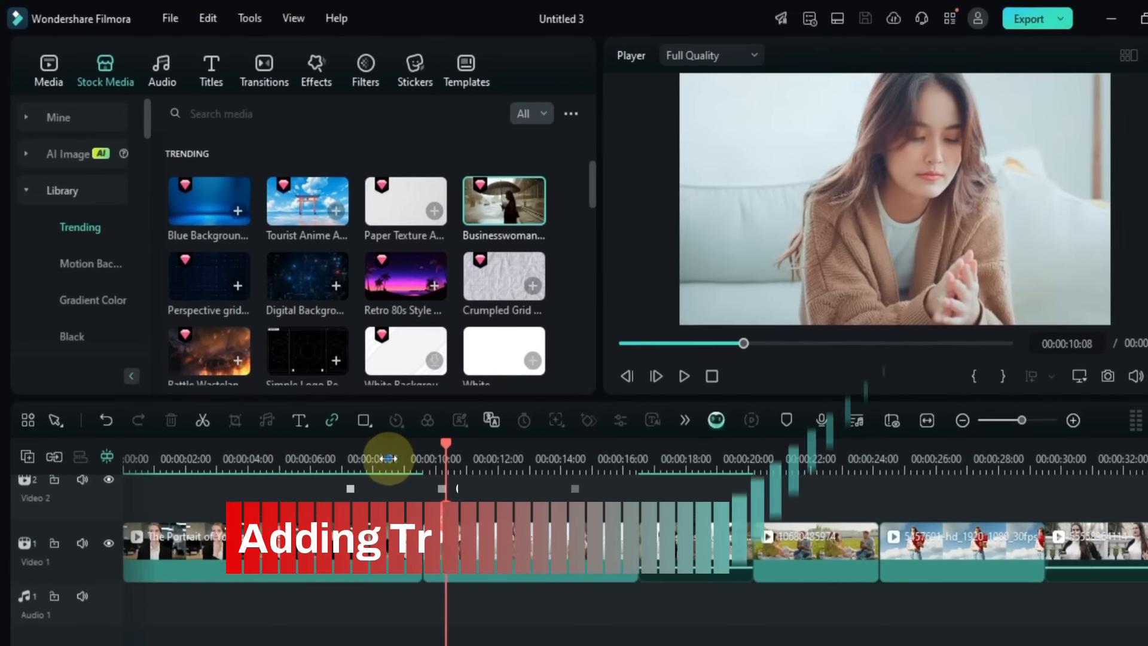
click(373, 443)
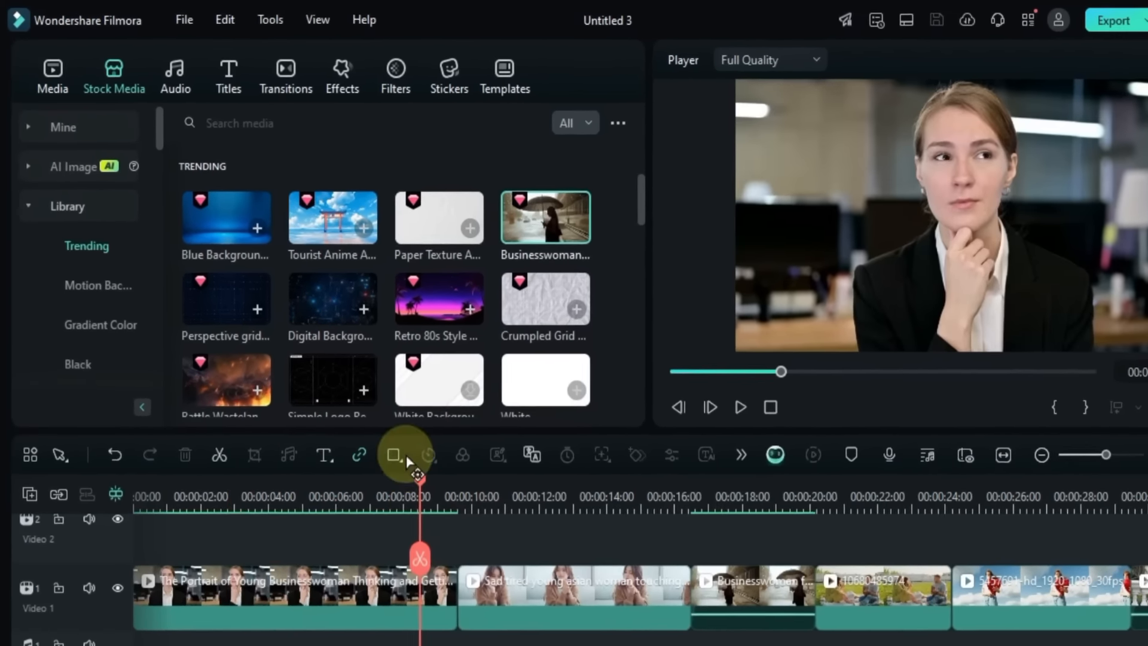
click(254, 75)
scroll(370, 239, down, 7)
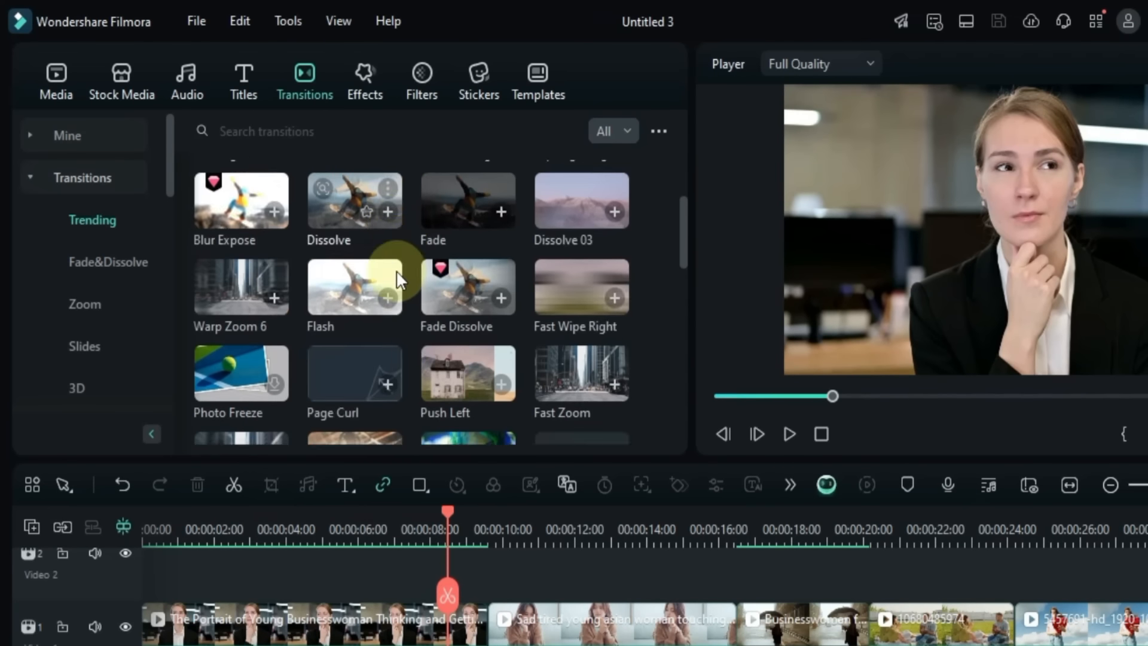
scroll(396, 276, down, 3)
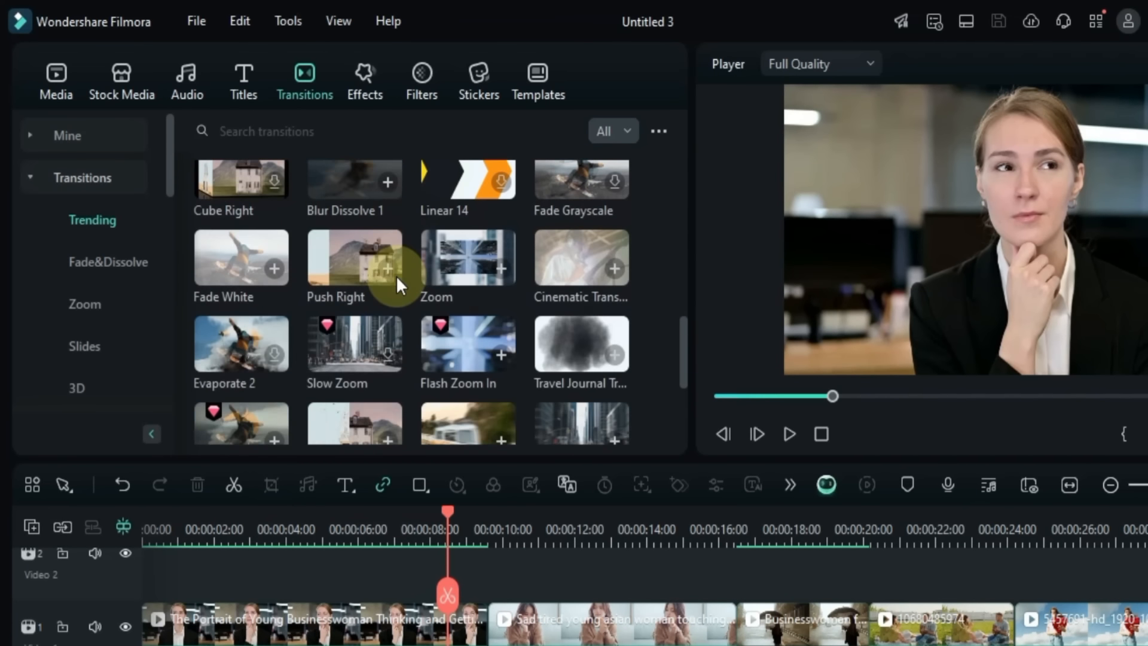
Step: Add the Dissolve transition from Fade&Dissolve between the first and second clips and play it back
click(95, 256)
scroll(391, 294, down, 6)
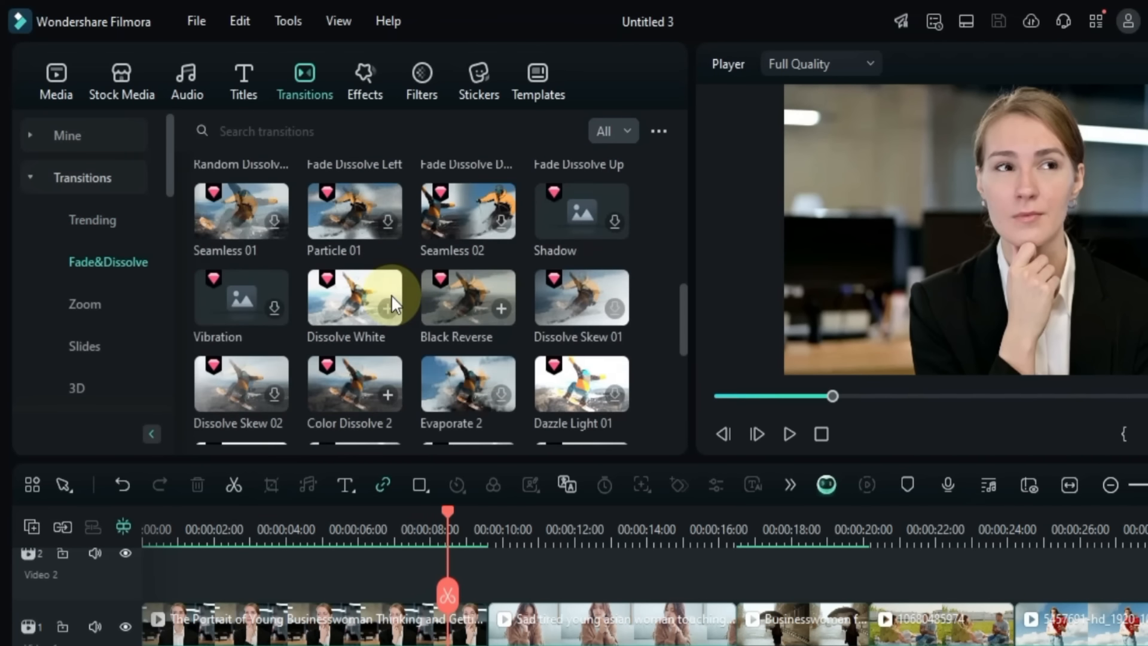
scroll(392, 294, up, 6)
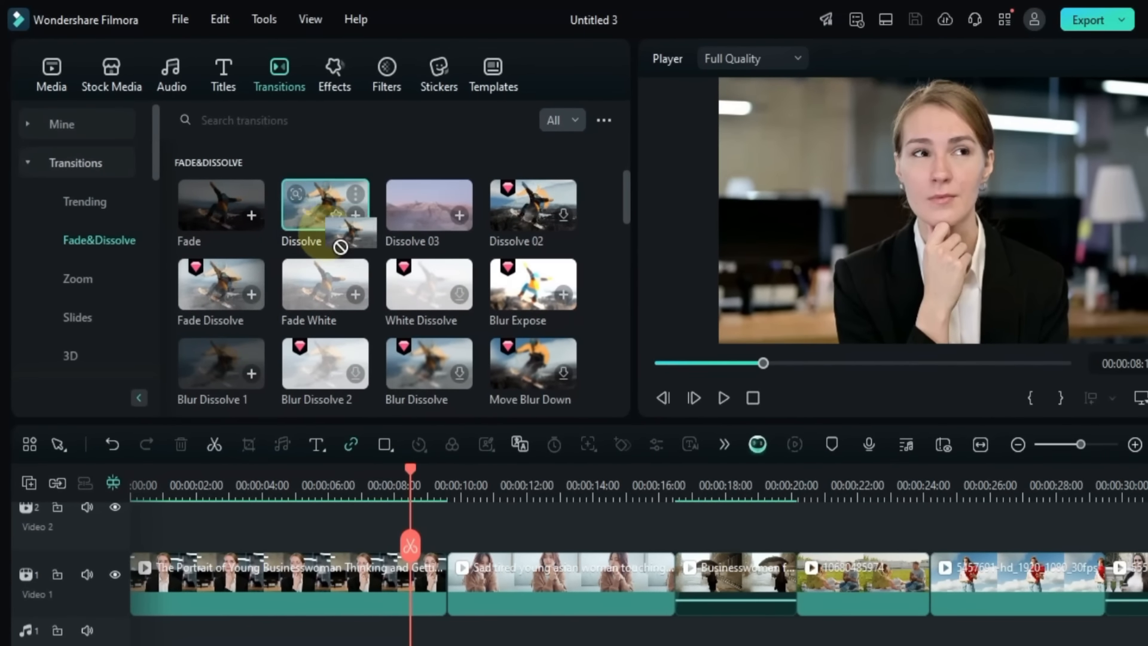
drag(355, 245, 425, 561)
click(371, 474)
key(space)
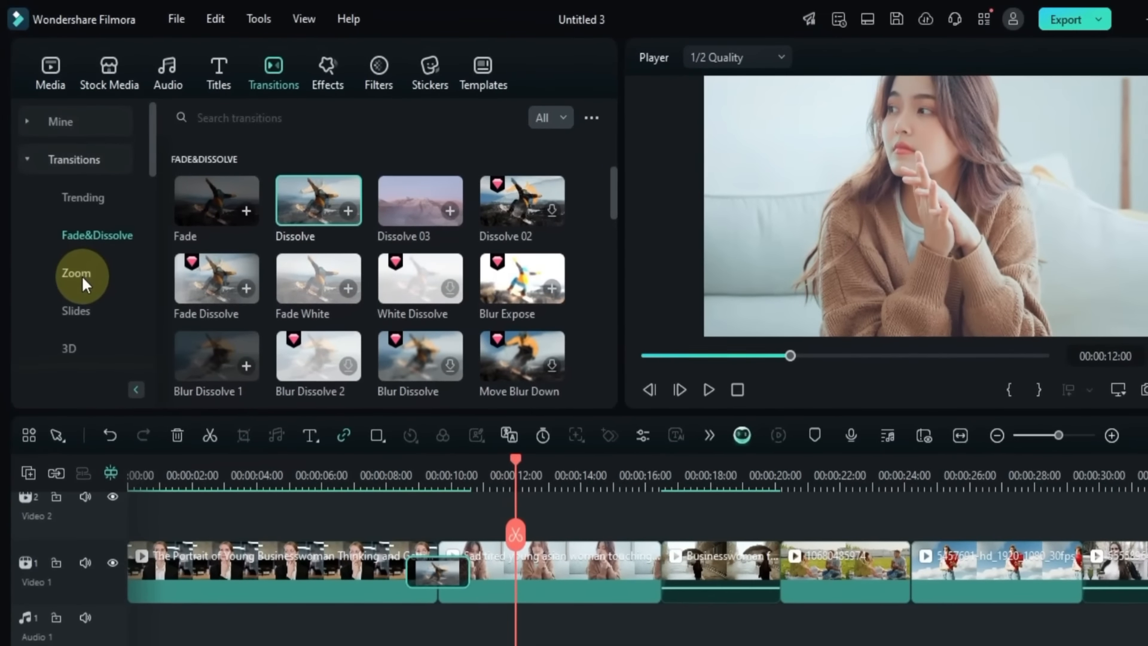
Step: Add the Flash Zoom Out transition from the Zoom category between the second and third clips and play it back
click(76, 265)
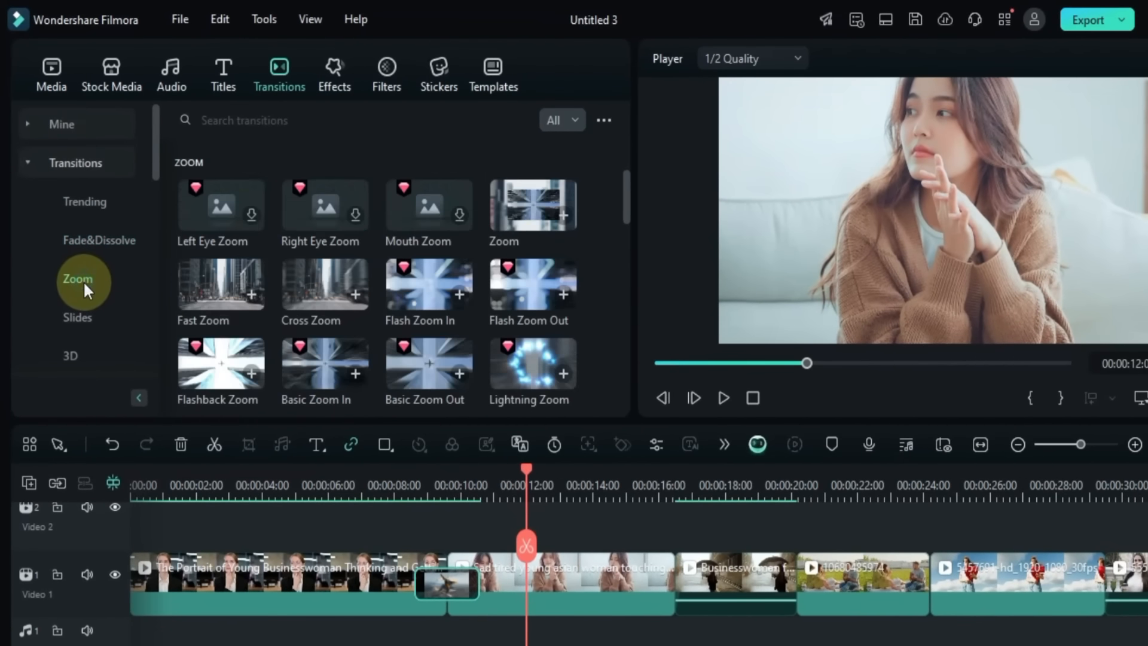
scroll(457, 274, down, 3)
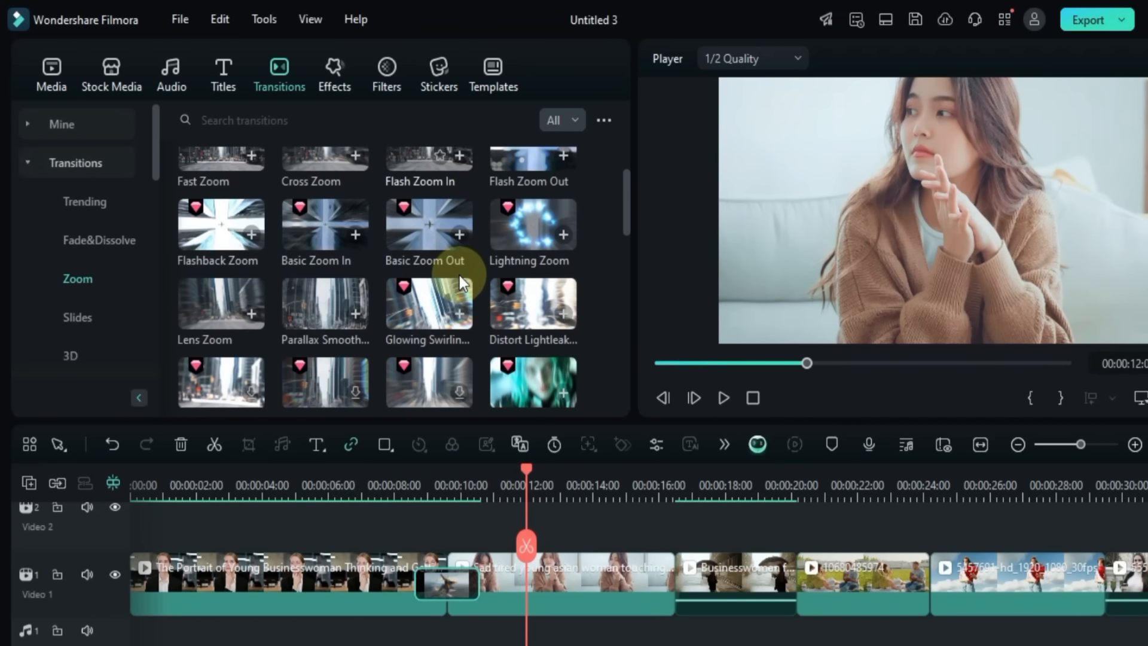
scroll(460, 275, up, 3)
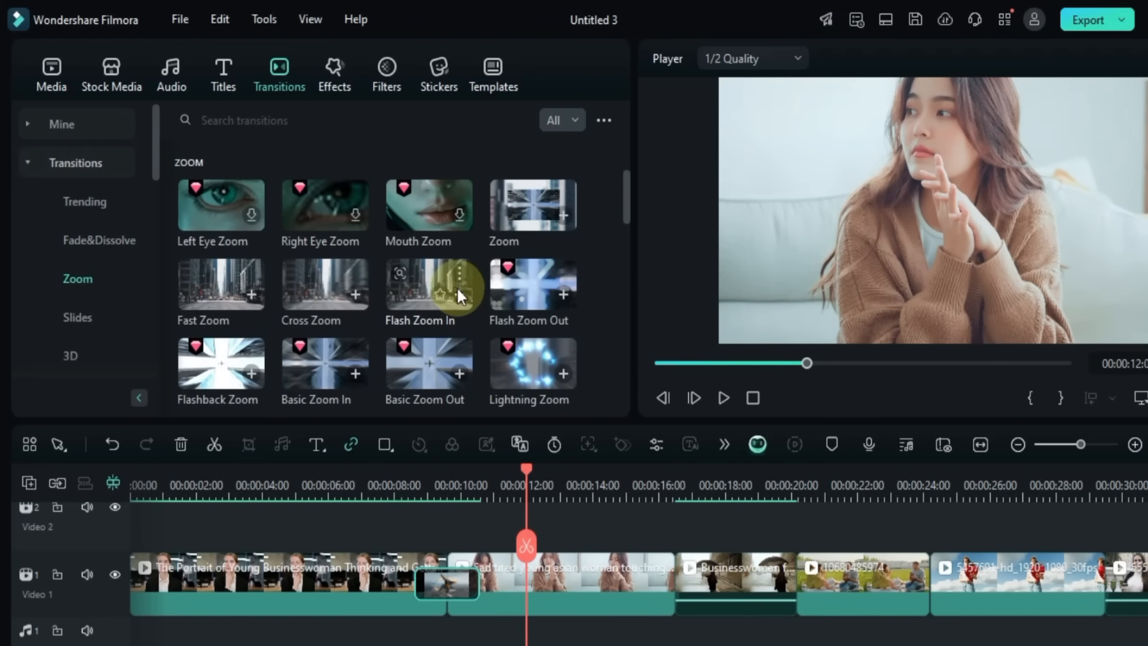
drag(508, 299, 672, 589)
click(603, 489)
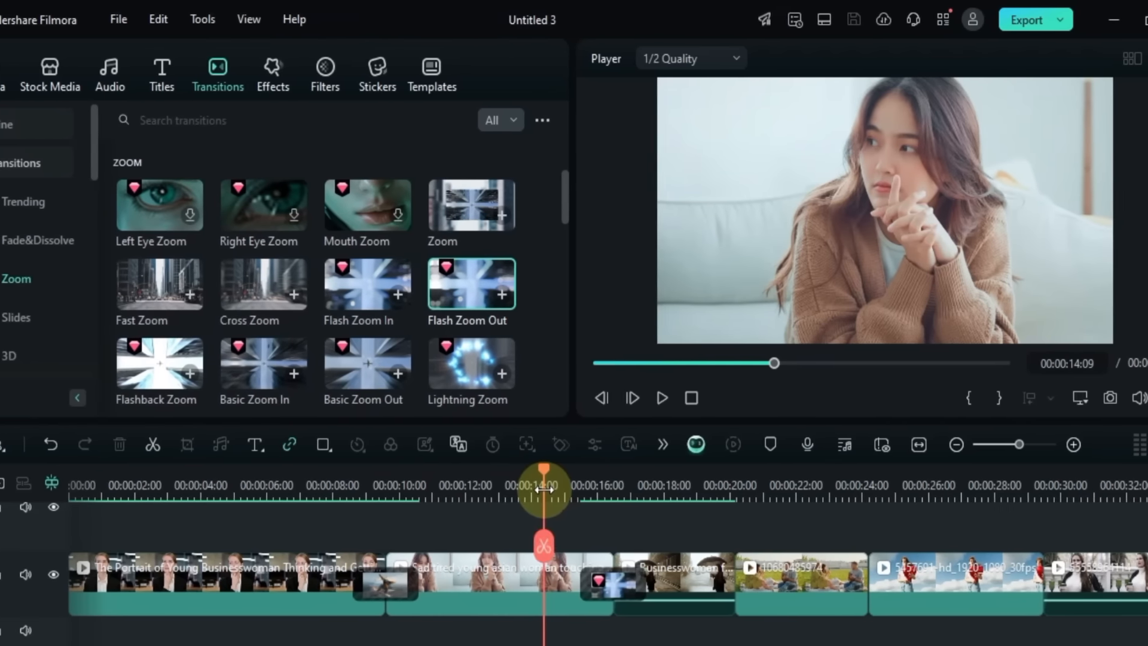
key(space)
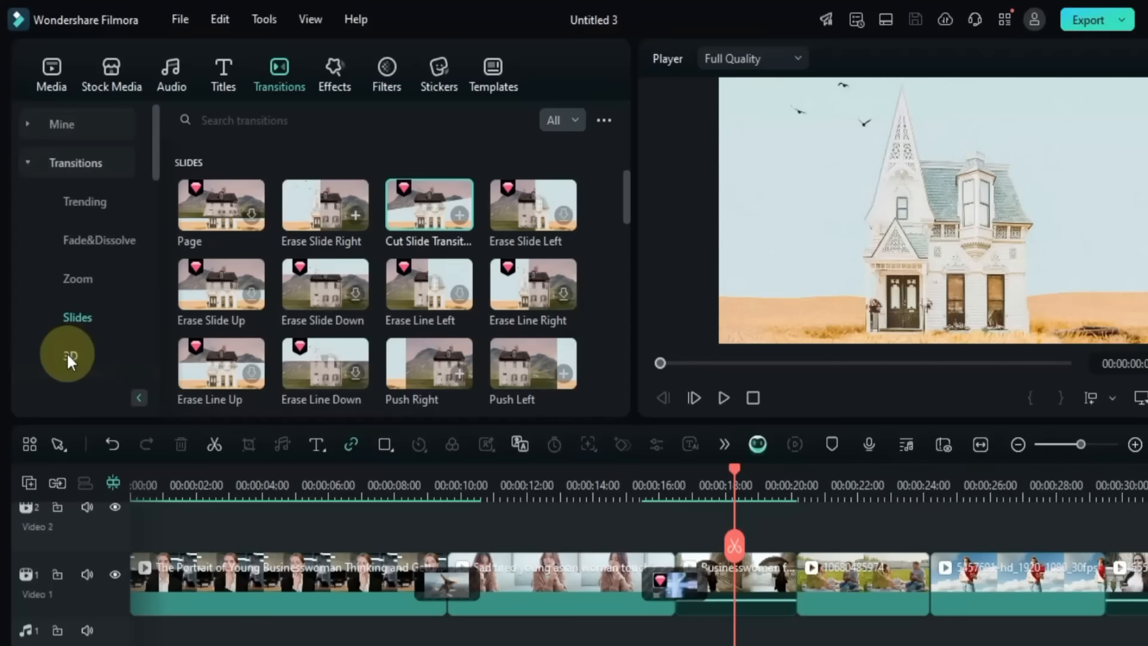
Step: Add the Luminous Page transition from the 3D category between the third and fourth clips and play it back
click(67, 353)
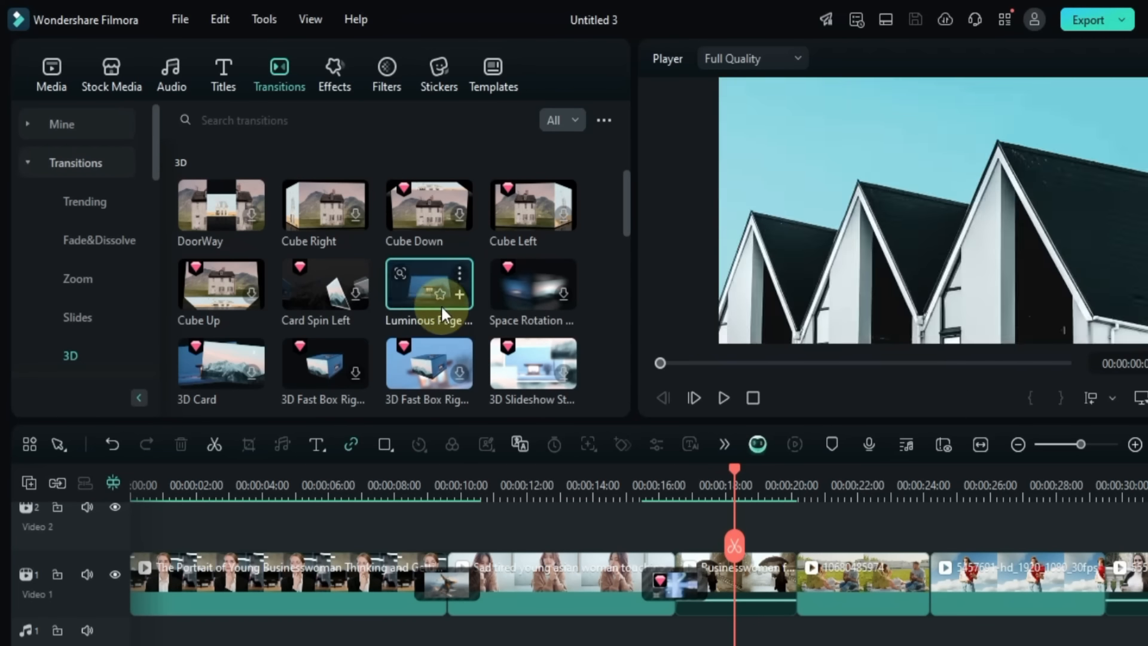
drag(418, 303, 775, 571)
click(752, 489)
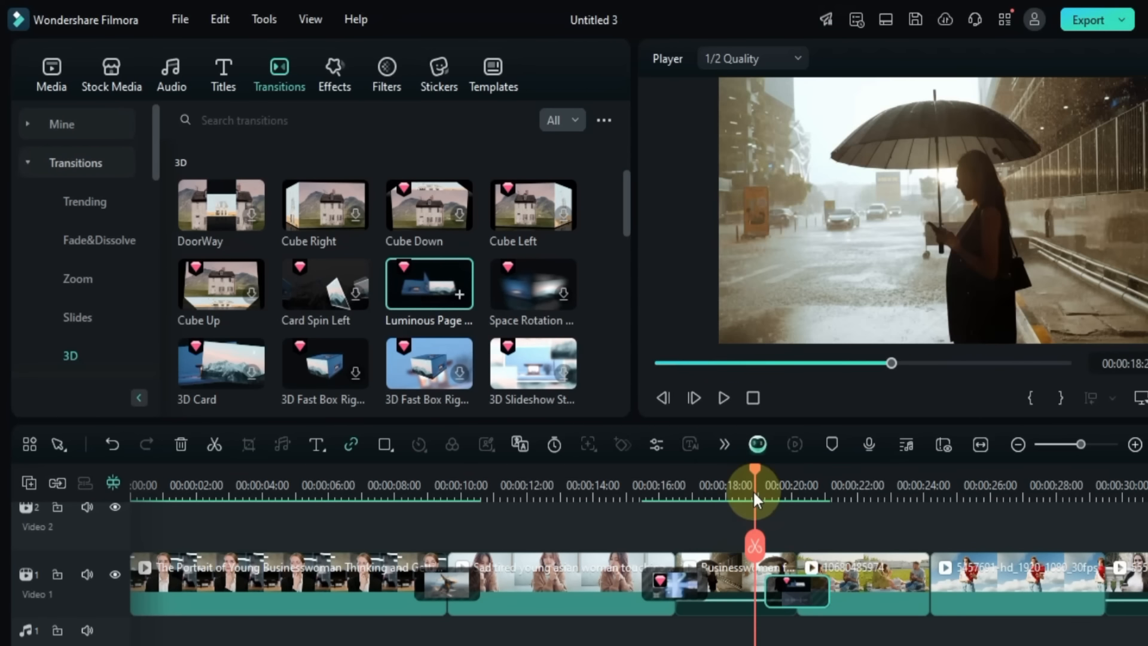
key(space)
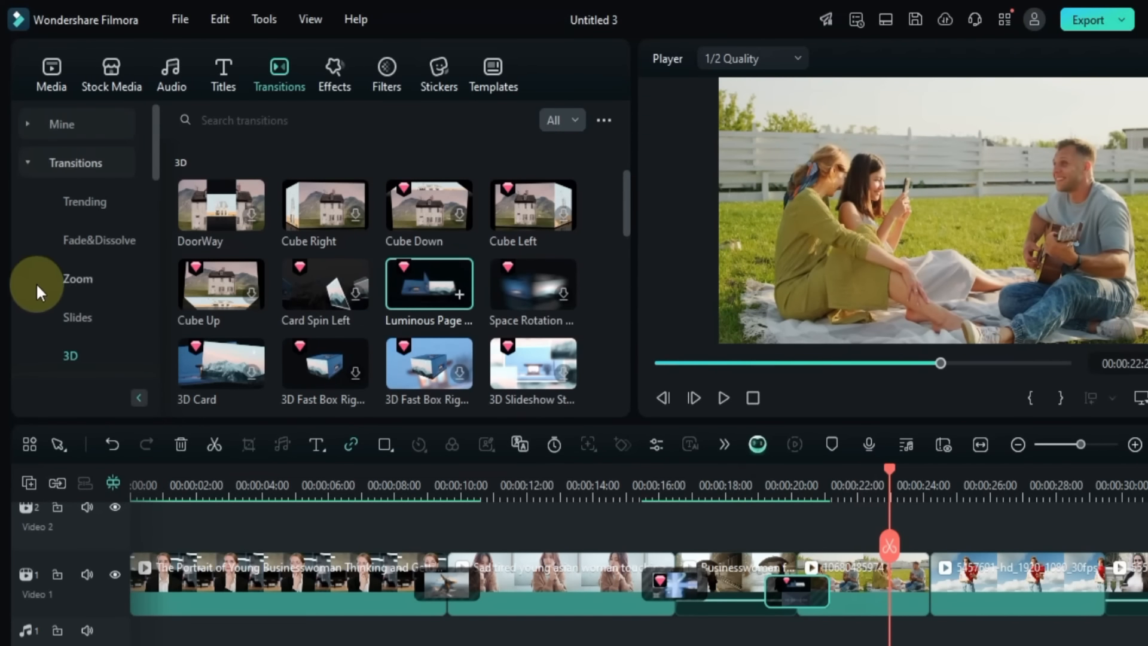
Step: Add the blue-green Light Leaks transition from the Light category between the fourth and fifth clips and play it back
click(61, 279)
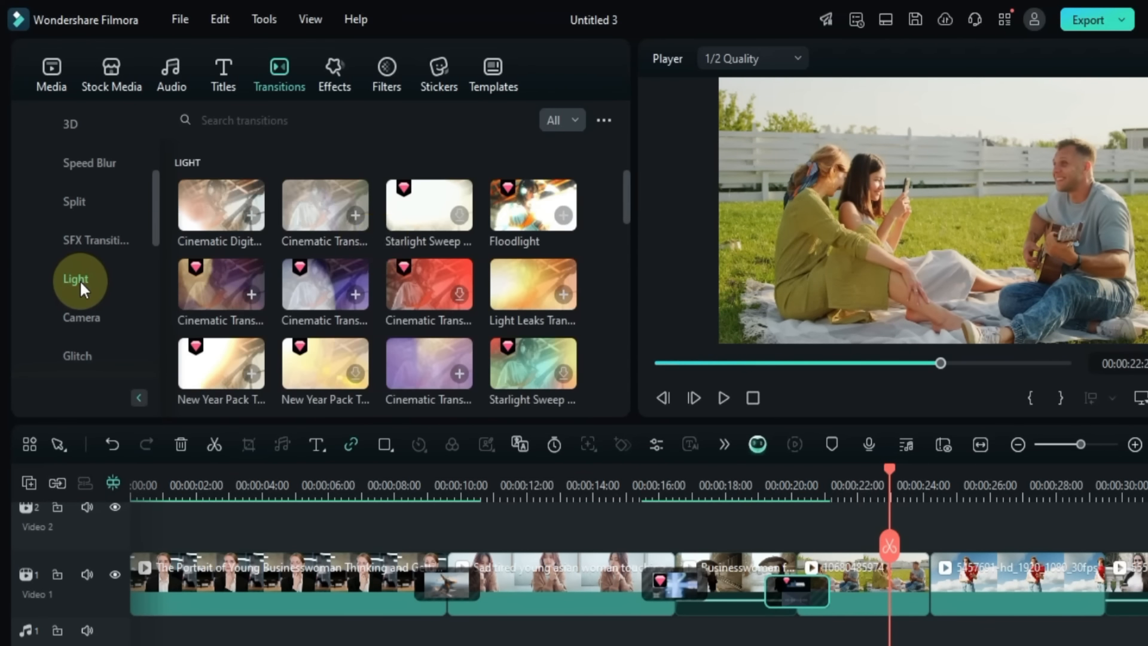
scroll(403, 282, down, 2)
scroll(403, 276, down, 5)
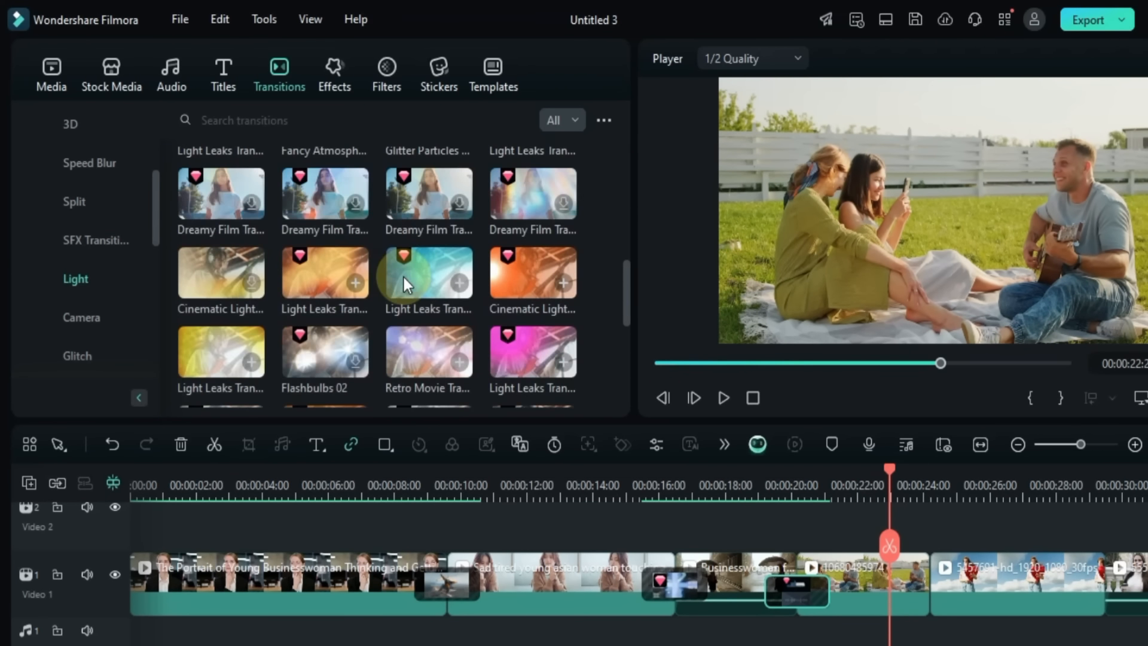
drag(404, 277, 912, 580)
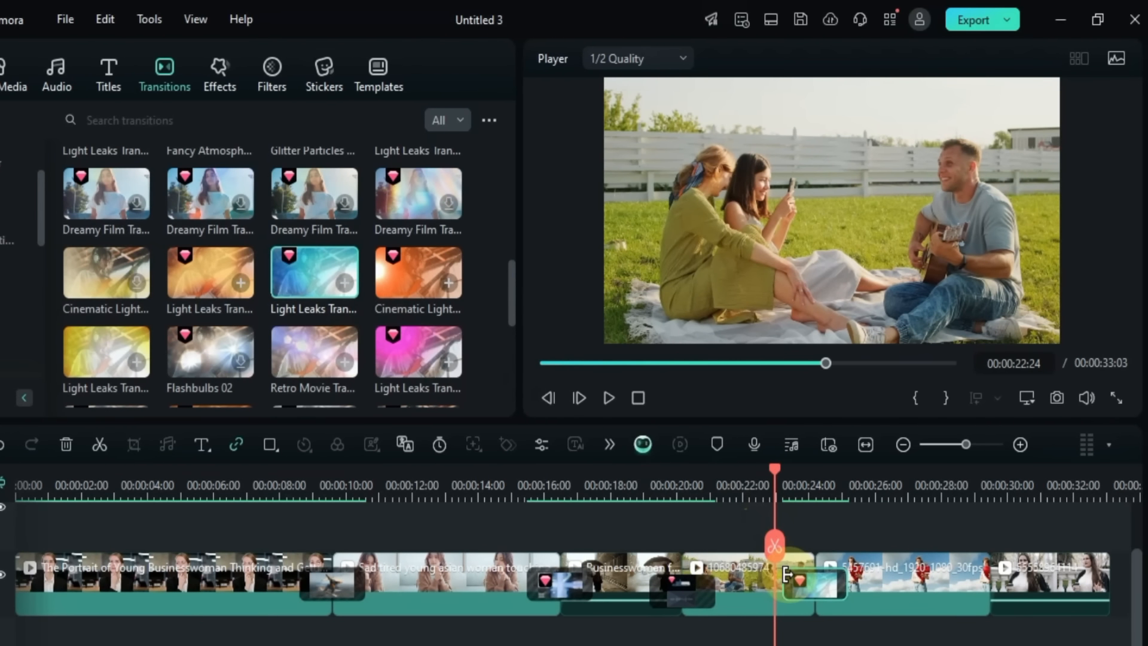
key(space)
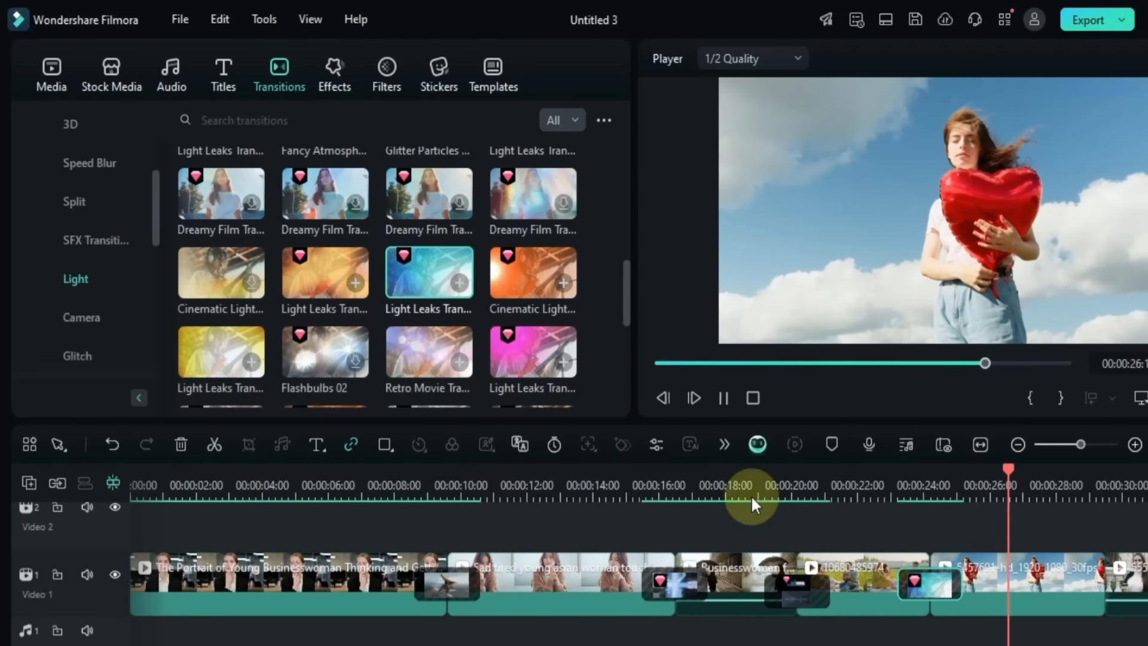
Step: Add the golden heart Valentine Particle transition from the Love category between the last two clips and play it back
click(75, 203)
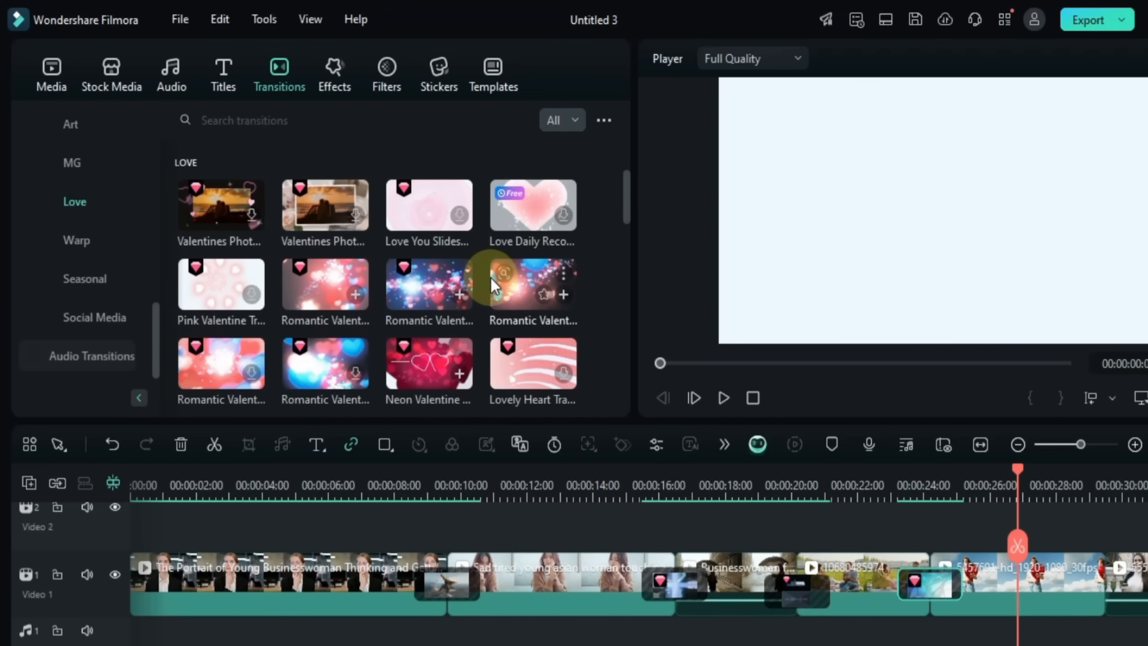
scroll(490, 278, down, 10)
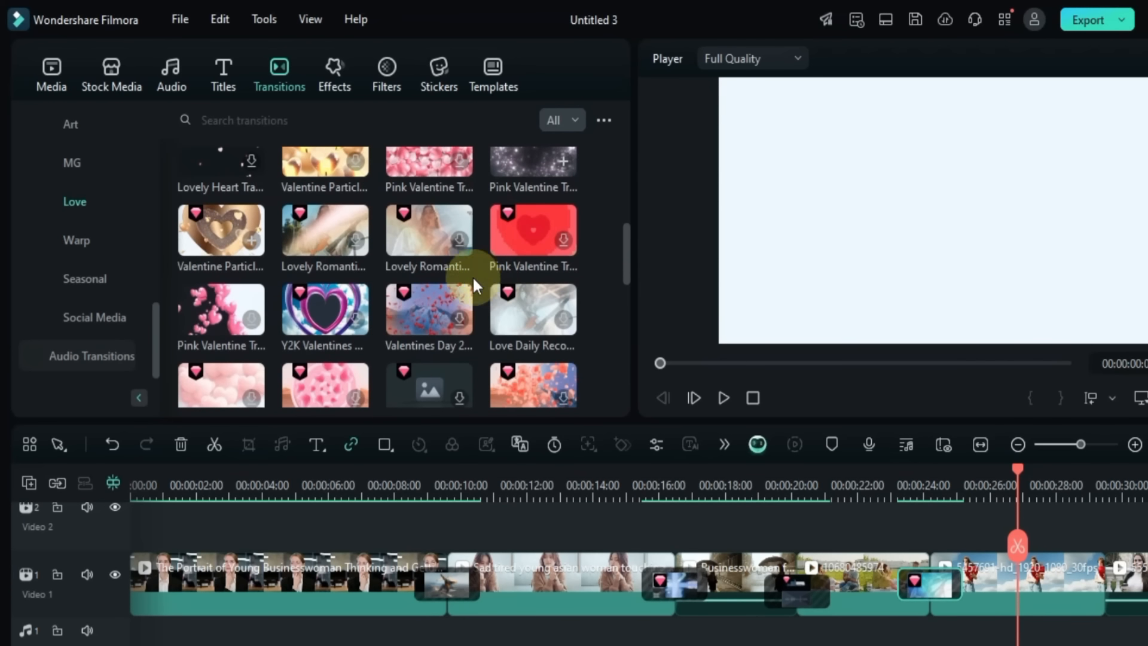
drag(214, 249, 1098, 578)
key(space)
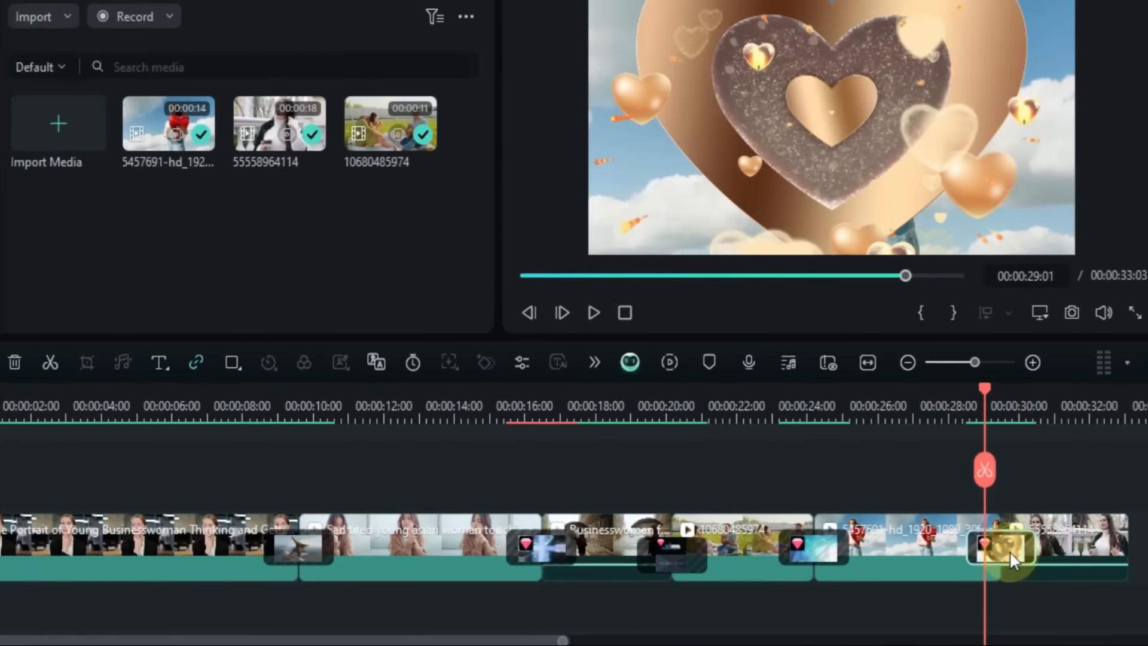
Step: Shorten the golden heart transition to a duration of 00:00:00:24 on the timeline and play it back
drag(1027, 524, 1052, 539)
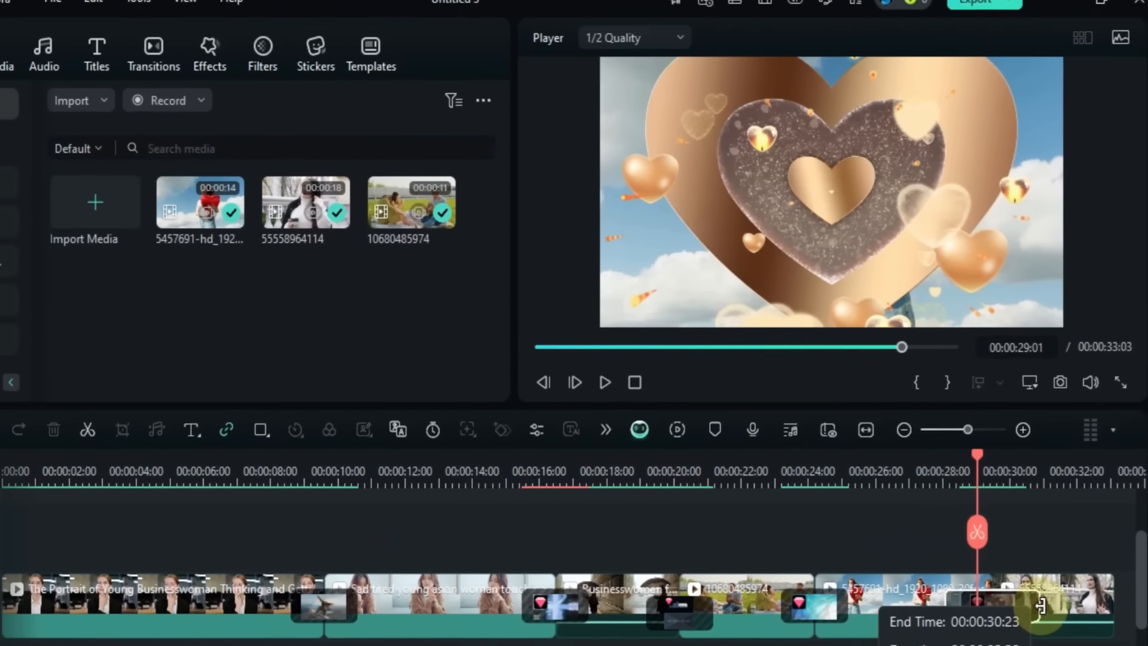
drag(1041, 605, 1040, 606)
click(940, 477)
key(space)
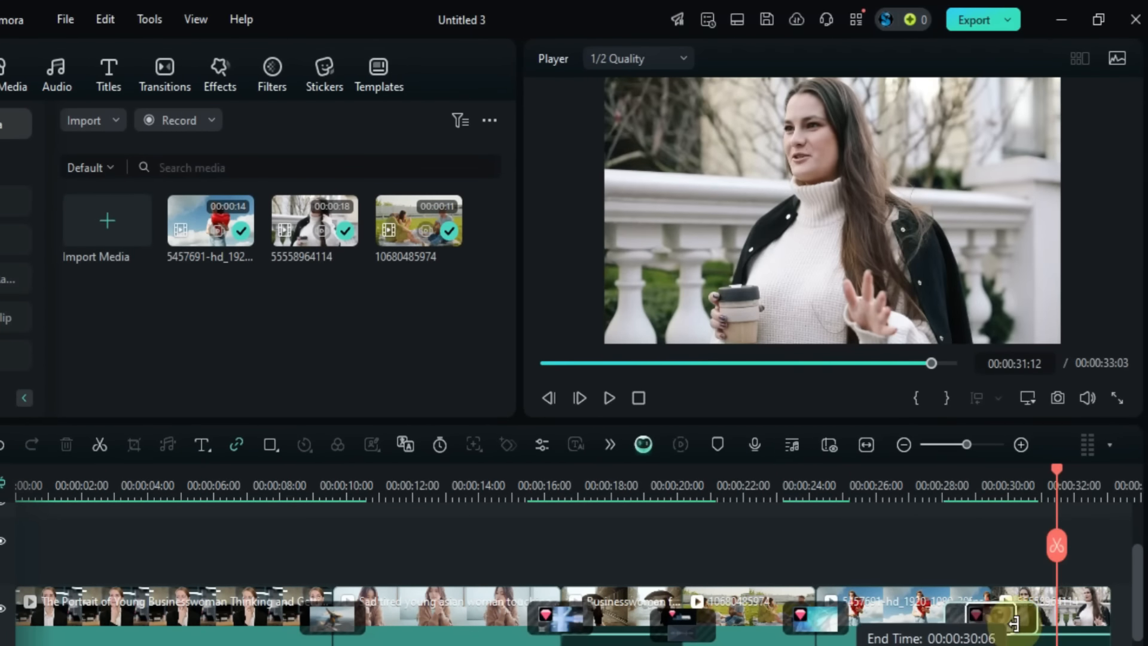
click(940, 487)
key(space)
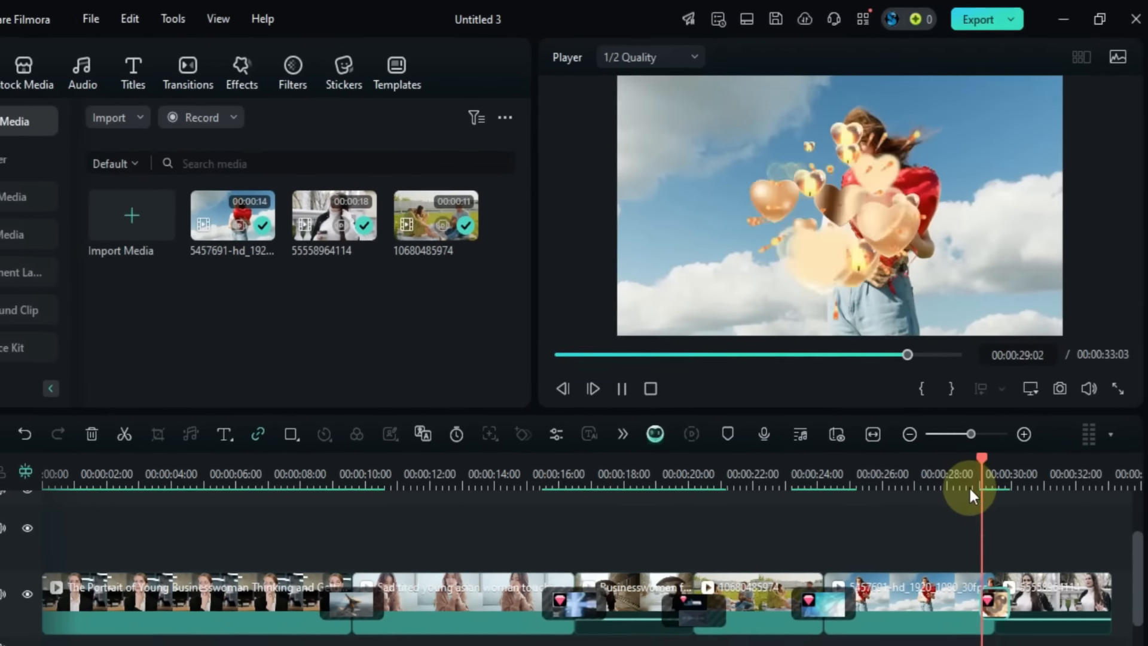
key(space)
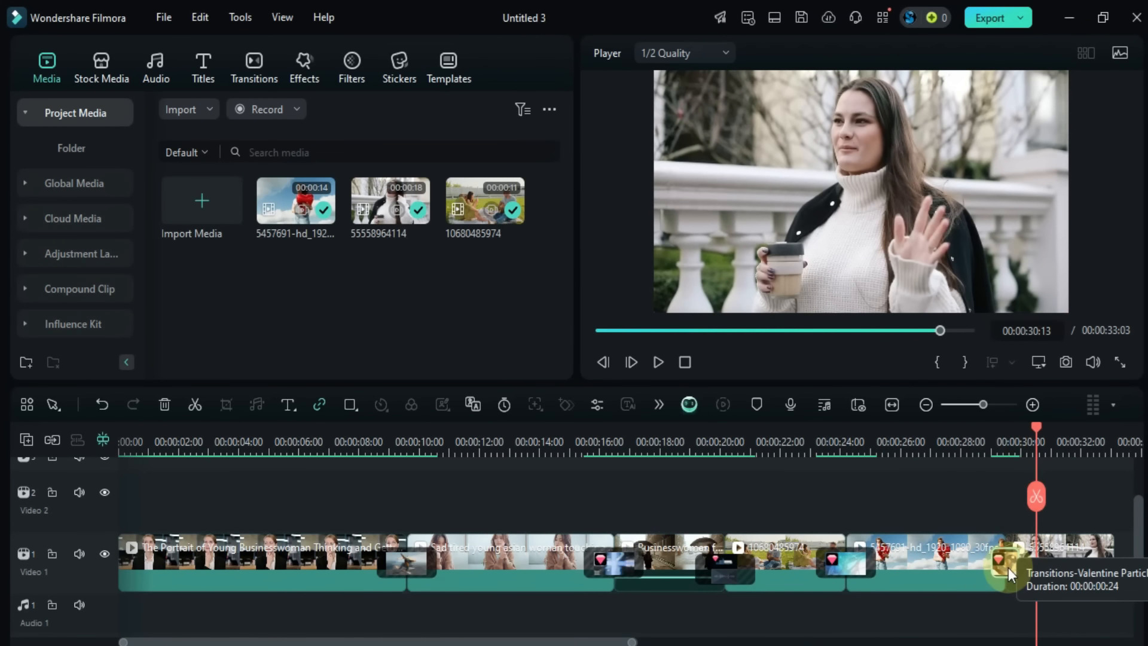
Step: Set the golden heart transition's duration to 00:00:03:03 with the Overlap transition mode
double_click(1007, 568)
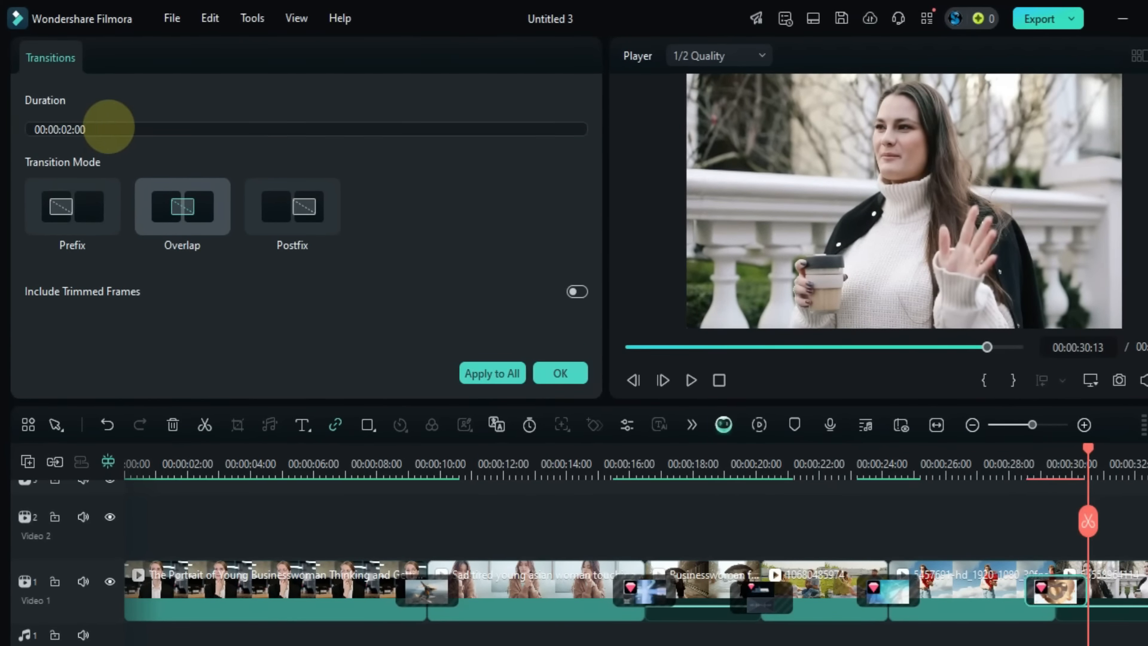
drag(109, 127, 105, 127)
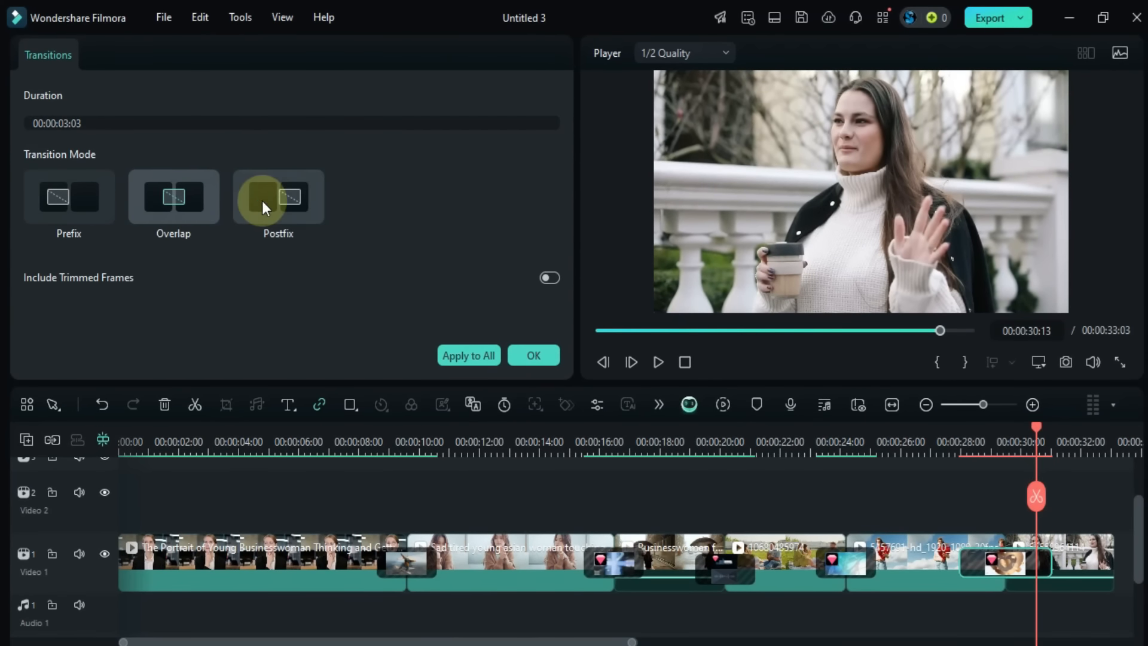
click(170, 199)
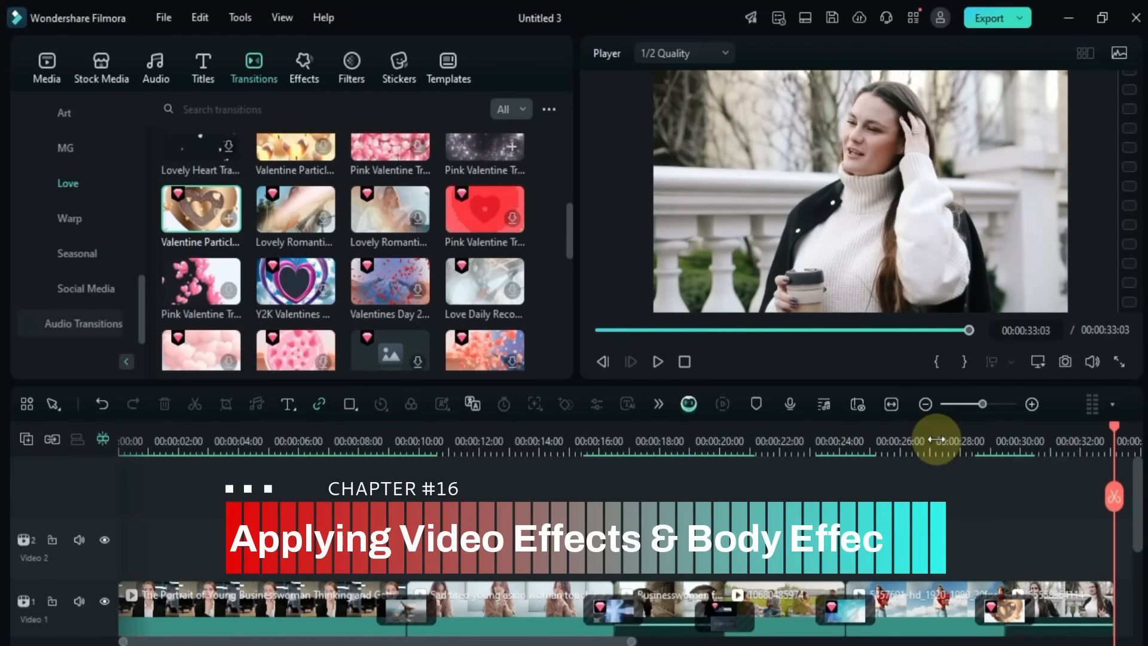
Step: Apply the Old video effect from the Trending effects to the first clip on Video 1 and play it back
scroll(80, 207, up, 10)
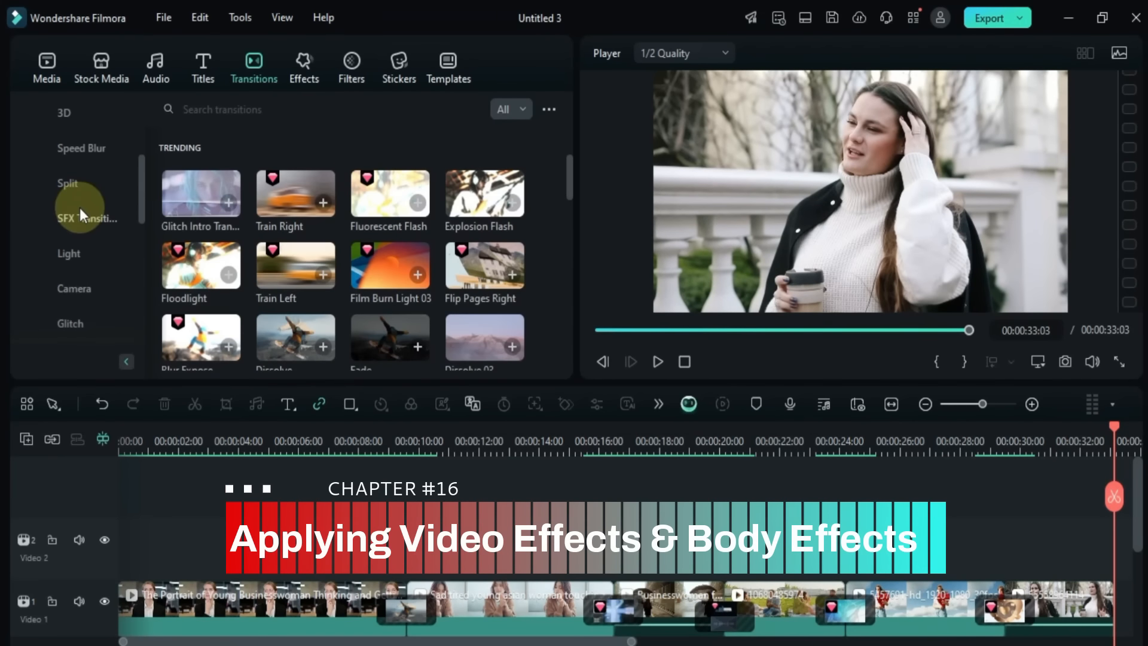
click(78, 173)
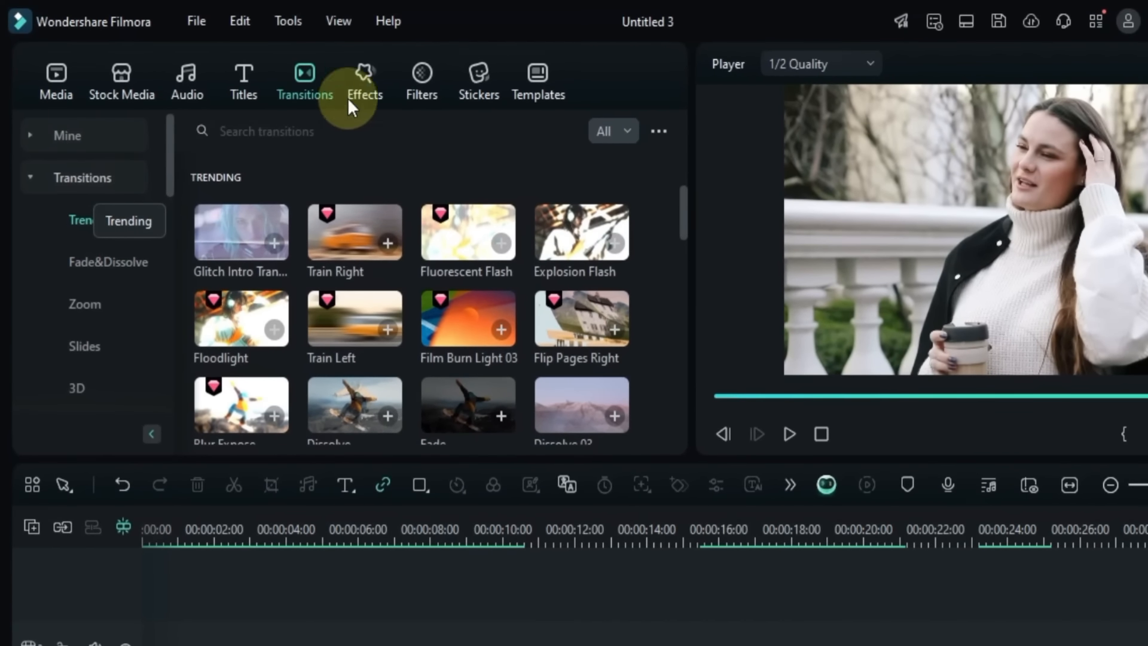
click(359, 90)
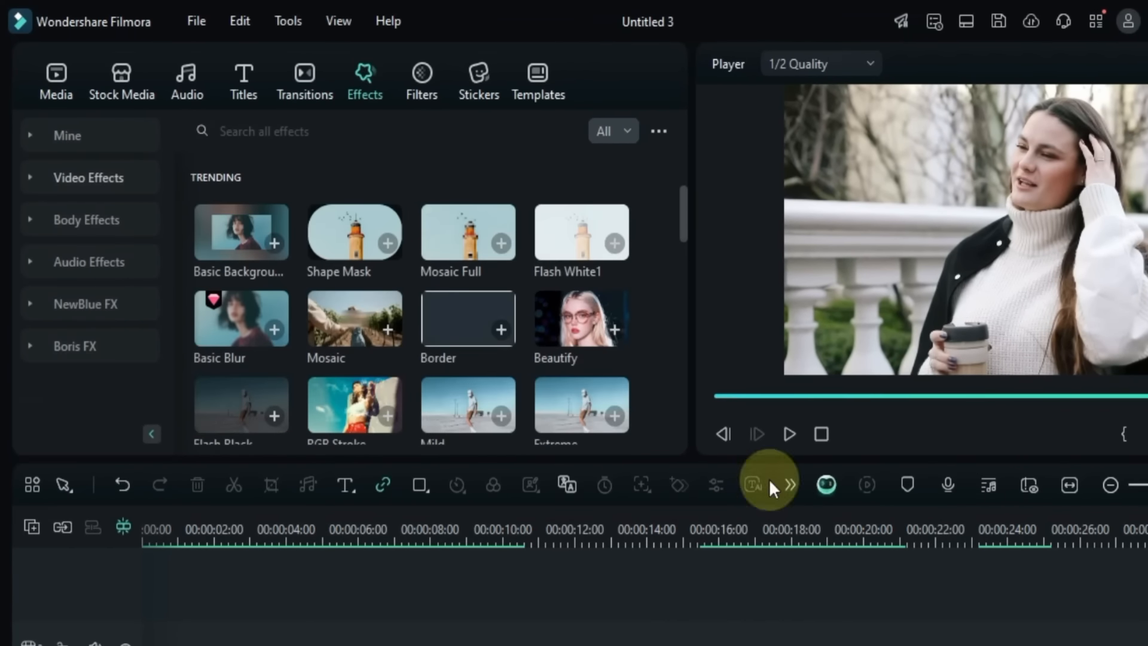
drag(1137, 568, 161, 620)
scroll(464, 287, down, 3)
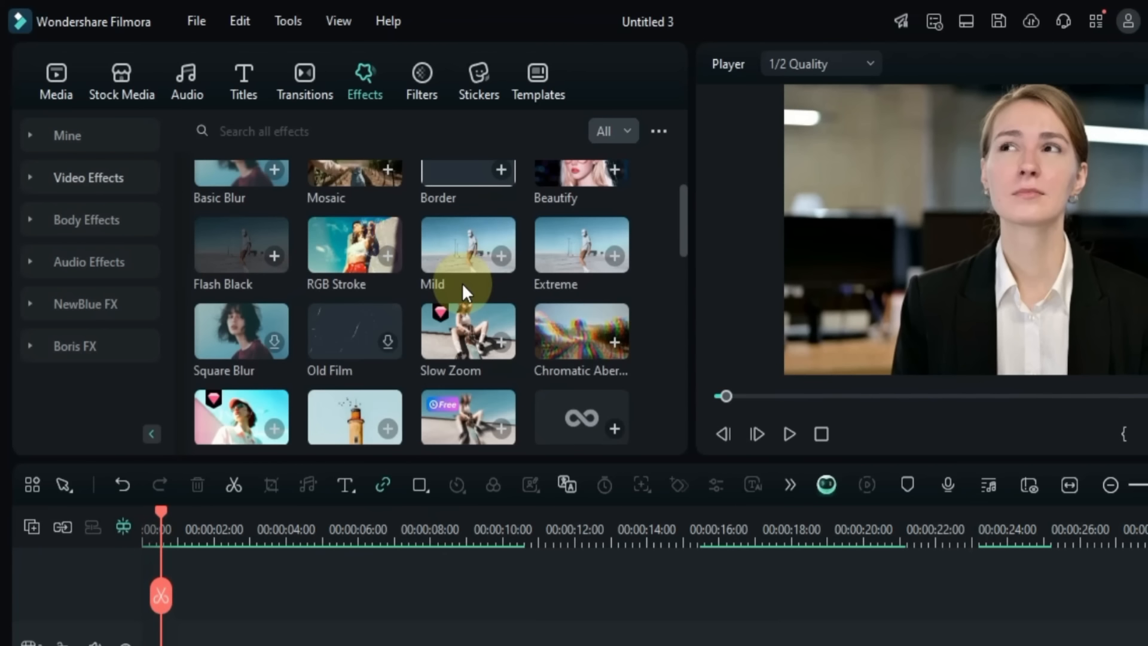
scroll(462, 282, down, 5)
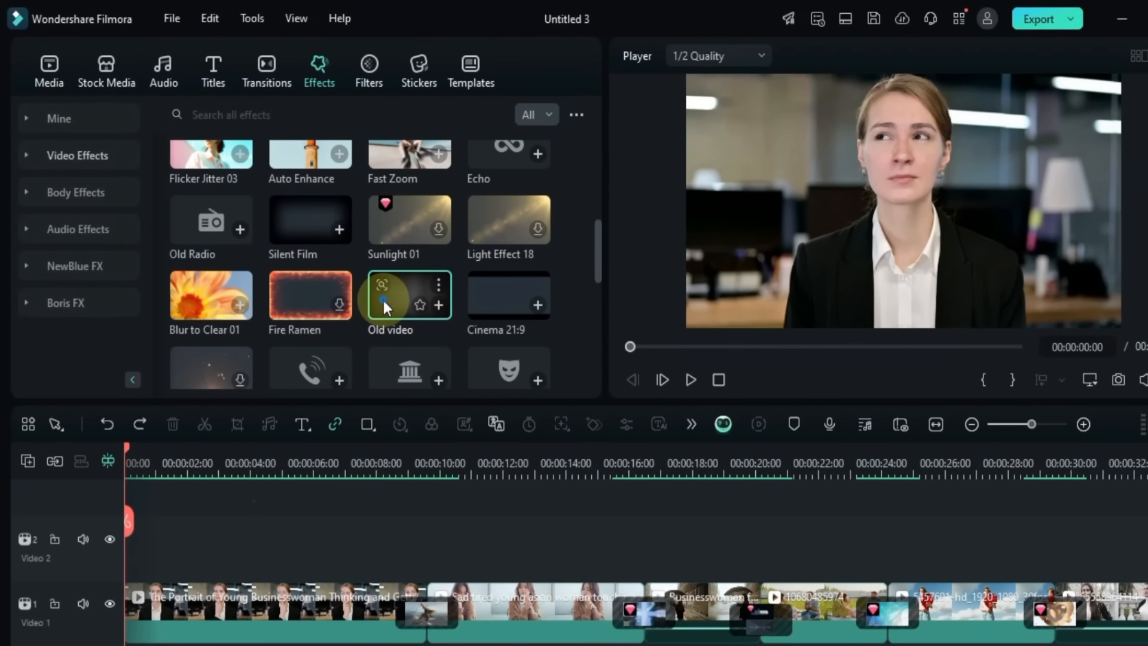
drag(383, 300, 203, 613)
key(space)
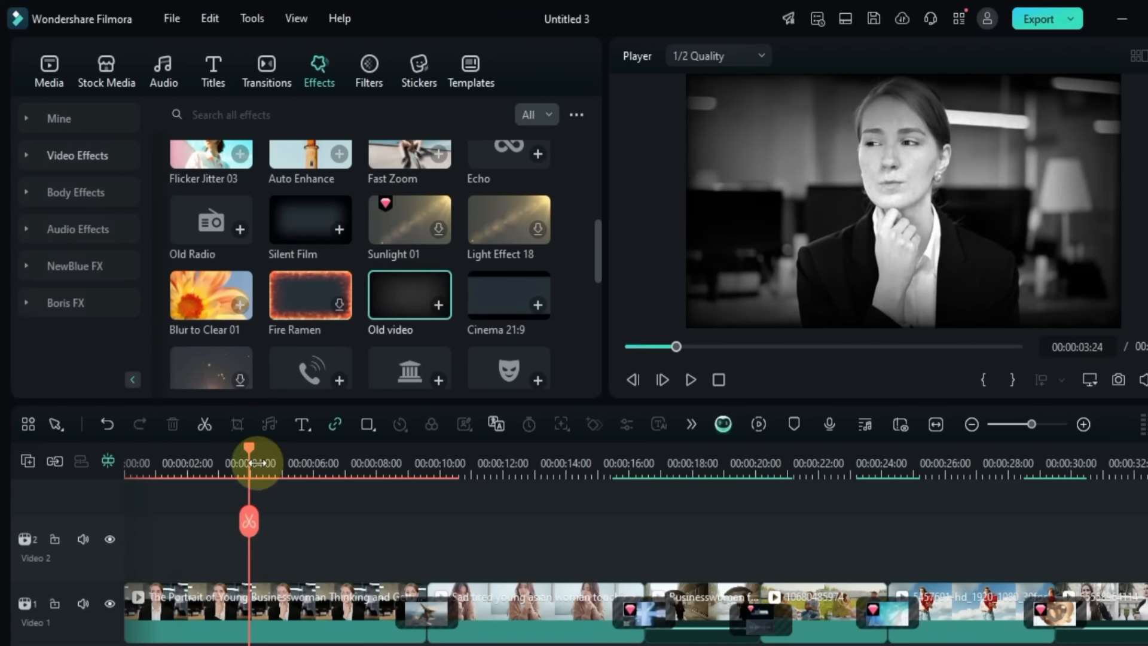
drag(262, 463, 270, 461)
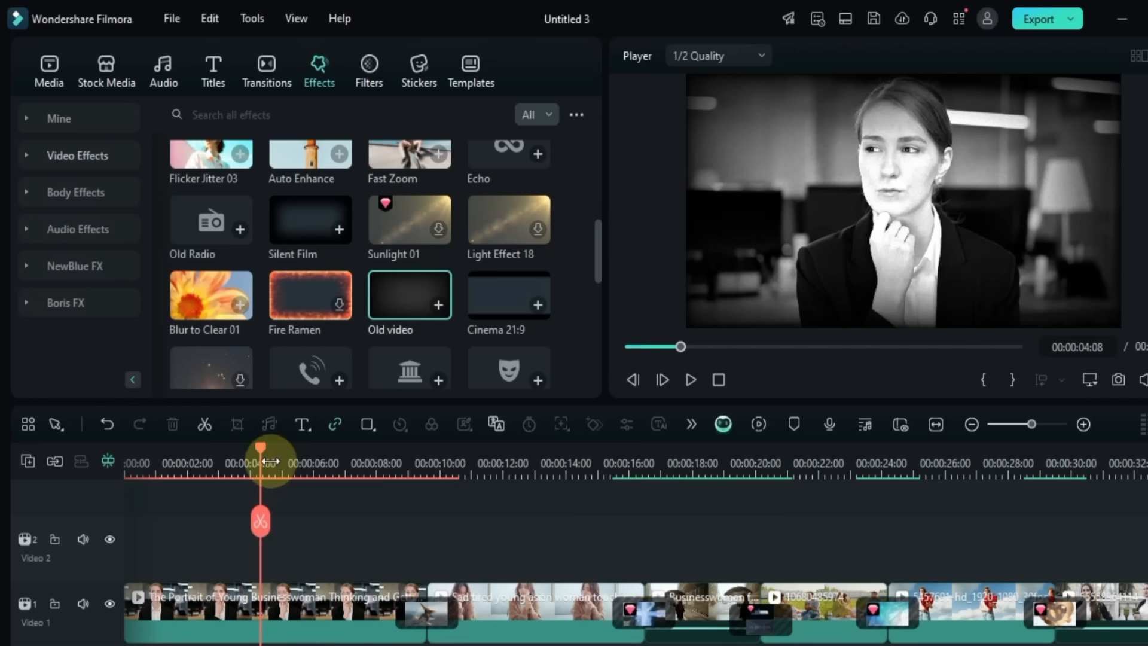
Step: Open the first clip's effect settings and set the Old video effect's Fade to 95
click(288, 618)
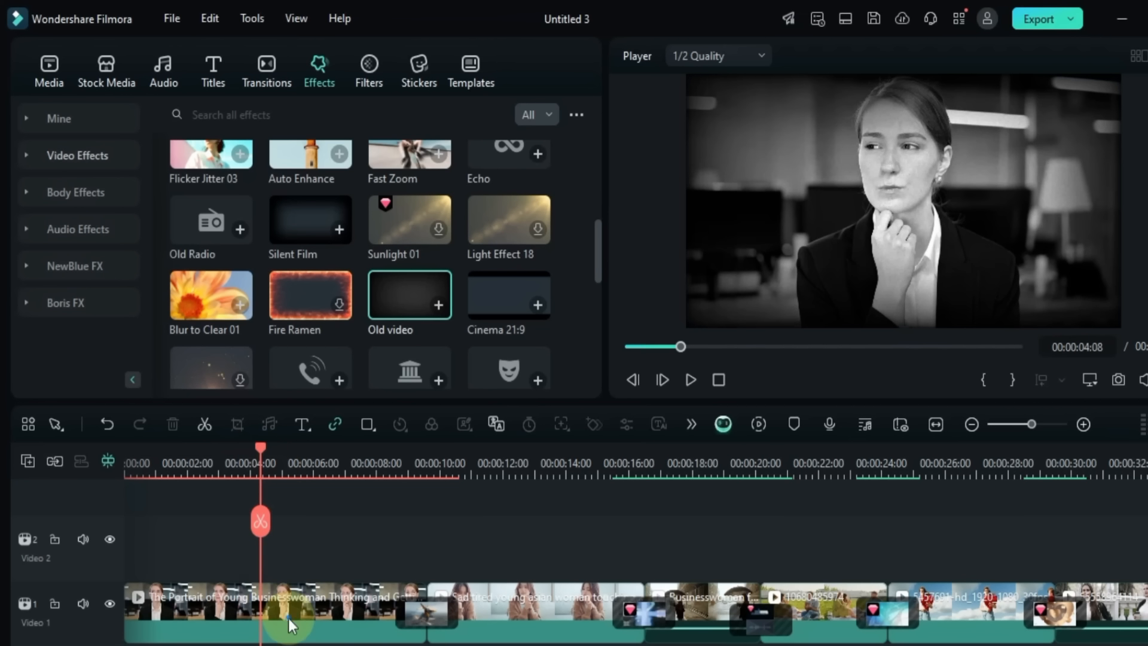
double_click(288, 619)
click(231, 57)
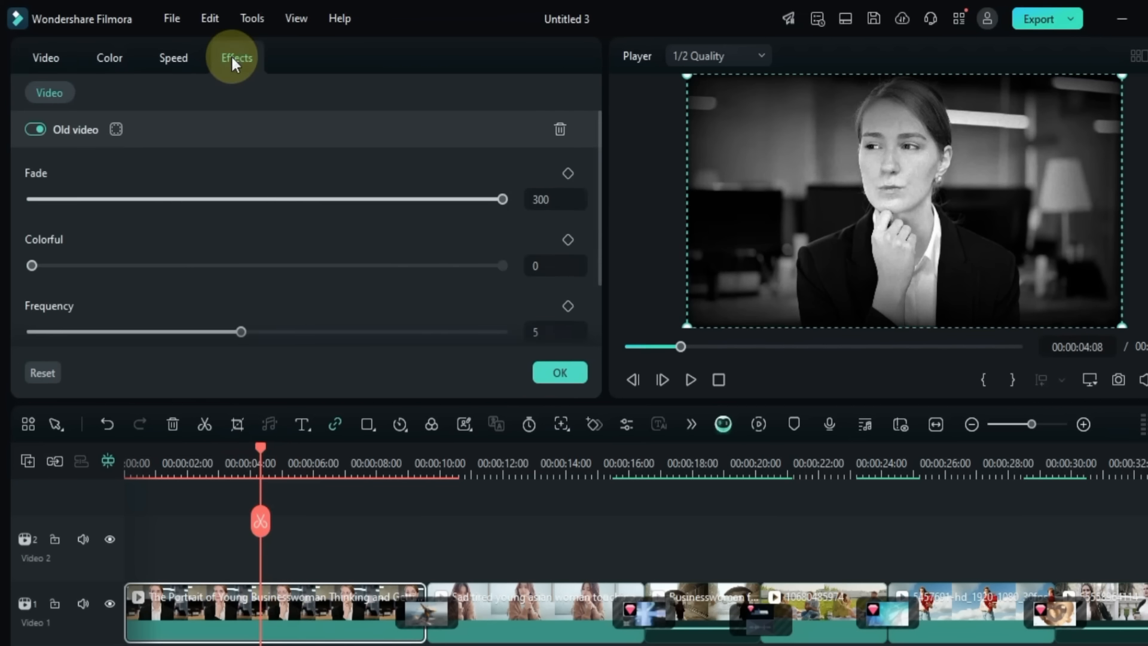
drag(429, 198, 181, 199)
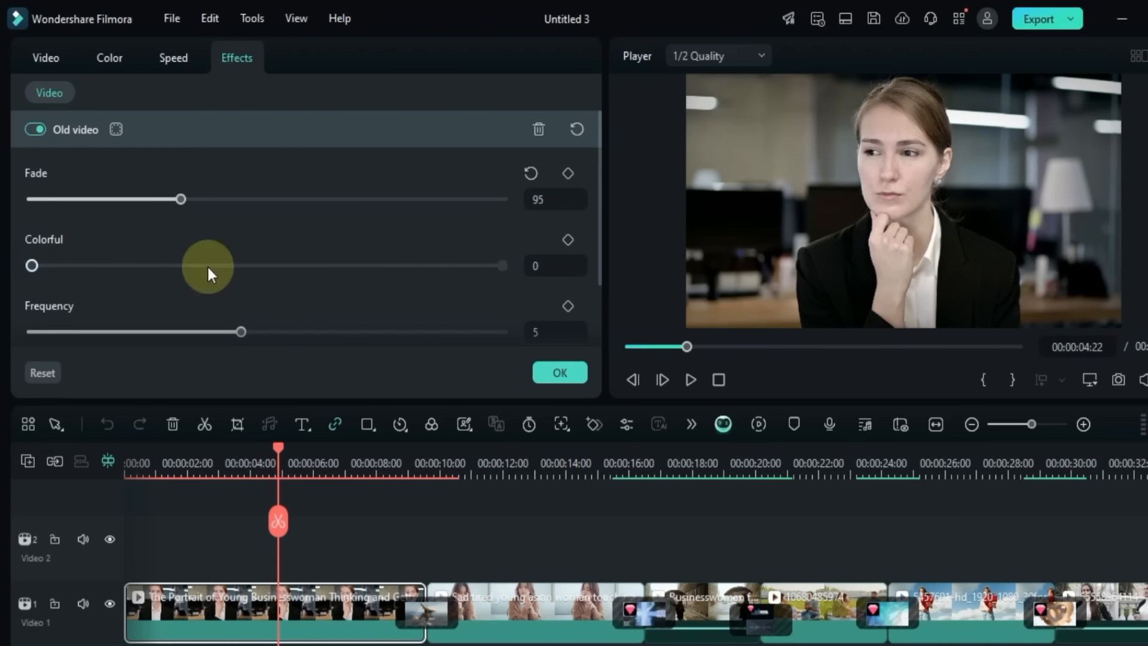
Step: Set the Old video effect's Frequency to 3 and Opacity to 49%, preview the clip and accept the settings
scroll(180, 259, down, 2)
drag(244, 251, 135, 251)
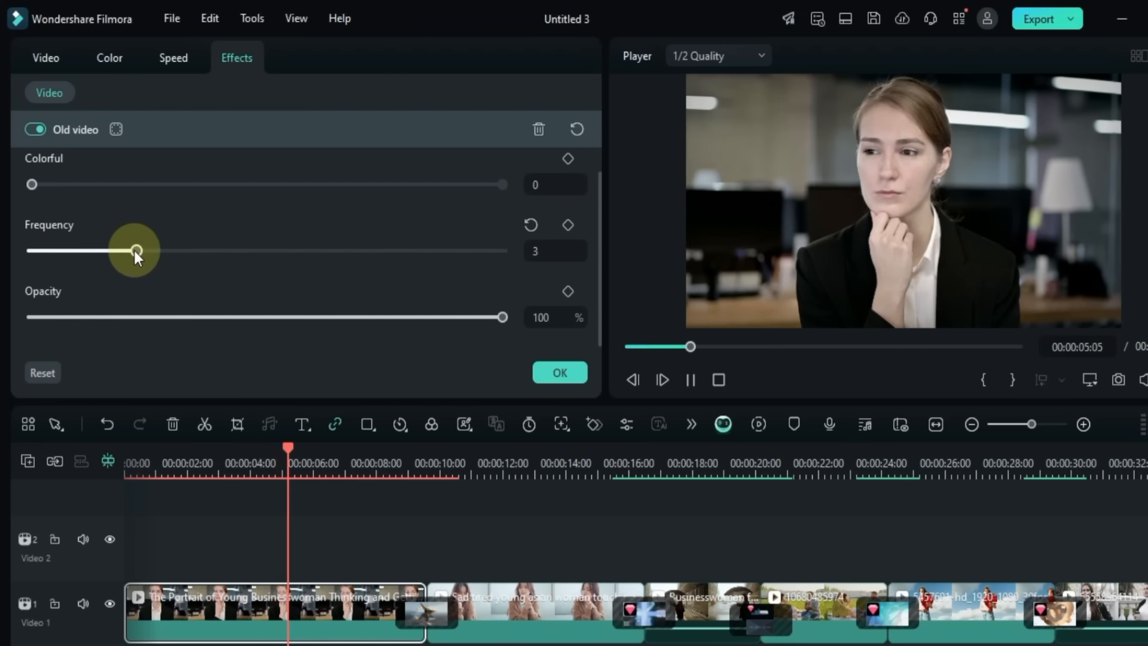
drag(503, 317, 262, 317)
click(233, 465)
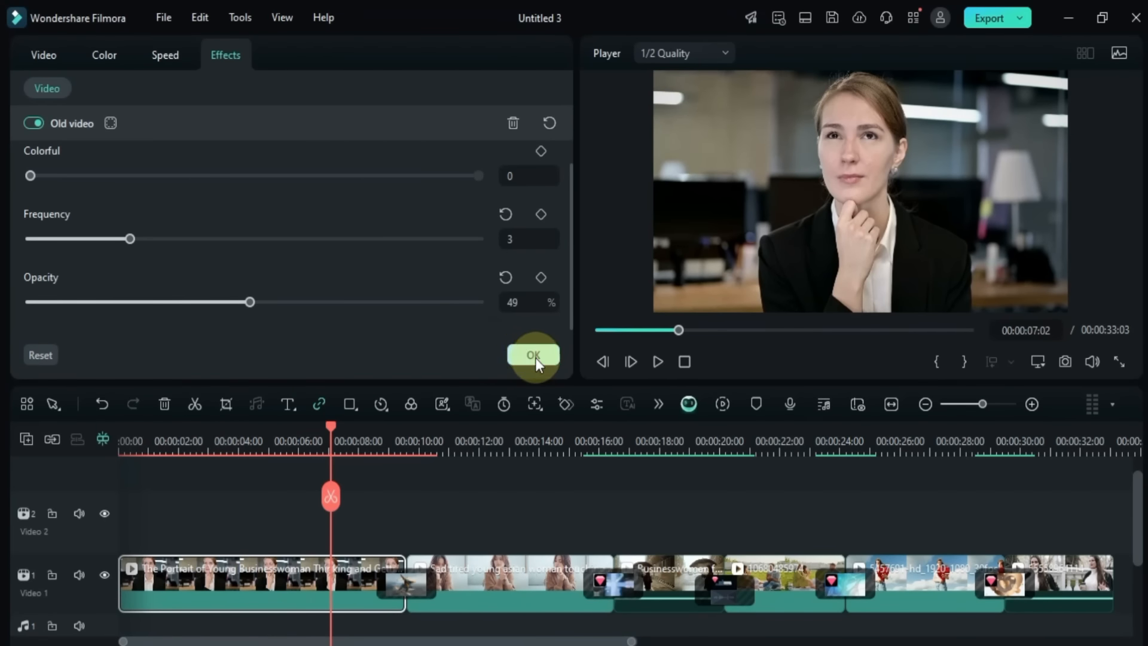
click(535, 356)
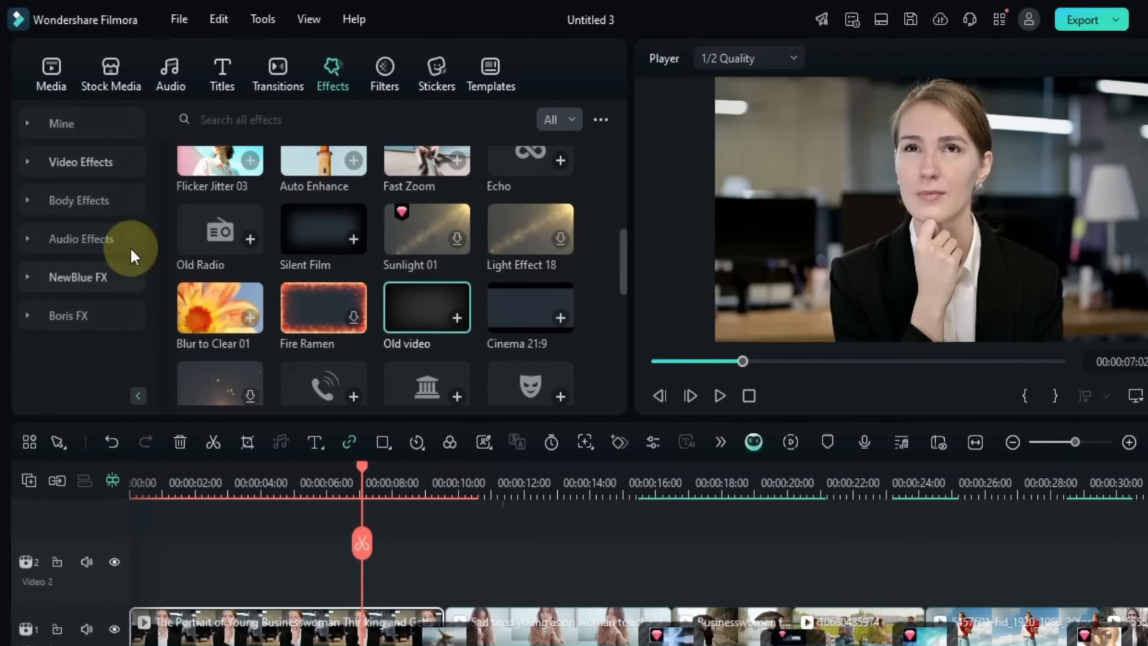
Step: Apply the Lightning Flash body effect from the Popular category to the first clip and open its effect settings
click(91, 204)
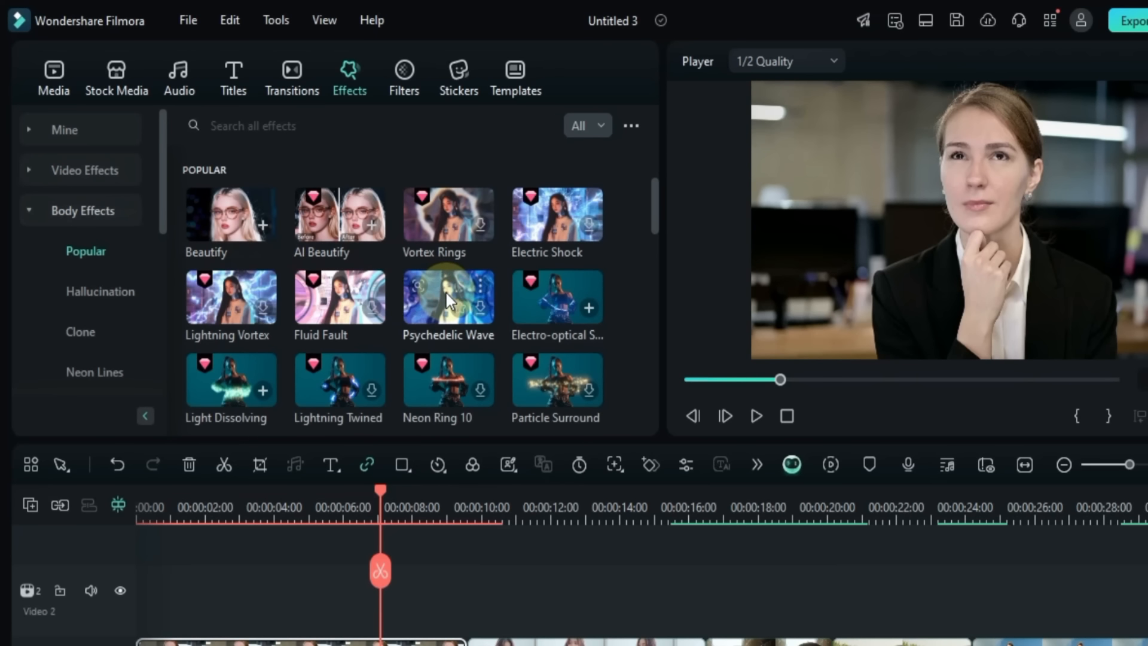
scroll(447, 293, down, 3)
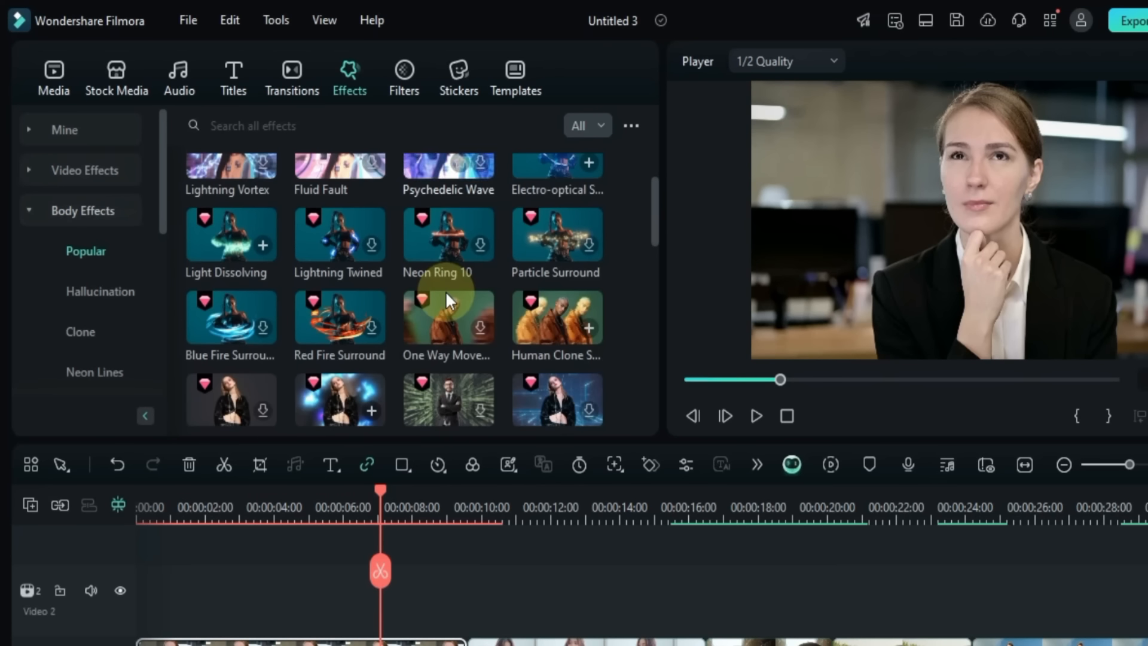
scroll(450, 300, down, 3)
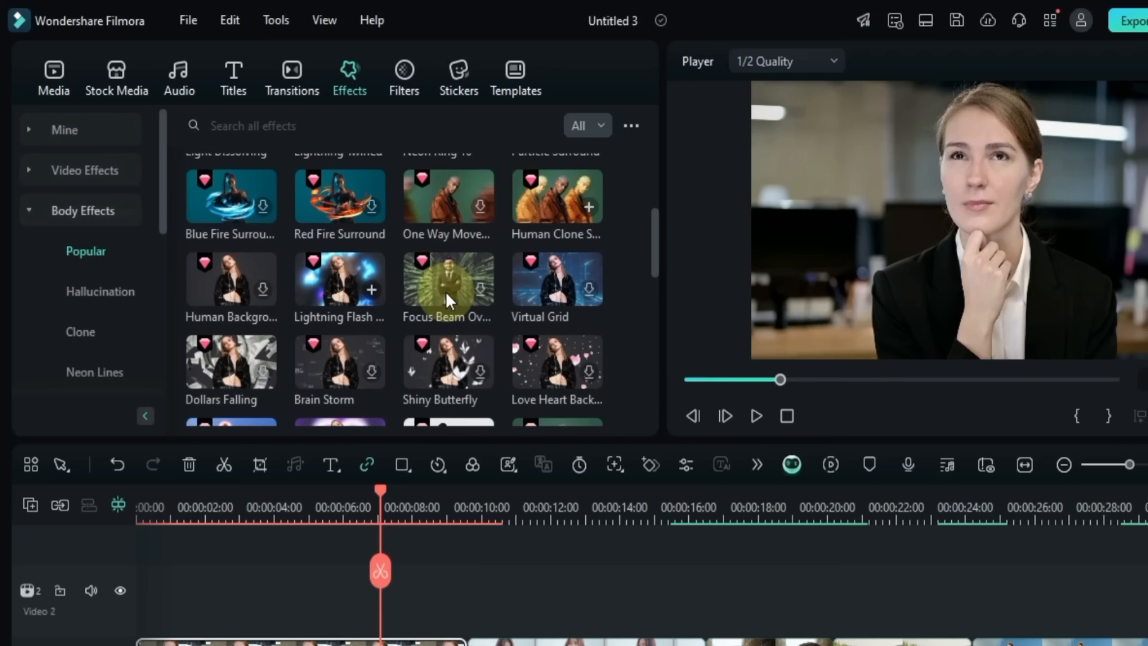
drag(333, 301, 242, 645)
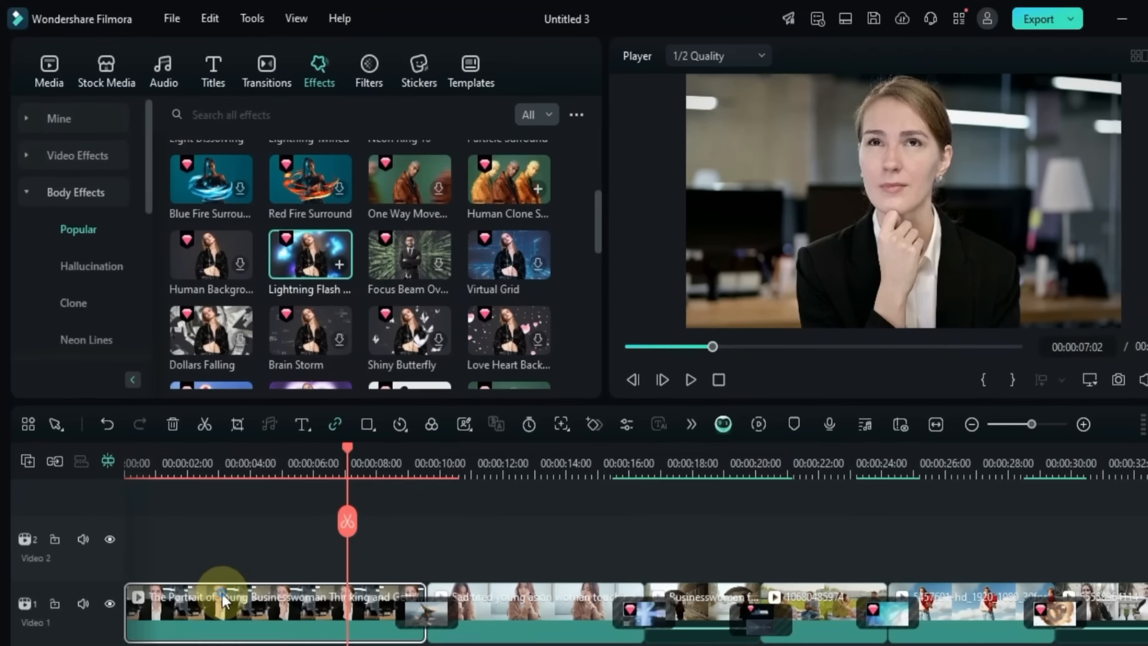
double_click(223, 598)
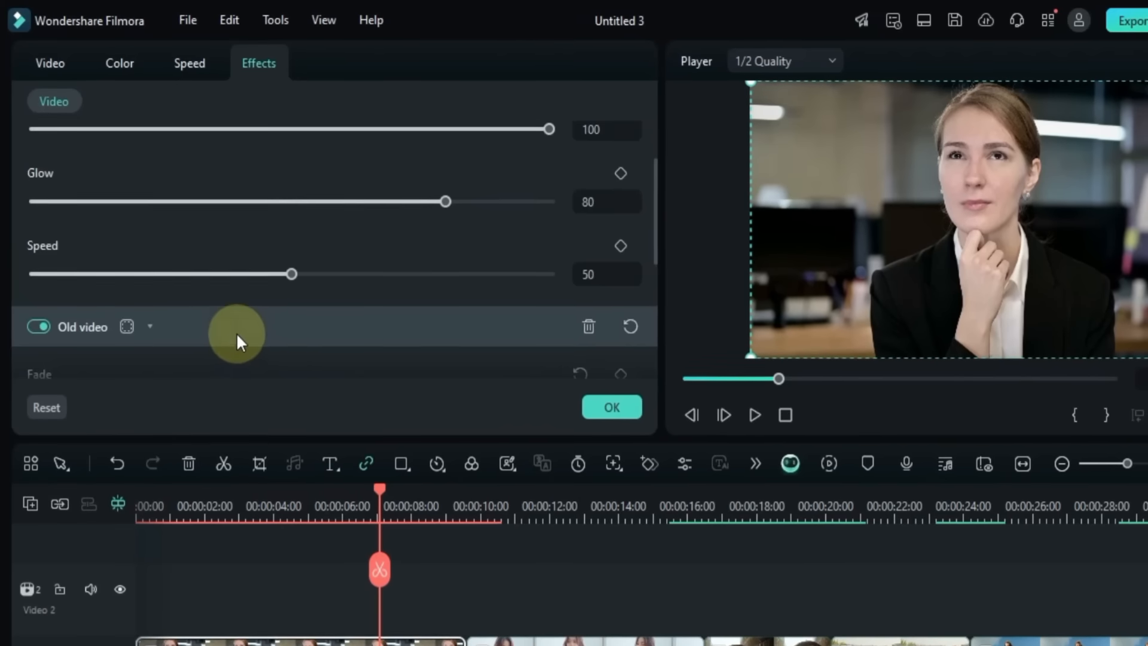
Step: Collapse the first clip's two effects and move Old video above Lightning Flash in the effect order
scroll(237, 332, down, 3)
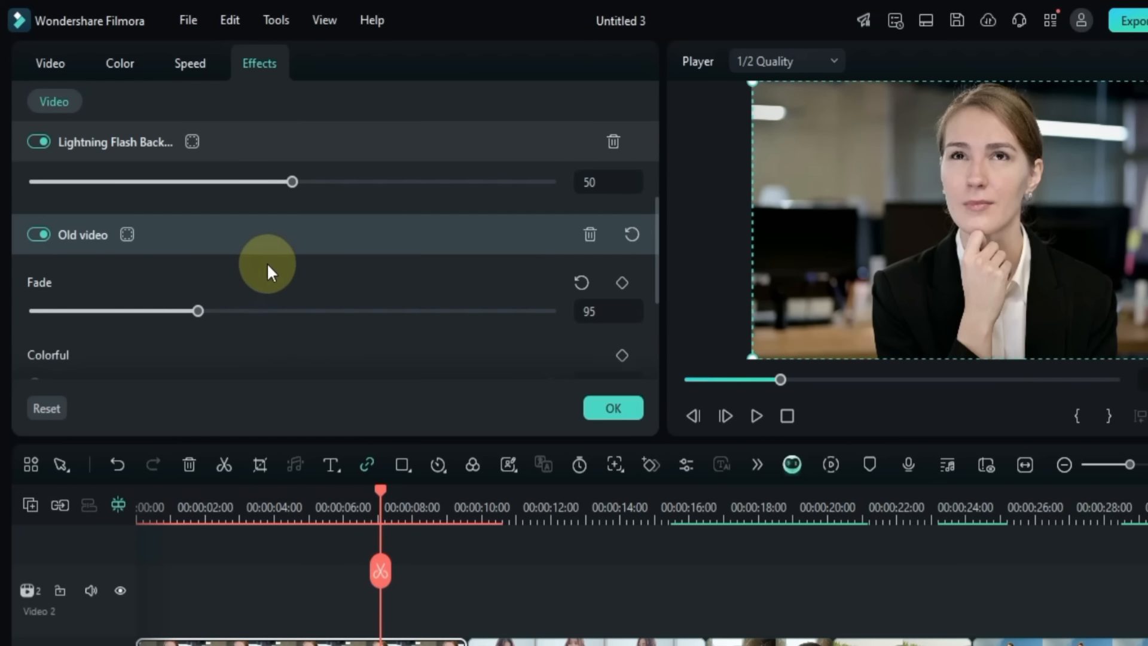
scroll(197, 251, up, 3)
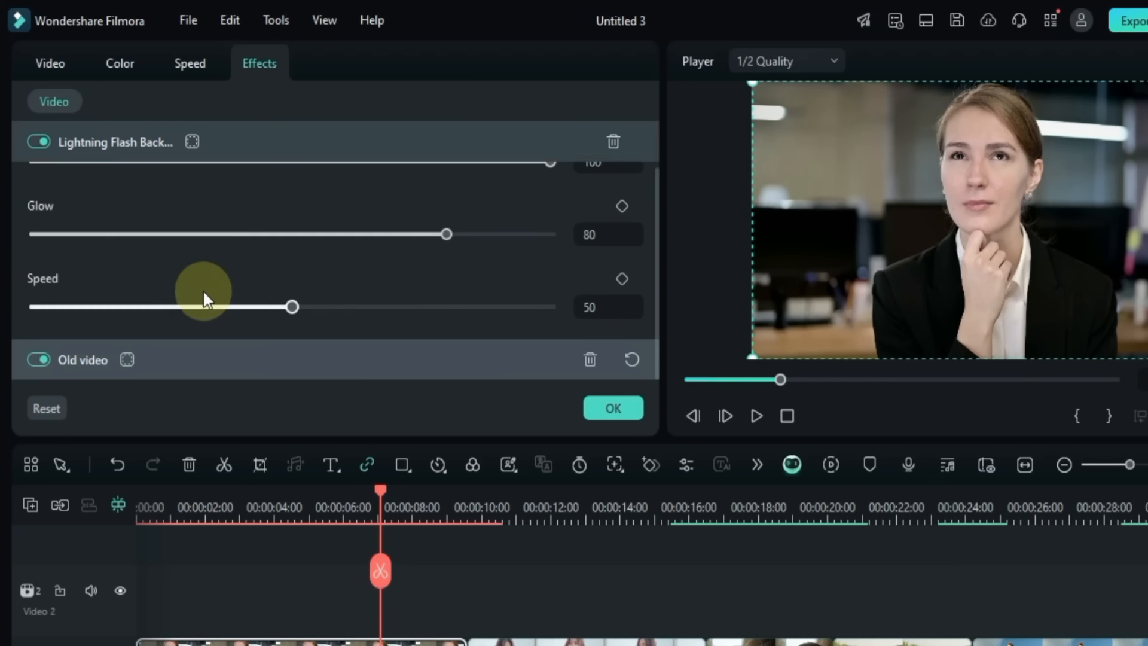
click(252, 138)
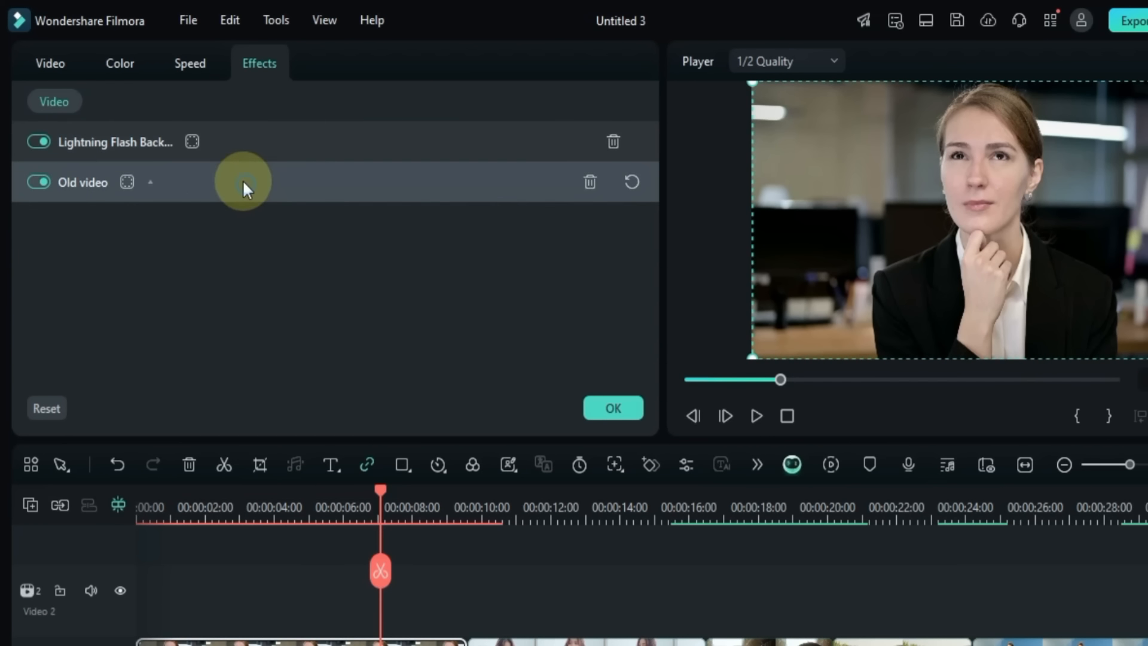
drag(243, 182, 245, 135)
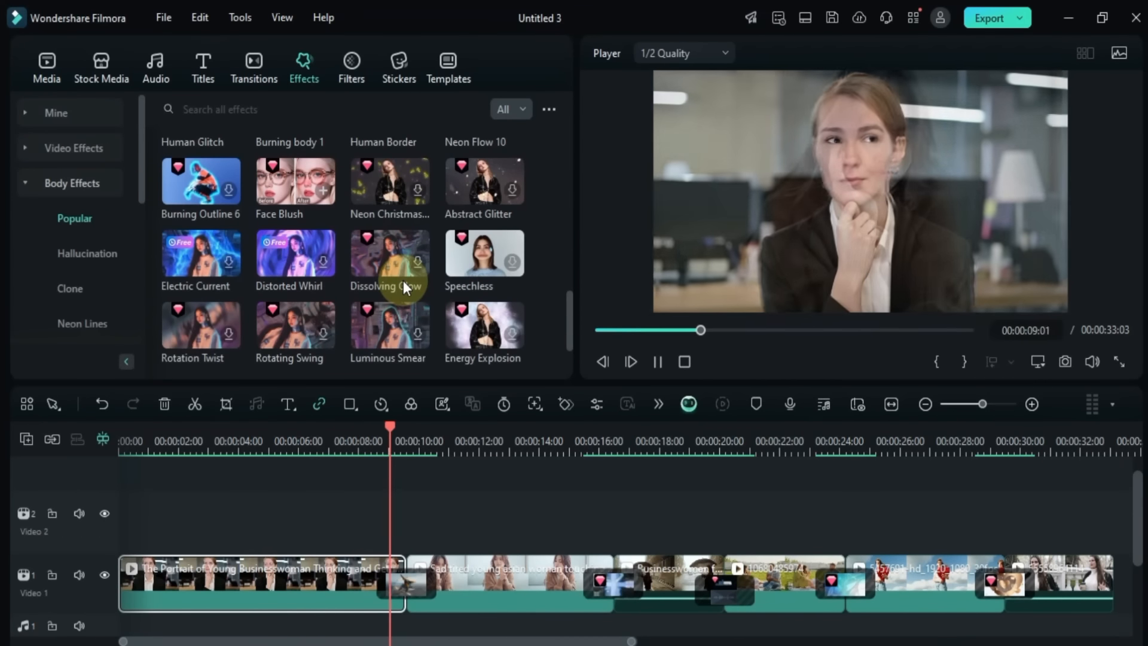
Step: Apply the Clone 1 body effect from the Popular category to the red heart balloon clip on Video 1
click(917, 585)
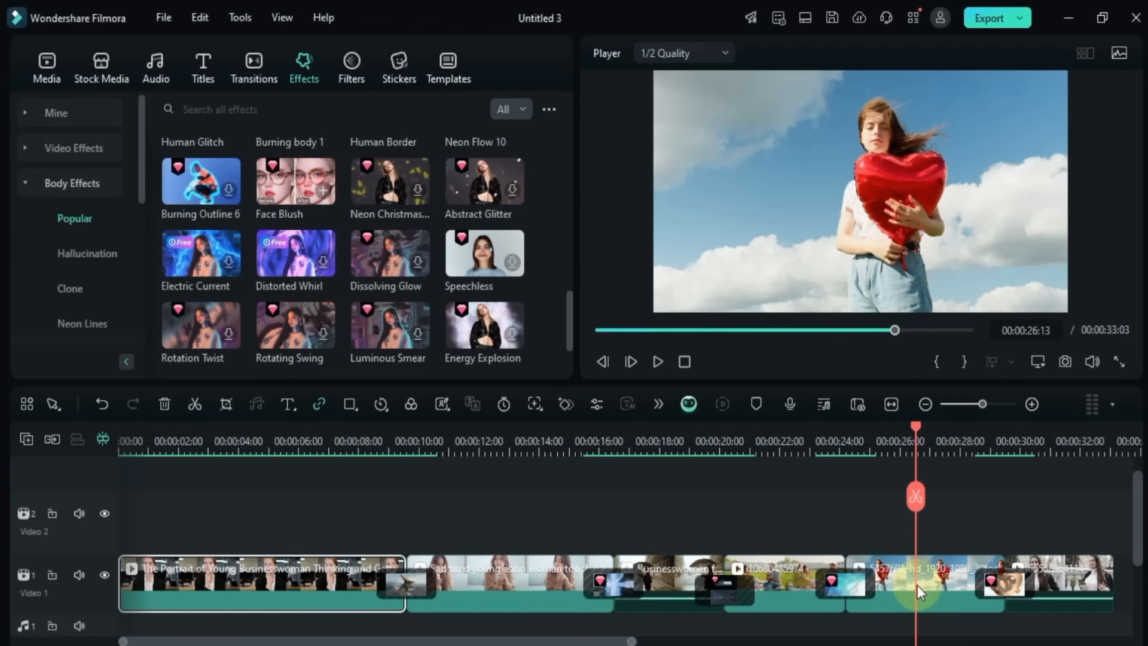
click(917, 584)
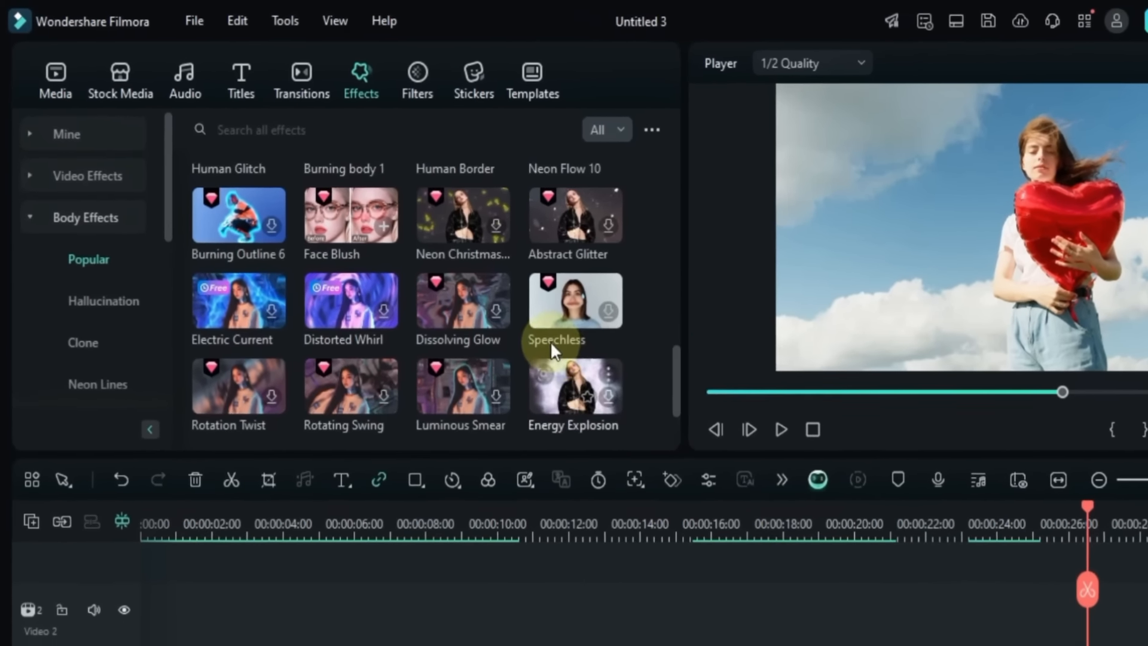
scroll(270, 332, up, 5)
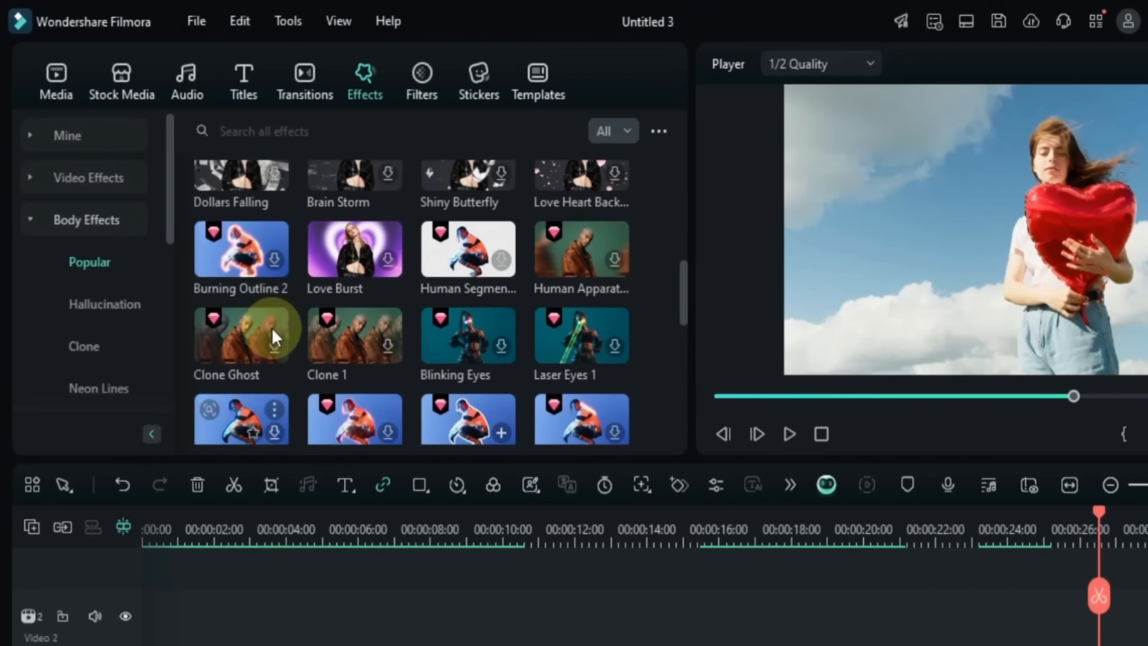
click(391, 357)
mouse_move(391, 353)
mouse_down()
mouse_move(340, 352)
mouse_move(734, 482)
mouse_move(1021, 610)
mouse_move(1053, 645)
mouse_up()
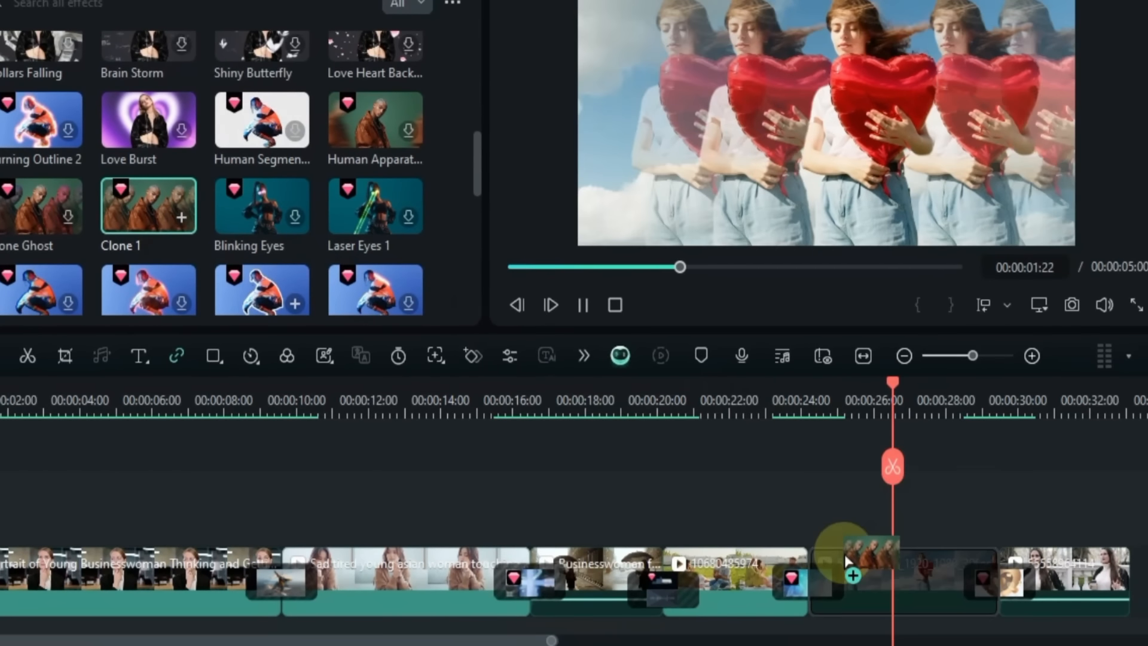
drag(848, 561, 843, 552)
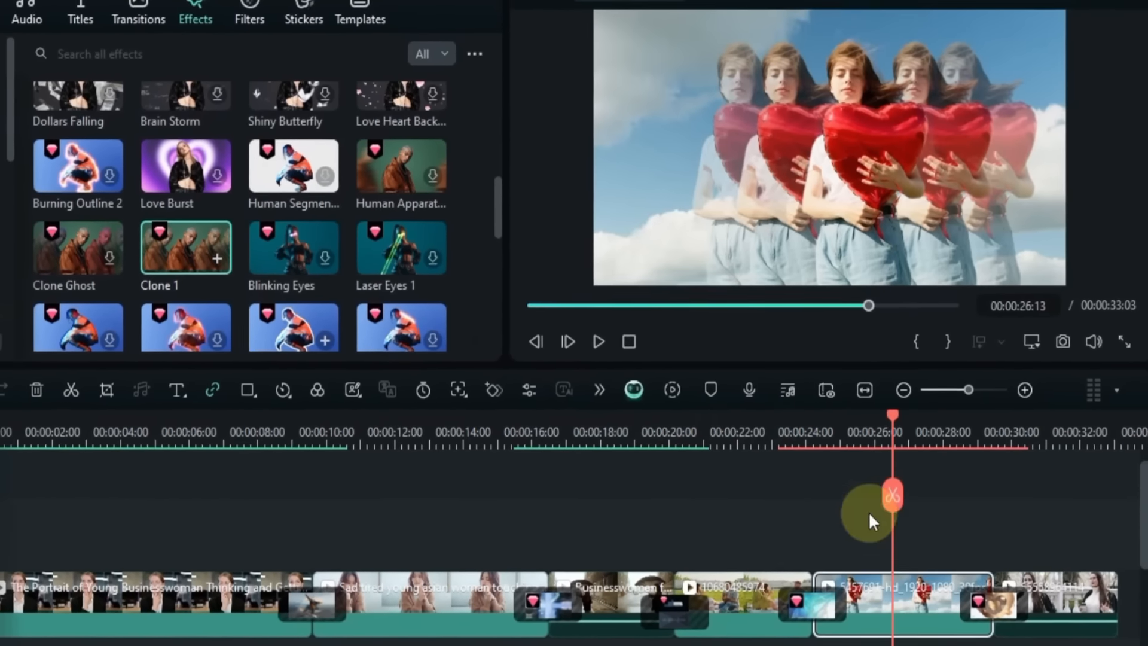
Step: Play back the balloon clip from its beginning to preview the Clone 1 effect
click(887, 387)
drag(888, 440, 820, 506)
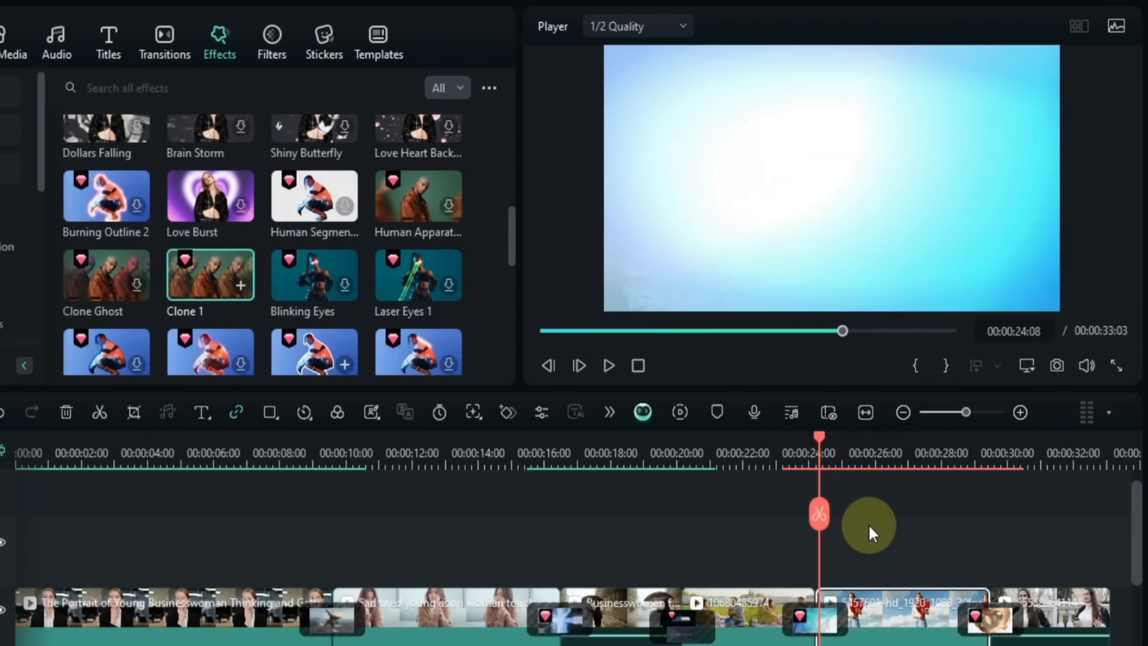
click(866, 520)
key(space)
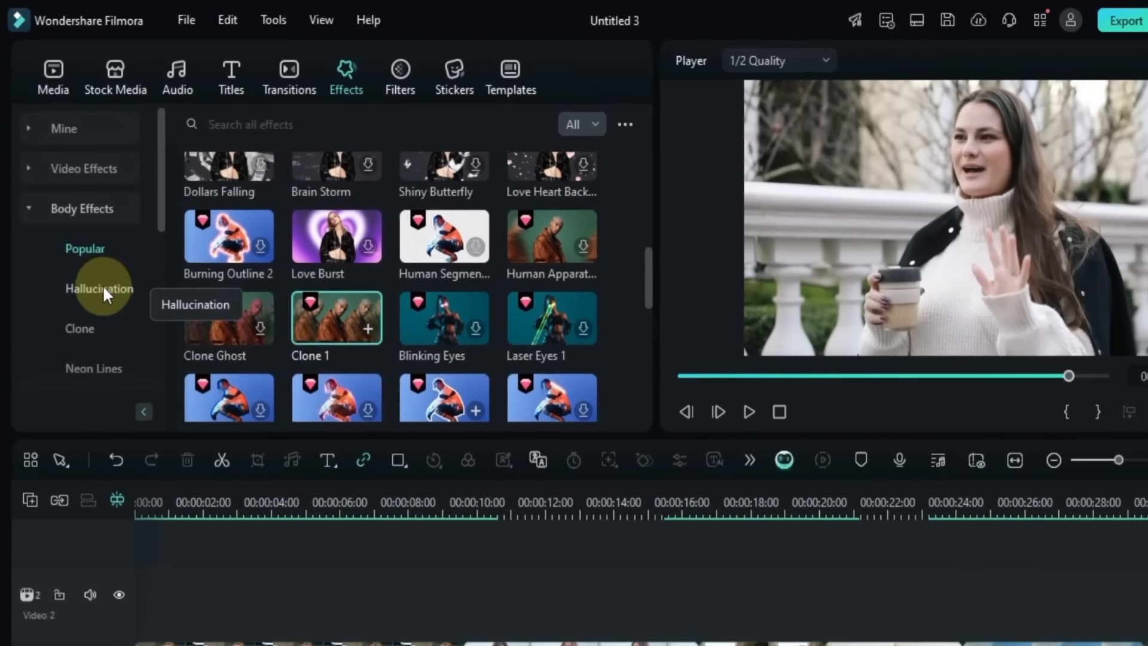
Step: Look through the NewBlue FX and Boris FX effect categories, including the Boris FX Plus Lights effects
scroll(98, 277, down, 5)
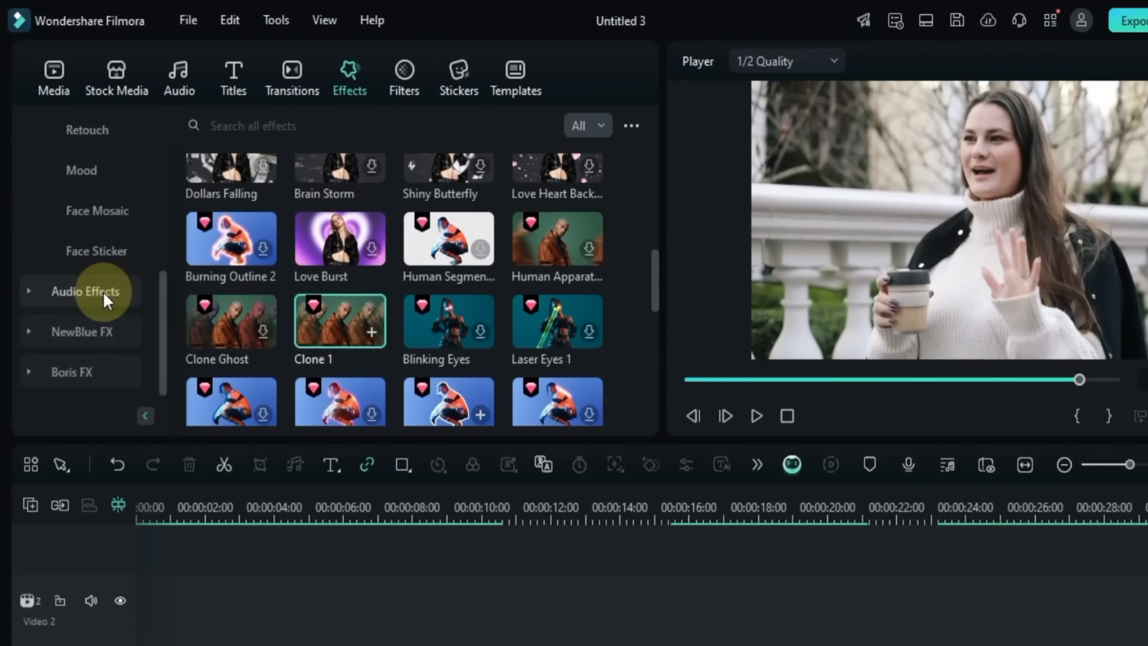
click(97, 325)
scroll(94, 326, down, 3)
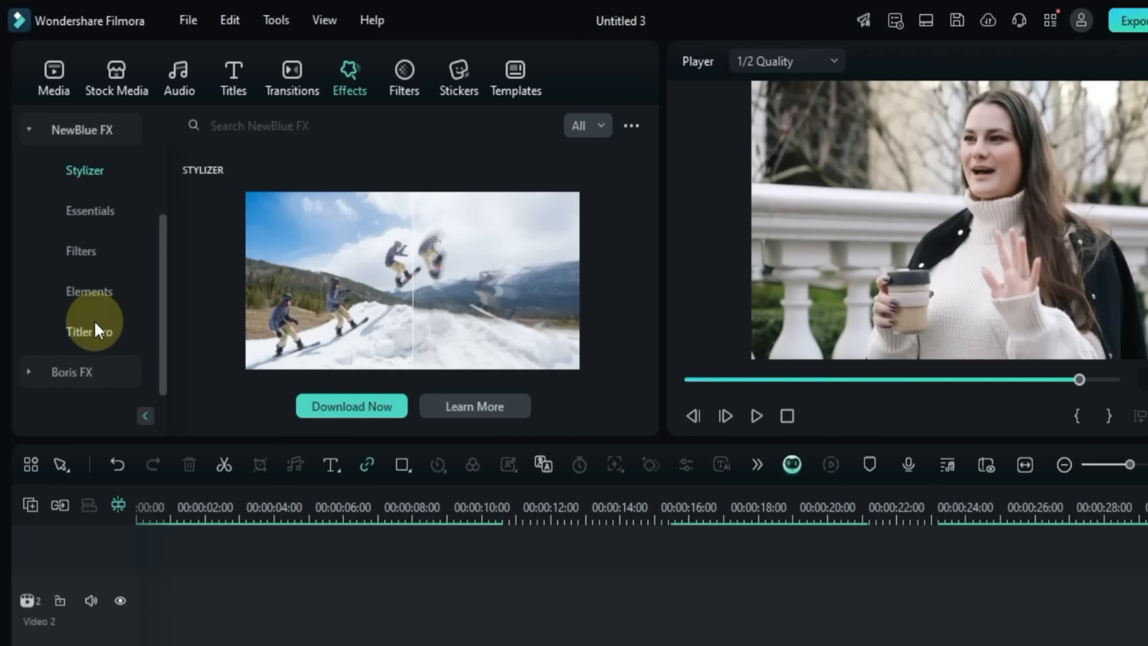
click(81, 371)
scroll(93, 304, down, 5)
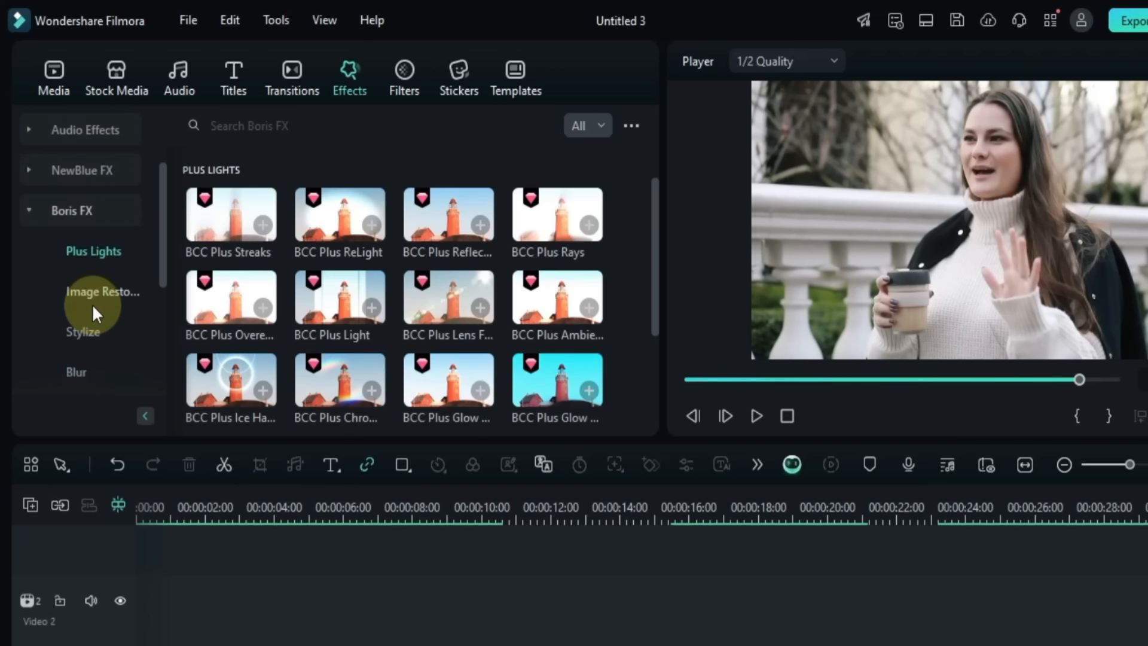
scroll(204, 307, down, 2)
scroll(119, 322, up, 5)
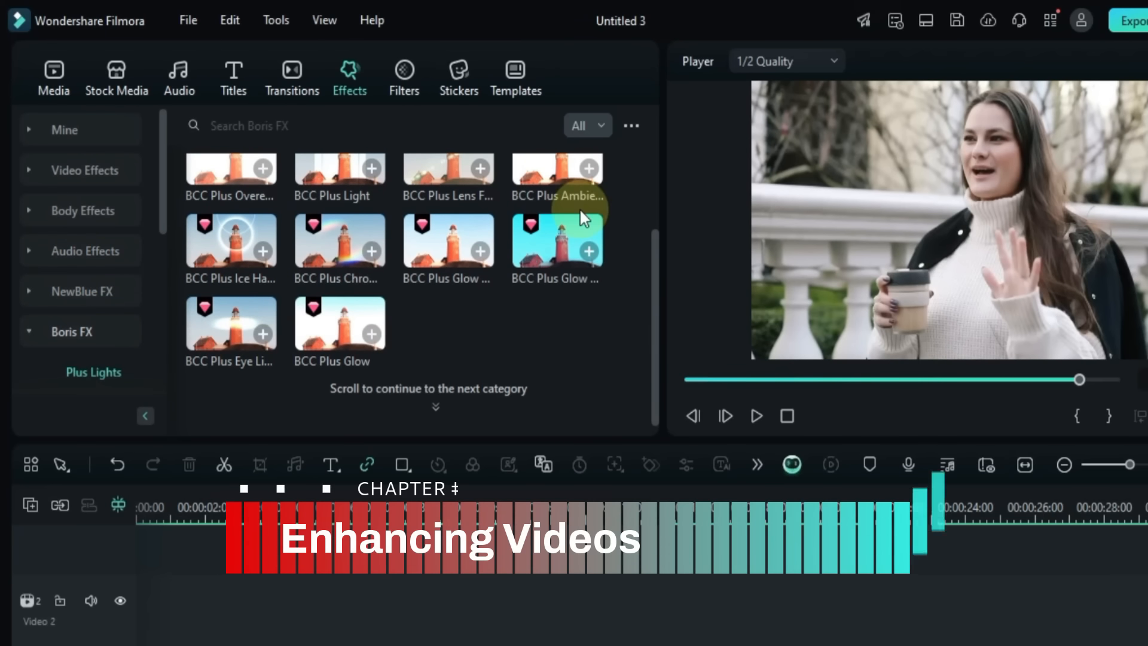
Step: Browse the Basic filters, then apply the AI Color Enhance filter from the Featured category to the second clip on Video 1
click(407, 83)
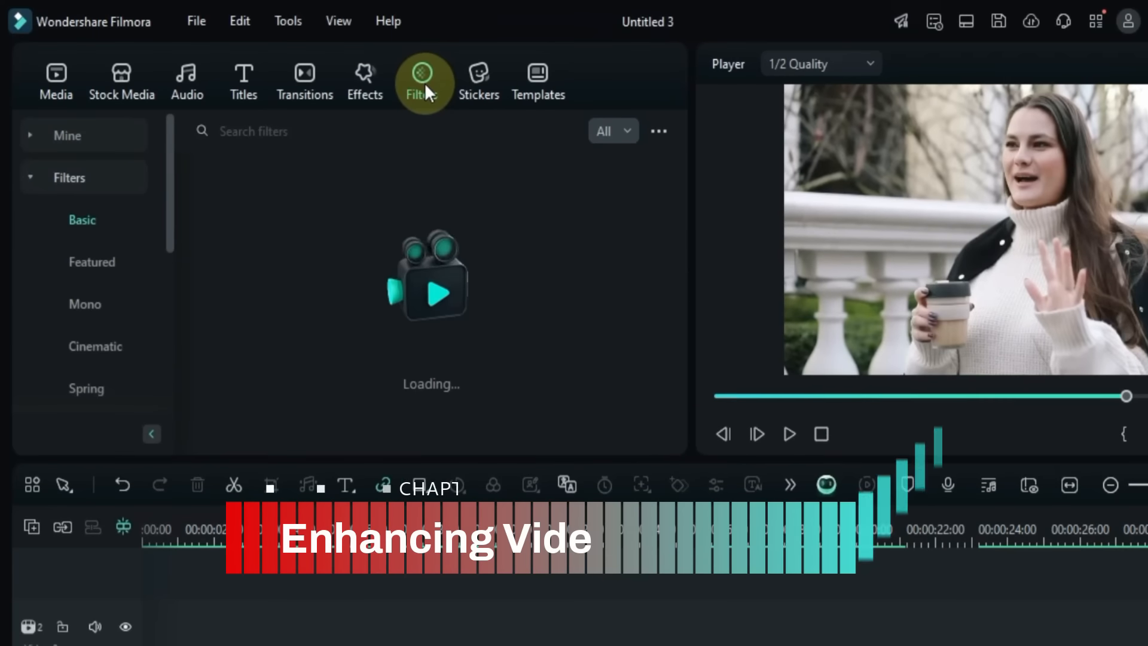
click(558, 533)
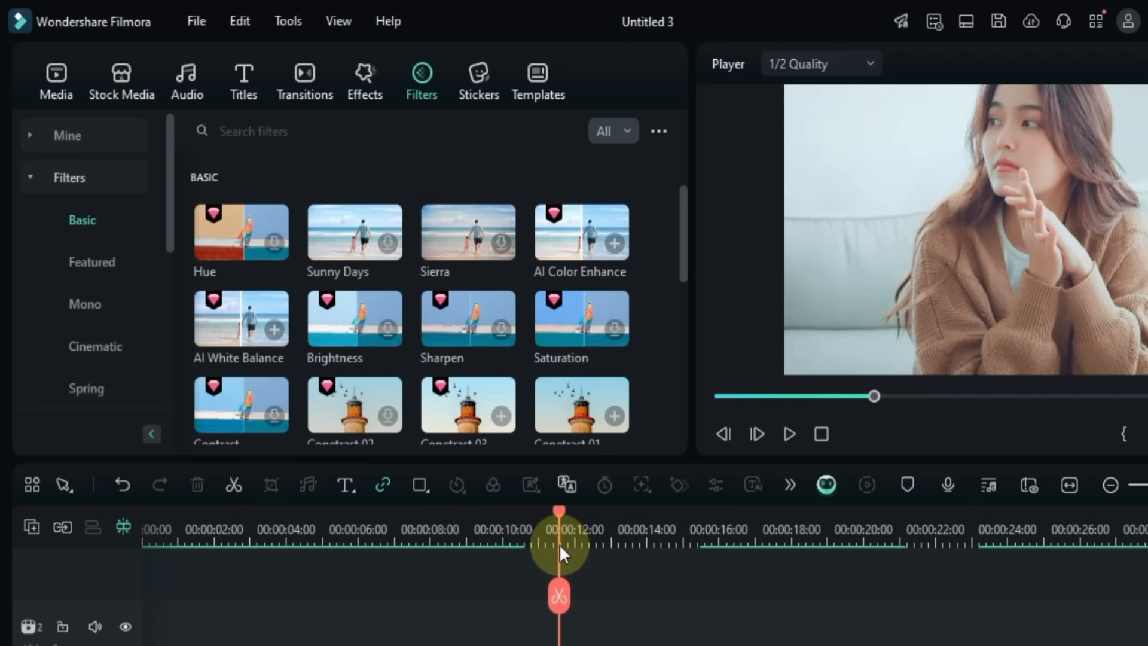
scroll(461, 289, down, 3)
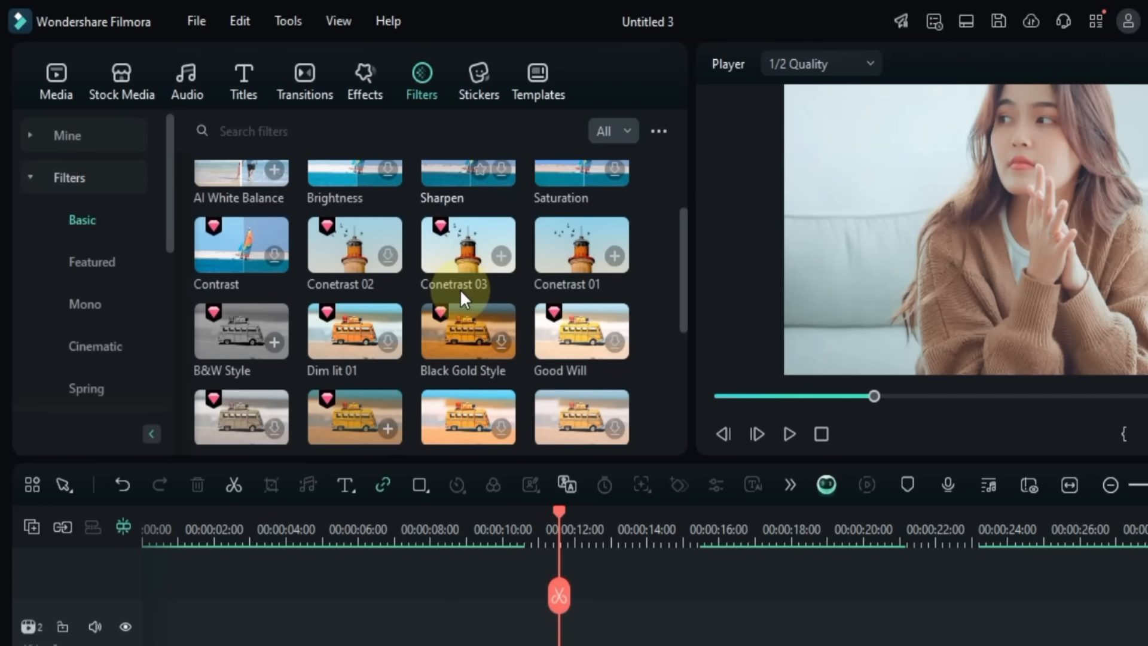
scroll(460, 288, down, 2)
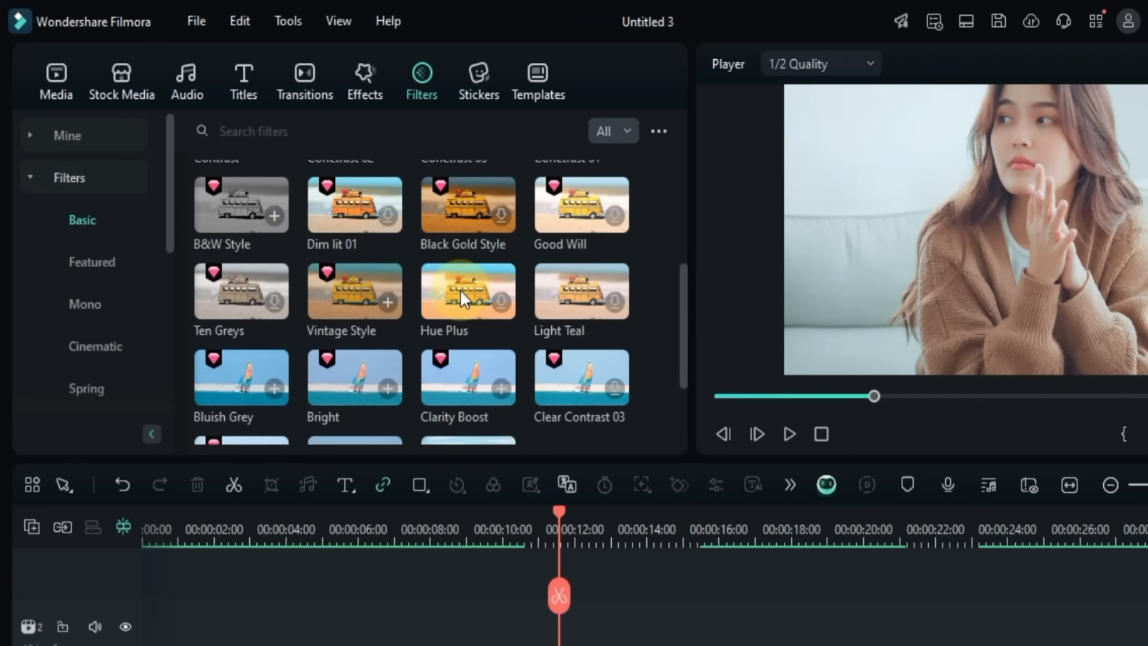
scroll(460, 288, down, 2)
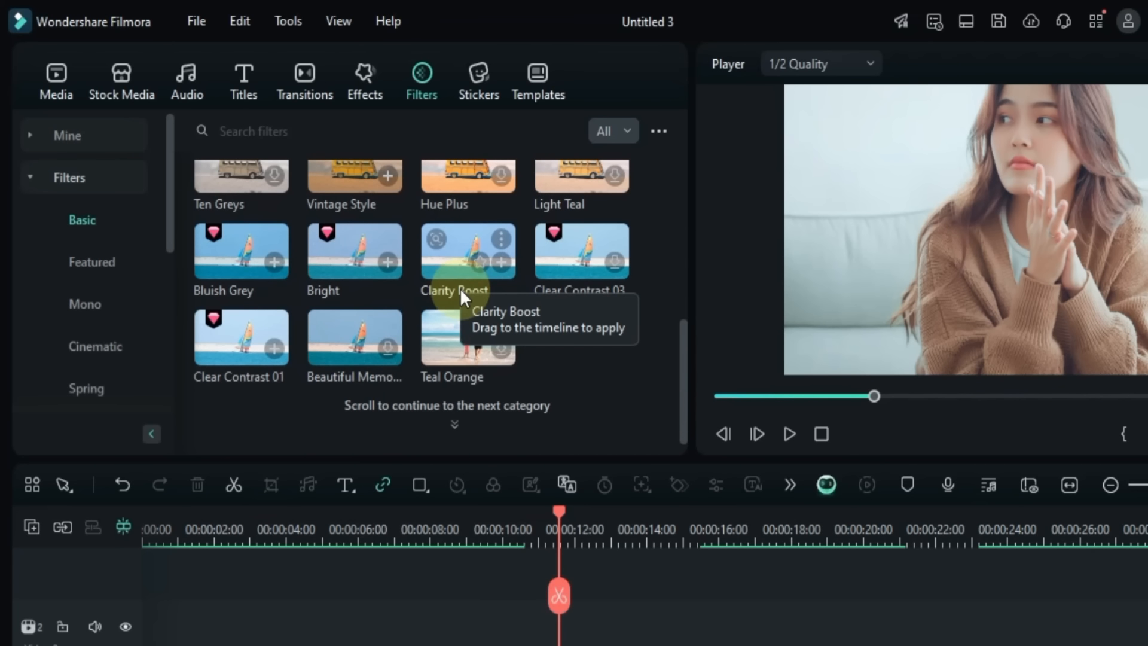
click(112, 257)
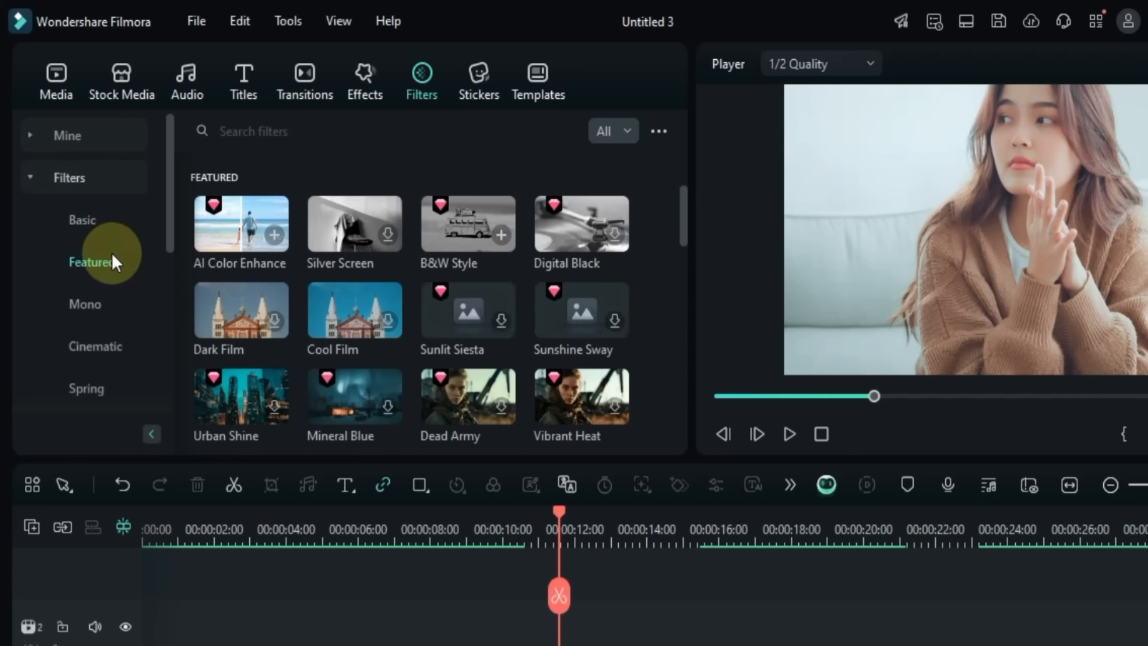
drag(226, 228, 543, 643)
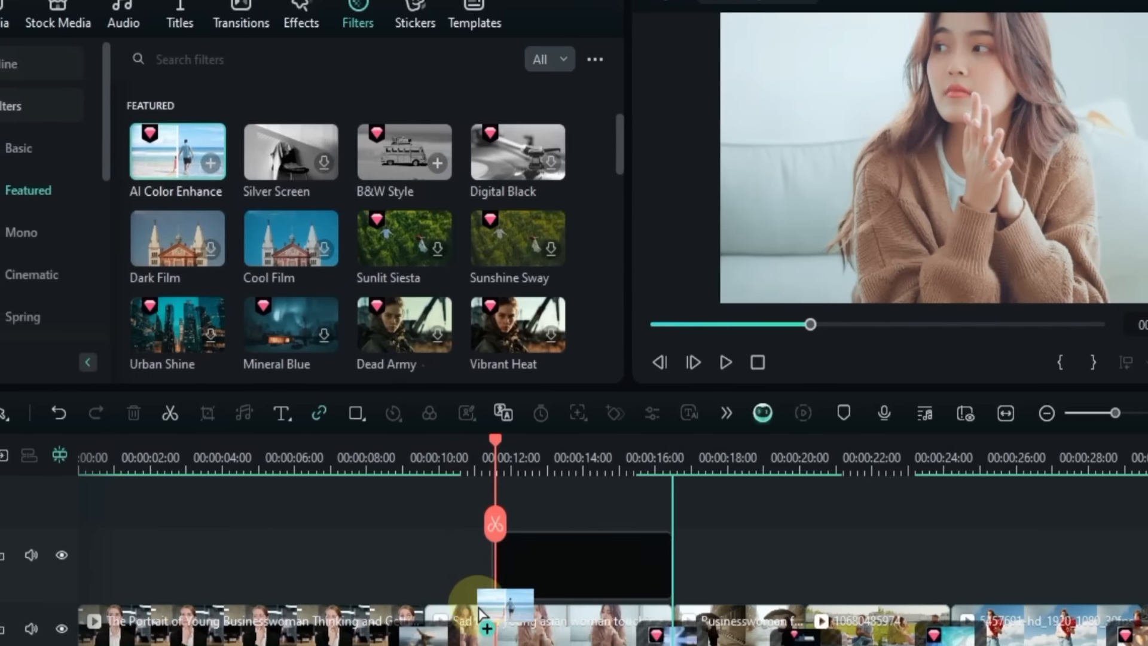
drag(479, 613, 476, 620)
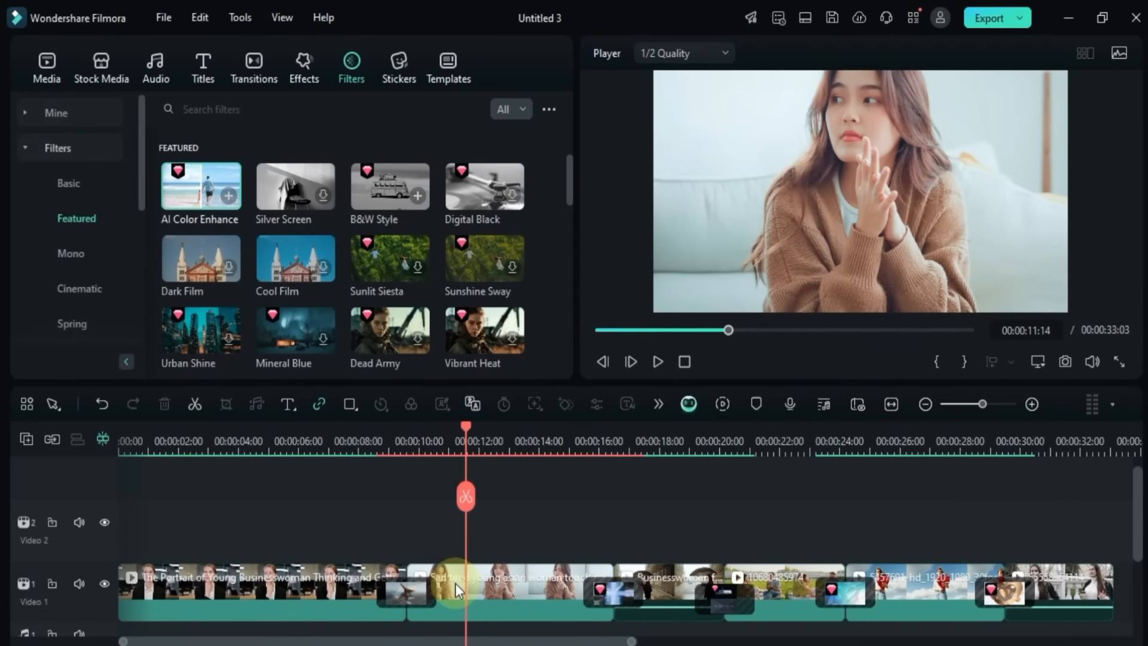
Step: Set the second clip's AI Color Enhance filter to an Enhance value of 100 and play the clip back
double_click(454, 583)
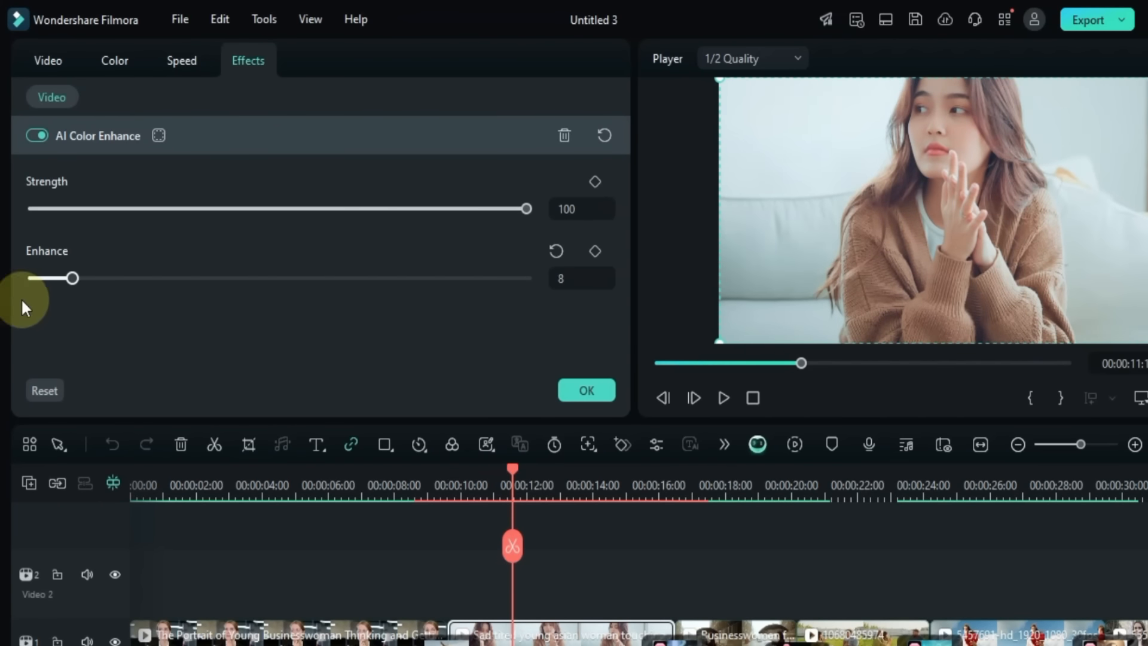
drag(290, 299, 604, 299)
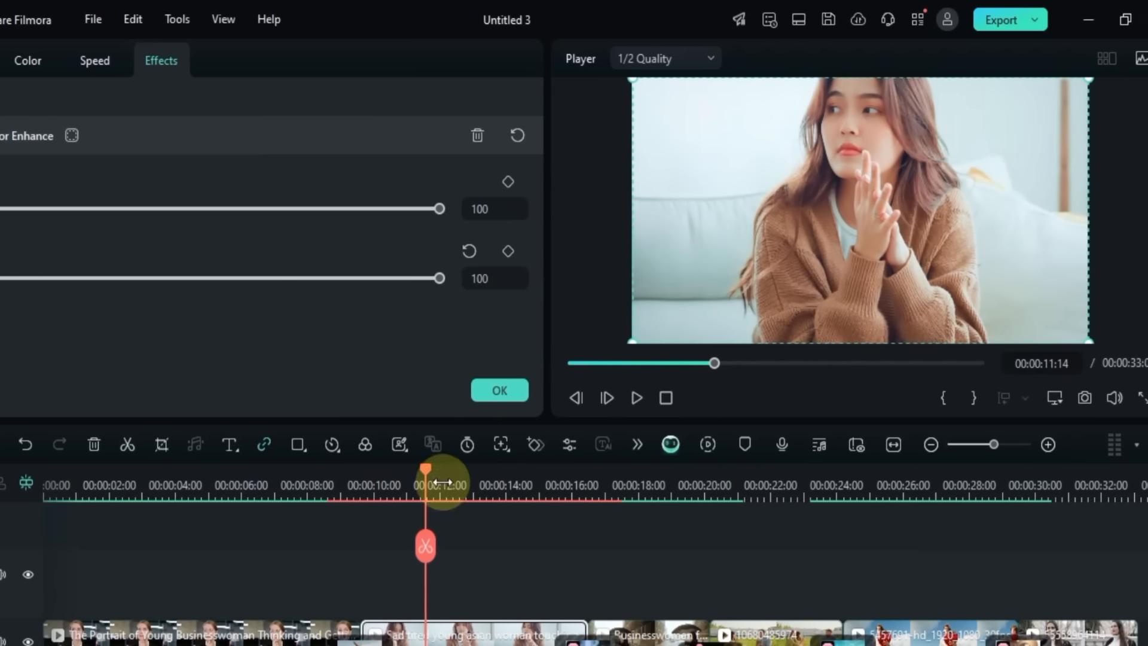
click(491, 568)
key(space)
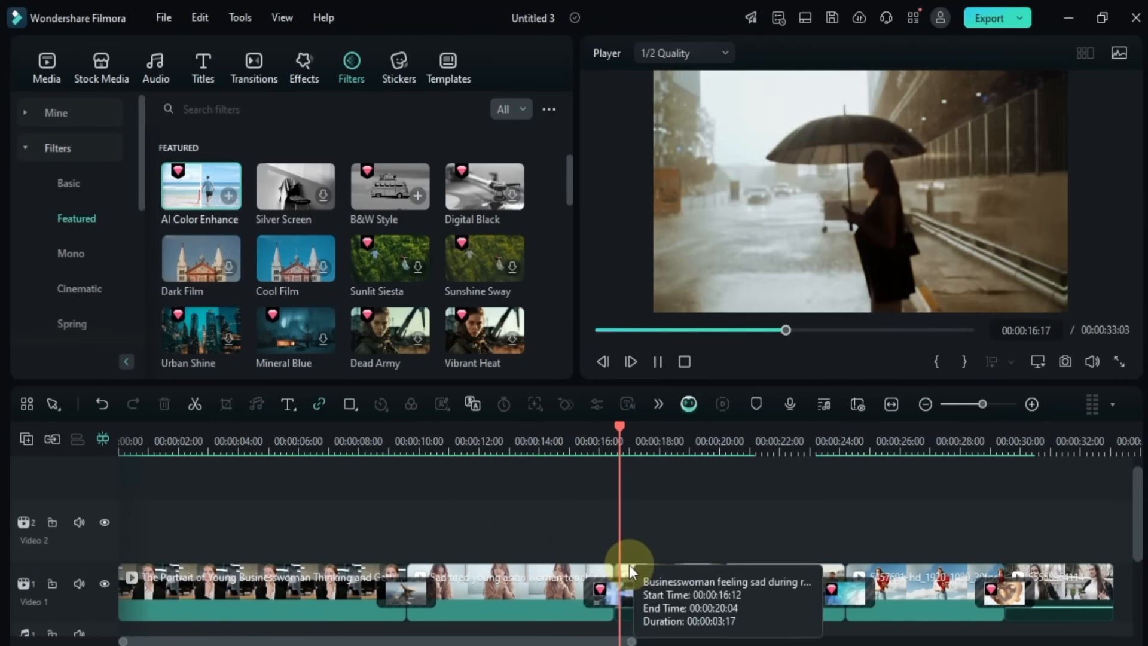
Step: Apply the Epic Cinematic filter from the Cinematic category to the third clip, the businesswoman with the umbrella
click(660, 579)
click(670, 441)
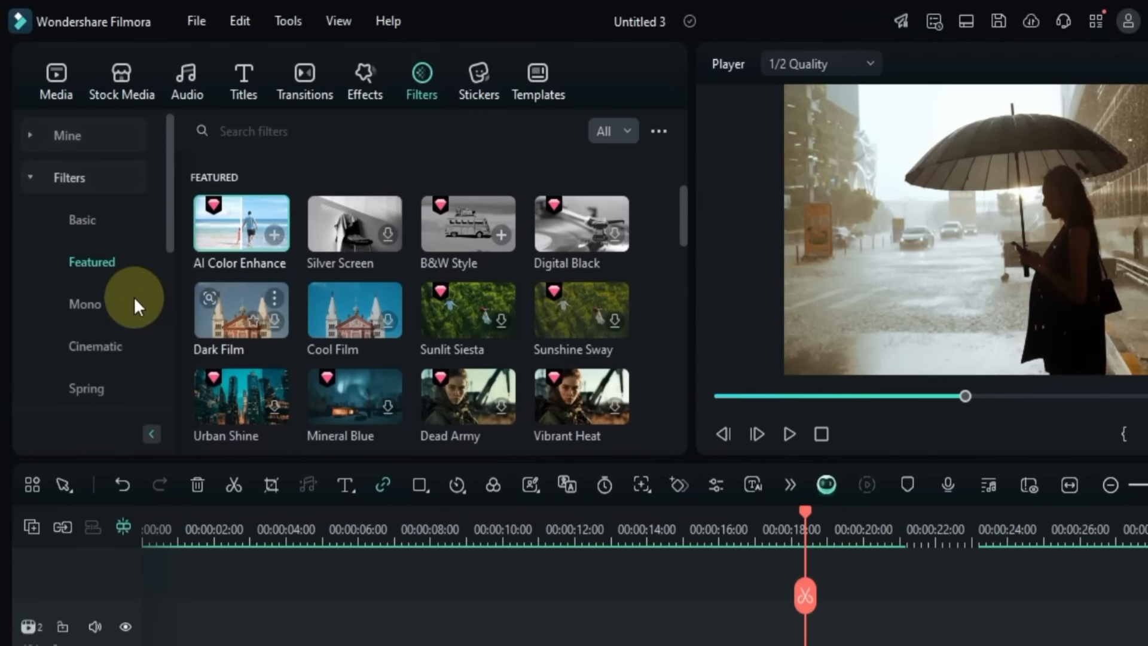
click(116, 348)
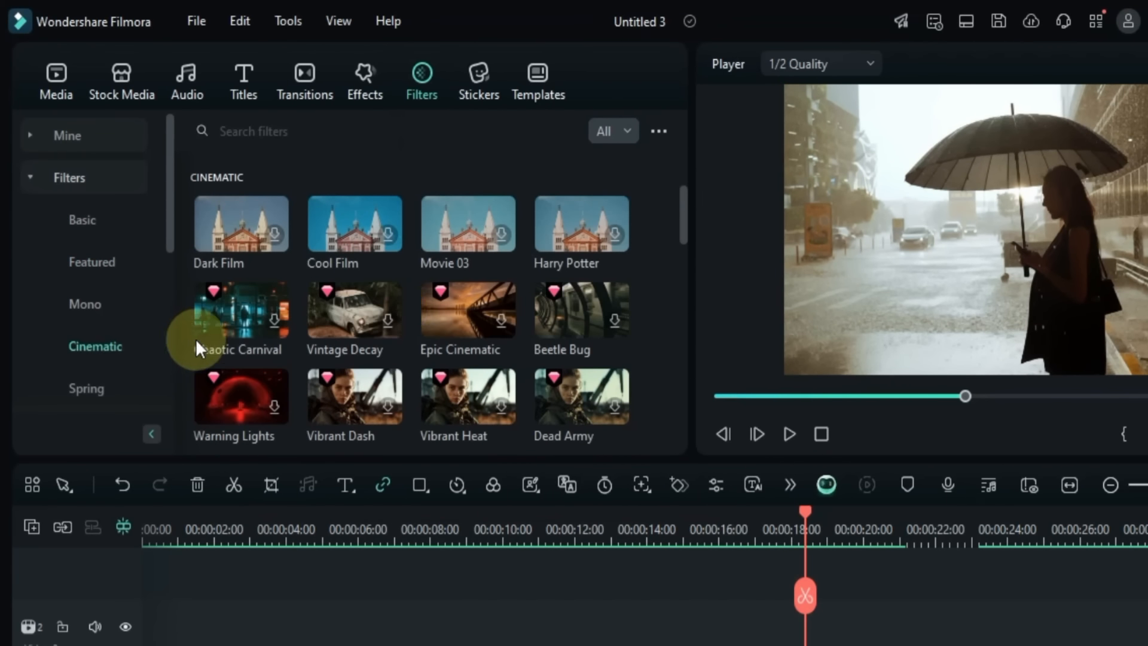
drag(461, 308, 769, 645)
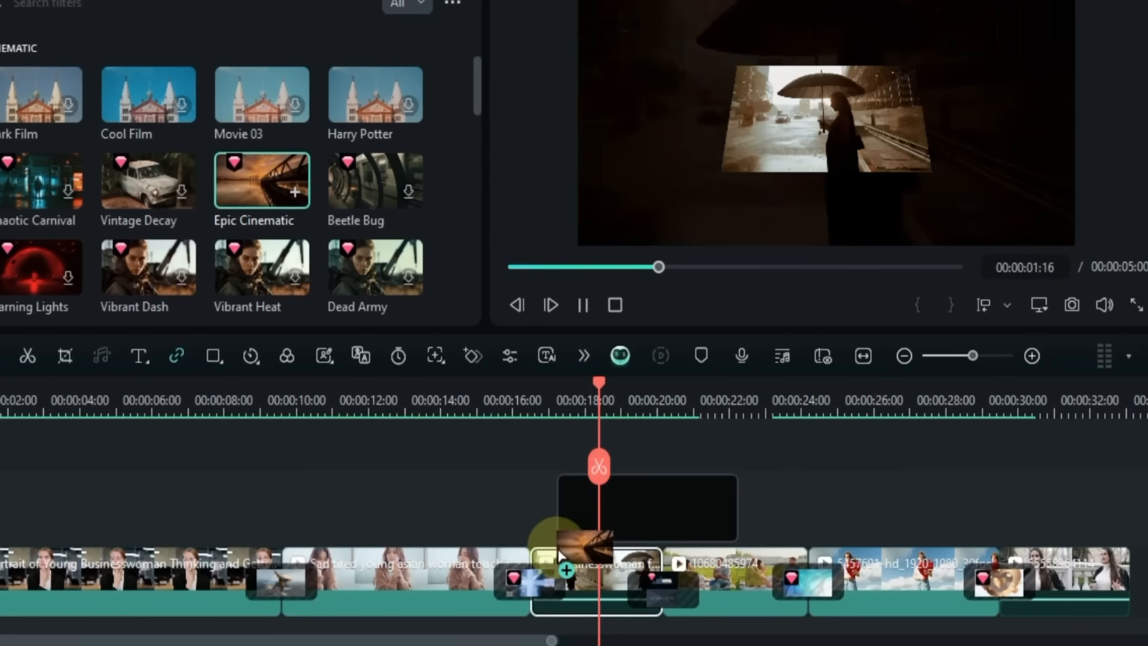
drag(562, 556, 561, 561)
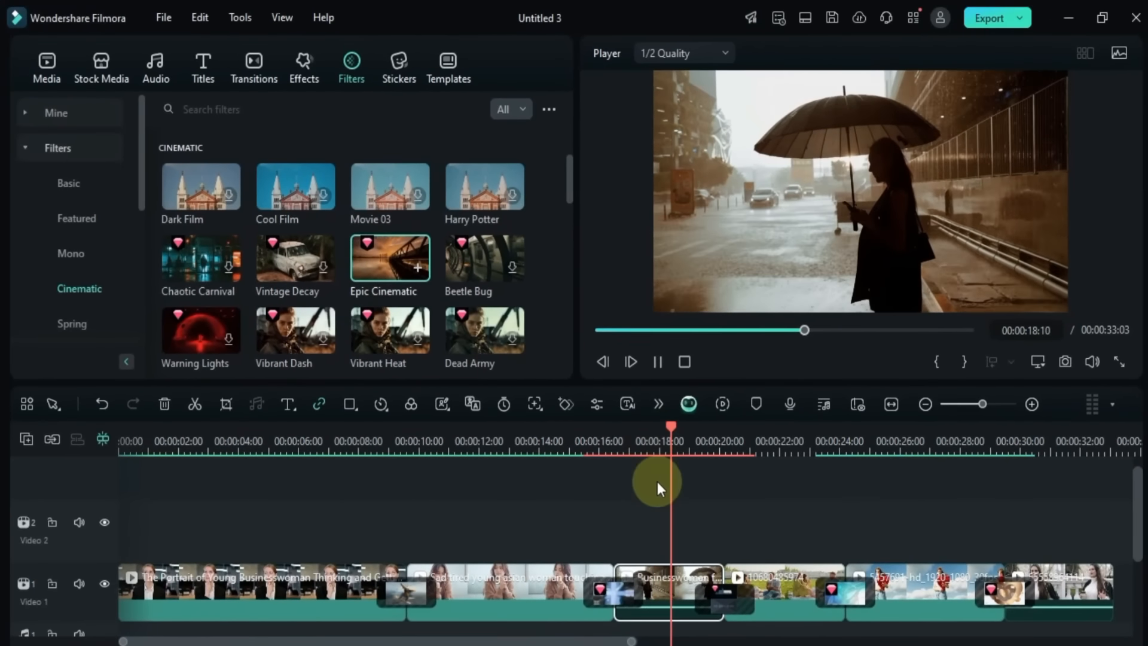
Step: Set the Epic Cinematic filter's Protect Skin Tones to 0 on the third clip and switch the filter off
double_click(672, 595)
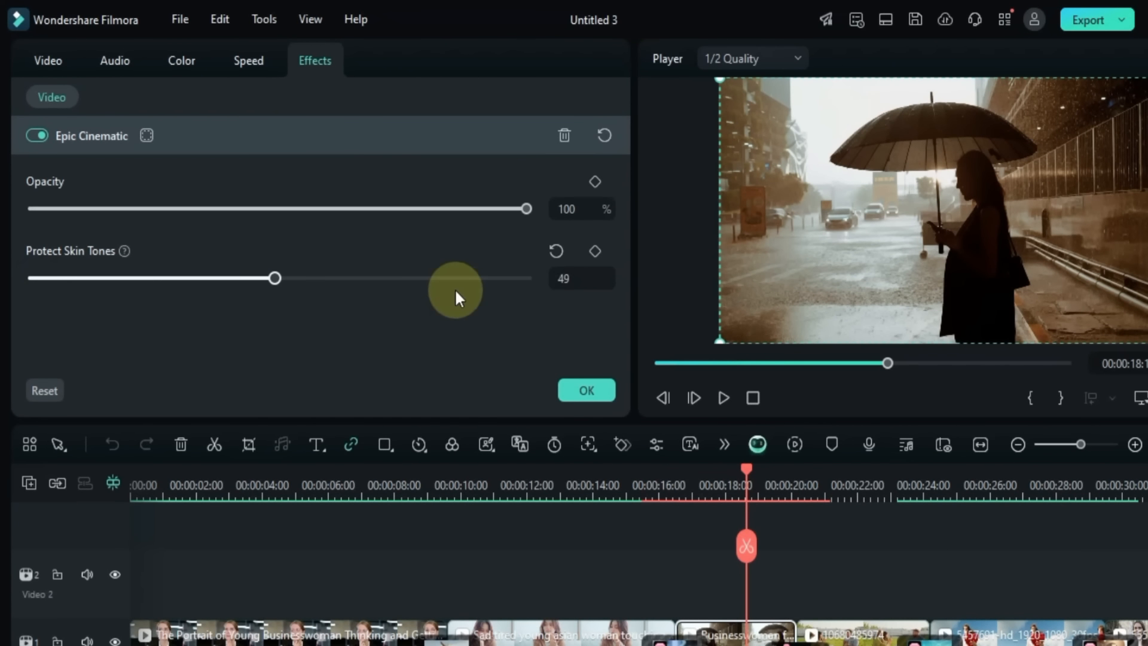
drag(455, 288, 3, 345)
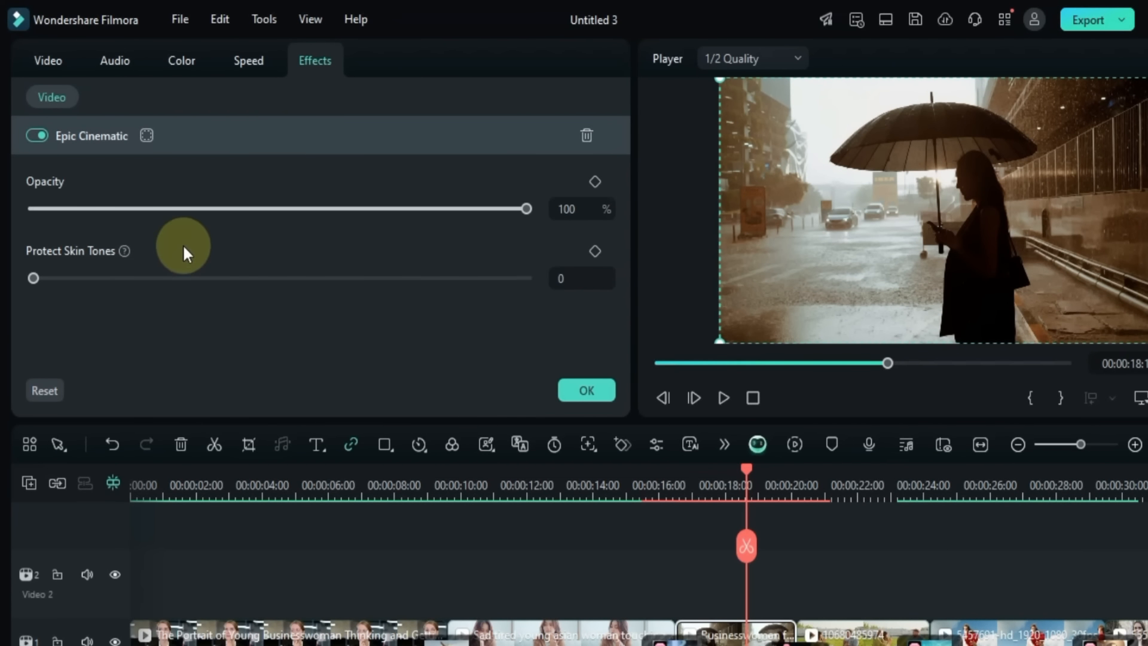
click(36, 137)
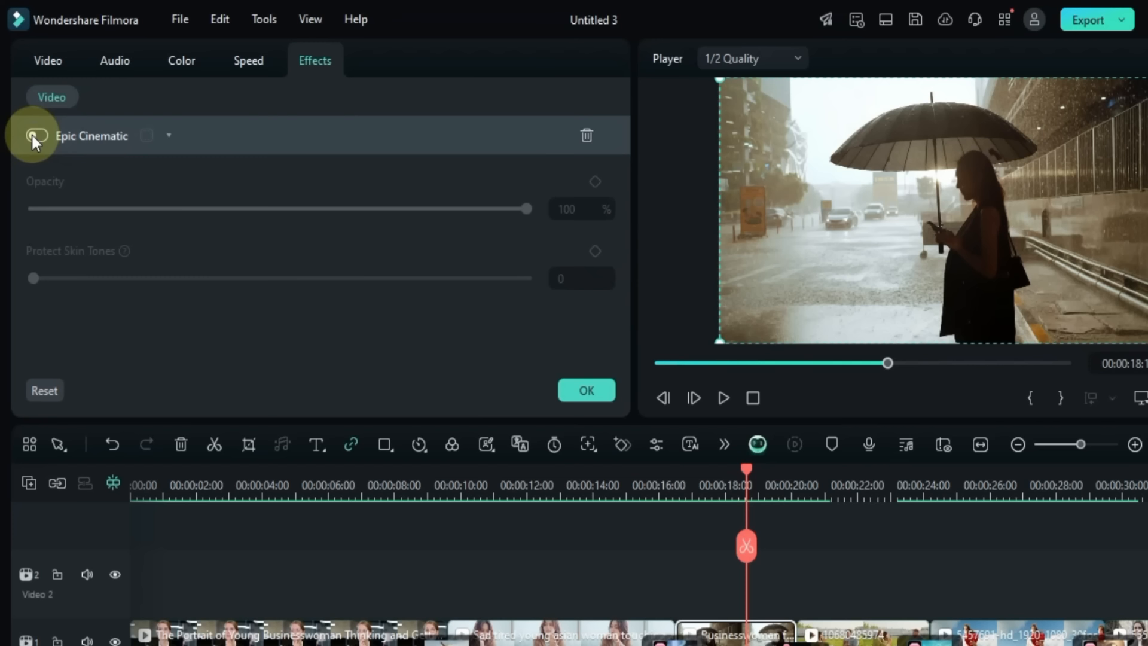
Step: Toggle the Epic Cinematic filter off and on to compare the umbrella clip with and without it
click(34, 136)
click(34, 136)
click(32, 135)
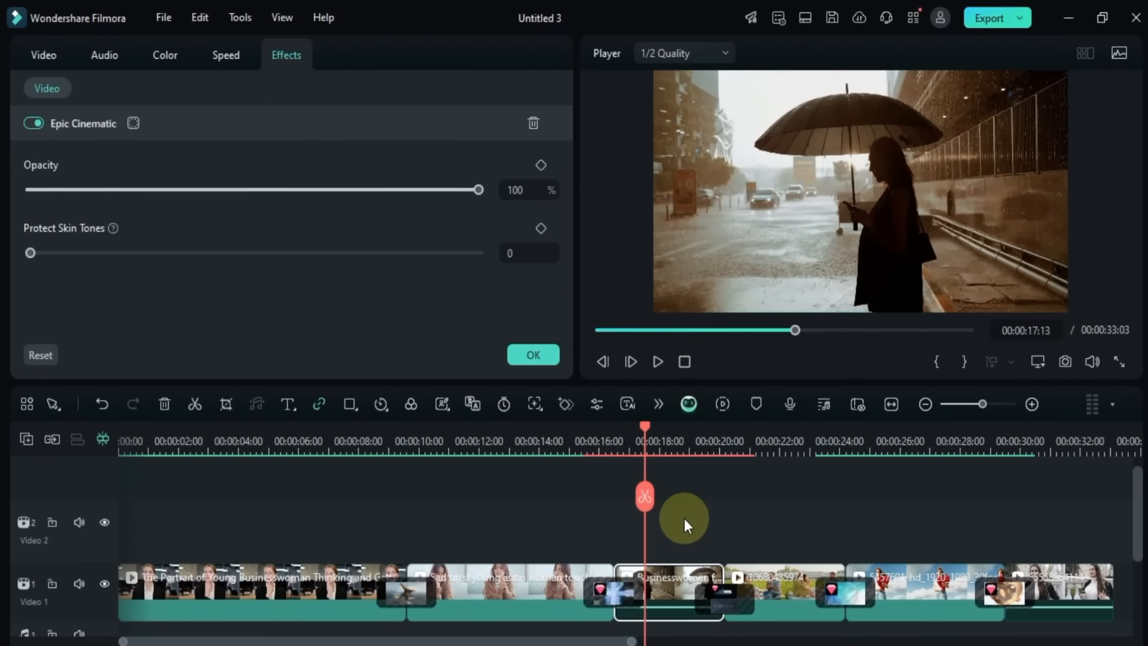
Step: Apply the Daze filter from the Lifestyle filters to the picnic clip, with the playhead at 00:00:21:12
click(755, 575)
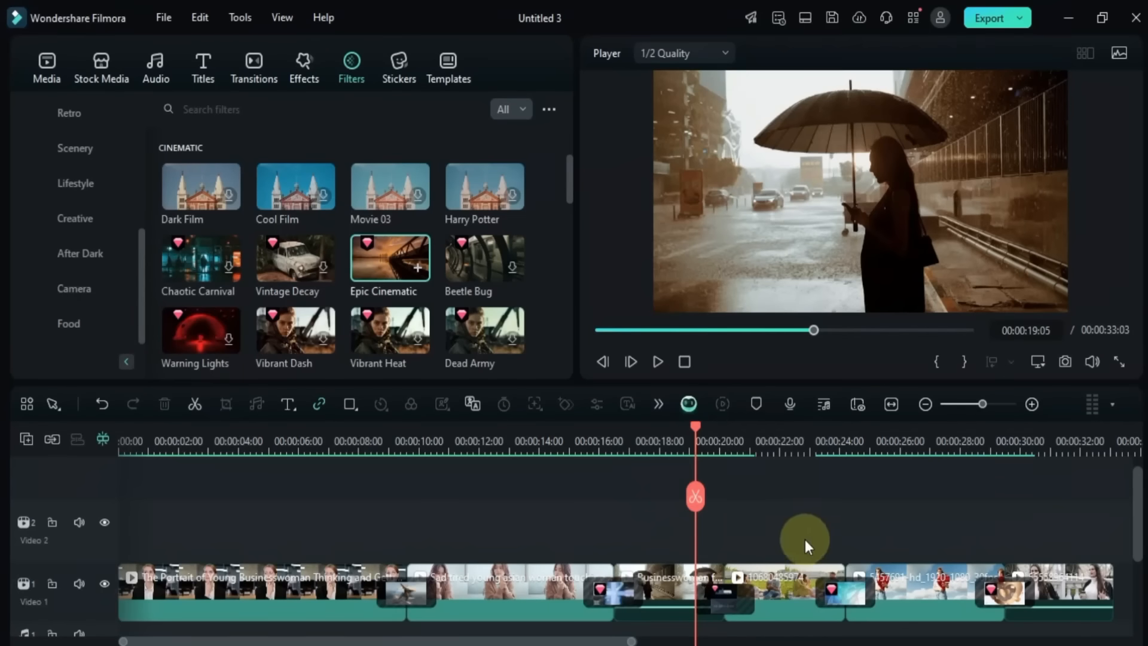
click(765, 431)
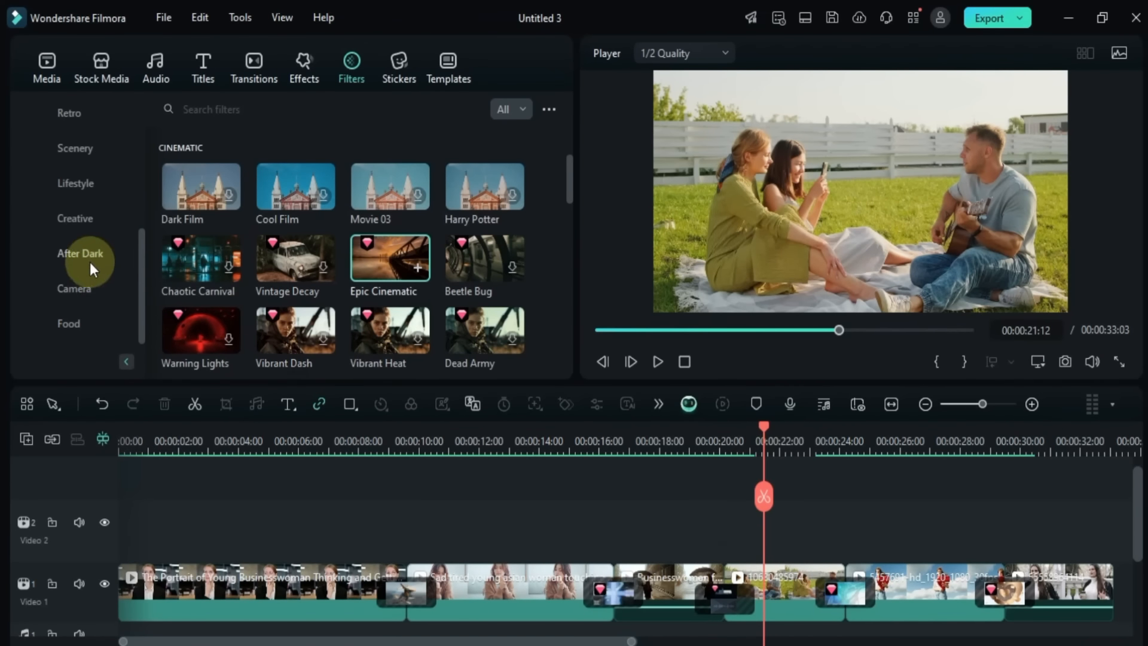
click(87, 185)
scroll(424, 253, down, 3)
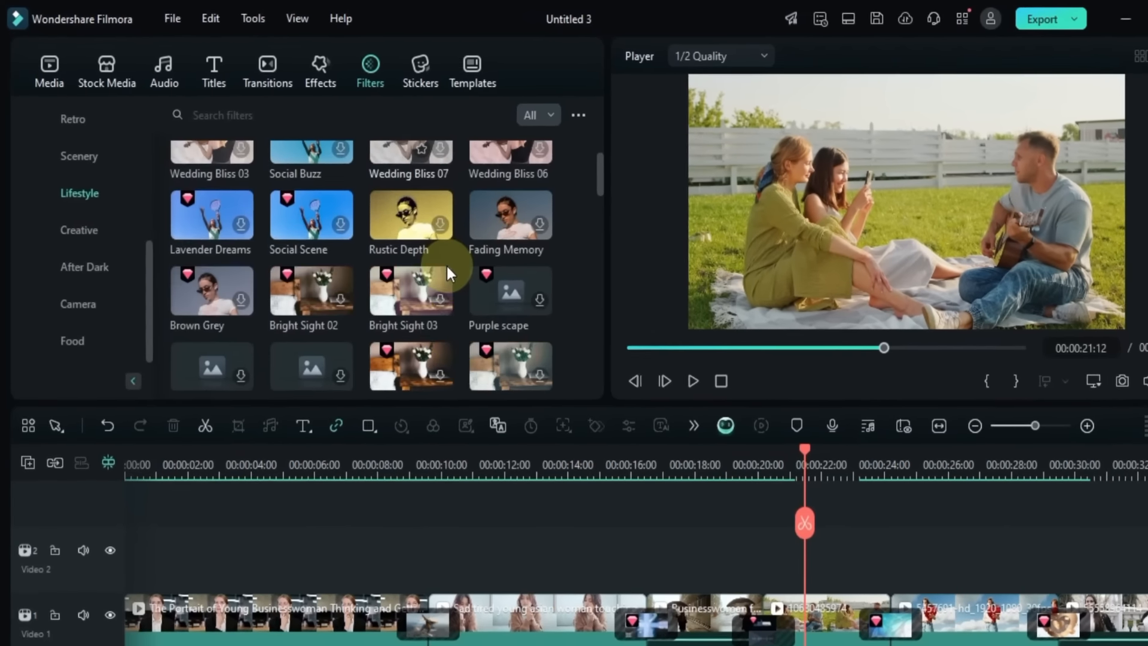
scroll(448, 269, down, 5)
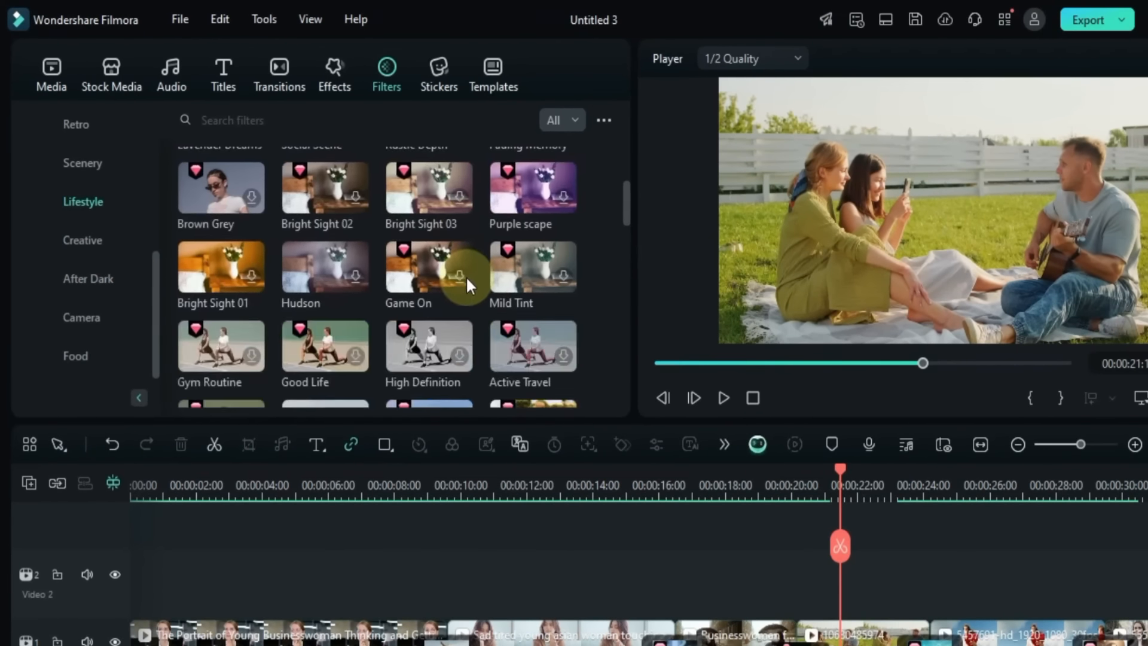
click(215, 272)
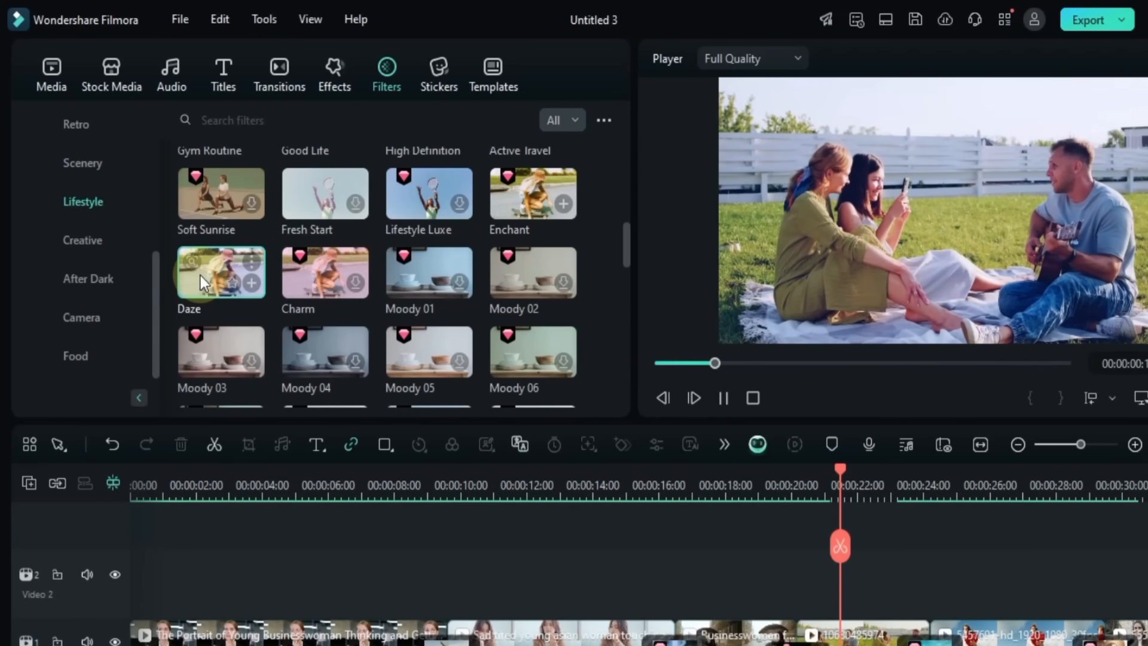
drag(200, 275, 831, 630)
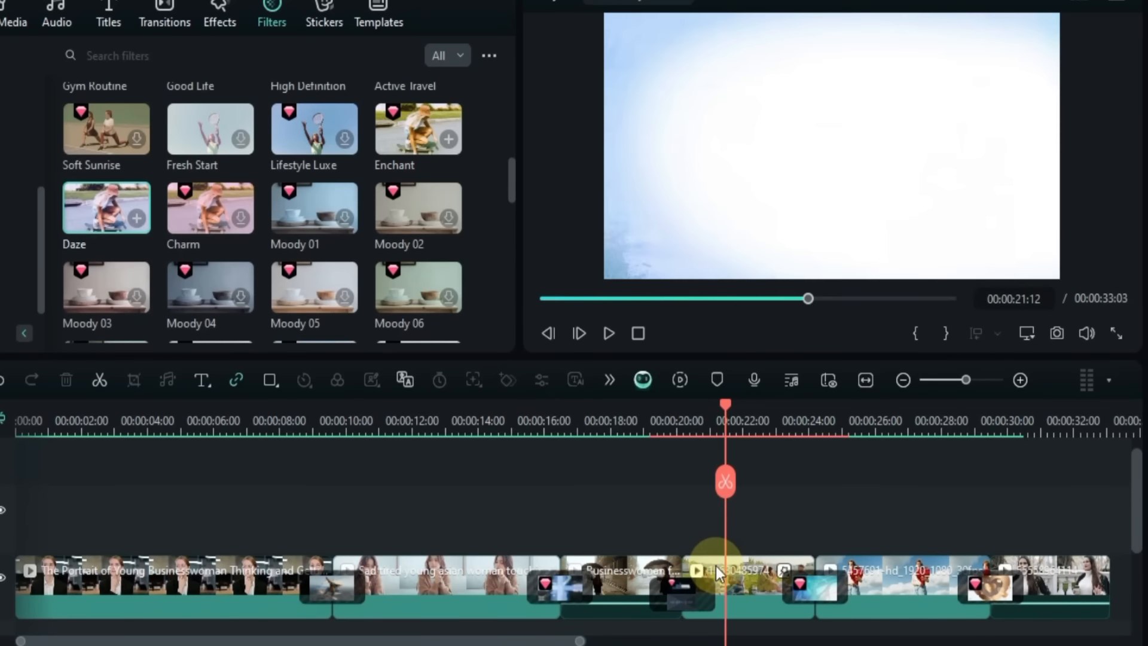
Step: Preview the Daze filter's effect on the picnic clip by varying its opacity, returning it to 100%, and toggling the filter off and on
click(745, 576)
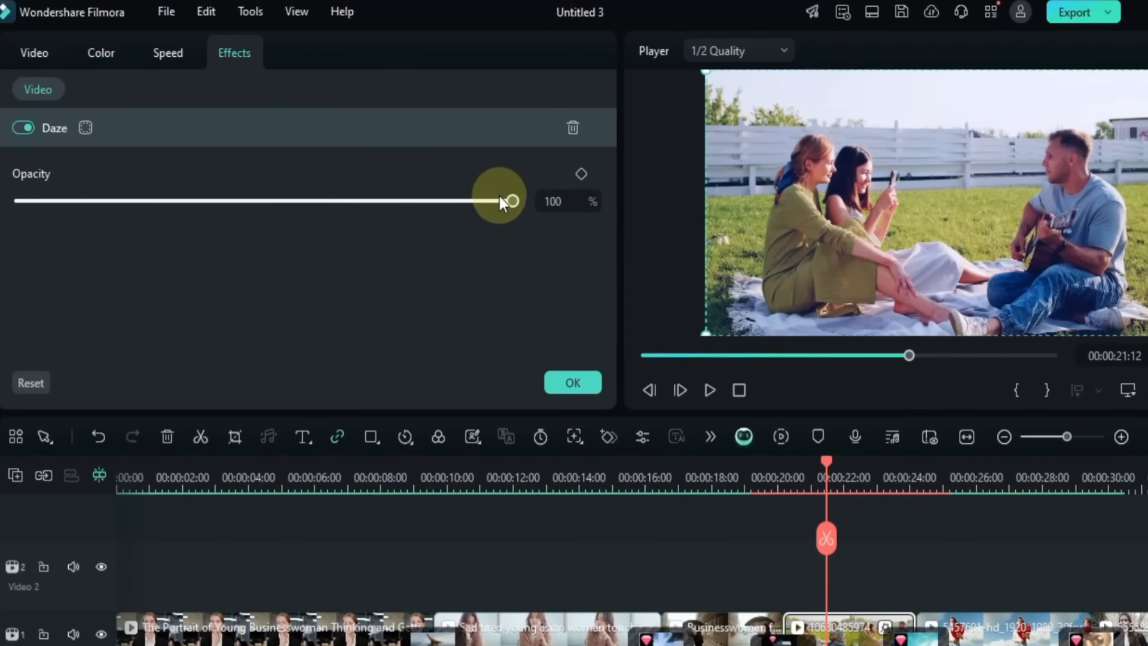
drag(412, 144, 327, 142)
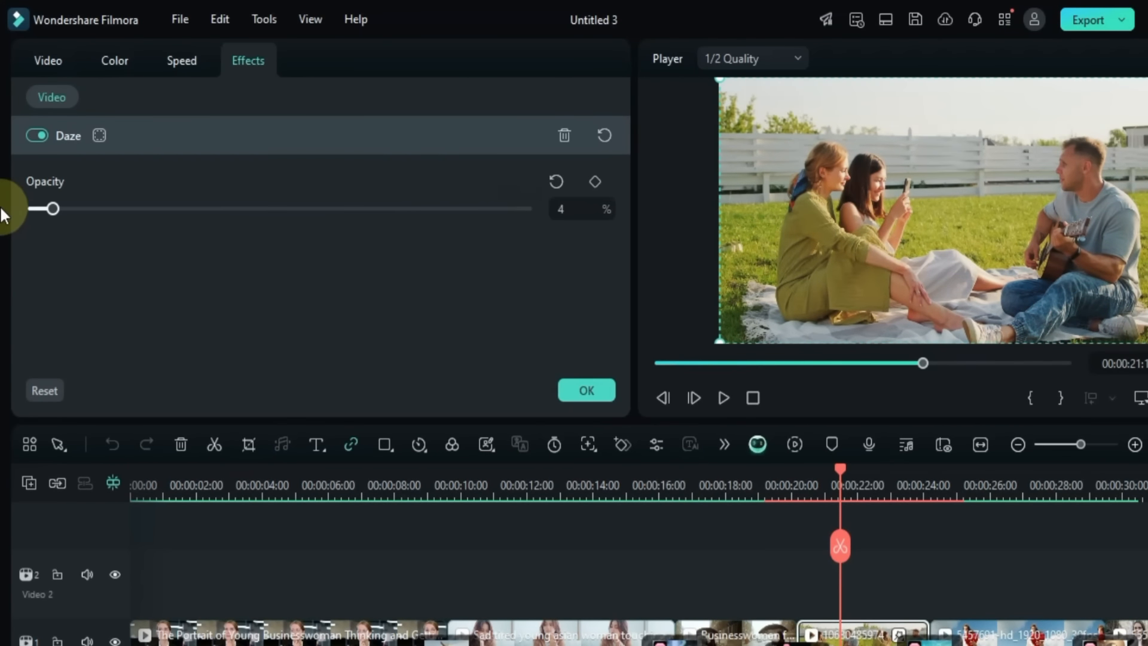
mouse_move(5, 215)
mouse_down()
mouse_move(577, 216)
mouse_move(10, 226)
mouse_up()
drag(227, 216, 667, 211)
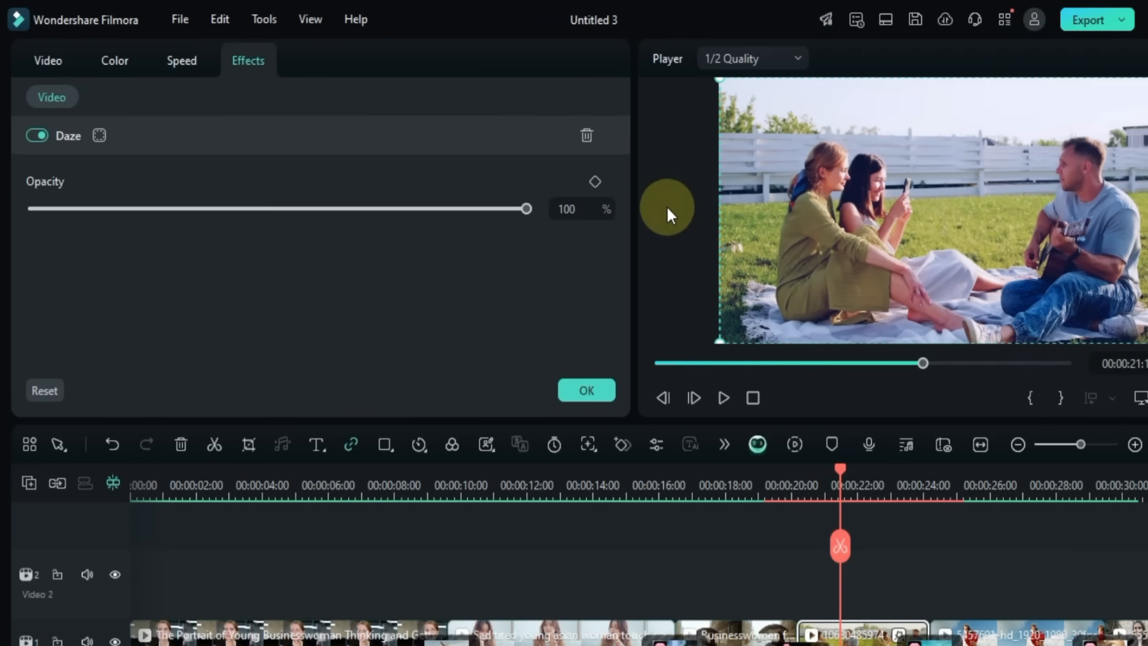
click(37, 136)
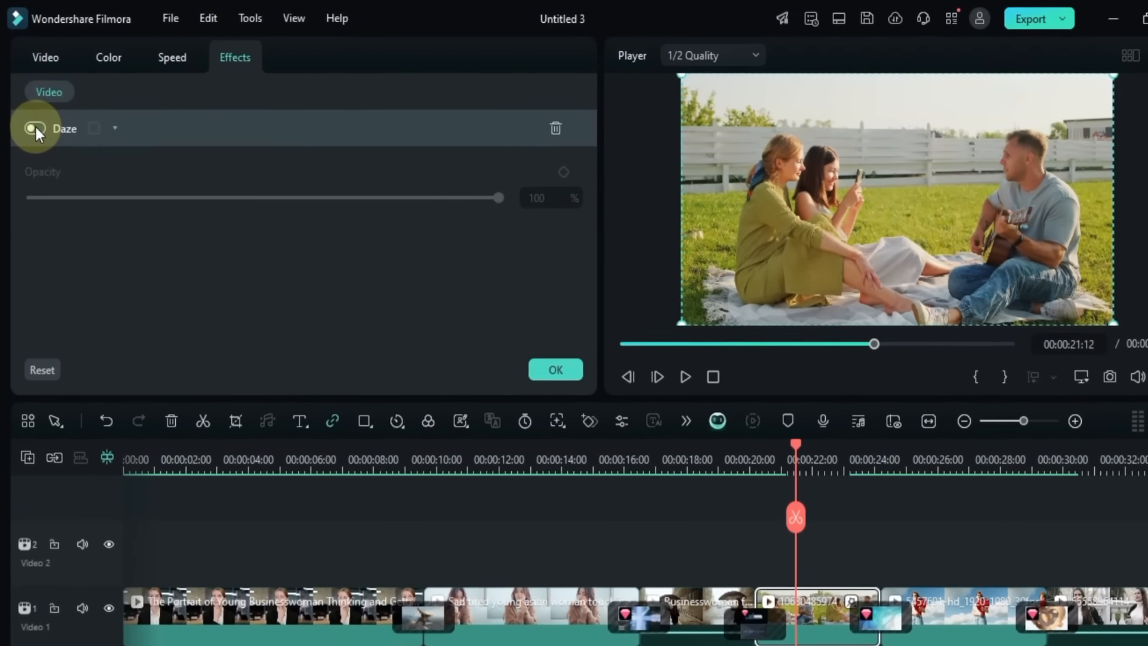
click(35, 128)
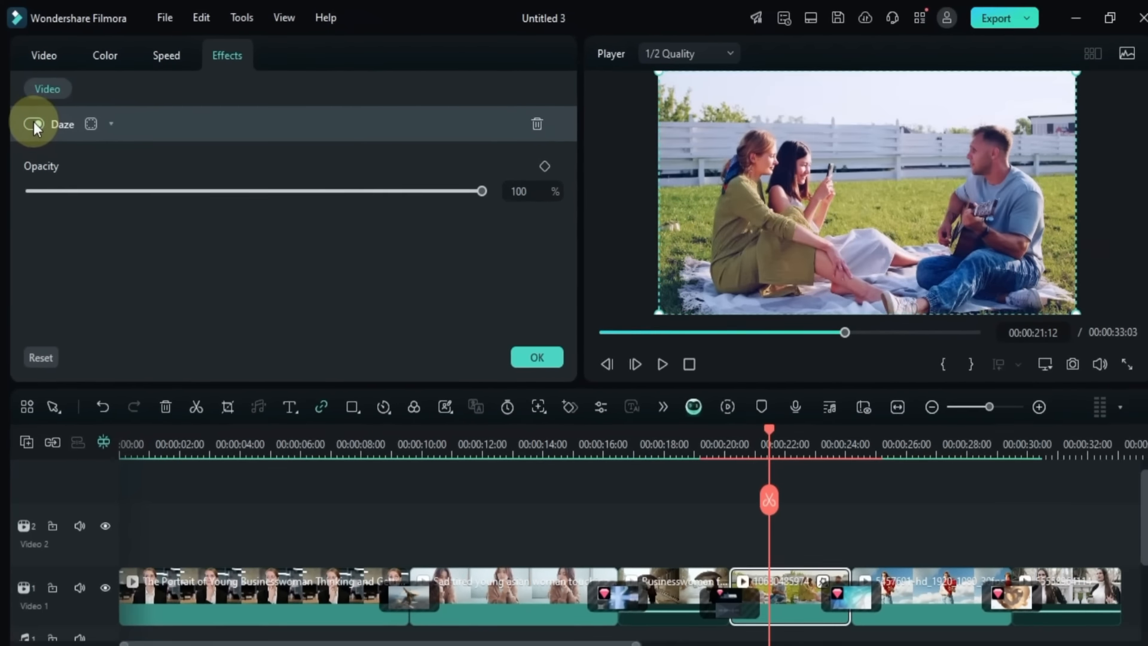
Step: Deselect the picnic clip and play the timeline from the start, pausing at about 2 seconds
click(805, 524)
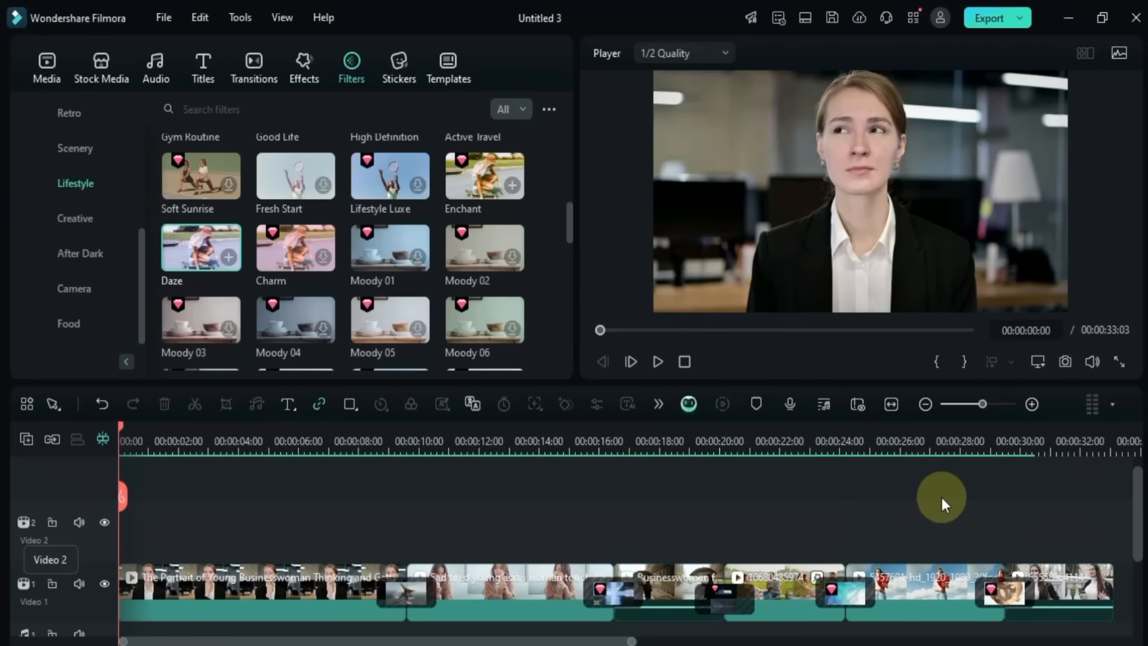
key(space)
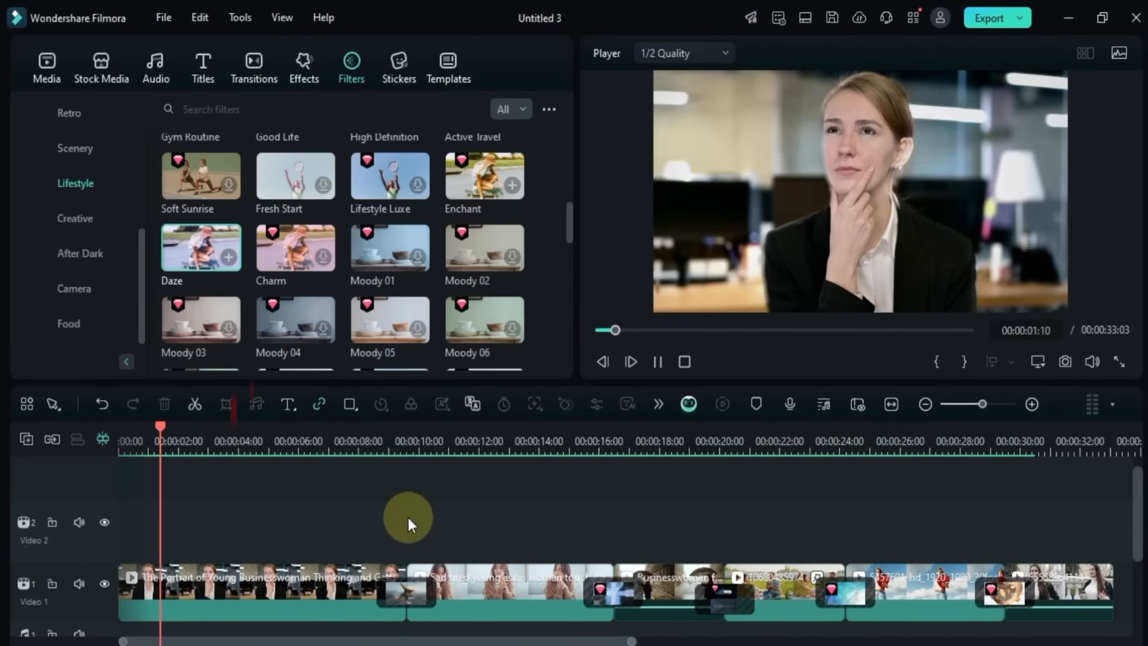
key(space)
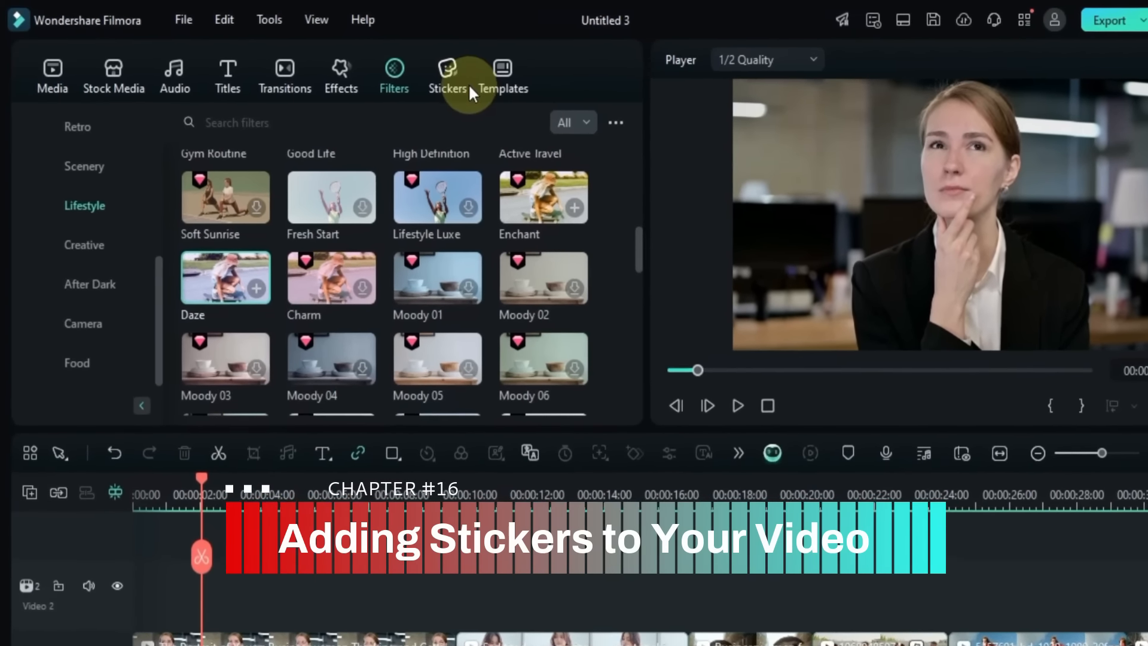
Step: Browse the sticker library's Trending, Social Media, Arrow, Subscribe and Emoji categories
click(424, 71)
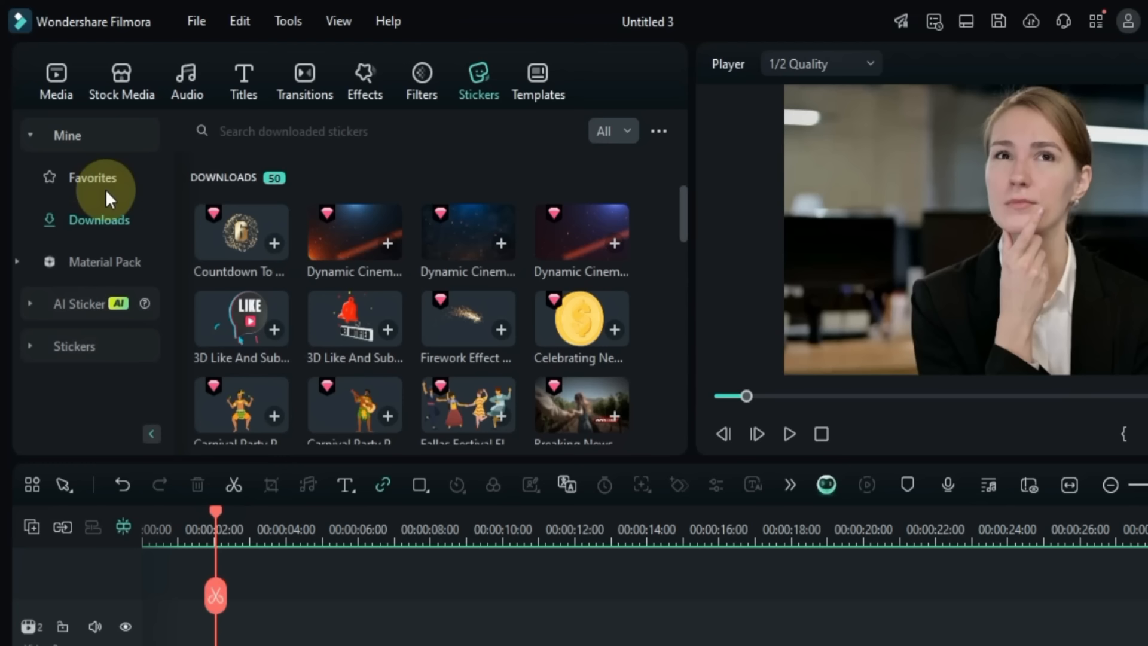
click(77, 350)
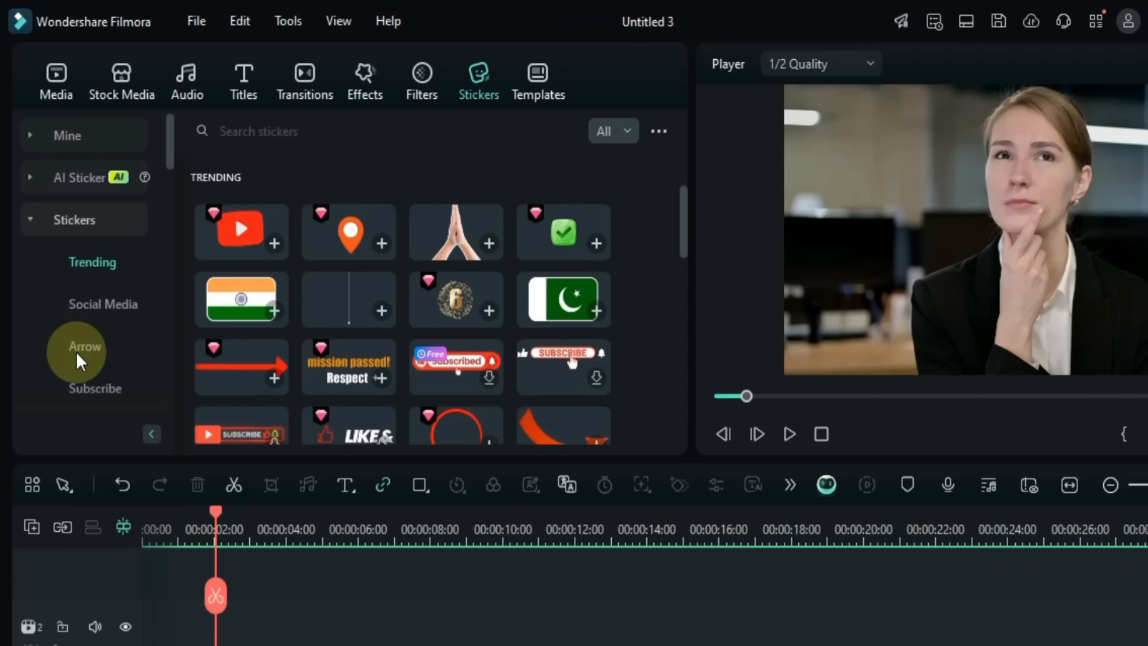
click(101, 307)
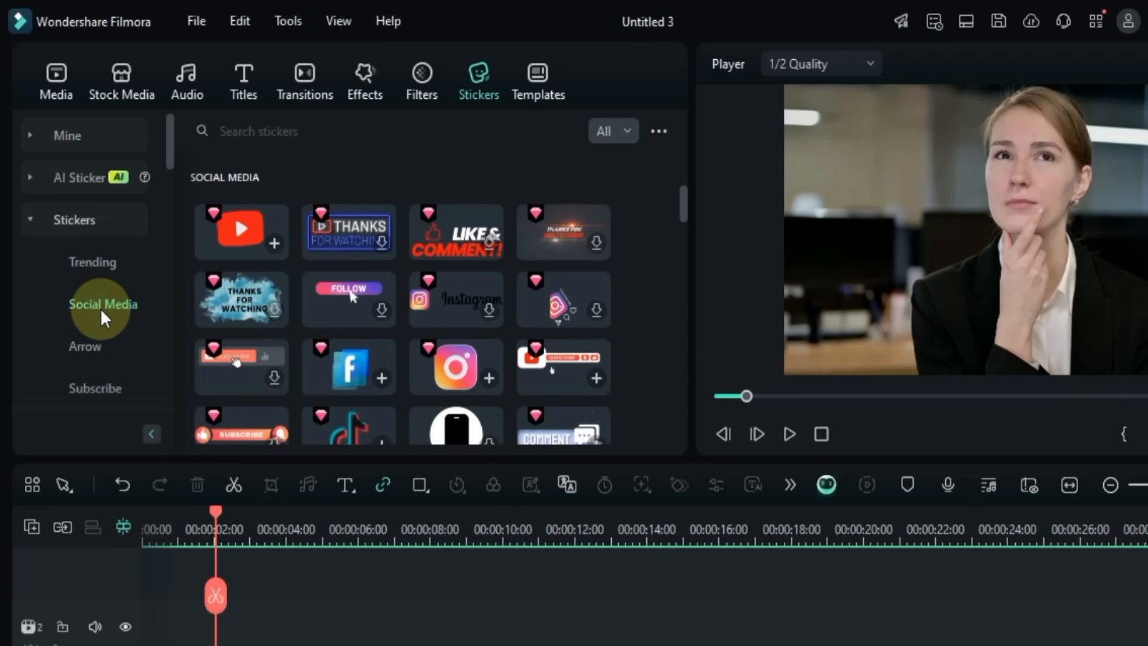
click(98, 350)
scroll(98, 350, down, 2)
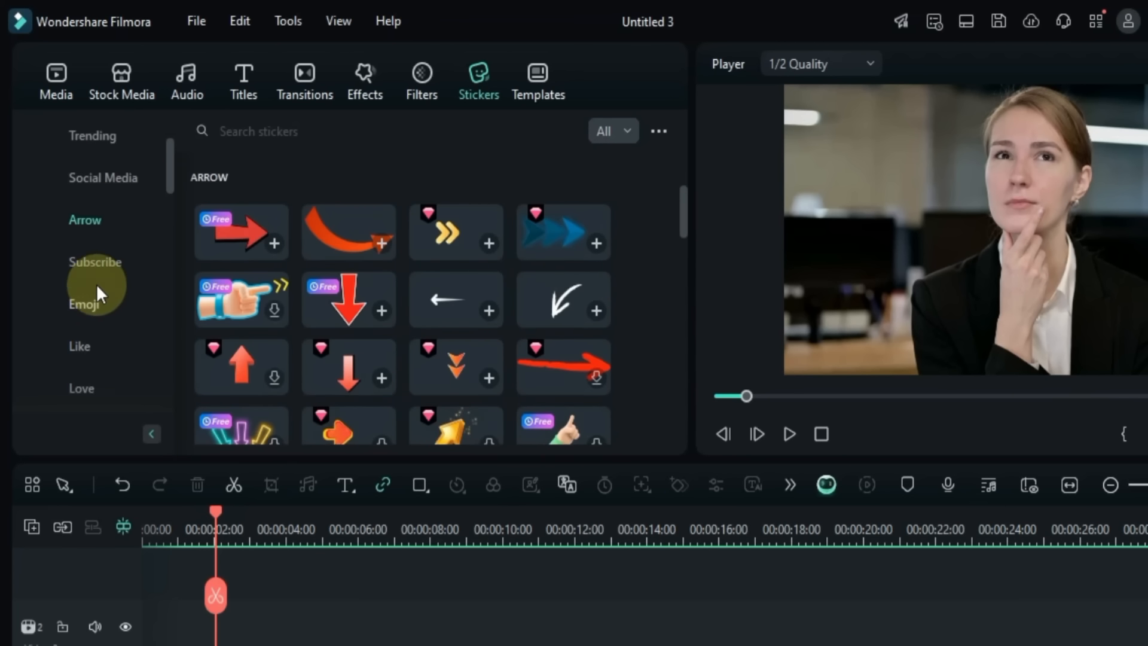
click(96, 265)
click(87, 302)
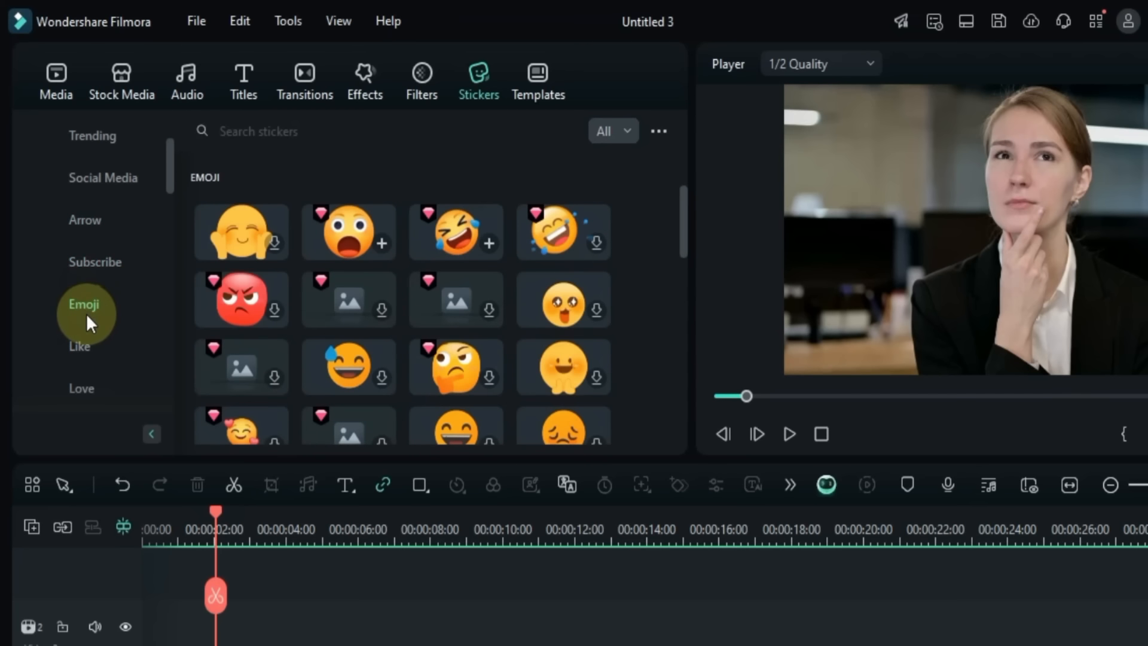
scroll(436, 334, down, 2)
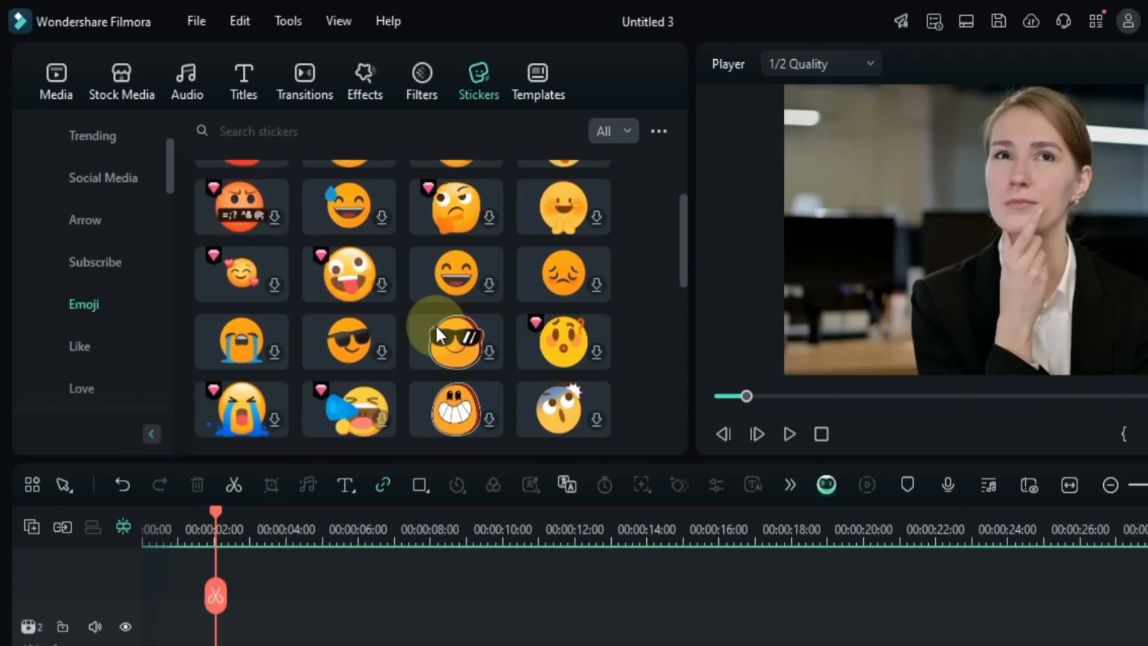
scroll(436, 325, down, 6)
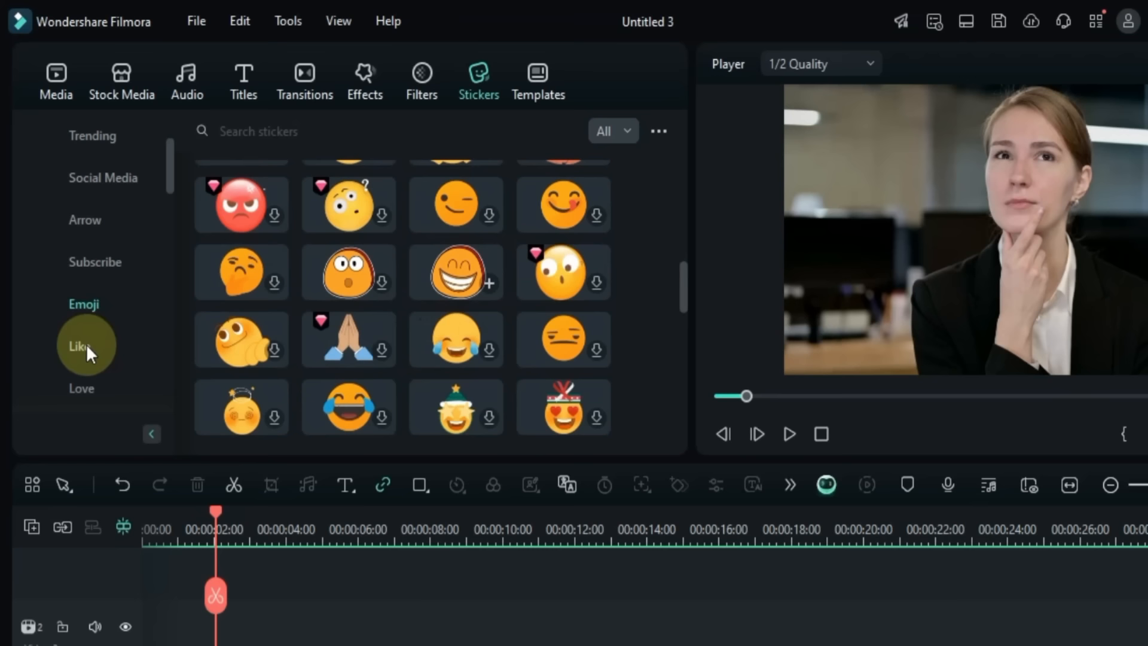
Step: Look through more sticker categories, including Like, Love, Music Festival, Season and Neon
click(86, 345)
click(83, 388)
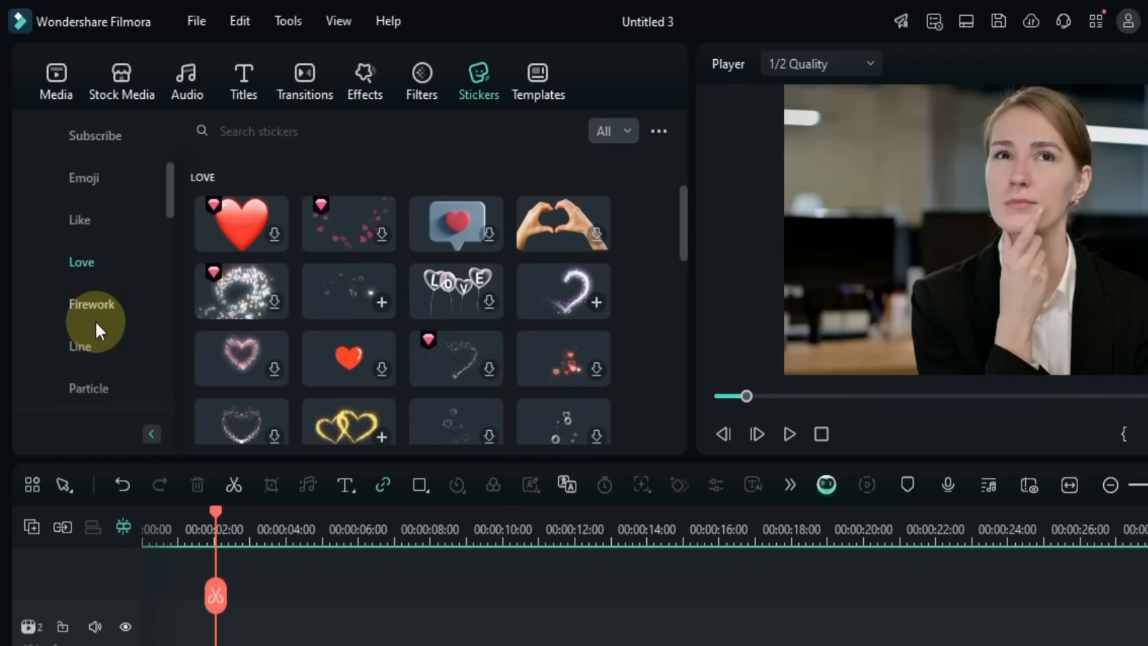
click(85, 349)
click(85, 349)
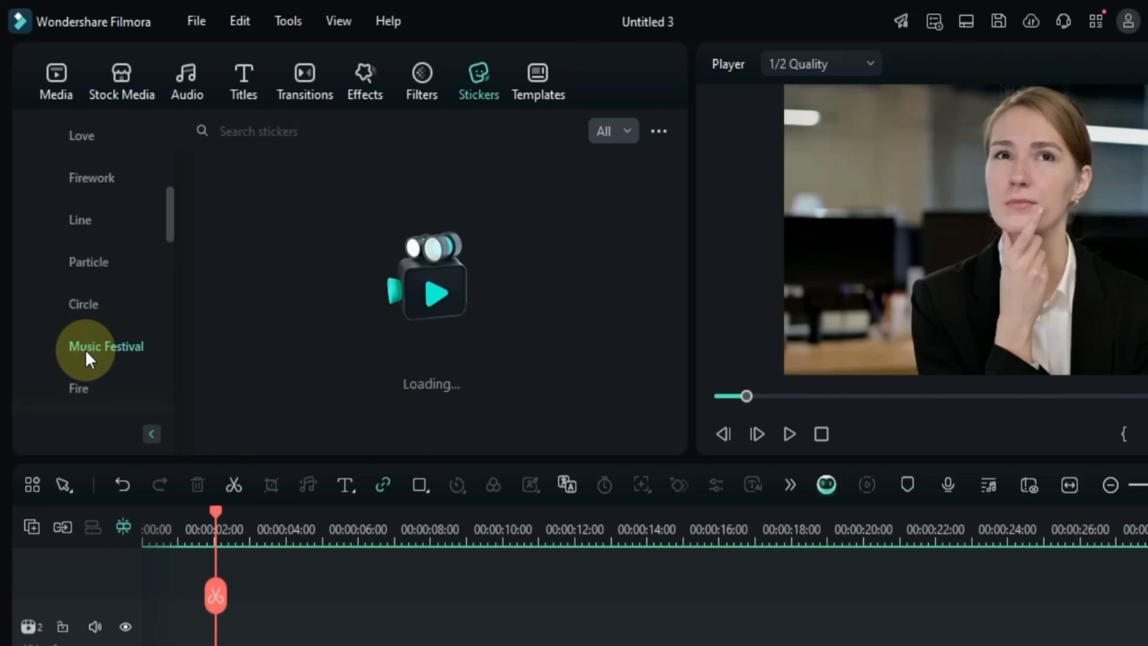
scroll(85, 349, down, 6)
click(85, 348)
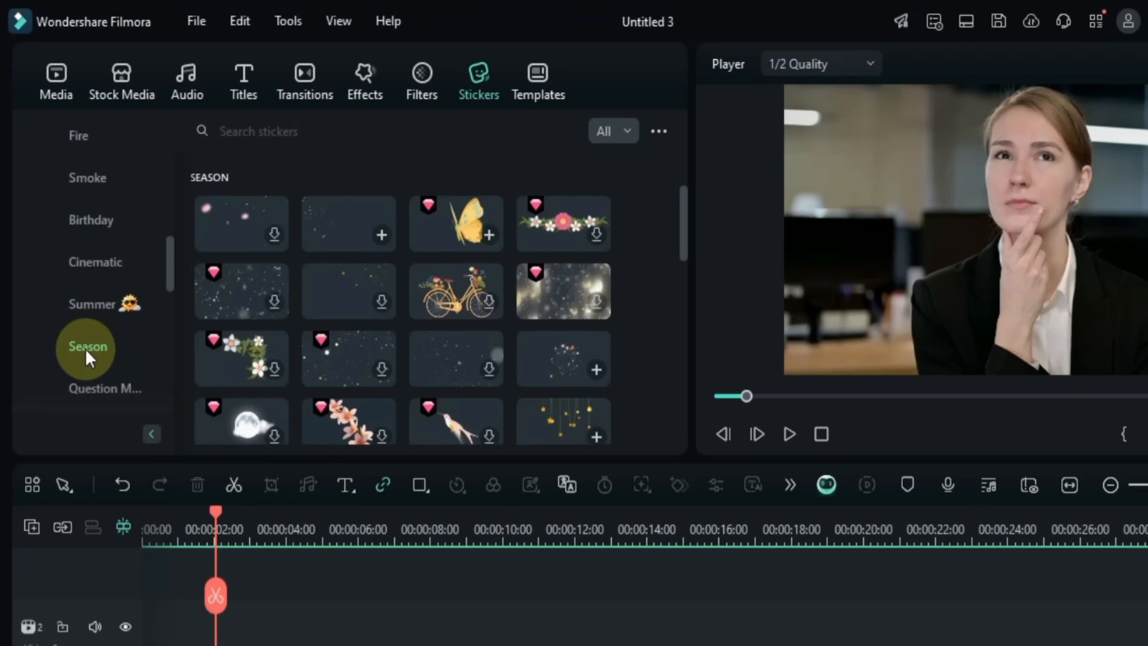
scroll(85, 348, down, 3)
click(85, 348)
Step: Search the sticker library for "thinking bubble"
click(296, 133)
text(thi)
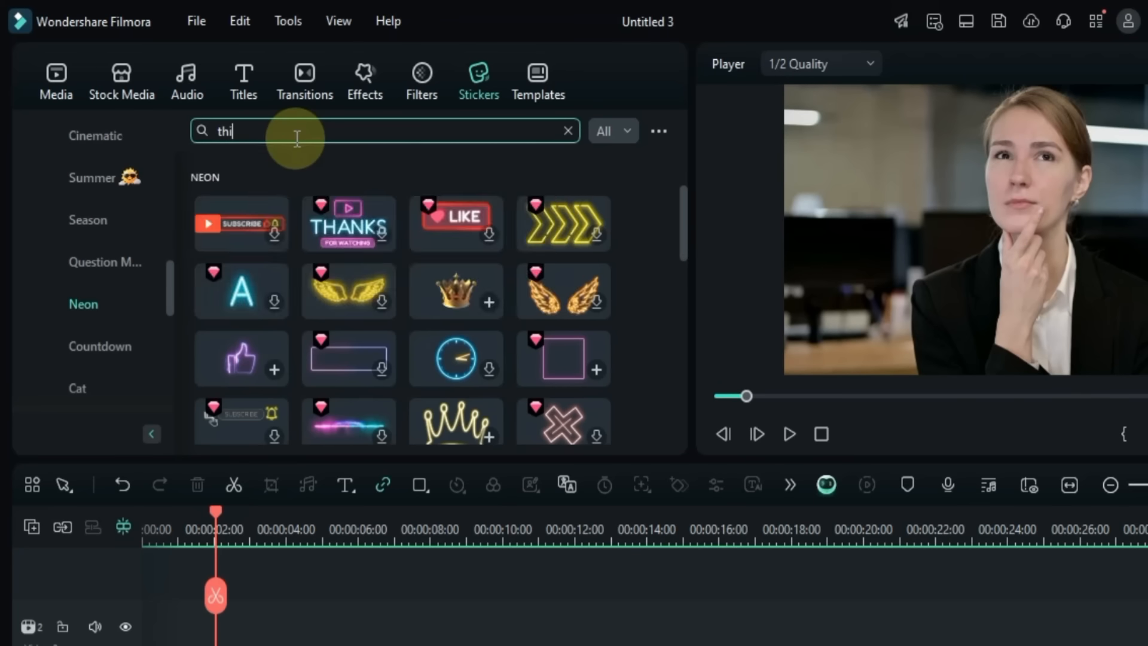
text(nking bubble)
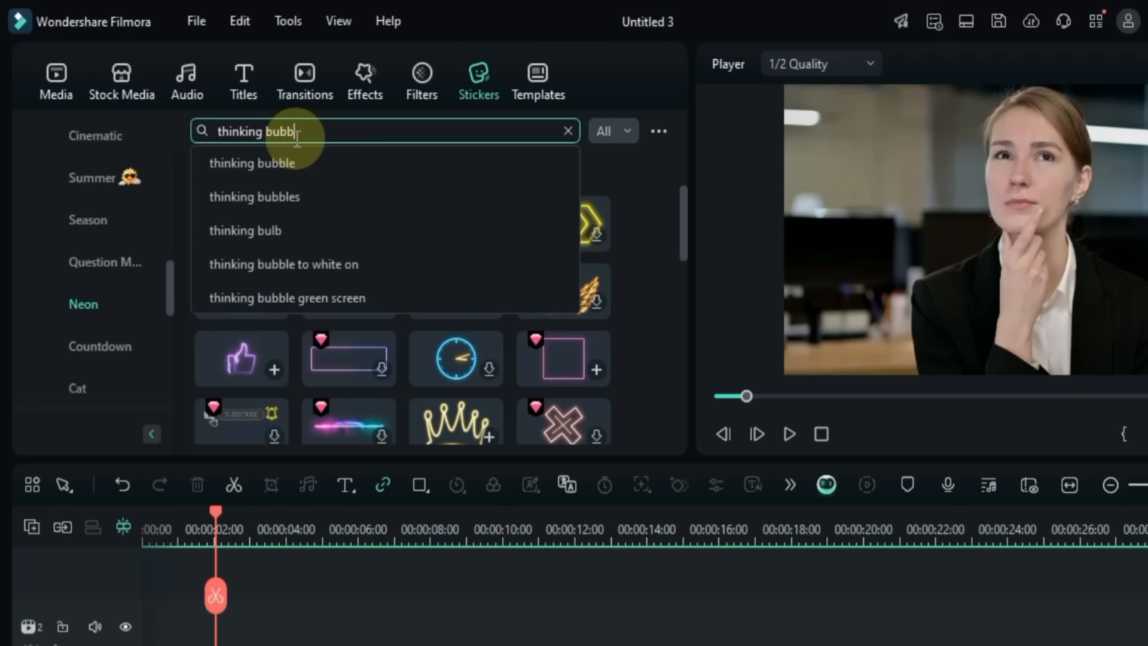
key(Return)
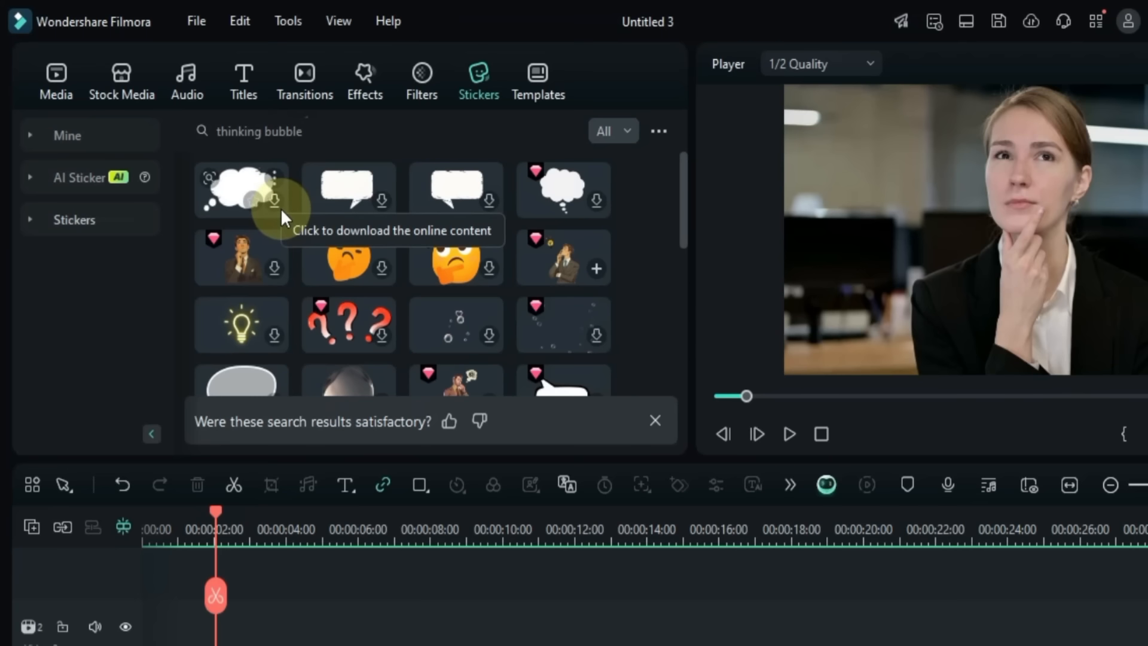
Step: Download the first white cloud thought-bubble sticker and place it on the Video 2 track, starting at about 1 second
click(279, 206)
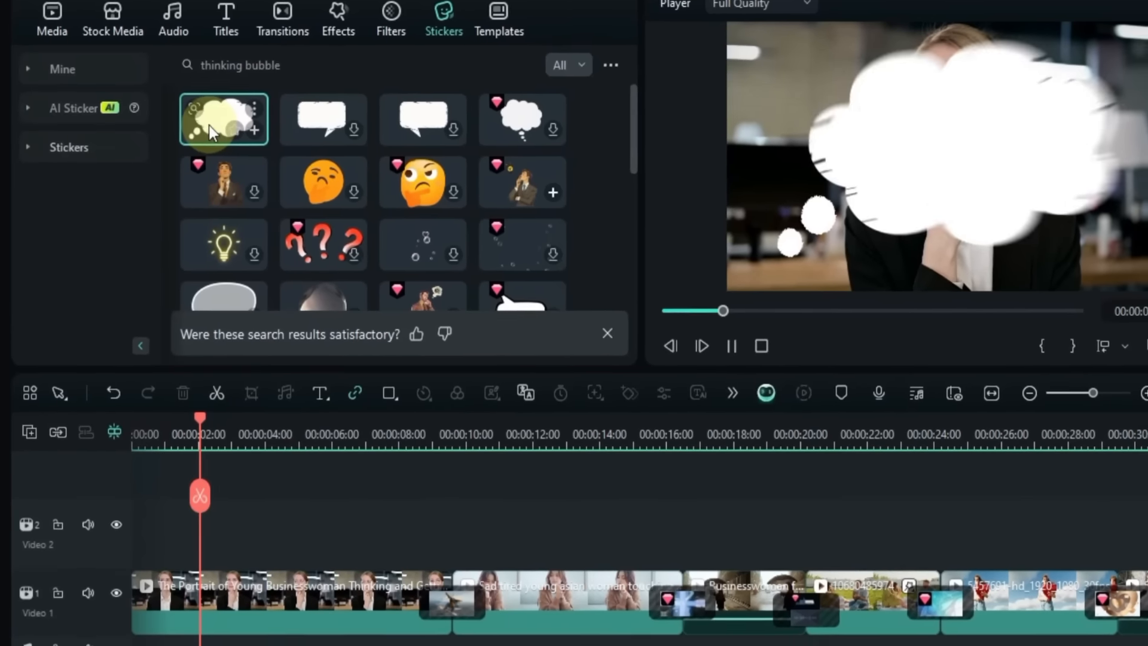
drag(229, 193, 294, 372)
drag(269, 275, 170, 523)
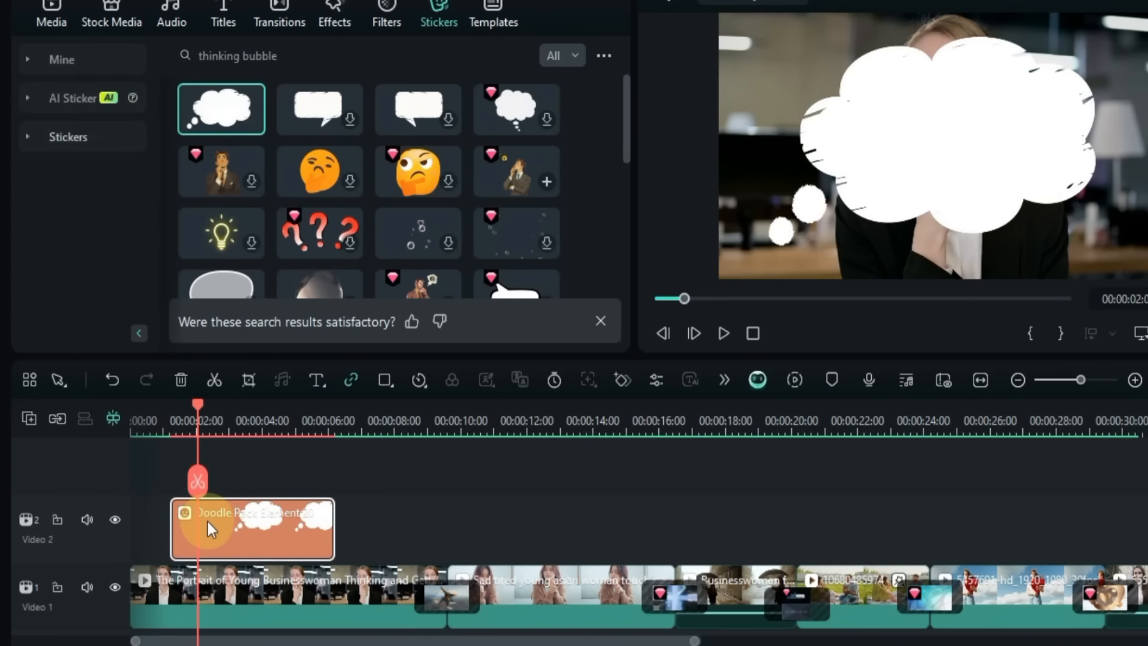
Step: Scale the thought-bubble sticker to 36% and move it beside the woman's head at about X 540, Y 345.60 px
double_click(207, 523)
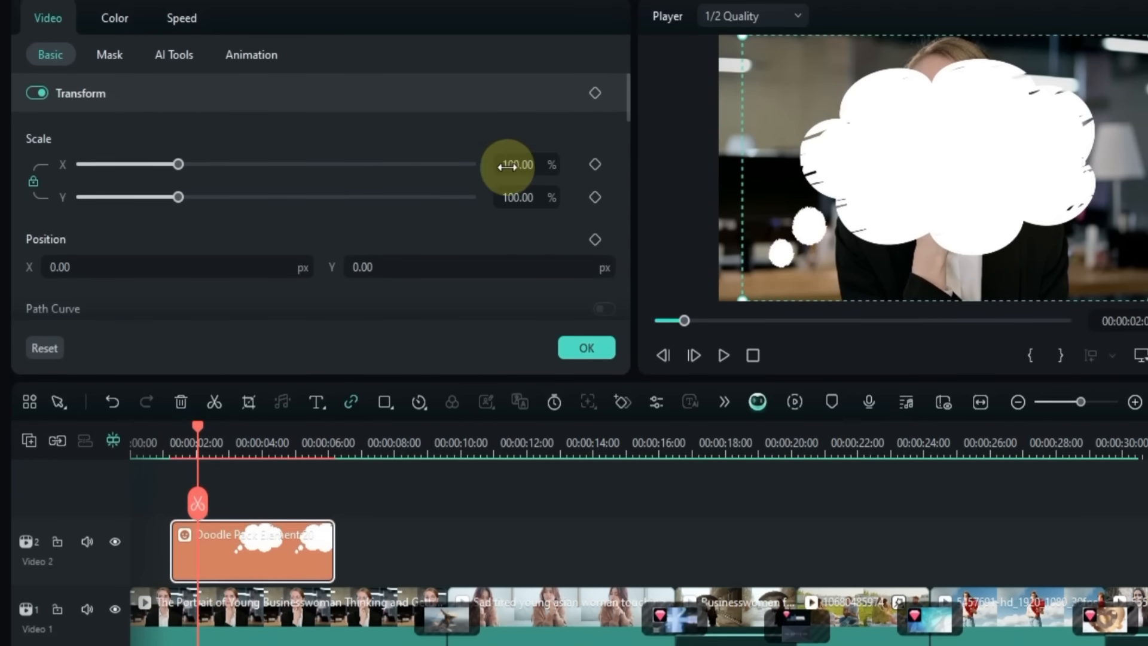
drag(507, 167, 508, 167)
drag(908, 197, 1037, 126)
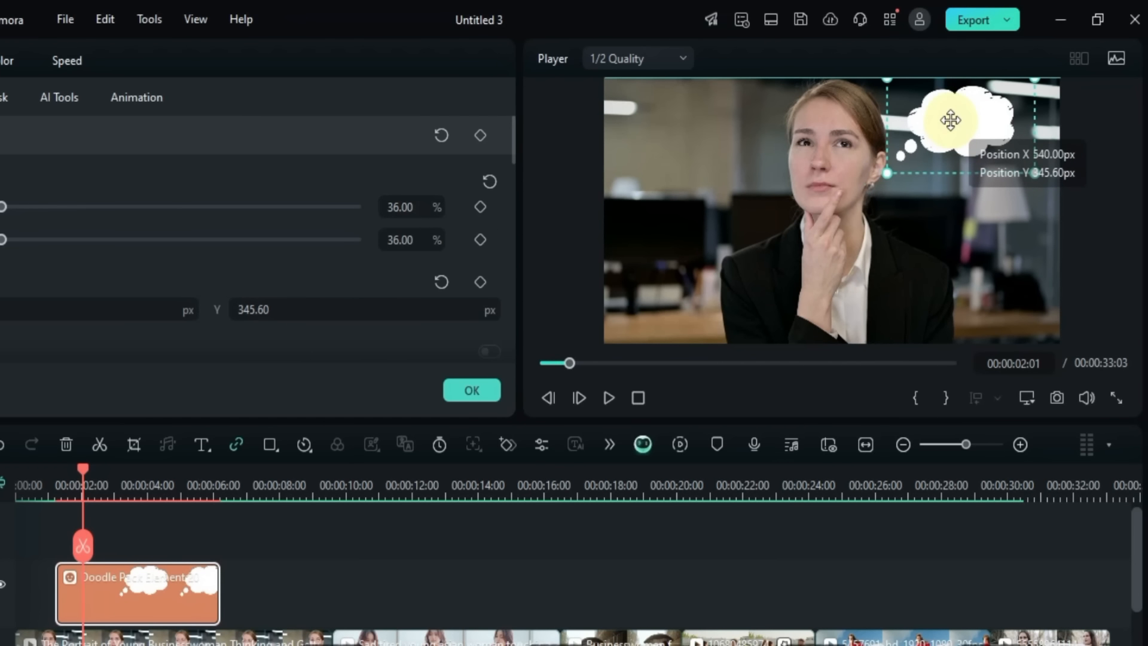
Step: Play the opening clip to preview the thought bubble's animation, pausing at 00:00:03:24
click(40, 478)
key(space)
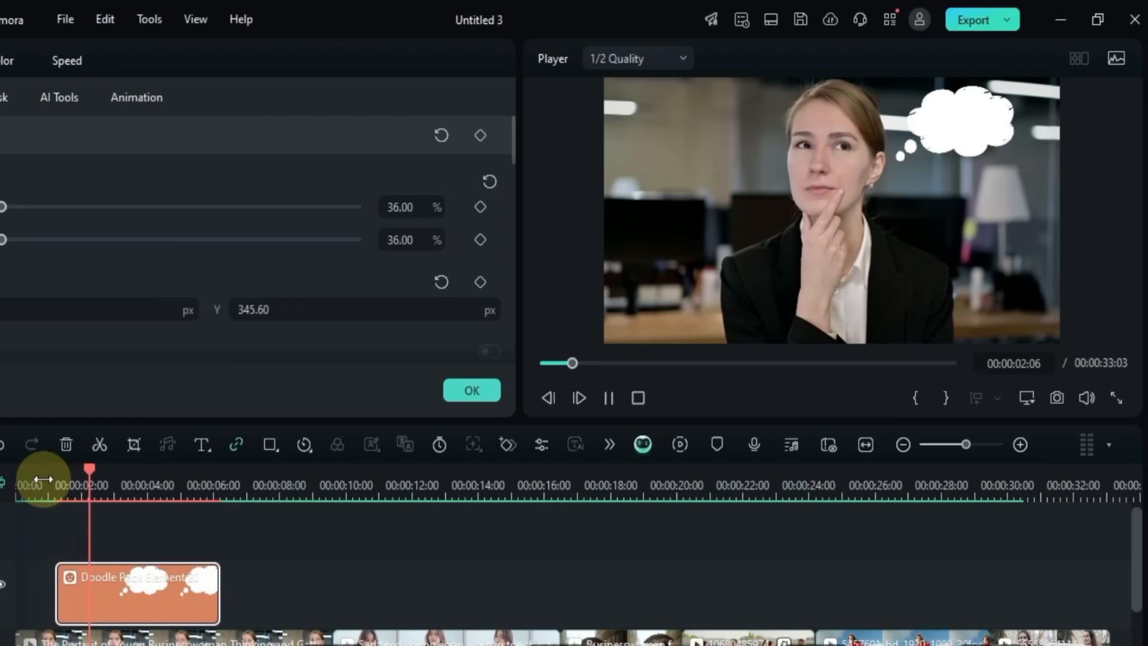
key(space)
Step: Adjust the thought-bubble sticker's horizontal position to X 554 px
drag(106, 313, 95, 314)
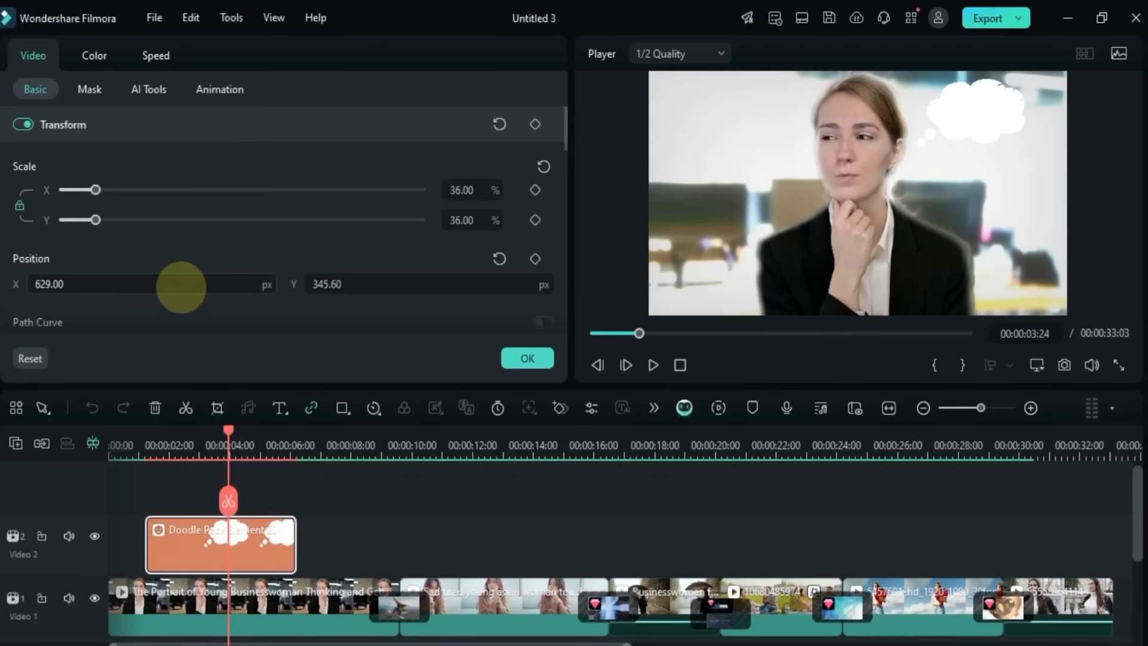
drag(180, 287, 172, 286)
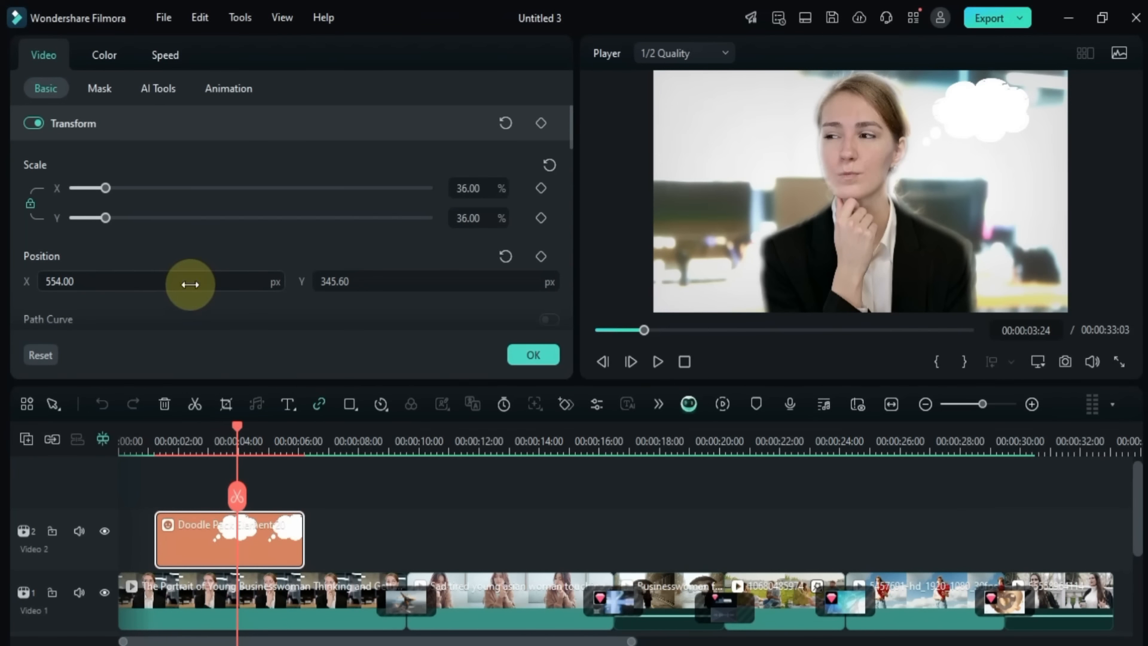
Step: Play the opening clip from the current frame past the thought bubble's end to check its new position
click(367, 546)
key(space)
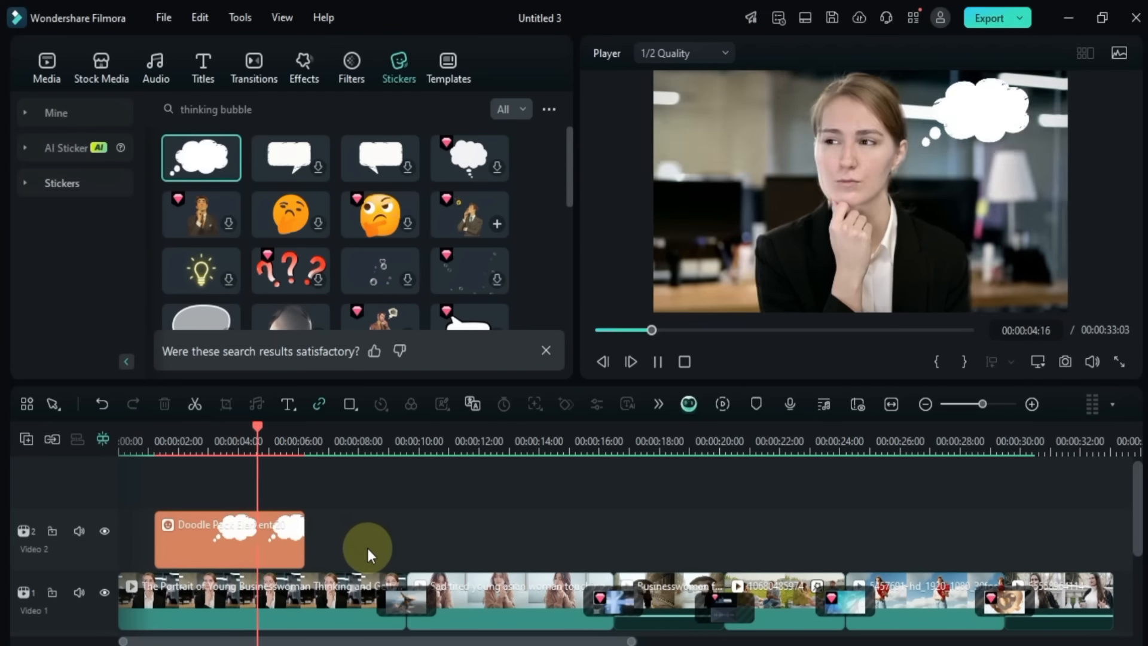
key(space)
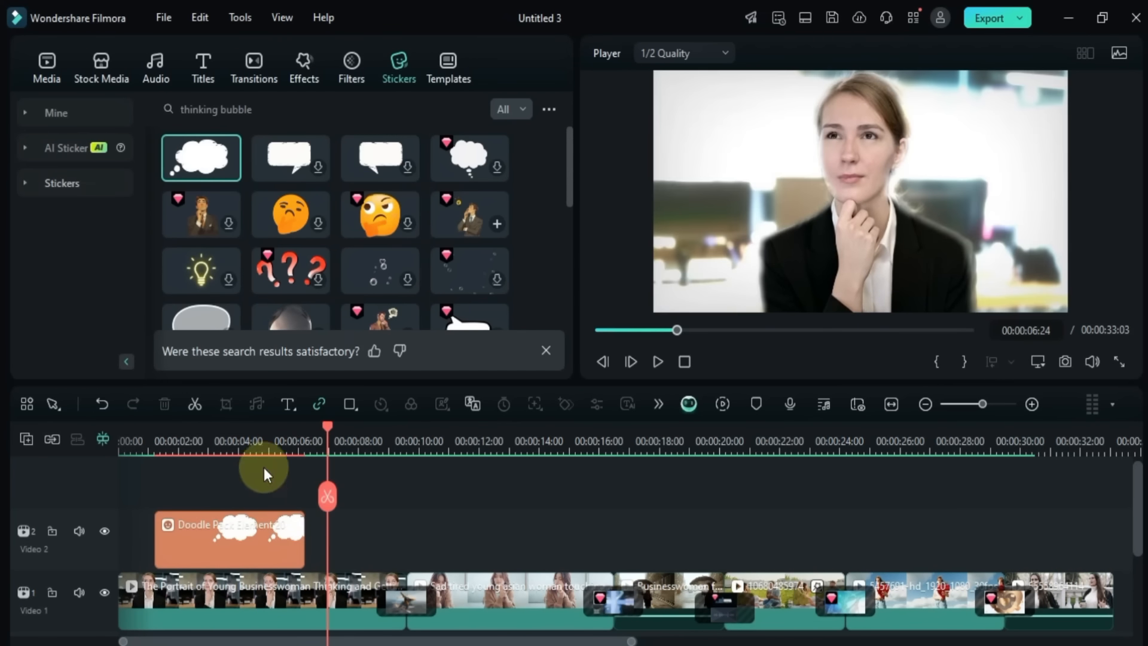
Step: Place the Lightbulb sticker directly after the thought bubble on Video 2, scaled to 41% at X 414.78, Y 363.91 px
scroll(315, 286, down, 2)
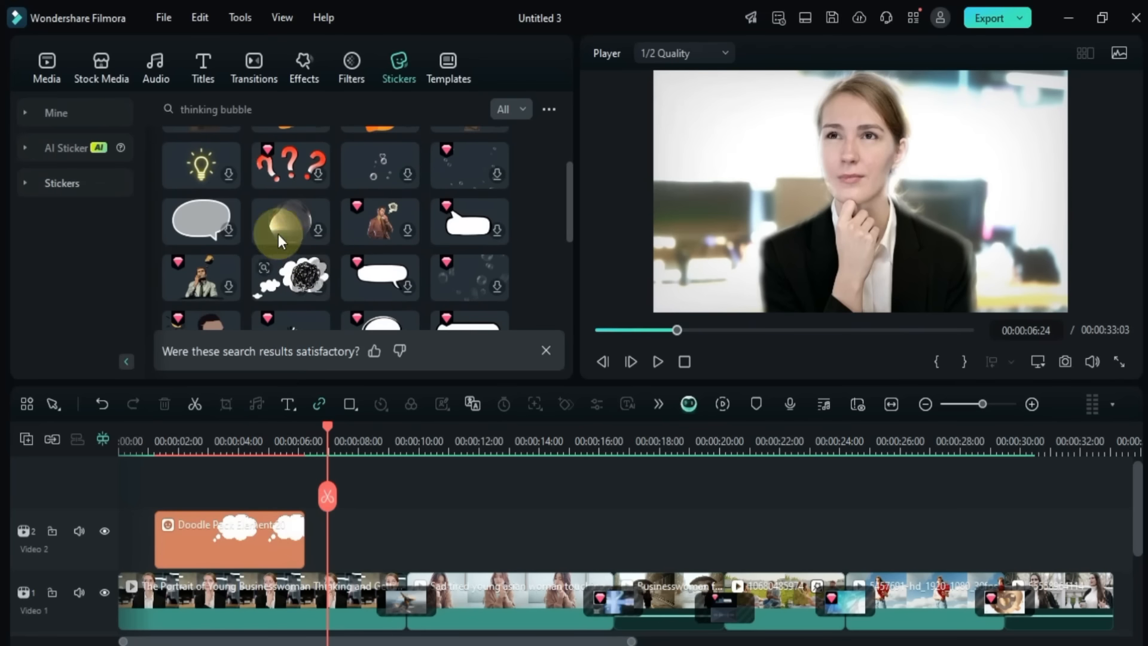
drag(192, 166, 313, 547)
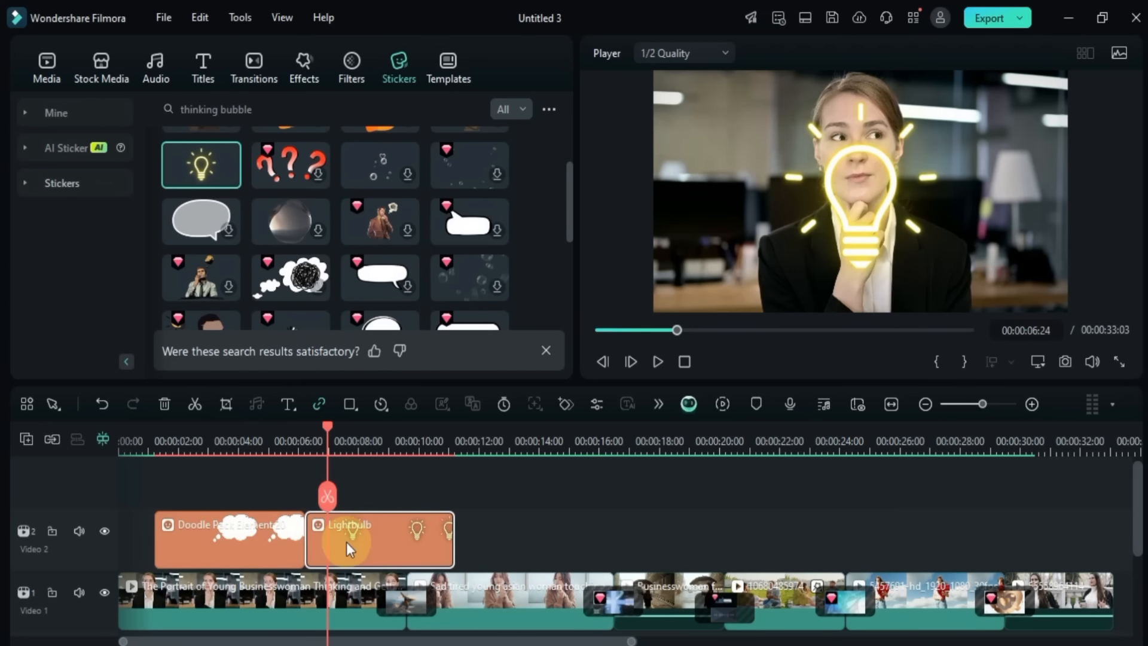
double_click(346, 542)
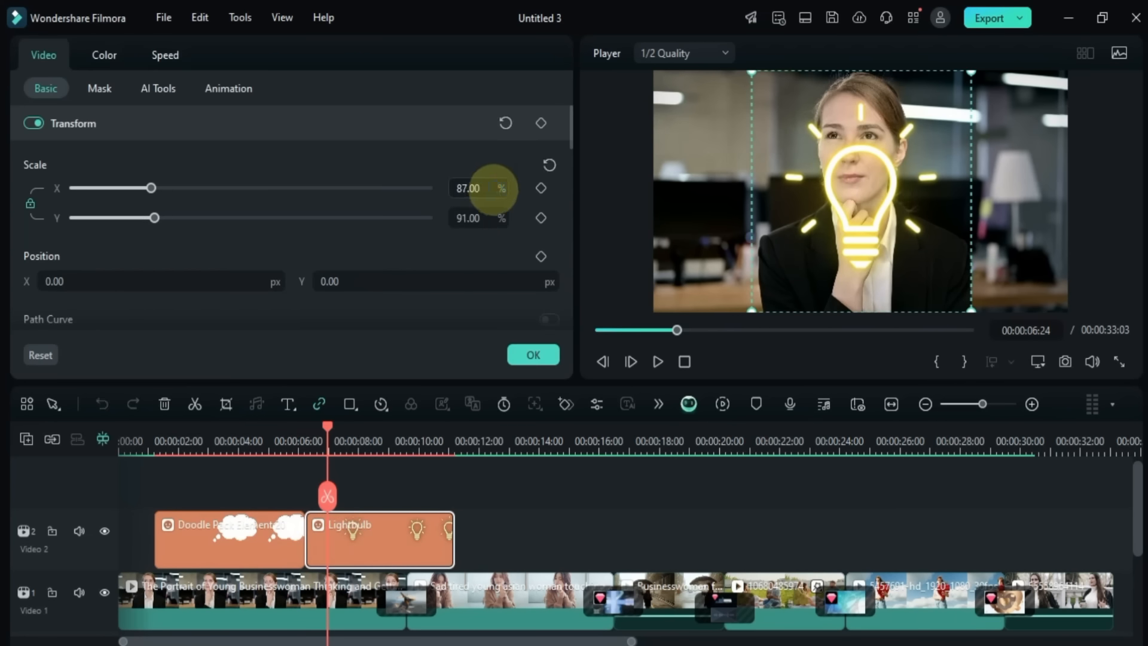
drag(494, 190, 497, 189)
drag(860, 196, 949, 113)
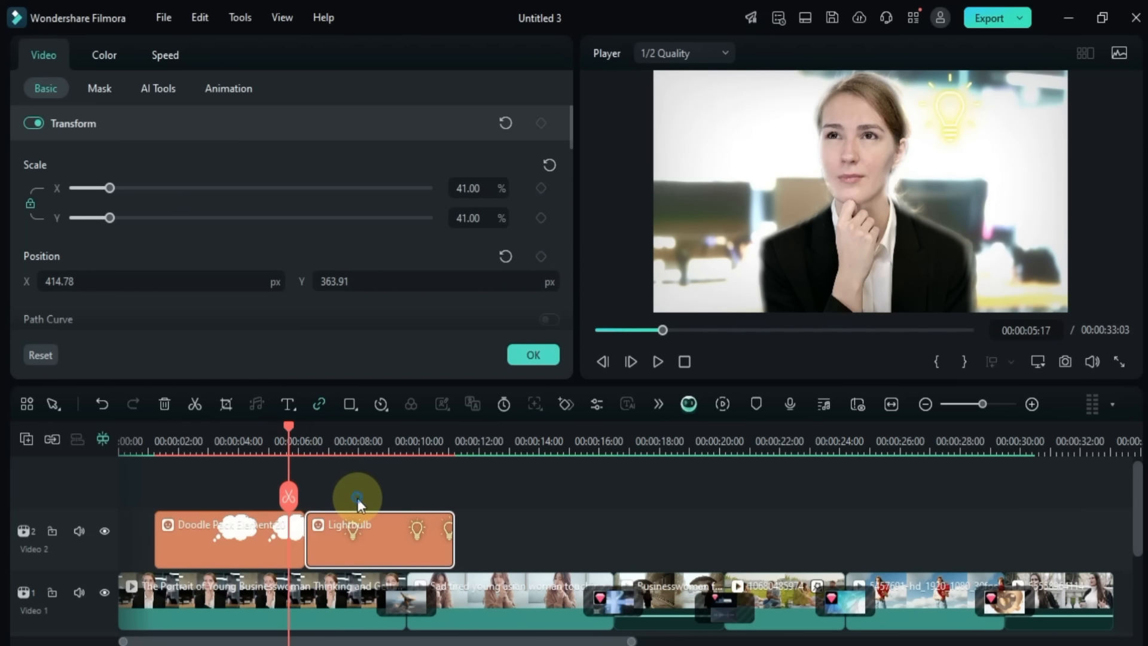
Step: Play from about 00:00:05:17 through the transition to see when the Lightbulb sticker should end
click(358, 500)
key(space)
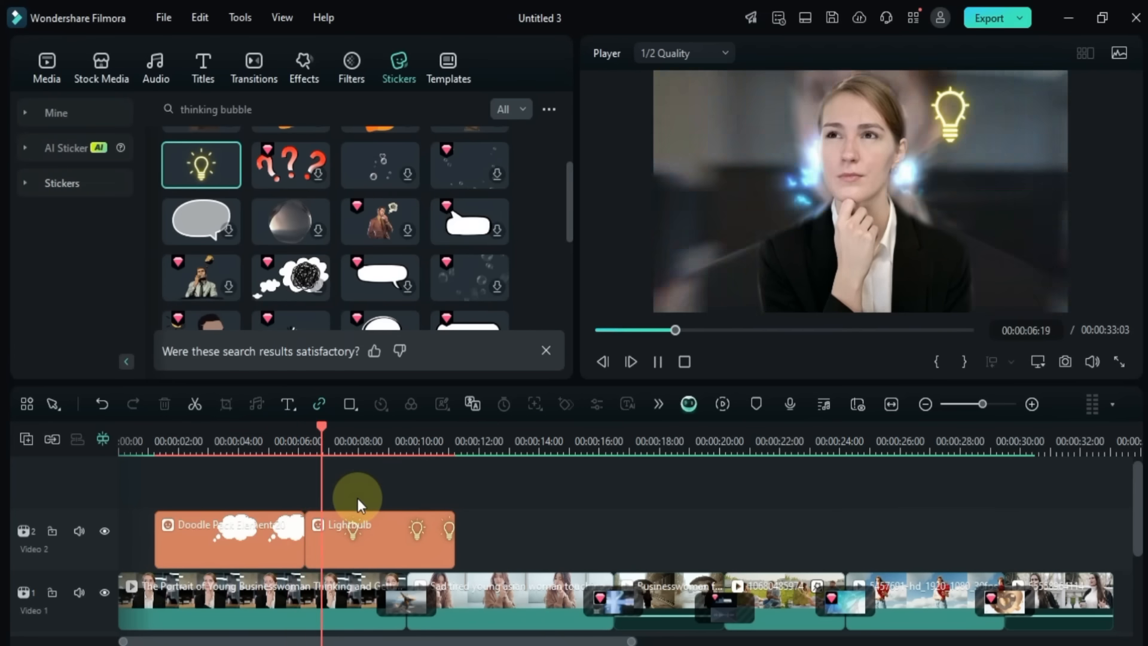
key(space)
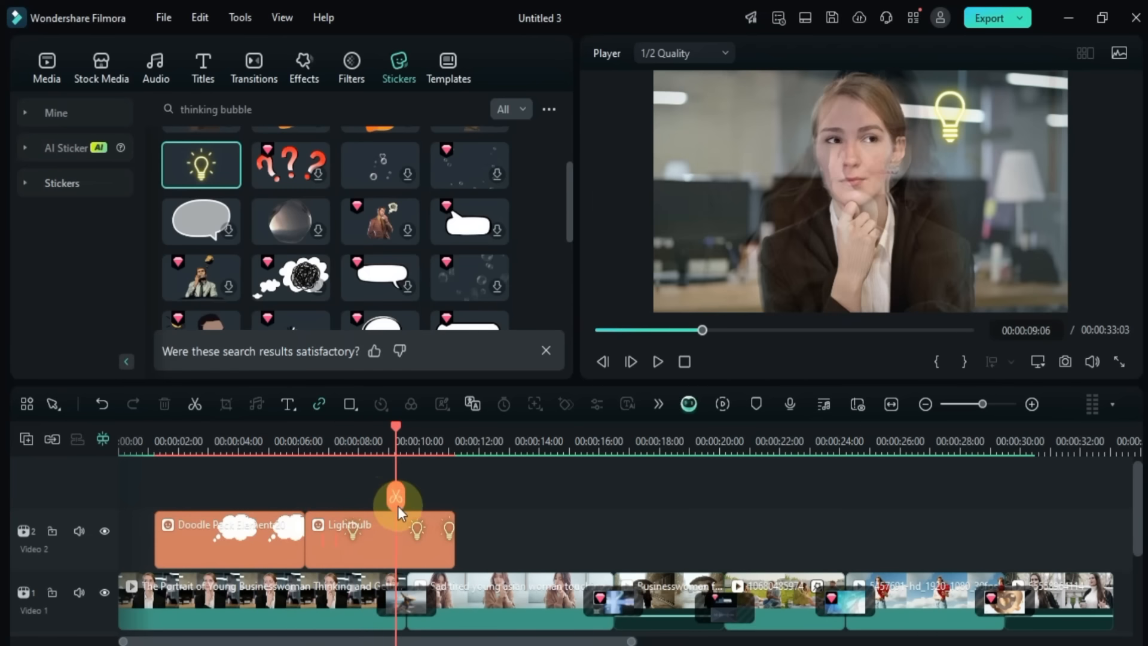
Step: Split the Lightbulb sticker at 00:00:09:15, delete the trailing piece and play the timeline from the start
click(436, 543)
click(401, 497)
click(422, 543)
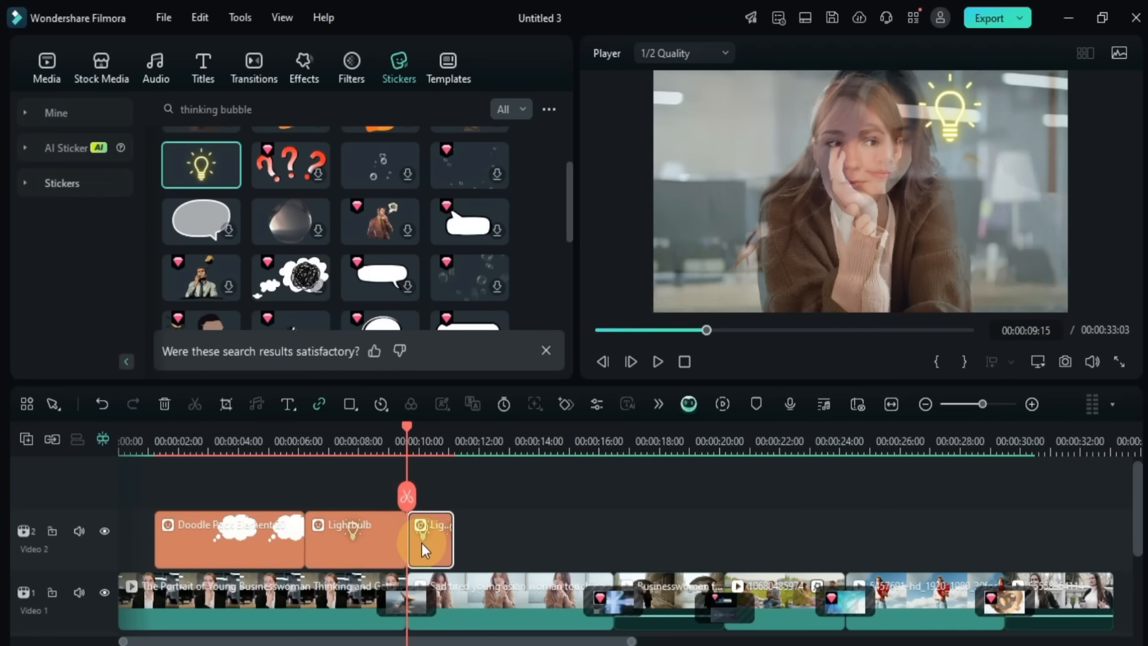
key(Delete)
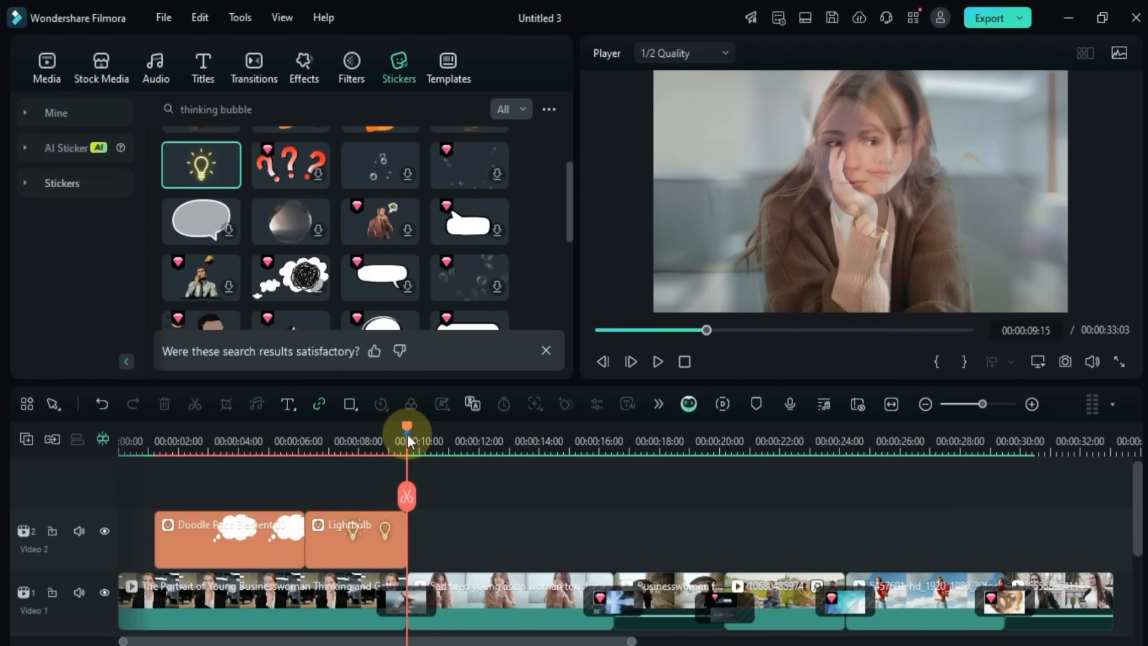
drag(408, 435, 102, 468)
key(space)
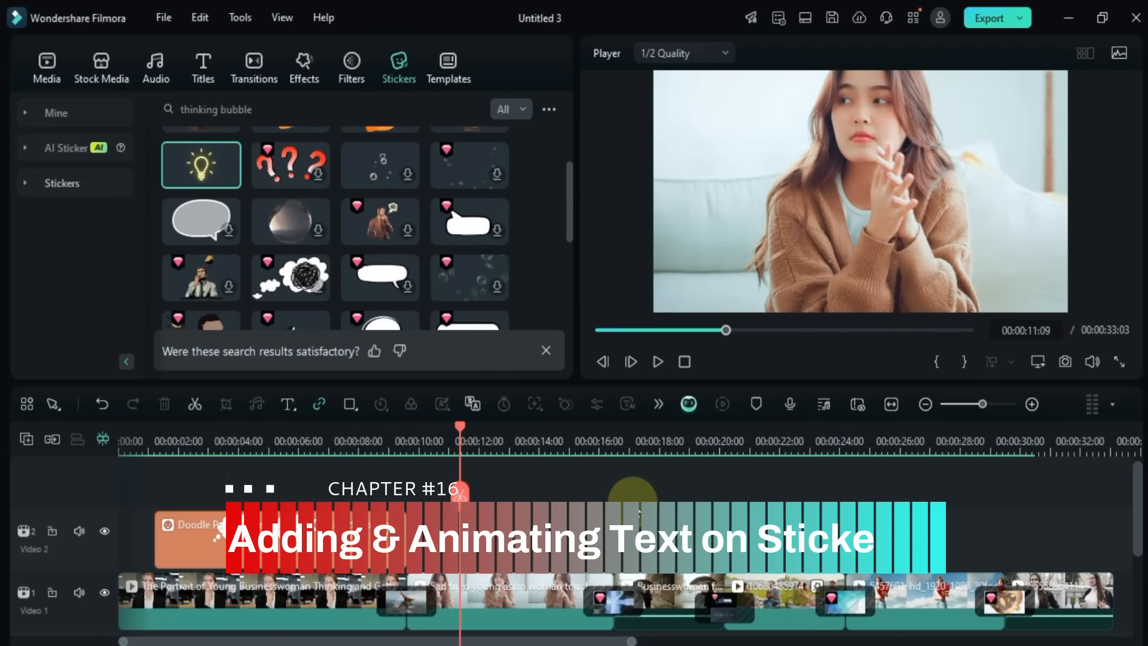
Step: Add a Quick Text title on a track above the thought-bubble sticker, starting at about 2 seconds
click(203, 457)
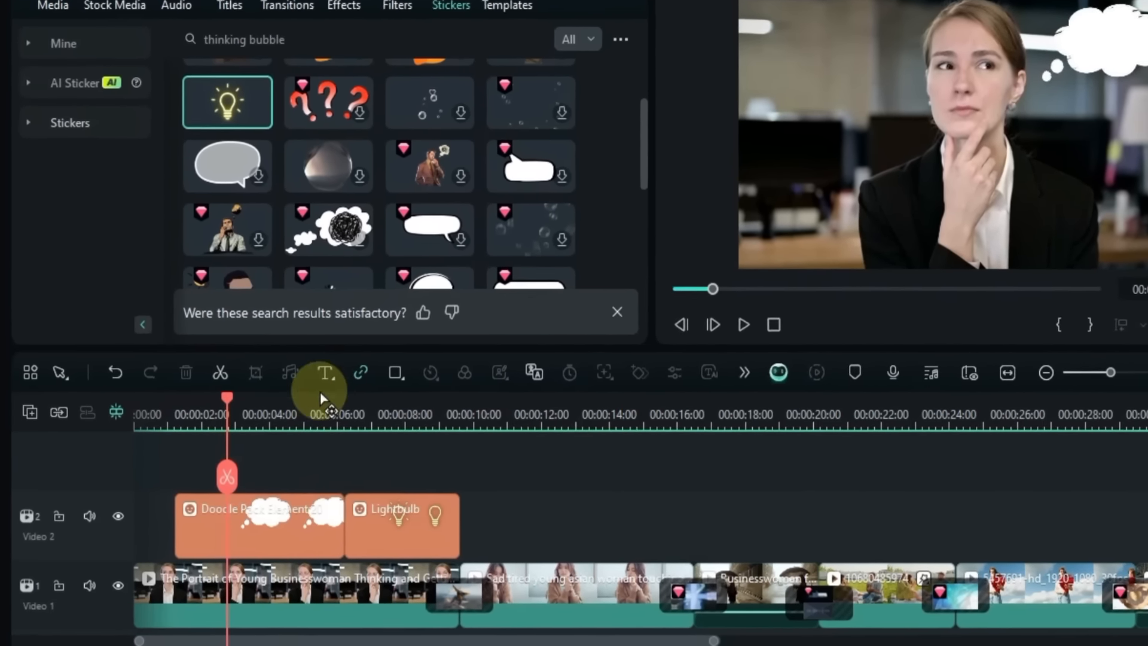
click(290, 409)
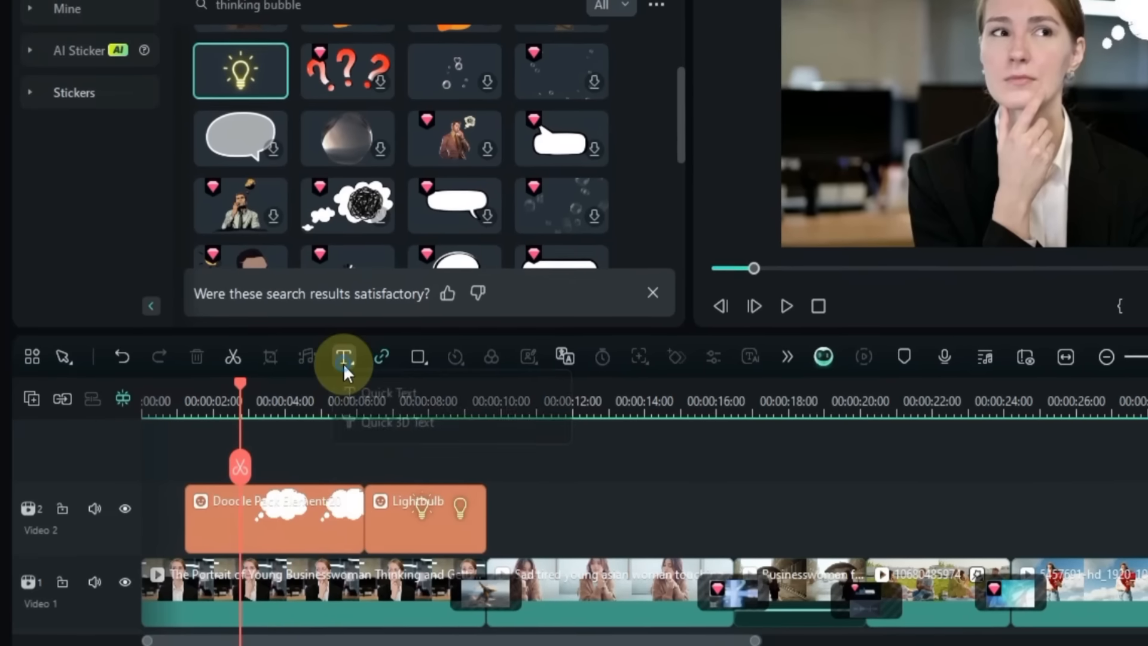
click(368, 386)
drag(292, 499, 264, 500)
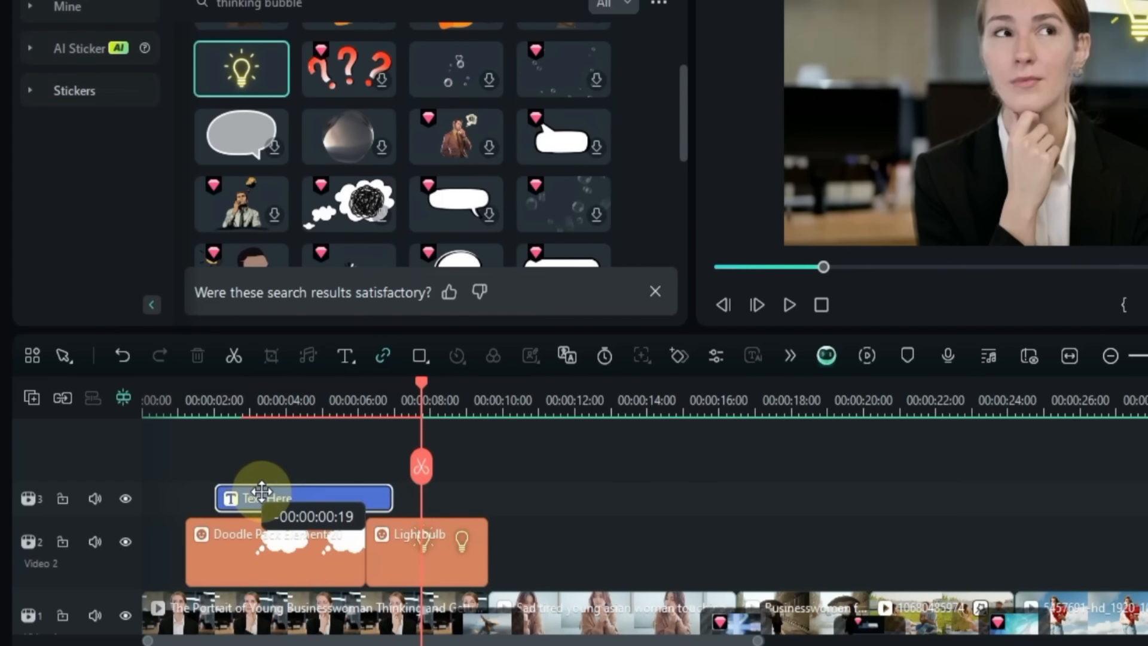
Step: Set the title's font size to 64, its text to "Thinking" and its color to black
drag(232, 399, 256, 400)
click(305, 493)
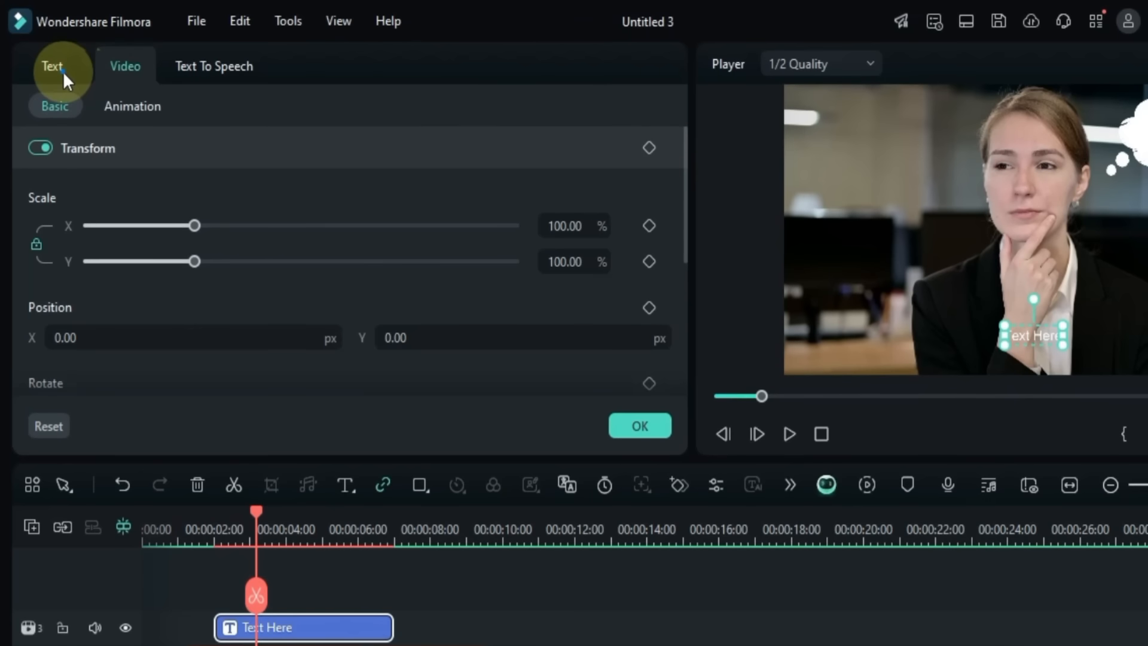
click(53, 66)
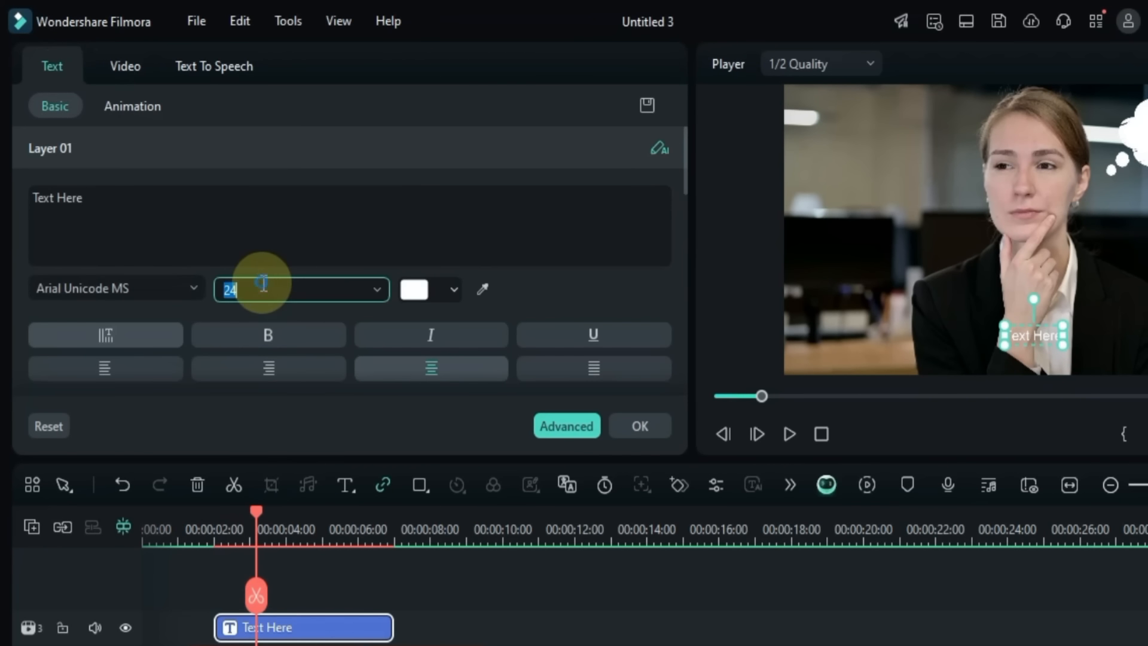
text(64)
click(235, 200)
key(ctrl+a)
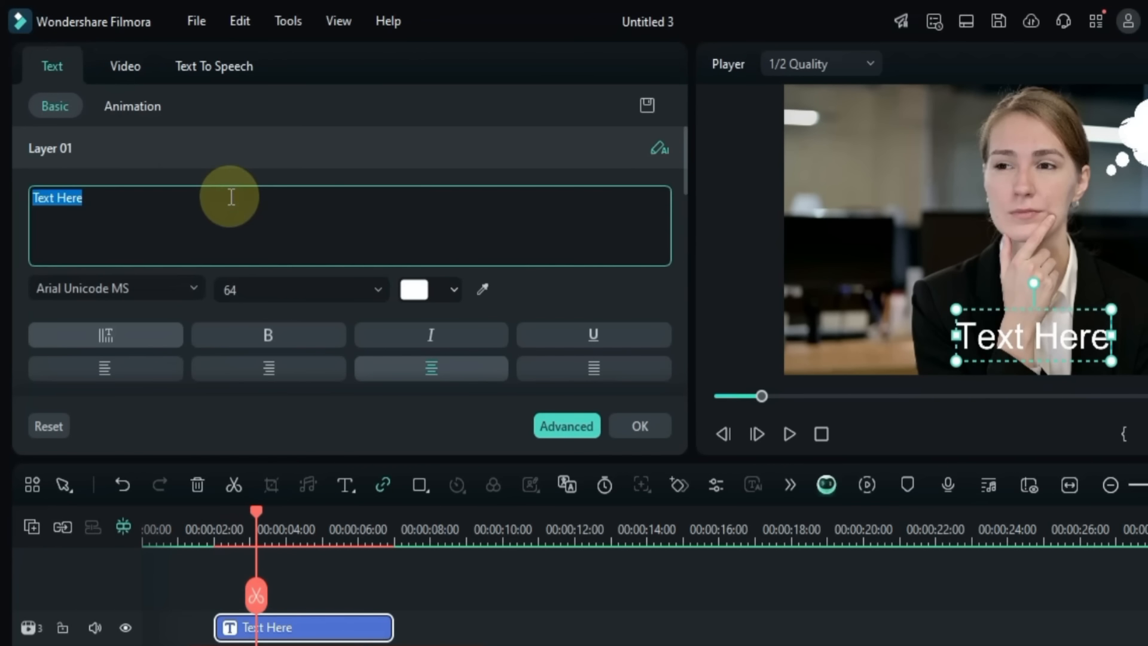
text(Thinking)
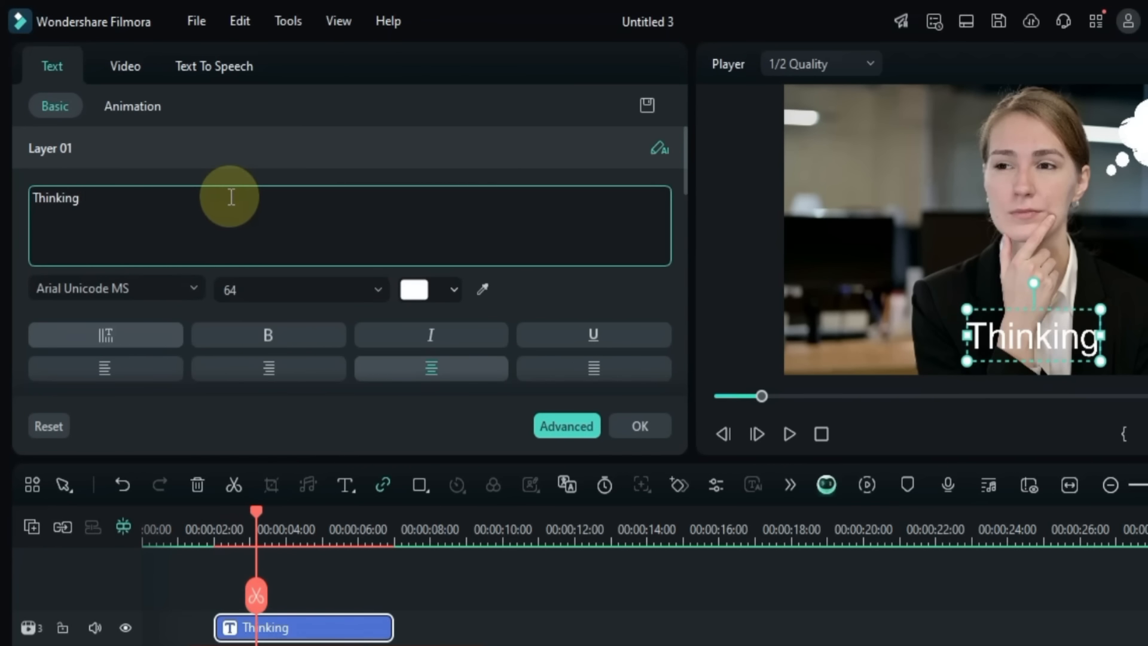
click(426, 291)
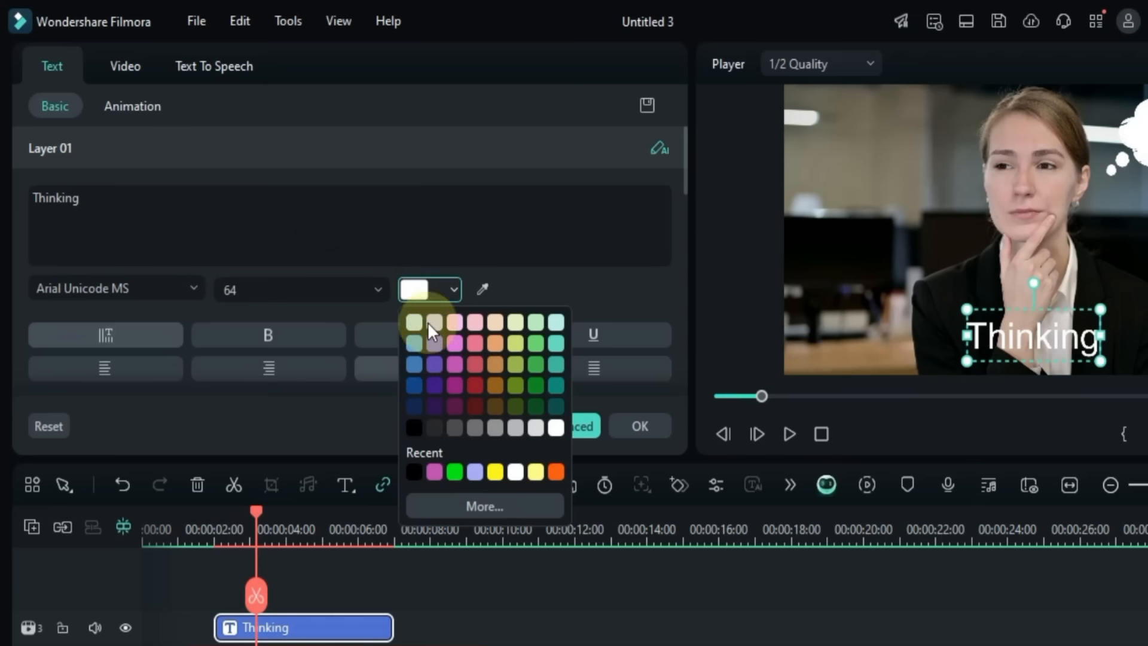
click(412, 428)
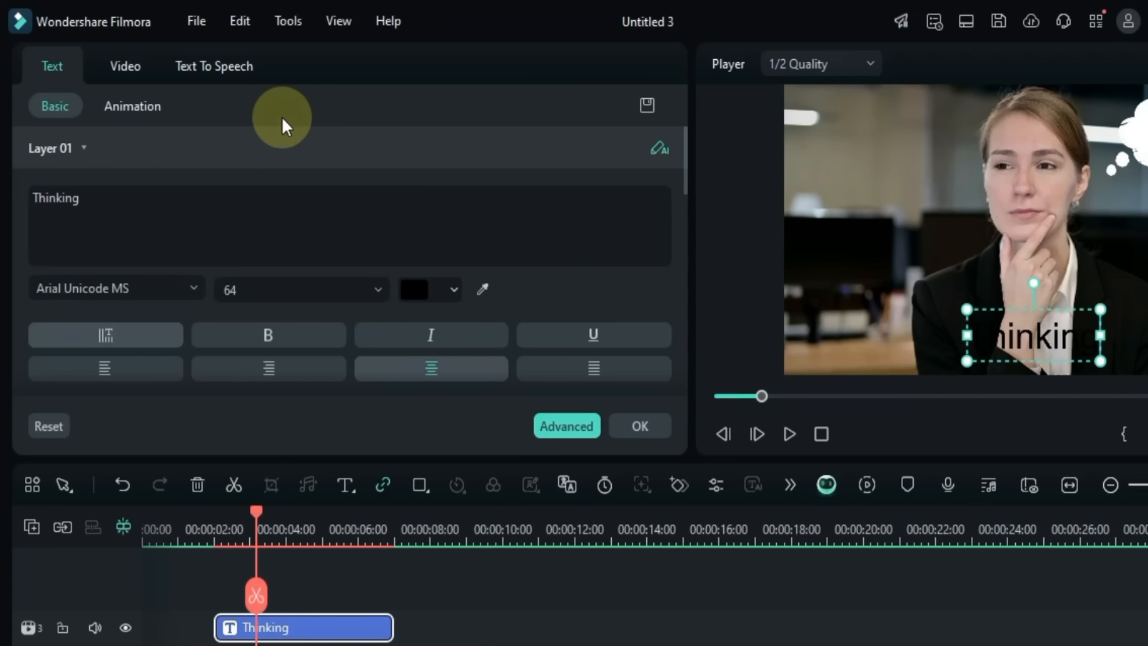
Step: Move the "Thinking" title over the thought bubble at X 570, Y 746 px
click(126, 67)
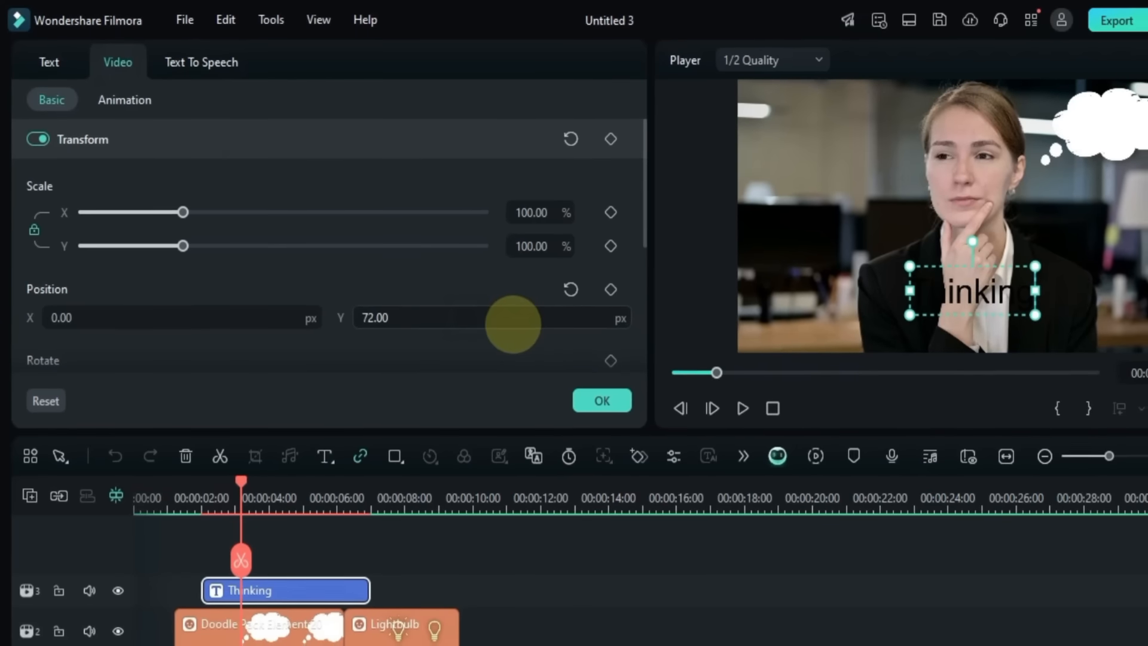
drag(513, 324, 476, 313)
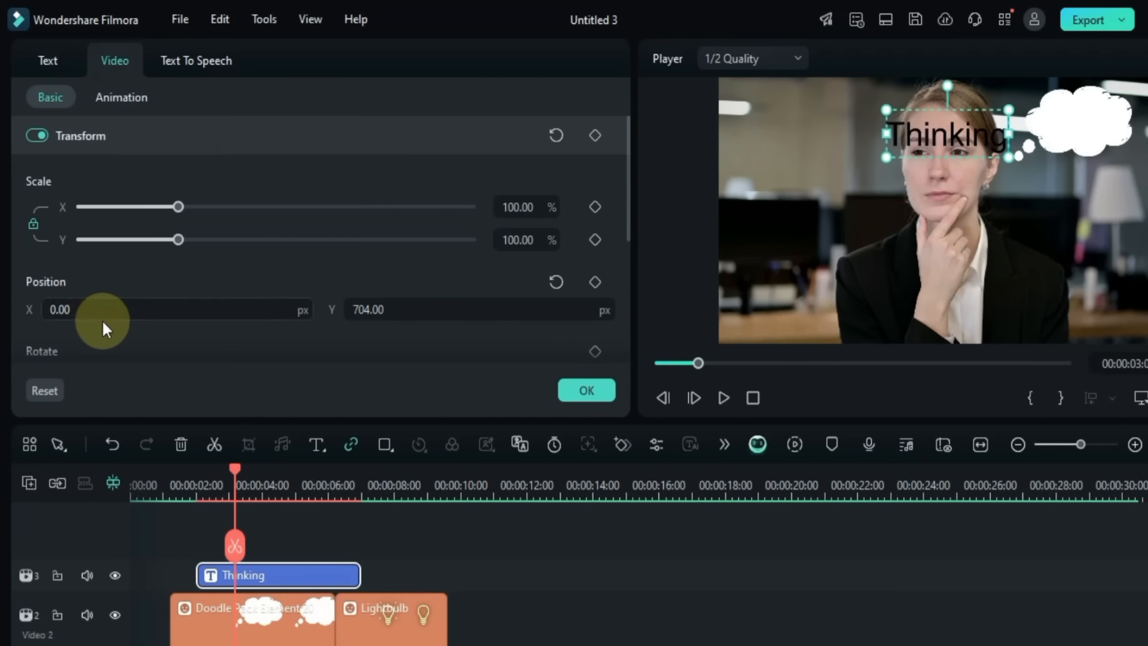
mouse_move(147, 318)
mouse_down()
mouse_move(239, 318)
mouse_move(141, 310)
mouse_up()
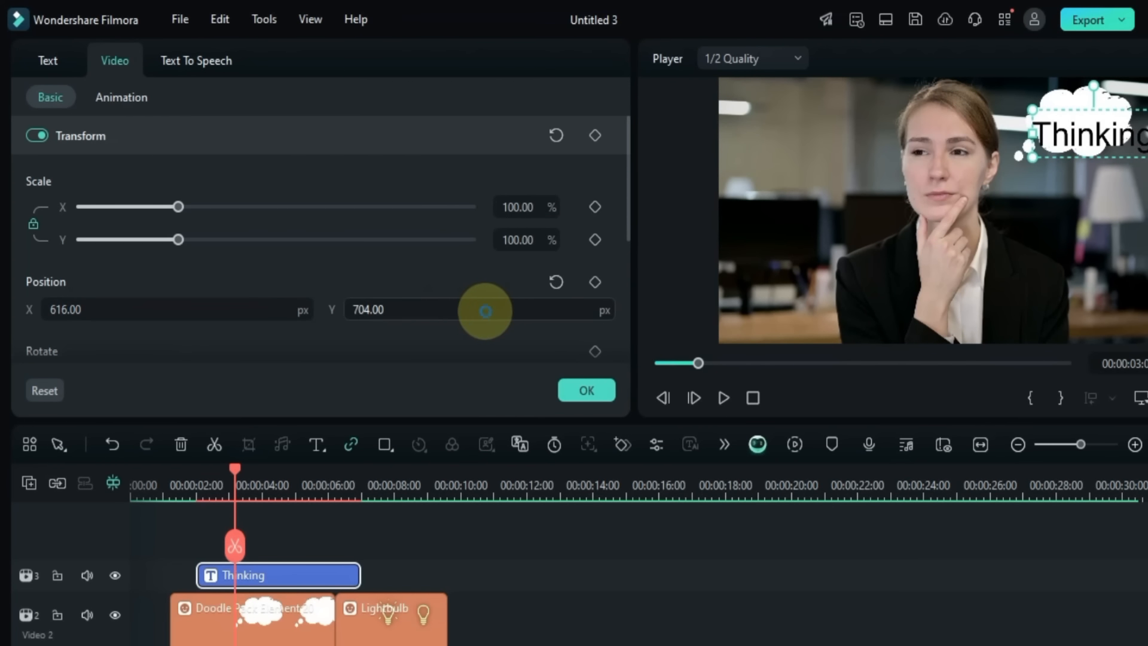
drag(228, 307, 227, 309)
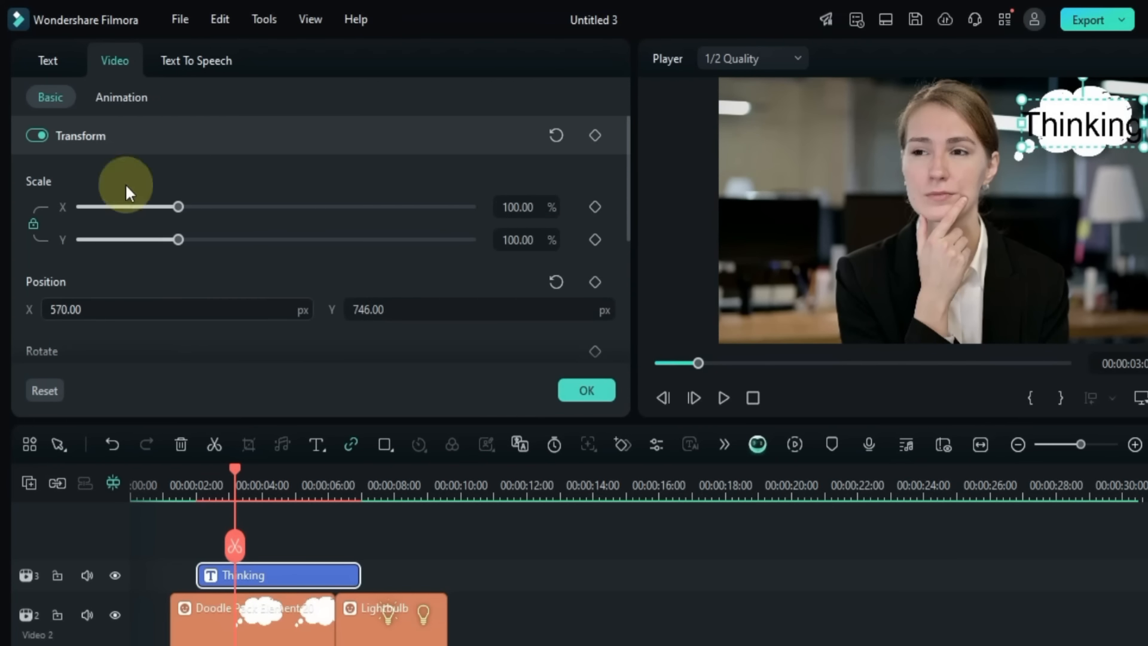
Step: Change the "Thinking" title's font to Caveat Medium and adjust its size to fit inside the thought bubble
click(59, 66)
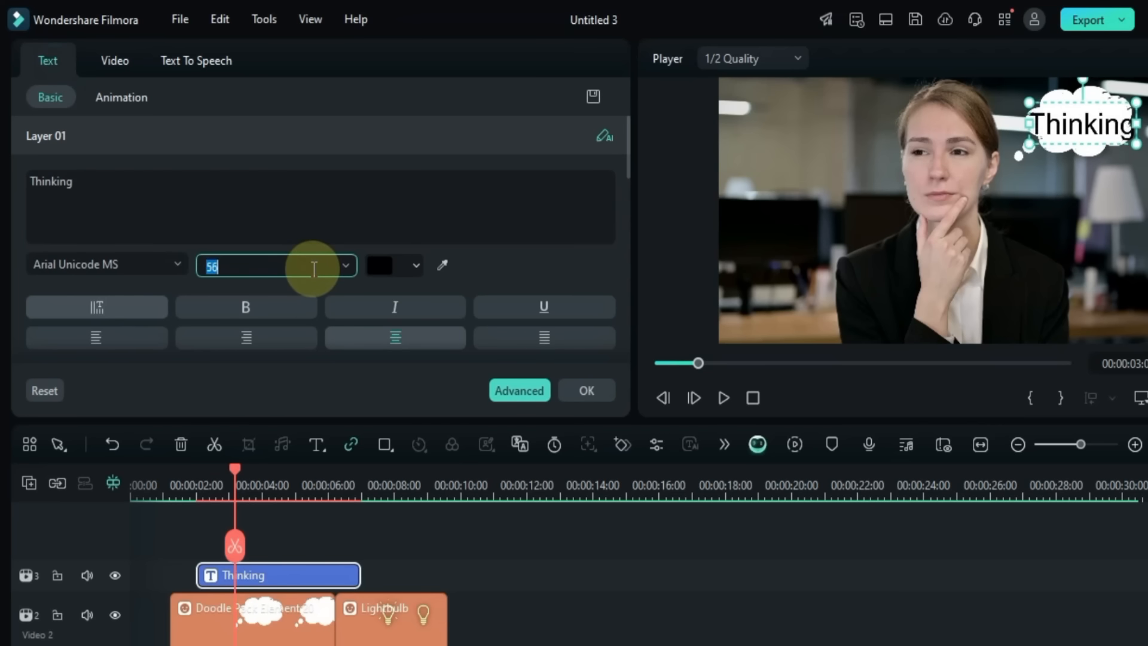
click(125, 263)
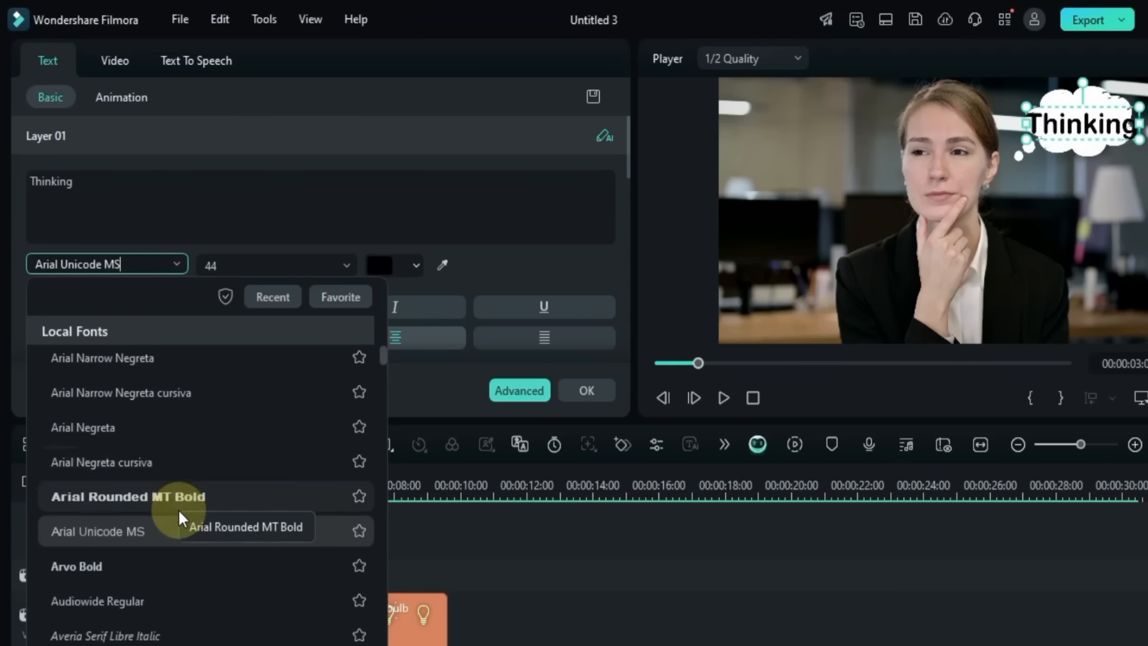
scroll(179, 515, down, 8)
scroll(180, 516, down, 5)
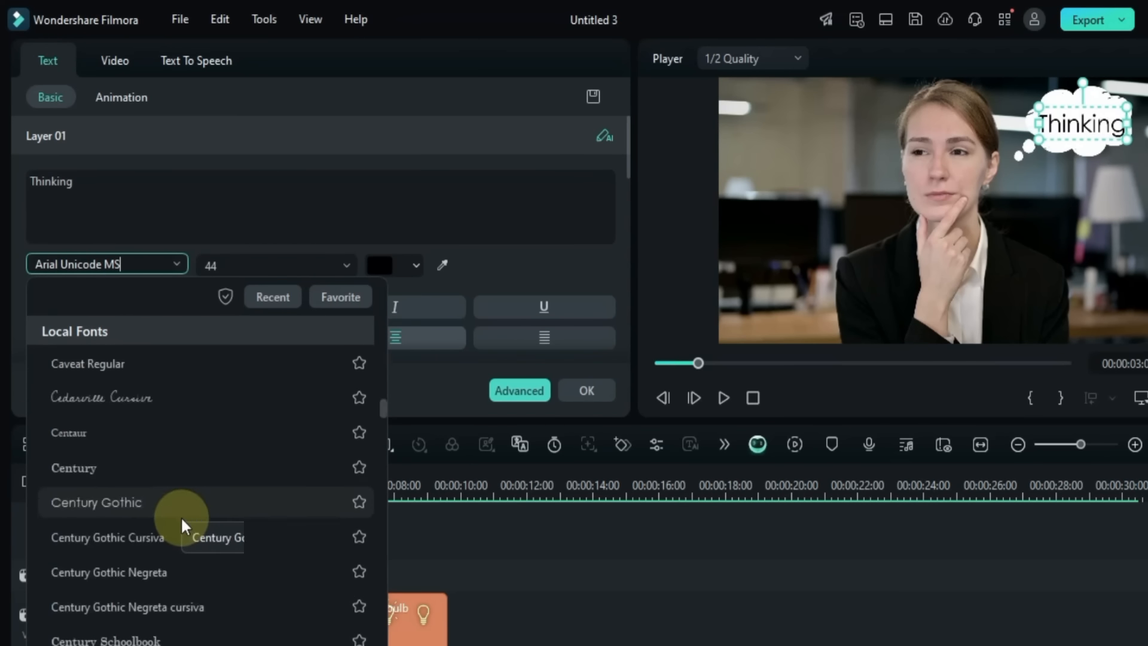
scroll(181, 516, up, 2)
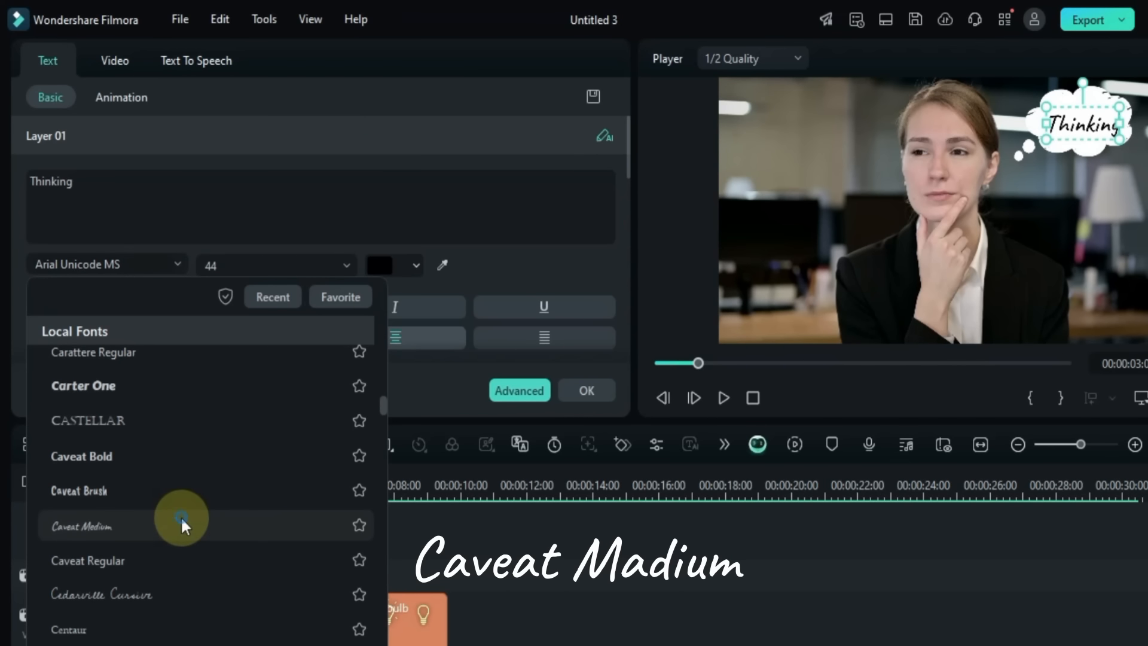
click(181, 515)
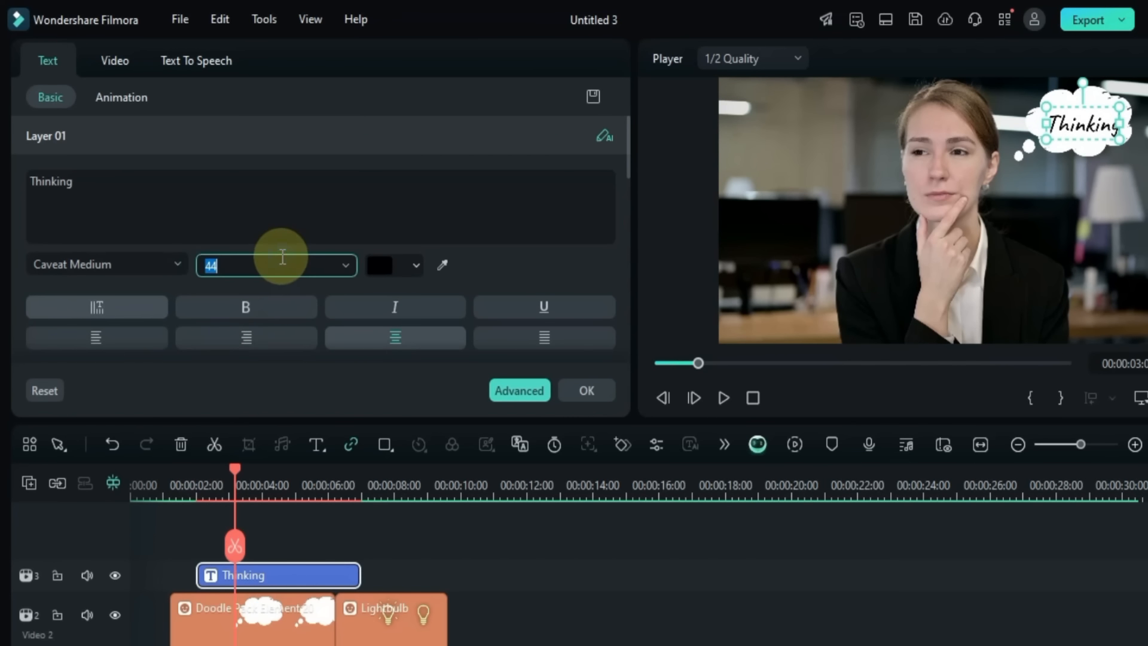
Step: Apply the first Typewriter preset as the title's In animation and Fade1 as its Out animation
click(115, 100)
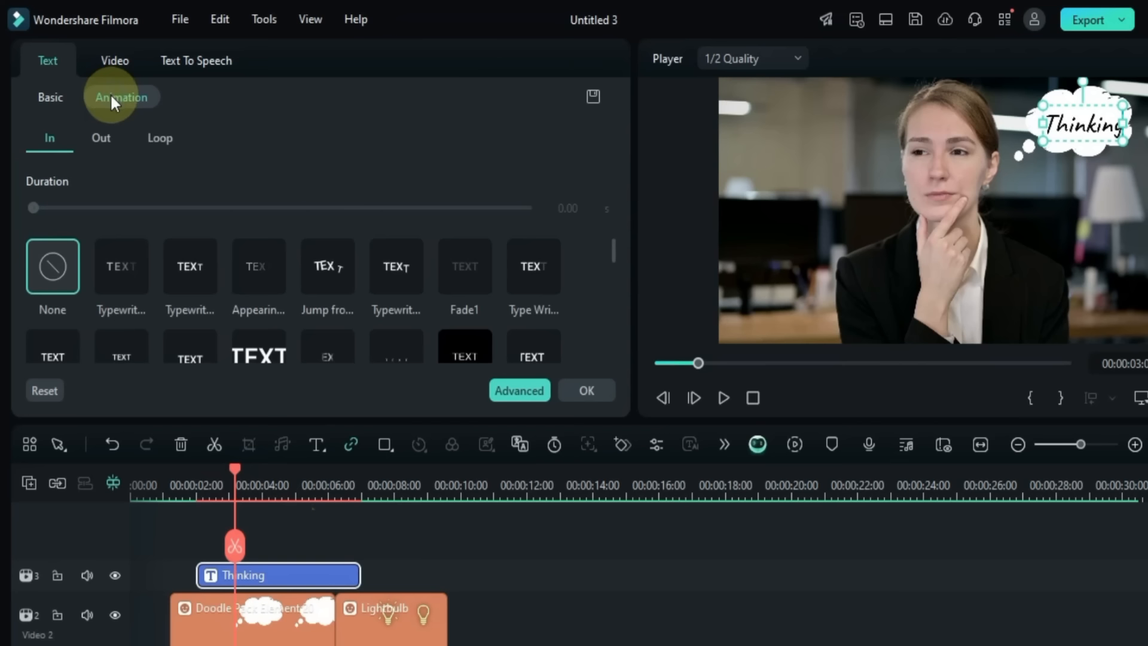
click(131, 283)
click(103, 141)
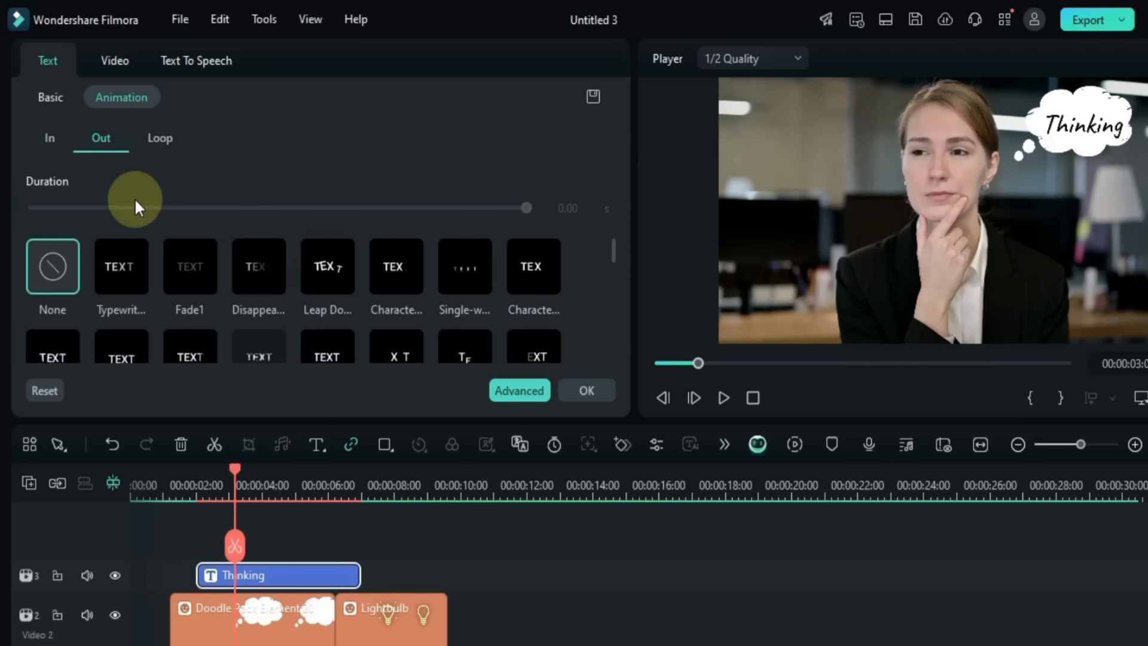
click(201, 279)
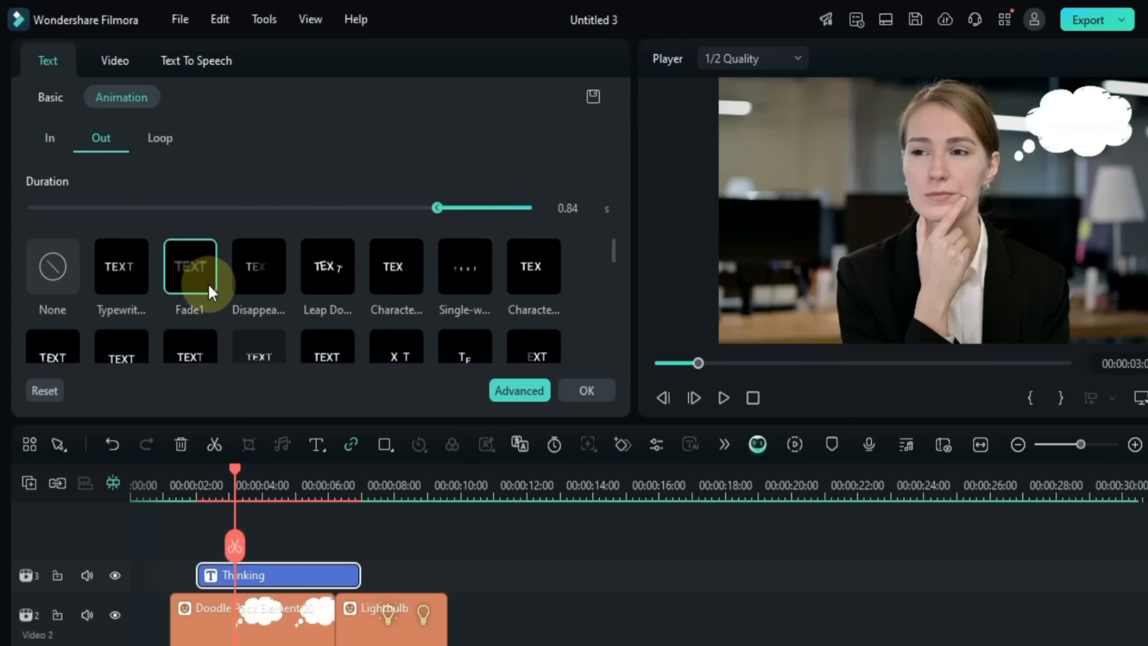
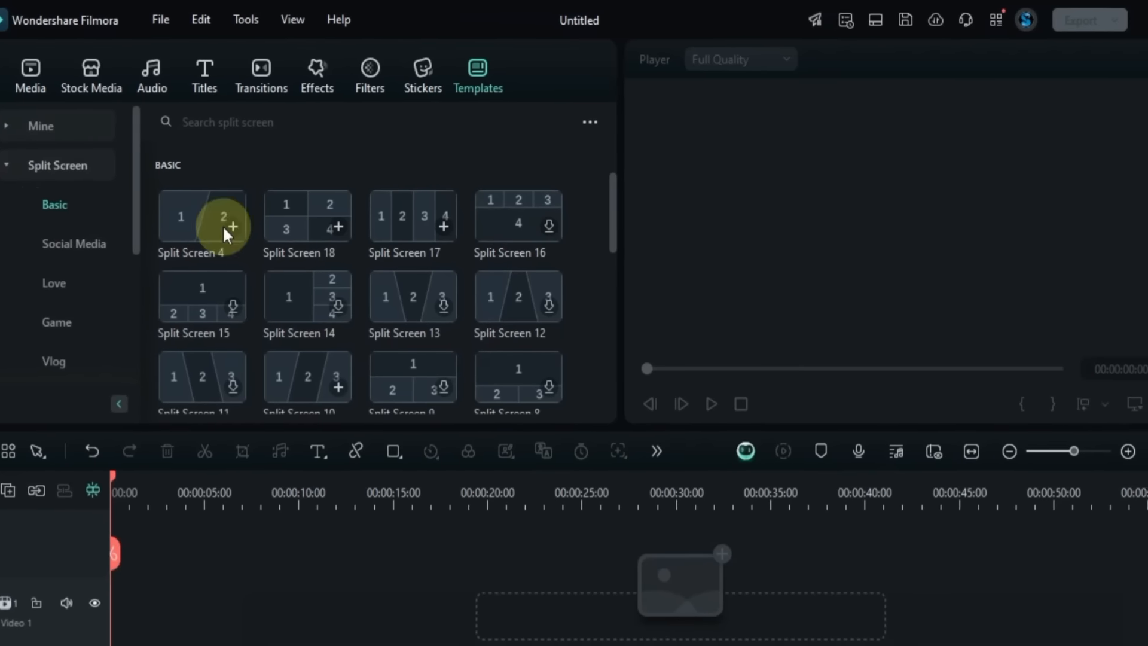
Step: Browse the Basic split screen templates and preview Split Screen 10
scroll(593, 264, down, 8)
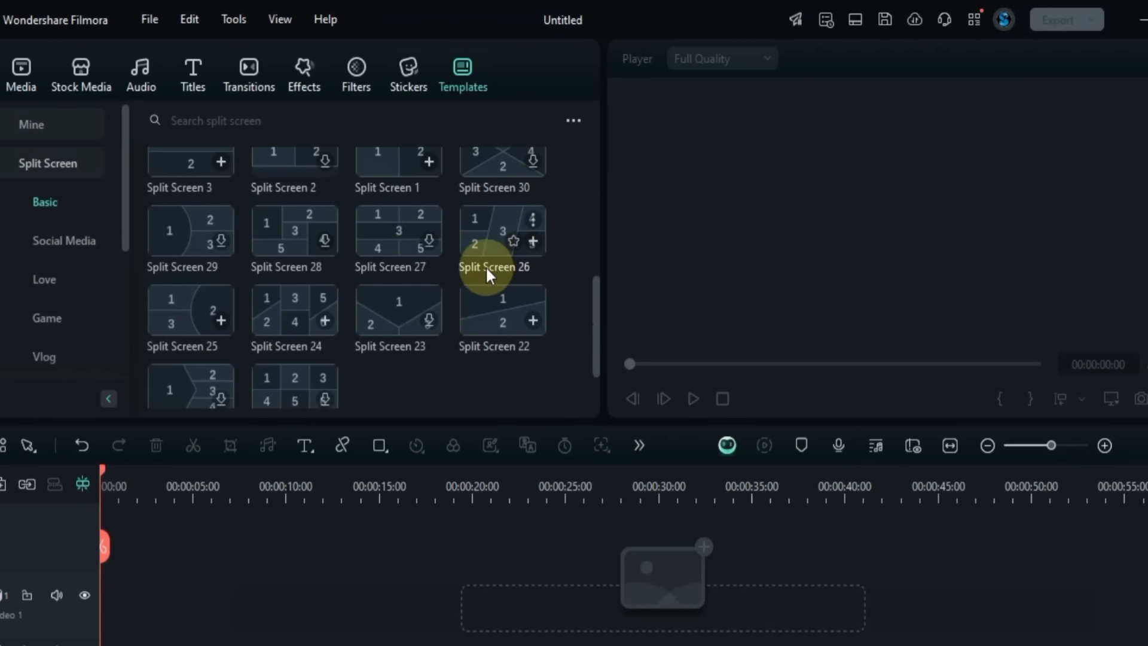
scroll(474, 267, up, 6)
click(279, 359)
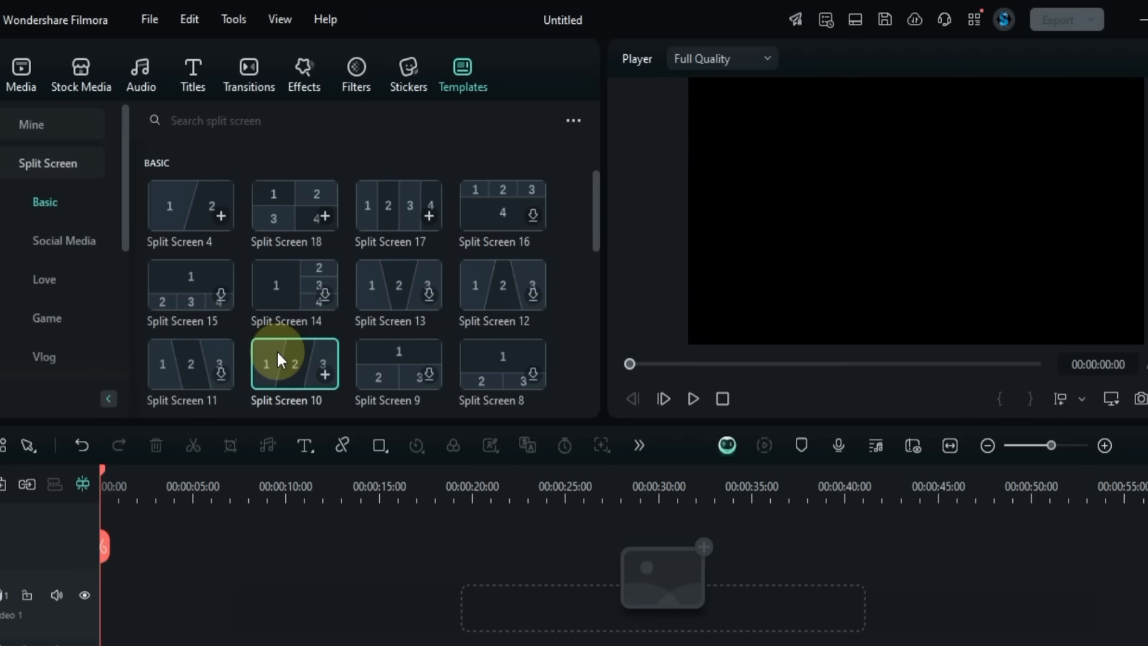
Step: Browse the Social Media and Love split screen templates, previewing the three-phone social layout and the first floral Wedding template
click(62, 242)
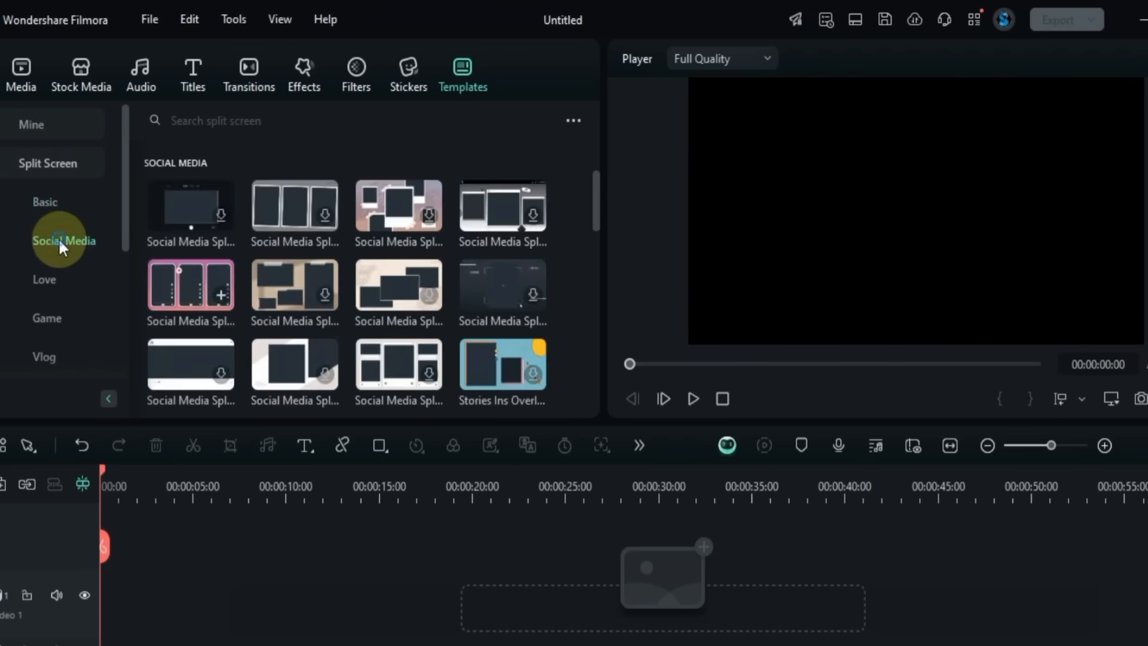
click(177, 293)
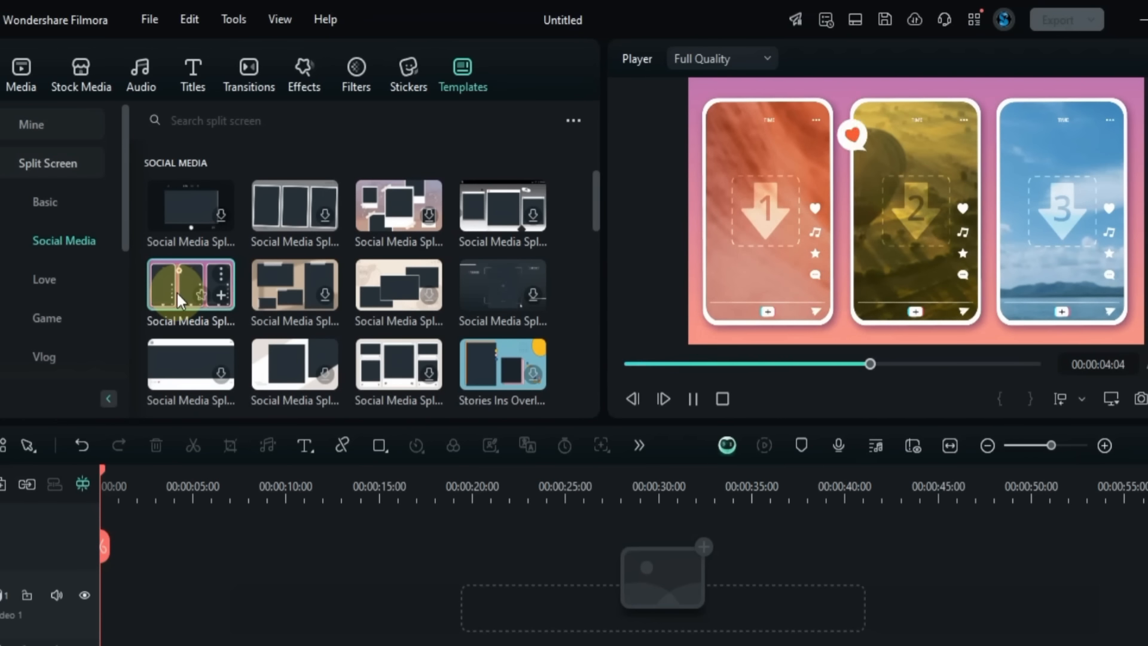
scroll(390, 303, down, 5)
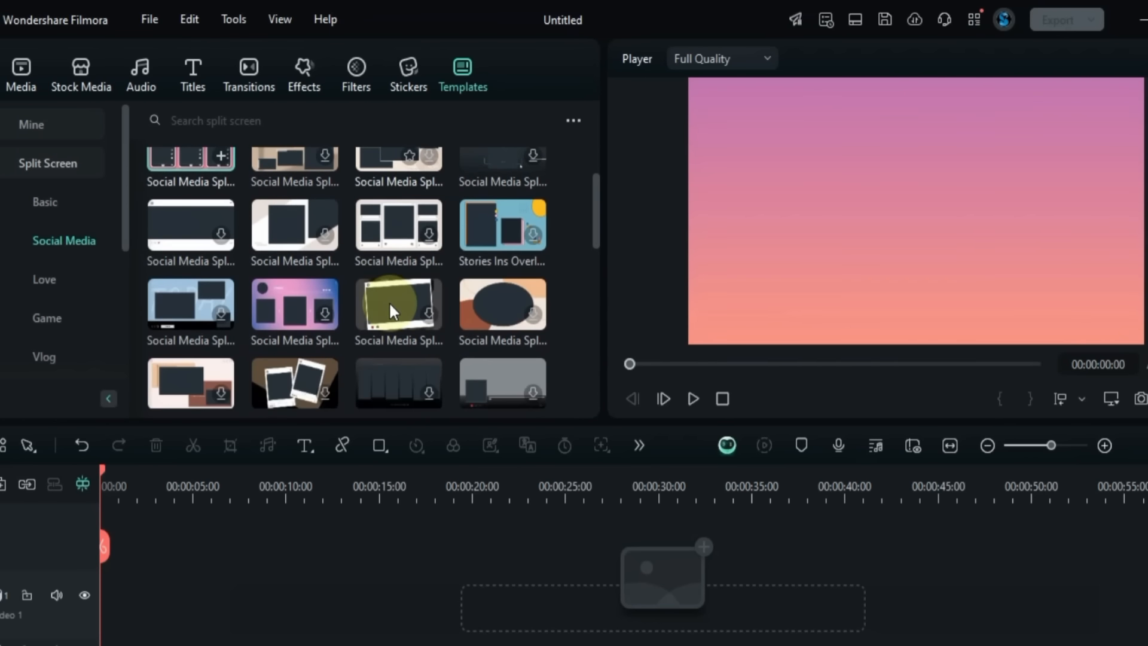
scroll(390, 303, down, 5)
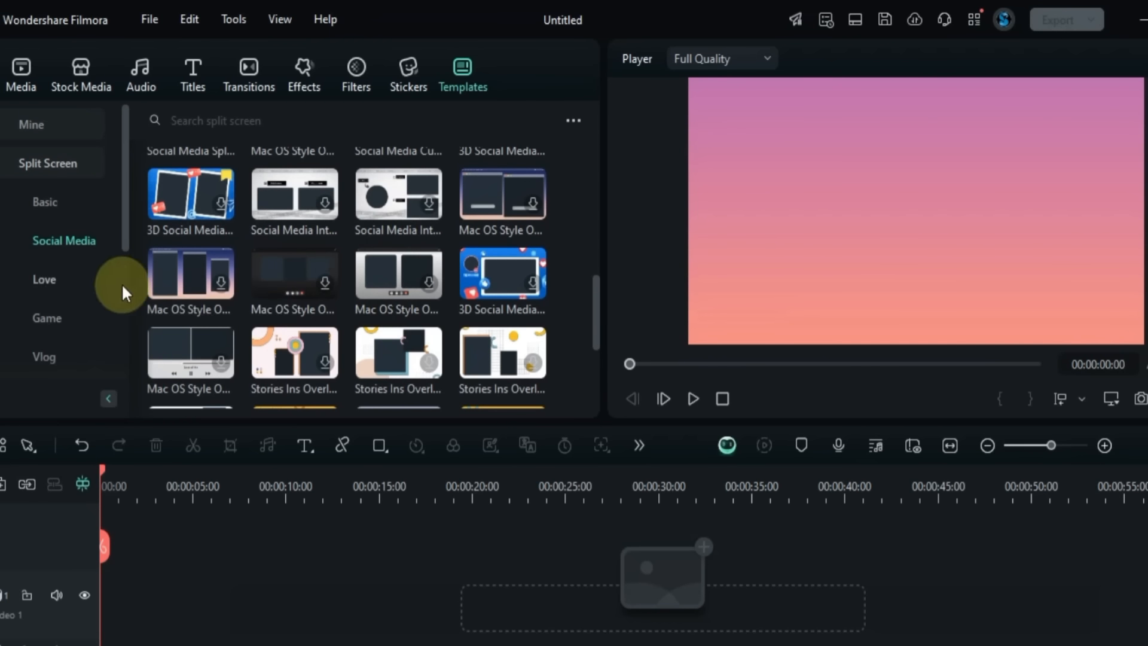
click(81, 280)
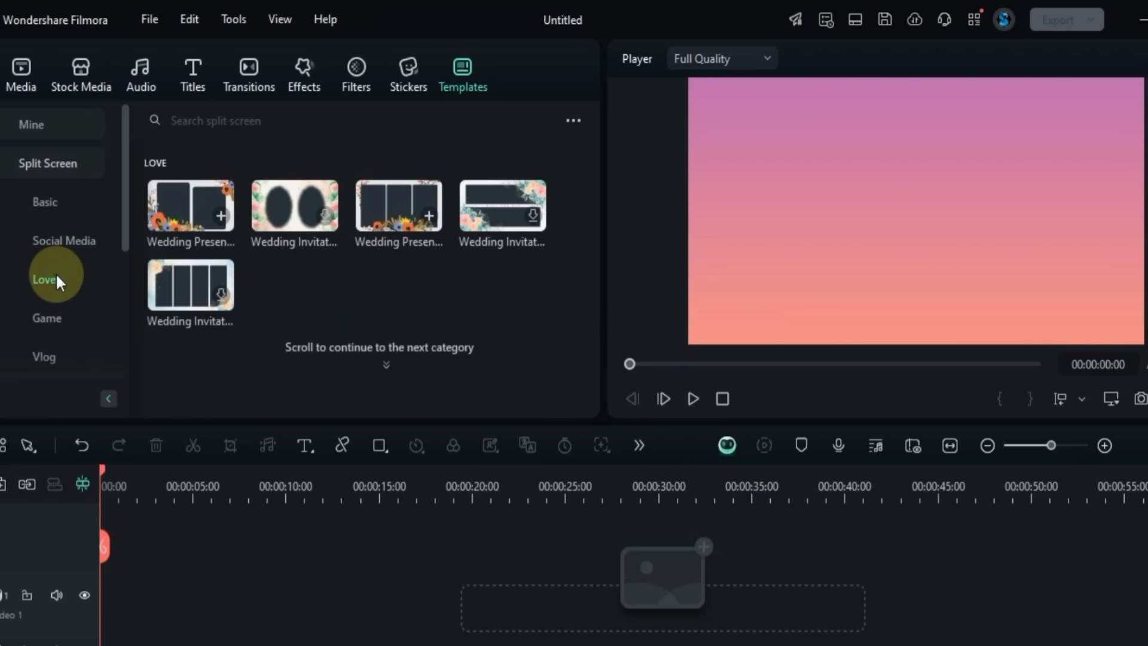
click(190, 237)
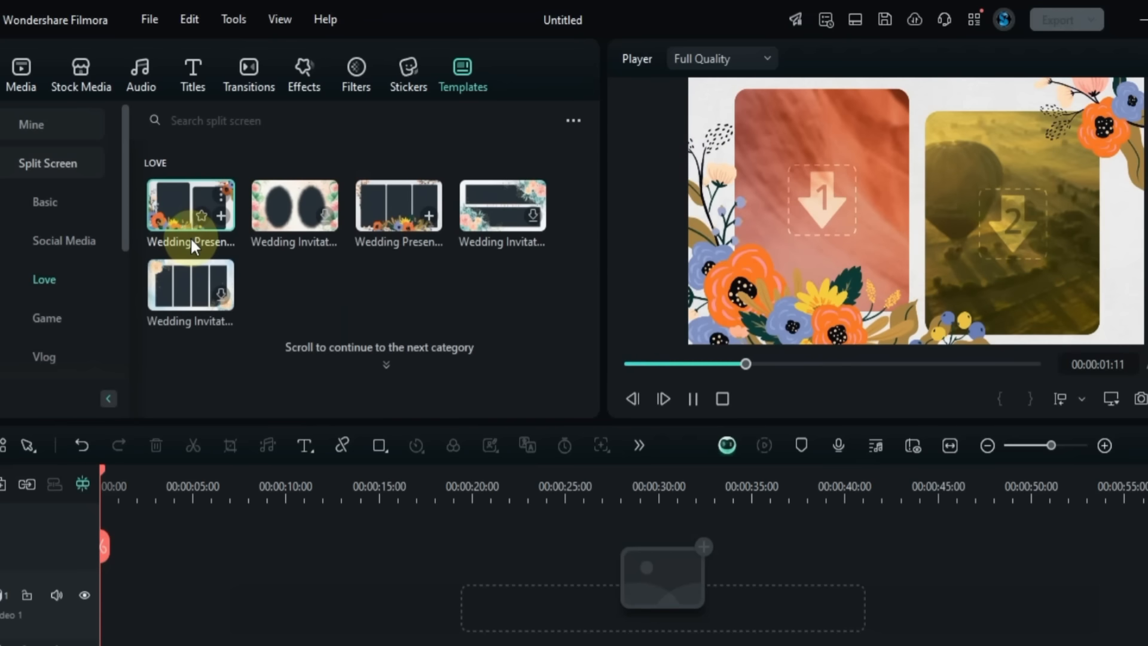
Step: Browse the Game split screen templates and preview the purple Streaming Gaming layout and the orange-and-blue VS Gaming Fight layout
click(44, 318)
scroll(345, 297, down, 5)
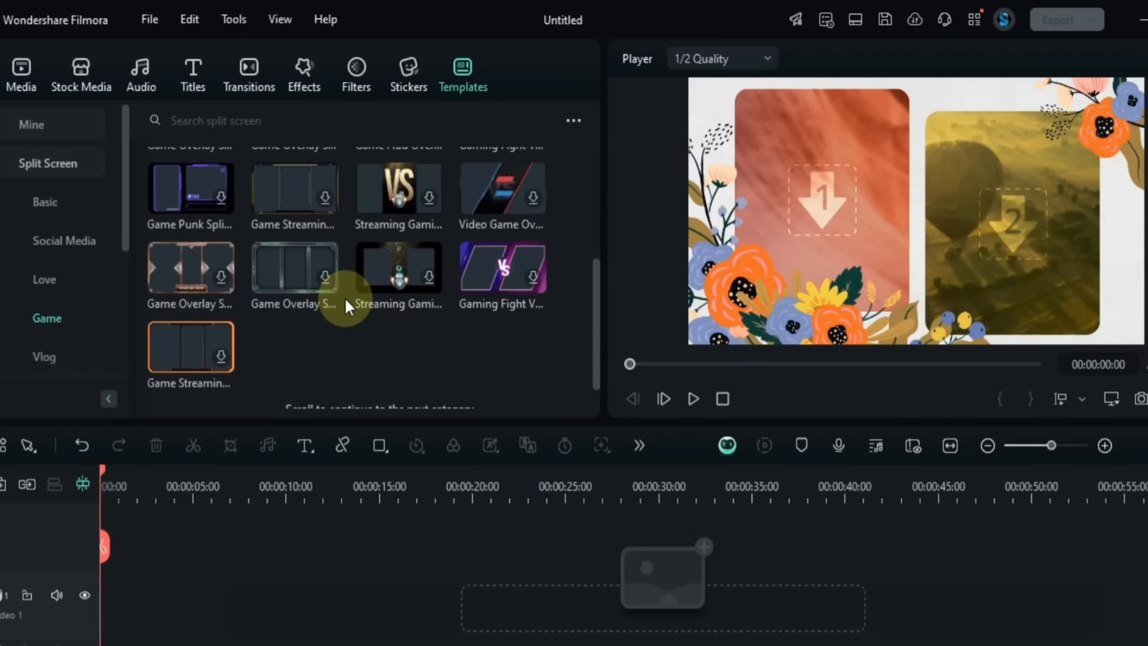
scroll(345, 297, up, 5)
click(379, 300)
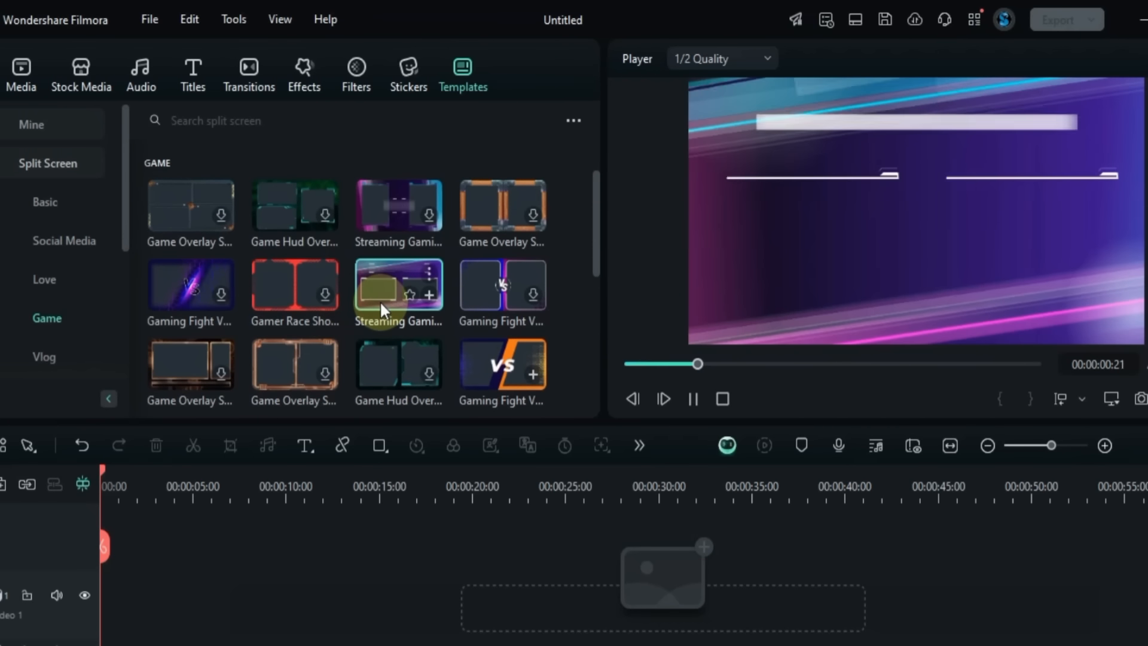
click(479, 372)
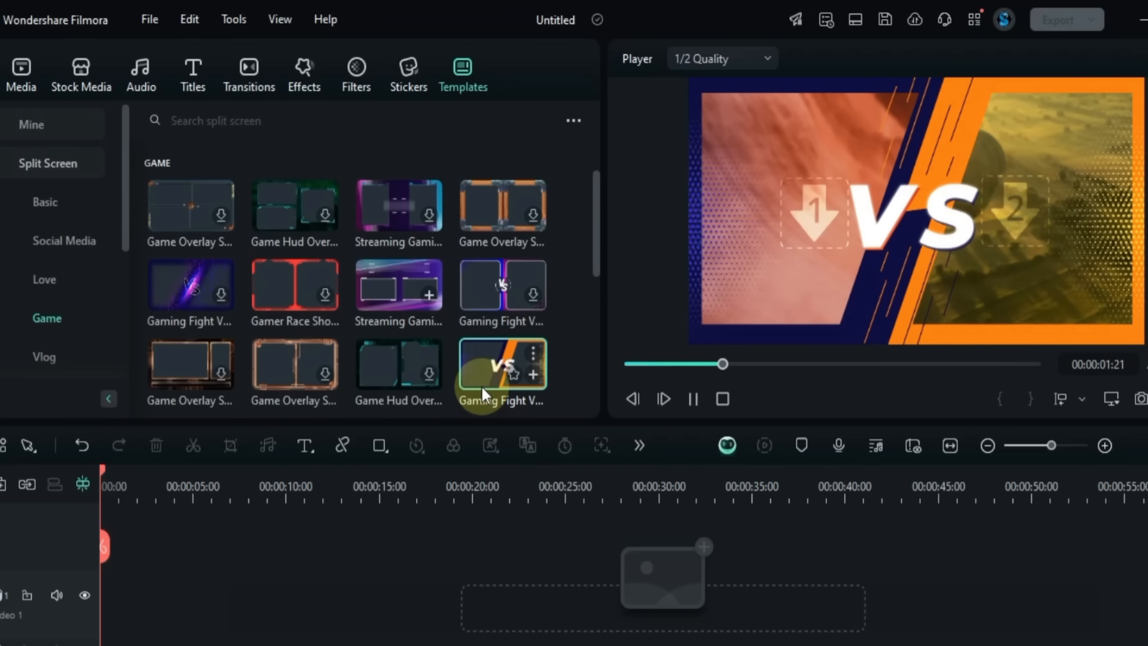
Step: Browse the Vlog split screen templates and preview the two-circle Sweet Memories layout and the Wedding polaroid overlay
scroll(39, 327, down, 2)
click(42, 242)
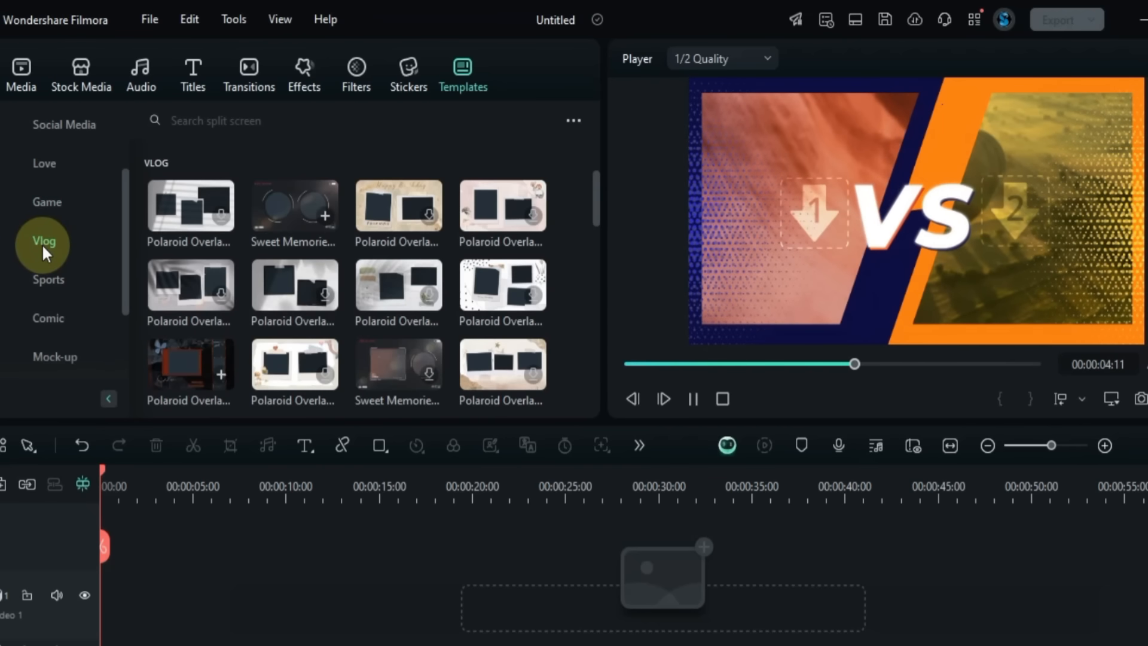
click(267, 228)
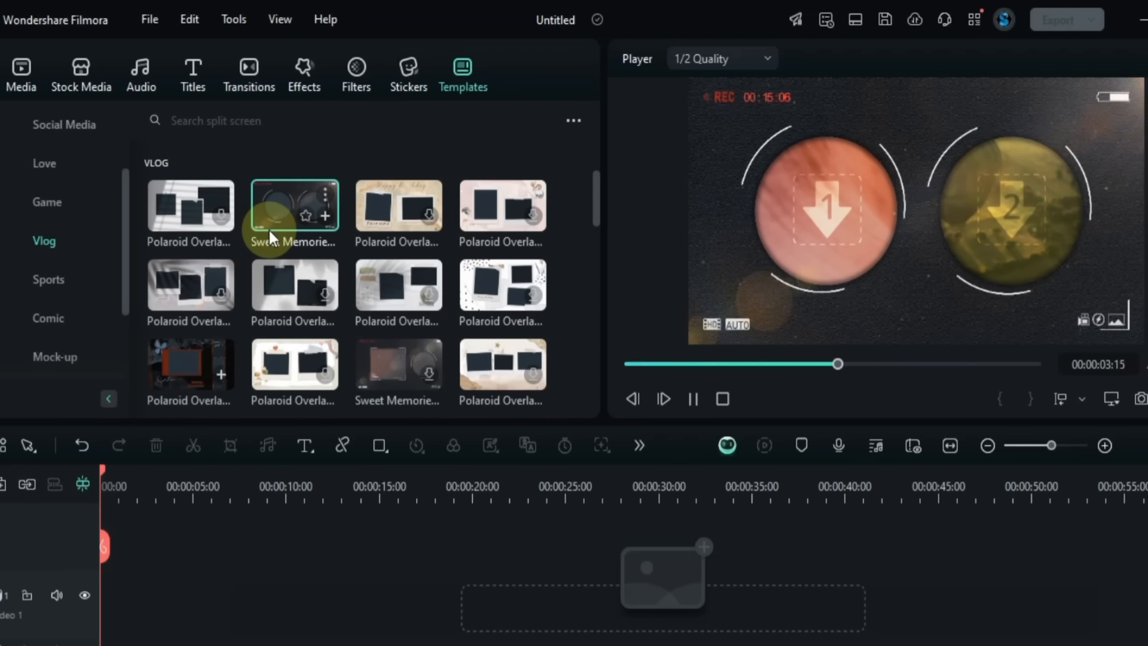
scroll(317, 238, down, 3)
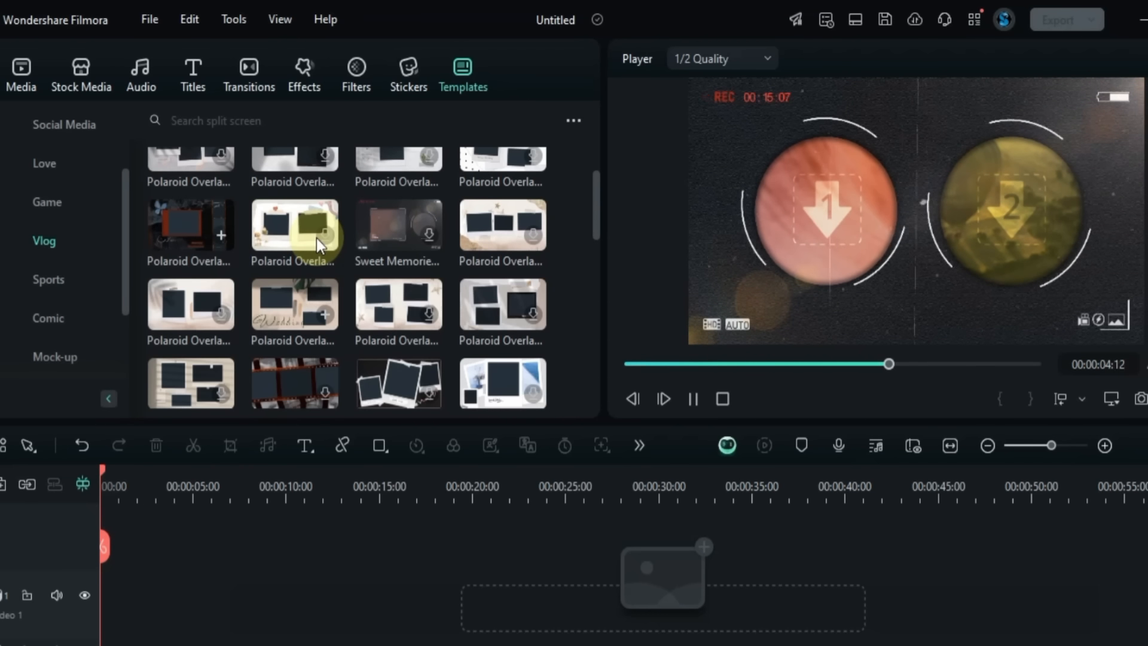
click(271, 329)
Step: Browse the Sports and Comic split screen templates, previewing the two-panel Sports Show layout and the pink-and-green Comic And Life layout
click(52, 278)
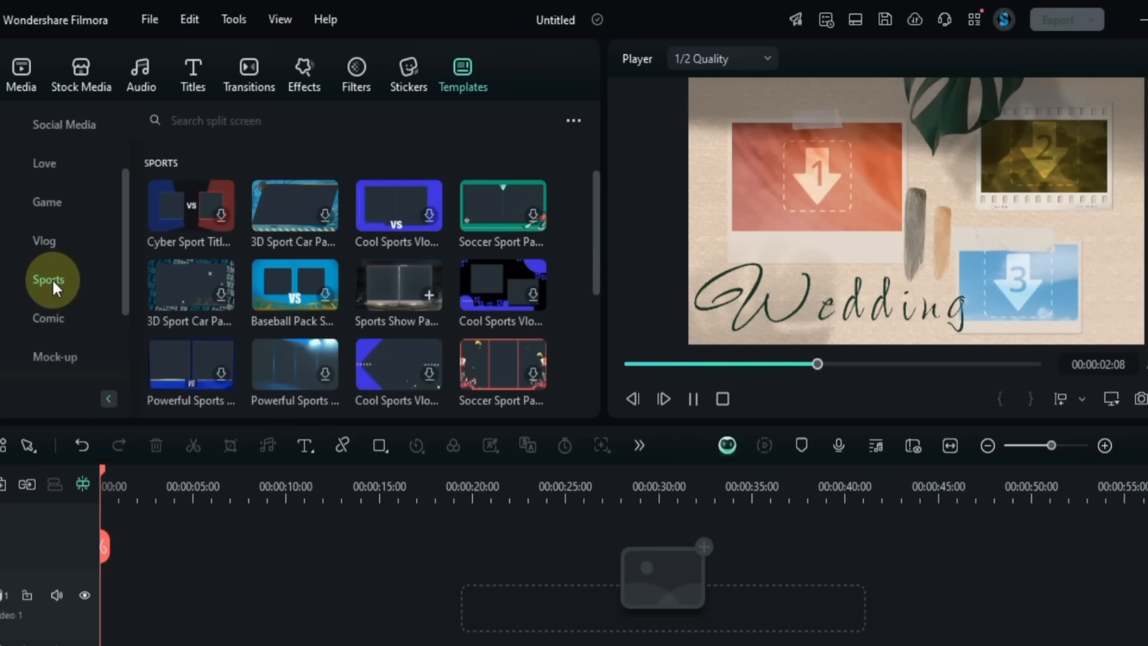
click(375, 303)
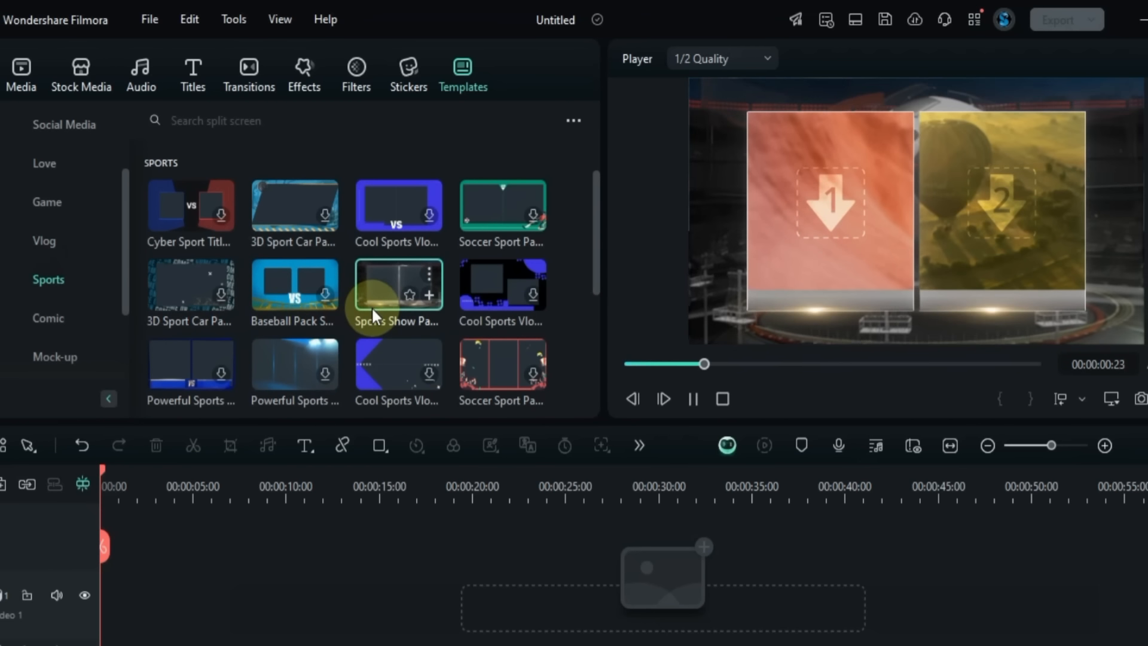
scroll(372, 306, down, 4)
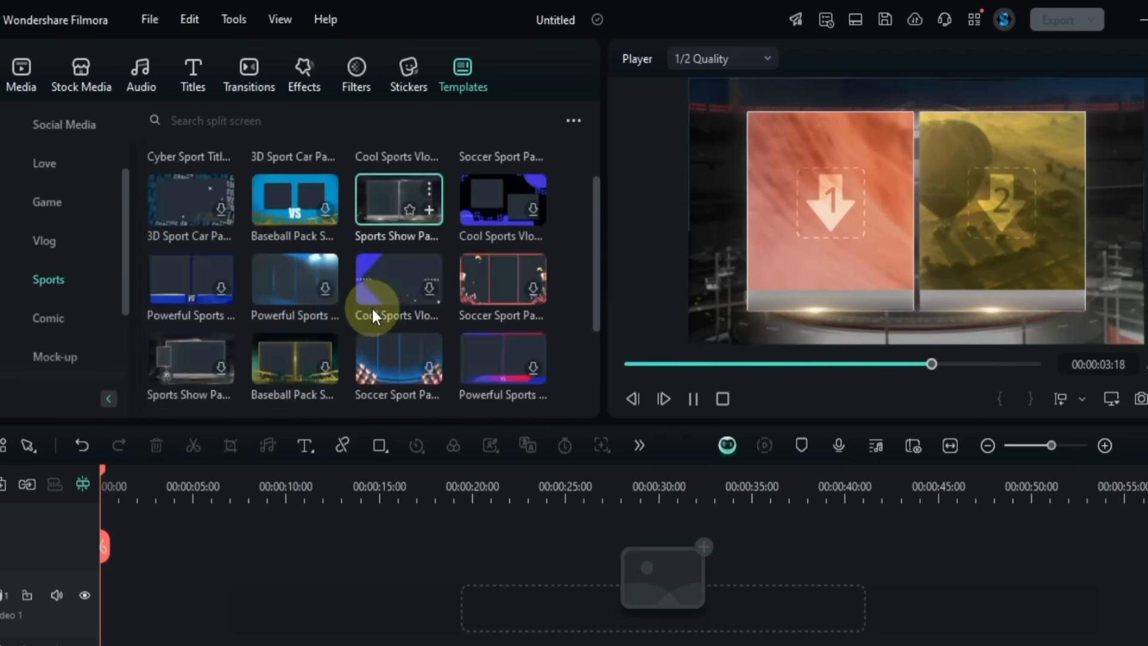
scroll(372, 306, down, 3)
click(45, 312)
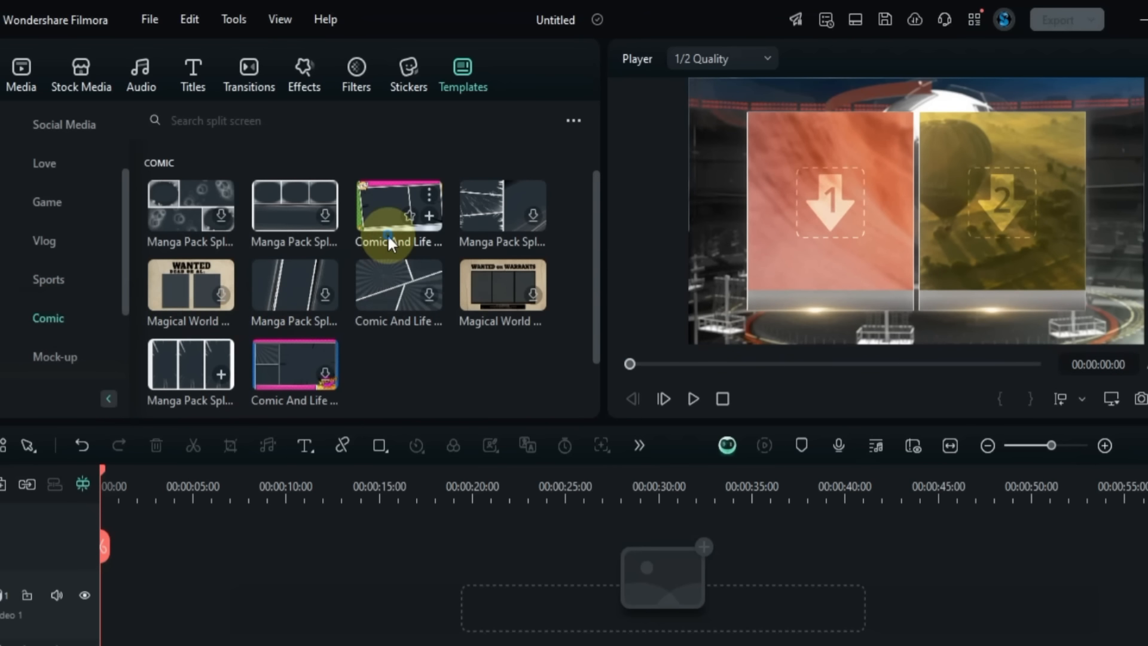
click(387, 234)
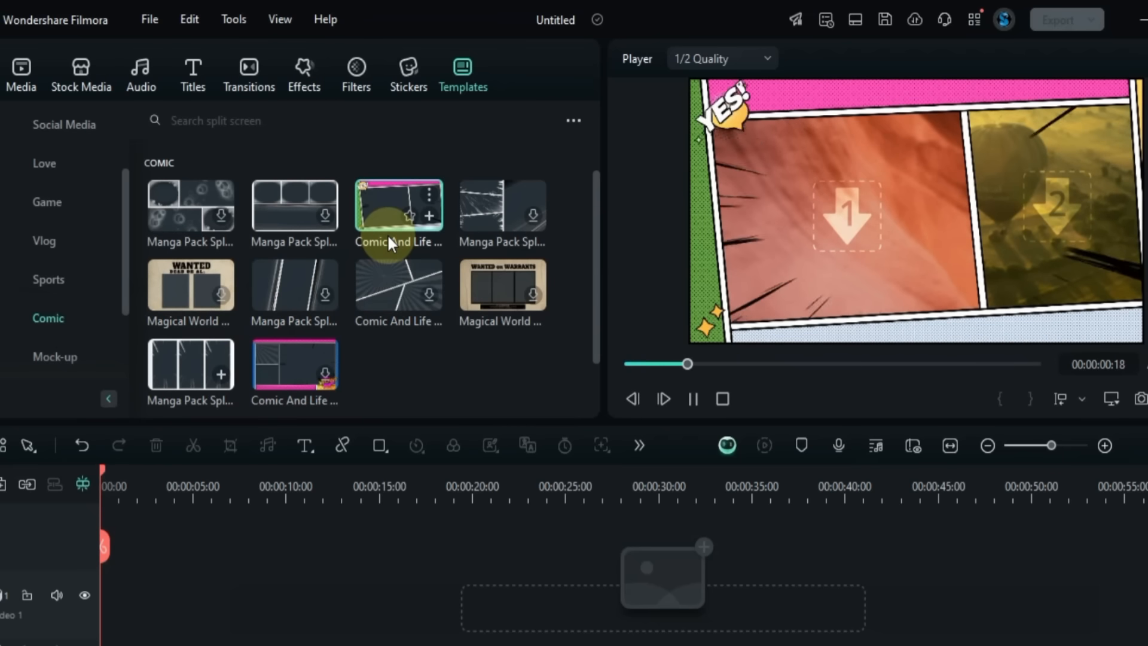
Step: Browse the Mock-up split screen templates and preview the laptop trio, single-phone and double-phone Device Mockup layouts
click(59, 354)
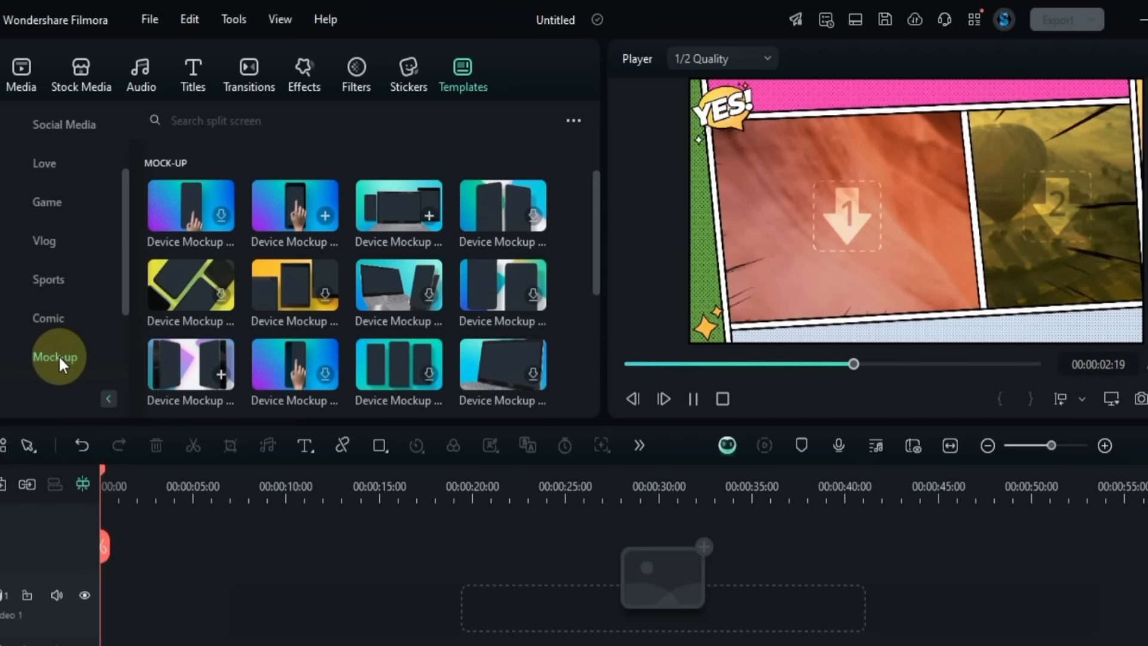
click(378, 229)
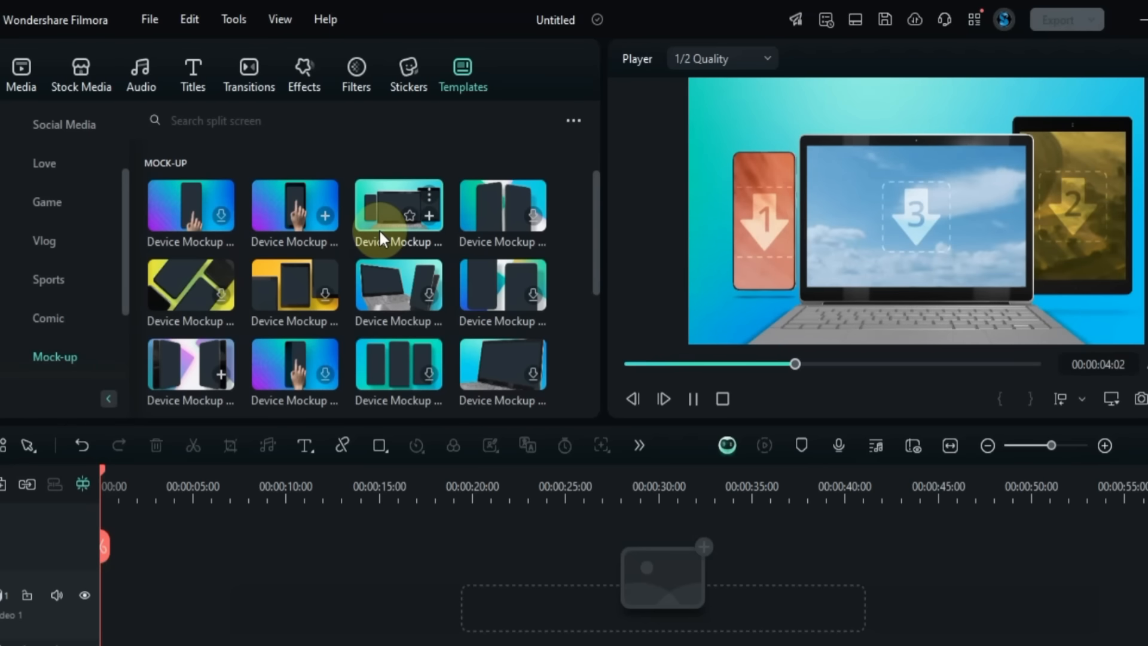
click(285, 227)
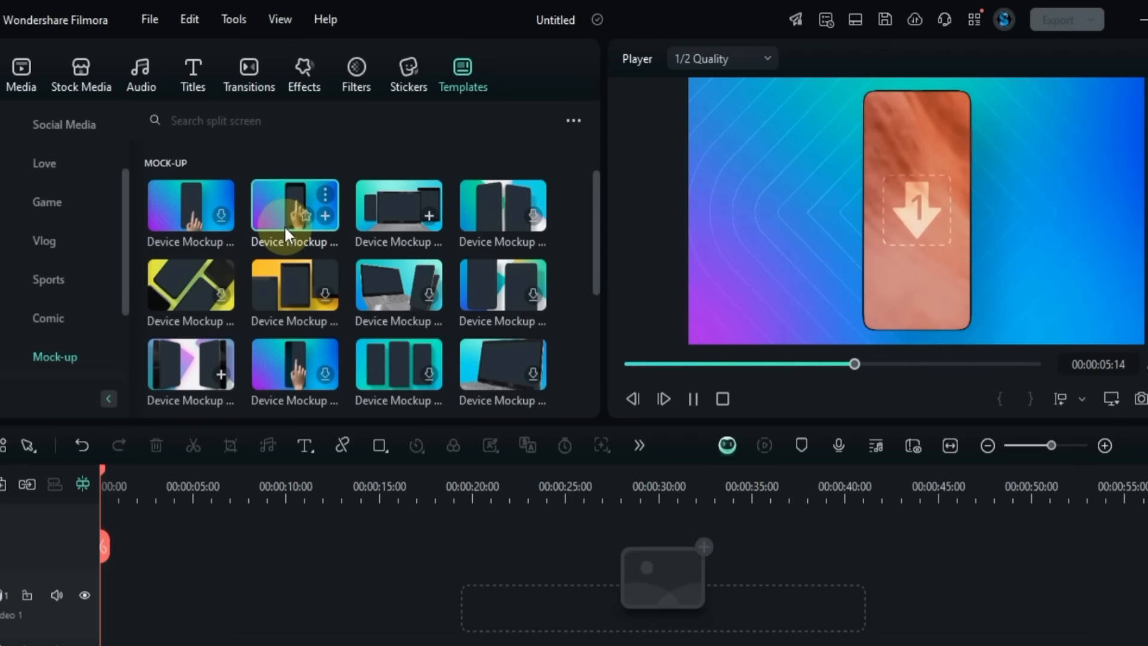
scroll(285, 225, down, 2)
click(168, 243)
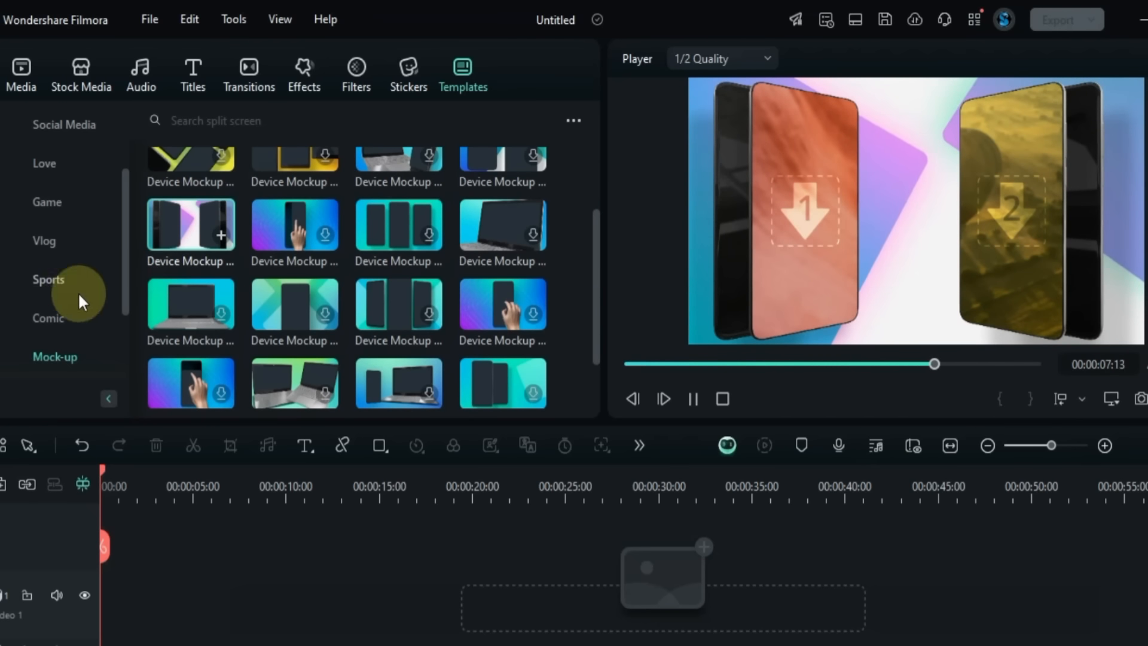
Step: Browse the Festival split screen templates and preview the snowy Christmas, Merry Christmas and Cursed Horror Film layouts
scroll(66, 287, down, 3)
click(62, 282)
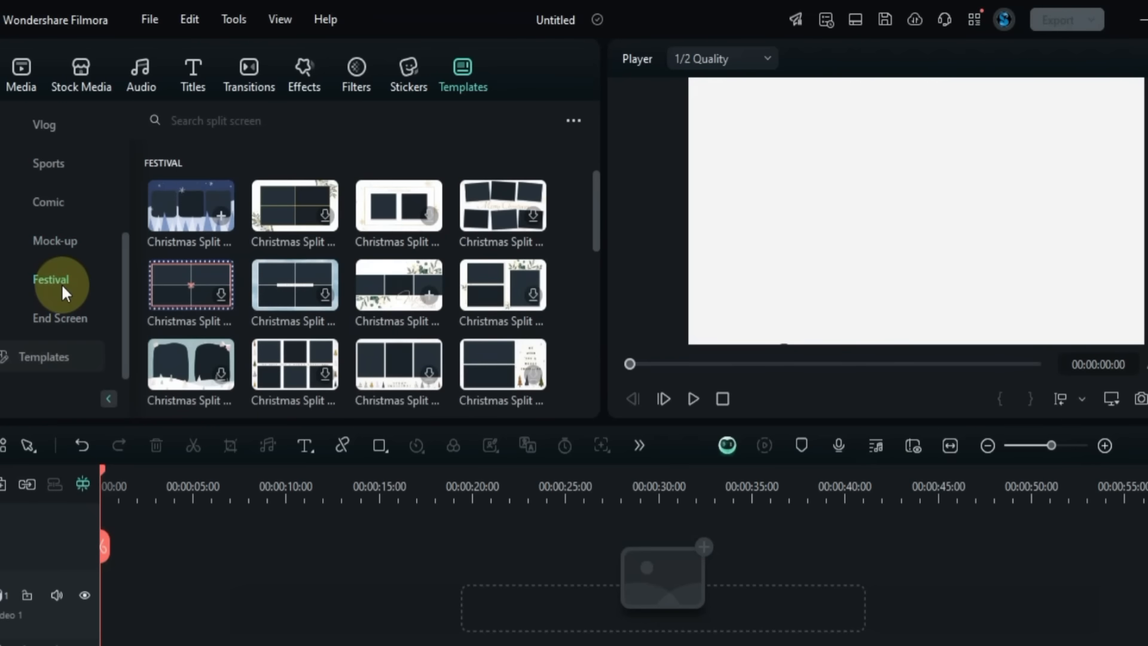
click(170, 238)
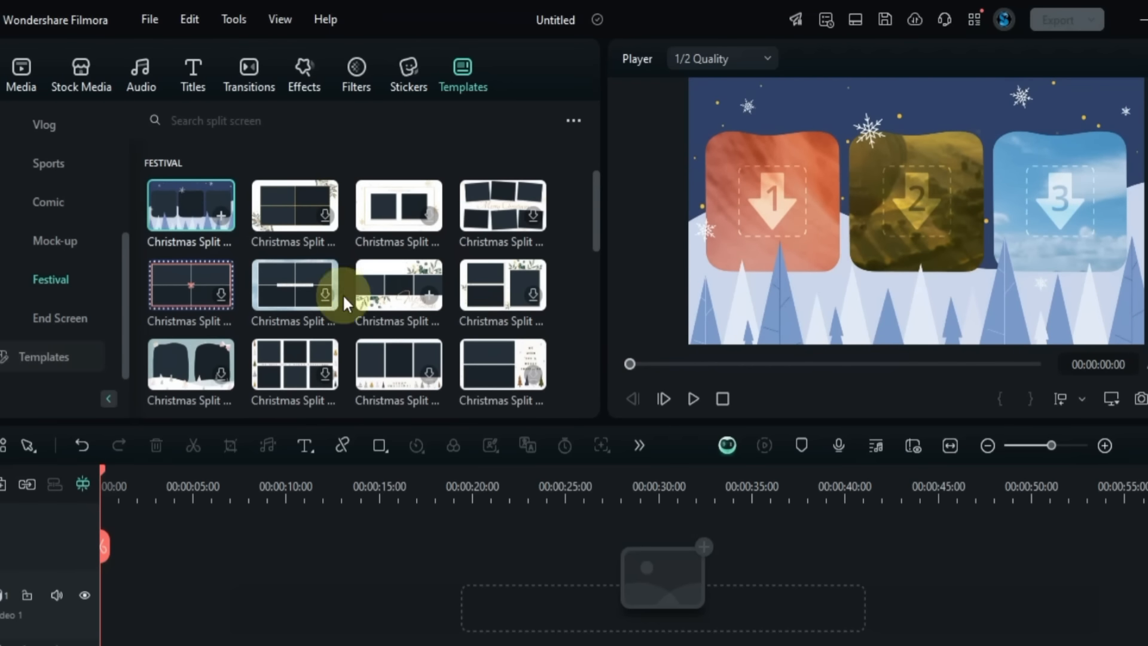
click(395, 307)
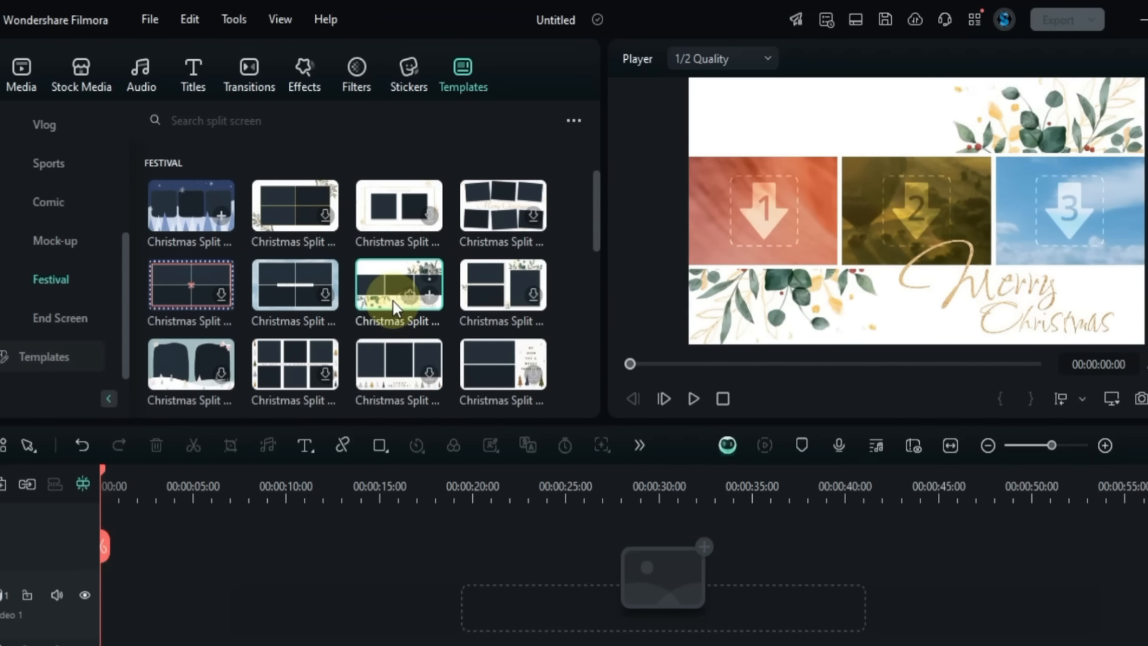
scroll(392, 300, down, 5)
click(481, 254)
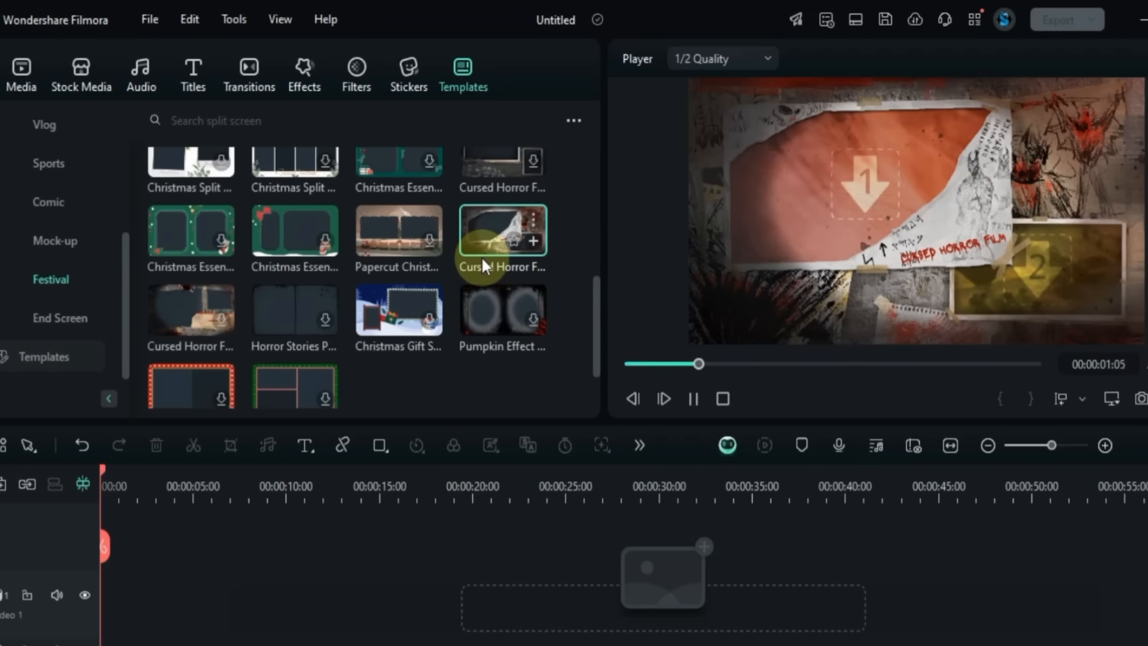
scroll(482, 262, up, 2)
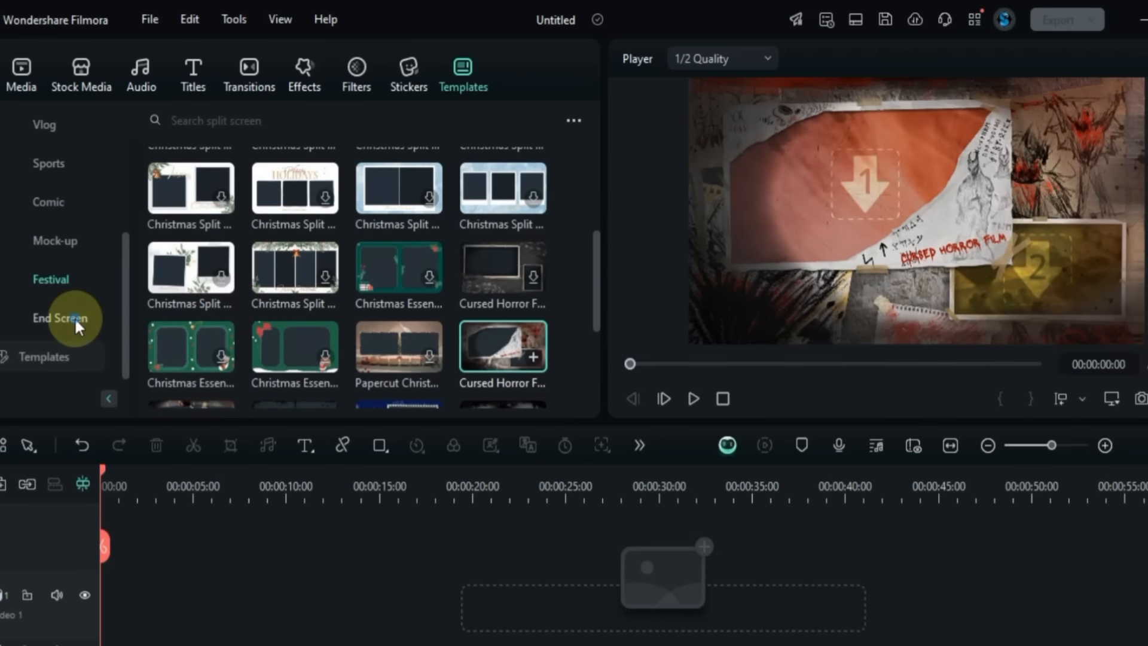
Step: Browse the End Screen templates and preview the orange neon YouTuber layout and the first Business Explainer layout
click(76, 320)
click(481, 230)
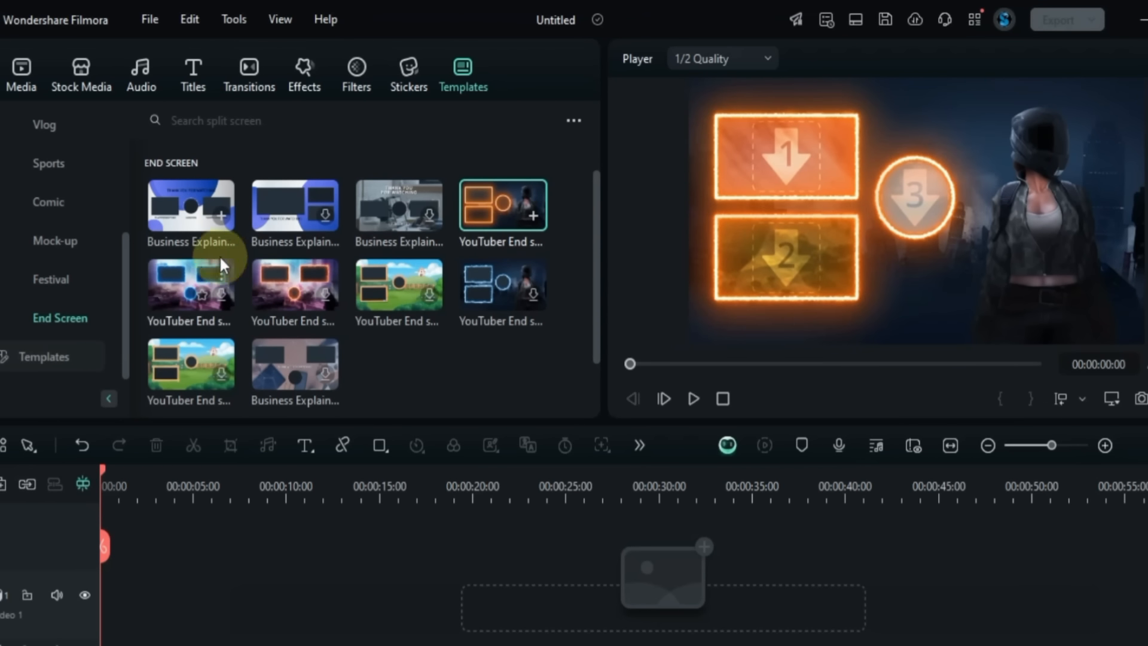
click(175, 231)
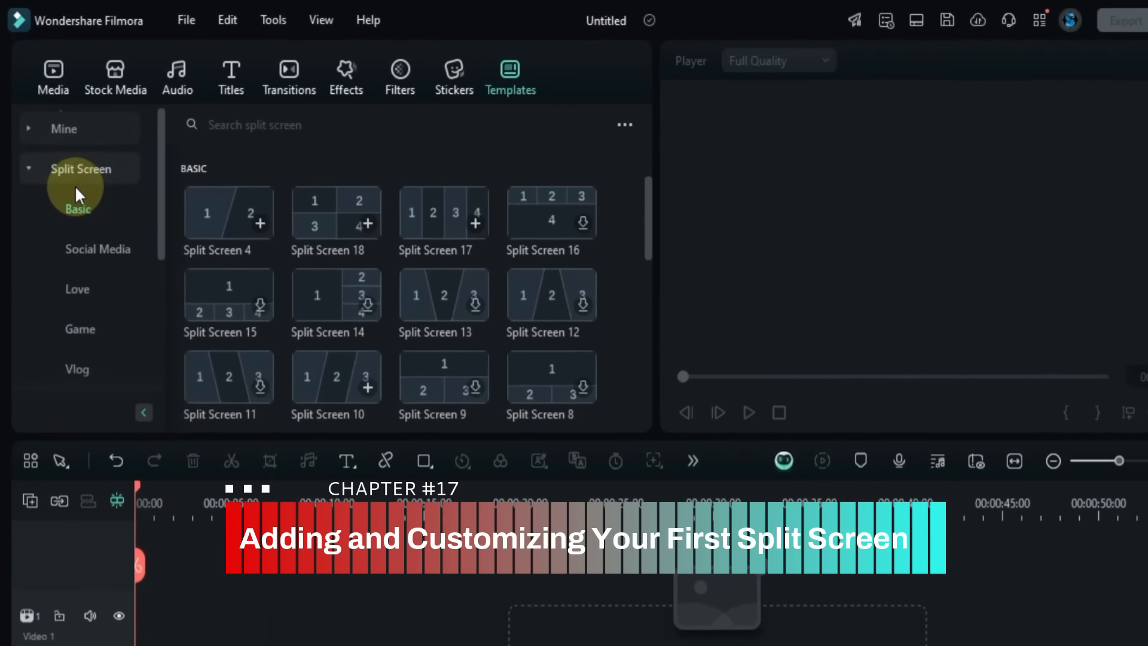
Step: Add the Basic template Split Screen 25 at the start of the Video 1 track and extend its duration to about 00:00:05:29
scroll(525, 271, down, 3)
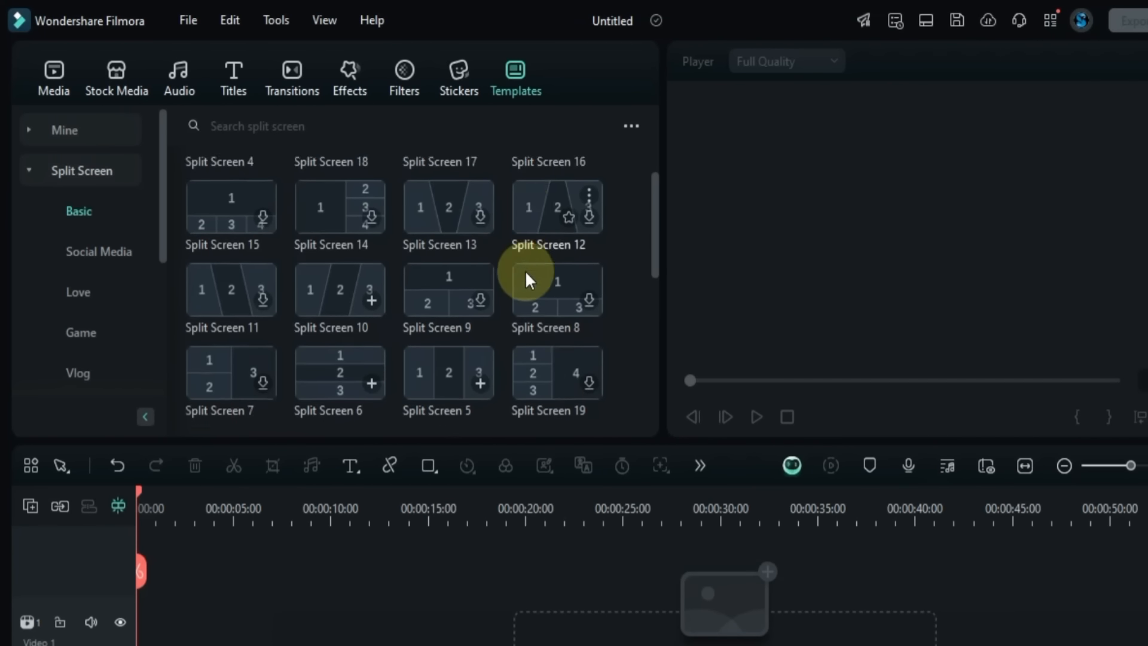
scroll(525, 270, down, 2)
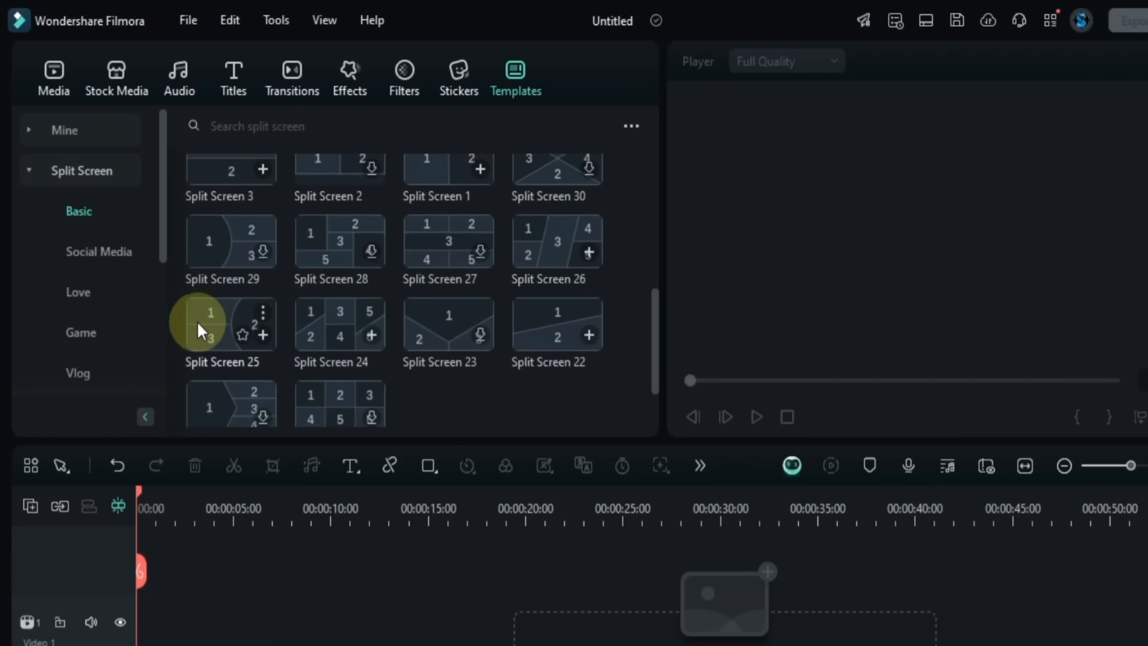
drag(198, 328, 143, 544)
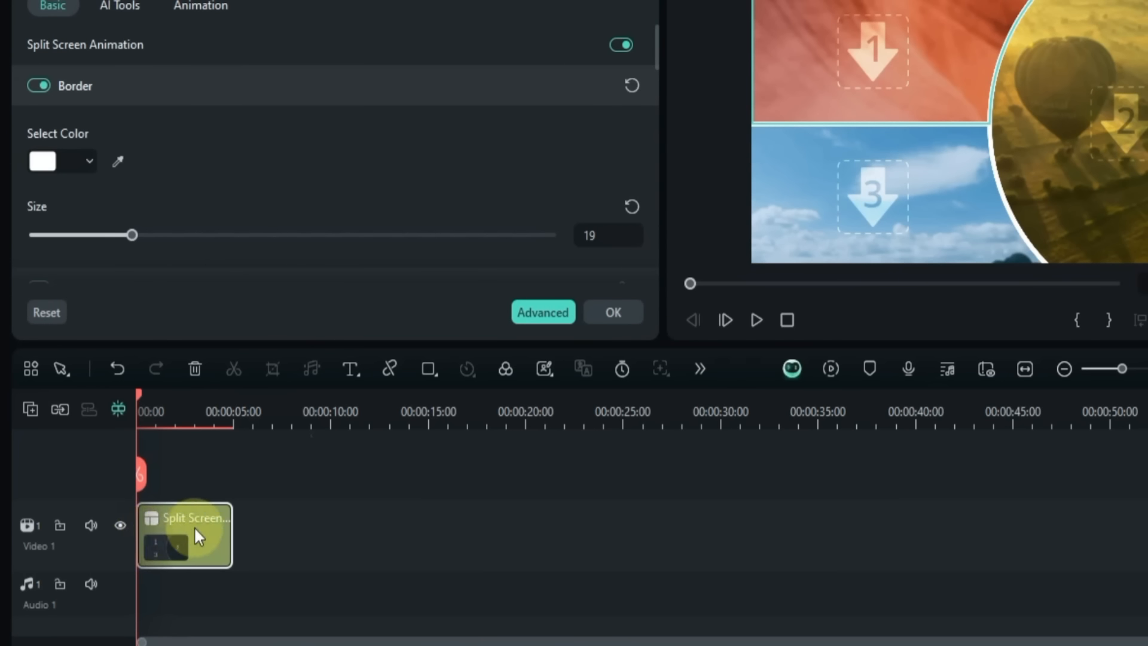
mouse_move(231, 534)
mouse_down()
mouse_move(564, 538)
mouse_move(242, 554)
mouse_up()
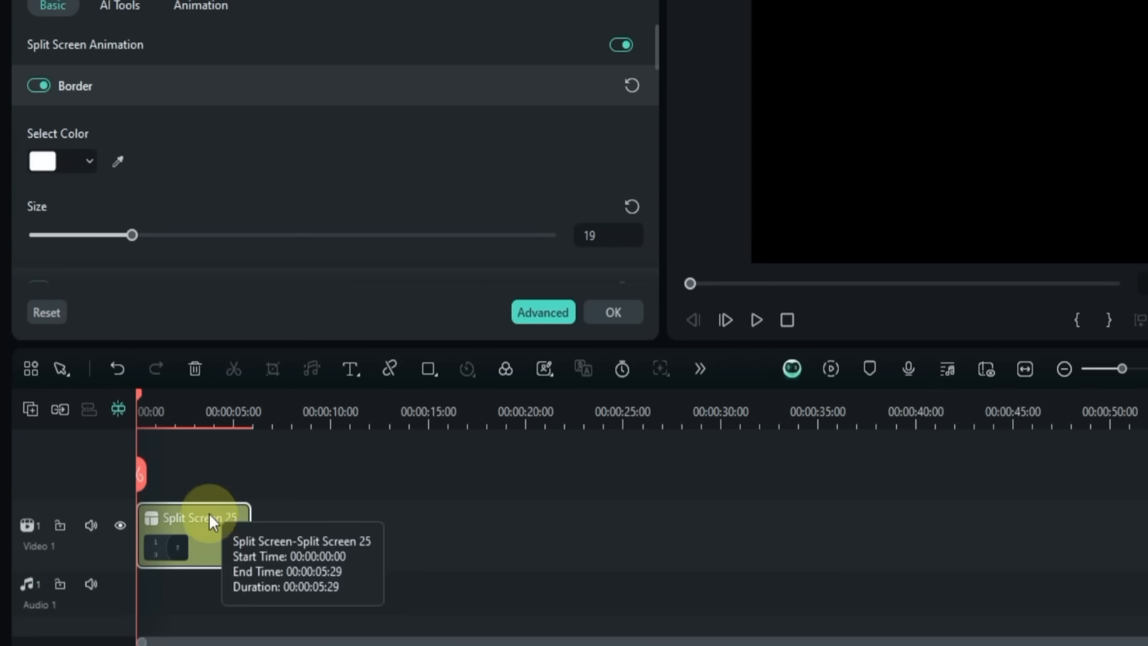
Step: Change the border color of the Split Screen 25 clip to the bright yellow among the recent colors
click(174, 410)
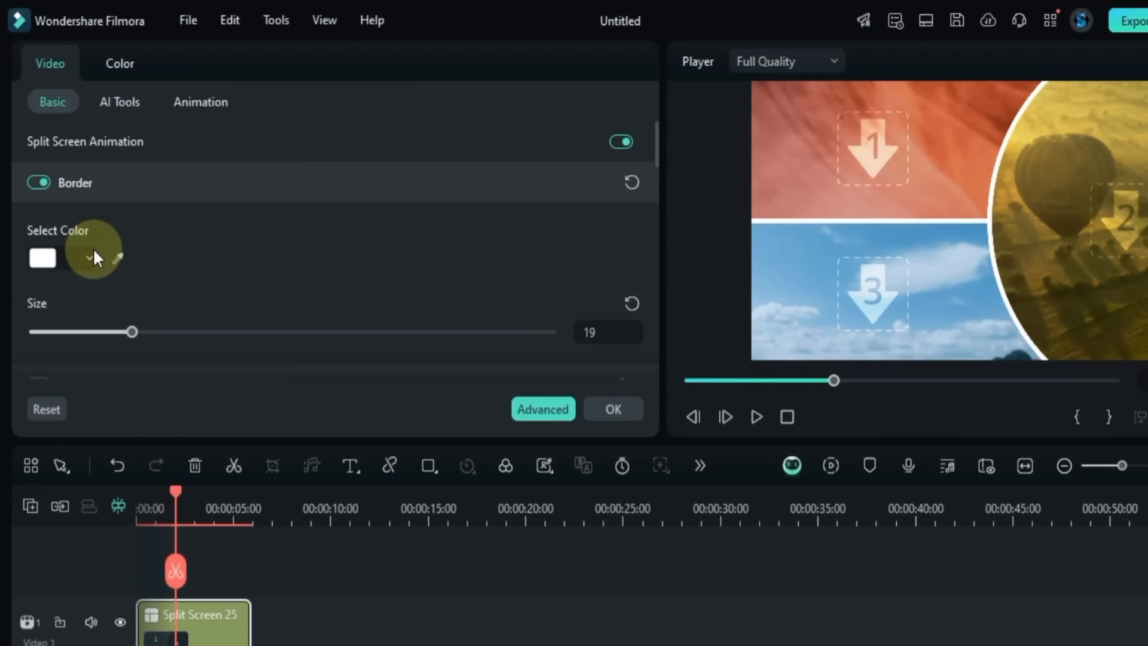
click(94, 256)
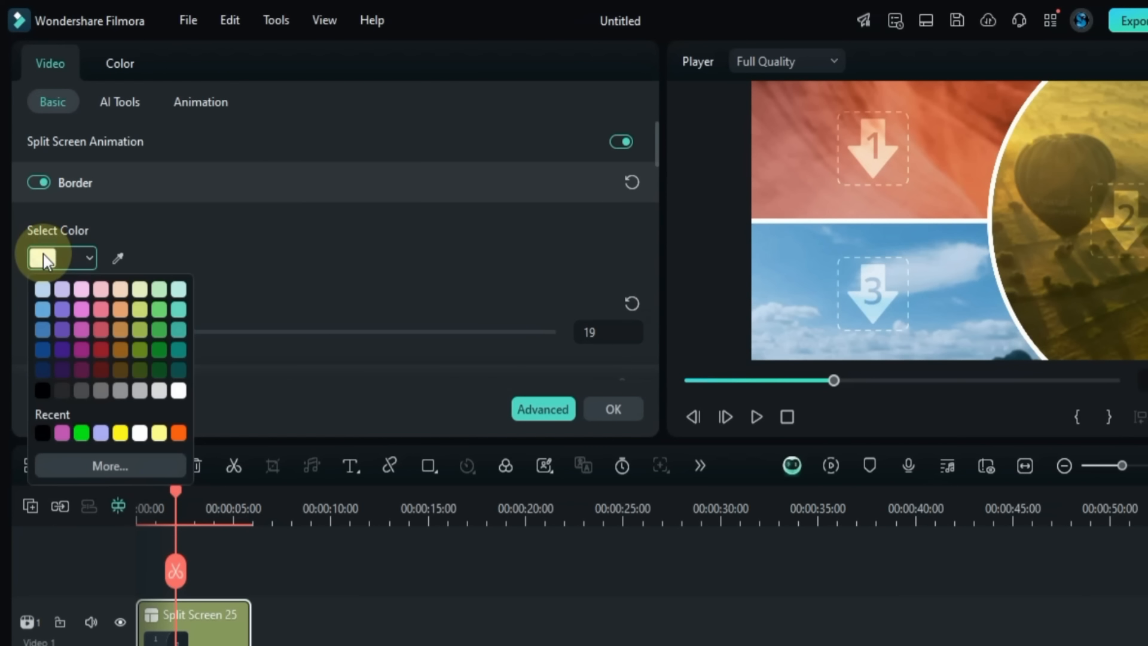
click(119, 432)
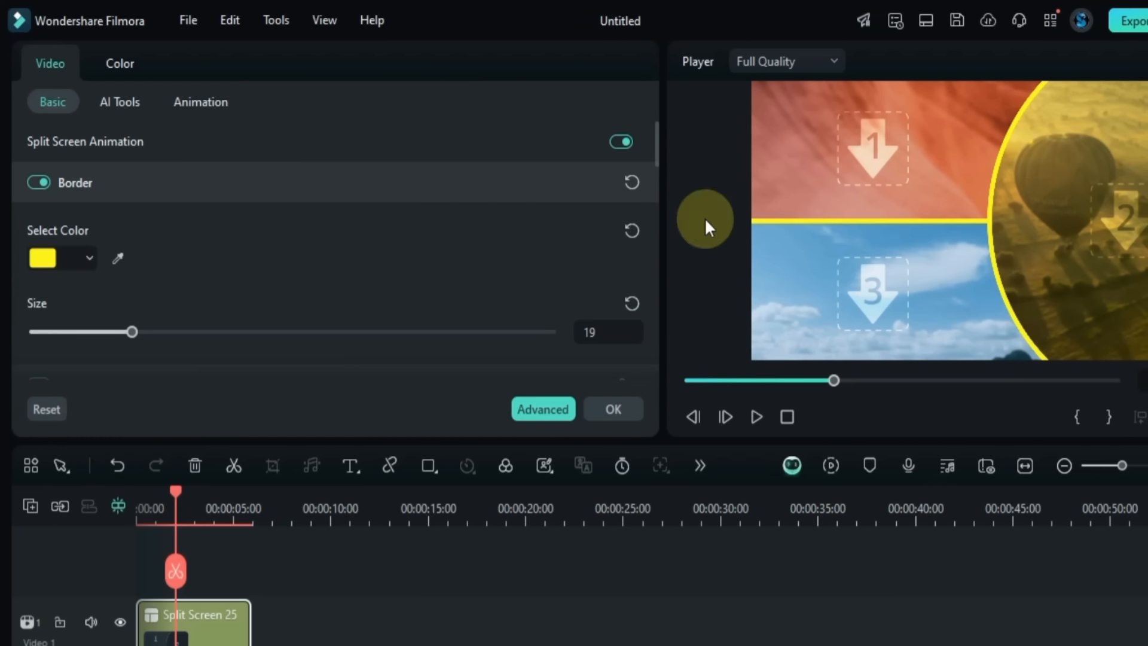
Step: Change the Split Screen 25 border color to white, try thicker and thinner borders, and reset the border size to its default
click(40, 257)
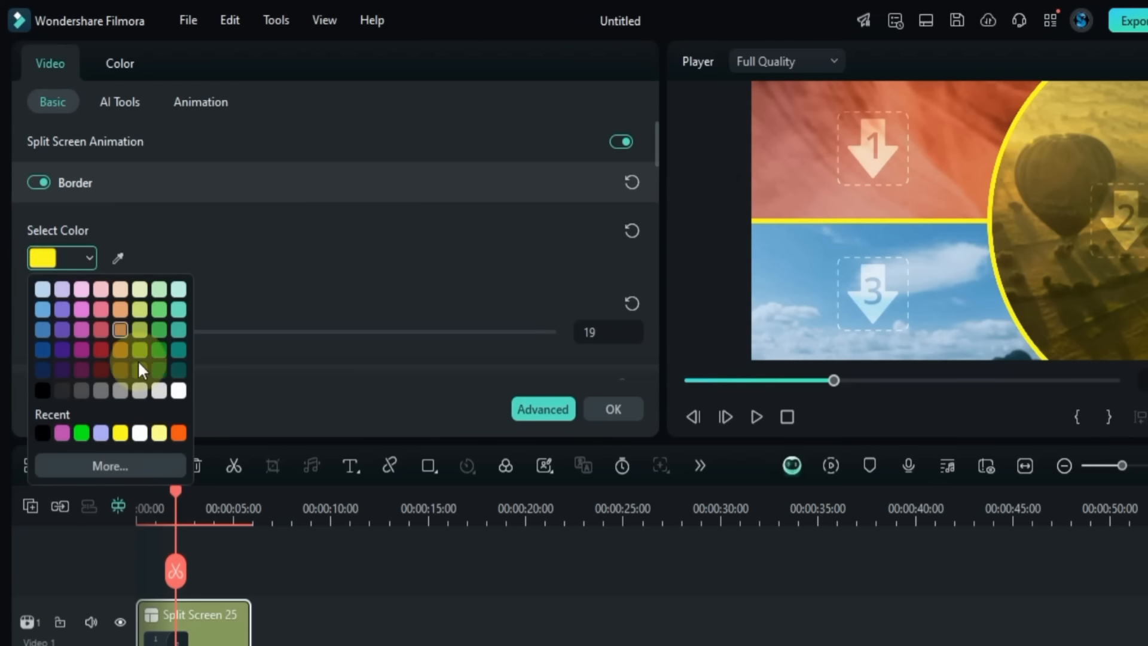
click(181, 394)
drag(129, 327, 571, 325)
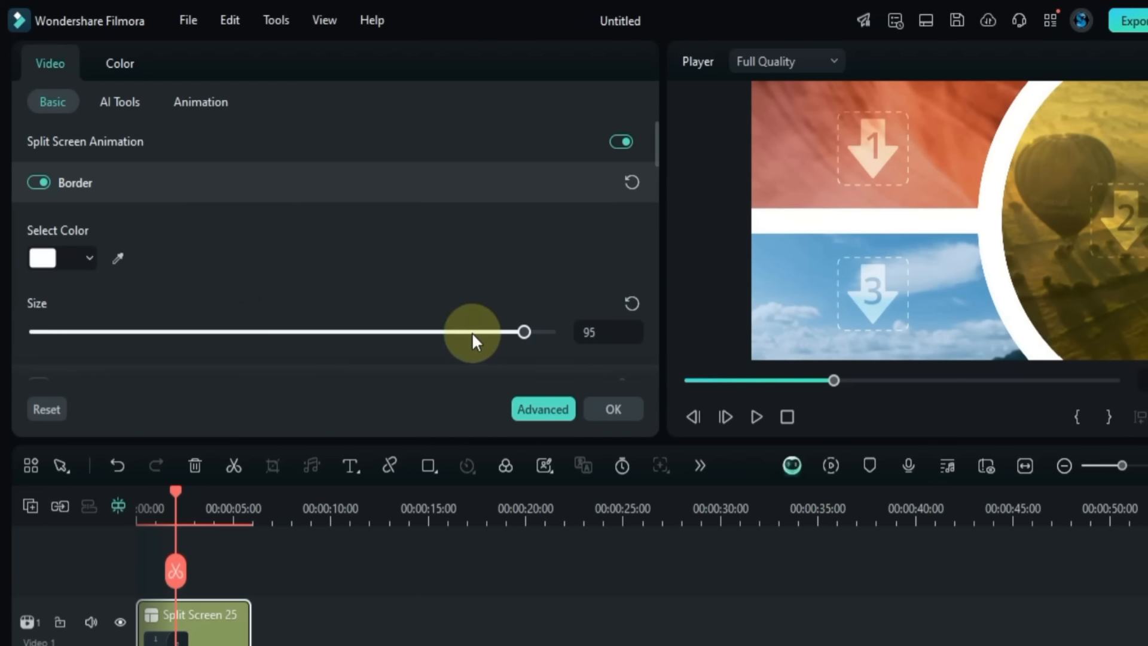
drag(472, 335, 86, 330)
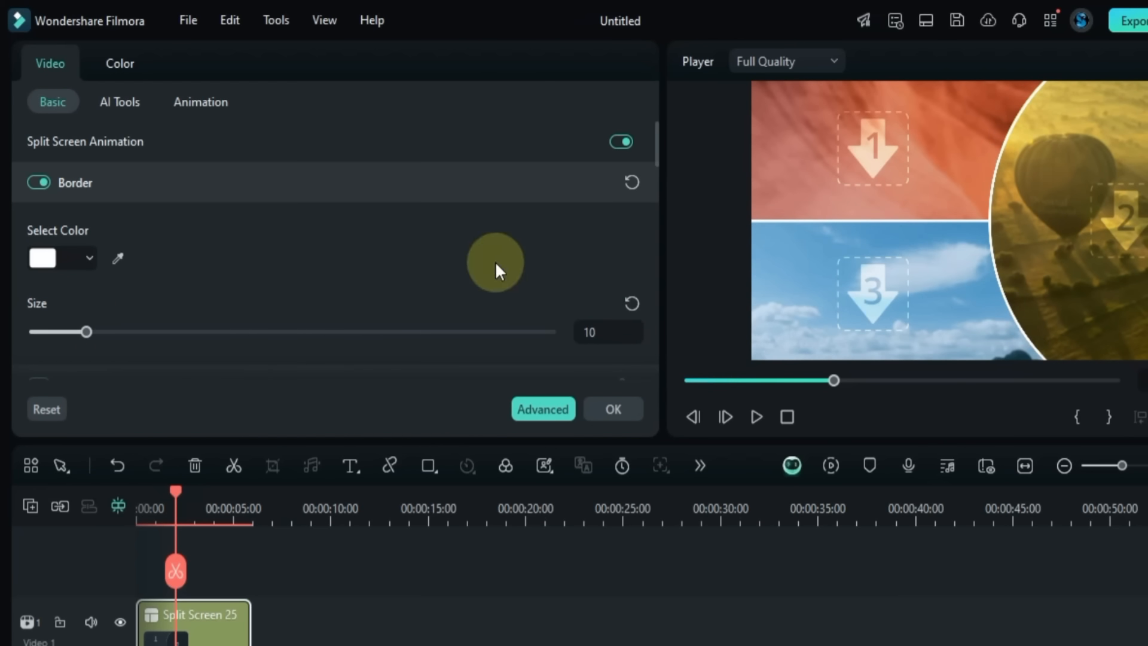
click(632, 304)
scroll(487, 278, down, 3)
scroll(454, 261, up, 3)
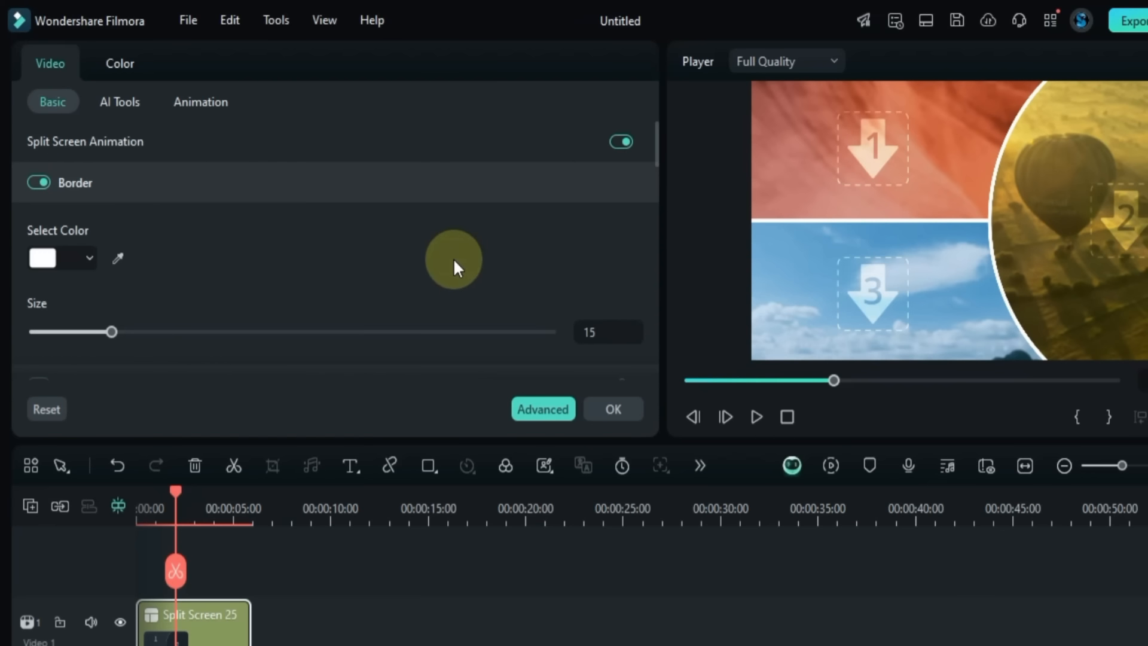
Step: In the advanced split screen editor, place the 14-second clip 7727171-hd in area 2 and enlarge it to fill the frame
click(530, 410)
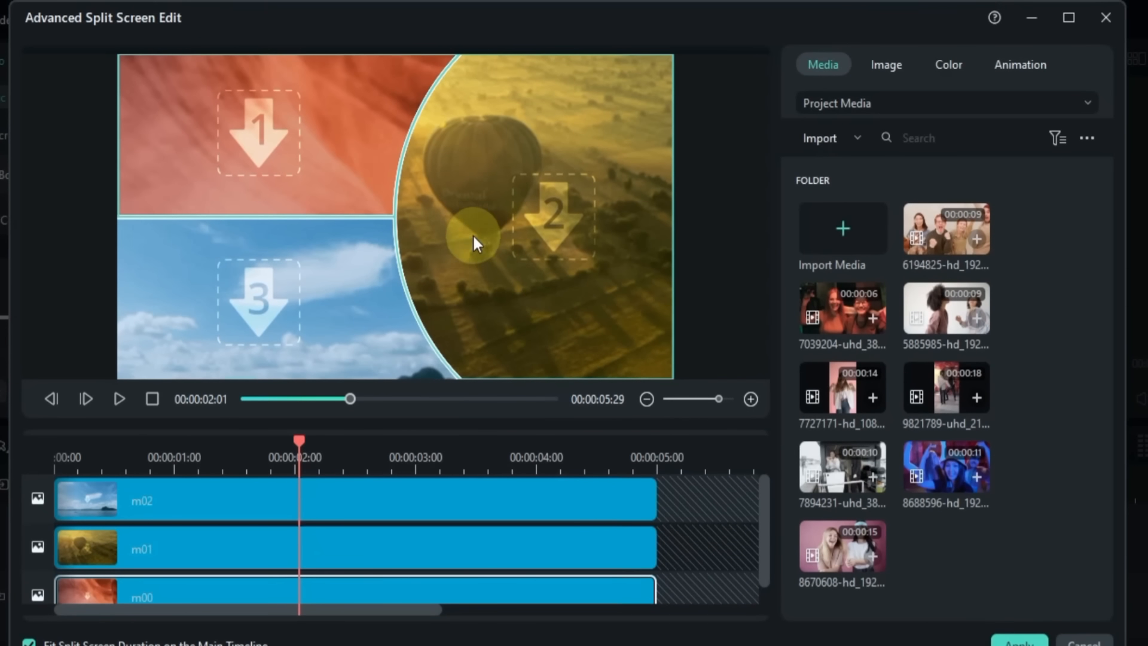
click(488, 197)
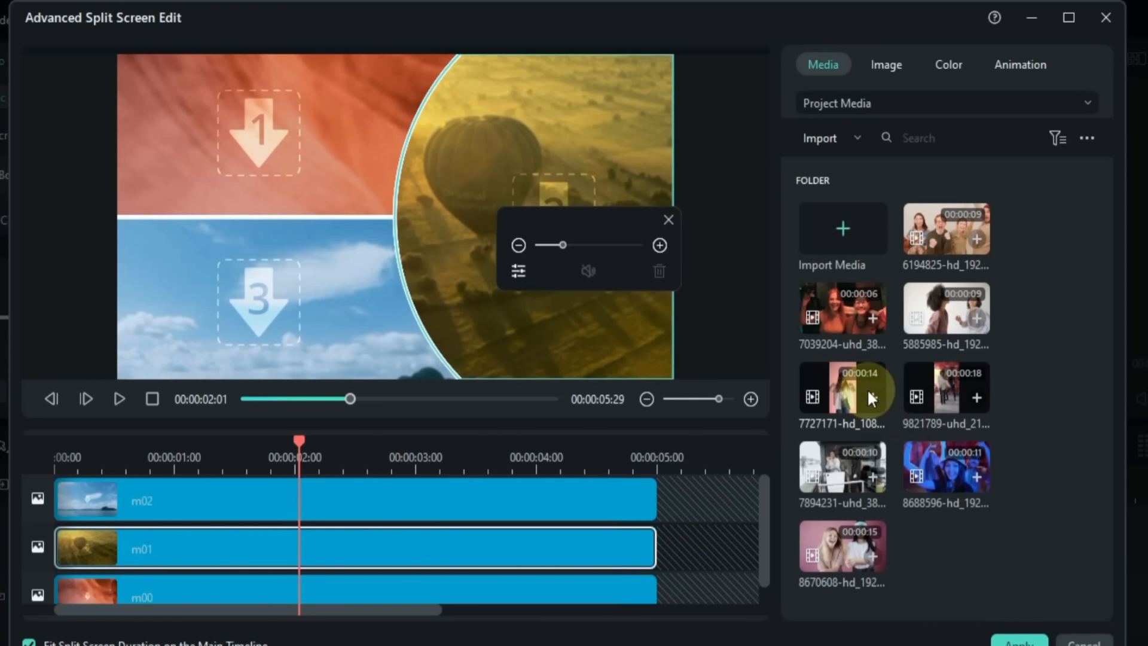
click(838, 396)
drag(838, 400, 527, 228)
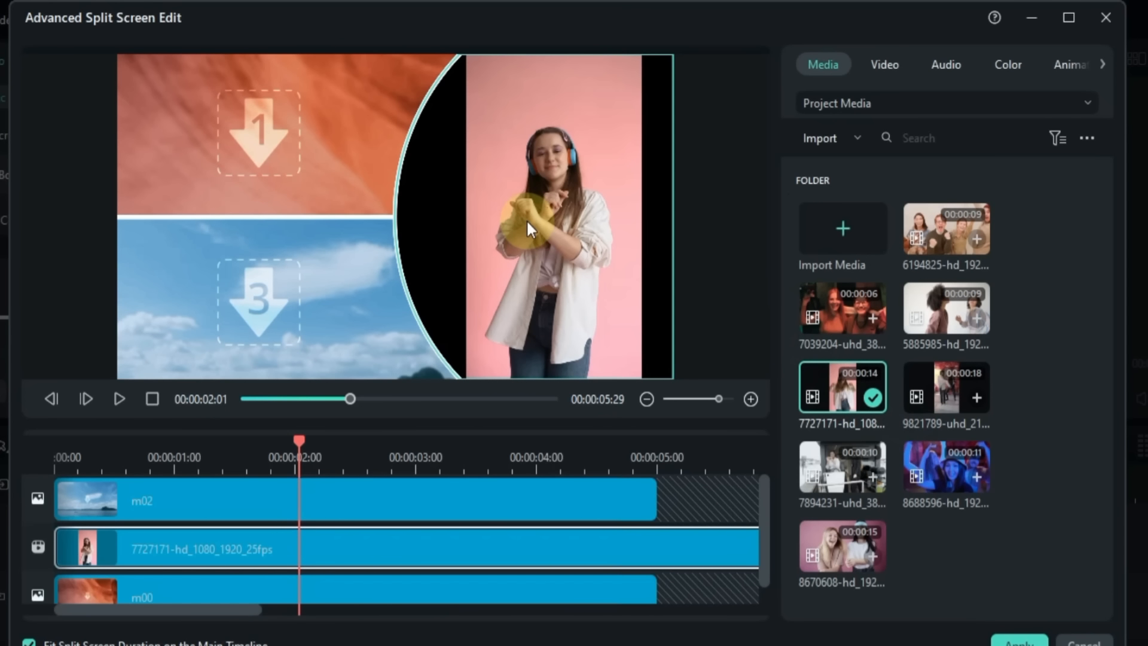
click(582, 244)
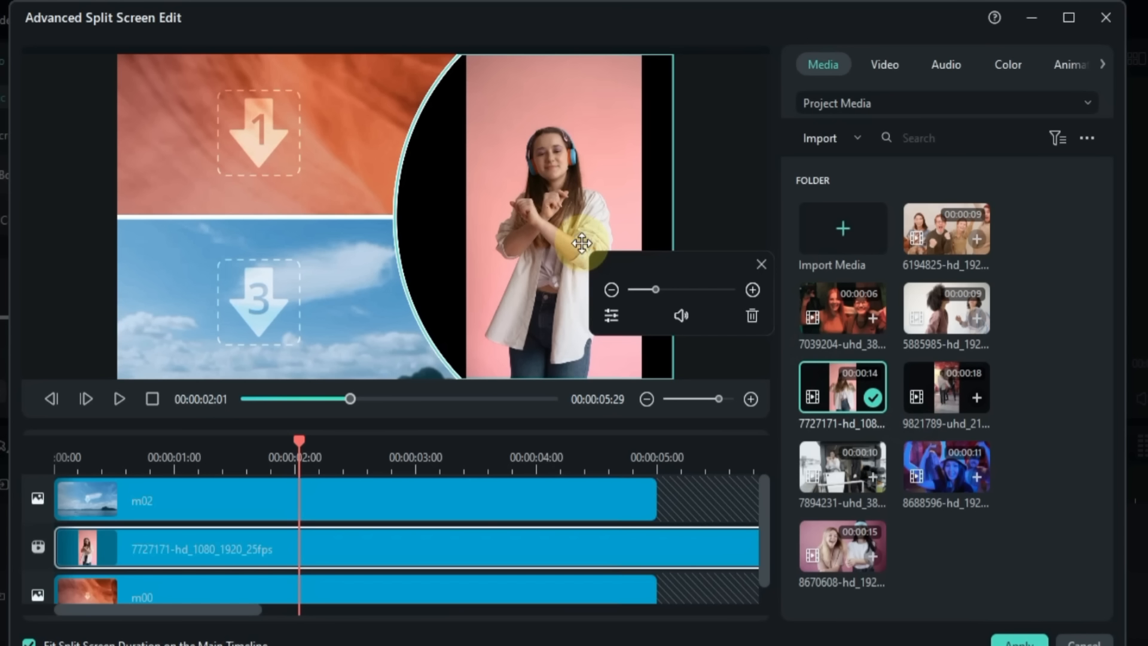
drag(656, 290, 680, 285)
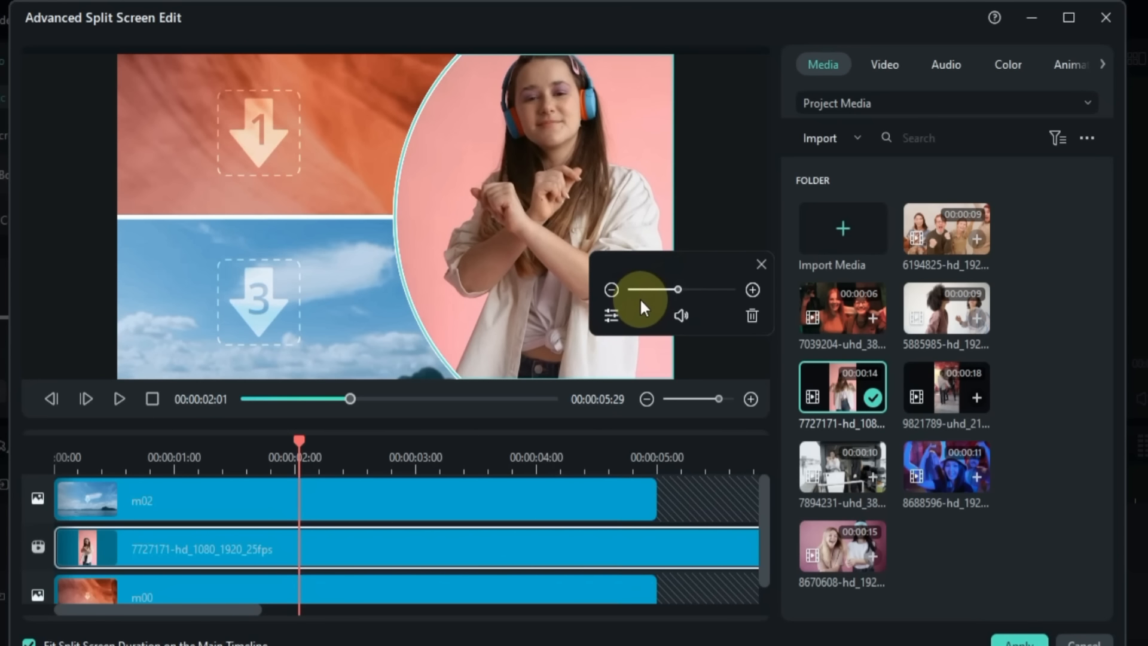
Step: Set the area 2 clip's scale to 205% and its position to X 542 and Y -84 px
click(608, 317)
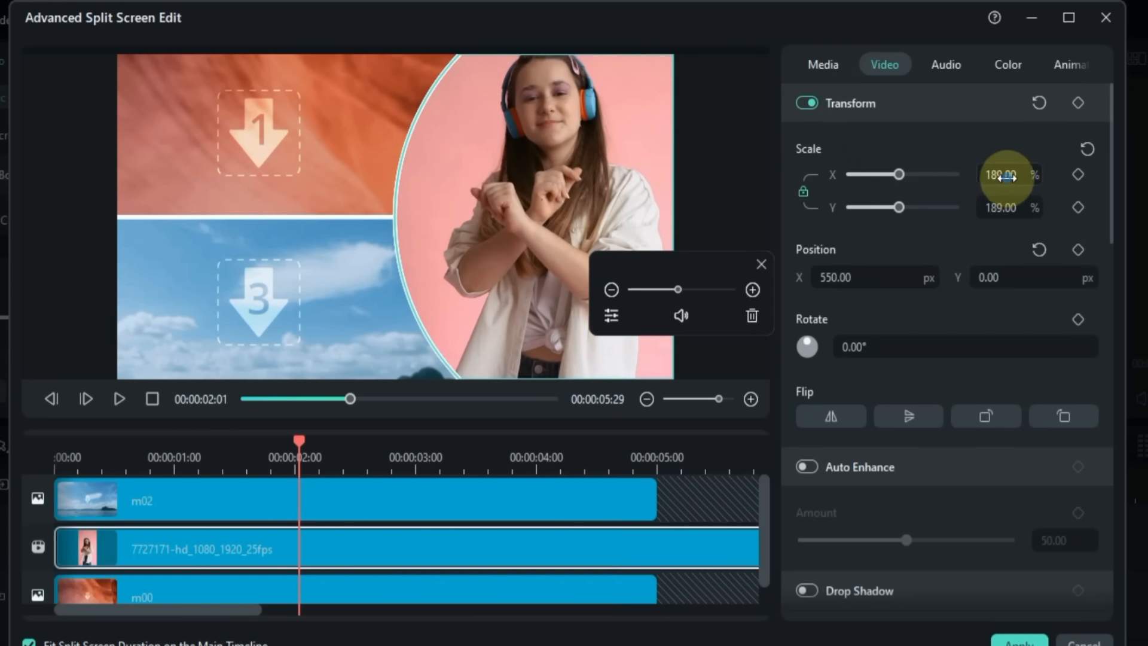
drag(1008, 177, 1007, 177)
drag(1028, 274, 1025, 274)
mouse_move(884, 274)
mouse_down()
mouse_move(905, 276)
mouse_move(890, 277)
mouse_up()
drag(897, 339, 899, 341)
click(1041, 319)
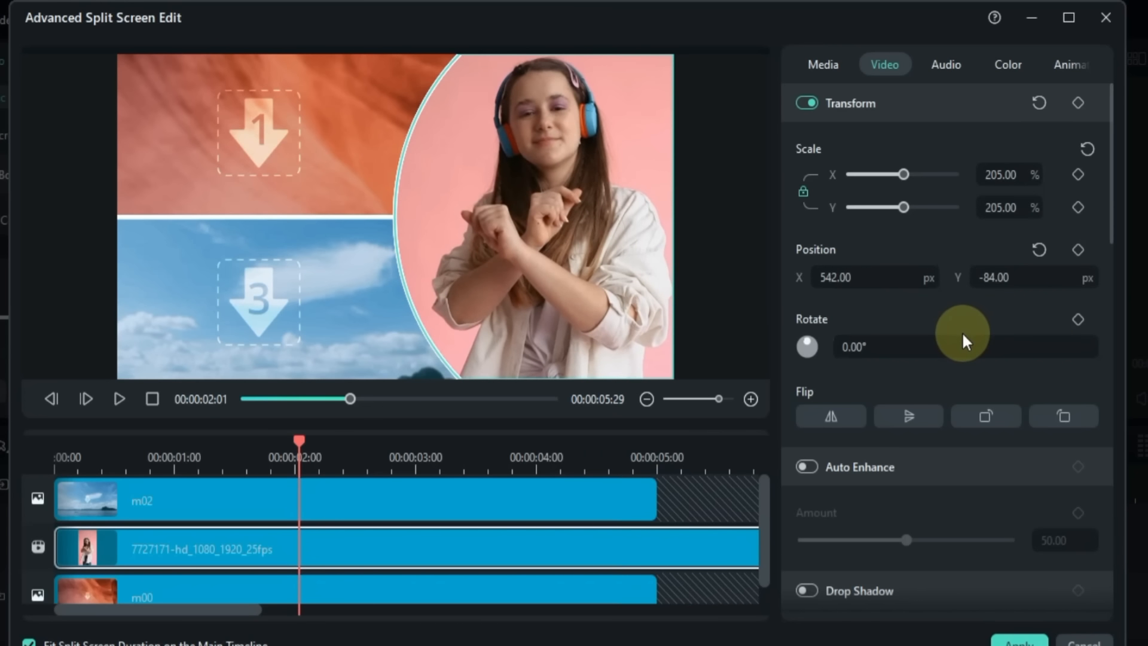
Step: Try the horizontal and vertical flips on the area 2 clip, leave it flipped horizontally, and look through its remaining video settings
click(832, 418)
click(833, 419)
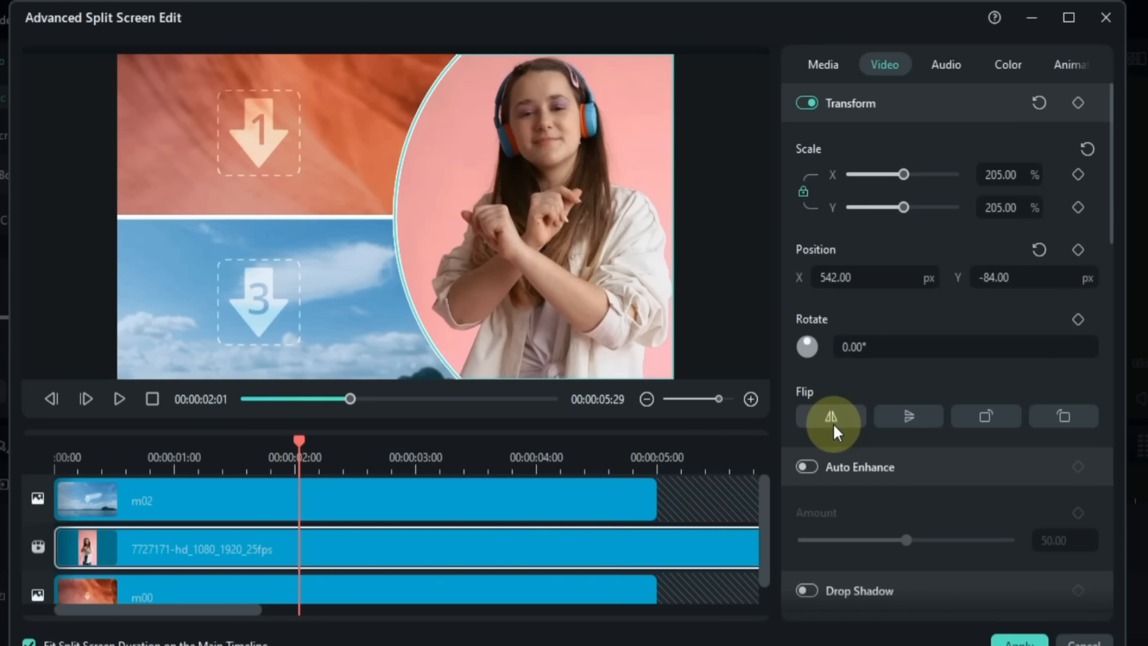
click(905, 414)
click(904, 414)
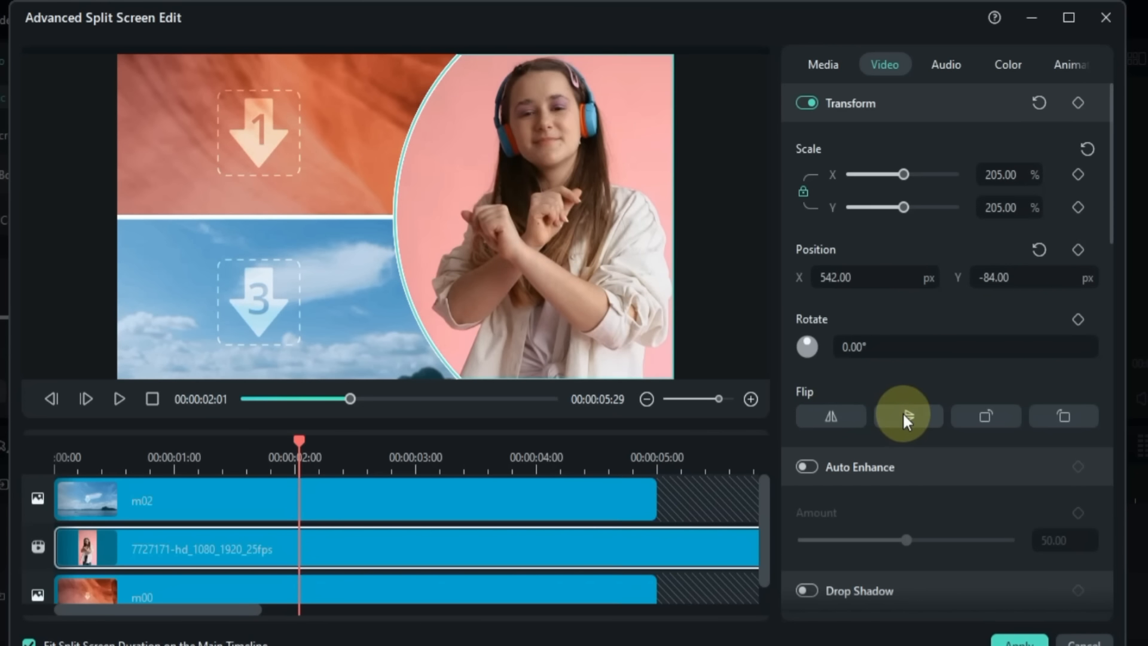
click(849, 418)
scroll(906, 401, down, 1)
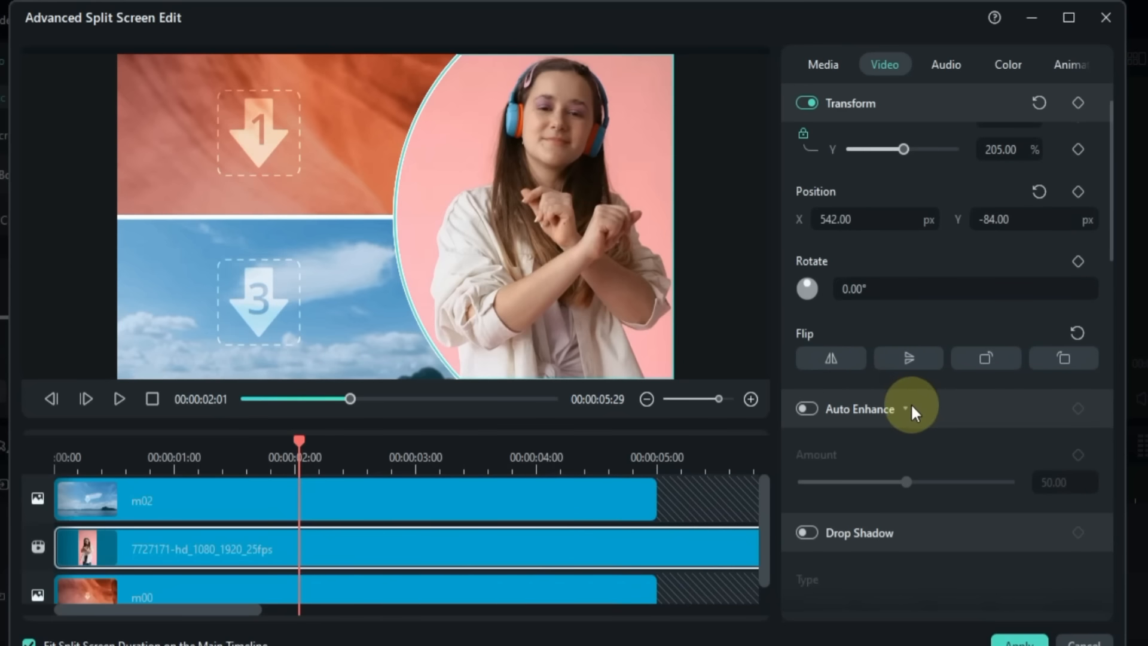
scroll(912, 407, down, 7)
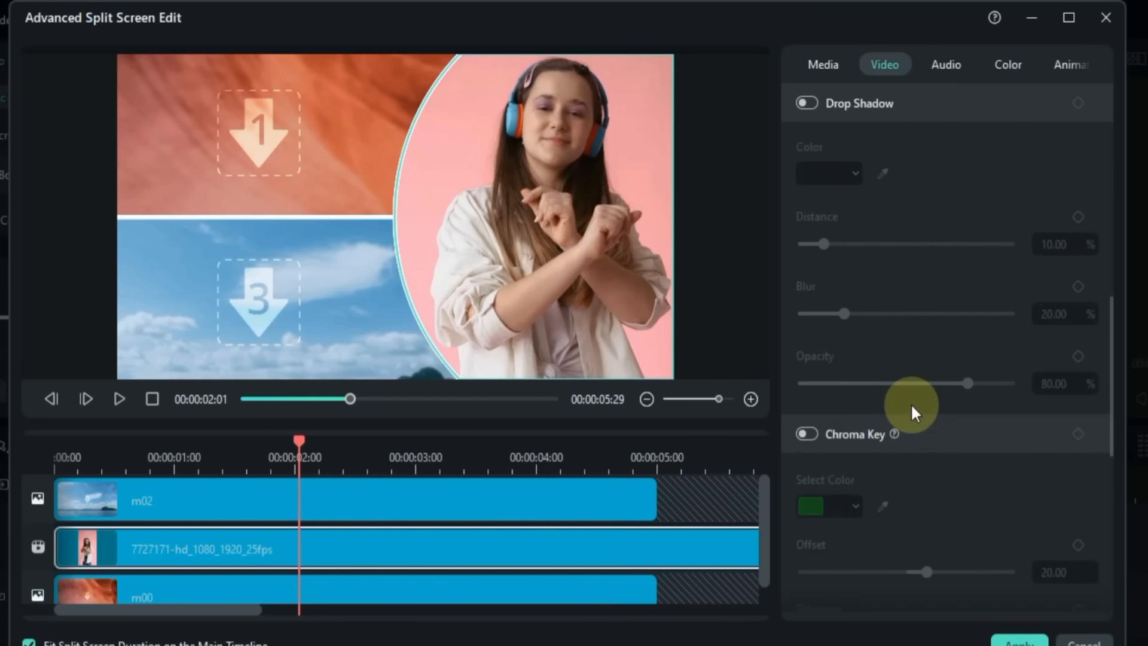
scroll(913, 407, down, 6)
scroll(912, 407, up, 5)
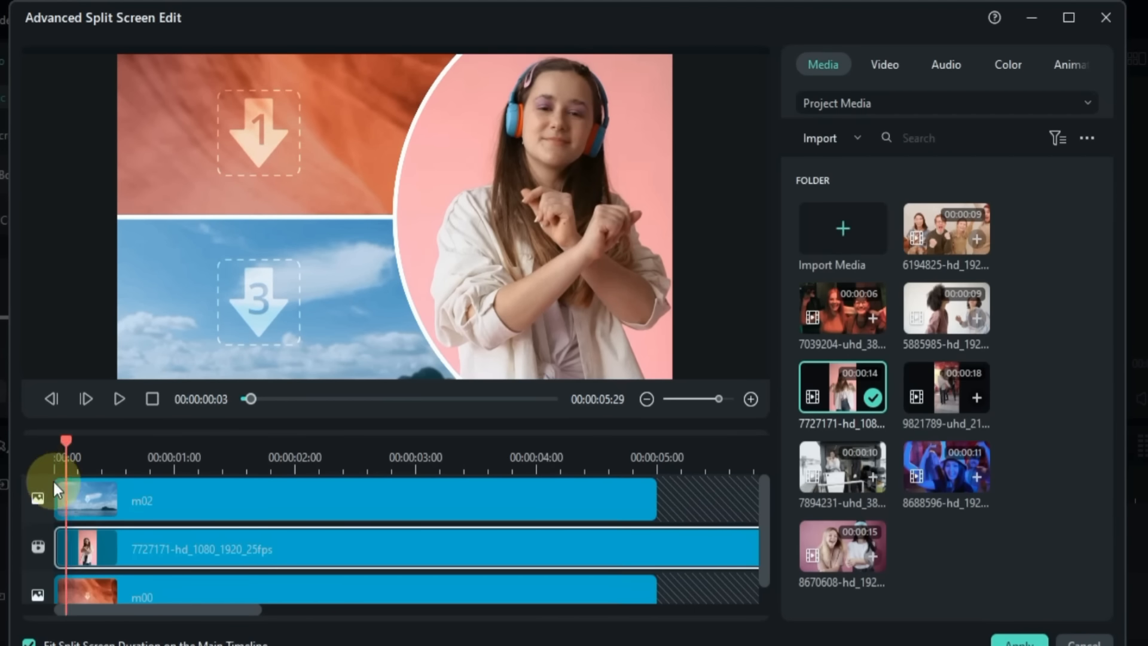
Step: Check the area 2 clip during the opening animation, reduce its scale to 182% and set its X position to 514 px
drag(53, 479, 136, 476)
drag(136, 476, 154, 476)
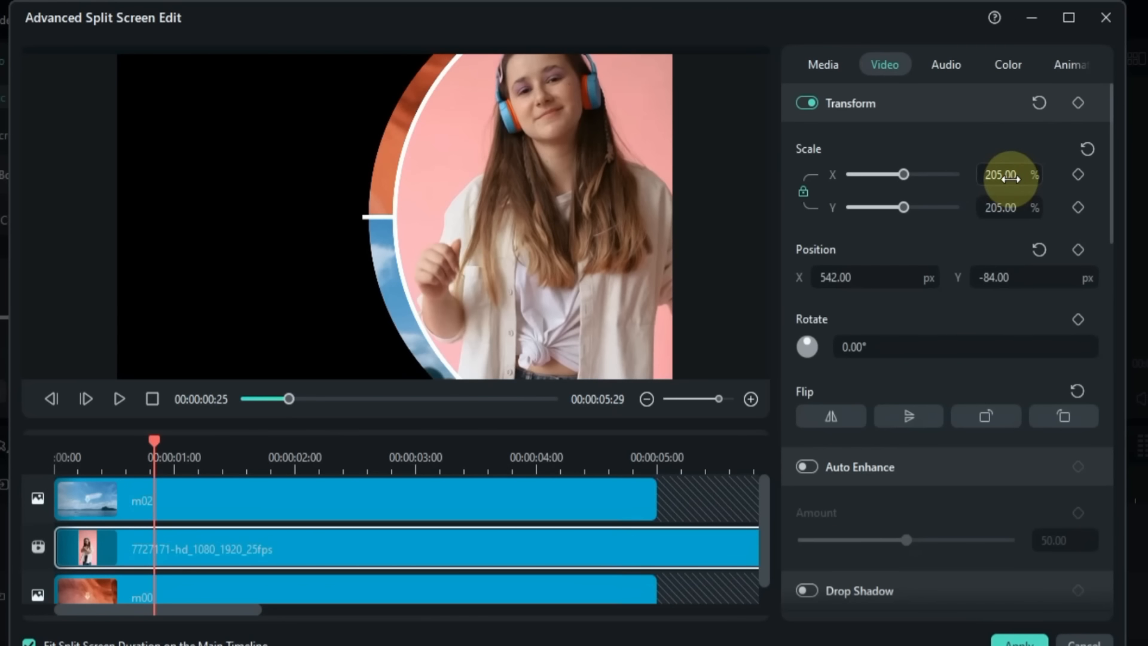
drag(1011, 178, 1010, 176)
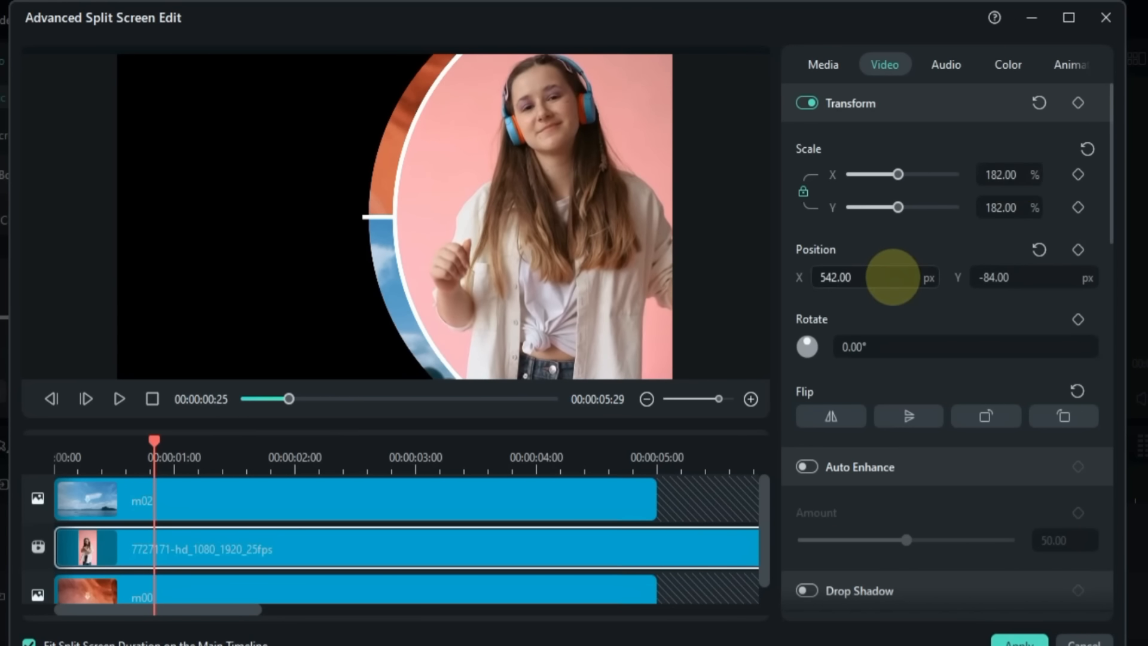
drag(892, 275, 884, 274)
drag(154, 446, 273, 449)
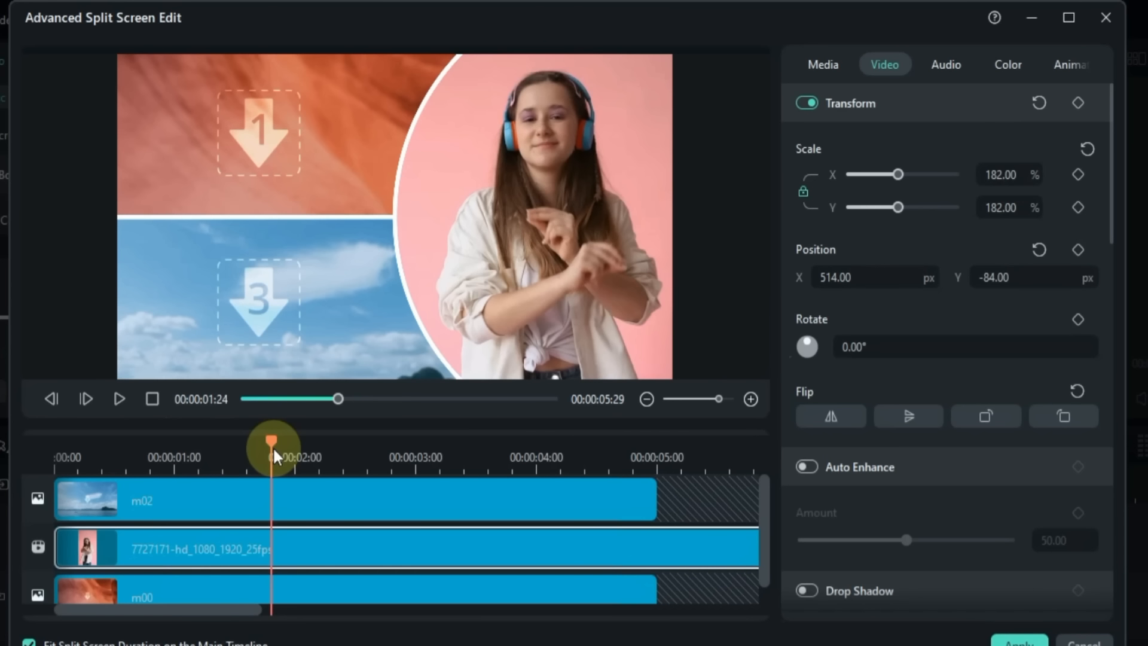
Step: Fill area 1 of the split screen with the 15-second clip 8670608-hd from the project media
click(248, 171)
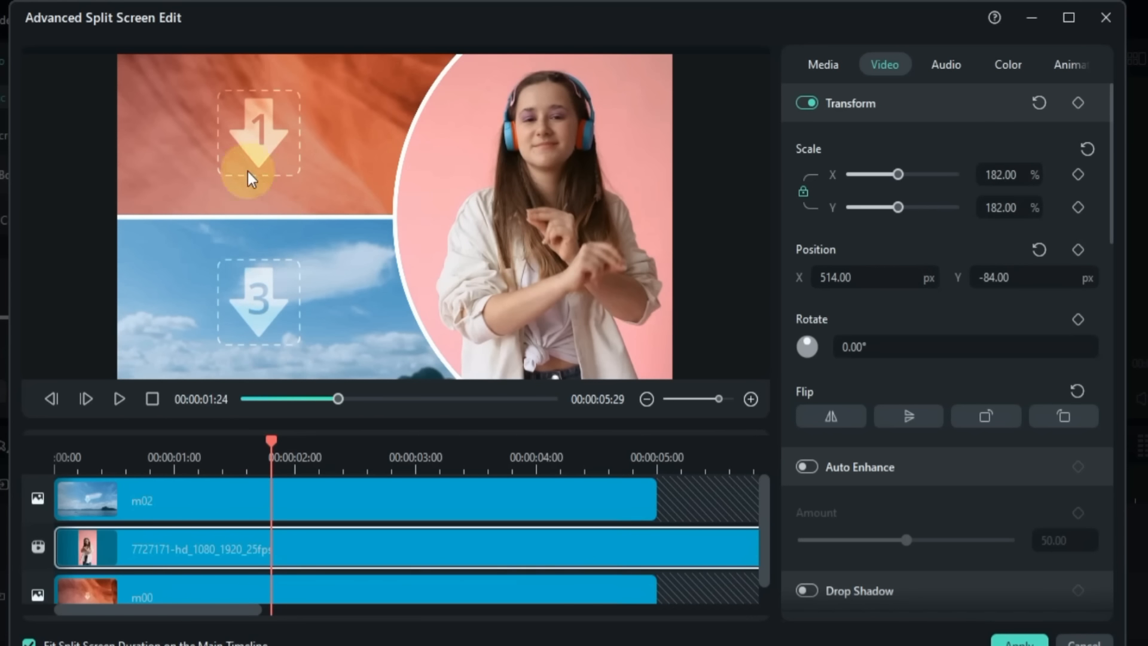
click(814, 65)
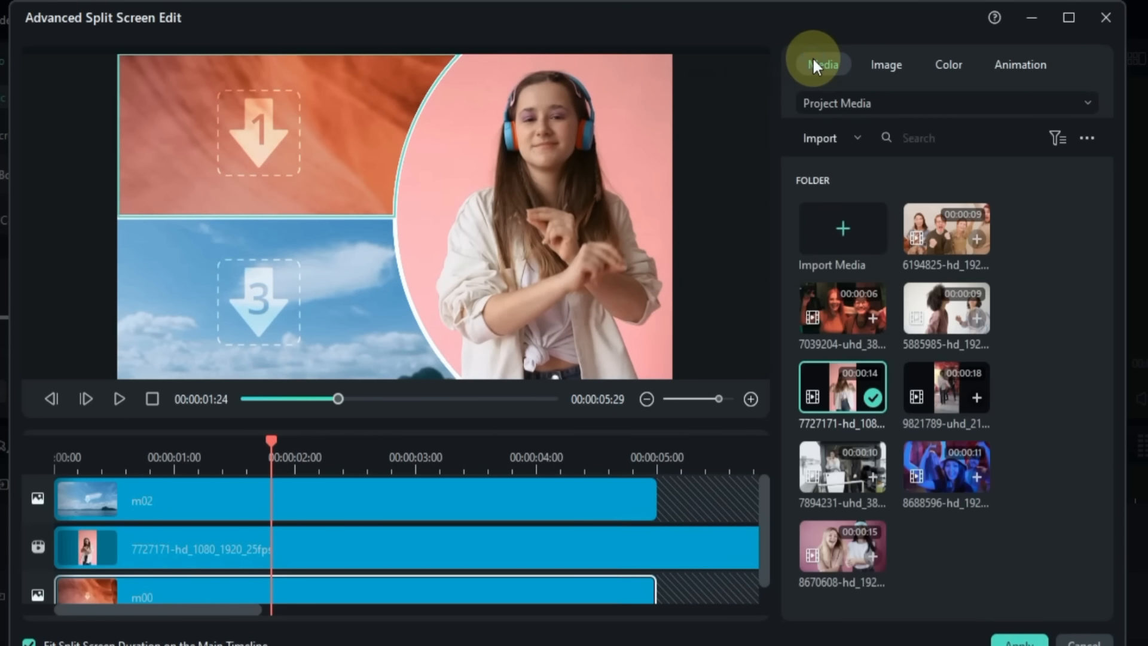
drag(833, 555, 231, 128)
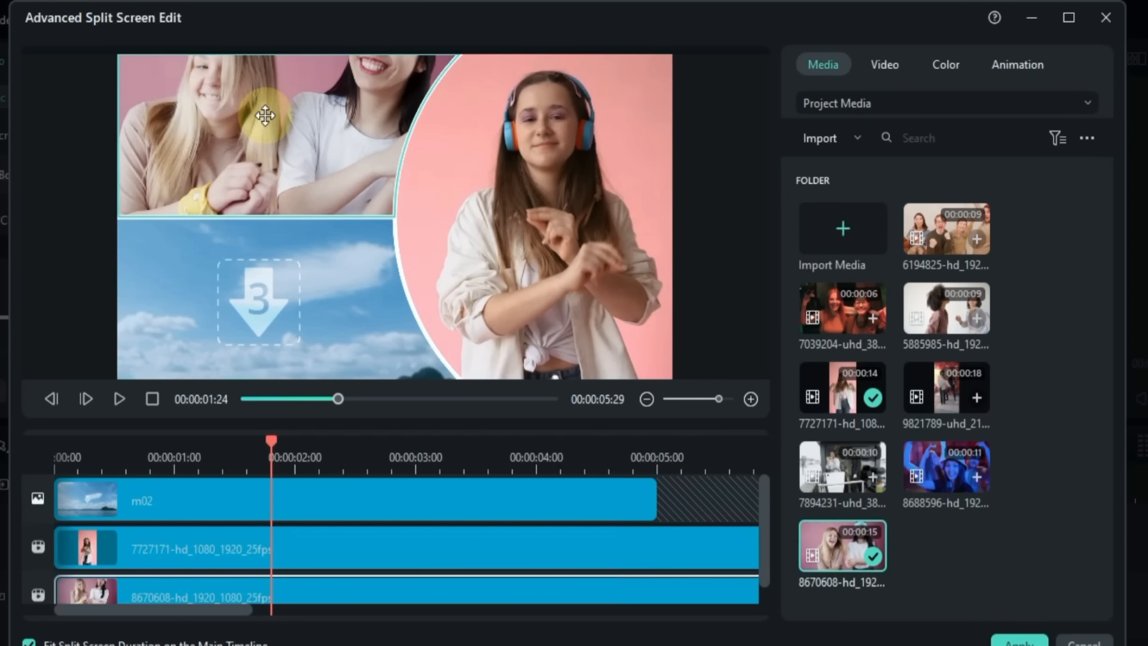
Step: Set the area 1 clip's scale to 73% and its Y position to 200 px
click(874, 64)
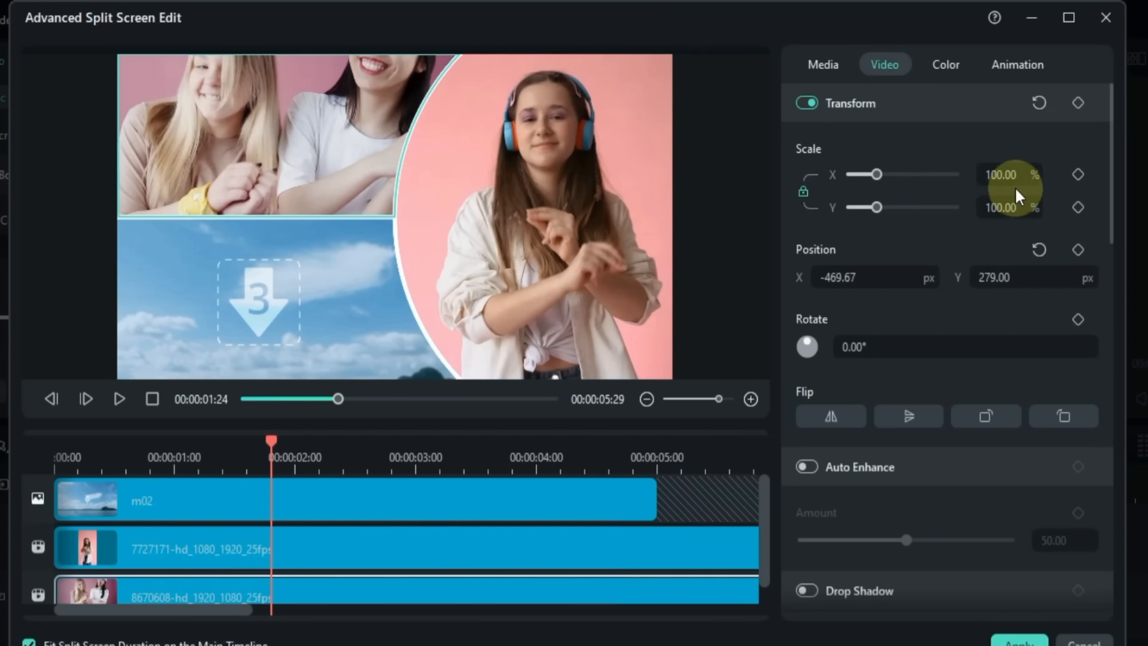
drag(1011, 175, 1012, 174)
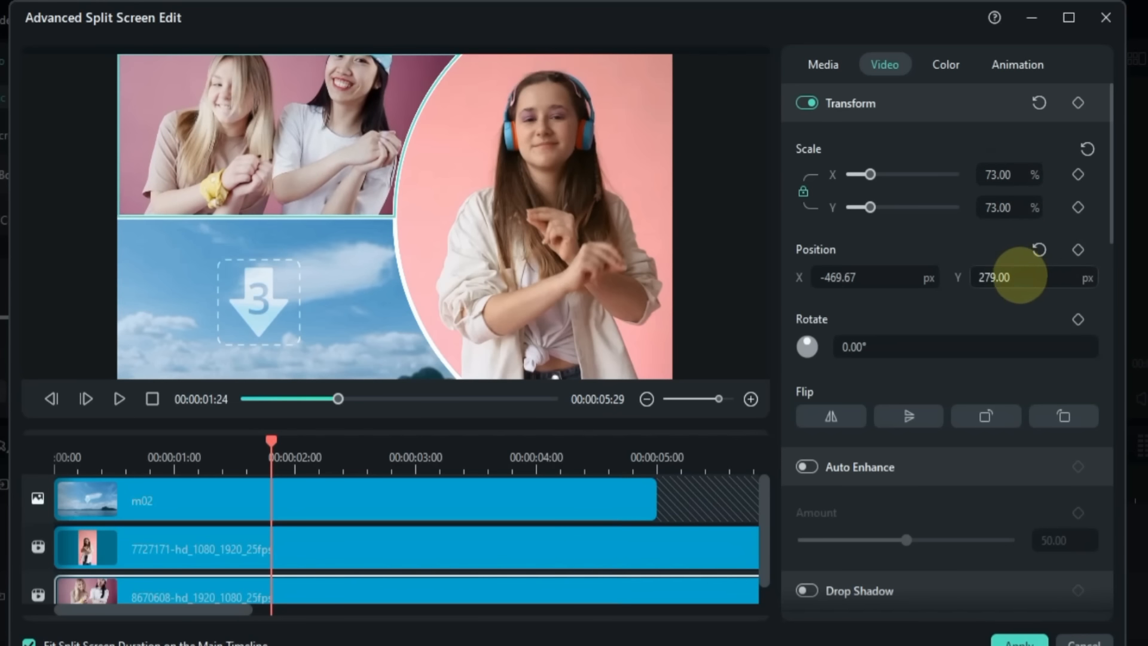
drag(1007, 277, 1024, 276)
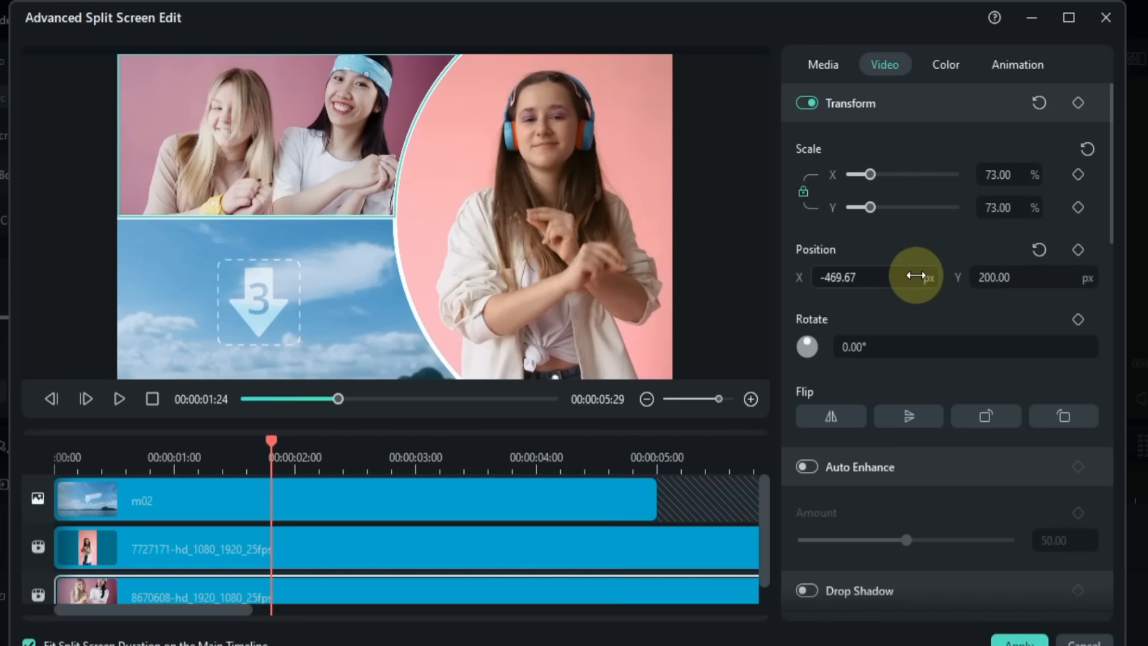
click(824, 422)
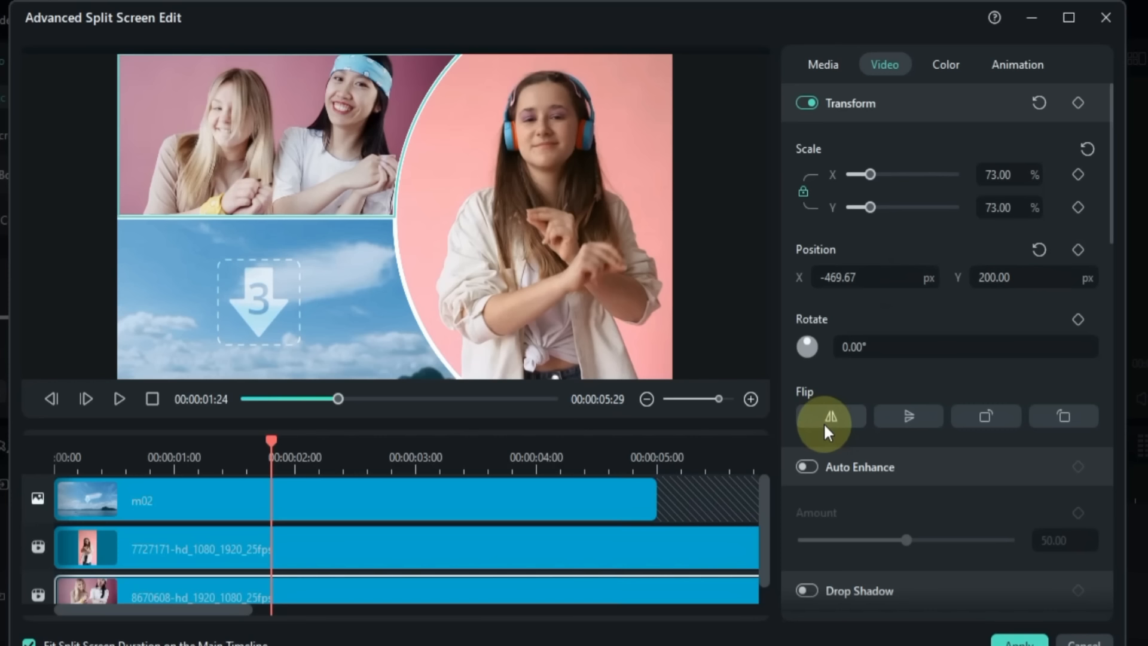
Step: Fill area 3 with the 6-second clip 7039204-uhd and scale it down so both people fit in the frame
click(289, 301)
click(818, 61)
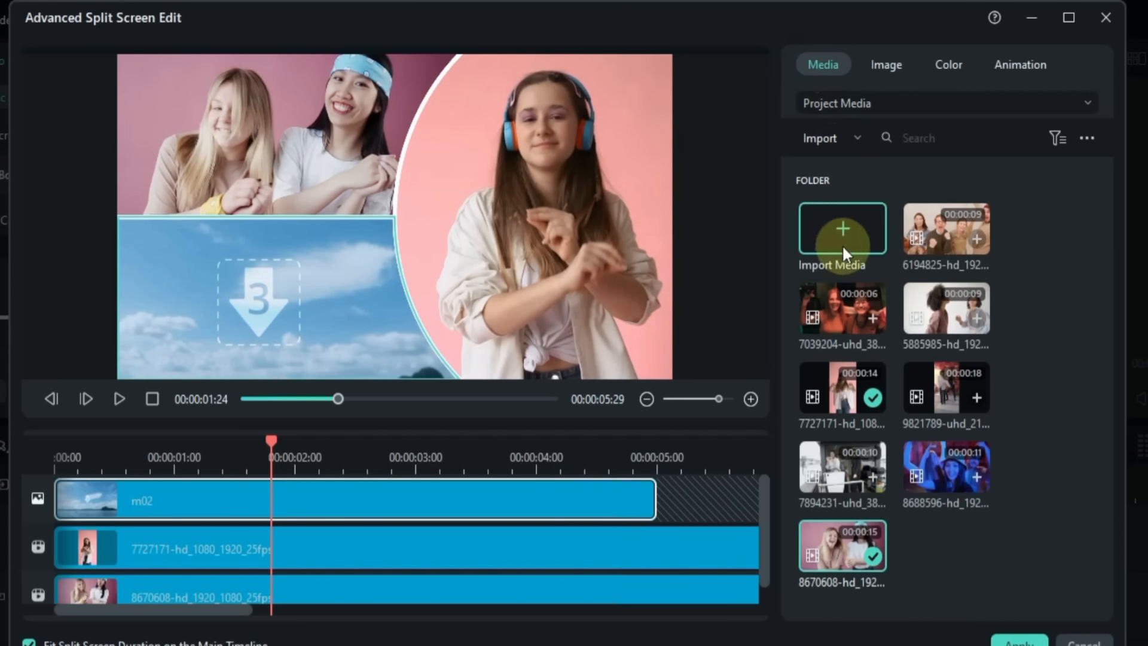
drag(844, 308, 258, 312)
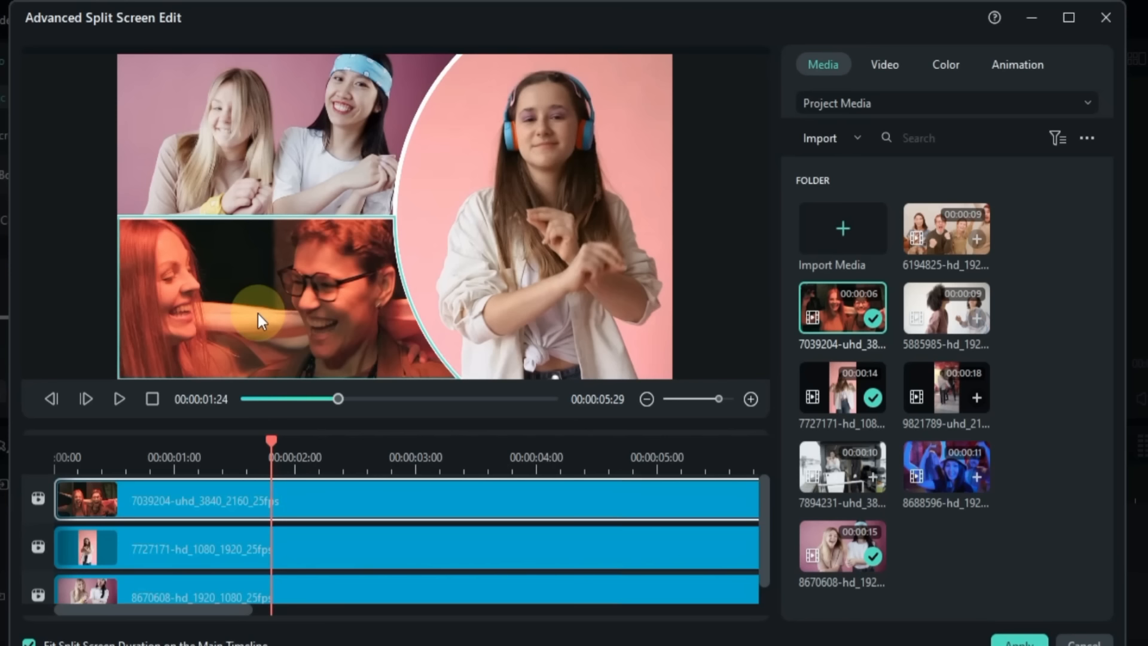
click(257, 314)
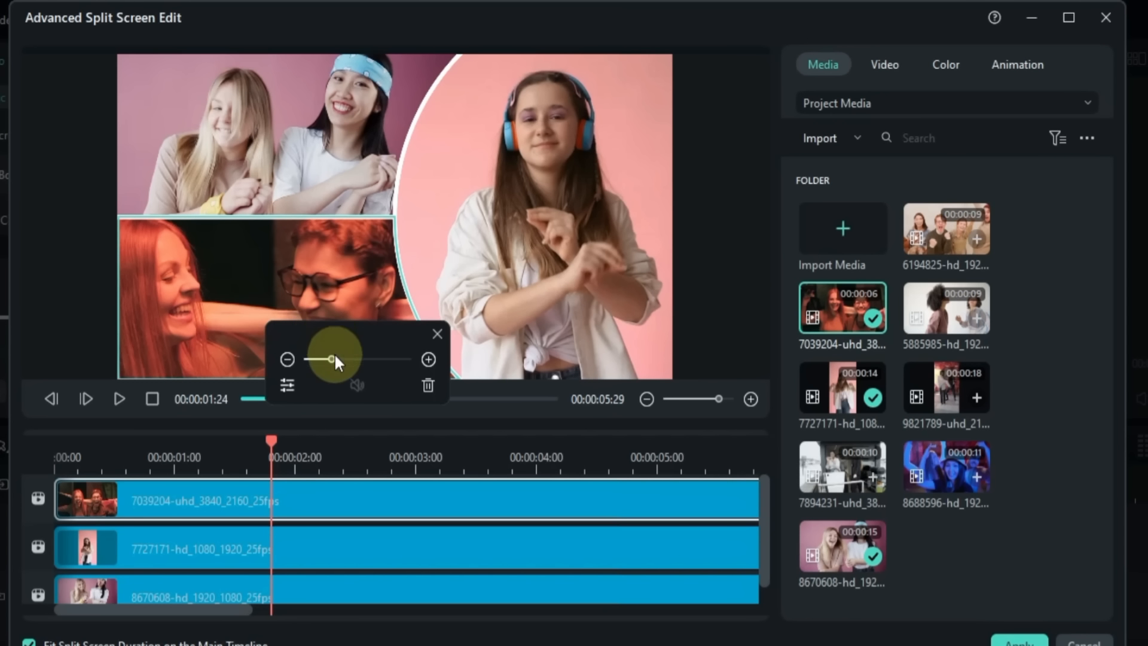
drag(335, 356, 323, 370)
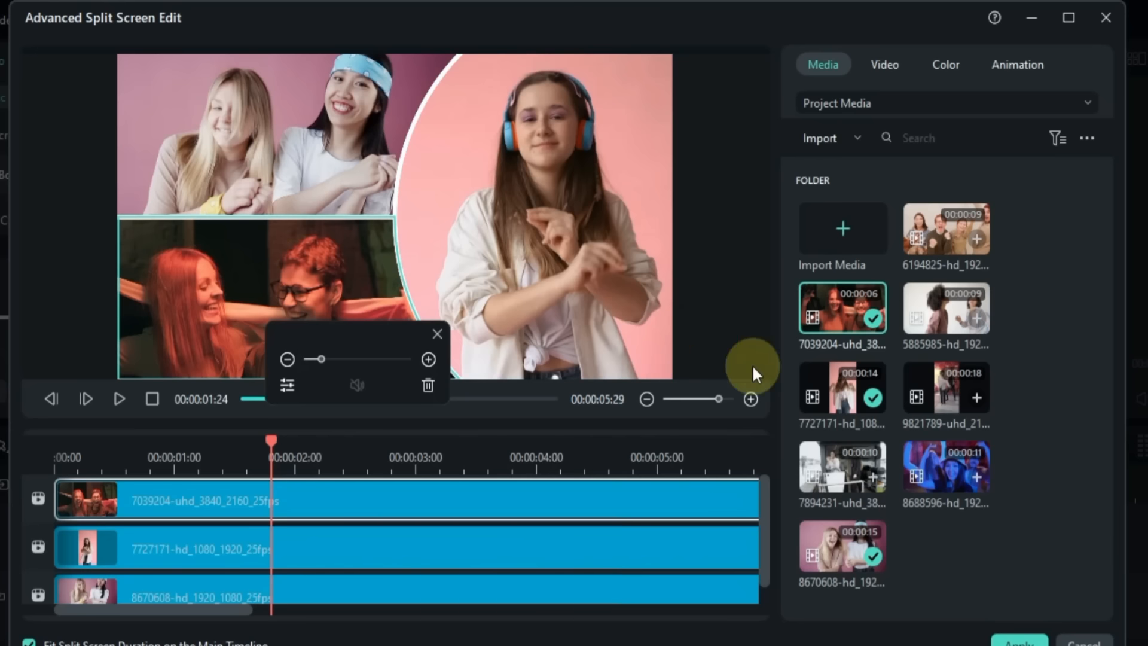
Step: Browse the Preset Motions (Legacy) animations available for the area 3 clip
click(1016, 60)
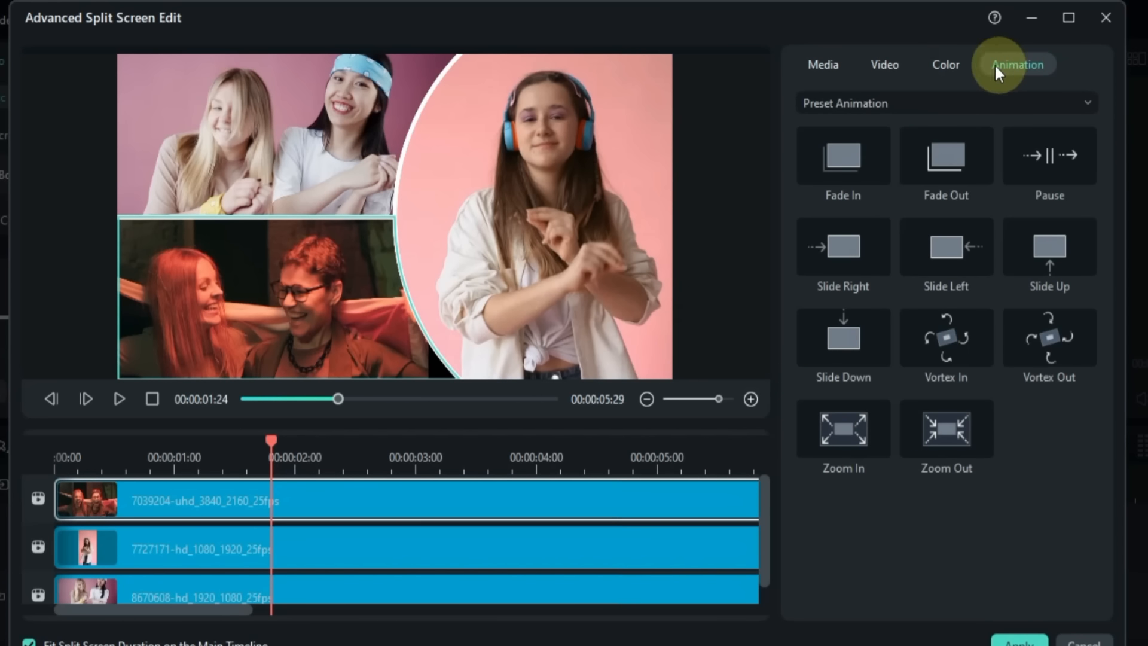
click(955, 105)
click(939, 166)
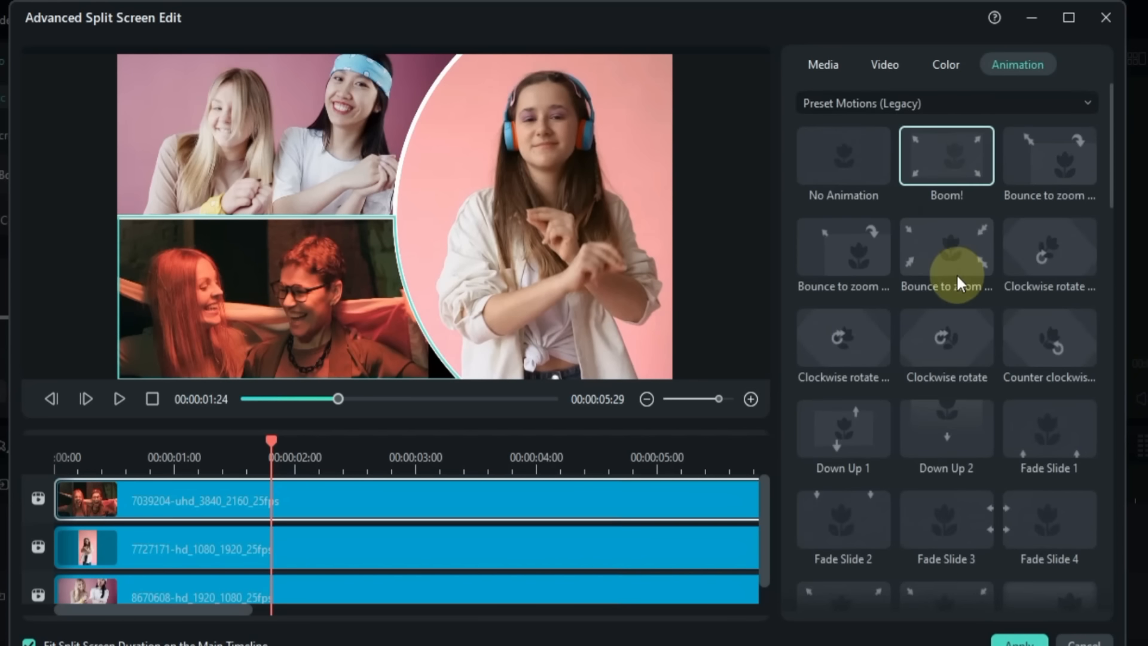
scroll(956, 281, down, 3)
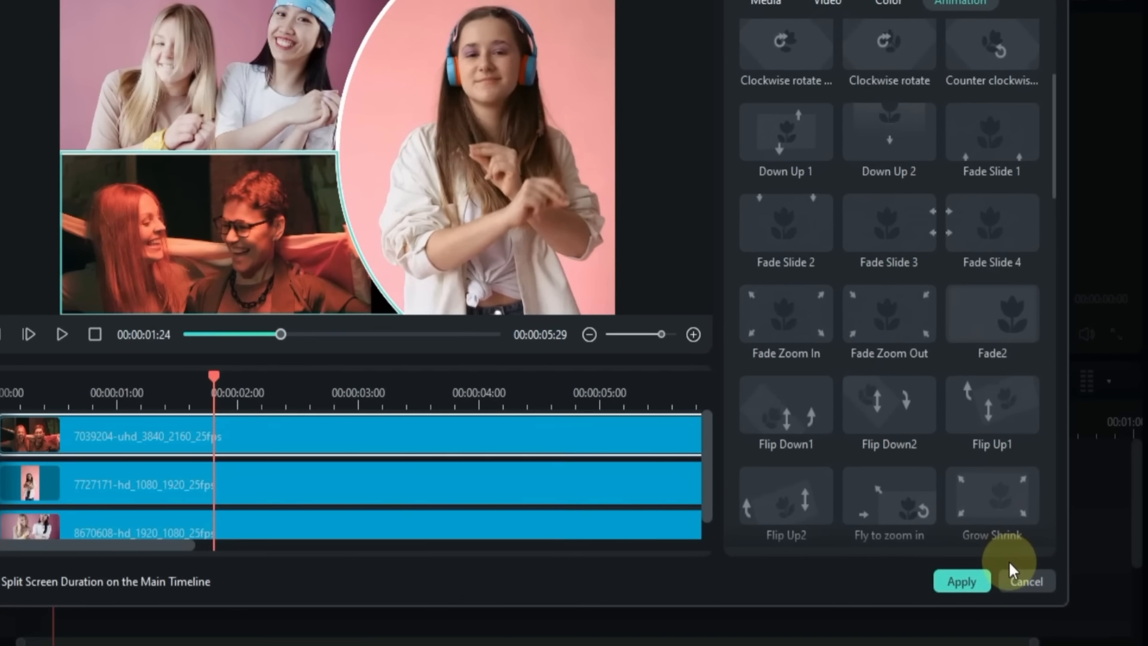
Step: Apply the advanced split screen edits to the main timeline and toggle the Split Screen 25 border off and back on
click(949, 584)
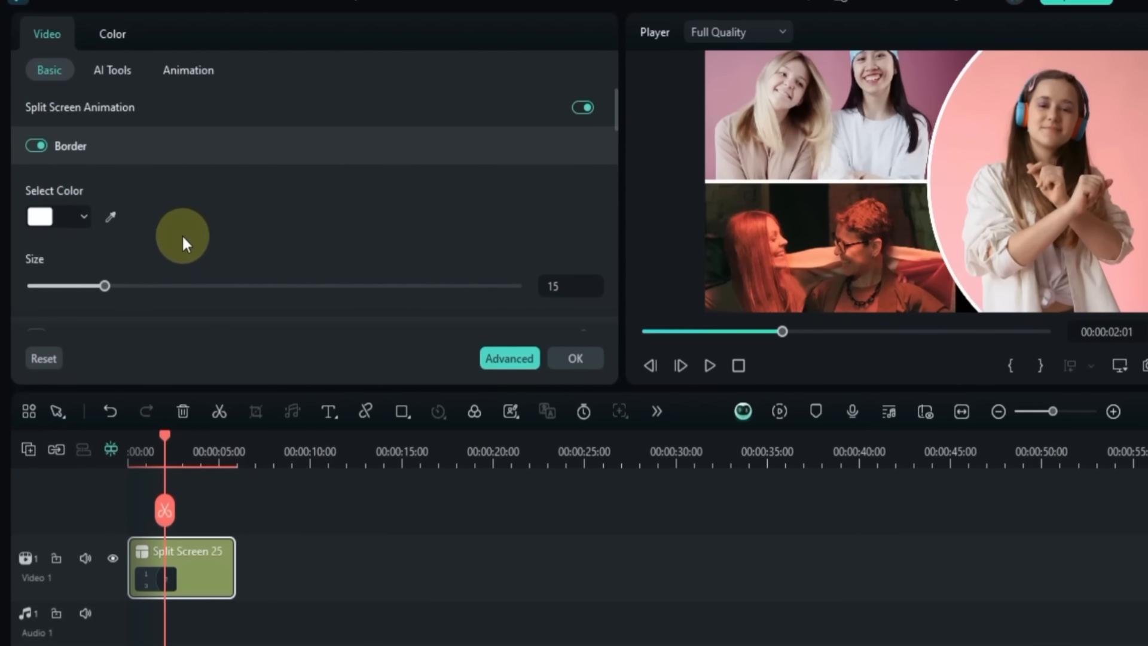
click(36, 142)
click(36, 141)
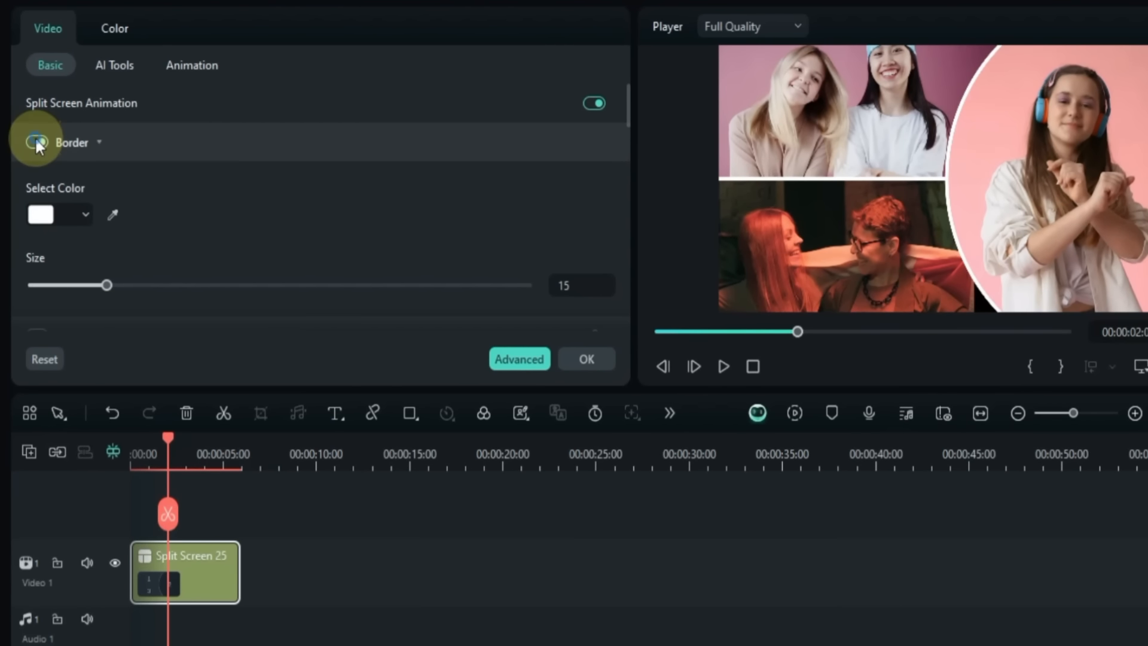
Step: Switch the Split Screen 25 border off and back on to compare both looks
click(36, 142)
click(36, 142)
click(37, 143)
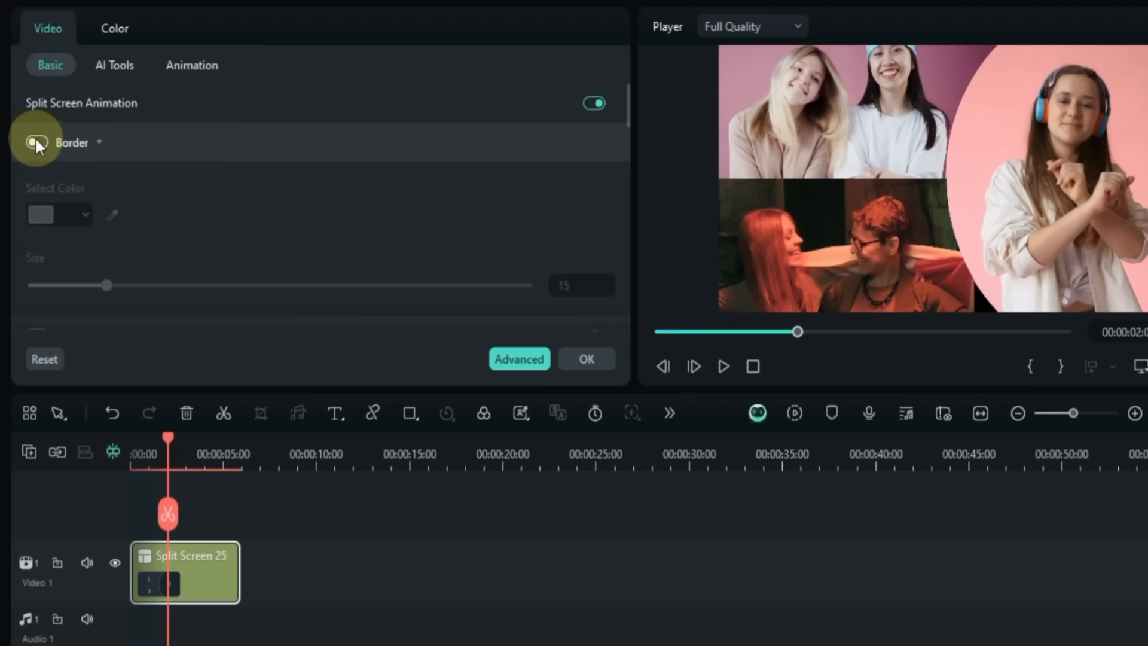
click(36, 143)
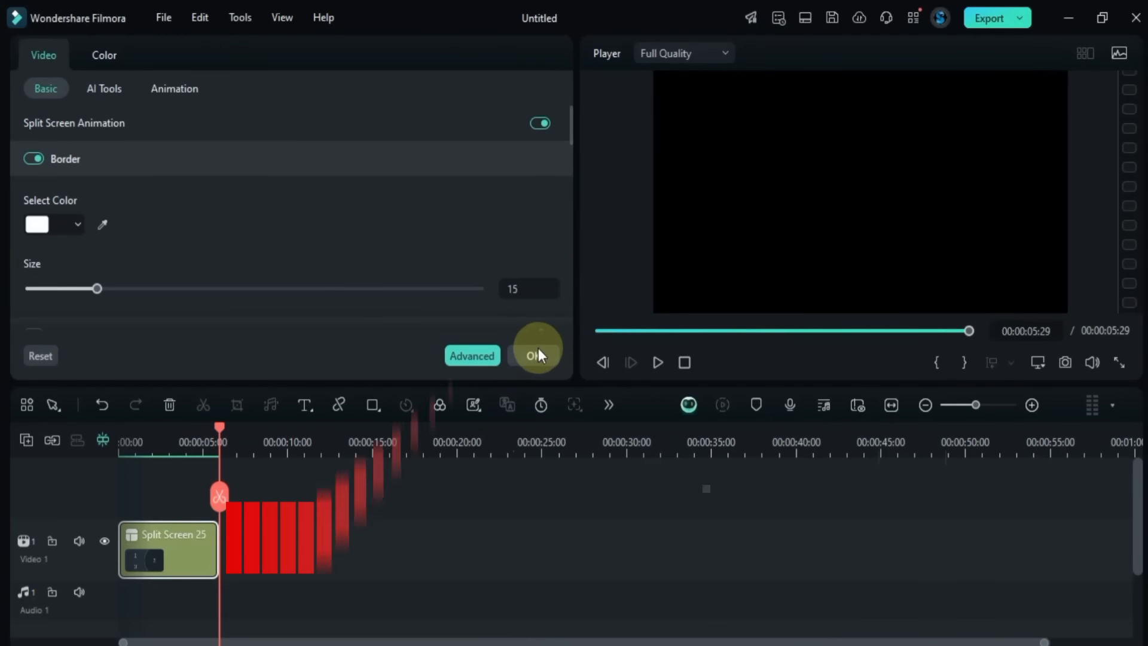
Step: Confirm the Split Screen 25 settings and place the pink three-phone Social Media split screen template right after it on the timeline
click(538, 350)
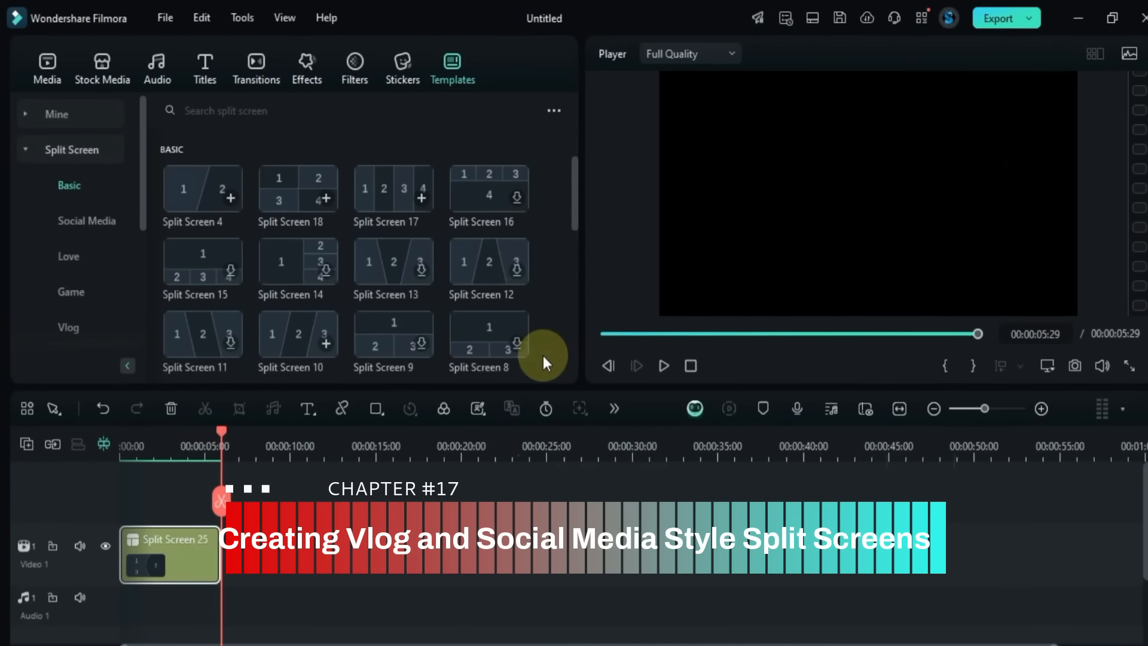
click(88, 226)
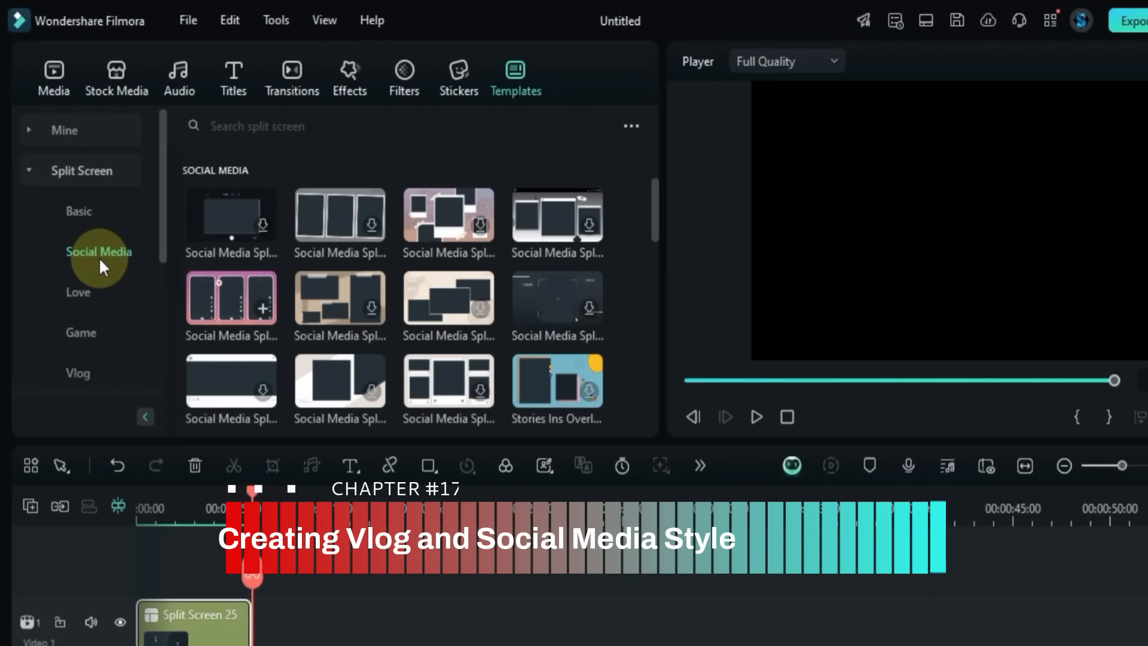
drag(233, 320, 268, 632)
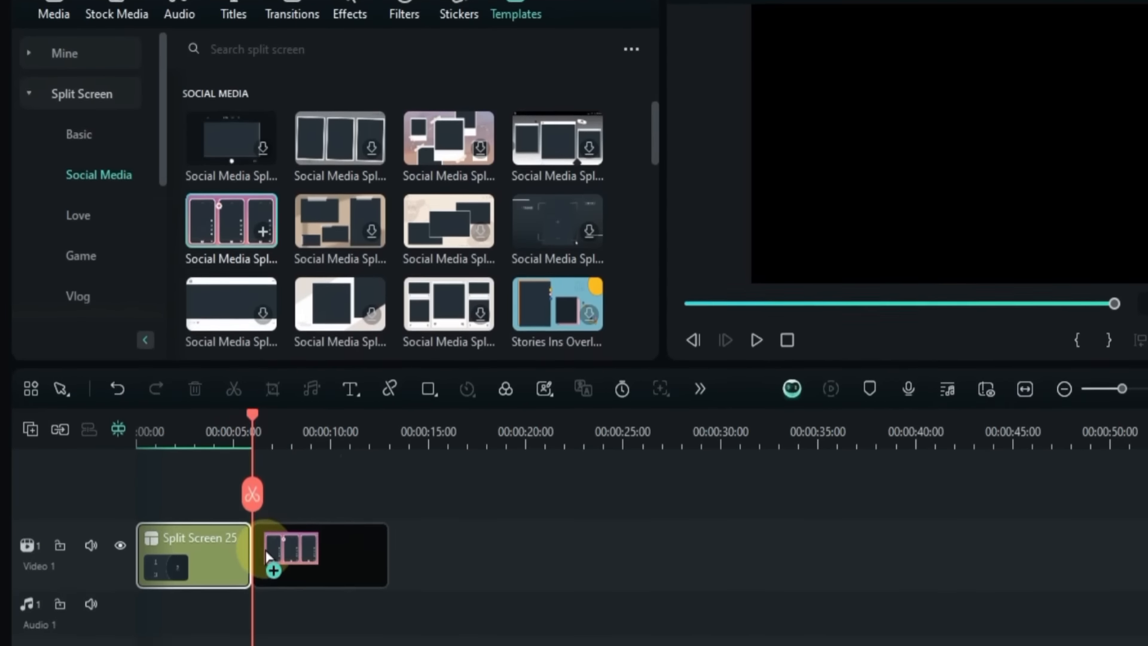
drag(267, 556, 264, 558)
click(308, 479)
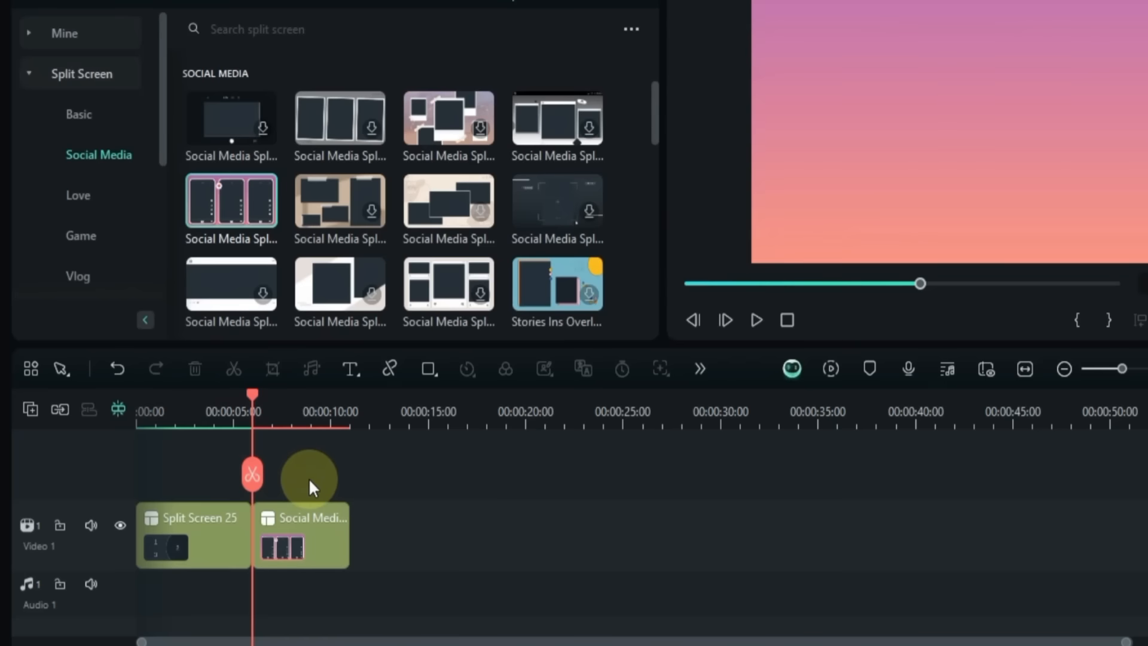
Step: Open the social media template in the advanced split screen editor and fill area 2 with clip 7727171-hd, scaled down slightly
click(284, 419)
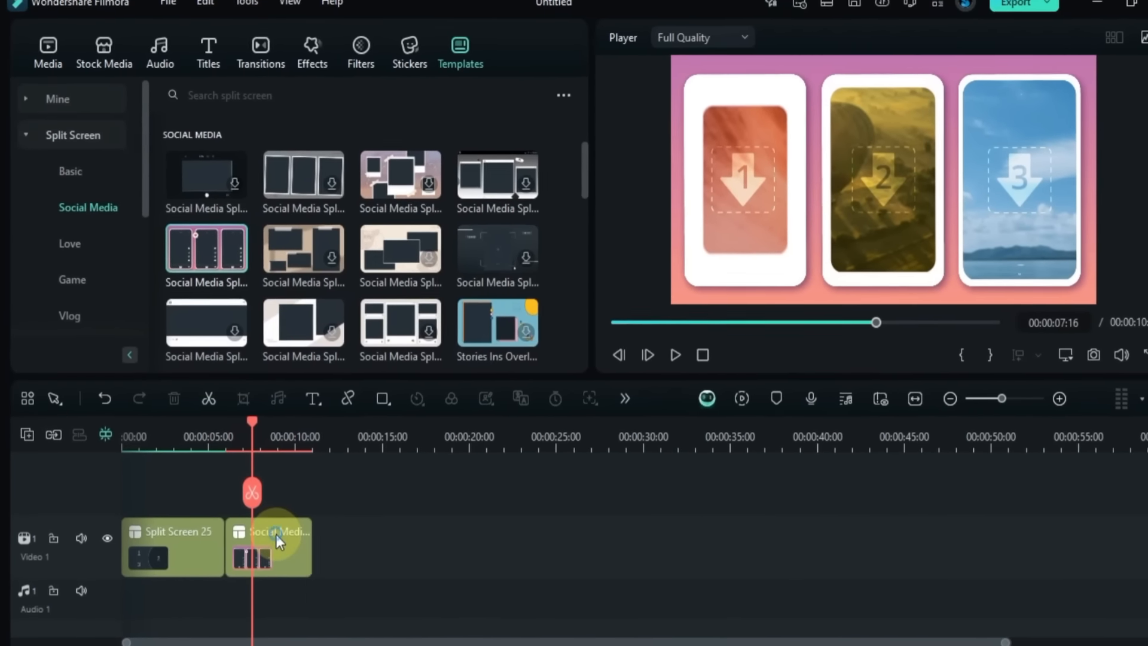
click(294, 532)
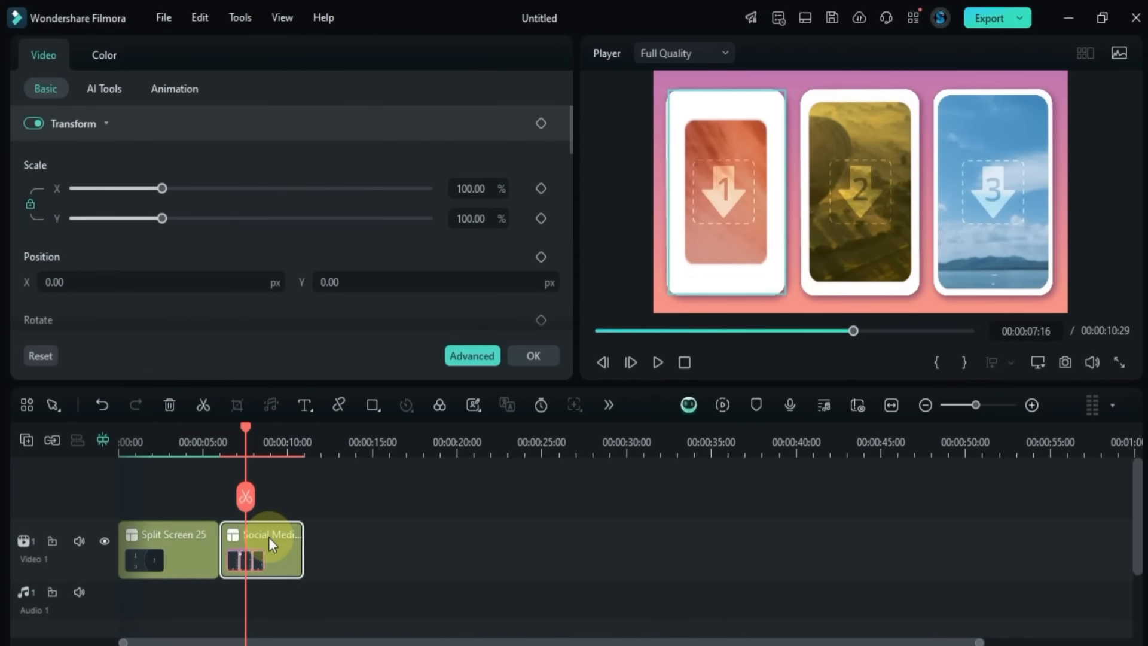
click(472, 357)
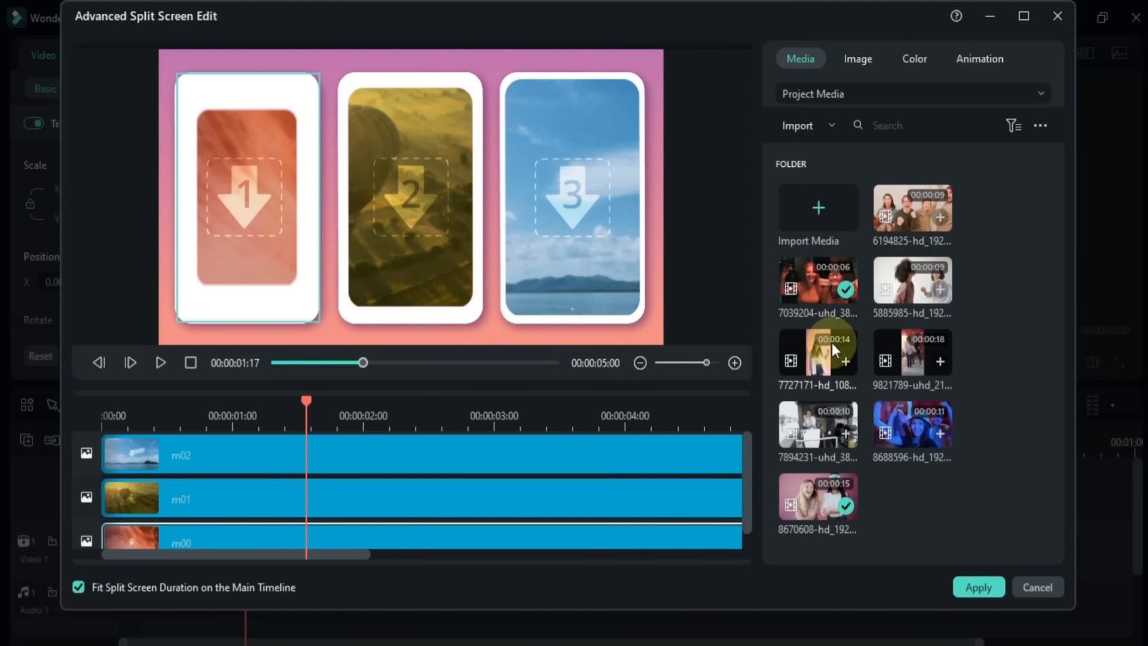
drag(834, 350, 413, 225)
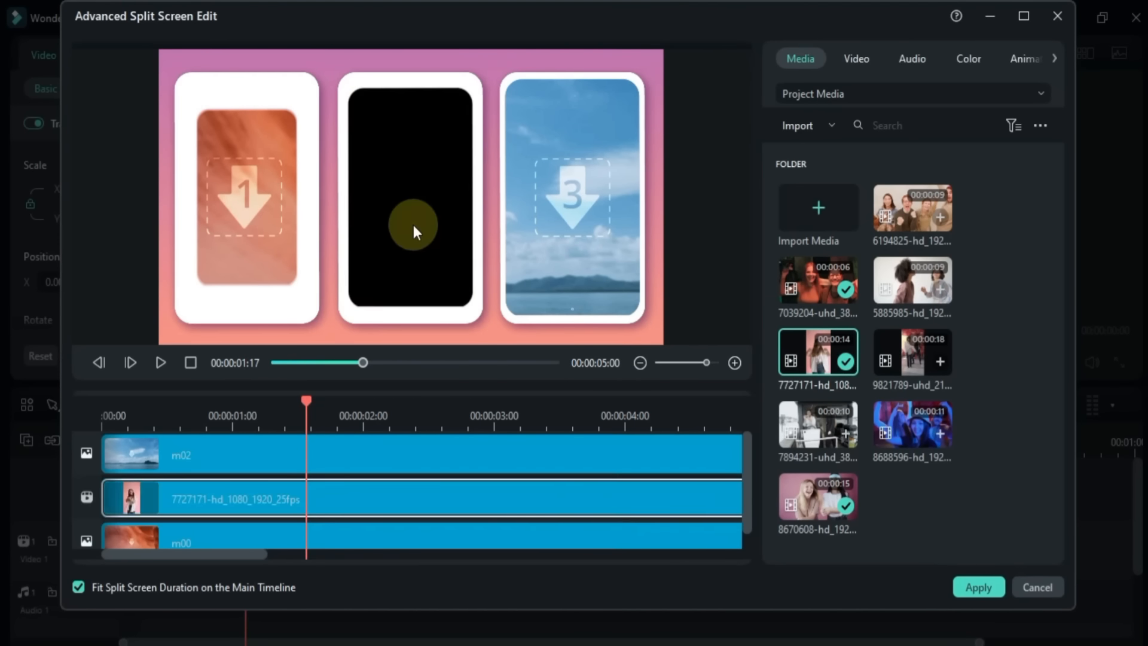
click(414, 225)
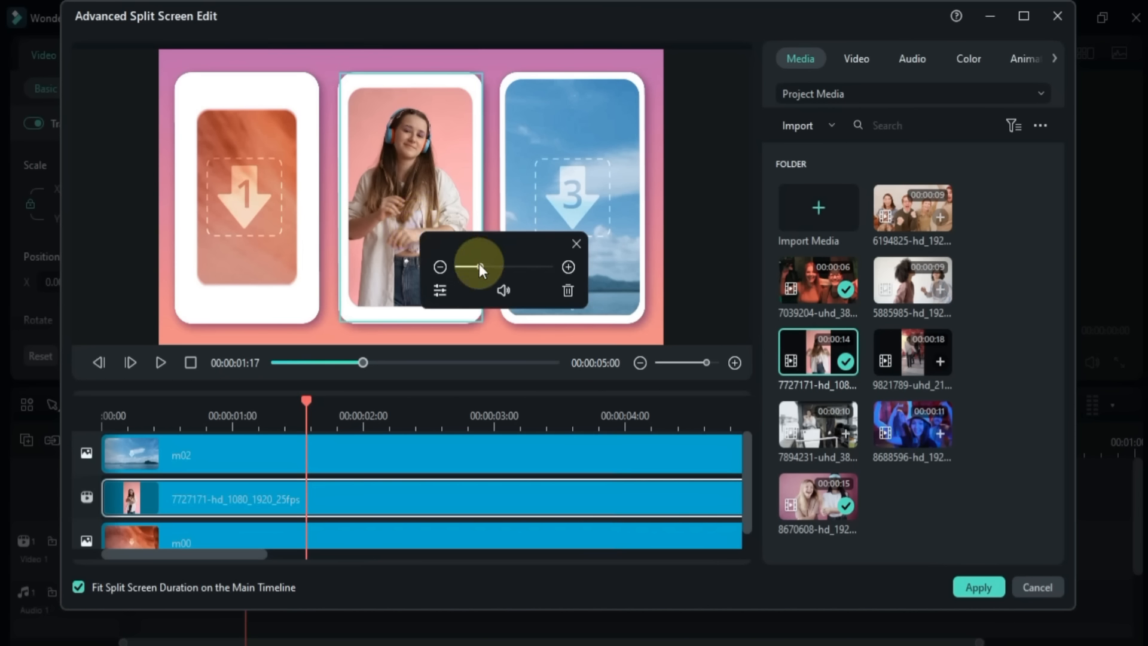
mouse_move(479, 266)
mouse_down()
mouse_move(490, 268)
mouse_move(477, 277)
mouse_up()
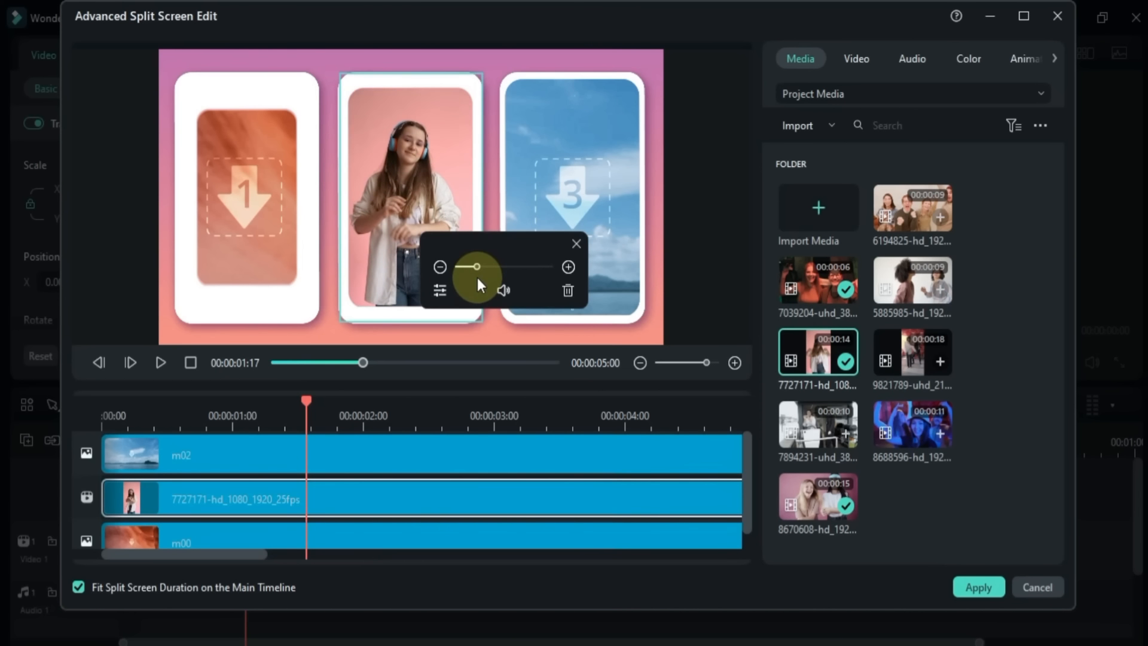
Step: Fill area 1 with the 11-second clip 8688596-hd and scale it down slightly
click(249, 235)
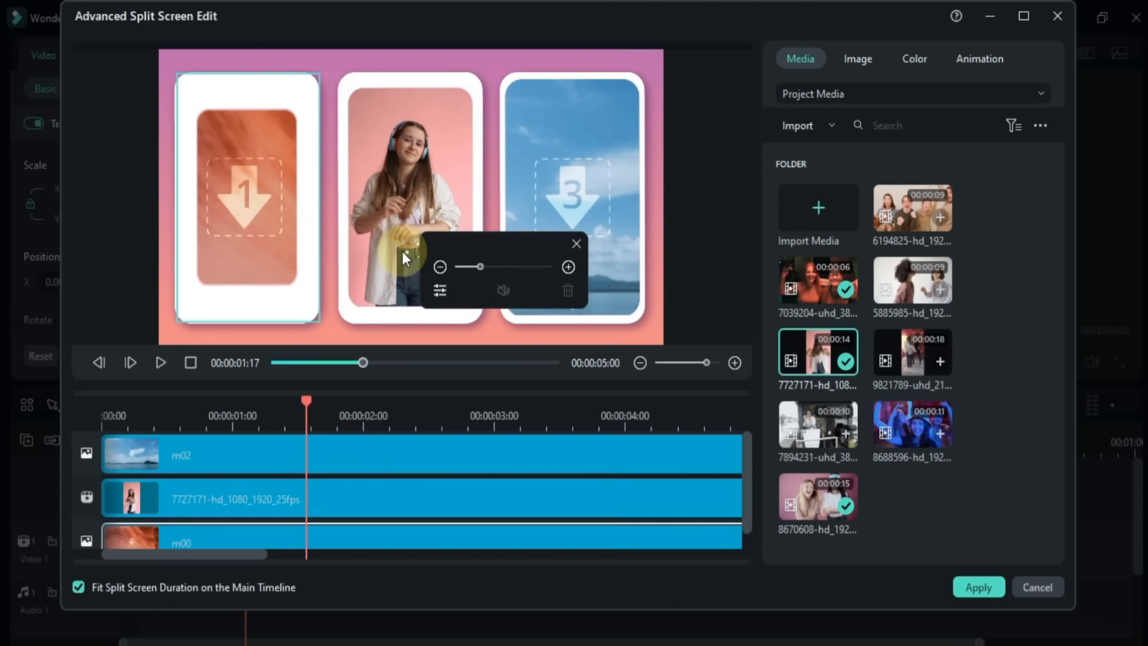
drag(919, 406, 234, 221)
click(234, 221)
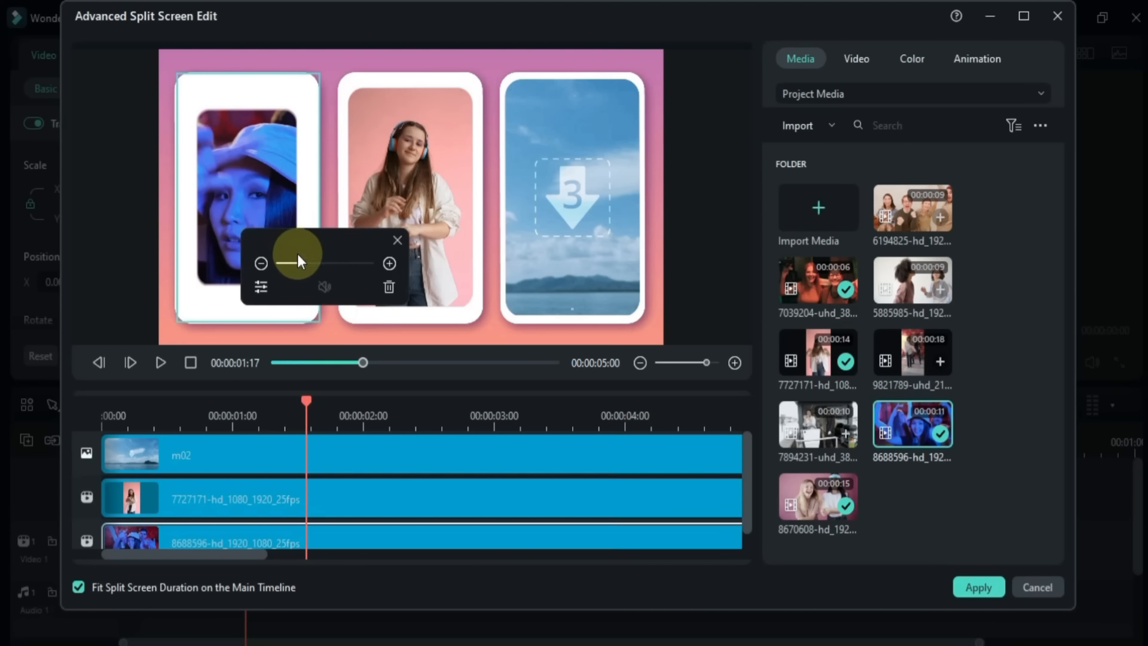
drag(299, 268, 293, 268)
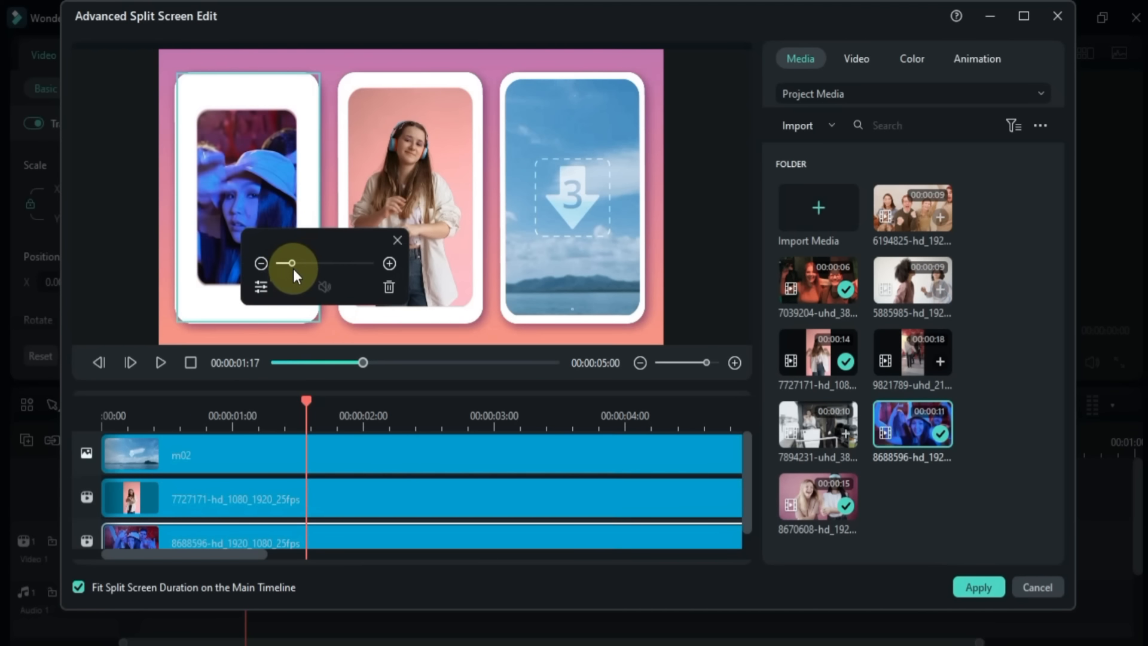
Step: Fill area 3 with the 9-second clip 6194825-hd and adjust its scale and position so both people show in the frame
click(889, 305)
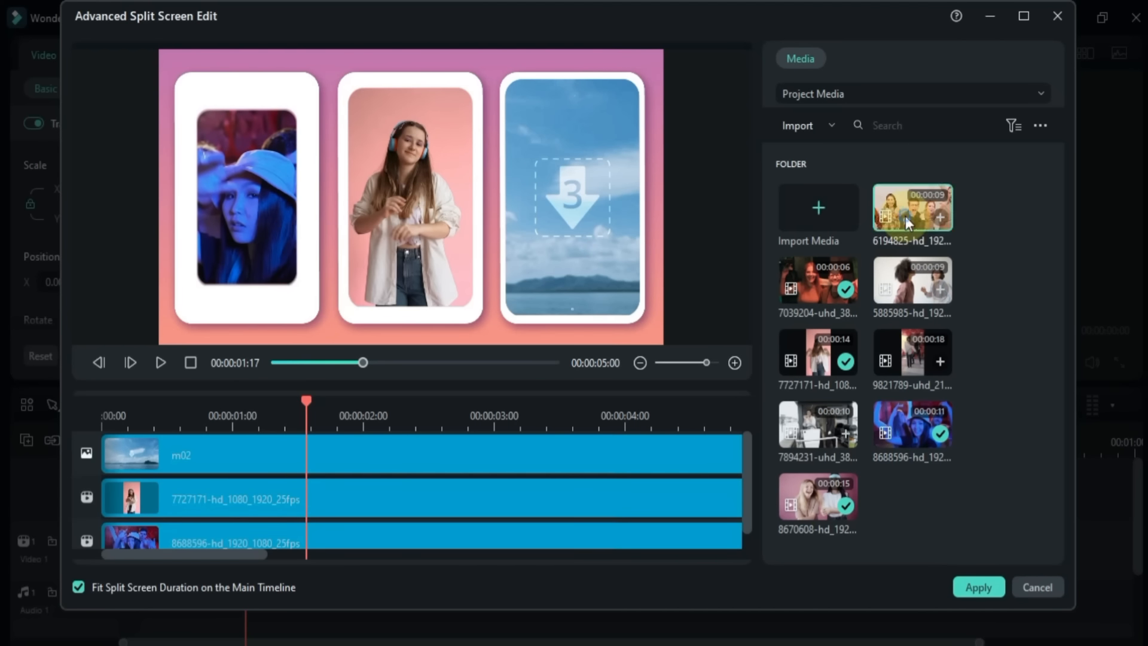
drag(906, 217, 401, 177)
click(563, 212)
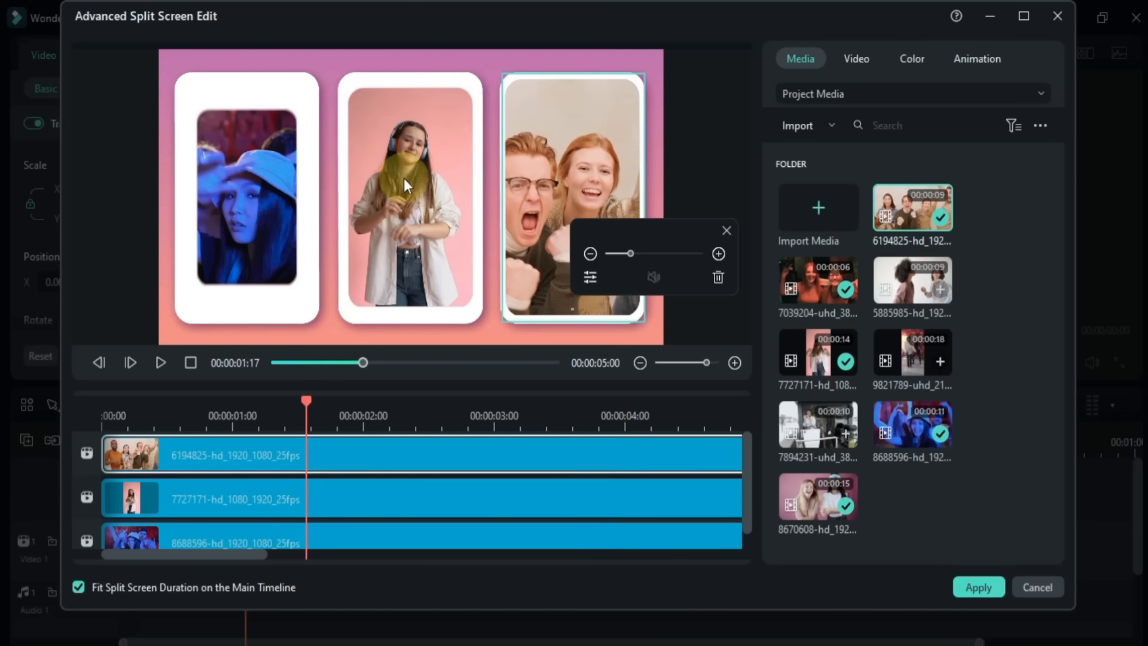
drag(627, 247, 625, 253)
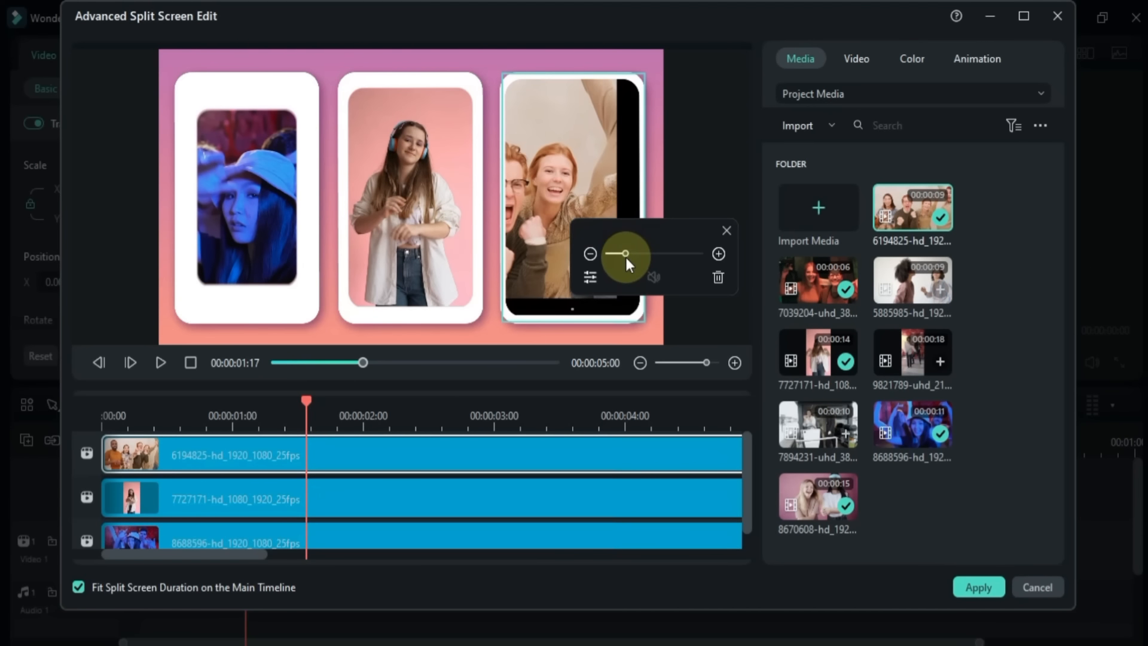
click(573, 180)
drag(573, 180, 592, 192)
click(702, 153)
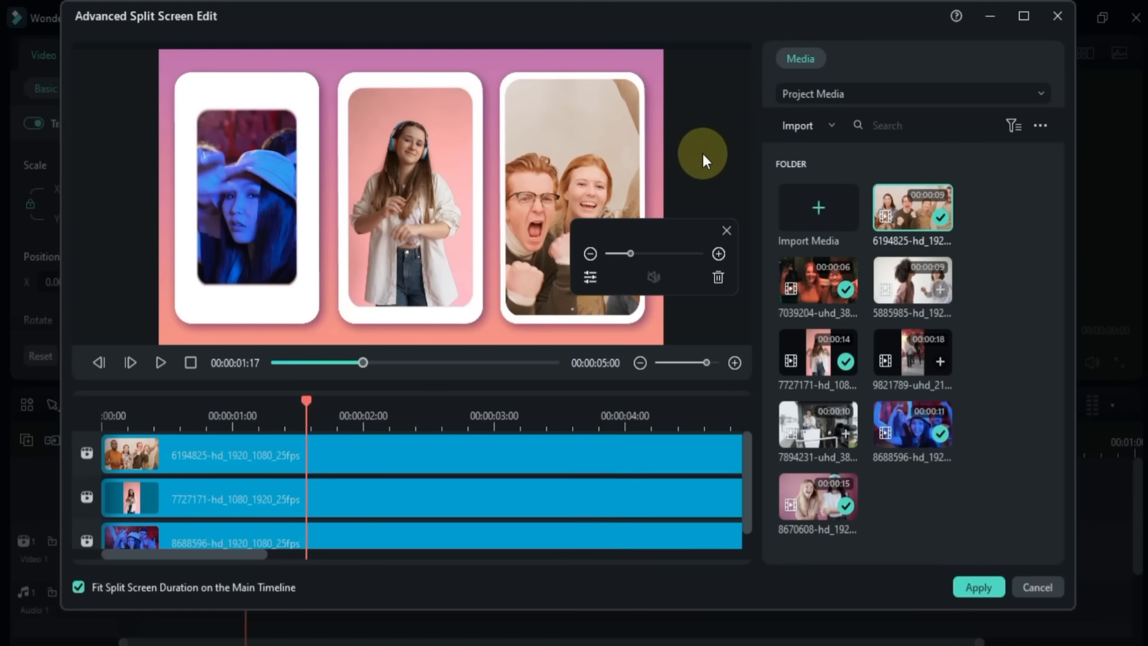
Step: Preview the filled social media split screen at about 3 seconds, apply it to the main timeline and play it back
drag(305, 400, 508, 446)
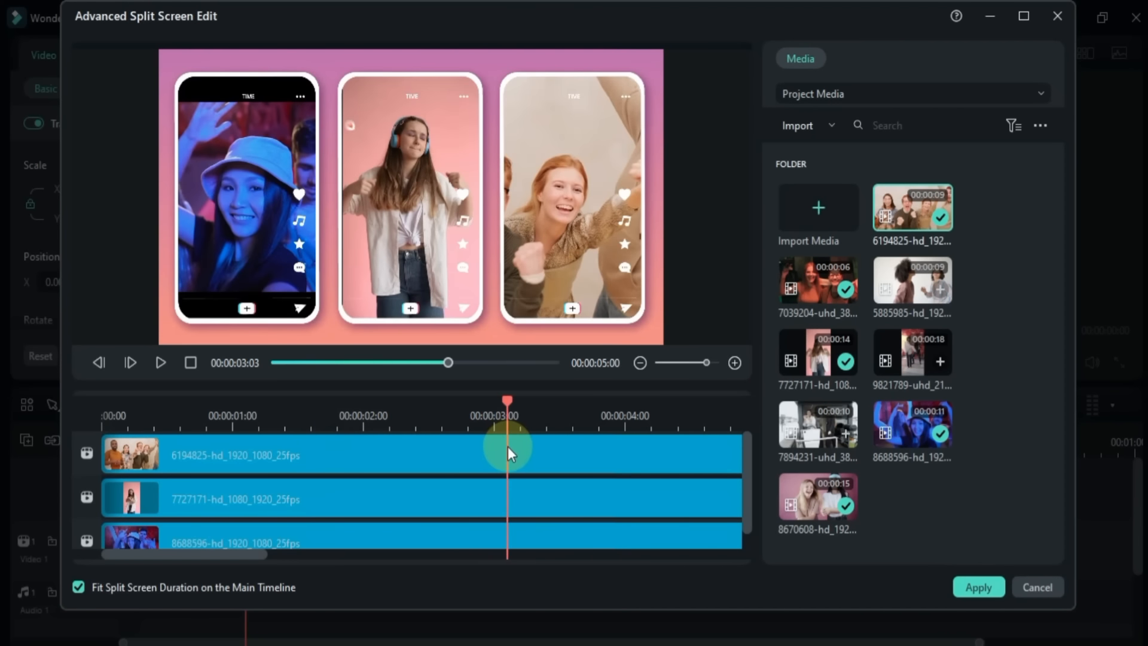
click(968, 589)
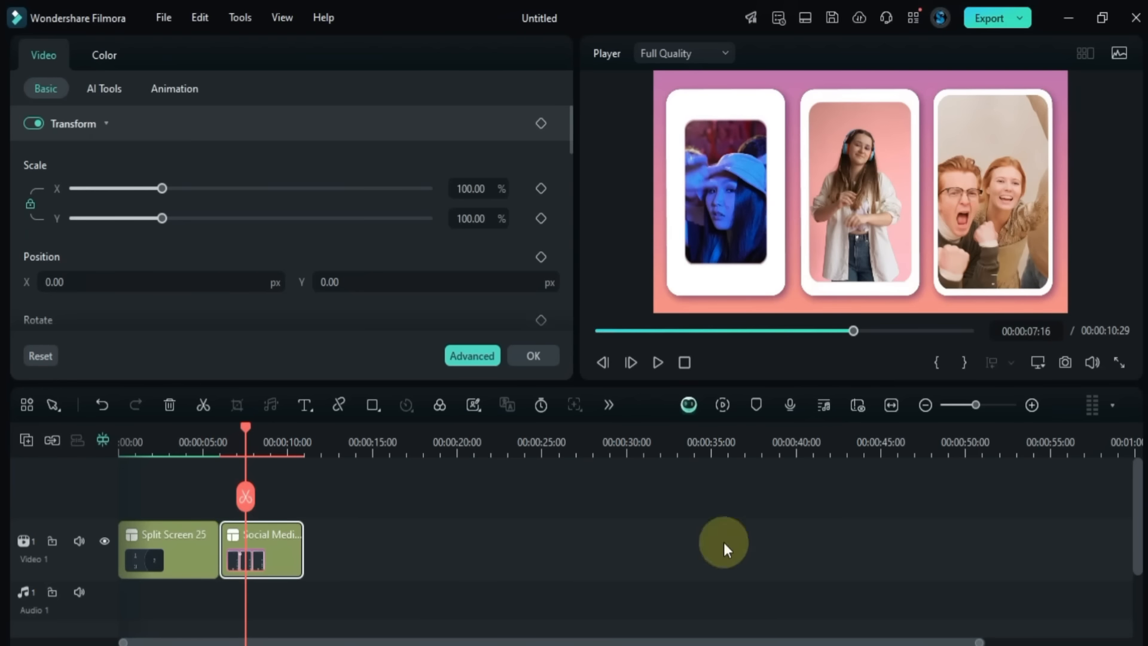
click(394, 557)
click(218, 443)
key(space)
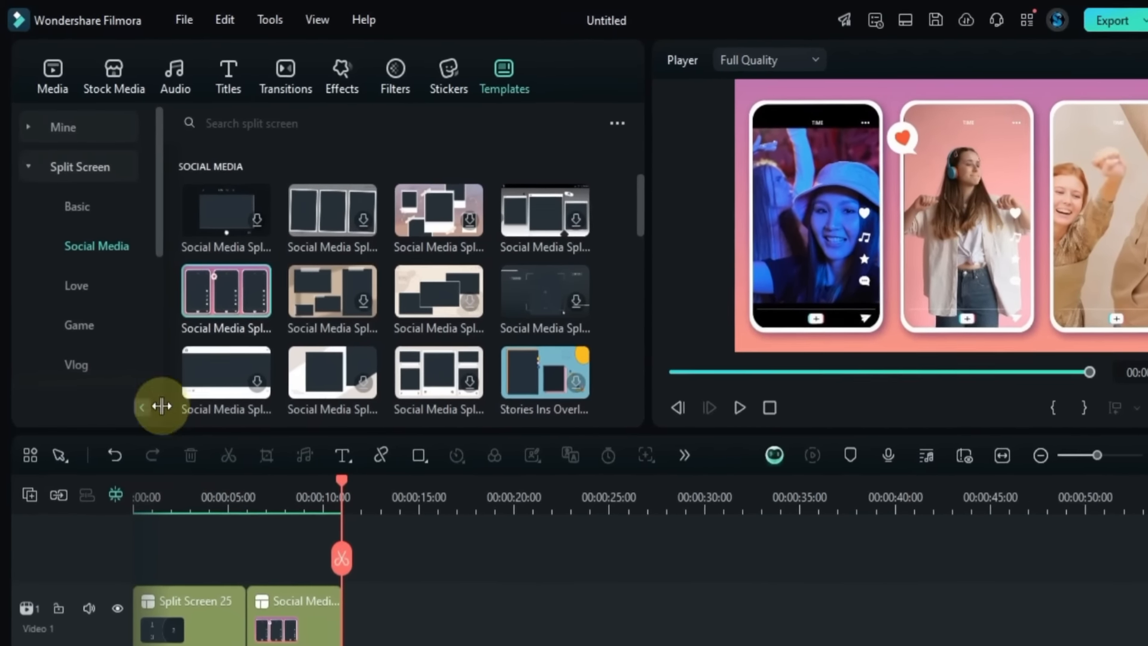
Step: Add the TV Retro Effect split screen with three televisions from the Vlog category after the social media clip on the timeline
click(76, 364)
scroll(353, 295, down, 5)
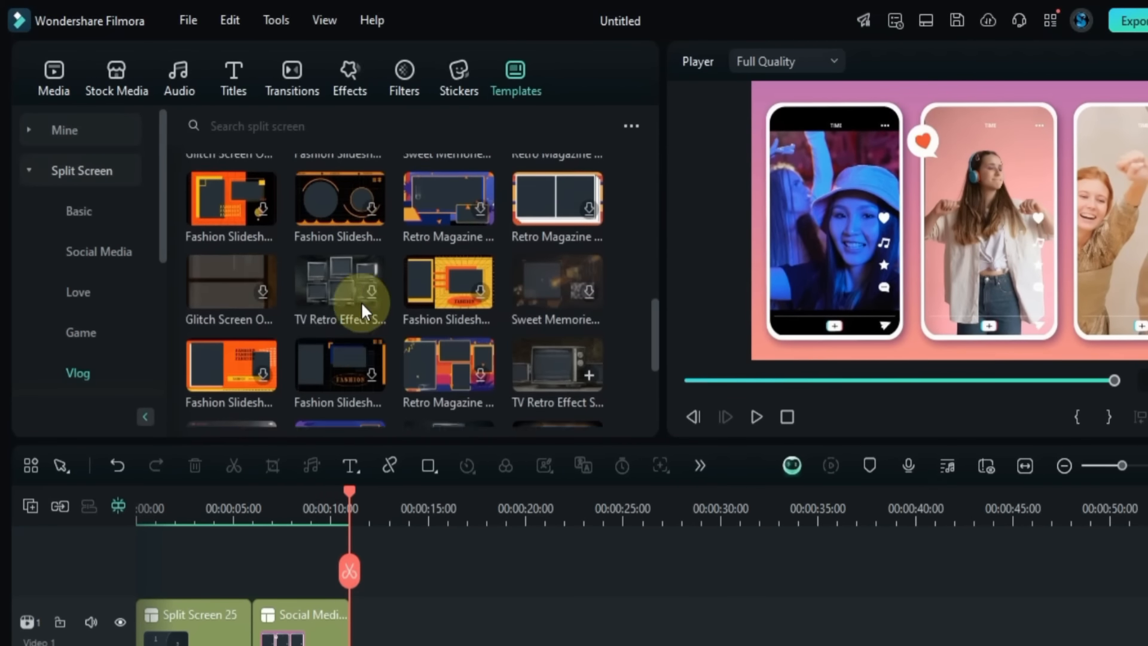
scroll(361, 301, down, 3)
drag(530, 224, 366, 610)
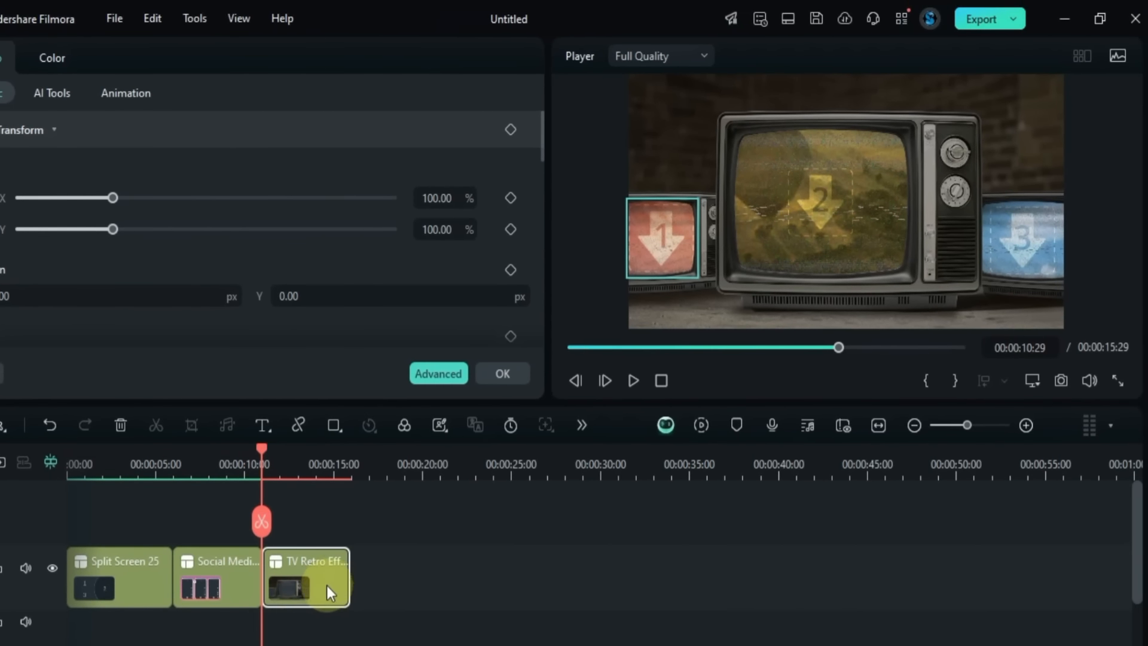
Step: Open the TV Retro template in the advanced editor and fill area 2 with clip 7039204-uhd, scaled down to fit both people
click(438, 373)
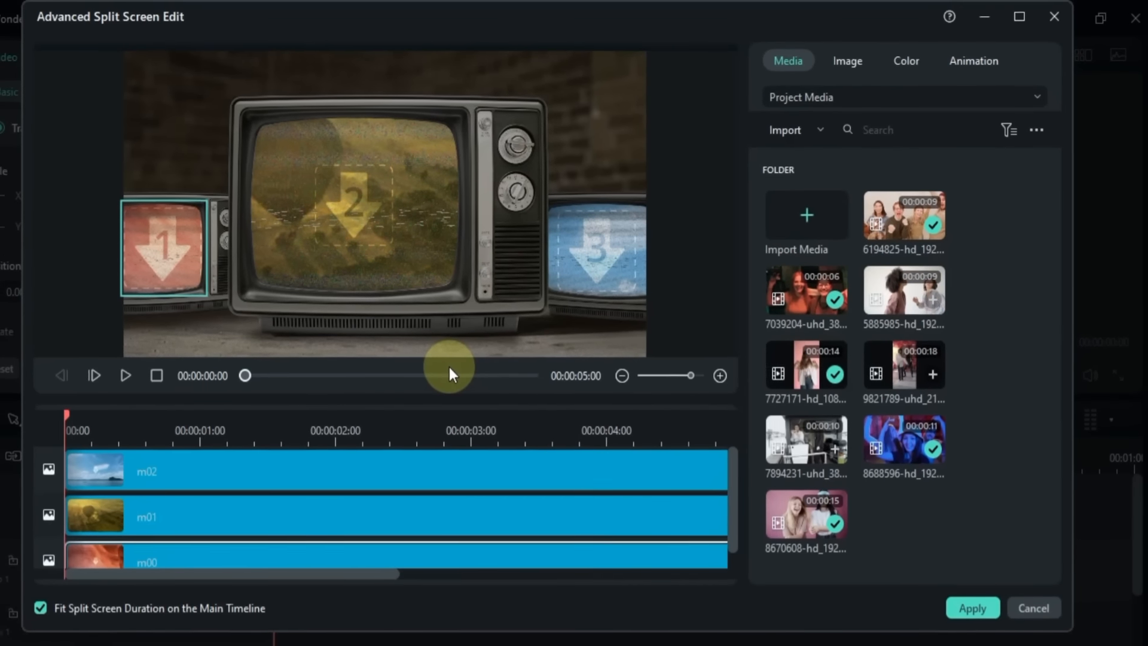
drag(805, 297, 385, 199)
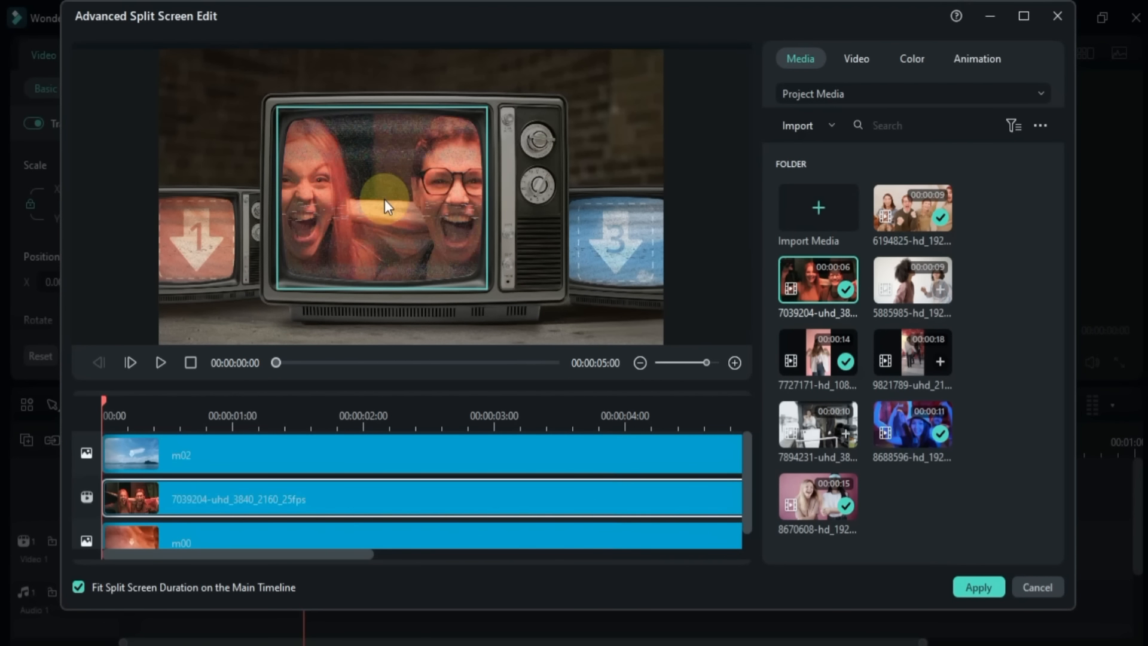
drag(454, 238, 444, 253)
Step: Fill area 3 with clip 7894231-uhd scaled down to show the group, and area 1 with the 18-second clip 9821789-uhd
click(627, 244)
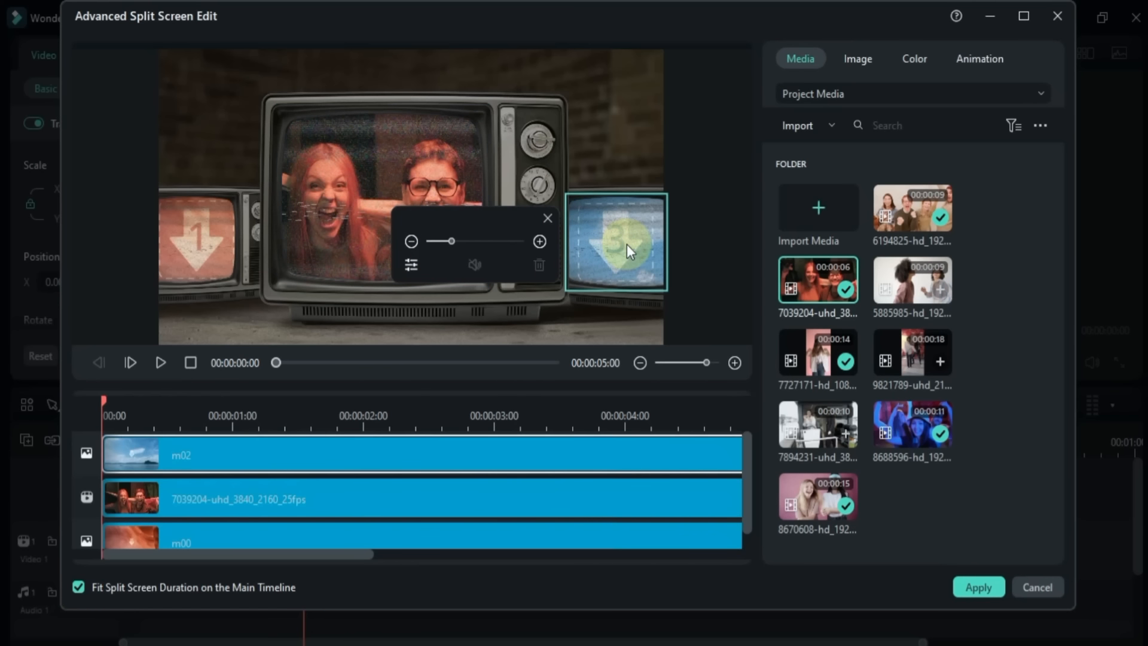
drag(811, 436, 616, 251)
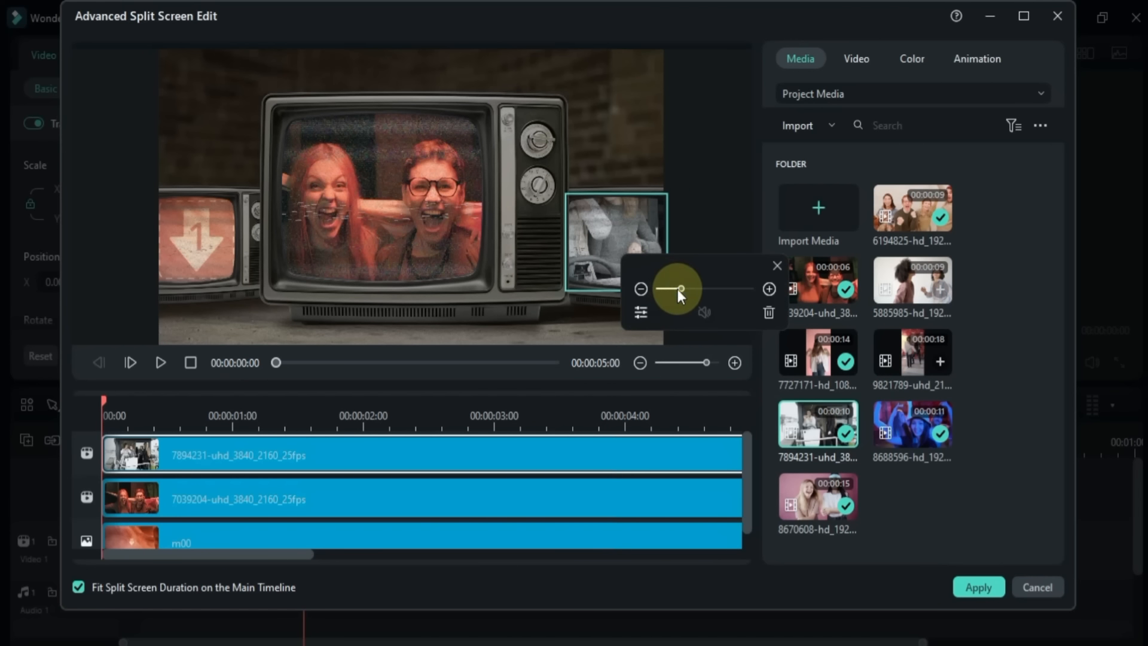
drag(677, 289, 667, 296)
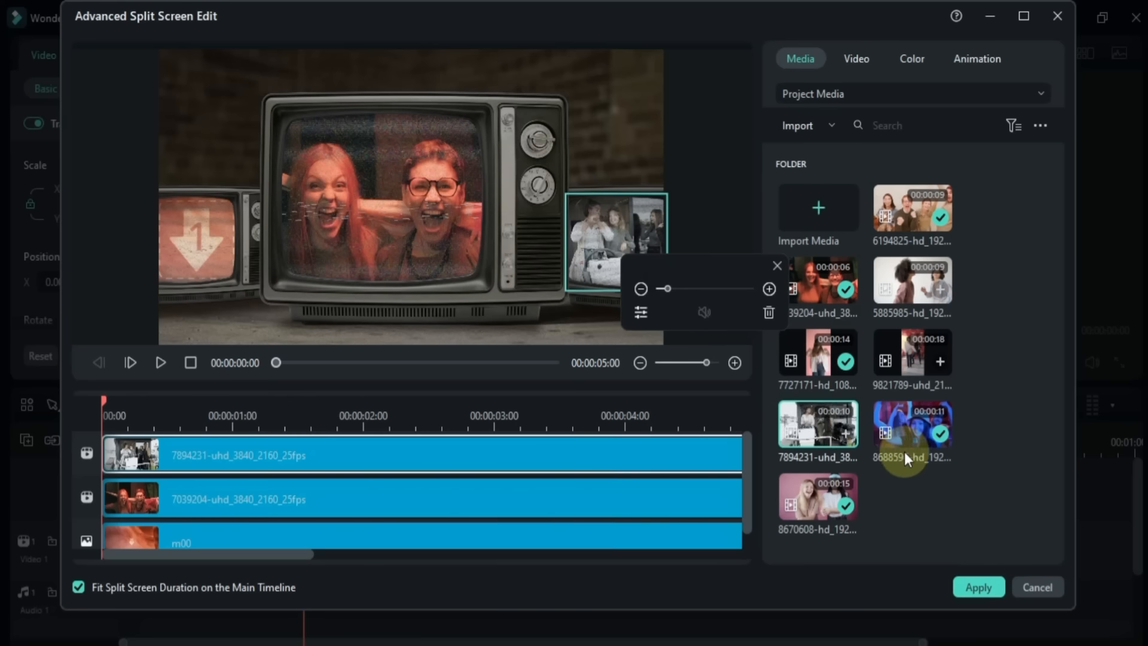
click(931, 477)
drag(918, 370, 200, 258)
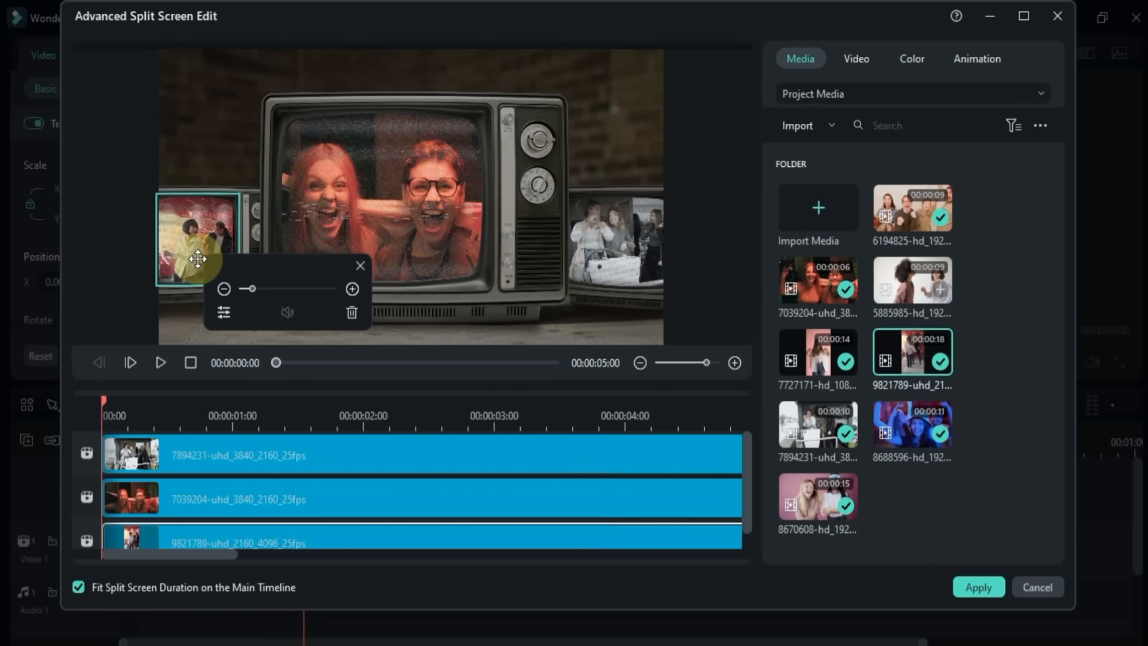
Step: Apply the TV Retro split screen edits to the main timeline and play back the result
click(978, 588)
key(space)
click(466, 550)
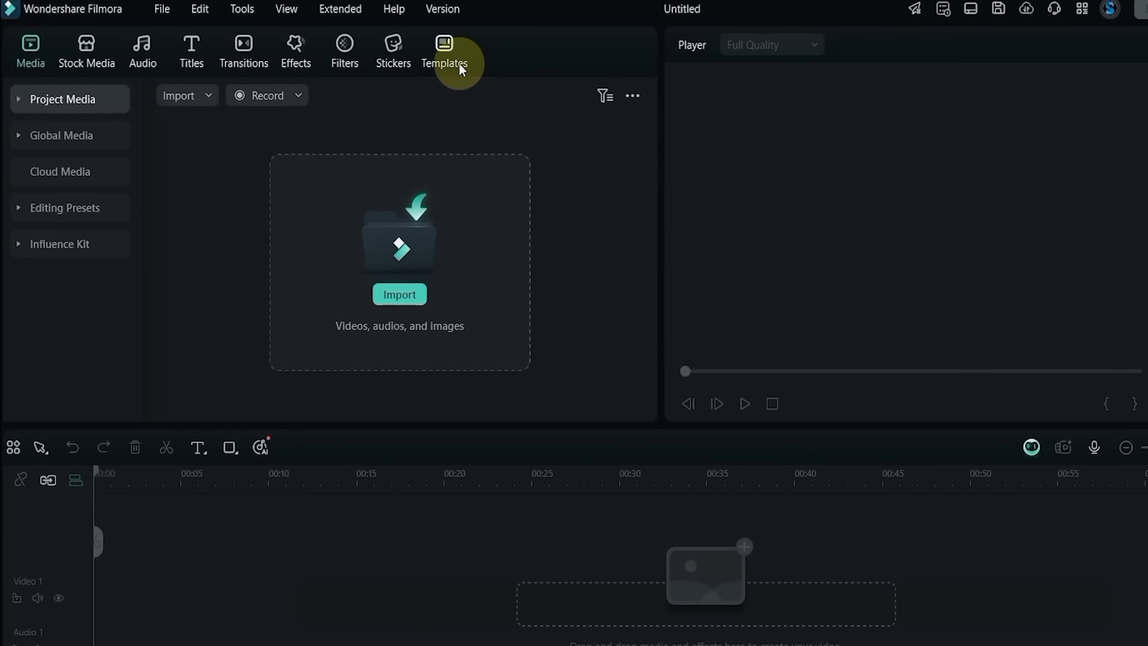
Step: Browse the ready-made video templates in the Trending, Summer, Cinematic Intro and Logo Reveal categories
click(462, 66)
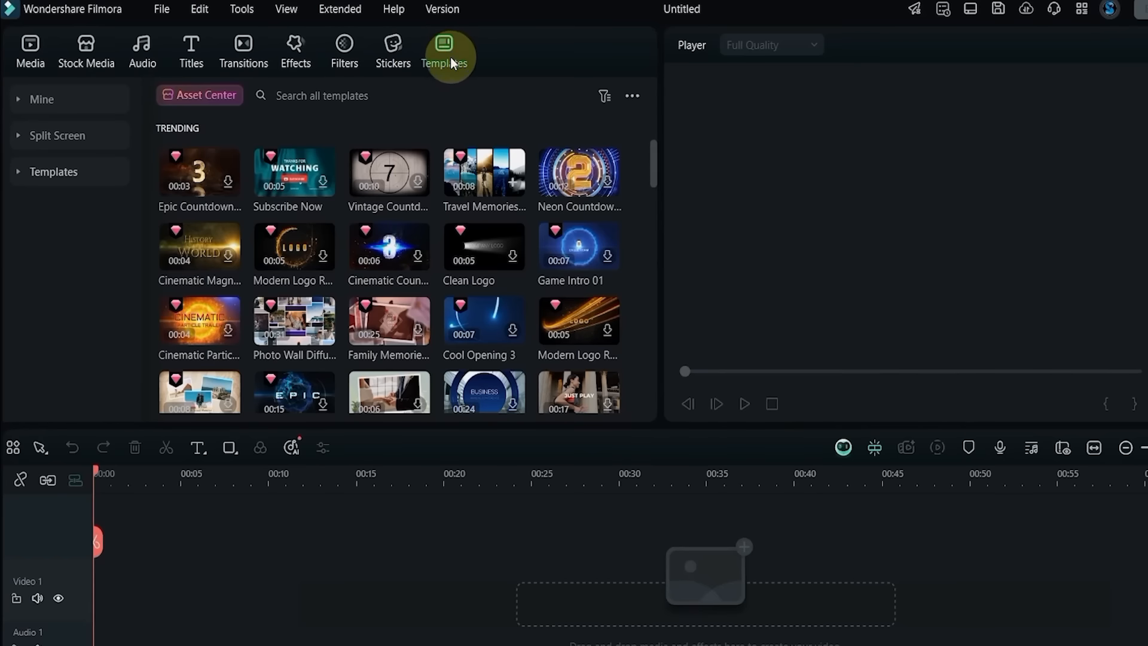
click(42, 174)
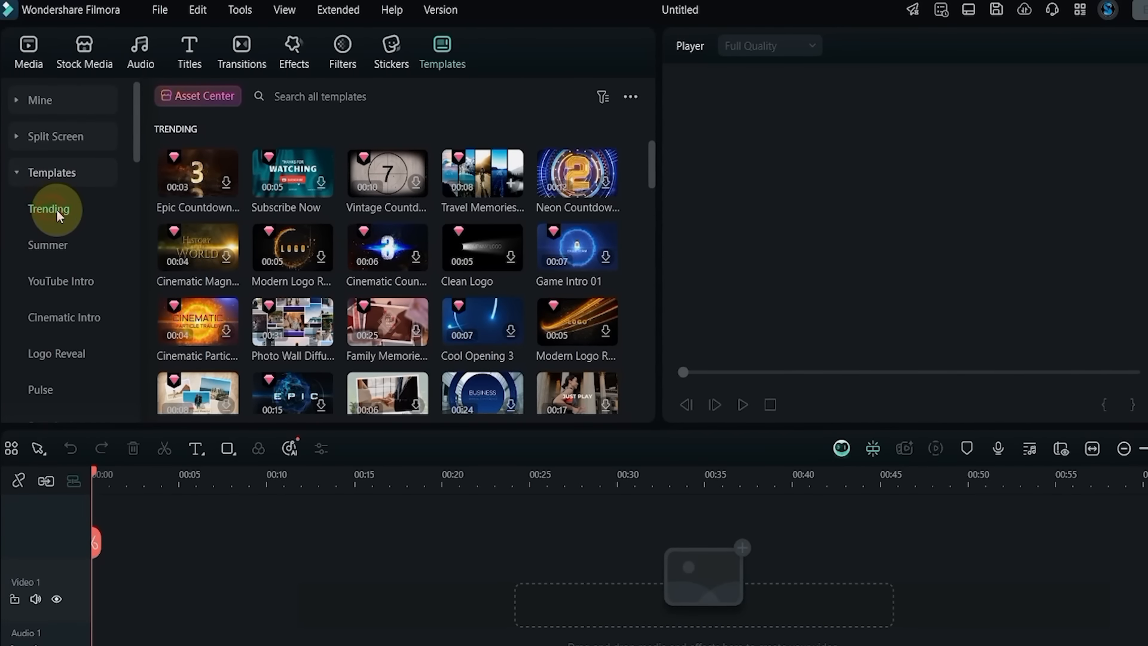
scroll(407, 263, down, 3)
scroll(407, 264, down, 6)
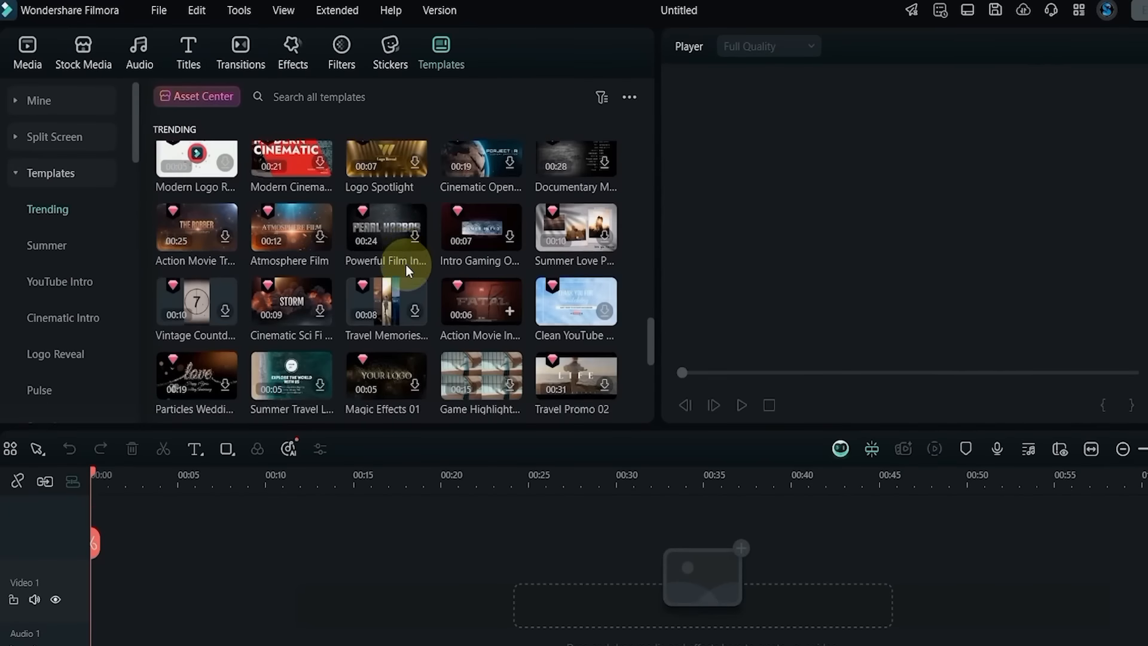
click(52, 246)
click(95, 319)
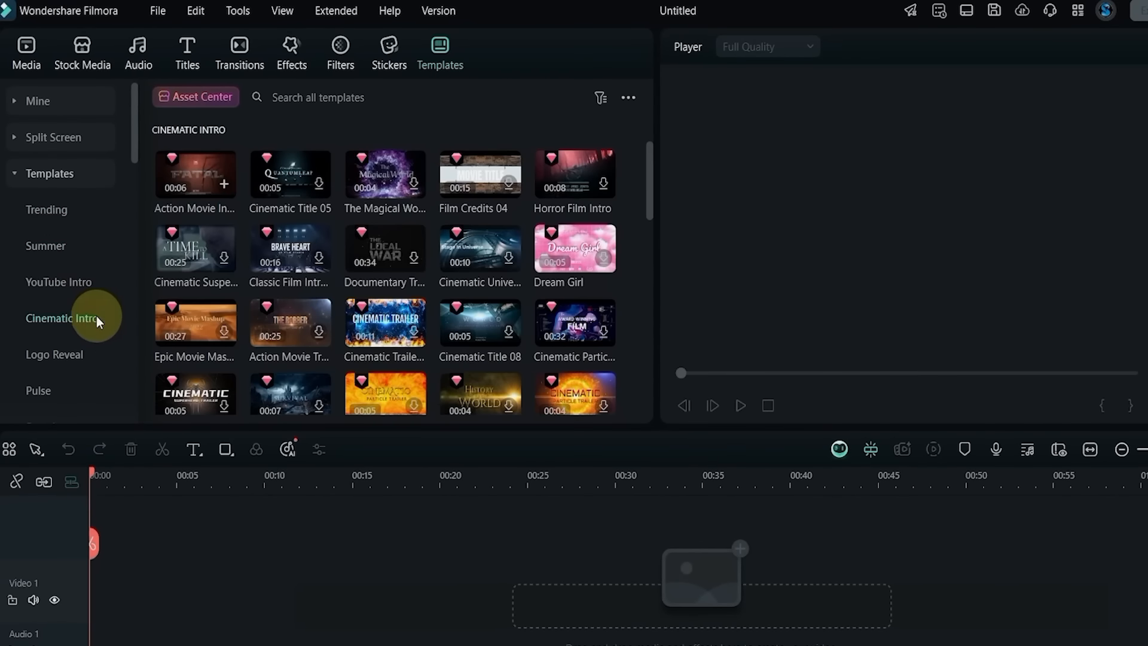
click(60, 356)
scroll(611, 284, down, 12)
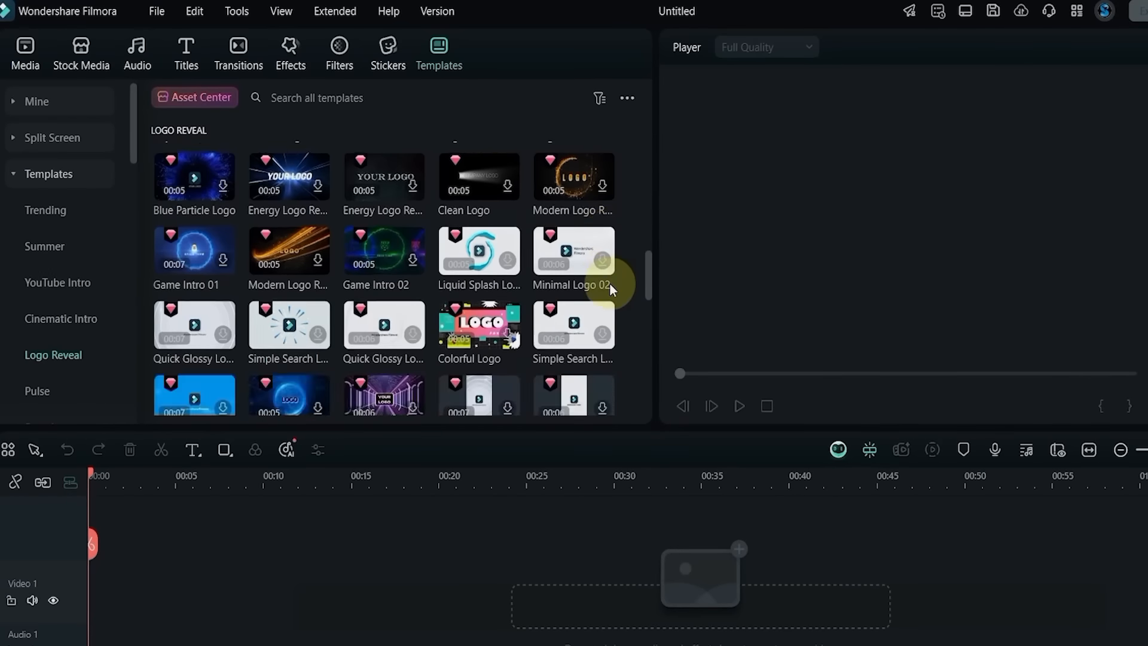
Step: Look through the Countdown and Multiverse templates and open the Advertising category
scroll(49, 347, down, 3)
scroll(49, 341, down, 1)
click(45, 215)
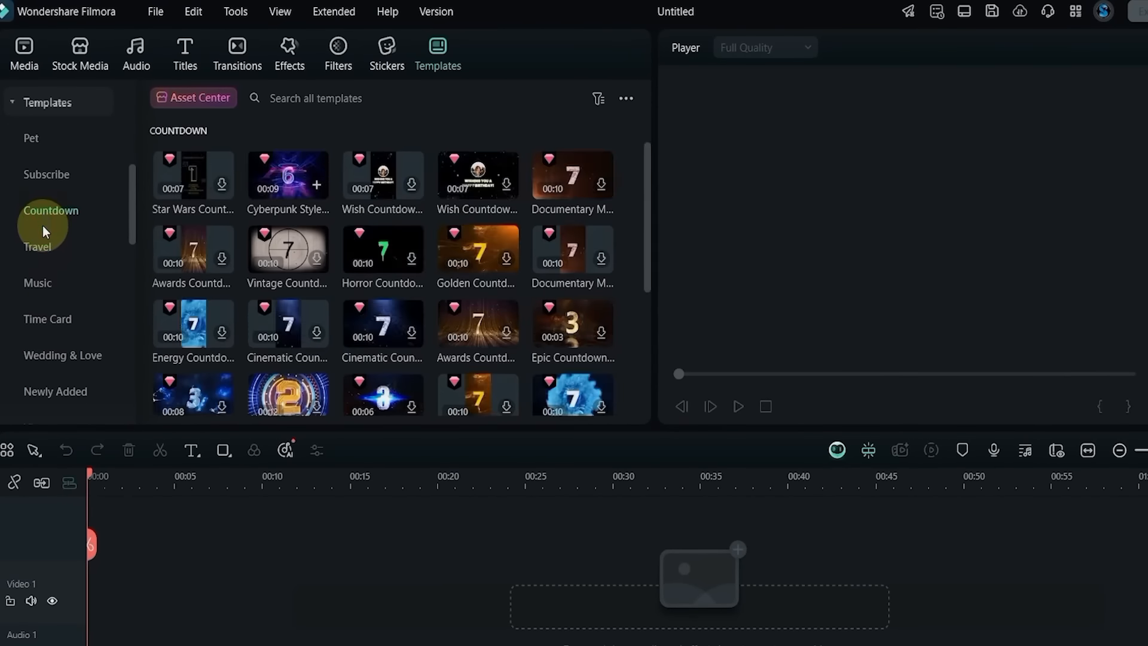
click(41, 248)
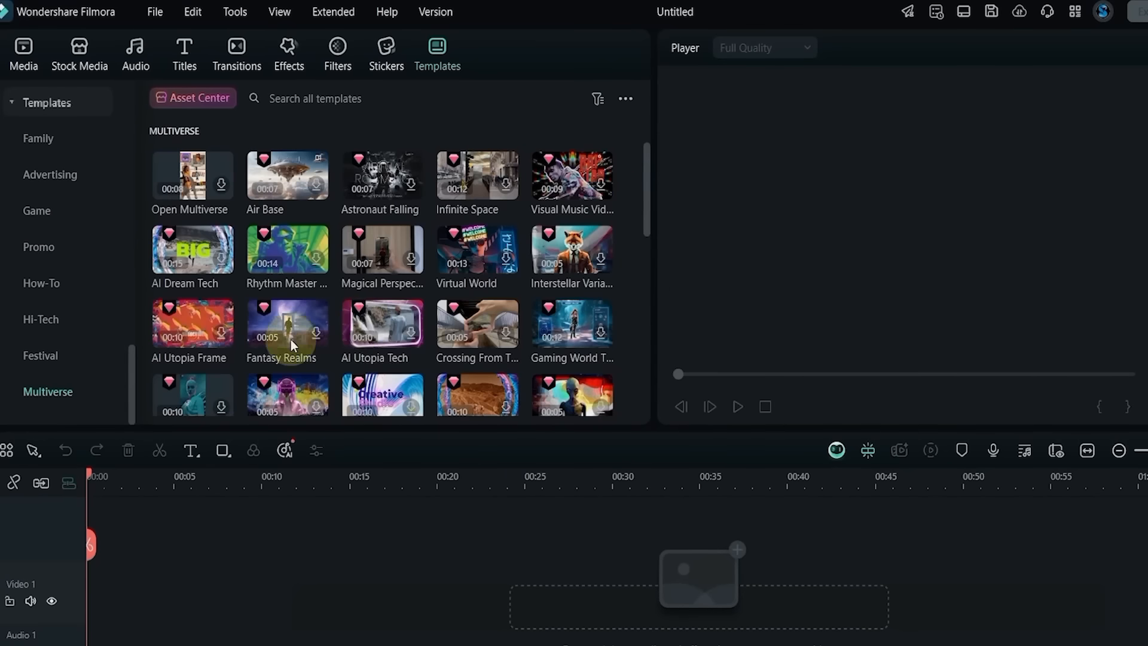
click(51, 177)
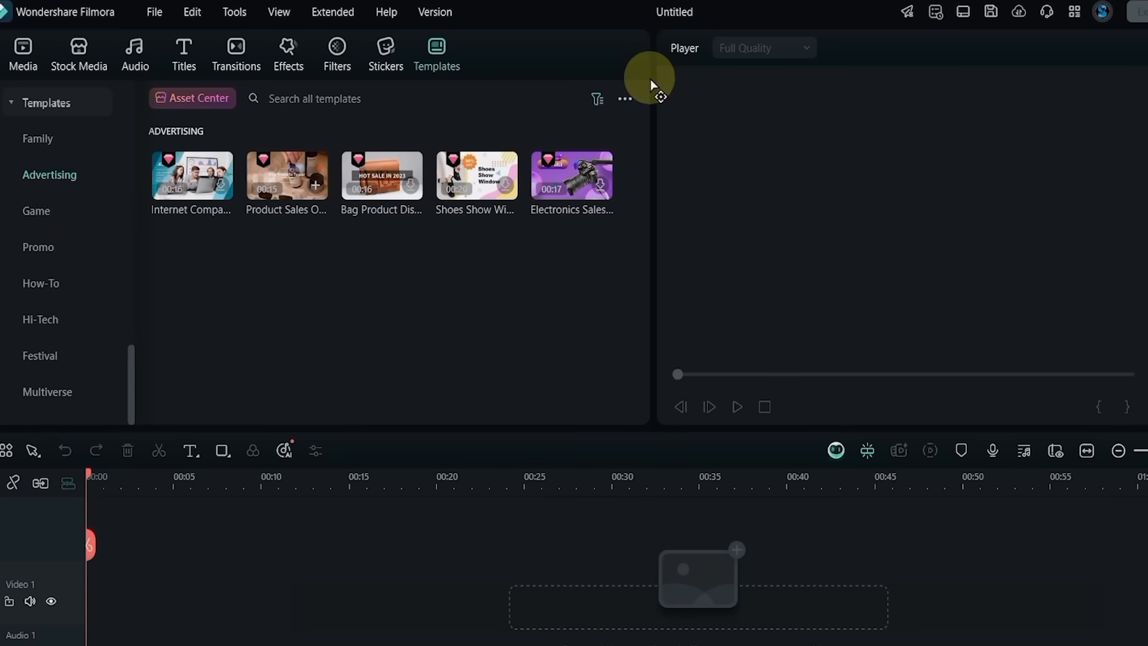
Step: Set both the clips and duration filters for the Advertising templates to No limit
click(598, 101)
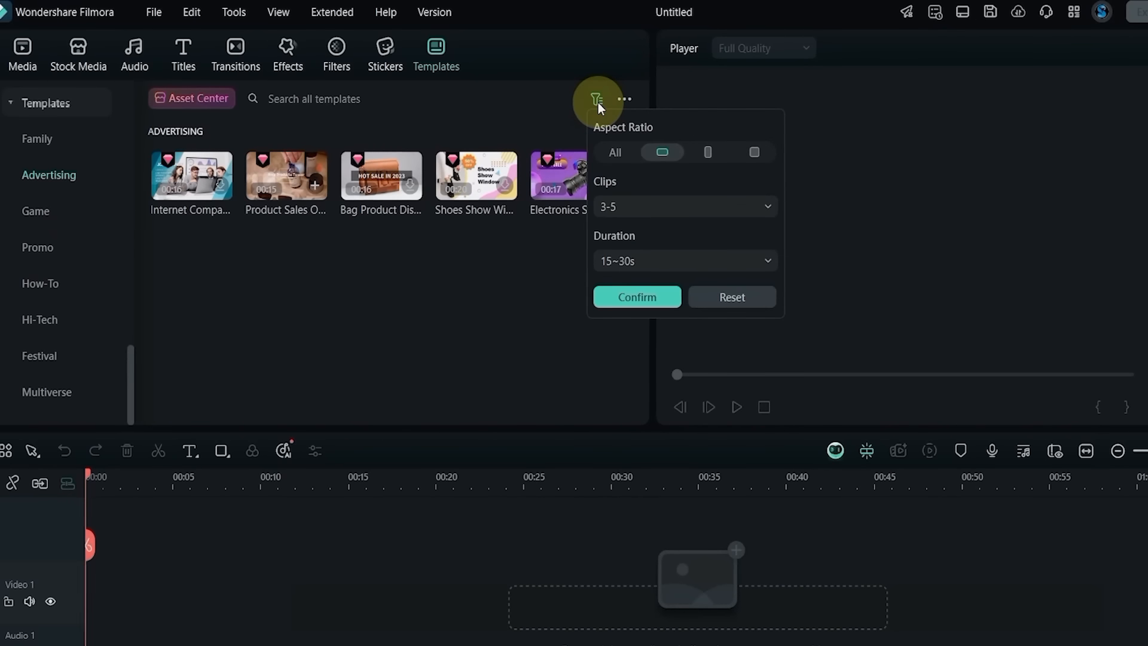
click(620, 208)
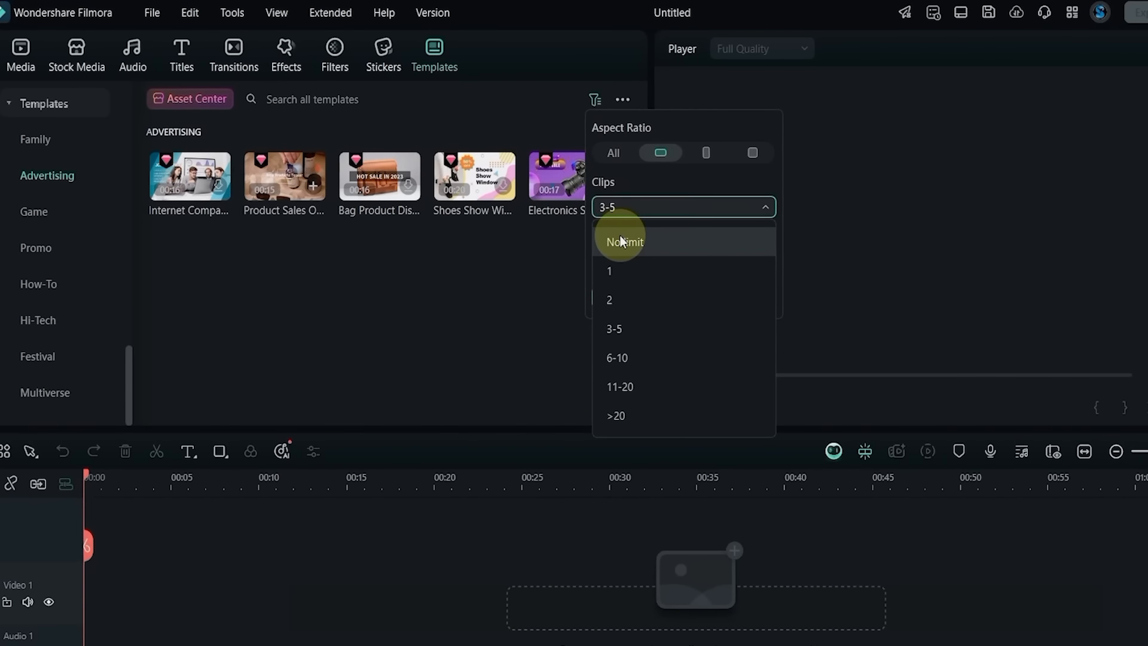
click(622, 246)
click(625, 262)
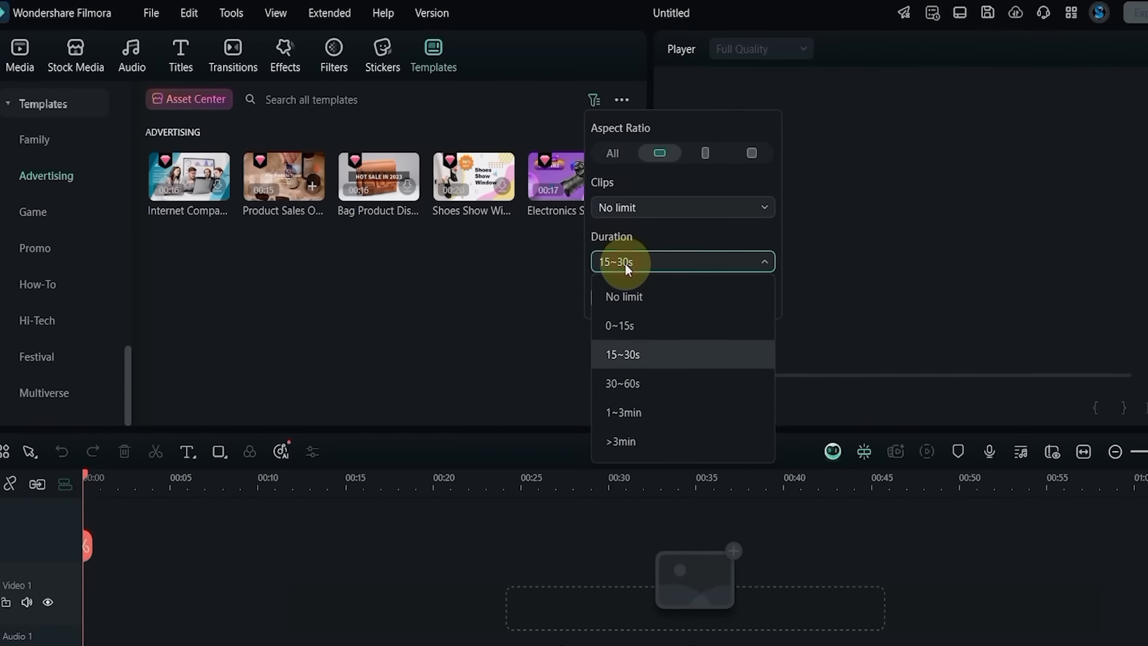
click(627, 298)
Step: Apply the template filter with the portrait aspect ratio, and switch it back to landscape
click(707, 152)
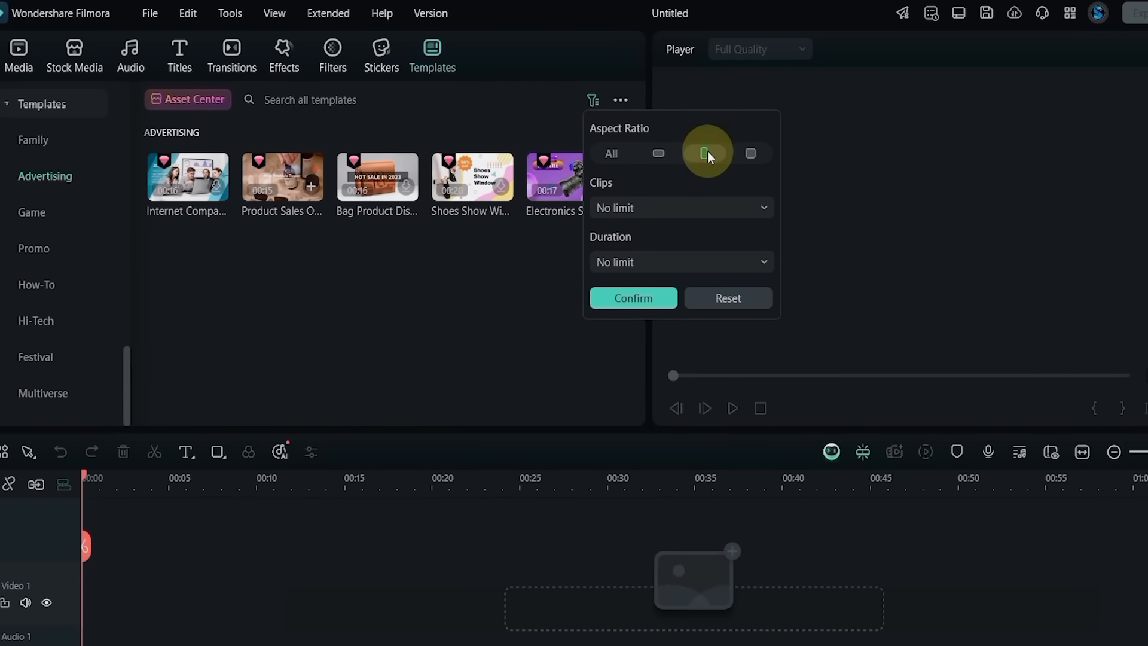
click(635, 302)
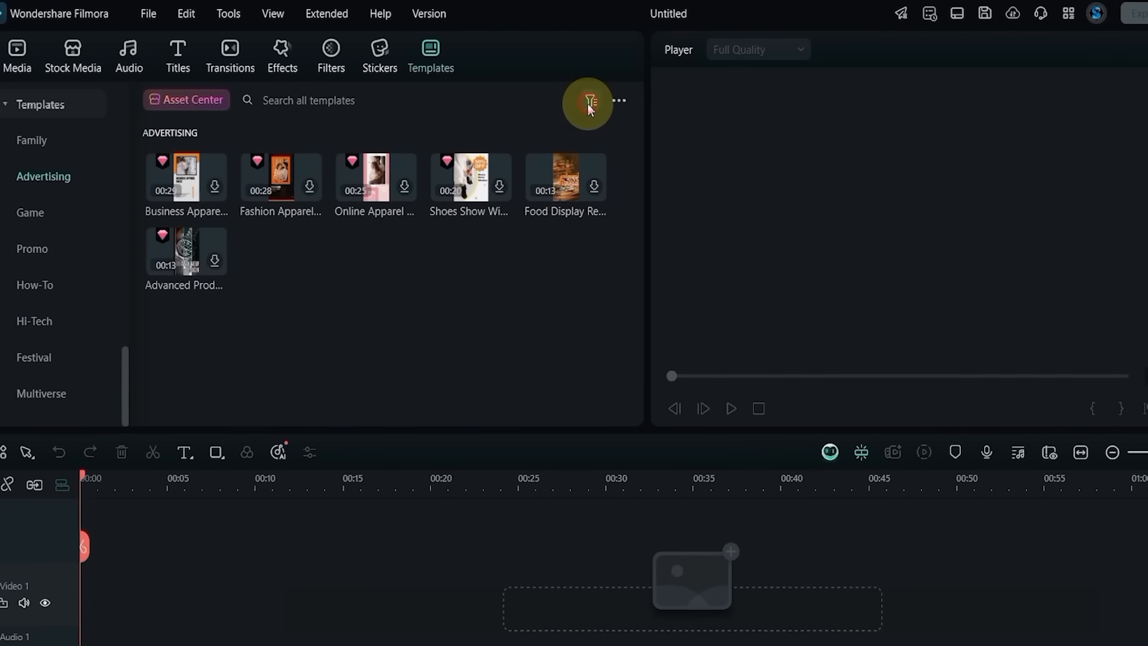
click(591, 102)
click(640, 297)
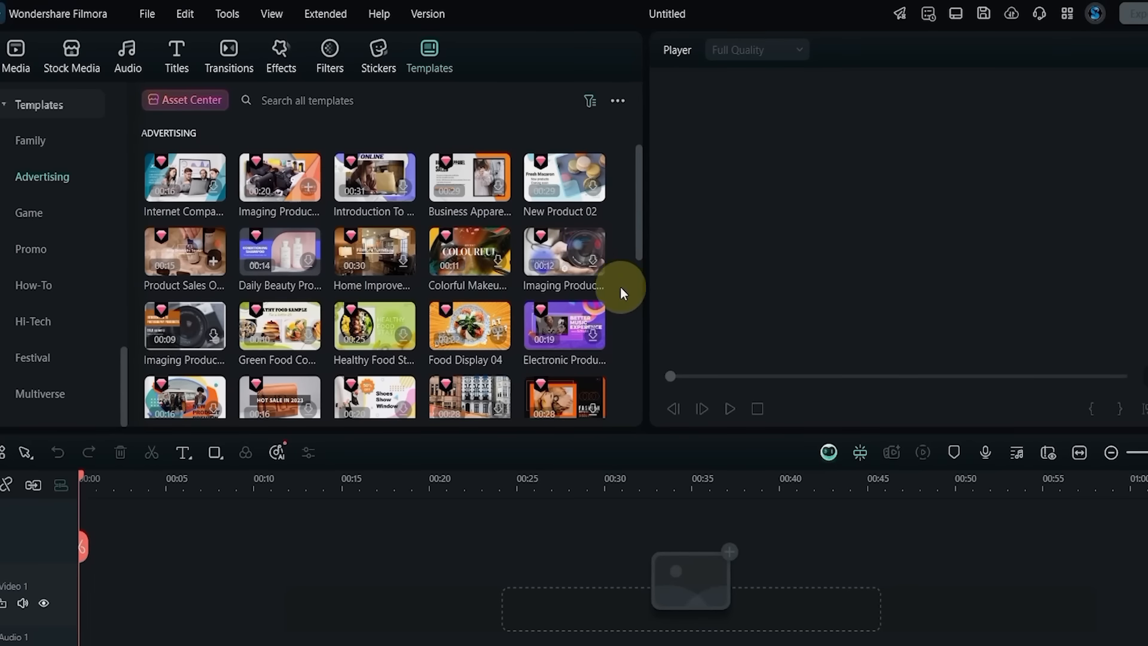
Step: Try medium and large thumbnails and the detailed list for the templates, and return to small thumbnails
click(612, 103)
click(658, 171)
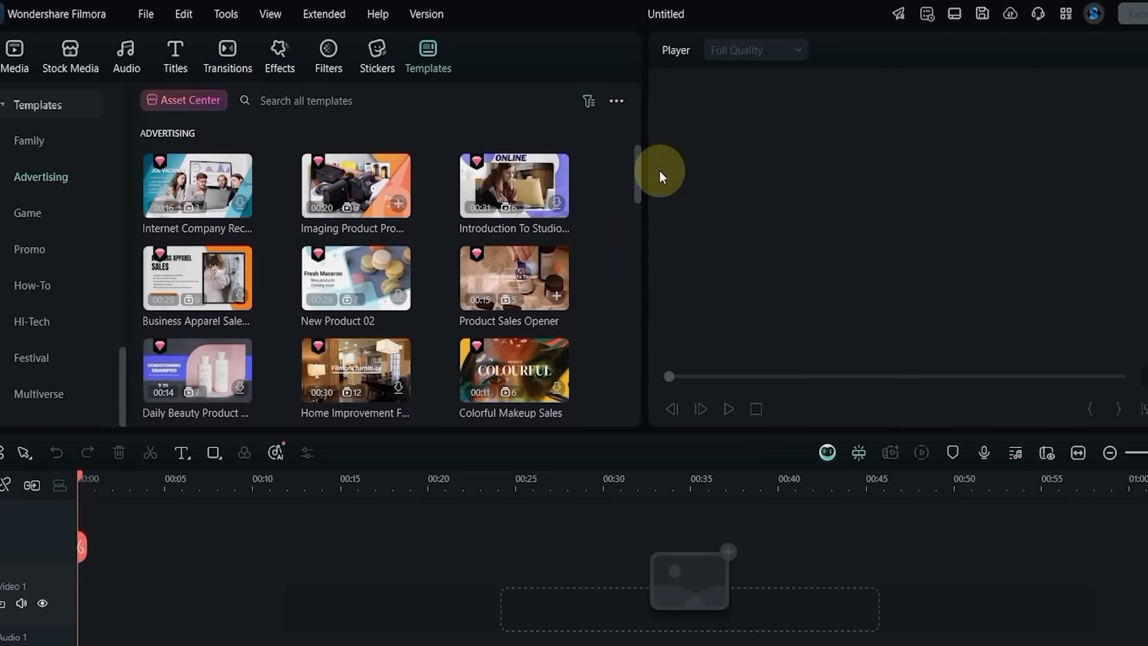
click(607, 102)
click(657, 151)
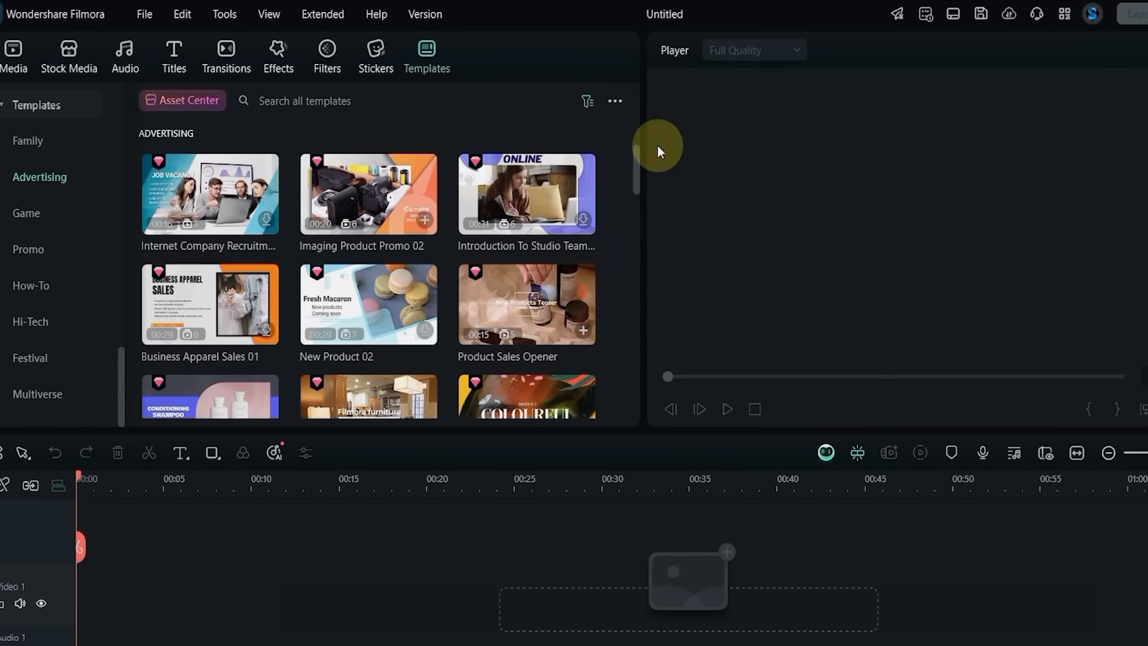
click(615, 101)
click(657, 133)
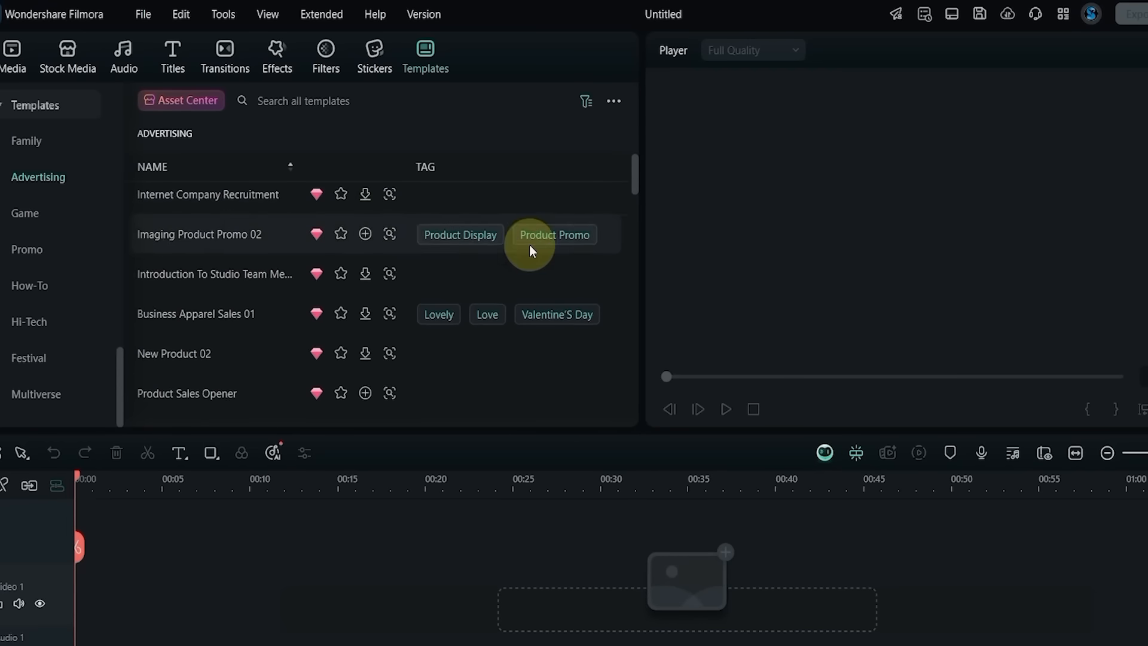
scroll(531, 244, down, 5)
click(618, 96)
click(657, 169)
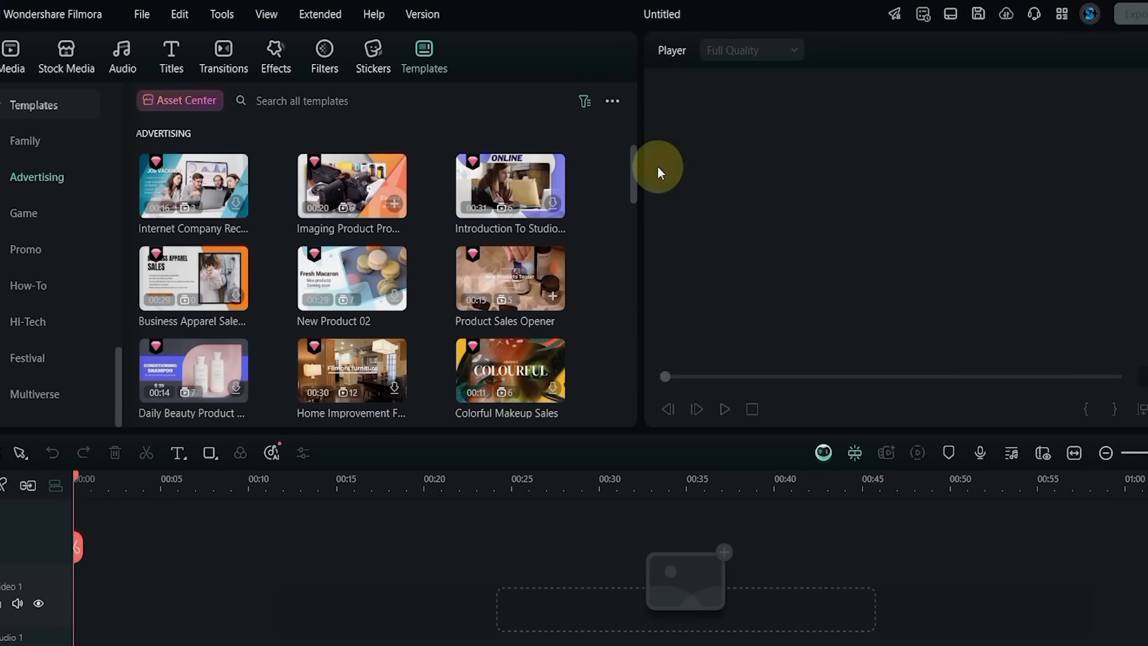
click(607, 101)
click(652, 192)
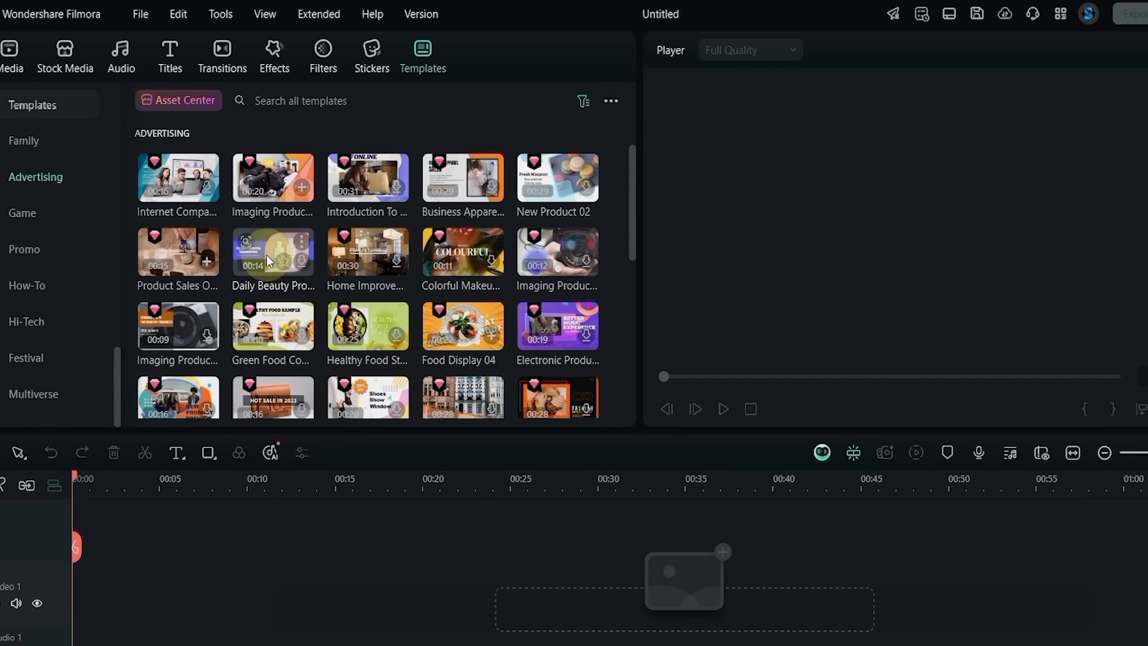
Step: Return to the Trending templates and search for "Travel Memories Intro 01"
scroll(79, 257, up, 3)
scroll(79, 257, up, 5)
click(34, 211)
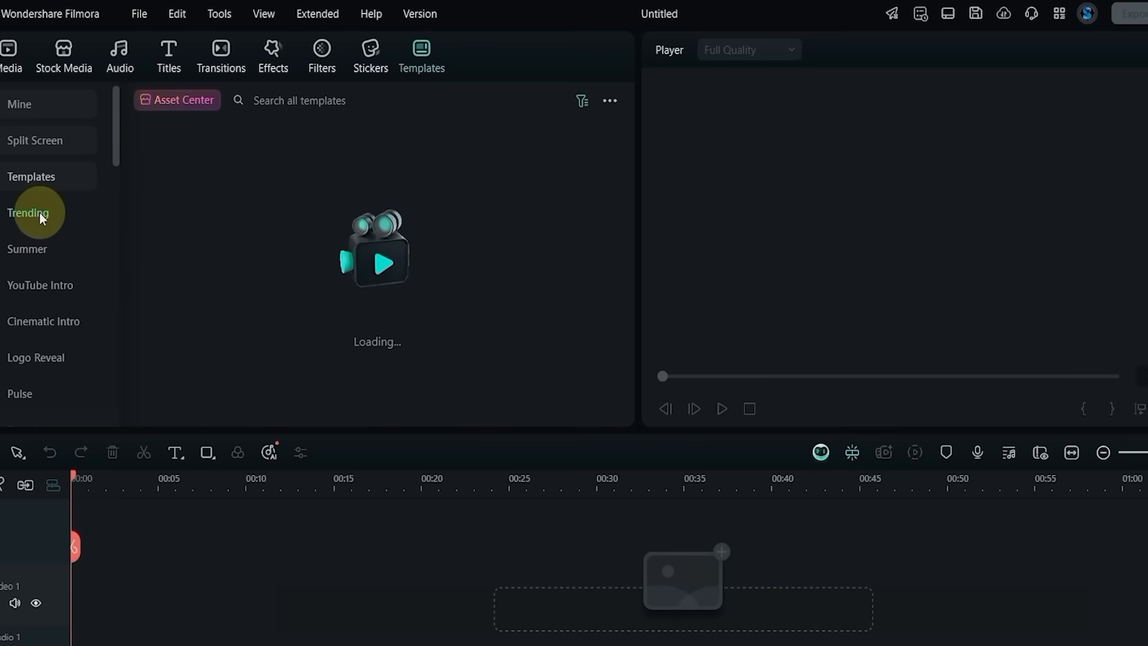
click(329, 99)
text(Travel Memories Intro 01)
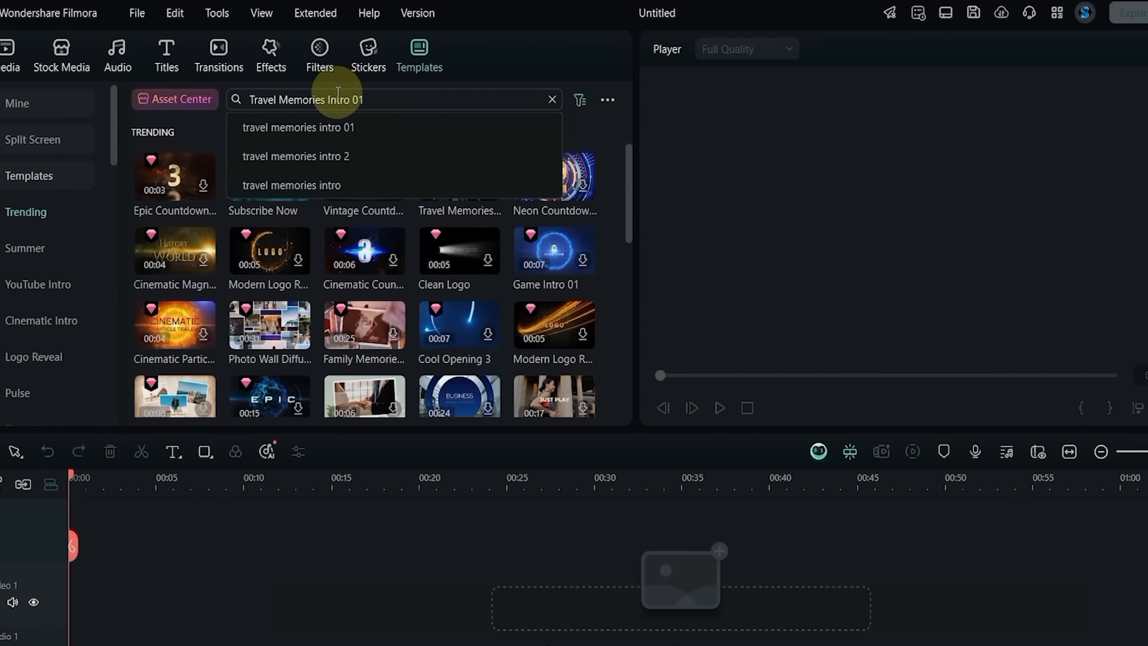
key(Return)
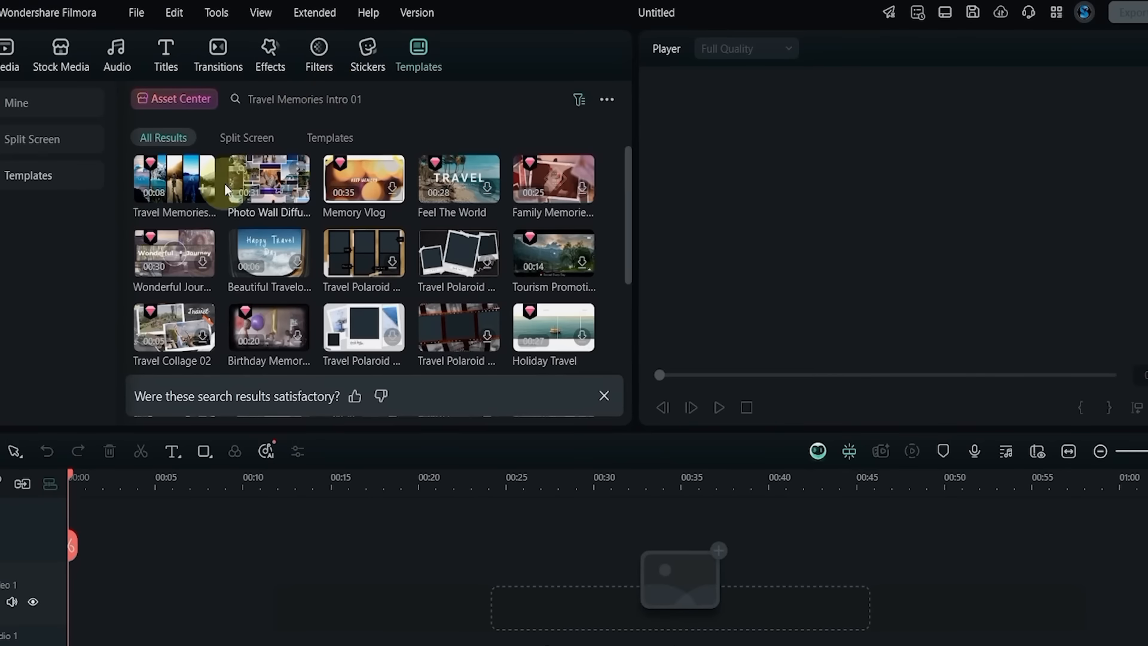
Step: Preview the Travel Memories Intro 01 template, add it at the start of the Video 1 track and play it back
right_click(165, 204)
click(160, 218)
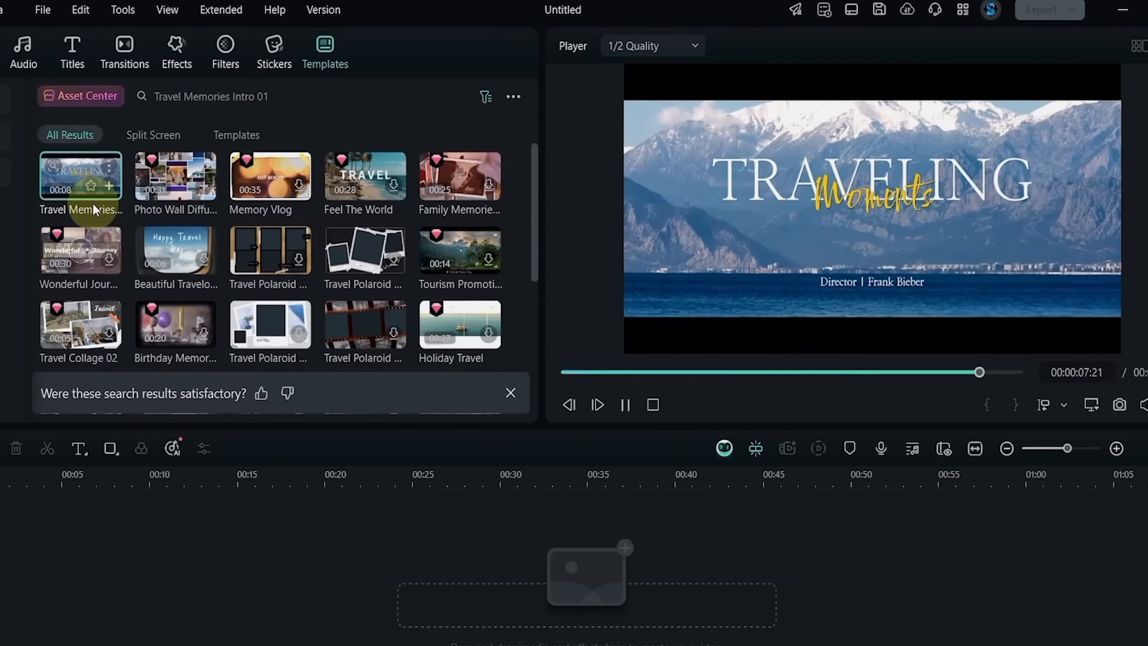
drag(79, 184, 12, 643)
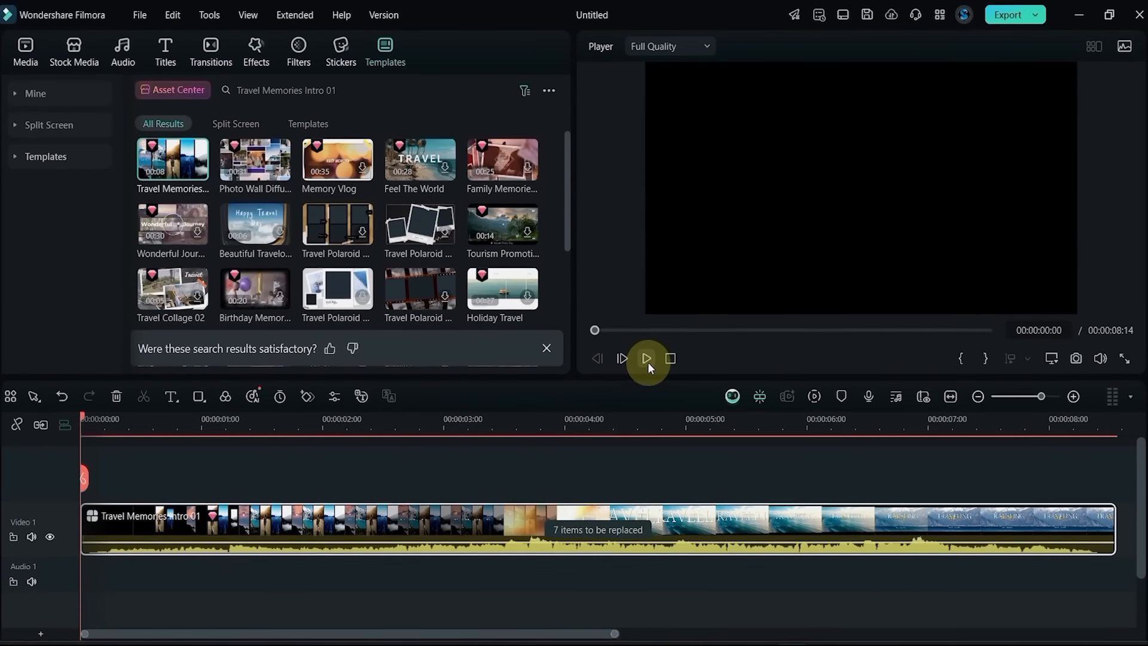
click(647, 360)
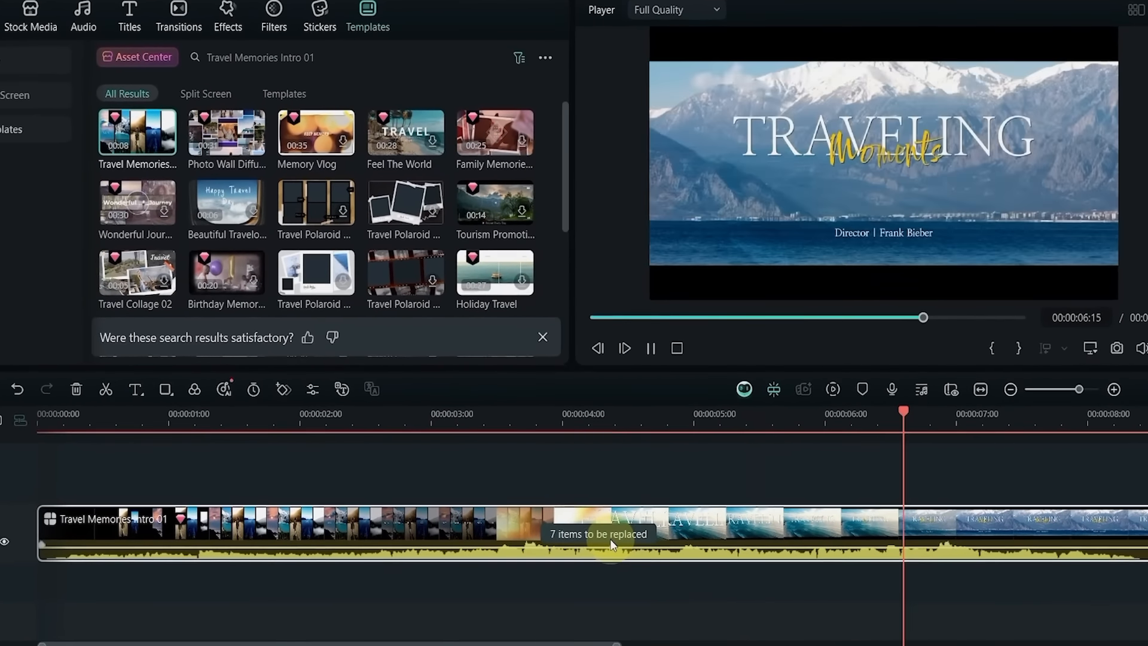
Step: Replace the first 3.76-second placeholder of the template with the clip 4920770-hd_720_1366_25fps
click(611, 543)
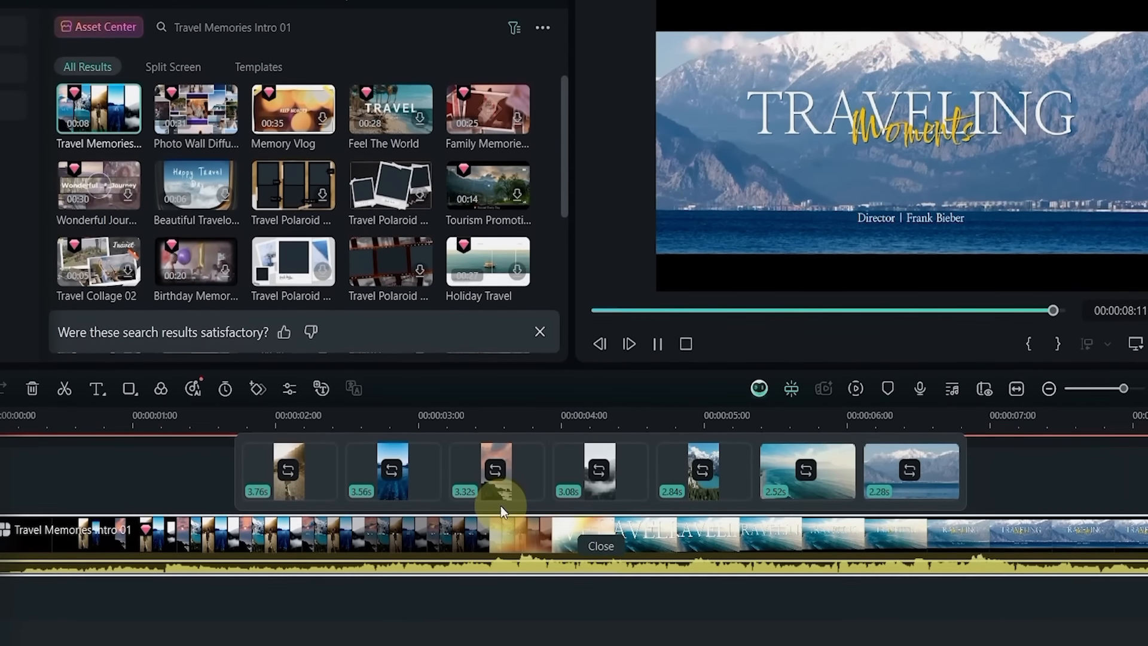
click(307, 475)
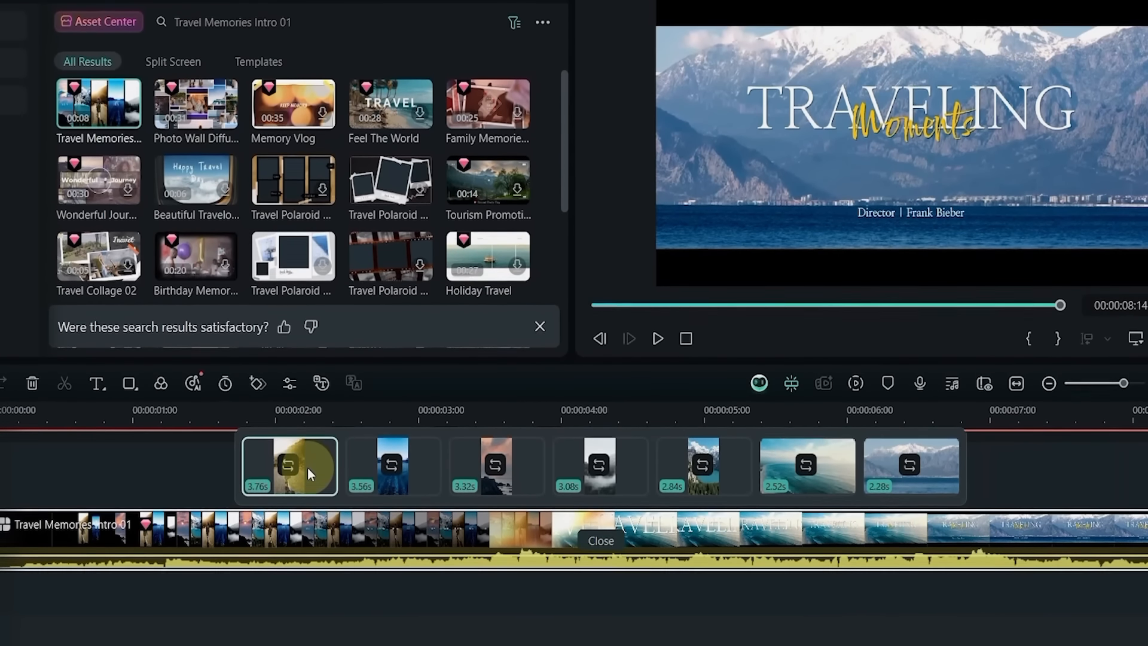
click(288, 468)
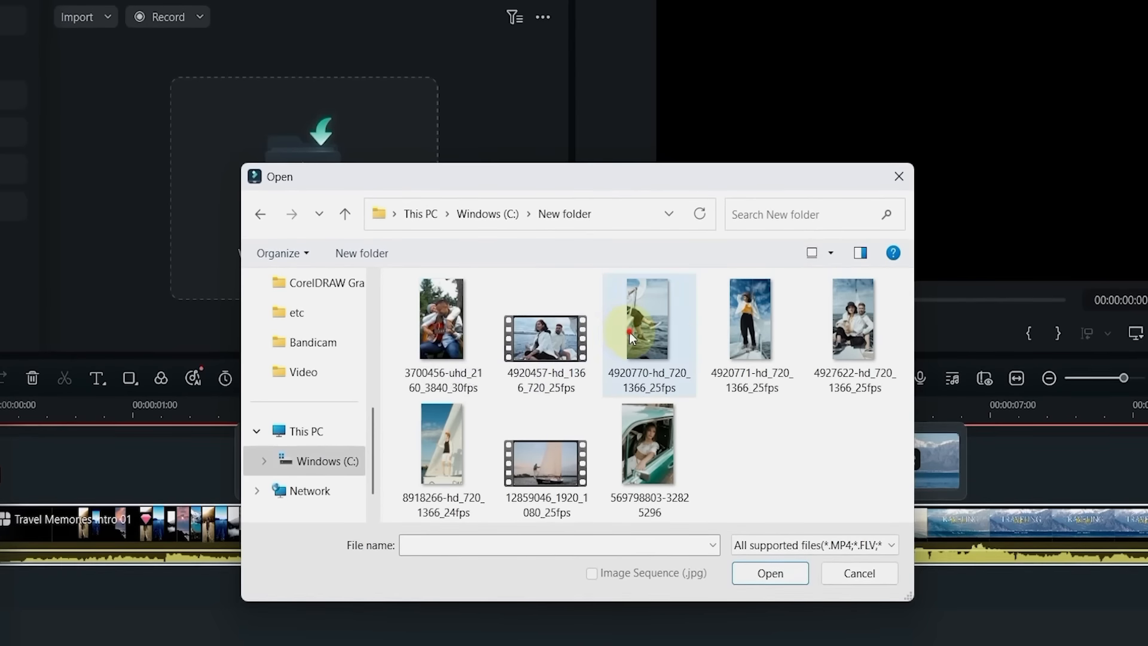
click(636, 329)
click(762, 565)
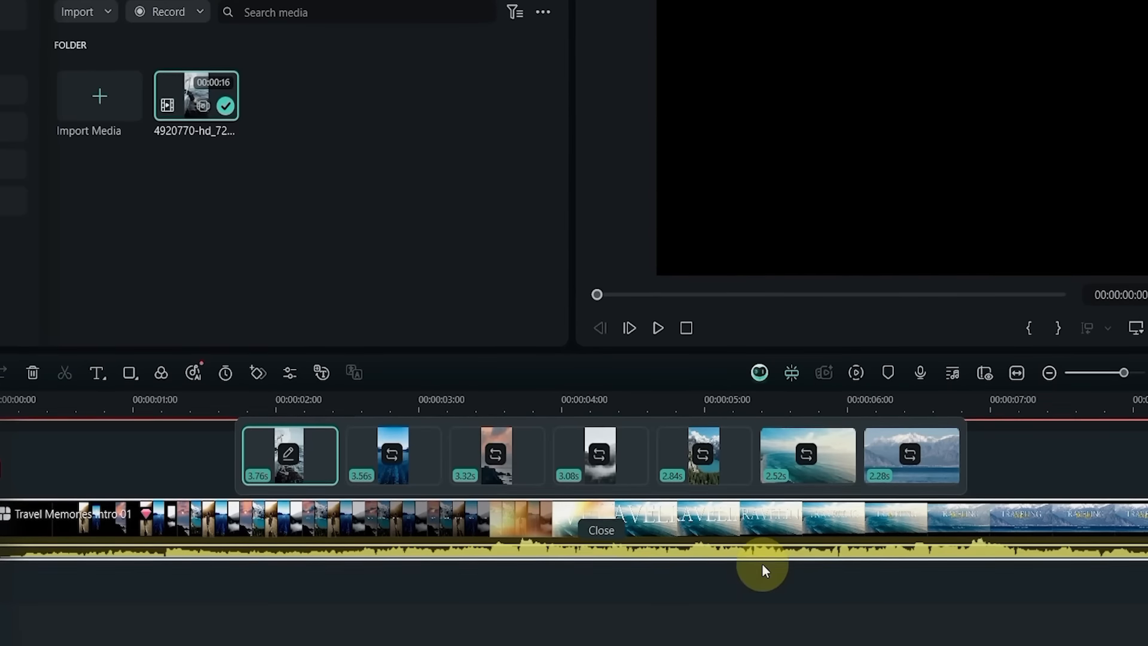
Step: Open the first replaced clip for editing, shift its used segment and scrub through the footage
drag(277, 397, 281, 429)
click(302, 447)
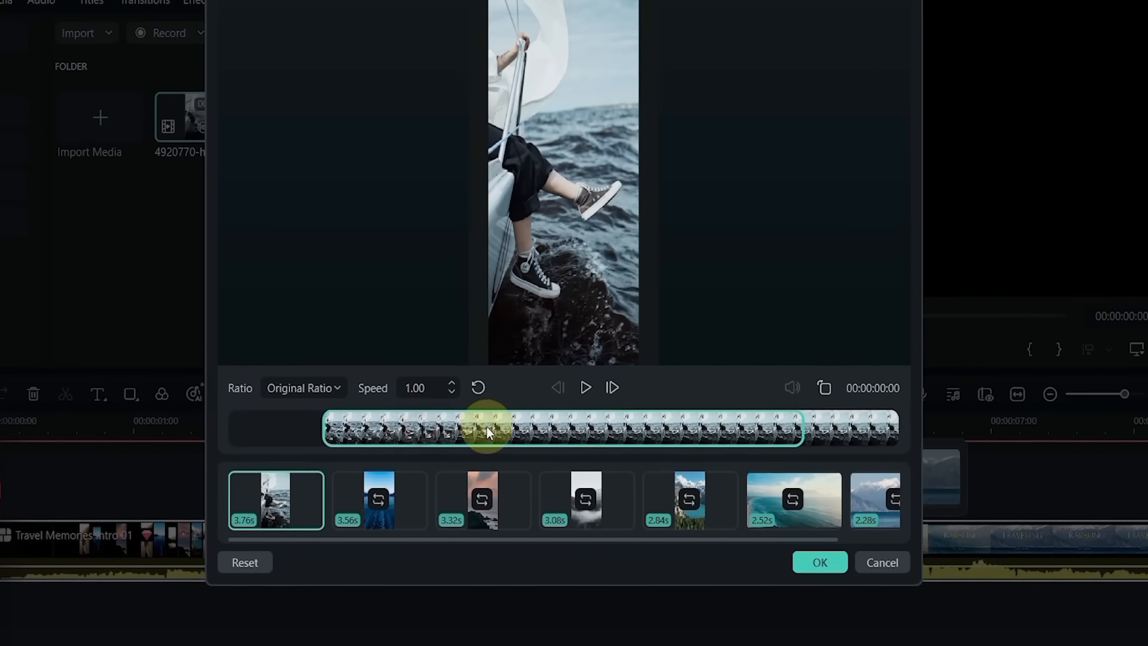
drag(628, 430, 485, 401)
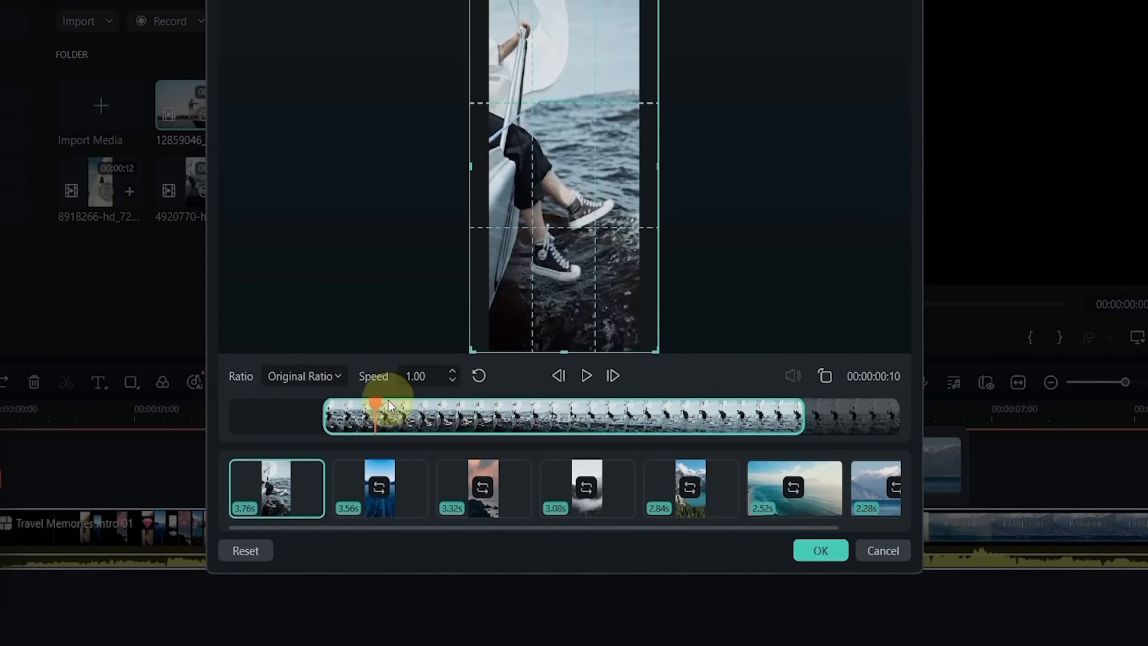
drag(384, 405, 461, 417)
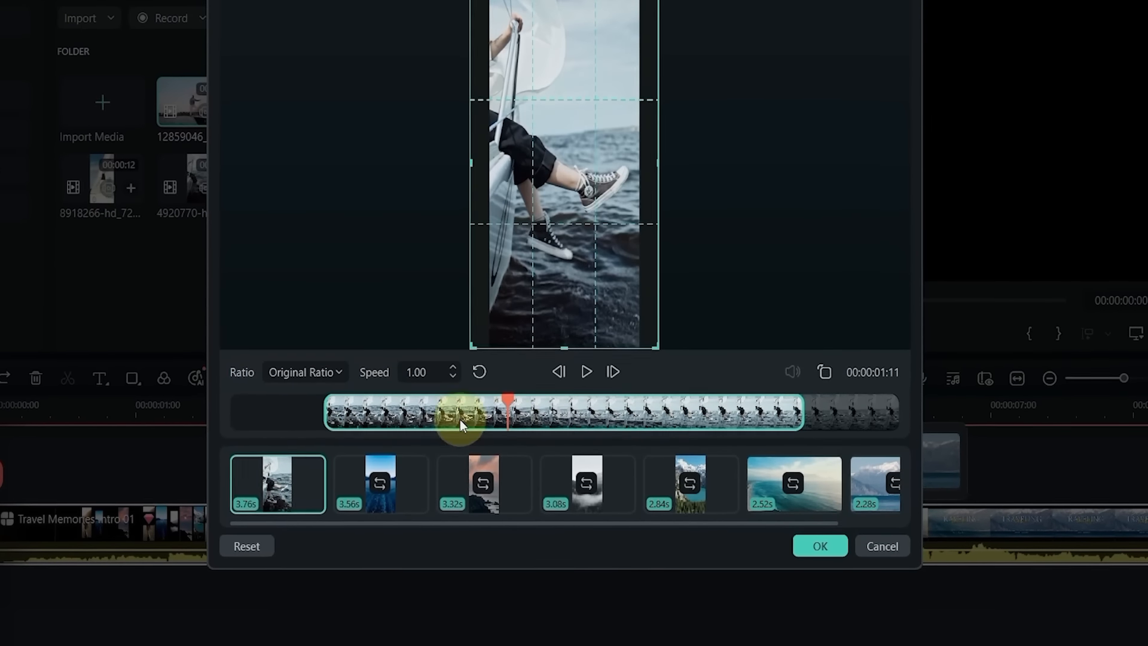
Step: Set the crop ratio of the first replaced clip to 3:4
click(286, 371)
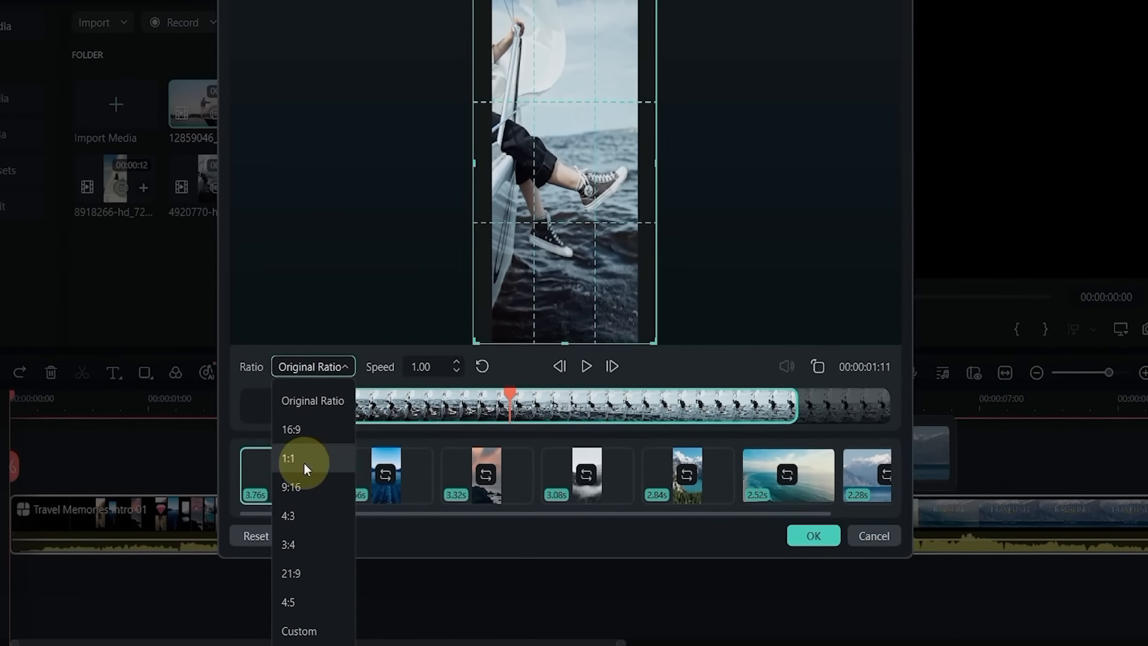
click(304, 431)
click(314, 367)
click(314, 537)
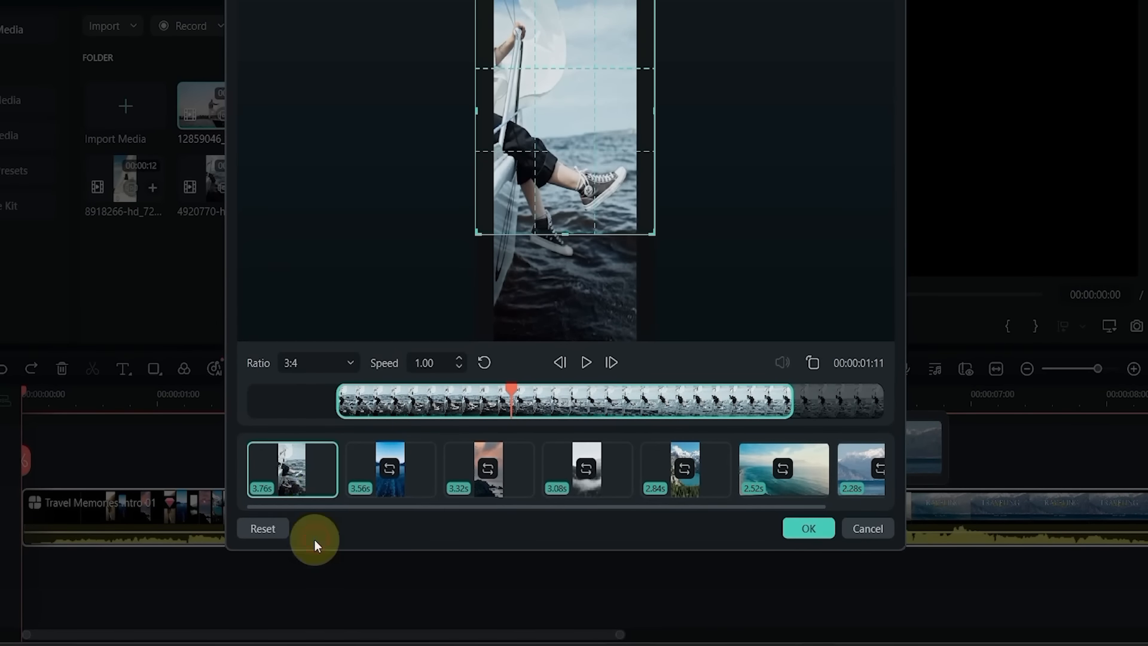
click(314, 369)
click(317, 380)
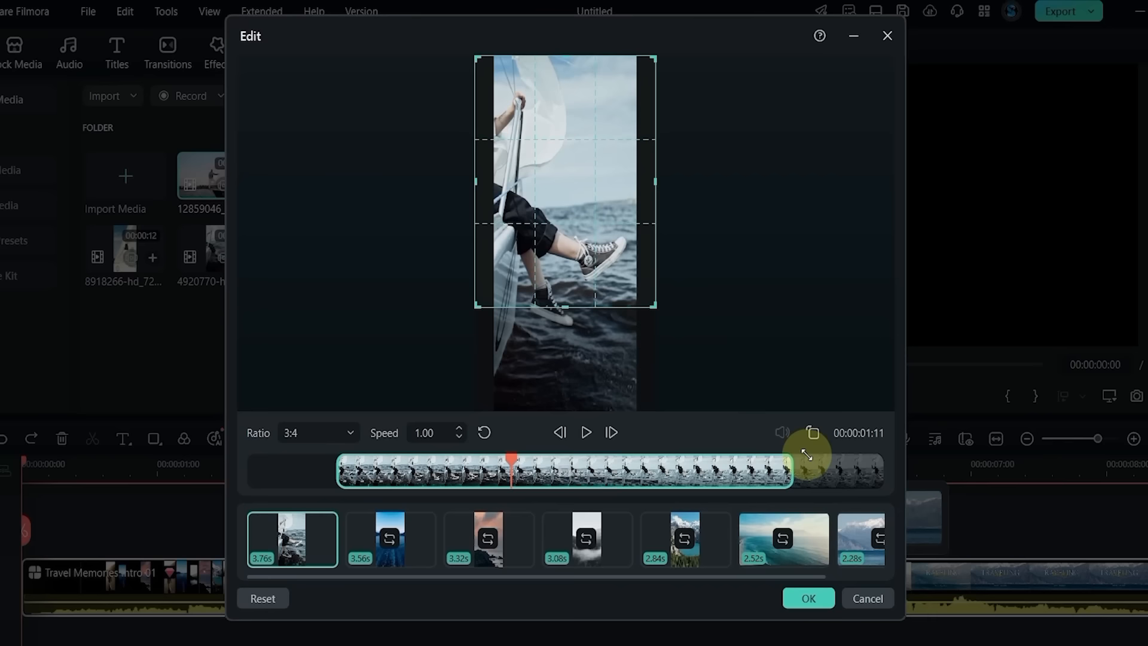
Step: Restore the first clip's crop to Original Ratio and set its playback speed to 1.80
click(306, 438)
click(311, 458)
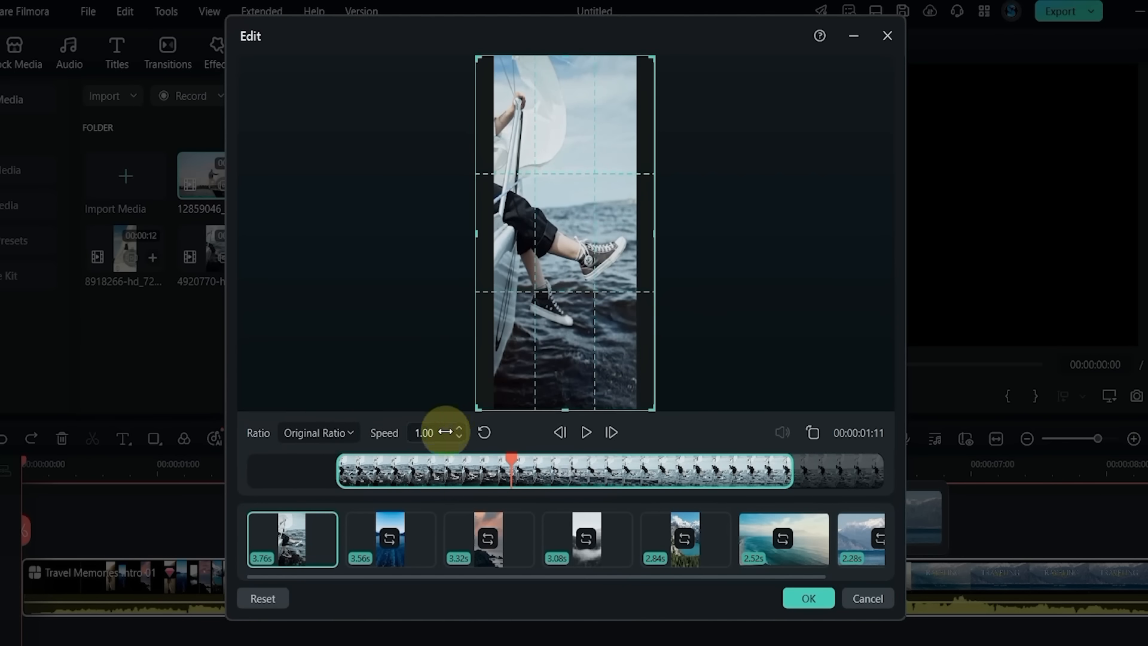
drag(444, 433, 445, 432)
scroll(445, 431, down, 20)
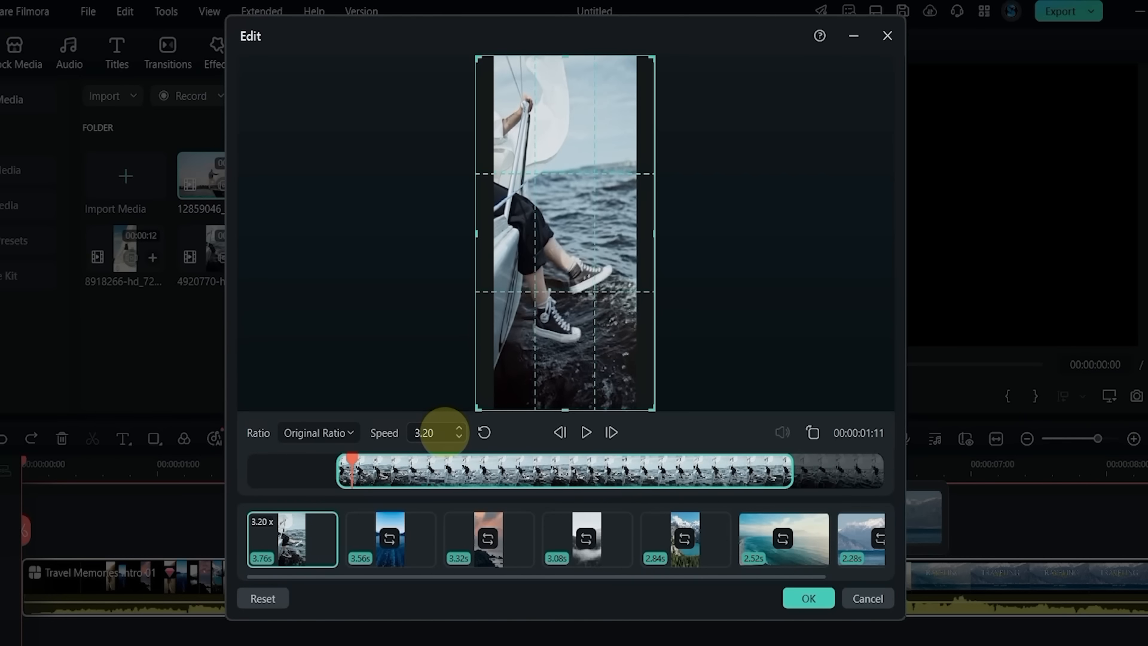
scroll(445, 432, down, 4)
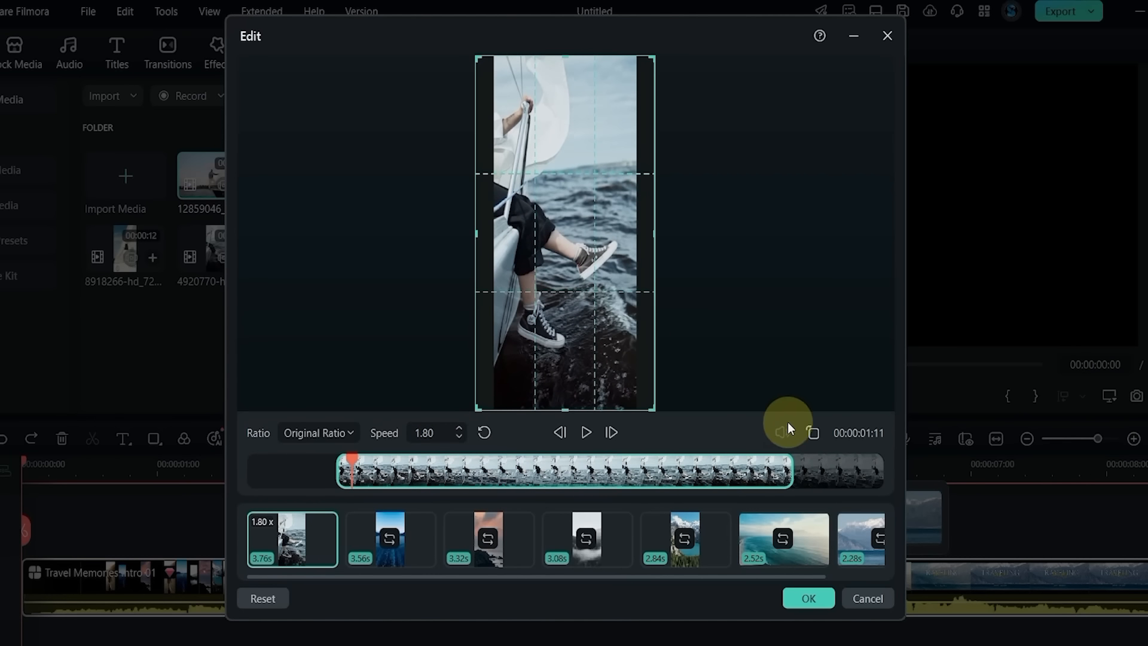
Step: Rotate the first clip through four quarter turns back to its original orientation
click(811, 432)
click(812, 433)
click(811, 433)
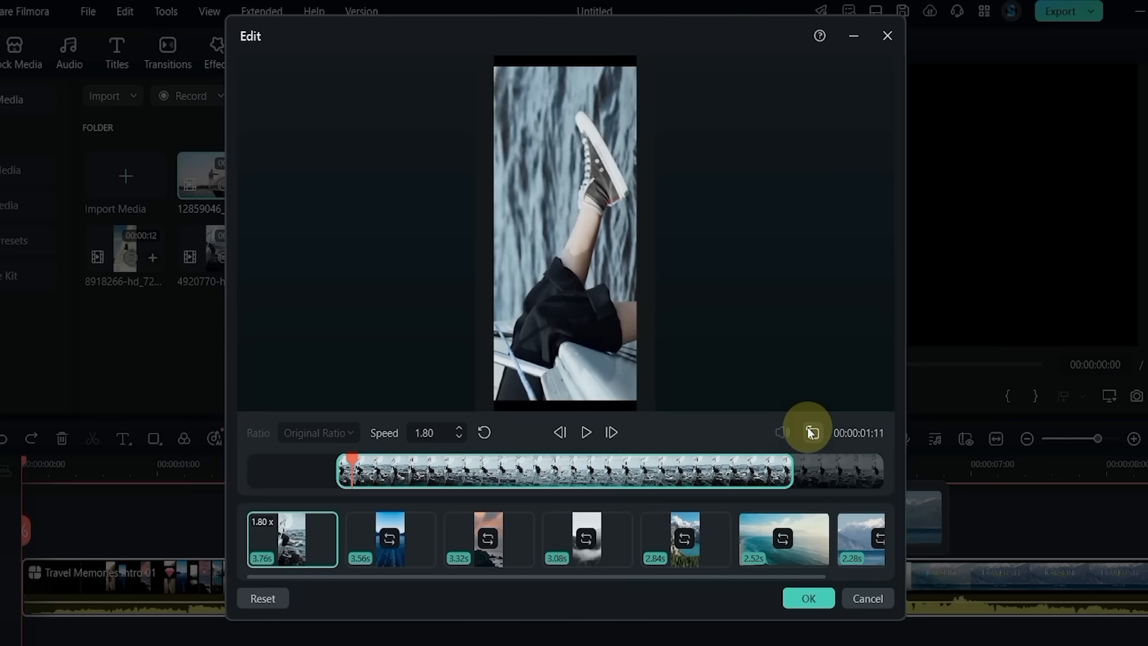
click(811, 433)
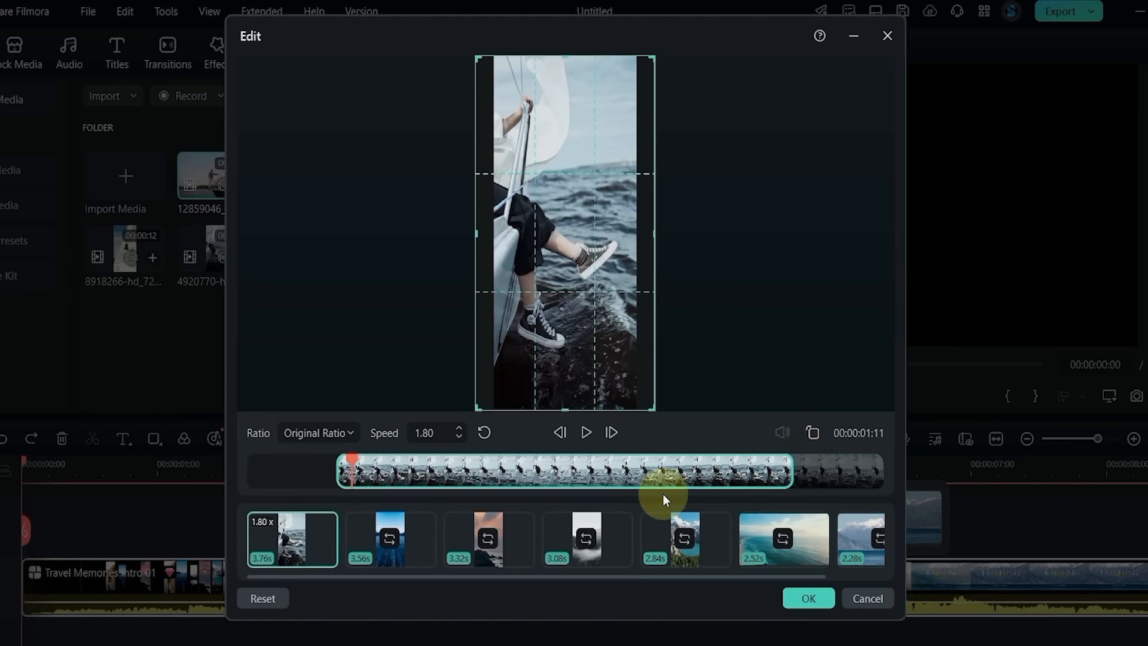
Step: Apply the edits to the first clip and scrub through the template on the timeline to 00:00:03:08
click(809, 599)
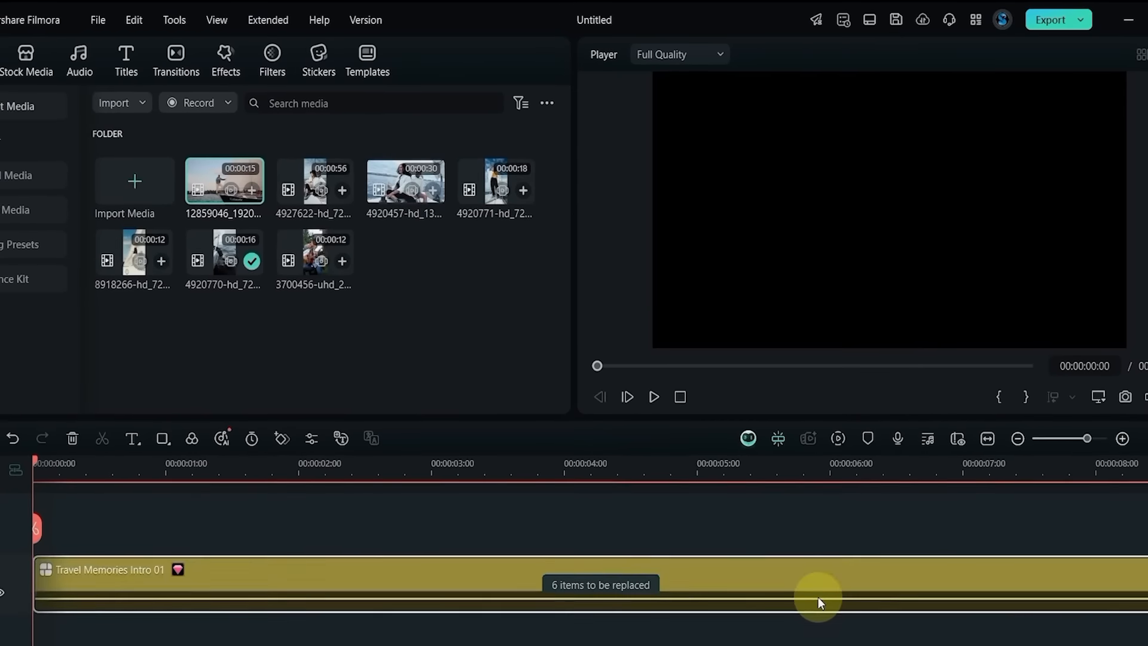
click(75, 468)
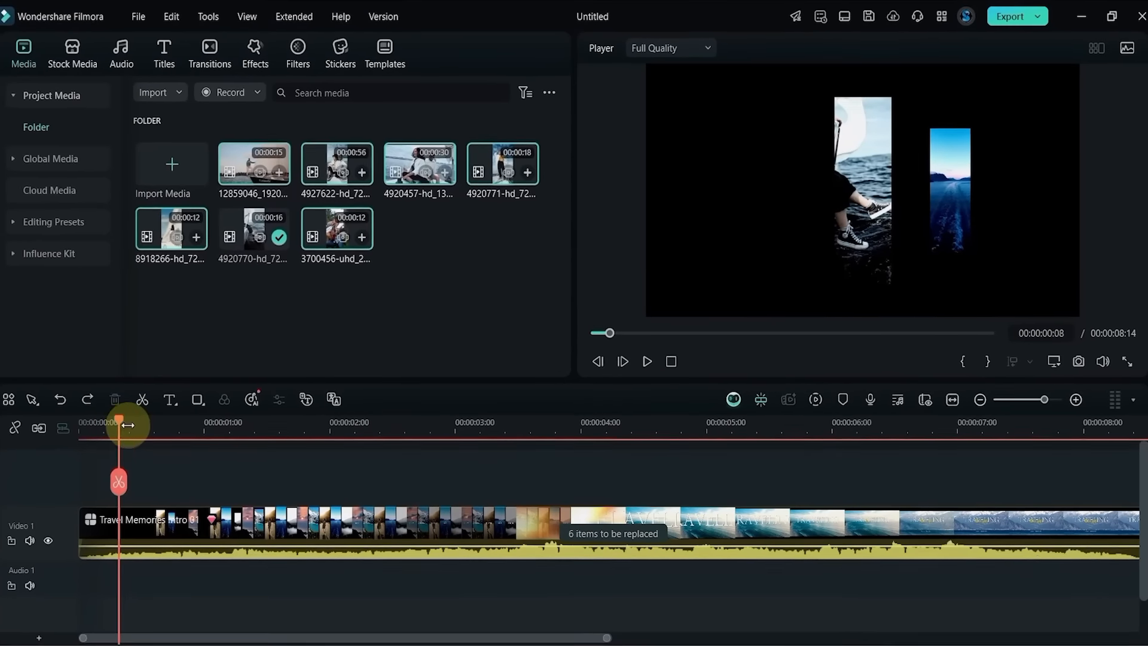
drag(75, 464, 100, 464)
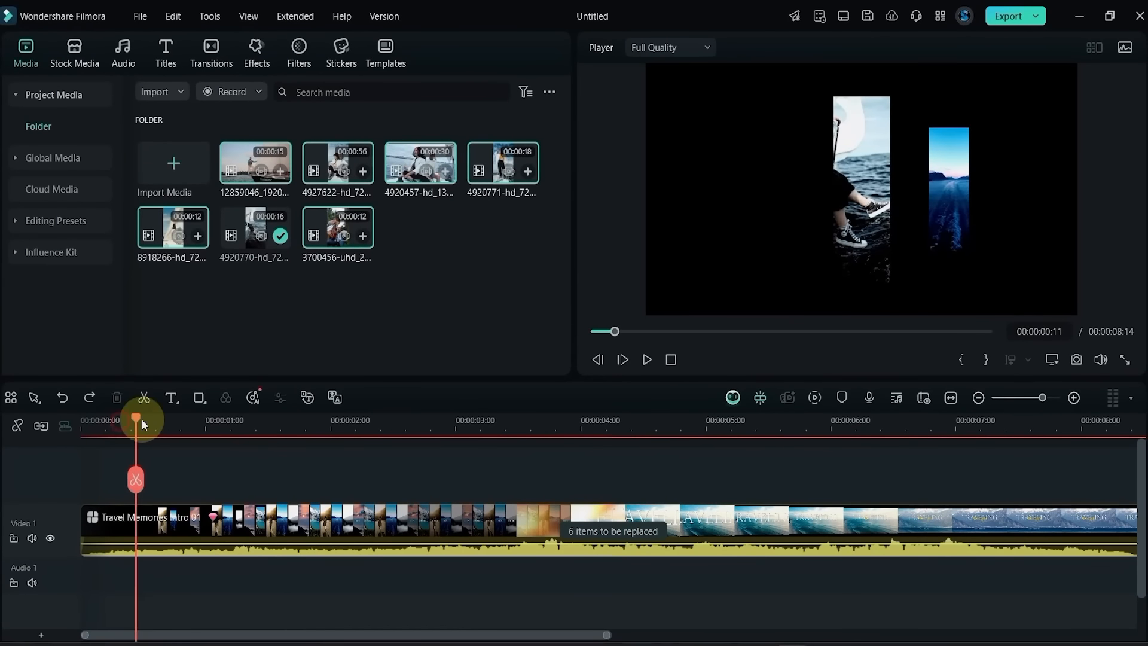
drag(142, 418, 496, 461)
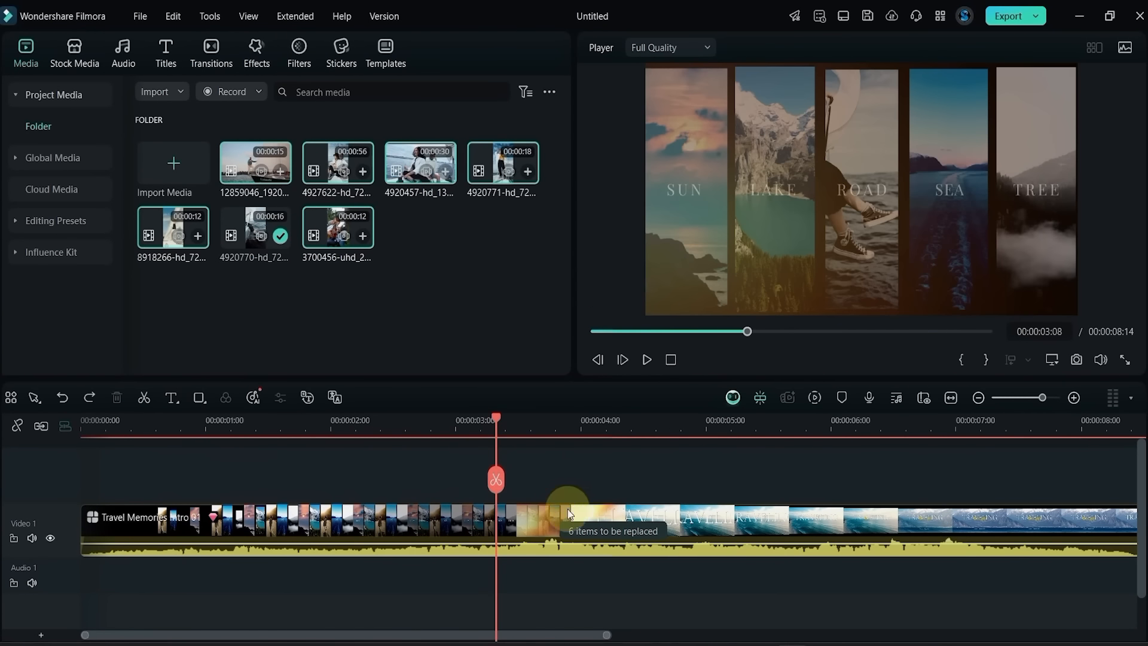
Step: Replace the template's 3.56-second placeholder with the clip 4920771-hd_720_1366_25fps
click(572, 534)
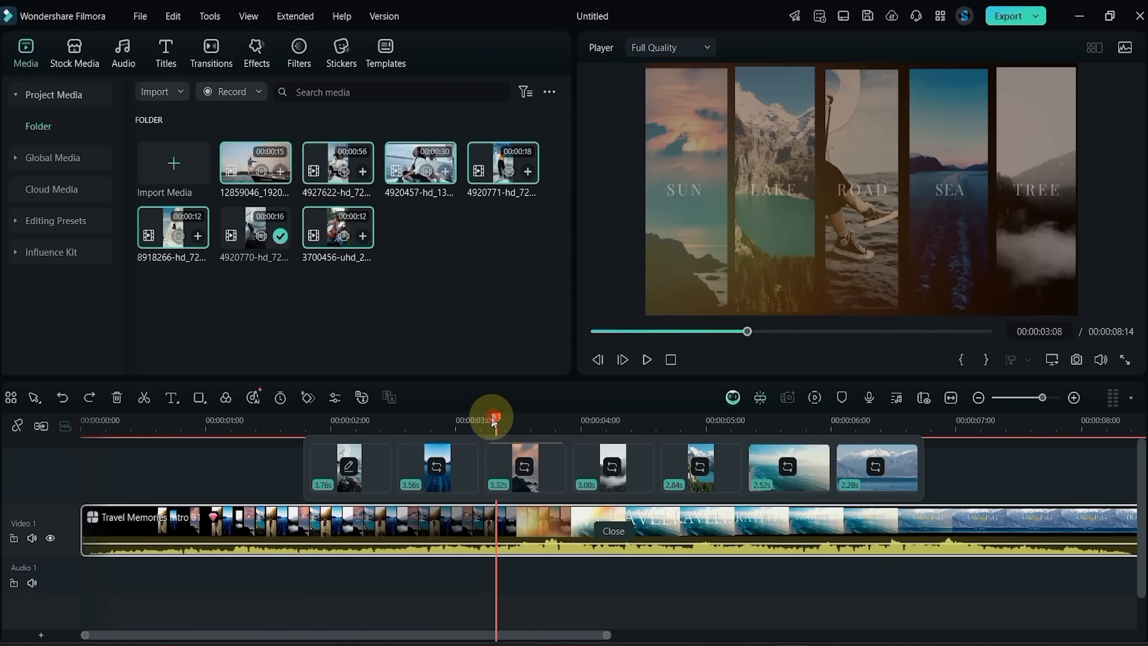
drag(496, 419, 455, 422)
click(440, 472)
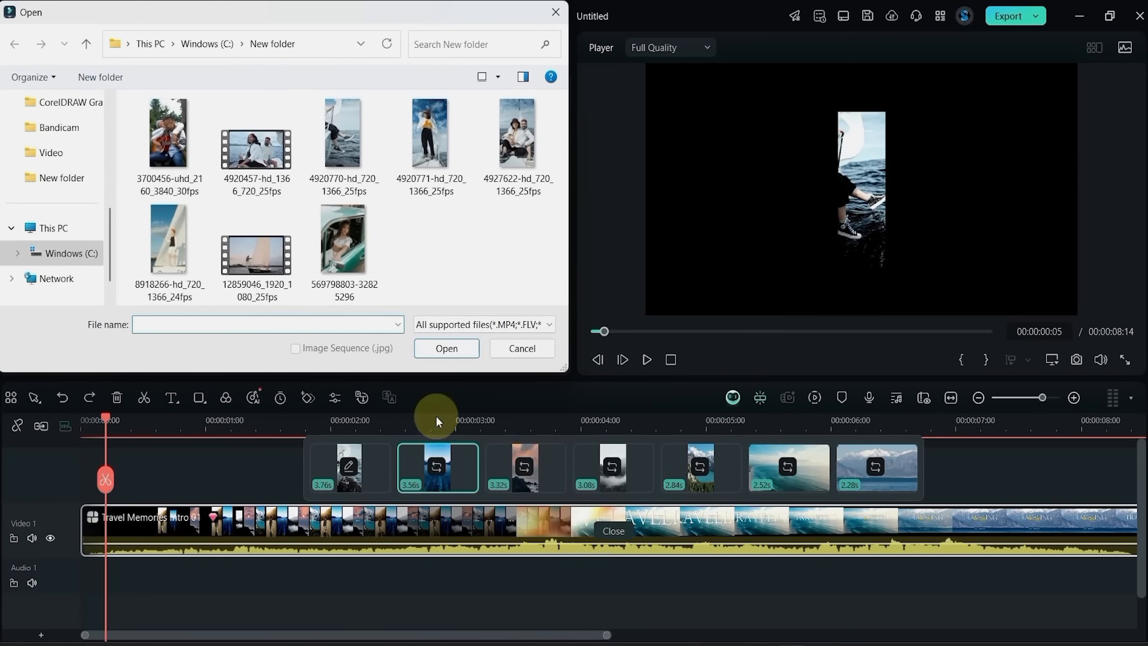
click(442, 163)
click(447, 348)
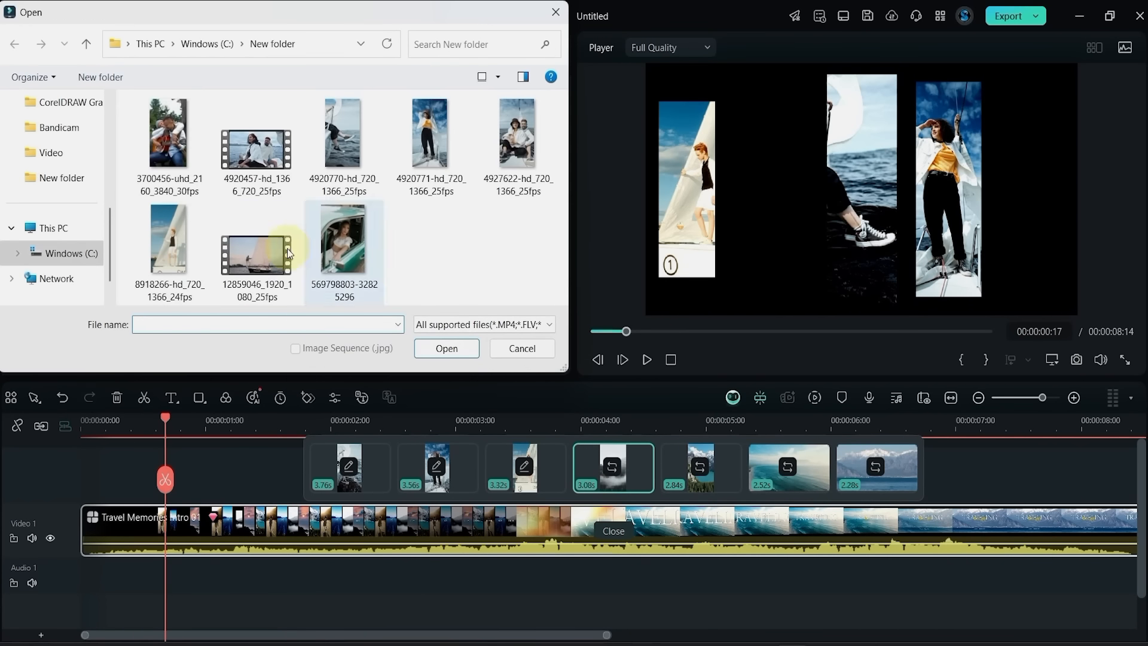
Step: Replace the 3.08-second placeholder with 3700456-uhd_2160_3840_30fps and the 2.84-second placeholder with 4927622-hd_720_1366_25fps
click(168, 133)
click(447, 348)
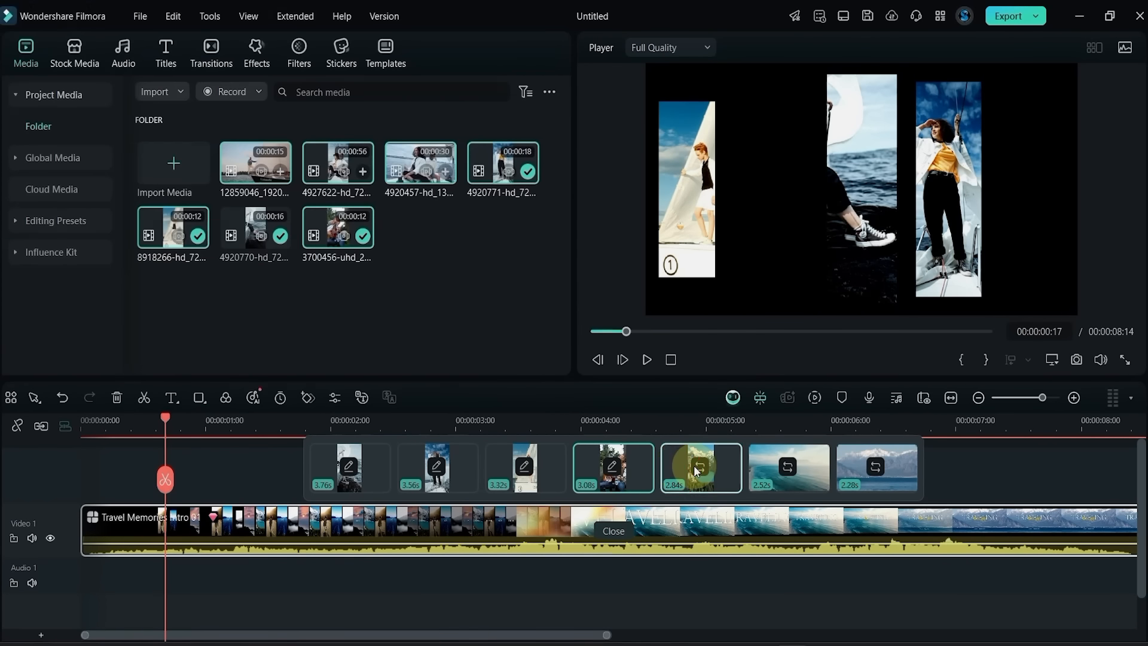
click(464, 195)
click(447, 348)
Step: Replace the 2.52-second placeholder with 4920457-hd_1366_720_25fps and the 2.28-second placeholder with 12859046_1920_1080_25fps
click(256, 149)
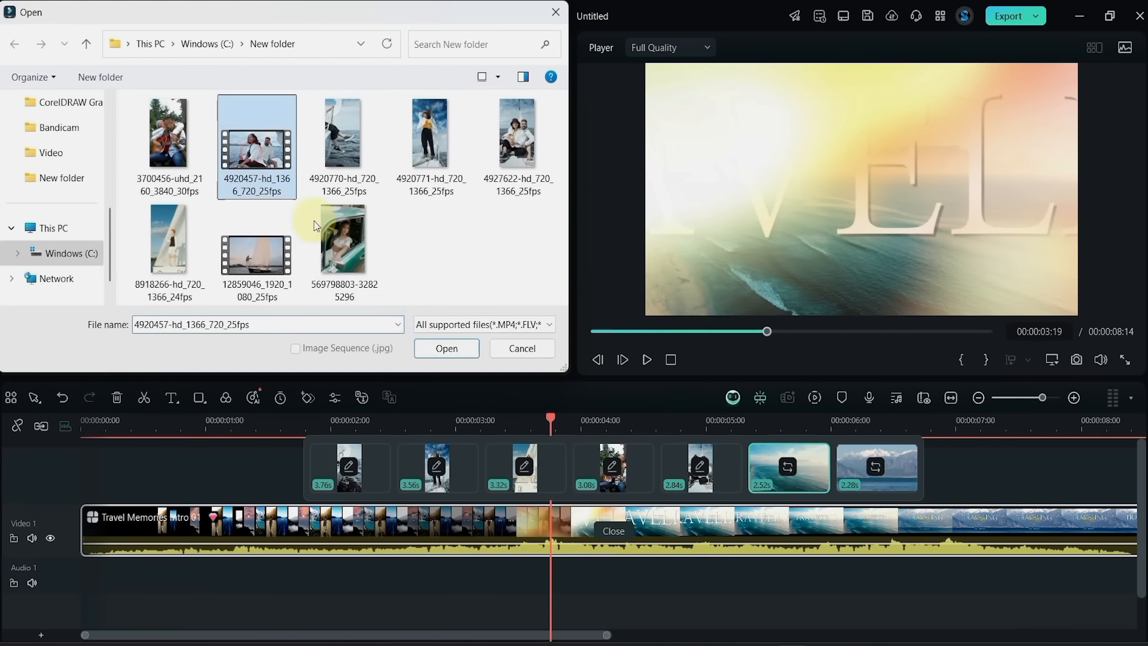
click(447, 348)
click(840, 464)
click(255, 245)
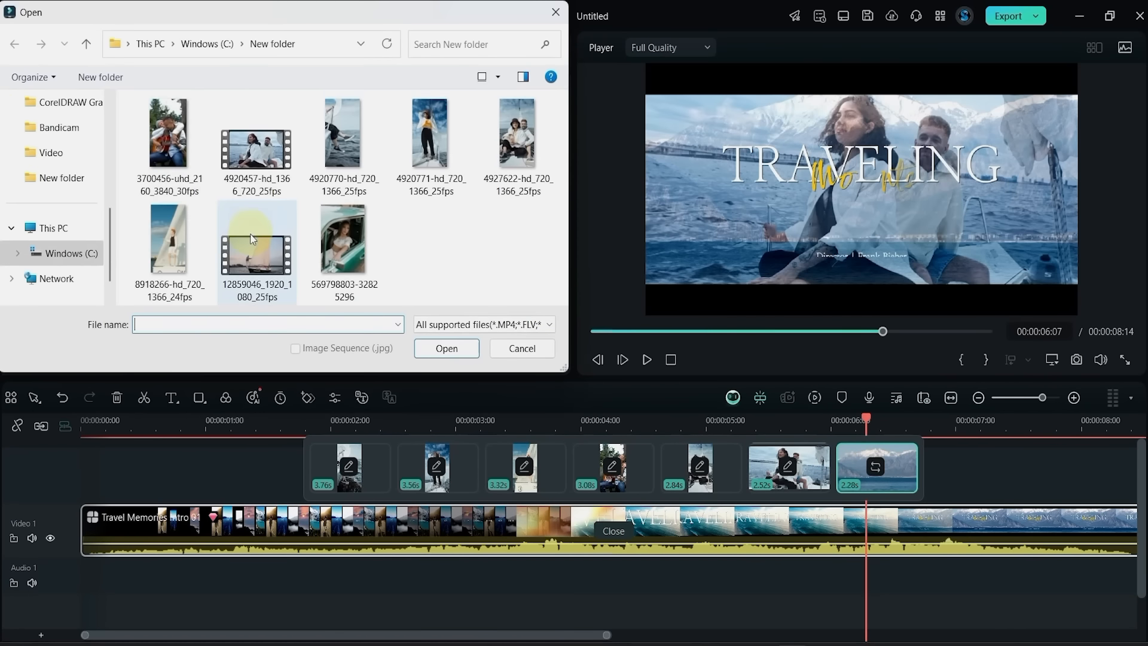
click(421, 350)
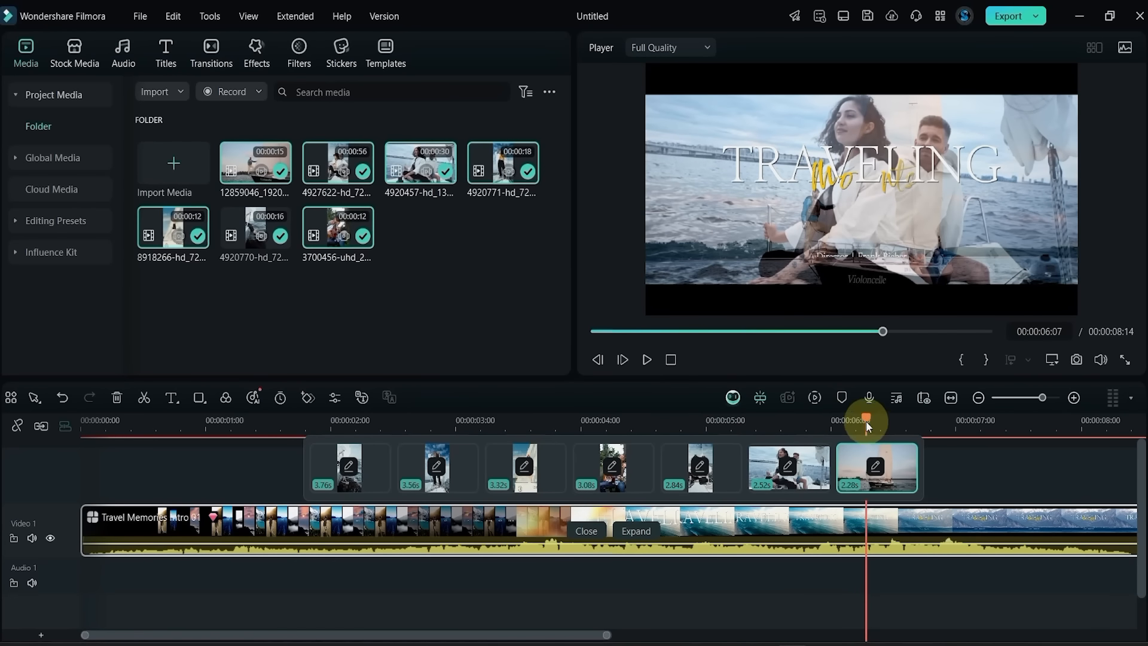
Step: Play the customised template from the beginning of the timeline
drag(866, 421, 65, 417)
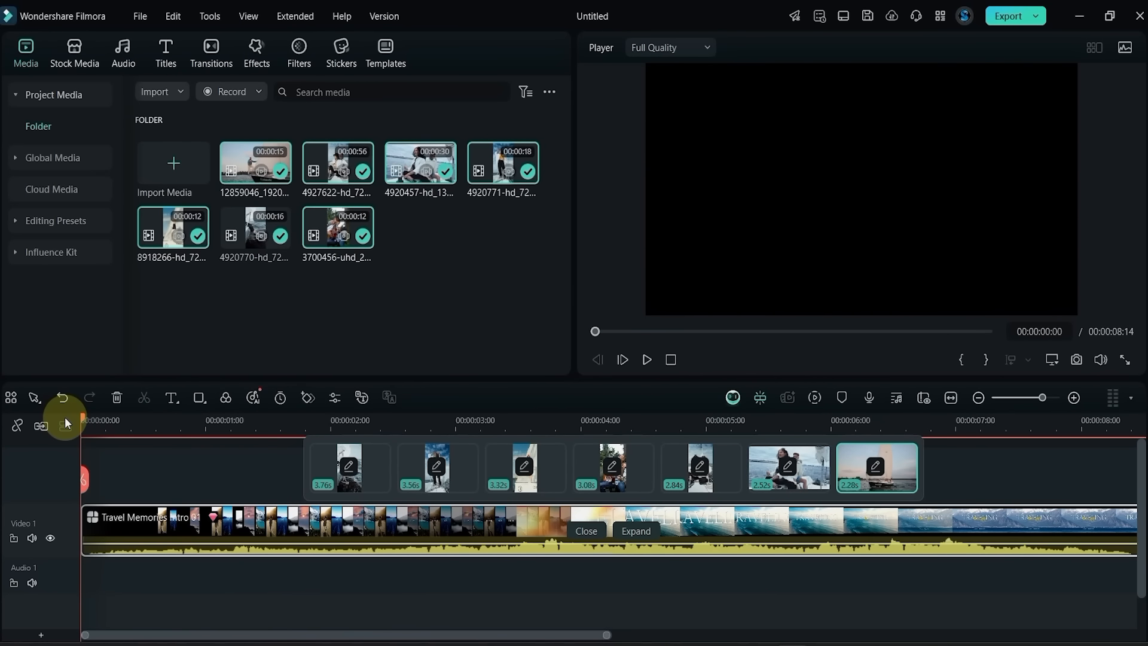
click(644, 361)
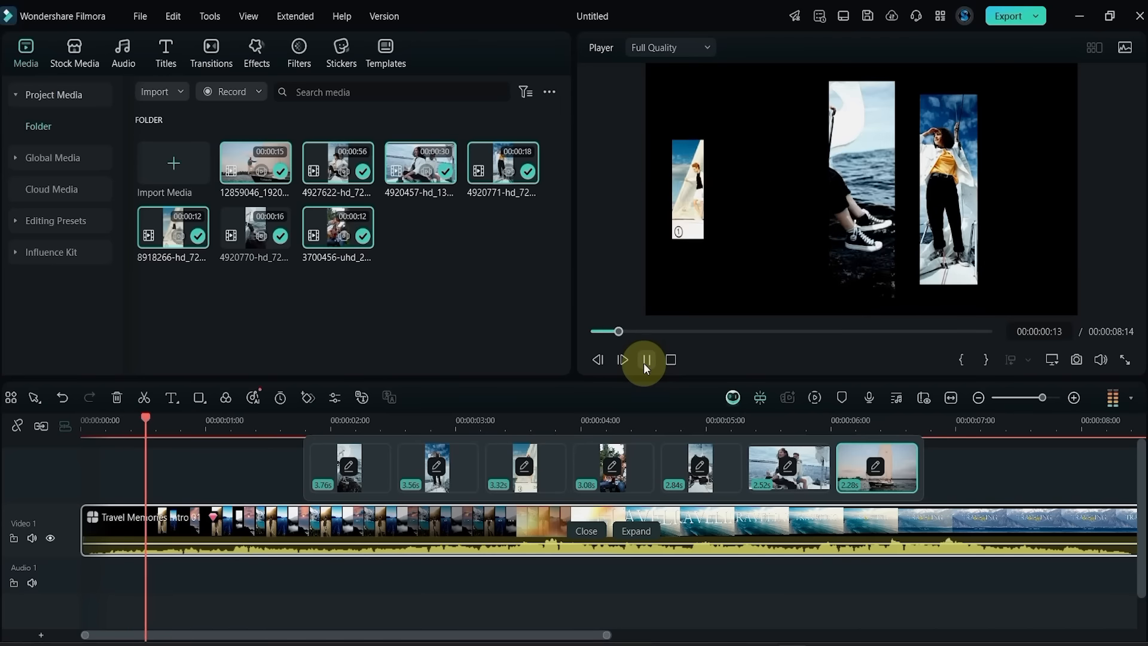
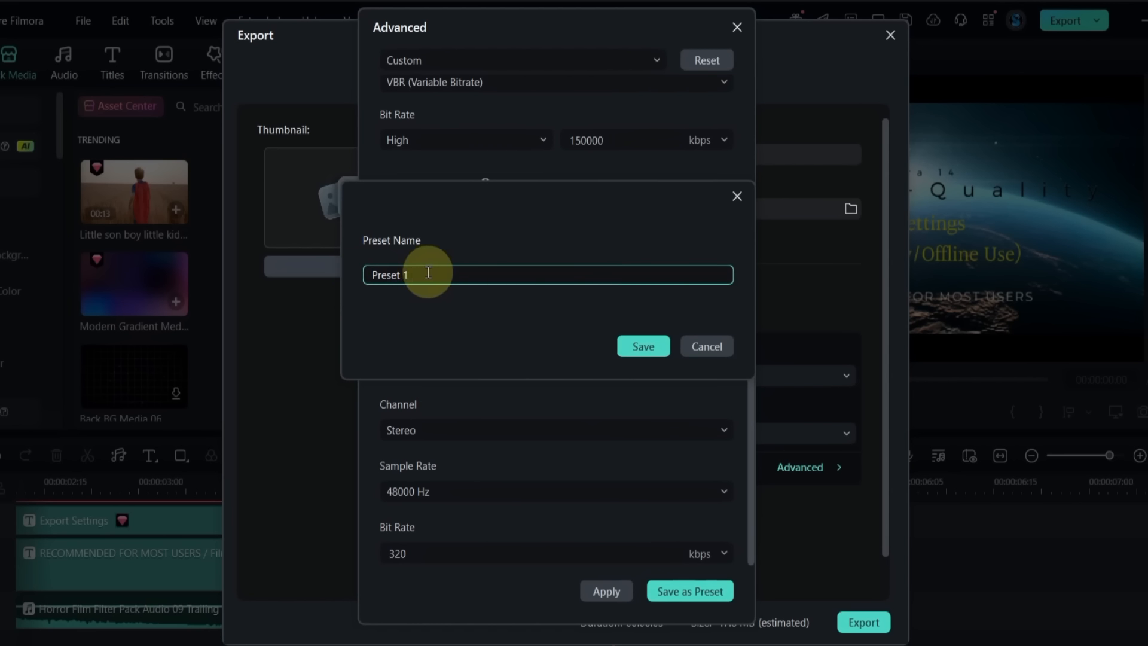
Step: Name the custom export preset 4K High-Quality and save it
text(4K Hi)
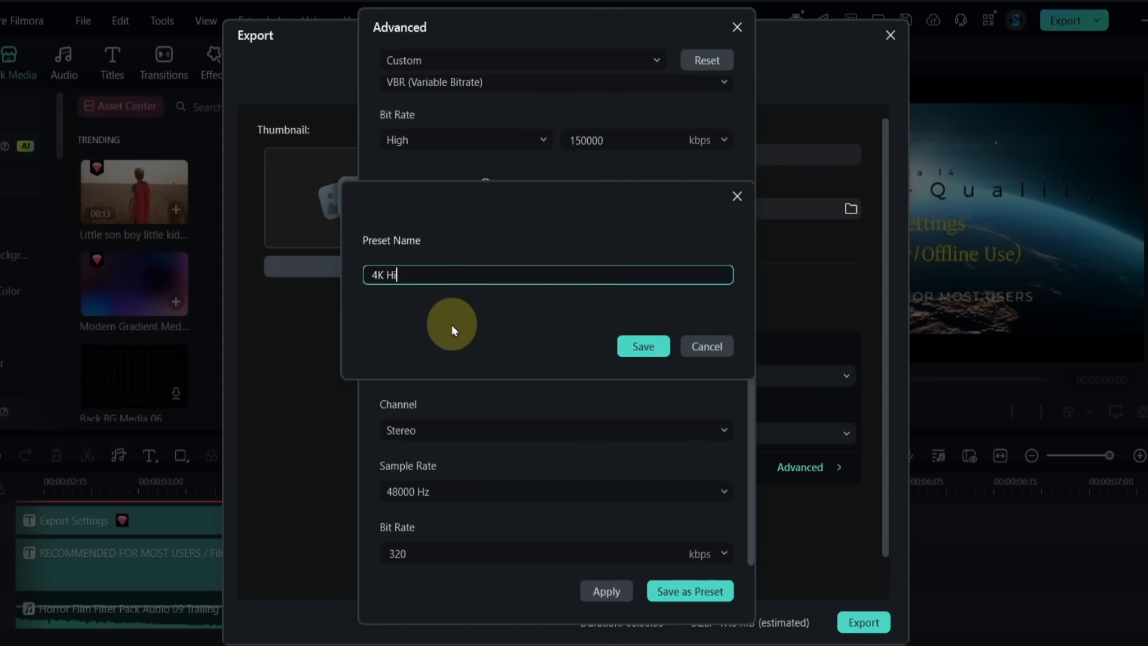
text(gh-Quality)
click(649, 350)
Step: Choose the 4K High-Quality preset for the 4K video and start the export
click(626, 311)
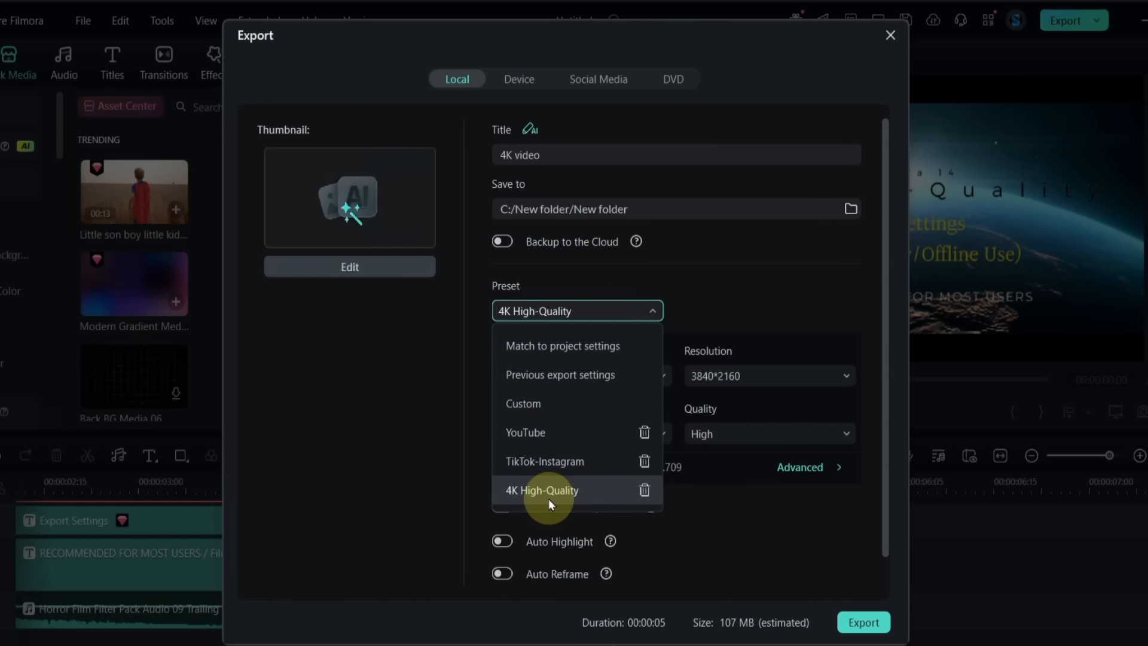
click(549, 500)
scroll(701, 578, down, 1)
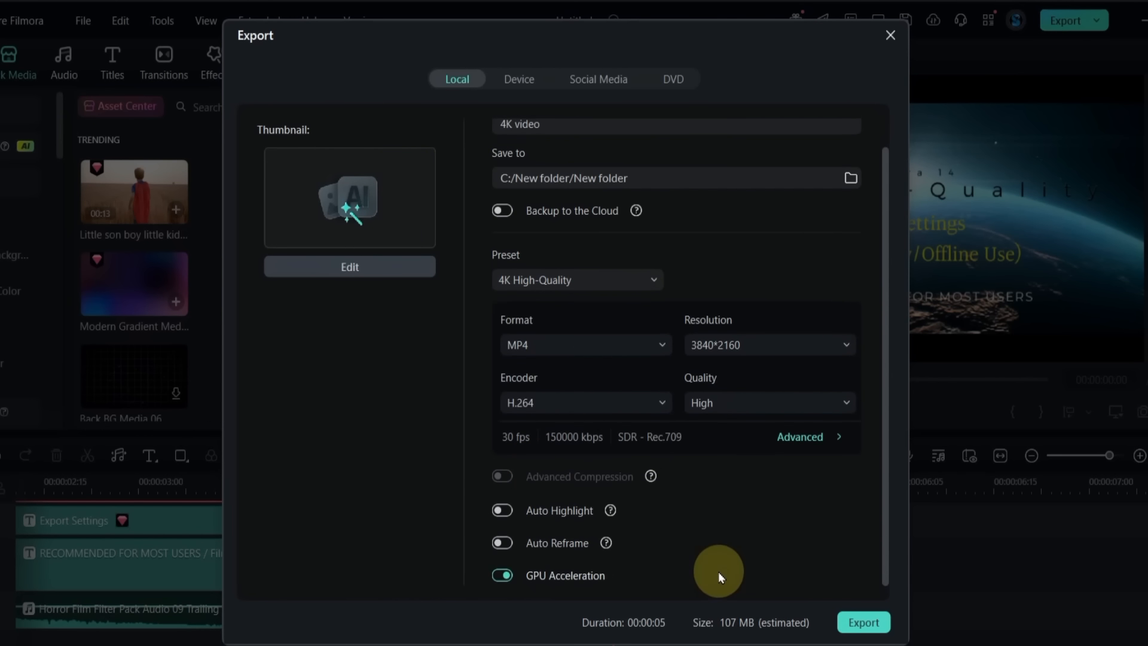
click(864, 622)
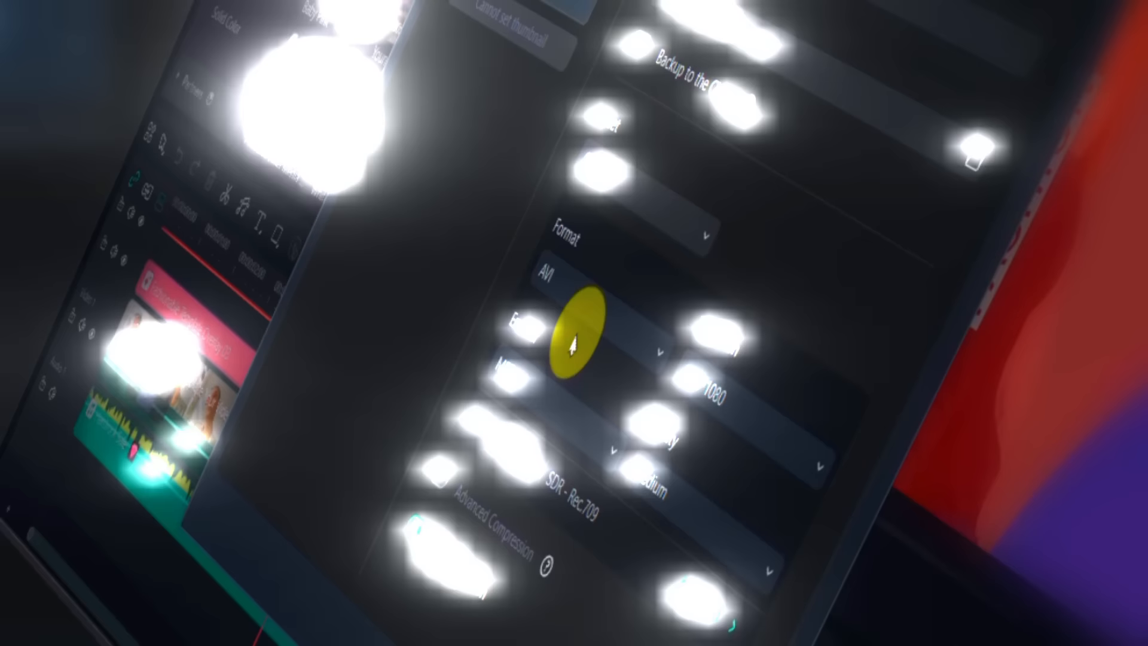
Step: Set the export format to MP4 and switch on Auto Highlight for the export
click(572, 344)
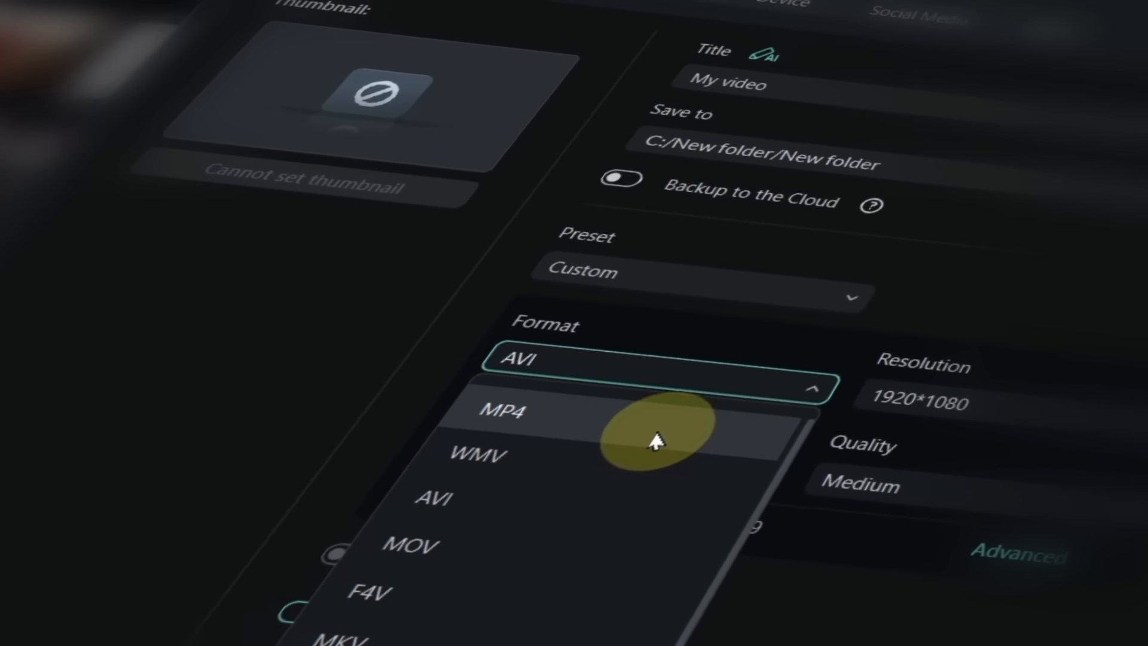
click(652, 440)
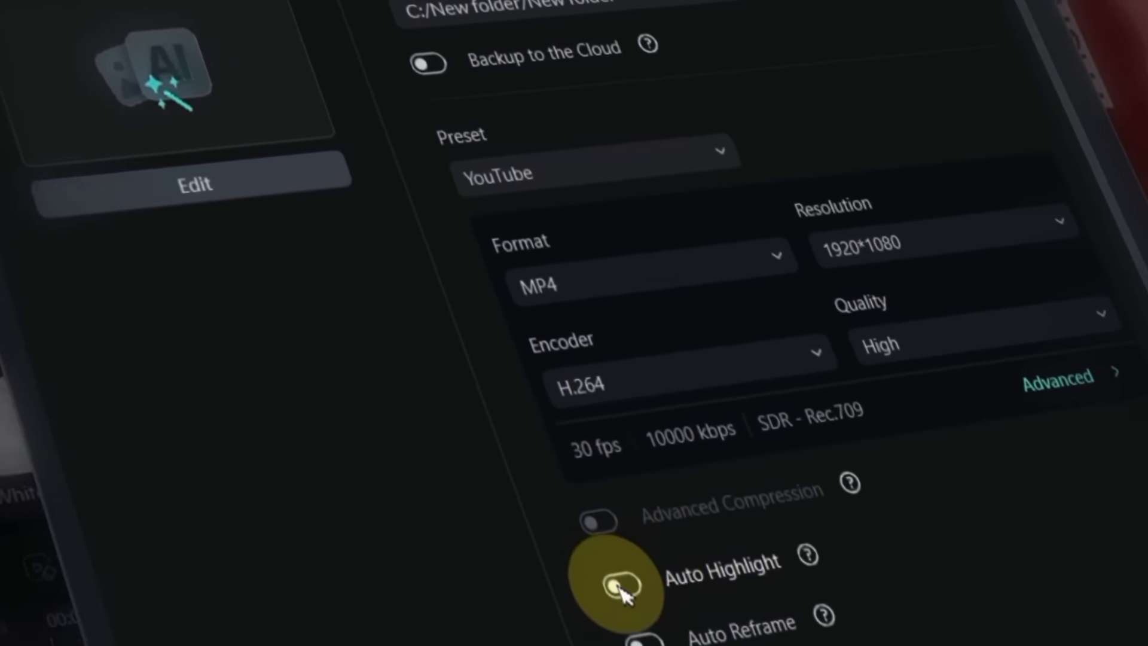
click(484, 582)
click(494, 613)
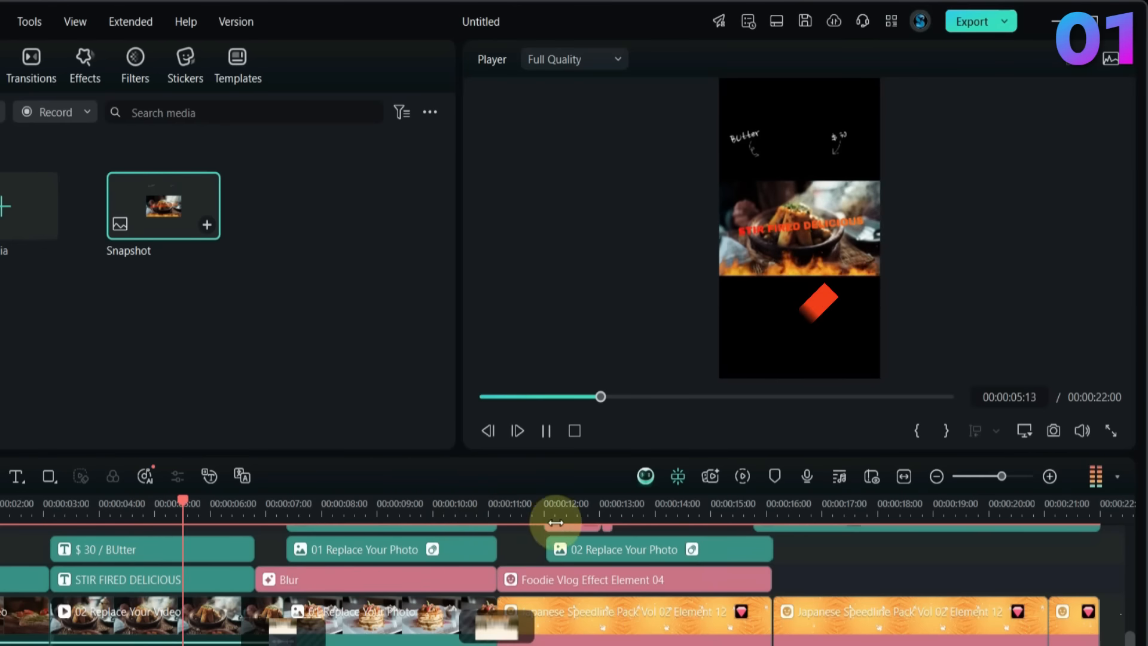
Step: Change the project aspect ratio to 16:9 (Widescreen) at 1920x1080 and resume playback
click(1025, 432)
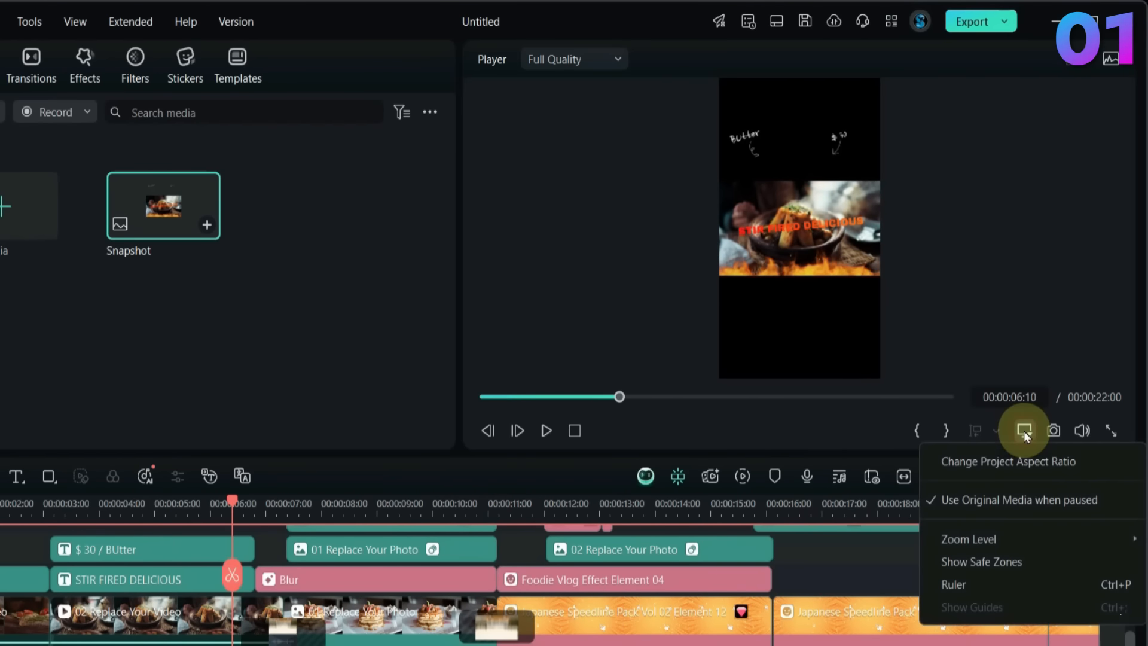
click(1007, 472)
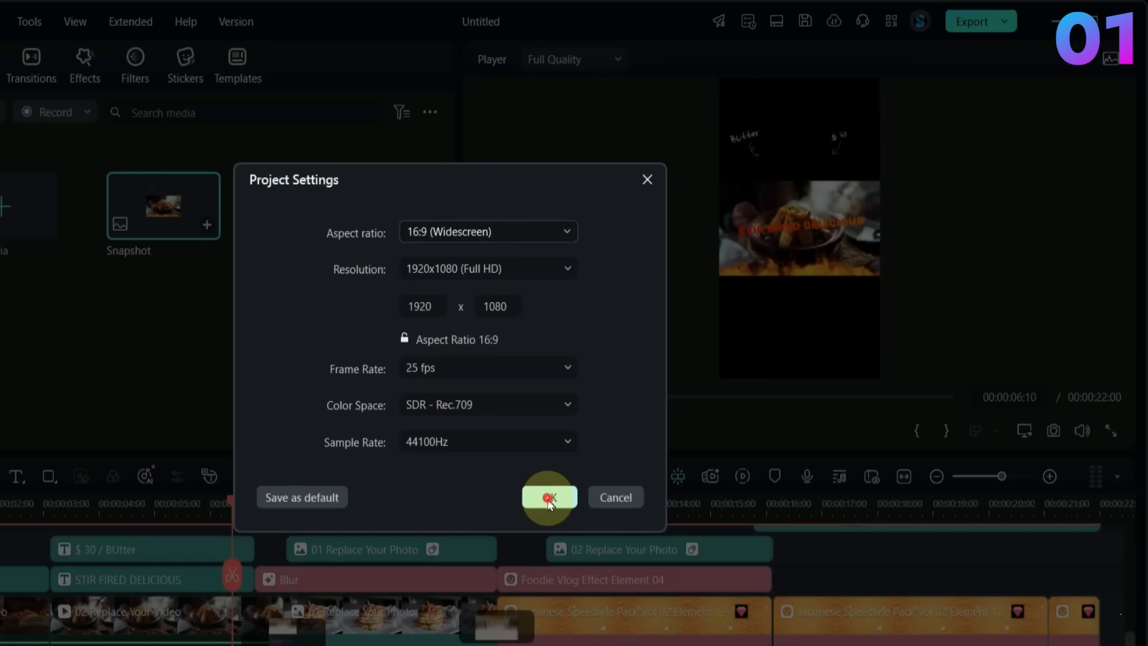
click(549, 497)
key(space)
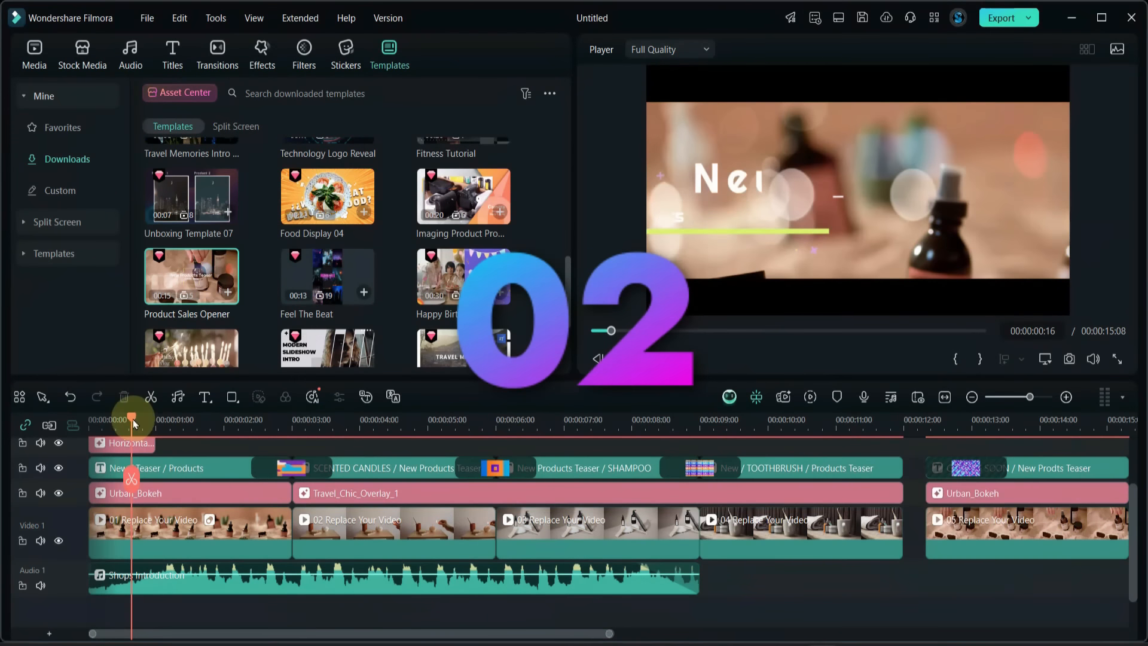
Step: Scrub through the product video and close the gap before the 05 Replace Your Video clip together with its title and overlay
drag(134, 424, 458, 433)
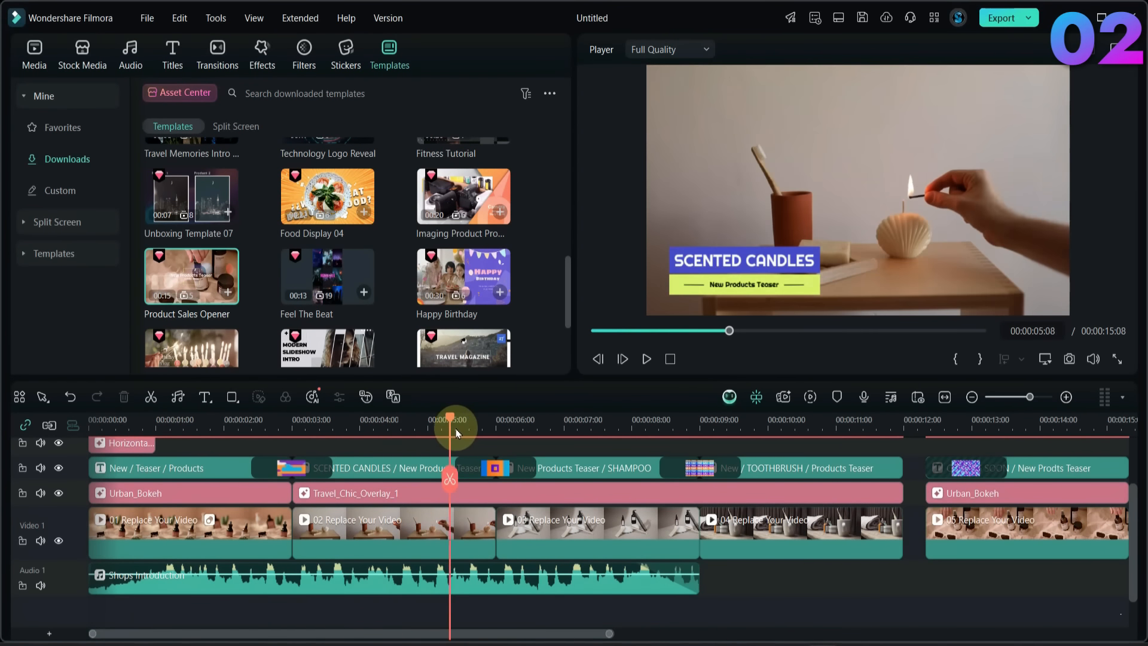
drag(544, 443, 858, 477)
click(985, 555)
drag(1009, 552, 986, 559)
Step: Correct the misspelt heading of the last title to "New Products Teaser"
click(996, 463)
double_click(1039, 485)
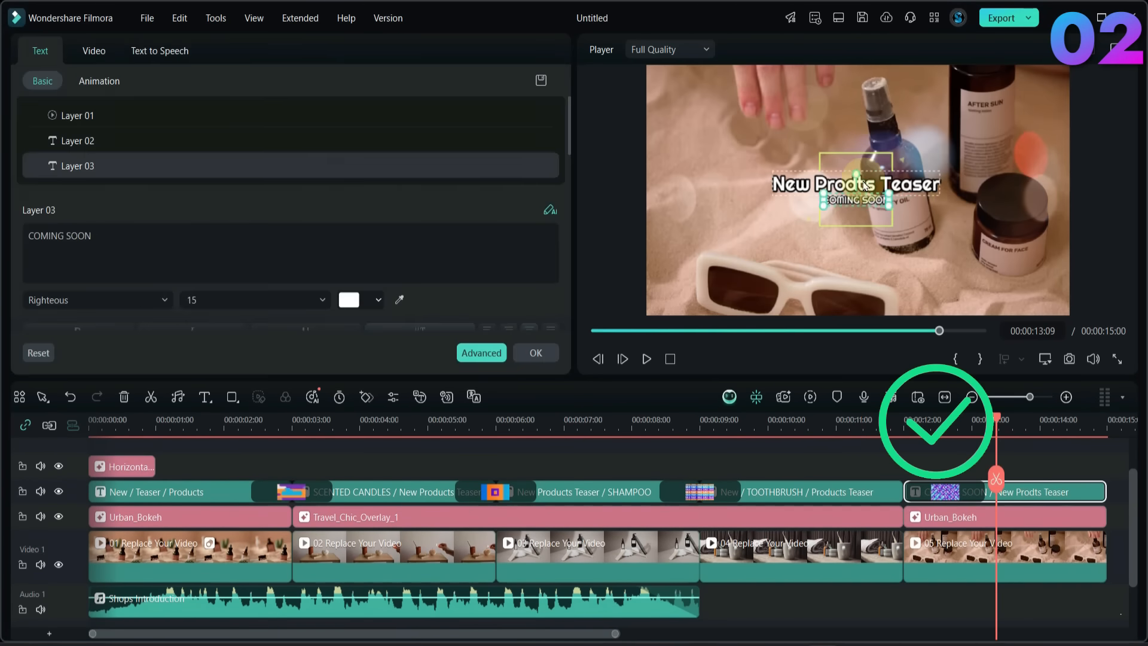
click(863, 181)
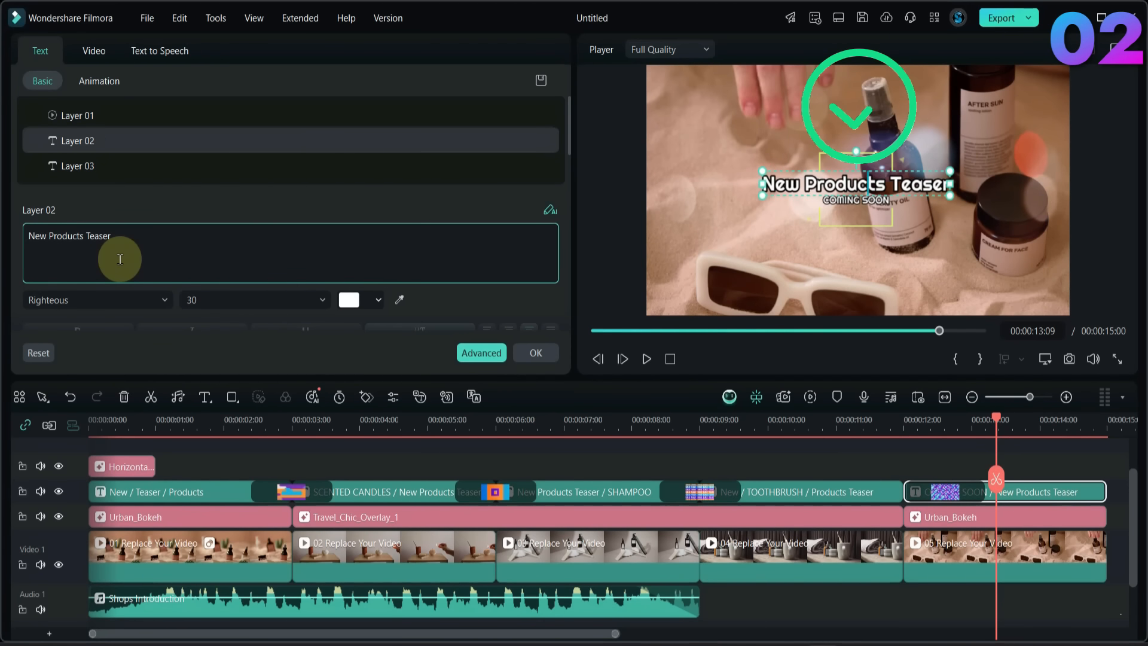
click(847, 589)
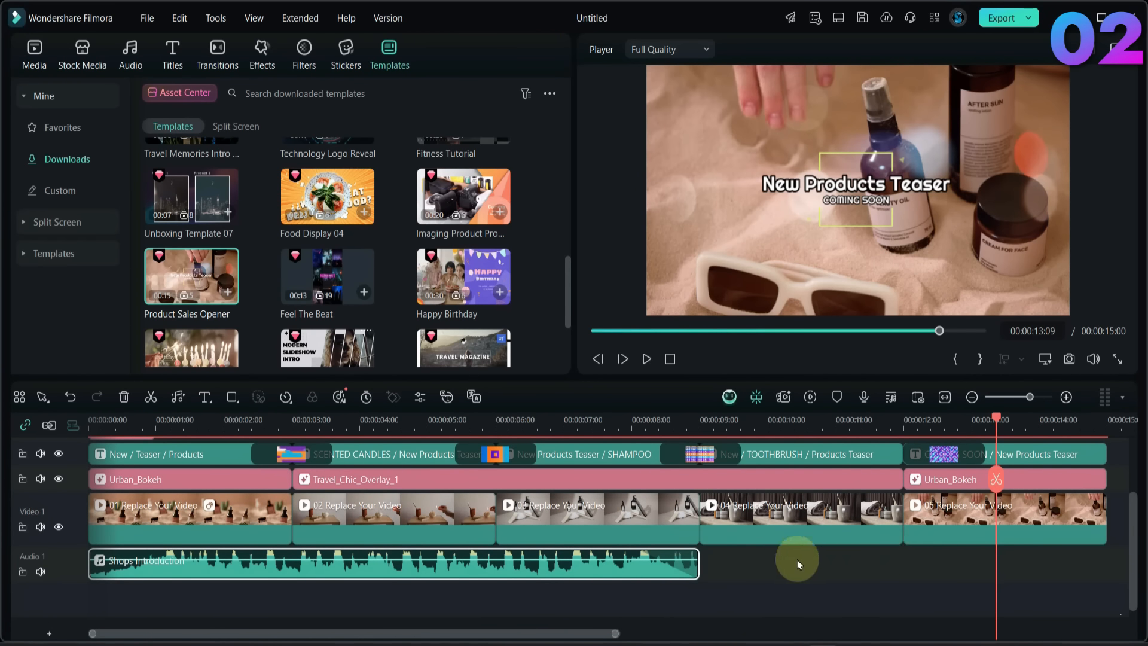
Step: Extend the Shops Introduction audio clip to the end of the last video clip
drag(694, 564, 1107, 564)
scroll(948, 598, up, 1)
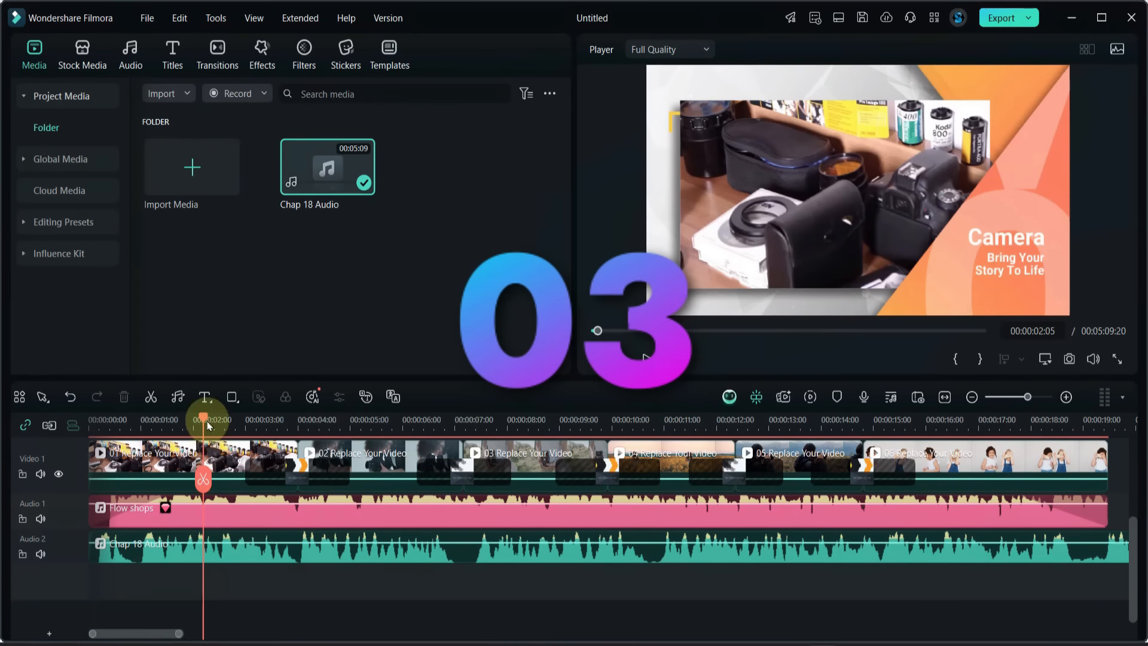
Step: Check the audio from the start, lower the Flow shops music to -8.53 dB and raise the Chap 18 Audio clip's volume
drag(205, 419, 93, 490)
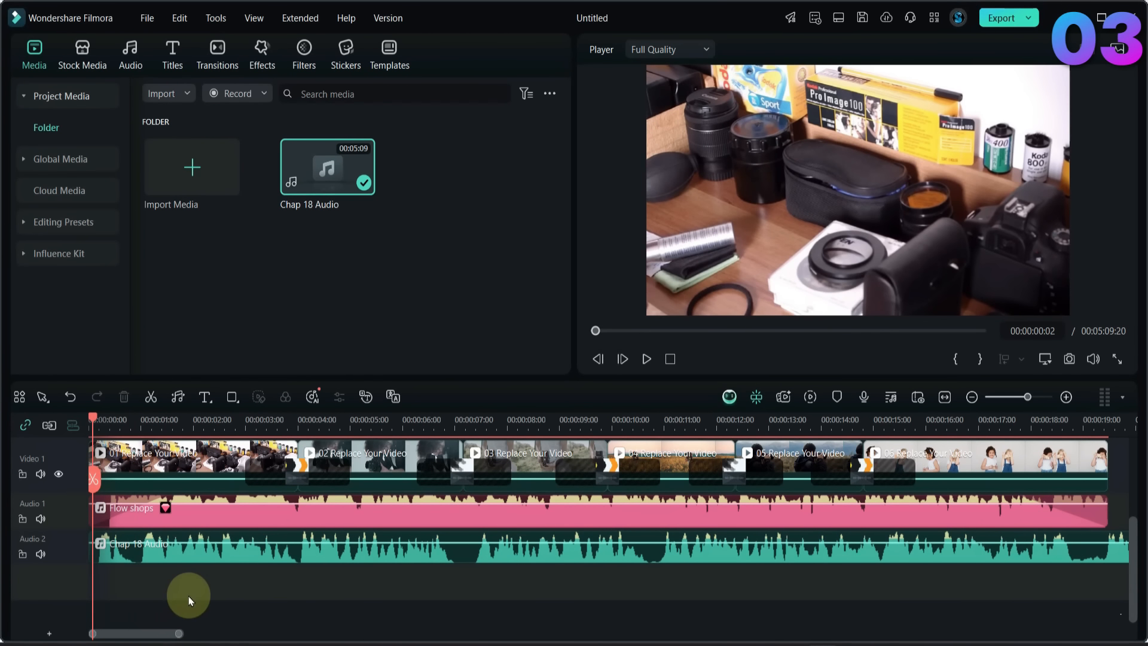
key(space)
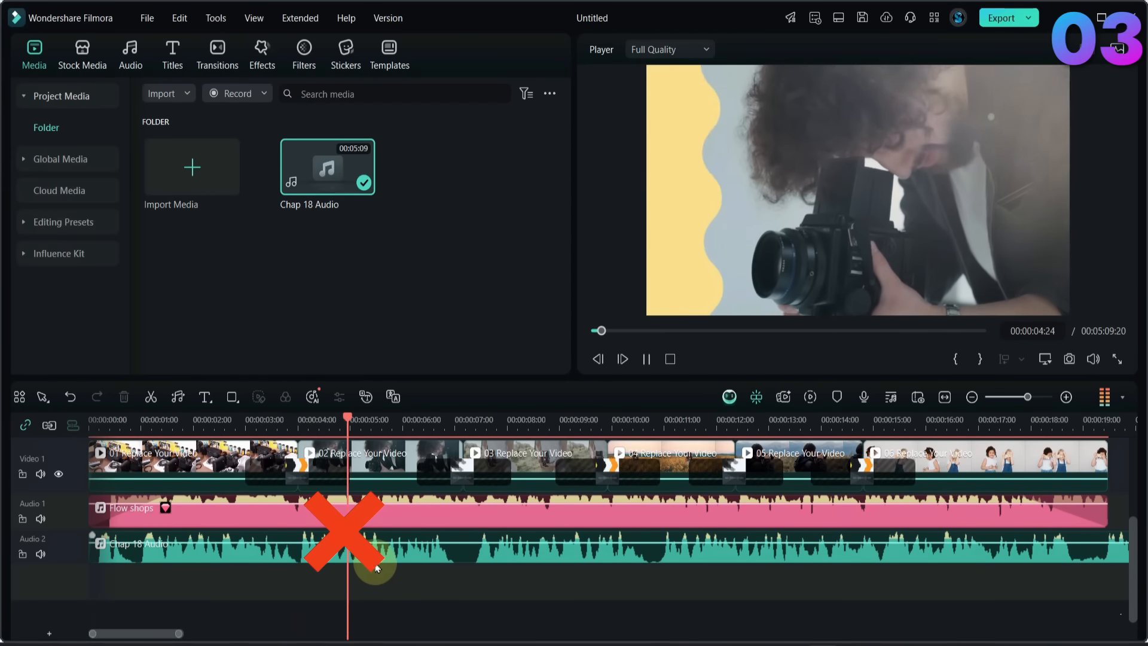
key(space)
double_click(307, 525)
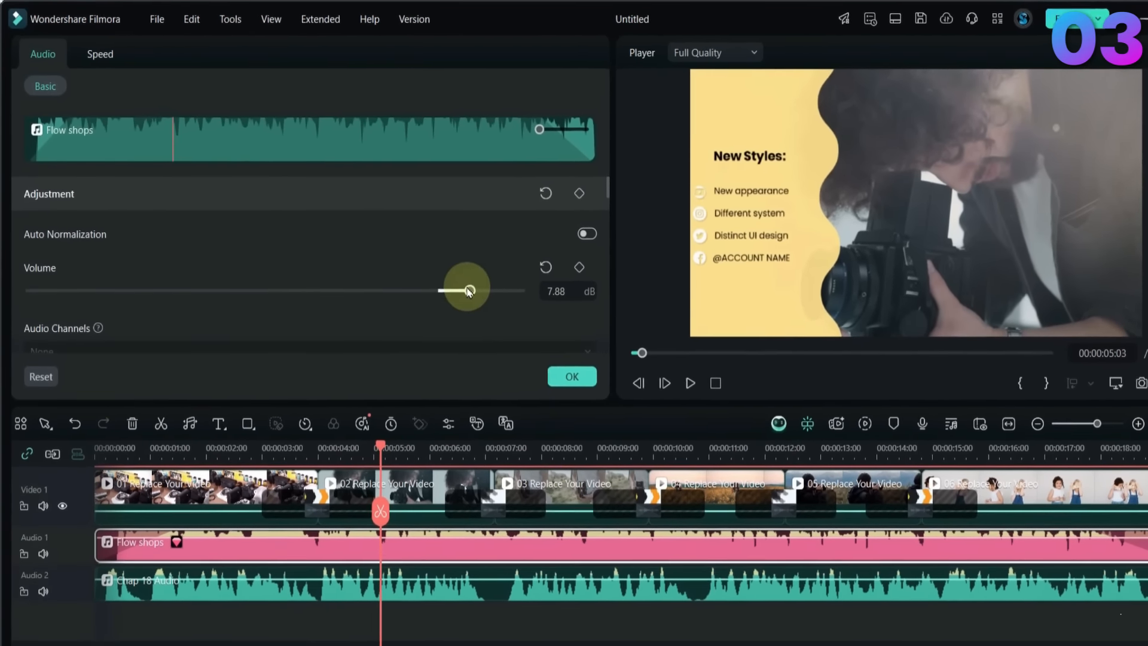
drag(439, 273, 415, 308)
click(431, 559)
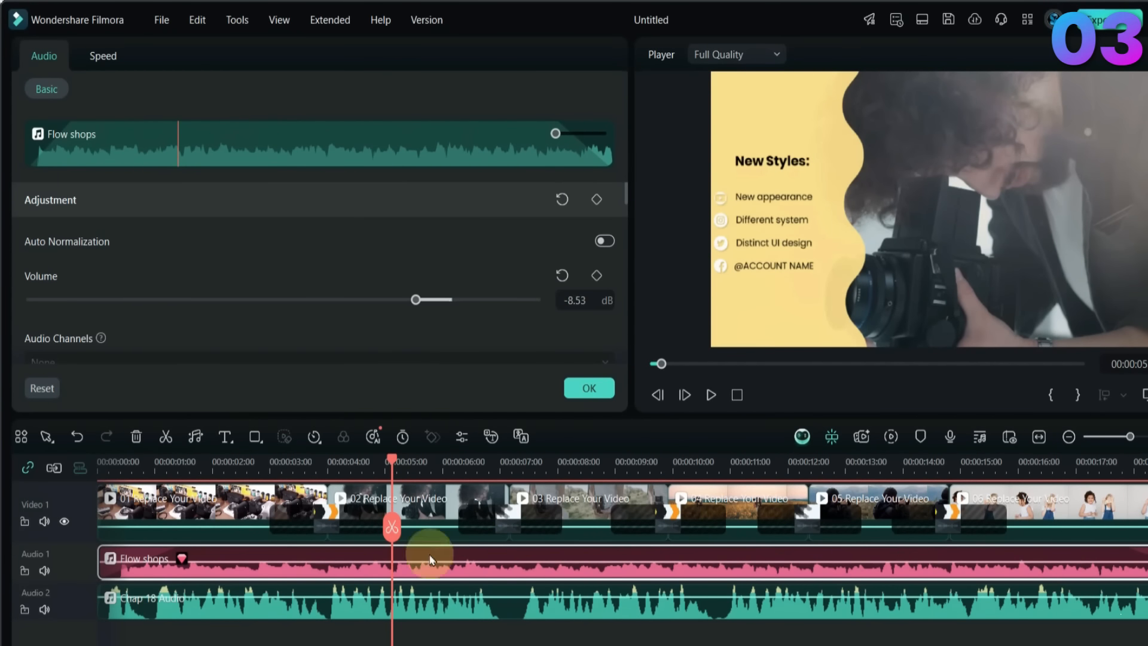
click(427, 611)
drag(451, 307, 475, 318)
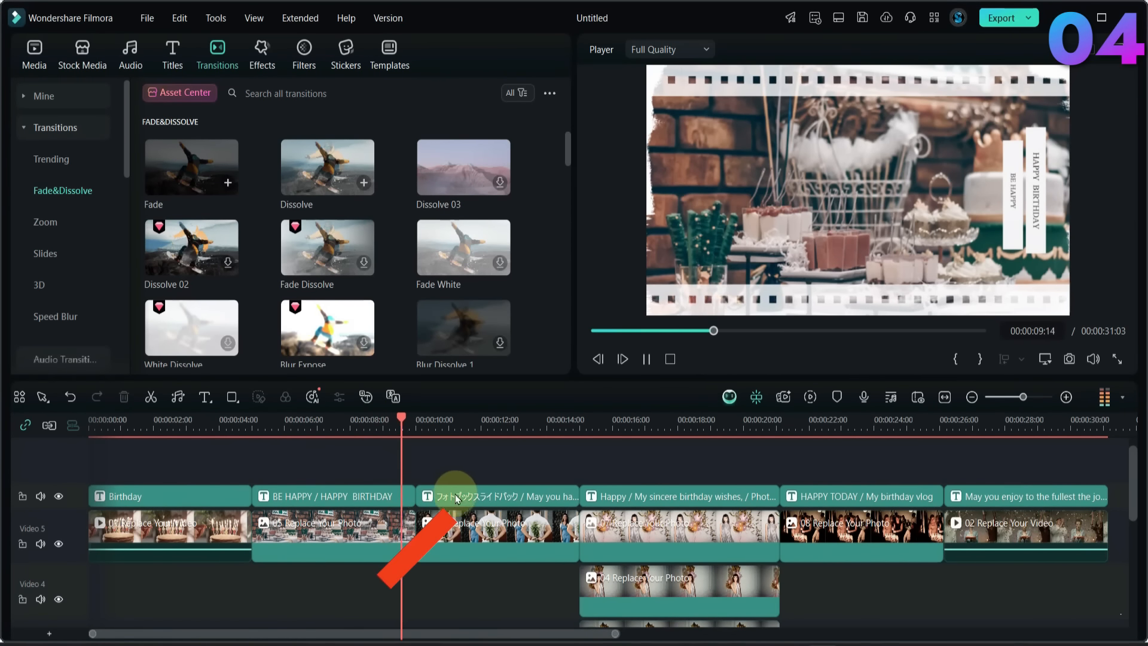
Step: Add a Fade transition between the first two titles and a Dissolve of about 2 seconds between the second and third
click(387, 424)
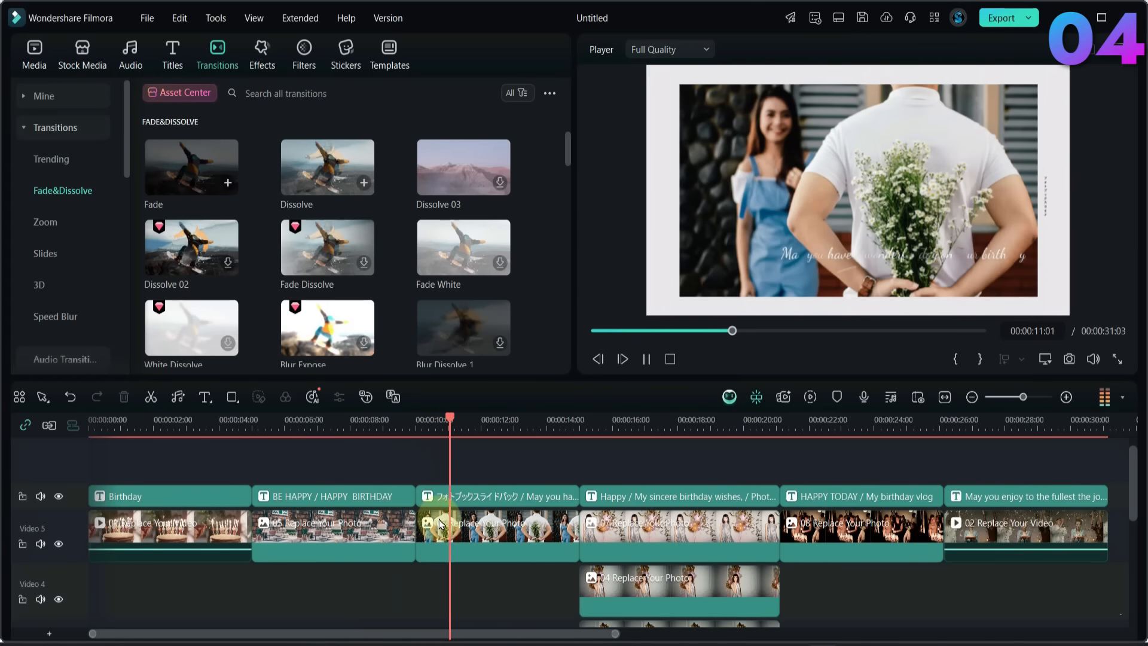
click(217, 424)
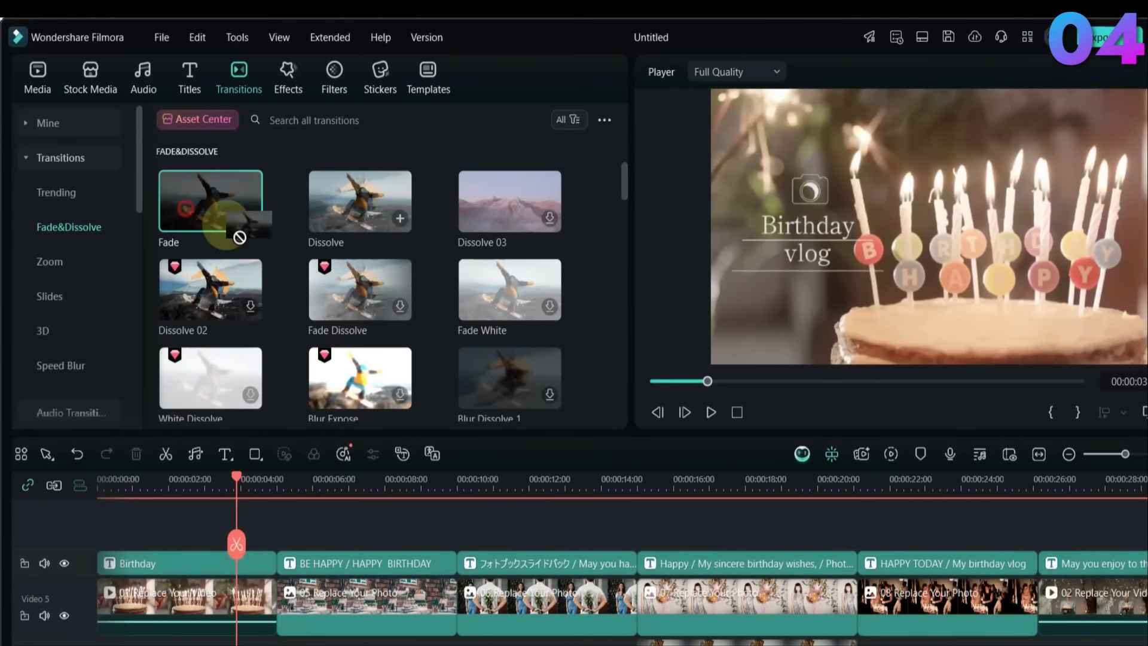
drag(215, 189, 252, 492)
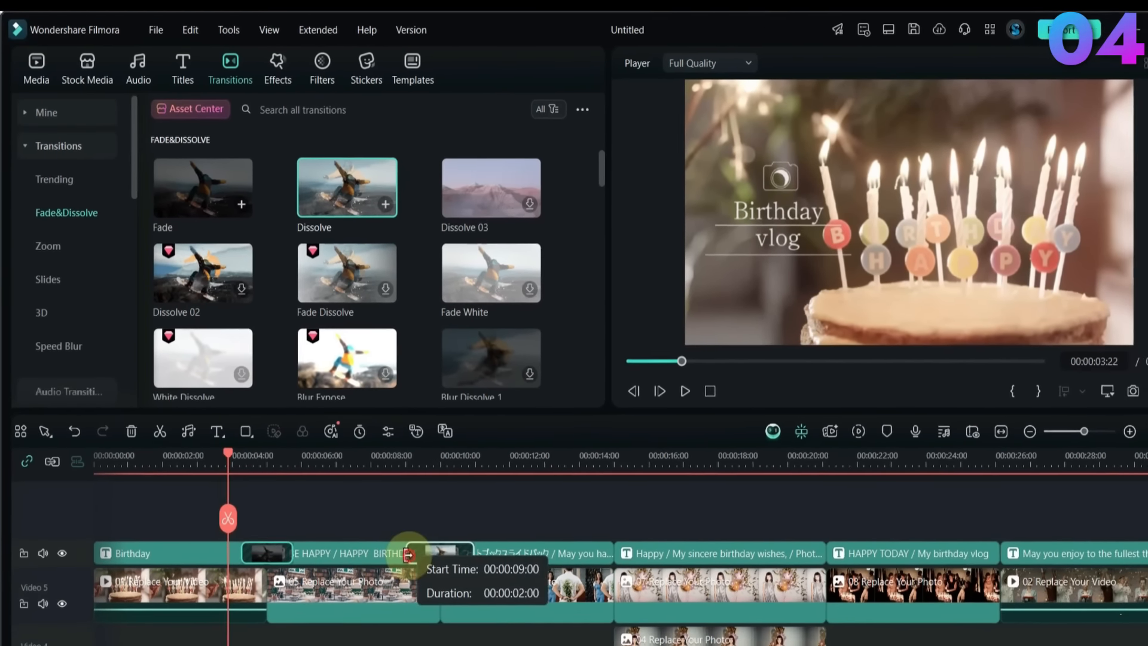
drag(423, 581, 430, 581)
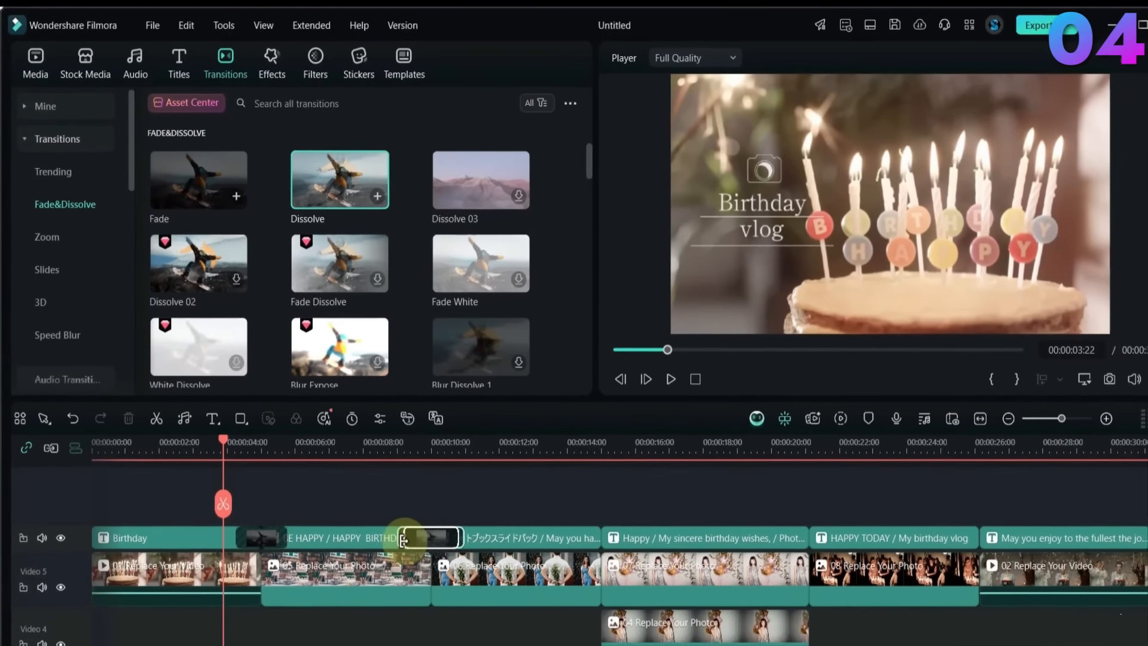
key(space)
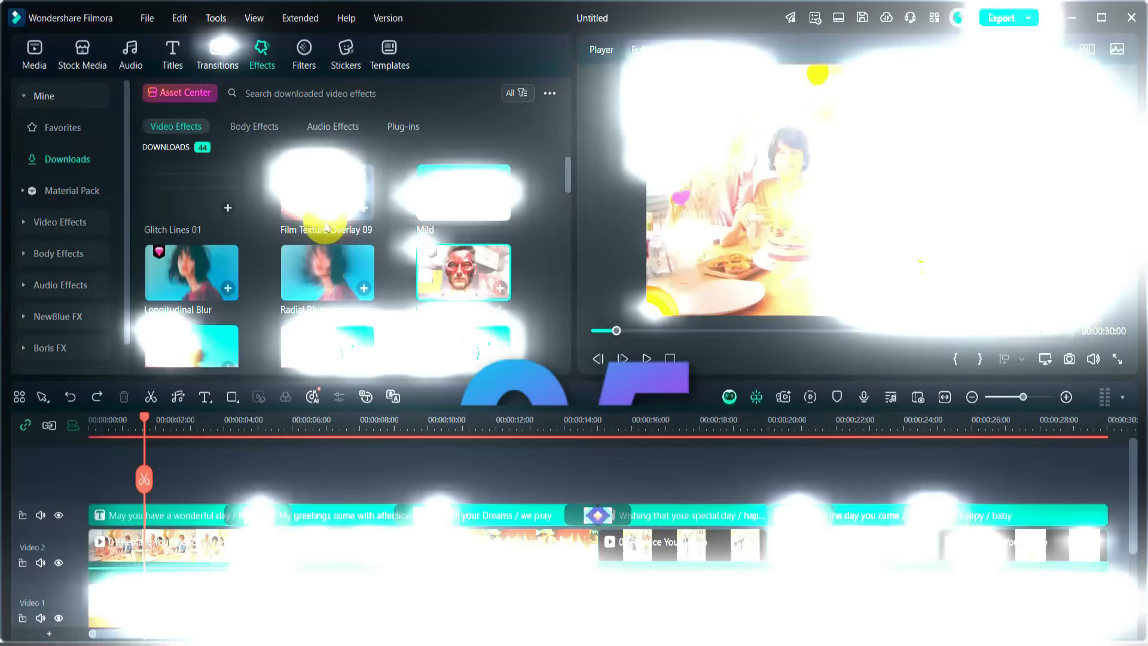
Step: Place the Film Texture Overlay 09 effect above the first clip and extend the overlay effects to the end of the project
drag(327, 226, 119, 513)
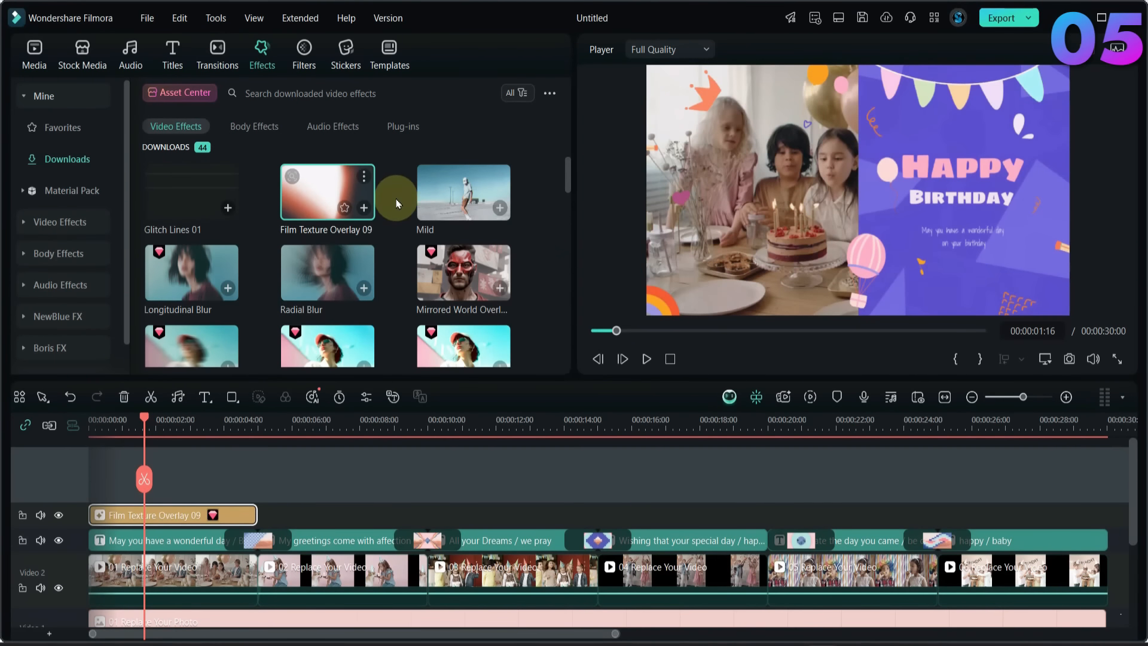
scroll(406, 232, down, 3)
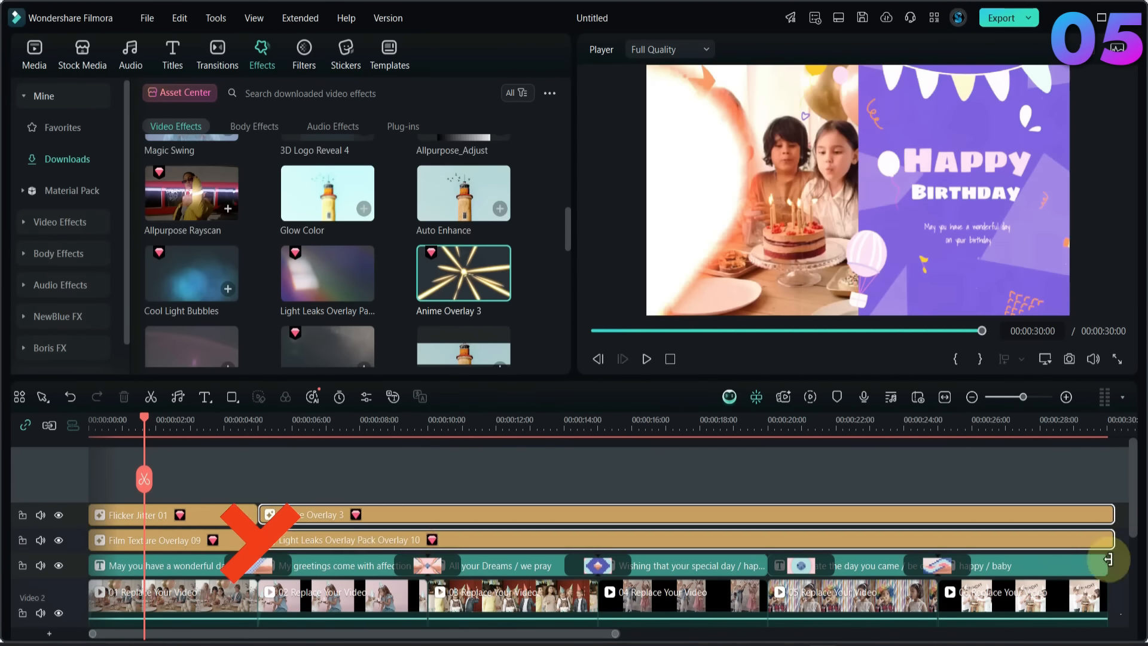
drag(1026, 513, 1105, 515)
key(space)
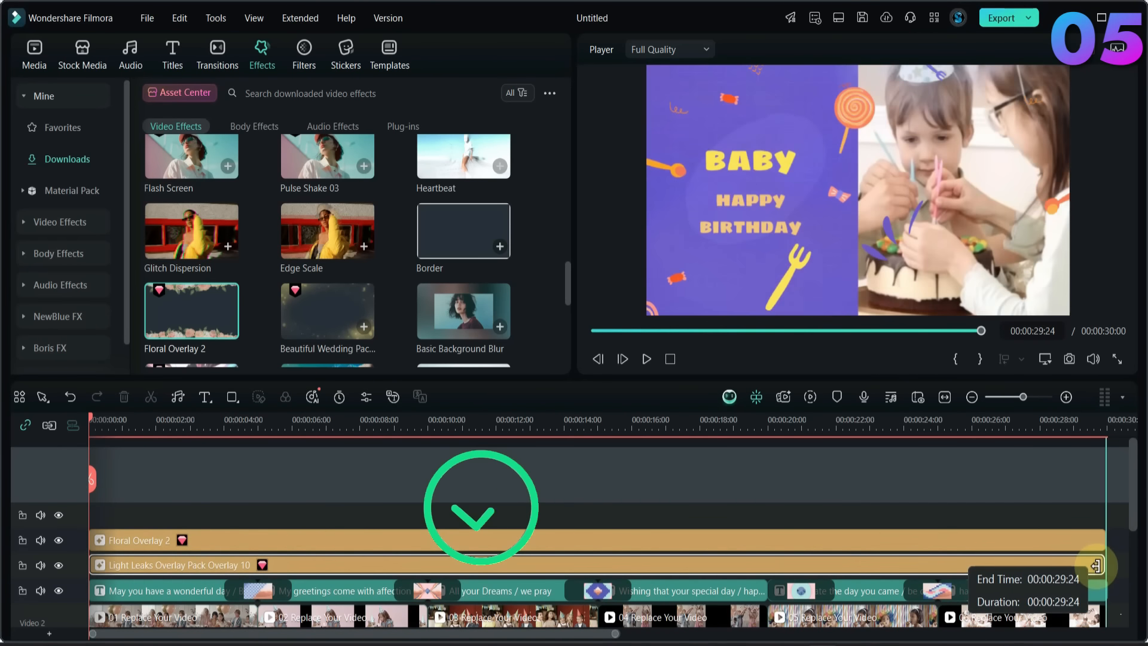
key(space)
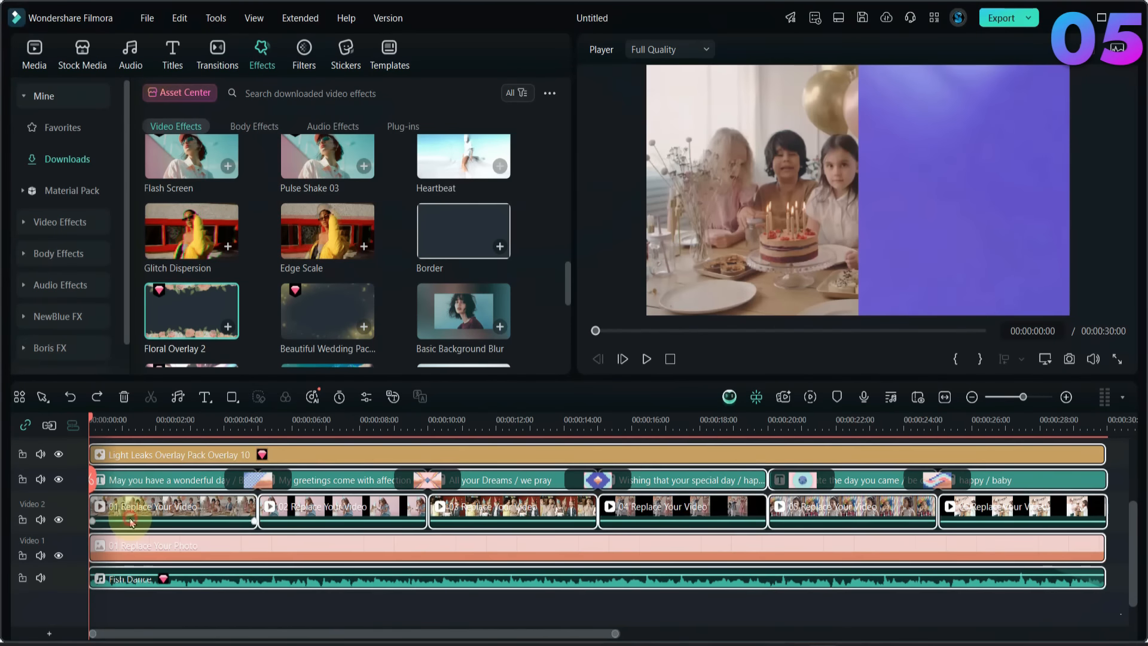
Step: Try to shift the selected clips along the timeline twice, undoing each move
click(130, 518)
key(ctrl+a)
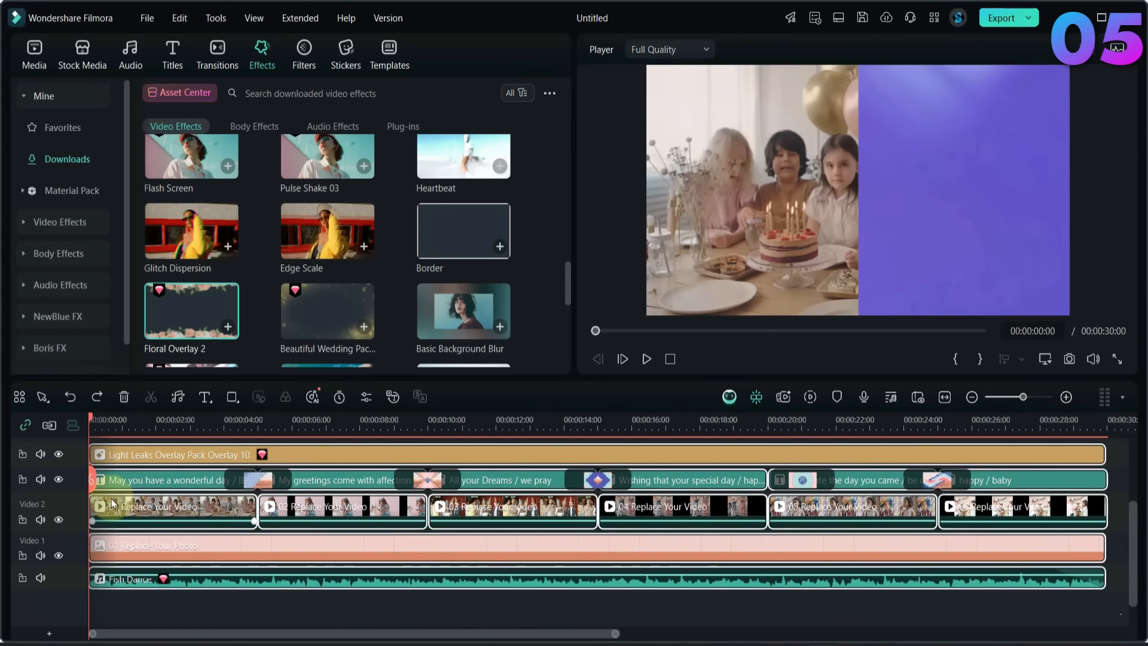
drag(111, 512, 368, 512)
key(ctrl+z)
drag(204, 512, 479, 513)
key(ctrl+z)
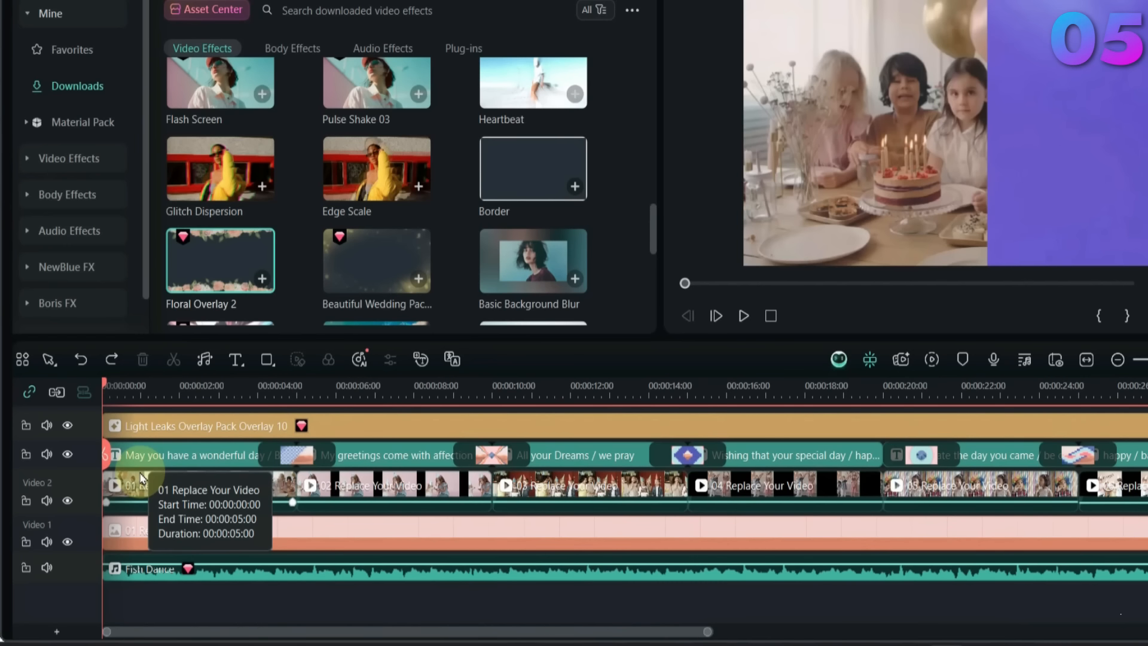
Step: Lock the title track and the Video 2 track, and try to move a clip
click(26, 455)
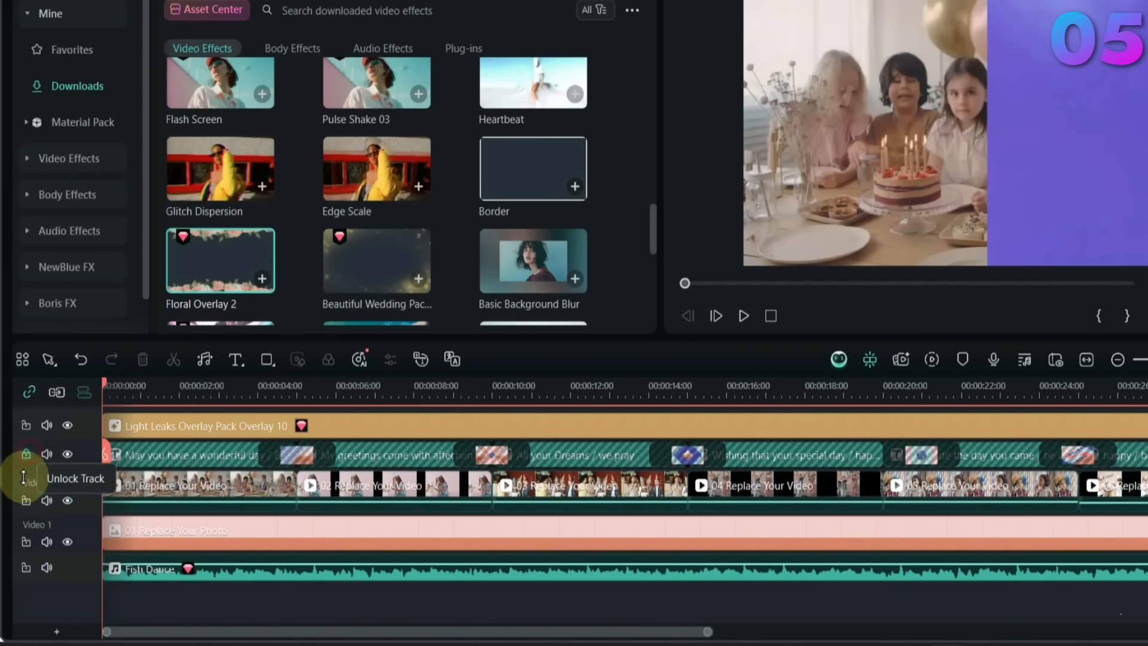
click(25, 500)
mouse_move(176, 539)
mouse_down()
mouse_move(607, 525)
mouse_move(167, 528)
mouse_up()
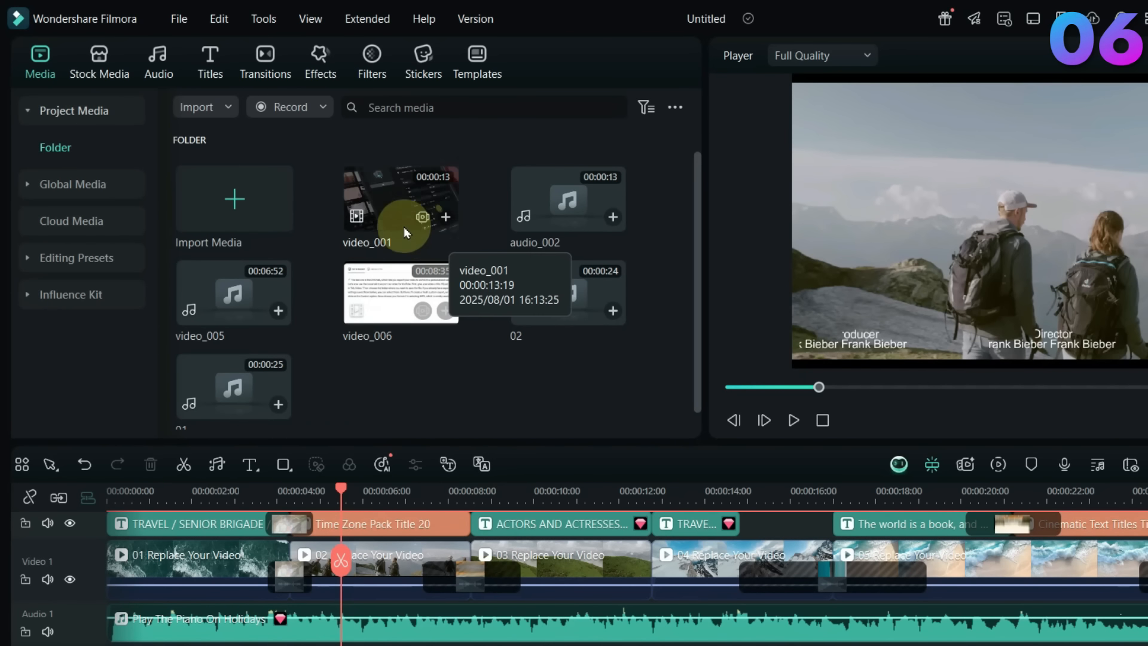
Step: Rename the video_001 media file as "Export setting"
right_click(394, 191)
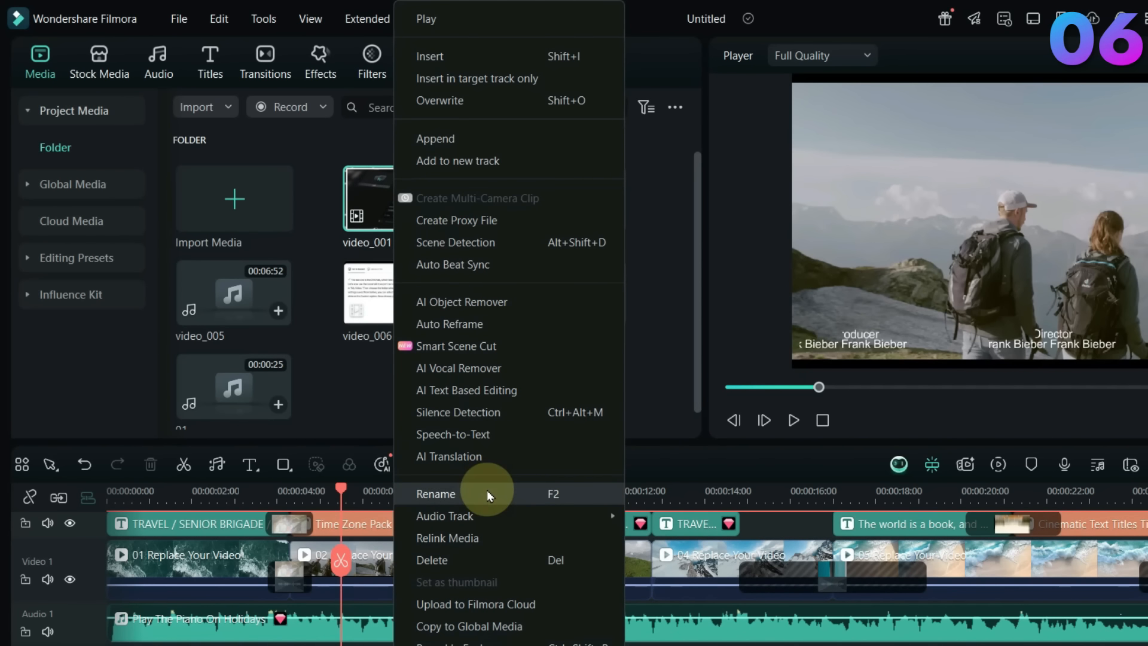
click(488, 496)
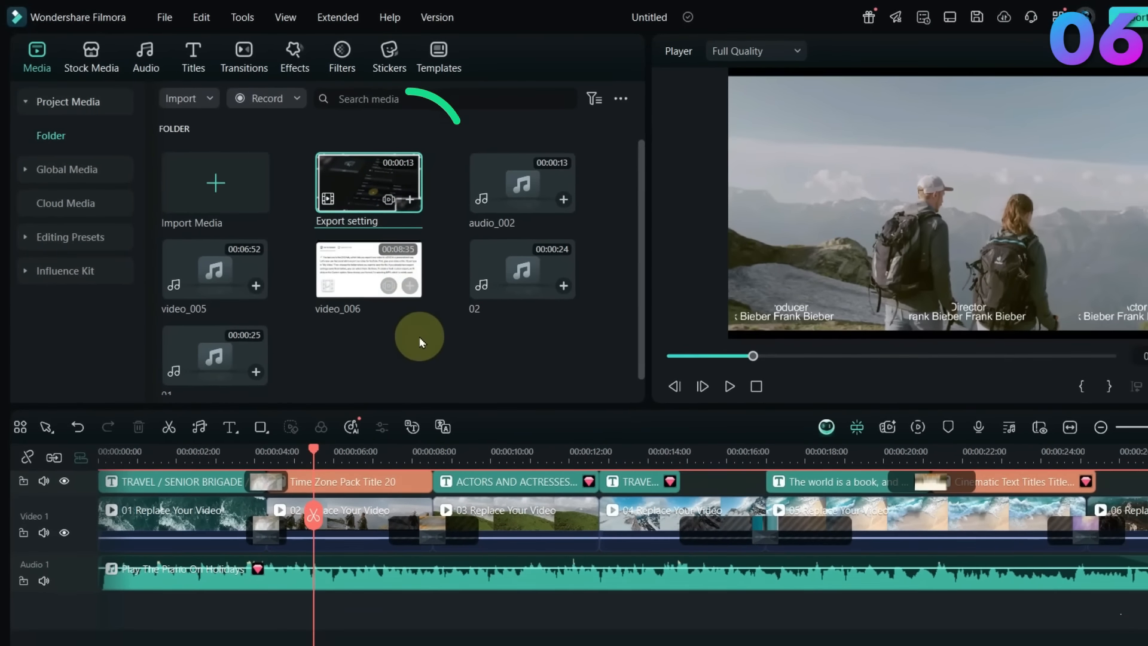
click(456, 366)
double_click(375, 199)
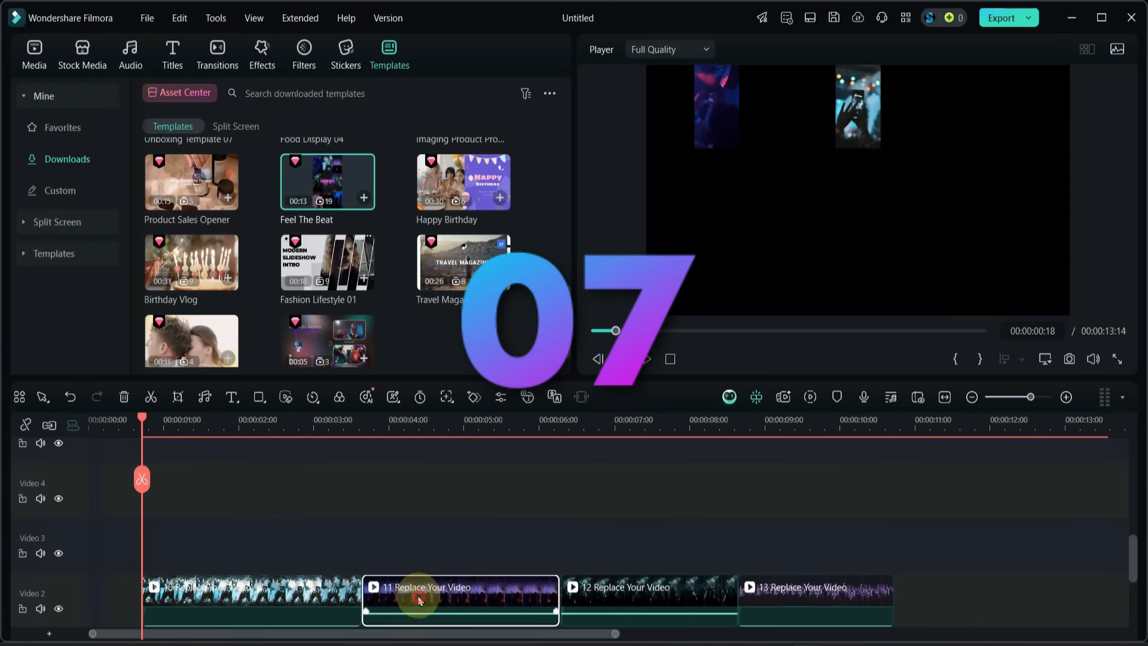
Step: Try to stagger the 11, 12 and 13 Replace Your Video clips by eye on the tracks above Video 2, and undo the moves
drag(418, 598, 220, 542)
drag(590, 606, 256, 494)
drag(770, 597, 321, 467)
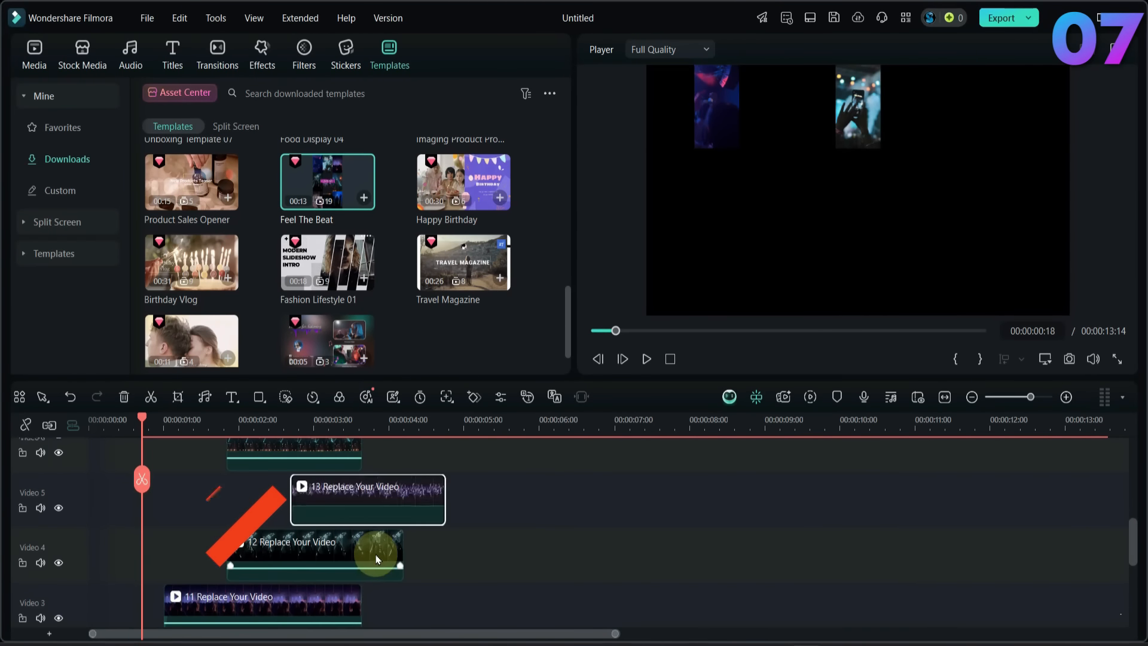
key(ctrl+z)
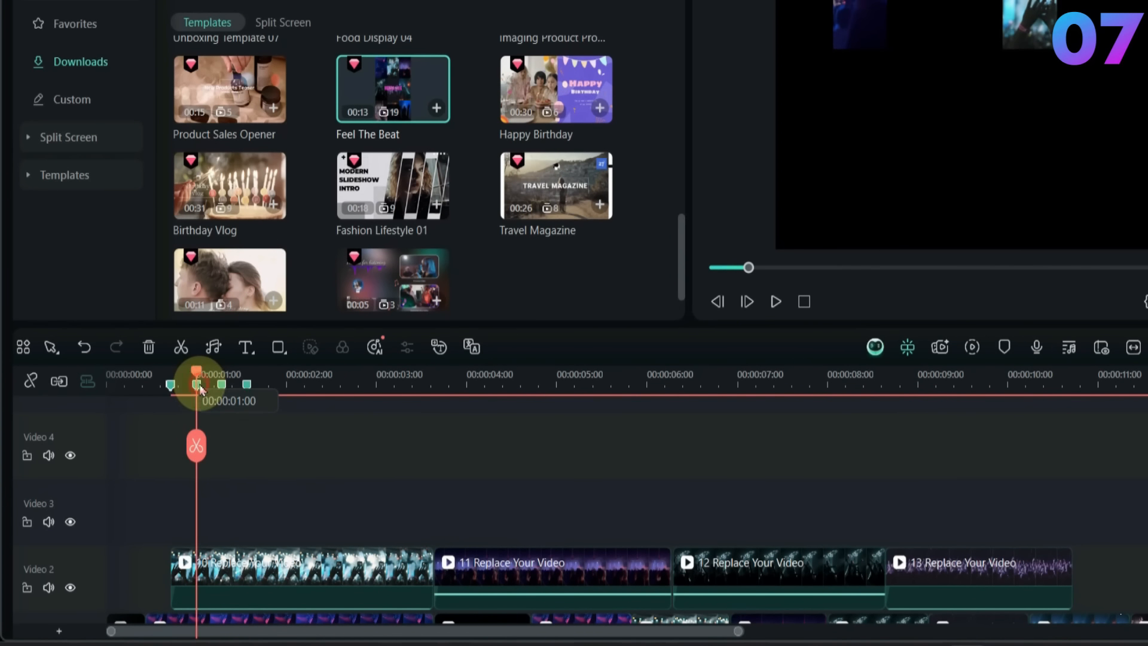
Step: Move the 11, 12 and 13 Replace Your Video clips to Video 3, 4 and 5, aligning each start with its timeline marker
drag(510, 579, 267, 419)
drag(709, 555, 282, 454)
click(247, 387)
scroll(400, 459, down, 2)
drag(946, 570, 401, 511)
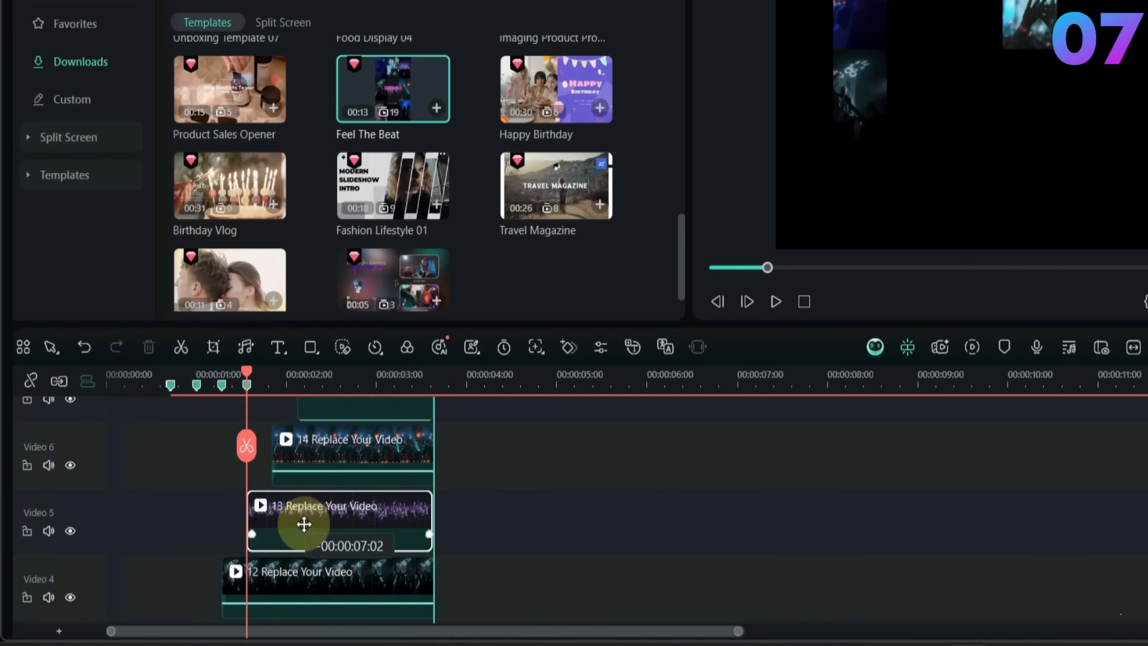
drag(304, 525, 304, 524)
click(180, 386)
scroll(285, 481, down, 2)
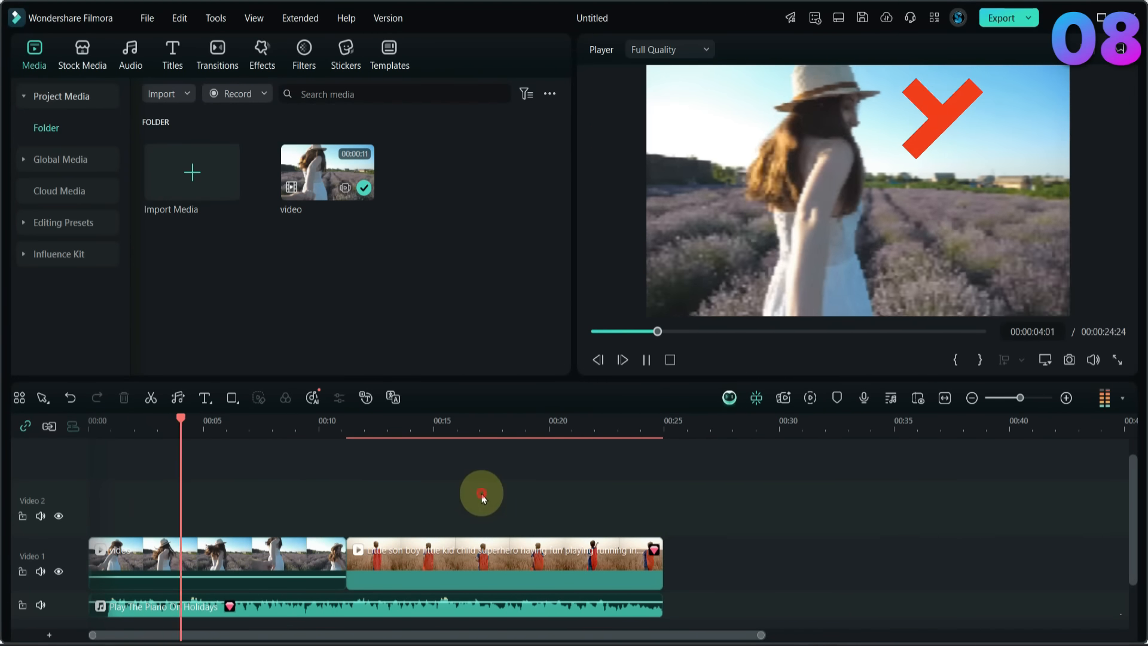
Step: Import the Hd video file into the project folder and replace the first clip on Video 1 with it
key(space)
drag(680, 507, 312, 250)
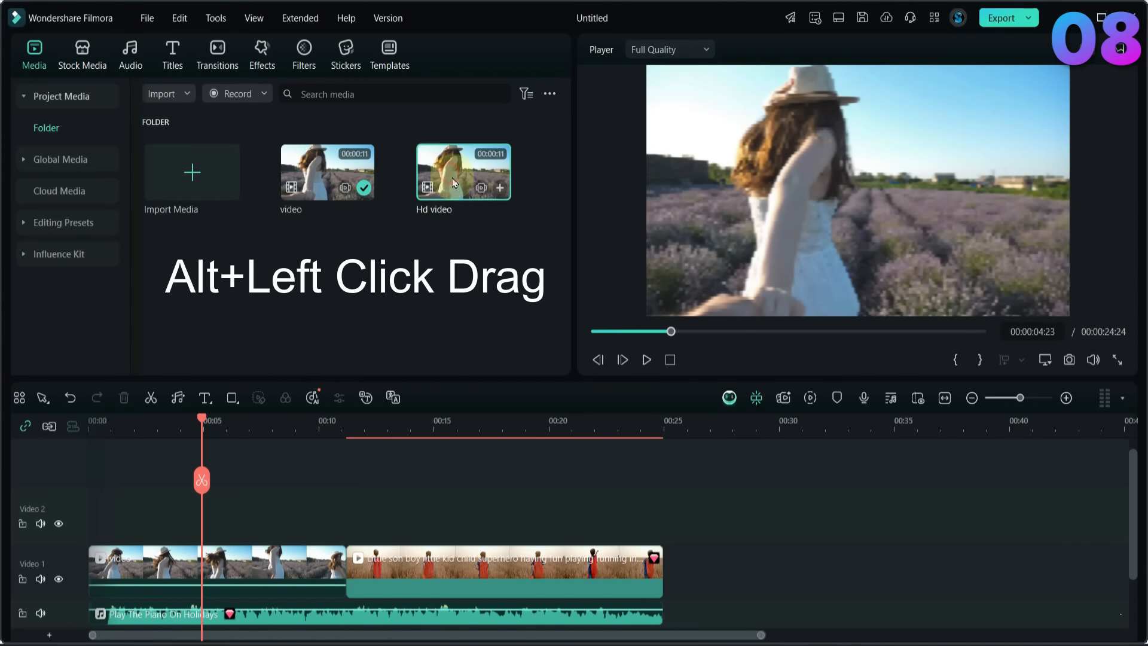
drag(205, 555, 207, 556)
key(space)
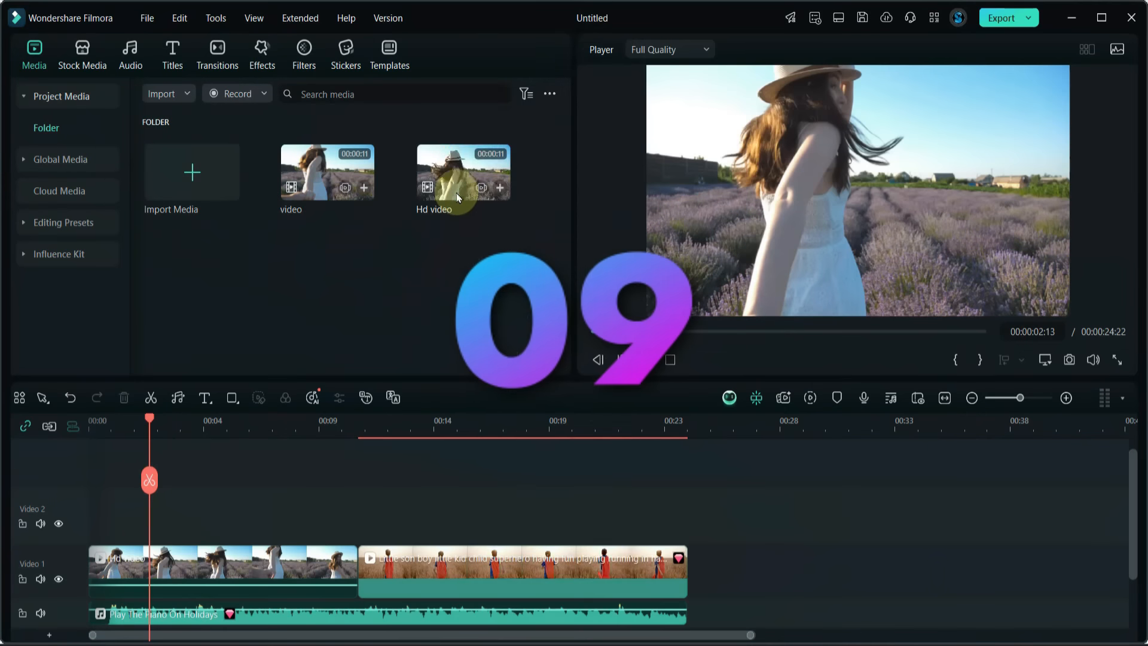
Step: Check the resolution and frame rate in the Hd video file's properties
right_click(458, 197)
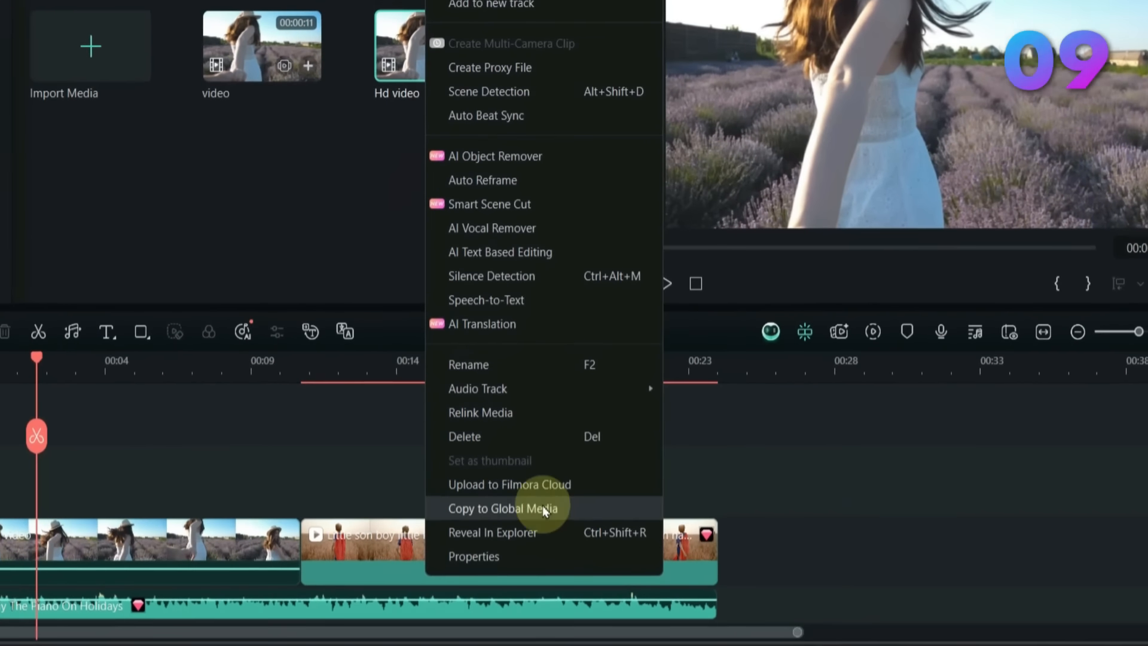
click(493, 583)
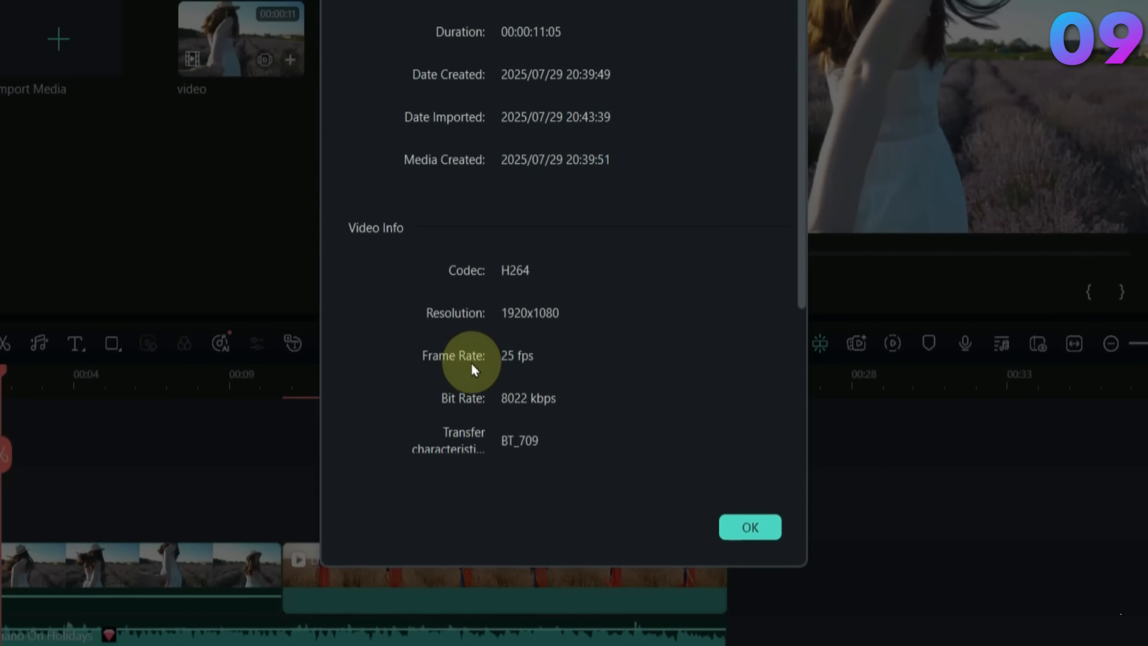
click(750, 527)
Step: Set the project frame rate to 25 fps in the project settings
click(1044, 359)
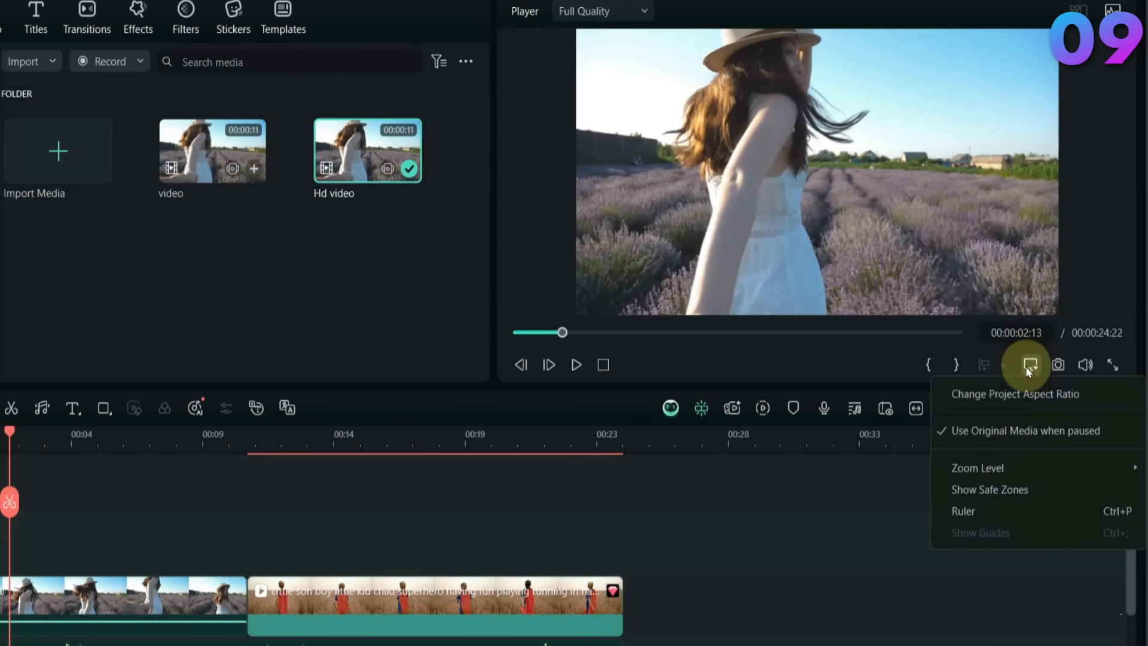
click(1002, 393)
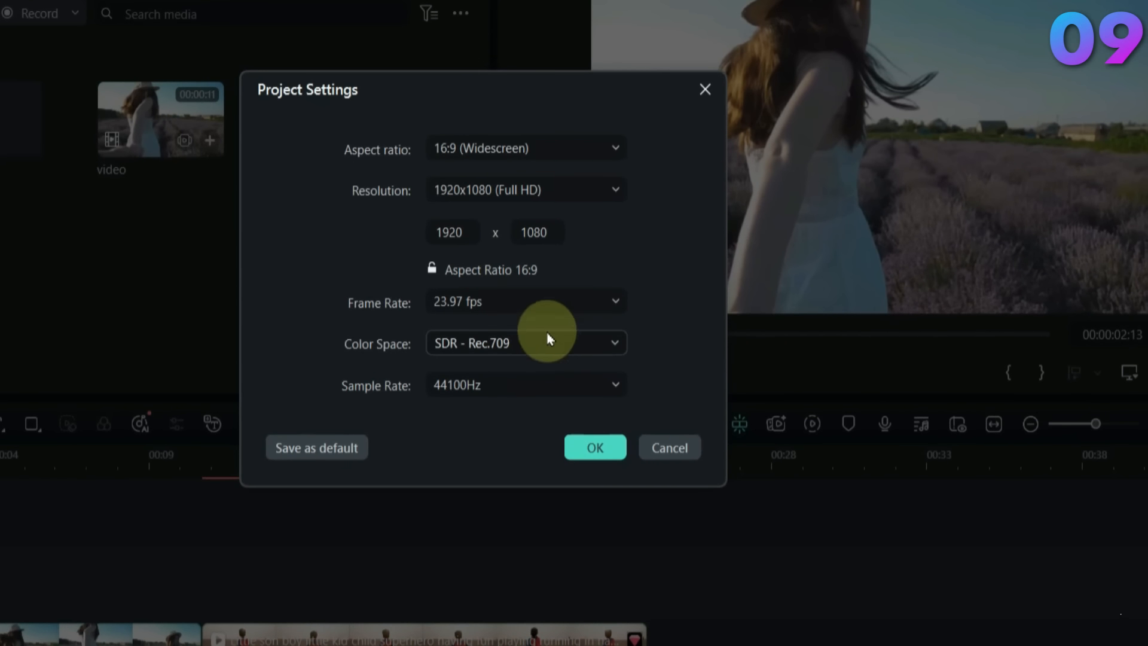
click(462, 305)
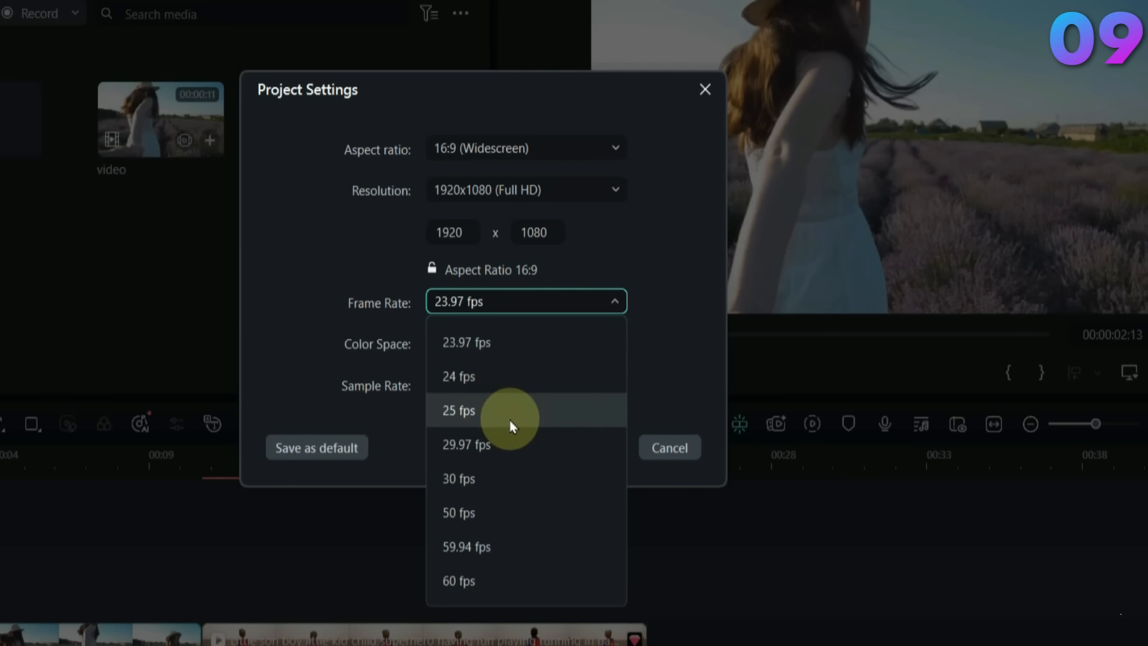
click(533, 423)
click(619, 460)
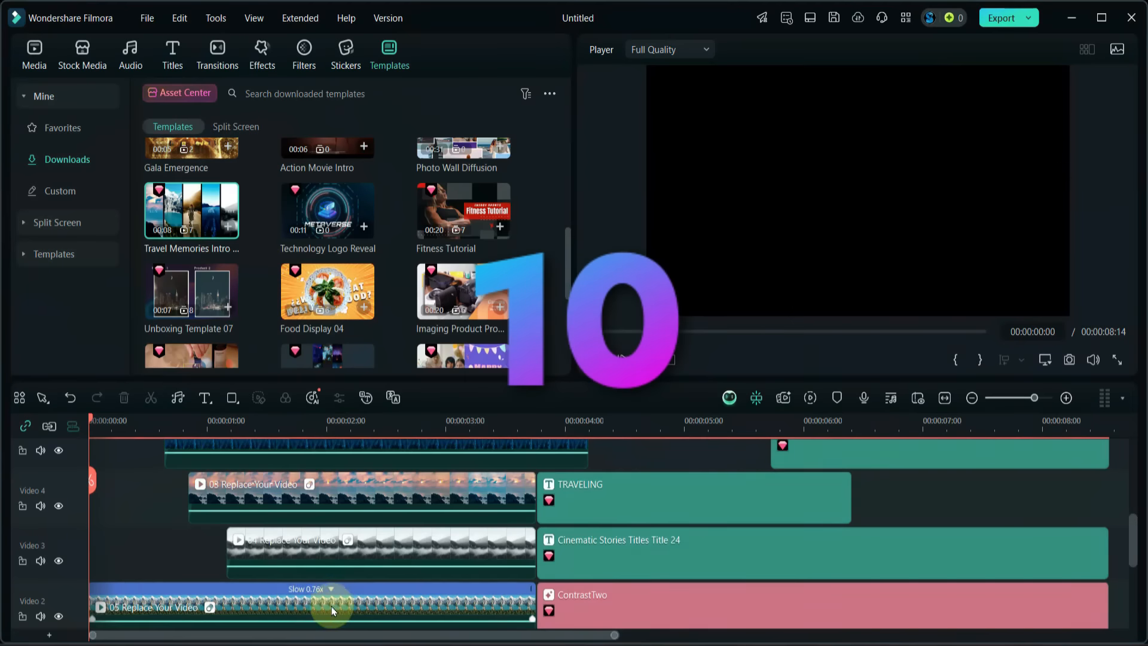
Step: Trim the end of the 02 Replace Your Video clip on Video 5 to line up with the end of the clip on Video 6
scroll(169, 604, up, 3)
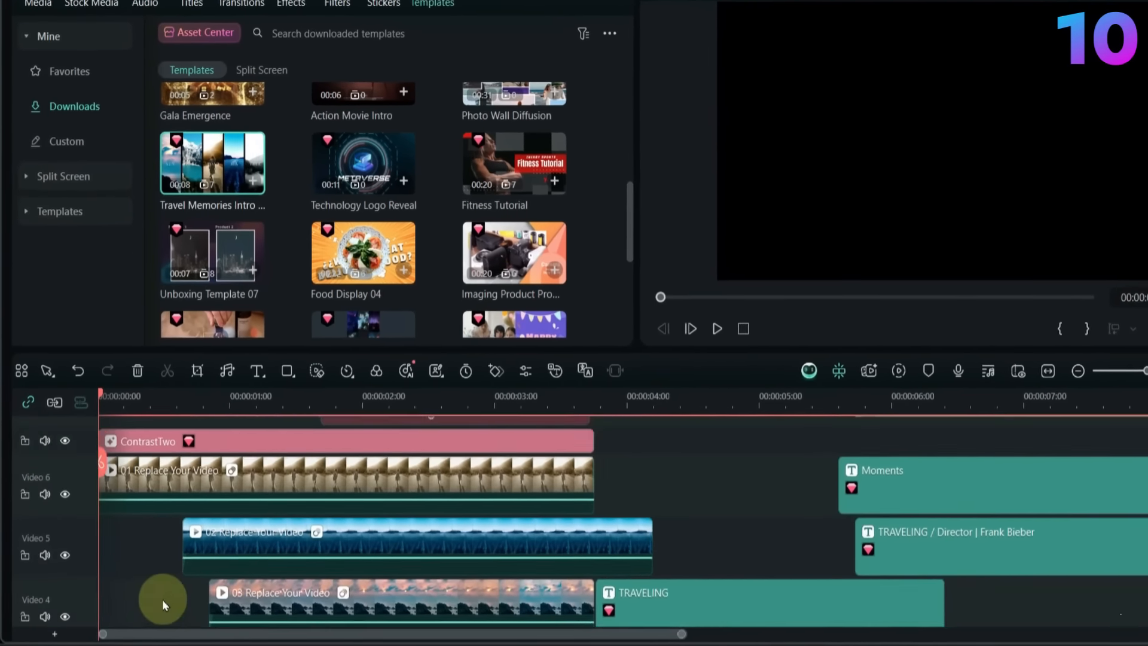
click(643, 576)
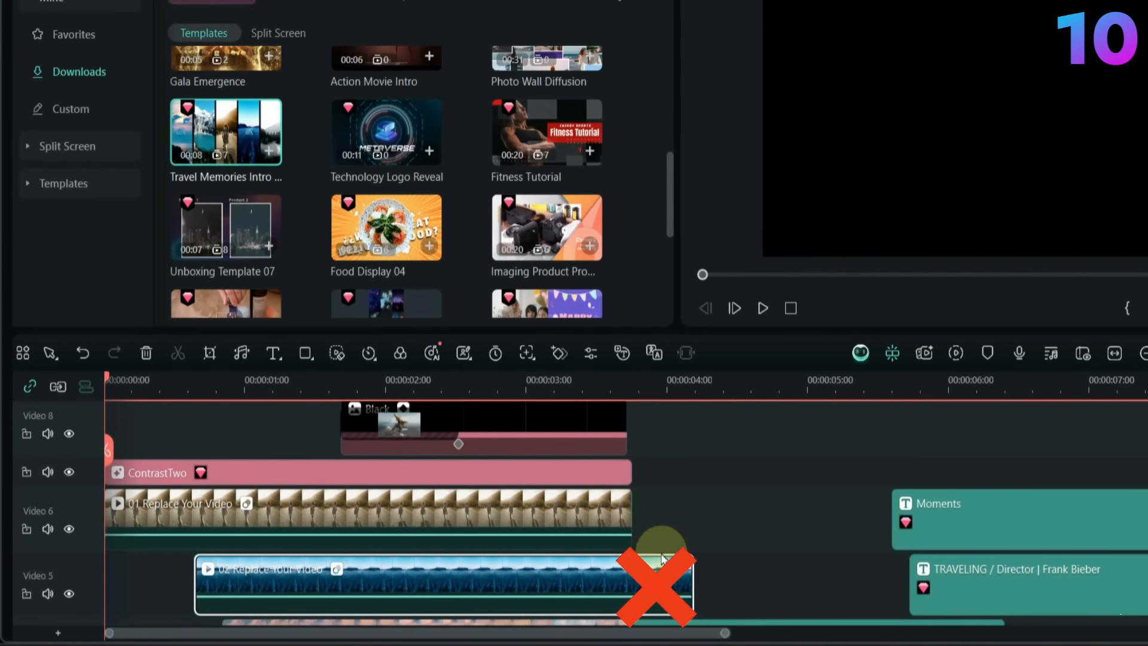
click(628, 392)
right_click(644, 570)
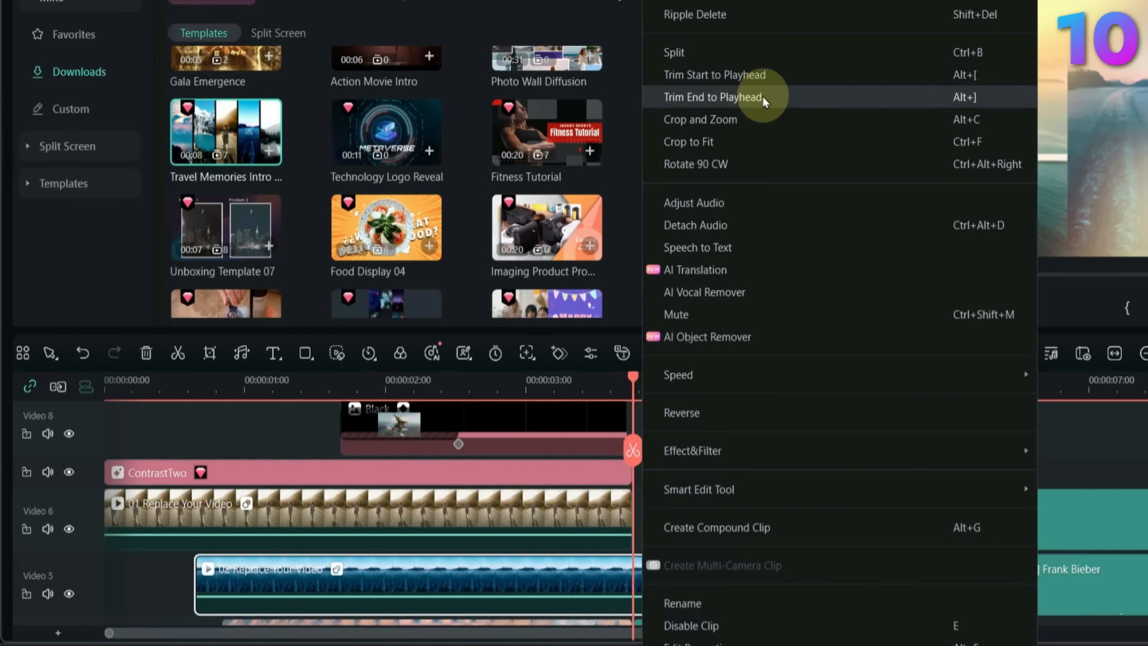
click(784, 99)
Step: Trim the start of the 05 Replace Your Video clip on Video 2 to the playhead shortly after 00:00:01:00
scroll(643, 579, down, 2)
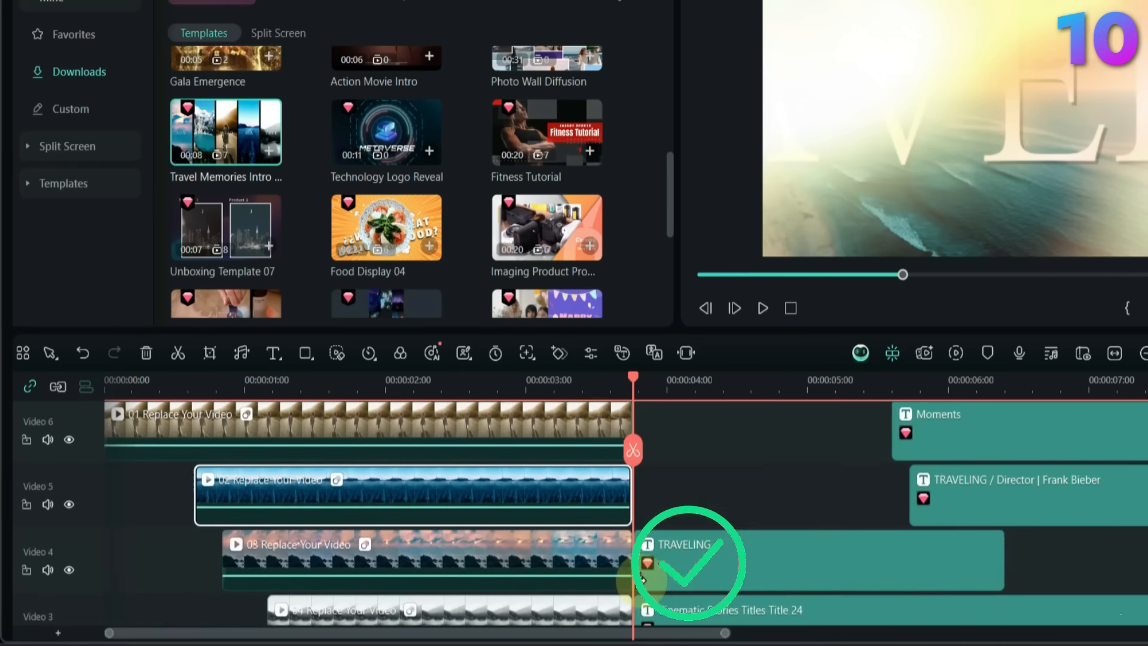
scroll(644, 579, down, 3)
click(249, 555)
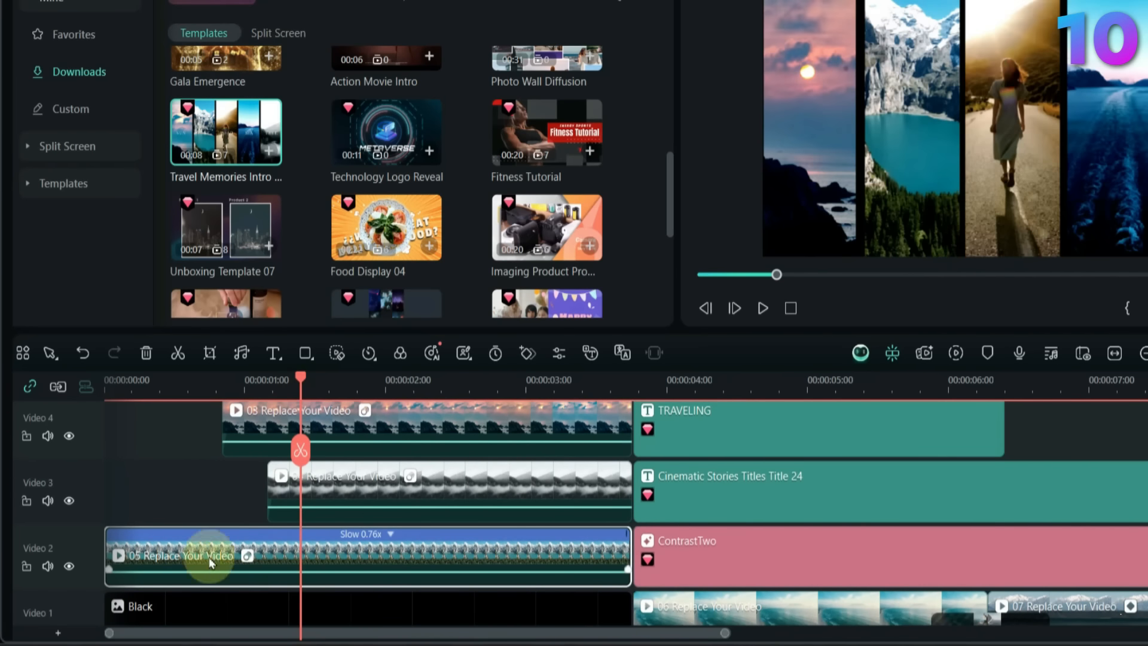
right_click(291, 567)
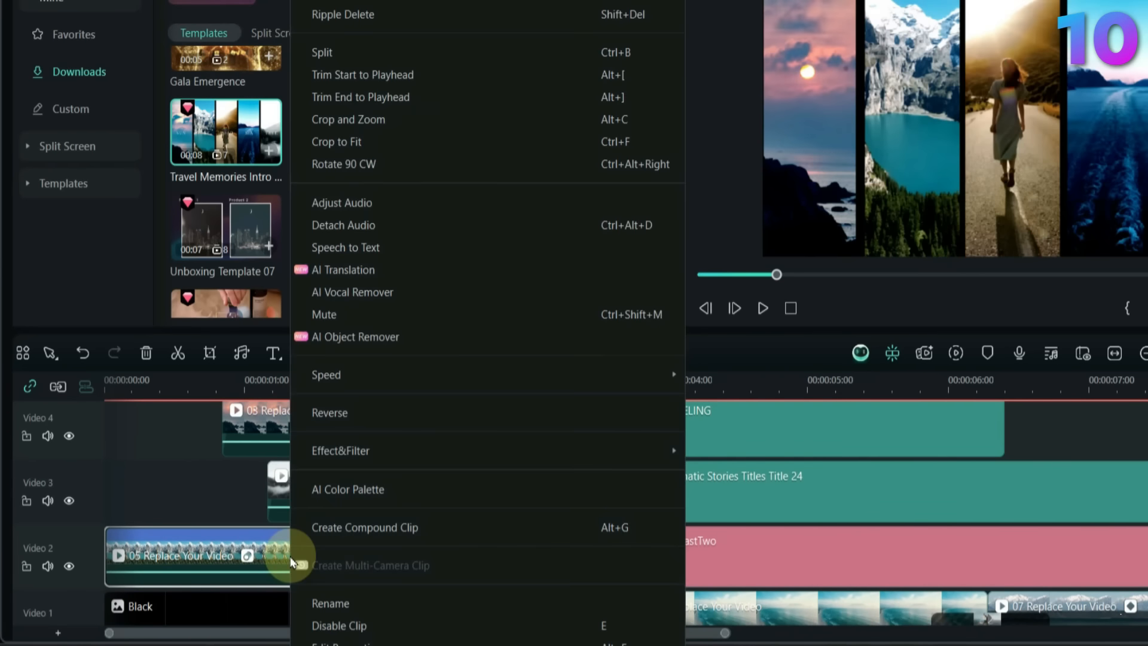
click(374, 84)
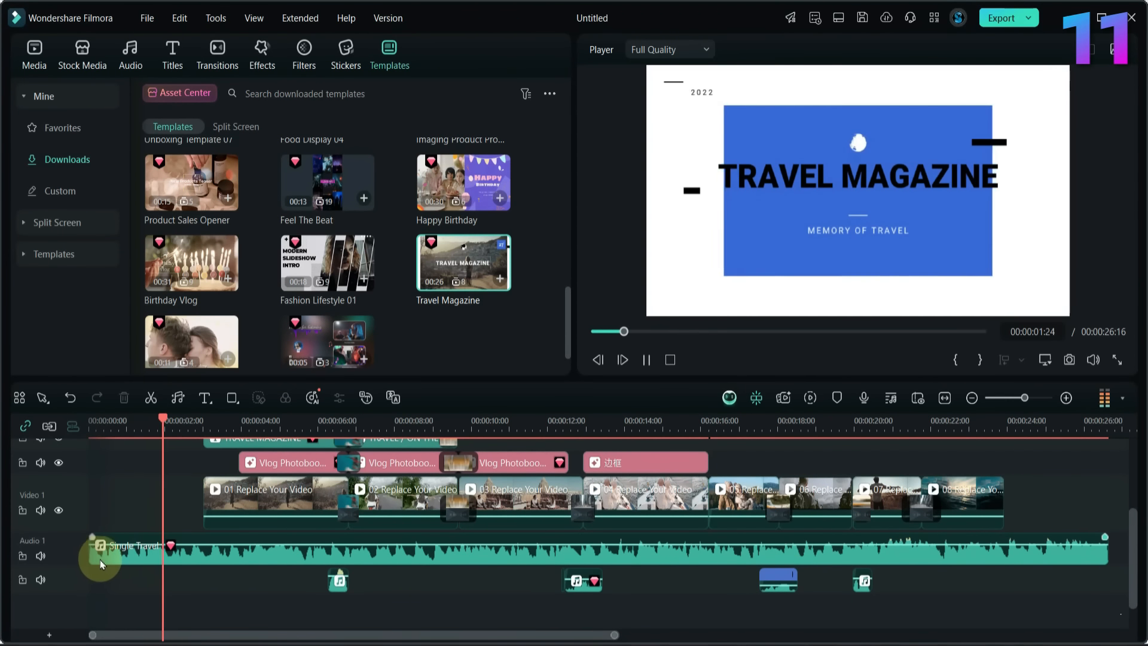
Step: Give the Single Travel music on Audio 1 a 3.00 s fade-in and a 3.32 s fade-out, and play it back
click(1079, 545)
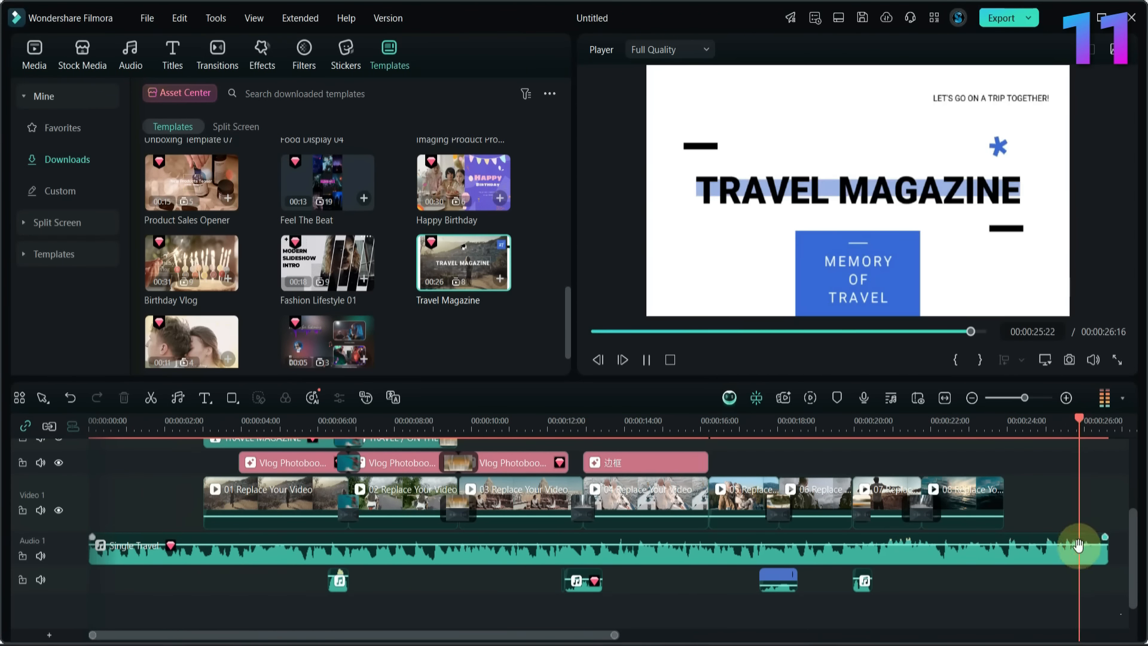
key(space)
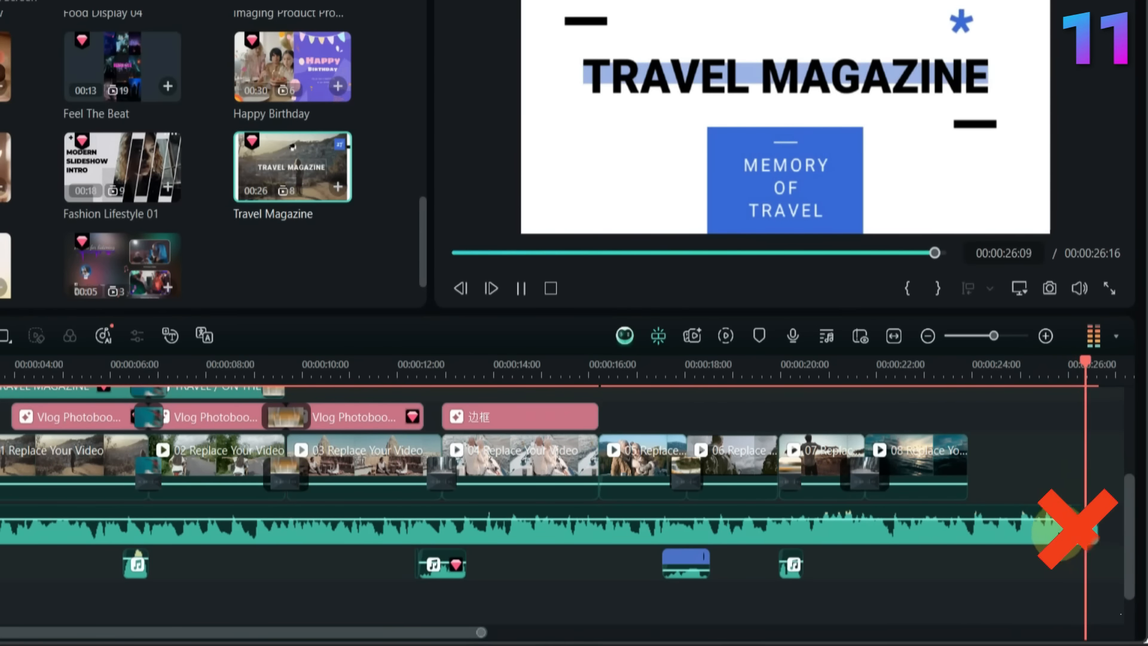
double_click(1003, 537)
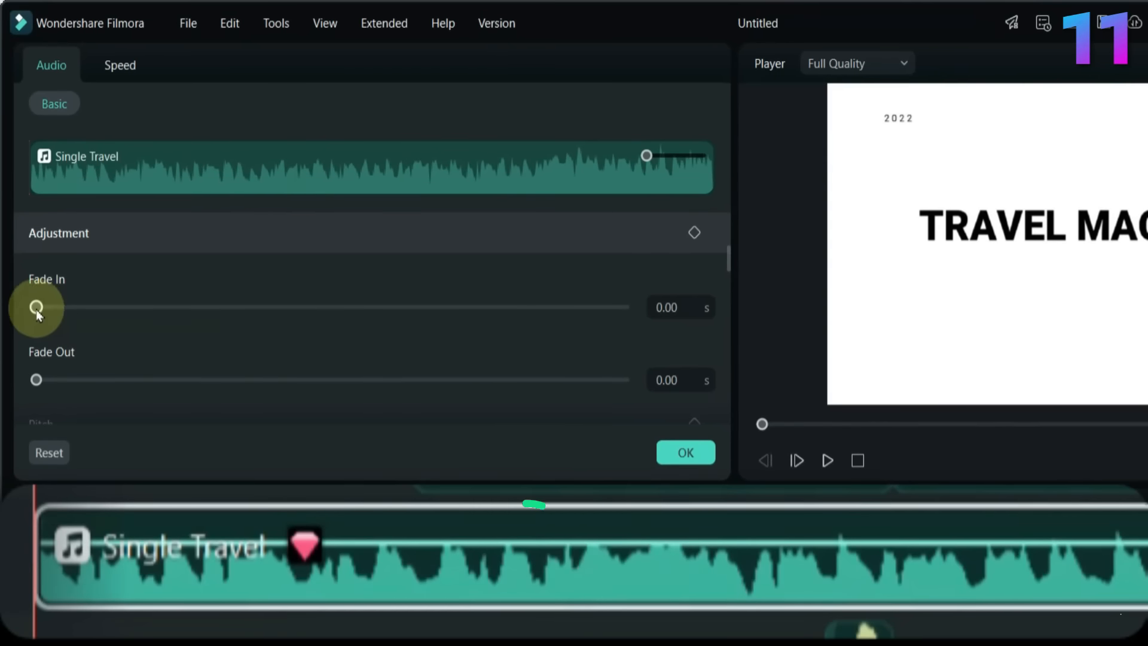
drag(36, 307, 133, 307)
drag(37, 379, 142, 379)
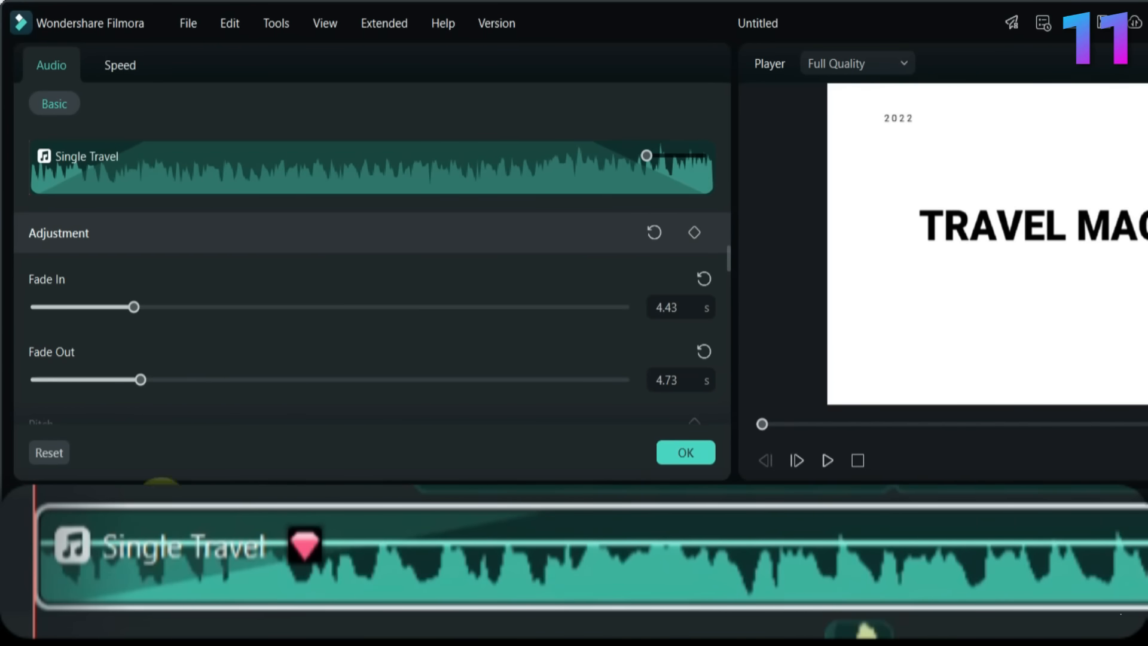
drag(365, 527, 418, 526)
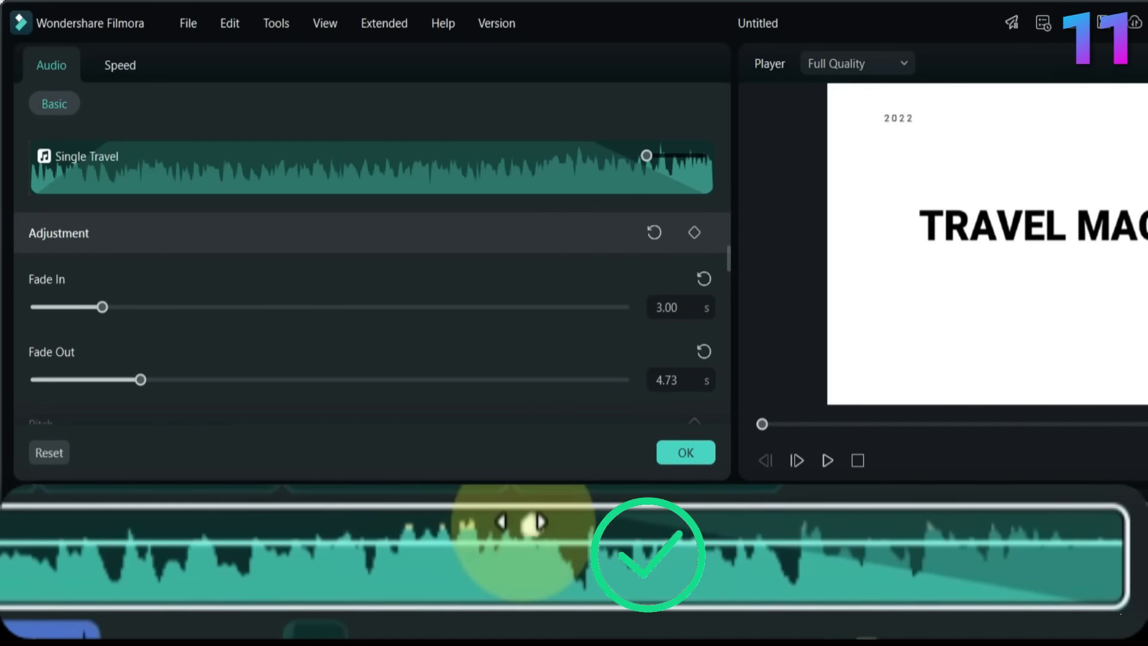
drag(533, 522, 699, 524)
key(space)
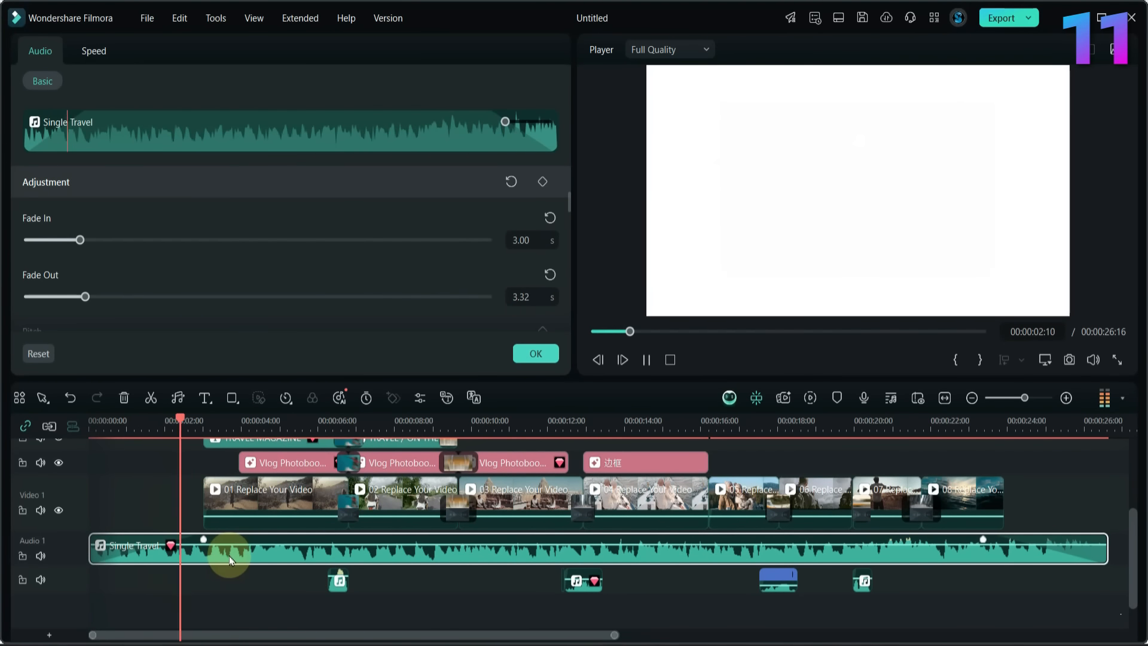
click(962, 420)
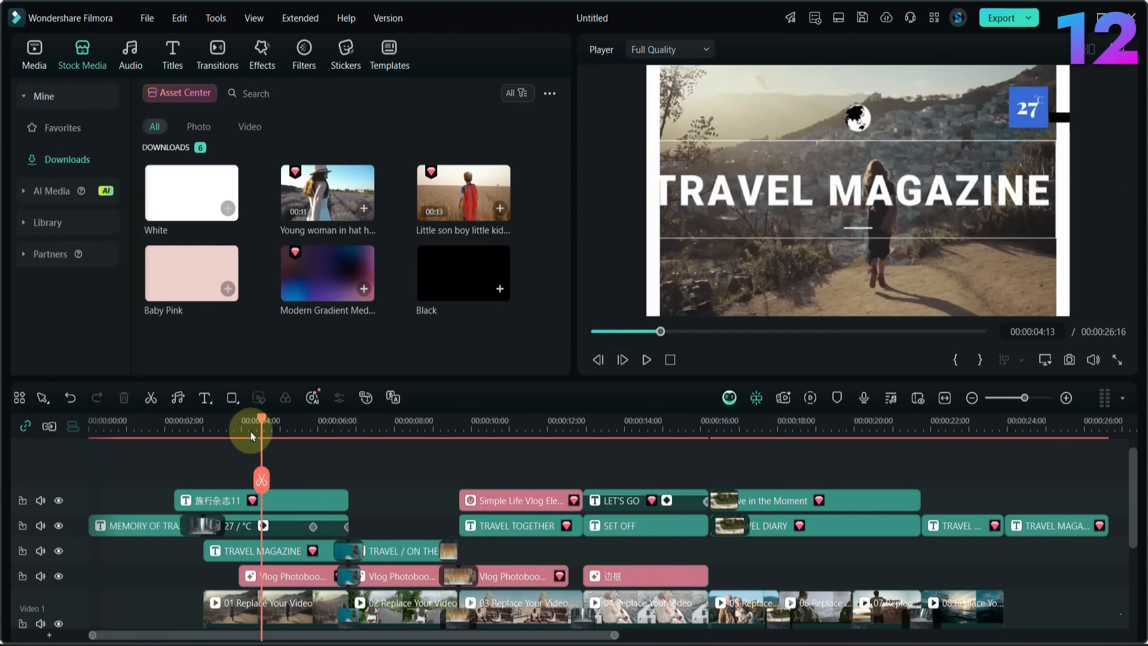
Step: Reduce the size of the TRAVEL MAGAZINE title so it fits well inside the frame, and scrub through it
drag(251, 437, 335, 442)
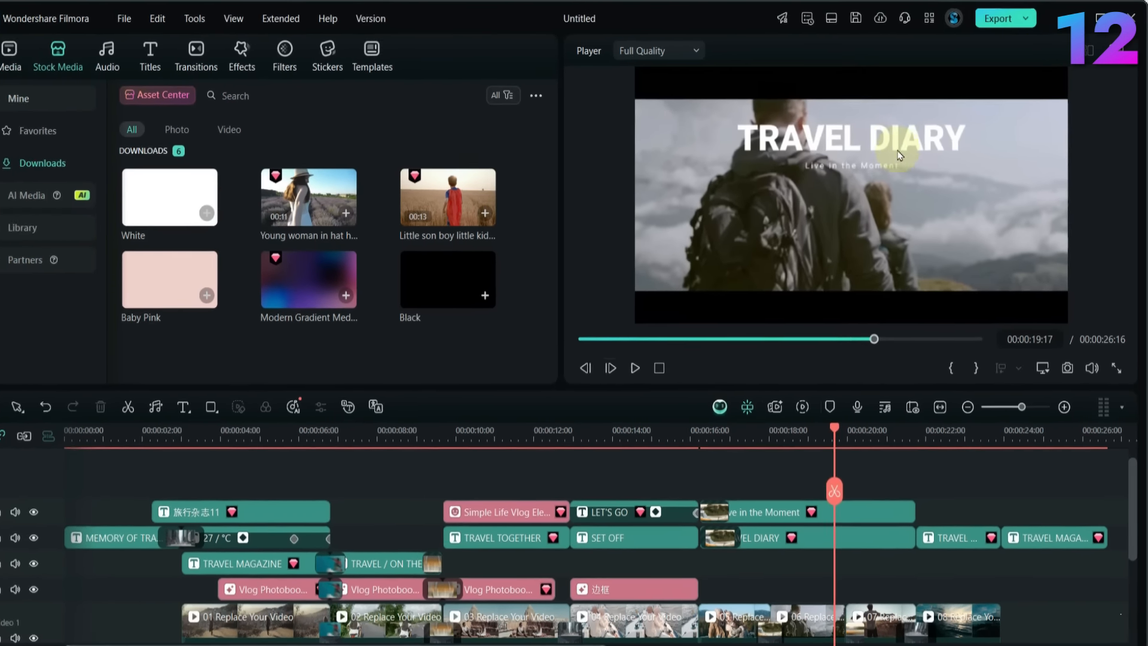
click(873, 166)
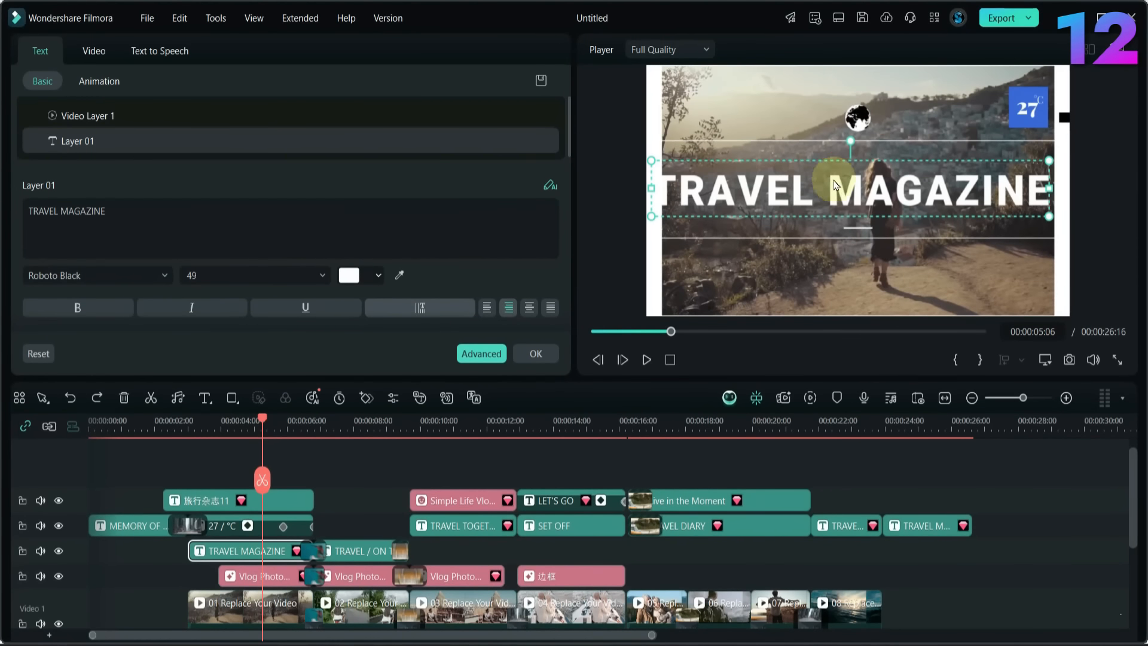
click(94, 52)
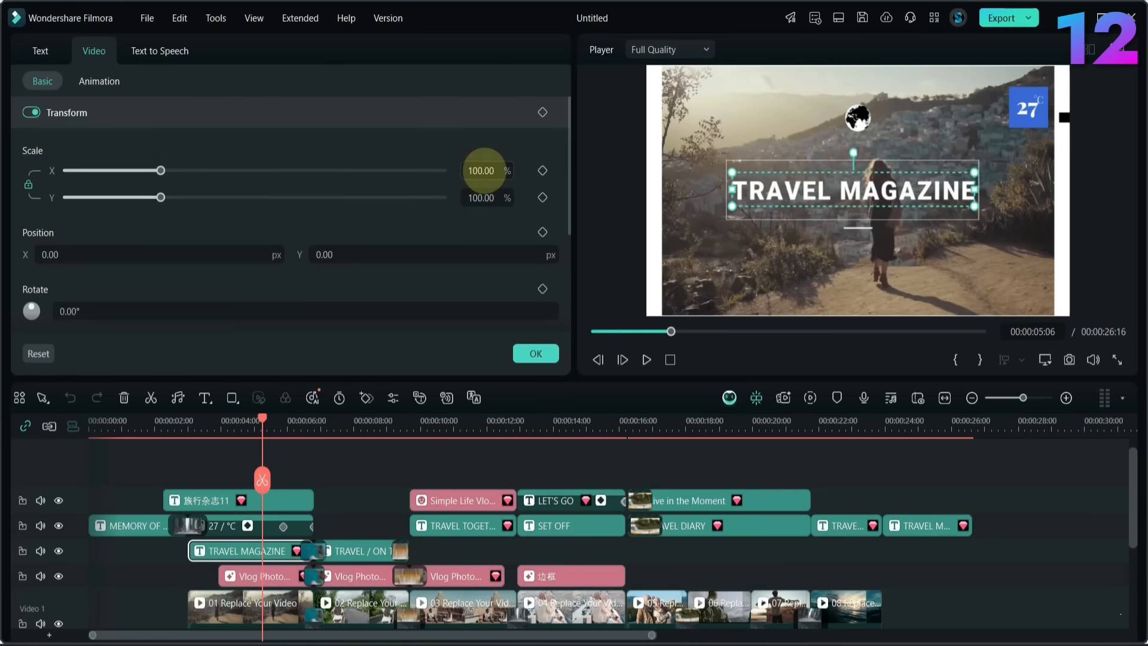
click(189, 422)
drag(202, 426, 236, 426)
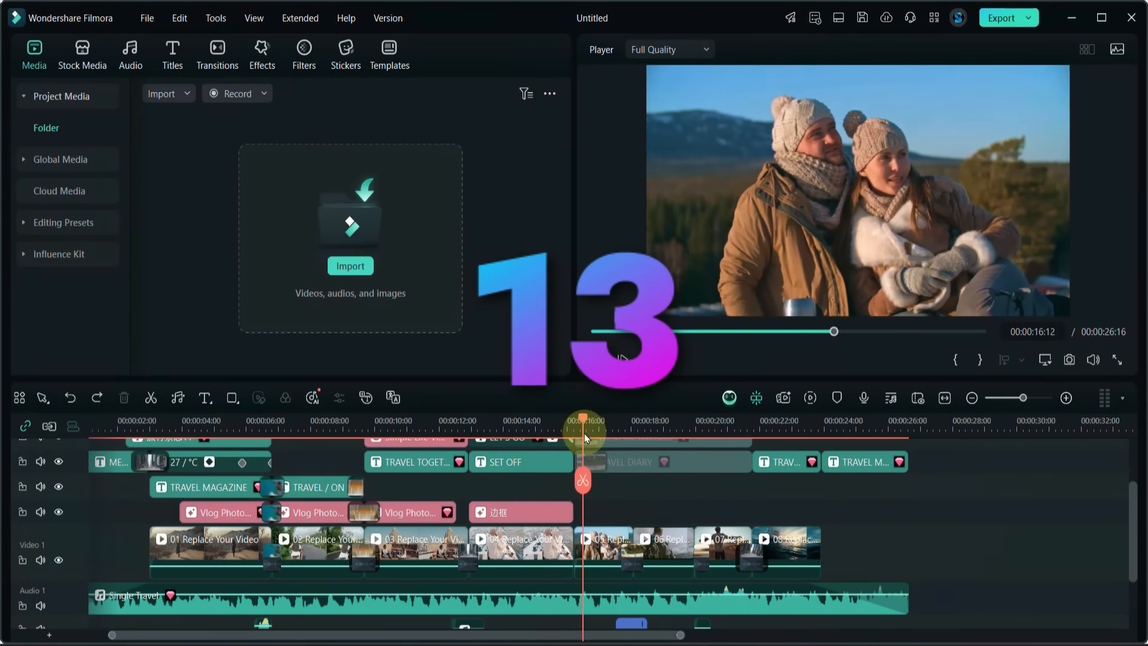
Step: Apply the Boost C... colour preset and the SLog 709 Style LUT at 21% strength to the 05 Replace Your Video clip
drag(587, 434, 610, 460)
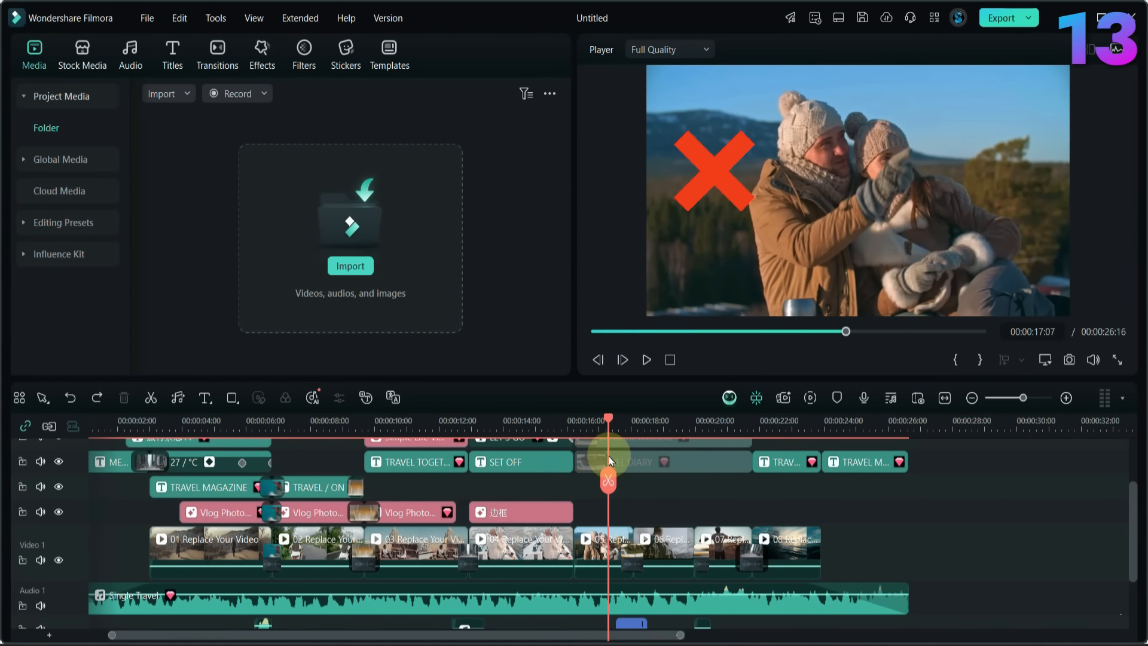
click(608, 529)
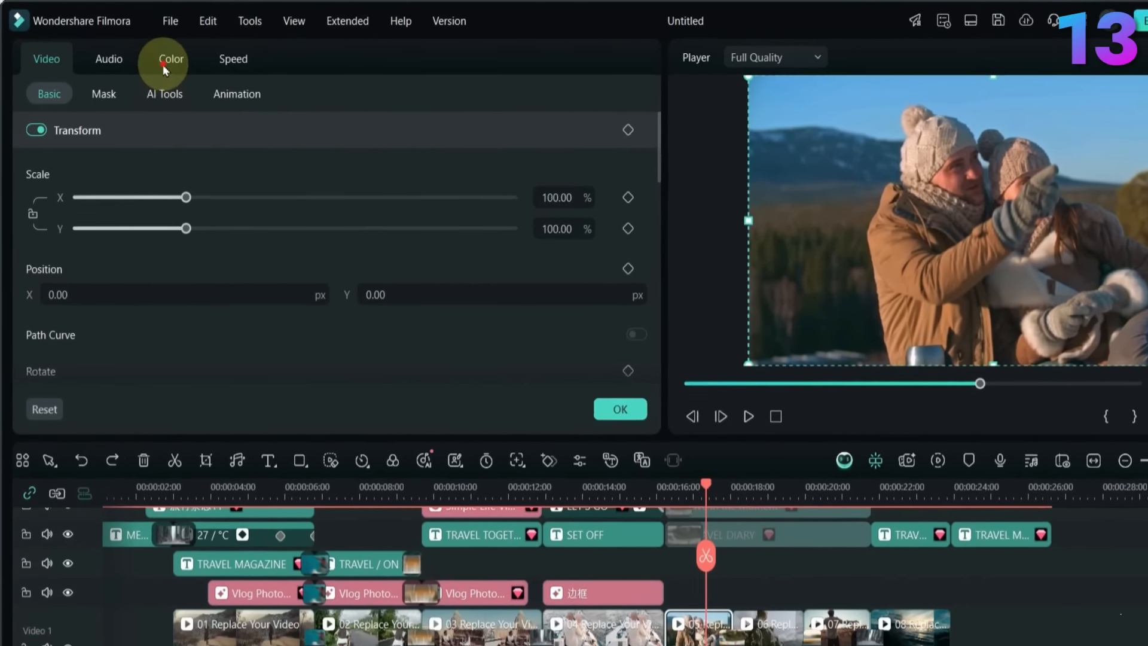
click(148, 48)
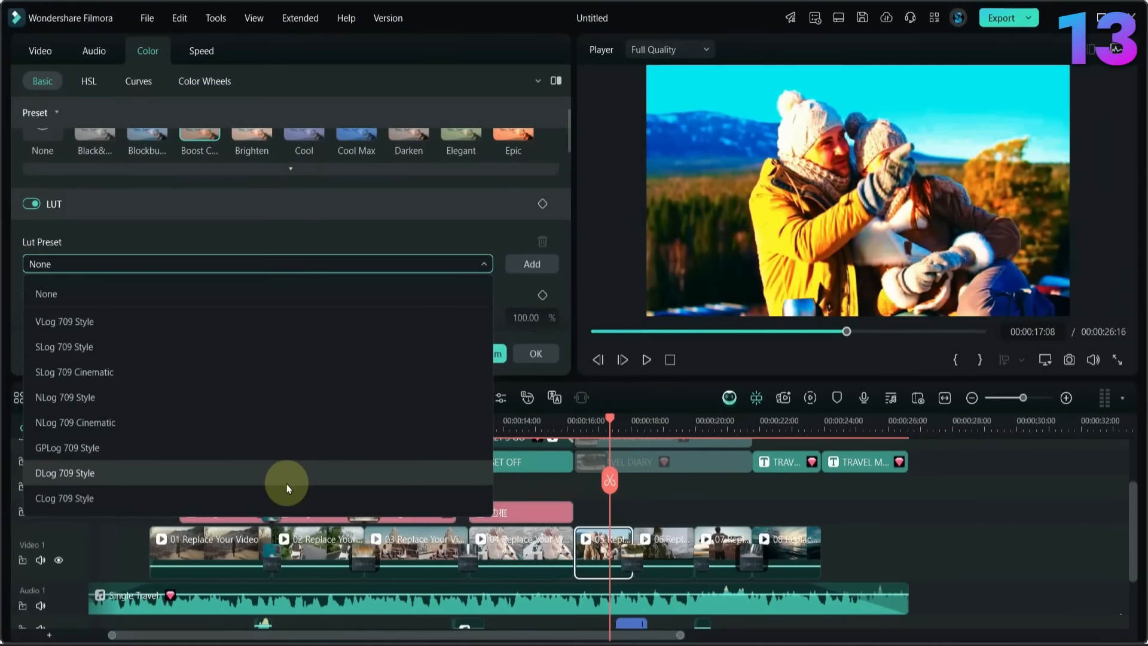
click(315, 348)
click(156, 317)
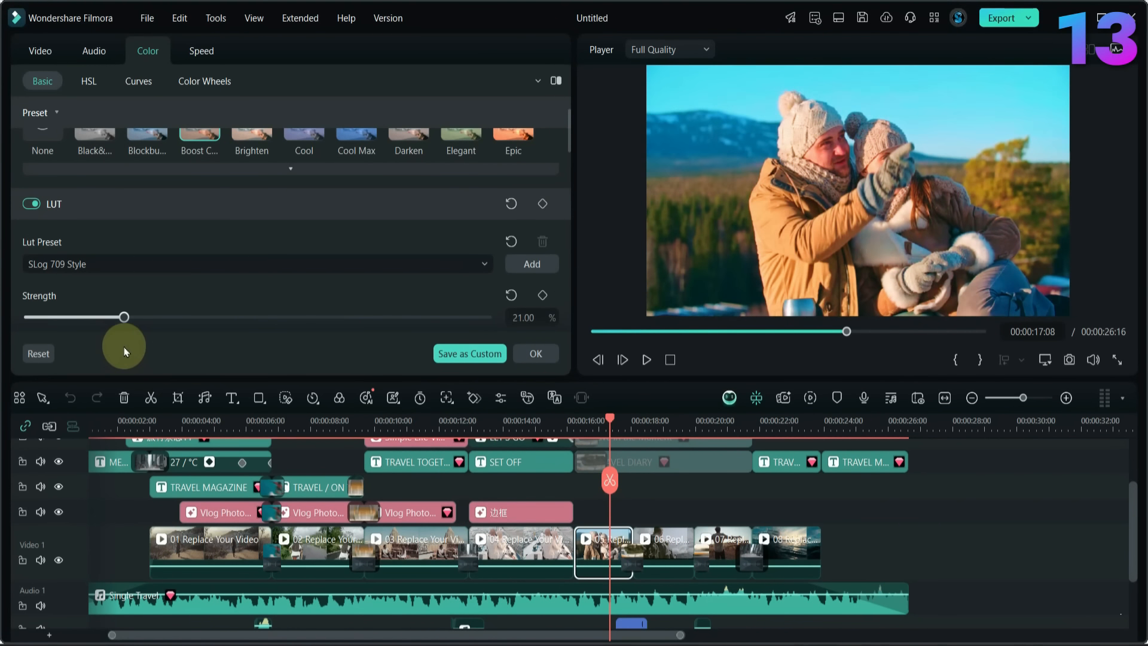
Step: Set the 05 clip's Brightness to 4.00, Vibrance to 11.00 and Saturation to 4.00
mouse_move(258, 250)
mouse_down()
mouse_move(247, 252)
mouse_move(267, 251)
mouse_up()
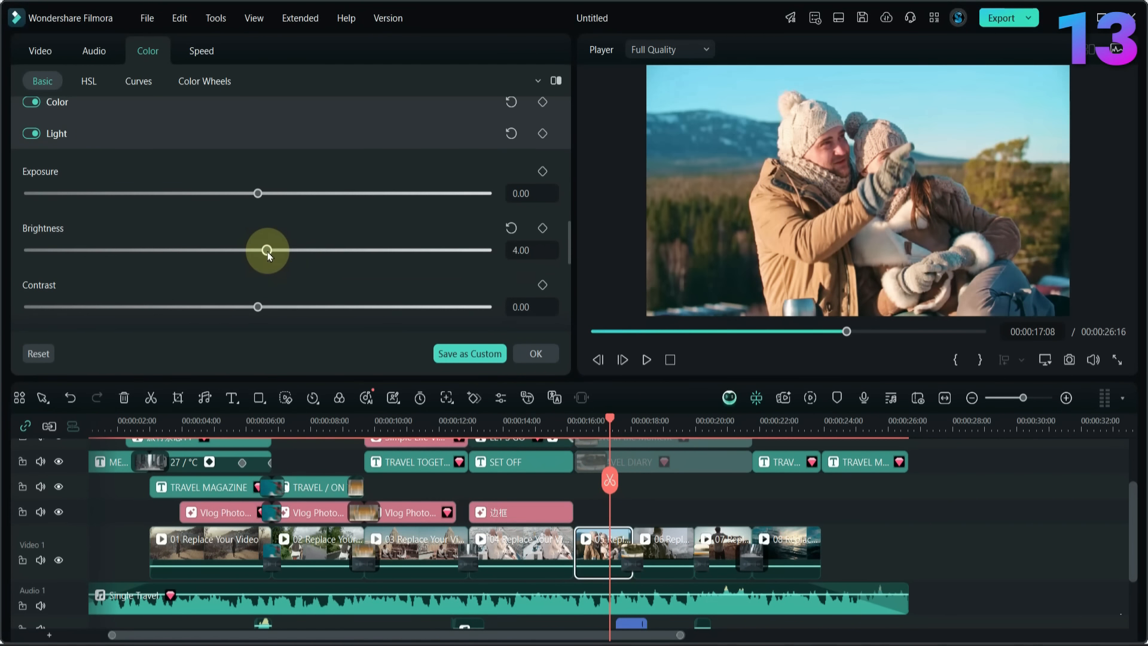
scroll(275, 274, down, 1)
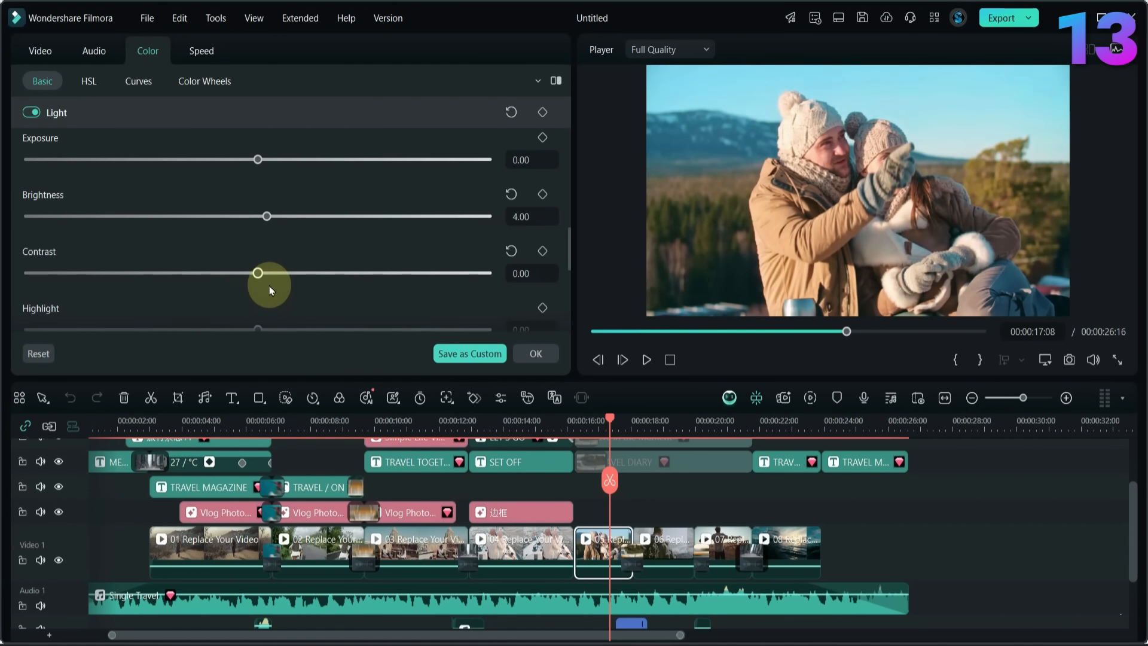
scroll(269, 281, up, 3)
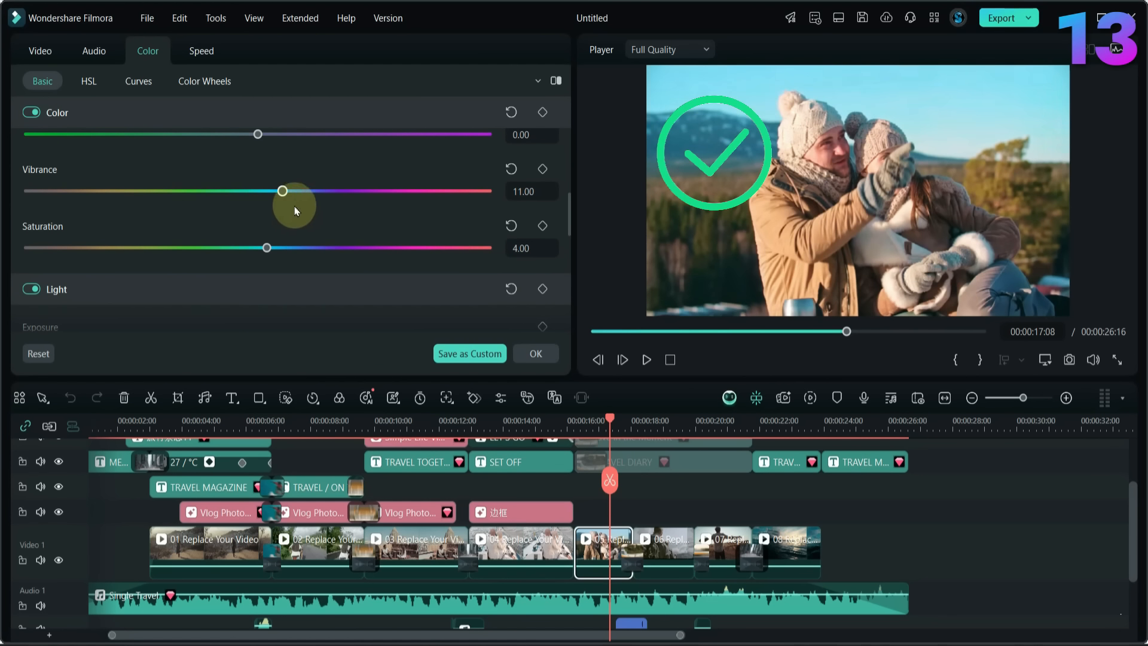
scroll(290, 224, up, 4)
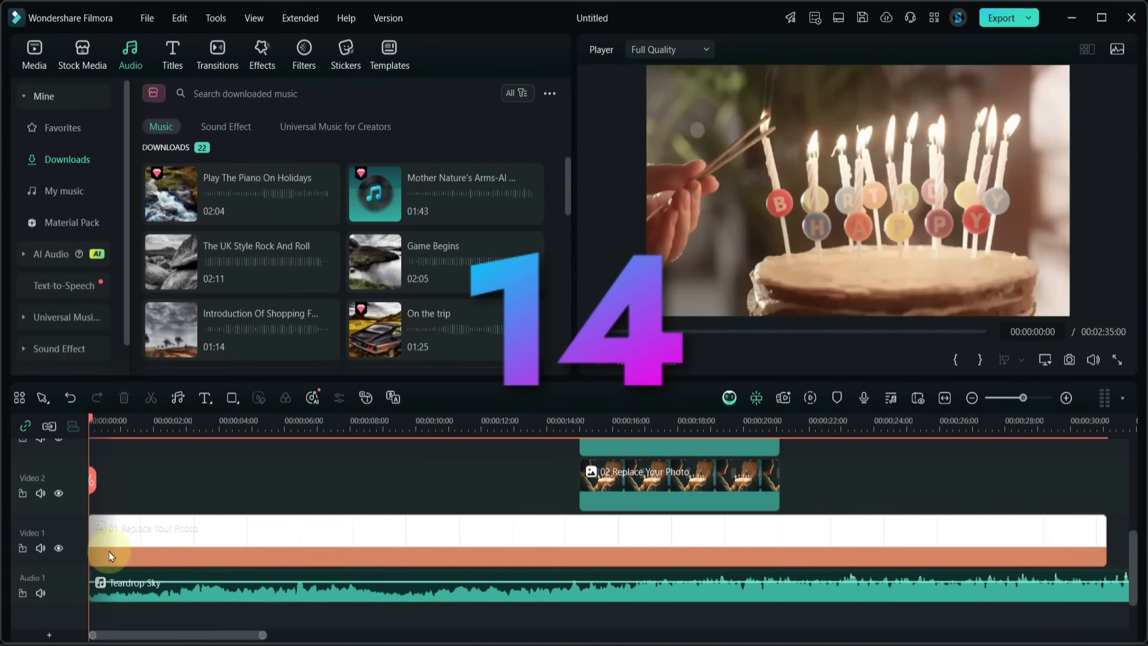
Step: Play the opening of the birthday video and delete the Teardrop Sky music from Audio 1
key(space)
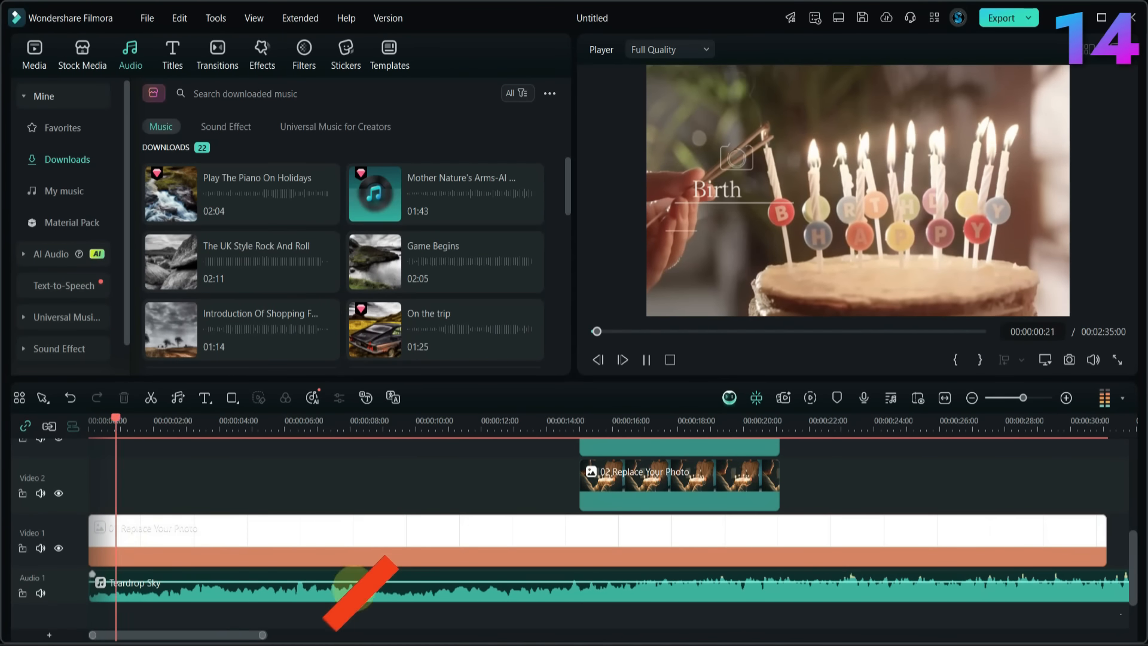
click(385, 597)
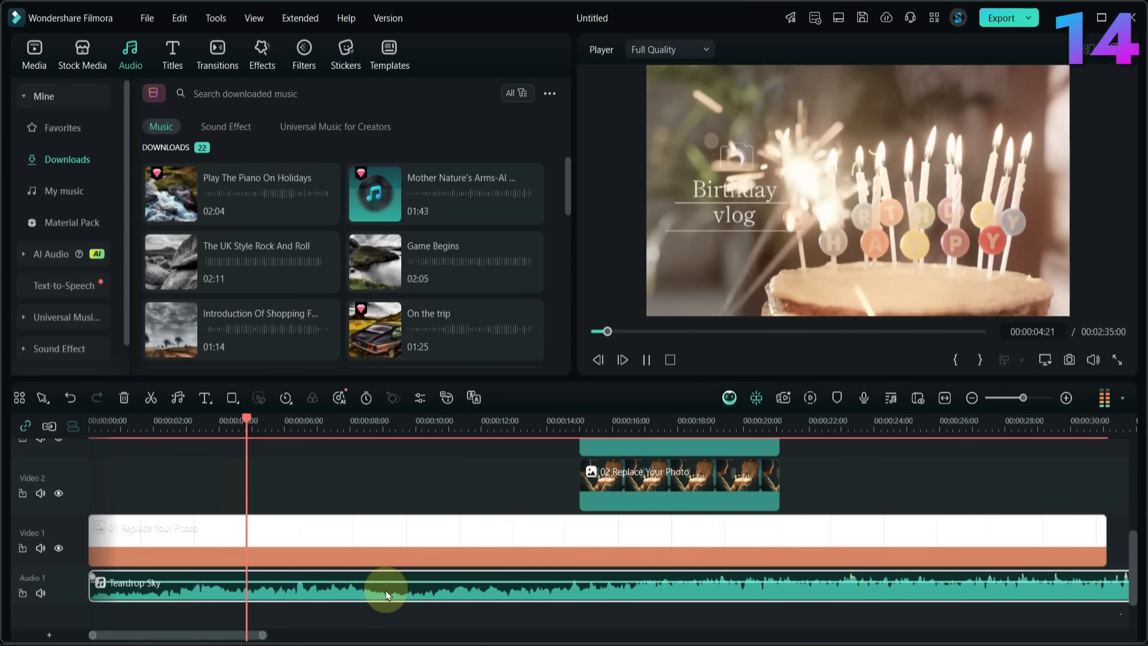
key(Delete)
Step: Add the Happy Birthday Party music to Audio 1, trim off its quiet beginning, align it with the timeline start and play it
scroll(418, 232, down, 6)
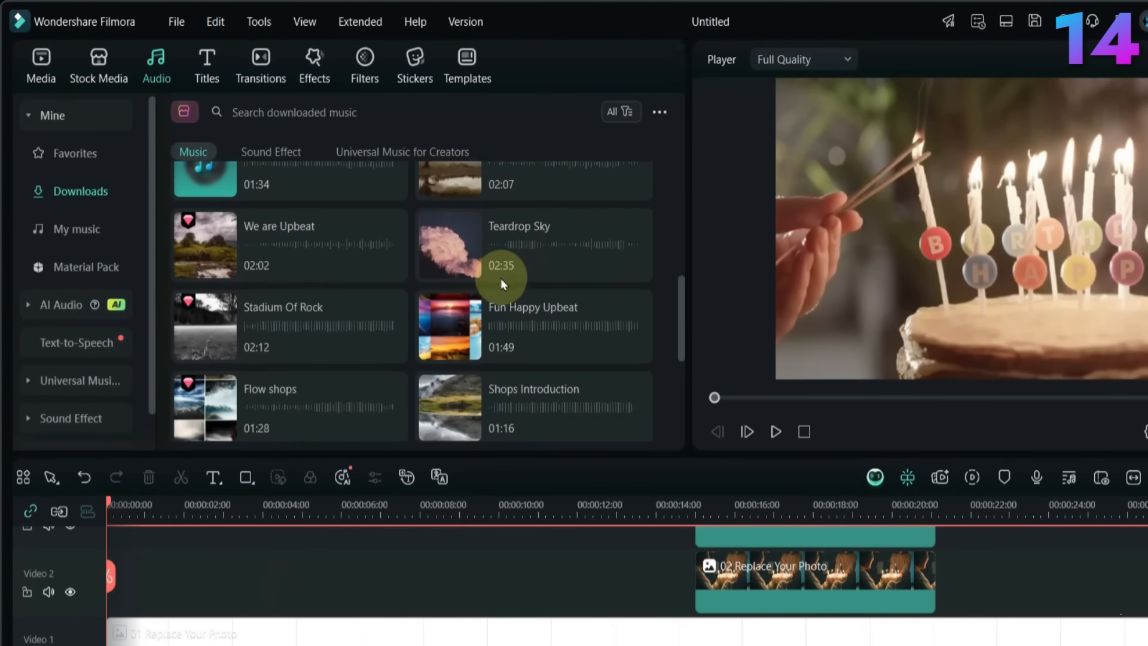
scroll(406, 335, down, 3)
drag(307, 389, 105, 645)
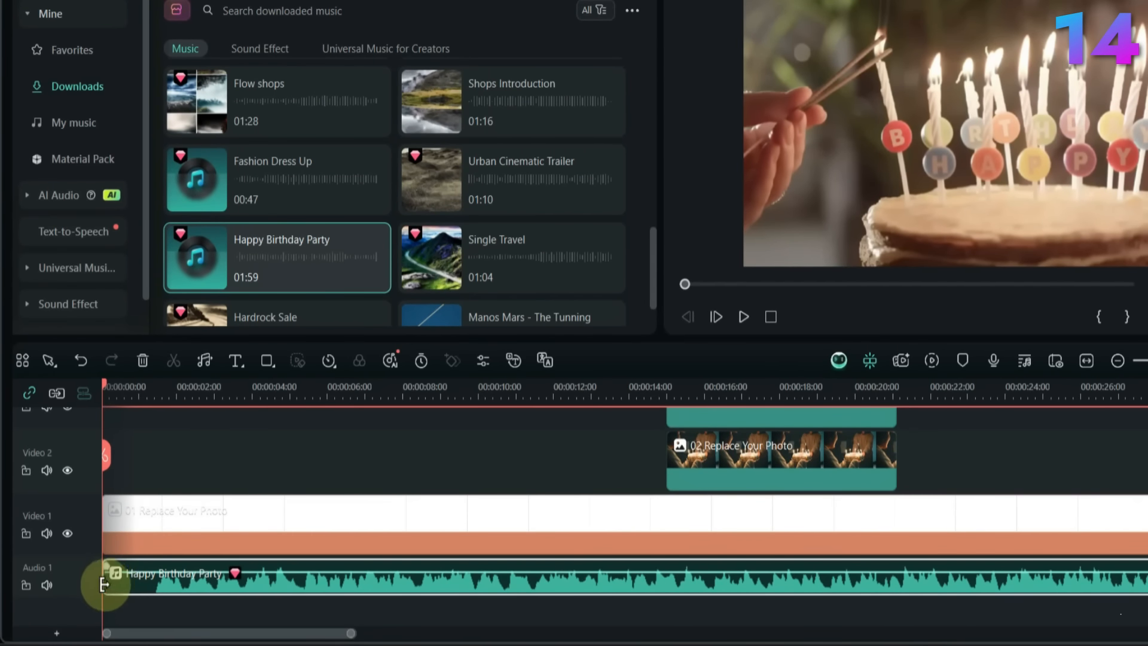
drag(102, 585, 153, 580)
drag(256, 585, 179, 587)
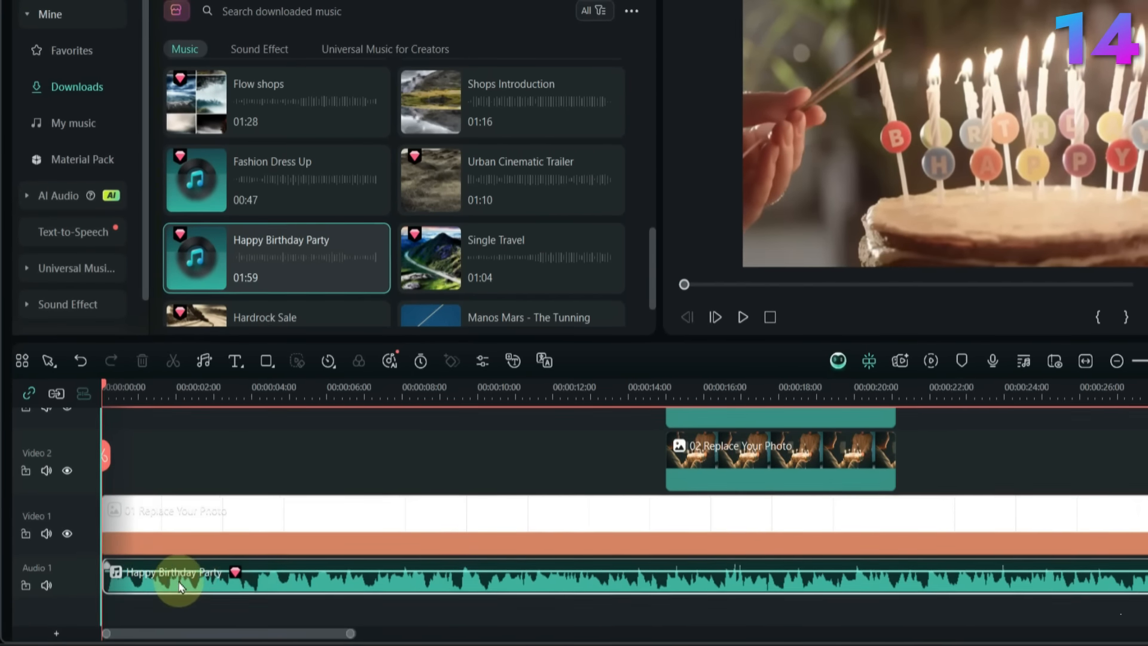
key(space)
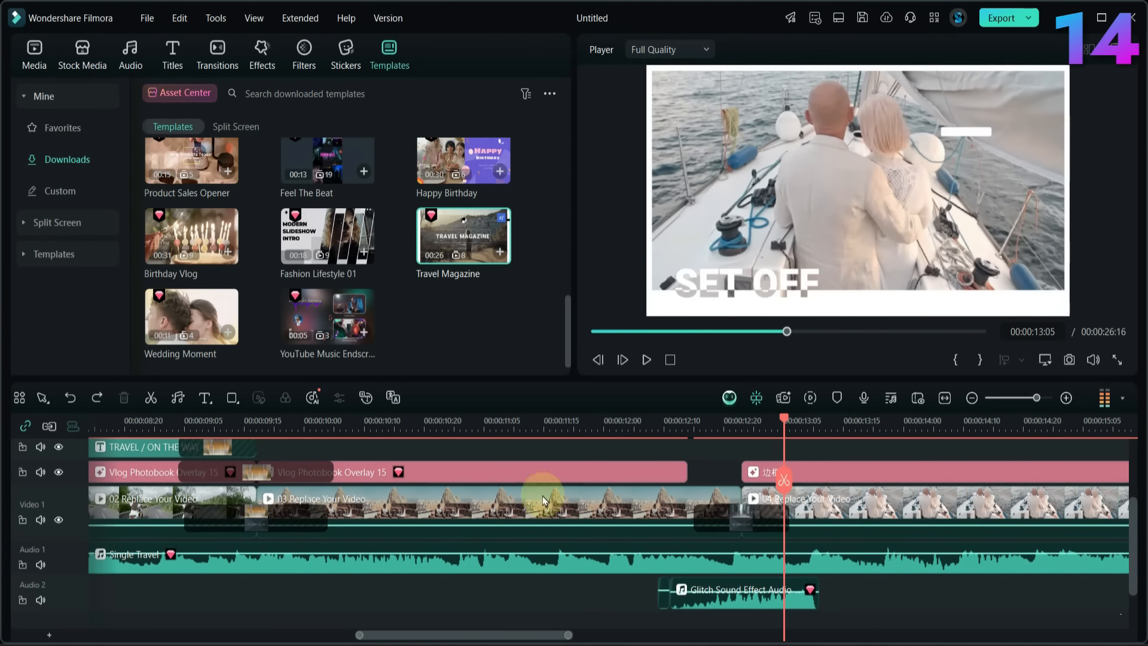
Step: Animate a zoom on the 03 Replace Your Video clip with keyframes at 00:00:10:17 and 00:00:11:15, scaling to about 132% and repositioning the picture
double_click(474, 502)
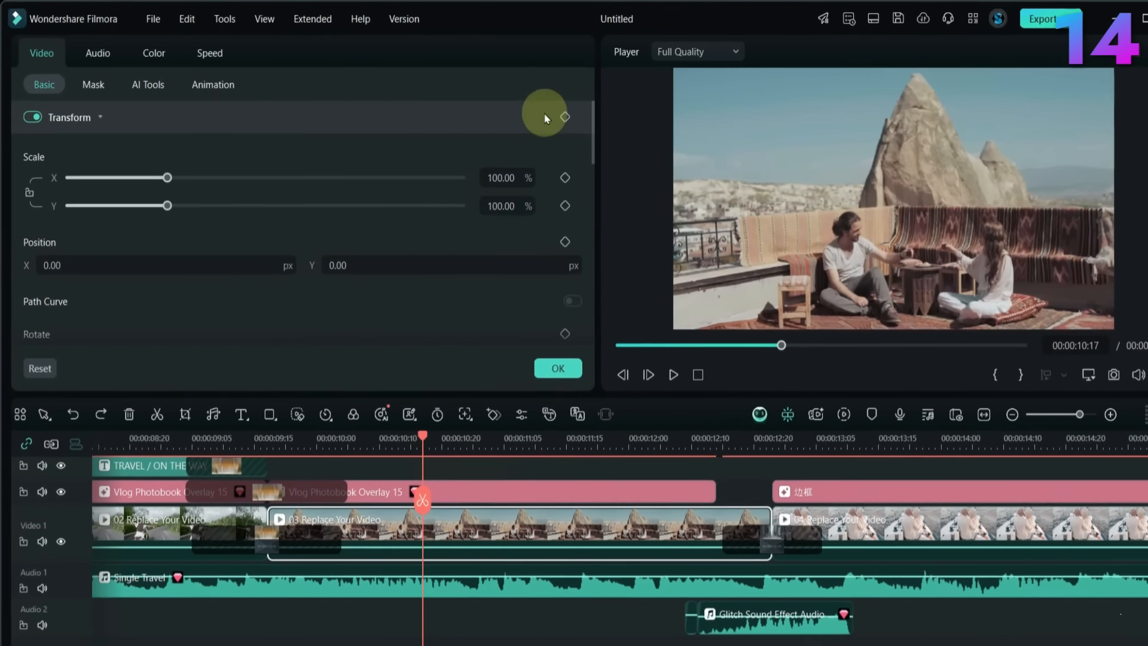
click(542, 112)
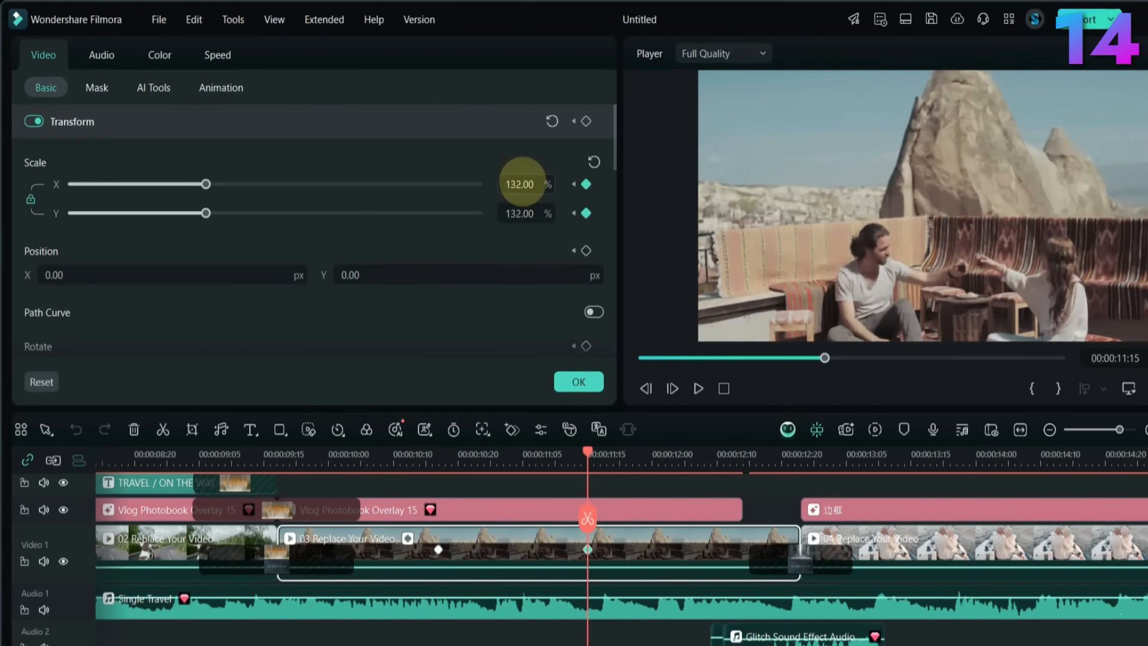
drag(522, 184, 549, 184)
drag(939, 239, 896, 138)
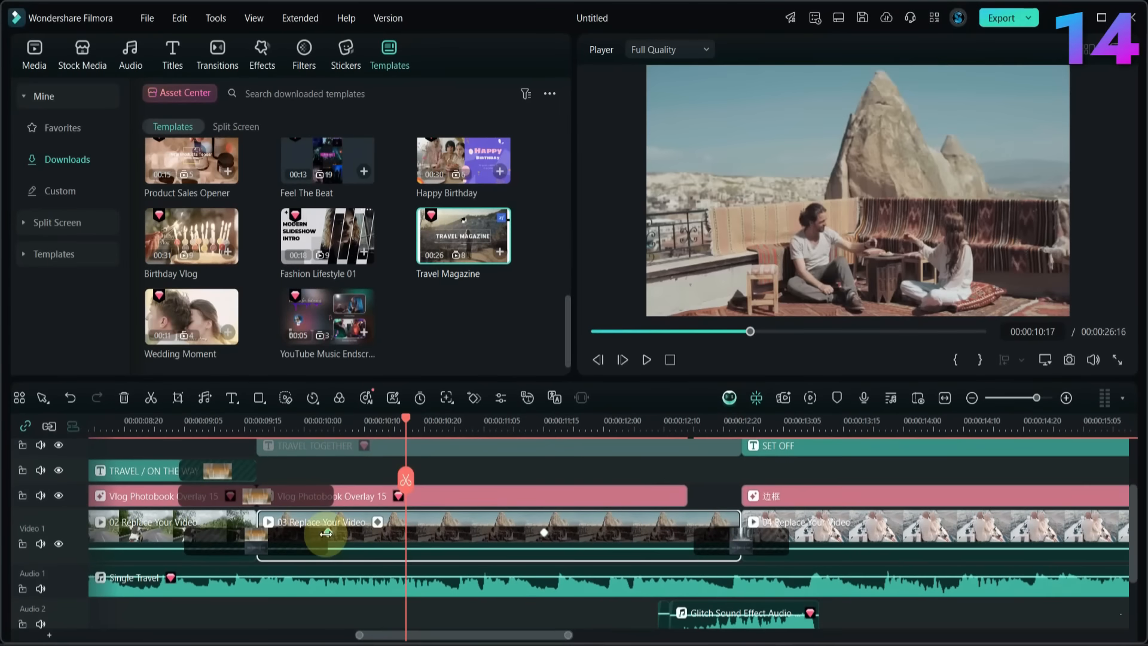
Step: Move the first zoom keyframe closer to the start of the 03 clip and play the zoom from 00:00:09:05
drag(329, 531, 183, 445)
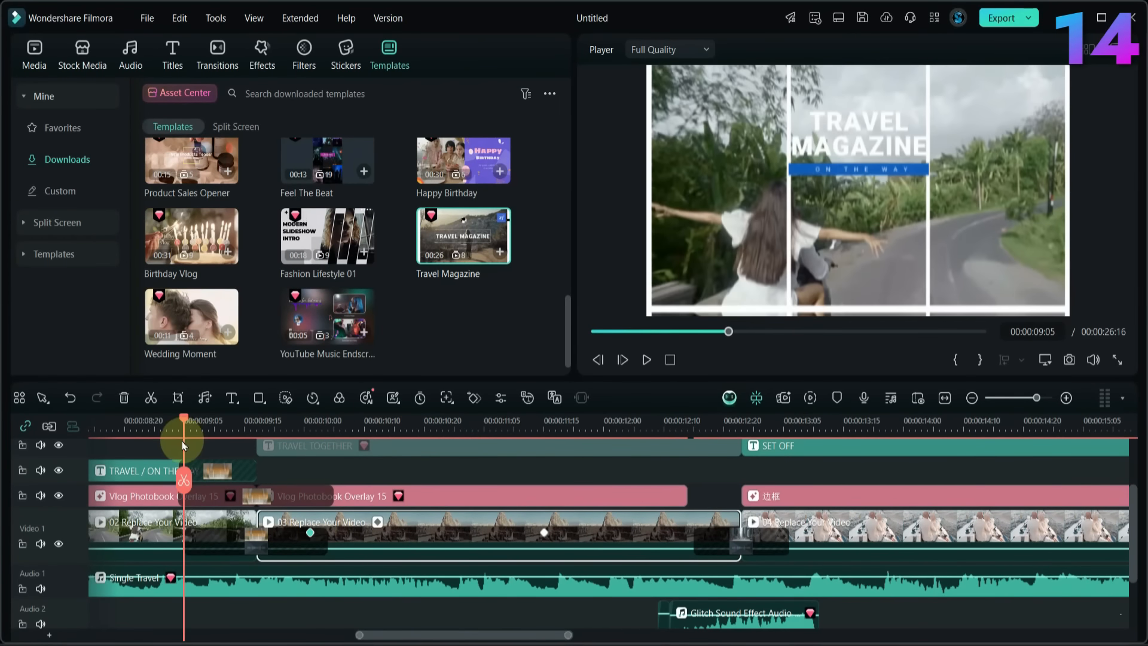
key(space)
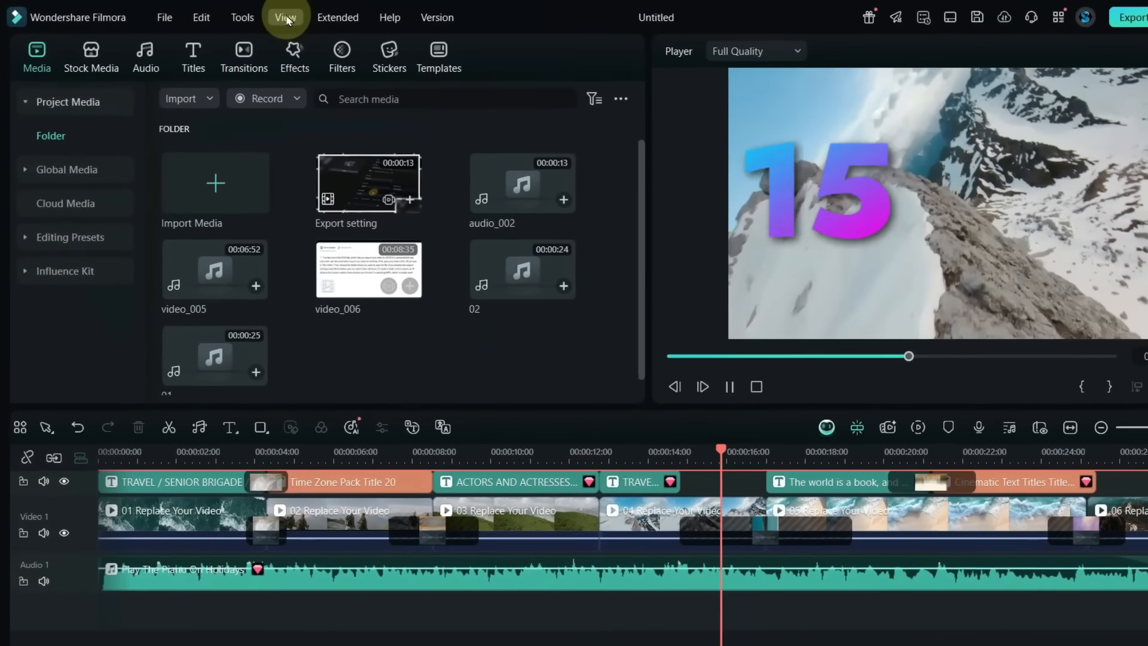
Step: Lower the preview playback quality from the playback quality options to 1/2 Quality and play the video
click(286, 18)
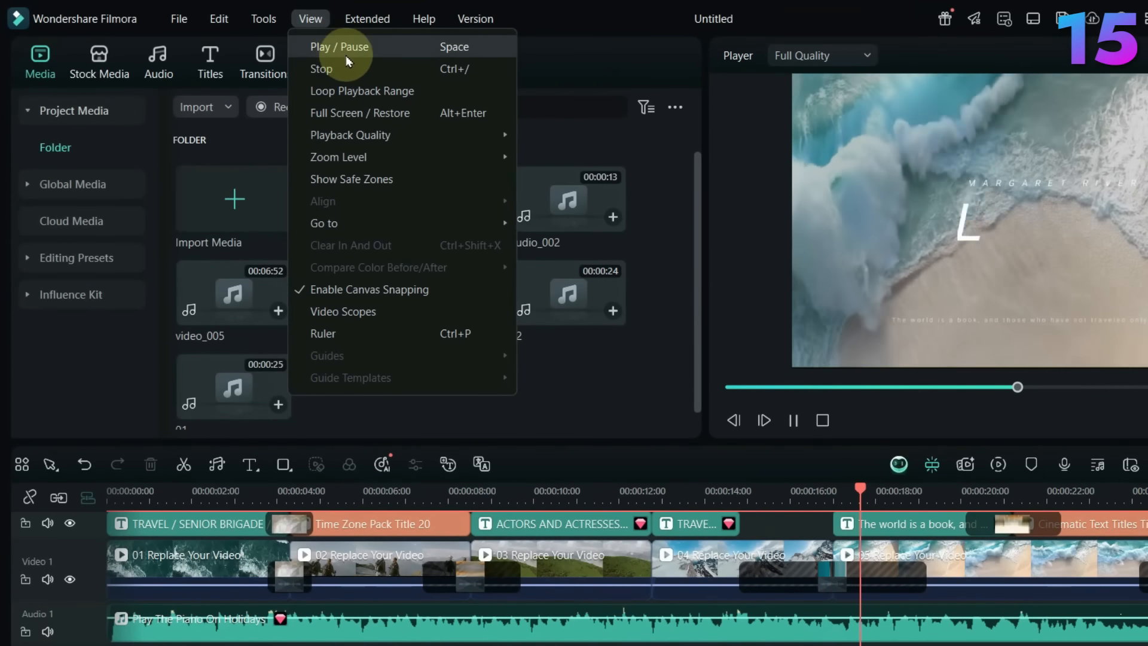
click(572, 138)
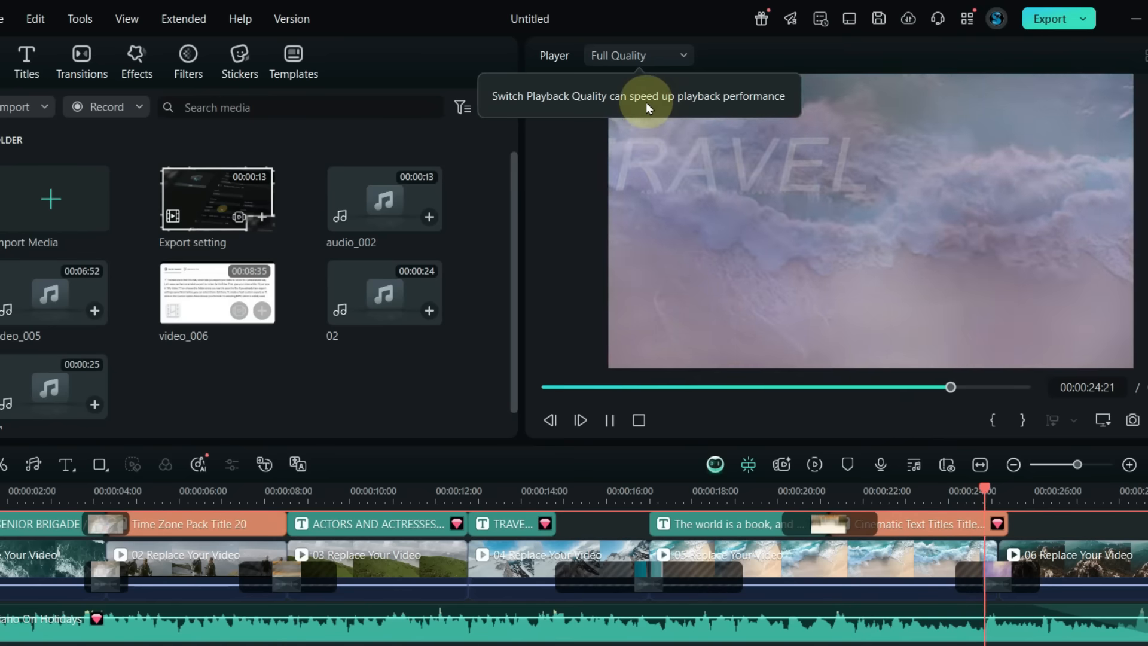
click(654, 58)
click(628, 52)
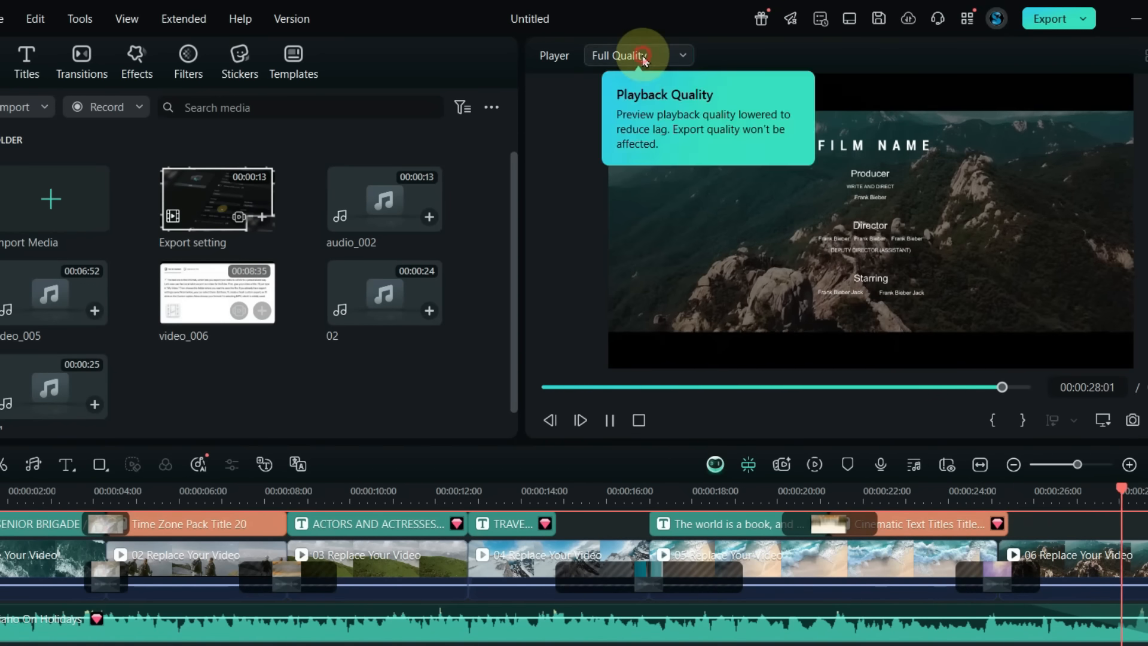
click(130, 23)
click(338, 134)
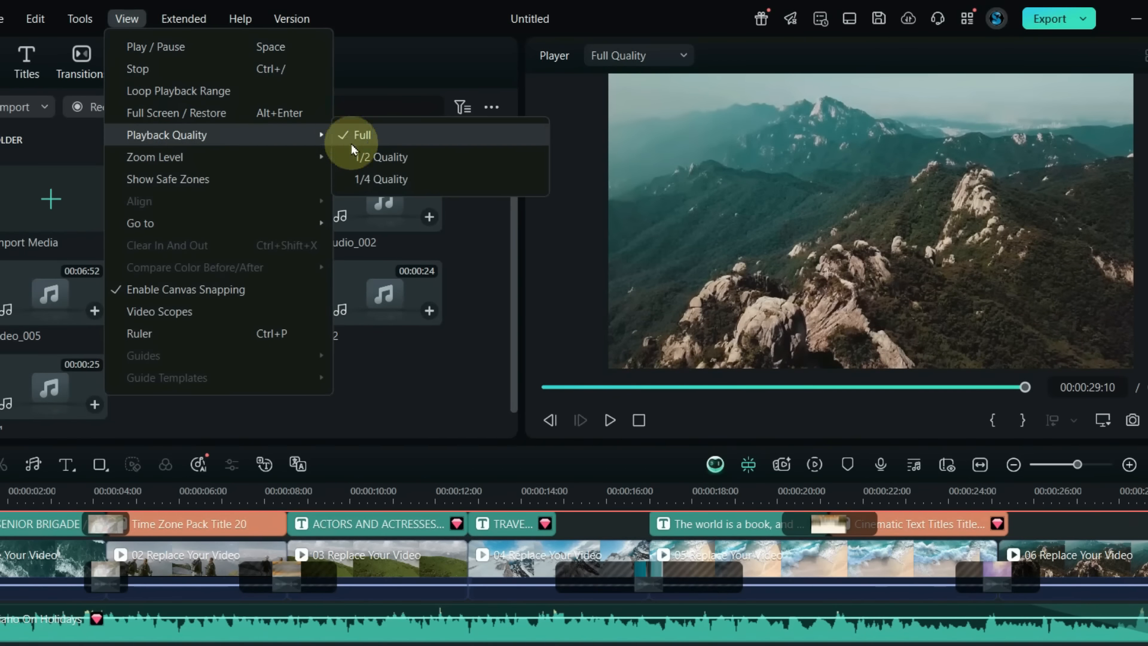
click(395, 159)
click(441, 487)
key(space)
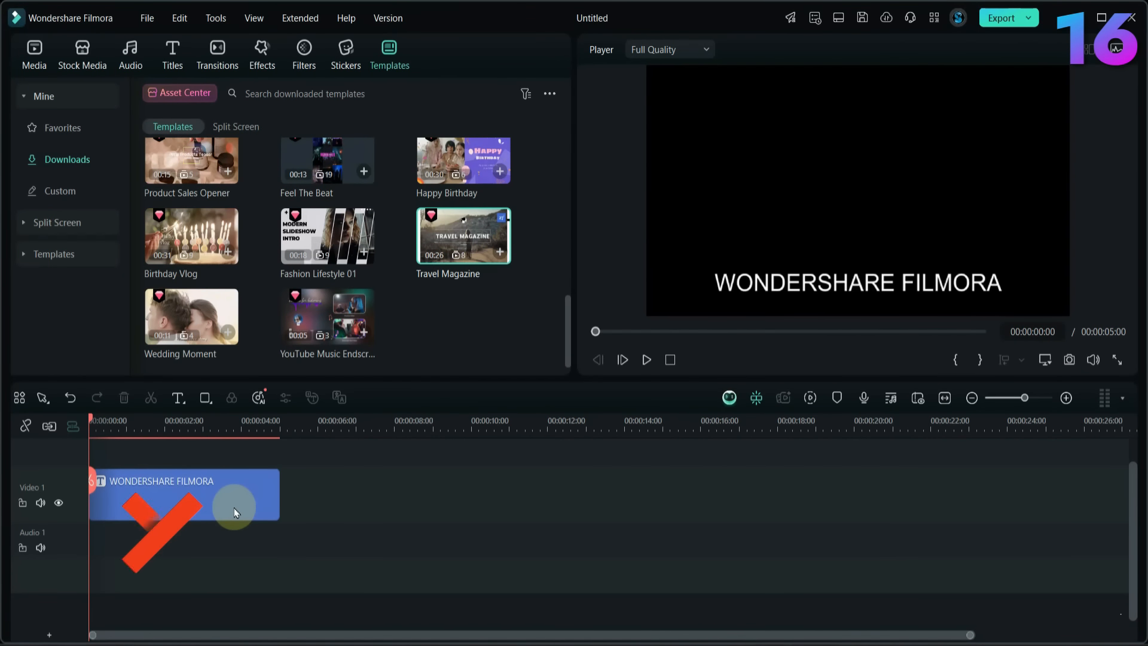
Step: Restyle the WONDERSHARE FILMORA title with size 56, the Barlow Black font, yellow text and justified alignment
double_click(235, 507)
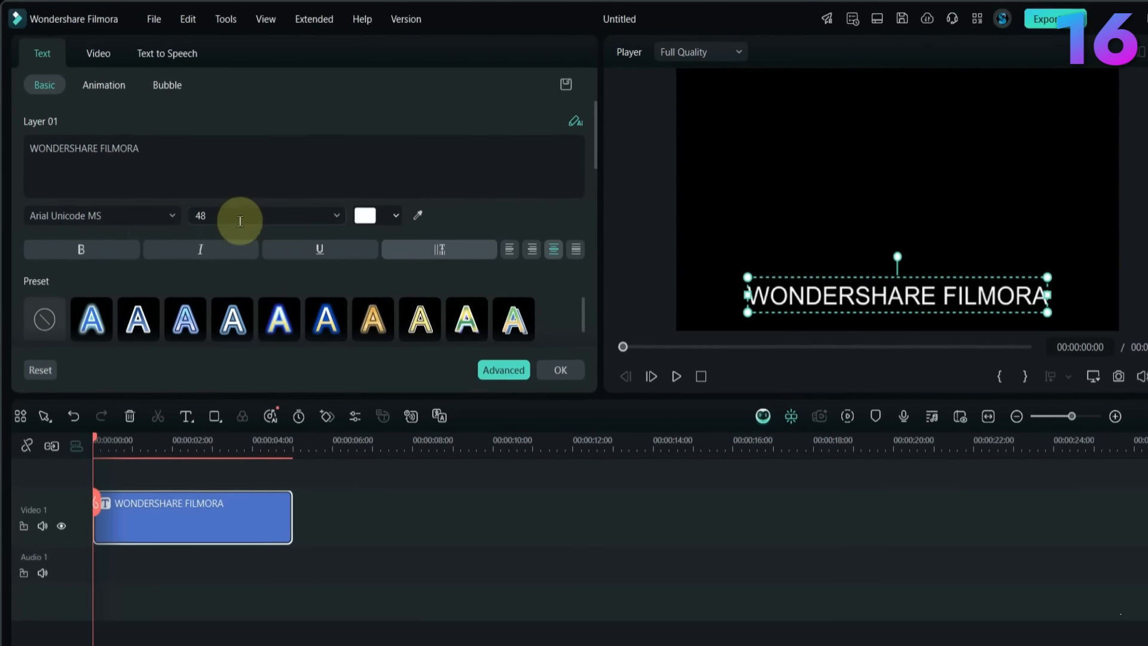
click(240, 221)
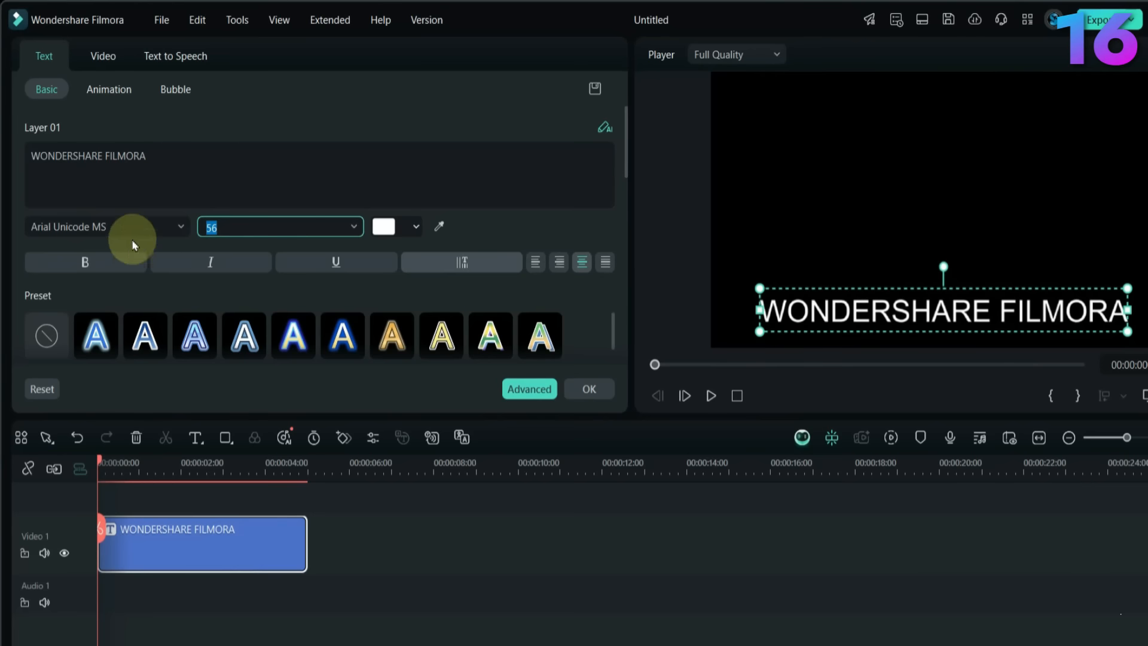
click(153, 226)
scroll(160, 440, down, 5)
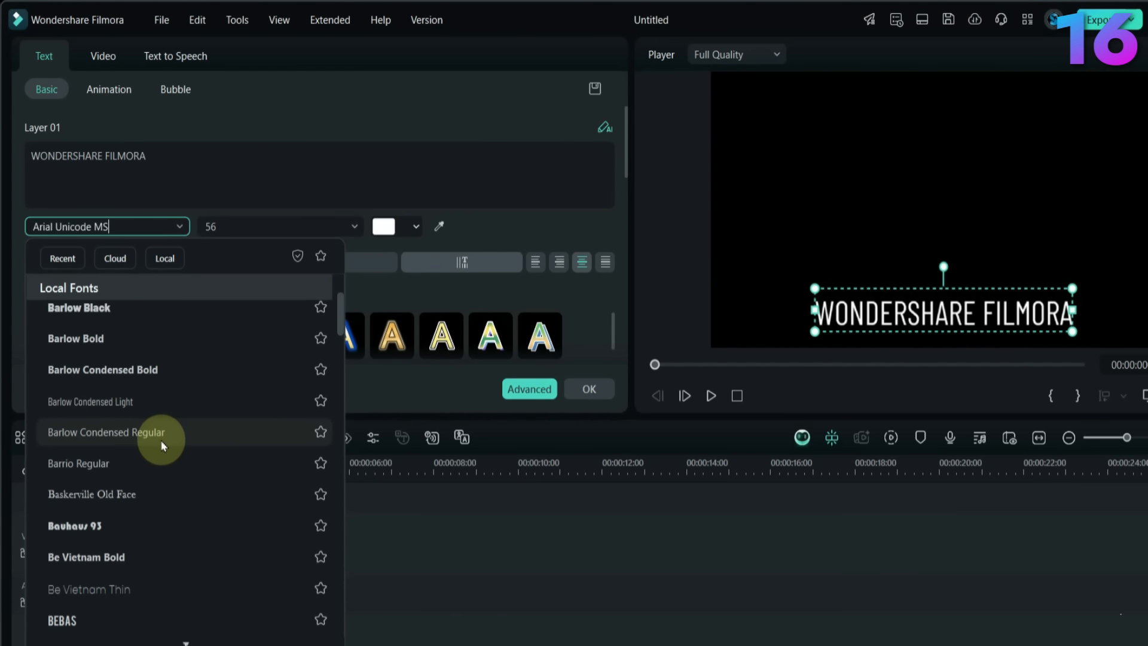
scroll(160, 440, up, 2)
click(160, 441)
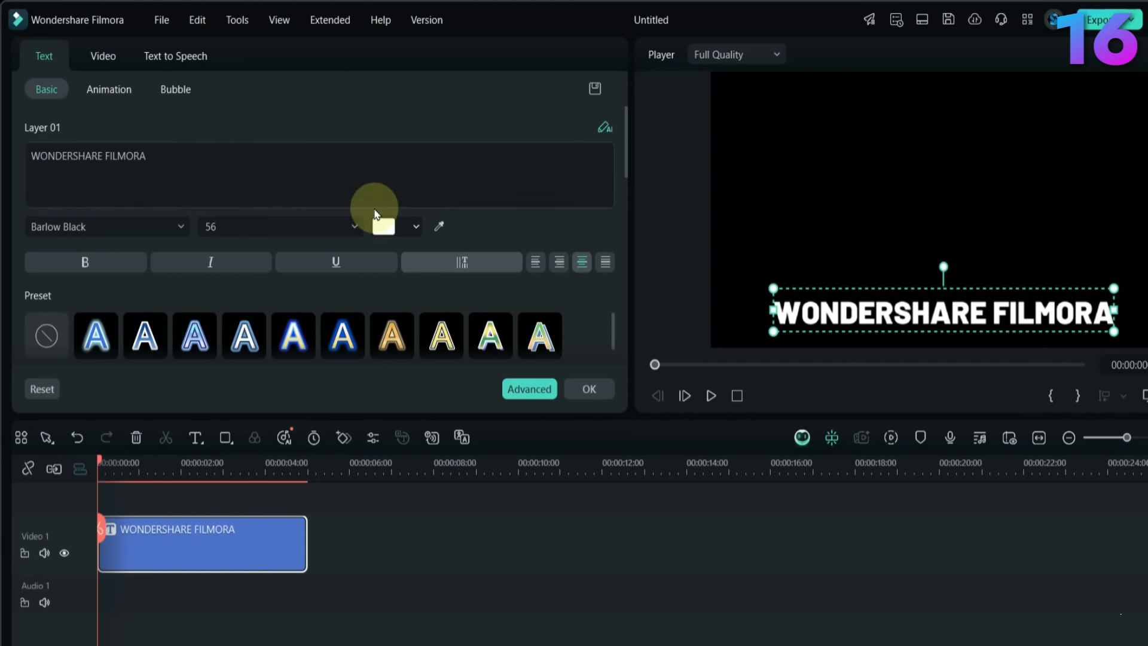
click(380, 223)
click(399, 377)
Step: Open the title in Advanced Text Edit and try preset text styles on it, including the red one with a golden glow
click(534, 393)
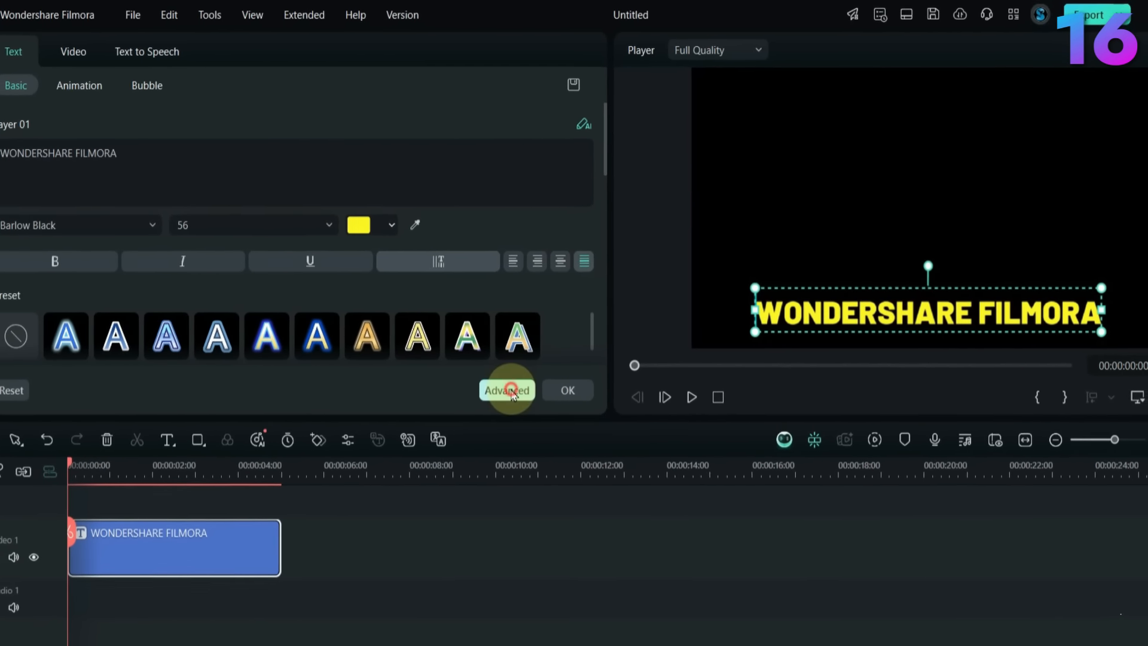
click(812, 72)
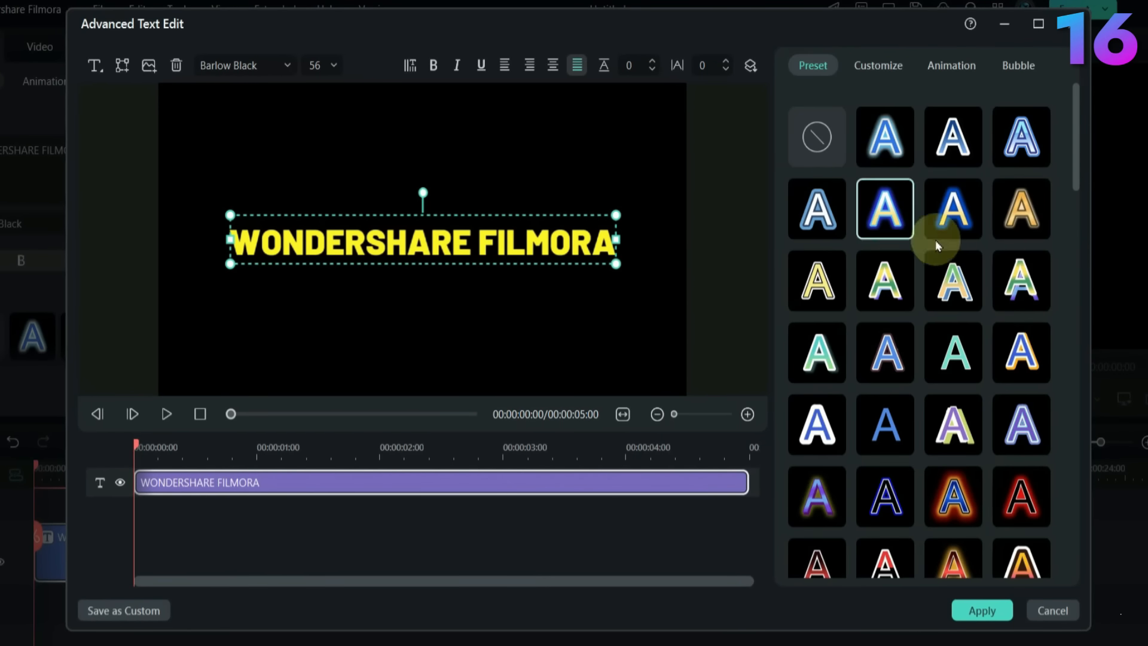
scroll(957, 287, down, 3)
click(1008, 353)
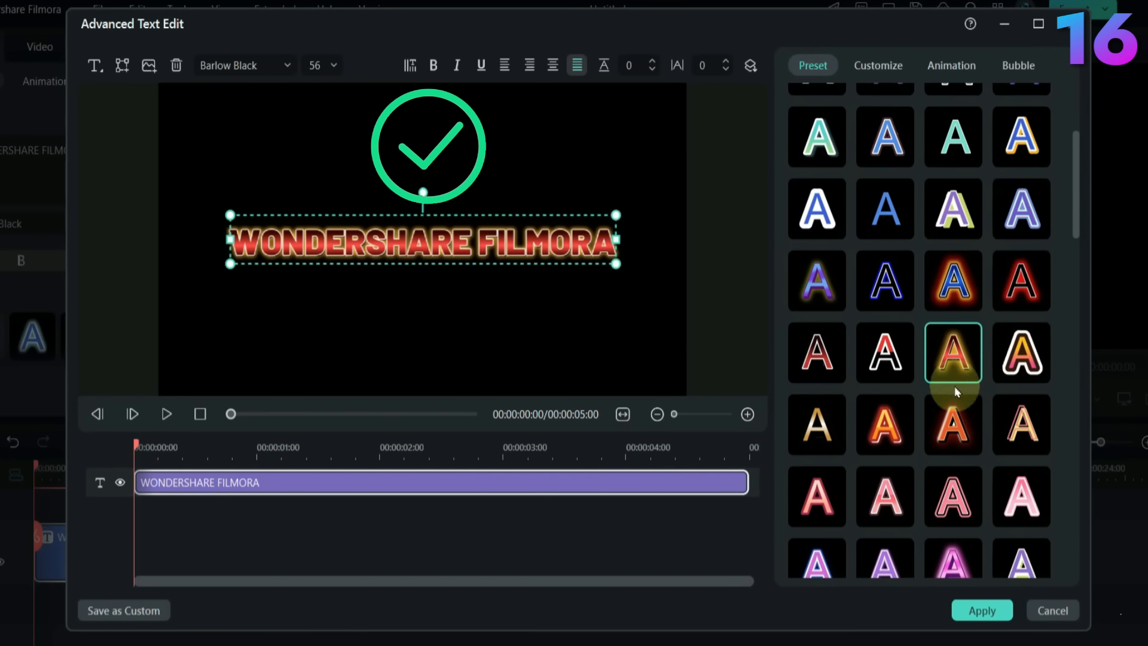
scroll(954, 379, down, 3)
click(947, 286)
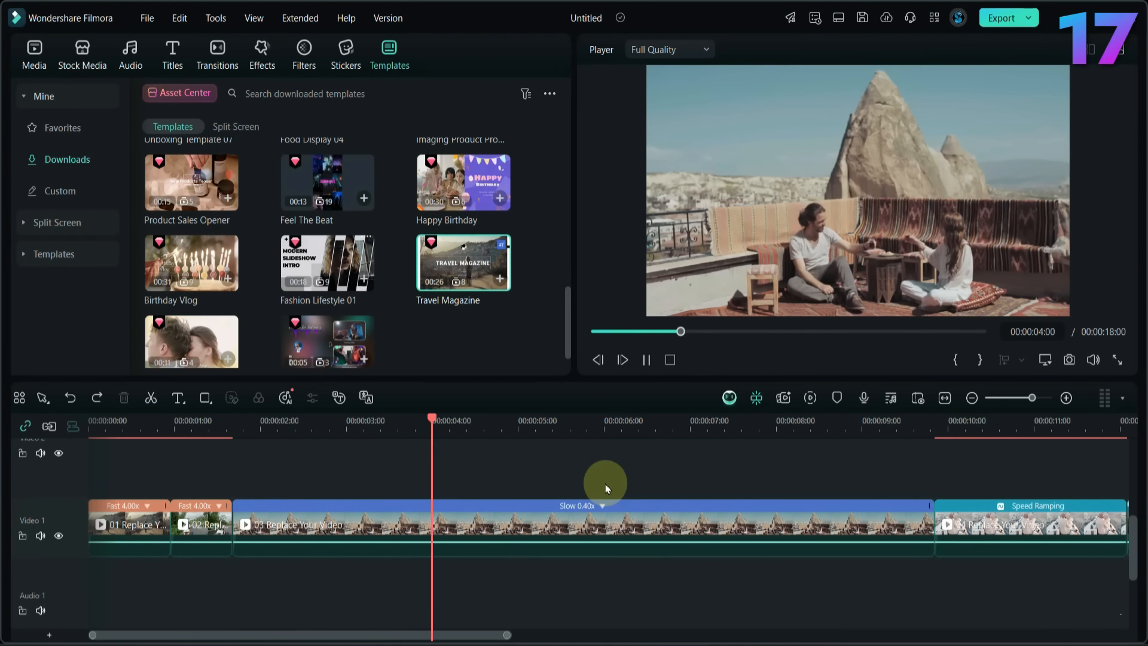
Step: Play the mixed-speed clips from about 00:00:09 to review the abrupt speed changes, and return to the start
click(901, 426)
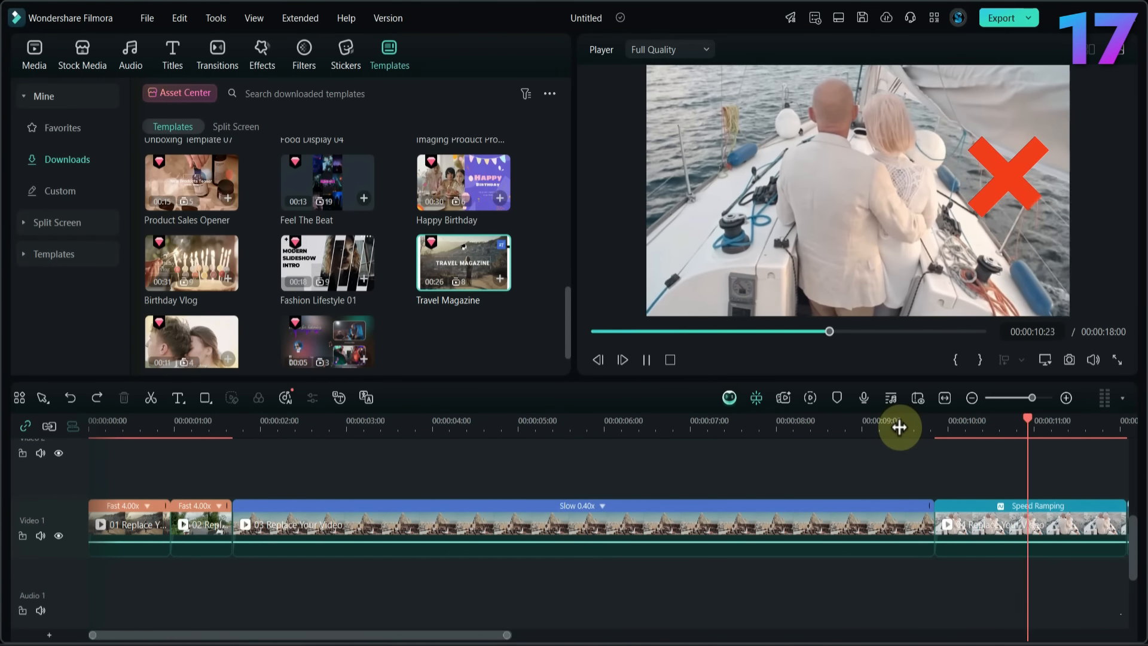
key(space)
drag(1097, 422, 737, 455)
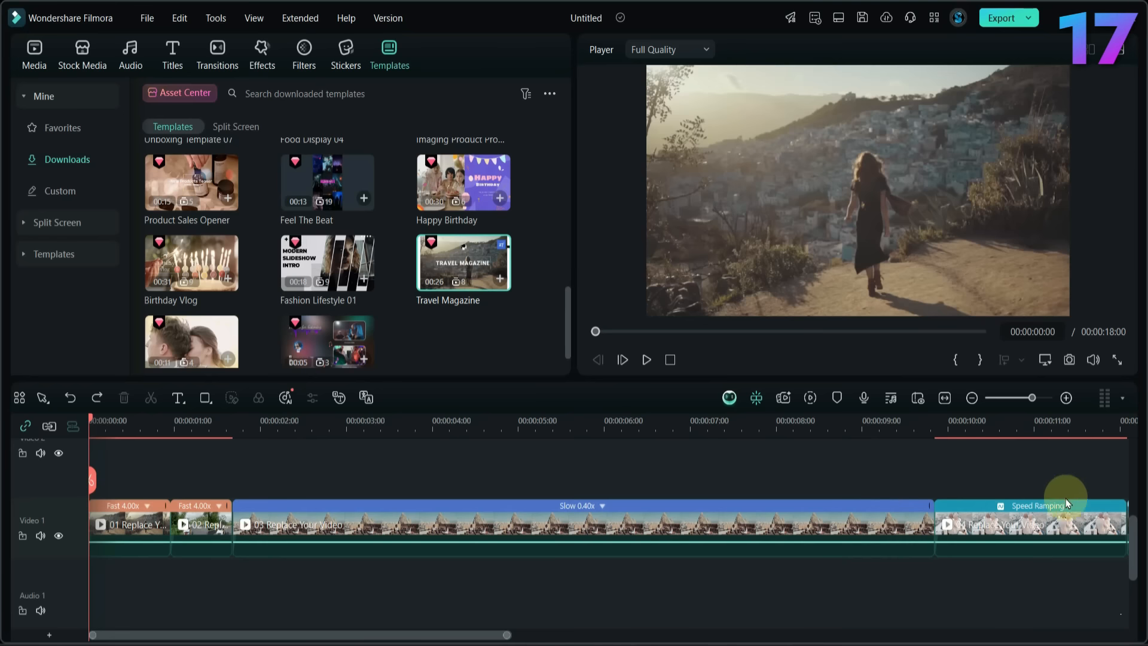
Step: Select all clips on Video 1, reset their speed to Normal and play the result
drag(940, 497, 205, 527)
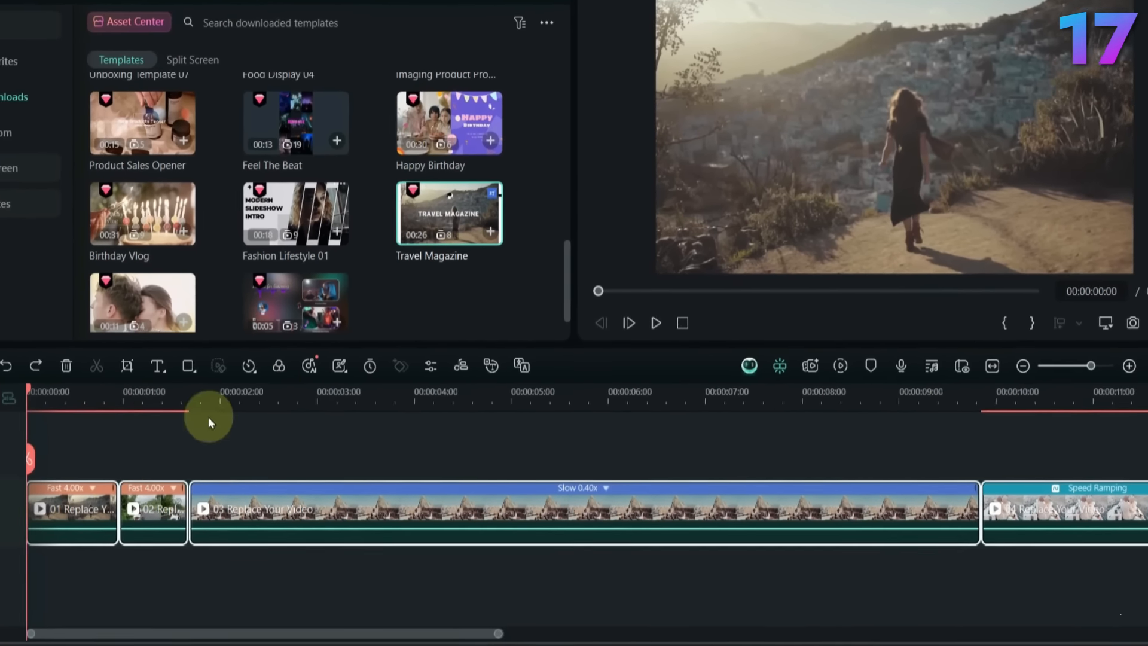
click(285, 397)
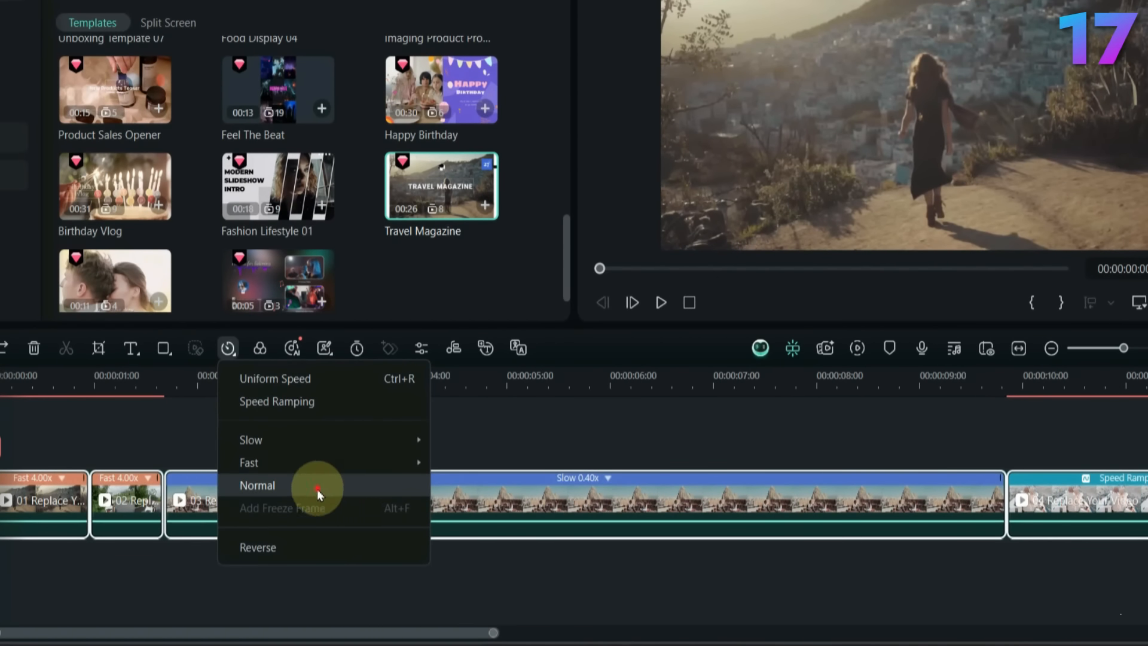
click(319, 494)
key(space)
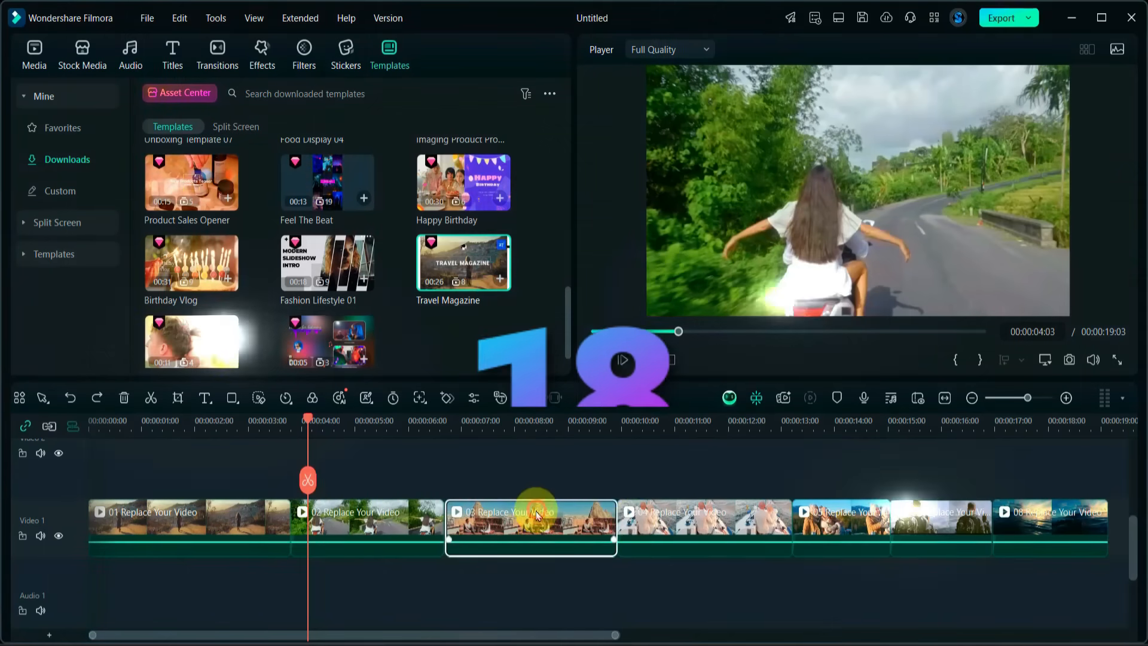
Step: Try trimming the ends of the 03, 04 and 05 clips with auto ripple on, and undo all three trims
drag(618, 518, 566, 524)
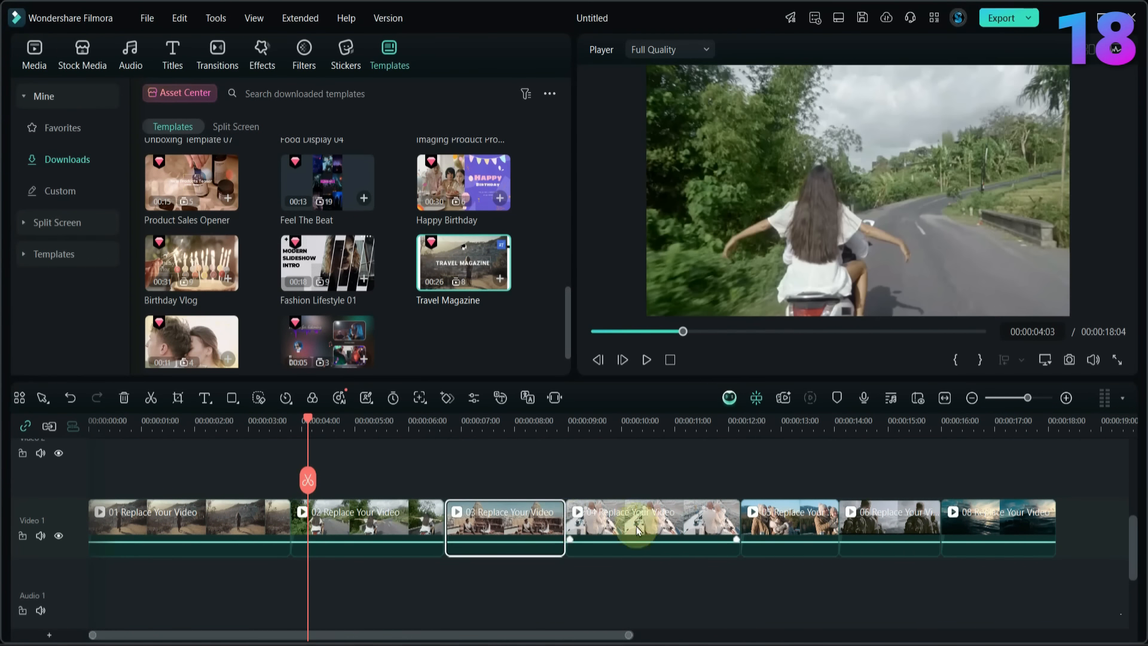
drag(737, 520, 660, 524)
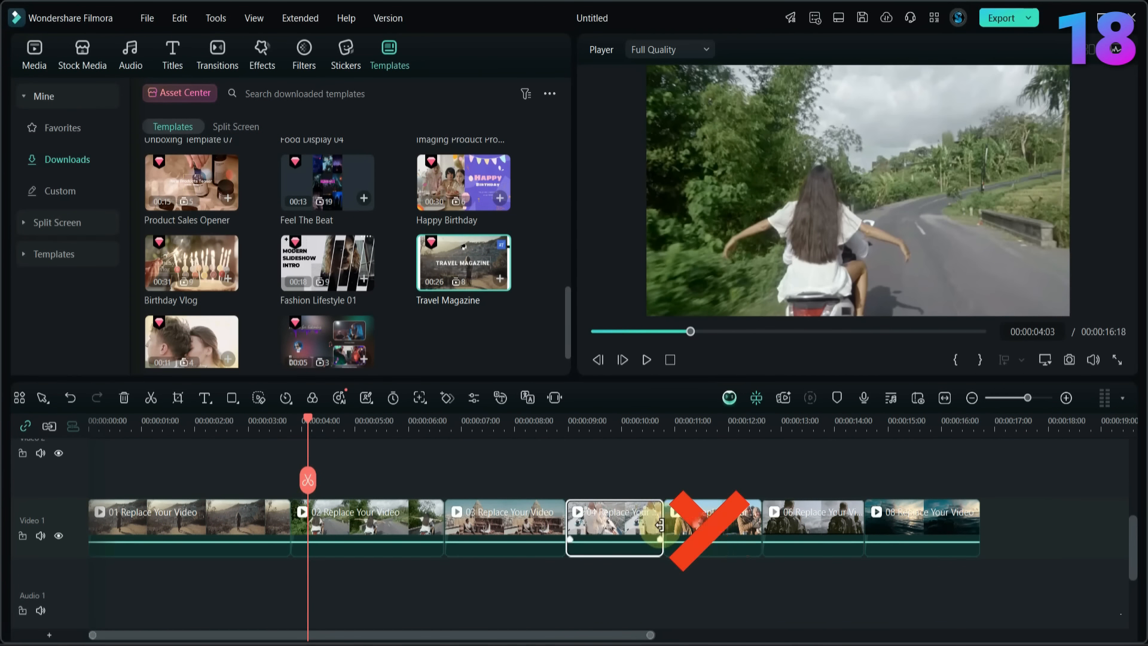
drag(756, 521, 711, 527)
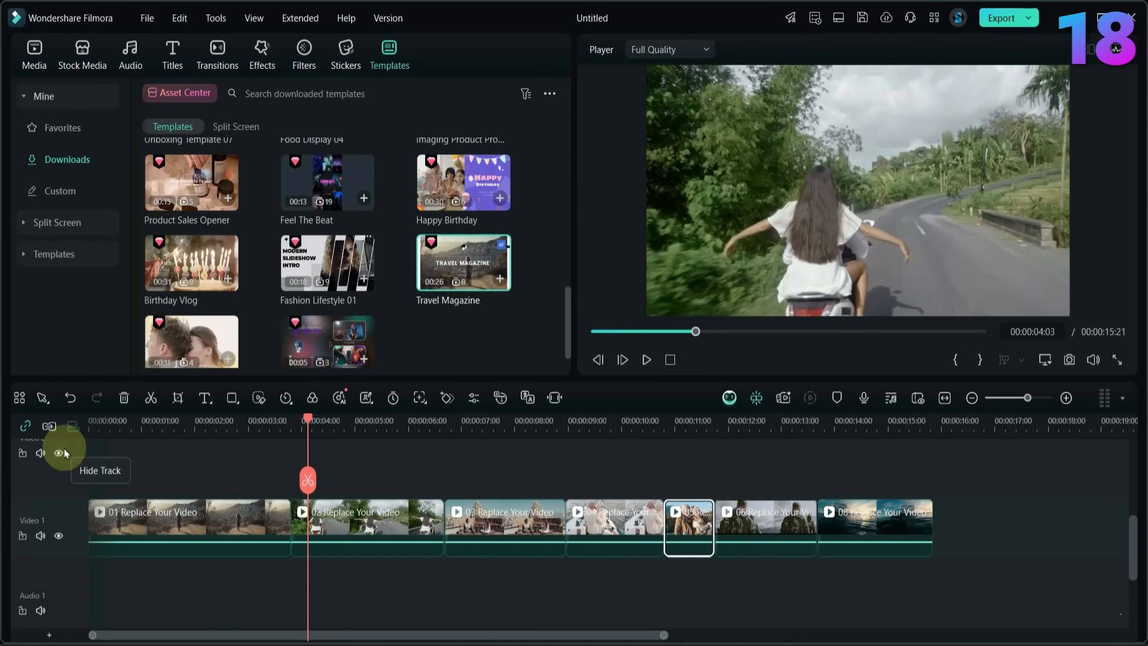
key(ctrl+z)
key(ctrl+z)
key(ctrl+z)
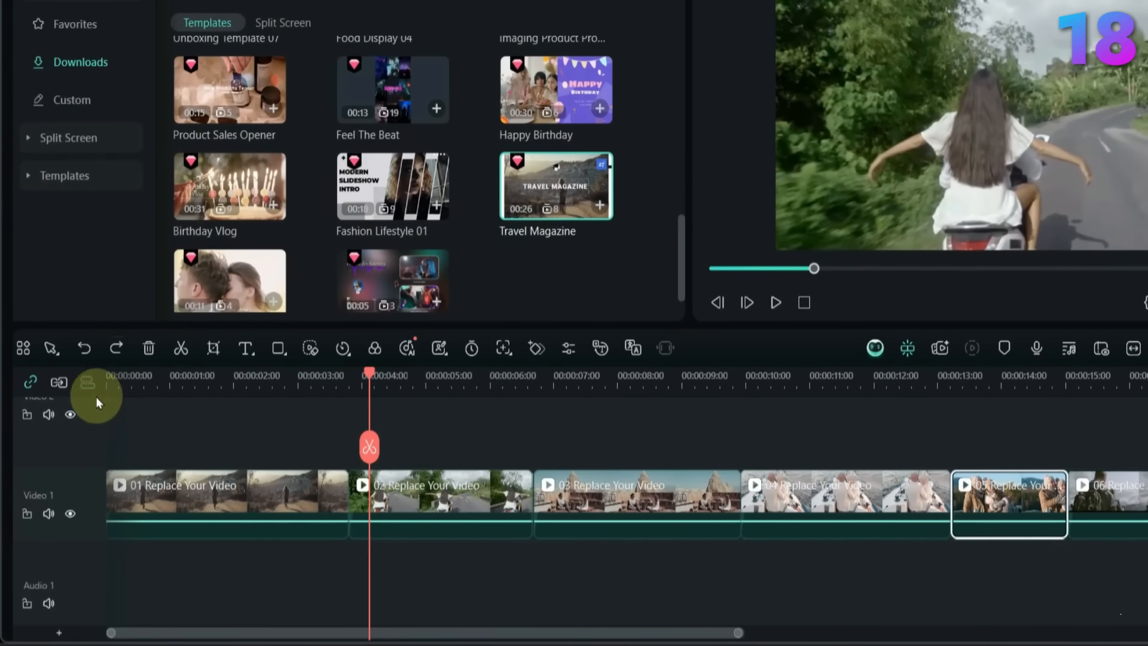
Step: Turn off auto ripple and shorten the ends of the 02, 03 and 04 clips, ending the 03 clip at 00:00:08:21
drag(528, 497, 459, 505)
drag(735, 495, 671, 497)
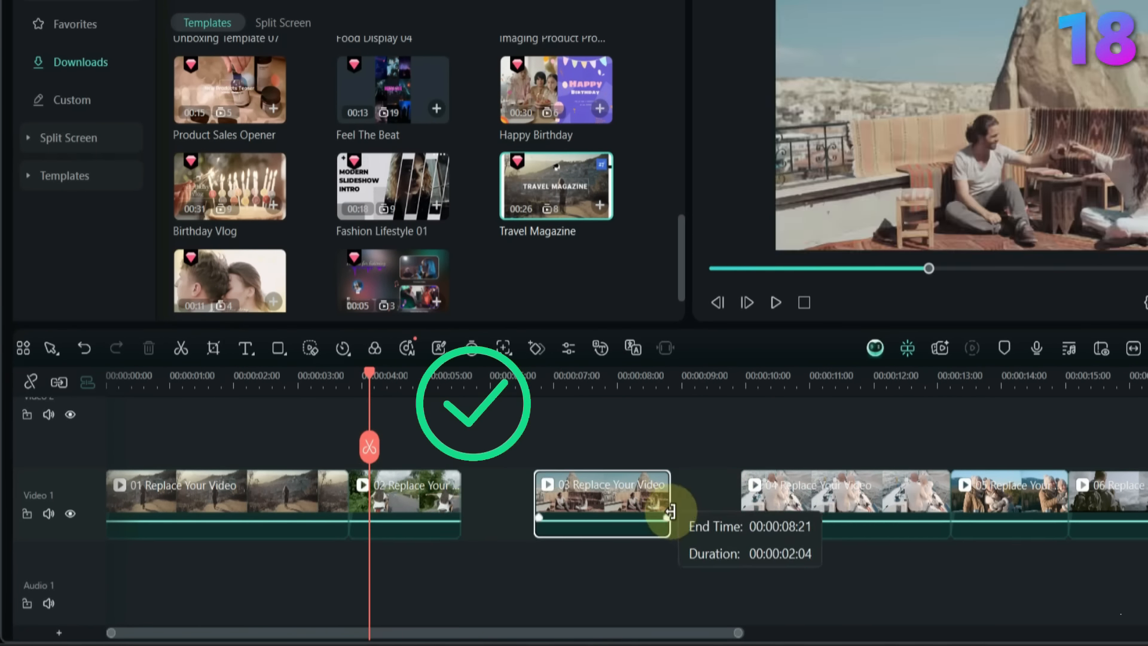
drag(948, 496, 885, 500)
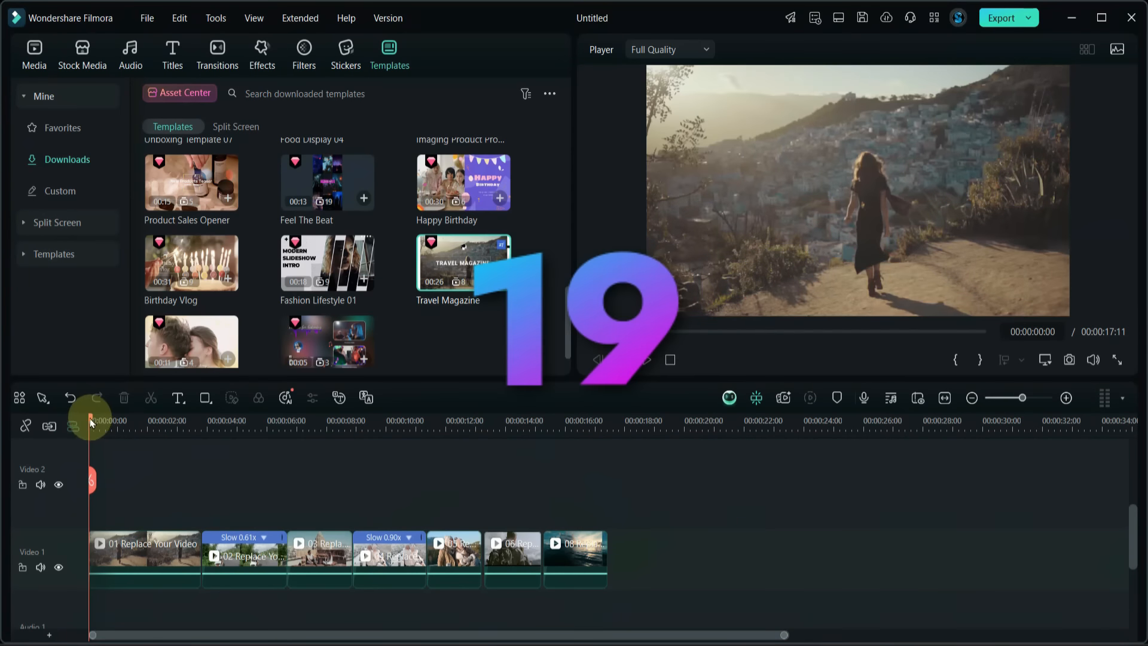
Step: Find and delete the empty gaps before and after the 06 clip on Video 1, and play the joined clips
drag(91, 419, 724, 433)
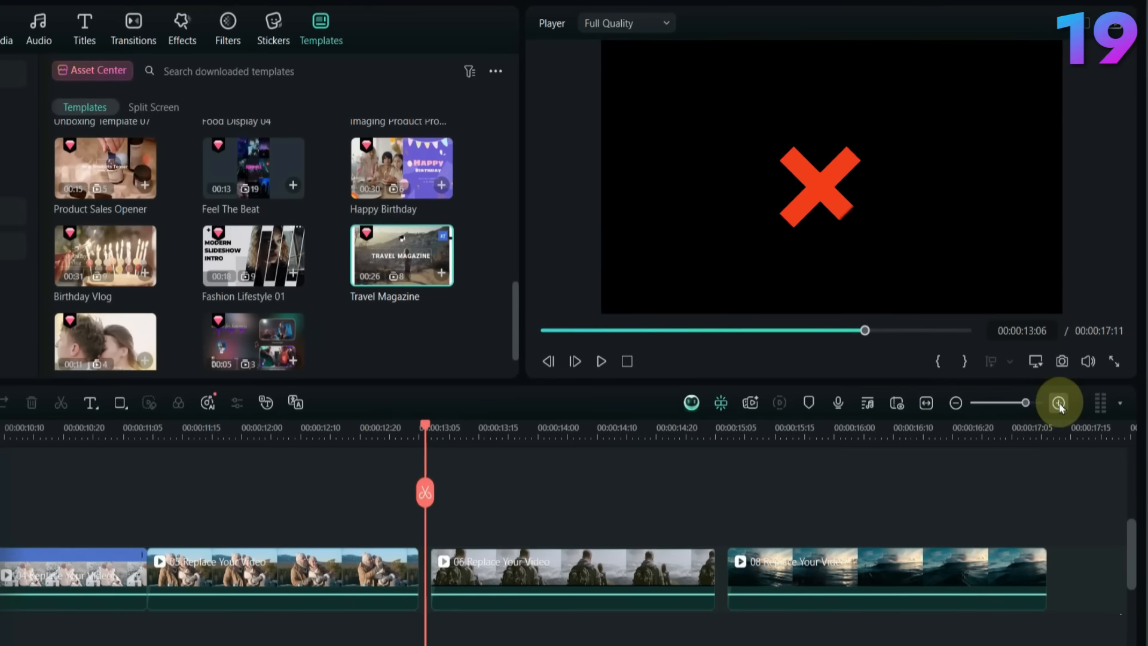
click(1060, 401)
scroll(941, 489, right, 3)
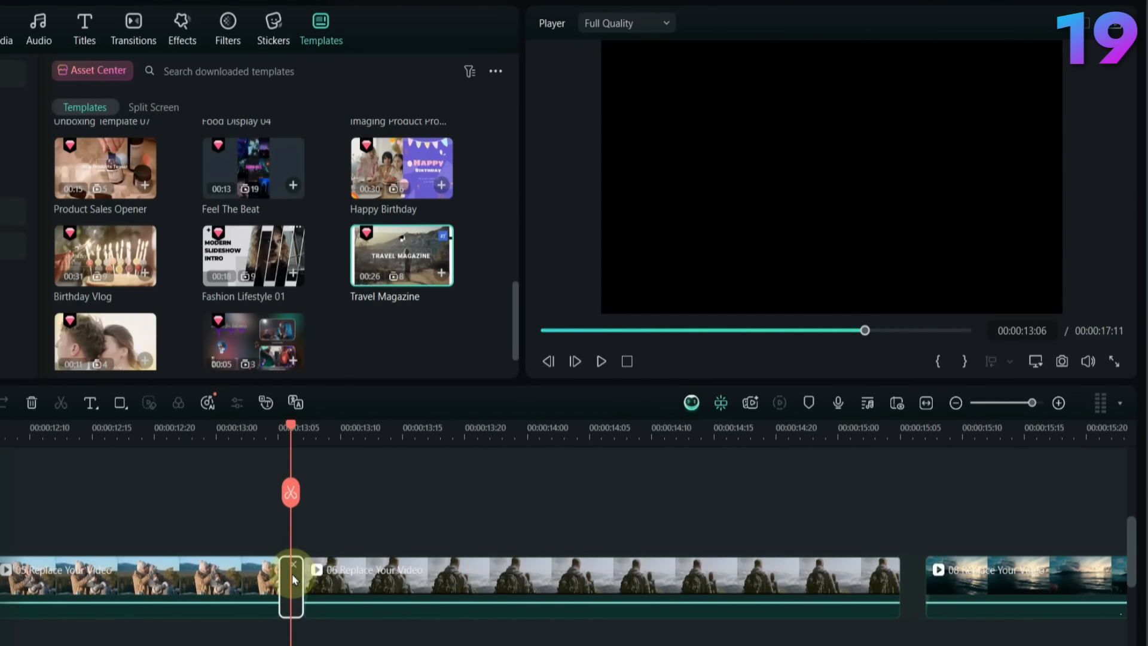
key(Delete)
scroll(717, 521, right, 5)
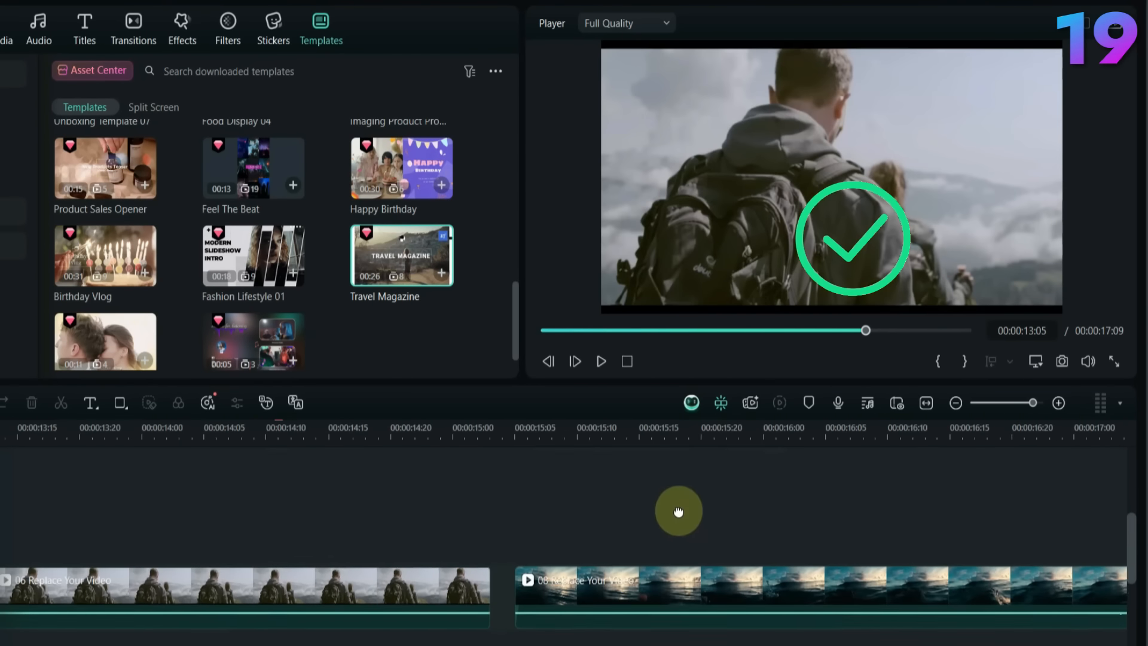
click(481, 430)
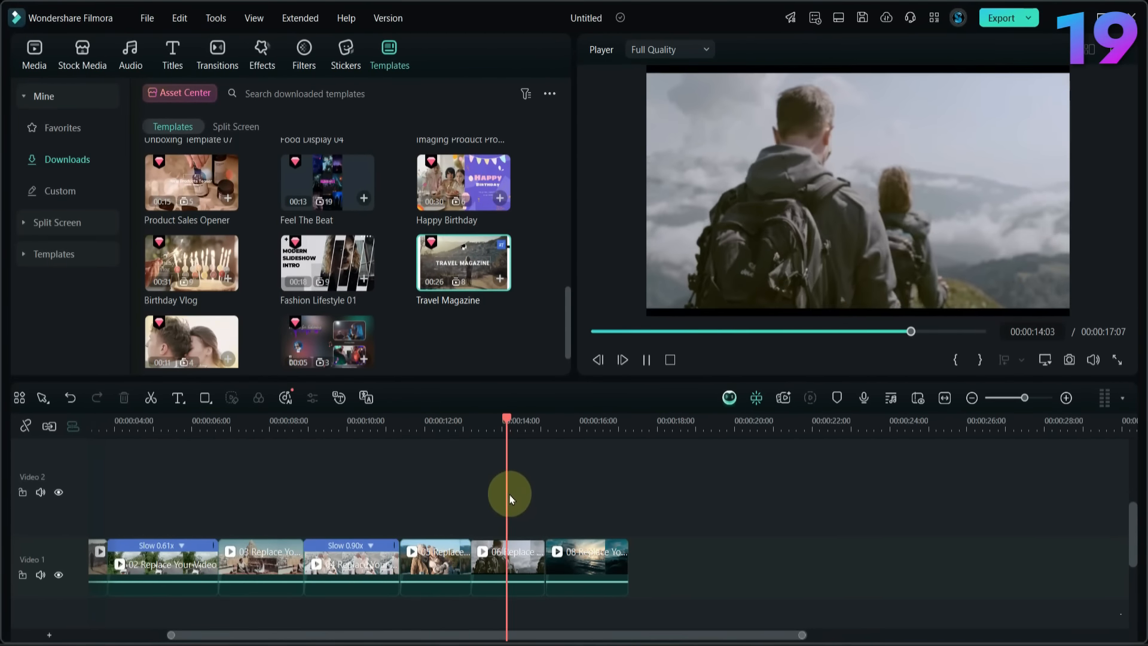
key(space)
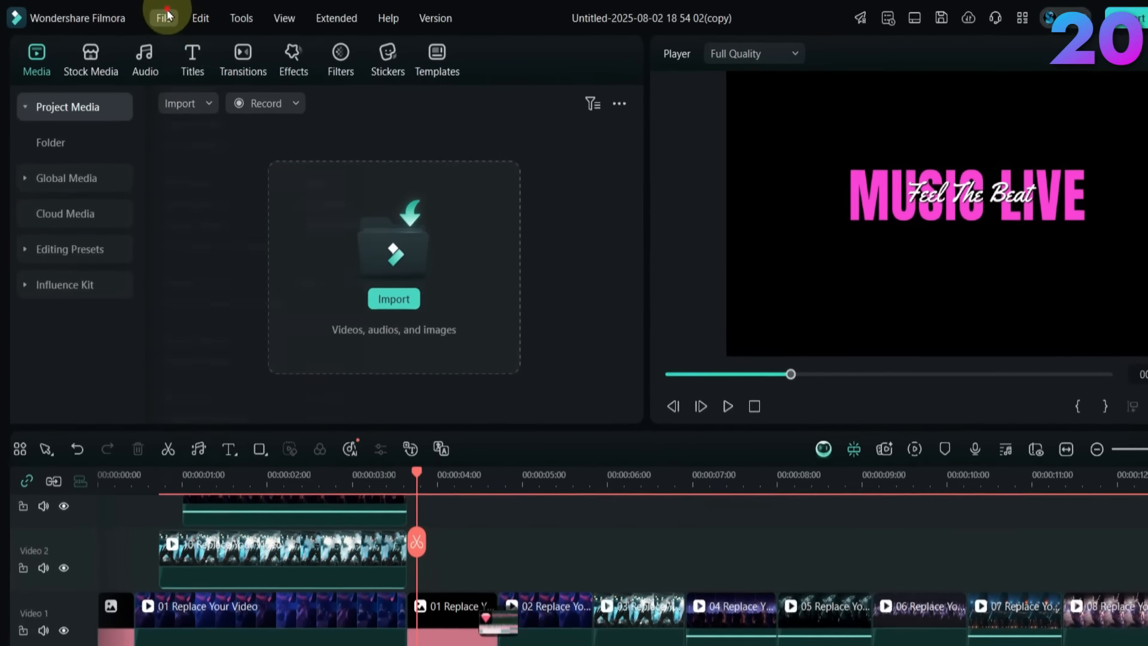
Step: Enable automatic project backup in the Folders preferences and open the backup interval choices
click(152, 16)
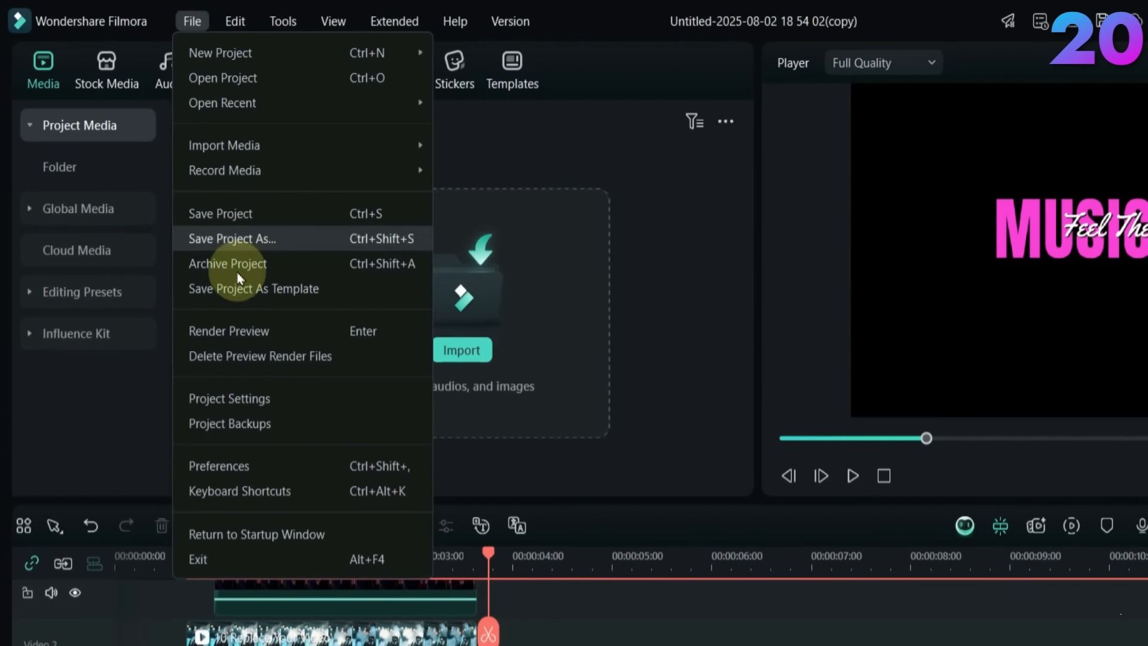
click(264, 464)
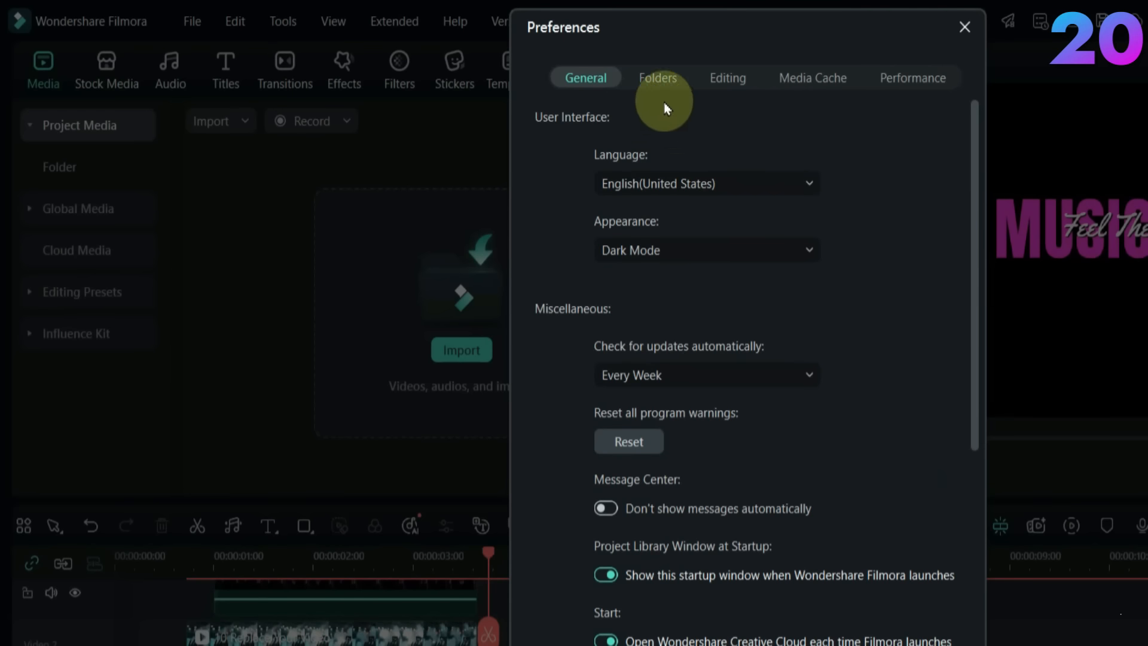
click(657, 79)
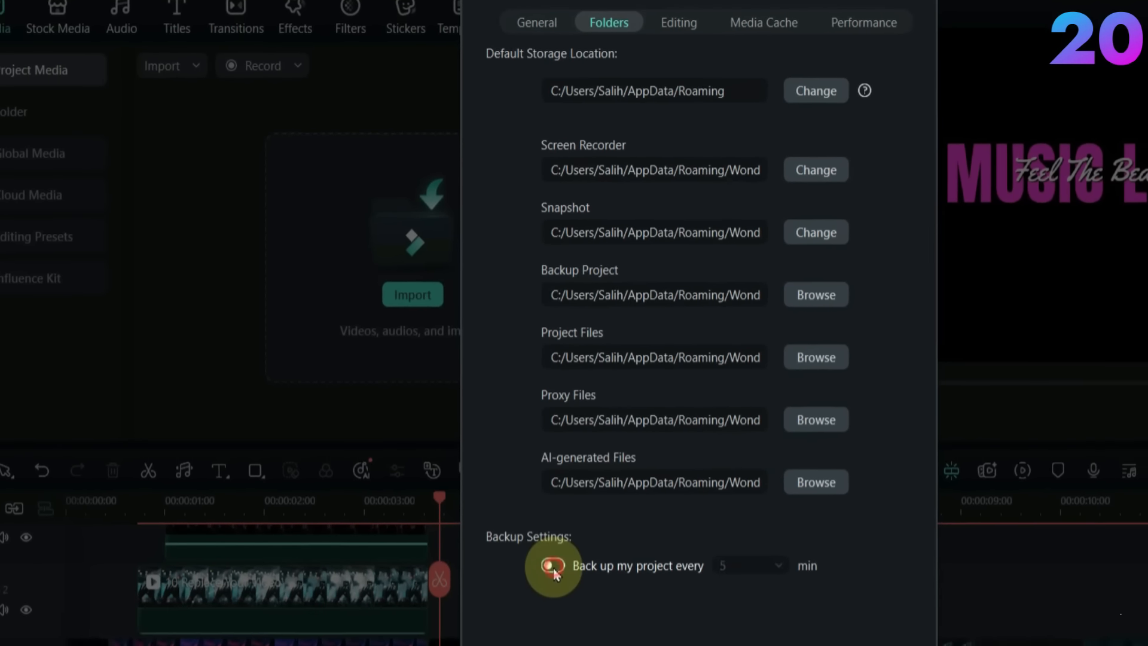
click(660, 484)
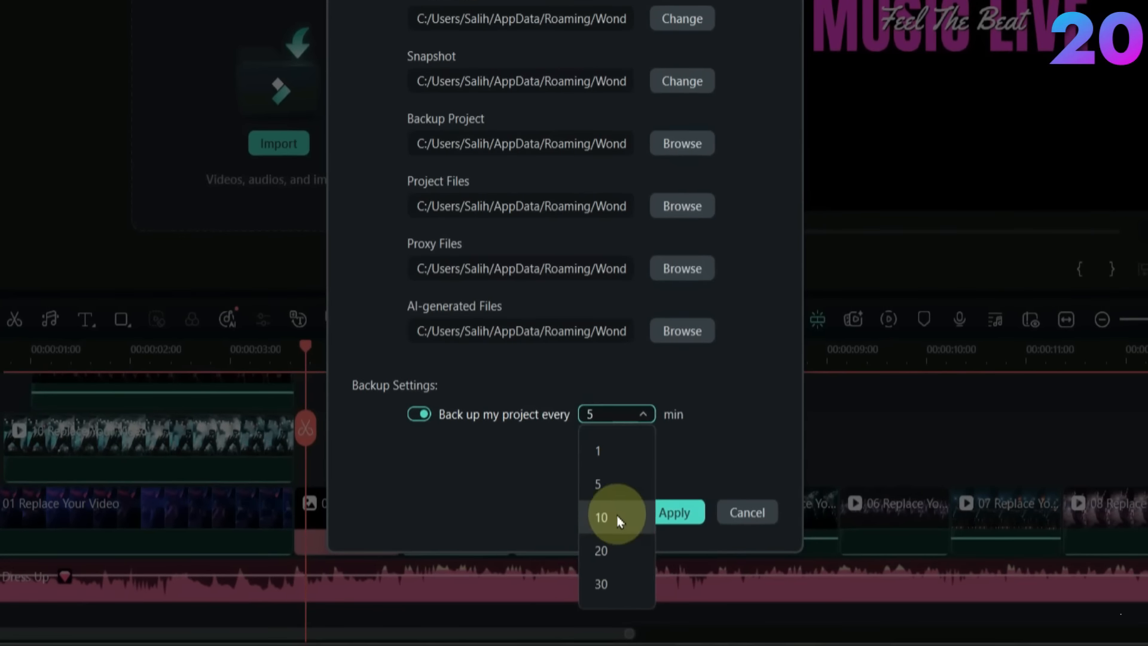